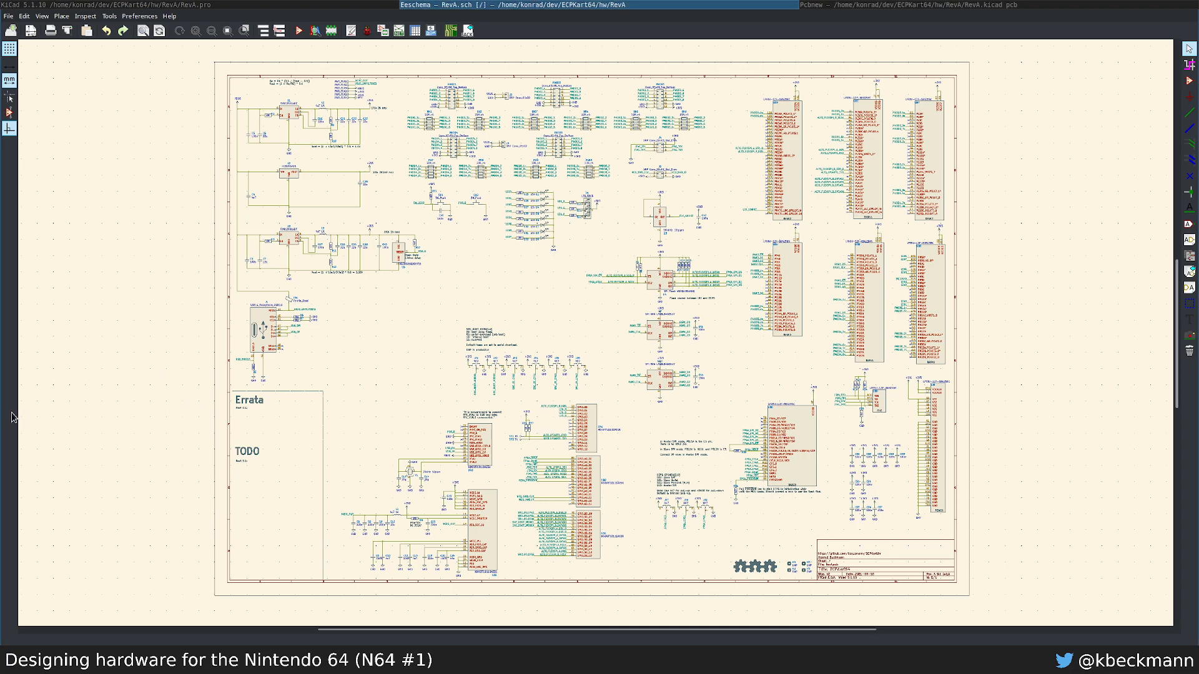
Step: Switch to Chrome and examine the Development Hardware list on the Awesome N64 Development page
drag(82, 187, 181, 417)
key(super+2)
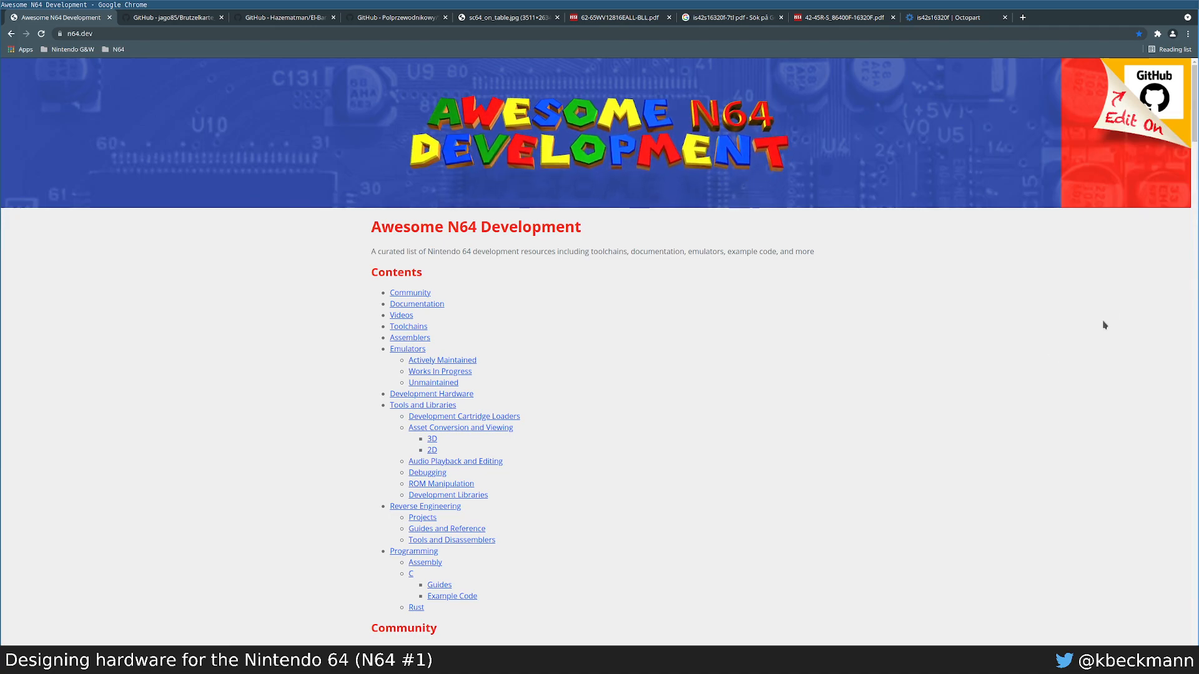
mouse_move(1193, 136)
mouse_down()
mouse_move(1194, 179)
mouse_move(1194, 151)
mouse_up()
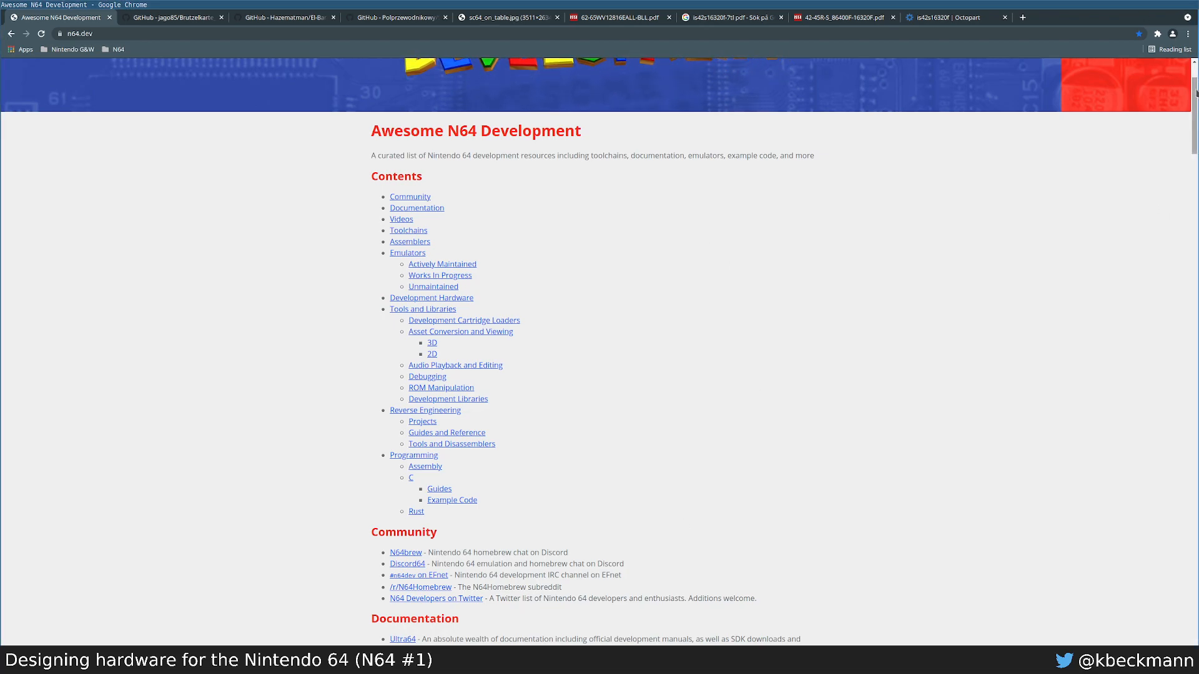
drag(1195, 94, 1194, 296)
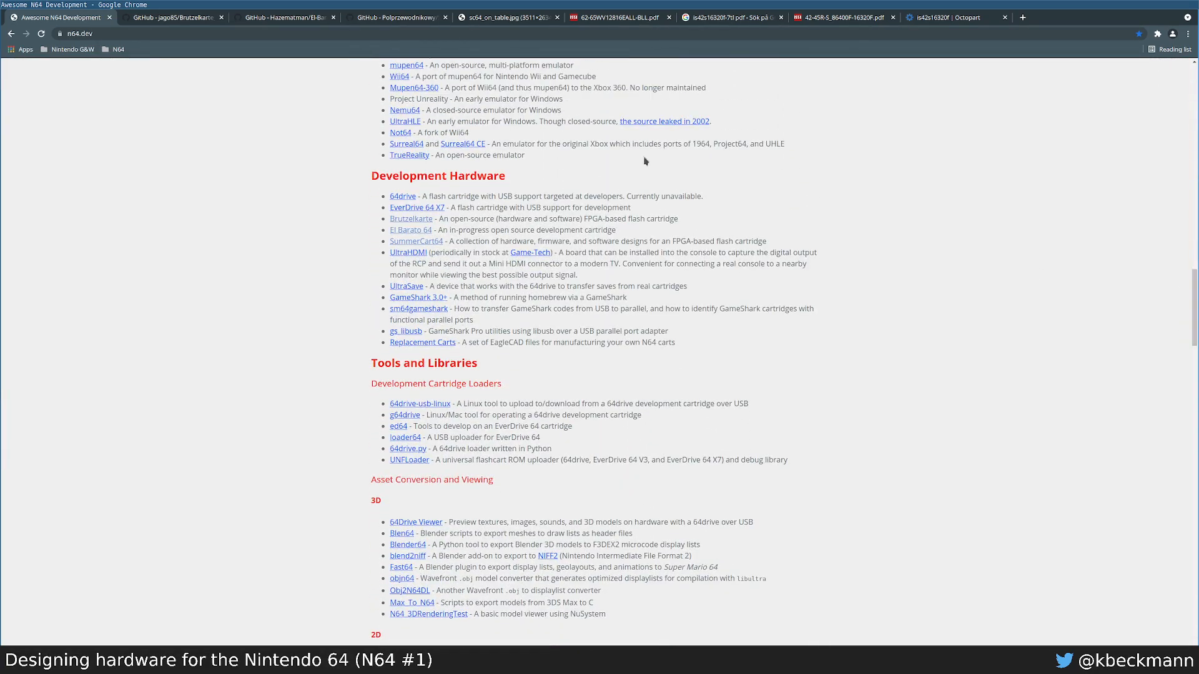
click(80, 34)
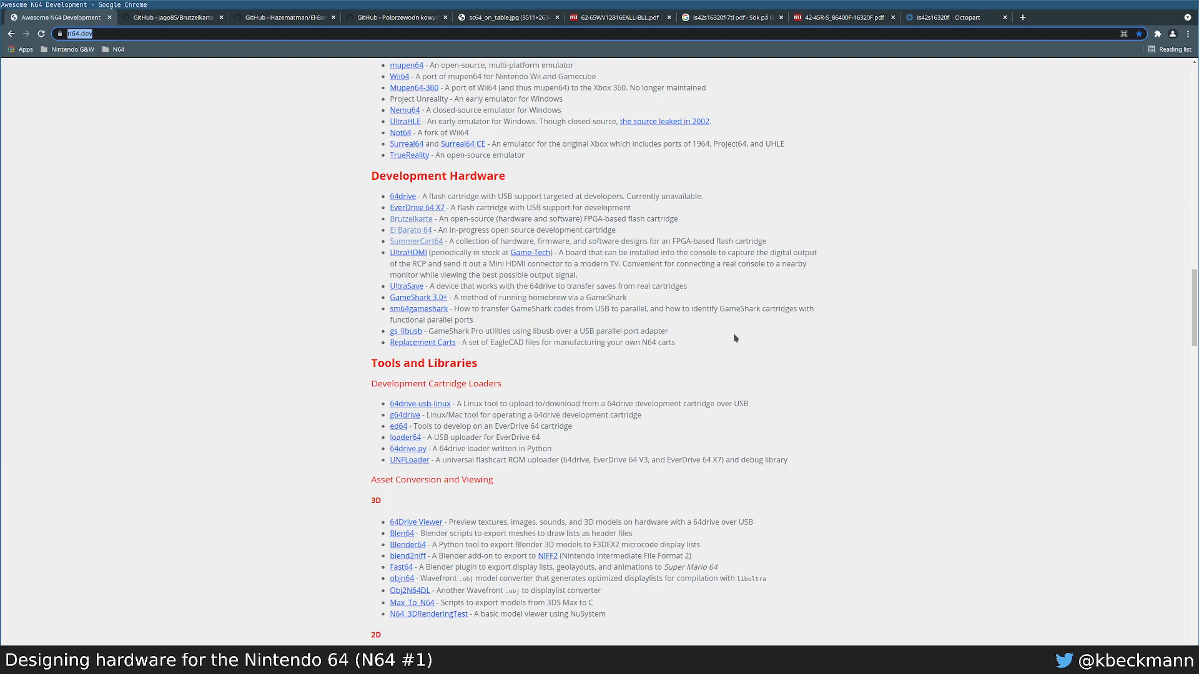
ctrl+scroll(723, 357, up, 2)
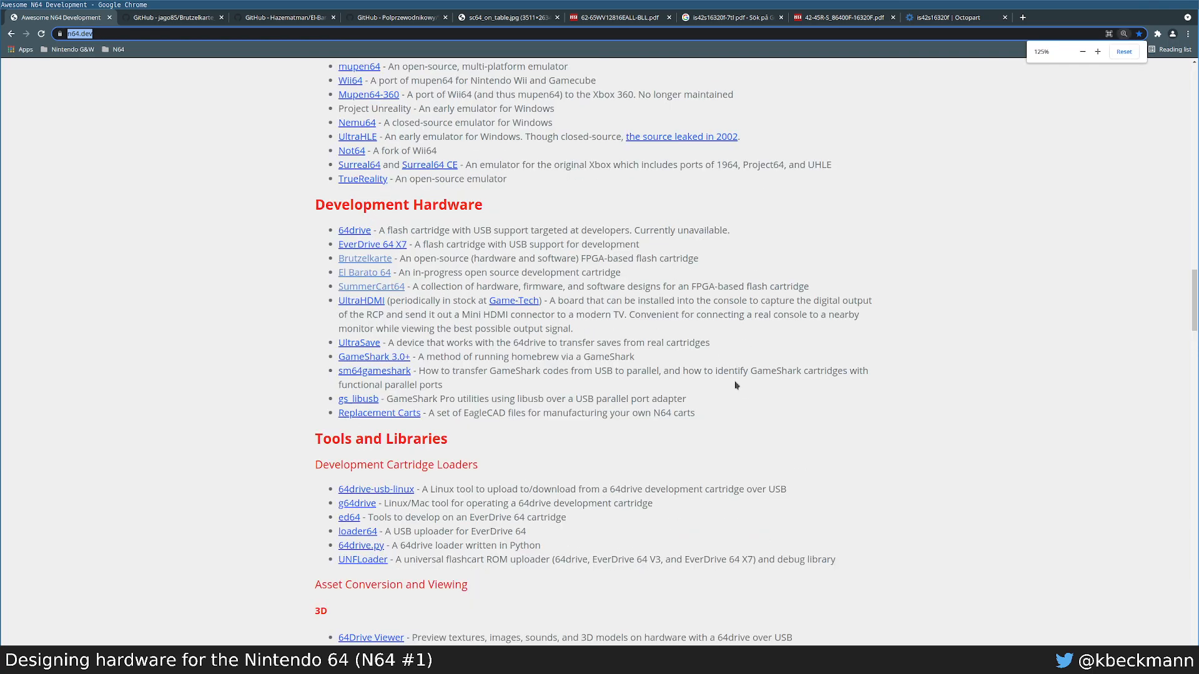
ctrl+scroll(735, 385, up, 1)
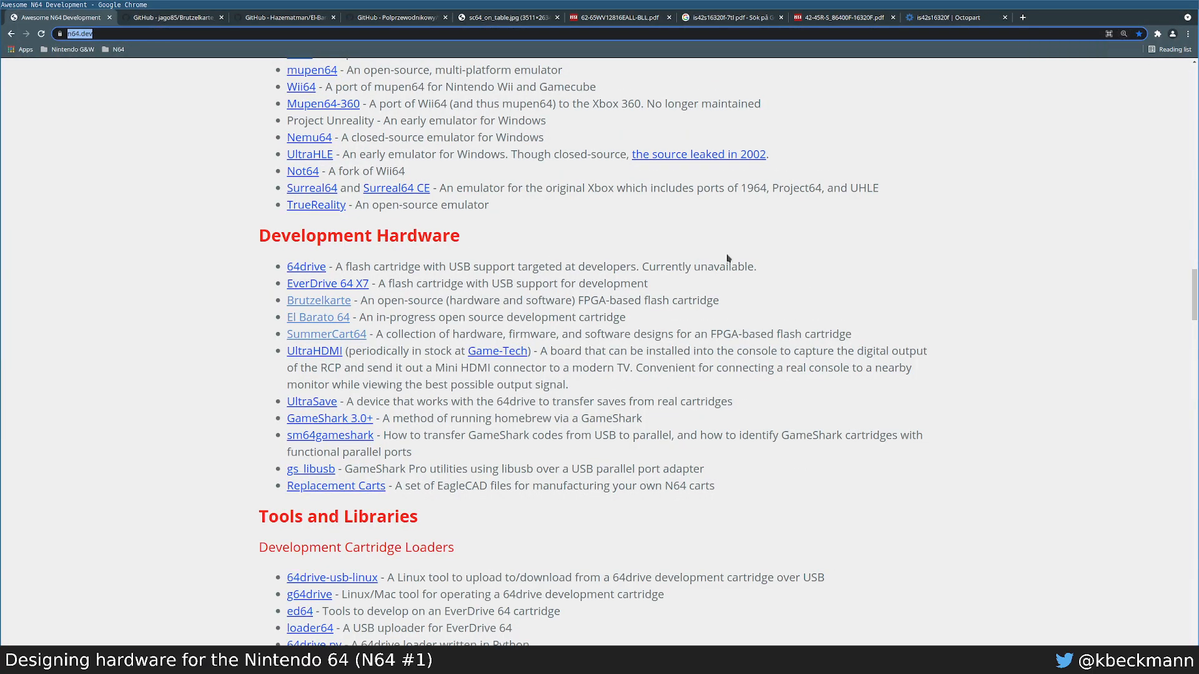
Step: Open the 64drive website from the Development Hardware list and review its homepage, including the circuit board photo and usage features
middle_click(311, 269)
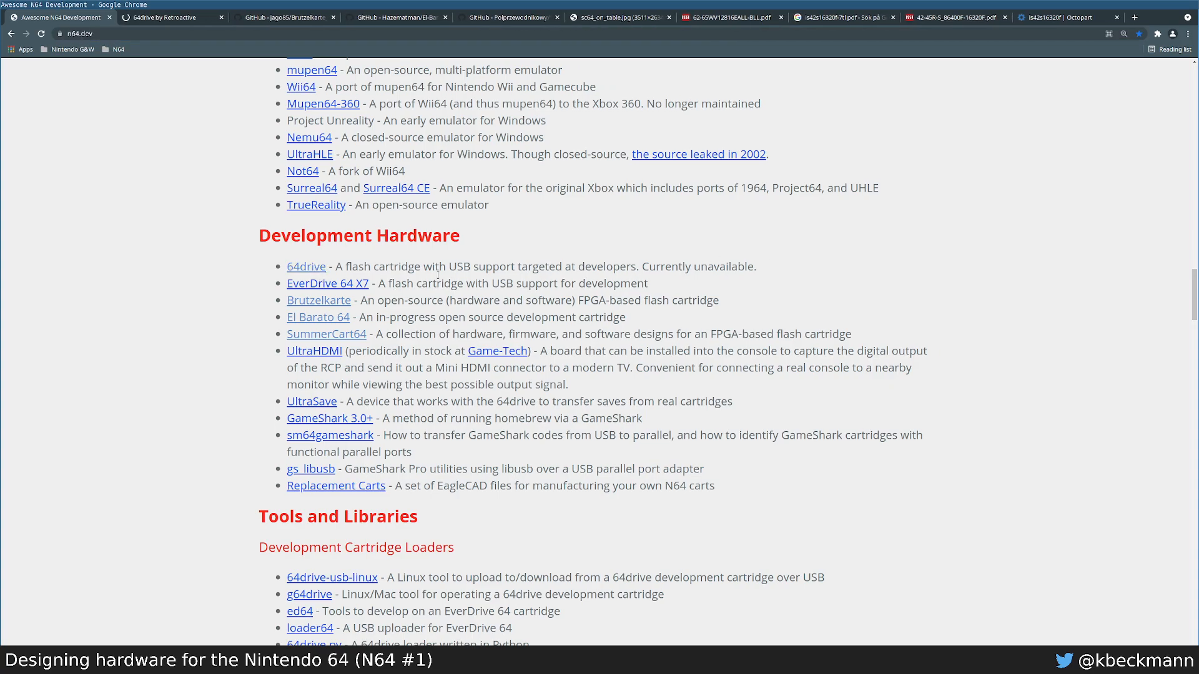
key(ctrl+Tab)
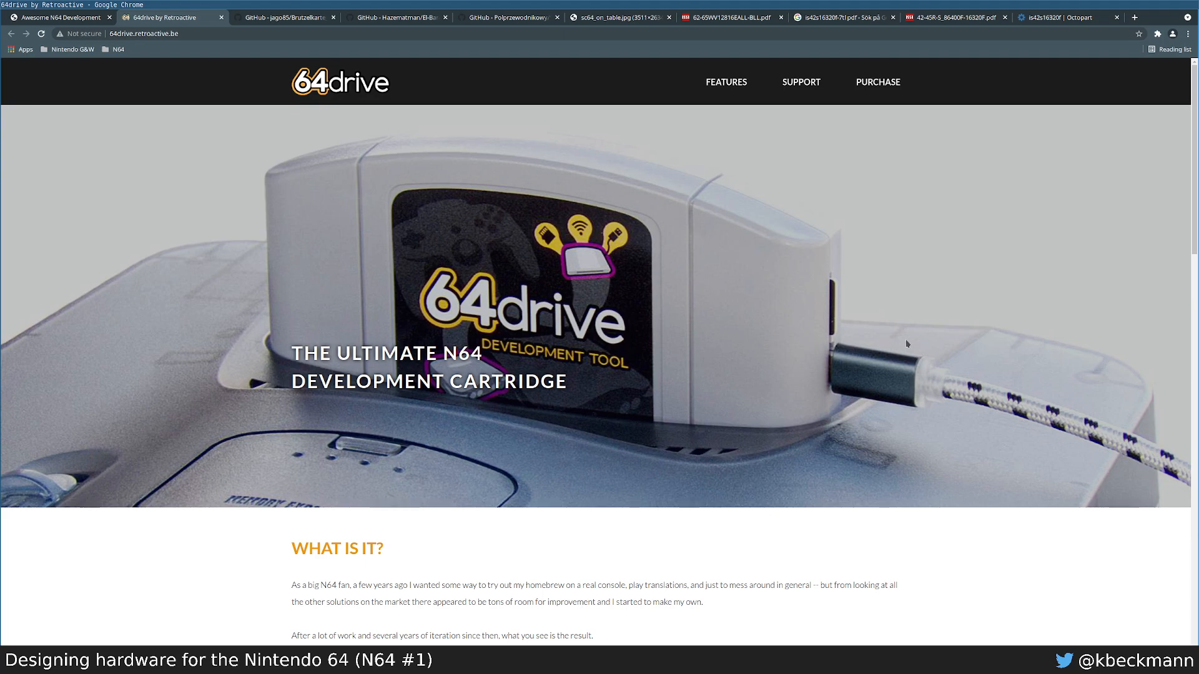
scroll(1179, 316, down, 5)
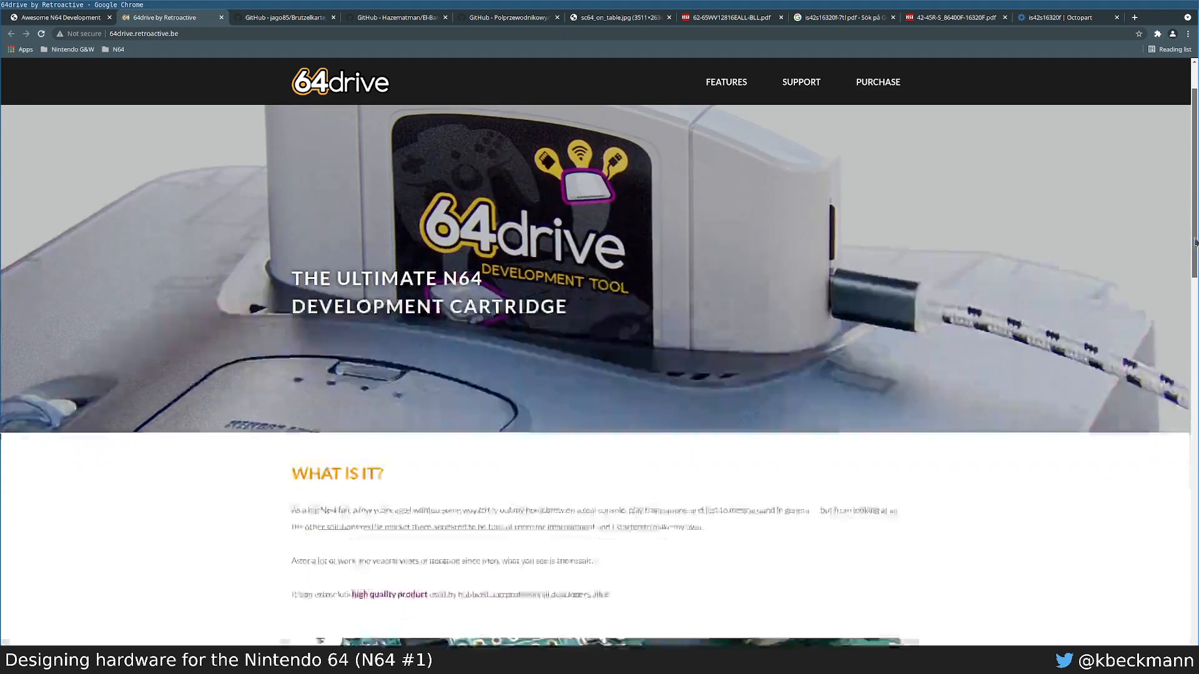
scroll(755, 359, down, 1)
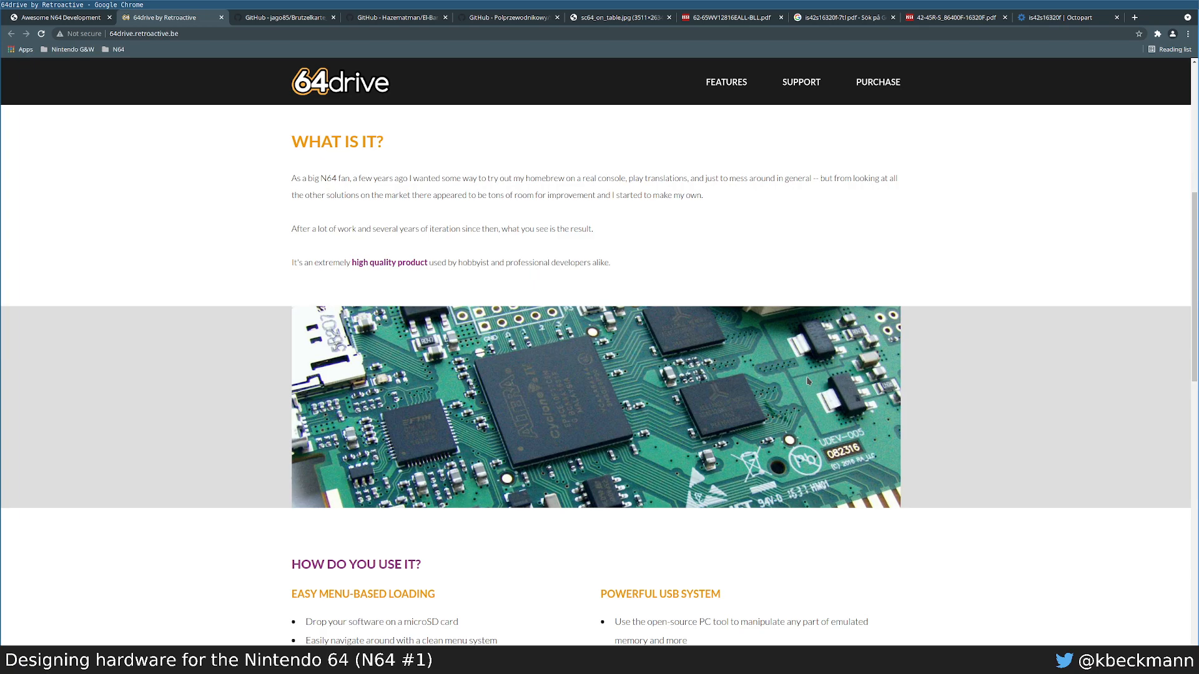
scroll(775, 418, down, 5)
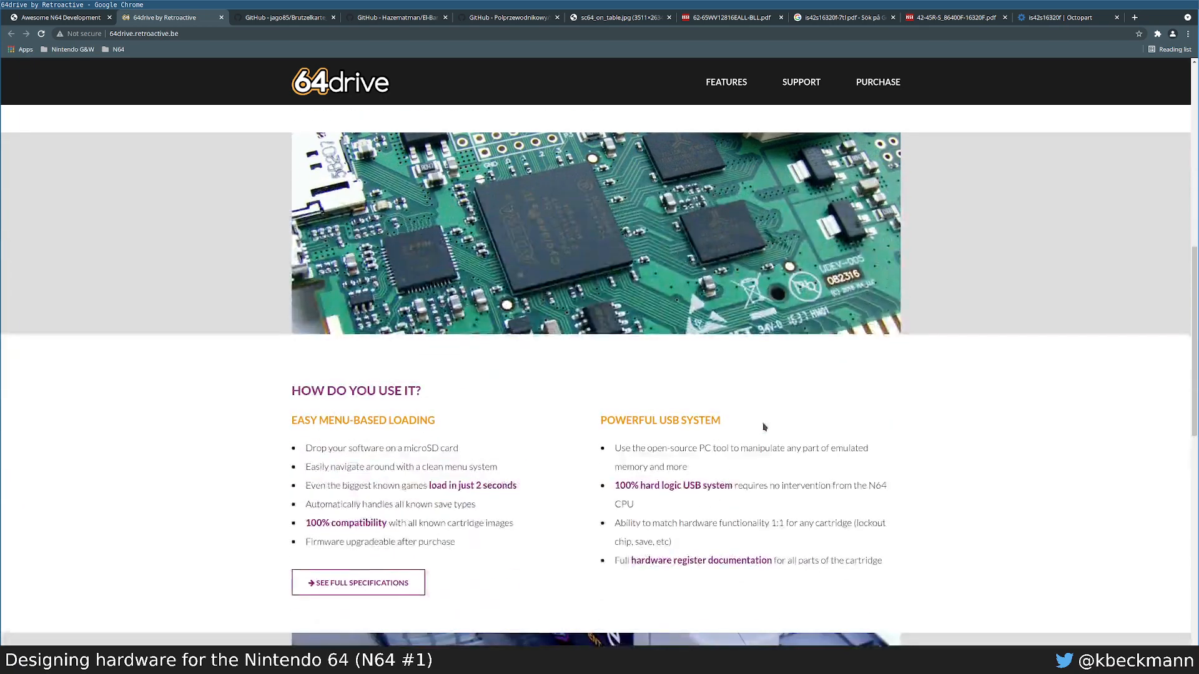
scroll(1049, 420, down, 1)
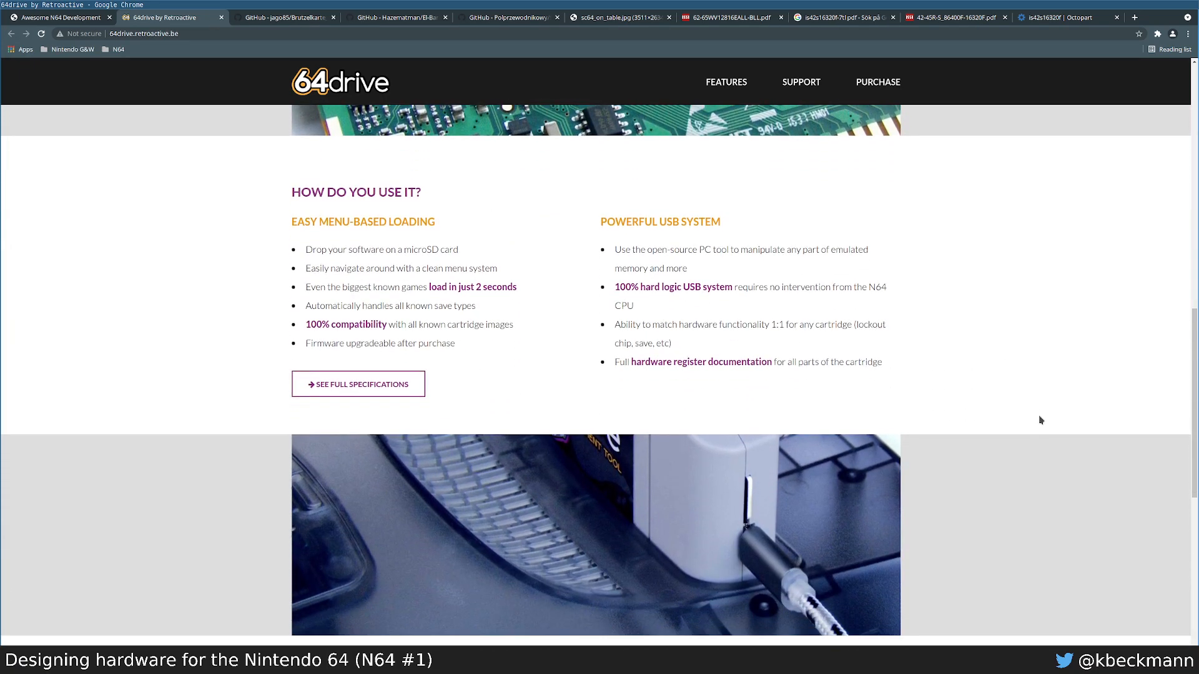
scroll(941, 404, up, 3)
scroll(942, 405, up, 2)
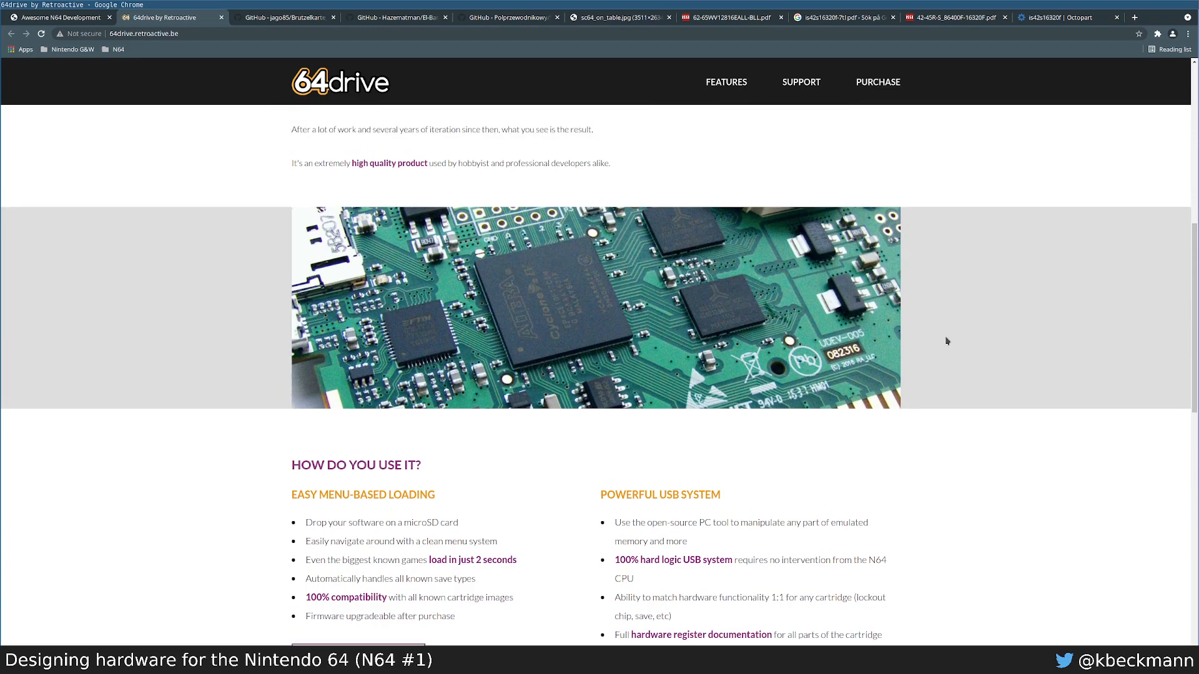
scroll(937, 349, down, 2)
scroll(968, 396, up, 3)
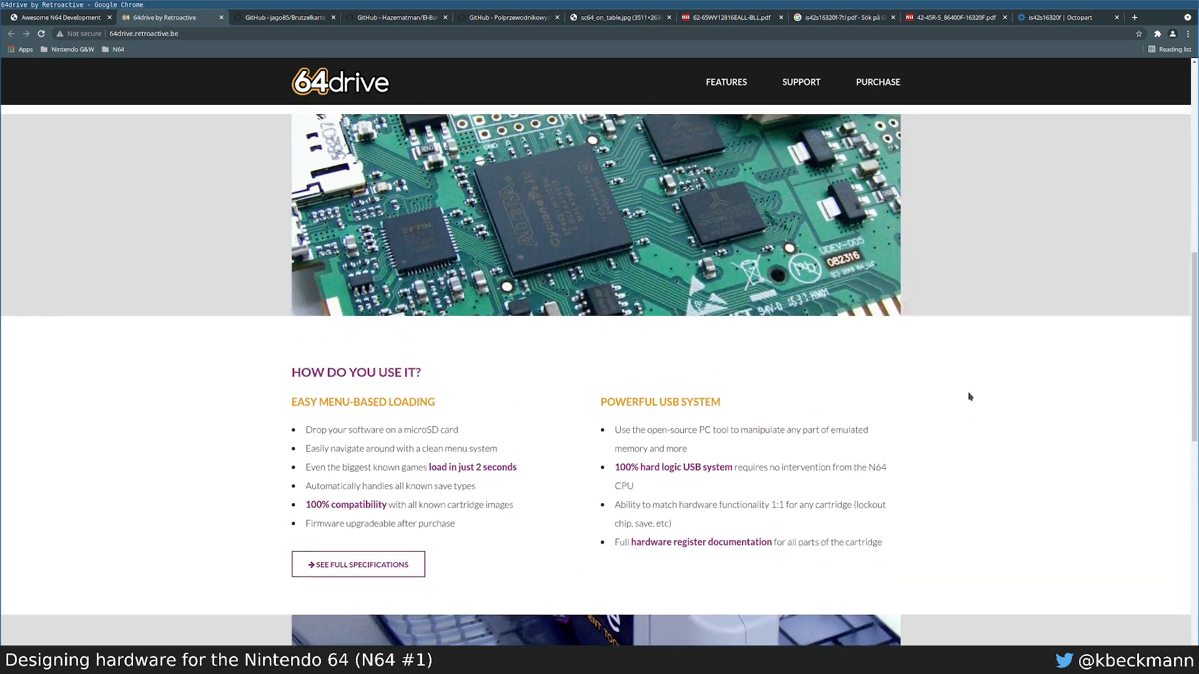
scroll(966, 413, down, 4)
scroll(968, 416, down, 3)
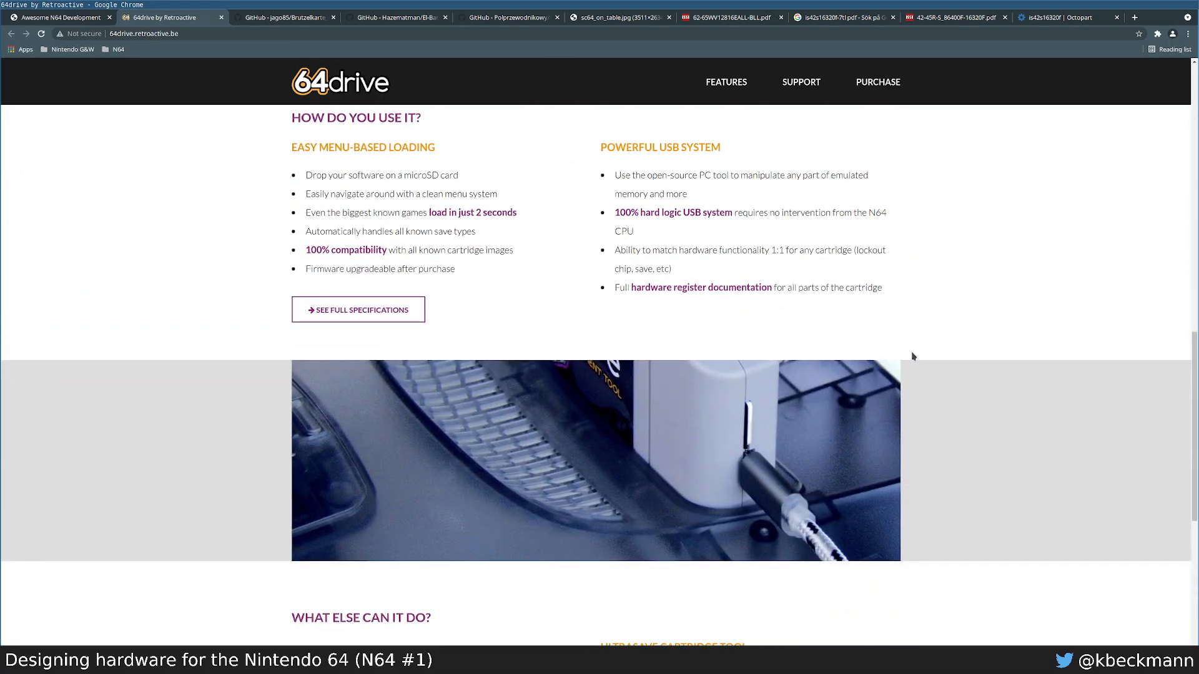
scroll(915, 375, down, 6)
drag(1196, 541, 1188, 148)
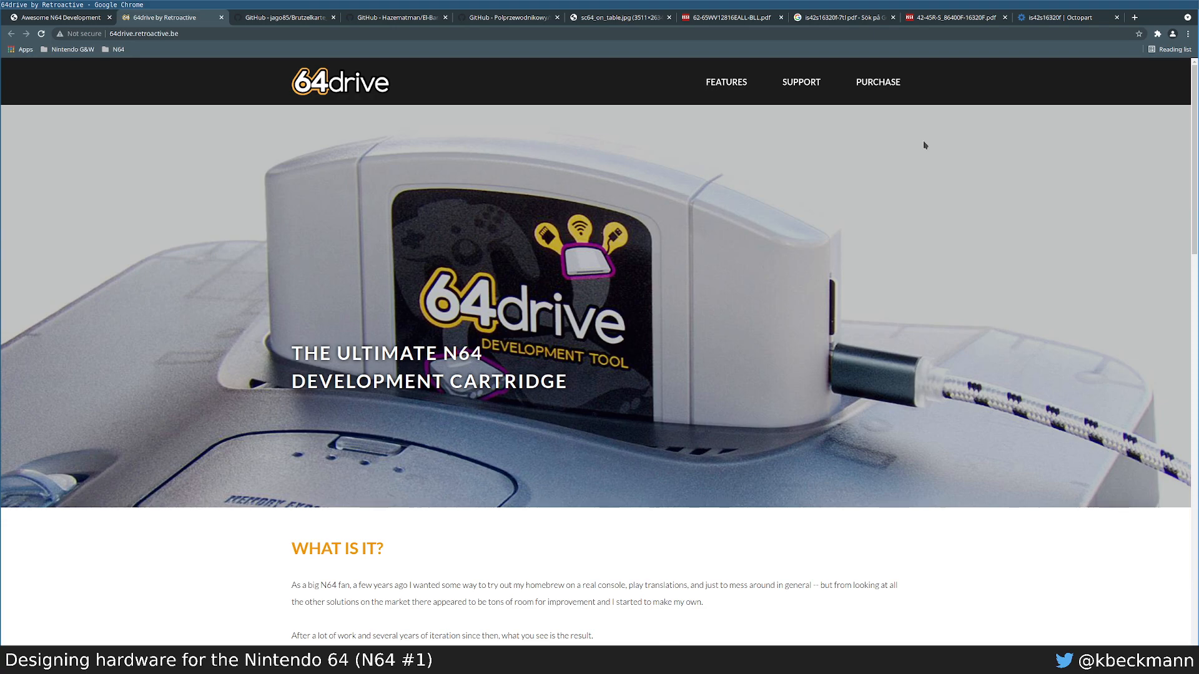
Step: Check the 64drive purchase page for pricing and availability, and close the site after returning to the Development Hardware list
click(868, 88)
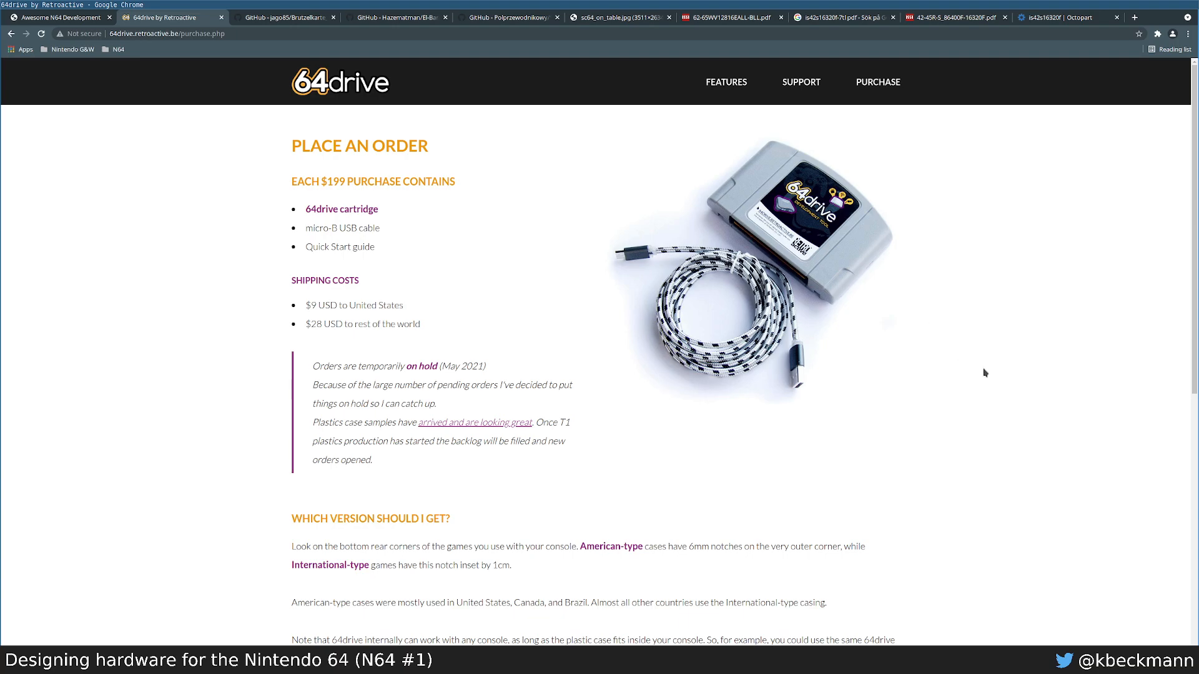
key(ctrl+shift+Tab)
drag(780, 270, 835, 394)
click(787, 399)
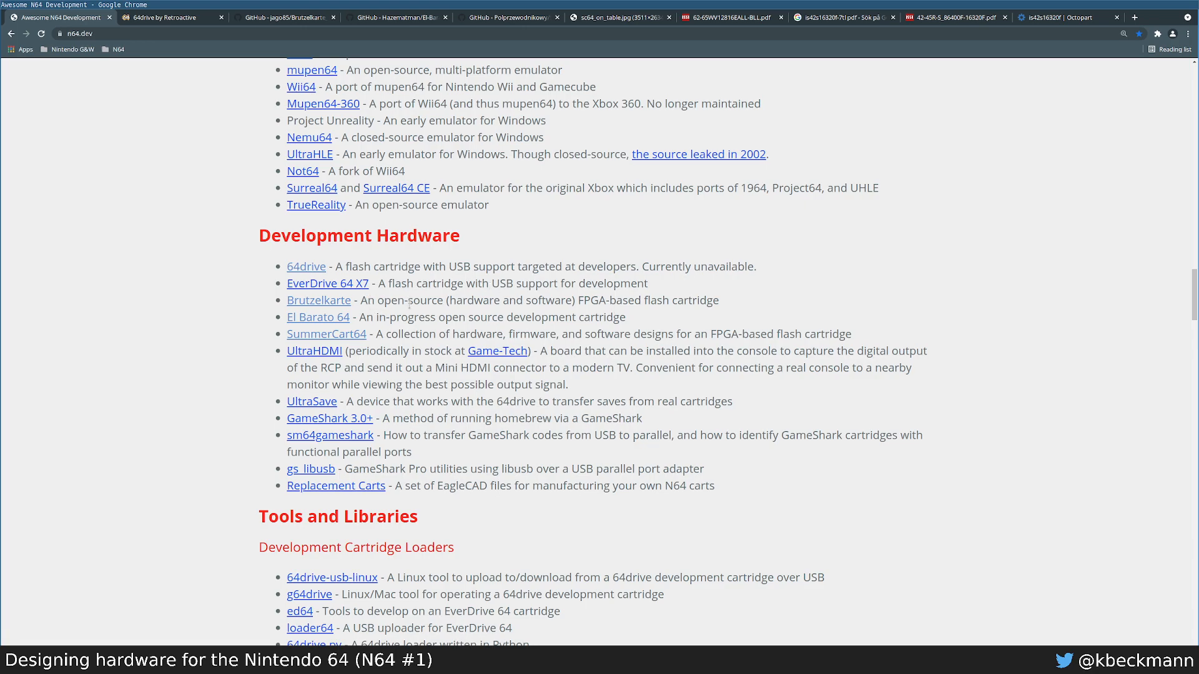
middle_click(151, 19)
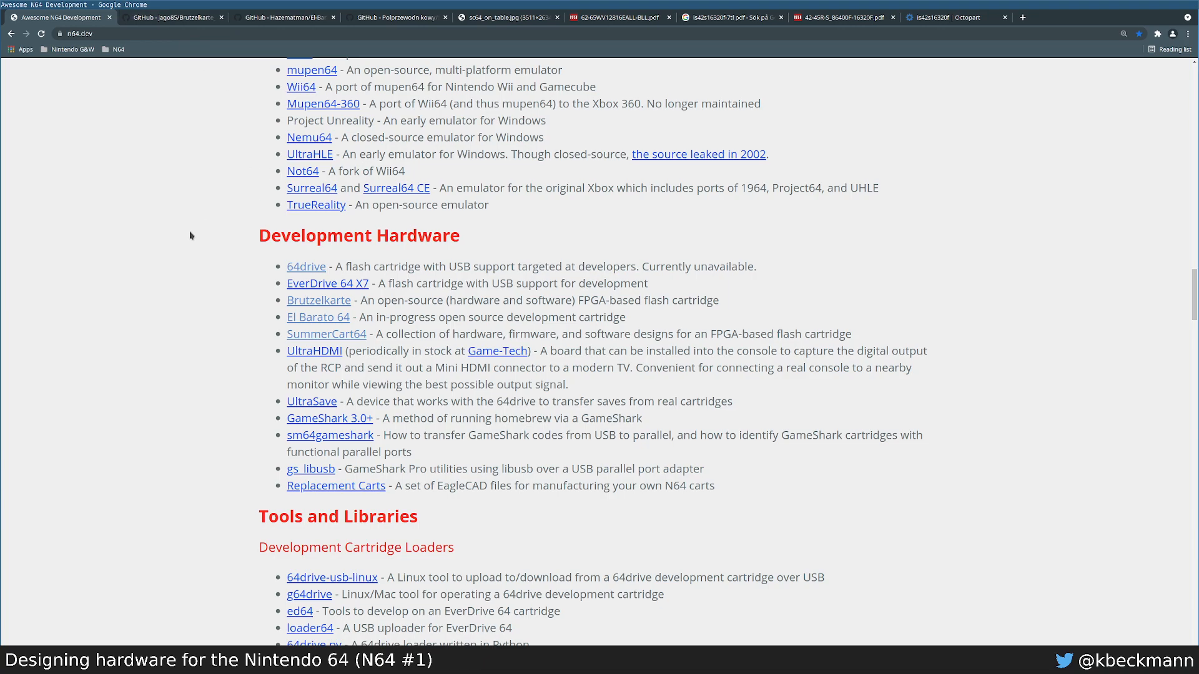
Step: Examine the Brutzelkarte_PCB repository's README on GitHub, covering the memory features and the front and back board photos
key(ctrl+Tab)
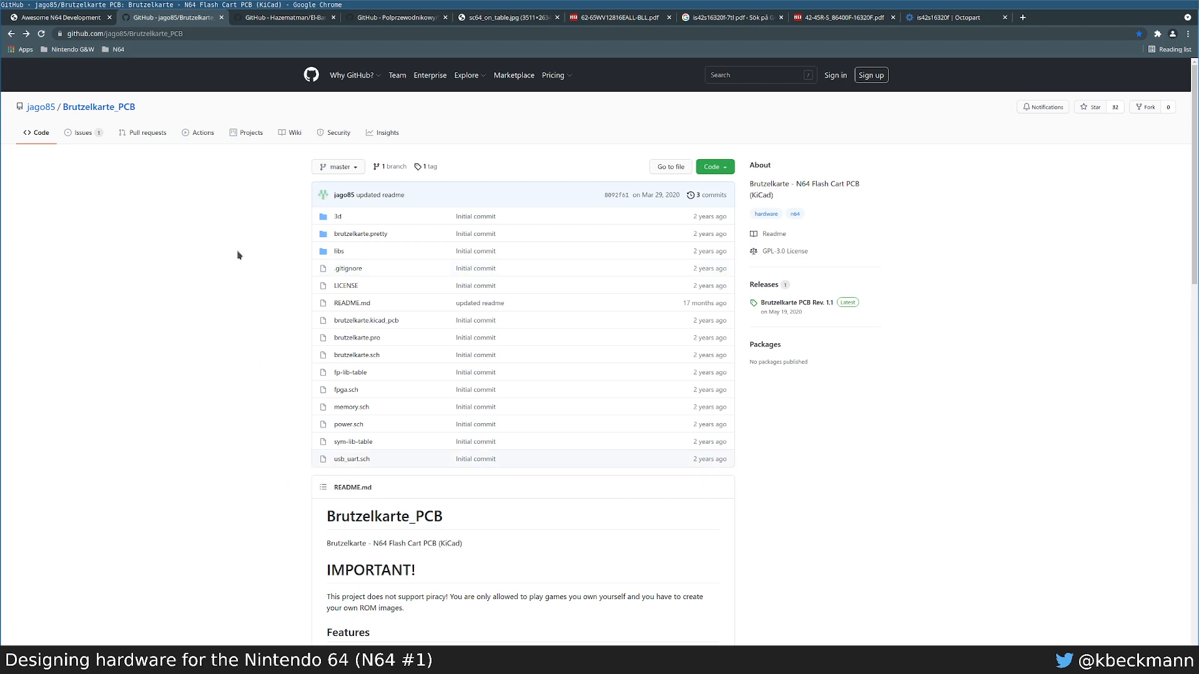
scroll(771, 434, down, 11)
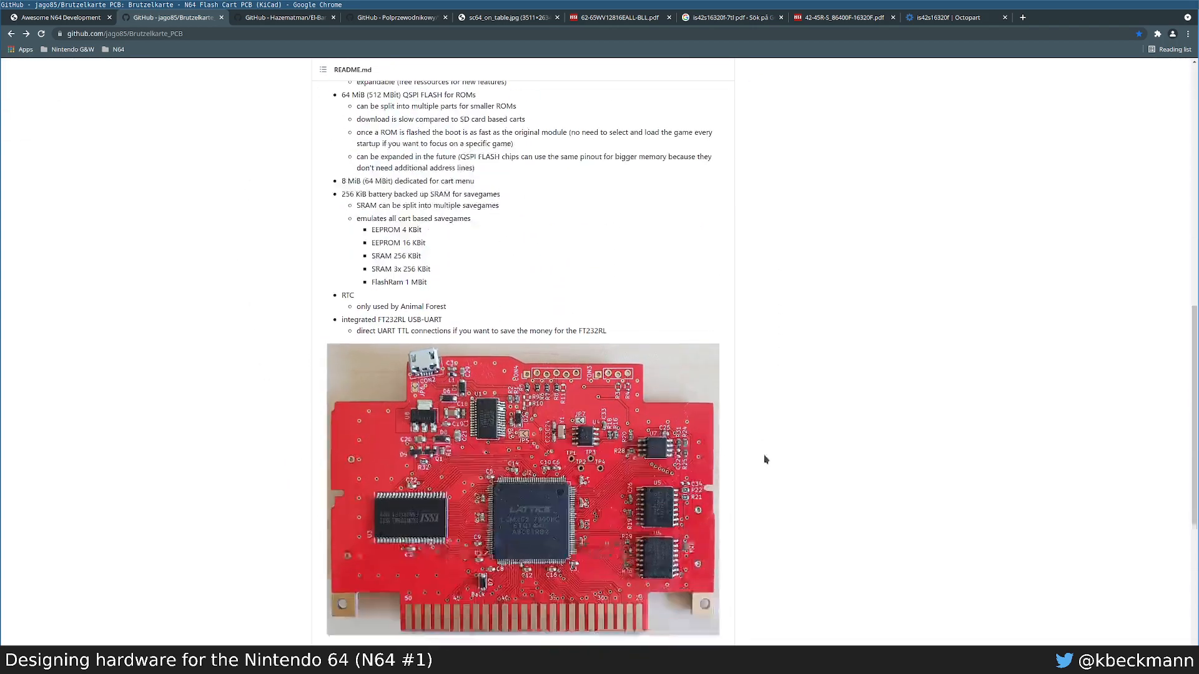
scroll(771, 453, down, 1)
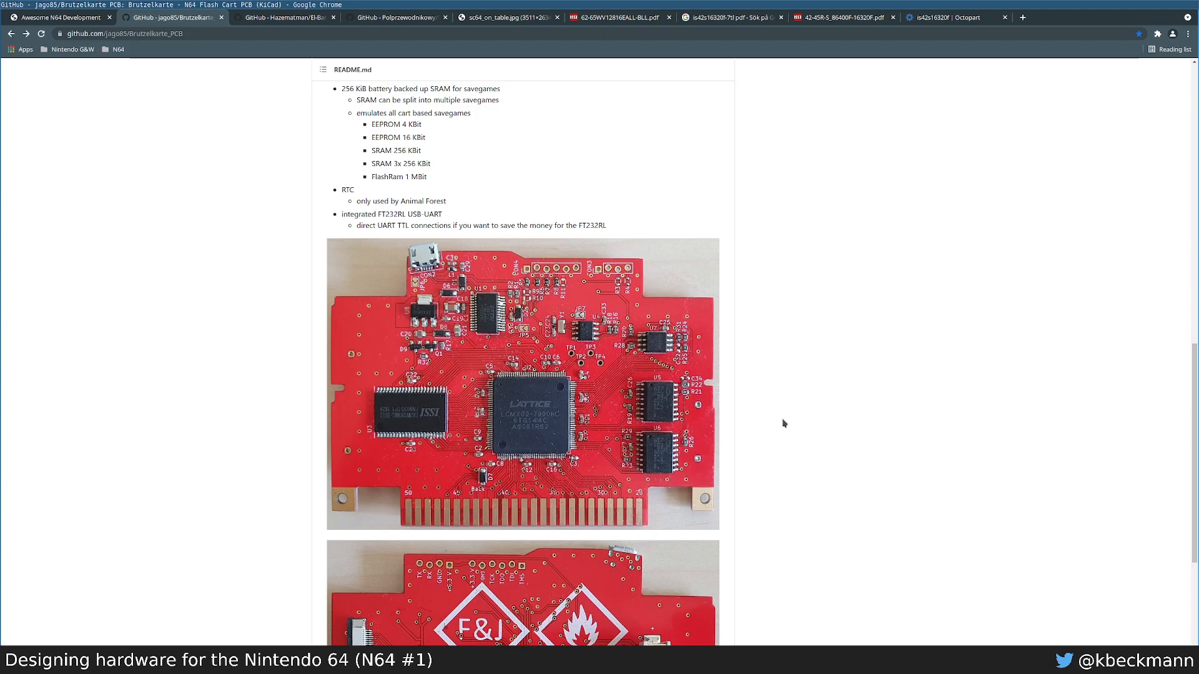
scroll(780, 428, down, 1)
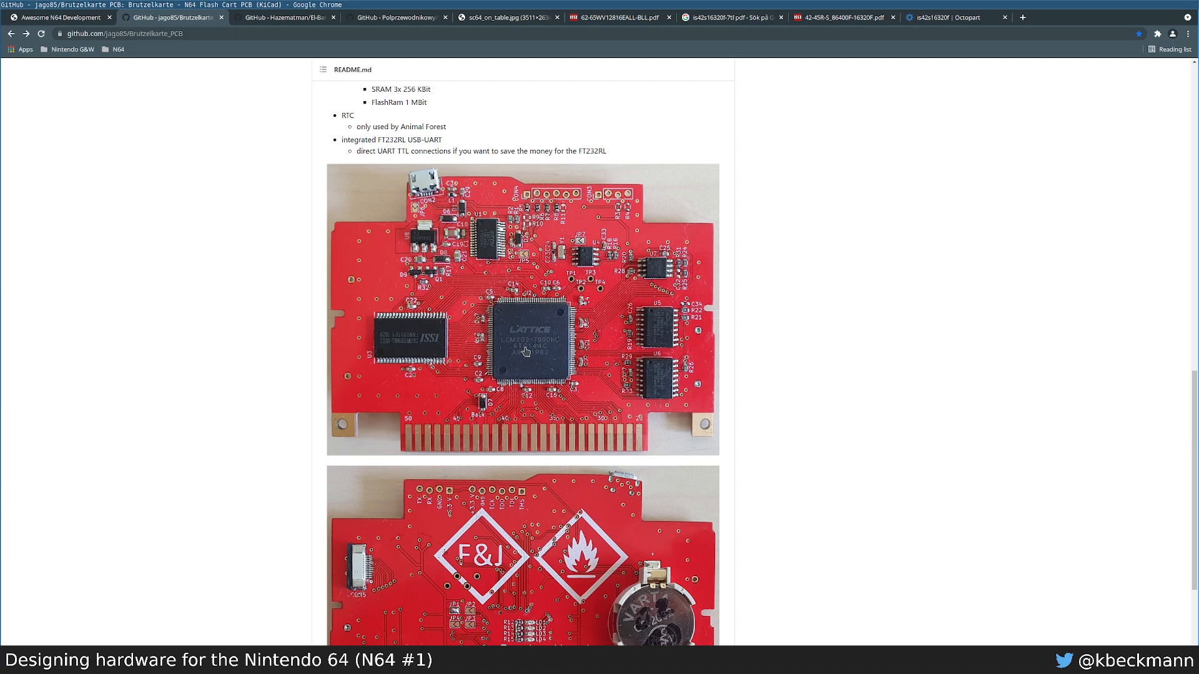
scroll(565, 340, up, 3)
scroll(754, 497, down, 2)
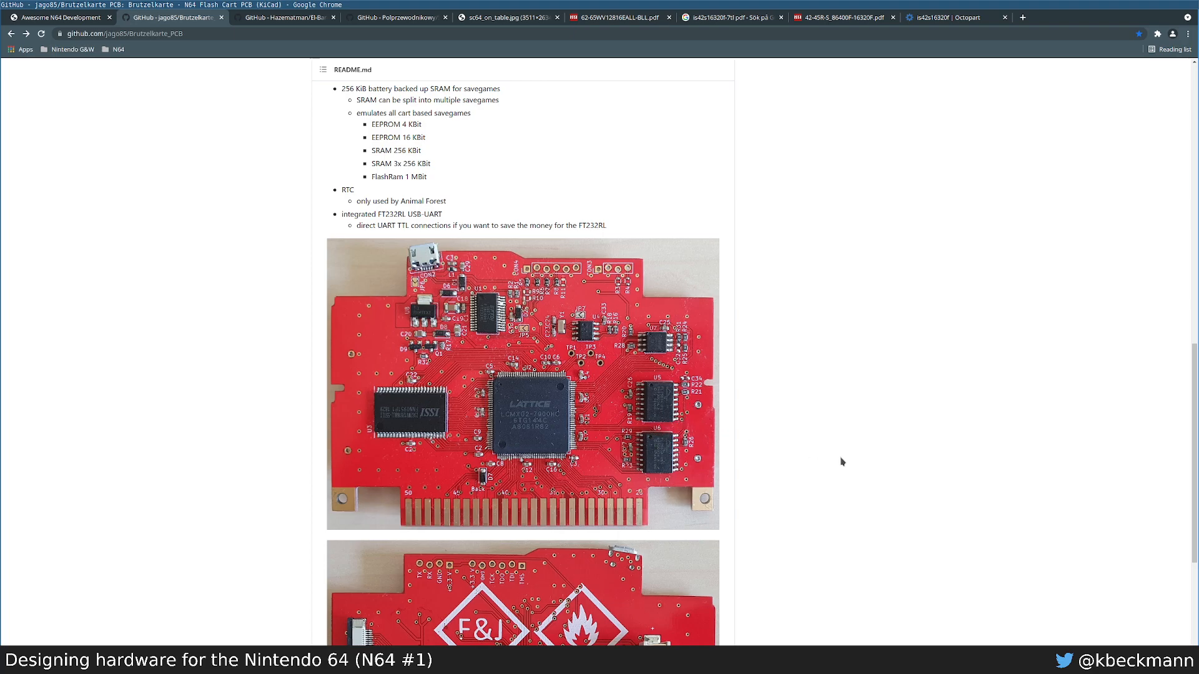
scroll(841, 462, down, 3)
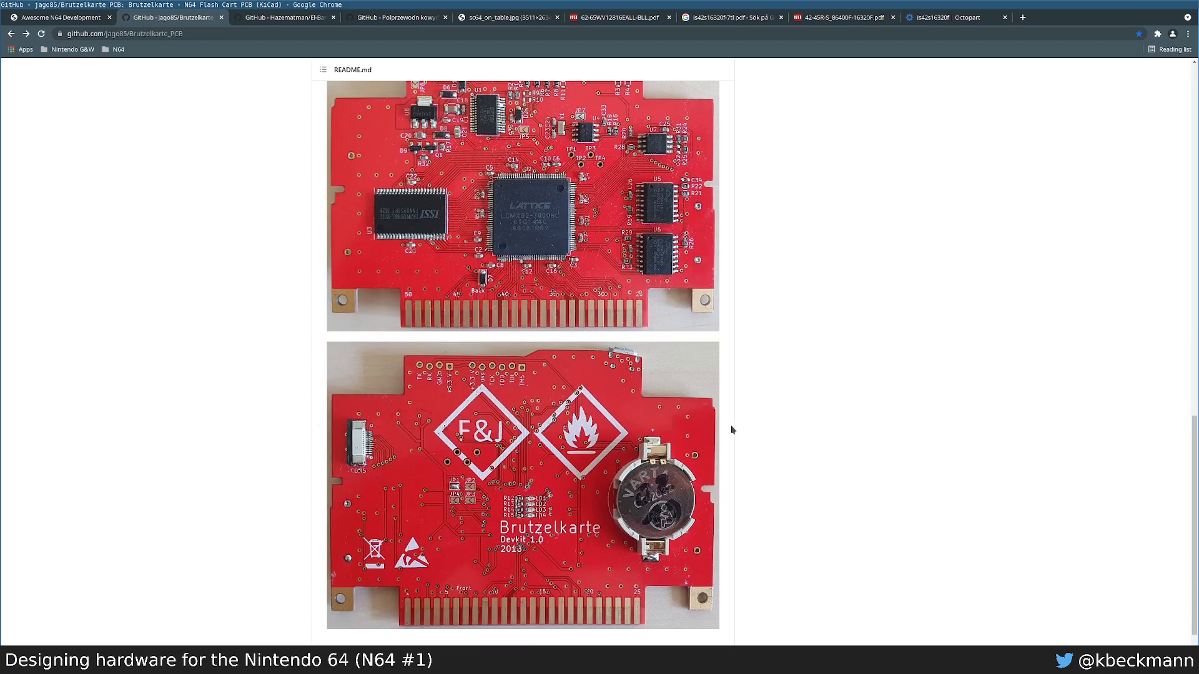
scroll(717, 409, up, 3)
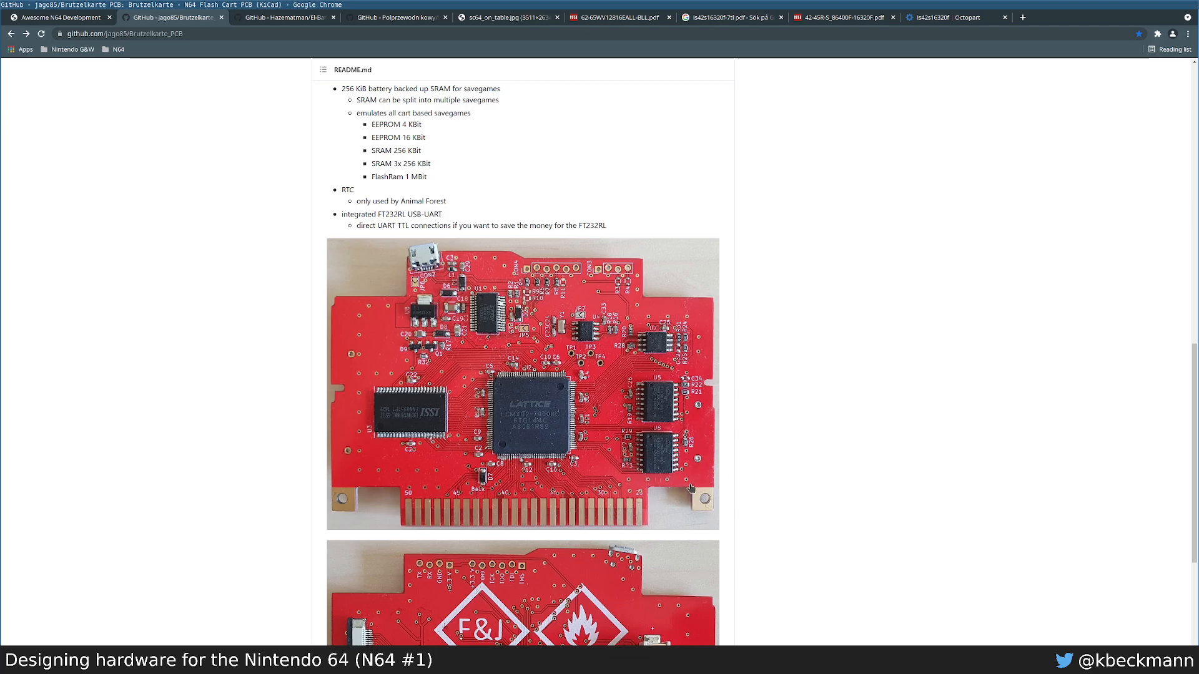
drag(1186, 481, 1190, 507)
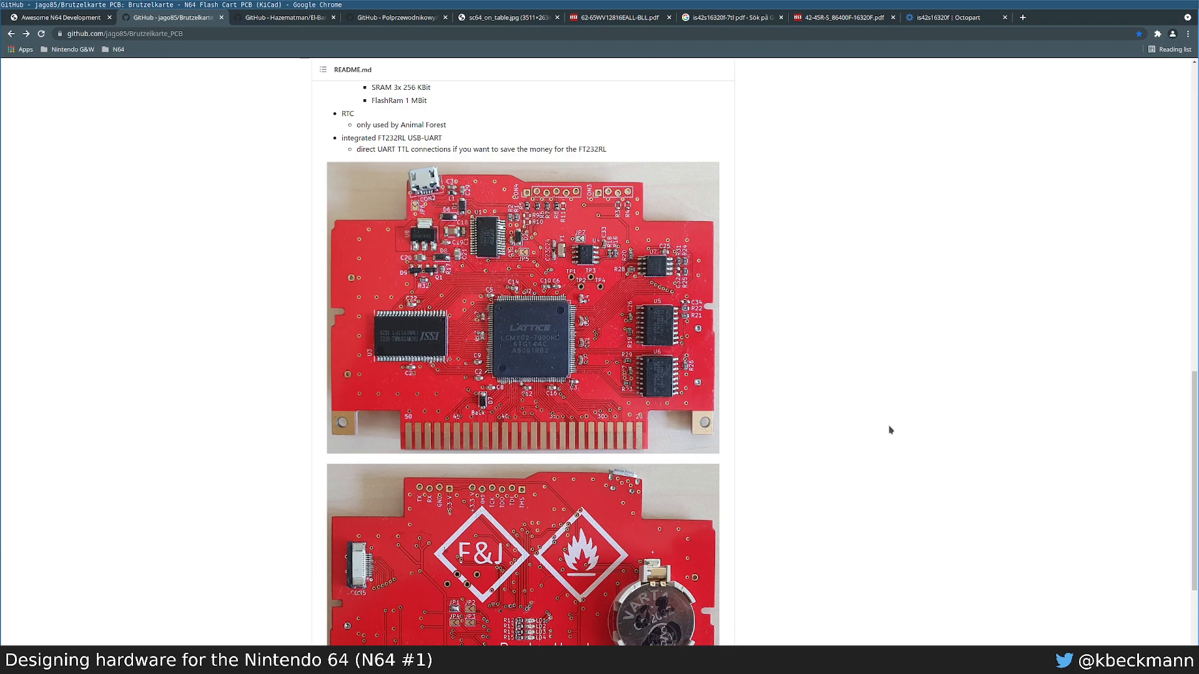
Step: Return to the Awesome N64 Development list and look at the El Barato 64 and SummerCart64 entries
key(ctrl+shift+Tab)
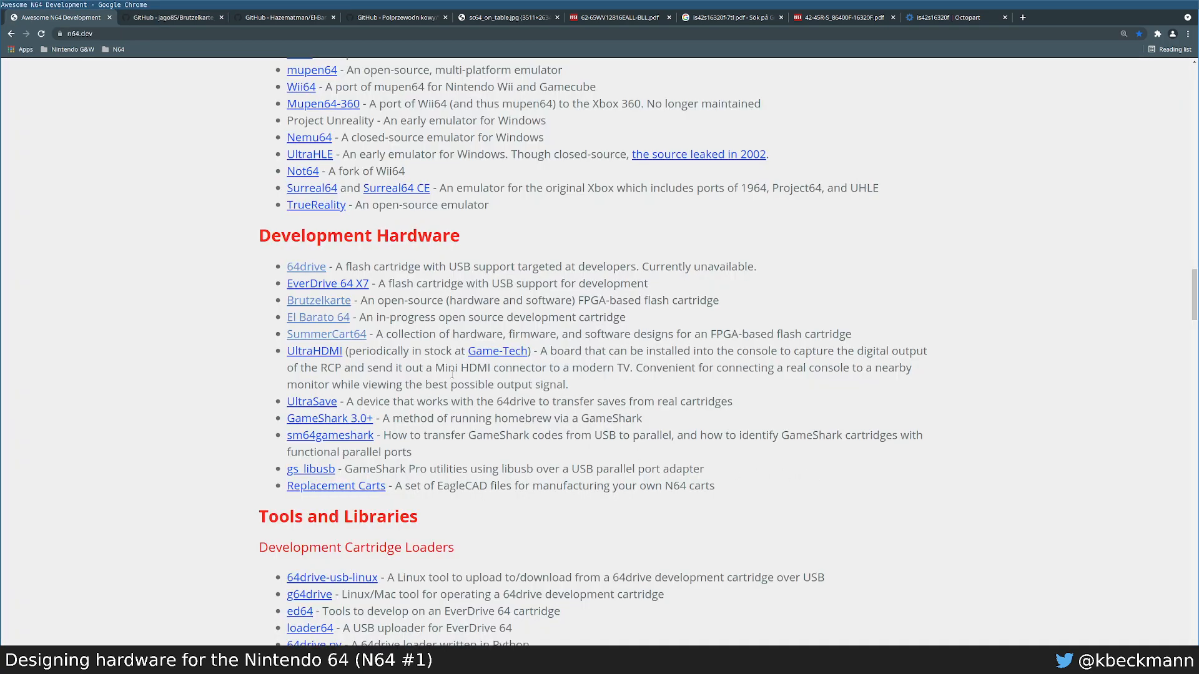
drag(390, 323, 392, 334)
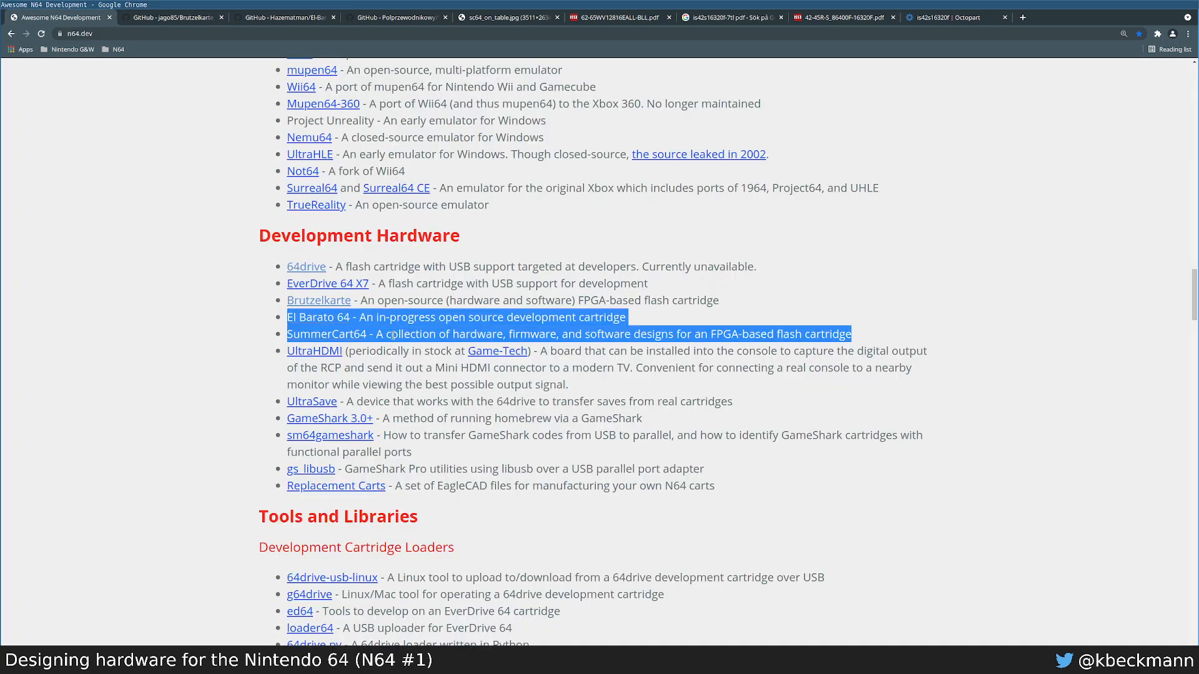
click(413, 334)
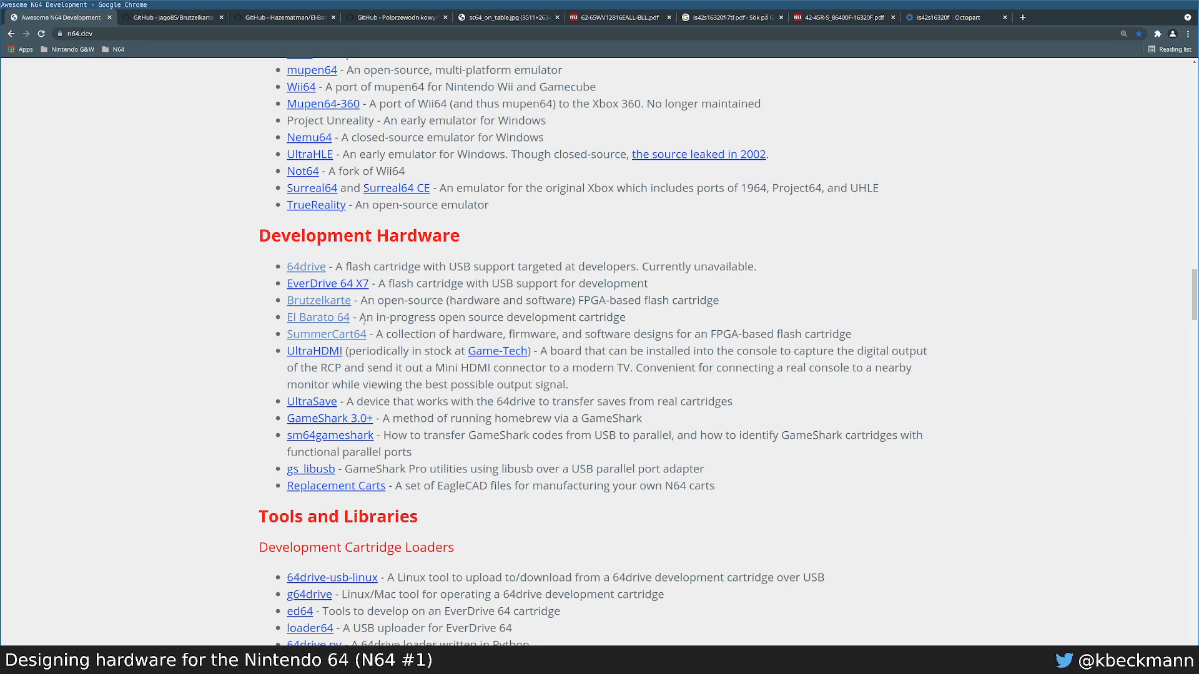
Step: Examine the El-Barato-64 repository's readme on GitHub, including the project description, board render and schematic
key(ctrl+Tab)
key(ctrl+Tab)
scroll(843, 433, down, 4)
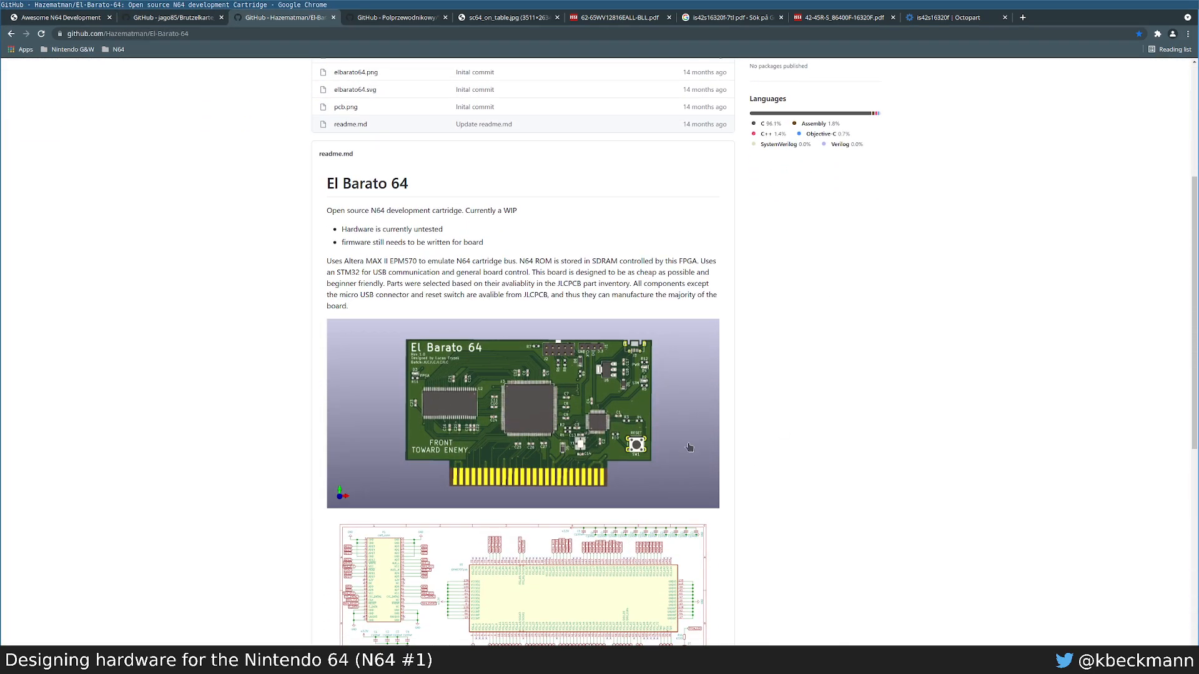
scroll(686, 430, down, 2)
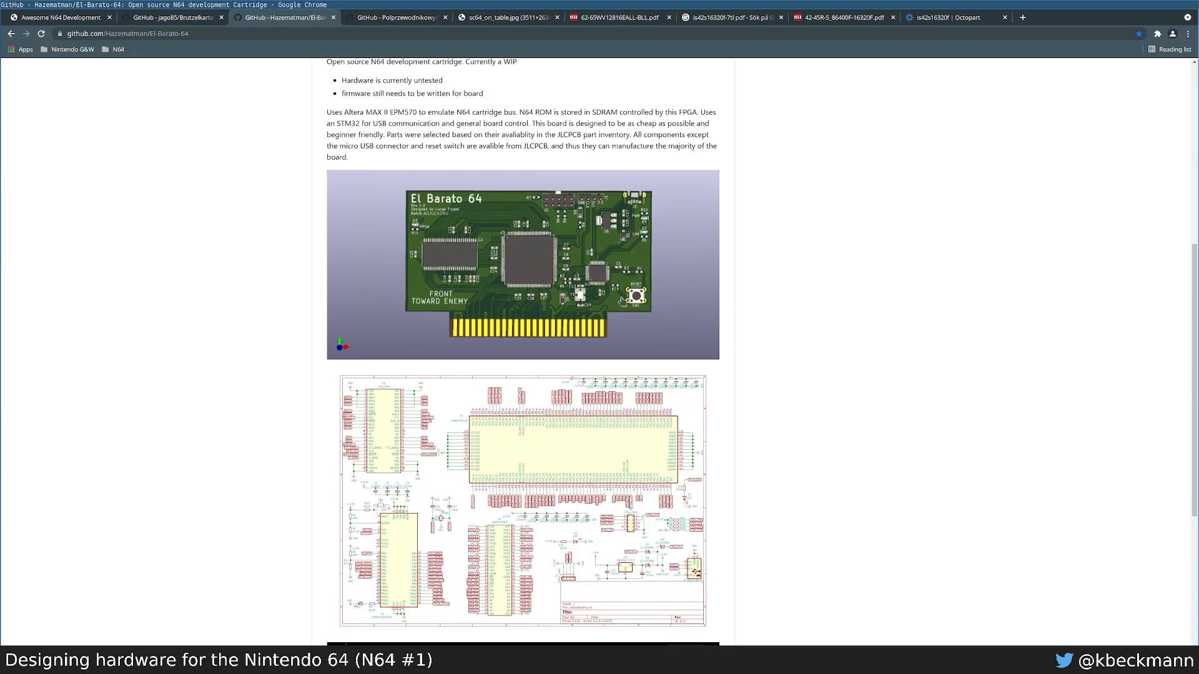
ctrl+scroll(610, 307, up, 2)
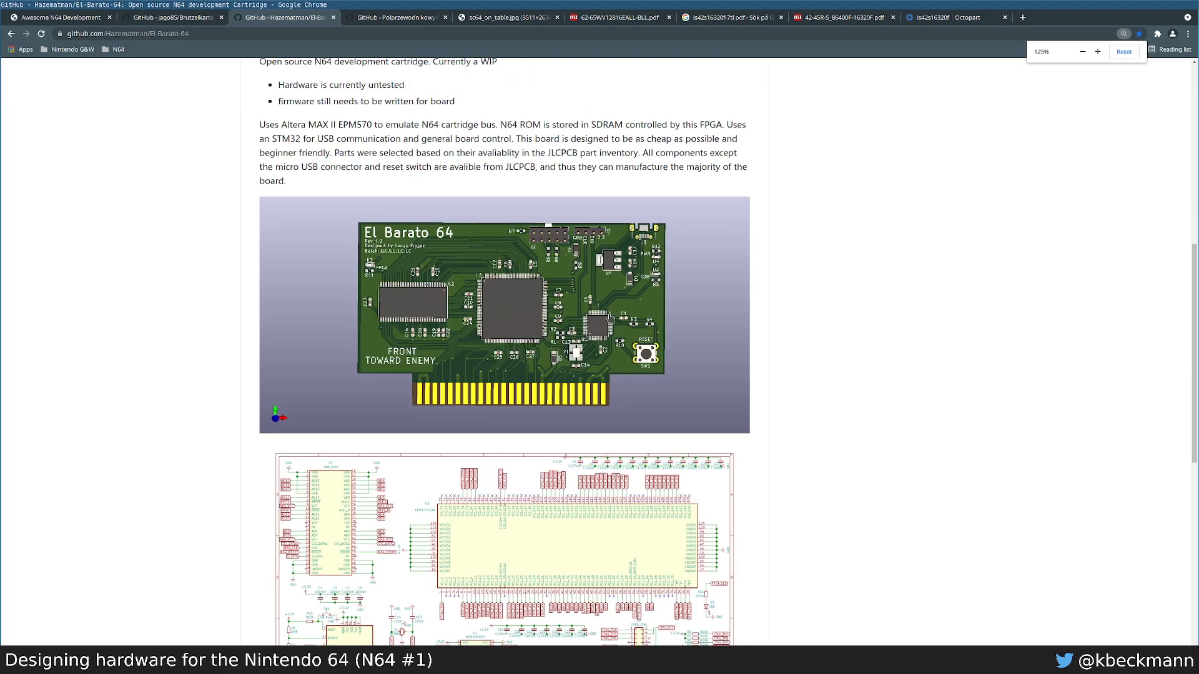
scroll(549, 349, up, 3)
scroll(537, 312, down, 4)
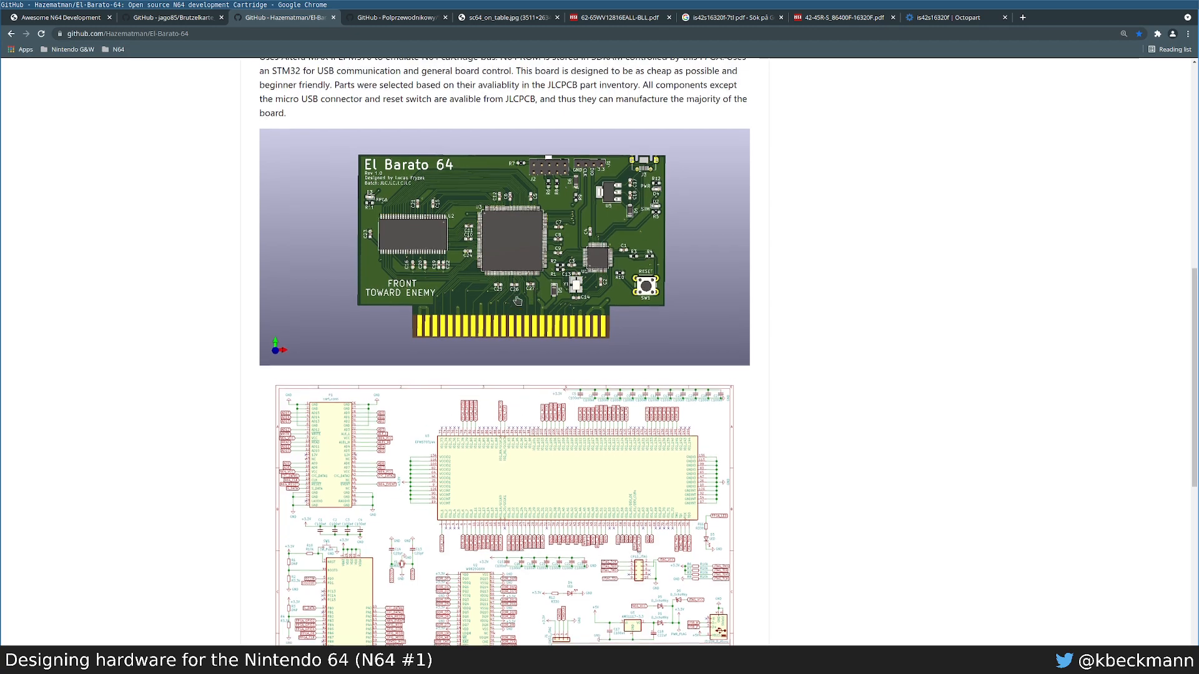
scroll(522, 307, up, 1)
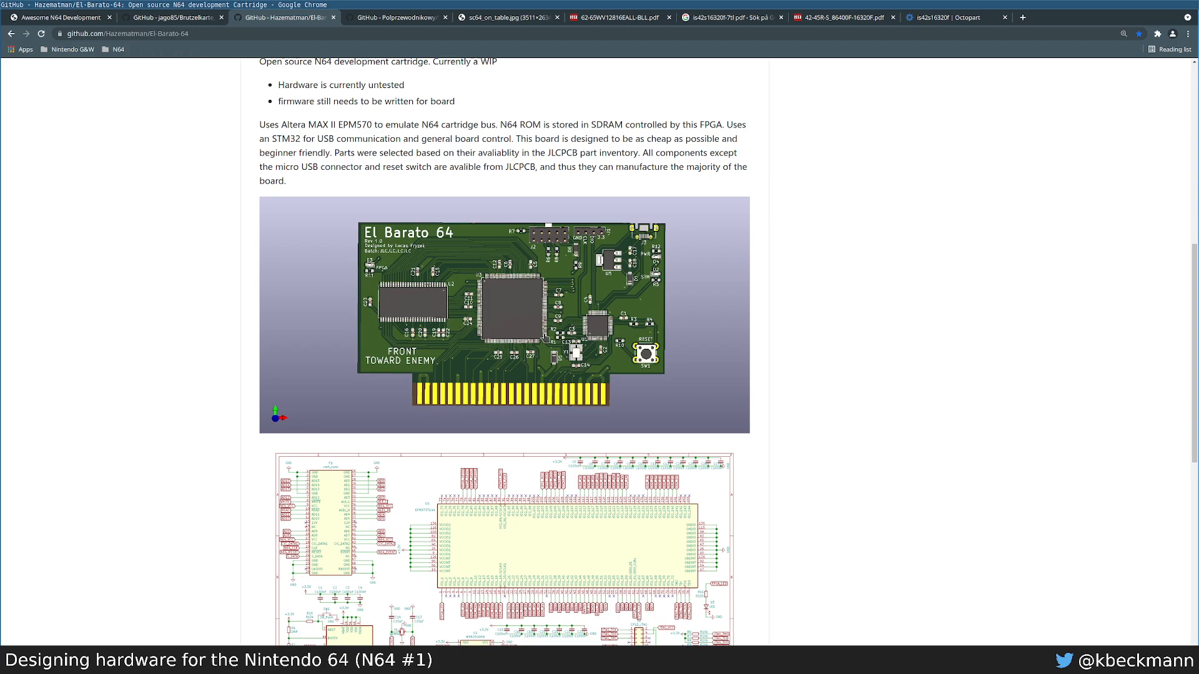
Step: Examine the rest of the El Barato 64 readme and view its PCB layout image, pcb.png, at full size
scroll(493, 336, up, 1)
scroll(492, 336, up, 1)
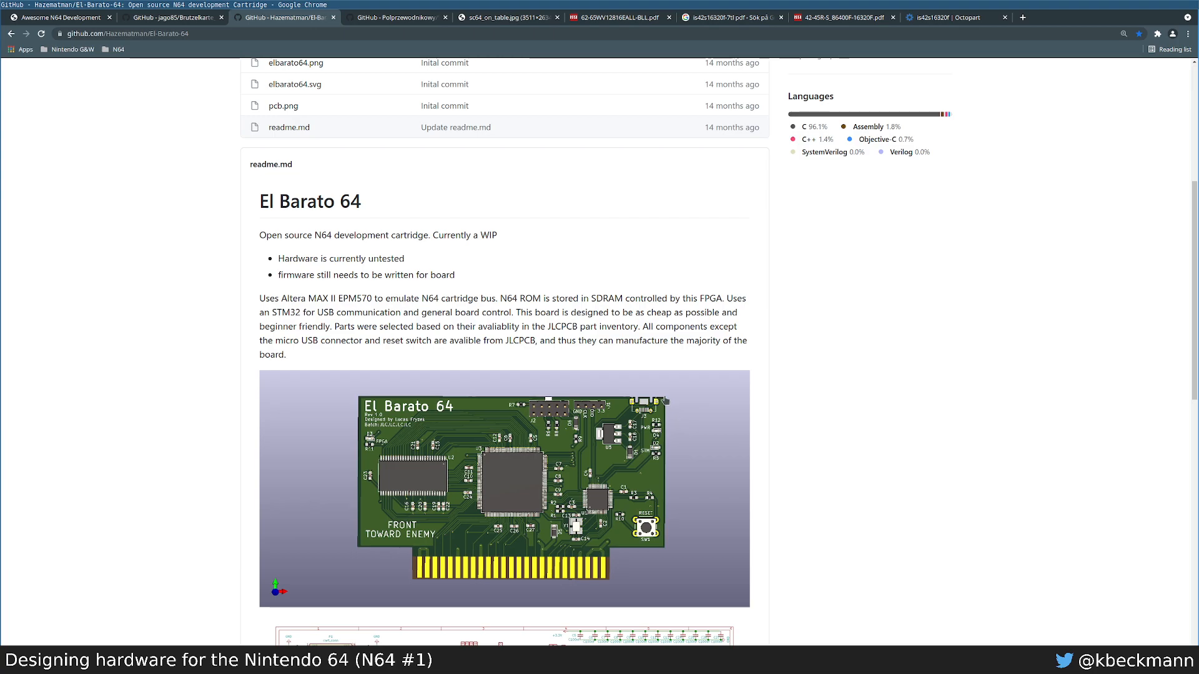
scroll(663, 304, down, 12)
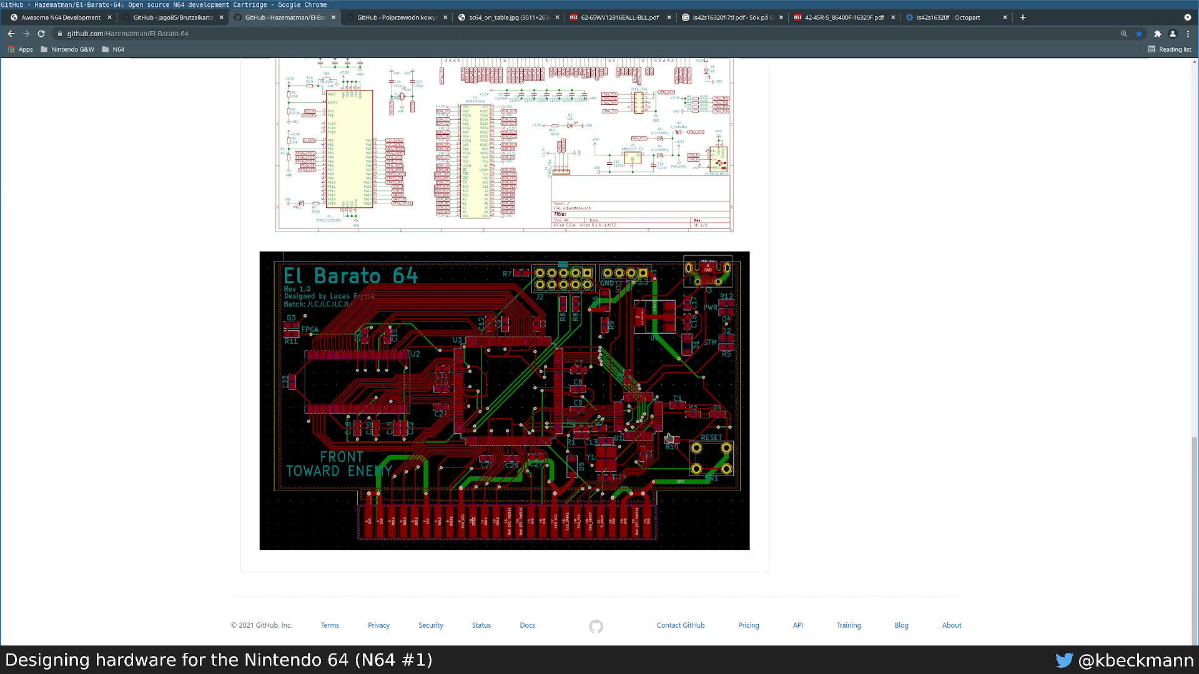
click(727, 508)
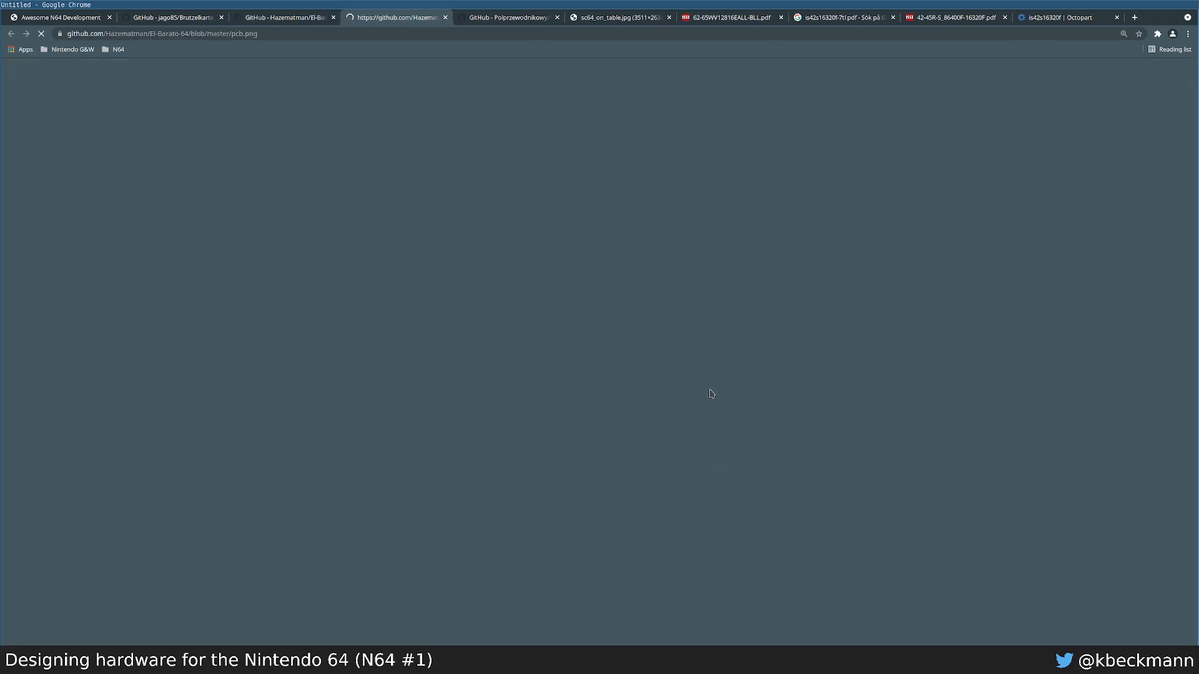
scroll(622, 381, down, 3)
scroll(665, 533, up, 1)
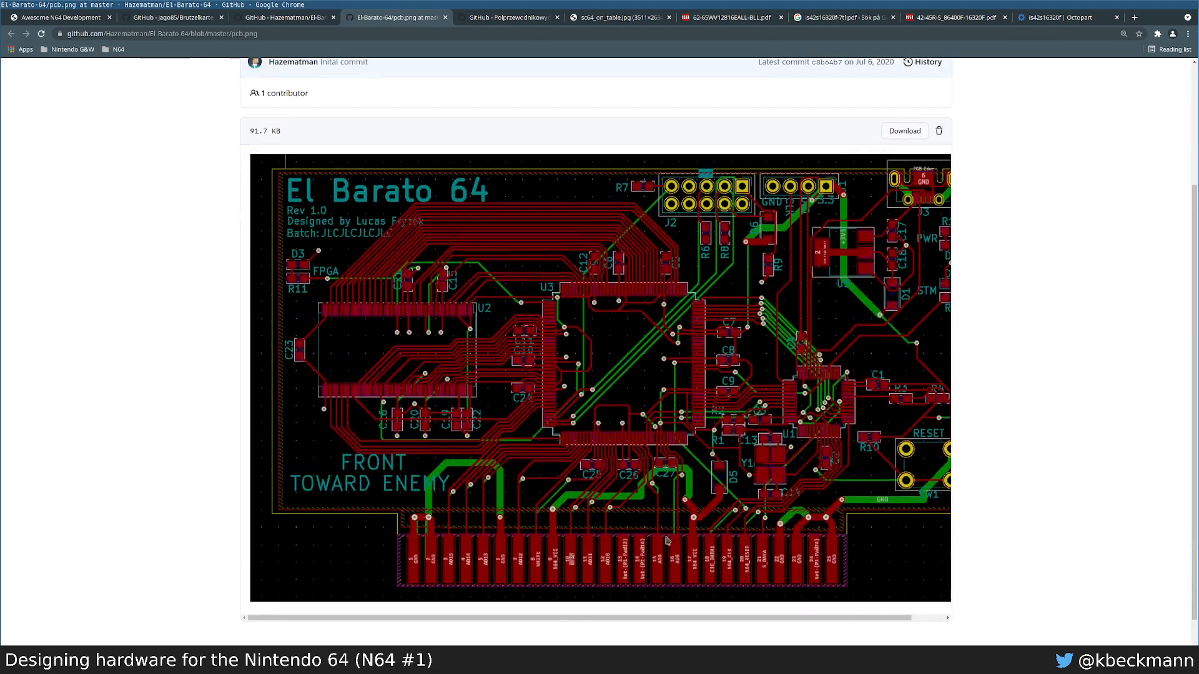
click(903, 130)
ctrl+scroll(737, 491, up, 2)
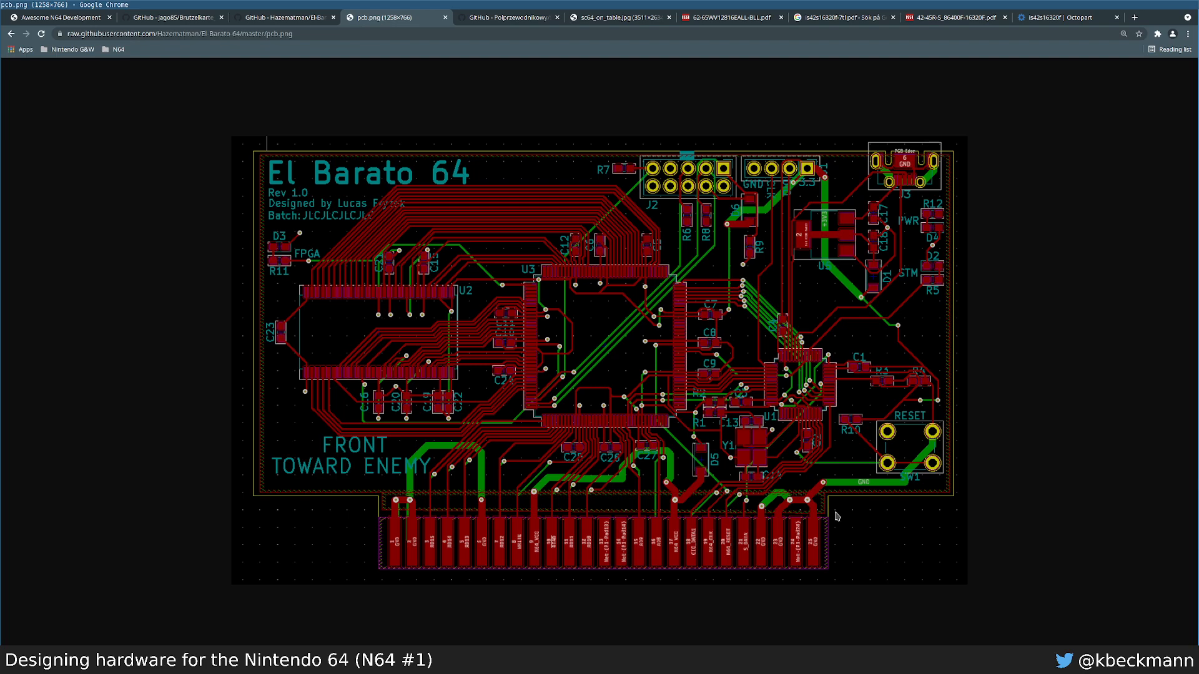
Step: Return to the Awesome N64 Development list and open the SummerCart64 project's repository from the Development Hardware section
key(ctrl+shift+Tab)
key(ctrl+shift+Tab)
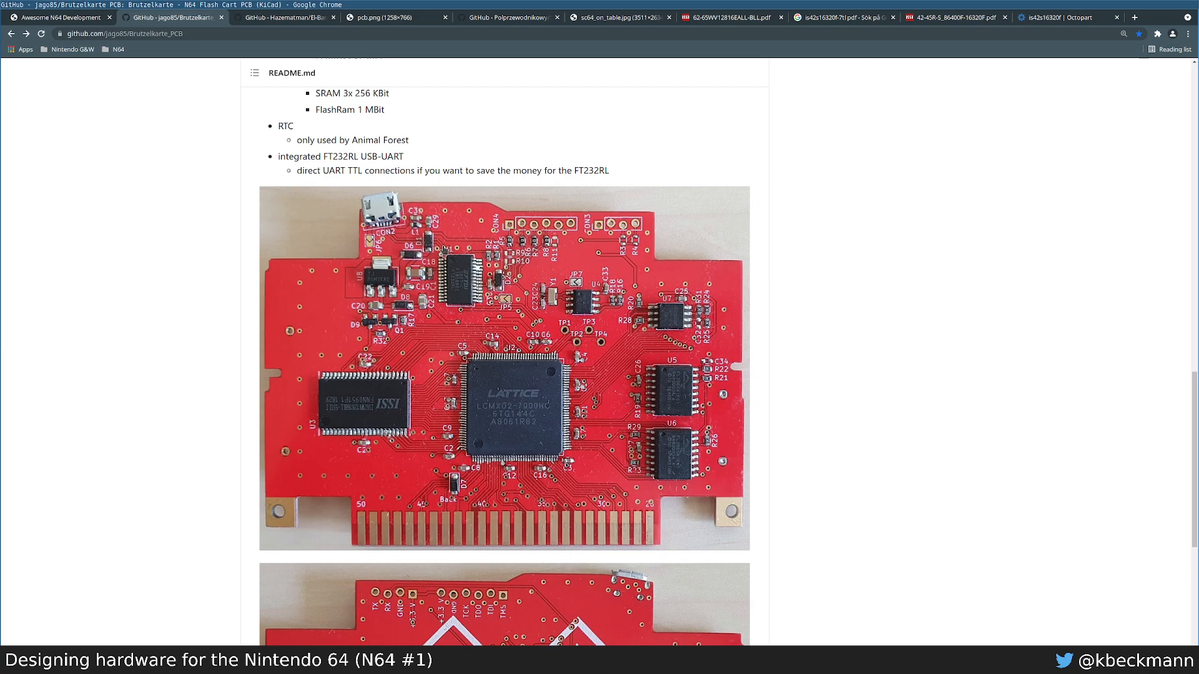
key(ctrl+shift+Tab)
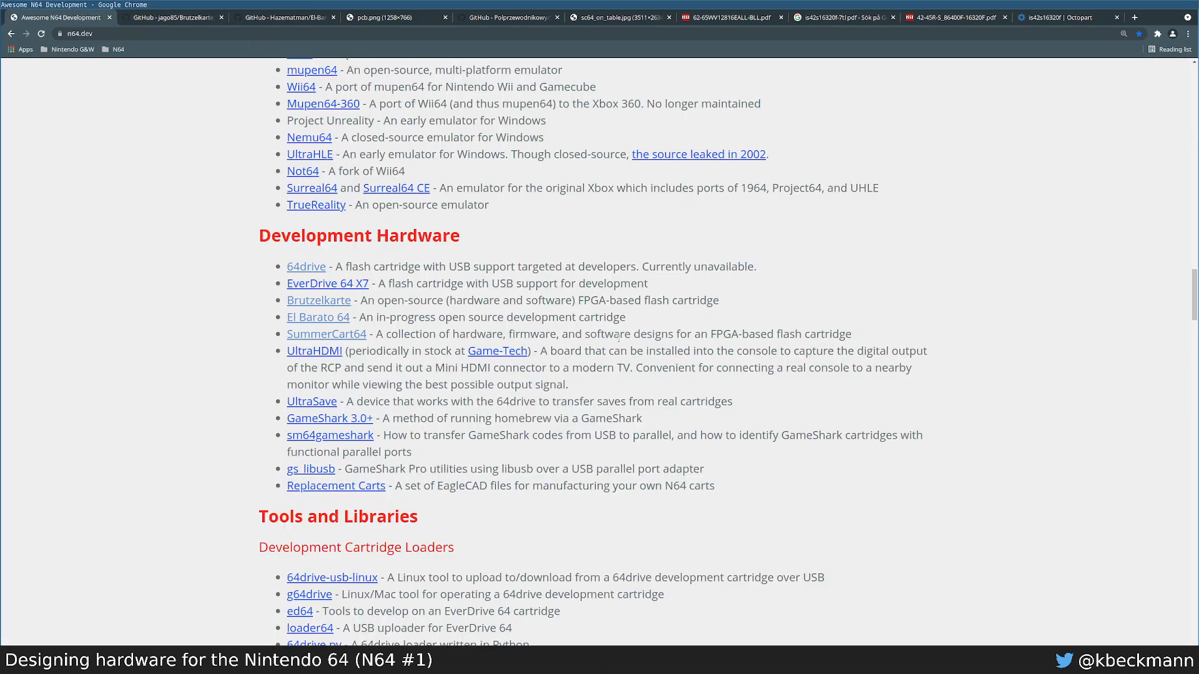
triple_click(380, 334)
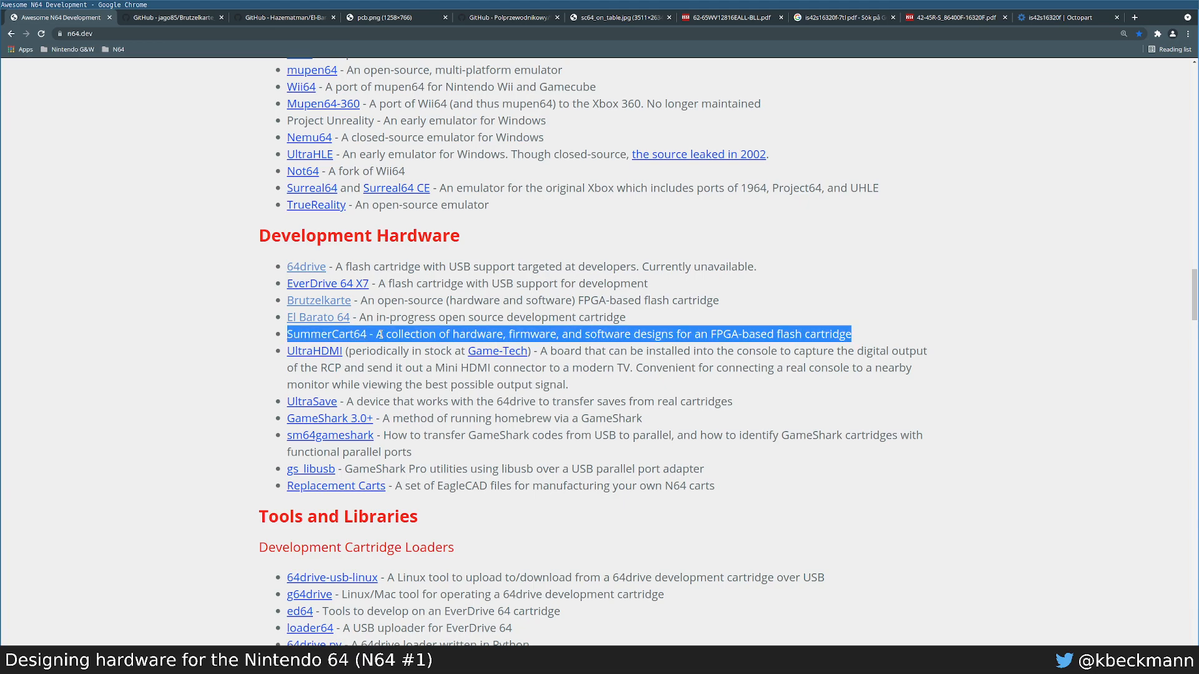
middle_click(345, 339)
key(ctrl+Tab)
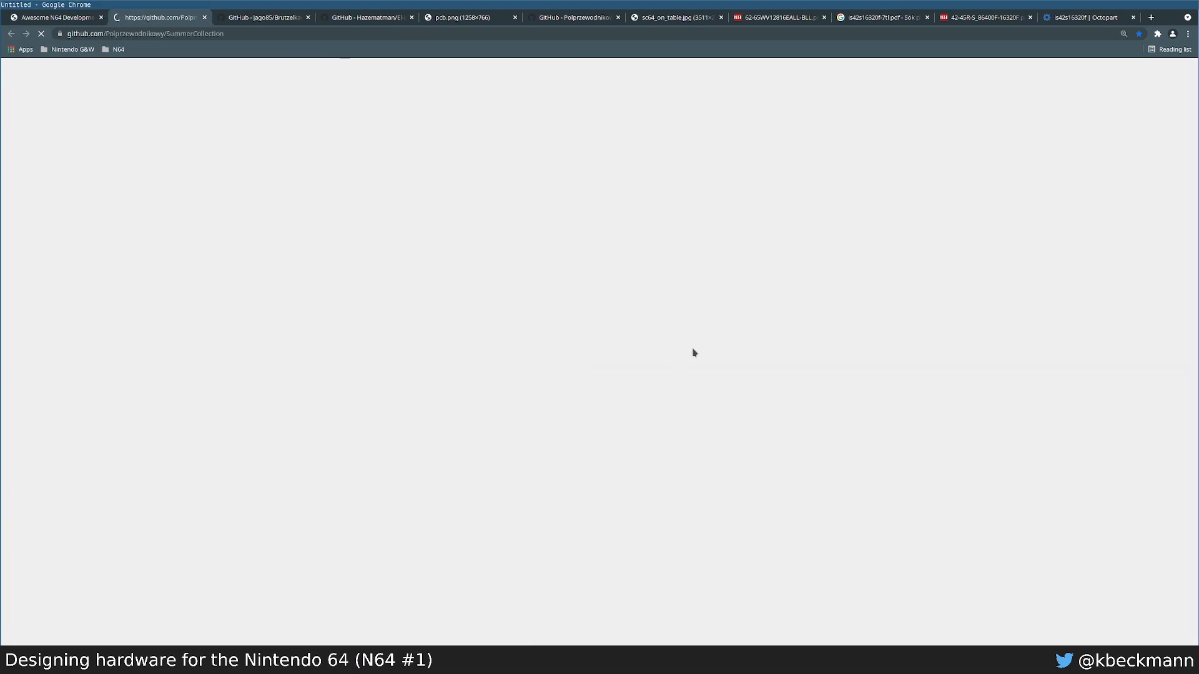
Step: Skim the SummerCollection README and its project parts, highlighting the mention of Autodesk Eagle as the PCB design tool
scroll(937, 447, down, 15)
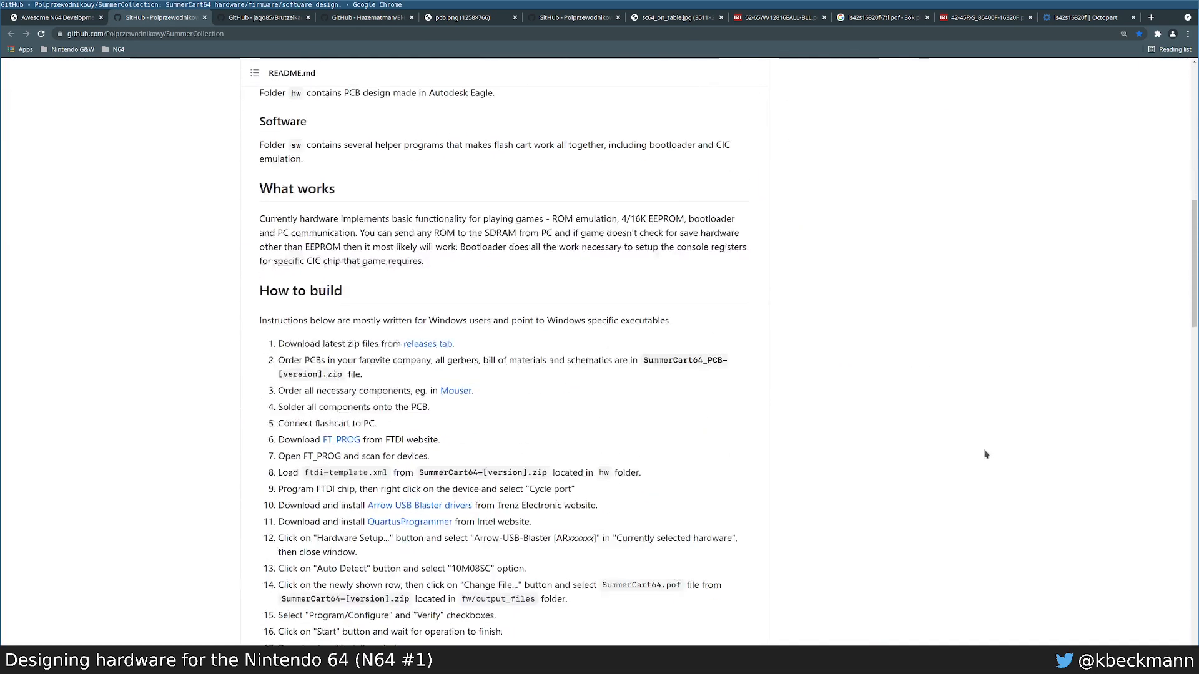
scroll(981, 461, down, 8)
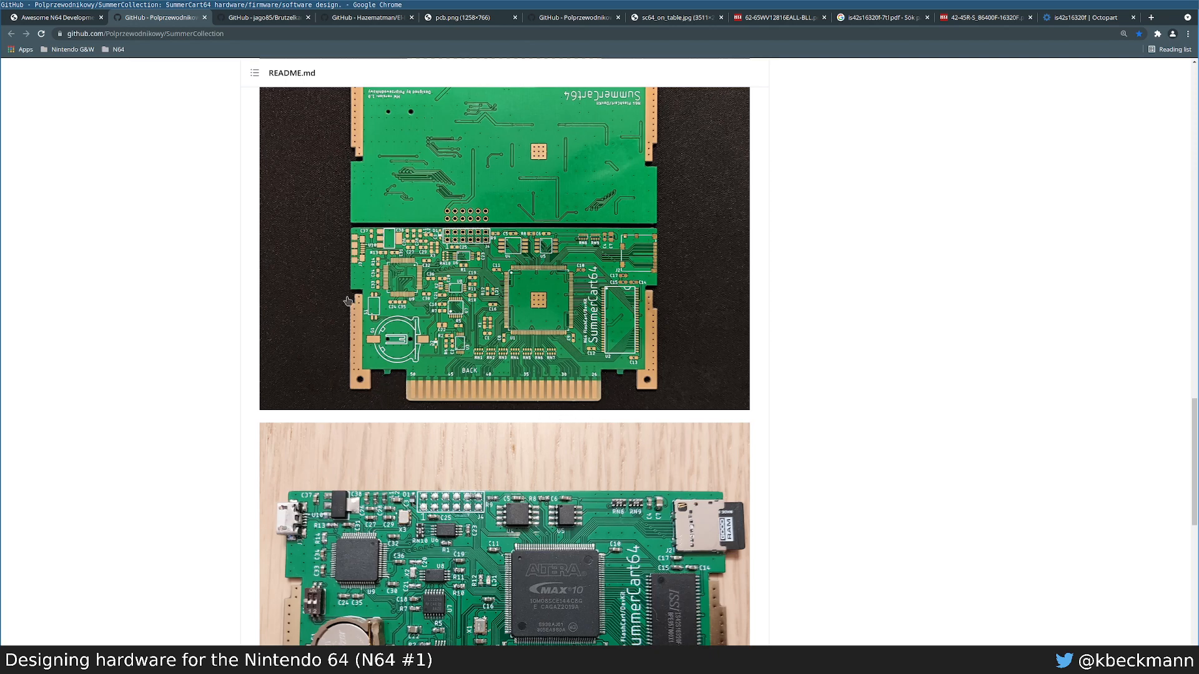
scroll(651, 336, up, 15)
scroll(630, 286, up, 6)
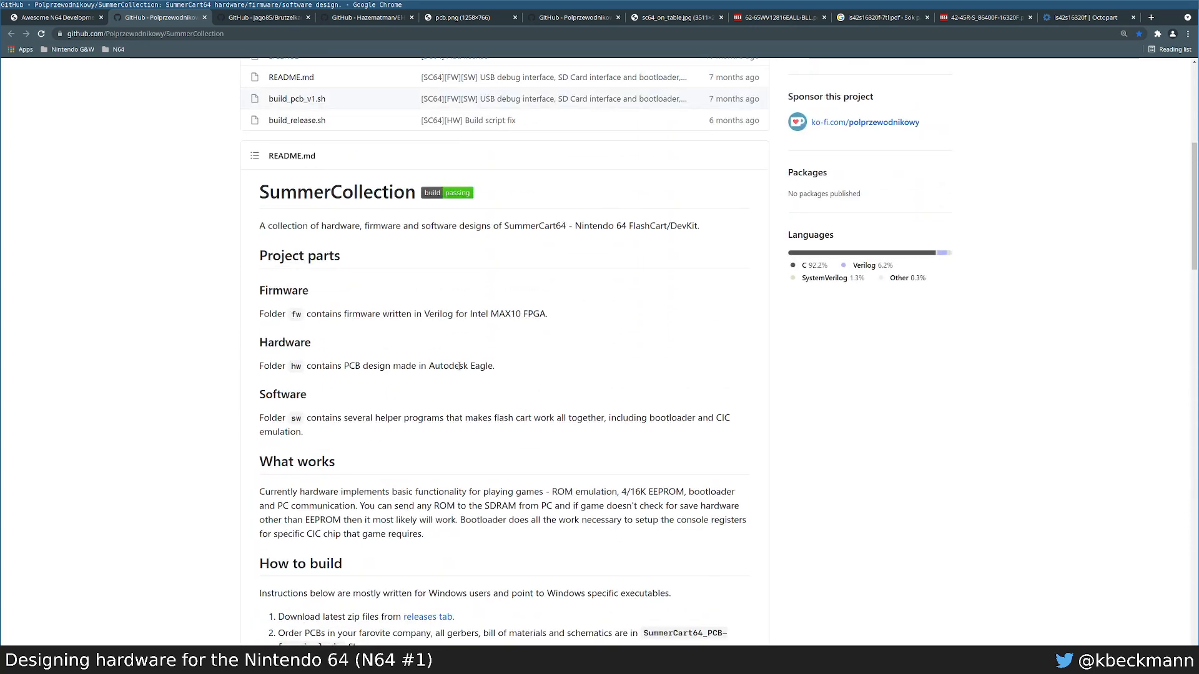
drag(430, 366, 493, 366)
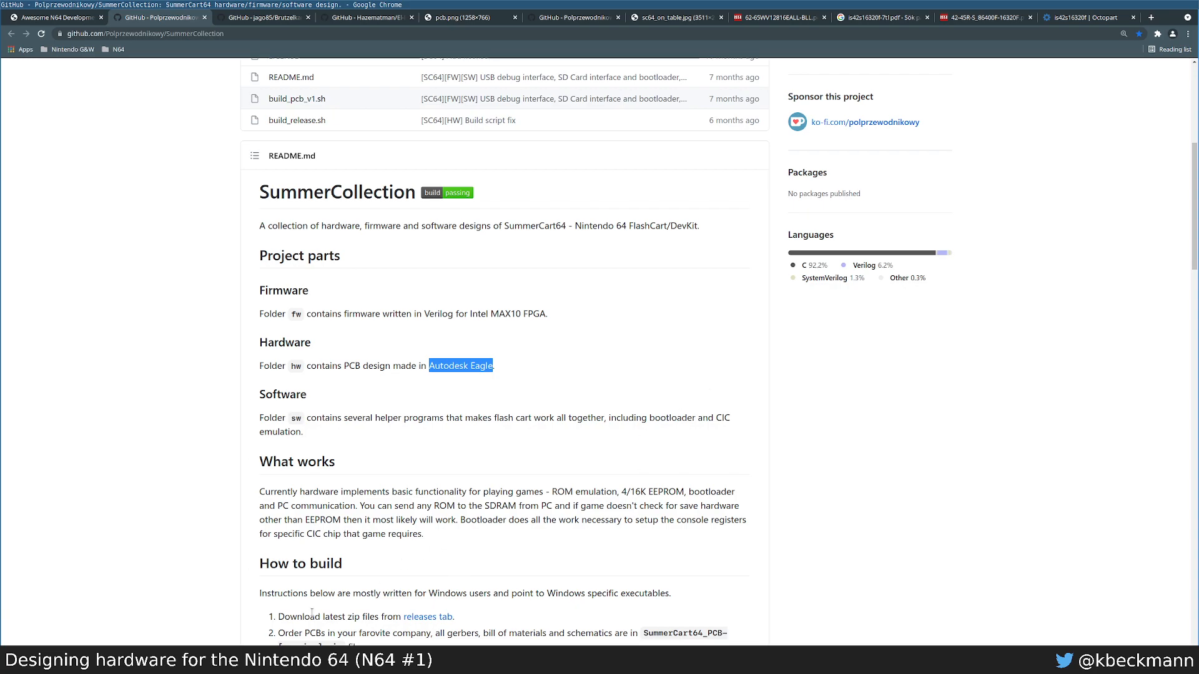
drag(429, 366, 493, 366)
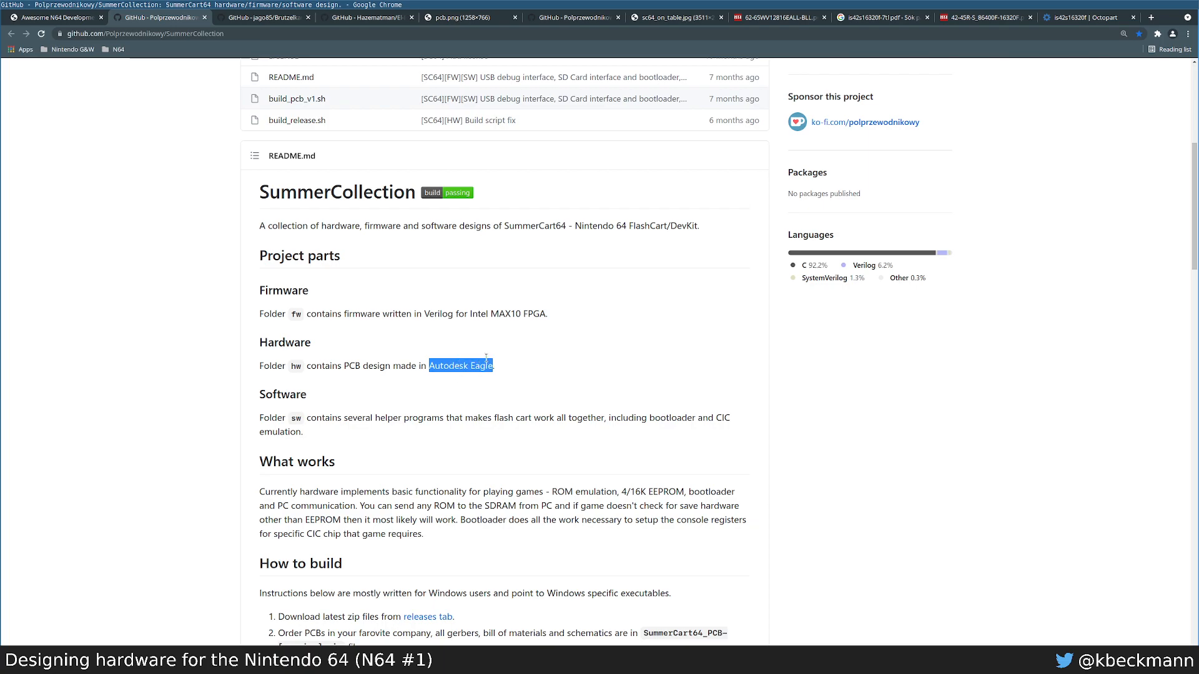
click(617, 366)
Step: Look through the finished sample photos in the SummerCollection README and open sc64_on_table.jpg at full size
scroll(448, 397, down, 15)
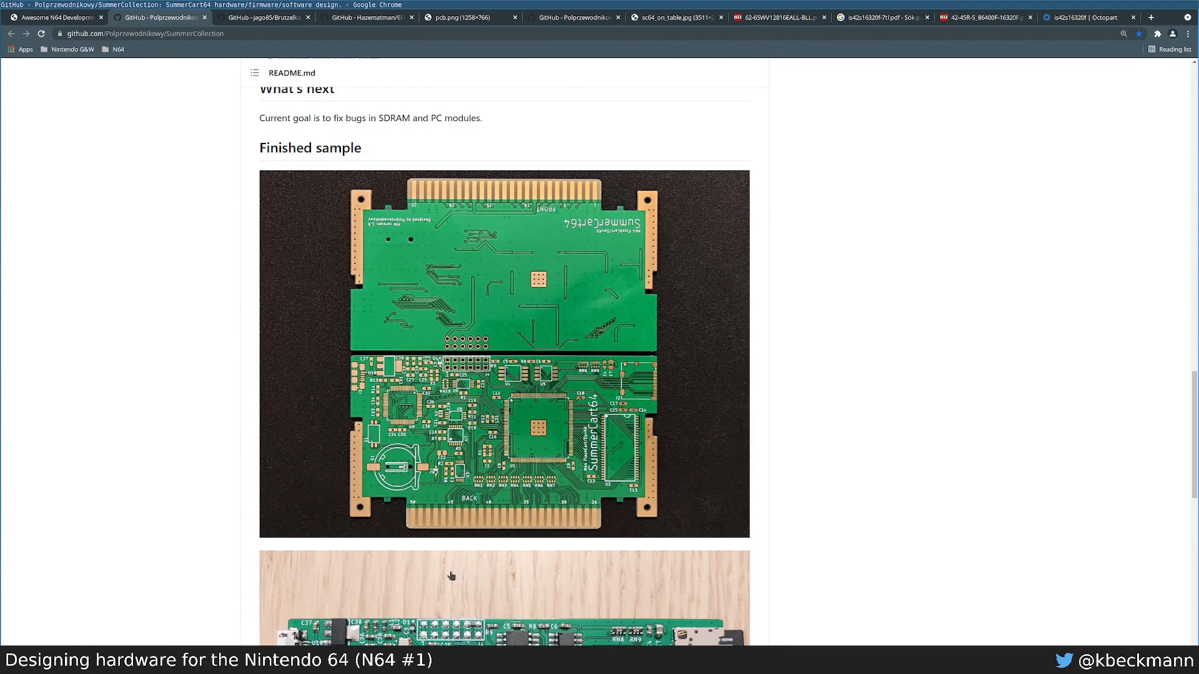
drag(1193, 396, 1197, 529)
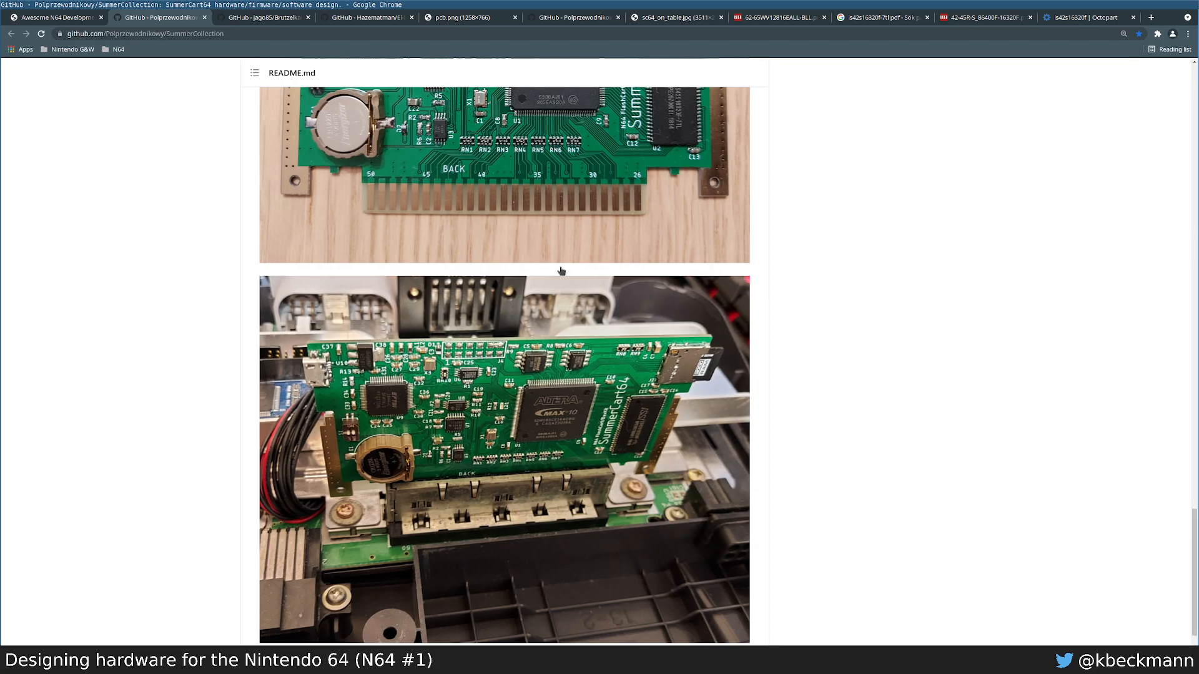
scroll(549, 311, up, 4)
click(565, 324)
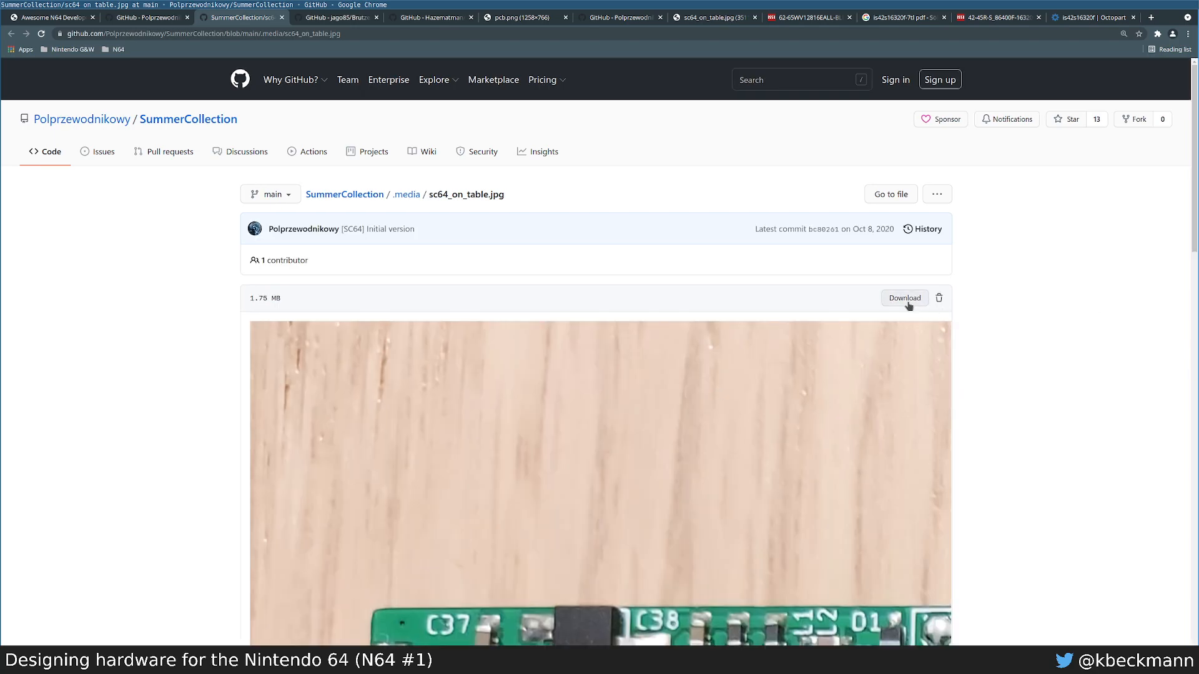
click(905, 298)
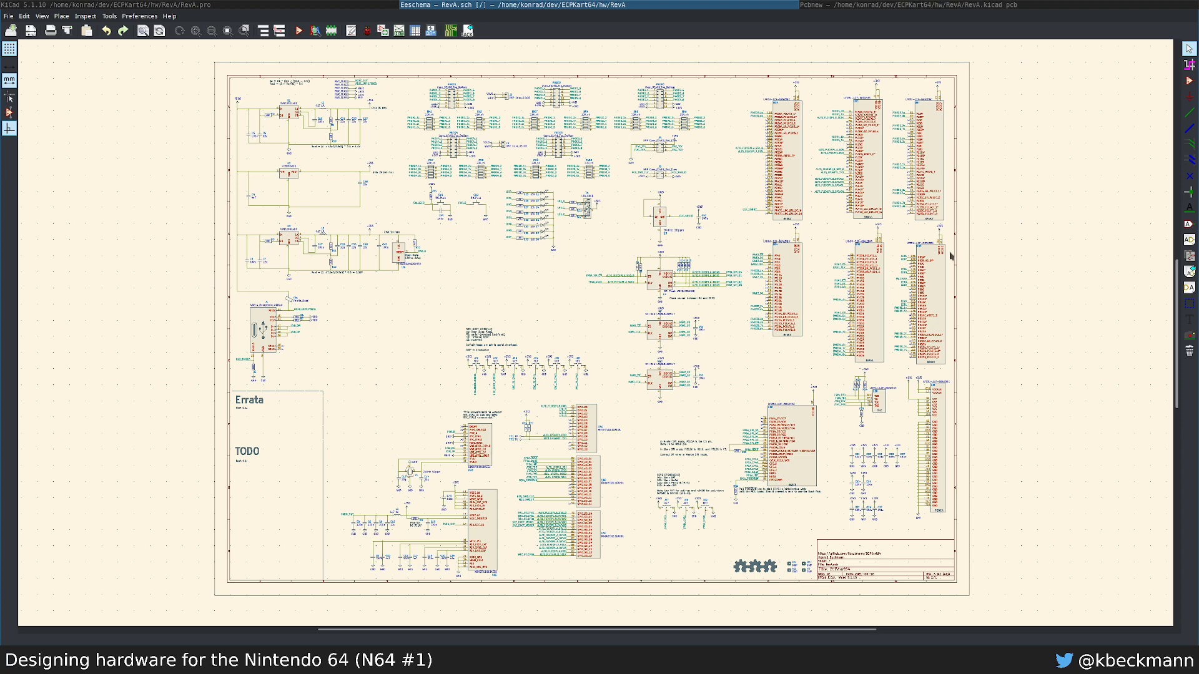
Step: Bring up the RevA board layout in KiCad and inspect the board in the 3D viewer
click(857, 6)
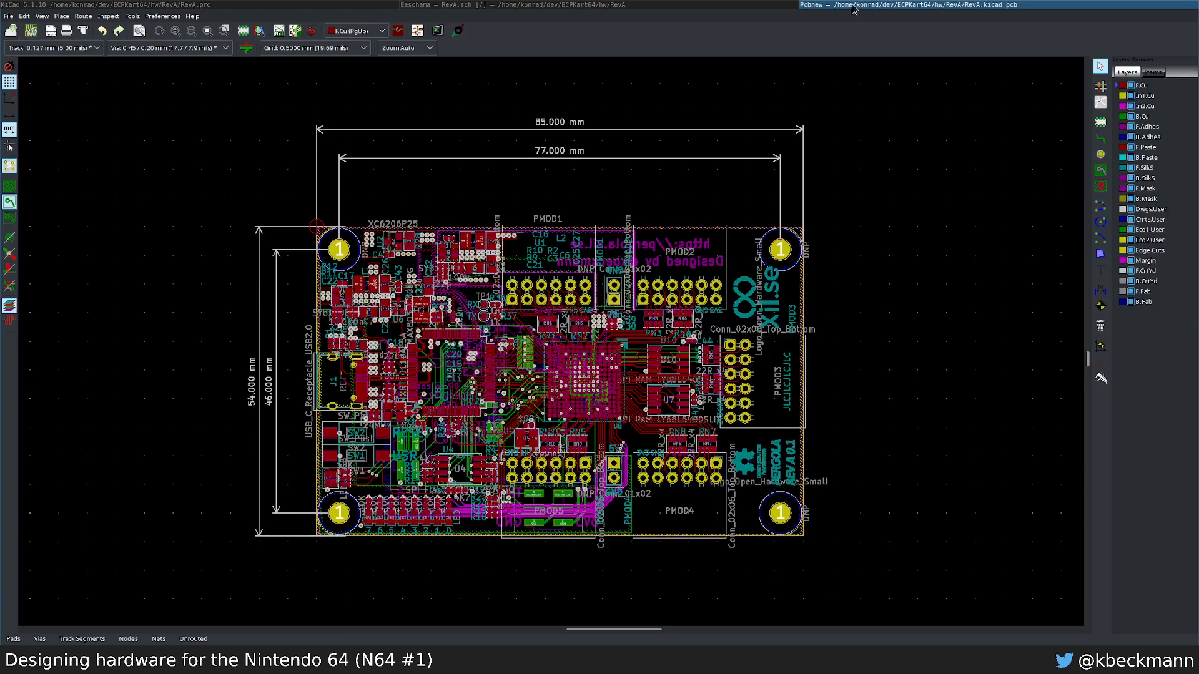
key(alt+3)
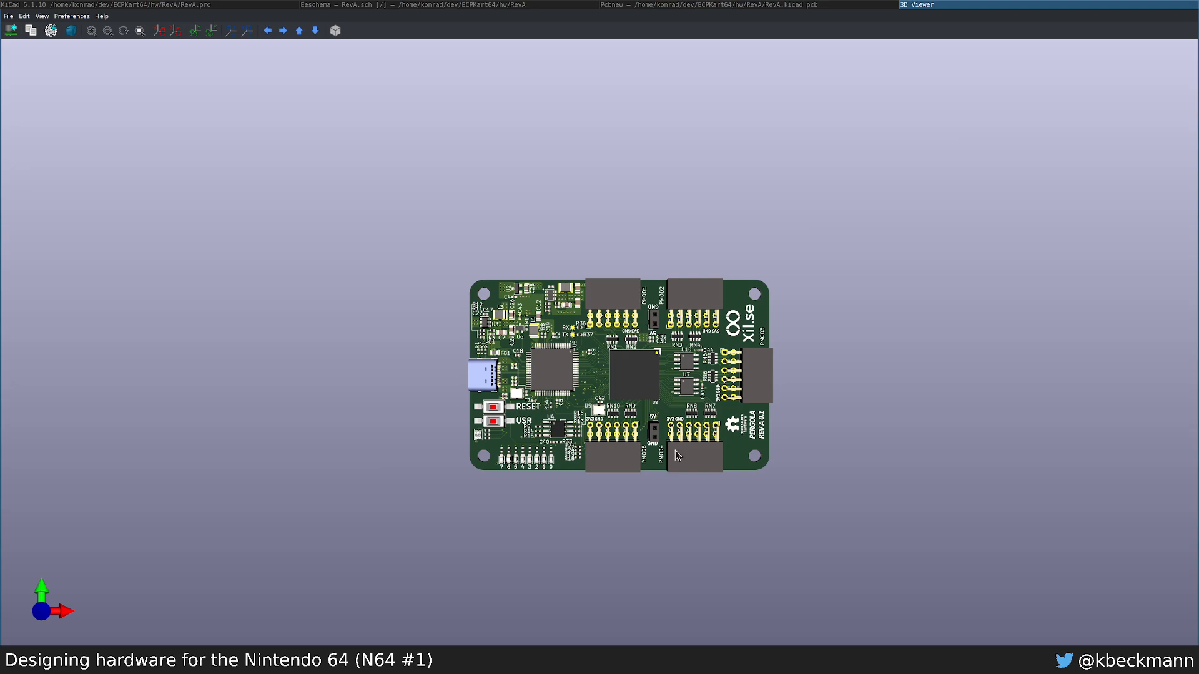
scroll(676, 451, up, 5)
scroll(703, 444, down, 4)
middle_drag(728, 476, 459, 284)
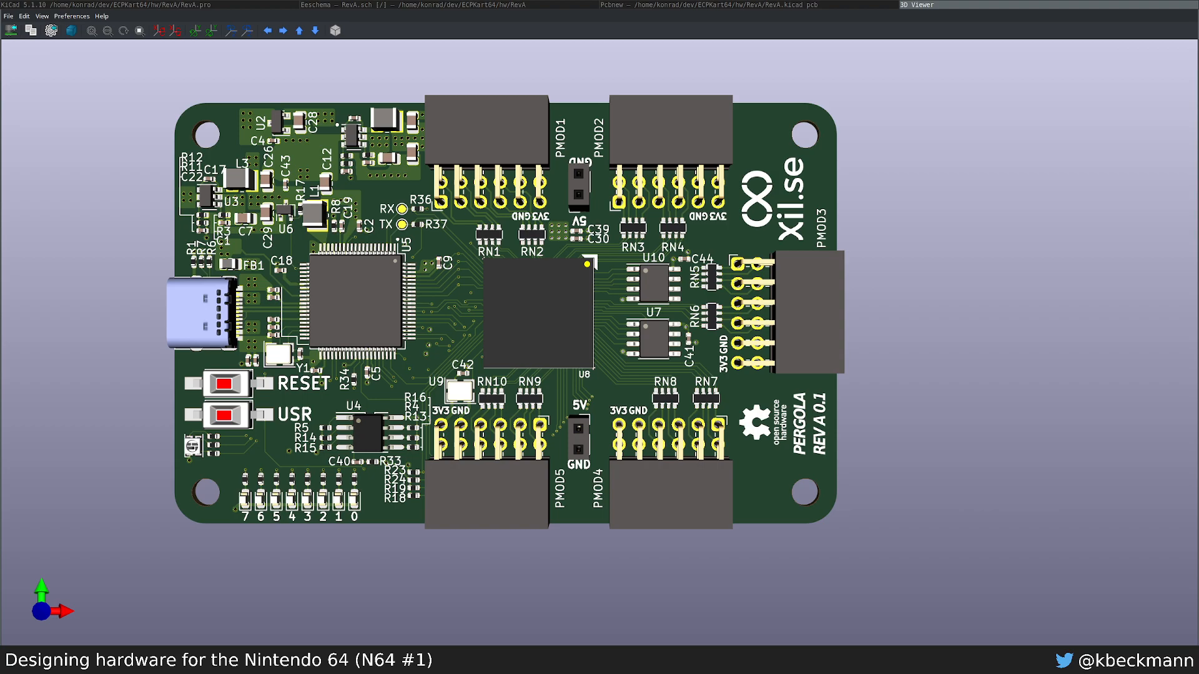
middle_drag(517, 339, 583, 361)
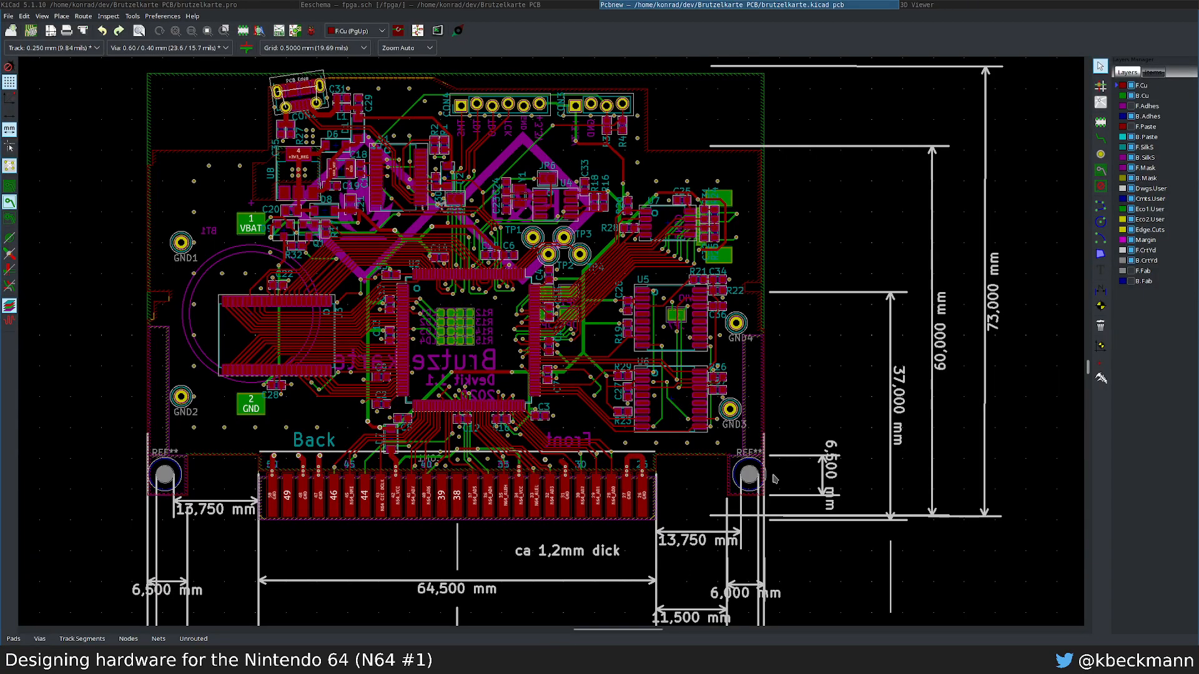
Step: Show the Brutzelkarte board in 3D, and return to the RevA project's board layout and schematic
key(alt+3)
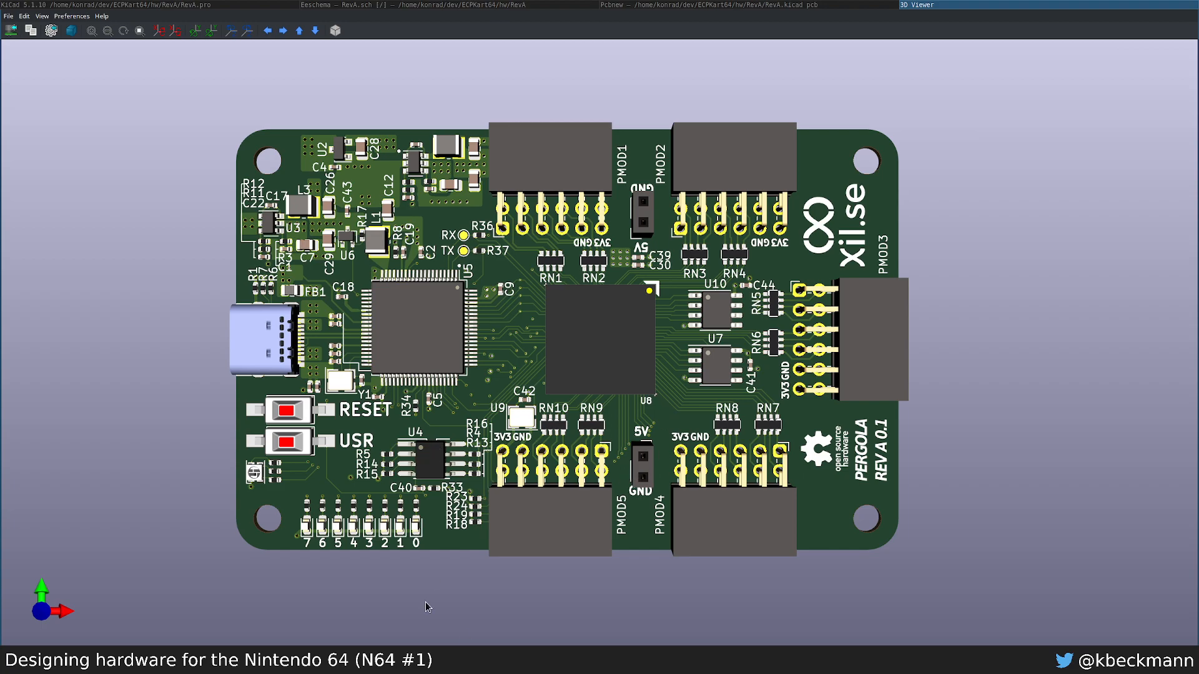
click(680, 5)
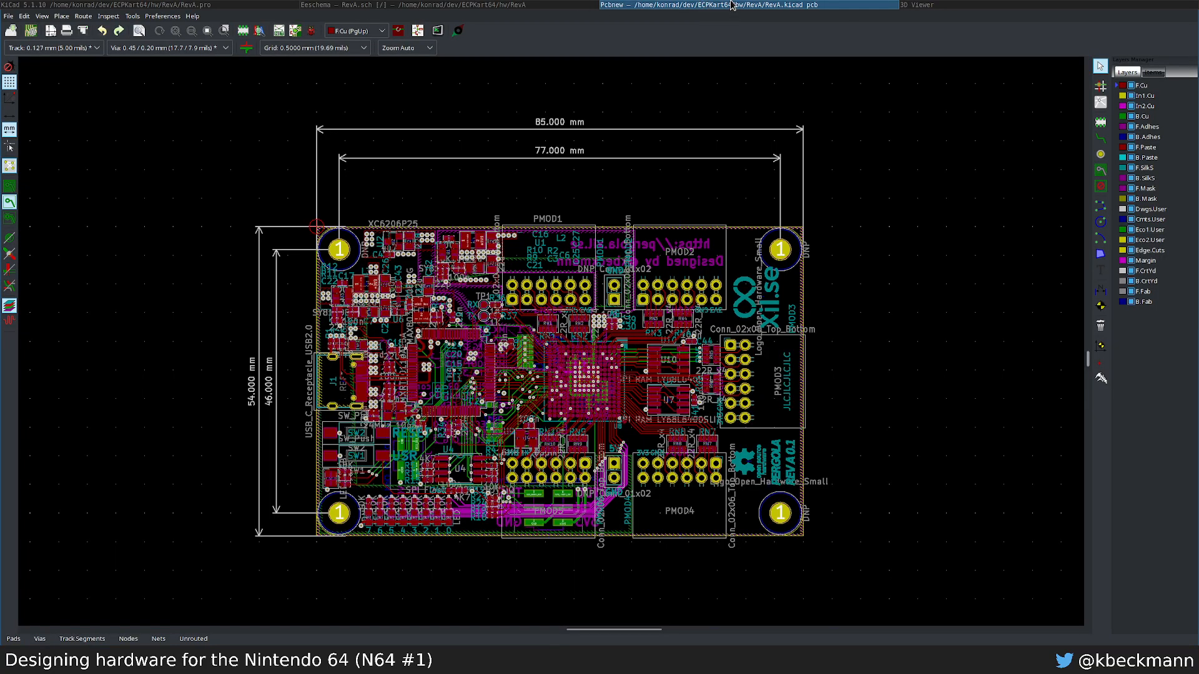
click(547, 5)
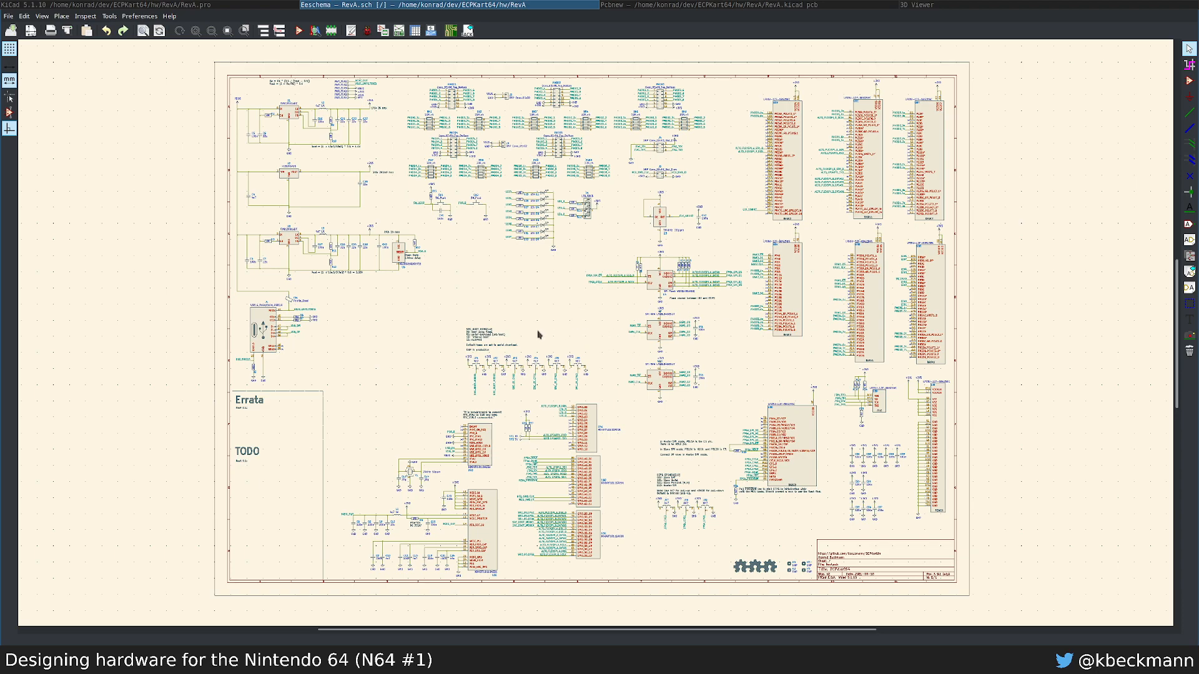
Step: Add a hierarchical sheet in the empty area above the Errata box, with file name overview.sch and sheet name Overview
scroll(538, 335, down, 2)
scroll(593, 337, up, 1)
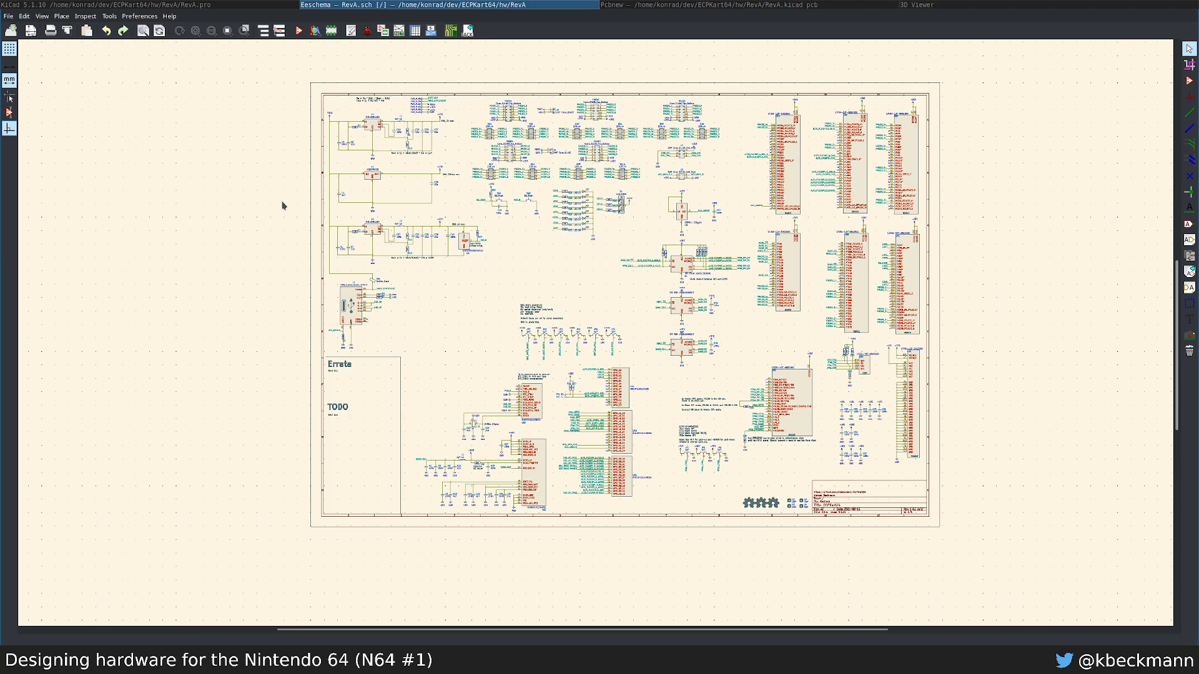
right_click(437, 306)
click(432, 311)
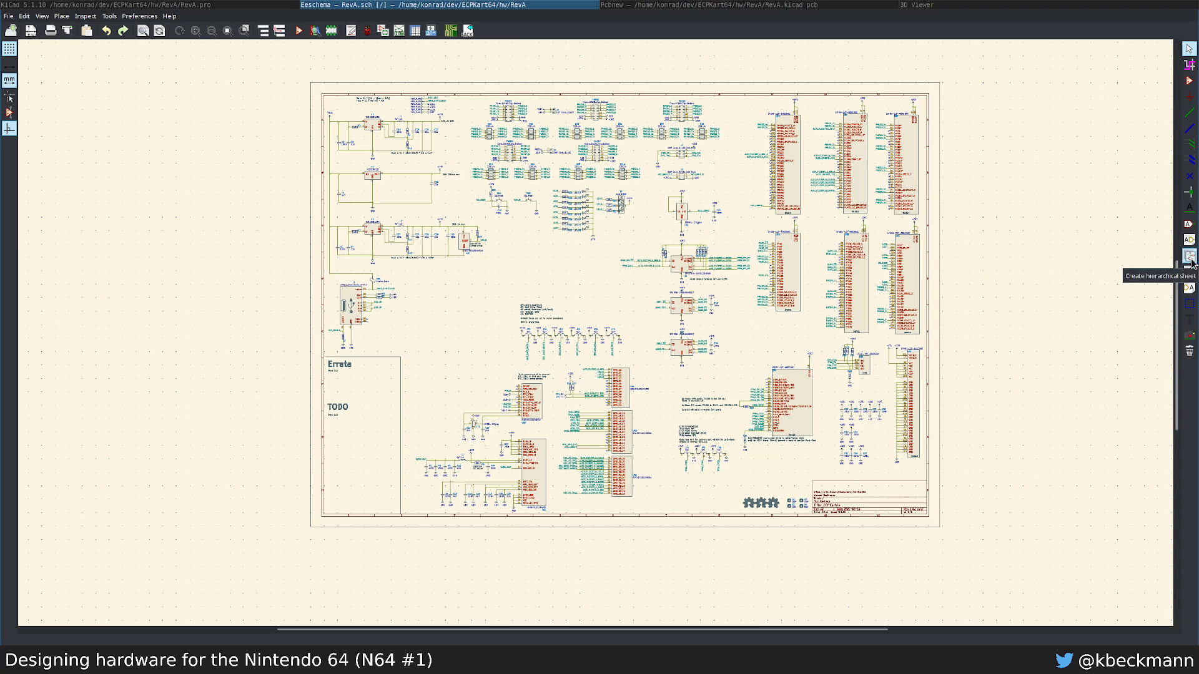
click(1190, 260)
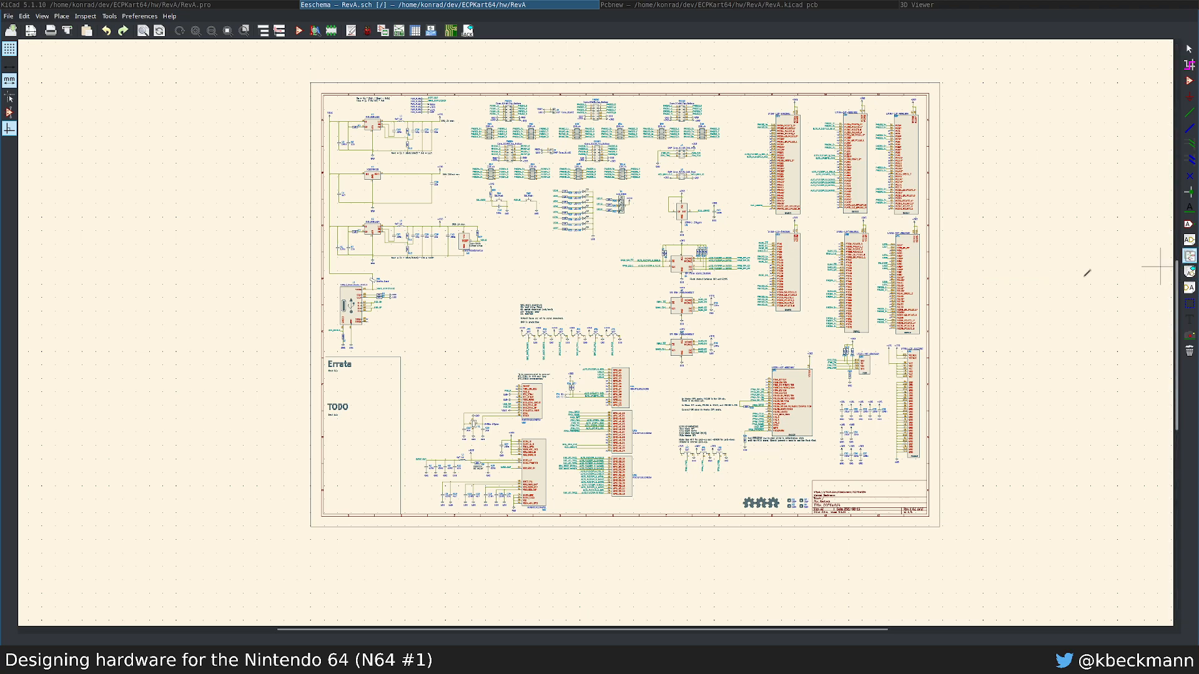
click(419, 313)
click(442, 348)
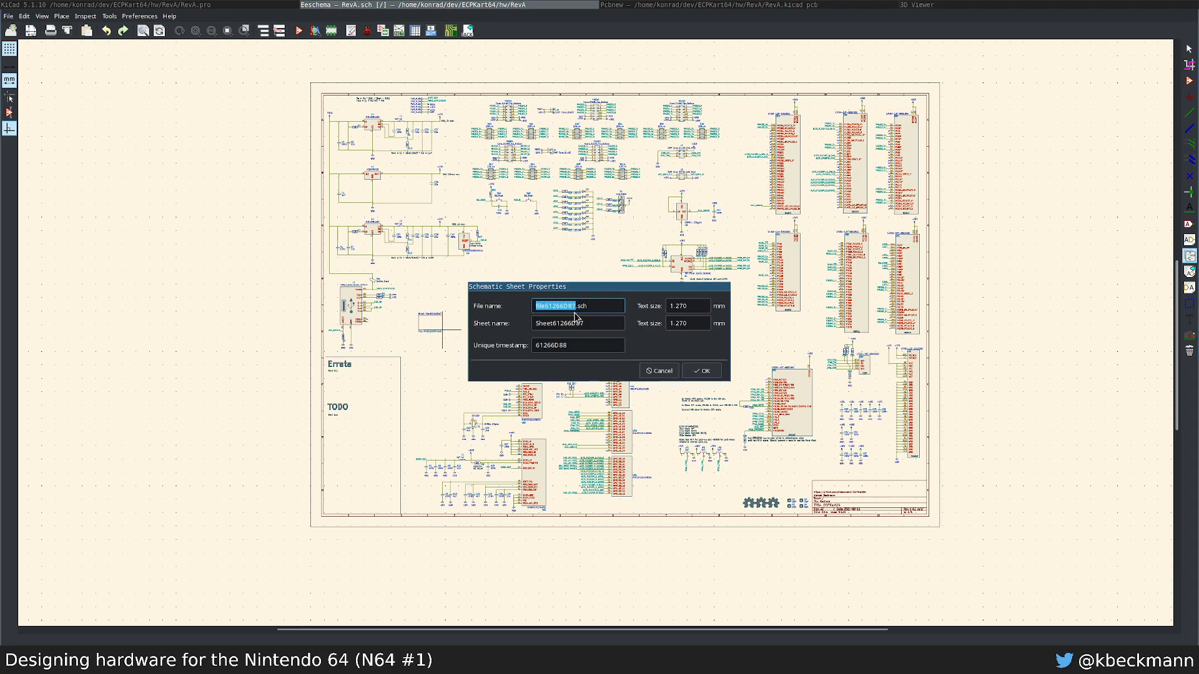
text(overview)
key(Tab)
text(O)
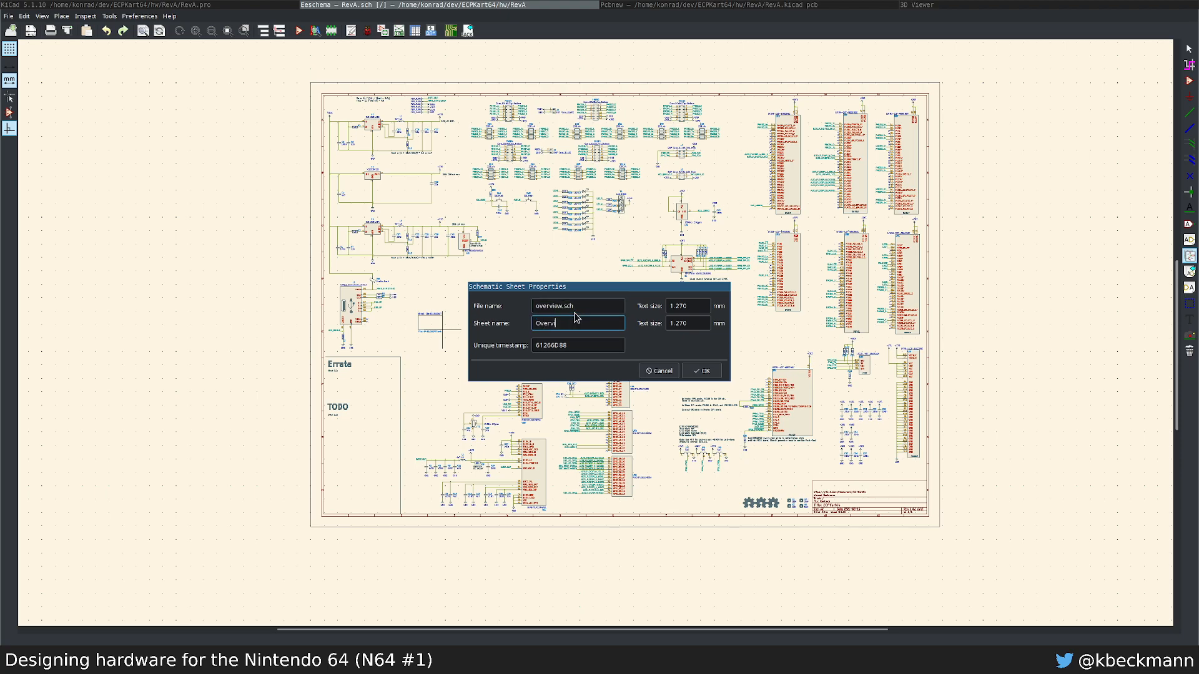
click(702, 371)
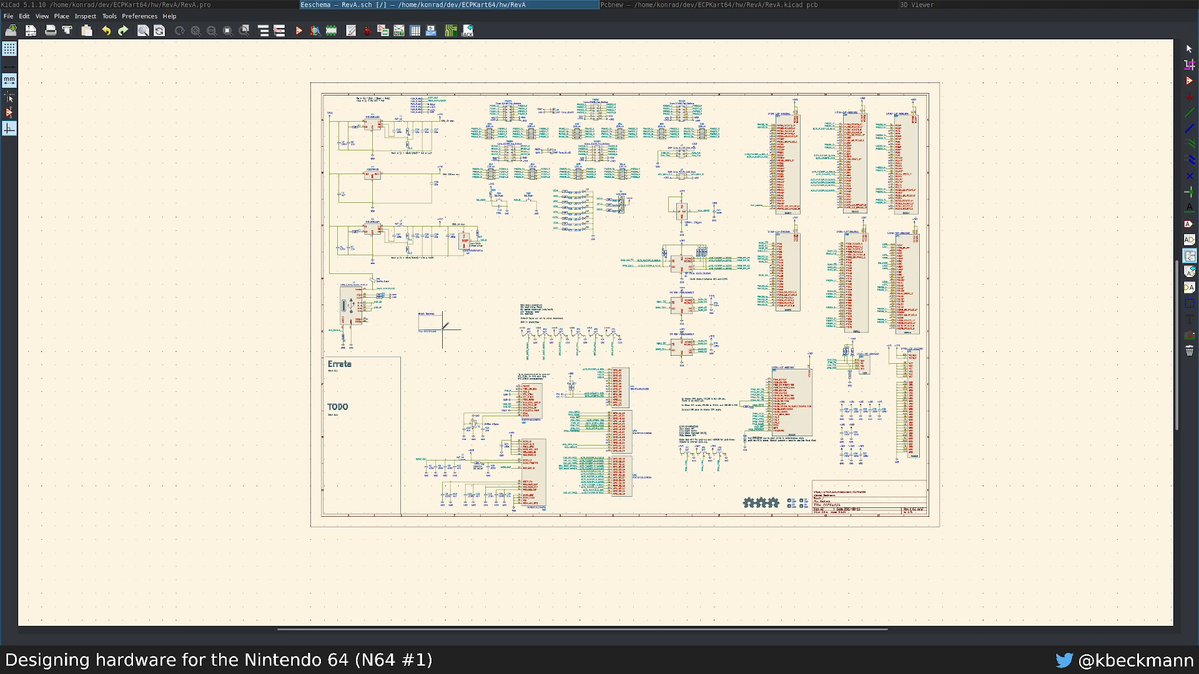
Step: Open the Overview sheet and create the text "N64 Cart" on it
scroll(429, 344, up, 5)
double_click(621, 317)
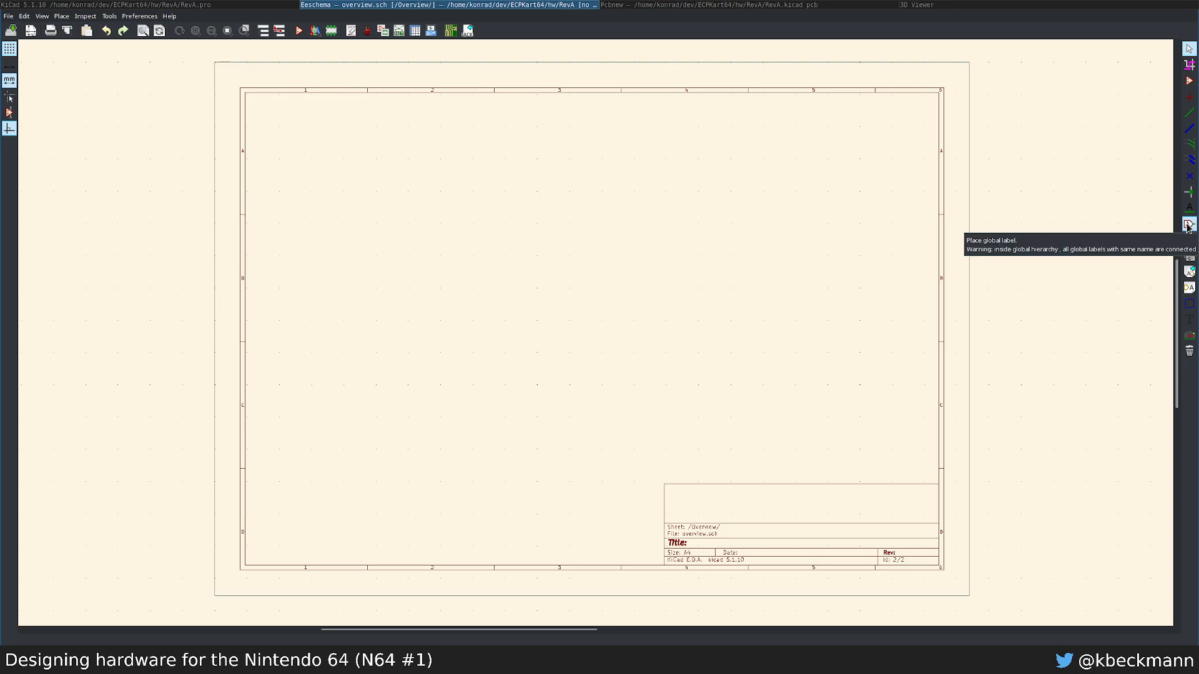
scroll(405, 252, up, 1)
scroll(596, 334, up, 1)
scroll(926, 410, up, 1)
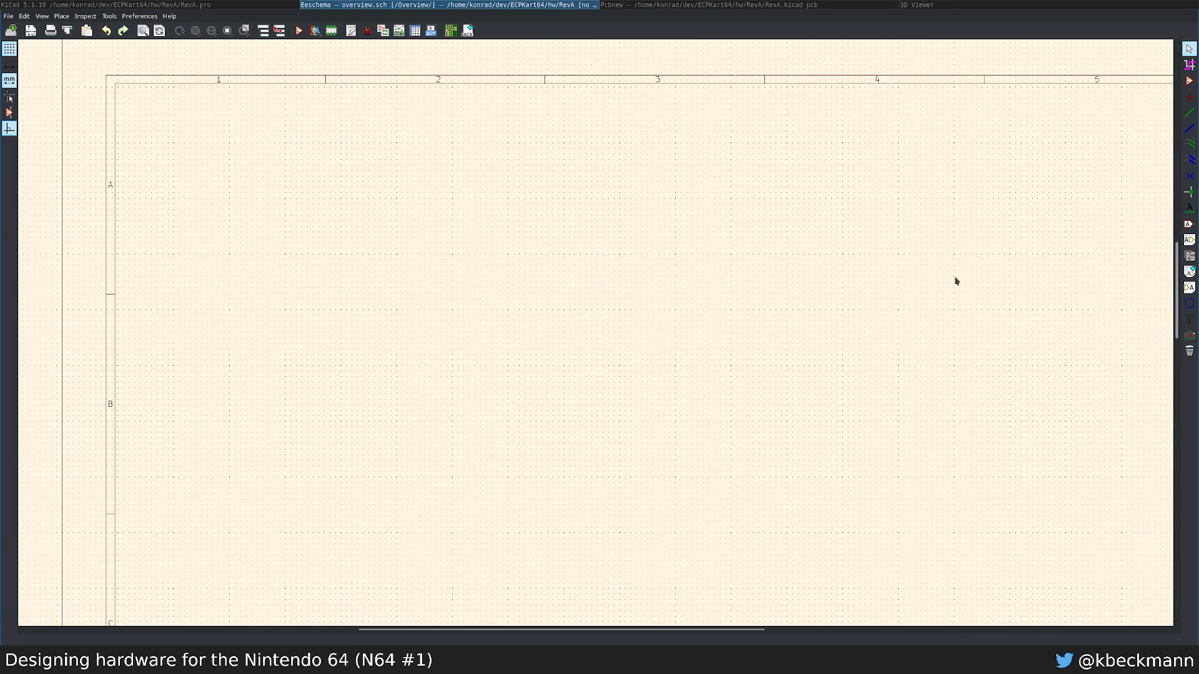
key(t)
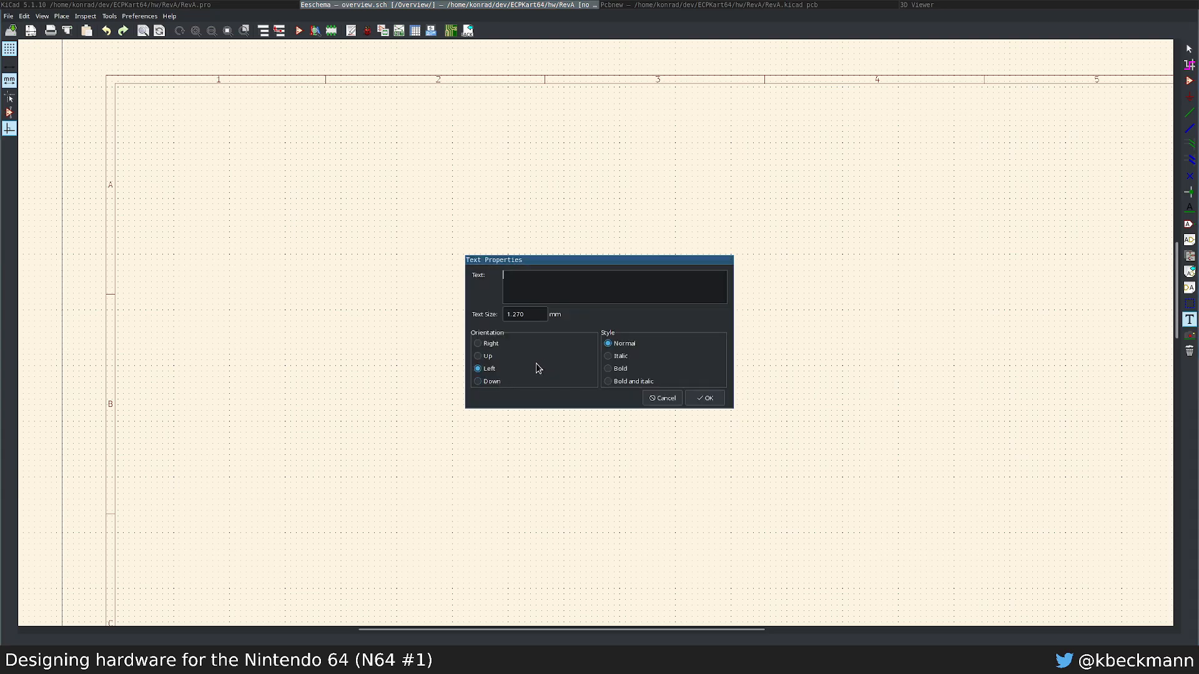
text(N64 Cart)
click(705, 398)
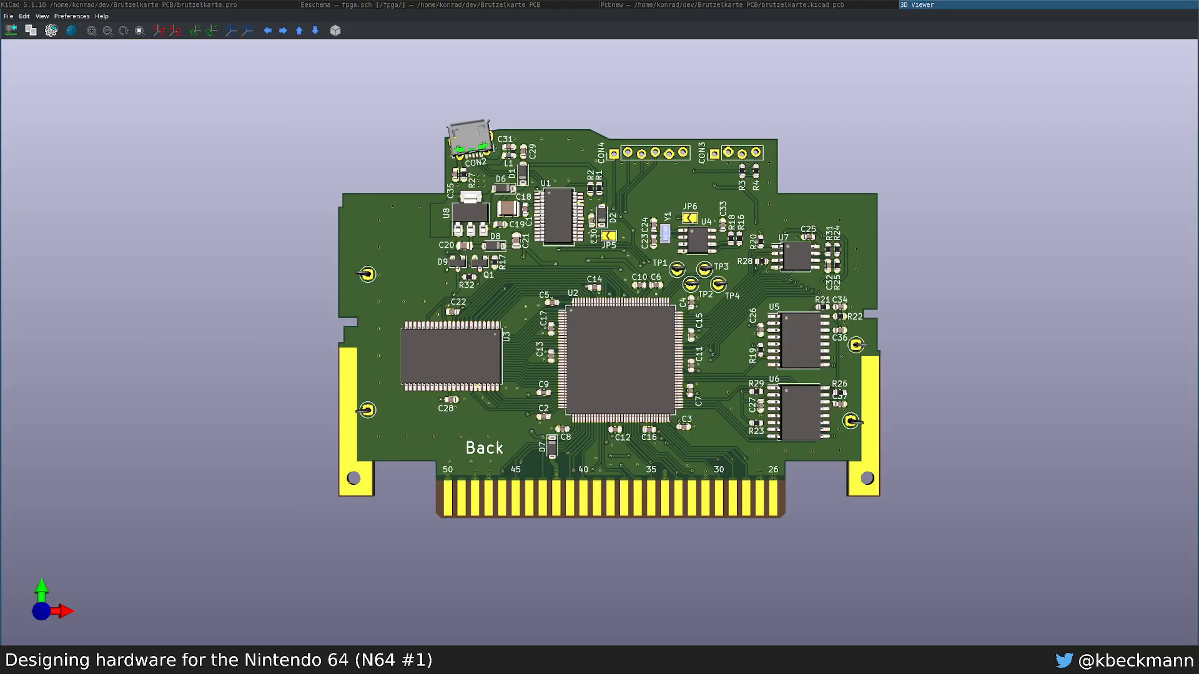
Step: Bring up the Brutzelkarte FPGA schematic and examine the N64 cartridge connector CON1
click(777, 5)
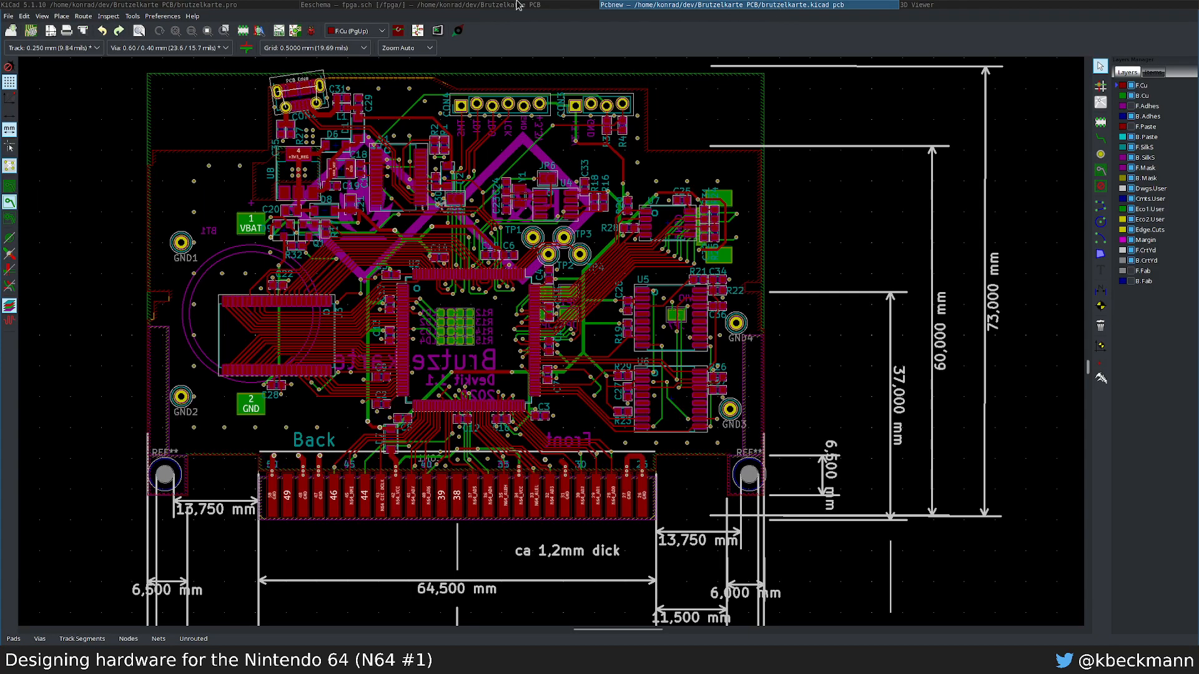
click(512, 4)
scroll(452, 210, down, 3)
scroll(516, 331, up, 4)
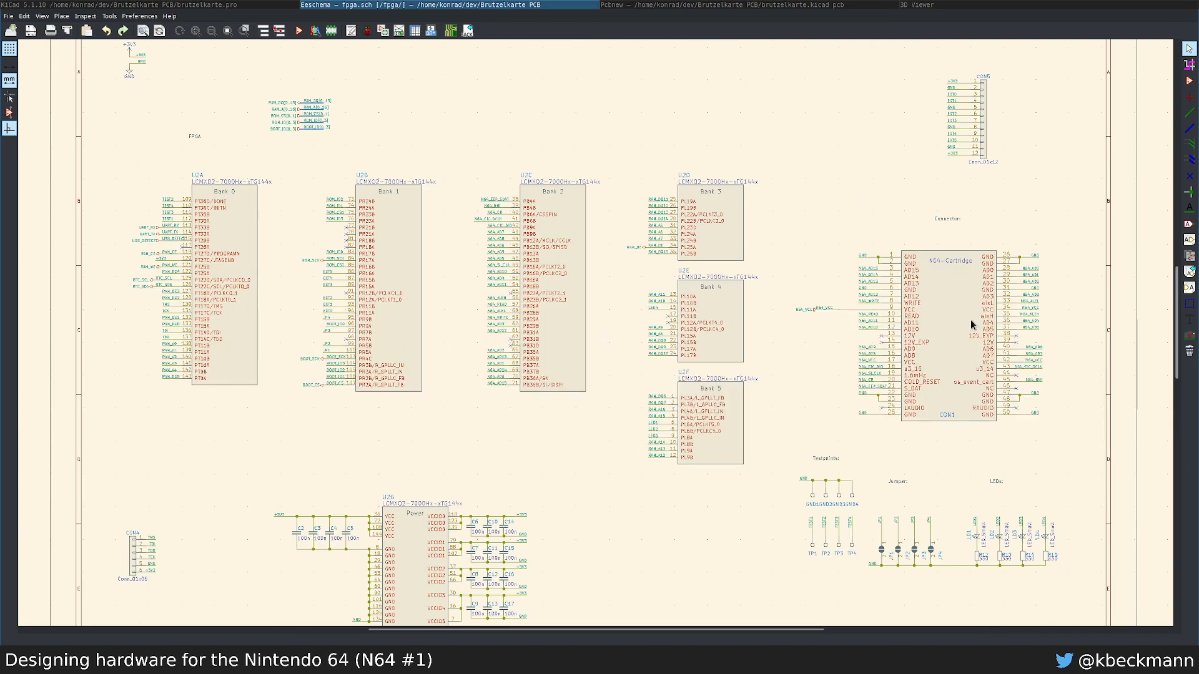
scroll(972, 324, up, 1)
middle_drag(565, 382, 763, 265)
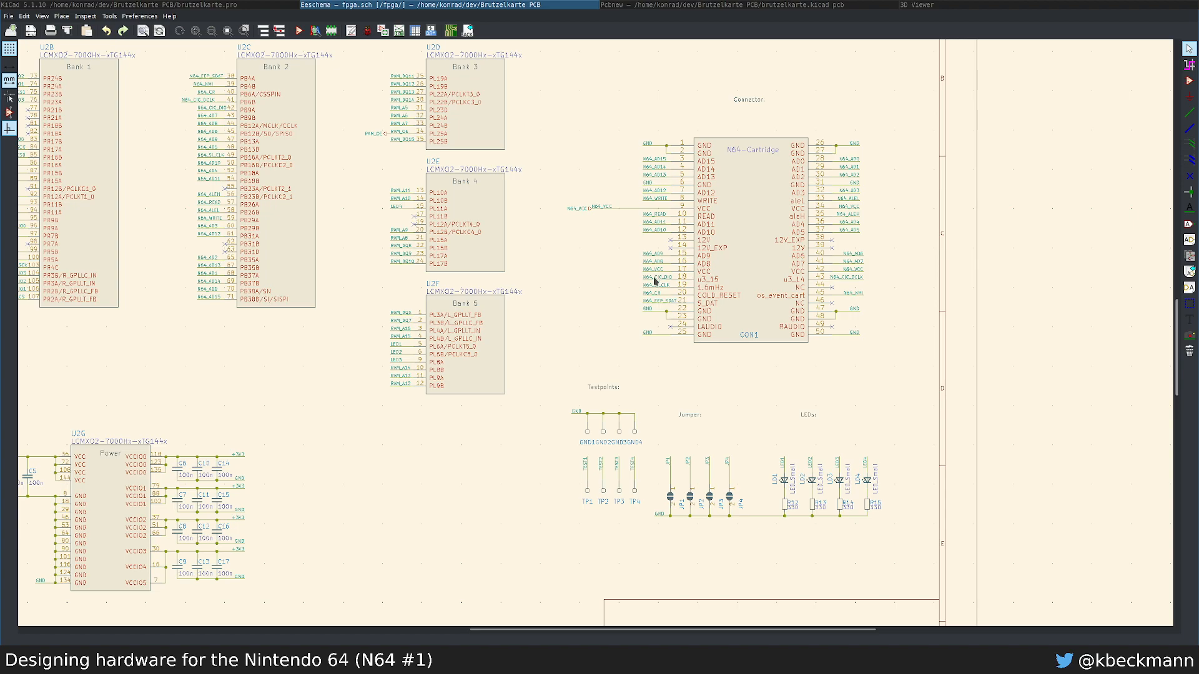
Step: Highlight the CIC net on pin 18 of the cartridge connector and trace it to the FPGA banks
key(ctrl+x)
scroll(650, 279, down, 3)
middle_drag(305, 288, 476, 273)
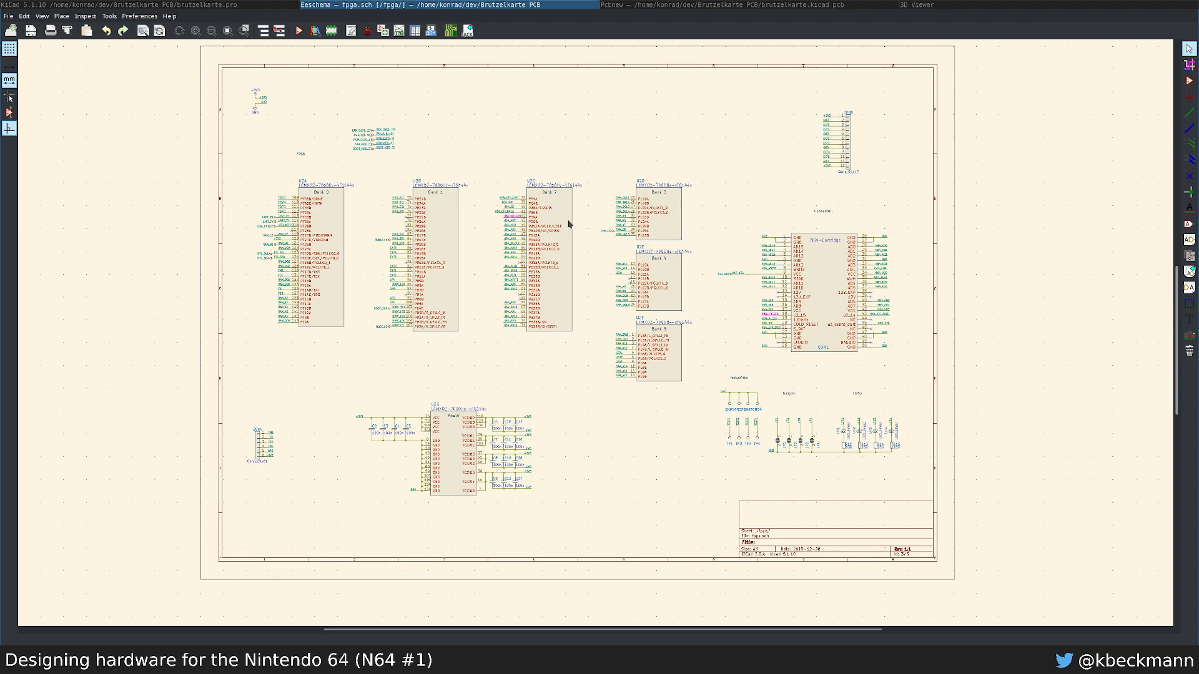
scroll(793, 331, up, 3)
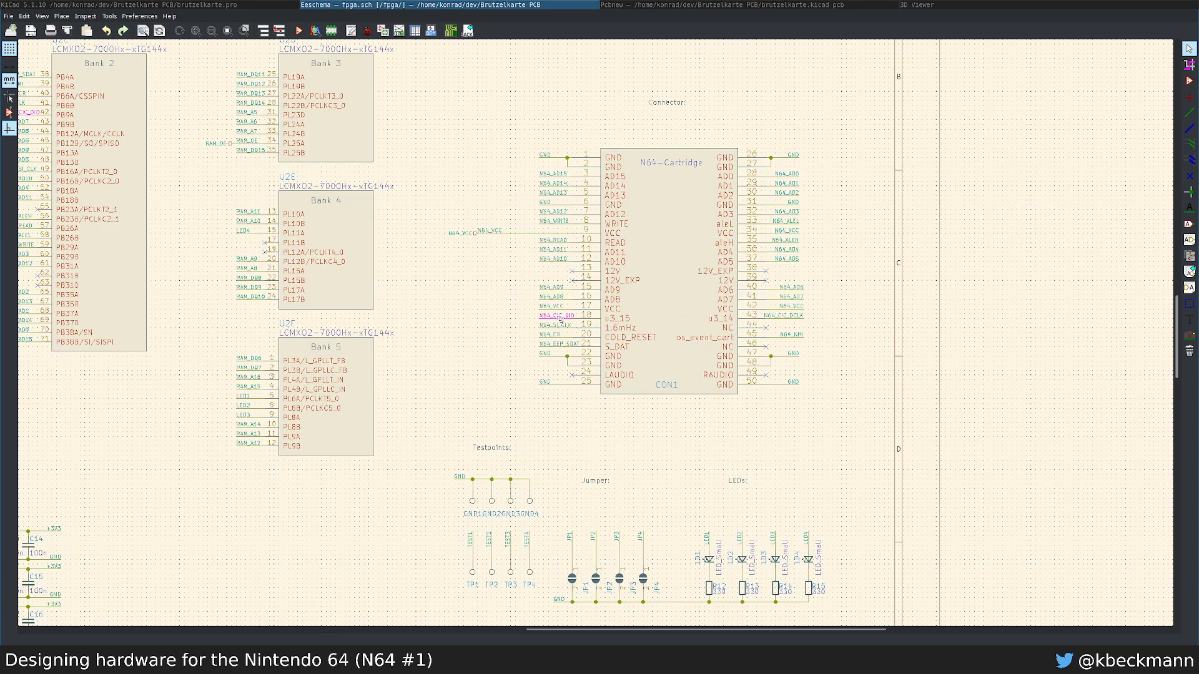
middle_drag(593, 333, 835, 392)
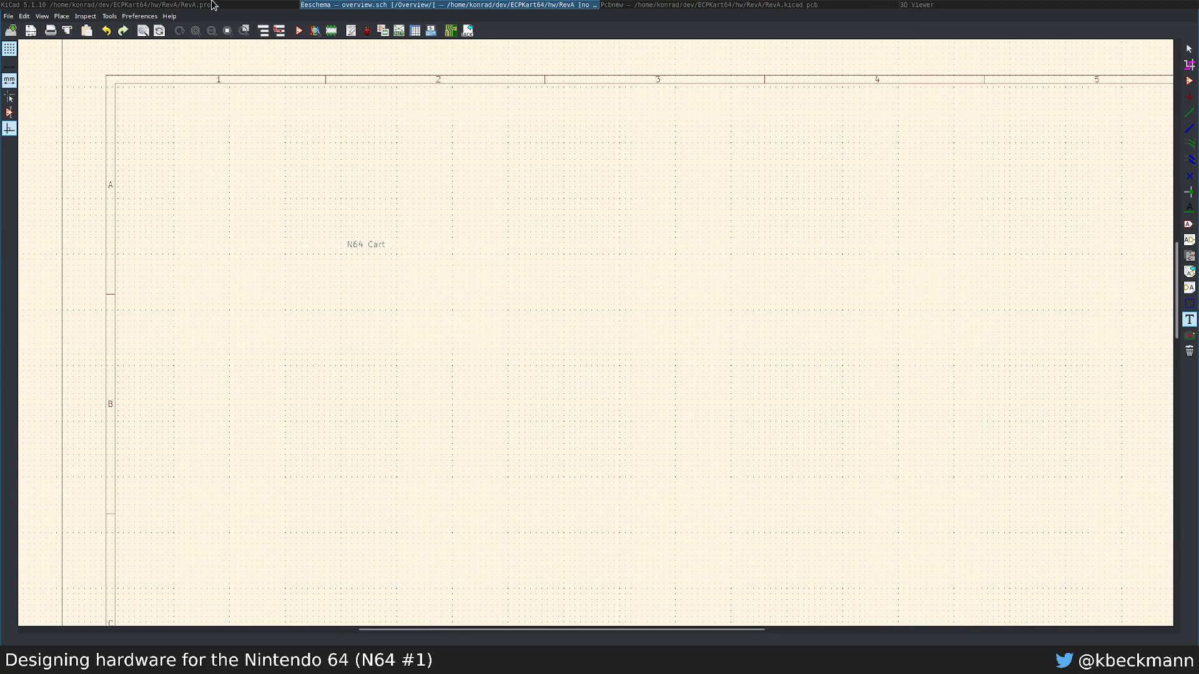
Step: Show the SummerCart64 board photo in Chrome, and inspect the power supply area of the RevA board in KiCad's 3D viewer
click(206, 5)
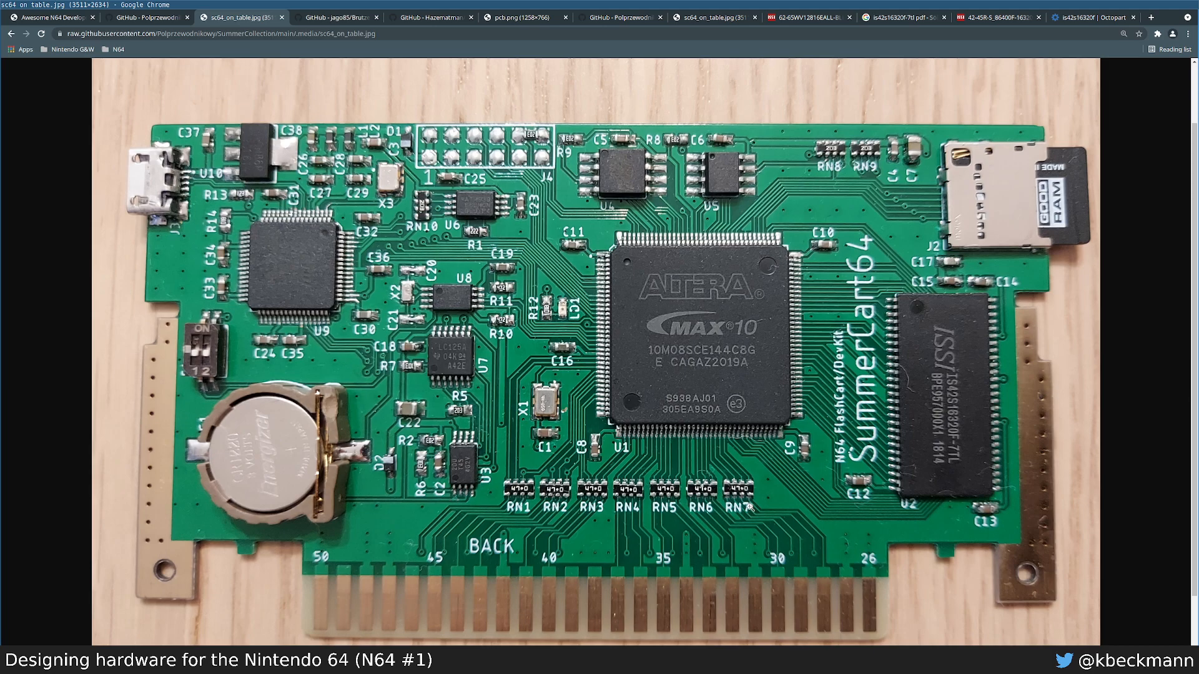
key(super+2)
key(super+Right)
key(super+Right)
key(super+Right)
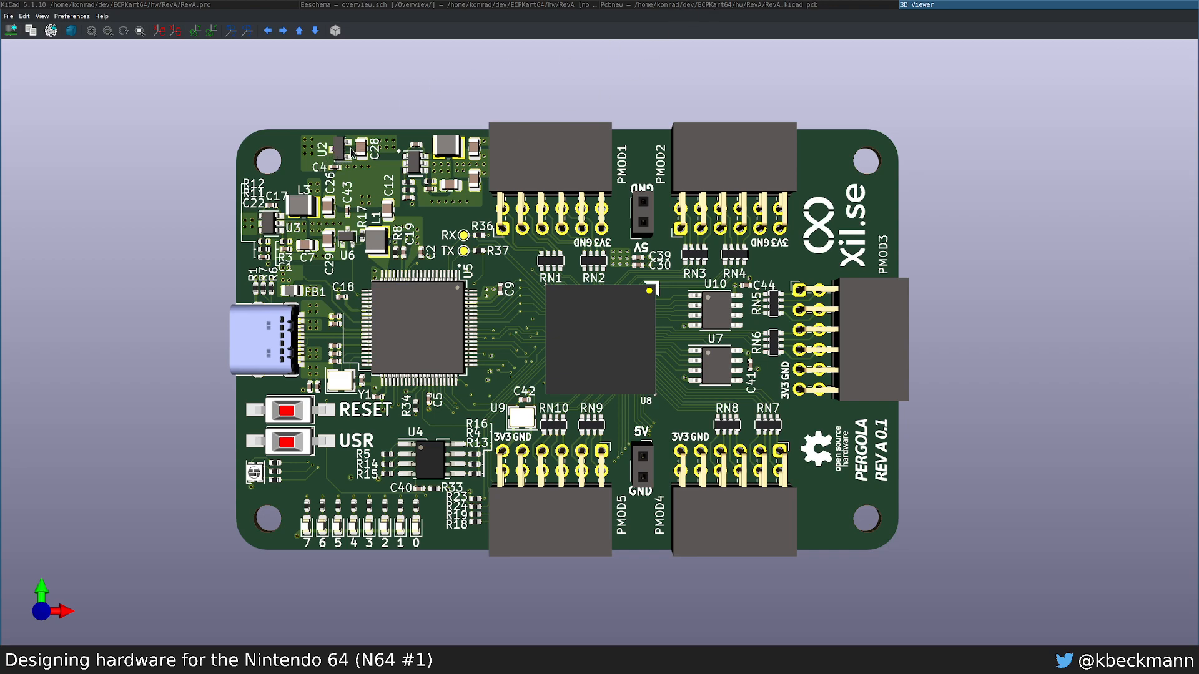
scroll(405, 157, up, 8)
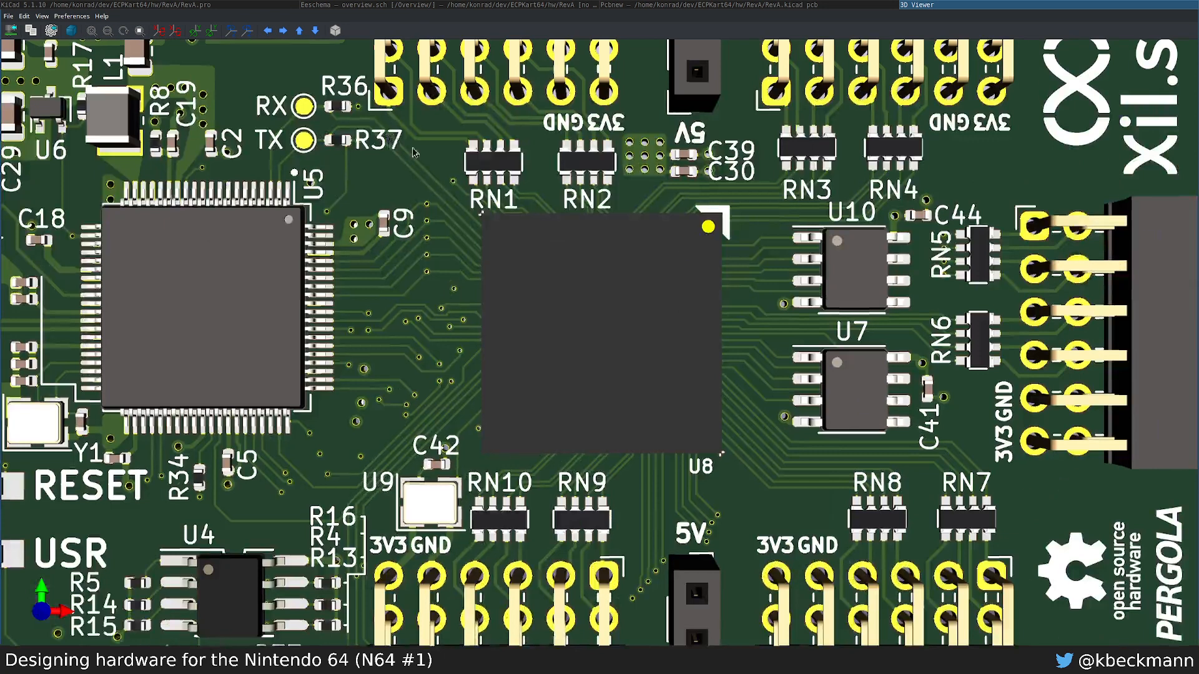
middle_drag(380, 125, 834, 372)
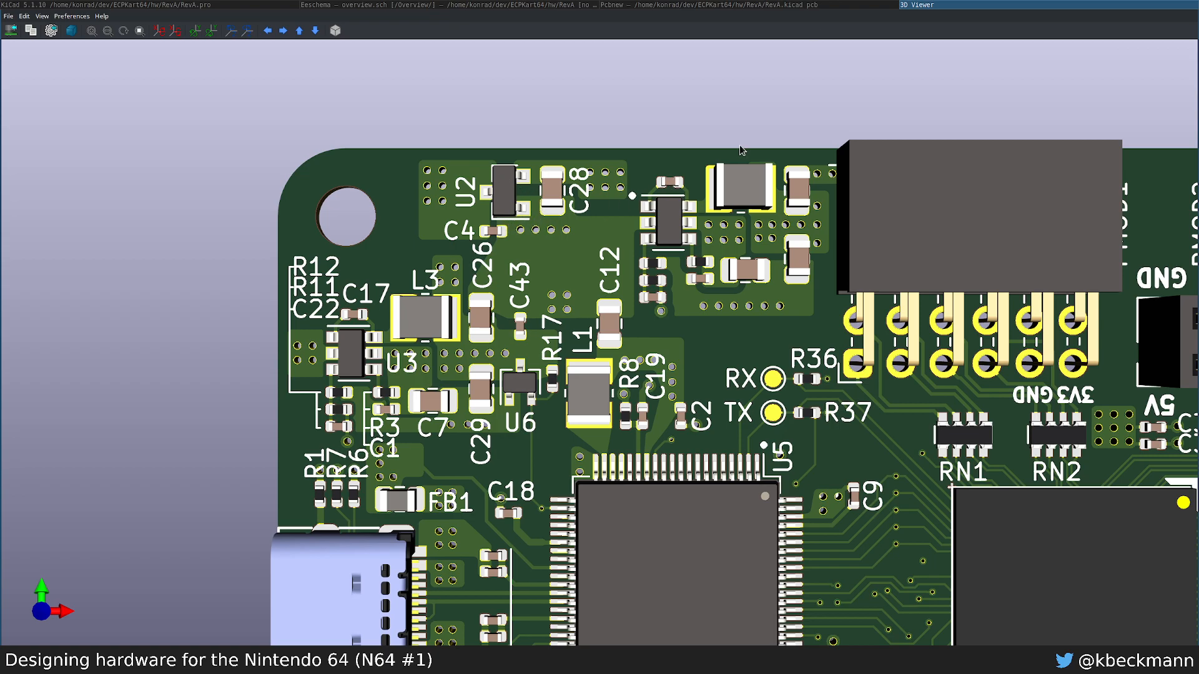
Step: Go back to the schematic editor and leave the Overview sheet for the RevA root sheet
click(817, 5)
click(560, 4)
scroll(468, 231, down, 1)
right_click(598, 332)
click(613, 340)
right_click(596, 326)
click(630, 333)
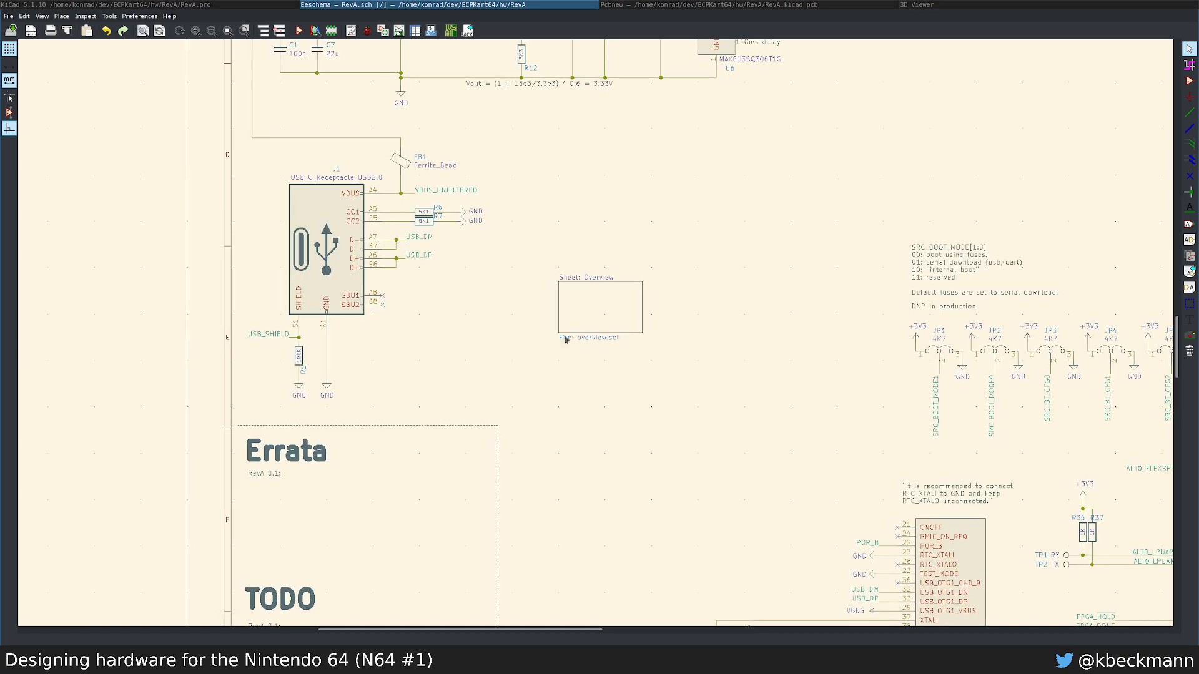
Step: Examine the voltage regulator circuits on the root sheet, especially the 2.5 V regulator U2, and the overall schematic layout
scroll(661, 362, down, 3)
scroll(662, 363, up, 4)
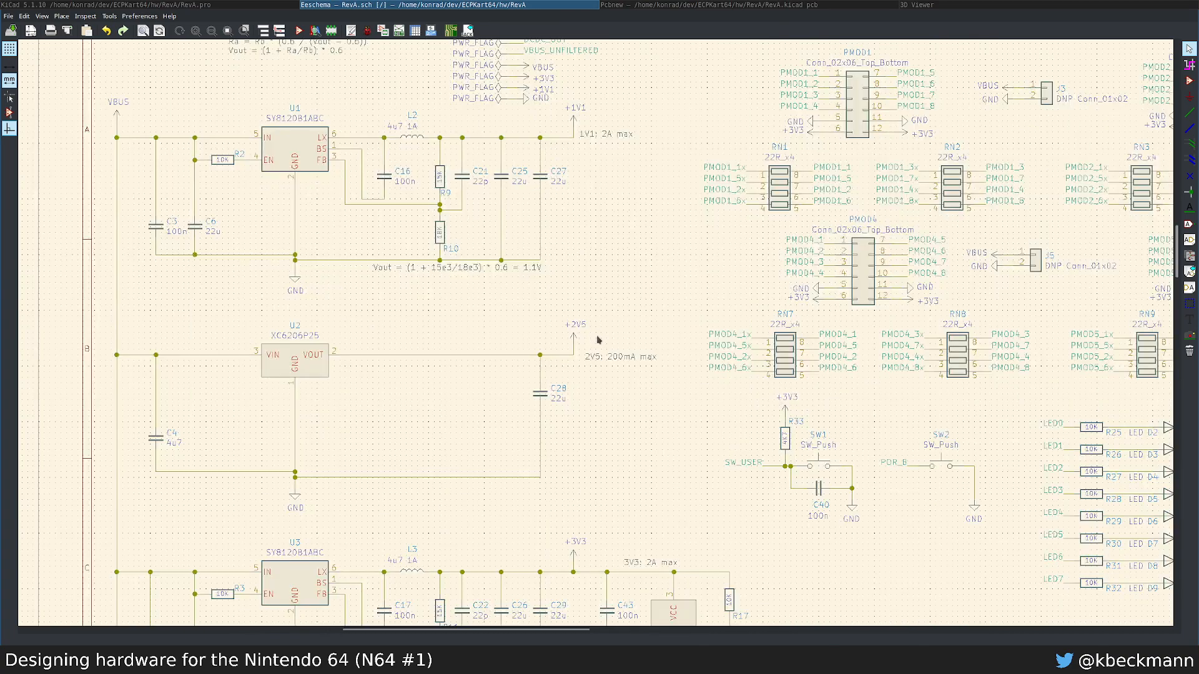
scroll(620, 363, up, 2)
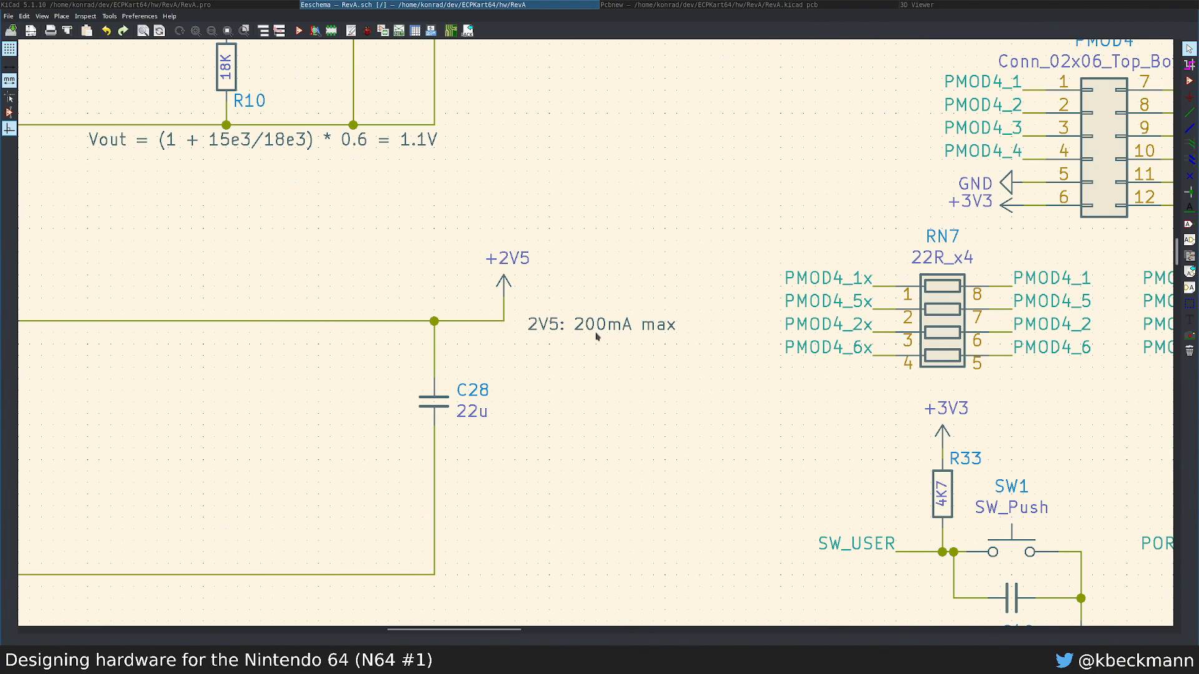
middle_drag(379, 367, 706, 352)
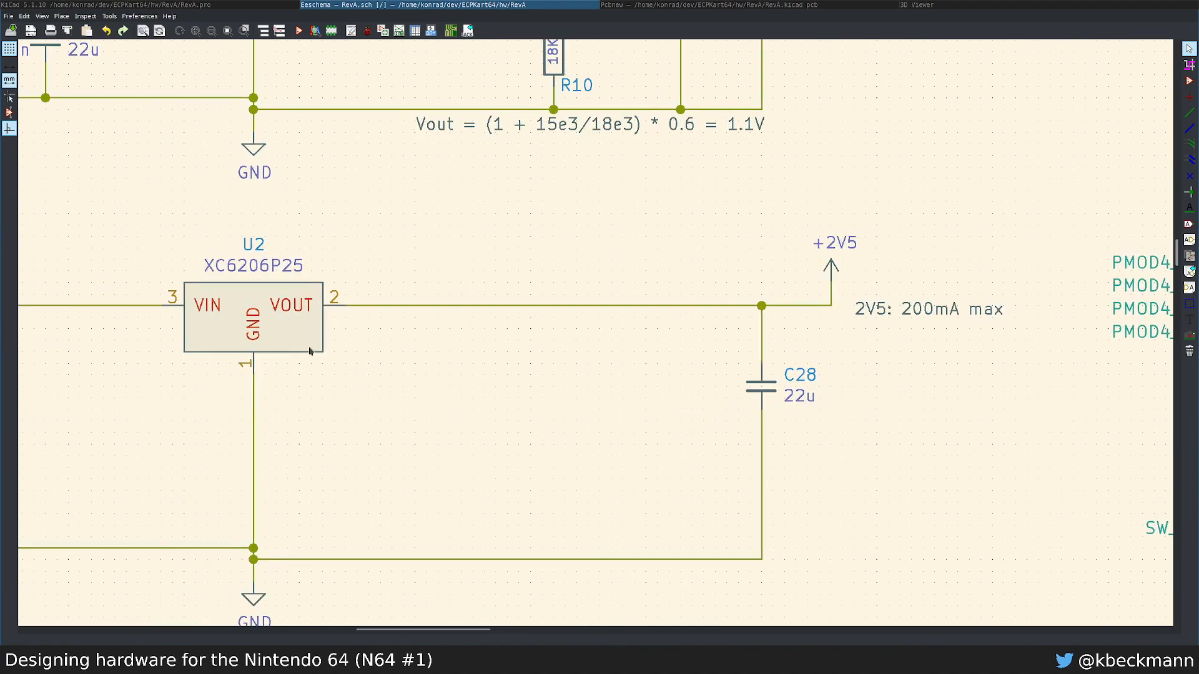
scroll(639, 327, down, 4)
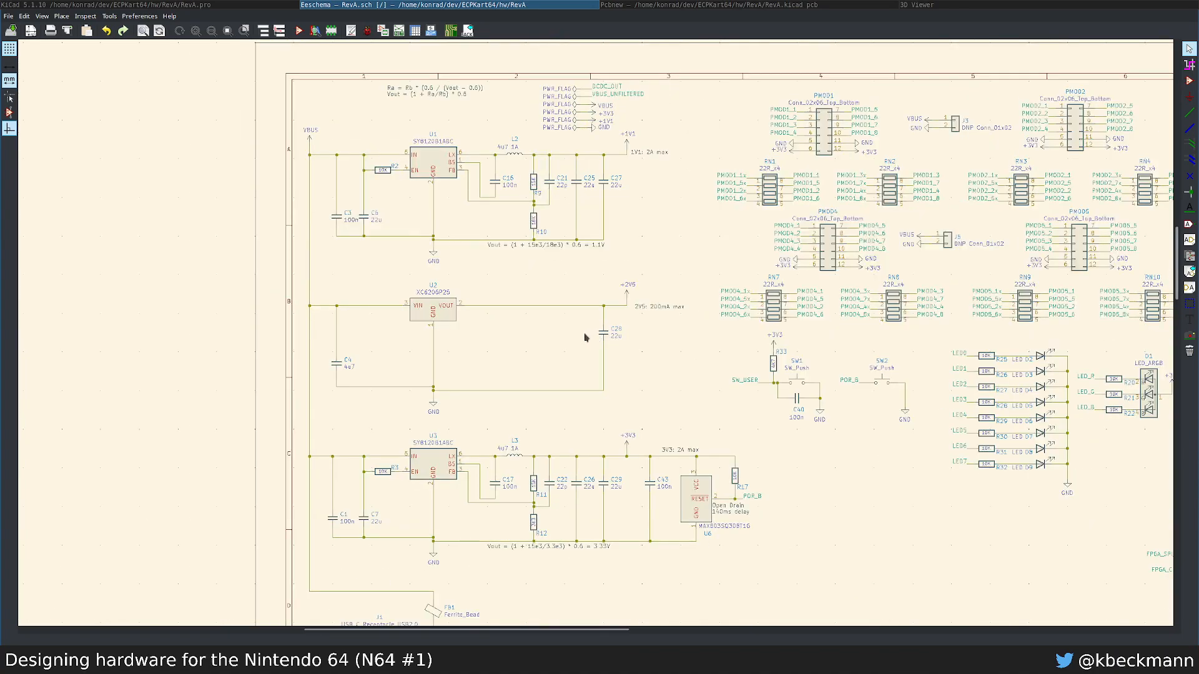
scroll(585, 338, down, 1)
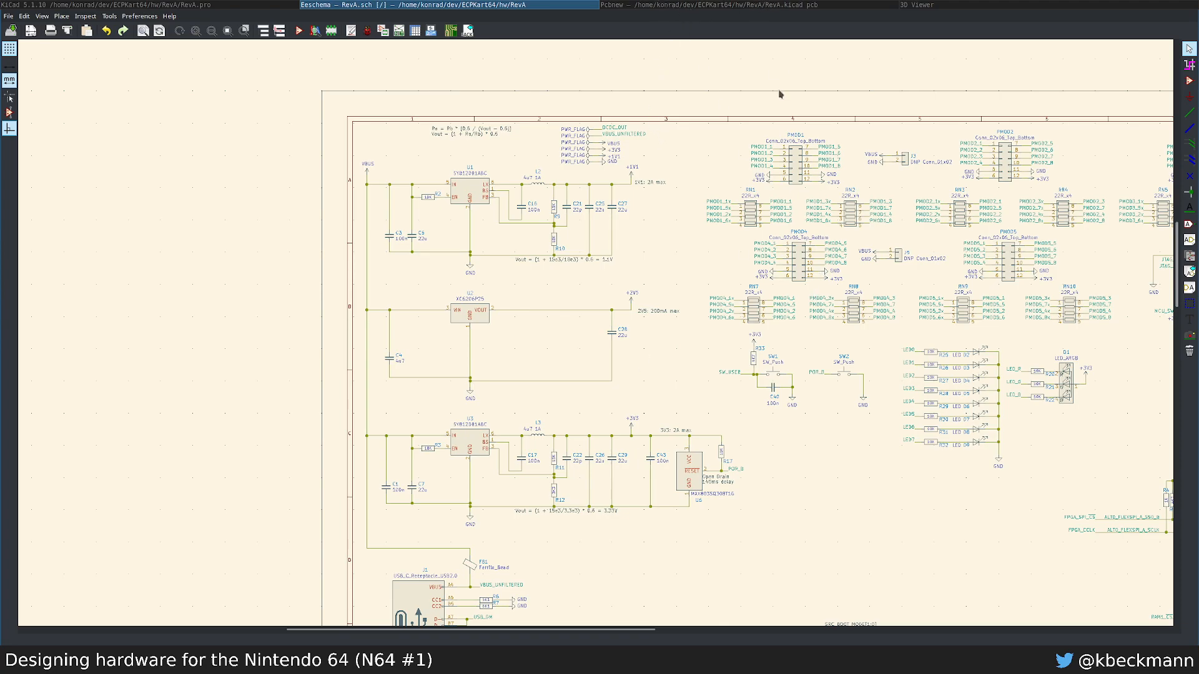
scroll(791, 201, down, 5)
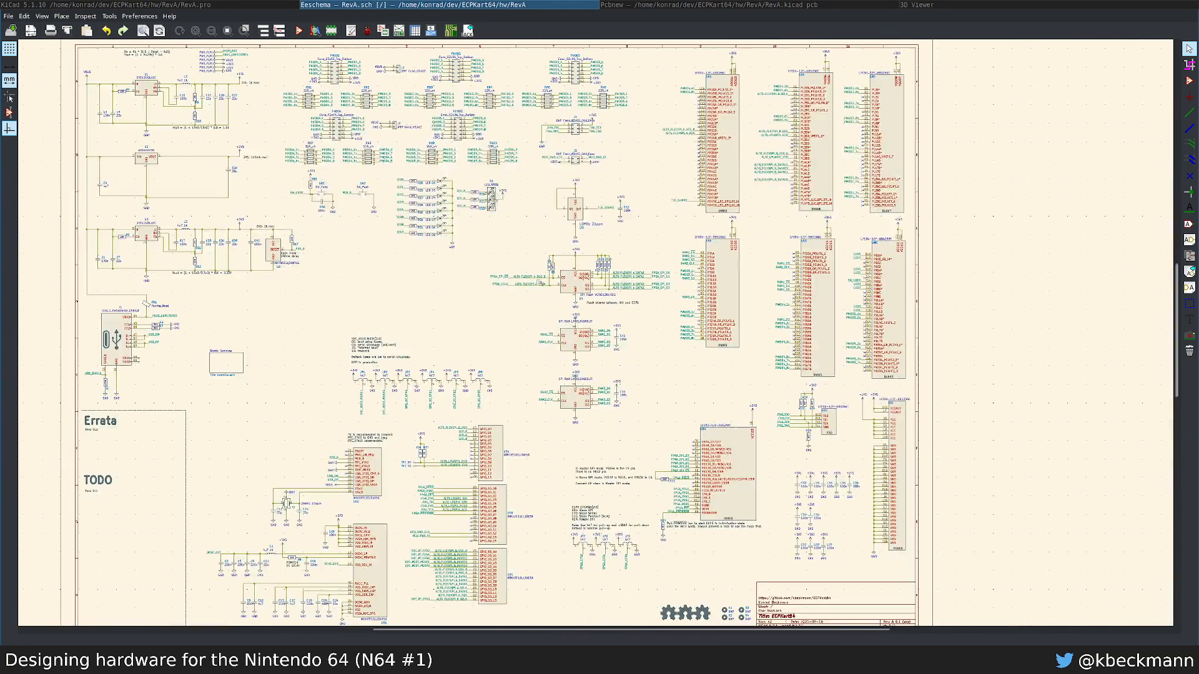
scroll(646, 383, down, 1)
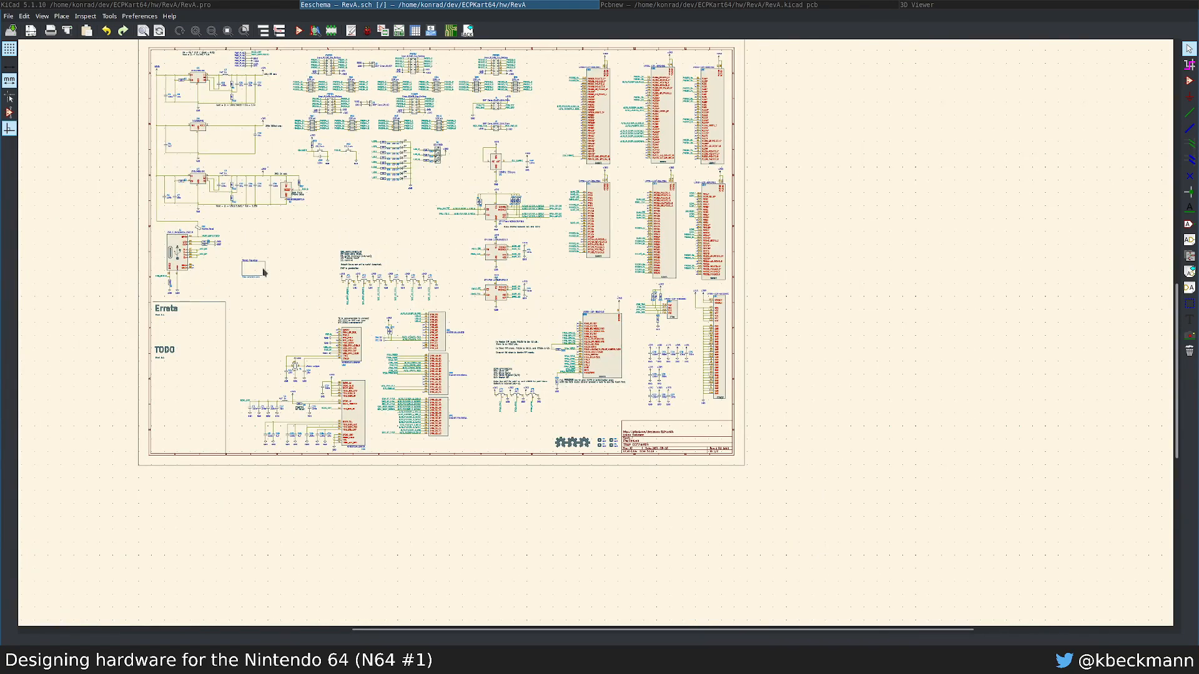
Step: Open the Overview sheet, change the "N64 Cart" text to "N64 Cartridge", and move it lower on the sheet
double_click(252, 274)
scroll(592, 336, up, 4)
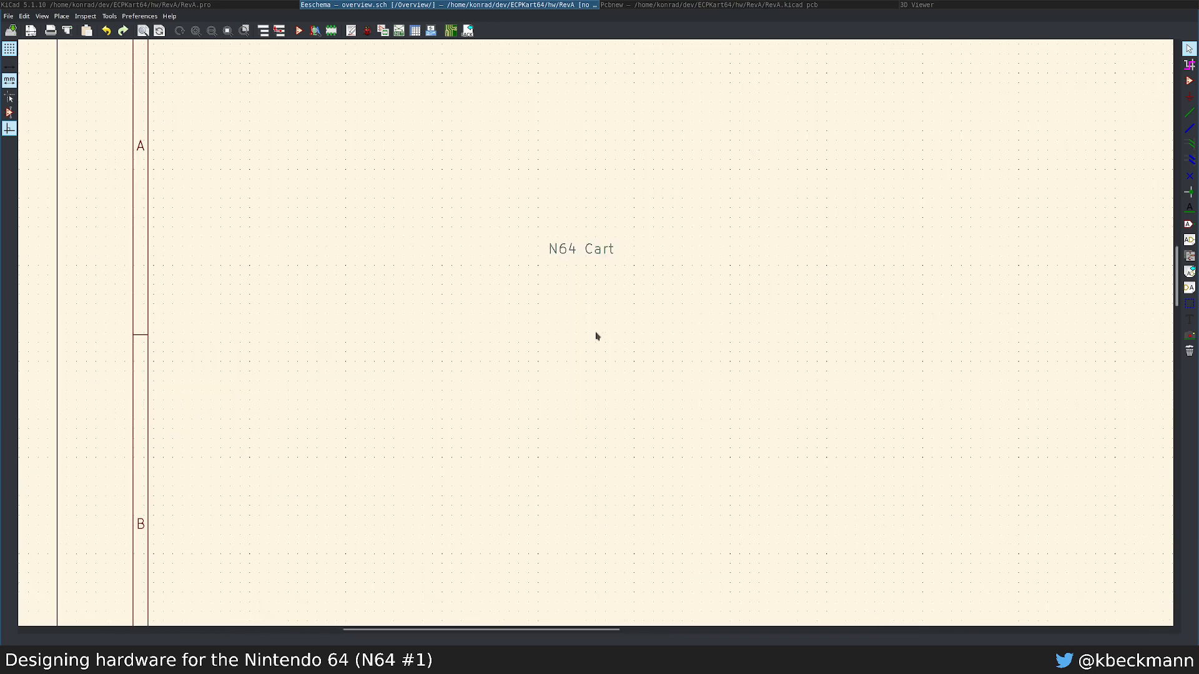
double_click(584, 251)
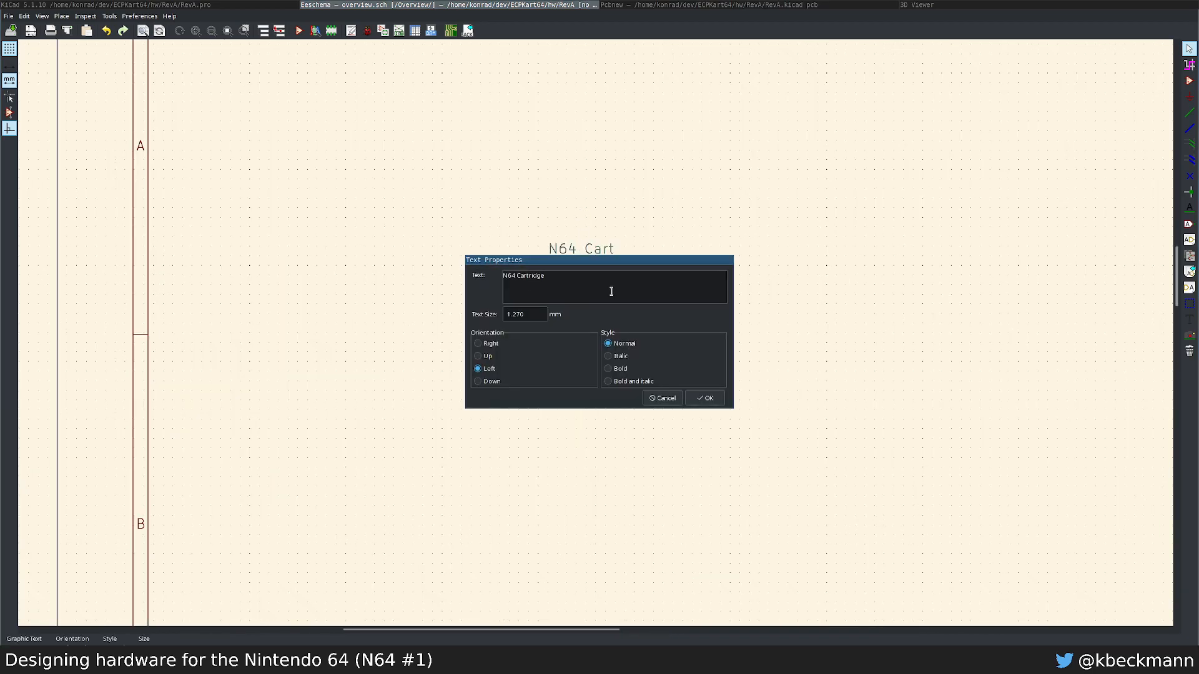
click(705, 397)
drag(574, 254, 536, 391)
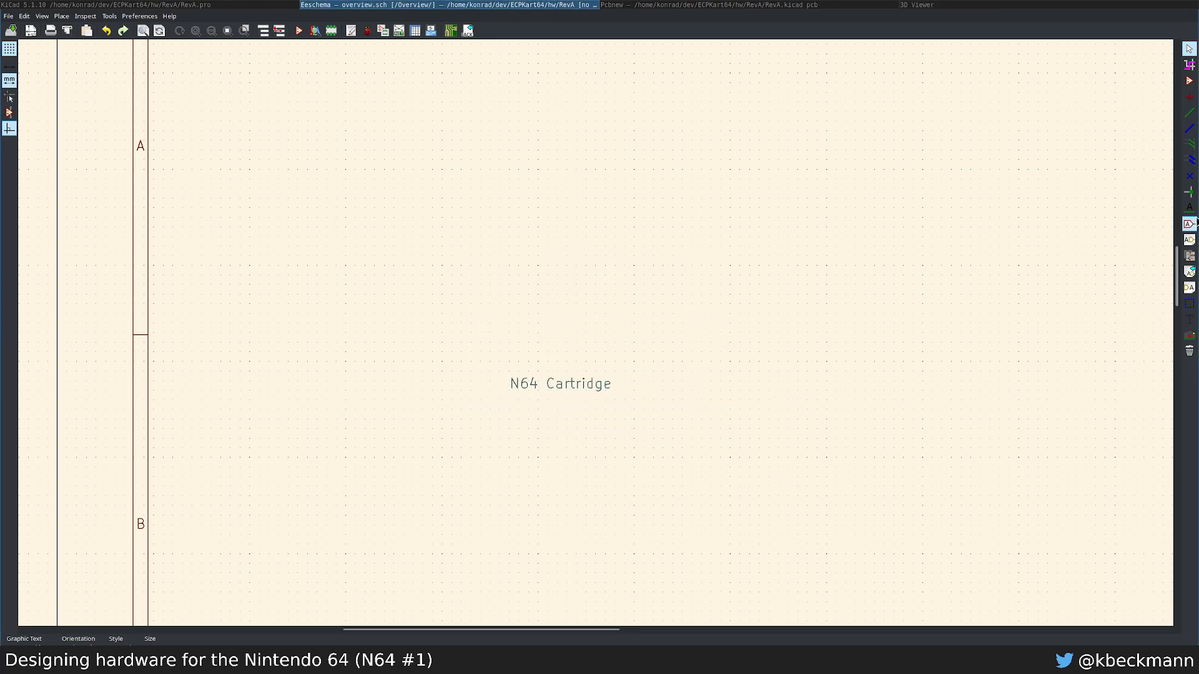
Step: Place the text "FPGA" above the "N64 Cartridge" label, at text size 1.270 mm
key(t)
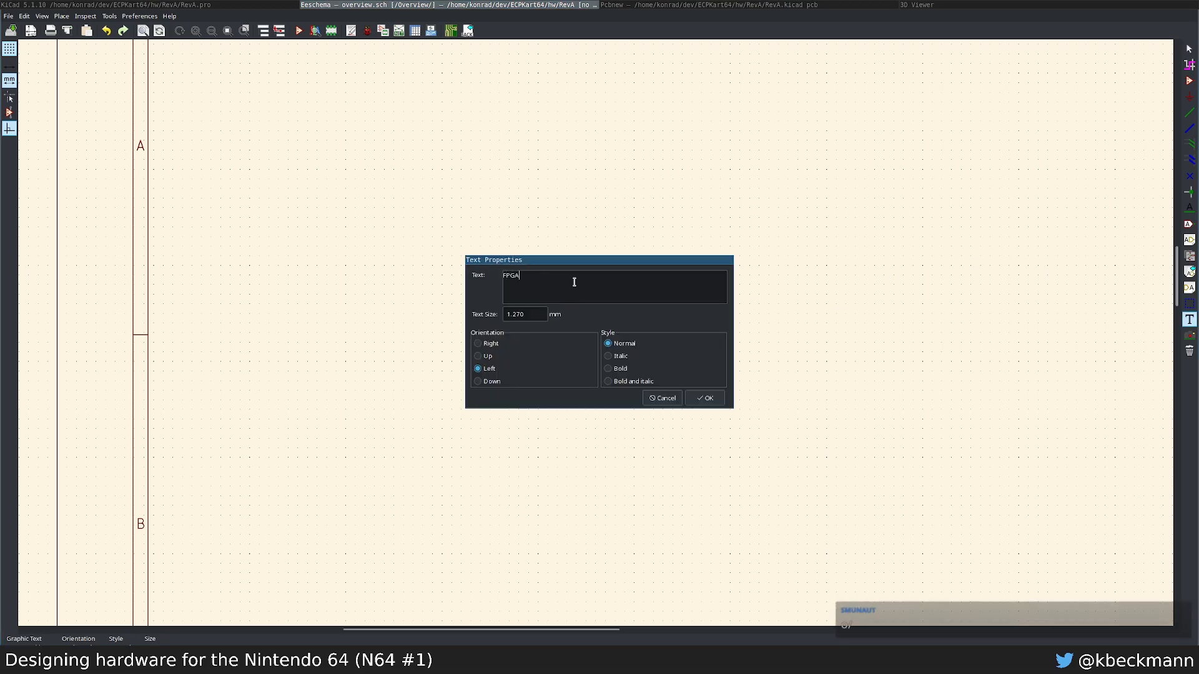
click(706, 398)
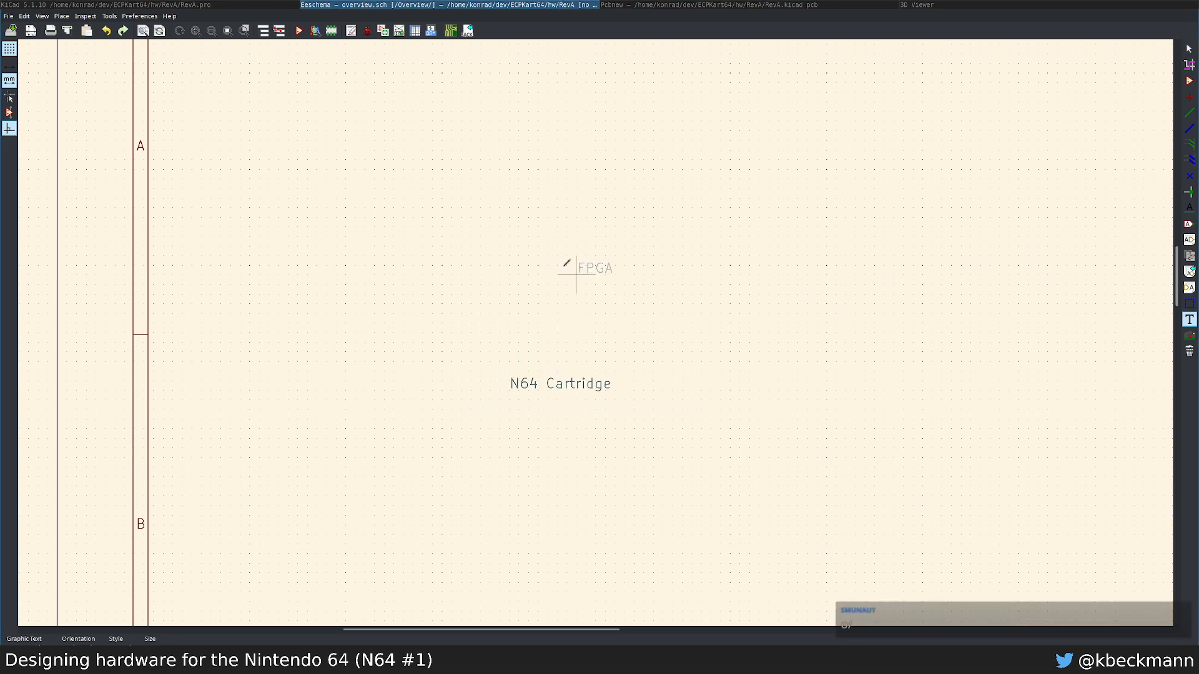
click(548, 237)
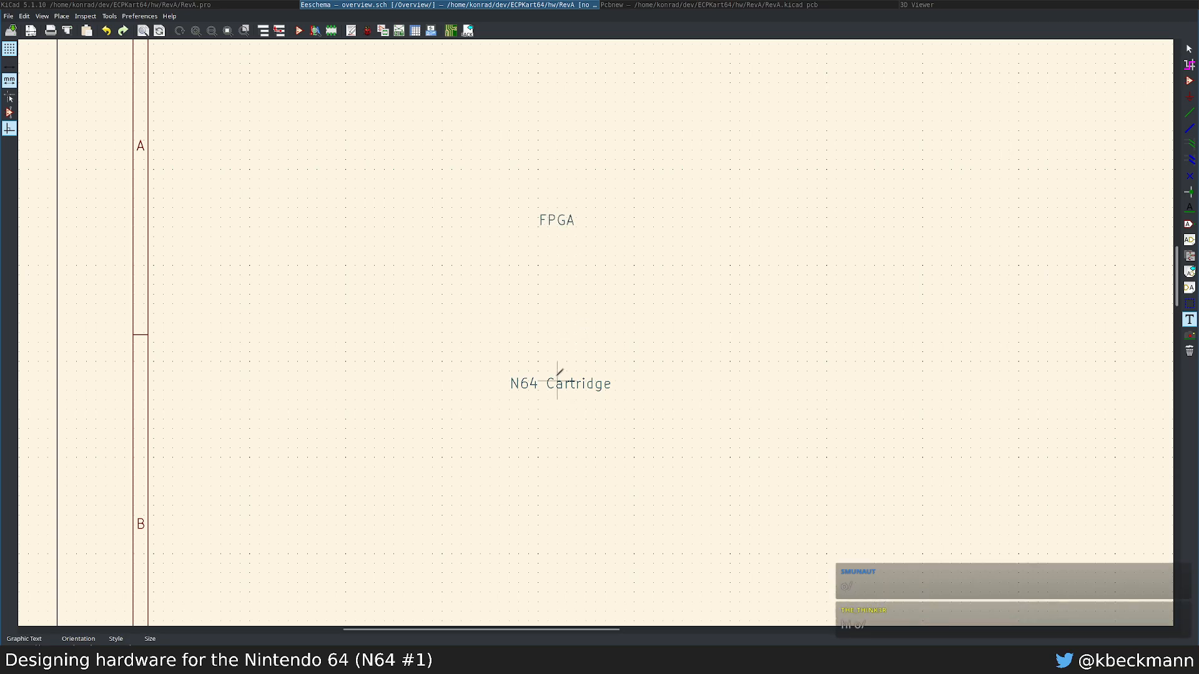
Step: Add the text "SDRAM" to the left of the FPGA label, at text size 1.270 mm
double_click(558, 380)
key(Return)
double_click(572, 329)
text(SDRAM)
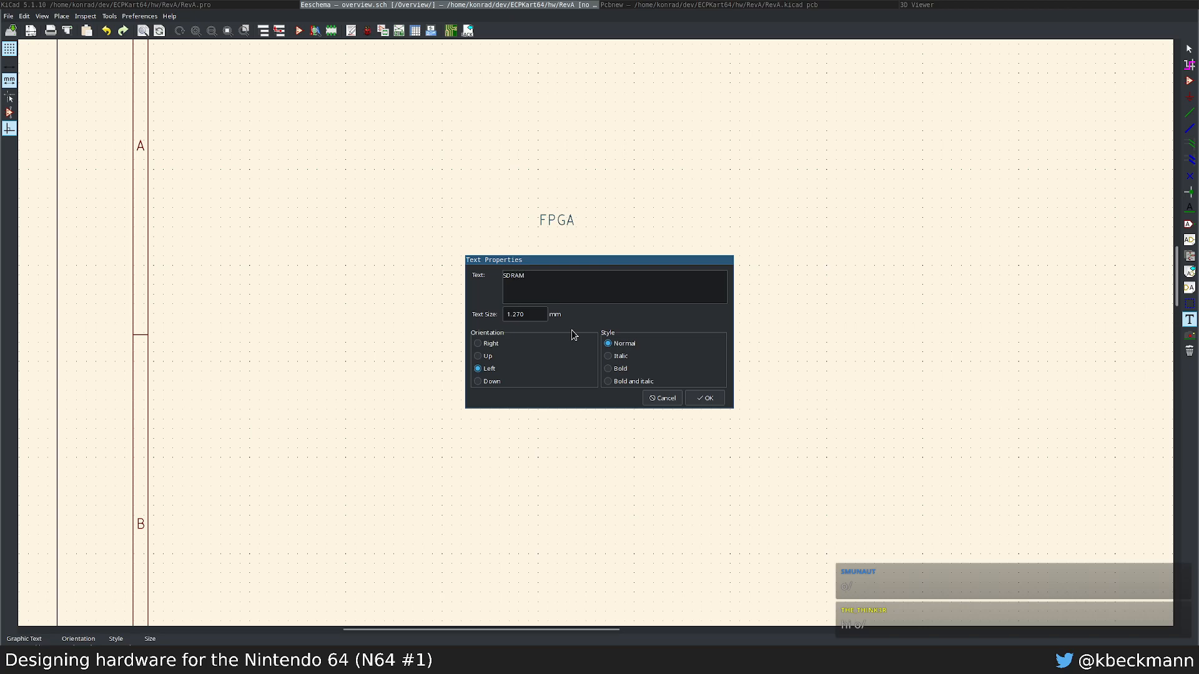
click(706, 398)
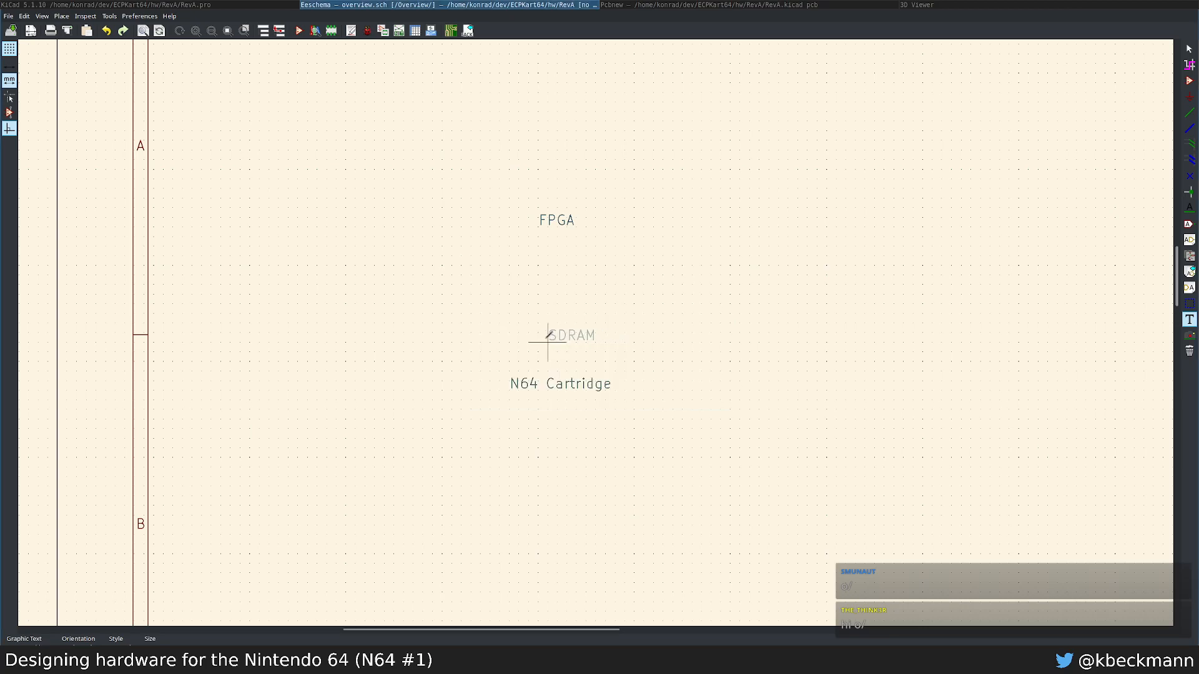
click(384, 217)
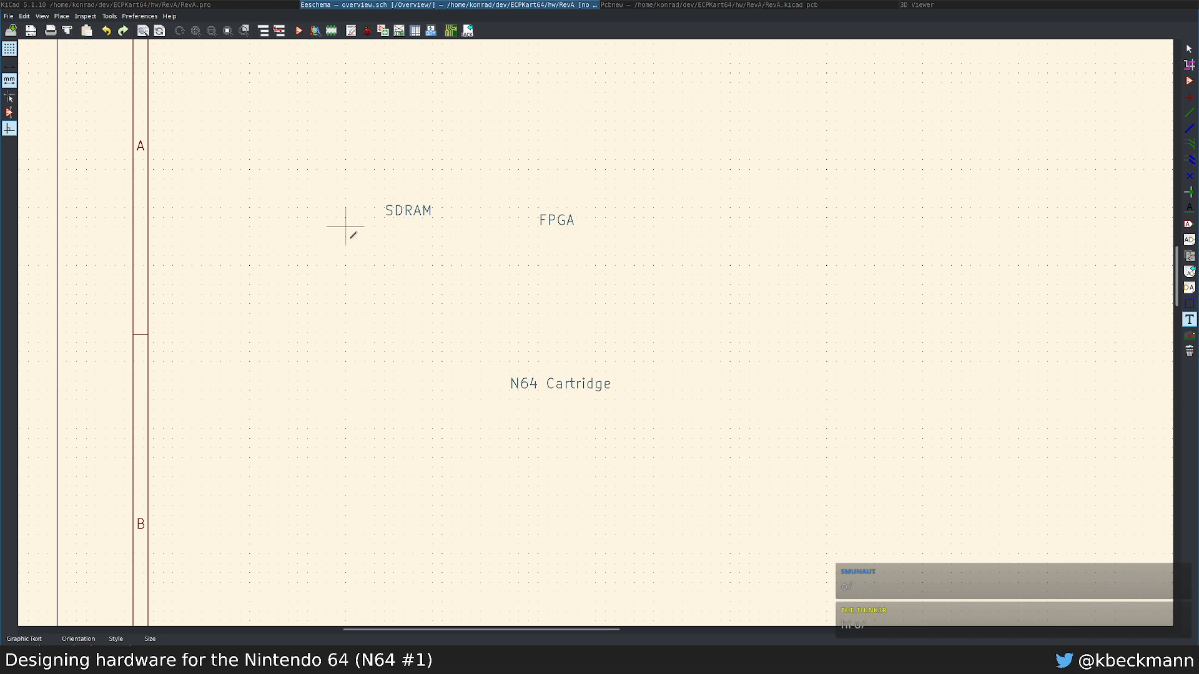
Step: Move the SDRAM label farther left and level with the FPGA label
drag(353, 177, 436, 240)
click(416, 239)
key(m)
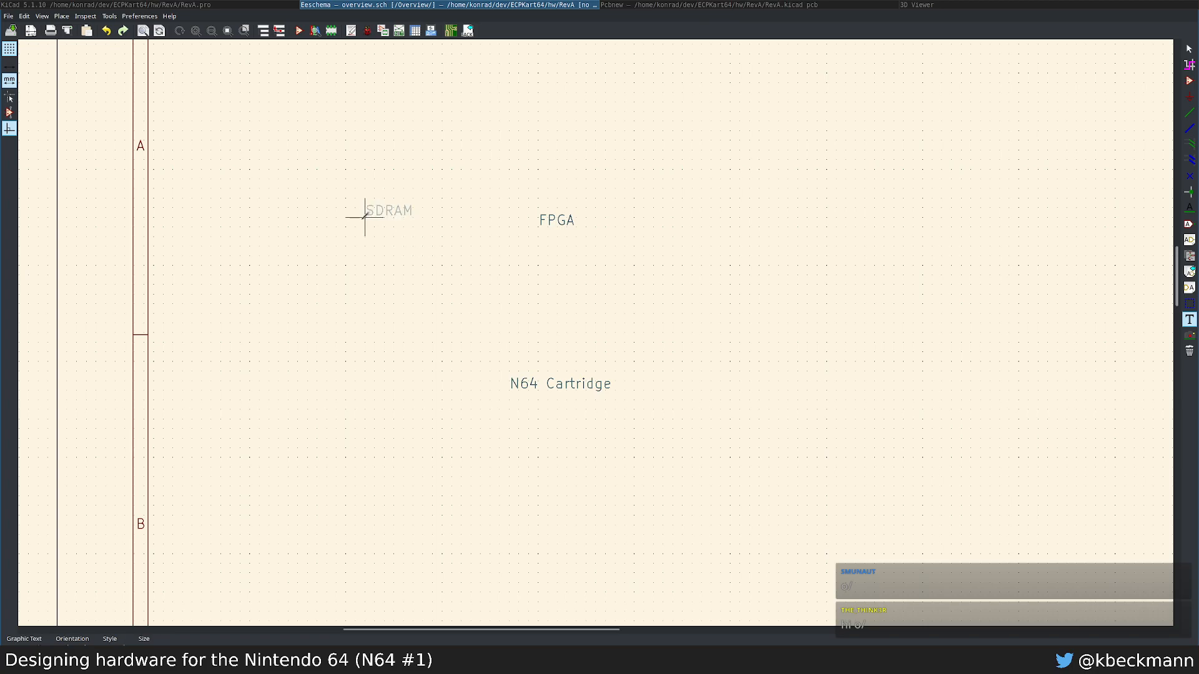
click(346, 225)
Step: Add the text "SPI Flash" to the right of the FPGA label and level with it
middle_drag(741, 276, 695, 343)
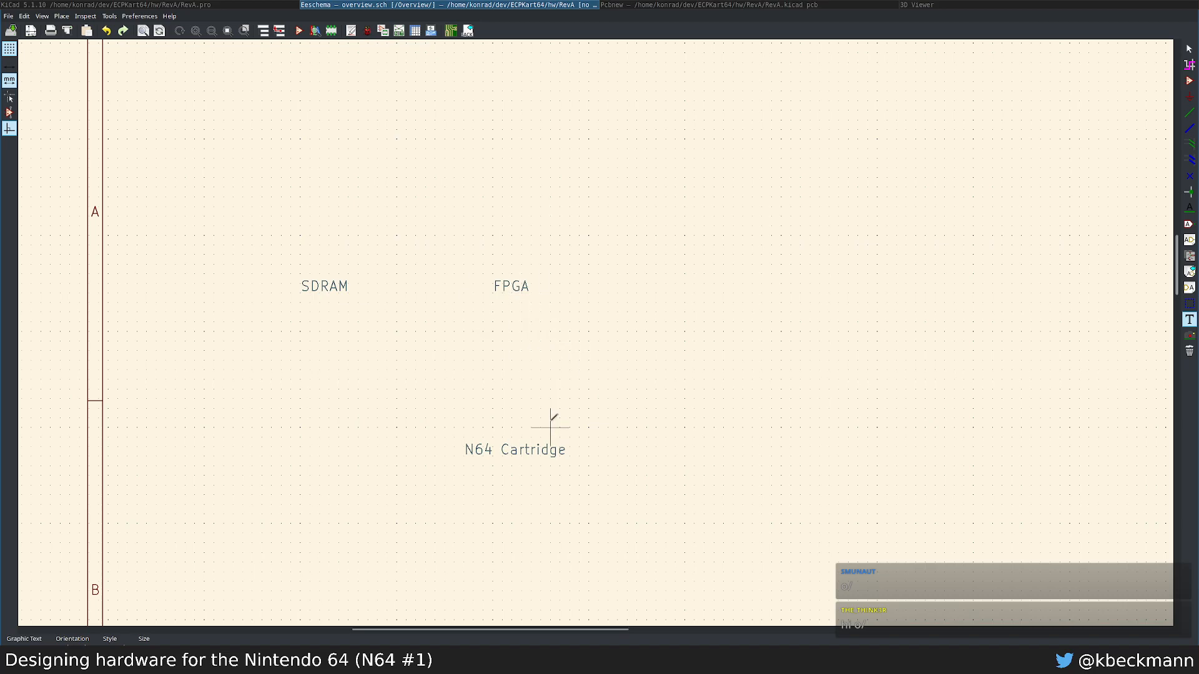
click(570, 292)
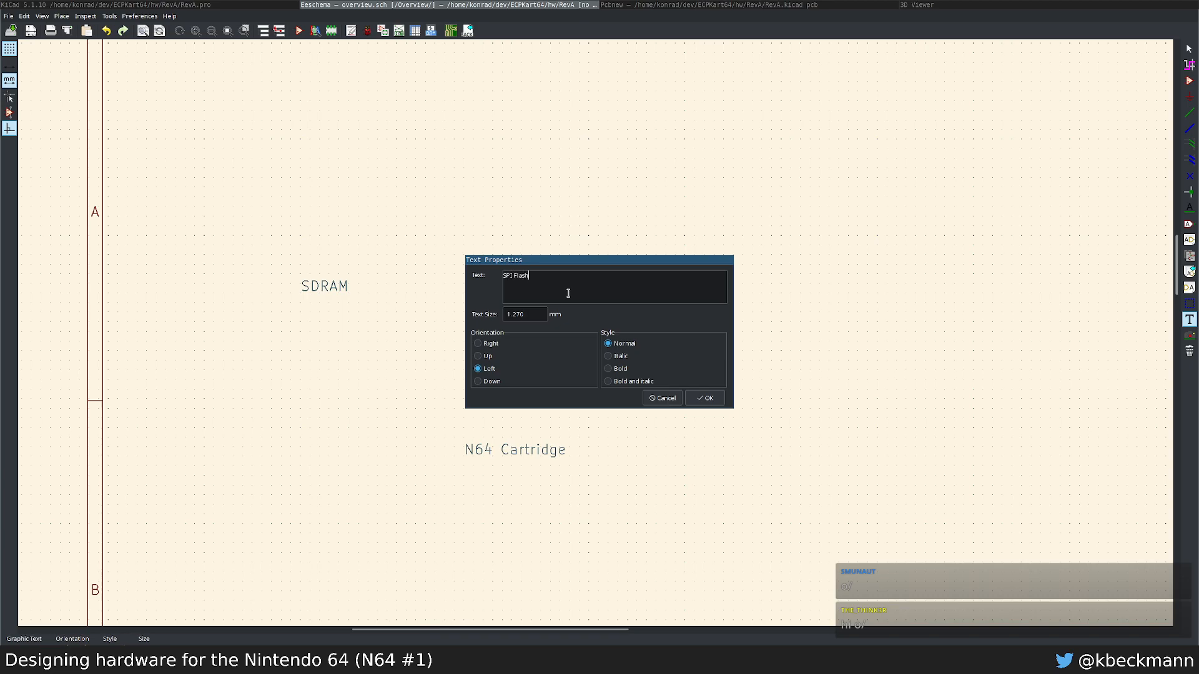
click(704, 398)
click(627, 292)
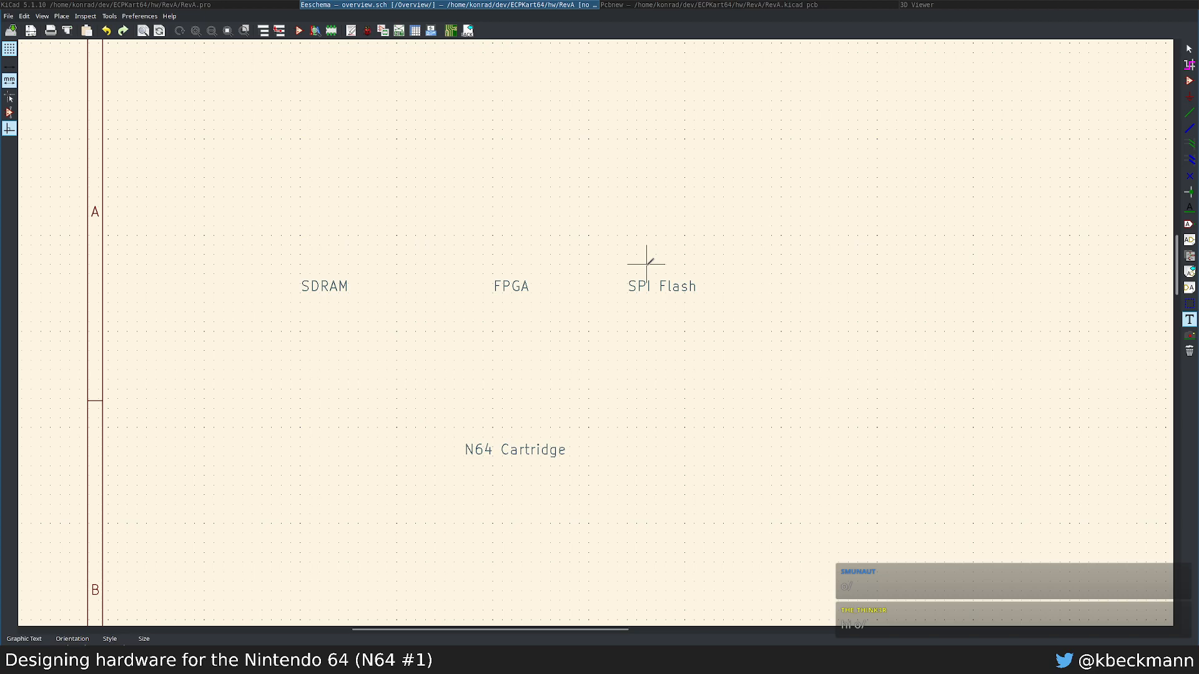
Step: Add the text "USB" well above the FPGA label, aligned with its start
click(646, 264)
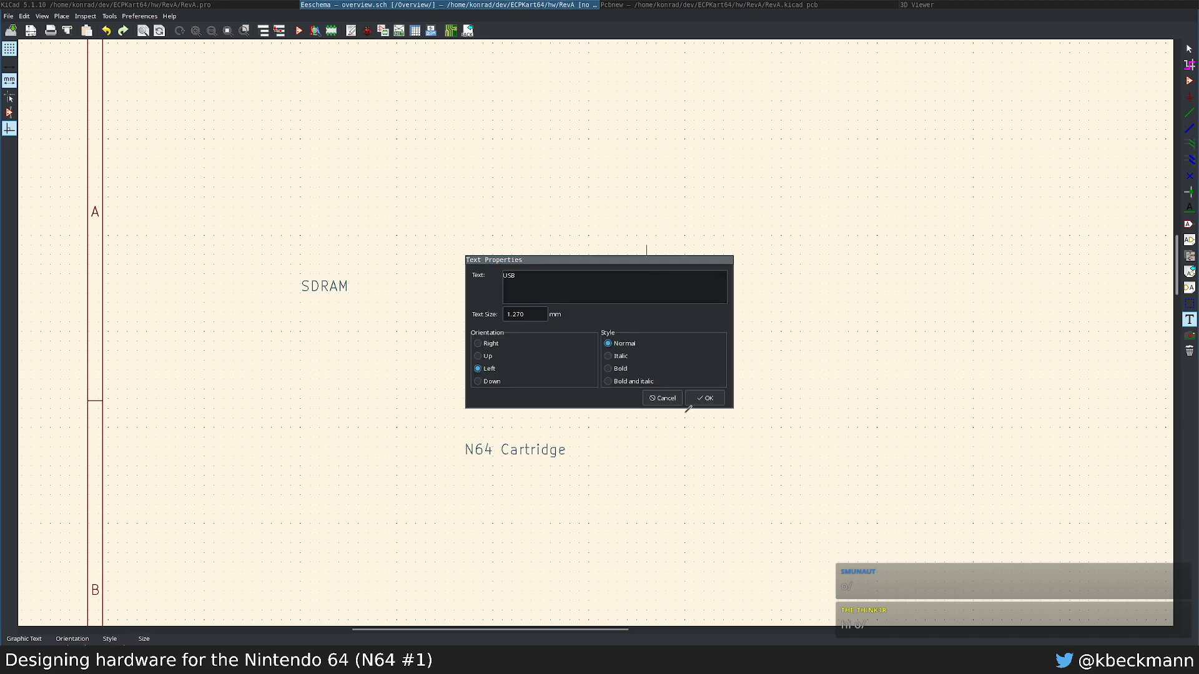
key(Return)
click(494, 125)
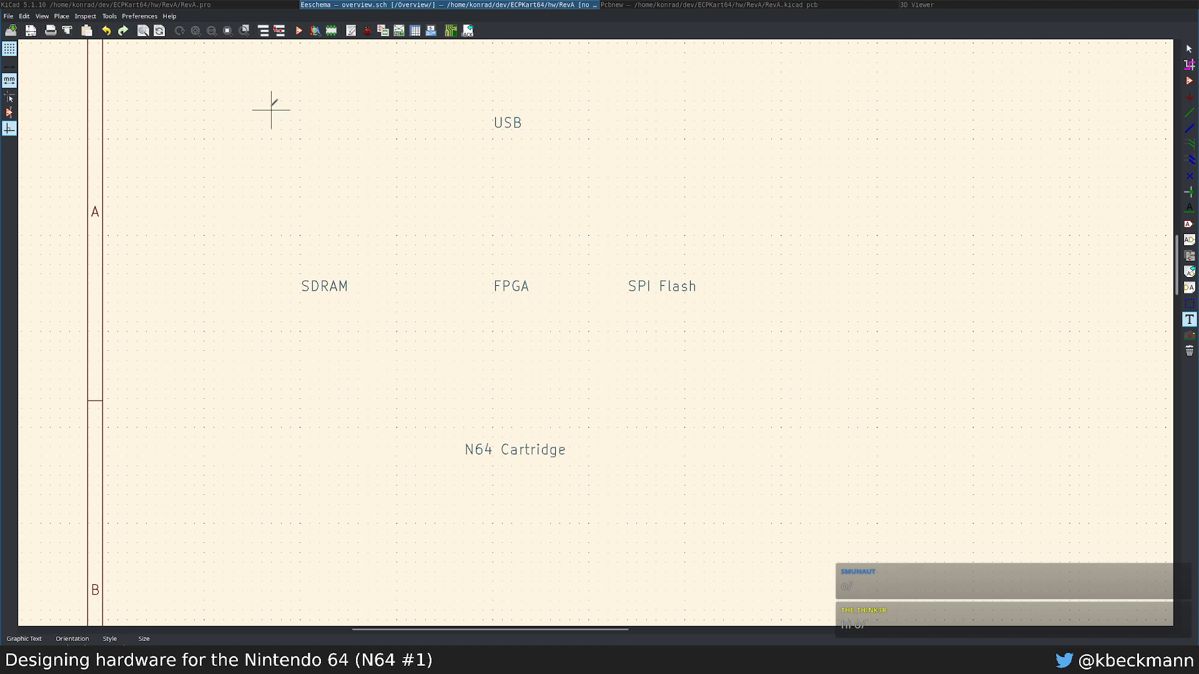
Step: Shift the whole group of labels slightly left and down, and nudge the FPGA and USB labels right, keeping their starts aligned
drag(262, 91, 799, 501)
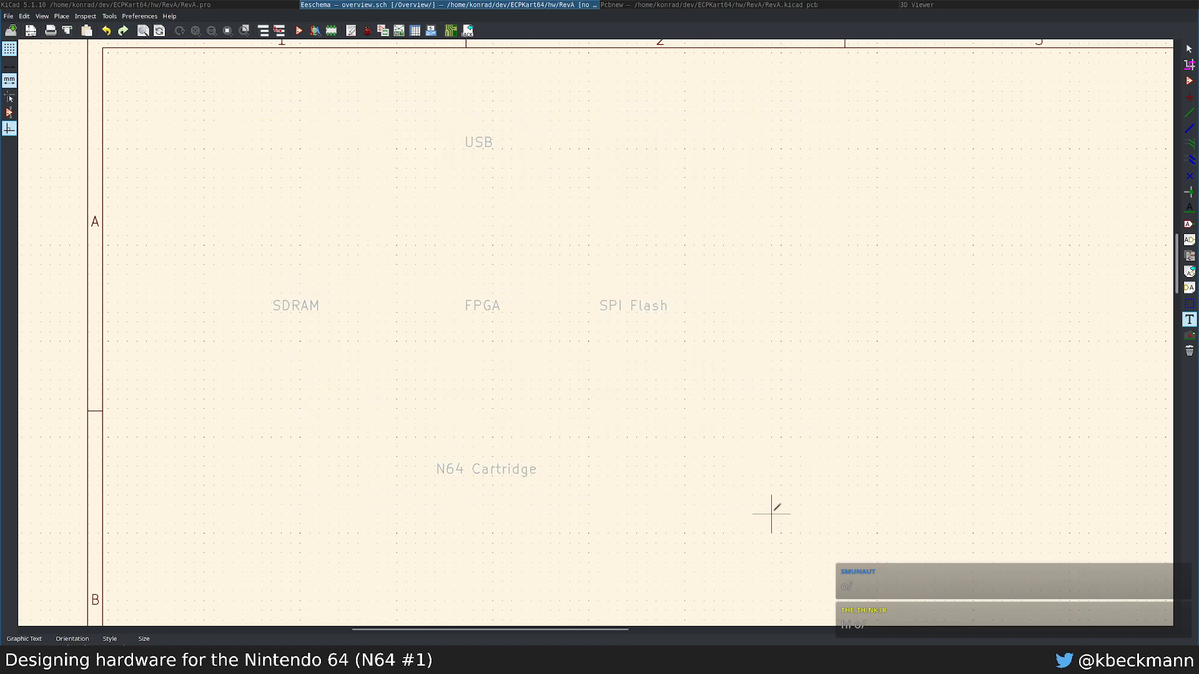
click(772, 514)
drag(443, 273, 530, 373)
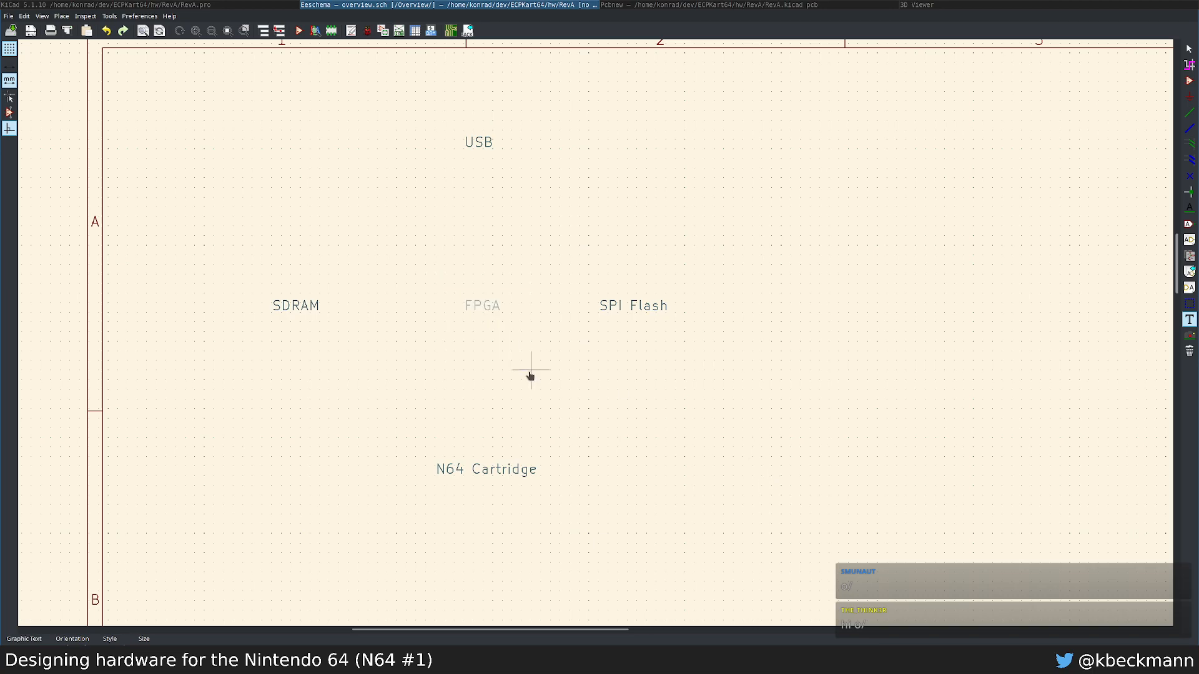
click(539, 370)
drag(456, 126, 514, 197)
click(525, 199)
key(Escape)
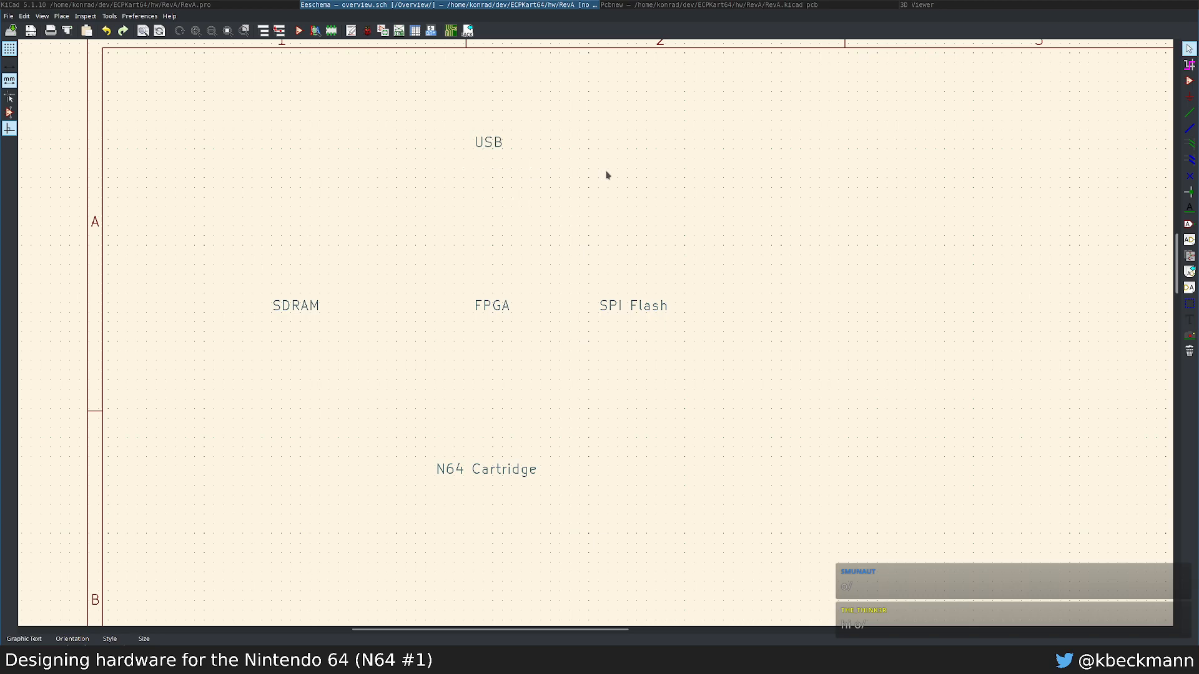
drag(655, 523, 373, 410)
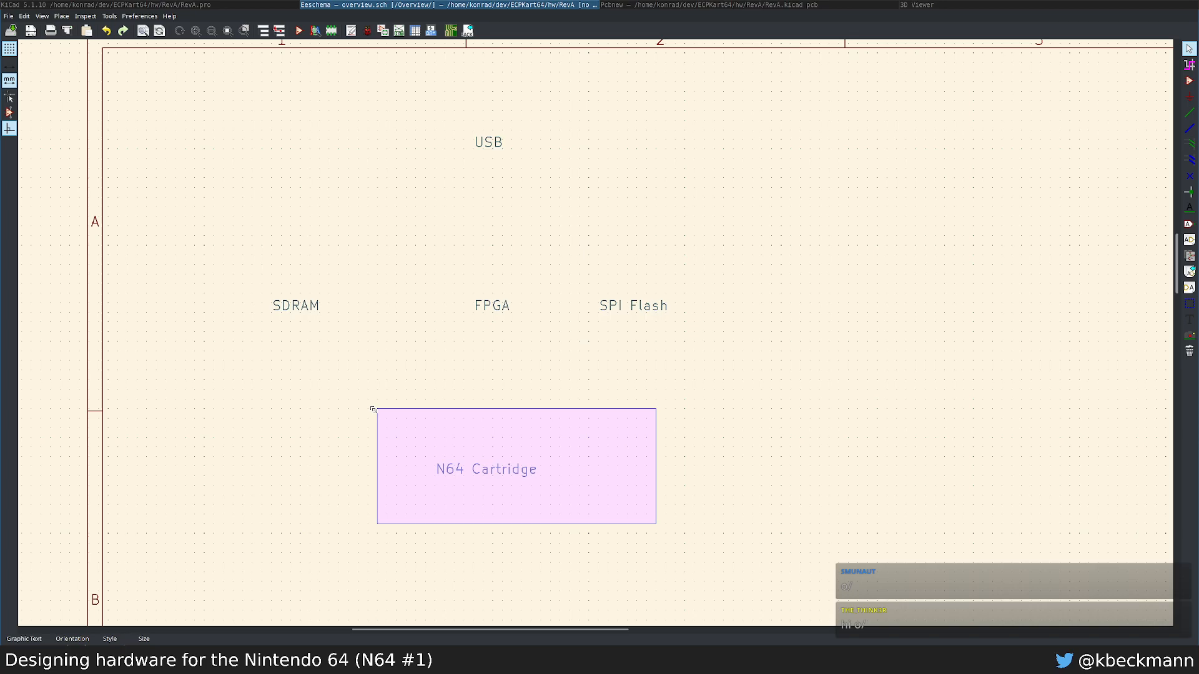
drag(373, 410, 384, 281)
key(Escape)
drag(209, 258, 242, 245)
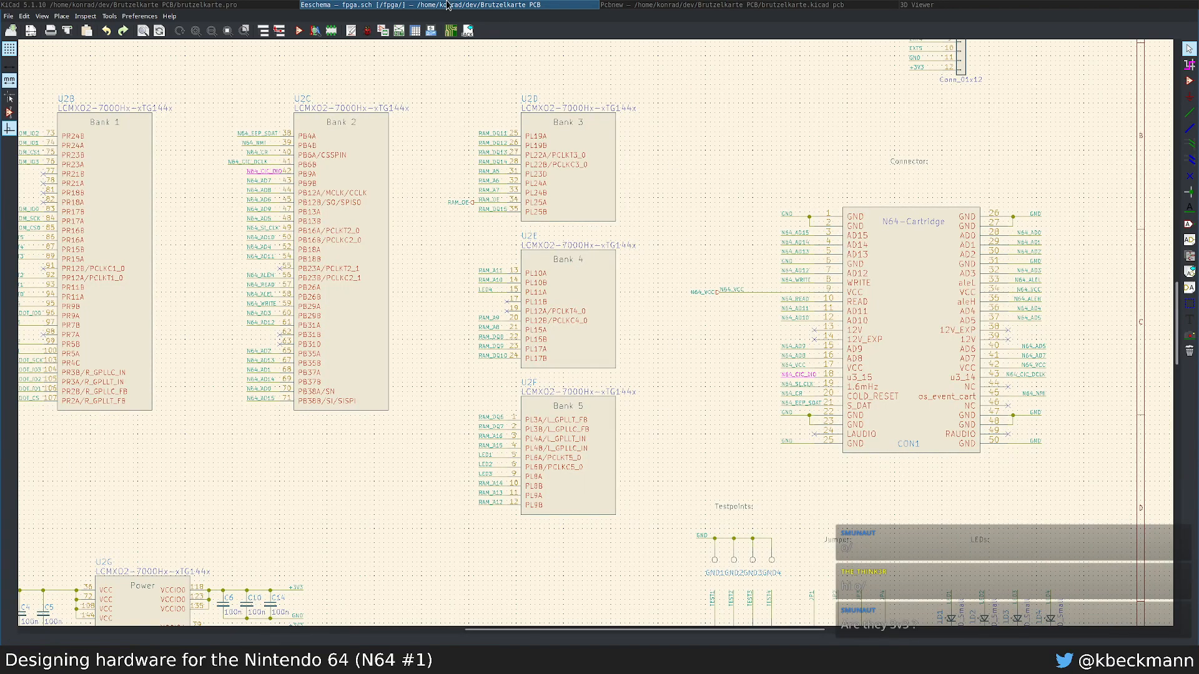
Step: Review the Brutzelkarte project's FPGA schematic and board layout as a reference, and return to the RevA overview sheet
click(447, 5)
click(452, 5)
click(453, 5)
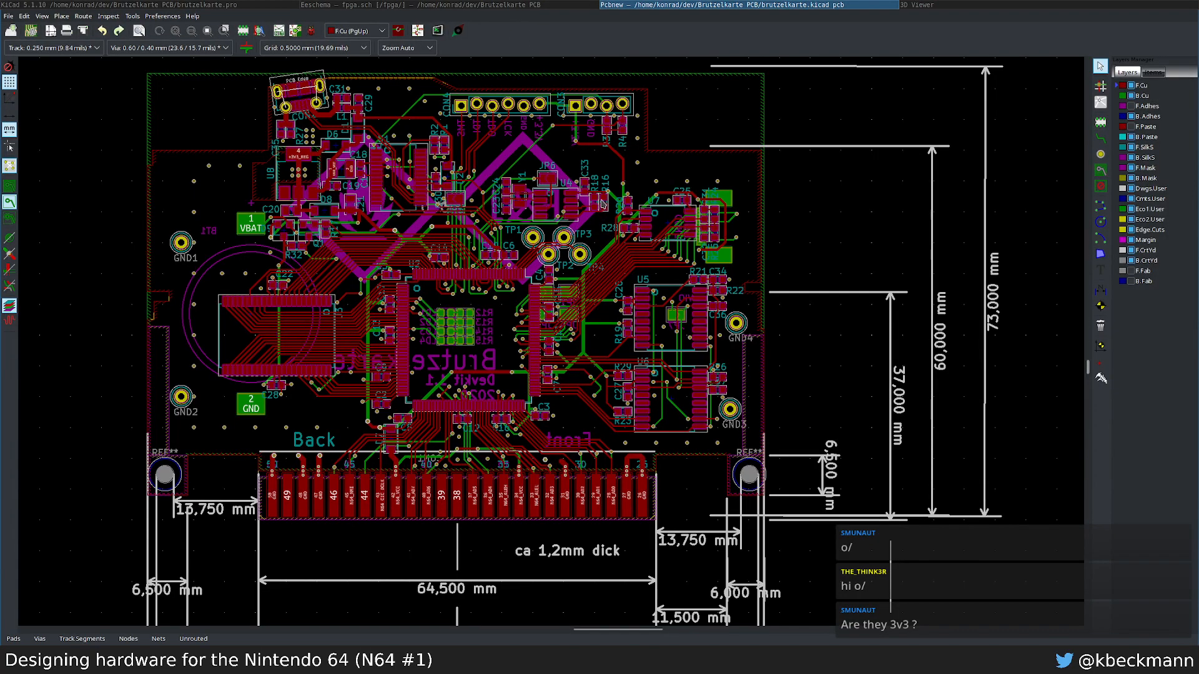
key(alt+3)
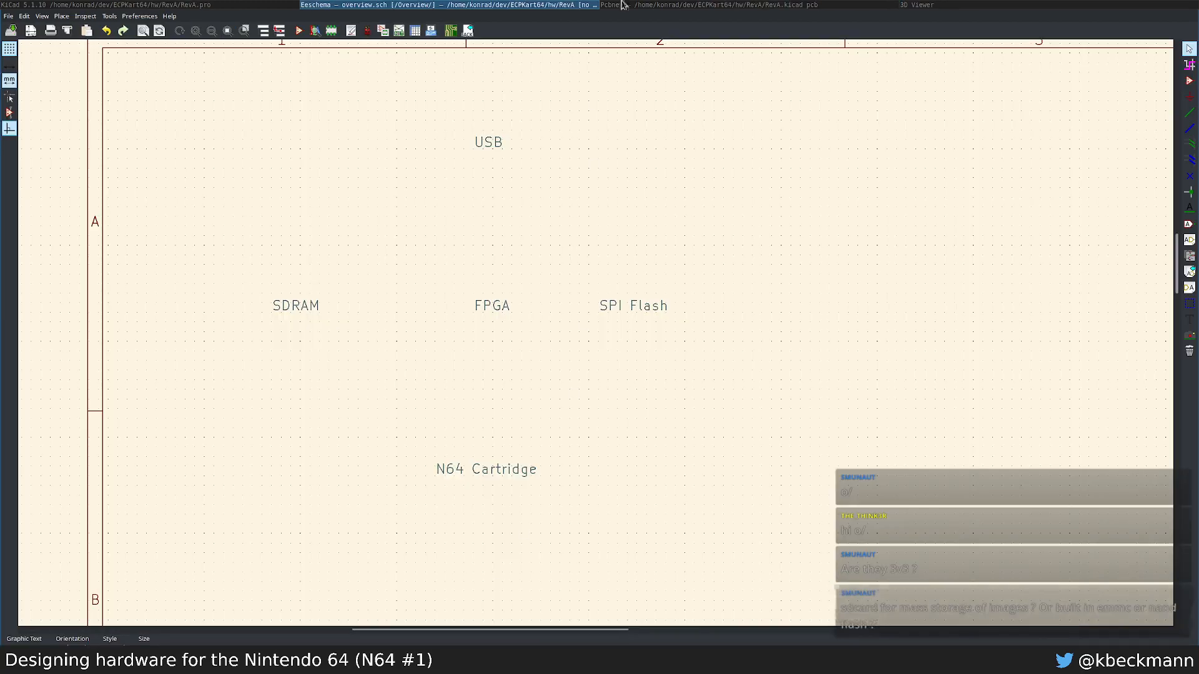
Step: Check the RevA board layout and 3D view, examine the SummerCart64 board photo in Chrome, and return to the overview schematic
click(627, 5)
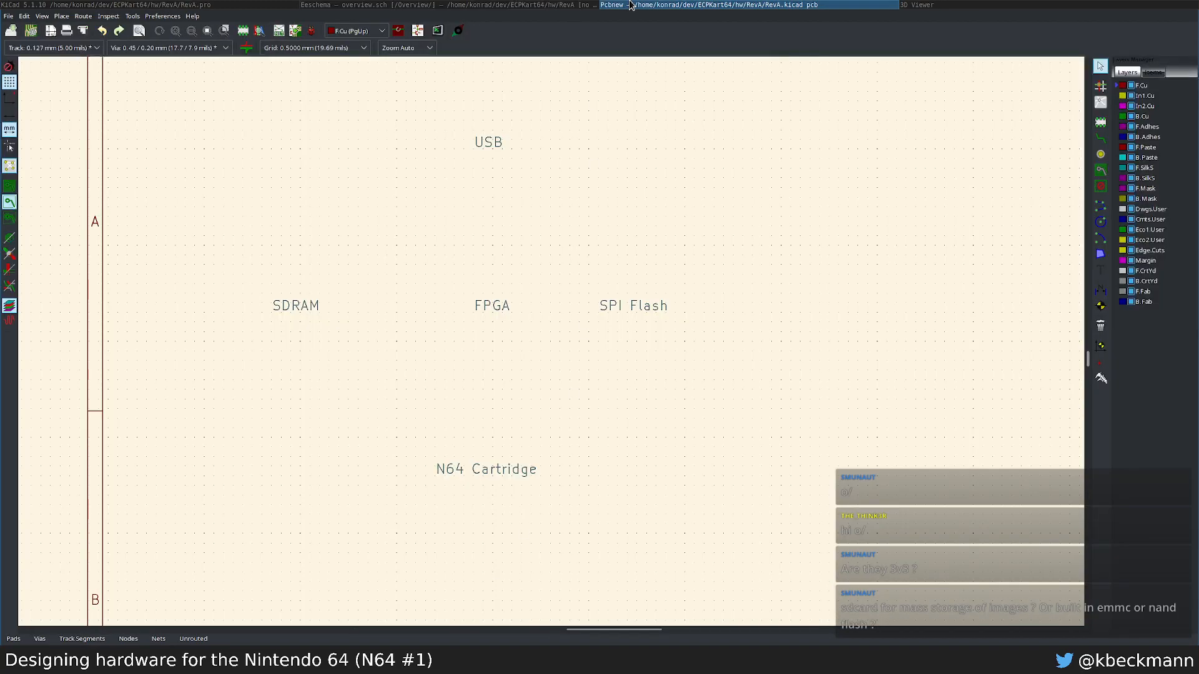
click(474, 5)
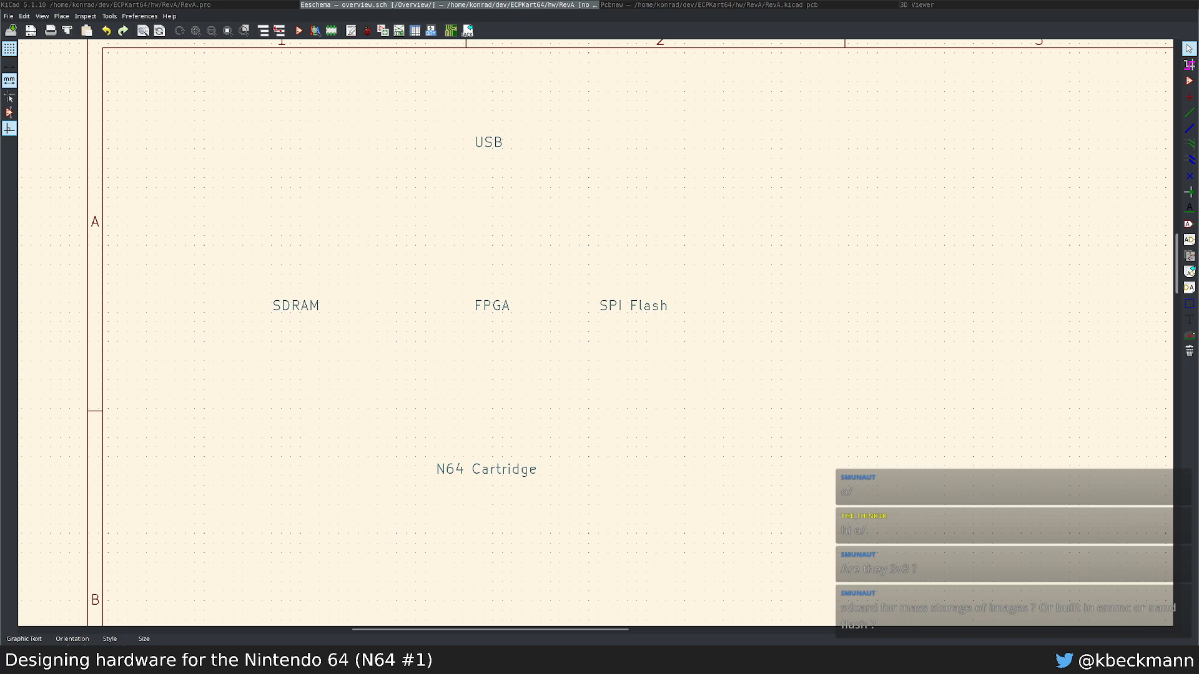
middle_drag(514, 354, 567, 363)
click(917, 5)
click(525, 4)
key(super+1)
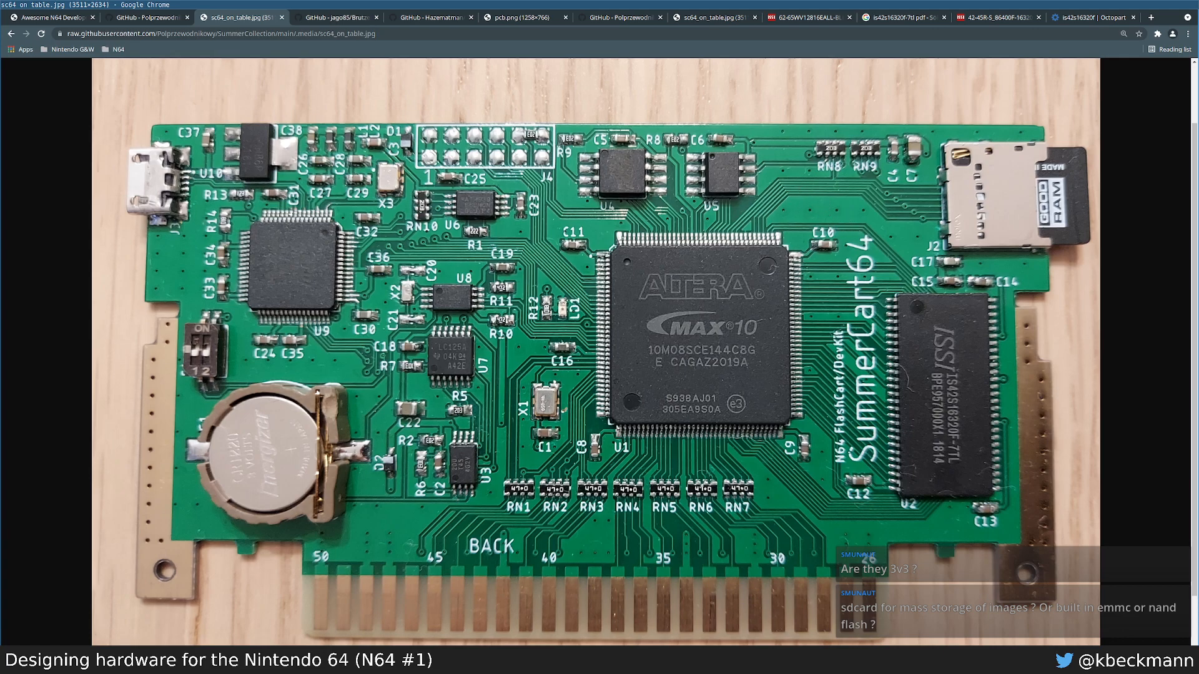
key(super+2)
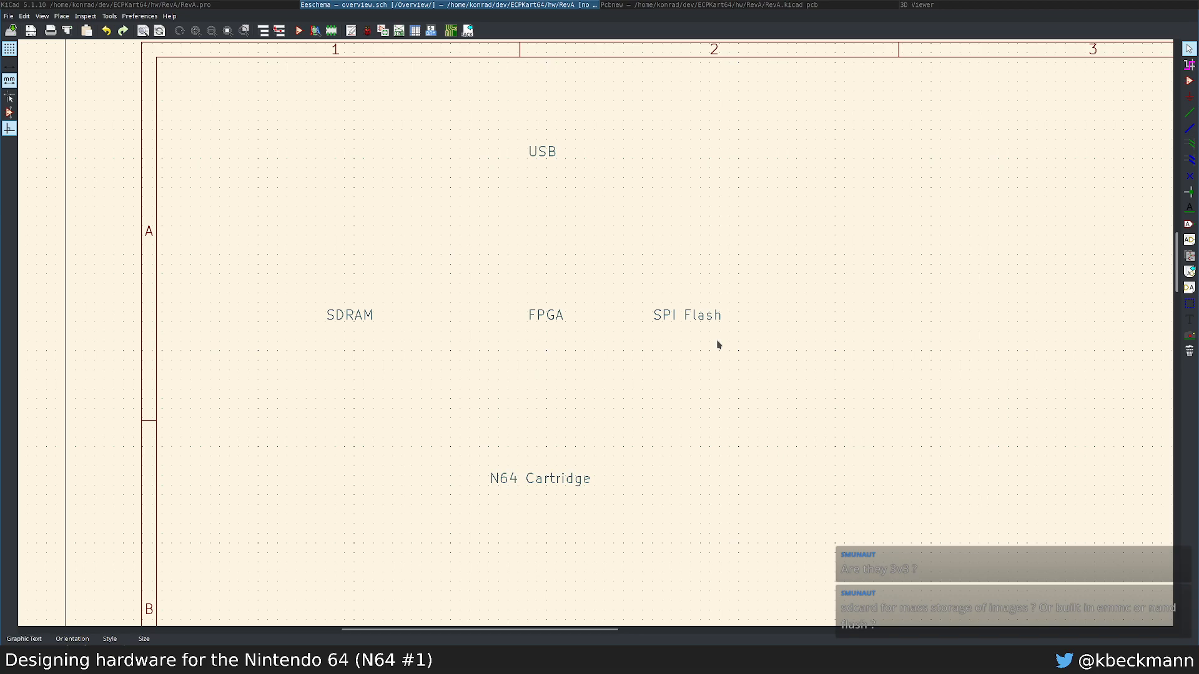
click(762, 191)
drag(477, 107, 596, 348)
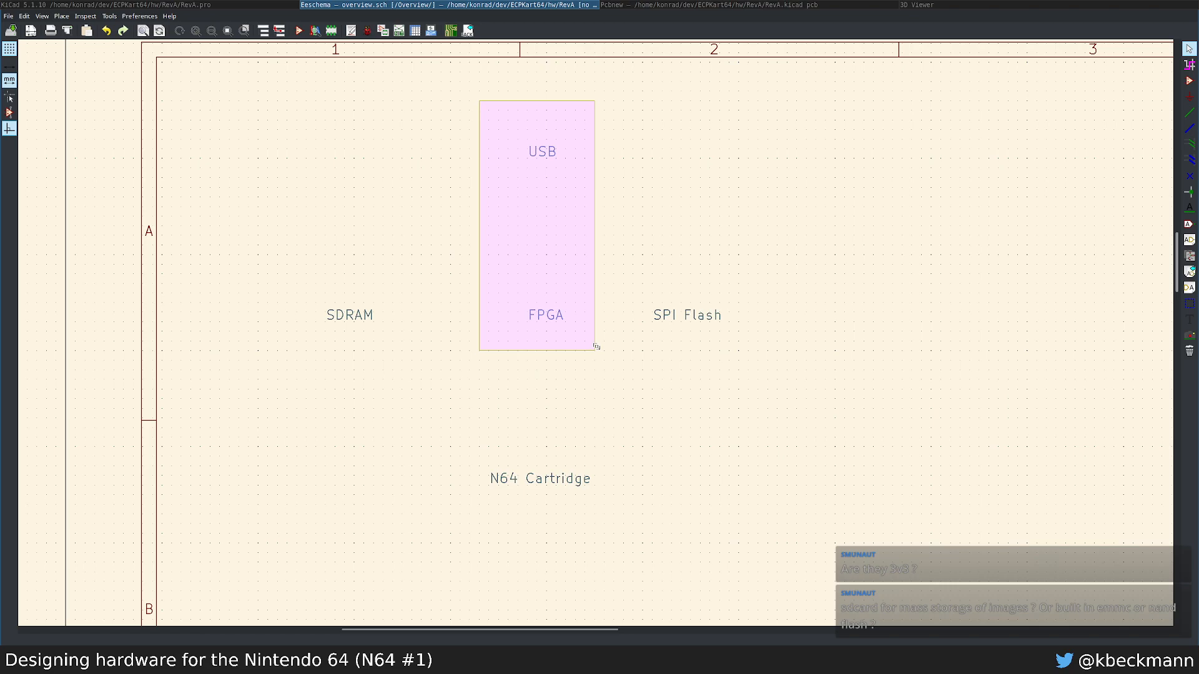
drag(596, 347, 612, 142)
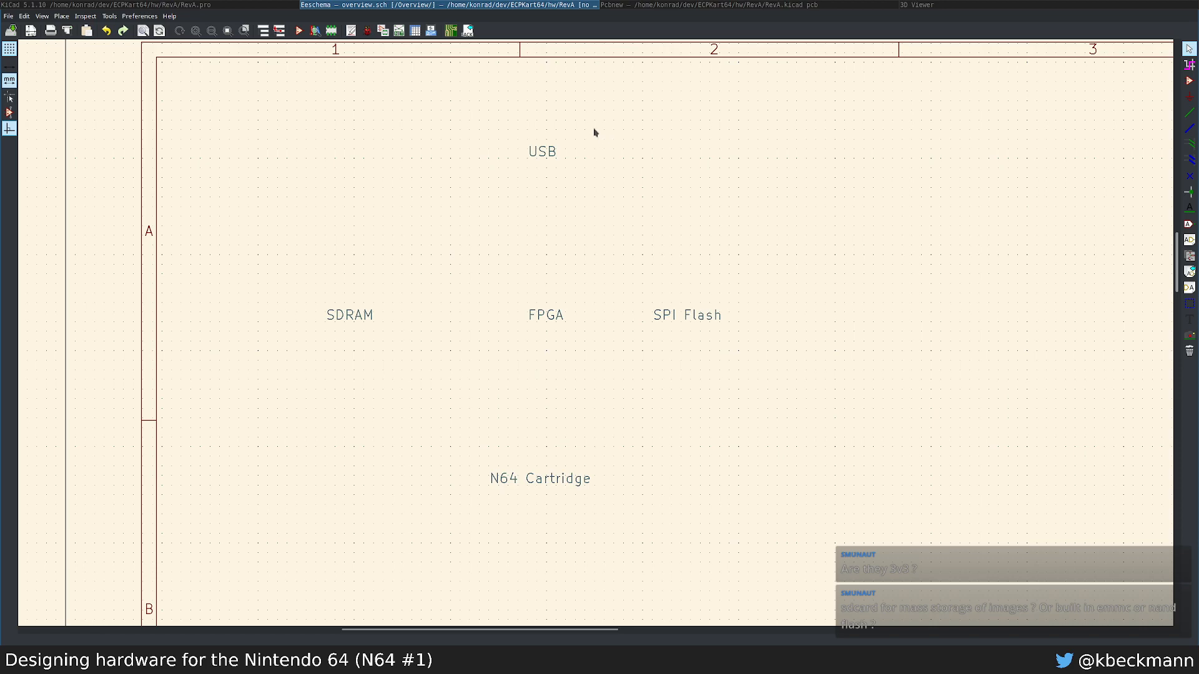
Step: Examine the RevA board's layout and components in the PCB editor and 3D viewer, and return to the overview schematic
click(646, 5)
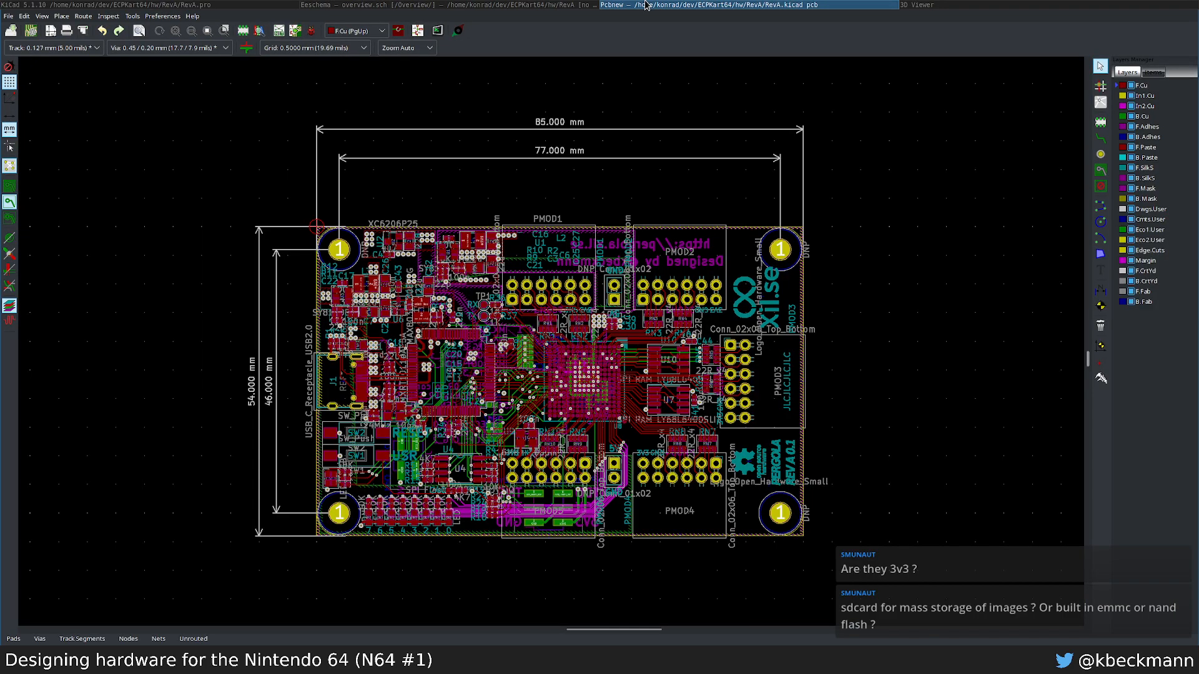
click(580, 5)
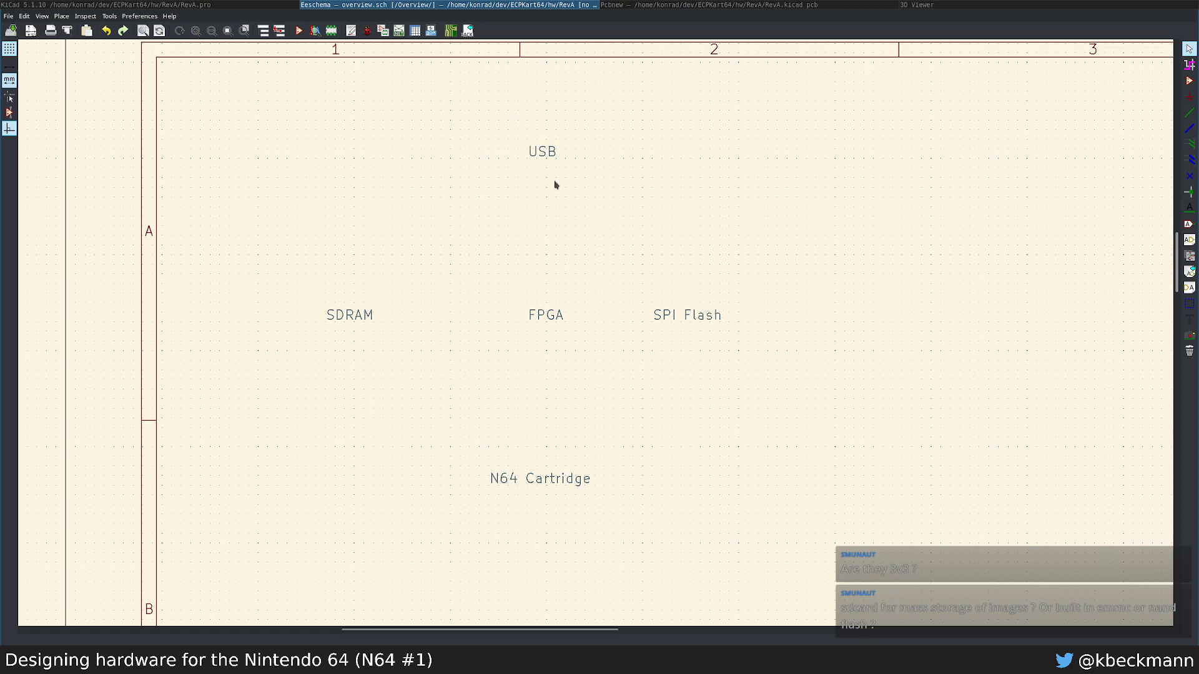
click(662, 5)
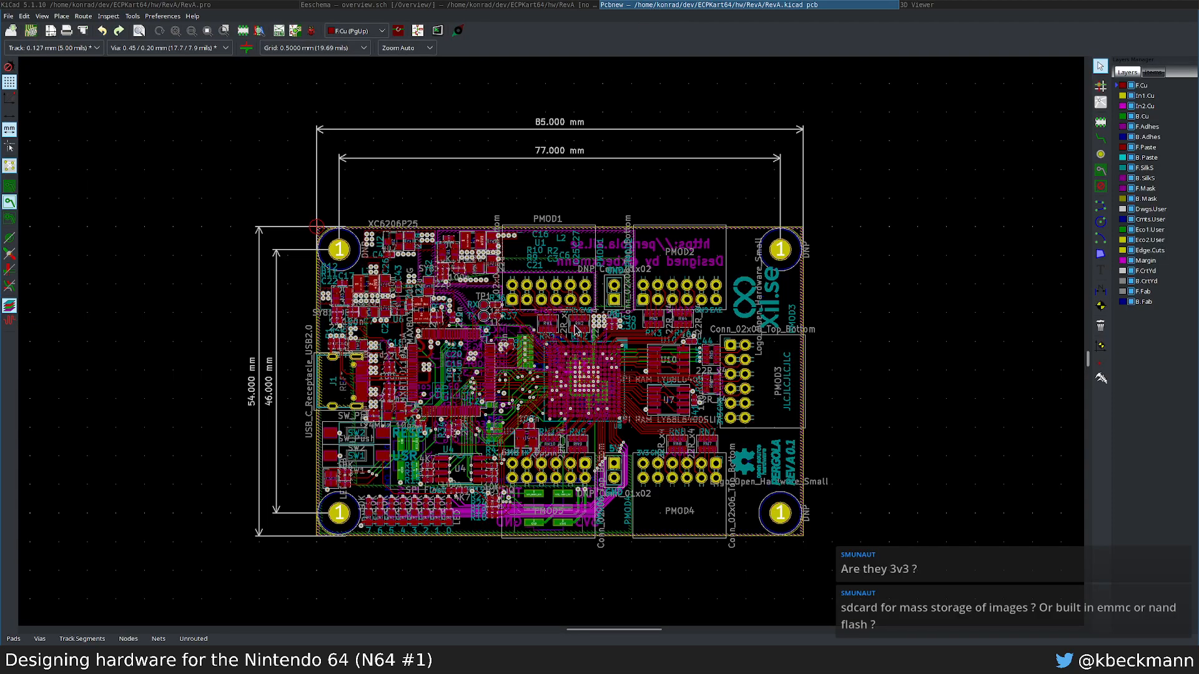
click(973, 5)
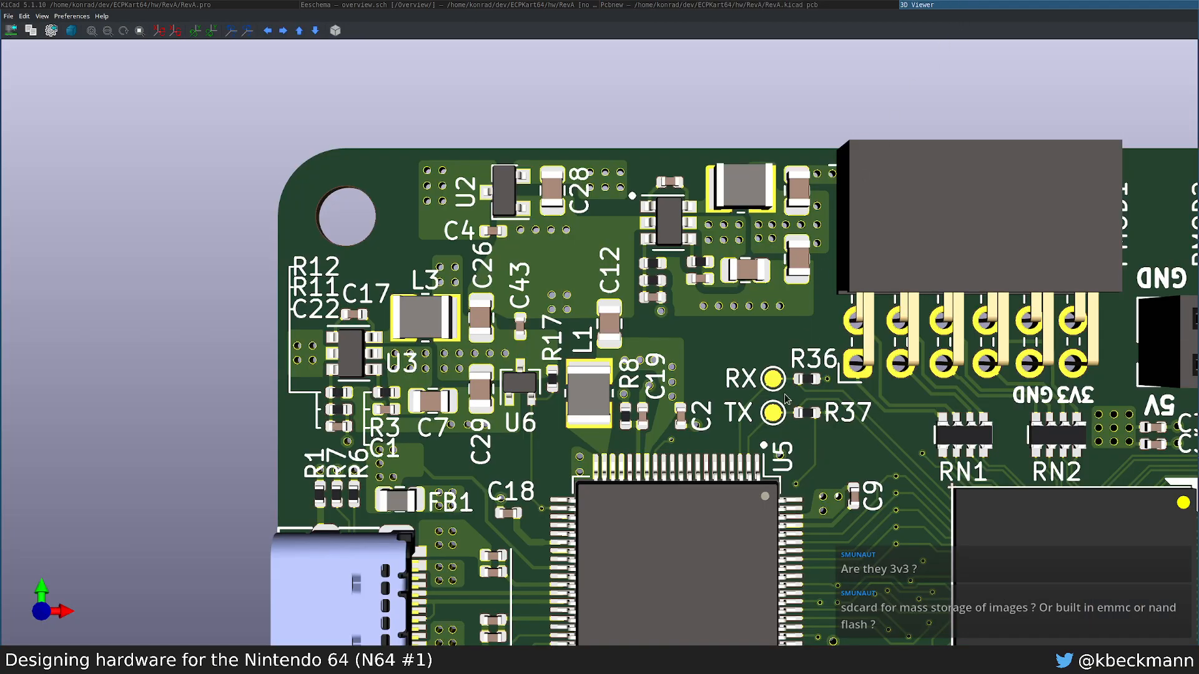
scroll(787, 400, down, 5)
scroll(412, 337, up, 5)
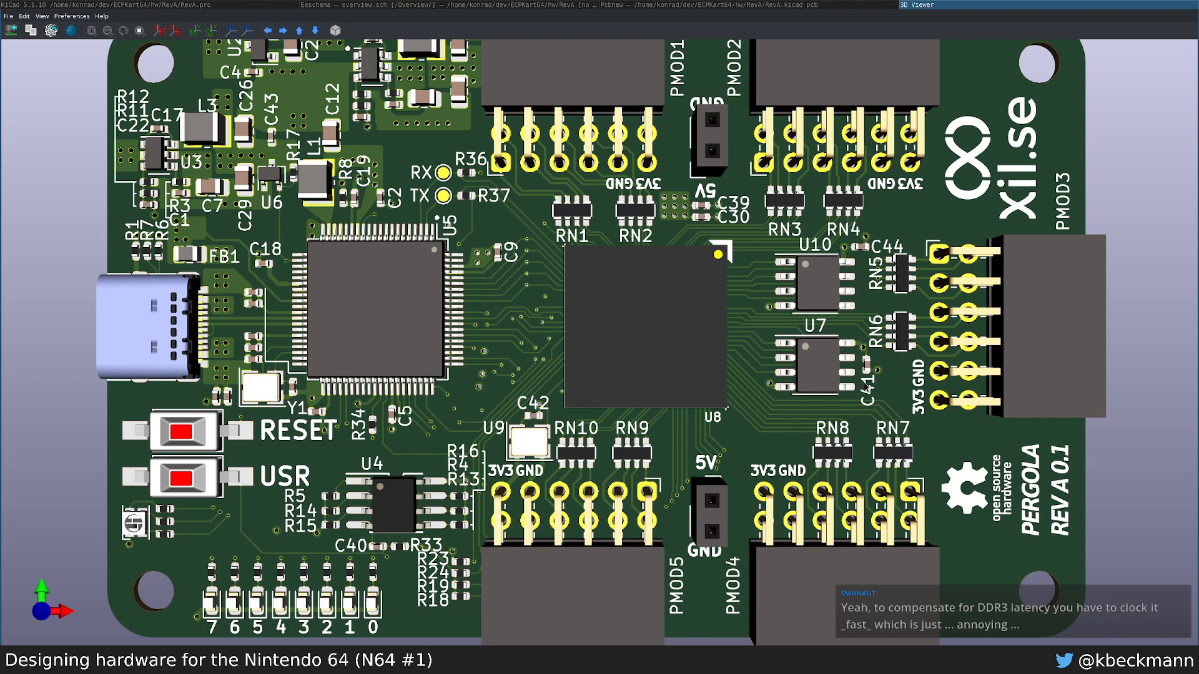
key(alt+Tab)
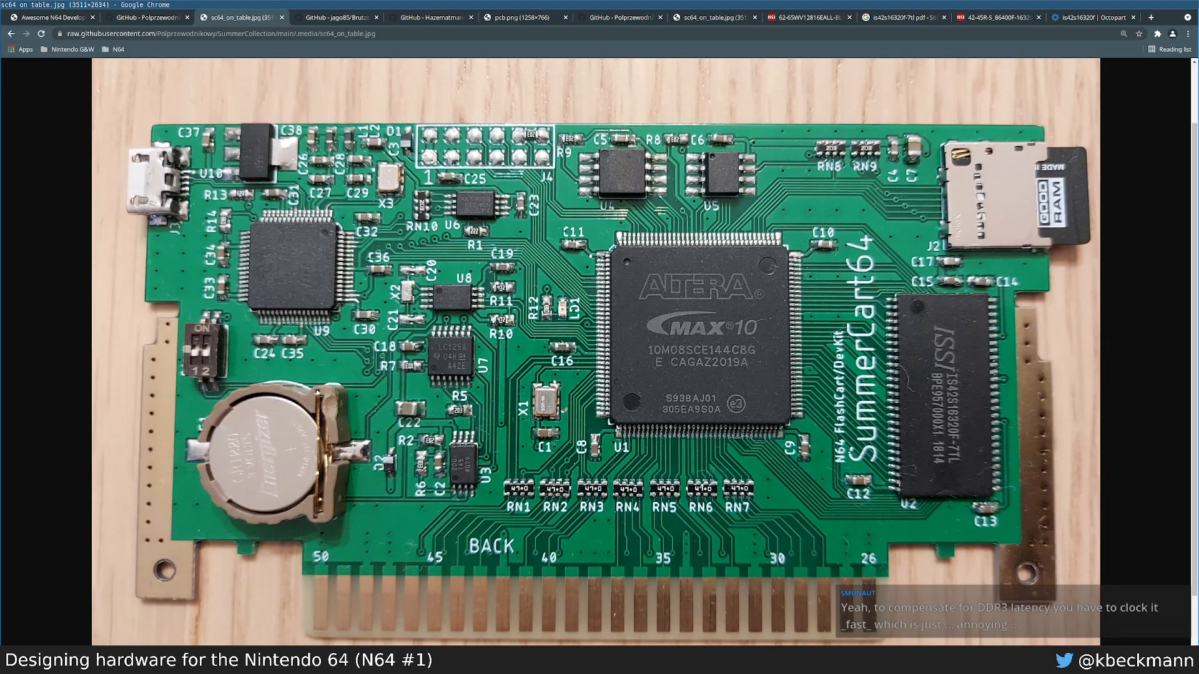
key(alt+Tab)
click(693, 5)
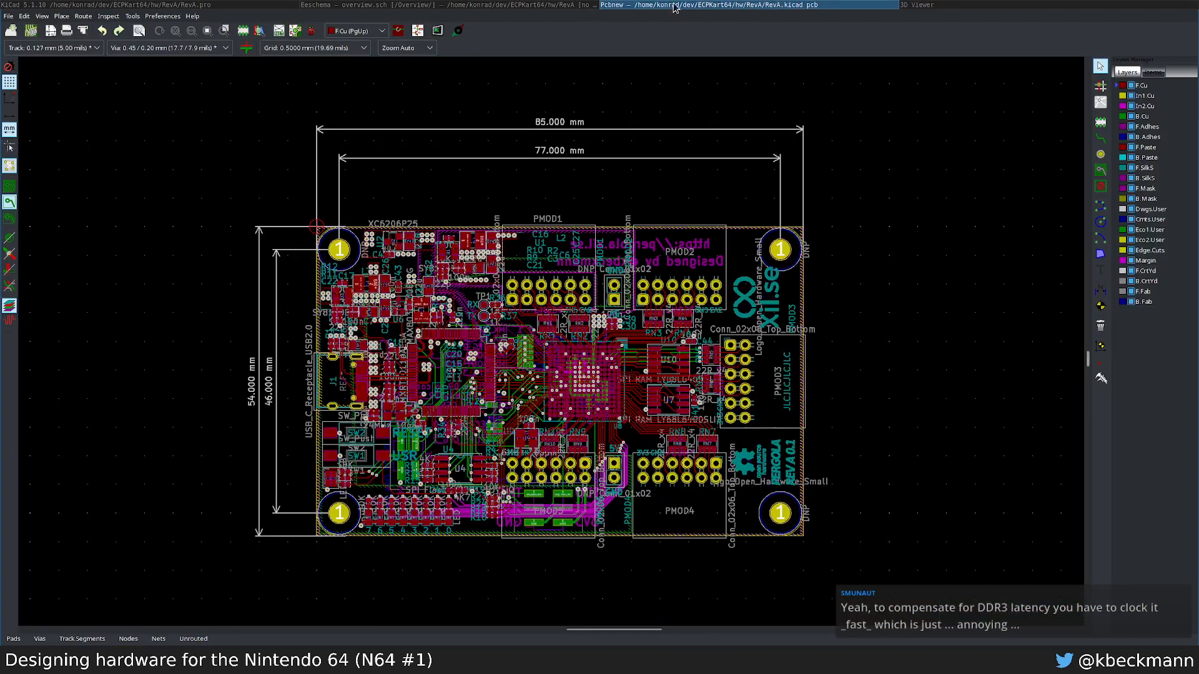
click(549, 5)
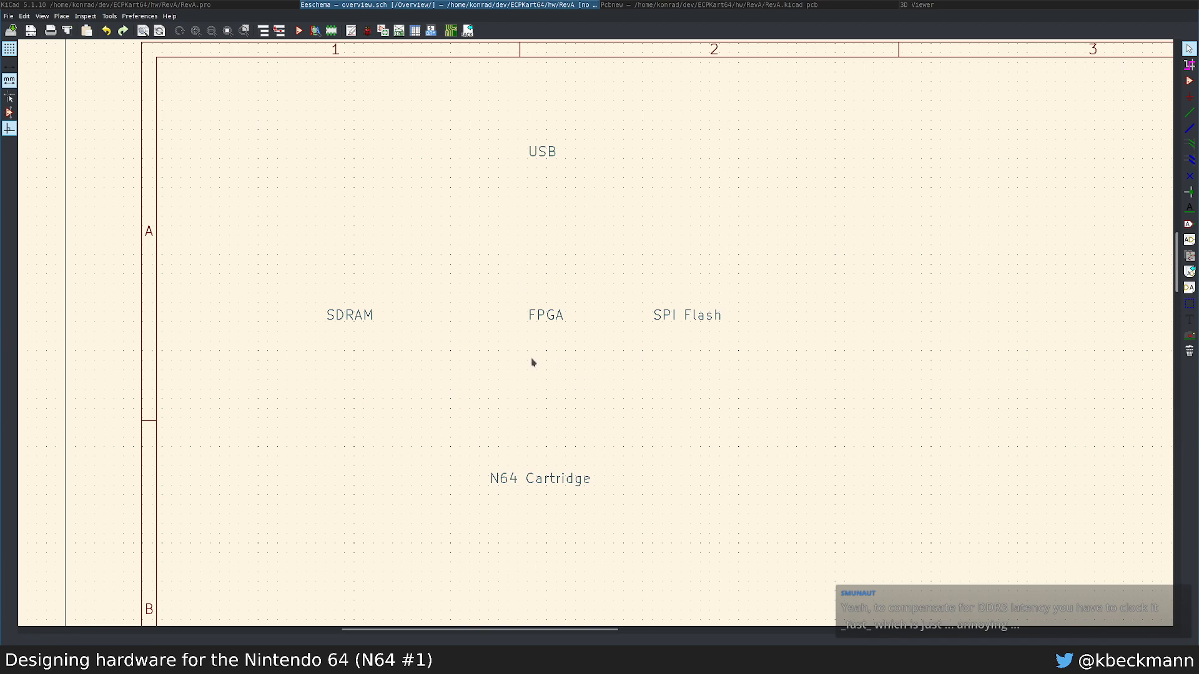
drag(239, 245, 583, 350)
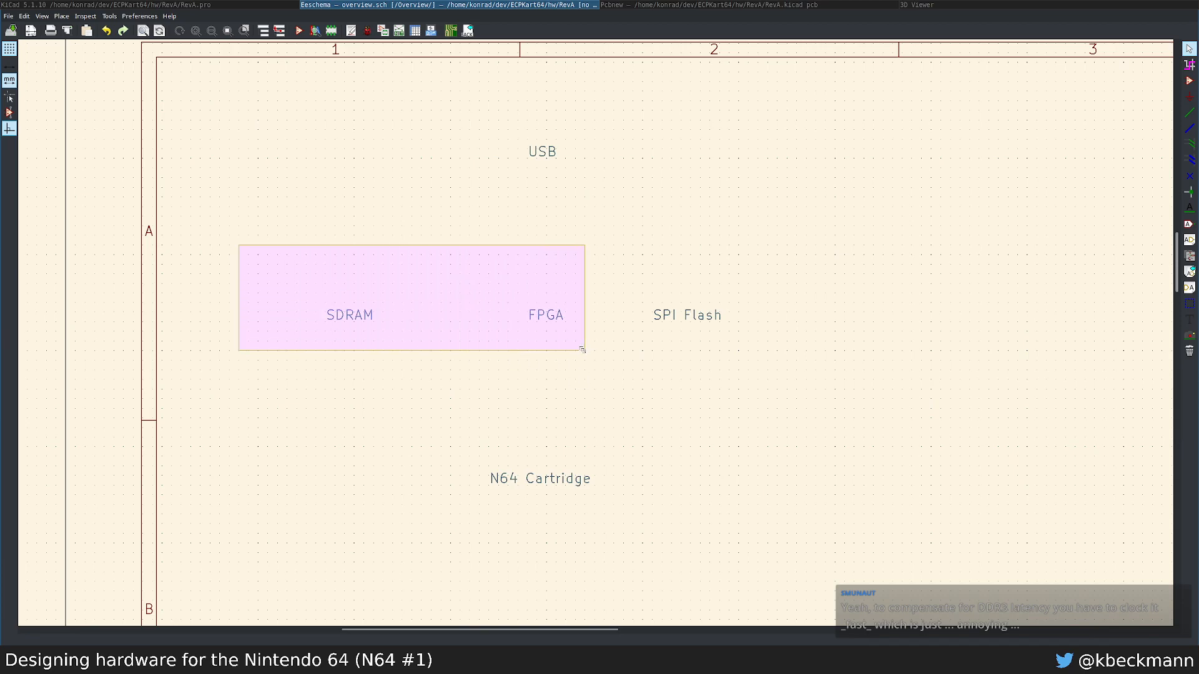
drag(582, 350, 531, 275)
drag(498, 254, 581, 430)
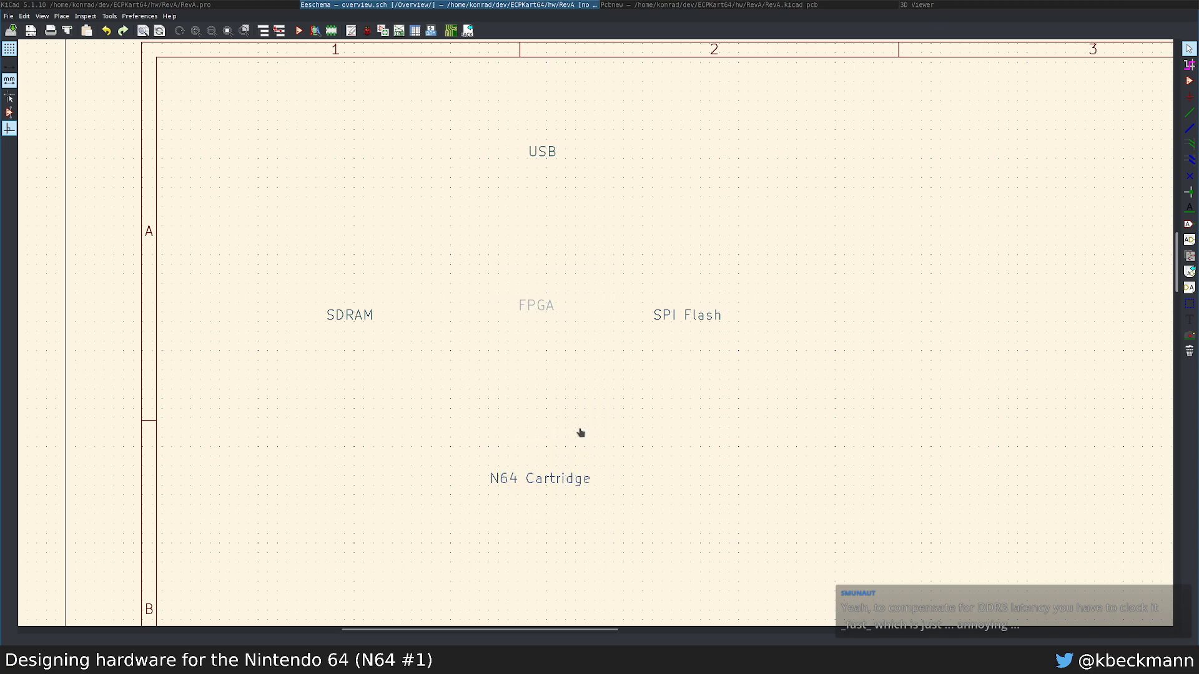
Step: Add the text "47R series" between the FPGA and N64 Cartridge labels, at text size 1.270 mm
key(t)
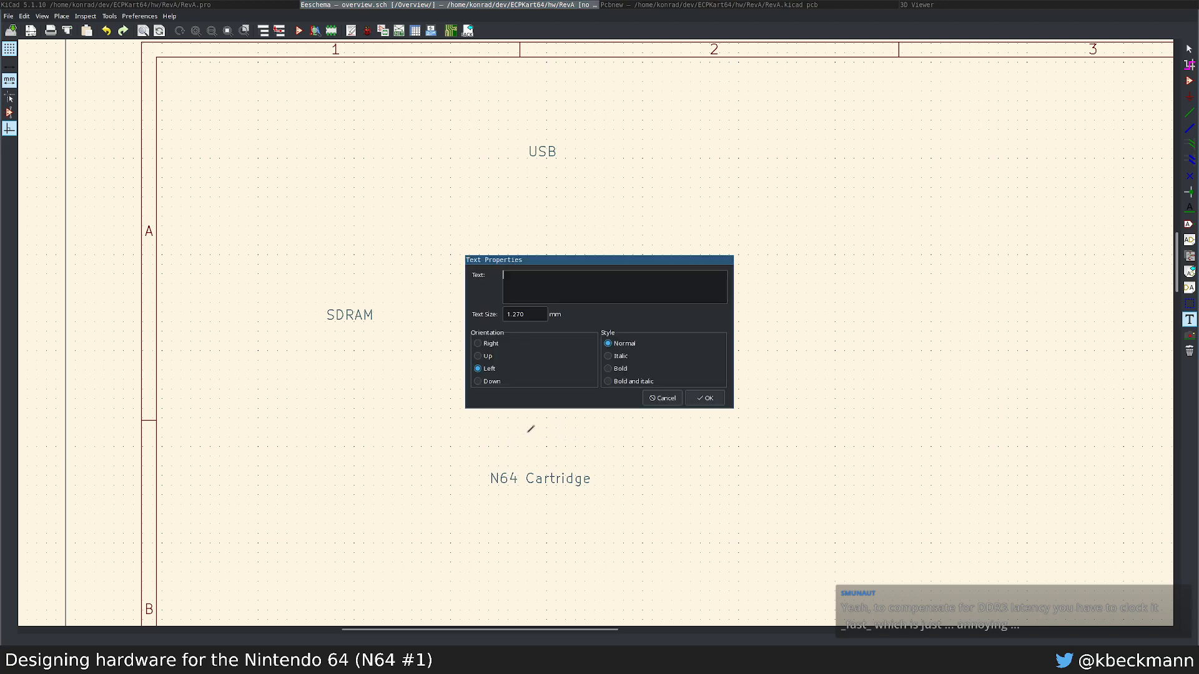
text(47R series)
key(Return)
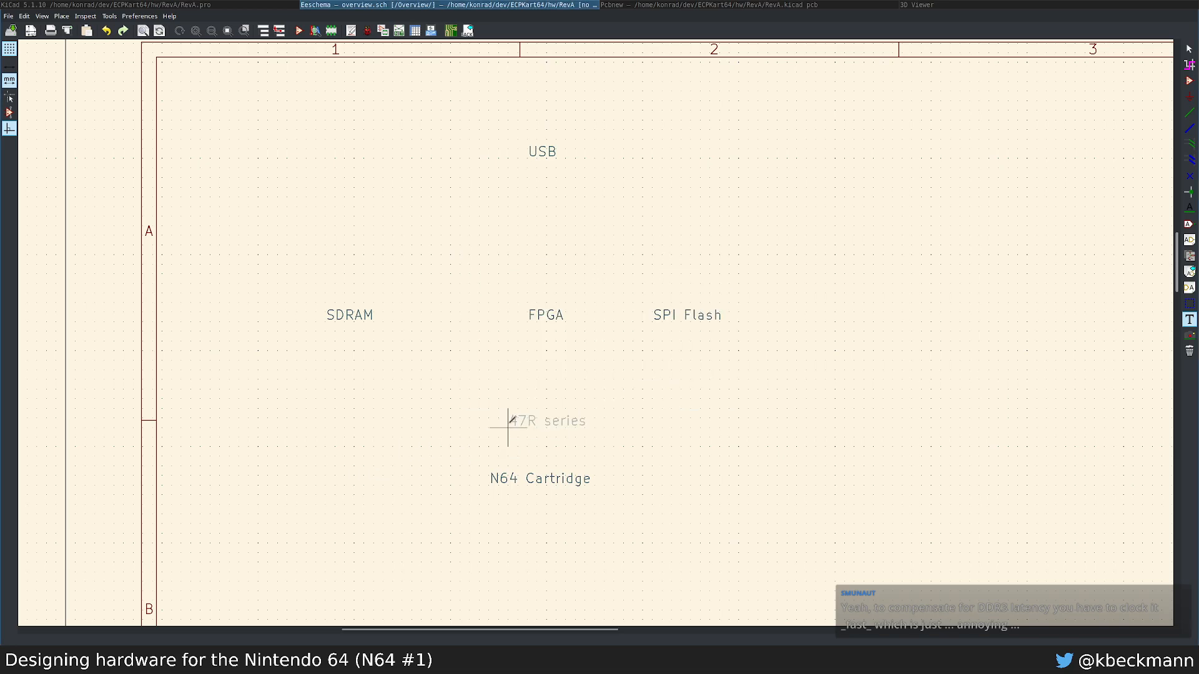
click(509, 415)
key(Escape)
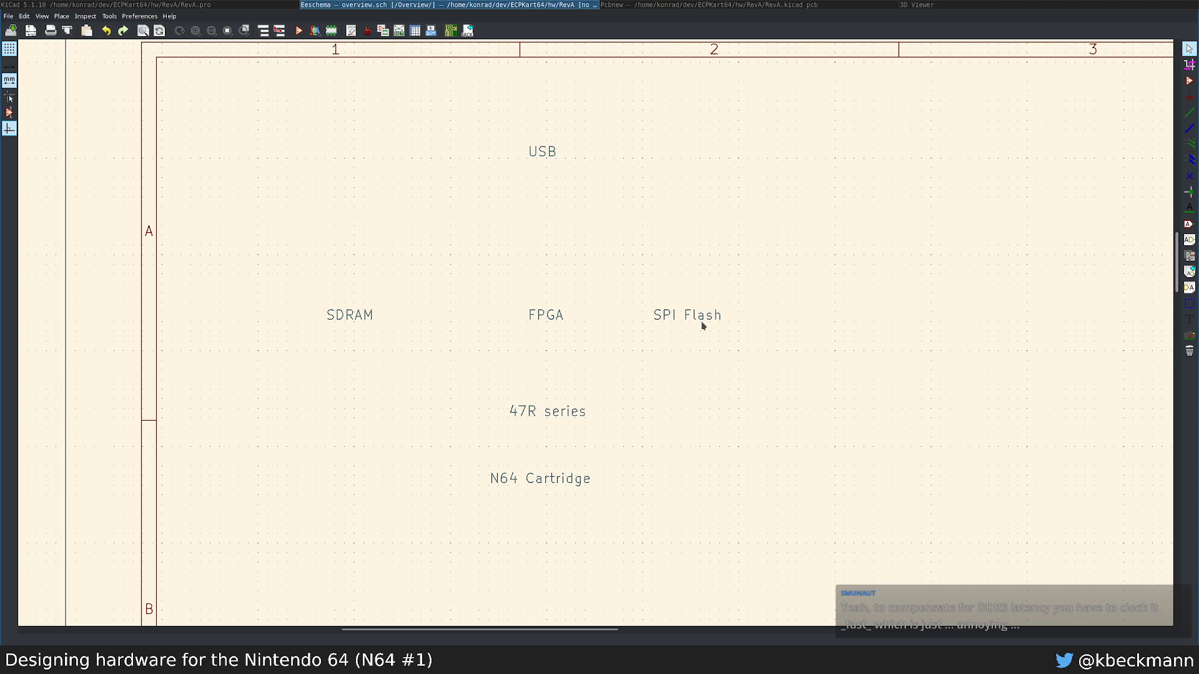
Step: Add the text "SD Card" above the SPI Flash label, aligned with its start
text(tSD Card)
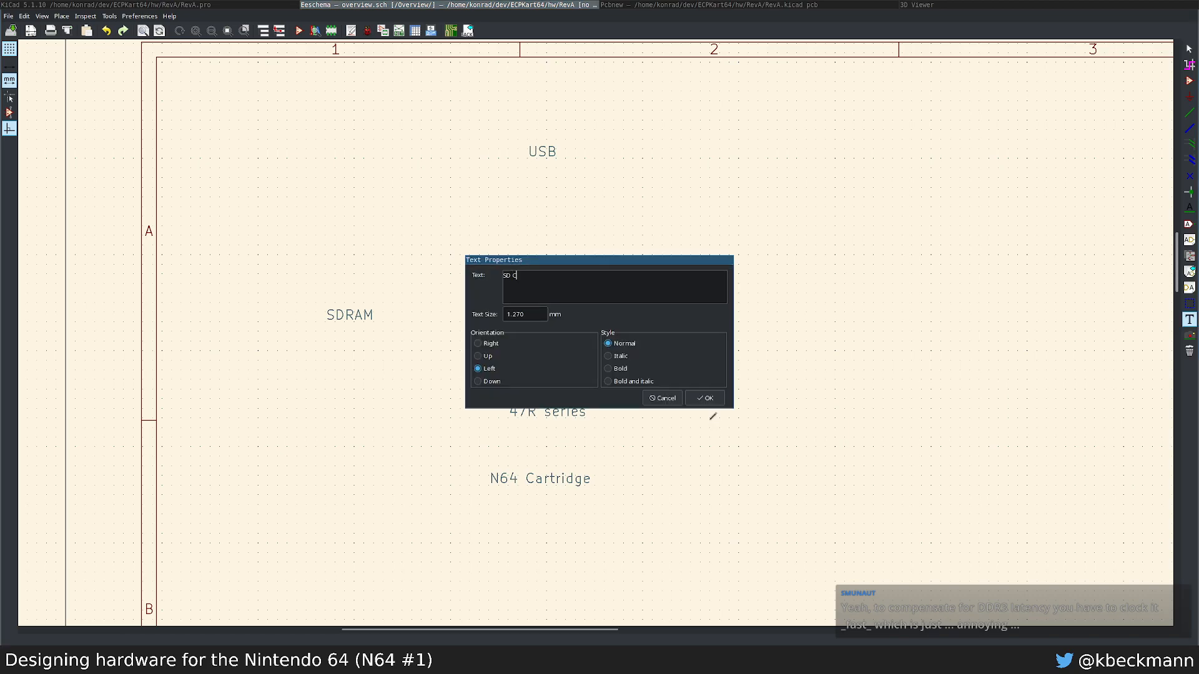
click(707, 400)
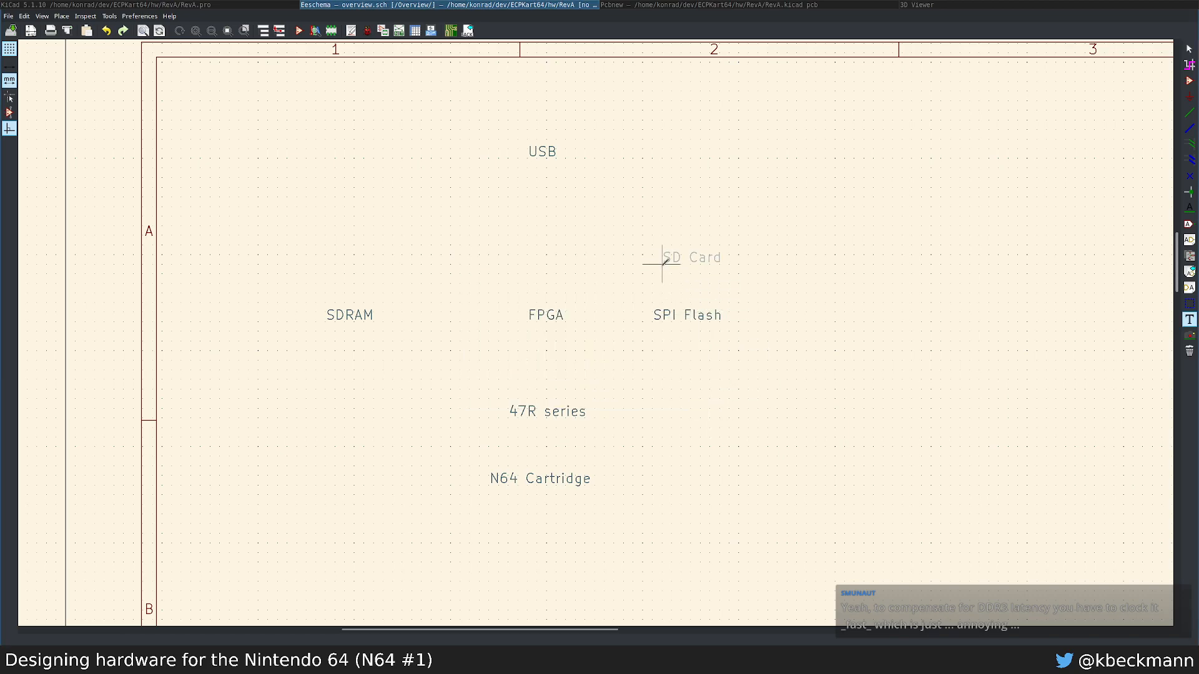
click(644, 254)
drag(623, 225, 730, 283)
click(740, 304)
key(Escape)
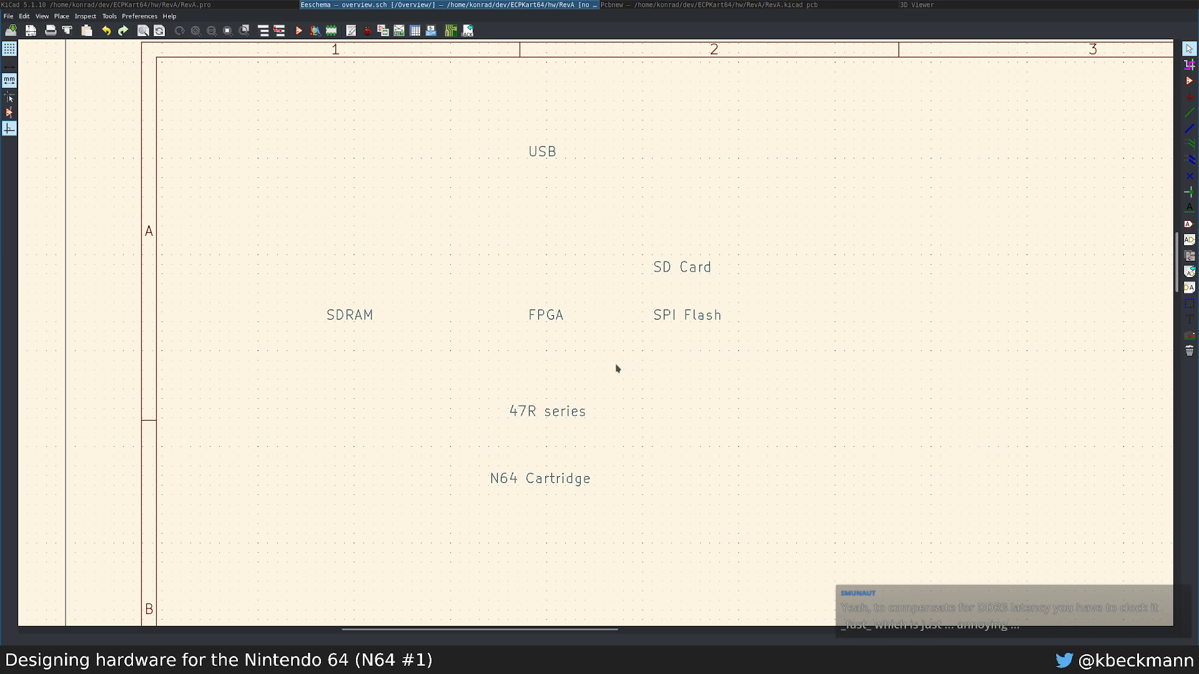
drag(486, 118, 513, 127)
drag(518, 207, 562, 246)
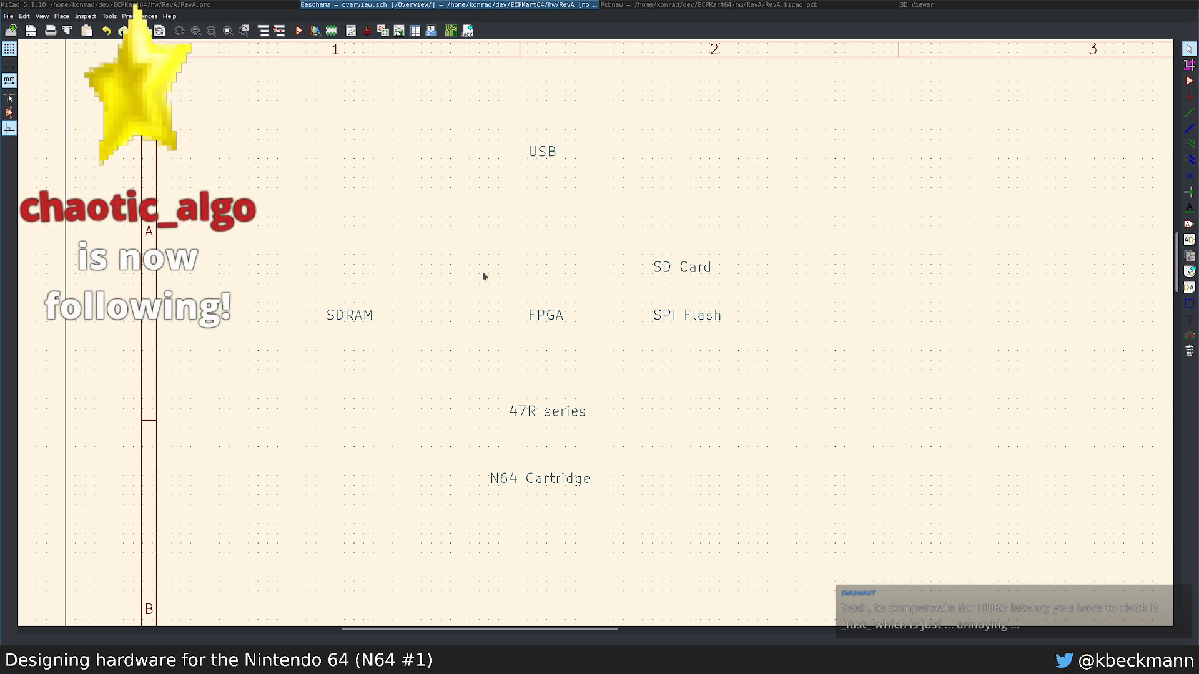
drag(518, 140, 570, 181)
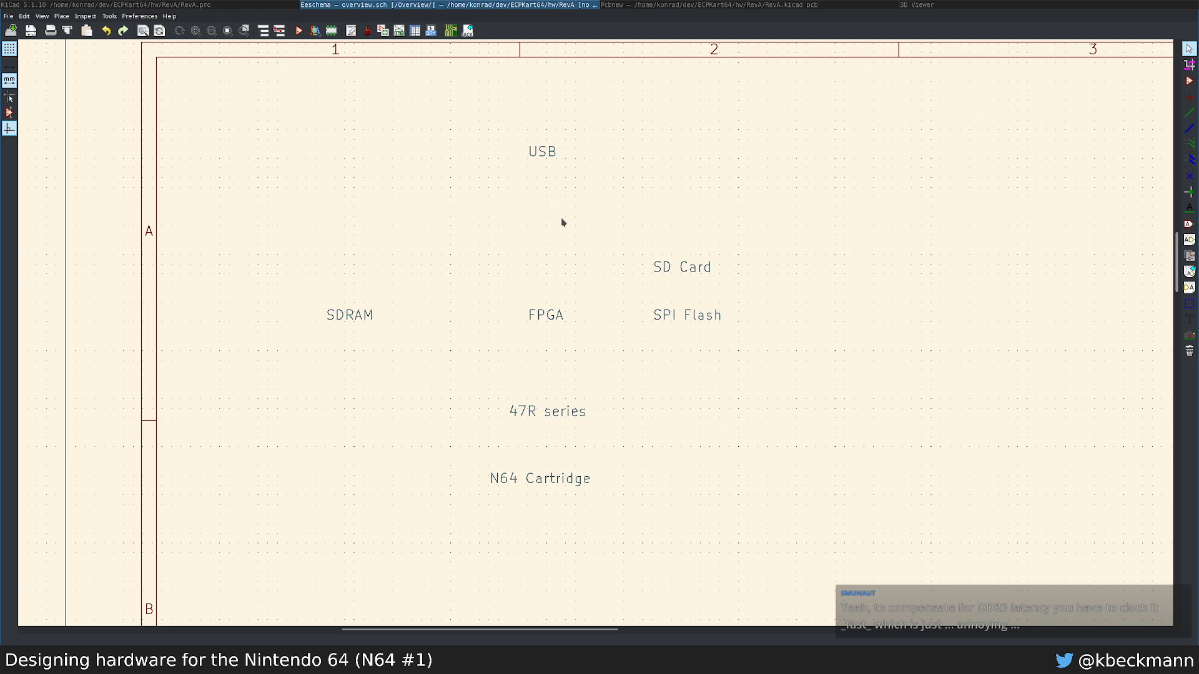
Step: Add the text "UART" to the left of the USB label and level with it
key(t)
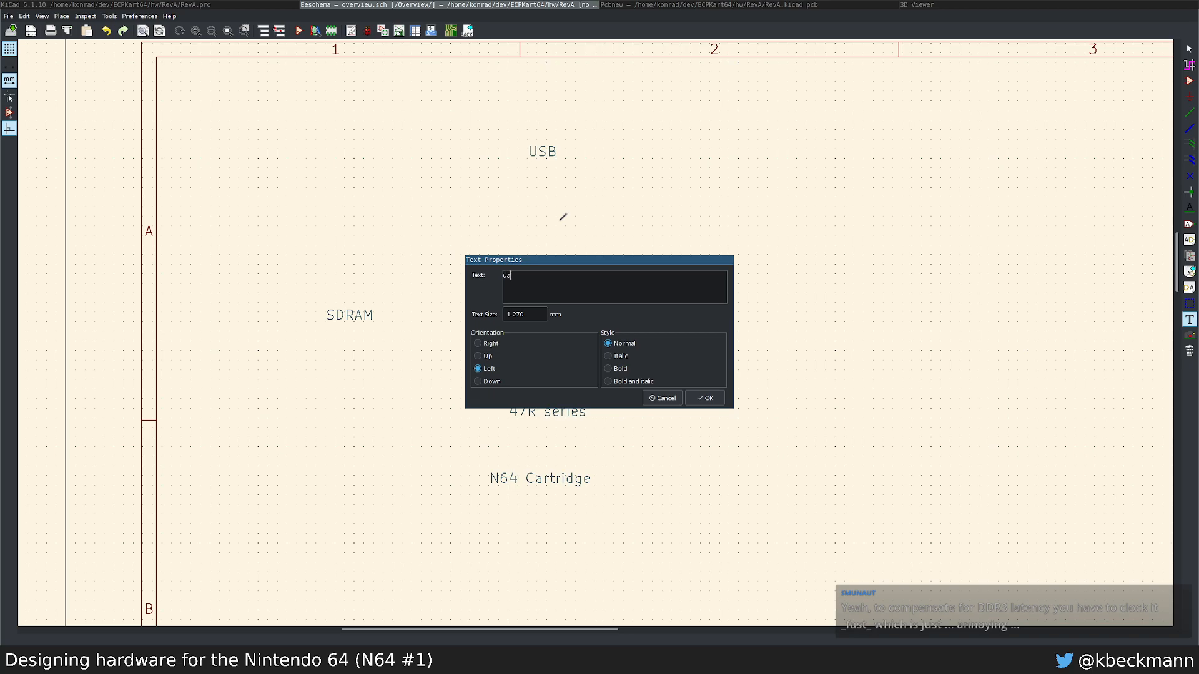
text(UART)
click(705, 398)
click(461, 335)
Step: Add the text "JTAG" to the left of the UART label and level with it
click(431, 362)
text(JTA)
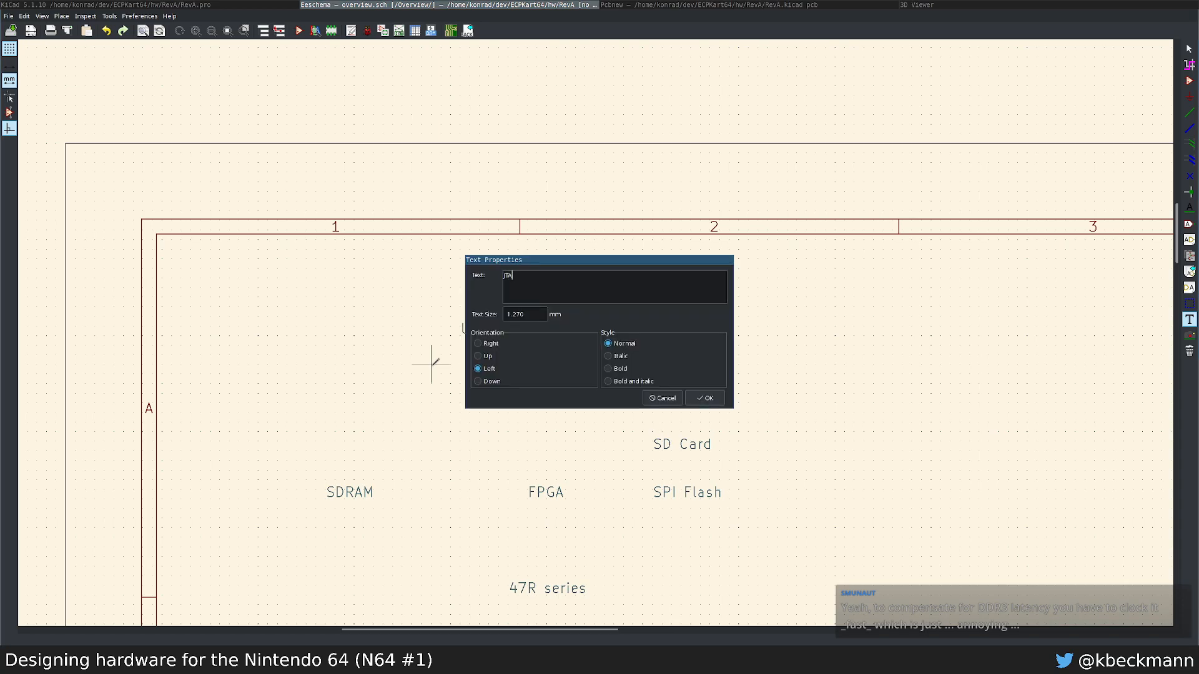
text(G)
key(Return)
click(406, 331)
middle_drag(616, 380, 584, 203)
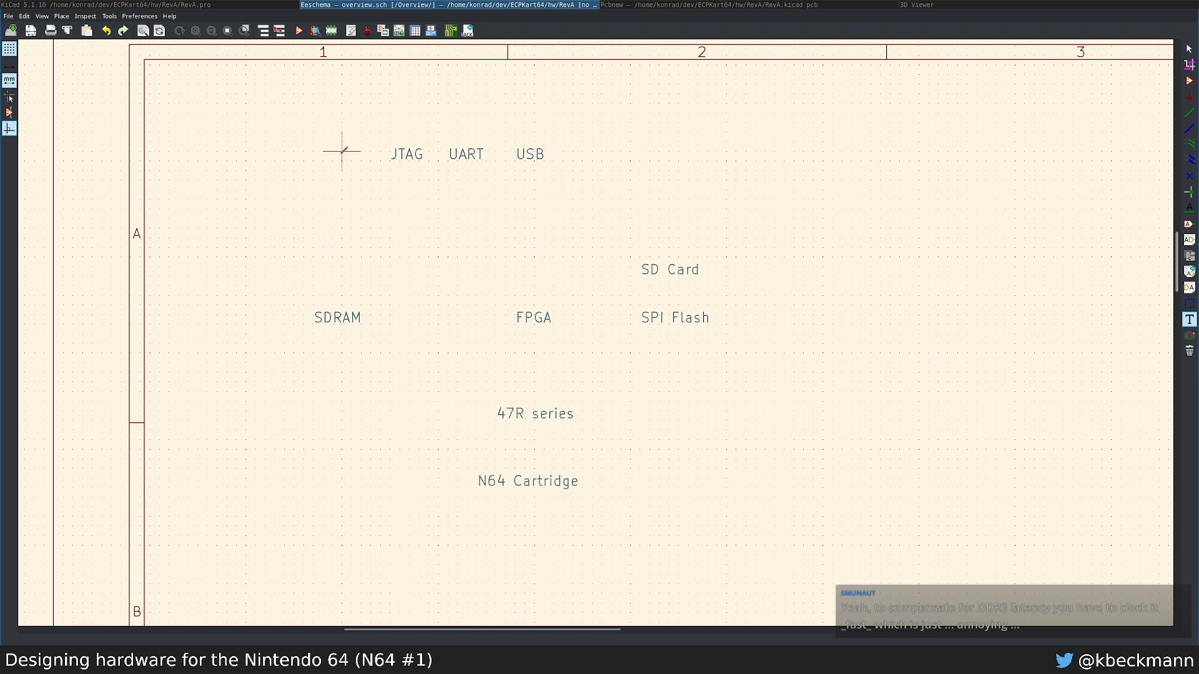
key(Escape)
Step: Add the text "POWER" to the right of the USB label and level with it
text(tPOWER)
click(704, 398)
click(631, 379)
middle_drag(650, 380, 668, 172)
key(Escape)
middle_drag(593, 199, 604, 195)
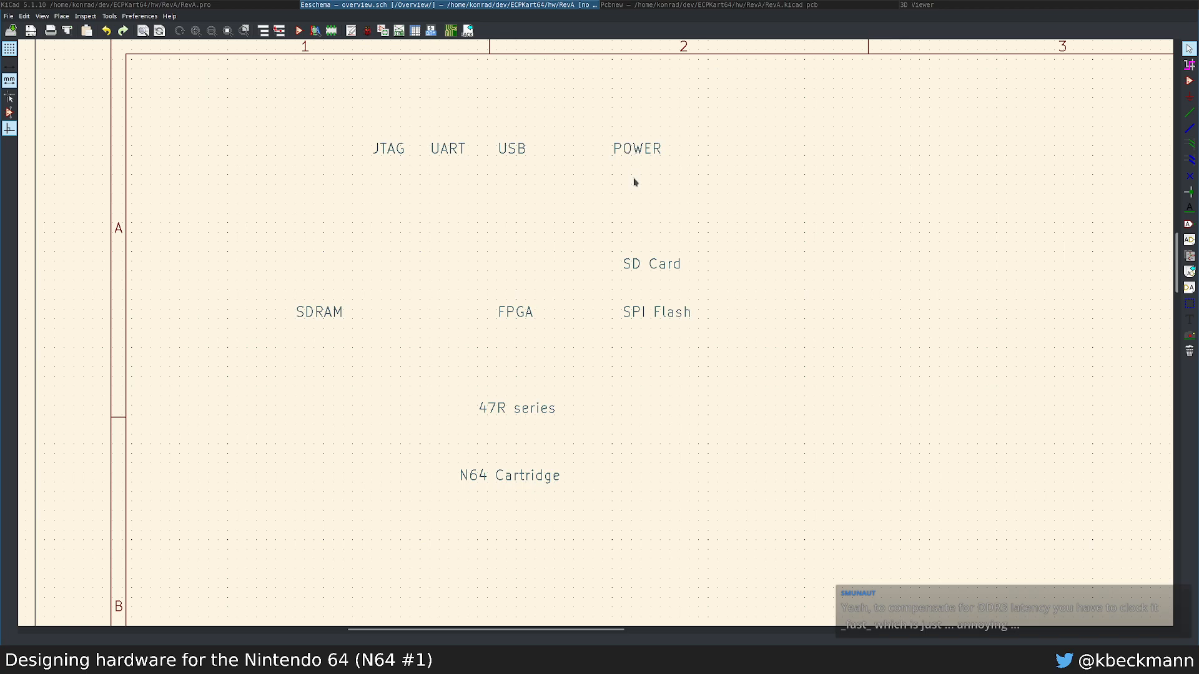
Step: Add the text "USB-Power" directly above the POWER label, aligned with its start
text(t)
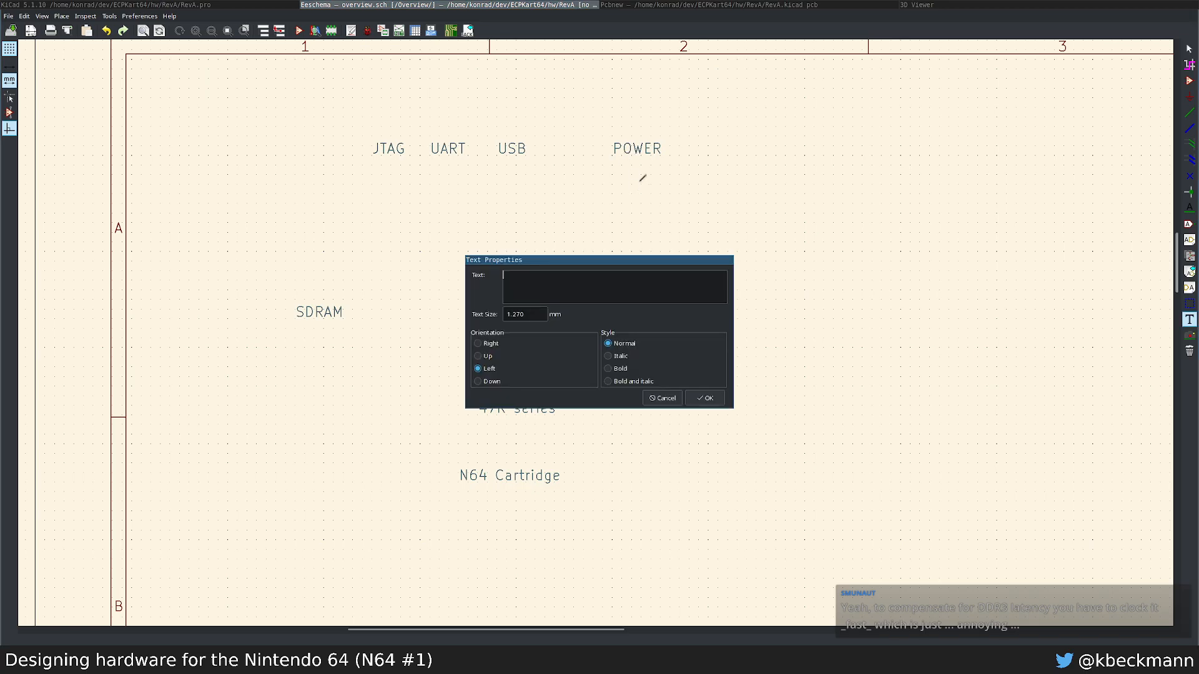
text(USB-Power)
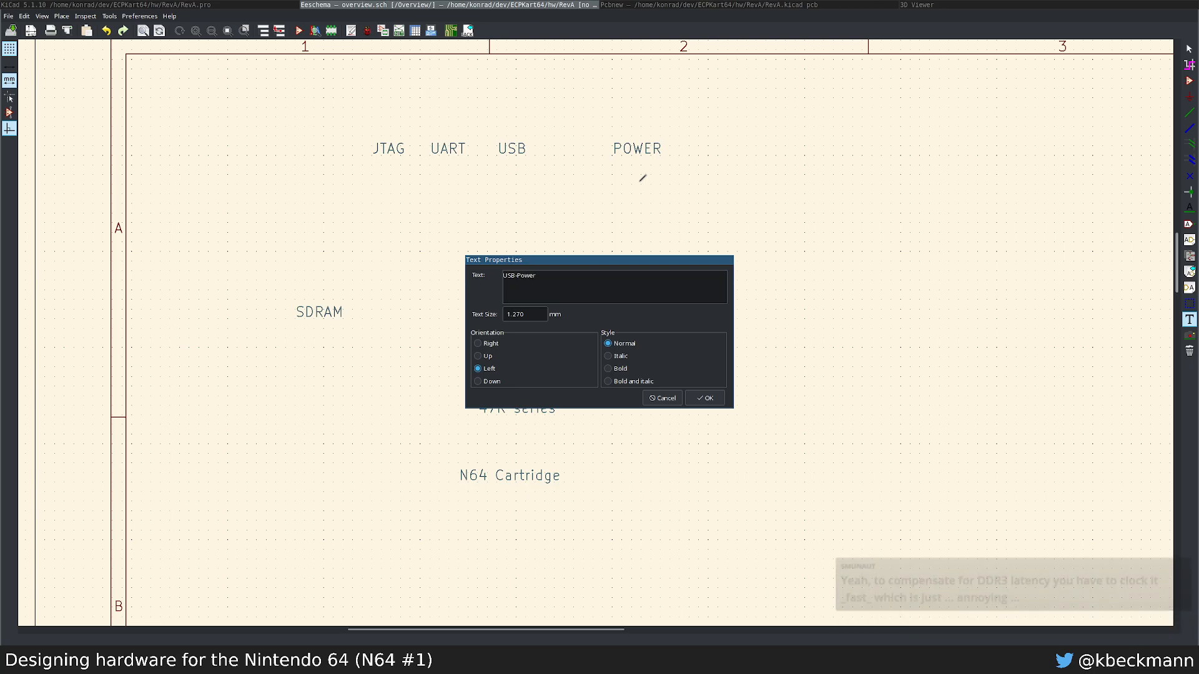
click(704, 400)
click(611, 129)
Step: Change the POWER label's text to "Cart-Power"
double_click(621, 148)
text(Cart-POWER)
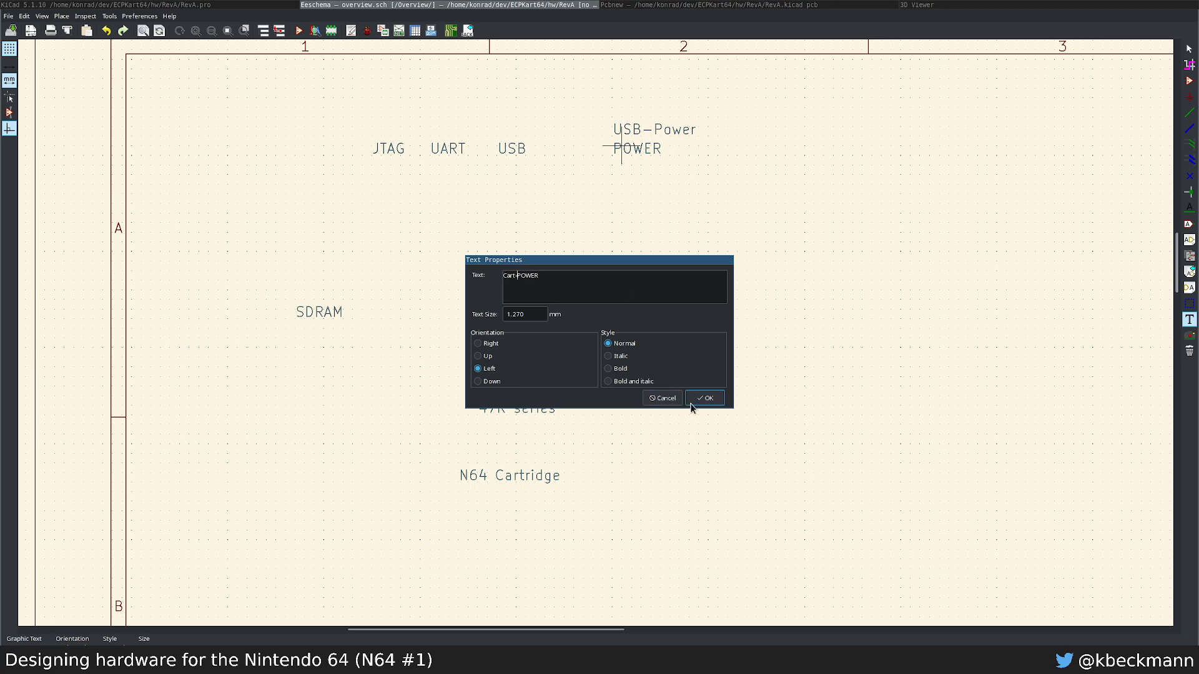
key(shift+End)
text(Power)
click(703, 399)
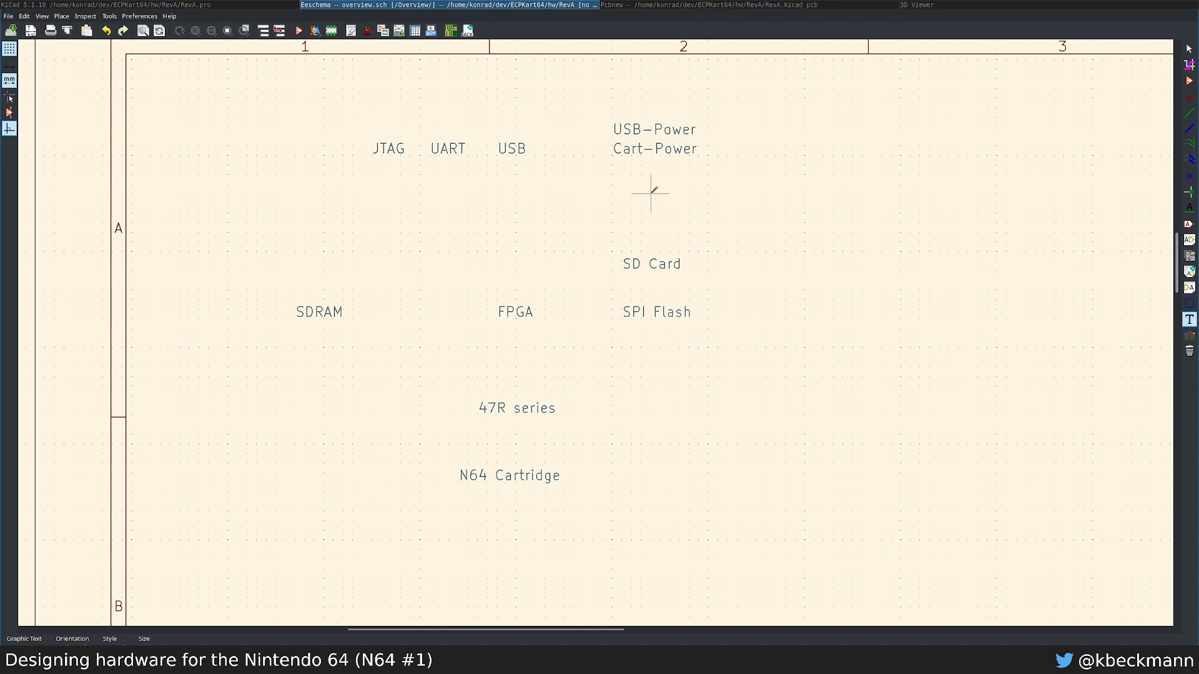
Step: Add the text "MOSFET?" directly below the Cart-Power label, aligned with its start
click(651, 193)
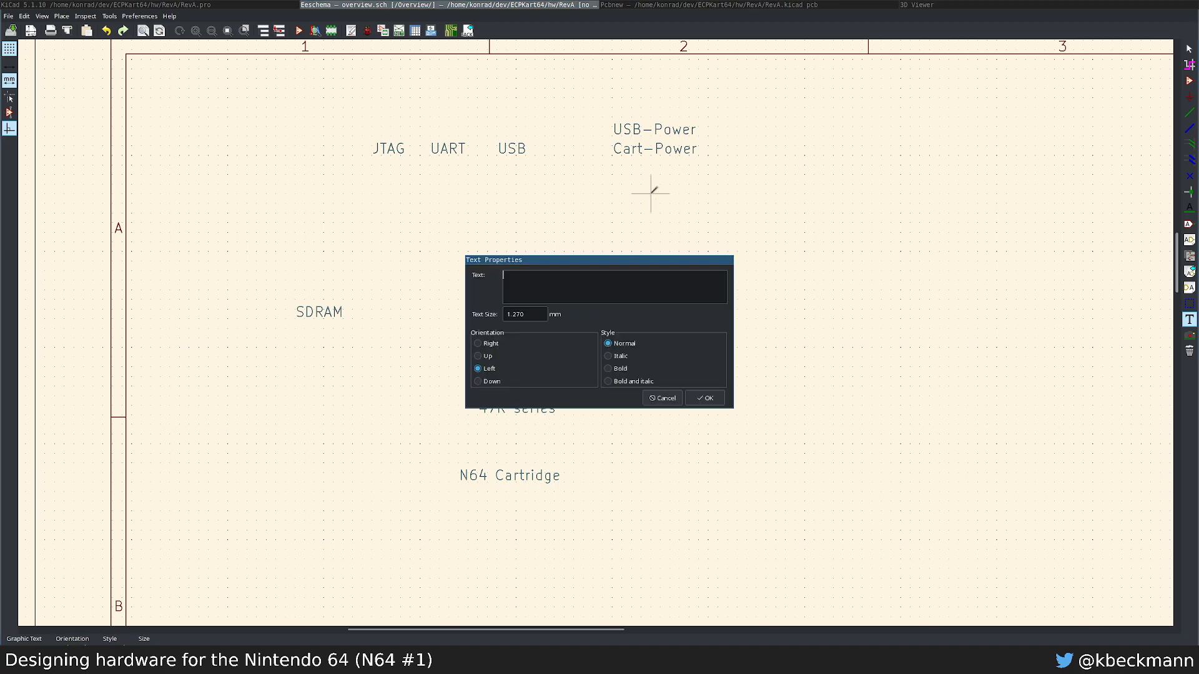
text(S)
key(BackSpace)
text(MOSFET?)
click(705, 398)
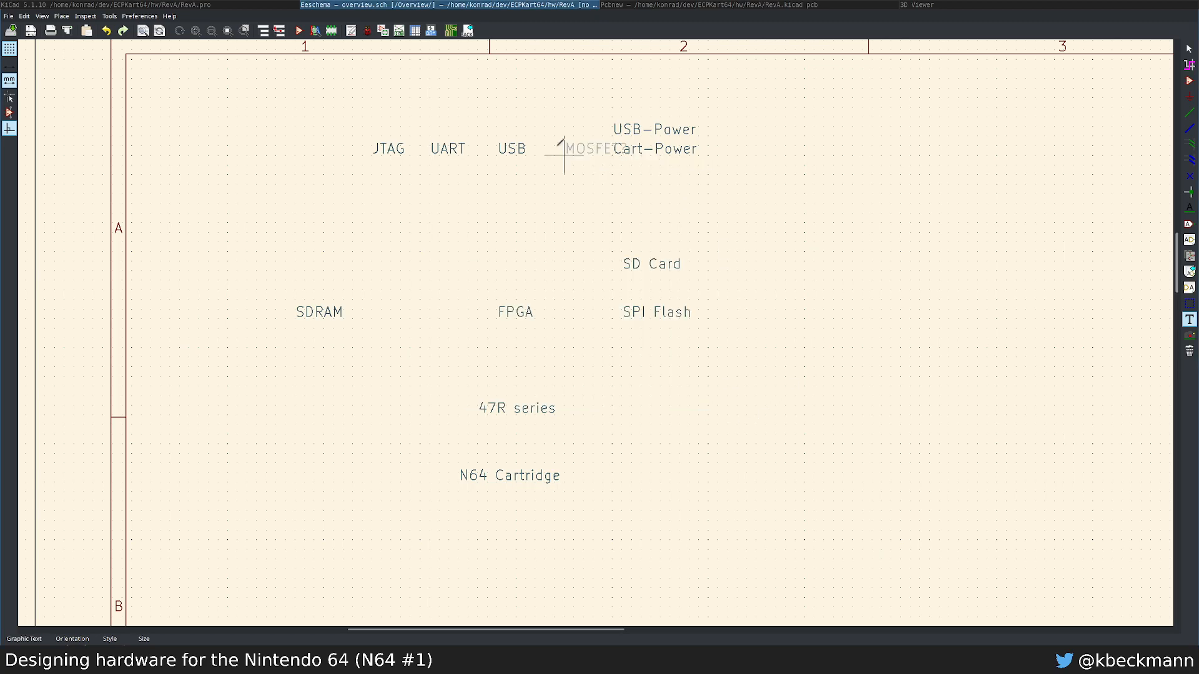
click(612, 173)
key(Escape)
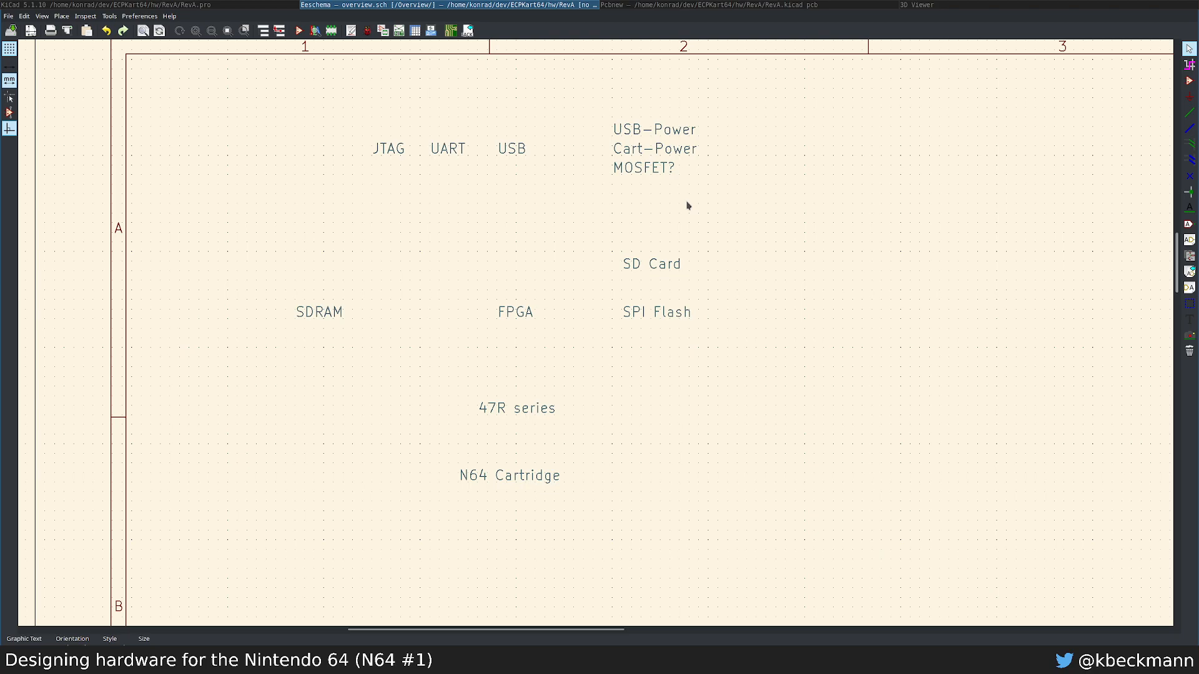
Step: Shift the Cart-Power and MOSFET? labels slightly down as a pair, keeping them aligned under USB-Power, and save the schematic
drag(593, 98, 715, 113)
drag(766, 203, 610, 147)
click(648, 165)
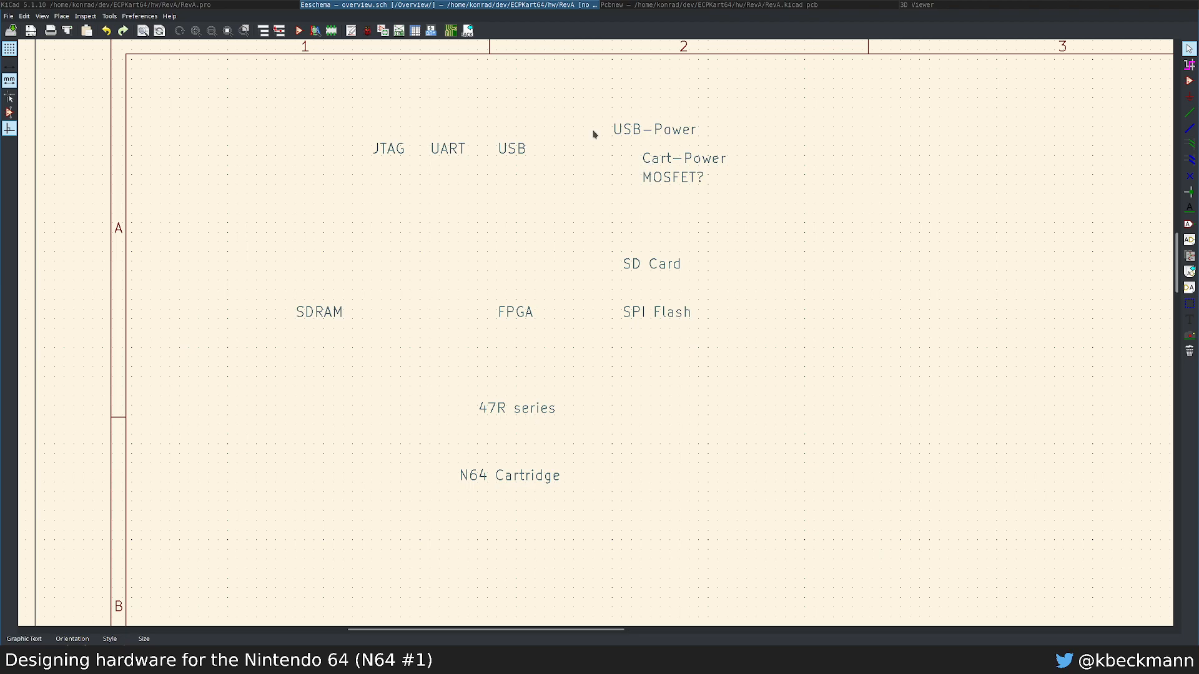
drag(641, 151, 672, 173)
click(654, 188)
middle_drag(677, 387, 706, 389)
key(ctrl+s)
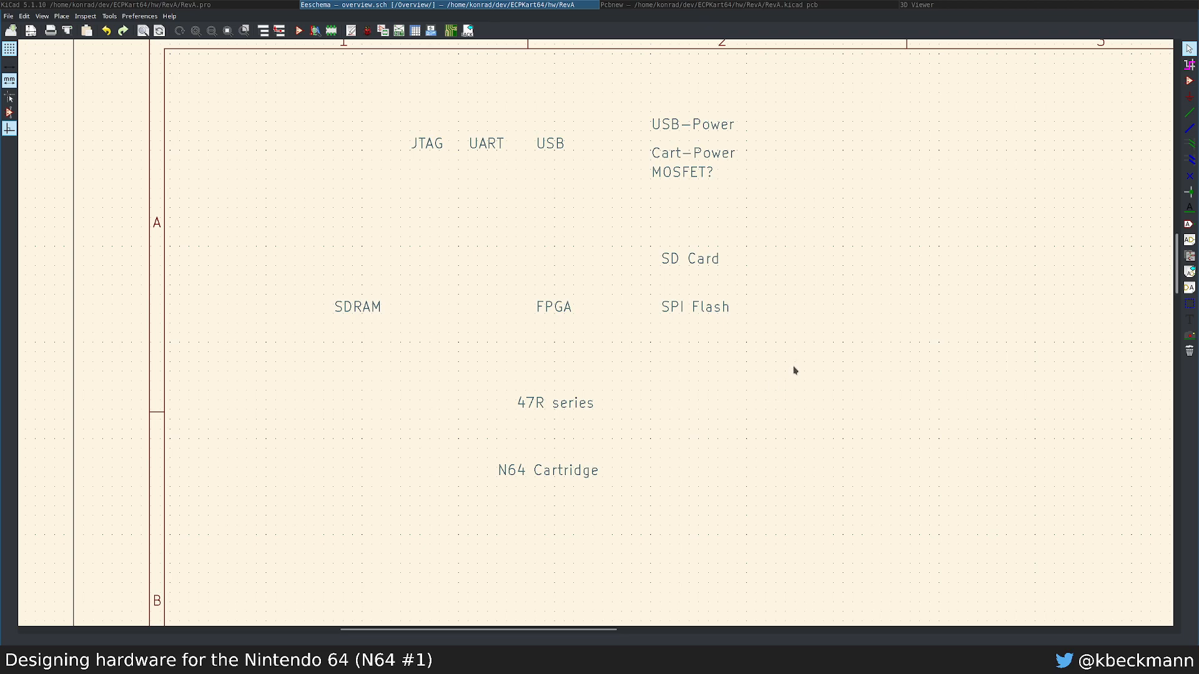
Step: Add the text "Oscillator" above the SD Card label, aligned with its start
key(t)
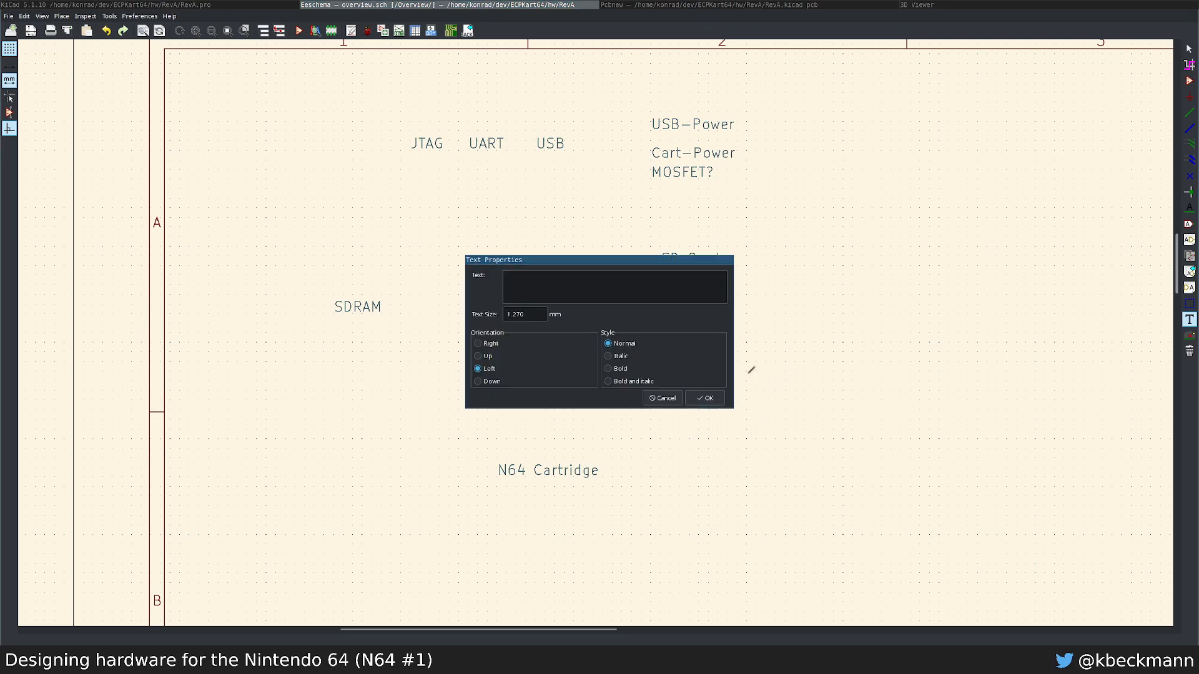
text(Oscillator)
click(705, 397)
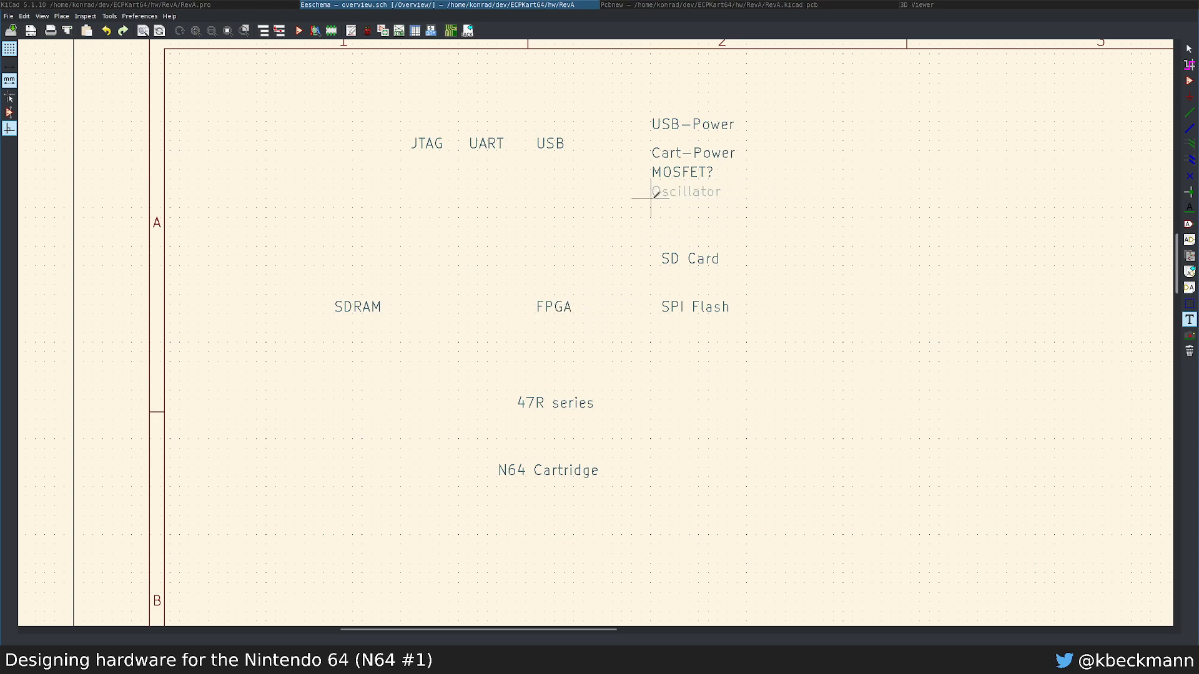
click(661, 236)
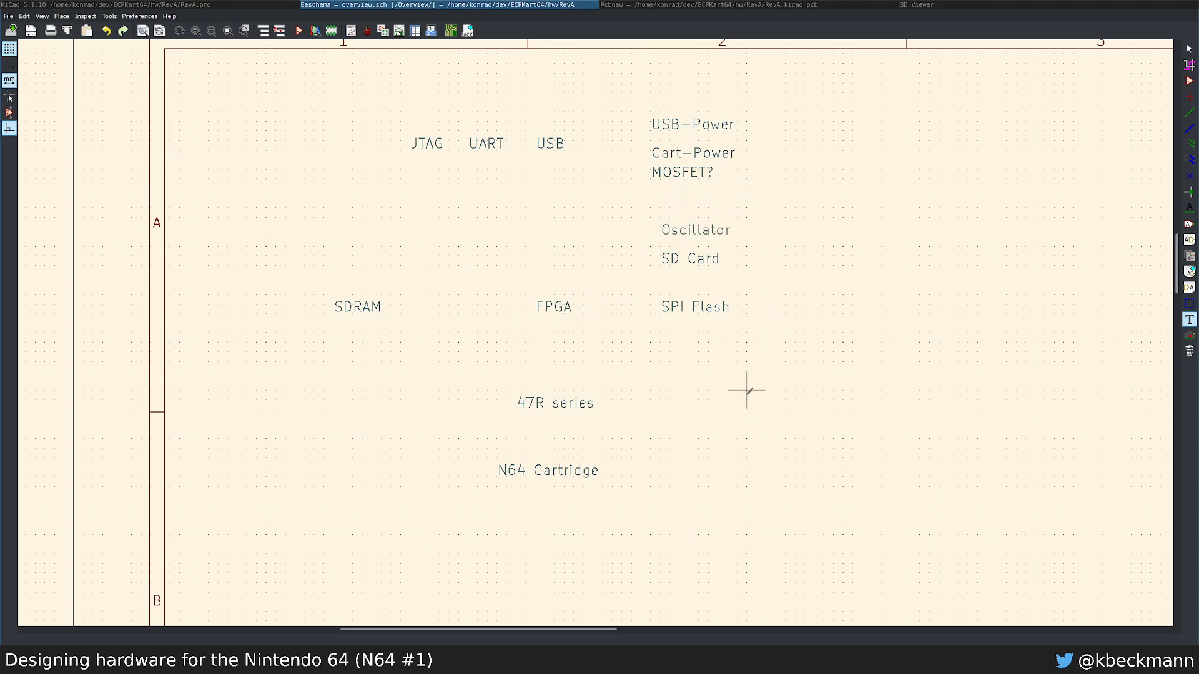
Step: Move the Oscillator, SD Card and SPI Flash labels down, leaving a wider gap between Oscillator and SD Card
drag(747, 362, 709, 243)
click(655, 283)
click(709, 263)
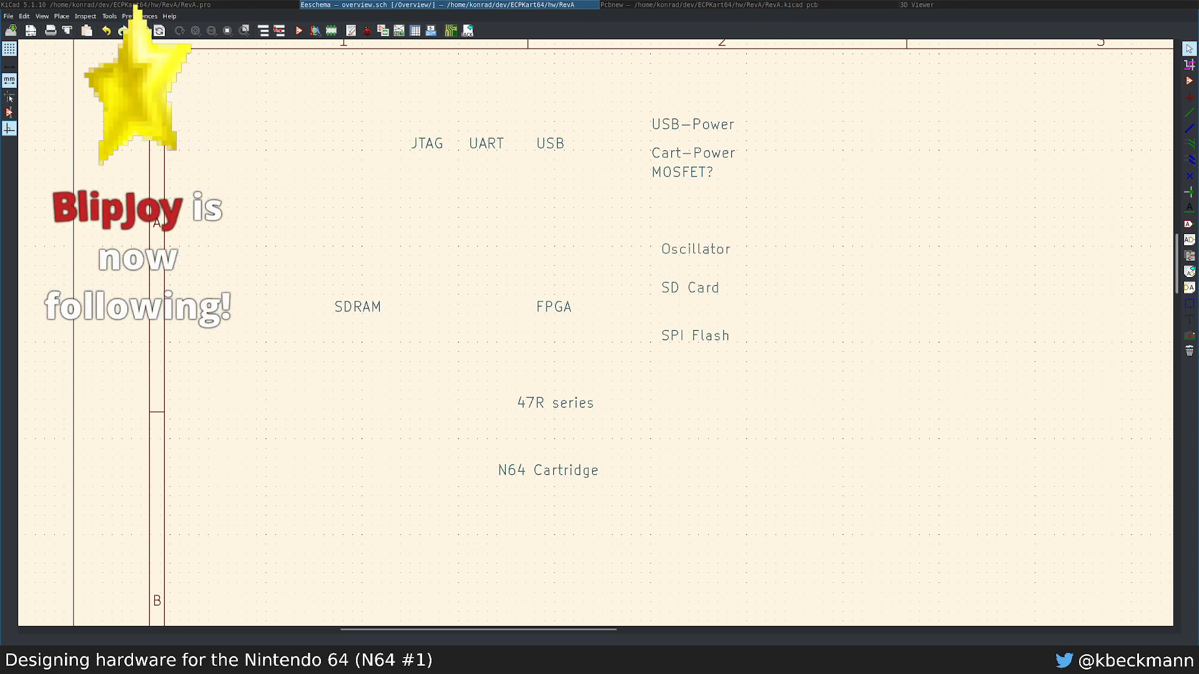
Step: Go back to the root sheet, search for "mhz" and examine the oscillator circuit
right_click(280, 108)
click(306, 114)
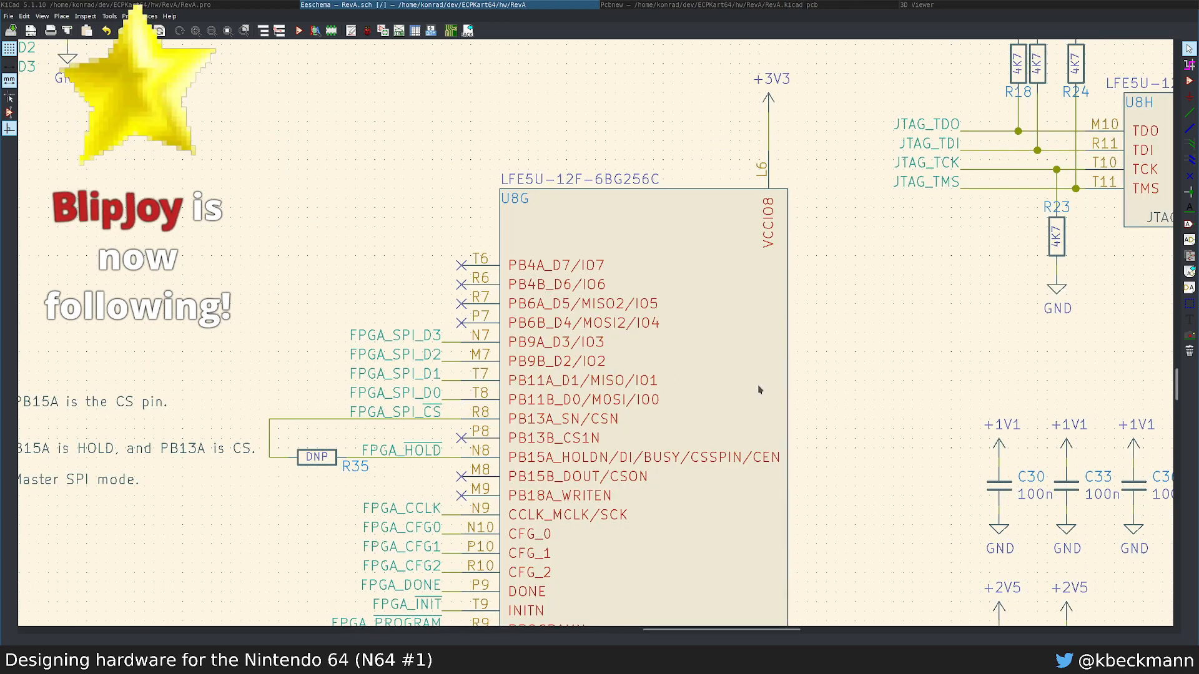
scroll(759, 389, down, 5)
key(ctrl+f)
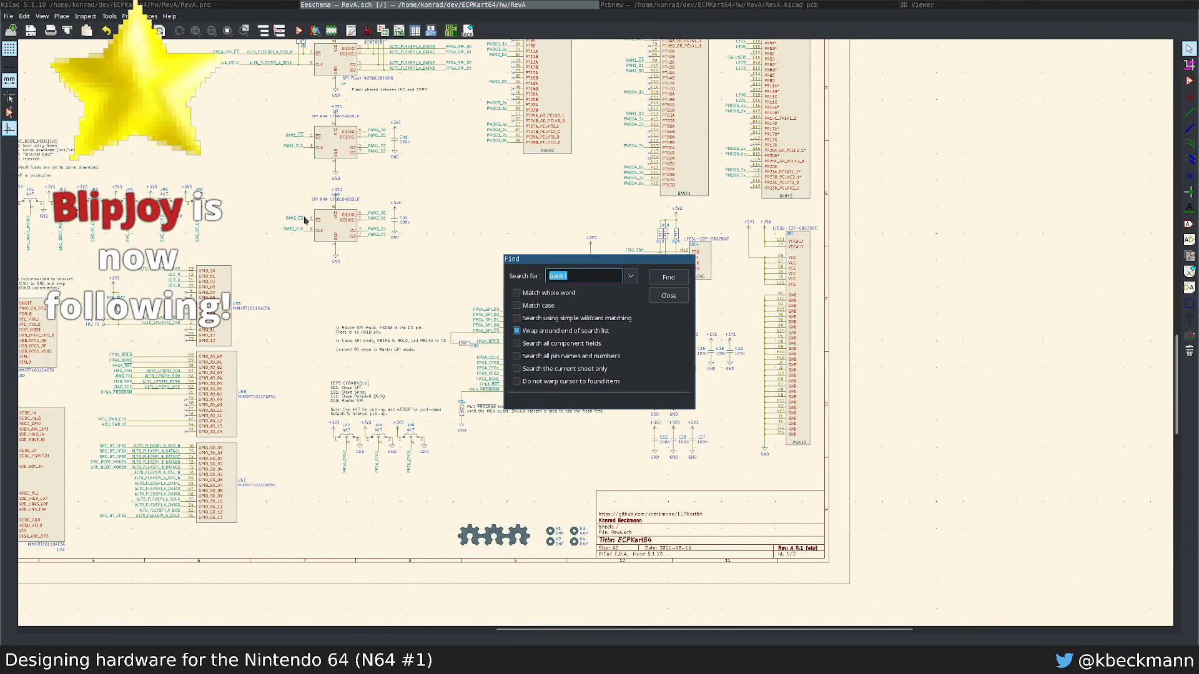
text(mhz)
key(Return)
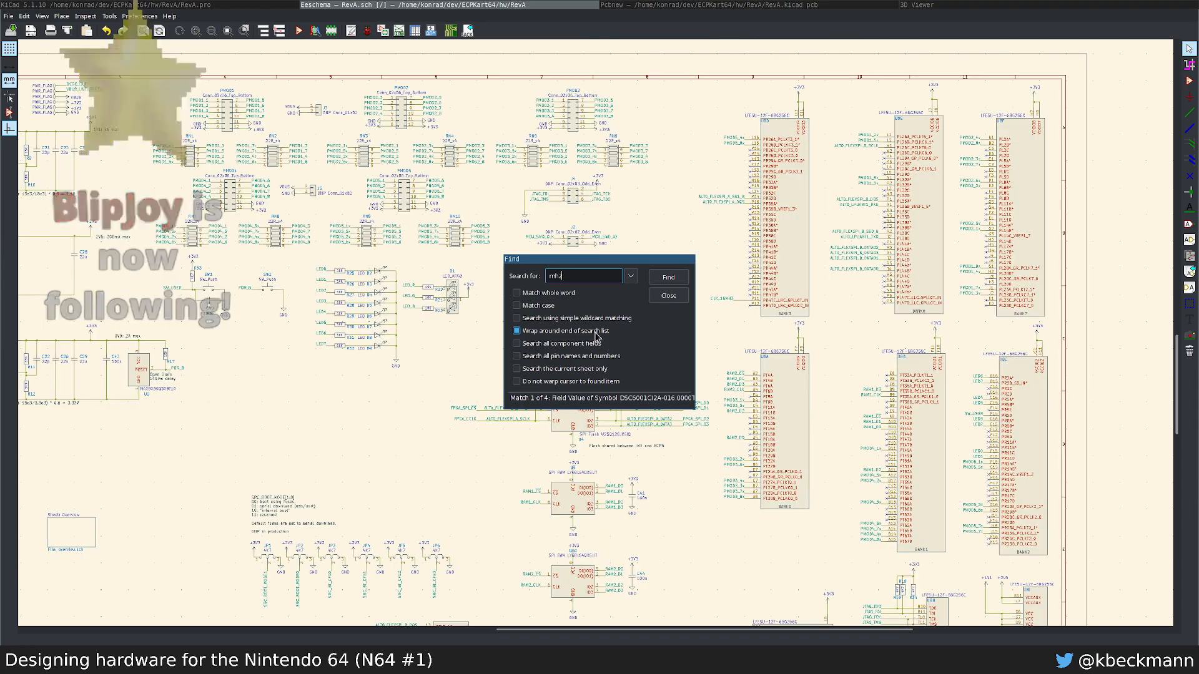
key(Escape)
scroll(595, 336, up, 5)
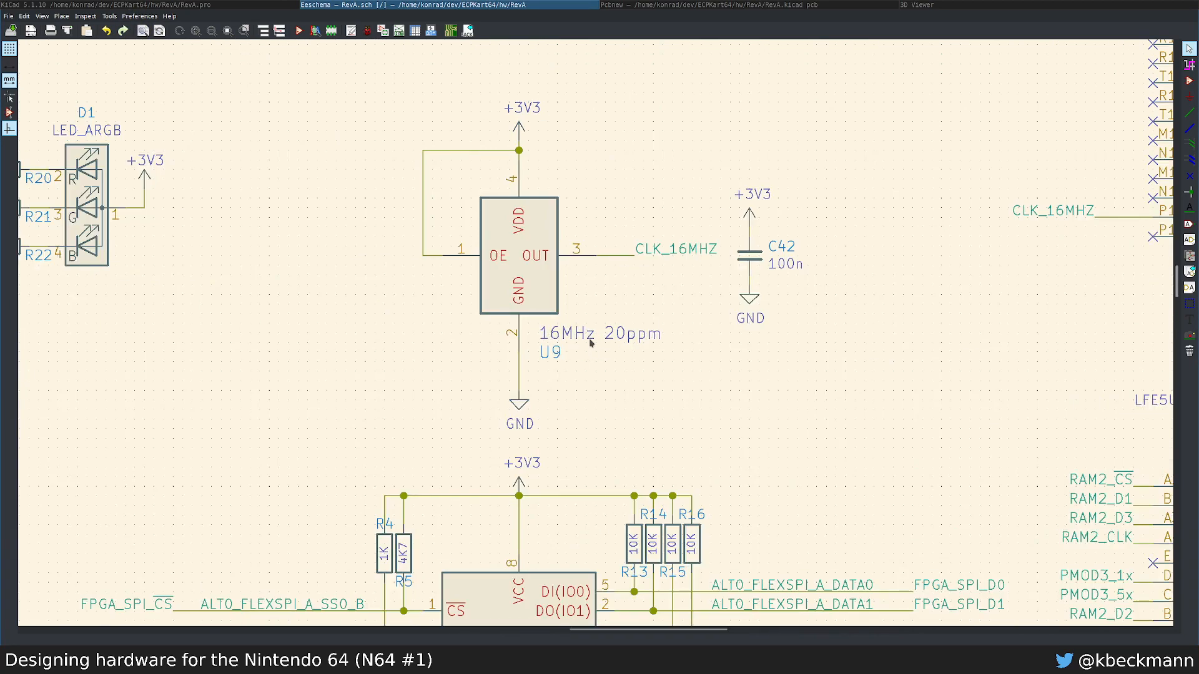
Step: Look over the root schematic around the oscillator and reopen the Overview sheet
scroll(590, 342, down, 3)
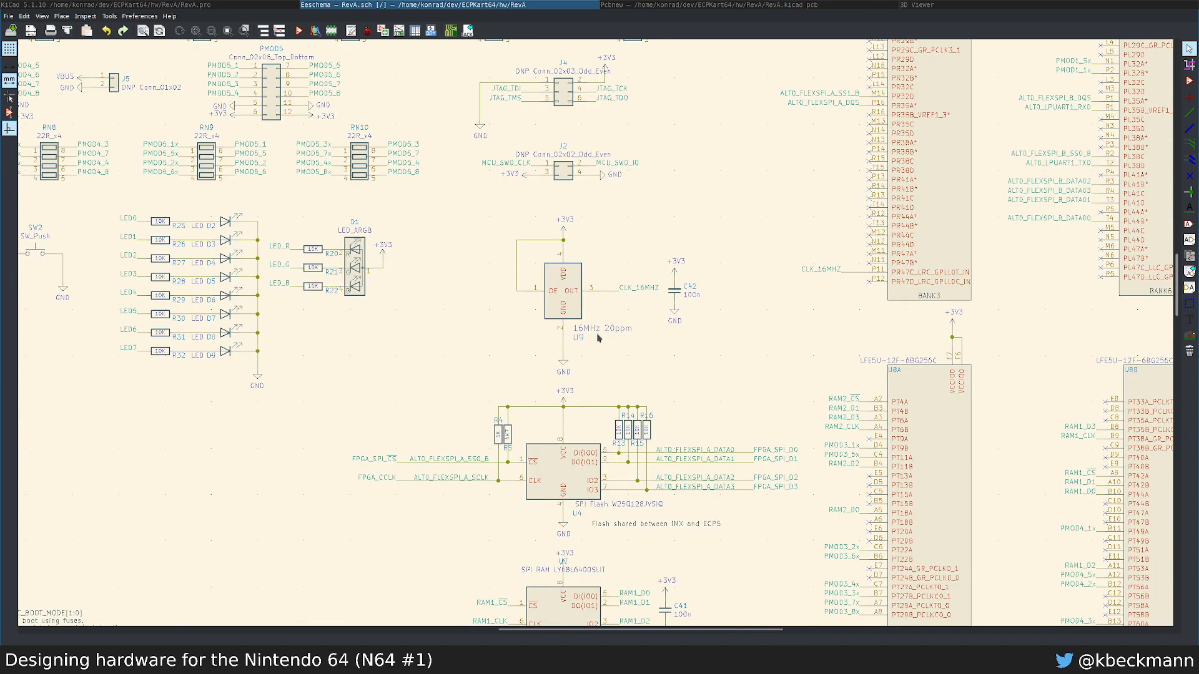
scroll(597, 338, down, 3)
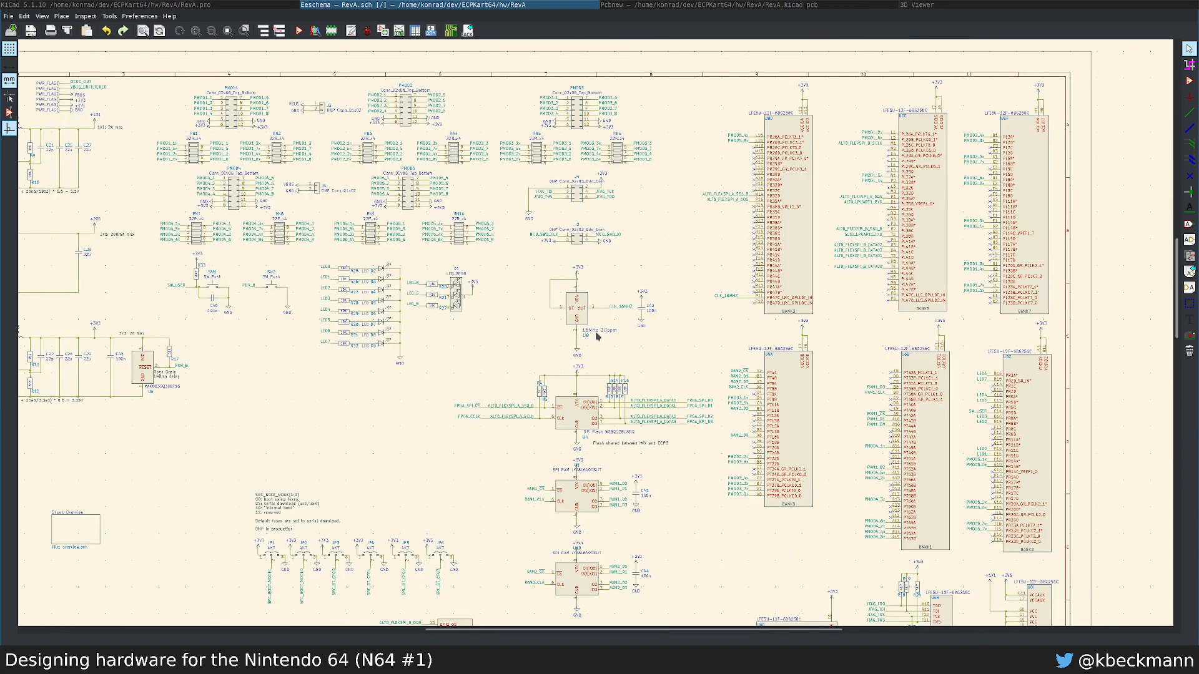
scroll(519, 349, down, 1)
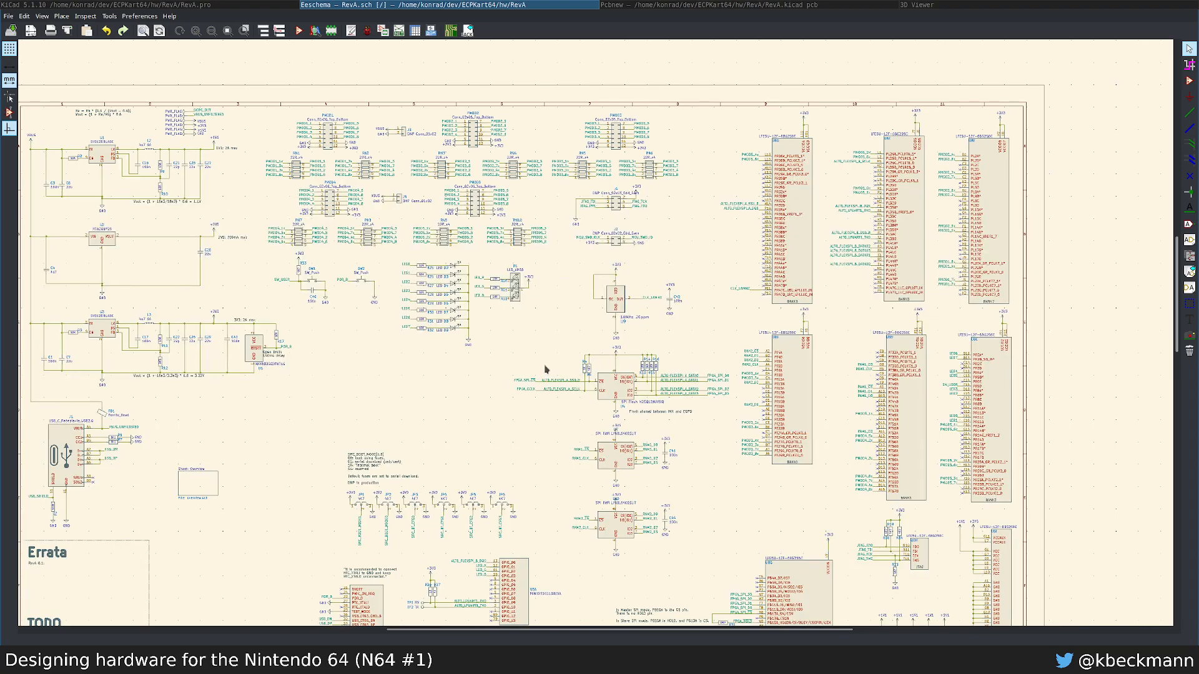
middle_drag(512, 382, 600, 373)
double_click(290, 477)
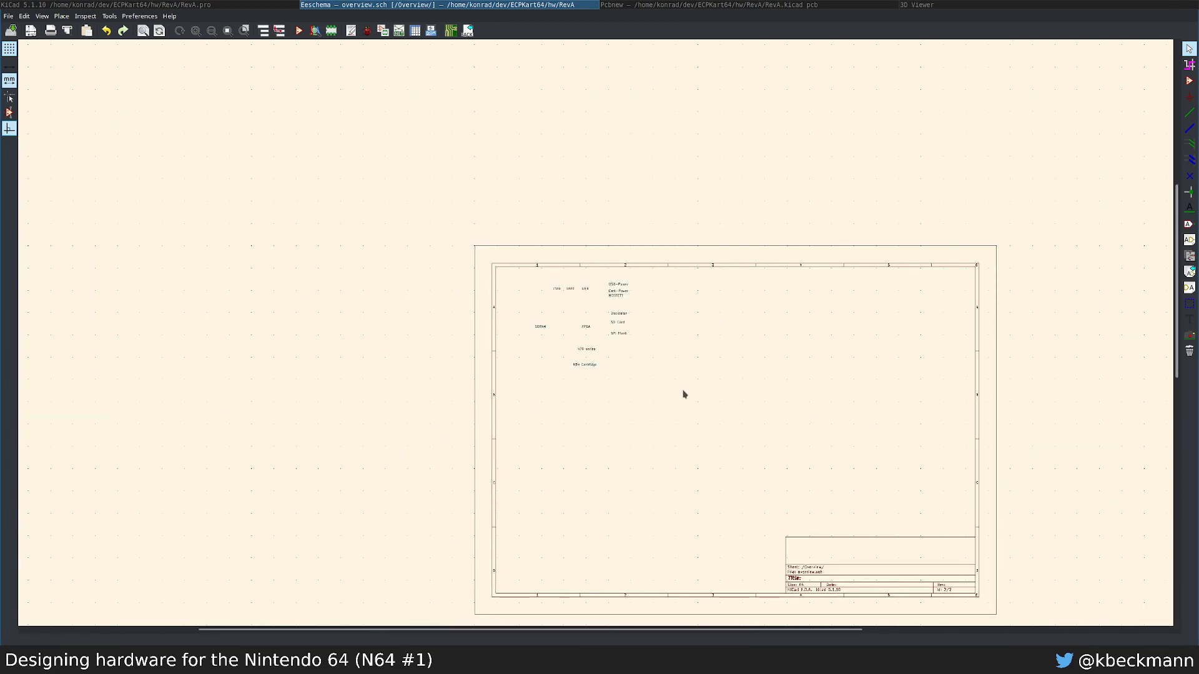
scroll(587, 330, up, 4)
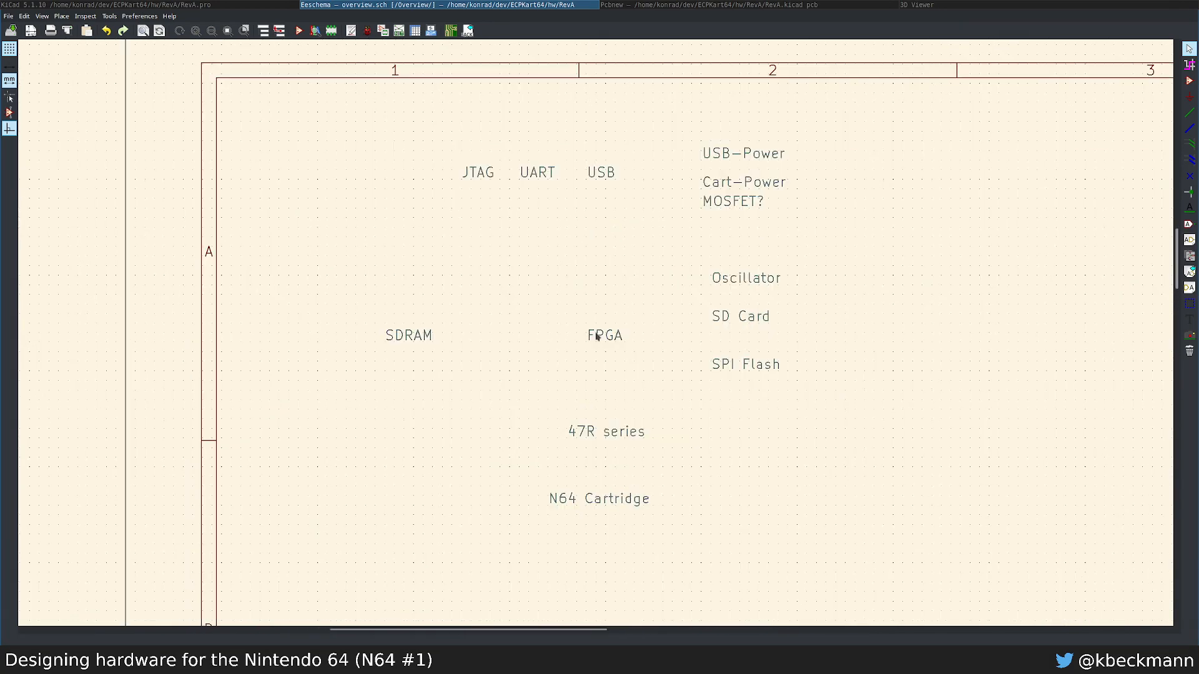
middle_drag(680, 342, 621, 321)
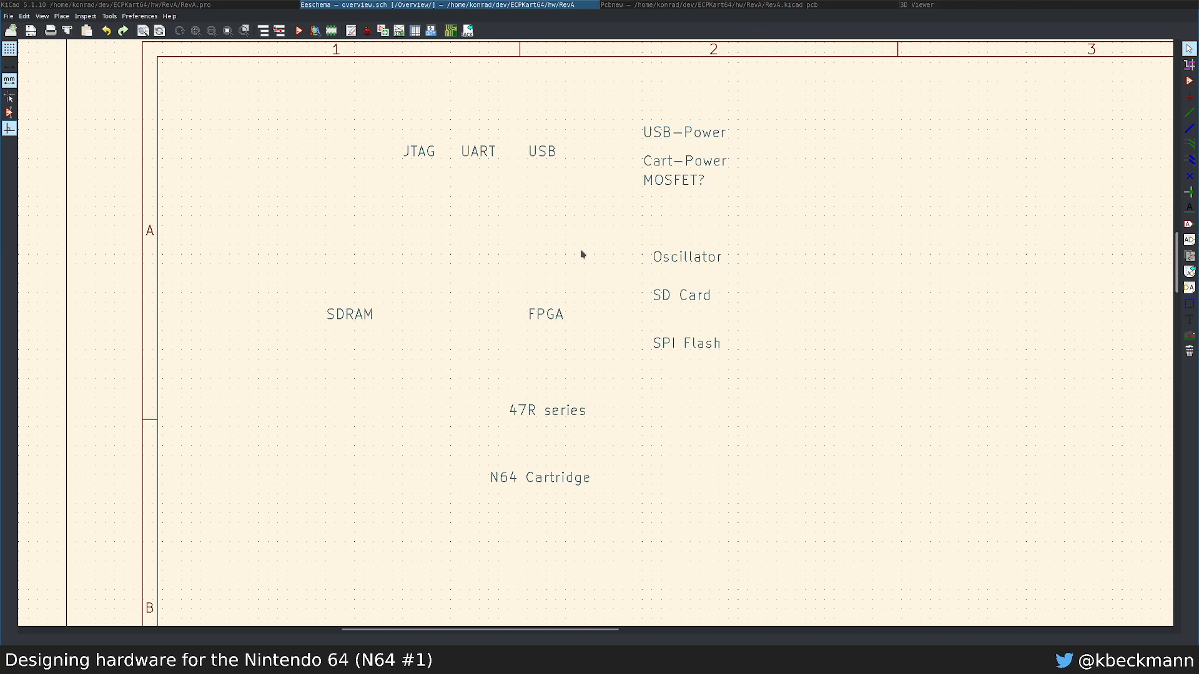
drag(345, 112, 583, 214)
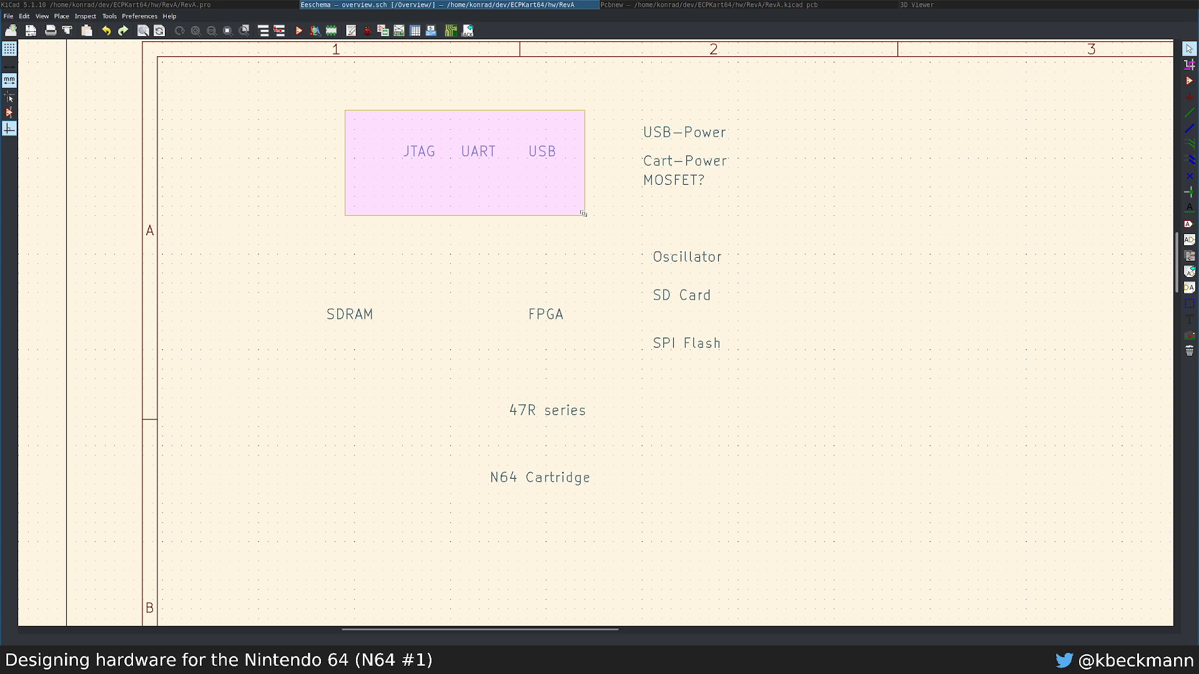
drag(583, 214, 583, 212)
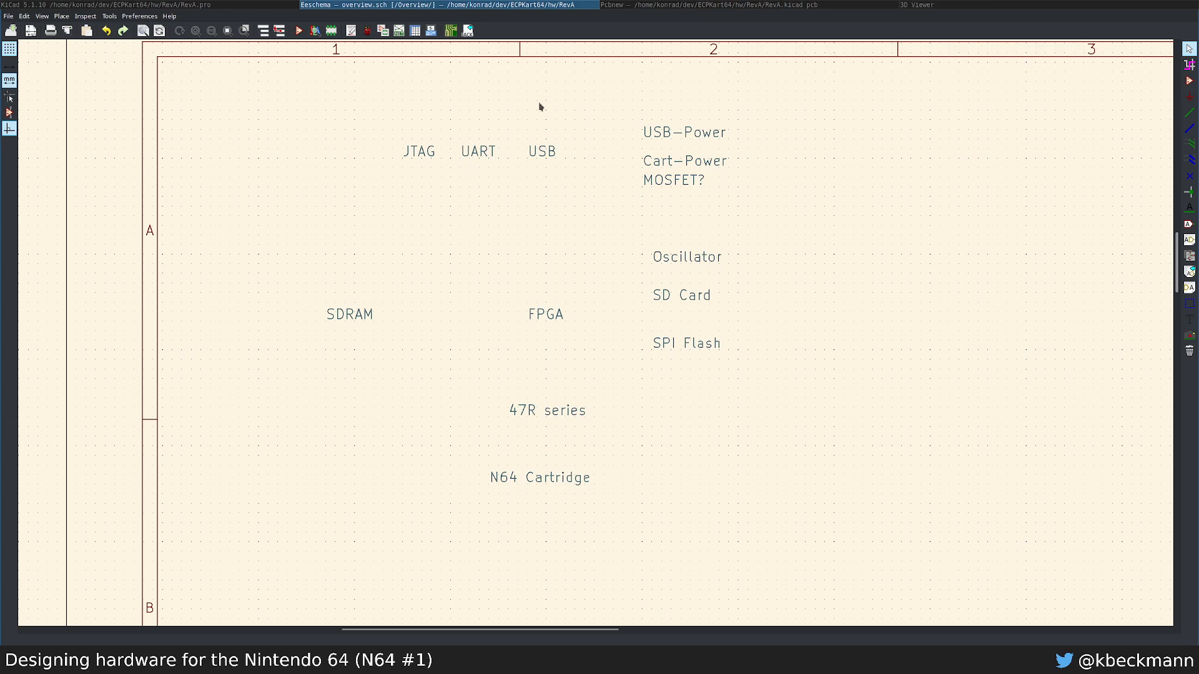
middle_drag(533, 211, 466, 247)
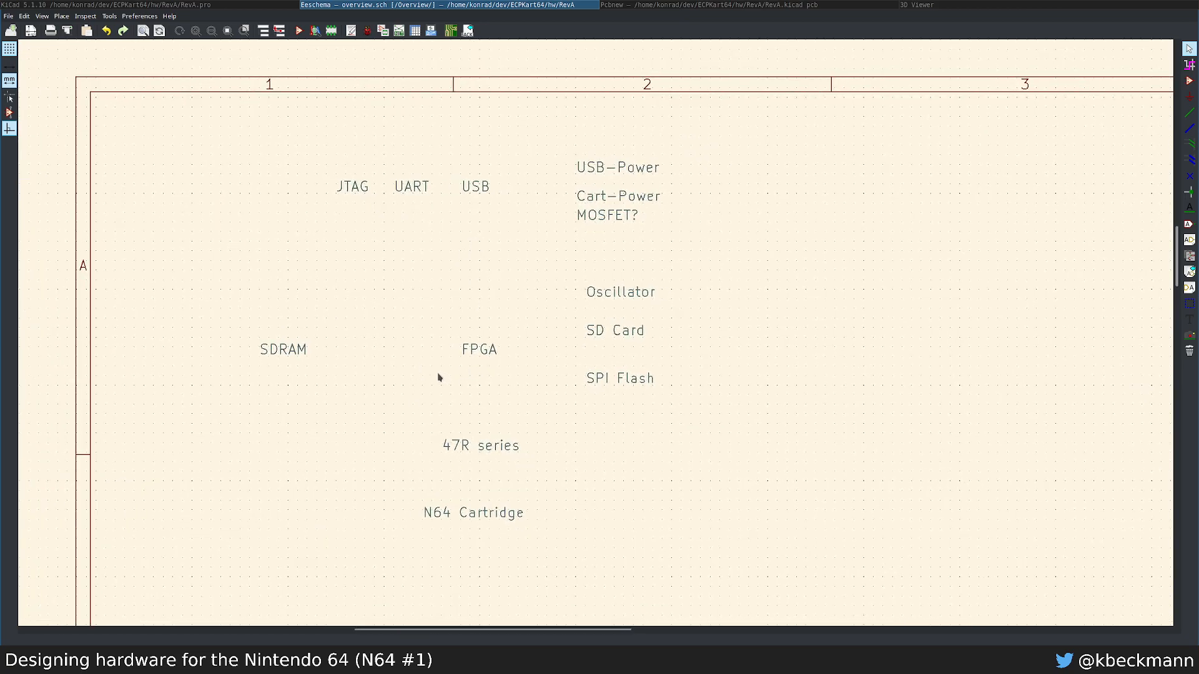
key(a)
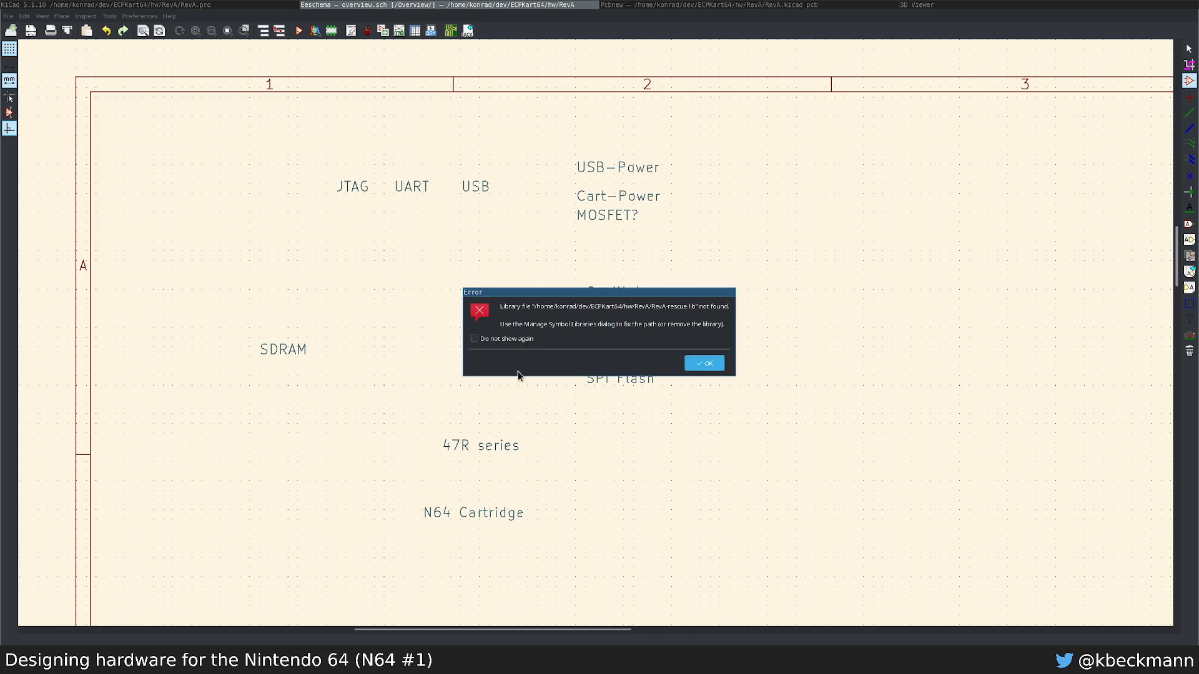
click(704, 364)
key(Escape)
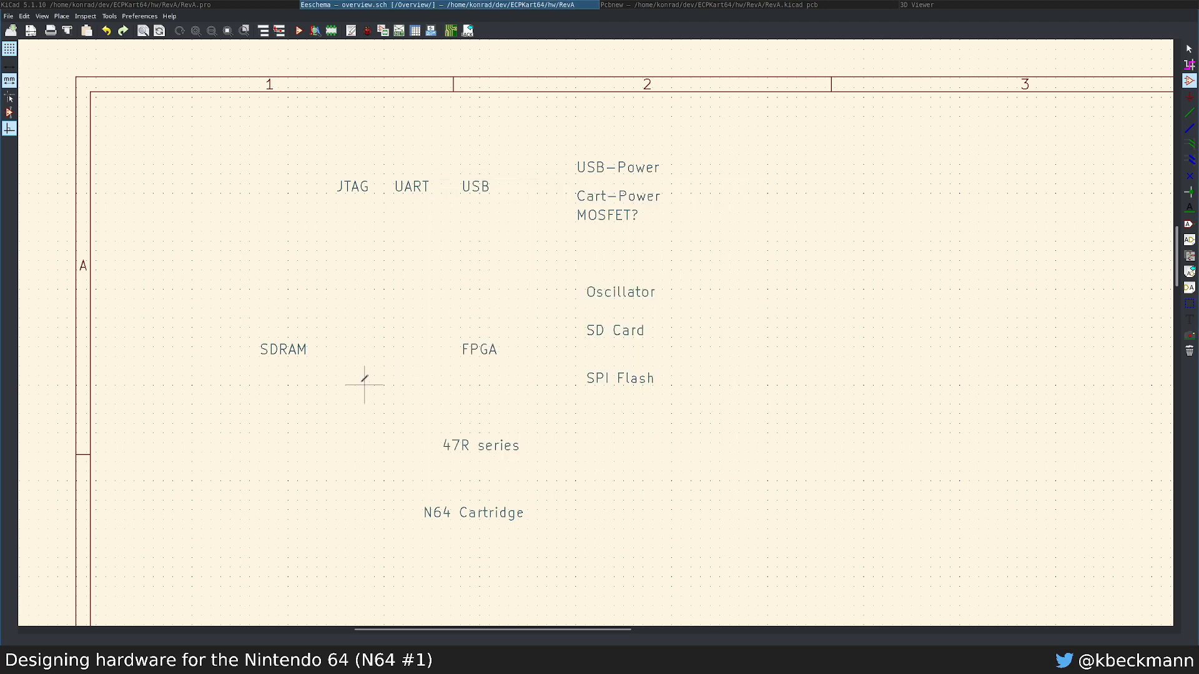
Step: Add the text "Connector (PMOD?)" in the free area above and to the left of the SDRAM label
key(t)
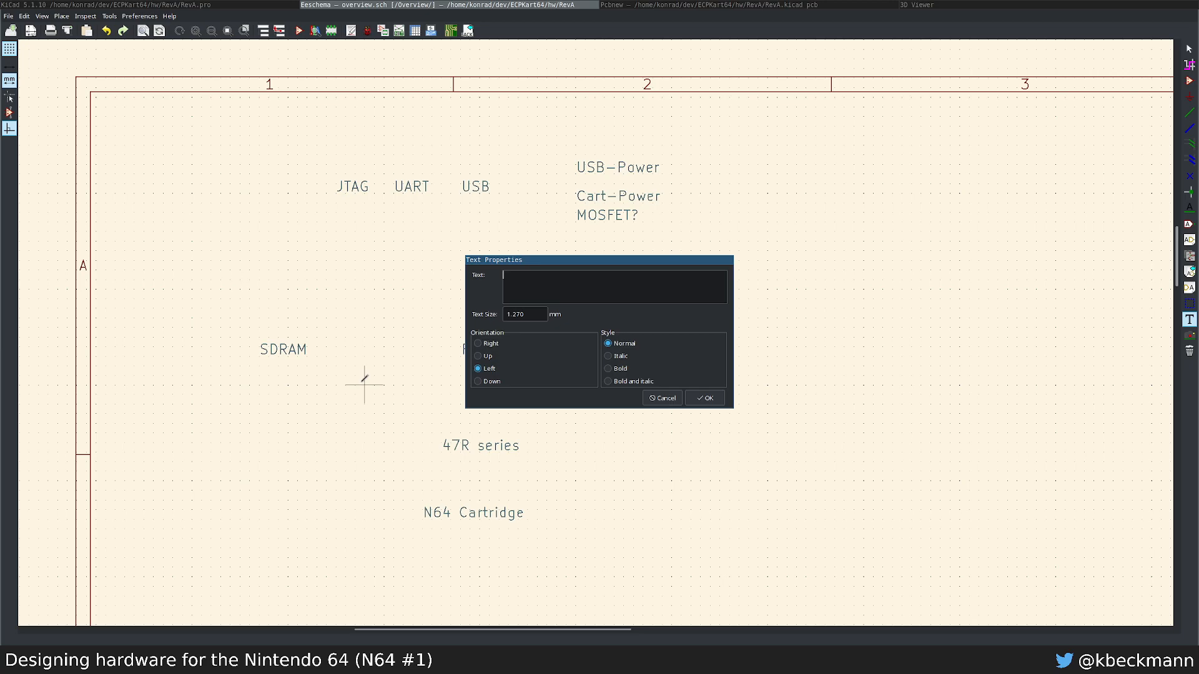
text(Connector (PMOD_)
text())
click(705, 398)
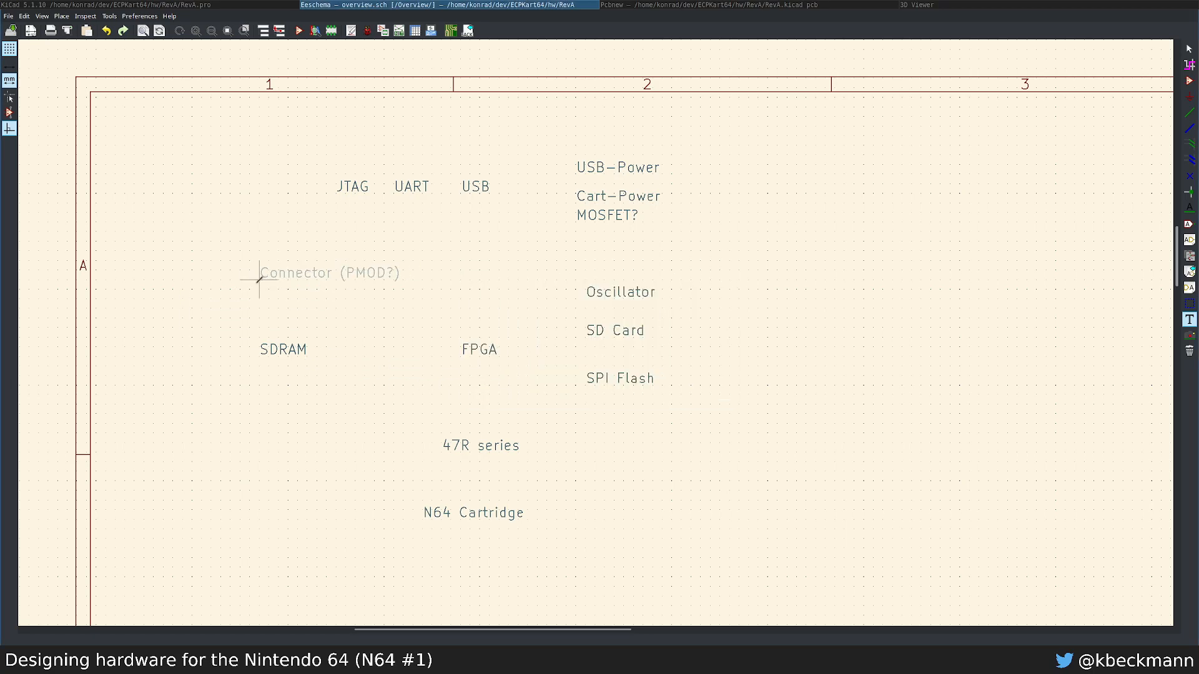
click(164, 250)
key(Escape)
Step: Move the power, Oscillator, SD Card and SPI Flash labels together down and further to the right of FPGA
scroll(508, 327, down, 3)
scroll(623, 323, up, 2)
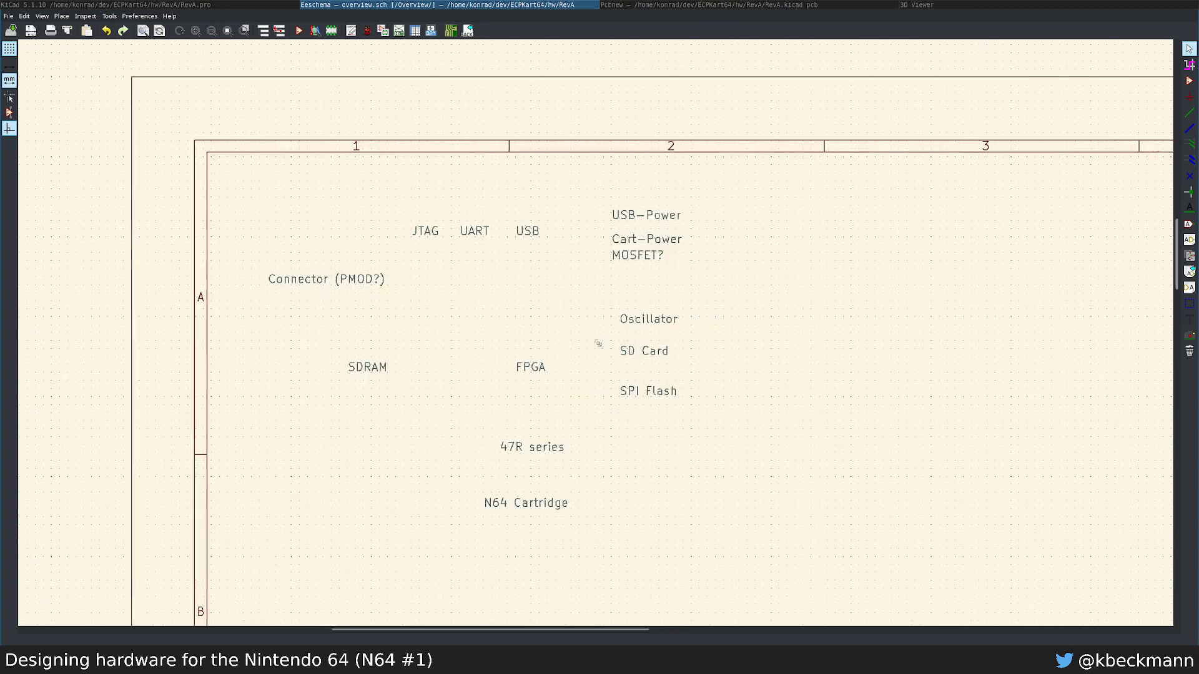
middle_drag(638, 388, 547, 301)
drag(497, 110, 696, 368)
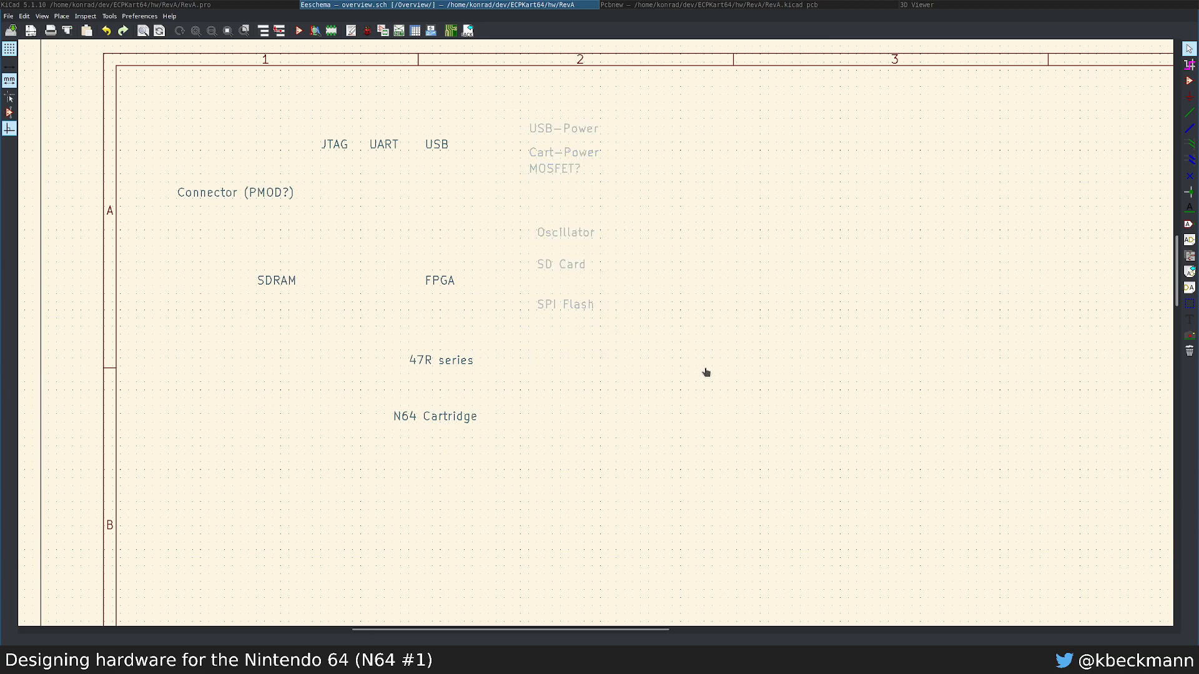
click(759, 416)
Step: Move the Connector (PMOD?) label directly above USB-Power, aligned with its start
drag(224, 110, 264, 143)
drag(144, 142, 243, 223)
click(658, 190)
drag(536, 108, 635, 161)
click(643, 160)
Step: Move the JTAG, UART and USB labels above Connector (PMOD?) and shift the whole label group down
drag(281, 112, 465, 185)
click(727, 175)
drag(551, 77, 825, 408)
click(830, 488)
Step: Stack the USB, UART and JTAG labels vertically in that order above Connector (PMOD?), aligned with its start
drag(648, 165, 720, 223)
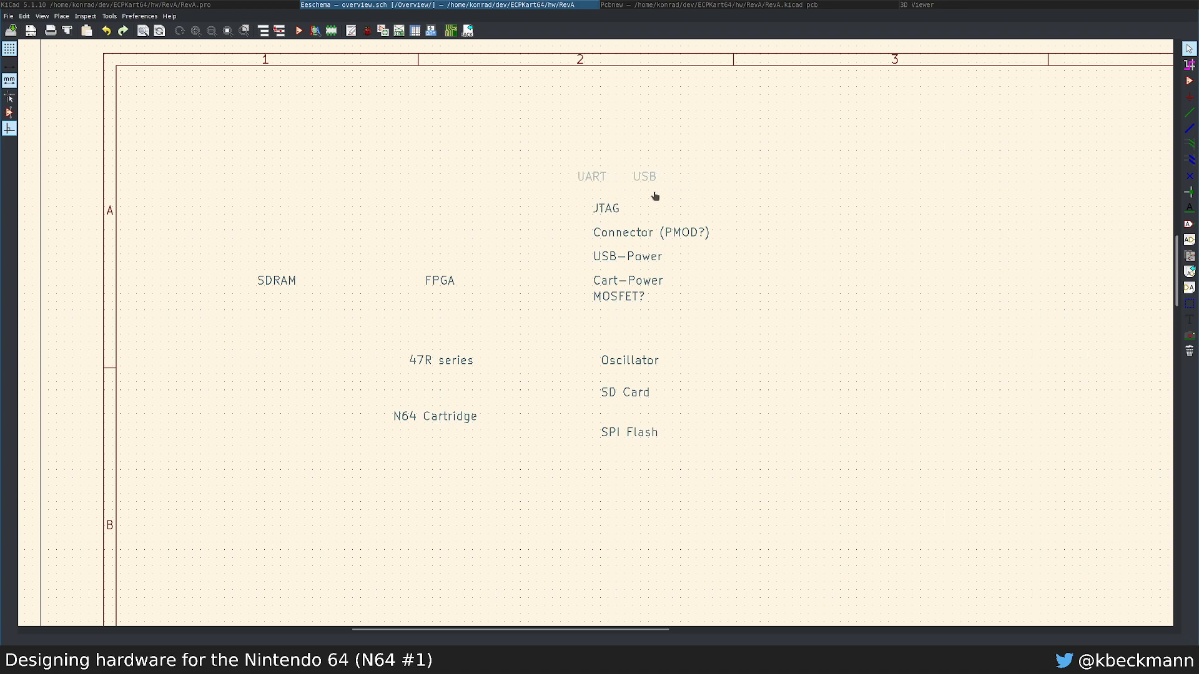
click(677, 201)
drag(609, 145, 691, 198)
key(Escape)
key(m)
click(618, 169)
Step: Shift the power labels slightly down and move Oscillator, SD Card and SPI Flash up beneath them, aligned with the column
drag(703, 335, 587, 246)
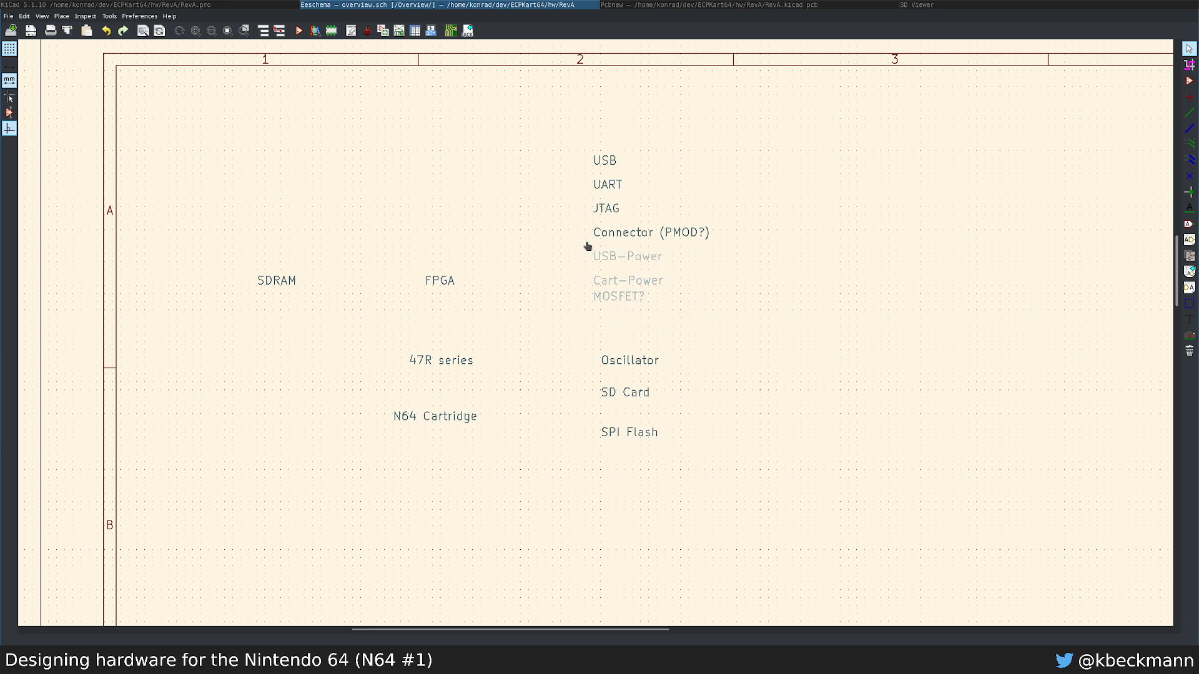
click(587, 254)
drag(592, 347, 709, 492)
click(703, 486)
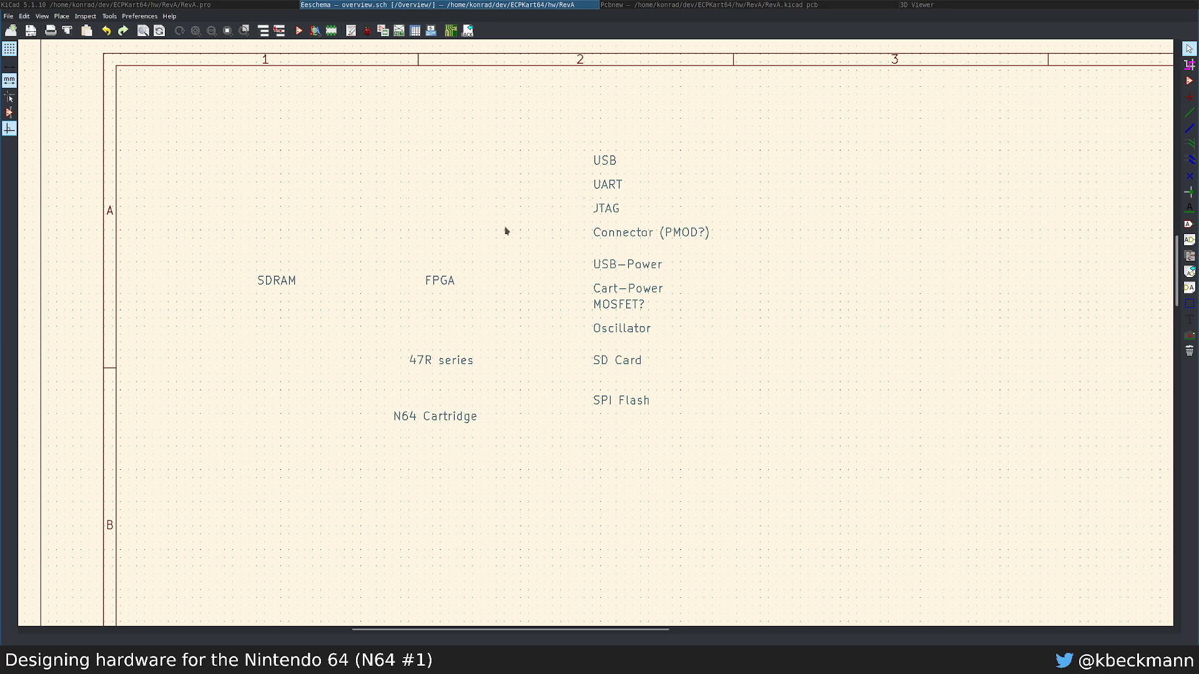
Step: Move SDRAM and FPGA slightly down and bring 47R series and N64 Cartridge closer together beneath FPGA
drag(228, 231, 467, 448)
click(472, 490)
drag(353, 377, 484, 483)
click(496, 448)
drag(322, 375, 478, 463)
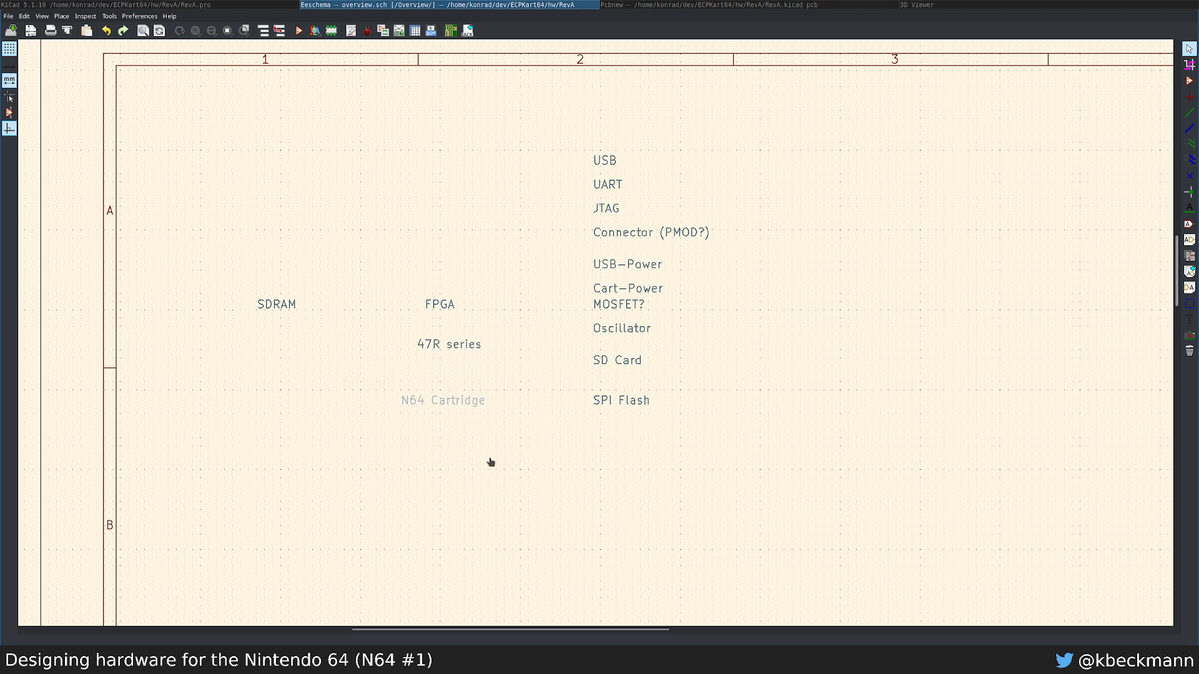
click(495, 436)
Step: Place SDRAM above FPGA and shift the FPGA, 47R series and N64 Cartridge column slightly down
drag(232, 263, 297, 349)
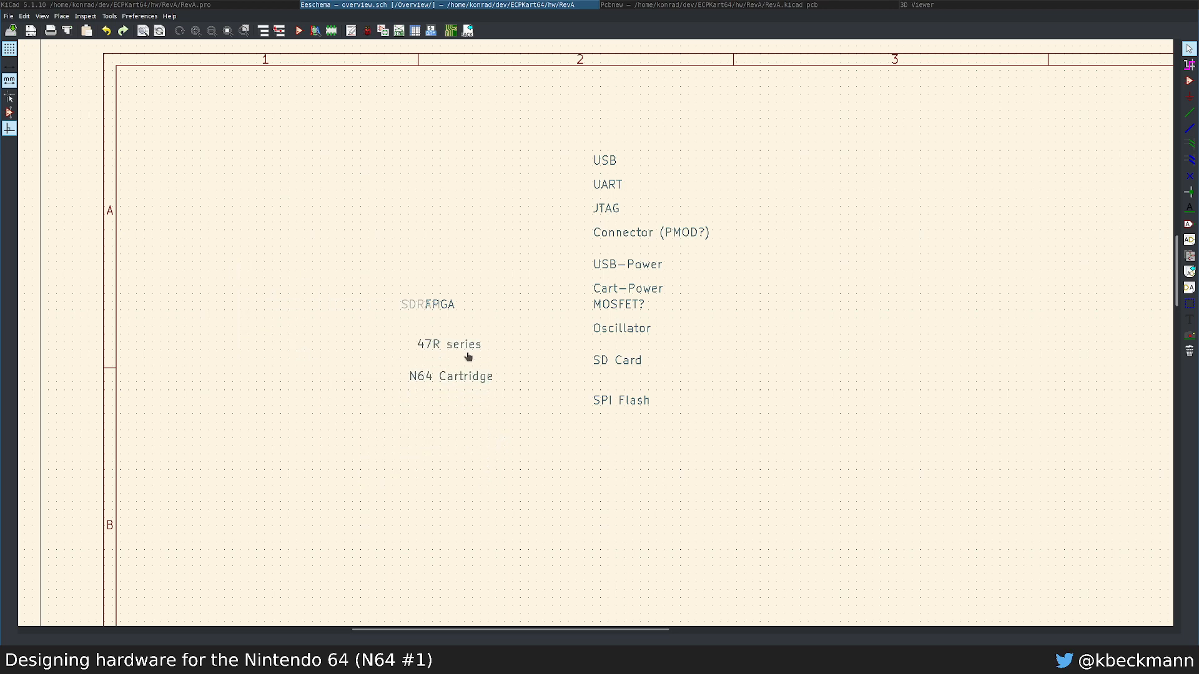
click(456, 309)
drag(362, 219, 518, 415)
click(517, 423)
middle_drag(617, 453, 535, 441)
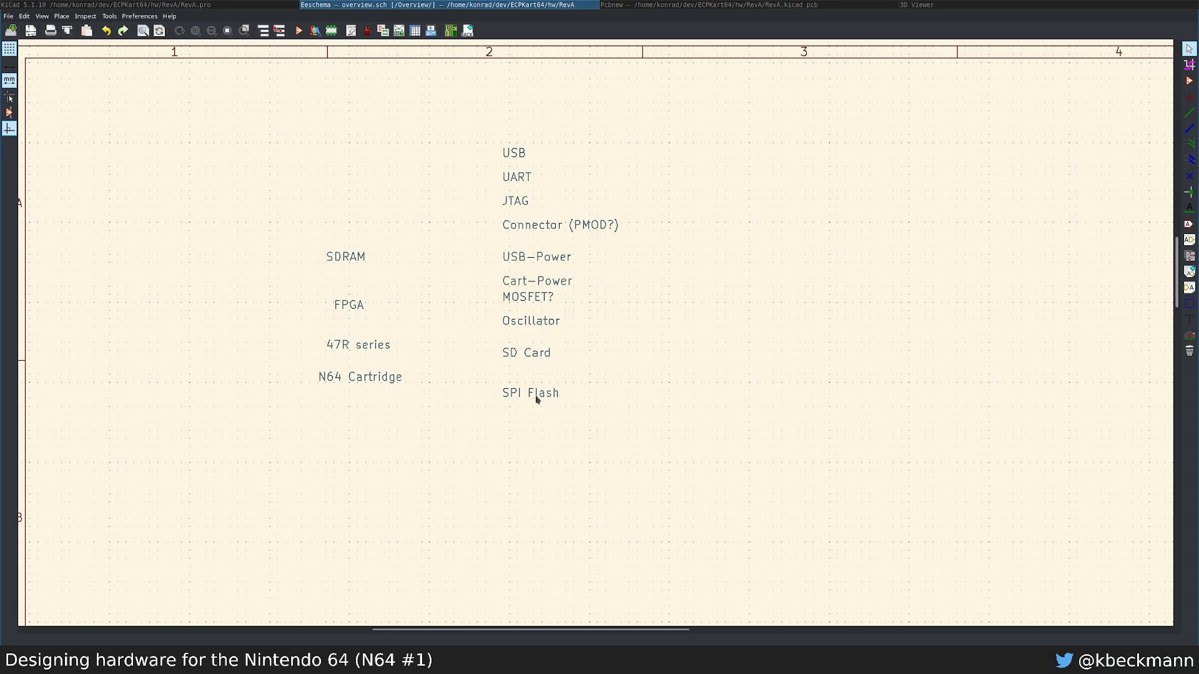
Step: Examine the SummerCart64 board photo in Chrome for reference and return to the KiCad overview sheet
mouse_move(613, 350)
mouse_down()
mouse_move(499, 367)
mouse_move(517, 342)
mouse_move(569, 351)
mouse_move(501, 366)
mouse_move(604, 366)
mouse_up()
key(super+2)
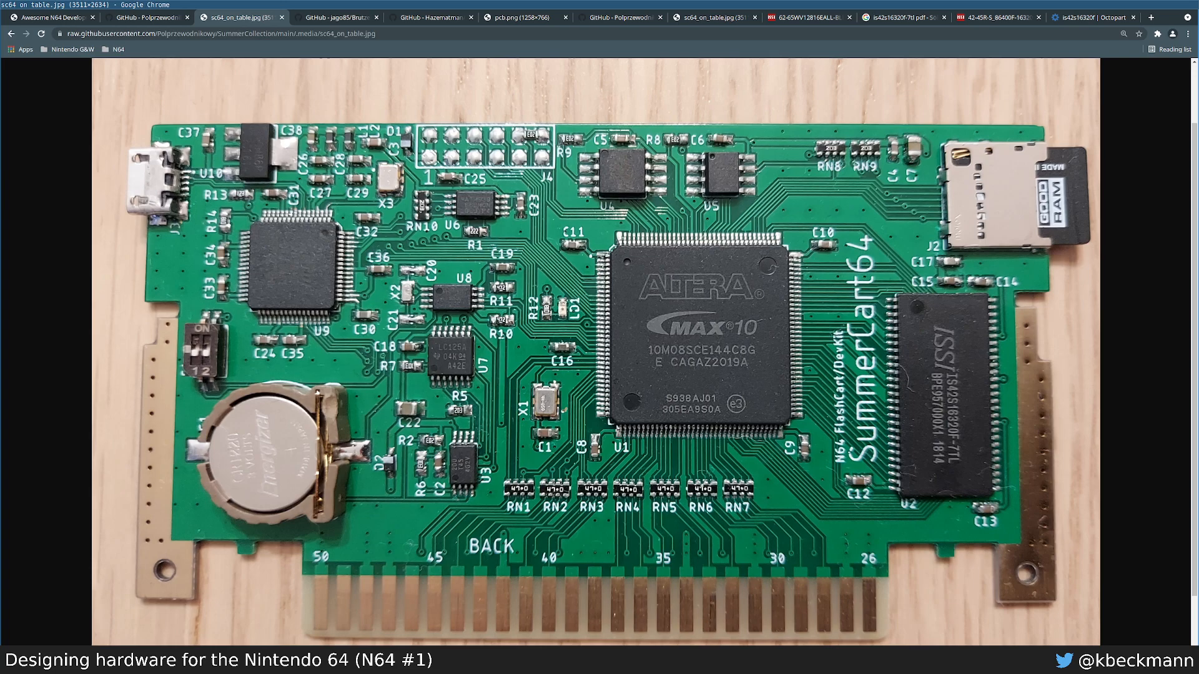
key(super+2)
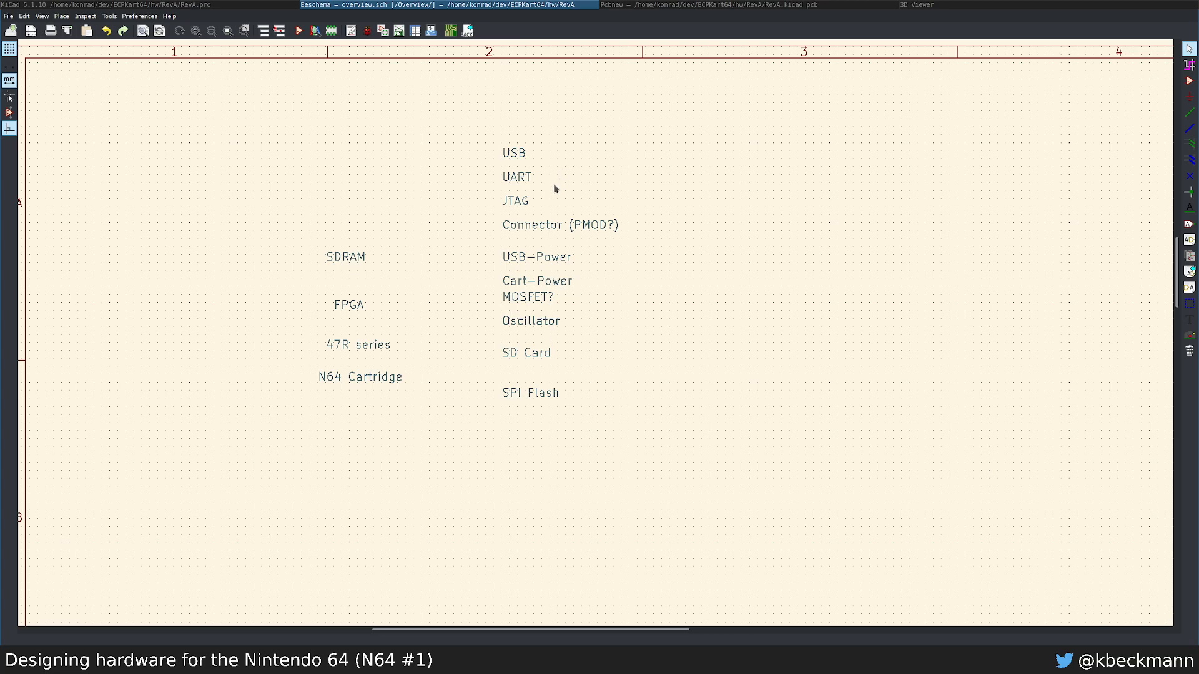
Step: Change the SD Card label to micro SD Card and move SPI Flash slightly up toward it
double_click(510, 357)
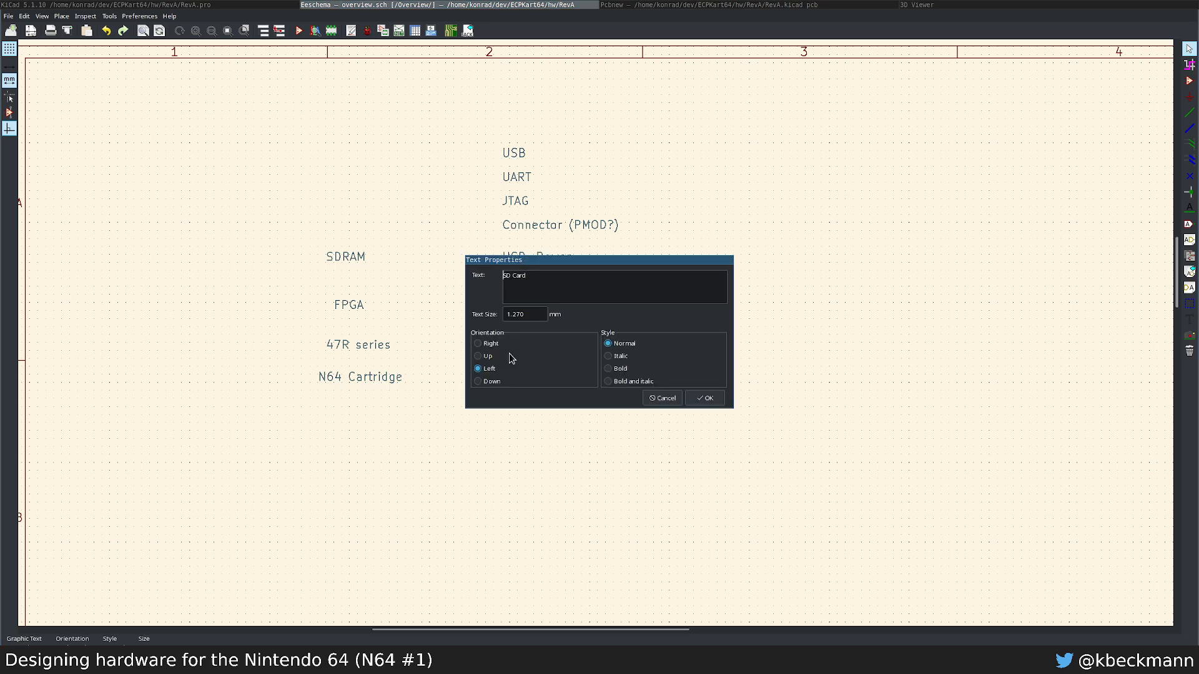
text(micro)
click(705, 398)
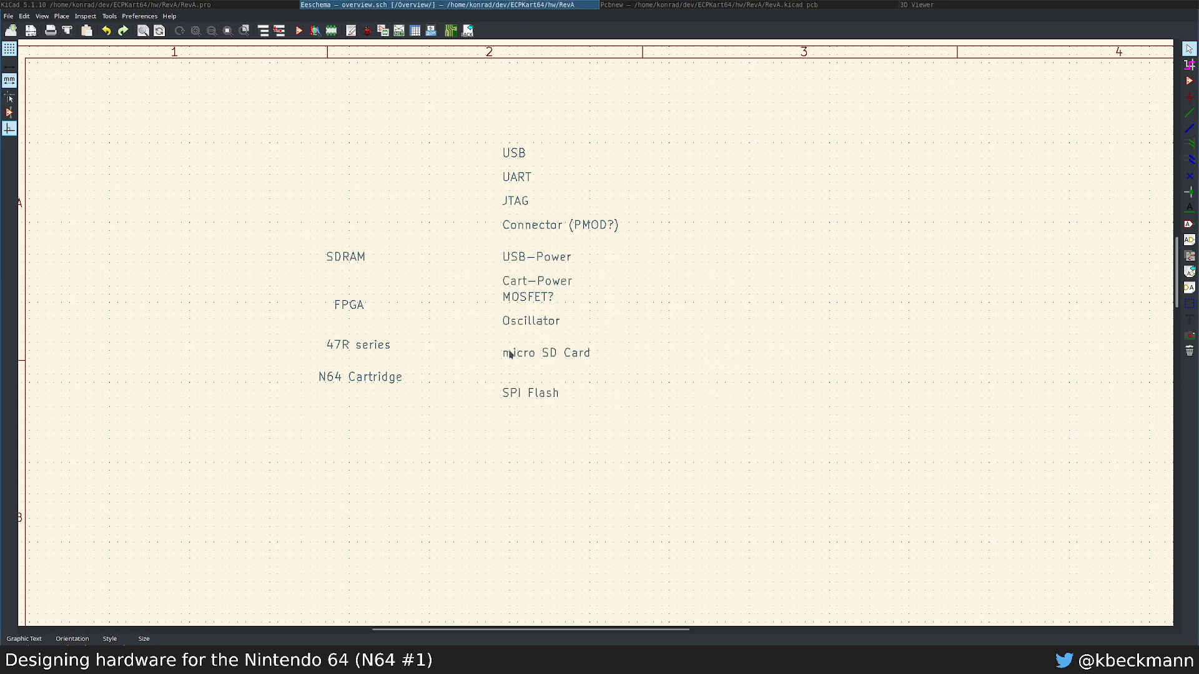
drag(571, 459, 492, 394)
click(492, 386)
middle_drag(550, 437, 582, 447)
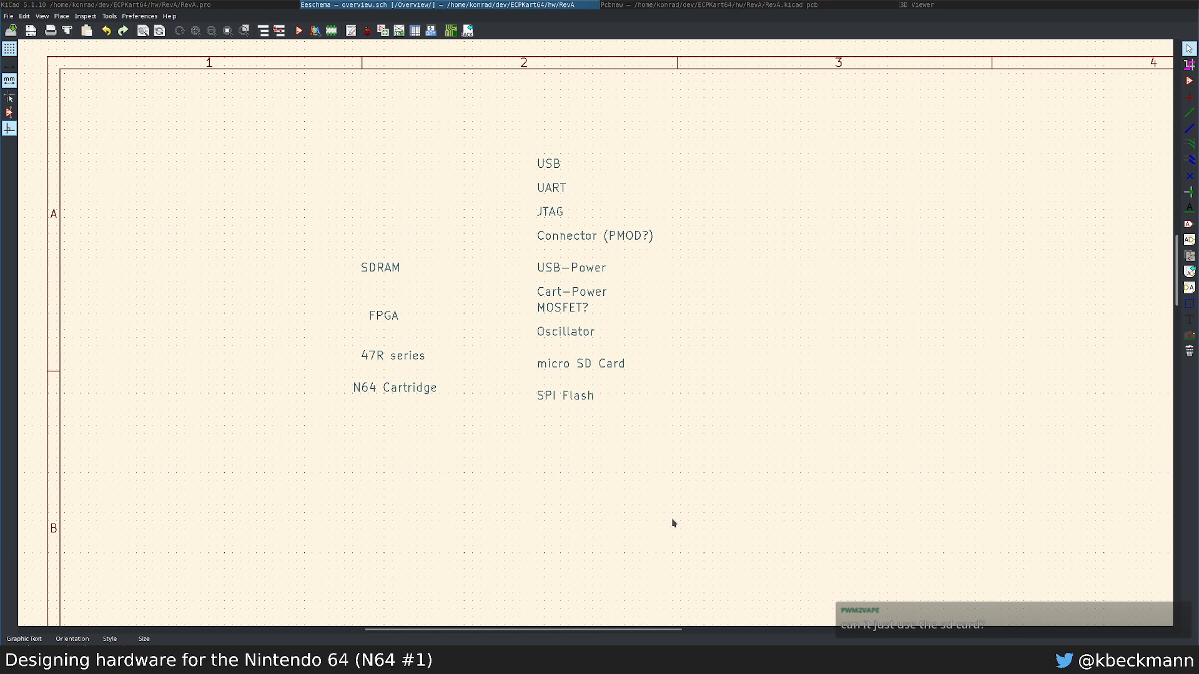
Step: Change the SPI Flash label to SPI Flash x2
drag(648, 481, 514, 425)
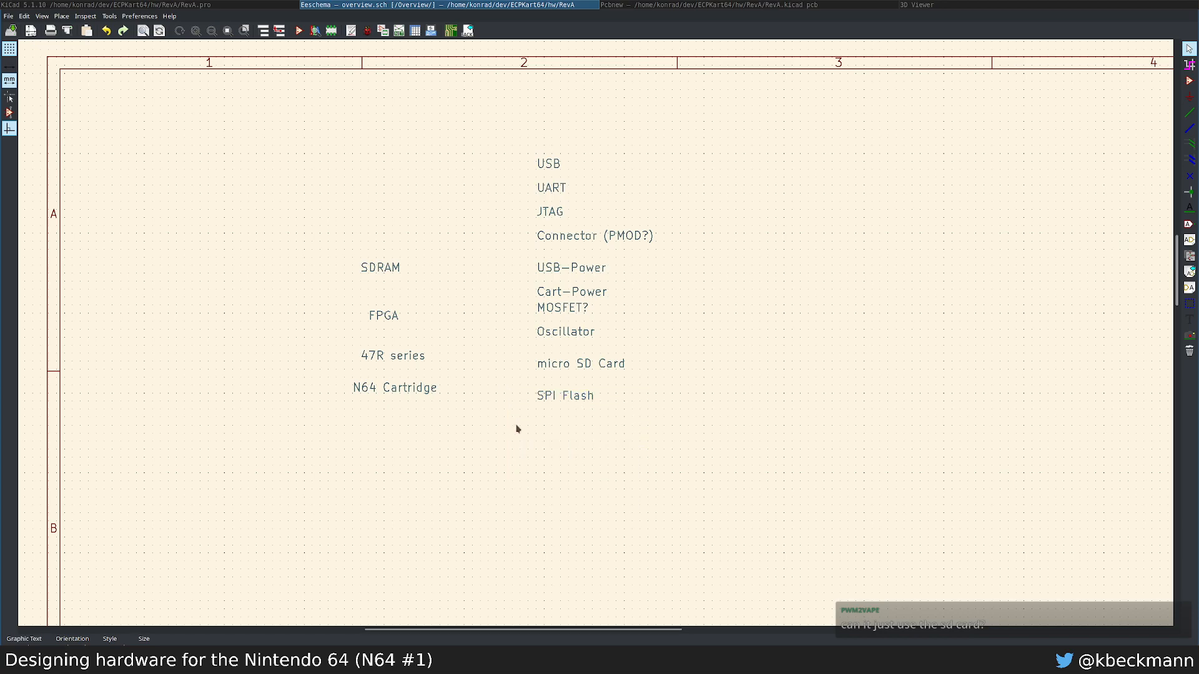
double_click(561, 395)
text(x2)
click(722, 399)
drag(527, 351, 712, 388)
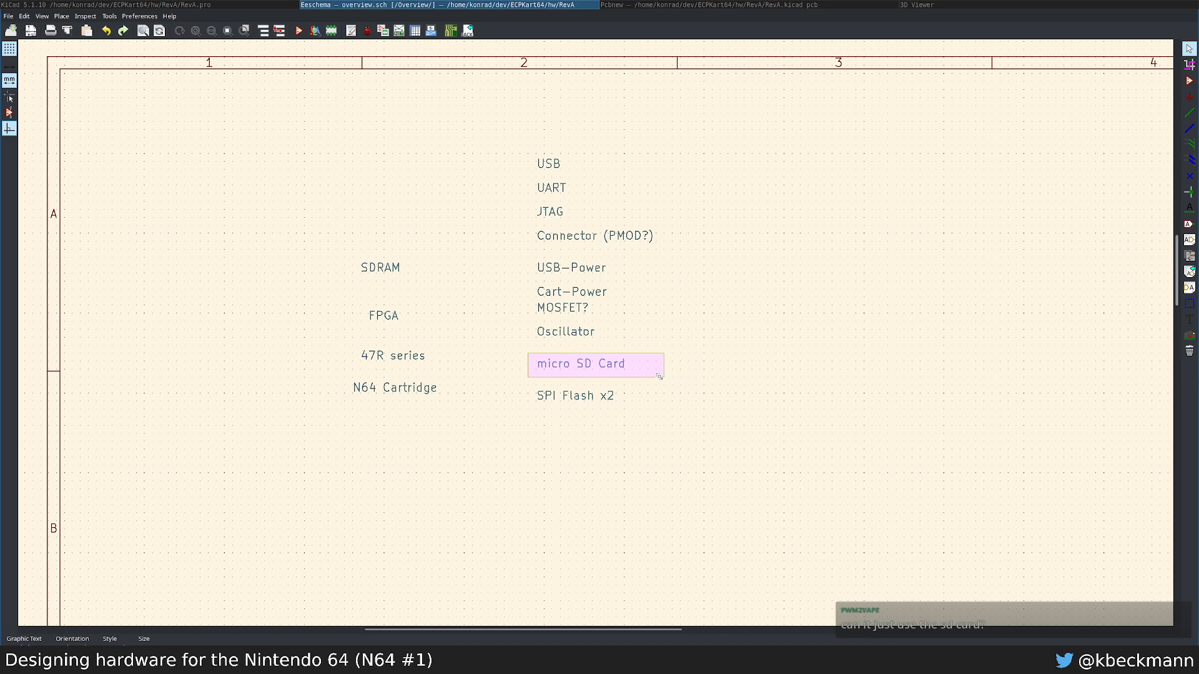
drag(635, 375, 518, 372)
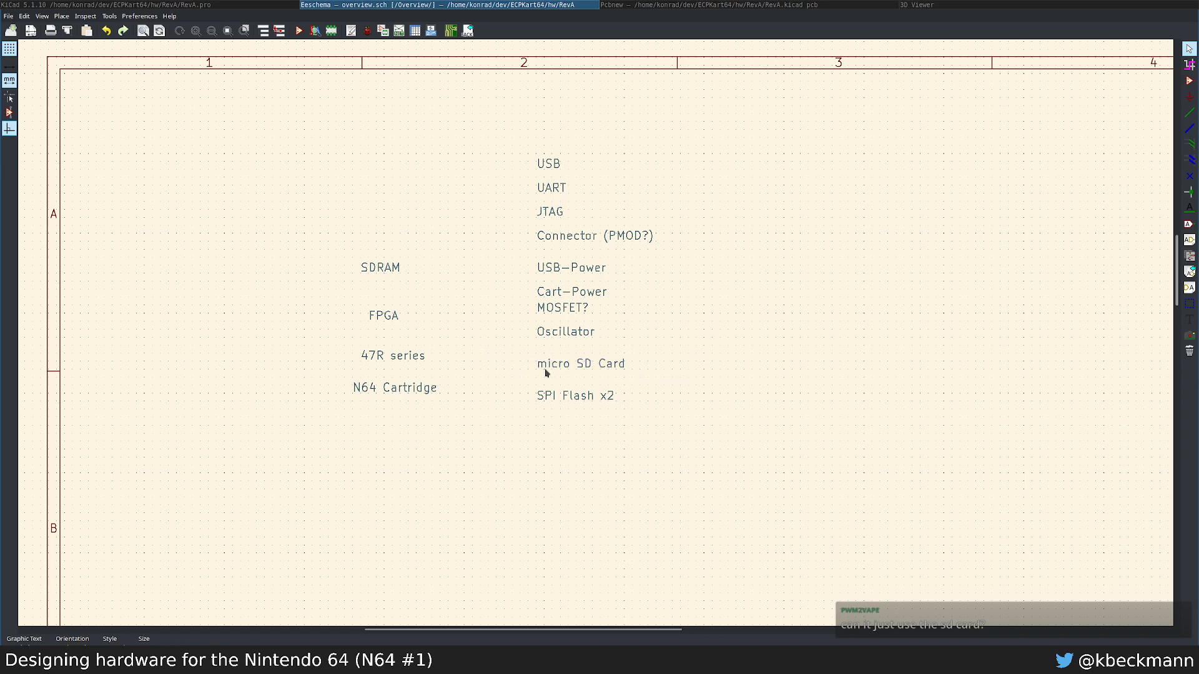
double_click(571, 366)
key(Escape)
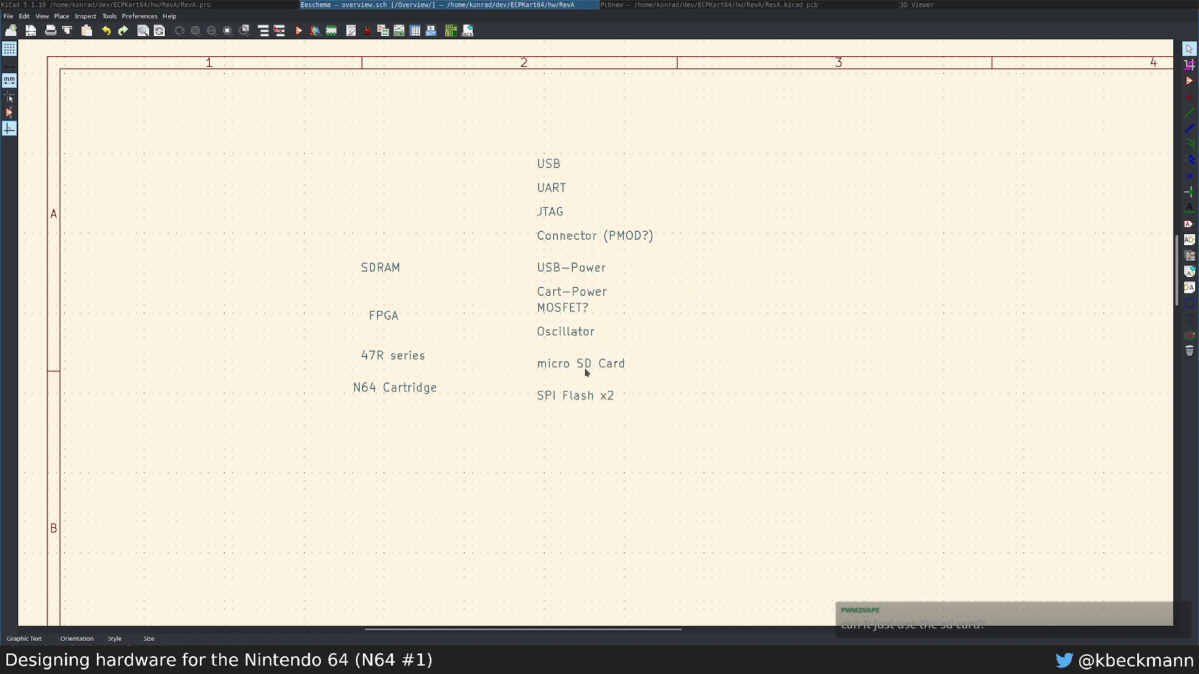
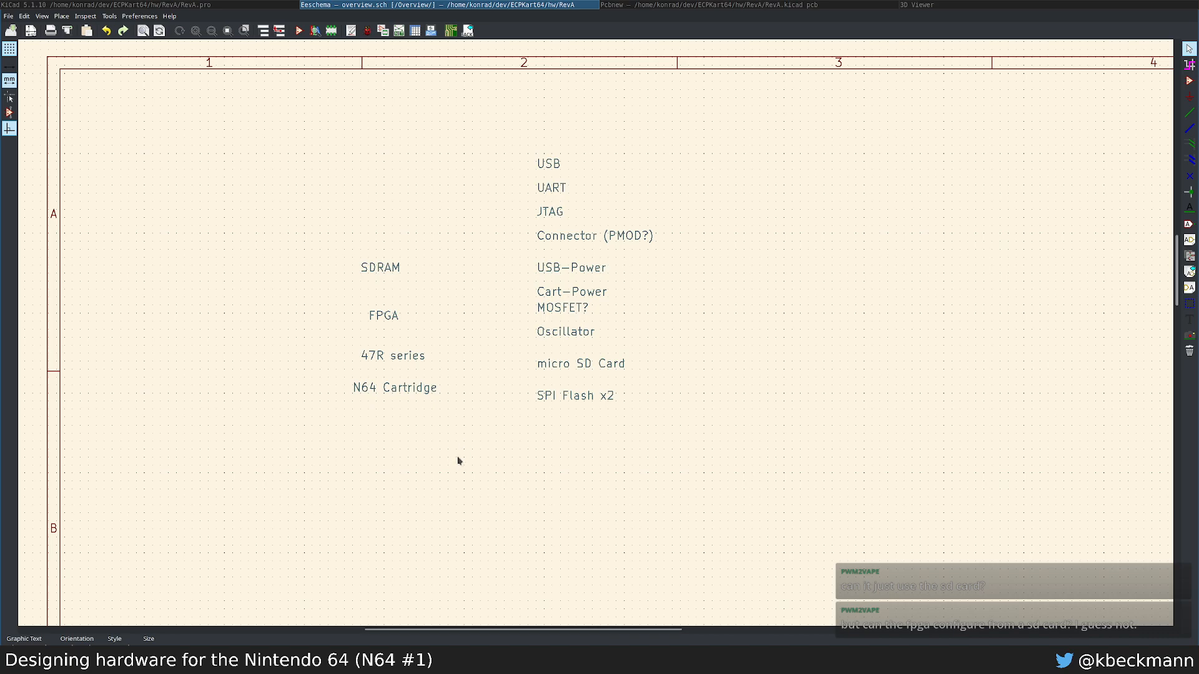
Step: Move the USB, UART, JTAG and Connector (PMOD?) labels up together and change the last one to Connector 2x PMOD
drag(504, 128, 755, 260)
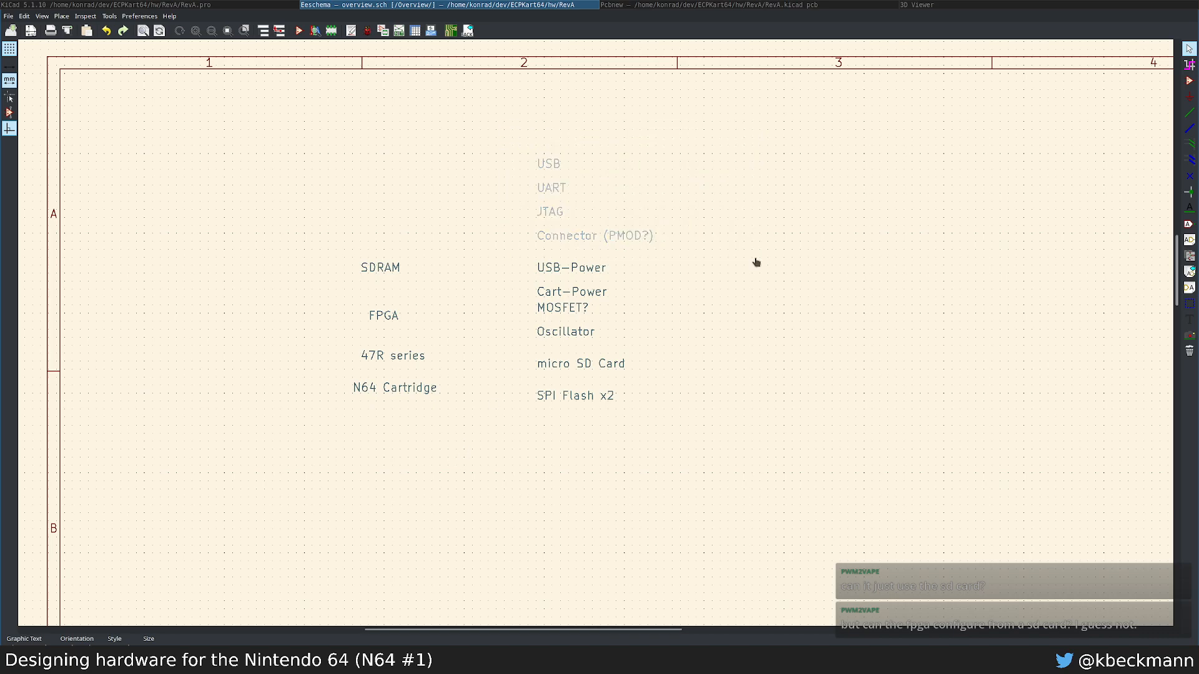
click(756, 225)
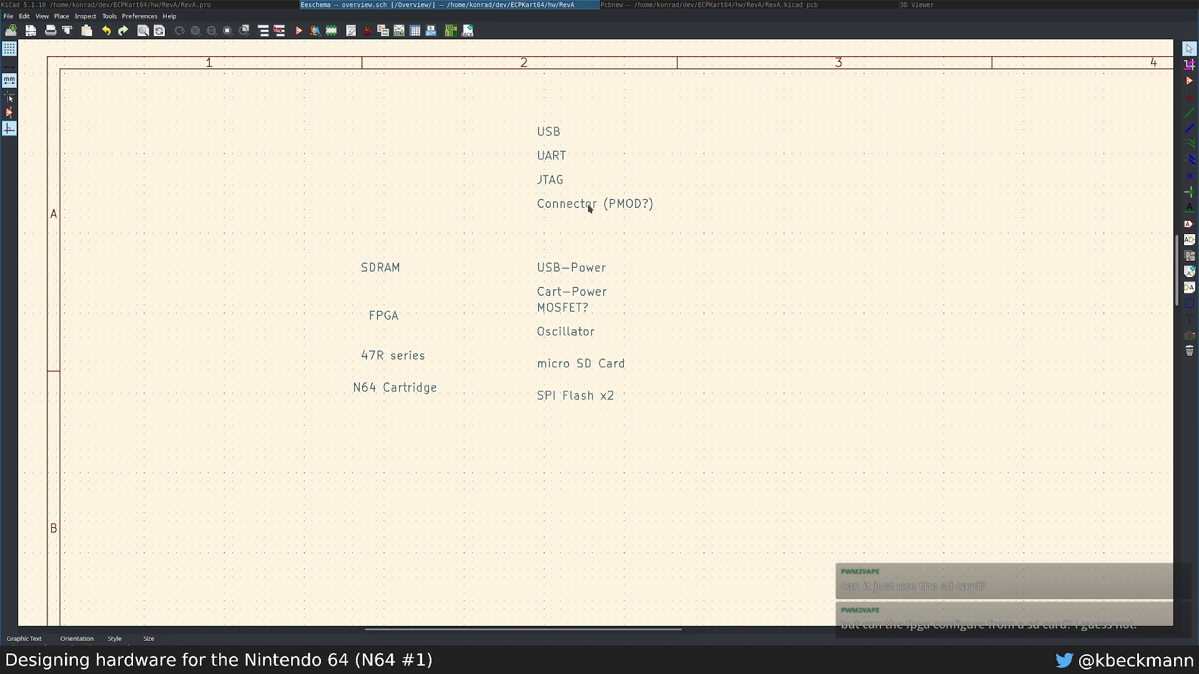
key(shift+Home)
key(ctrl+shift+Right)
key(BackSpace)
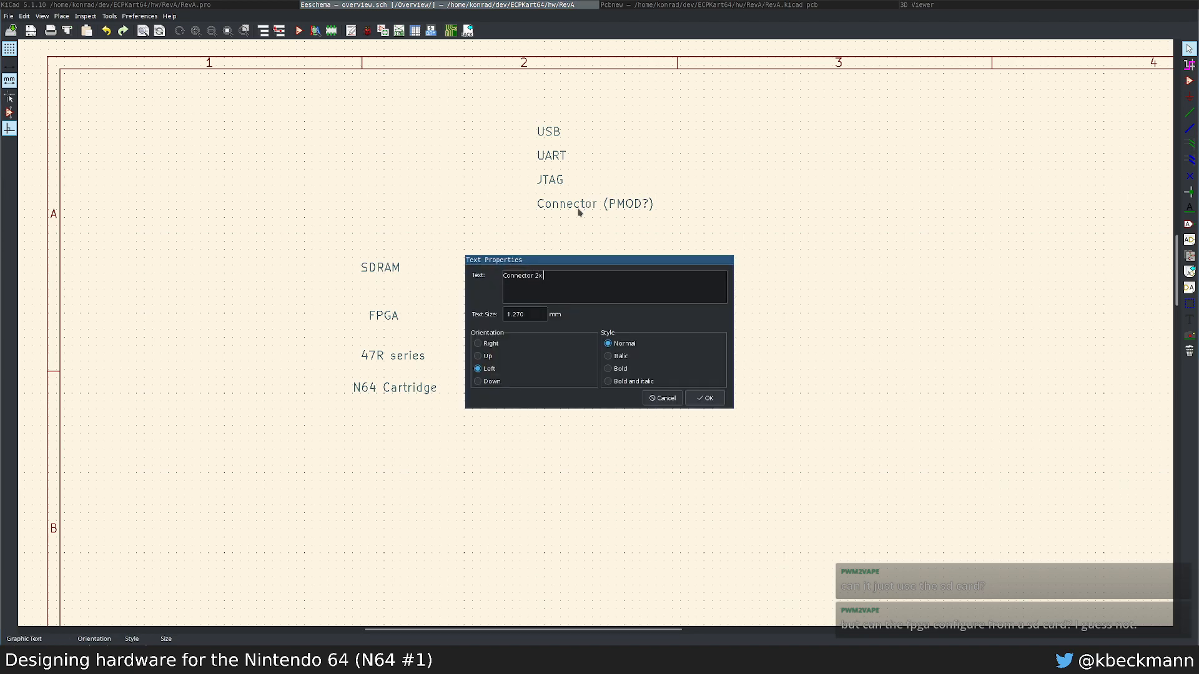
click(707, 398)
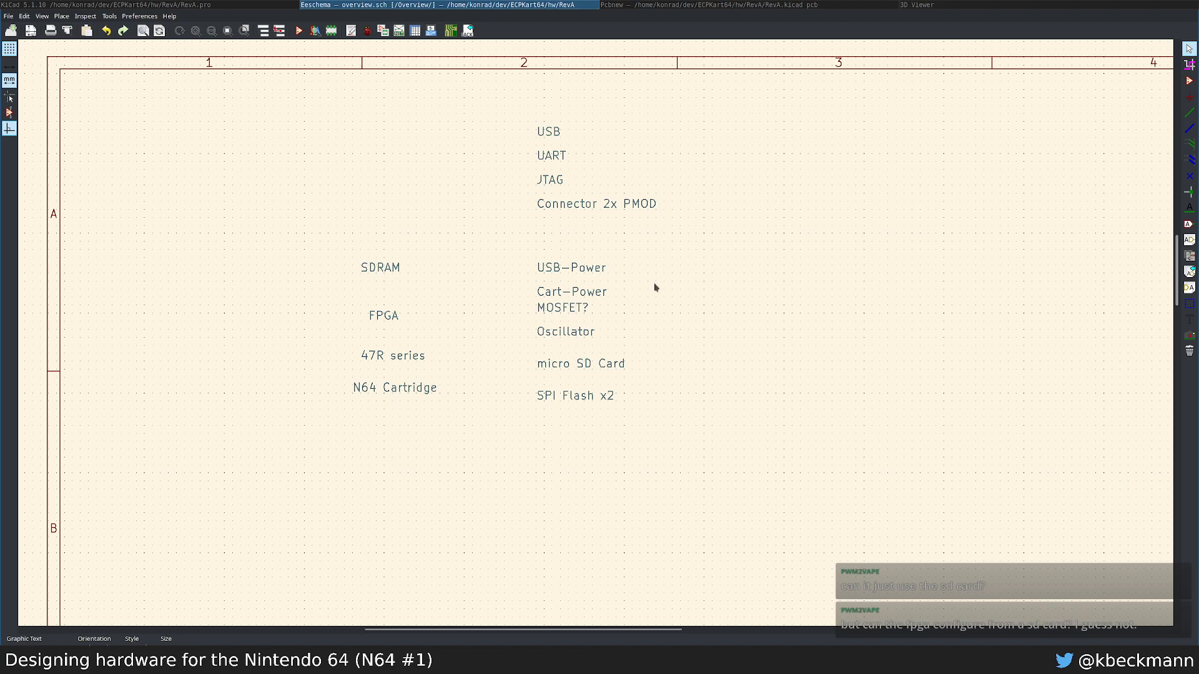
Step: Move the USB-Power, Cart-Power and MOSFET? labels slightly up and change the MOSFET? label to Jumper
drag(514, 250, 614, 306)
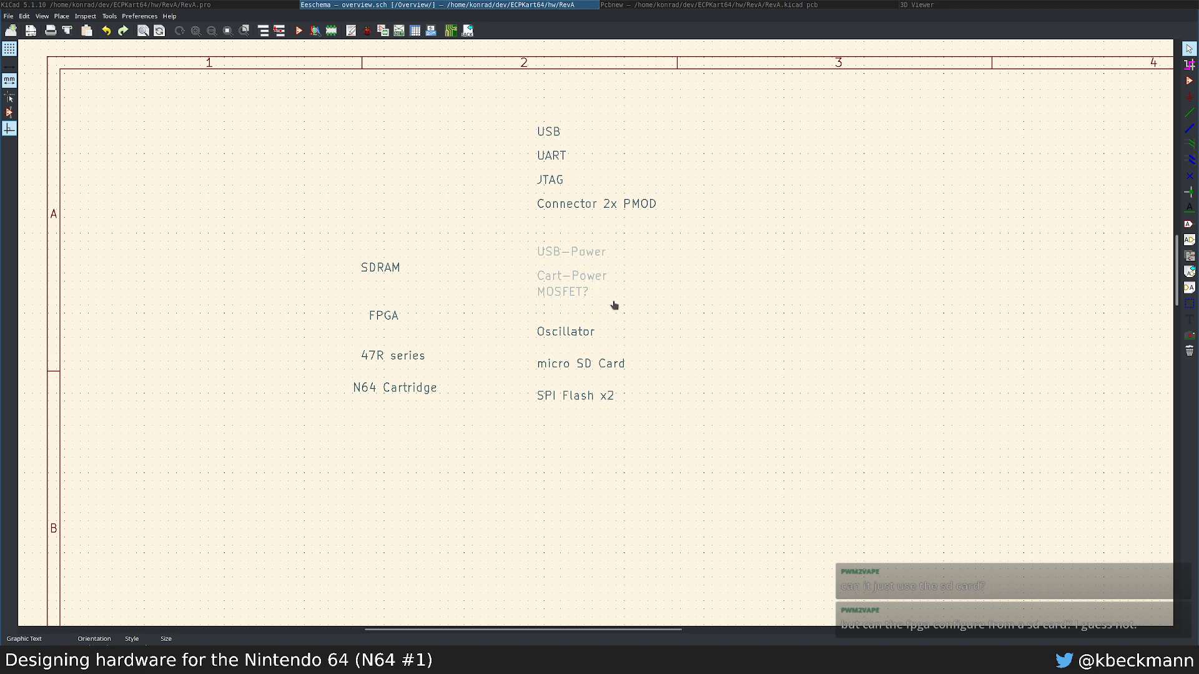
click(616, 305)
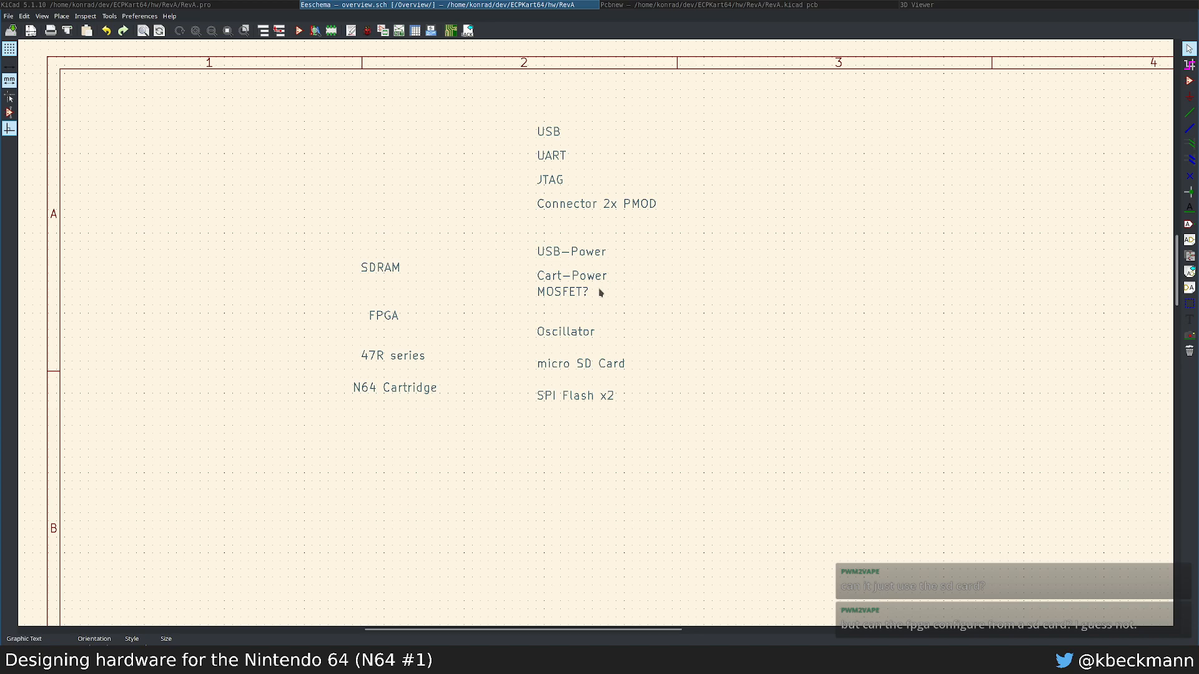
double_click(570, 293)
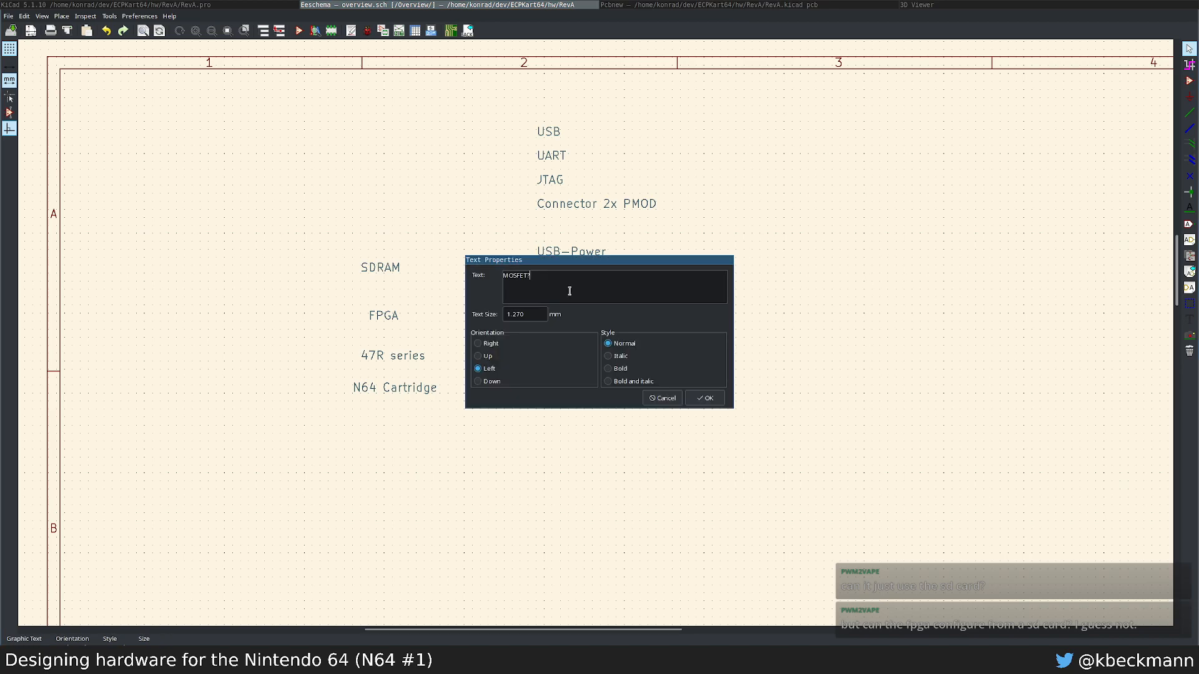
key(ctrl+a)
key(BackSpace)
text(Jumper)
click(705, 398)
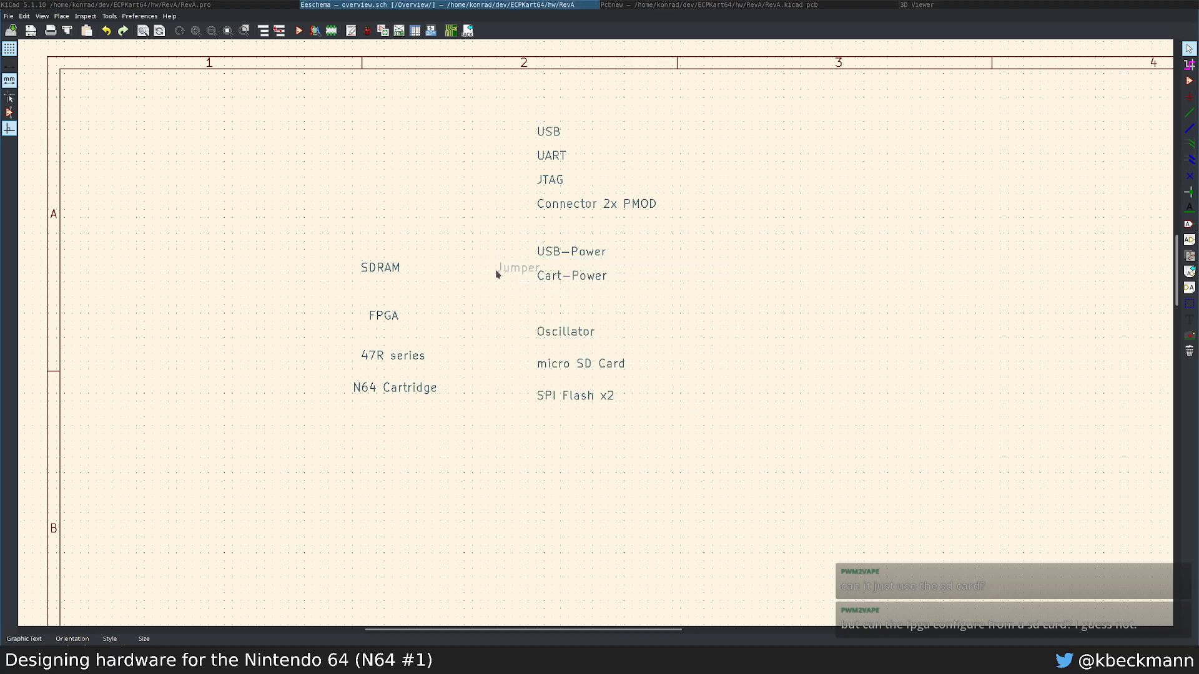
Step: Place Jumper just before the power labels, between their rows, and nudge USB-Power up to make room
click(497, 273)
key(m)
click(537, 249)
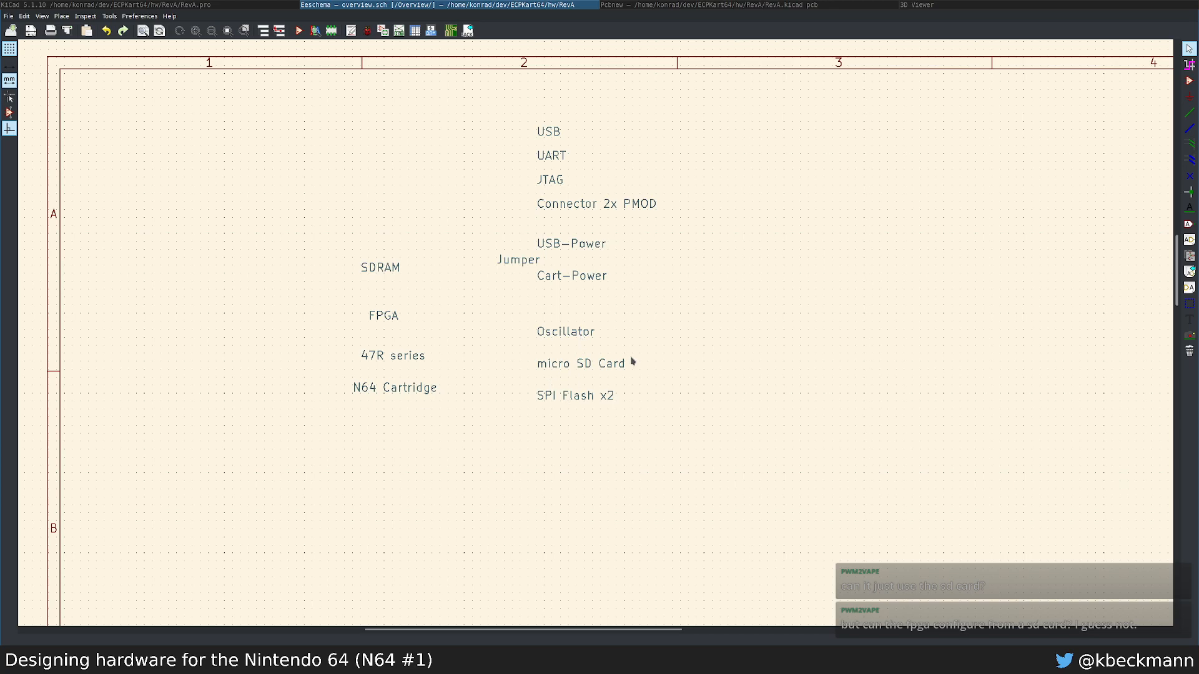
Step: Move the micro SD Card label above USB, aligned with the start of the column
drag(520, 354, 585, 372)
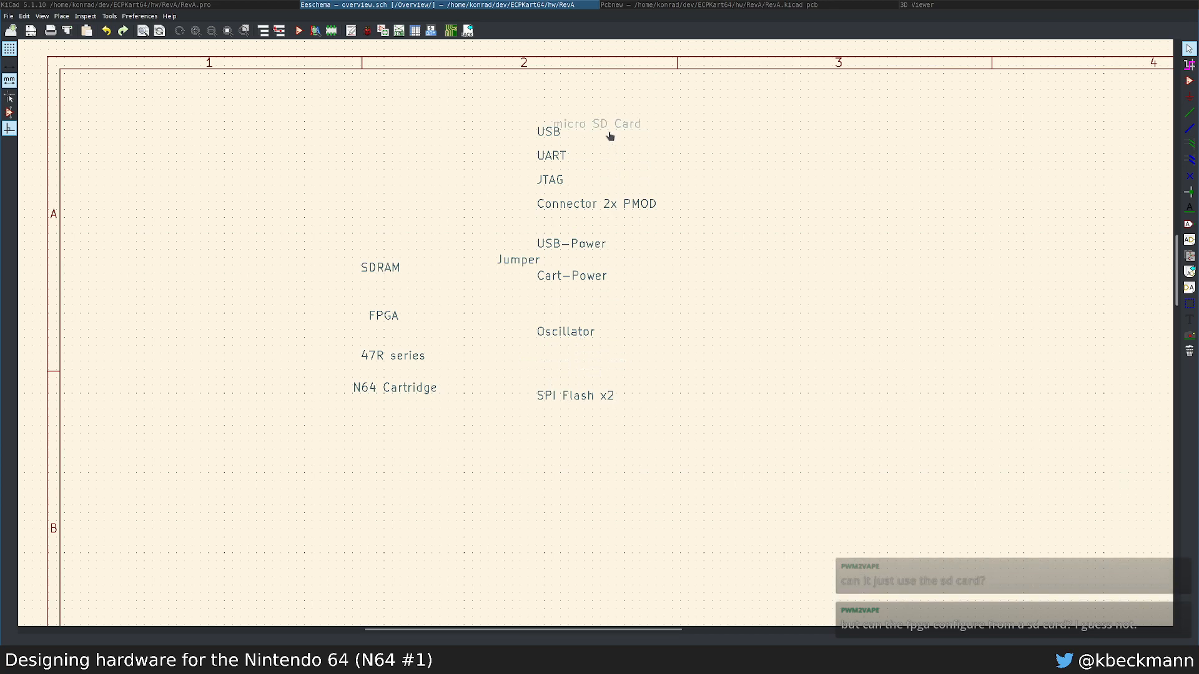
click(588, 127)
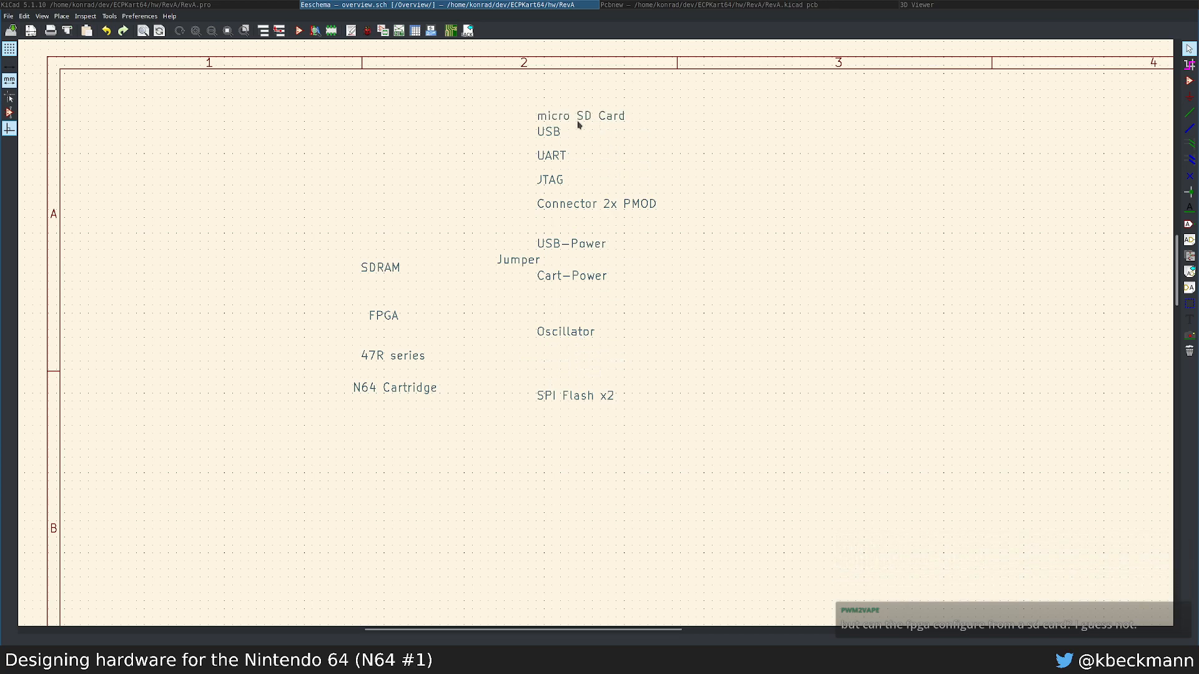
key(m)
click(534, 115)
drag(520, 98, 485, 214)
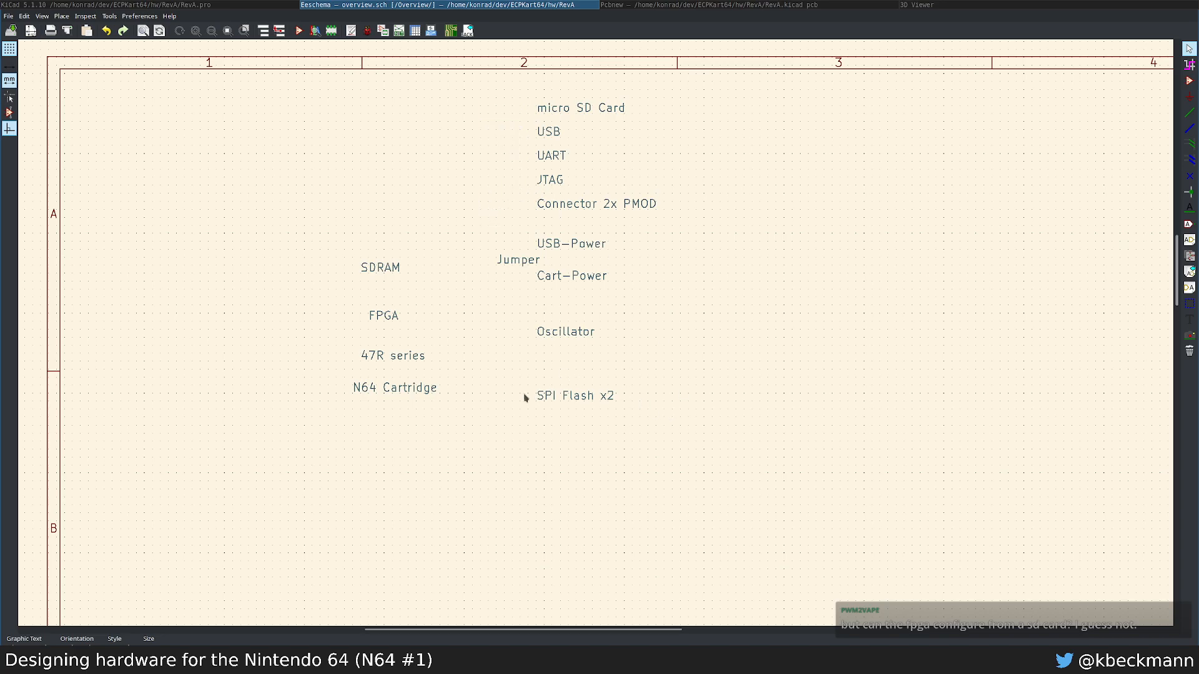
Step: Move SPI Flash x2 up beneath Oscillator and place SDRAM directly below it, aligned with the column
drag(527, 379, 637, 423)
key(Escape)
drag(378, 267, 599, 435)
drag(505, 373, 608, 430)
click(605, 418)
drag(541, 375, 538, 394)
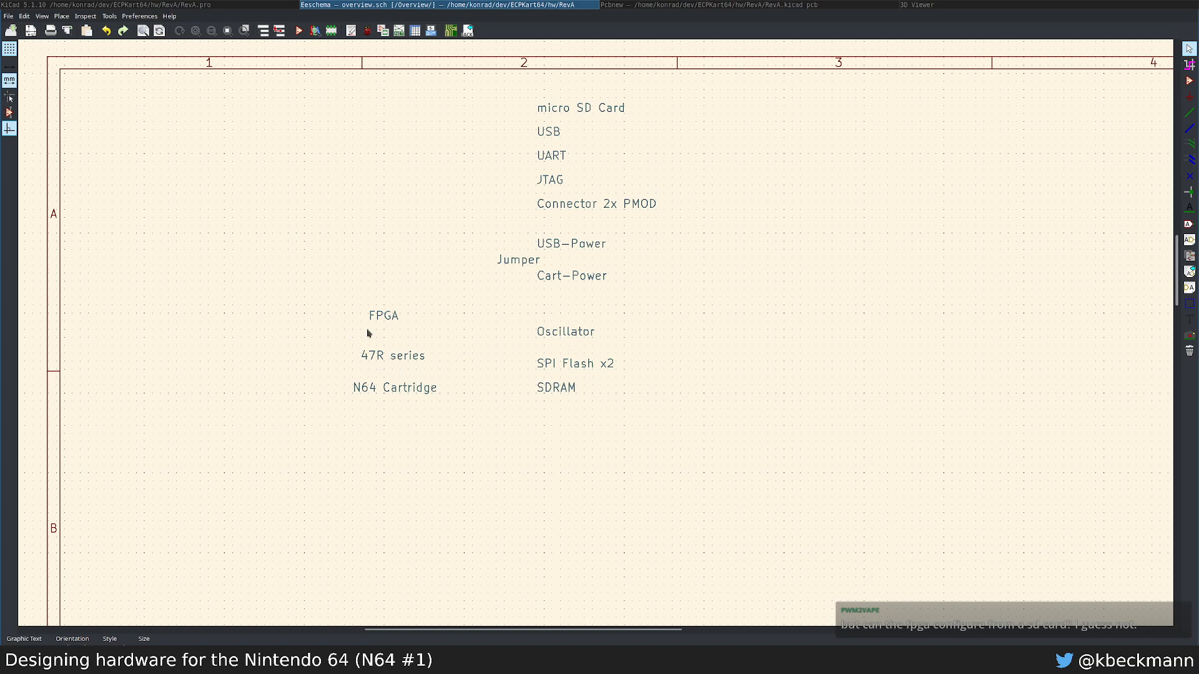
Step: Leave the overview sheet and show the entire root schematic
drag(312, 305, 460, 428)
right_click(488, 499)
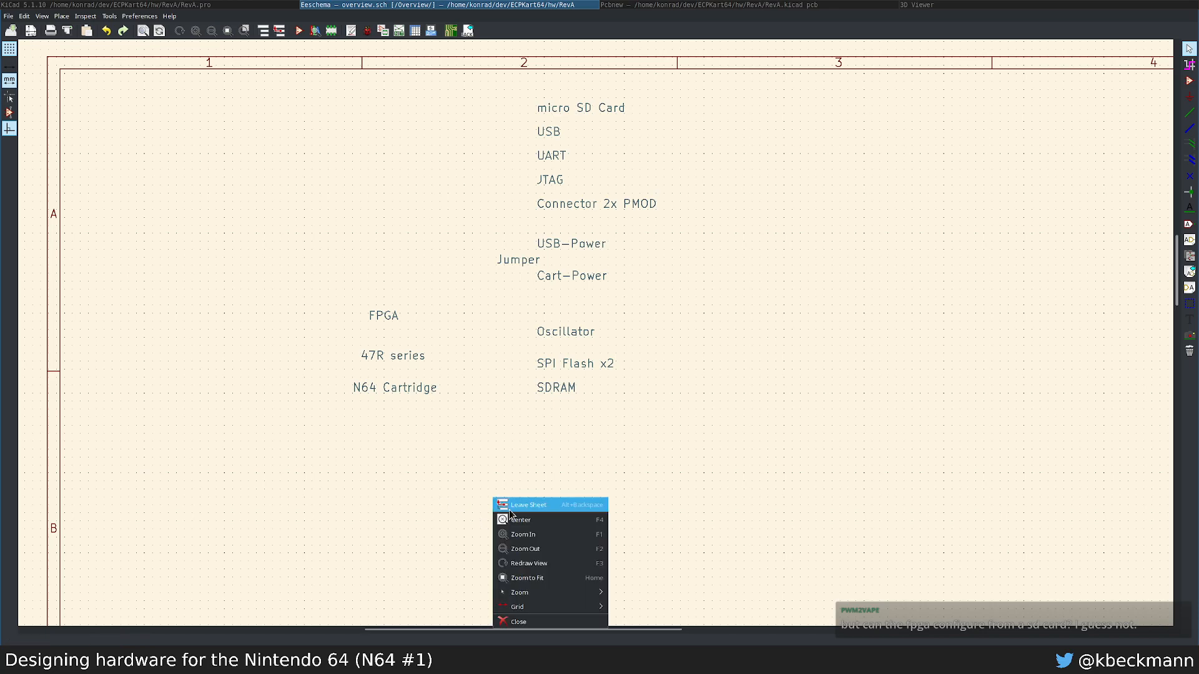
click(523, 506)
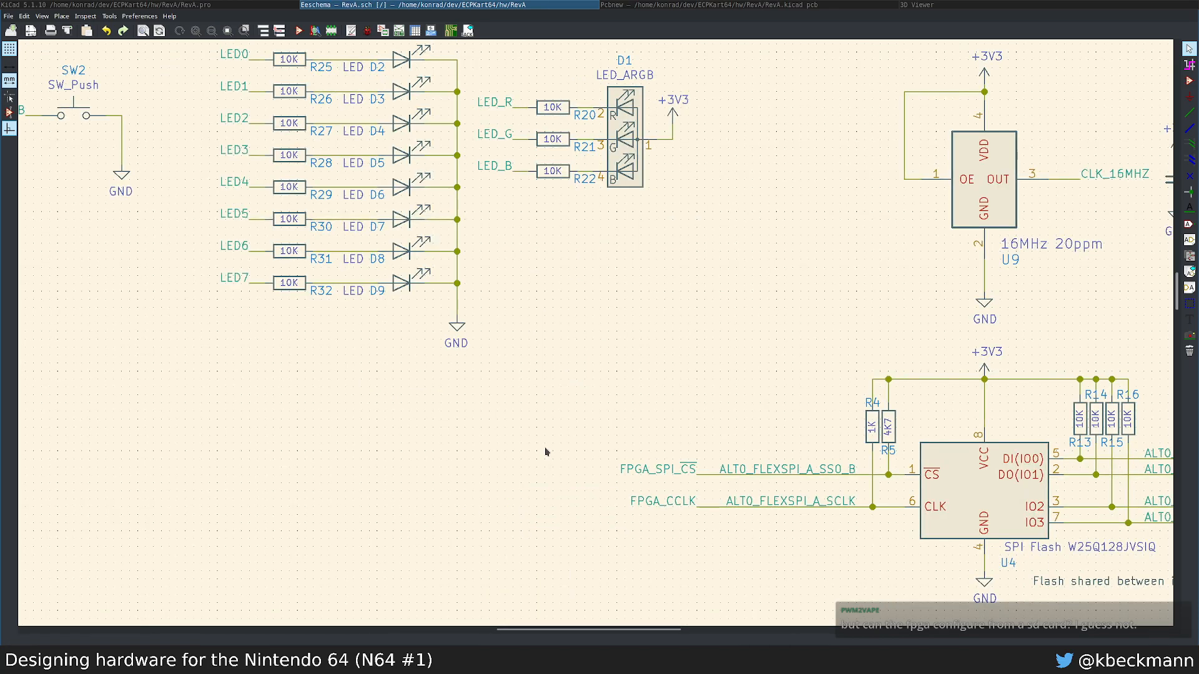
key(Home)
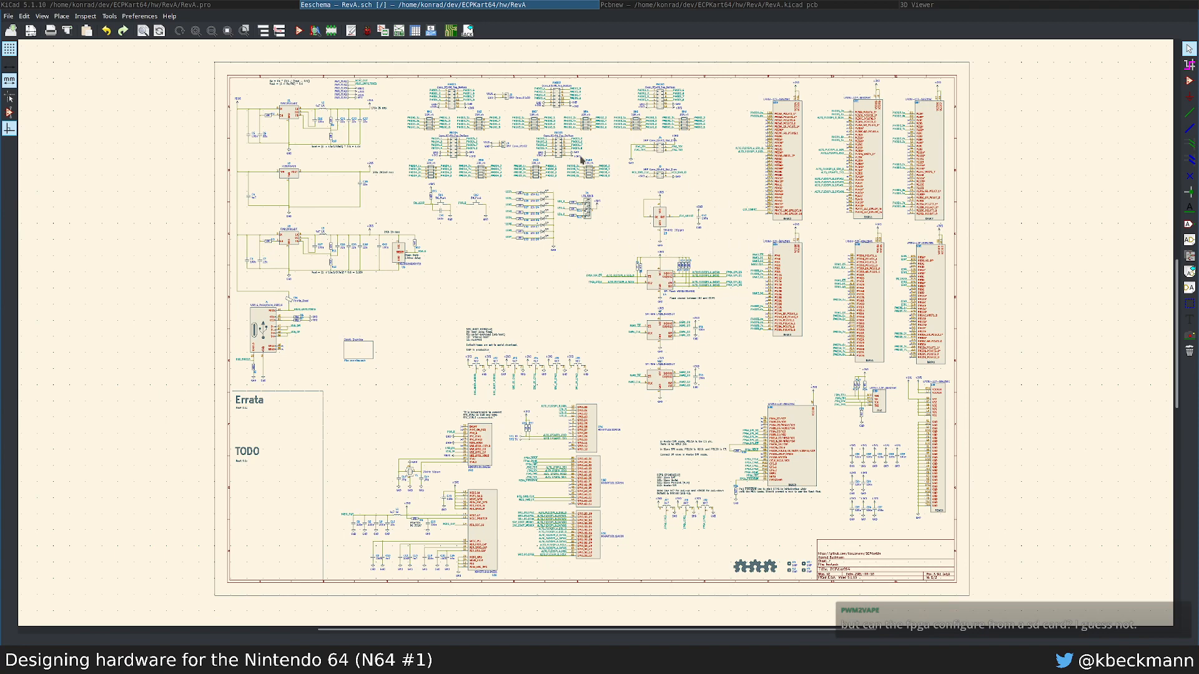
Step: Switch to the Pergola board's PCB layout and examine both sides of the board in the 3D Viewer
click(778, 5)
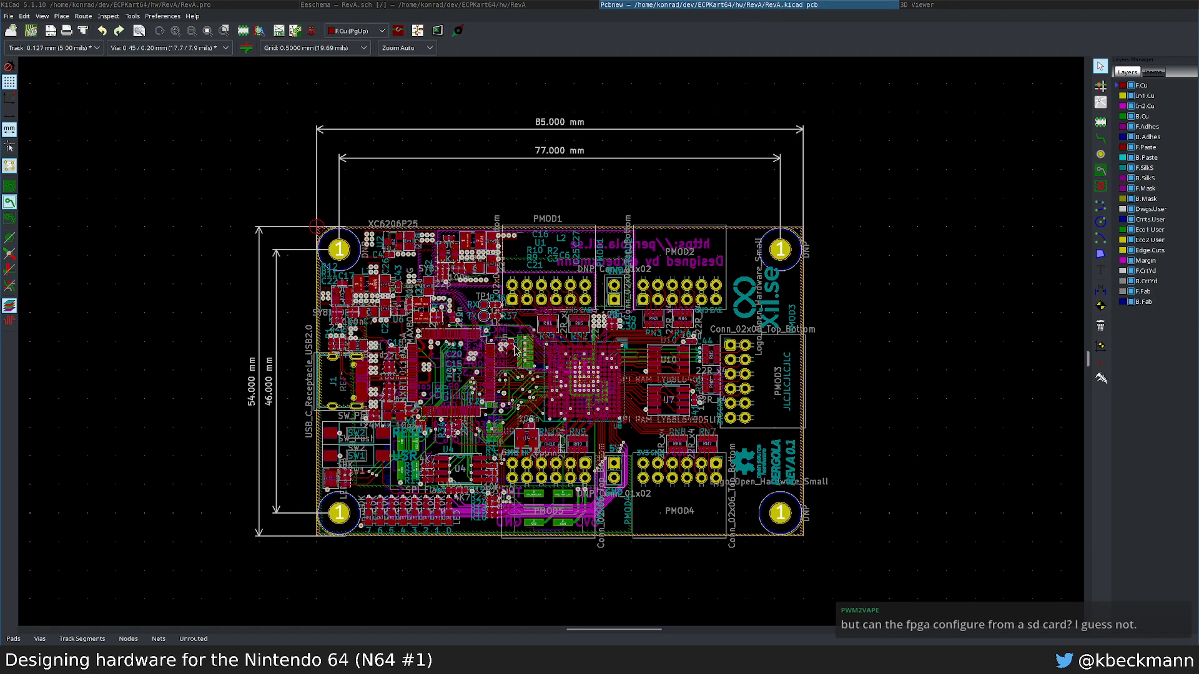
key(alt+3)
scroll(608, 353, down, 2)
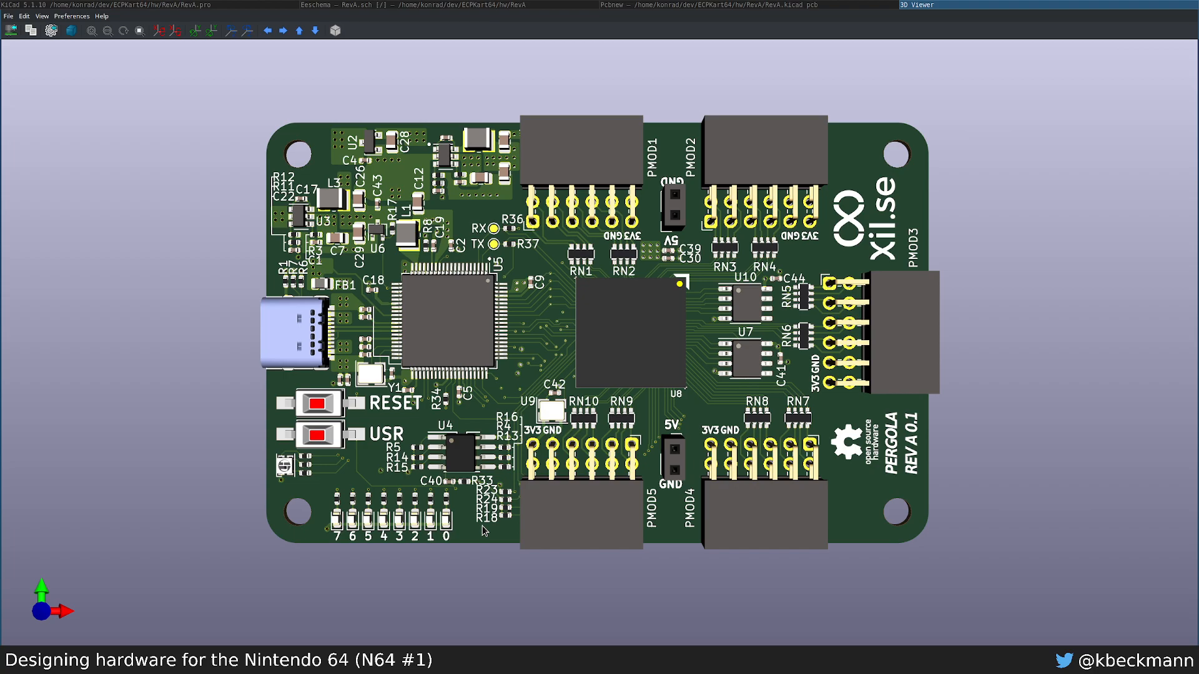
key(shift+z)
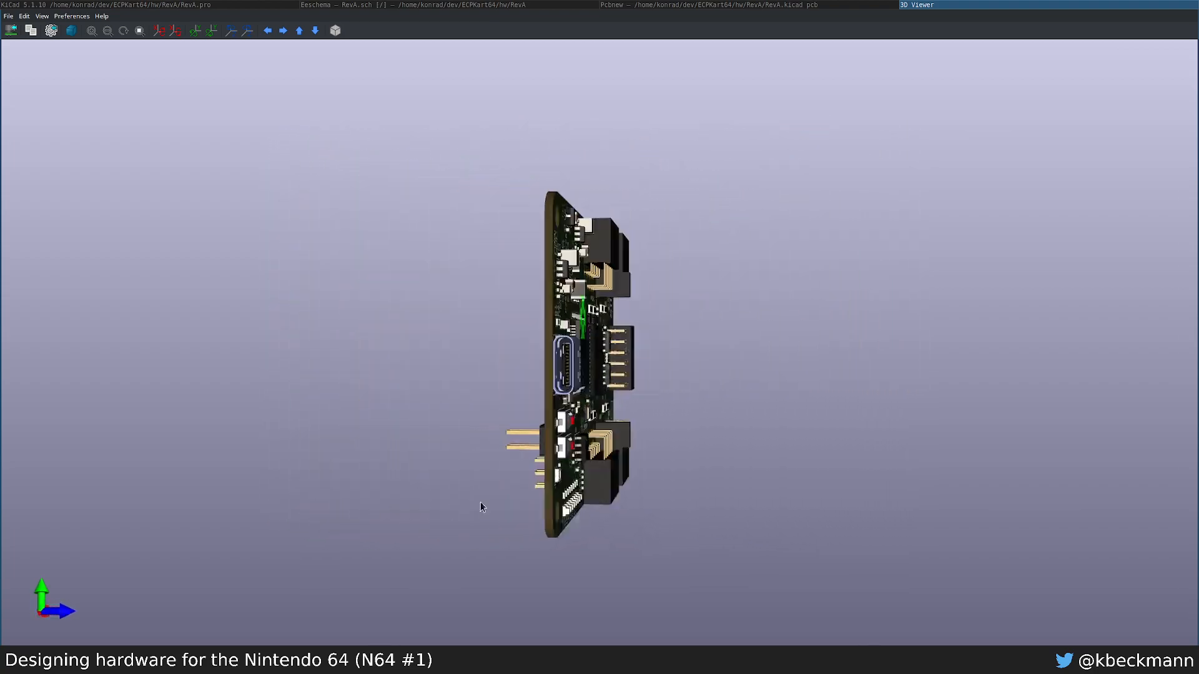
scroll(659, 460, up, 5)
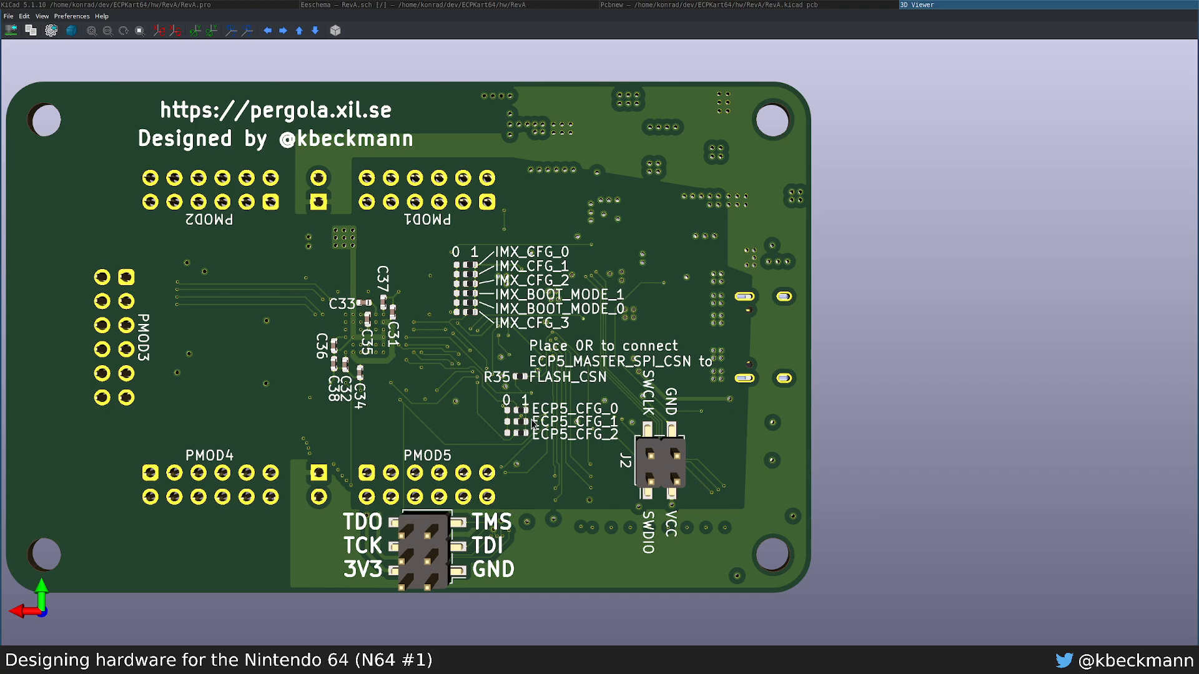
key(z)
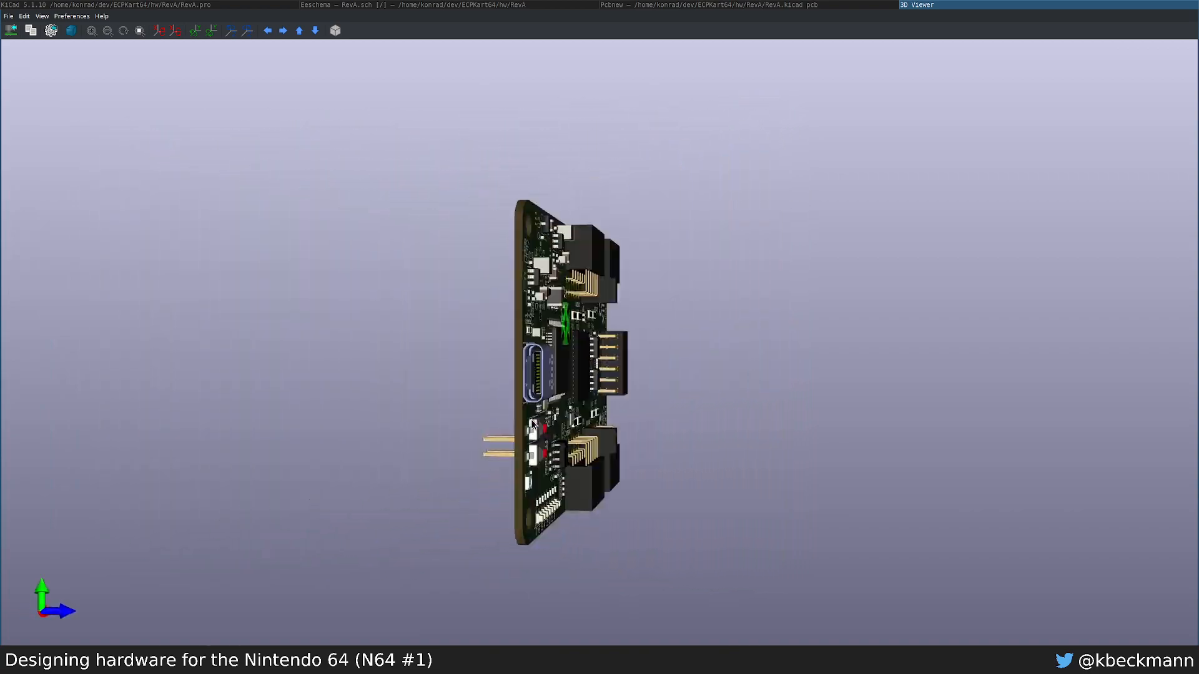
scroll(573, 457, up, 4)
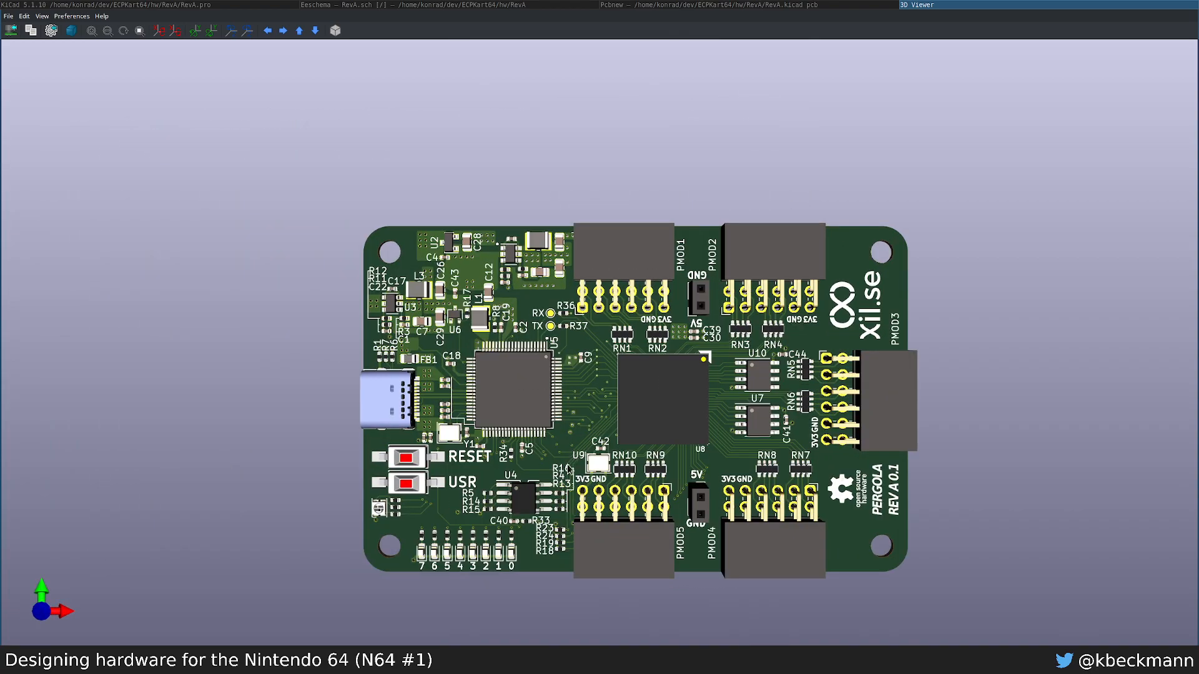
Step: Switch from the 3D board view to the root schematic and examine the 1.1 V supply around U1, with a glance at the PCB layout
middle_drag(553, 553, 454, 478)
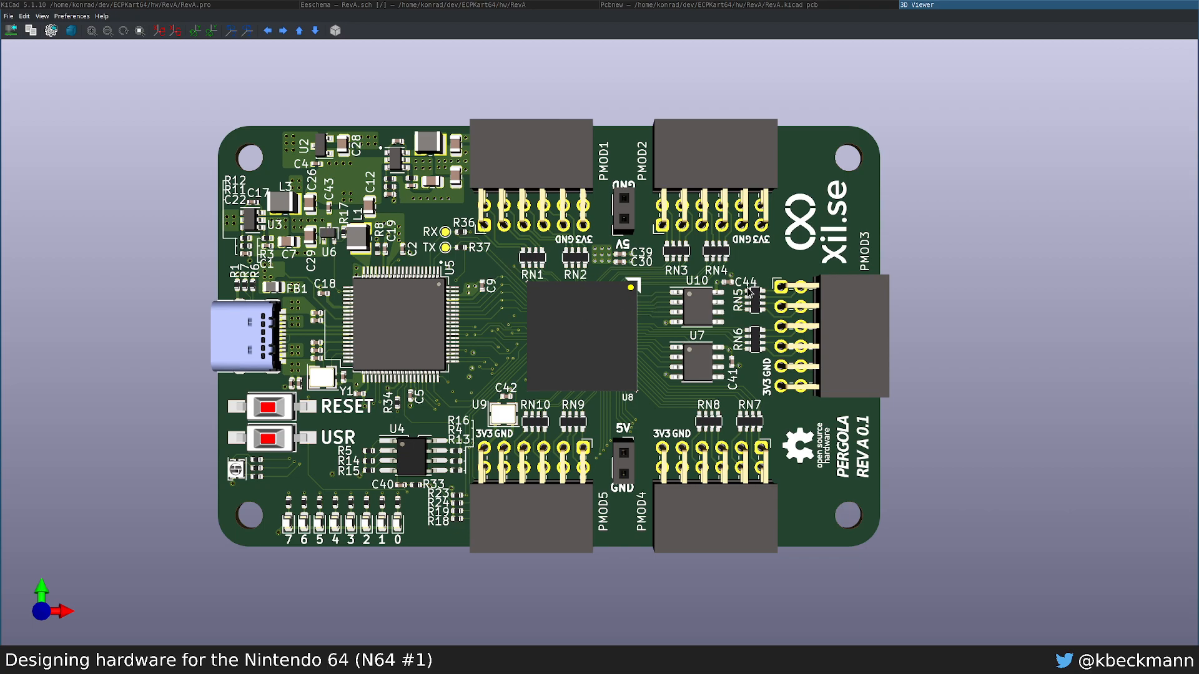
click(737, 7)
click(466, 6)
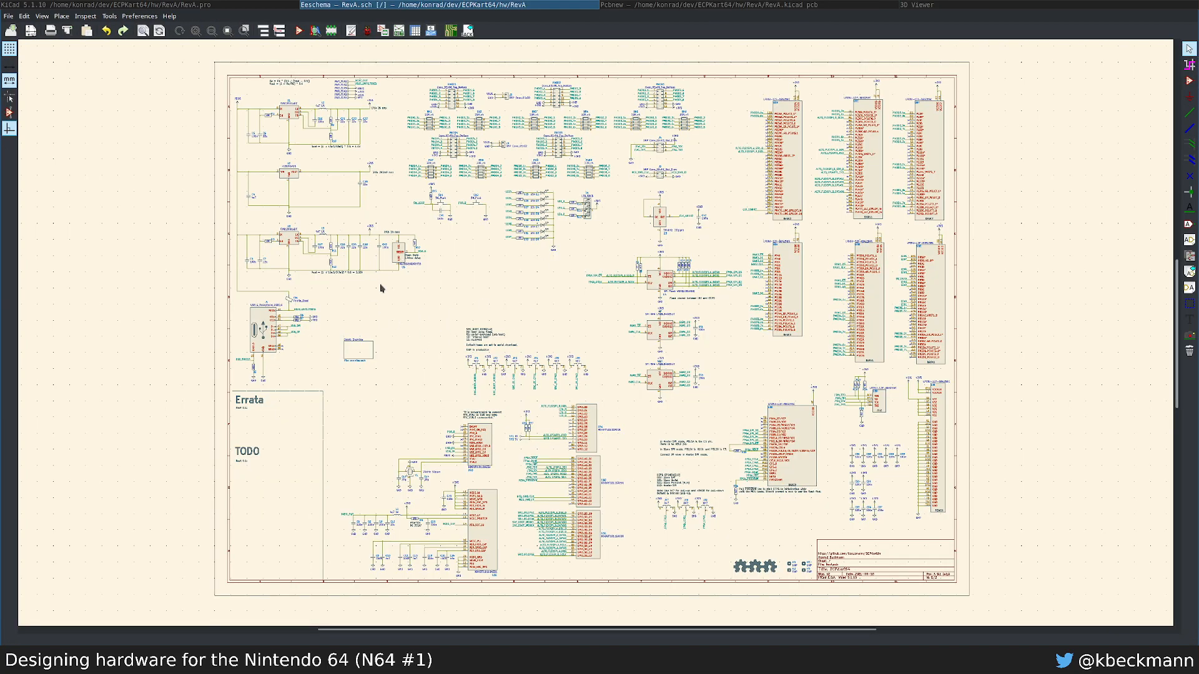
scroll(297, 119, up, 3)
scroll(633, 358, up, 3)
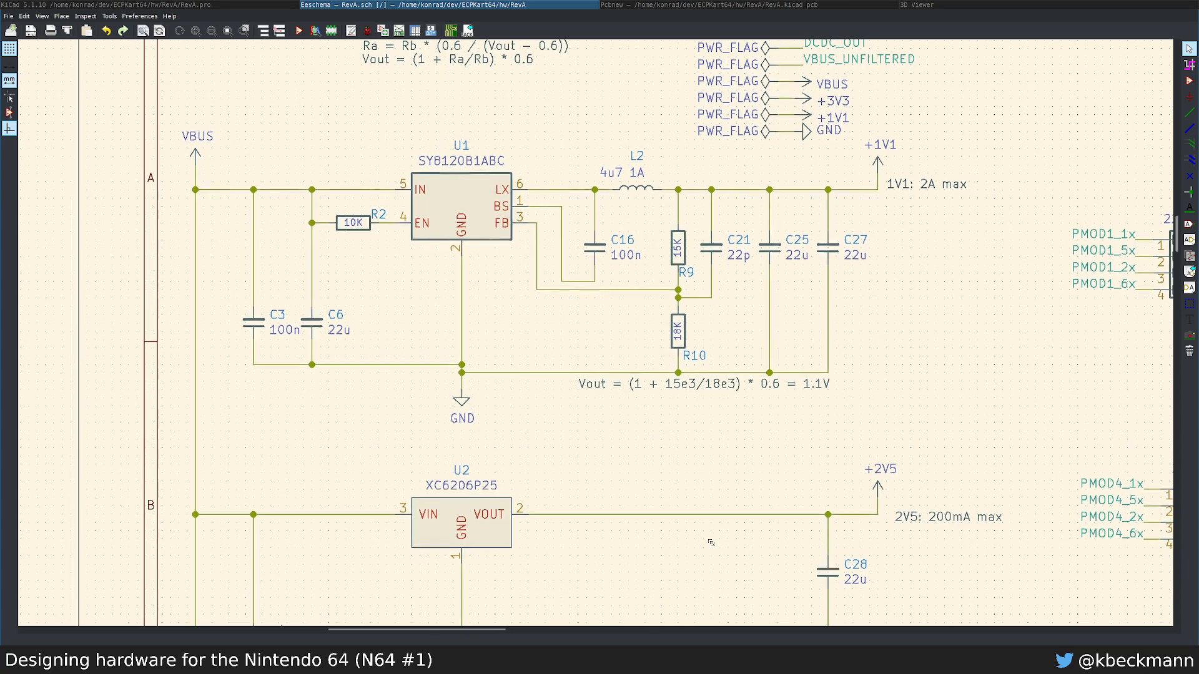
middle_drag(518, 325, 463, 402)
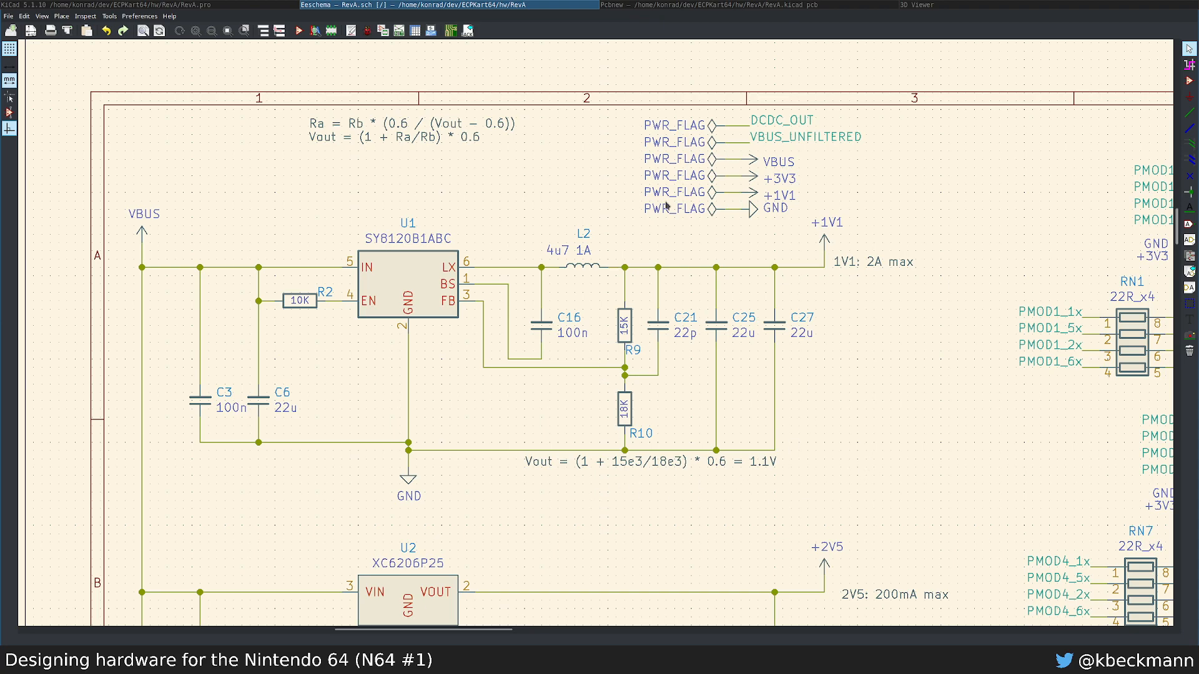
click(644, 5)
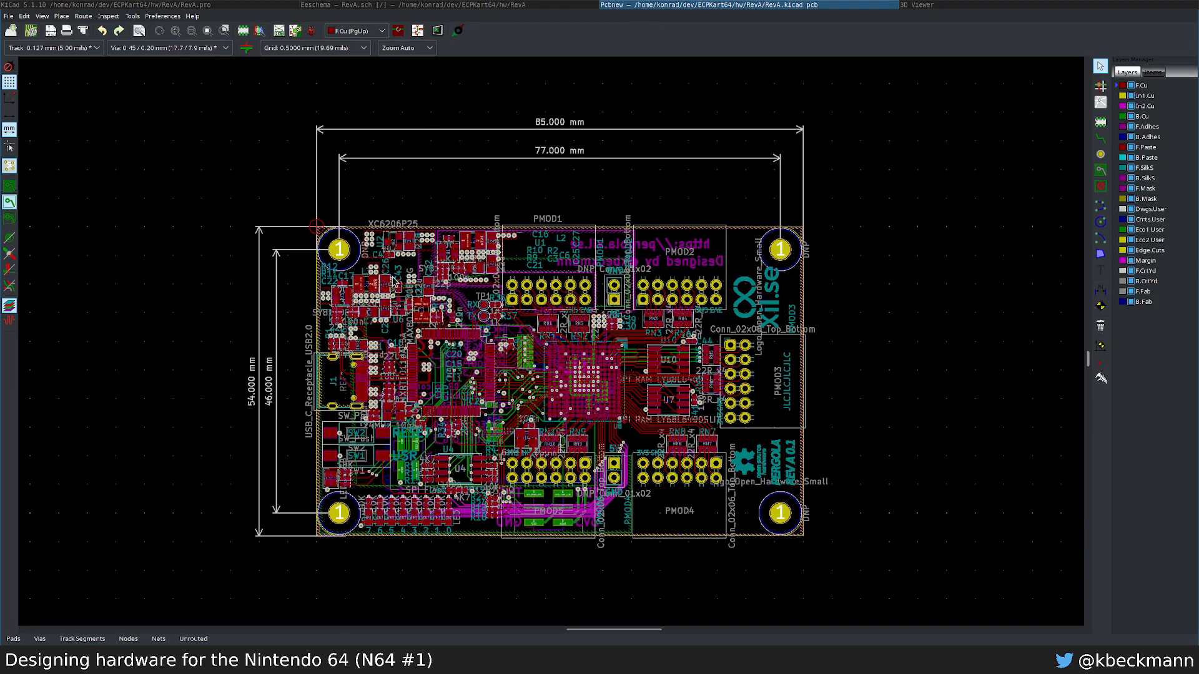
click(578, 5)
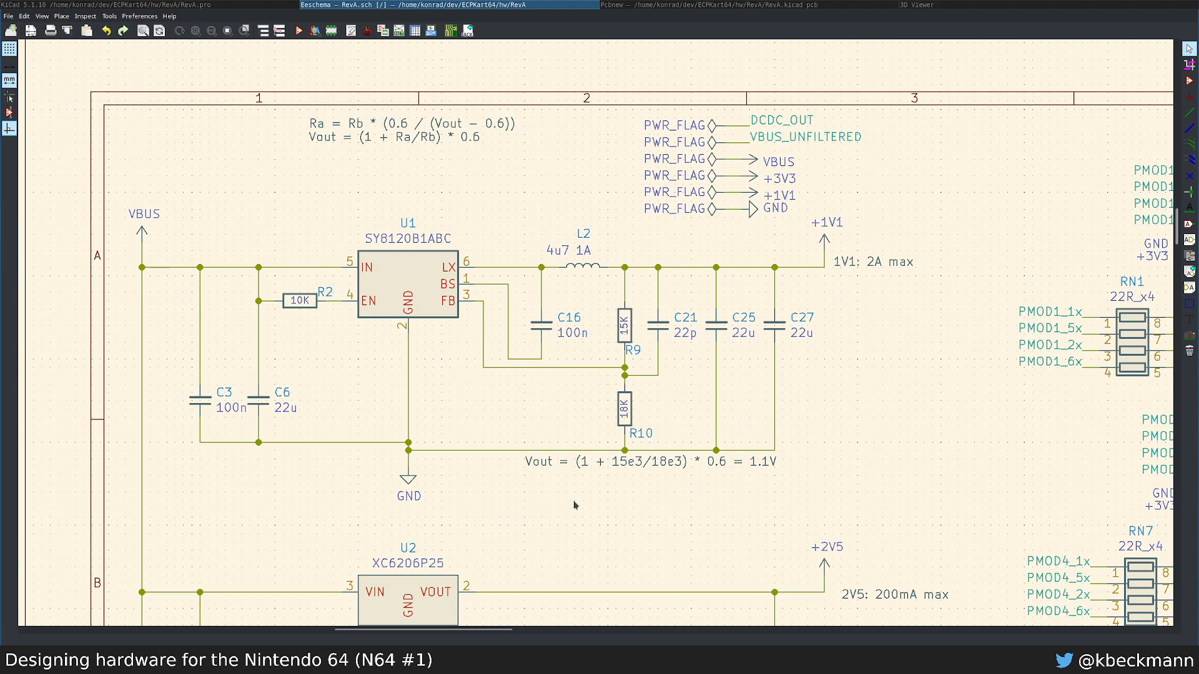
Step: Examine the 2.5 V regulator circuit around U2 and the 3.3 V regulator circuit around U3
middle_drag(586, 542, 567, 213)
middle_drag(619, 376, 605, 319)
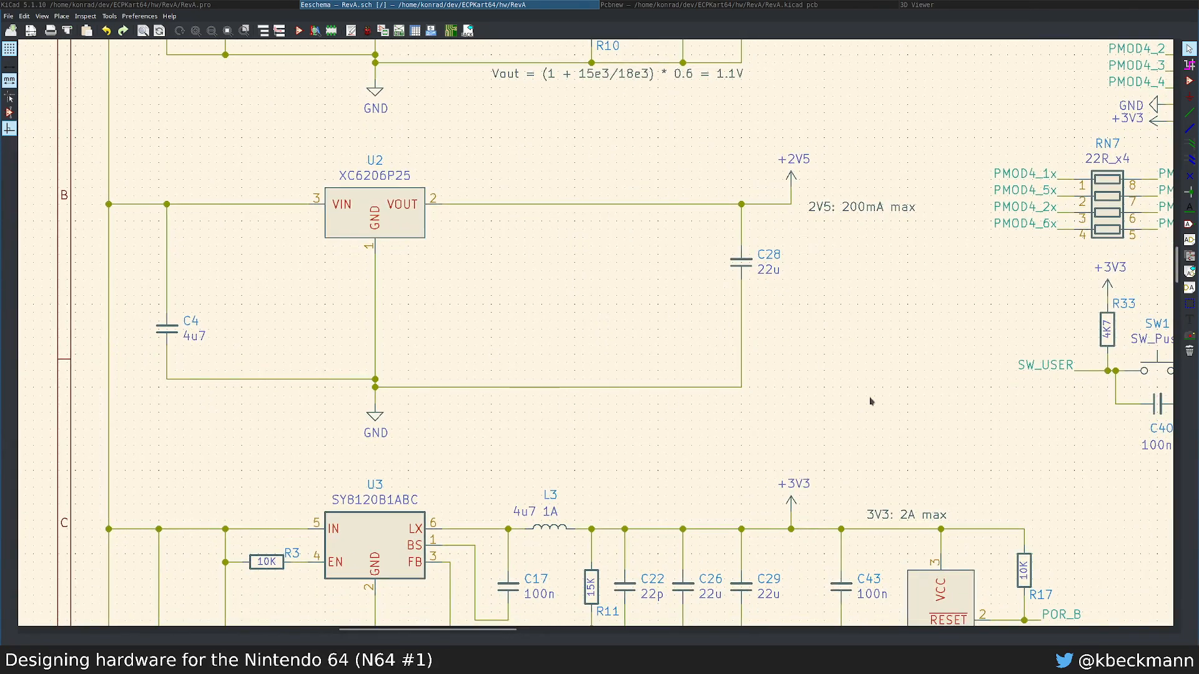
middle_drag(527, 474, 537, 404)
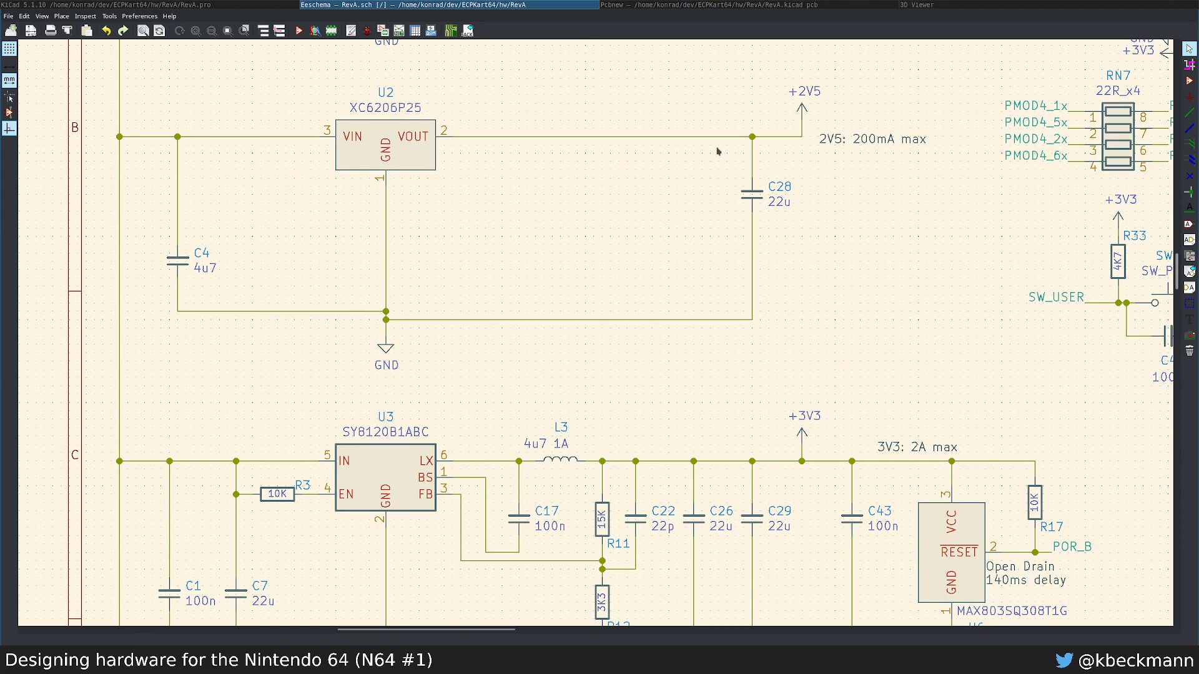
scroll(687, 378, down, 4)
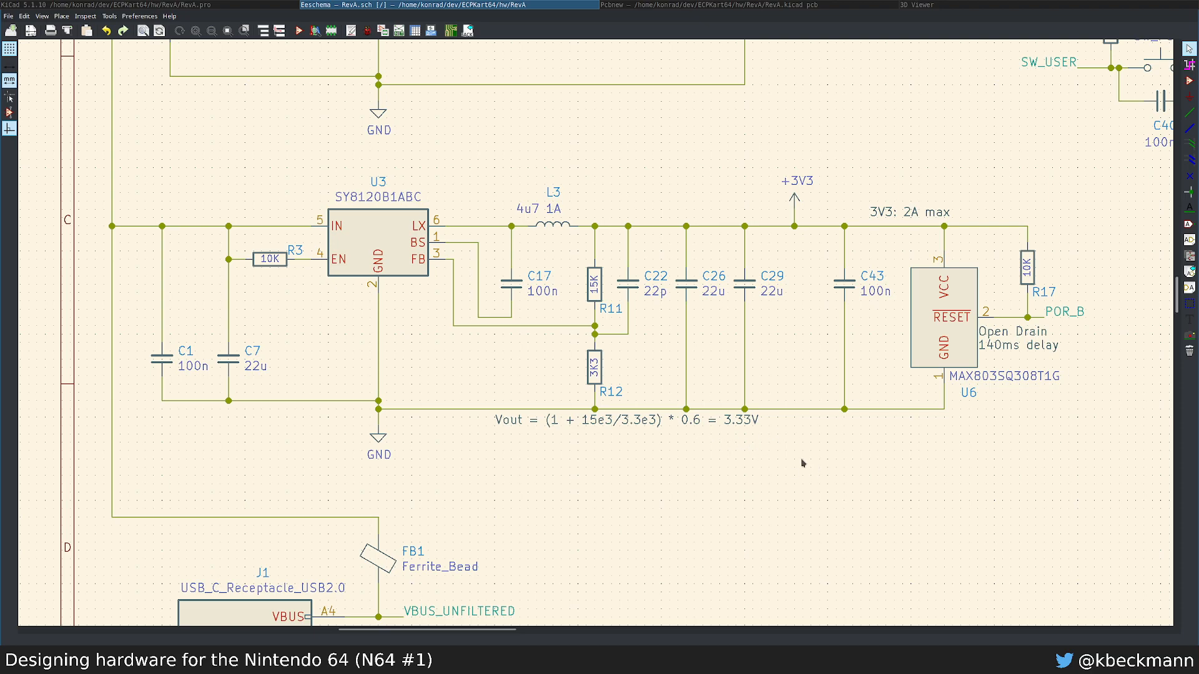
Step: Inspect the symbol properties of the MAX803SQ308T1G reset supervisor U6 without changing them
middle_drag(866, 492, 347, 518)
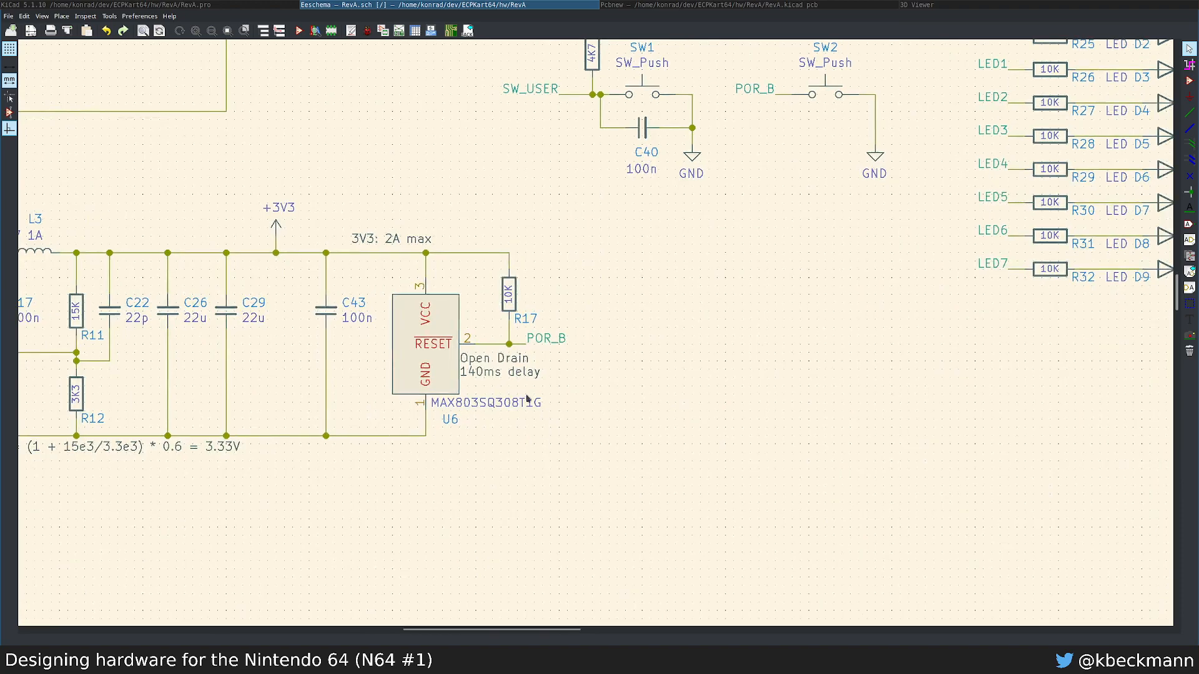
double_click(450, 388)
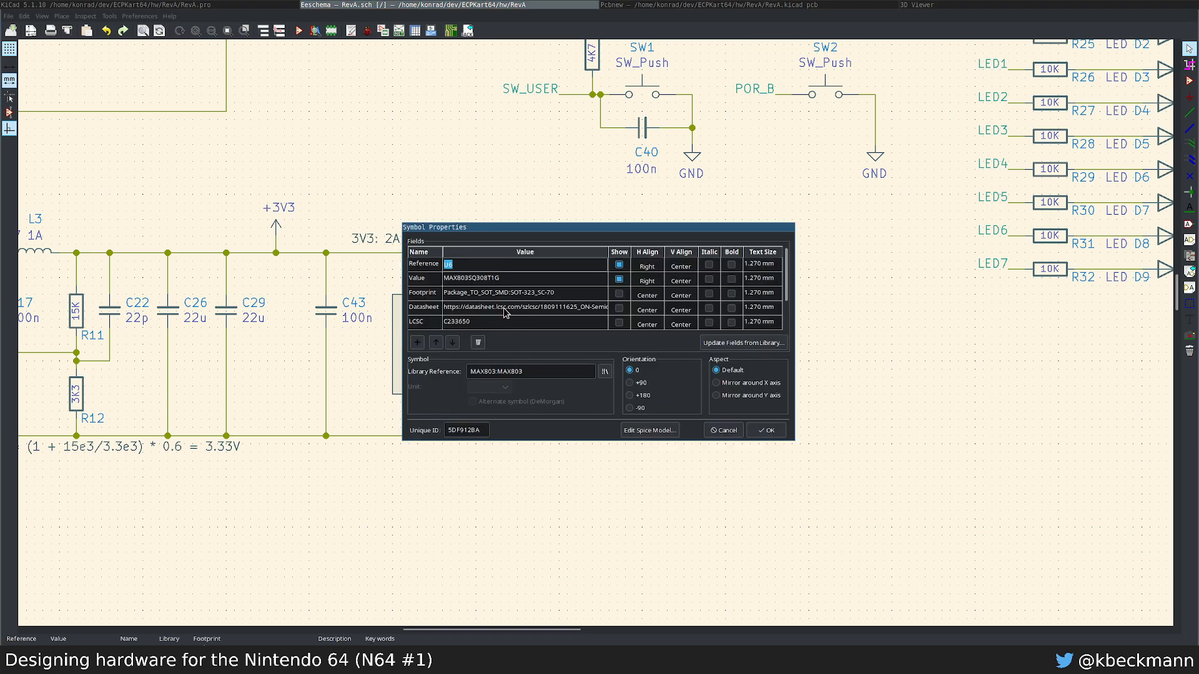
click(723, 431)
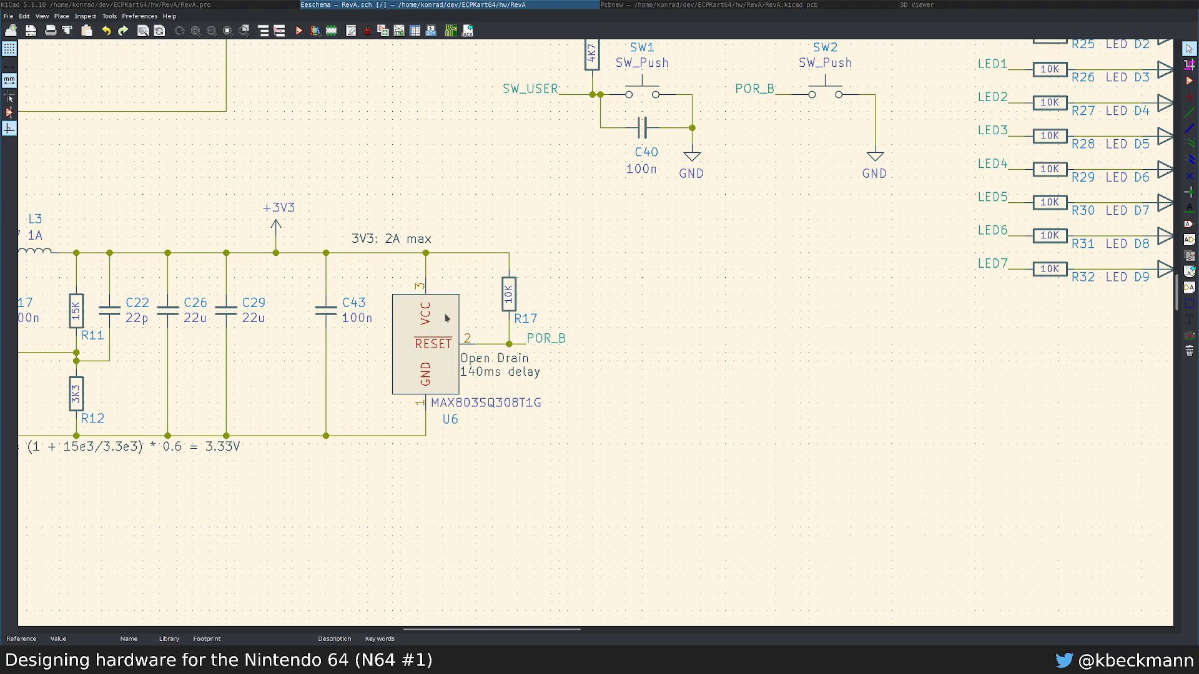
Step: Delete reset supervisor U6 with its pull-up R17, POR_B label and notes, and capacitor C43 beside it
drag(551, 236, 420, 519)
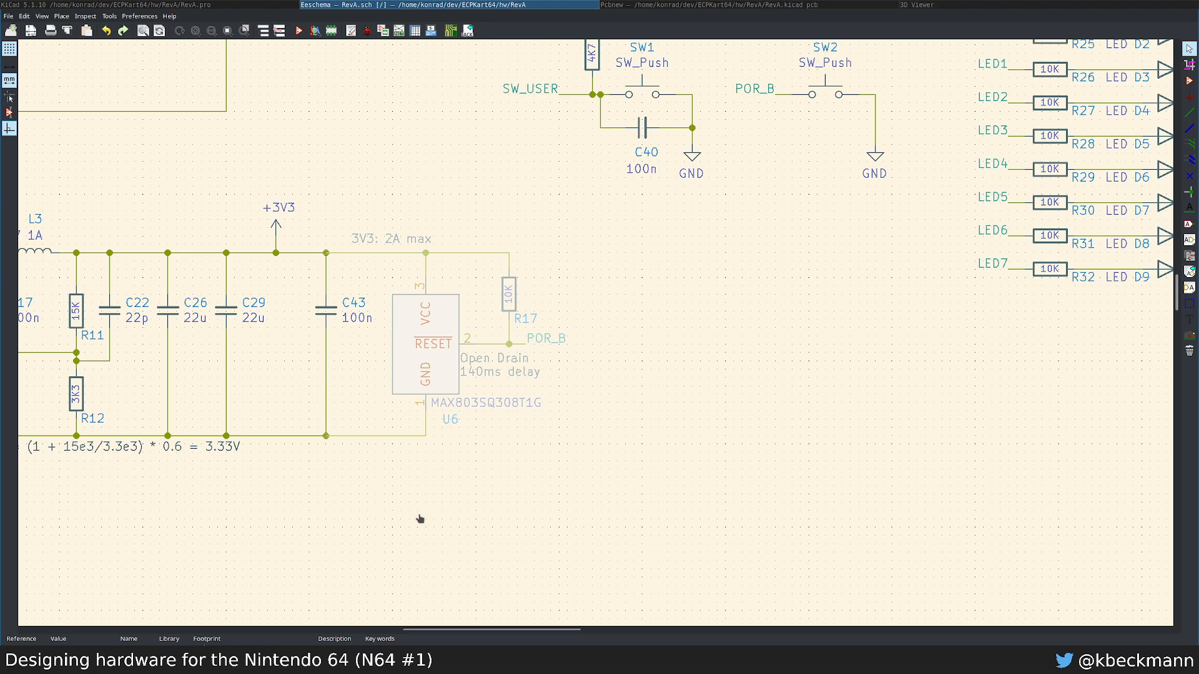
key(Delete)
drag(430, 251, 308, 526)
key(Delete)
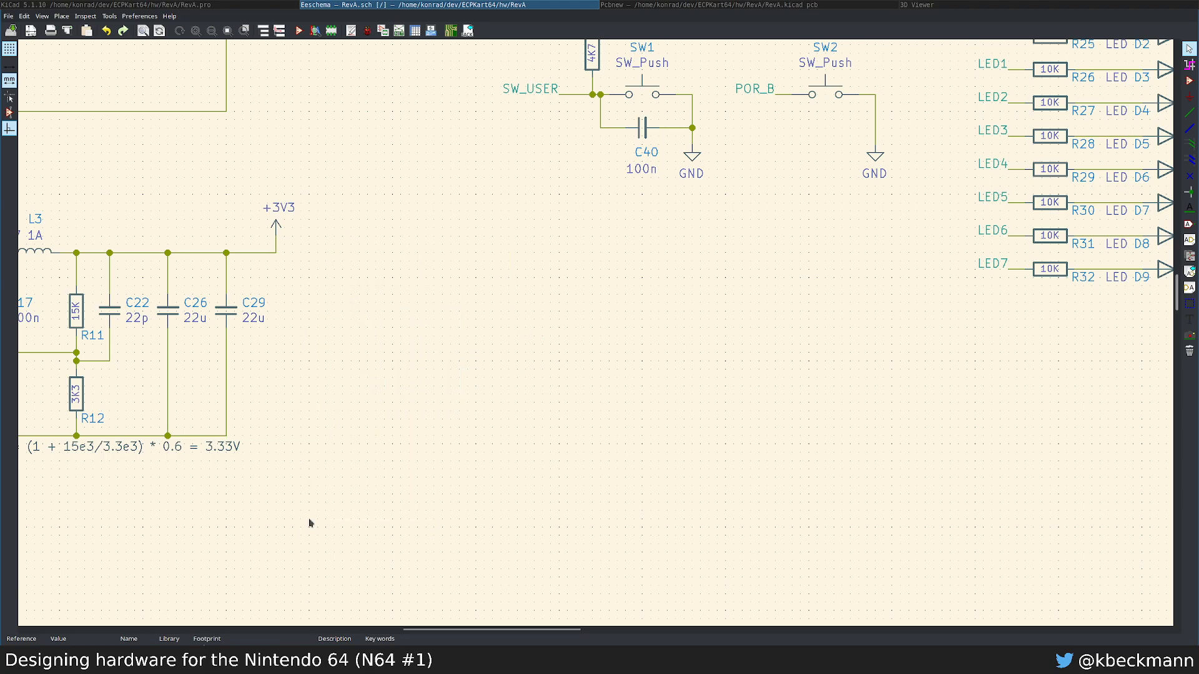
Step: Examine the USB-C receptacle circuit J1 with its ferrite bead, CC resistors and shield connection
scroll(320, 268, down, 4)
middle_drag(542, 411, 565, 233)
scroll(437, 359, up, 2)
scroll(596, 338, up, 2)
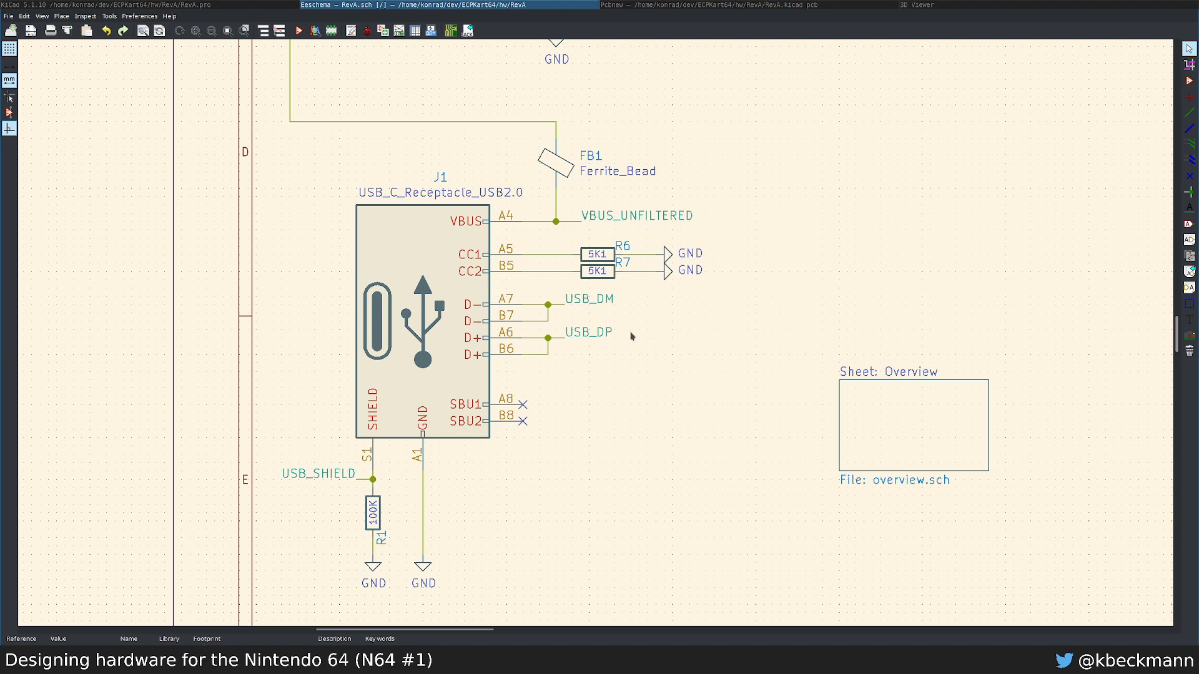
middle_drag(629, 357, 564, 274)
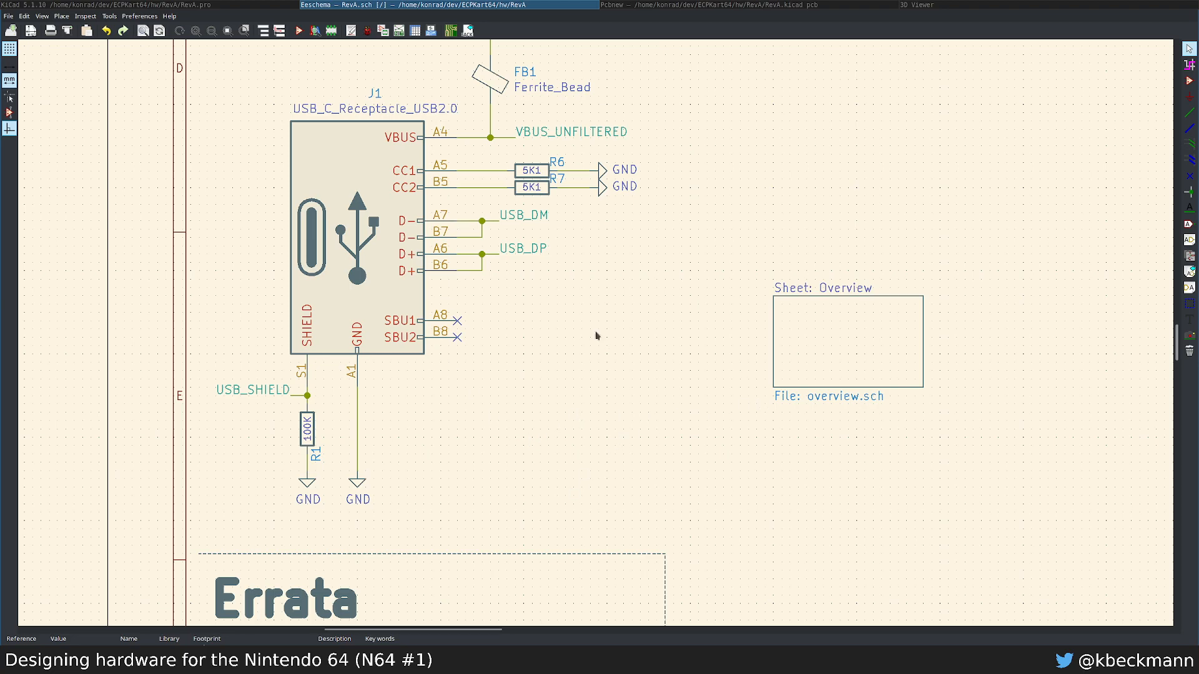
Step: Delete the microcontroller's GPIO unit U5A with its net labels, UART test points and pull-up resistors R36 and R37
scroll(572, 492, down, 5)
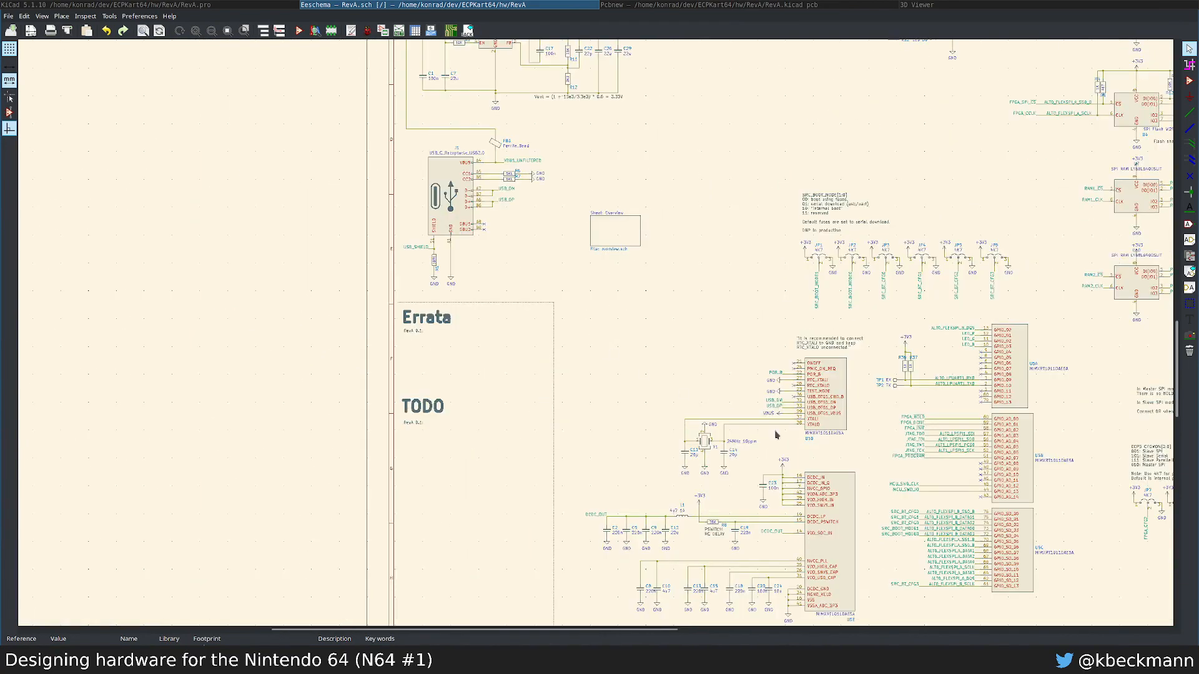
scroll(729, 415, up, 3)
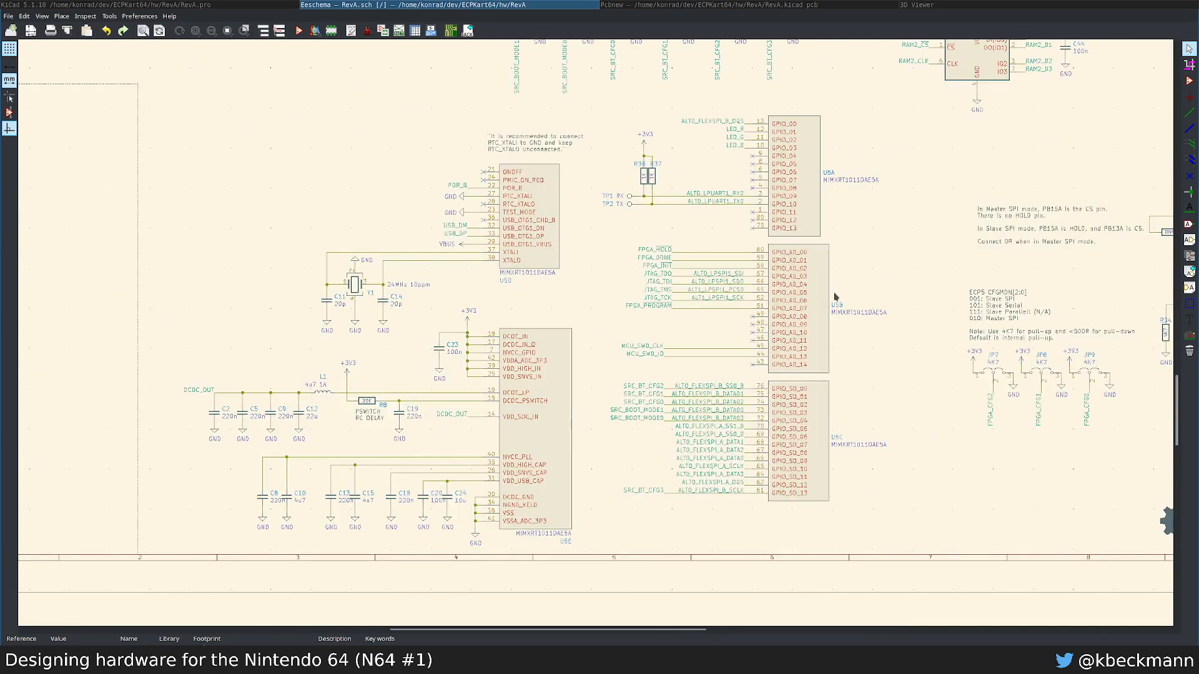
scroll(835, 299, up, 3)
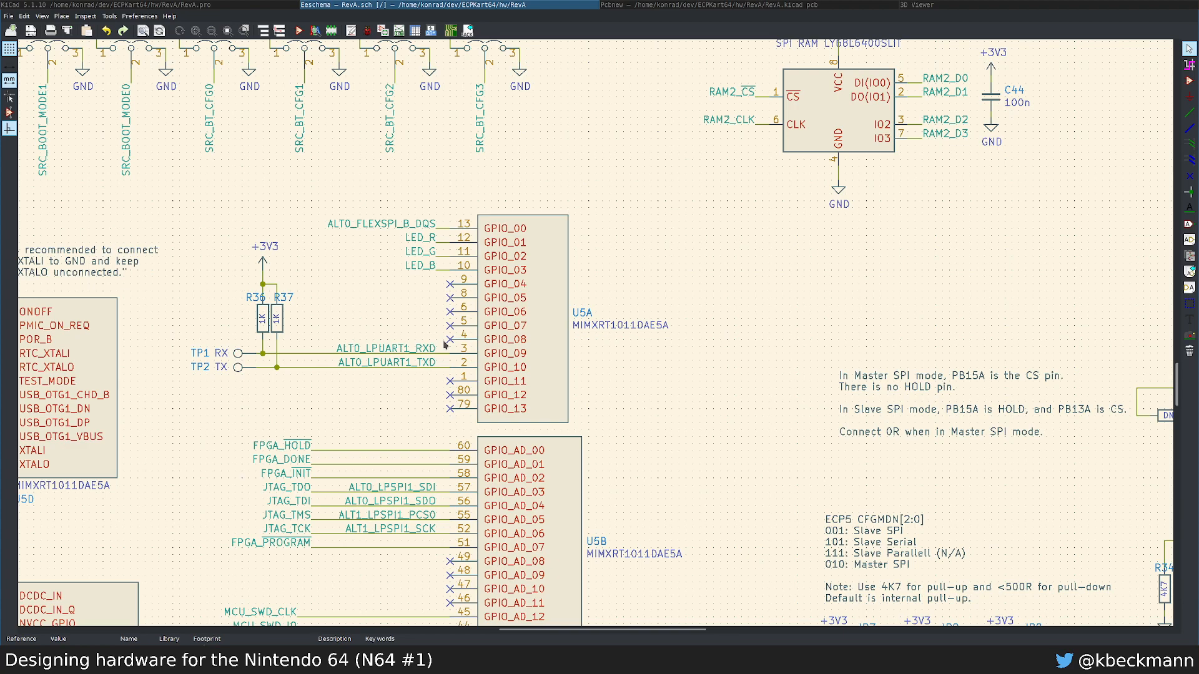
scroll(444, 344, down, 1)
drag(403, 224, 769, 404)
key(Delete)
Step: Delete the microcontroller's GPIO units U5B and U5C with all their wires and net labels
scroll(688, 422, down, 2)
middle_drag(559, 341, 585, 222)
drag(421, 178, 731, 509)
key(Delete)
Step: Delete the microcontroller's control and power units U5D and U5E with the 24MHz crystal, supply capacitors and RTC note
middle_drag(490, 377, 788, 380)
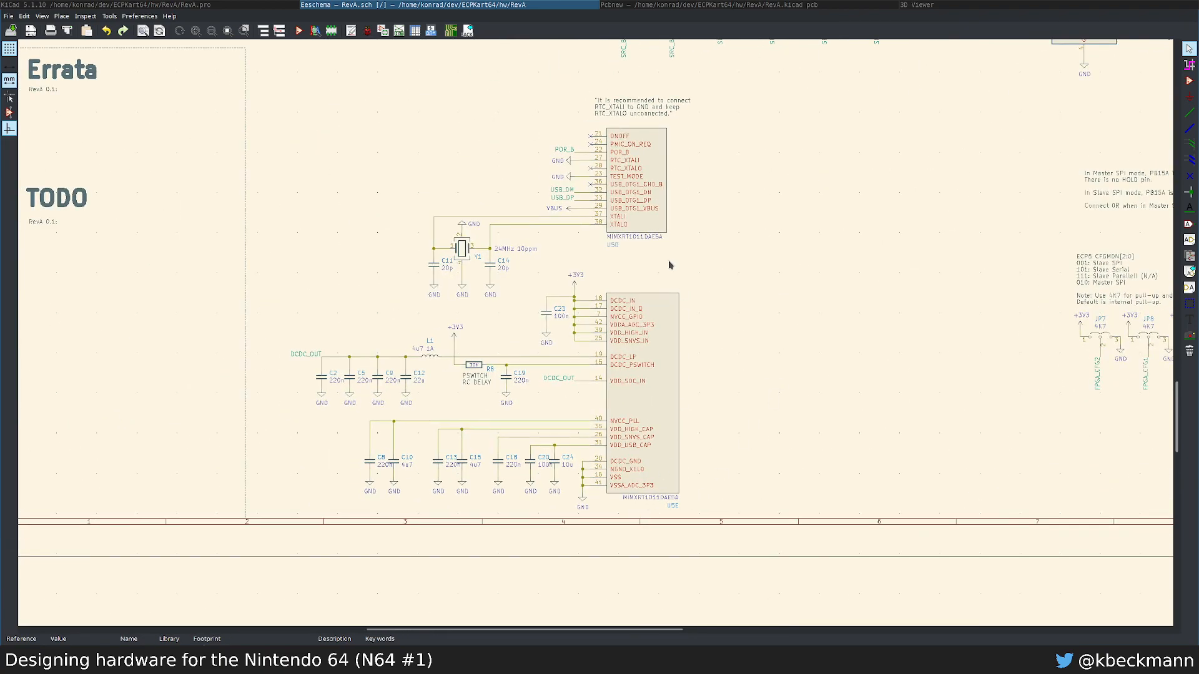
drag(282, 88, 781, 547)
key(Delete)
Step: Delete the microcontroller's row of boot configuration jumpers with their SRC_BOOT_MODE and SRC_BT_CFG labels and explanatory note
scroll(567, 300, down, 3)
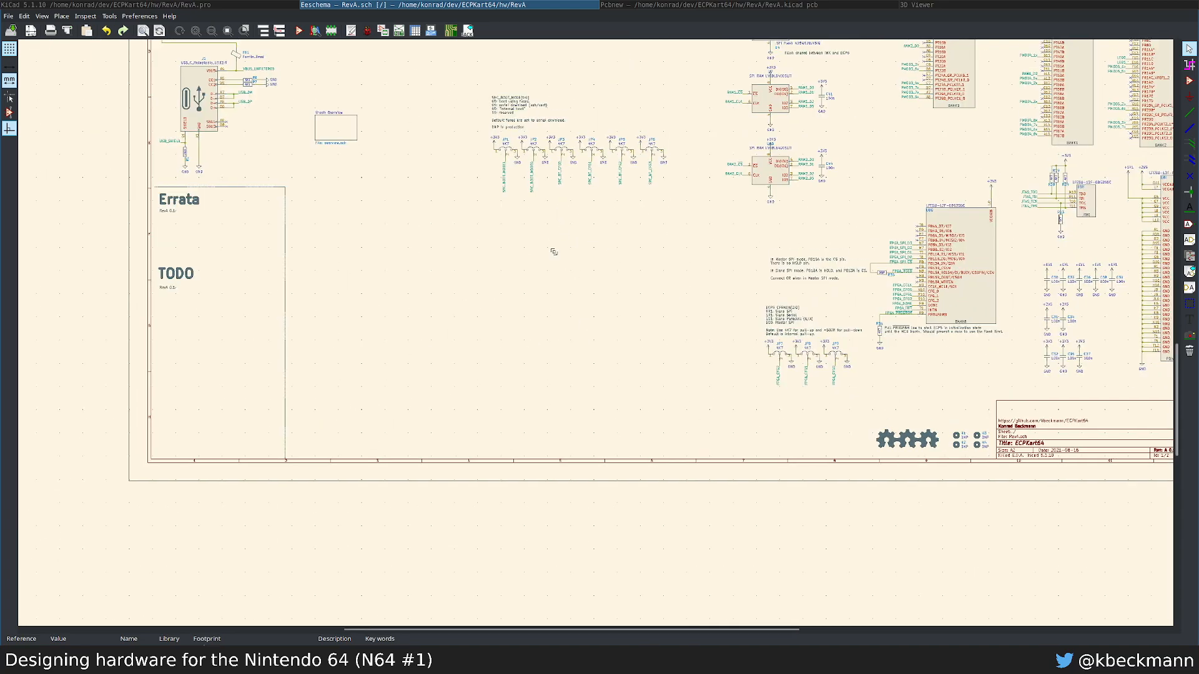
scroll(594, 335, up, 5)
middle_drag(841, 348, 813, 396)
drag(349, 144, 929, 506)
scroll(915, 492, down, 1)
middle_drag(915, 492, 393, 450)
scroll(481, 396, up, 2)
middle_drag(667, 272, 610, 350)
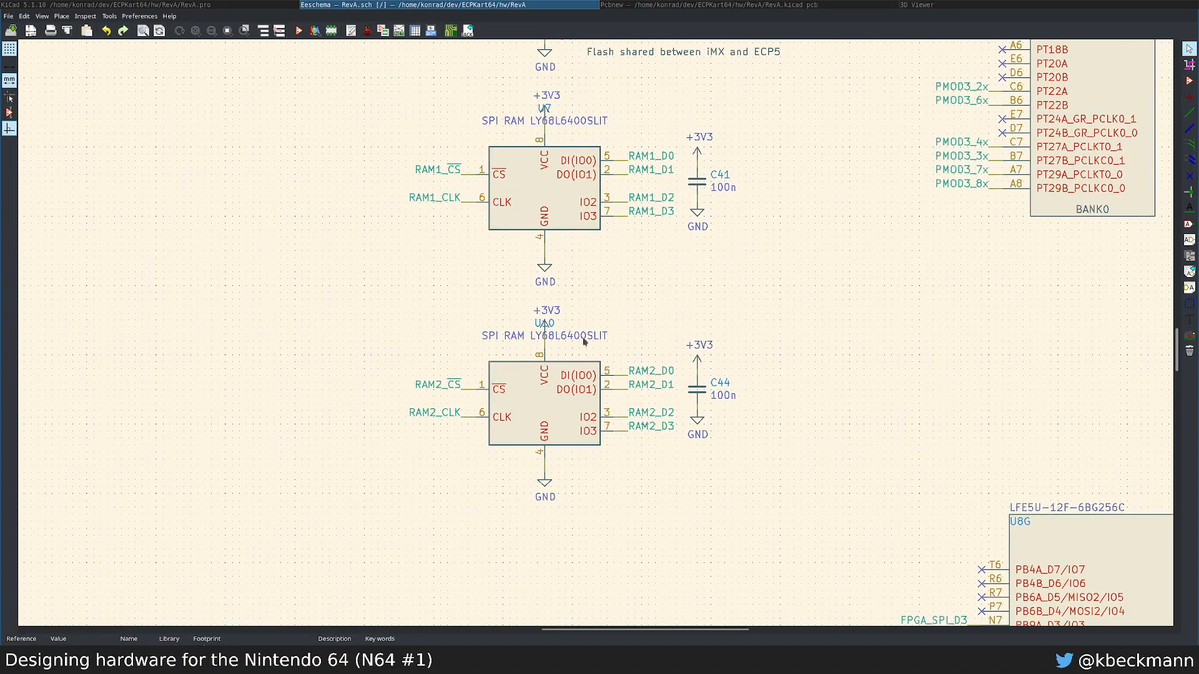
drag(364, 92, 808, 565)
key(Delete)
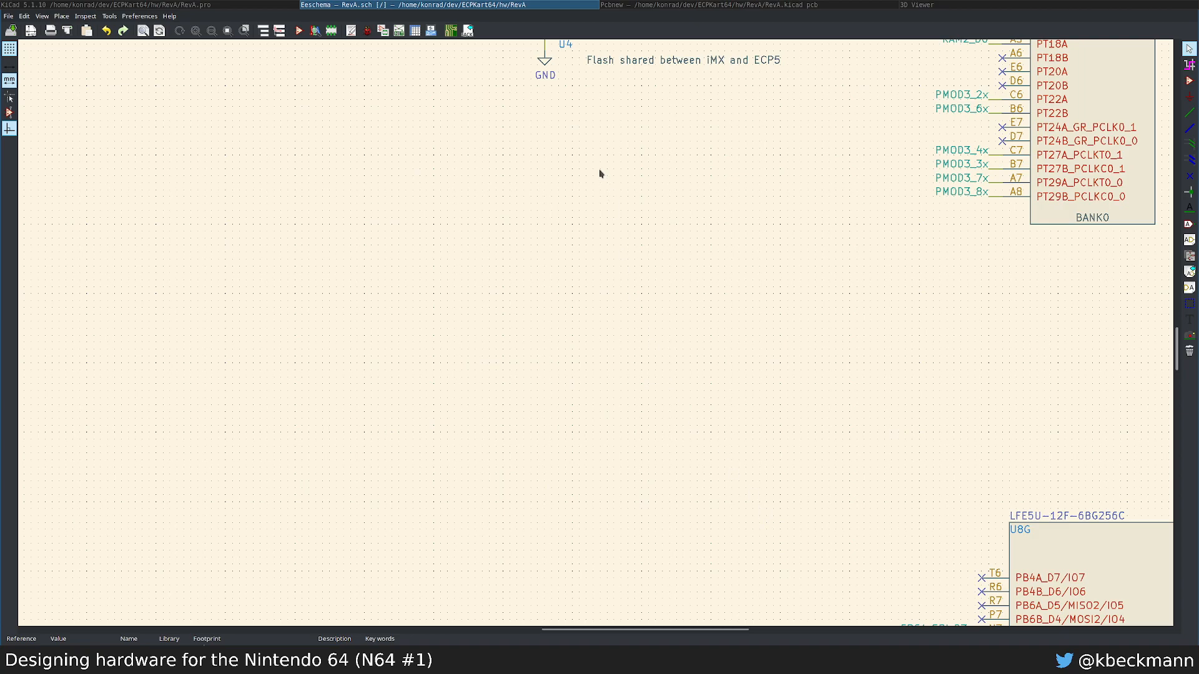
key(ctrl+z)
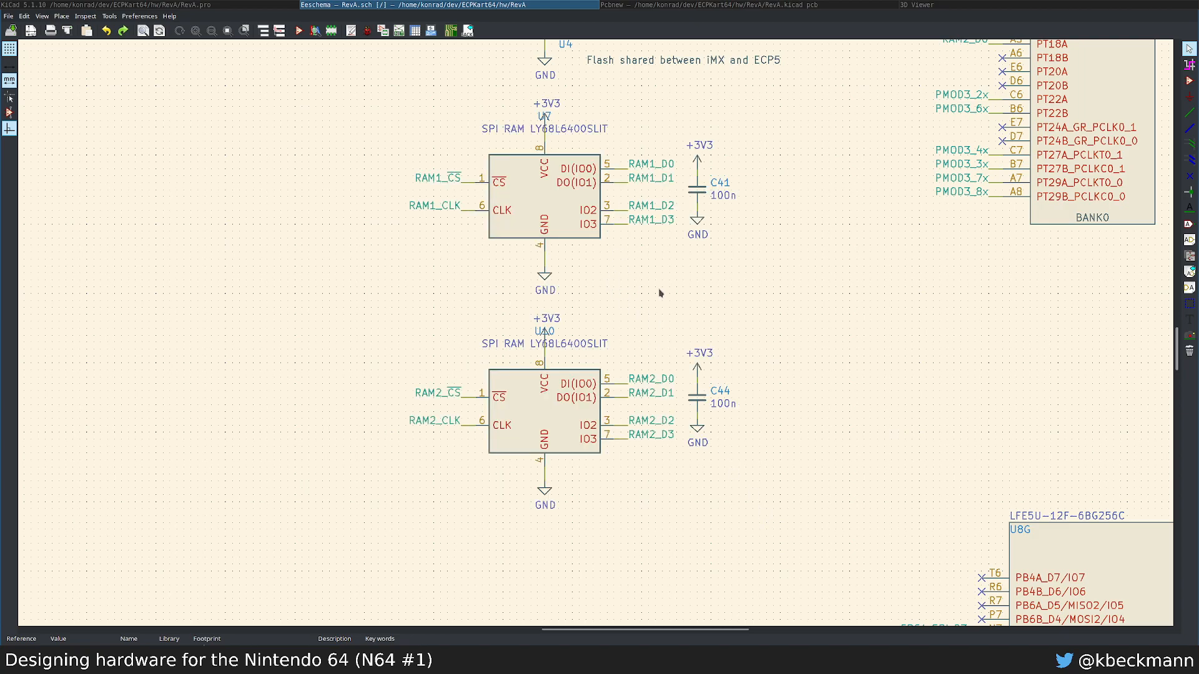
drag(348, 82, 468, 219)
click(376, 153)
key(ctrl+z)
drag(329, 98, 409, 161)
Step: Delete both LY68L6400SLIT SPI RAM circuits with their net labels, power symbols and capacitors C41 and C44
drag(365, 105, 768, 525)
key(Delete)
Step: Delete the six ALT0_FLEXSPI_A labels from the SPI flash U4 wires, keeping the FPGA_SPI and FPGA_CCLK labels
scroll(650, 246, down, 4)
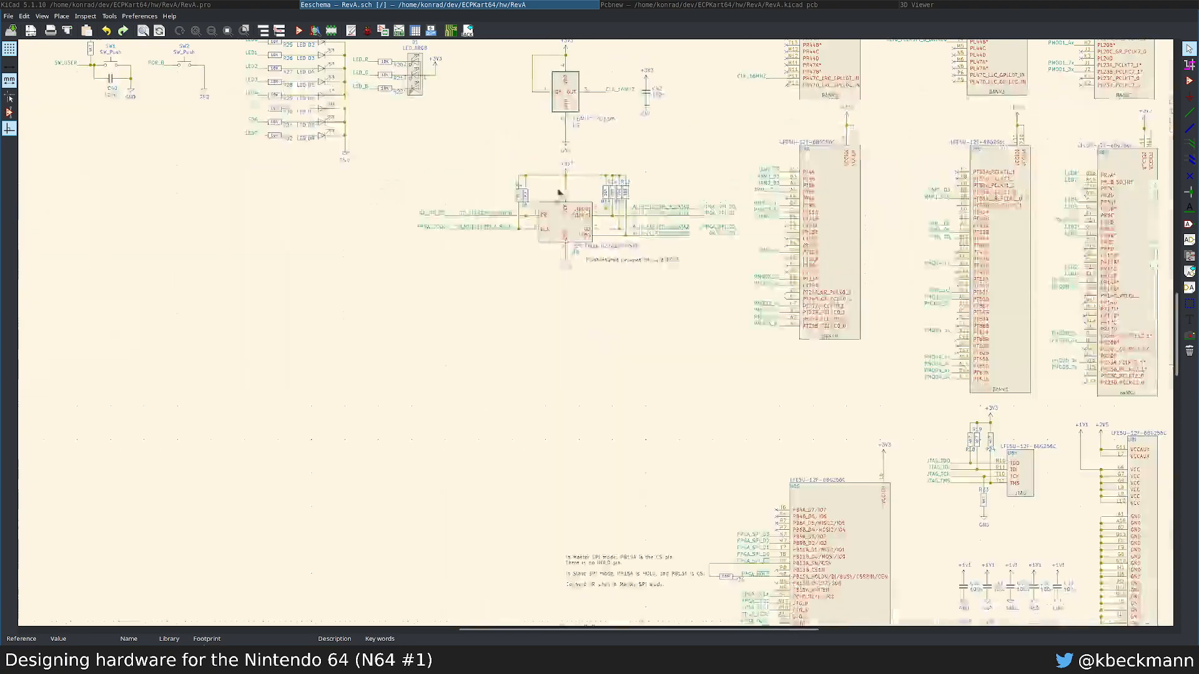
scroll(596, 258, up, 3)
scroll(596, 338, up, 1)
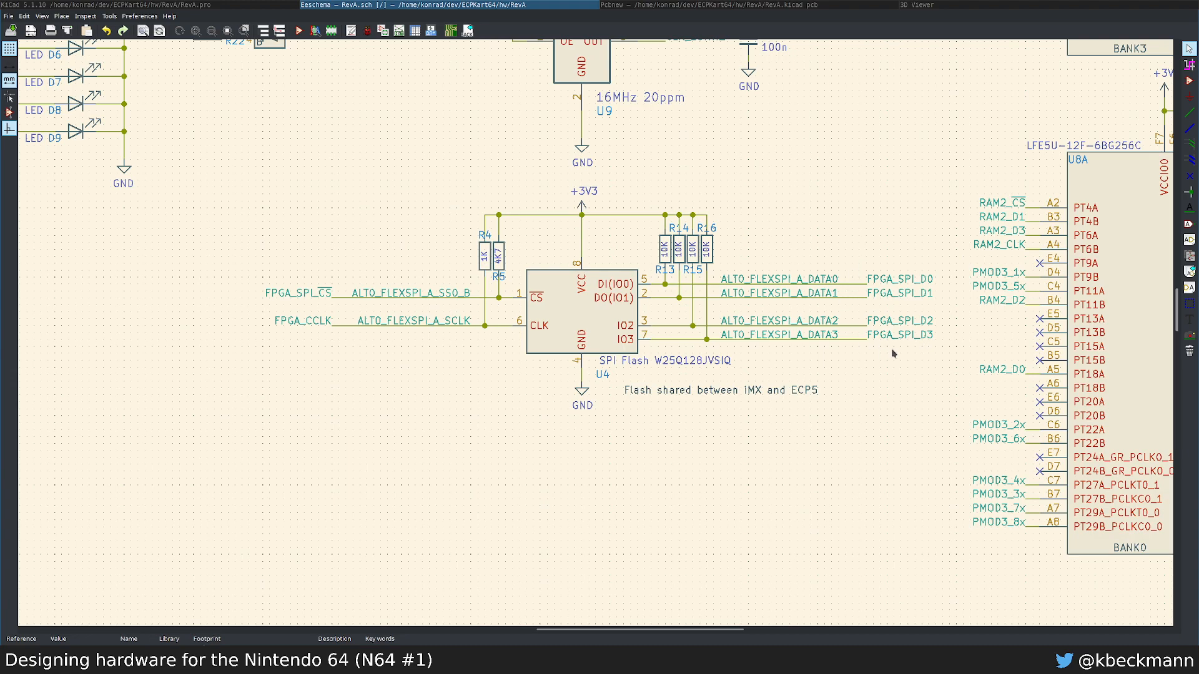
key(Delete)
key(Delete)
key(Delete)
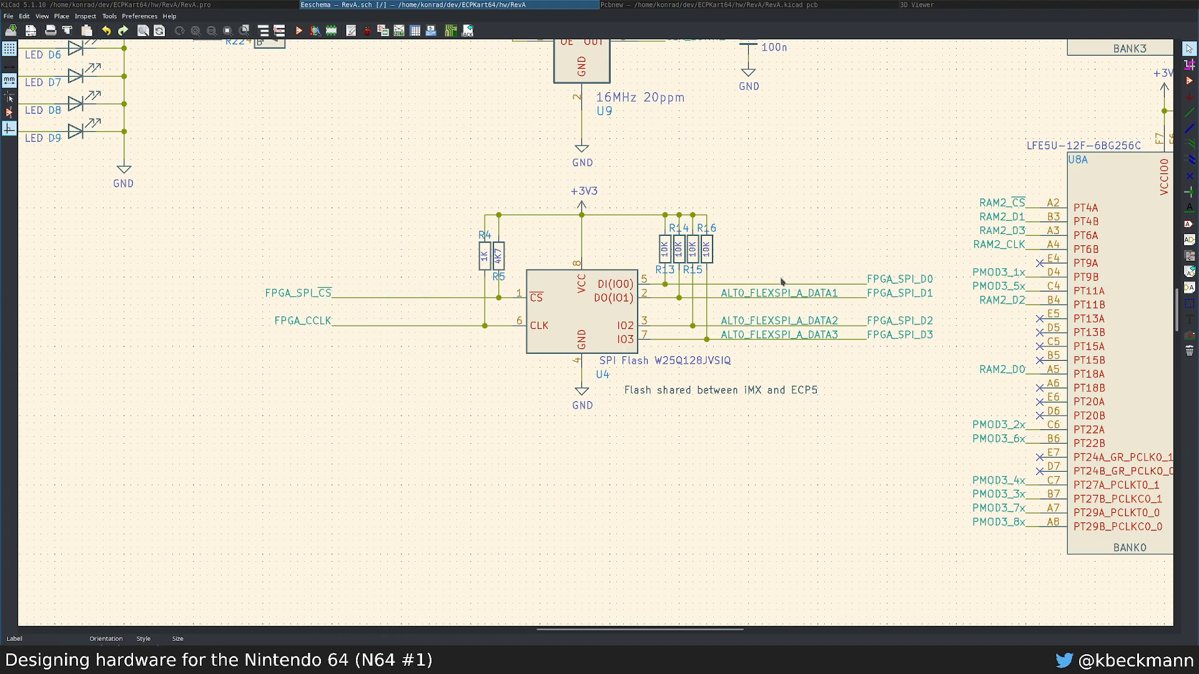
key(Delete)
key(Delete)
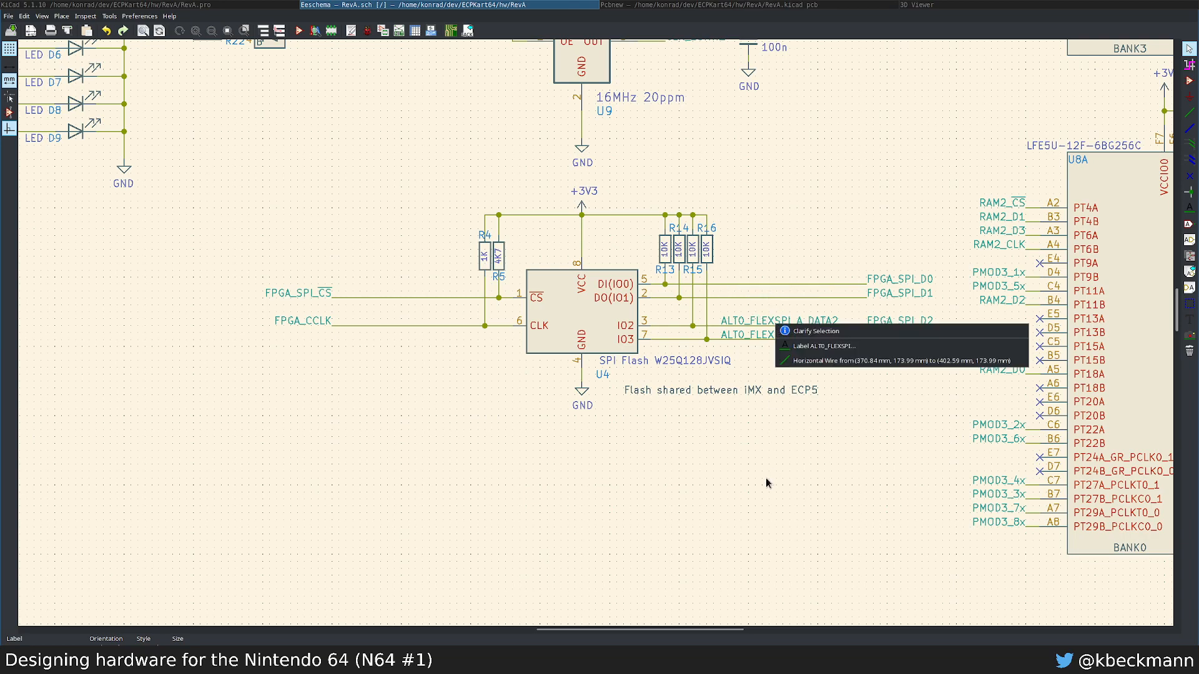
key(Escape)
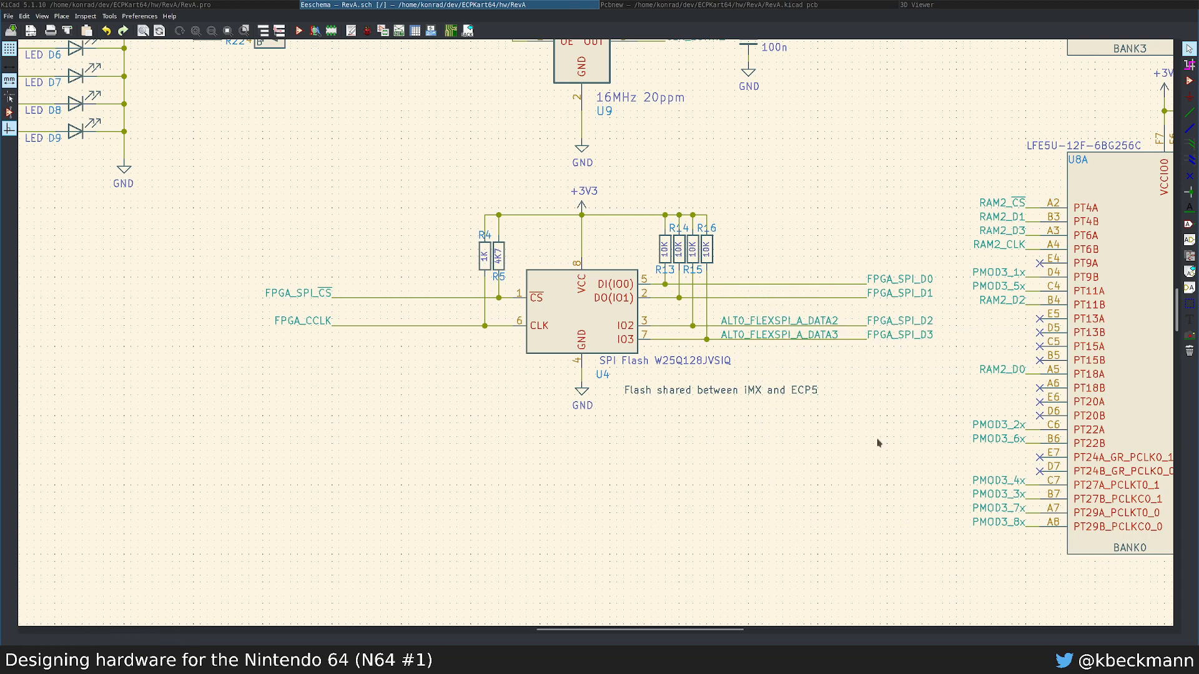
key(Delete)
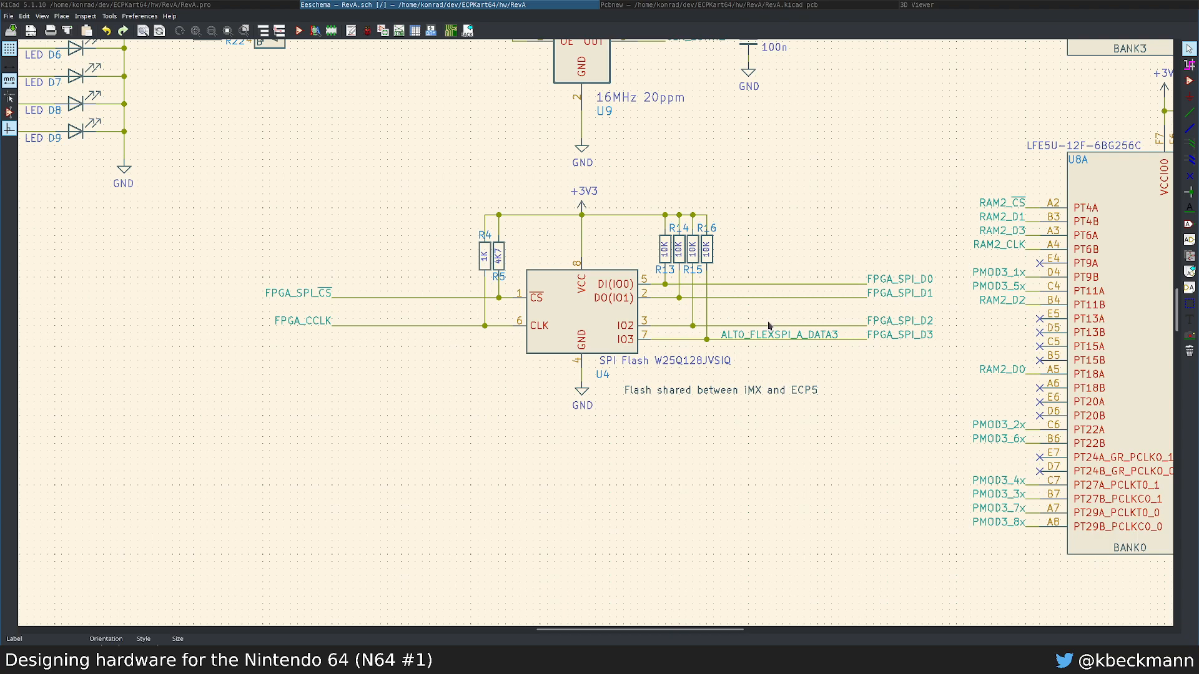
key(Delete)
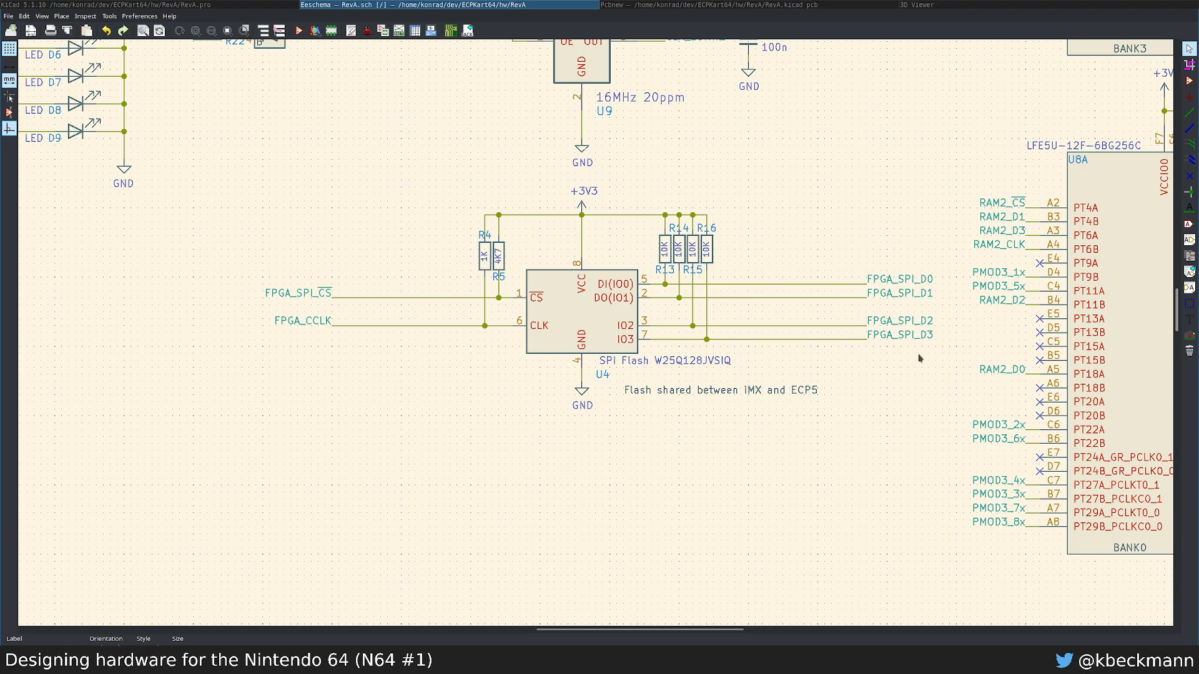
Step: Highlight the CLK_16MHZ net from oscillator U9 and trace it to the FPGA's BANK3 pin
scroll(806, 189, up, 3)
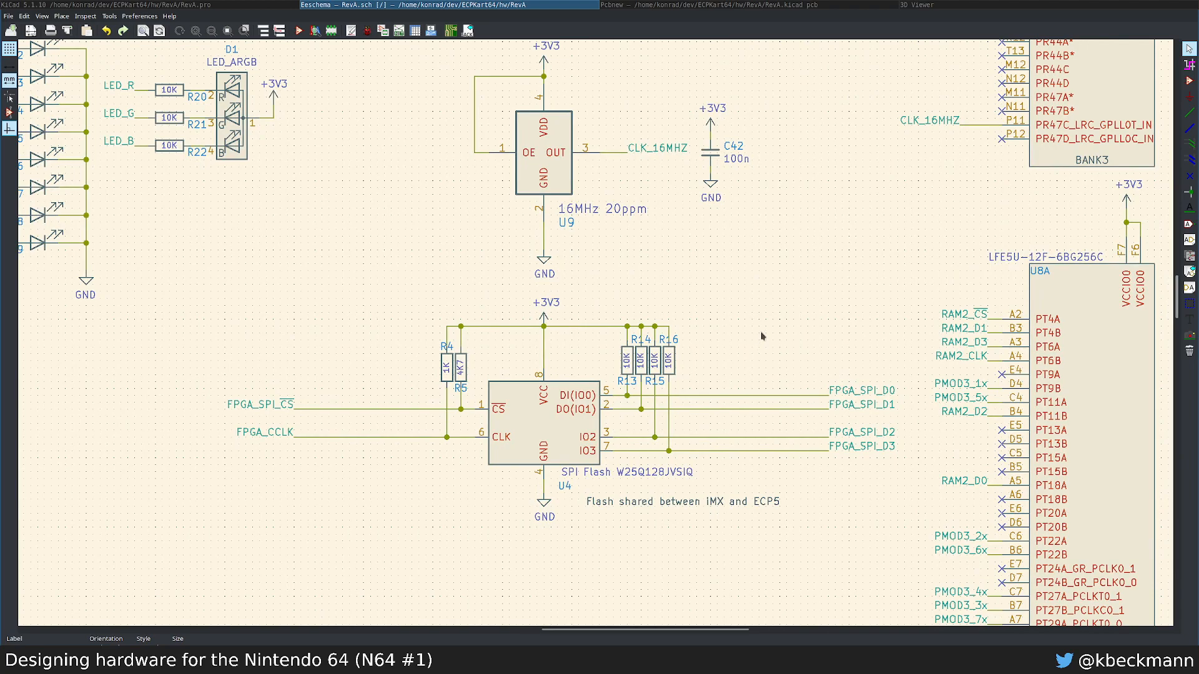
middle_drag(769, 282, 725, 468)
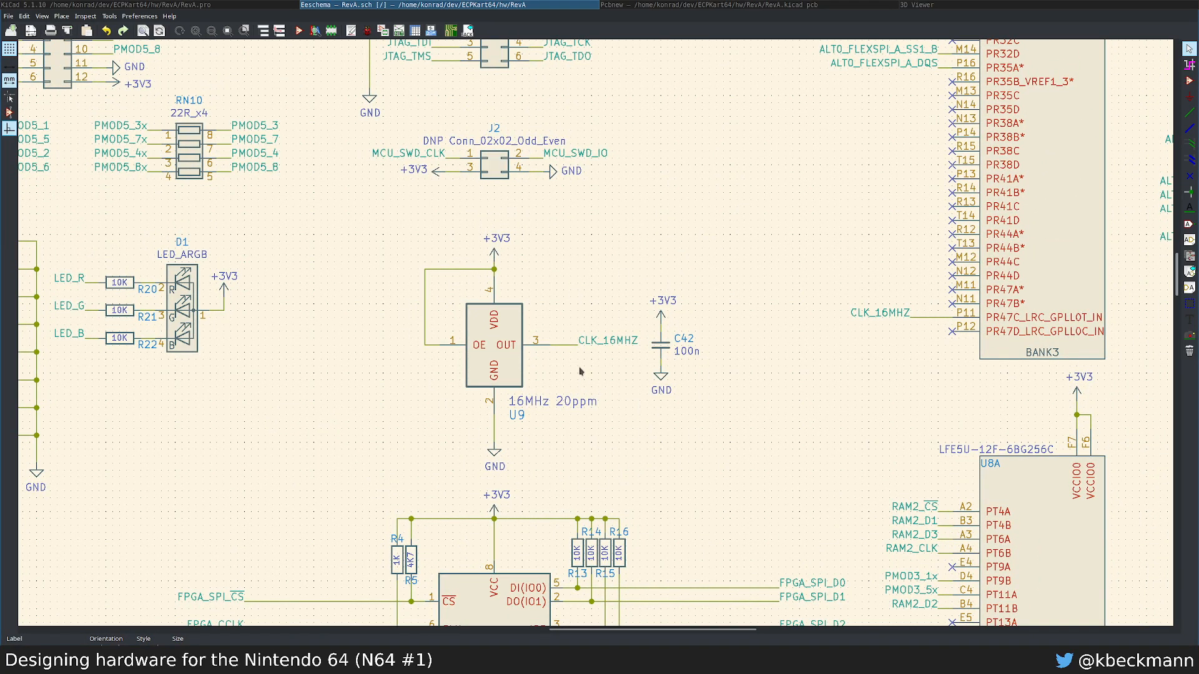
key(grave)
scroll(515, 361, down, 3)
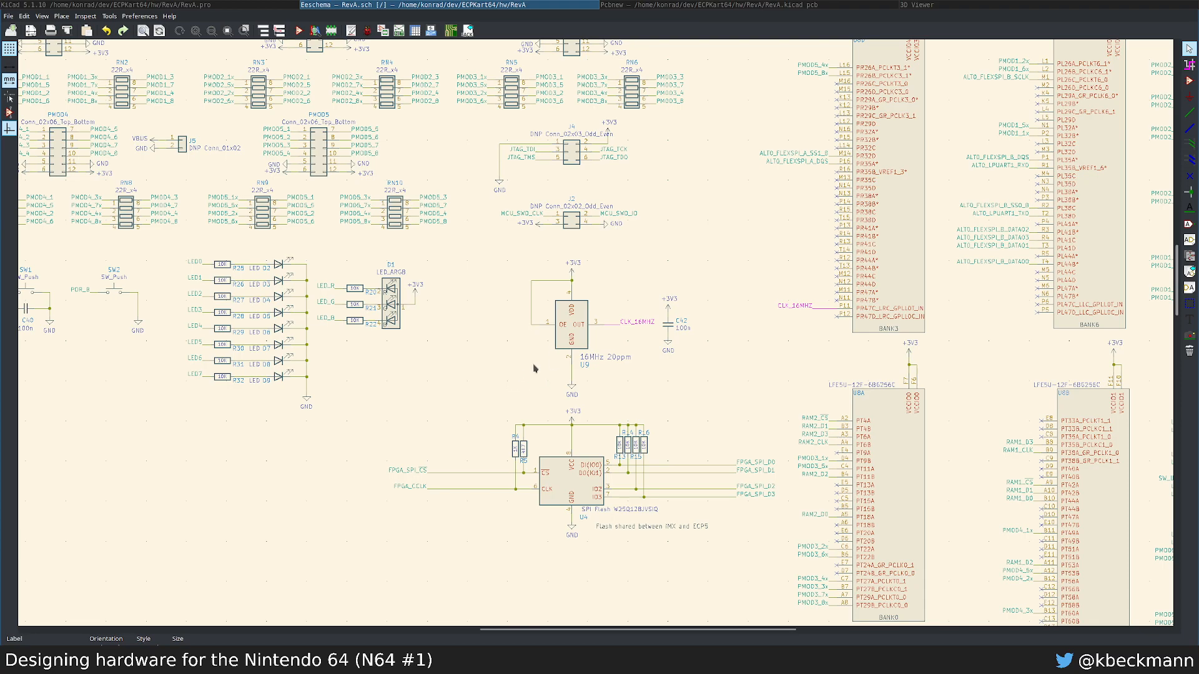
middle_drag(448, 364, 649, 438)
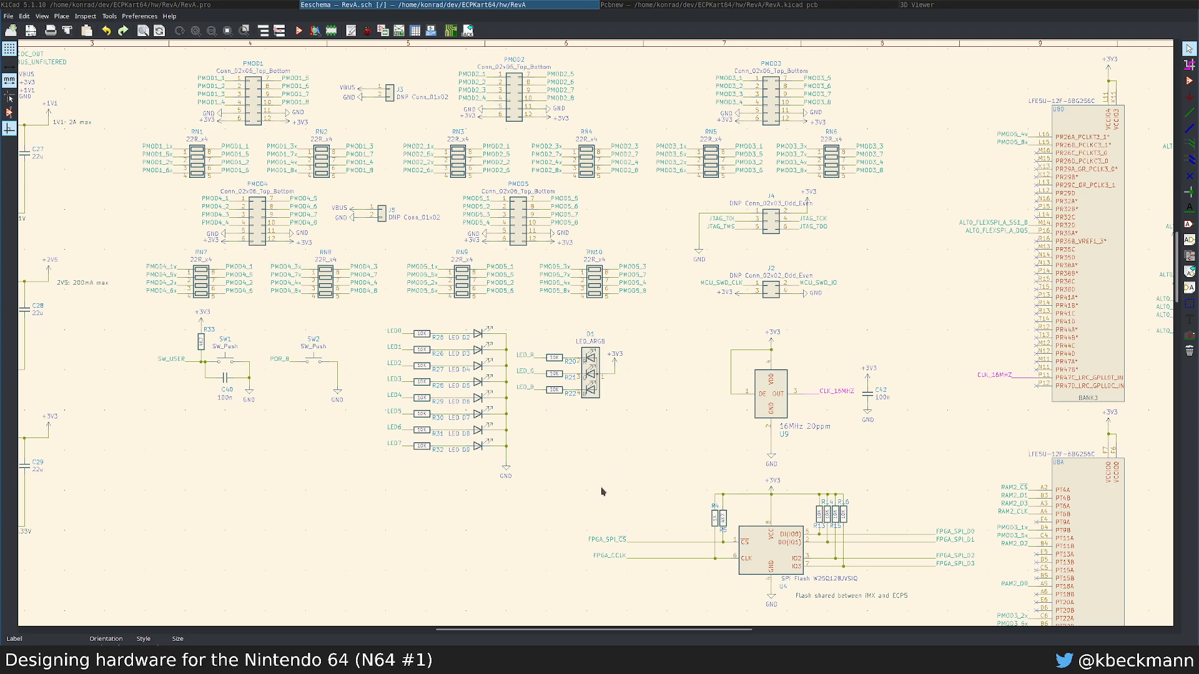
Step: Delete the PMOD4 and PMOD5 connectors with their VBUS header, resistor networks RN7 to RN10 and net labels
middle_drag(601, 491, 721, 451)
middle_drag(688, 333, 666, 445)
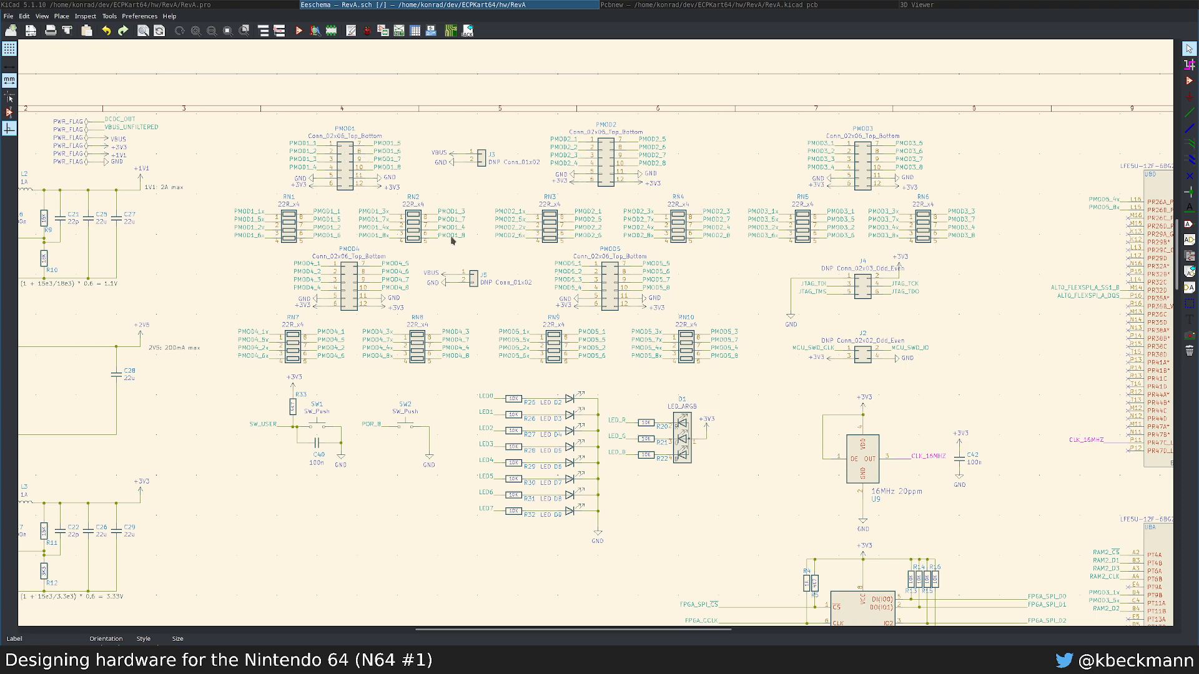
drag(224, 251, 746, 372)
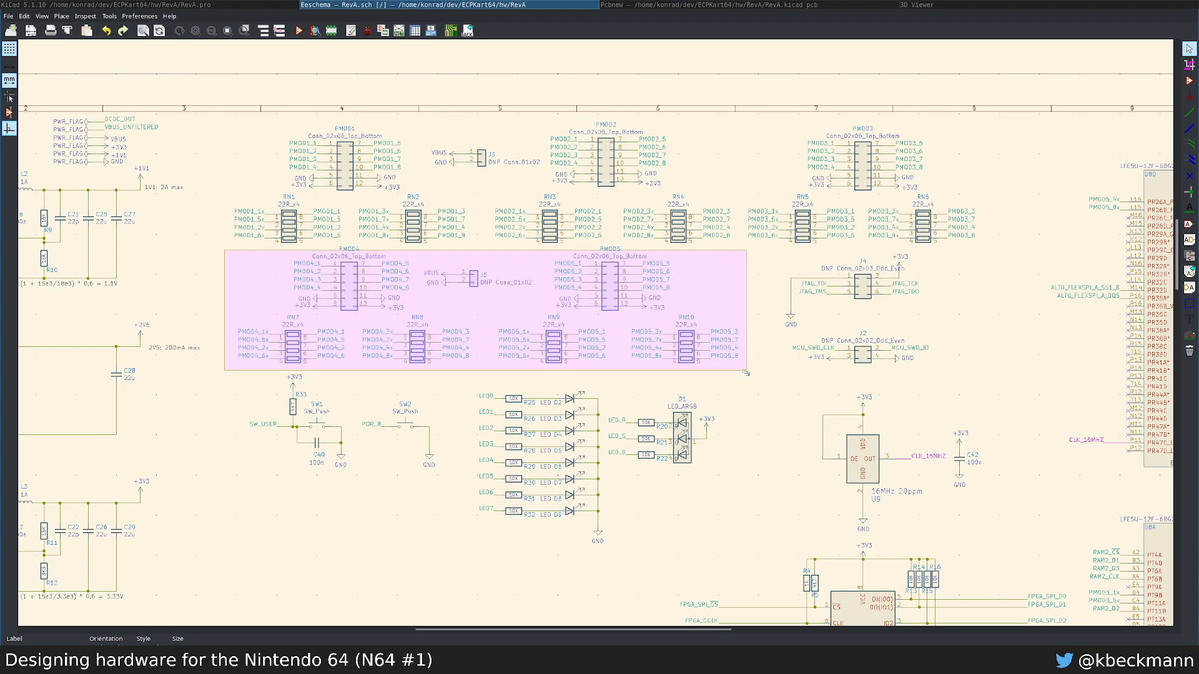
drag(745, 373, 748, 377)
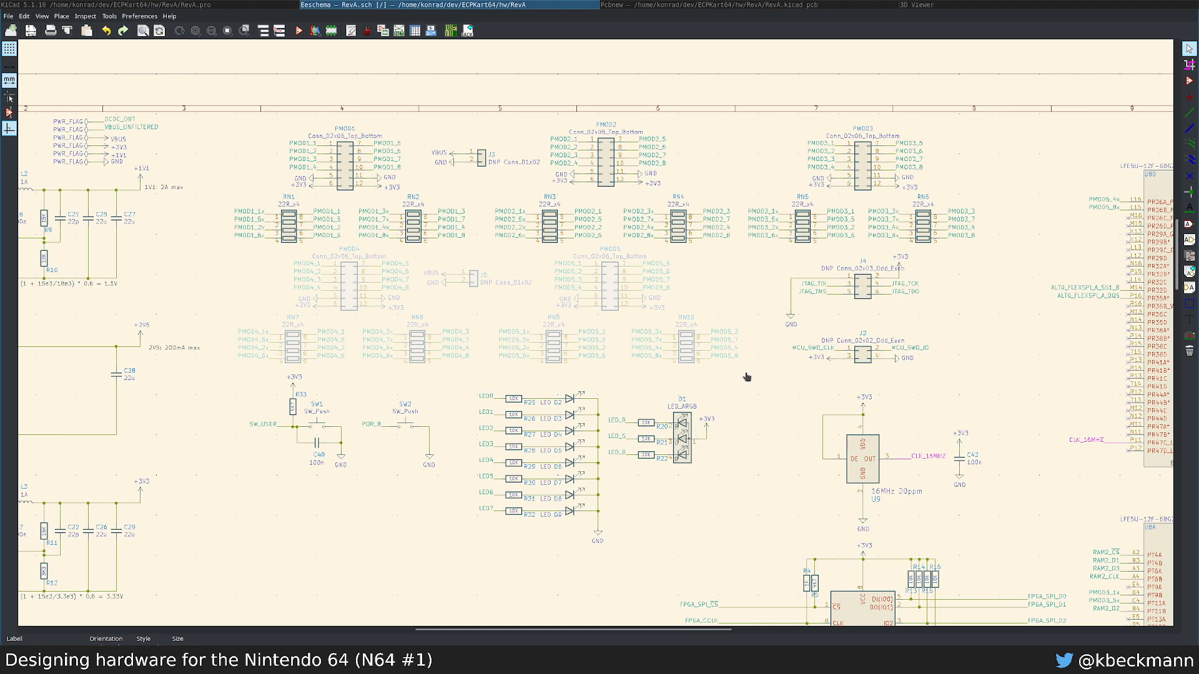
key(Delete)
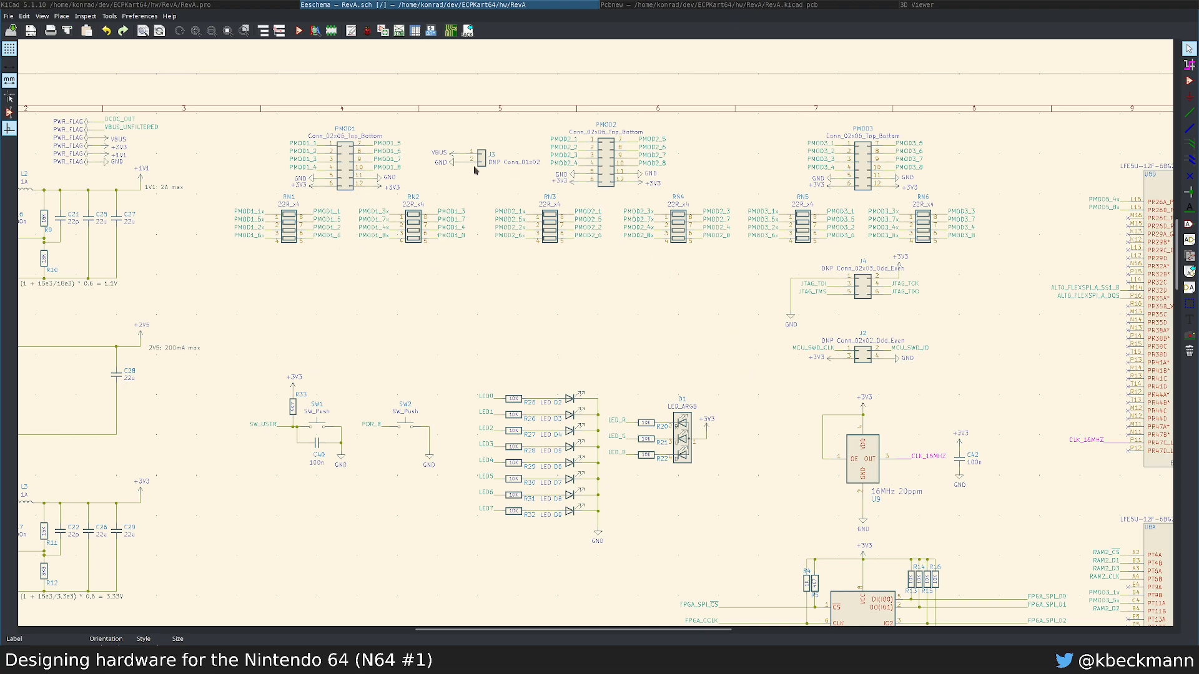
Step: Delete the PMOD3 connector with resistor networks RN5 and RN6 and their net labels, keeping the J3 header
drag(426, 128, 541, 177)
middle_drag(854, 269, 799, 334)
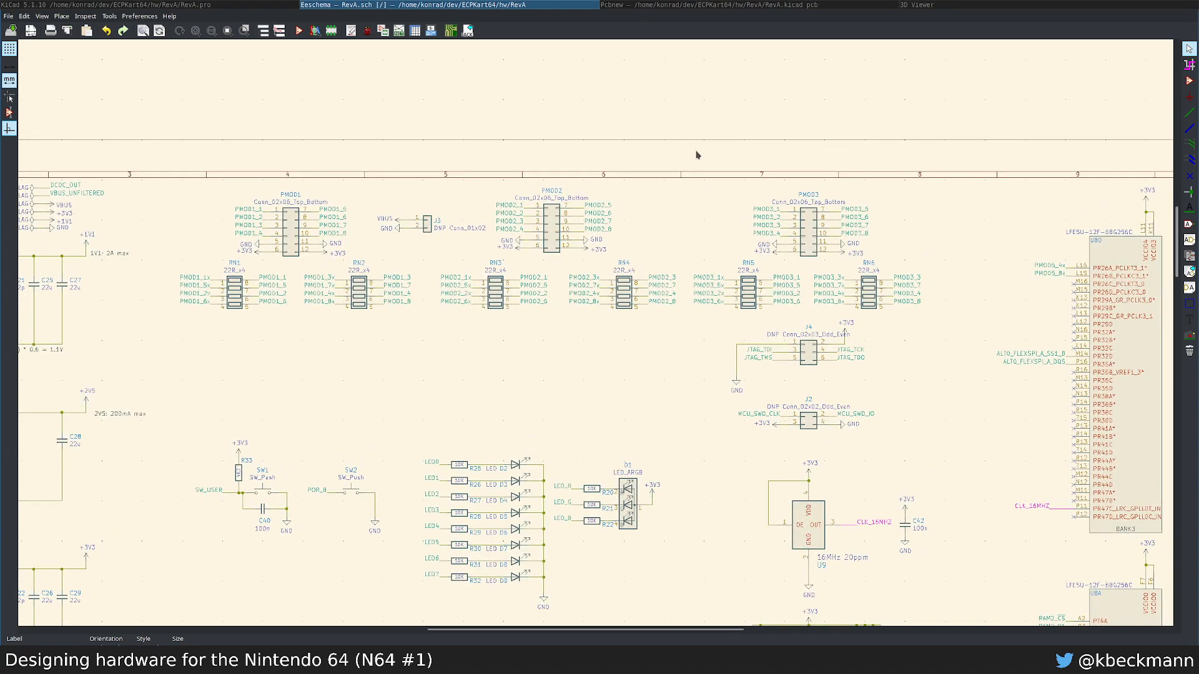
drag(701, 152, 949, 311)
key(Delete)
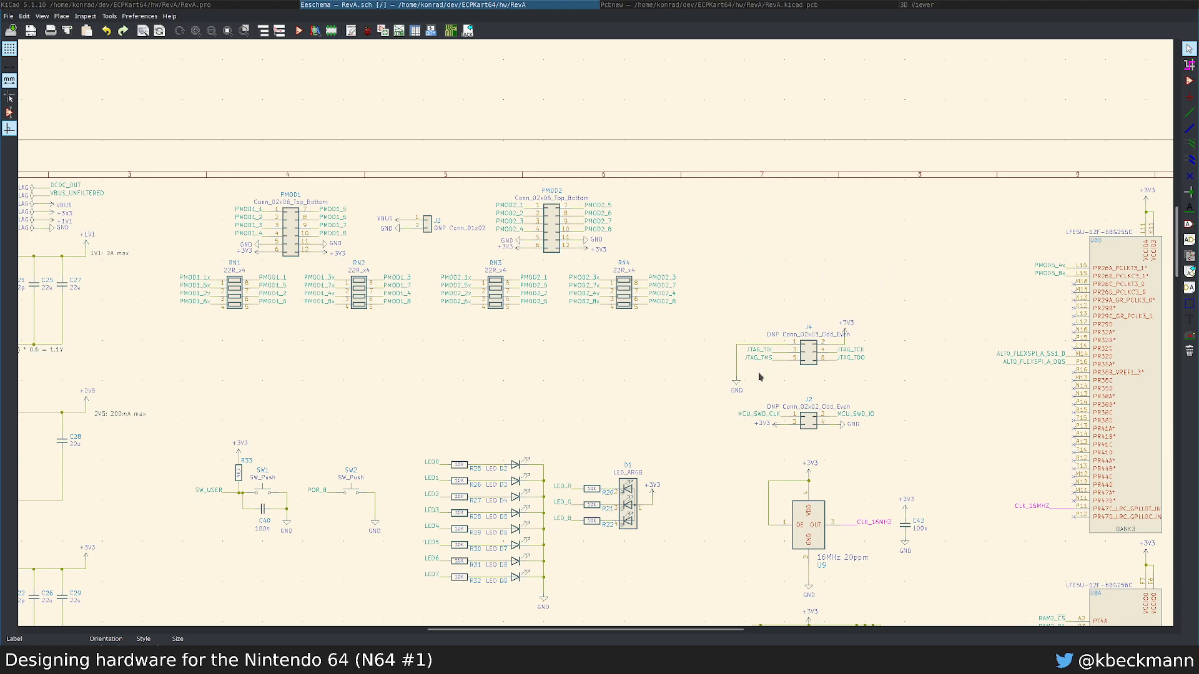
Step: Delete the microcontroller's SWD header J2 with its MCU_SWD labels and power symbols, keeping JTAG header J4
scroll(760, 376, up, 2)
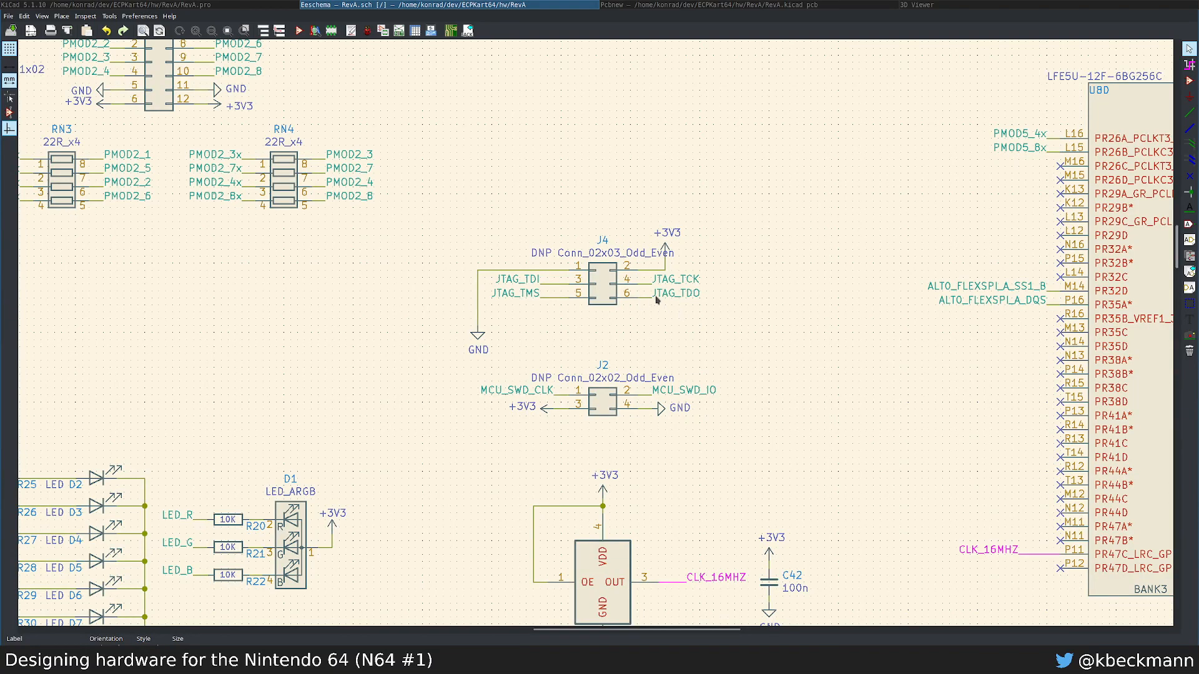
scroll(628, 306, up, 2)
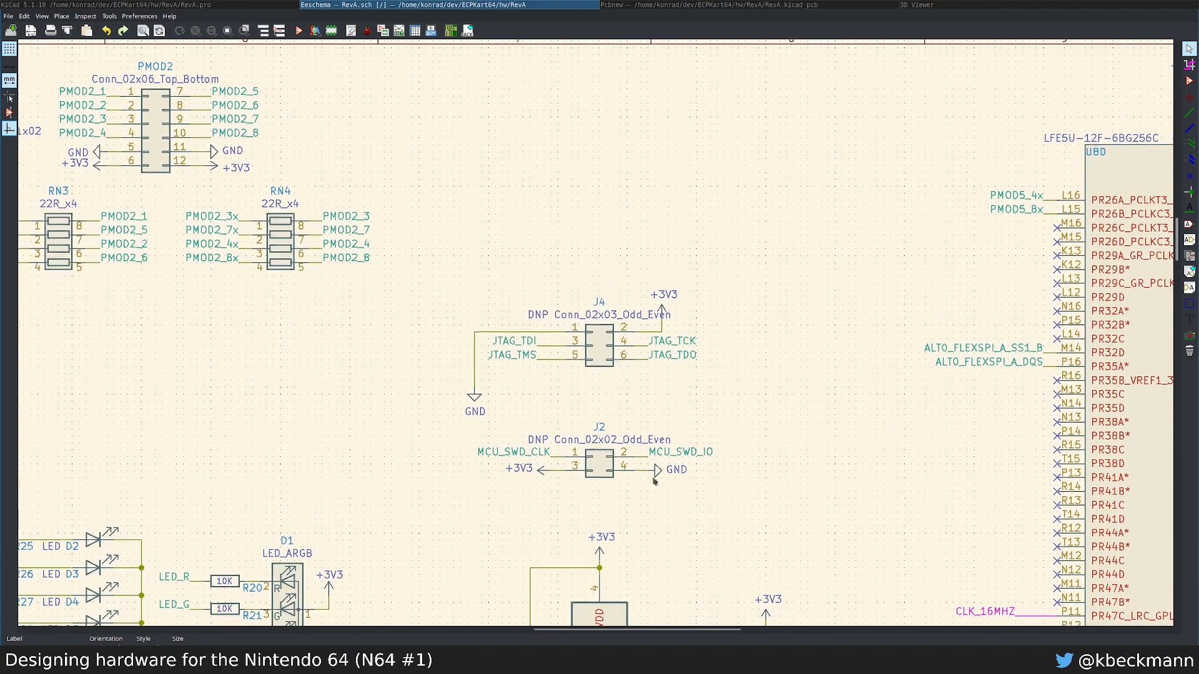
scroll(636, 481, up, 1)
drag(380, 234, 715, 358)
key(Delete)
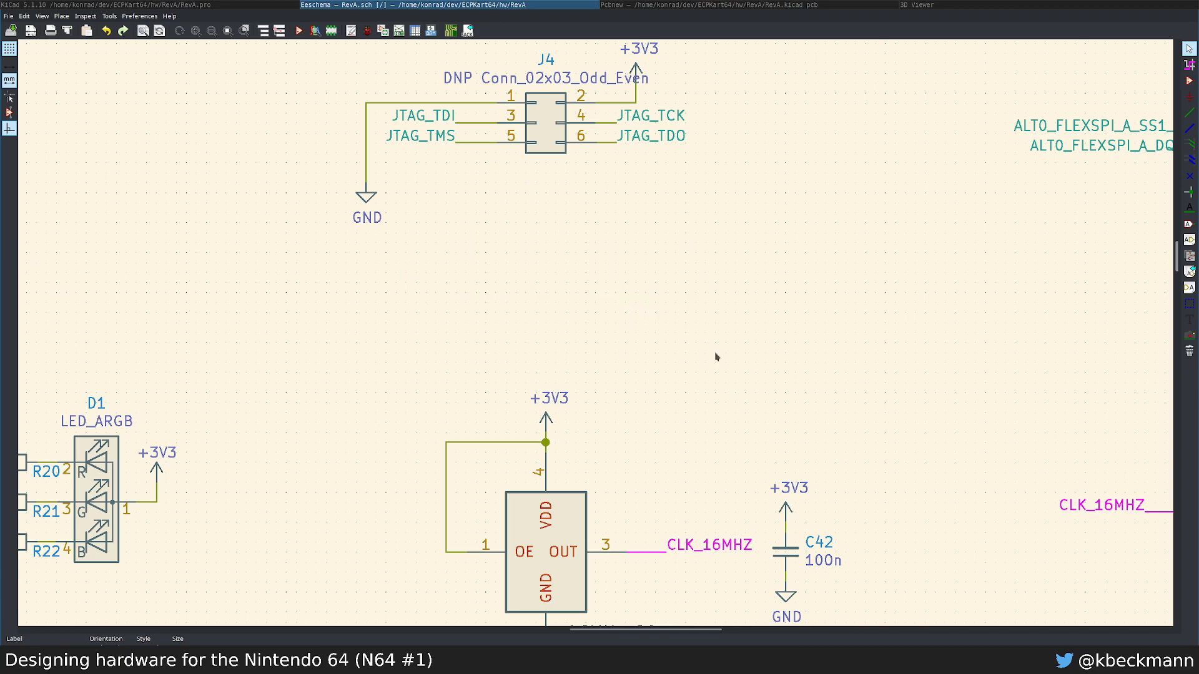
Step: Delete the ALT0_FLEXSPI_A_SS1_B and ALT0_FLEXSPI_A_DQS labels from the FPGA's BANK3 pins
scroll(687, 331, down, 2)
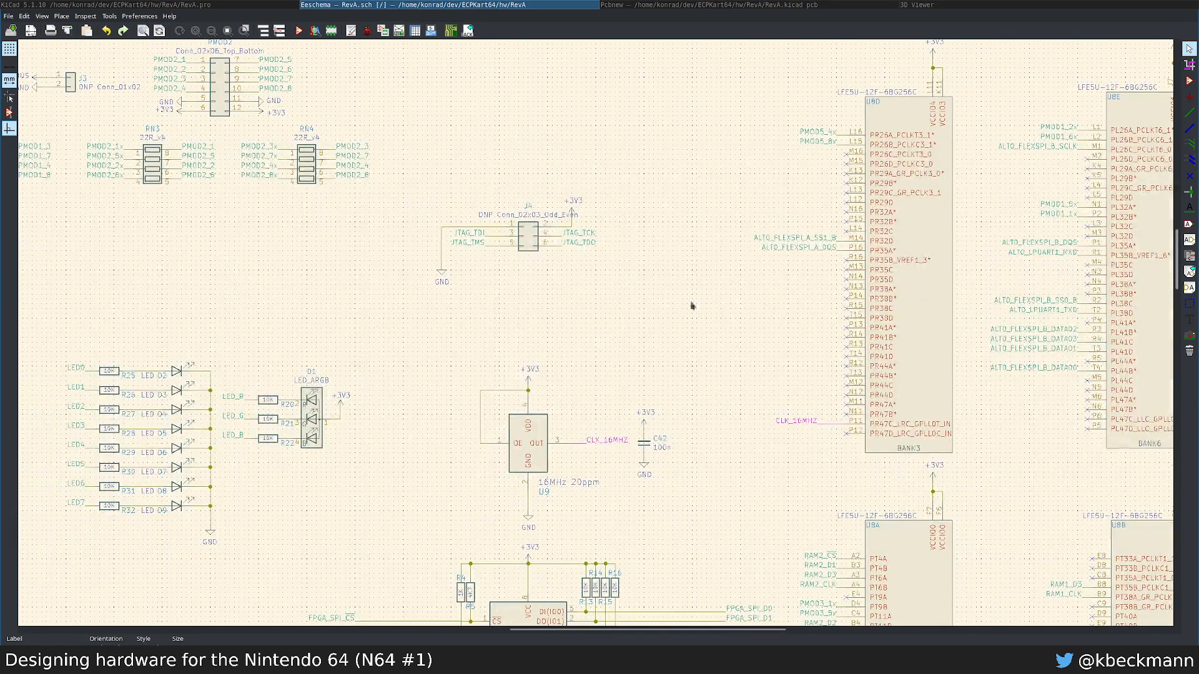
middle_drag(806, 289, 302, 316)
drag(244, 241, 332, 335)
key(Delete)
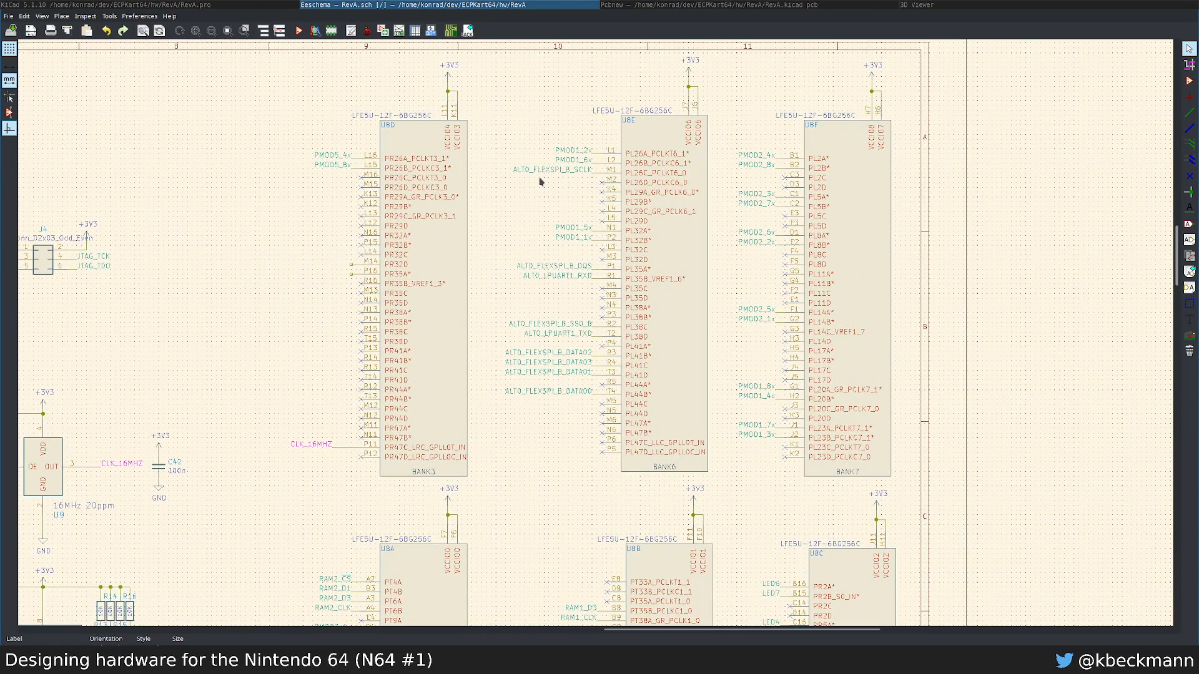
Step: Delete all ALT0_FLEXSPI_B and ALT0_LPUART1 net labels from the BANK6 pins, keeping the PMOD1 labels
scroll(552, 278, up, 3)
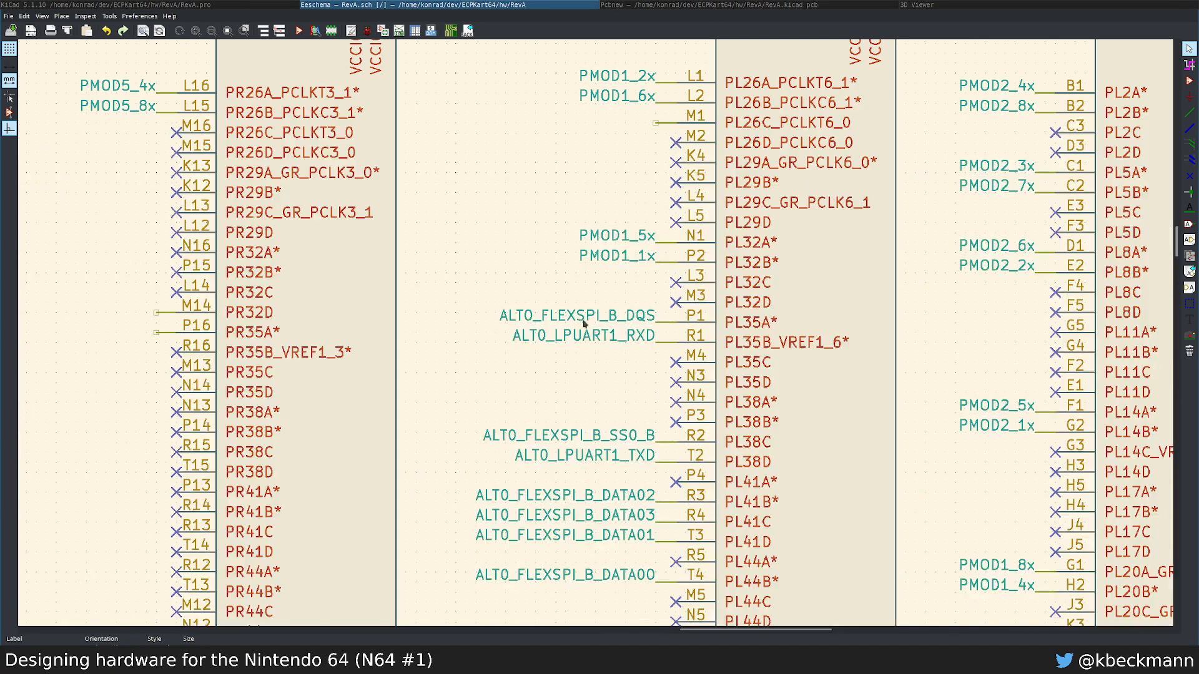
middle_drag(545, 375, 511, 240)
drag(425, 156, 548, 506)
key(Delete)
Step: Check the BANK6 and BANK7 labels and remove PMOD5_4x and PMOD5_8x from the BANK3 pins
middle_drag(810, 454, 457, 275)
middle_drag(599, 40, 537, 500)
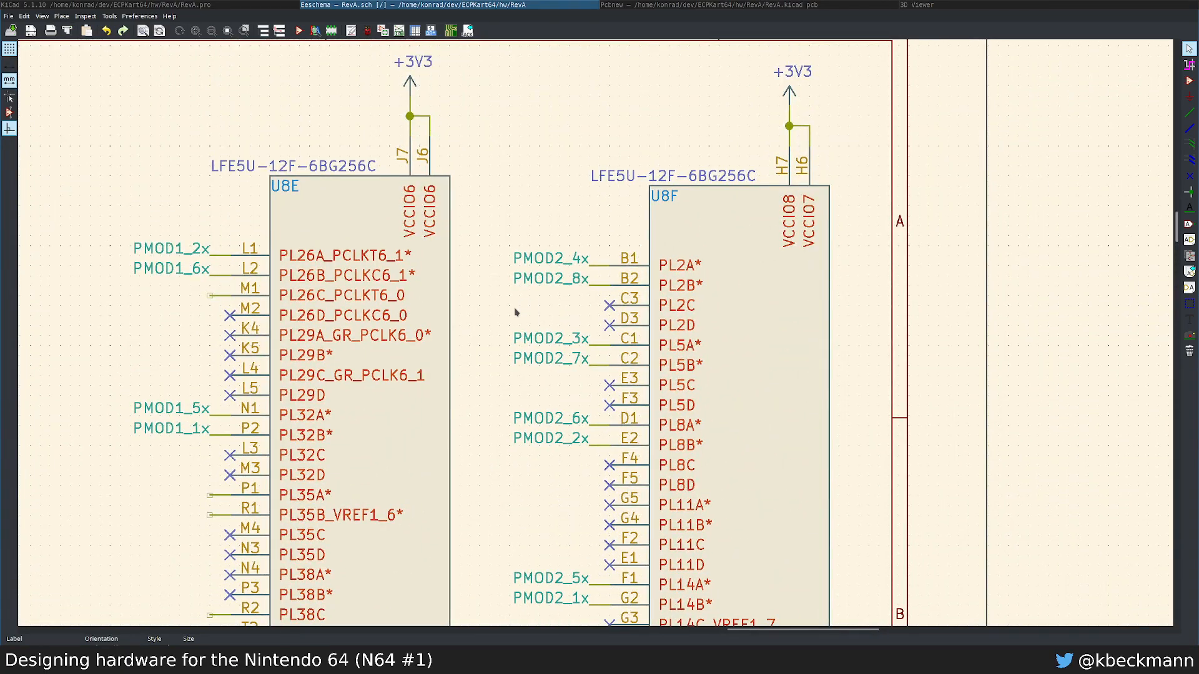
middle_drag(576, 425, 587, 119)
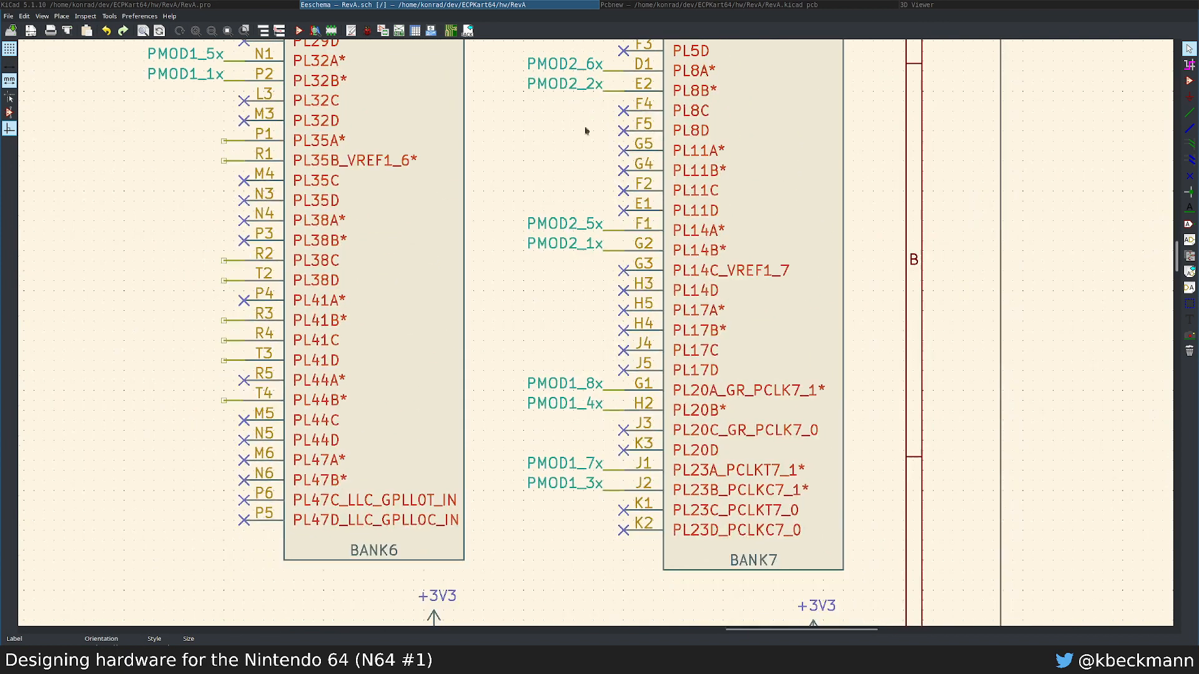
middle_drag(497, 379, 787, 471)
middle_drag(445, 216, 649, 499)
middle_drag(460, 445, 762, 372)
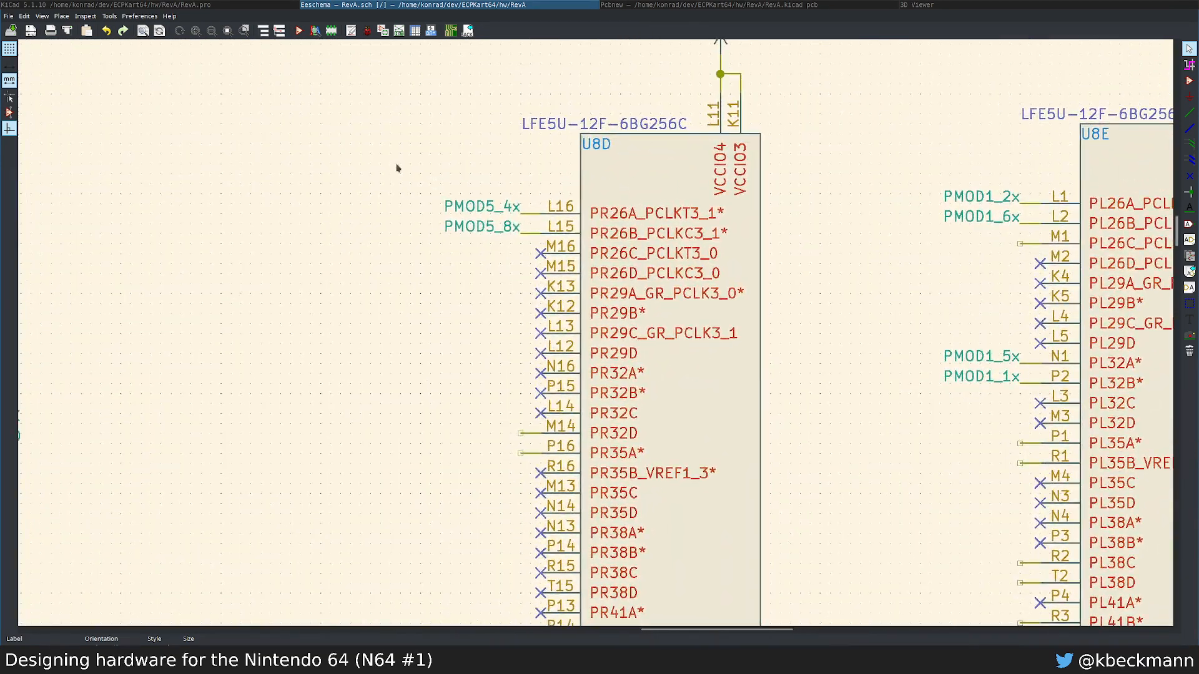
key(ctrl+z)
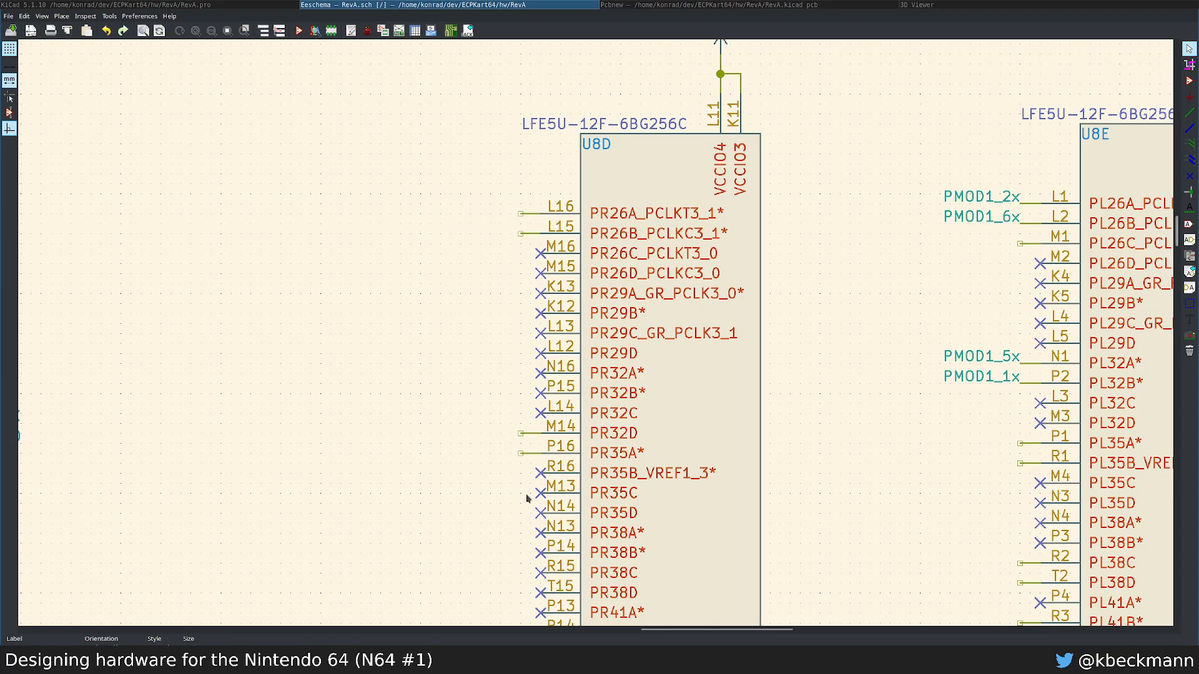
Step: Delete the PMOD5 net labels from the BANK2 pins, keeping the LED and SW_USER labels
scroll(491, 507, down, 3)
middle_drag(595, 341, 494, 66)
middle_drag(710, 342, 437, 171)
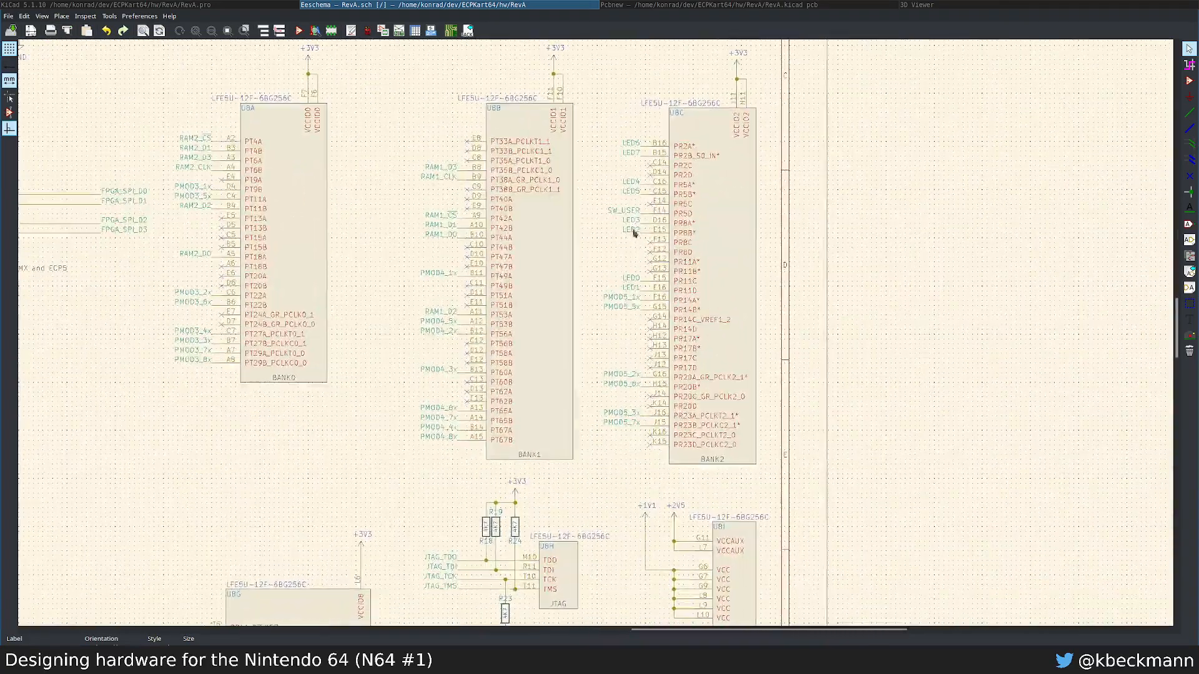
scroll(637, 235, up, 2)
middle_drag(601, 393, 568, 188)
drag(493, 213, 538, 435)
key(Delete)
Step: Delete all PMOD4 and RAM1 net labels from the BANK1 pins
middle_drag(420, 388, 616, 437)
drag(450, 380, 491, 497)
key(Delete)
key(Delete)
drag(449, 331, 495, 255)
key(Delete)
scroll(497, 263, up, 3)
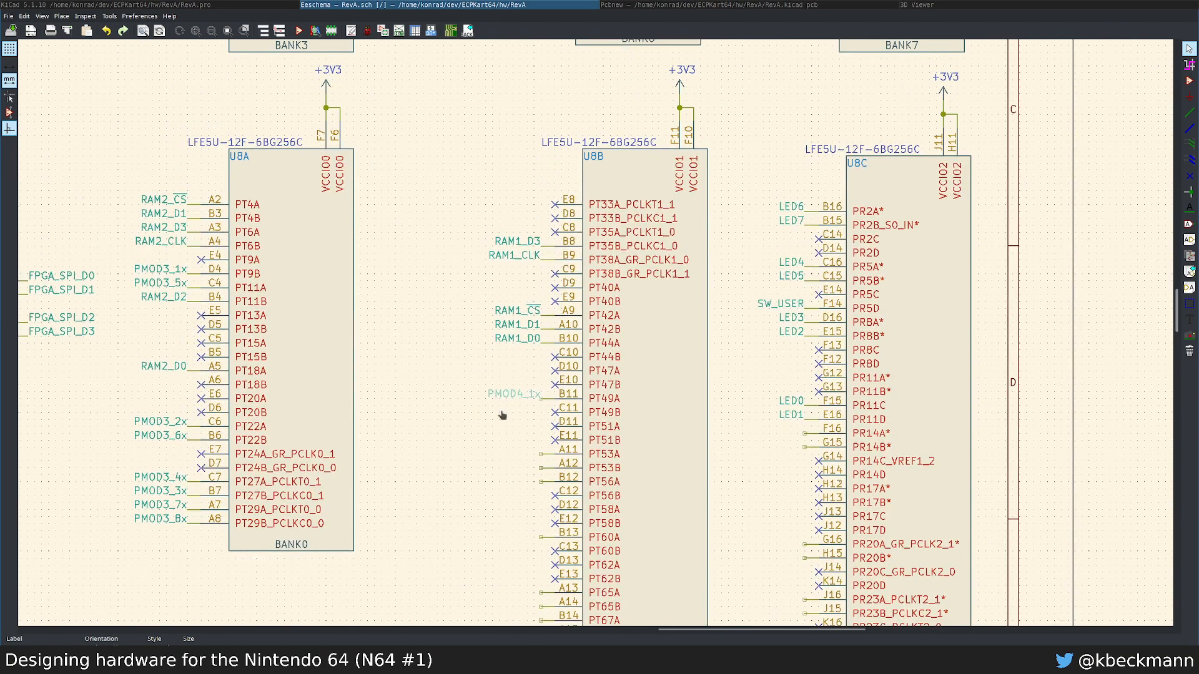
drag(484, 222, 525, 388)
key(Delete)
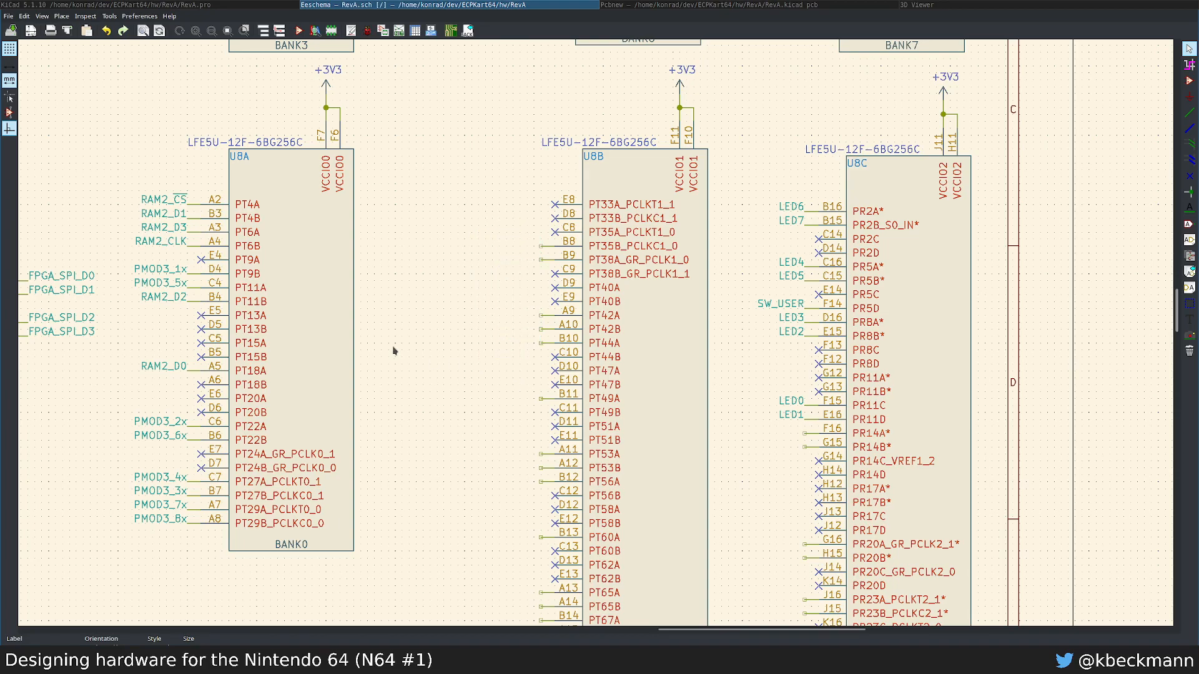
Step: Delete all RAM2 and PMOD3 net labels from the BANK0 pins
middle_drag(396, 348, 670, 387)
key(m)
click(458, 253)
drag(432, 236, 482, 530)
key(Delete)
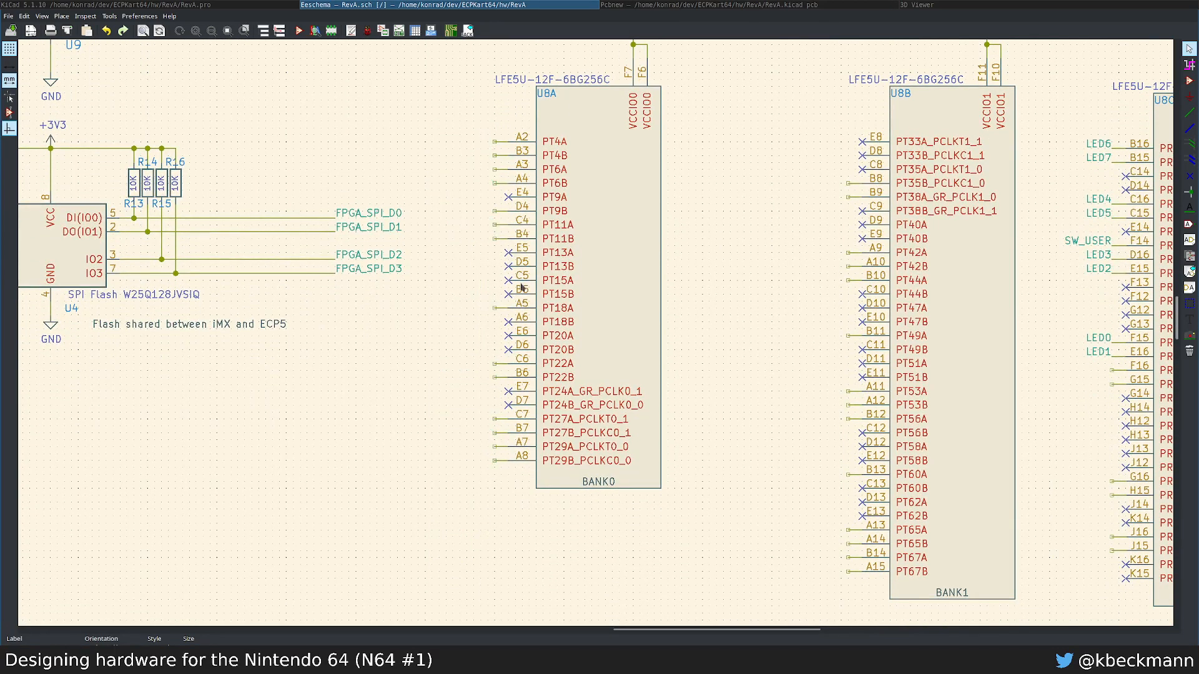
Step: Examine the FPGA's BANK8 configuration pins, the SPI mode notes and the FPGA_CFG jumpers JP7 to JP9
key(Home)
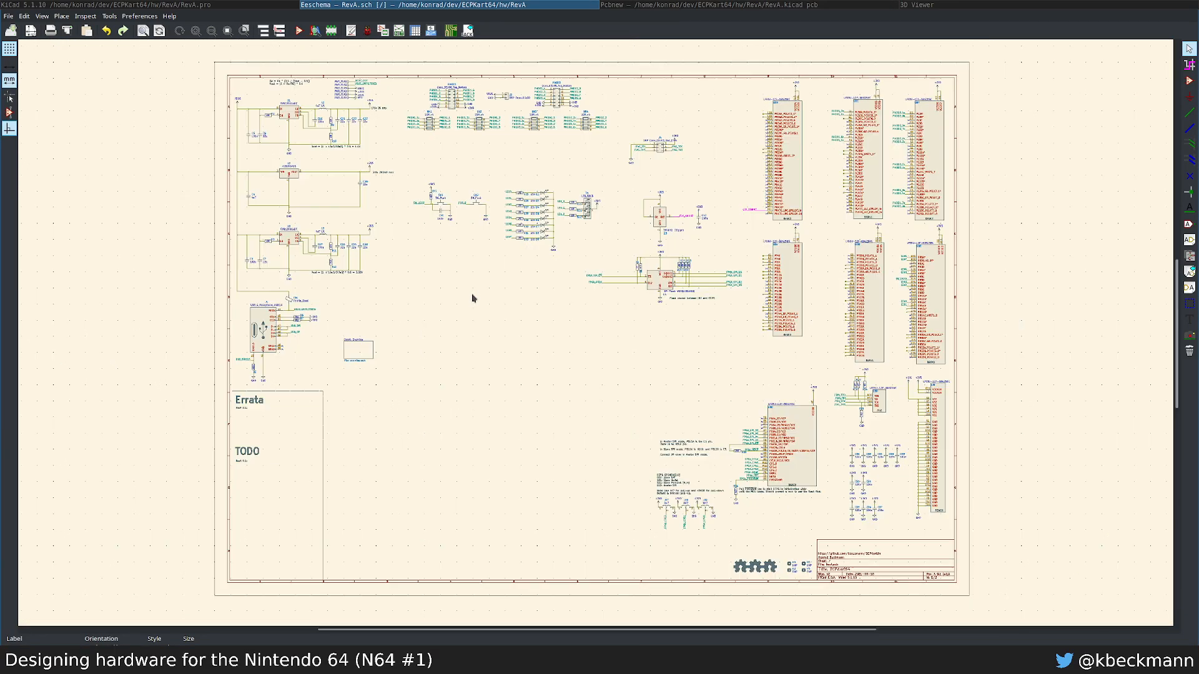
scroll(581, 334, up, 5)
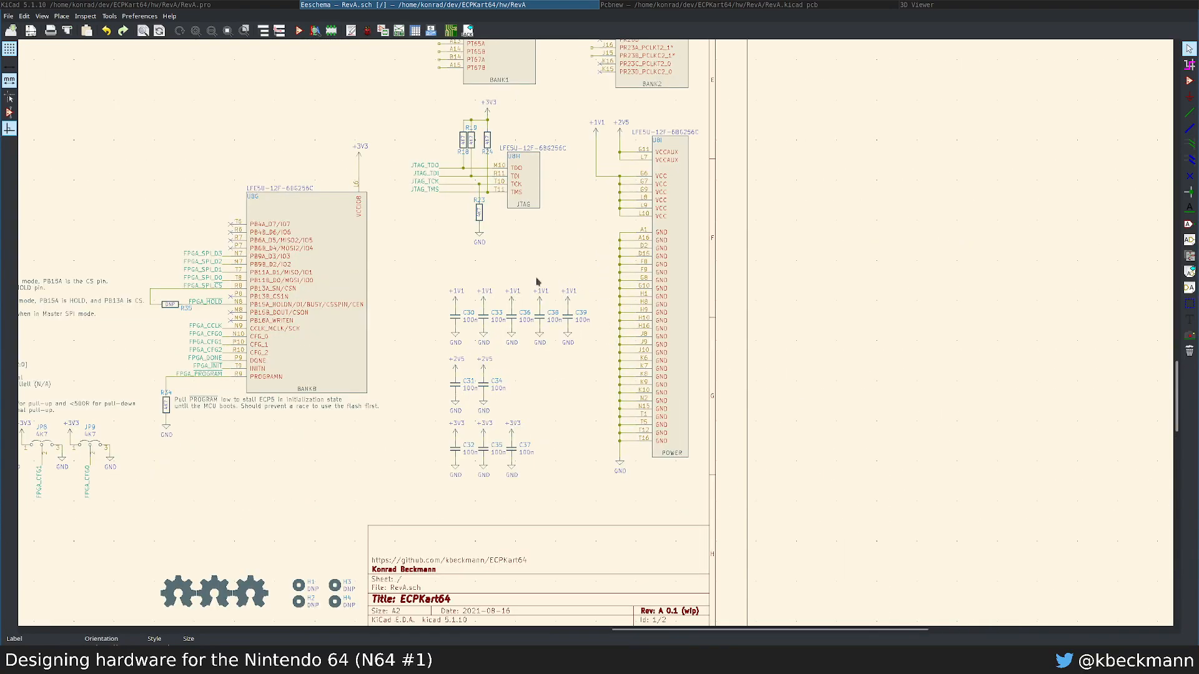
scroll(536, 281, up, 2)
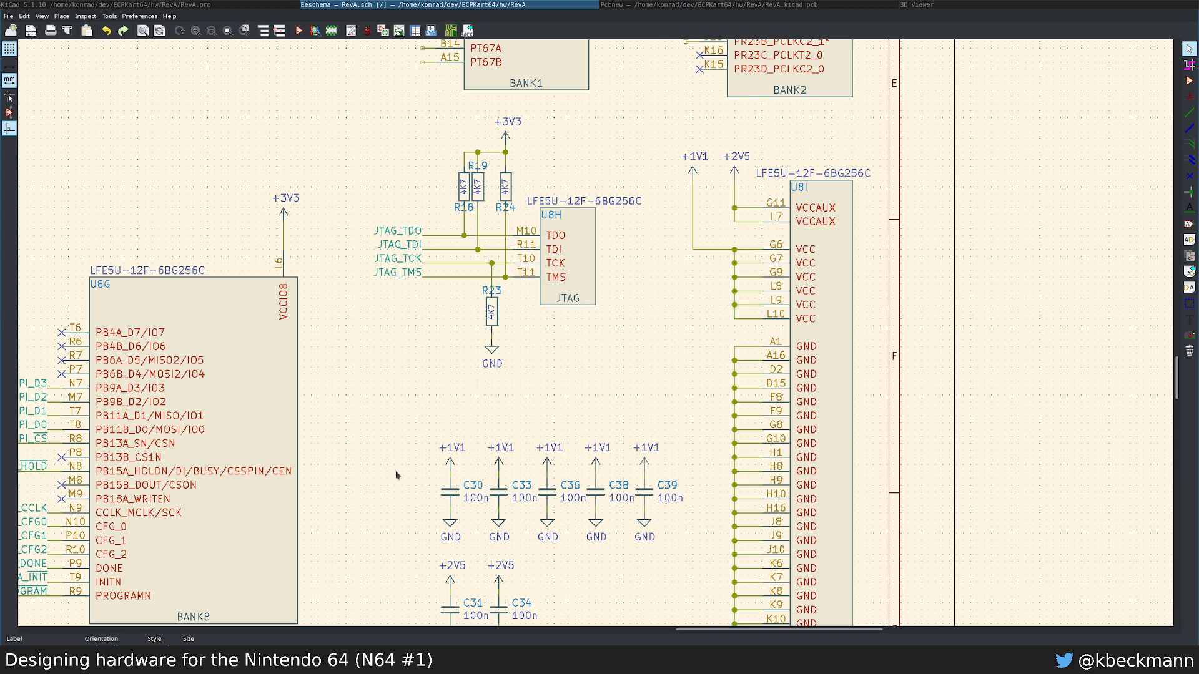
middle_drag(401, 495, 825, 322)
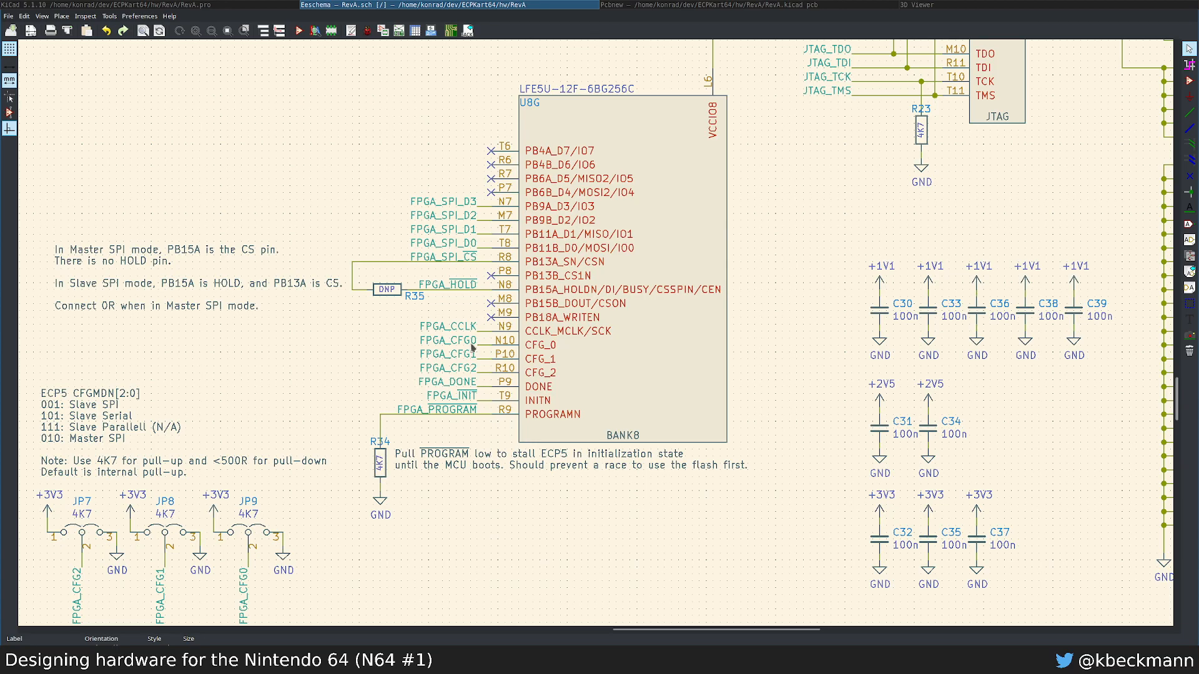
middle_drag(471, 342, 601, 396)
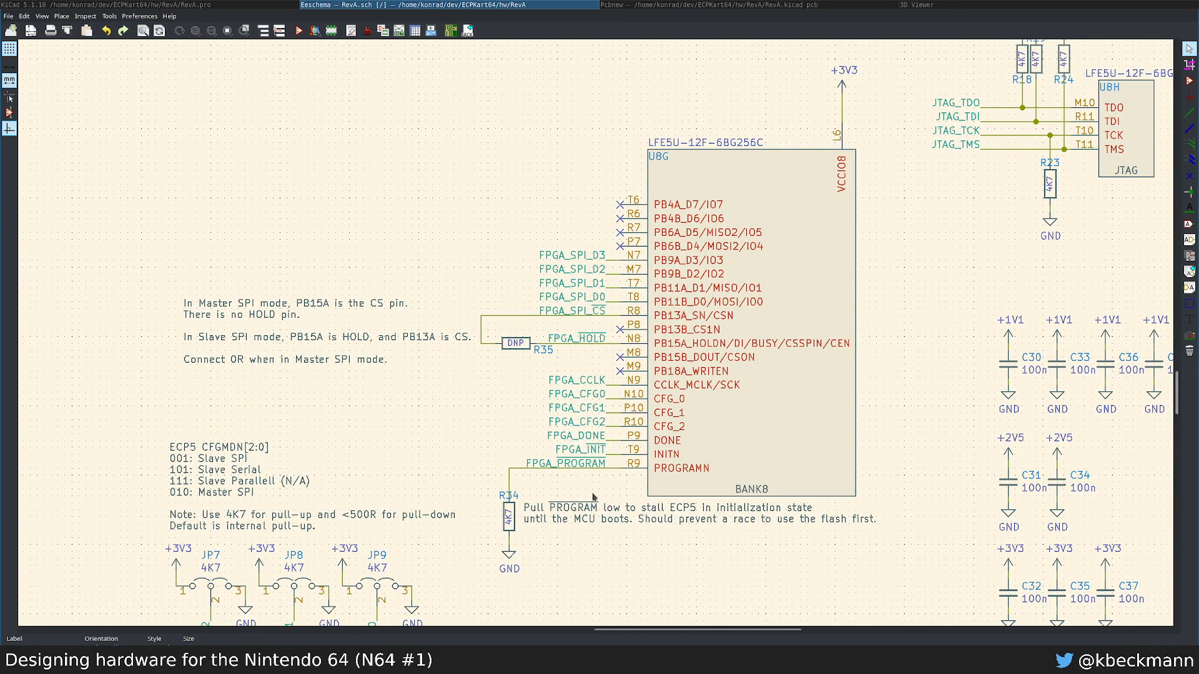
middle_drag(600, 511, 700, 387)
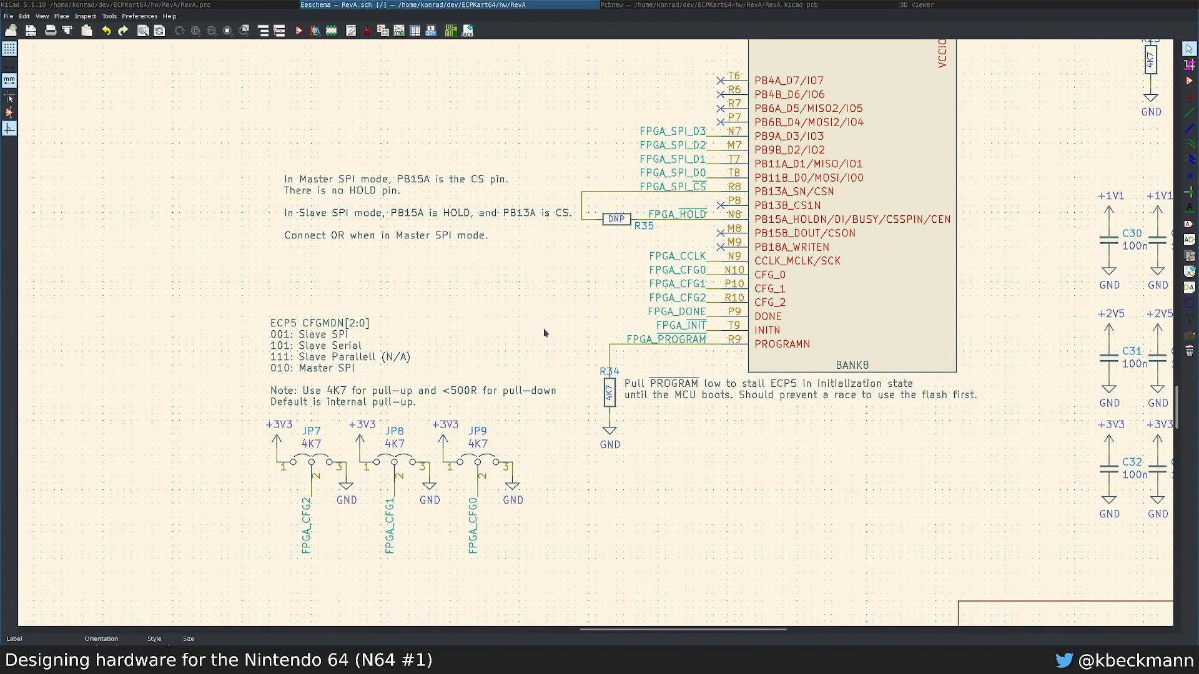
middle_drag(478, 296, 515, 352)
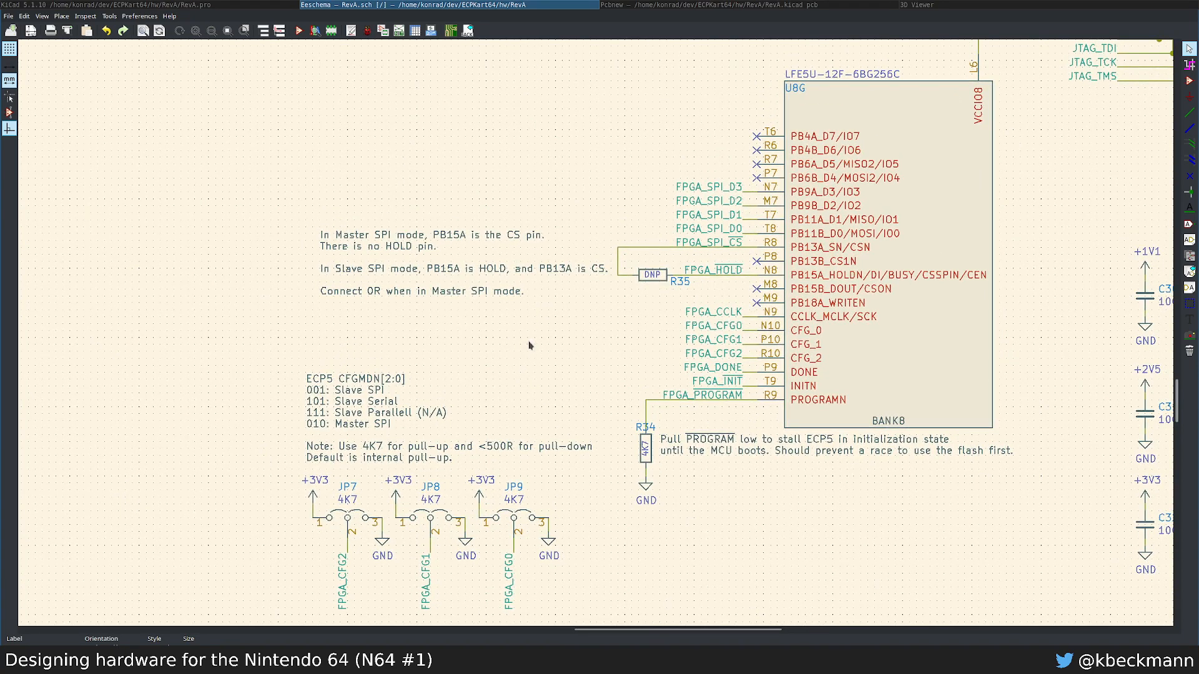
middle_drag(631, 573, 633, 545)
drag(295, 413, 440, 393)
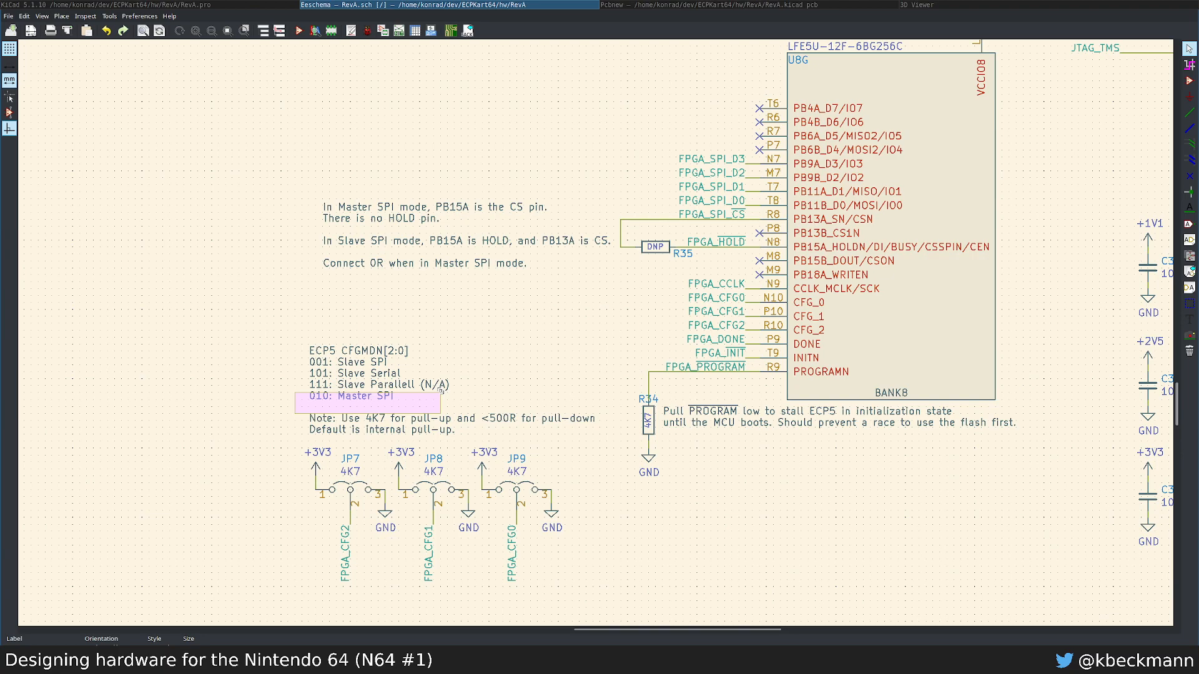
drag(440, 392, 440, 409)
key(Escape)
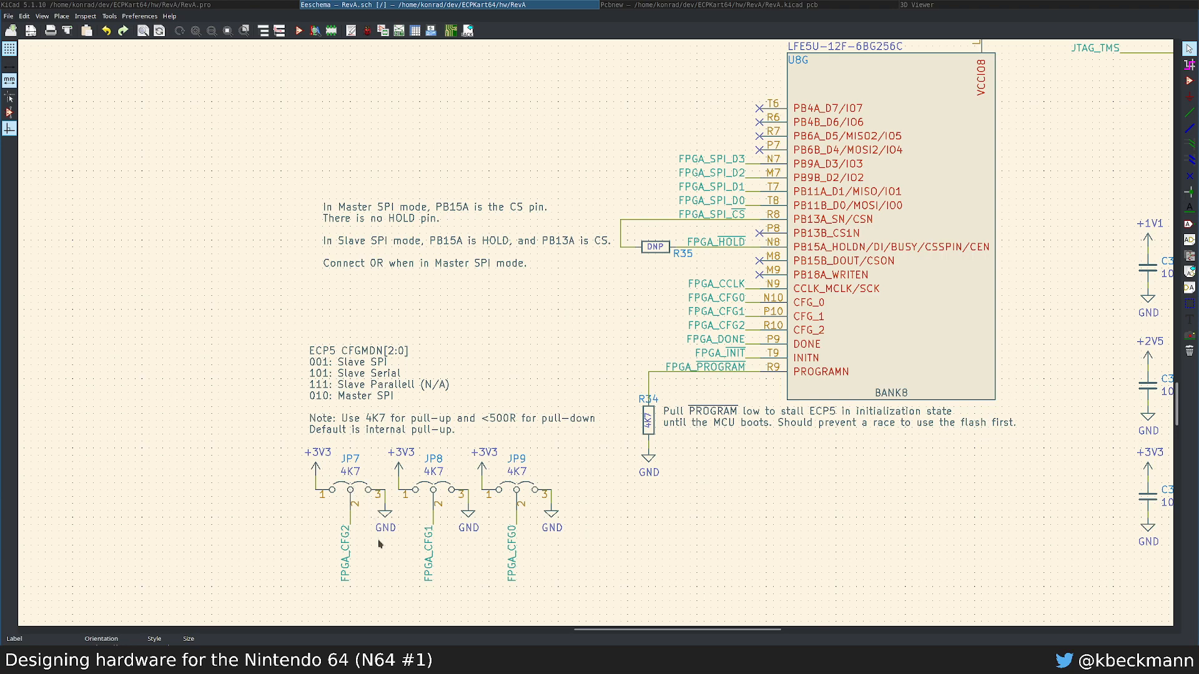
scroll(379, 544, down, 3)
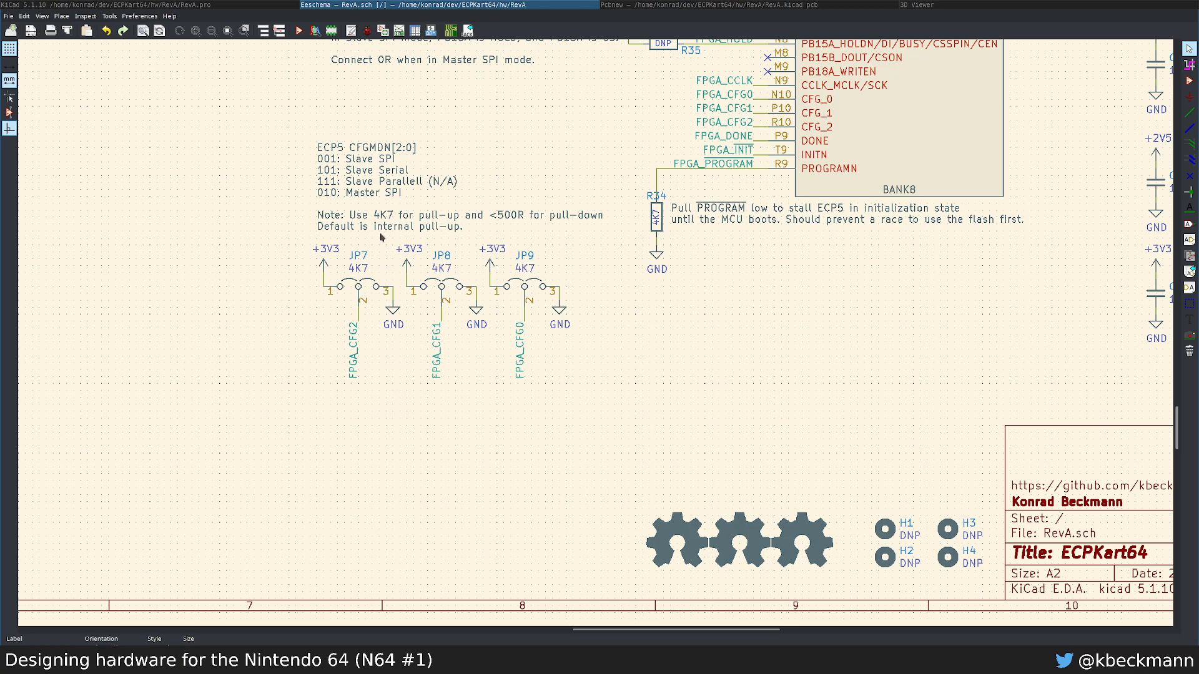
scroll(396, 417, up, 2)
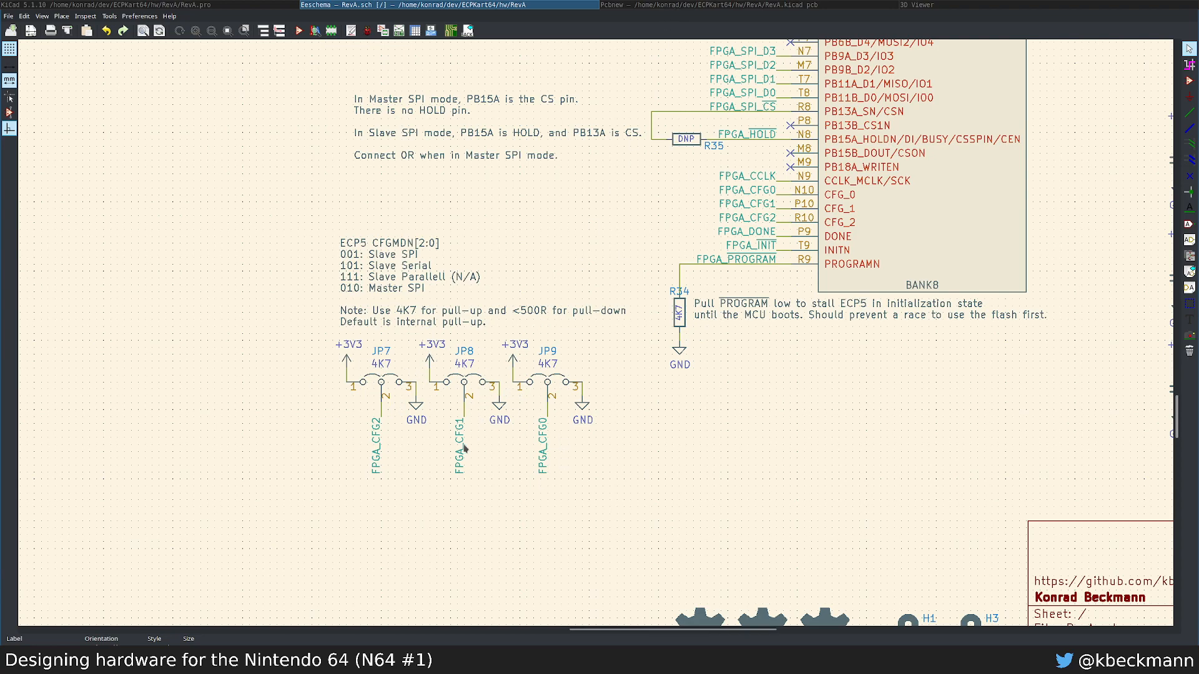
Step: Switch to the Pcbnew board layout, make B.Cu the active layer and examine the back-side pads at PMOD5
click(675, 5)
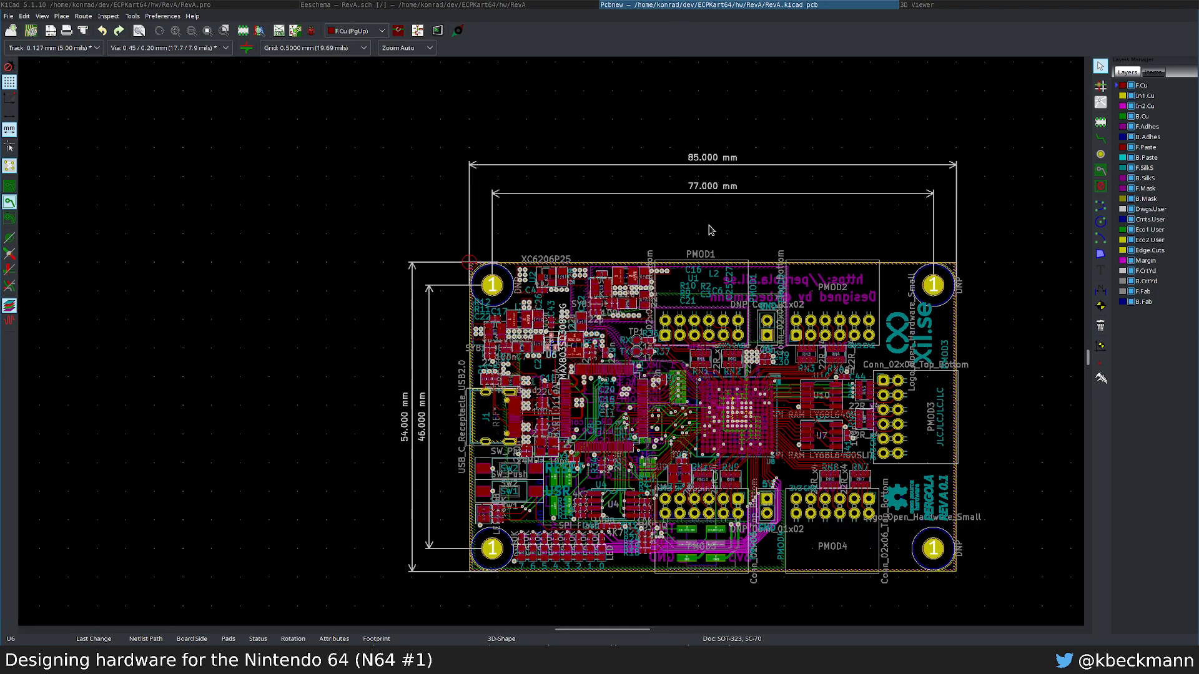
scroll(522, 347, up, 4)
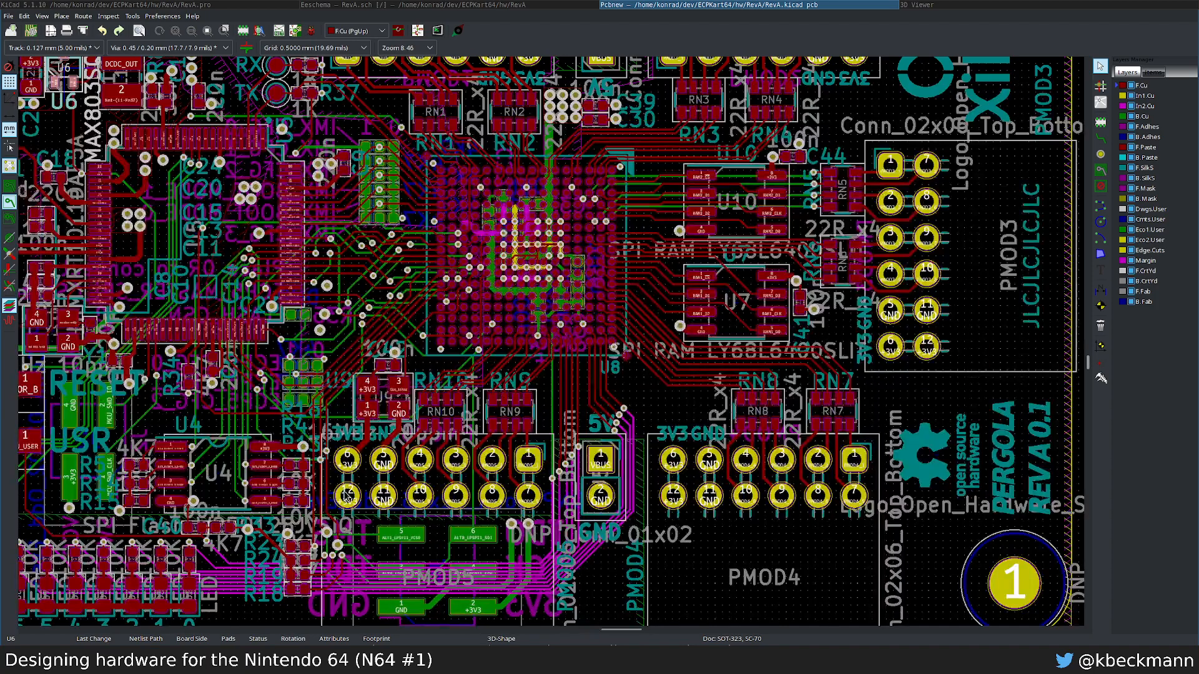
key(Page_Down)
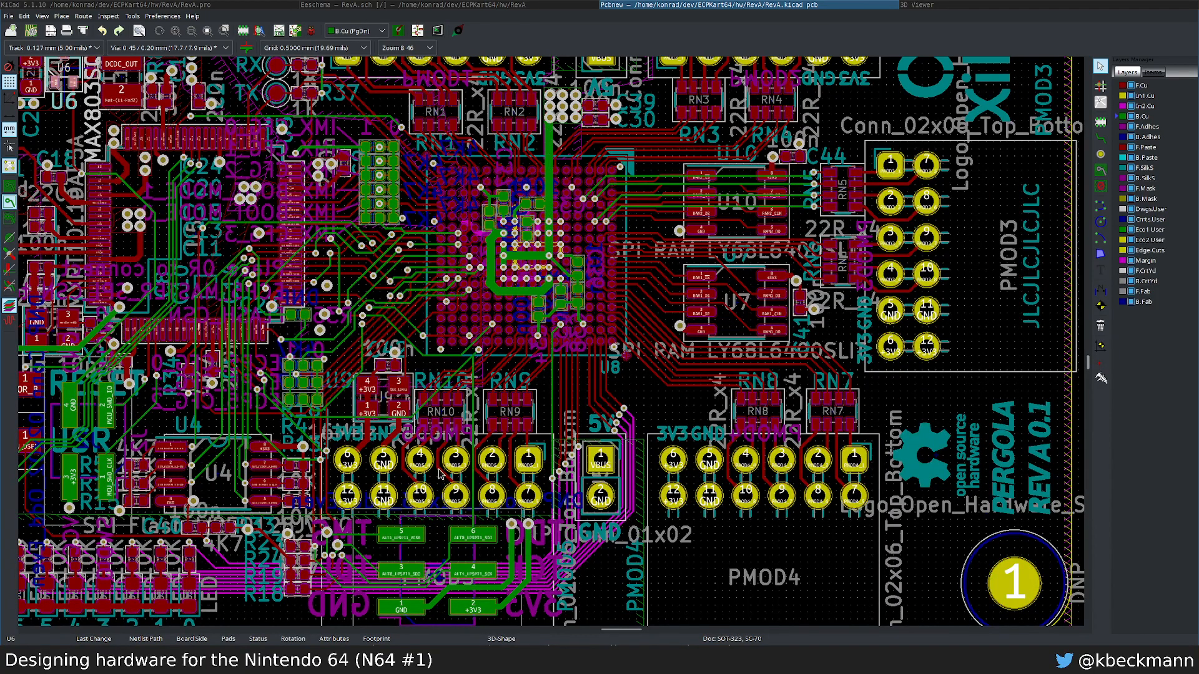
scroll(442, 572, up, 3)
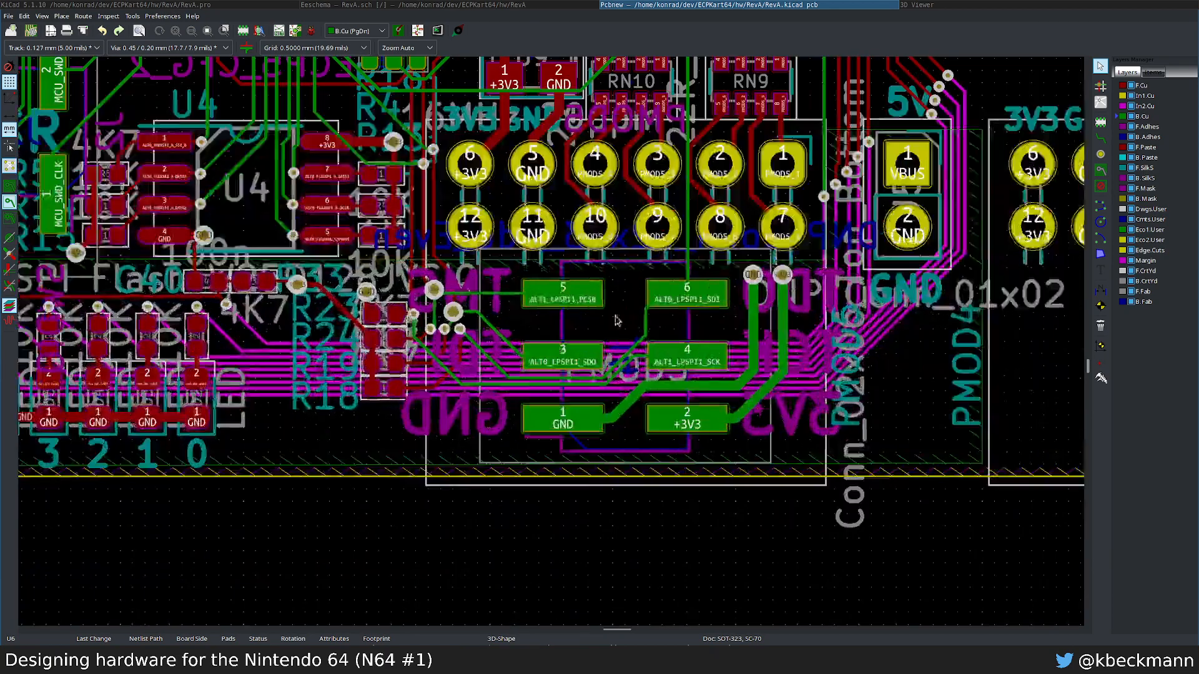
Step: Examine the back-side pads of the three FPGA configuration jumpers near U9 and make F.Cu the active layer
middle_drag(528, 219, 727, 497)
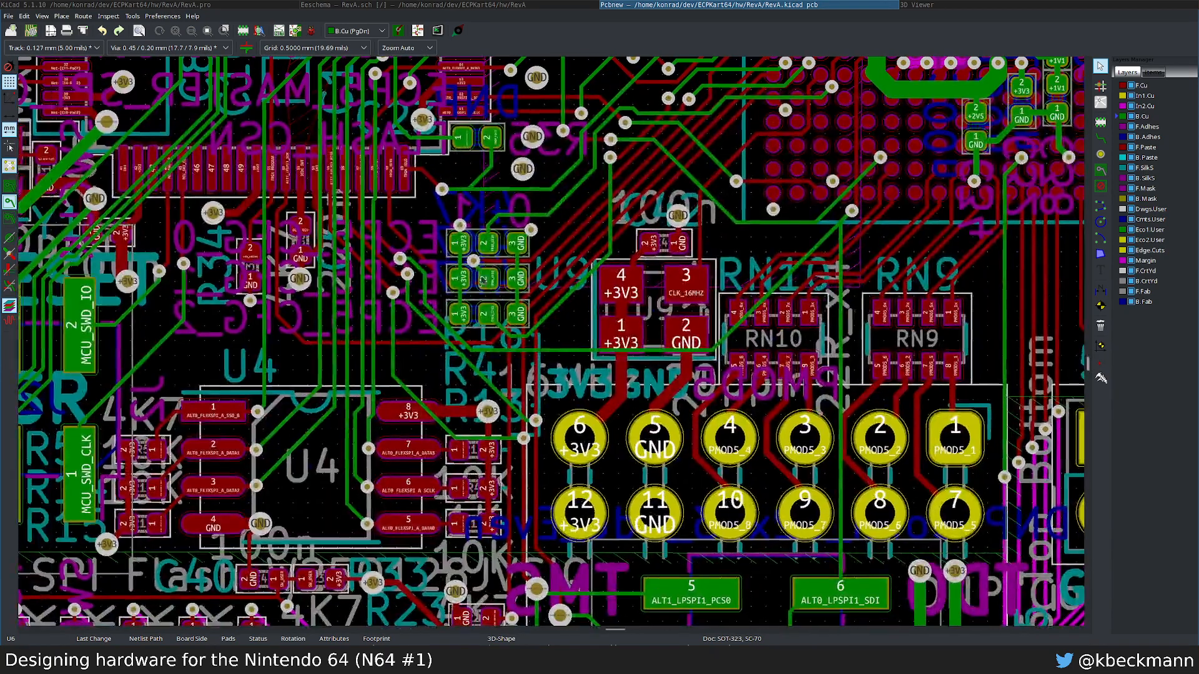
middle_drag(464, 230, 447, 382)
scroll(486, 460, up, 3)
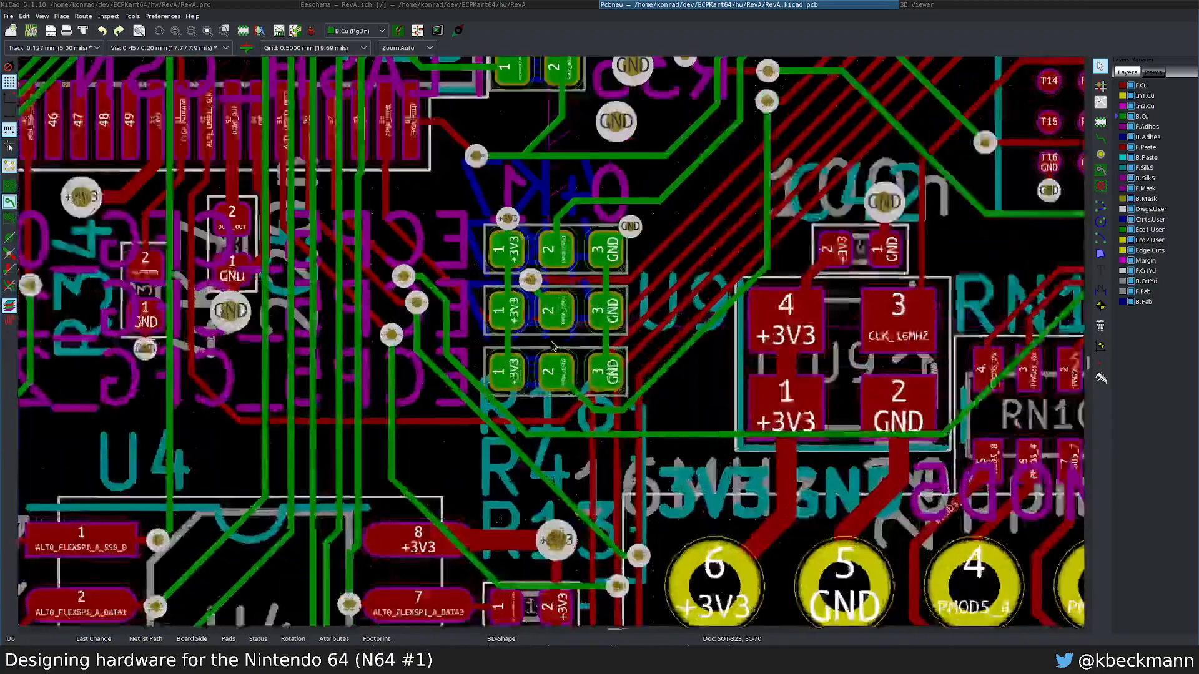
scroll(585, 312, up, 1)
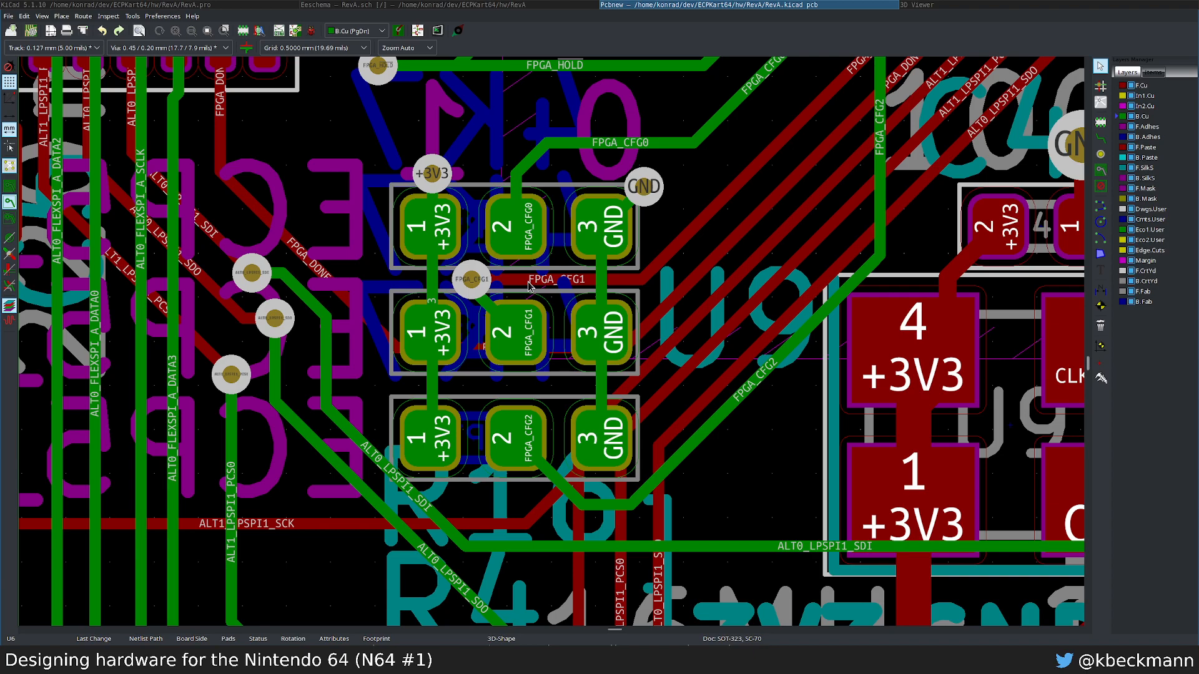
key(Page_Up)
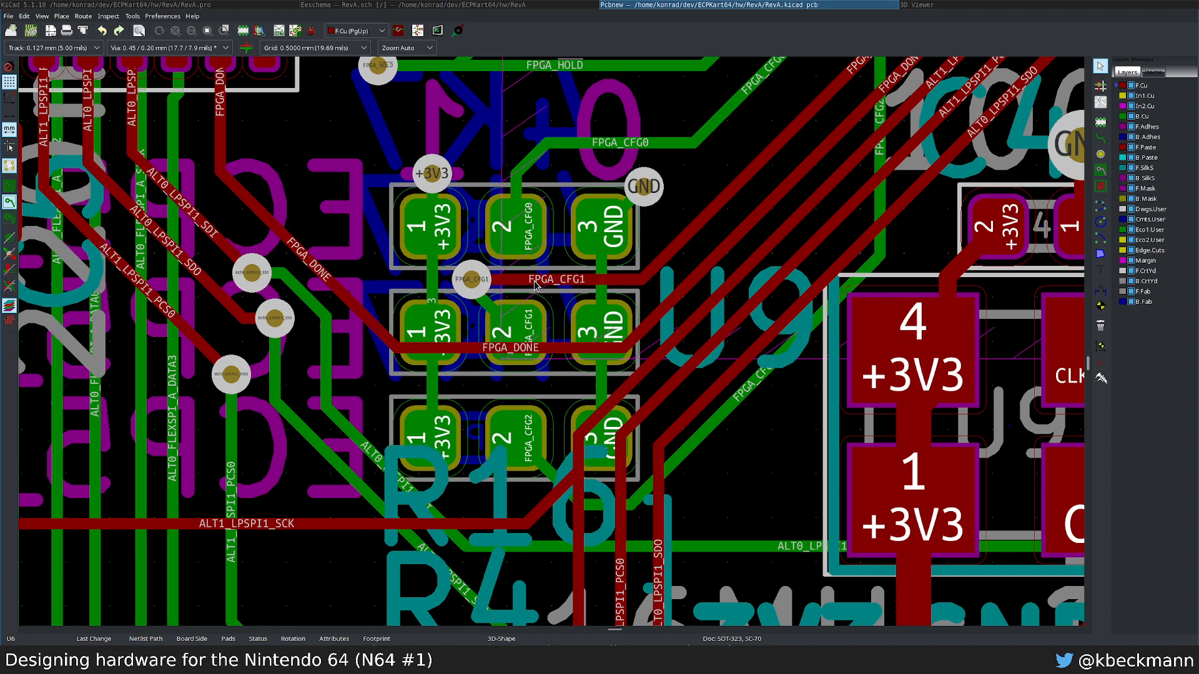
Step: Trace the FPGA_CFG1 net from the middle configuration jumper to its FPGA ball by starting a trial track on it
key(m)
key(Escape)
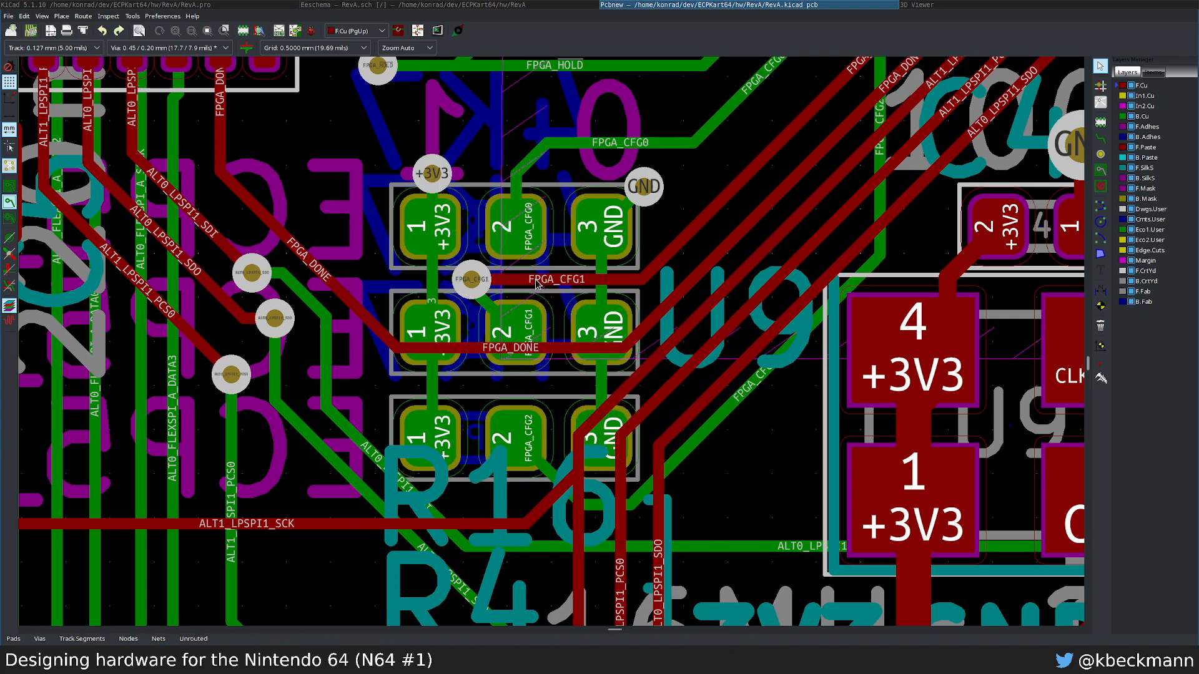
key(x)
key(Escape)
key(x)
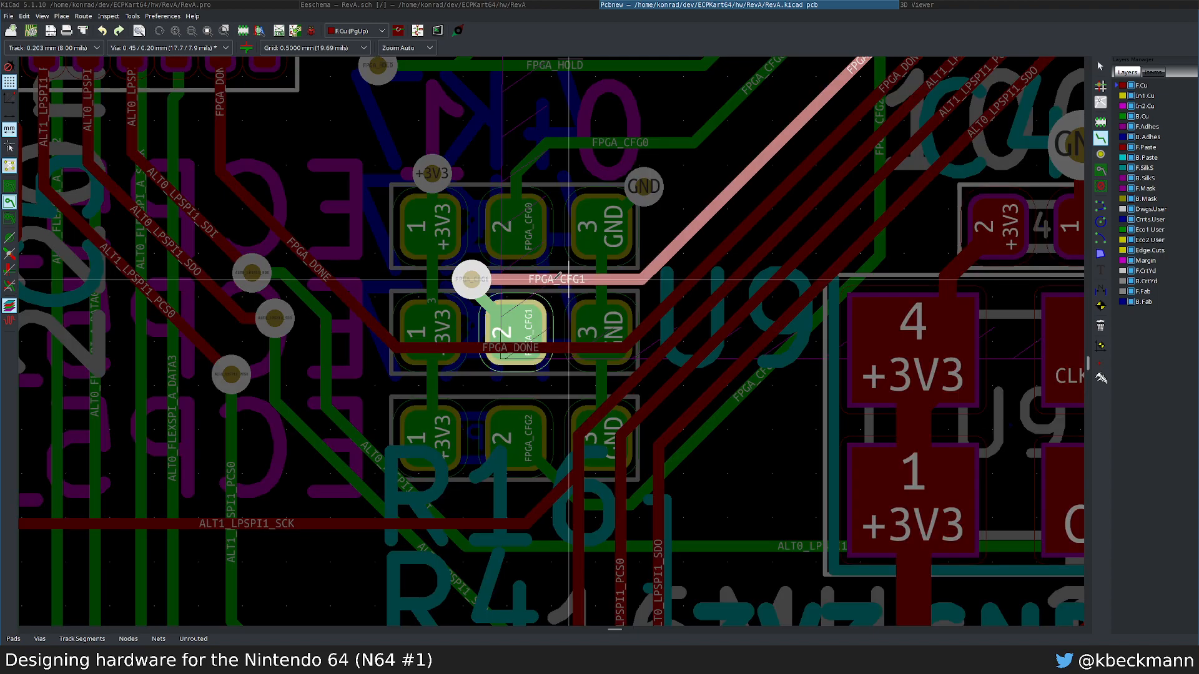
key(Escape)
key(d)
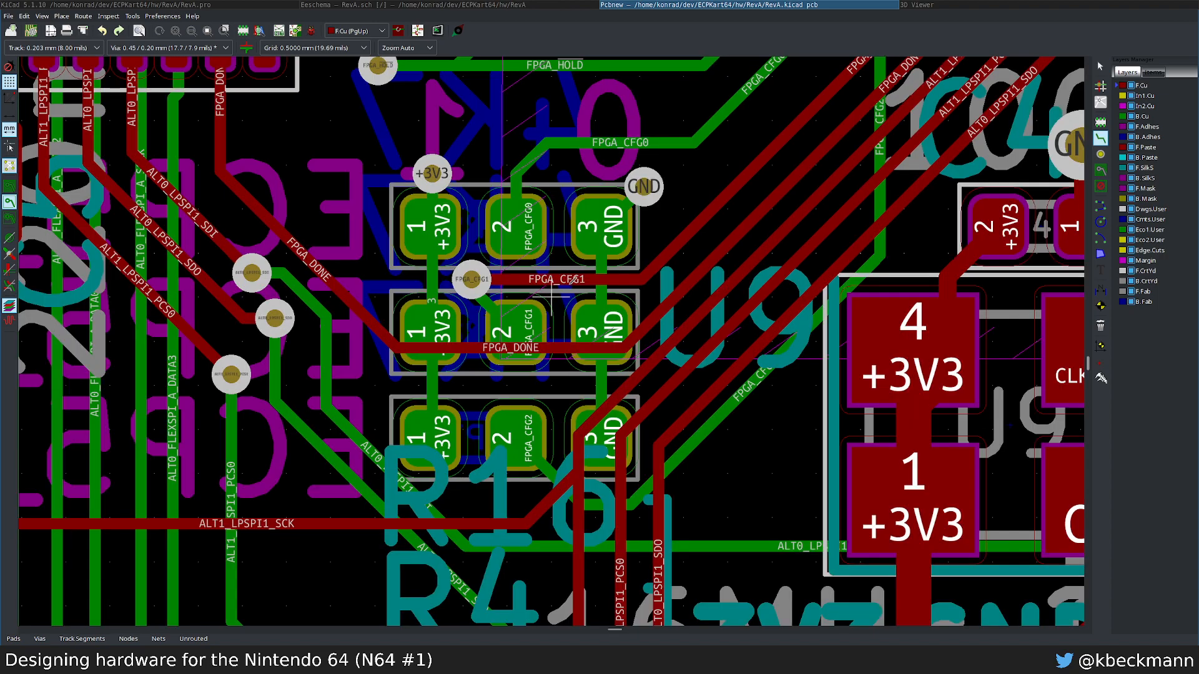
scroll(569, 279, down, 3)
scroll(553, 338, down, 2)
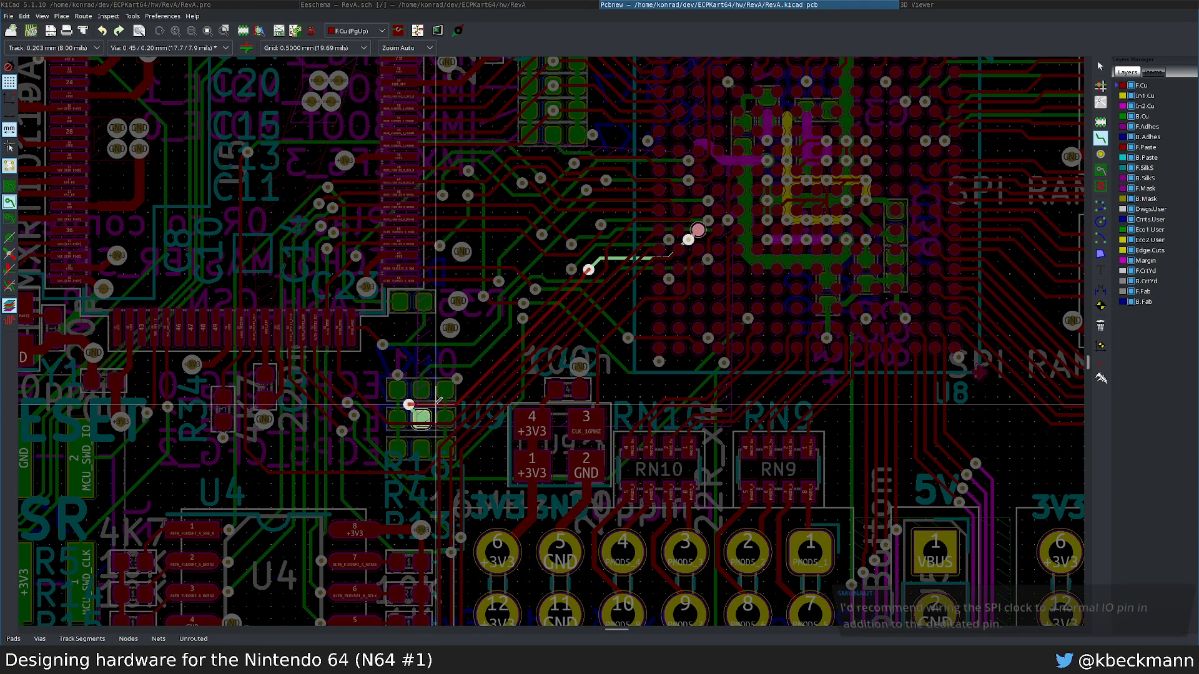
scroll(437, 402, up, 5)
scroll(554, 386, down, 2)
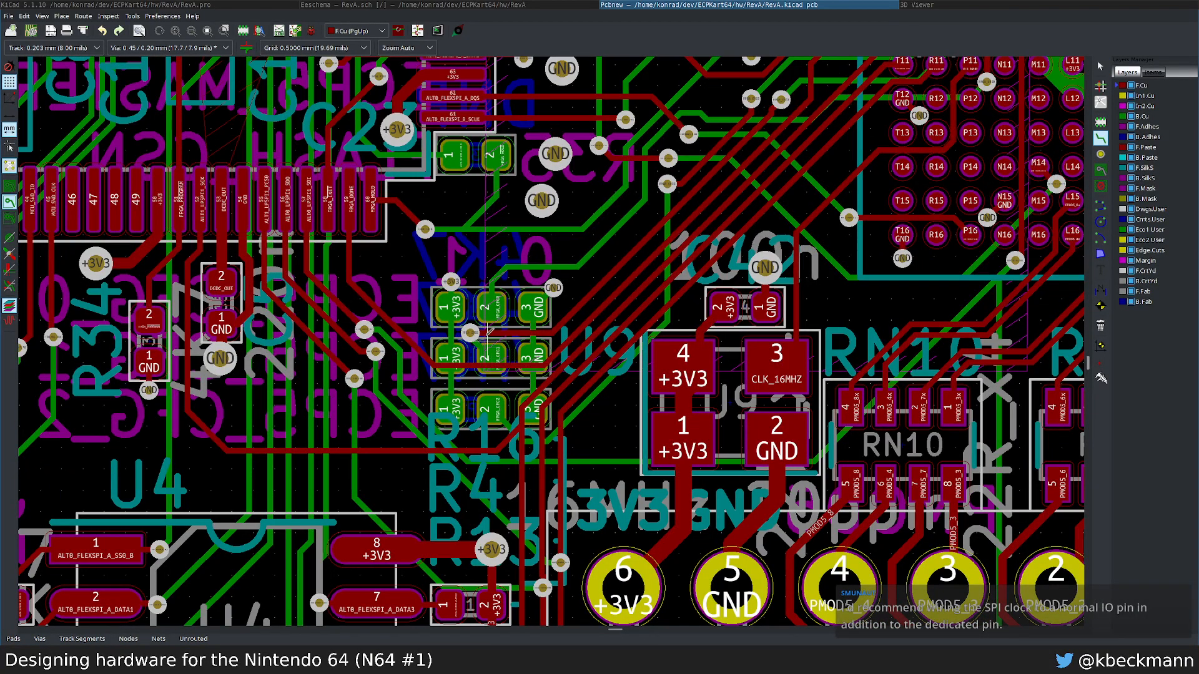
click(495, 331)
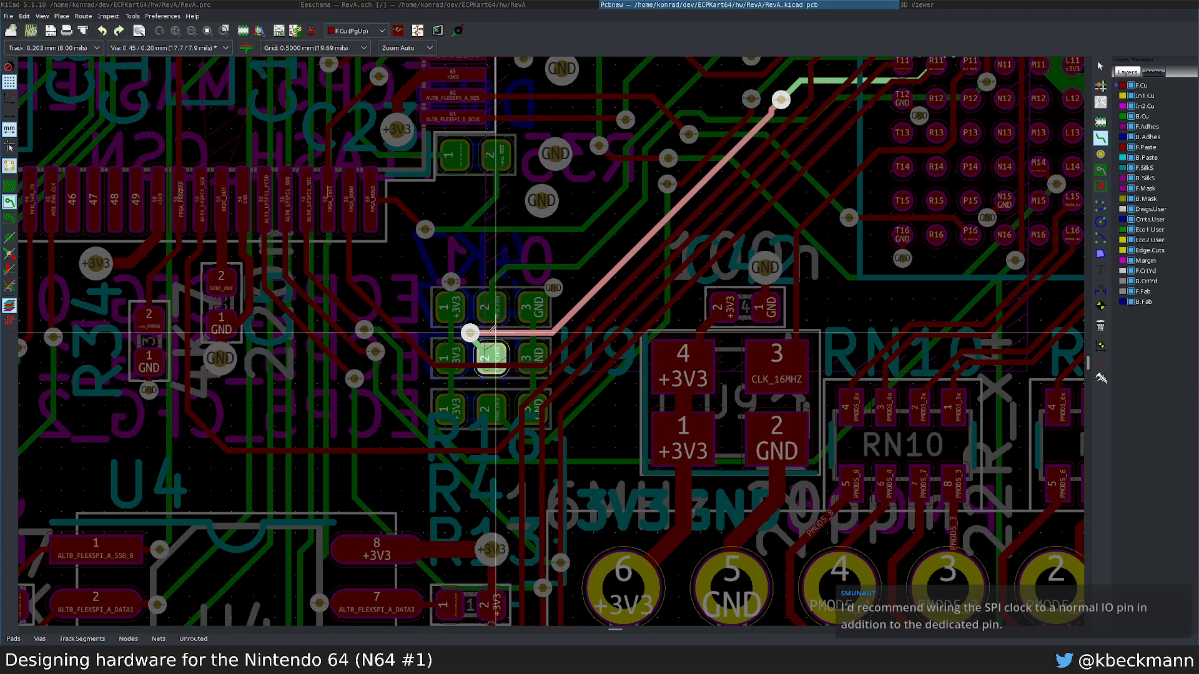
middle_drag(495, 332, 417, 510)
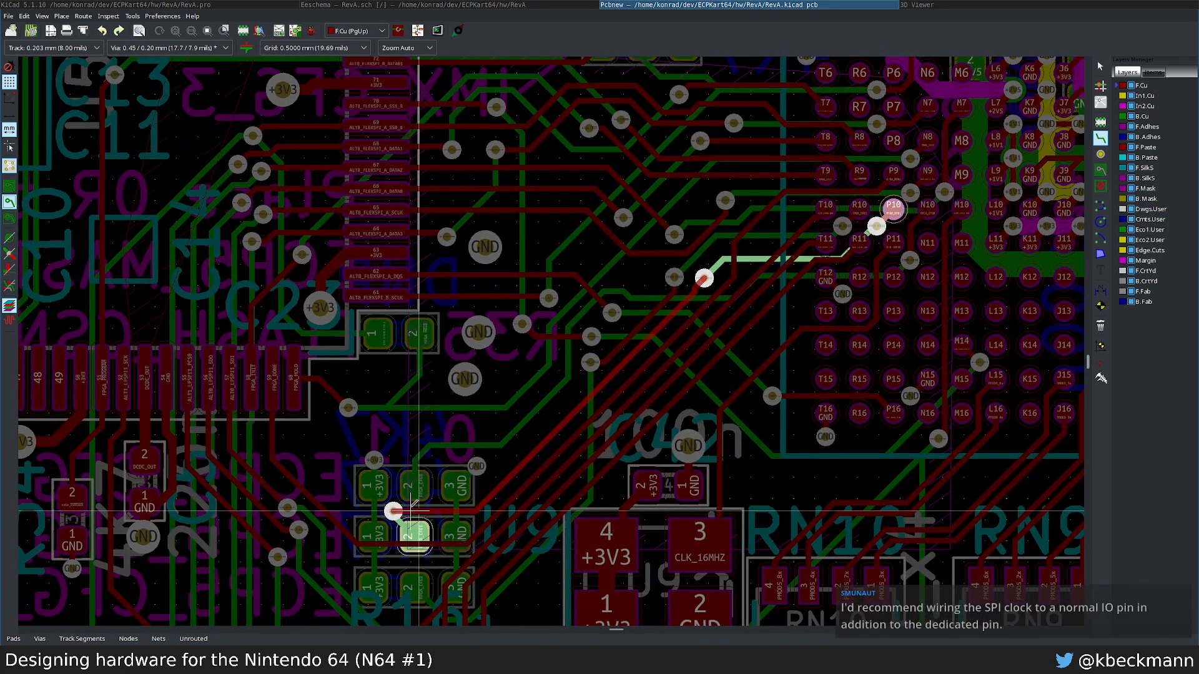
Step: Trace the FPGA_CFG0 and FPGA_CFG2 nets from their jumper pads to their FPGA balls using trial tracks
key(Escape)
click(442, 445)
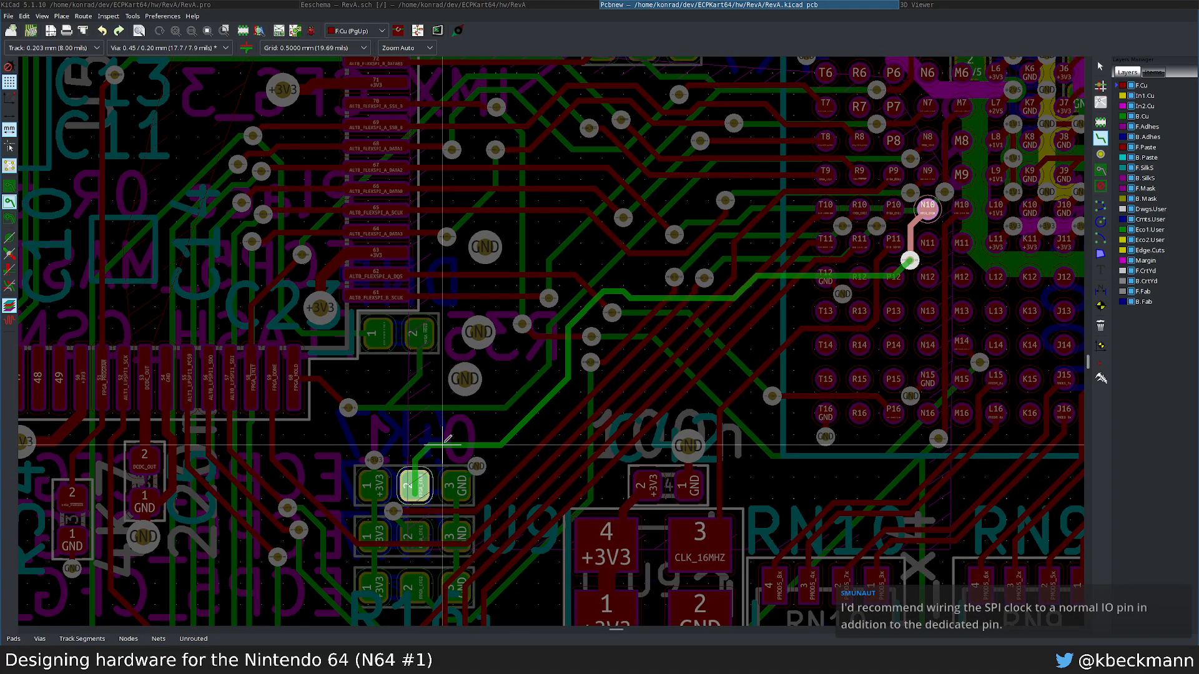
key(Escape)
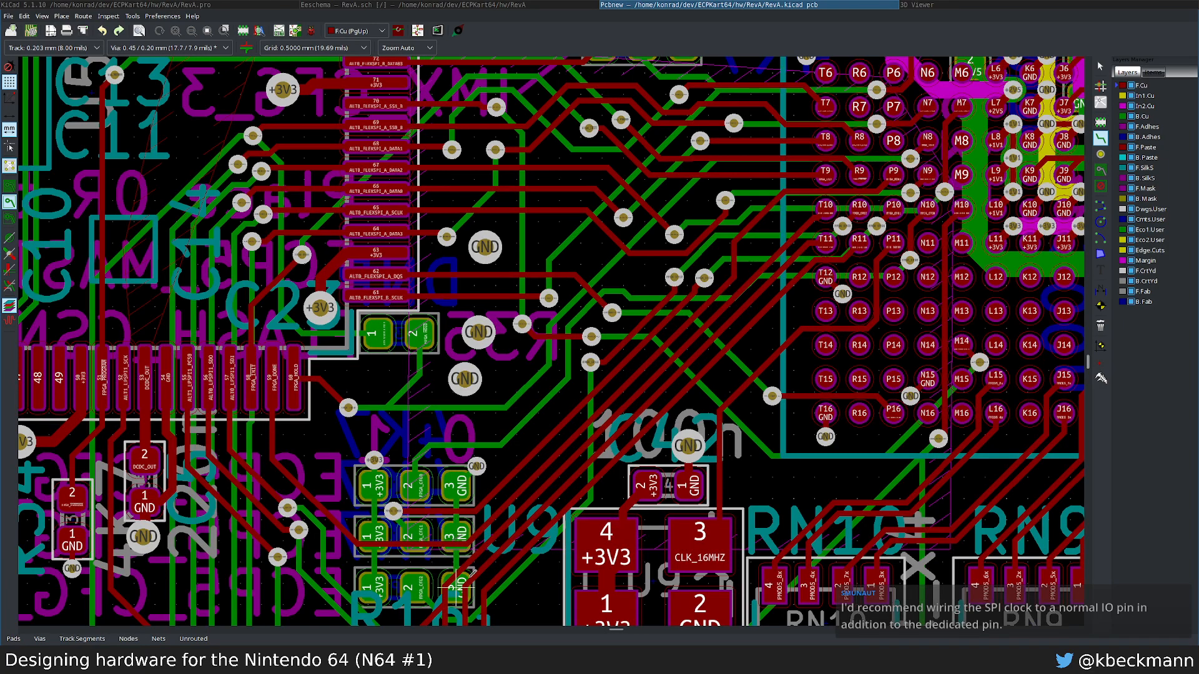
click(500, 588)
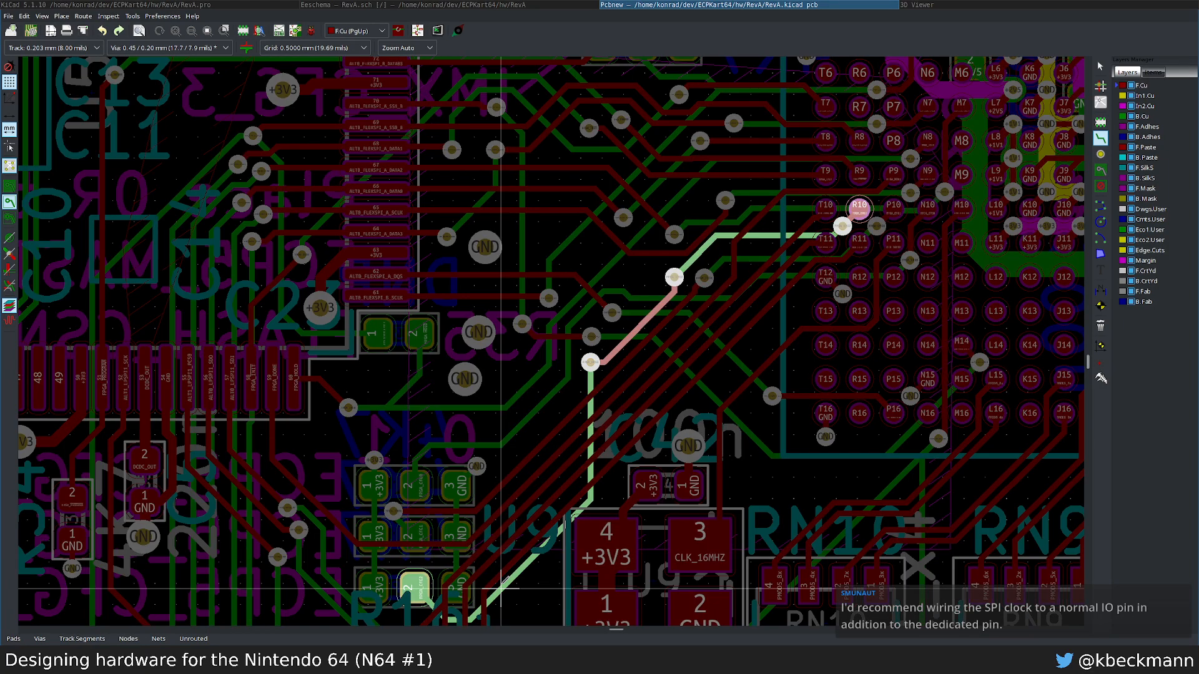
key(Escape)
click(859, 206)
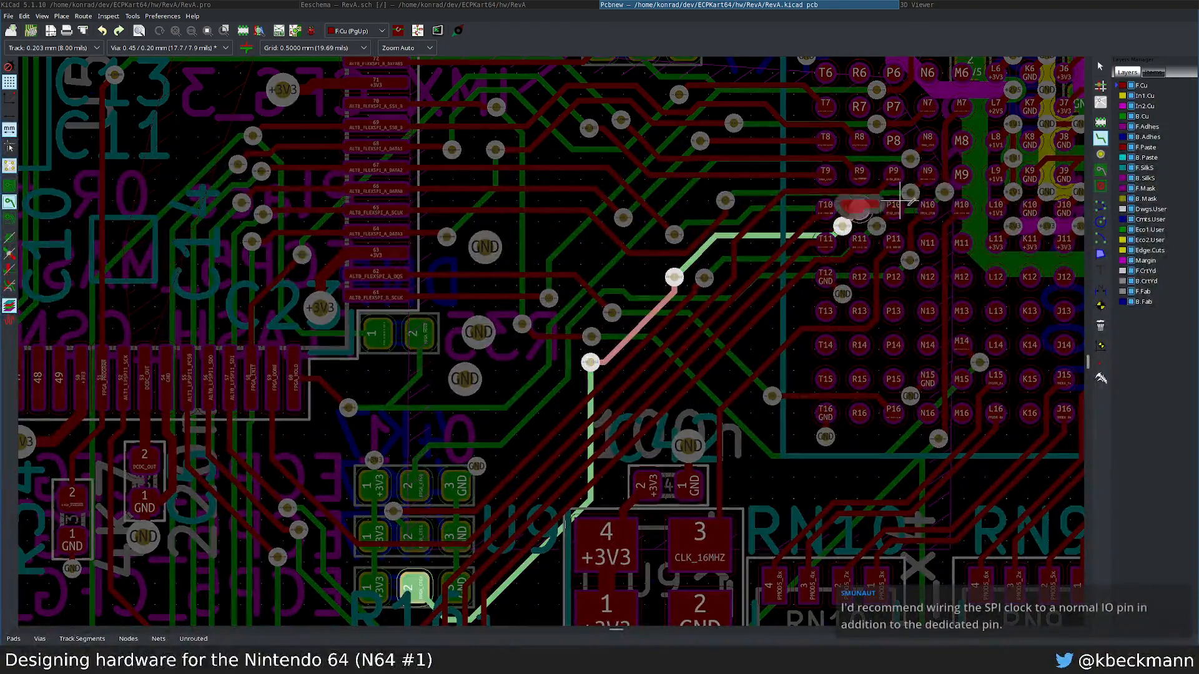
key(Escape)
key(Escape)
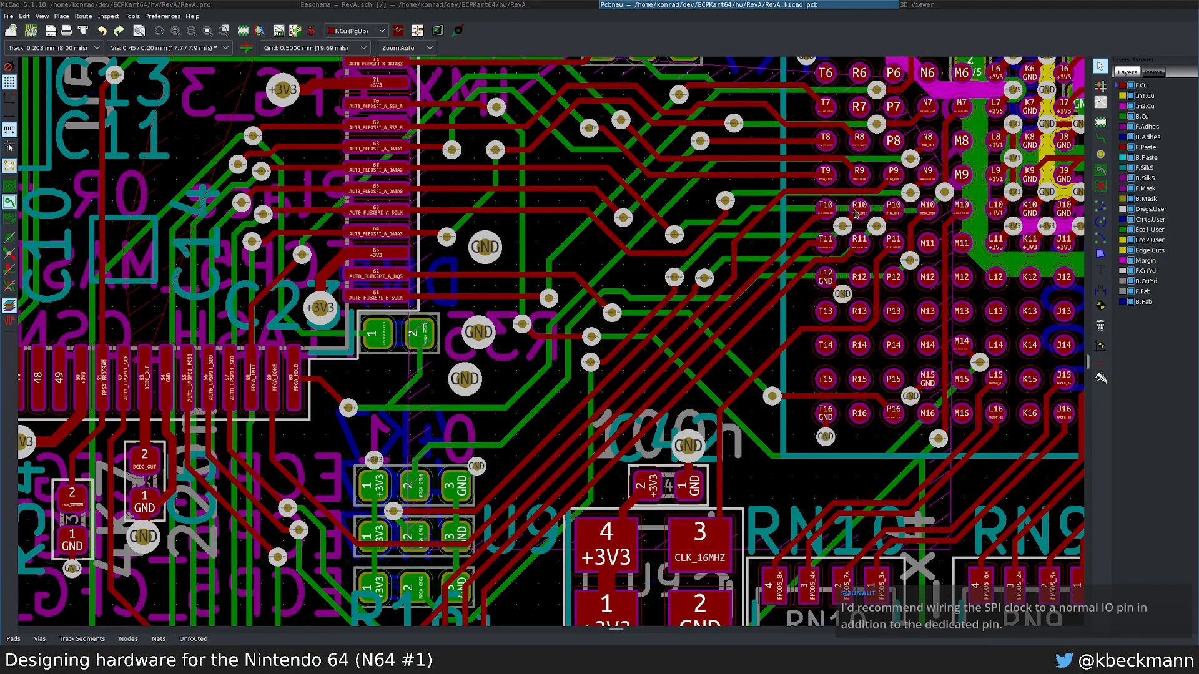
Step: Inspect the FPGA balls N10 and P10 and the escape routing around them
click(925, 217)
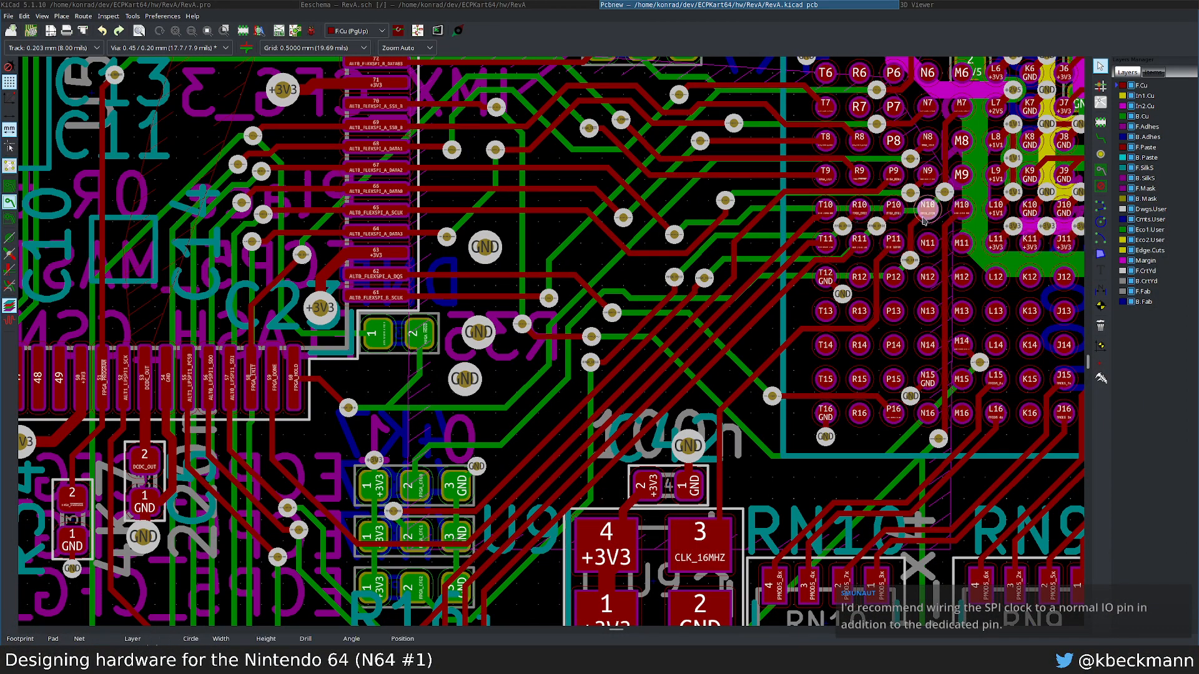
shift+click(891, 213)
click(913, 235)
key(Escape)
scroll(909, 212, up, 1)
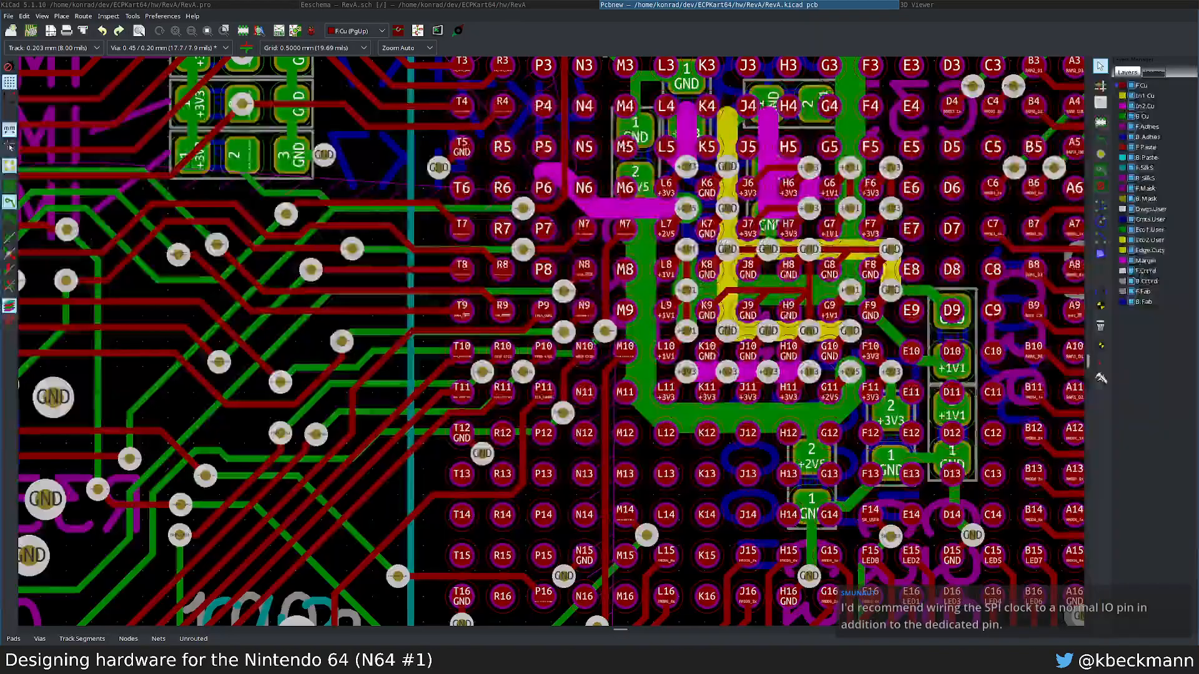
Step: Switch to the Eeschema schematic and examine the FPGA_CCLK and FPGA_CFG pins of BANK8
click(495, 6)
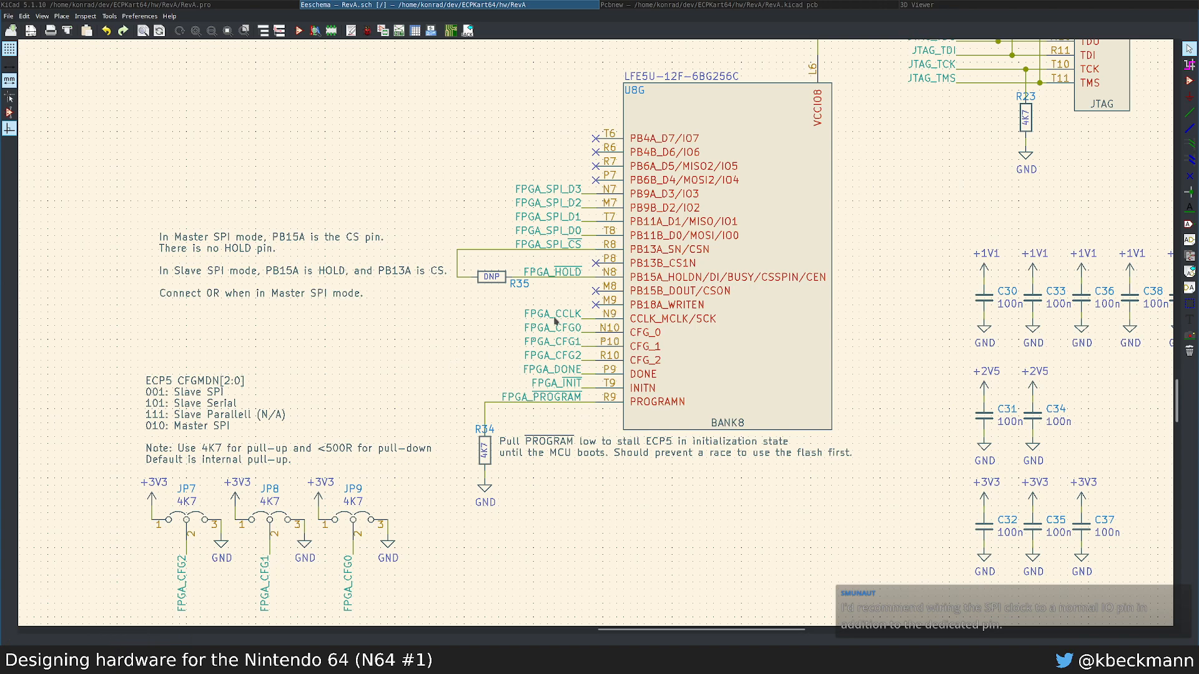
click(646, 4)
click(581, 5)
scroll(513, 312, down, 3)
scroll(596, 338, up, 3)
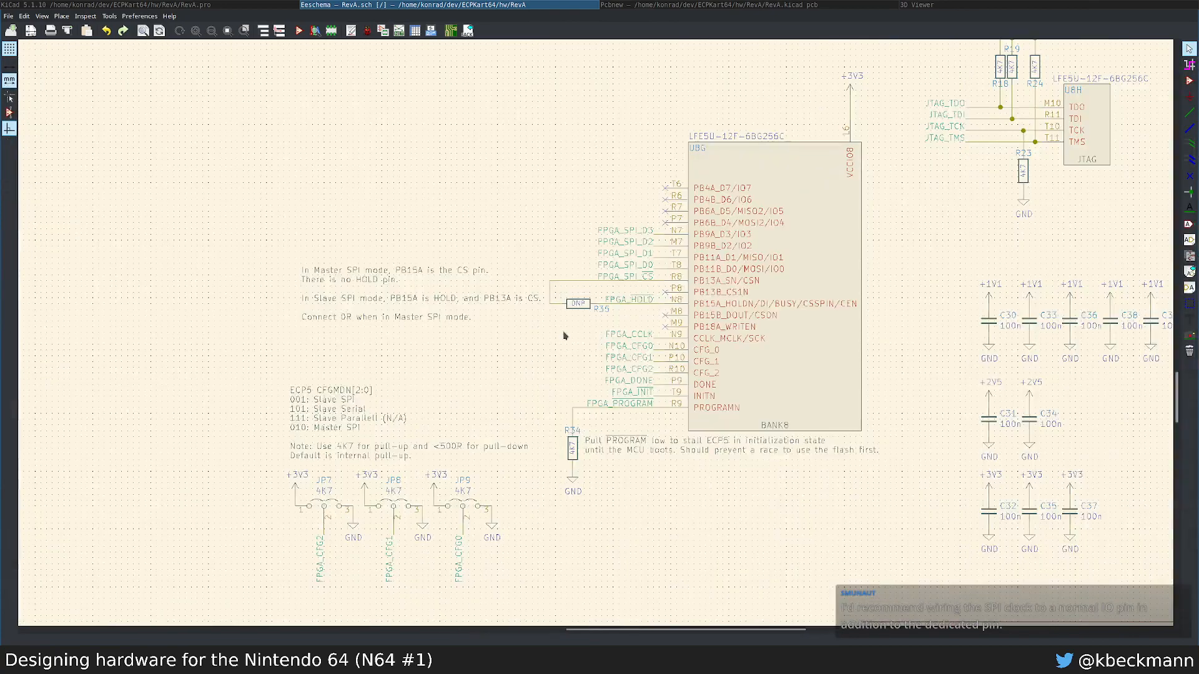
Step: Switch to the Pcbnew layout and examine the balls around N10 for a nearby normal IO pin
click(754, 5)
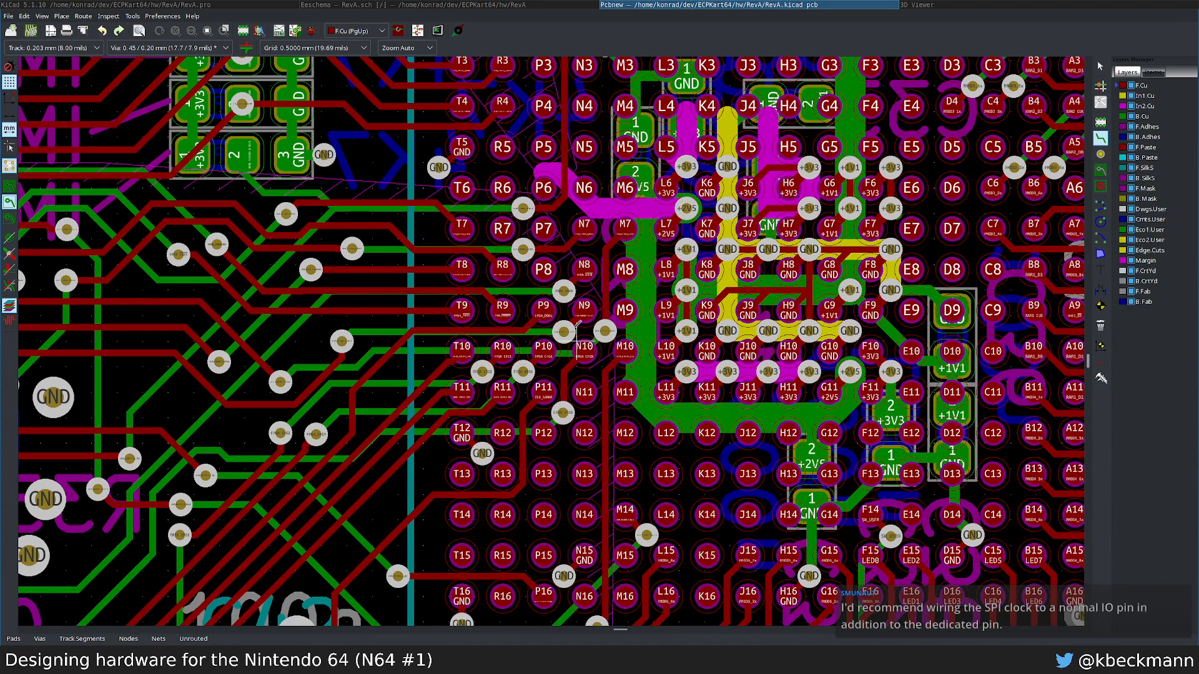
click(585, 351)
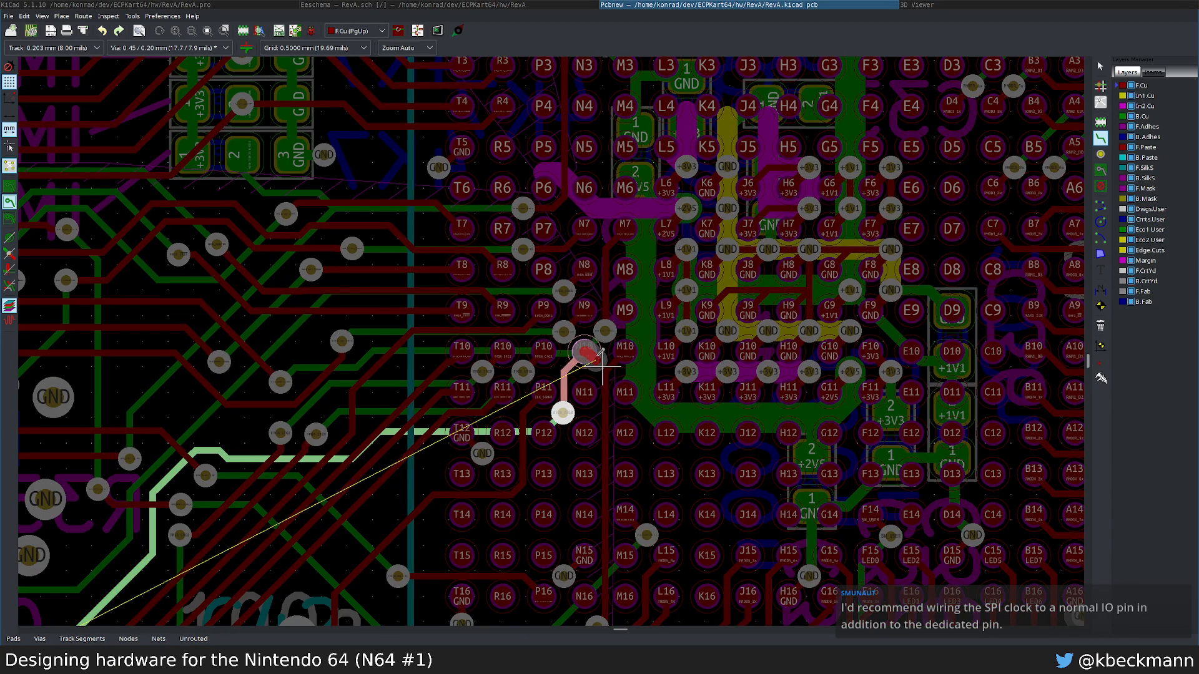
scroll(602, 368, up, 4)
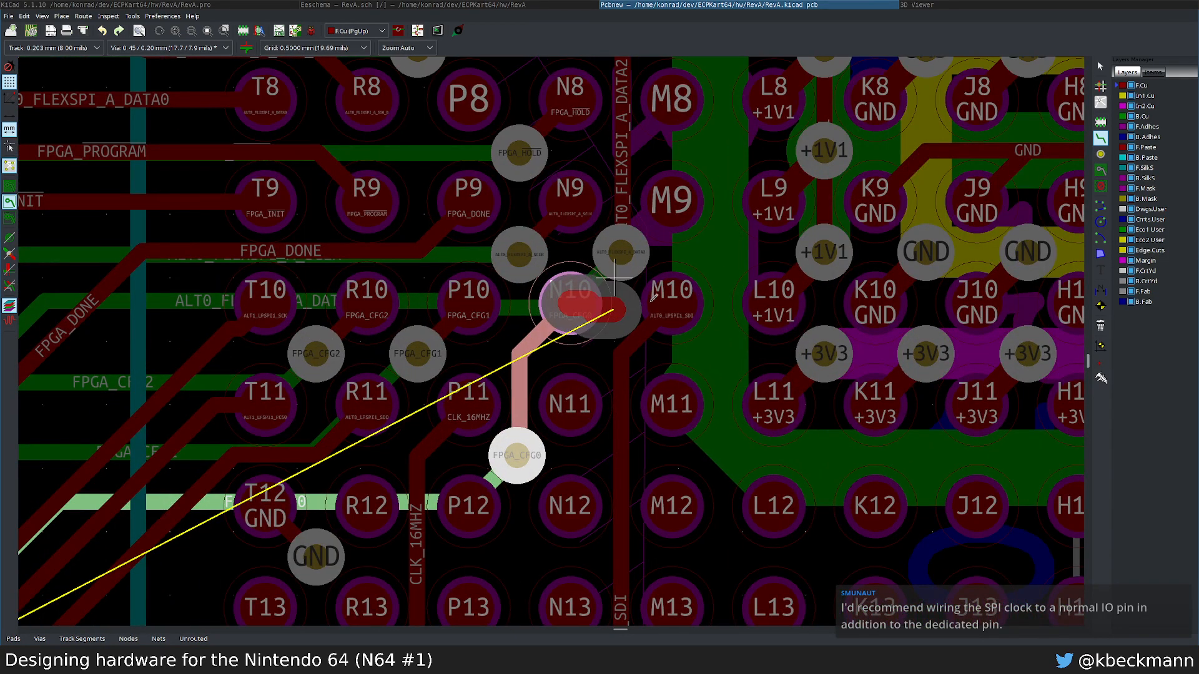
key(Escape)
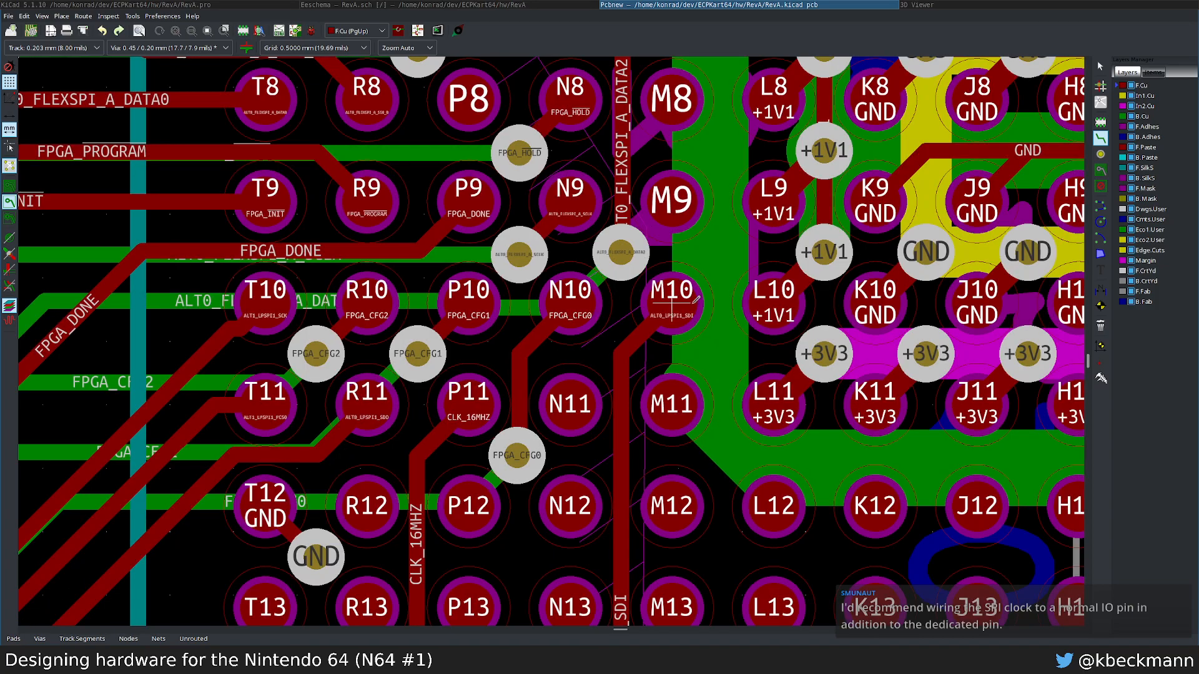
key(Escape)
Step: Switch to Eeschema and place a copy of BANK8's FPGA_CCLK net label in the free space between BANK3 and BANK6
click(522, 3)
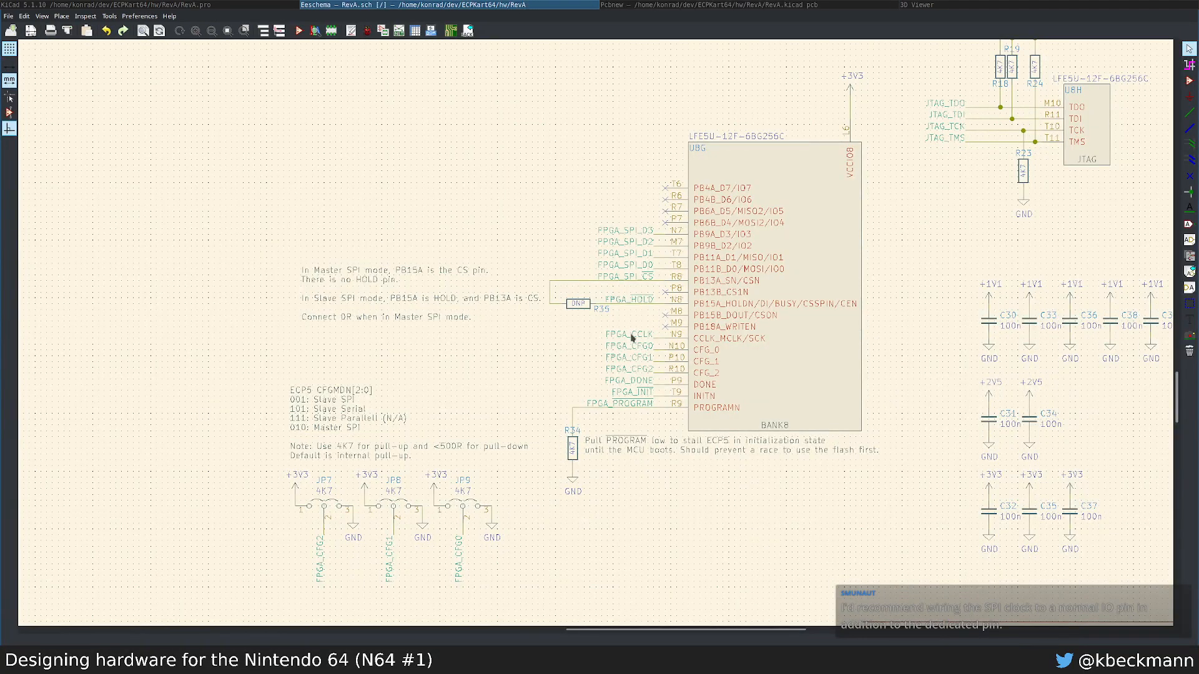
key(c)
middle_drag(951, 188, 523, 410)
middle_drag(640, 450, 722, 482)
middle_drag(610, 236, 596, 429)
middle_drag(575, 244, 559, 193)
middle_drag(601, 140, 607, 396)
middle_drag(584, 201, 611, 372)
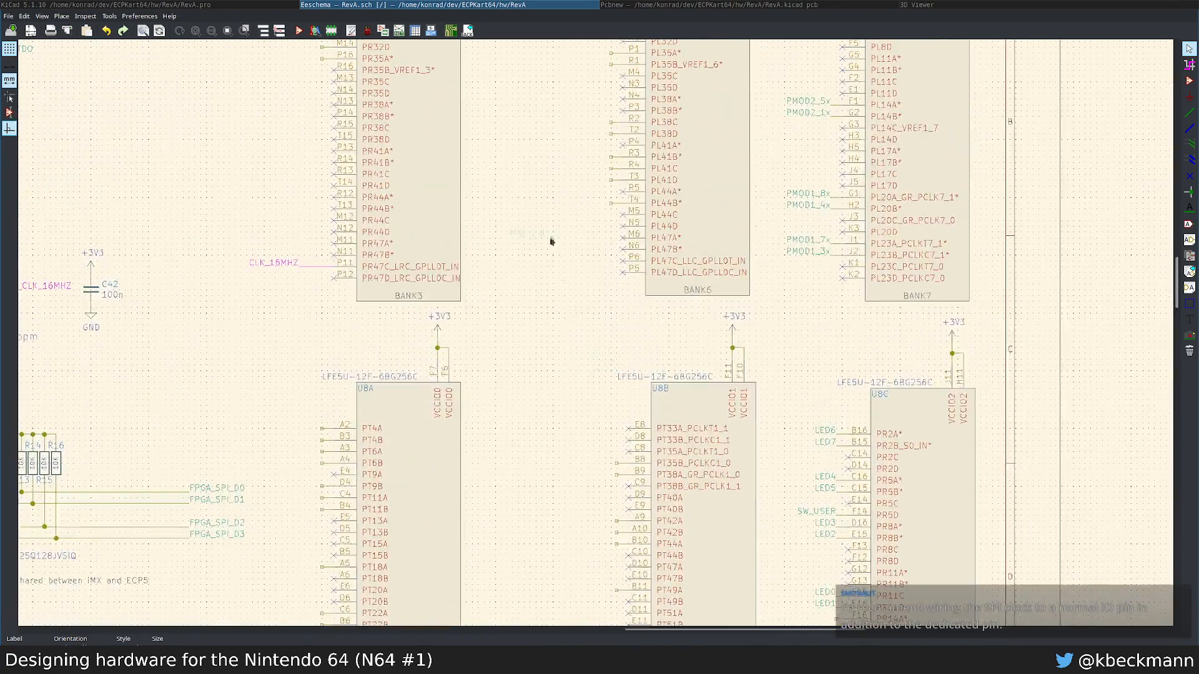
middle_drag(587, 178, 595, 308)
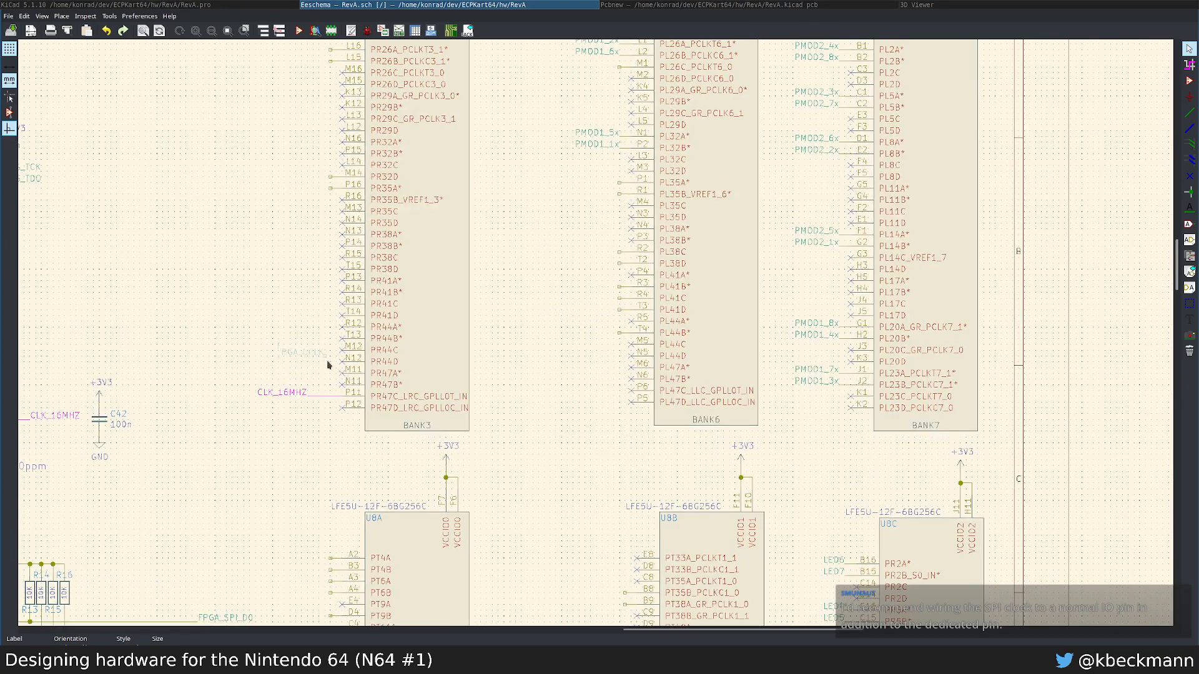
middle_drag(323, 243, 329, 383)
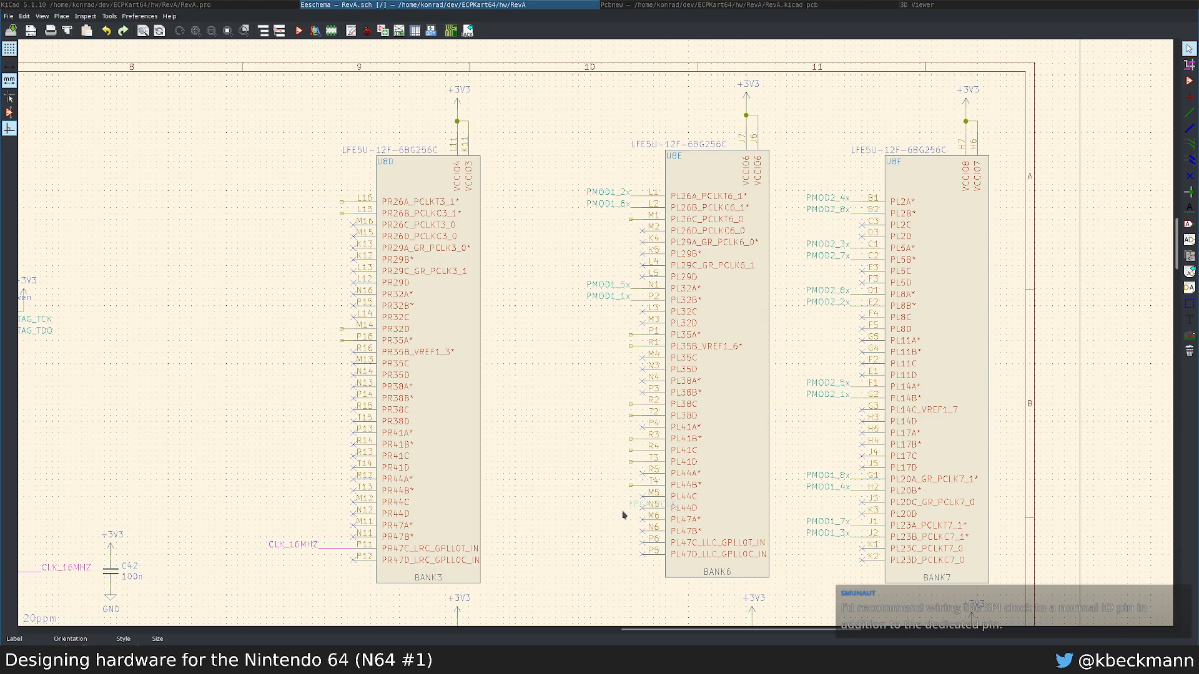
scroll(647, 512, down, 10)
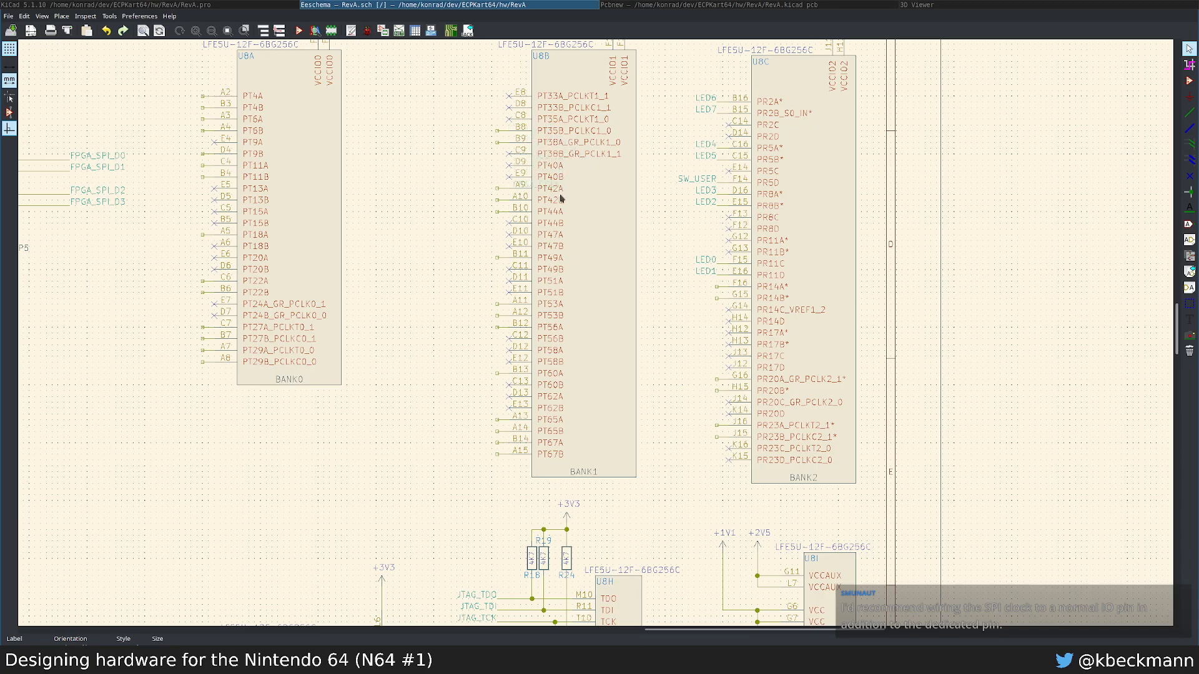
middle_drag(326, 309, 598, 406)
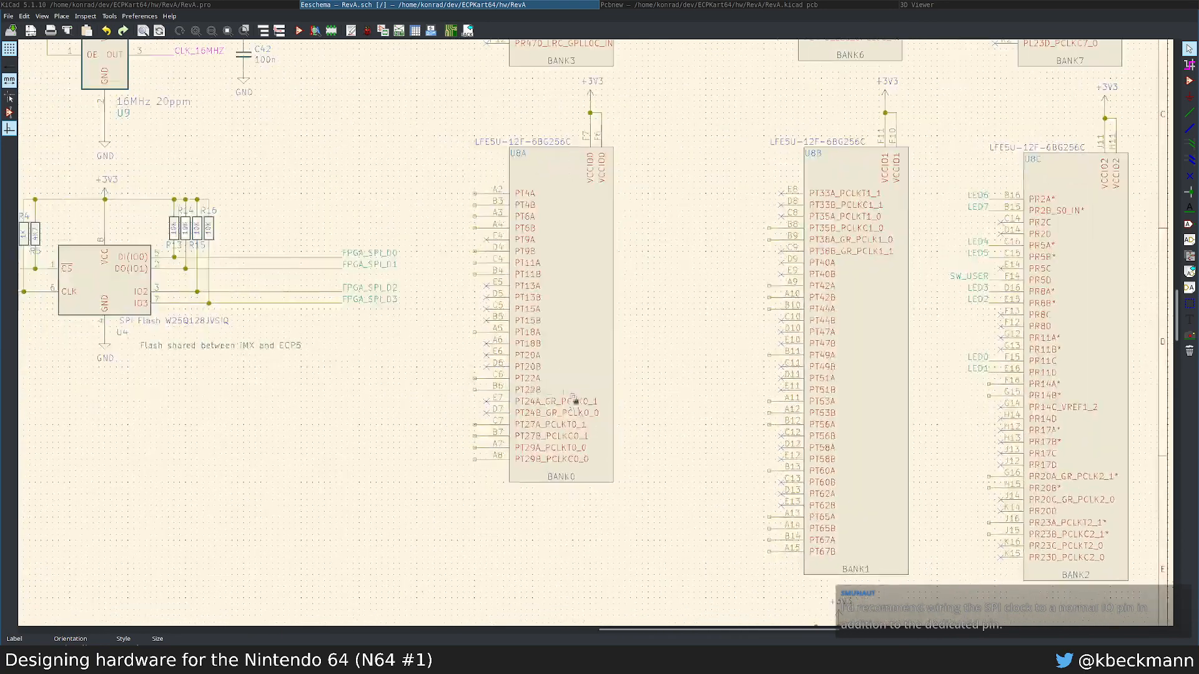
middle_drag(734, 554, 557, 254)
middle_drag(601, 438, 467, 213)
middle_drag(545, 308, 705, 593)
middle_drag(506, 169, 624, 562)
middle_drag(593, 262, 610, 485)
middle_drag(637, 213, 643, 369)
middle_drag(653, 432, 474, 343)
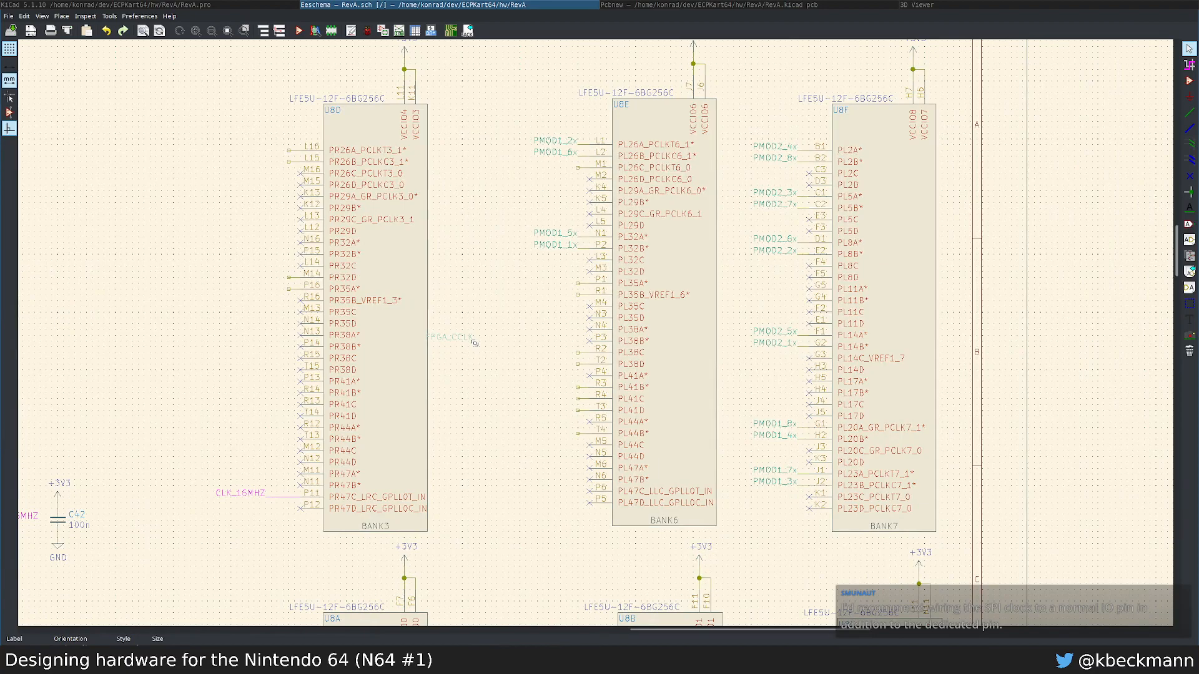
click(486, 343)
key(ctrl+f)
text(m)
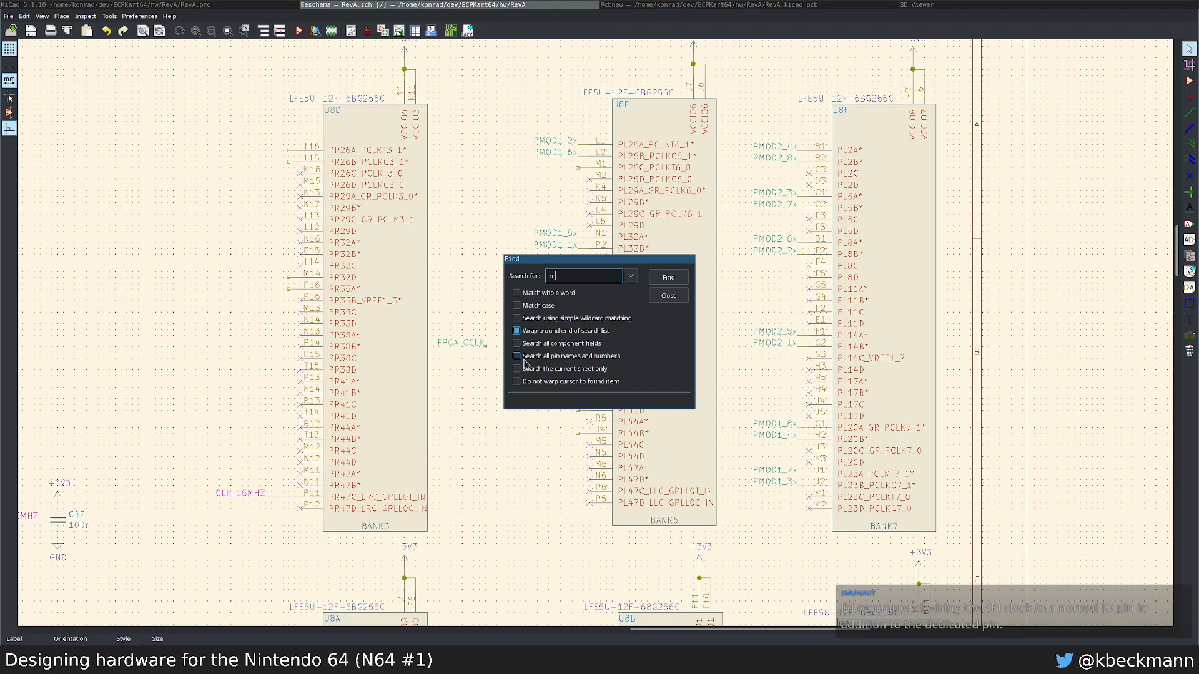
key(Escape)
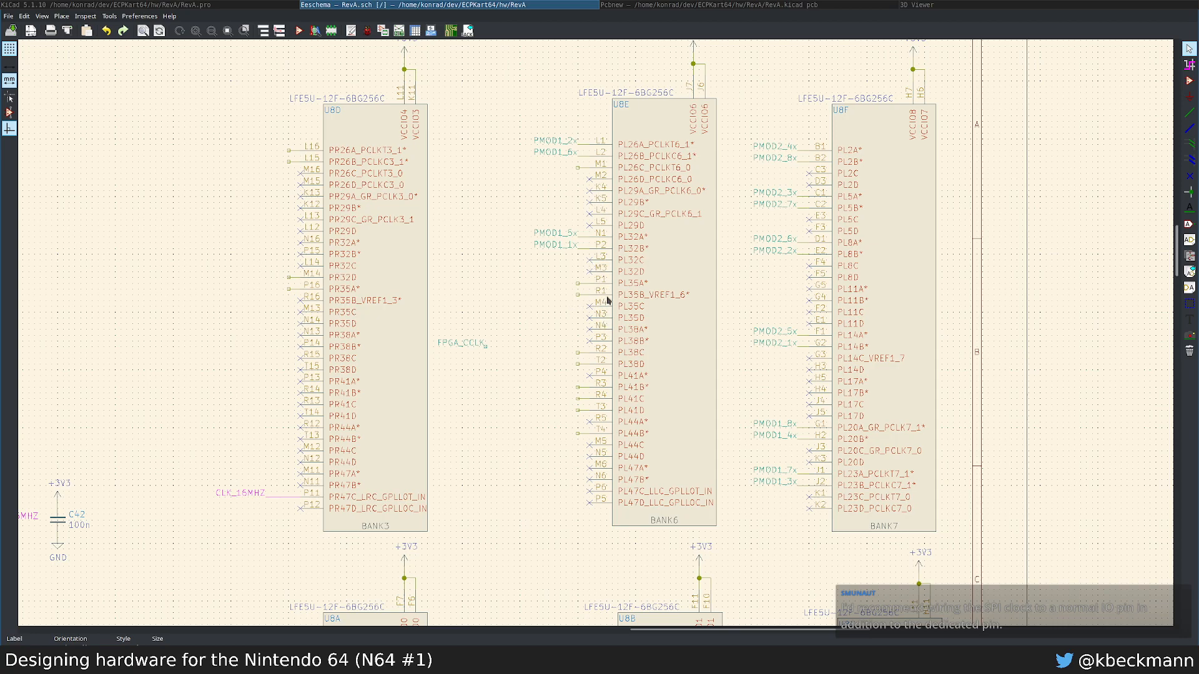
Step: Check the unused FPGA balls near M10 and N10 in the Pcbnew layout, returning to the Eeschema schematic
click(677, 5)
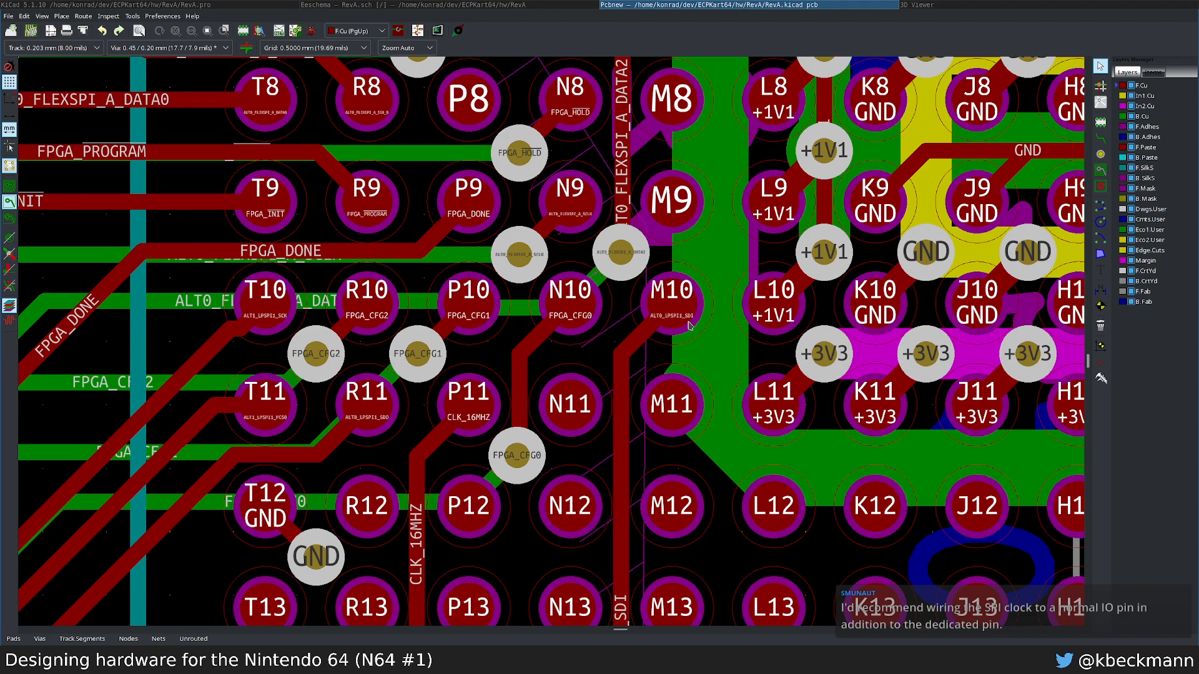
click(592, 5)
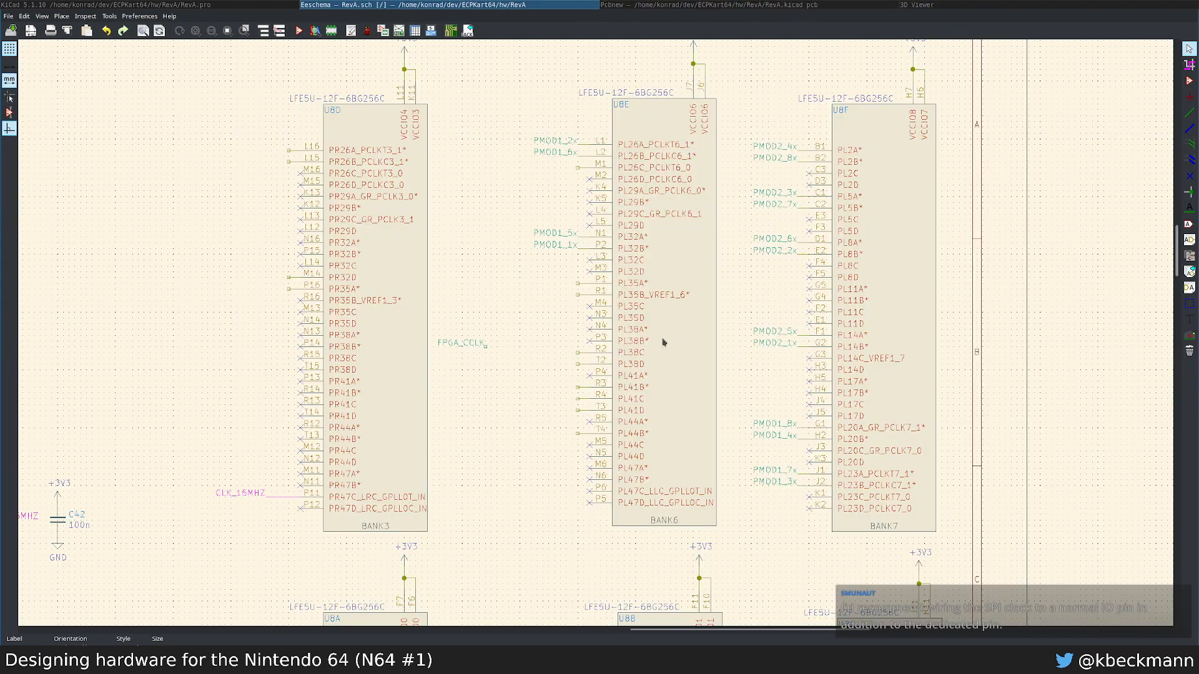
drag(497, 312, 472, 364)
middle_drag(842, 553, 738, 28)
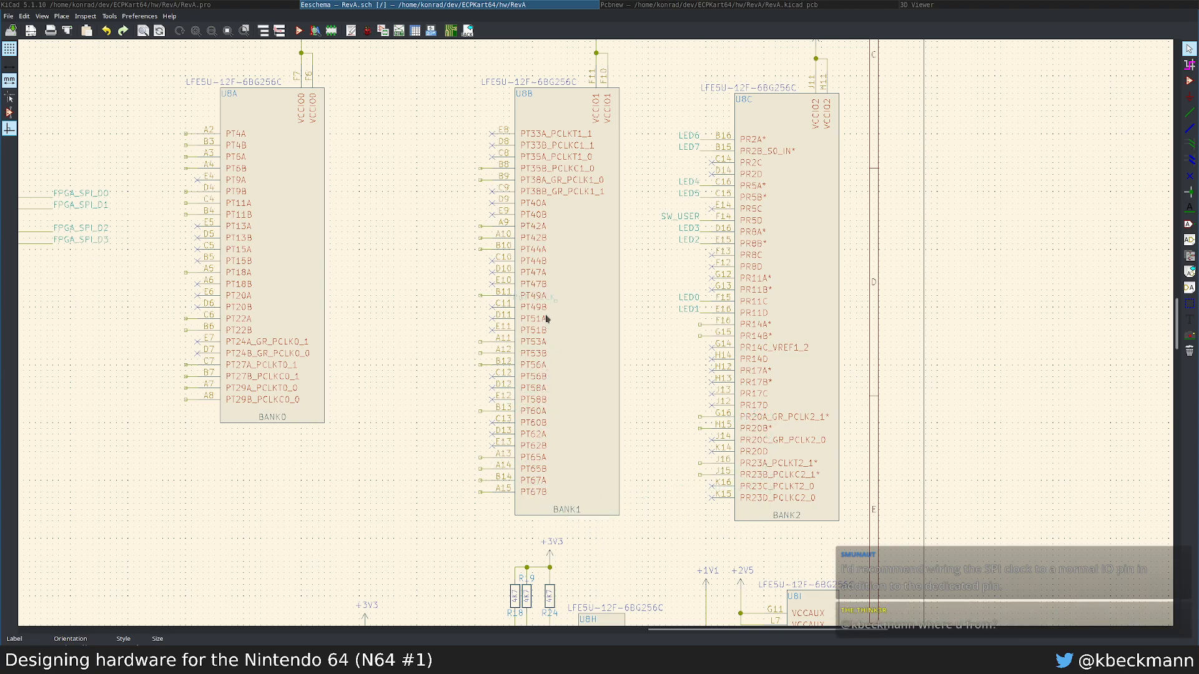
middle_drag(424, 196, 521, 196)
middle_drag(504, 238, 603, 225)
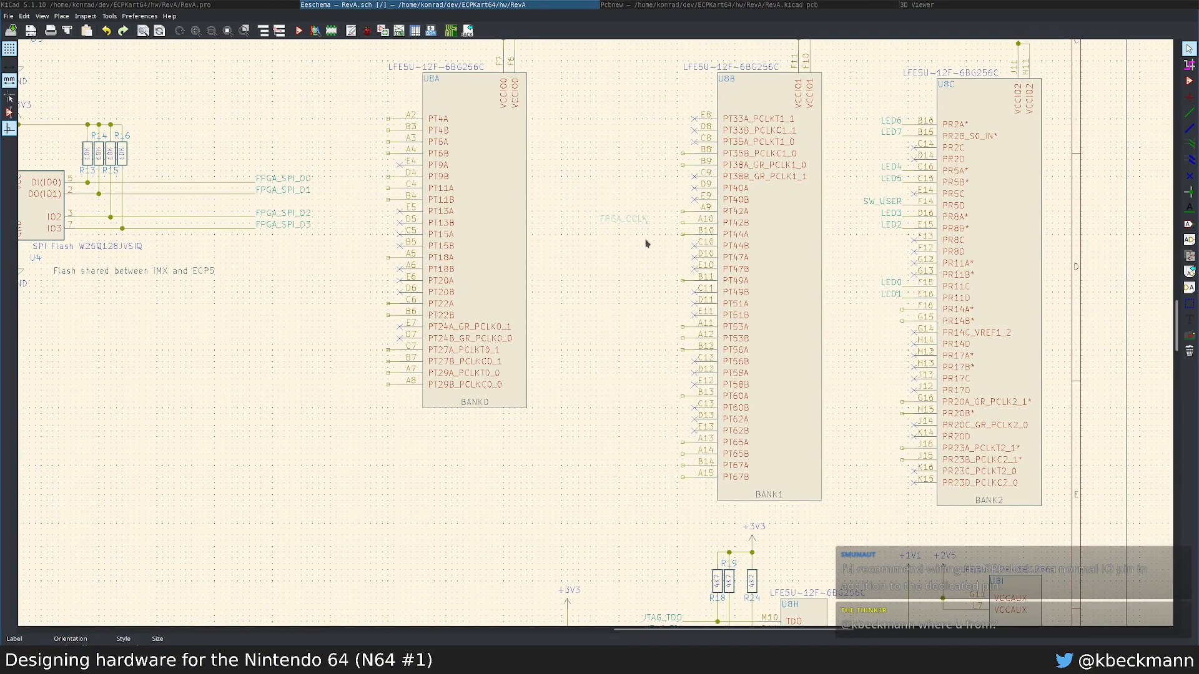
scroll(629, 267, down, 3)
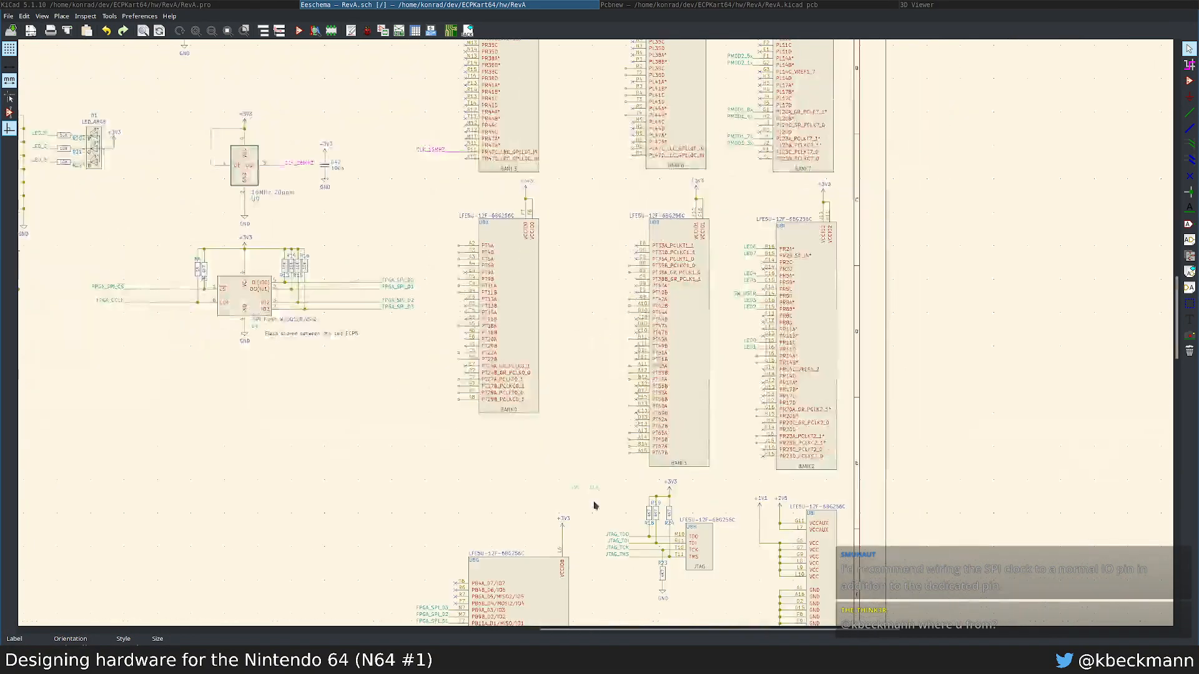
middle_drag(598, 474, 598, 247)
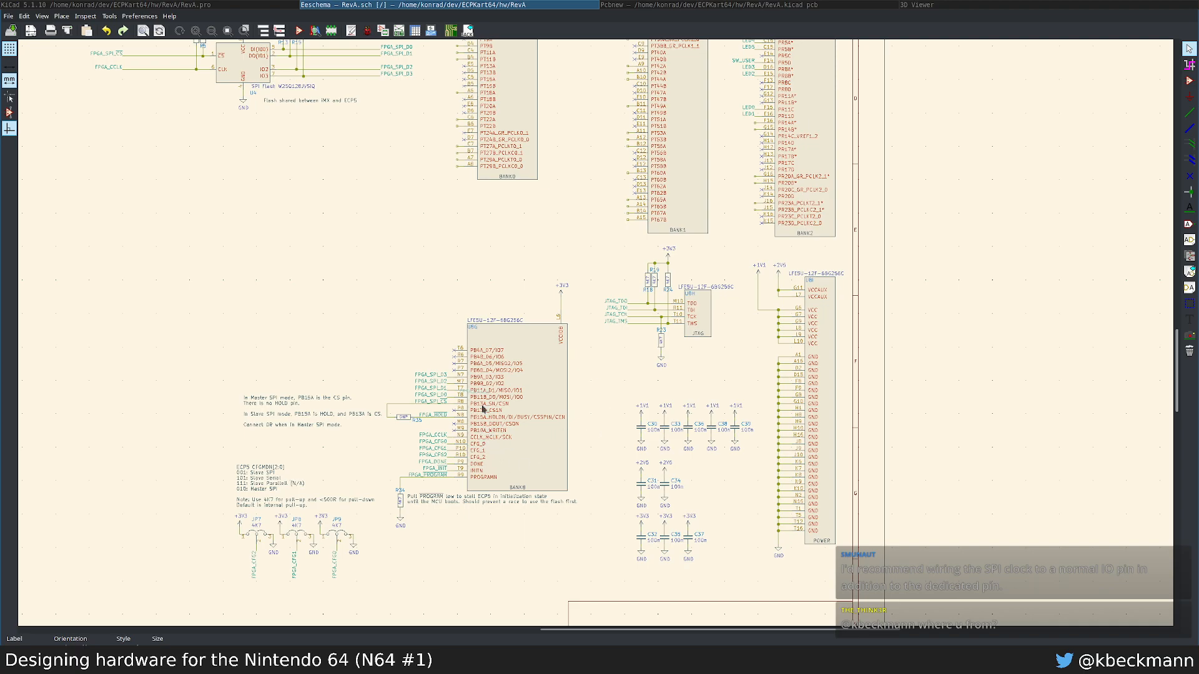
middle_drag(562, 171, 560, 422)
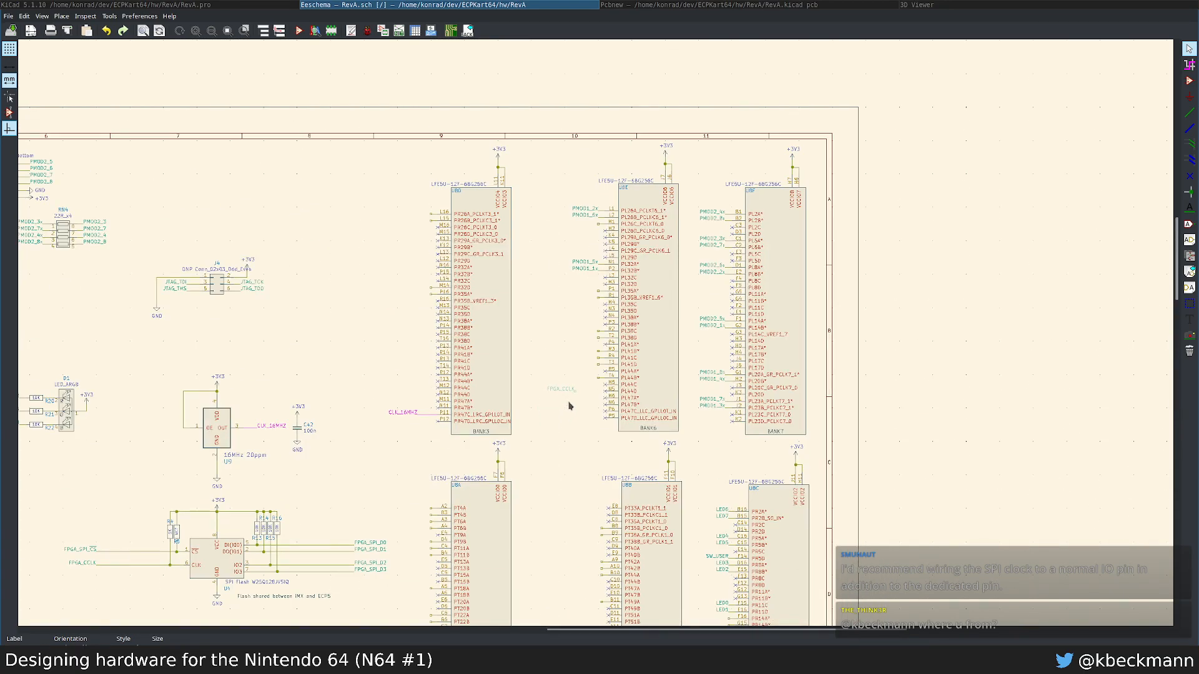
middle_drag(570, 405, 563, 278)
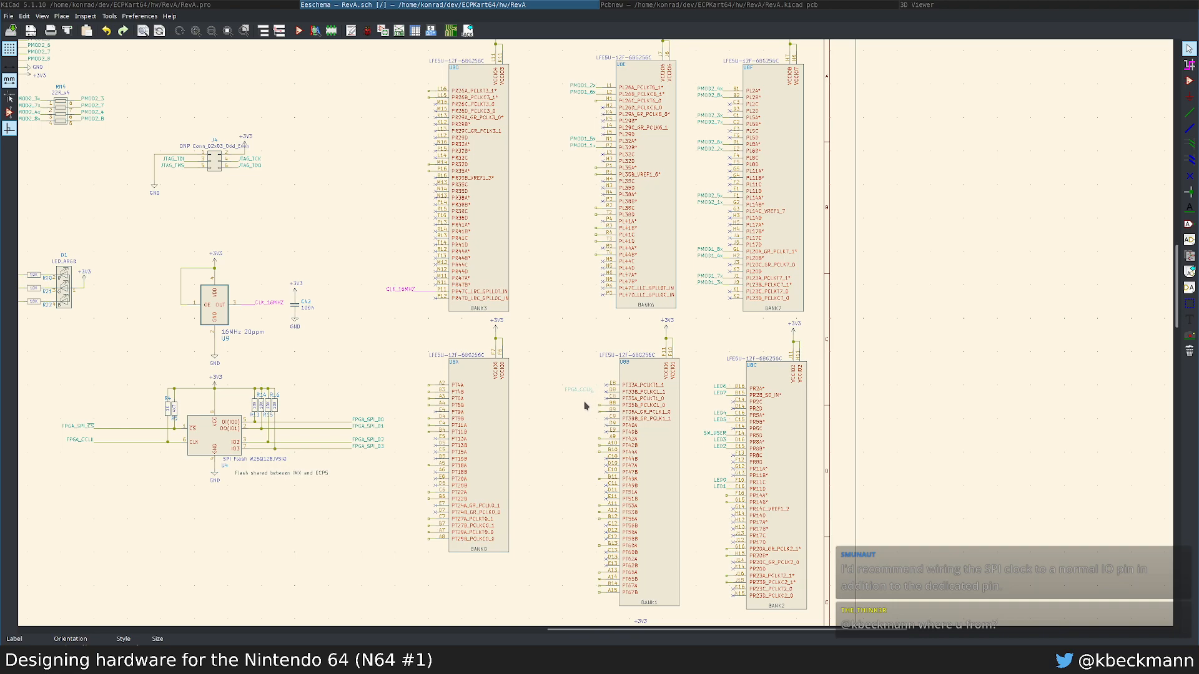
middle_drag(572, 488, 657, 113)
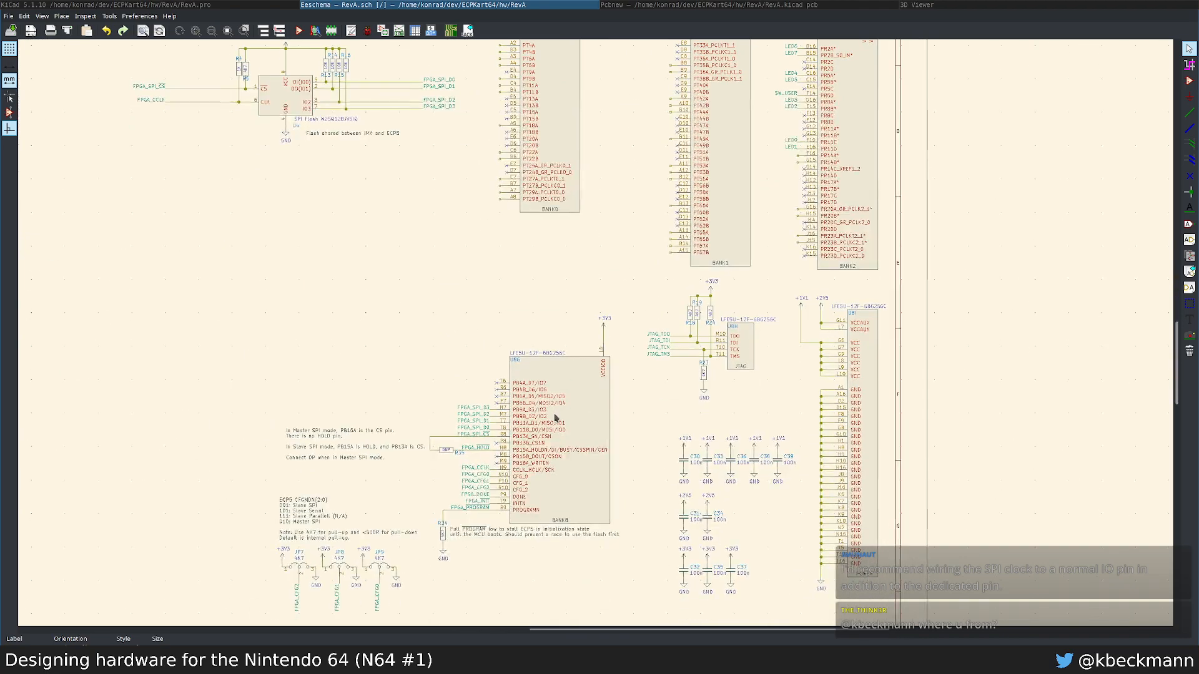
scroll(471, 481, up, 2)
key(Escape)
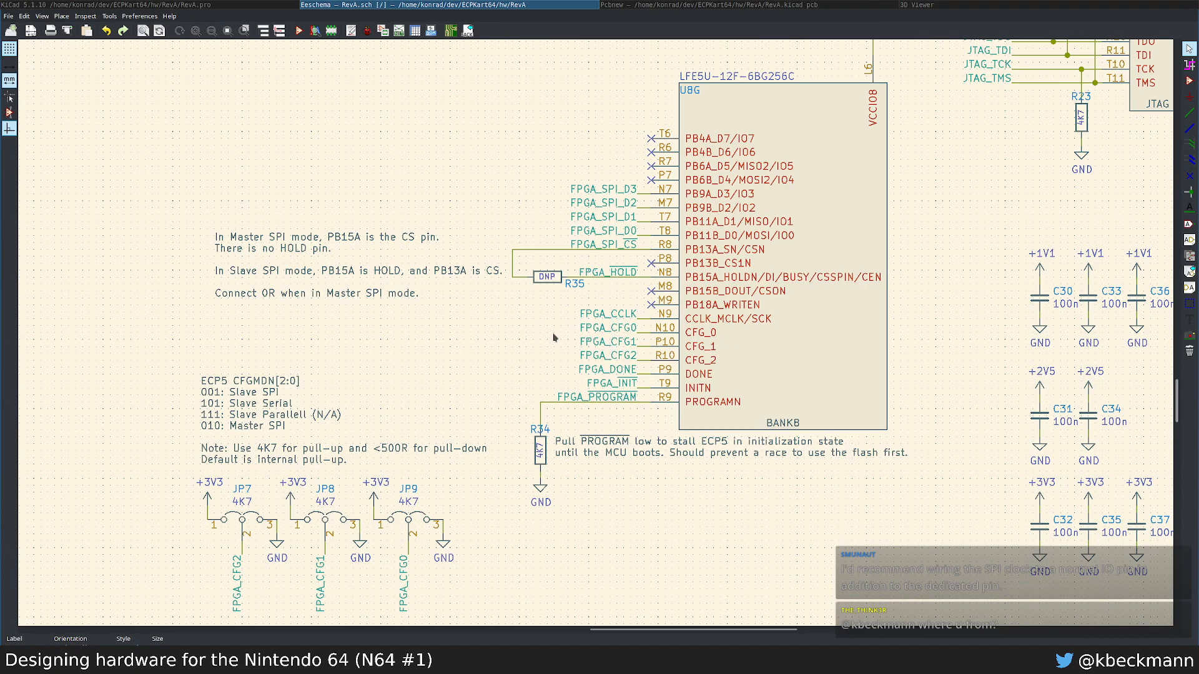
Step: Block-select the LED_ARGB circuit D1 with resistors R20 to R22, its LED_R, LED_G and LED_B labels and +3V3 symbol
scroll(553, 338, down, 5)
middle_drag(400, 297, 618, 415)
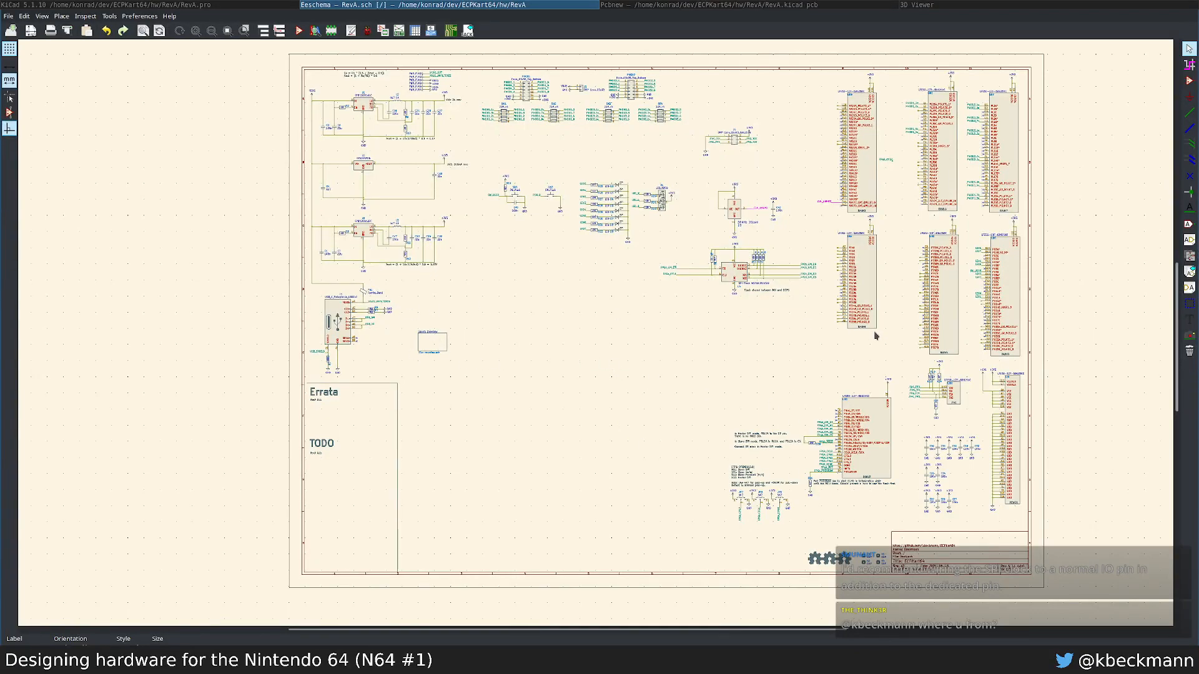
scroll(627, 180, up, 8)
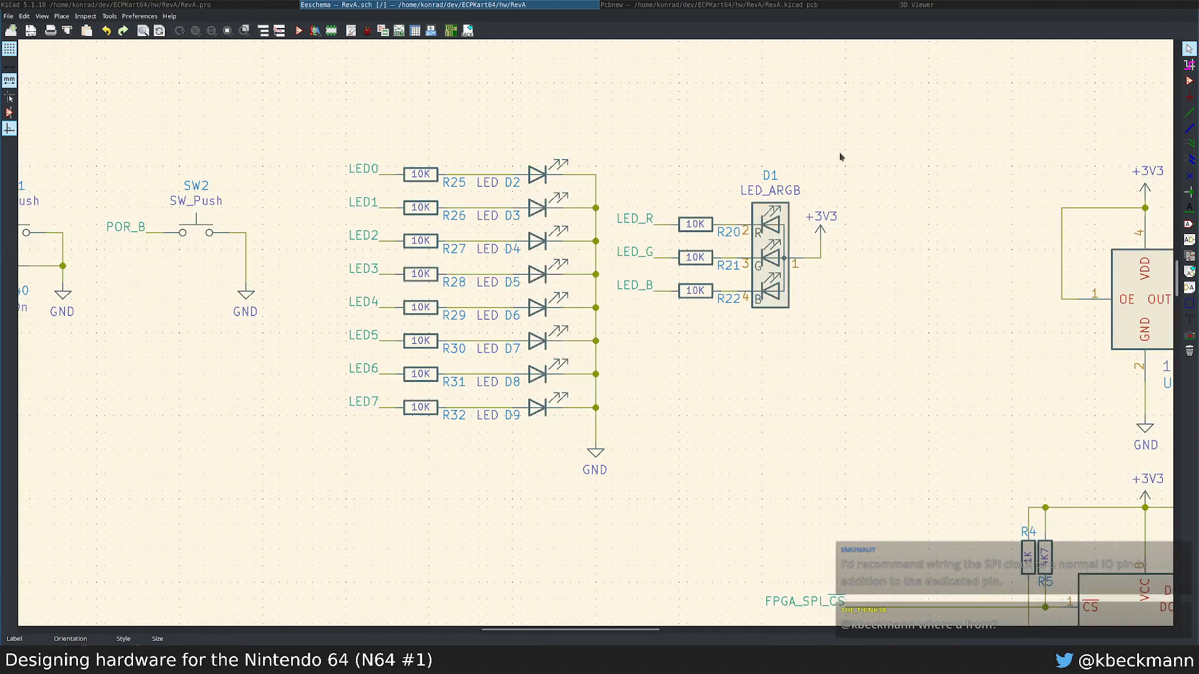
drag(912, 125, 627, 349)
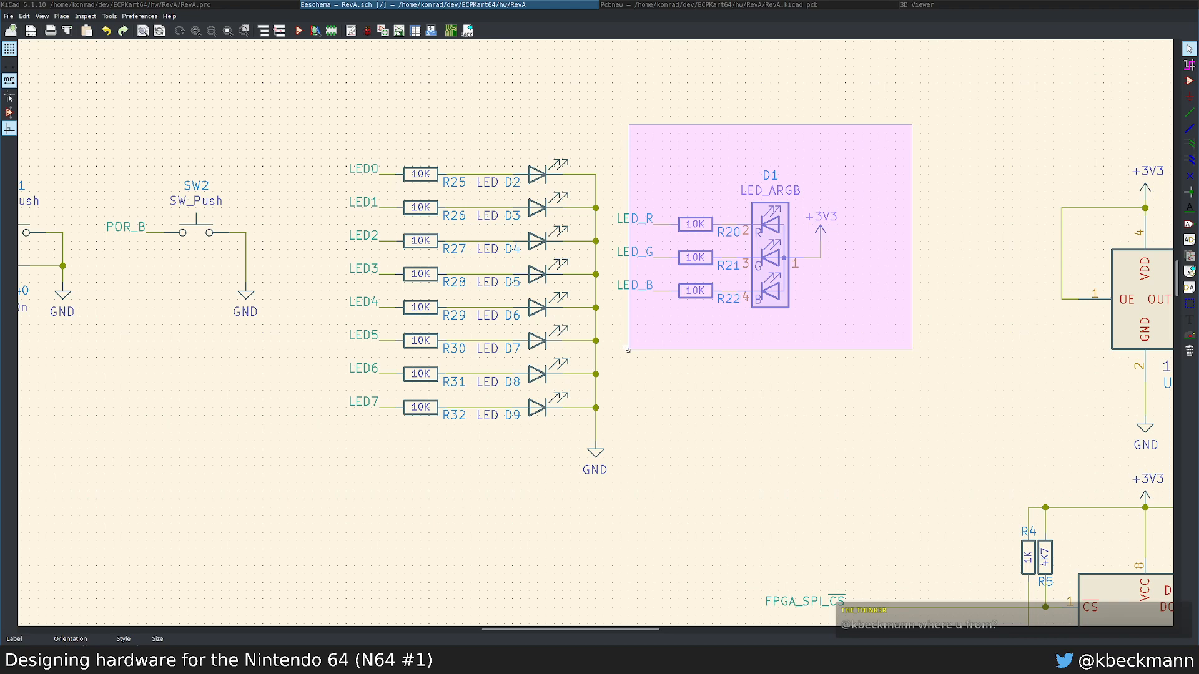
drag(626, 348, 627, 351)
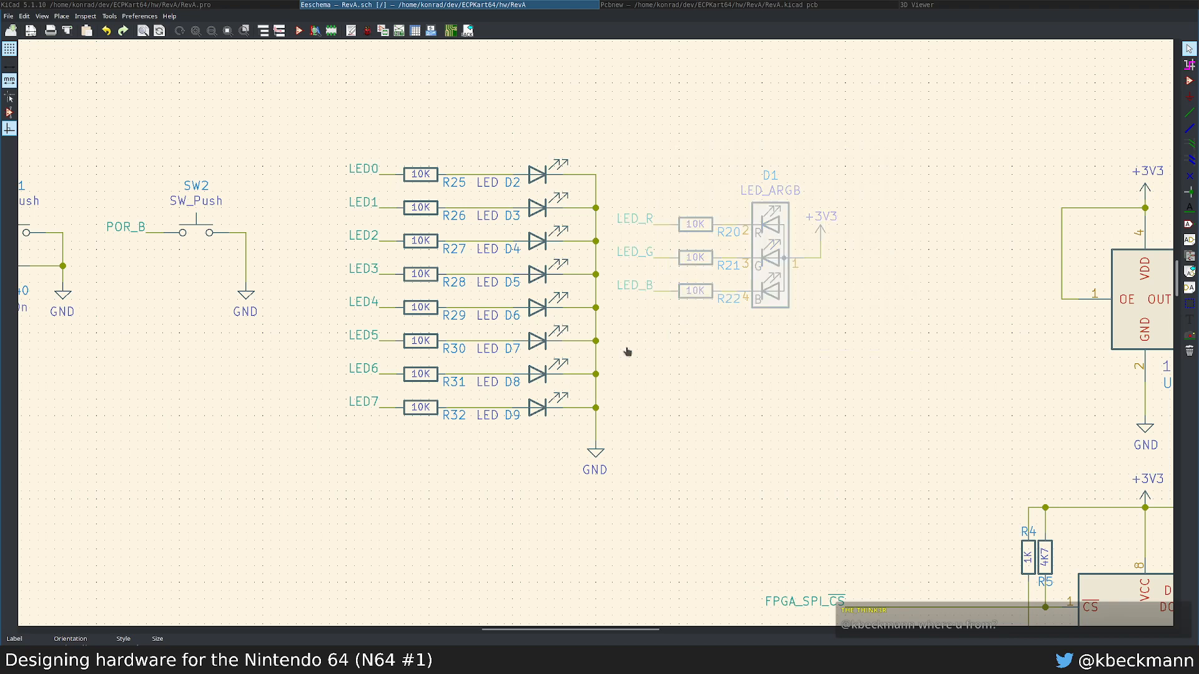
Step: Delete the RGB LED circuit, including D1, resistors R20 to R22, its +3V3 symbol and the LED_R, LED_G and LED_B labels
key(Delete)
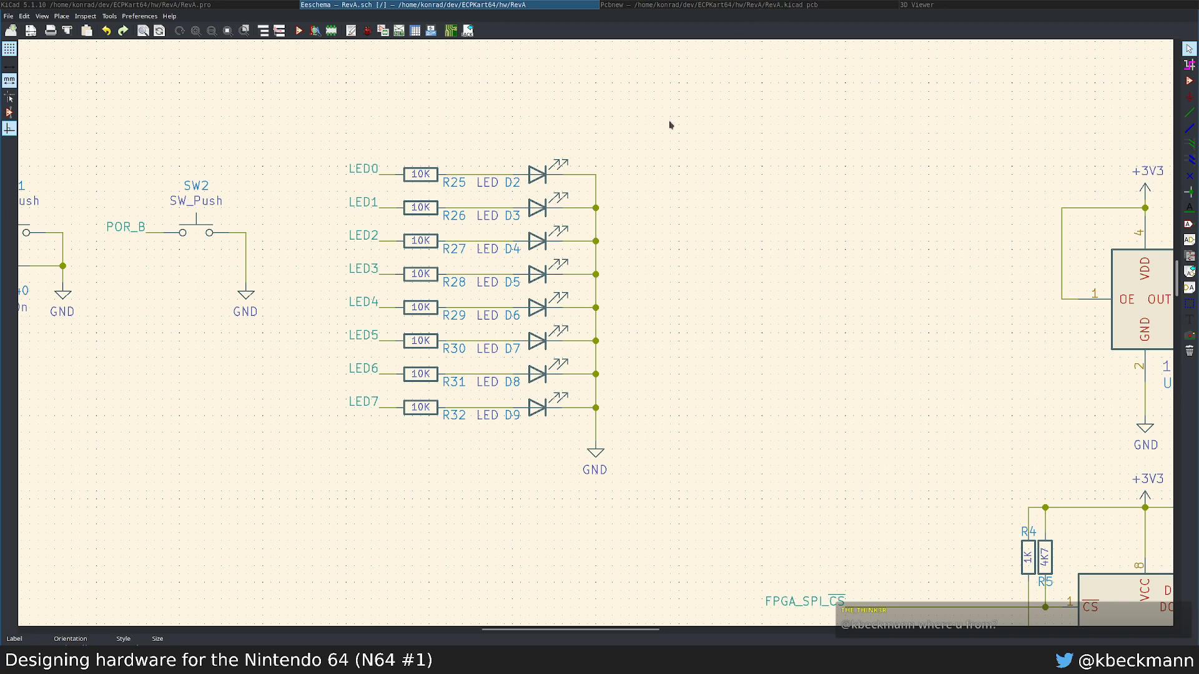
scroll(668, 116, down, 4)
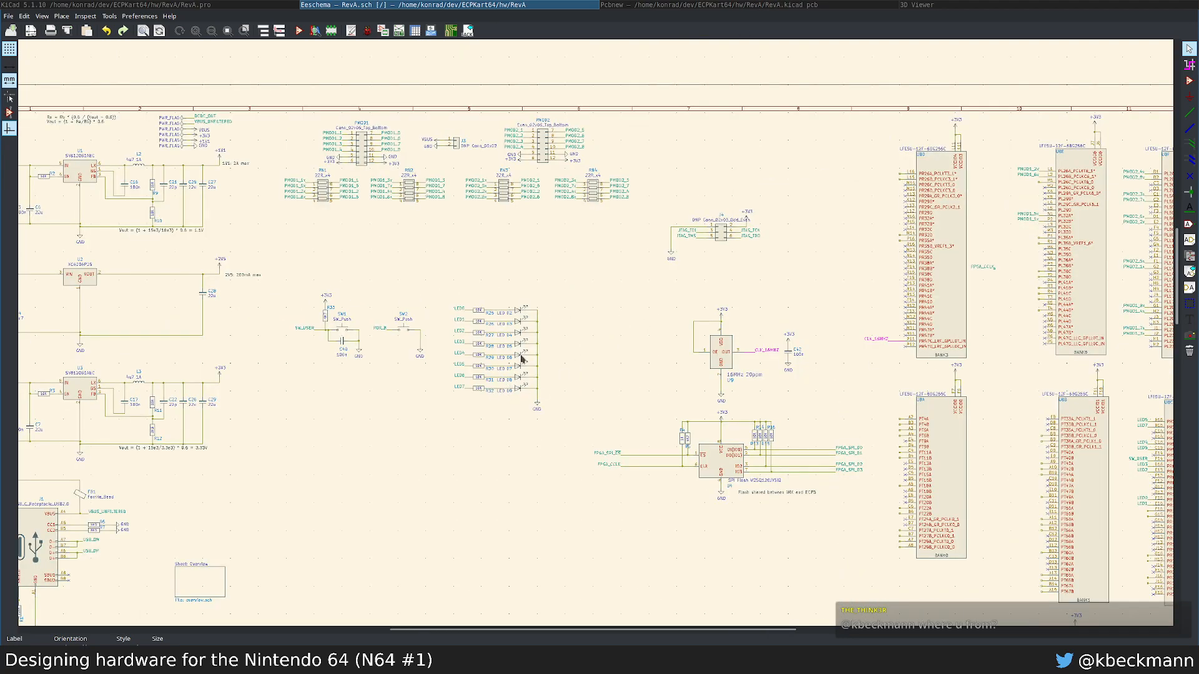
mouse_move(443, 303)
mouse_down()
mouse_move(473, 402)
mouse_move(440, 306)
mouse_up()
scroll(441, 292, up, 2)
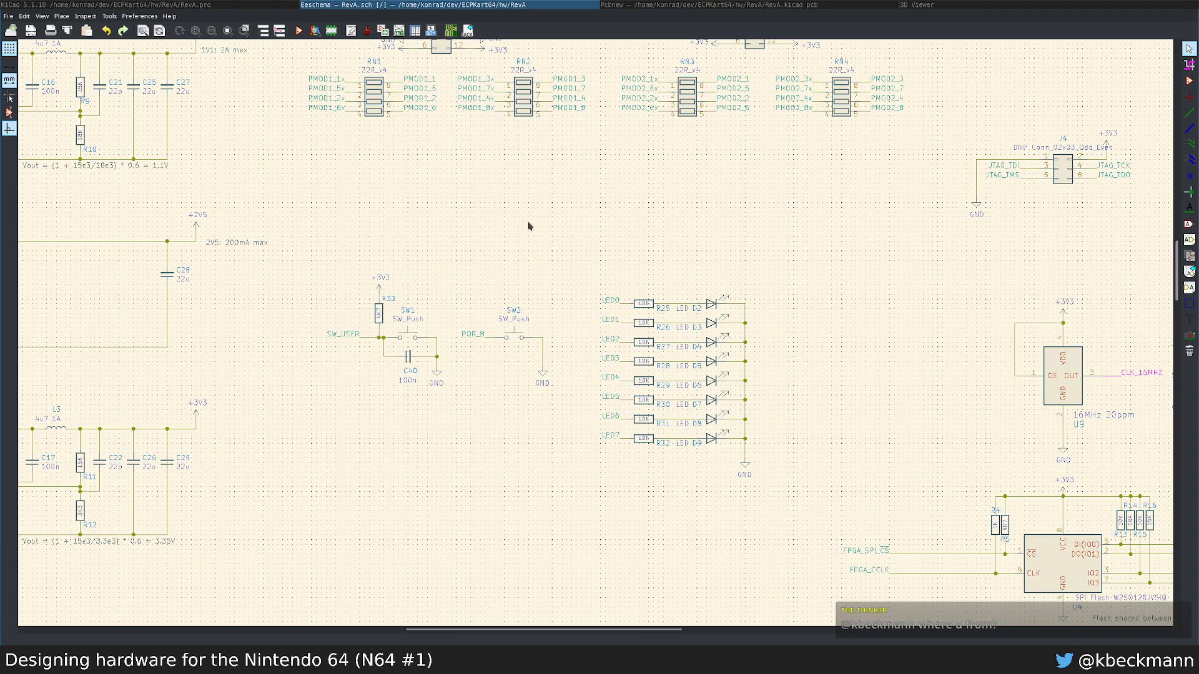
key(Home)
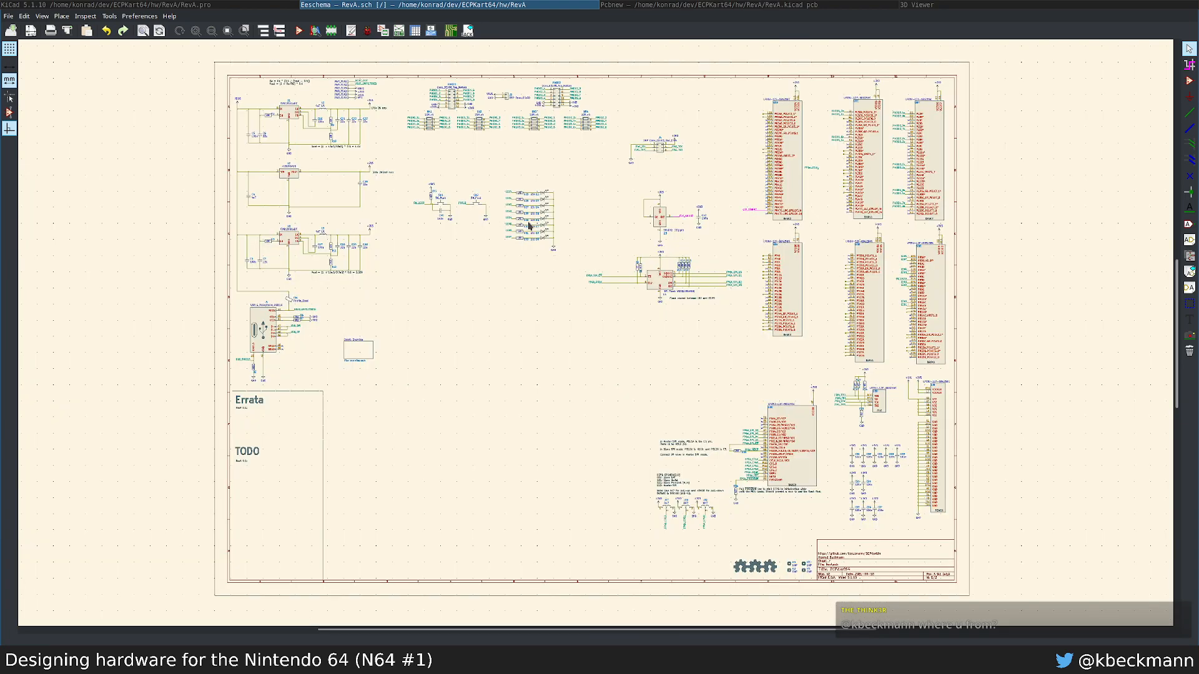
Step: Switch to the Pcbnew board and update it from the schematic with deletion of extra footprints enabled
click(673, 5)
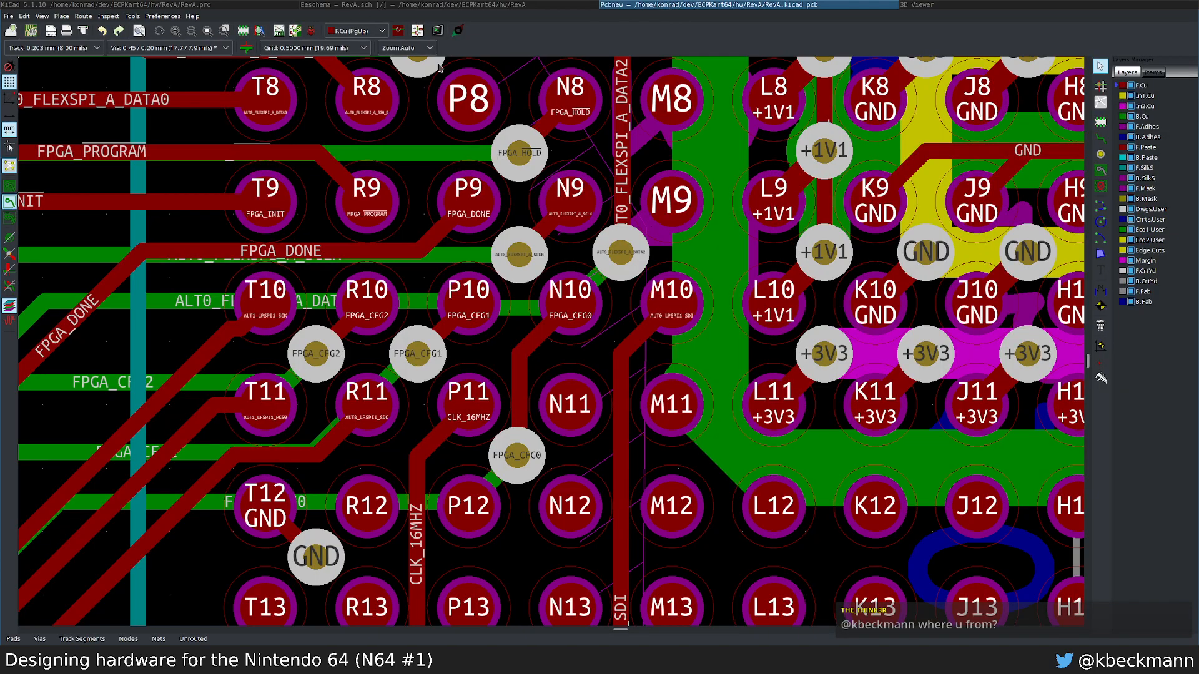
key(Home)
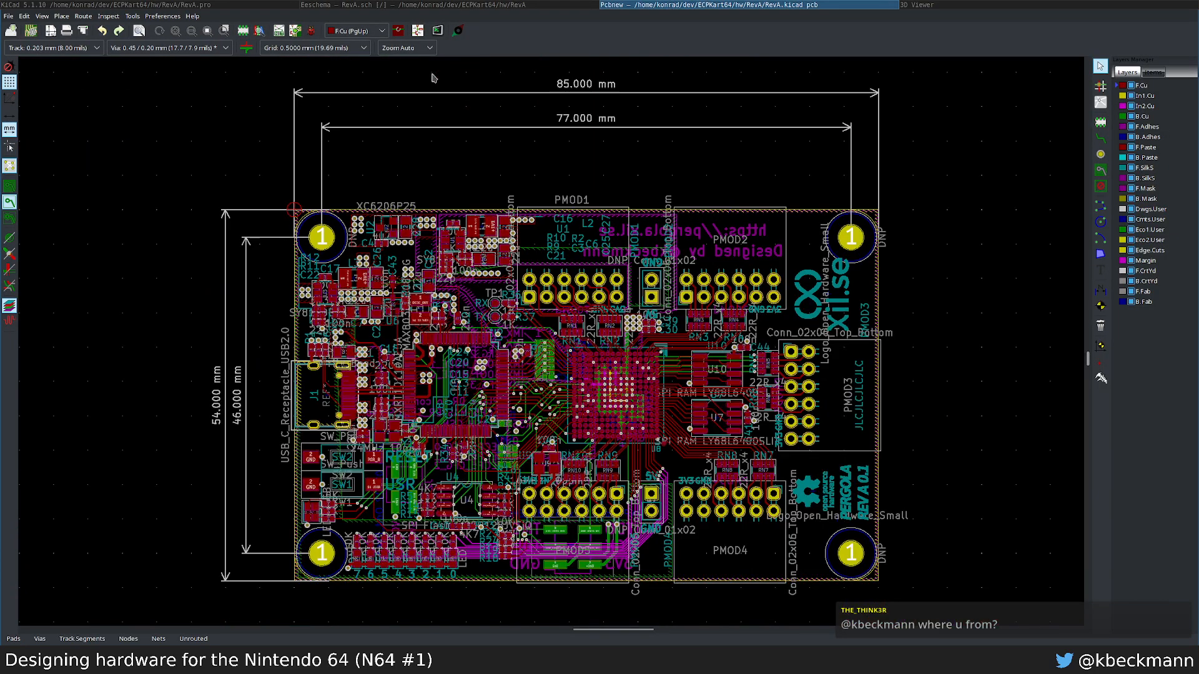
click(296, 34)
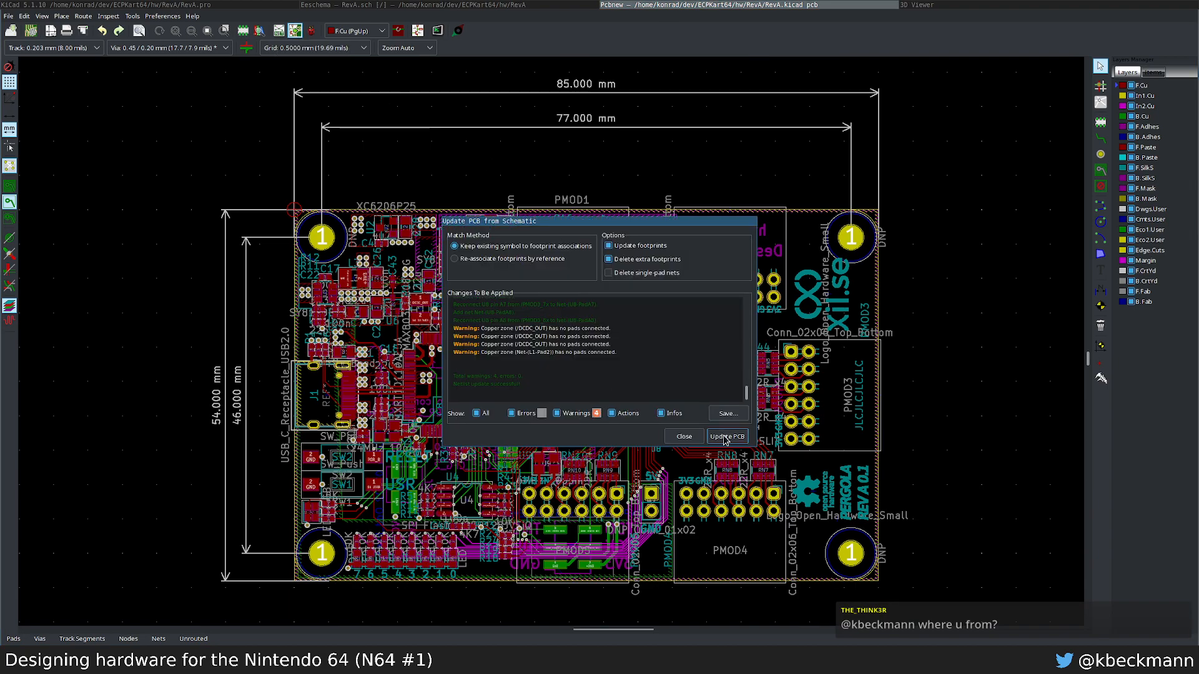
click(724, 438)
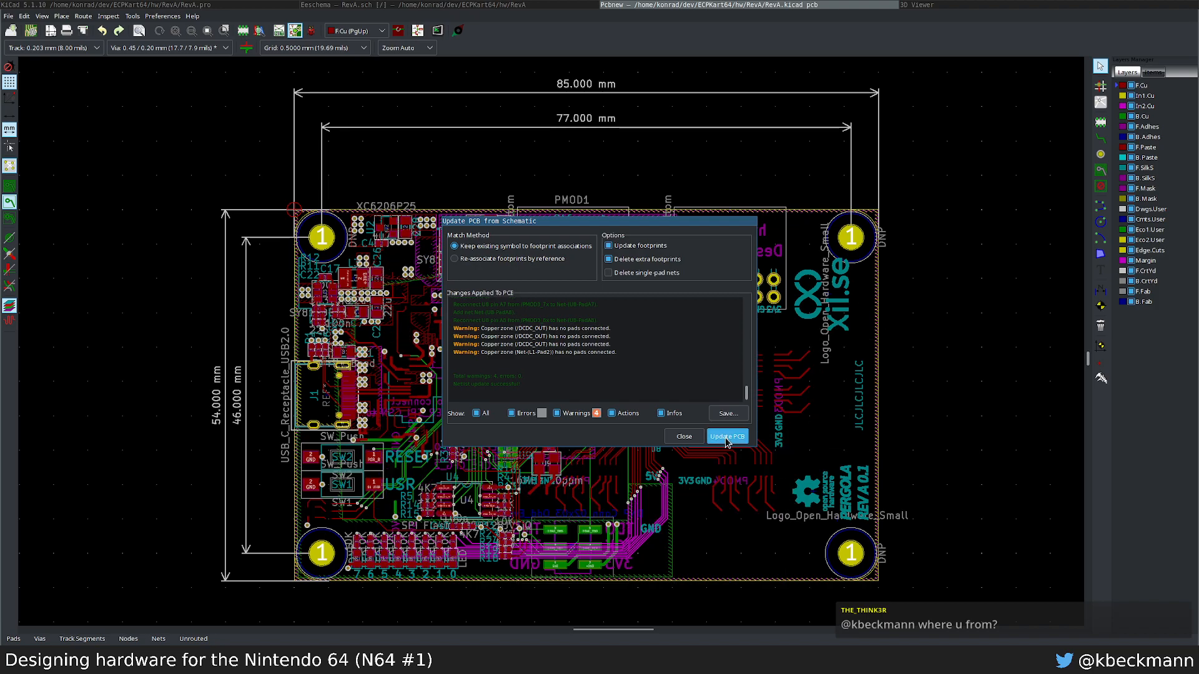
click(684, 437)
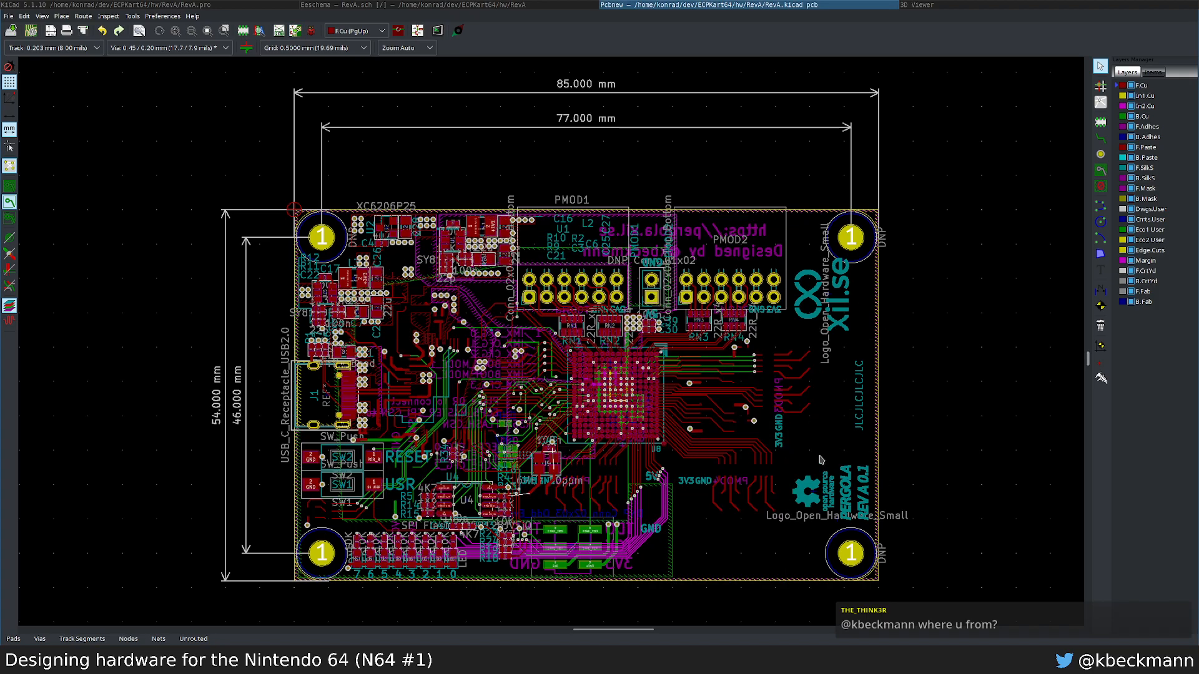
Step: Examine the front and back of the updated board in the 3D Viewer, including the remaining components, connectors and silkscreen
key(alt+3)
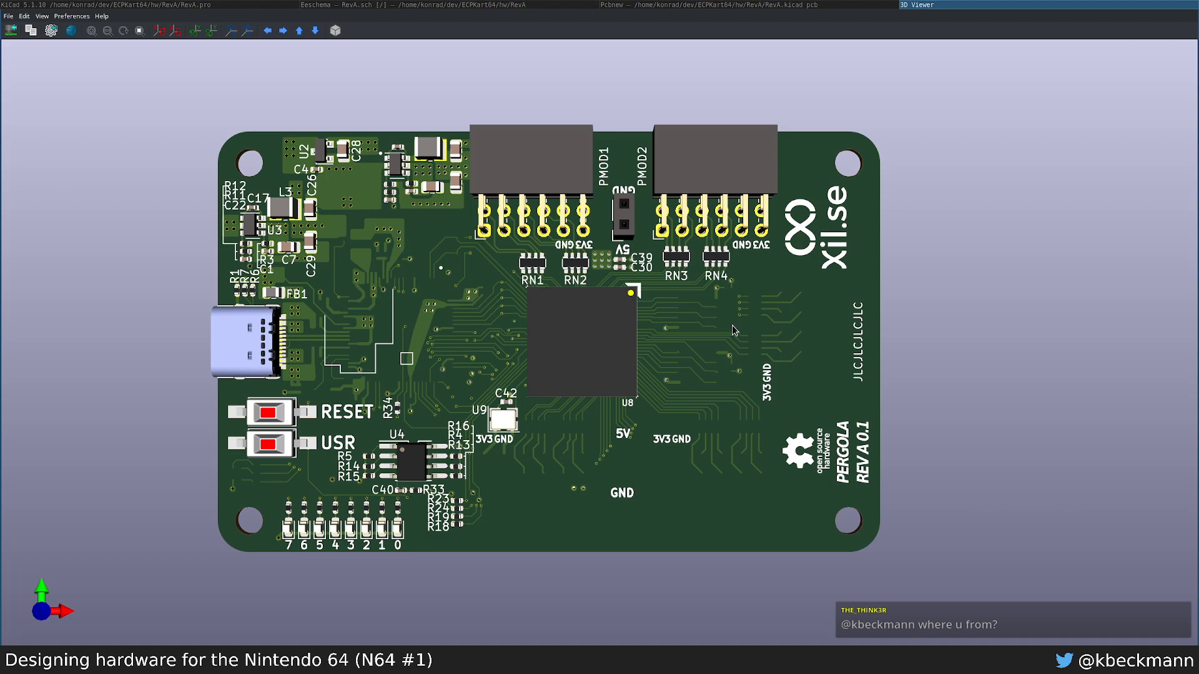
key(shift+z)
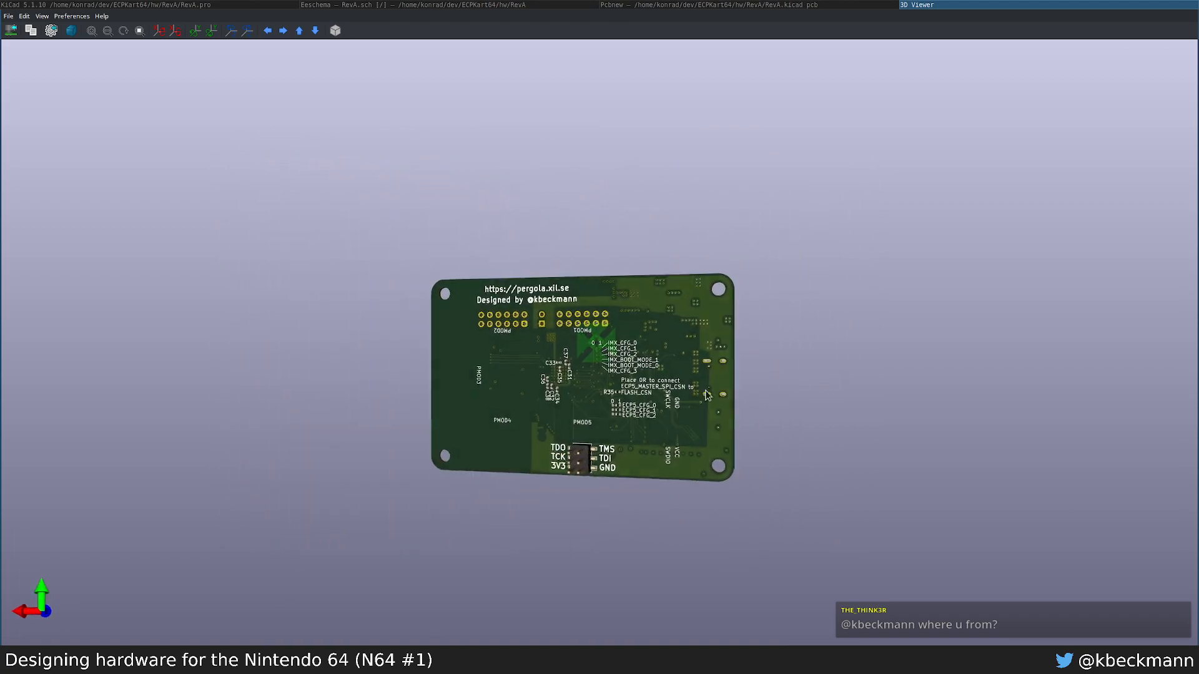
scroll(693, 428, up, 10)
middle_drag(620, 416, 577, 262)
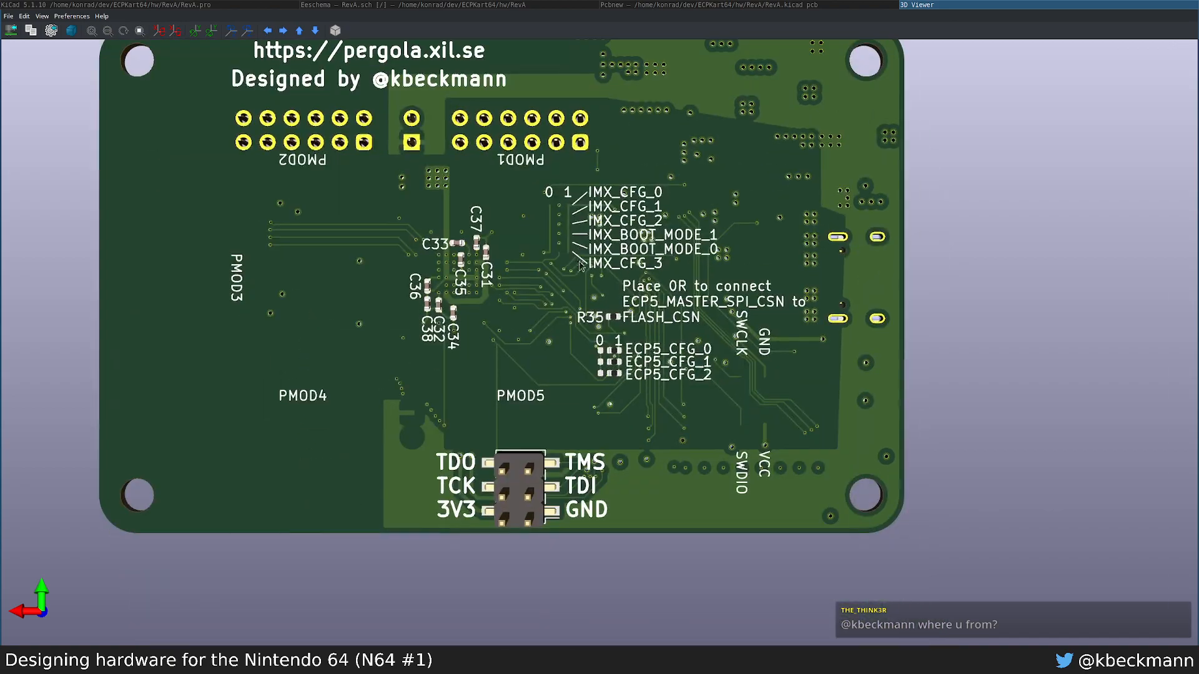
scroll(438, 269, up, 10)
middle_drag(227, 199, 560, 271)
scroll(496, 218, down, 4)
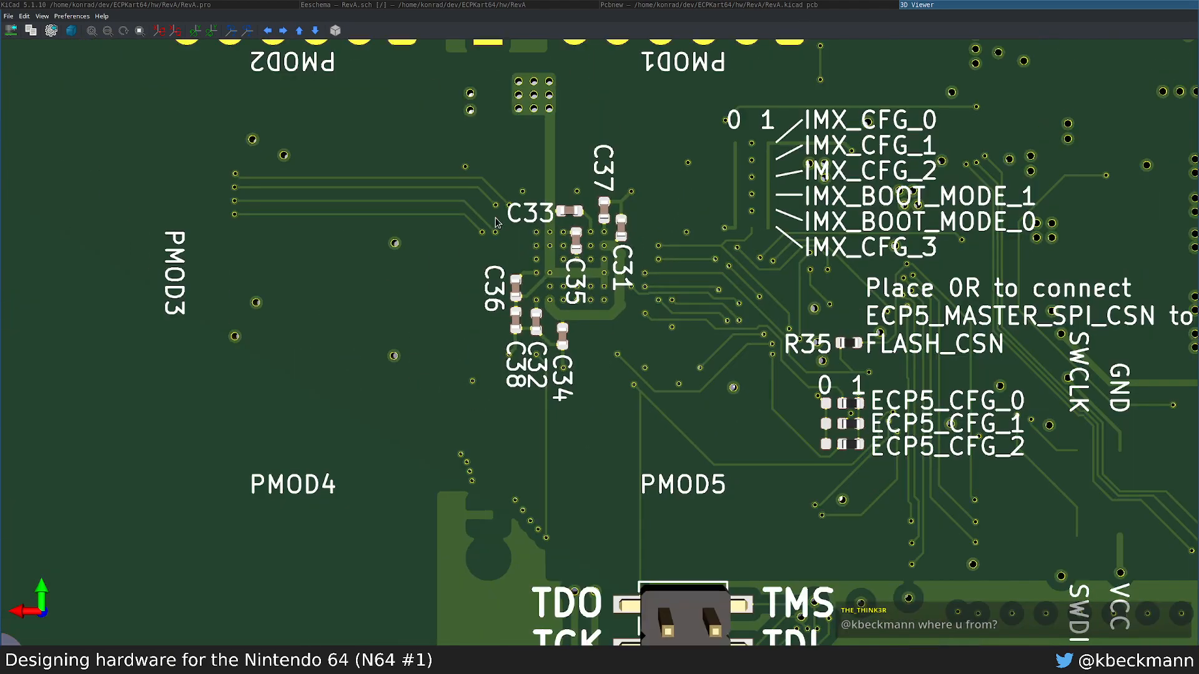
middle_drag(814, 426, 459, 407)
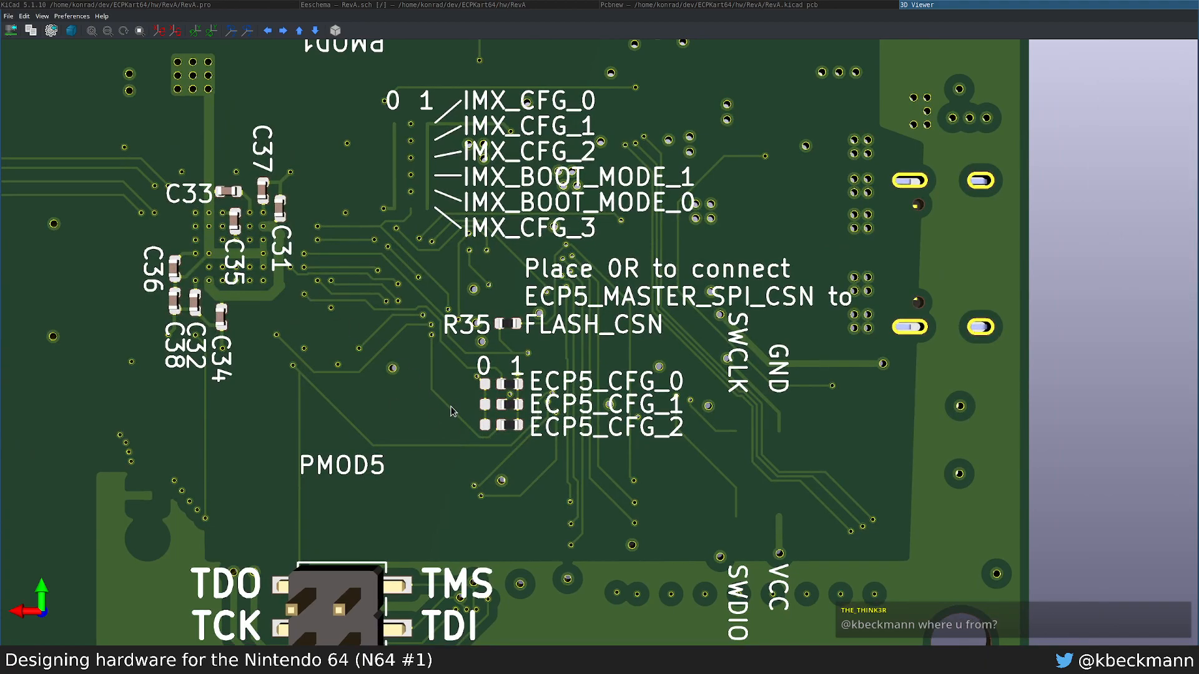
scroll(465, 426, down, 2)
drag(508, 426, 429, 508)
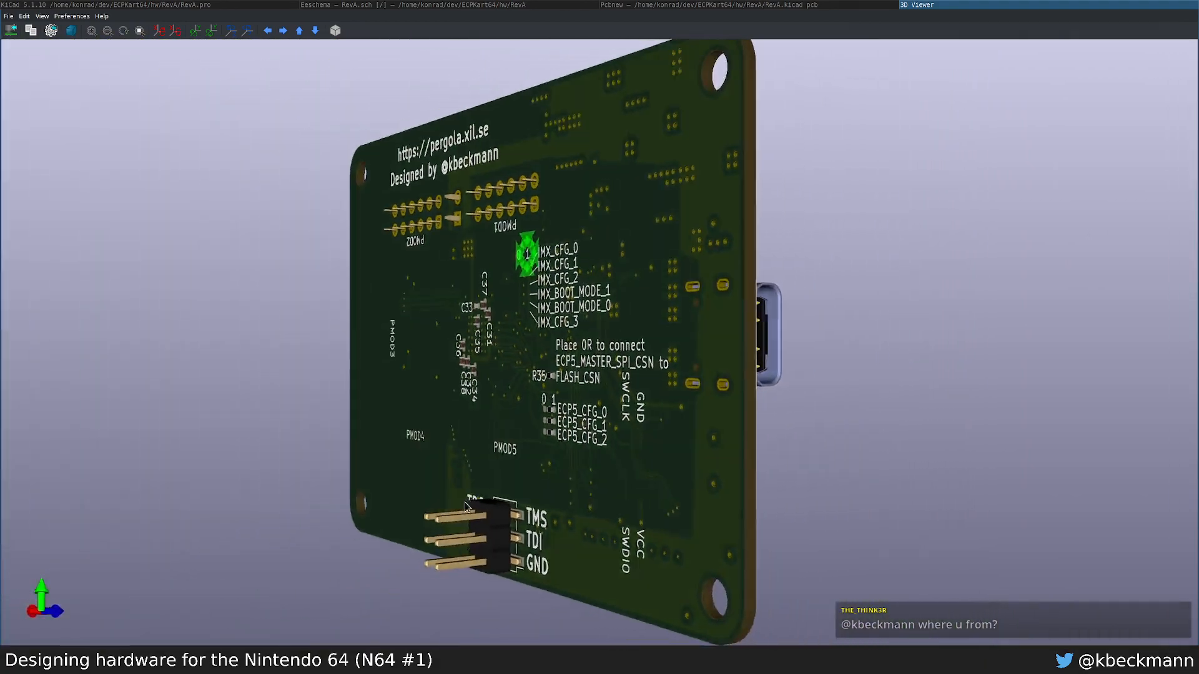
scroll(621, 461, up, 3)
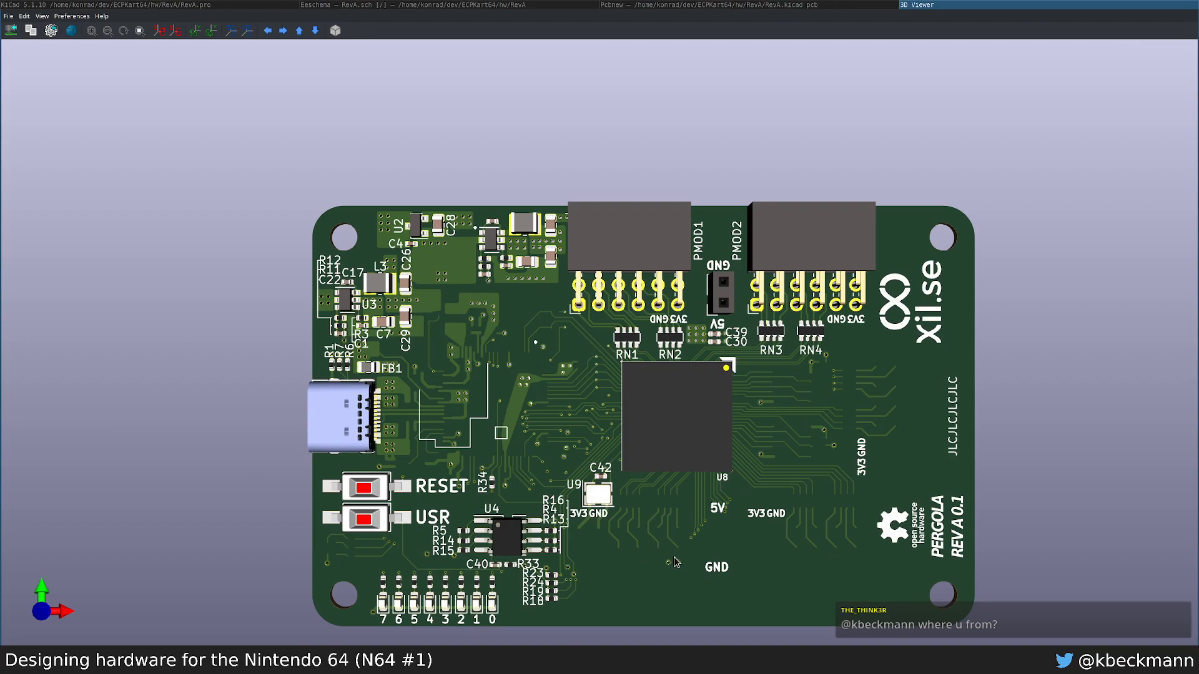
middle_drag(629, 546, 589, 475)
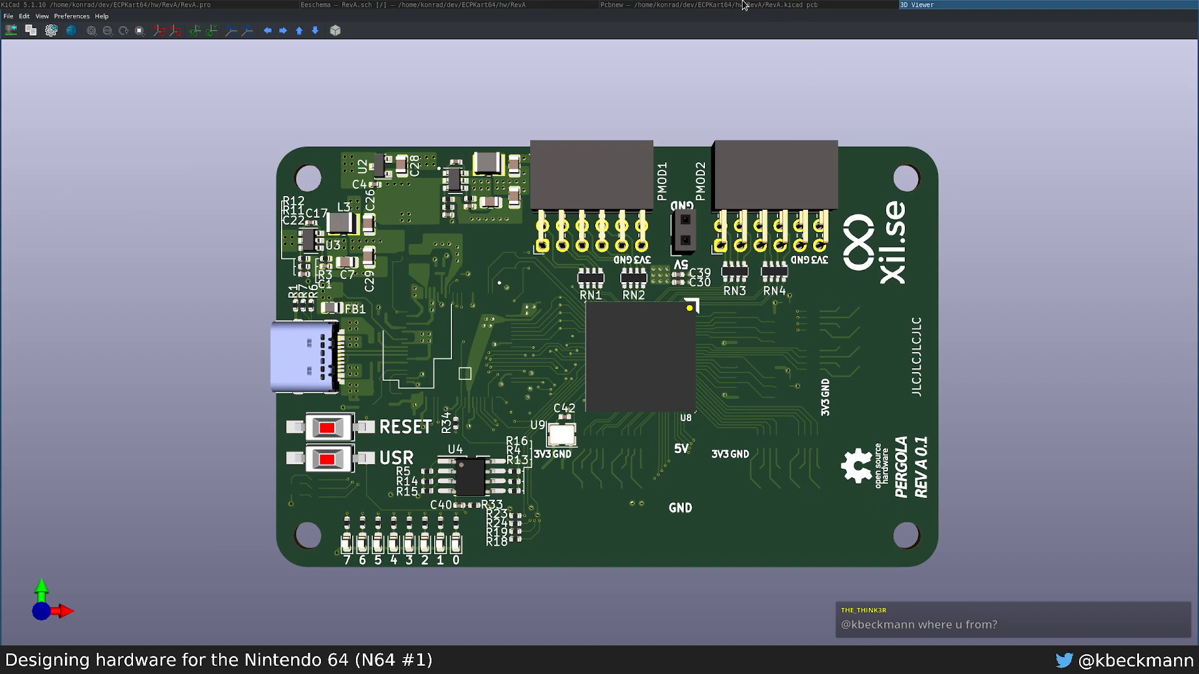
Step: Return to the Eeschema schematic and move connector J4 with its JTAG labels, +3V3 and GND symbols up level with PMOD2
click(790, 5)
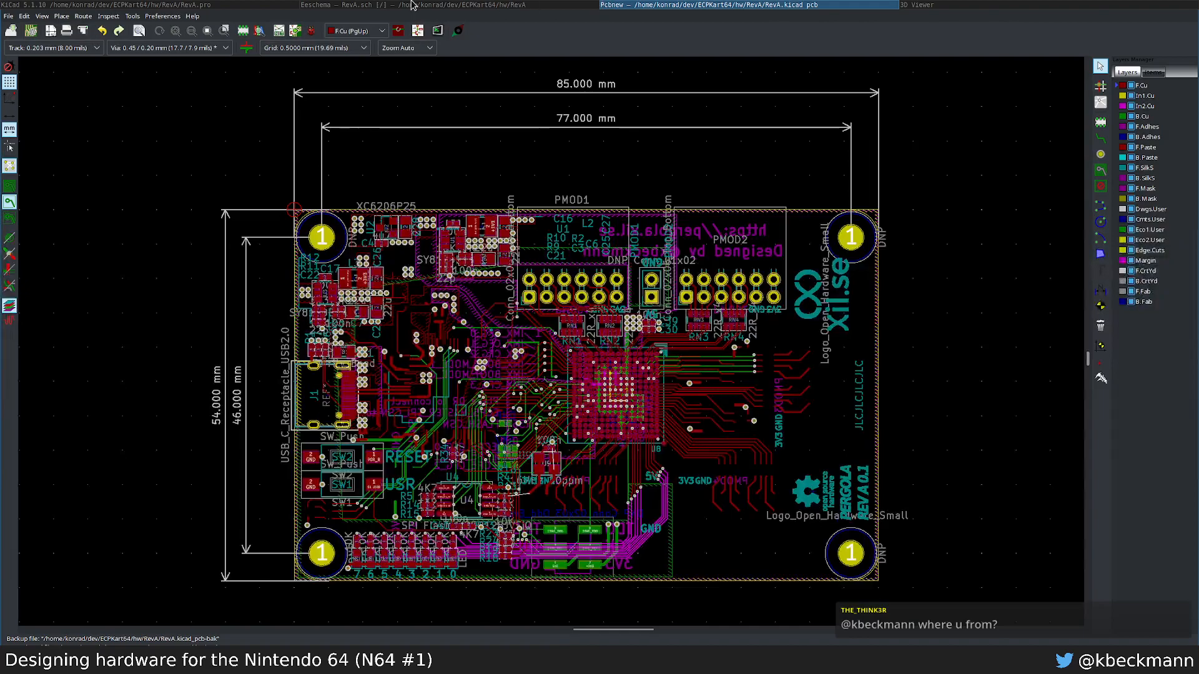
click(423, 5)
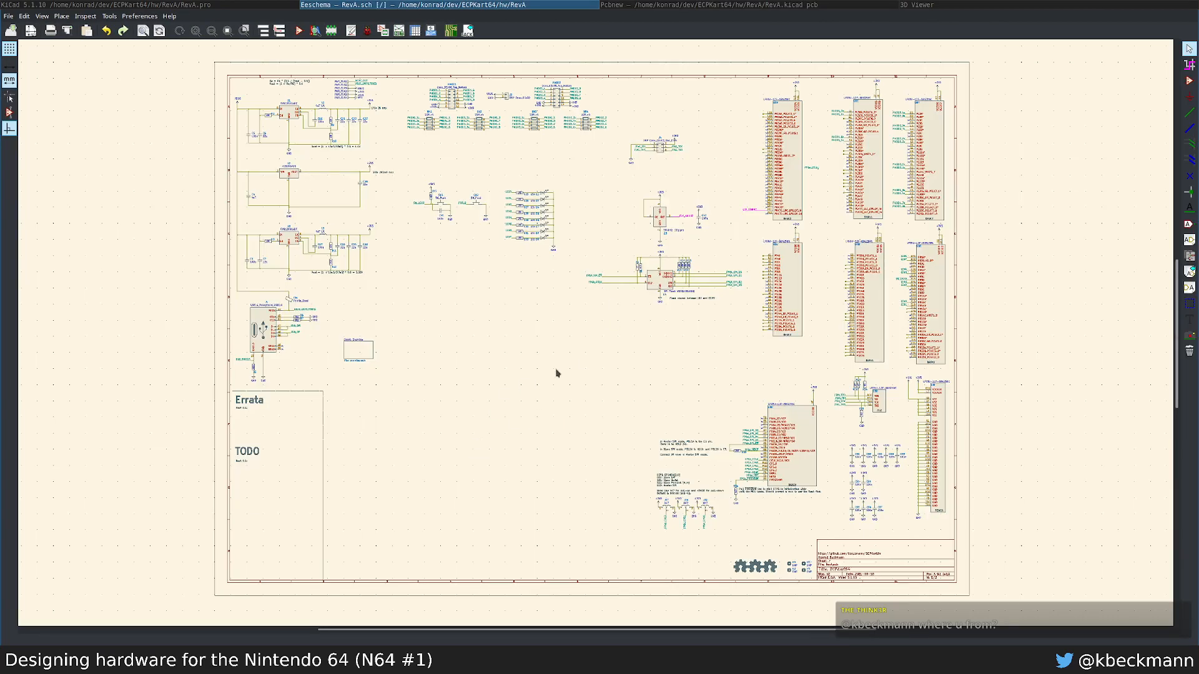
scroll(653, 145, up, 4)
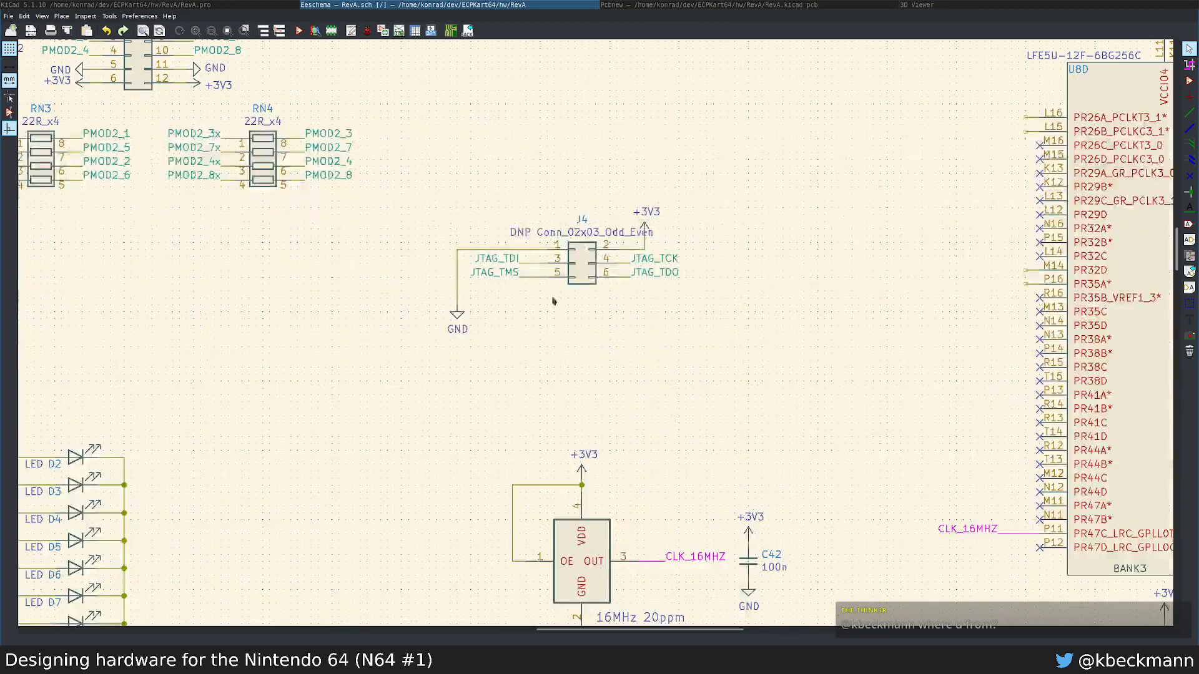
drag(403, 302, 704, 512)
click(756, 294)
scroll(596, 337, down, 3)
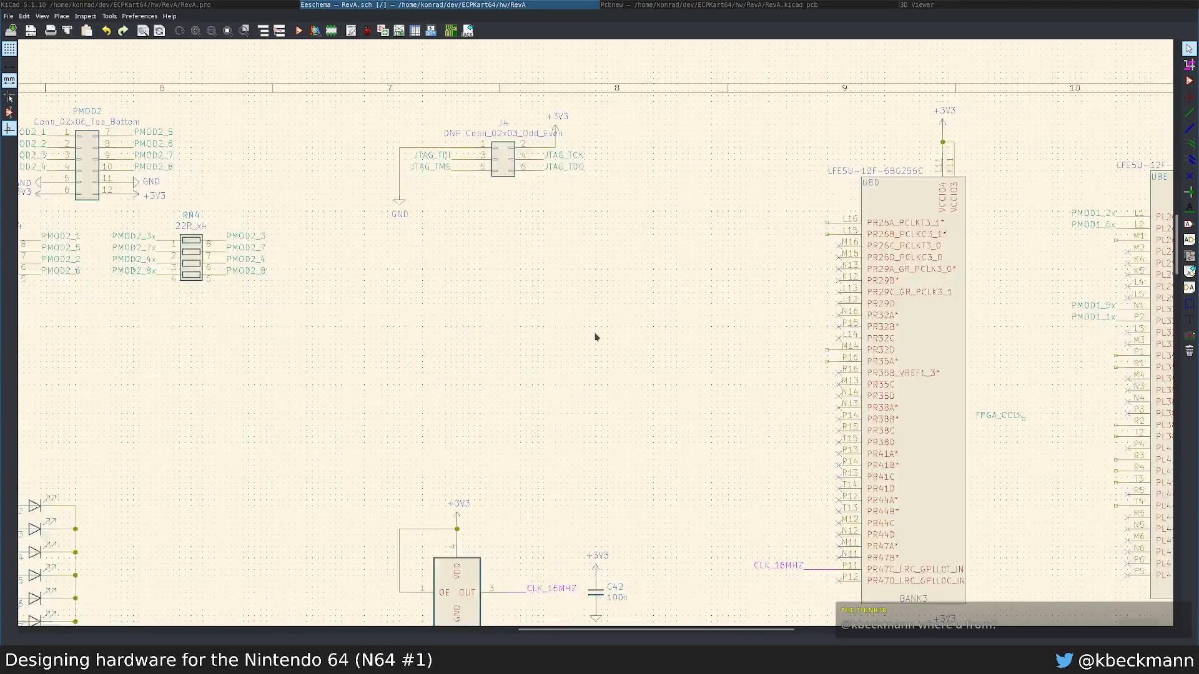
Step: Add a generic Conn_01x03 symbol to the schematic and position it a little below JTAG connector J4
scroll(543, 303, down, 3)
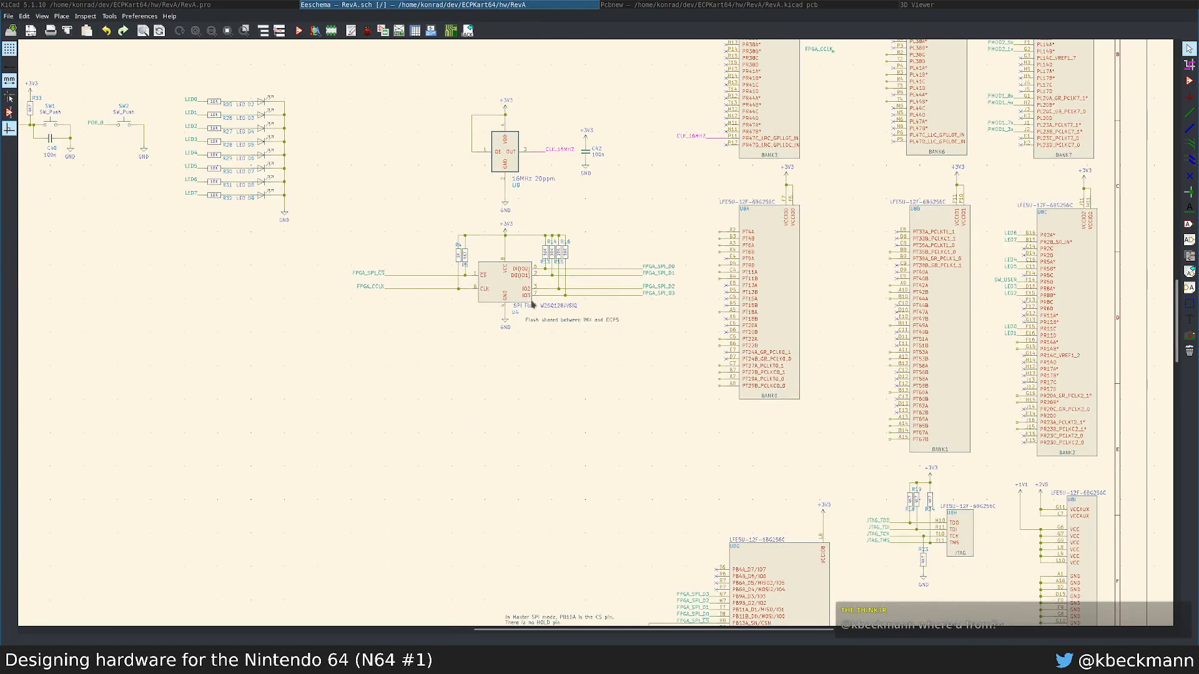
scroll(597, 353, down, 2)
scroll(597, 340, up, 5)
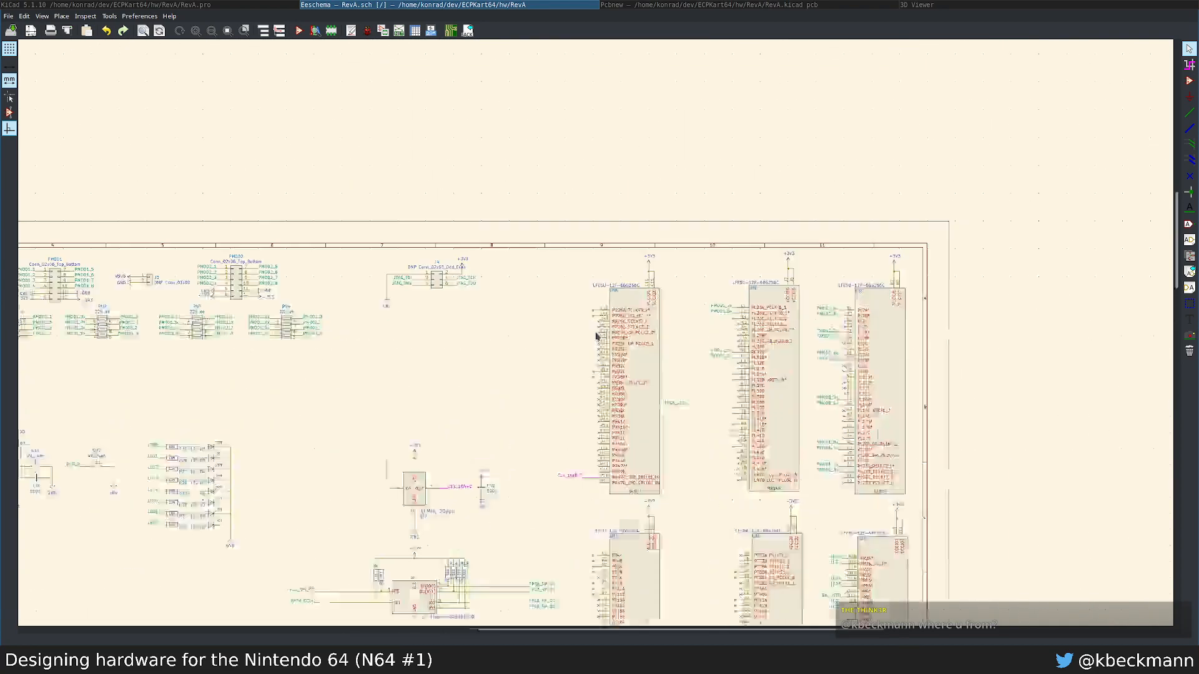
scroll(597, 337, up, 2)
scroll(543, 222, up, 1)
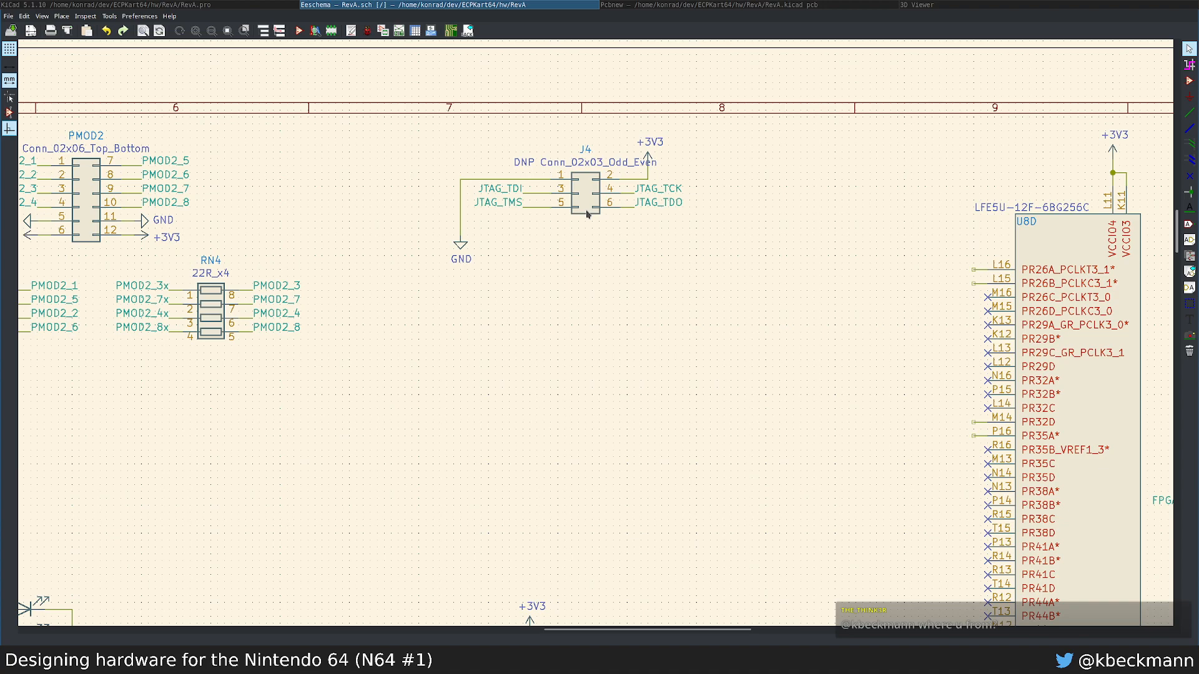
text(a)
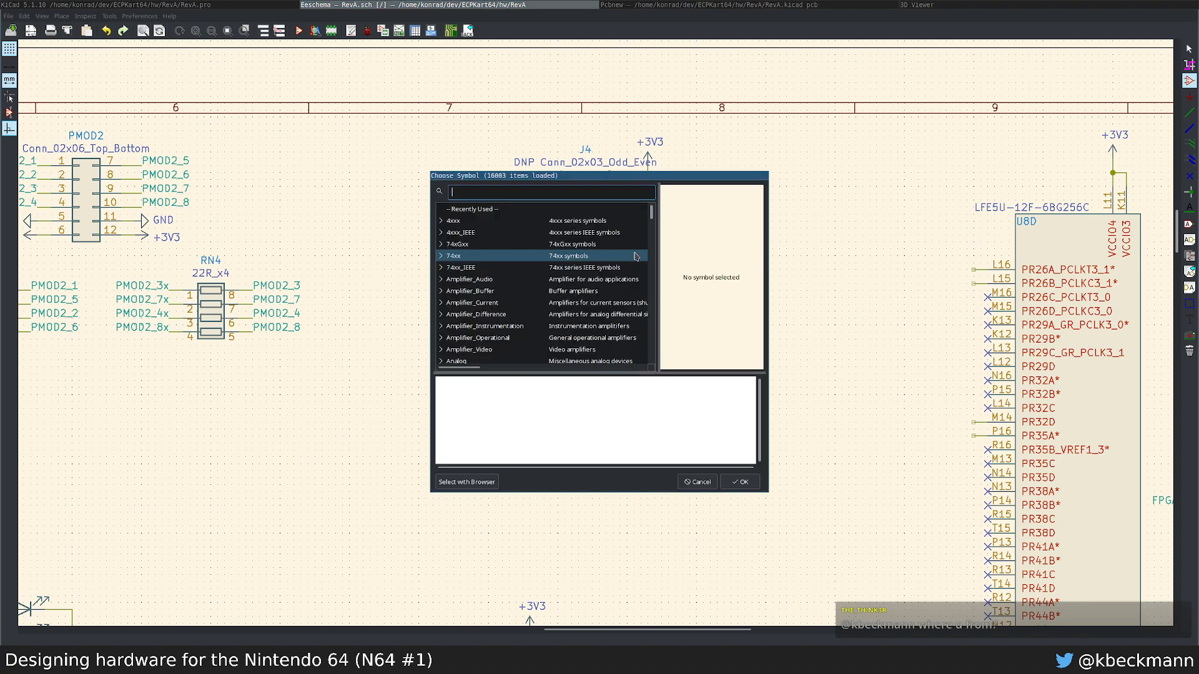
text(1x03)
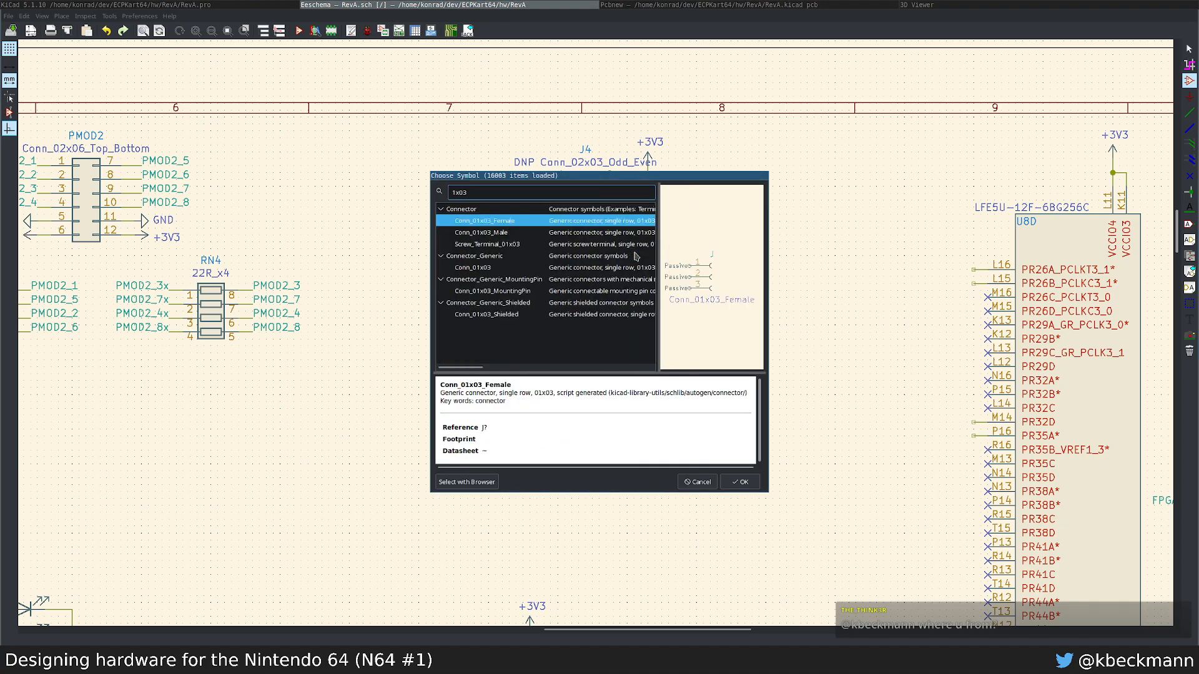
key(Down)
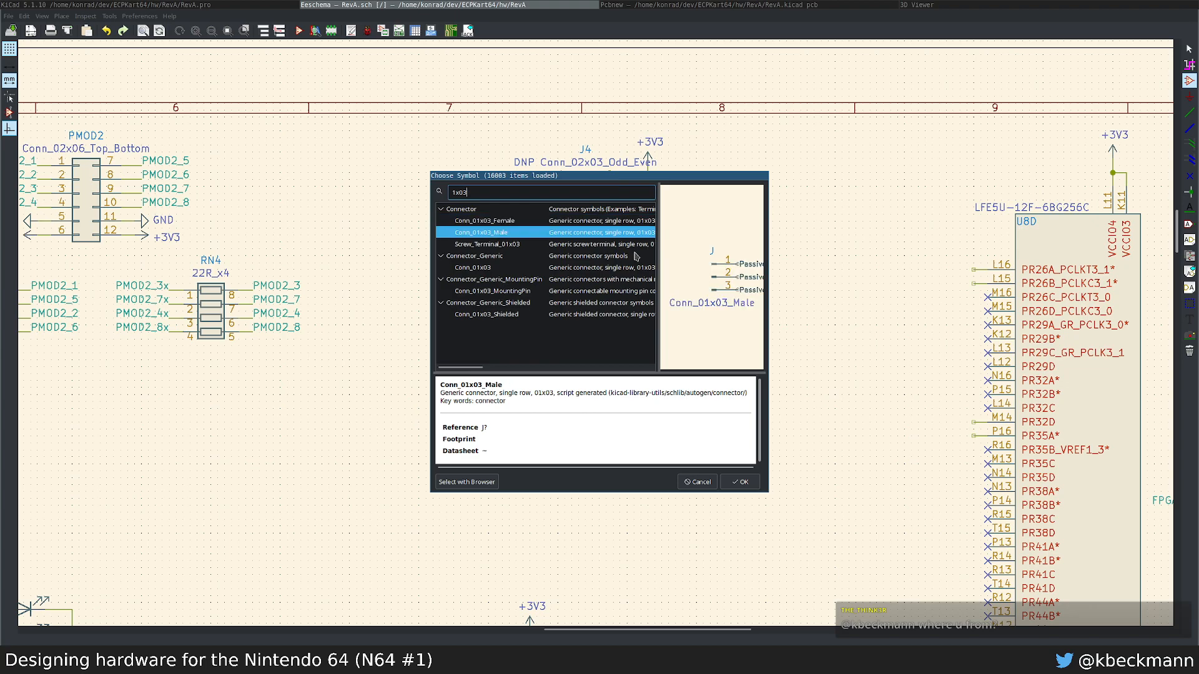
key(Down)
key(Down)
key(Down)
key(Return)
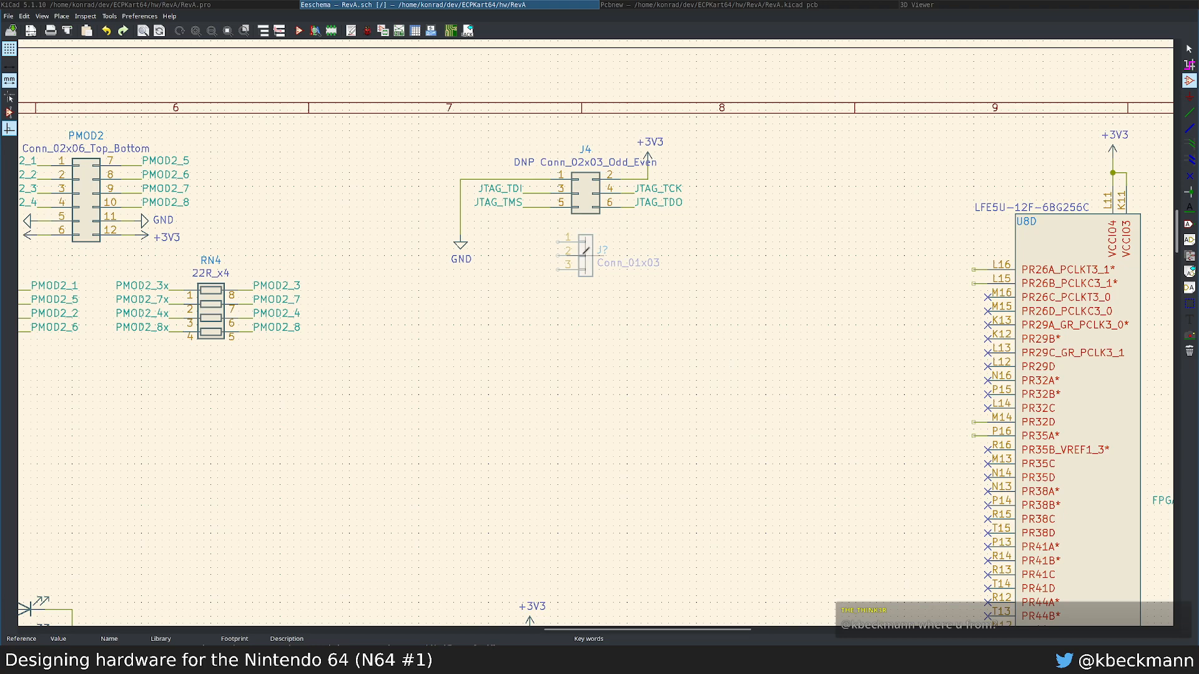
click(578, 255)
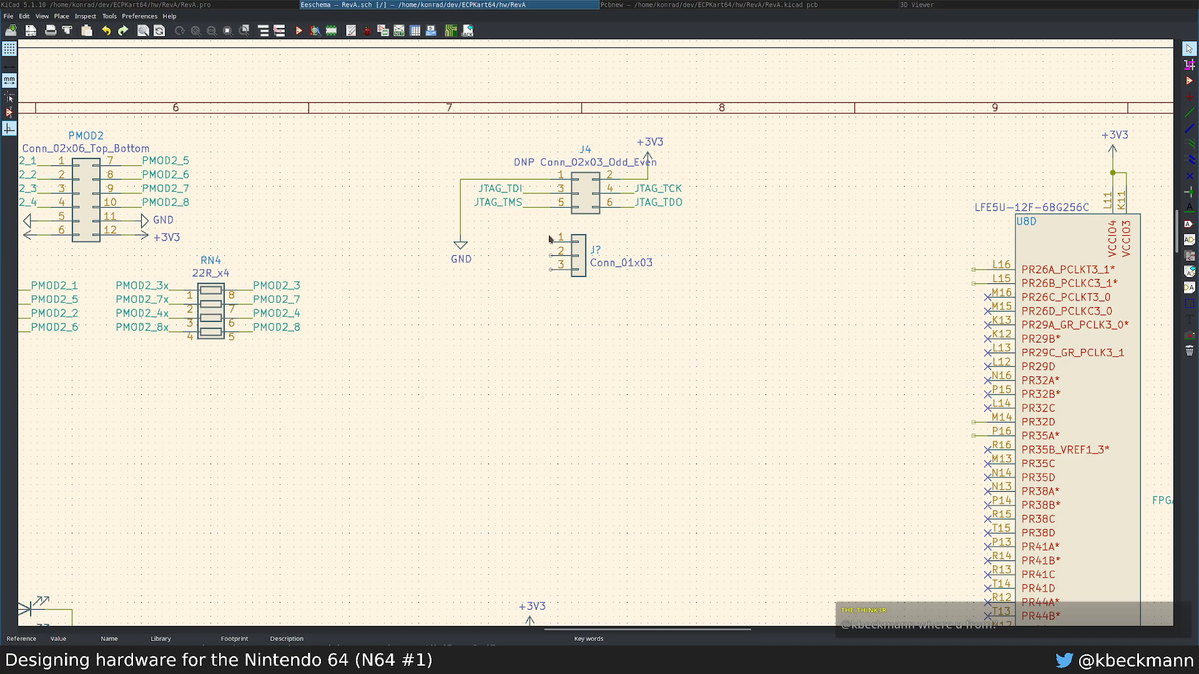
drag(582, 259, 580, 288)
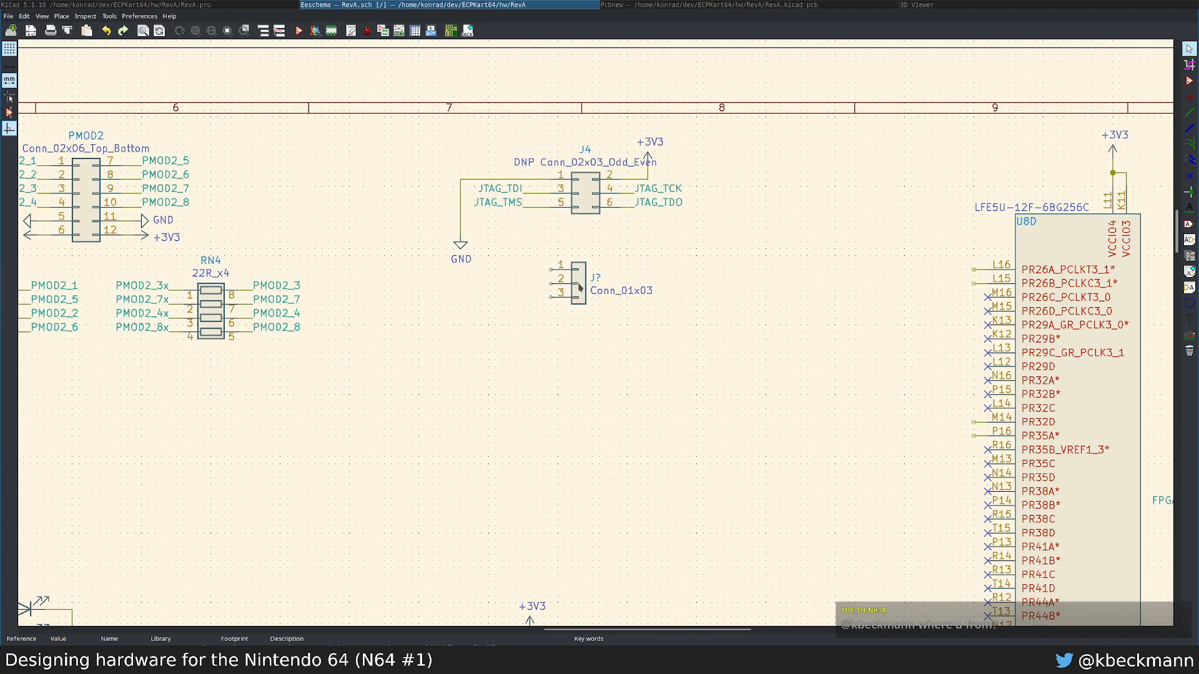
key(t)
key(Escape)
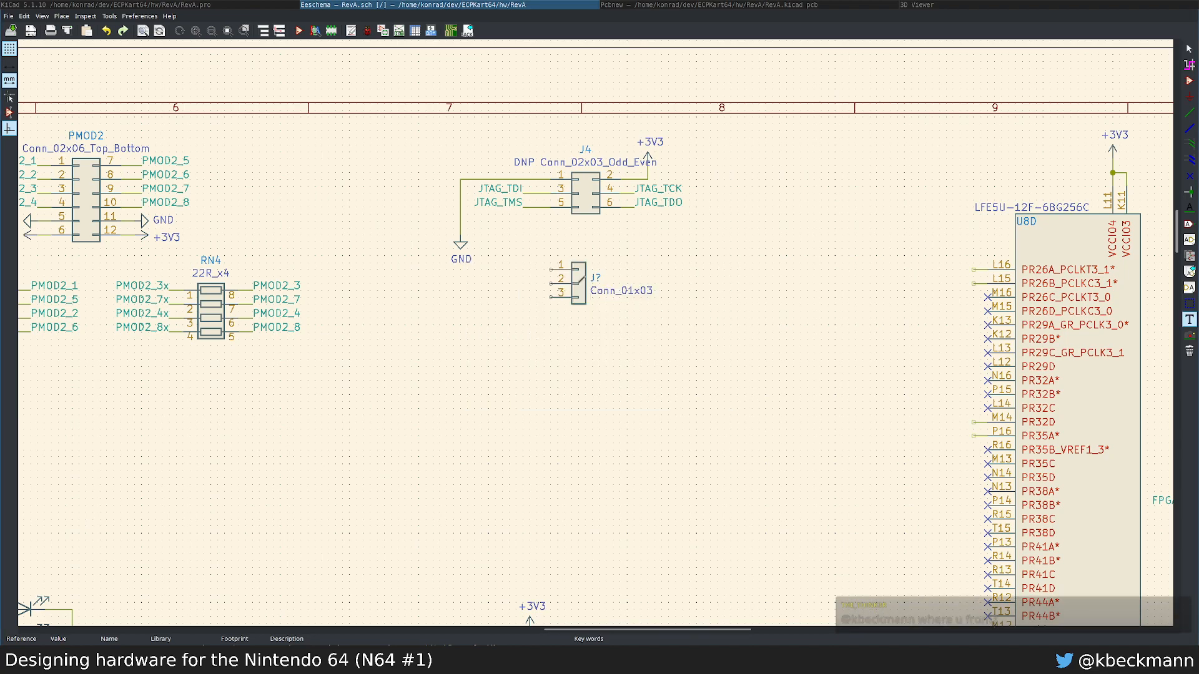
key(Escape)
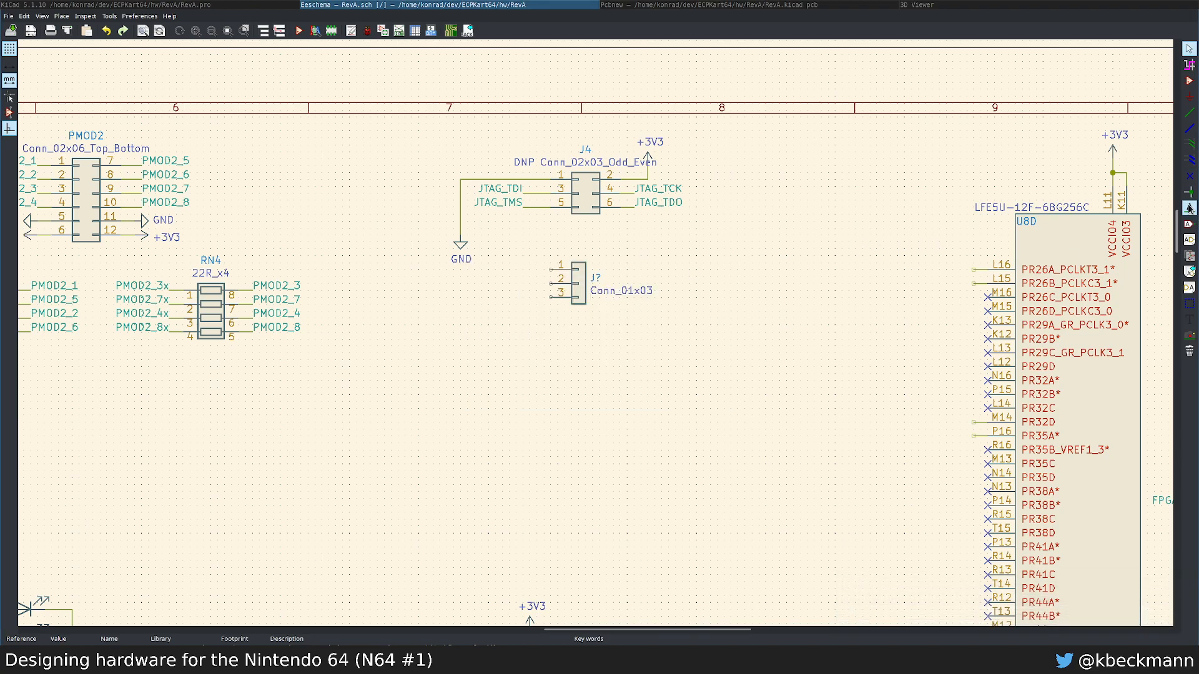
Step: Place a left-oriented net label FPGA_TX next to pin 1 of the new three-pin connector
key(l)
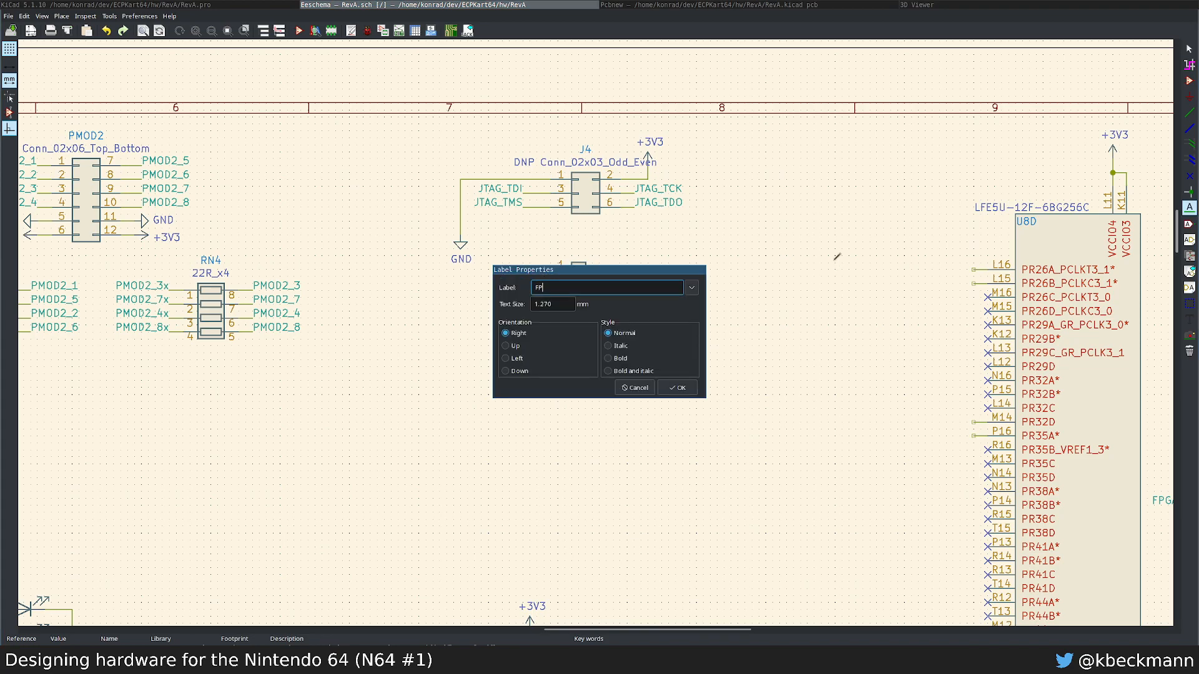
text(X)
key(Return)
key(r)
key(r)
key(r)
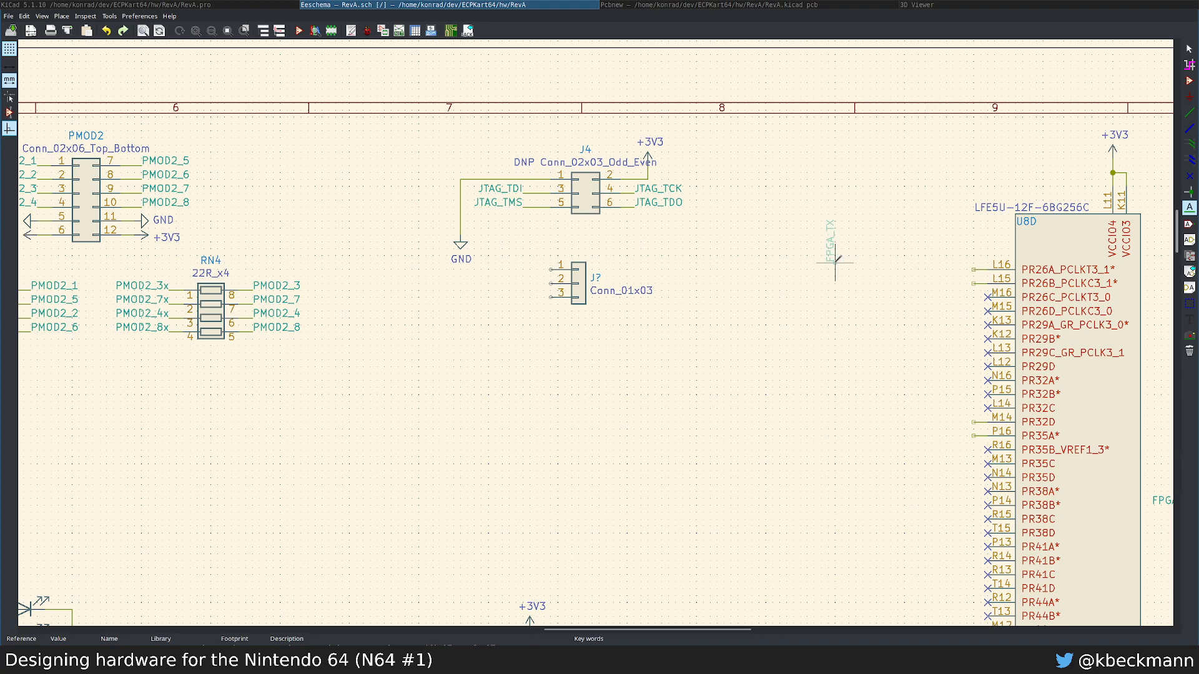
key(r)
click(522, 270)
Step: Rename the net label at pin 1 of the three-pin connector UART_TX and place a copy at pin 2 named UART_RX
click(523, 269)
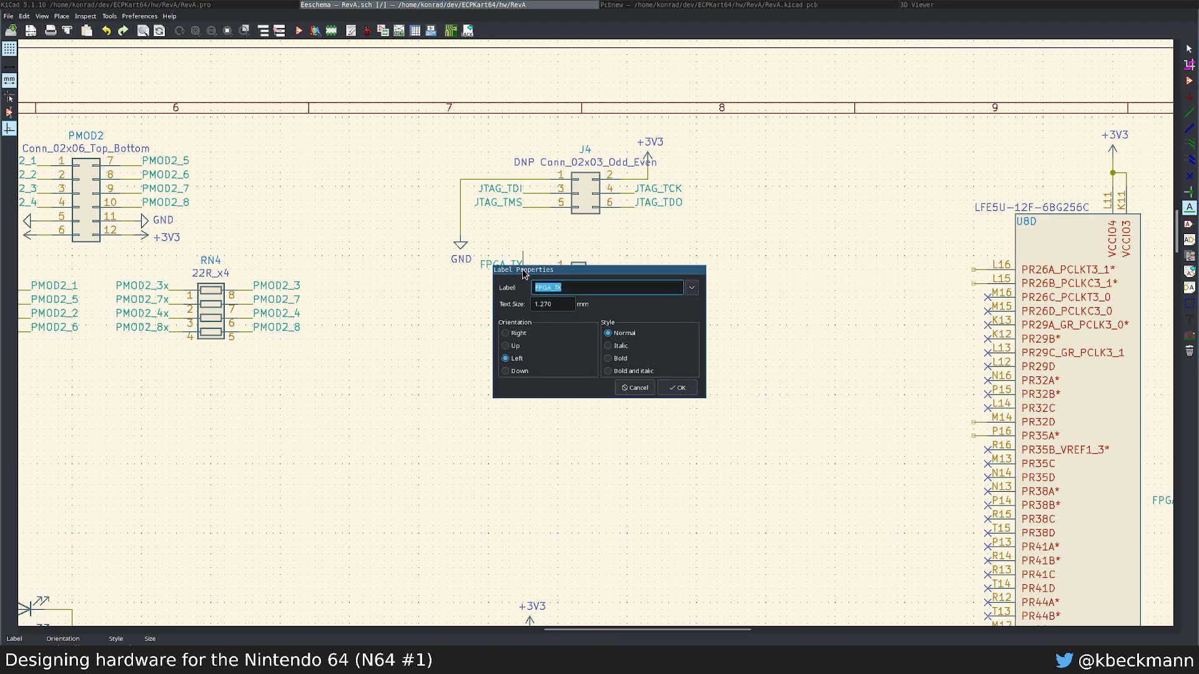
text(UART)
key(Return)
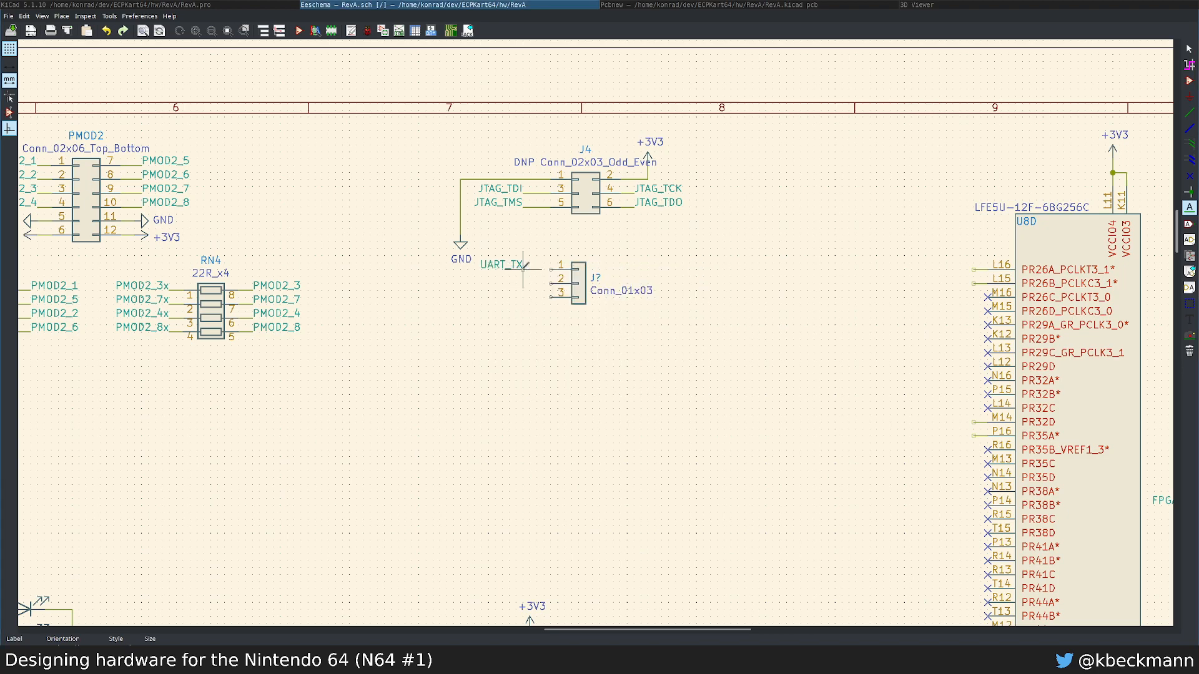
click(522, 281)
click(523, 281)
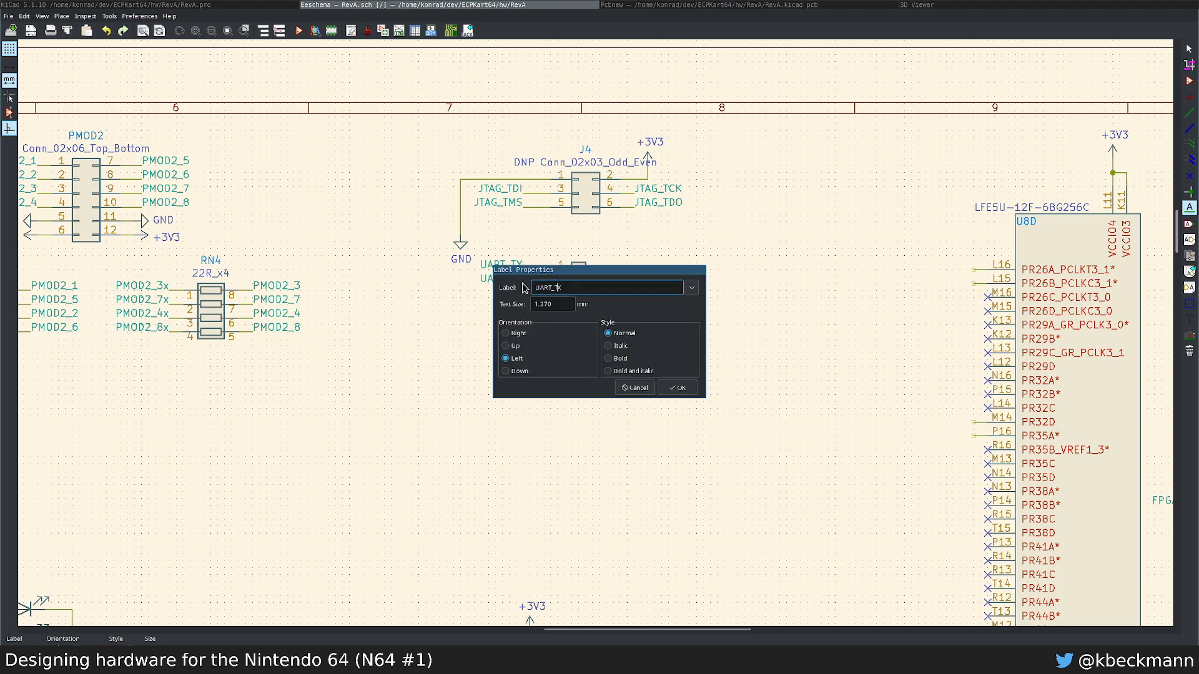
key(Return)
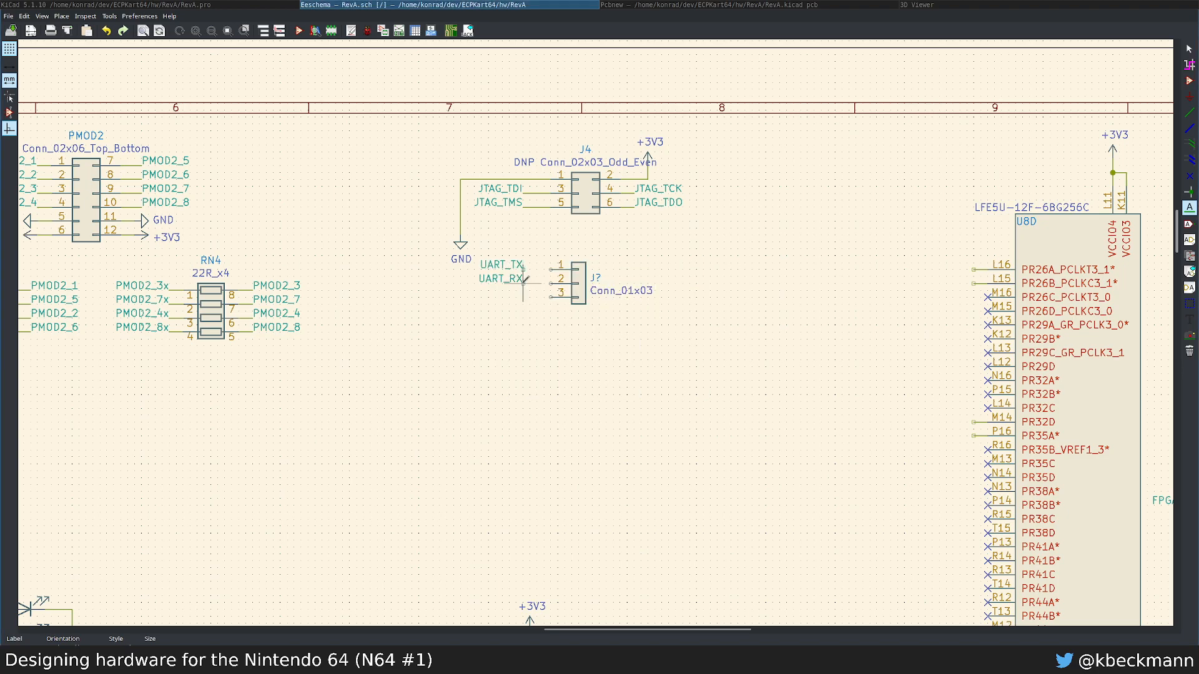
Step: Copy a GND symbol next to pin 3 and wire the connector's three pins to UART_TX, UART_RX and GND
key(c)
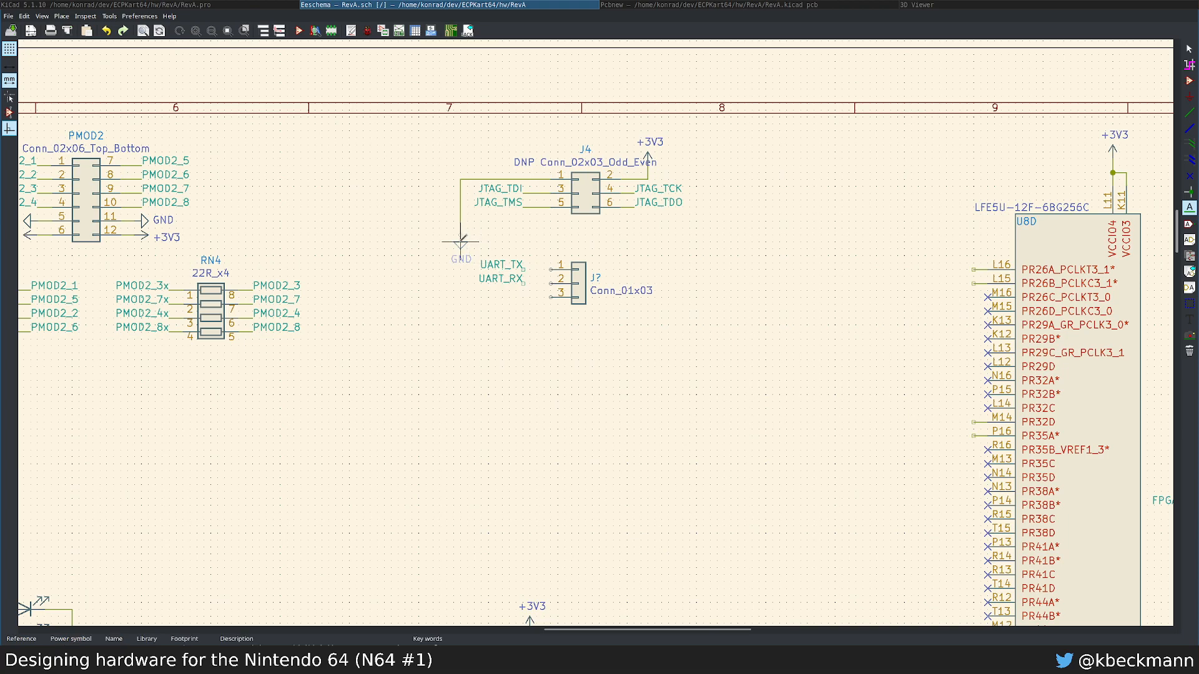
click(523, 299)
key(w)
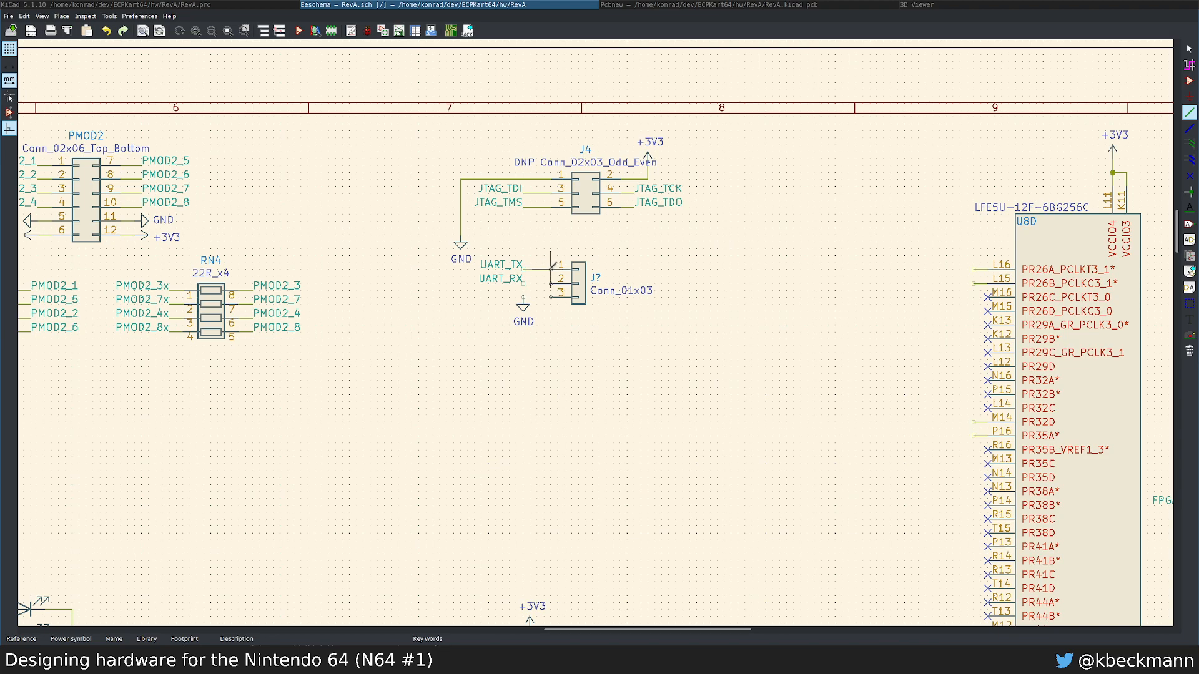
key(Escape)
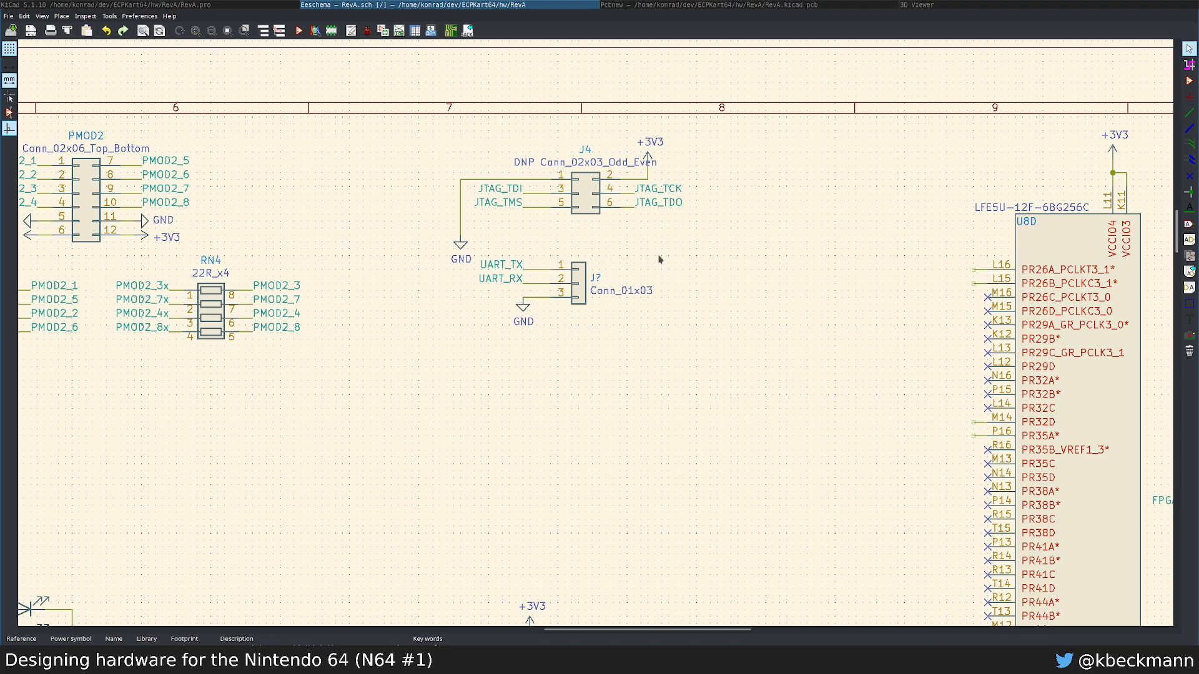
Step: Lower the GND symbol on pin 3 slightly and shift the three-pin connector with its labels, wires and GND further below J4
key(ctrl+shift+s)
key(Escape)
drag(523, 314, 522, 327)
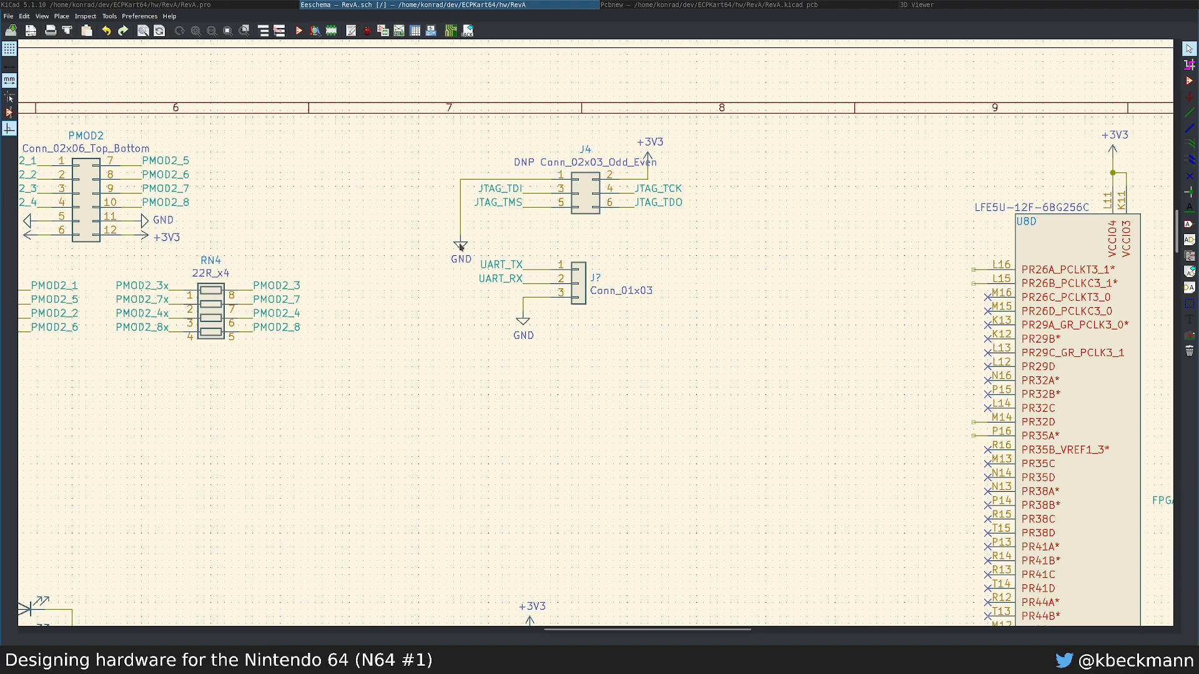
click(439, 247)
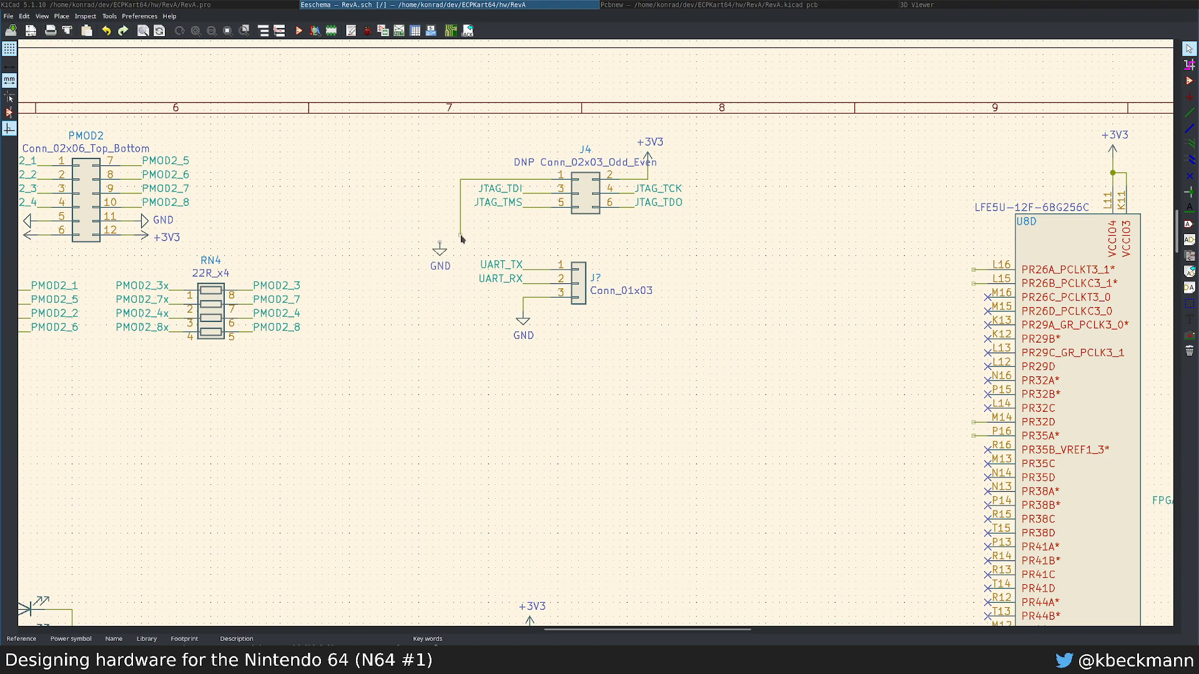
key(m)
drag(495, 242, 619, 346)
click(618, 363)
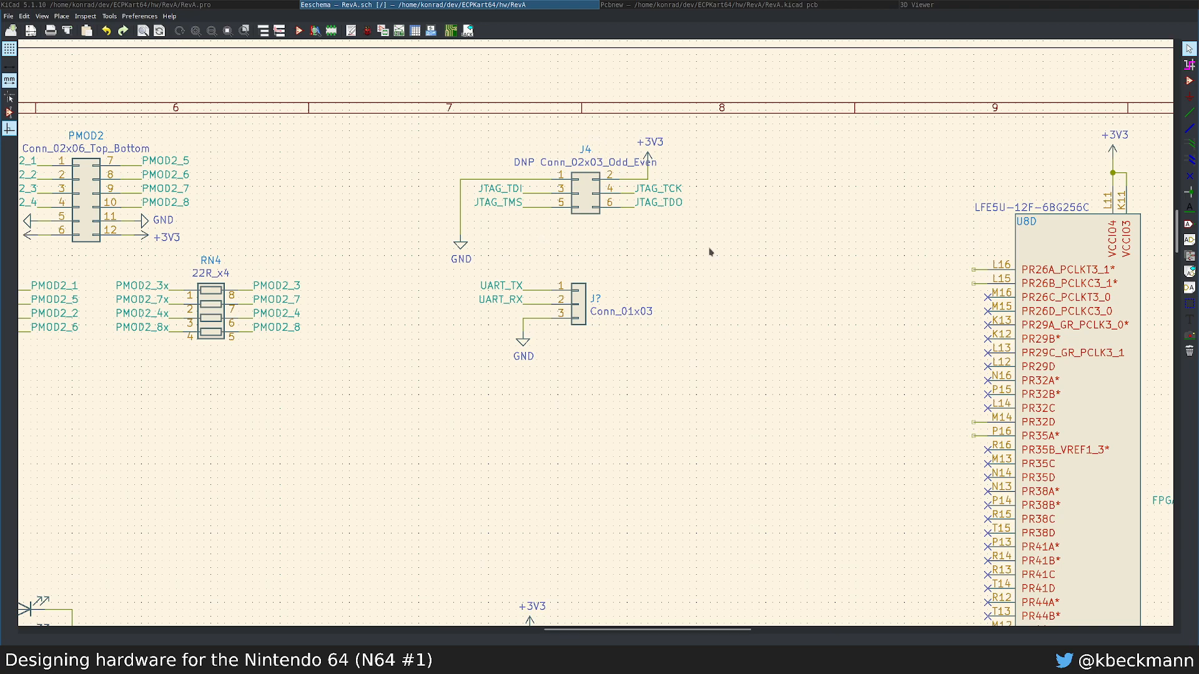
Step: Set the three-pin connector's value to Conn_UART
double_click(598, 316)
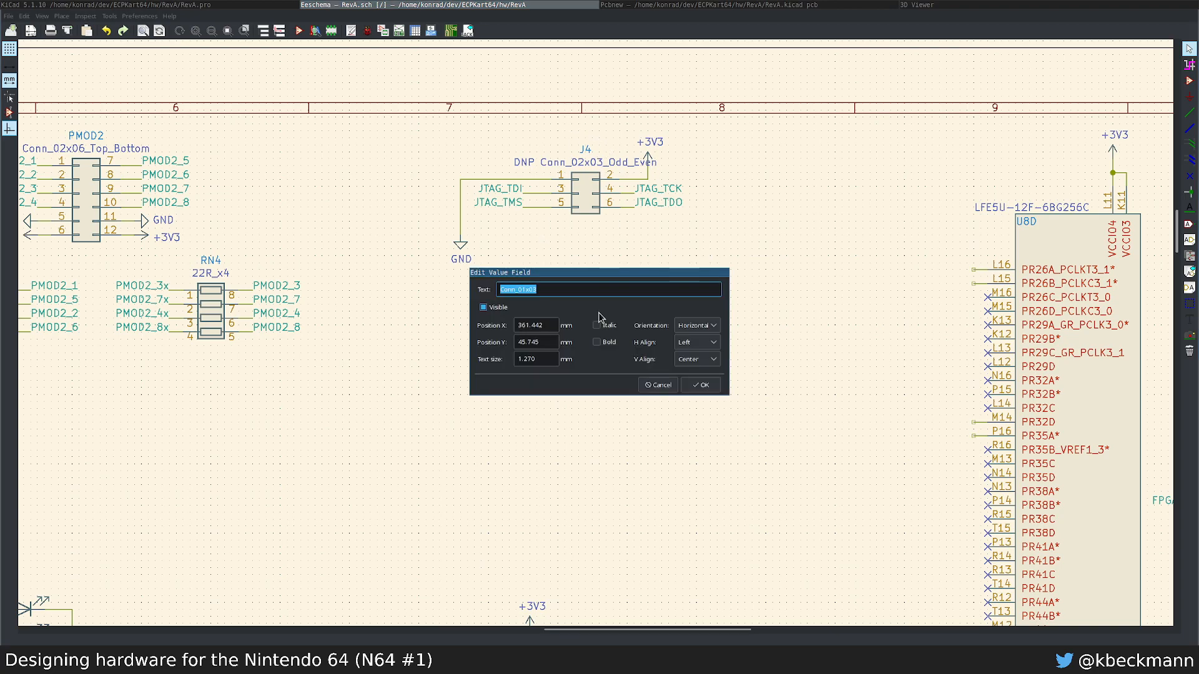
text(CO)
key(Return)
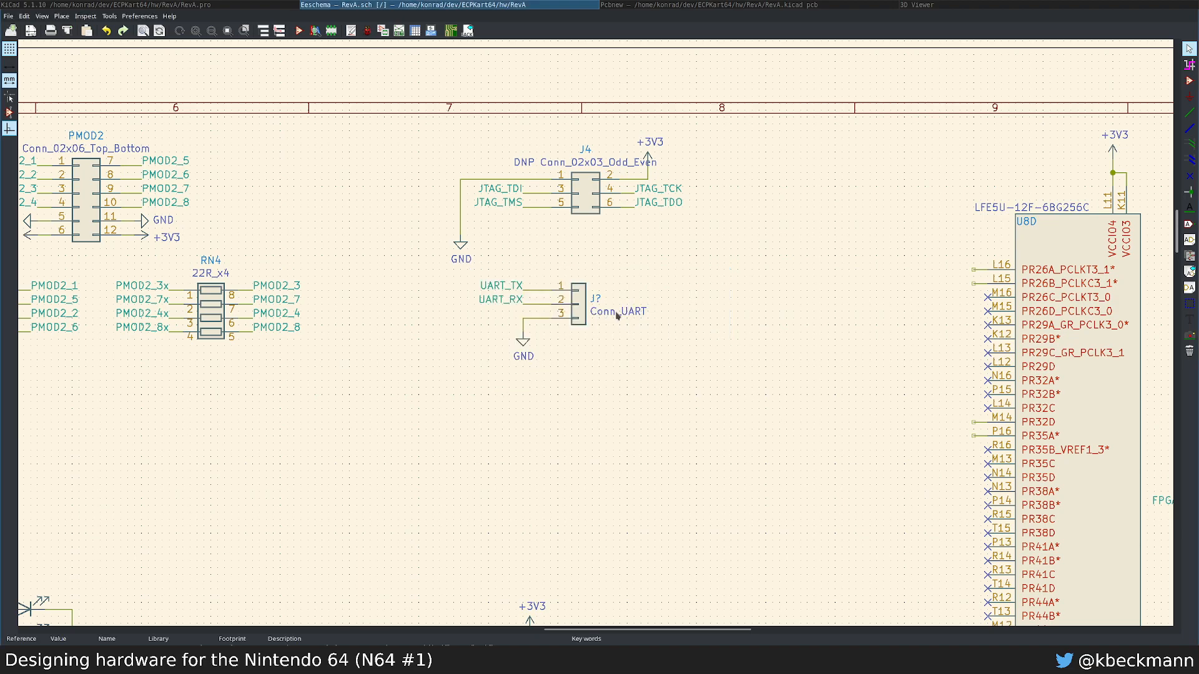
Step: Open the Overview sheet and review the planned blocks, including the jumper between USB-Power and Cart-Power
middle_drag(553, 422, 705, 377)
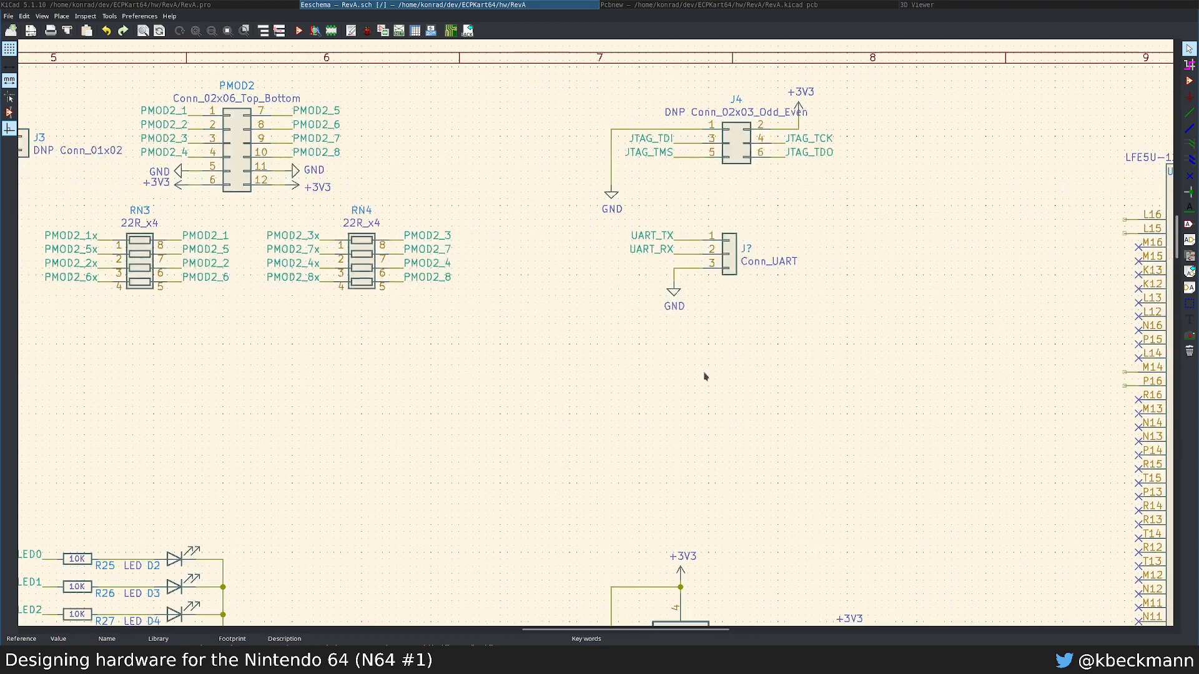
scroll(535, 410, down, 4)
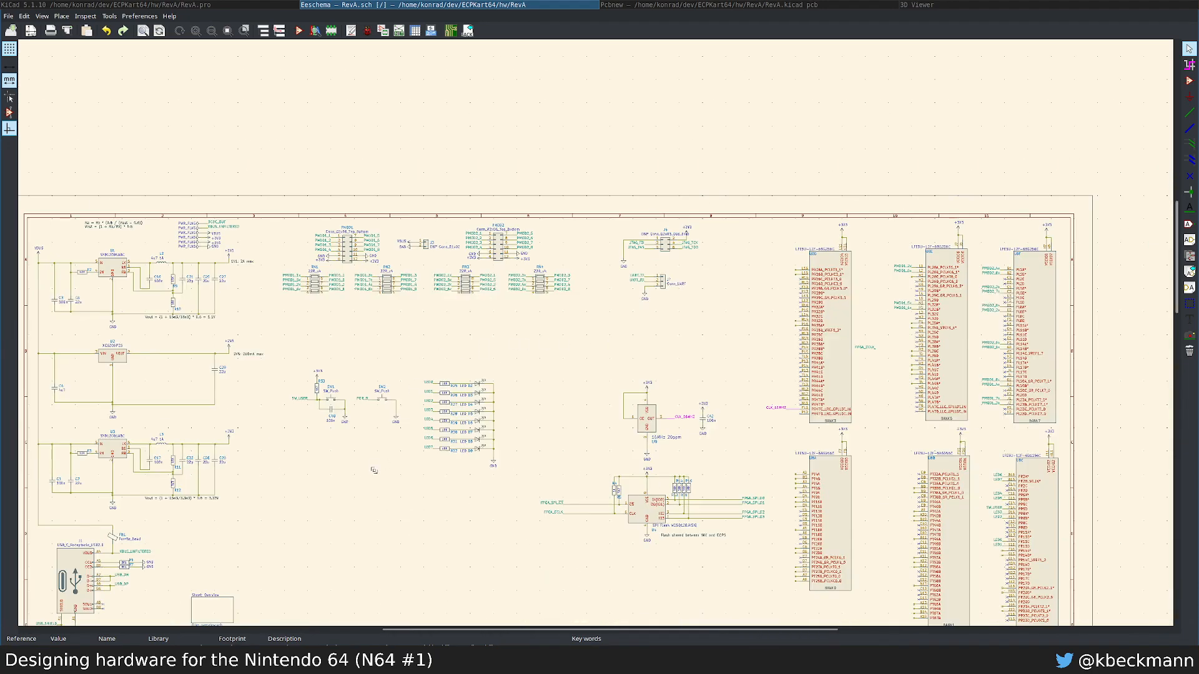
double_click(441, 371)
scroll(431, 356, up, 4)
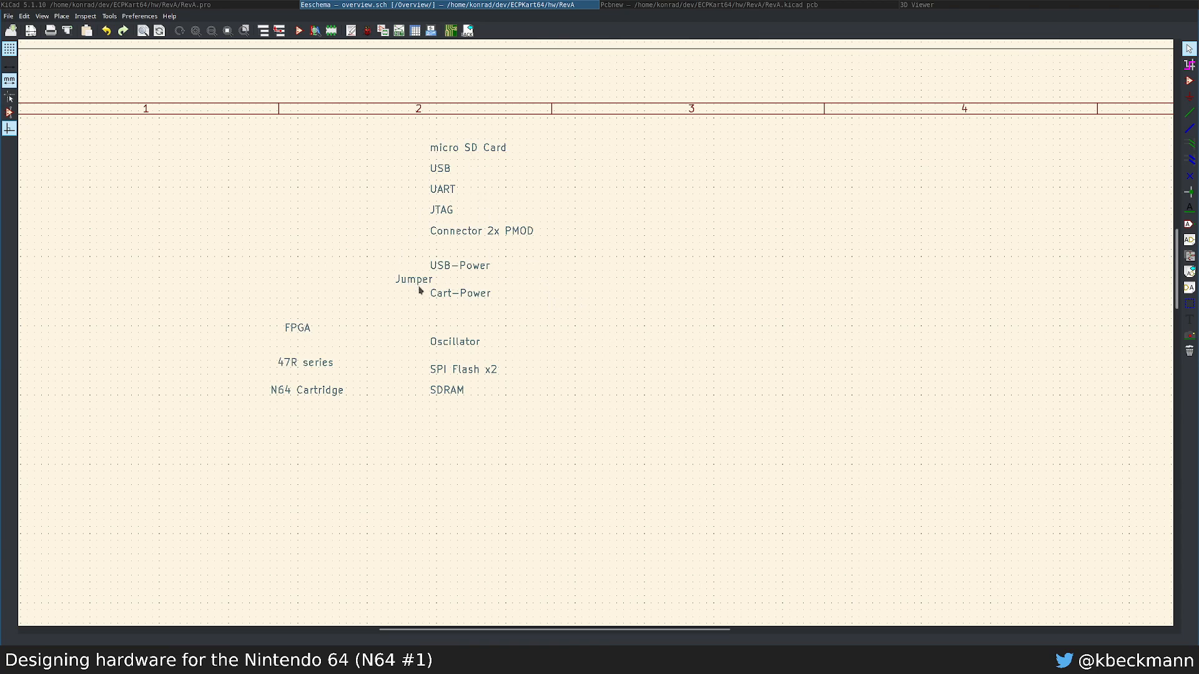
drag(485, 306, 427, 308)
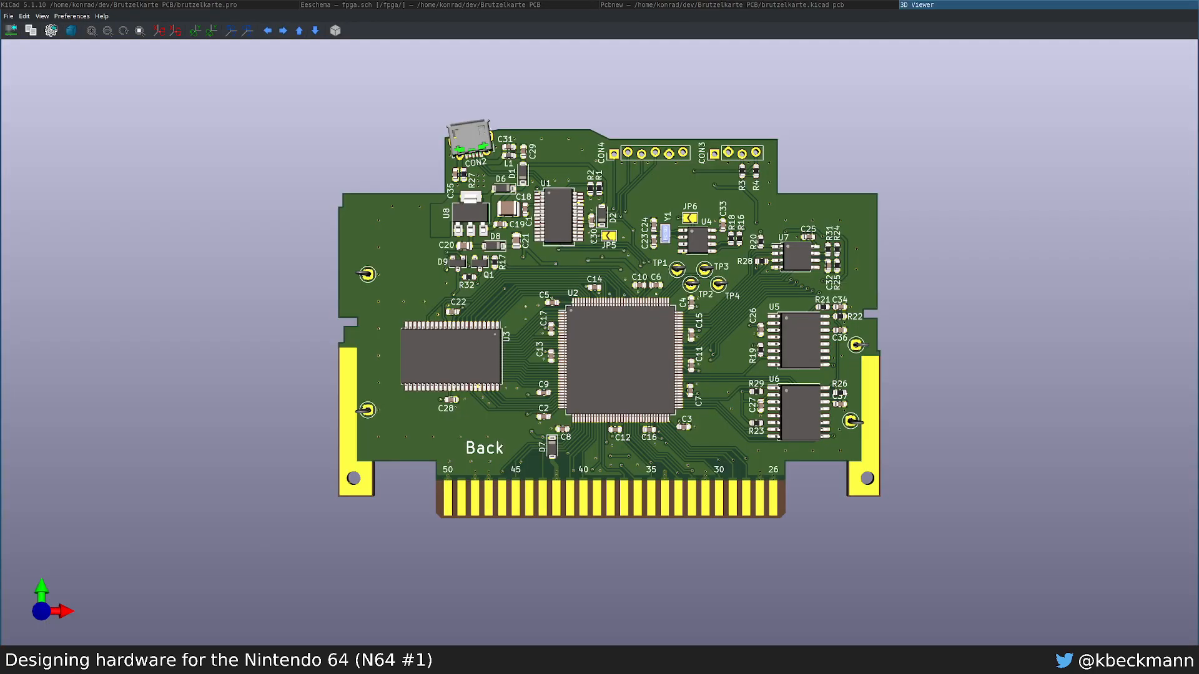
Step: Switch to the Brutzelkarte project's fpga schematic and examine the N64-Cartridge connector CON1, including its N64_VCC pins
click(659, 4)
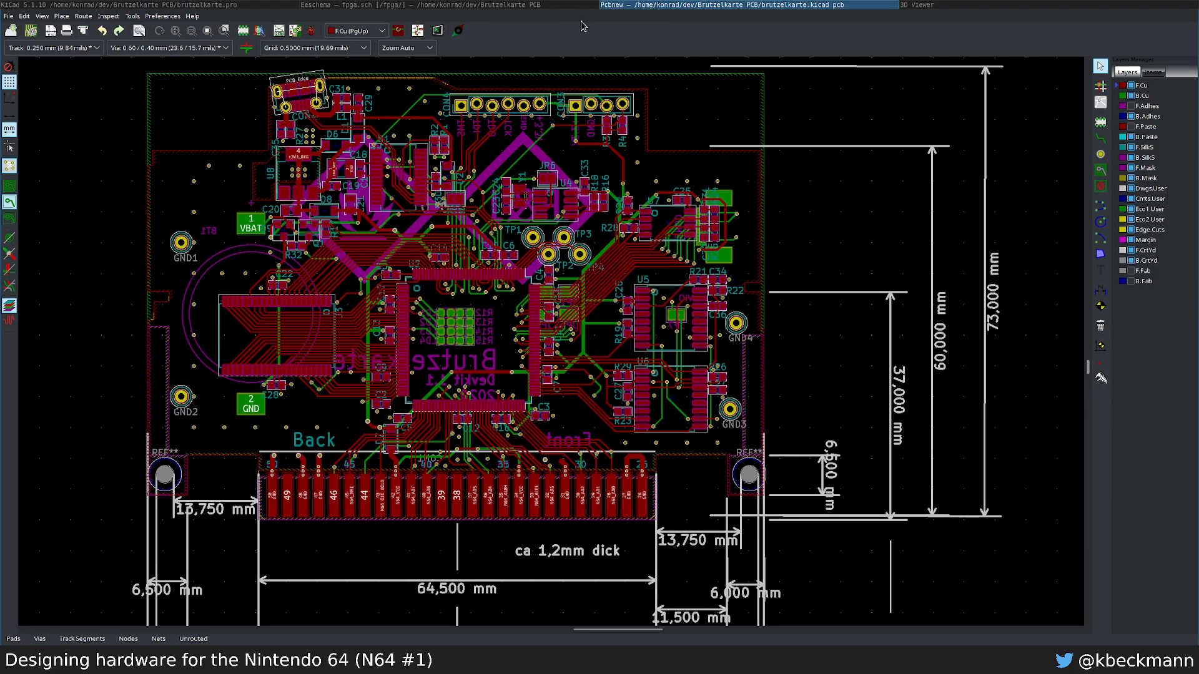
click(463, 4)
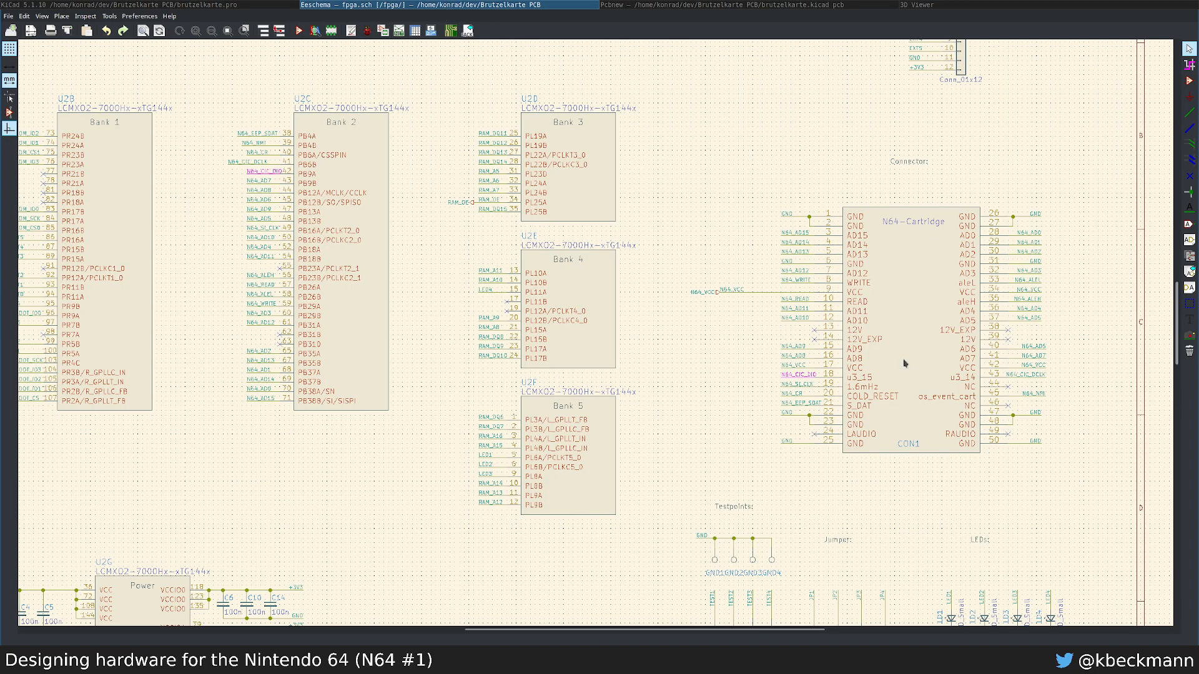
scroll(905, 365, up, 3)
scroll(597, 336, up, 1)
scroll(723, 368, up, 1)
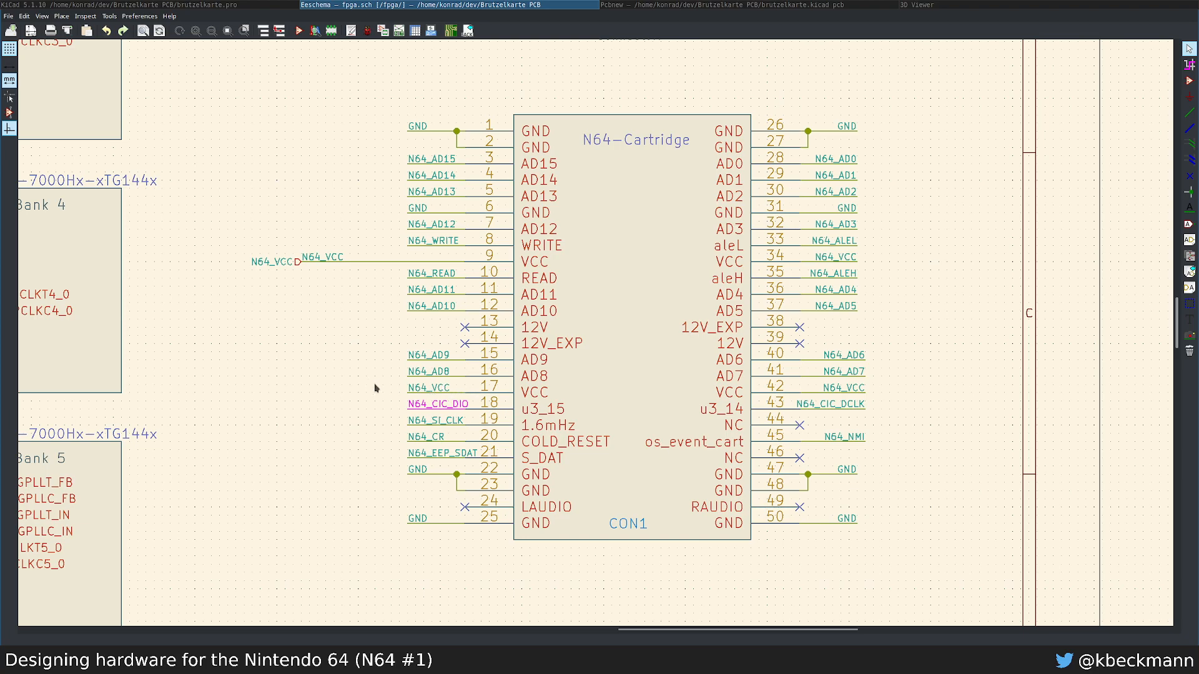
click(436, 392)
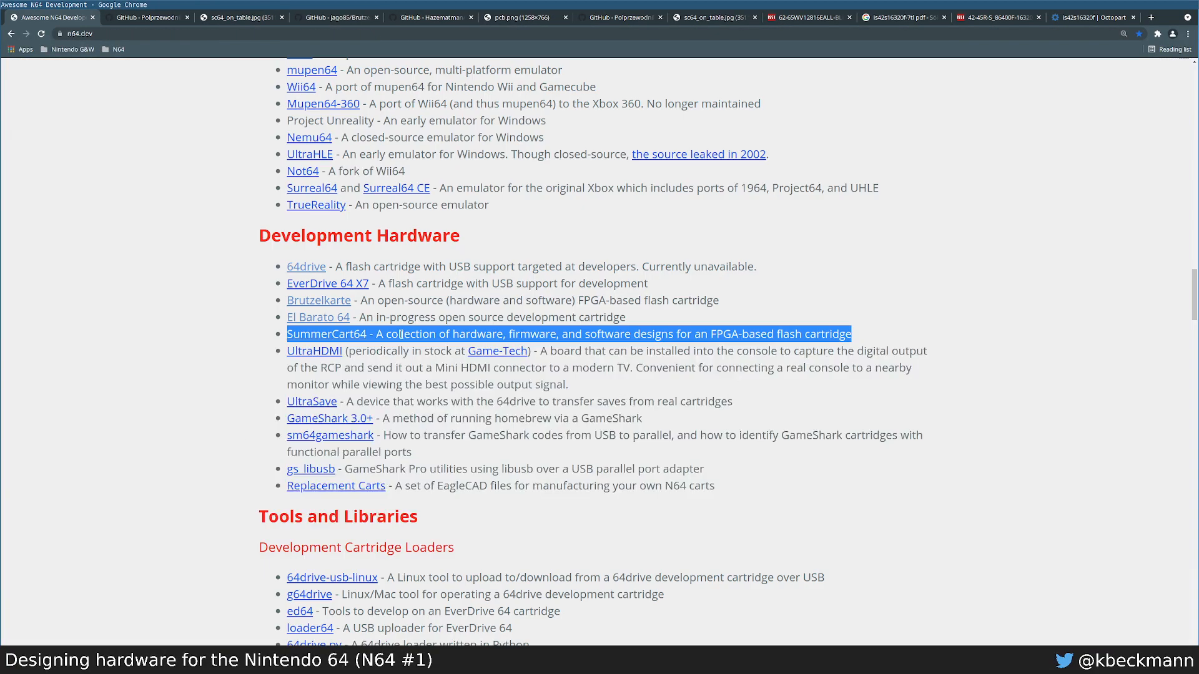
Step: Switch to Chrome and search the n64.dev page for "cart", looking through its sections for cartridge documentation
click(557, 441)
key(ctrl+f)
text(cart)
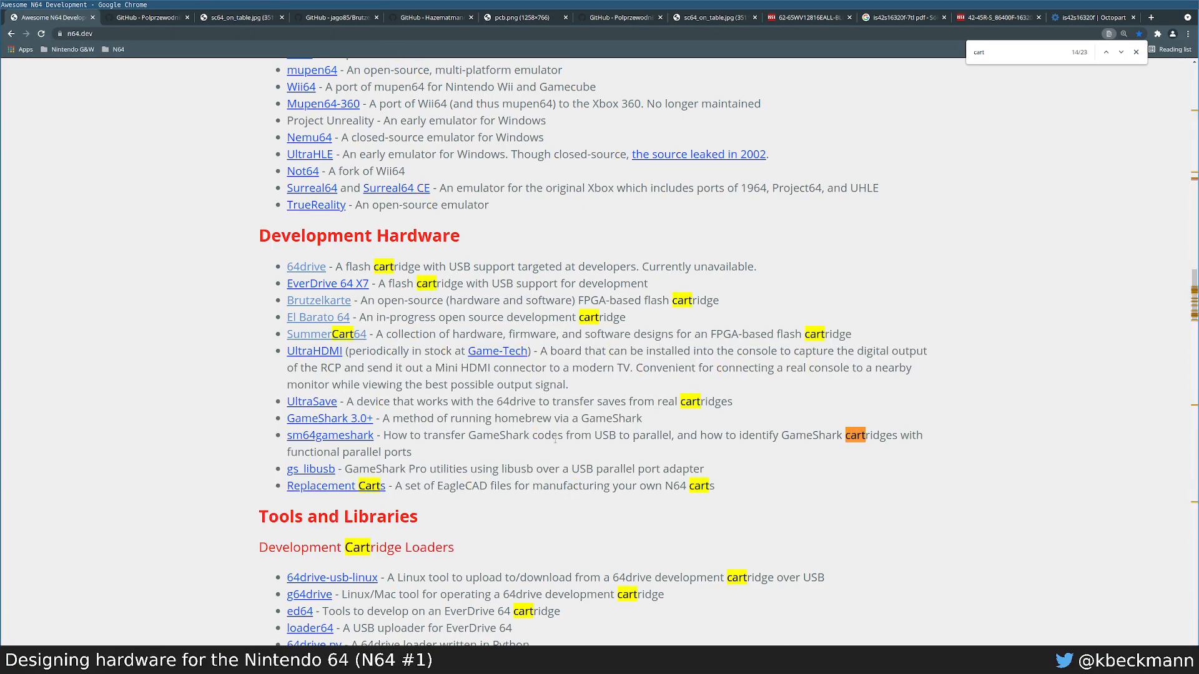
scroll(555, 439, down, 4)
scroll(531, 456, up, 15)
scroll(495, 479, up, 5)
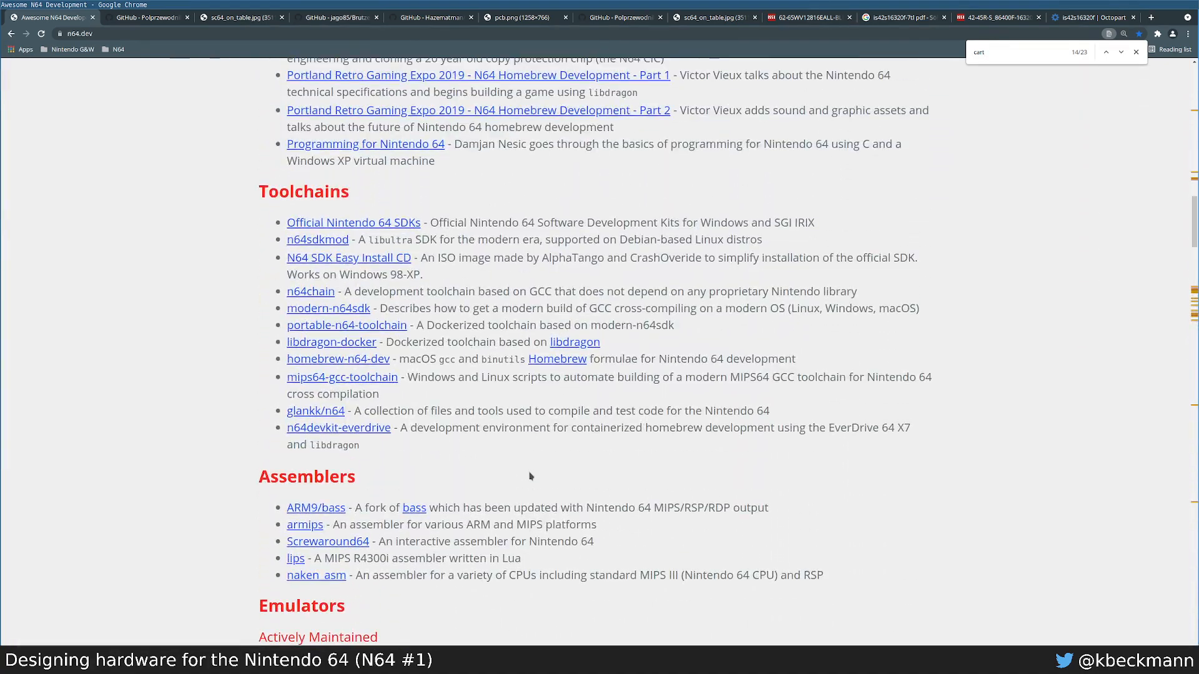
ctrl+scroll(620, 445, down, 3)
scroll(643, 406, down, 10)
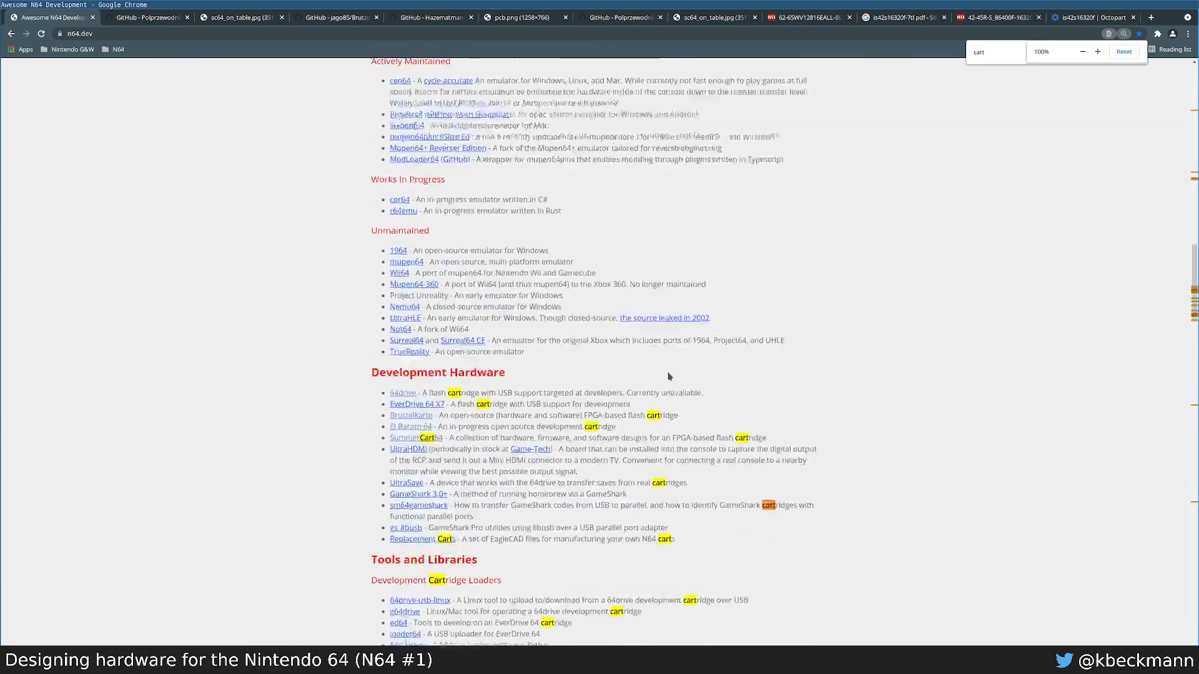
scroll(500, 336, down, 15)
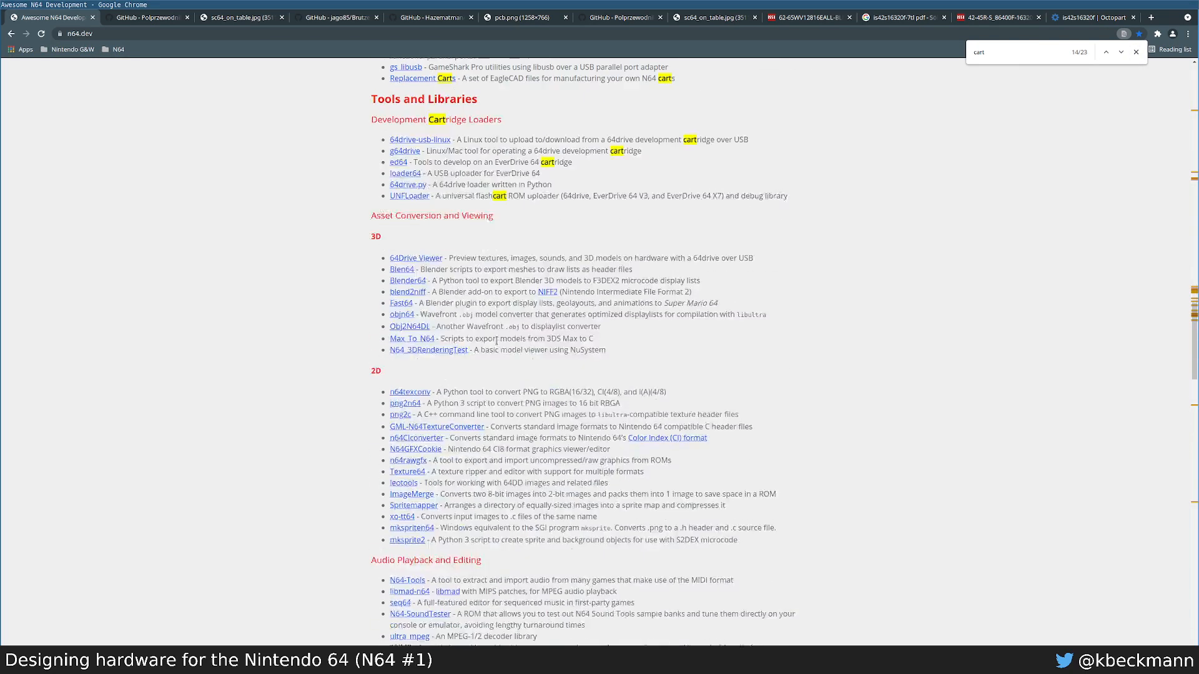
scroll(650, 335, down, 15)
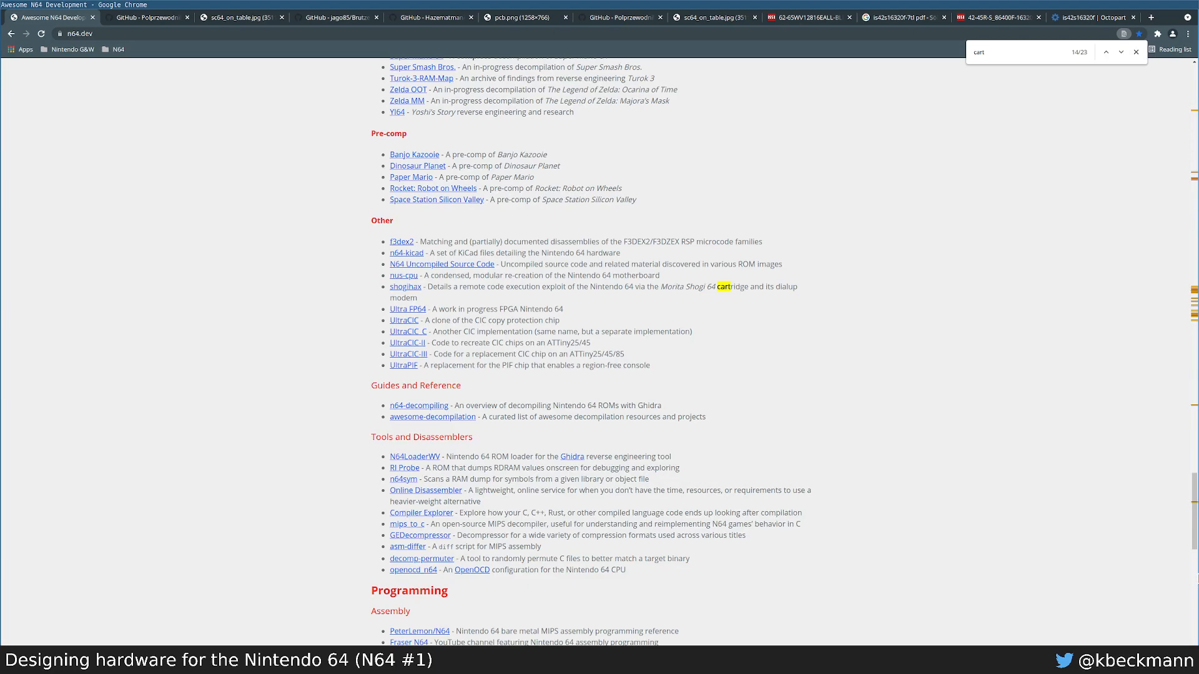
scroll(1179, 406, down, 4)
scroll(1178, 472, up, 10)
scroll(1177, 473, up, 15)
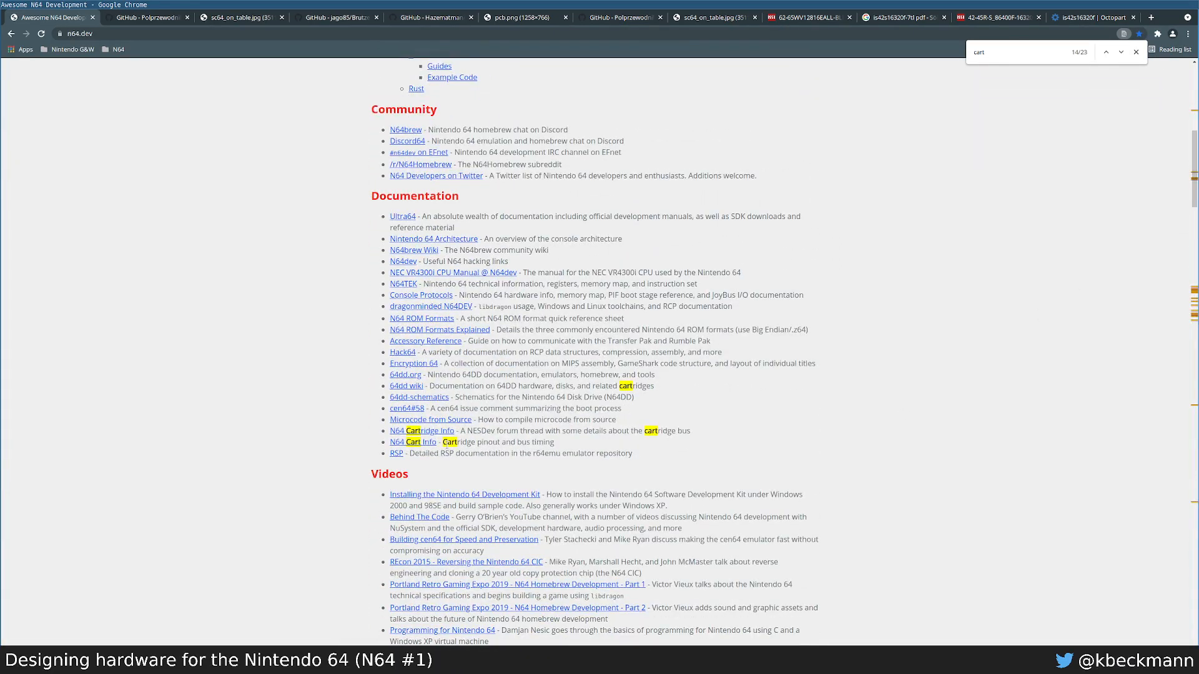
Step: Open the N64 Cart Info and N64 Cartridge Info links in new tabs and examine the cart pinout's VCC pins
middle_click(427, 442)
key(ctrl+Tab)
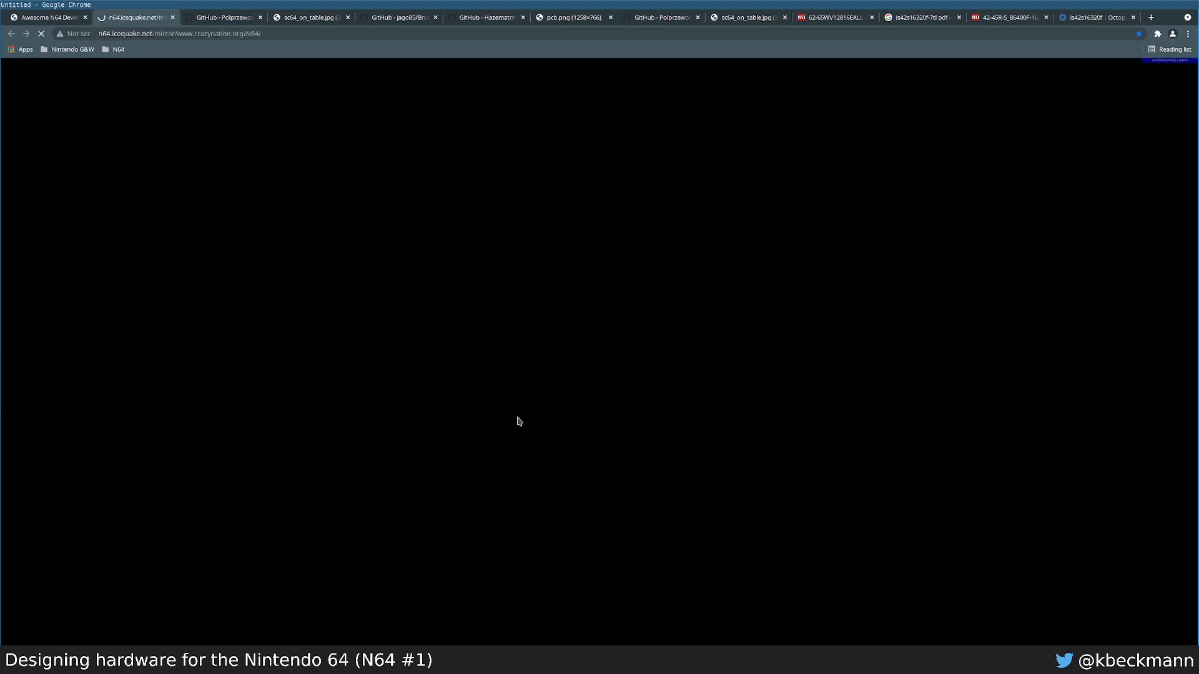
key(ctrl+shift+Tab)
middle_click(450, 435)
key(ctrl+Tab)
scroll(235, 551, down, 2)
scroll(235, 550, down, 1)
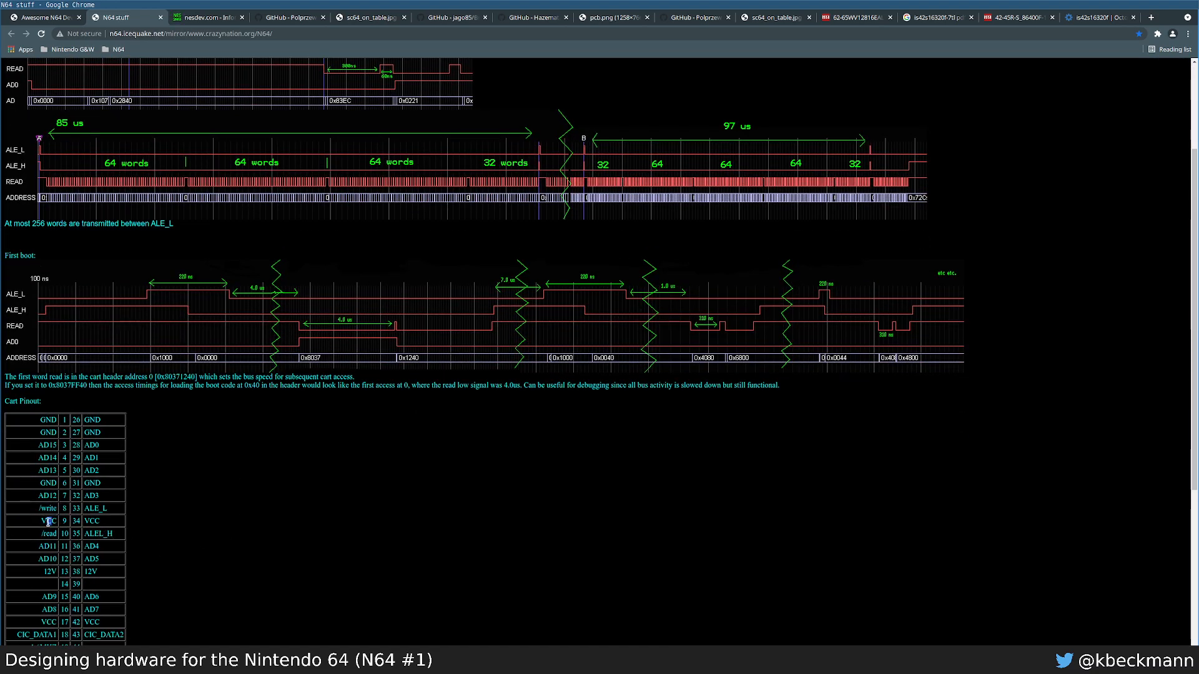
Step: Check the nesdev forum page for N64 Cartridge Info, close its tab and return to the n64.dev list
key(ctrl+shift+Tab)
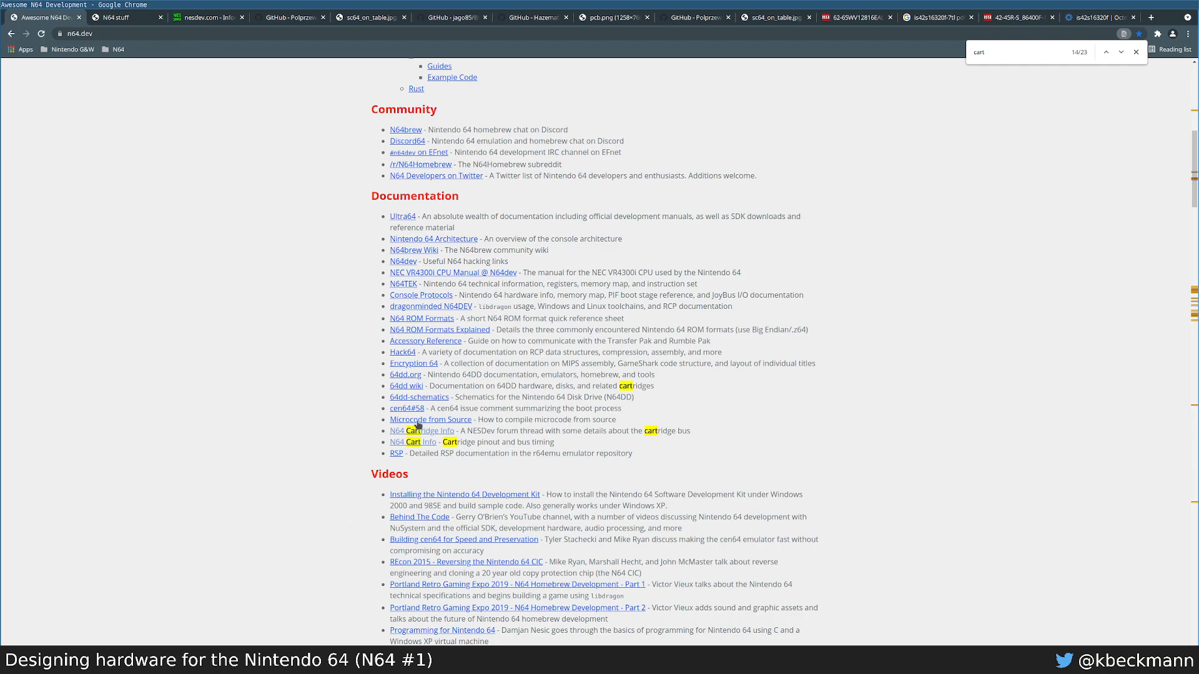
key(ctrl+Tab)
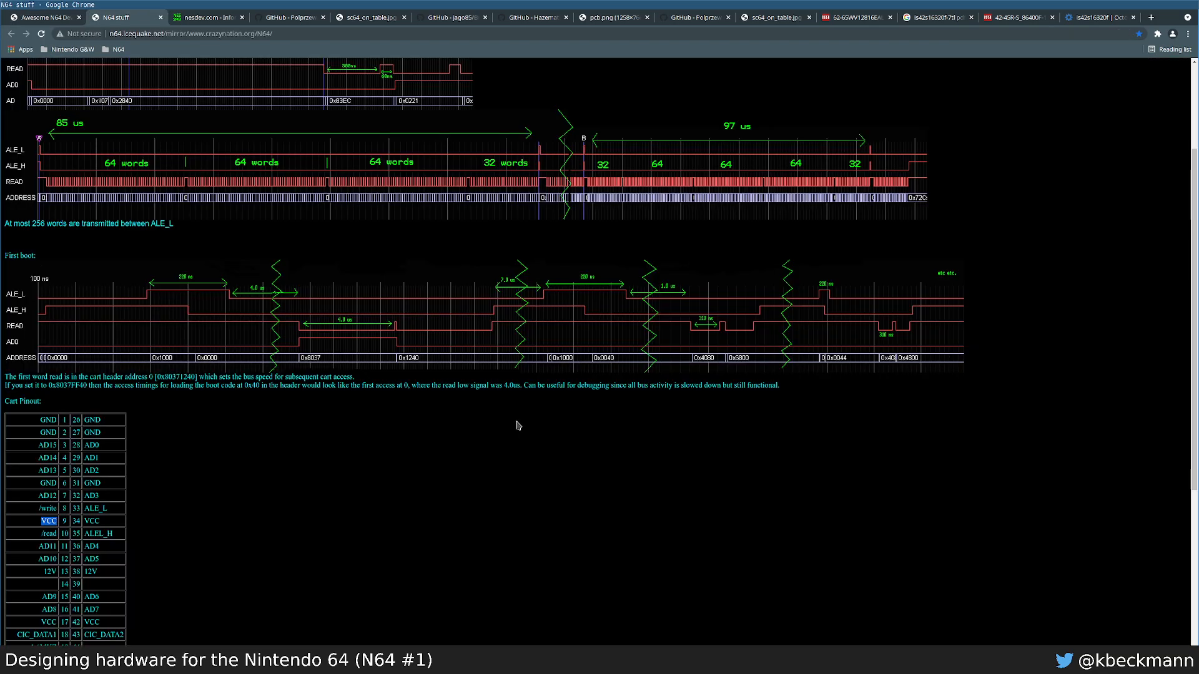
key(ctrl+Tab)
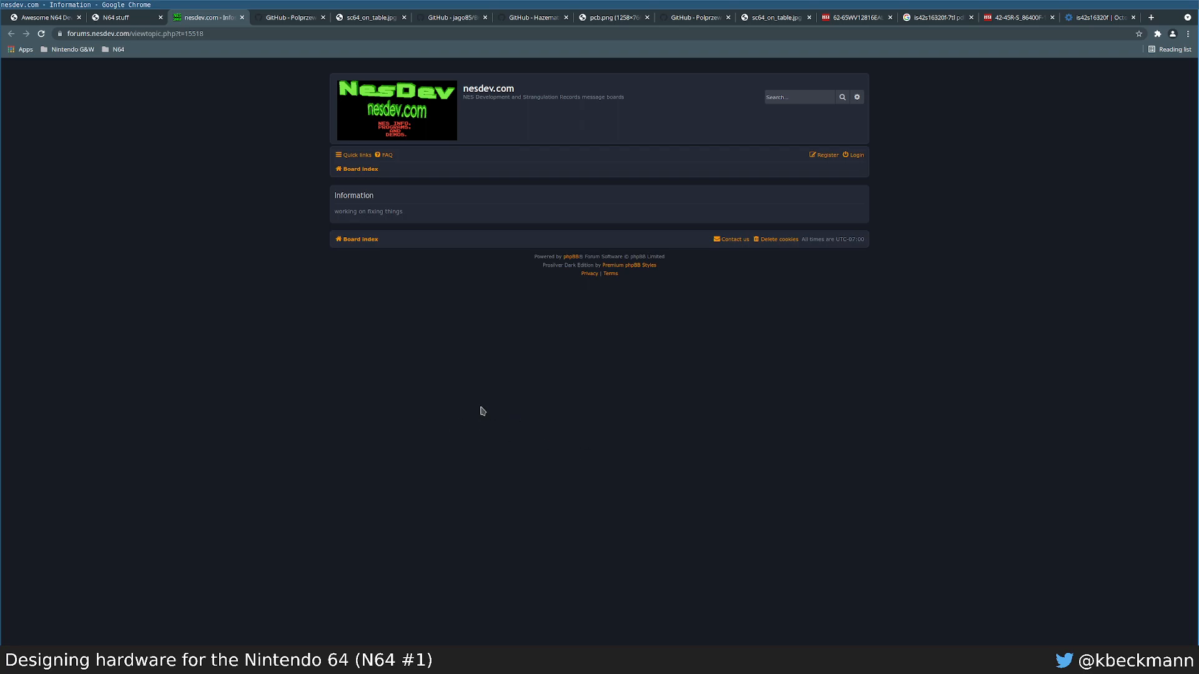
key(ctrl+w)
key(ctrl+shift+Tab)
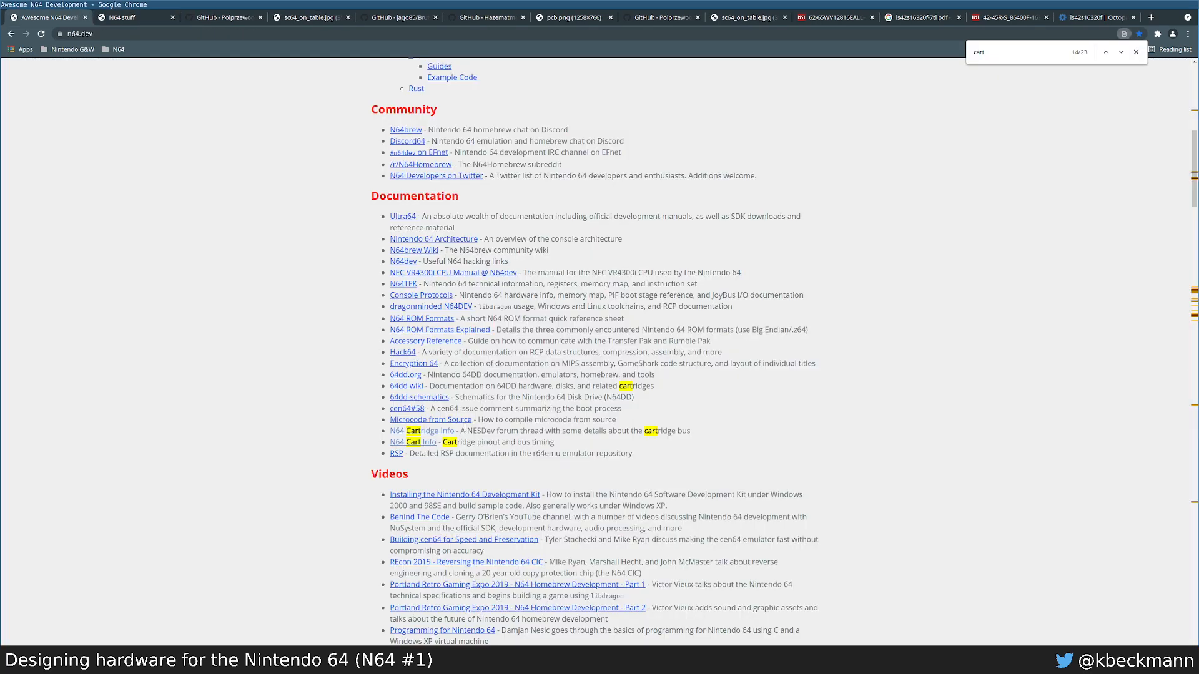
Step: Switch back to KiCad, leave the ECPKart64 Overview sheet for the root schematic and examine the power regulator circuits
key(super+2)
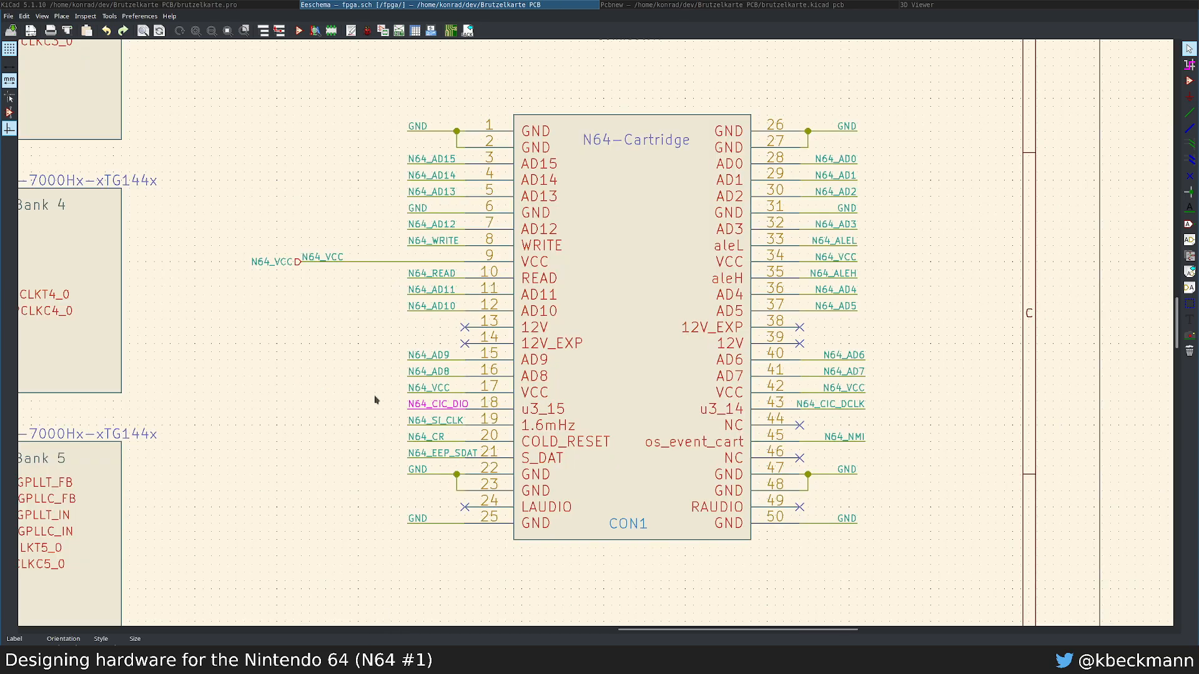
scroll(592, 337, down, 6)
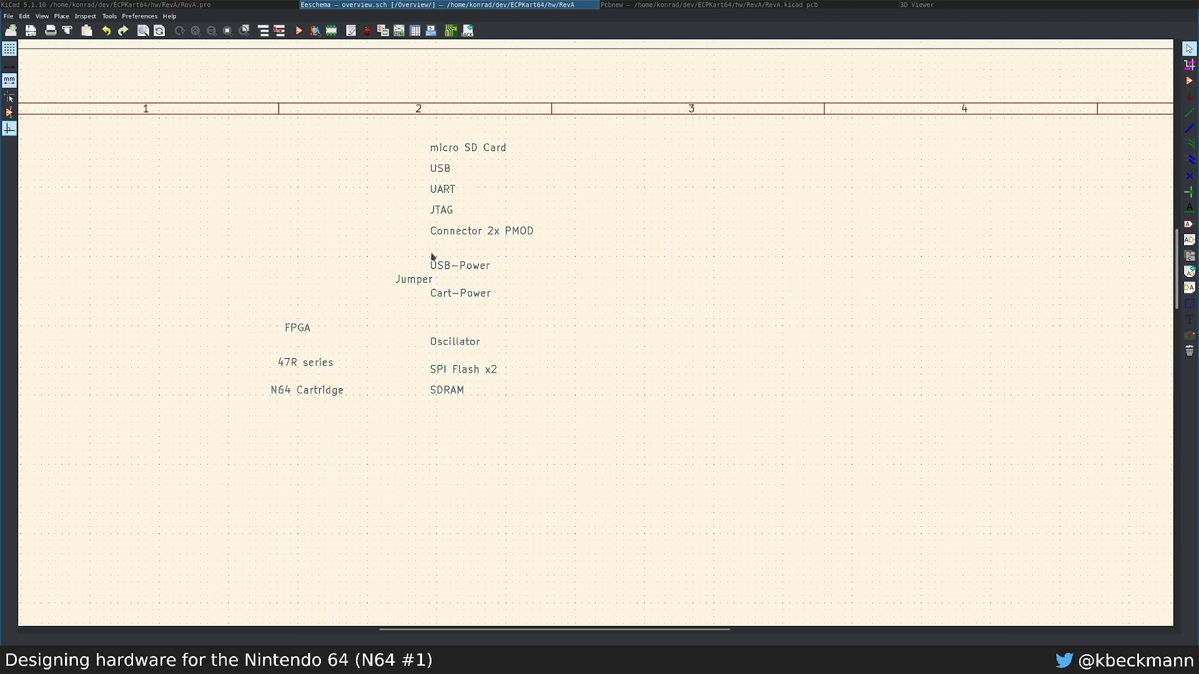
right_click(225, 194)
click(235, 197)
scroll(442, 179, up, 1)
middle_drag(611, 223, 596, 333)
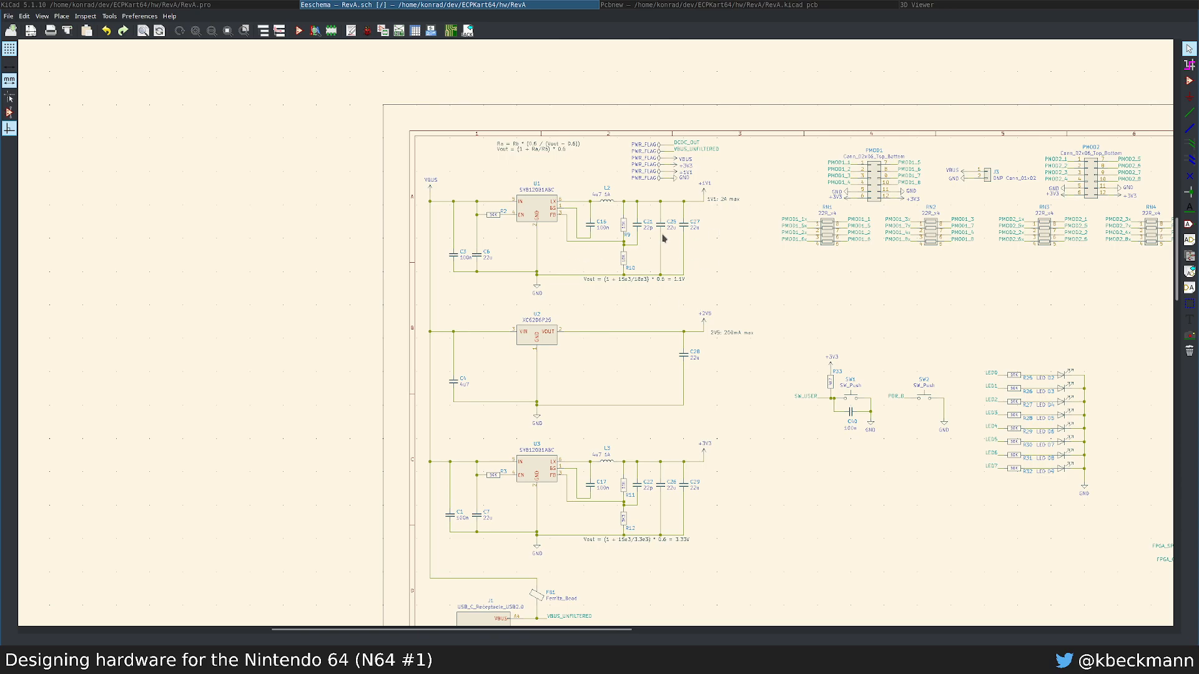
Step: Examine the three voltage regulator circuits and the USB-C connector on the root schematic
scroll(705, 208, down, 2)
scroll(580, 337, up, 2)
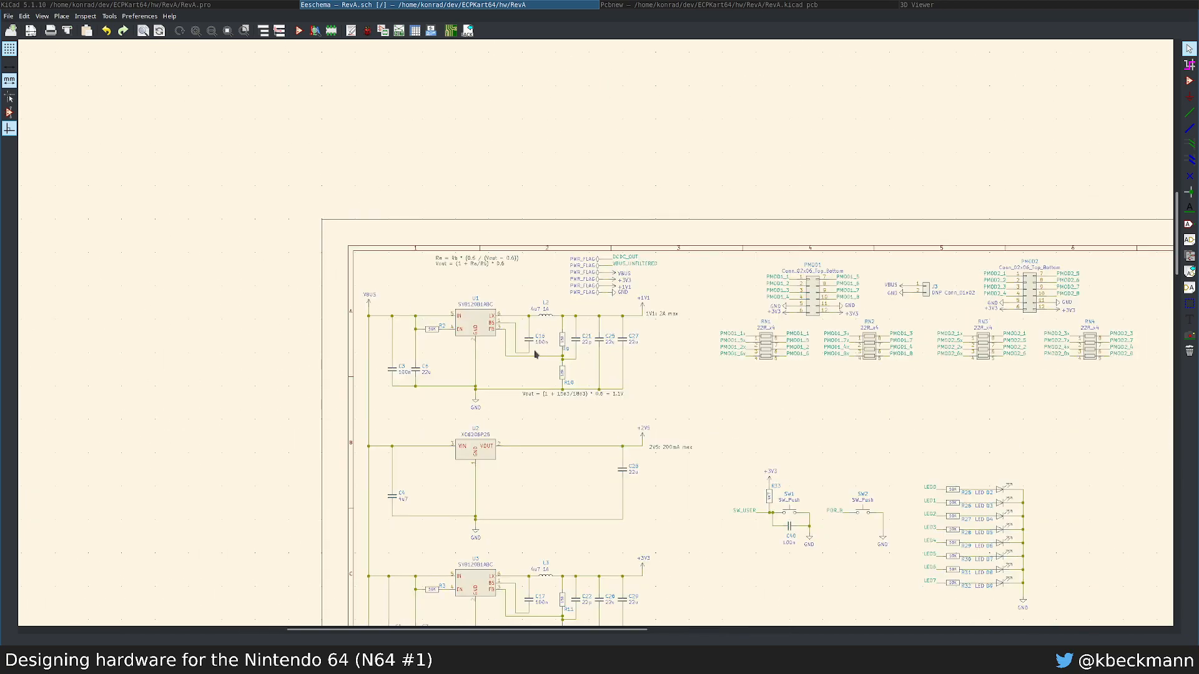
scroll(554, 360, down, 2)
scroll(599, 337, up, 3)
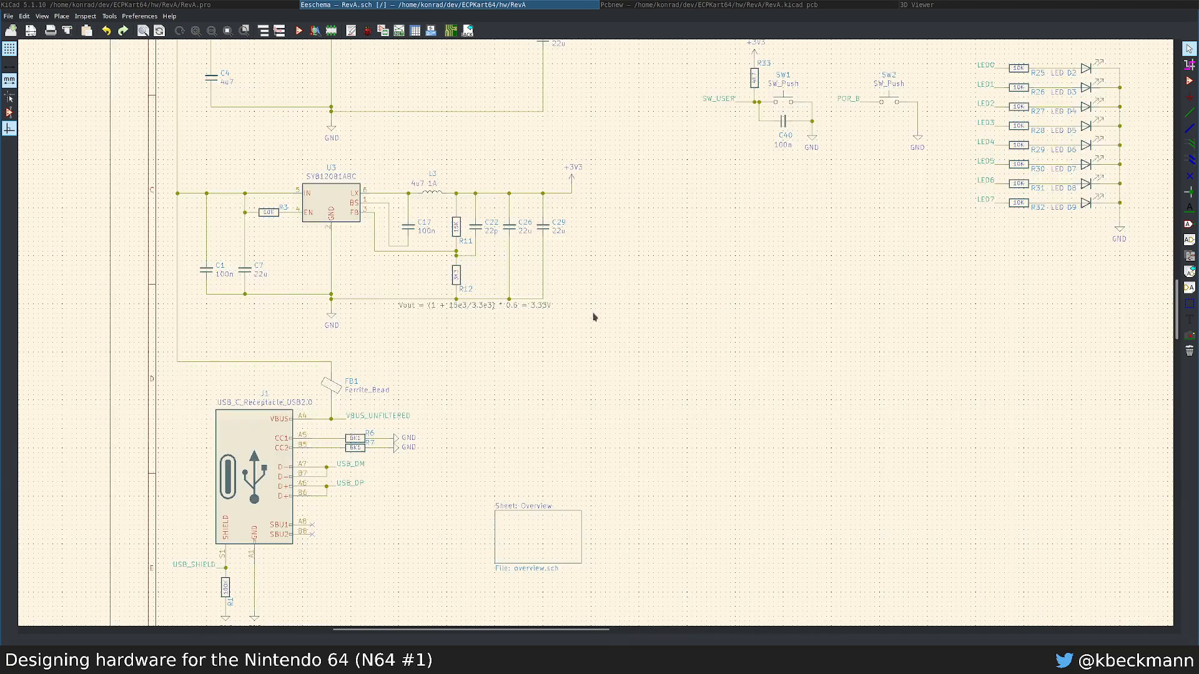
drag(610, 155, 126, 347)
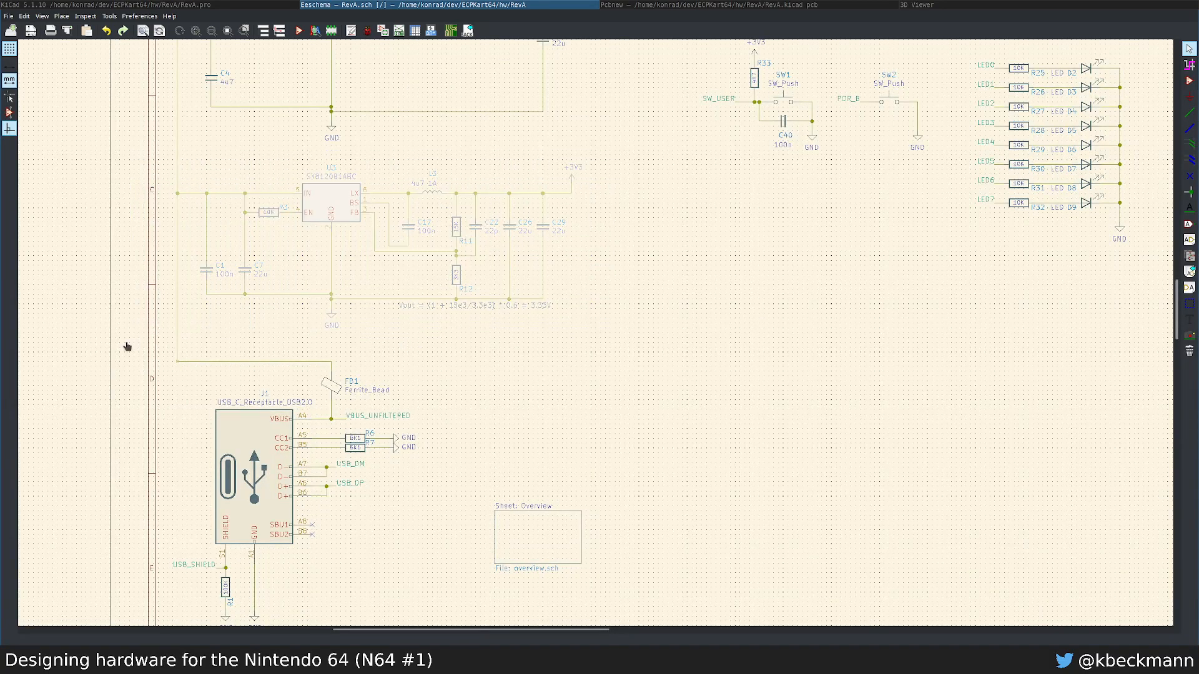
key(Escape)
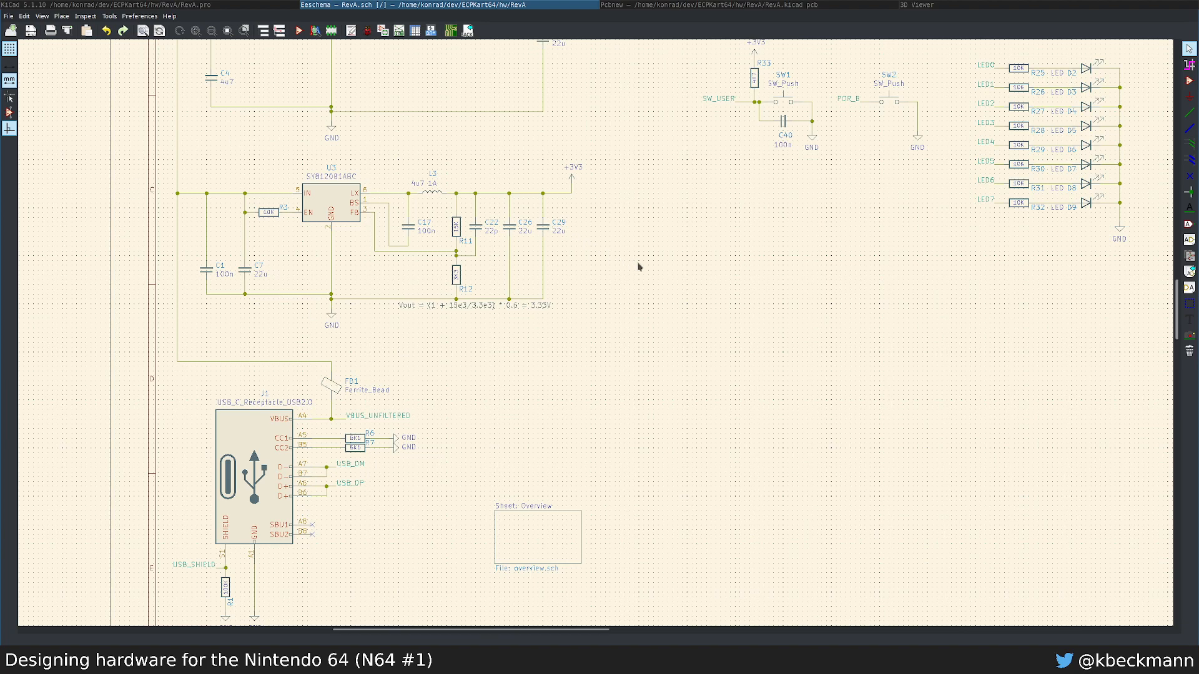
scroll(597, 337, down, 3)
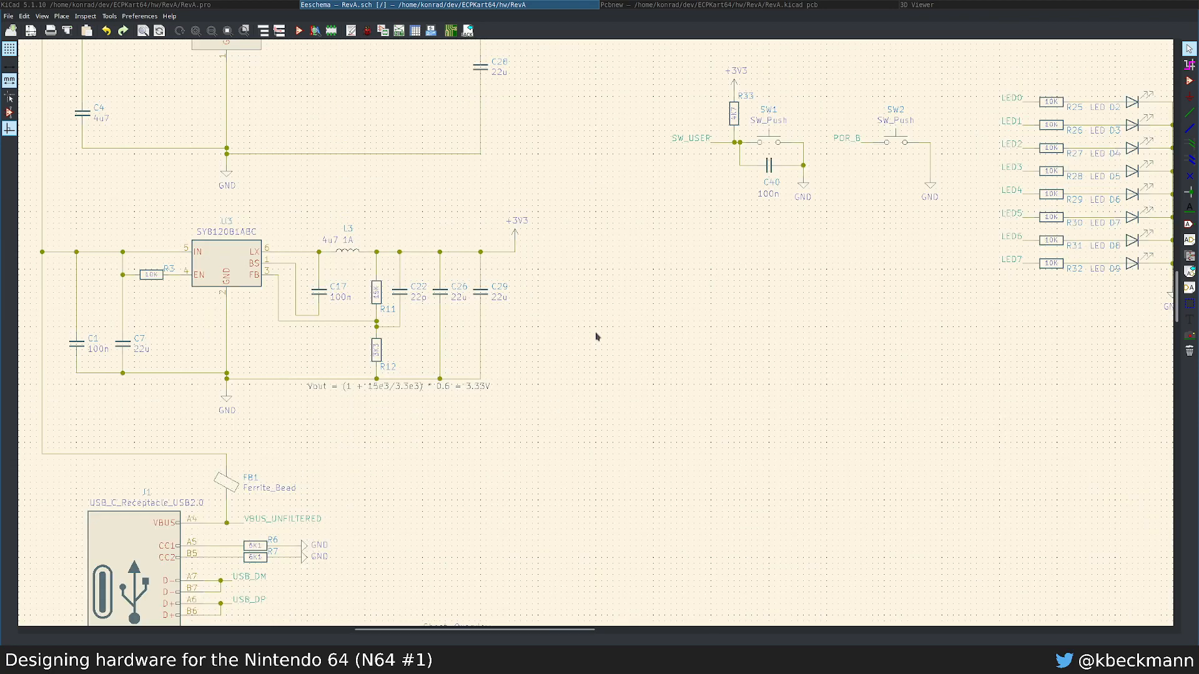
middle_drag(693, 407, 497, 392)
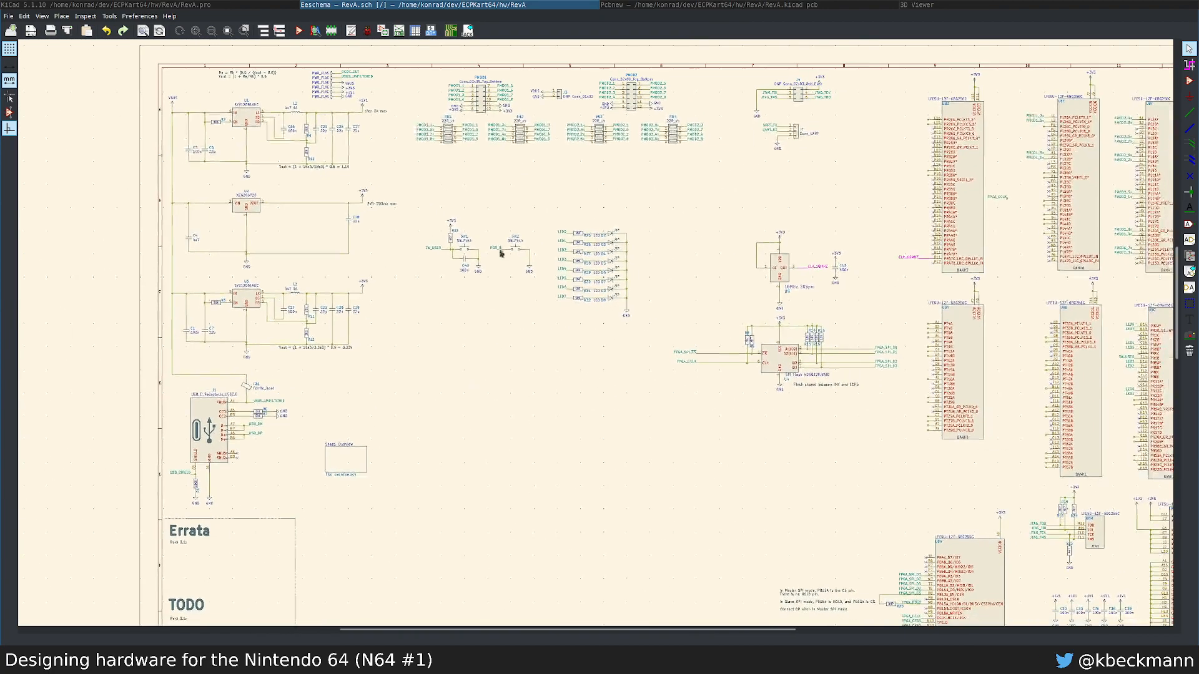
Step: Delete the SW2 push button together with its POR_B label, wiring and ground symbol
scroll(497, 249, up, 3)
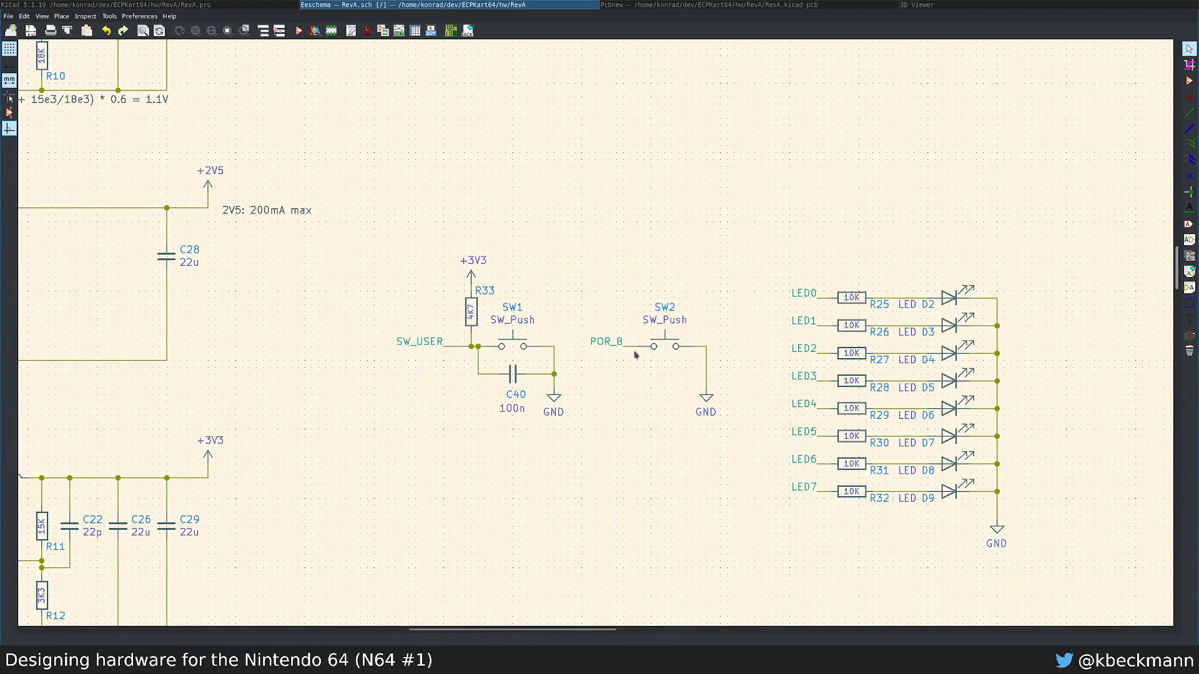
drag(593, 272, 725, 445)
key(Delete)
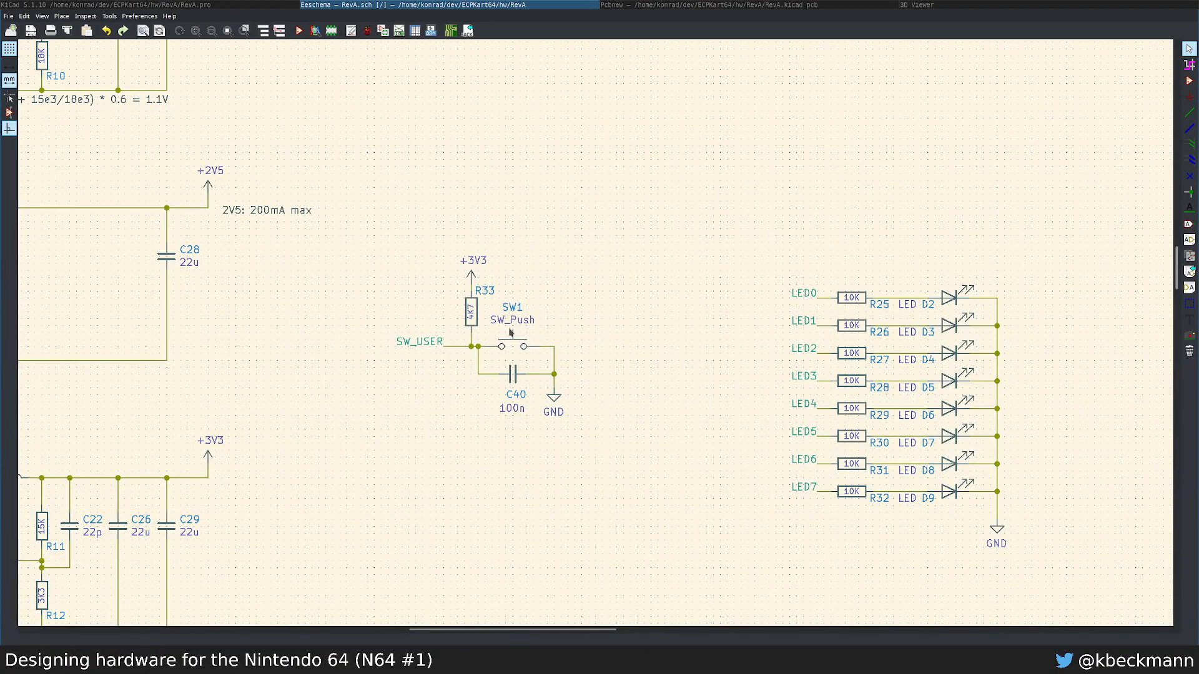
Step: Highlight the SW_USER net at switch SW1 and trace it to its pin on the FPGA's BANK2 block
click(451, 348)
scroll(596, 337, down, 6)
scroll(590, 331, up, 7)
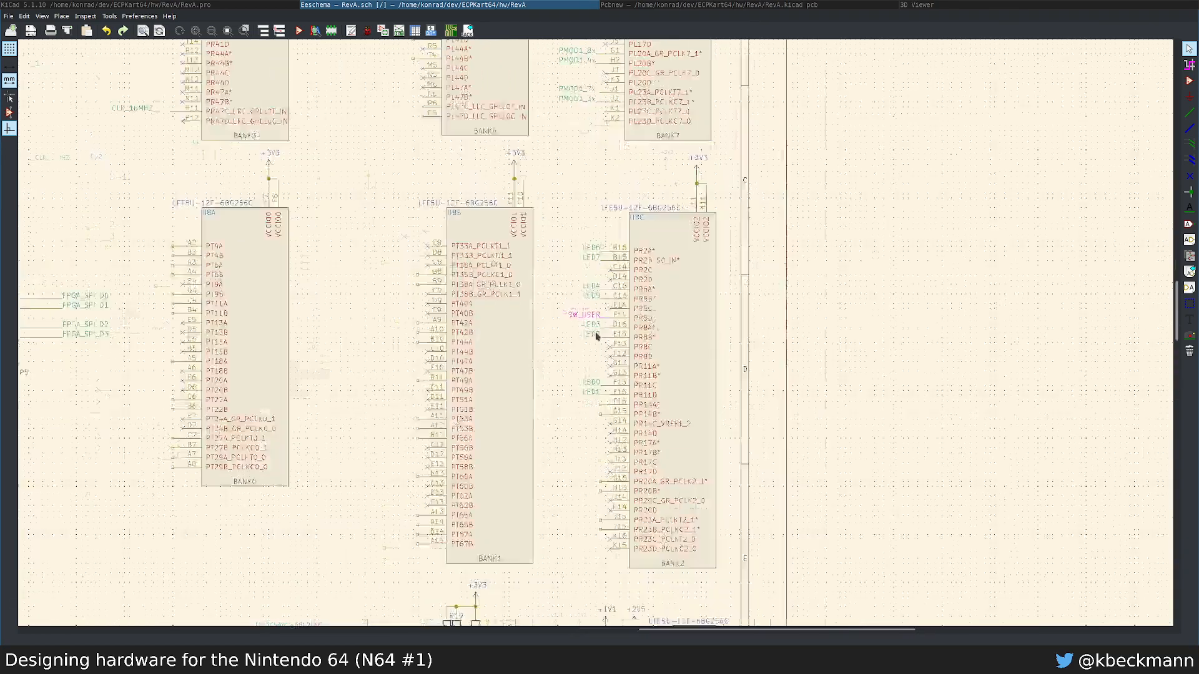
scroll(560, 302, down, 5)
scroll(578, 335, down, 2)
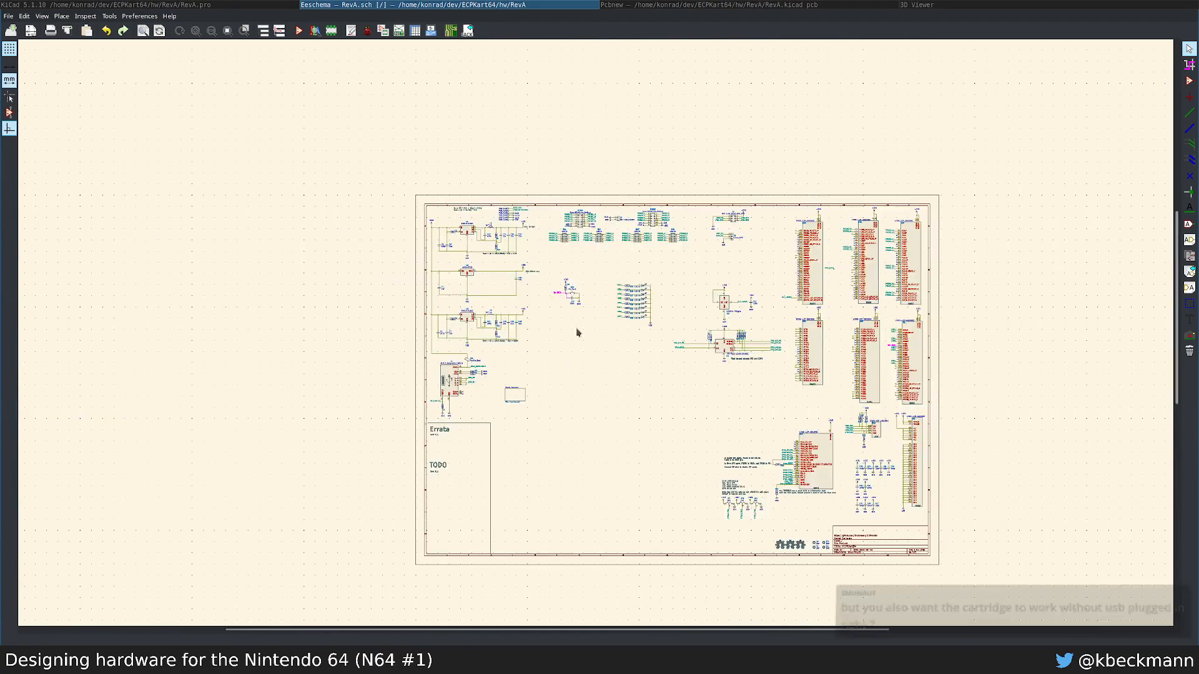
scroll(593, 343, up, 5)
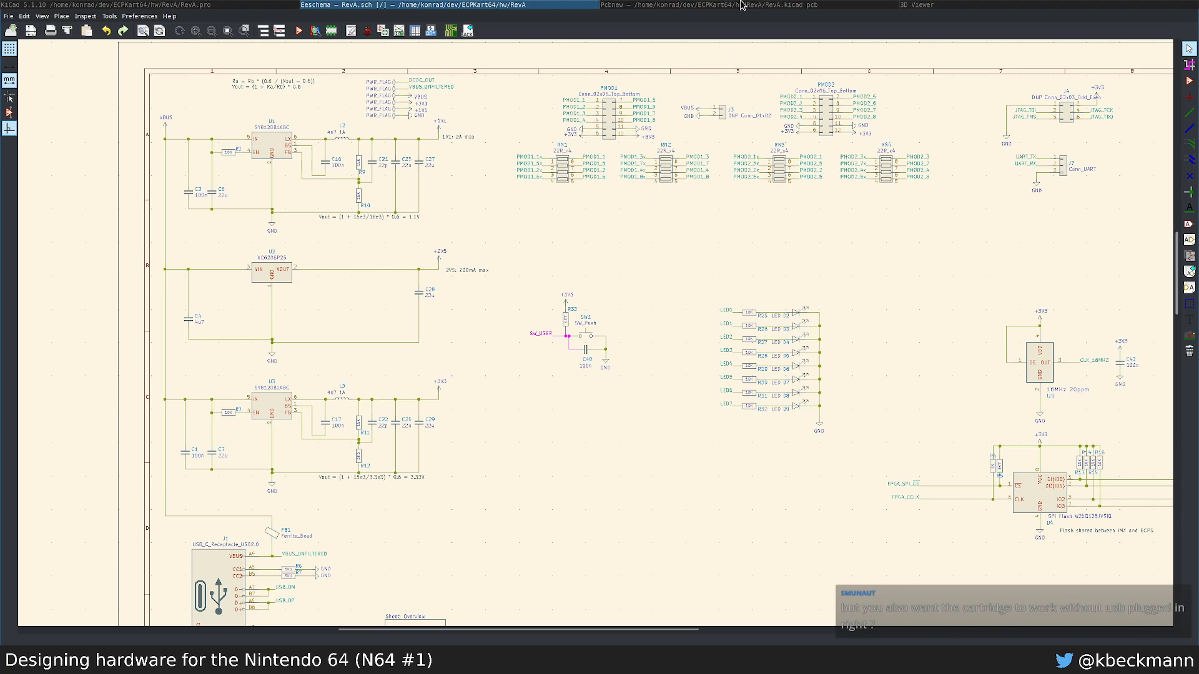
middle_drag(567, 479, 646, 272)
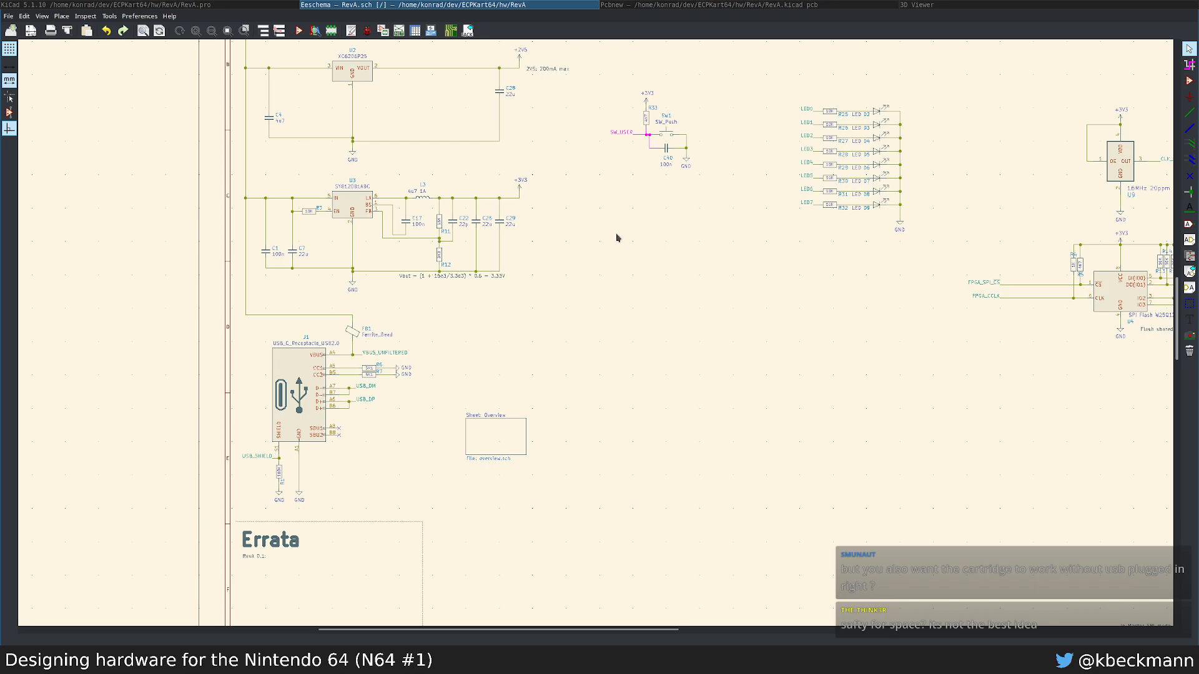
Step: Switch to the Brutzelkarte project and view its PCB layout for reference
click(719, 5)
click(580, 5)
drag(535, 185, 510, 206)
double_click(495, 435)
key(super+2)
click(765, 5)
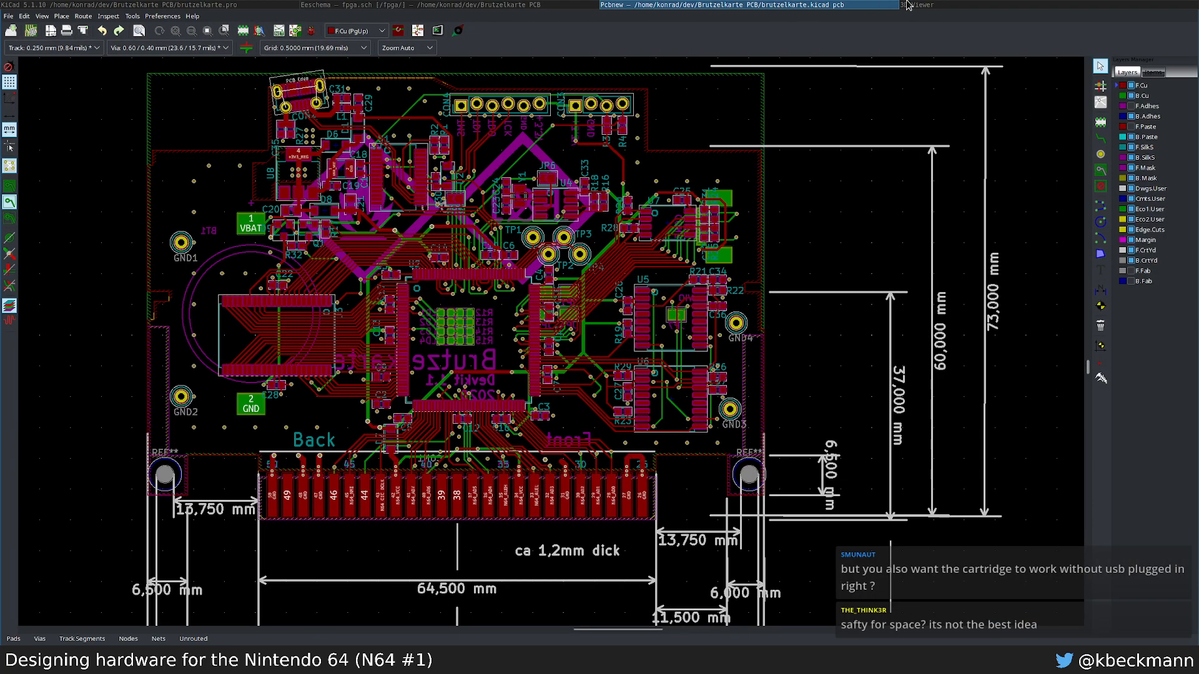
Step: Show the Brutzelkarte FPGA schematic, highlight the N64_VCC net and examine the N64-Cartridge connector's pins
click(459, 5)
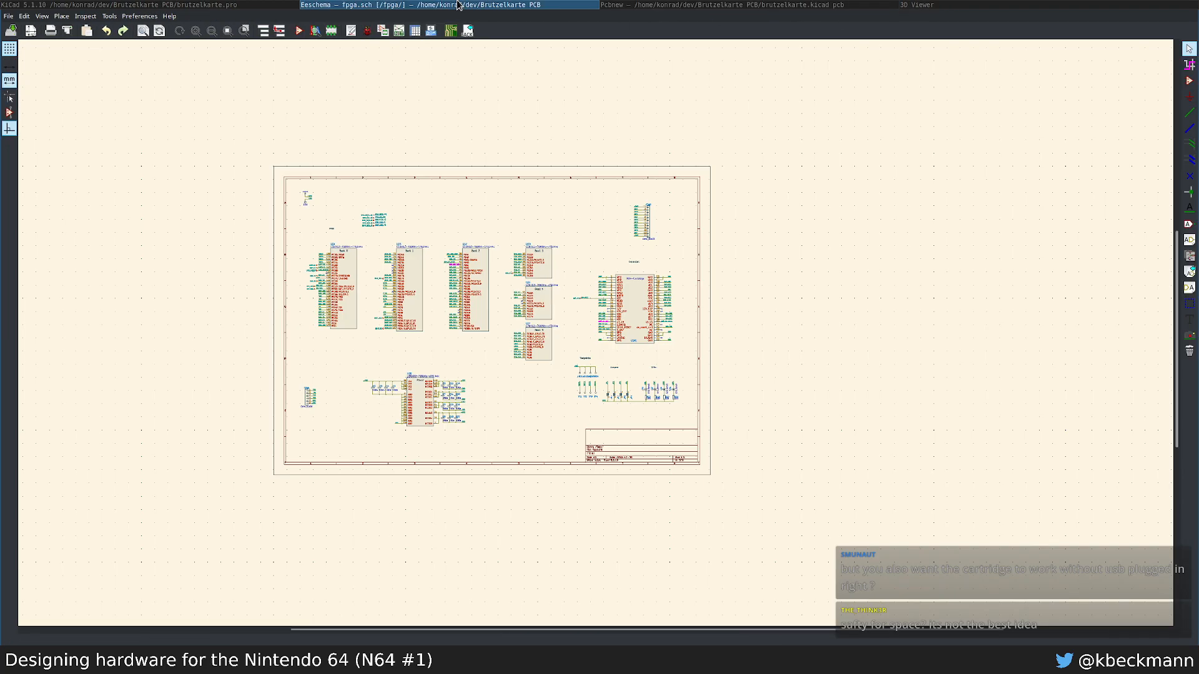
scroll(596, 331, up, 6)
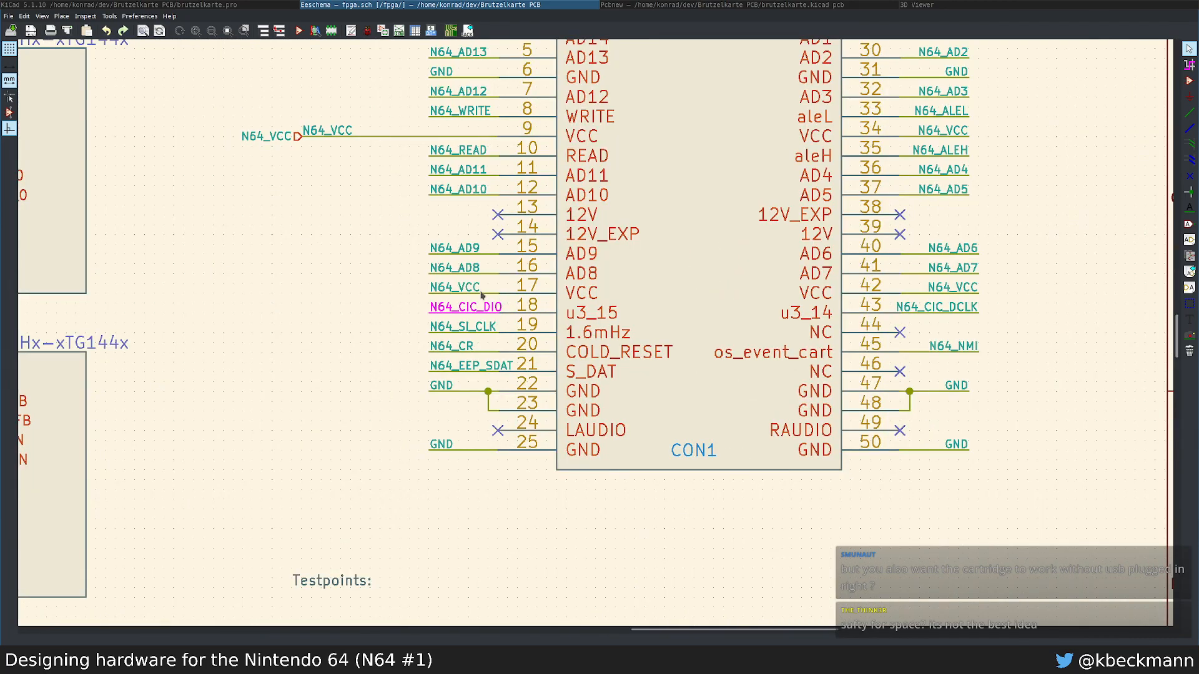
click(469, 292)
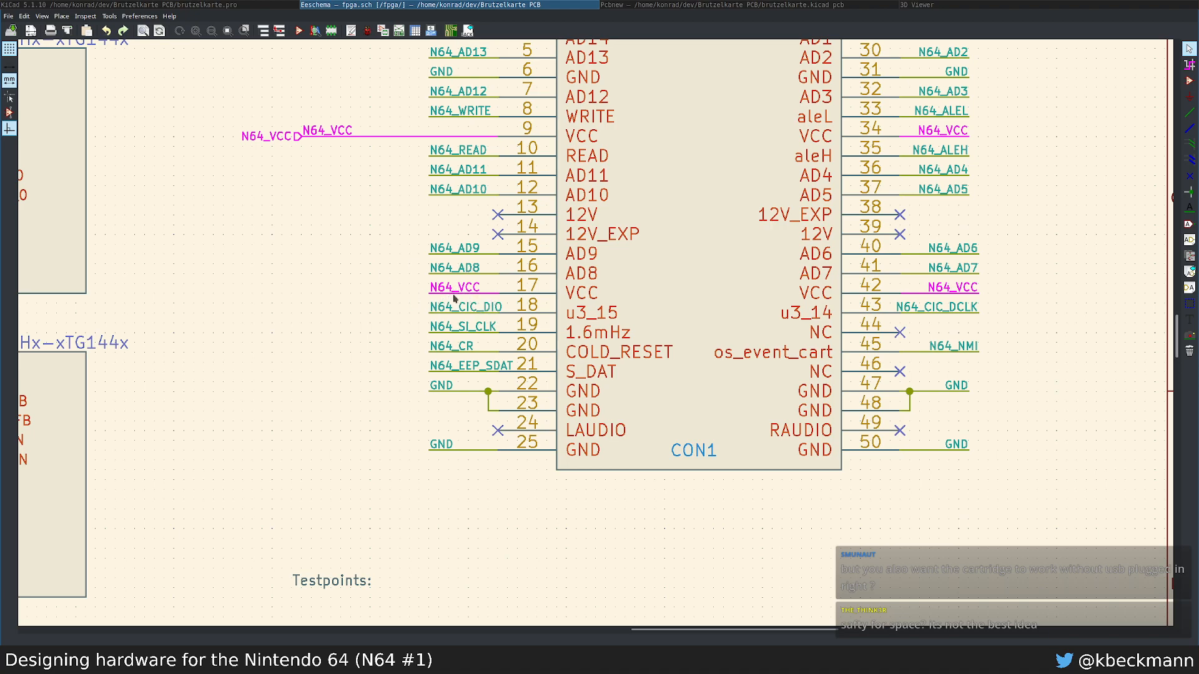
middle_drag(533, 214, 469, 351)
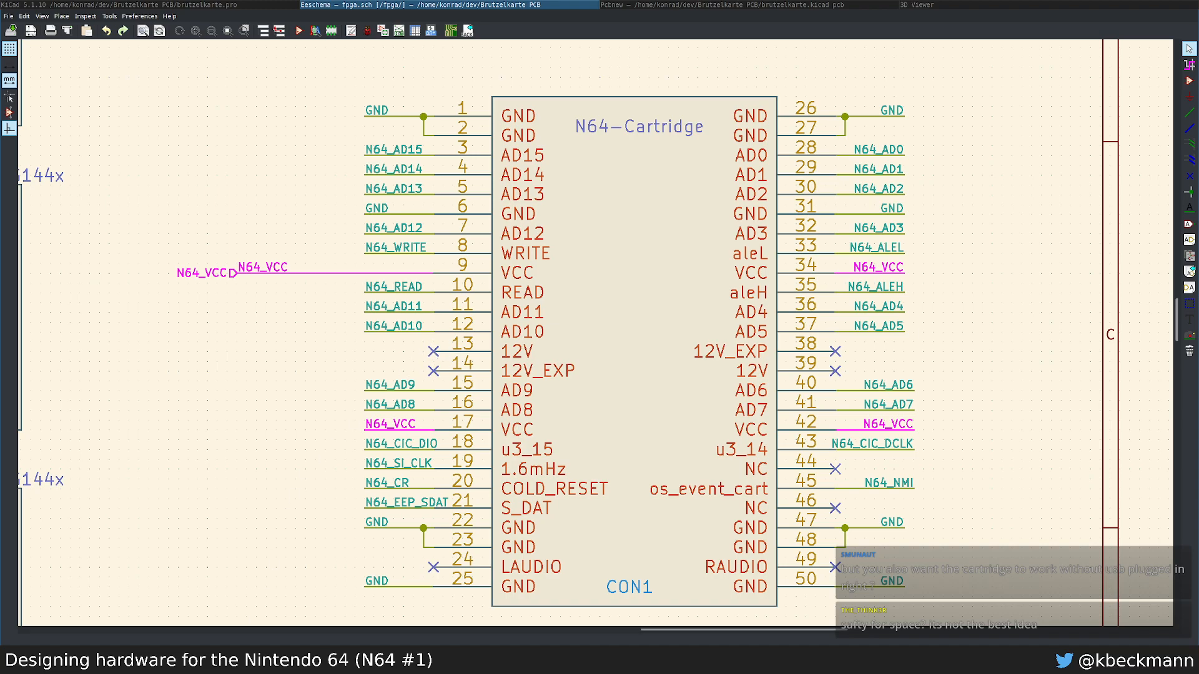
Step: Return to the RevA schematic's power section, switch to Chrome and end the "cart" search on the n64.dev page
key(super+2)
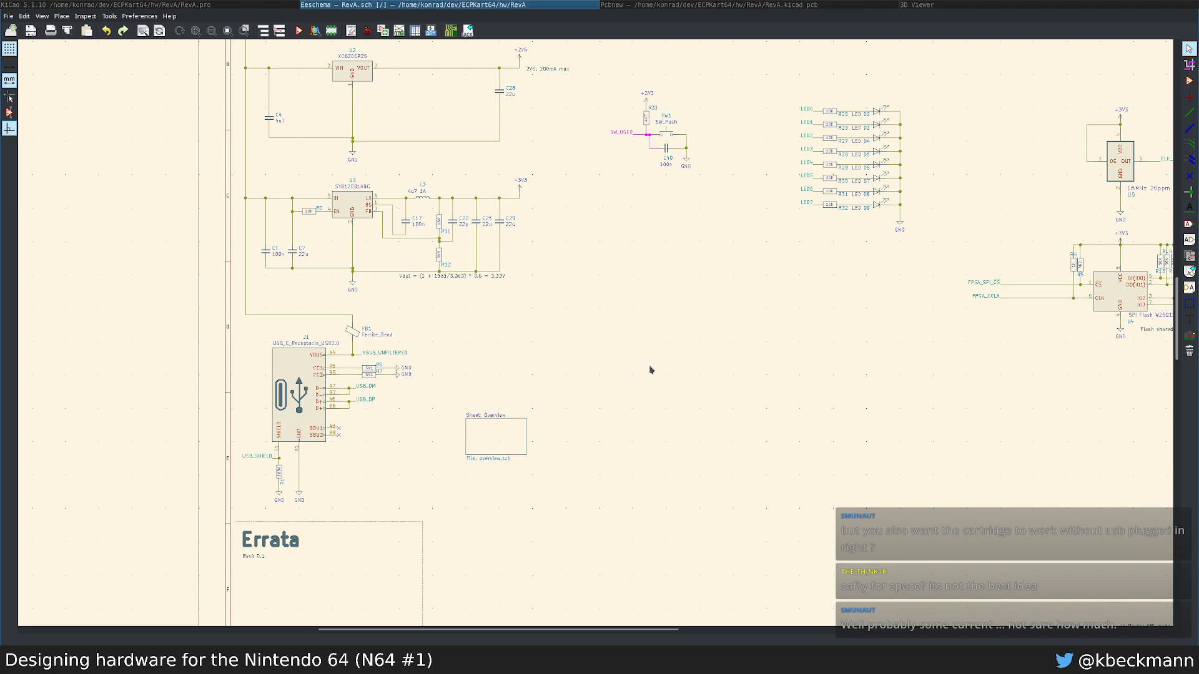
middle_drag(666, 281, 522, 501)
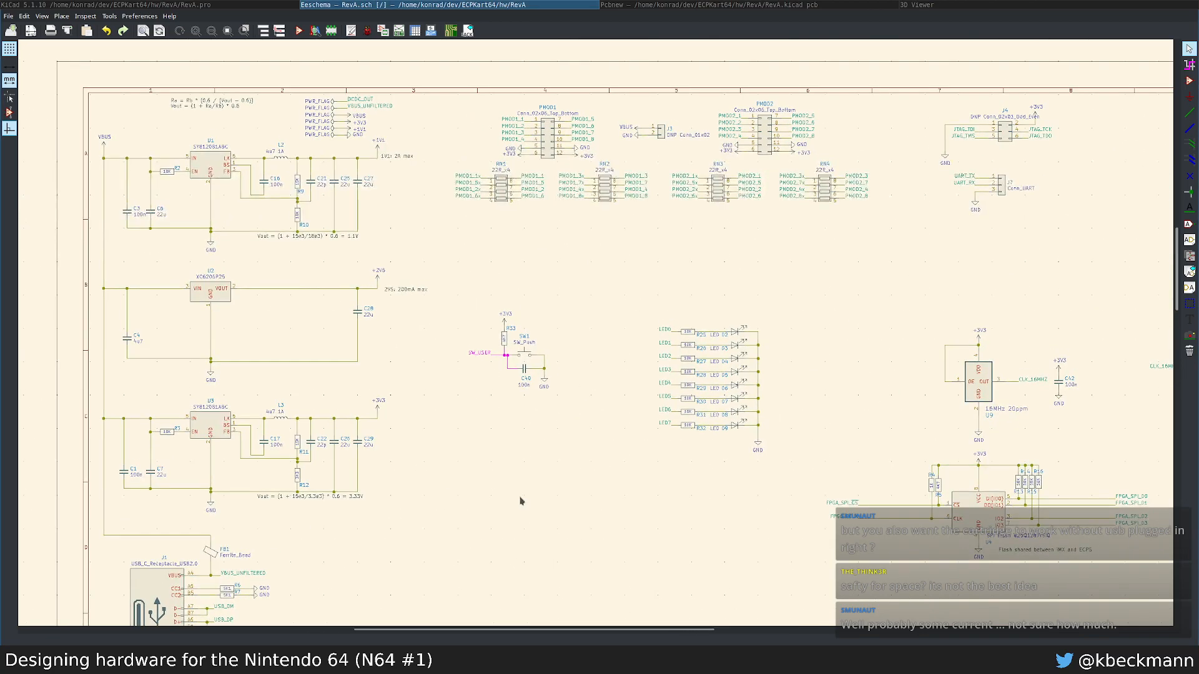
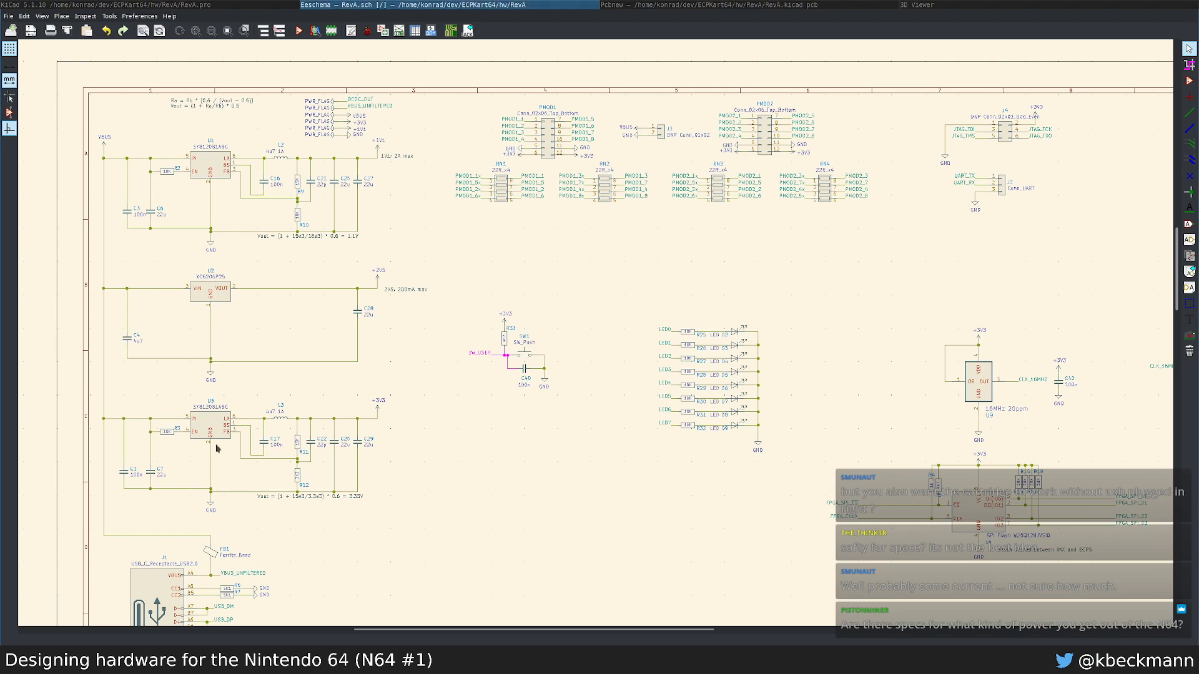
key(alt+Tab)
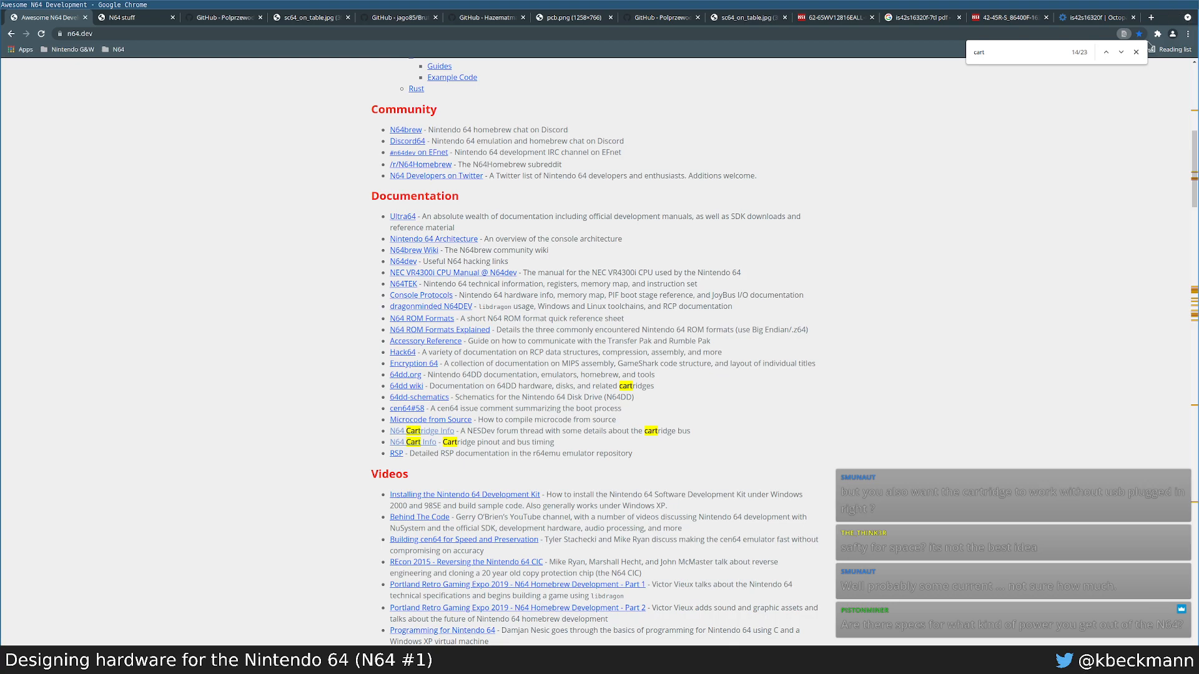
click(1136, 52)
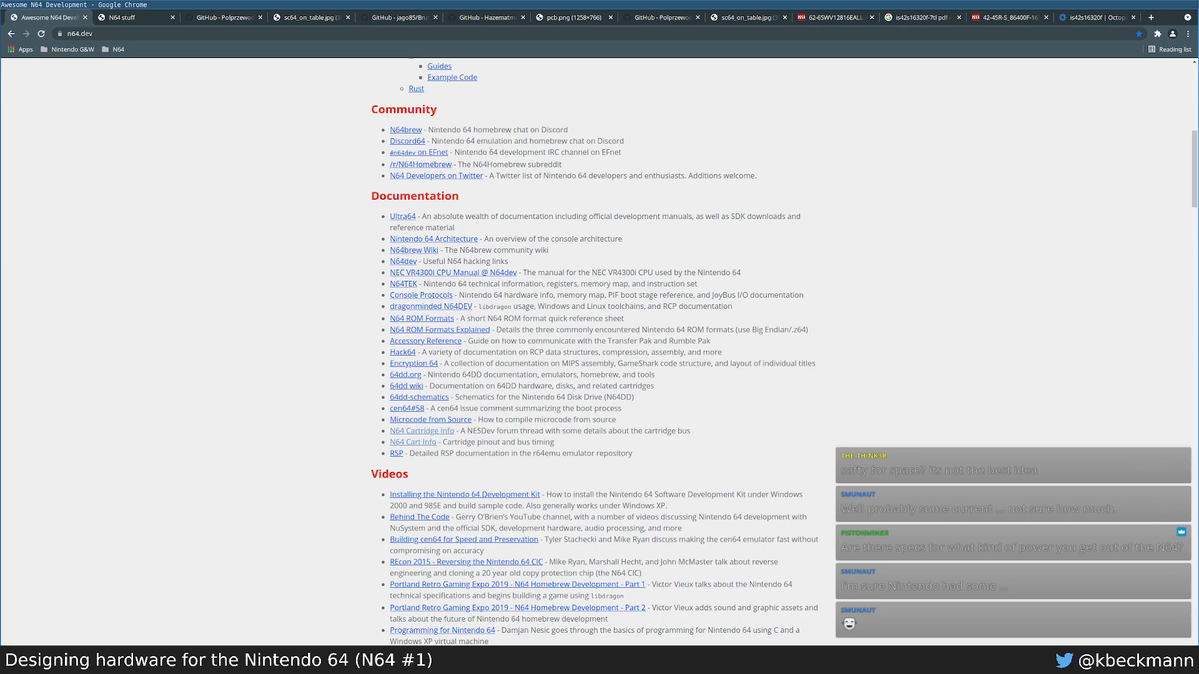
Step: Switch back to the RevA schematic and examine the +3V3 output of regulator U3
key(super+2)
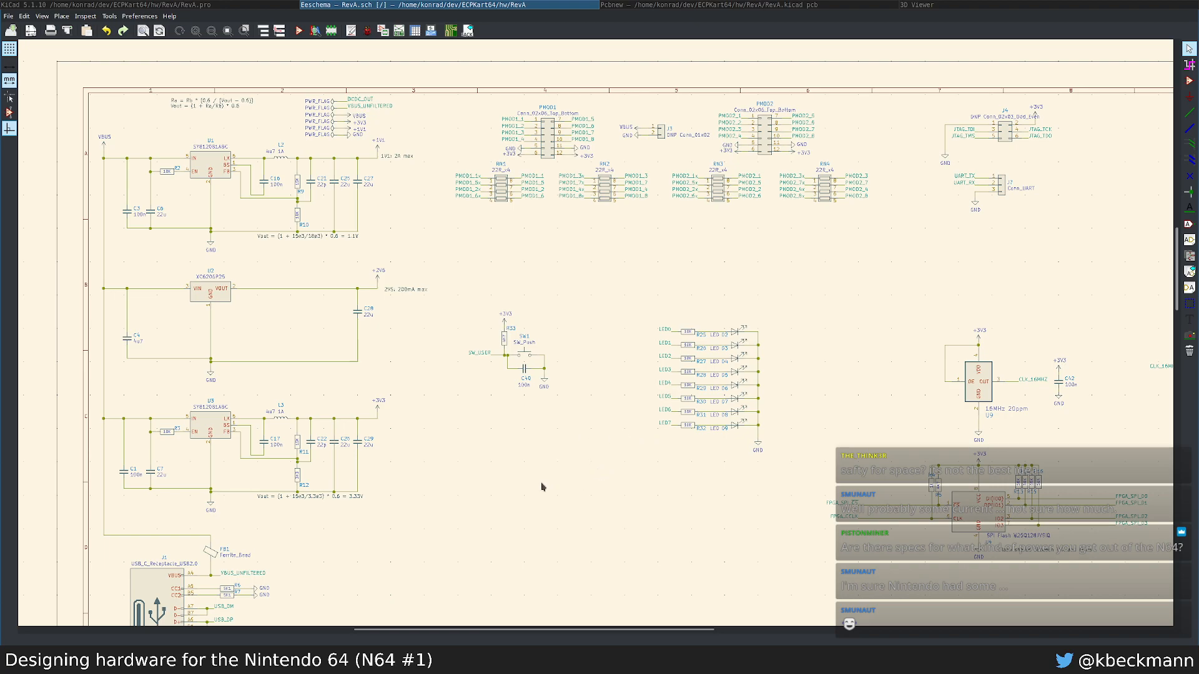
middle_drag(556, 469, 428, 372)
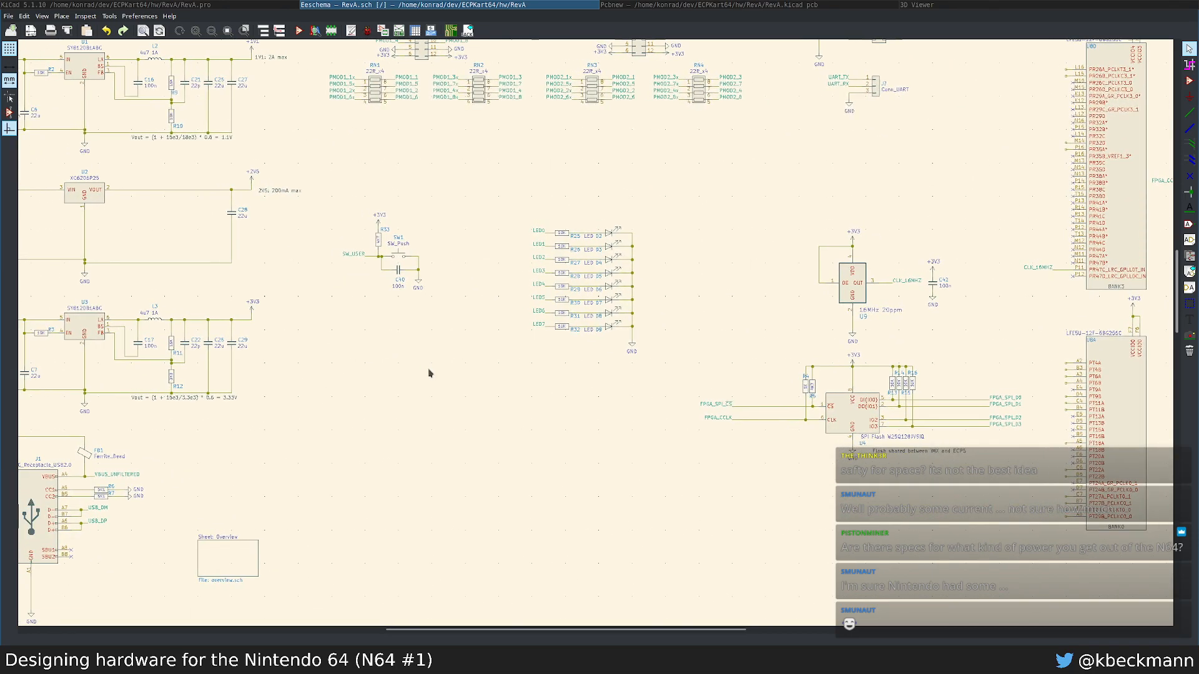
middle_drag(294, 456, 567, 468)
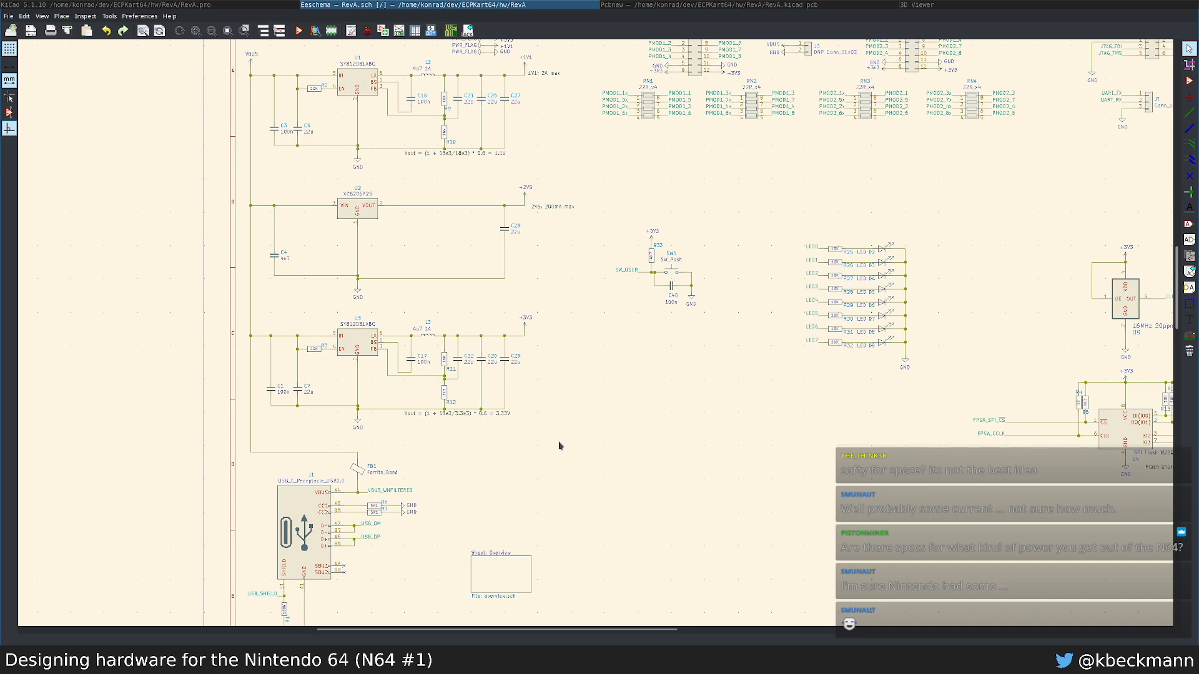
scroll(551, 401, up, 3)
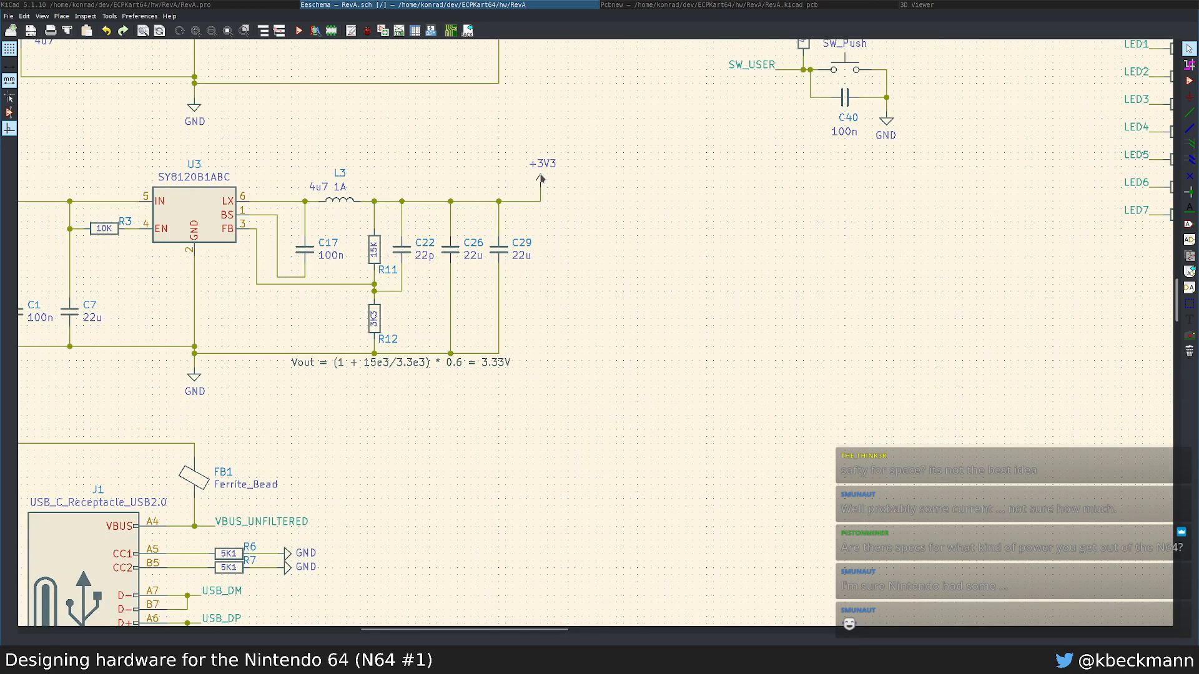
drag(513, 140, 552, 150)
scroll(471, 211, down, 3)
middle_drag(462, 158, 529, 182)
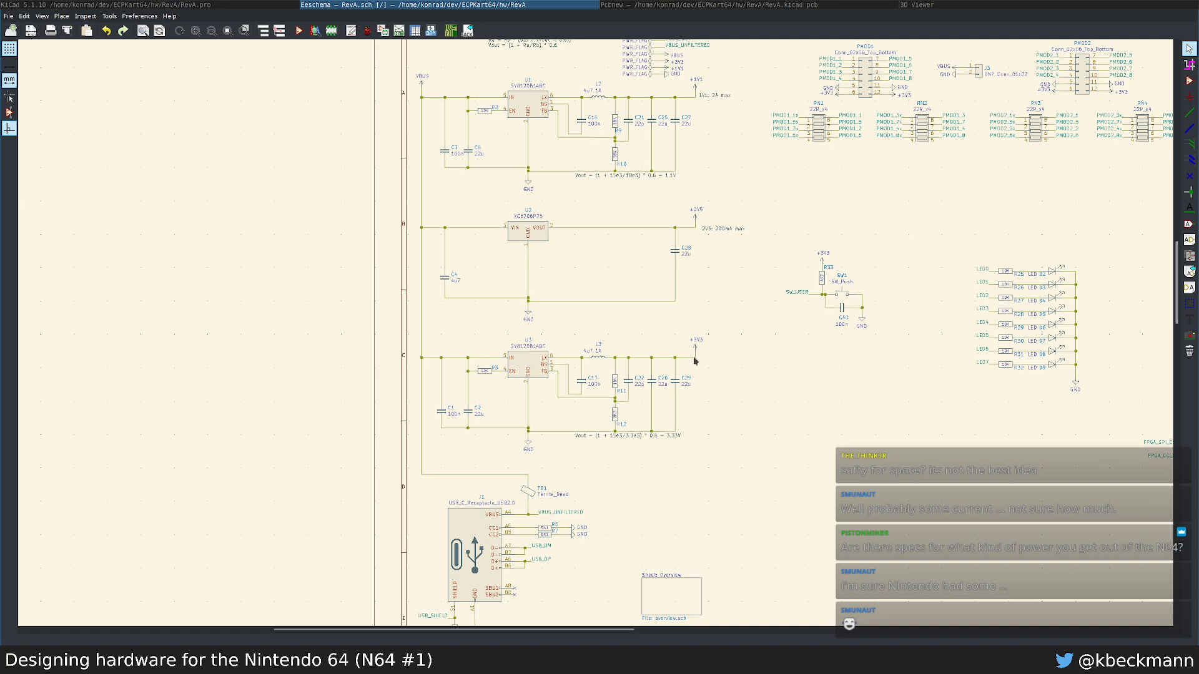
Step: Compare the inputs and outputs of regulators U1, U2 and U3 along the VBUS supply line
drag(742, 328, 709, 365)
scroll(447, 89, up, 1)
mouse_move(438, 95)
mouse_down()
mouse_move(729, 350)
mouse_move(460, 237)
mouse_move(441, 98)
mouse_up()
scroll(444, 96, up, 1)
drag(683, 349, 713, 379)
key(Escape)
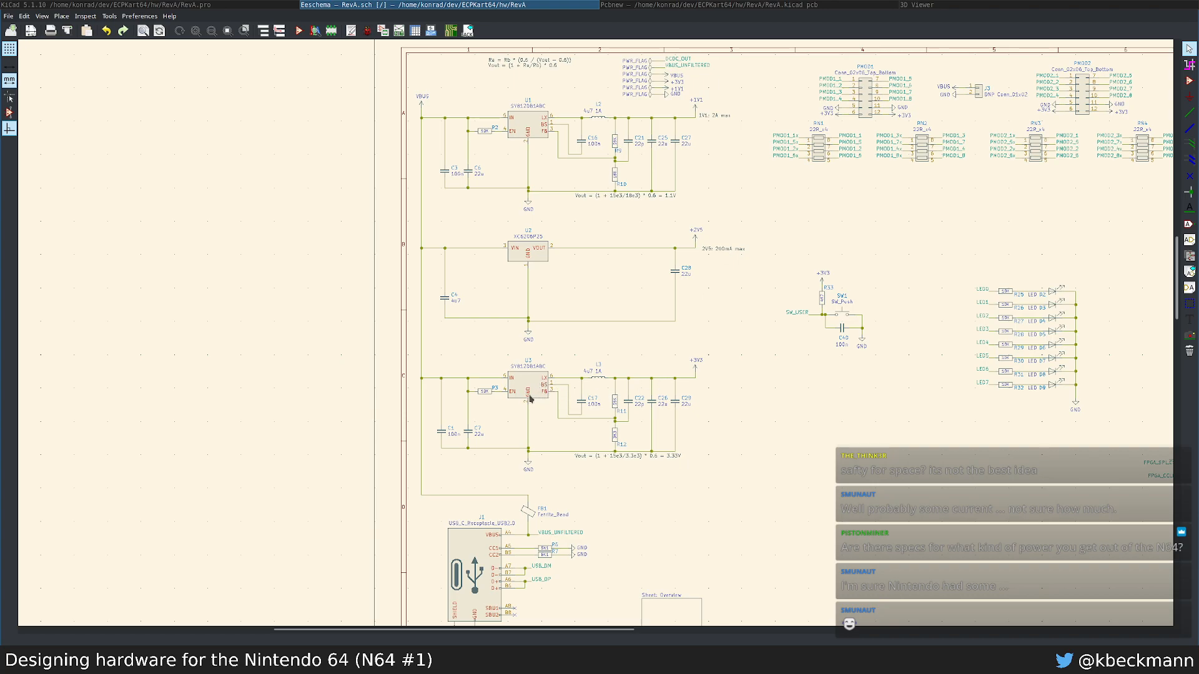
drag(496, 359, 522, 340)
drag(505, 91, 521, 209)
shift+scroll(547, 103, up, 4)
middle_drag(724, 428, 670, 315)
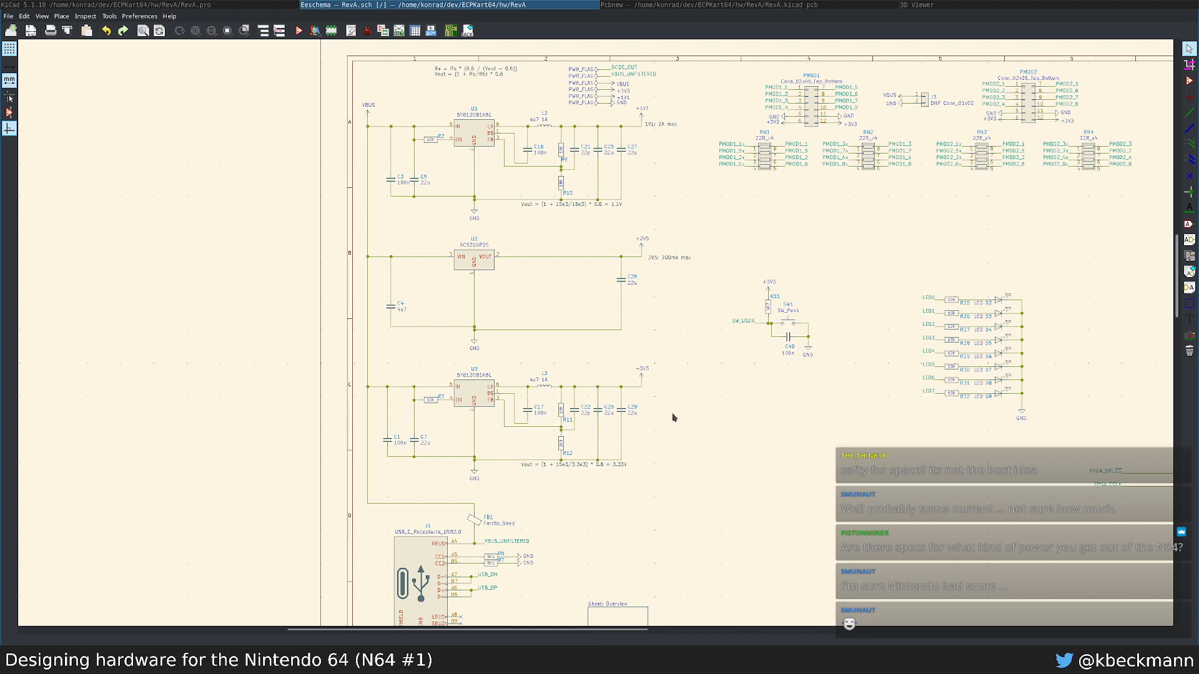
middle_drag(668, 417, 716, 433)
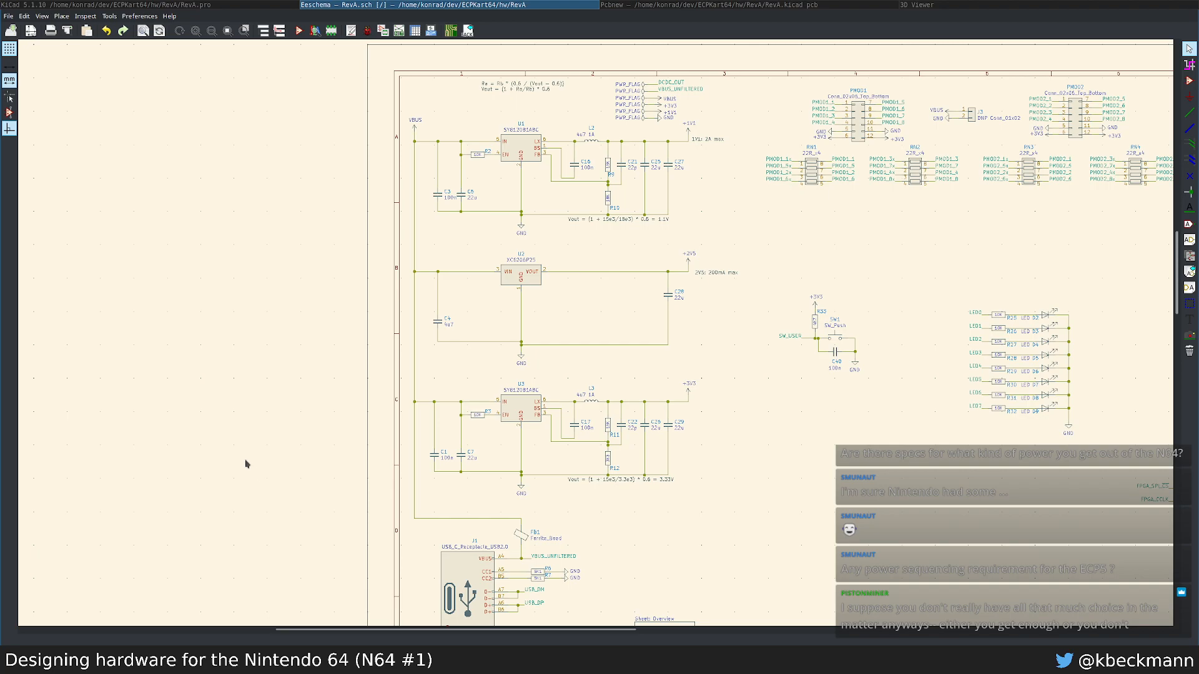
Step: Switch to the Brutzelkarte schematic and examine the 12V pins of the N64-Cartridge connector
middle_drag(814, 477, 689, 476)
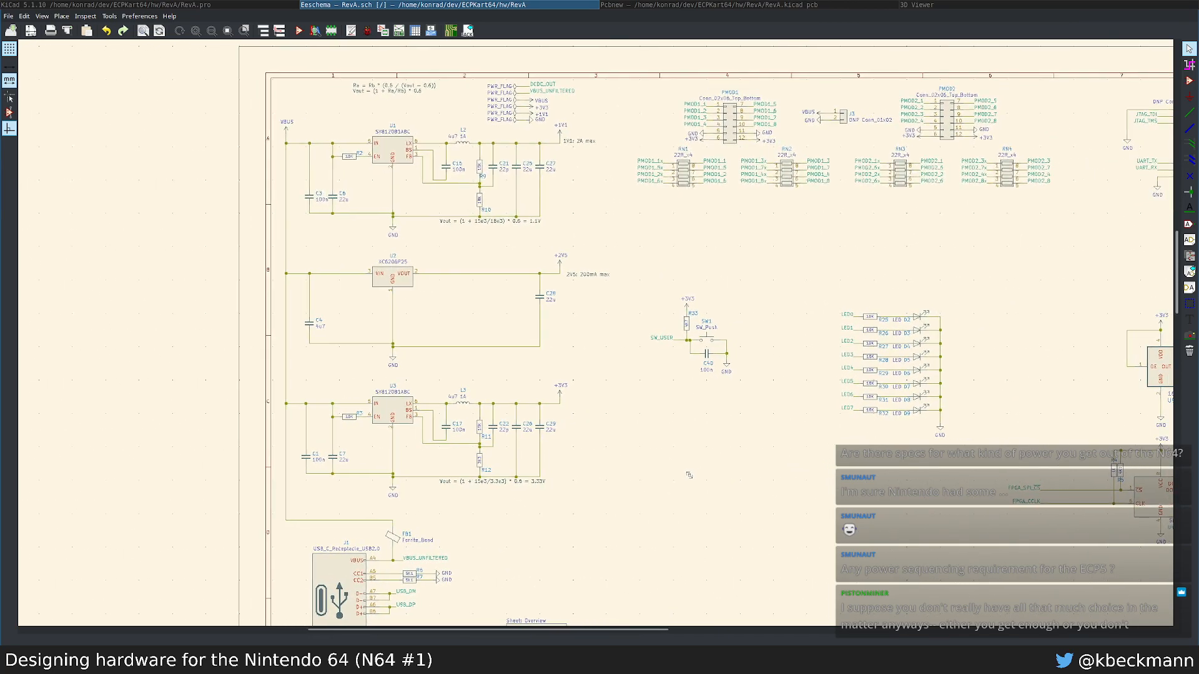
key(super+2)
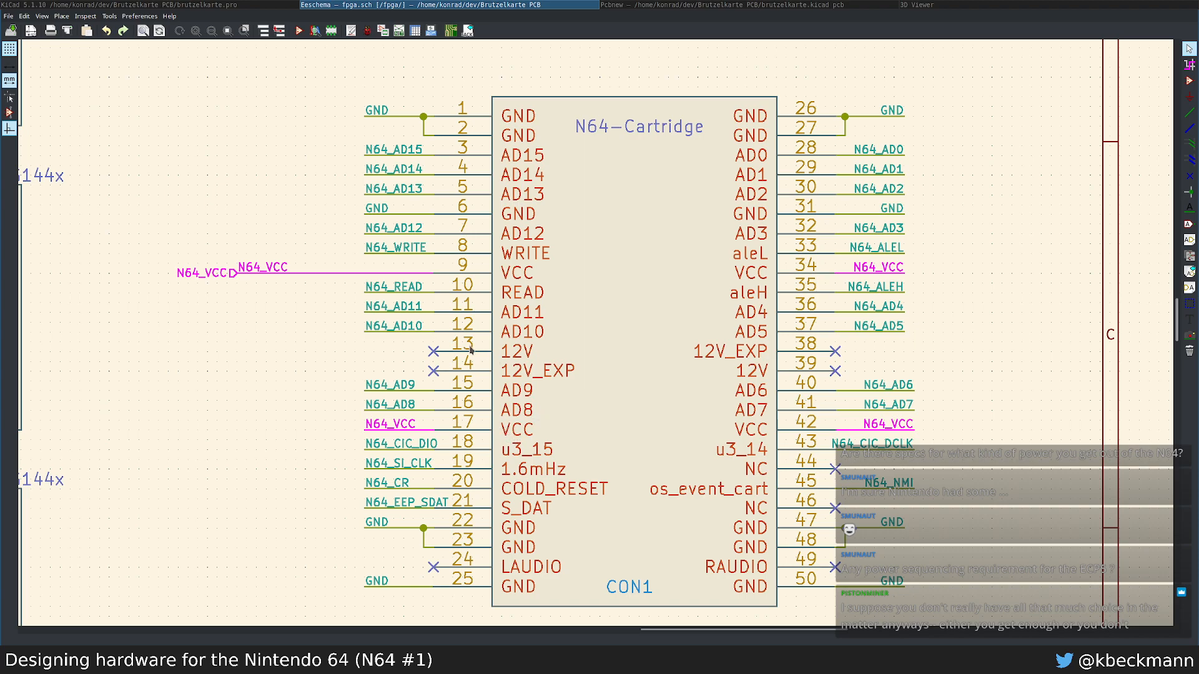
mouse_move(413, 341)
mouse_down()
mouse_move(537, 361)
mouse_move(394, 351)
mouse_up()
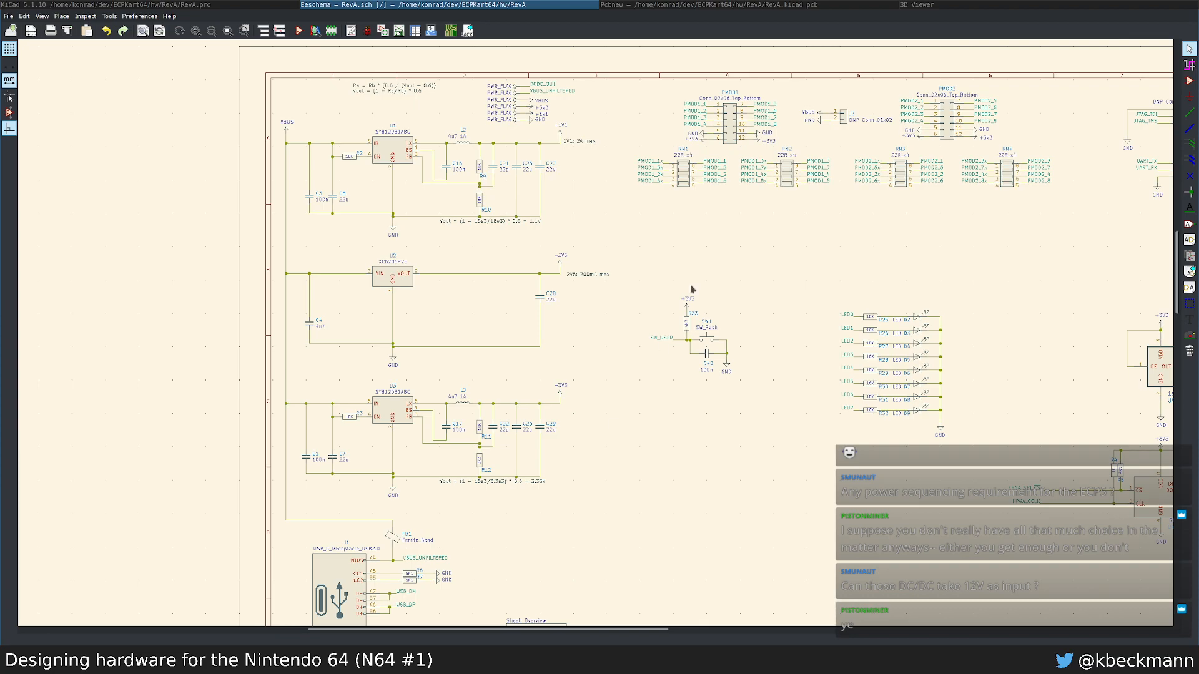
Step: View the RevA board's PCB layout and inspect the regulator area around U2 and U3 in the 3D Viewer
click(693, 6)
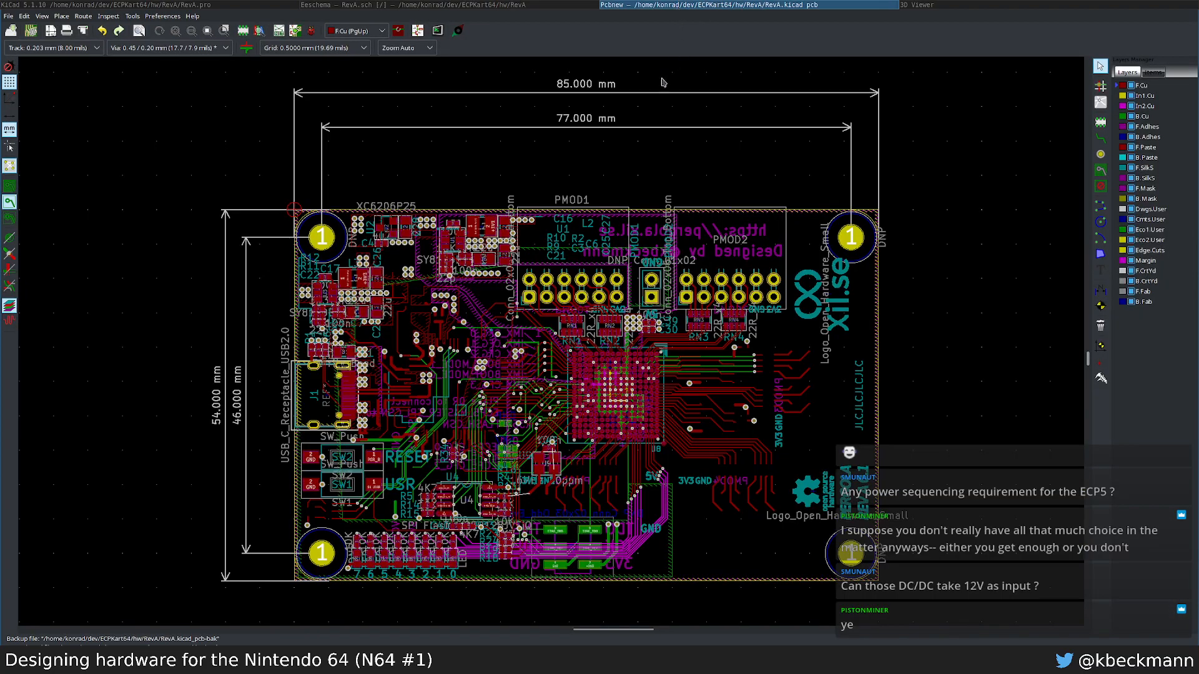
click(1102, 6)
scroll(375, 159, up, 5)
middle_drag(366, 148, 668, 502)
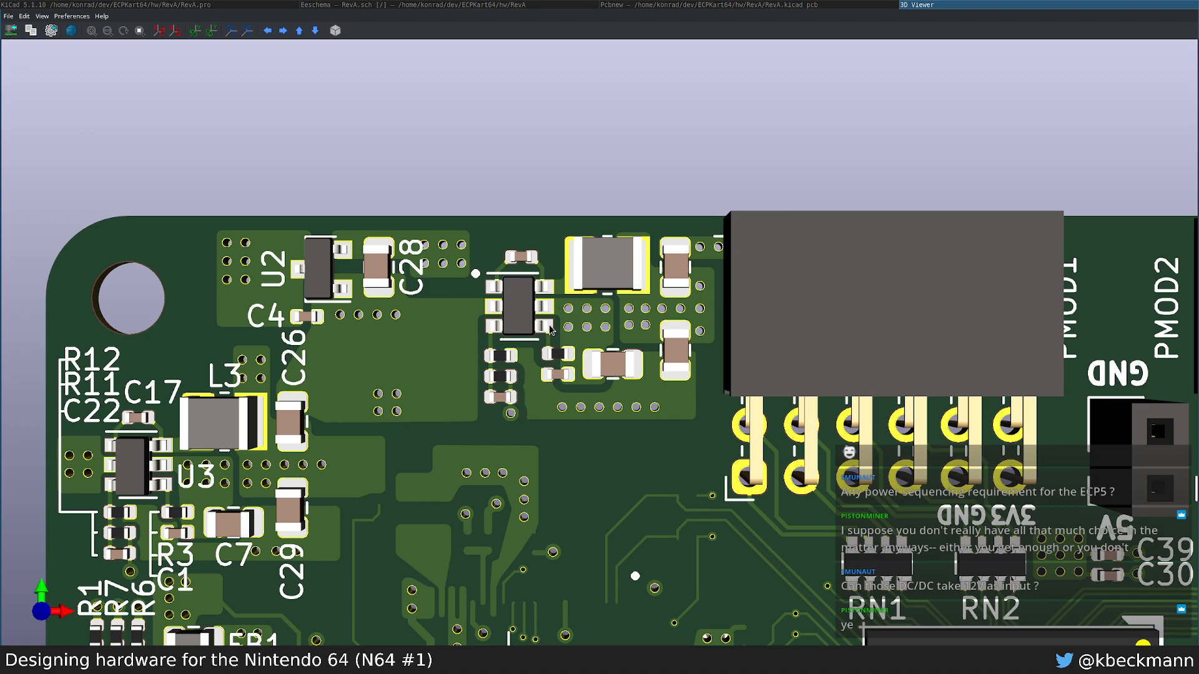
Step: Switch to the RevA PCB layout and inspect the footprint and surrounding parts of regulator U1
click(851, 5)
scroll(563, 363, up, 5)
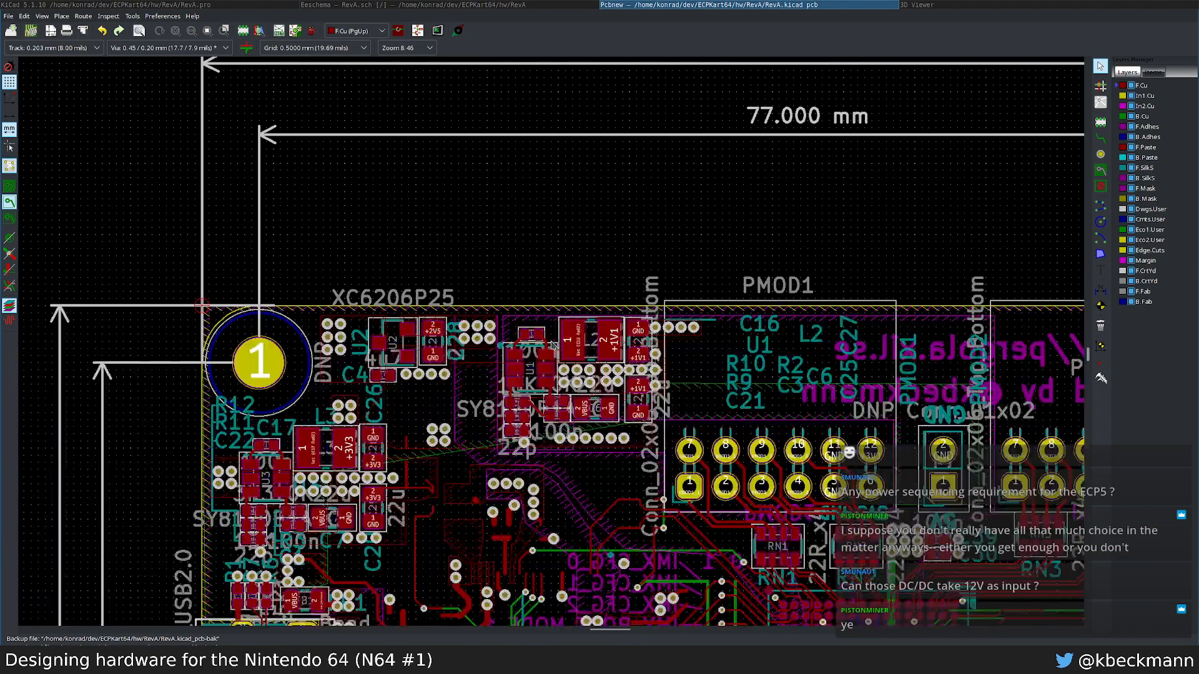
key(e)
key(Escape)
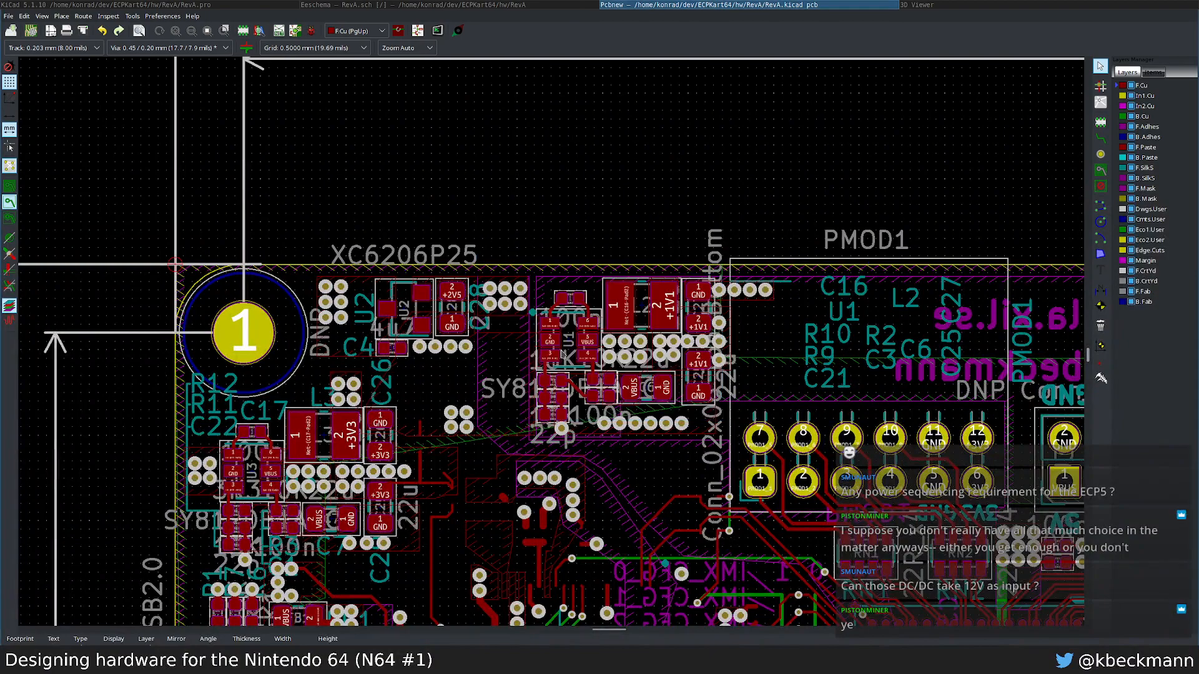
scroll(565, 354, up, 4)
click(575, 294)
click(576, 300)
key(Escape)
Step: Get U1's part number from the RevA schematic, search the web for "lcsc SY8120B1ABC" and open its LCSC product page
click(581, 4)
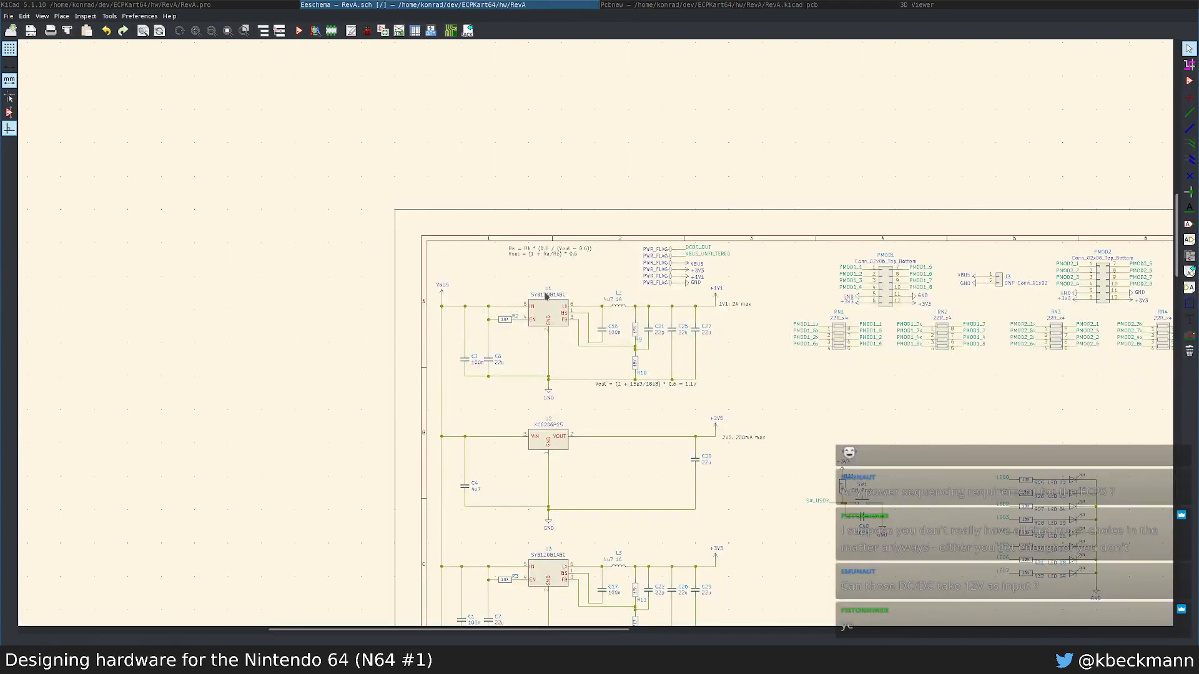
key(e)
key(Escape)
key(alt+Tab)
key(ctrl+t)
text(lcsc SY8120B1ABC)
key(Return)
click(177, 164)
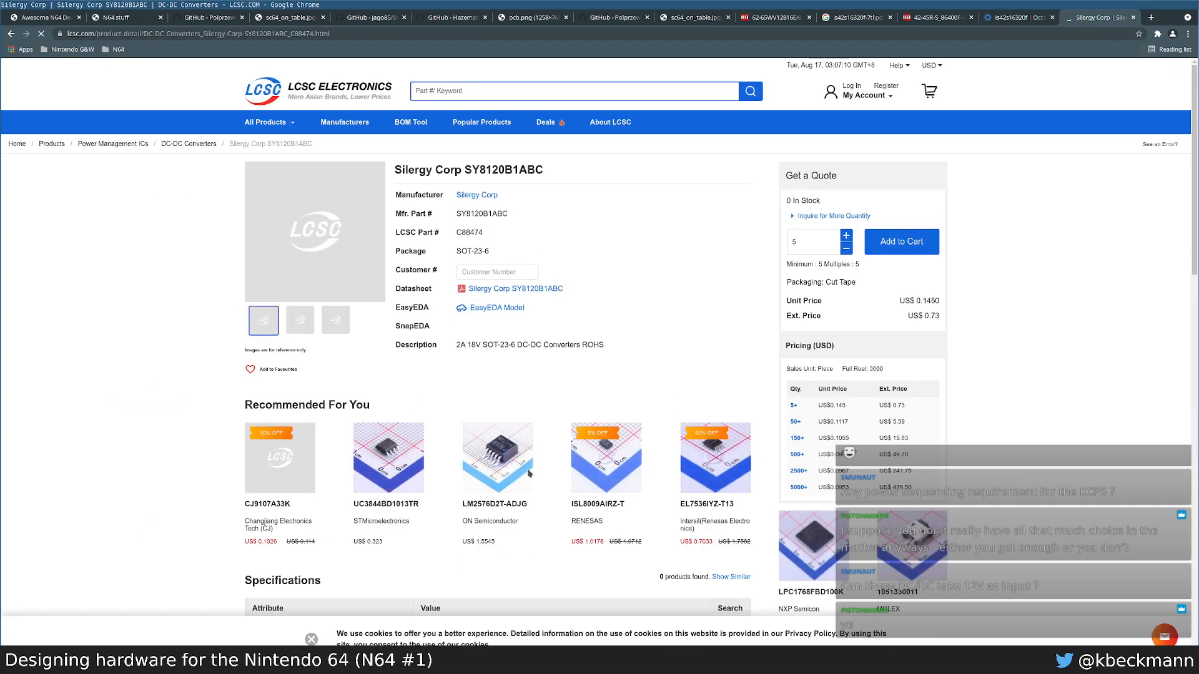
Step: Check the input voltage range in the SY8120B1ABC specifications and open the part's datasheet
scroll(536, 443, down, 4)
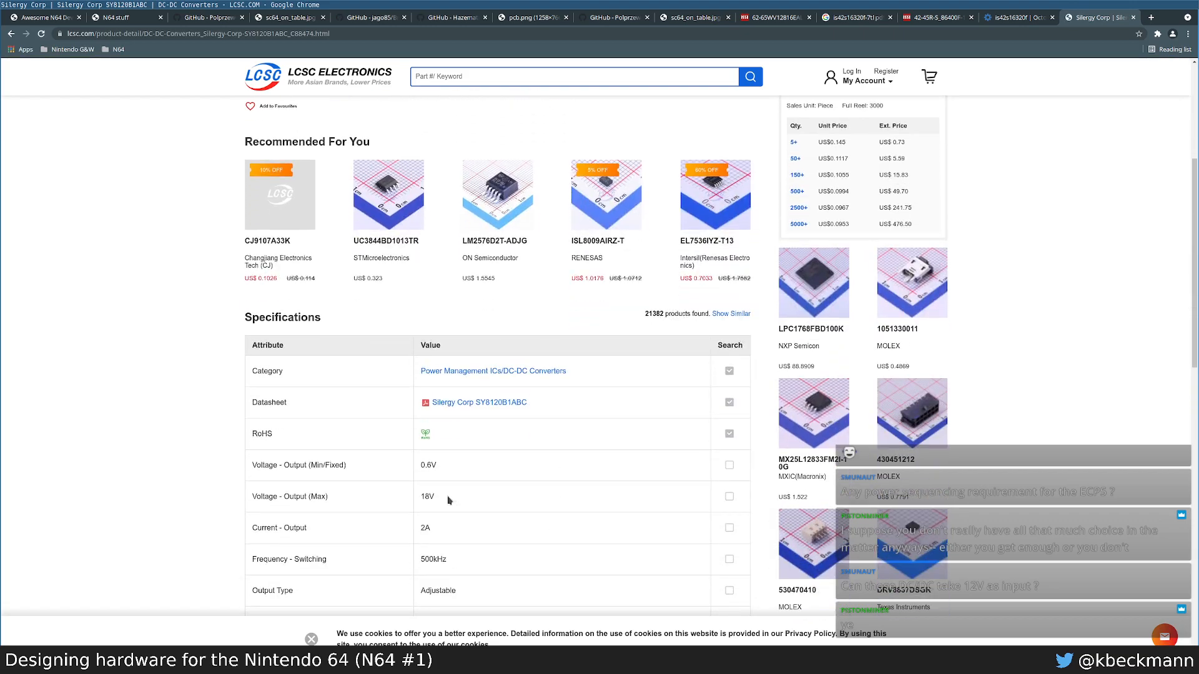
scroll(447, 504, down, 2)
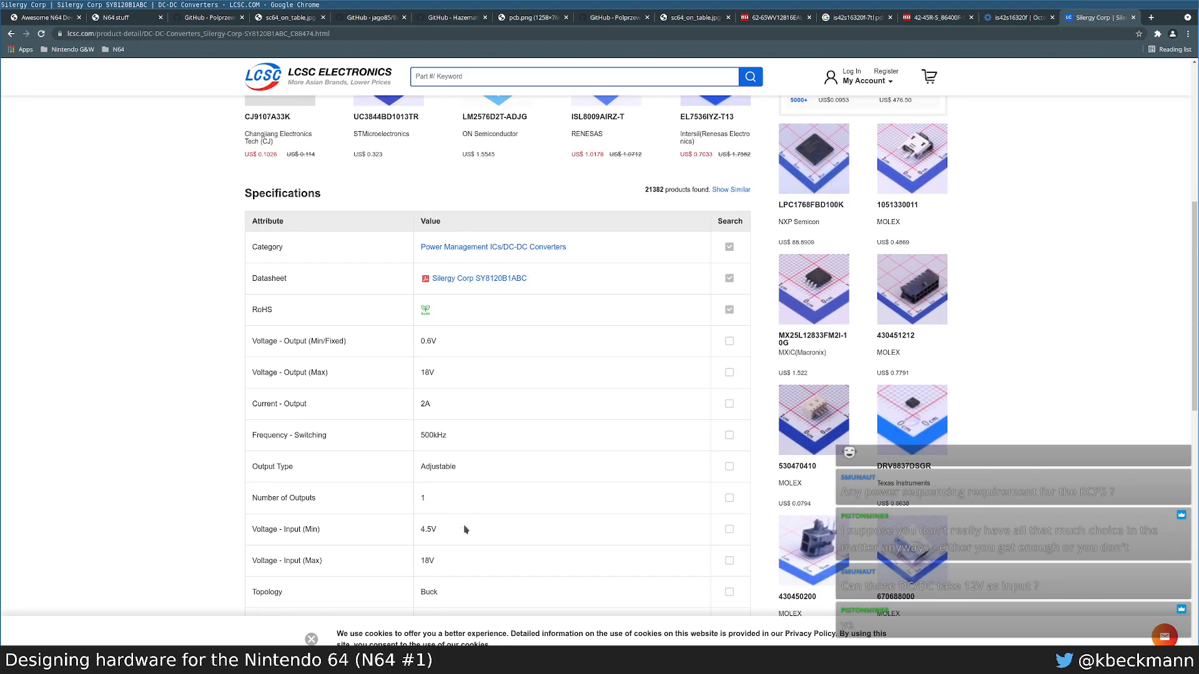
drag(436, 561, 411, 562)
click(494, 279)
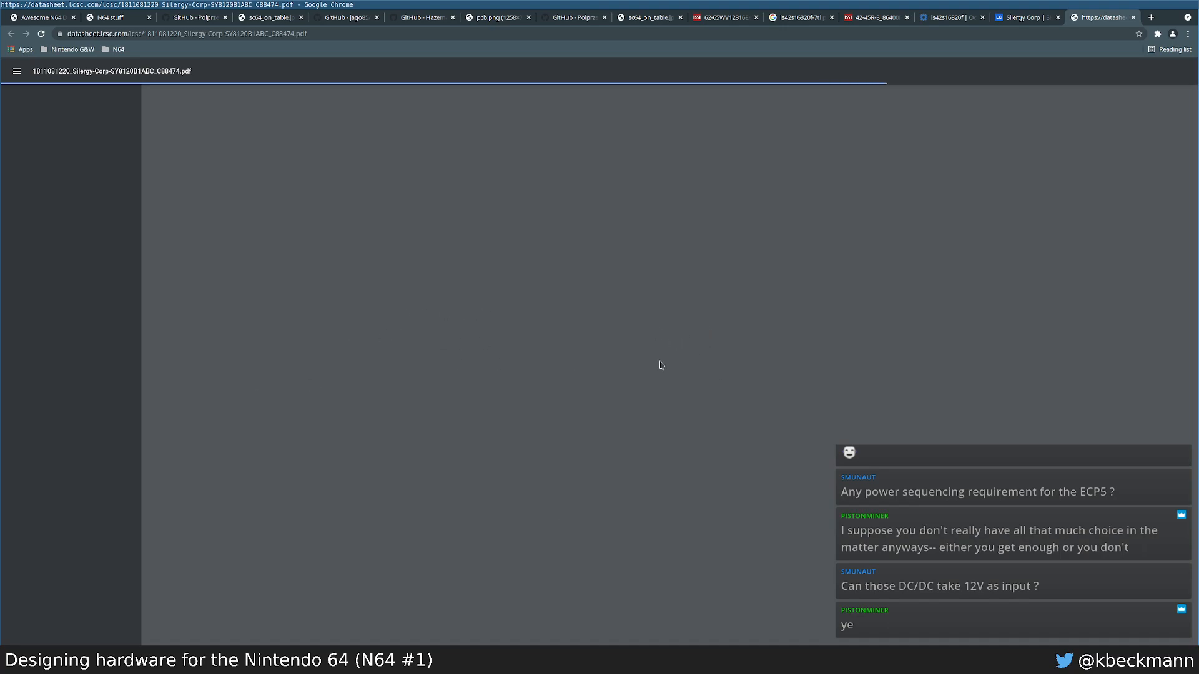
Step: Examine the features, typical application circuit and efficiency curves on the first page of the SY8120B1 datasheet
key(alt+Tab)
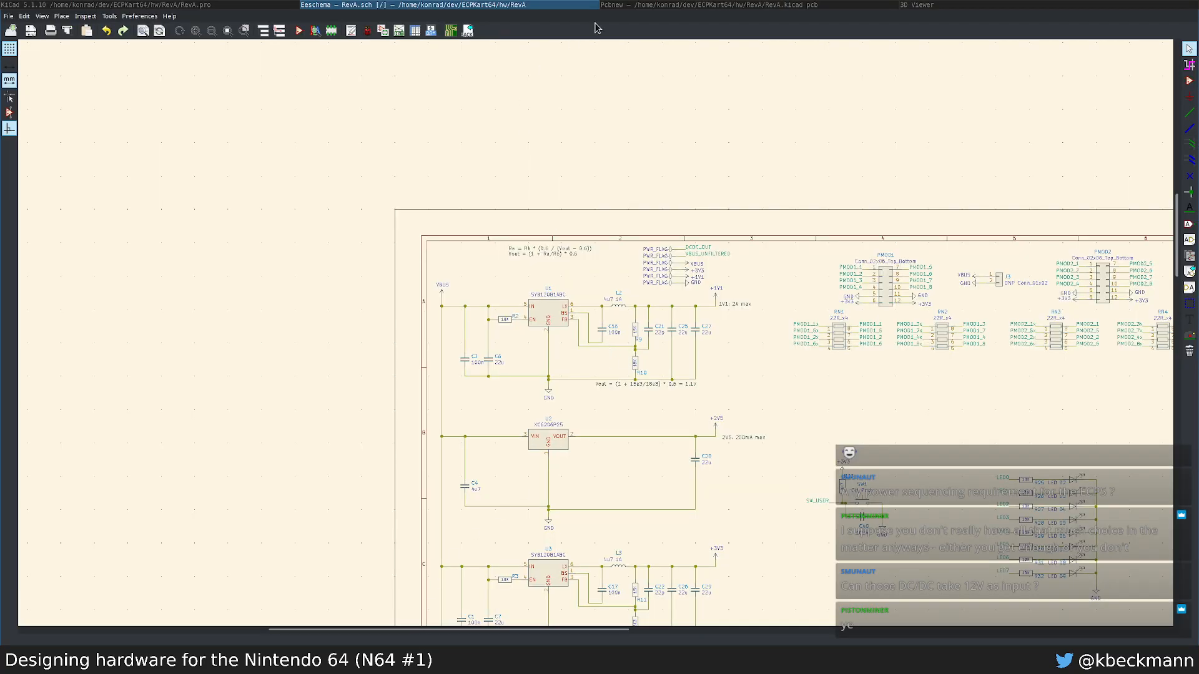
key(alt+Tab)
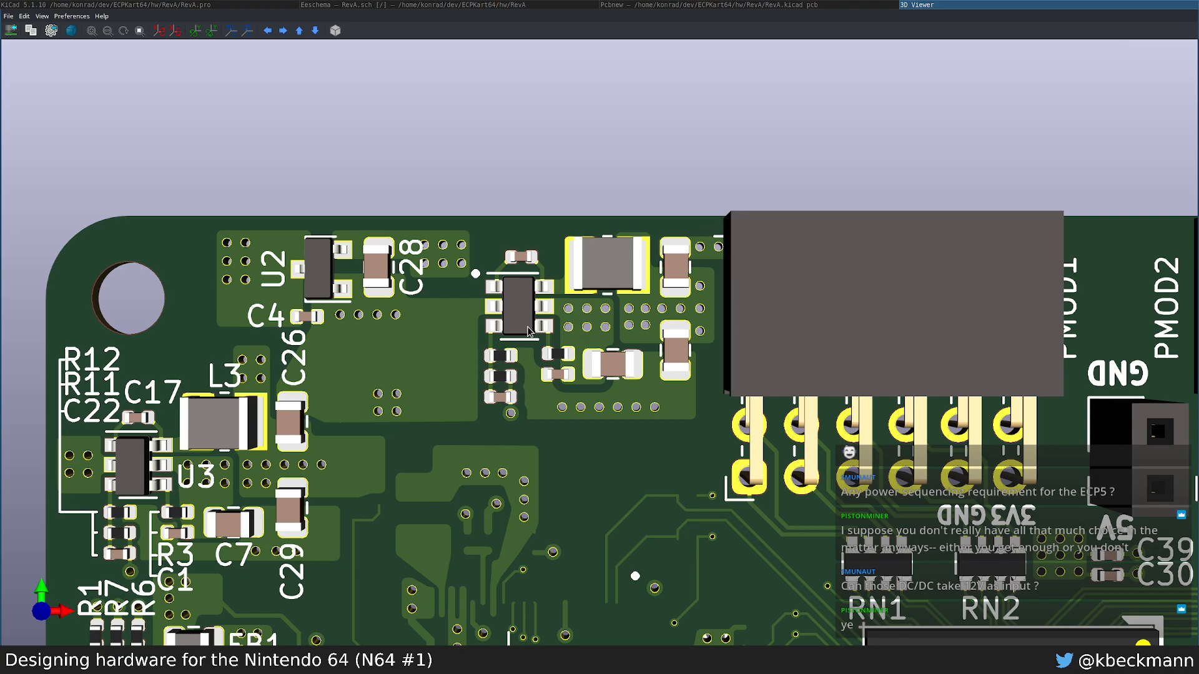
key(alt+Tab)
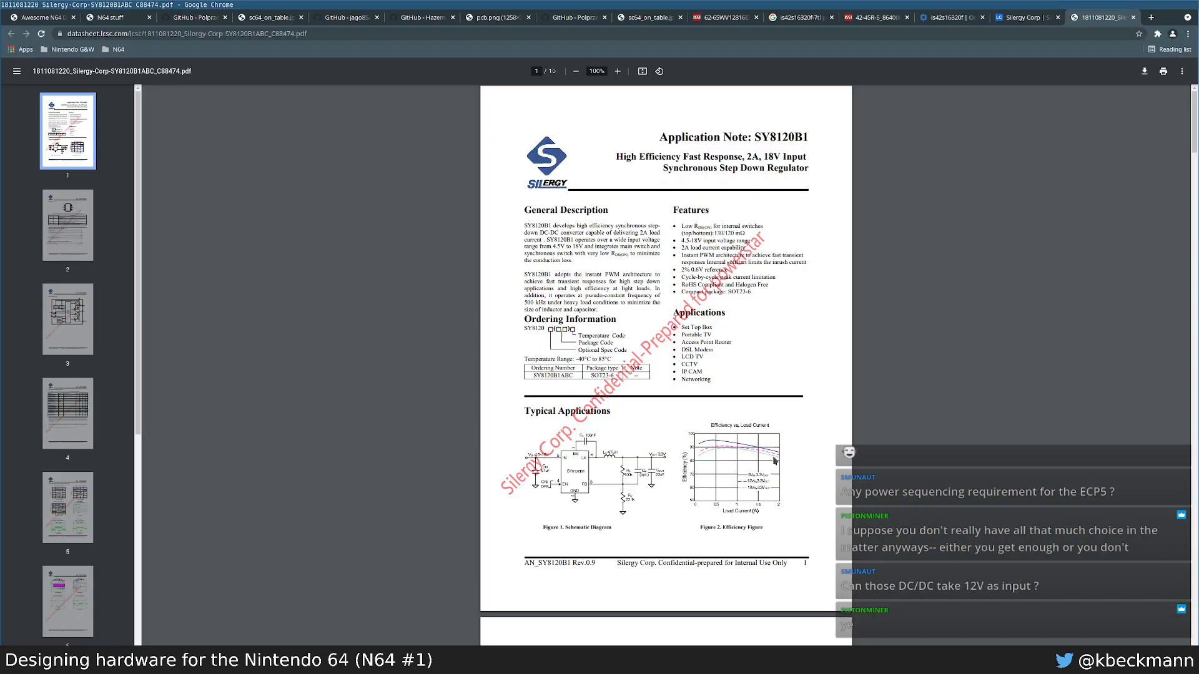
ctrl+scroll(701, 291, up, 5)
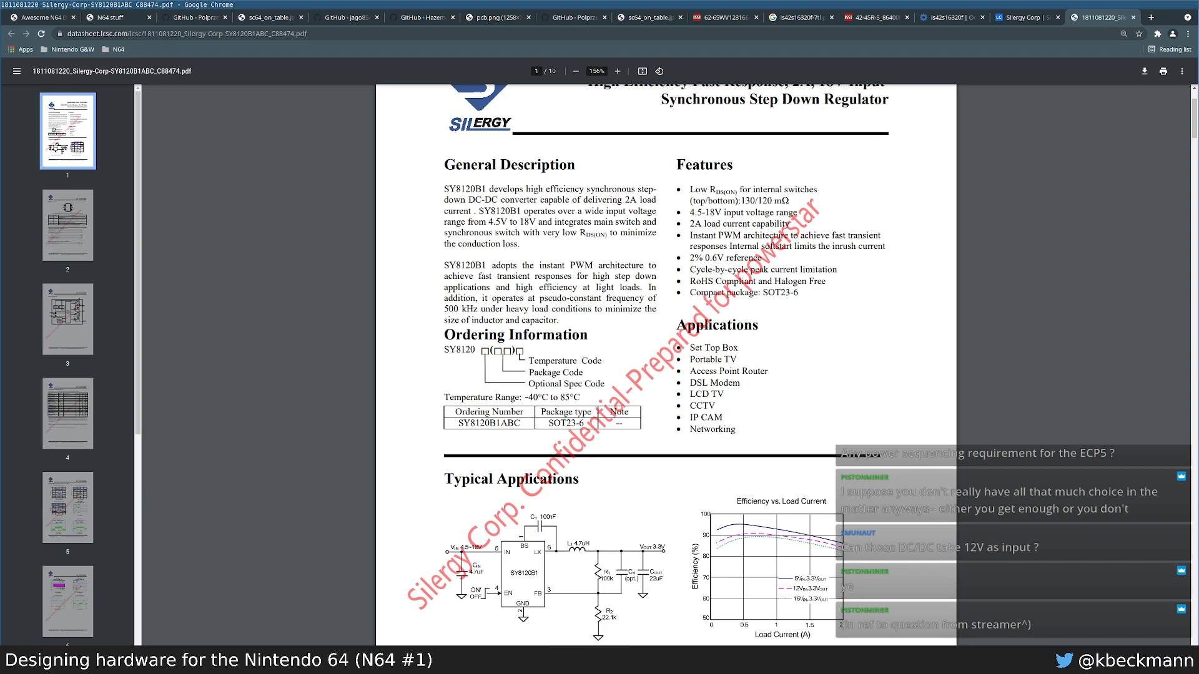
Step: Return to the RevA schematic and check the value field of regulator U2
key(alt+Tab)
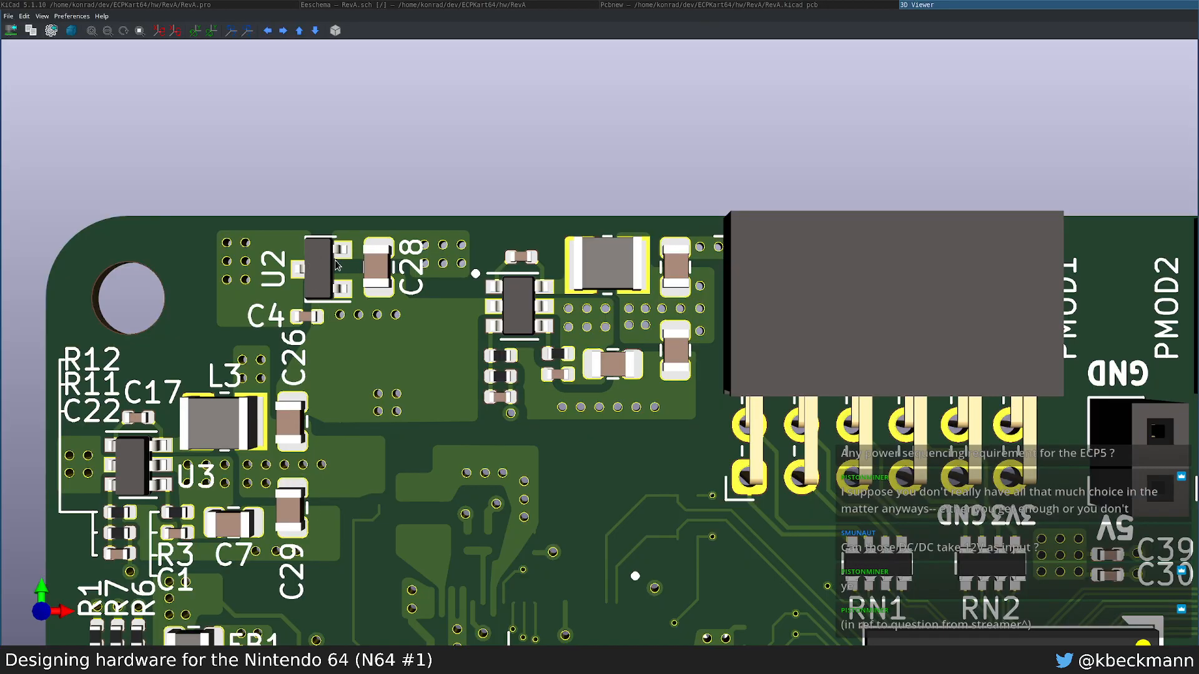
click(785, 5)
click(553, 5)
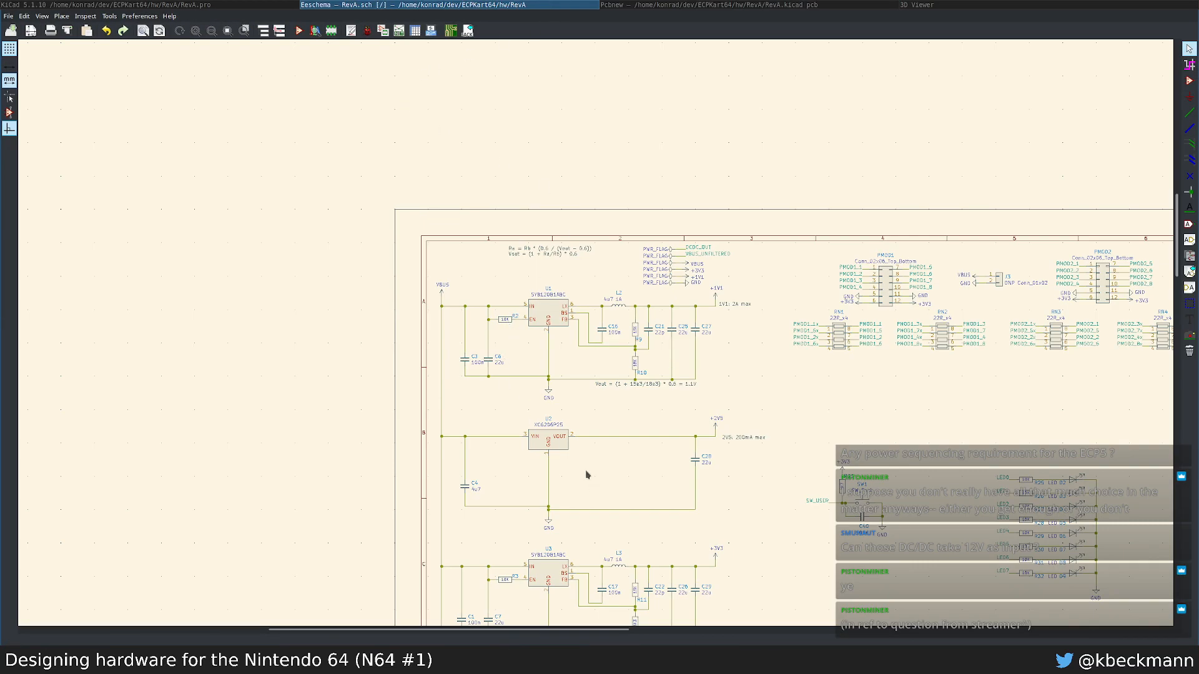
key(v)
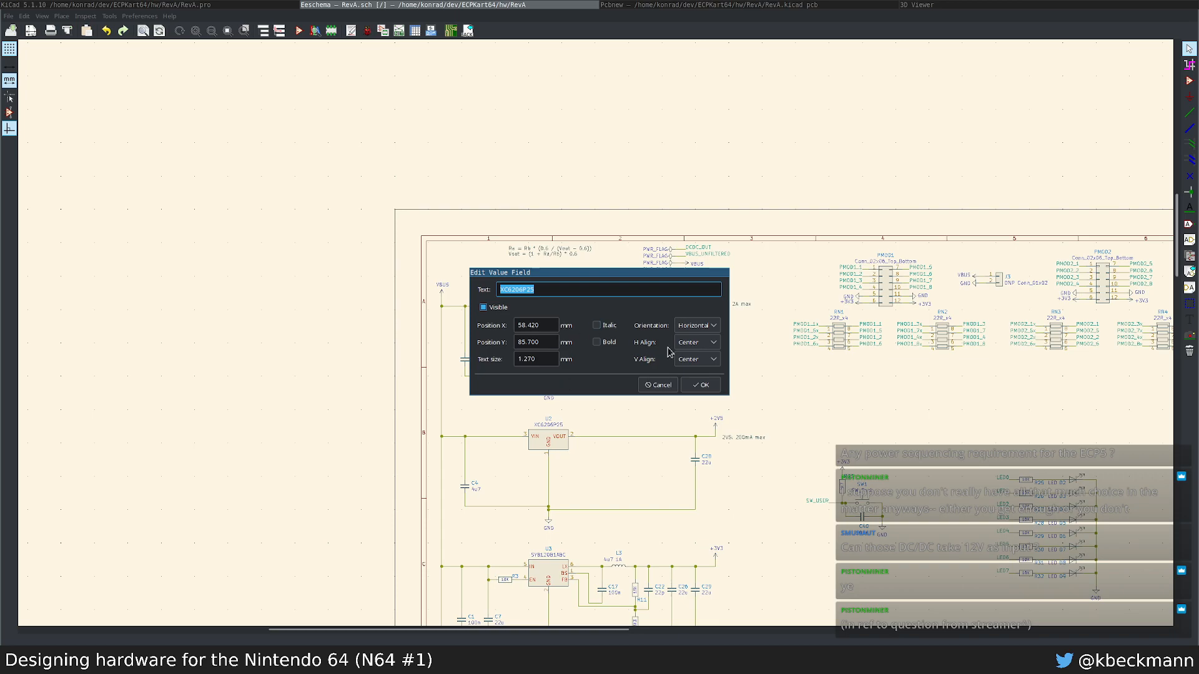
click(659, 386)
Step: Delete the wire from VBUS to U2's VIN and attach a +3V3 power symbol to that input instead
middle_drag(580, 467, 508, 243)
scroll(479, 259, up, 2)
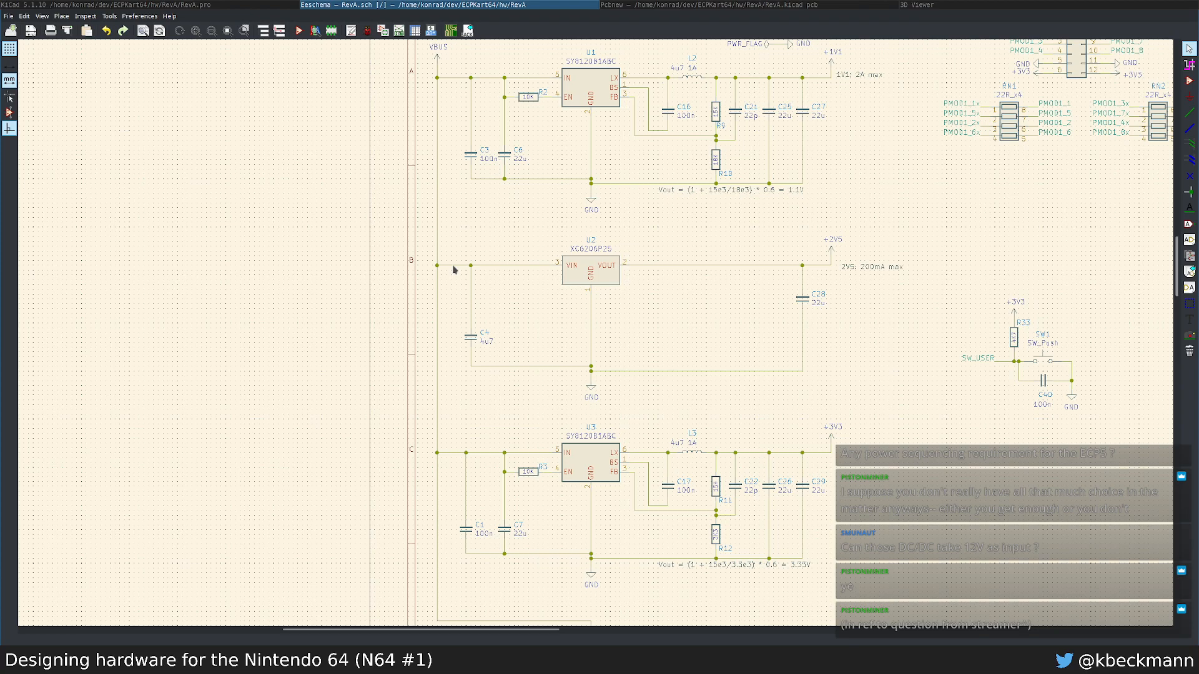
key(Delete)
drag(822, 415, 864, 458)
click(469, 232)
drag(471, 203, 513, 256)
click(501, 289)
Step: Copy U2's value XC6206P25 and search the web for it in a new tab, refining the query with "lcsc"
double_click(599, 253)
key(ctrl+c)
key(Escape)
key(super+1)
key(ctrl+l)
key(ctrl+v)
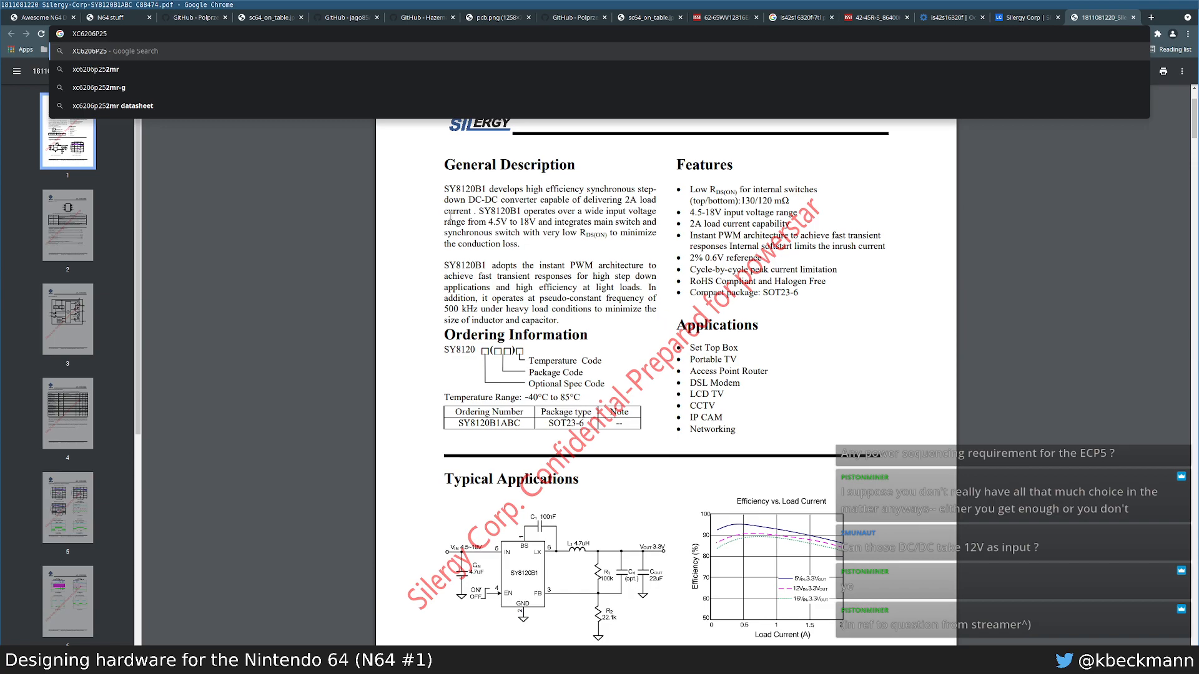
key(alt+Return)
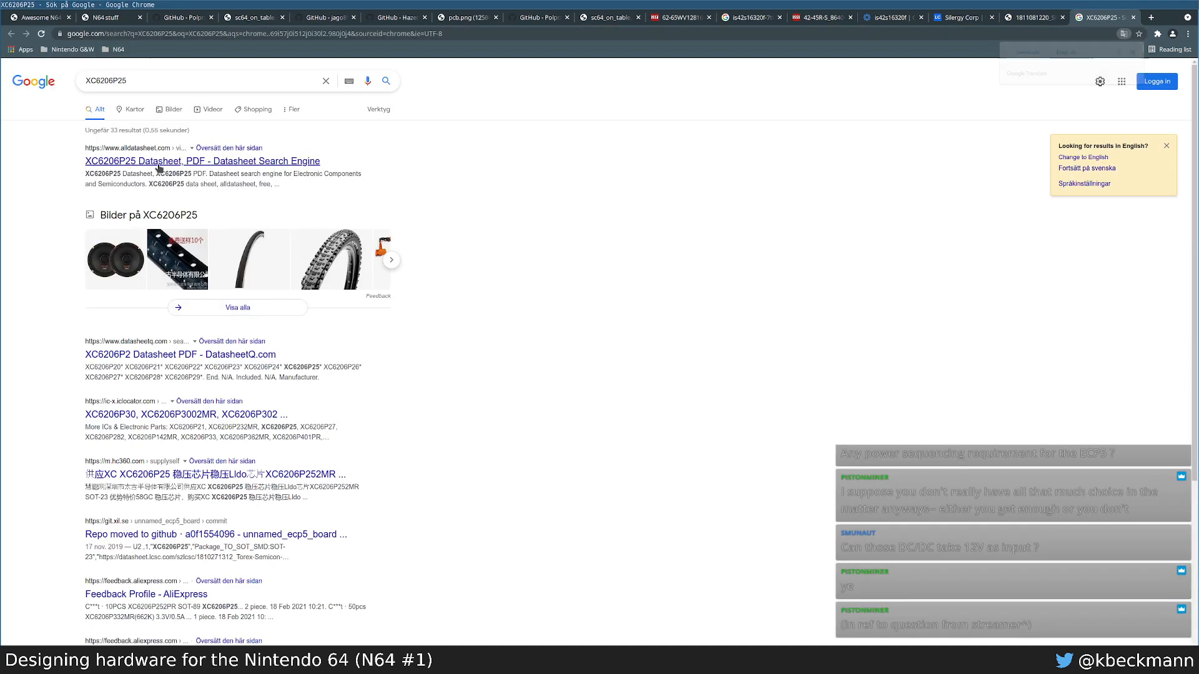
click(198, 86)
text(lcsc)
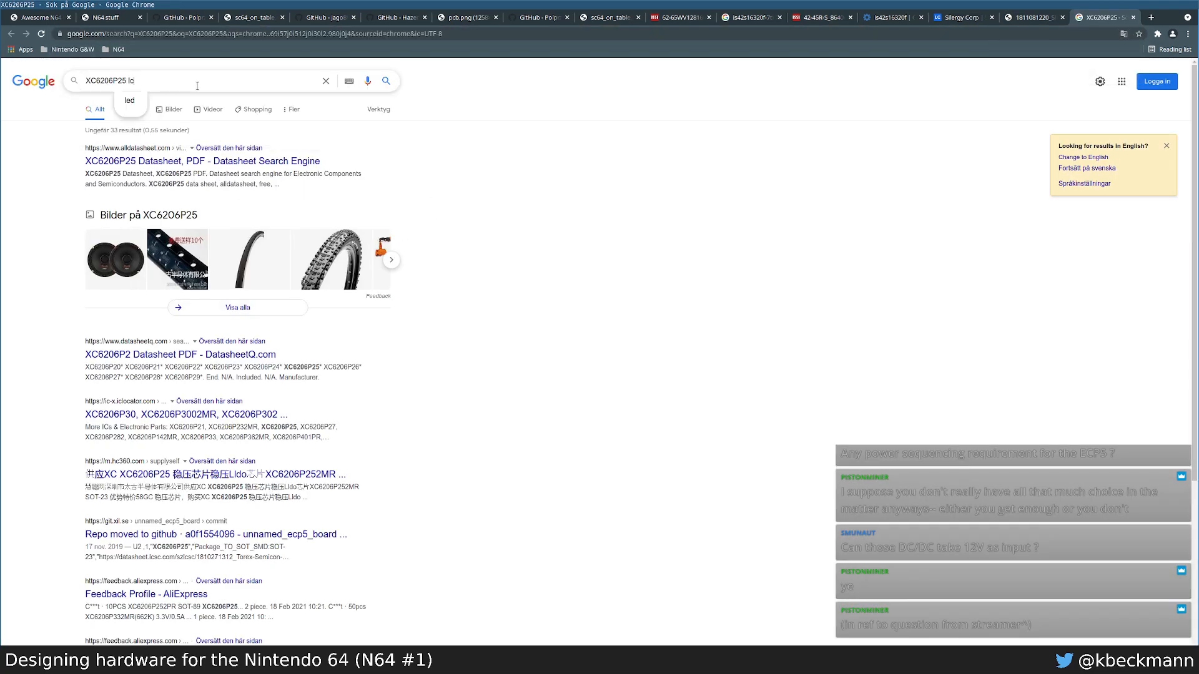
key(Return)
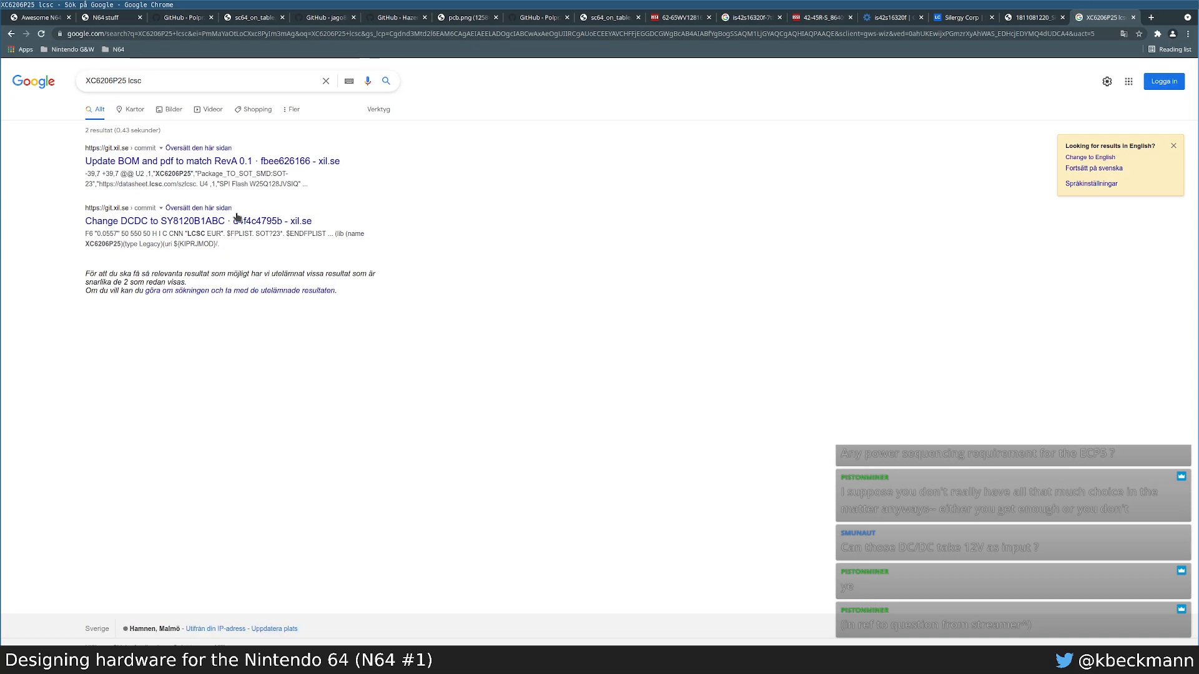
Step: Find the LCSC website through a web search and search its catalogue for XC6206P25
key(ctrl+l)
text(lcsc SY8120B1ABC)
key(Return)
key(ctrl+l)
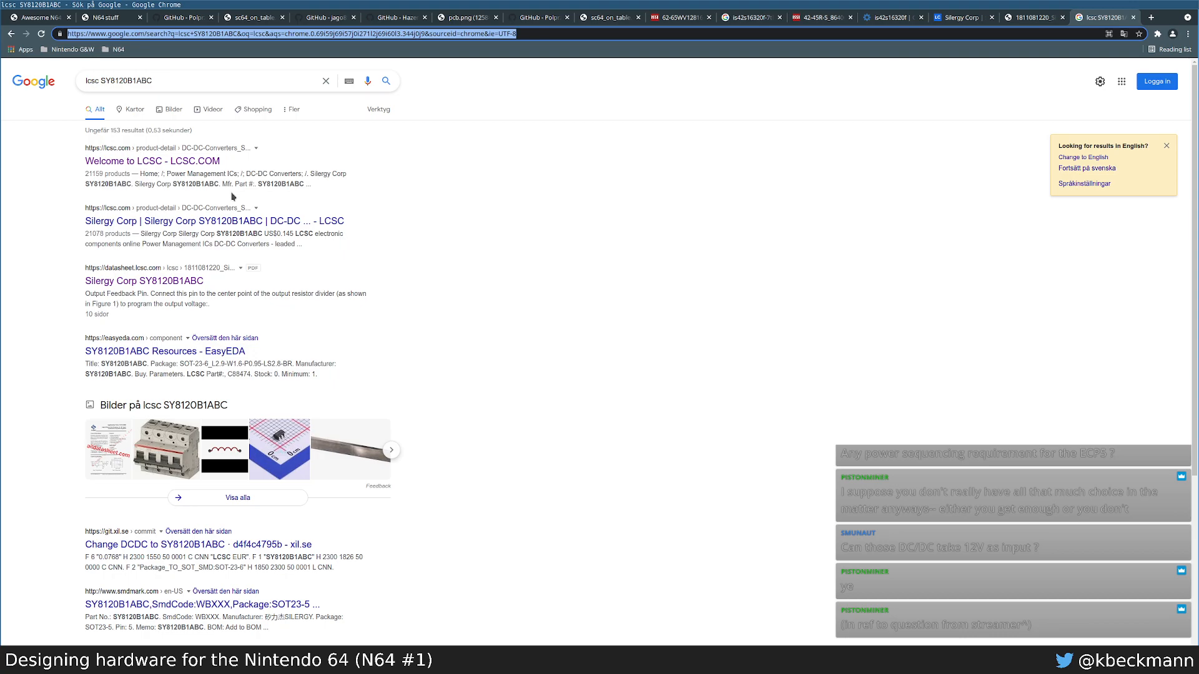
text(lcsc)
key(Return)
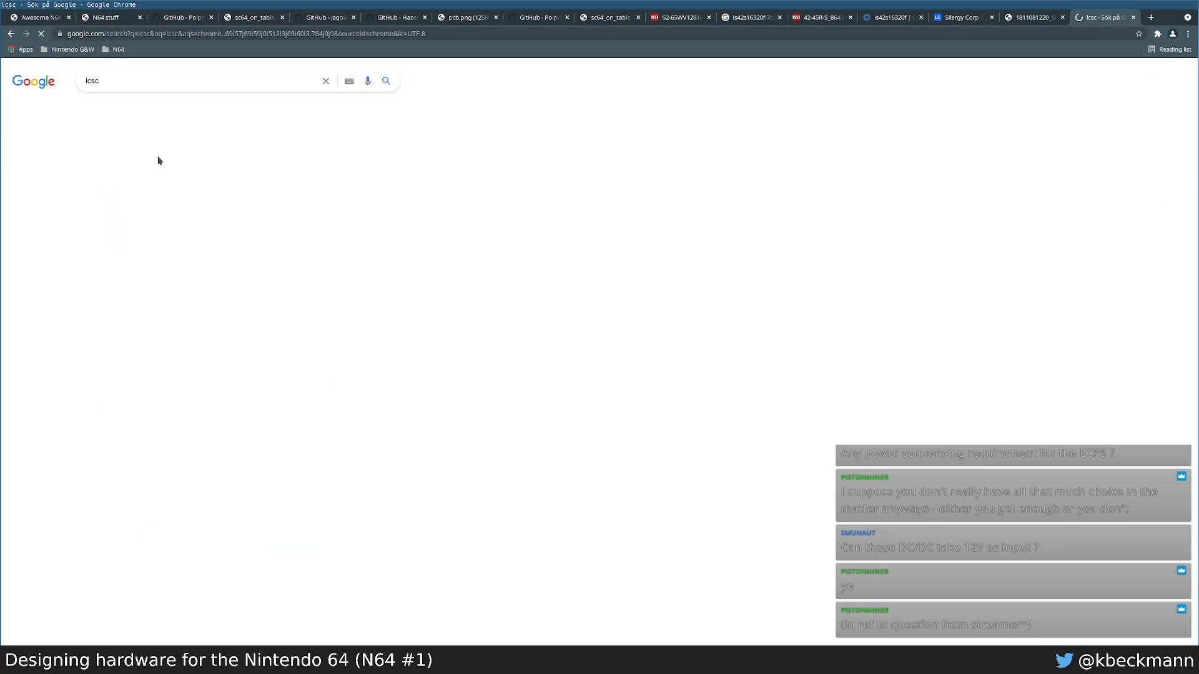
click(149, 161)
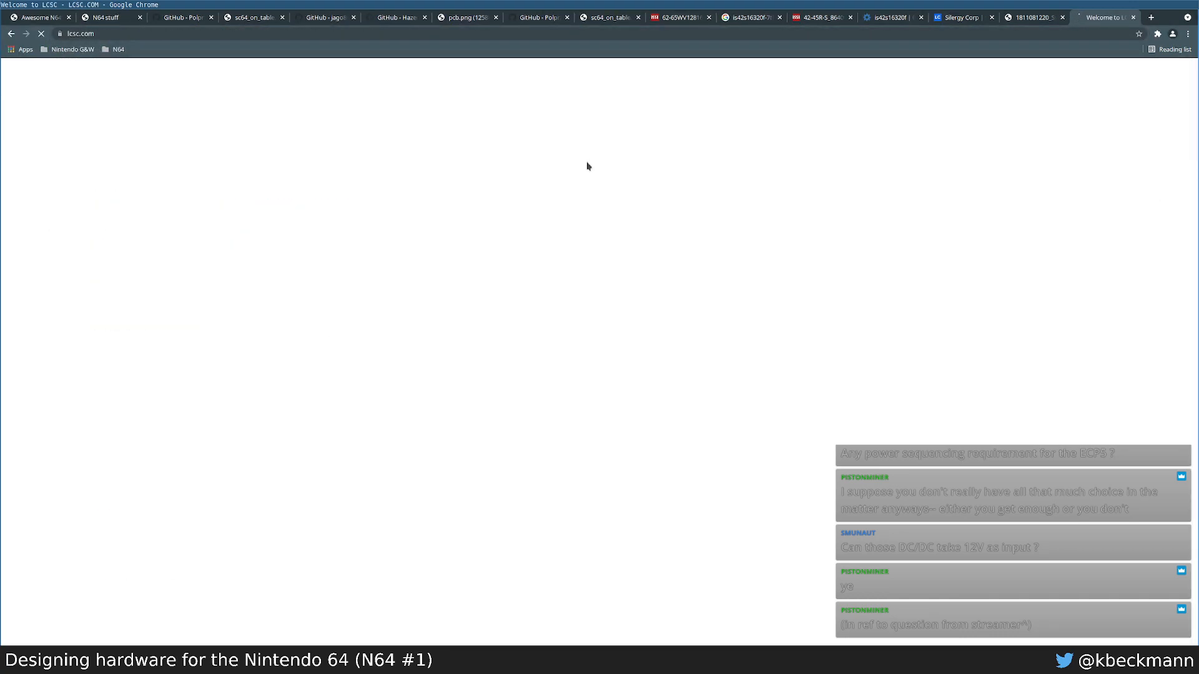
middle_click(486, 88)
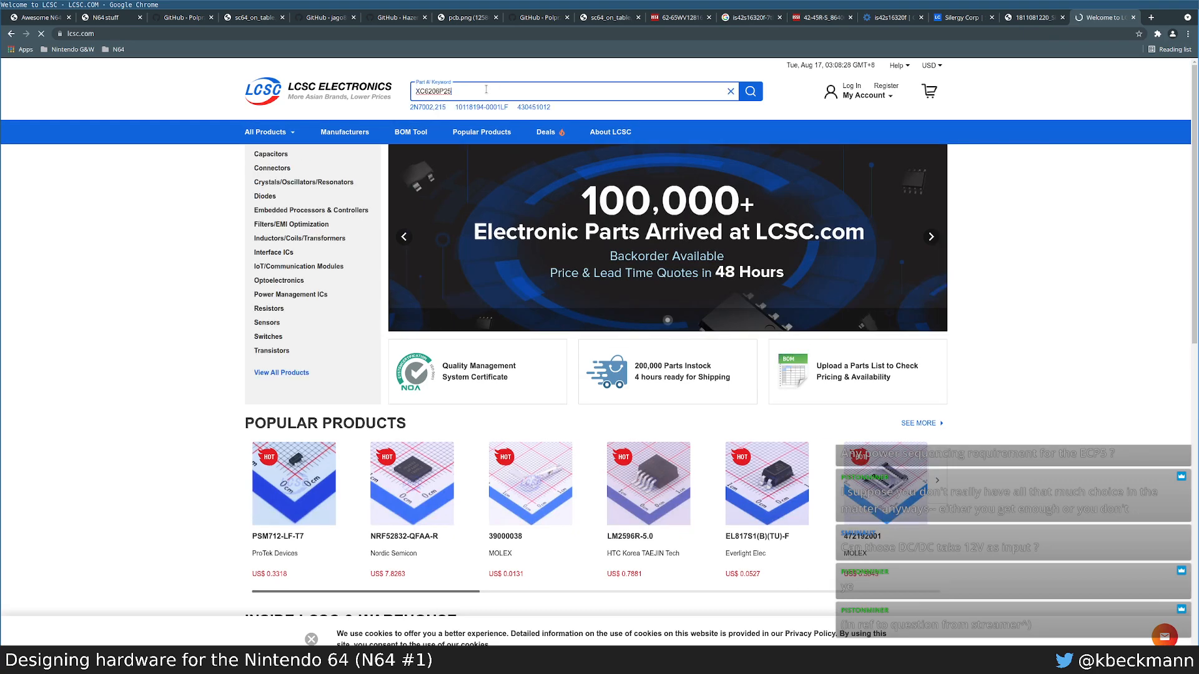
key(Return)
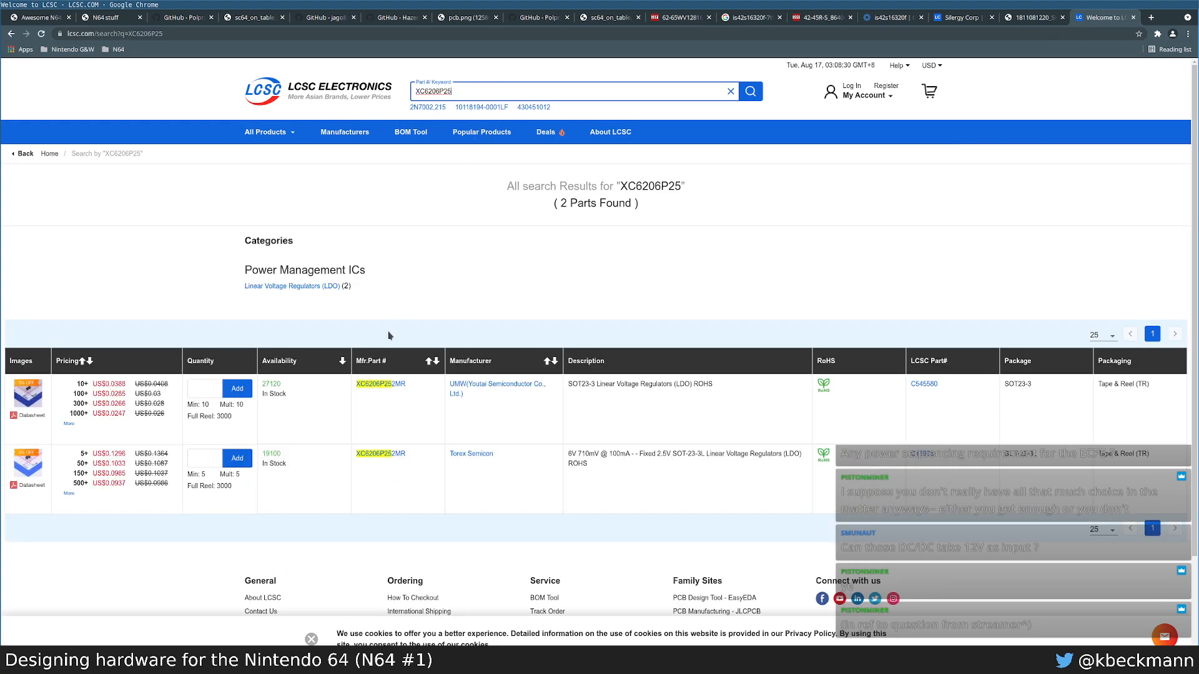
Step: Check stock and pricing of the UMW XC6206P252MR, open its product page and open its datasheet
drag(269, 384, 267, 385)
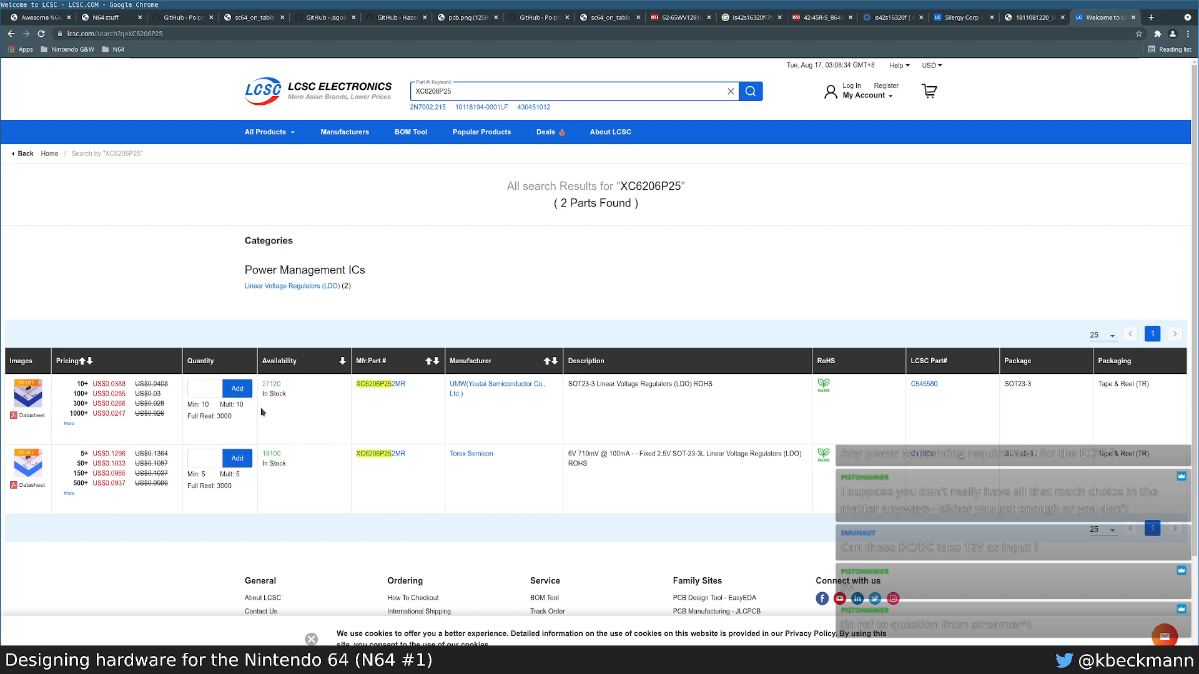
drag(115, 385, 127, 387)
click(124, 392)
click(375, 384)
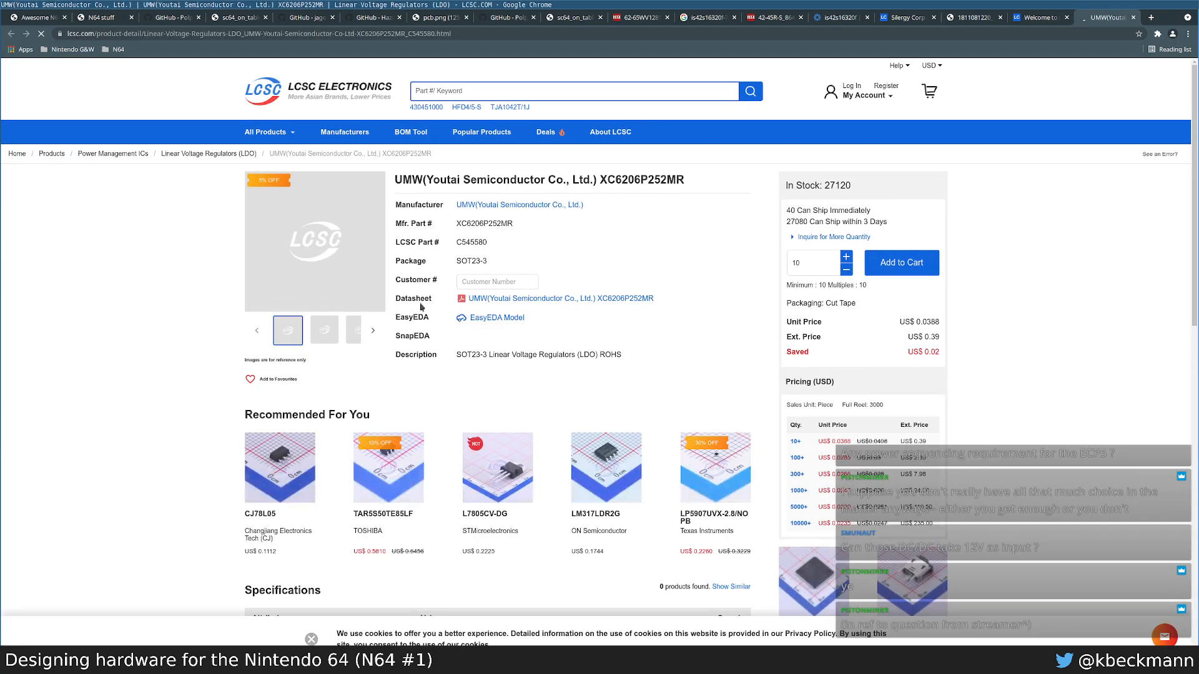
click(561, 298)
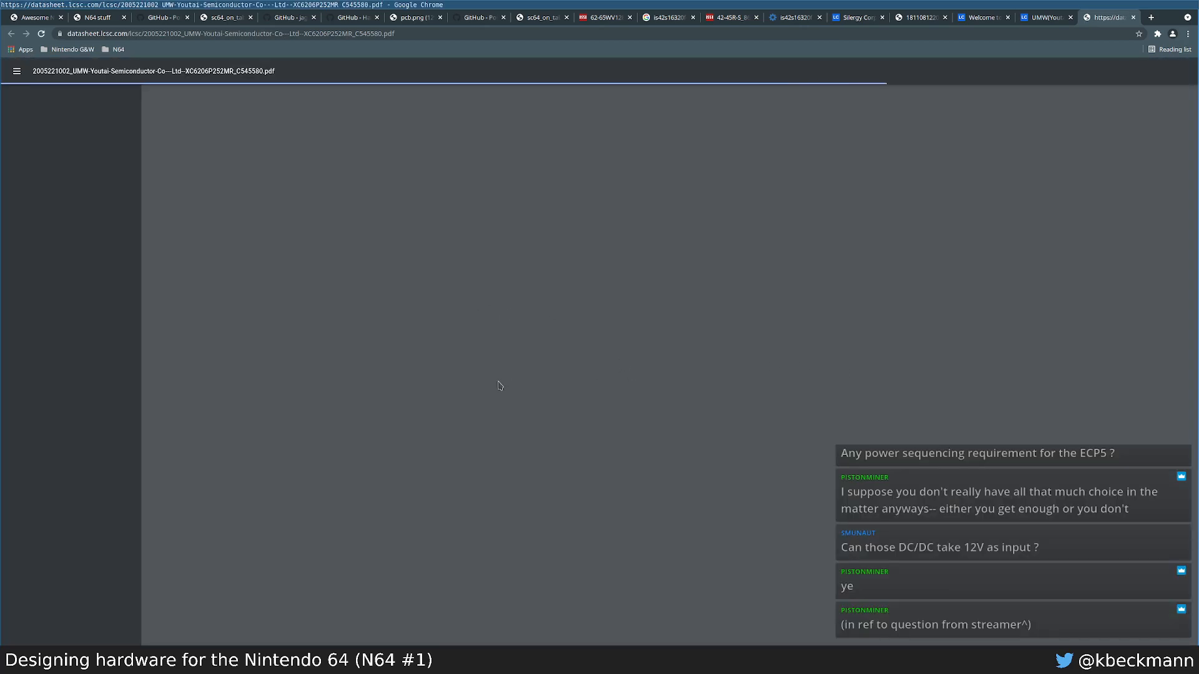
Step: Check the XC6206P252MR product page specifications and examine the maximum input voltage in the UMW XC6206 datasheet
key(ctrl+Page_Up)
scroll(480, 471, down, 15)
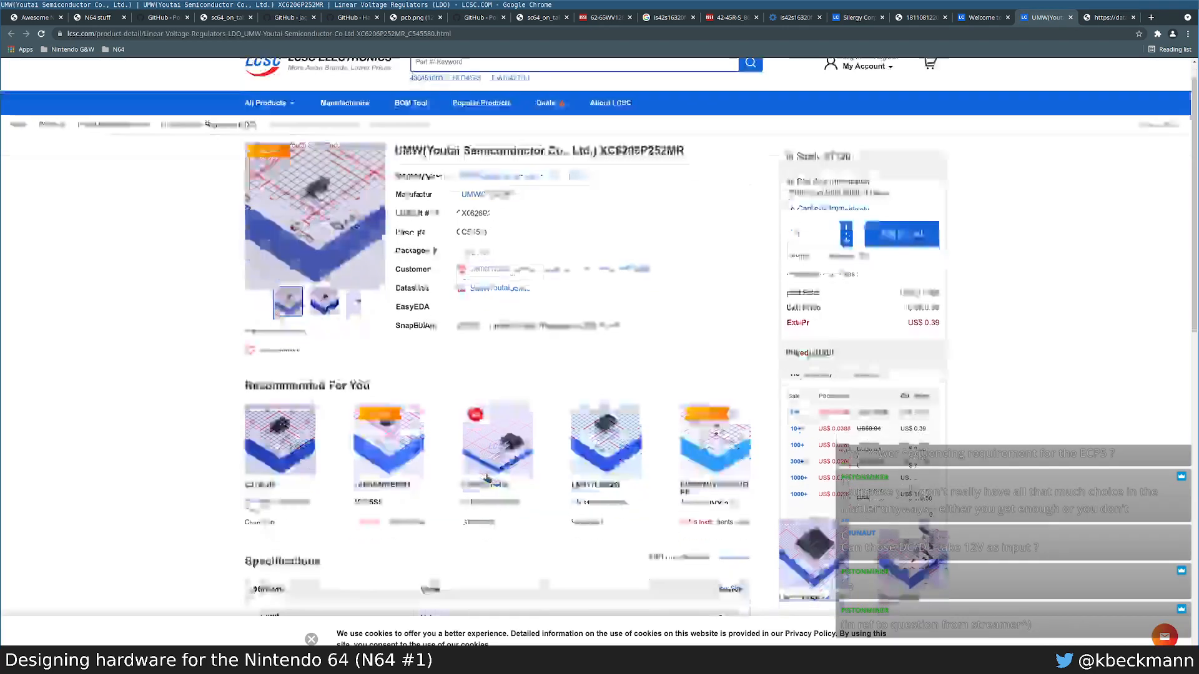
scroll(481, 470, up, 10)
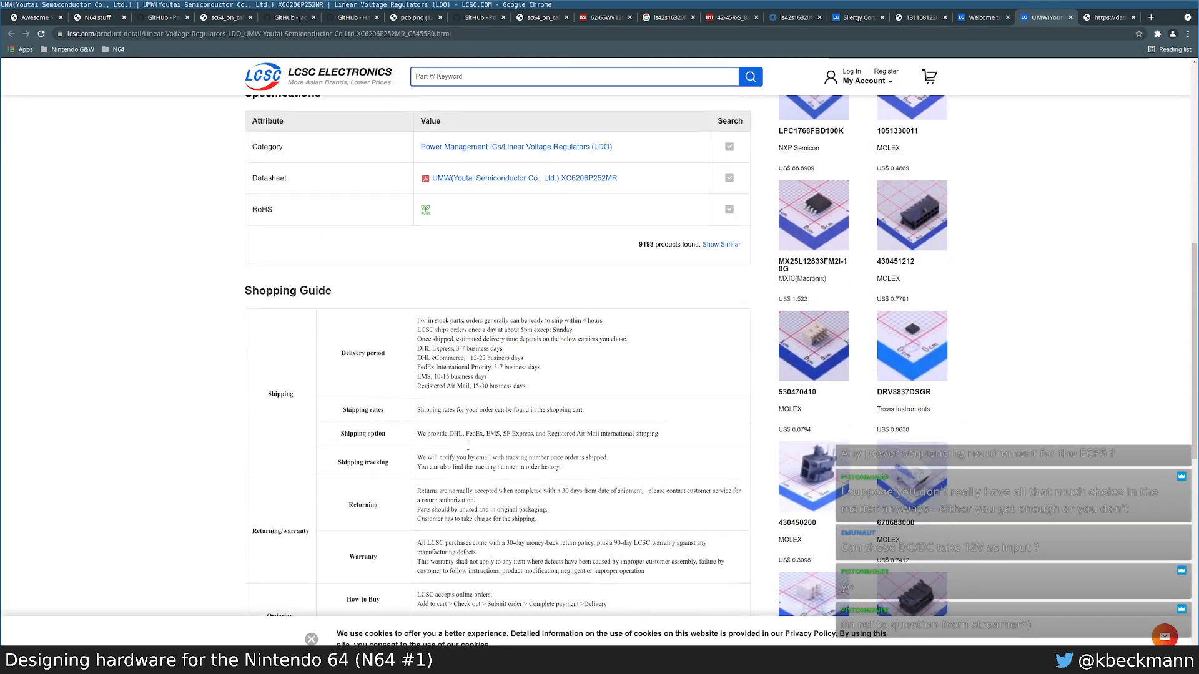
key(ctrl+Page_Down)
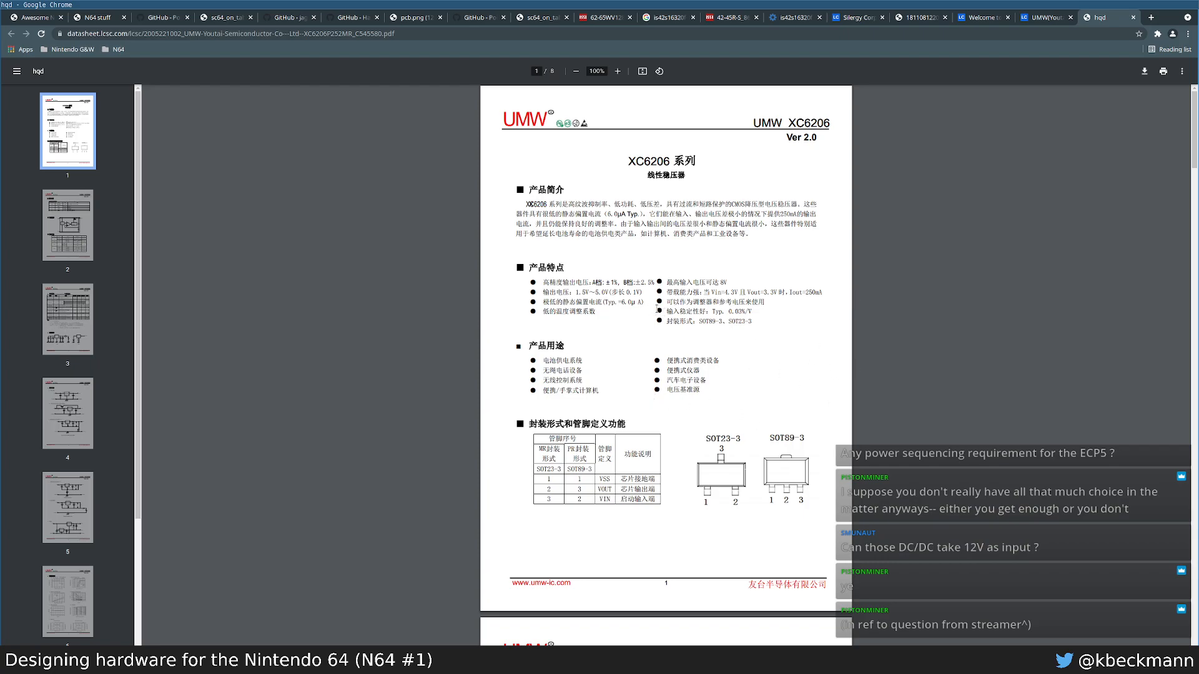
drag(574, 294, 641, 295)
click(619, 296)
ctrl+scroll(628, 299, up, 5)
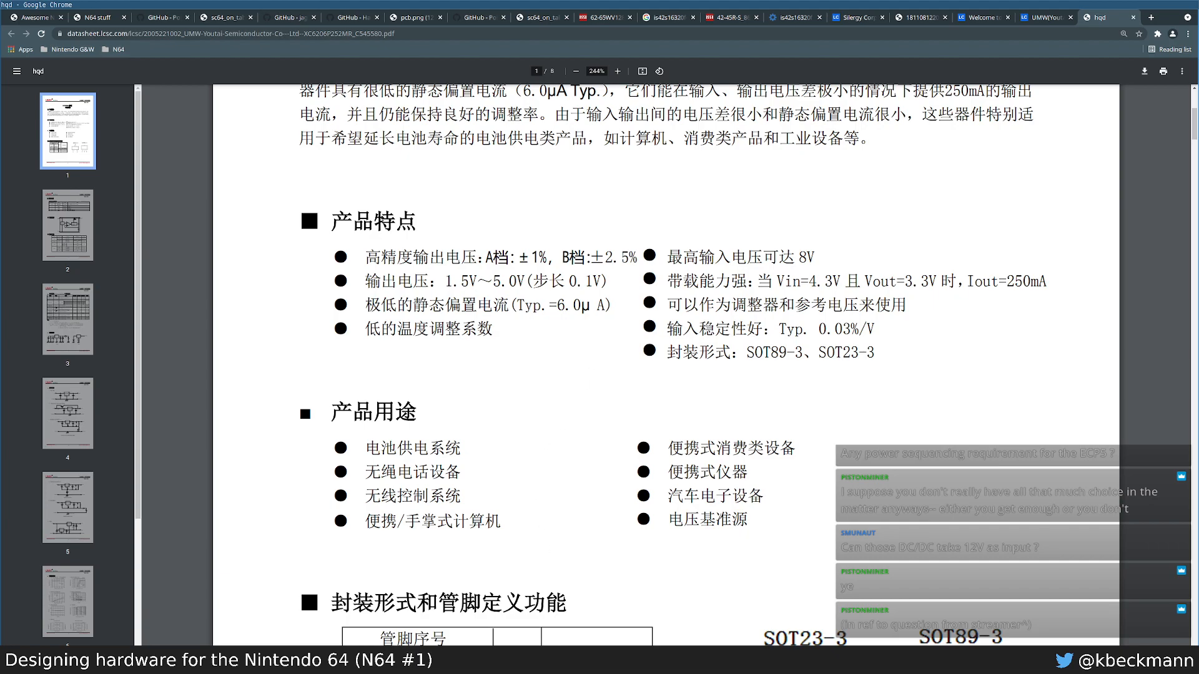
Step: Review U2's +3V3 input wiring in the RevA schematic and switch to the N64-Cartridge connector in the Brutzelkarte schematic
key(super+2)
drag(452, 217, 491, 214)
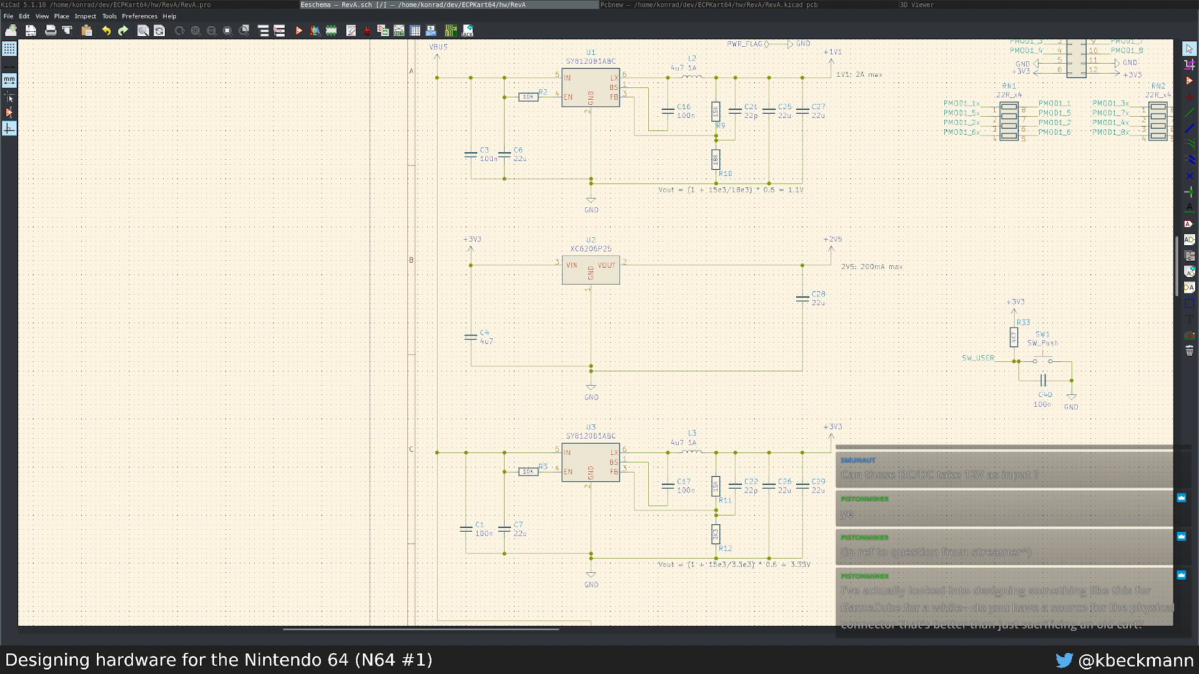
drag(226, 232, 322, 371)
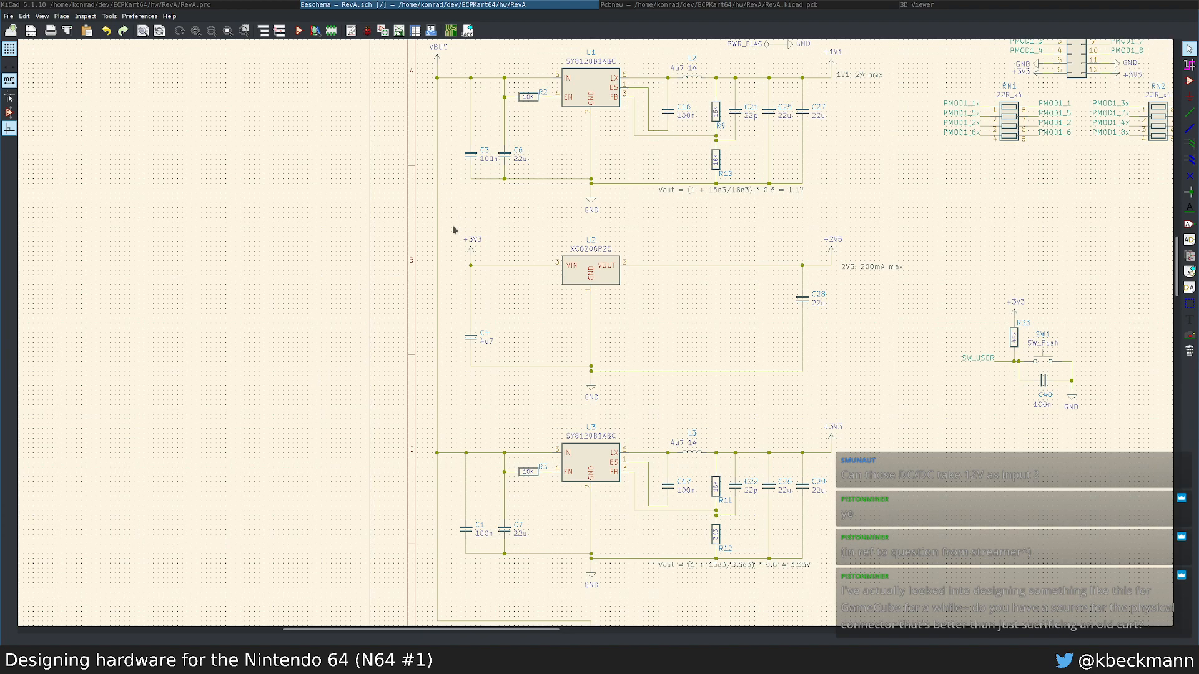
drag(454, 228, 791, 232)
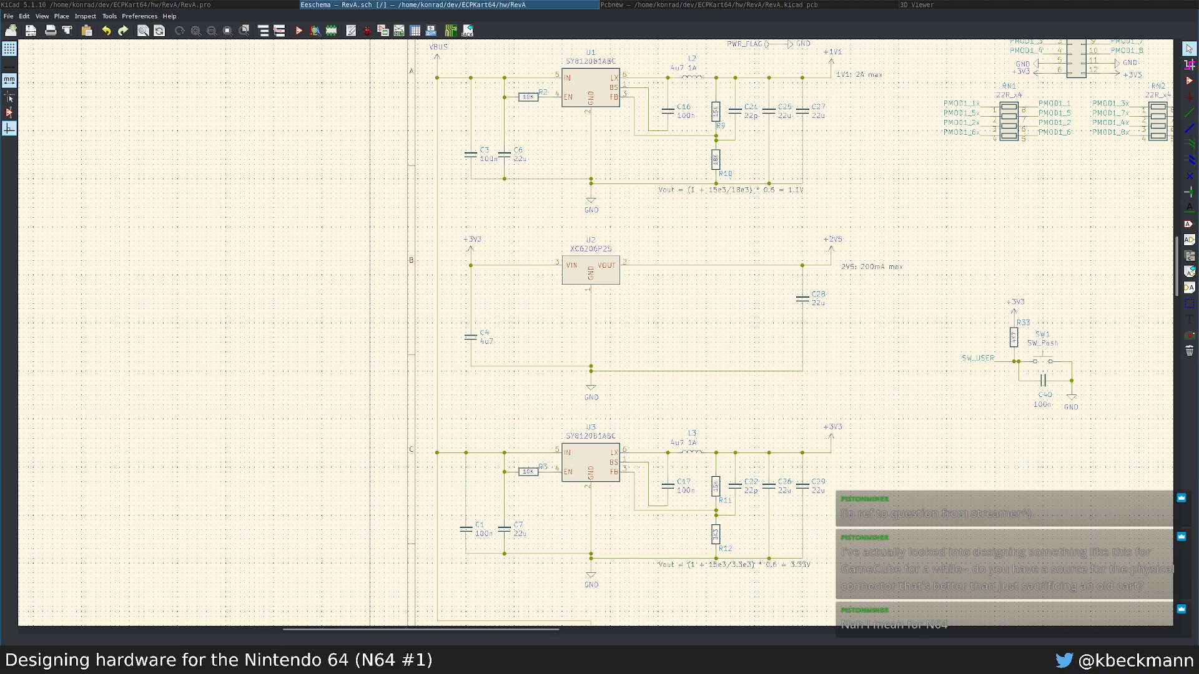
key(super+2)
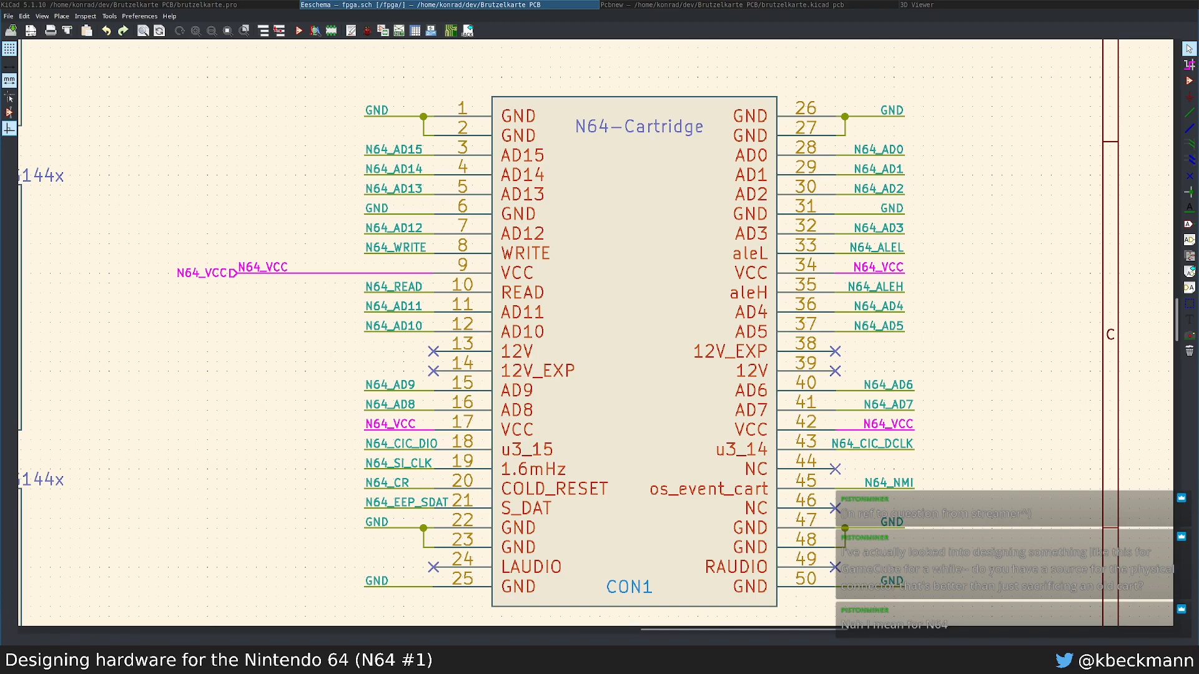
Step: Look at the Brutzelkarte board layout, then find JLCPCB through a web search in the browser and open its PCB quote page
click(685, 5)
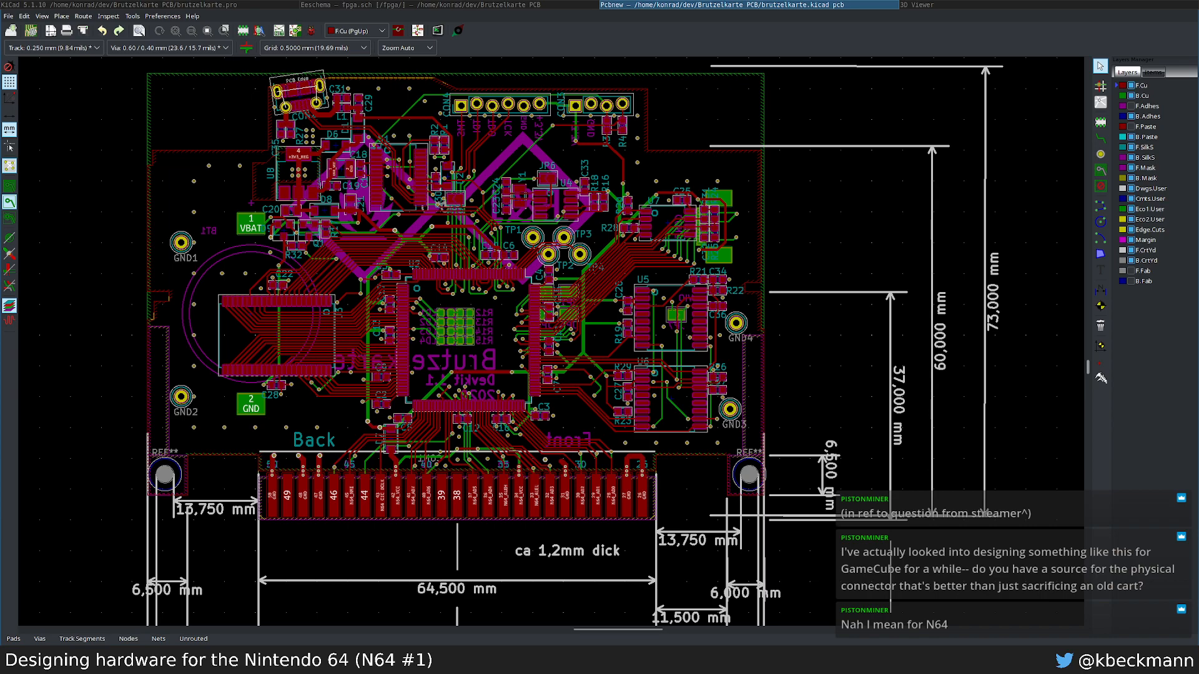
key(super+2)
key(super+1)
key(ctrl+t)
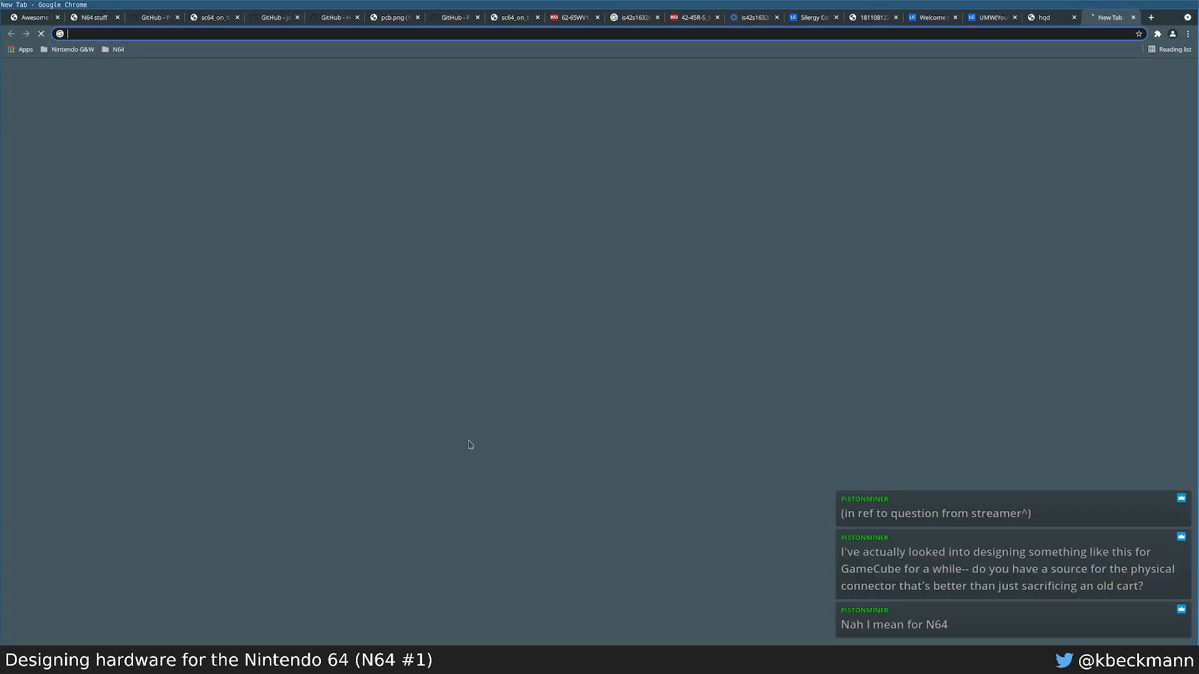
text(jl)
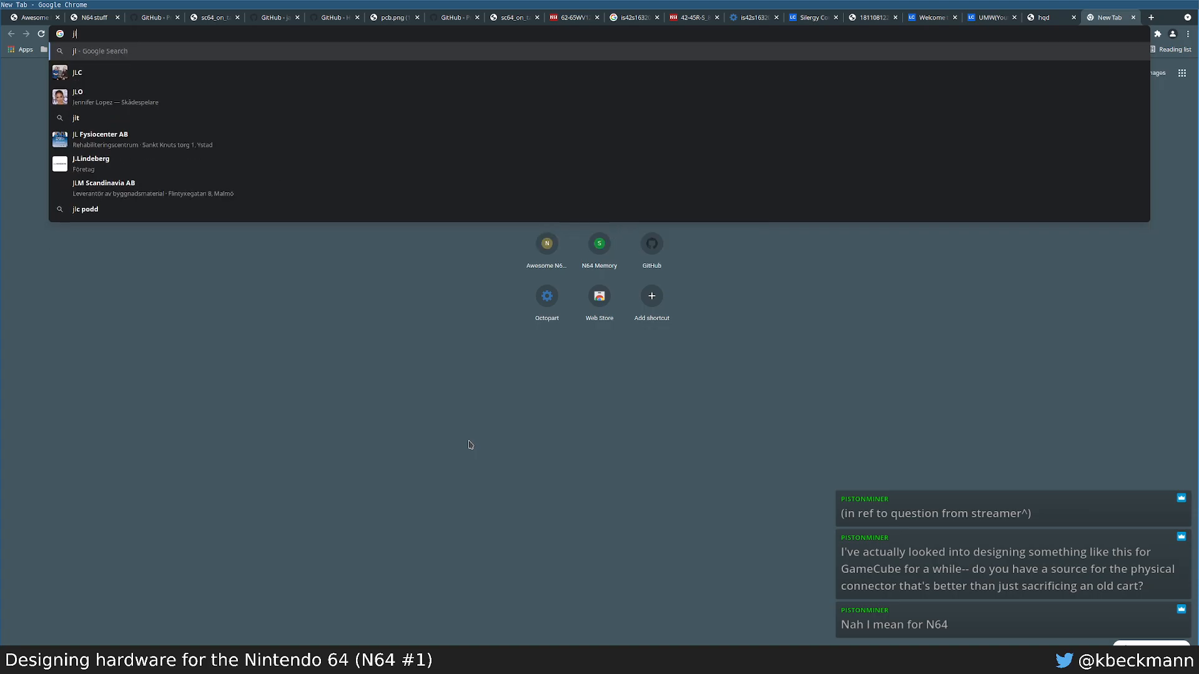
text(cpcb)
key(Return)
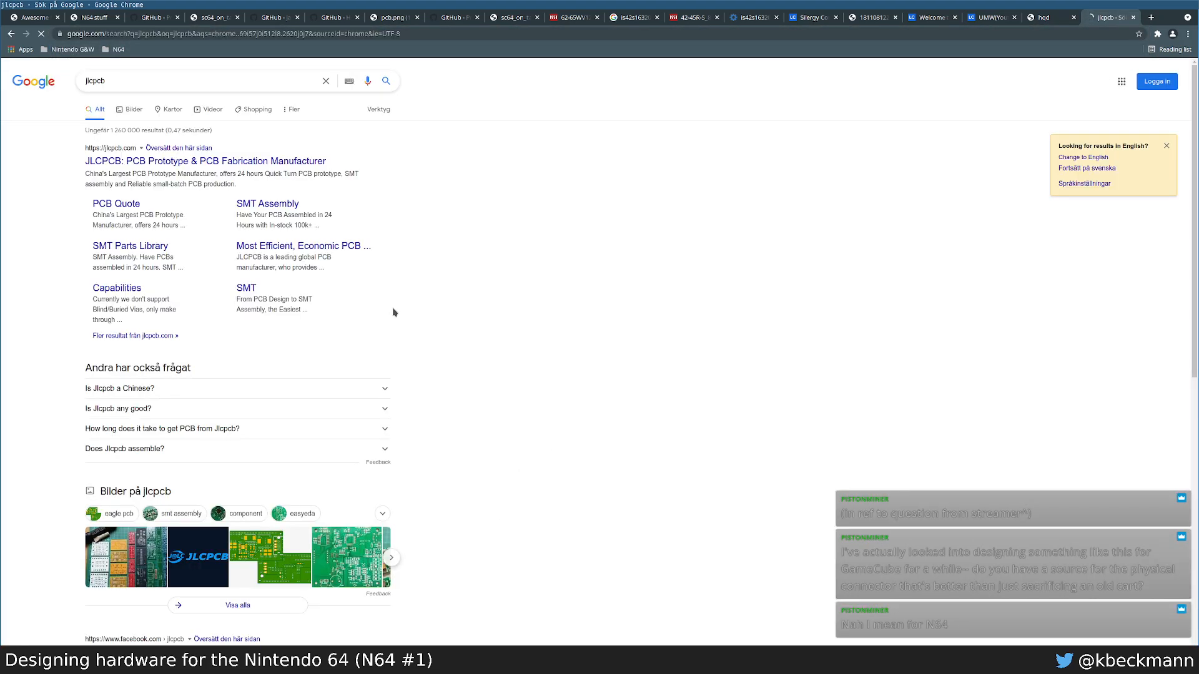
click(180, 161)
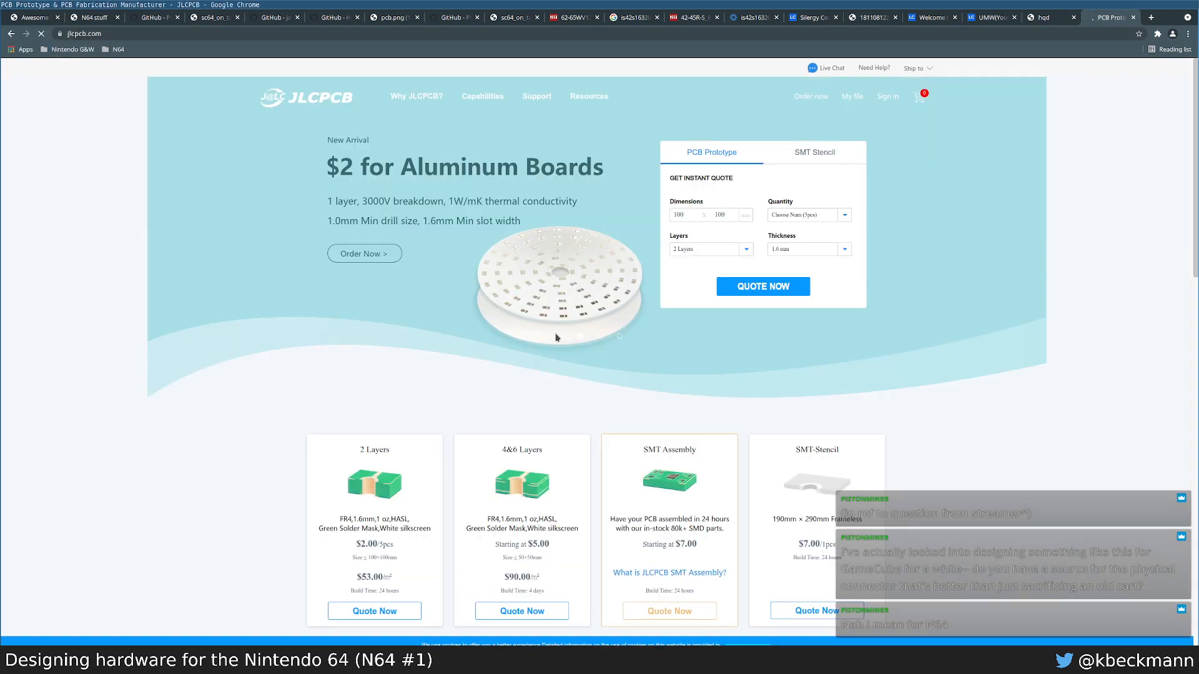
click(738, 287)
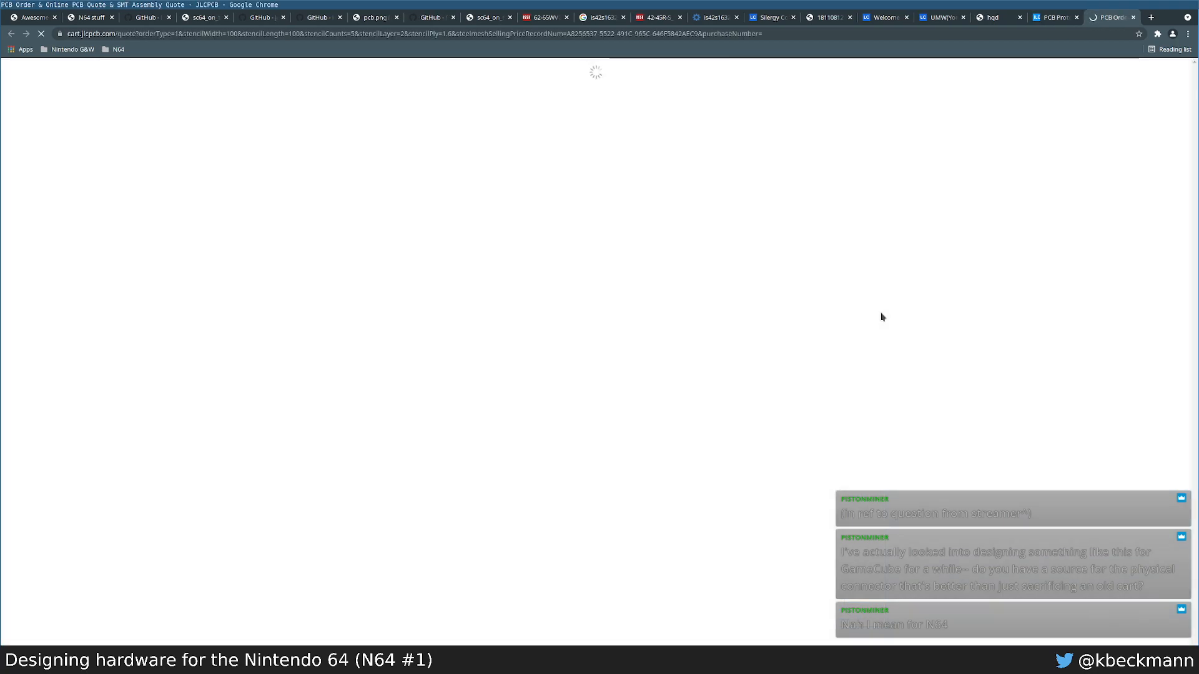
Step: Enable gold fingers and 45° finger chamfering in the PCB quote, checking the gold fingers help text
scroll(477, 404, down, 3)
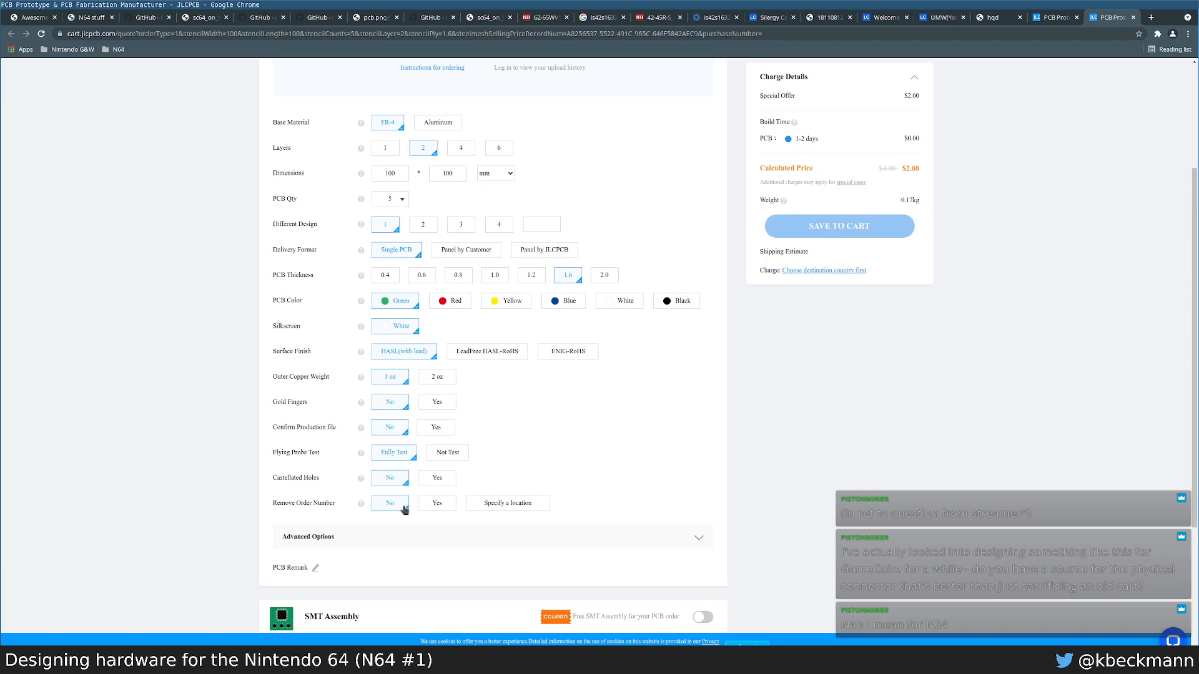
click(437, 403)
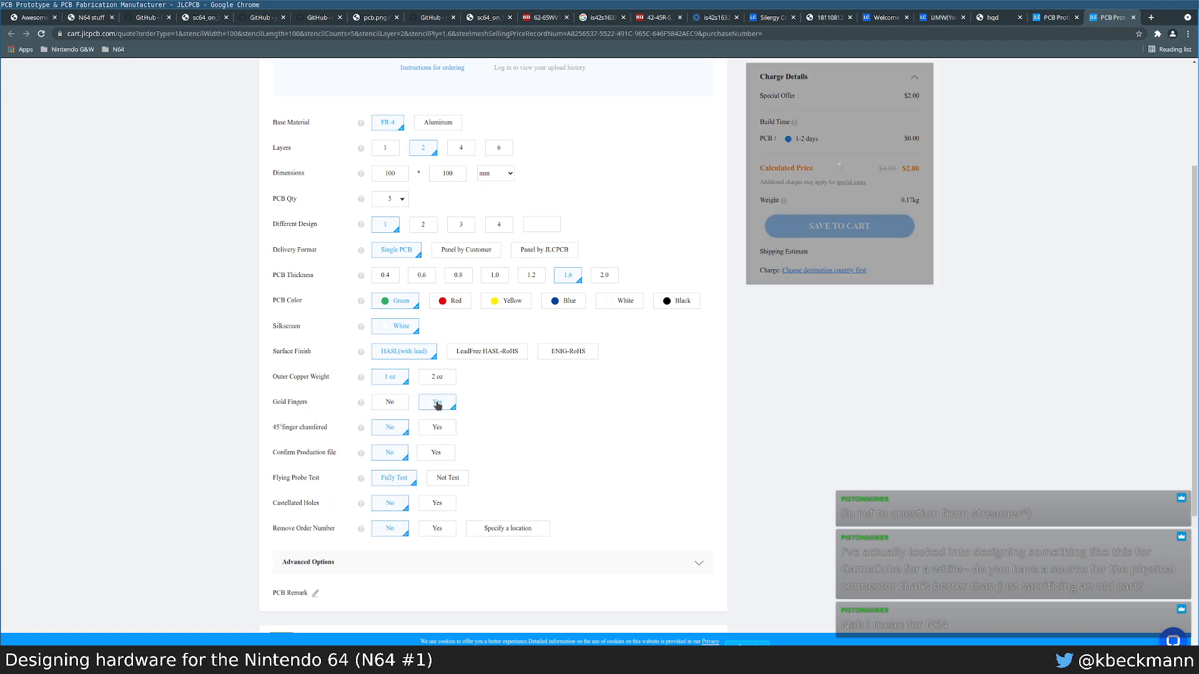
mouse_move(361, 406)
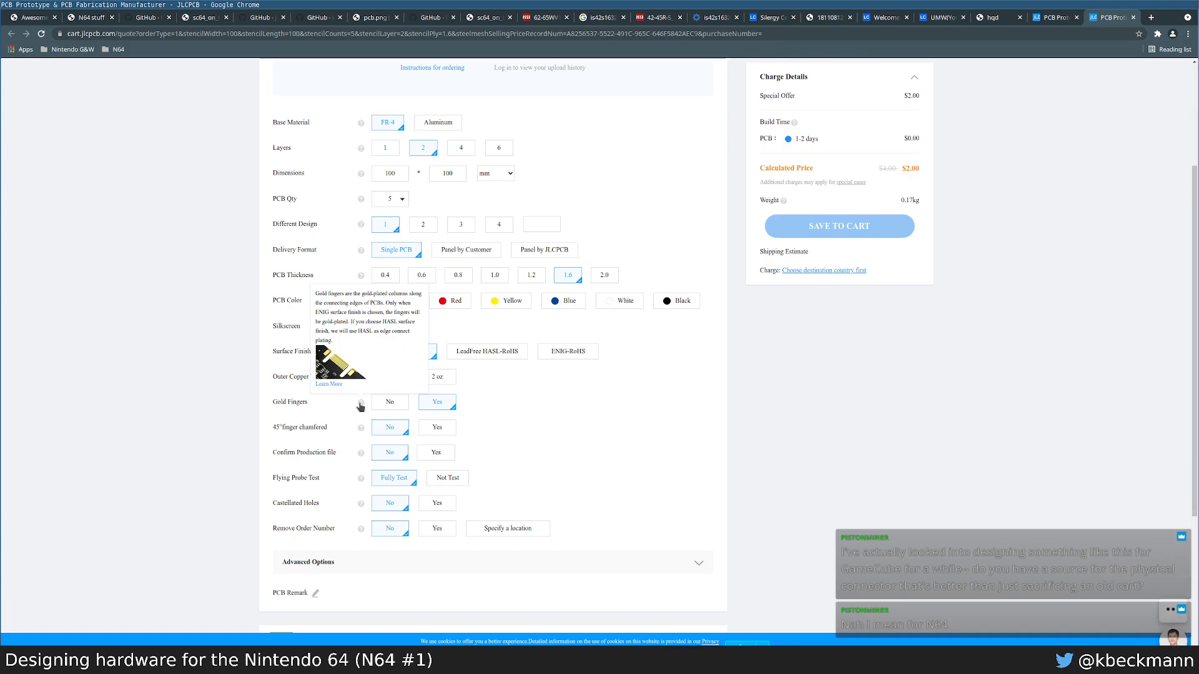
drag(268, 428, 326, 429)
click(434, 427)
drag(482, 423, 498, 383)
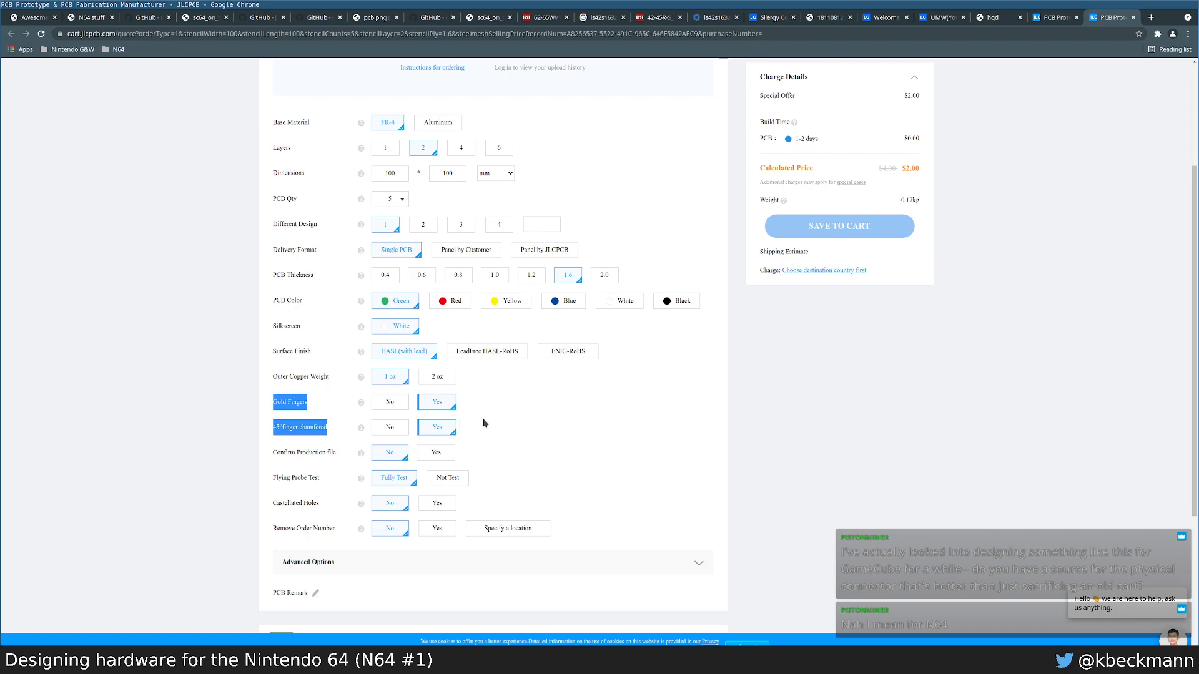
mouse_move(361, 429)
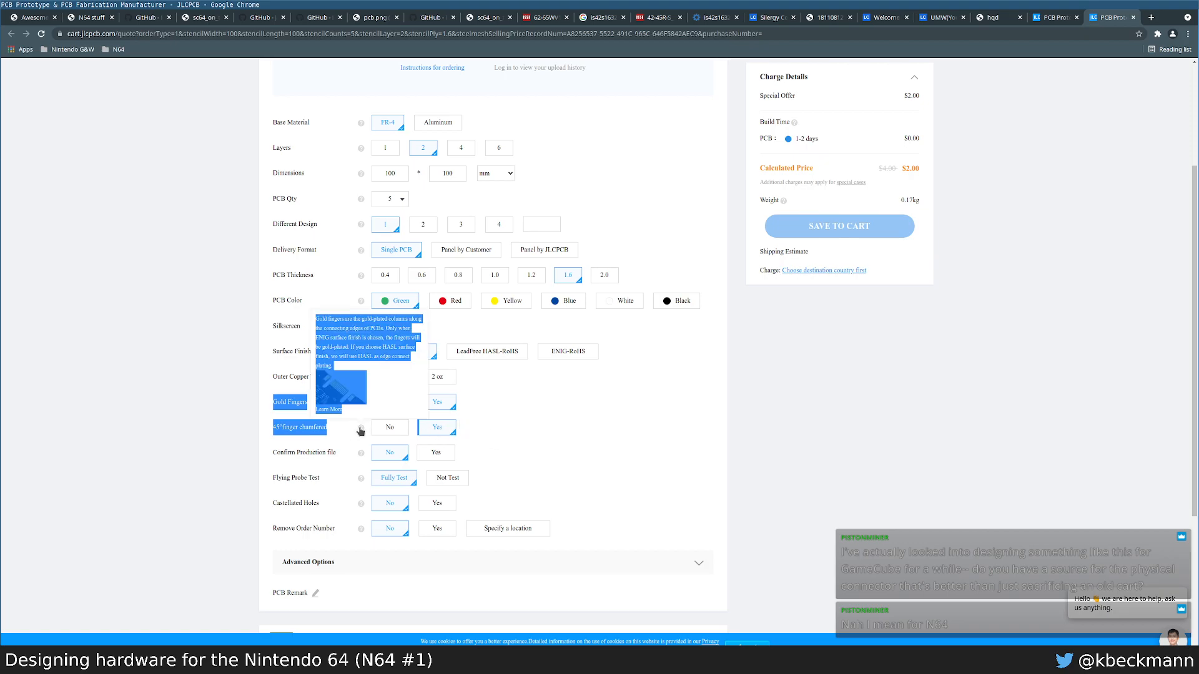
click(522, 431)
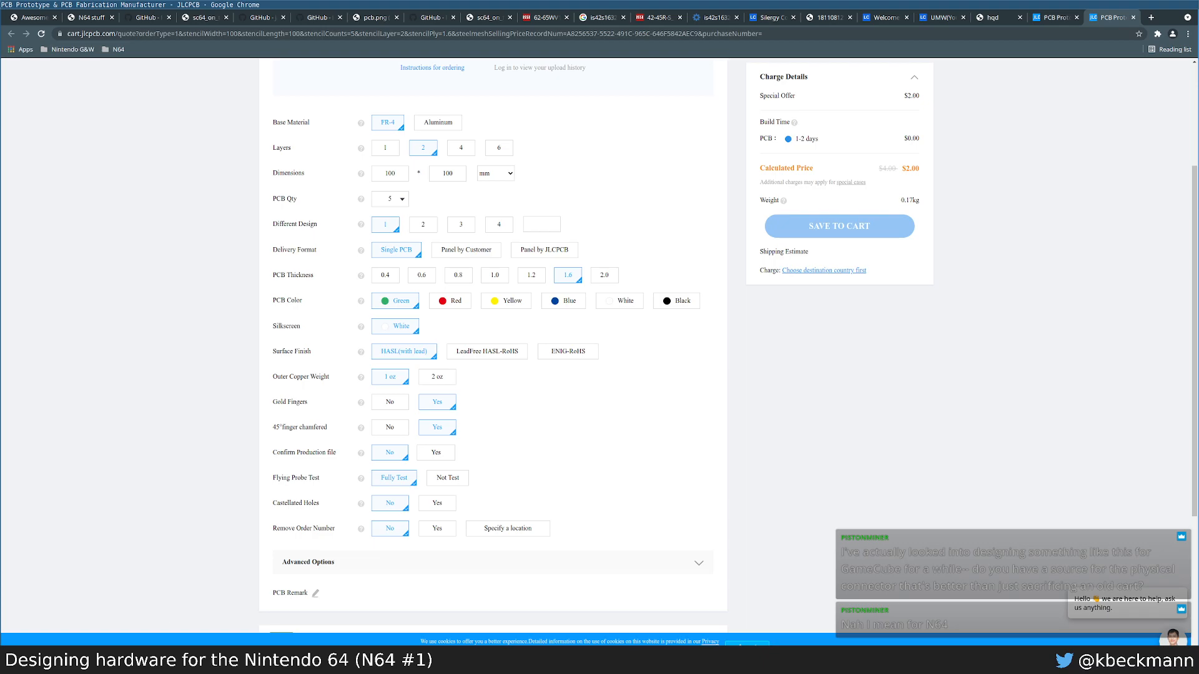
Step: Return to the RevA schematic and check the value field of regulator U1 without changing it
key(super+2)
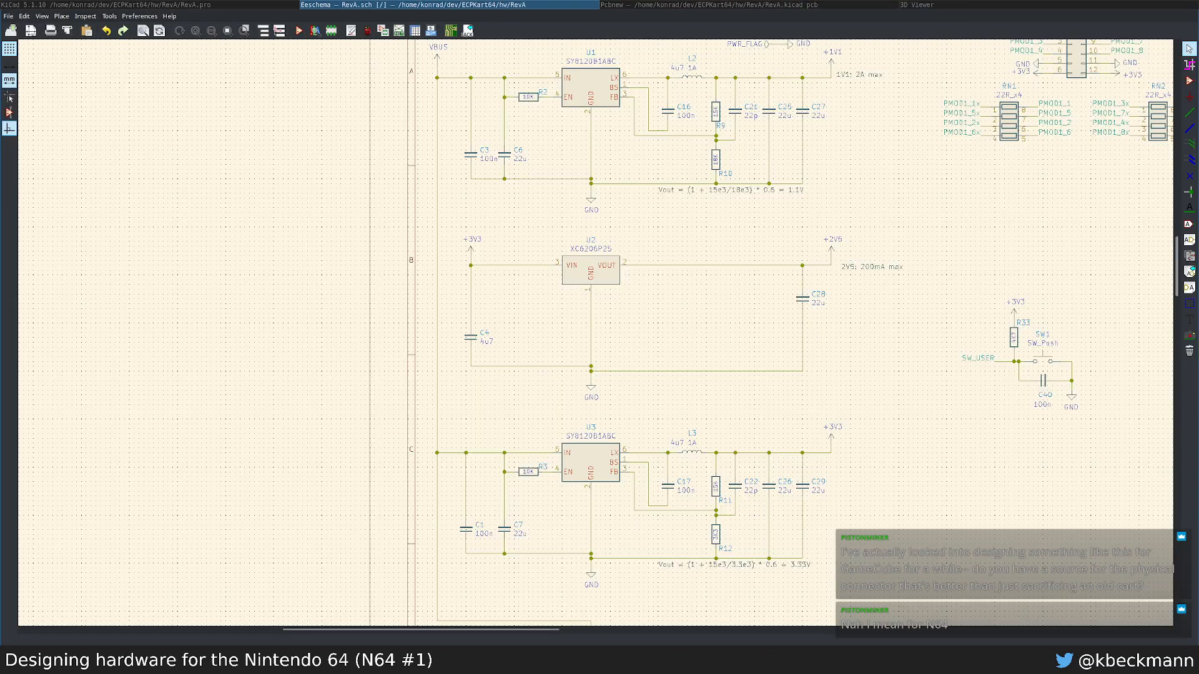
middle_drag(862, 415, 554, 430)
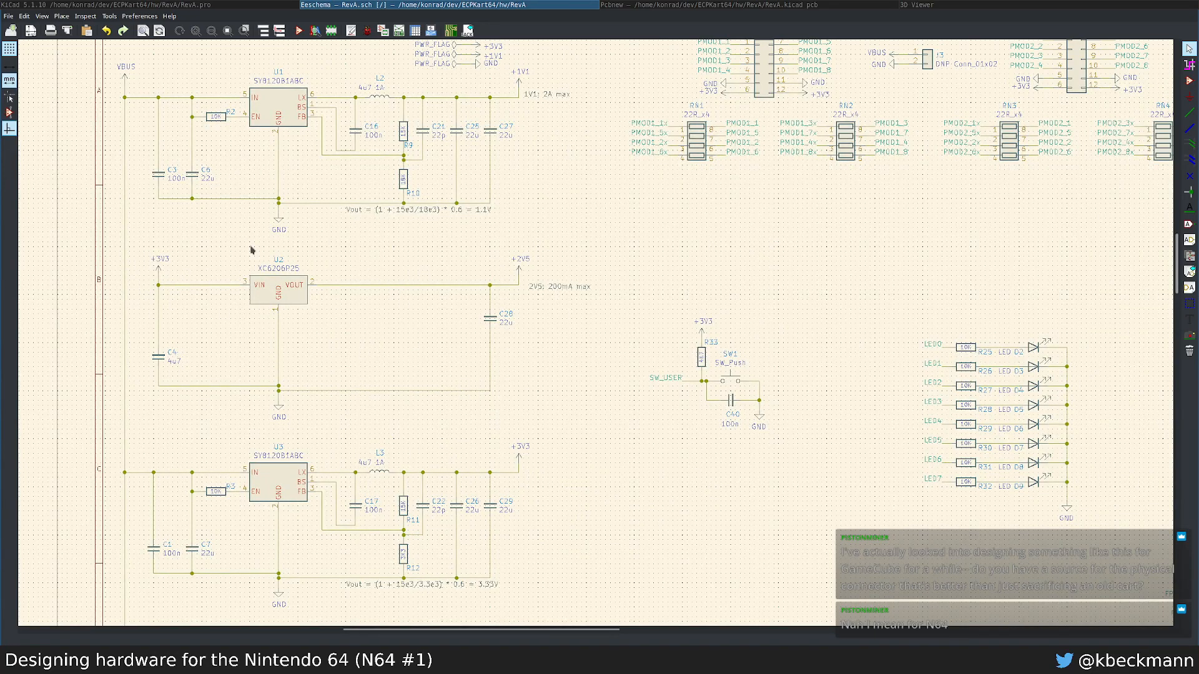
scroll(320, 262, up, 2)
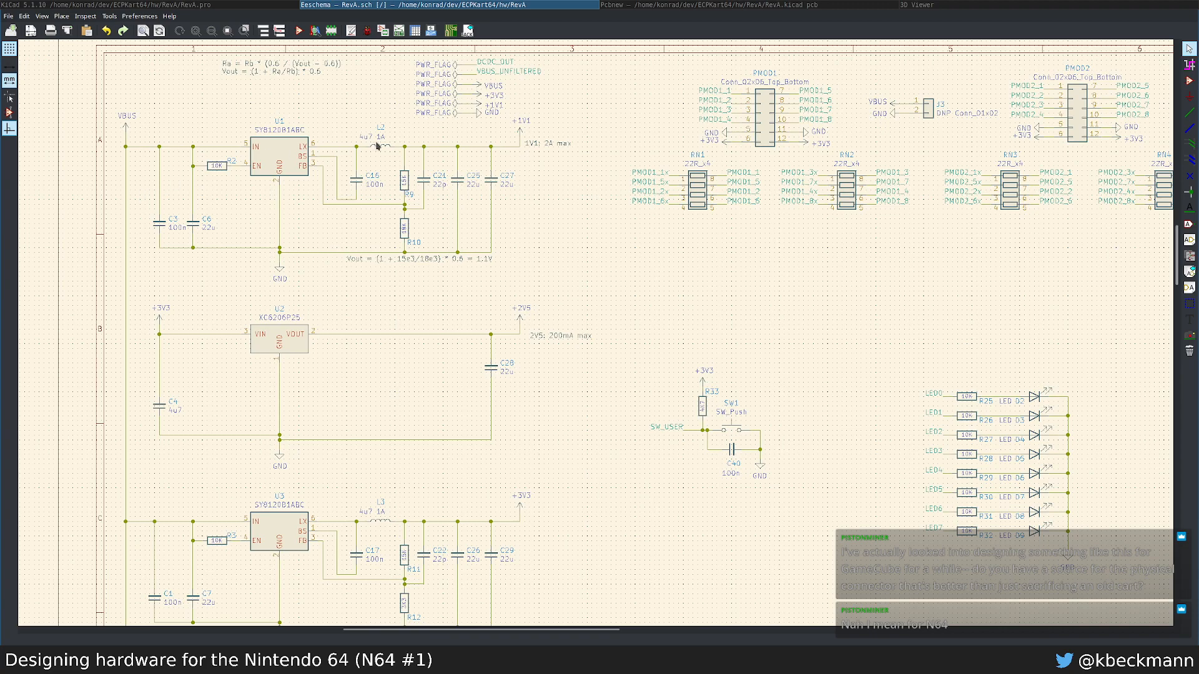
double_click(280, 134)
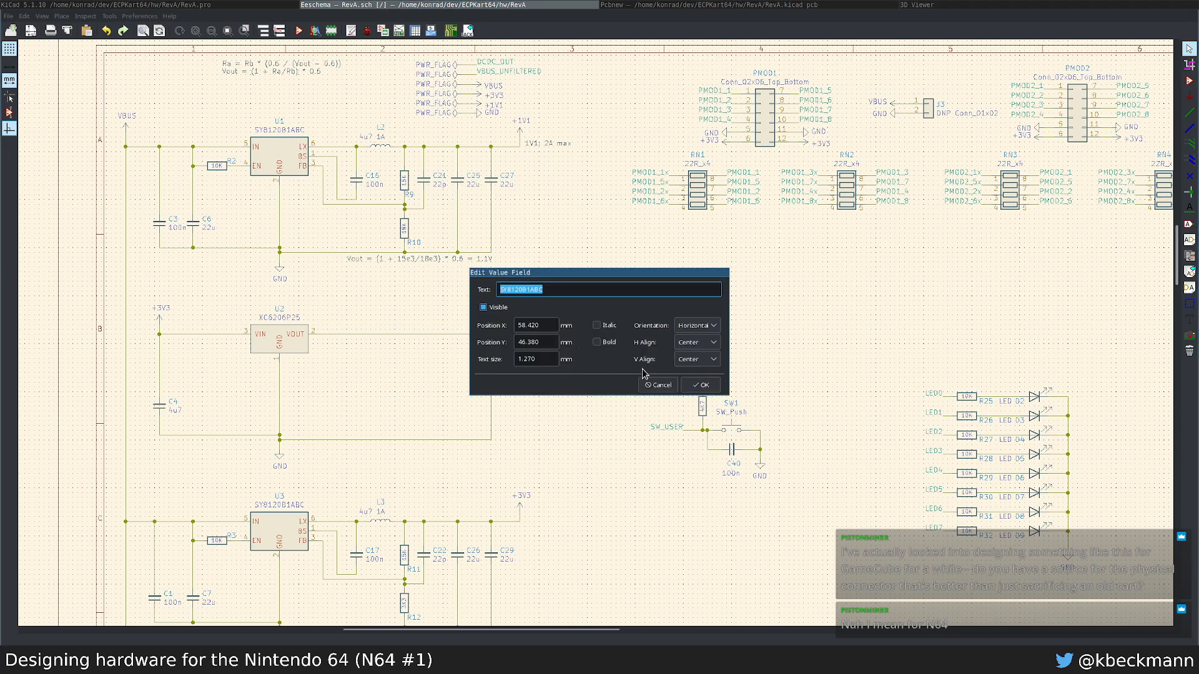
click(657, 381)
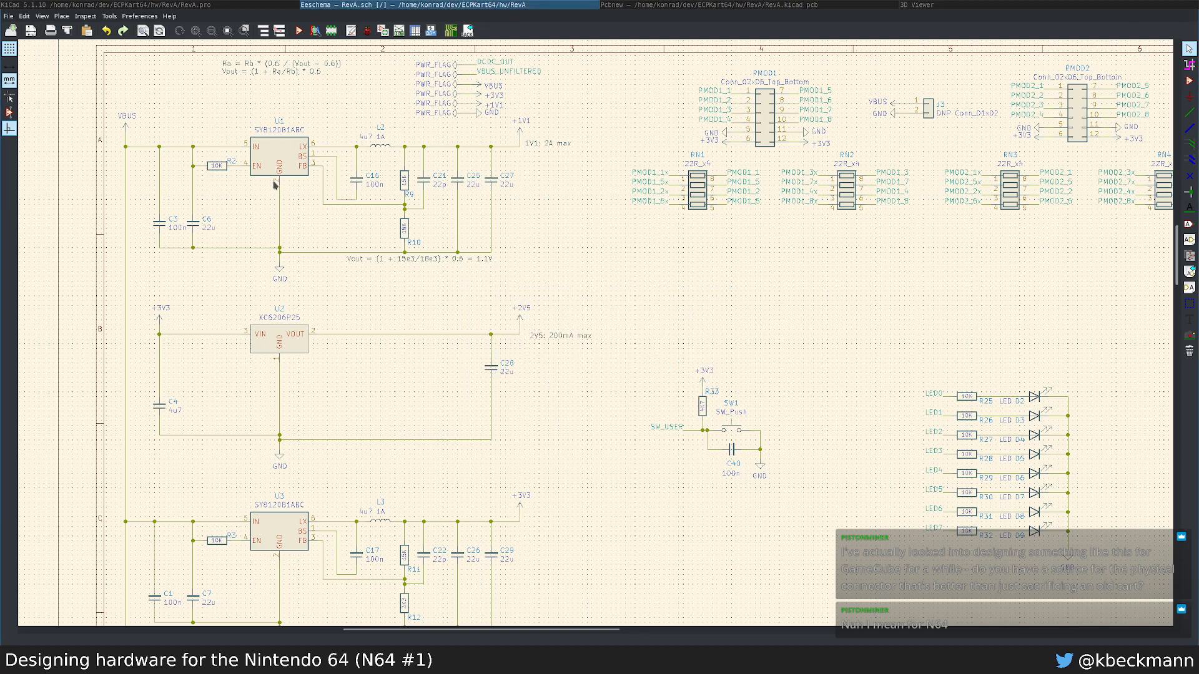
Step: Move the VBUS power symbol off U1's input wire and label the freed wire end V_SUPPLY
scroll(192, 156, up, 5)
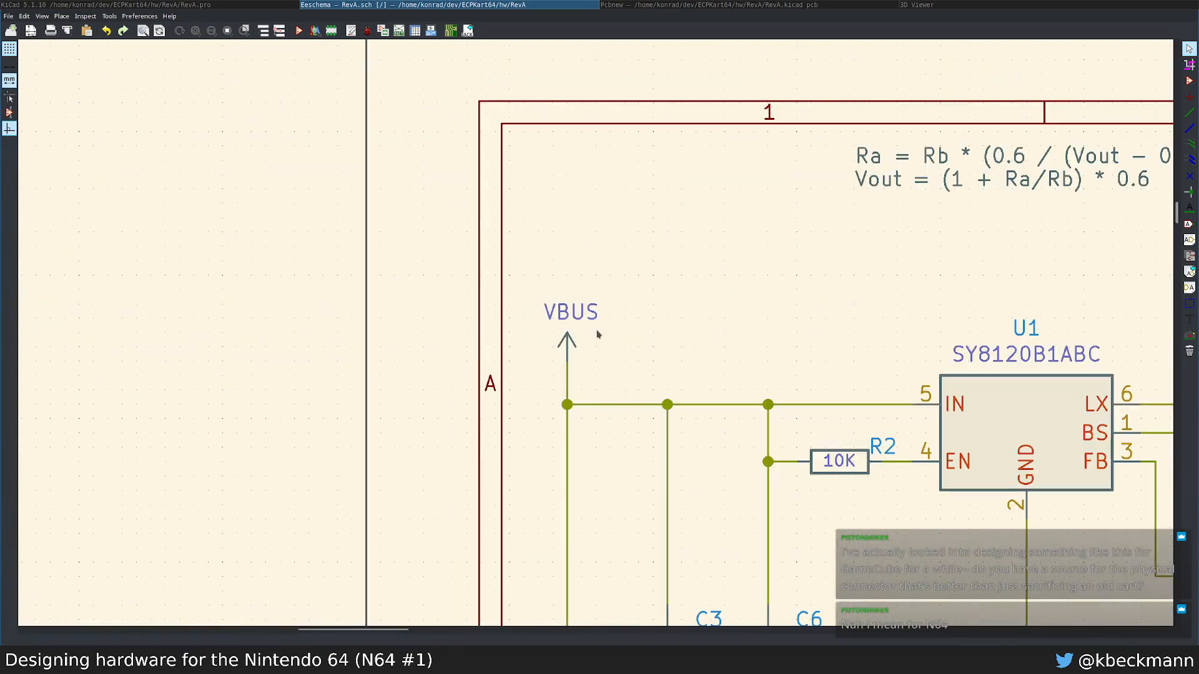
drag(568, 342, 711, 214)
text(lV)
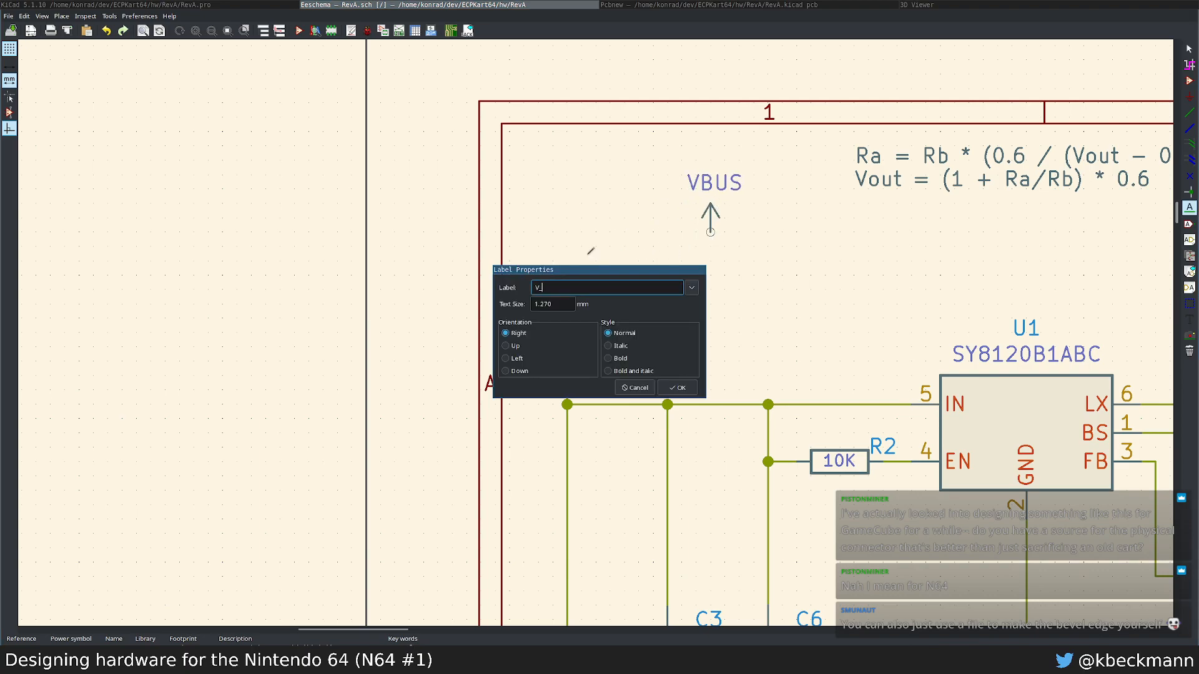
key(Return)
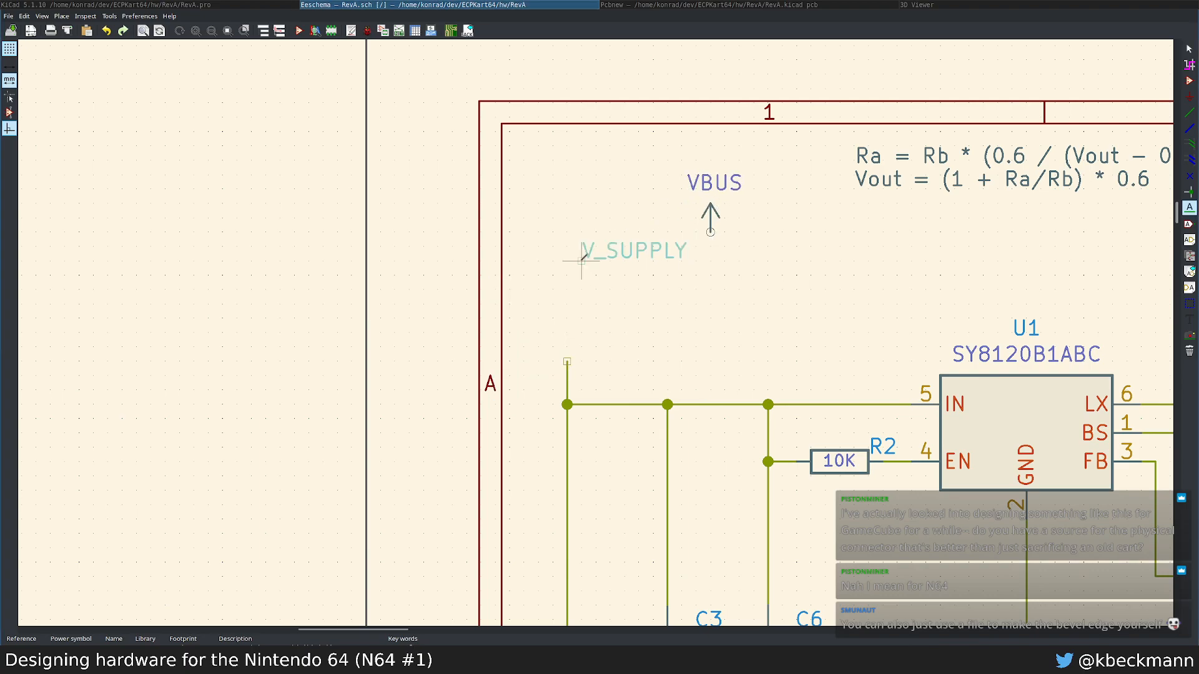
click(567, 360)
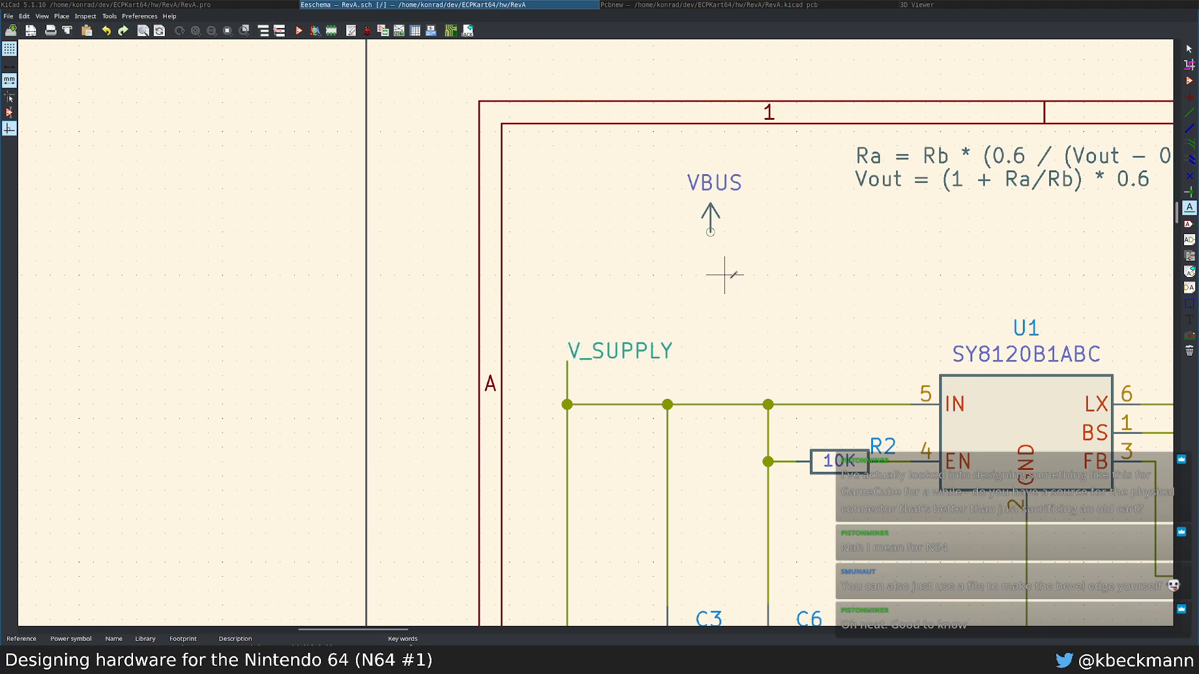
key(Escape)
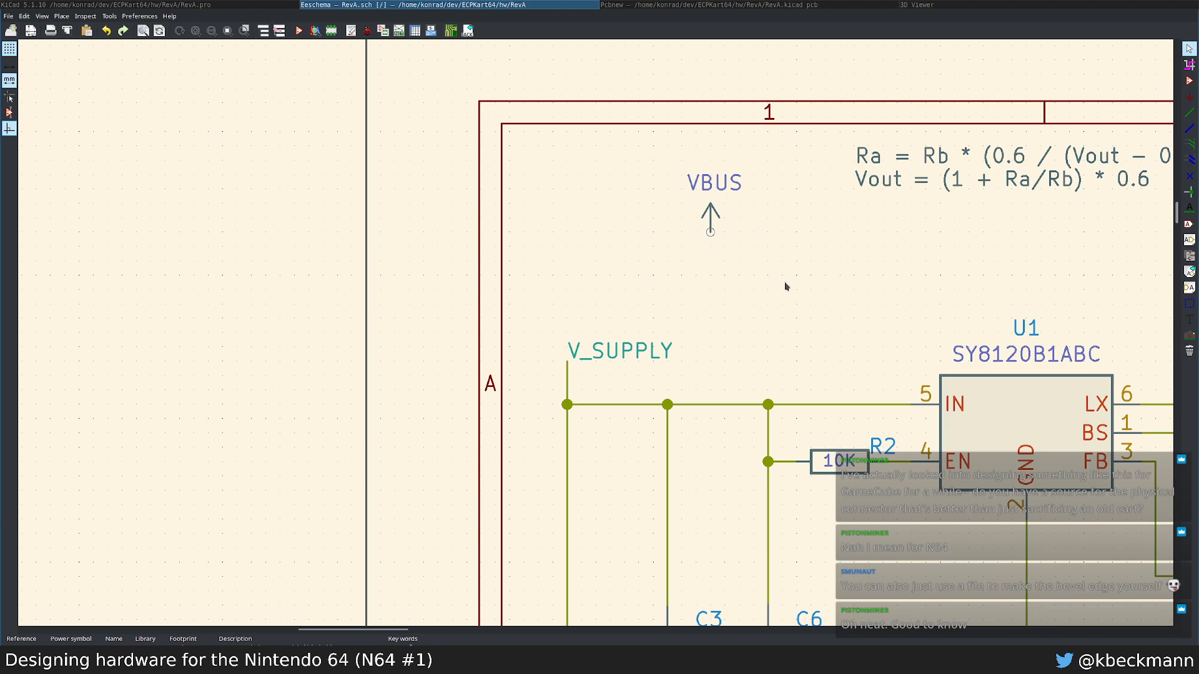
Step: Move the detached VBUS power symbol down to the free area beside ferrite bead FB1 and USB connector J1
middle_drag(832, 337, 632, 322)
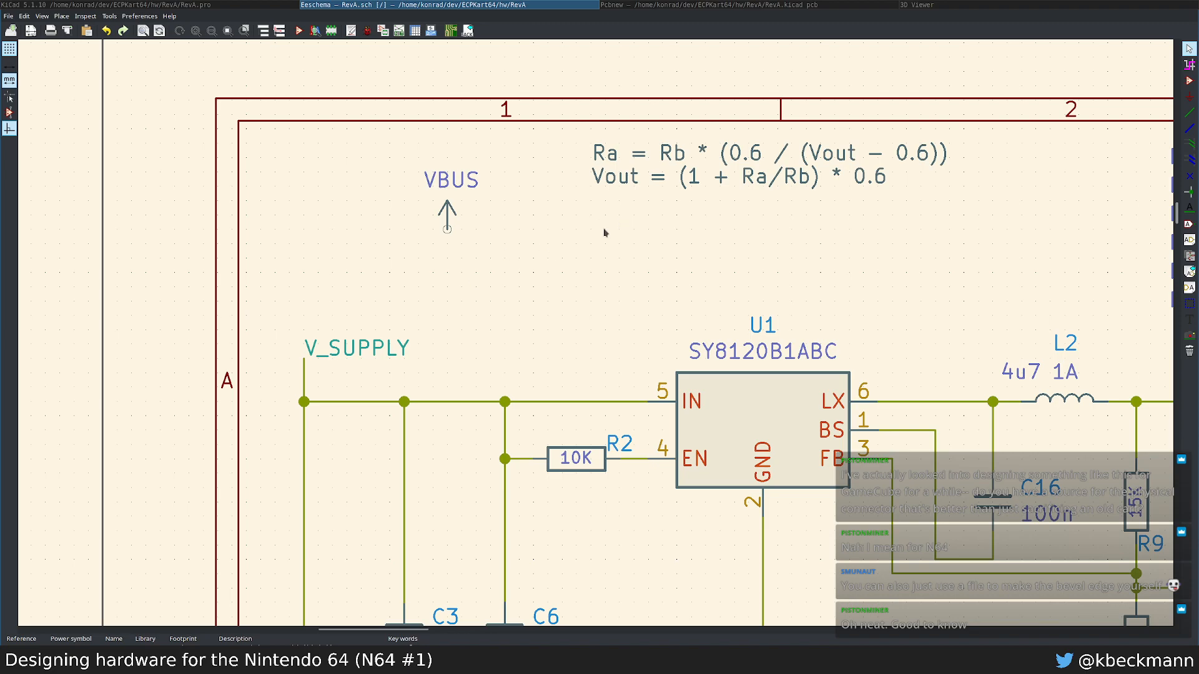
drag(421, 144, 497, 243)
scroll(497, 244, down, 6)
middle_drag(685, 461, 590, 214)
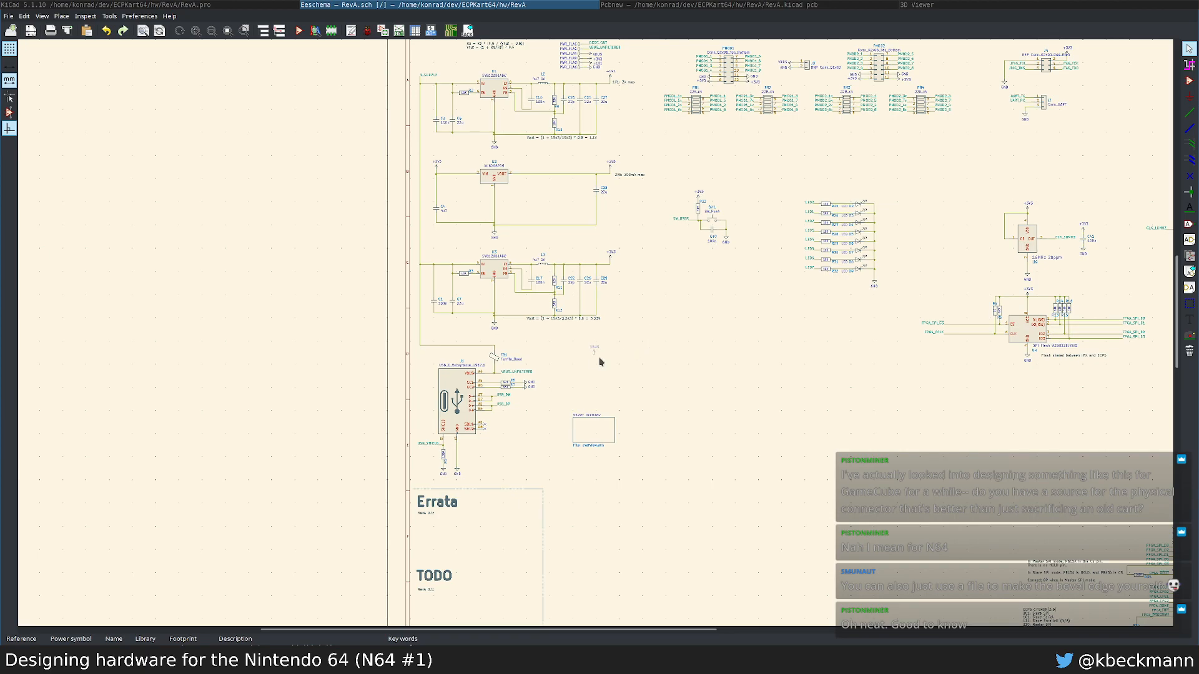
scroll(591, 365, up, 4)
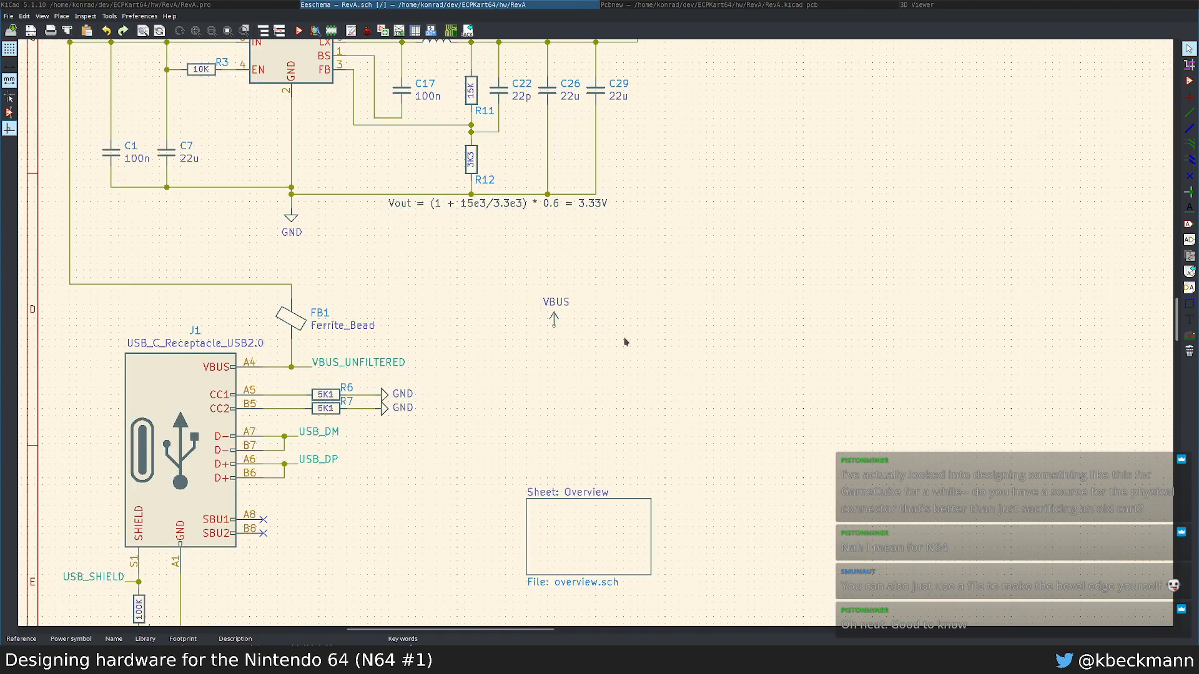
Step: Start adding a symbol and search the symbol libraries for "volta" and "power"
key(a)
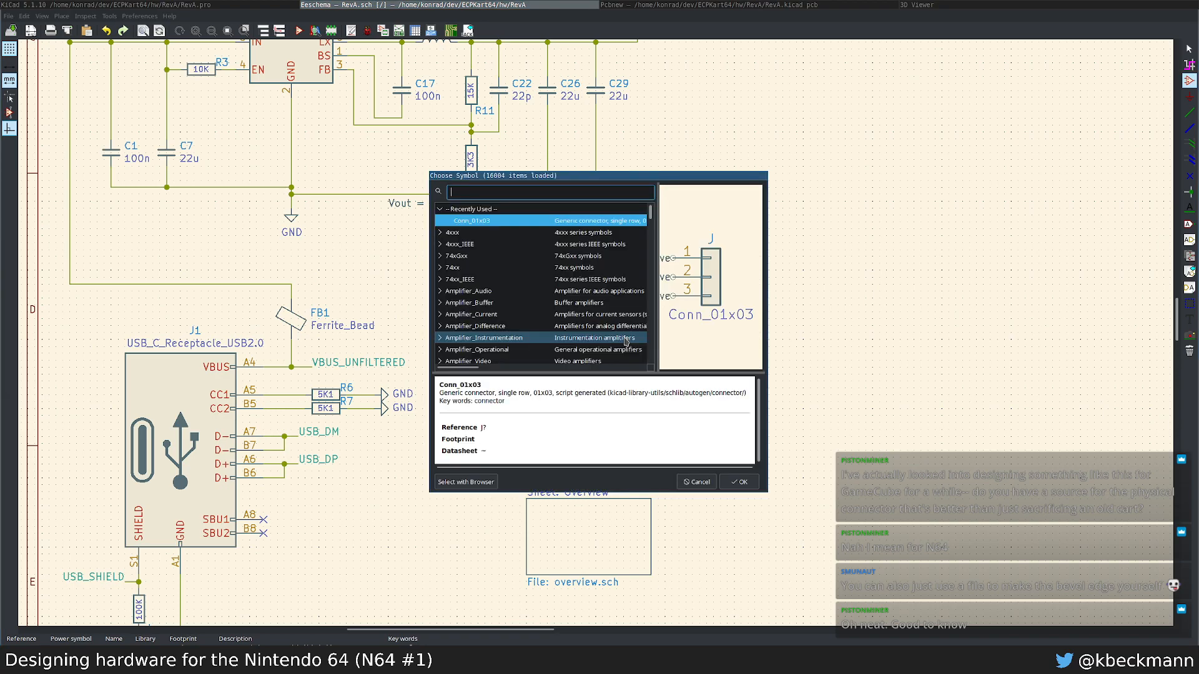
text(volta)
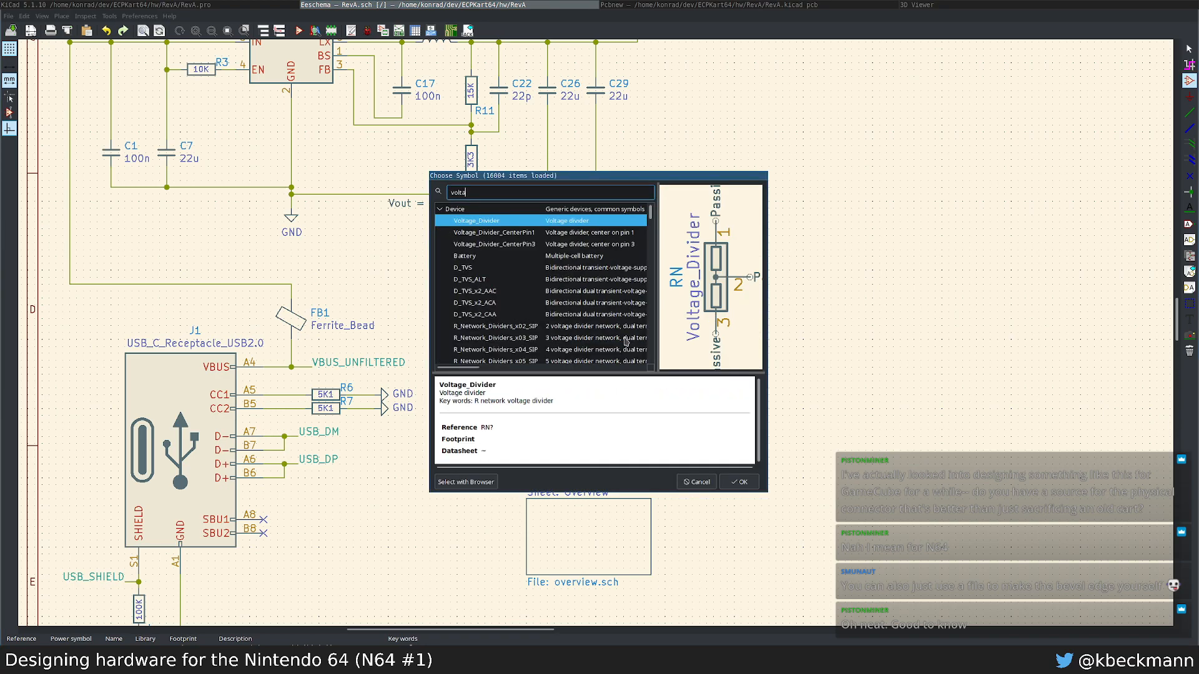
key(BackSpace)
key(BackSpace)
key(BackSpace)
key(BackSpace)
key(BackSpace)
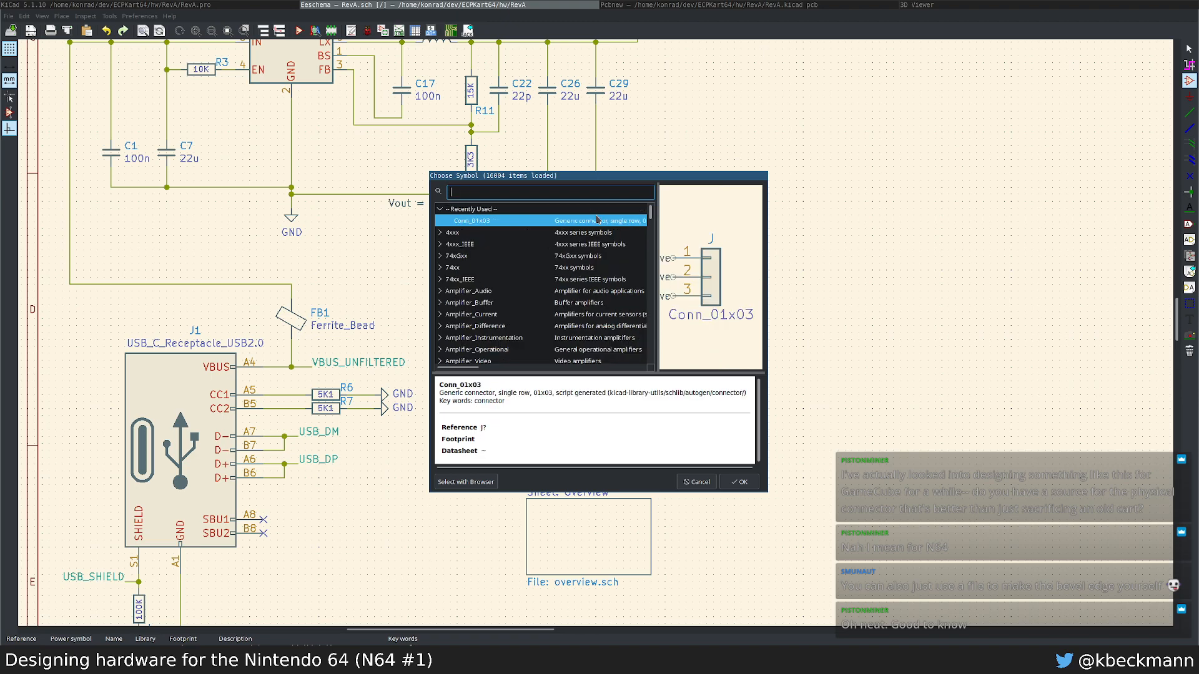
text(power)
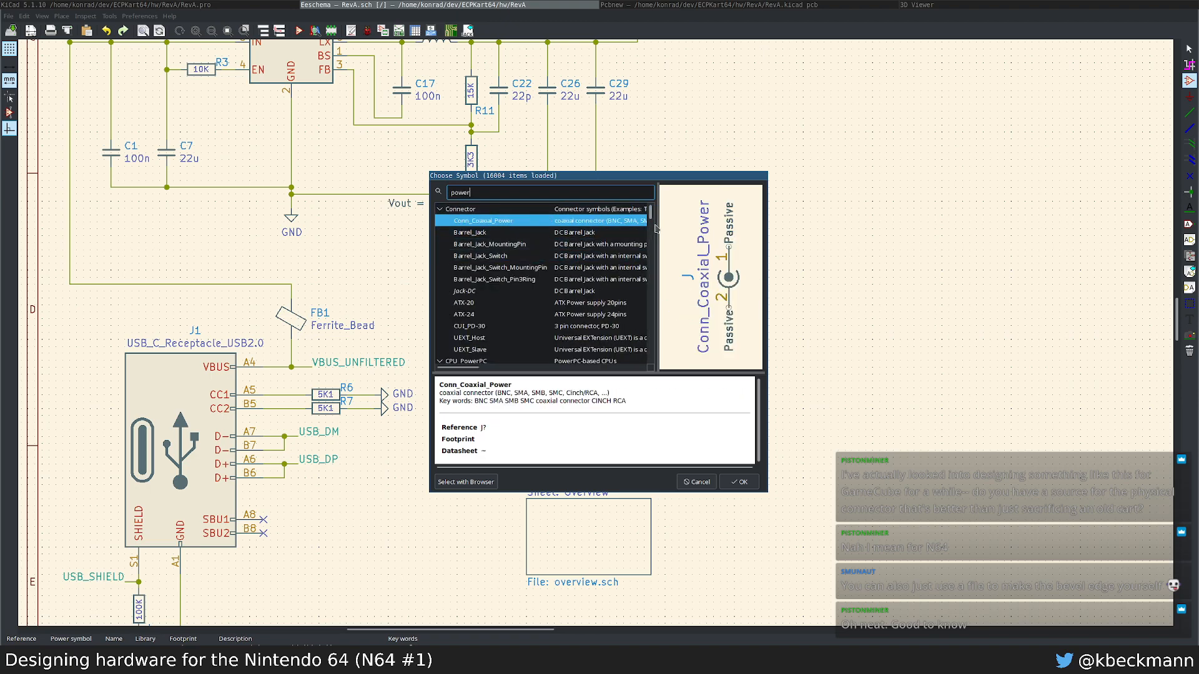
key(ctrl+a)
key(BackSpace)
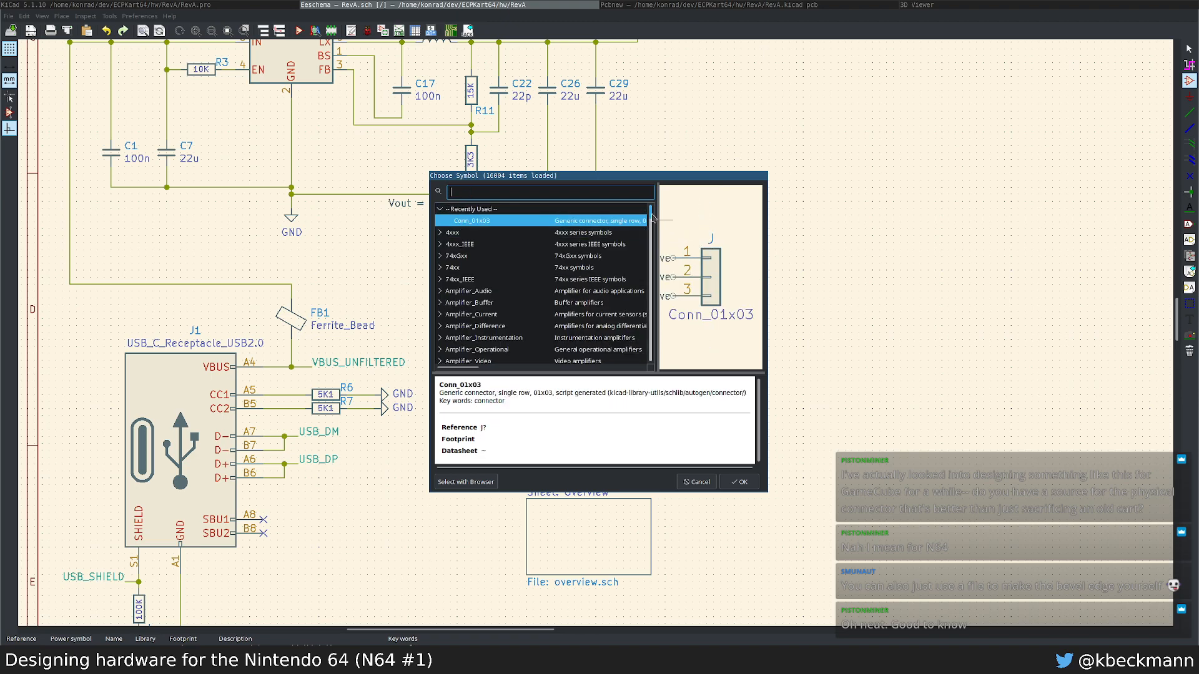
Step: Choose the +12V symbol from the power library and place it beside the detached VBUS power symbol
click(651, 351)
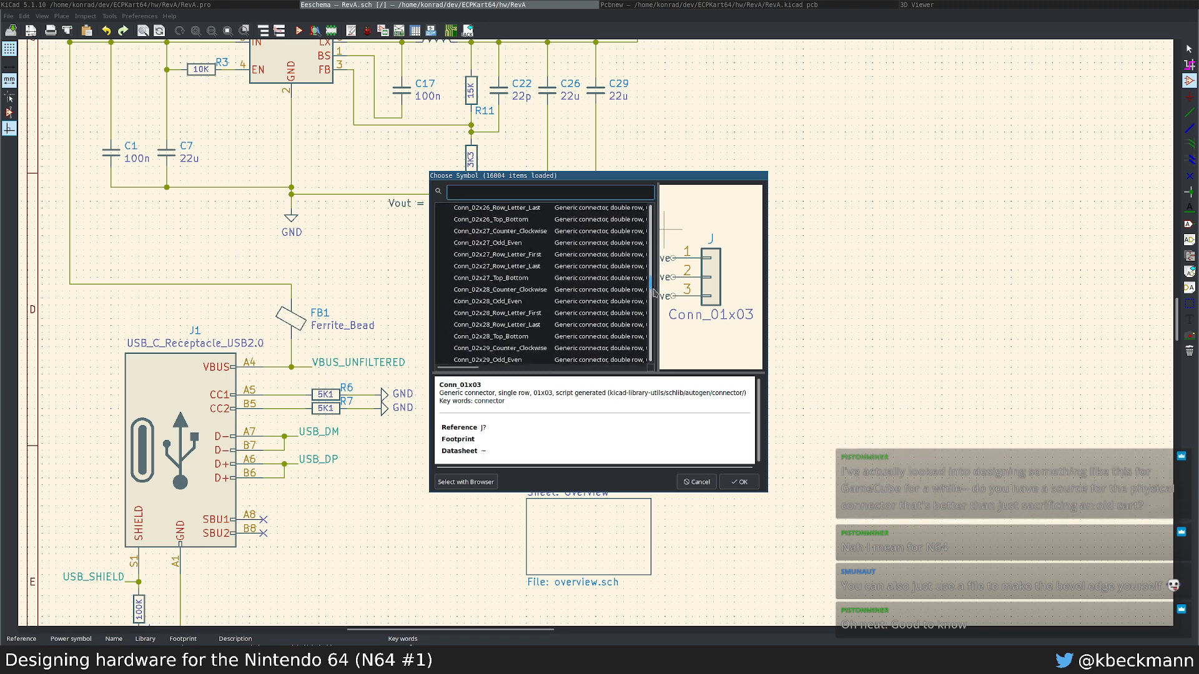
scroll(652, 353, down, 3)
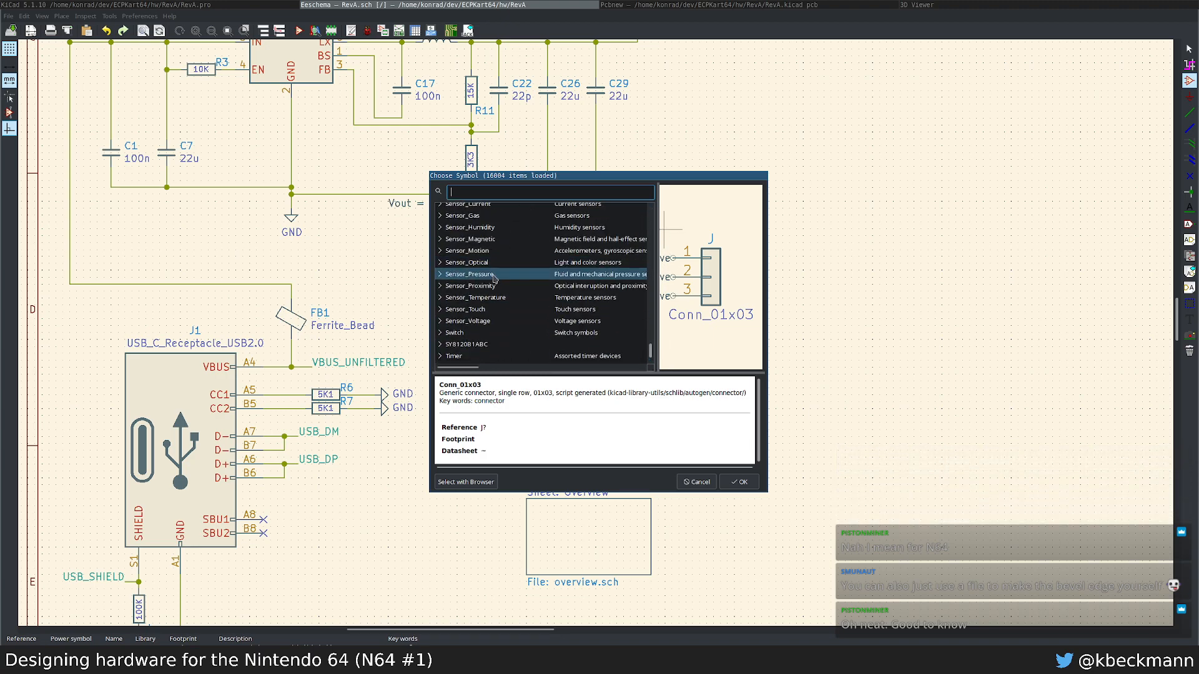
scroll(469, 291, up, 9)
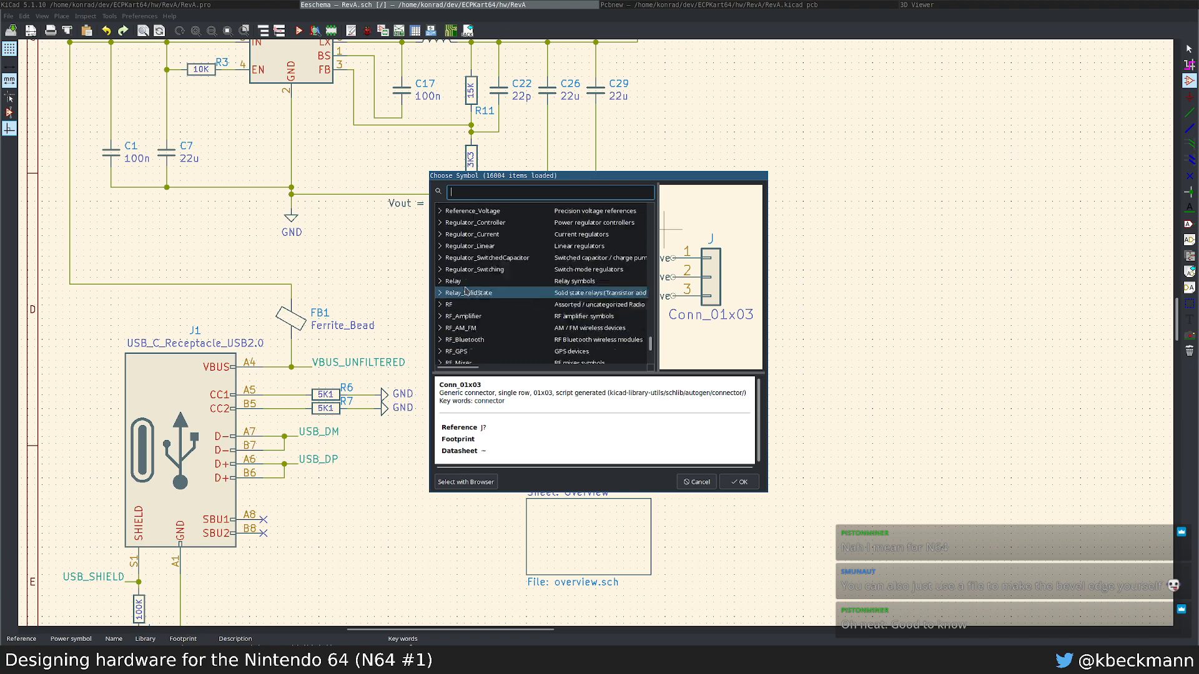
scroll(465, 290, down, 1)
click(438, 278)
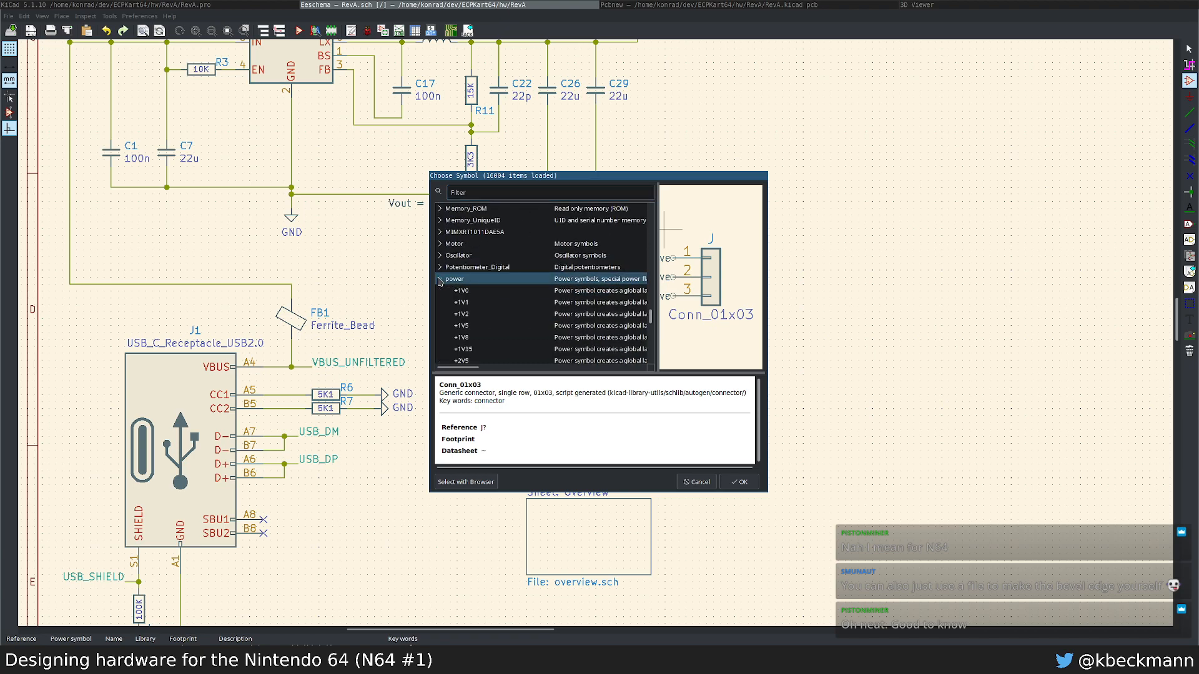
scroll(505, 288, down, 5)
scroll(506, 290, down, 6)
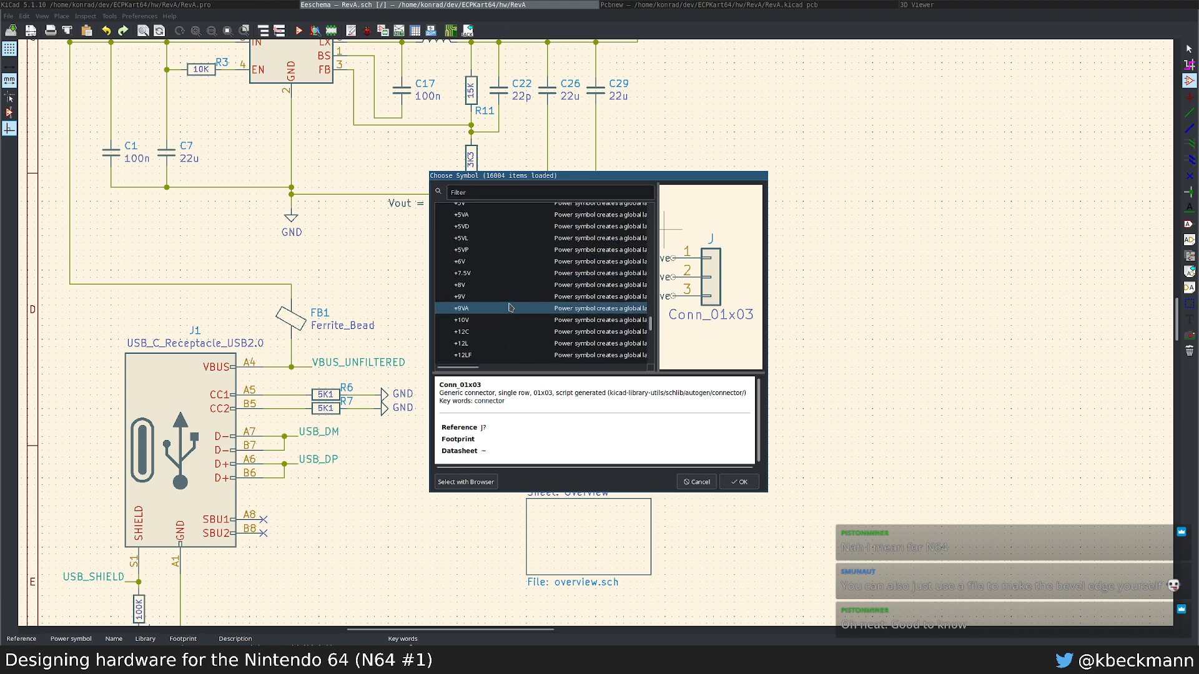
scroll(503, 307, down, 1)
click(493, 309)
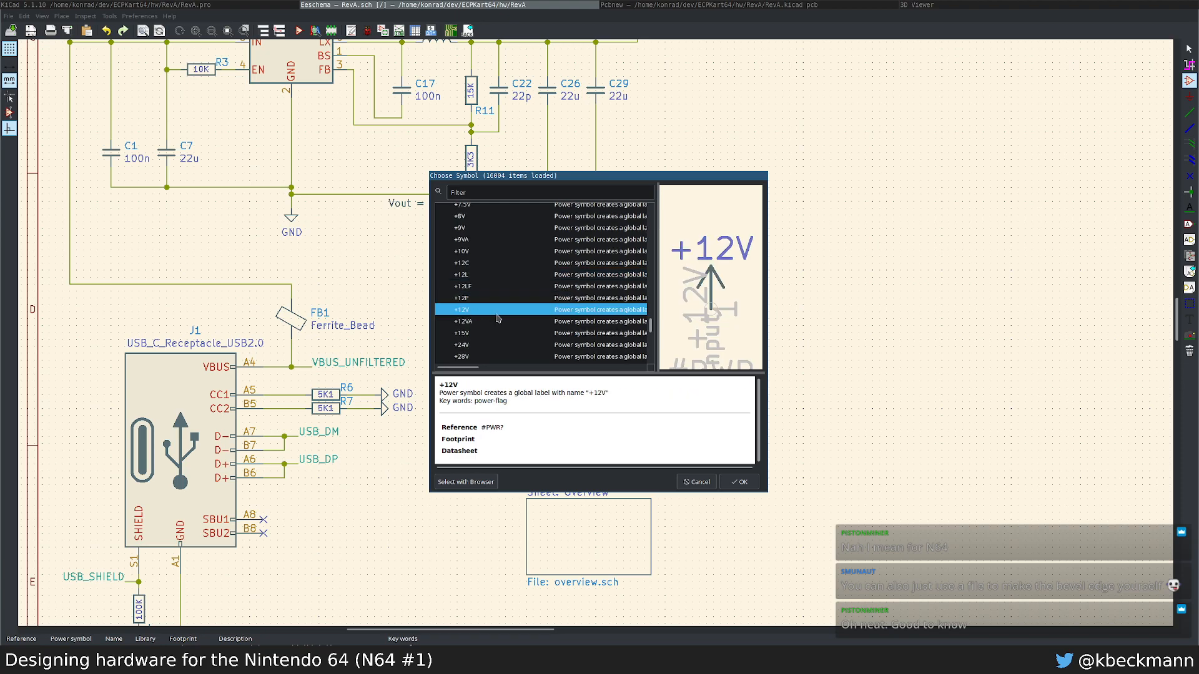
click(738, 482)
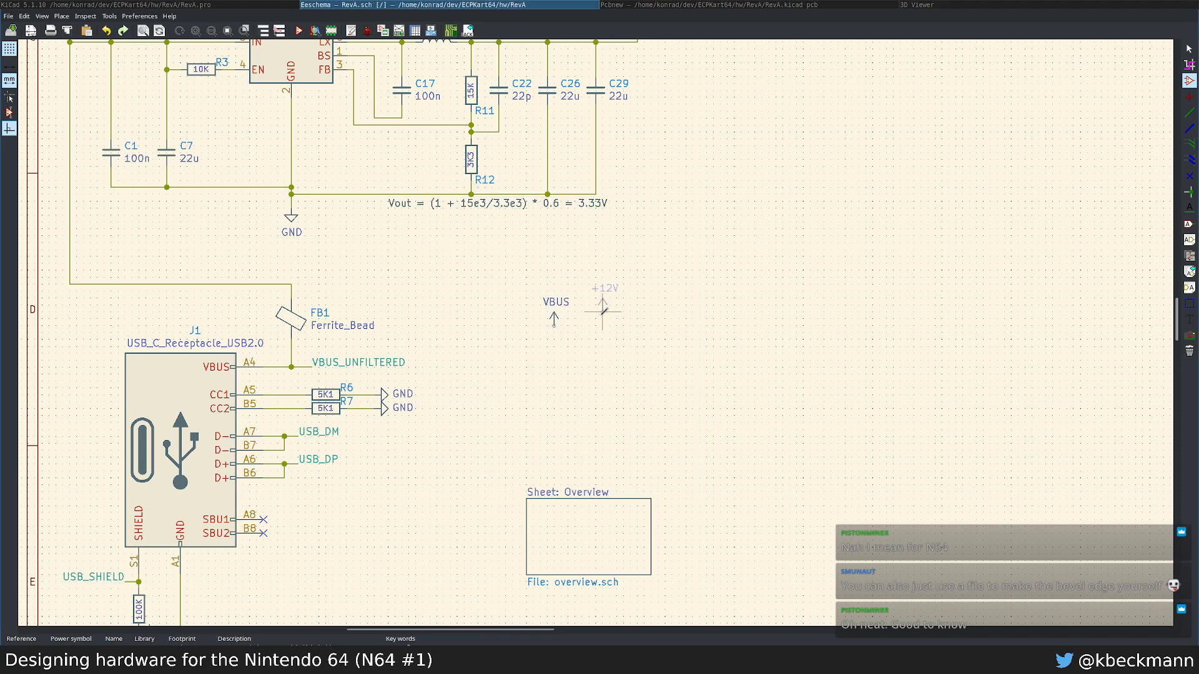
click(602, 319)
scroll(603, 320, up, 5)
drag(348, 208, 372, 233)
key(Escape)
drag(522, 184, 709, 386)
key(Escape)
scroll(586, 345, down, 2)
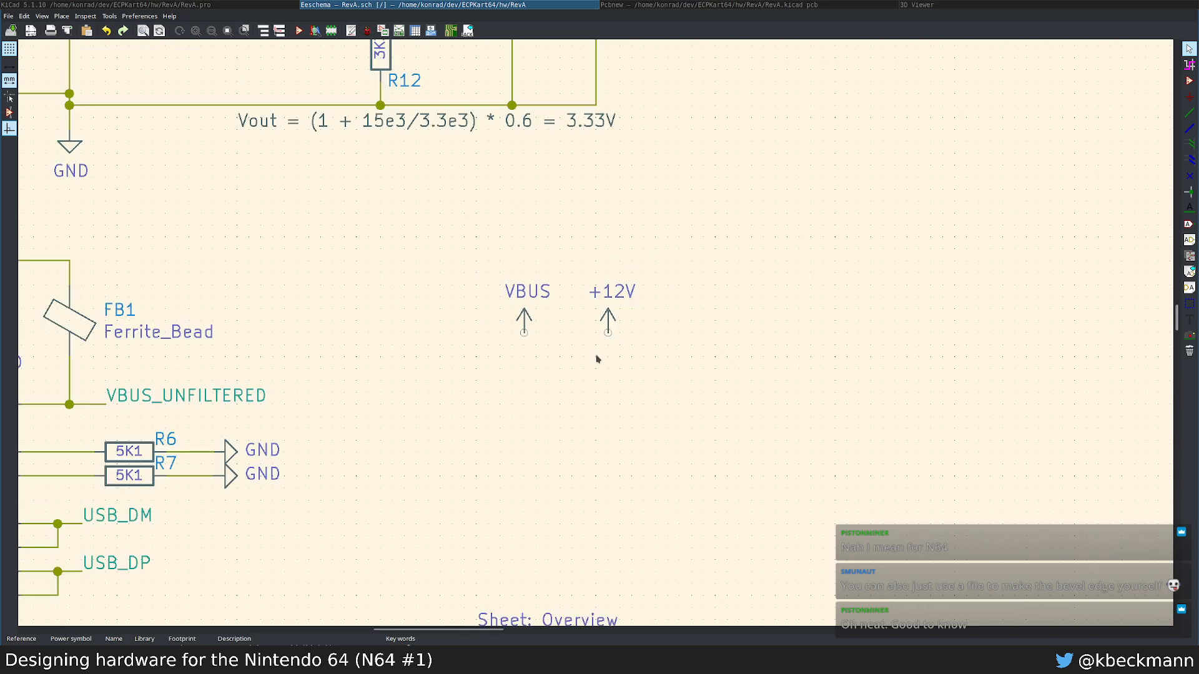
key(l)
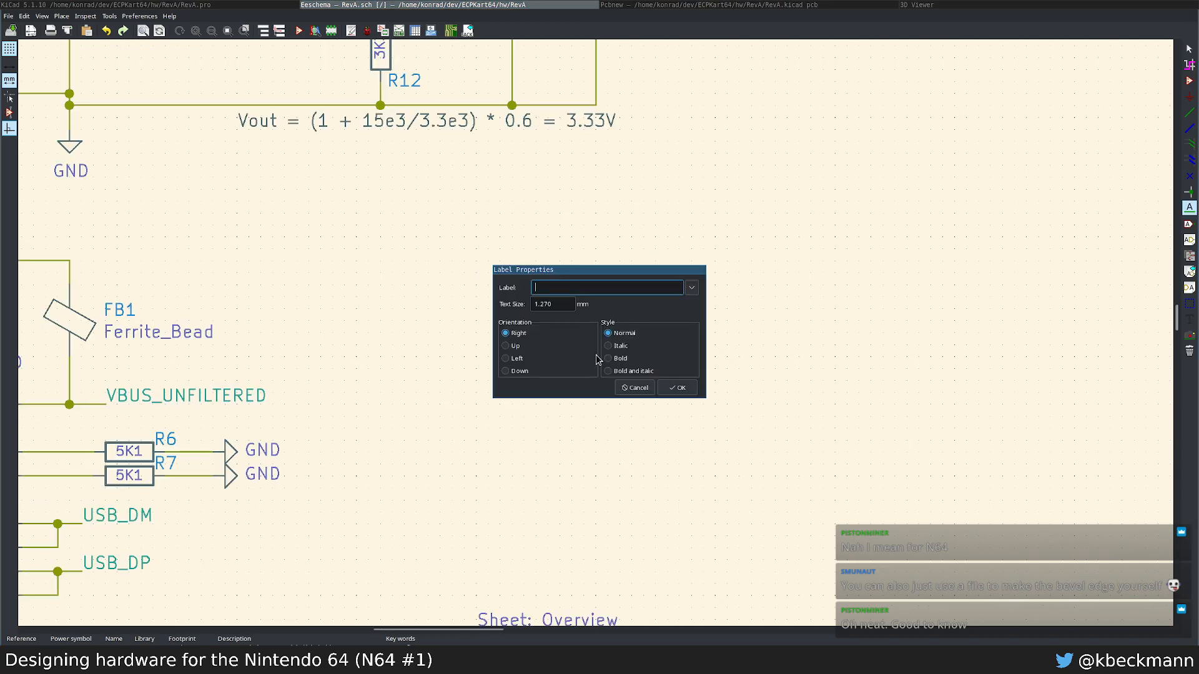
key(Escape)
Step: Duplicate the V_SUPPLY label from U1's input wire and place the copy below the +12V symbol
scroll(597, 359, down, 3)
scroll(618, 375, down, 2)
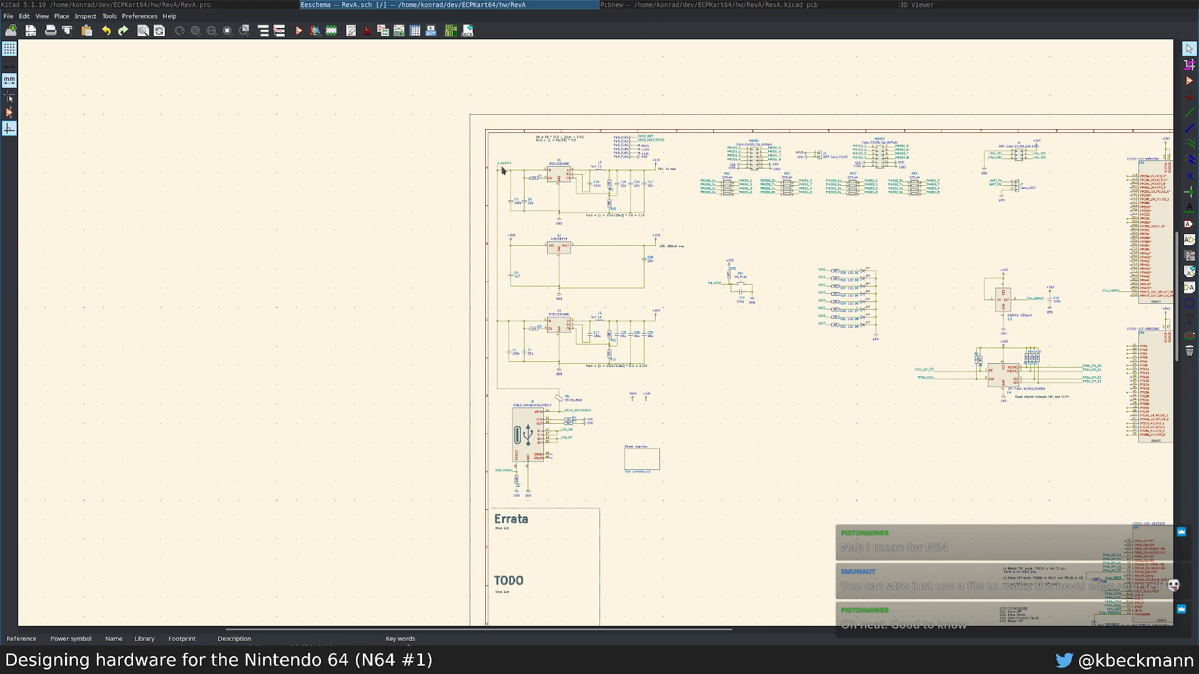
scroll(506, 180, up, 2)
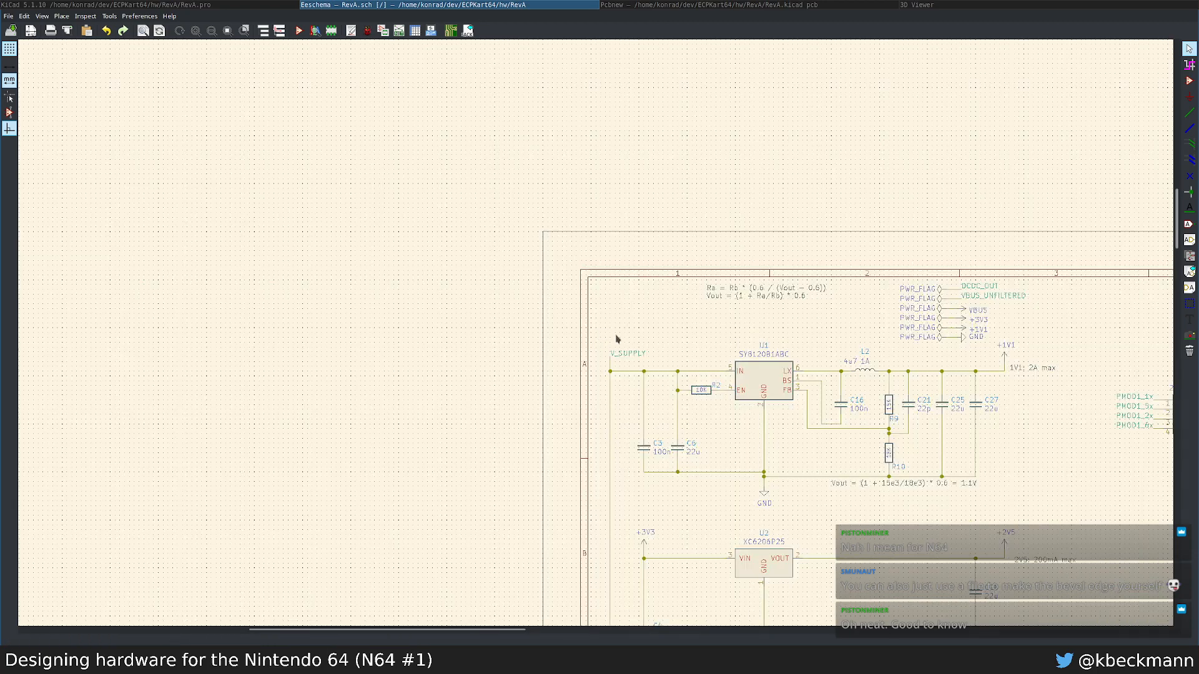
scroll(615, 359, down, 2)
scroll(650, 384, up, 5)
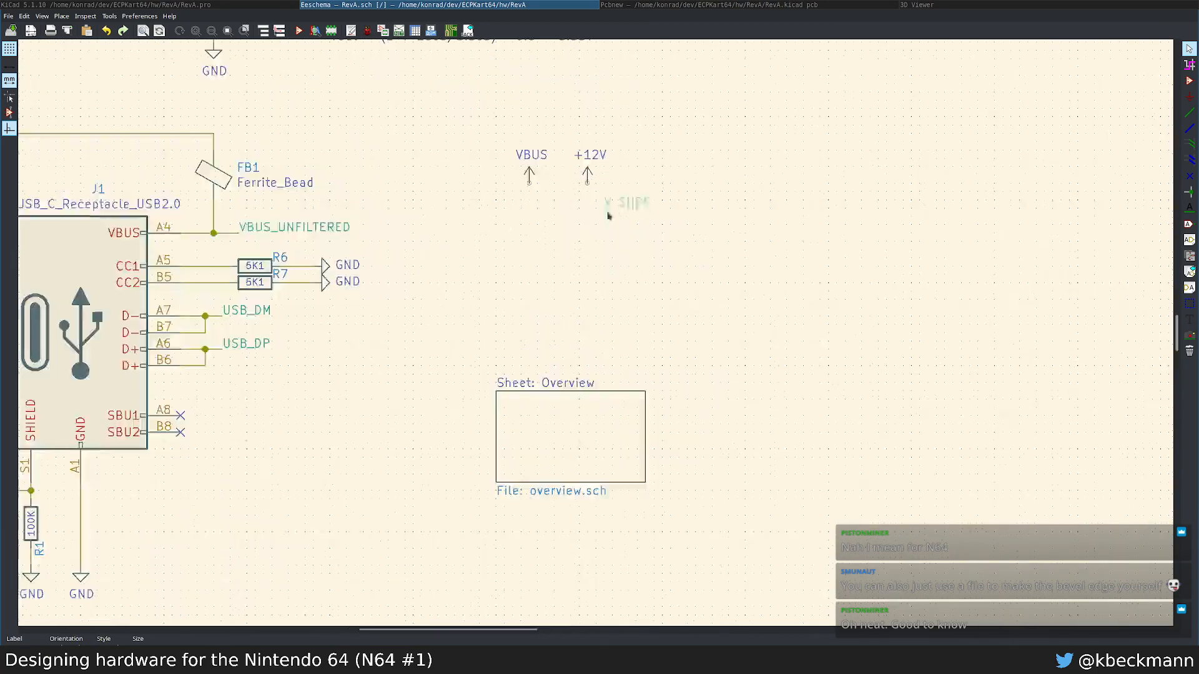
click(578, 258)
Step: Duplicate a three-pin 4K7 jumper from the FPGA_CFG group and place the copy below the VBUS and +12V symbols
scroll(672, 307, down, 3)
scroll(673, 307, down, 2)
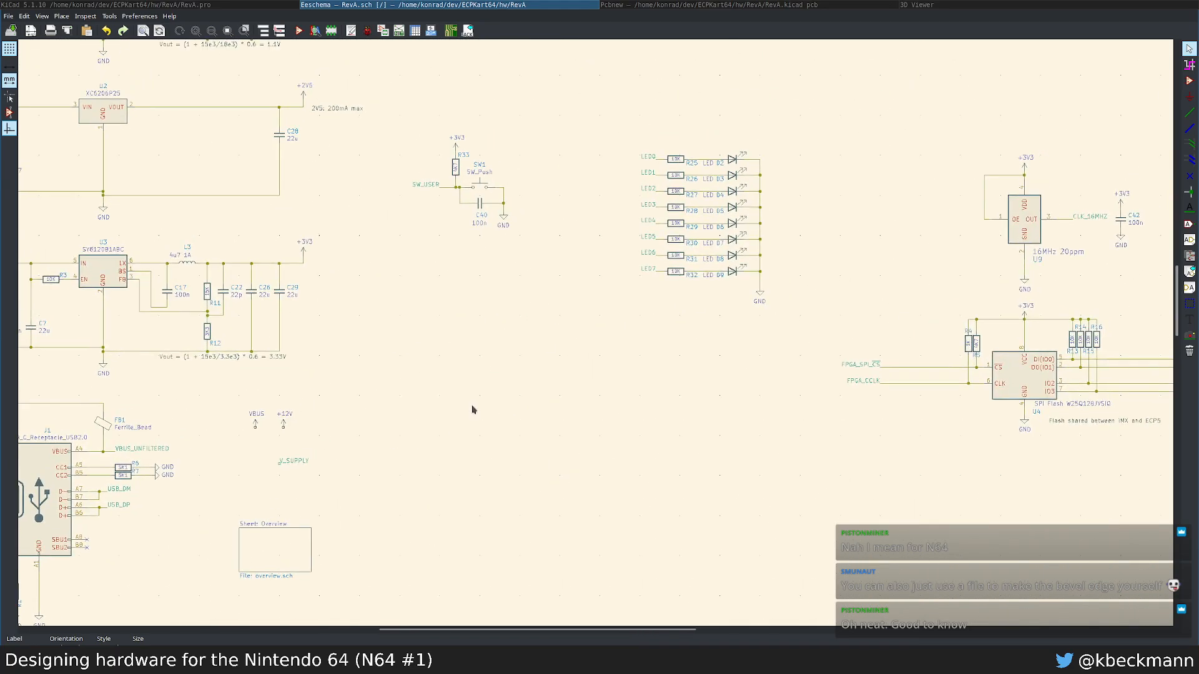
scroll(598, 335, down, 3)
scroll(803, 579, up, 6)
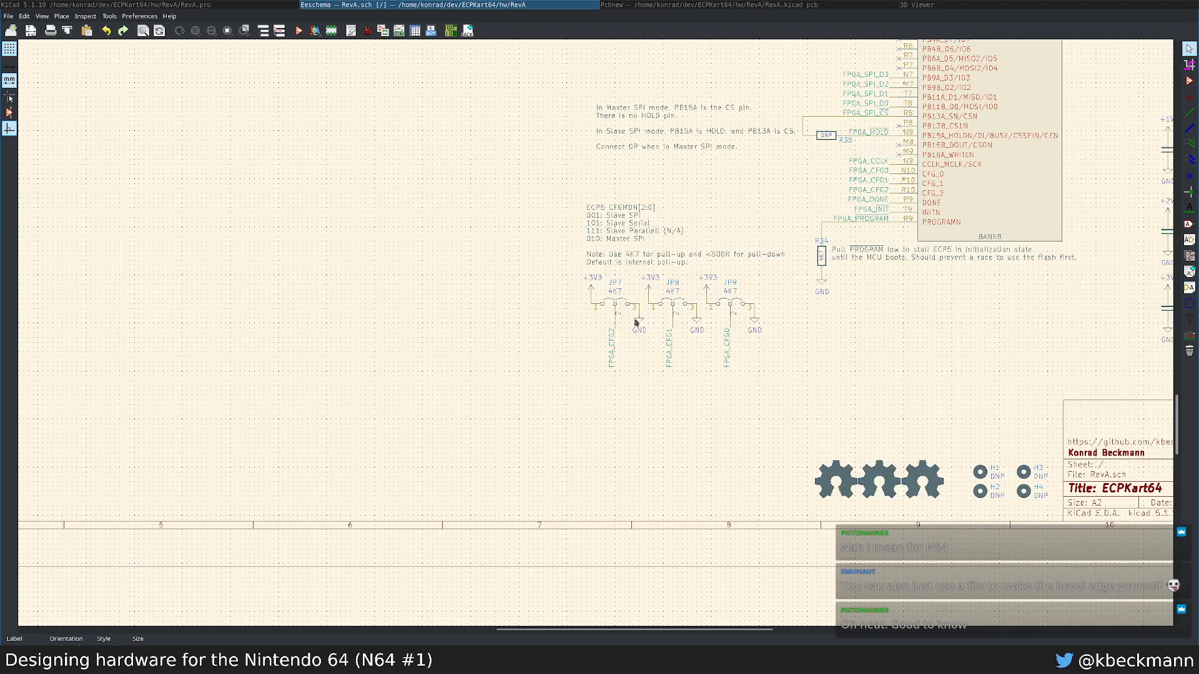
key(ctrl+d)
scroll(590, 325, down, 3)
scroll(555, 300, up, 5)
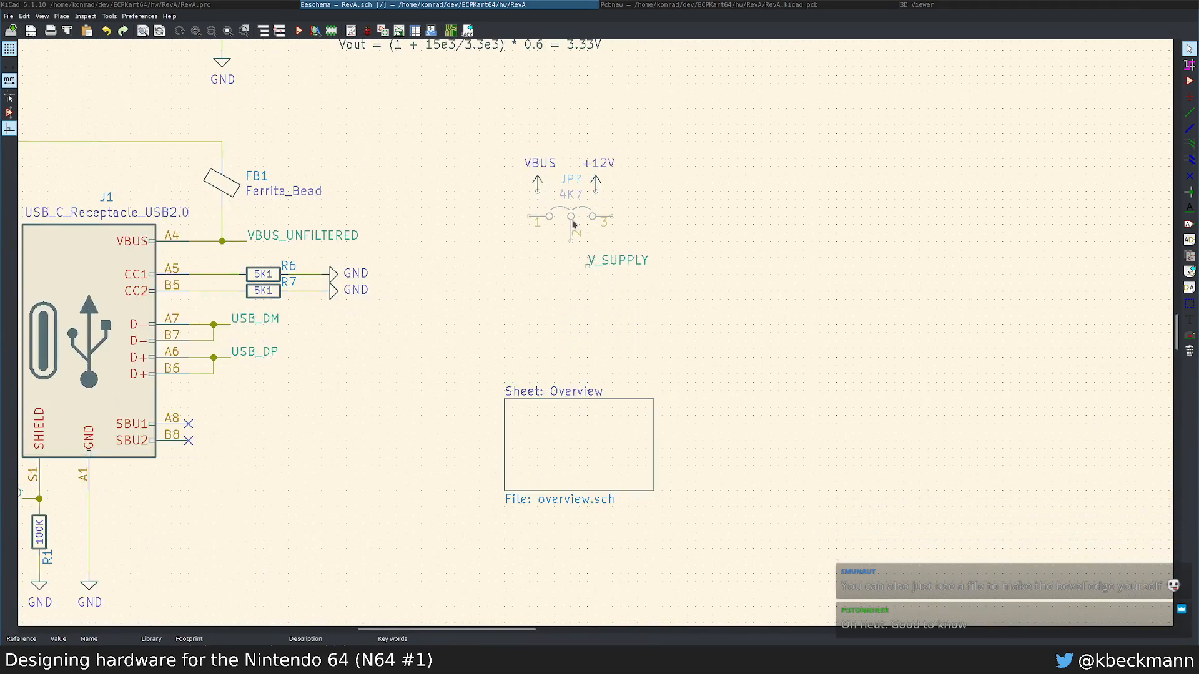
click(578, 227)
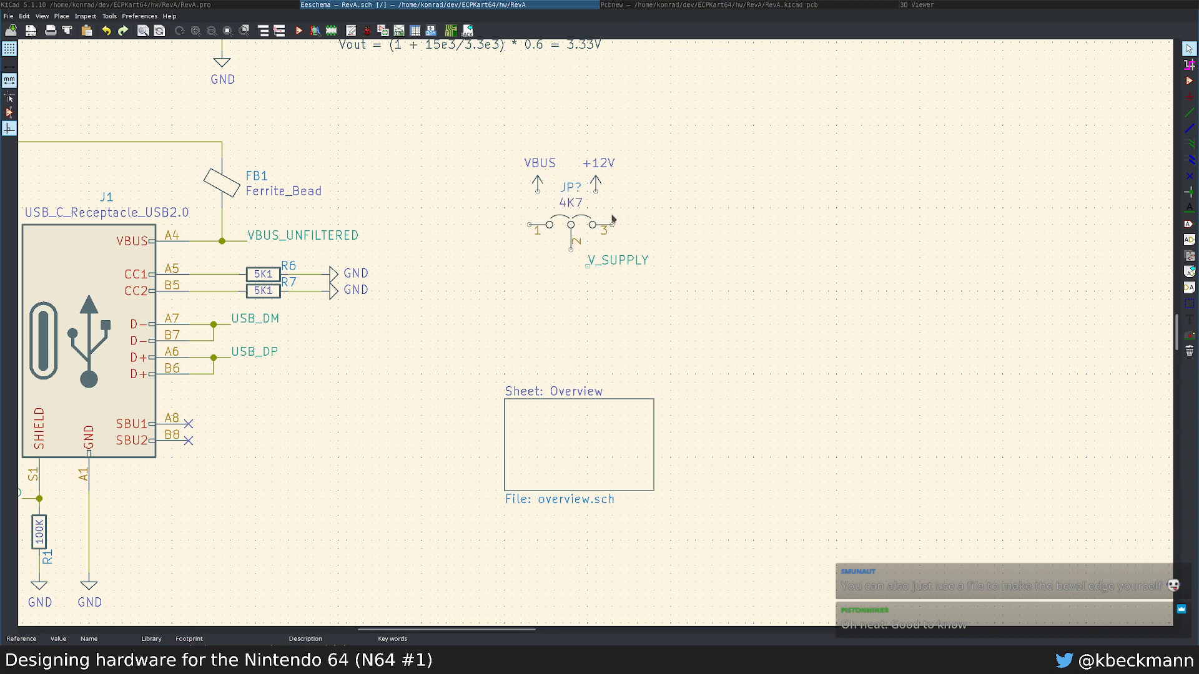
Step: Move the V_SUPPLY label under the new jumper's pin 2, keeping it horizontal, and wire it to that pin
key(m)
key(r)
key(r)
key(r)
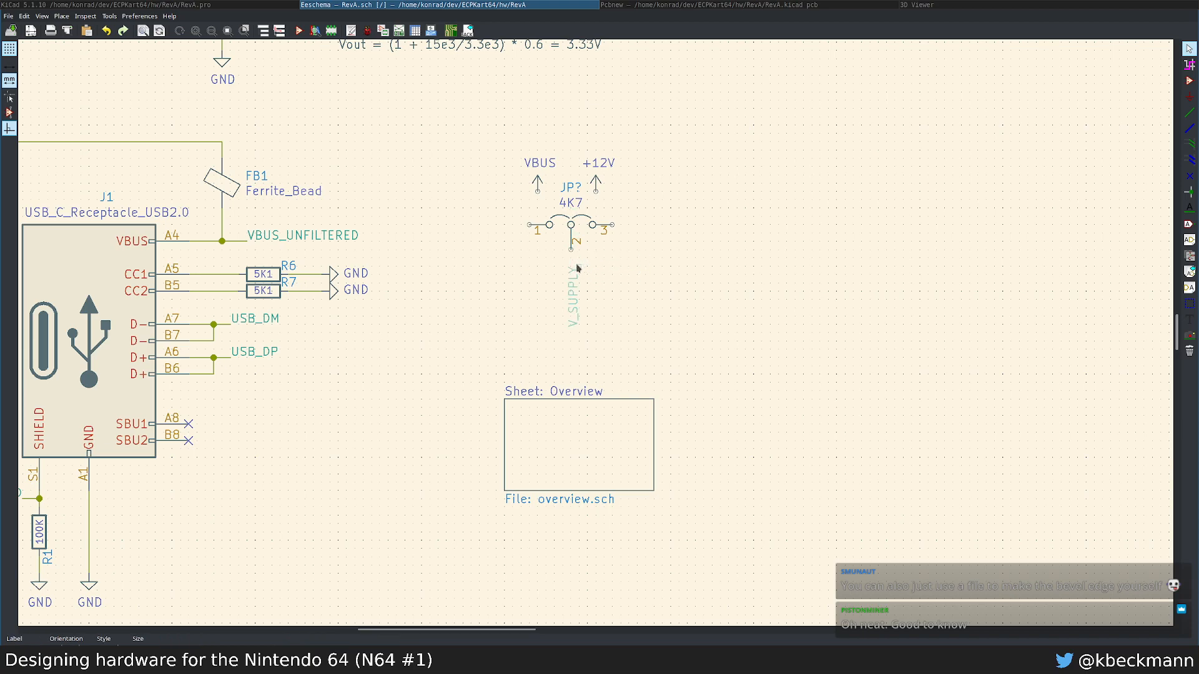
key(r)
click(572, 278)
Step: Move the +12V and VBUS symbols to either side of the jumper and wire them to pins 3 and 1
drag(595, 158, 613, 202)
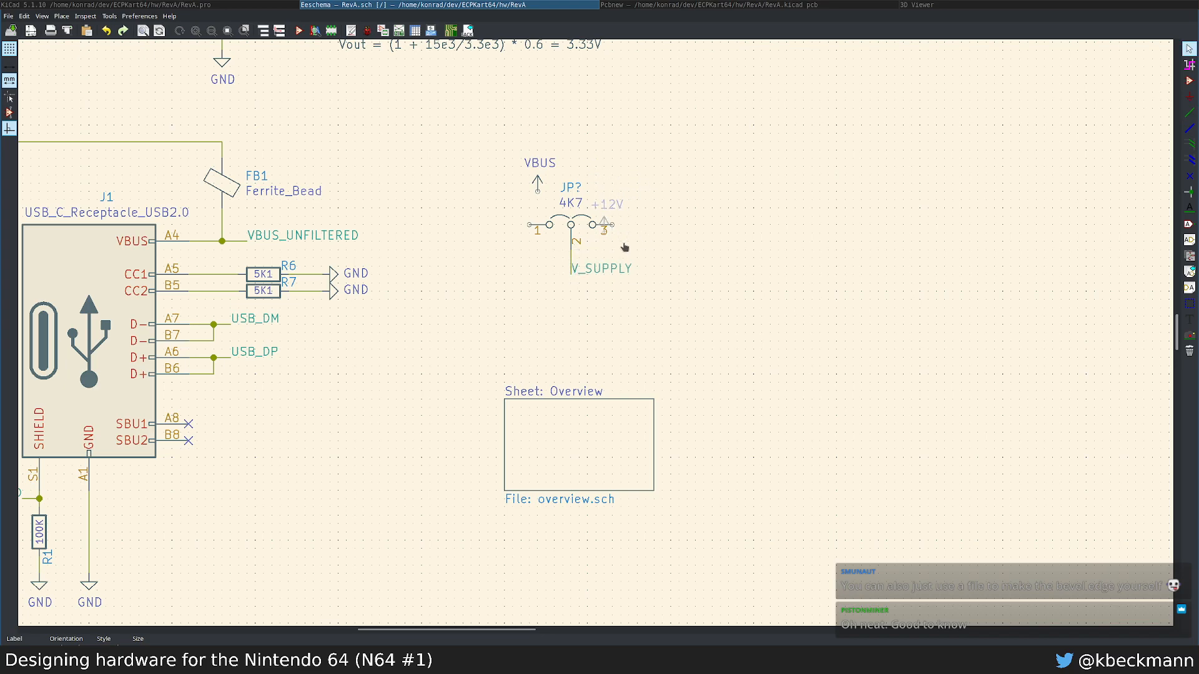
click(638, 213)
key(w)
click(613, 225)
key(m)
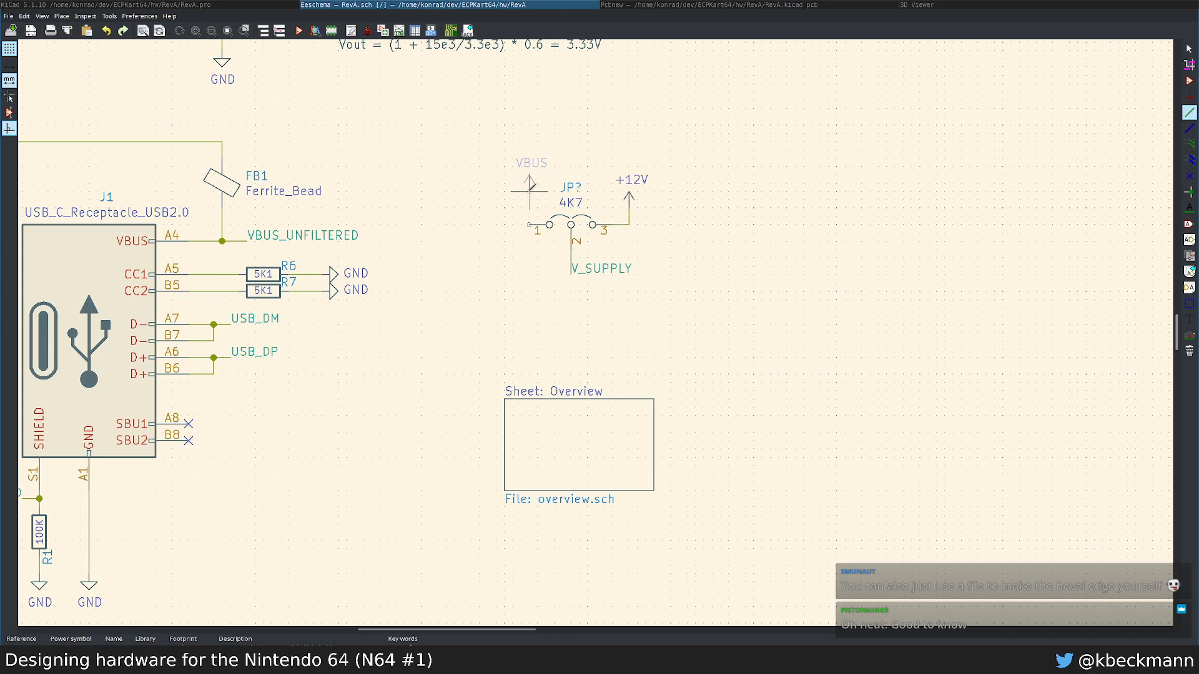
click(512, 224)
key(Escape)
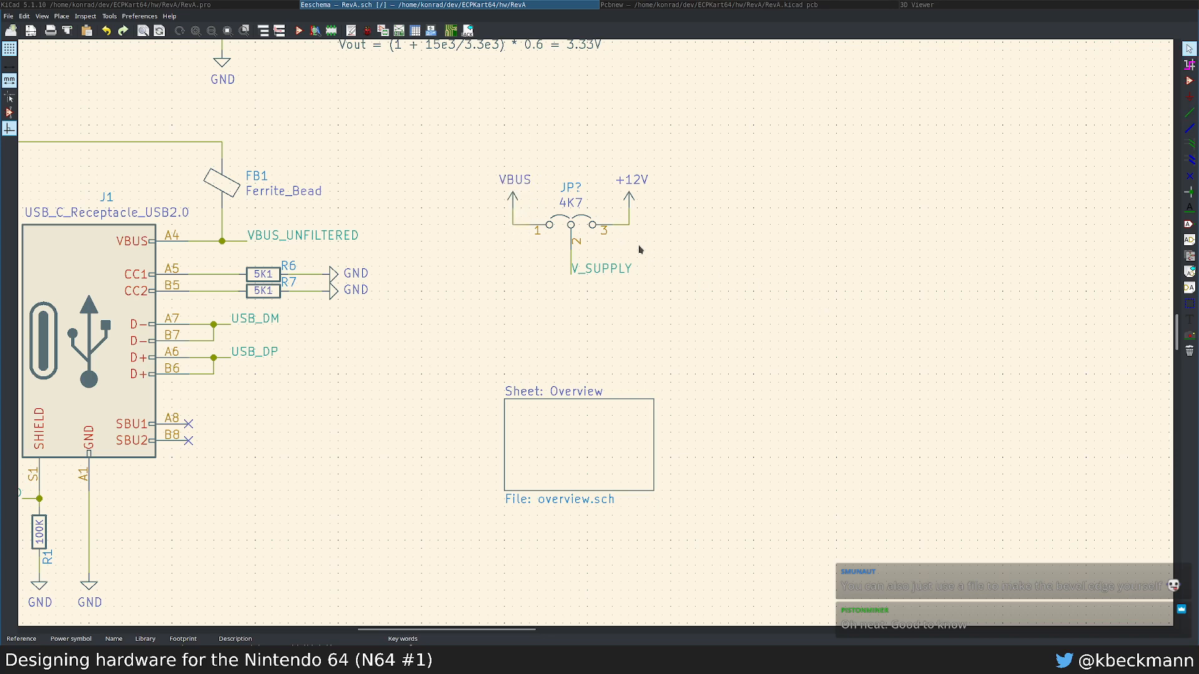
Step: Search the symbol libraries for "jumper" and compare the previews of the two-pole, three-pole and solder jumper variants
scroll(658, 257, up, 2)
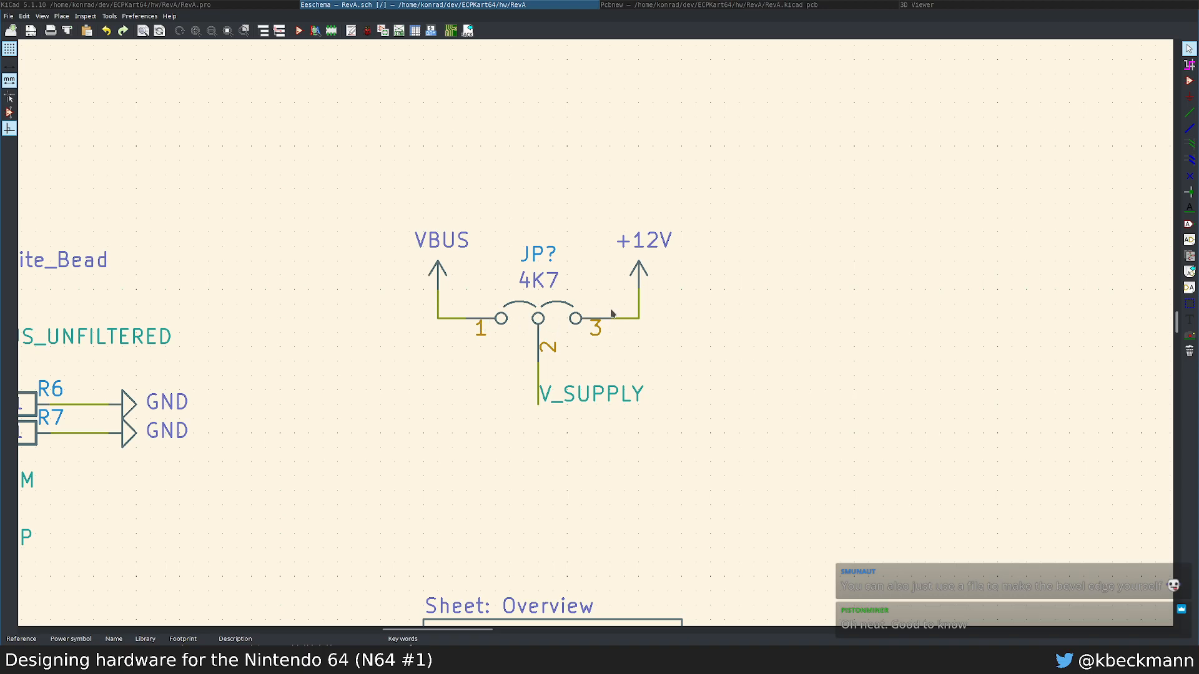
middle_drag(606, 387, 470, 321)
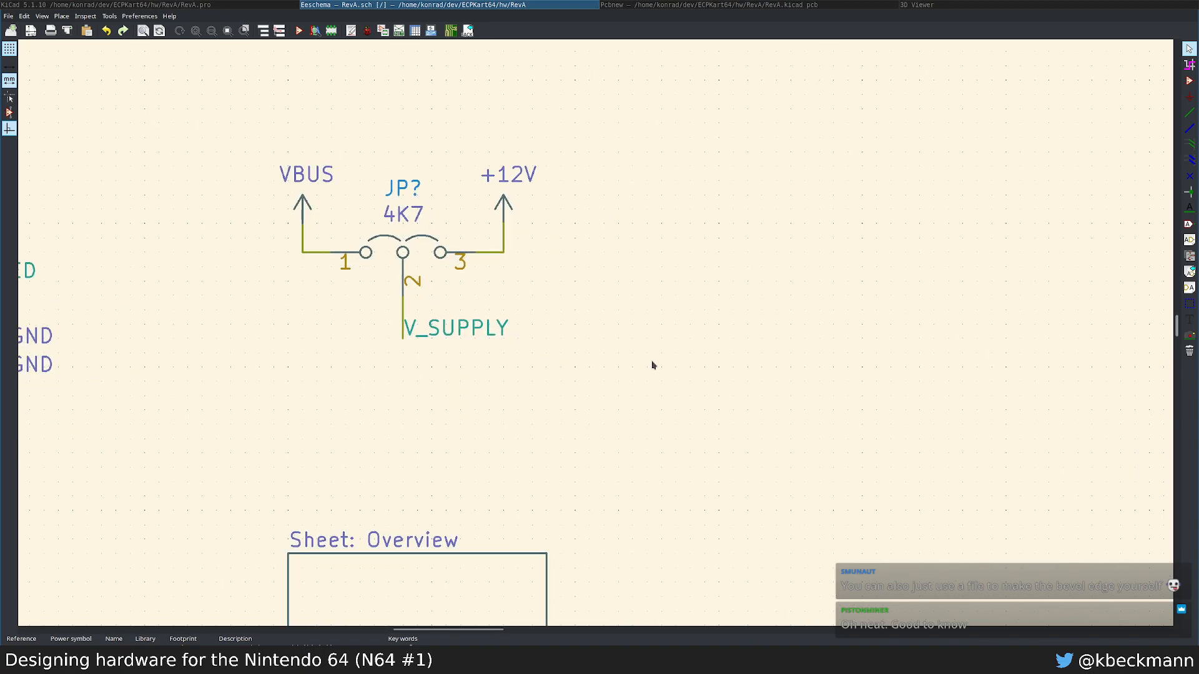
text(p)
text(jumper)
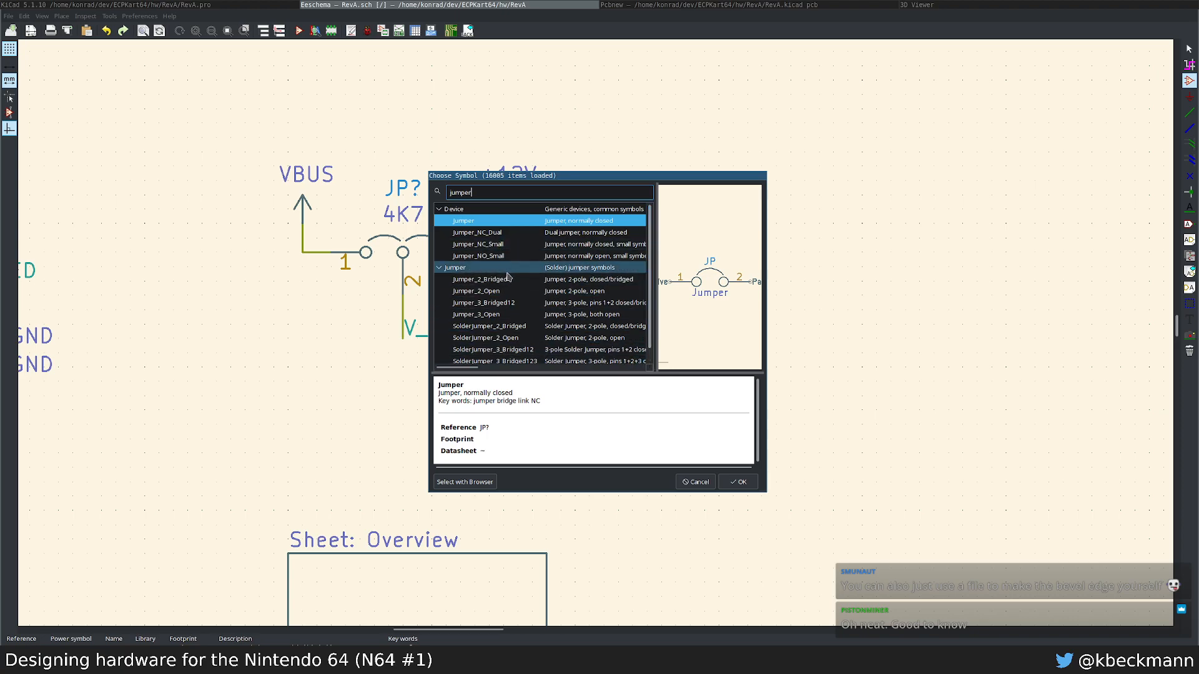
click(506, 315)
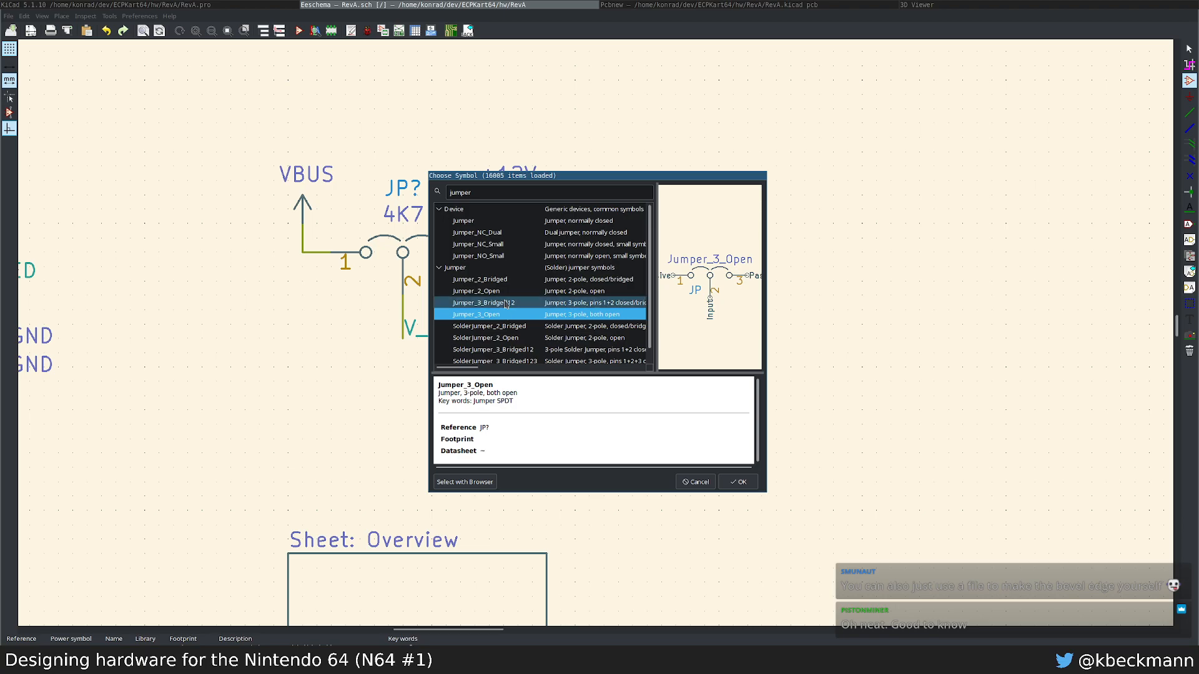
click(505, 303)
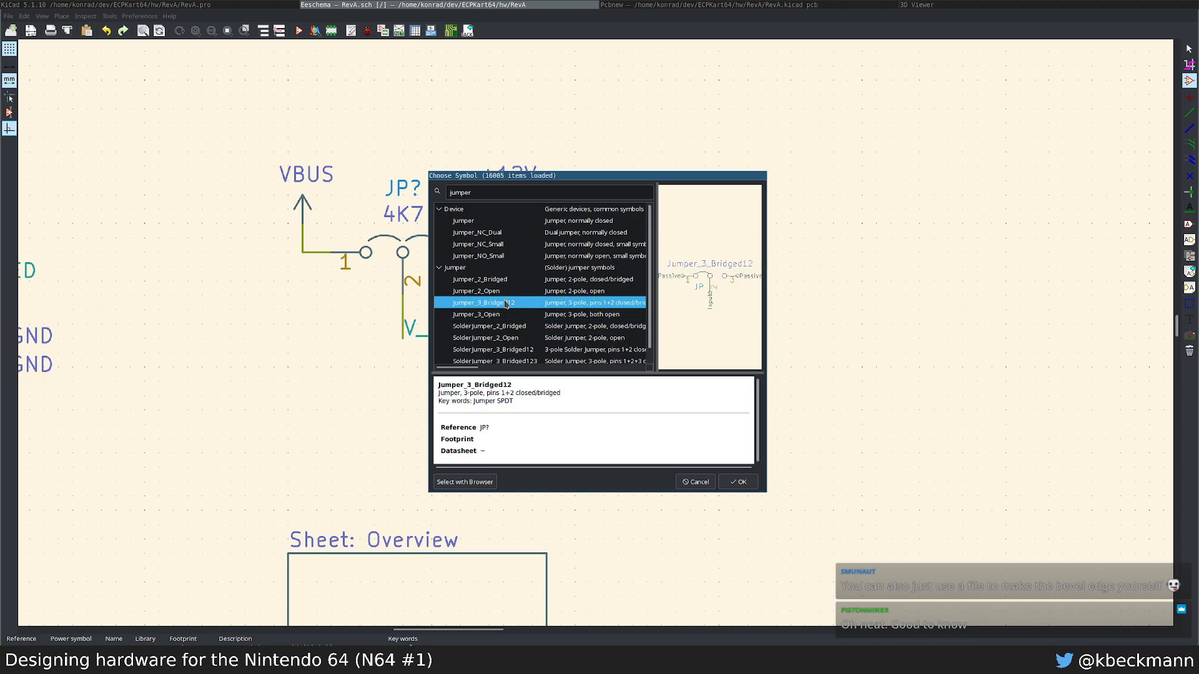
click(505, 292)
click(503, 282)
click(506, 314)
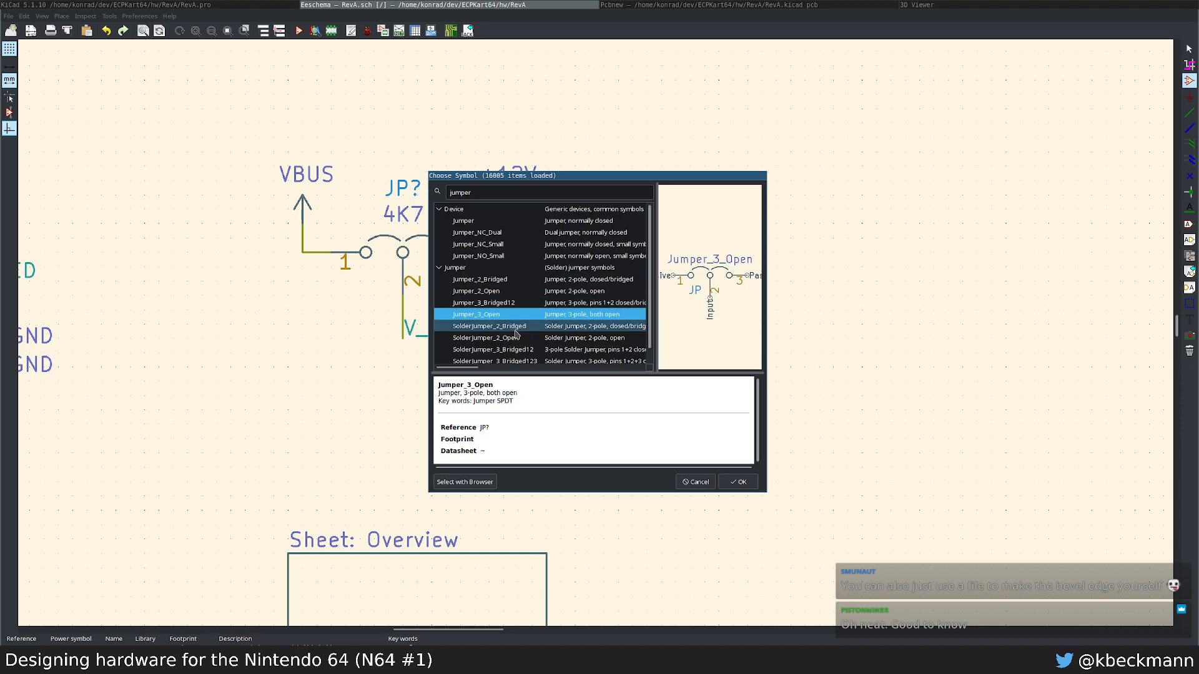
scroll(515, 336, down, 1)
click(515, 336)
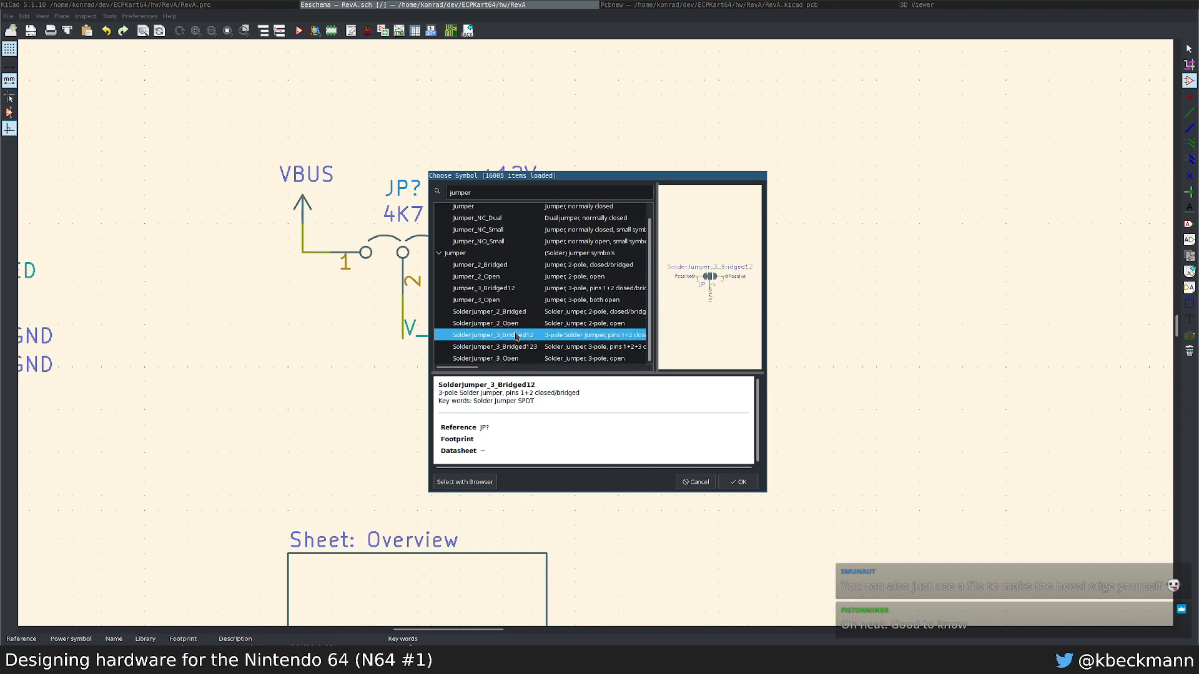
click(507, 302)
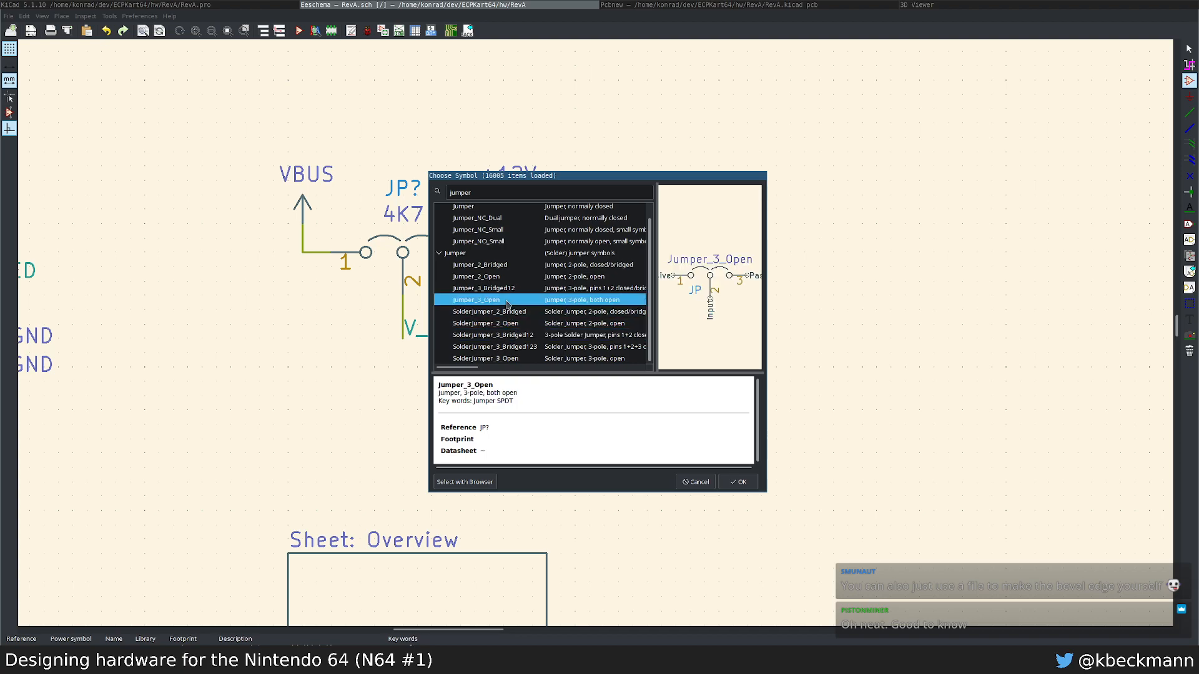
double_click(507, 302)
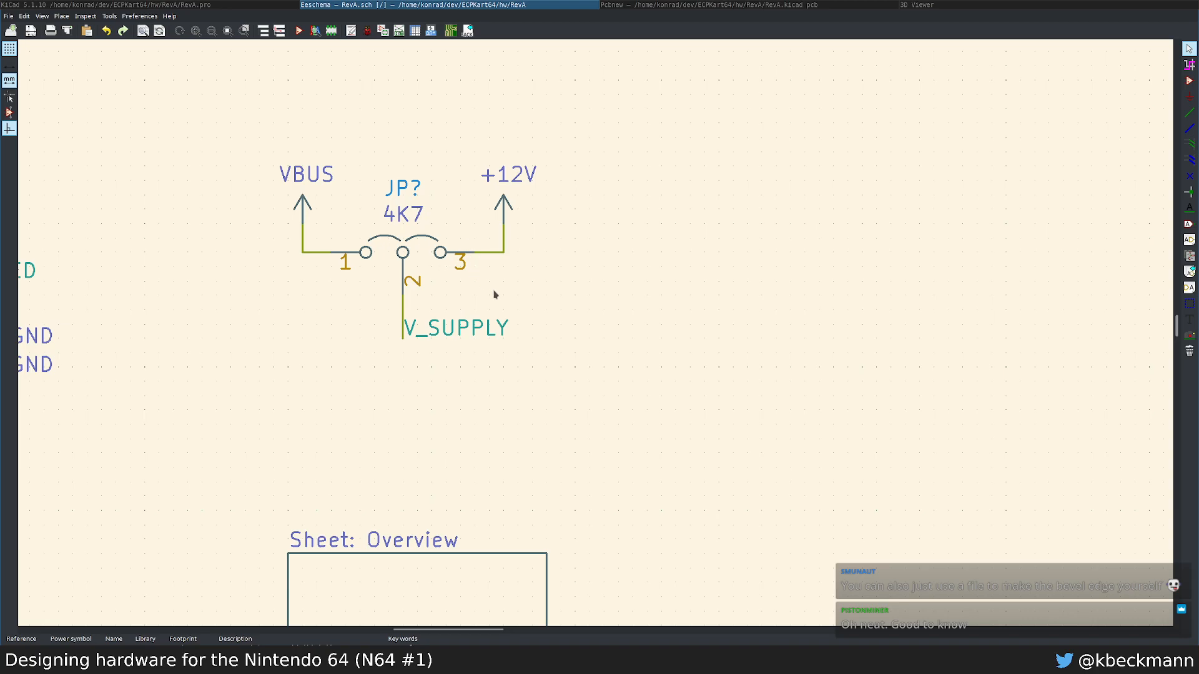
Step: Move the V_SUPPLY jumper group with its VBUS and +12V symbols to the free space between RN1 and the SW_USER switch circuit
scroll(494, 294, down, 5)
scroll(570, 341, up, 5)
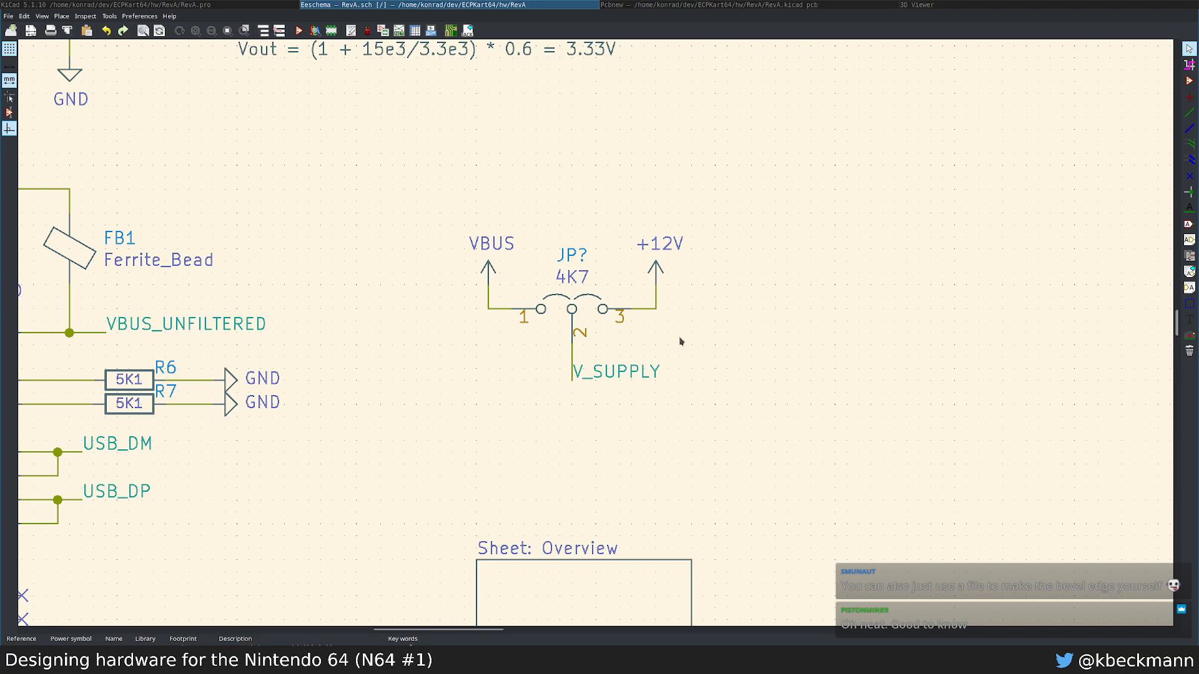
scroll(424, 184, down, 6)
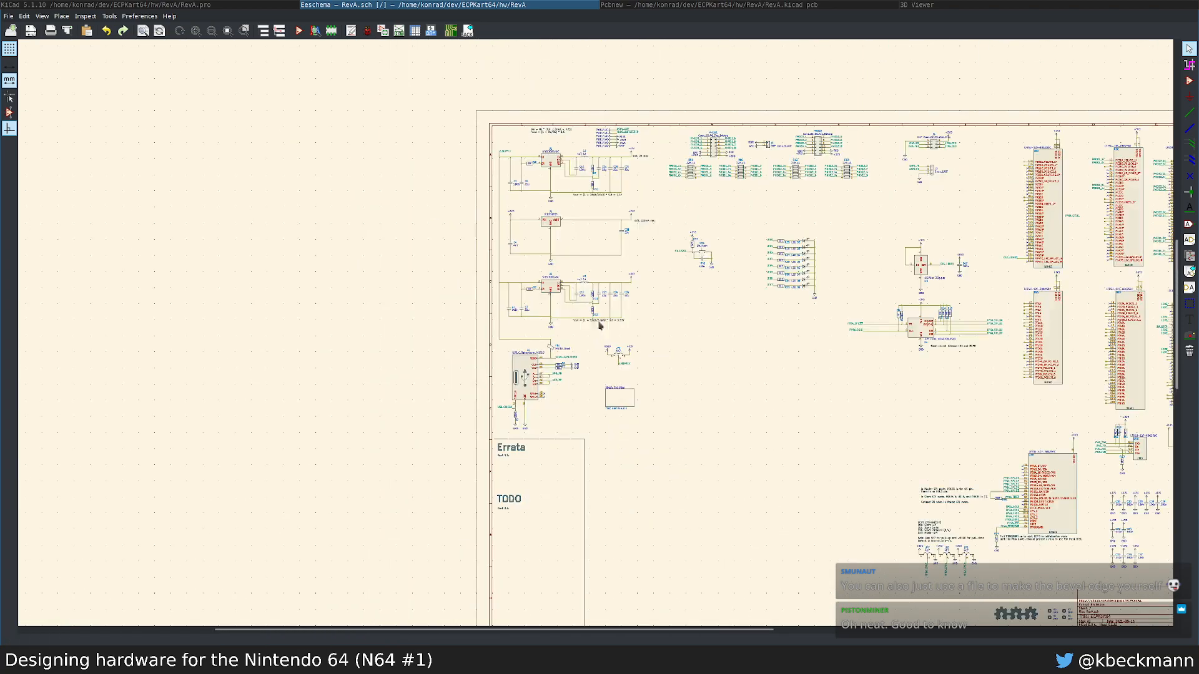
scroll(611, 156, up, 5)
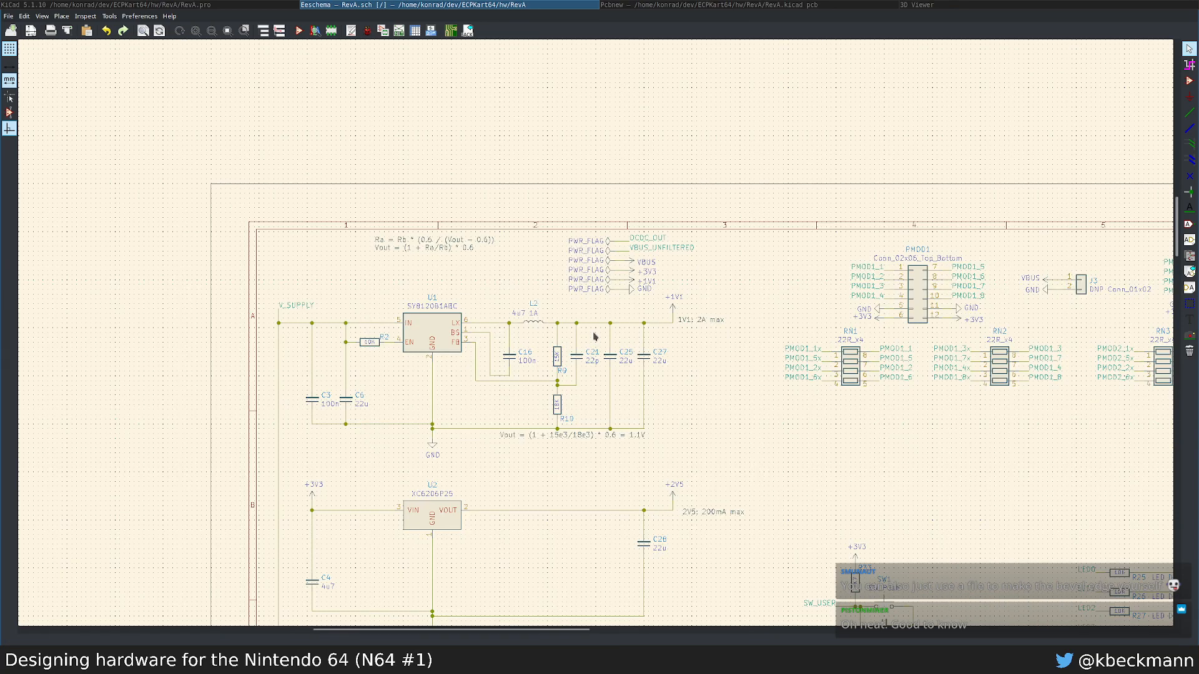
scroll(595, 336, down, 3)
scroll(626, 406, up, 3)
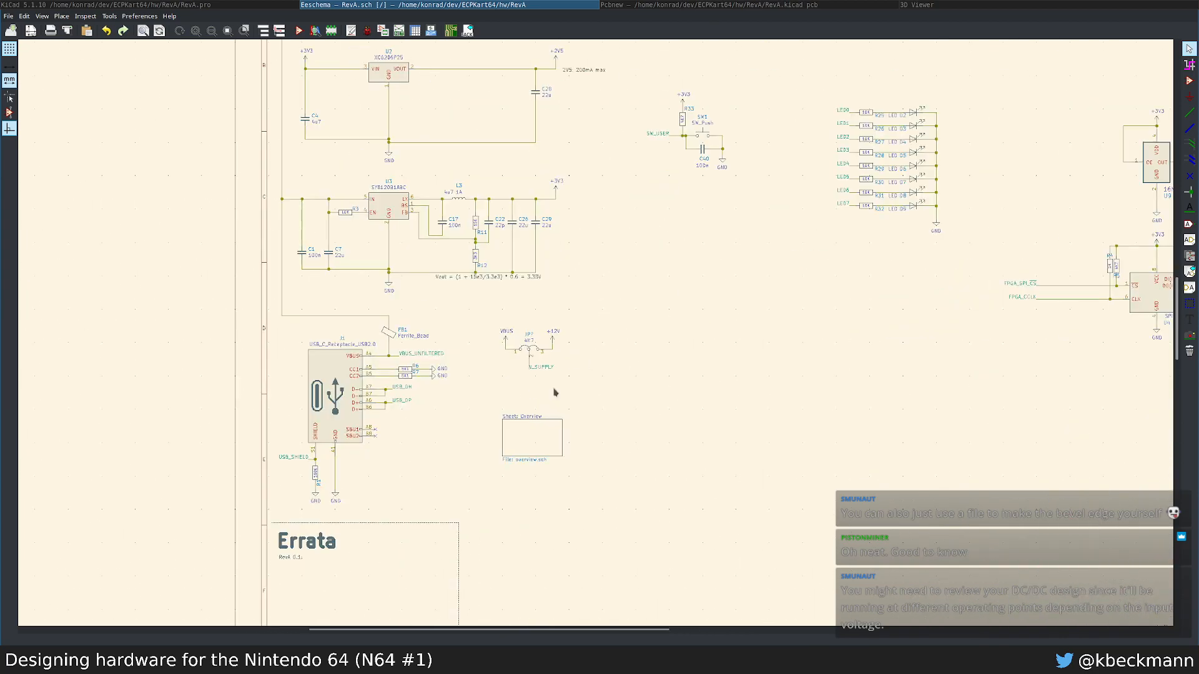
drag(492, 319, 575, 385)
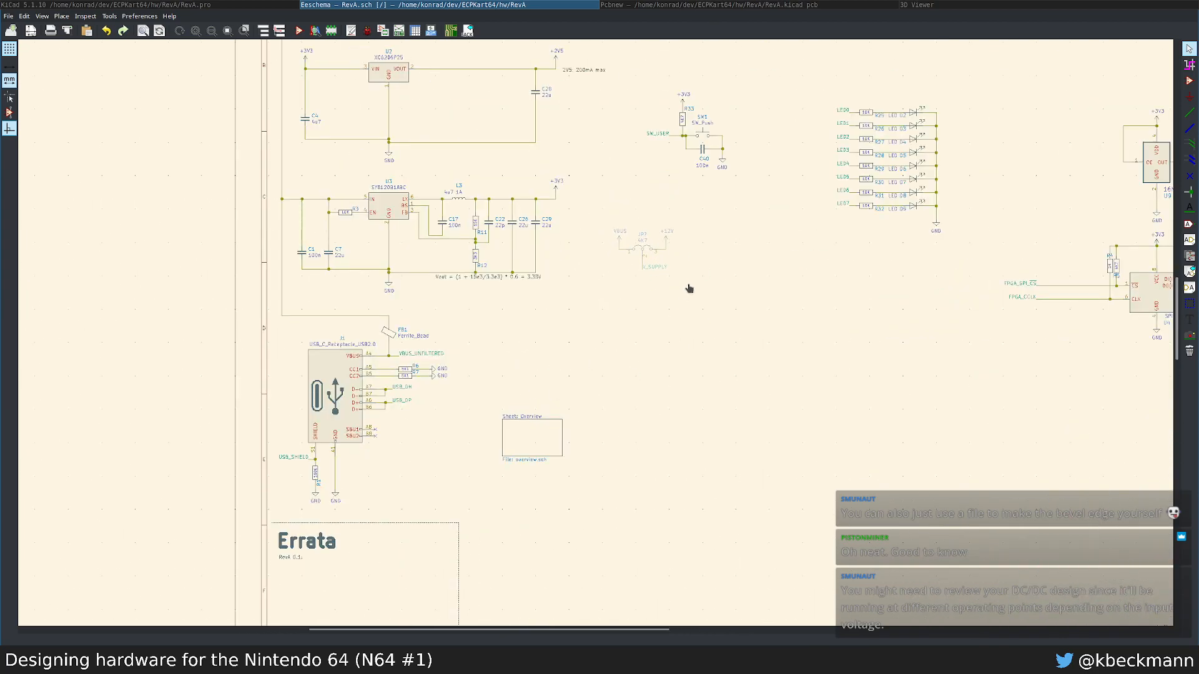
middle_drag(690, 188, 693, 508)
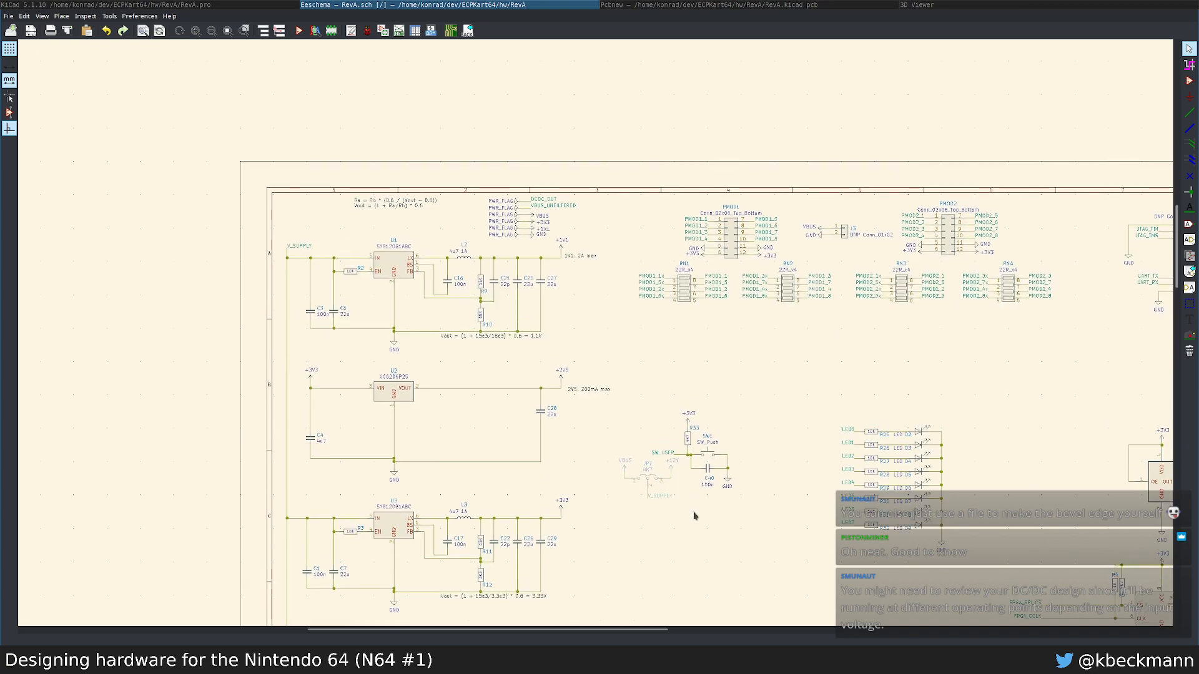
click(735, 405)
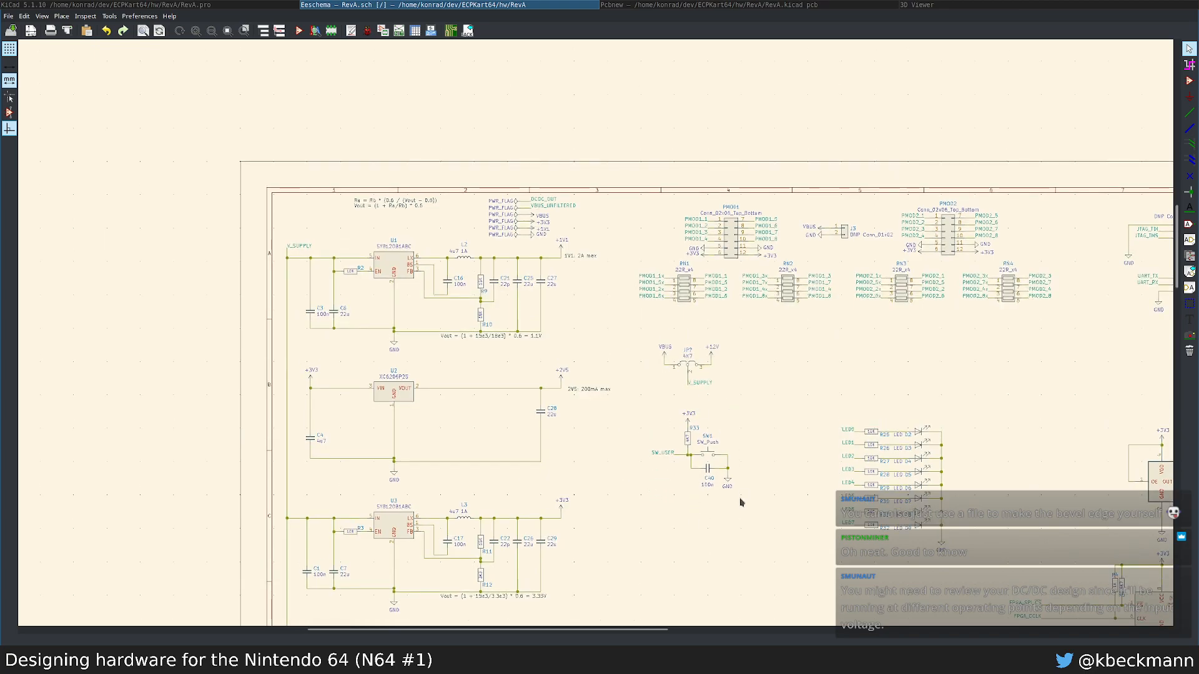
Step: Examine the U1 SY8120B1ABC regulator circuit, its V_SUPPLY input capacitors and the relocated supply jumper
scroll(738, 534, down, 2)
scroll(596, 337, up, 2)
scroll(444, 324, up, 1)
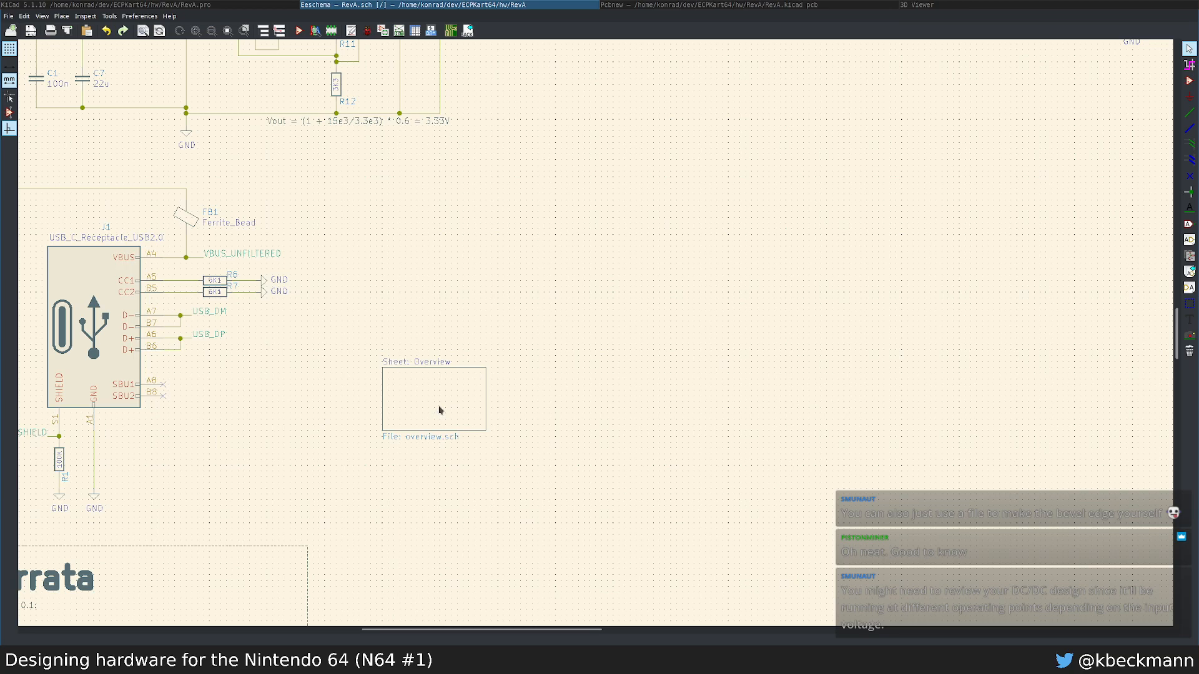
double_click(417, 379)
scroll(594, 337, up, 3)
scroll(586, 350, up, 1)
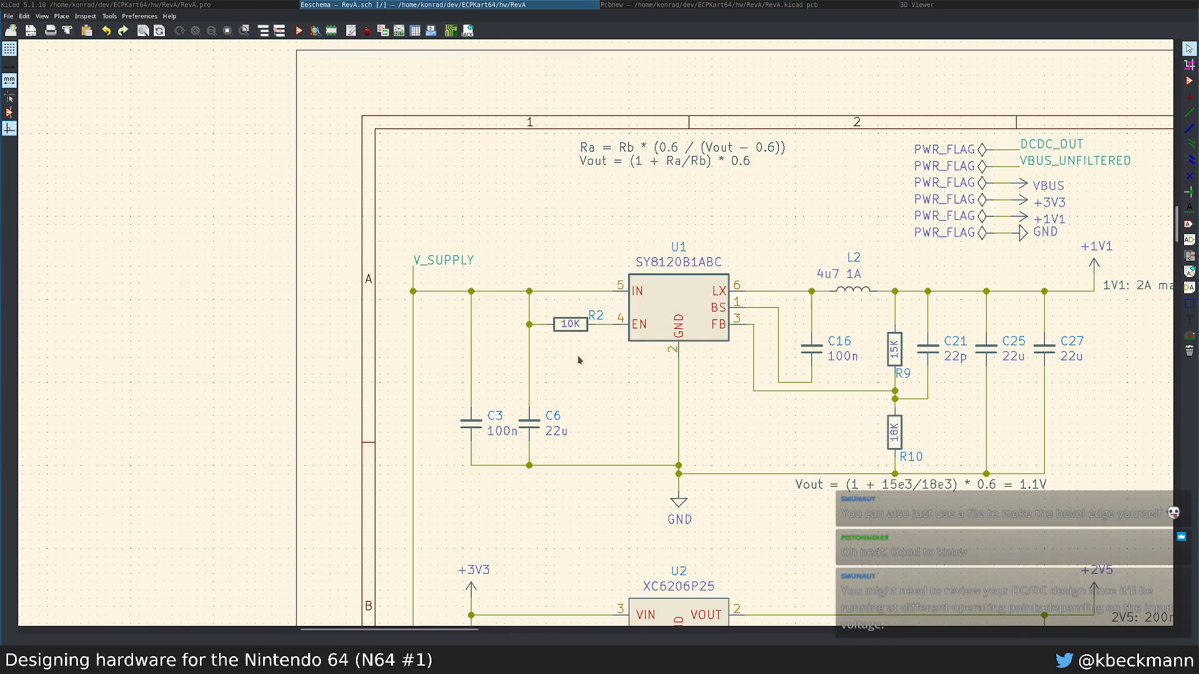
scroll(587, 350, up, 2)
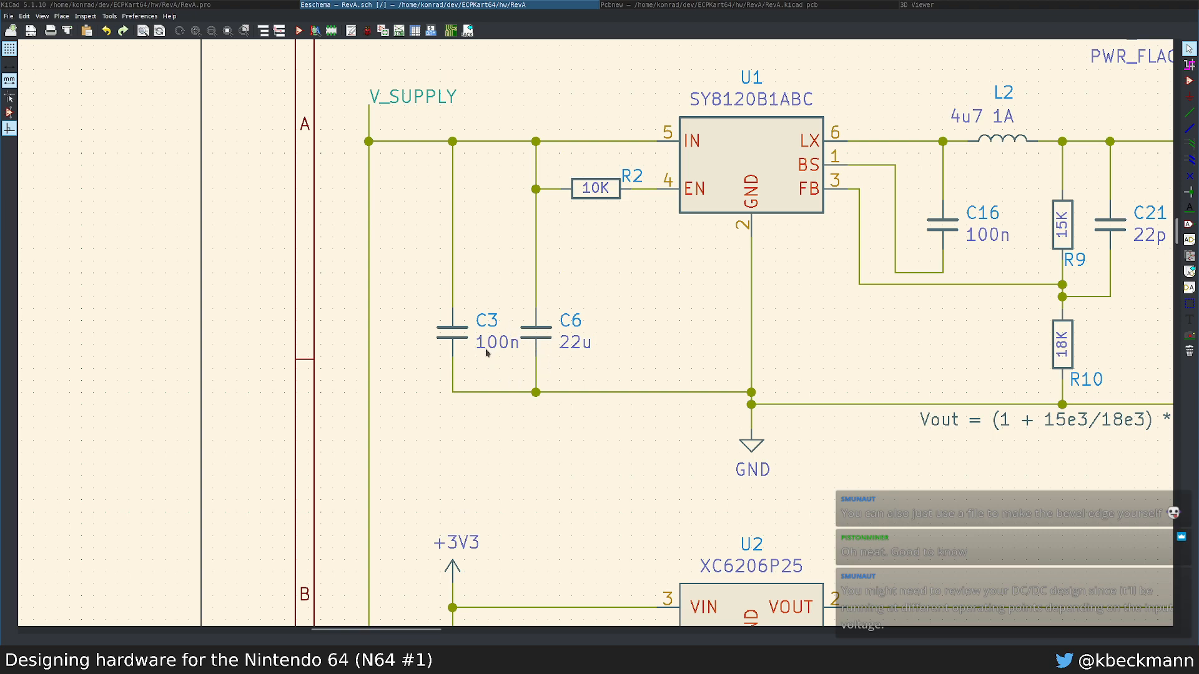
middle_drag(597, 331, 404, 396)
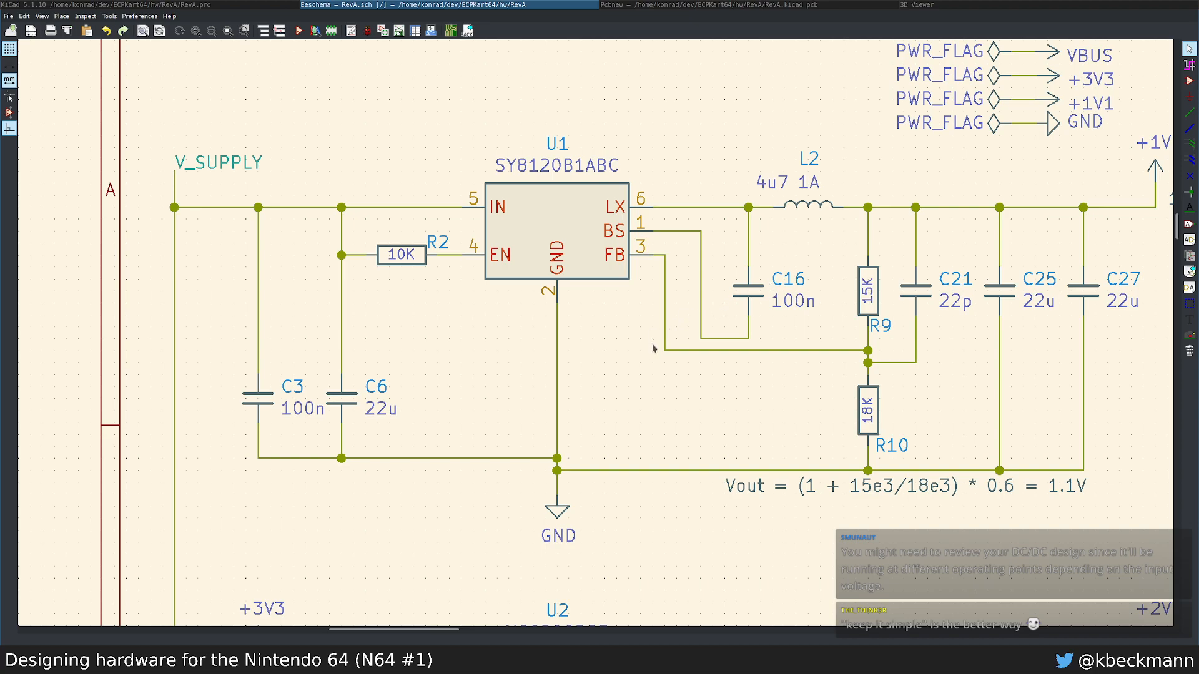
scroll(680, 361, down, 6)
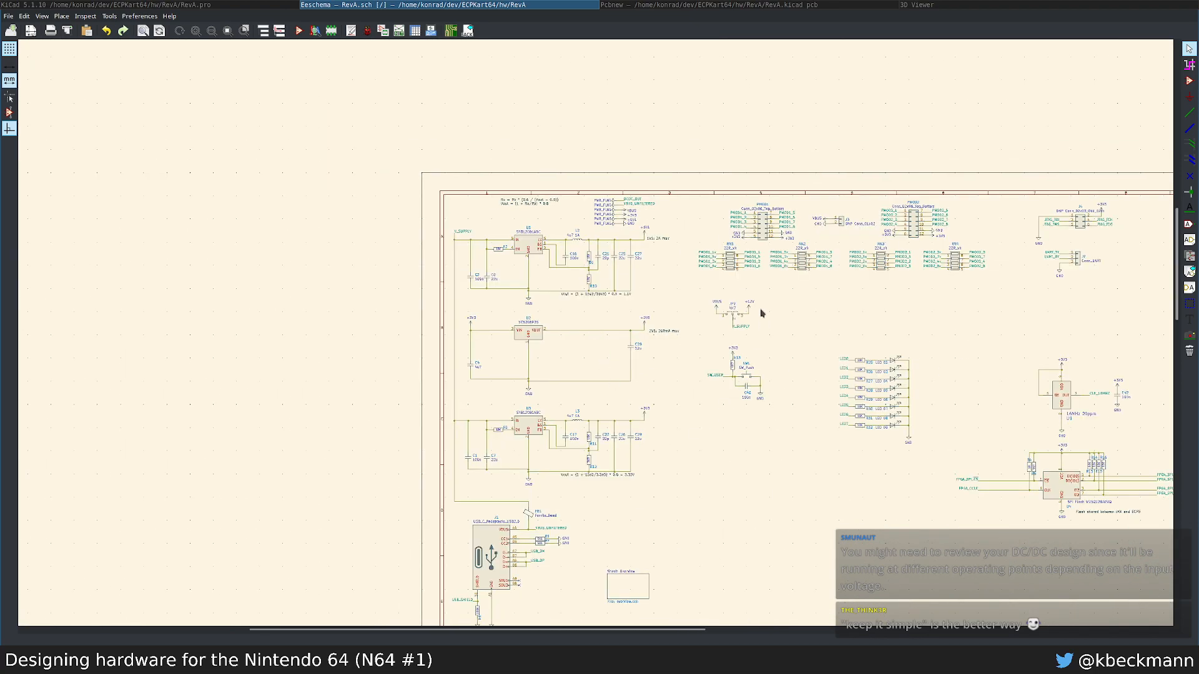
scroll(762, 312, up, 5)
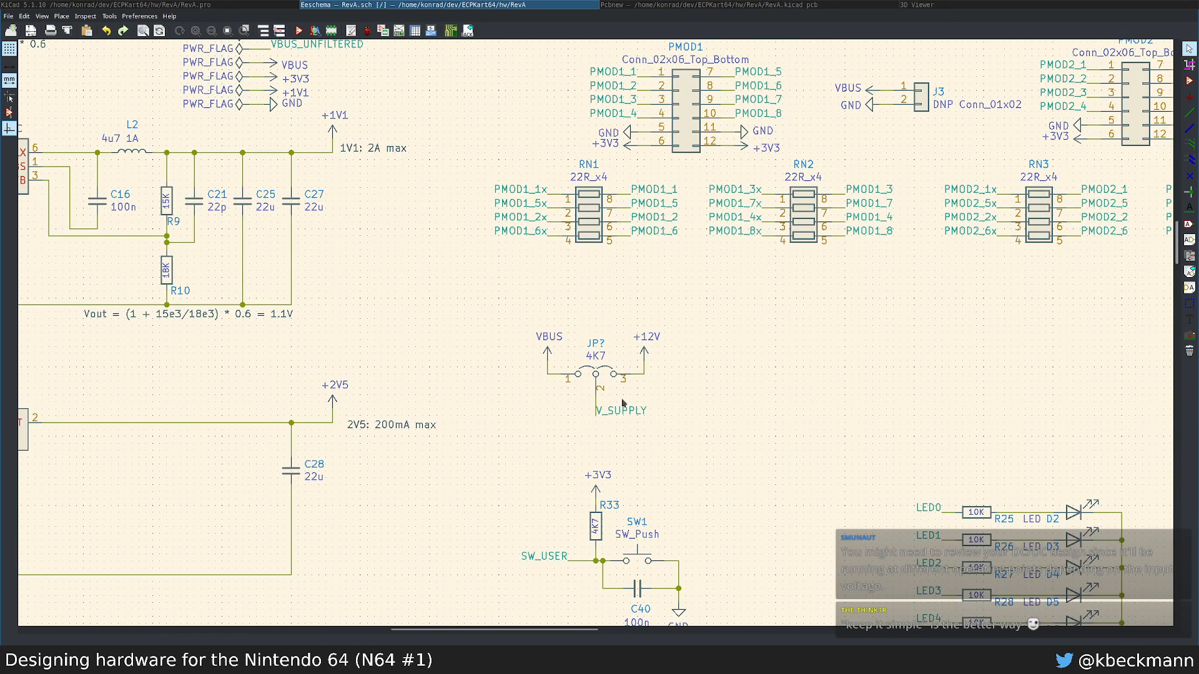
scroll(340, 309, down, 2)
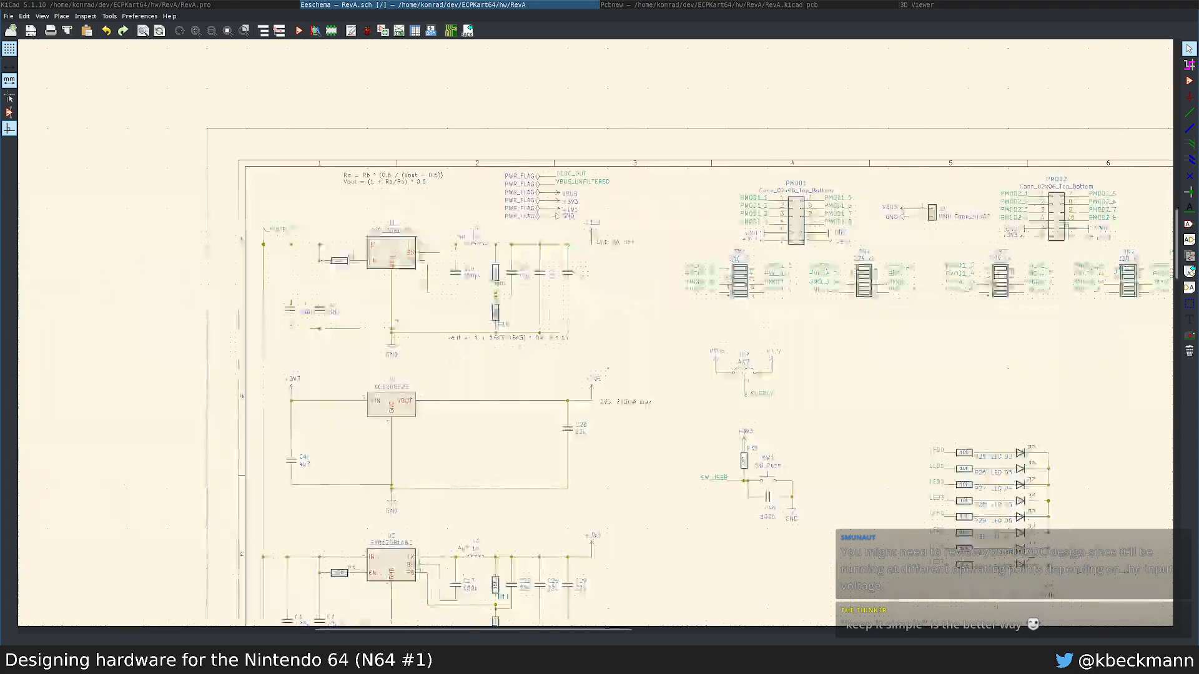
scroll(362, 265, up, 3)
middle_drag(818, 379, 642, 351)
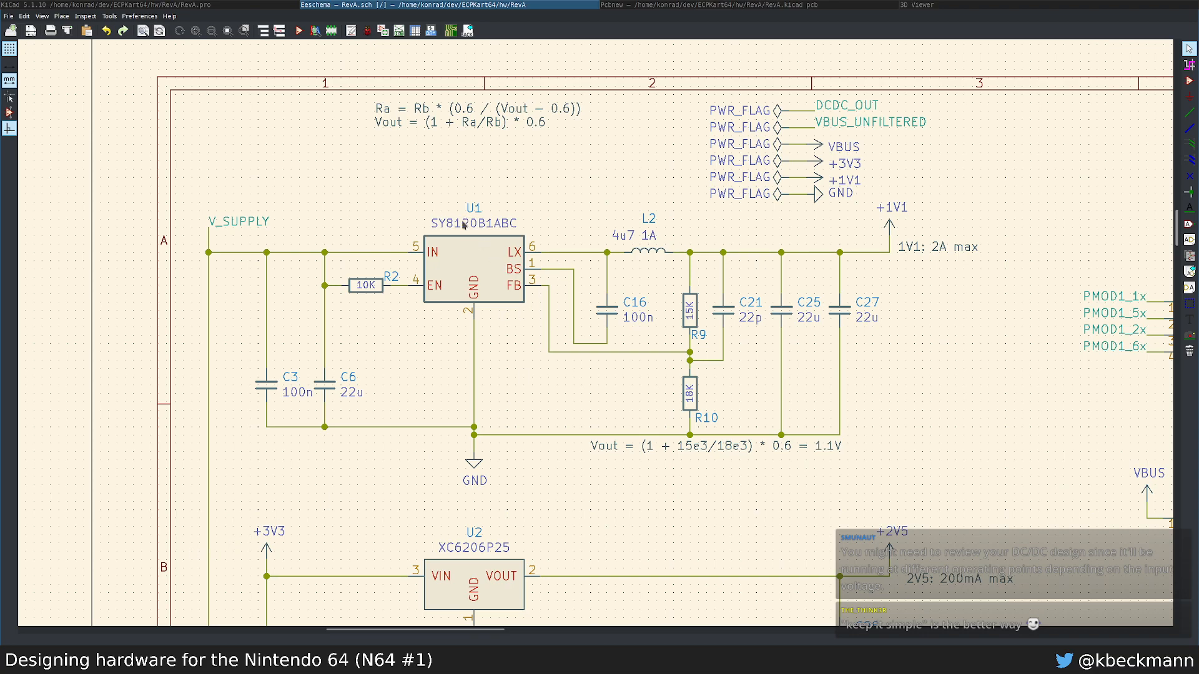
Step: Switch to Chrome, search the web for "SY8120B1ABC pdf" in a new tab and open the LCSC datasheet
key(alt+Tab)
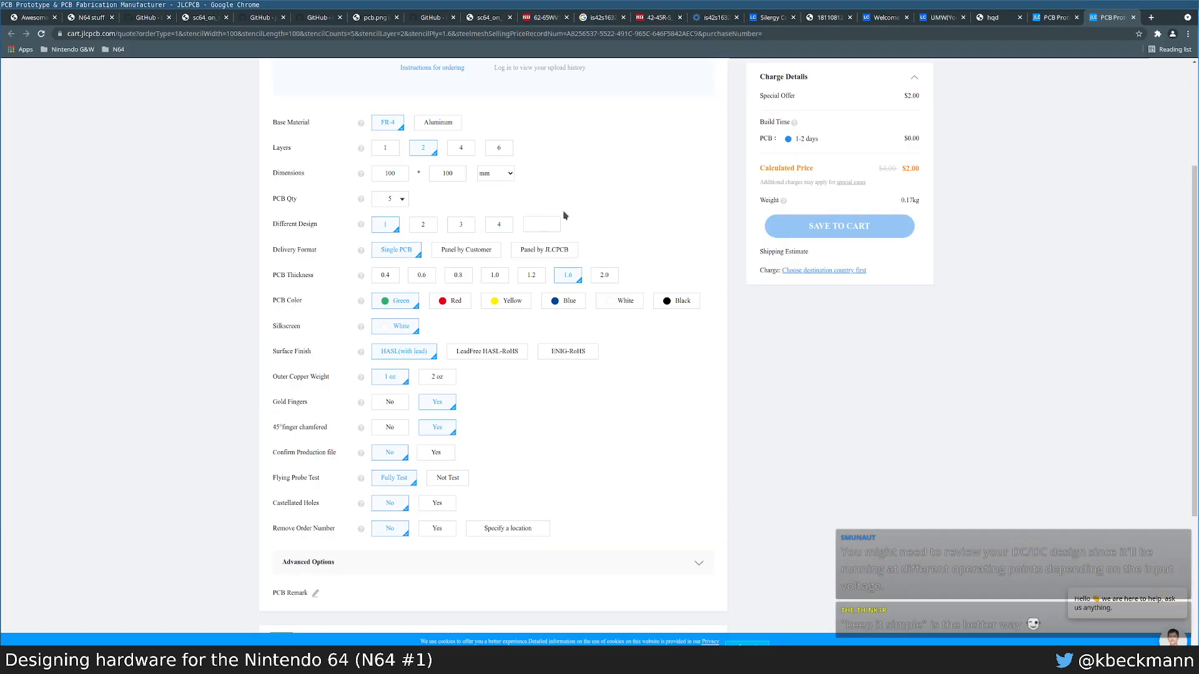
key(ctrl+t)
text(SY8120B1ABC pdf)
key(Return)
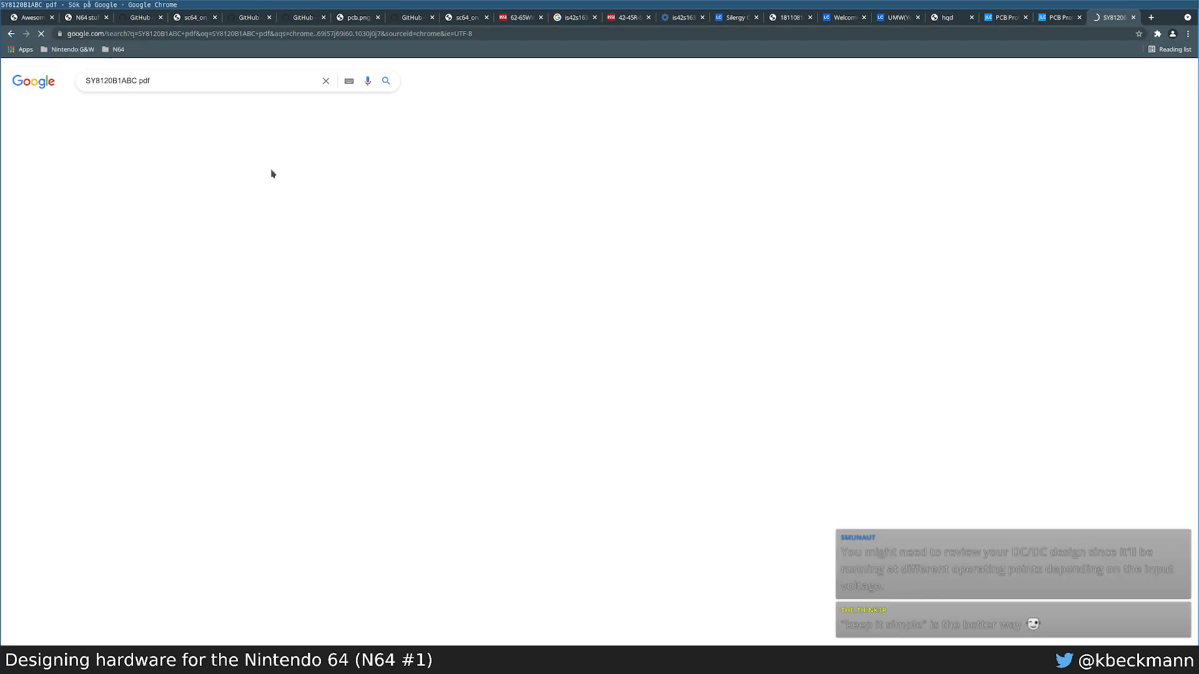
click(168, 163)
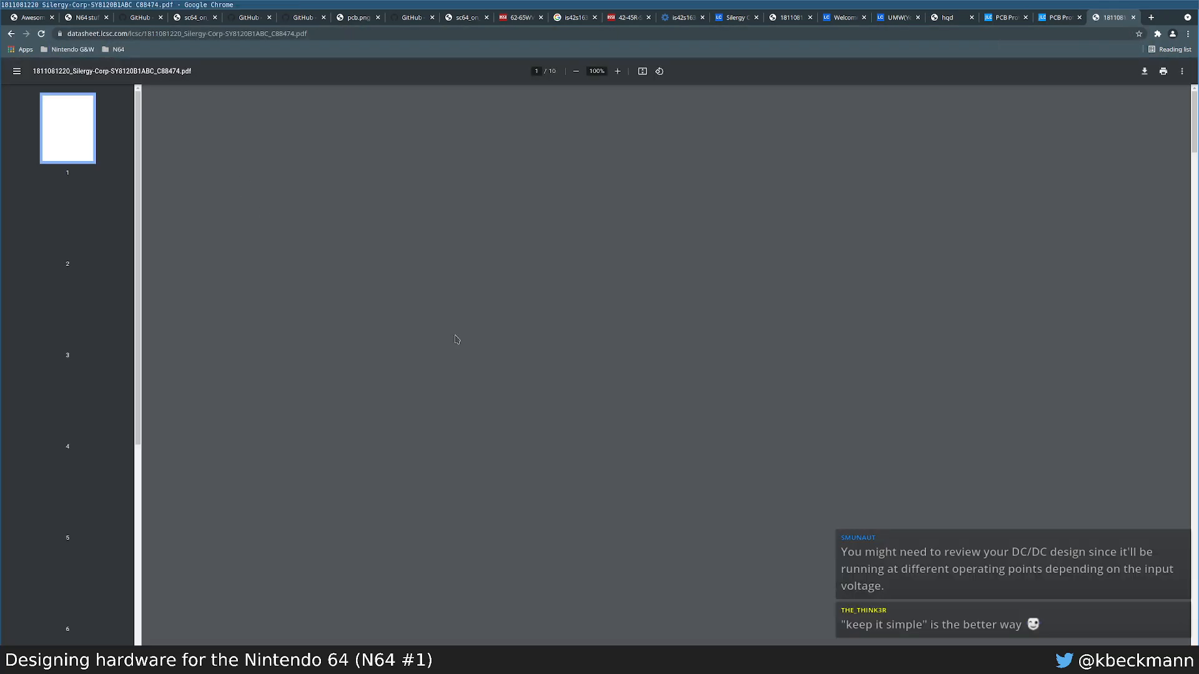
Step: Examine the datasheet's typical application schematic up close and highlight the input capacitor CIN with its VIN range
scroll(780, 377, down, 4)
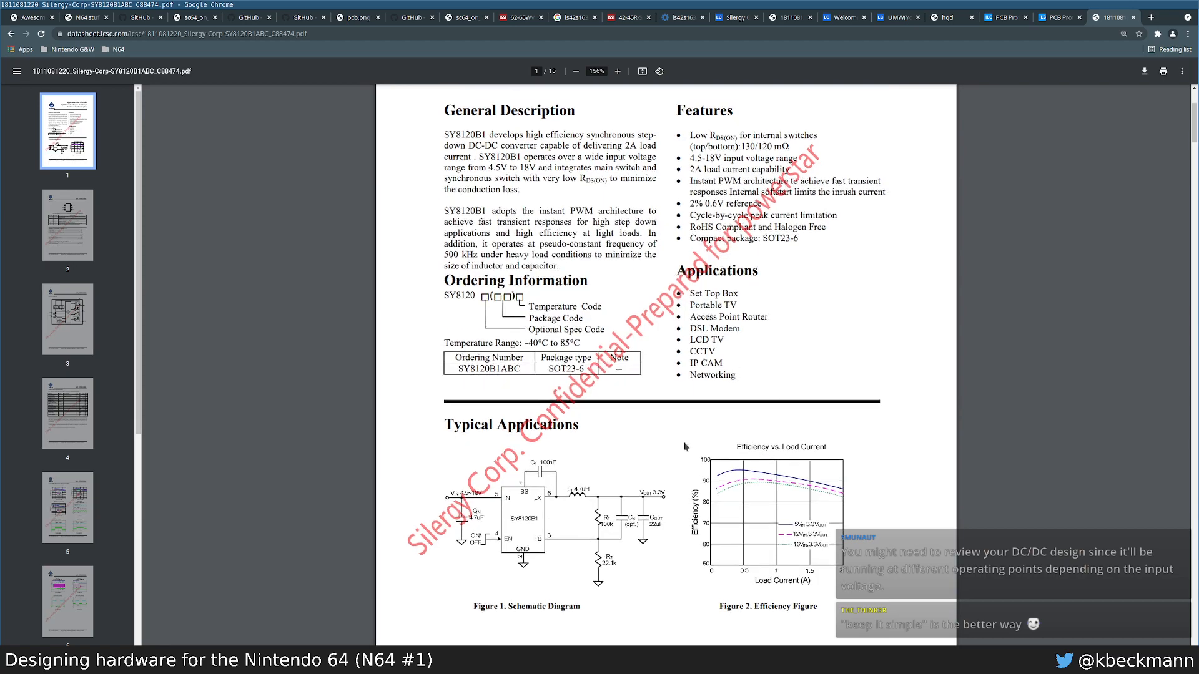
ctrl+scroll(625, 428, up, 6)
scroll(410, 348, up, 2)
scroll(412, 348, right, 2)
scroll(415, 348, left, 2)
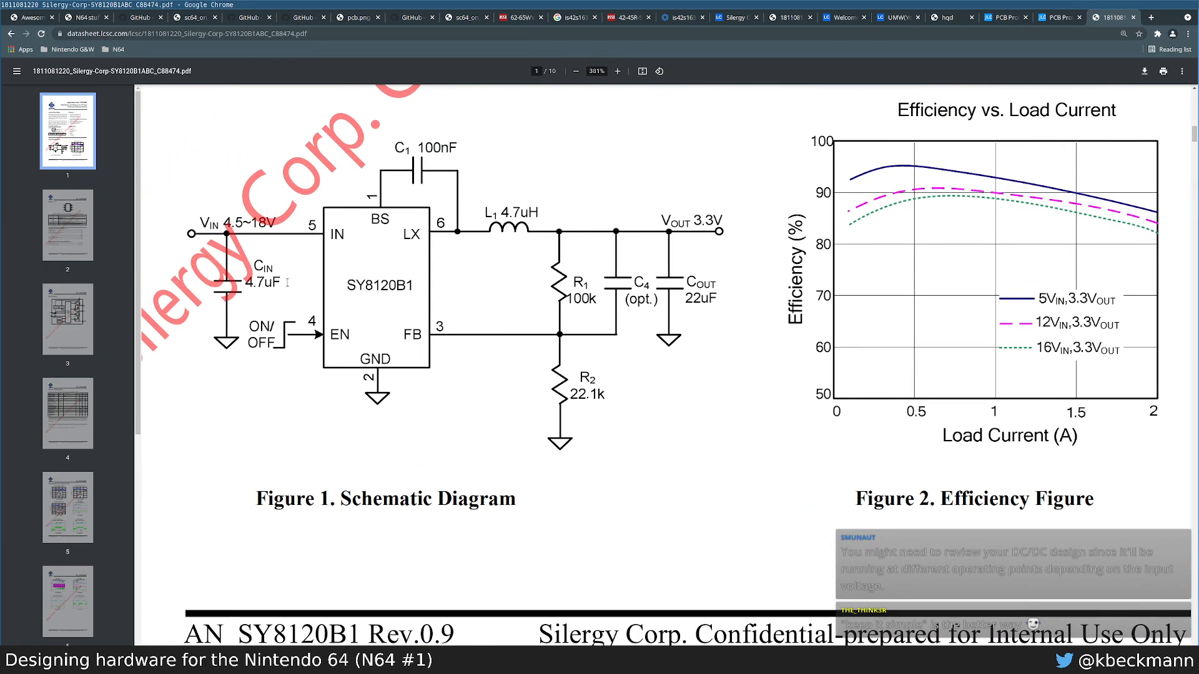
drag(231, 284, 265, 283)
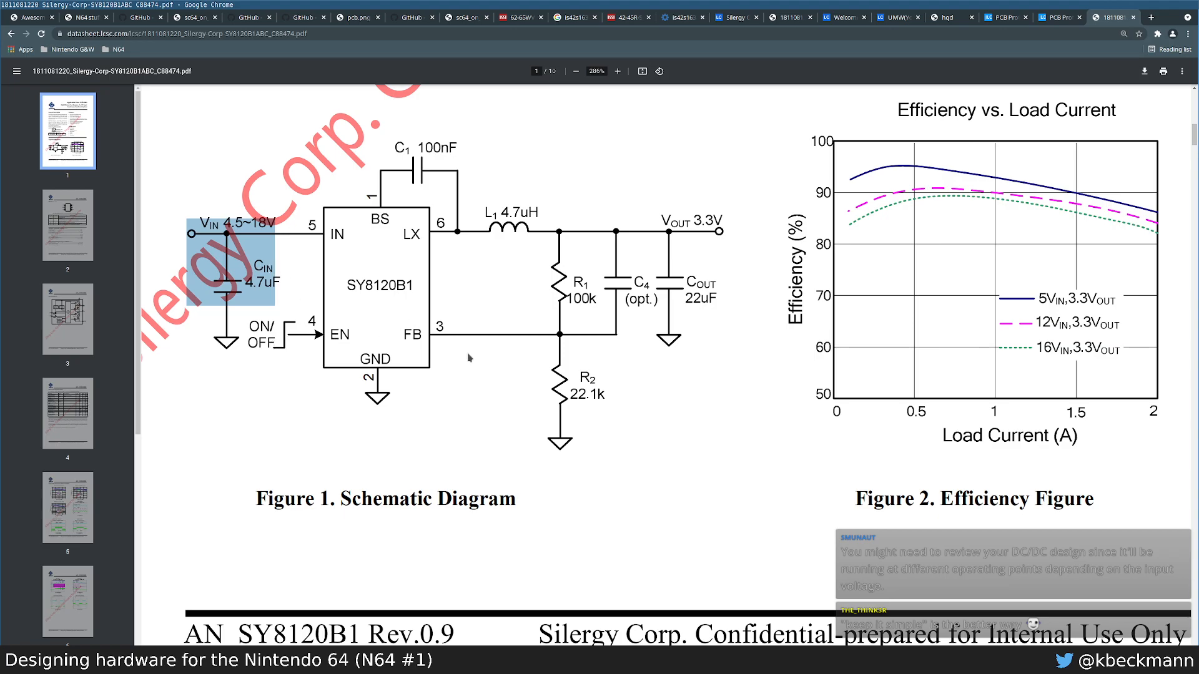
Step: Read through the datasheet's block diagram, performance curves, component selection and layout design sections up to the package drawings
ctrl+scroll(477, 350, down, 5)
ctrl+scroll(478, 345, down, 2)
scroll(687, 417, down, 8)
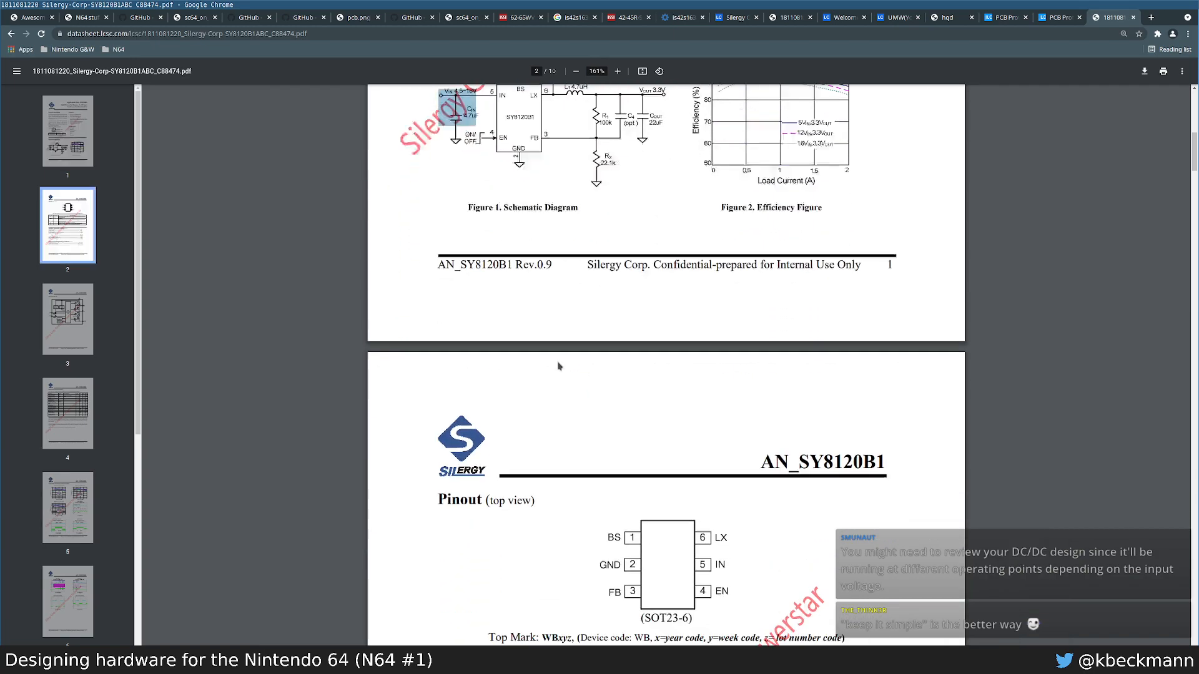
scroll(687, 417, down, 10)
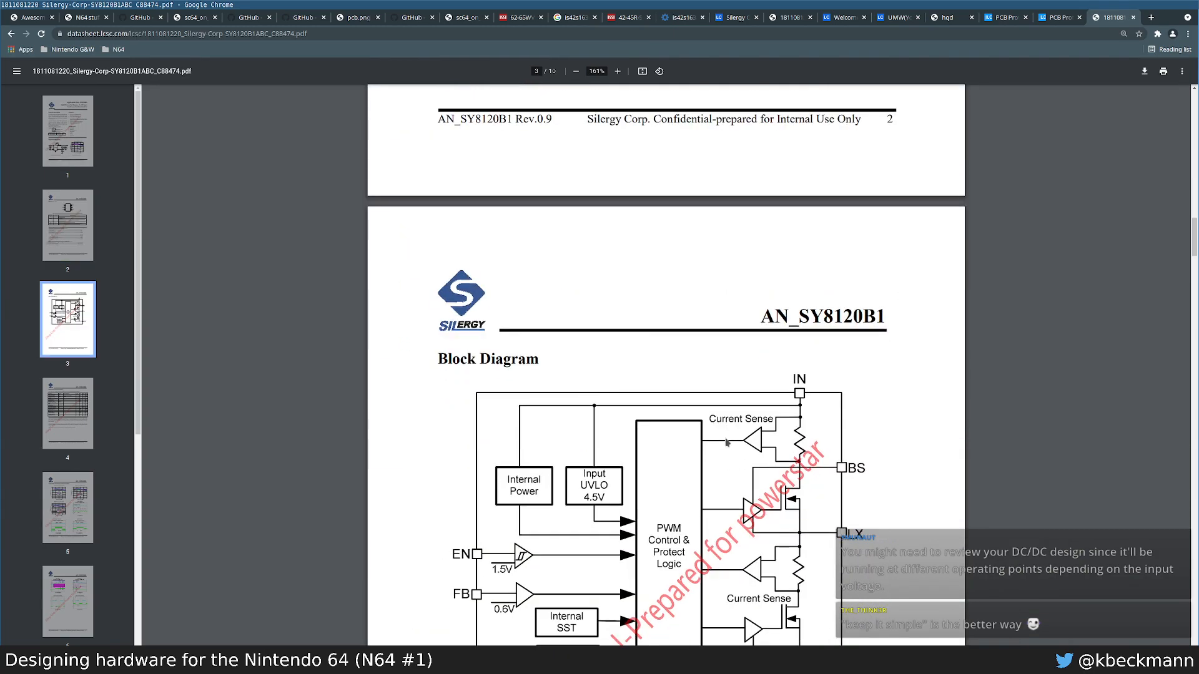
scroll(864, 450, down, 20)
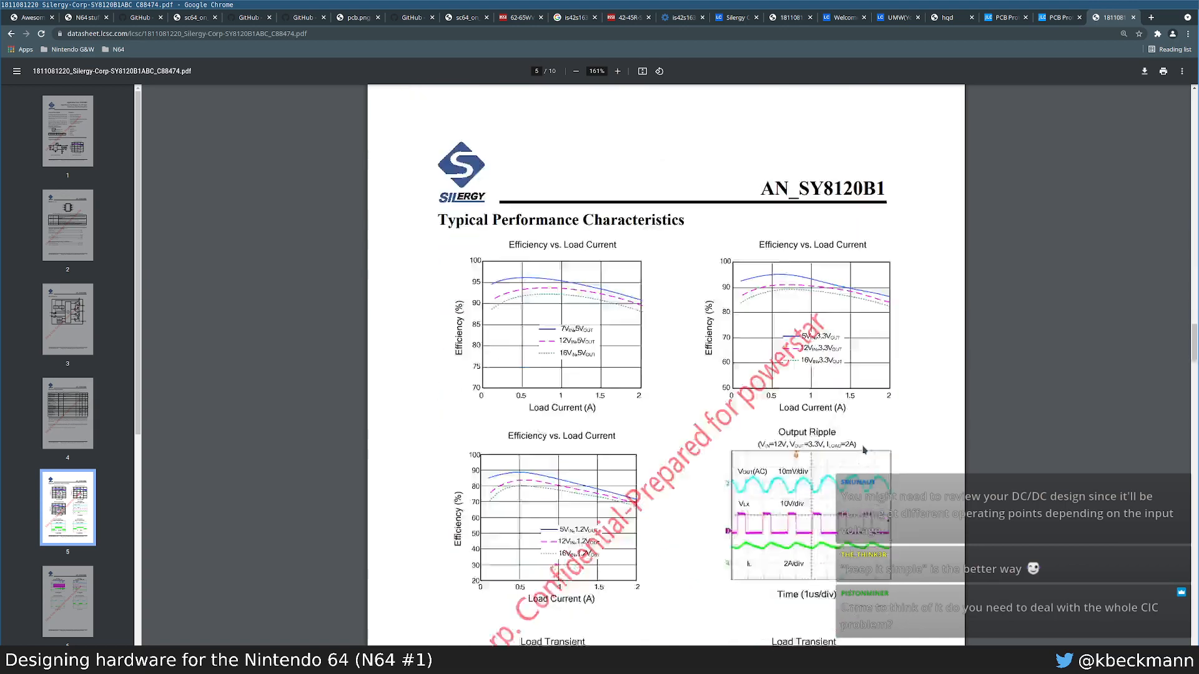
scroll(864, 449, down, 20)
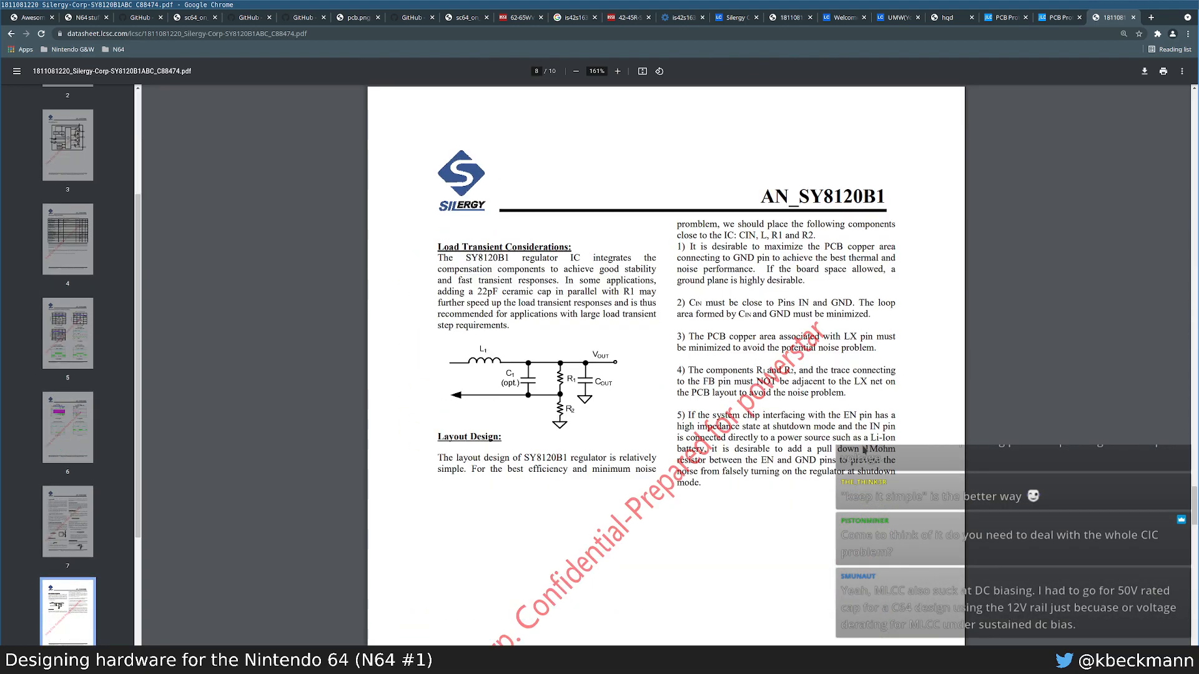
scroll(864, 449, up, 10)
scroll(864, 449, down, 6)
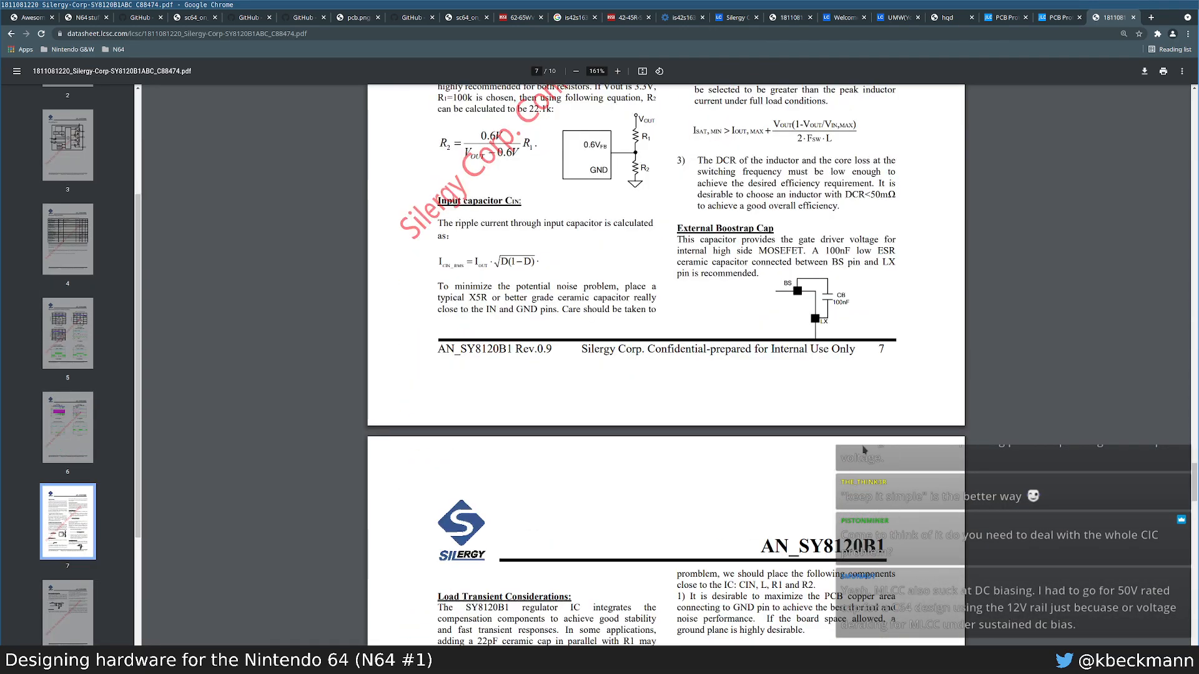
scroll(864, 449, down, 8)
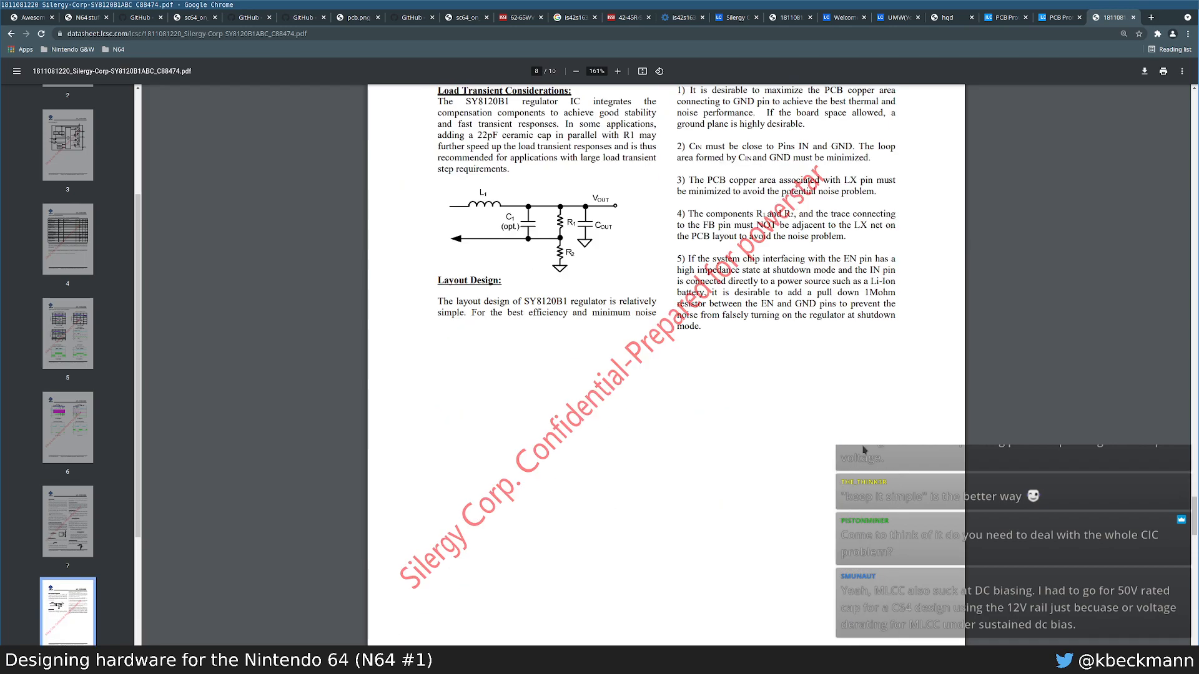
scroll(864, 450, down, 12)
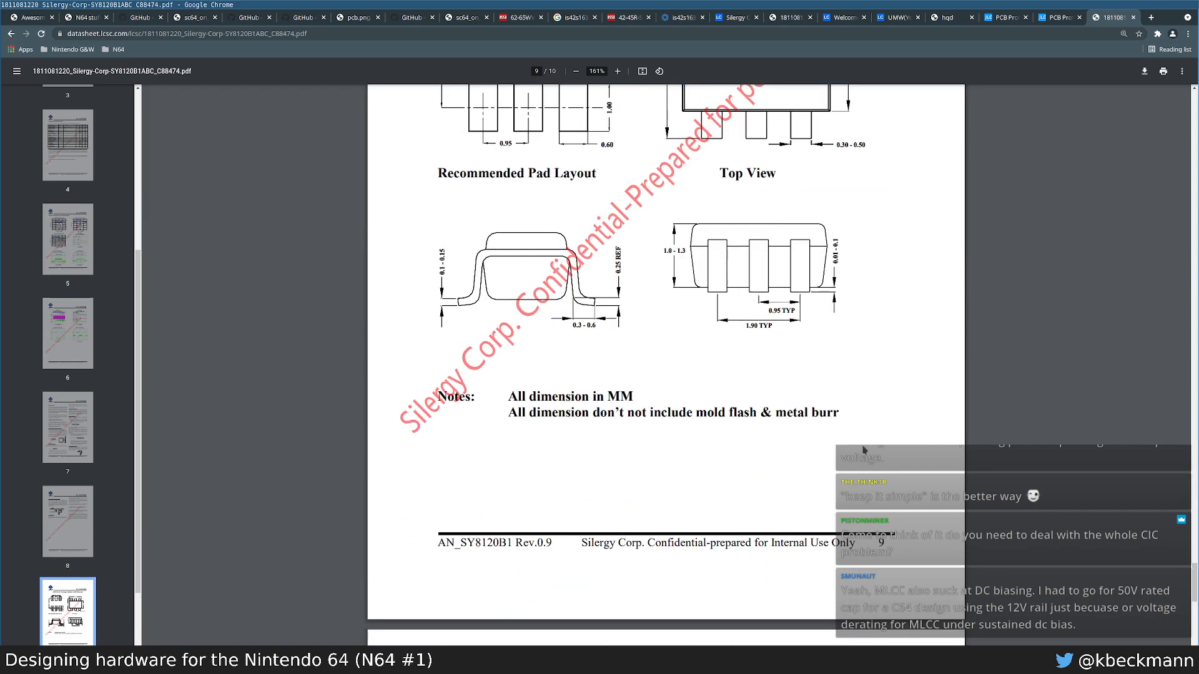
scroll(864, 449, down, 10)
Step: Review the applications information and electrical characteristics again, returning to the typical application schematic and efficiency figure on page 1
scroll(865, 450, up, 20)
scroll(864, 449, up, 15)
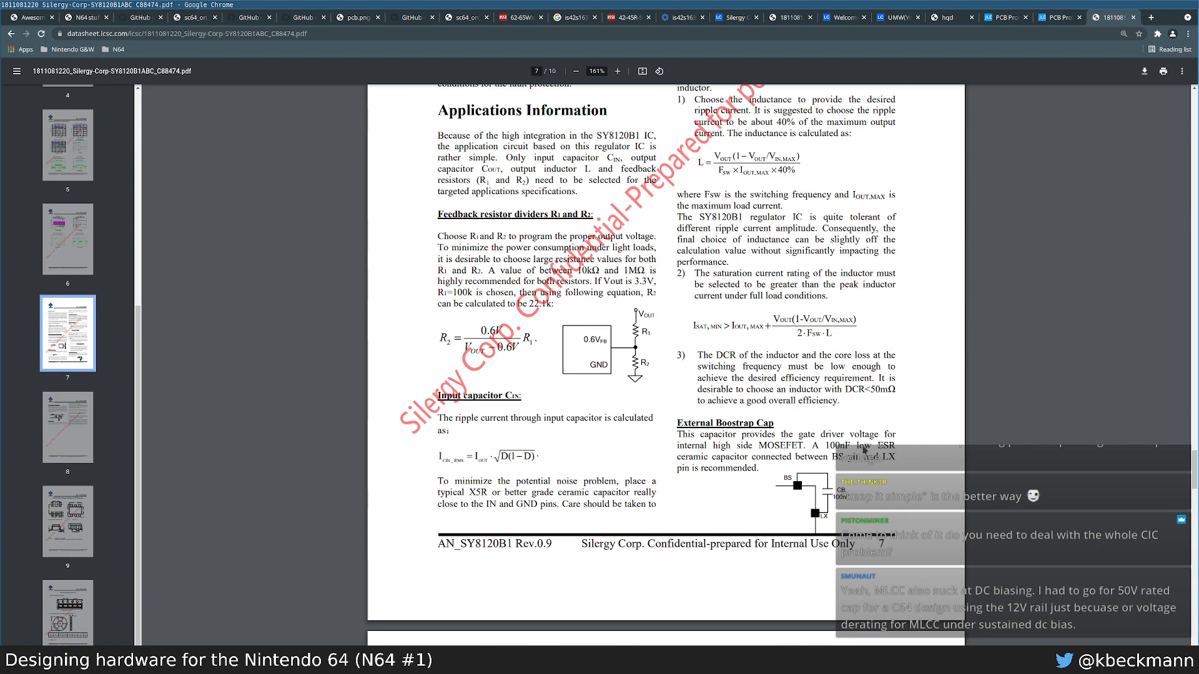
scroll(864, 449, up, 15)
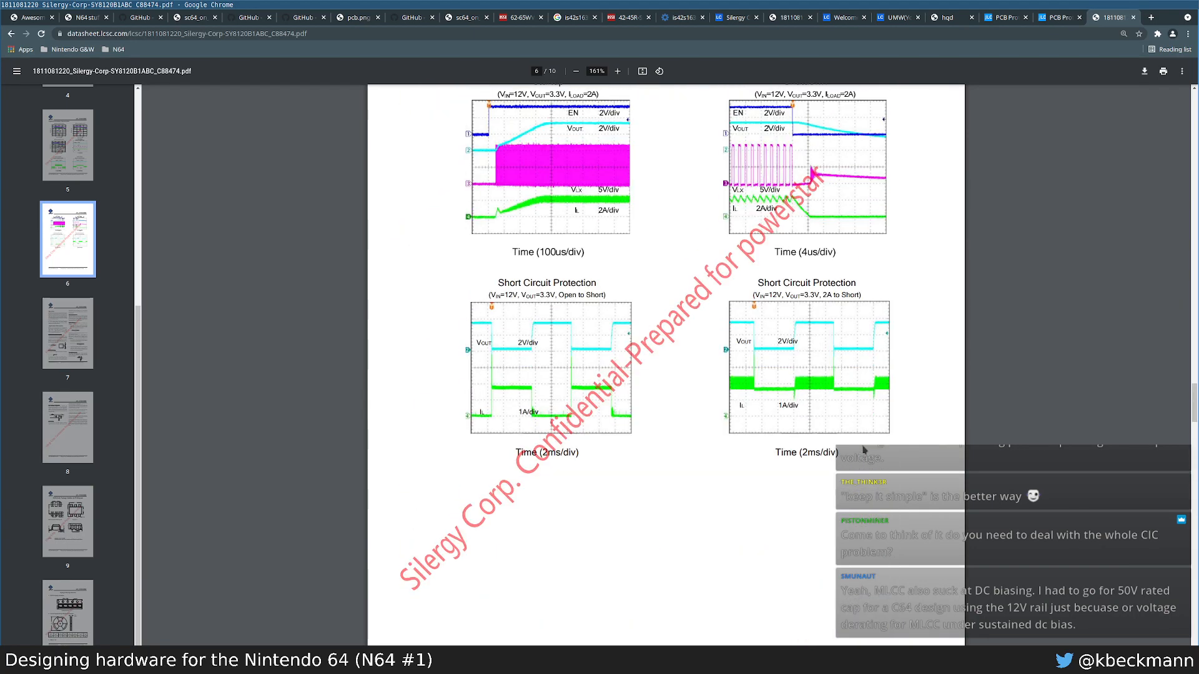
scroll(864, 450, up, 20)
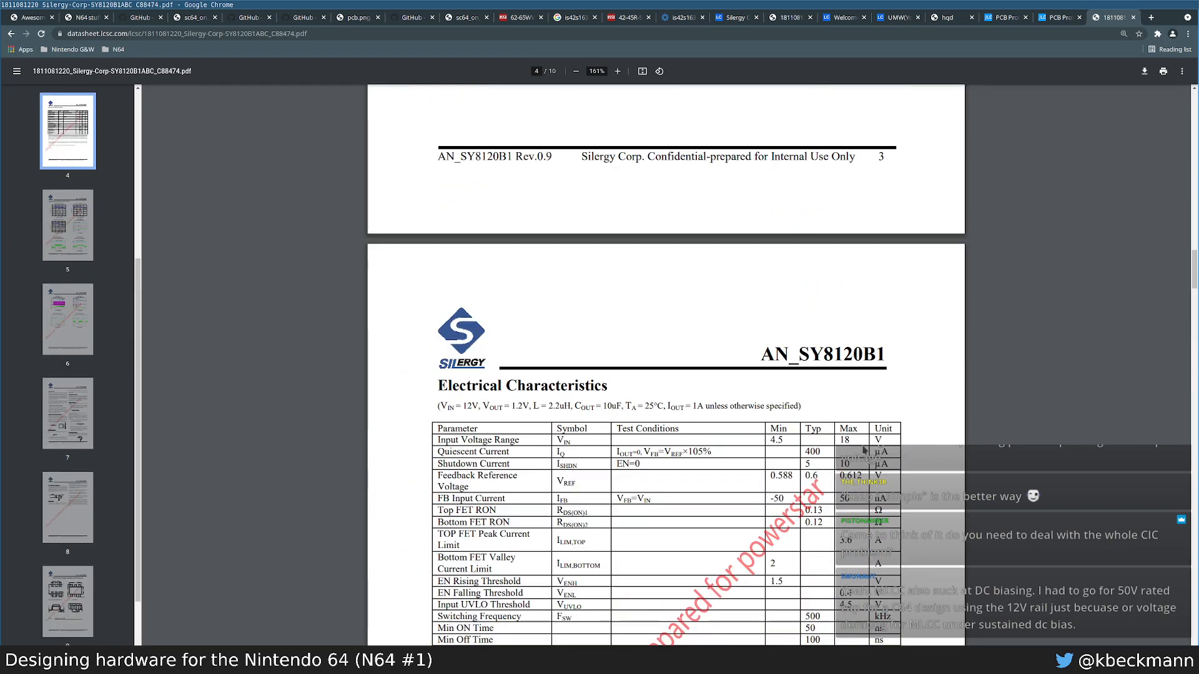
scroll(864, 449, up, 5)
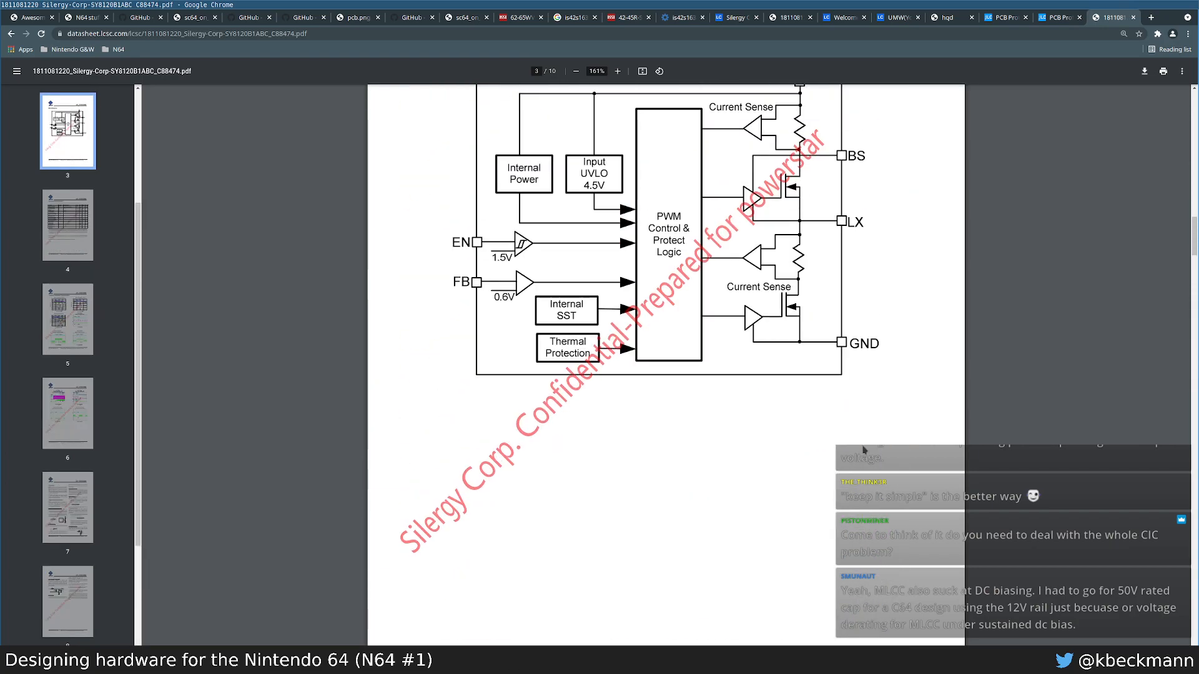
scroll(864, 449, up, 8)
scroll(864, 450, up, 15)
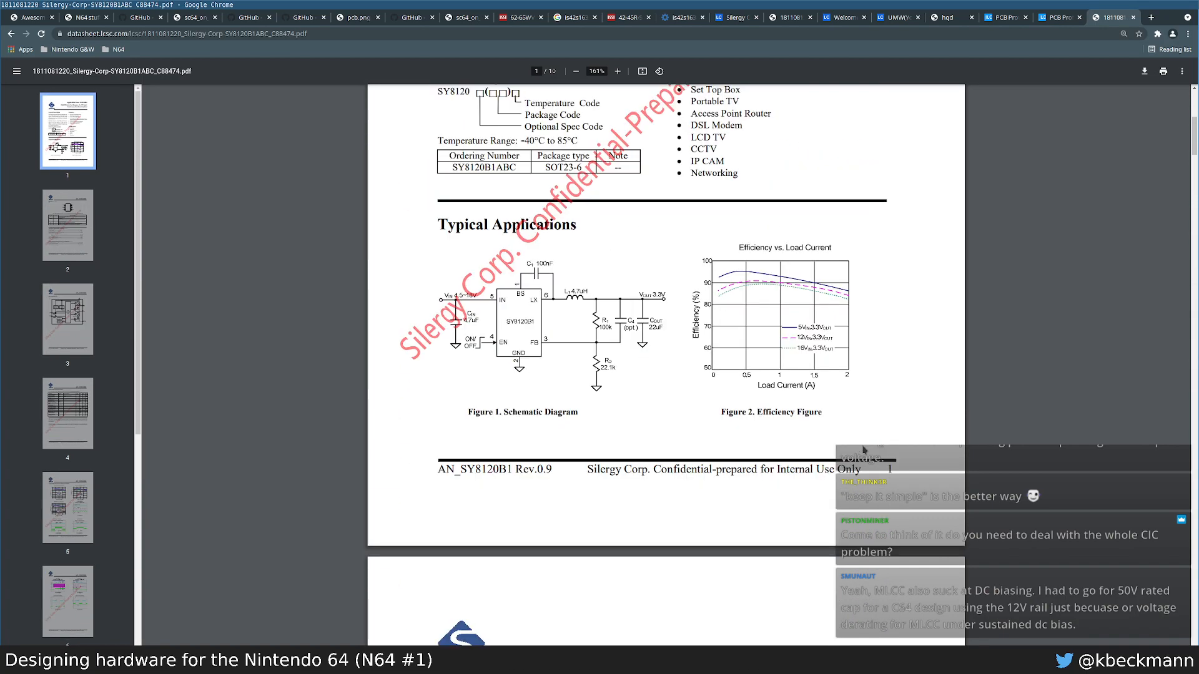
scroll(655, 476, up, 3)
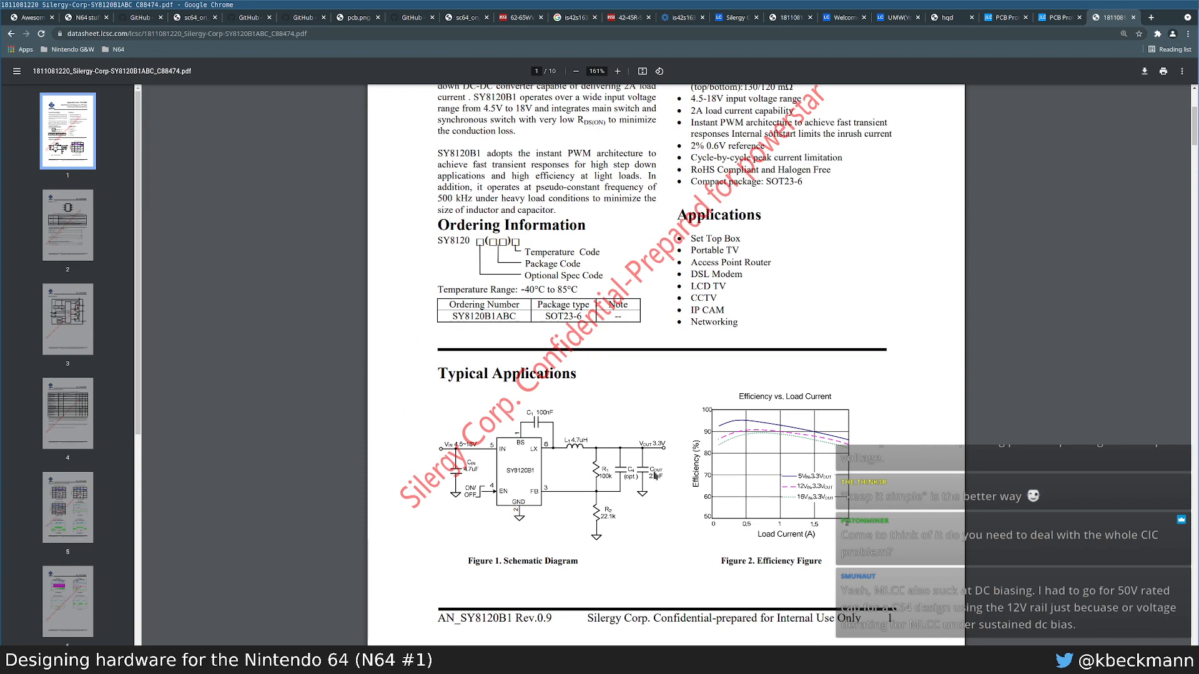
scroll(636, 483, down, 1)
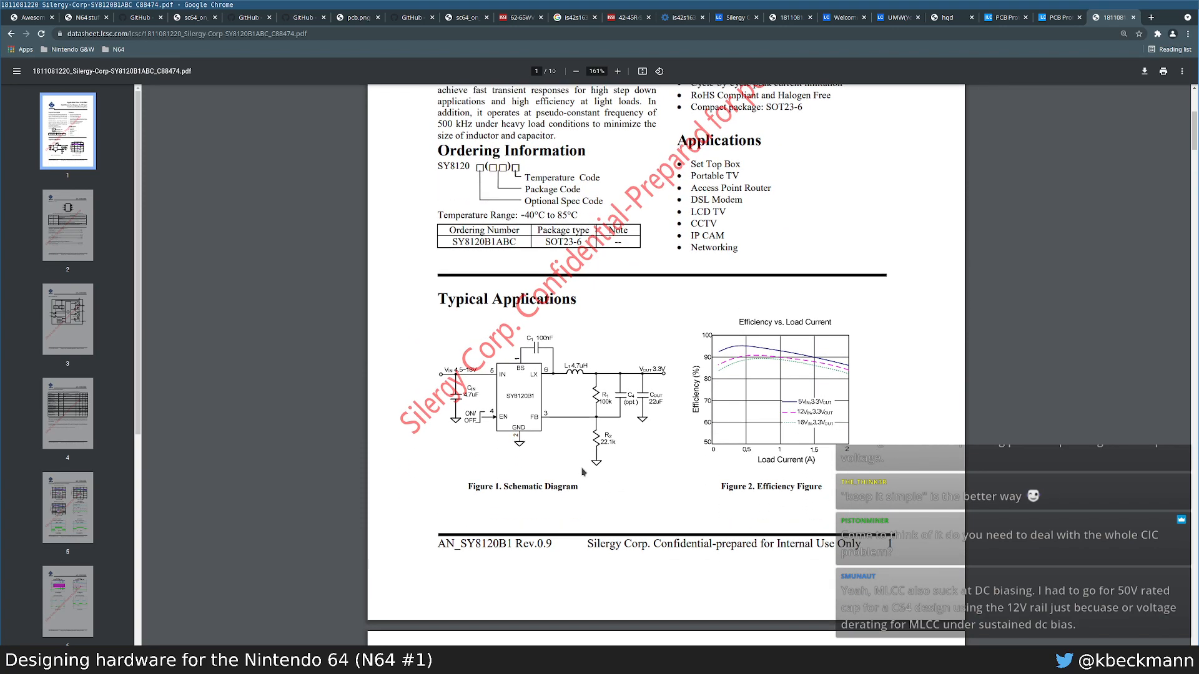
Step: Switch to the KiCad schematic and highlight the V_SUPPLY net to trace it through the regulators and the VBUS/+12V jumper
ctrl+scroll(544, 432, up, 2)
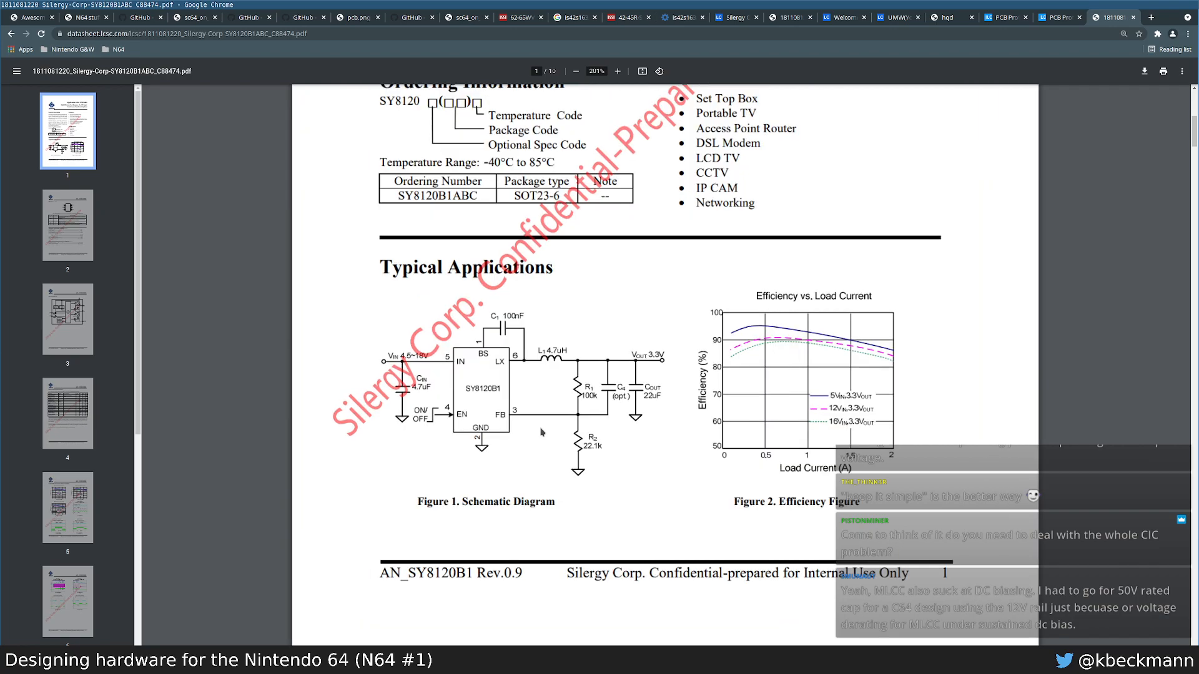
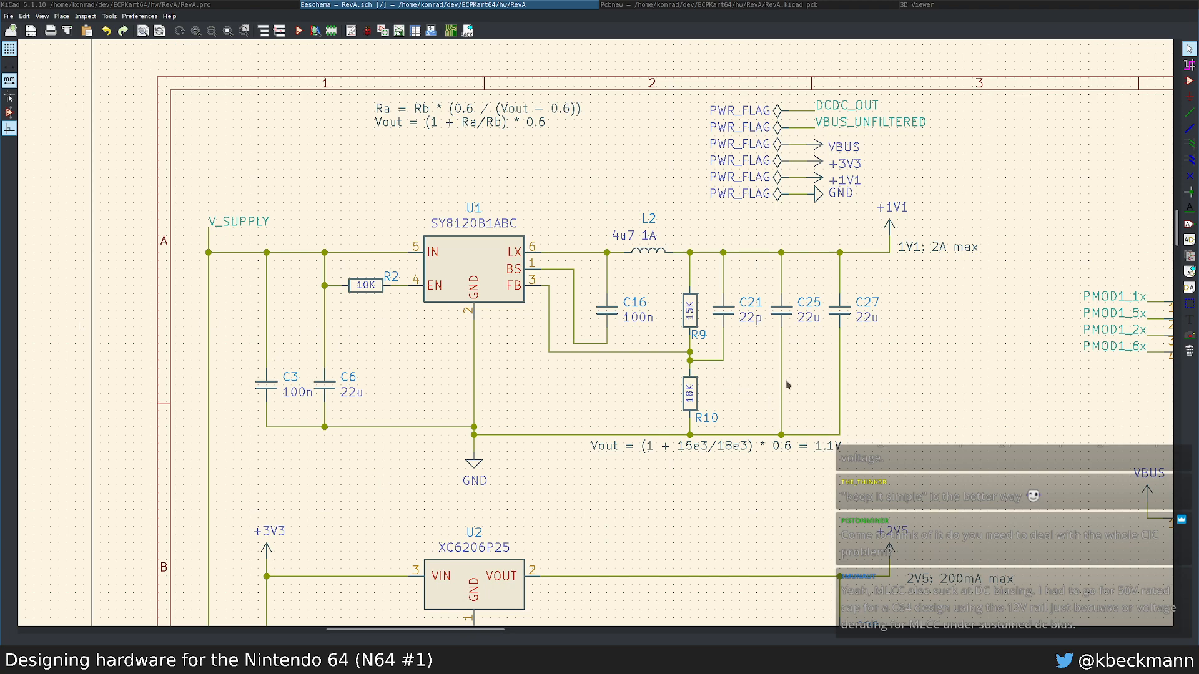
scroll(944, 401, down, 2)
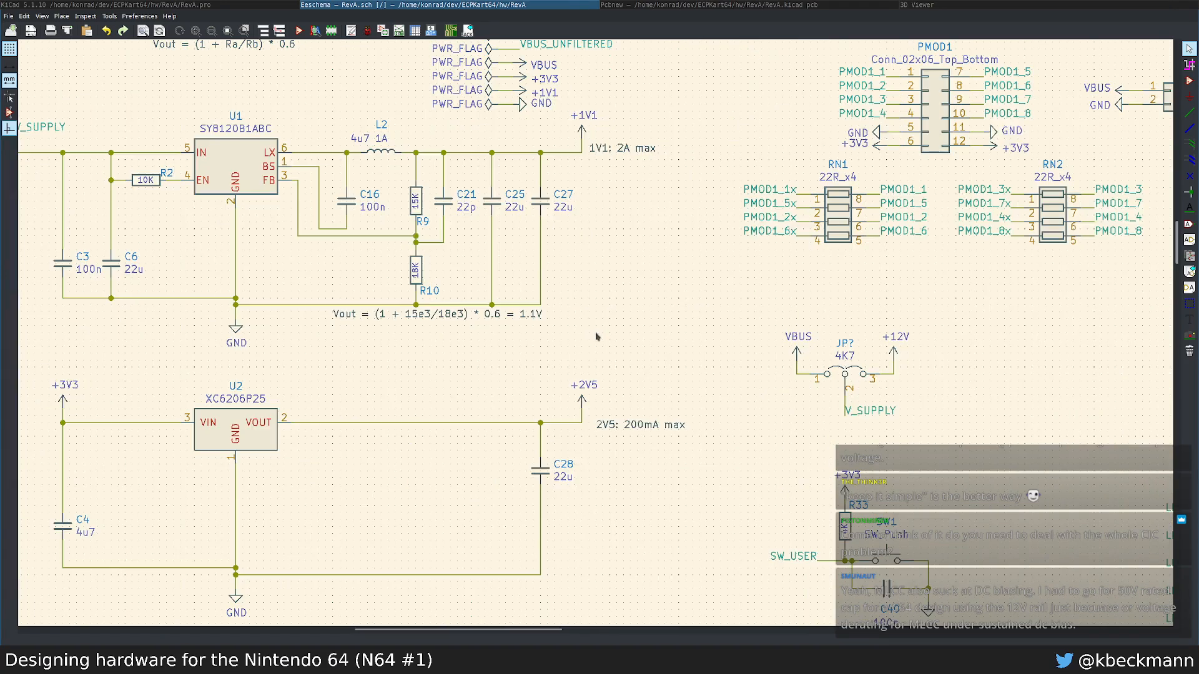
middle_drag(441, 359, 636, 362)
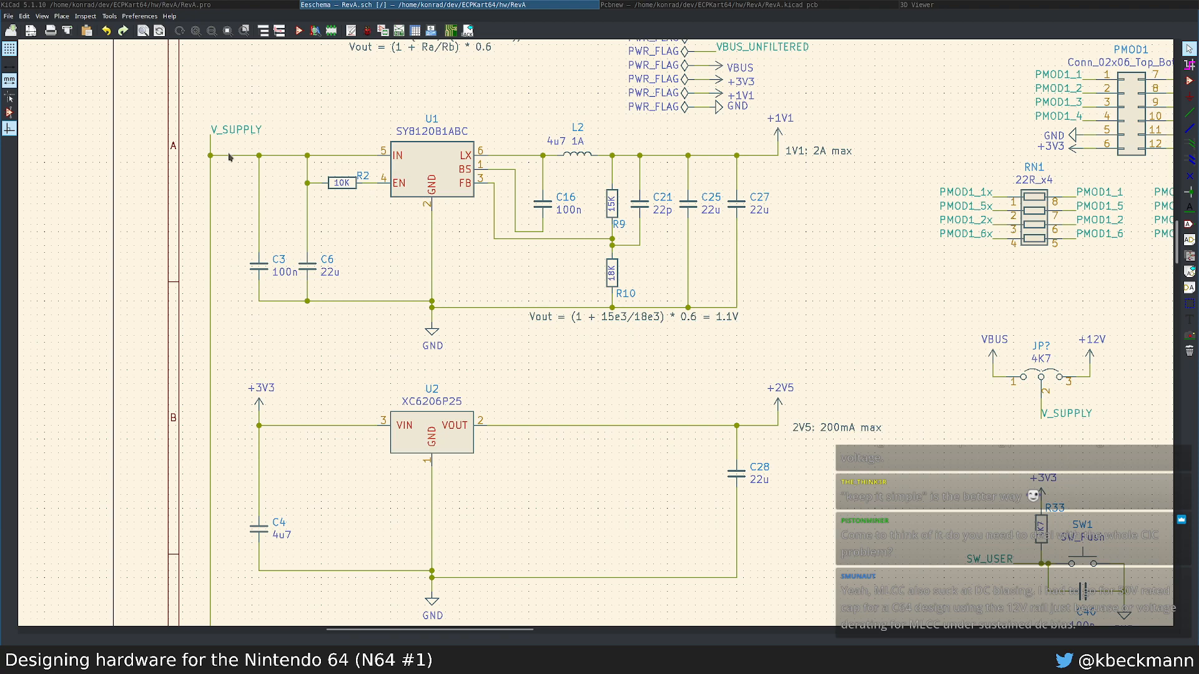
key(ctrl+x)
scroll(318, 276, down, 3)
middle_drag(637, 388, 396, 218)
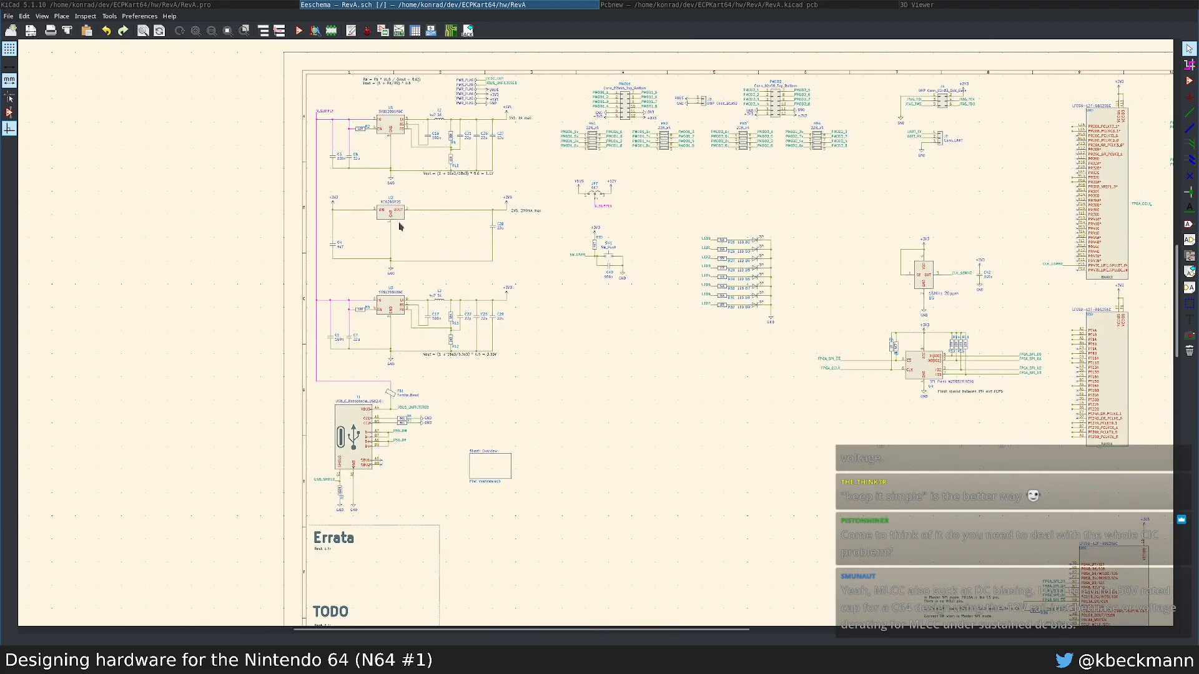
scroll(439, 226, down, 1)
middle_drag(979, 423, 800, 401)
scroll(543, 258, up, 1)
scroll(596, 337, up, 1)
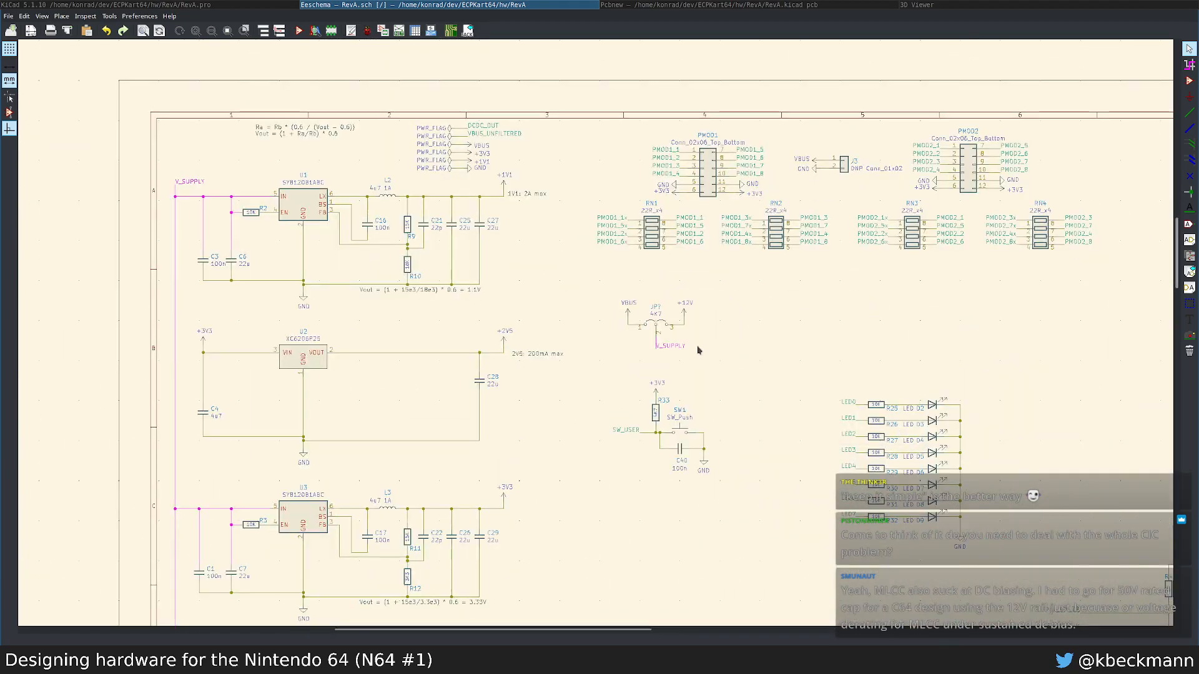
scroll(688, 340, up, 1)
middle_drag(801, 280, 806, 275)
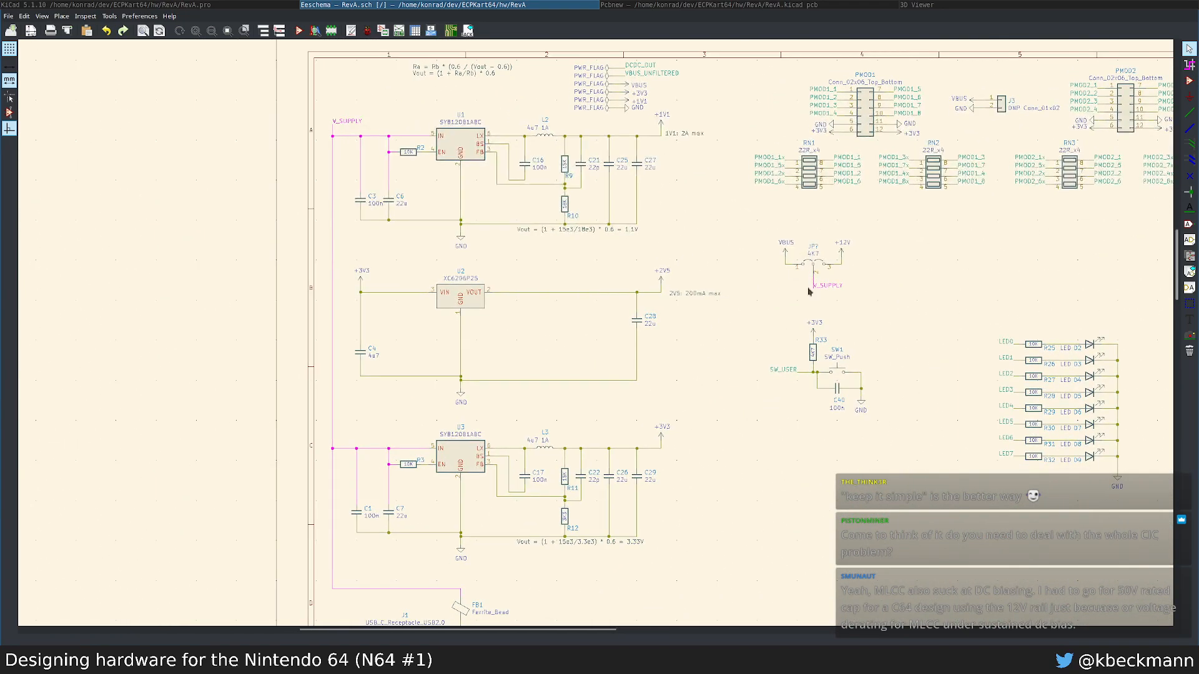
middle_drag(447, 256, 460, 182)
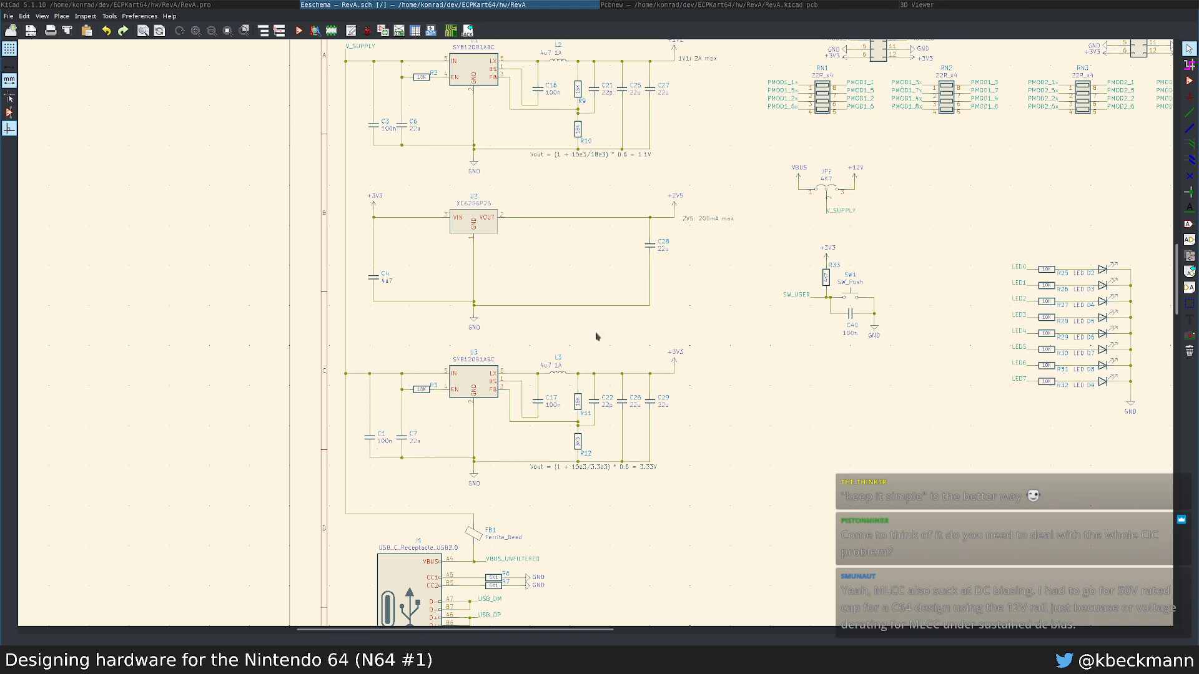
Step: Open the Overview sheet and add the text "CIC chip" directly below the SDRAM entry
scroll(597, 337, up, 3)
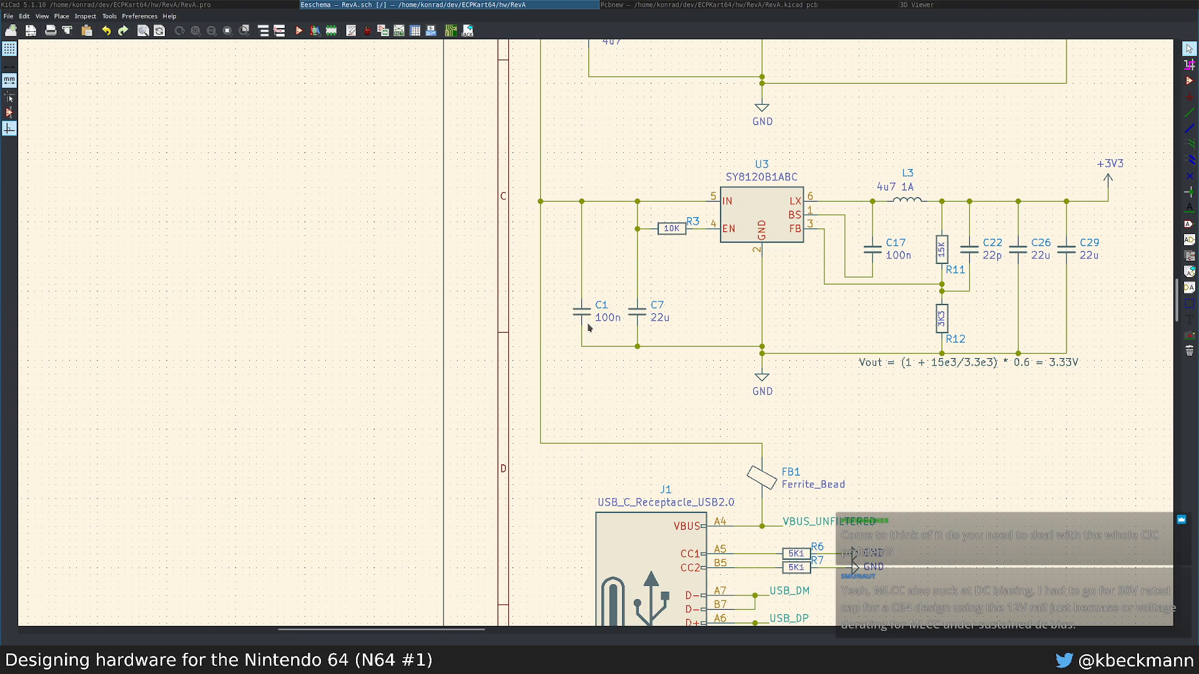
scroll(587, 324, down, 2)
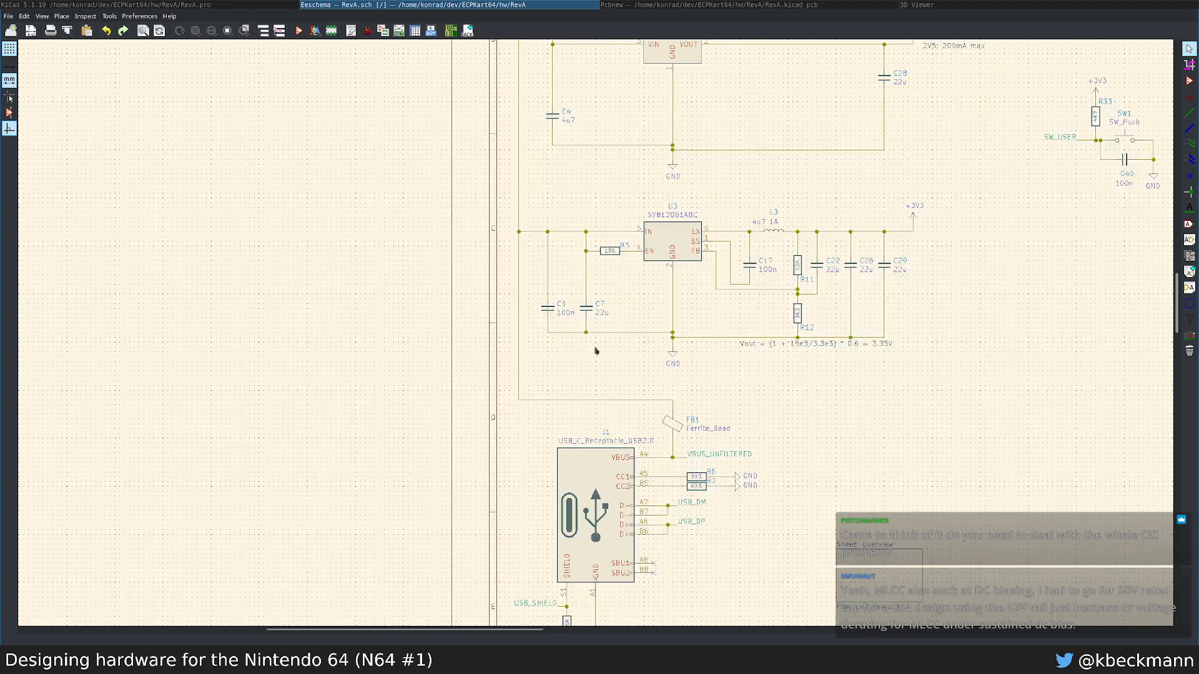
middle_drag(751, 398, 655, 398)
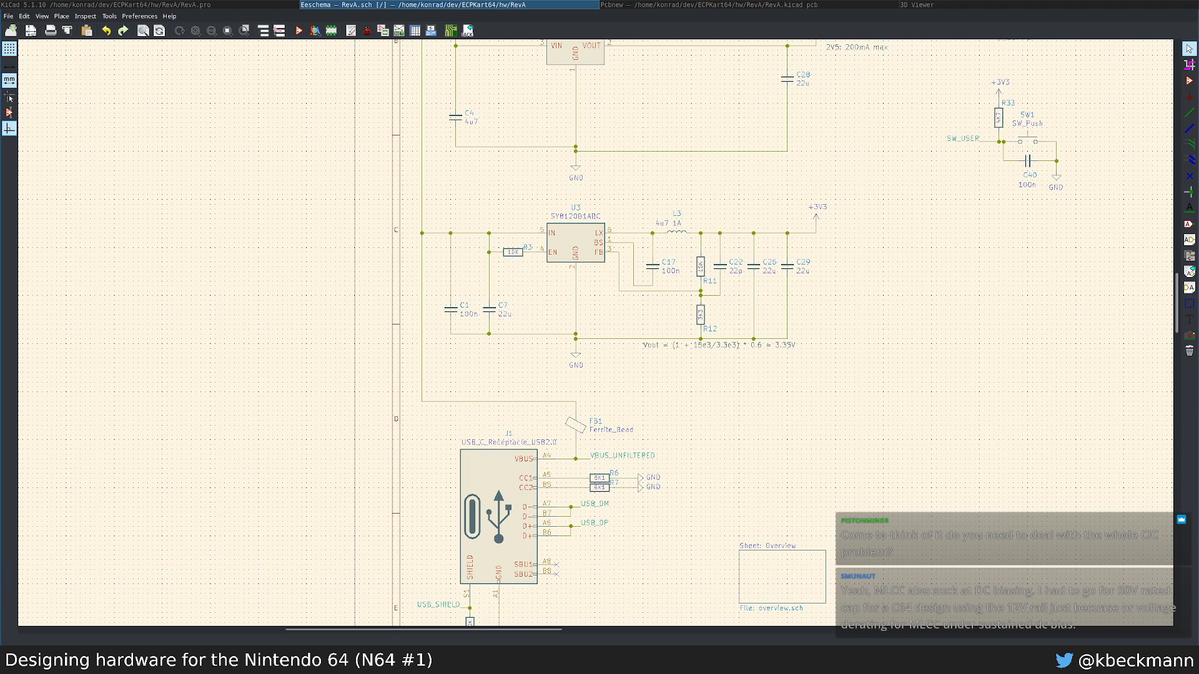
double_click(804, 599)
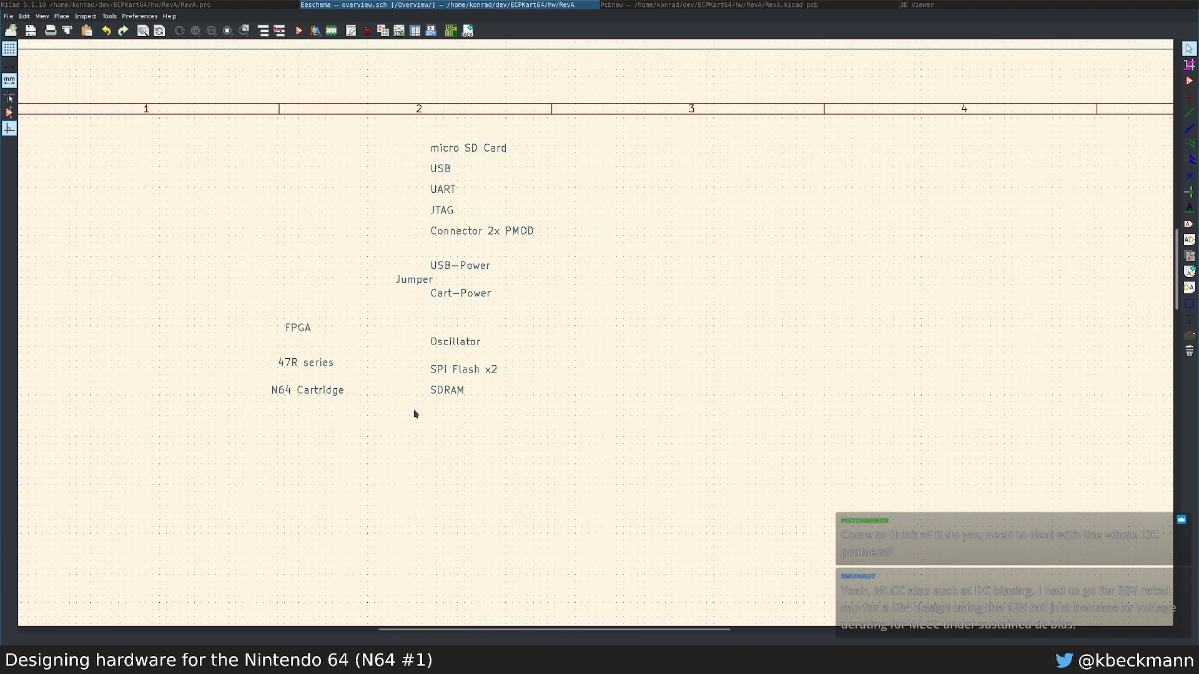
key(a)
key(Escape)
key(t)
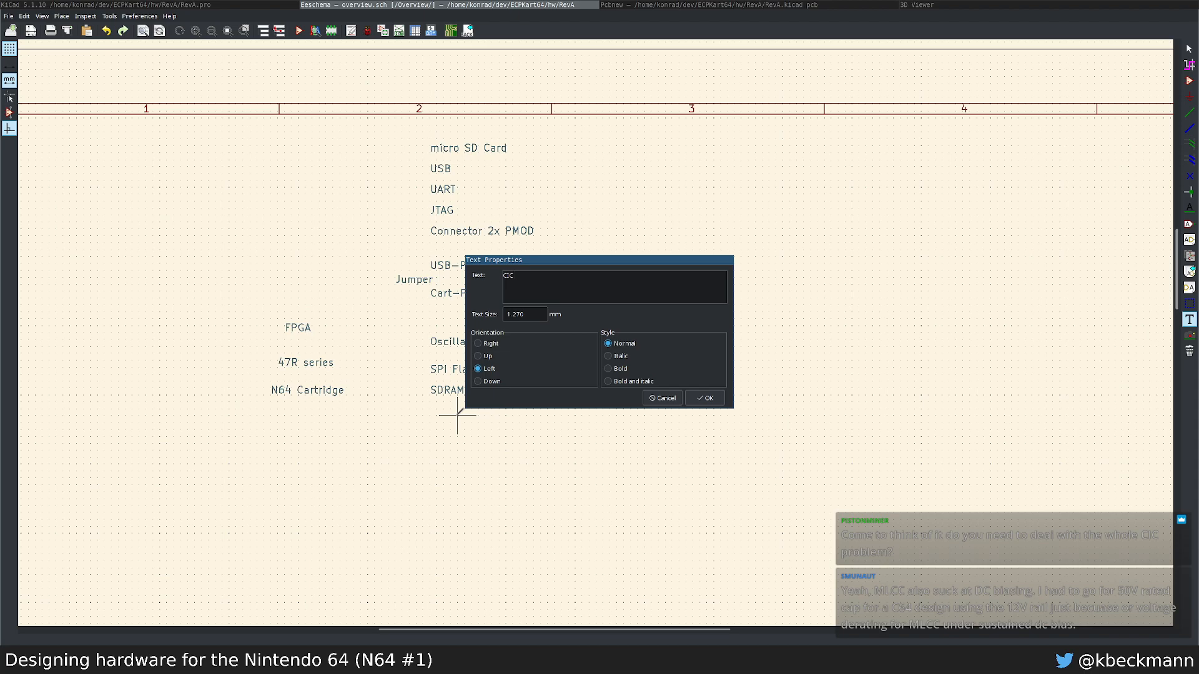
click(705, 397)
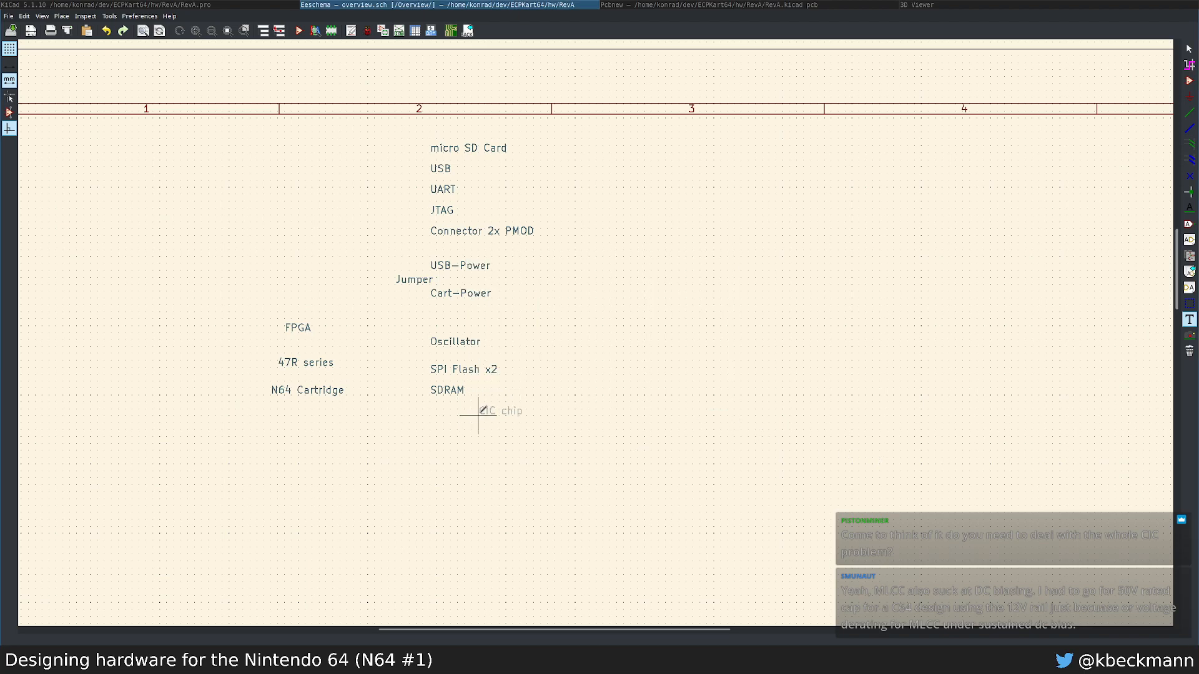
click(431, 413)
key(Escape)
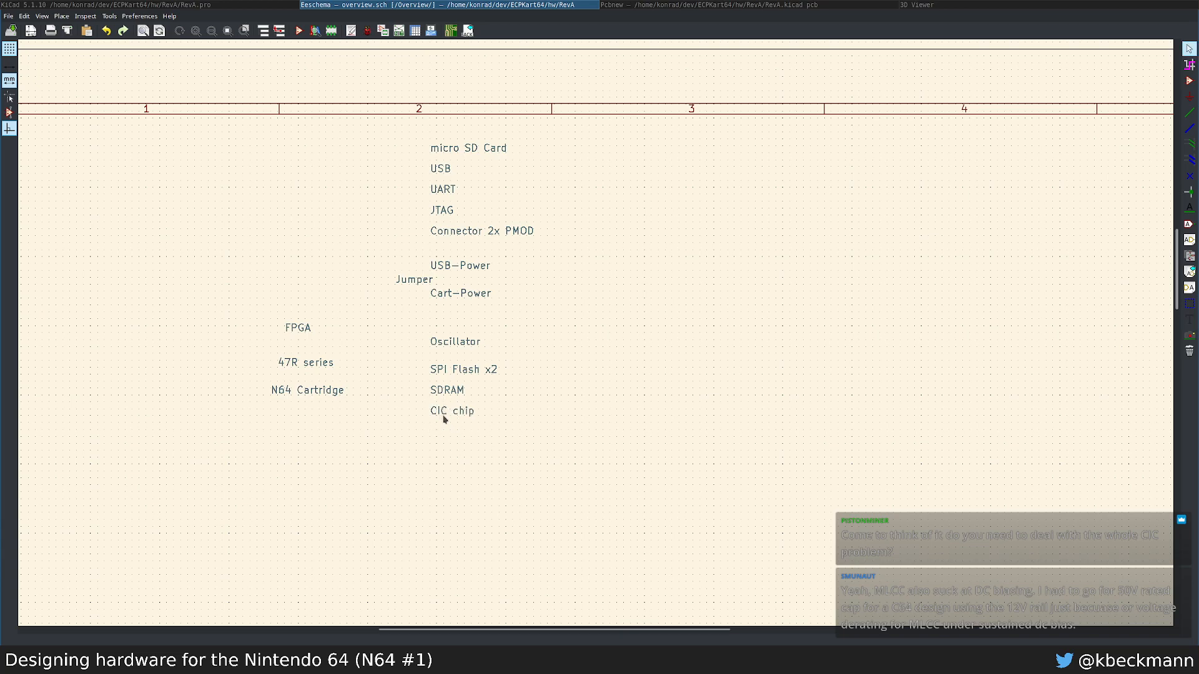
Step: Switch to Chrome and search the Awesome N64 Development page for "cic" up to the UltraCIC entries
drag(423, 423, 484, 448)
key(alt+Tab)
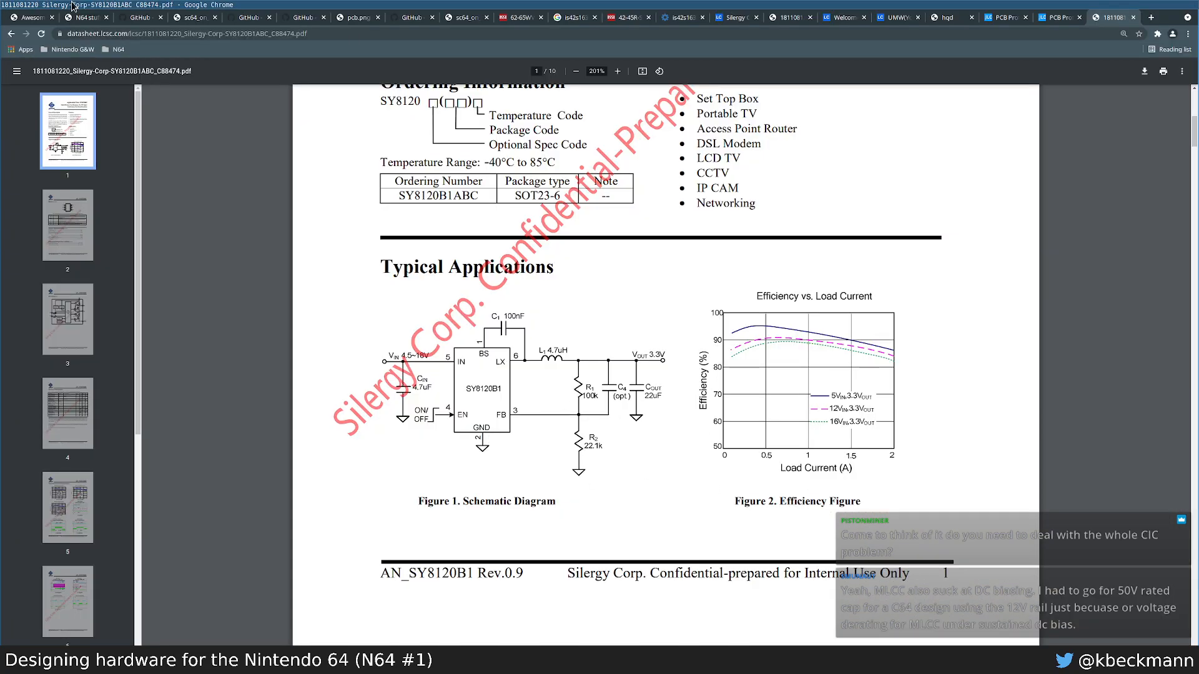
click(26, 19)
key(ctrl+f)
text(cic)
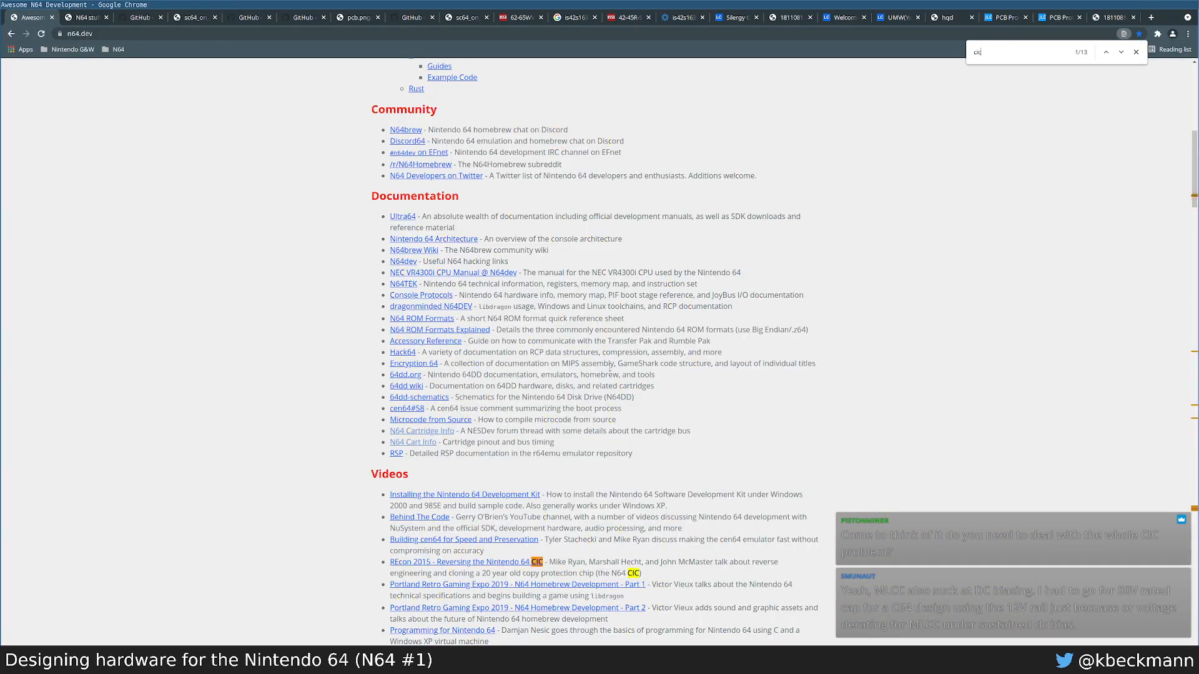
key(Return)
key(Return)
key(Return)
key(Return)
key(Return)
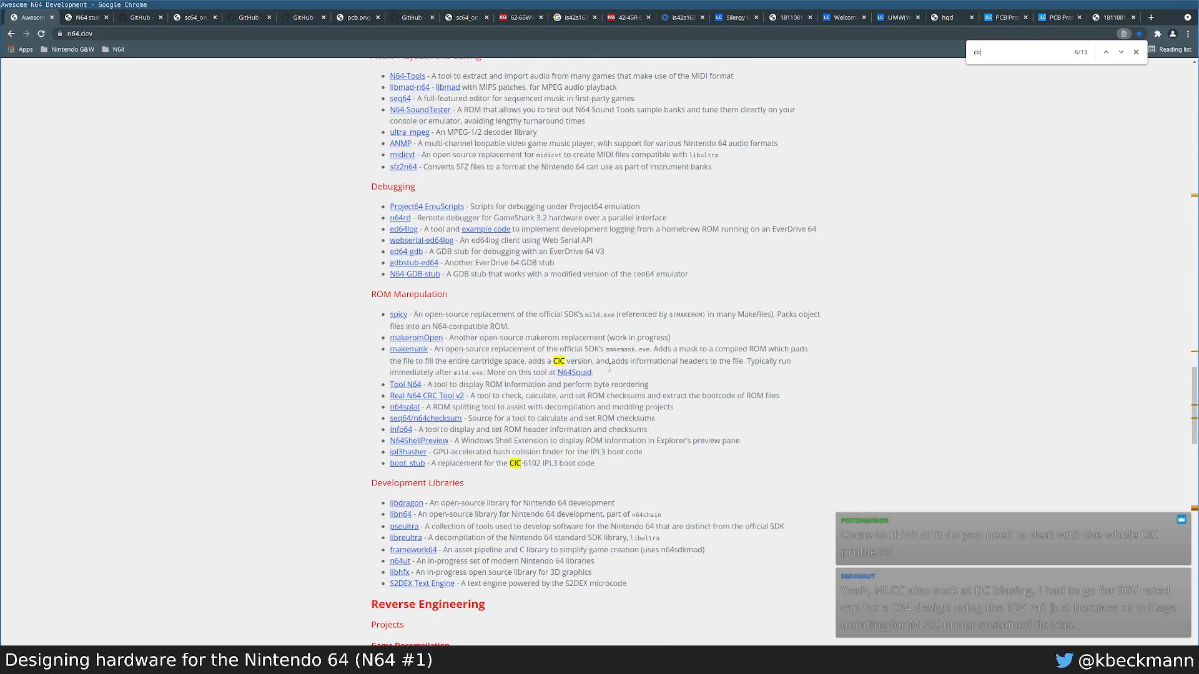
key(Return)
key(Escape)
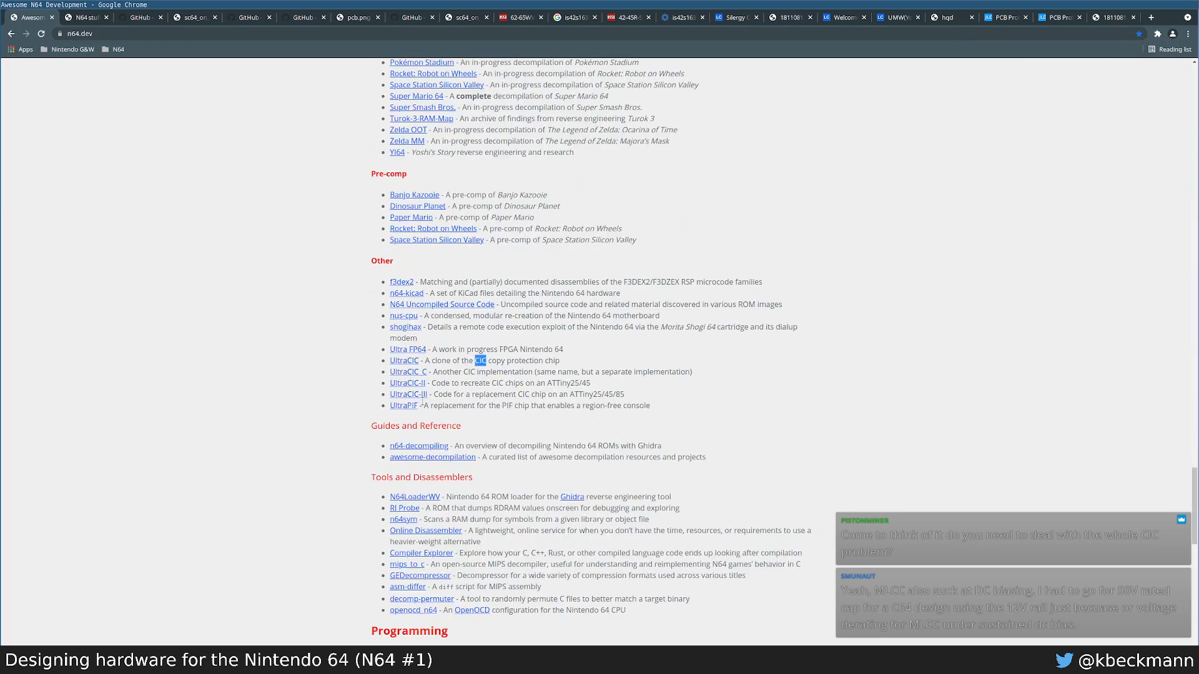
Step: Open the UltraCIC-III repository, read its README and search the web for the ATTiny25 in a new tab
click(416, 397)
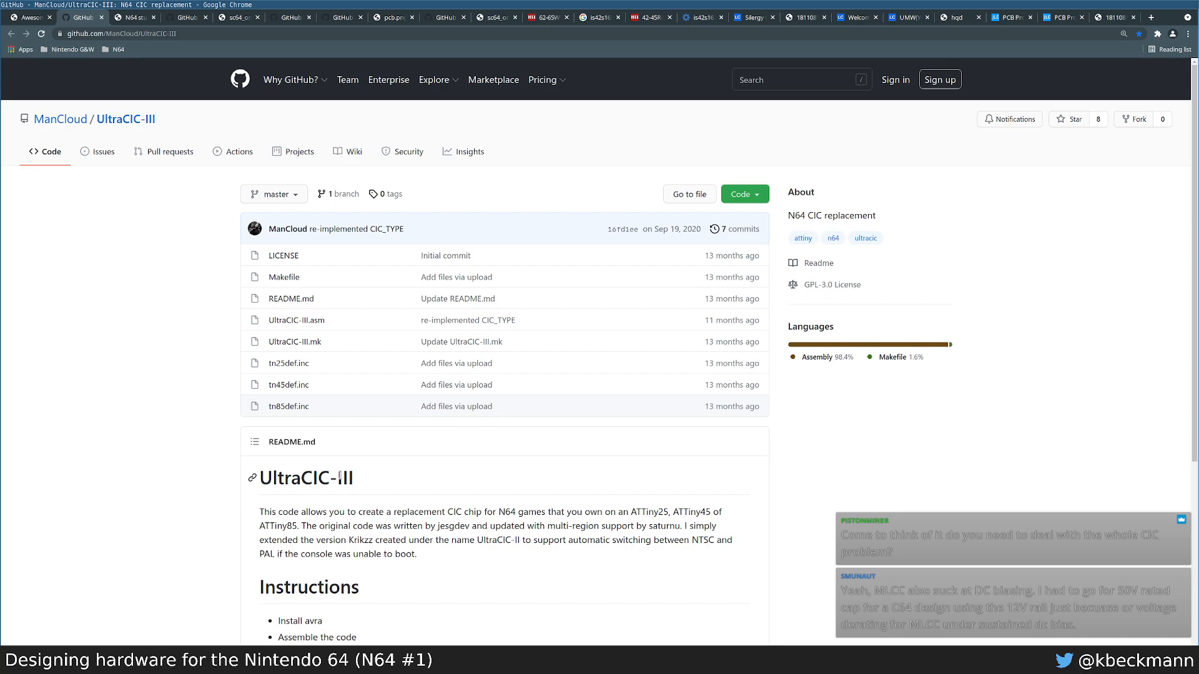
scroll(212, 384, down, 5)
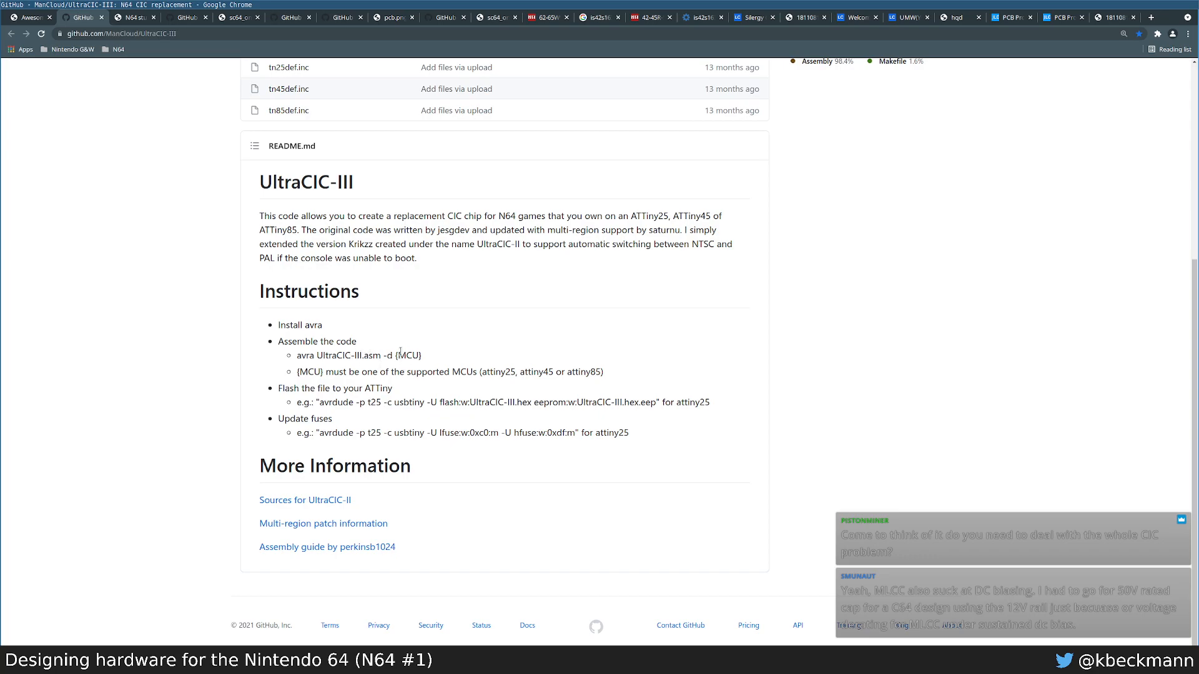
double_click(649, 216)
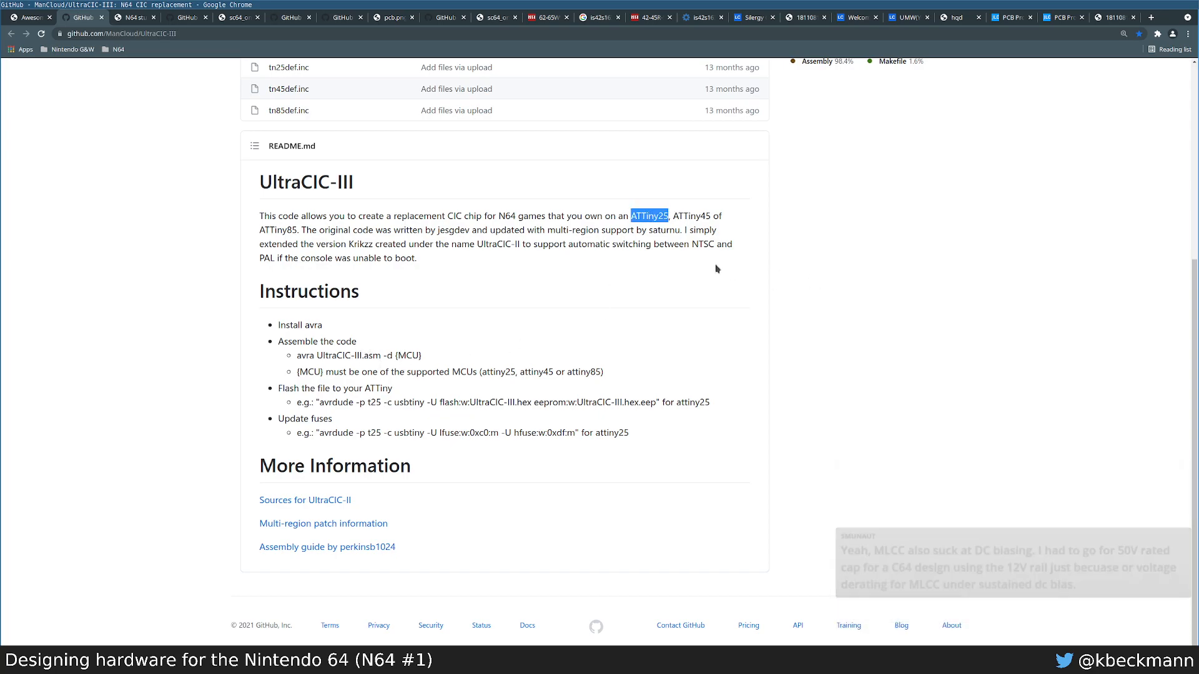
key(ctrl+c)
key(ctrl+t)
key(ctrl+v)
key(Return)
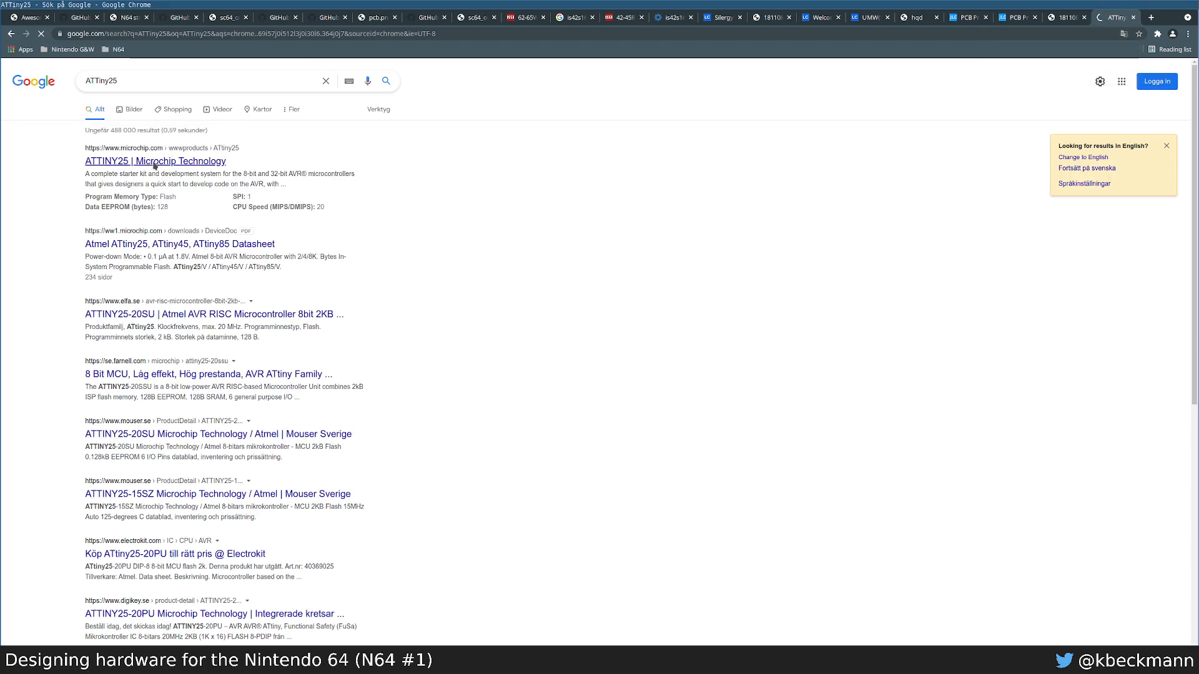
Step: Open Microchip's ATTINY25 product page, check the pin count in its parametrics and return to the search results
click(154, 162)
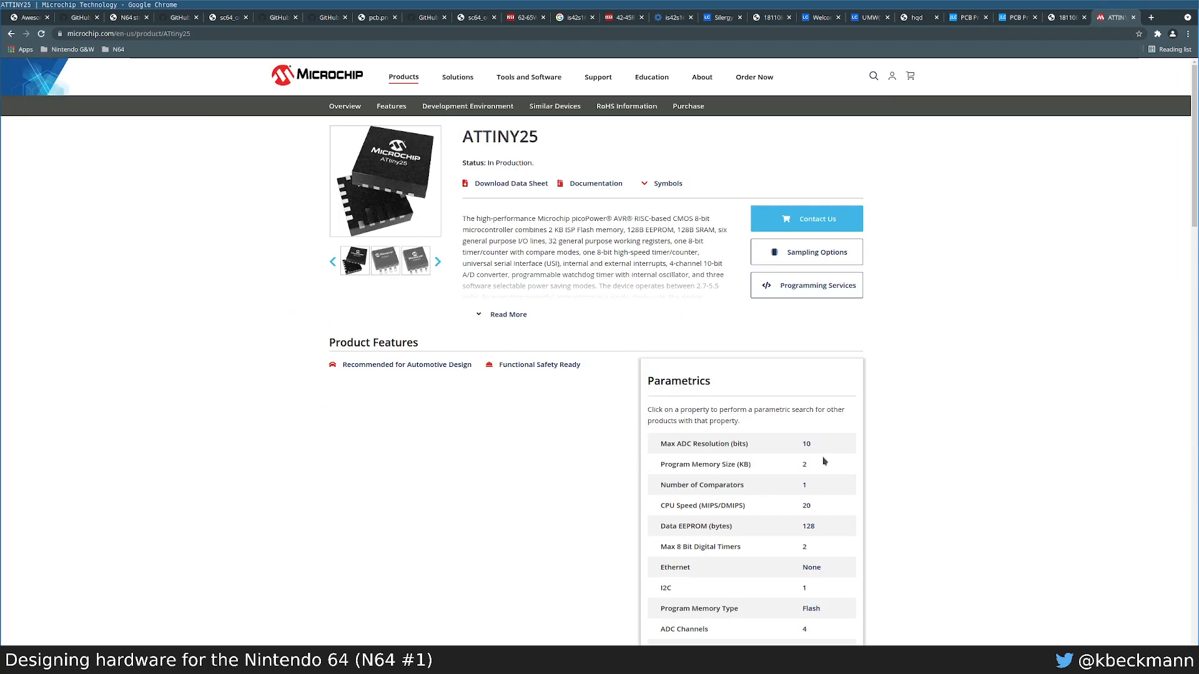
scroll(823, 461, down, 3)
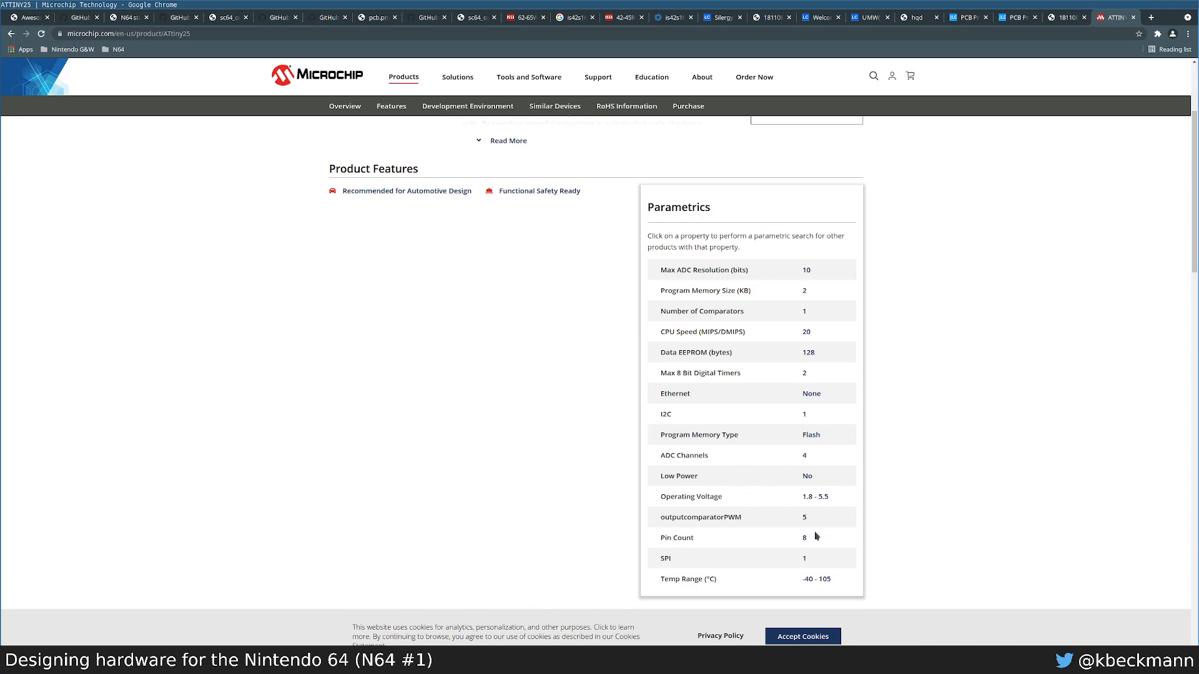
drag(821, 543, 660, 546)
scroll(849, 557, up, 3)
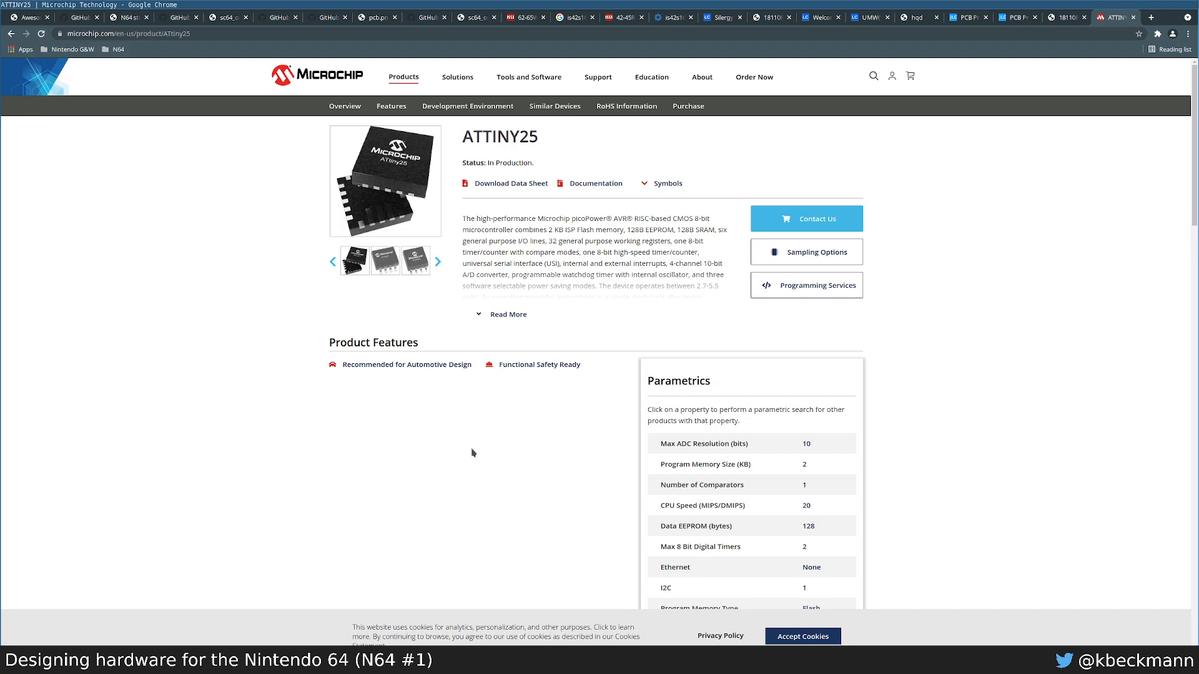
key(alt+Left)
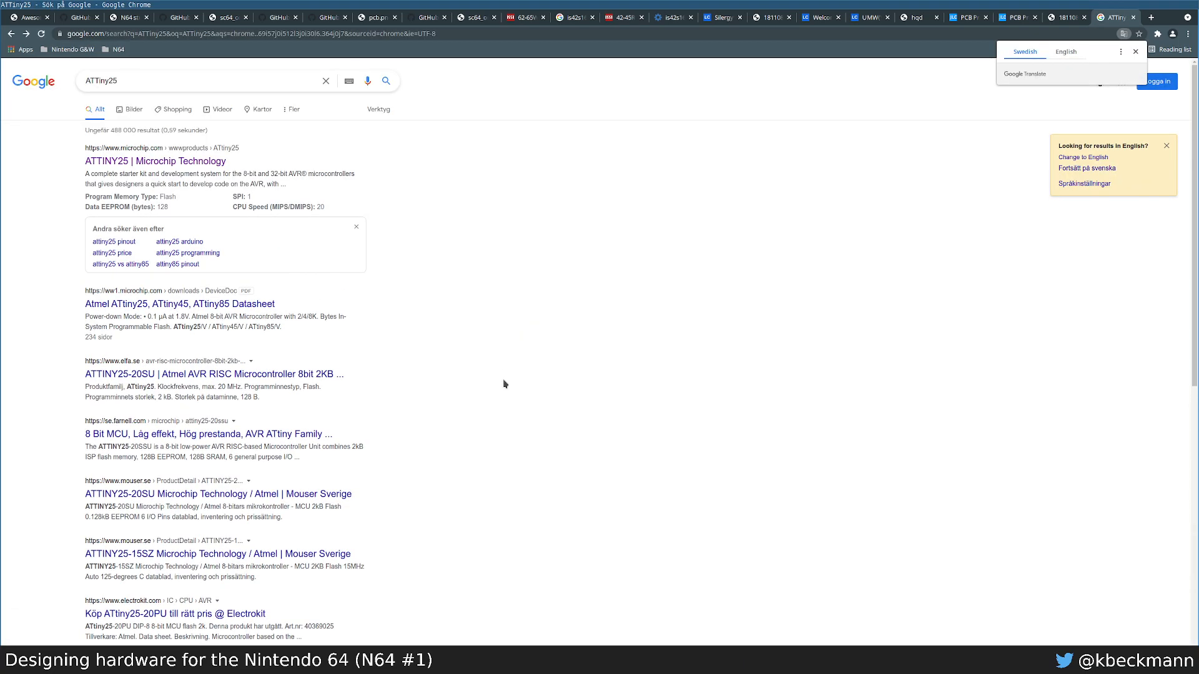
Step: Return to the UltraCIC-III repository and highlight the UltraCIC-III.asm source file in its file list
click(81, 19)
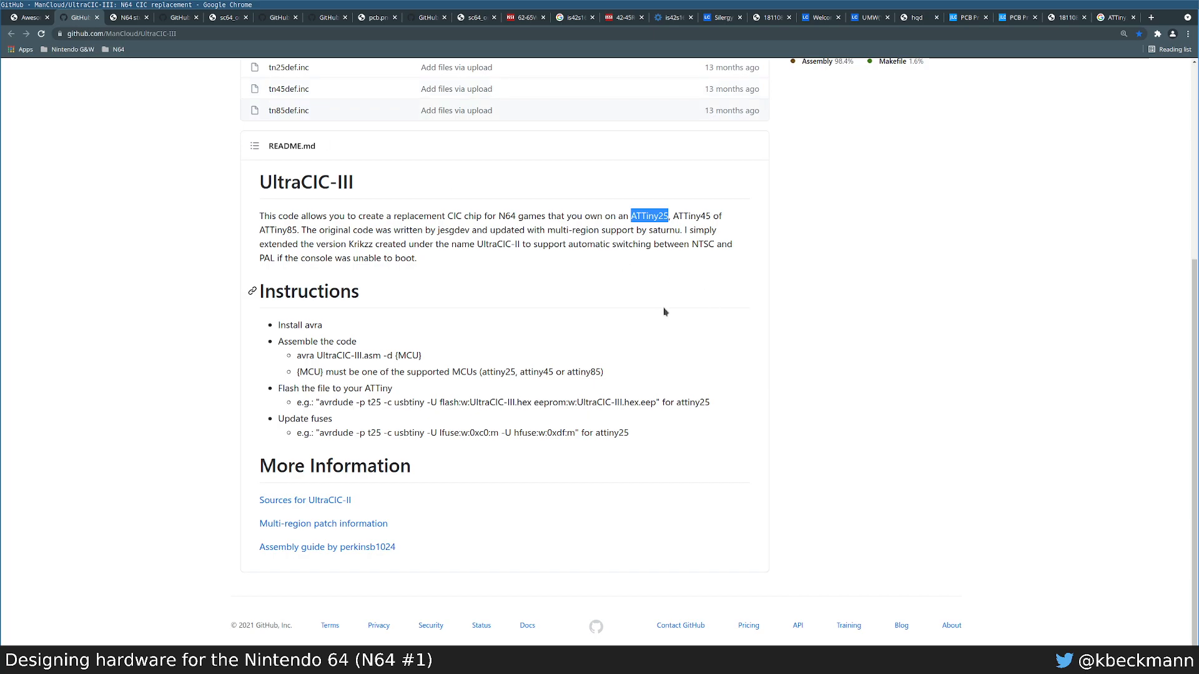
scroll(696, 344, up, 3)
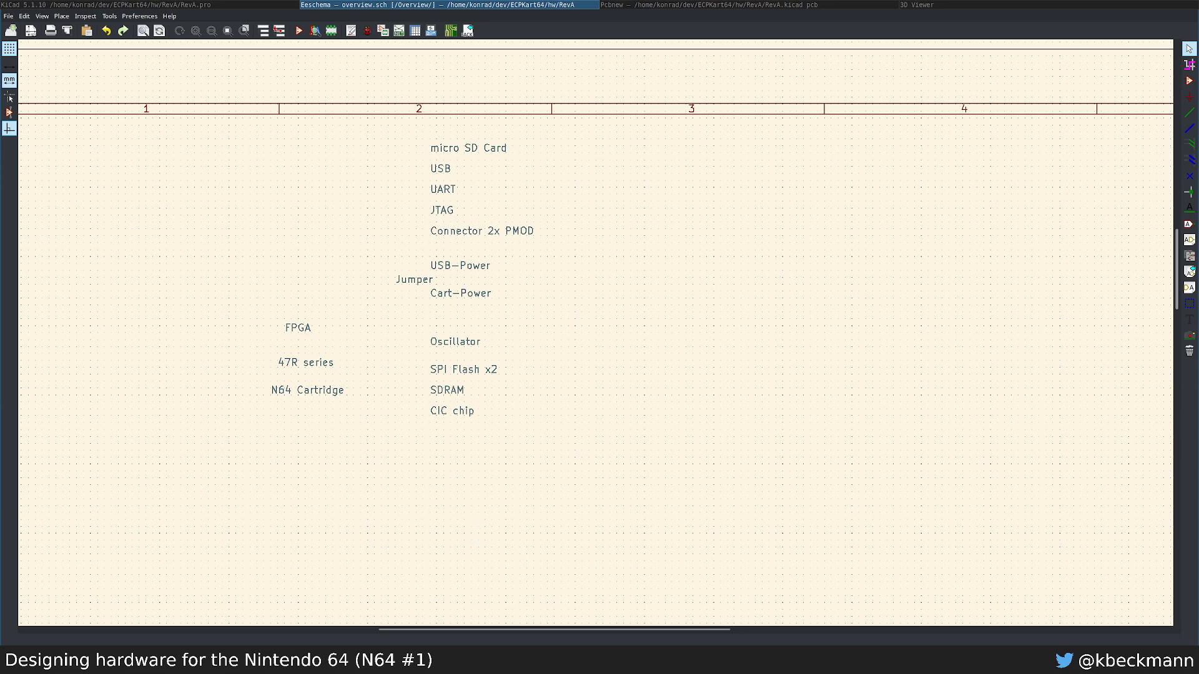
key(super+Right)
key(super+Left)
key(super+2)
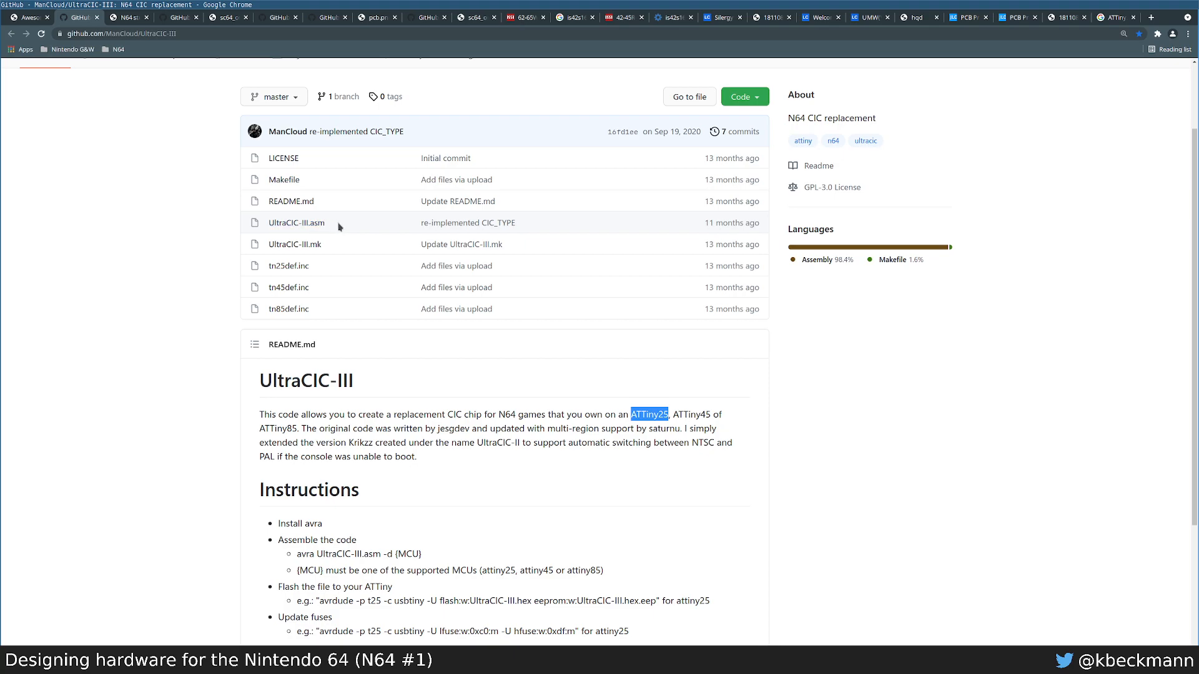
drag(340, 225, 263, 225)
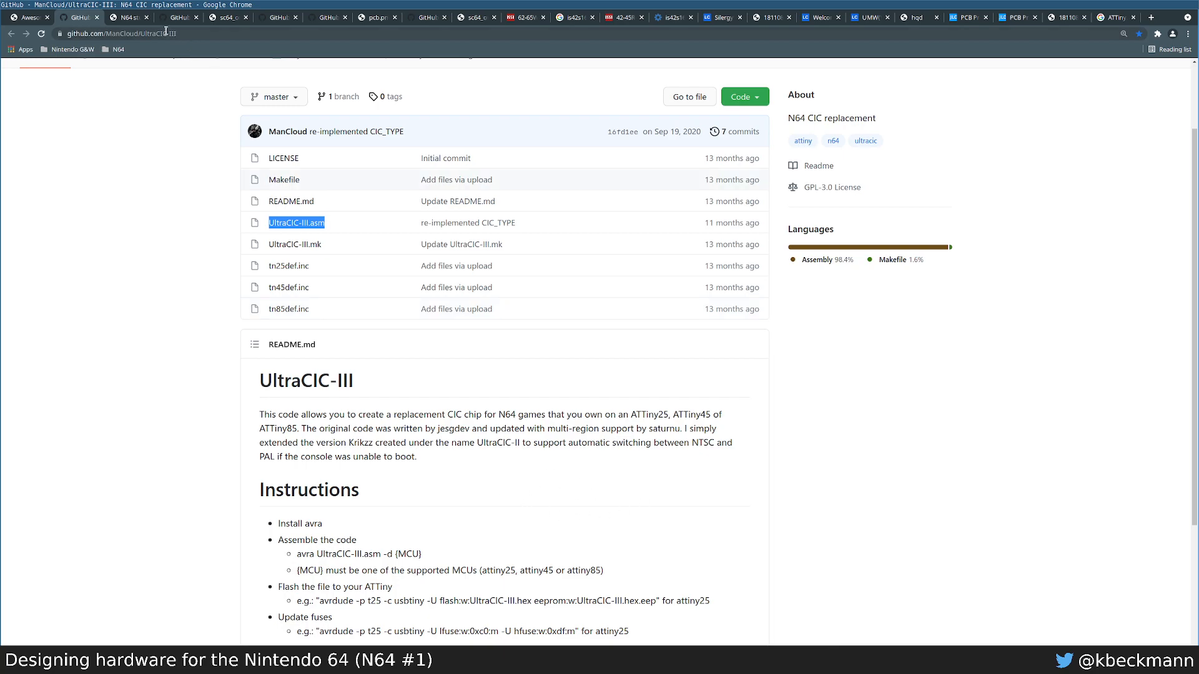
Step: Compare the SummerCart64 and Brutzelkarte board photos and go back up to the feature list in the Brutzelkarte README
key(ctrl+Tab)
key(ctrl+Tab)
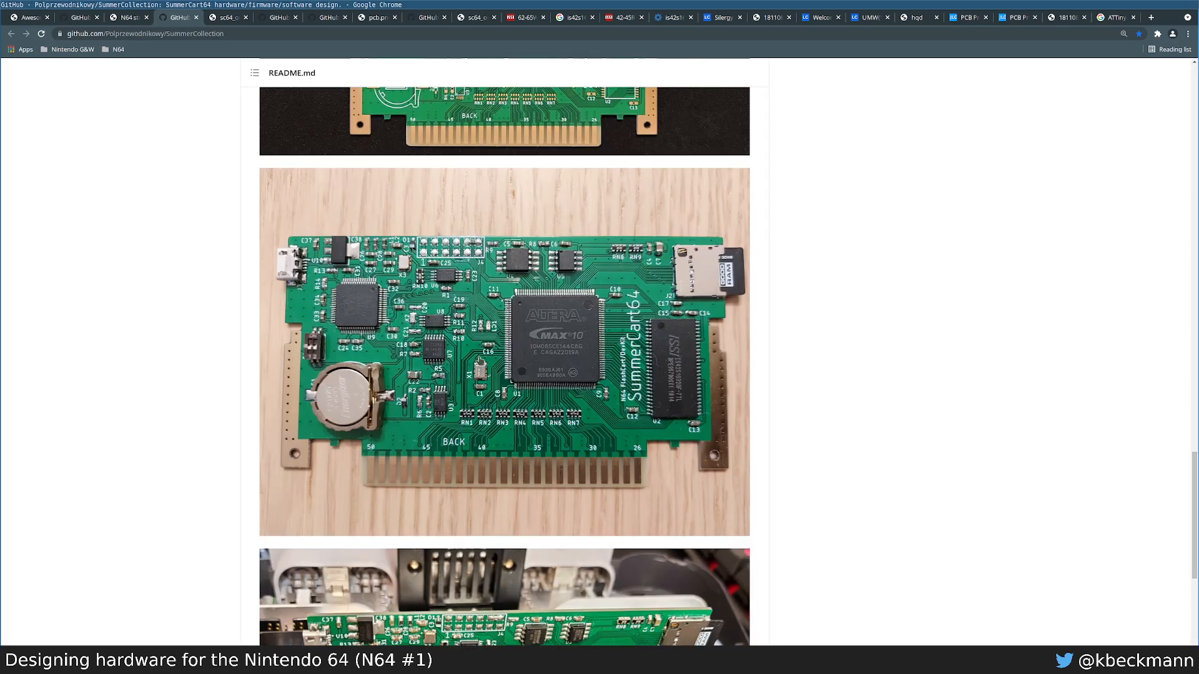
key(ctrl+Tab)
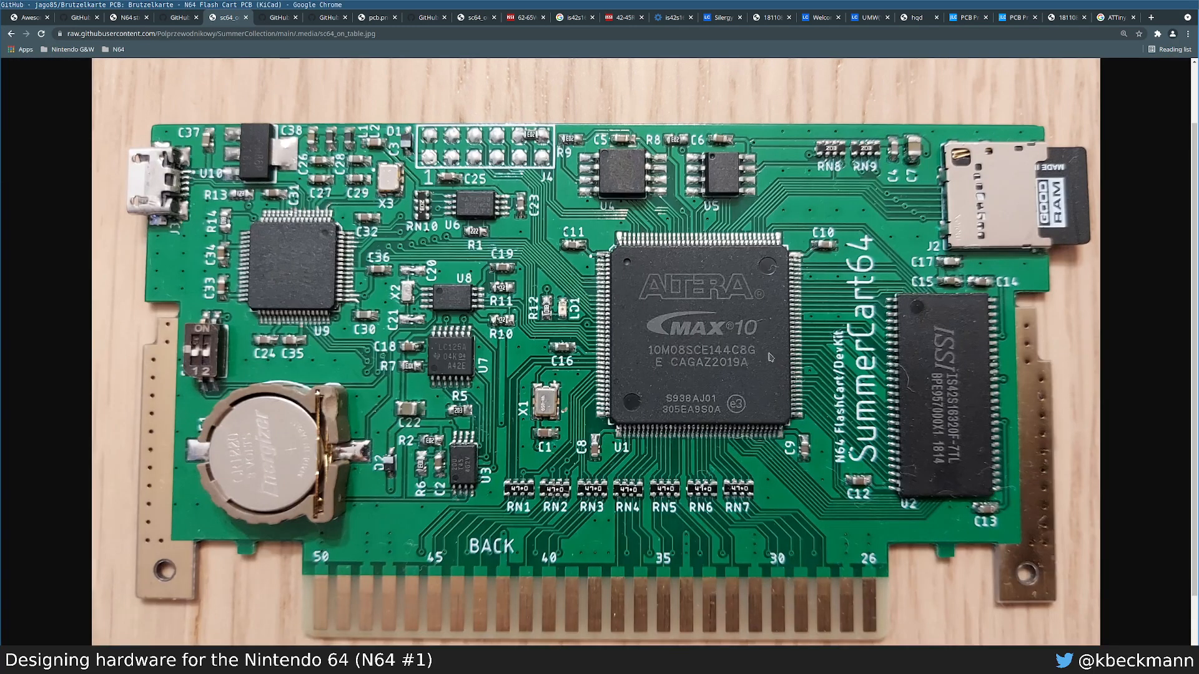
key(ctrl+Tab)
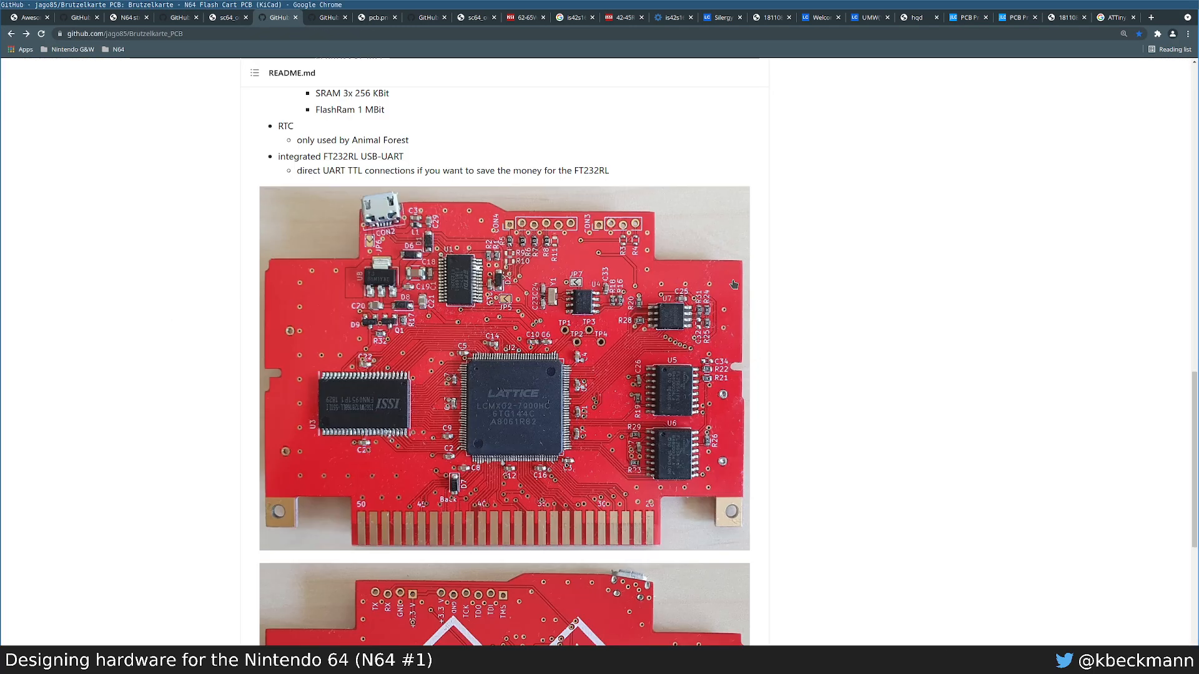
scroll(781, 324, up, 10)
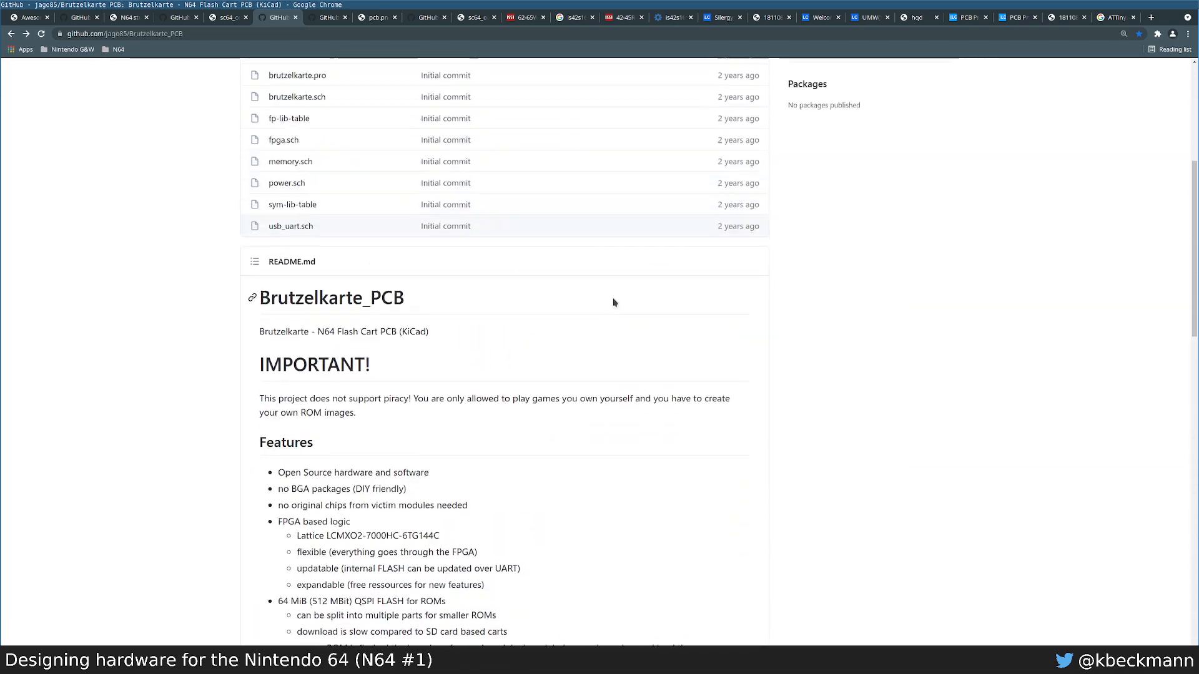
Step: Open the Brutzelkarte_FPGA repository in place of the PCB one and browse to its lm8_cic/fw folder
scroll(613, 303, up, 5)
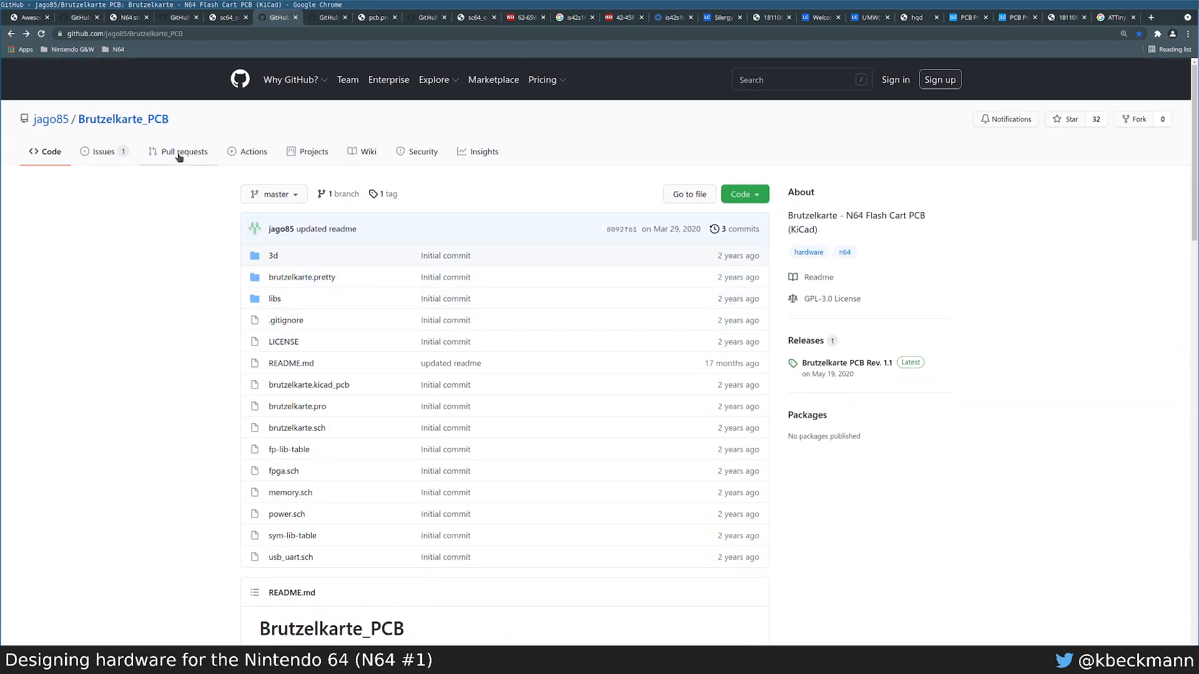
key(ctrl+l)
key(End)
key(BackSpace)
key(BackSpace)
key(BackSpace)
text(FPG)
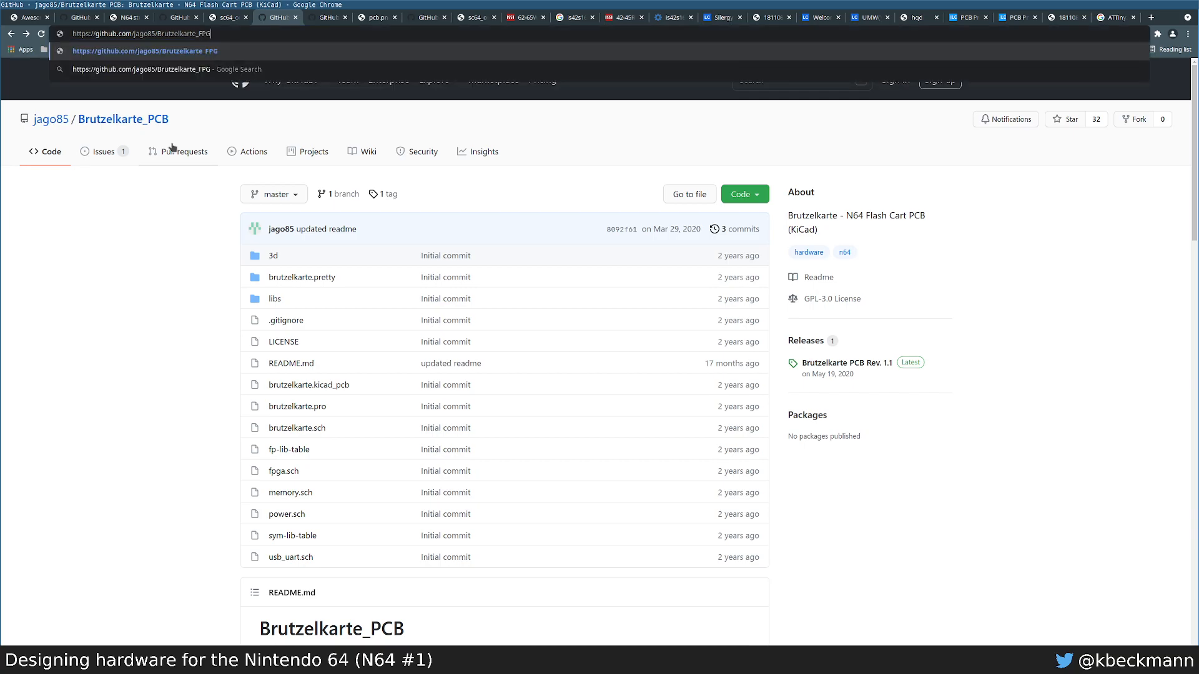
text(A)
key(Return)
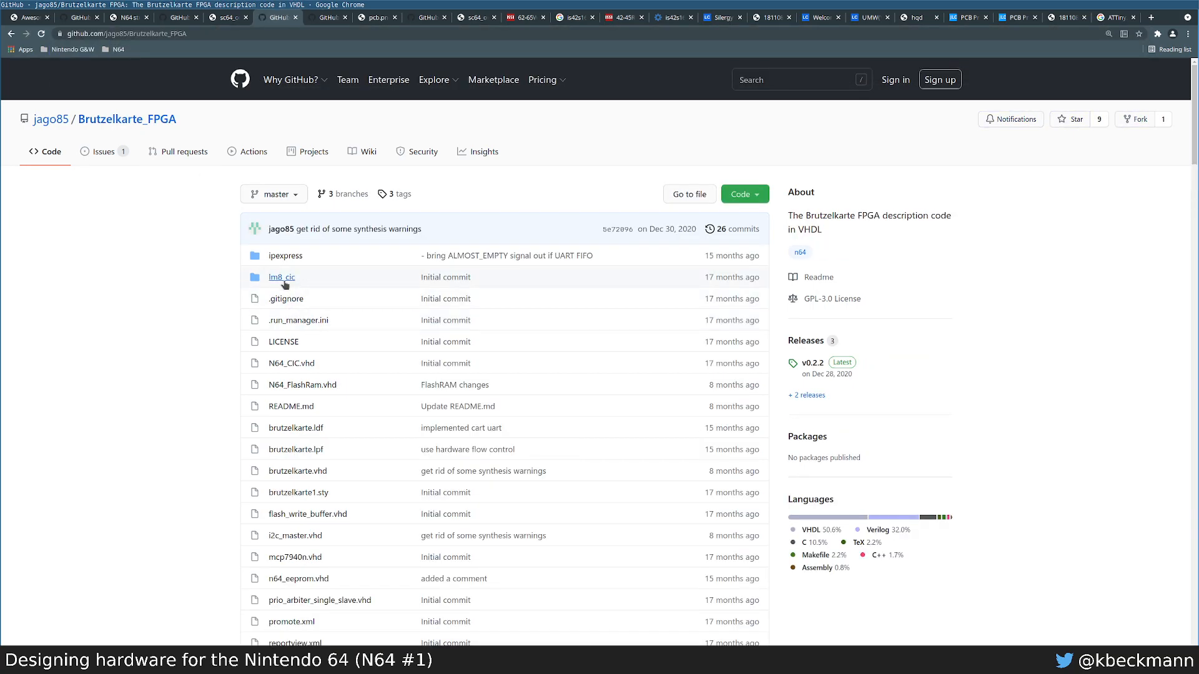
click(283, 282)
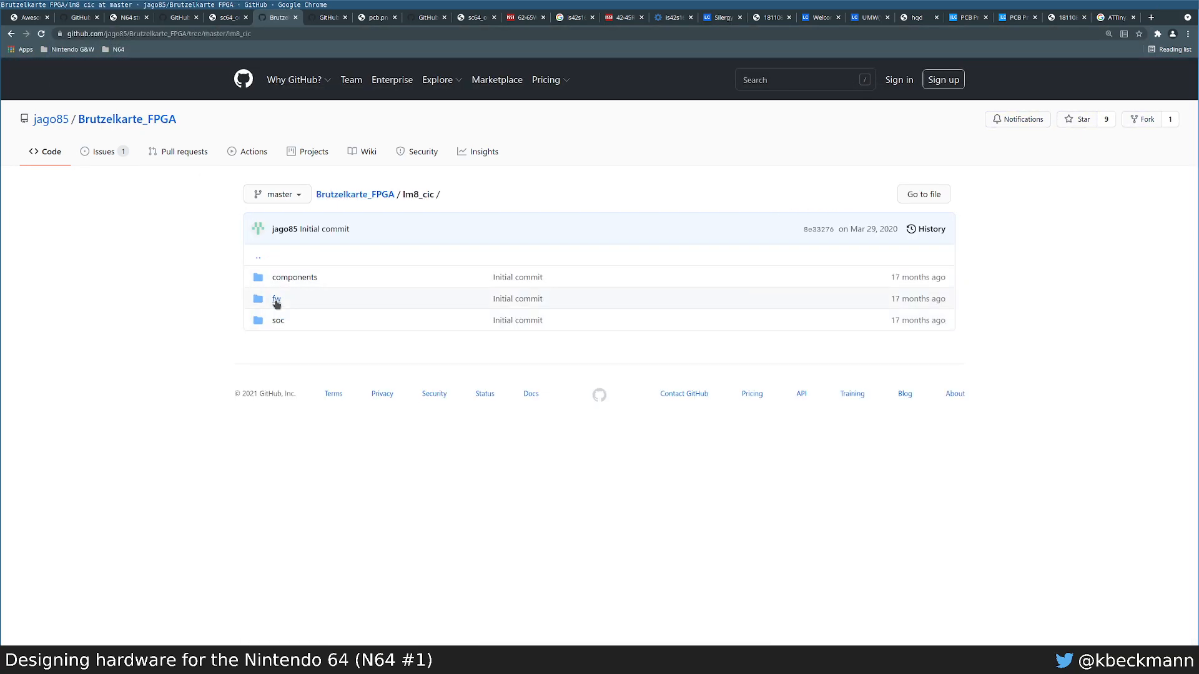
click(276, 301)
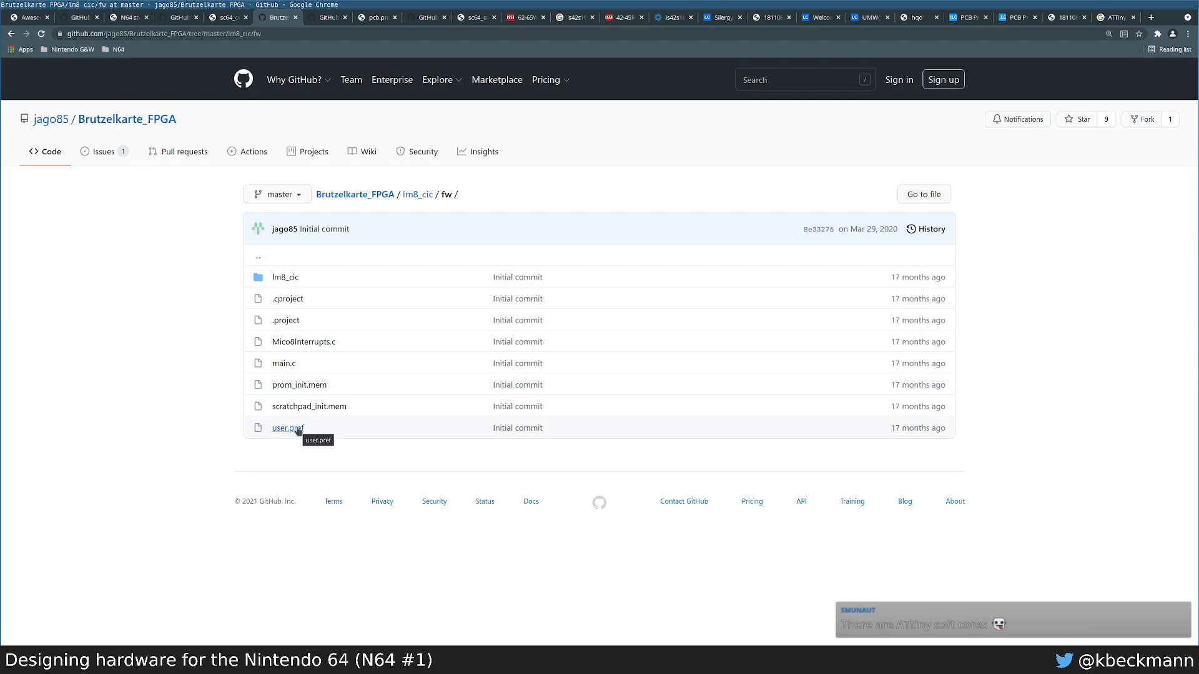
Step: Switch to the KiCad schematic editor and look at the CIC chip note on the overview sheet
key(ctrl+1)
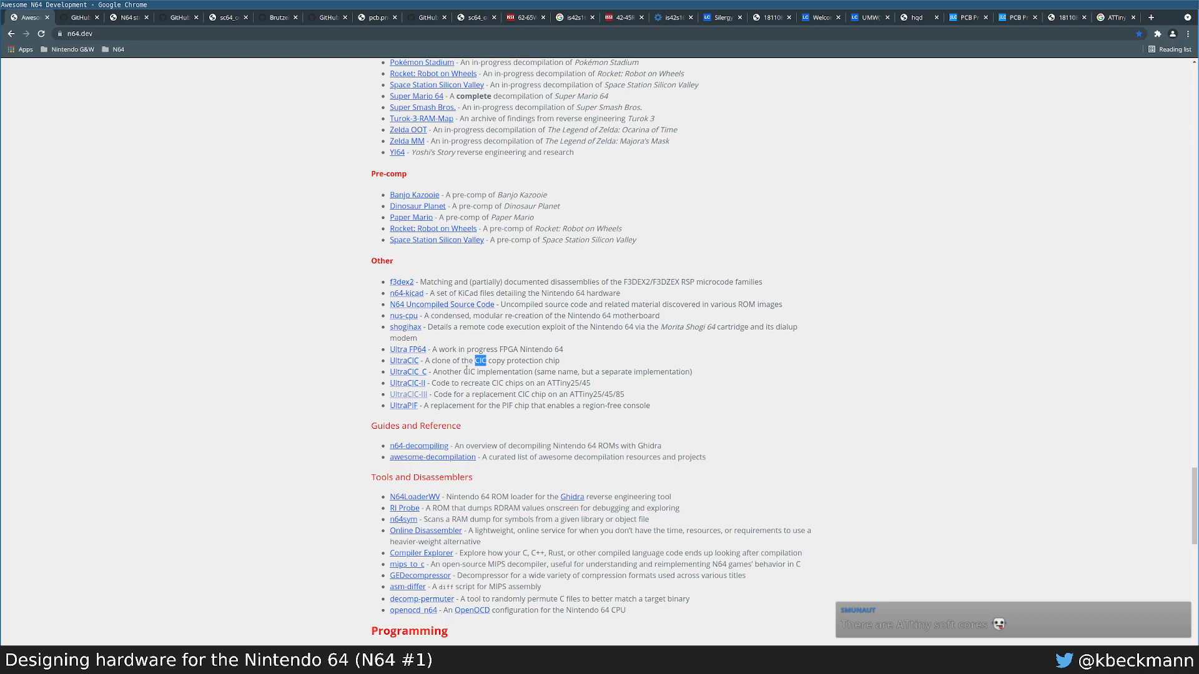
key(alt+Tab)
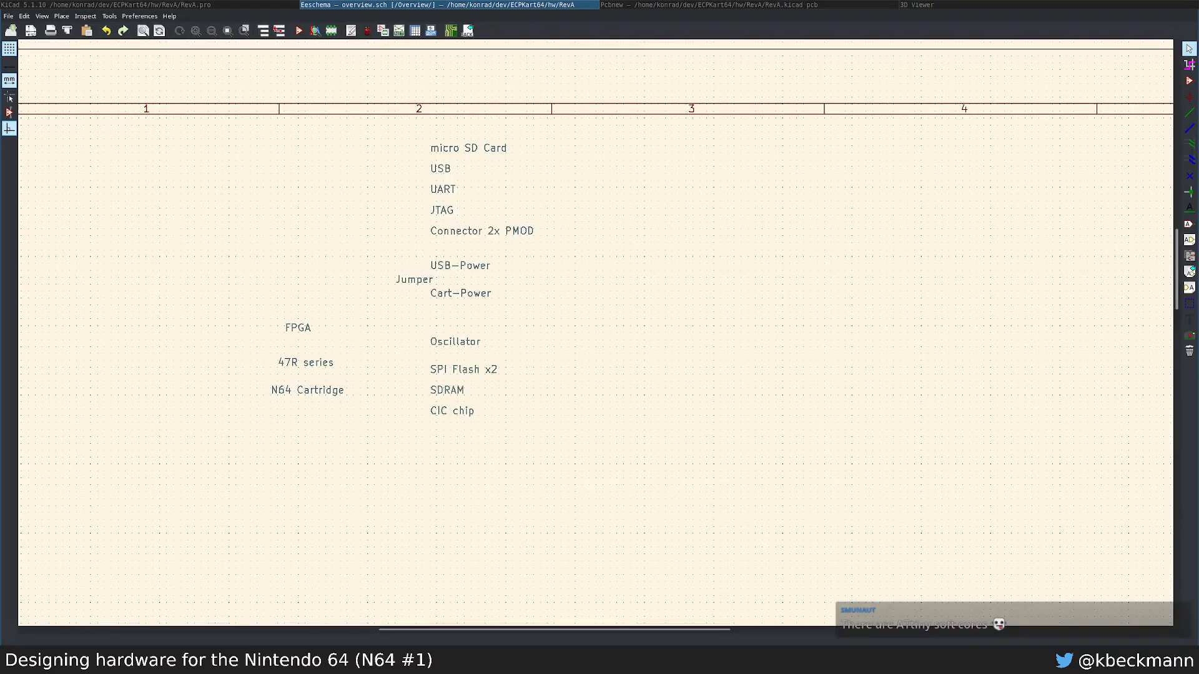
drag(527, 451, 421, 400)
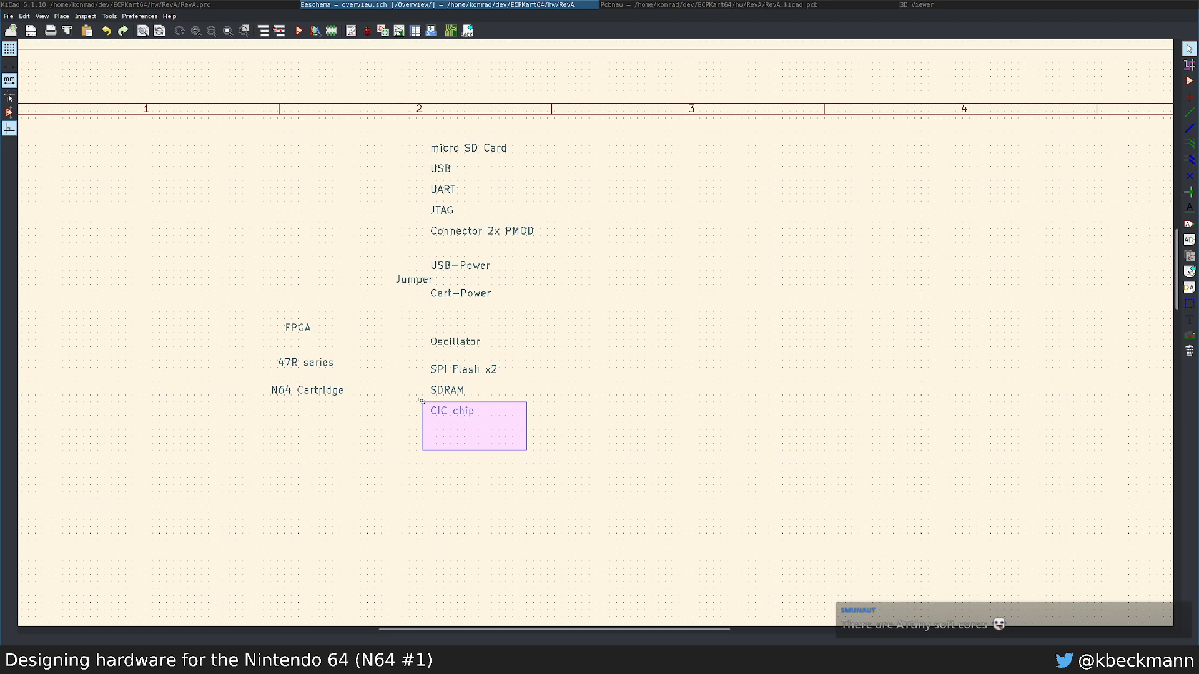
drag(422, 401, 423, 405)
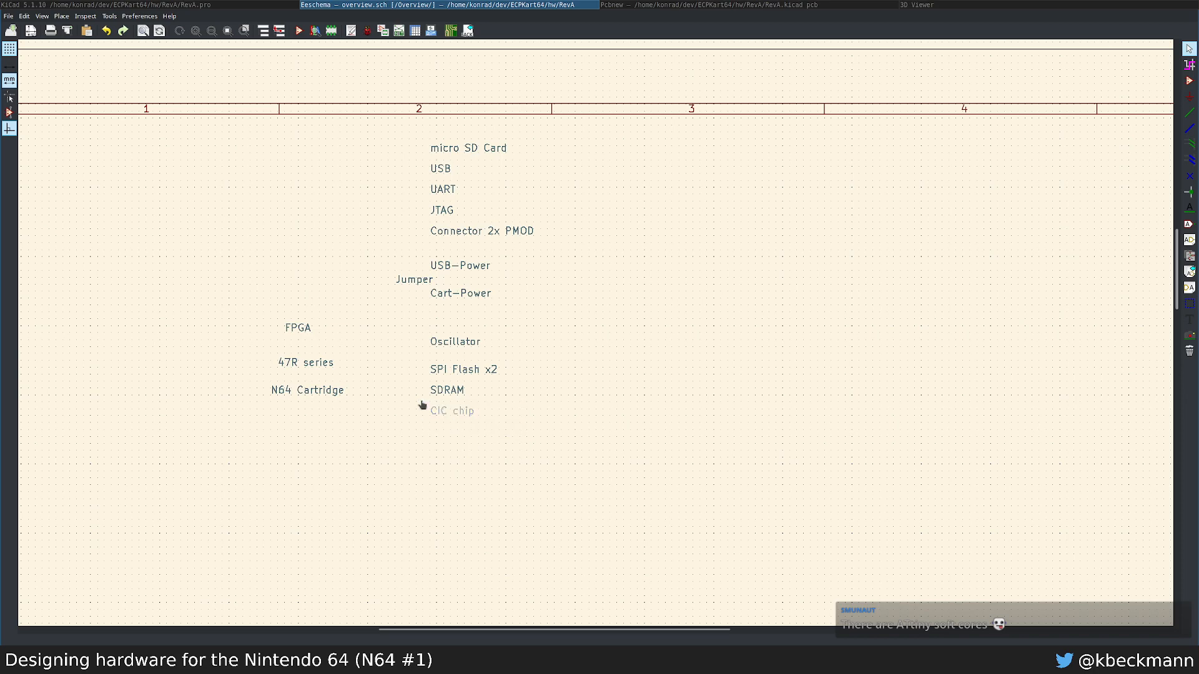
key(Escape)
drag(499, 444, 451, 437)
key(super+2)
key(super+1)
Step: Visit the root schematic sheet, then reopen the overview sheet and review its list of board blocks
right_click(289, 250)
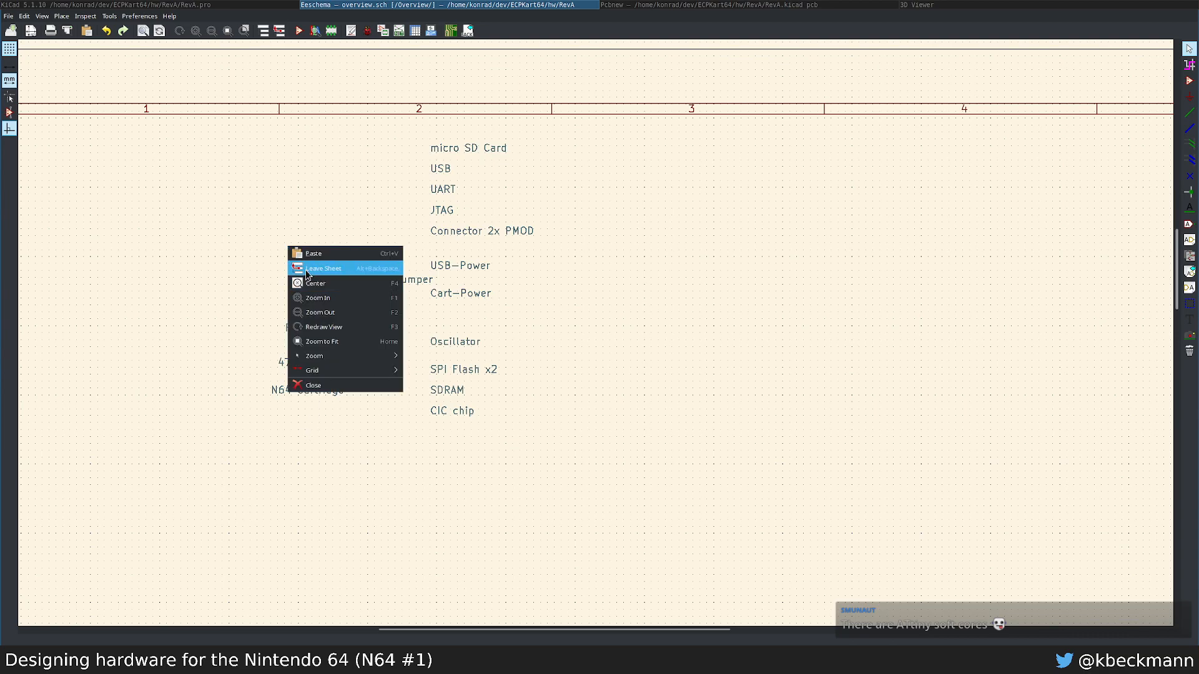
click(305, 268)
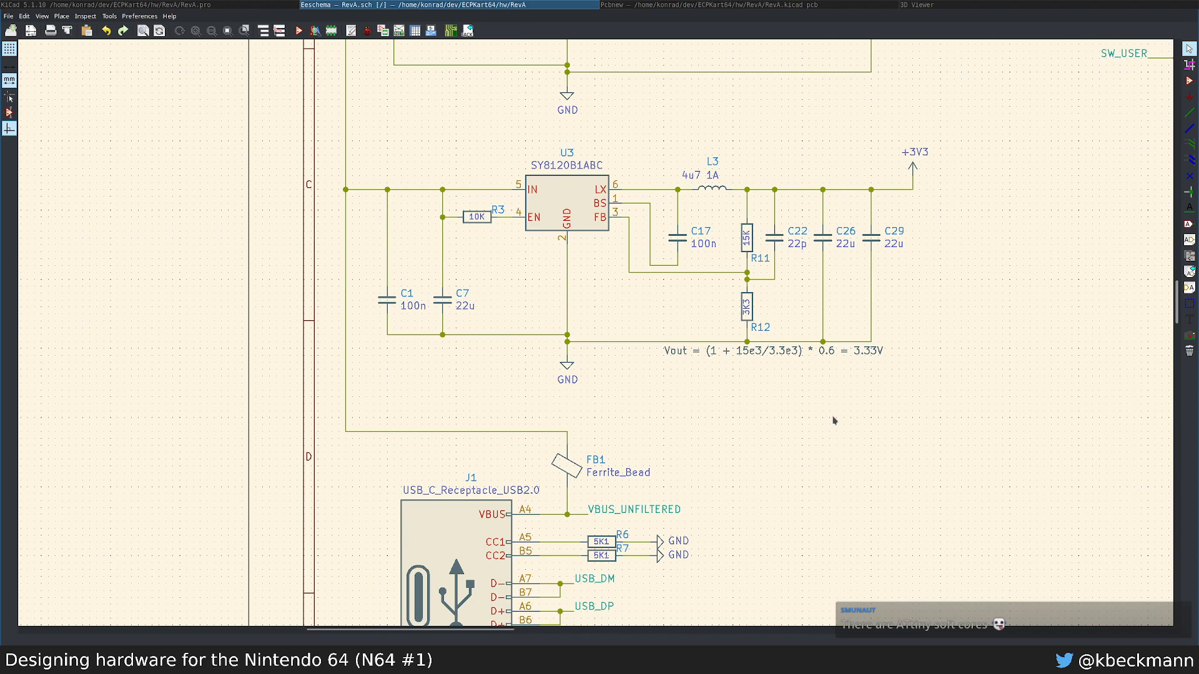
scroll(834, 420, down, 3)
double_click(617, 533)
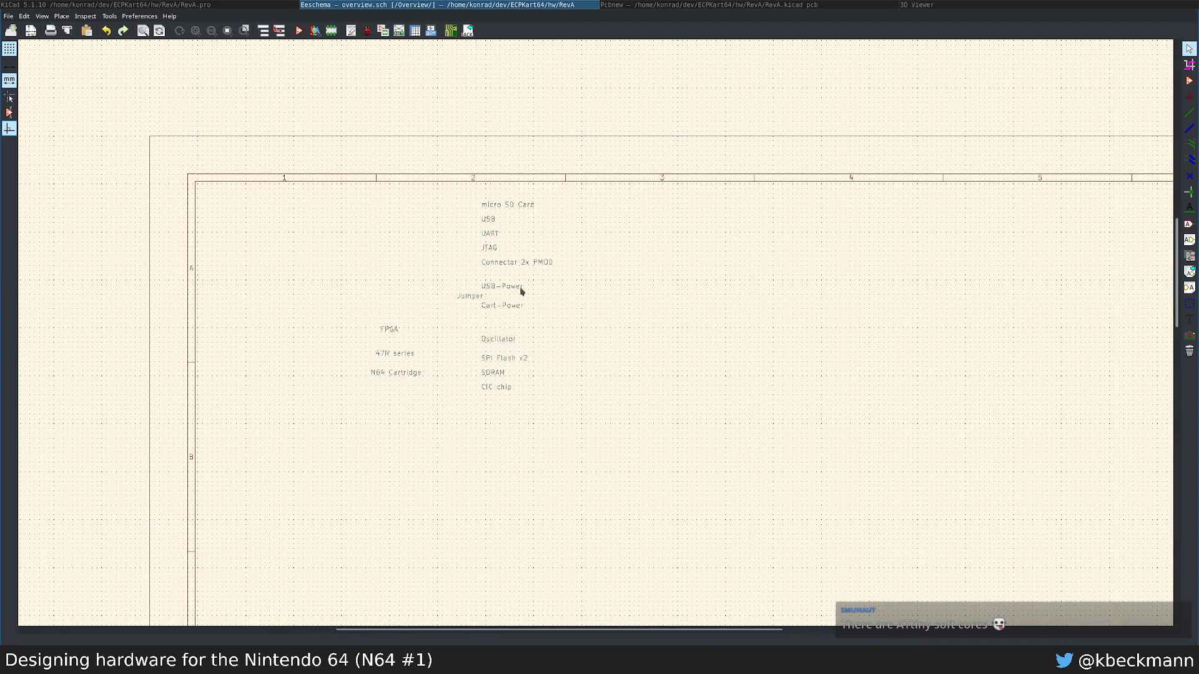
scroll(521, 291, up, 2)
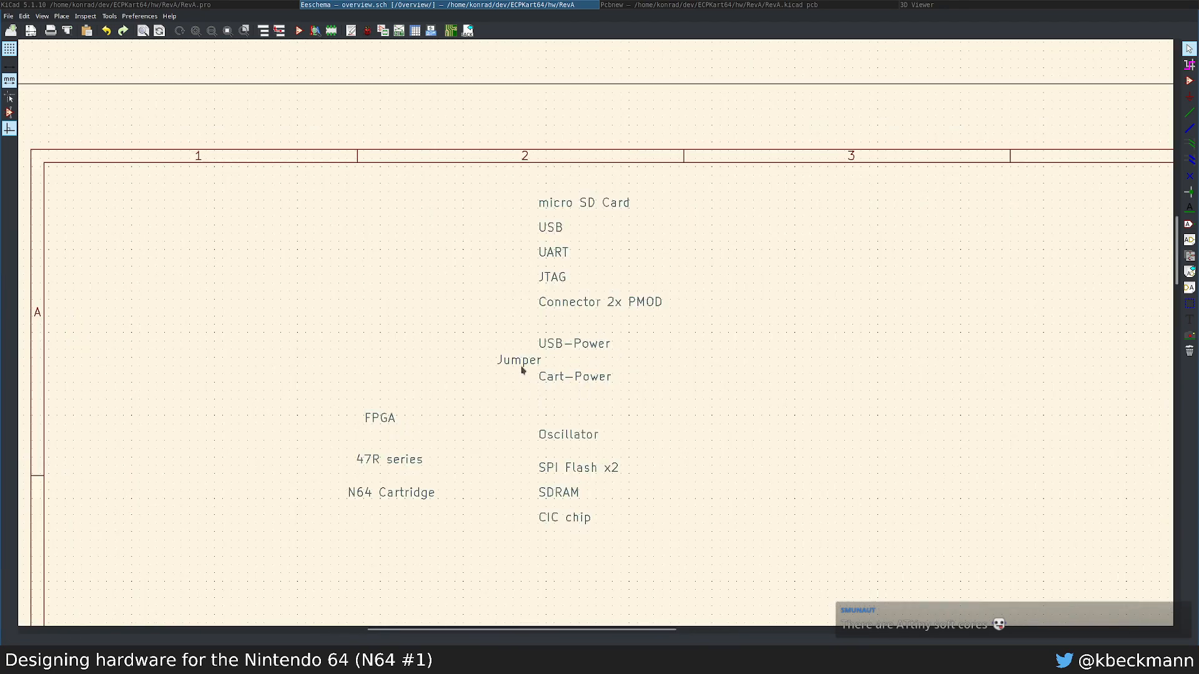
drag(497, 334, 499, 213)
drag(487, 150, 666, 223)
Step: Return to the root schematic sheet and place a Micro_SD_Card symbol between the PMOD resistor networks and the LEDs
right_click(529, 282)
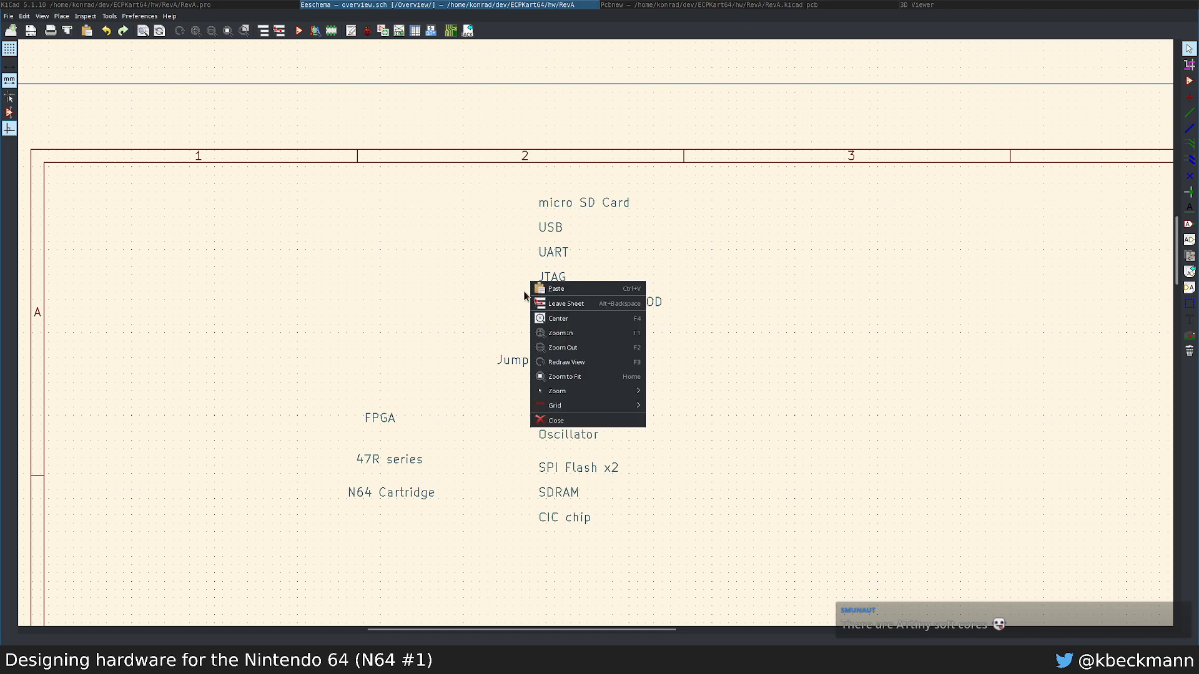
right_click(429, 286)
right_click(429, 286)
click(451, 309)
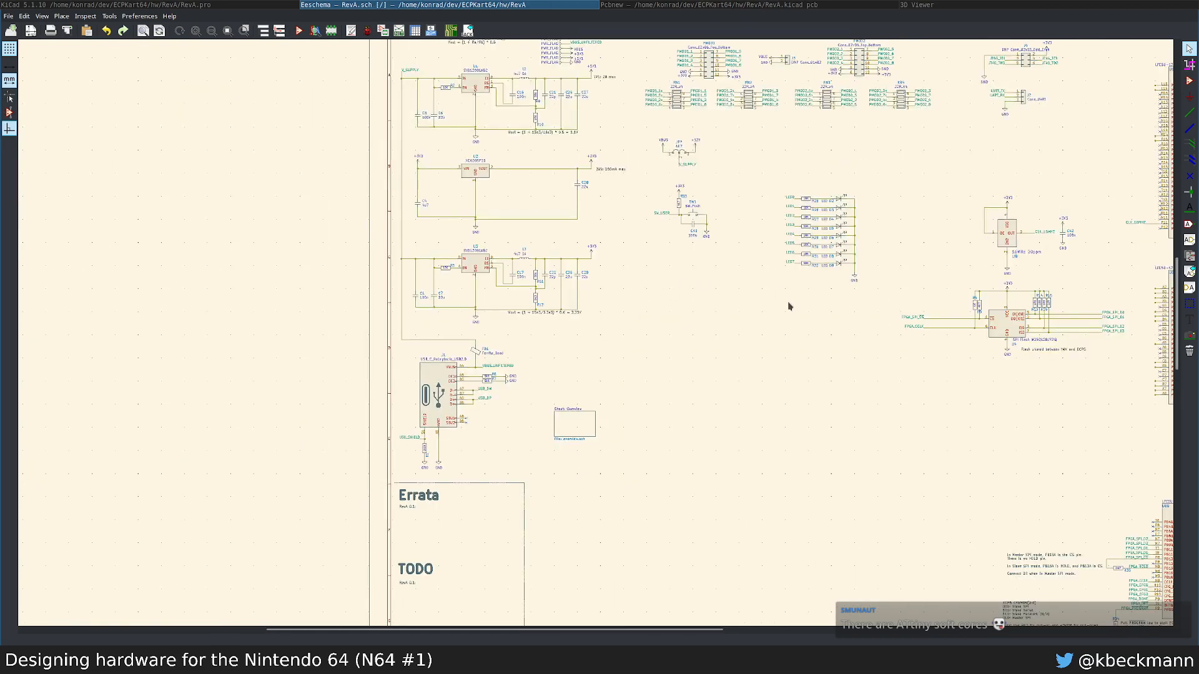
scroll(790, 306, down, 1)
scroll(522, 335, up, 2)
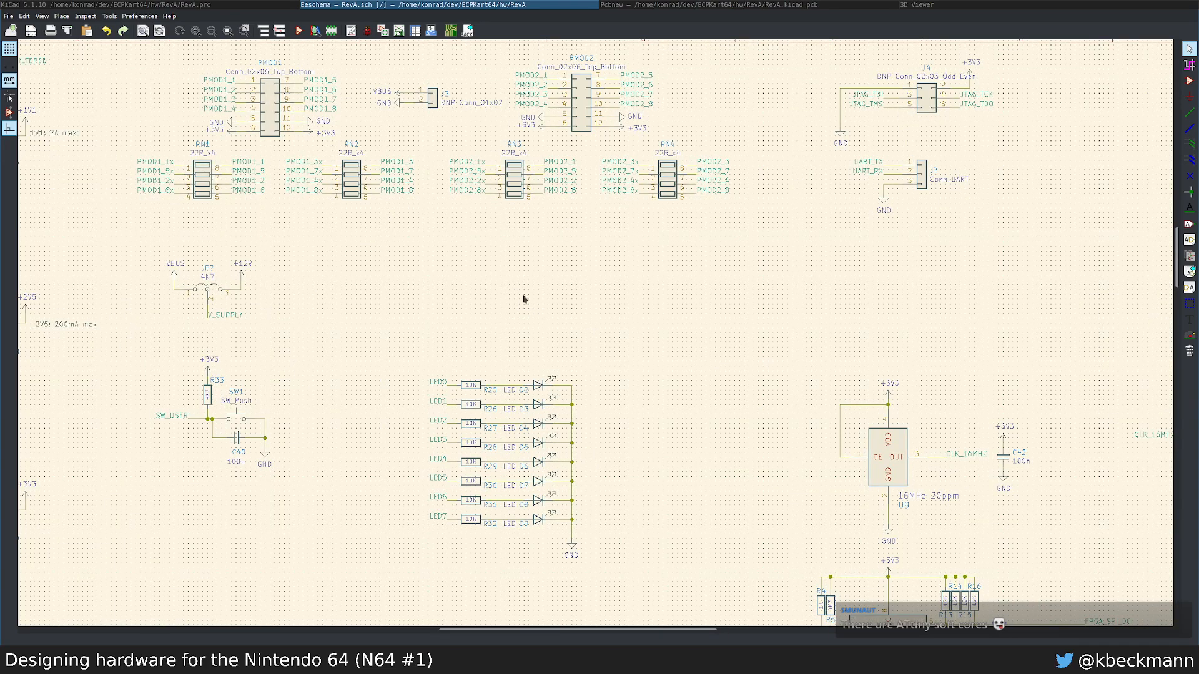
key(p)
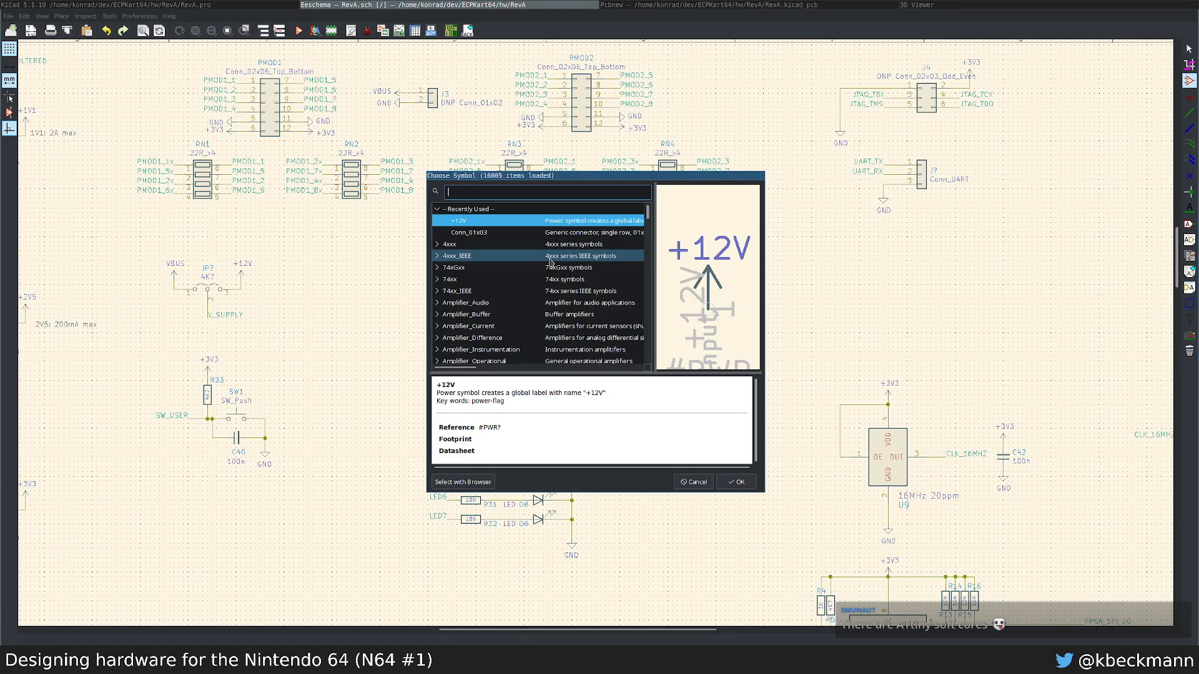
text(micro)
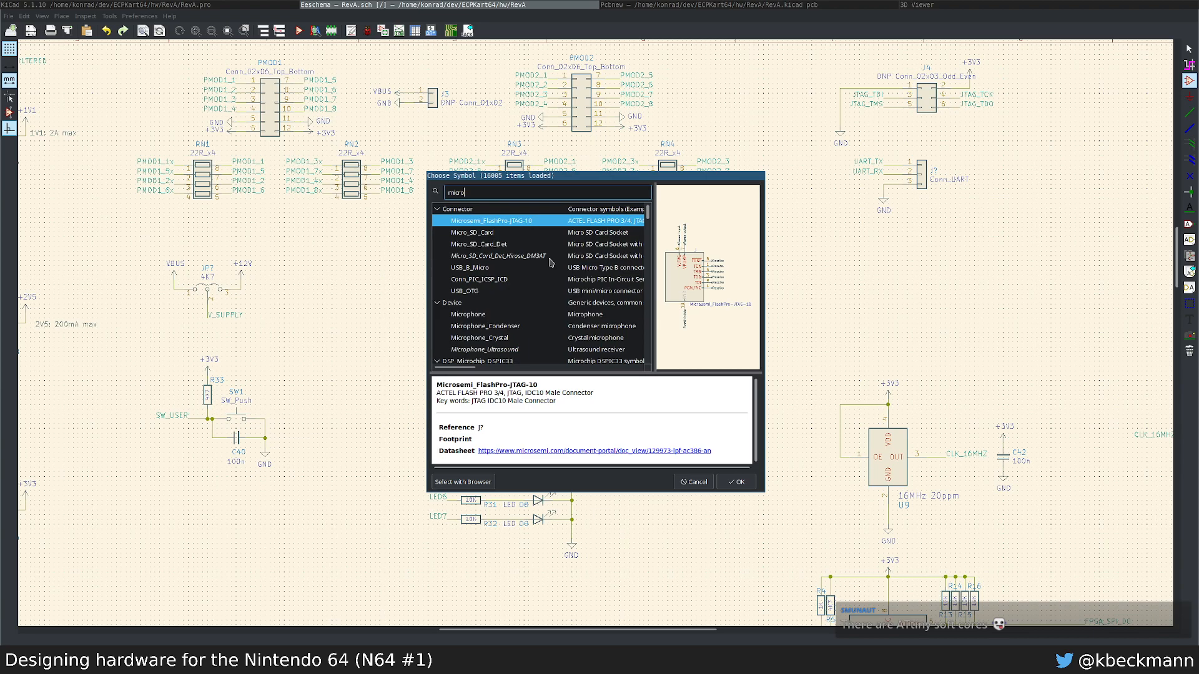
key(Down)
key(Return)
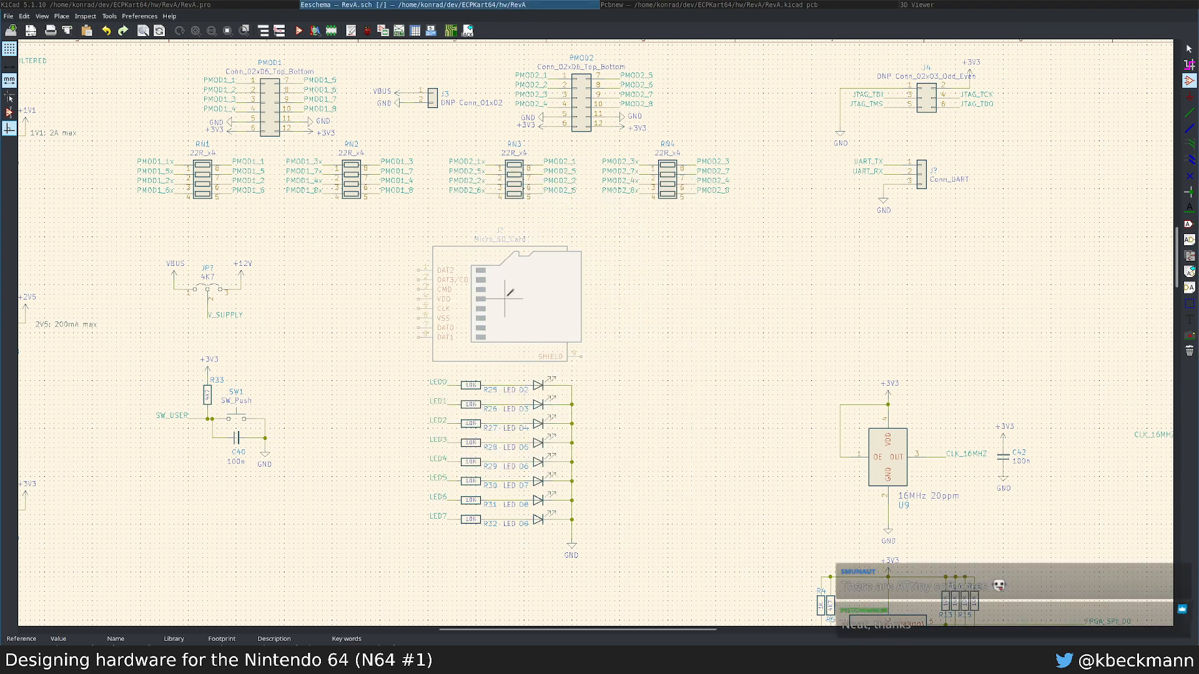
click(510, 293)
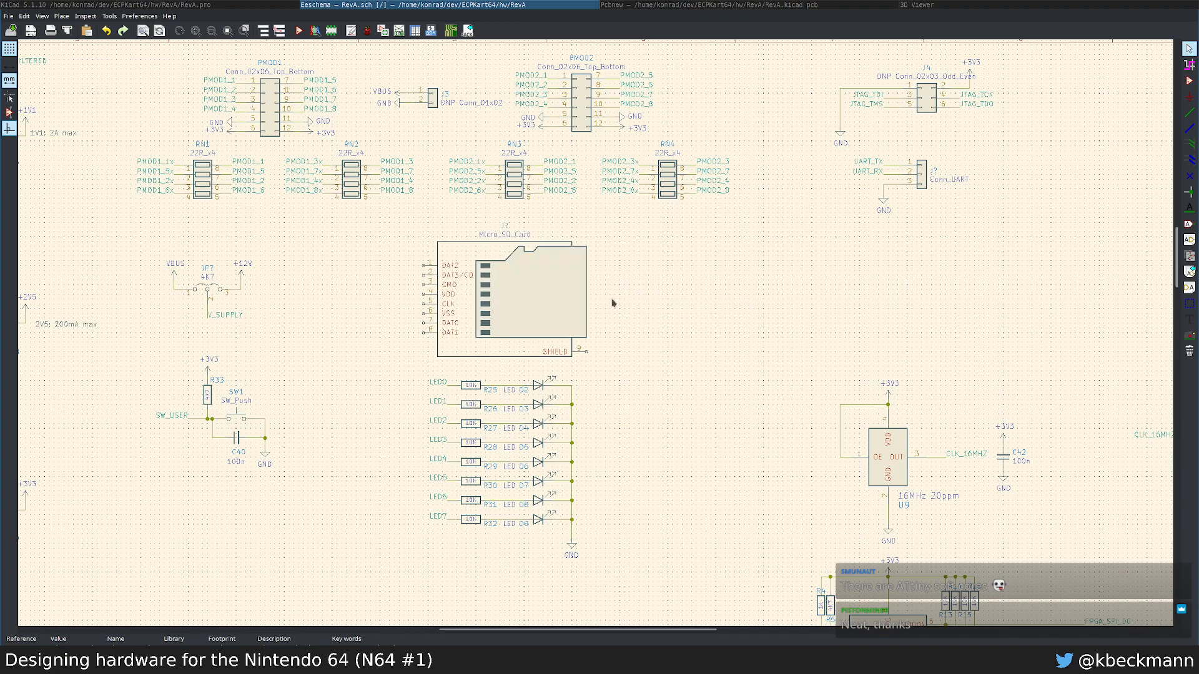
Step: Move the Micro_SD_Card symbol into the free area below the SPI flash U4
scroll(495, 312, up, 2)
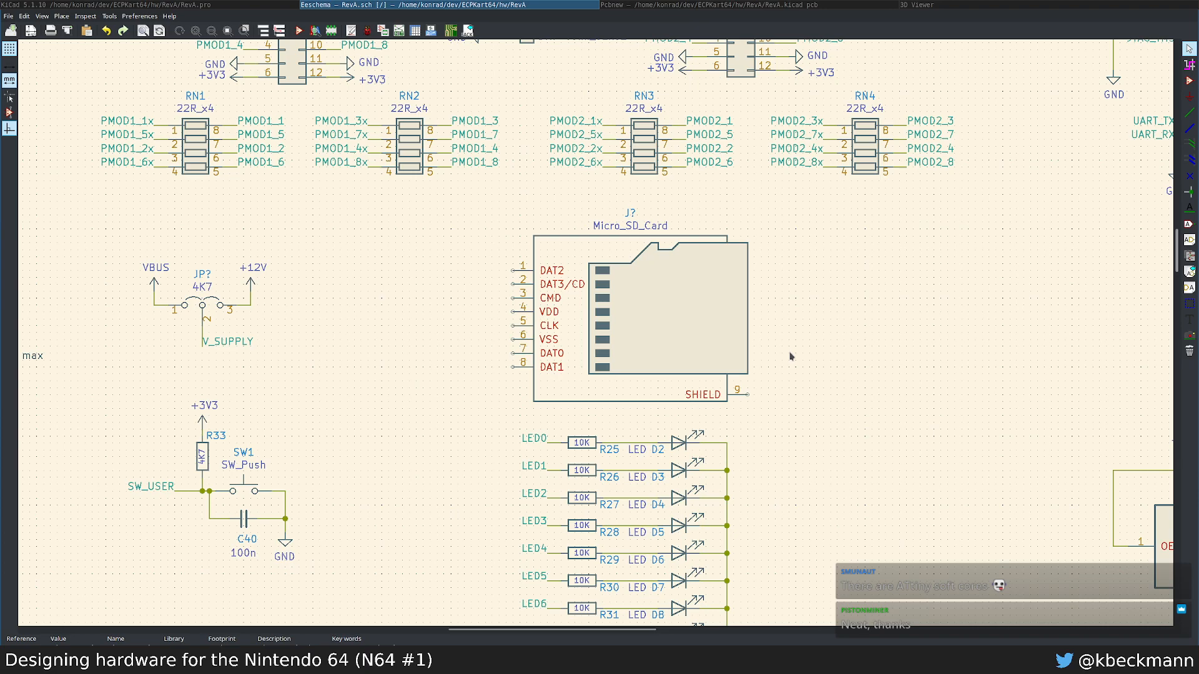
scroll(777, 454, down, 4)
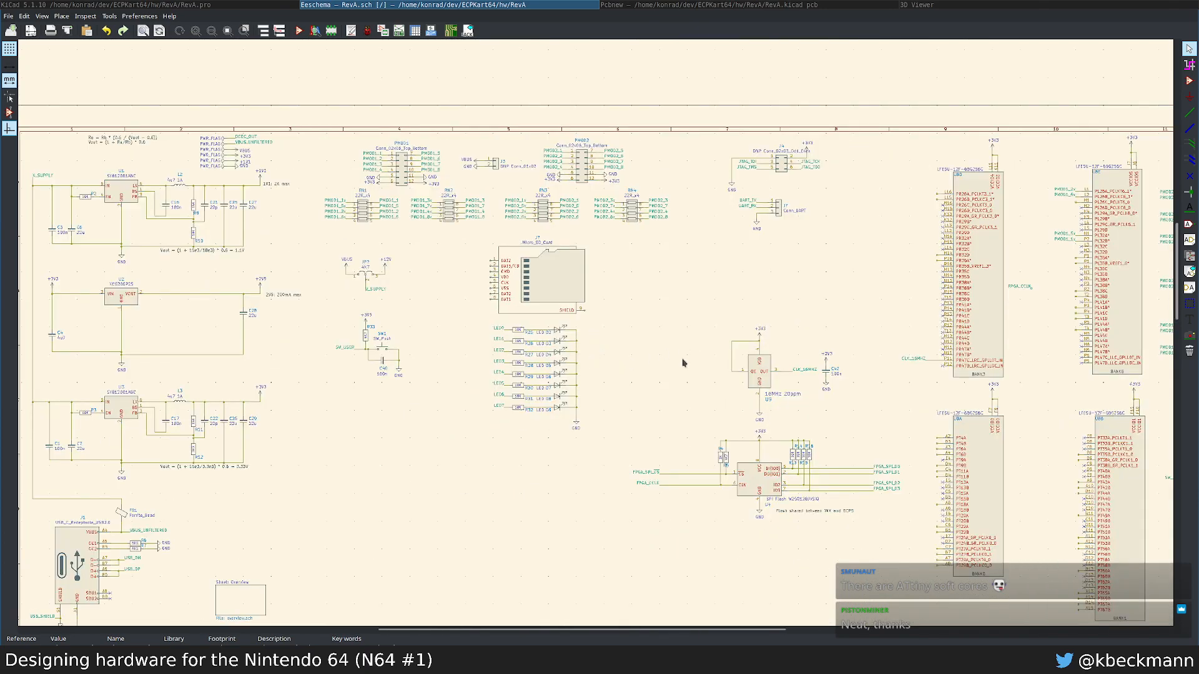
middle_drag(648, 393, 498, 249)
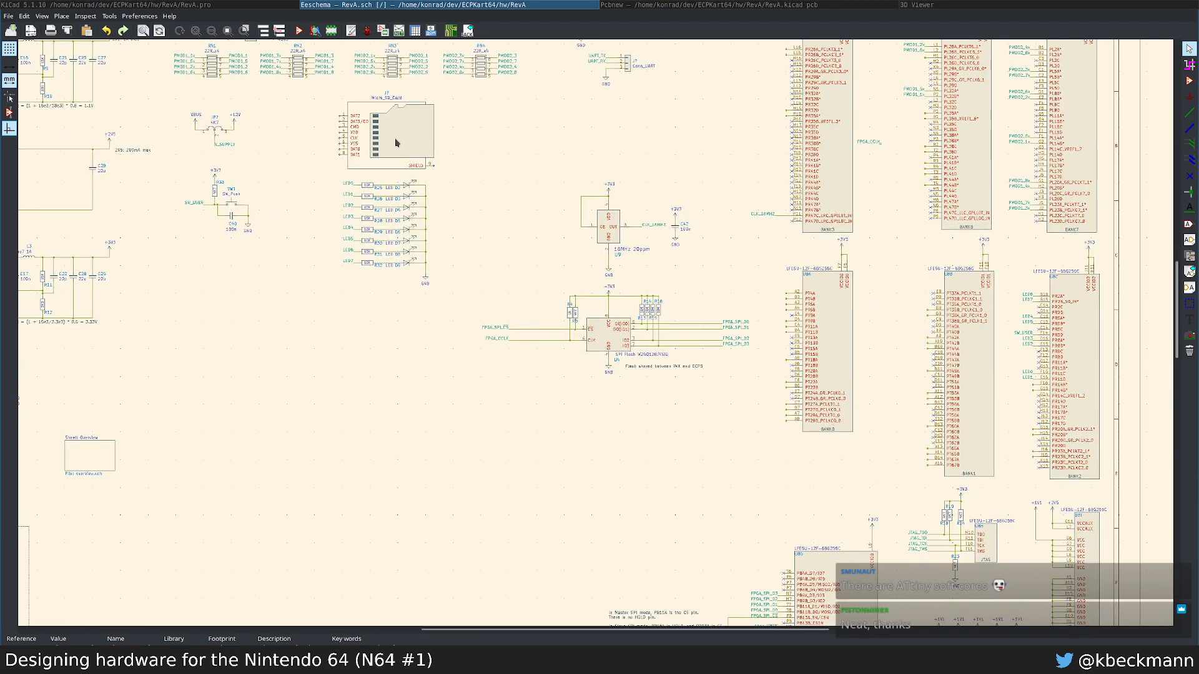
drag(394, 138, 621, 441)
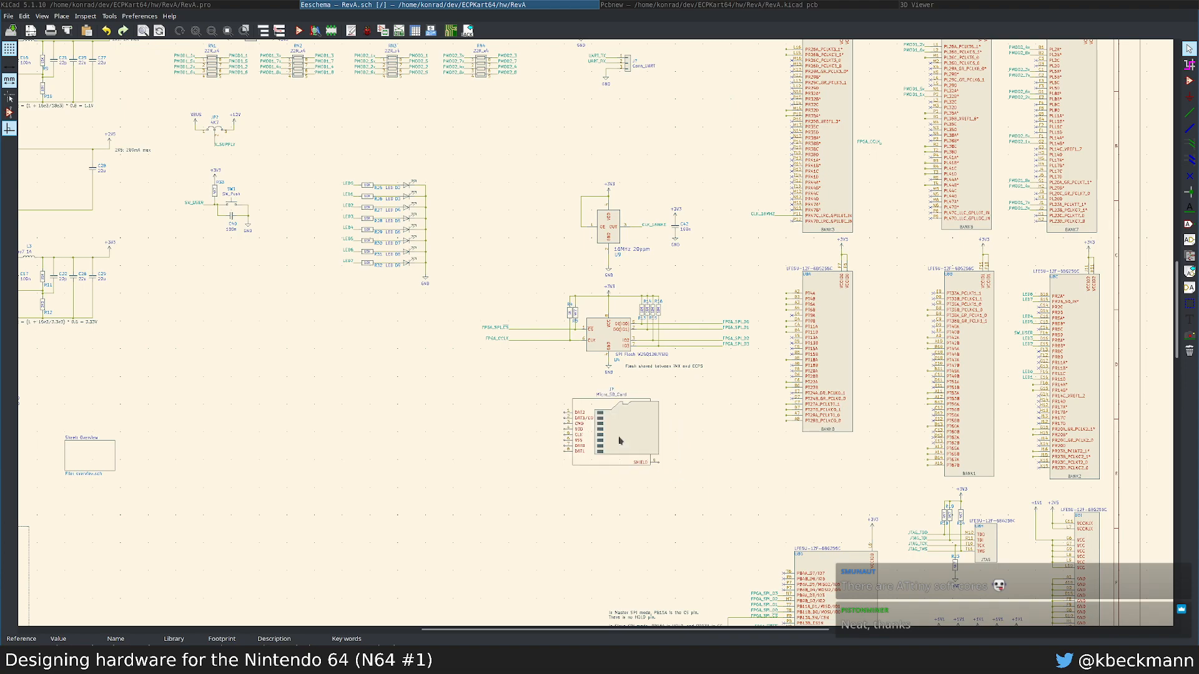
Step: Place a GND power symbol beside the Micro_SD_Card connector and wire it to the SHIELD pin 9
scroll(605, 456, up, 3)
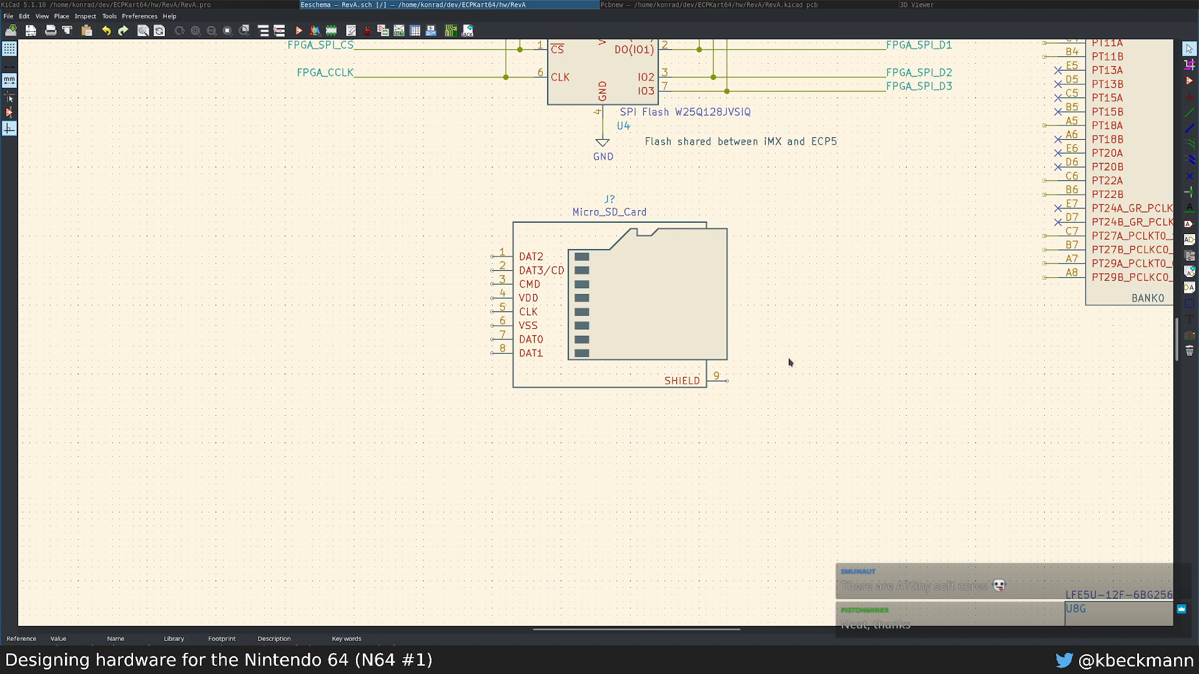
scroll(790, 363, down, 3)
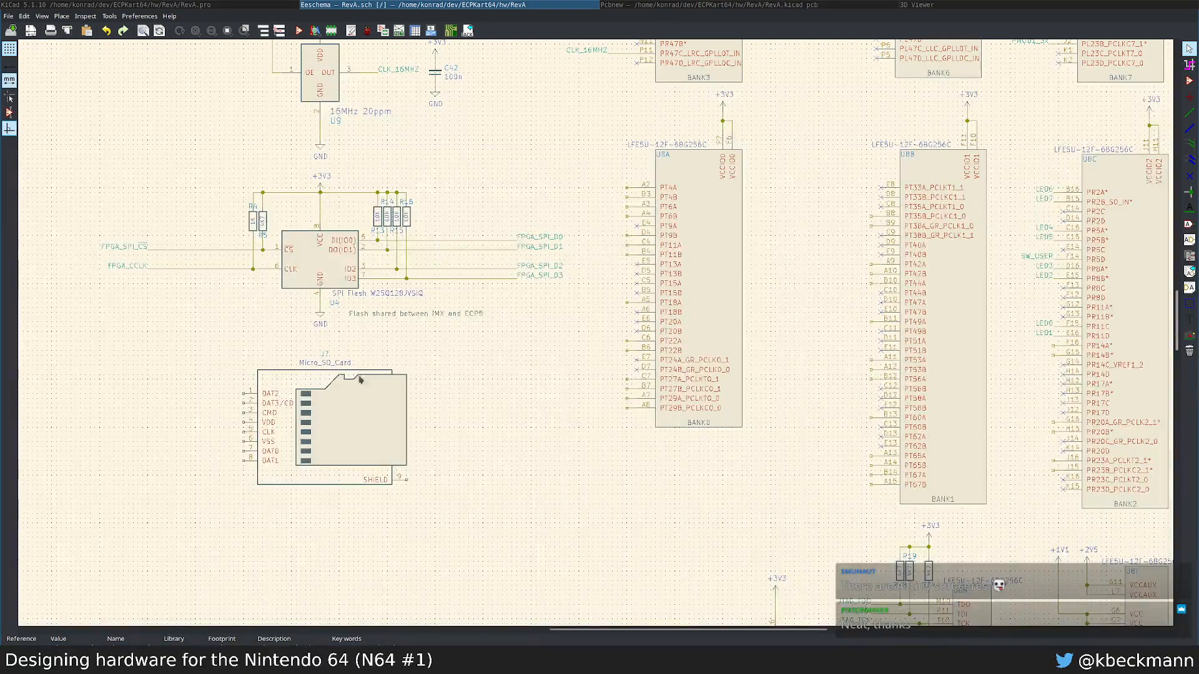
middle_drag(359, 379, 561, 340)
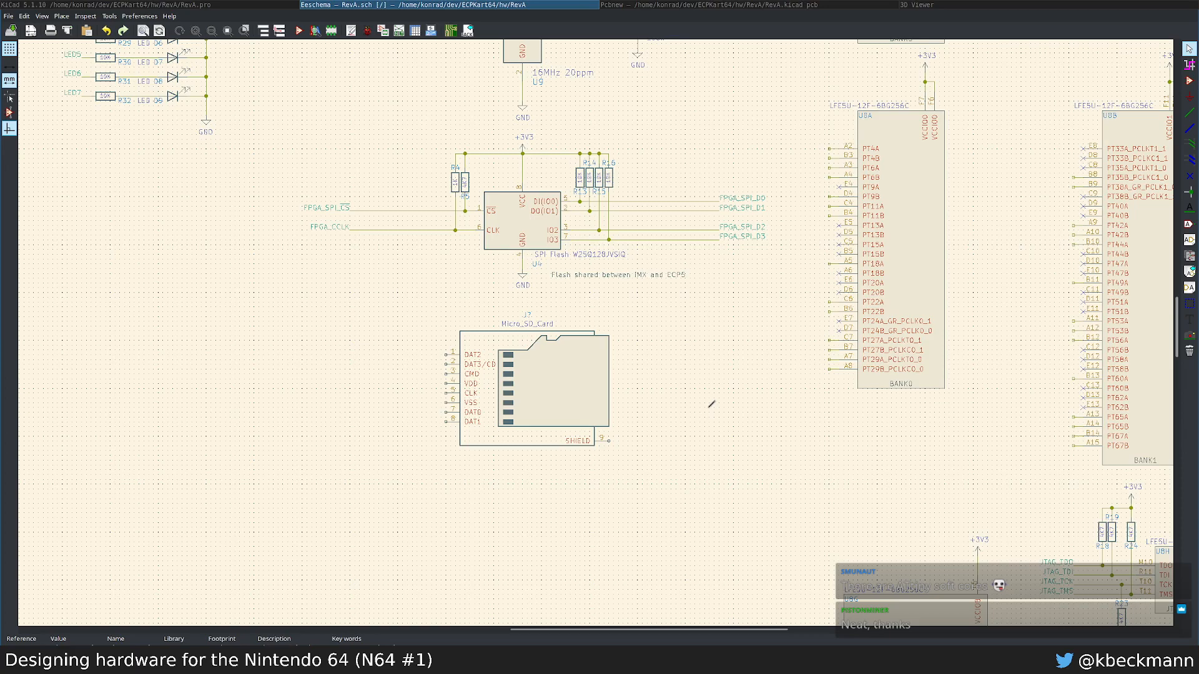
text(a)
text(gnd)
key(Return)
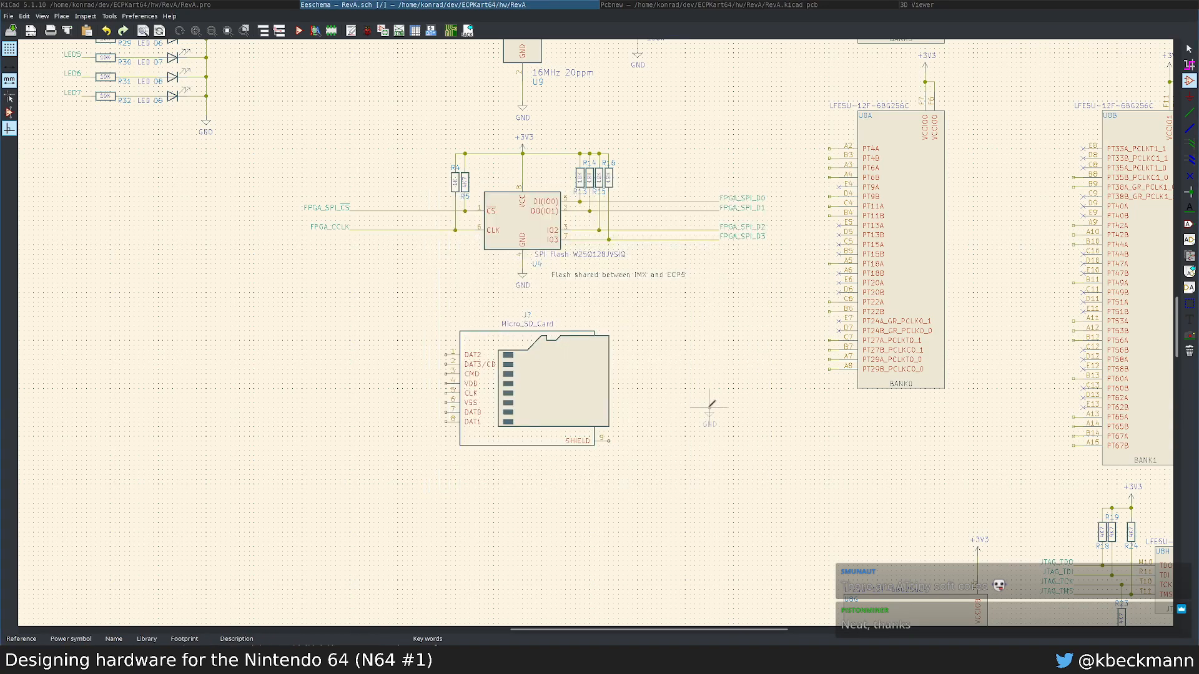
scroll(710, 401, up, 5)
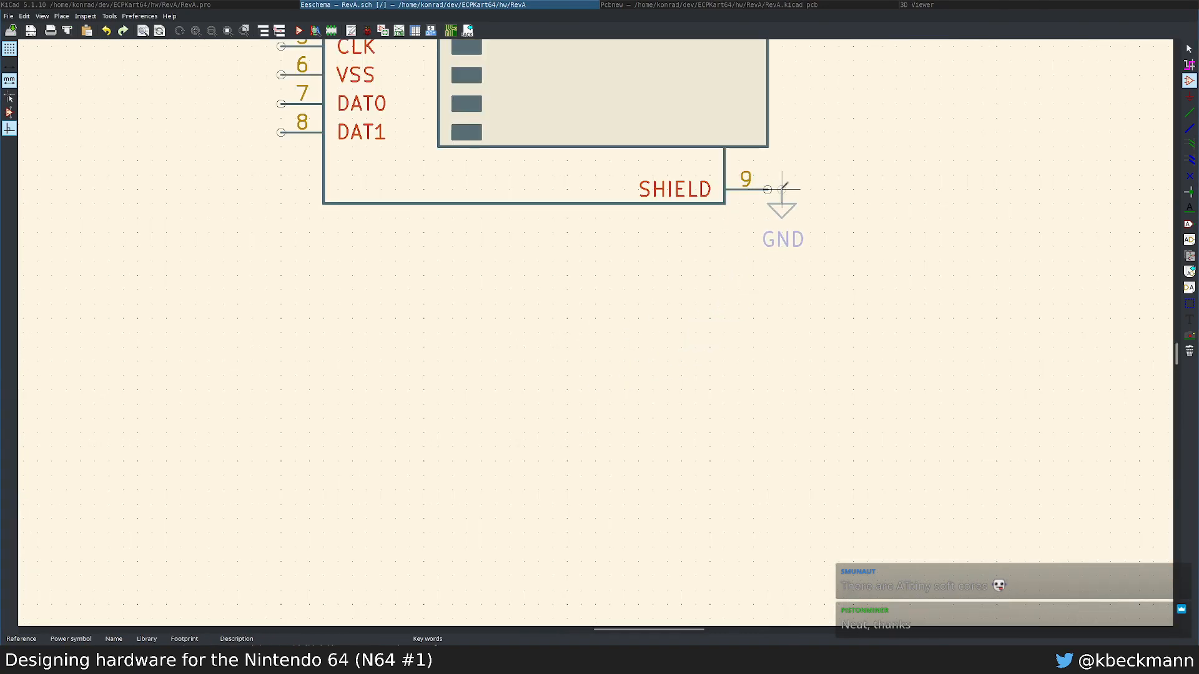
click(796, 218)
key(w)
click(767, 189)
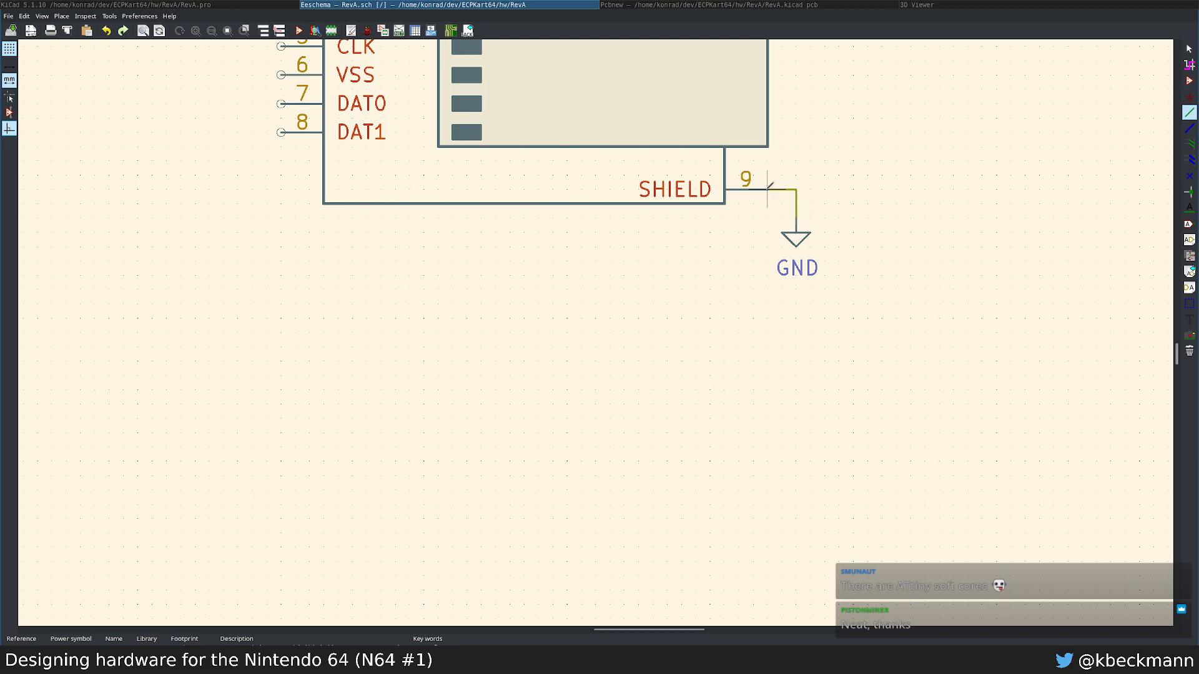
scroll(770, 188, down, 2)
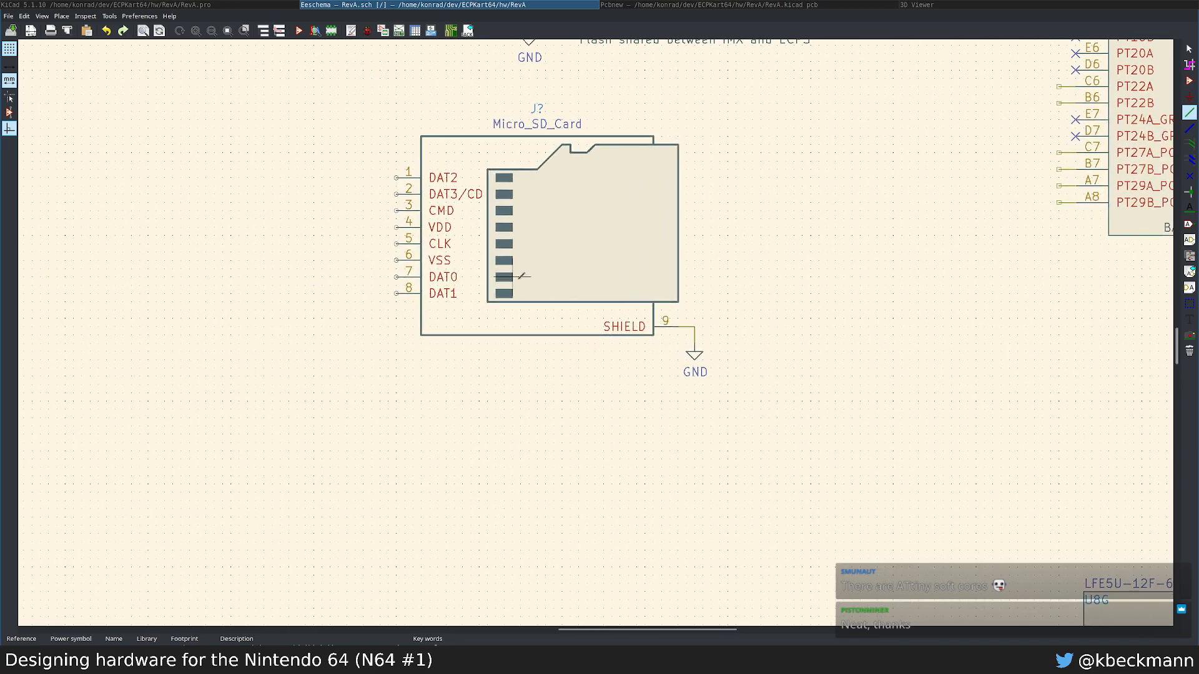
middle_drag(526, 278, 710, 283)
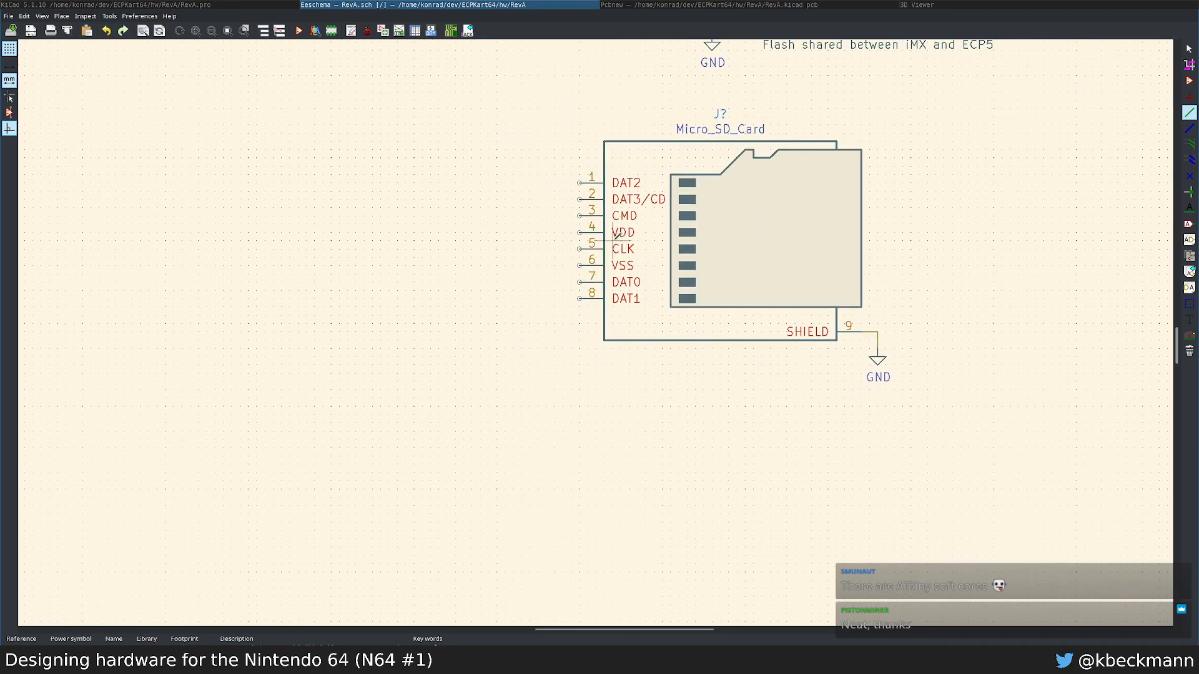
key(Escape)
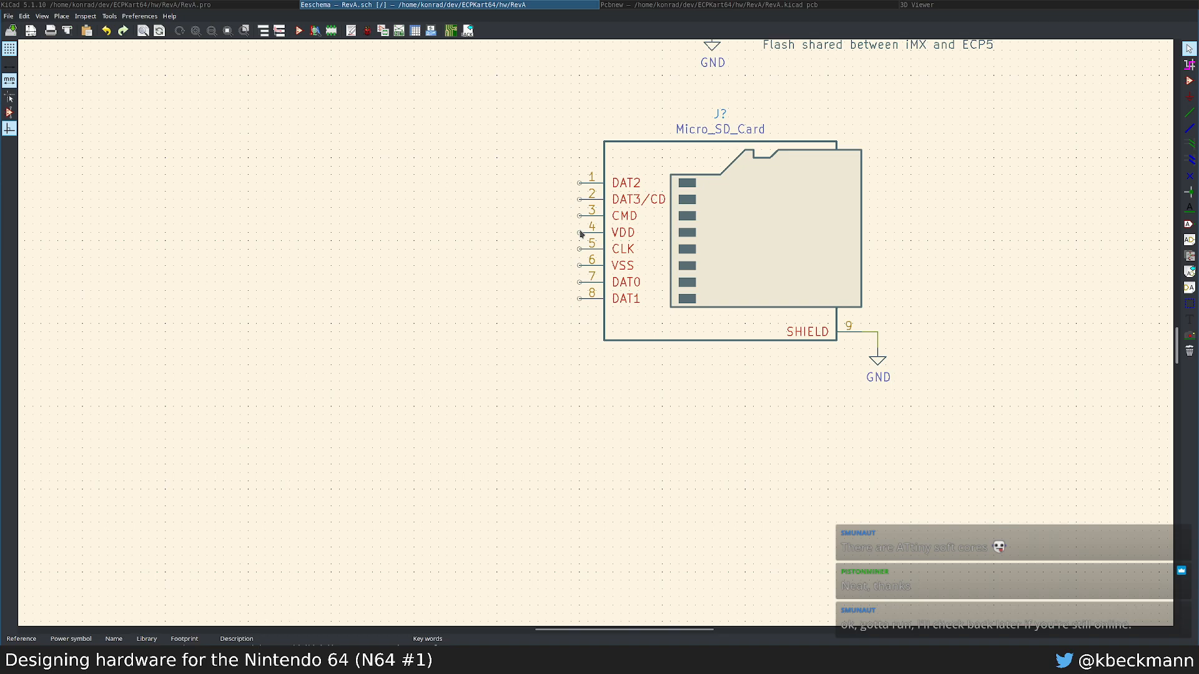
Step: Place a +3V3 power symbol beside the Micro_SD_Card connector and wire it to VDD pin 4
middle_drag(515, 208, 378, 357)
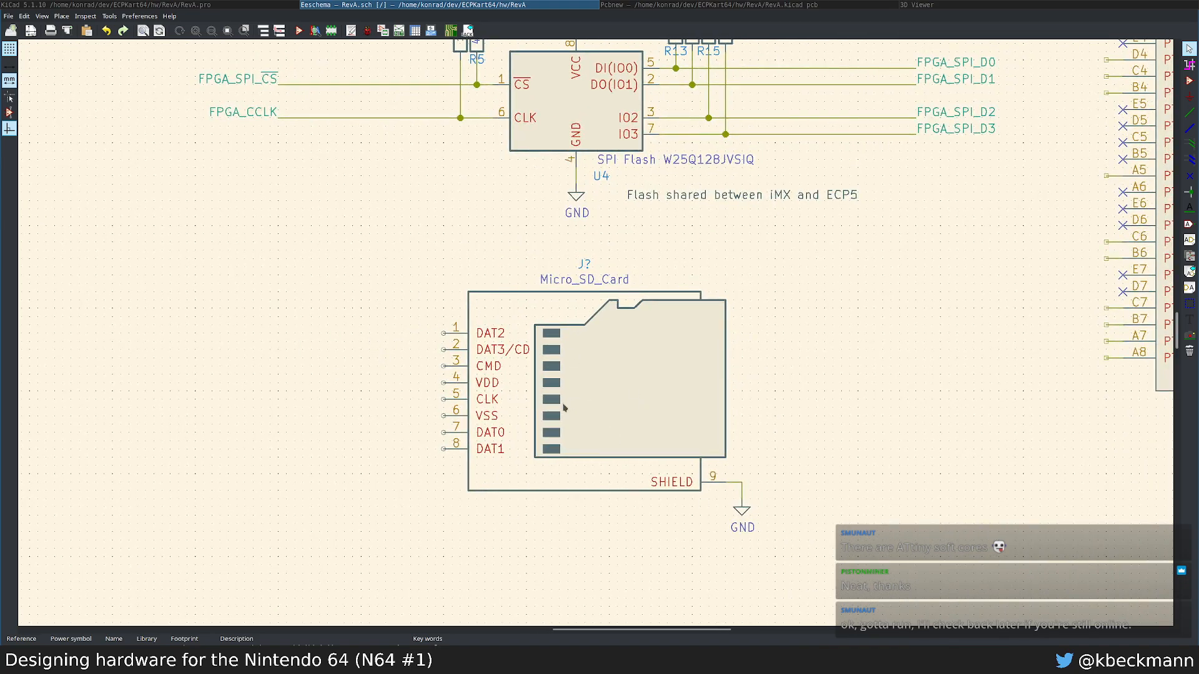
key(a)
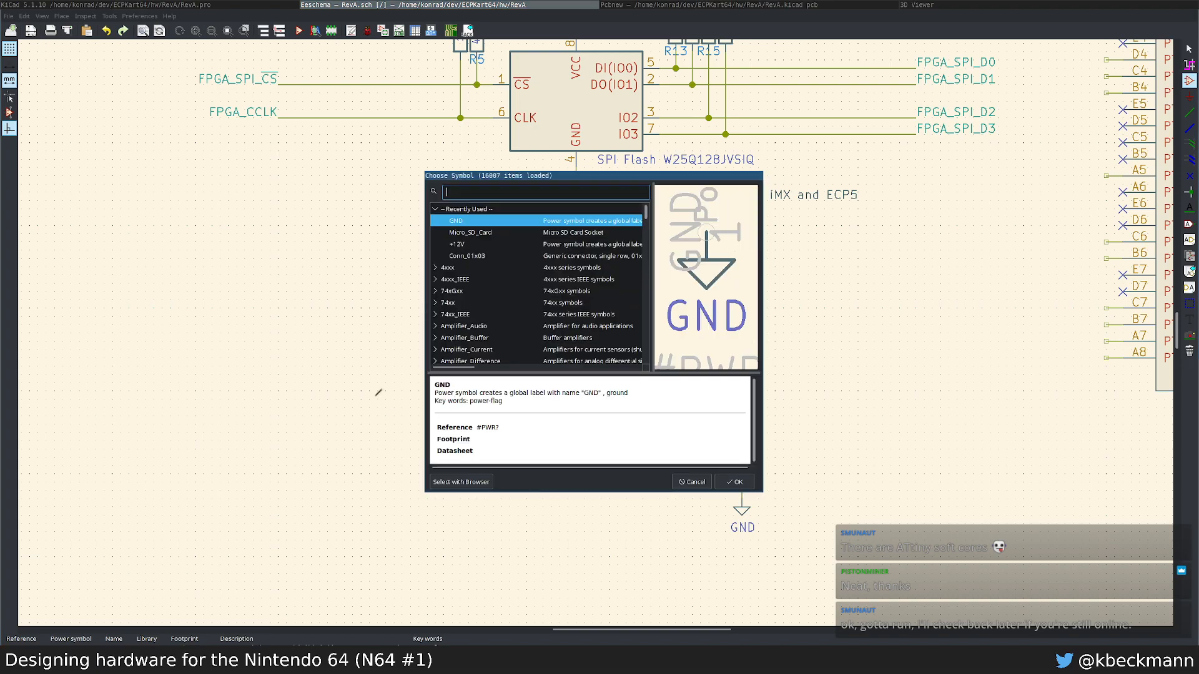
text(3v3)
key(Return)
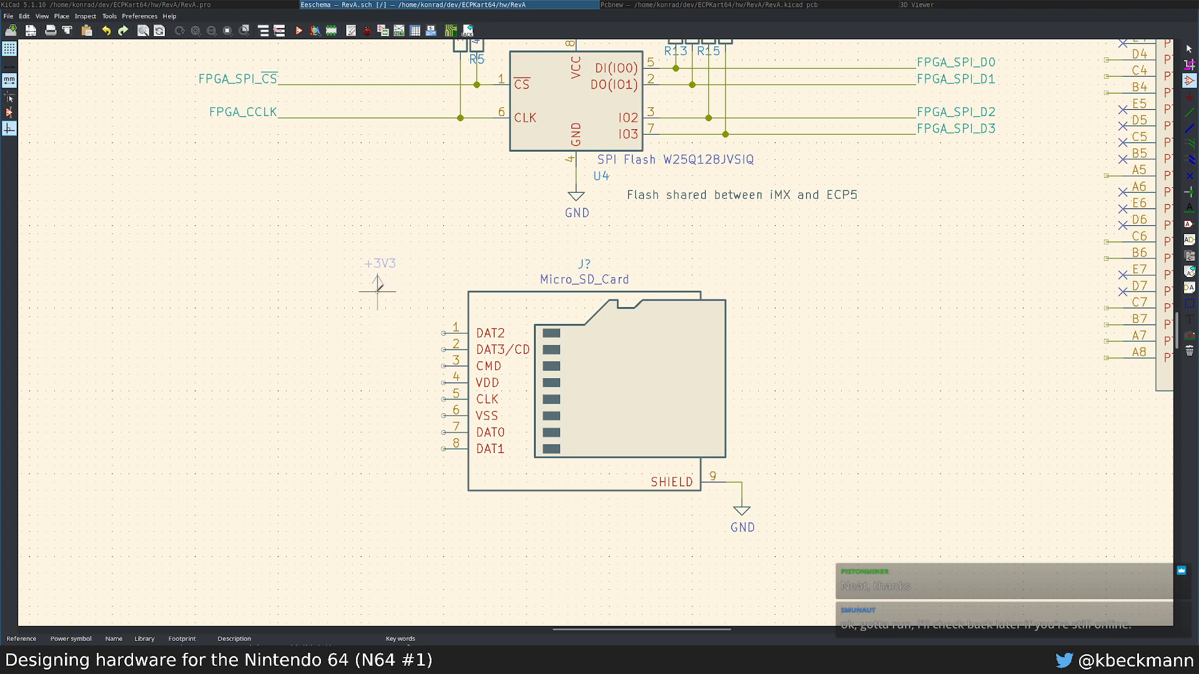
click(378, 290)
key(w)
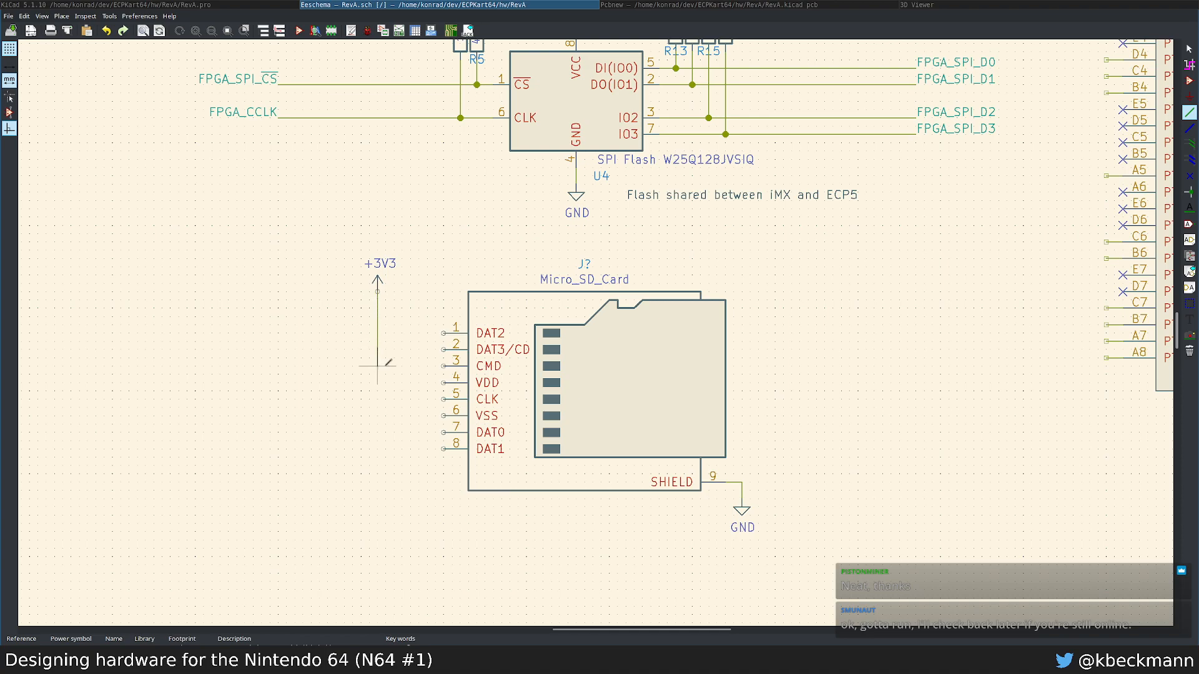
click(444, 381)
Step: Place a GND power symbol below the +3V3 wire and connect it to the Micro_SD_Card's VSS pin 6
text(a)
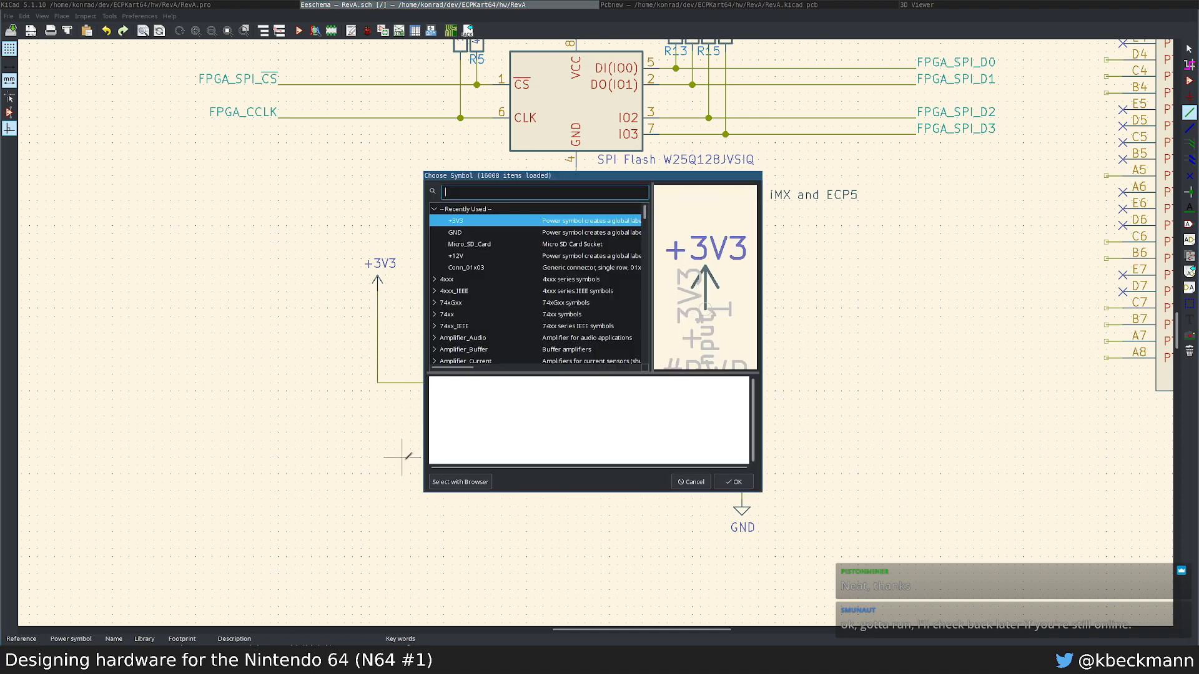
text(gnd)
key(Return)
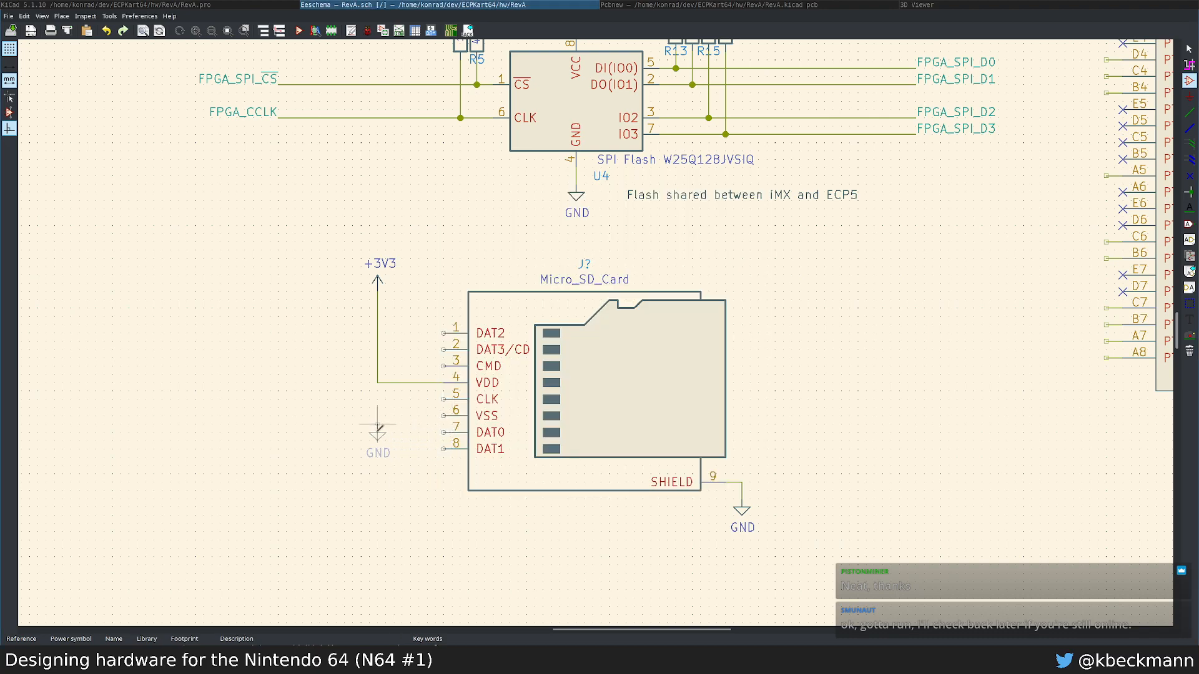
click(377, 489)
key(w)
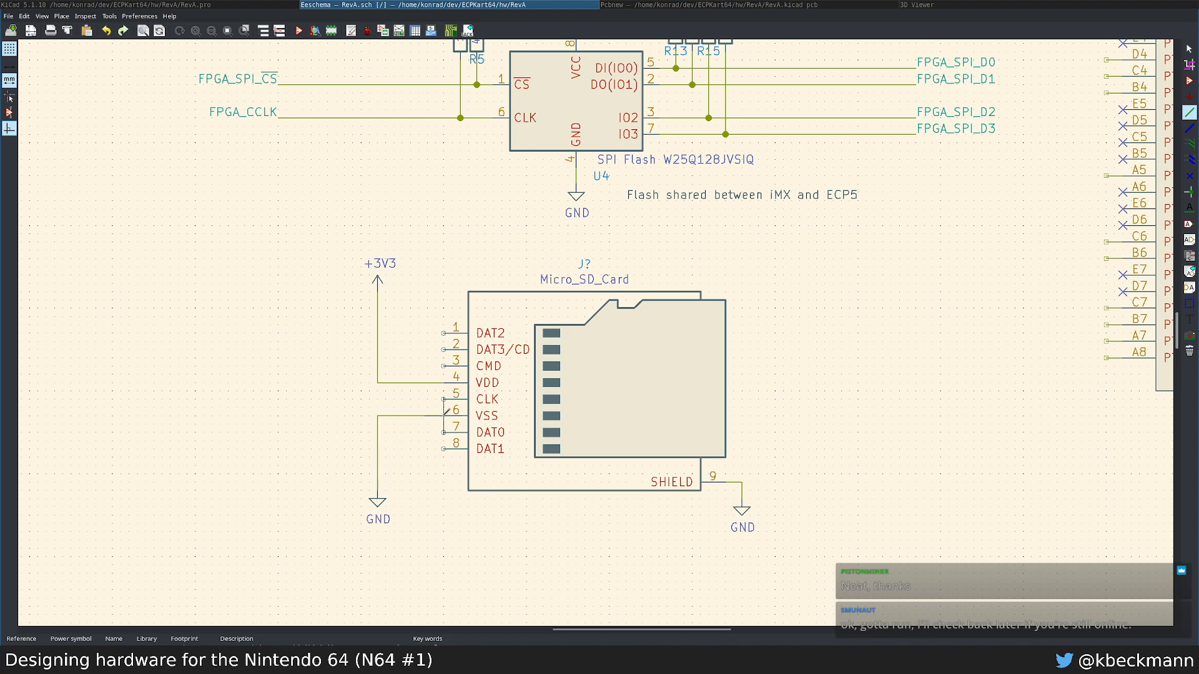
click(445, 415)
key(Escape)
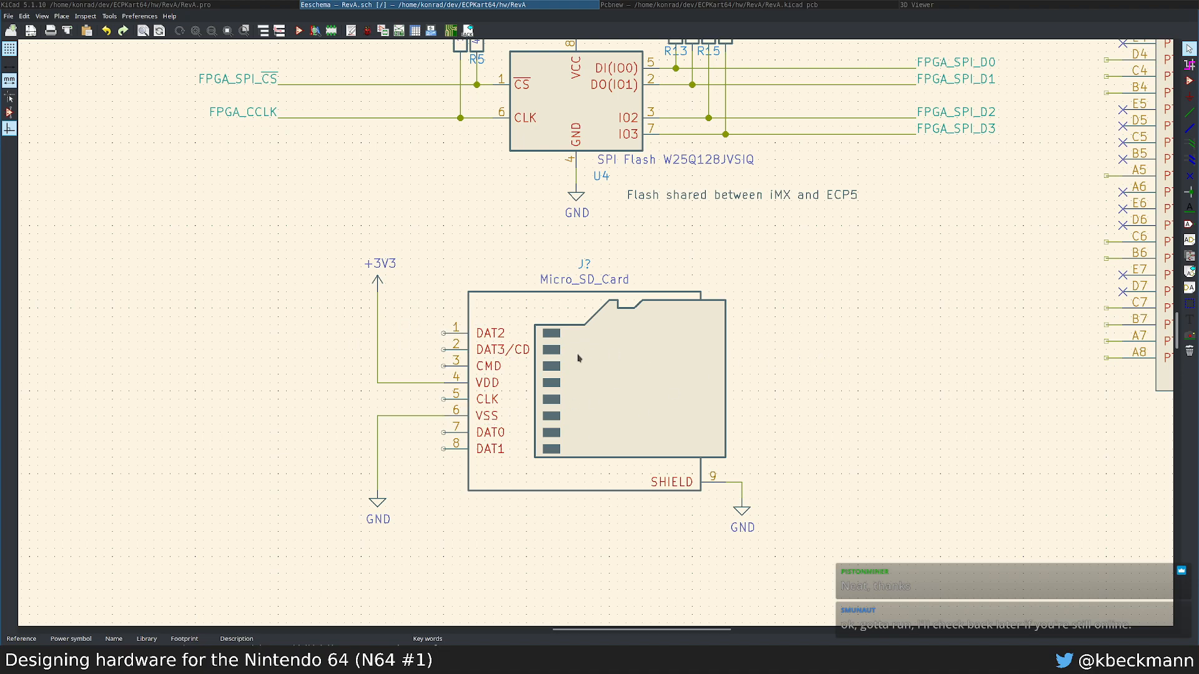
Step: Shift the Micro_SD_Card block with its power symbols slightly left so it lines up beneath the SPI flash U4
scroll(597, 369, down, 2)
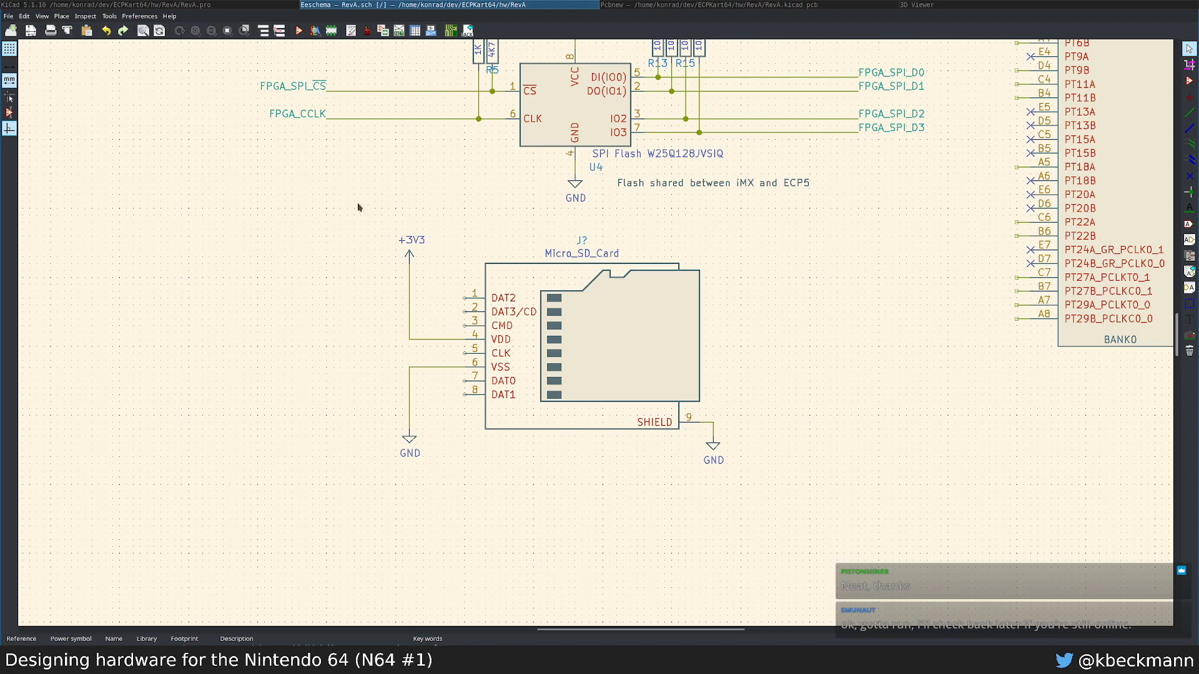
drag(360, 207, 735, 481)
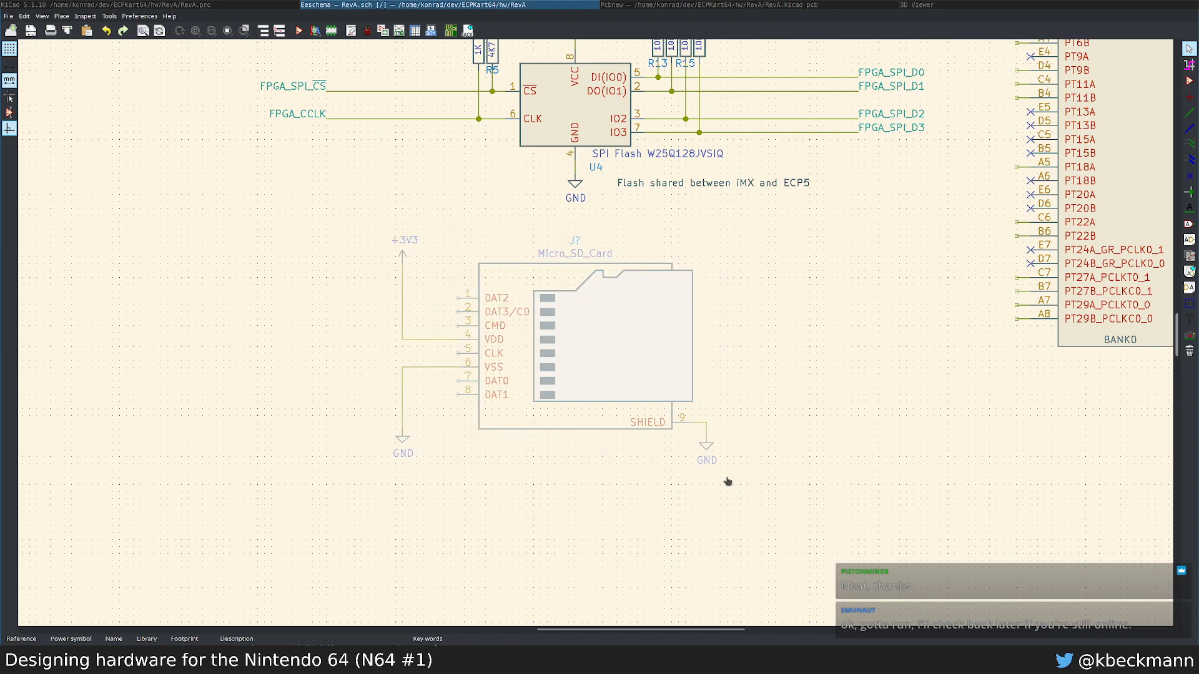
click(728, 482)
Step: Open the overview sheet, review its list of board blocks around SPI Flash x2, and return to the root schematic sheet
scroll(557, 466, down, 4)
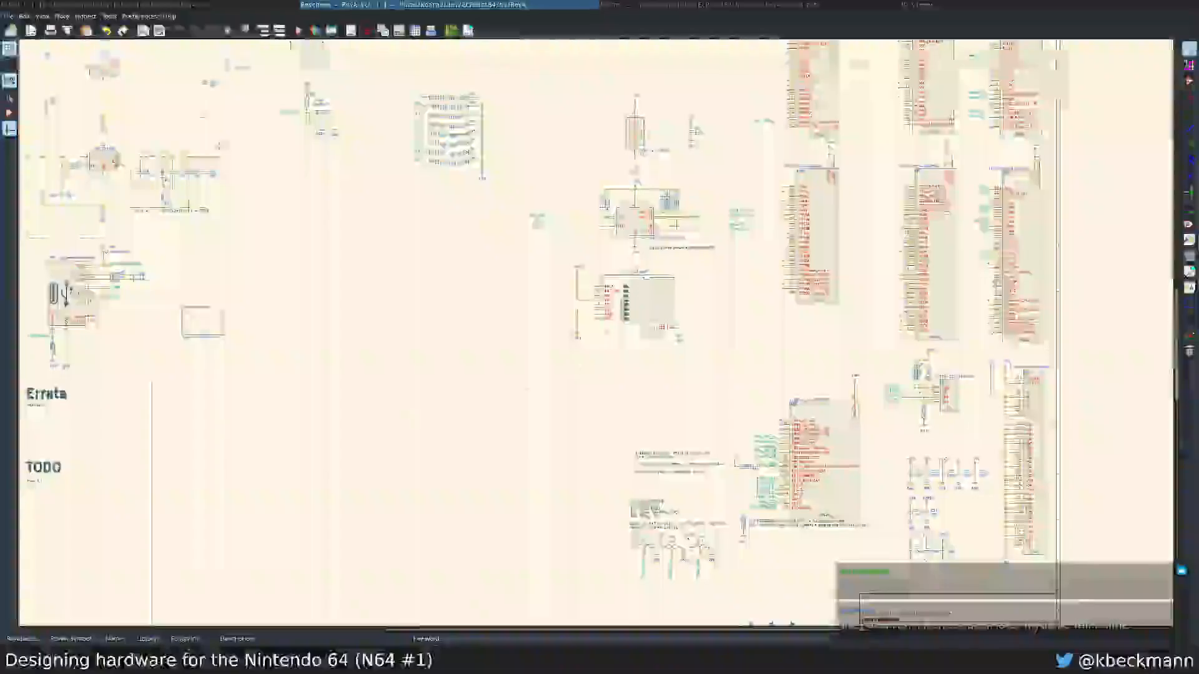
double_click(206, 322)
scroll(599, 340, up, 4)
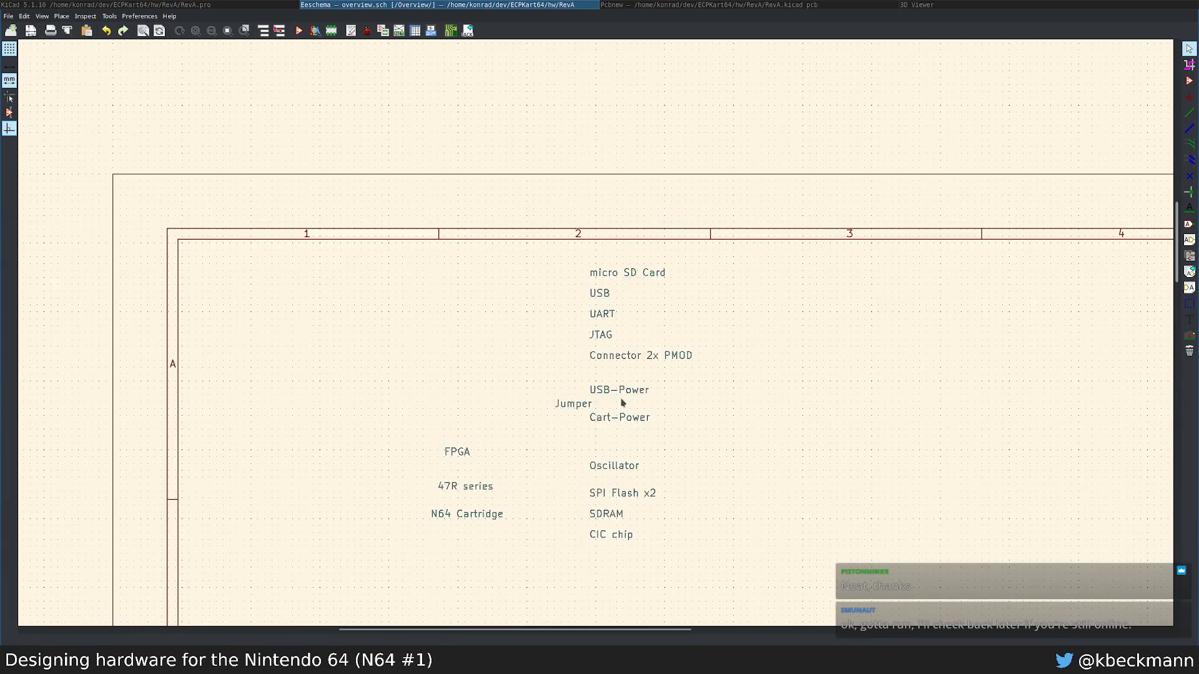
drag(547, 237, 752, 481)
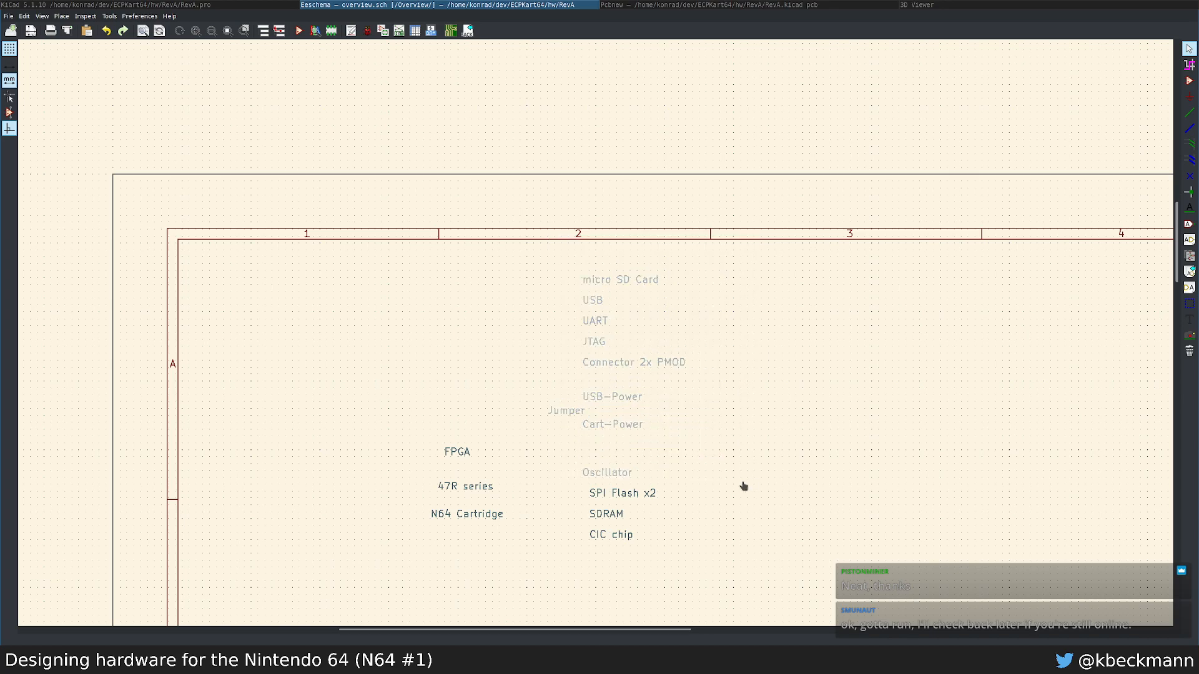
scroll(620, 502, up, 3)
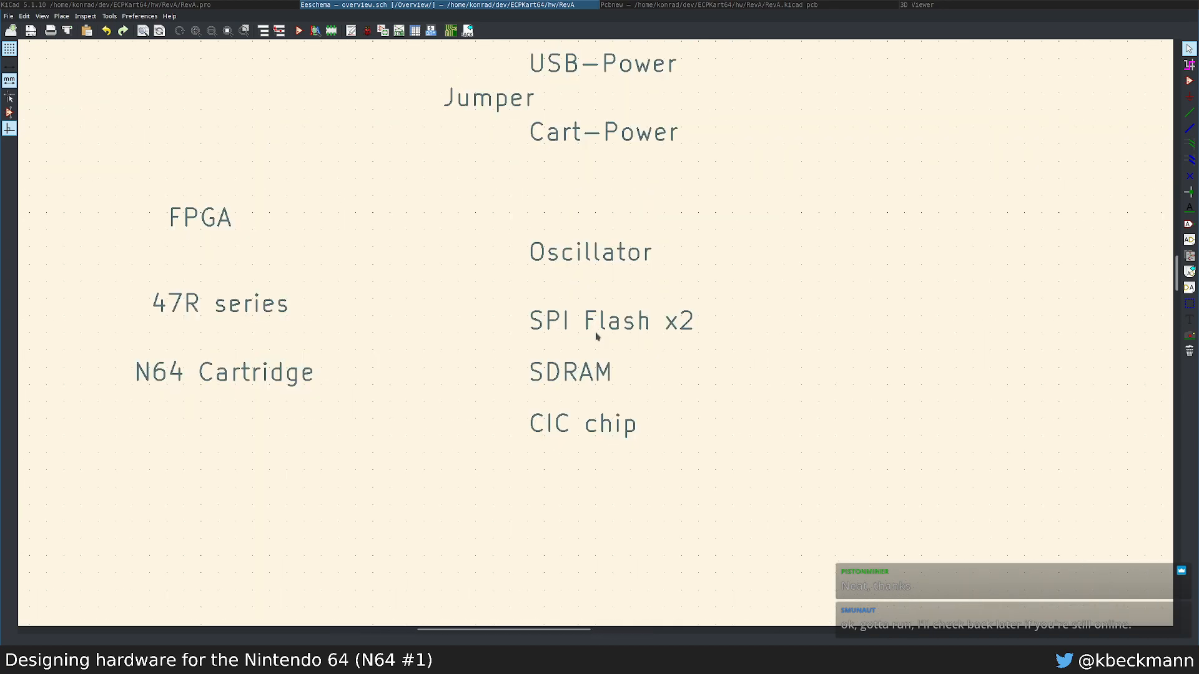
right_click(431, 417)
click(431, 447)
Step: Move the Micro_SD_Card block with its power symbols further down to free space below the SPI flash U4
scroll(597, 337, down, 3)
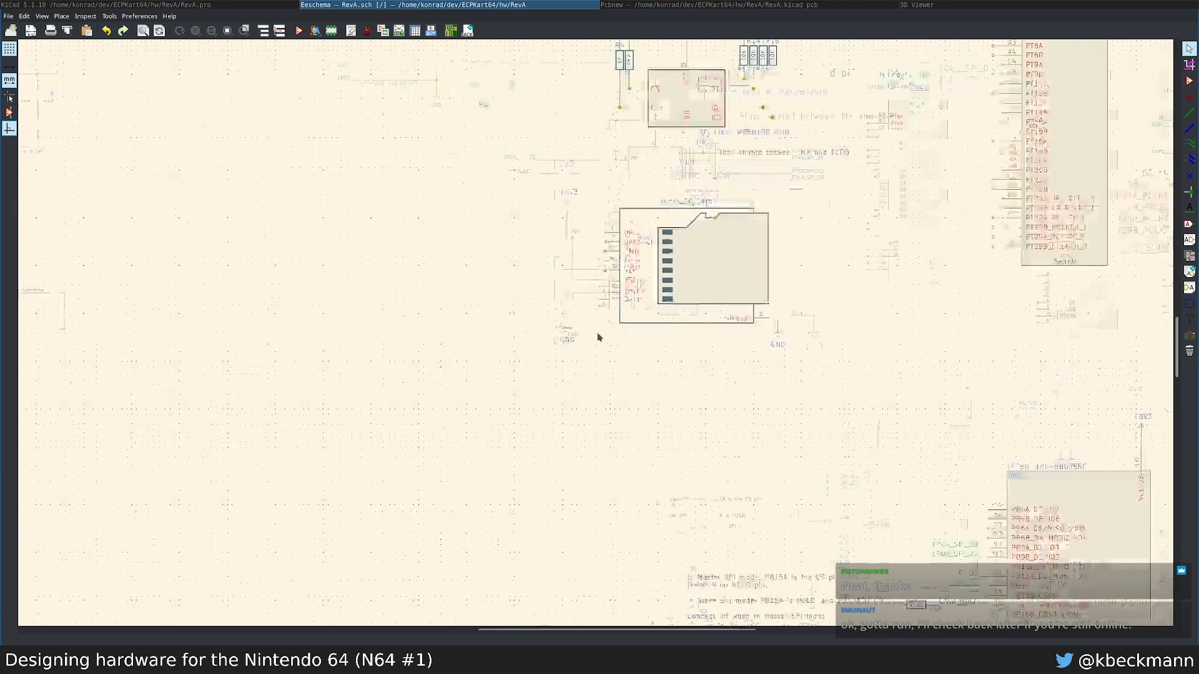
scroll(598, 337, up, 4)
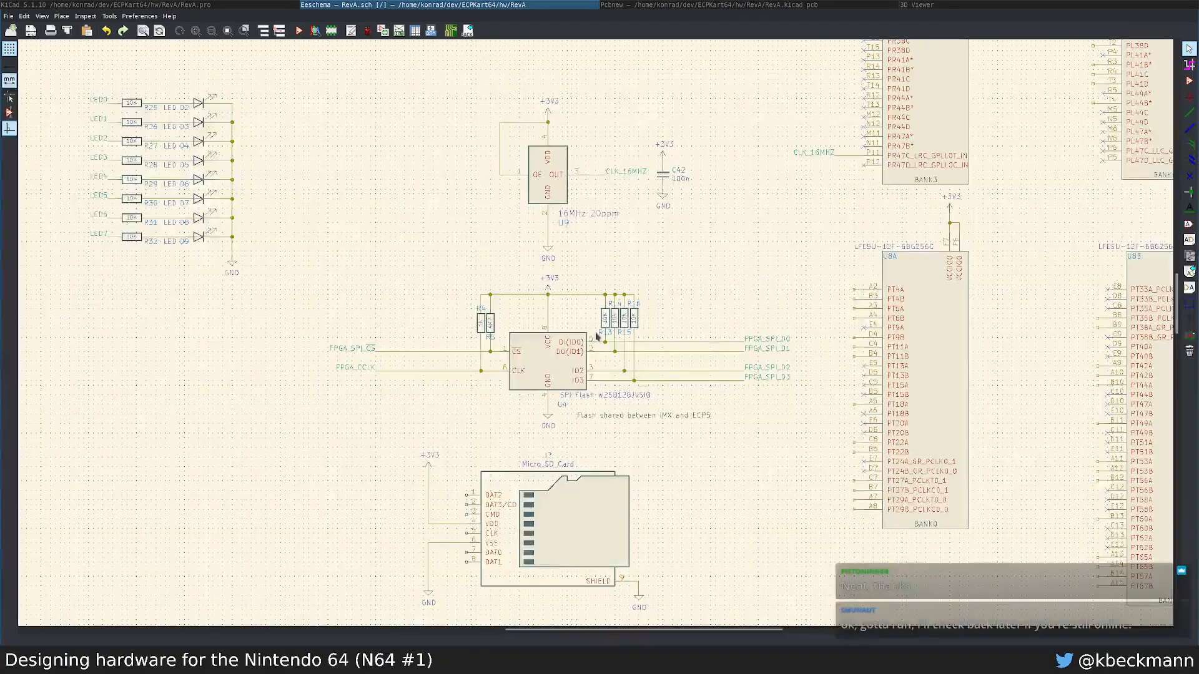
scroll(596, 337, up, 1)
scroll(596, 350, up, 1)
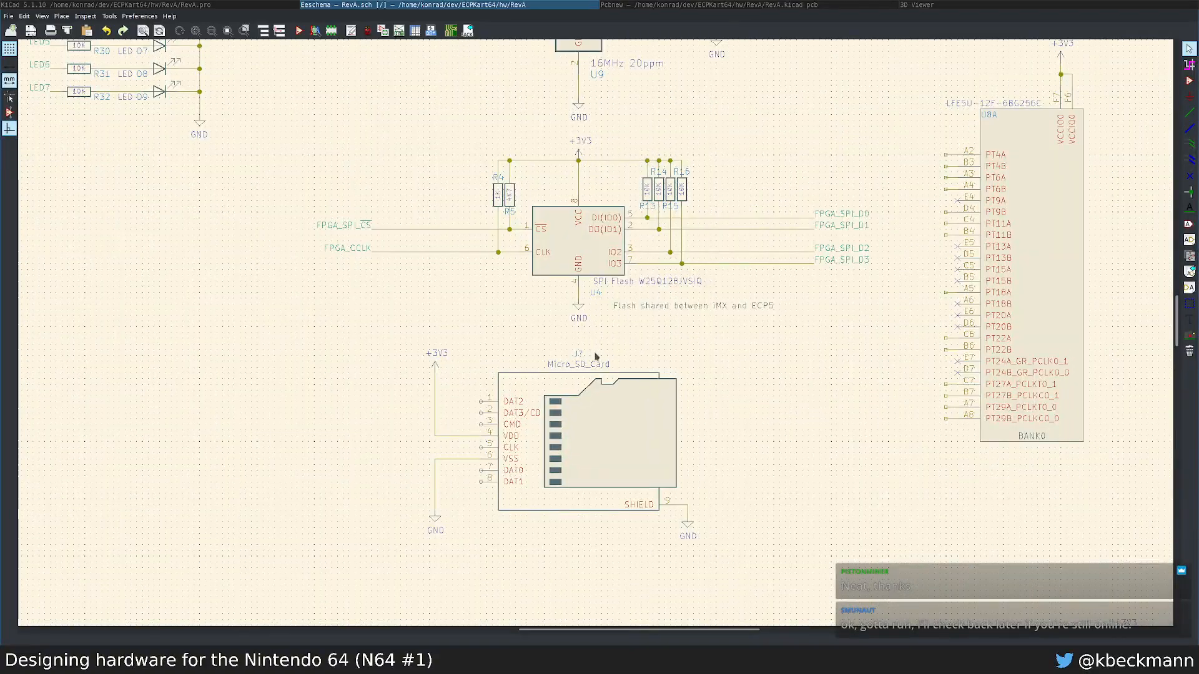
middle_drag(595, 356, 485, 291)
drag(298, 272, 669, 500)
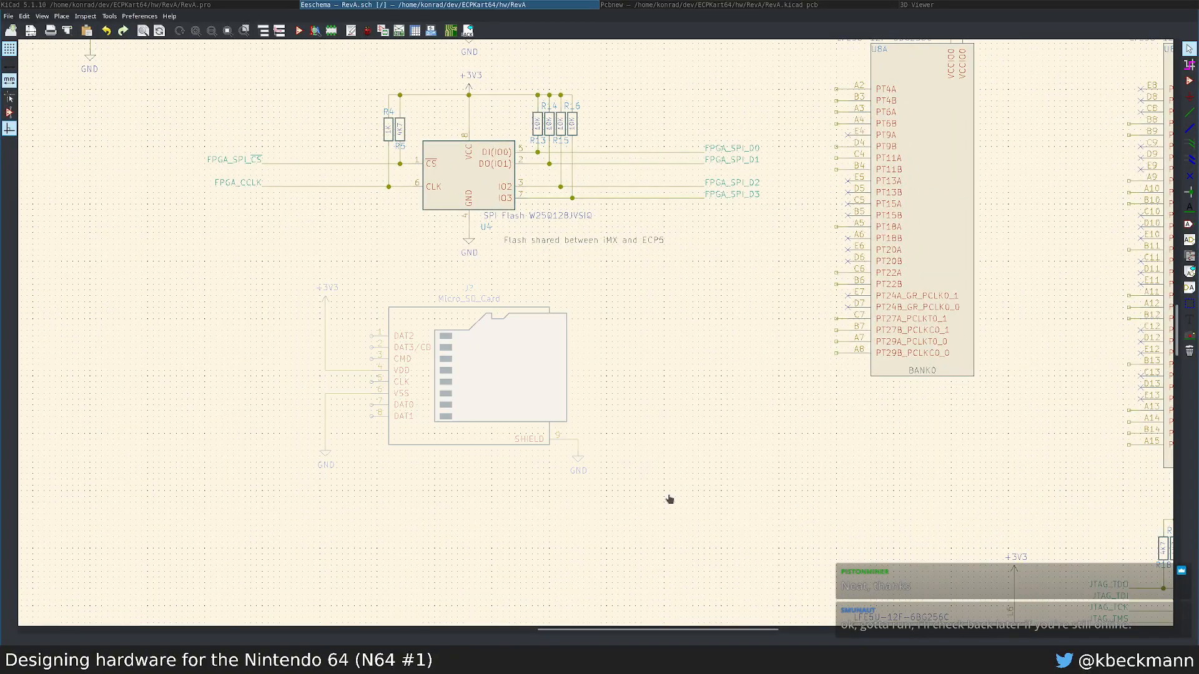
click(669, 583)
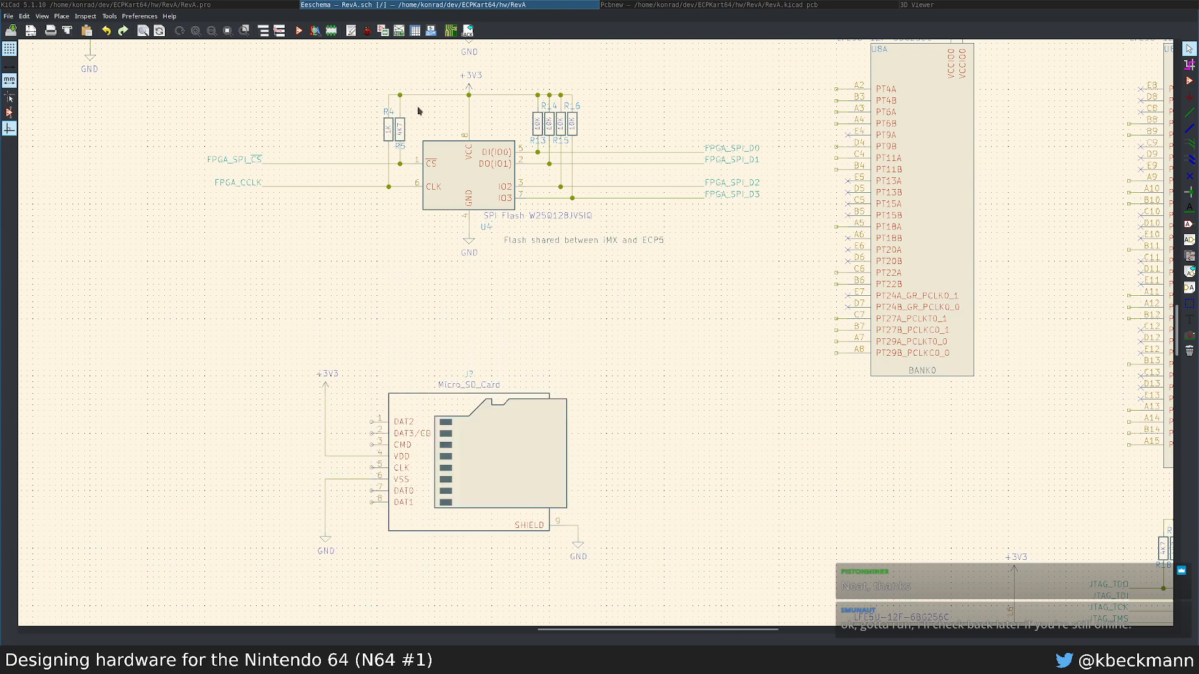
Step: Look up the shortcut for the drag command by filtering the hotkey list for "drag", and close the list
scroll(418, 111, down, 1)
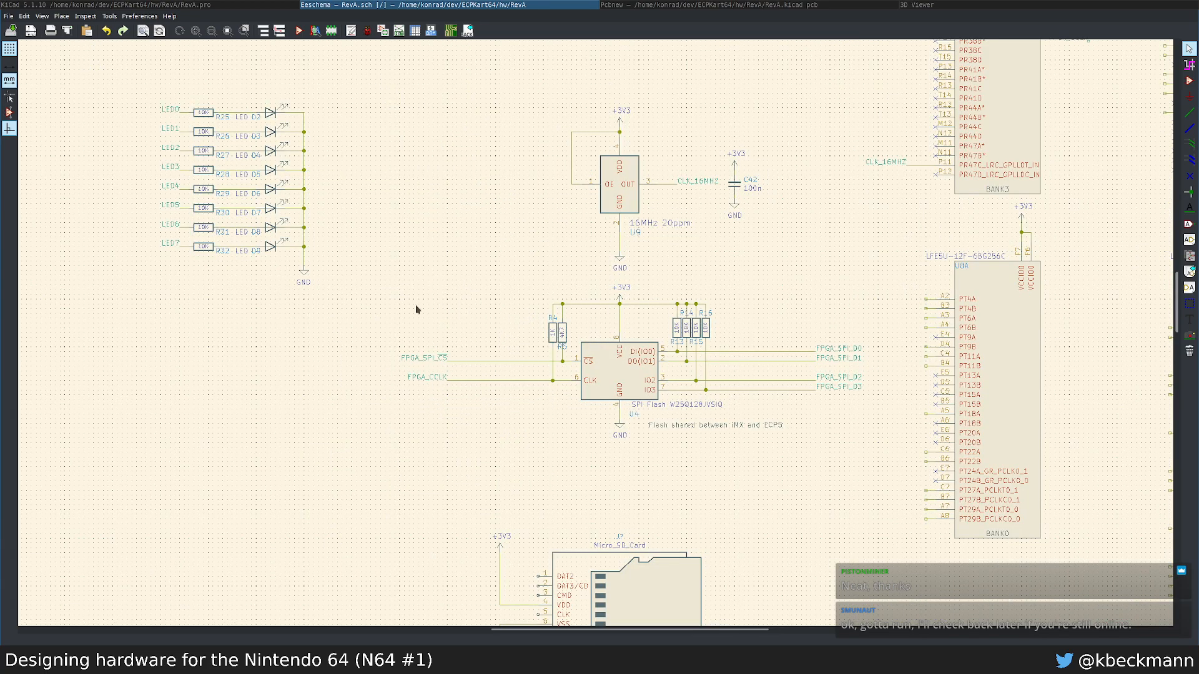
scroll(448, 369, up, 1)
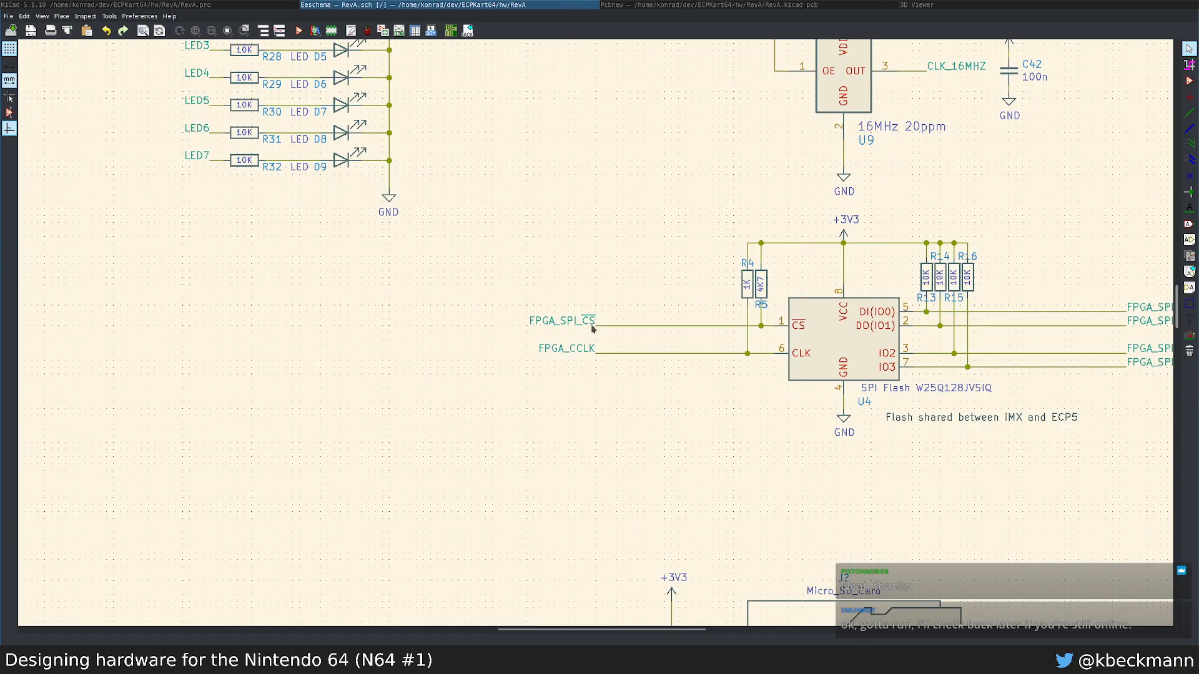
click(169, 16)
click(212, 59)
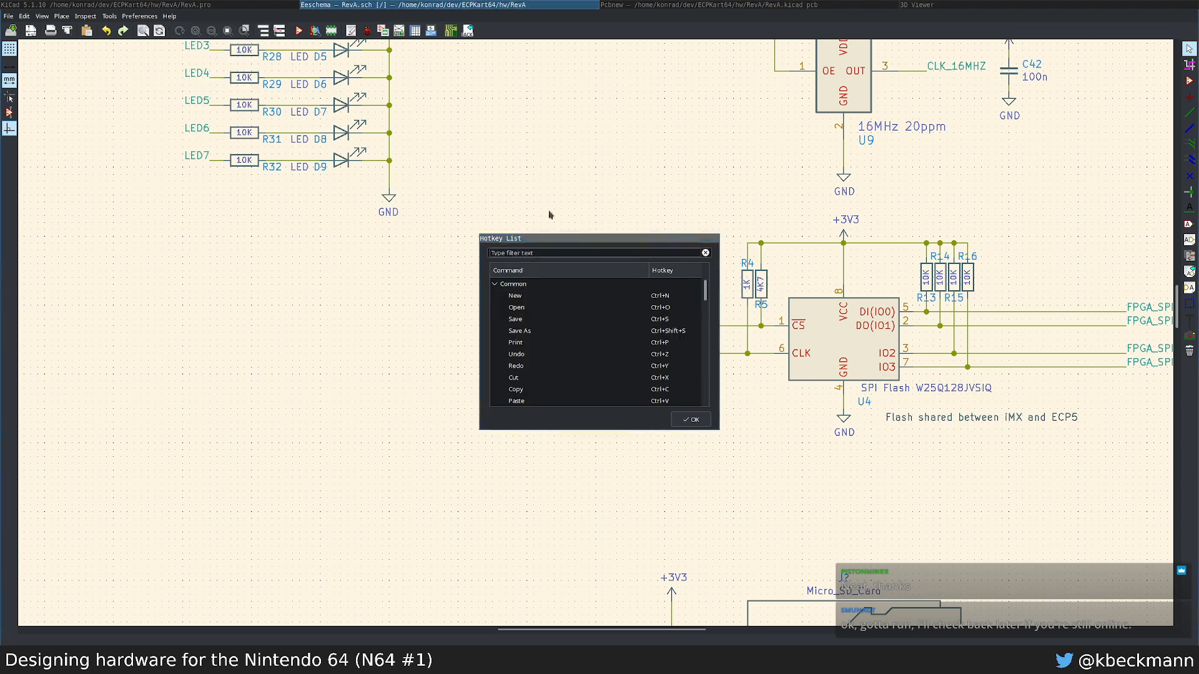
click(529, 250)
text(dra)
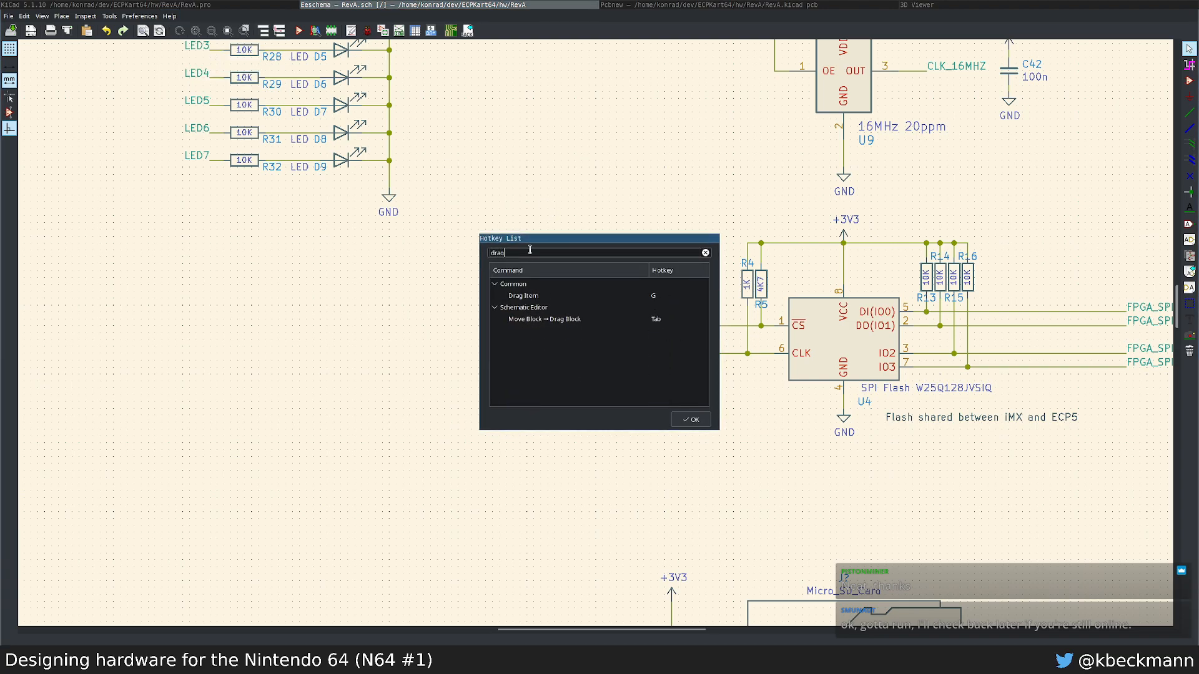
text(g)
click(691, 419)
Step: Shorten the FPGA_SPI_CS wire by using Drag Item to bring its label closer to U4's CS pin
key(g)
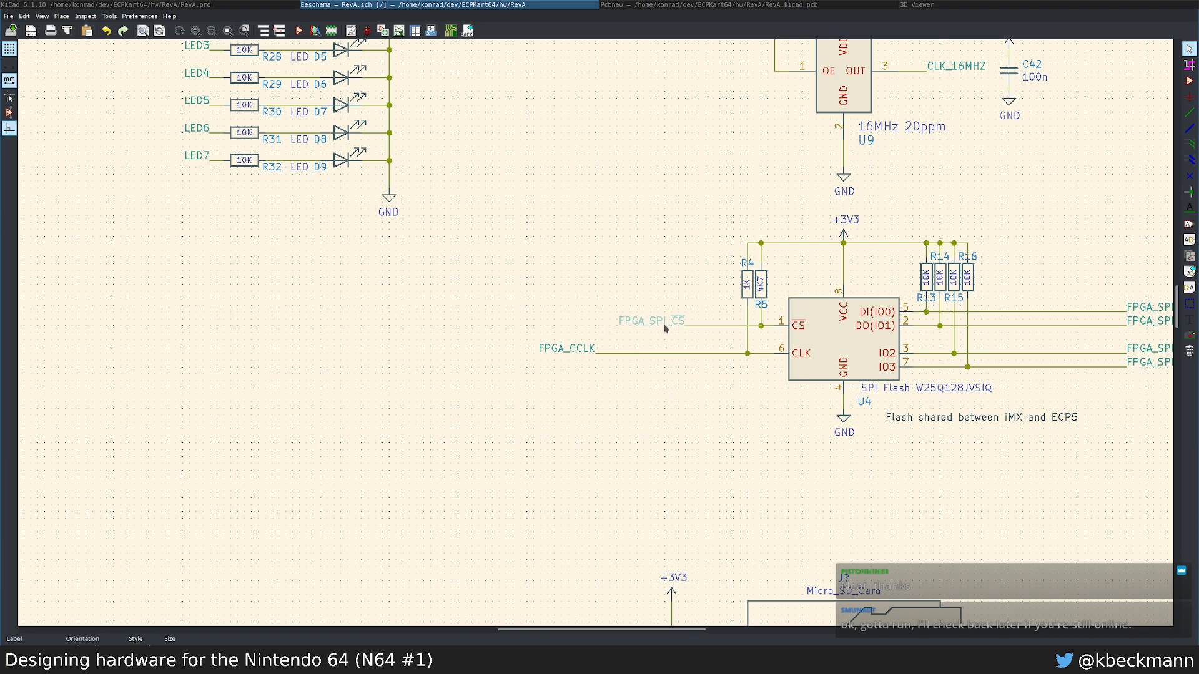
Step: Shorten the wires of the FPGA_SPI_CS and FPGA_CCLK labels by moving both labels closer to SPI flash U4
click(665, 330)
key(g)
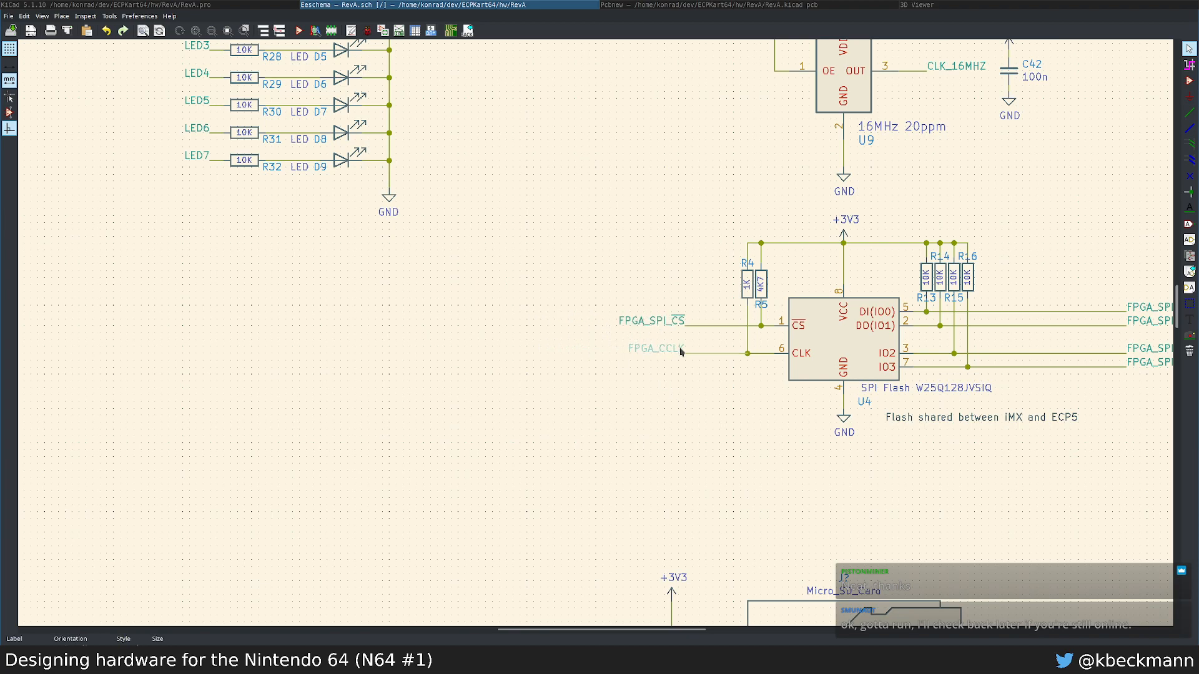
click(685, 353)
Step: Move the FPGA_SPI_D0 to FPGA_SPI_D3 labels closer to SPI flash U4, keeping their wires attached and aligning the labels
middle_drag(904, 350, 492, 337)
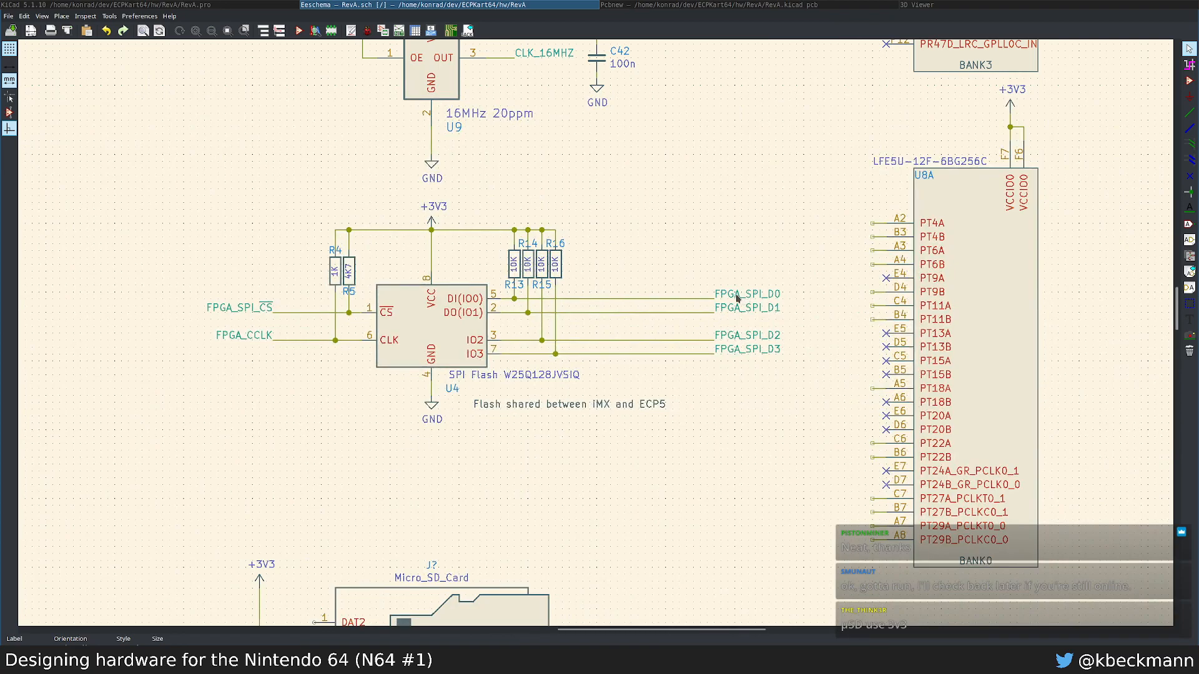
key(g)
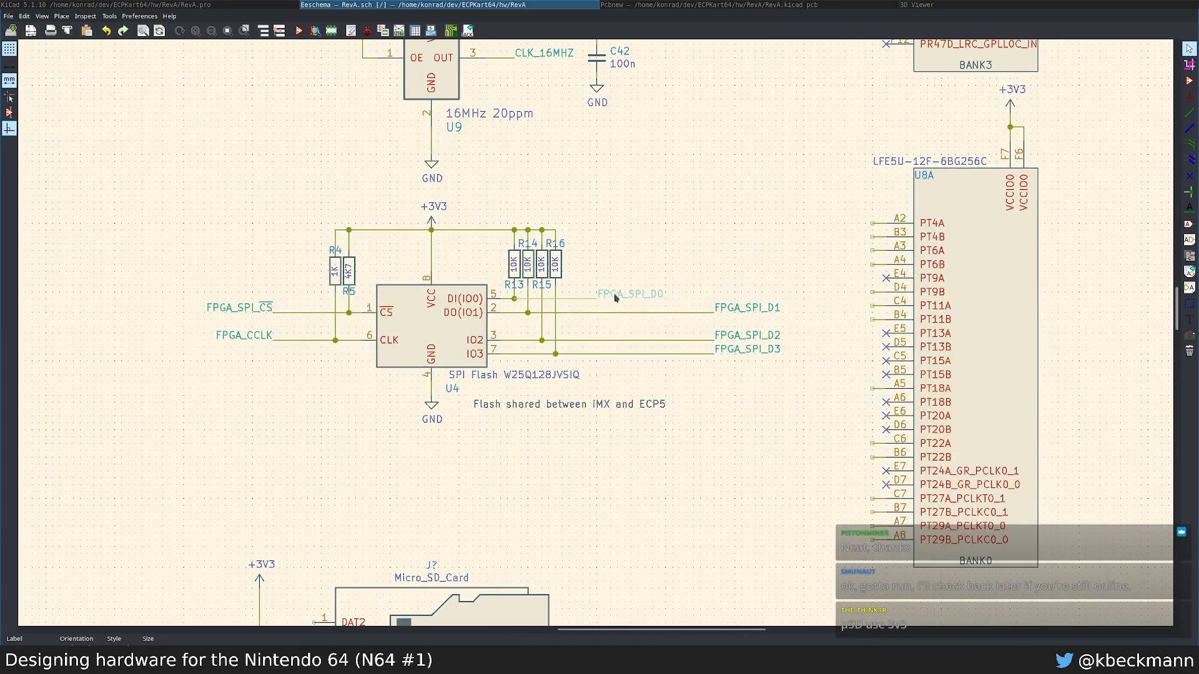
click(613, 294)
key(g)
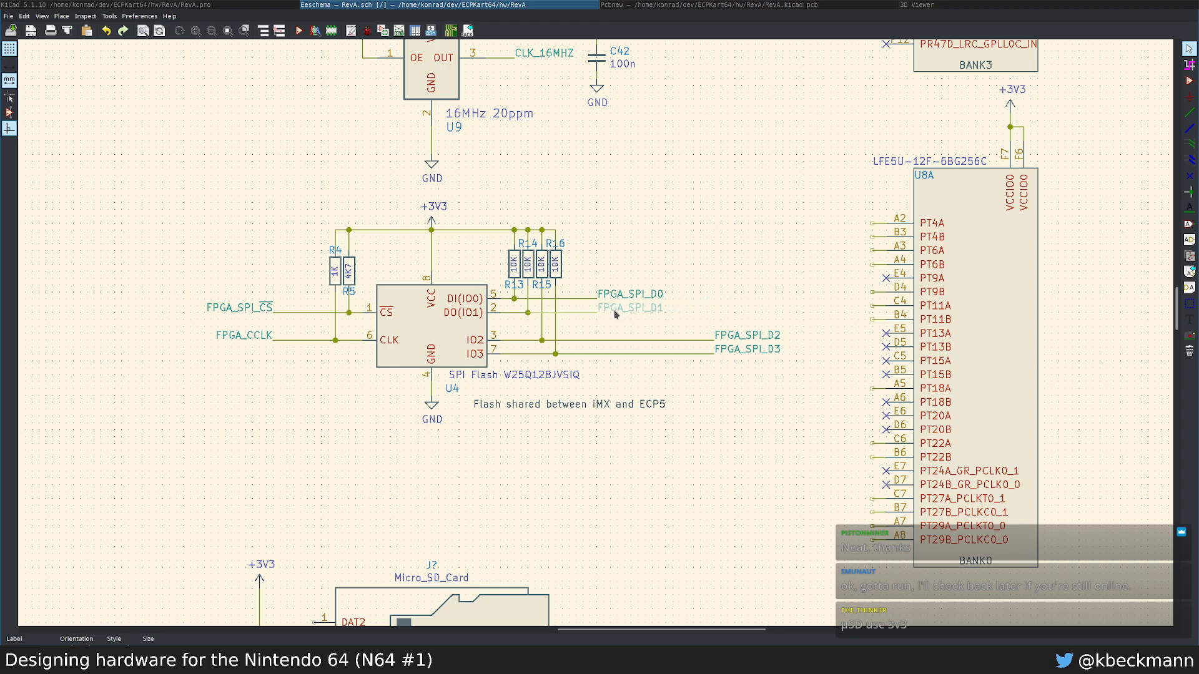
click(618, 307)
key(g)
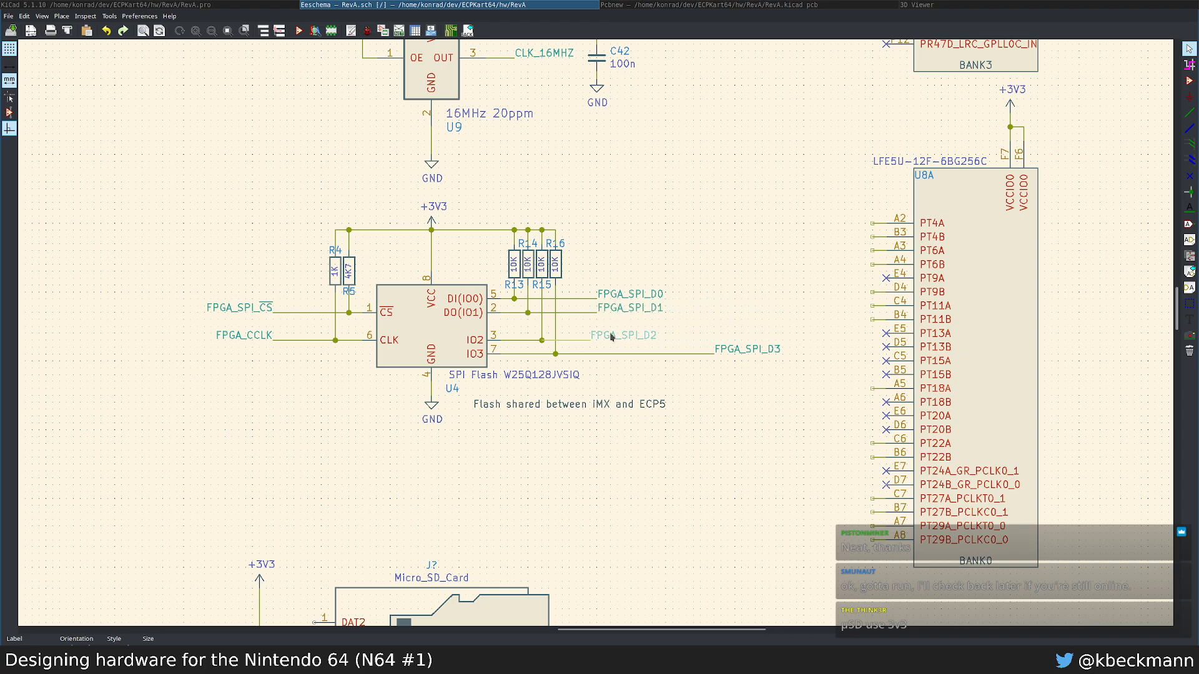
click(629, 340)
key(g)
click(624, 352)
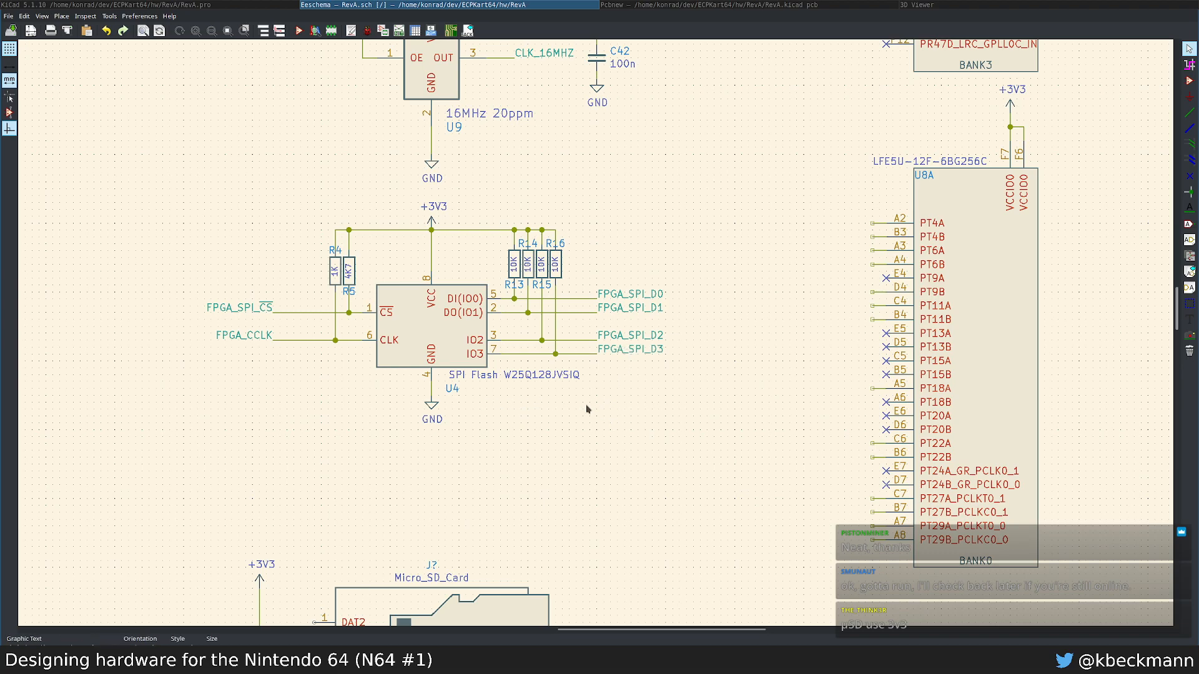
scroll(595, 412, down, 1)
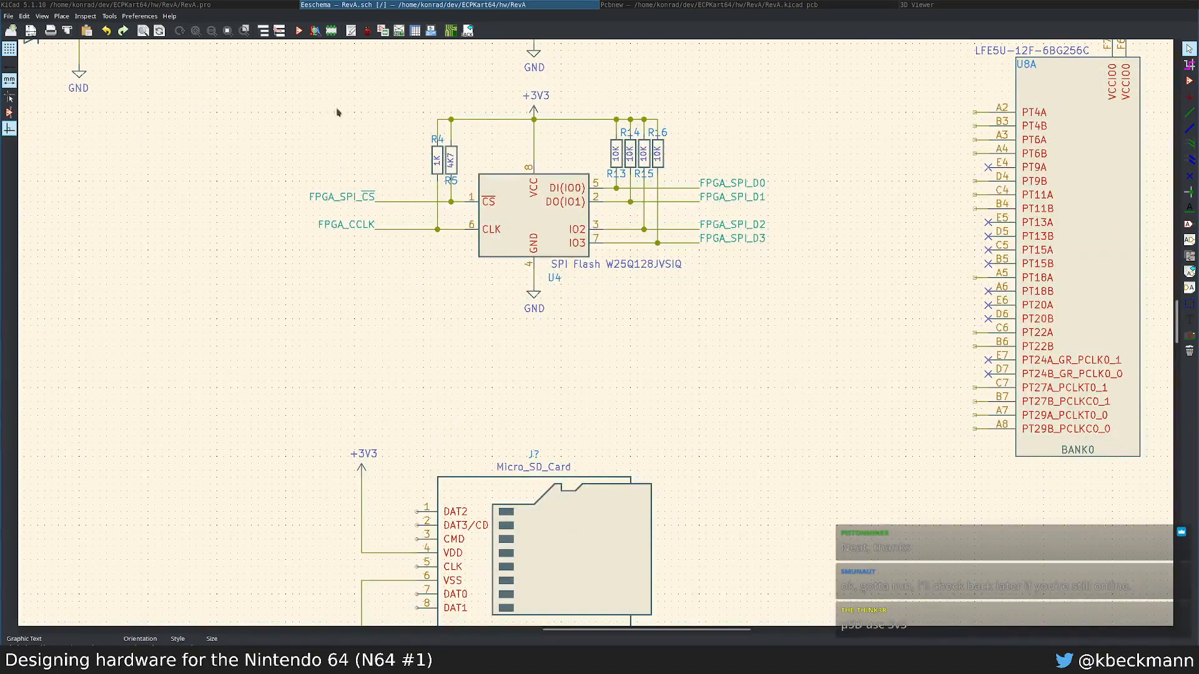
drag(292, 98, 764, 306)
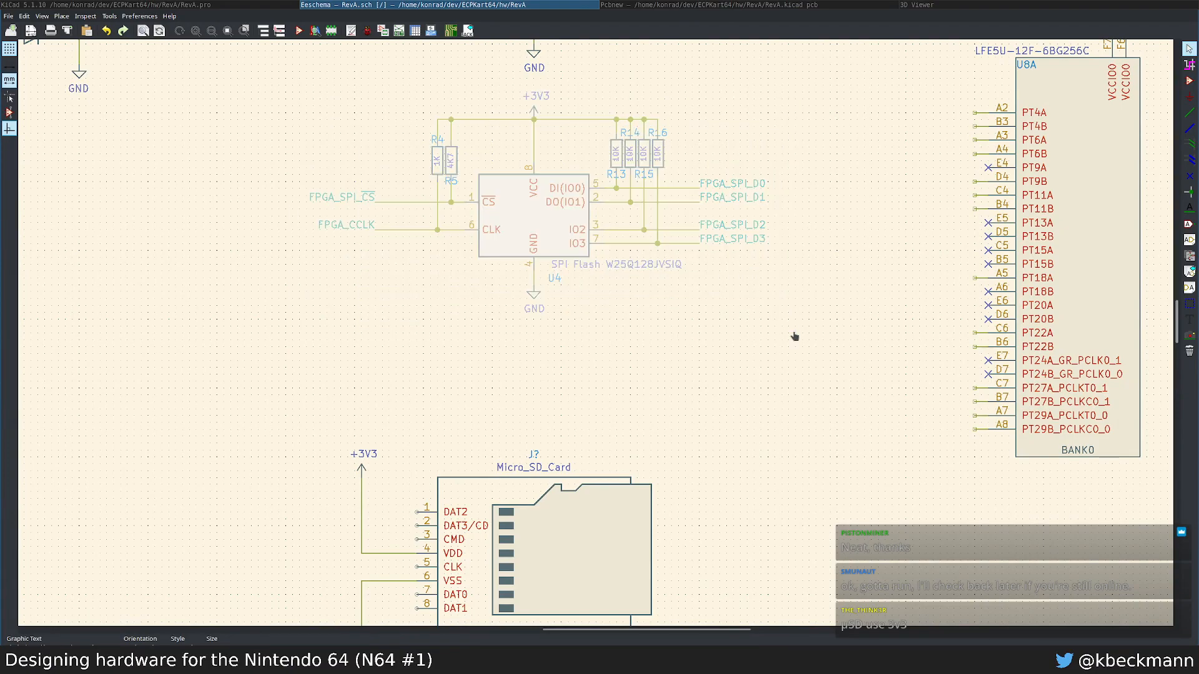
key(ctrl+d)
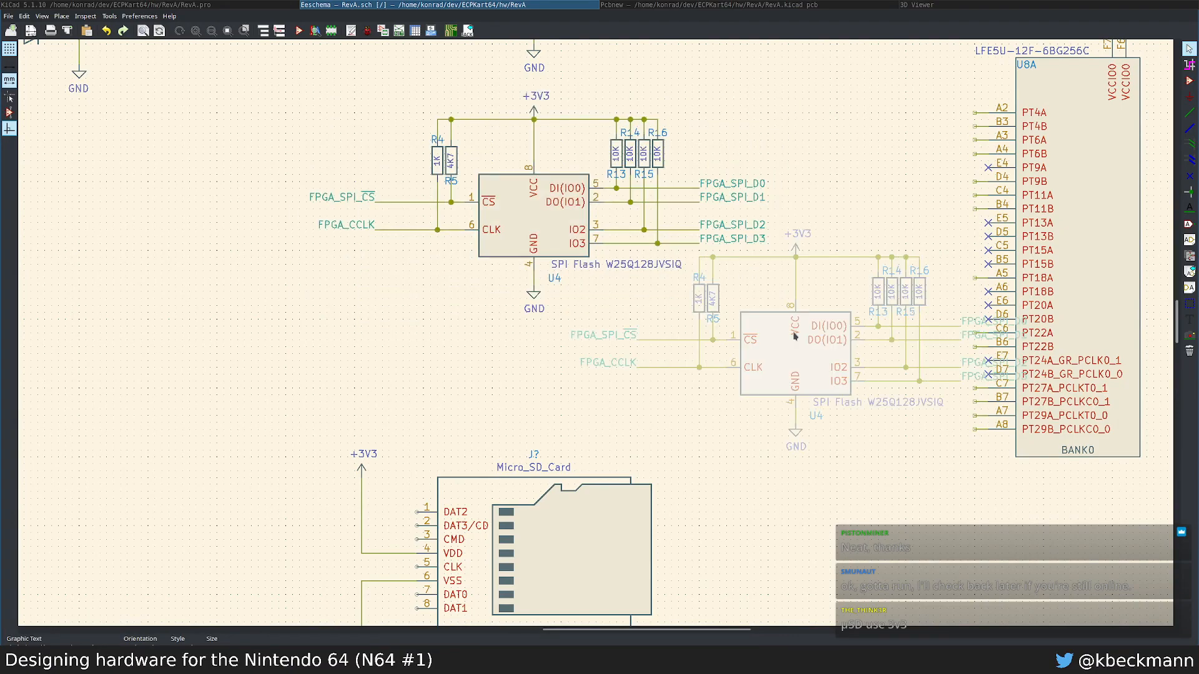
key(Escape)
Step: Move the Micro_SD_Card connector with its power and ground wiring further down, making room below flash U4
scroll(546, 421, down, 4)
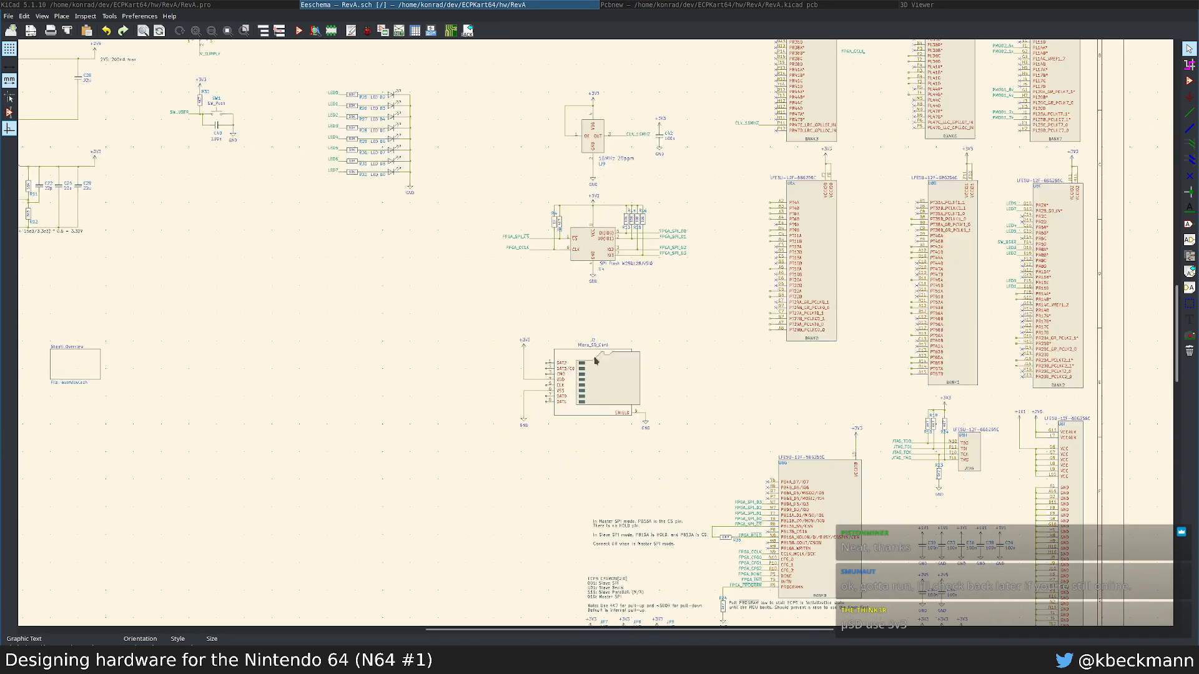
drag(459, 315, 696, 474)
click(703, 534)
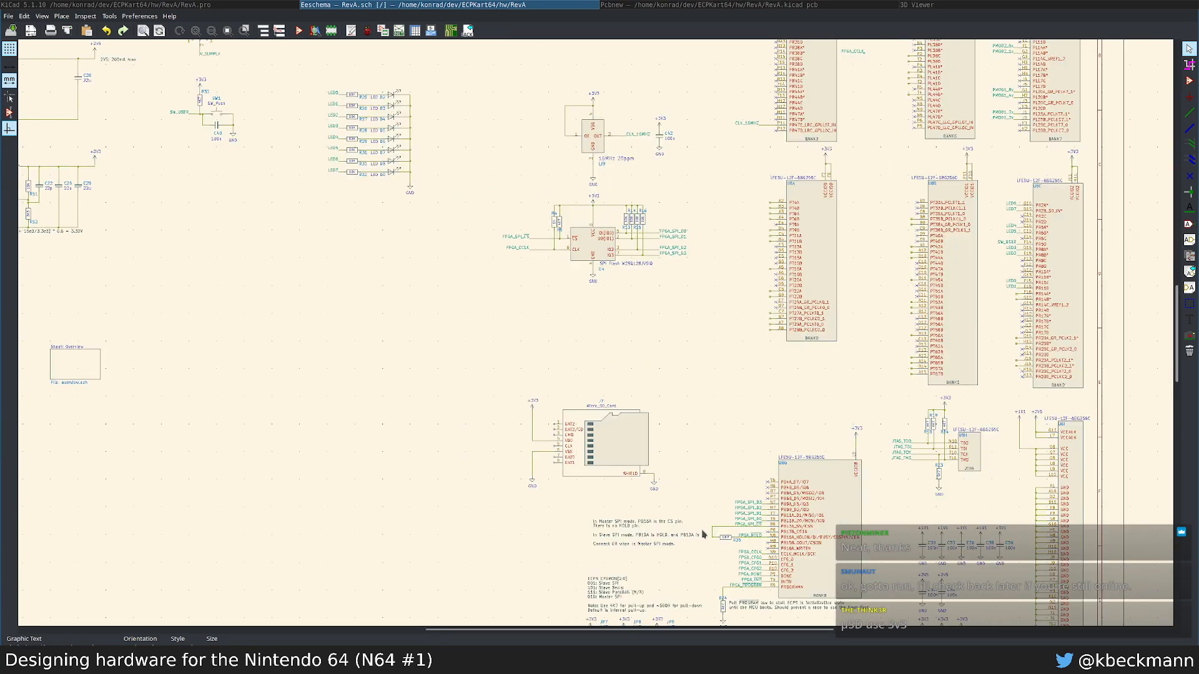
Step: Place a duplicate of the complete SPI flash circuit directly below the original, above the Micro_SD_Card connector
key(ctrl+d)
scroll(581, 326, up, 3)
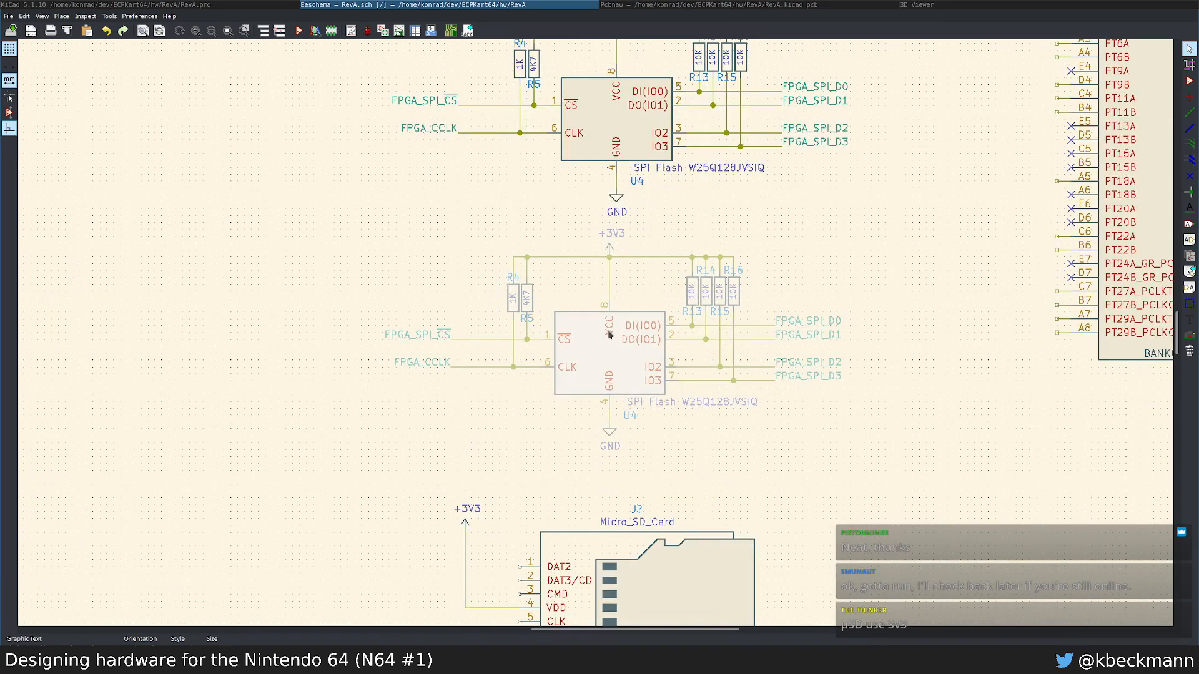
click(618, 335)
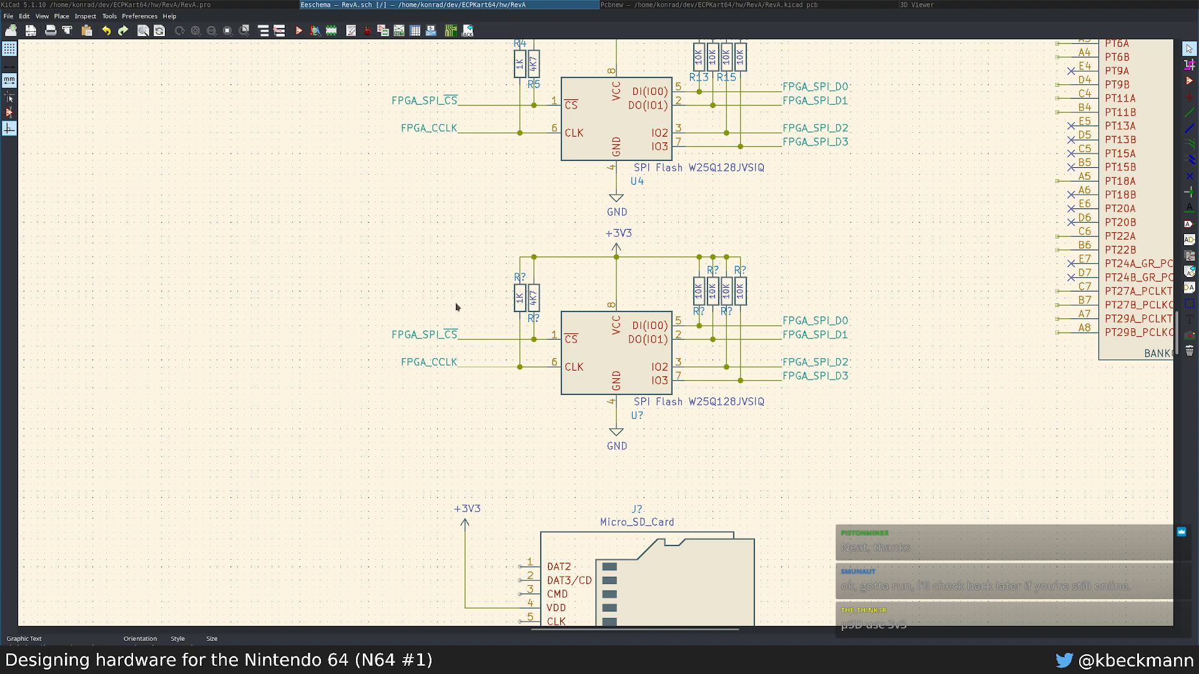
Step: Rename the chip-select label of the duplicated flash circuit to FPGA_SPI2_~CS~
scroll(370, 266, down, 3)
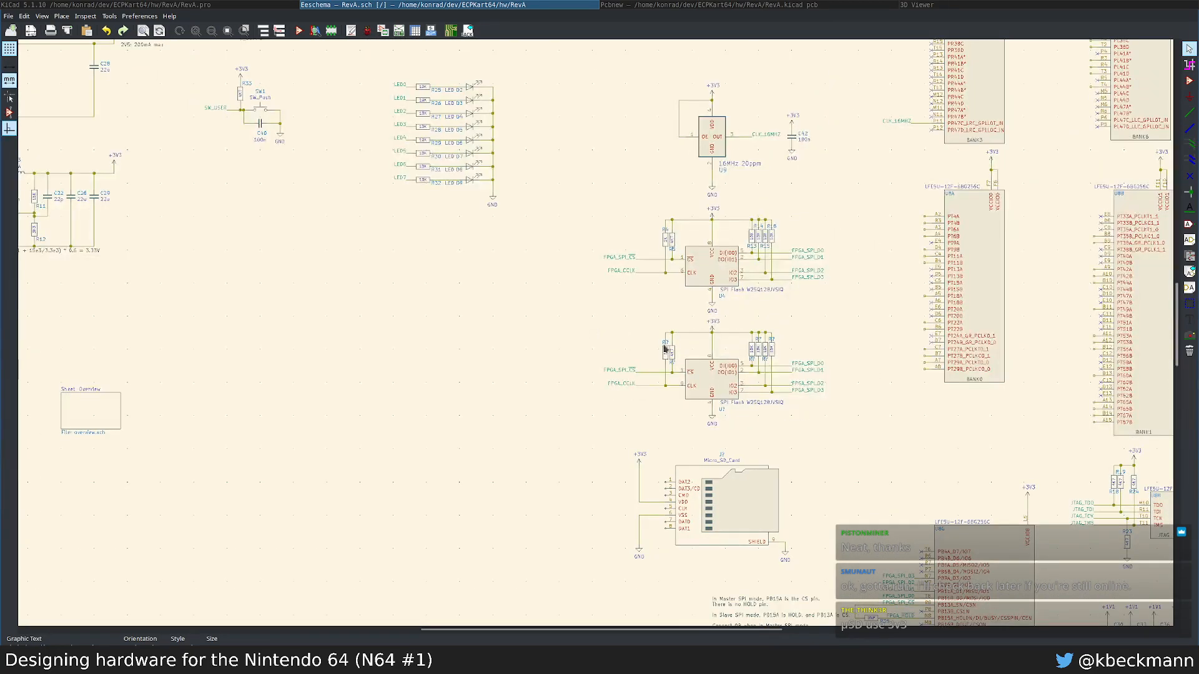
scroll(596, 338, up, 3)
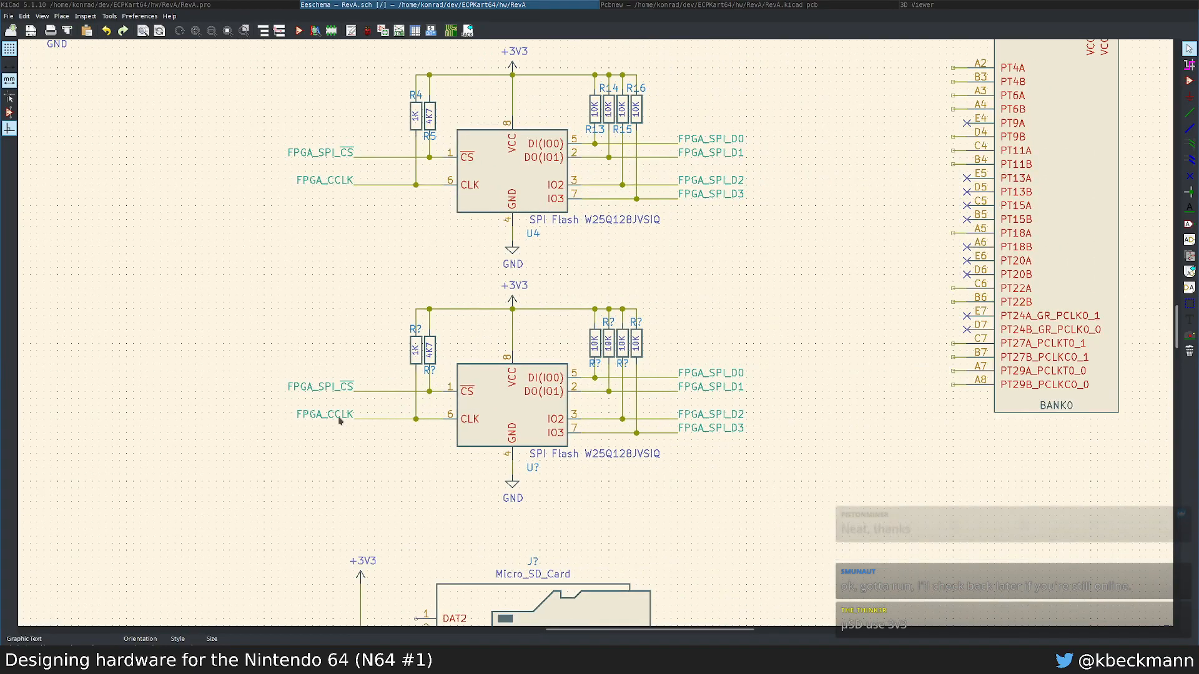
double_click(316, 391)
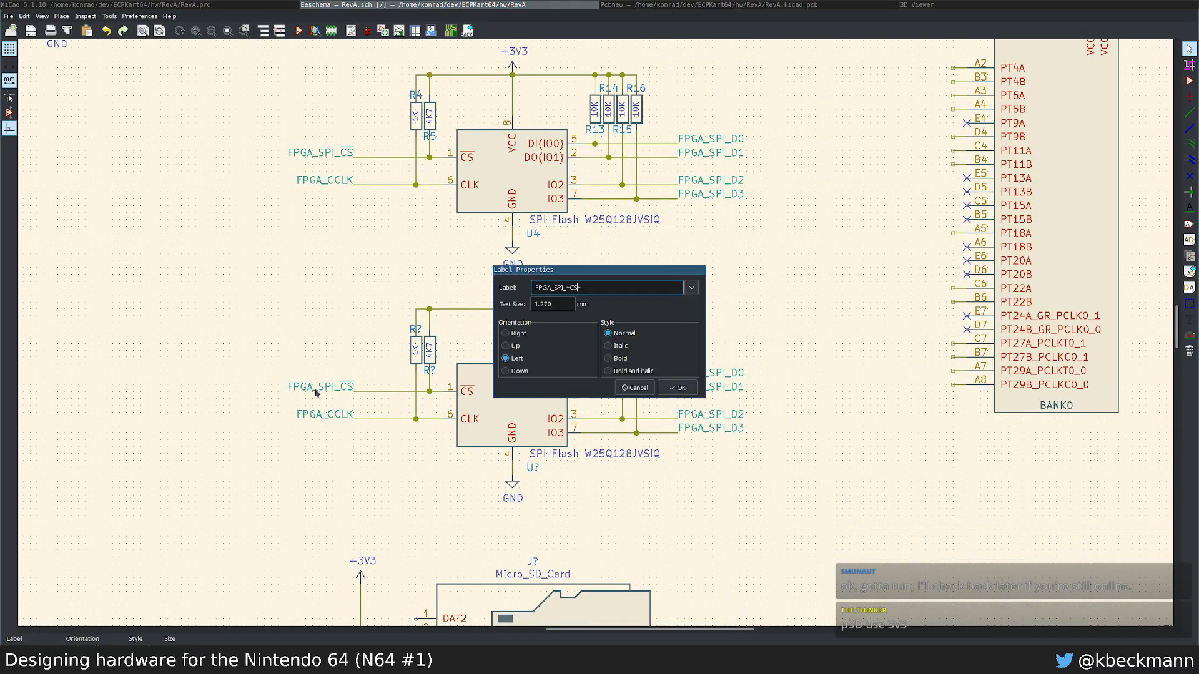
text(2)
key(Return)
Step: Rename the clock label of the duplicated flash circuit to FPGA_SPI2_CLK
double_click(314, 415)
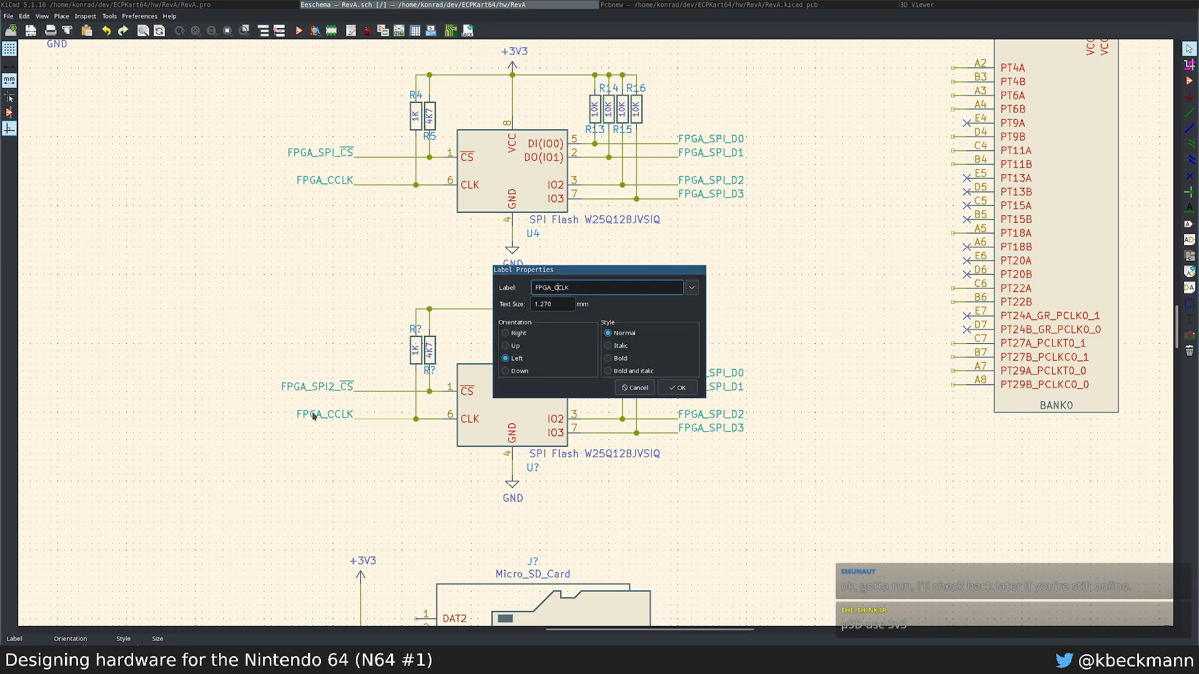
text(2)
key(Return)
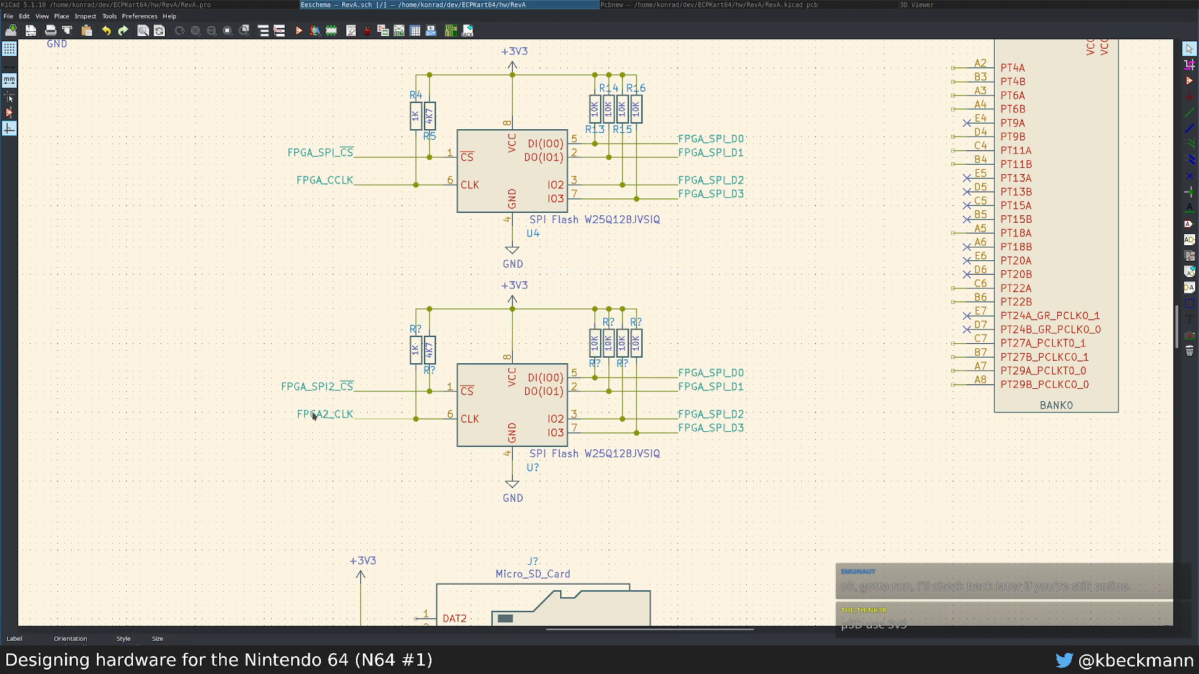
double_click(314, 415)
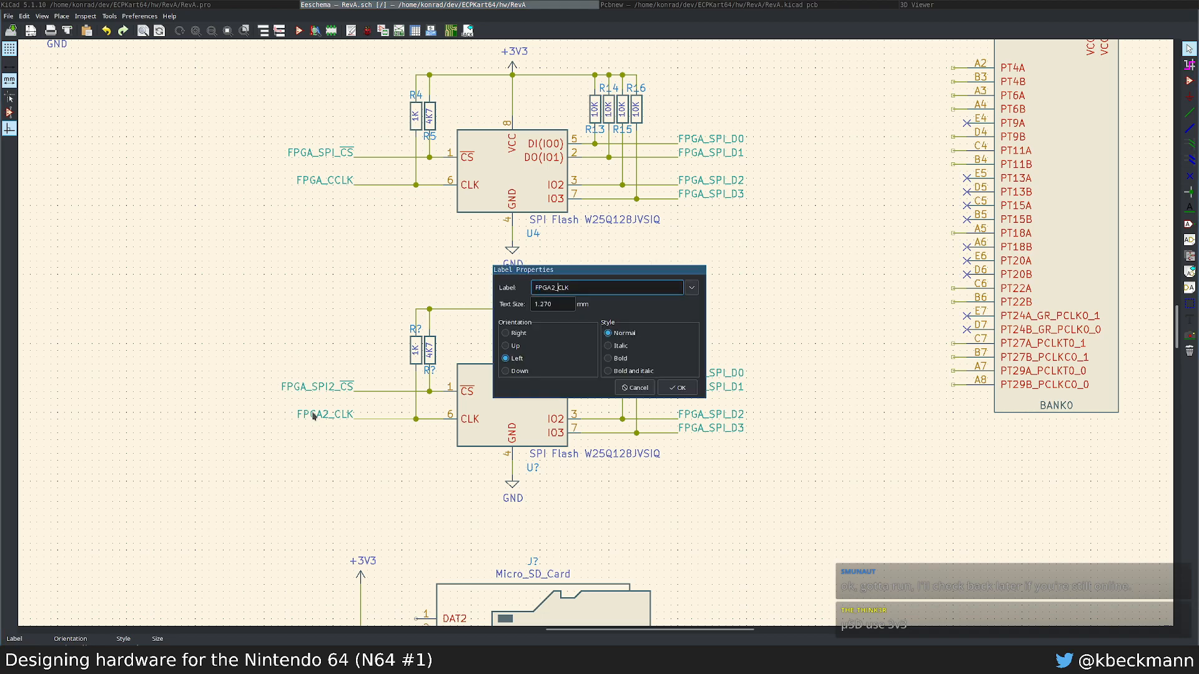
text(_SPI)
key(Return)
Step: Rename the duplicated flash's first two data labels to FPGA_SPI2_D0 and FPGA_SPI2_D1
double_click(719, 375)
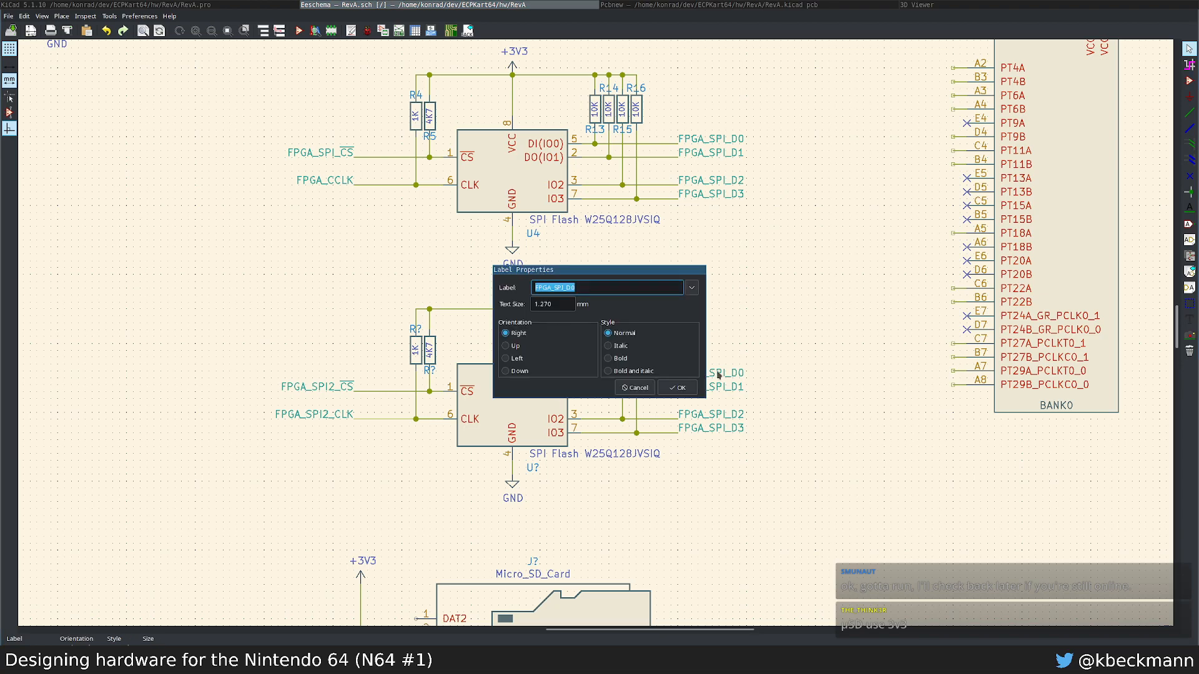
key(End)
key(Left)
key(Left)
key(Left)
text(2)
key(Return)
double_click(720, 388)
text(2)
key(Return)
Step: Rename the duplicated flash's remaining data labels to FPGA_SPI2_D2 and FPGA_SPI2_D3
double_click(721, 415)
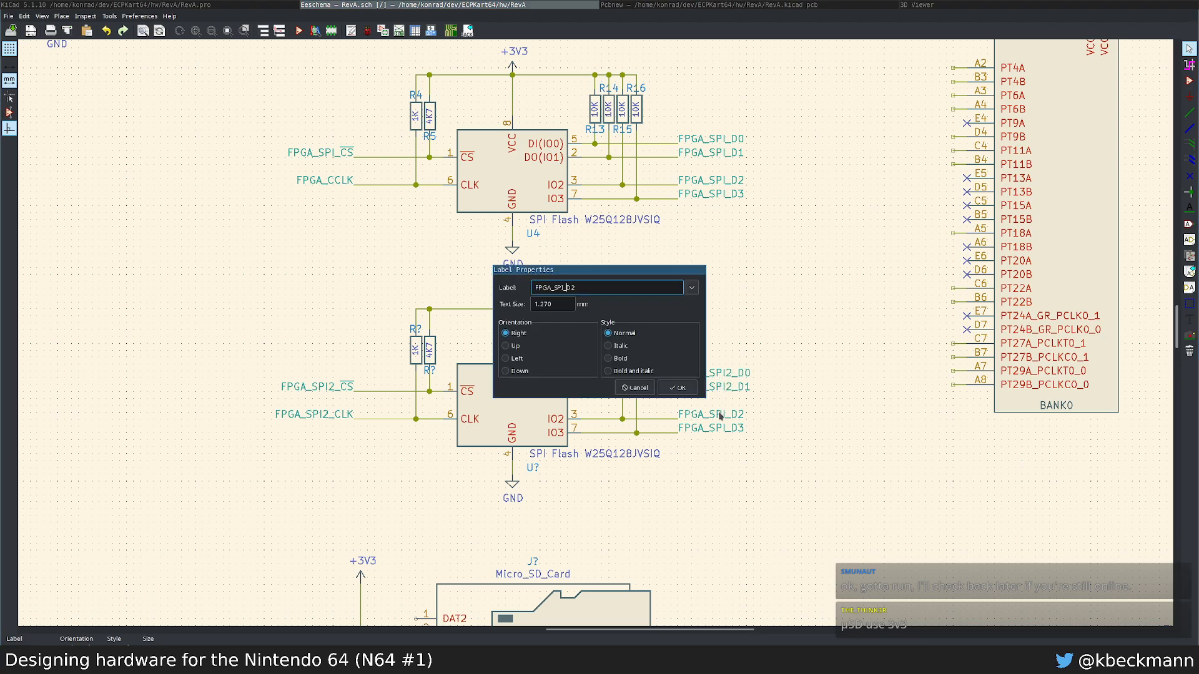
text(2)
key(Return)
double_click(721, 429)
text(2)
key(Return)
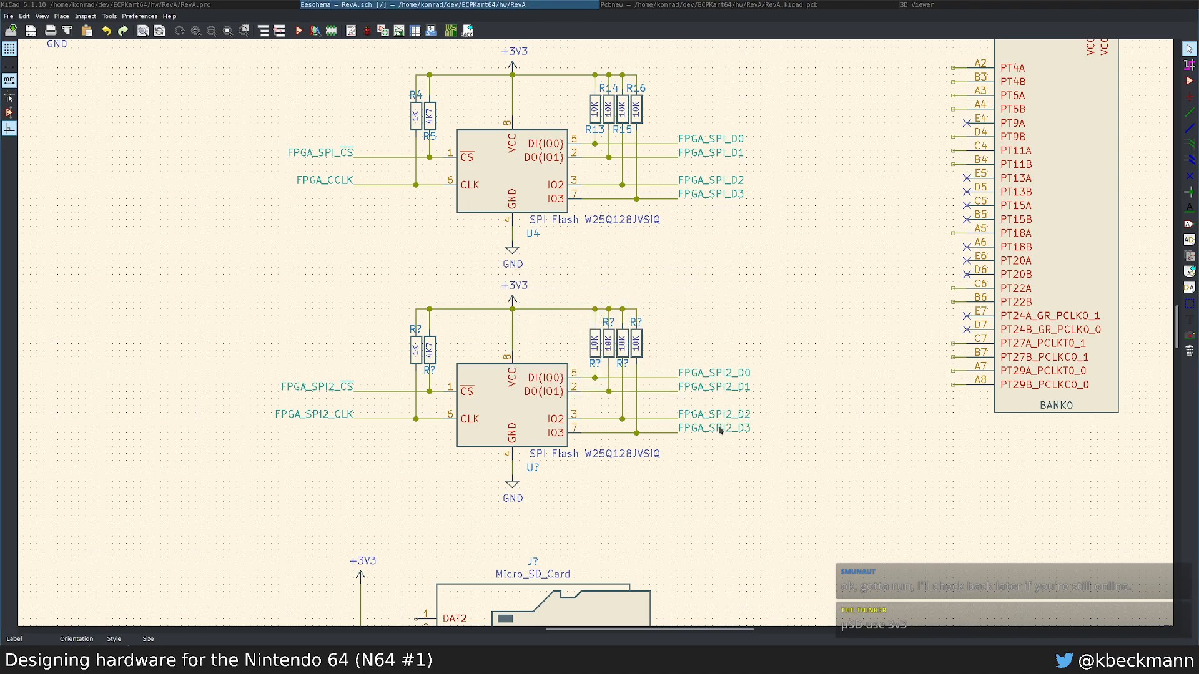
Step: Open the Overview sheet to check the list of planned hardware blocks, and return to the root sheet
scroll(700, 474, down, 3)
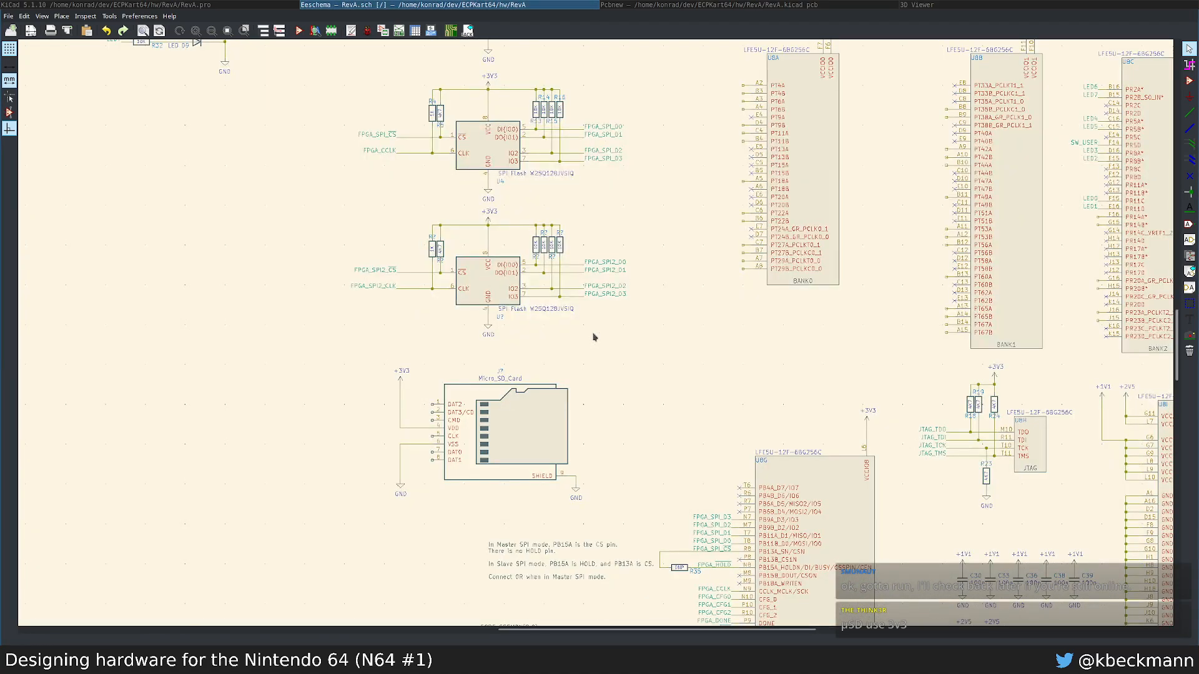
middle_drag(365, 212, 545, 295)
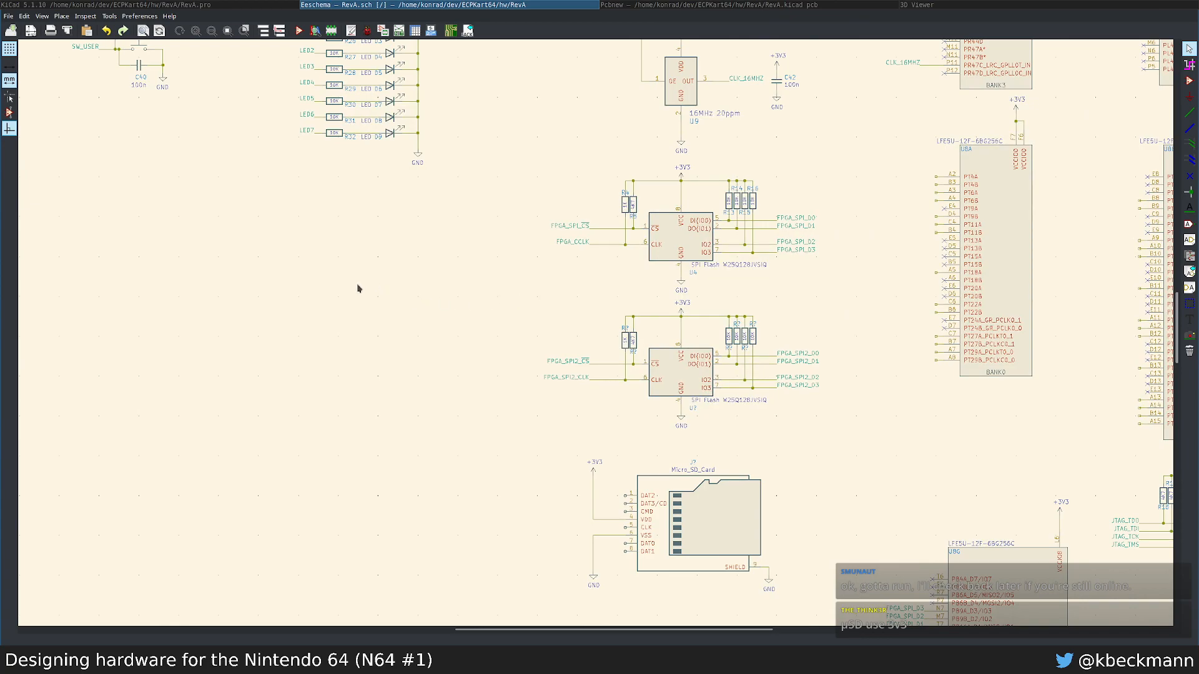
scroll(421, 377, down, 3)
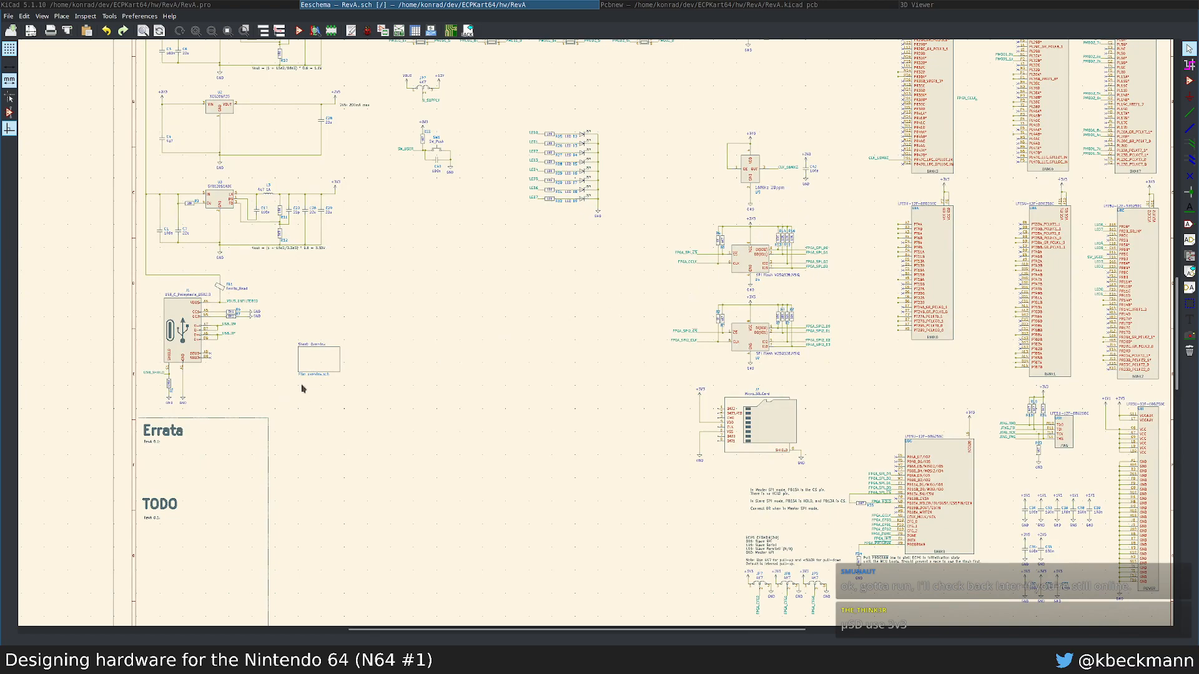
double_click(343, 369)
scroll(578, 386, up, 3)
scroll(607, 334, up, 2)
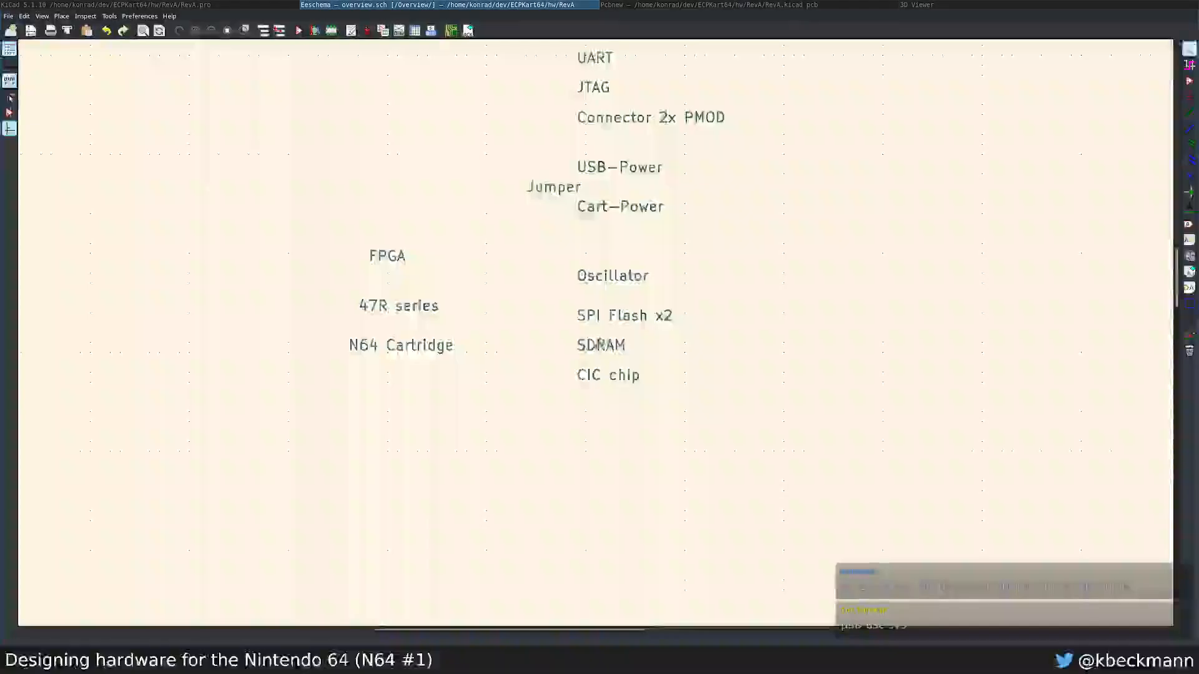
right_click(542, 442)
click(570, 464)
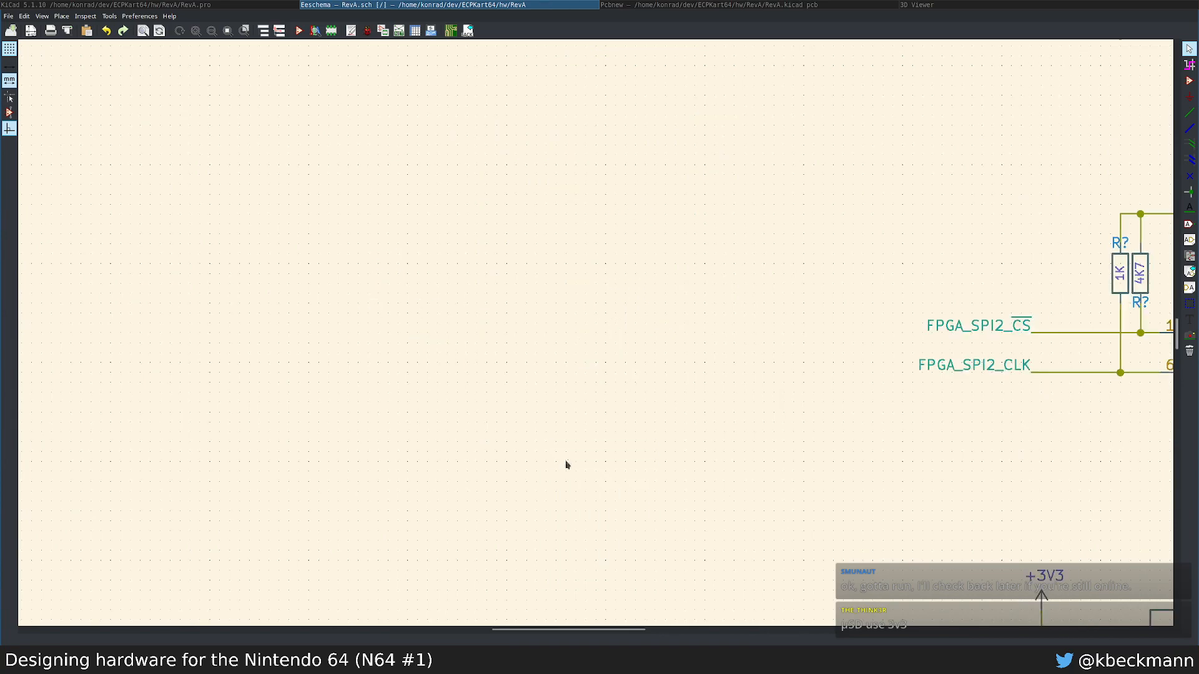
scroll(565, 464, down, 4)
scroll(624, 323, up, 1)
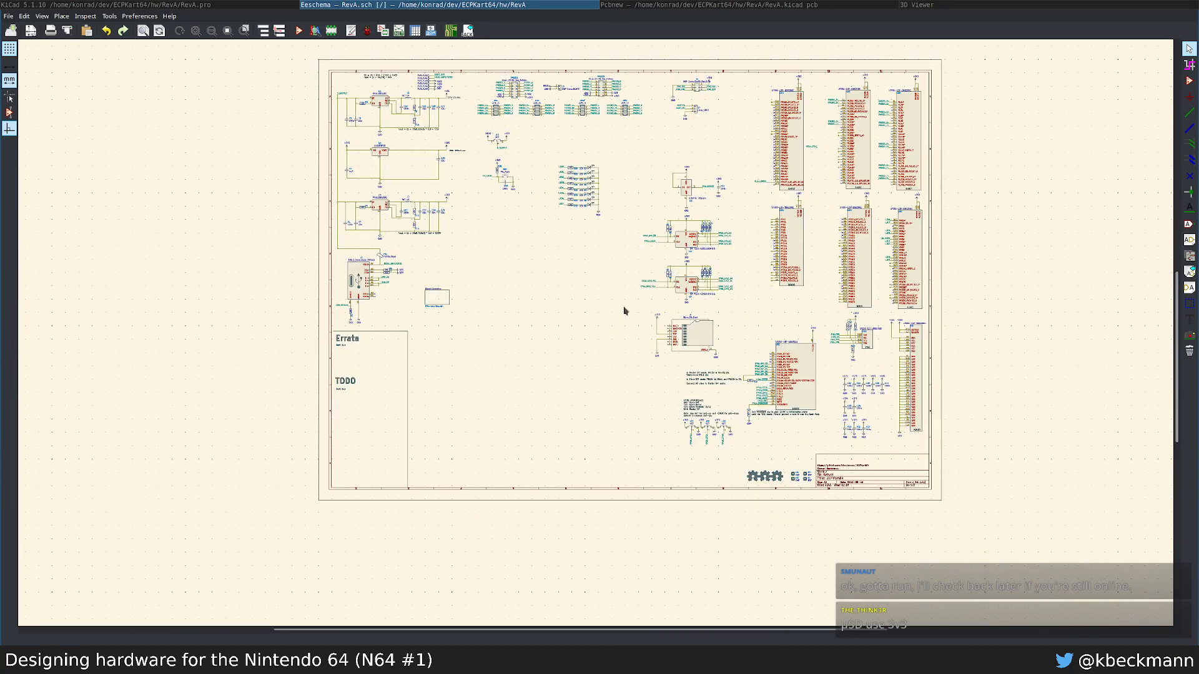
middle_drag(624, 307, 569, 366)
Step: Switch to the Brutzelkarte project's schematic and go from its FPGA sheet to the memory sheet
key(super+2)
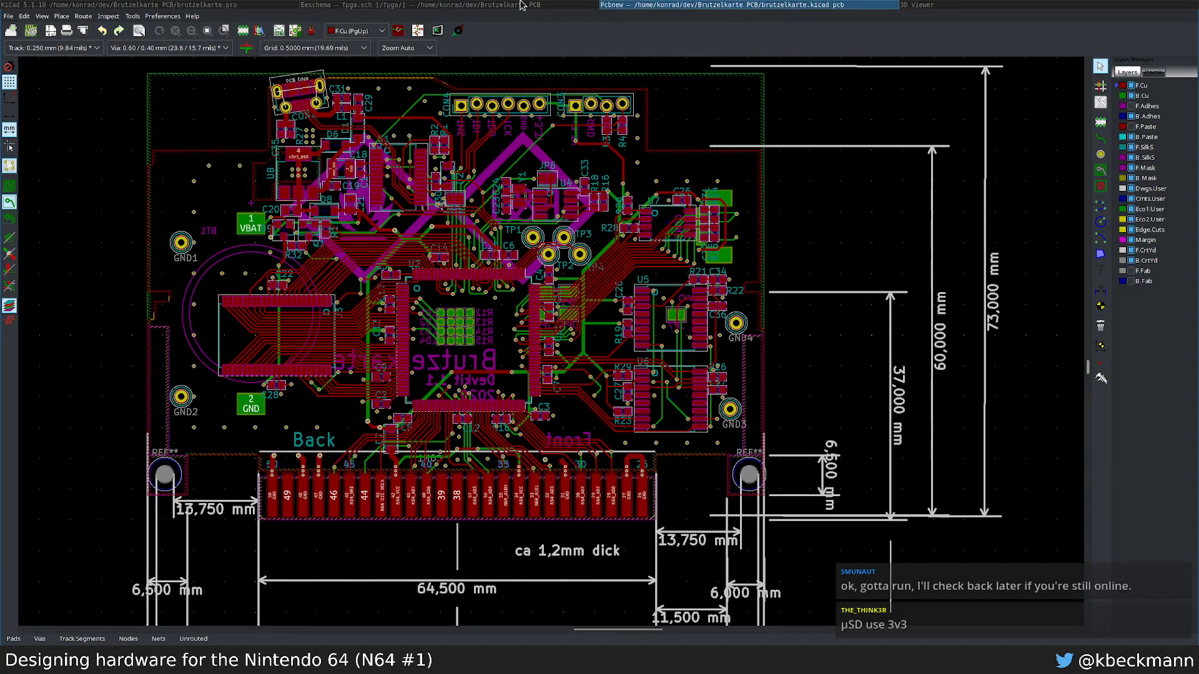
click(522, 5)
scroll(610, 321, down, 6)
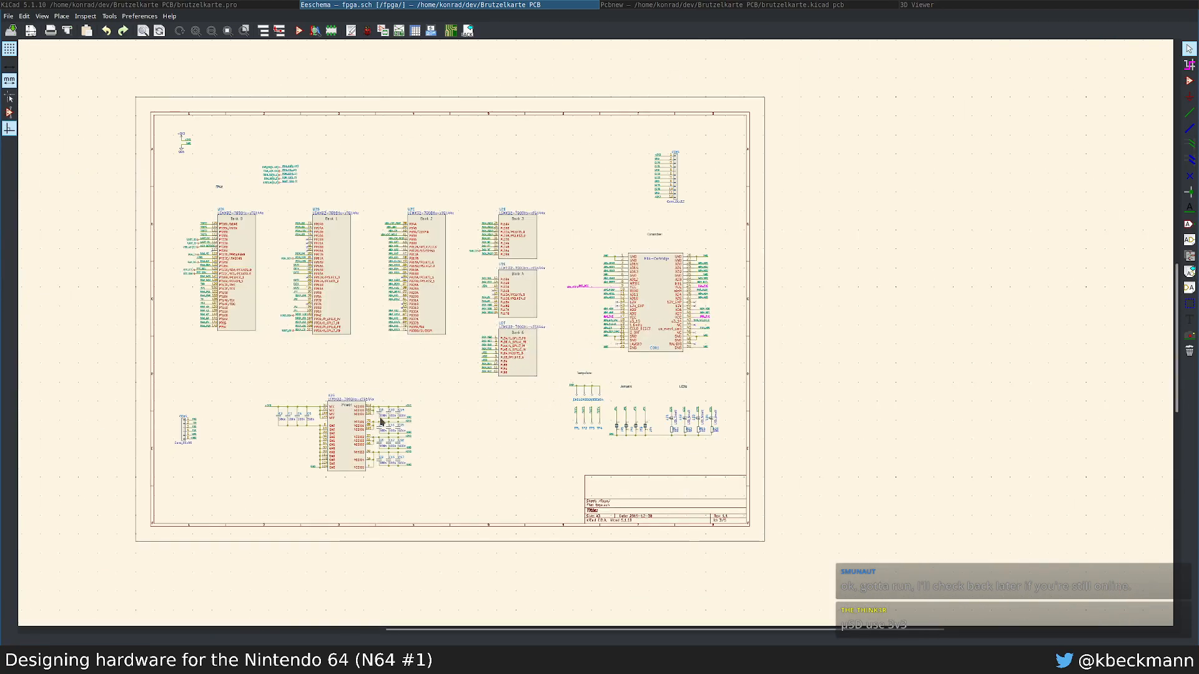
scroll(323, 450, up, 4)
middle_drag(686, 200, 560, 444)
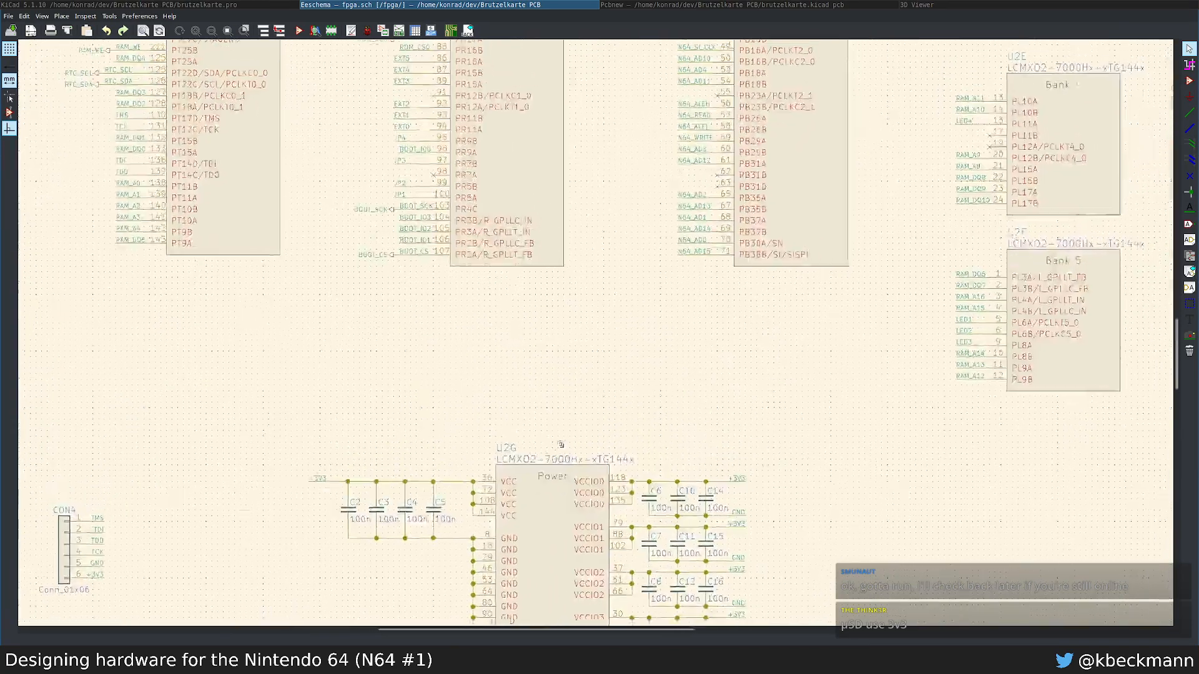
scroll(663, 310, down, 2)
middle_drag(955, 268, 658, 410)
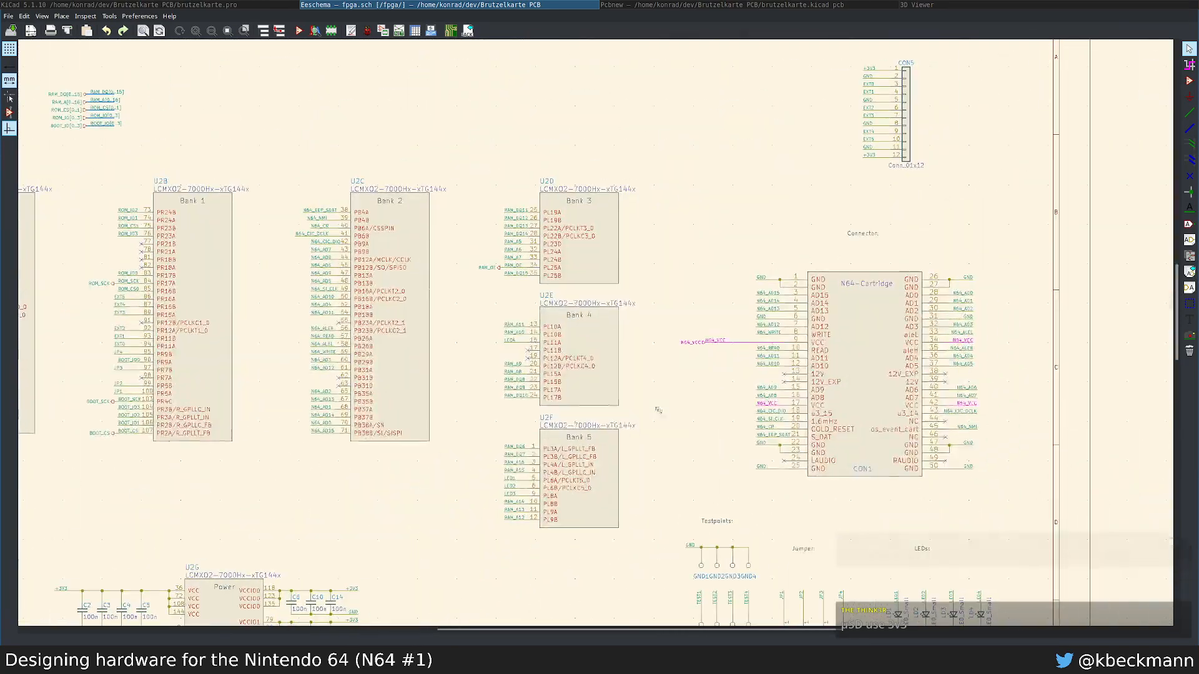
right_click(696, 288)
click(712, 298)
double_click(681, 312)
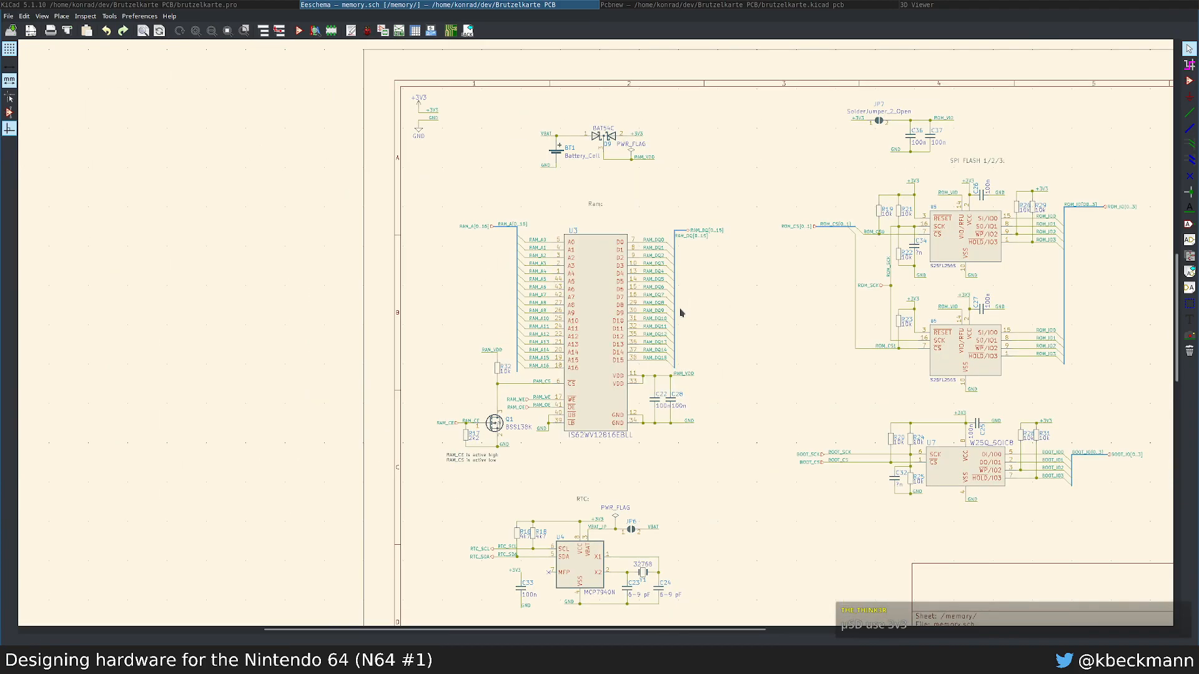
Step: Copy the footprint name from the symbol properties of RAM chip U3 (IS62WV12816EBLL)
scroll(601, 410, up, 2)
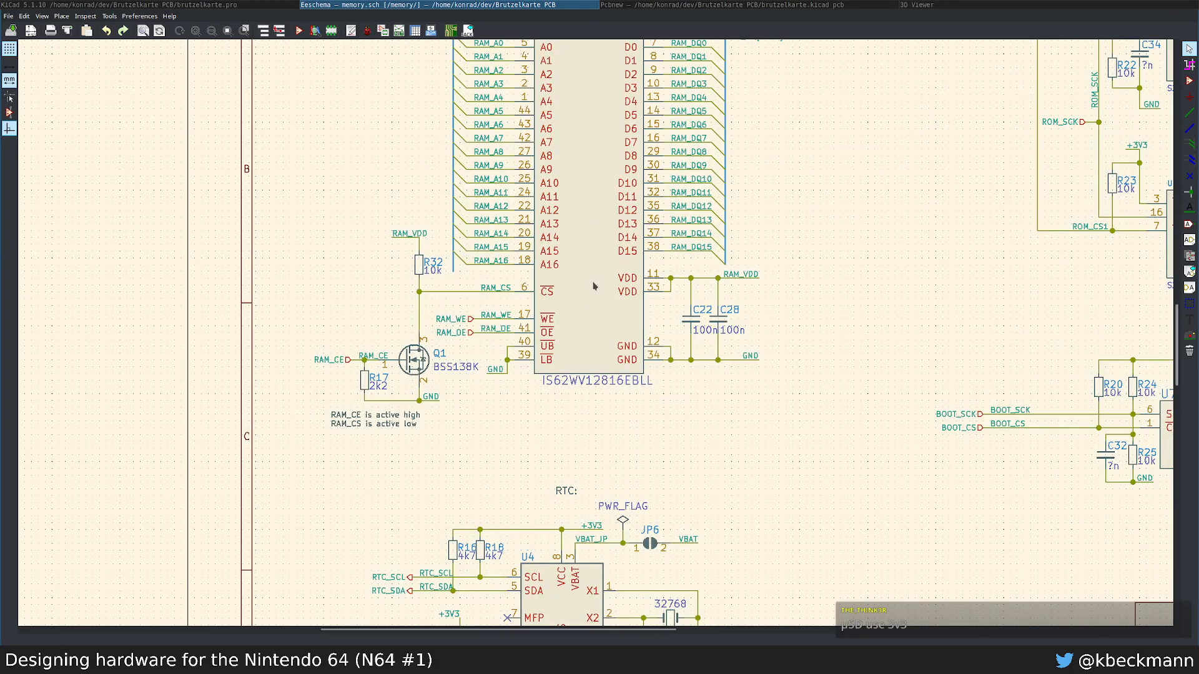
double_click(596, 287)
click(502, 293)
key(ctrl+c)
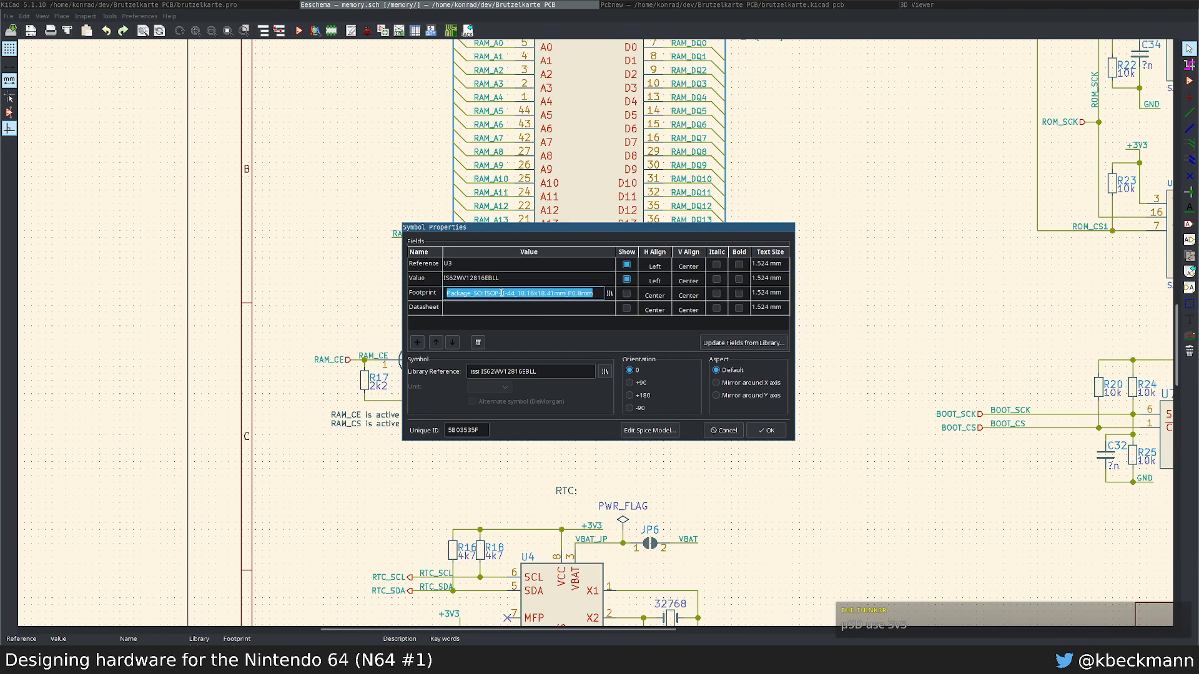
Step: Switch to the ECPKart64 schematic, search for a symbol by the copied TSOP-II-44 footprint name, and place IS61C5128AL-10TLI beside the SPI flashes
key(Escape)
key(Escape)
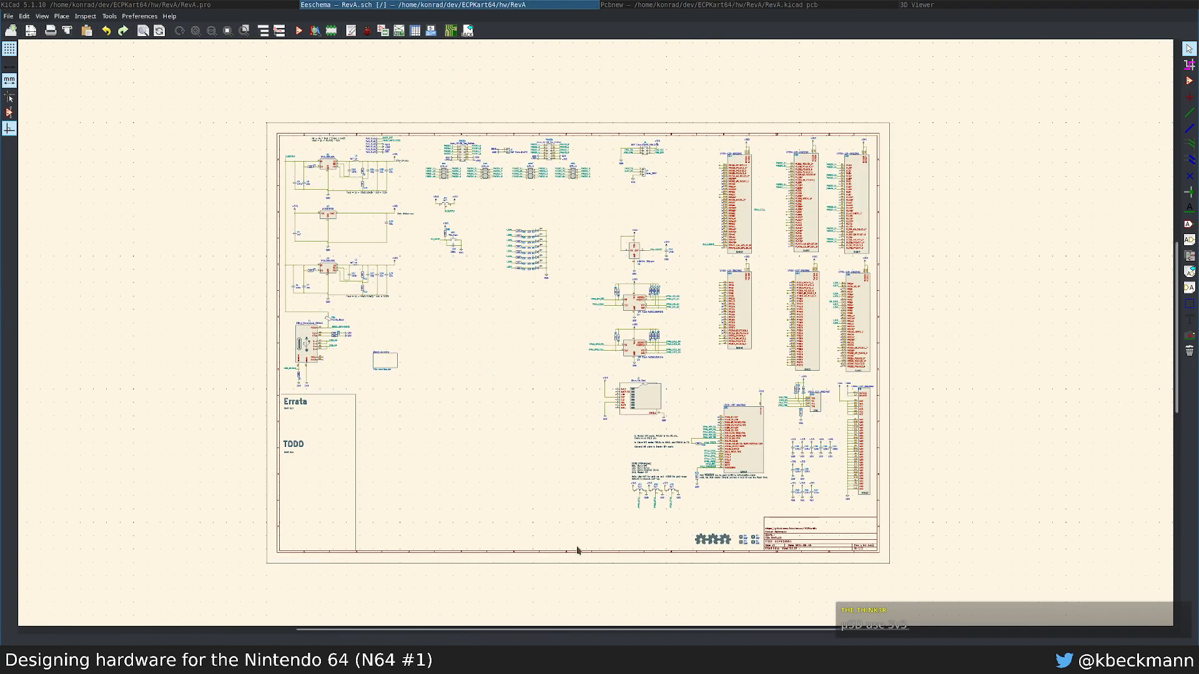
key(a)
key(ctrl+v)
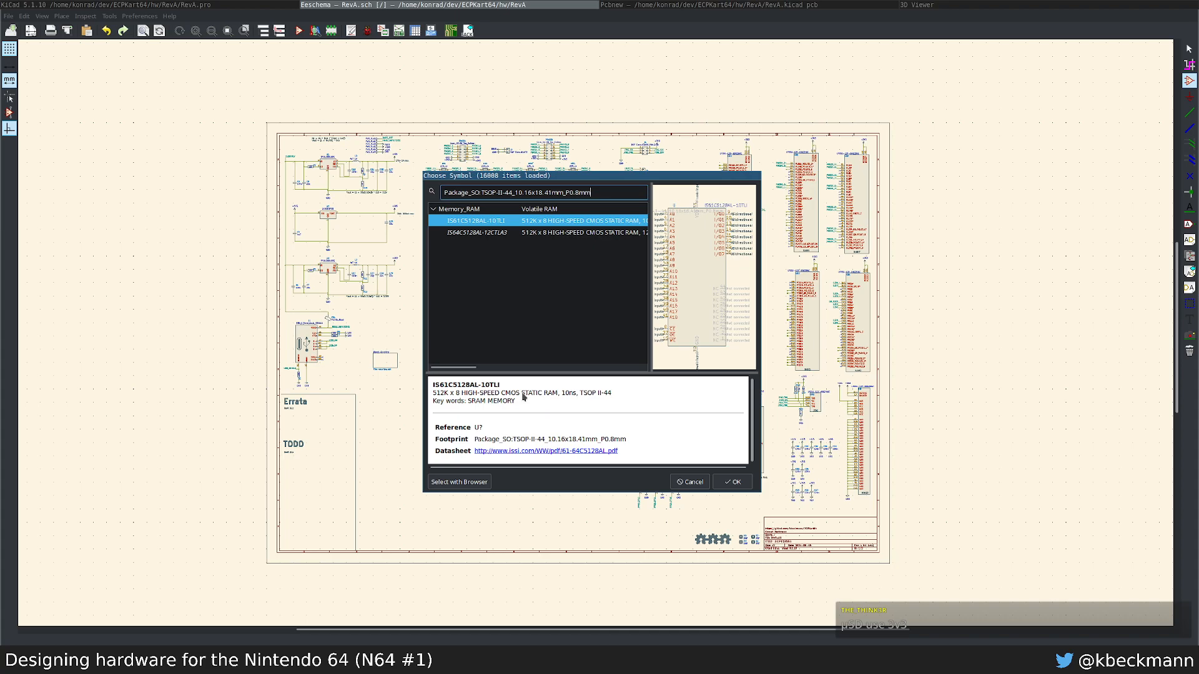
key(Return)
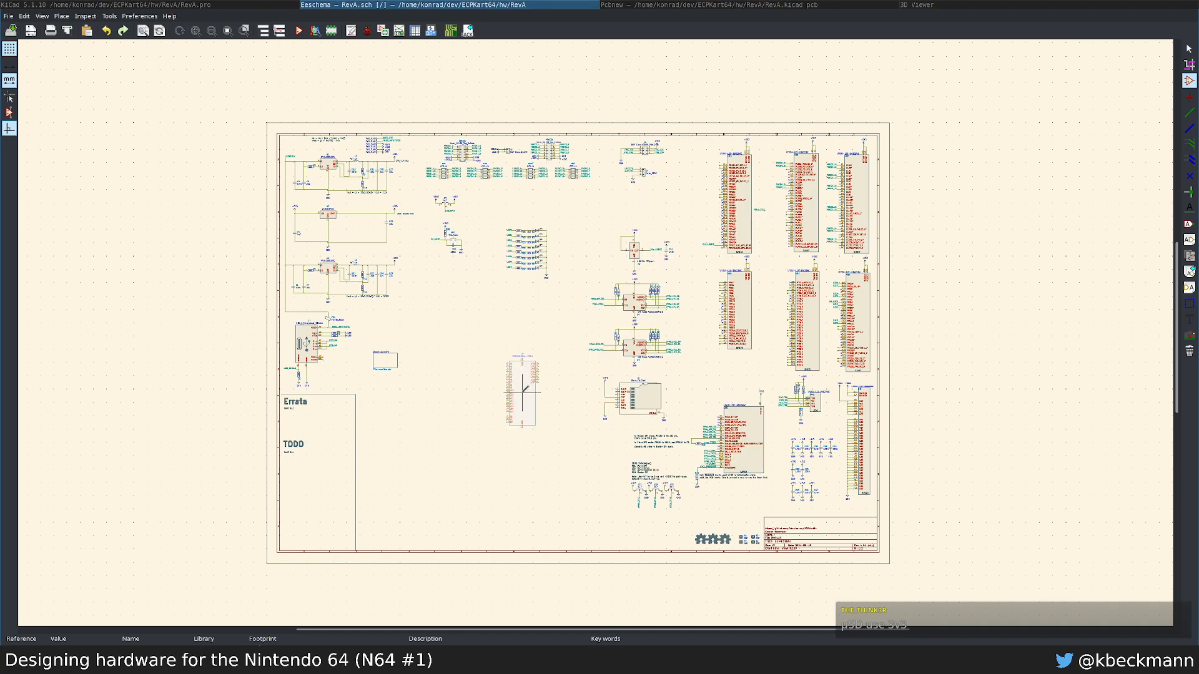
scroll(522, 390, up, 5)
middle_drag(636, 164, 510, 340)
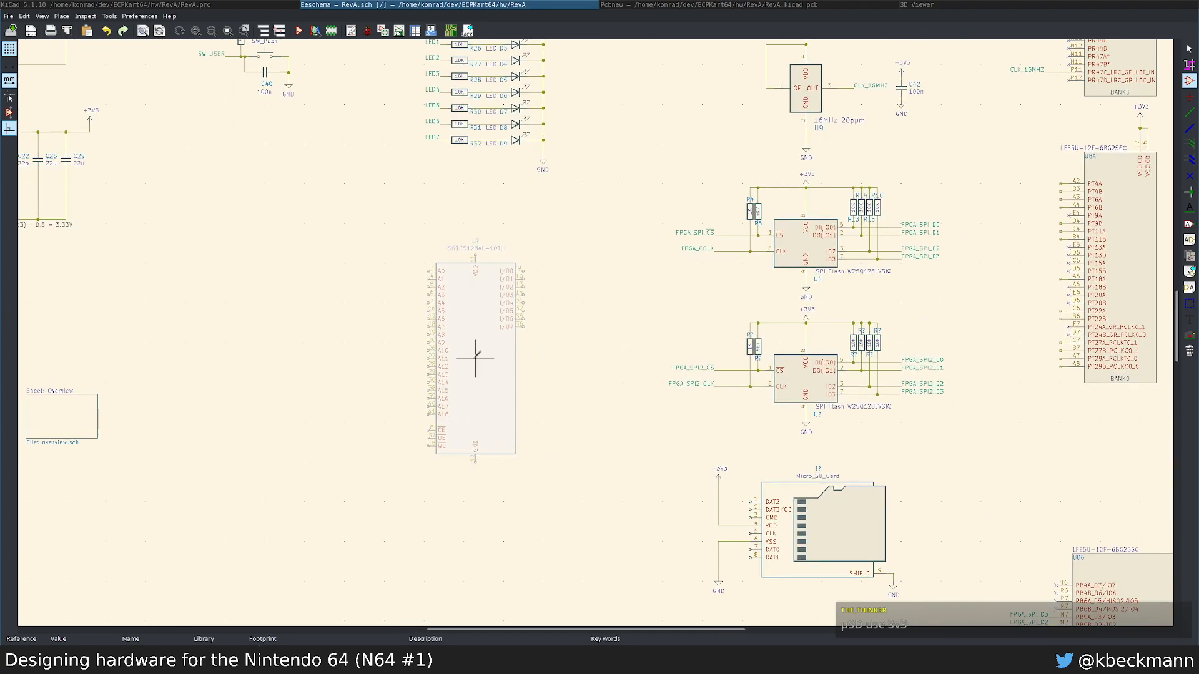
click(443, 358)
key(Escape)
Step: In the Brutzelkarte memory sheet, highlight the RAM_VDD net and examine its battery backup supply around BT1 and D9
scroll(417, 363, up, 1)
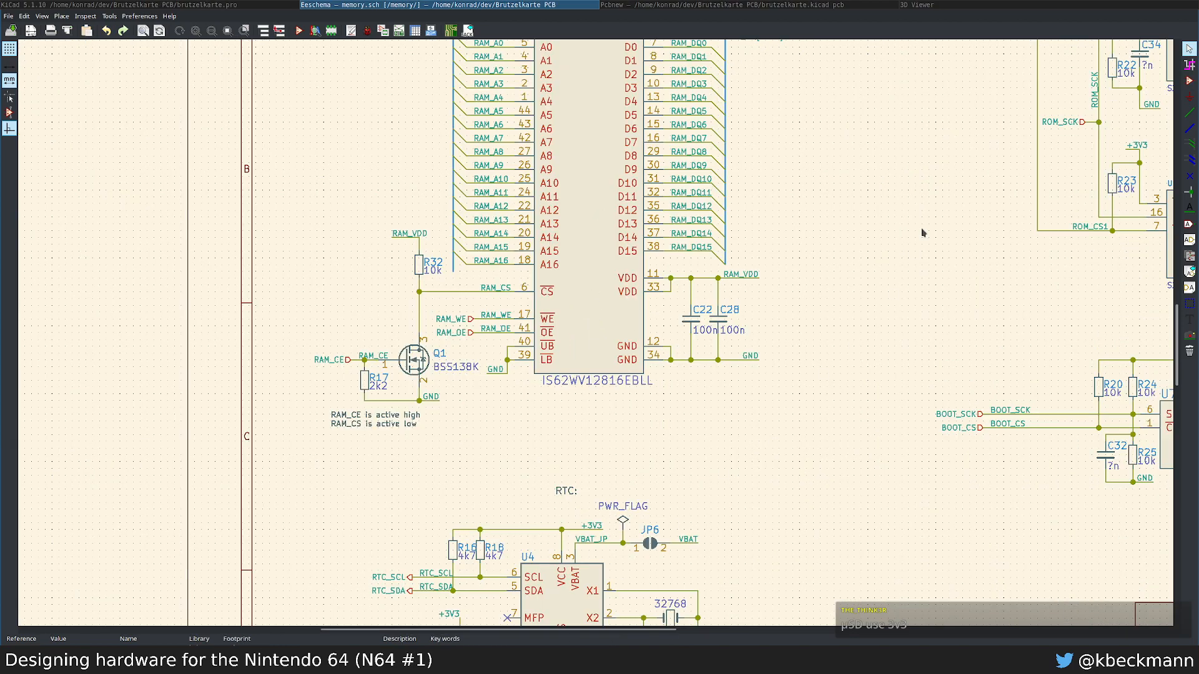
middle_drag(923, 233, 840, 357)
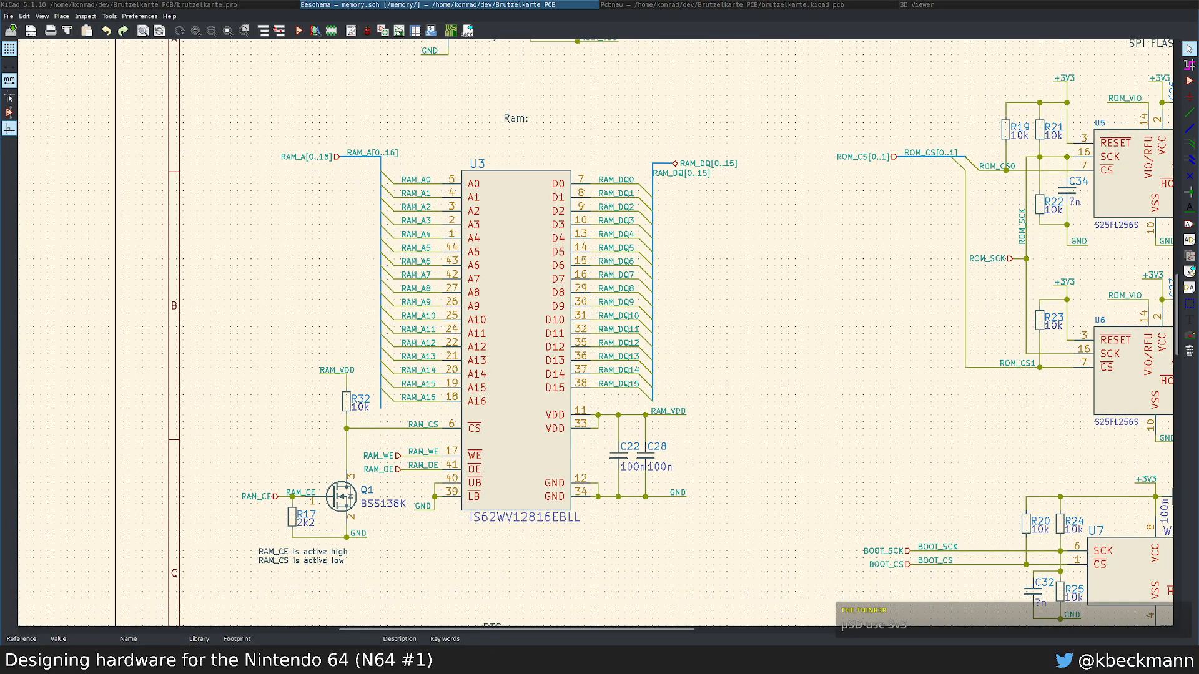
key(grave)
scroll(715, 455, down, 4)
scroll(482, 139, up, 3)
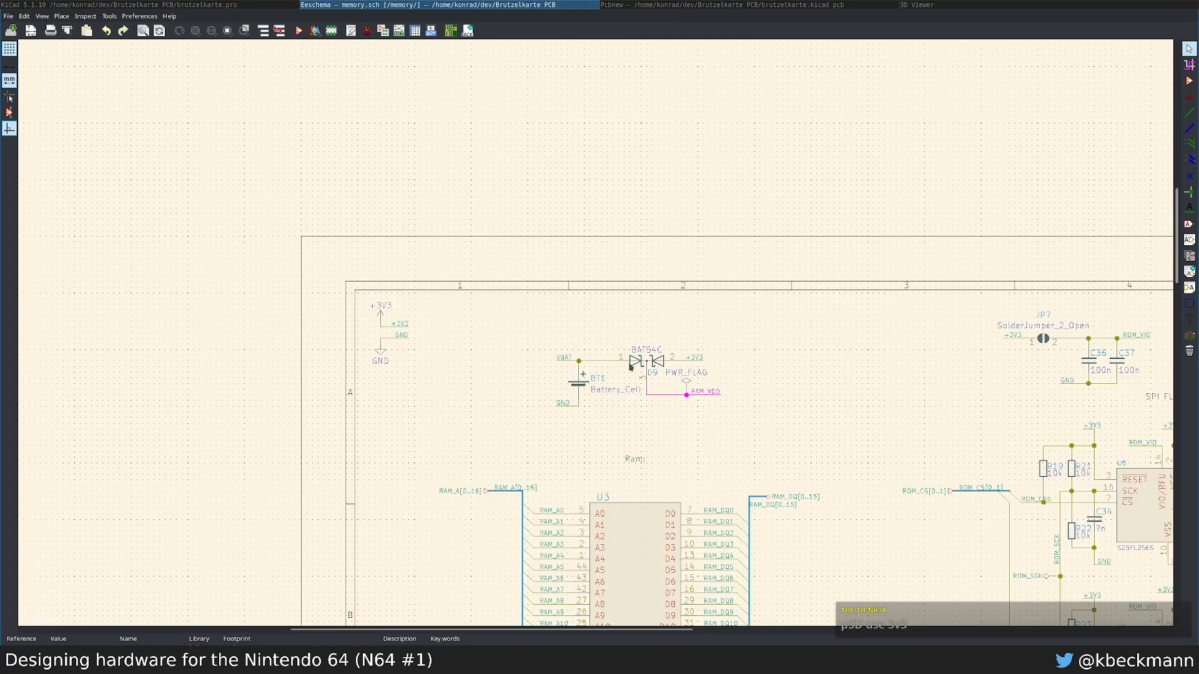
scroll(629, 365, up, 2)
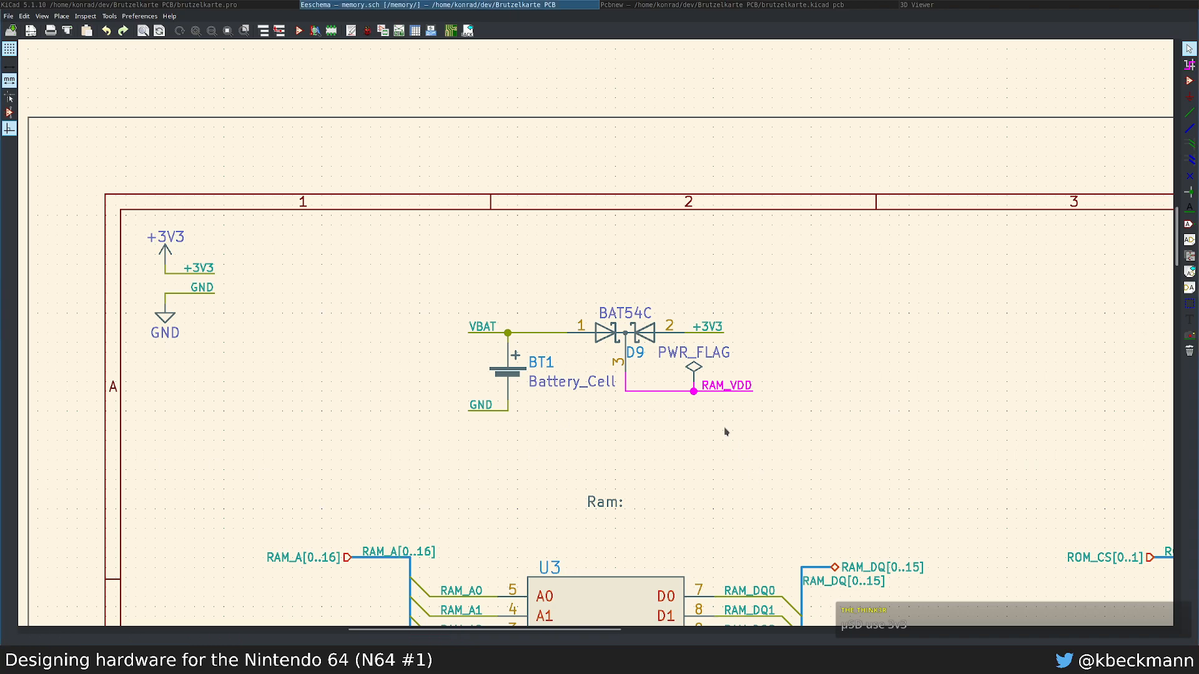
key(Escape)
scroll(595, 338, down, 1)
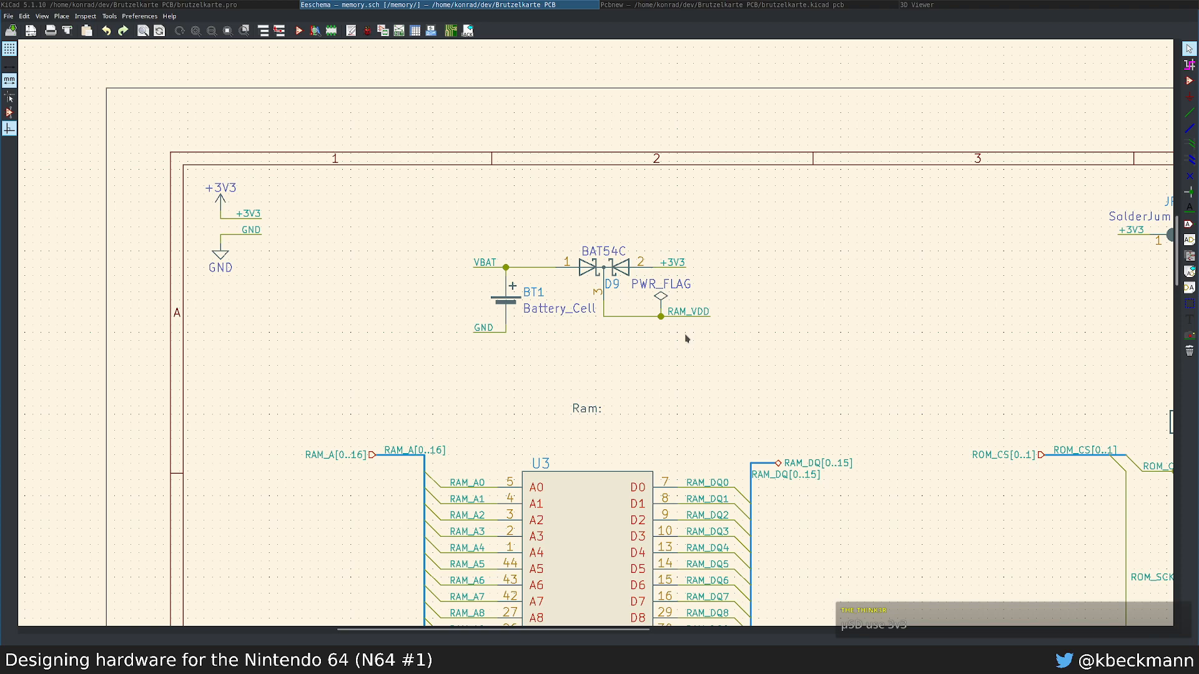
Step: Examine the wiring of SPI flashes U5 and U6, highlight their ROM_IO0 net, and leave the memory sheet
scroll(594, 333, down, 2)
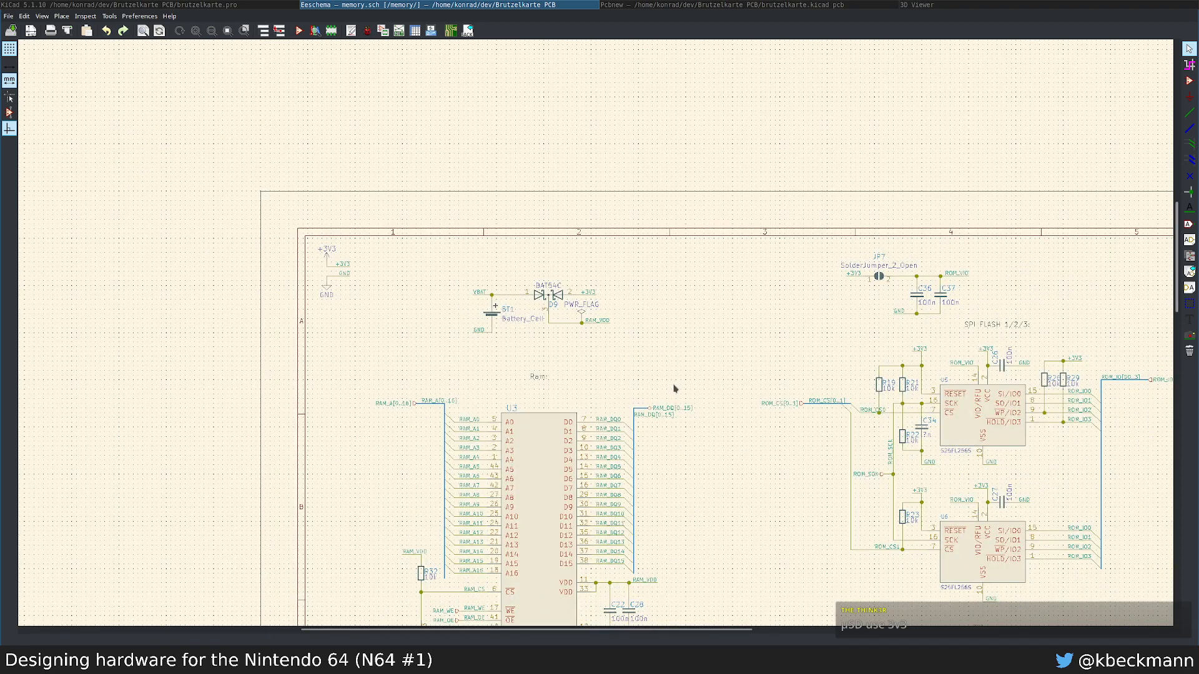
middle_drag(616, 367, 575, 252)
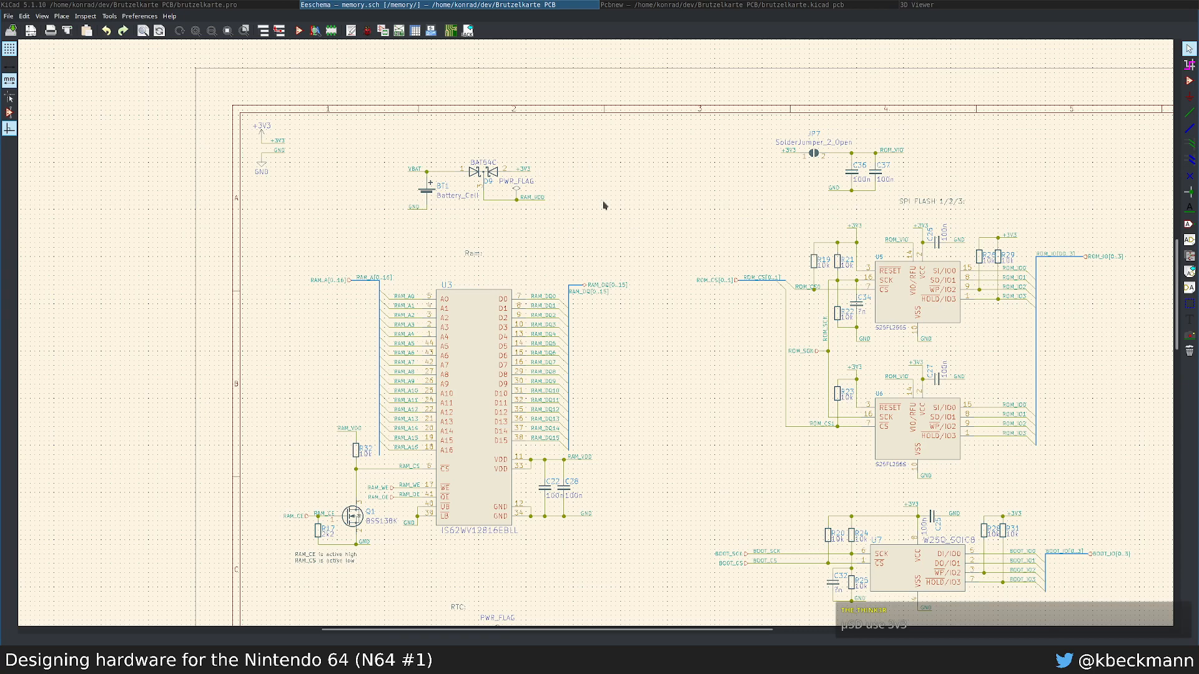
middle_drag(635, 233, 294, 194)
scroll(626, 371, up, 4)
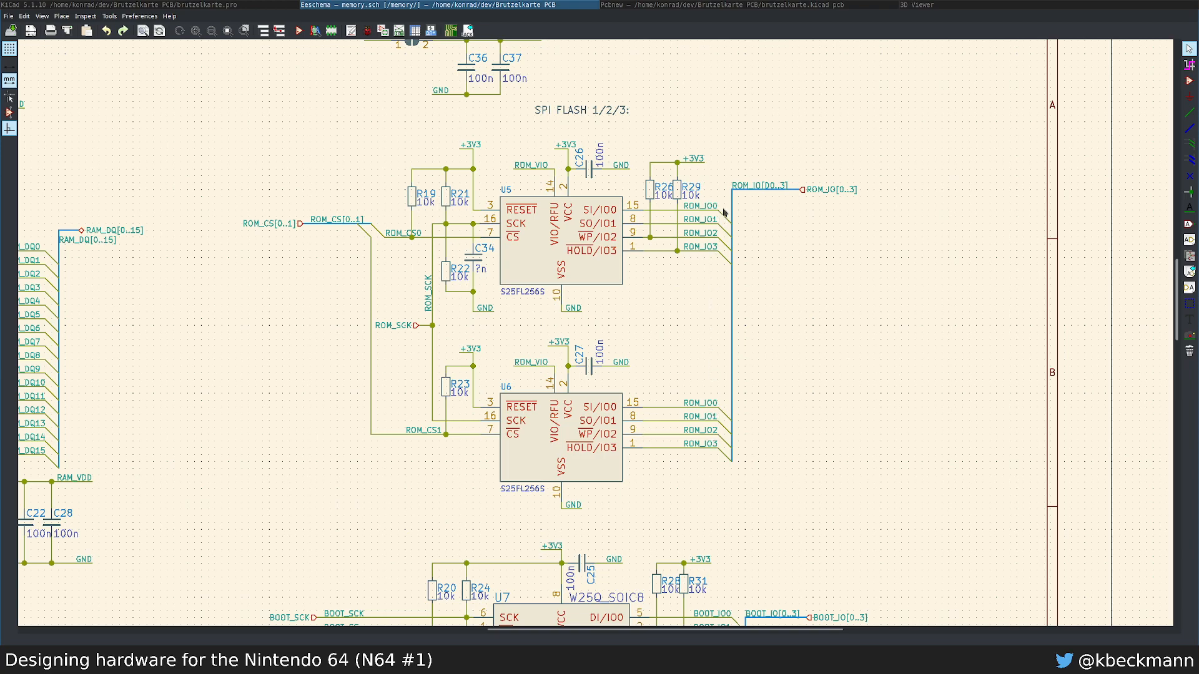
click(669, 410)
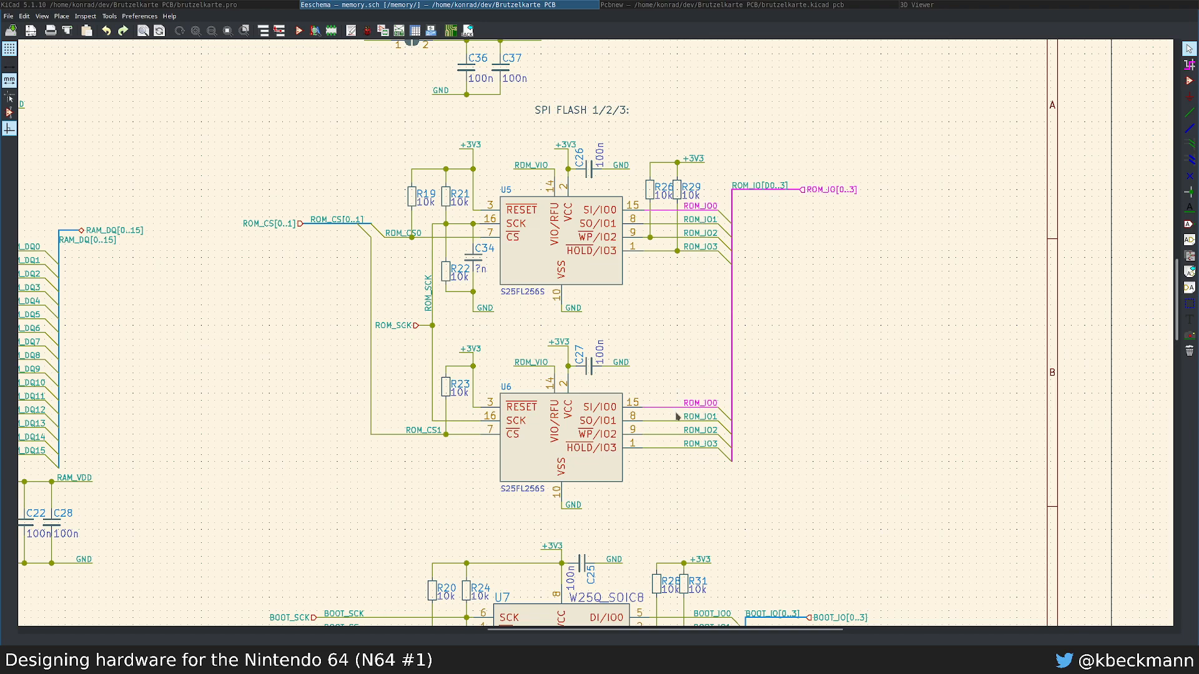
click(894, 463)
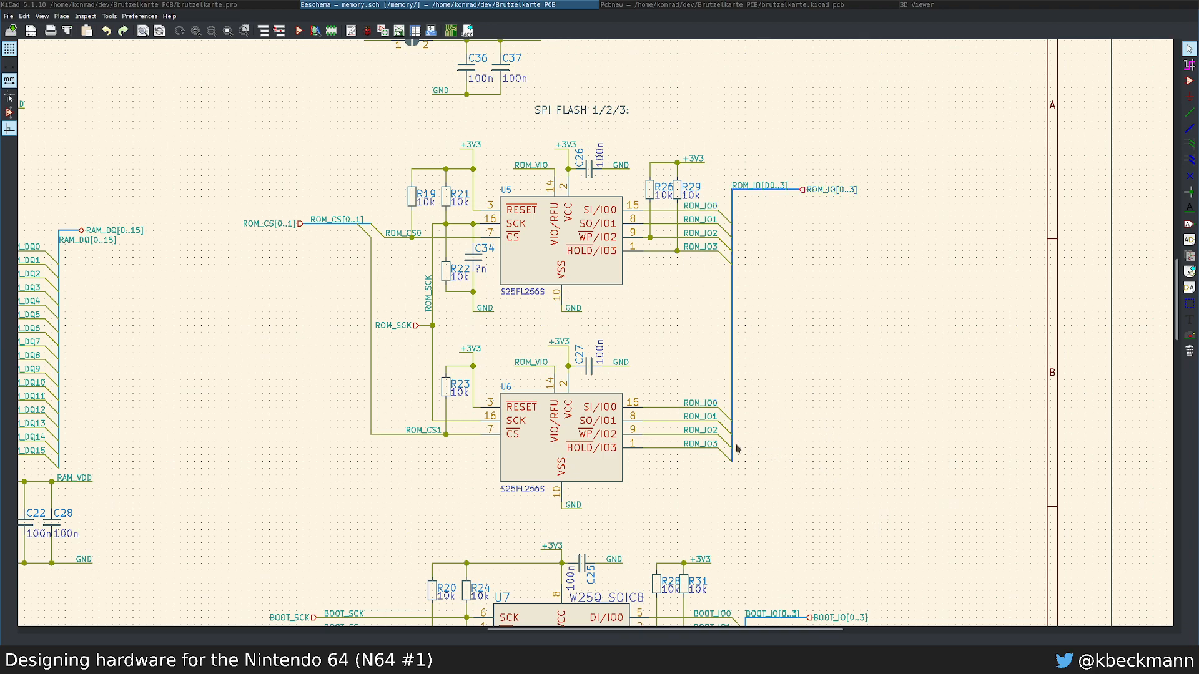
right_click(844, 312)
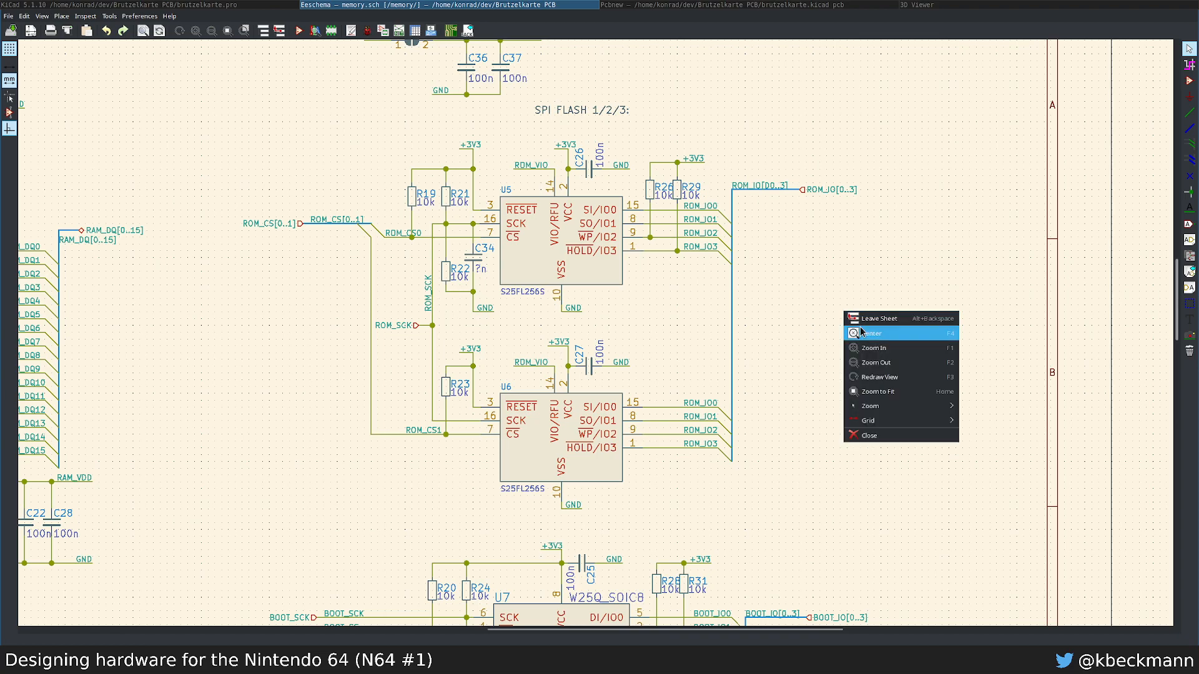
click(866, 320)
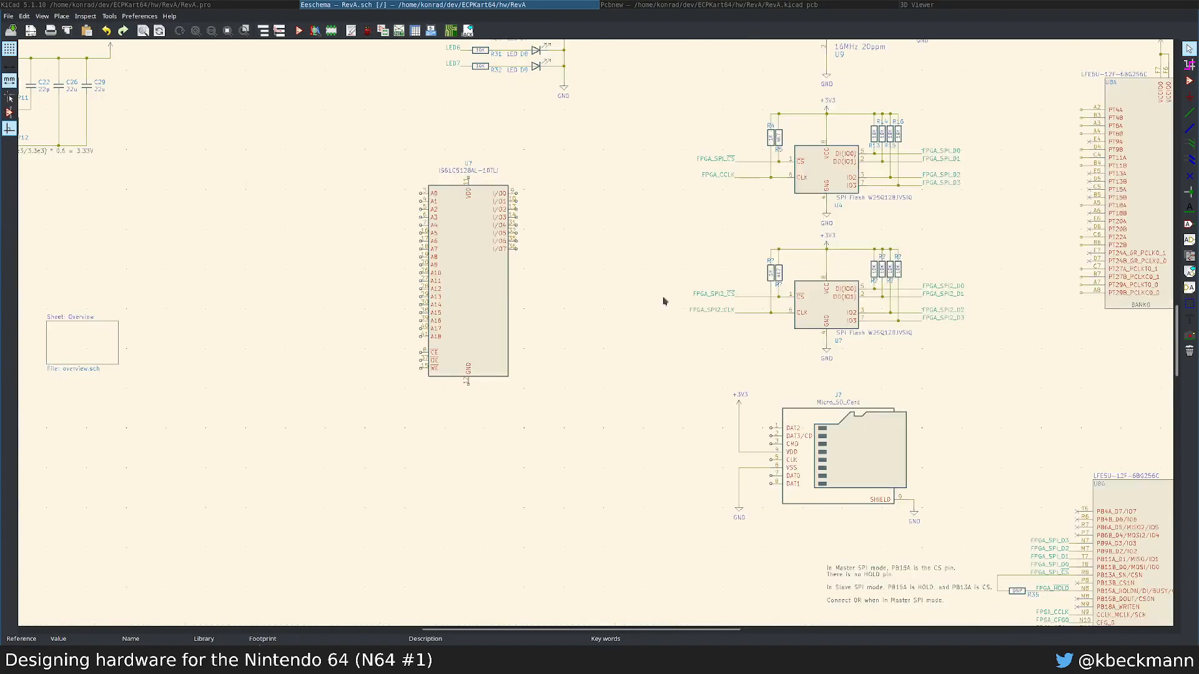
Step: Return to the ECPKart64 schematic and examine the pin assignments of FPGA banks 3, 6 and 7
scroll(663, 302, up, 2)
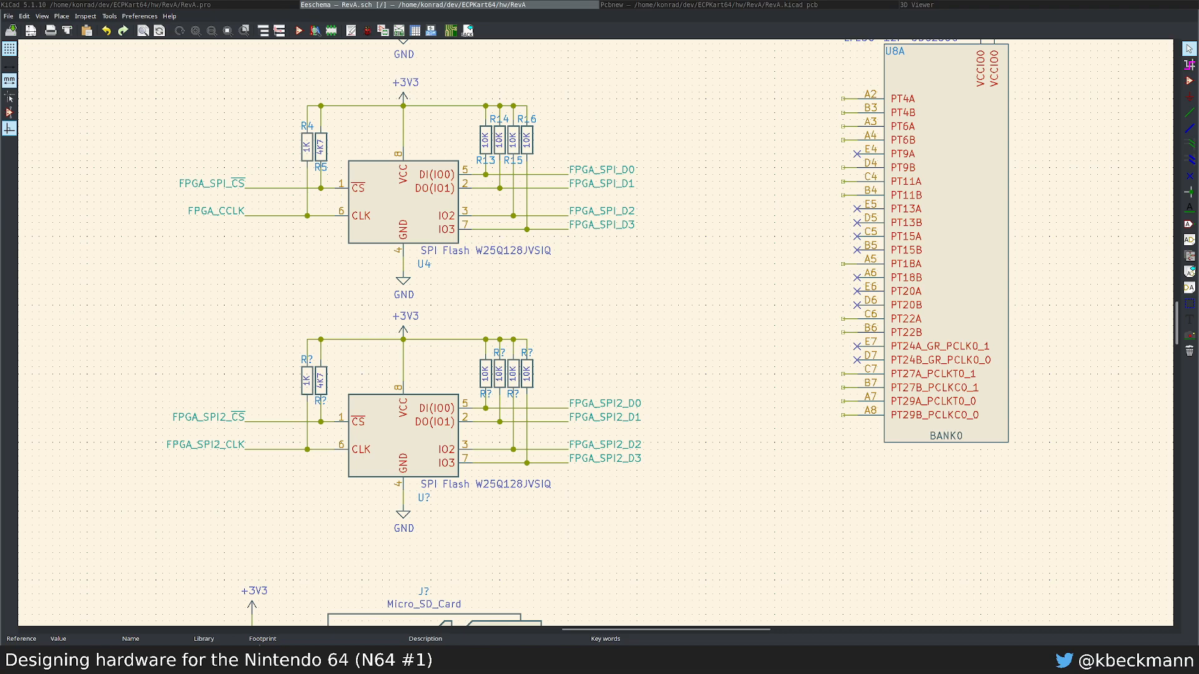
scroll(581, 419, down, 5)
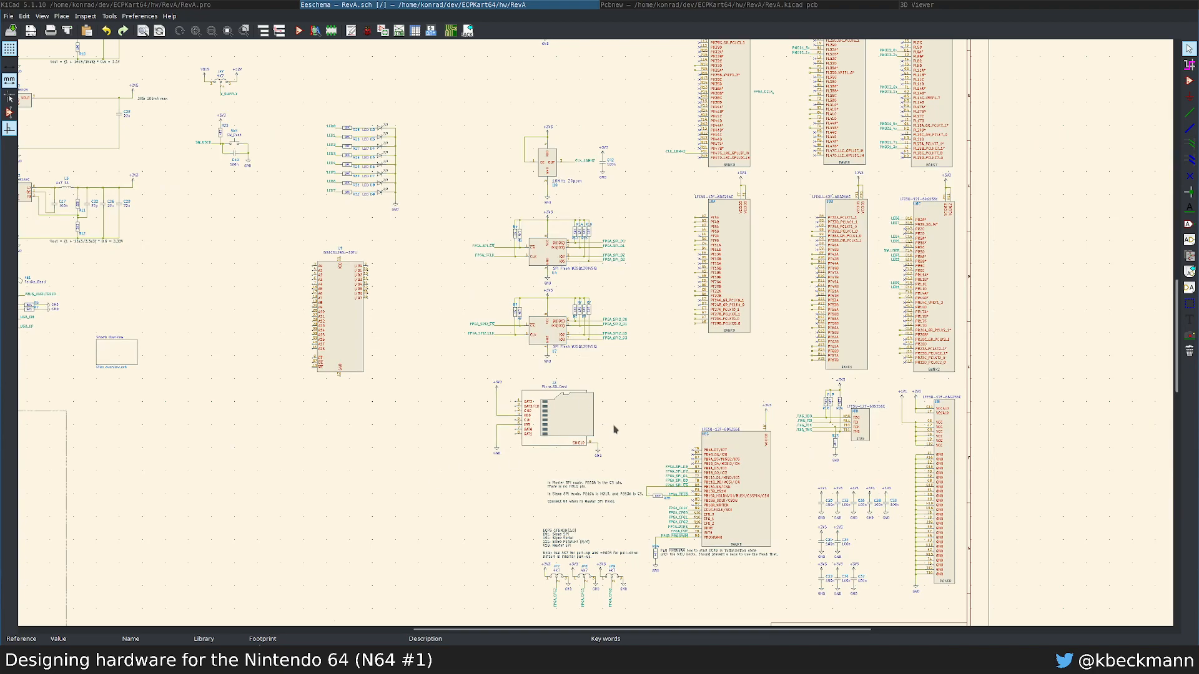
scroll(696, 361, down, 2)
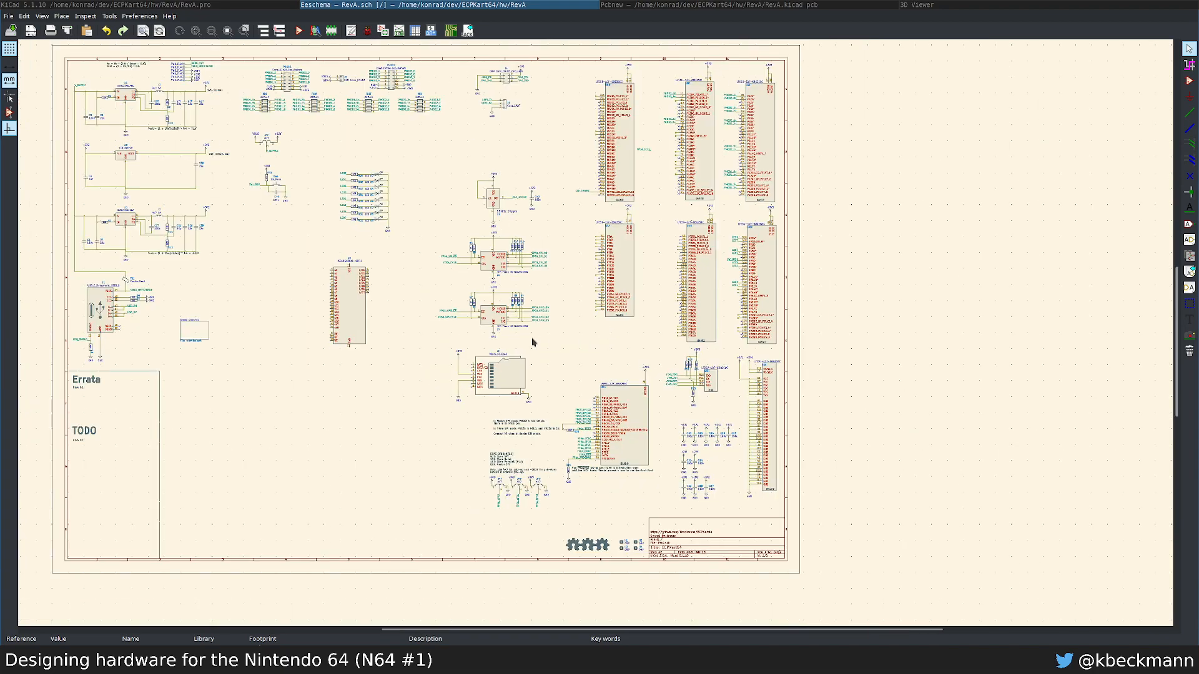
scroll(662, 127, up, 4)
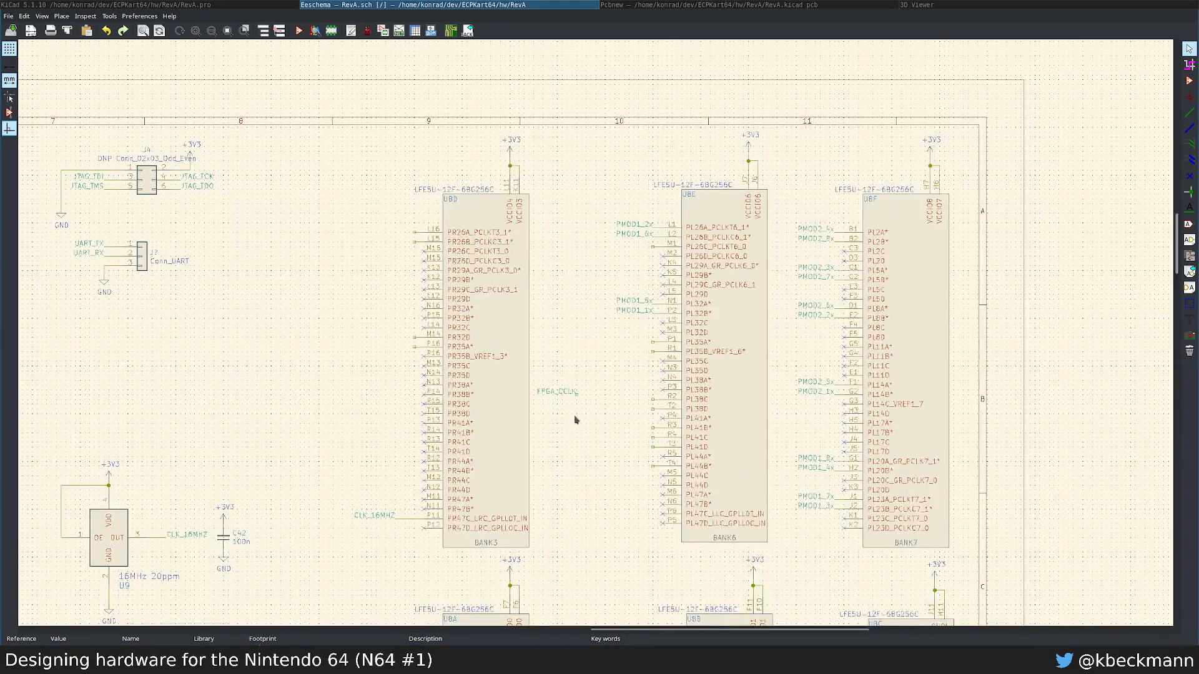
scroll(575, 420, up, 1)
middle_drag(578, 297, 493, 342)
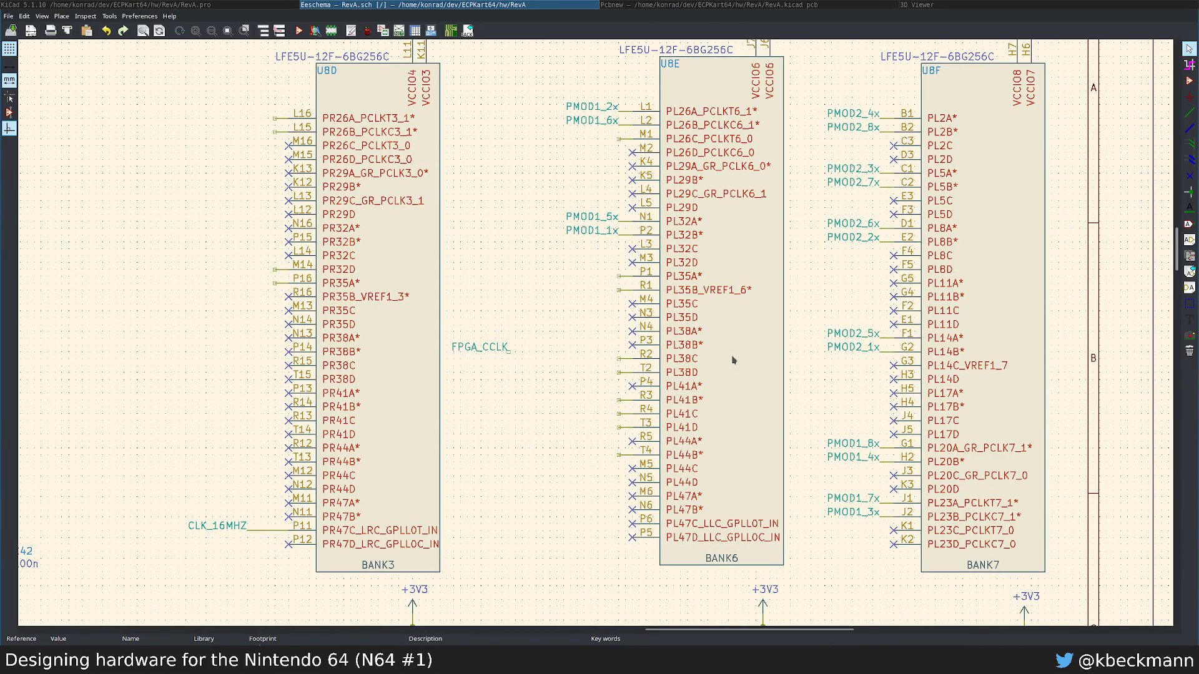
middle_drag(547, 404, 441, 388)
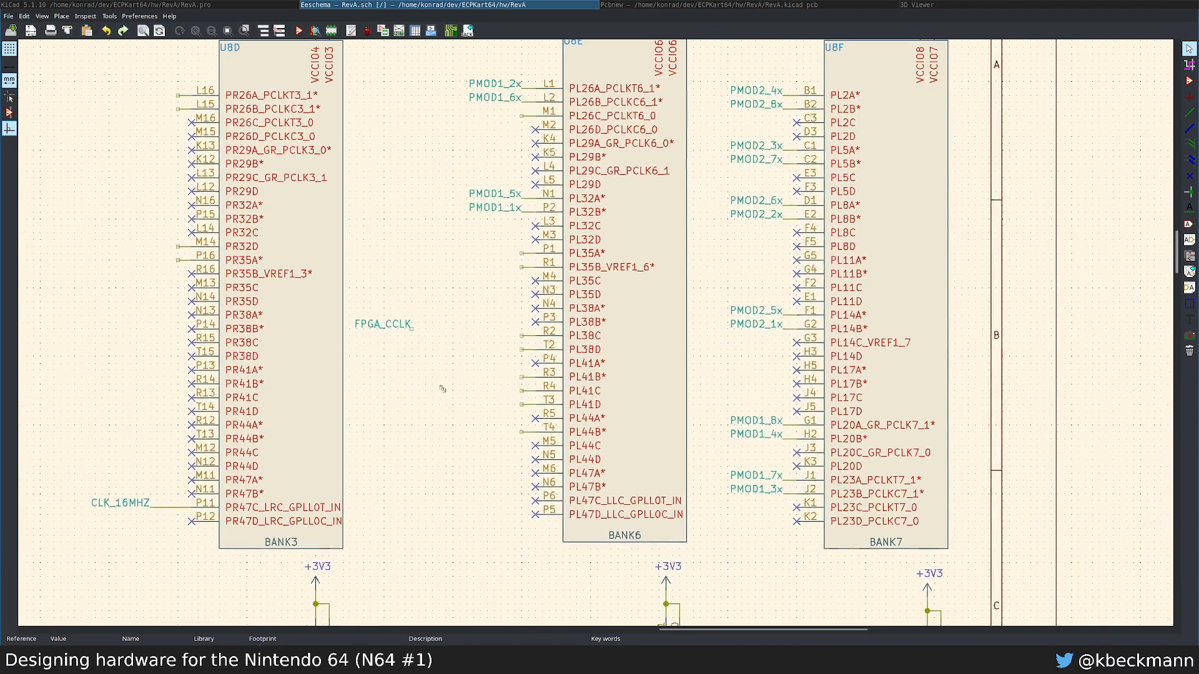
Step: Switch to the PCB layout and examine the trace fanout around FPGA U8
click(846, 5)
scroll(699, 442, down, 3)
middle_drag(531, 407, 109, 166)
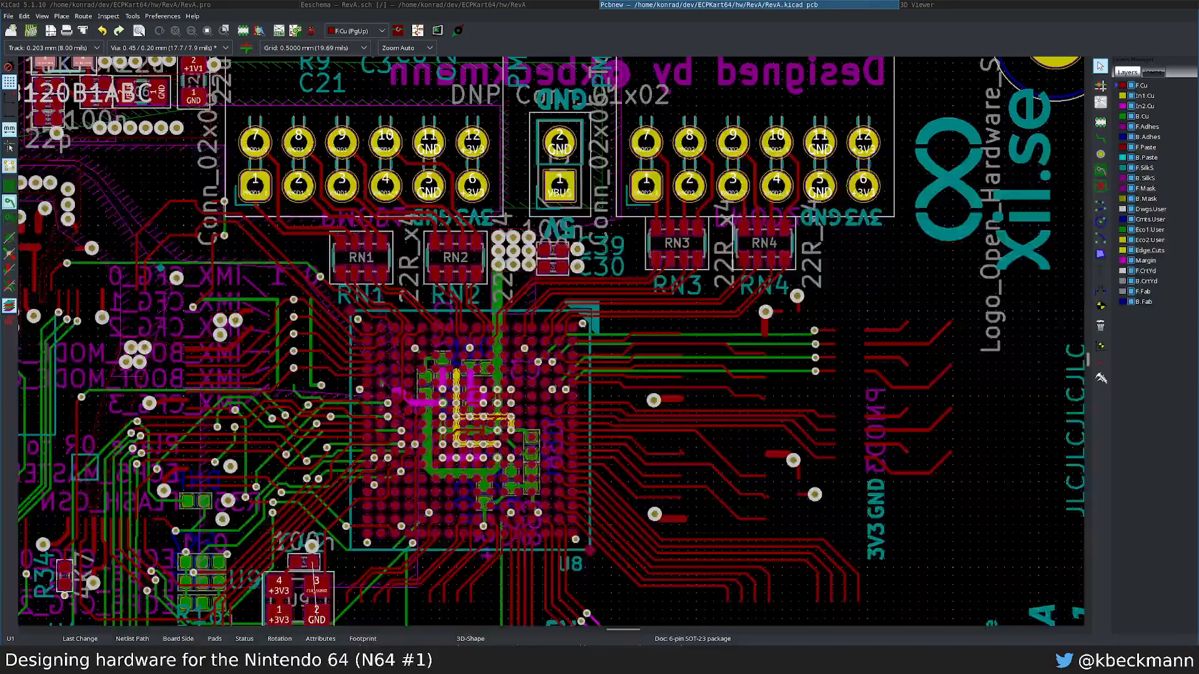
scroll(472, 402, up, 2)
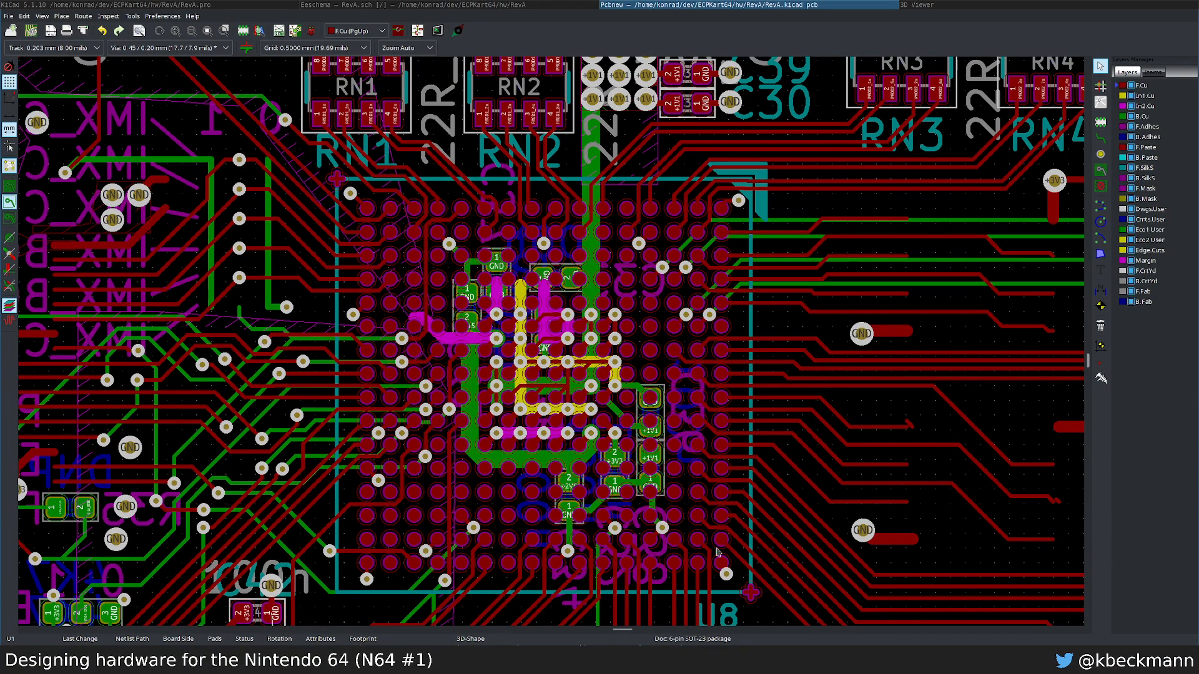
Step: Go back to the schematic and examine FPGA banks 0, 1, 2 and 8 and the JTAG block
click(553, 5)
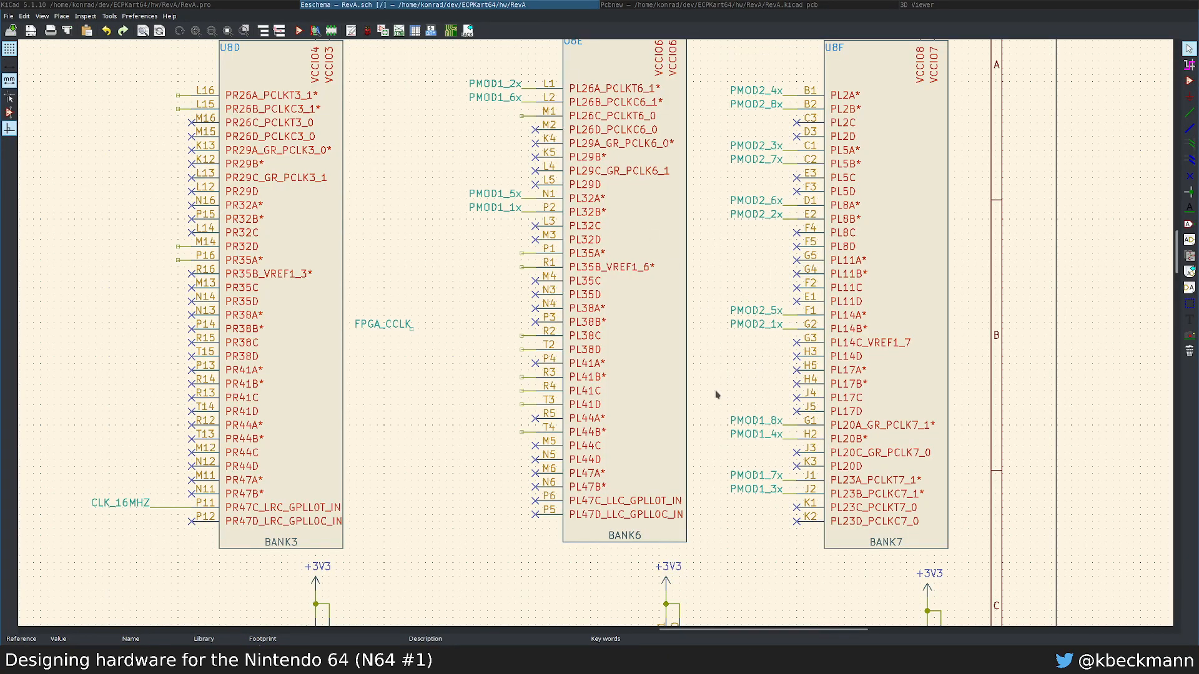
scroll(716, 391, down, 3)
middle_drag(640, 433, 605, 175)
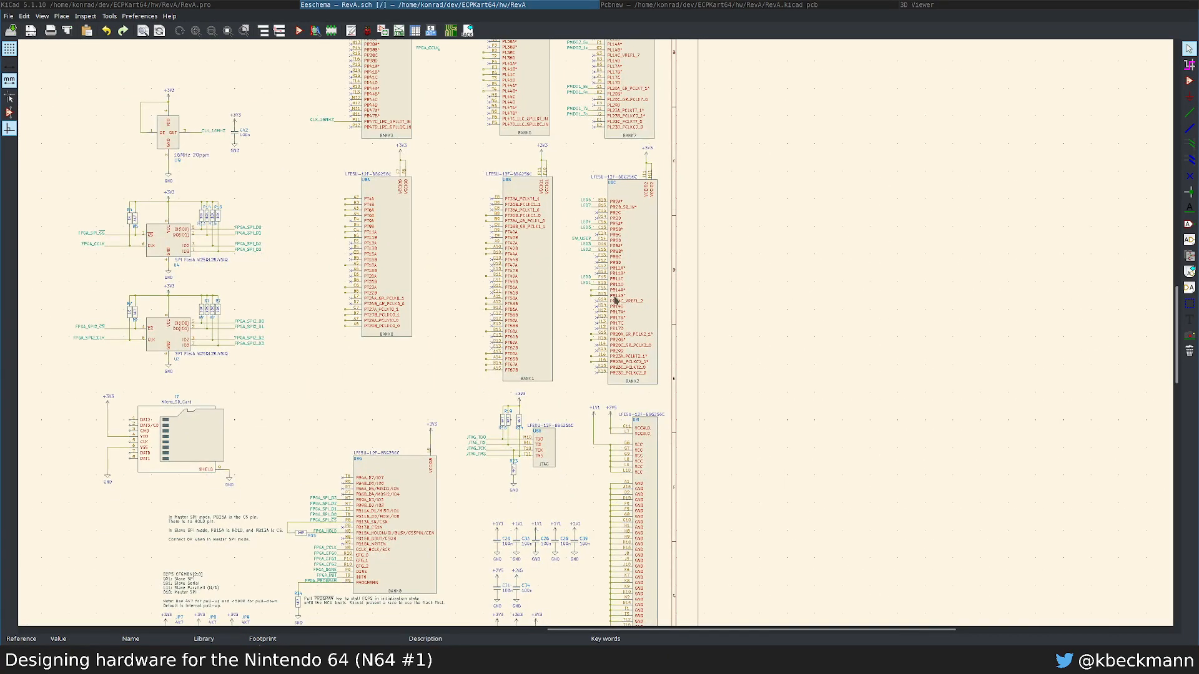
scroll(622, 234, up, 3)
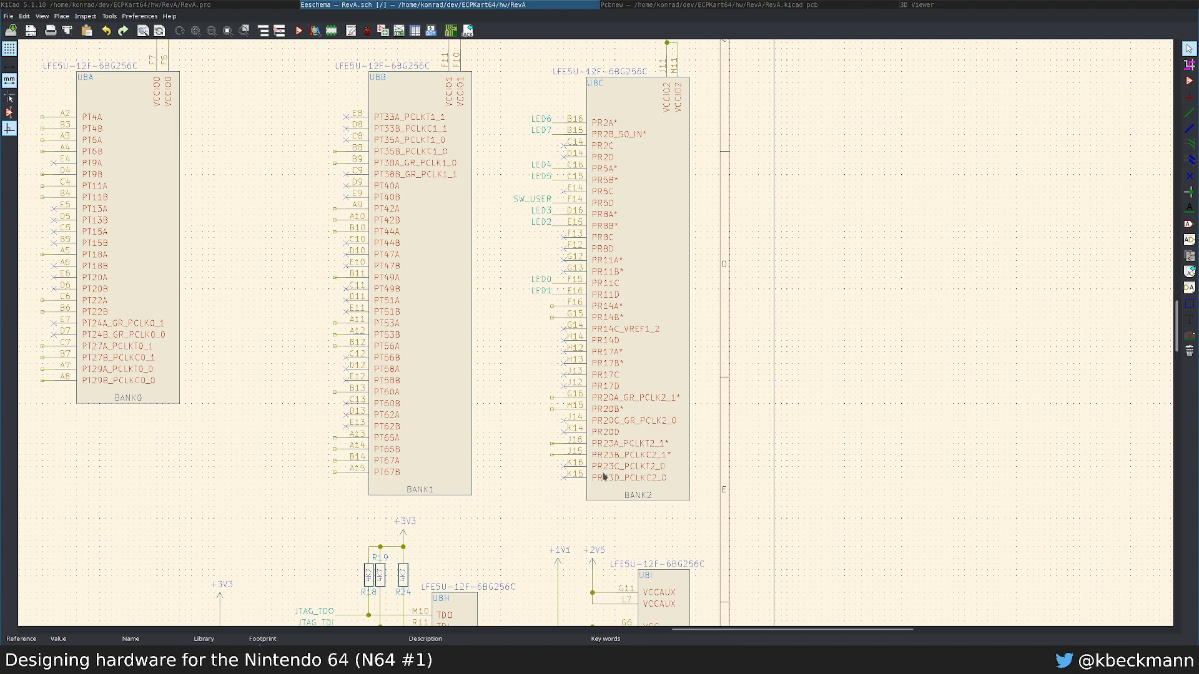
middle_drag(551, 369, 733, 418)
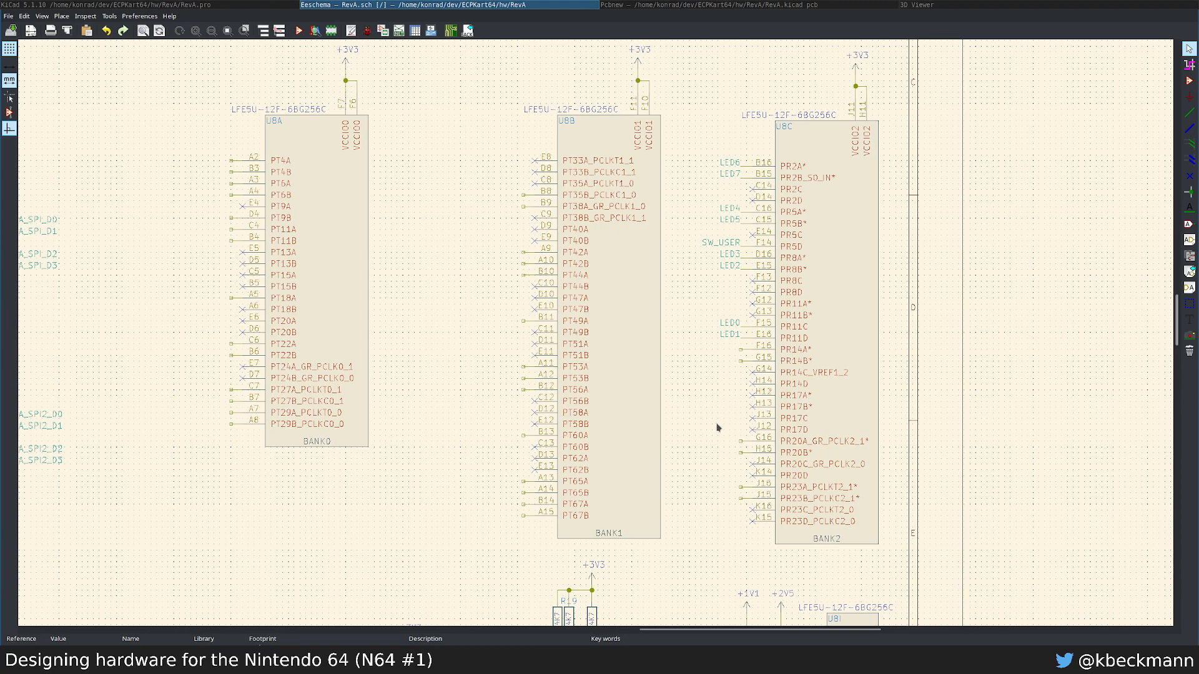
middle_drag(528, 395, 693, 383)
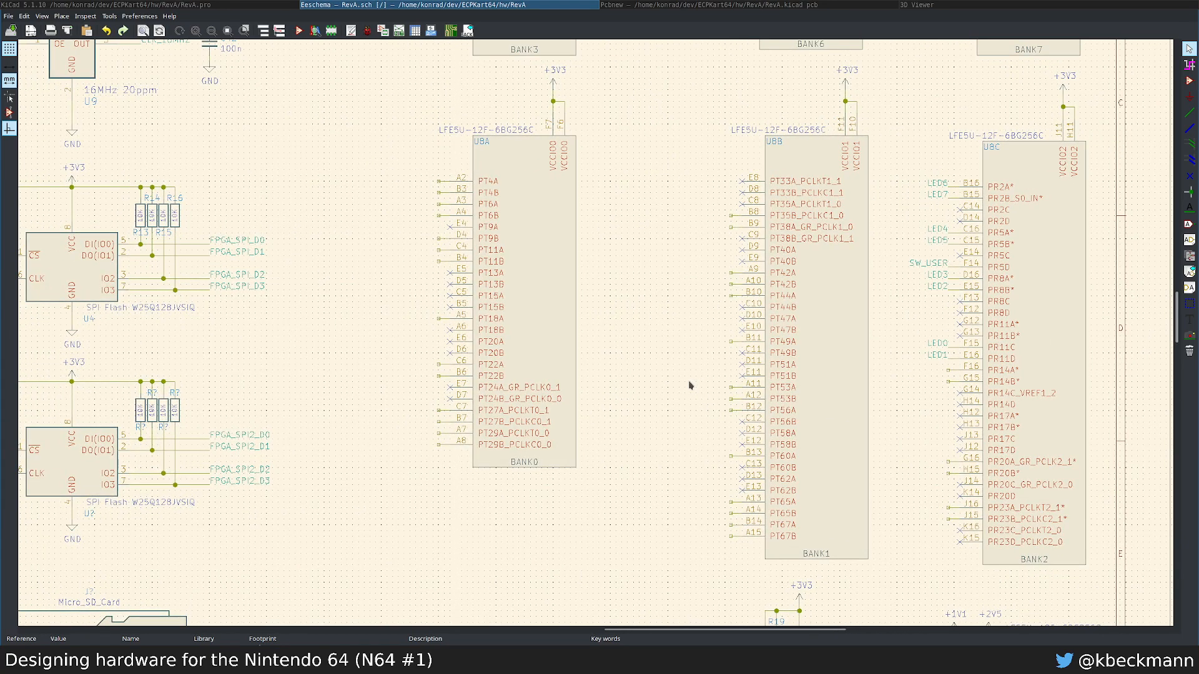
middle_drag(693, 457, 631, 316)
middle_drag(532, 396, 754, 414)
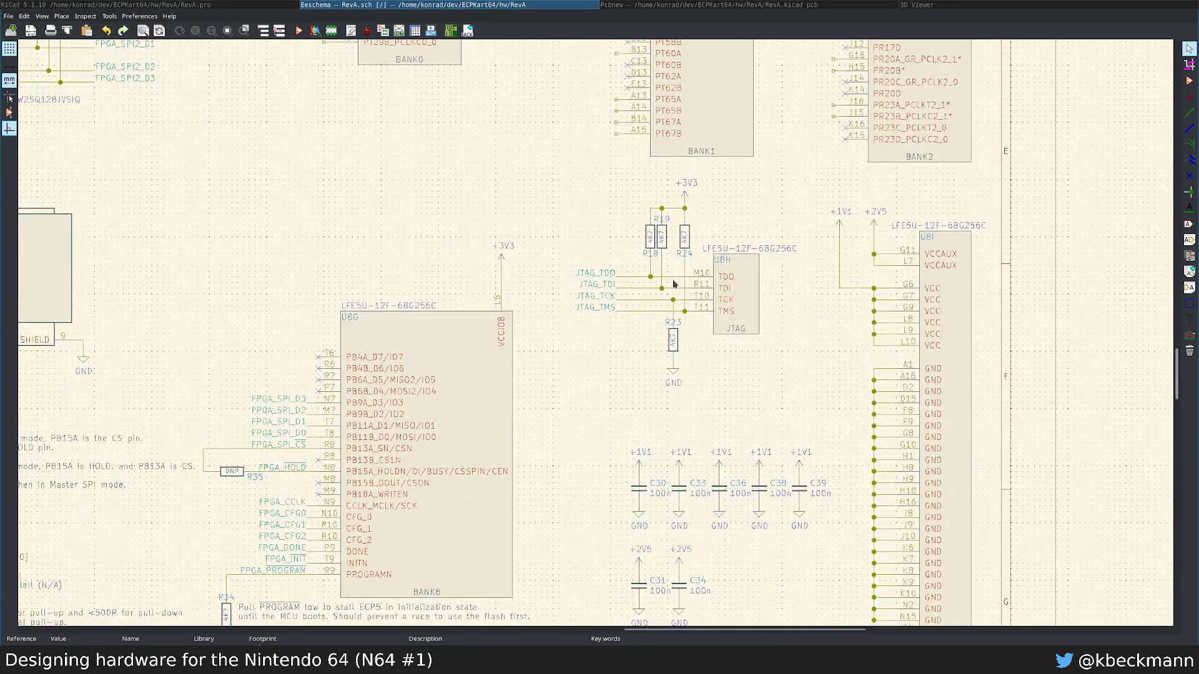
Step: Highlight the JTAG_TDO net, locate FPGA ball M10 and its neighbours in the PCB layout, and return to the schematic
click(632, 278)
click(760, 5)
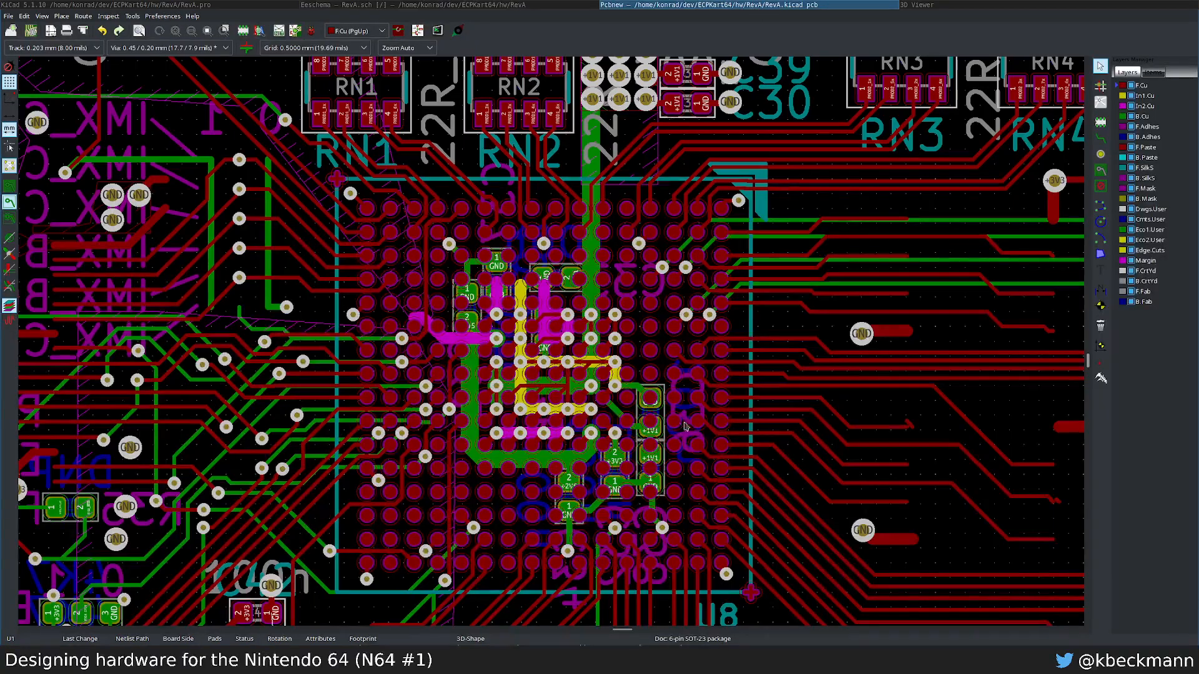
scroll(488, 361, up, 4)
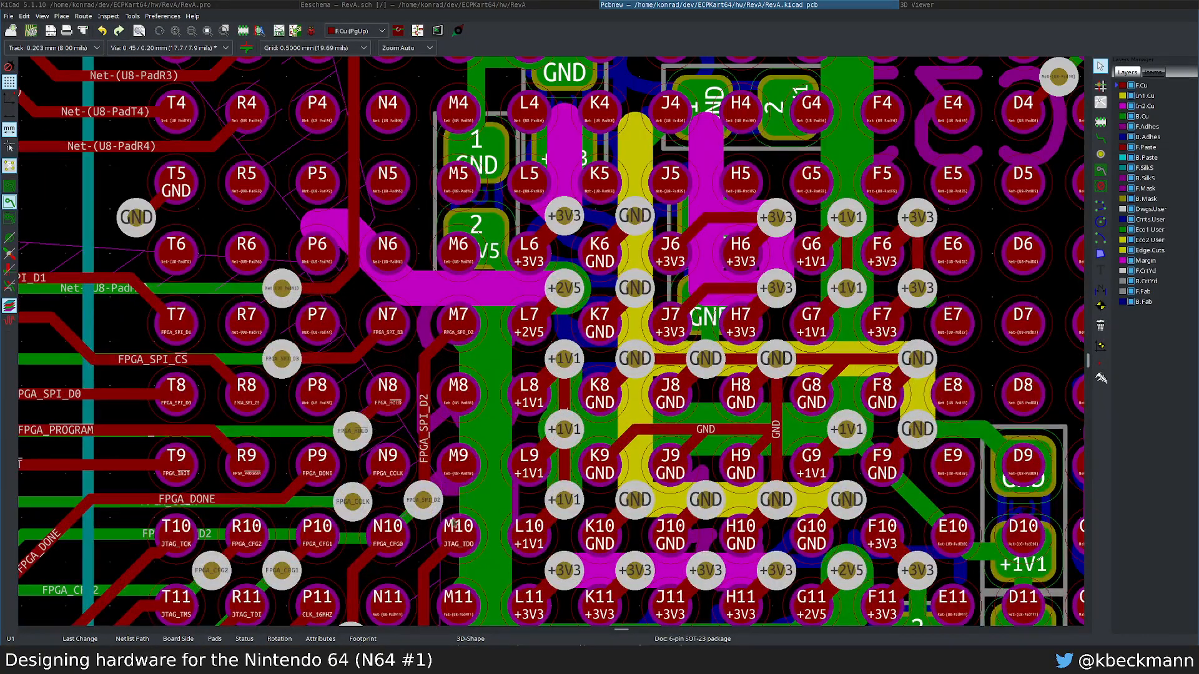
middle_drag(453, 542, 598, 382)
scroll(597, 382, up, 2)
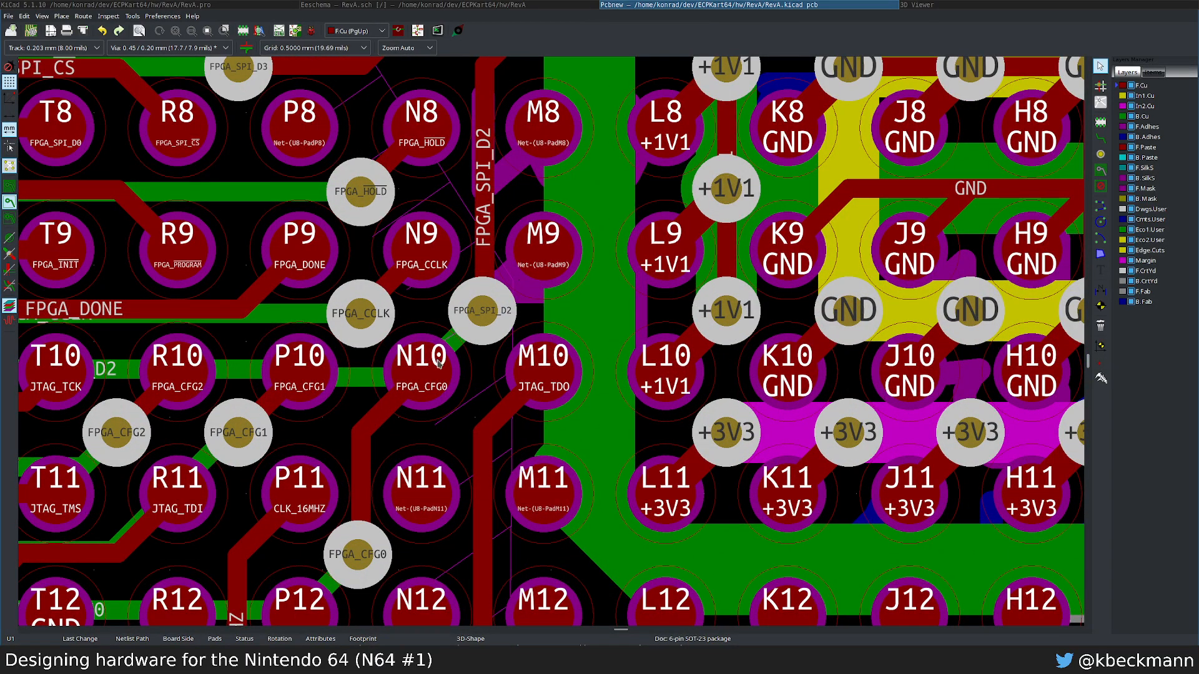
scroll(439, 363, down, 1)
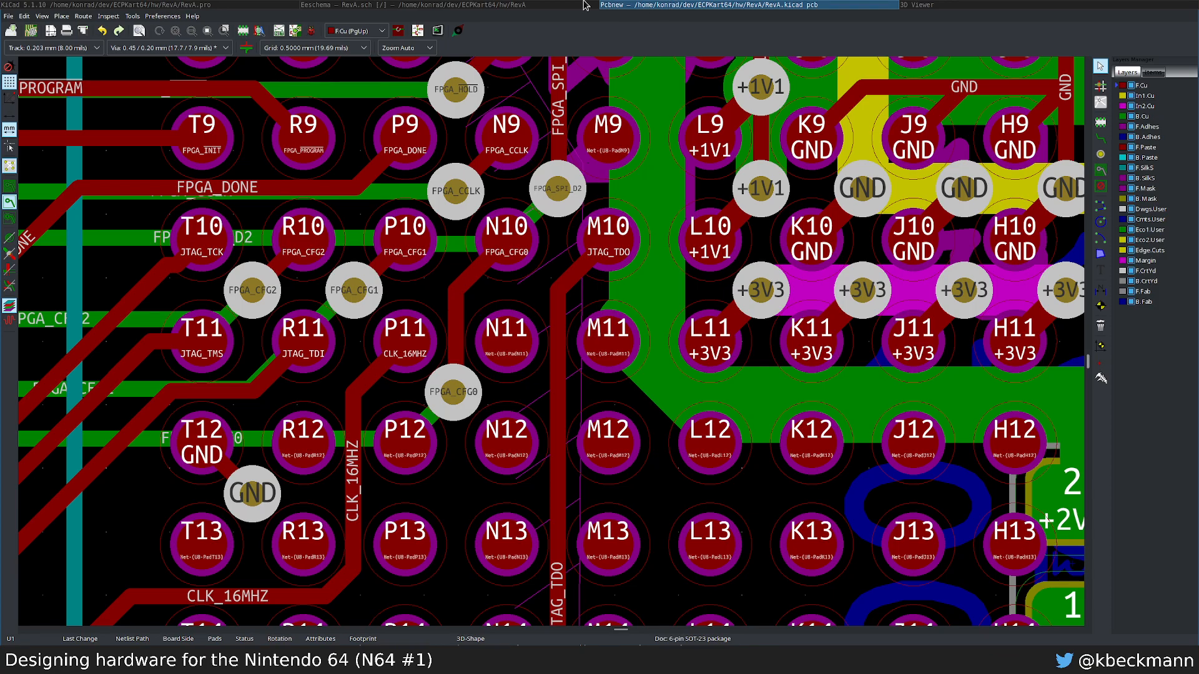
key(alt+Tab)
scroll(594, 343, down, 3)
scroll(596, 335, up, 1)
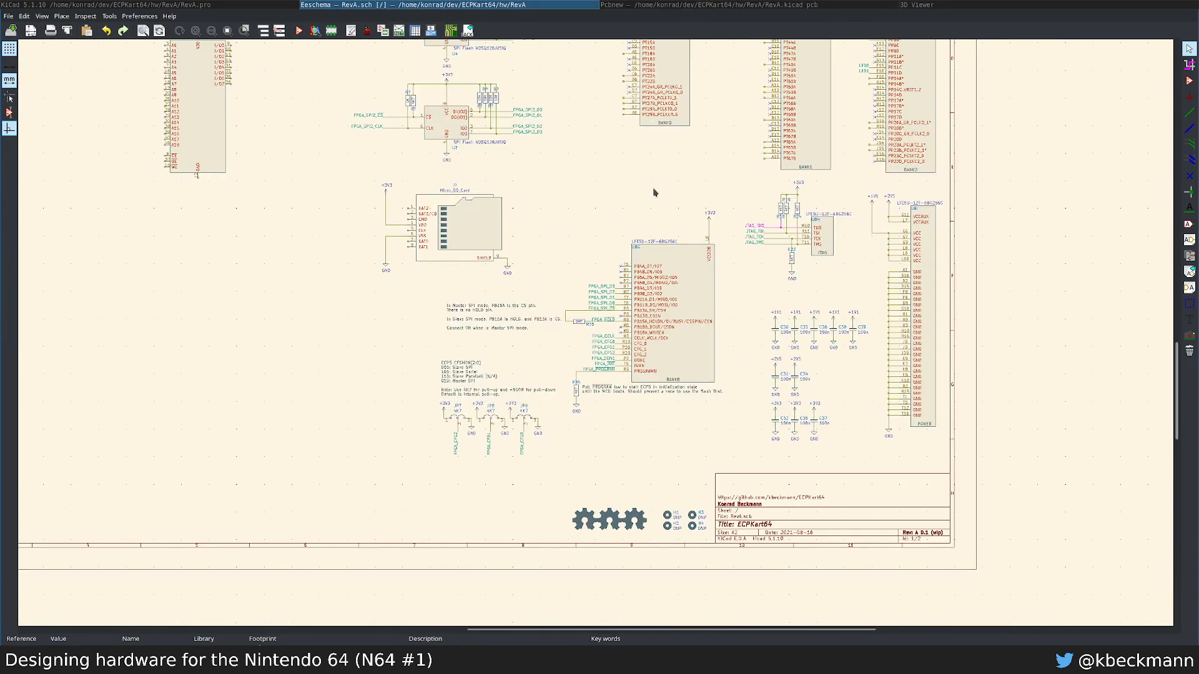
Step: Find FPGA_CCLK on bank 8 in the schematic and inspect its routing from FPGA ball N9 in the PCB layout
scroll(699, 203, up, 2)
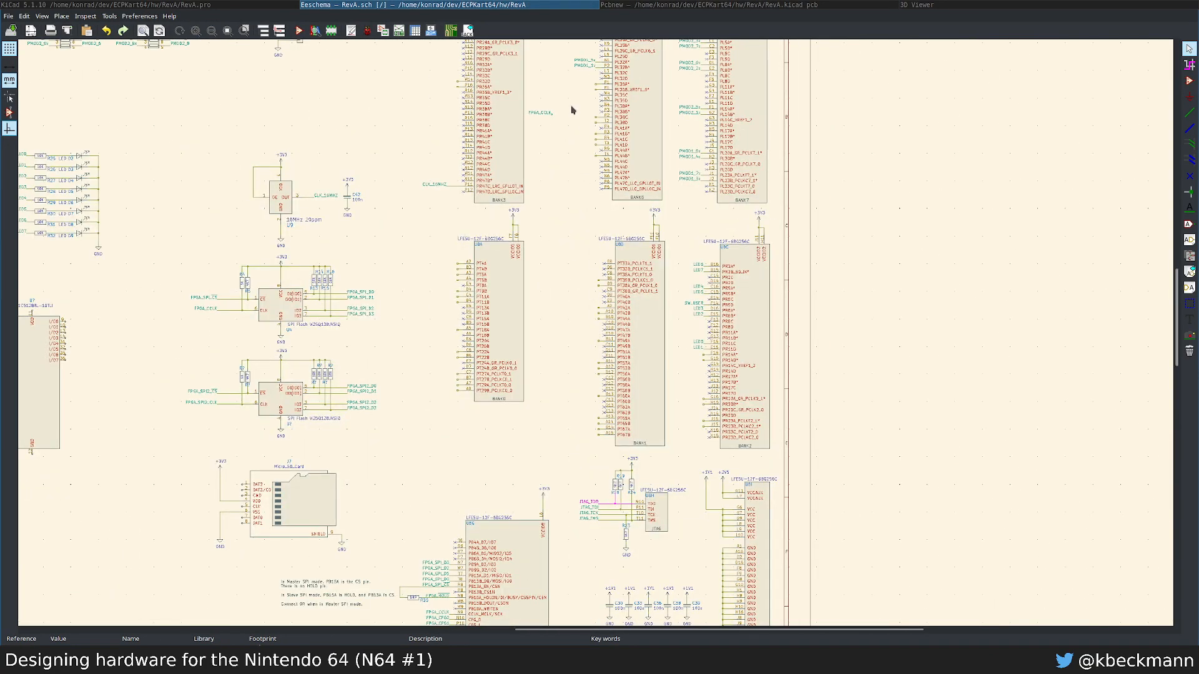
scroll(570, 447, down, 2)
scroll(618, 360, up, 3)
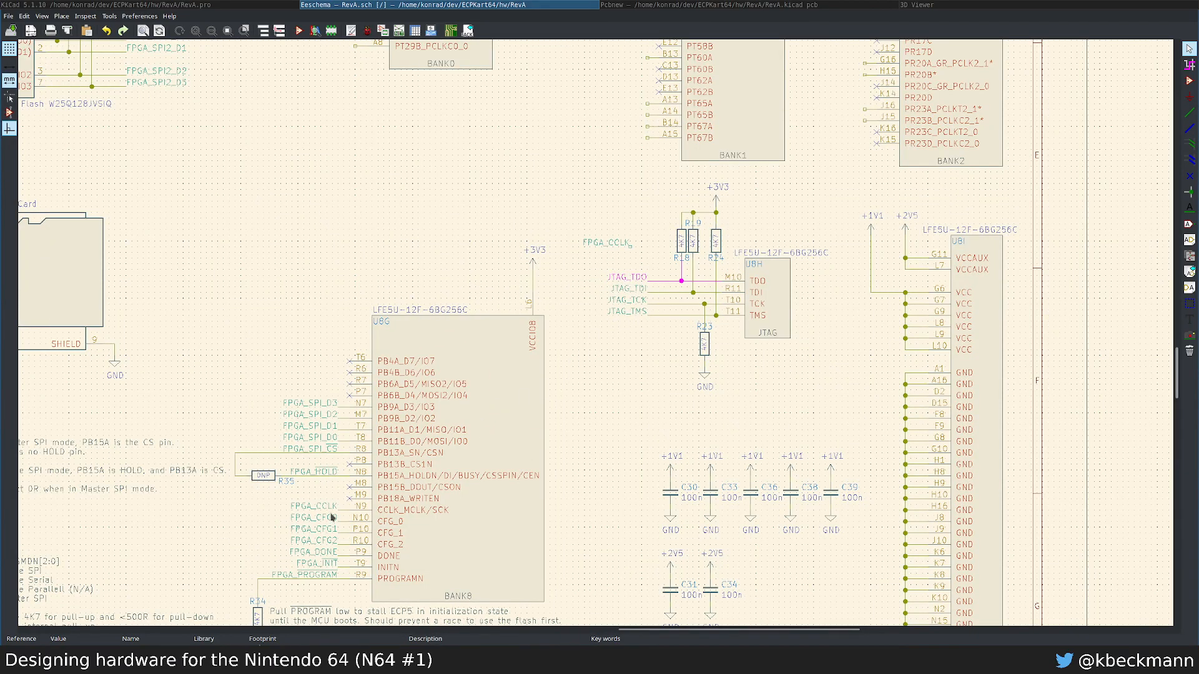
key(ctrl+x)
click(836, 5)
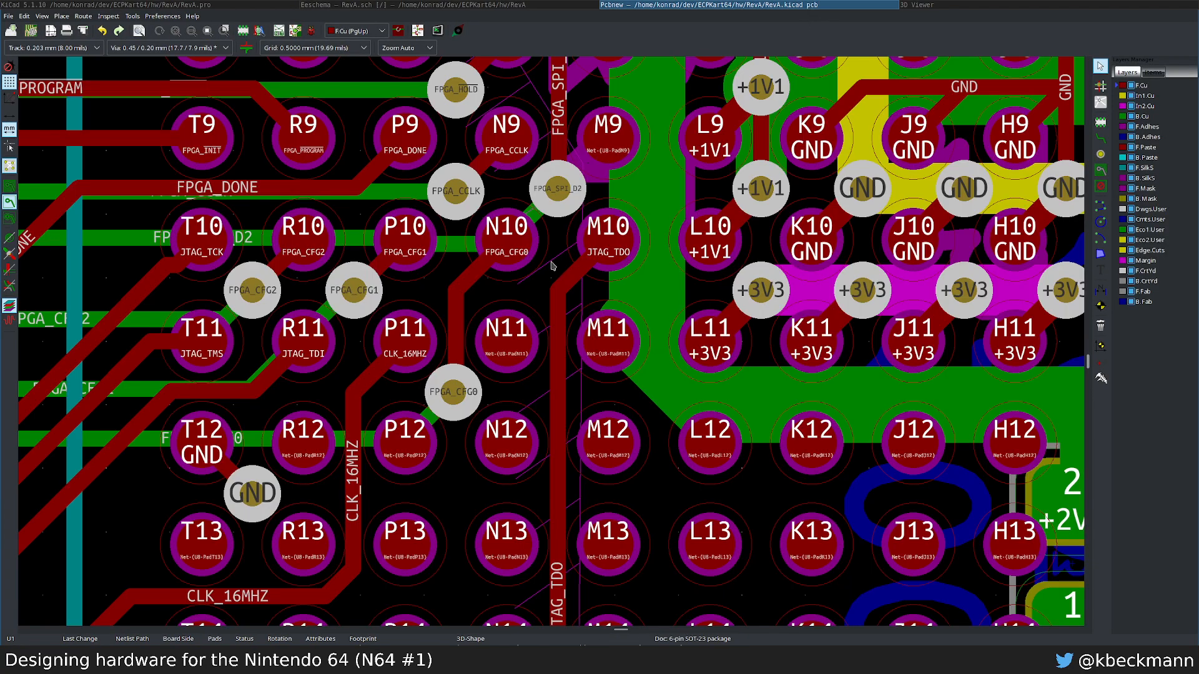
key(x)
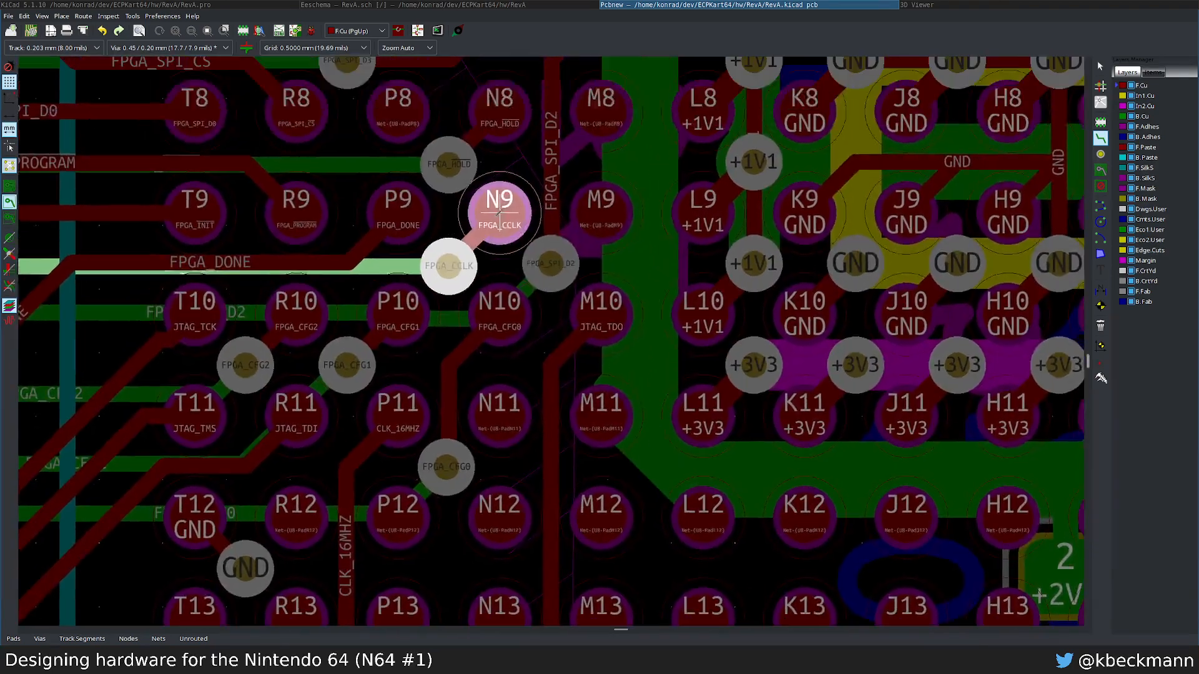
middle_drag(498, 214, 500, 362)
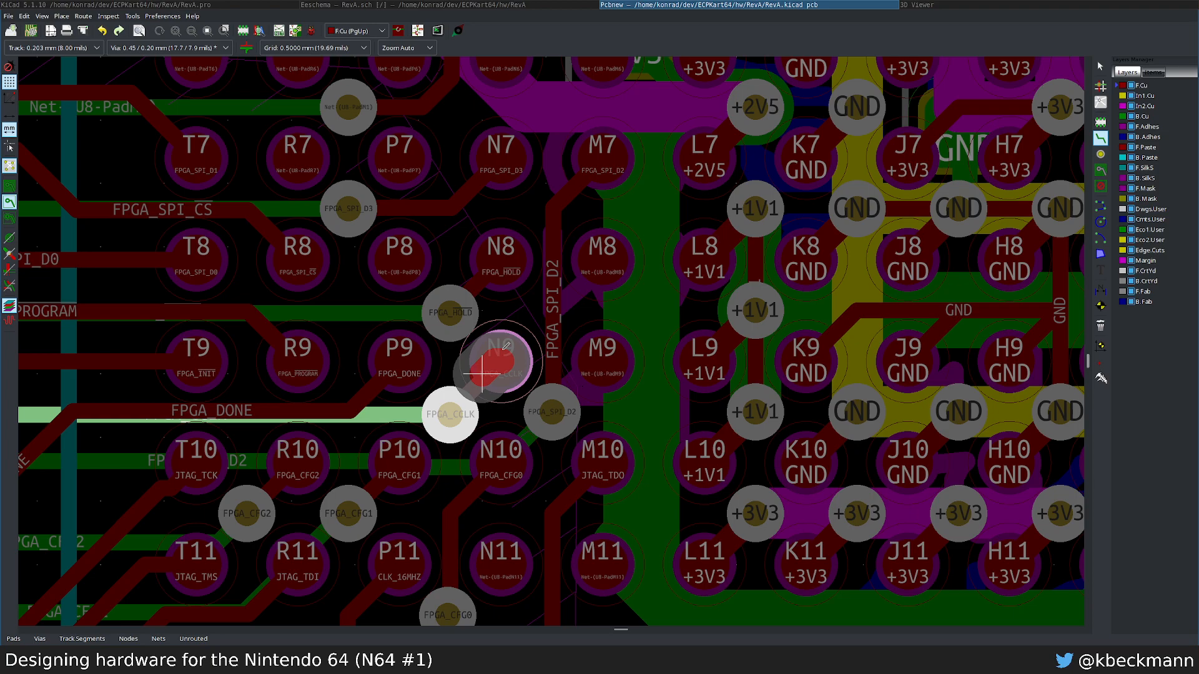
key(Escape)
Step: Compare the bank 8 configuration pins in the schematic with the balls around N9 in the PCB layout
click(570, 4)
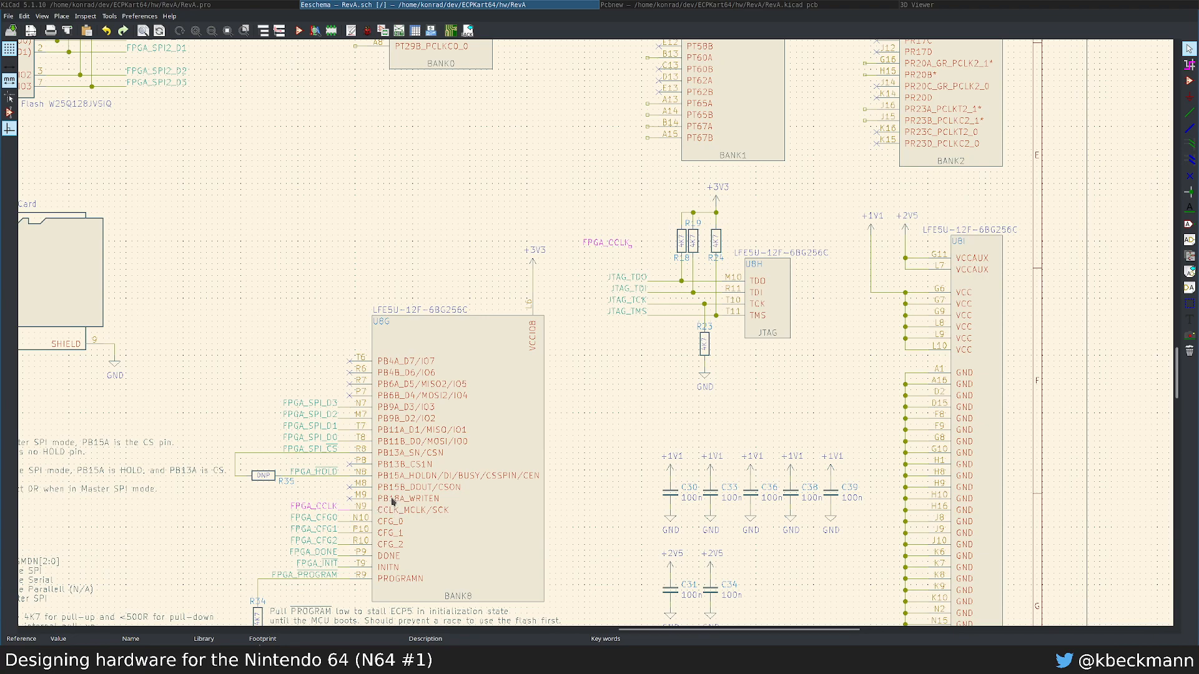
scroll(395, 505, up, 1)
scroll(603, 328, down, 1)
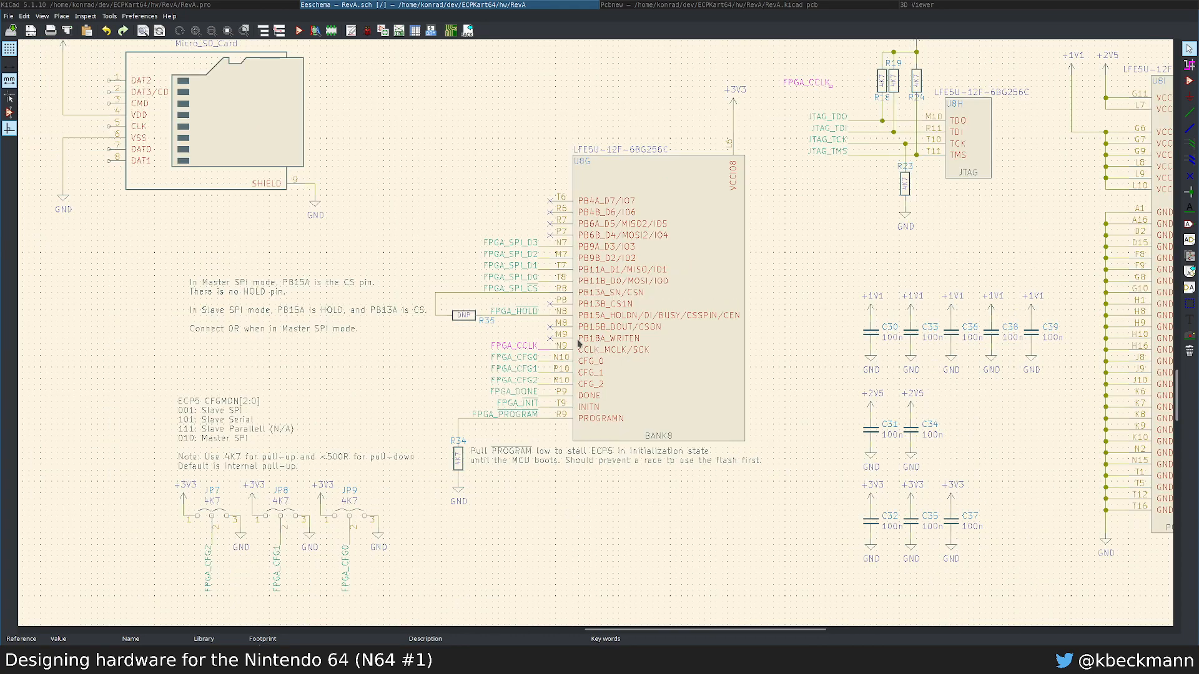
click(704, 5)
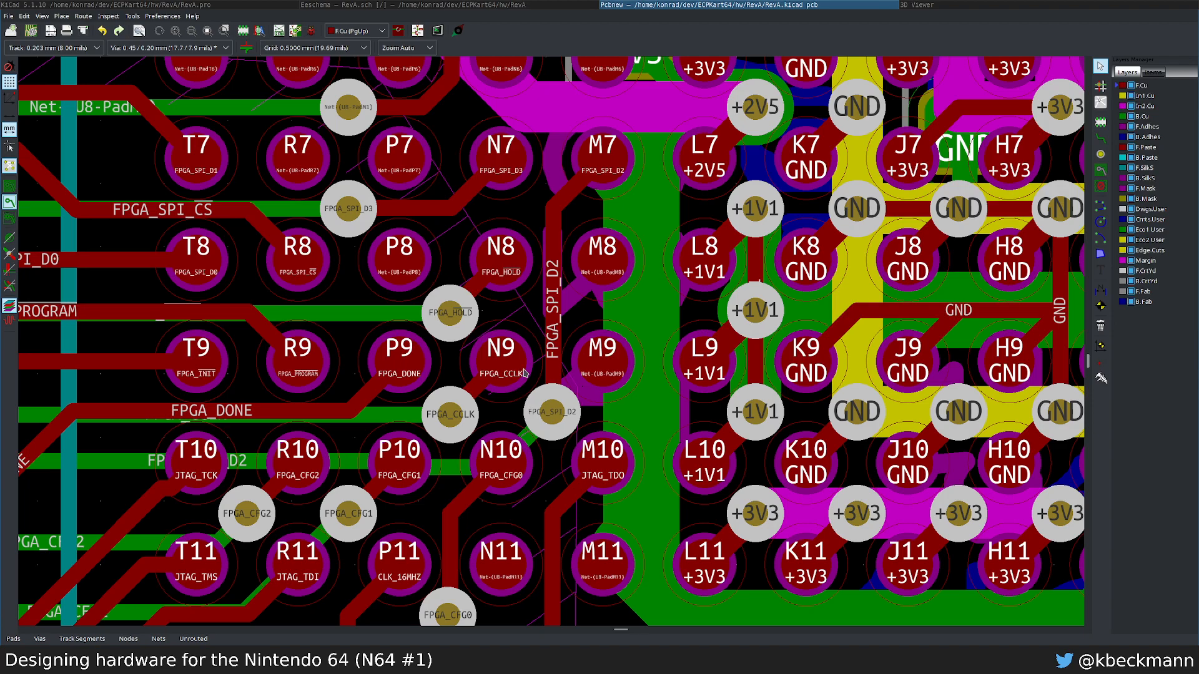
click(514, 5)
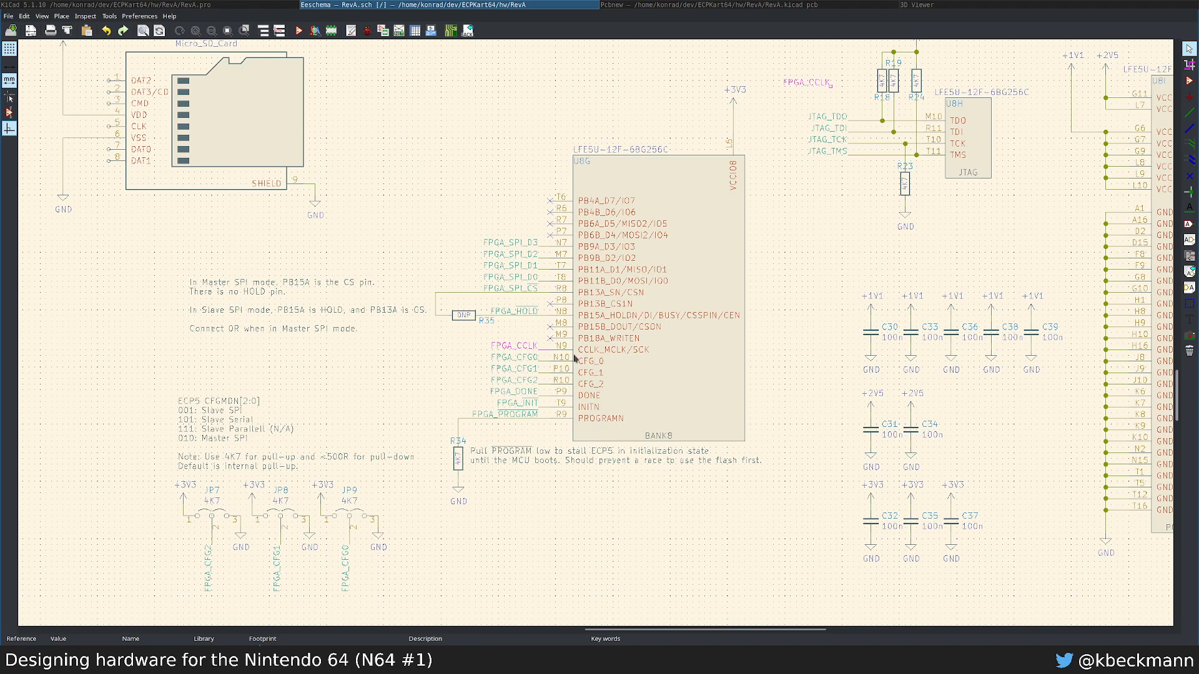
Step: Examine the JTAG block and the pin assignments of FPGA banks 0, 1 and 2 in the schematic
middle_drag(830, 334, 309, 470)
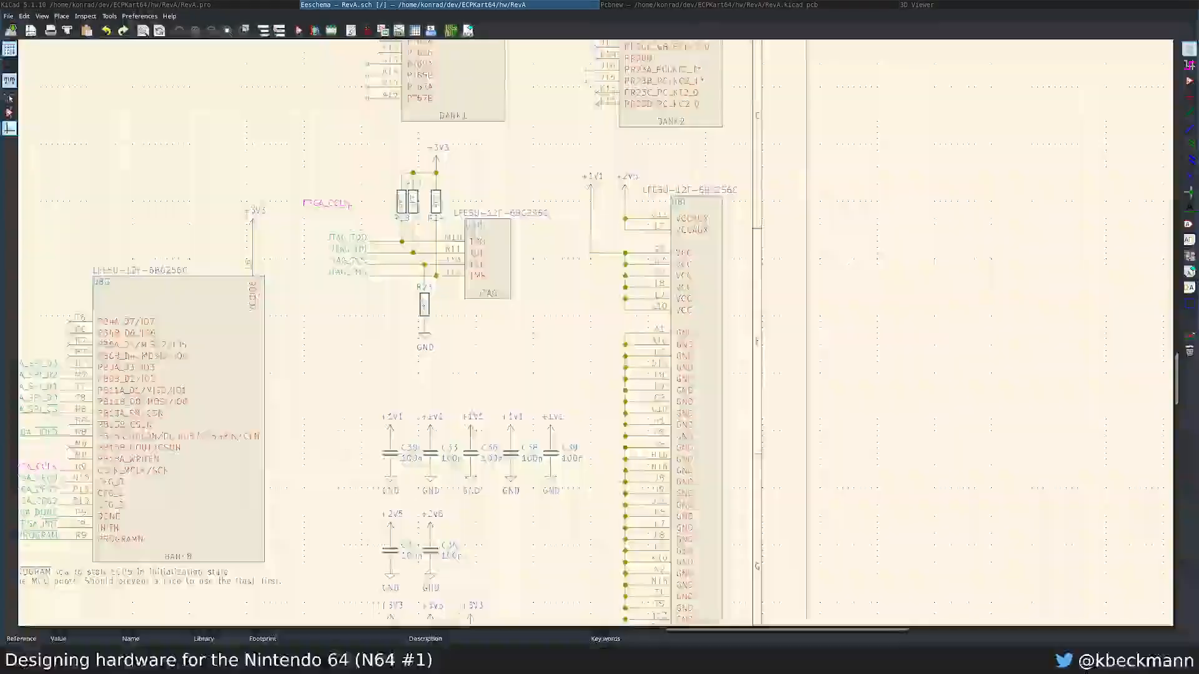
middle_drag(576, 278, 641, 613)
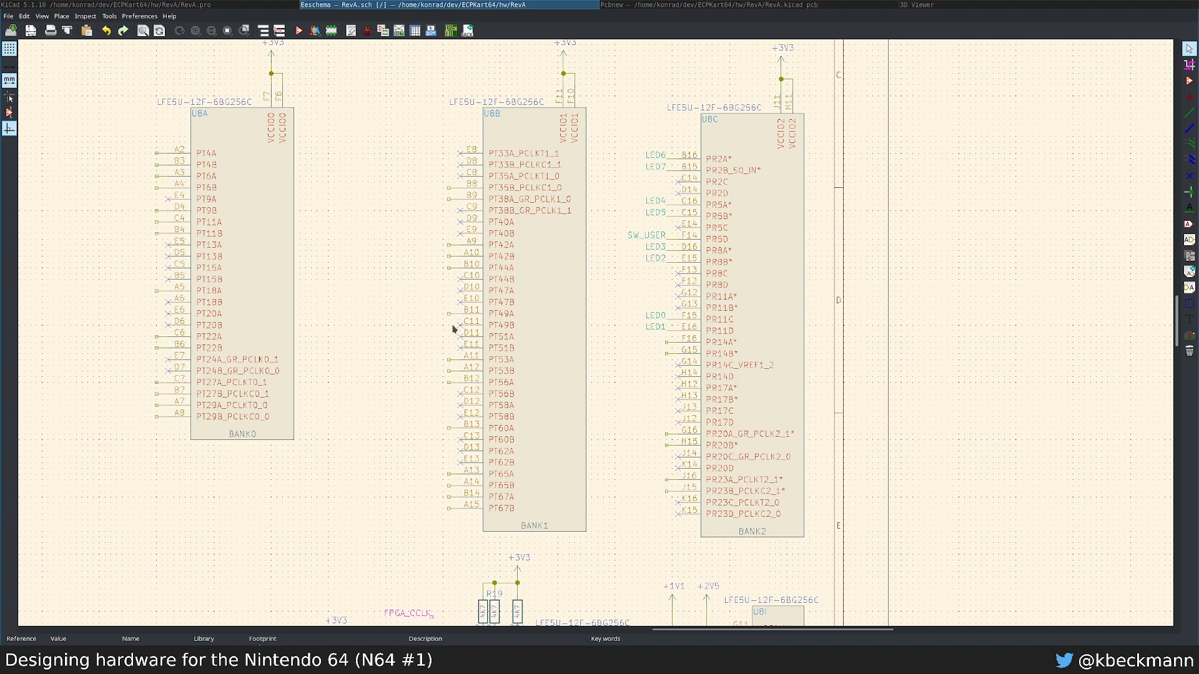
middle_drag(427, 484, 594, 271)
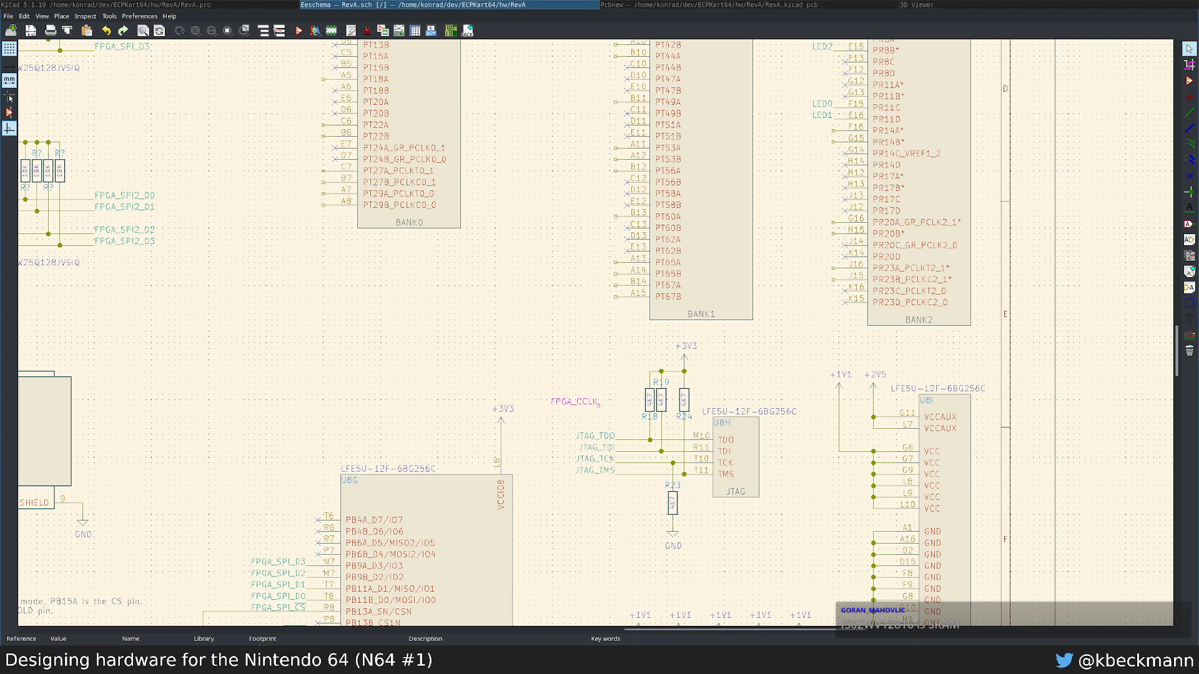
Step: Switch to Chrome, search the web for IS62WV12816 in a new tab and open the ISSI datasheet
key(alt+Tab)
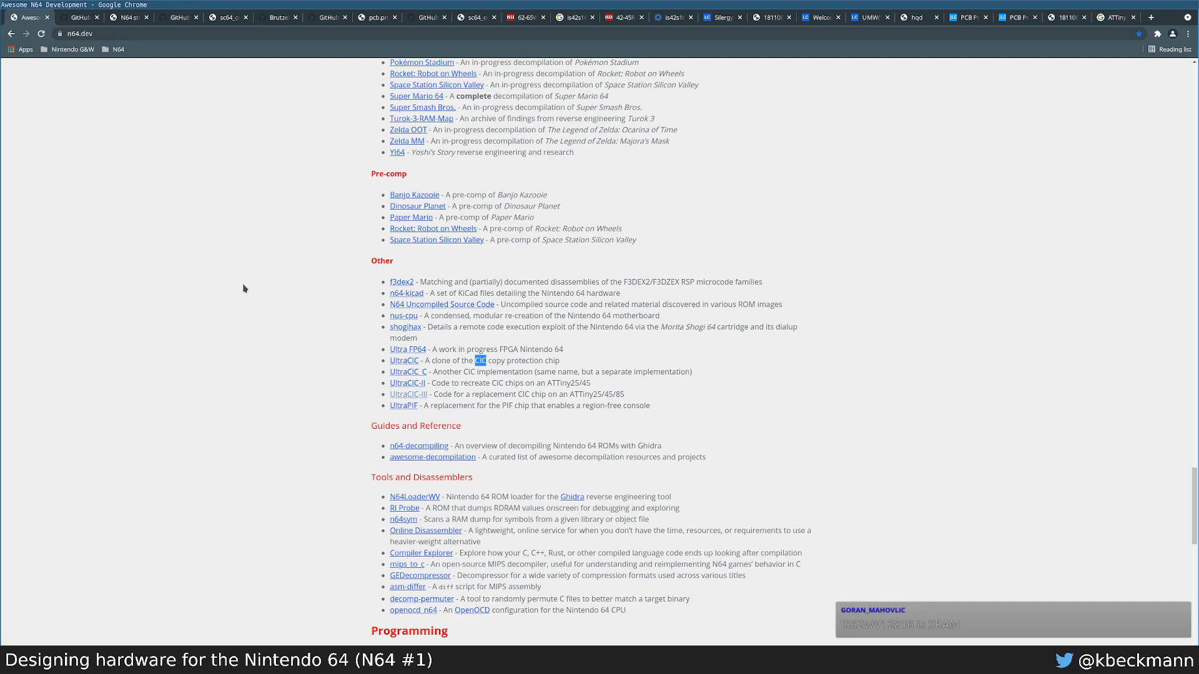
key(ctrl+t)
text(IS62WV12816)
key(Return)
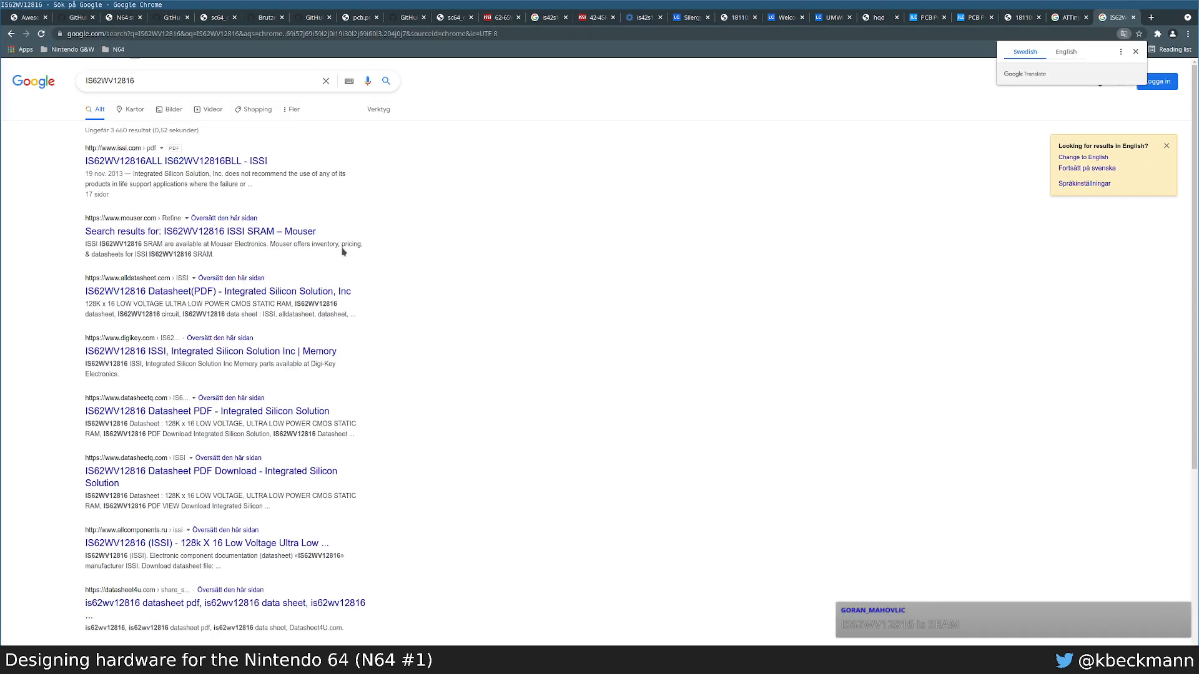
click(201, 163)
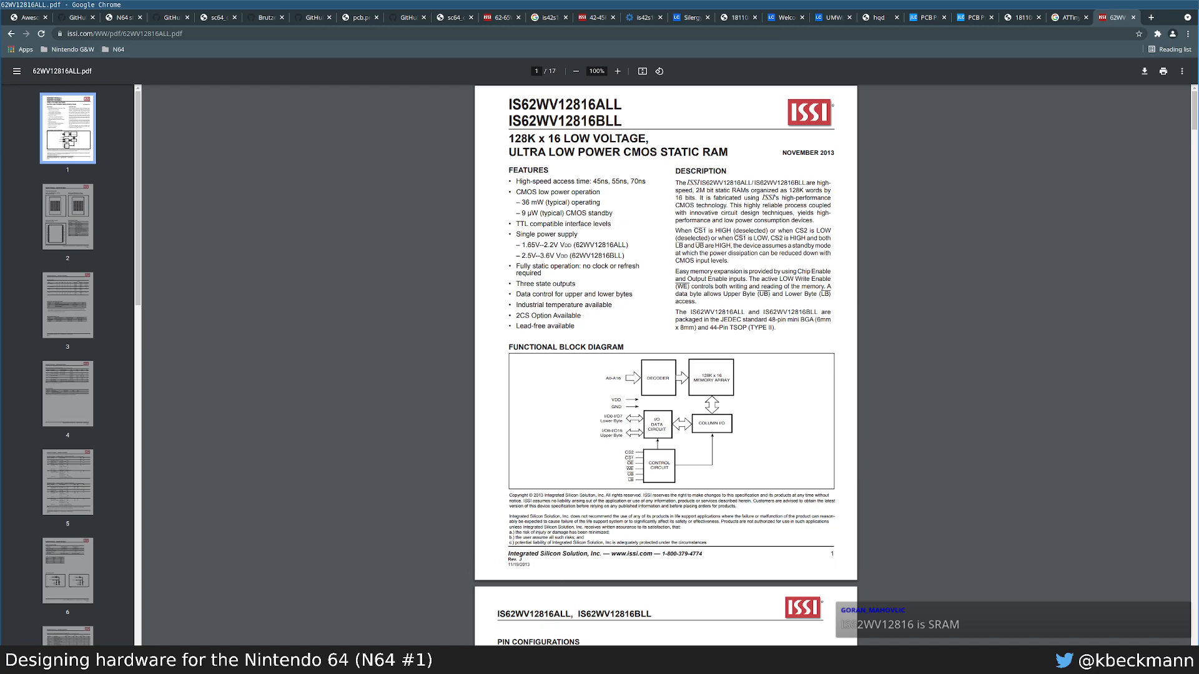
Step: Switch to the Brutzelkarte schematic, open its memory sheet and examine the RAM chip U3
key(super+2)
key(alt+BackSpace)
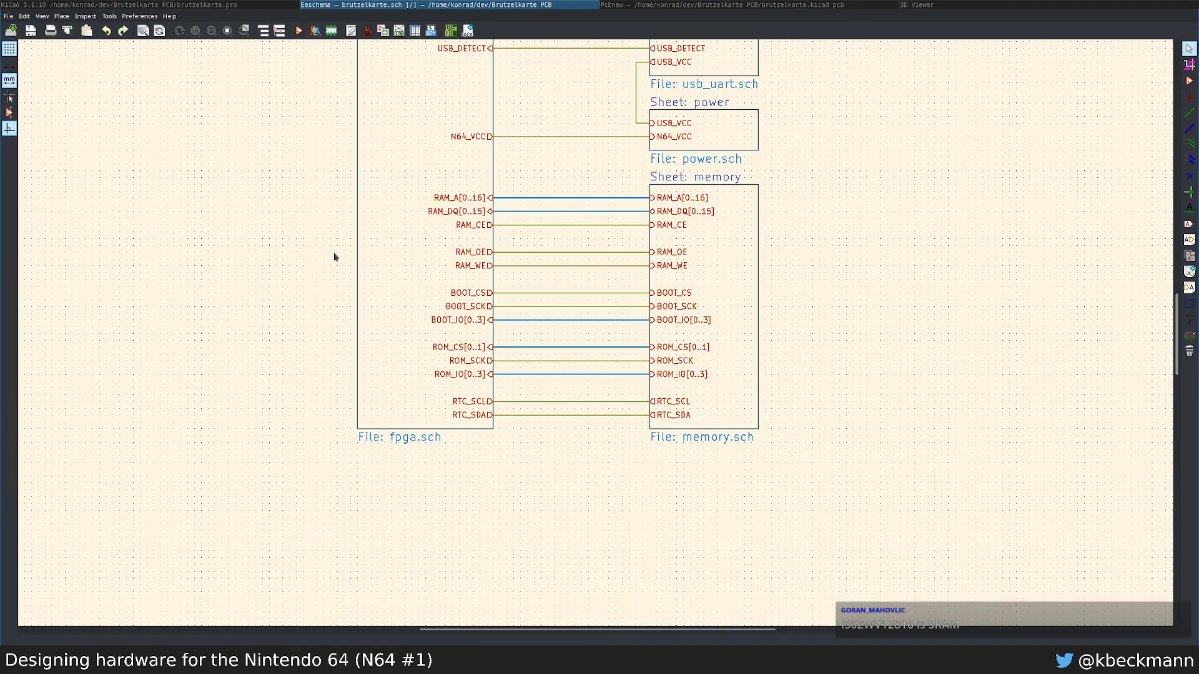
click(213, 5)
click(421, 5)
double_click(732, 318)
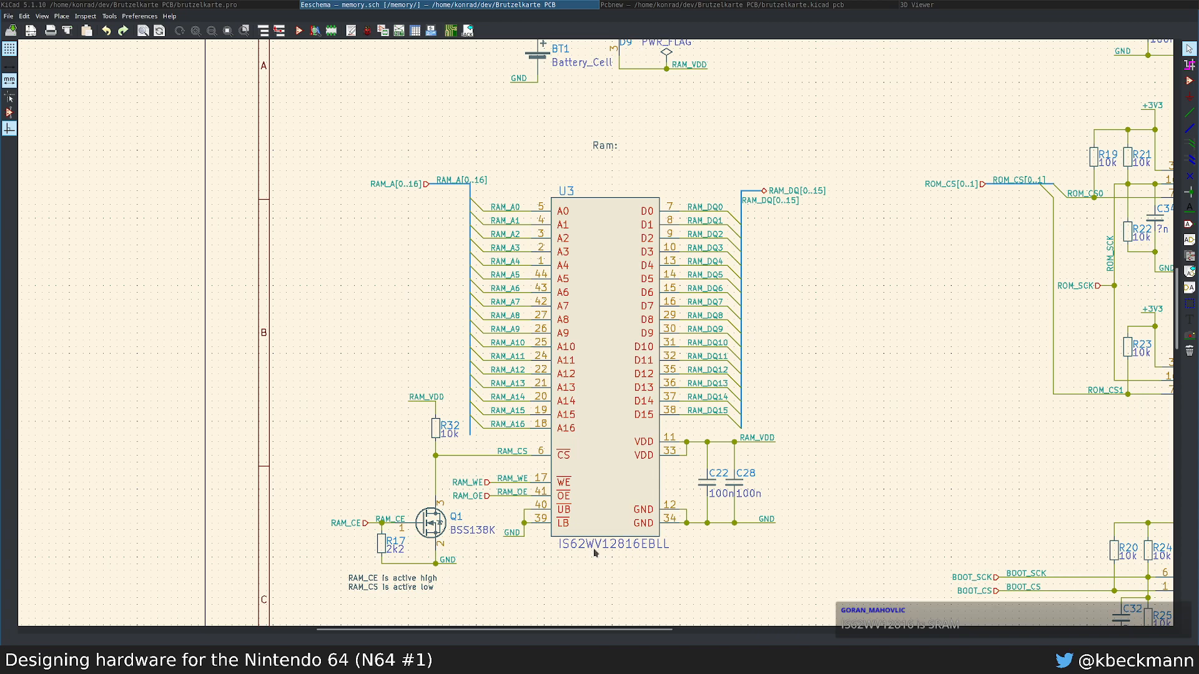
Step: Return to the IS62WV12816 datasheet and highlight "STATIC RAM" in its title
key(alt+BackSpace)
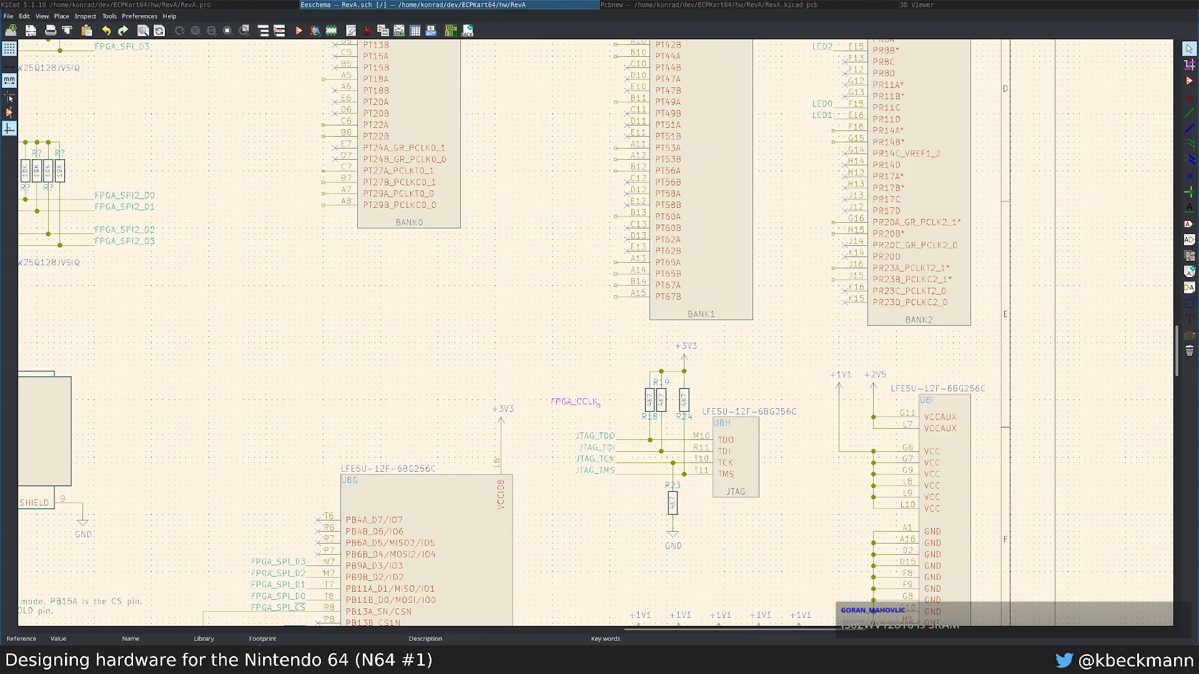
key(super+2)
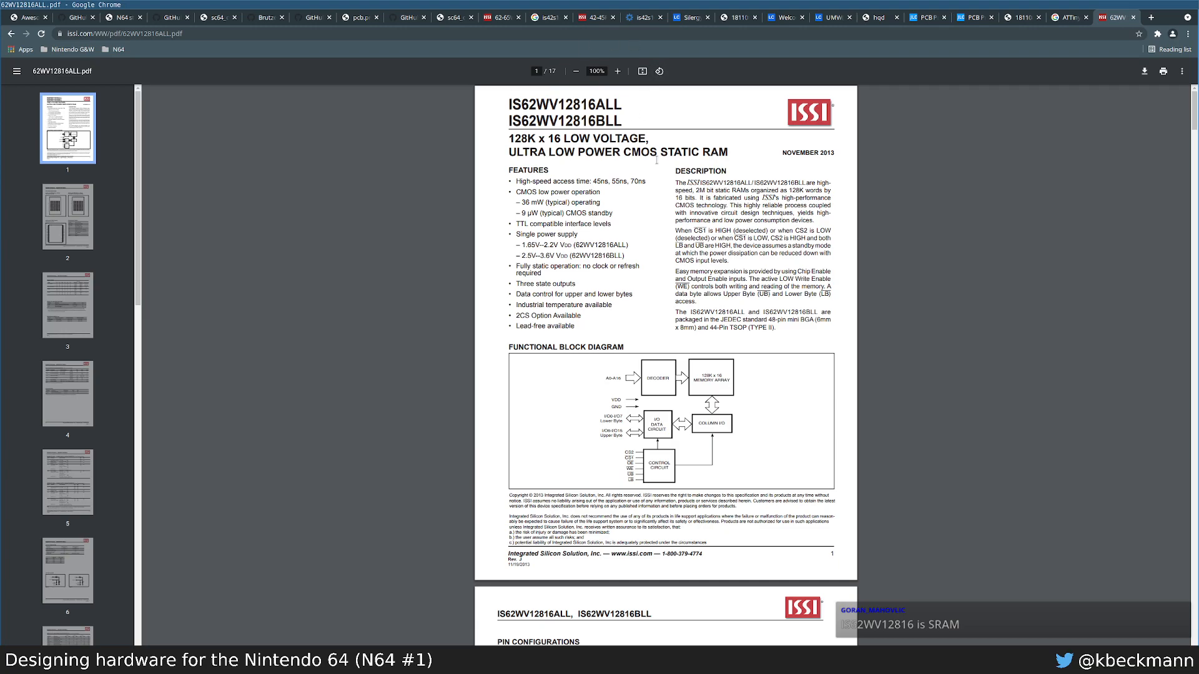
drag(661, 152, 728, 152)
Step: Open the first page of the IS42S16320F datasheet, highlight "512Mb SDRAM" and examine the CAS latency and clock frequency parameters
click(587, 19)
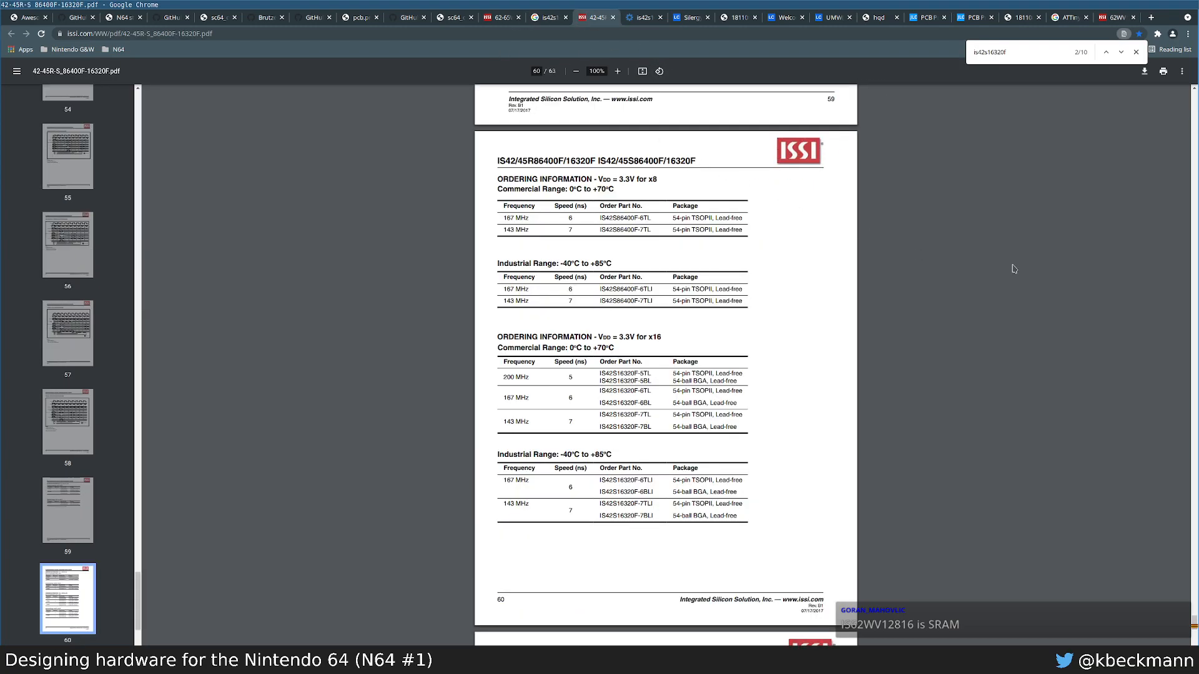
key(Home)
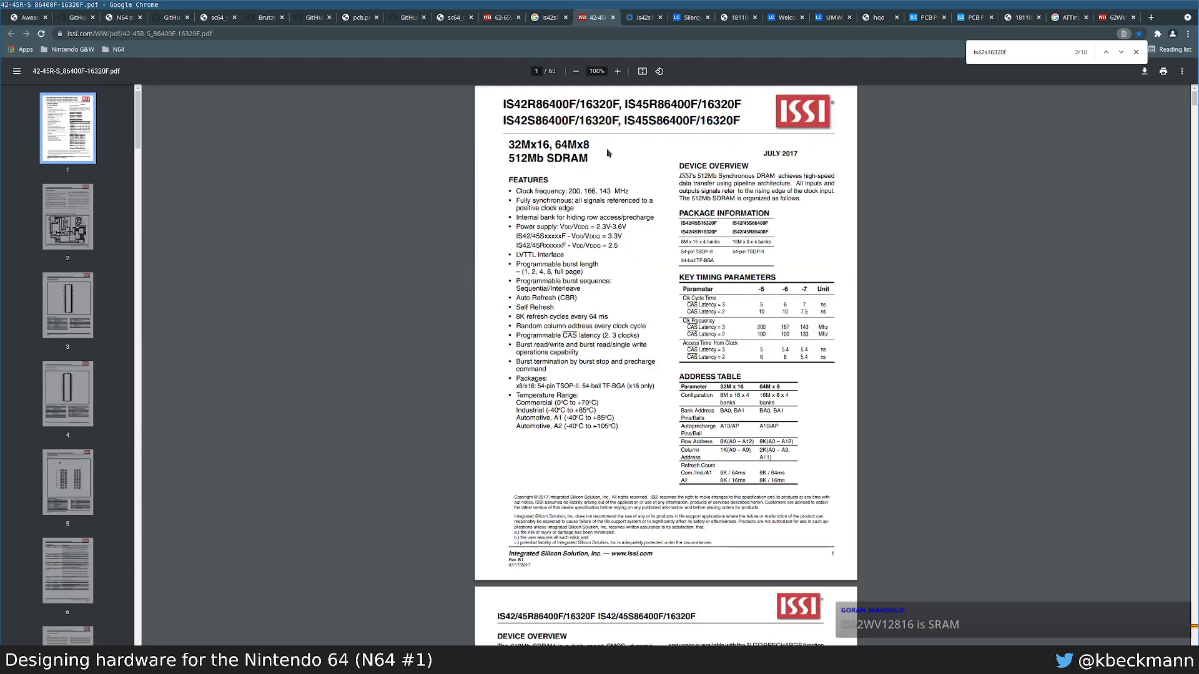
drag(509, 158, 588, 159)
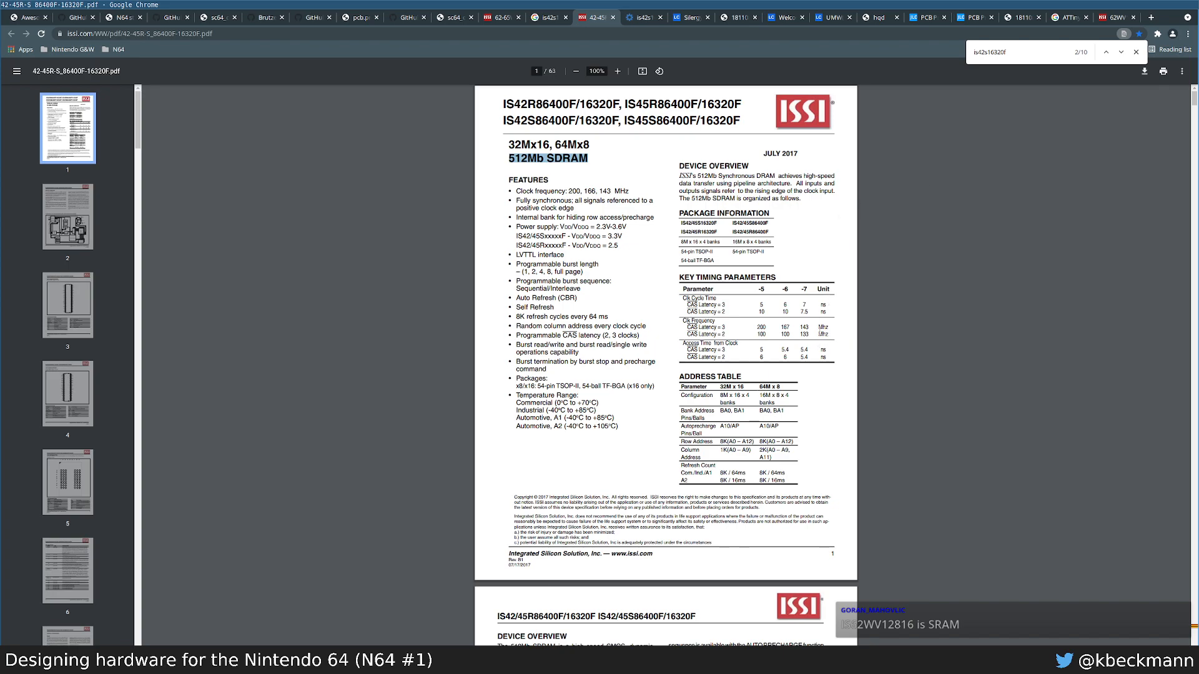
ctrl+scroll(819, 333, up, 5)
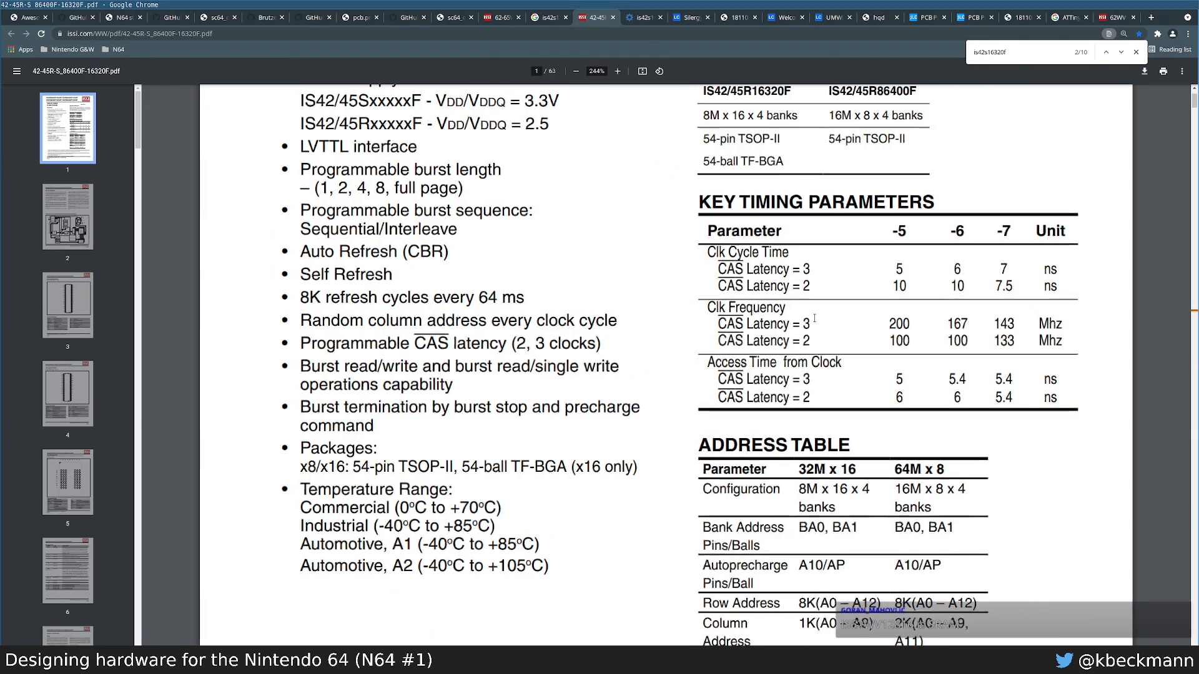
scroll(845, 329, down, 2)
scroll(929, 331, up, 3)
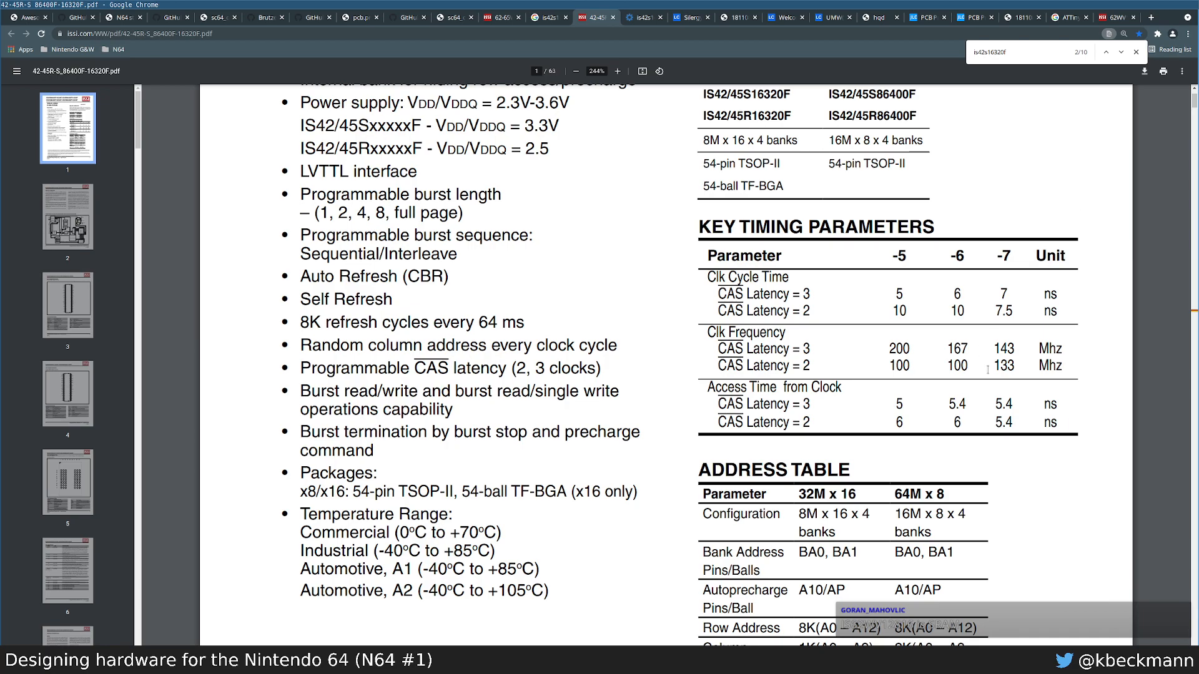
drag(889, 348, 909, 348)
drag(803, 350, 818, 350)
Step: Open the N64 cart info page and examine the bus timing diagrams for in-game activity
click(120, 16)
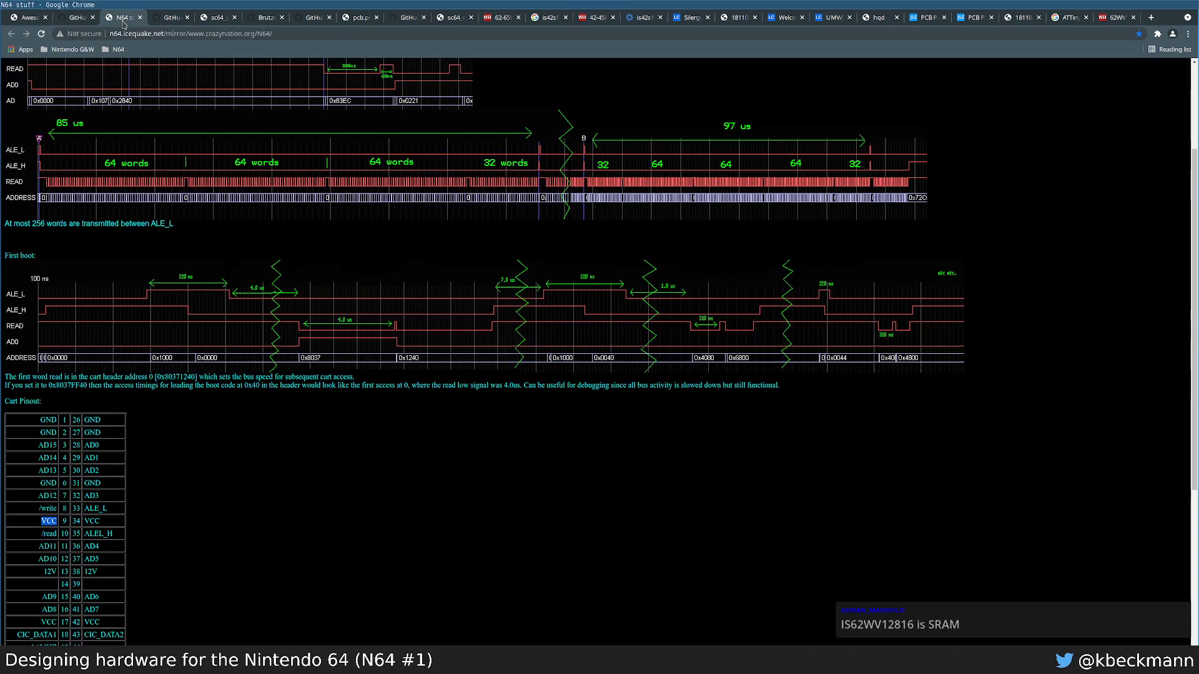
ctrl+scroll(487, 400, up, 7)
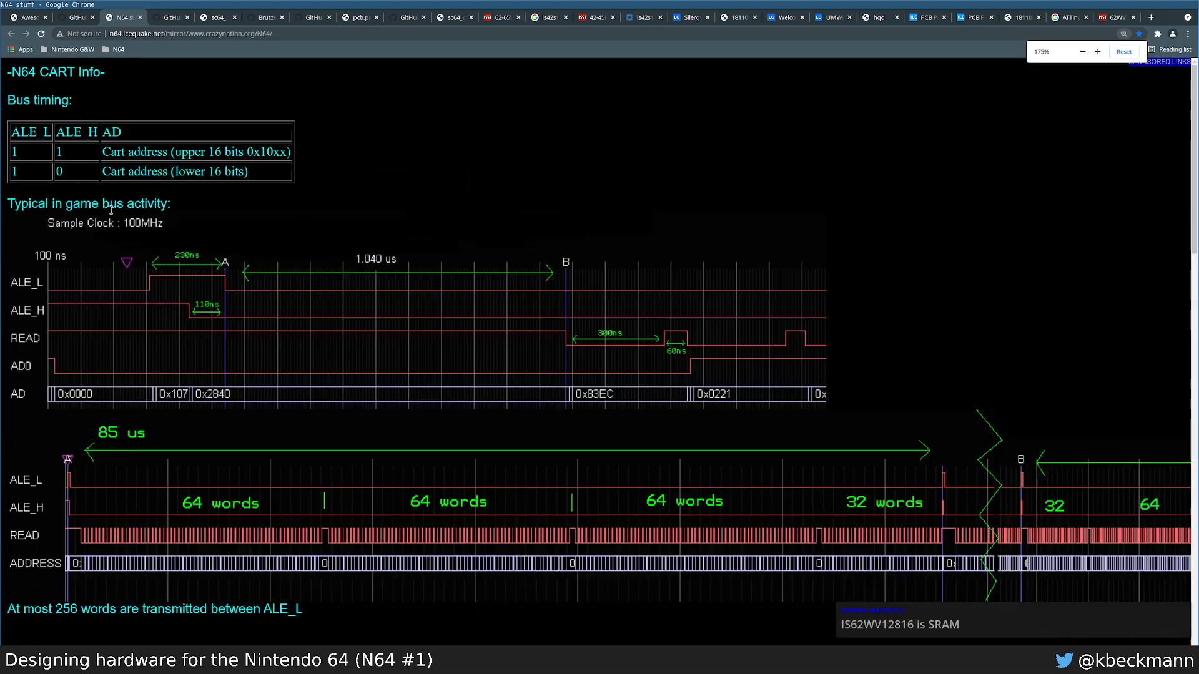
ctrl+scroll(483, 465, down, 2)
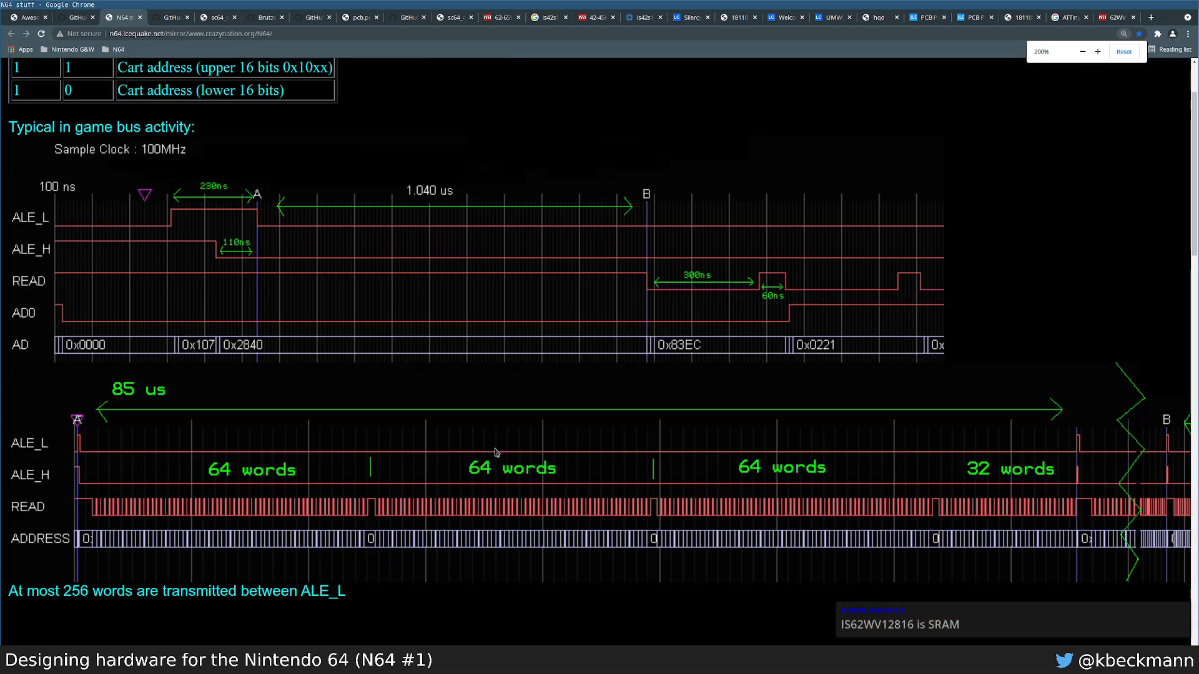
scroll(190, 352, up, 2)
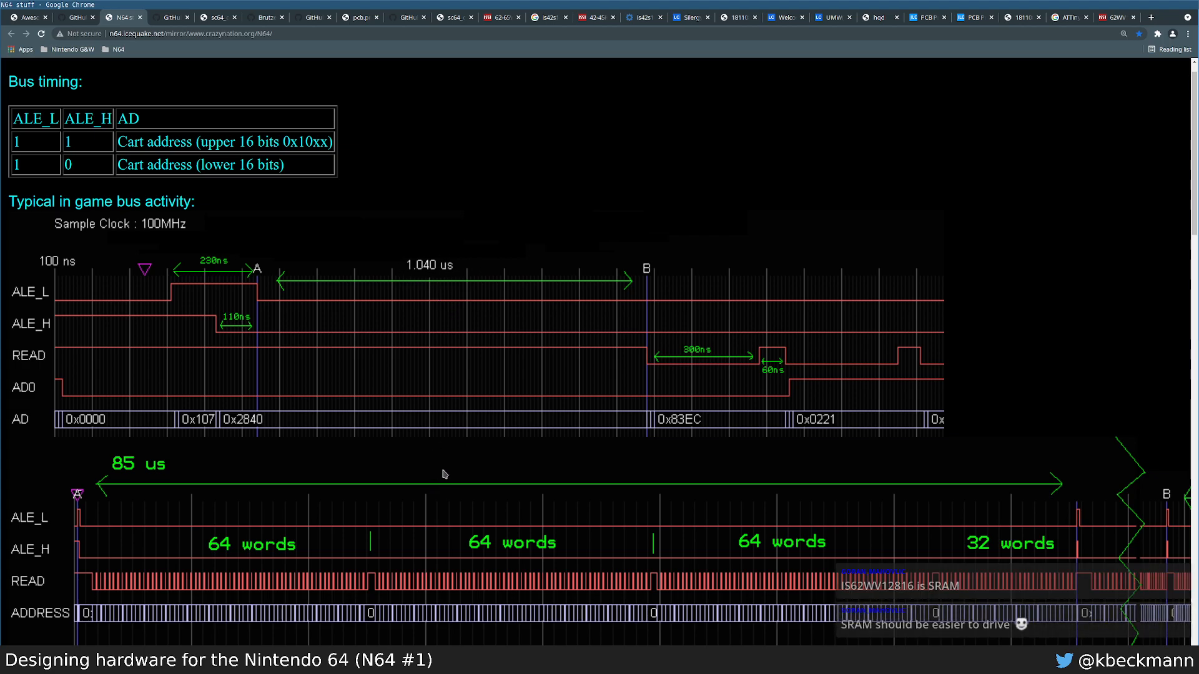
Step: Switch between the ECPKart64 schematic and the Brutzelkarte memory sheet to examine the RAM connections
key(super+2)
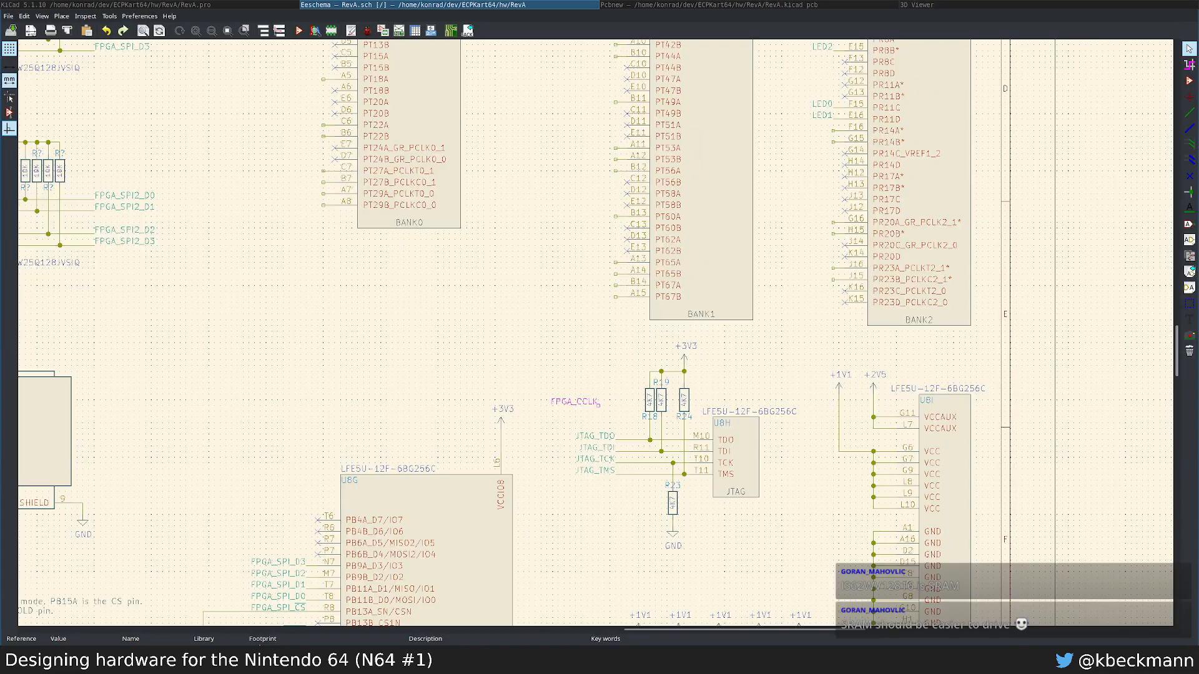
key(super+3)
key(super+2)
key(super+3)
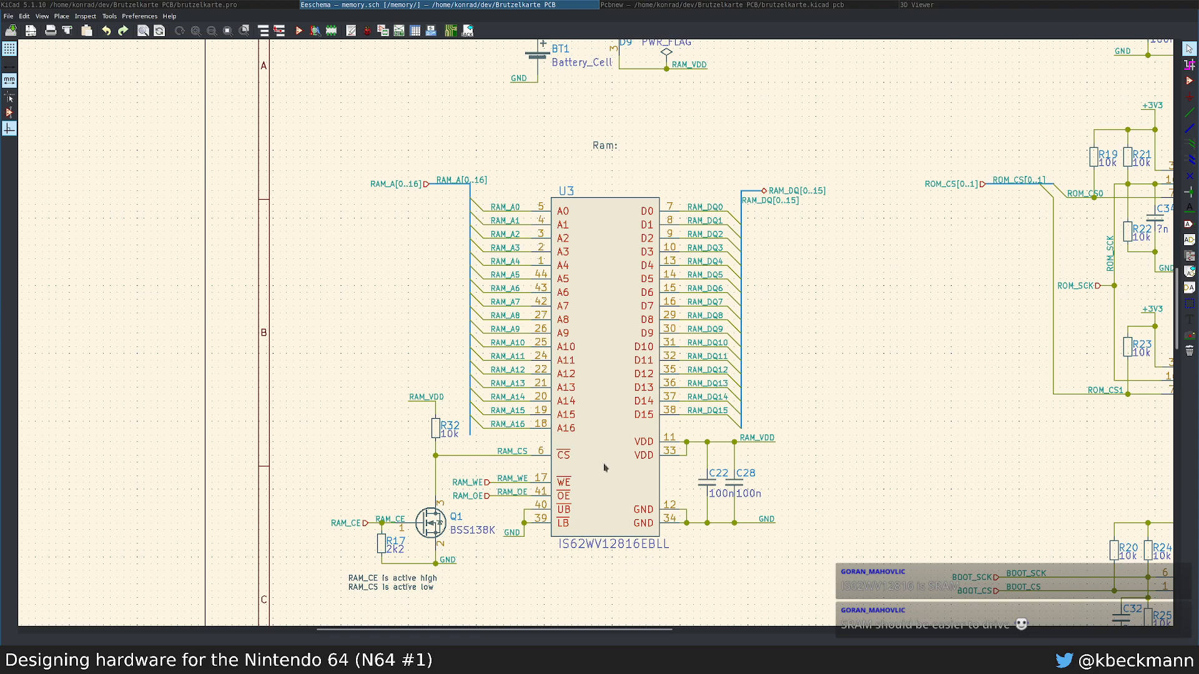
Step: Switch to the IS62WV12816 datasheet in Chrome, enlarge its first page and highlight "128" in the title
key(alt+Tab)
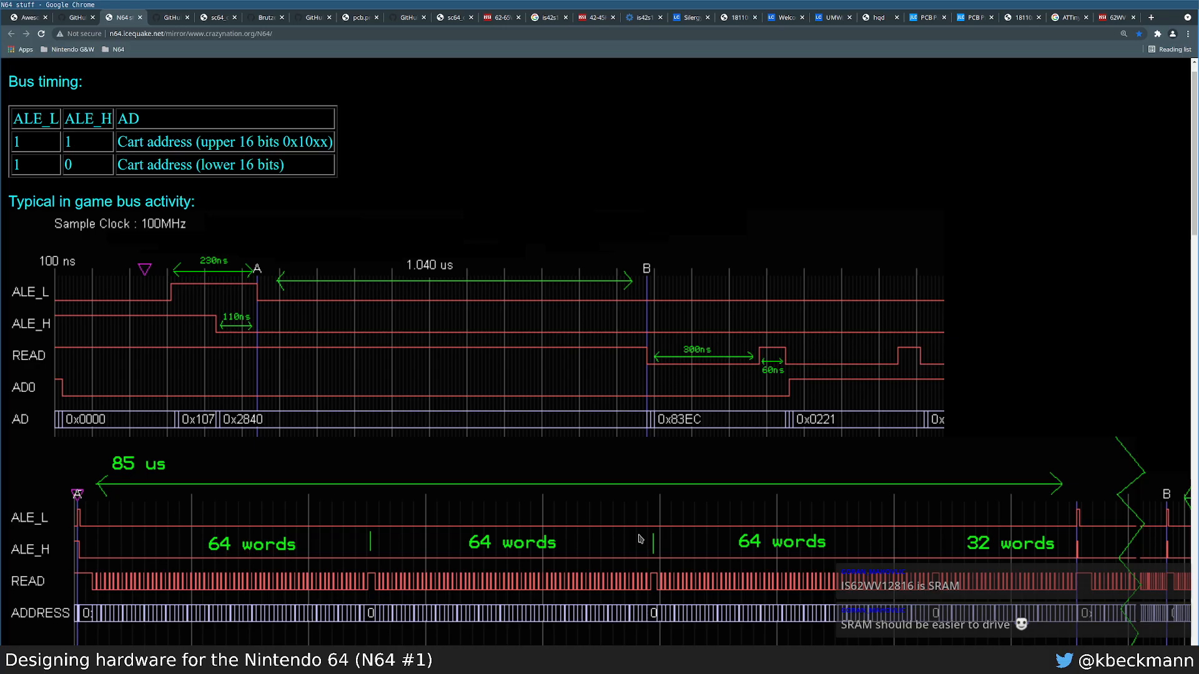
click(1113, 17)
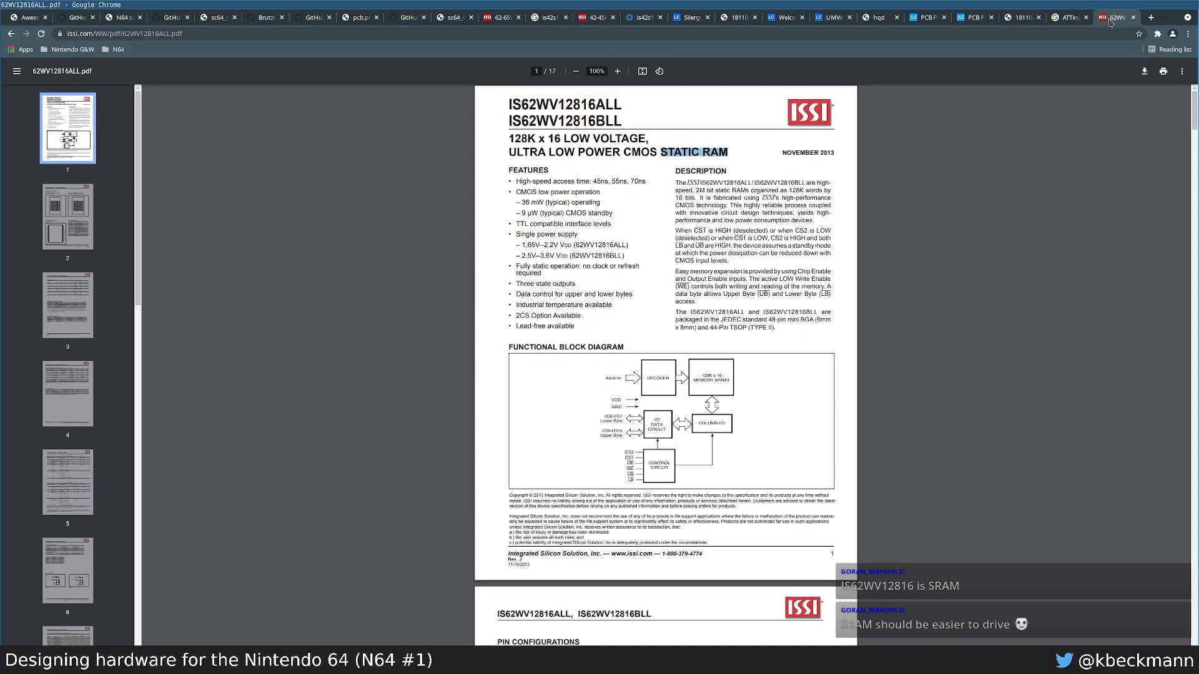
ctrl+scroll(595, 140, up, 5)
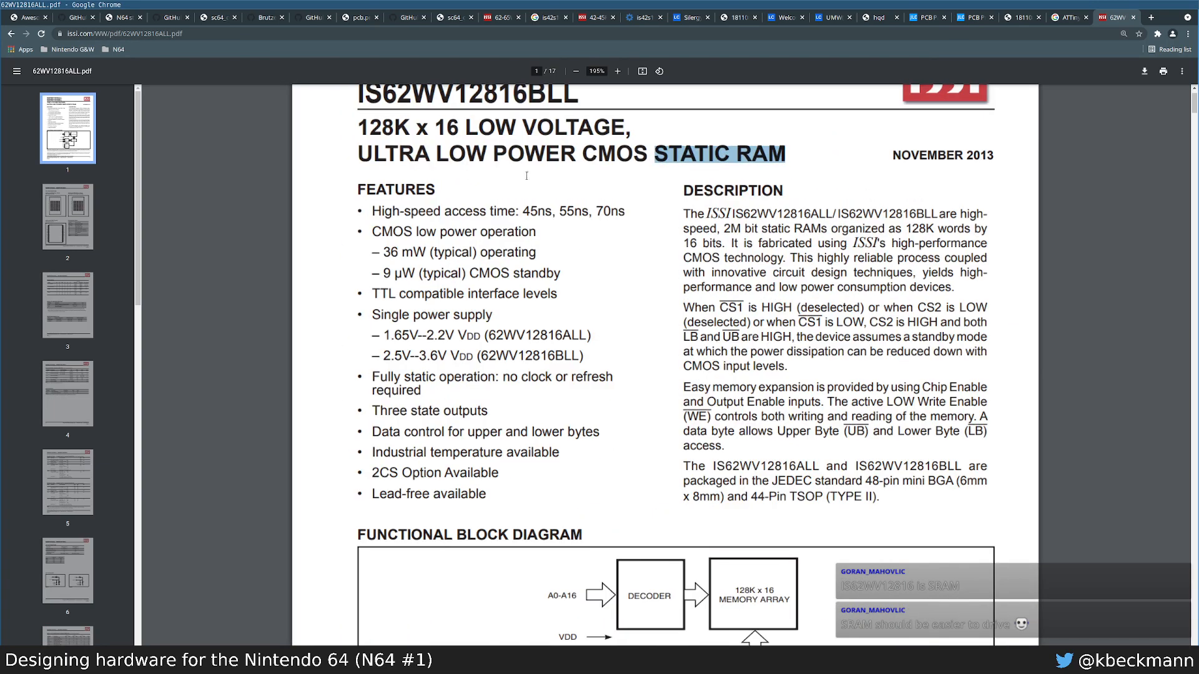
drag(360, 187, 392, 195)
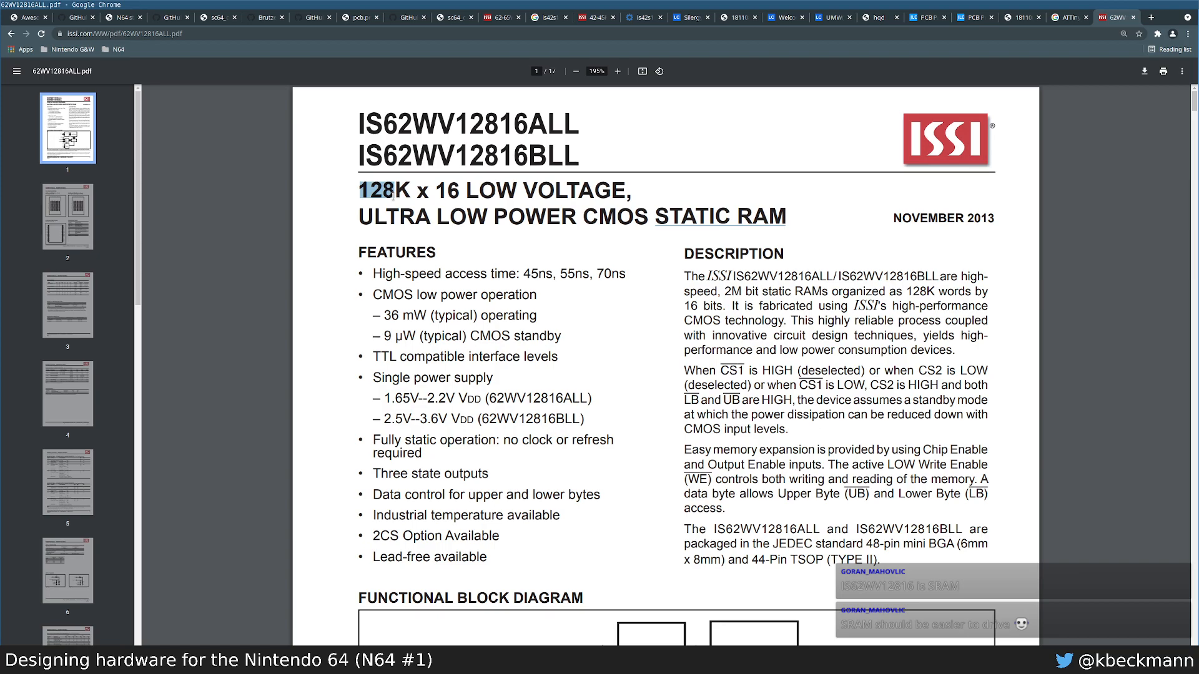
click(443, 206)
Step: Calculate 128*16 / 1024 in the browser to convert the SRAM capacity, clearing the expression when done
key(ctrl+l)
text(128)
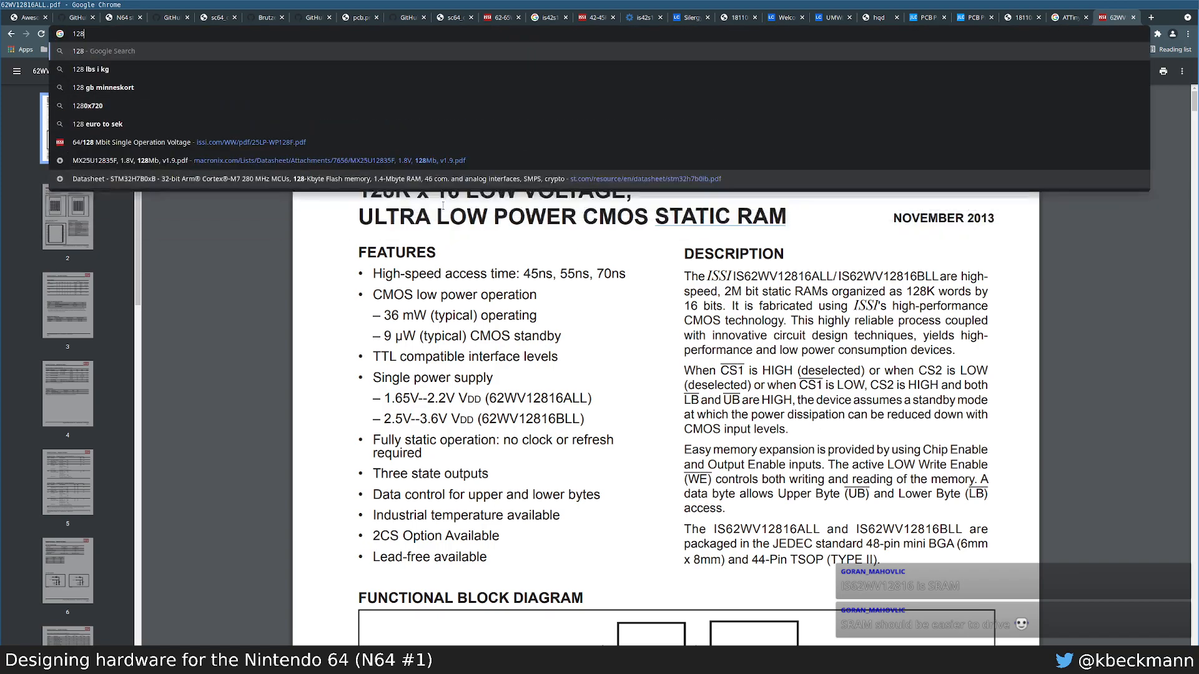
text(*16 / 1024)
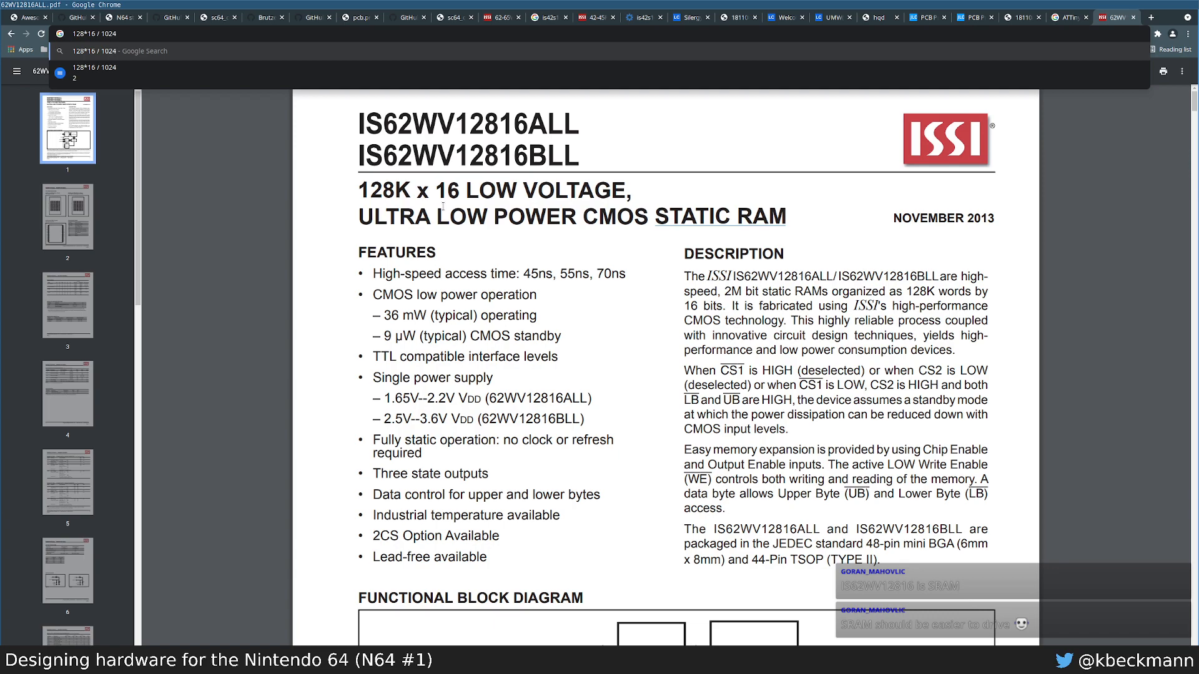
key(ctrl+a)
key(BackSpace)
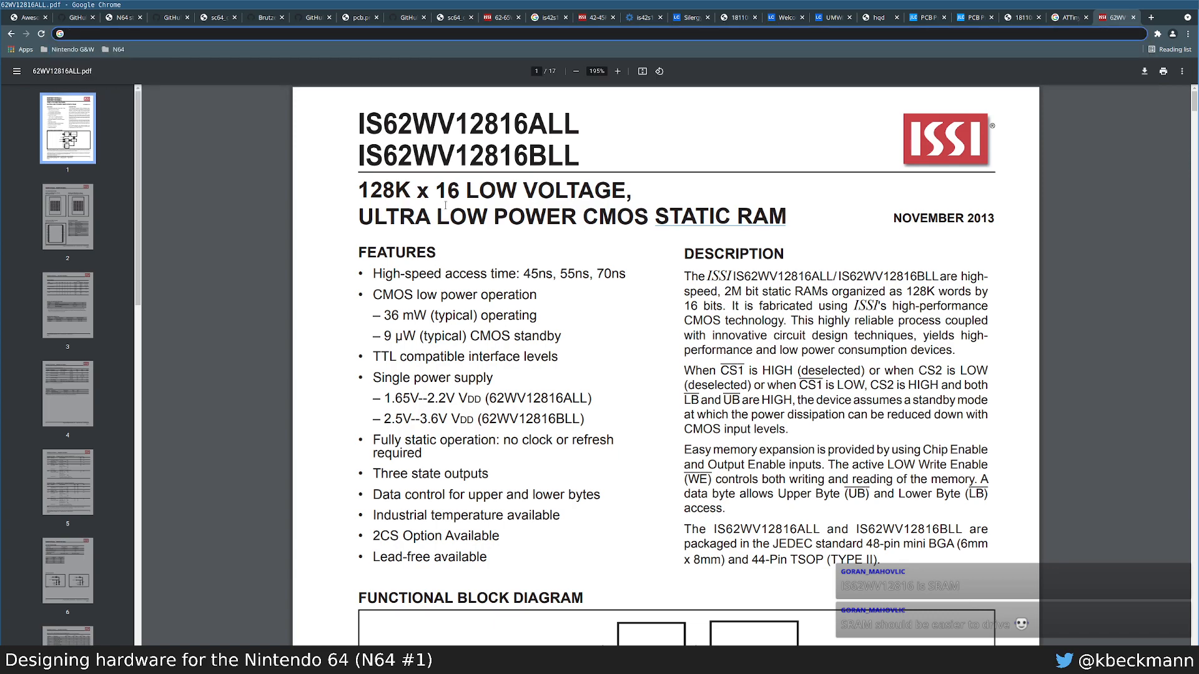
click(419, 346)
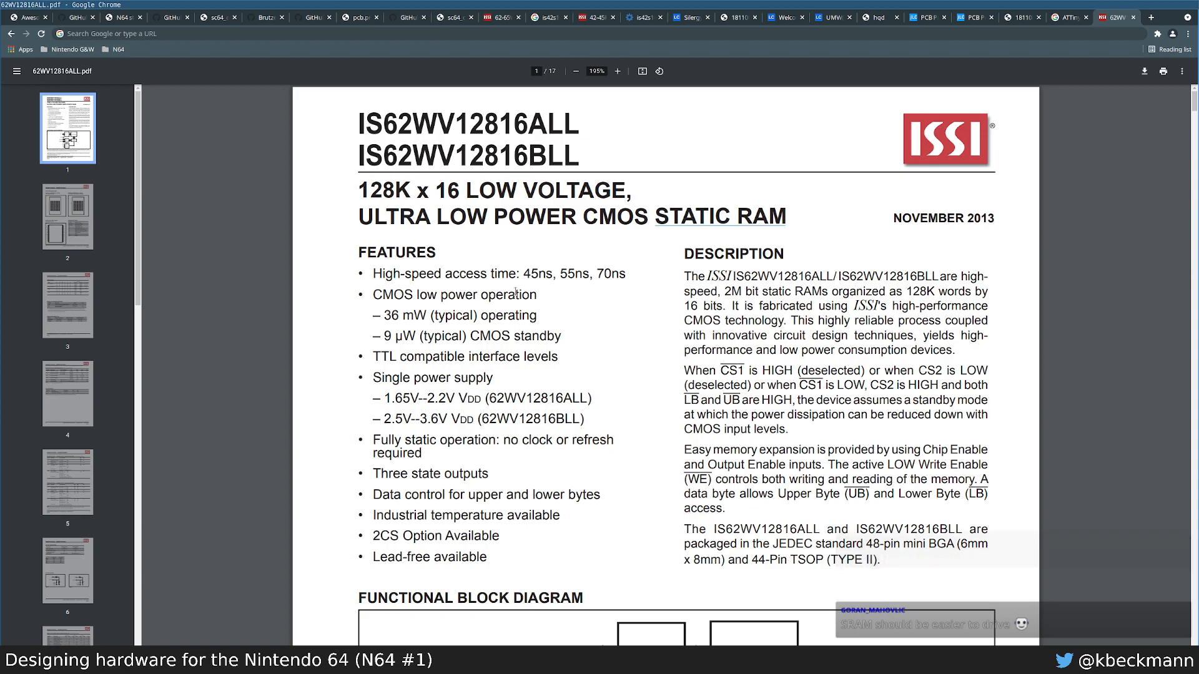
Step: Examine the SRAM's feature list and highlight "128K x 16" in the datasheet title
scroll(591, 430, down, 3)
scroll(590, 429, down, 1)
scroll(522, 365, up, 4)
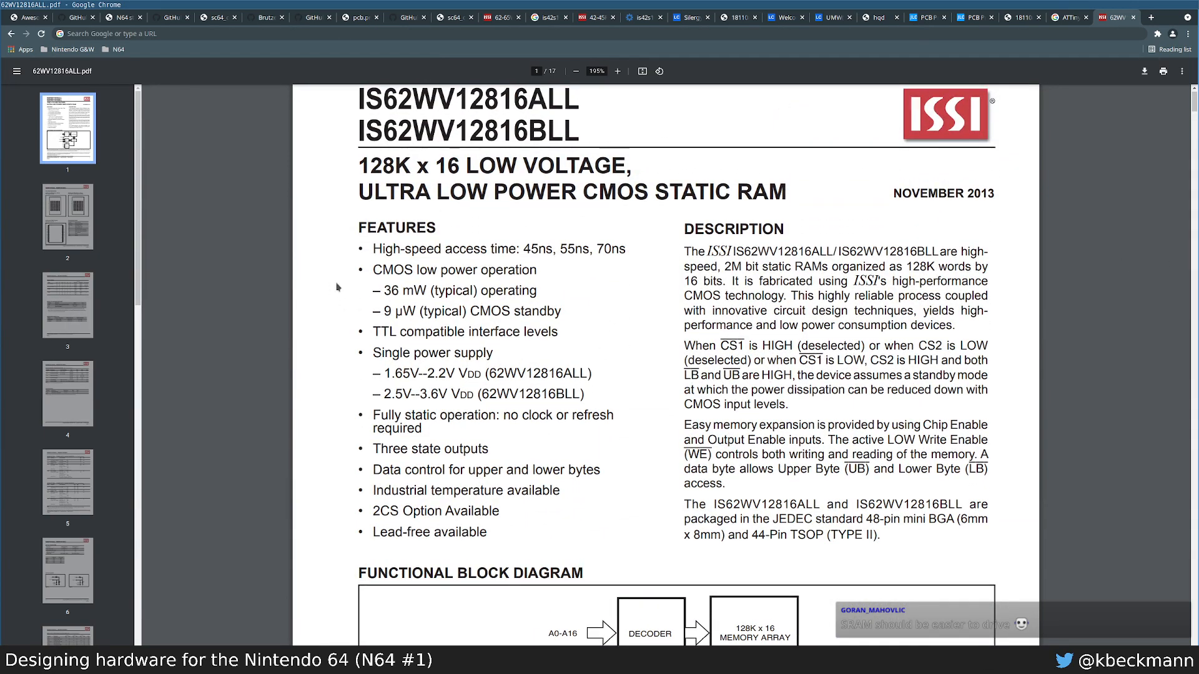
scroll(483, 221, up, 1)
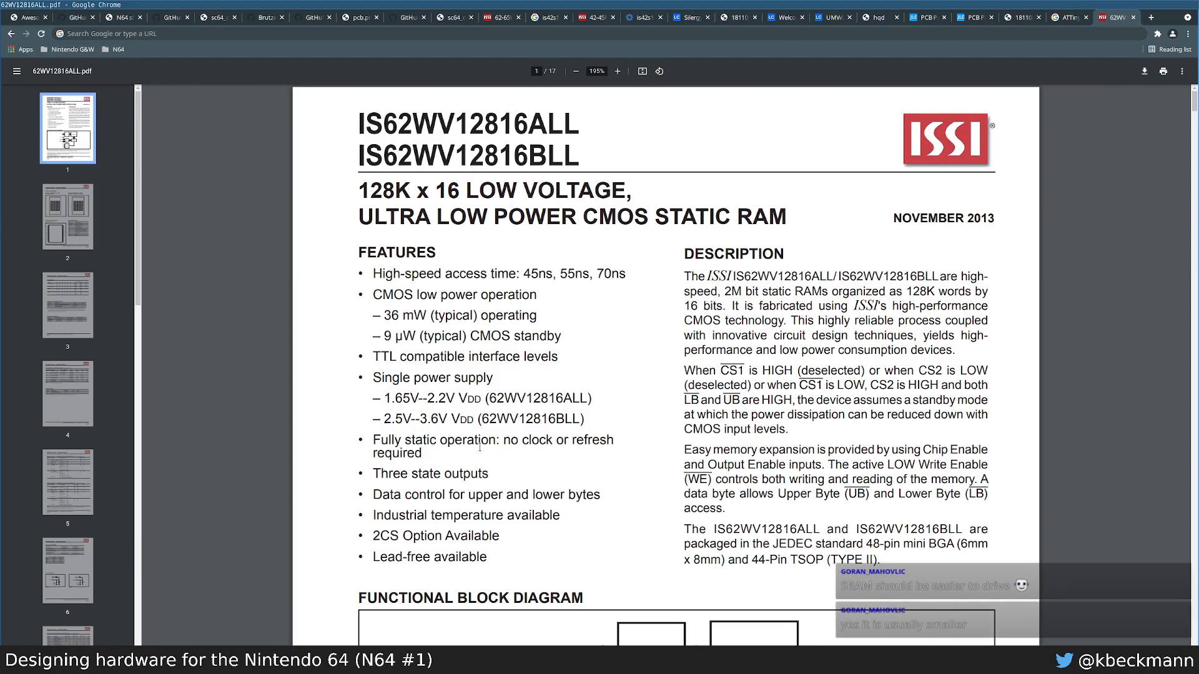
drag(359, 189, 456, 190)
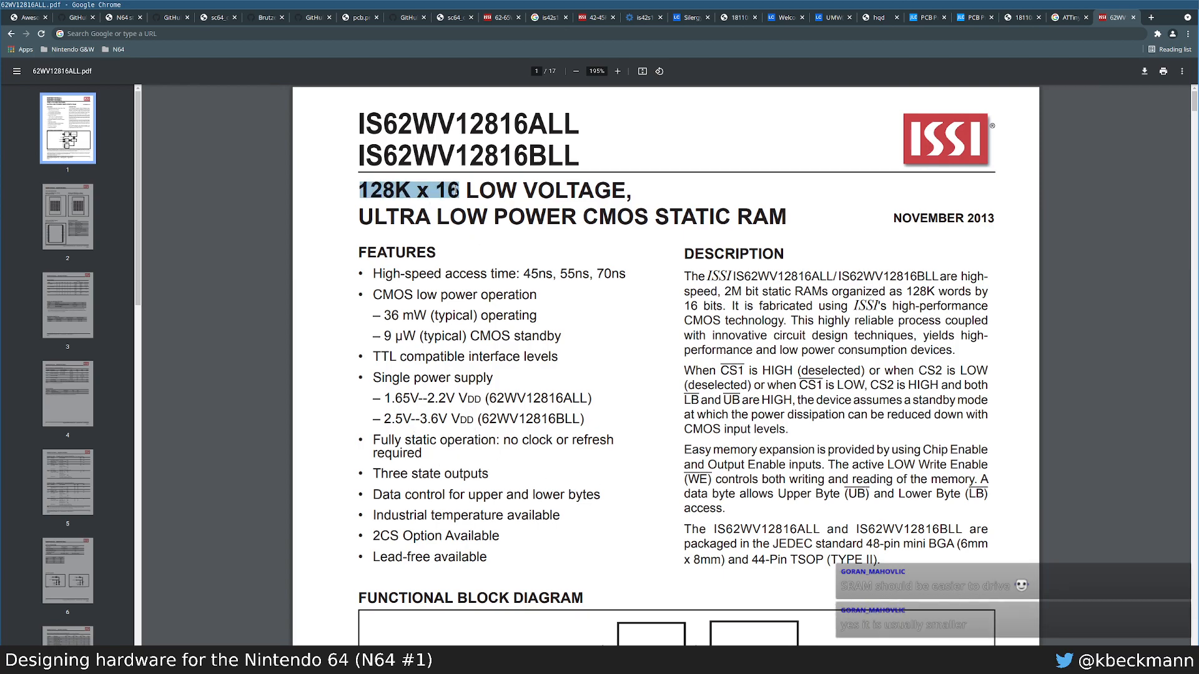
click(485, 256)
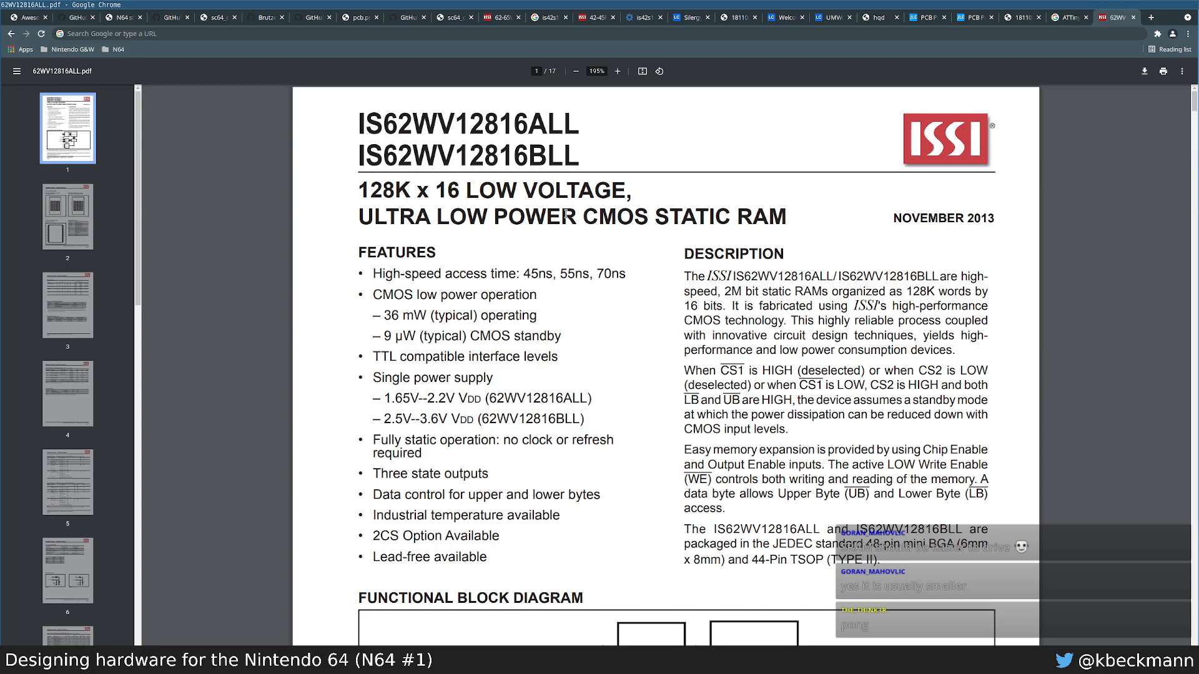
Step: Highlight "128K x 16 LOW VOLTAGE" in the SRAM datasheet title and examine the features and description below it
drag(359, 190, 537, 190)
drag(629, 192, 630, 190)
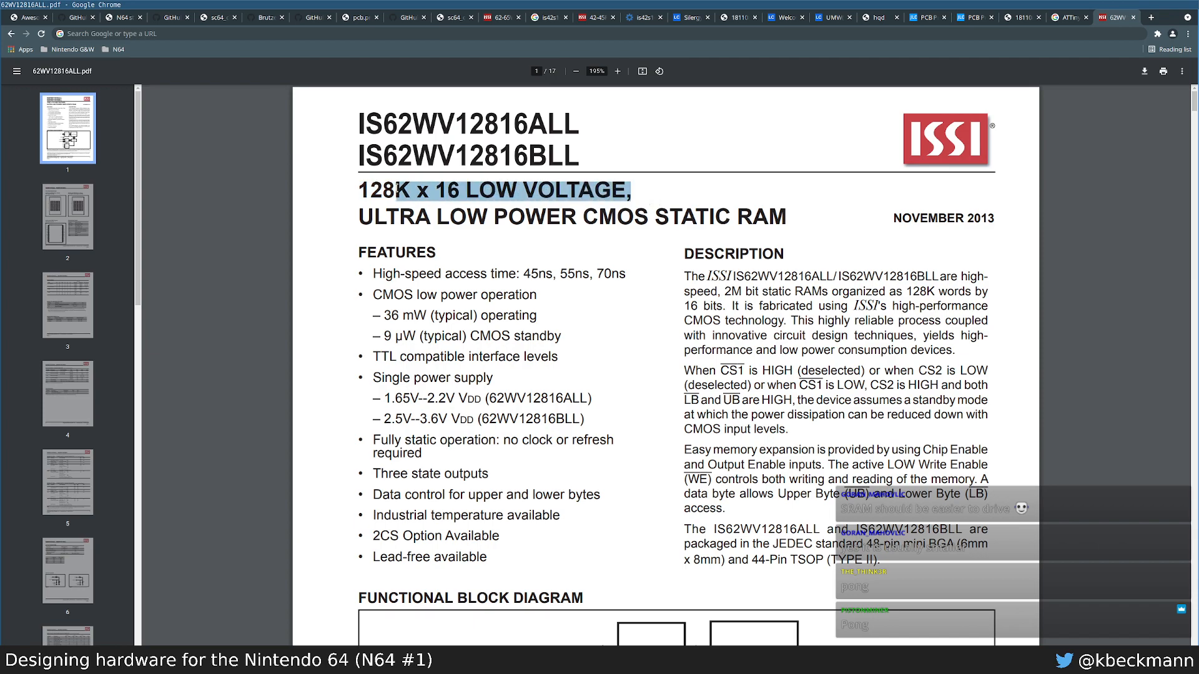
drag(360, 190, 611, 188)
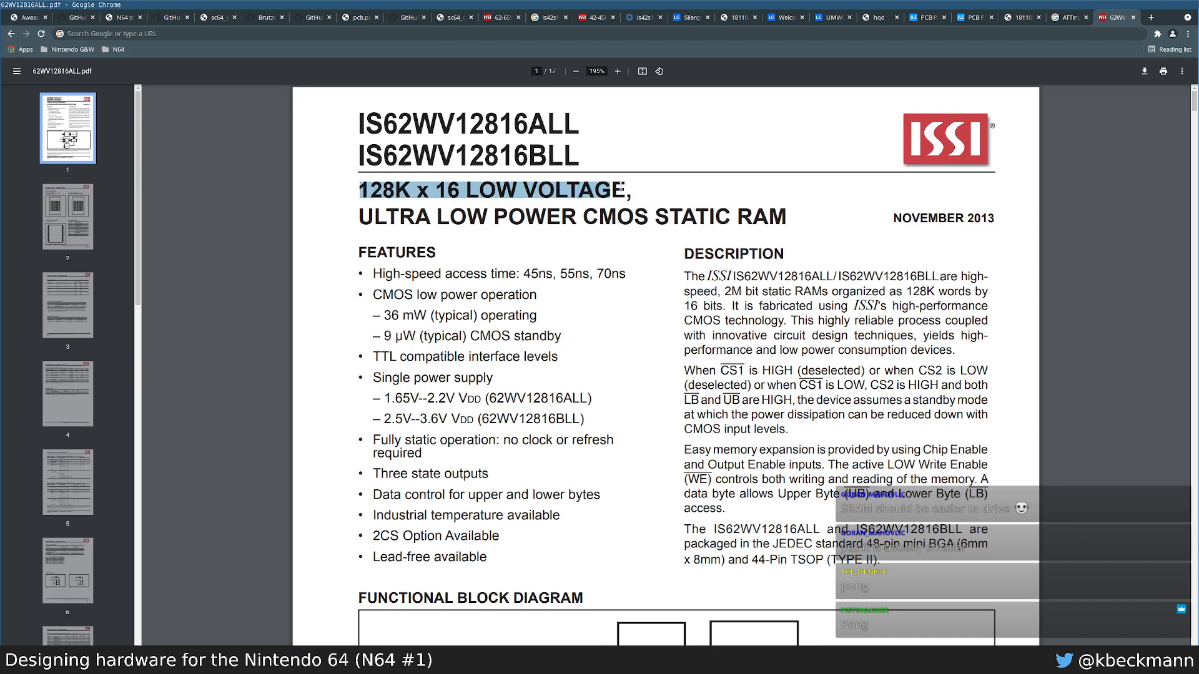
click(632, 255)
scroll(632, 256, down, 1)
scroll(632, 256, down, 1)
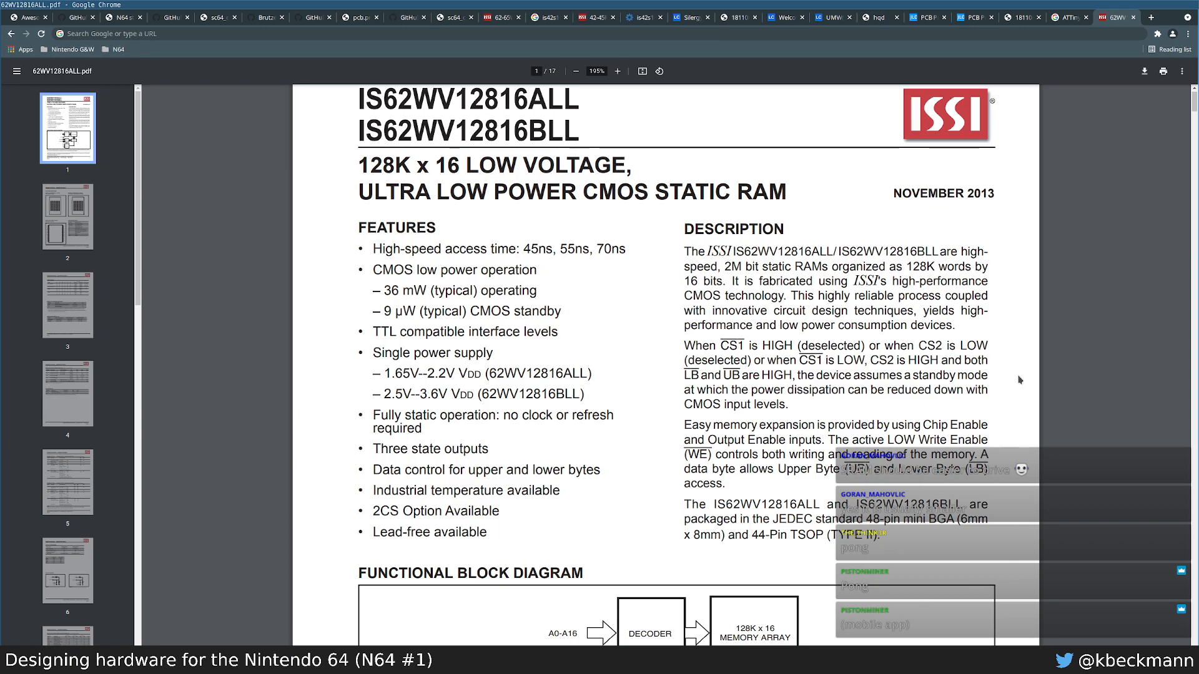
scroll(1000, 424, down, 1)
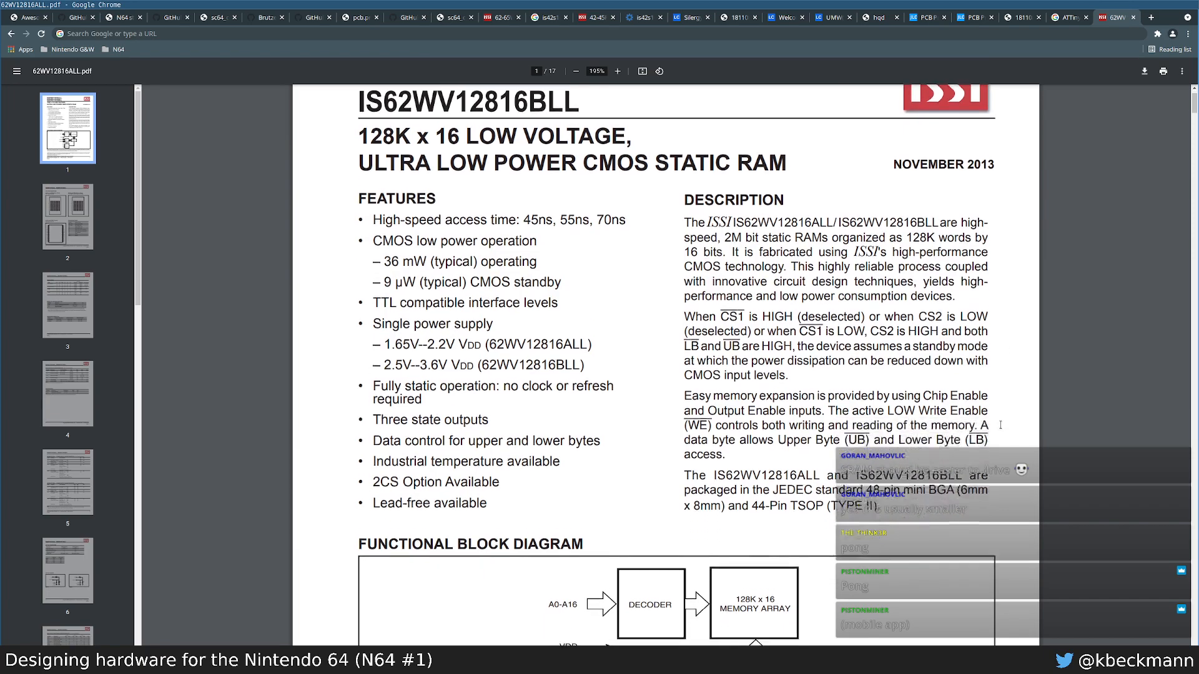
scroll(1001, 425, down, 3)
scroll(504, 260, up, 5)
drag(359, 192, 582, 195)
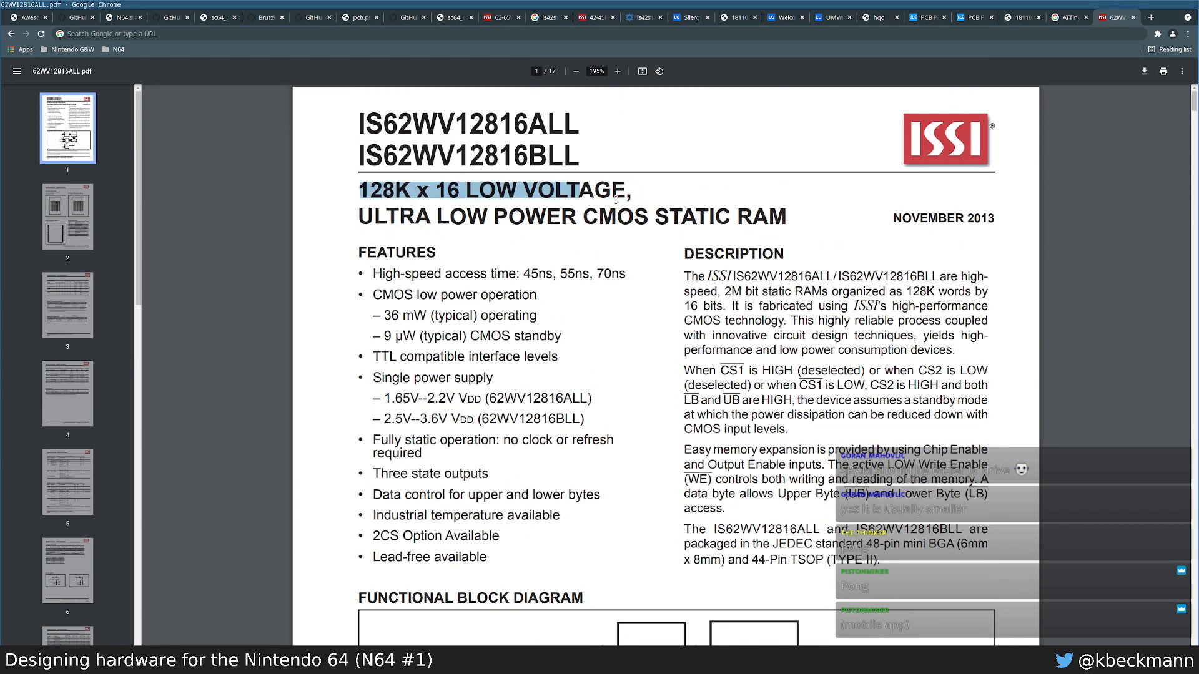
click(615, 200)
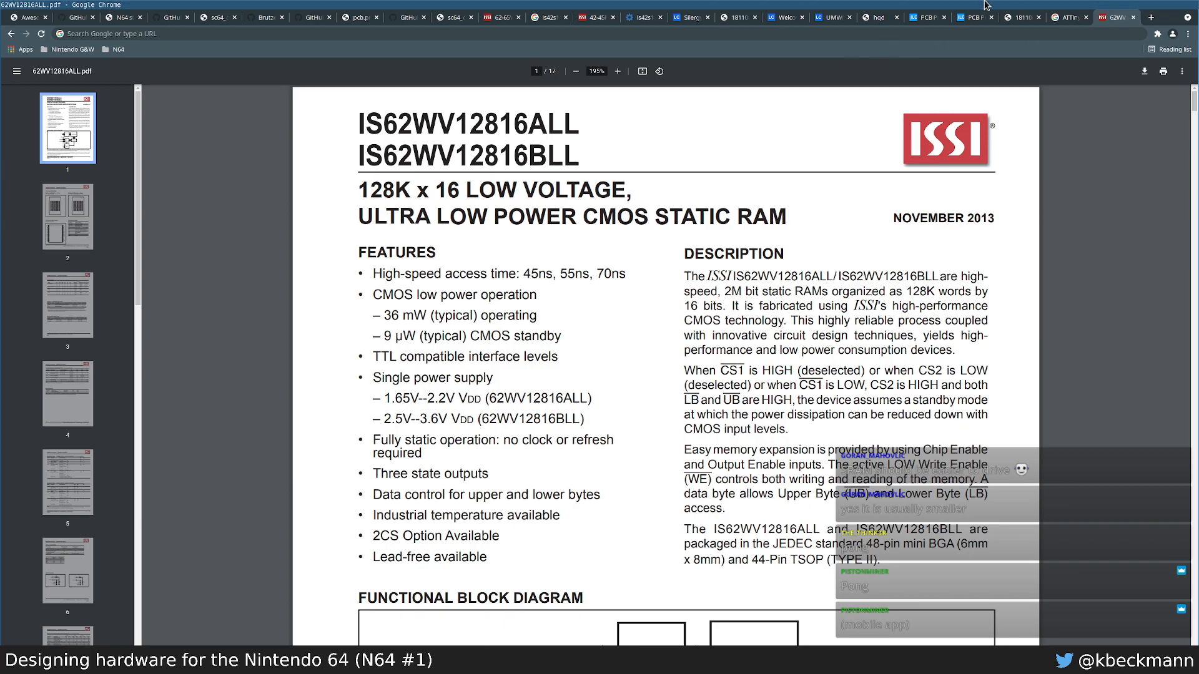
Step: Return to the top of the IS42S16320F datasheet and highlight "64Mx8" and "512Mb SDRAM" in its title
click(602, 16)
scroll(375, 262, up, 5)
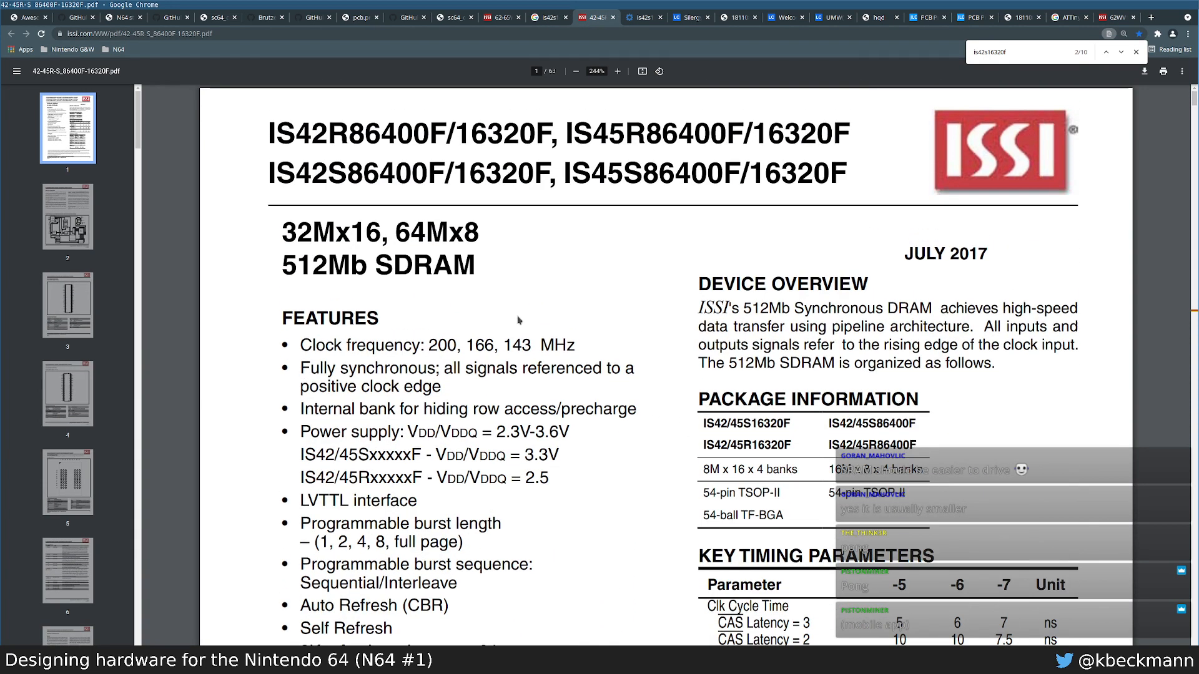
drag(282, 265, 362, 266)
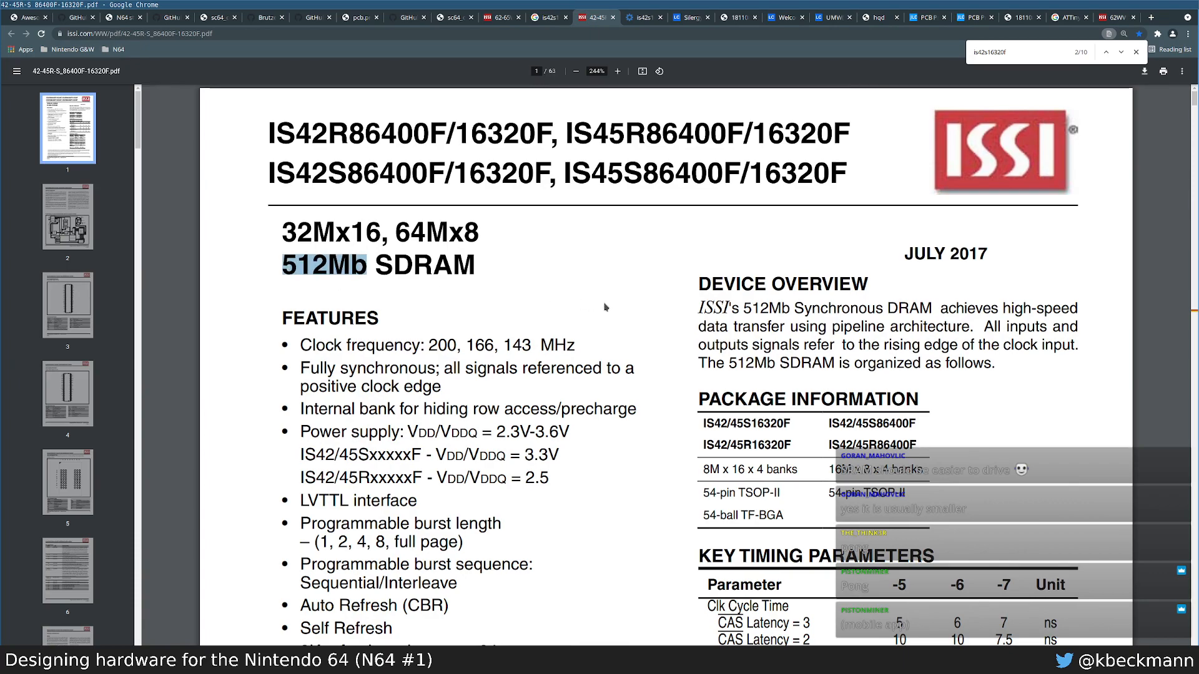
key(ctrl+l)
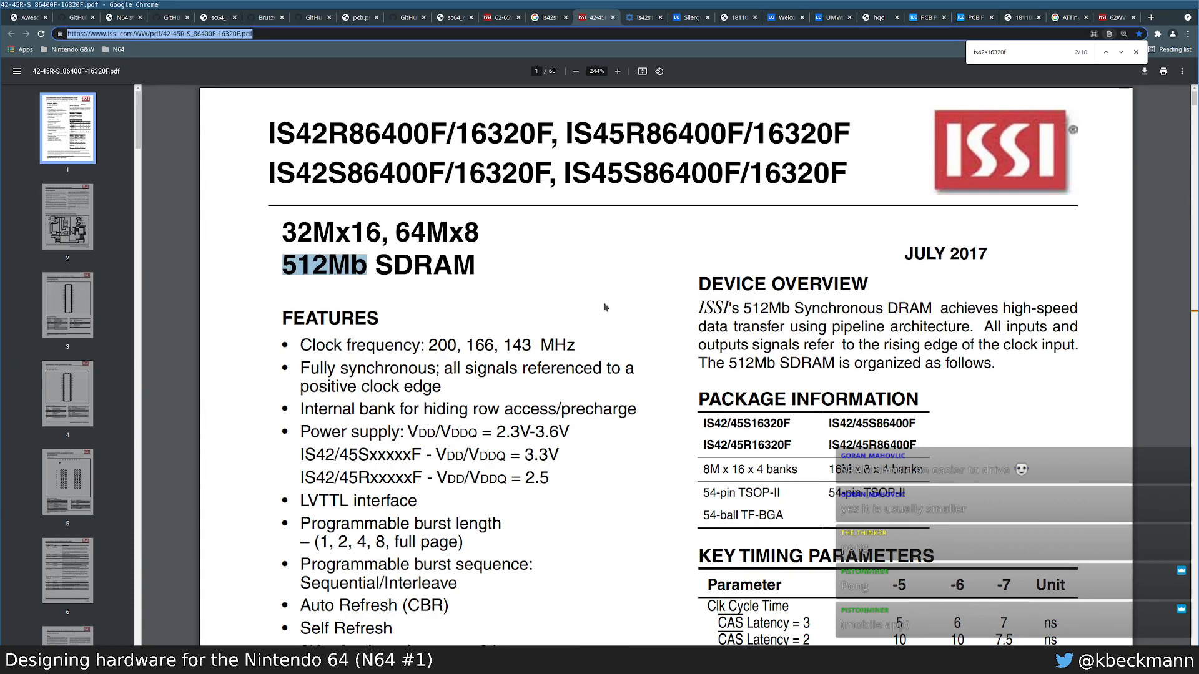
drag(407, 228, 480, 235)
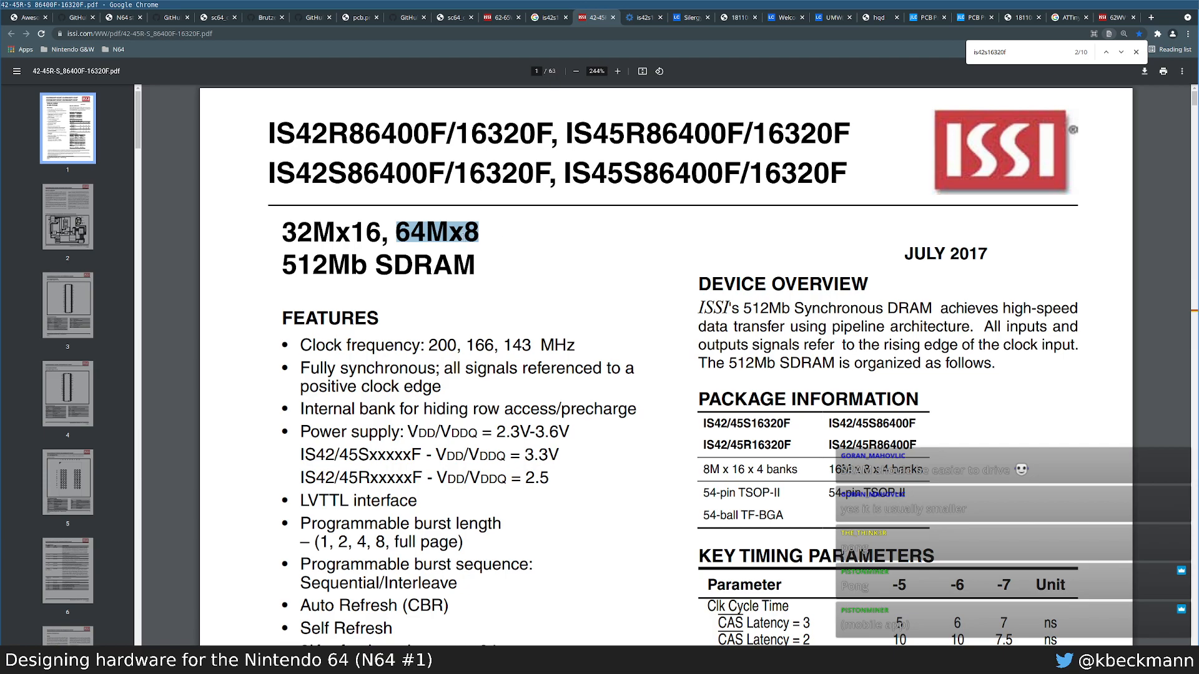
click(421, 235)
drag(396, 234, 473, 300)
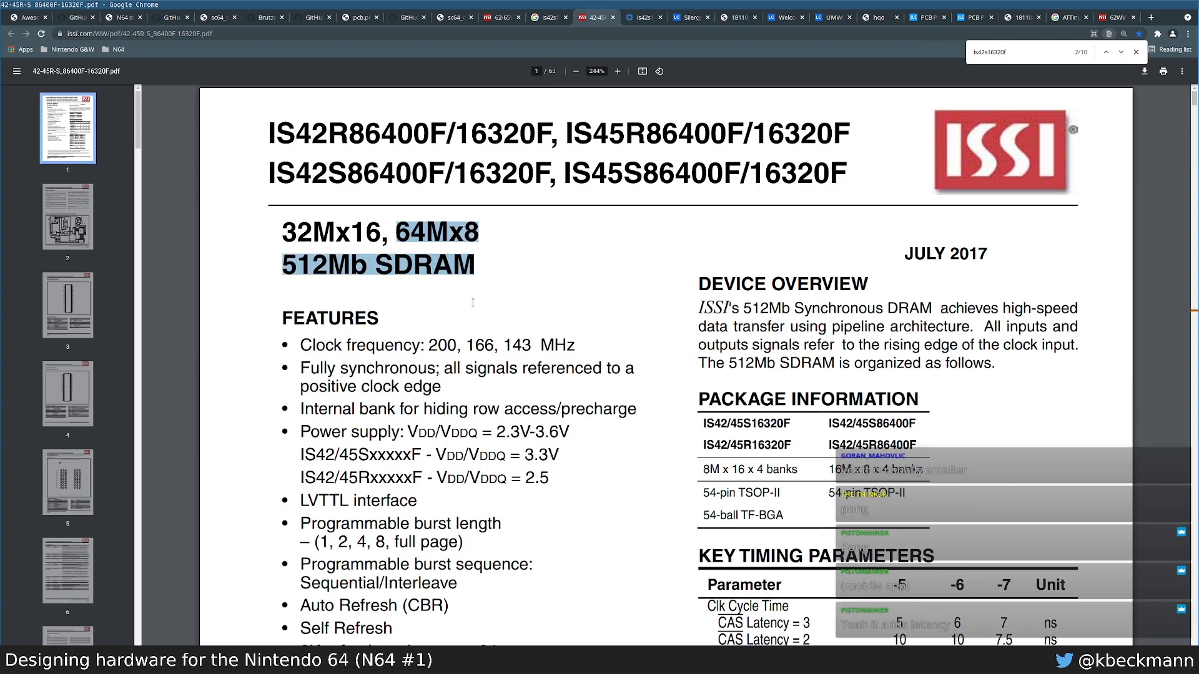
Step: Examine the SDRAM's key timing parameters, highlighting the -5 grade clock frequencies and the "CAS Latency = 2" row
scroll(1110, 480, down, 3)
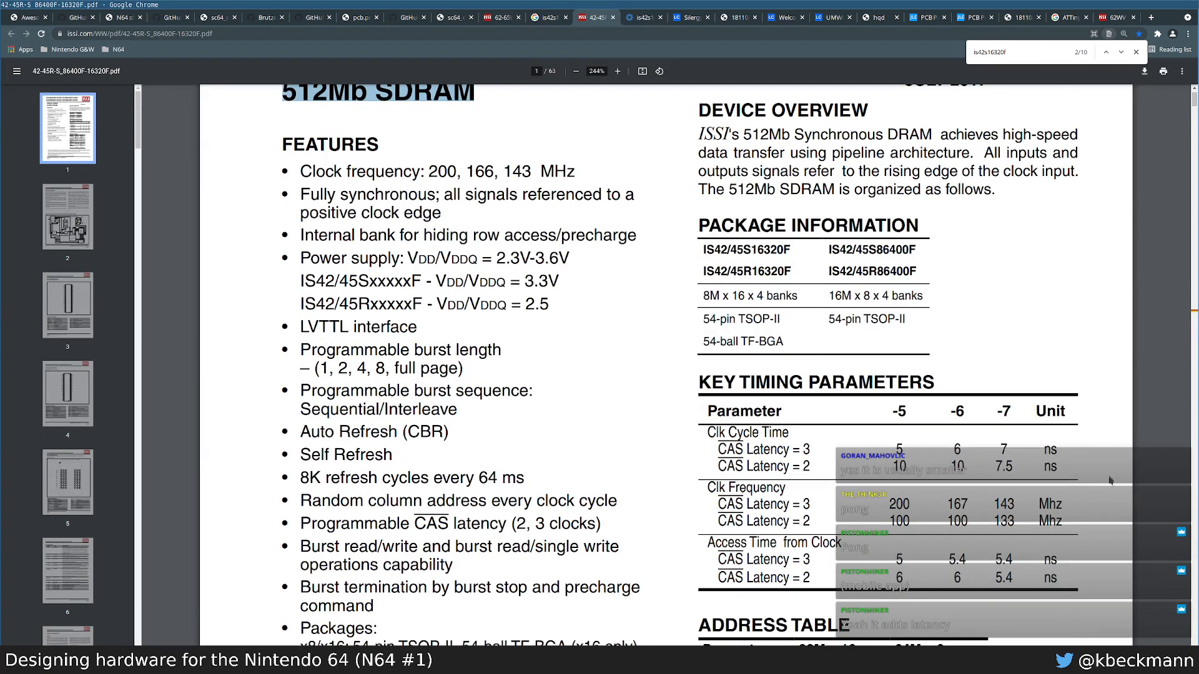
scroll(1030, 469, down, 1)
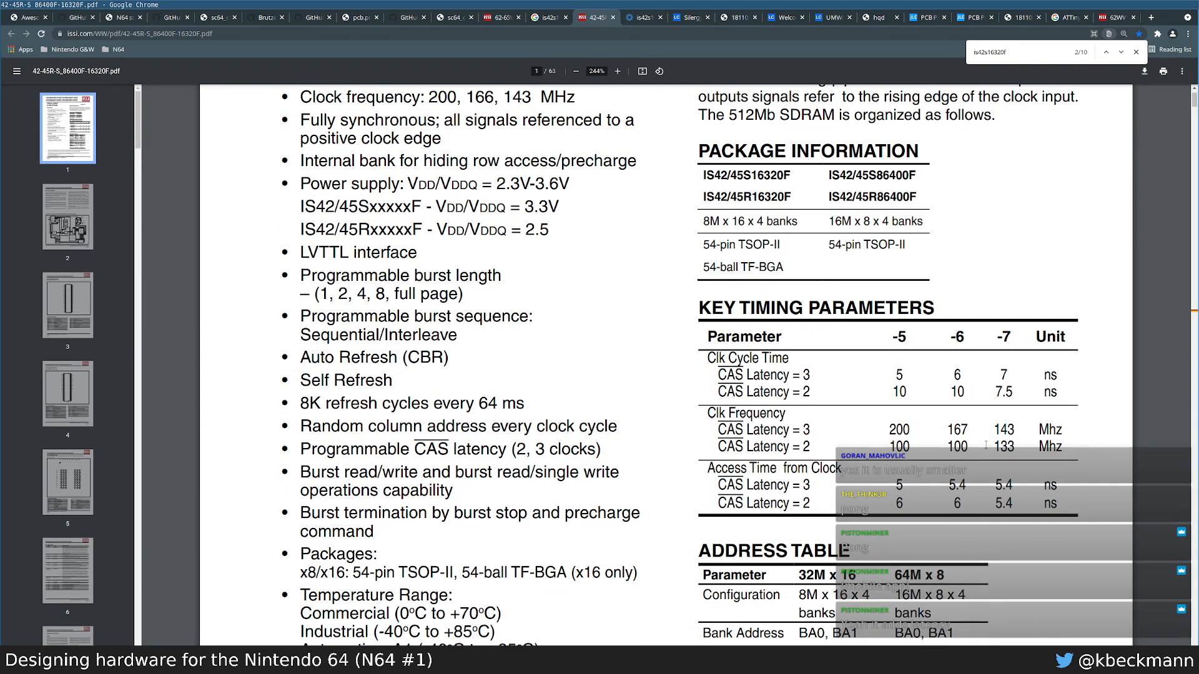
scroll(984, 449, down, 1)
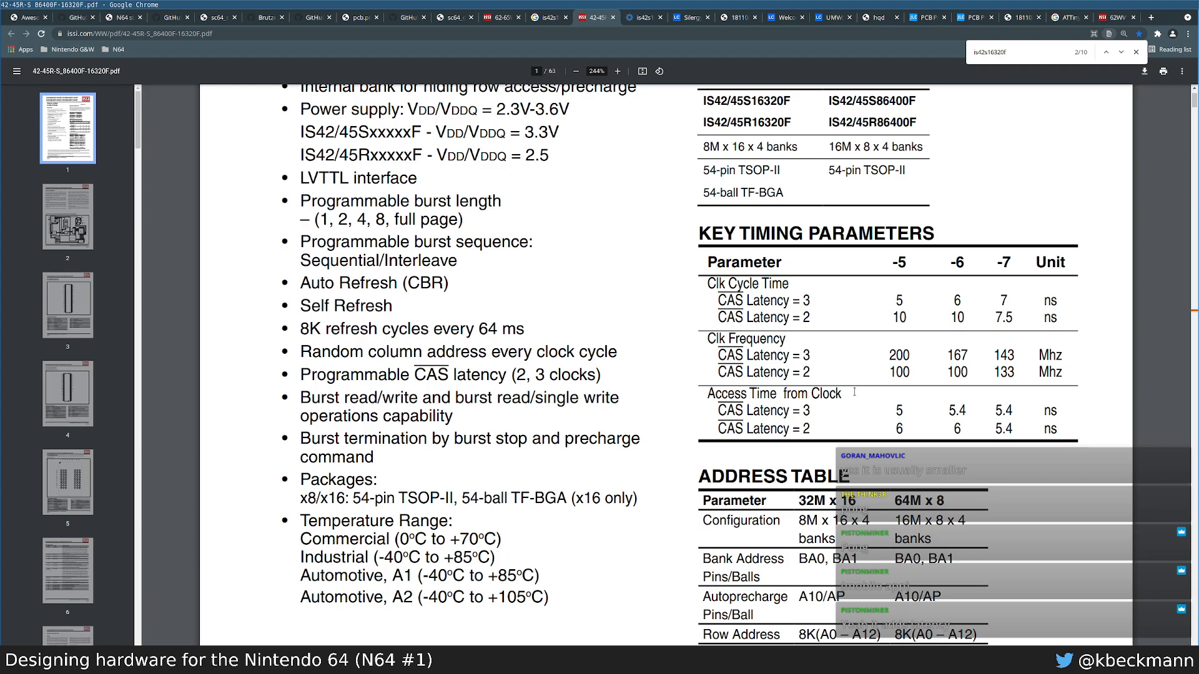
double_click(896, 356)
drag(890, 373, 916, 375)
click(909, 375)
drag(910, 376, 890, 373)
drag(715, 375, 807, 372)
click(811, 365)
click(811, 374)
drag(719, 372, 759, 374)
click(742, 378)
drag(805, 373, 818, 374)
click(815, 371)
Step: Examine the address table and the rest of the first page of the SDRAM datasheet
scroll(919, 368, down, 1)
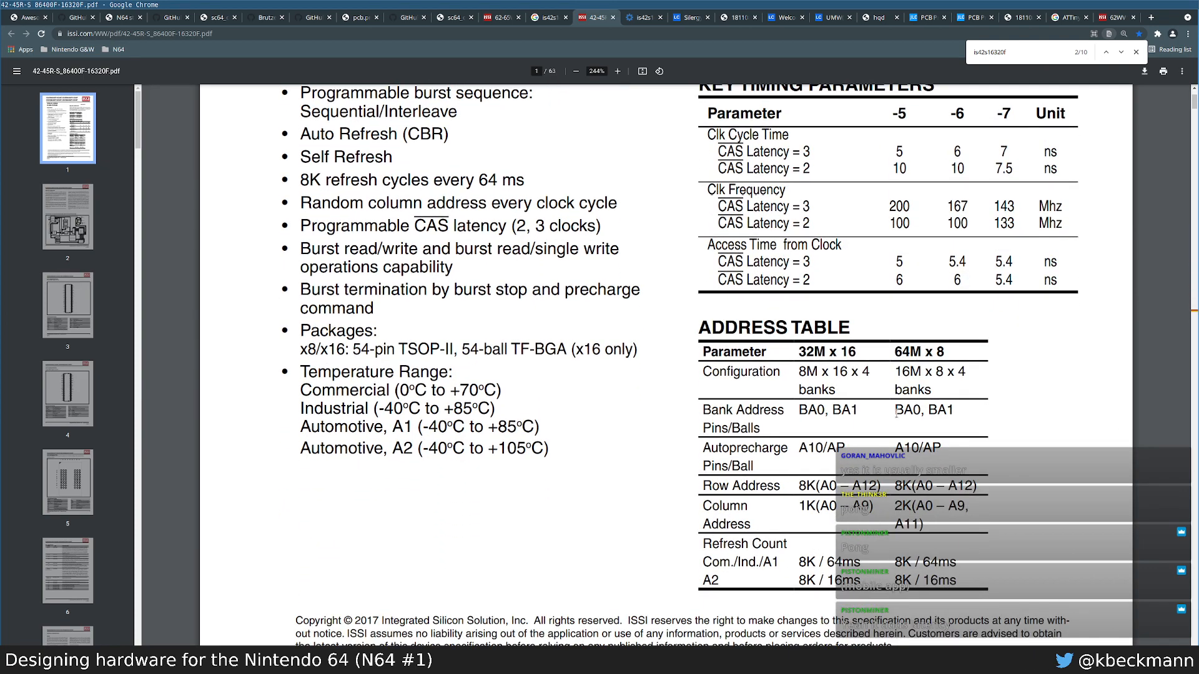
ctrl+scroll(912, 402, down, 5)
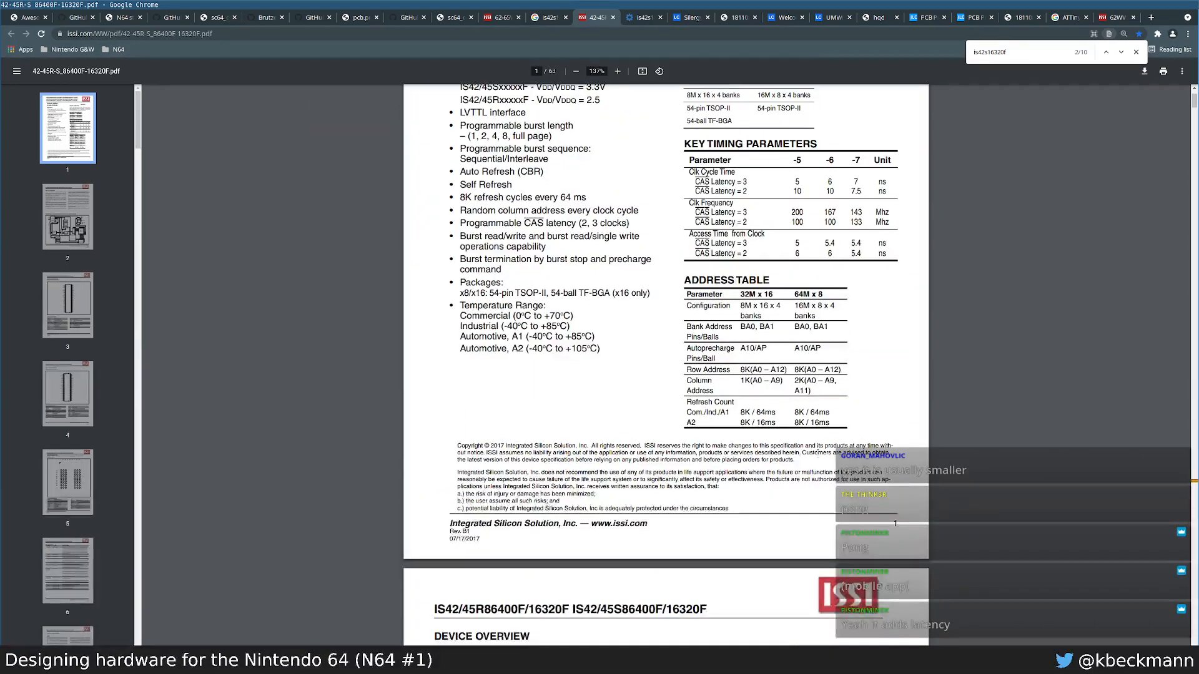
scroll(808, 450, up, 1)
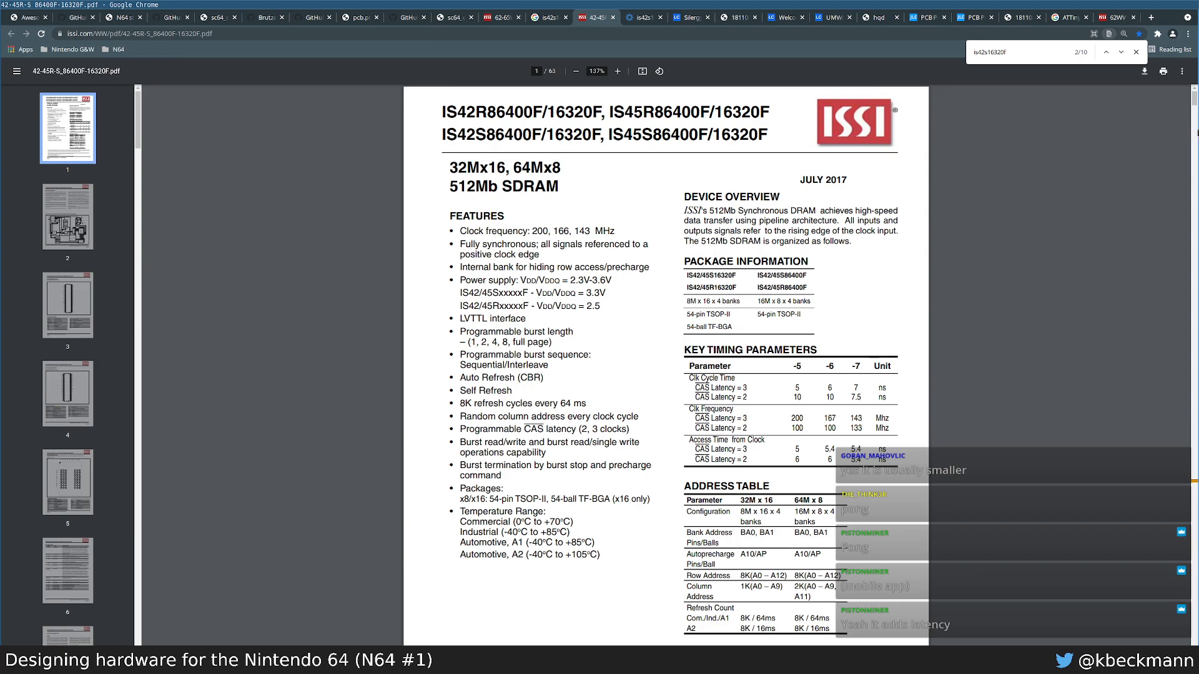
Step: Look through the SDRAM datasheet's test conditions, initialization and refresh timing diagrams to find the CAS Latency section on page 26
drag(1196, 110, 1193, 254)
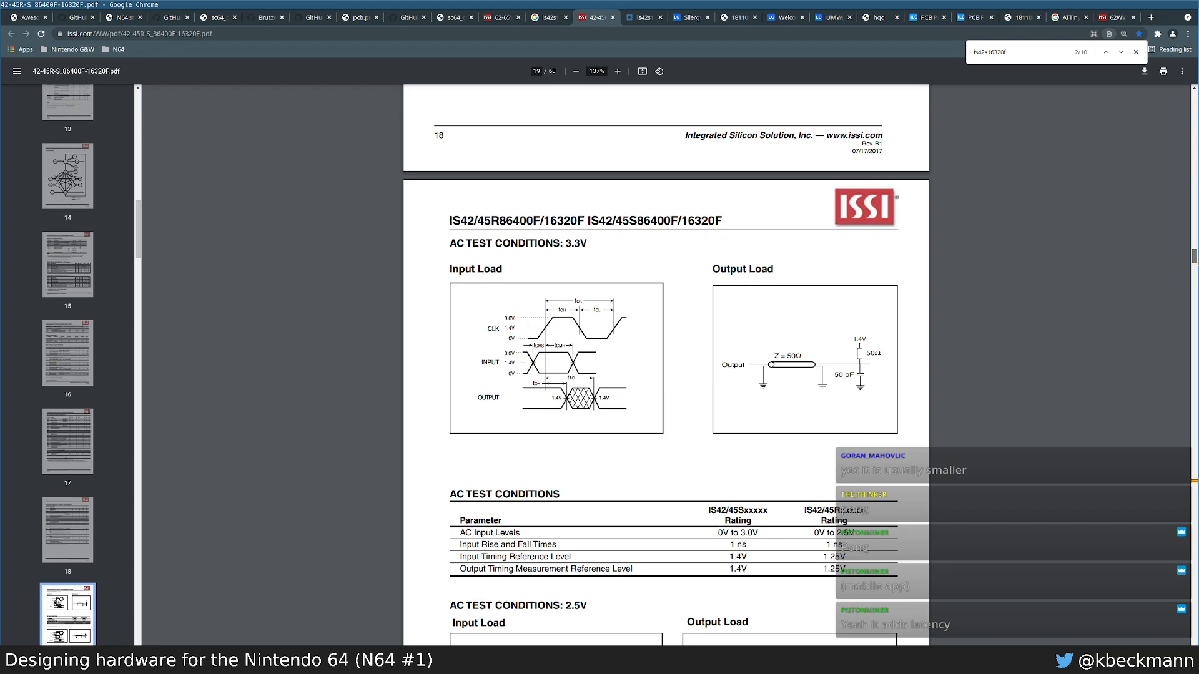
scroll(665, 366, down, 5)
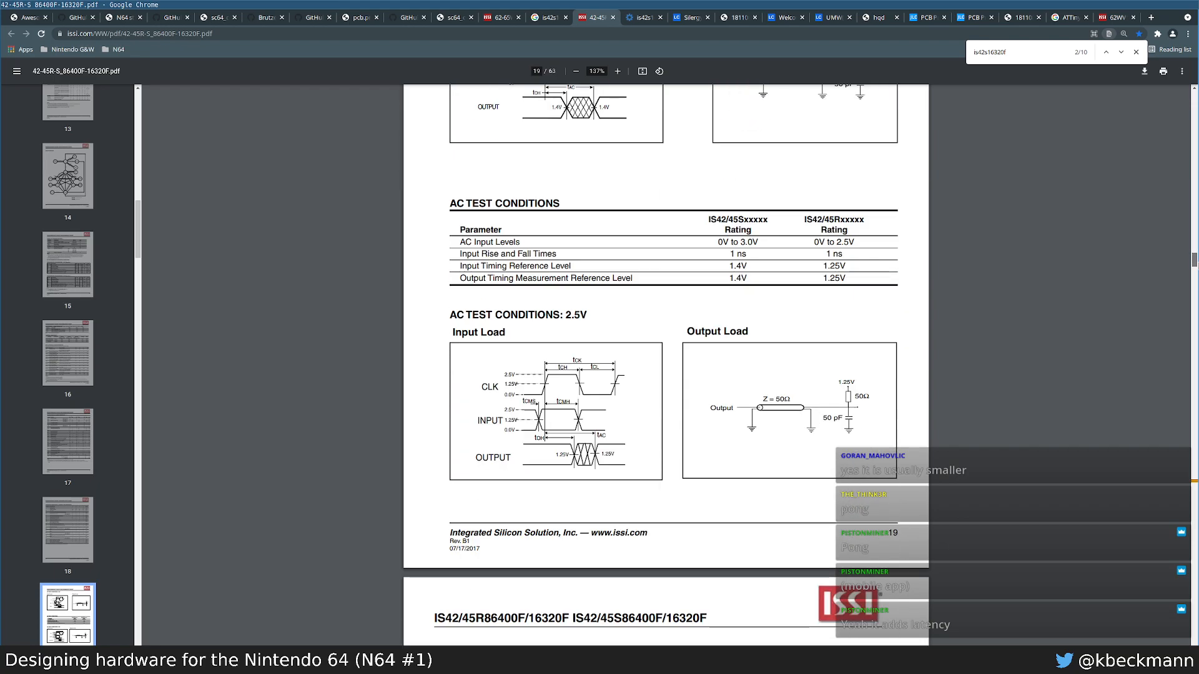
scroll(904, 393, down, 20)
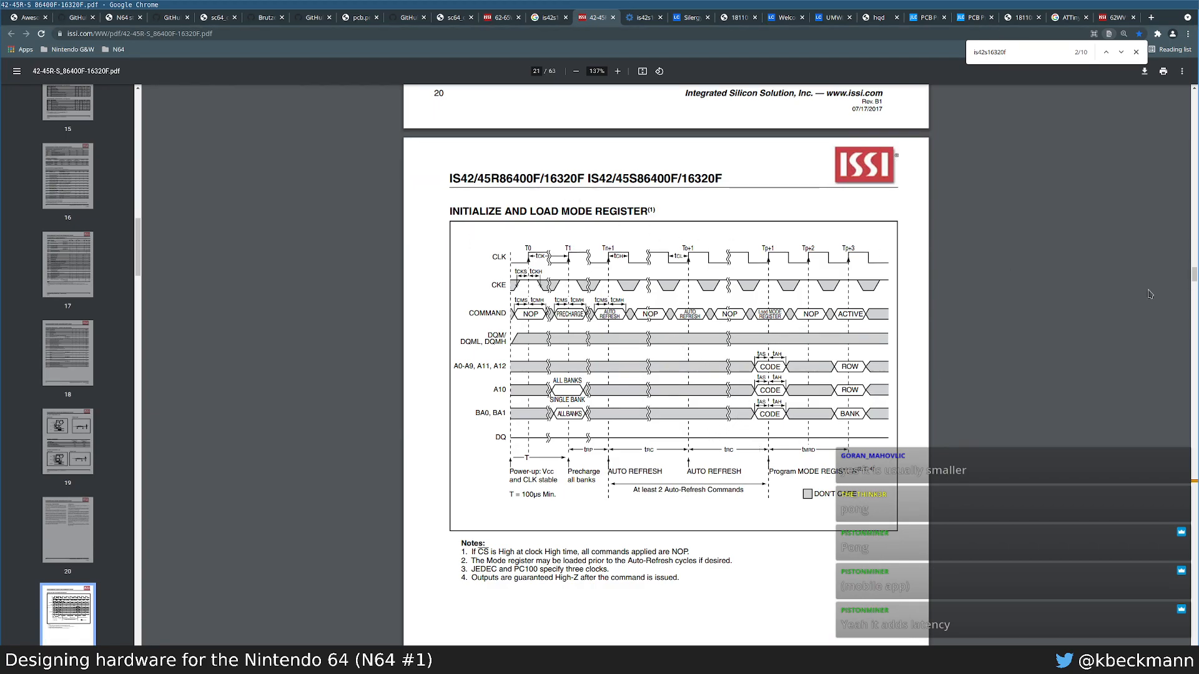
scroll(1150, 294, down, 10)
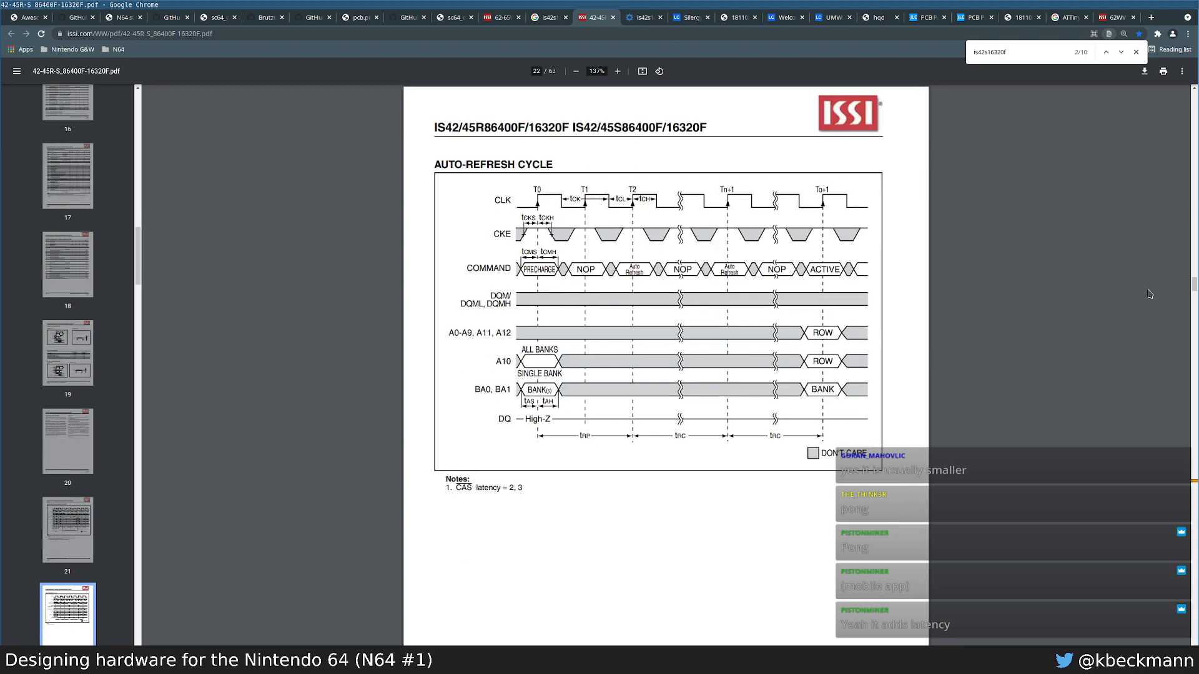
scroll(1150, 294, down, 15)
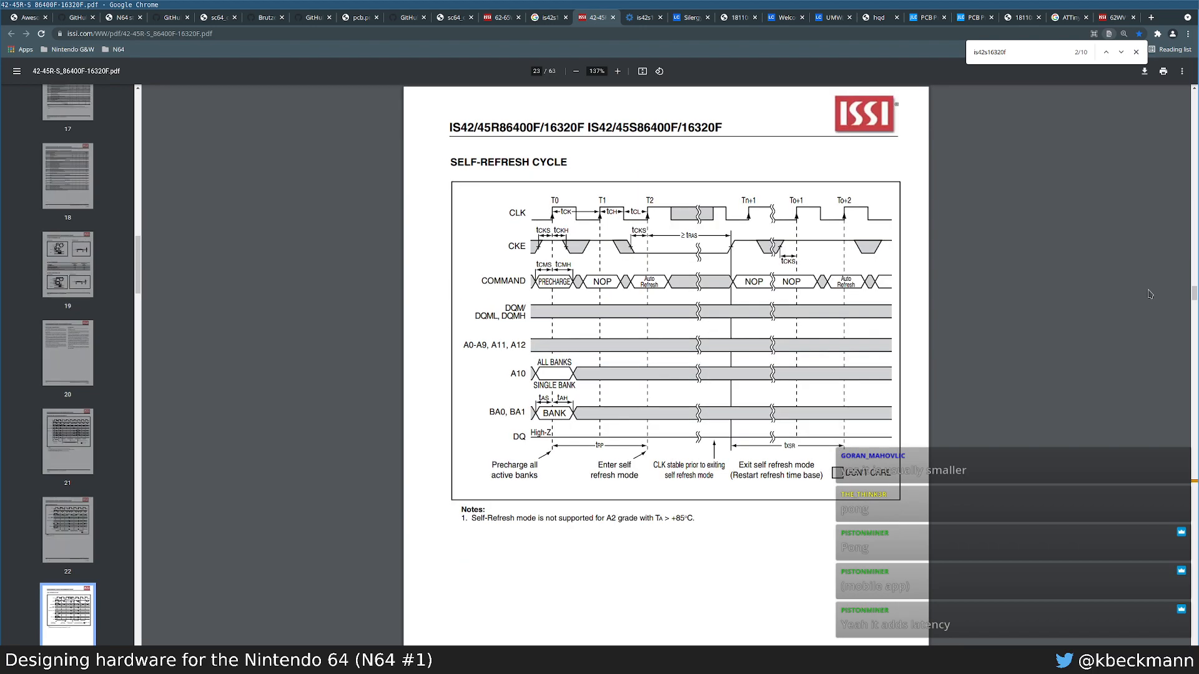
scroll(1150, 294, up, 8)
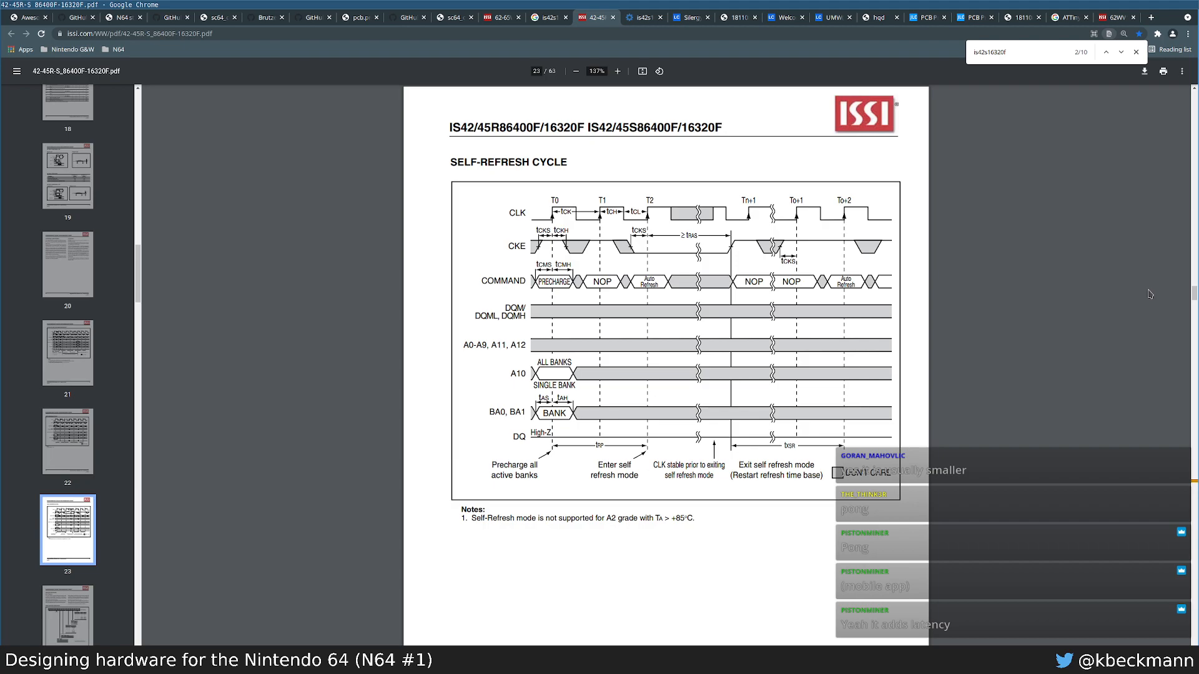
scroll(1149, 294, down, 10)
scroll(1150, 294, down, 20)
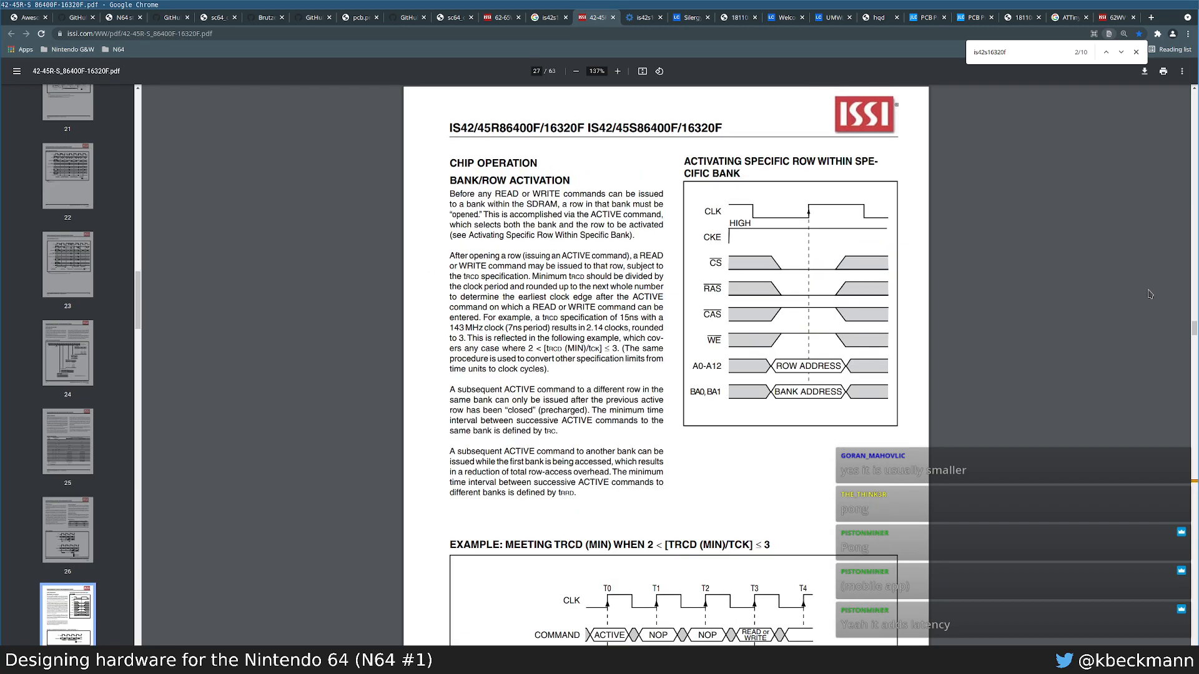
scroll(1149, 294, up, 8)
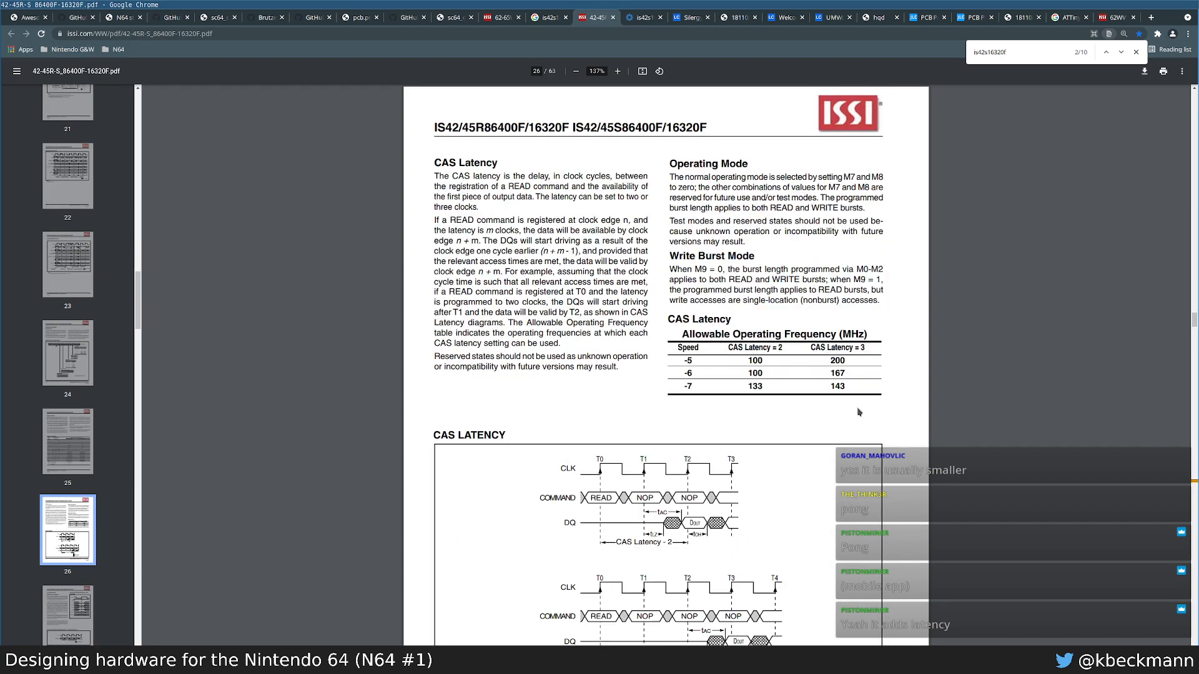
Step: Examine the CAS latency timing diagrams on page 26 and highlight the 2 in "CAS Latency - 2"
scroll(860, 412, down, 2)
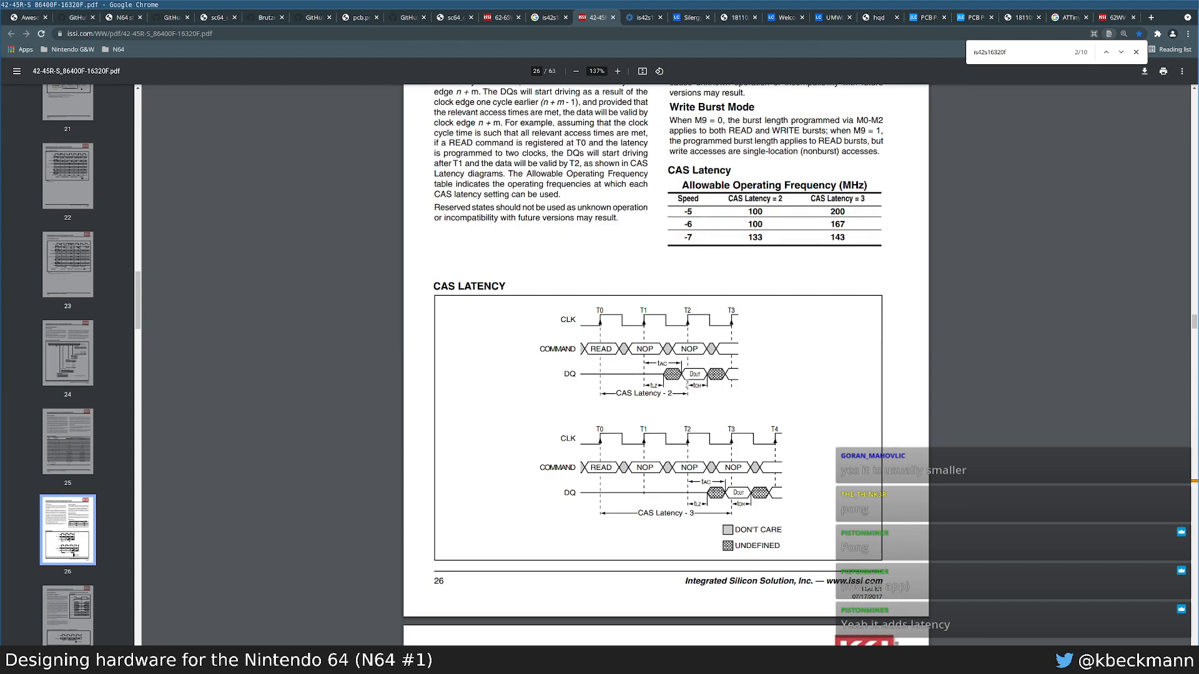
scroll(706, 415, down, 2)
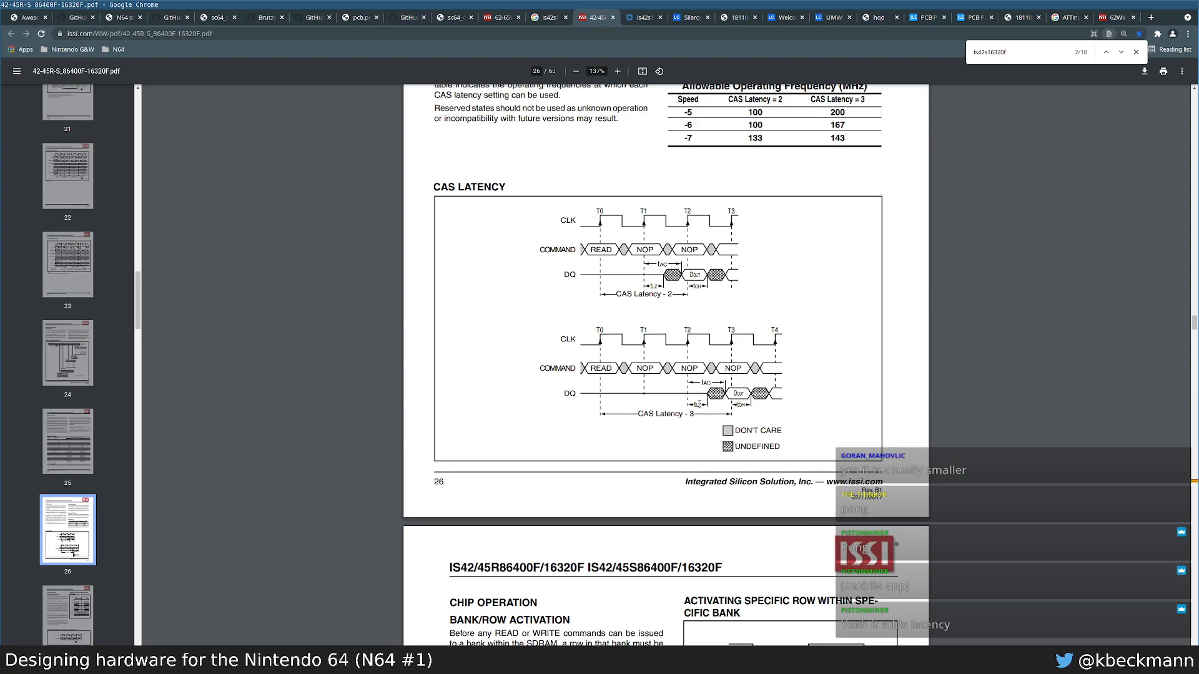
ctrl+scroll(697, 406, up, 4)
scroll(692, 403, up, 2)
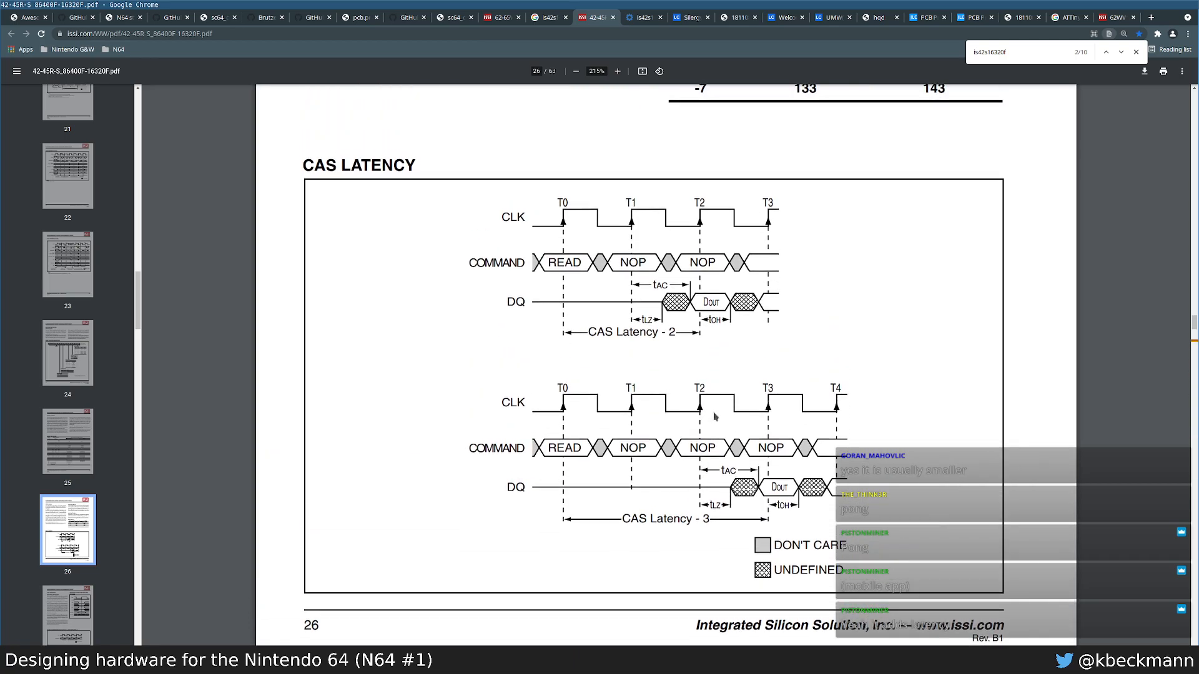
scroll(1077, 473, down, 1)
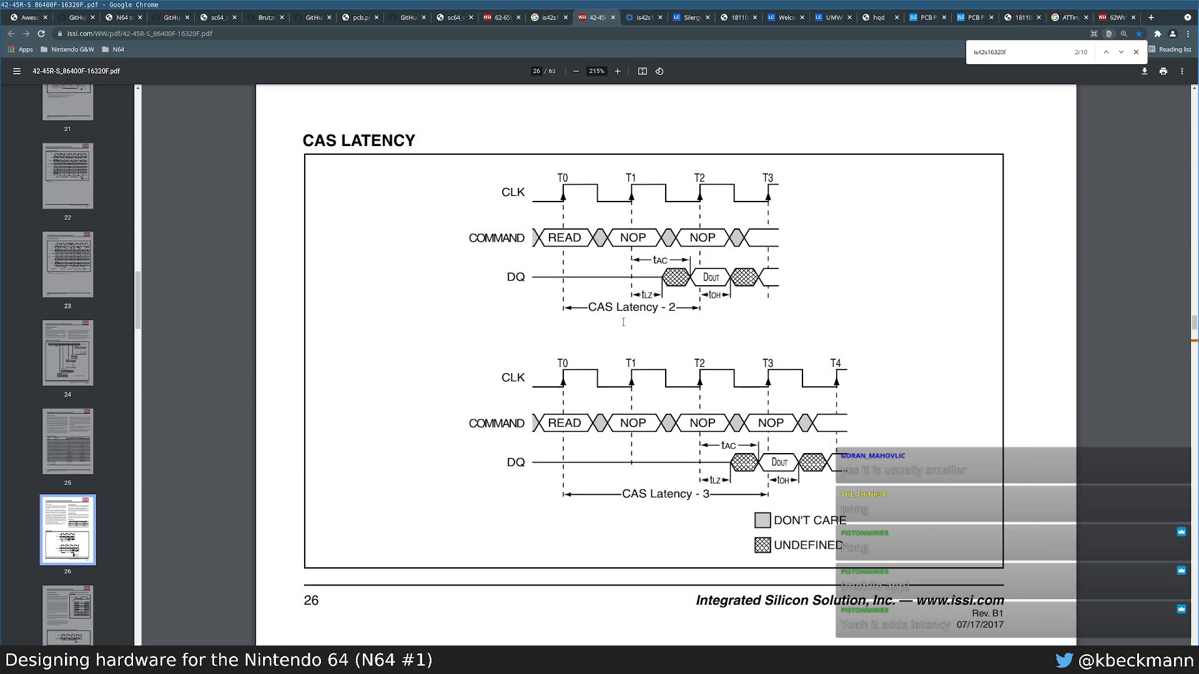
drag(672, 307, 677, 311)
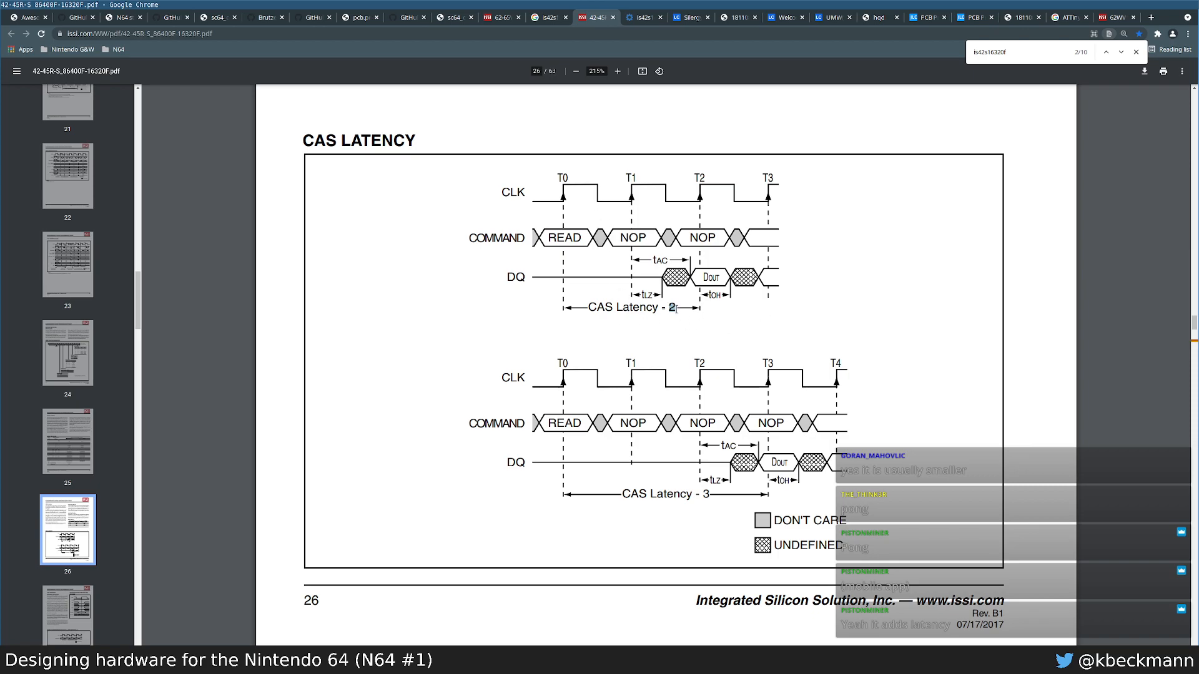
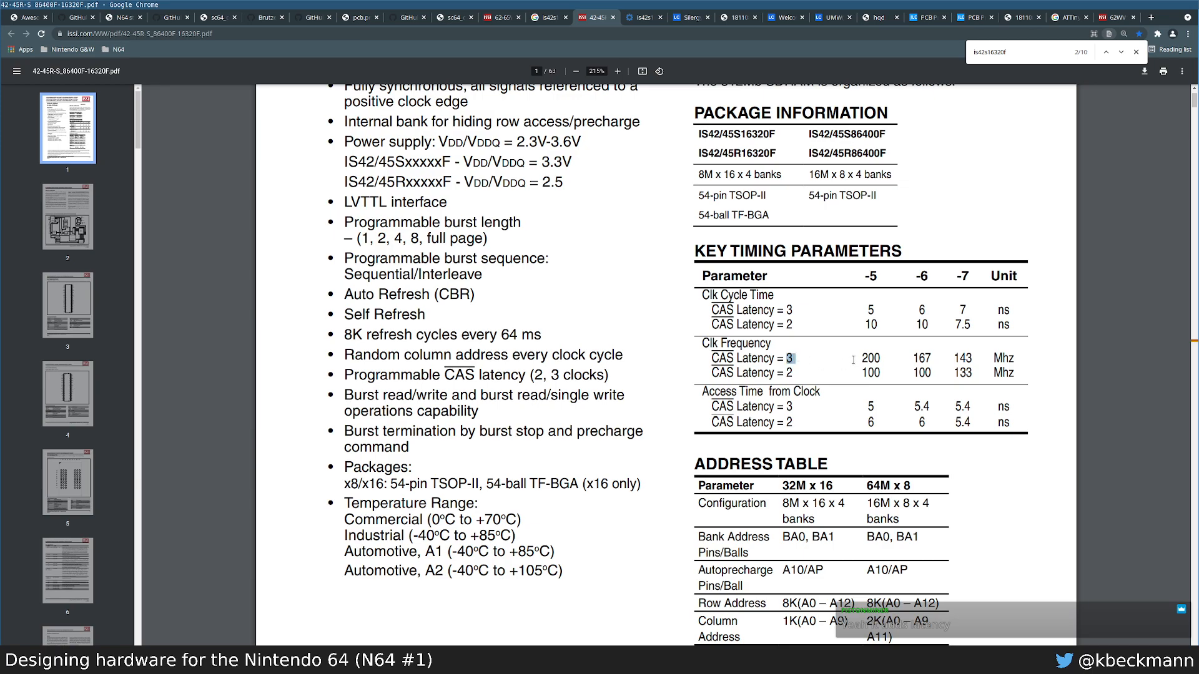
Step: Highlight the -5 grade's 200 MHz clock frequency and the 100 MHz values for CAS latency 2, and review the datasheet's first page
drag(862, 358, 882, 358)
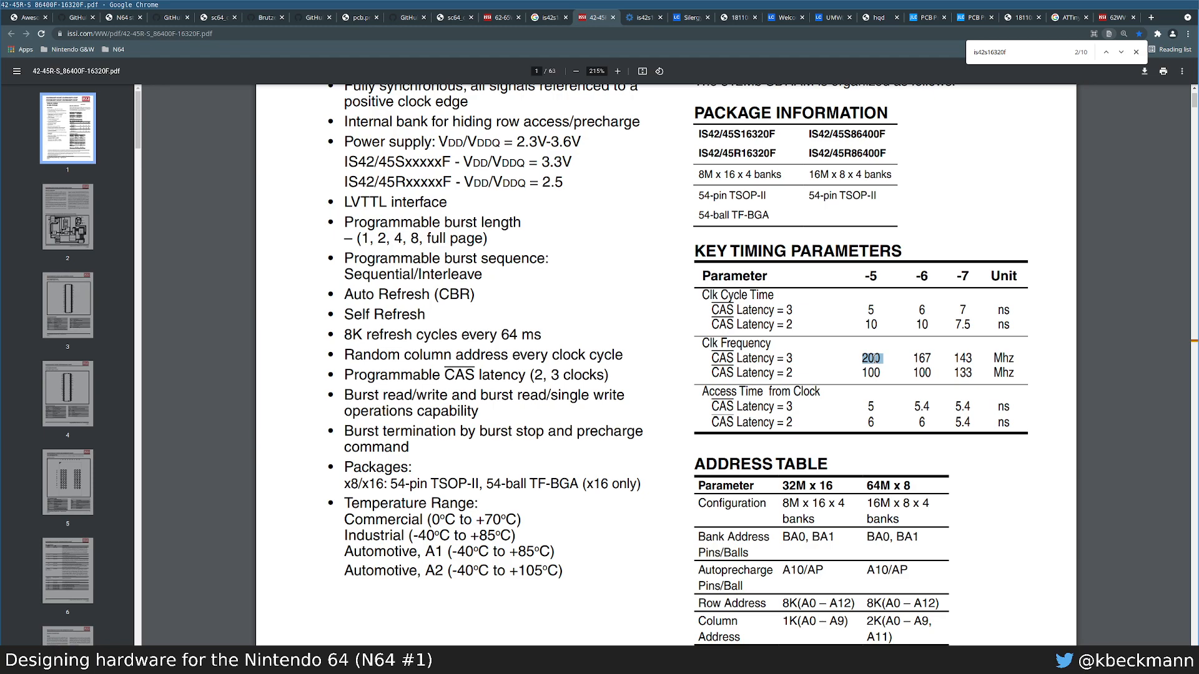
click(878, 358)
drag(863, 358, 879, 356)
drag(862, 373, 932, 373)
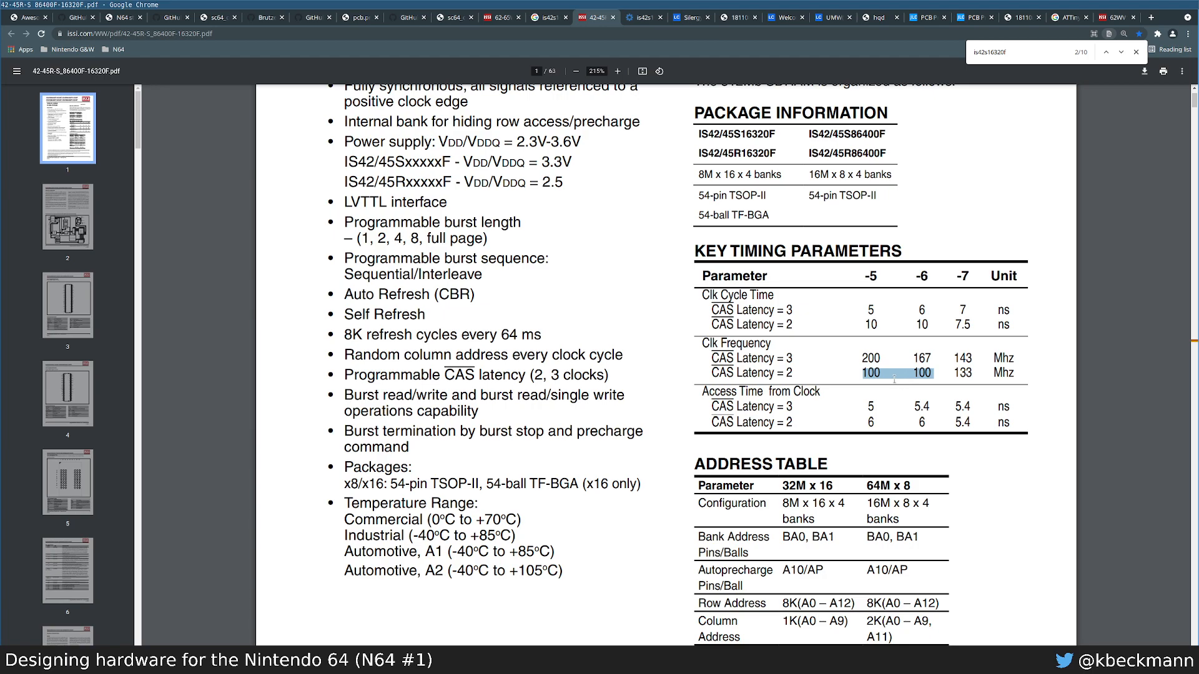
click(876, 372)
scroll(566, 293, up, 4)
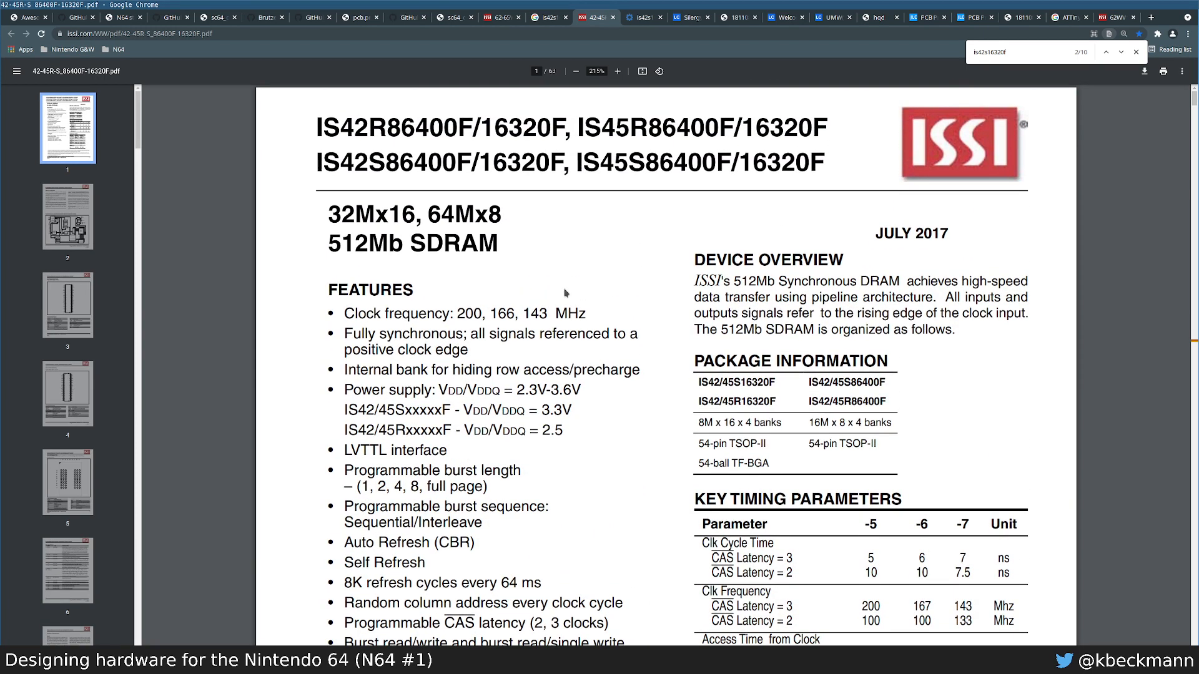
ctrl+scroll(572, 293, down, 5)
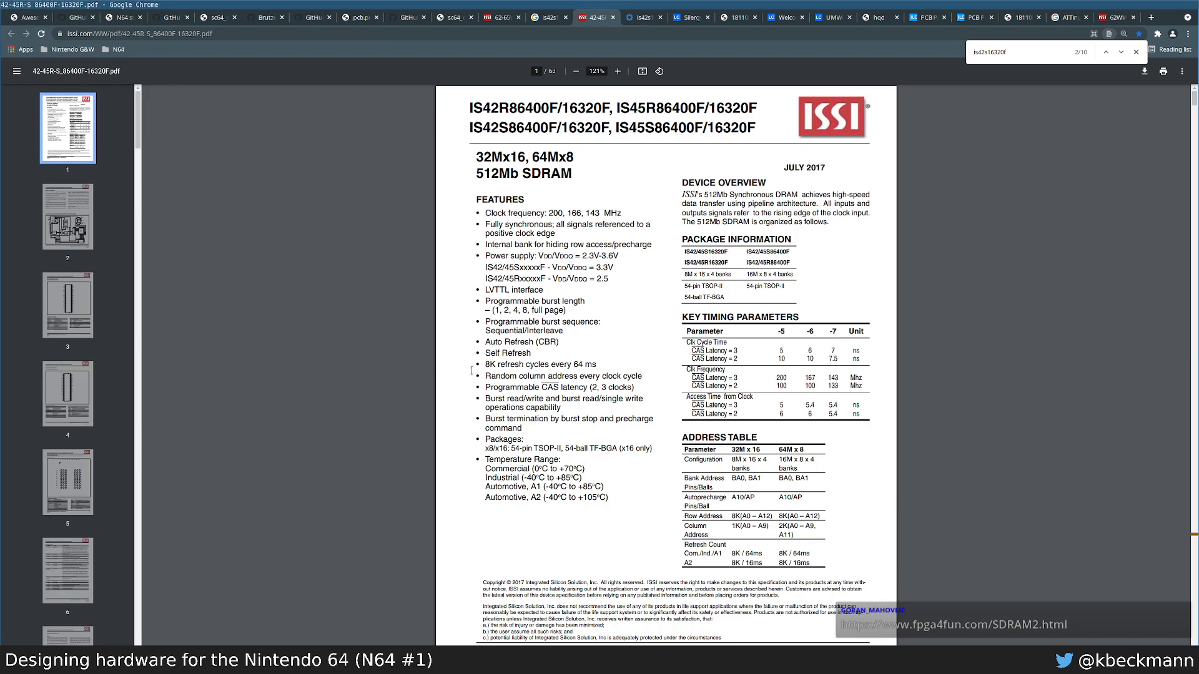
key(ctrl+t)
text(https://www.fpga4fun.com/SDRAM2.html)
key(Return)
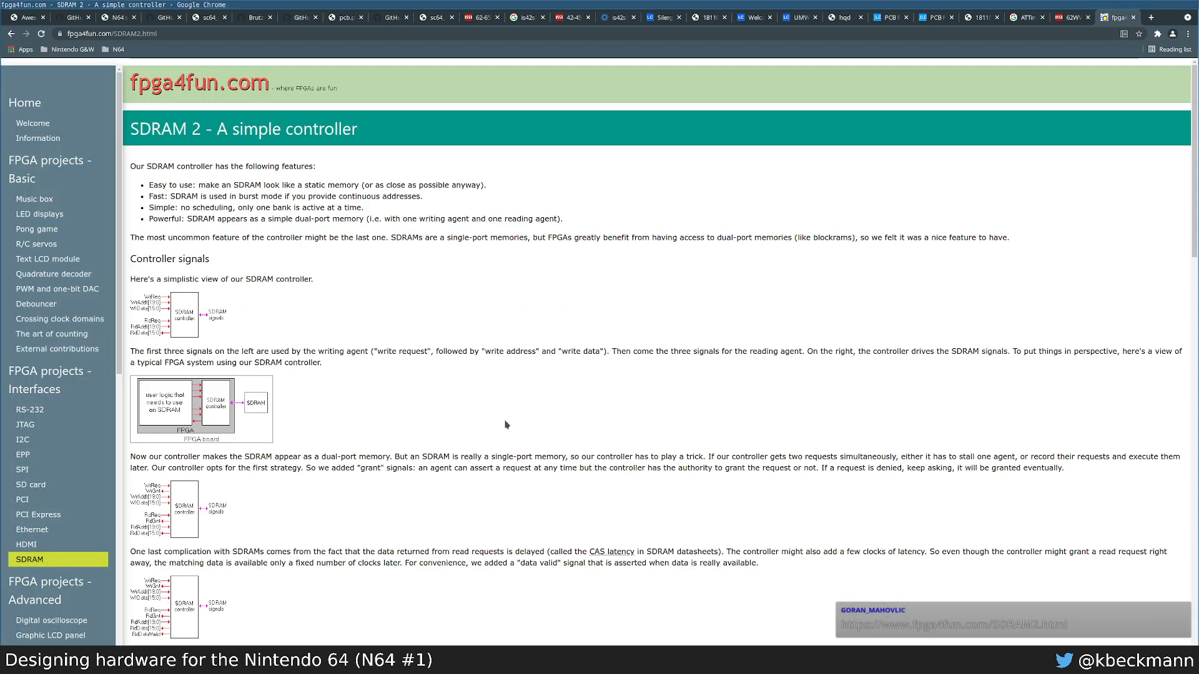
key(ctrl+plus)
key(ctrl+plus)
key(ctrl+plus)
key(ctrl+plus)
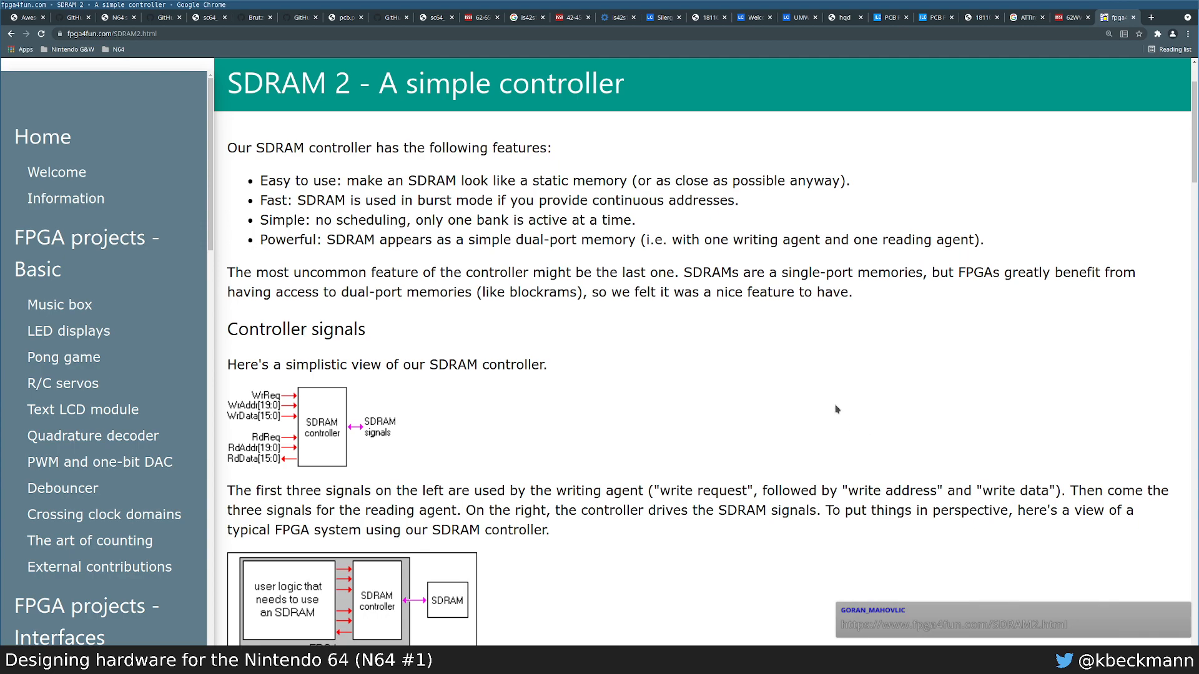
Step: Read the SDRAM controller's feature list and highlight the "Powerful" bullet about simple dual-port memory
scroll(887, 423, down, 1)
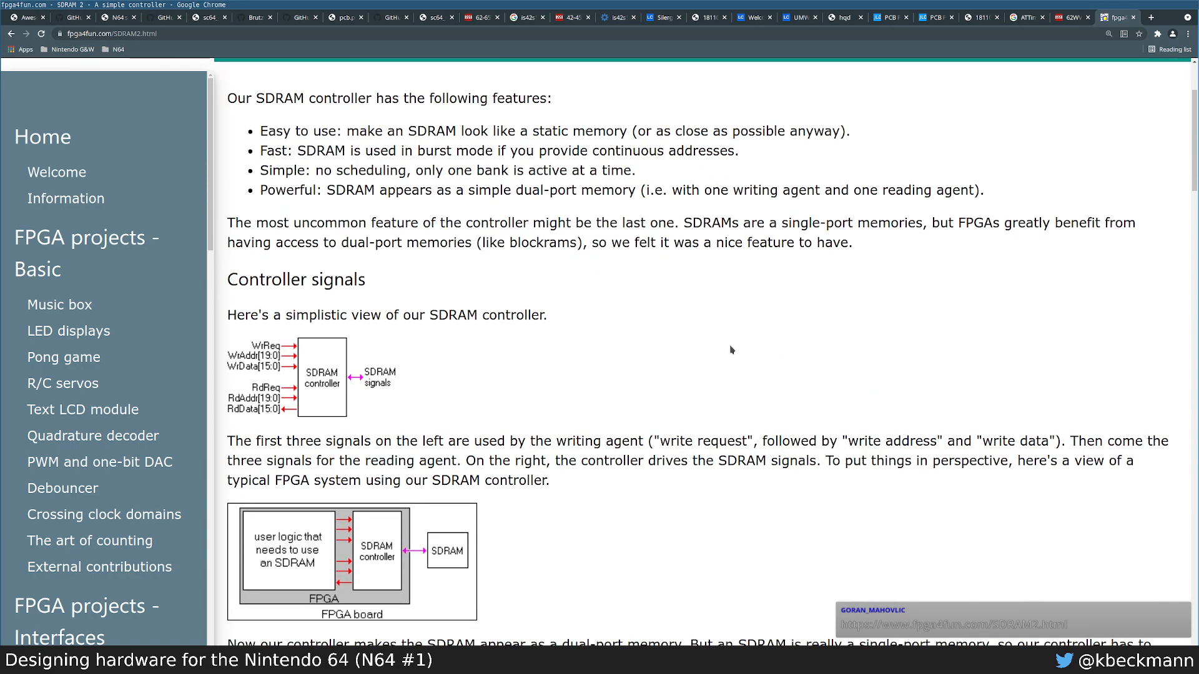
scroll(732, 350, down, 2)
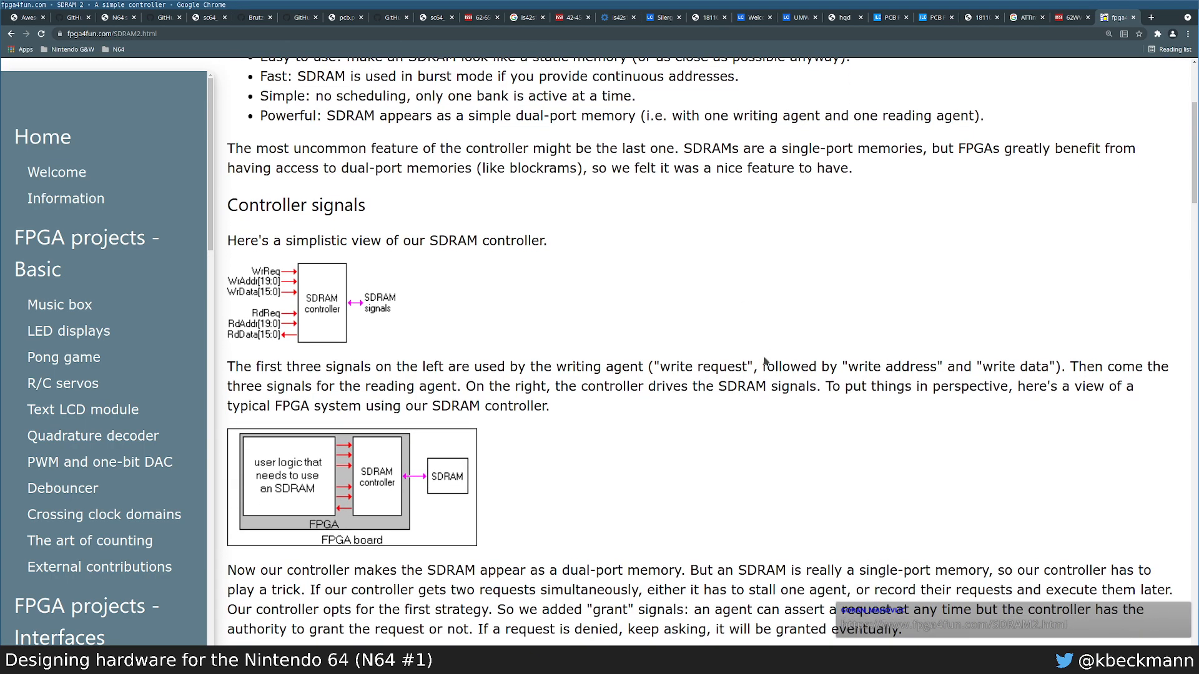
scroll(765, 361, down, 2)
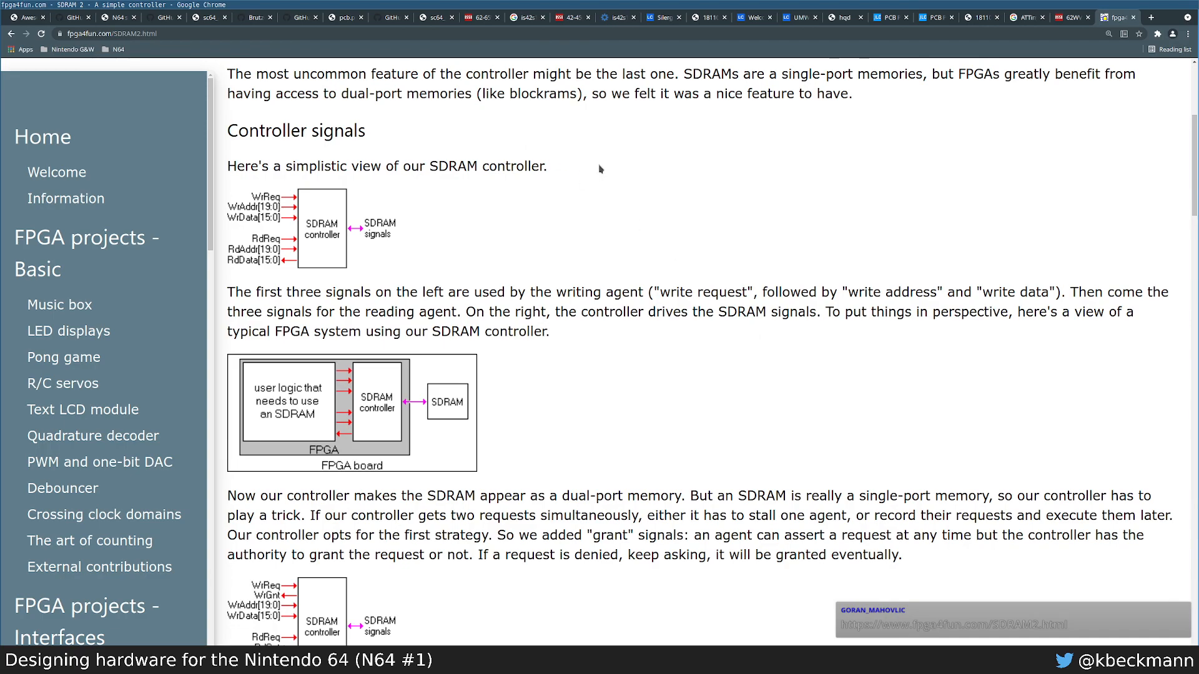
scroll(956, 123, up, 3)
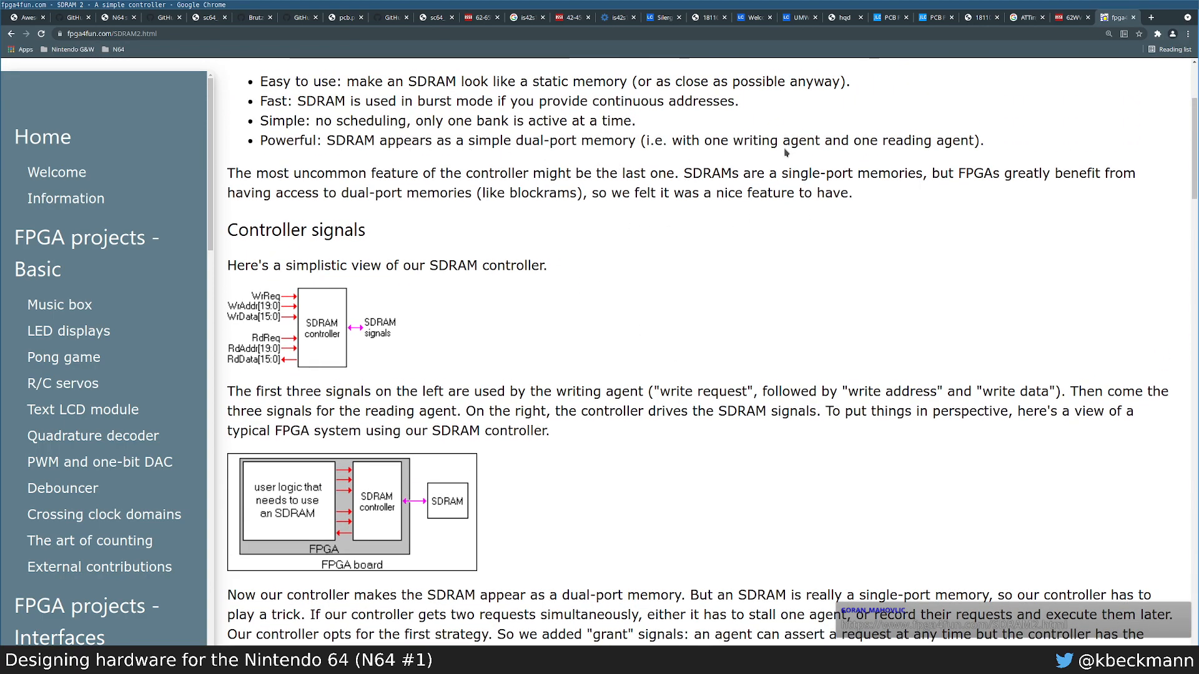
triple_click(692, 137)
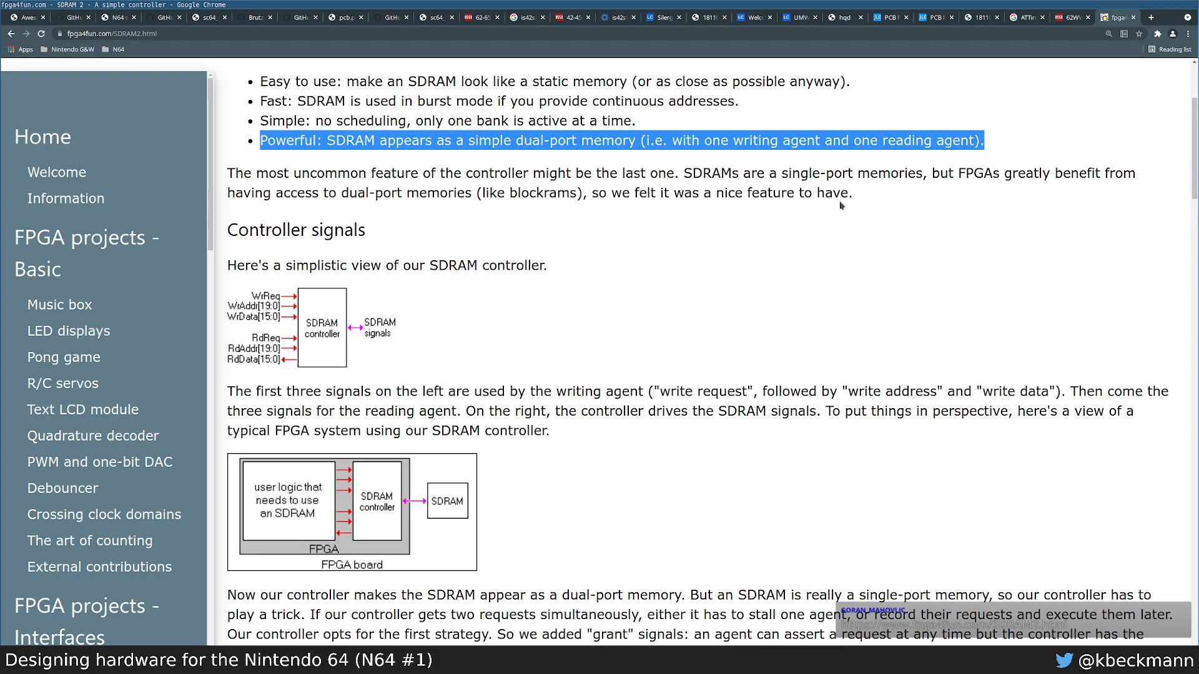
click(404, 160)
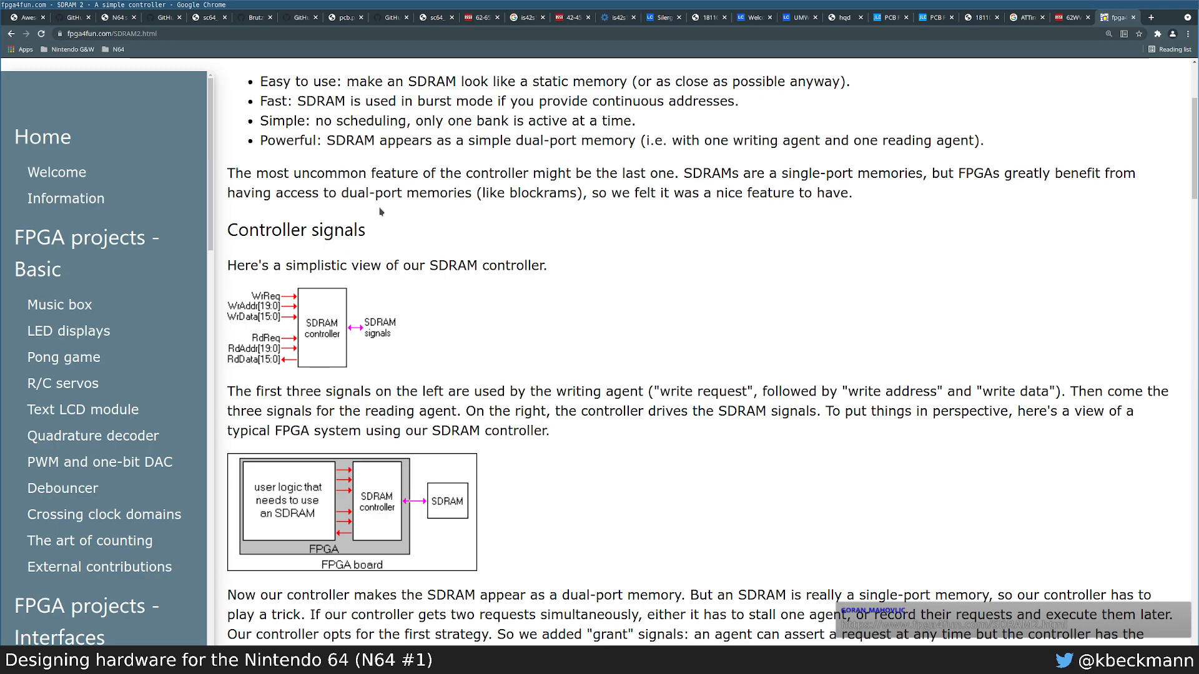
Step: Read the "Controller signals" section, examining the FPGA system diagram, the grant signals and the CAS latency explanation
scroll(664, 246, down, 2)
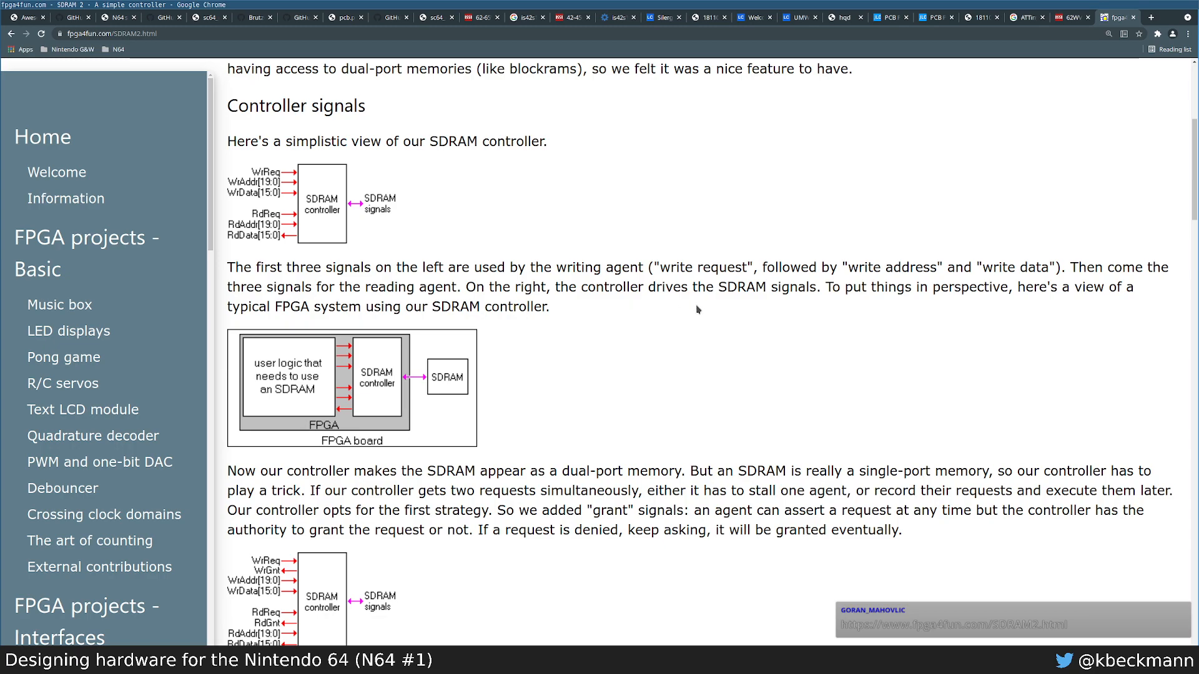
scroll(693, 328, down, 1)
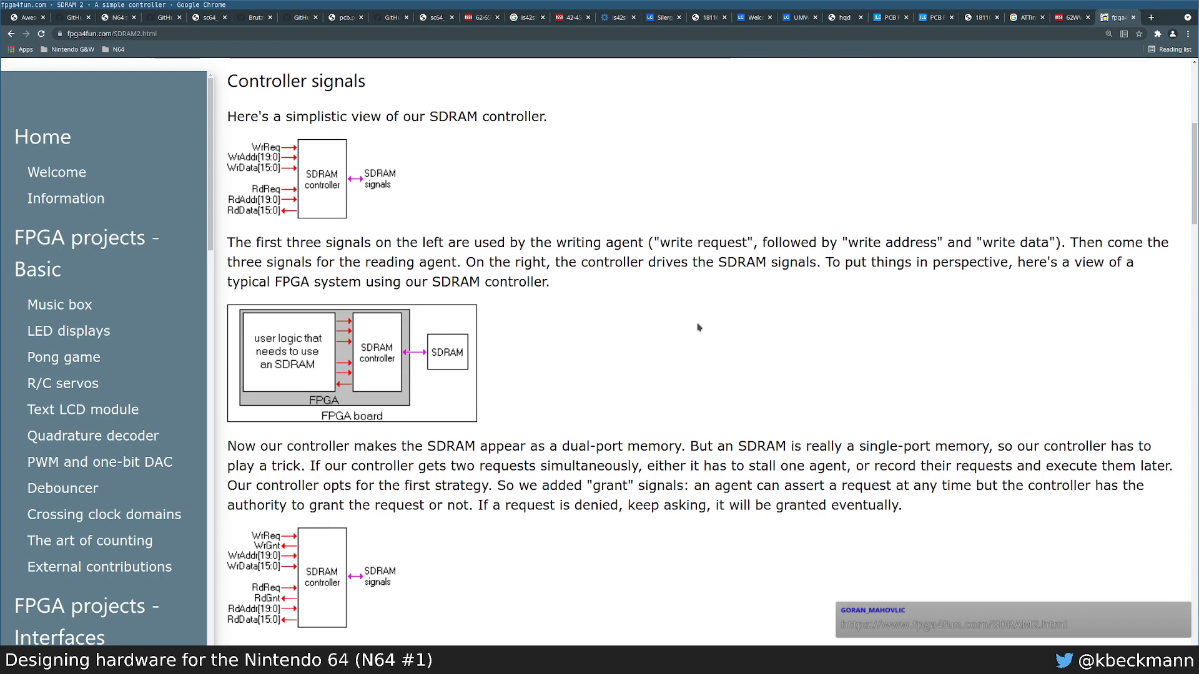
scroll(685, 337, down, 1)
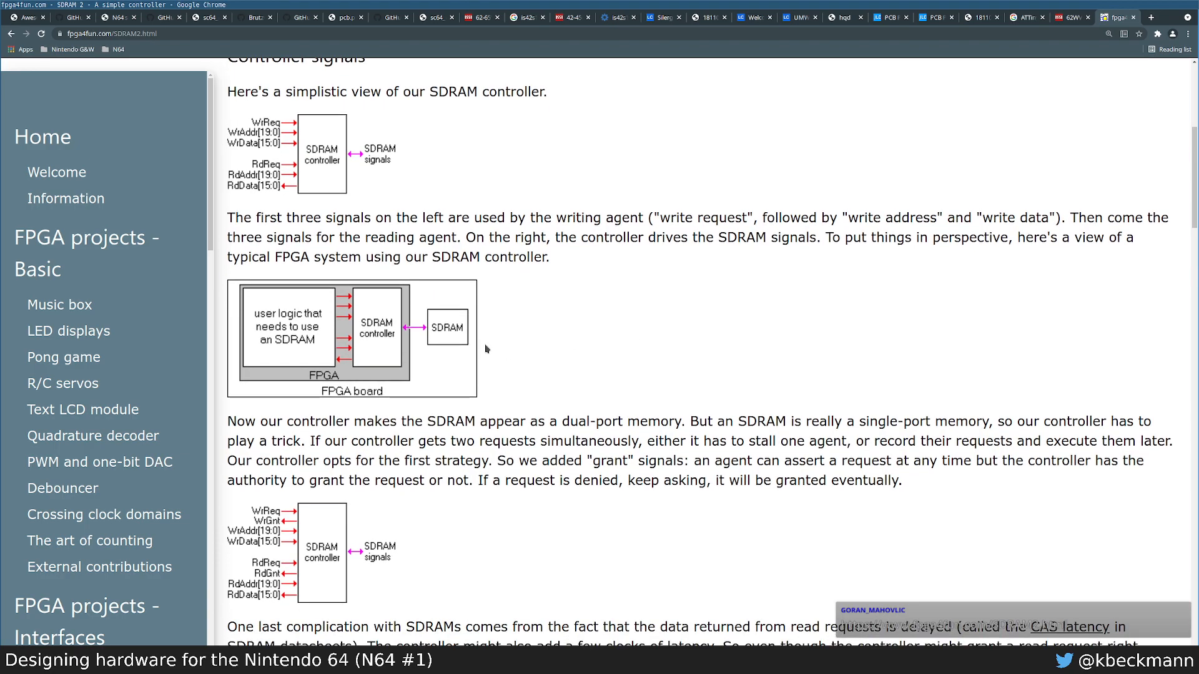
scroll(549, 319, down, 3)
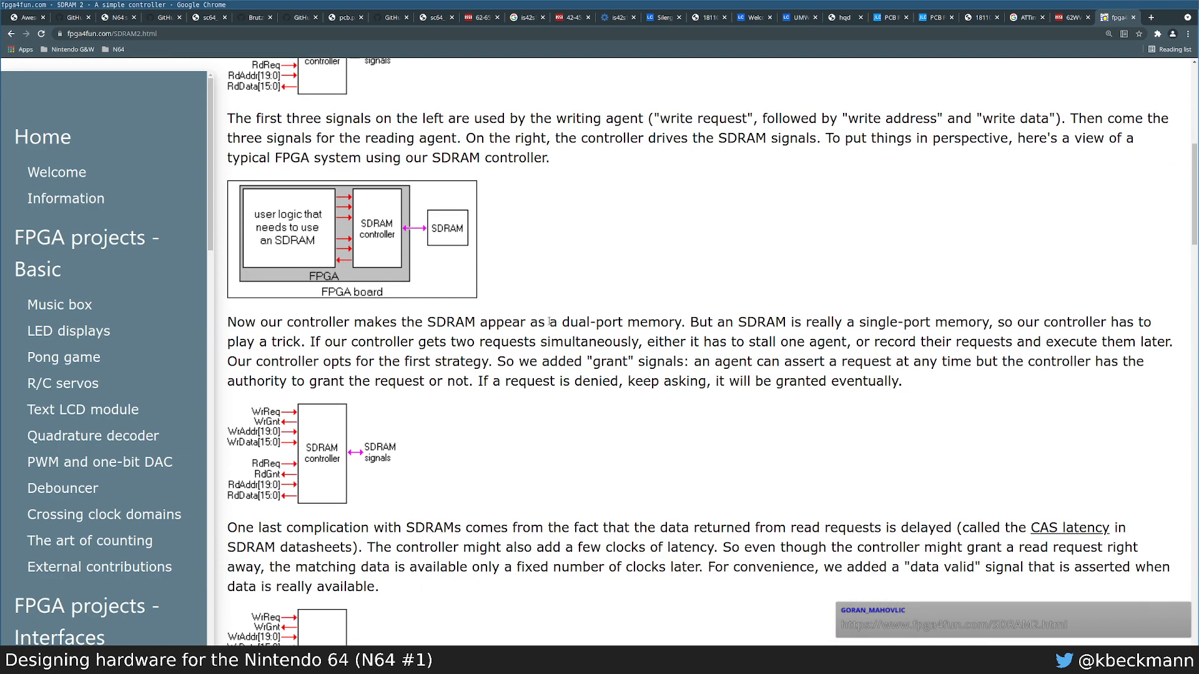
scroll(549, 322, up, 2)
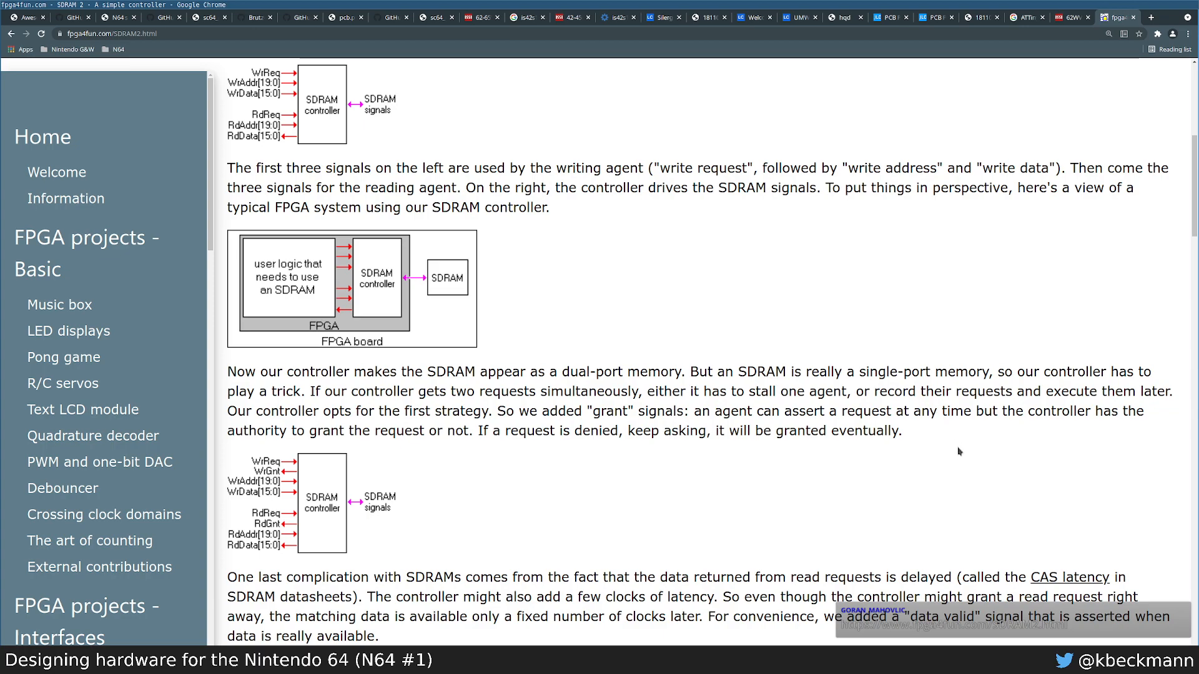
scroll(344, 374, down, 1)
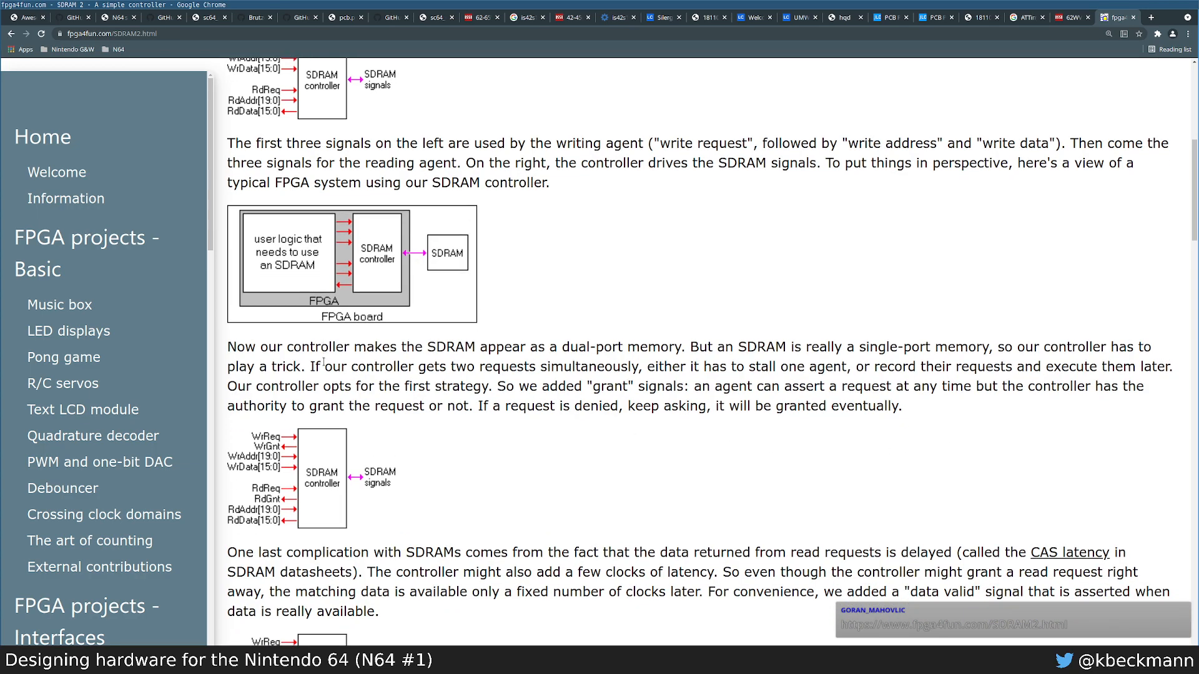
Step: Highlight the clause "If our controller gets two requests simultaneously" and continue reading about the grant and data valid signals
drag(311, 367, 639, 367)
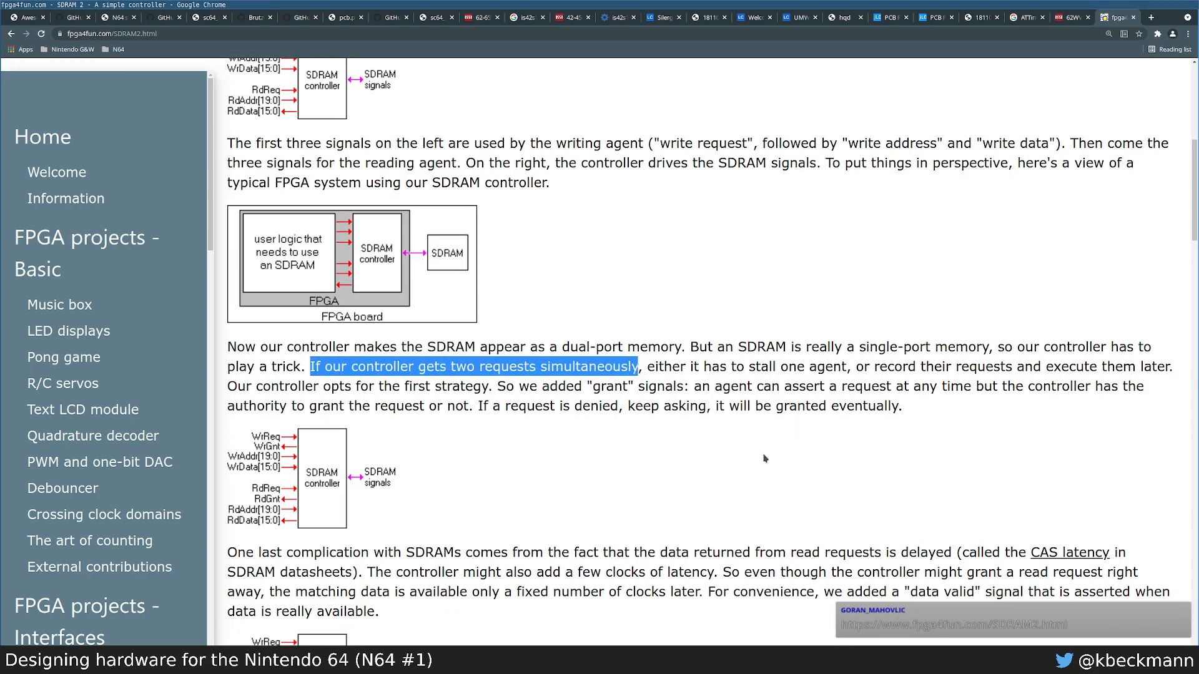
click(918, 443)
scroll(924, 437, down, 3)
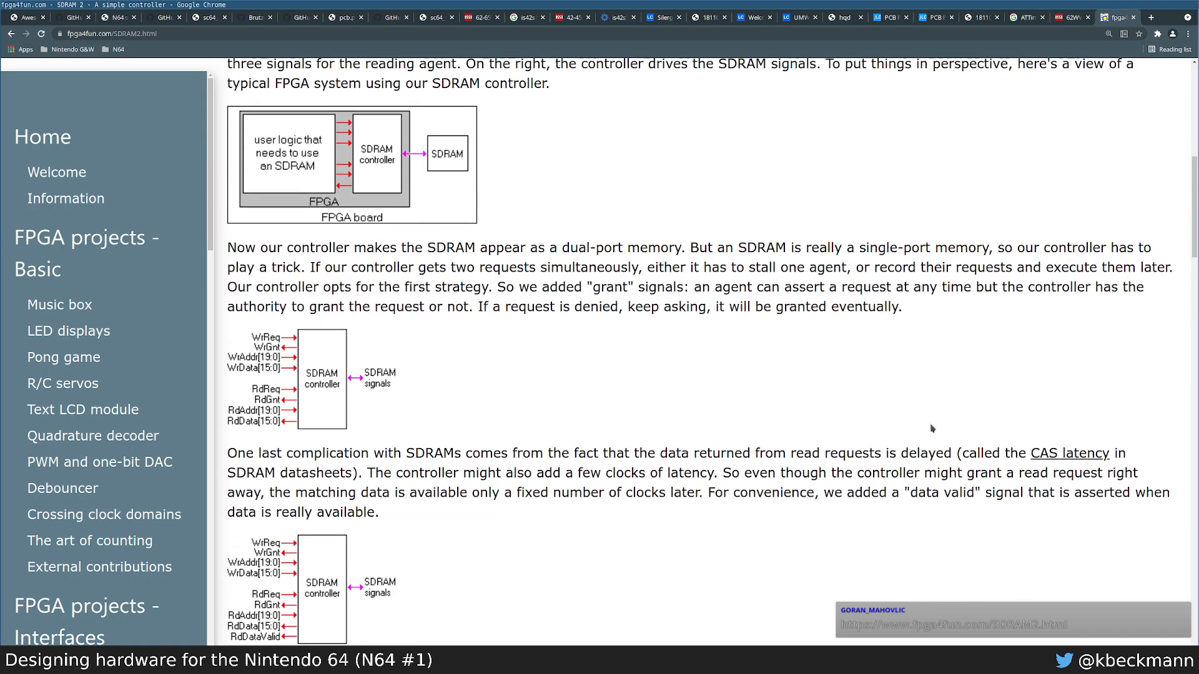
scroll(946, 412, down, 1)
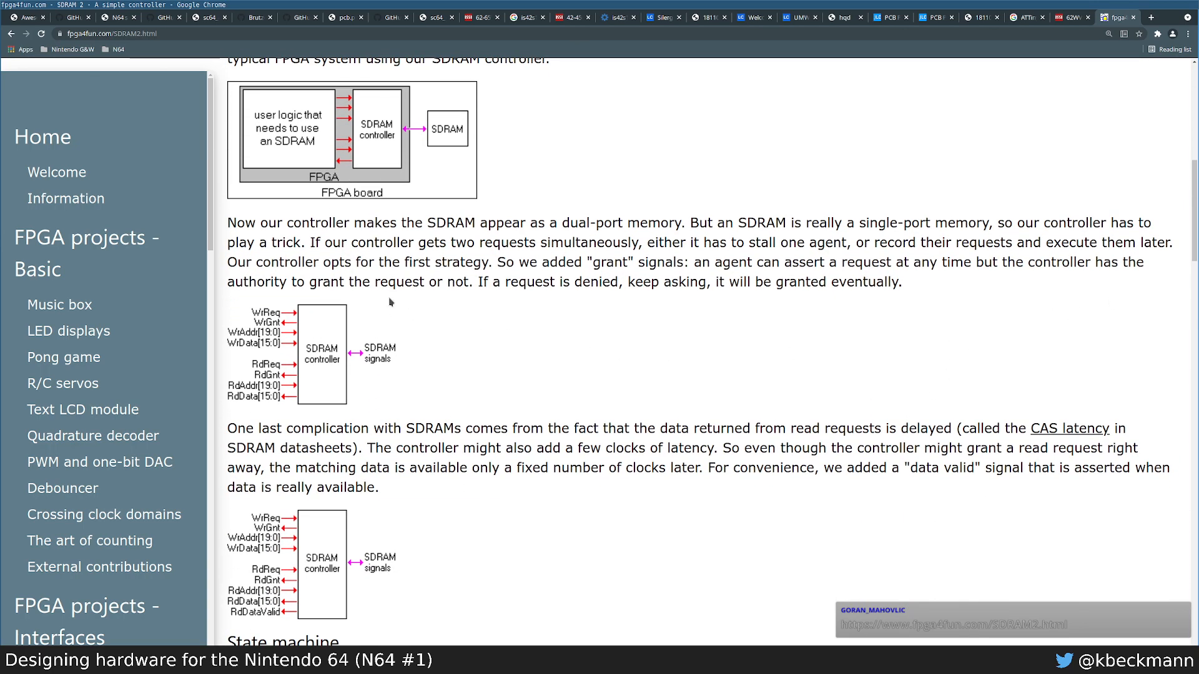
Step: Check the typical in-game bus activity timing diagram on the N64 page and return to the SDRAM controller article
click(121, 17)
scroll(163, 399, down, 1)
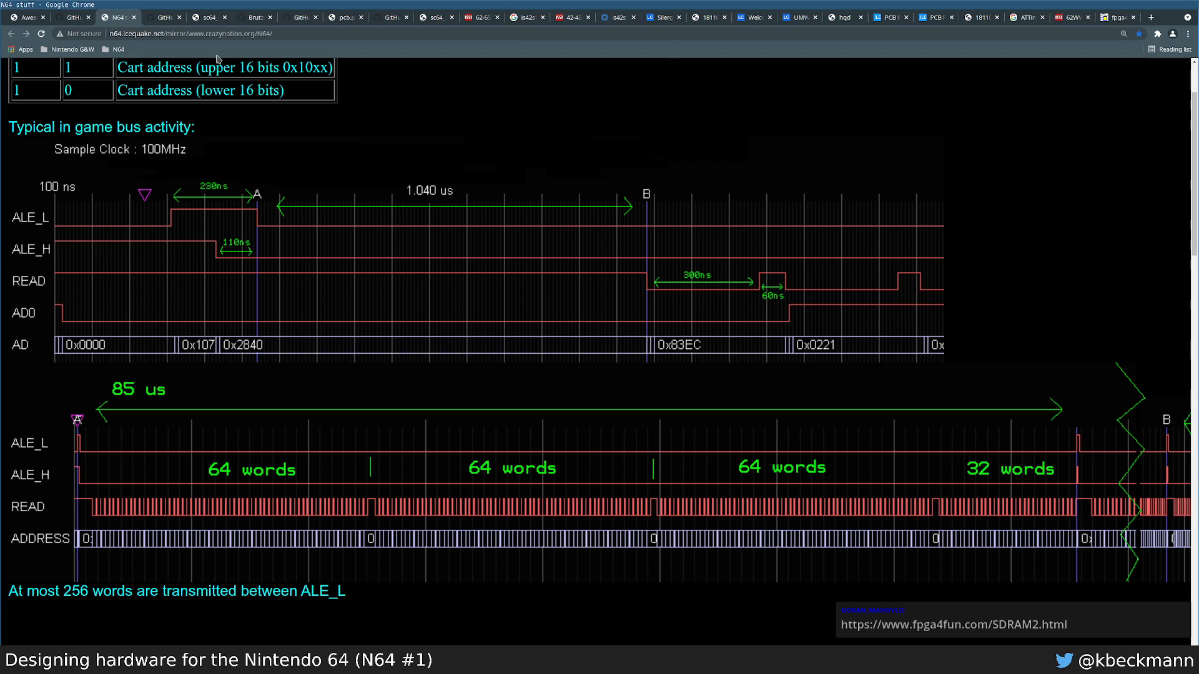
click(1115, 17)
Step: Highlight the "CAS latency" mention in the paragraph about delayed read data
scroll(537, 381, down, 2)
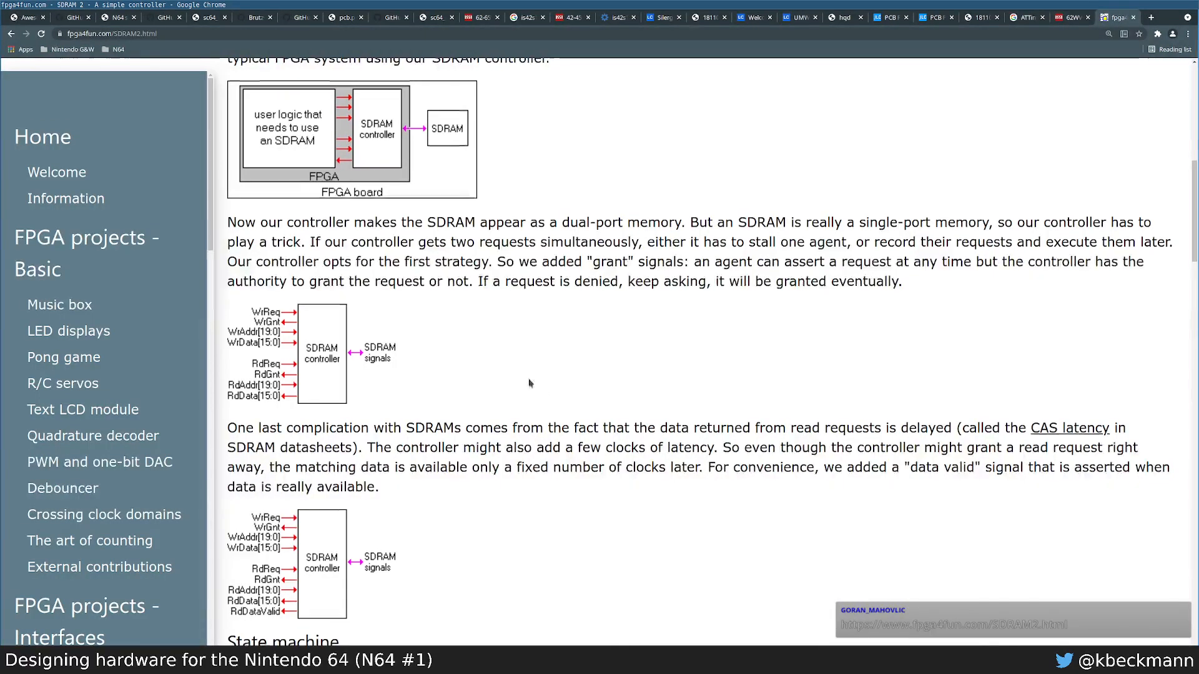
scroll(542, 365, down, 2)
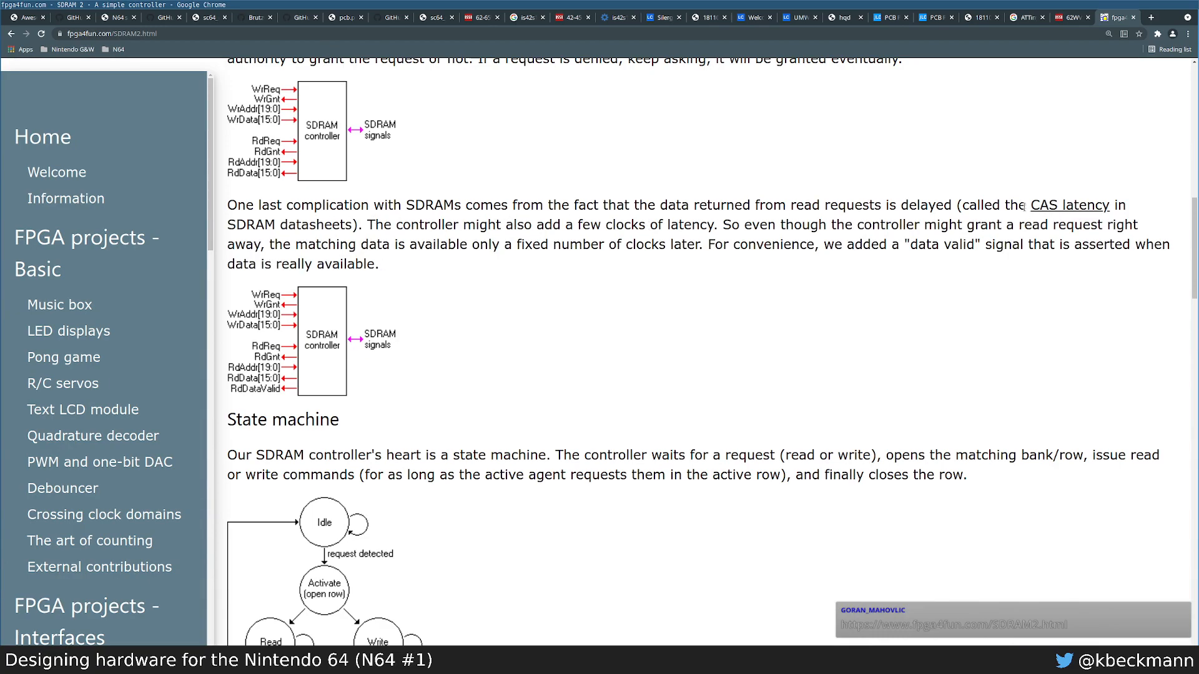
drag(1026, 206, 1128, 206)
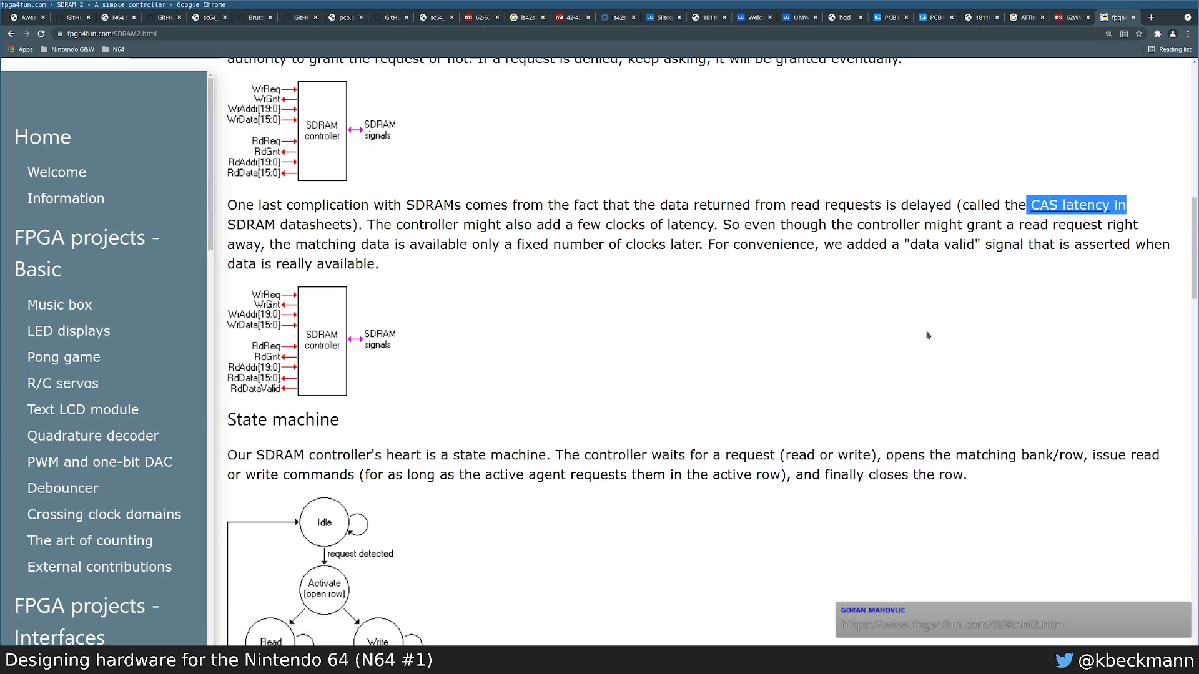
Step: Read the "State machine" section, examining the basic state diagram and the paragraphs on opening and closing rows
scroll(928, 335, down, 2)
scroll(1055, 374, down, 1)
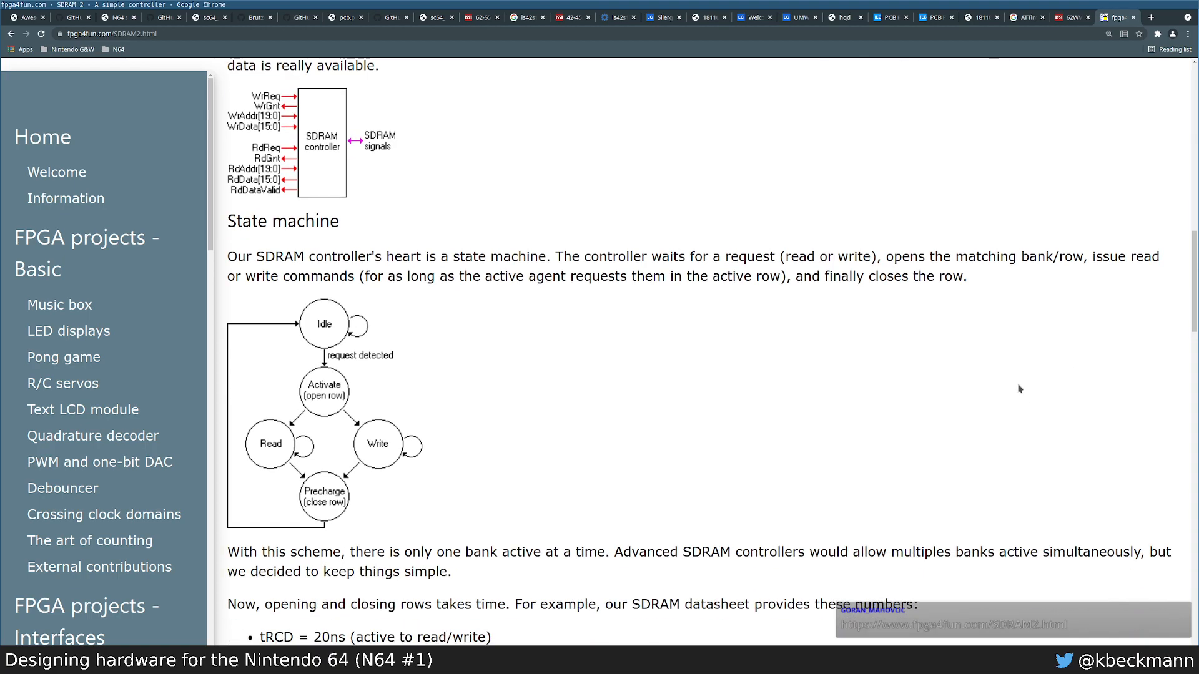
scroll(1017, 391, down, 1)
scroll(1019, 388, down, 2)
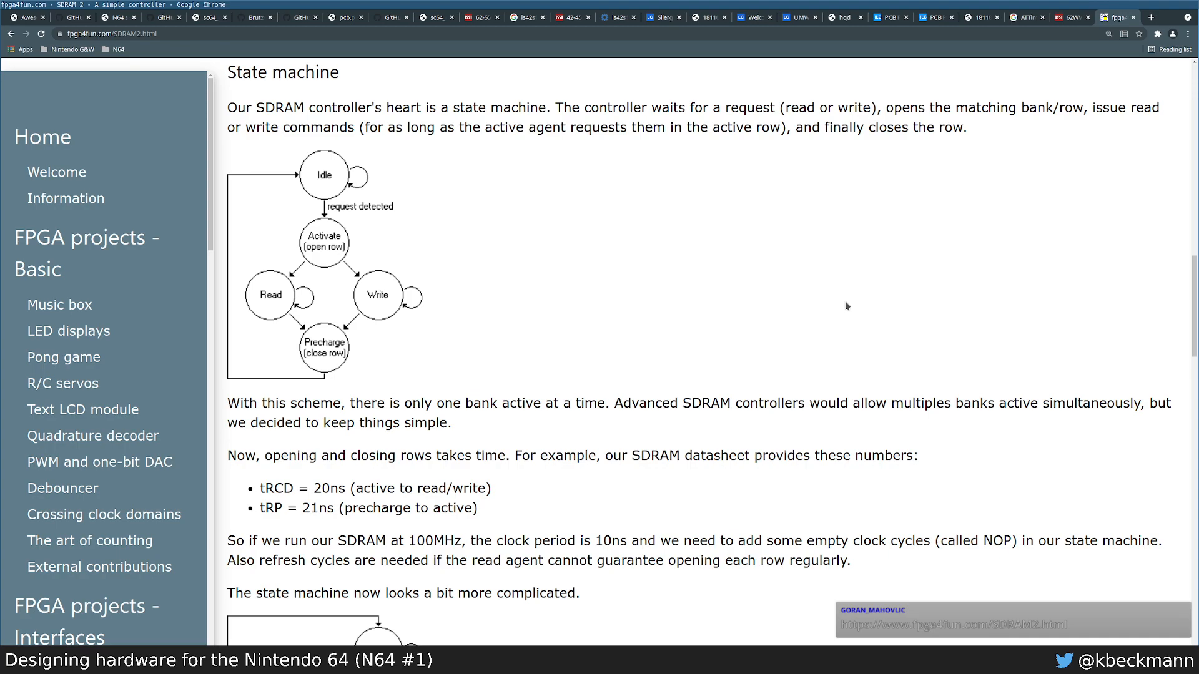
scroll(852, 309, down, 3)
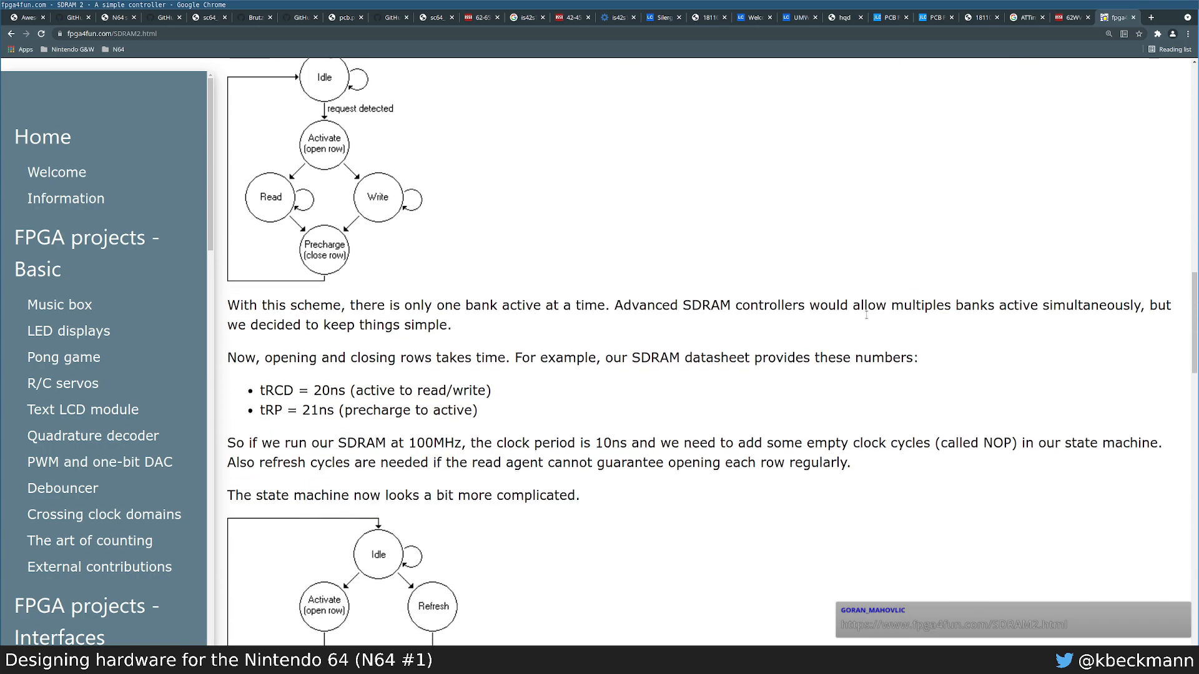
scroll(868, 318, down, 3)
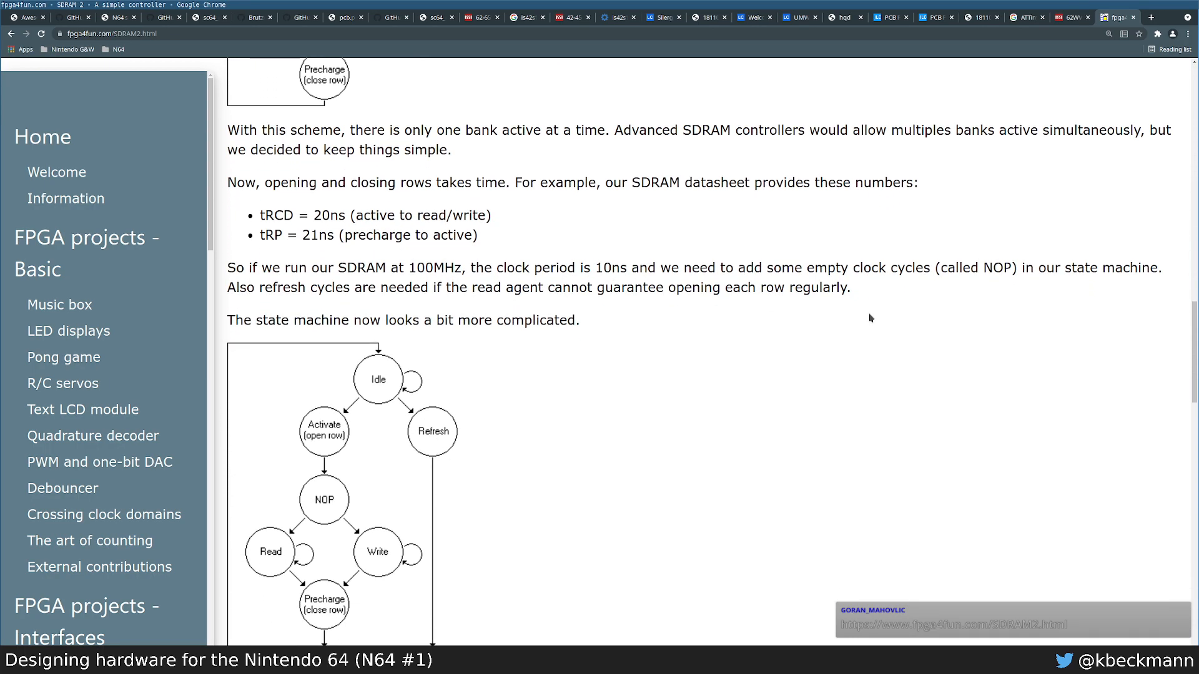
scroll(870, 317, down, 1)
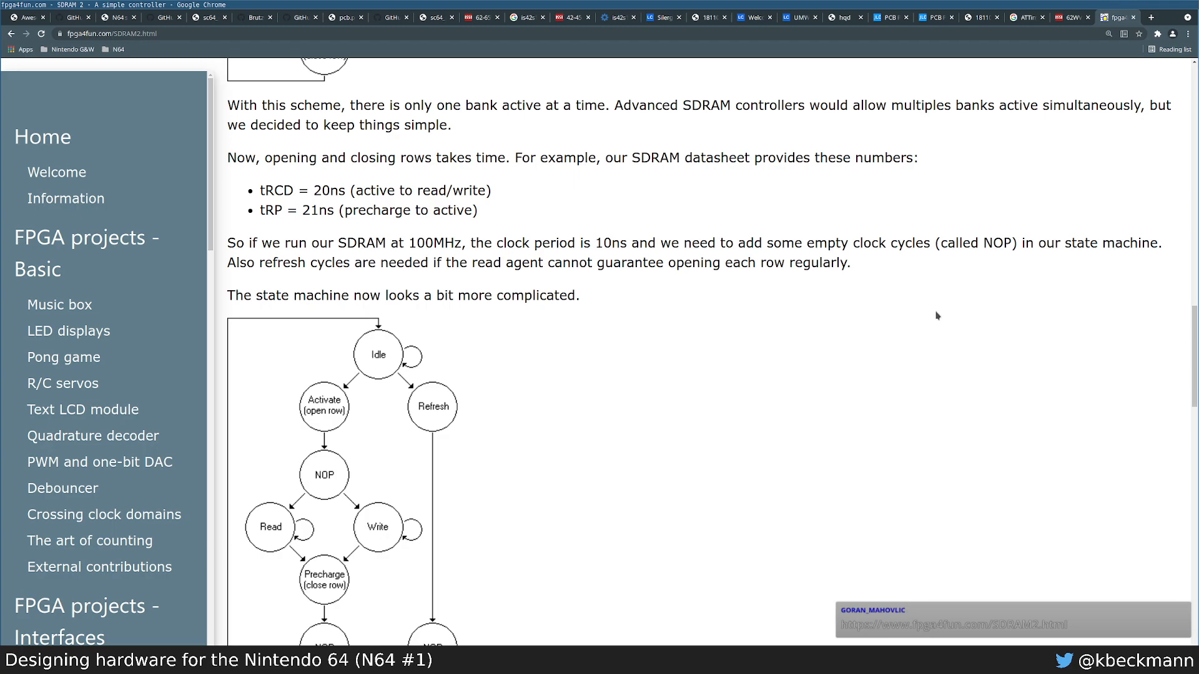
Step: Highlight the paragraph about only one bank being active at a time and advanced controllers allowing multiple banks
scroll(936, 316, up, 5)
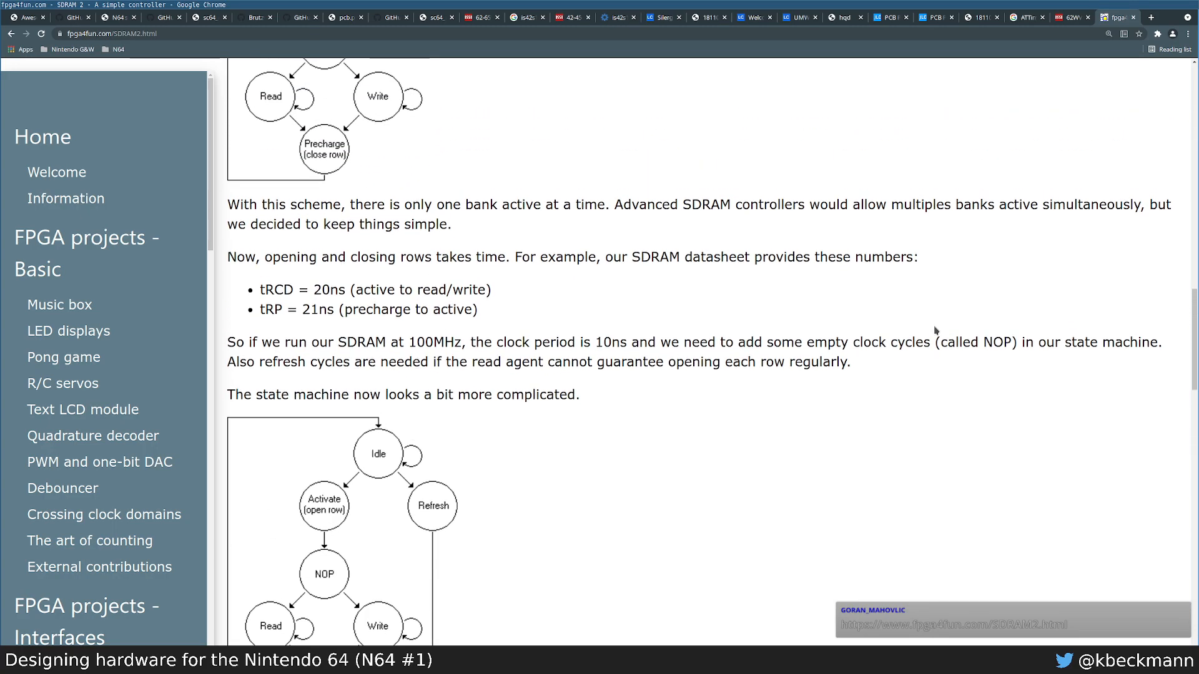
scroll(930, 331, down, 1)
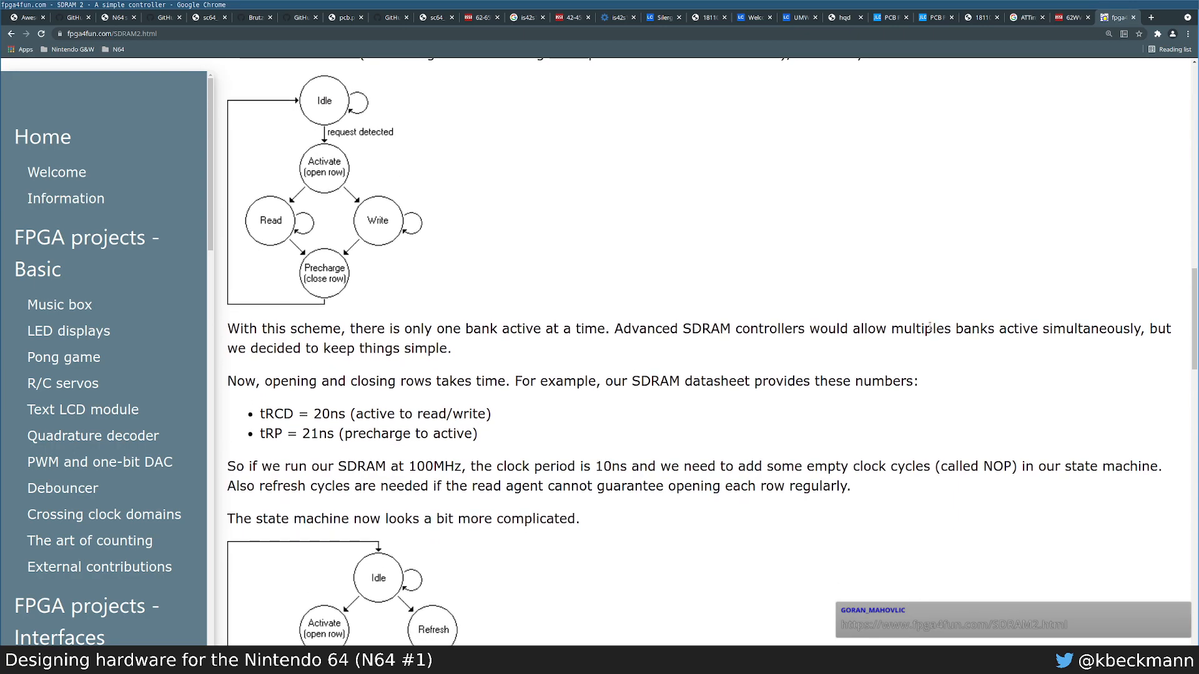
triple_click(440, 330)
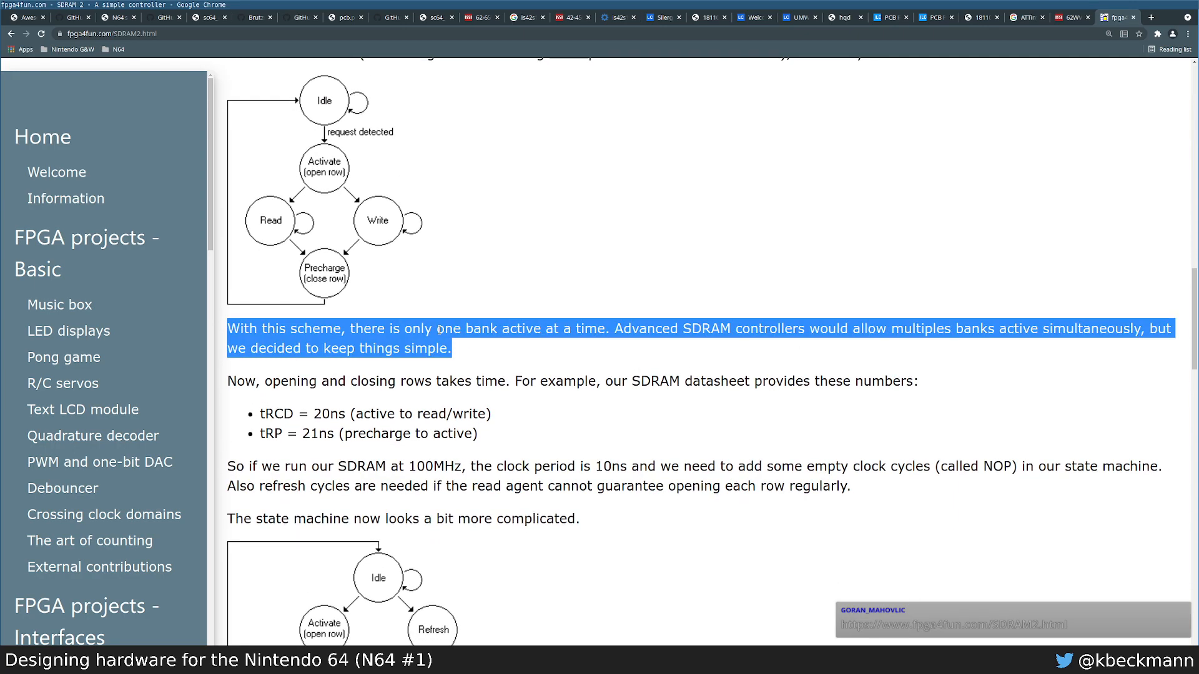
click(578, 357)
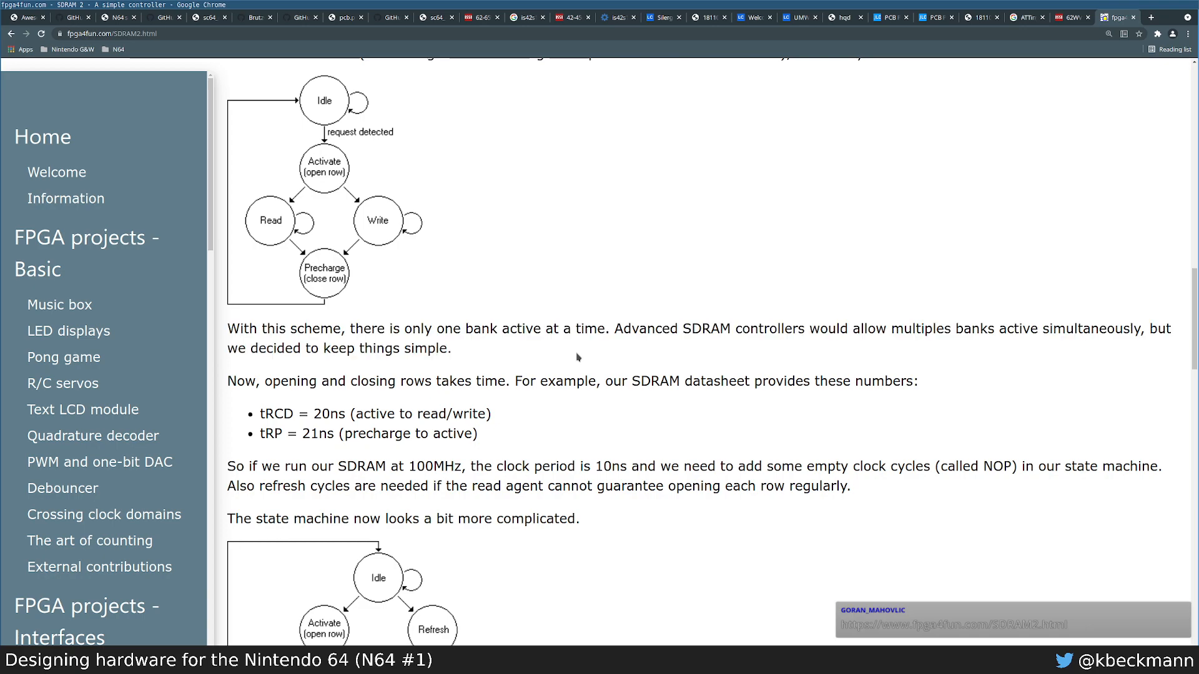
Step: Examine the tRCD and tRP timings, the empty-cycle explanation and the extended state diagram with NOP and Refresh states
scroll(624, 360, down, 1)
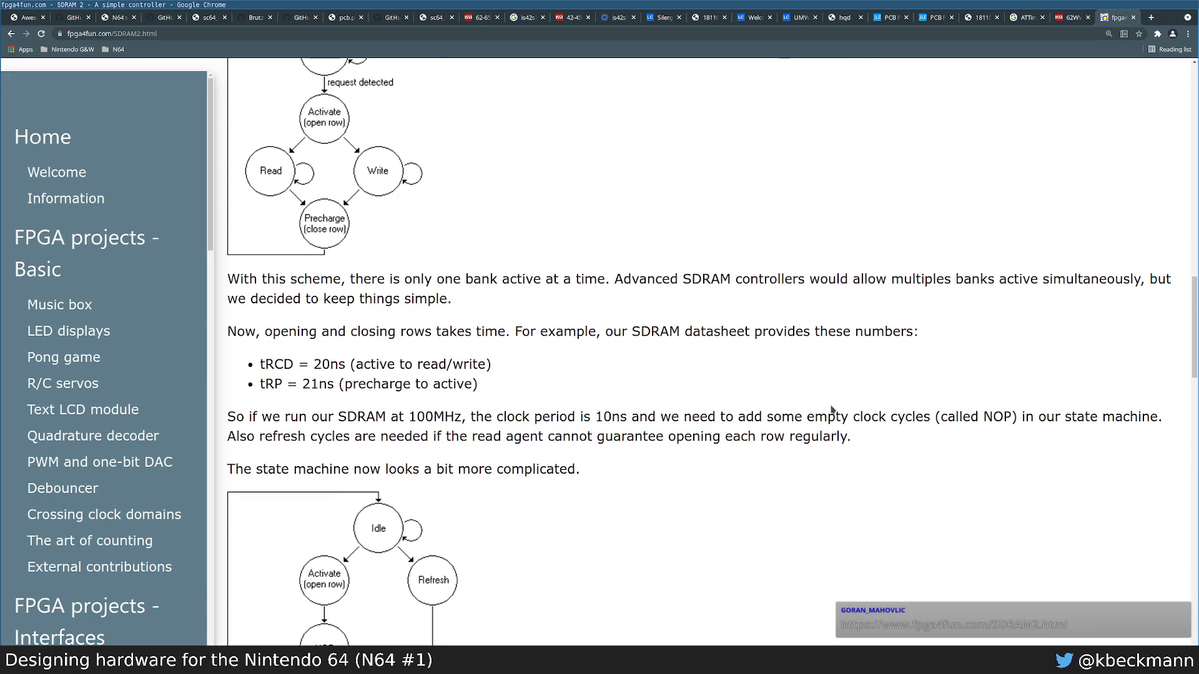
scroll(812, 432, down, 1)
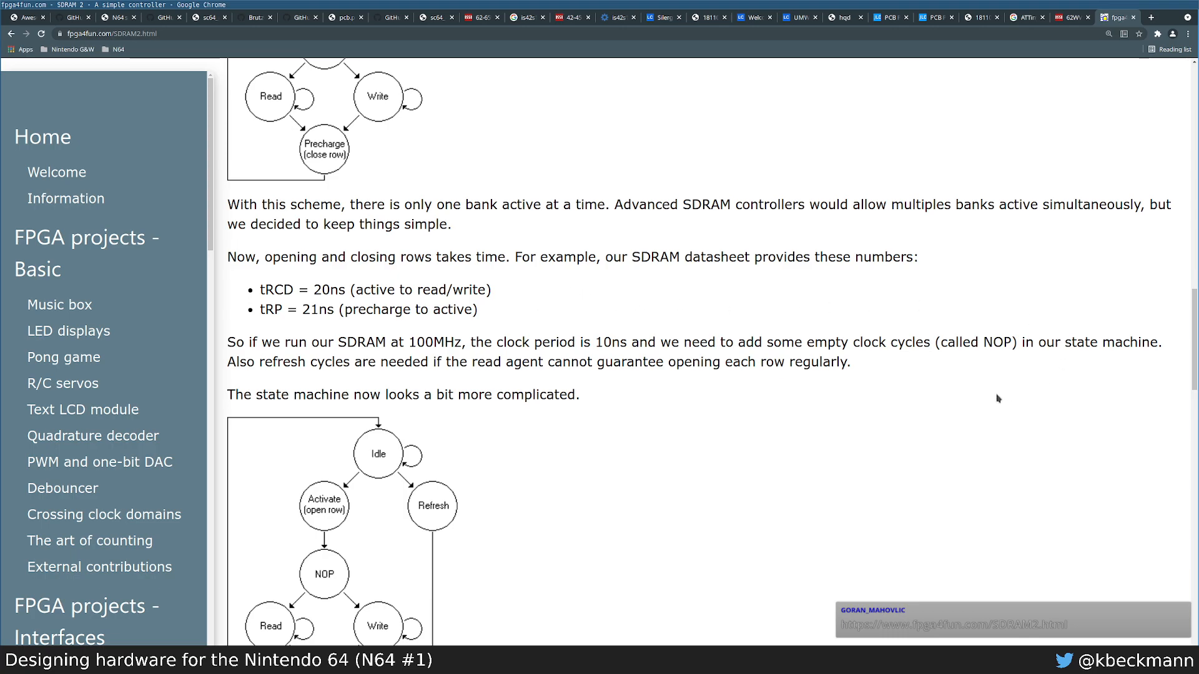
scroll(997, 398, down, 2)
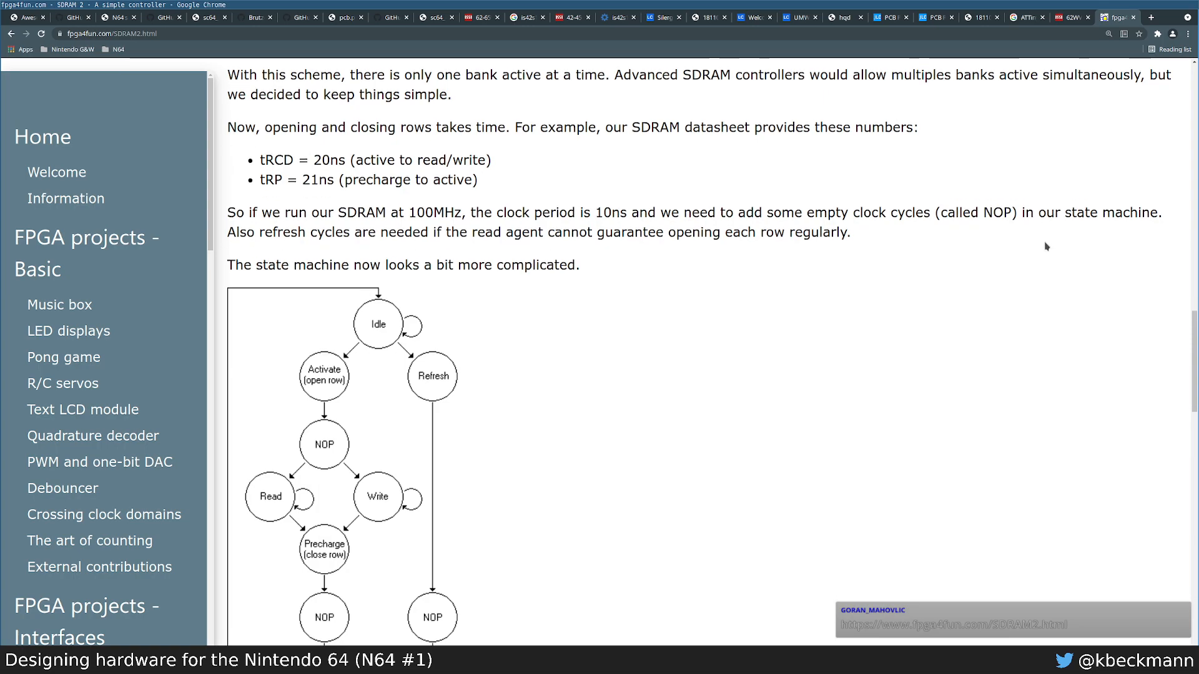
scroll(1046, 247, down, 1)
scroll(1033, 251, down, 1)
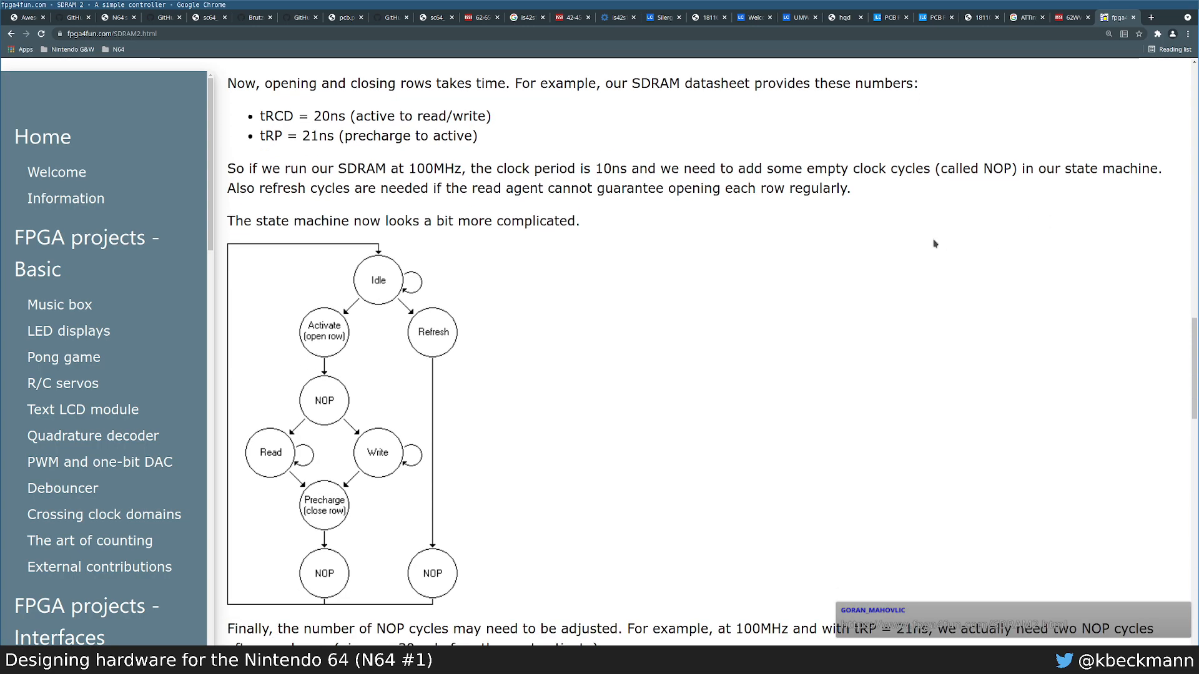
Step: Highlight the example of 100MHz with tRP = 21ns in the paragraph on adjusting the number of NOP cycles
scroll(824, 255, down, 3)
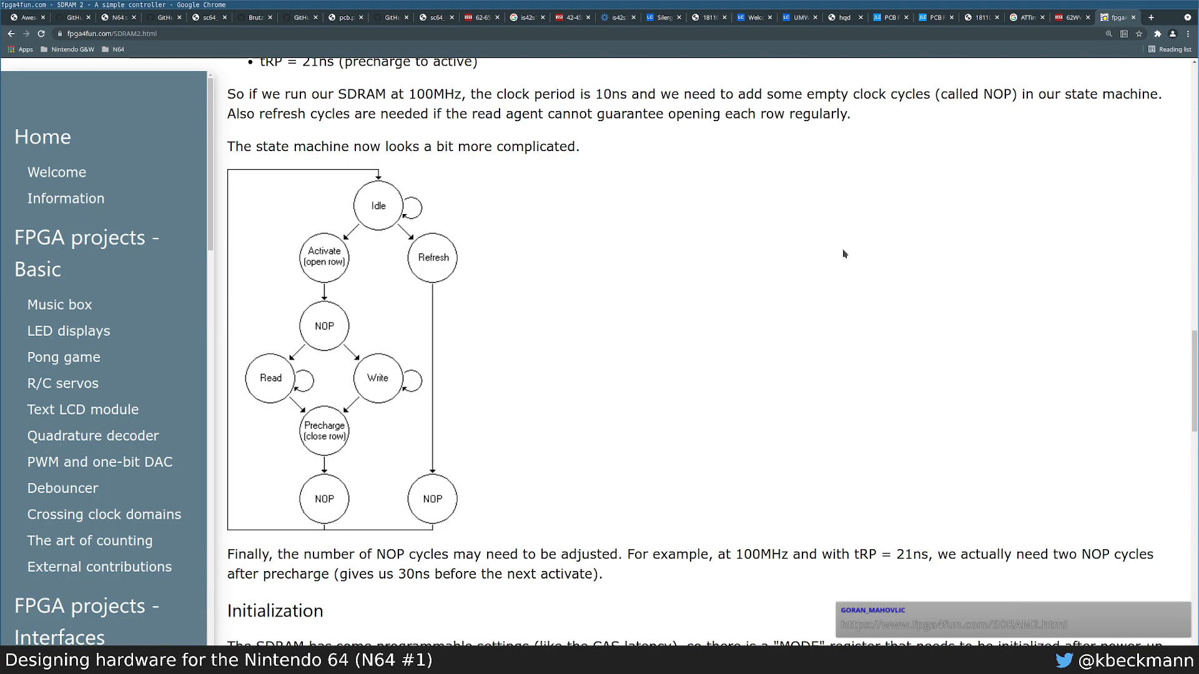
scroll(843, 254, down, 4)
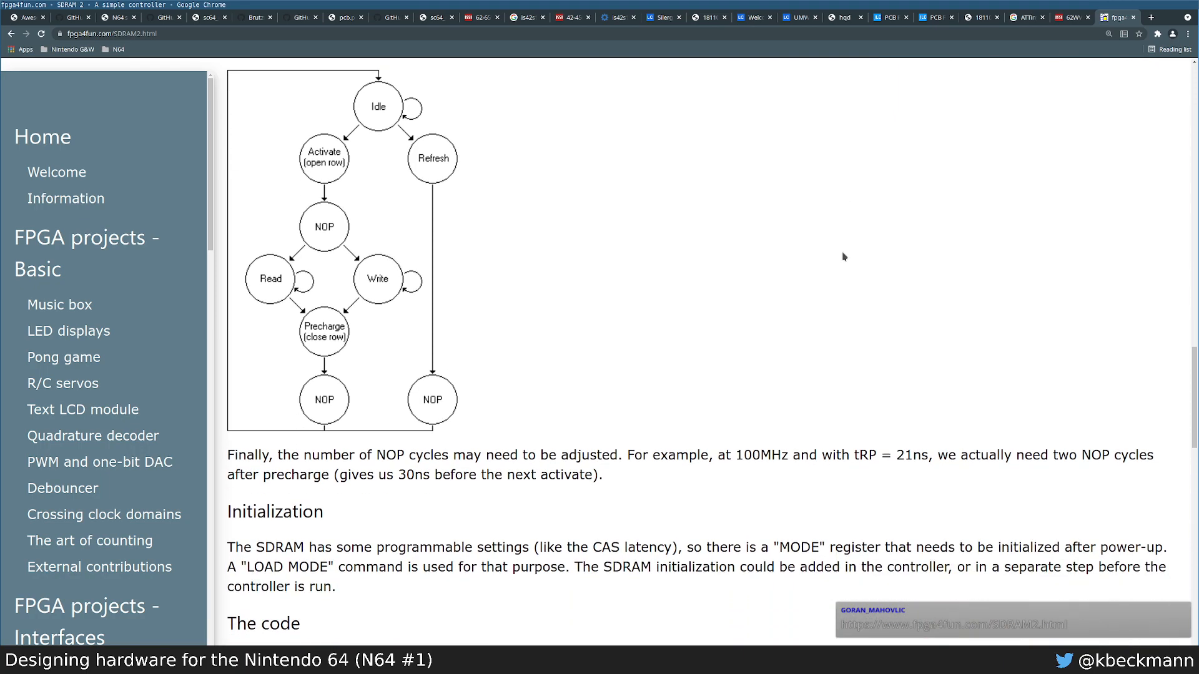
scroll(843, 257, down, 4)
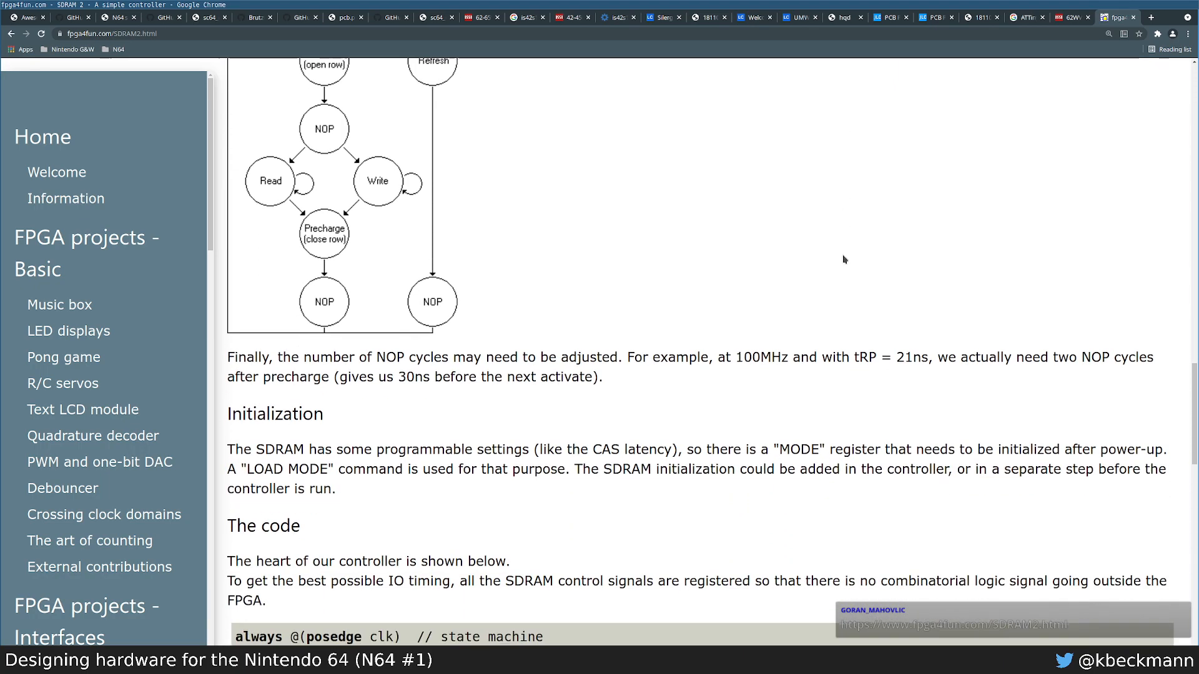
drag(642, 357, 928, 359)
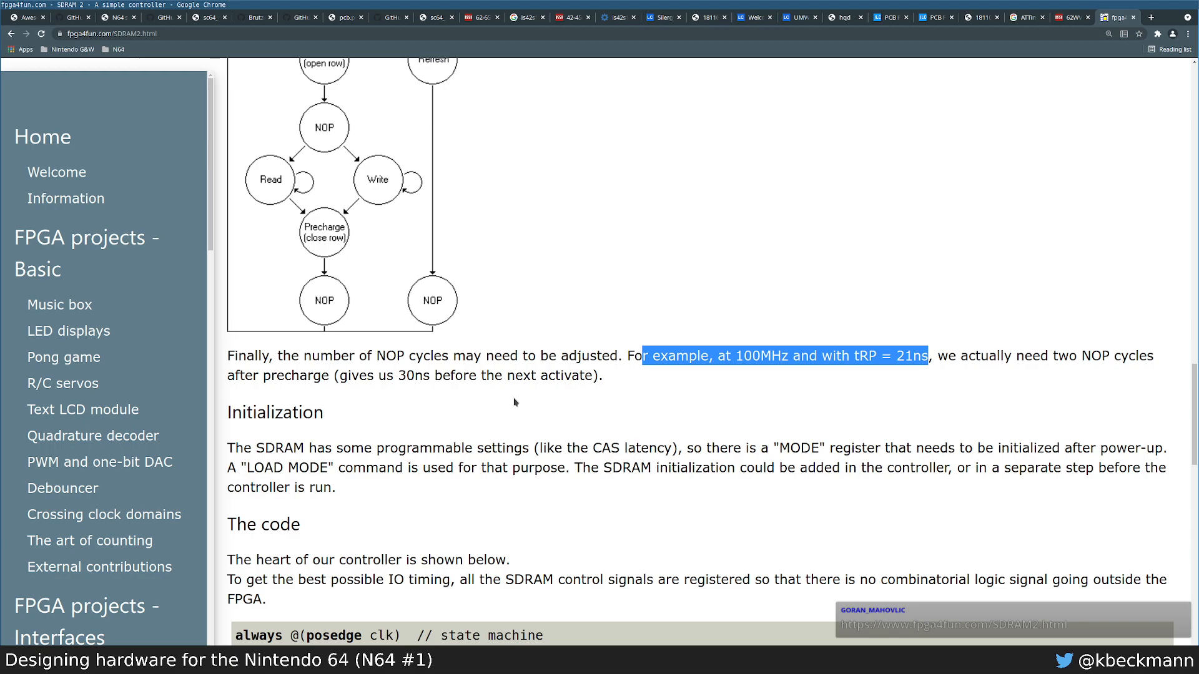
click(546, 393)
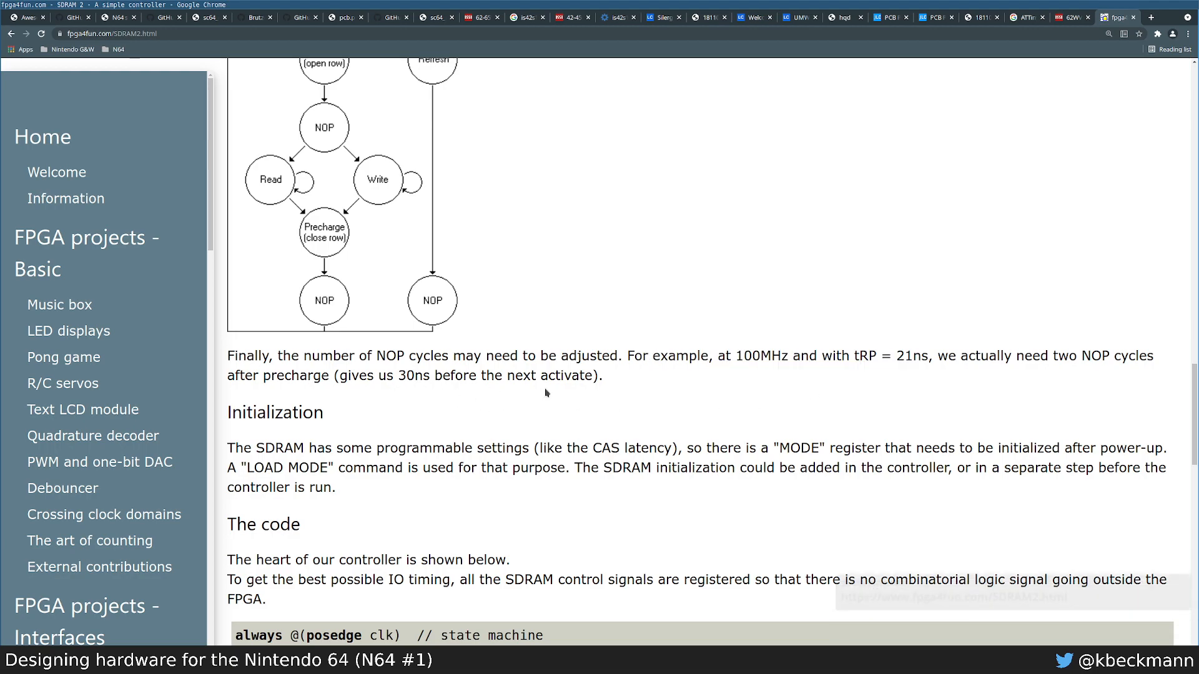
Step: Read the "Initialization" section, the controller's Verilog state machine code and the "Example of use" section
scroll(866, 351, down, 4)
scroll(866, 351, down, 2)
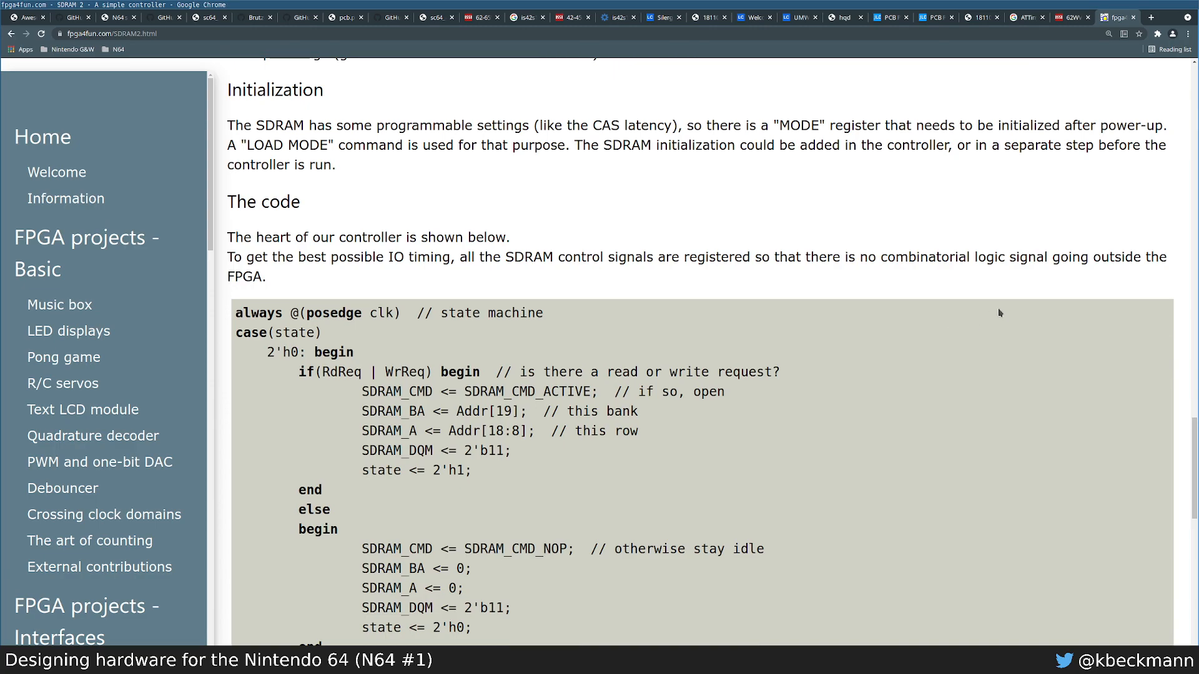
scroll(995, 305, down, 1)
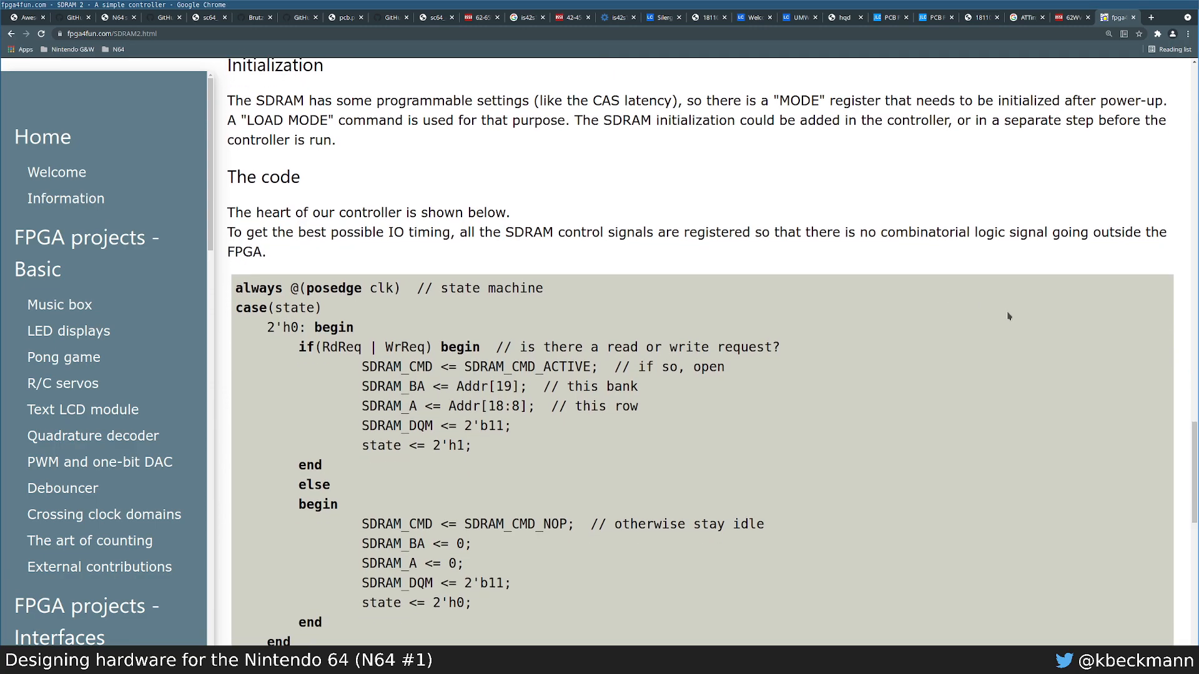
scroll(1012, 310, down, 1)
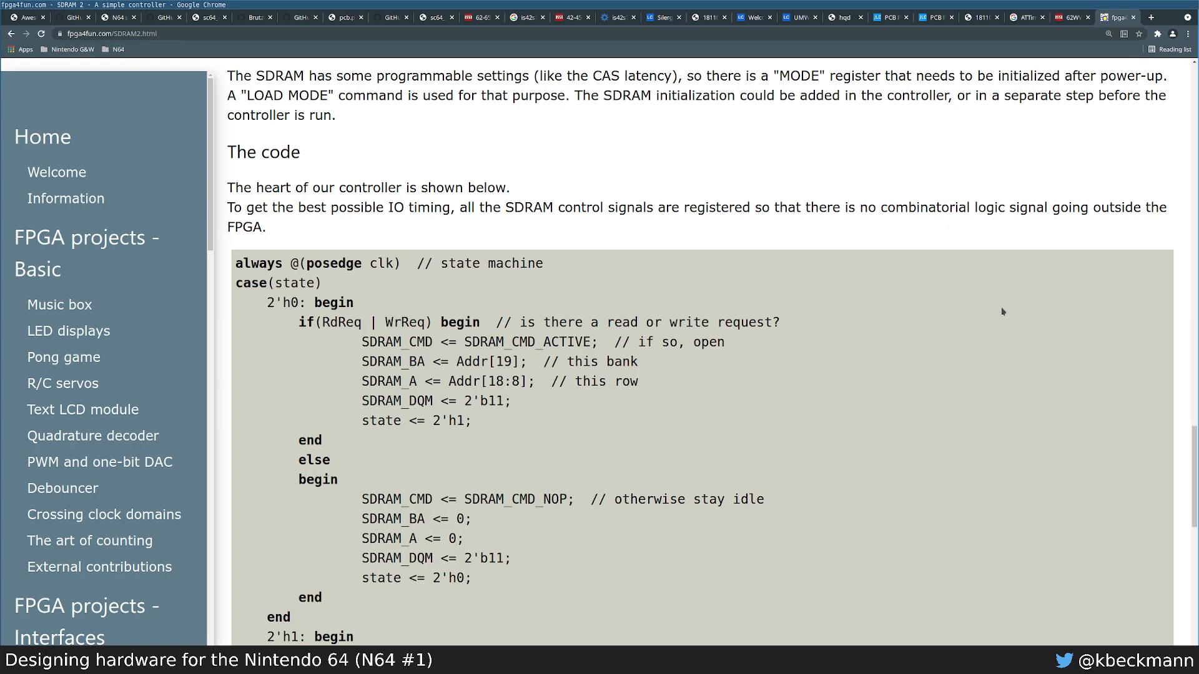
scroll(919, 318, down, 1)
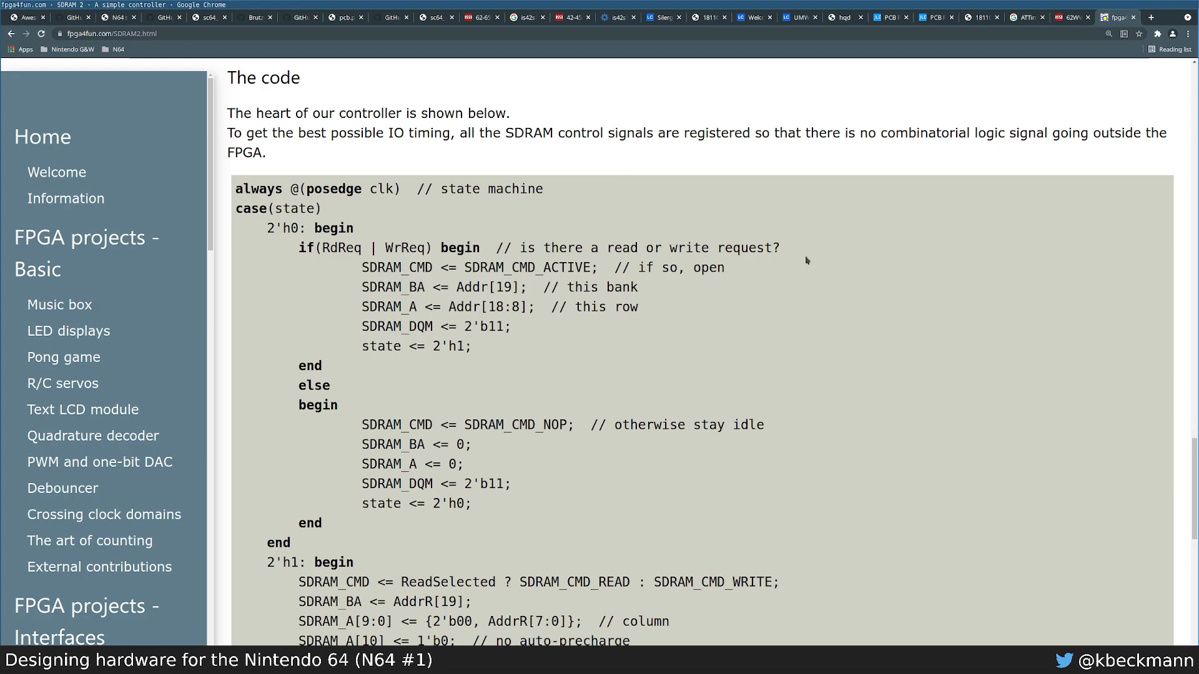
scroll(933, 332, down, 2)
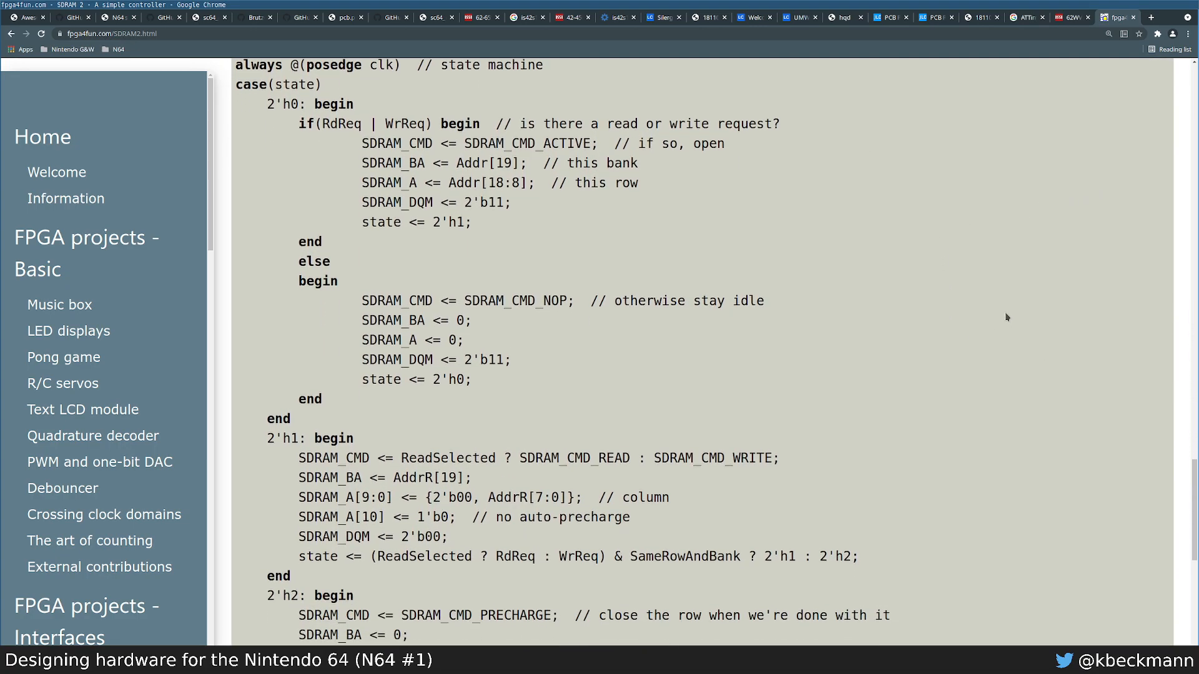
scroll(1007, 317, down, 2)
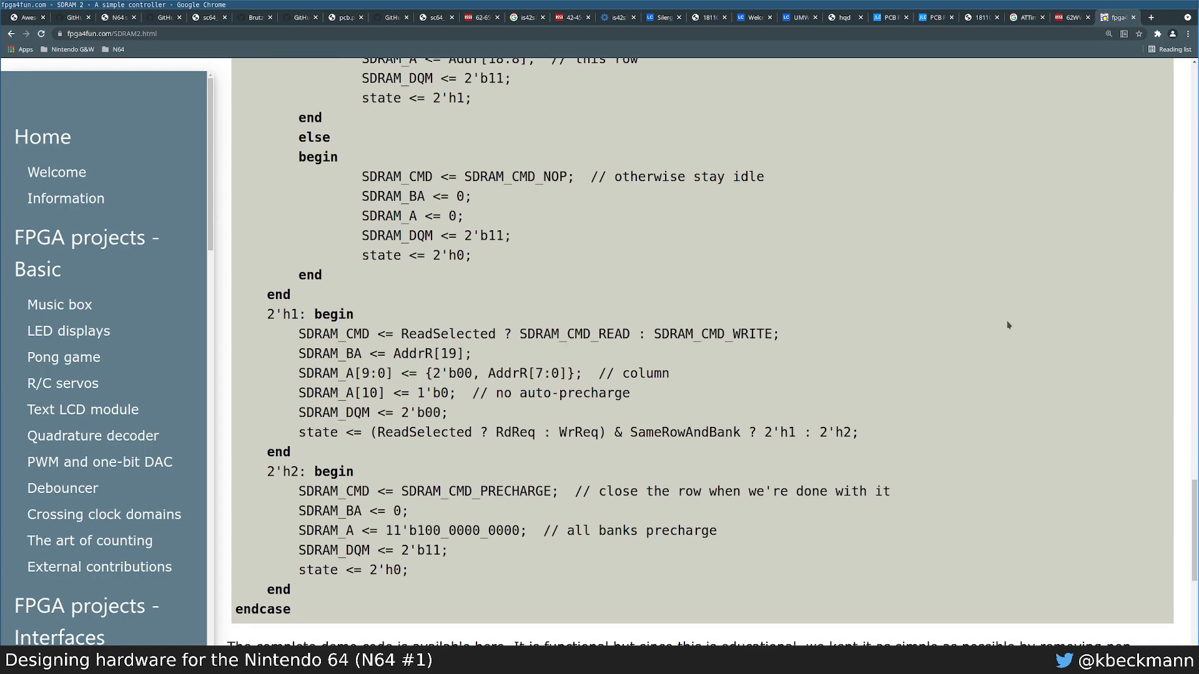
scroll(1007, 325, down, 7)
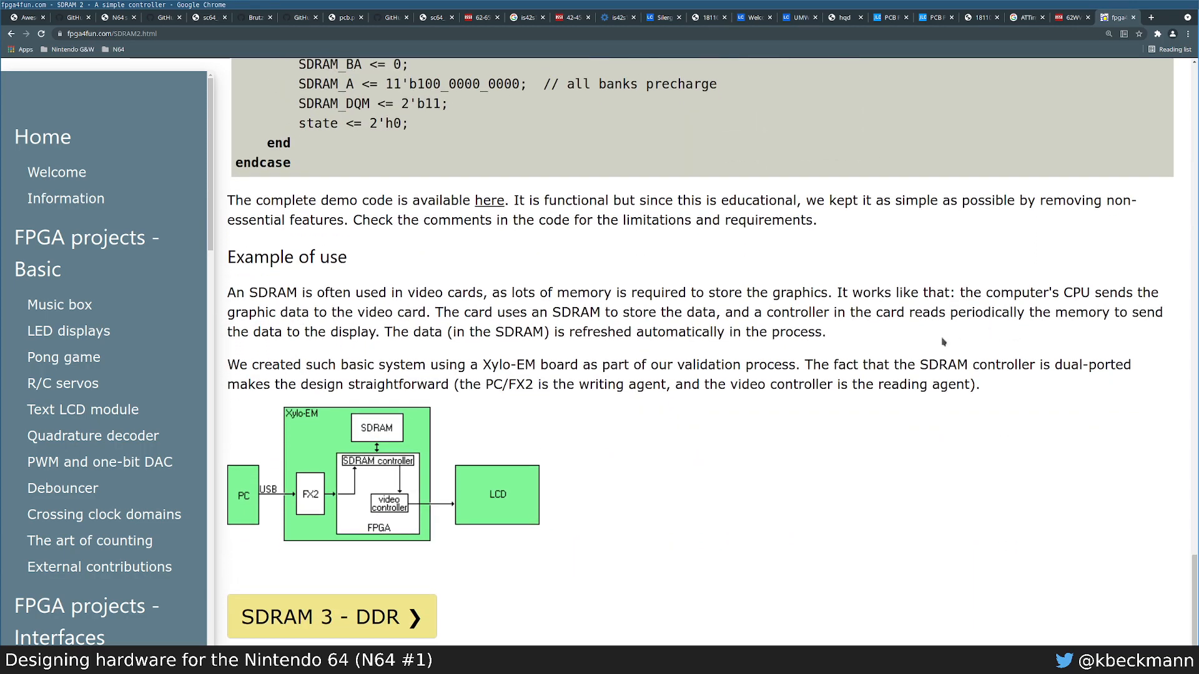
Step: Reset the article's zoom to 100% and review the first page of the IS62WV12816ALL static RAM datasheet
key(ctrl+0)
key(Home)
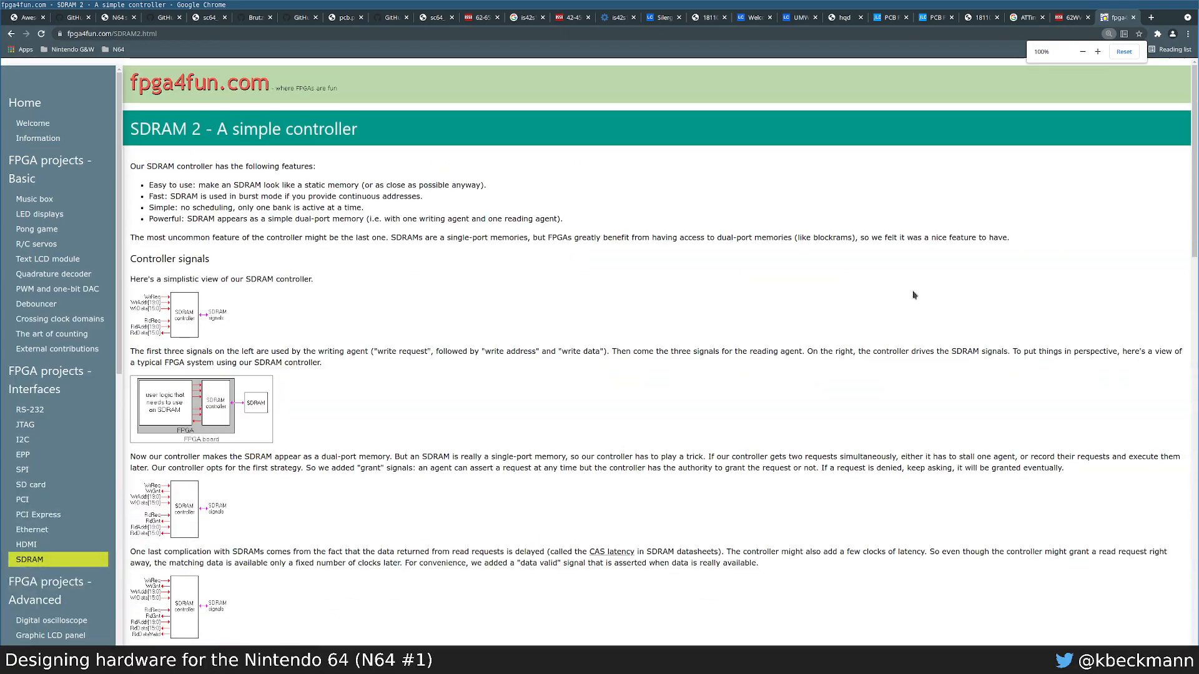
click(1071, 18)
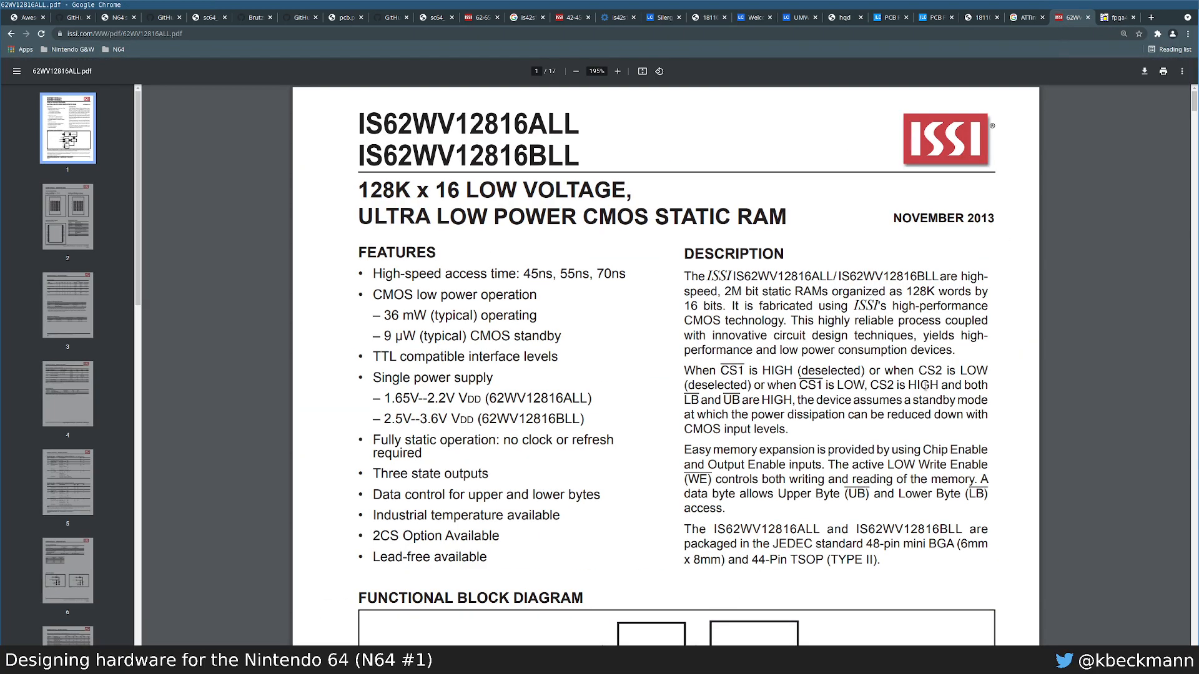
scroll(902, 445, down, 2)
scroll(1005, 206, up, 2)
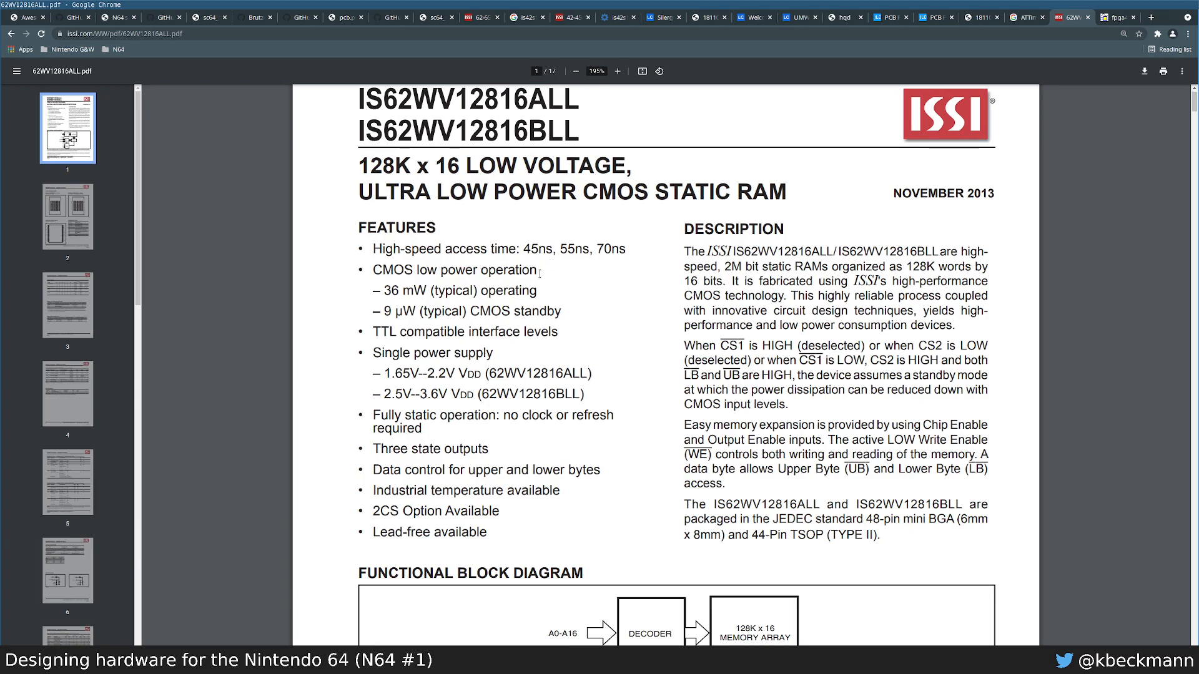
Step: Compare the N64 in-game bus activity timing with the SDRAM controller's state machine and the static RAM datasheet's specifications
click(125, 17)
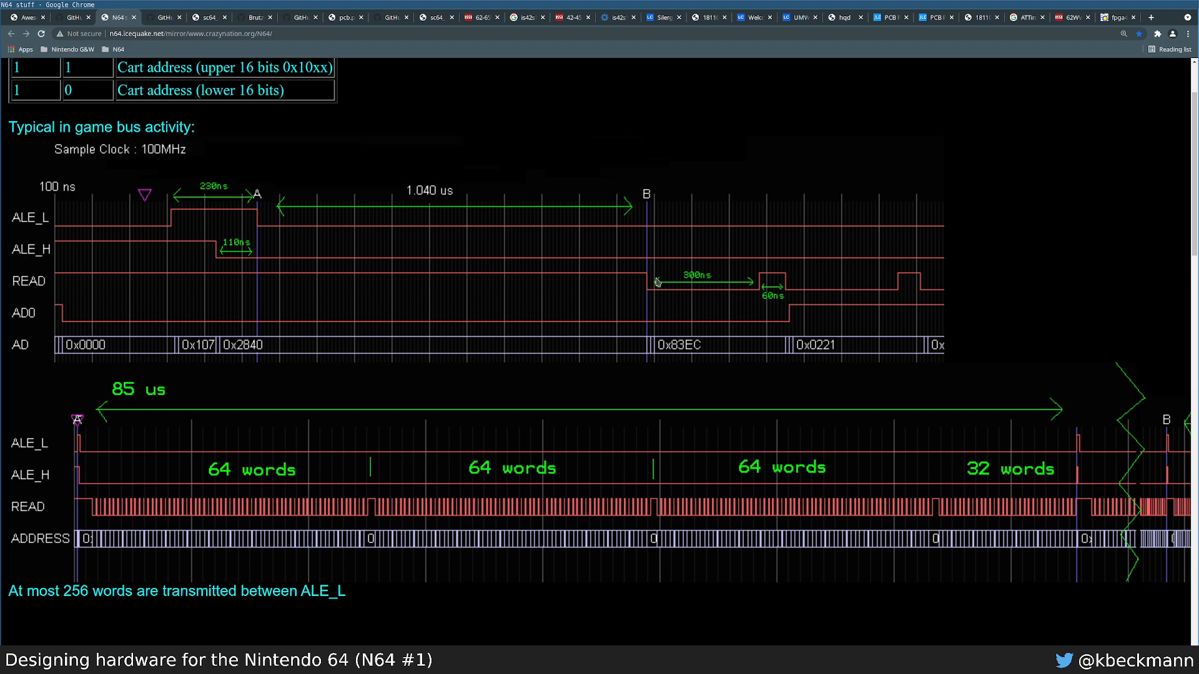
click(1116, 24)
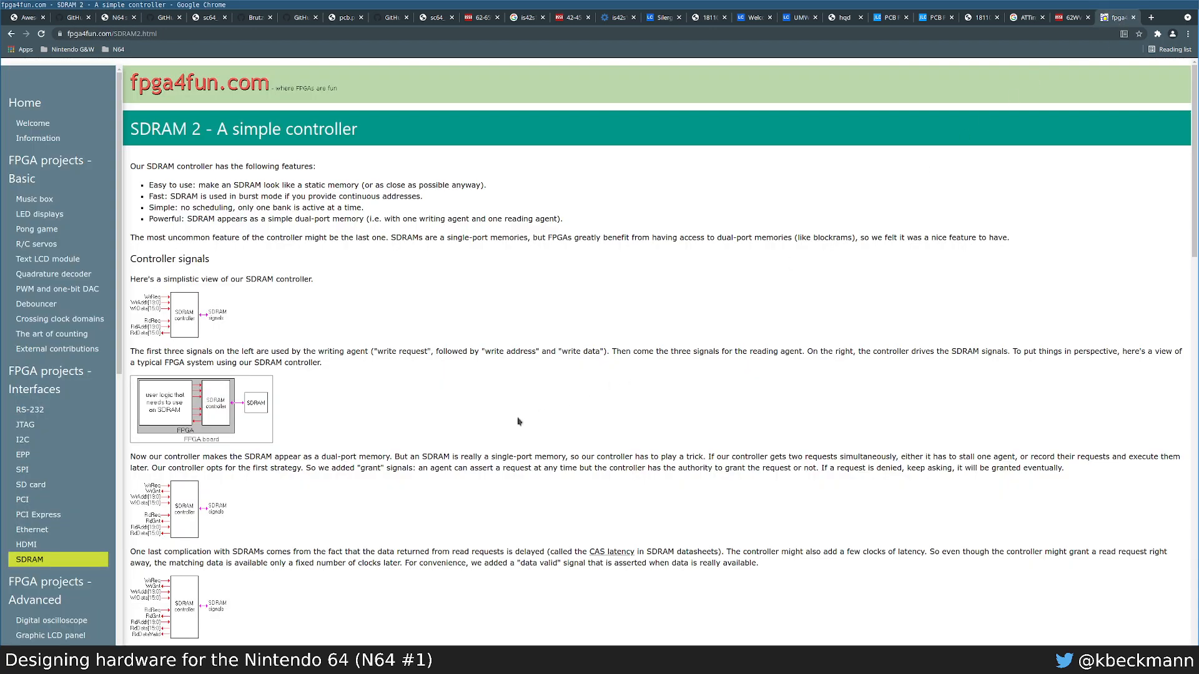
scroll(374, 406, down, 7)
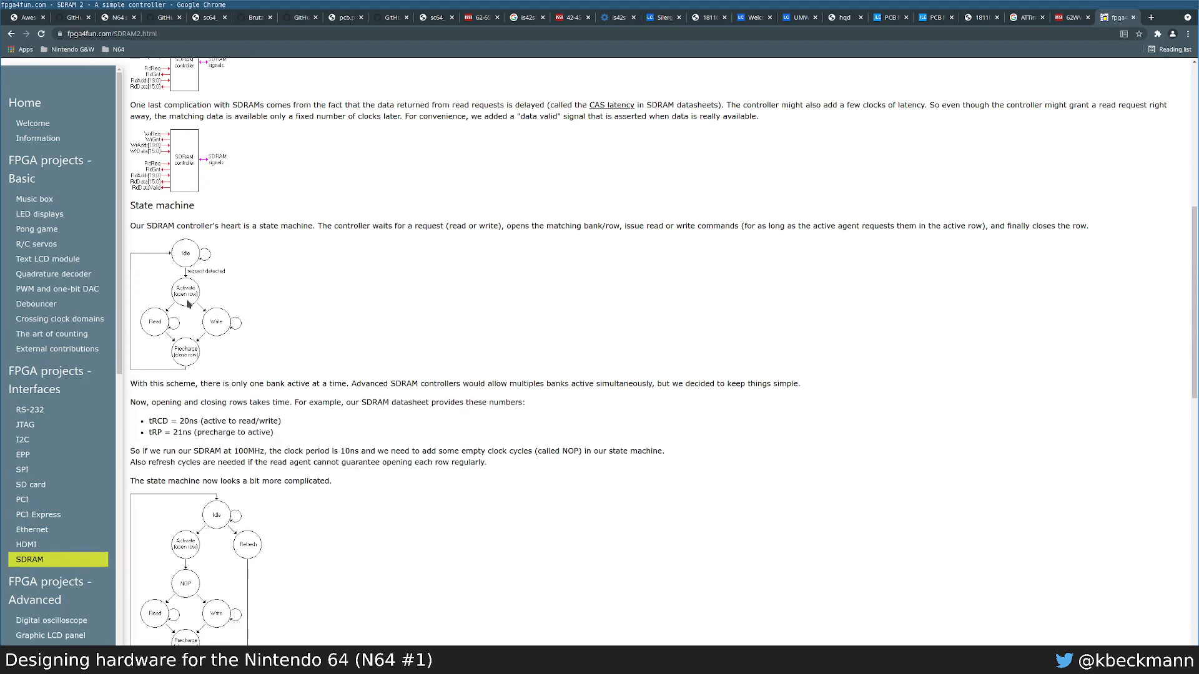
click(113, 17)
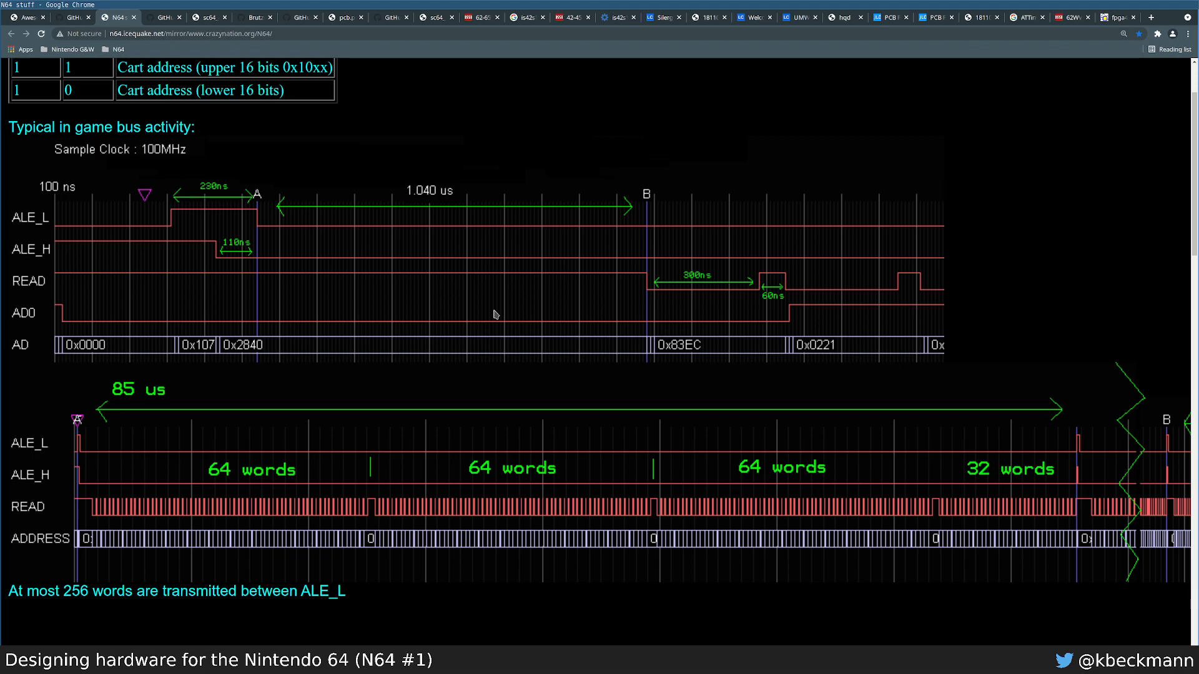
click(1065, 20)
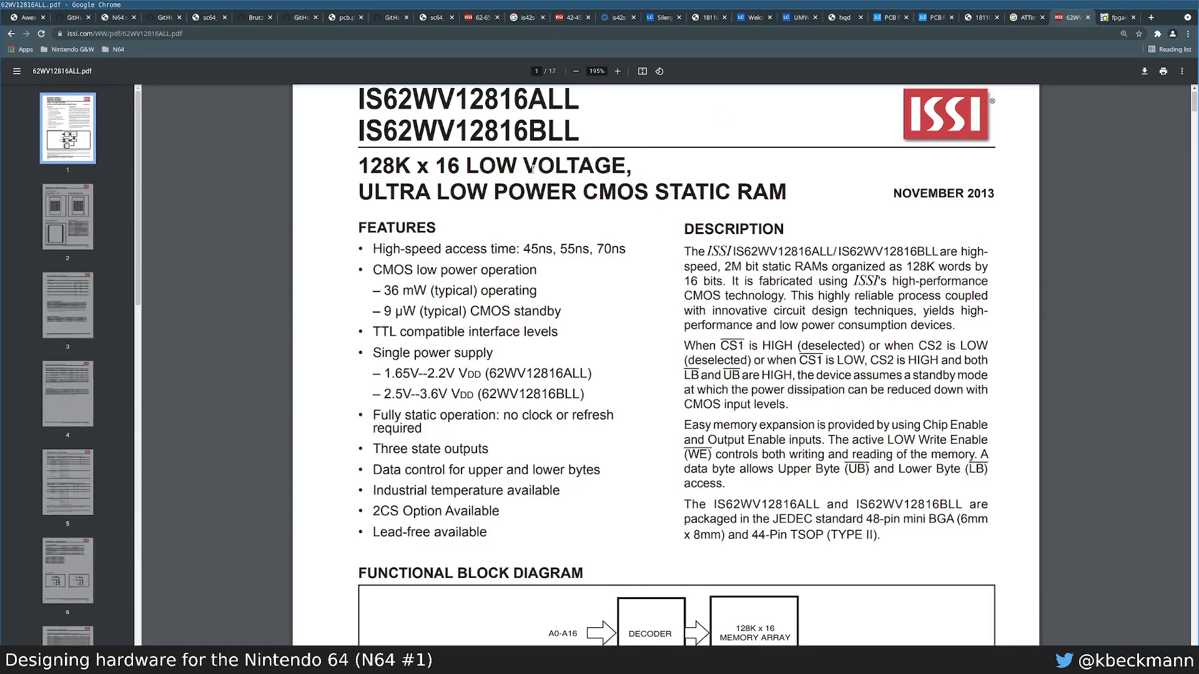
Step: Open the IS42S86400F/16320F SDRAM datasheet and highlight its part number and the "32Mx16, 64Mx8 512Mb SDRAM" title
click(571, 17)
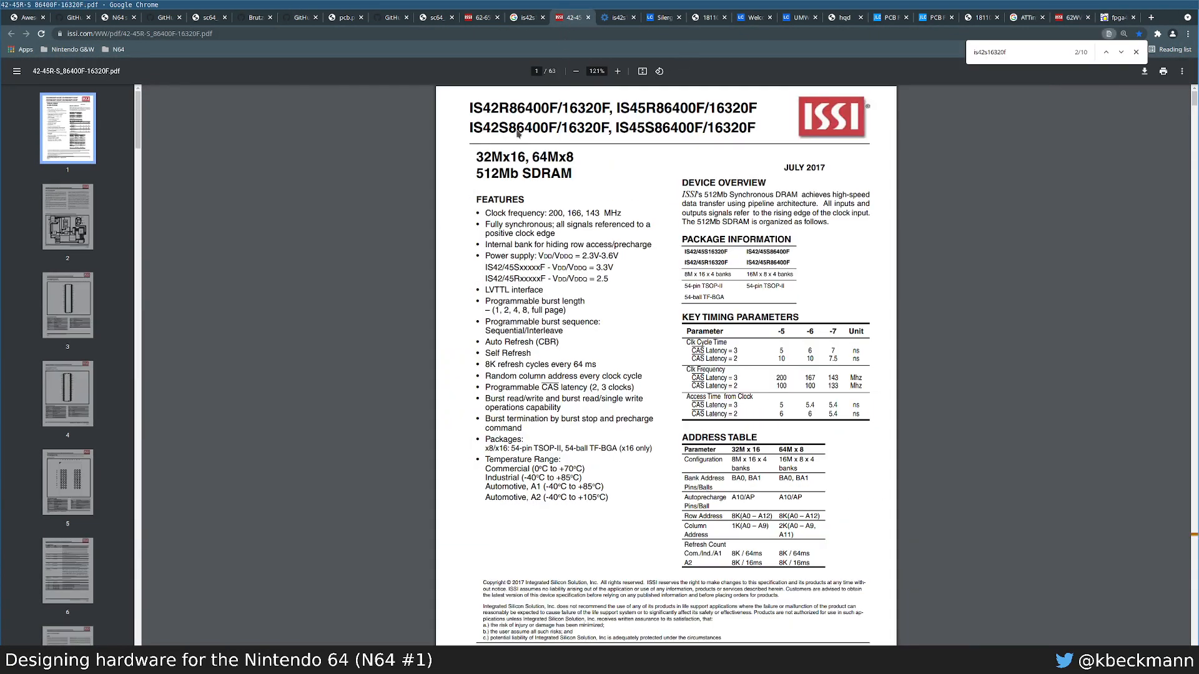
drag(470, 130, 538, 130)
drag(476, 173, 586, 159)
click(576, 174)
Step: Switch to the KiCad schematic, search the symbol library for "is42s1632", and dismiss the symbol chooser
key(super+2)
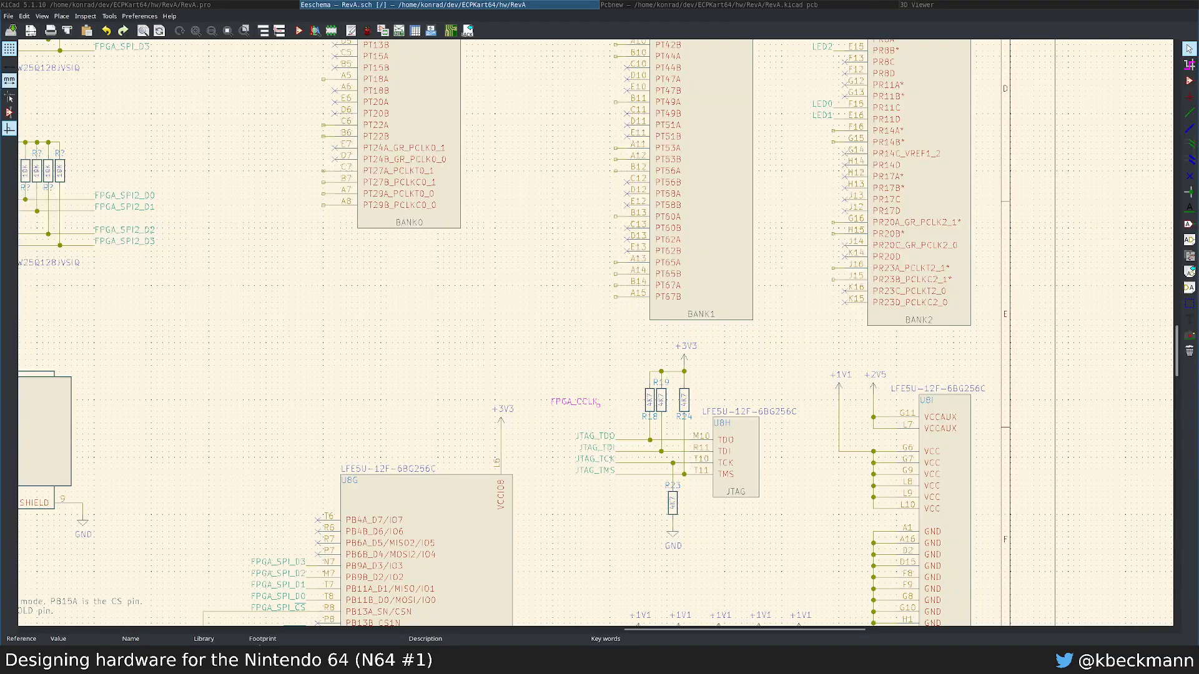
scroll(479, 444, down, 3)
scroll(275, 242, up, 4)
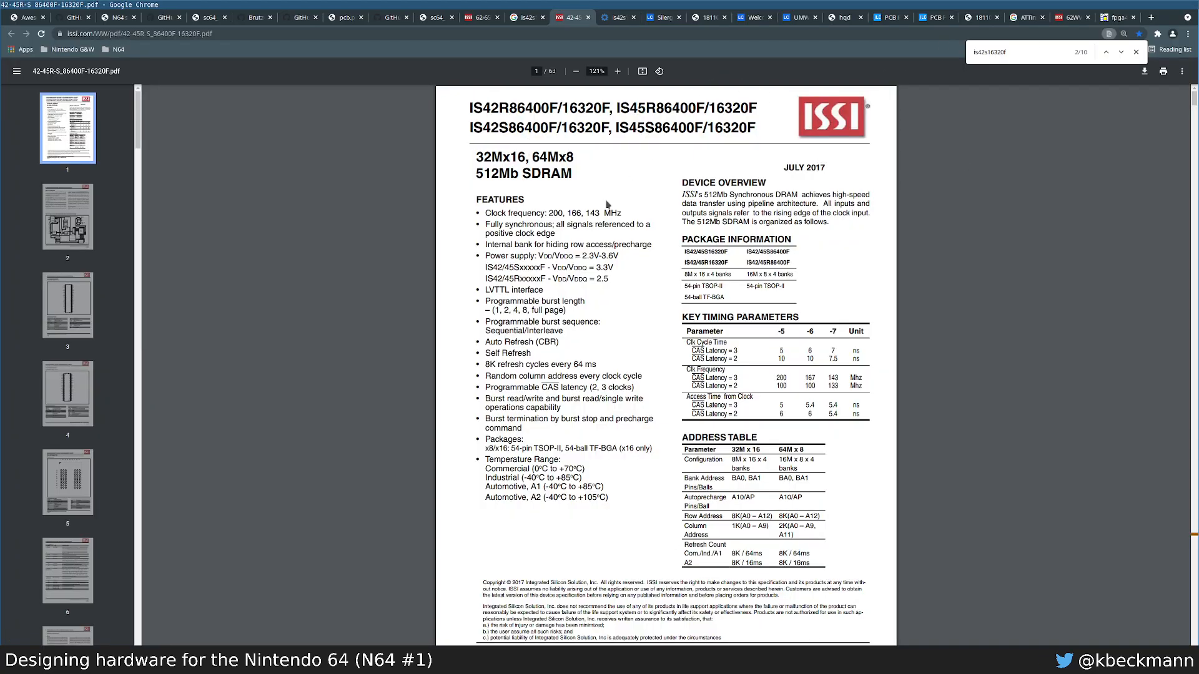
key(ctrl+shift+Tab)
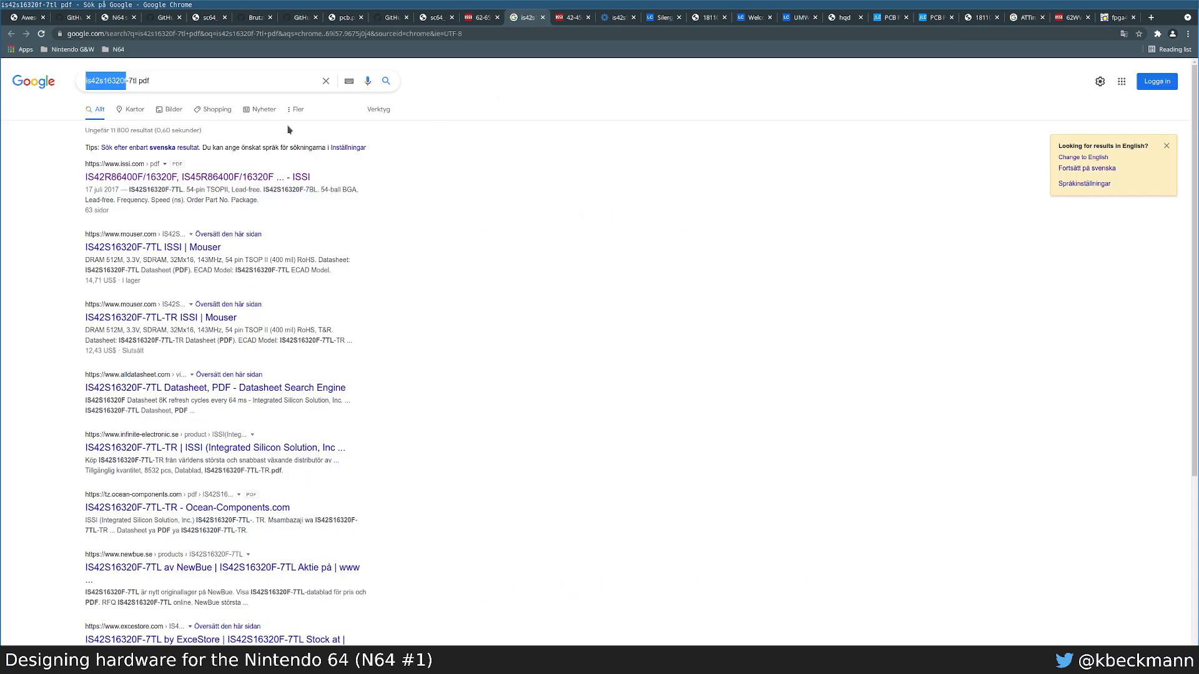
key(ctrl+Tab)
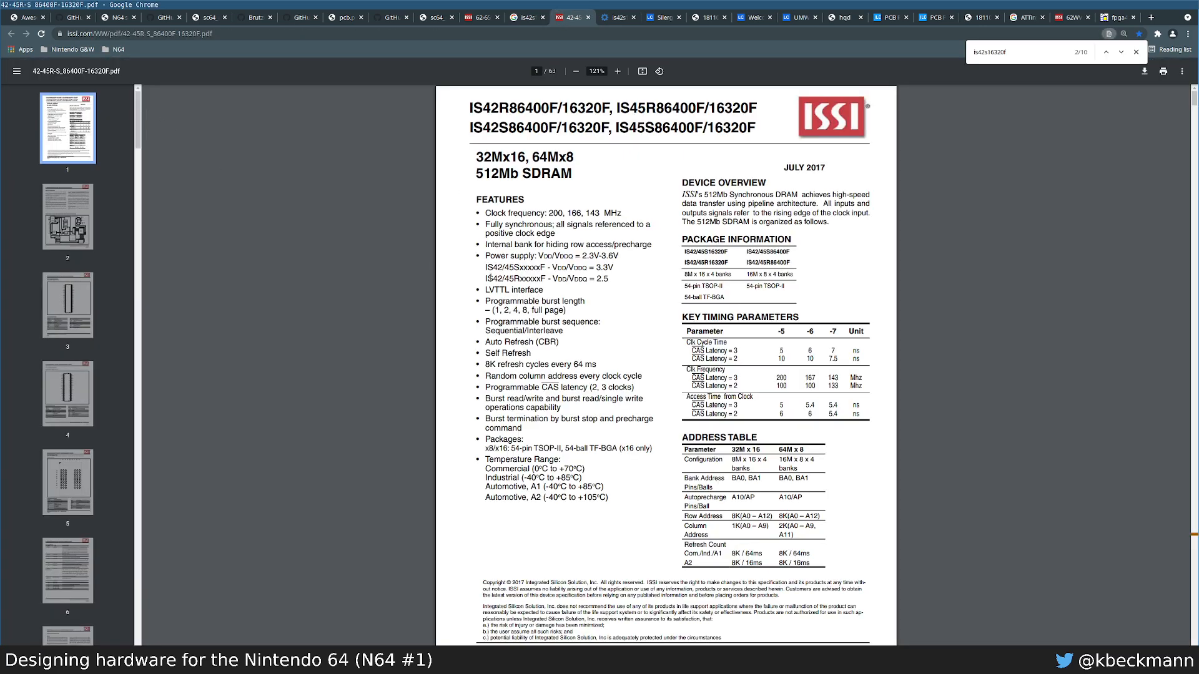
key(alt+Tab)
key(a)
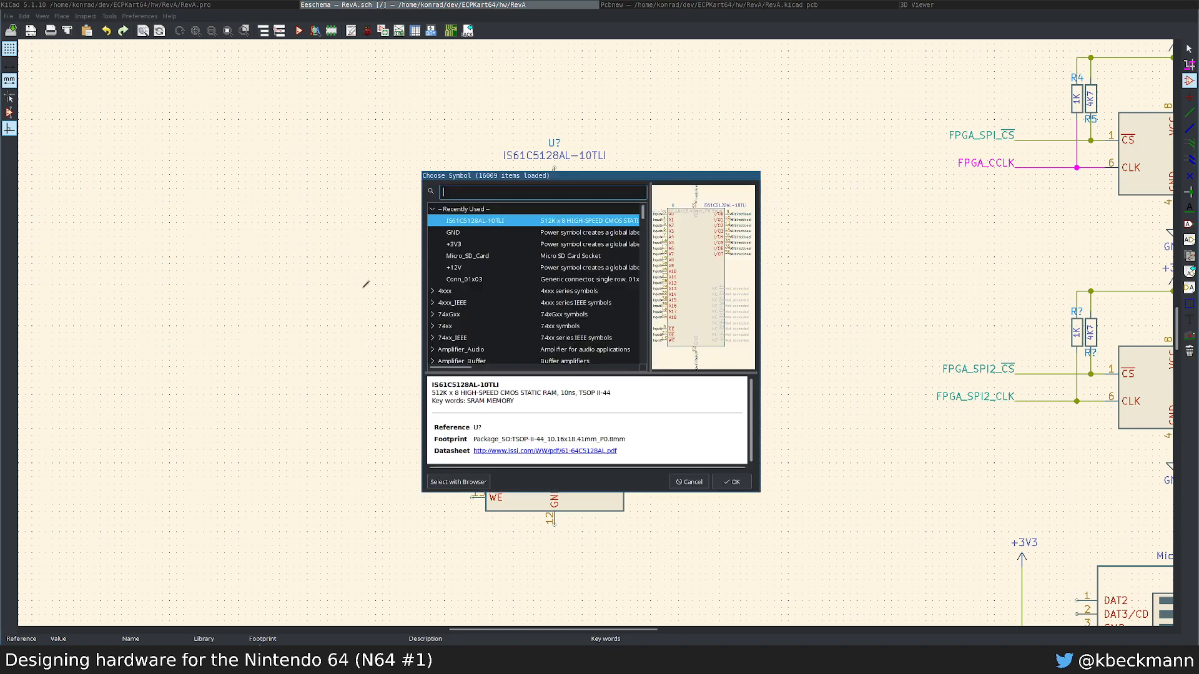
text(is42s16320f)
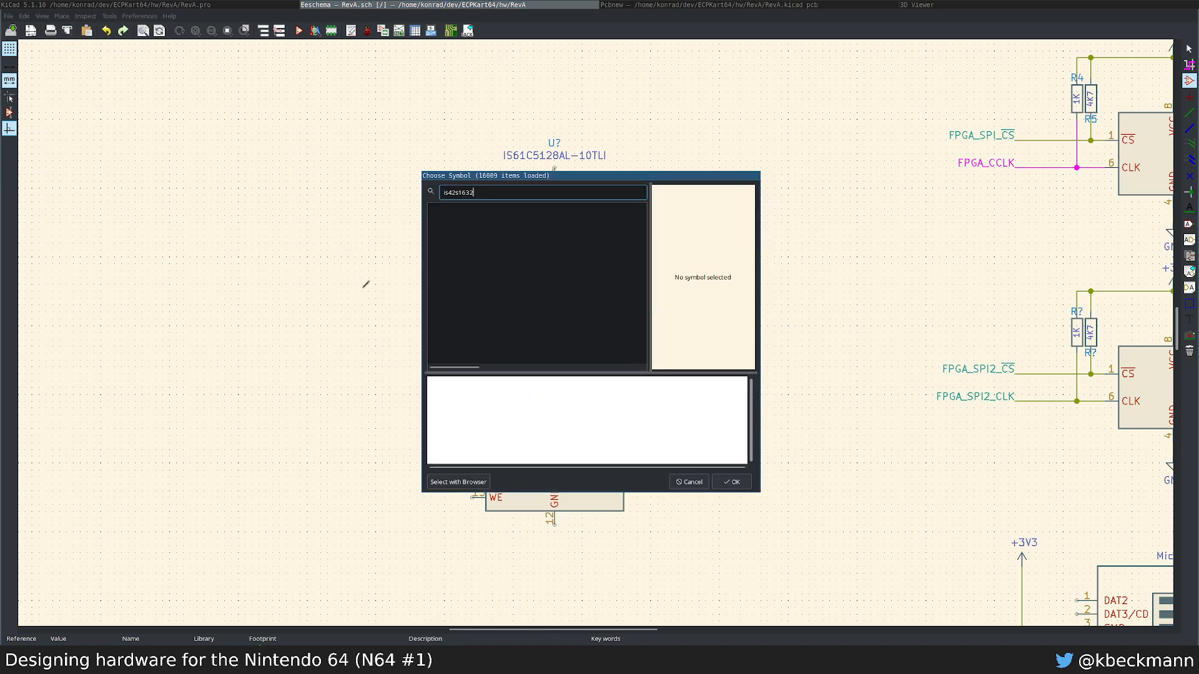
key(BackSpace)
key(BackSpace)
key(BackSpace)
key(Escape)
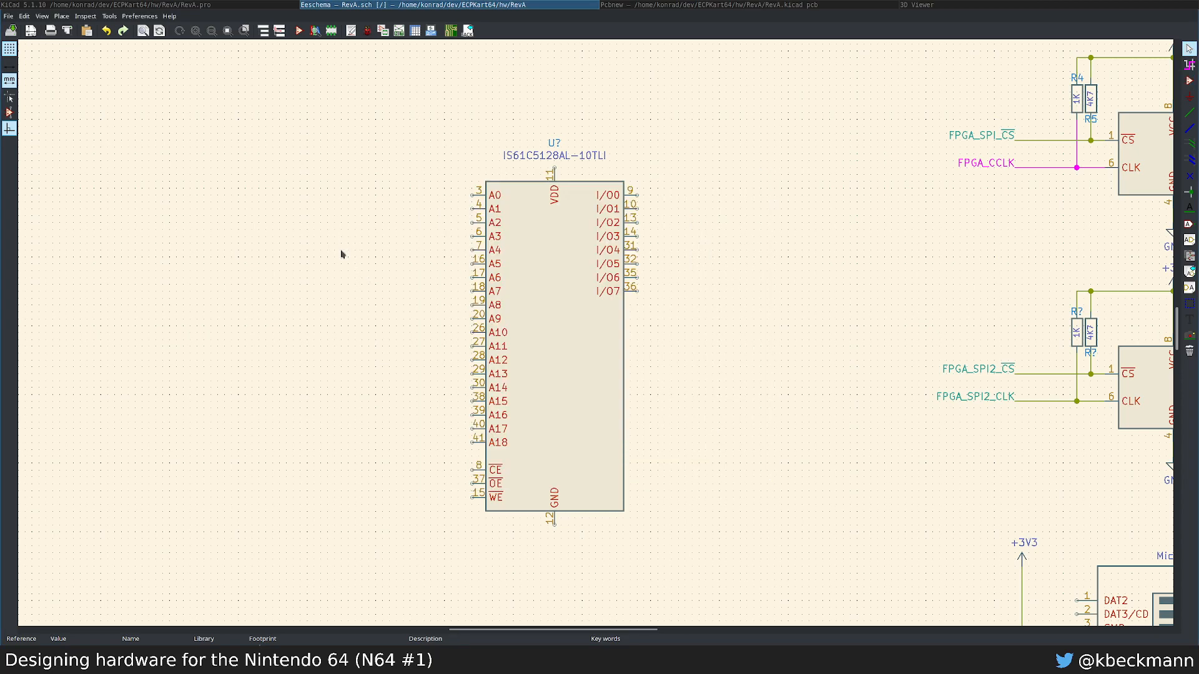
scroll(587, 376, up, 1)
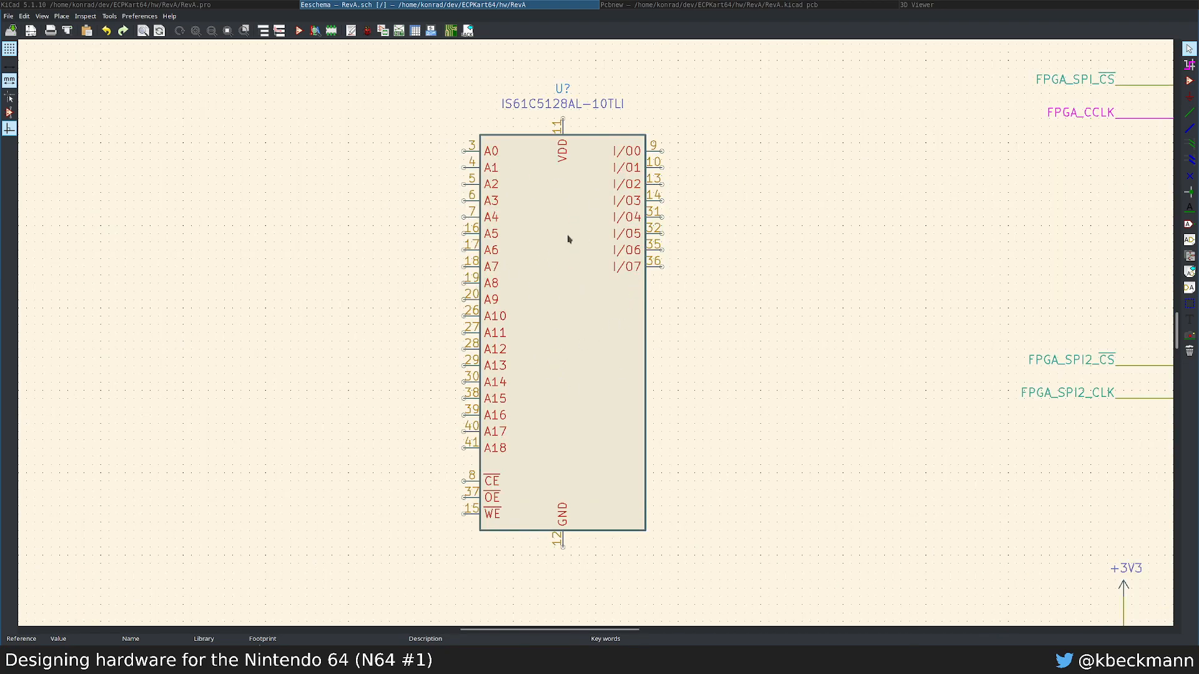
Step: Skim the SDRAM datasheet's package outline, ordering information, single-read and full-page burst timing diagrams in the browser
key(alt+Tab)
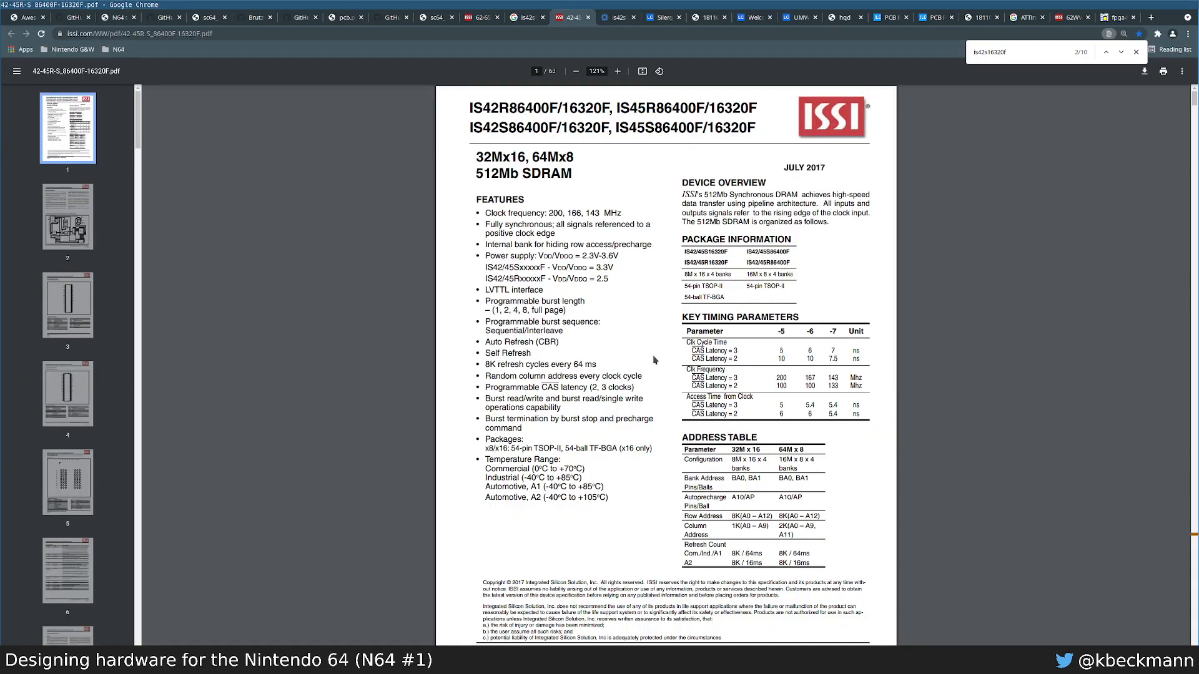
scroll(655, 360, down, 20)
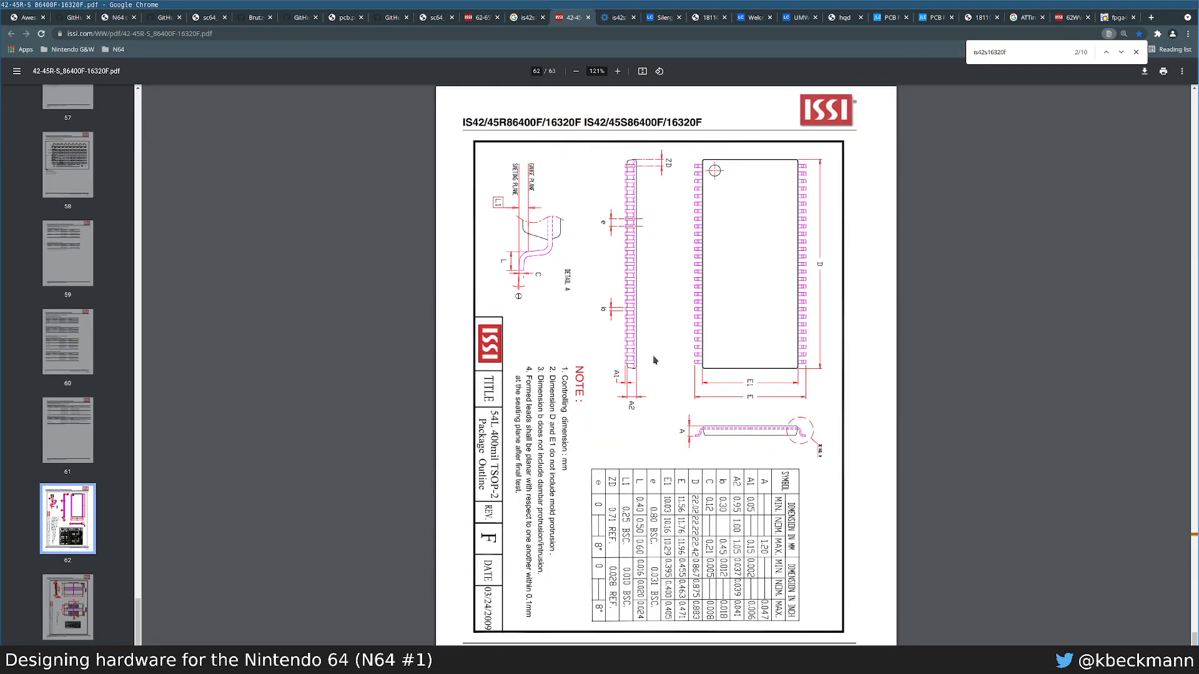
scroll(655, 361, up, 20)
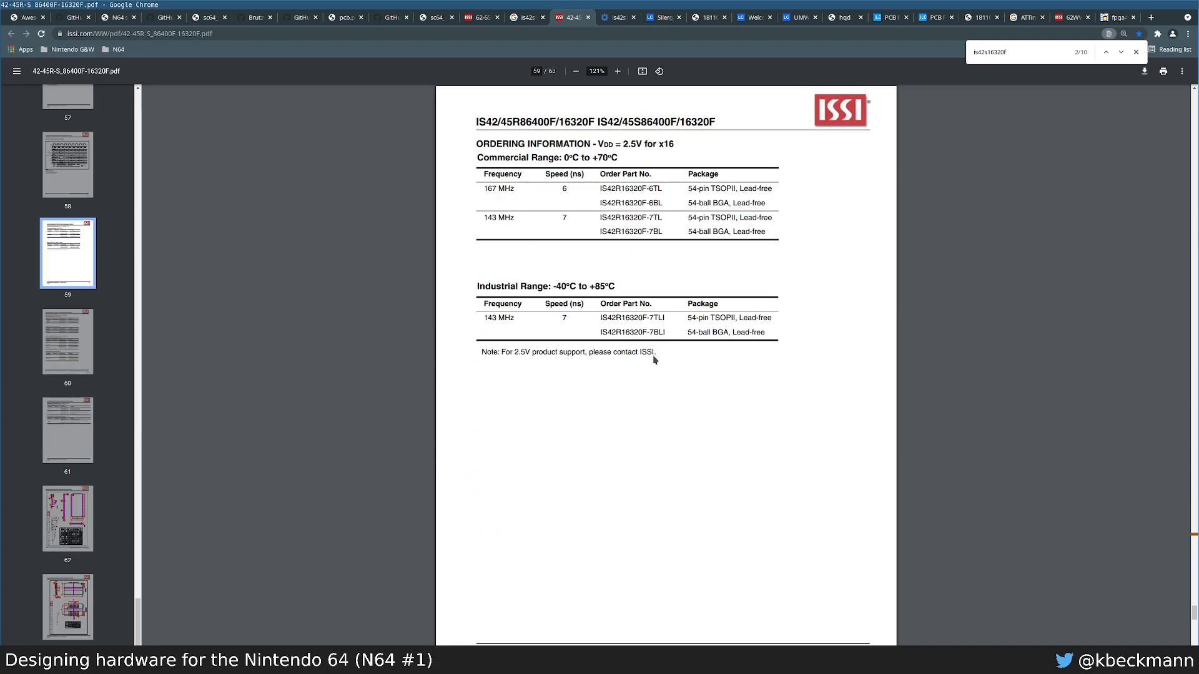
scroll(655, 361, up, 20)
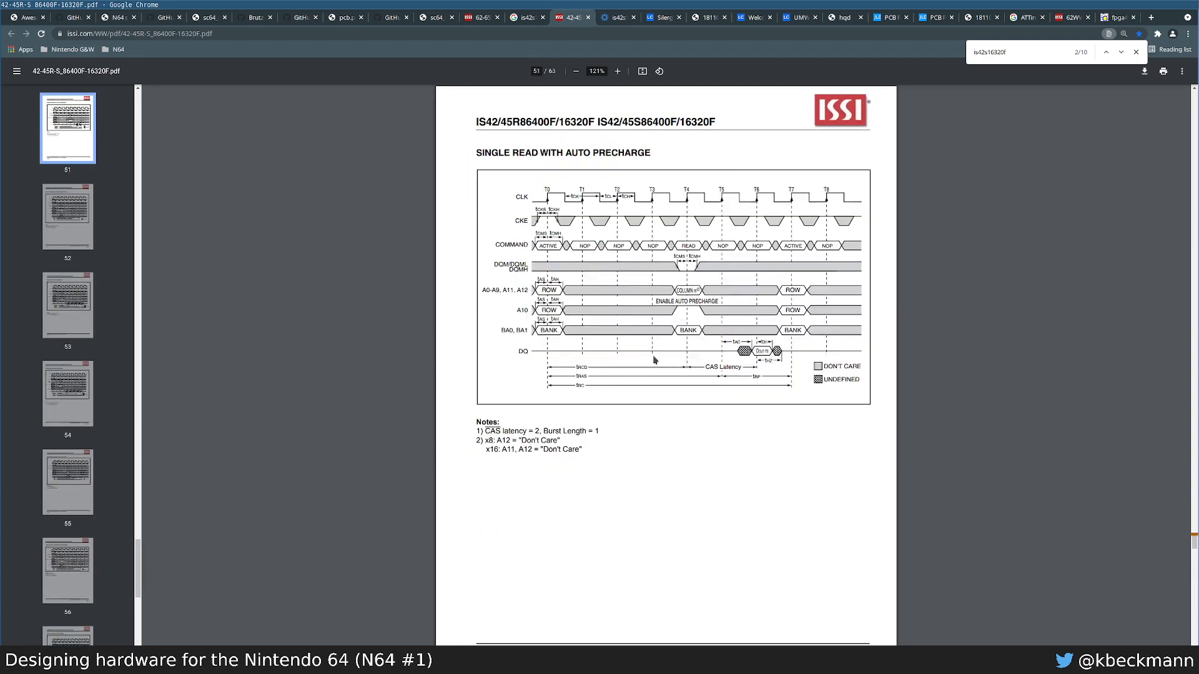
scroll(654, 360, down, 20)
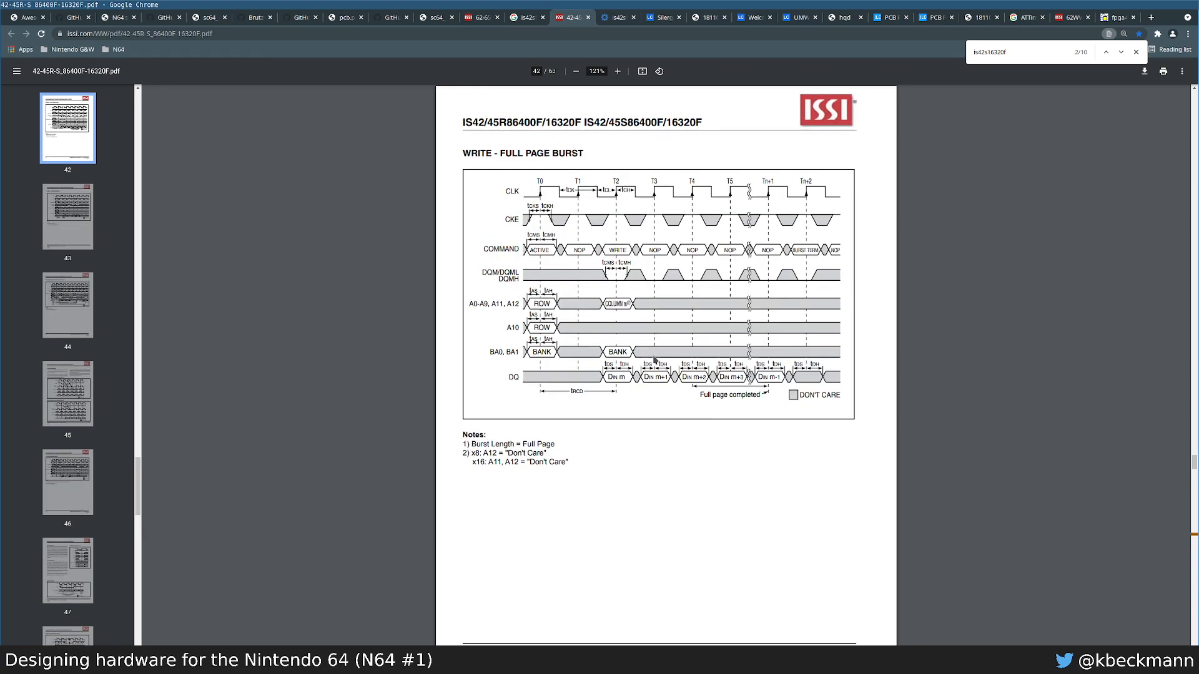
scroll(655, 361, up, 8)
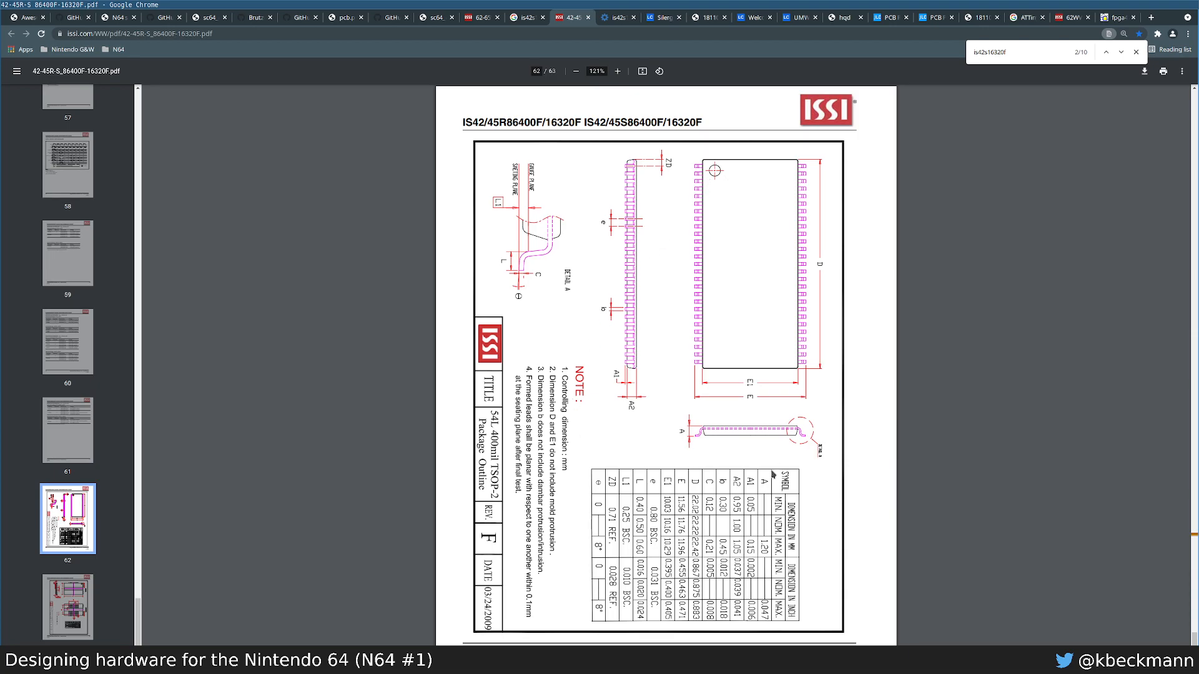
Step: Examine the SDRAM datasheet's first page, its pin functions, and the 54-pin TSOP II pin configurations for x8 and x16
key(Home)
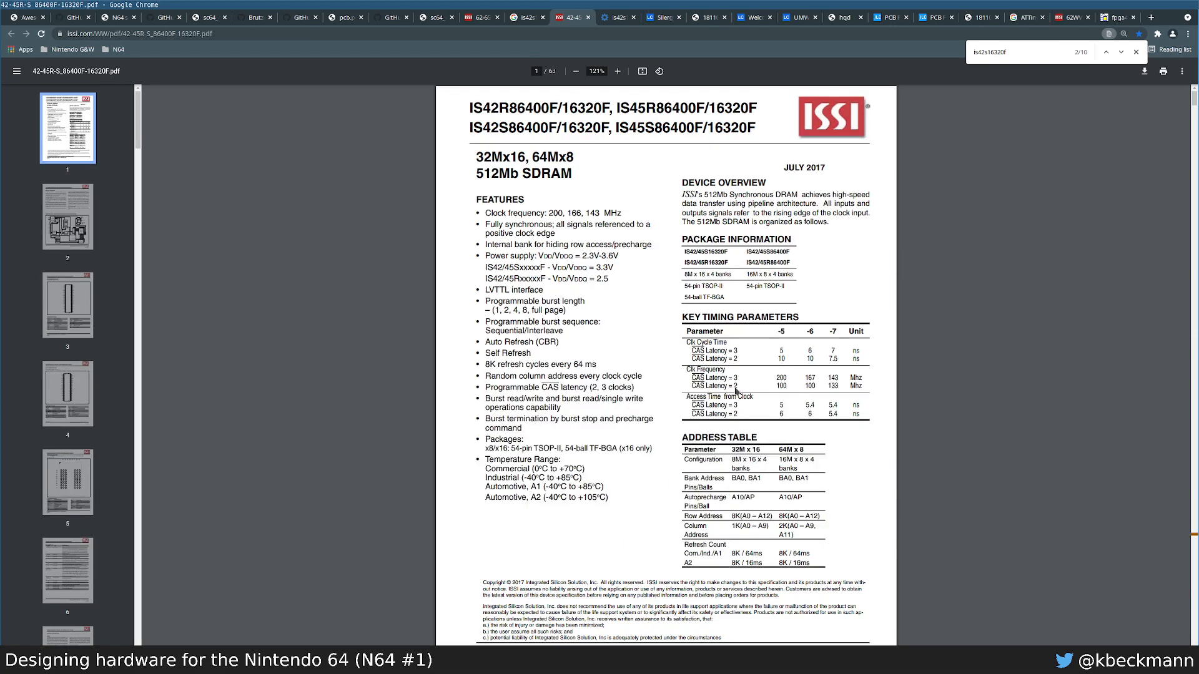
key(Right)
key(Right)
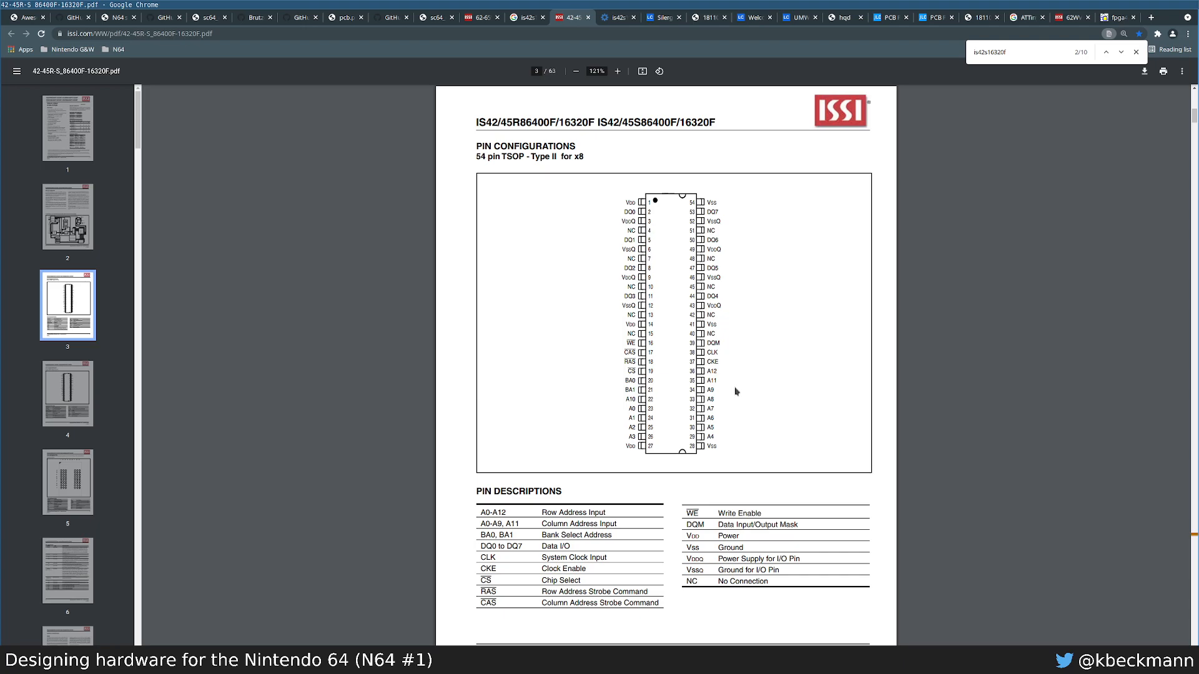
key(Right)
key(Right)
key(Right)
key(Right)
key(Right)
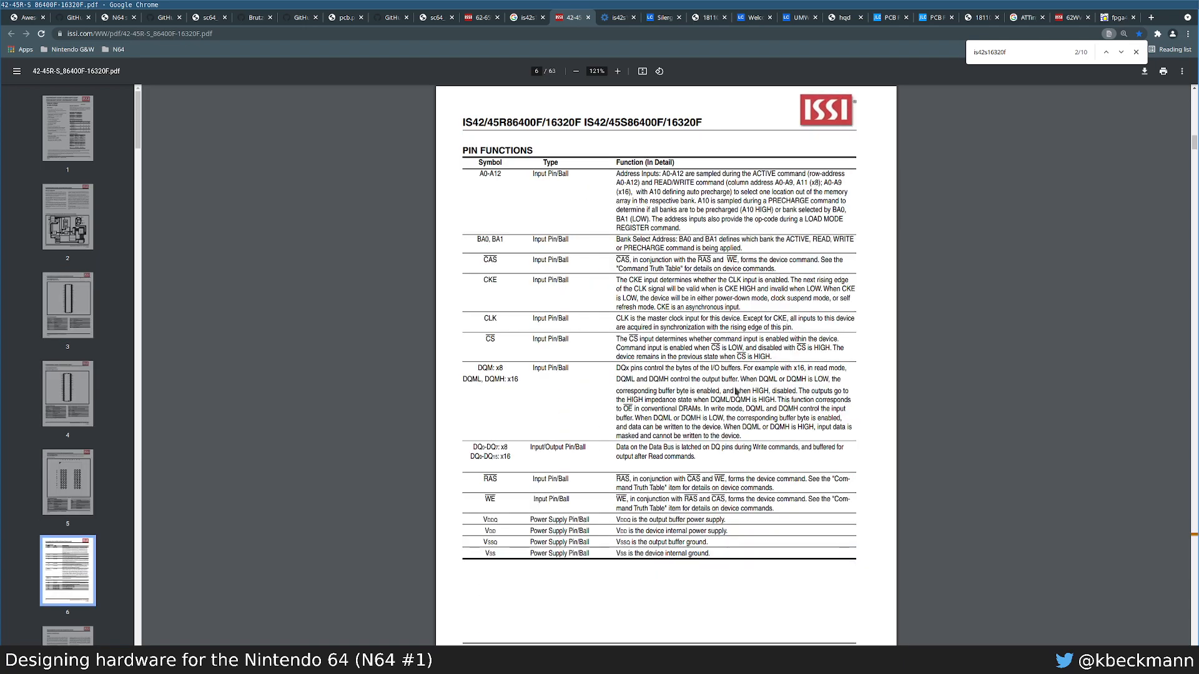
key(Left)
key(Left)
key(Left)
key(Left)
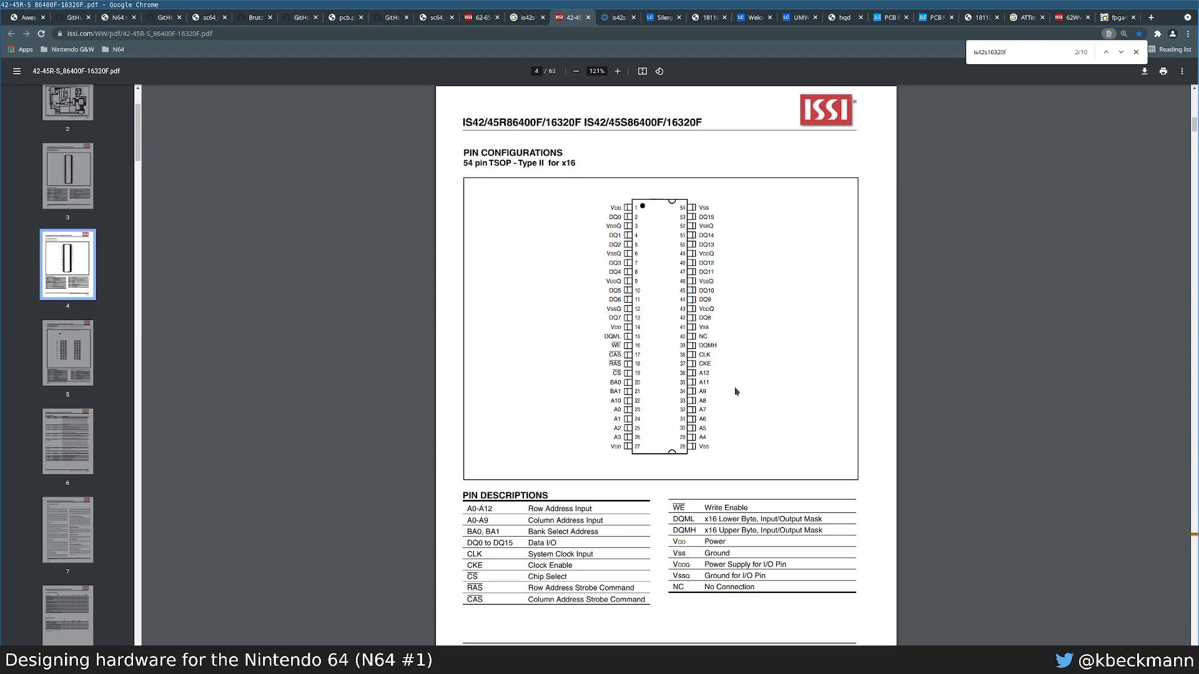
Step: Check the footprint in the IS61C5128AL-10TLI symbol's properties against the SDRAM's TSOP package, and close the properties without changes
key(alt+Tab)
double_click(618, 386)
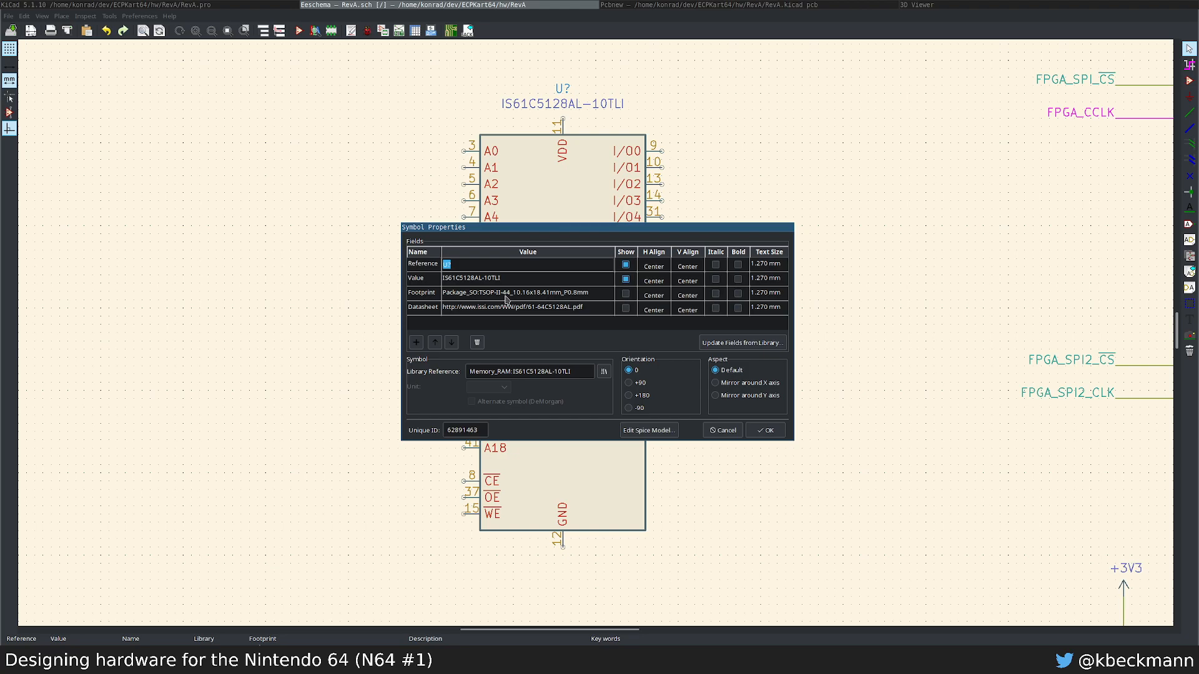
key(alt+Tab)
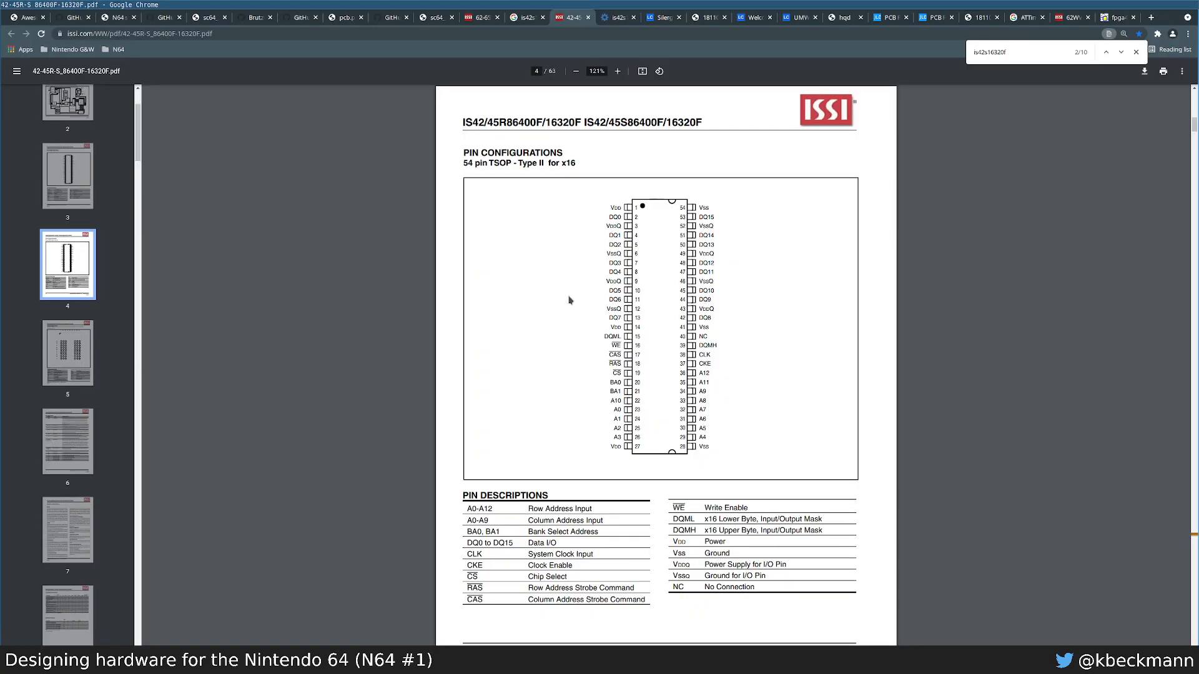
key(alt+Tab)
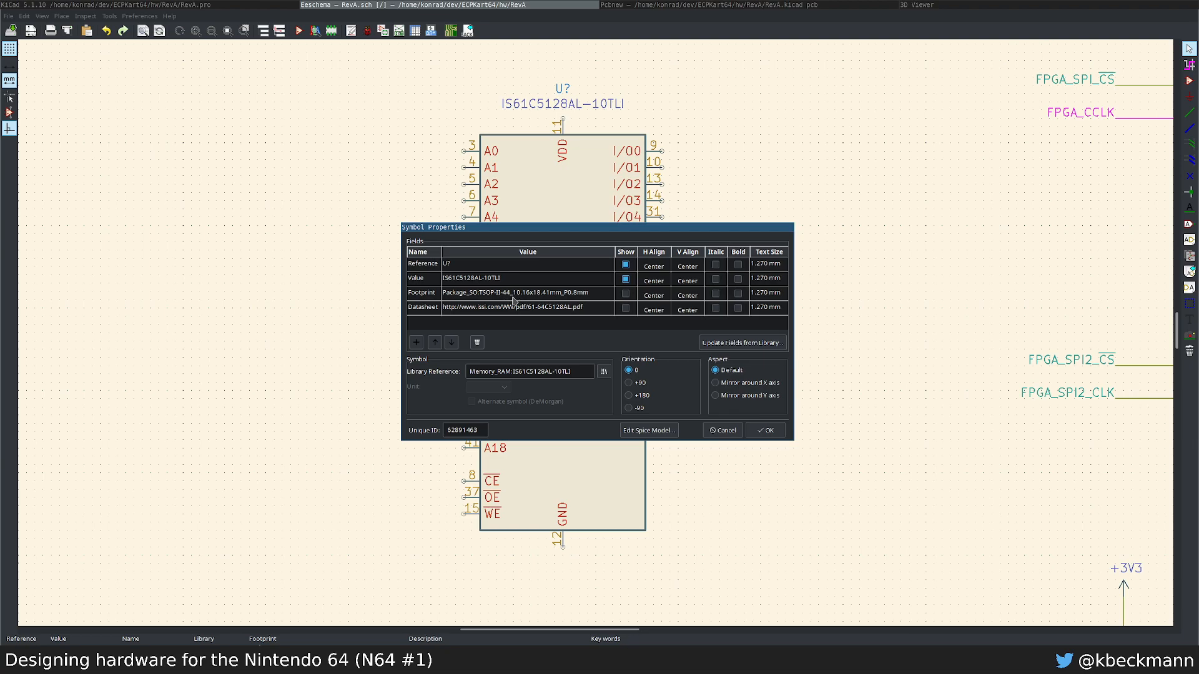
click(723, 430)
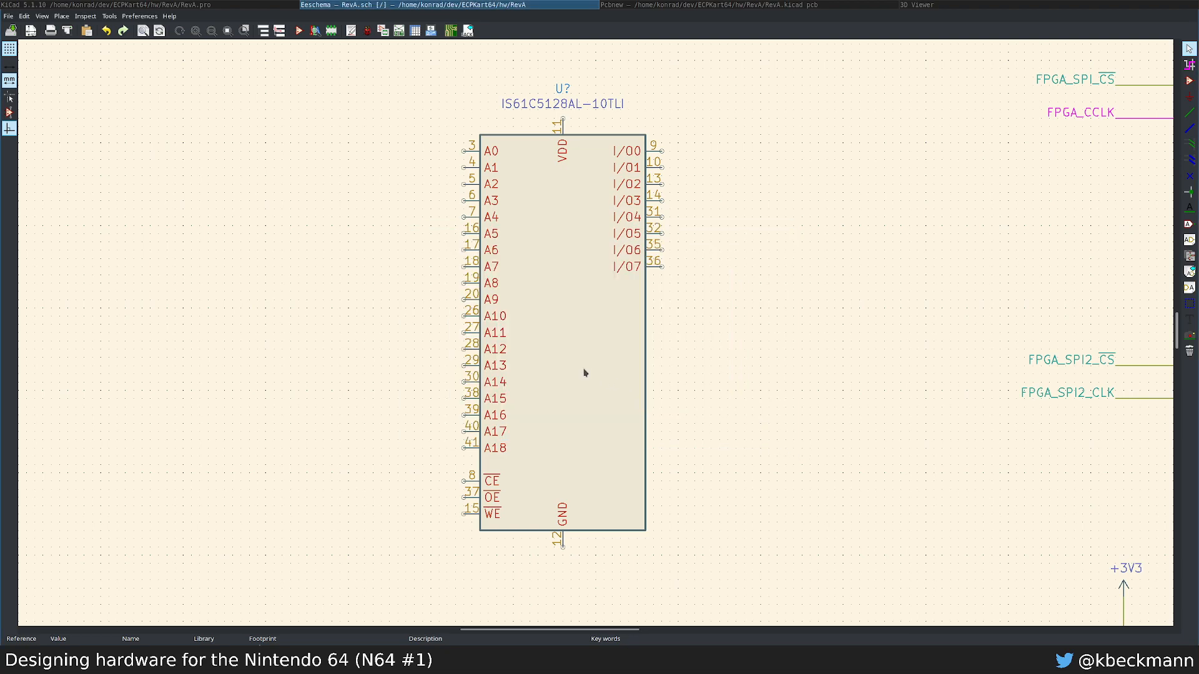
Step: Review the SDRAM datasheet's pinout, device overview and functional block diagram alongside the IS42S16320F-7TL web search results
key(alt+Tab)
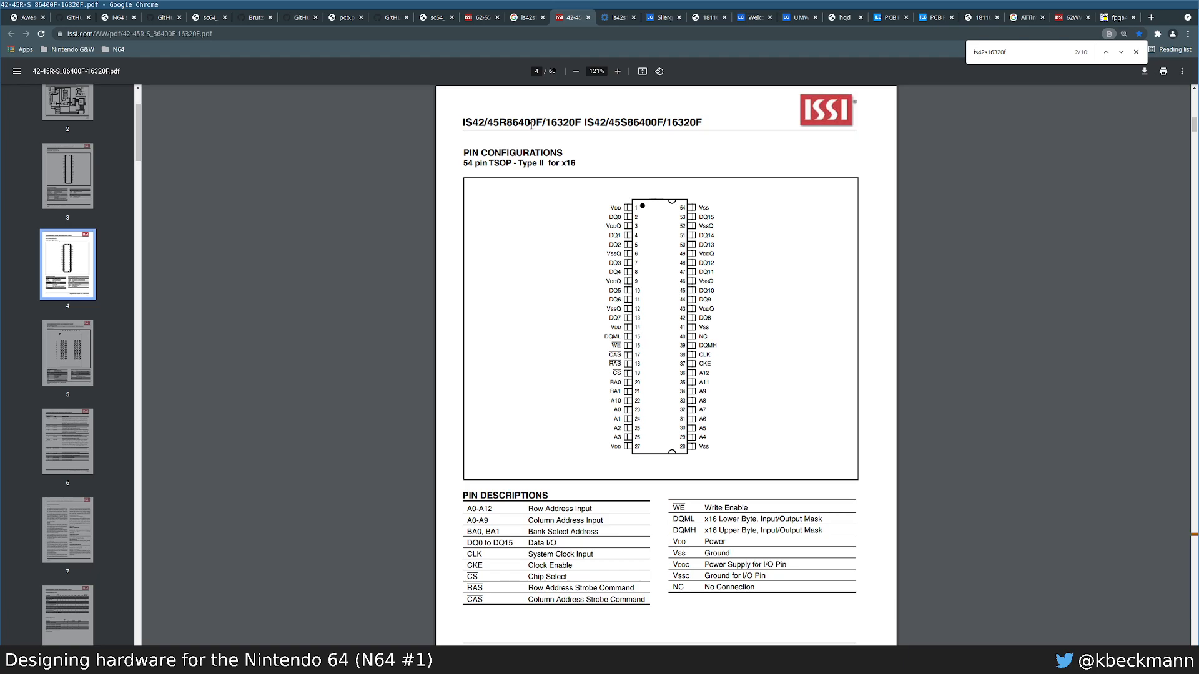
click(524, 16)
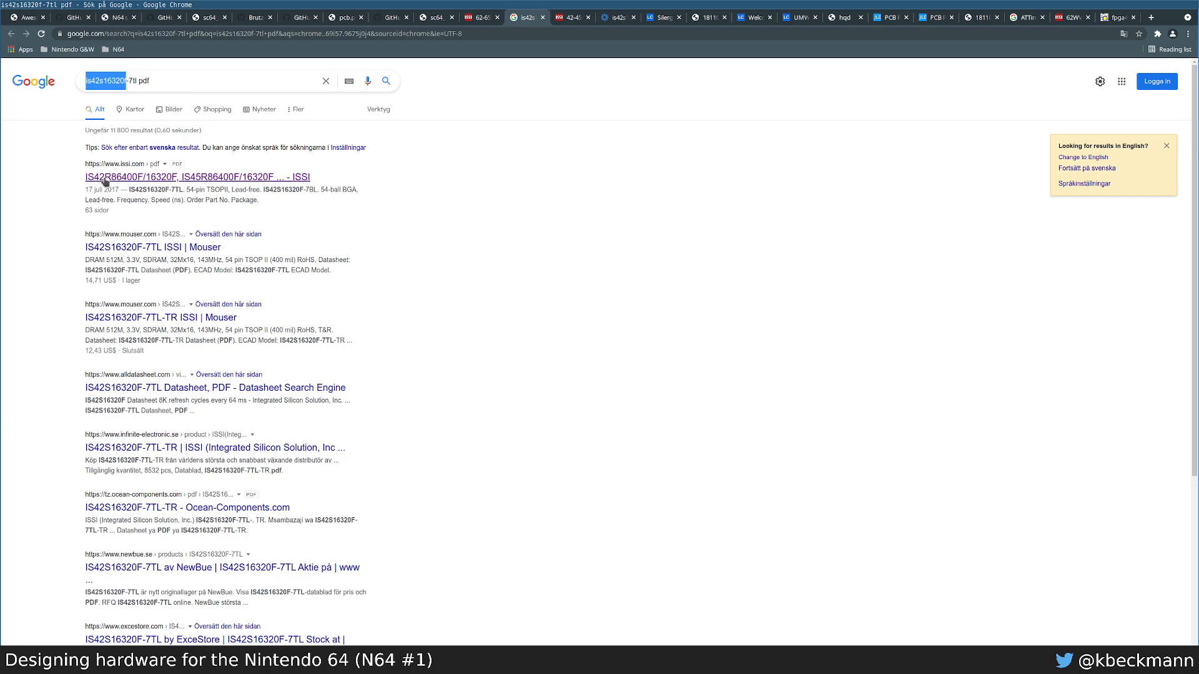
key(ctrl+Tab)
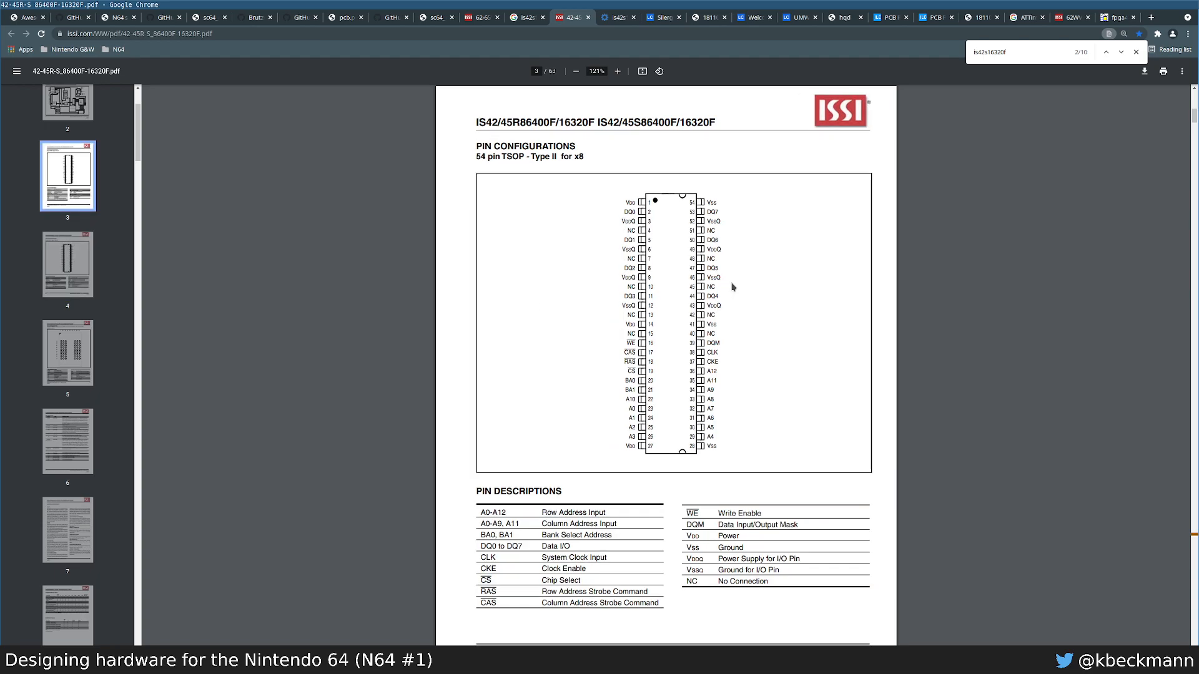
key(Left)
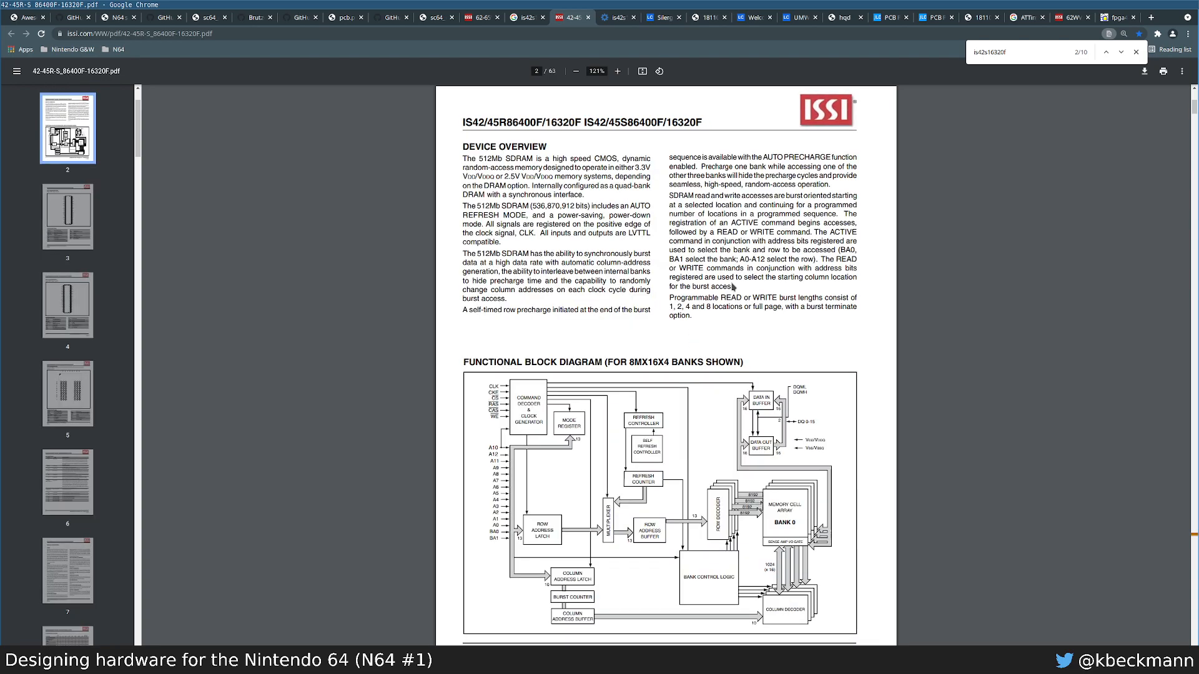
key(ctrl+shift+Tab)
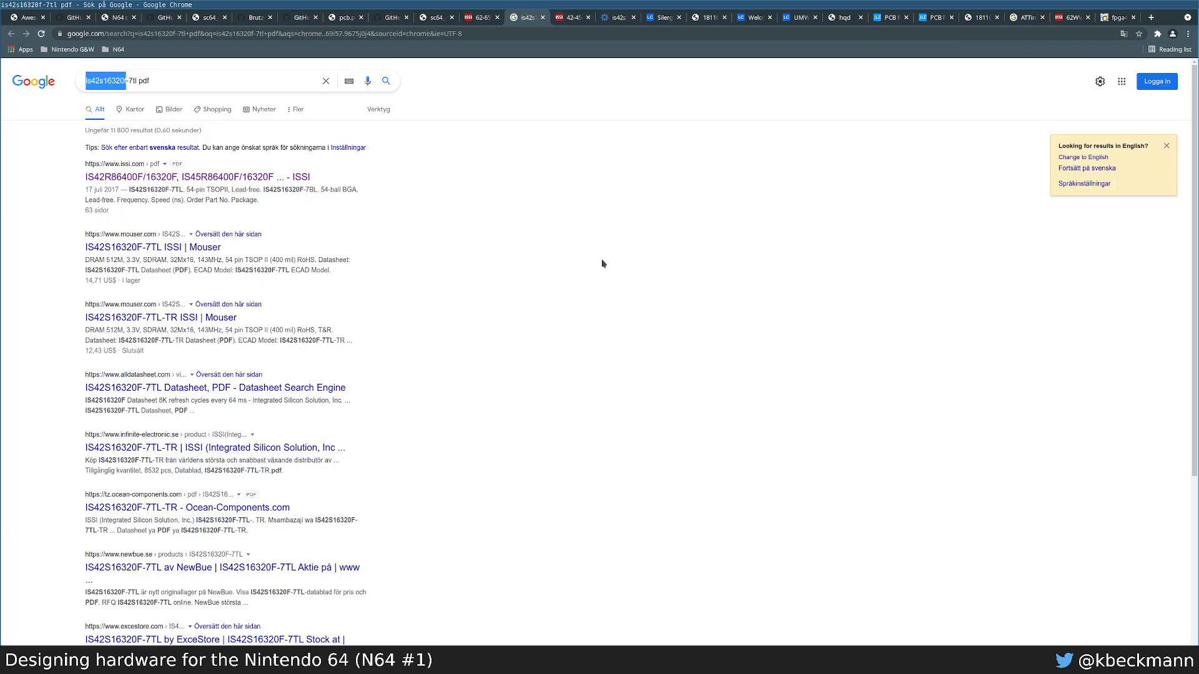
Step: Open the parts search site octopart.com in a new browser tab
key(ctrl+t)
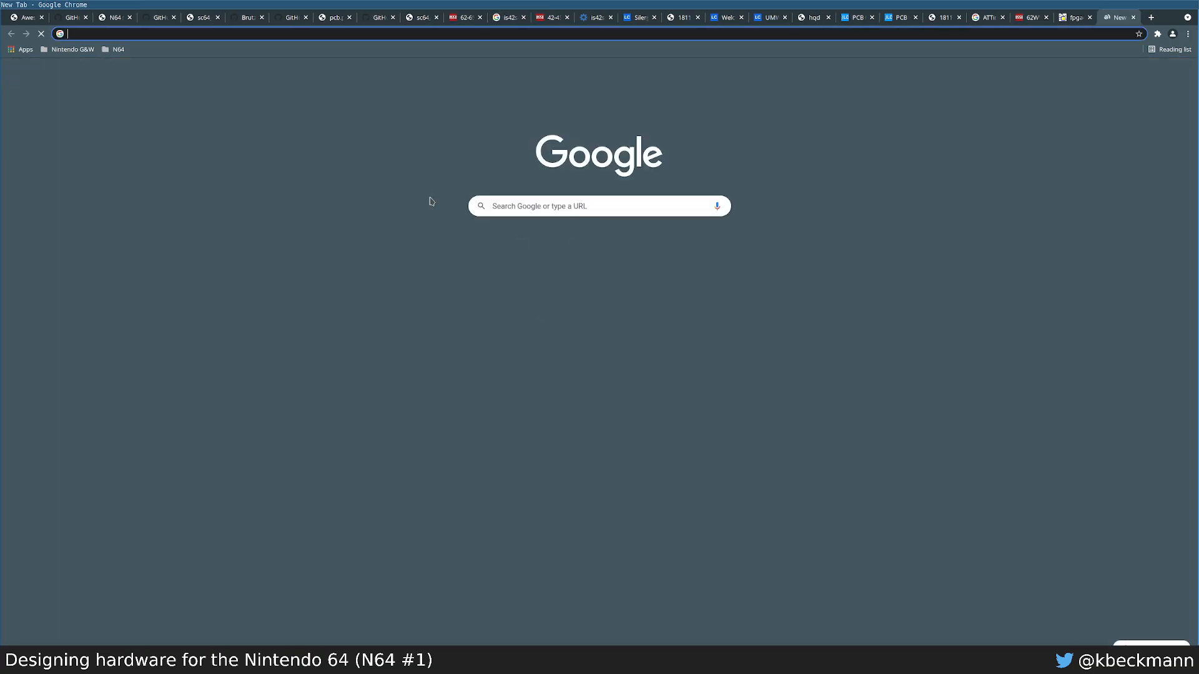
text(octopart.com)
key(Return)
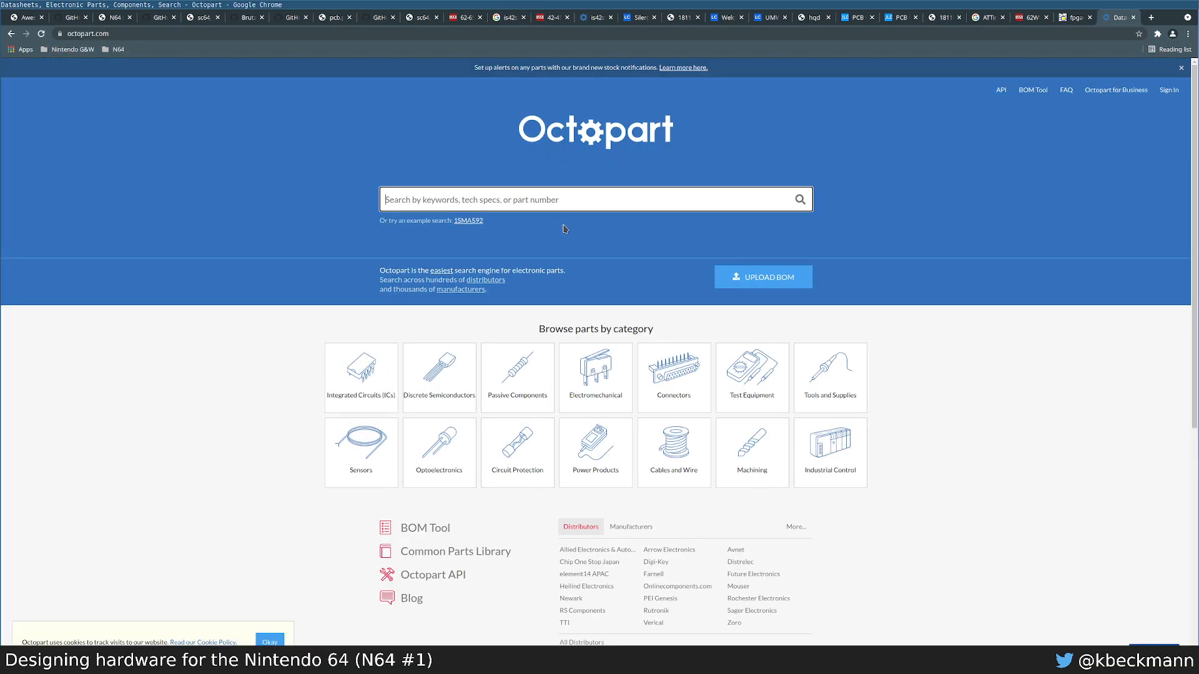
Step: Search Octopart for is42s16320f, examine the distributor stock for the IS42S16320F-7TL, and open Mouser's offer in a new tab
text(is42s16320f)
key(Return)
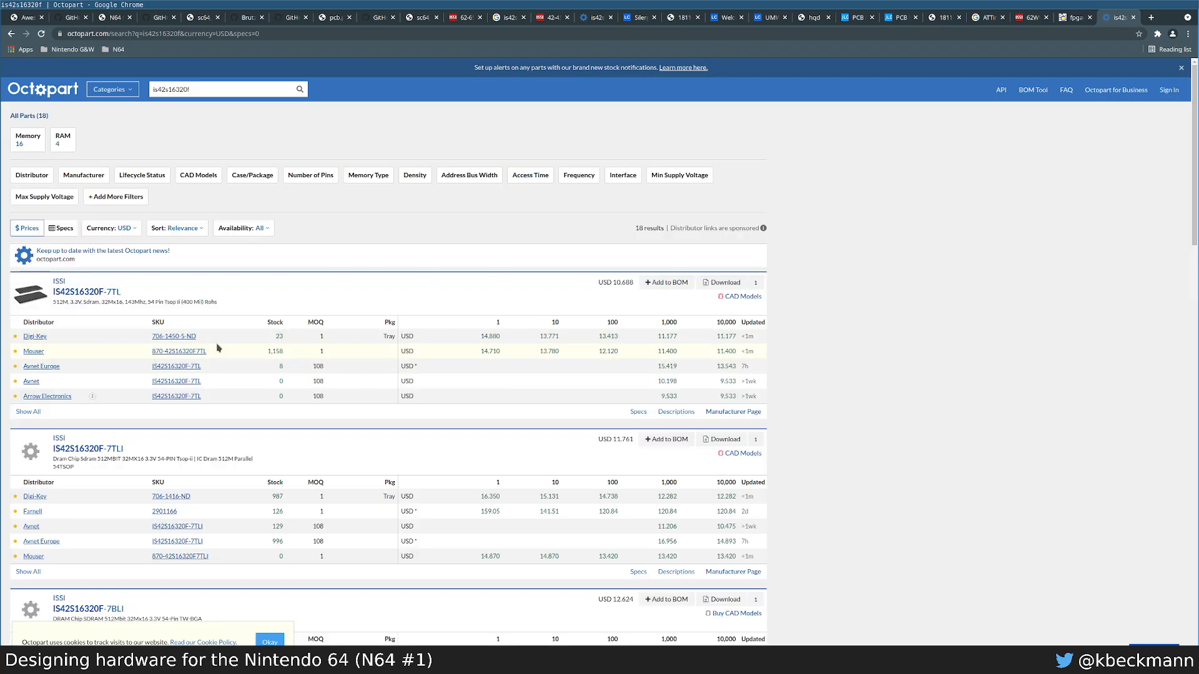
key(ctrl+f)
text(is42s16320f)
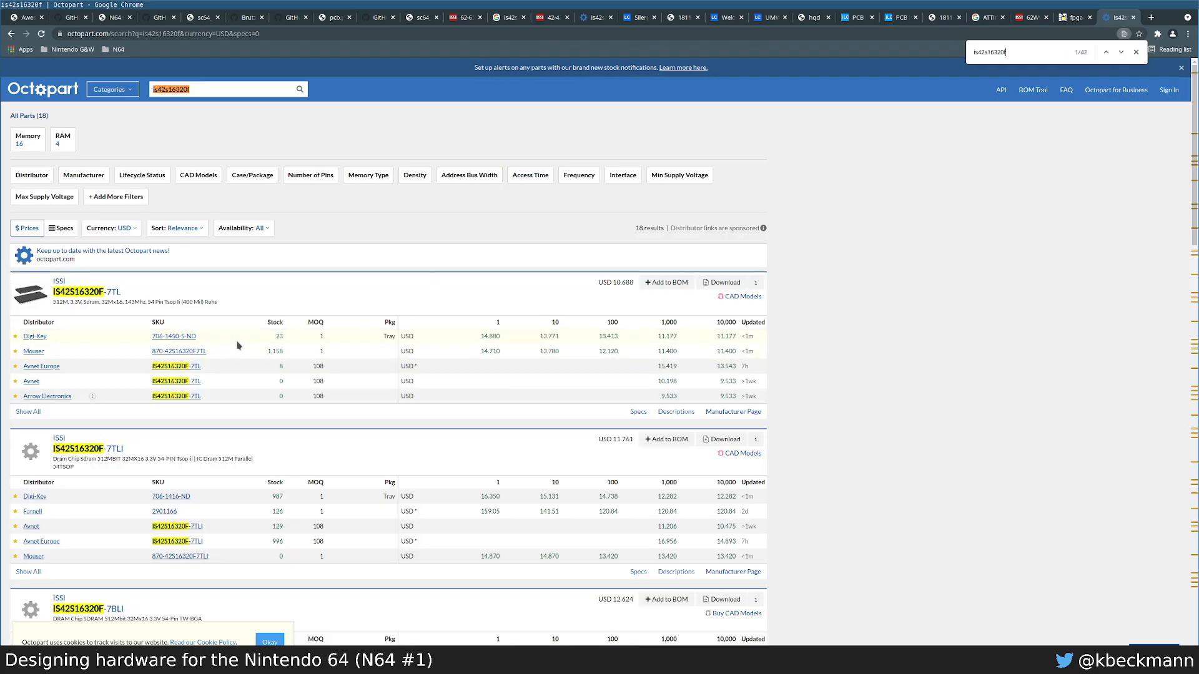
double_click(275, 352)
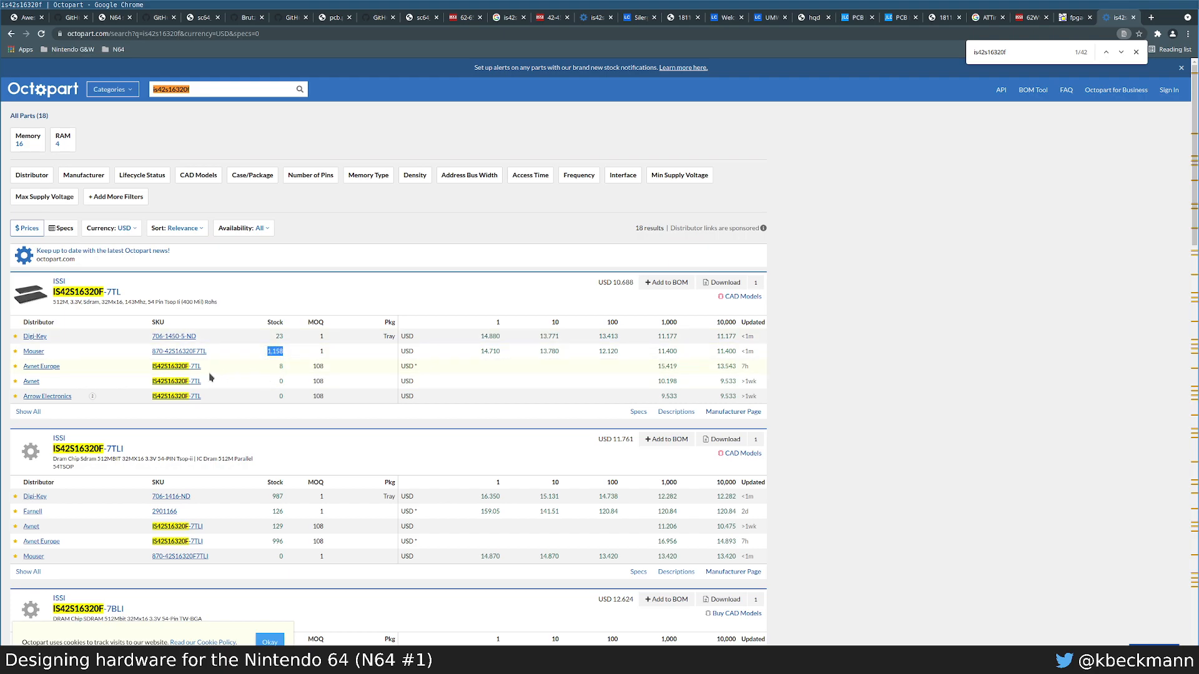
middle_click(34, 352)
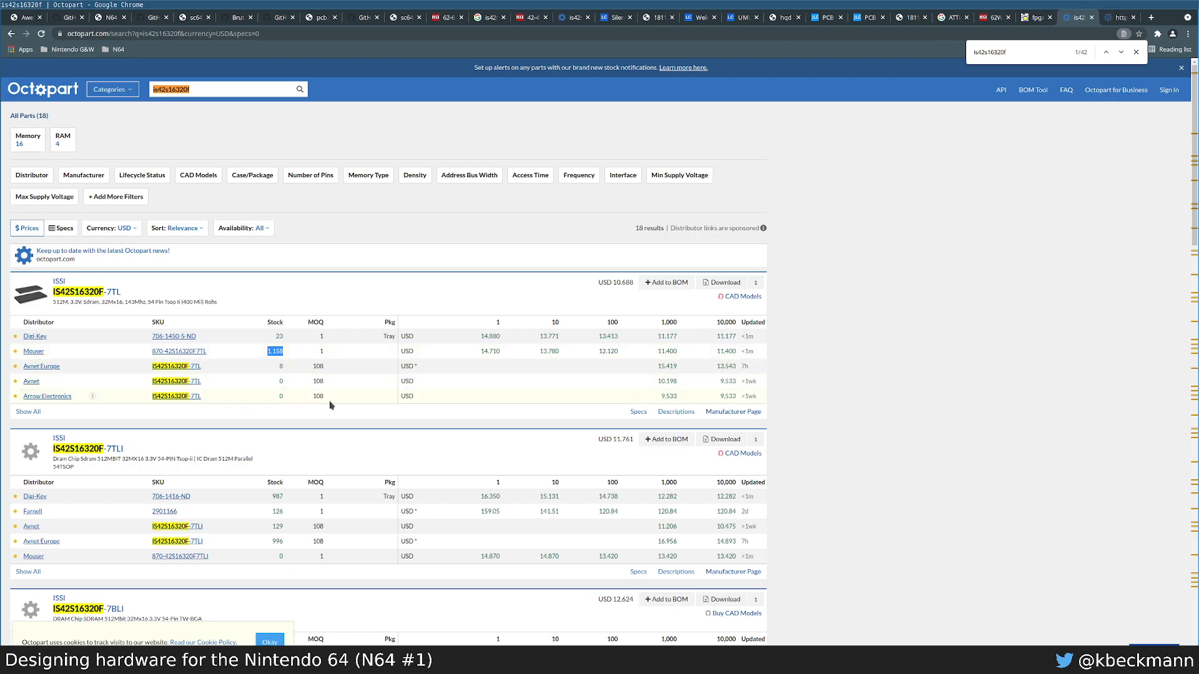
key(ctrl+Tab)
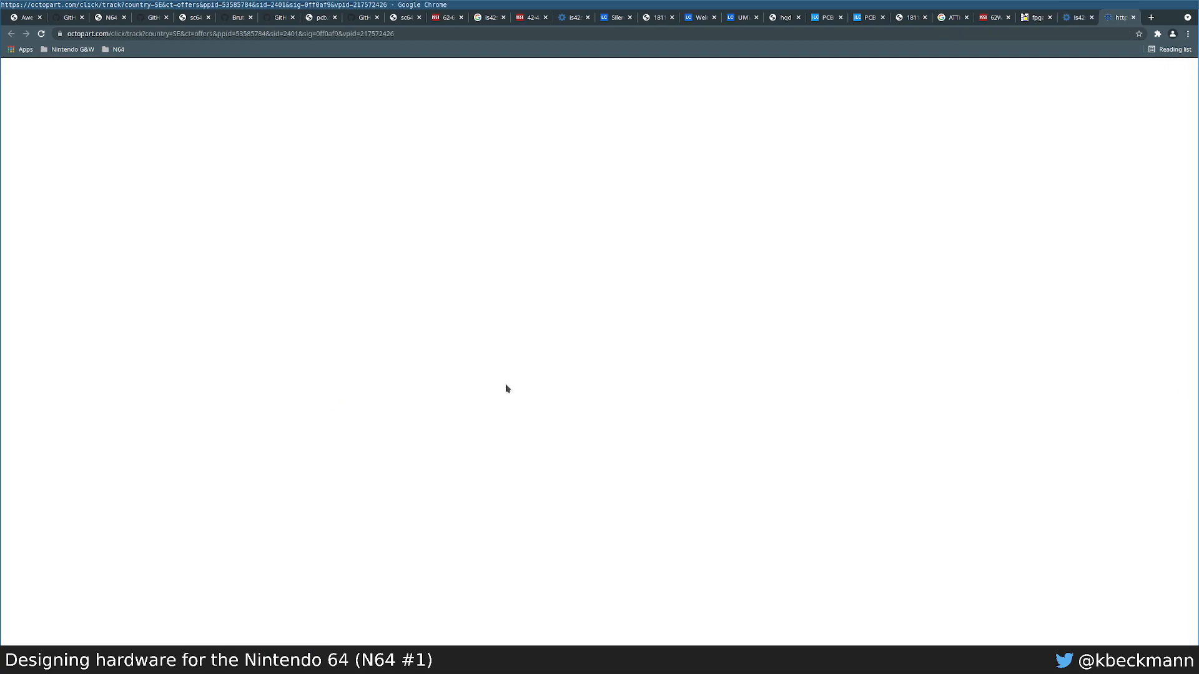
key(ctrl+shift+Tab)
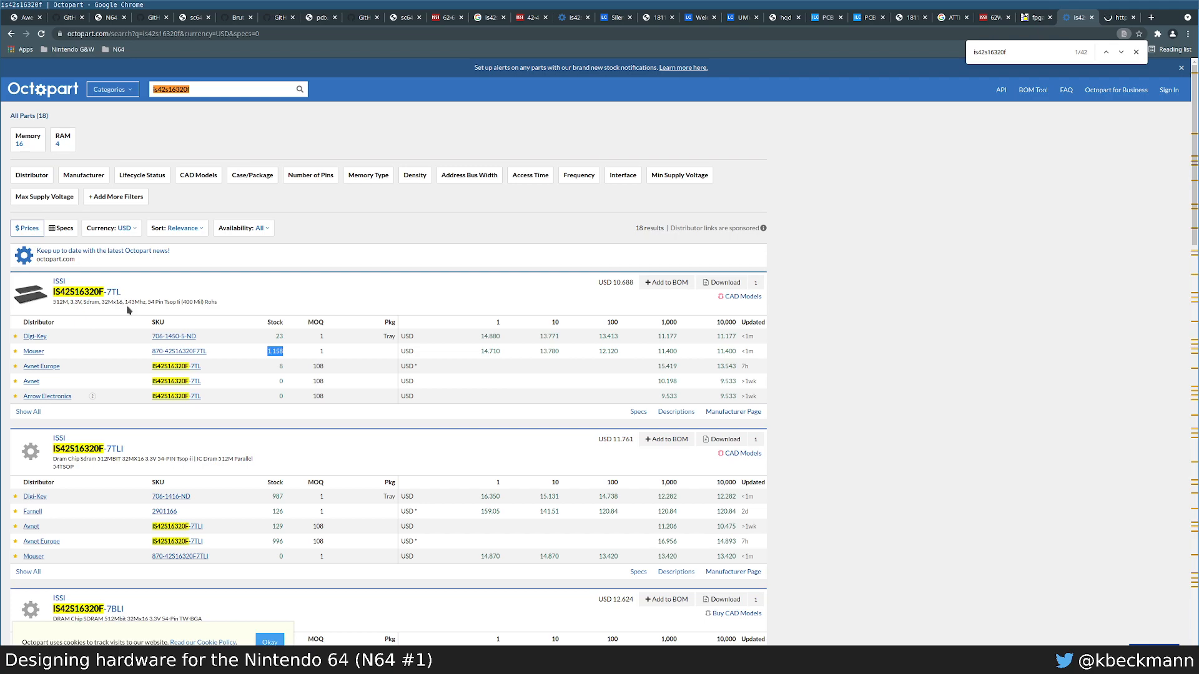
Step: Try to find 7t in the IS62WV12816ALL SRAM datasheet, and close that datasheet
key(ctrl+shift+Tab)
key(ctrl+shift+Tab)
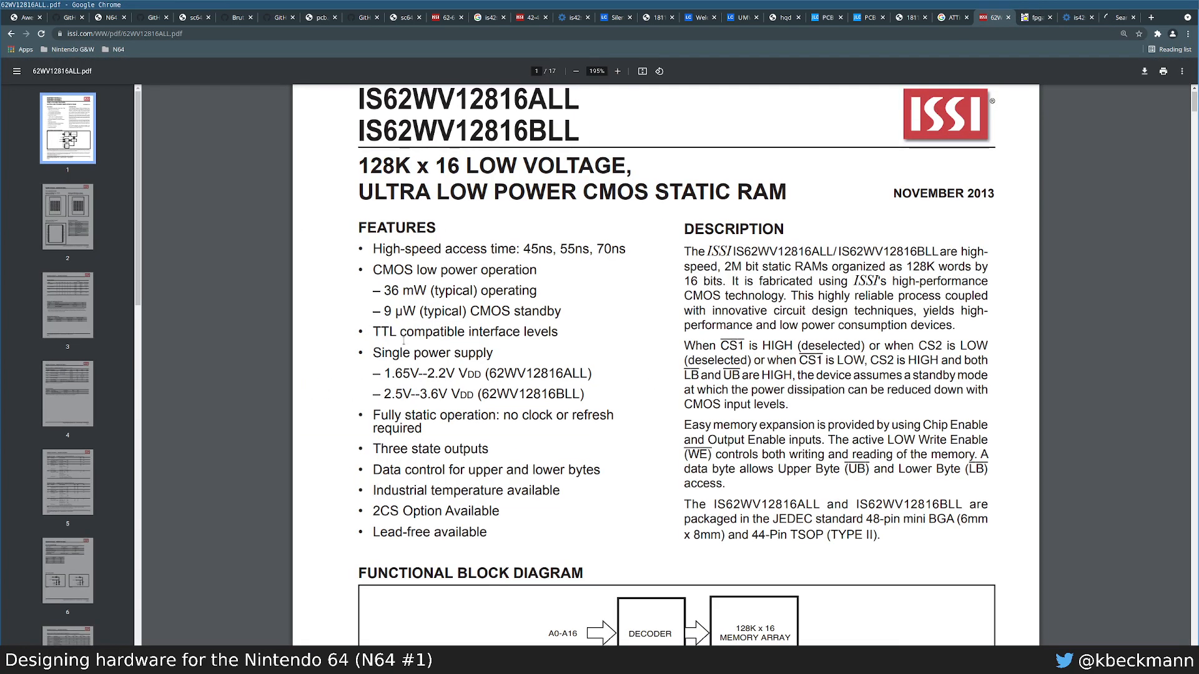
key(ctrl+f)
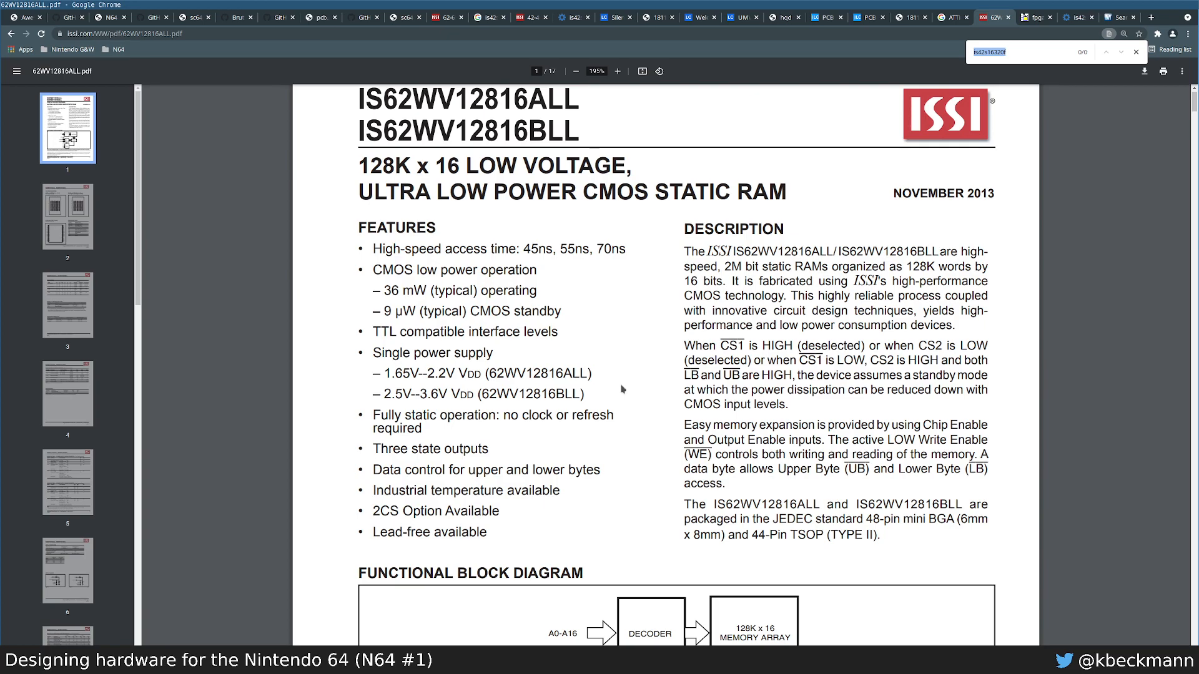
text(7t)
scroll(622, 390, down, 10)
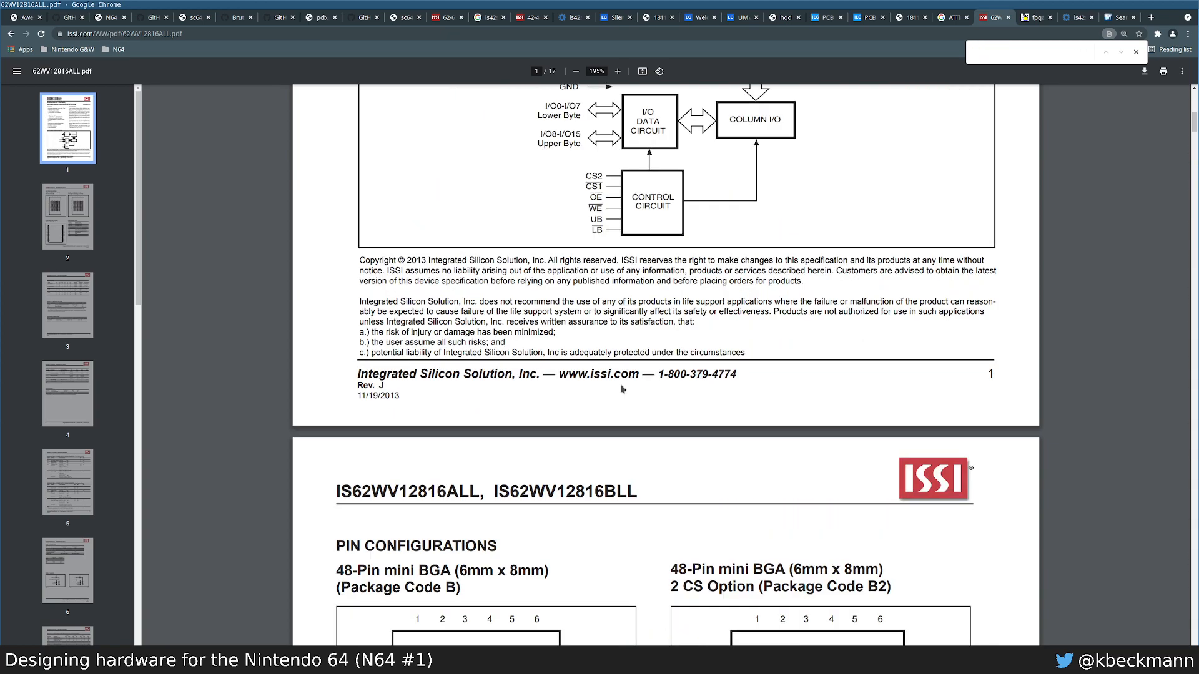
key(Escape)
scroll(622, 389, up, 10)
scroll(622, 390, up, 1)
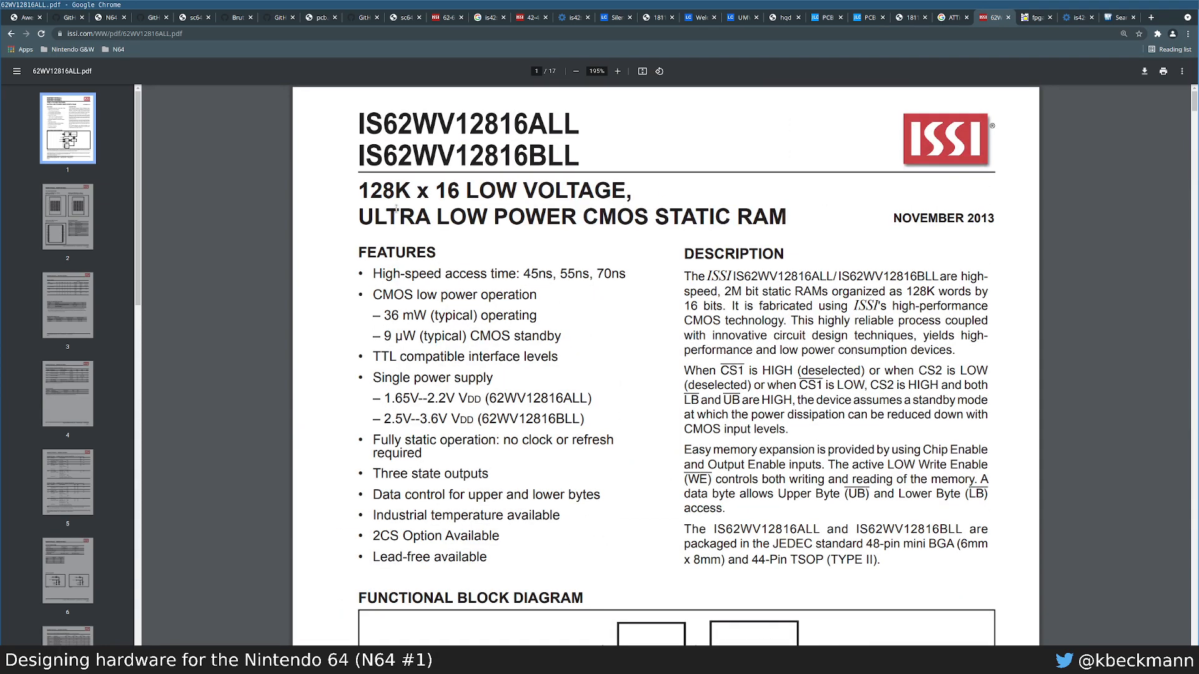
middle_click(986, 20)
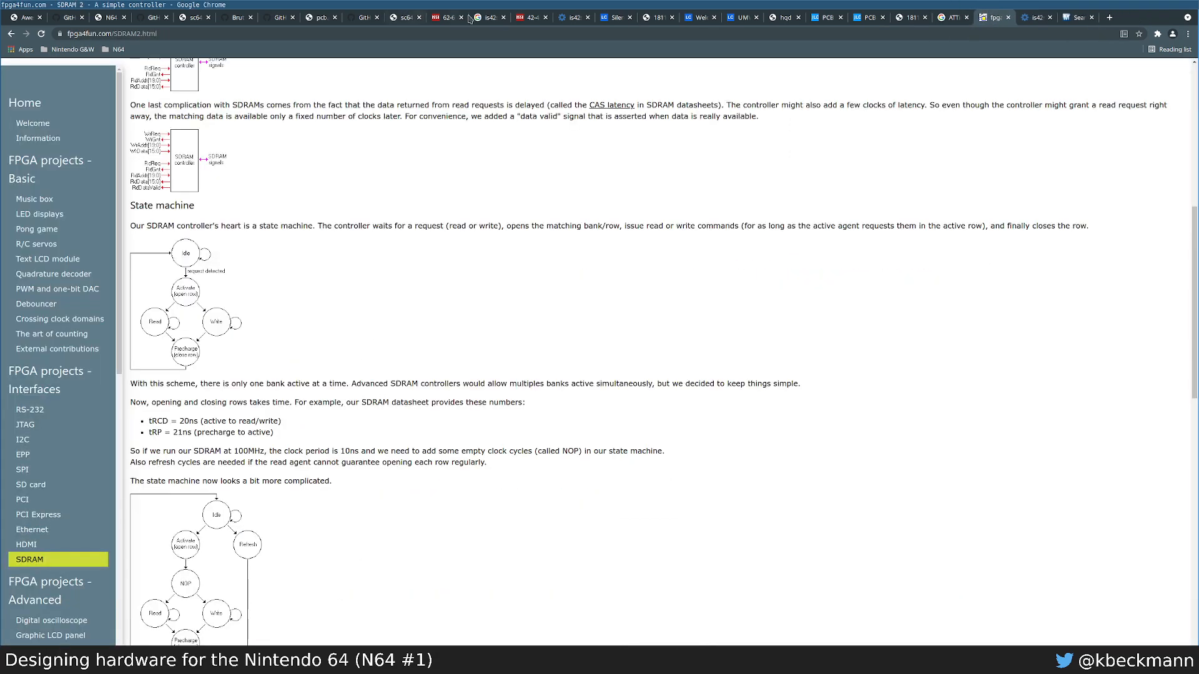
Step: Find 7tl in the IS42S16320F SDRAM datasheet and examine the ordering information for speed grades and packages
click(527, 18)
scroll(769, 277, up, 5)
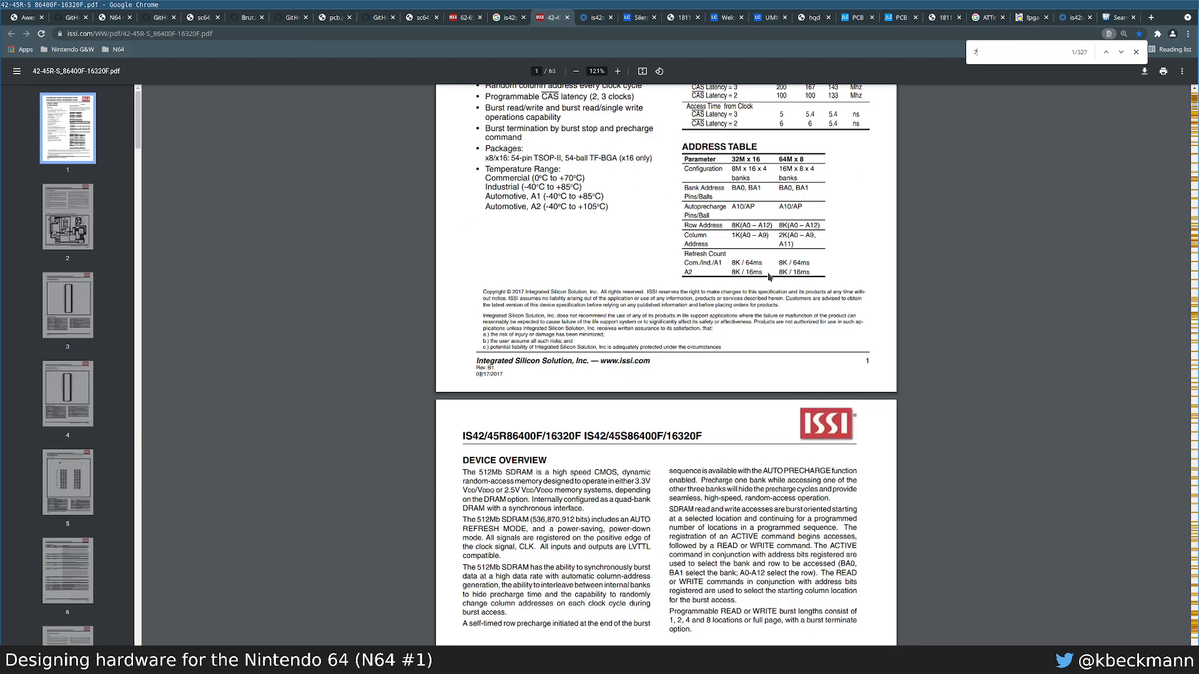
text(tl)
ctrl+scroll(768, 399, up, 3)
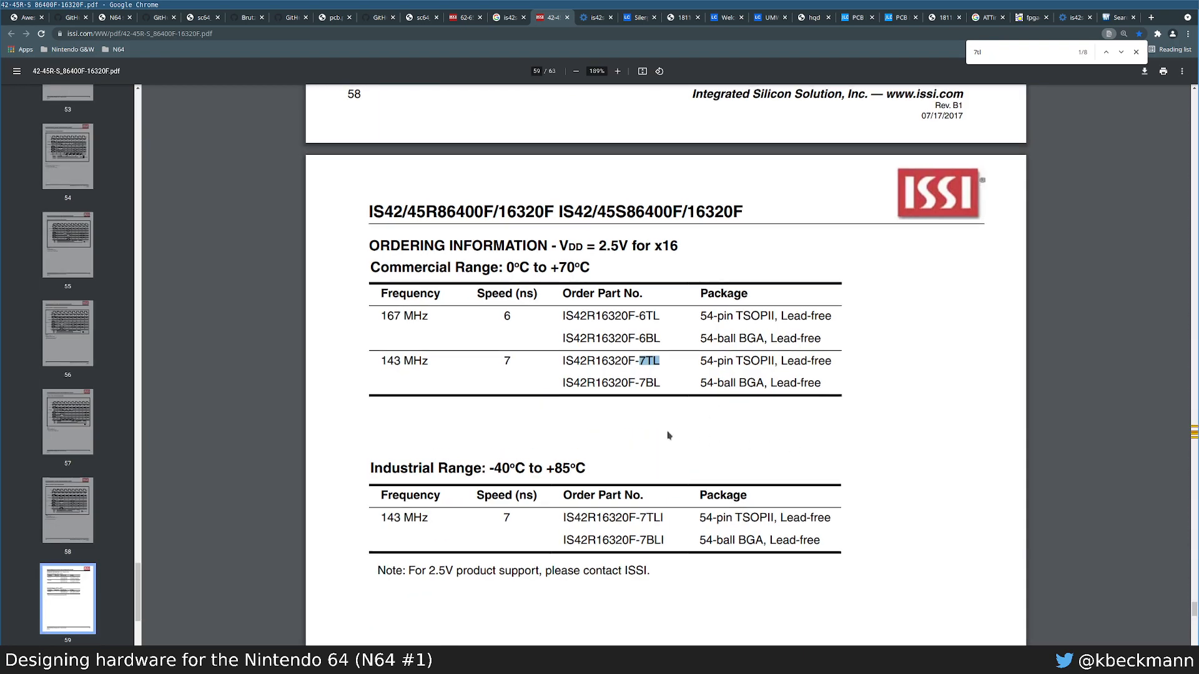
scroll(669, 433, up, 3)
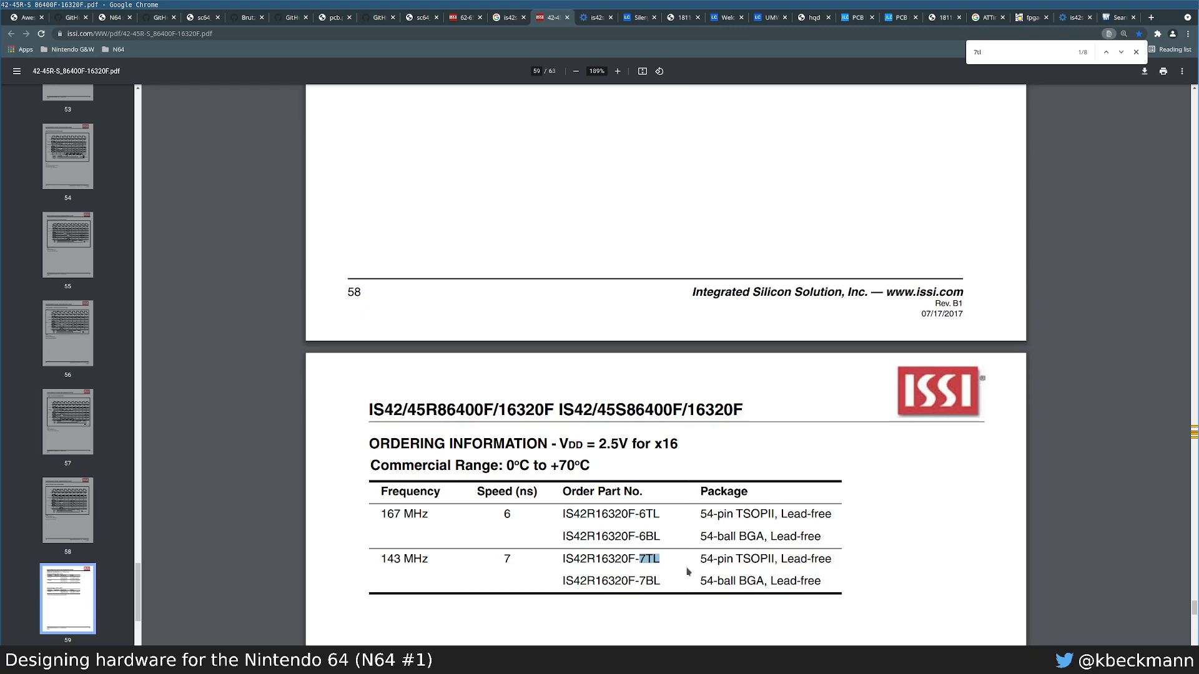
scroll(688, 572, down, 3)
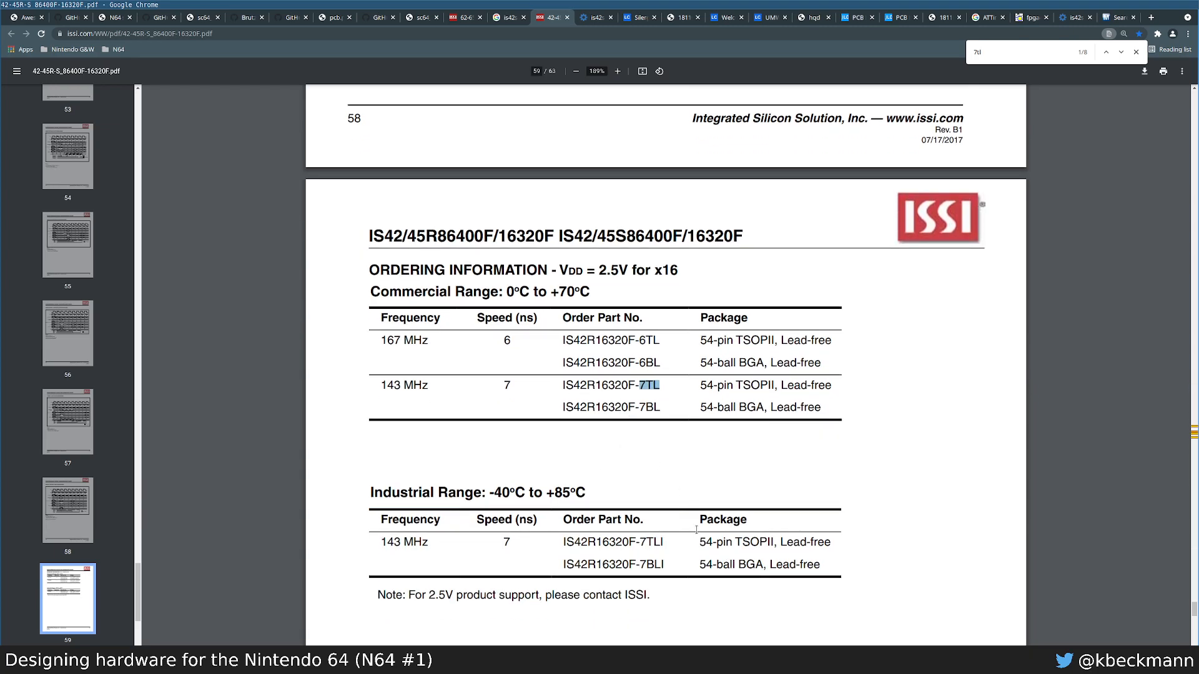
key(Escape)
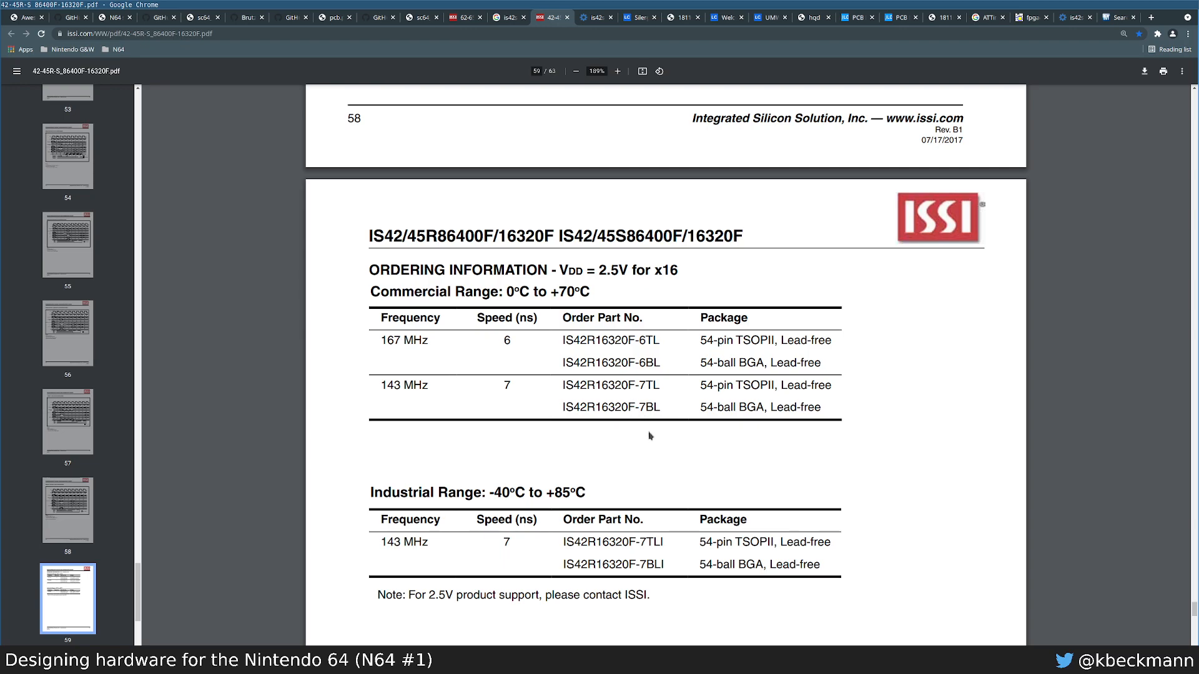
scroll(650, 436, up, 7)
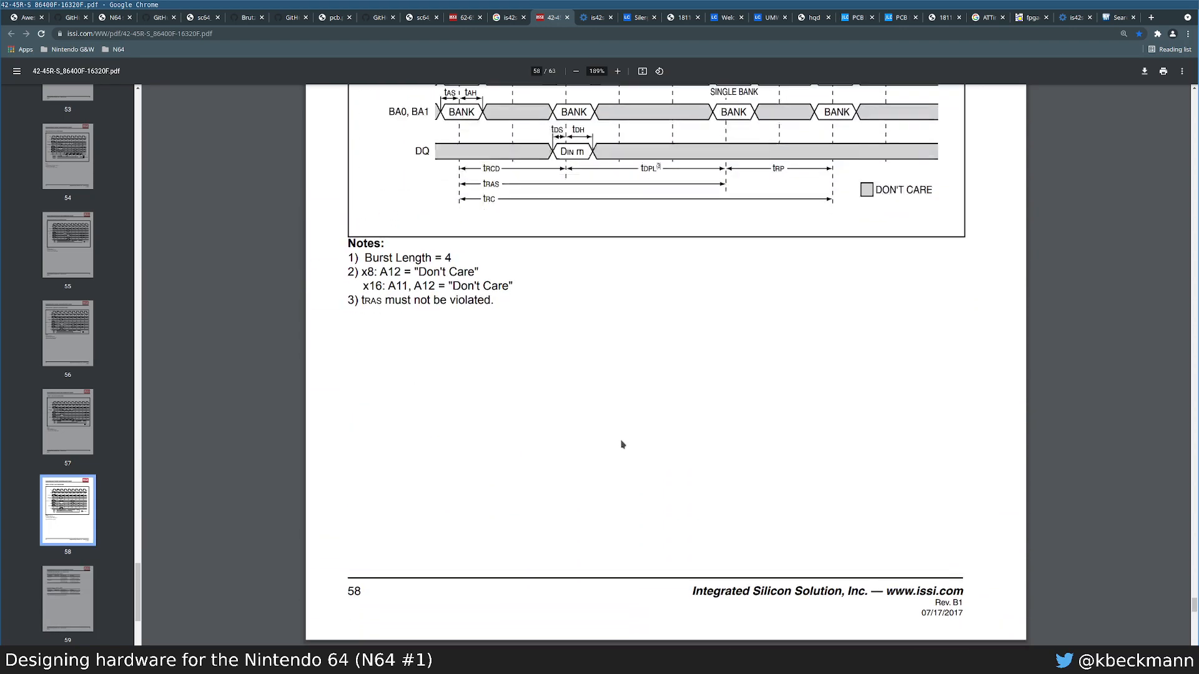
scroll(622, 444, down, 8)
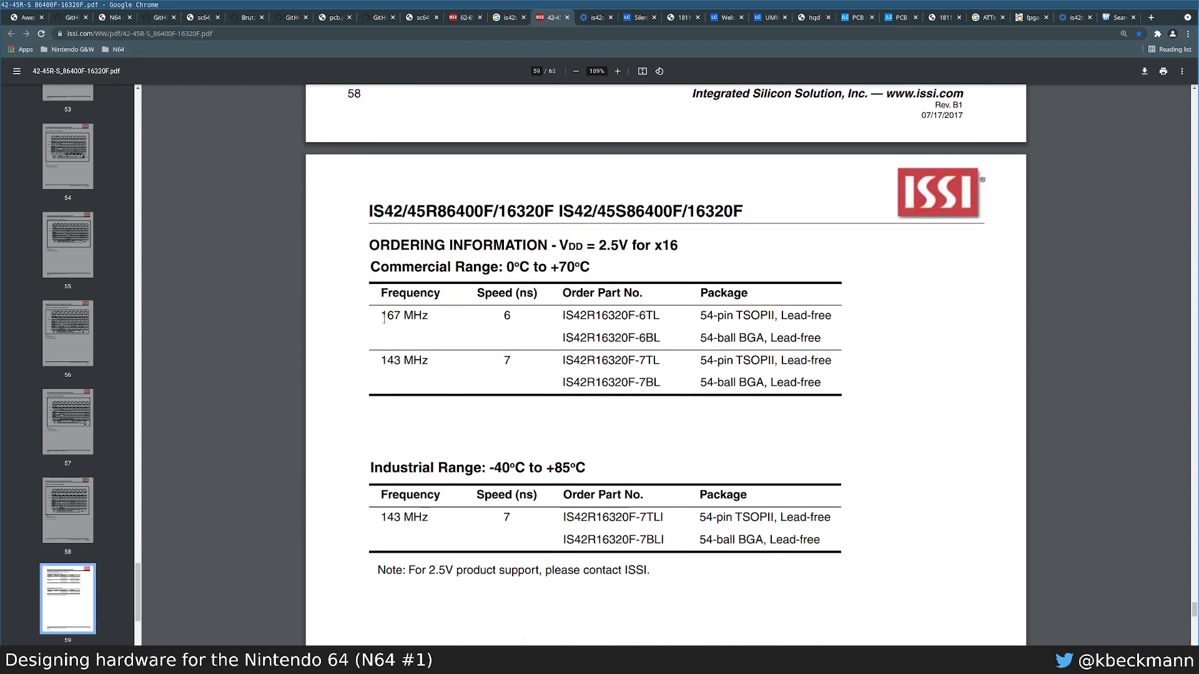
drag(382, 316, 417, 316)
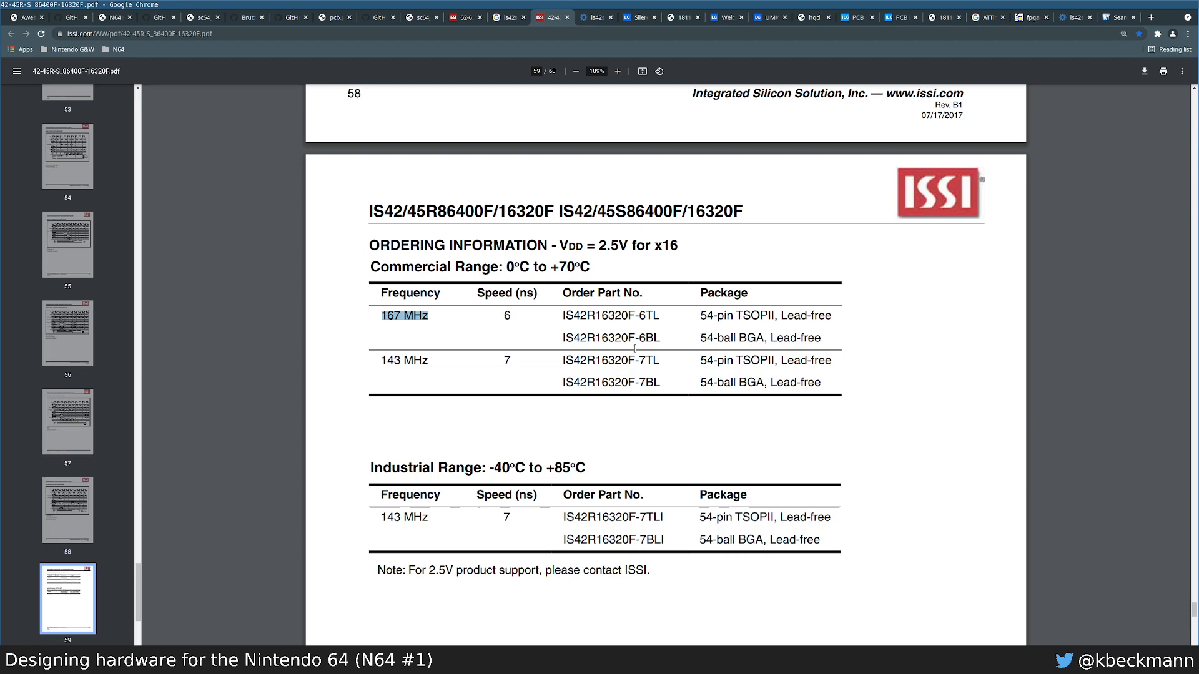
Step: Check Mouser's stock and price for the IS42S16320F-7TL, and copy IS42S16320F from its product page
click(1114, 23)
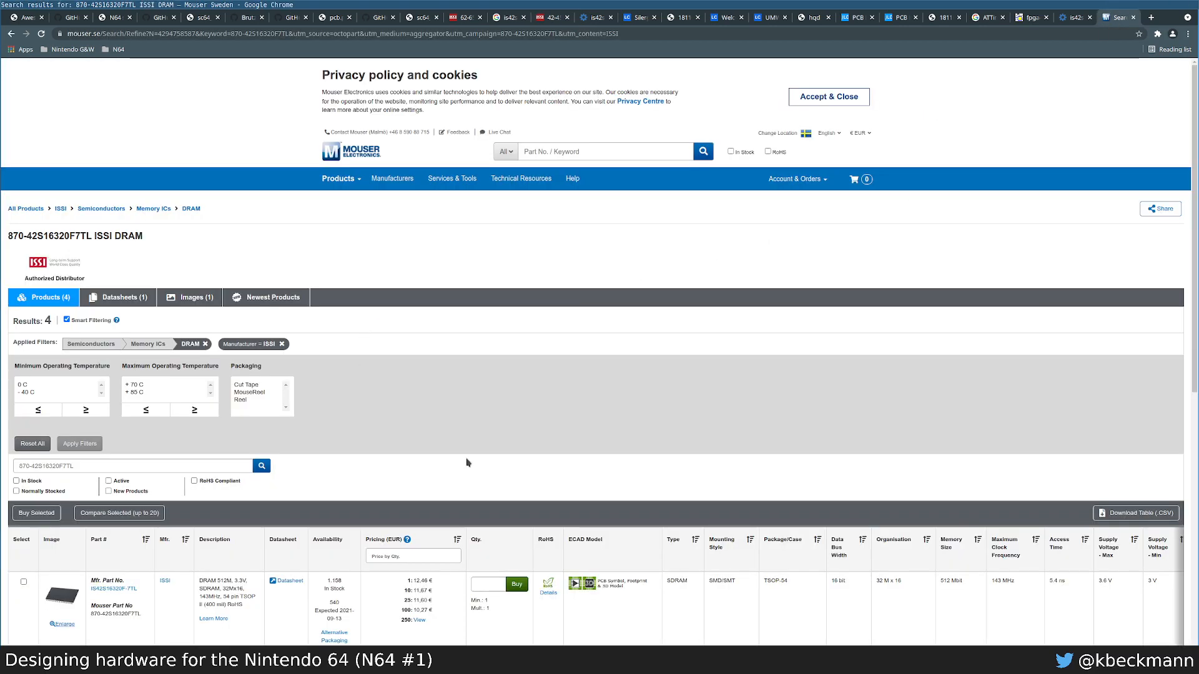
scroll(460, 447, down, 5)
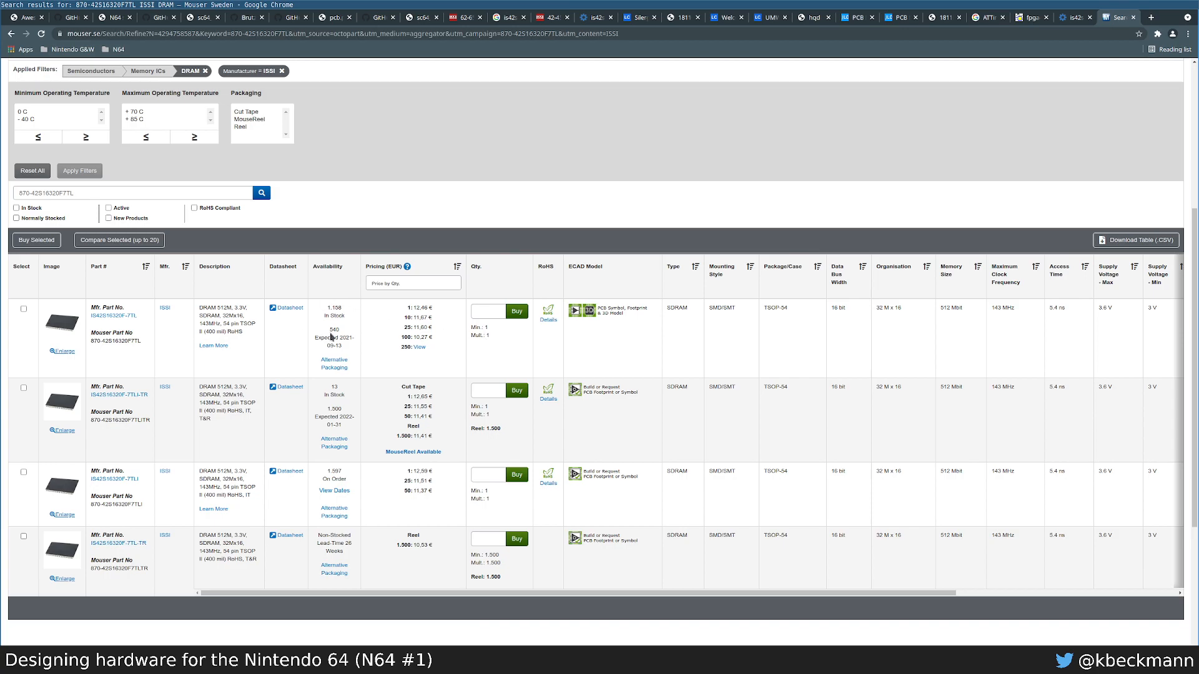
drag(346, 310, 326, 314)
drag(433, 308, 408, 308)
click(107, 319)
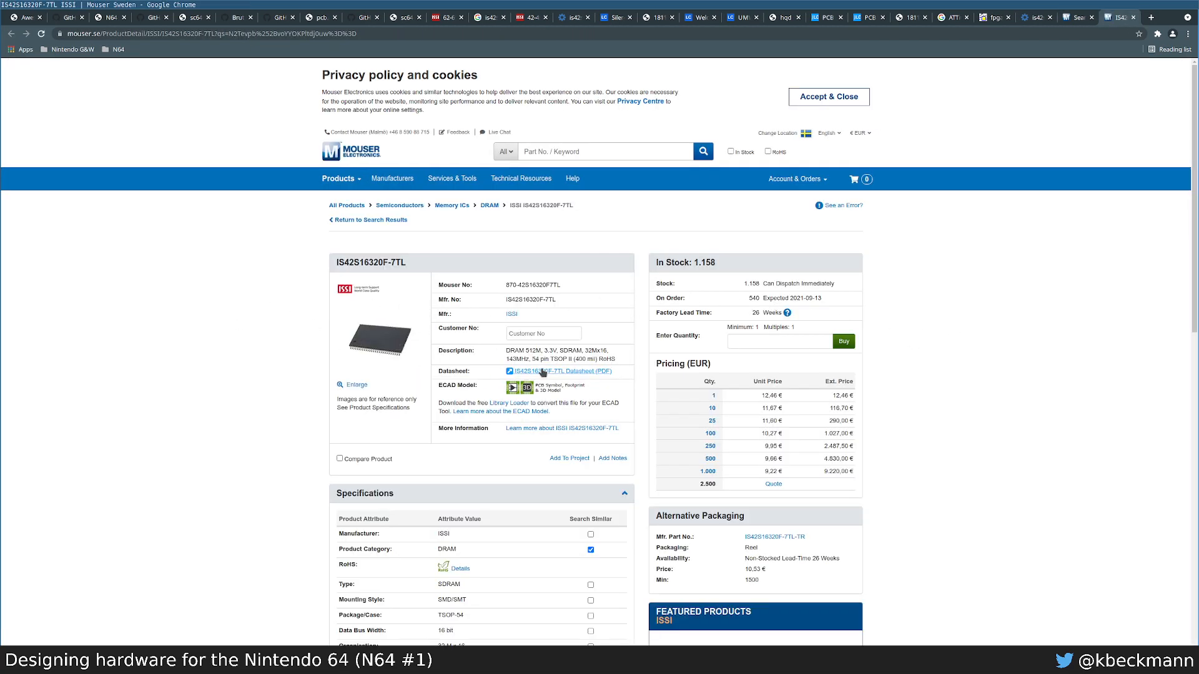
double_click(516, 300)
key(ctrl+c)
Step: Open the Swedish Farnell site in a new browser tab by searching the web for farnell
key(ctrl+t)
text(se.far)
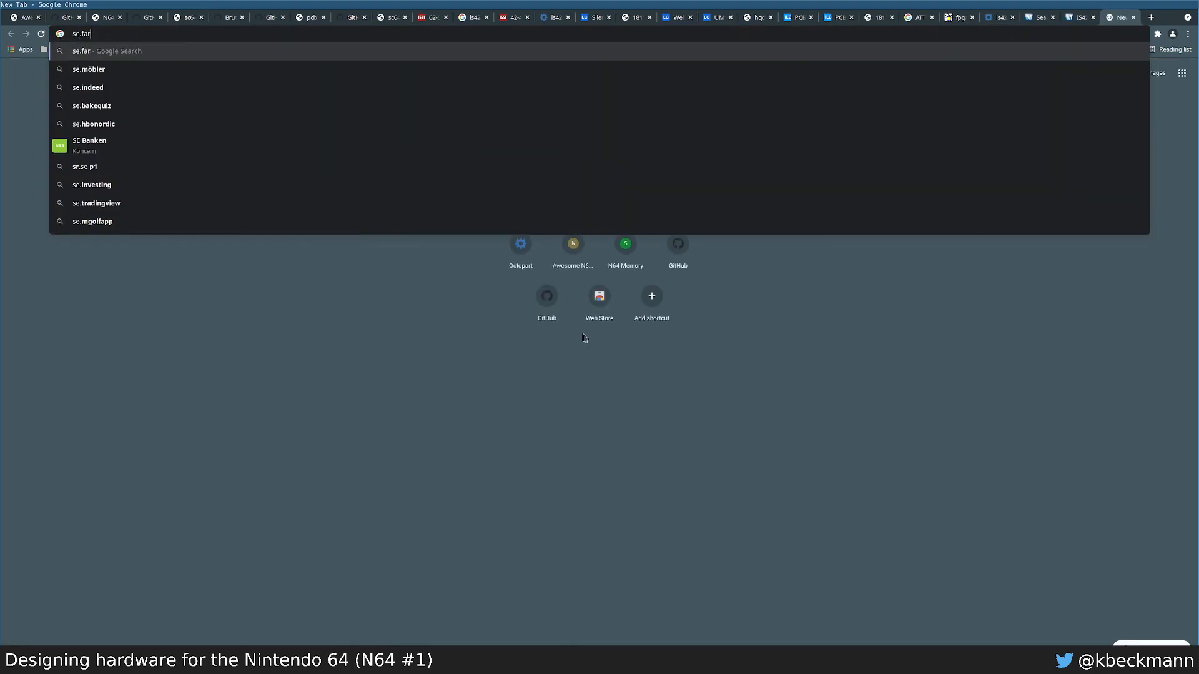
text(nell.se)
key(Return)
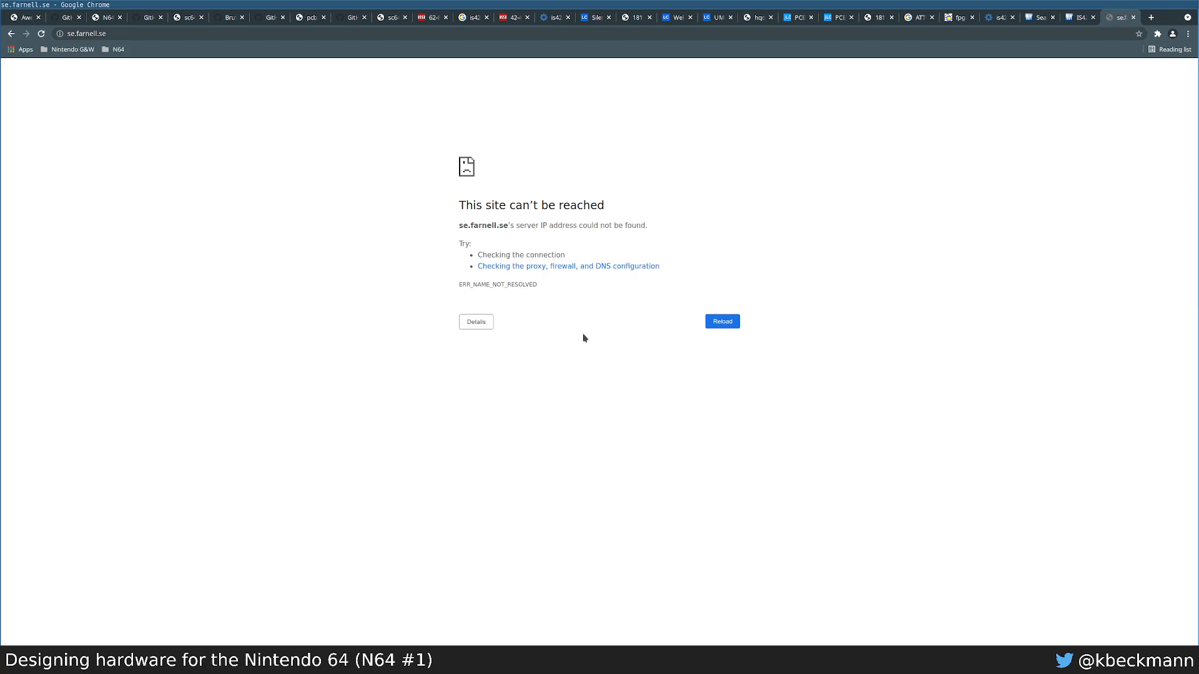
key(ctrl+l)
text(farnell)
key(Return)
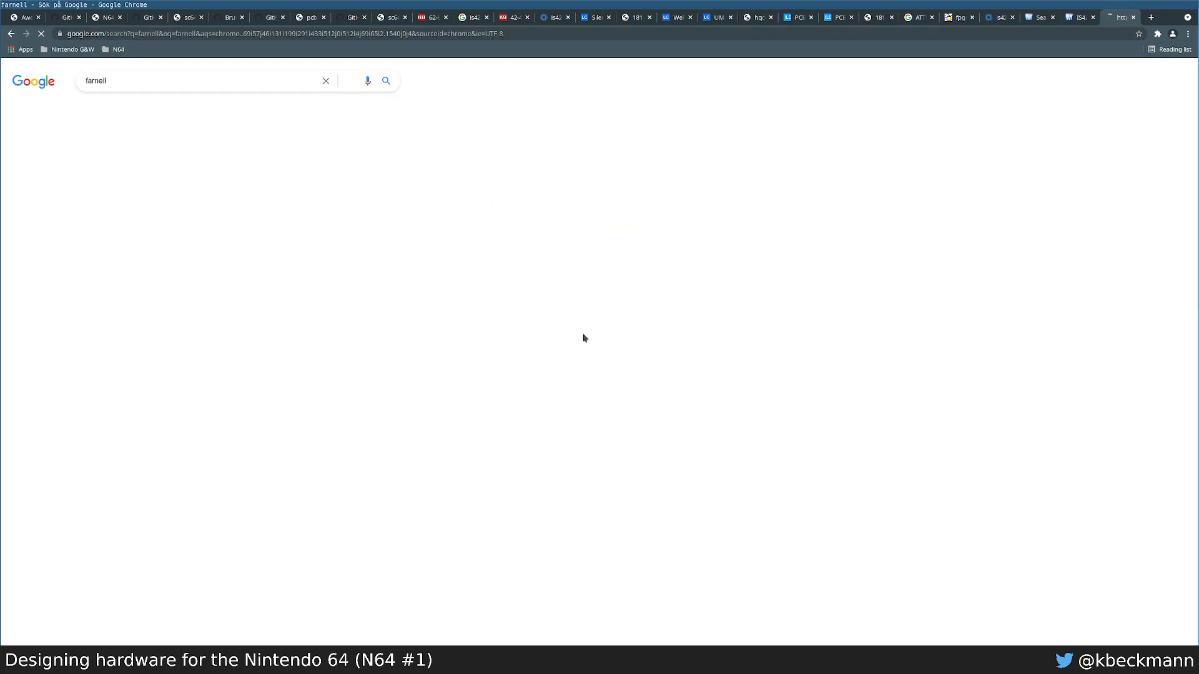
click(220, 156)
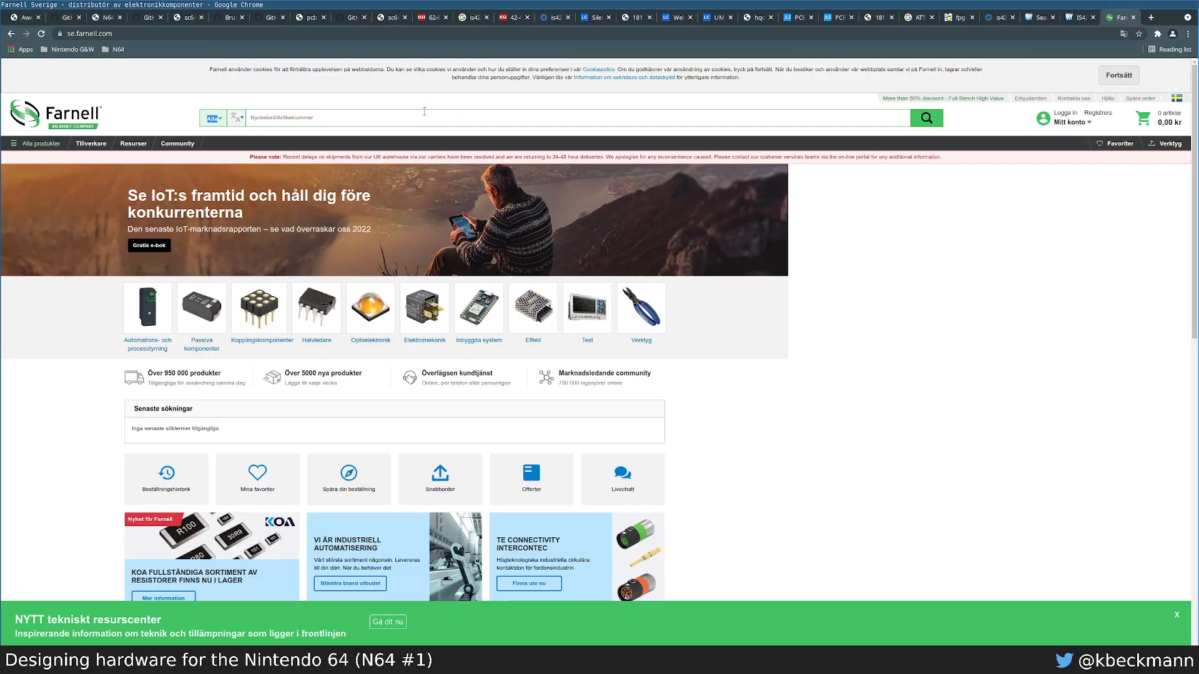
Step: Search Farnell for is42s16320f, check the TSOP-II part's availability, and close the Farnell and Mouser product pages
click(413, 113)
text(is42s16320f)
key(Return)
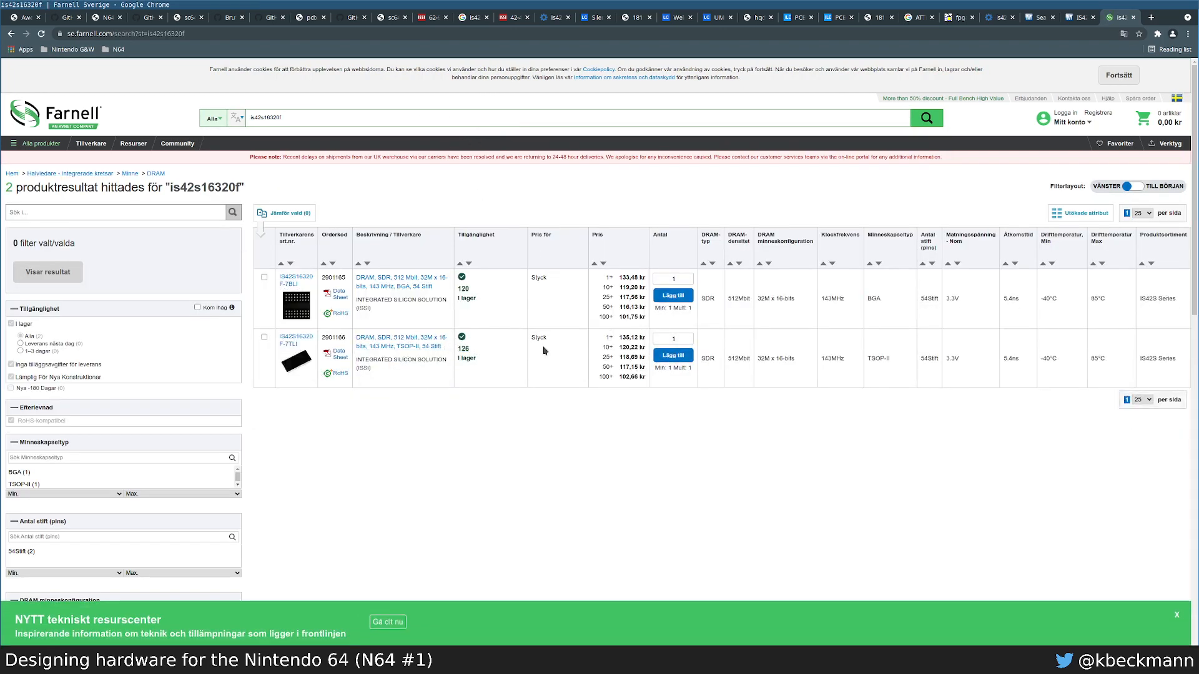
drag(487, 366, 458, 346)
key(ctrl+w)
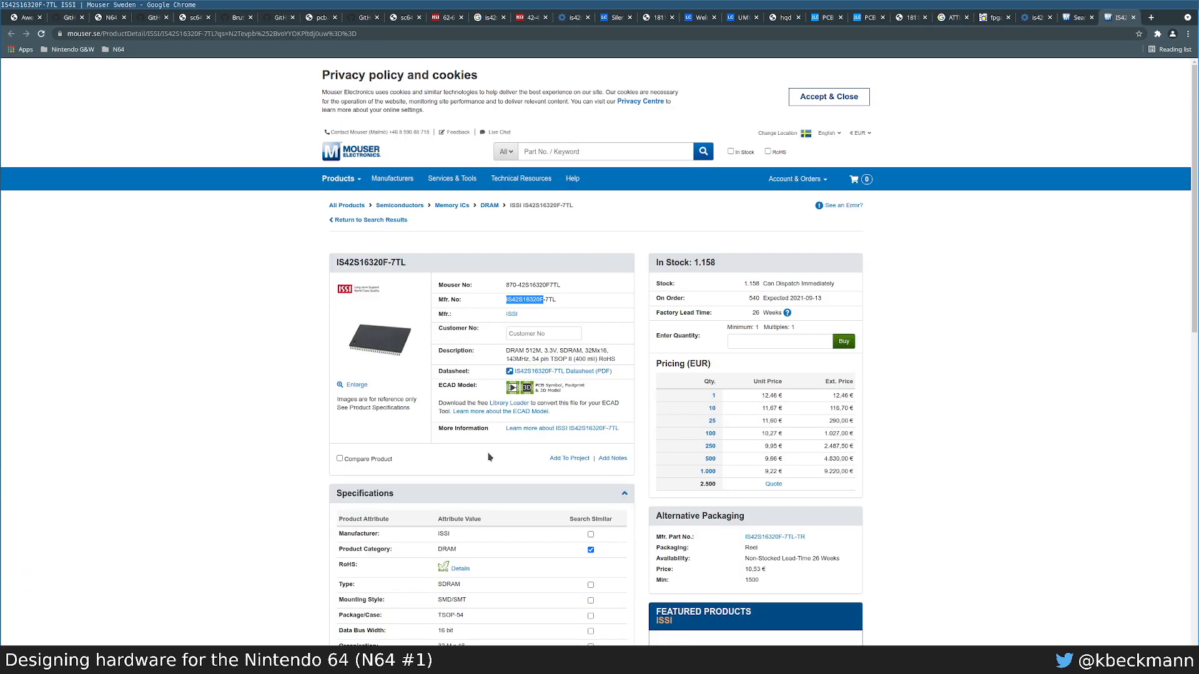
key(ctrl+w)
Step: Search the symbol library for IS42S1 and place the IS42S16400J-xC SDRAM symbol beside the IS61C5128AL-10TLI in the RevA schematic
click(470, 23)
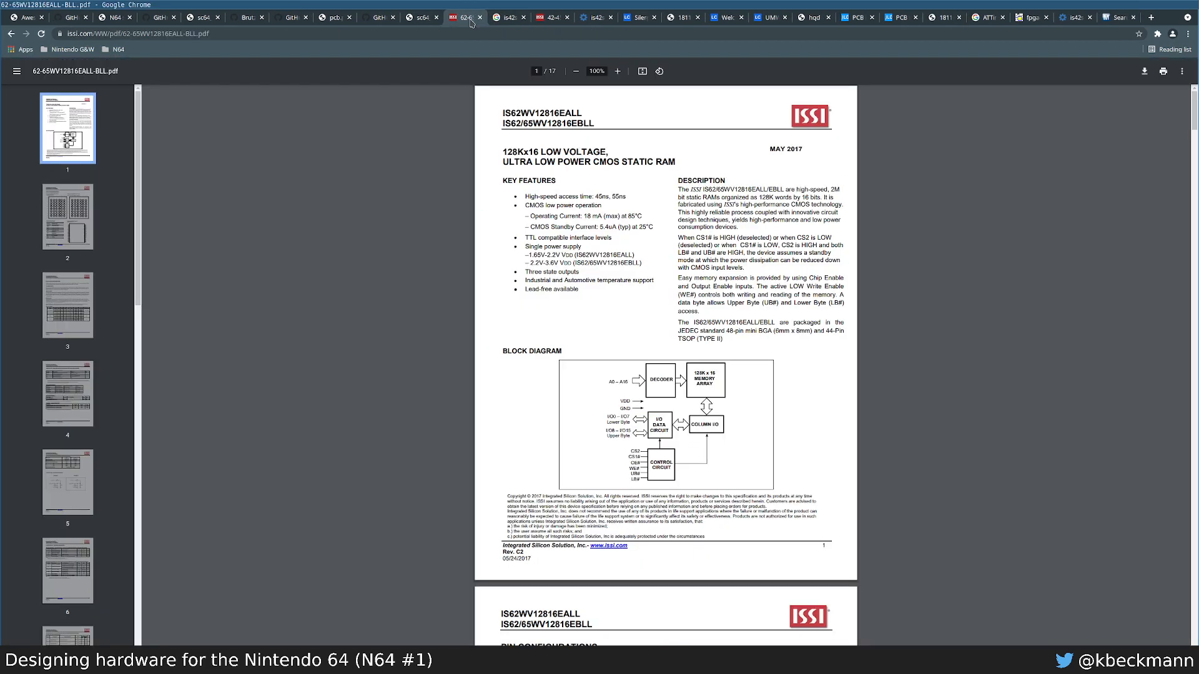
click(552, 17)
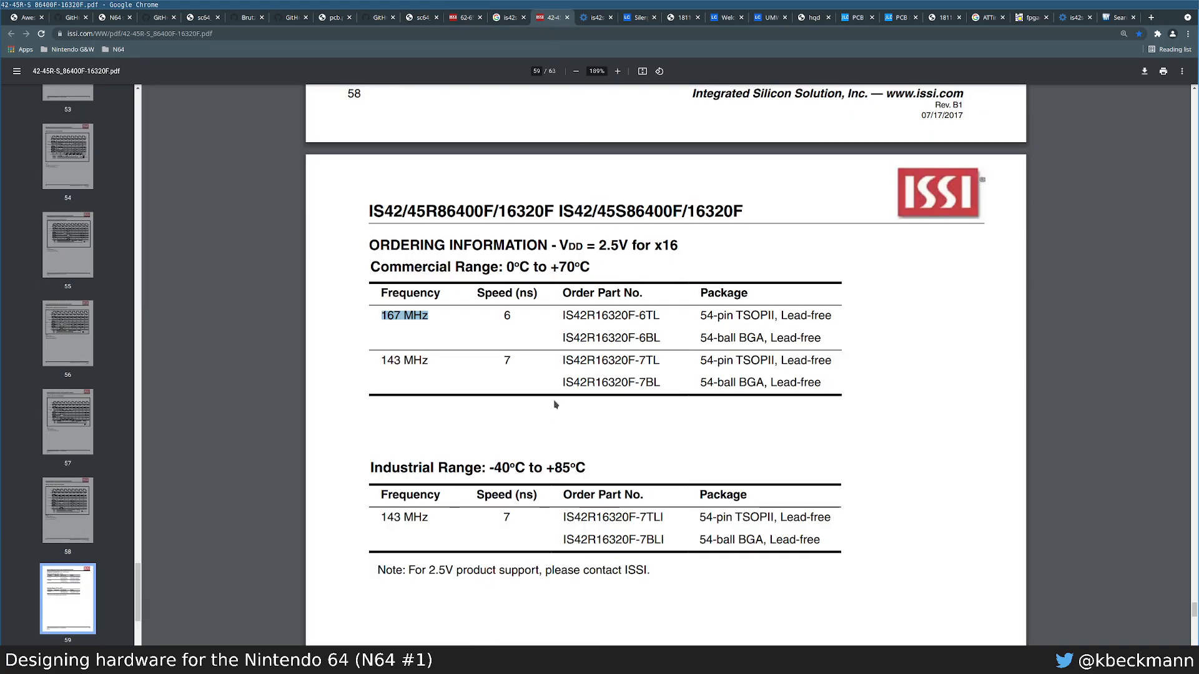
key(super+2)
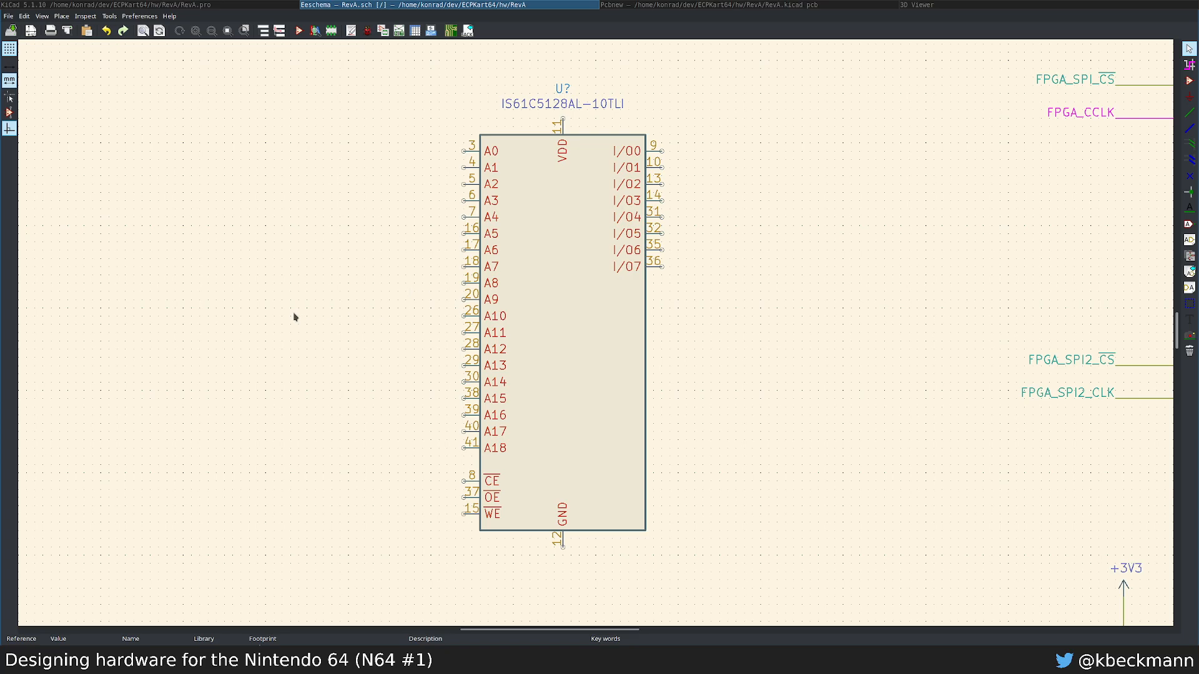
key(a)
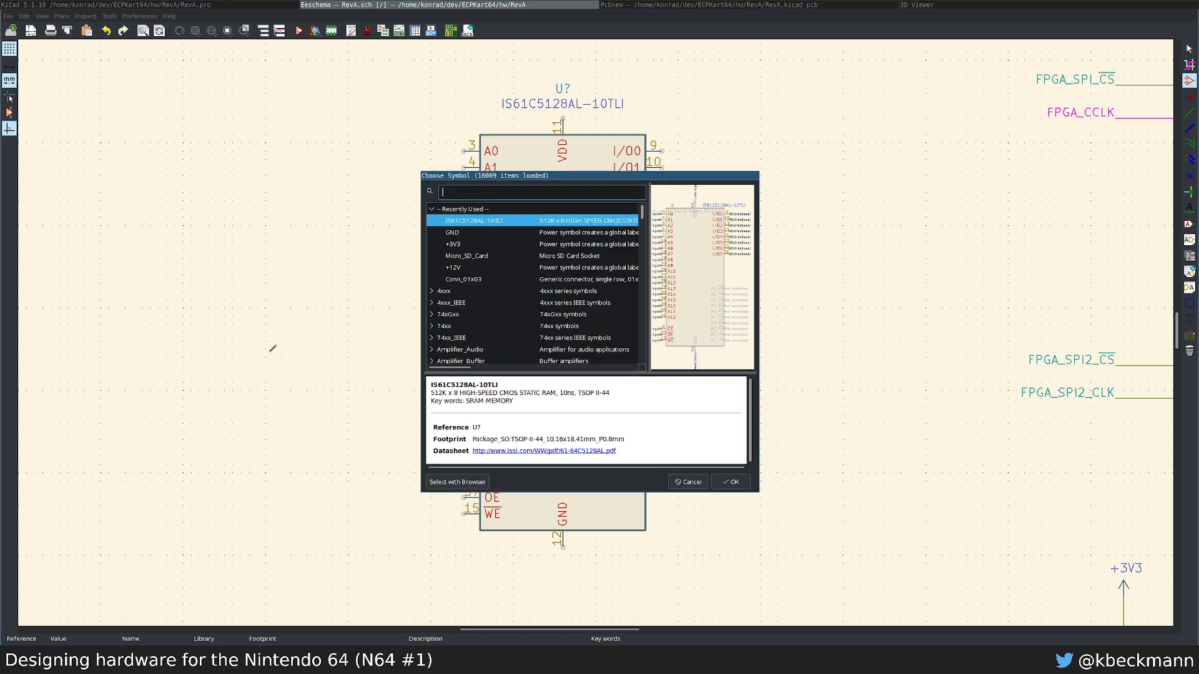
drag(470, 177, 746, 180)
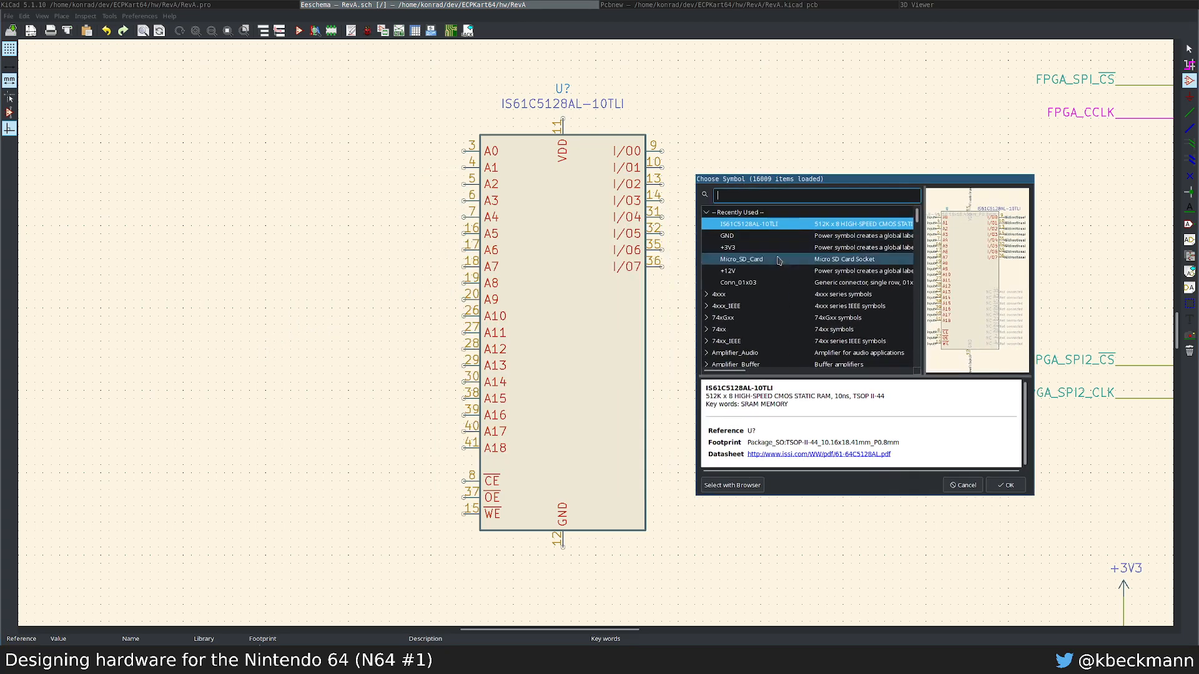
key(ctrl+v)
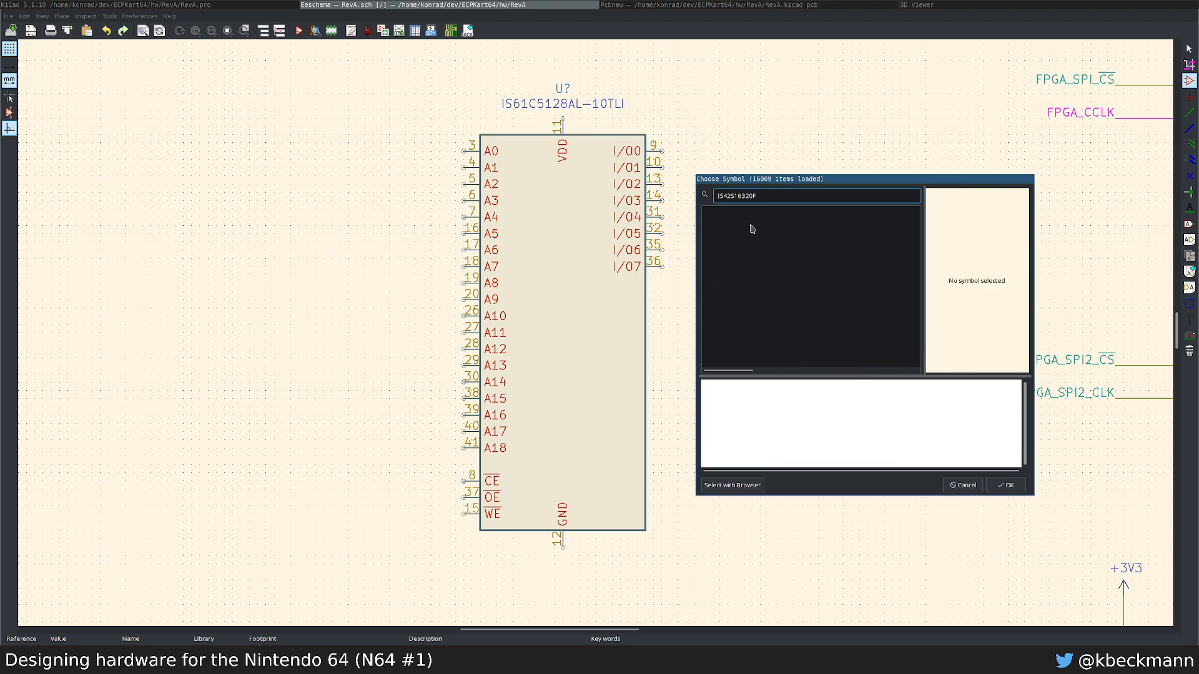
key(BackSpace)
key(BackSpace)
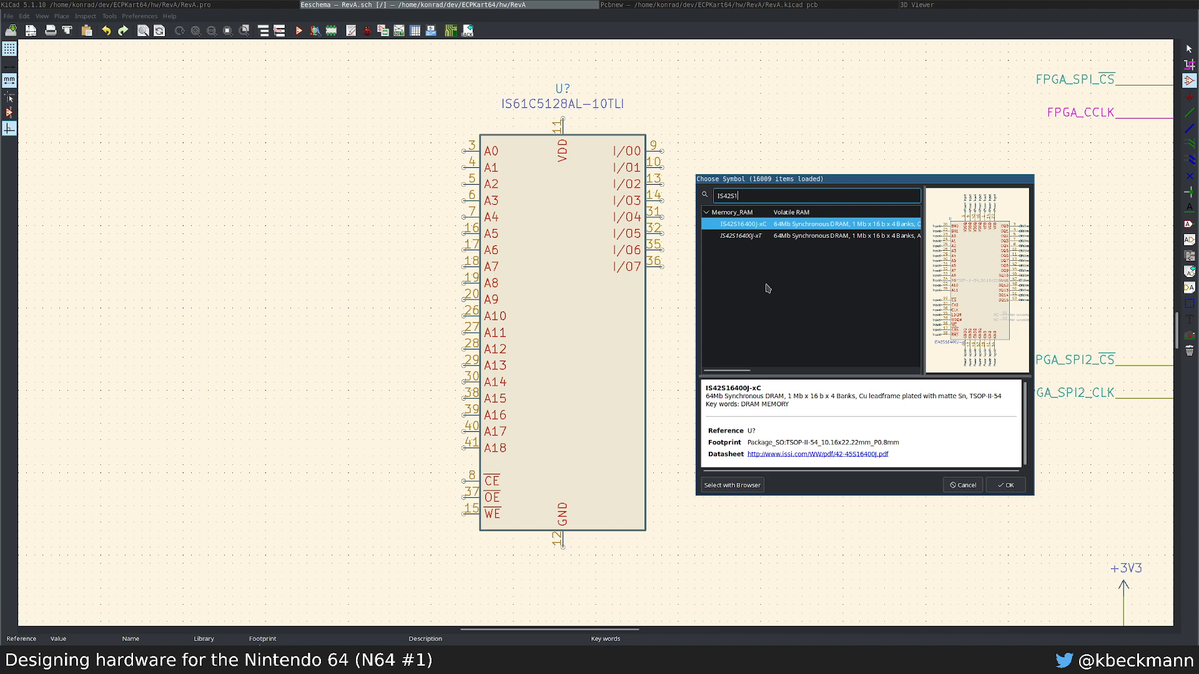
key(Return)
click(258, 332)
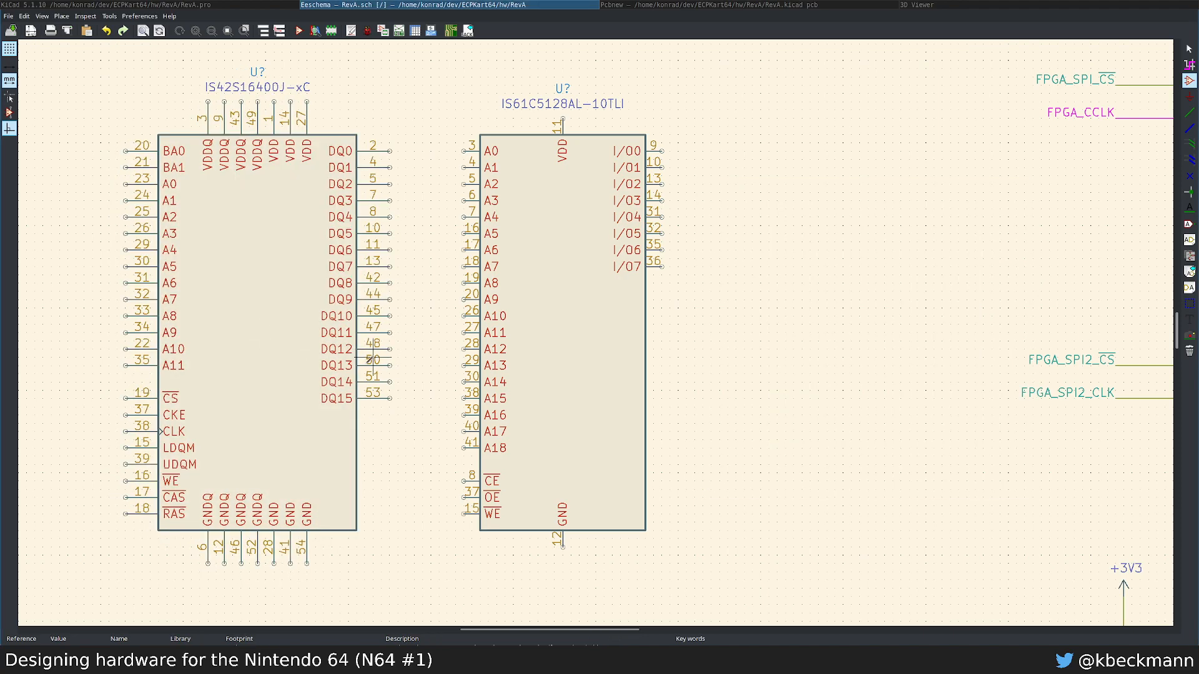
key(Escape)
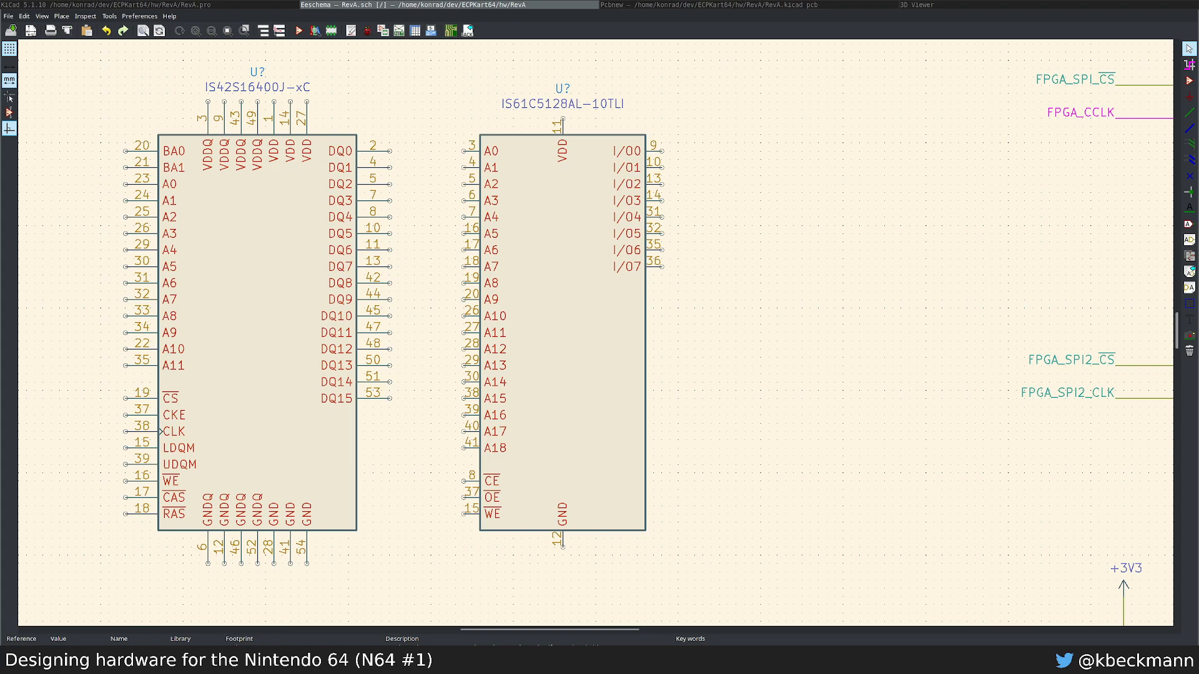
Step: Switch to the Kilsyth KiCad project and open its schematic and PCB layout
key(super+2)
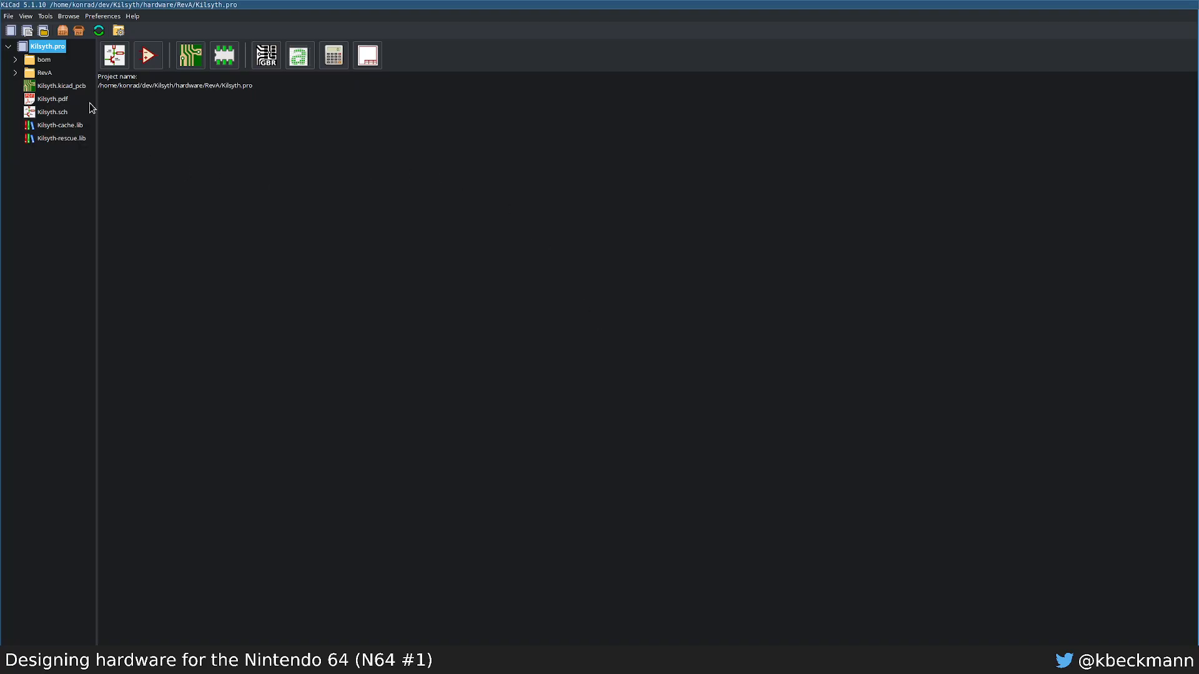
double_click(59, 112)
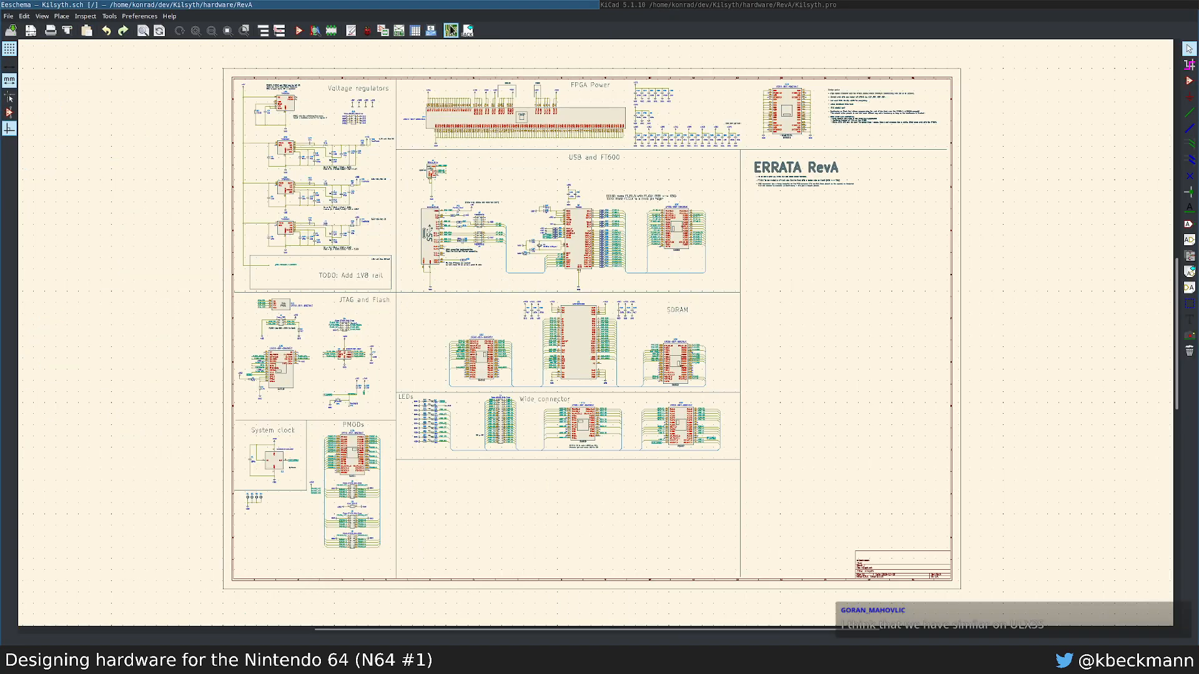
click(451, 30)
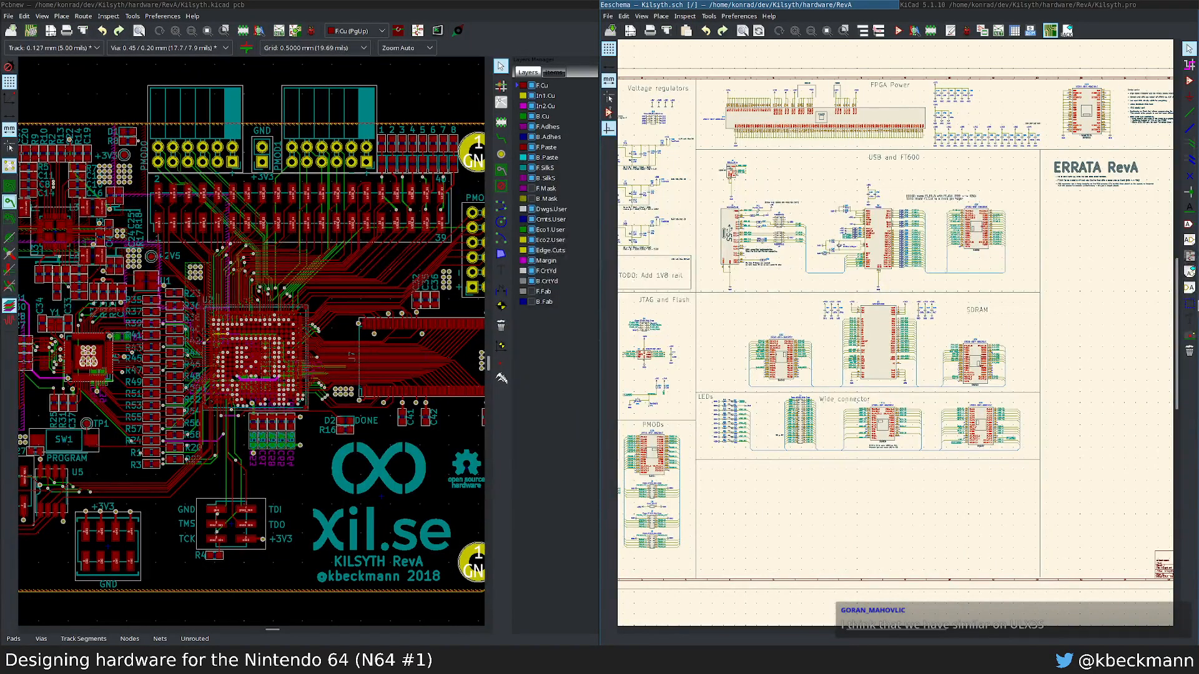
key(super+w)
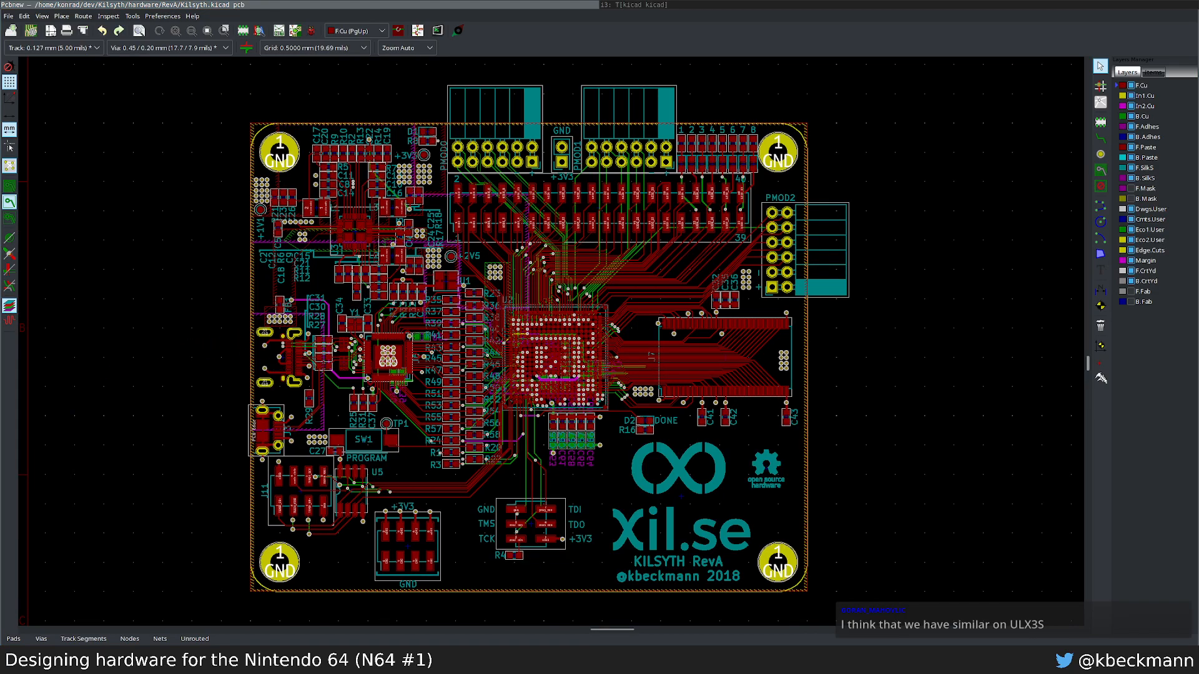
Step: Show the Kilsyth board in 3D and examine the U7 memory footprint beside the FPGA
key(super+shift+Right)
key(super+w)
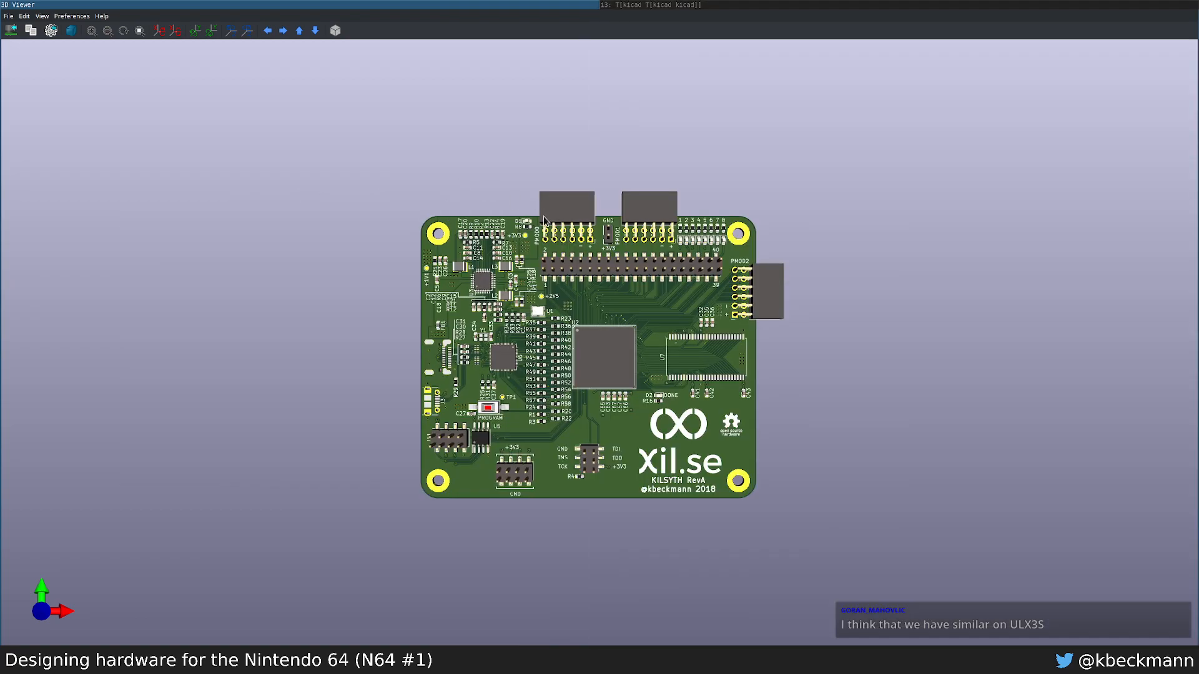
scroll(601, 412, up, 8)
scroll(600, 418, down, 2)
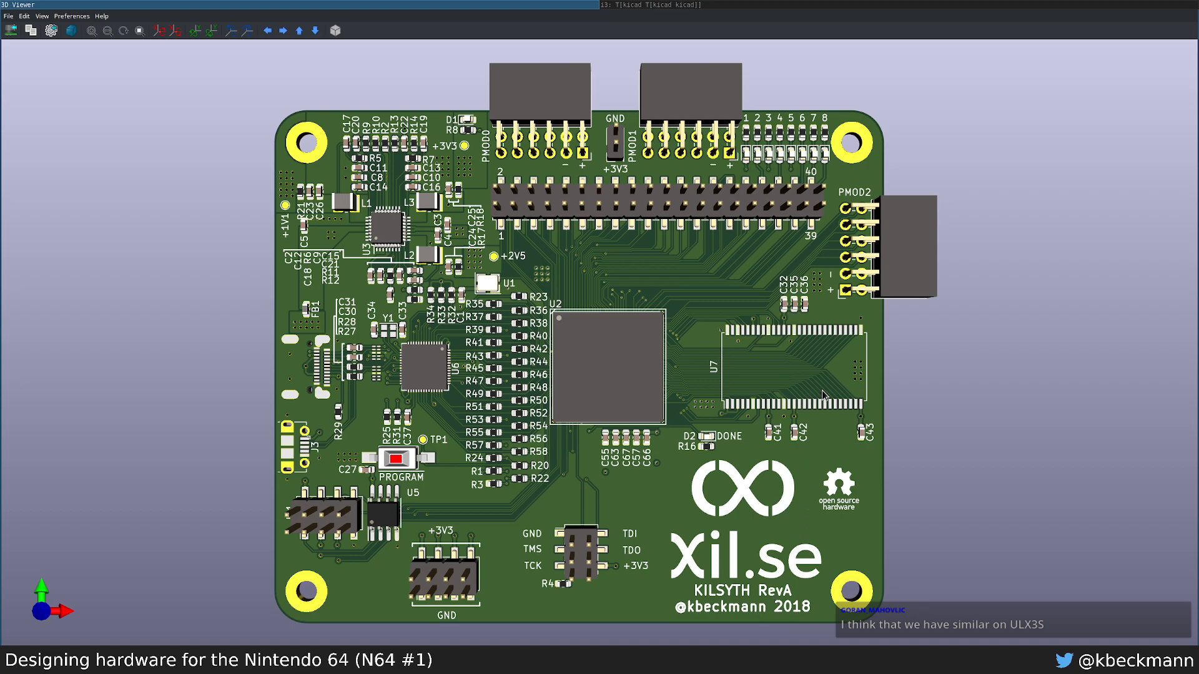
scroll(825, 397, up, 3)
middle_drag(882, 404, 618, 405)
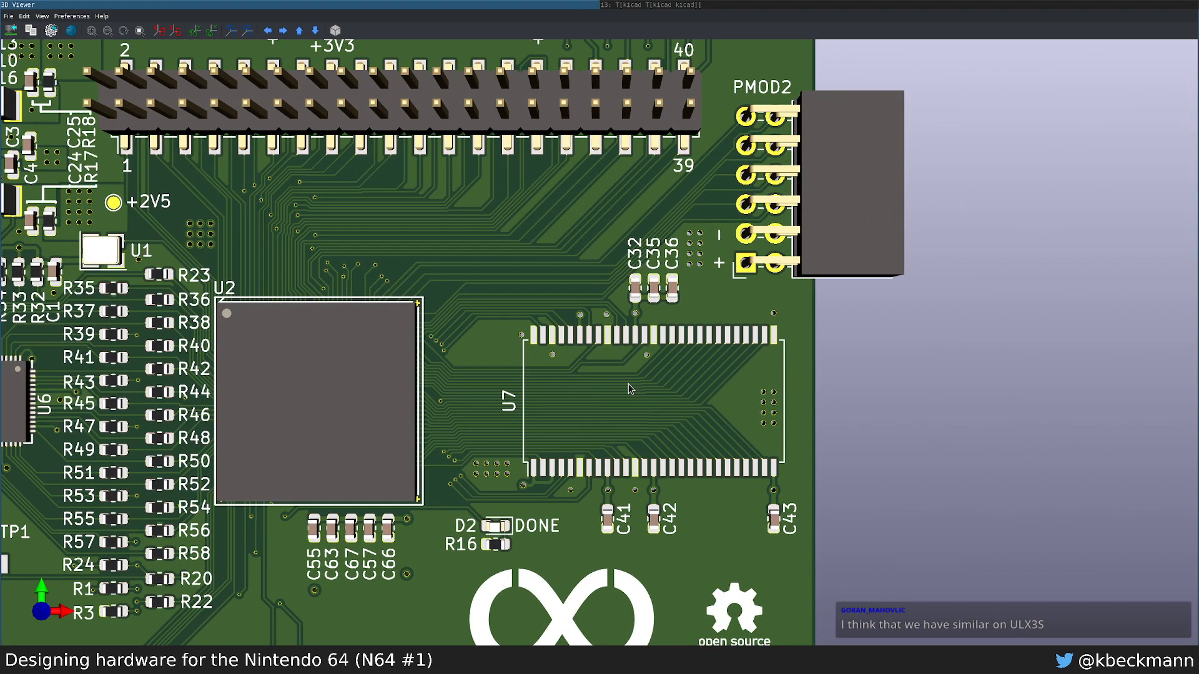
Step: Arrange the Kilsyth 3D view and PCB layout as full-width tabbed windows, and bring the Kilsyth schematic forward
click(735, 5)
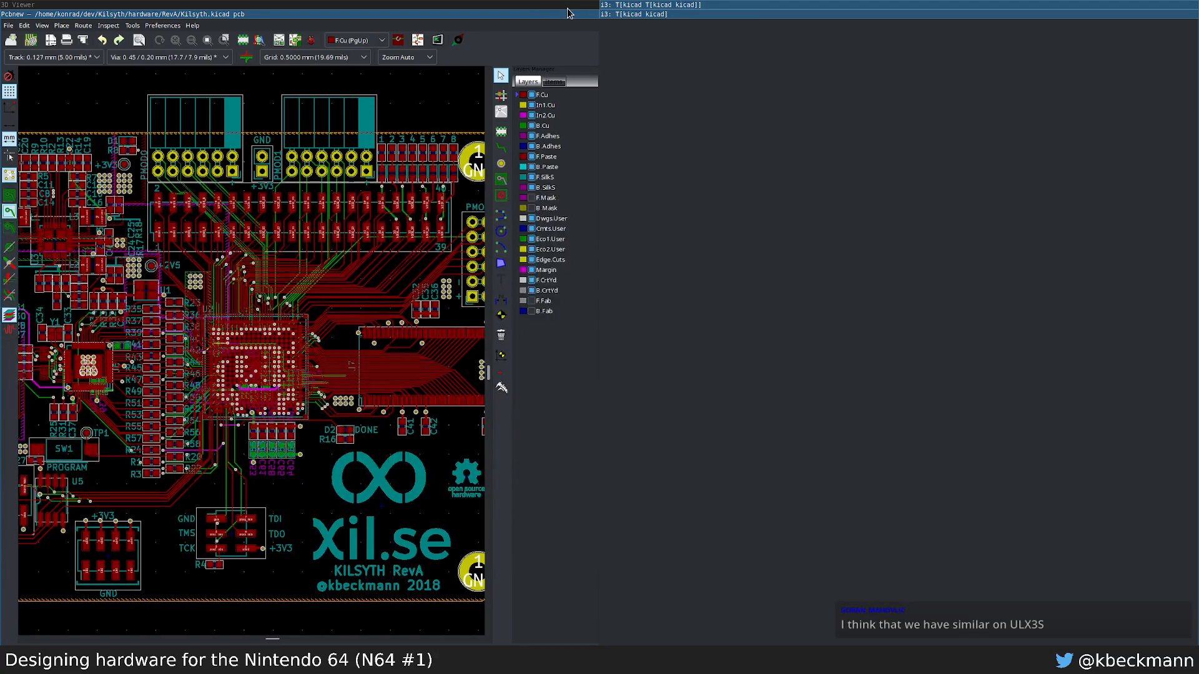
key(super+e)
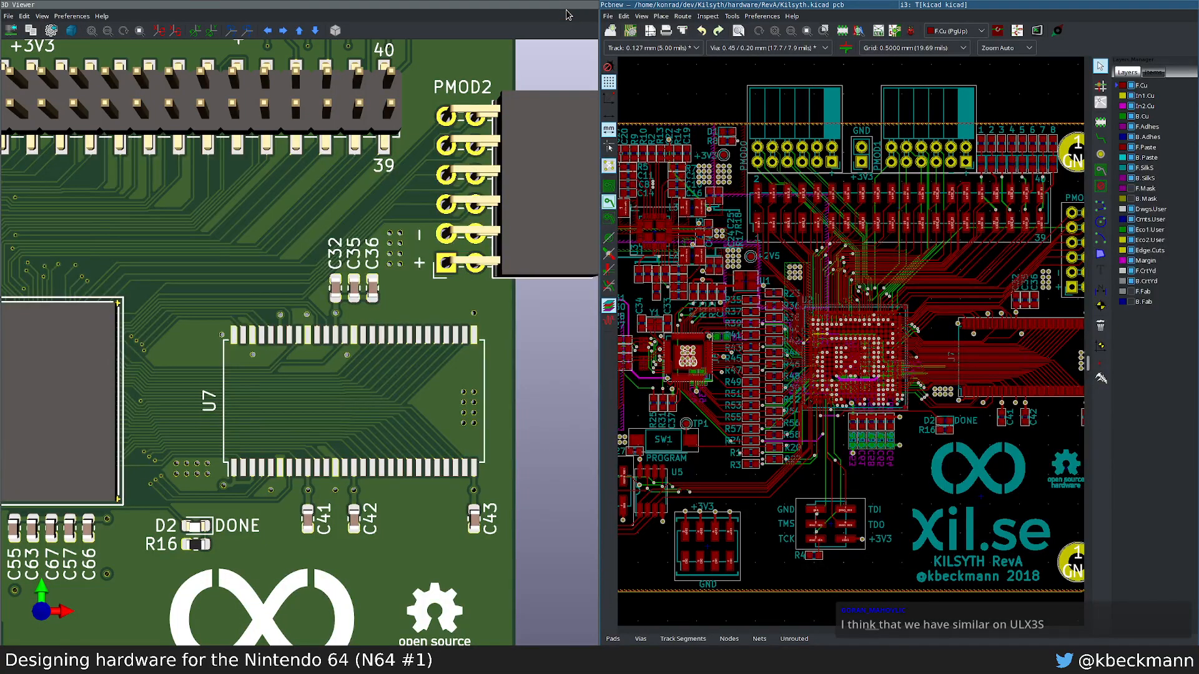
key(super+w)
key(super+Left)
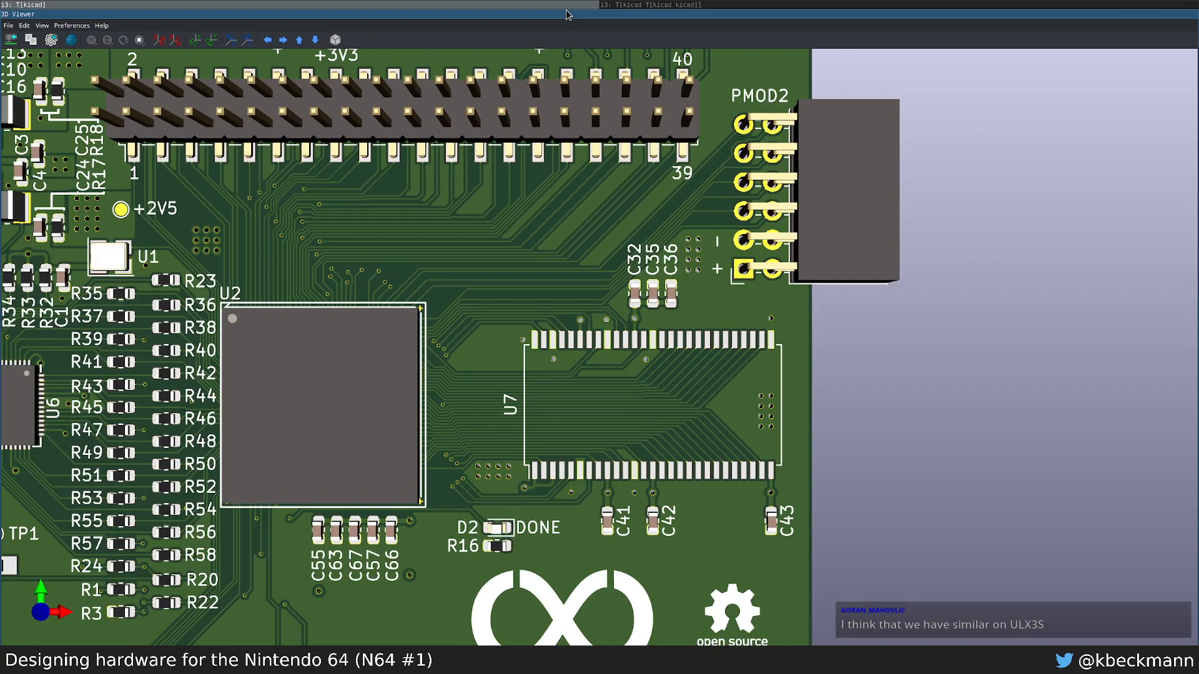
click(620, 5)
click(565, 14)
click(628, 7)
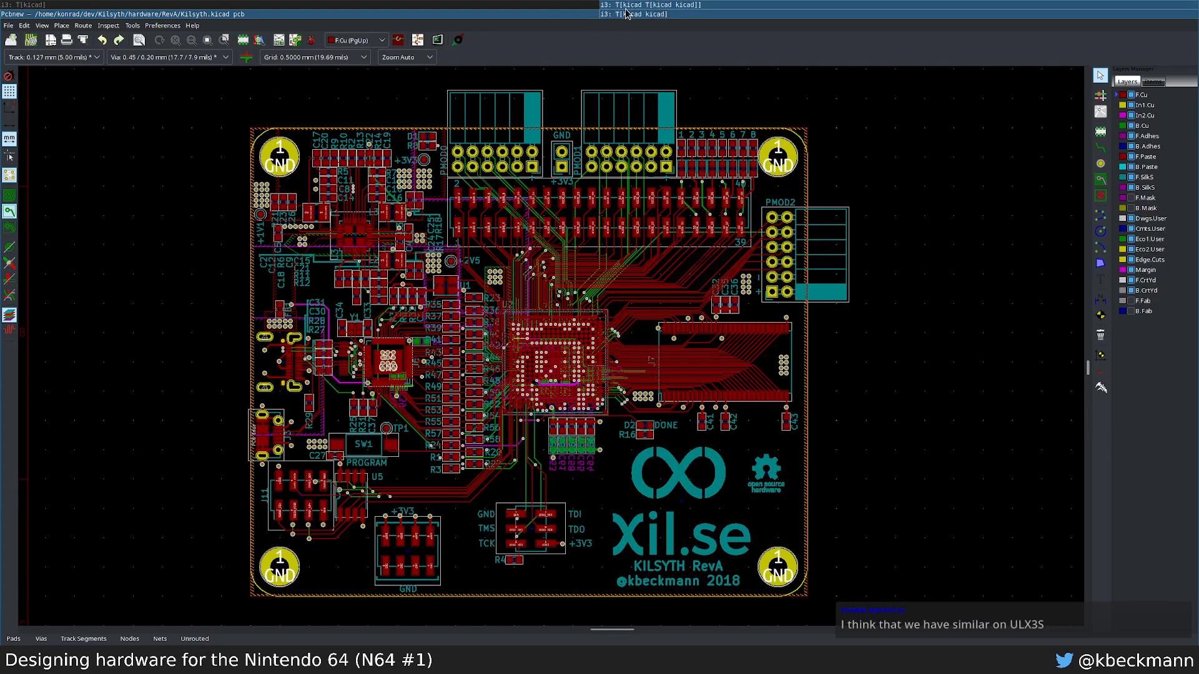
click(590, 7)
click(612, 6)
click(681, 14)
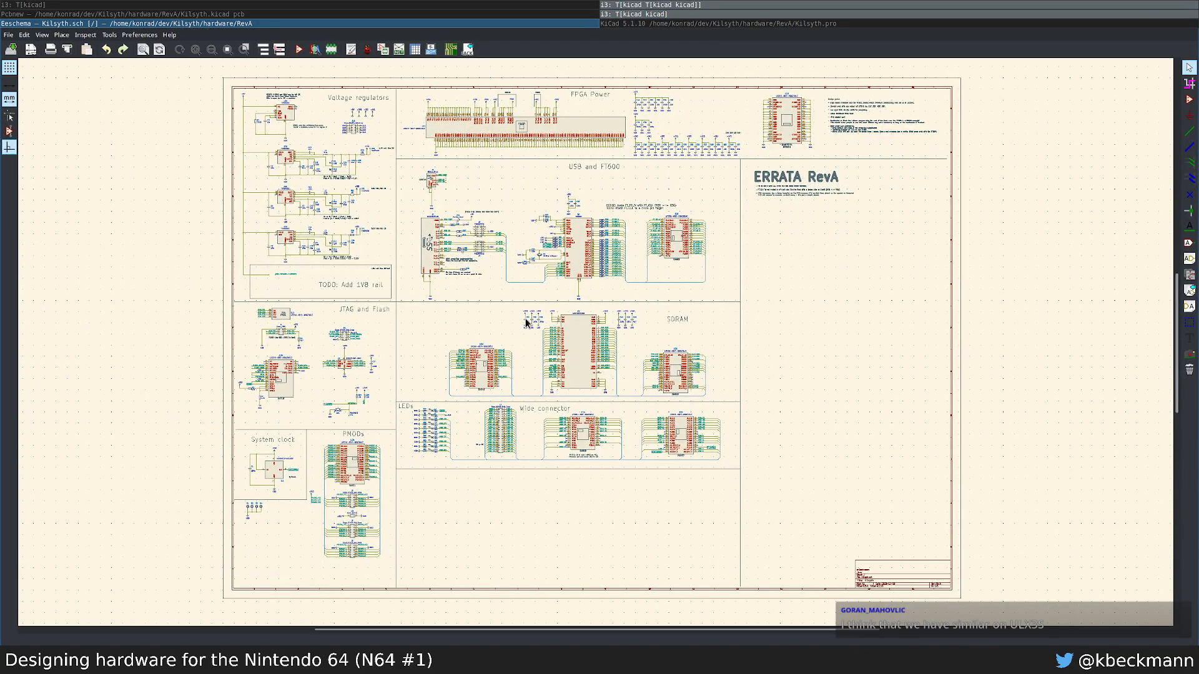
Step: Examine the wiring of U7 (AS4C32M16SB) in the Kilsyth schematic's SDRAM section and check its symbol properties
scroll(580, 362, up, 4)
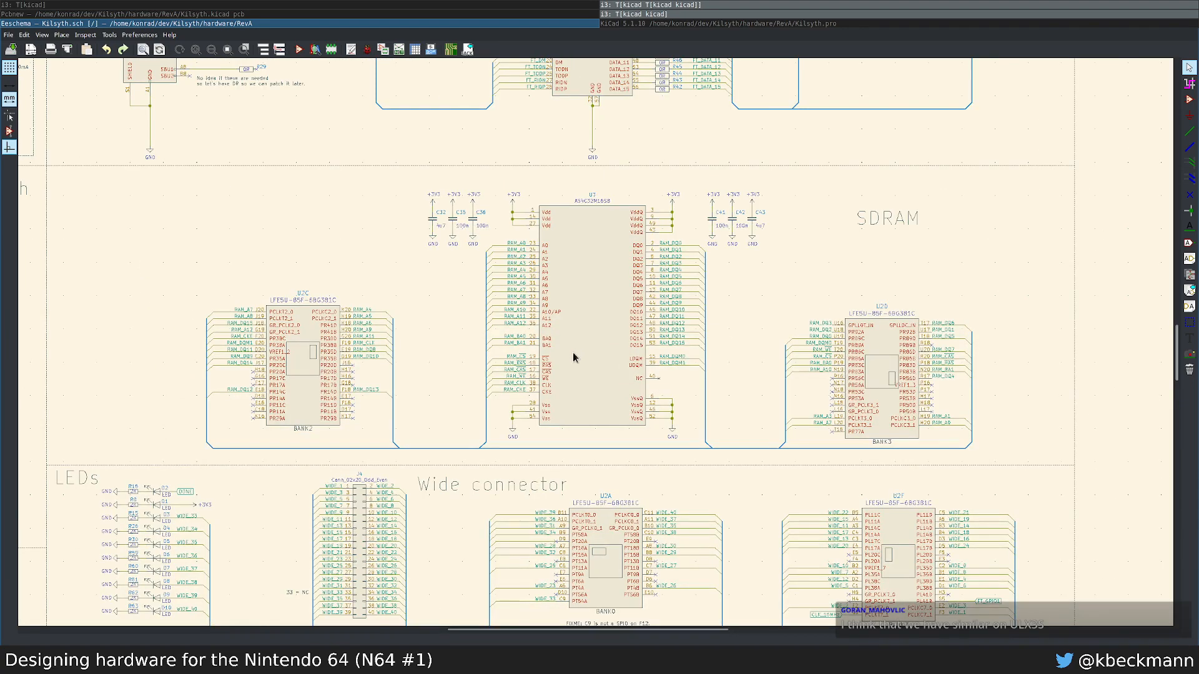
scroll(597, 342, up, 2)
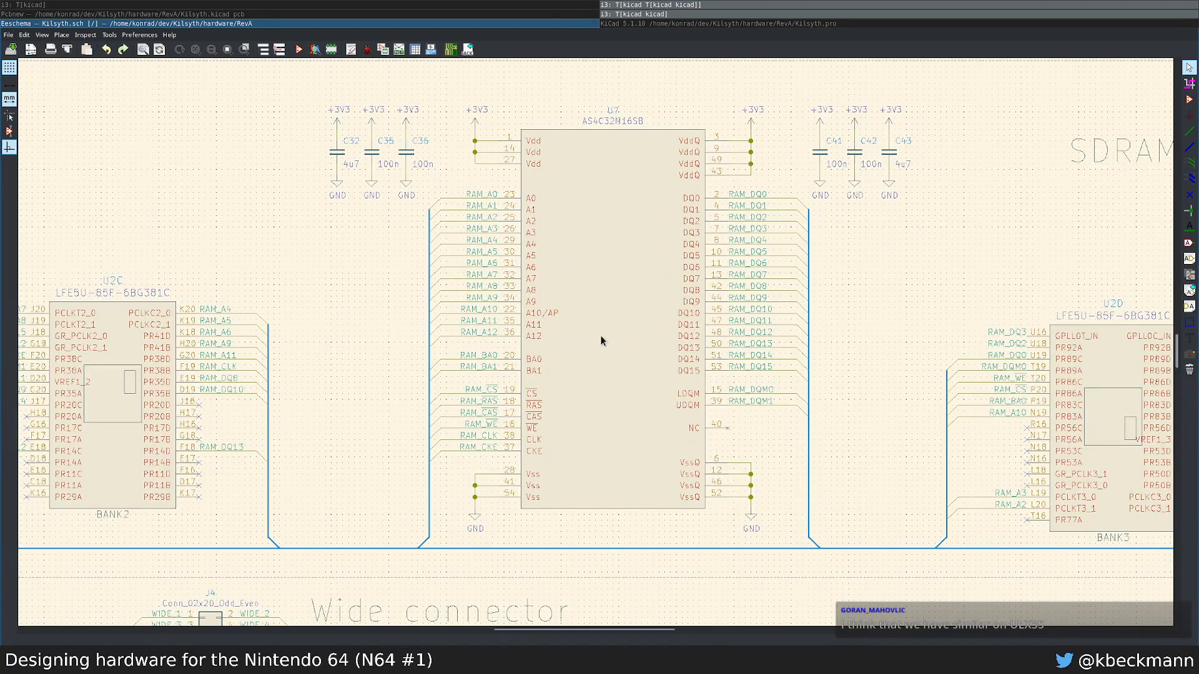
scroll(711, 448, up, 1)
middle_drag(560, 261, 605, 396)
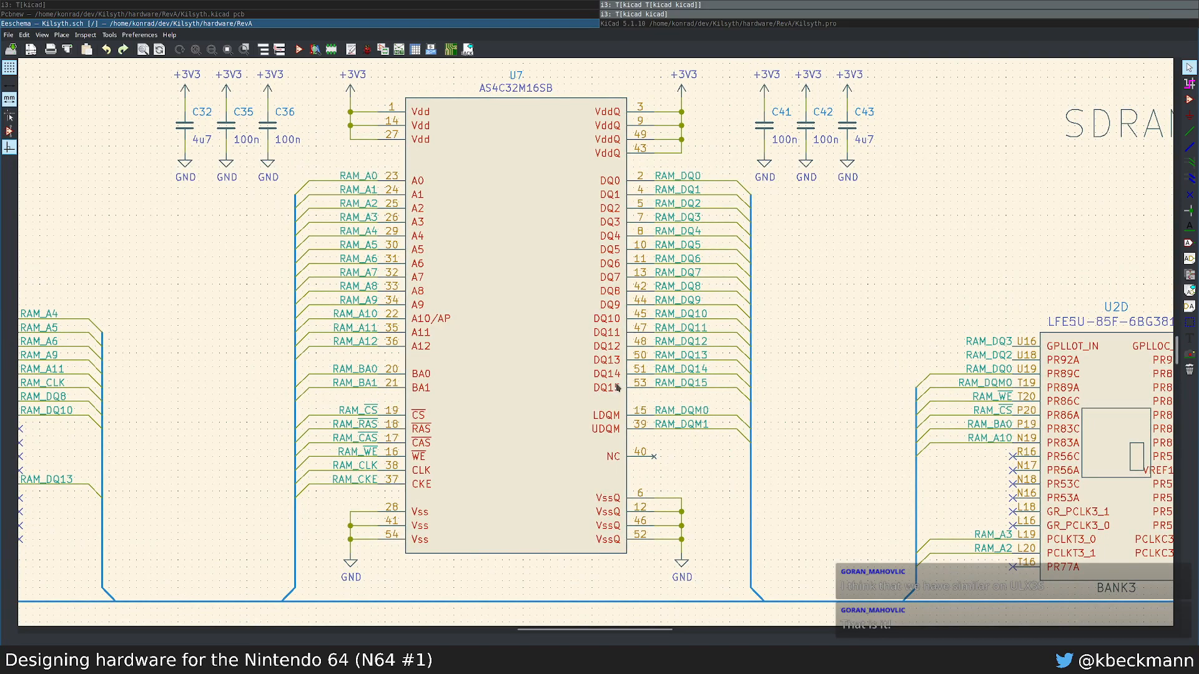
double_click(535, 270)
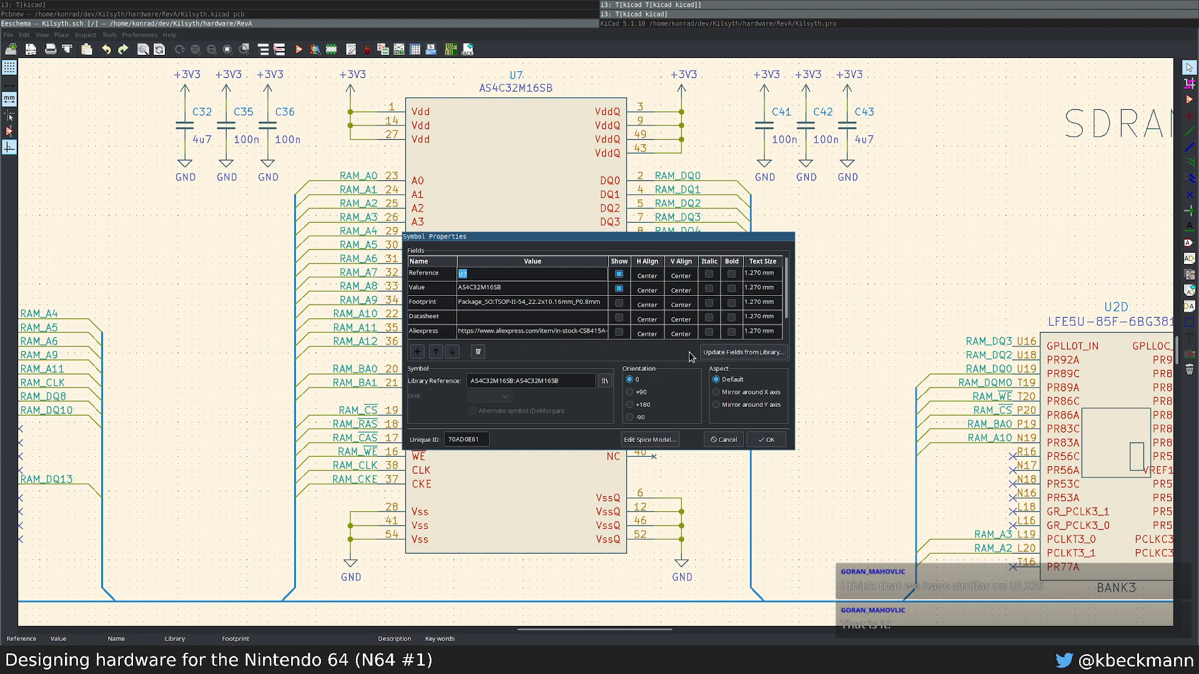
click(767, 440)
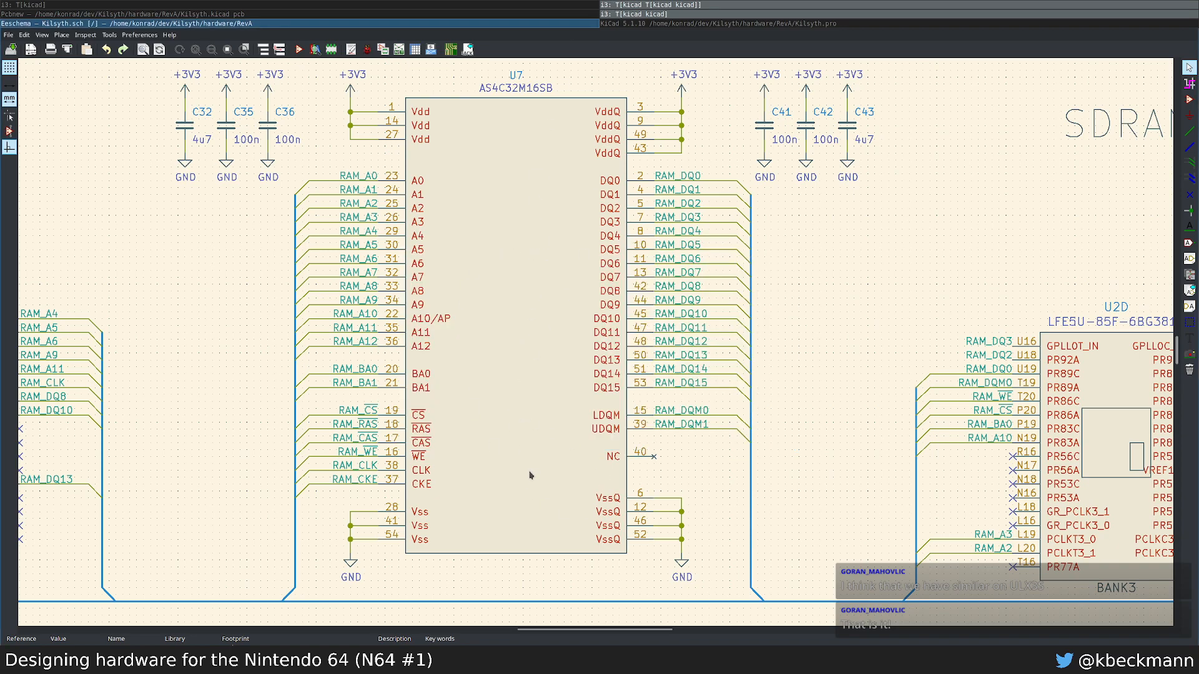
Step: Inspect the routing between FPGA U2 and SDRAM U7 in the 3D view and in the Kilsyth PCB layout
click(374, 4)
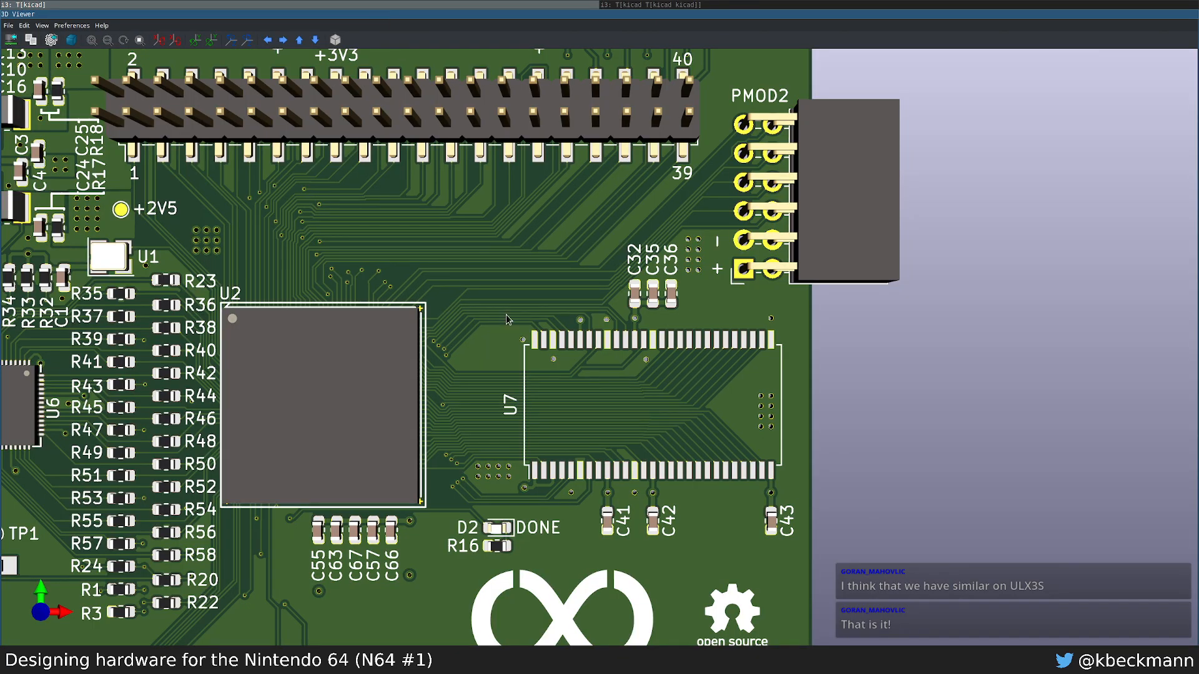
middle_drag(512, 332, 877, 293)
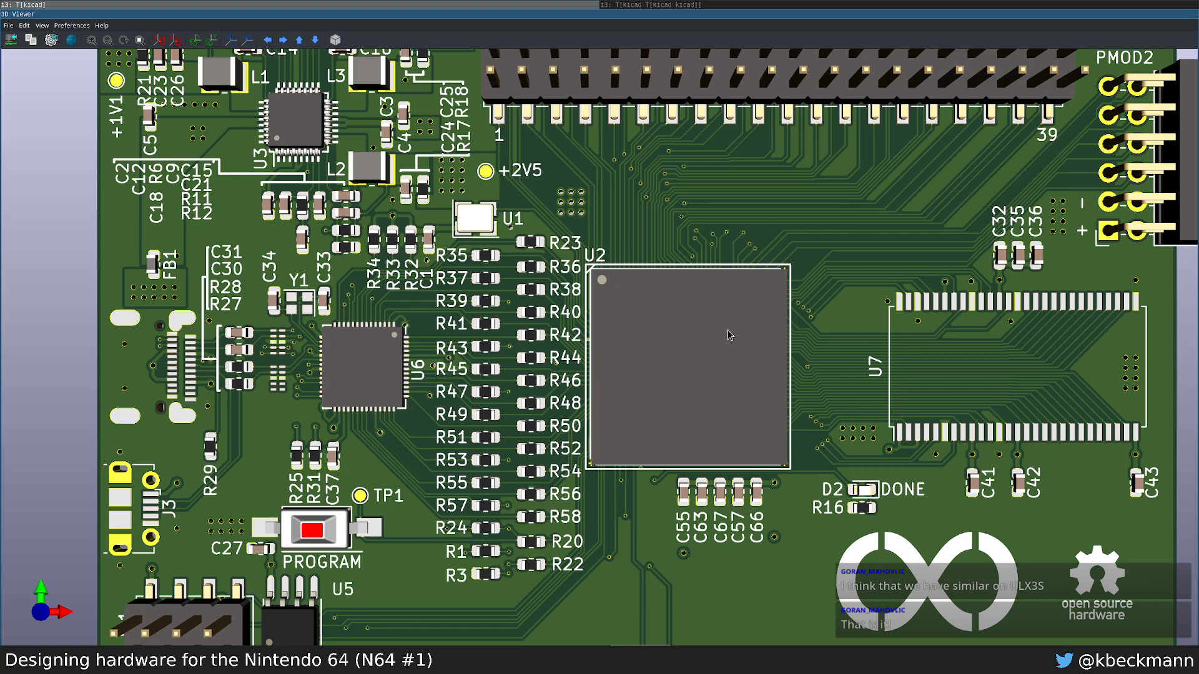
click(663, 7)
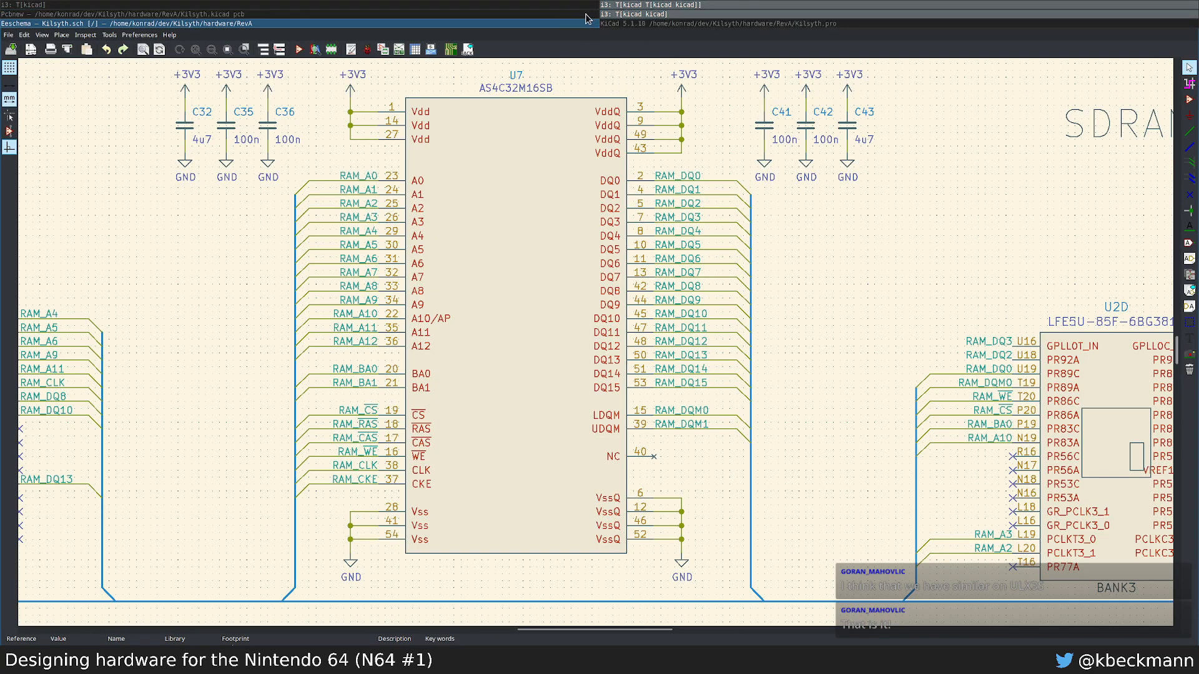
click(587, 15)
scroll(556, 353, up, 3)
scroll(551, 358, up, 4)
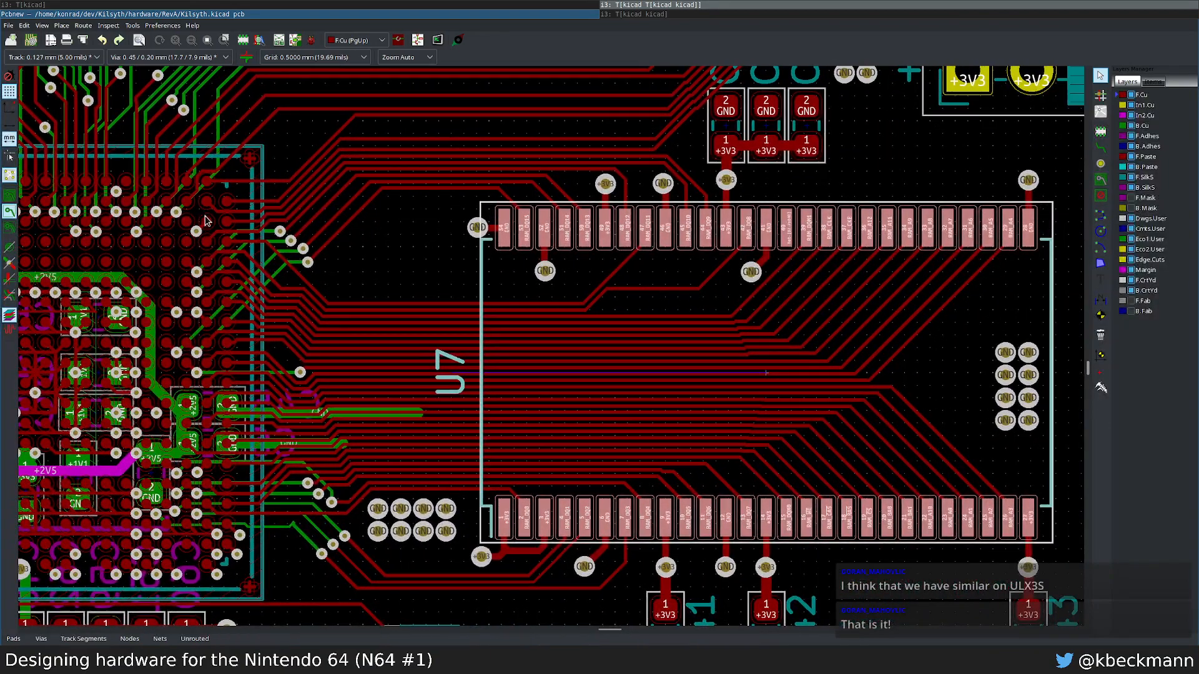
Step: Select the traces between U2 and U7 to highlight them, clear the selection, and examine the surrounding board layout
drag(201, 209, 1056, 532)
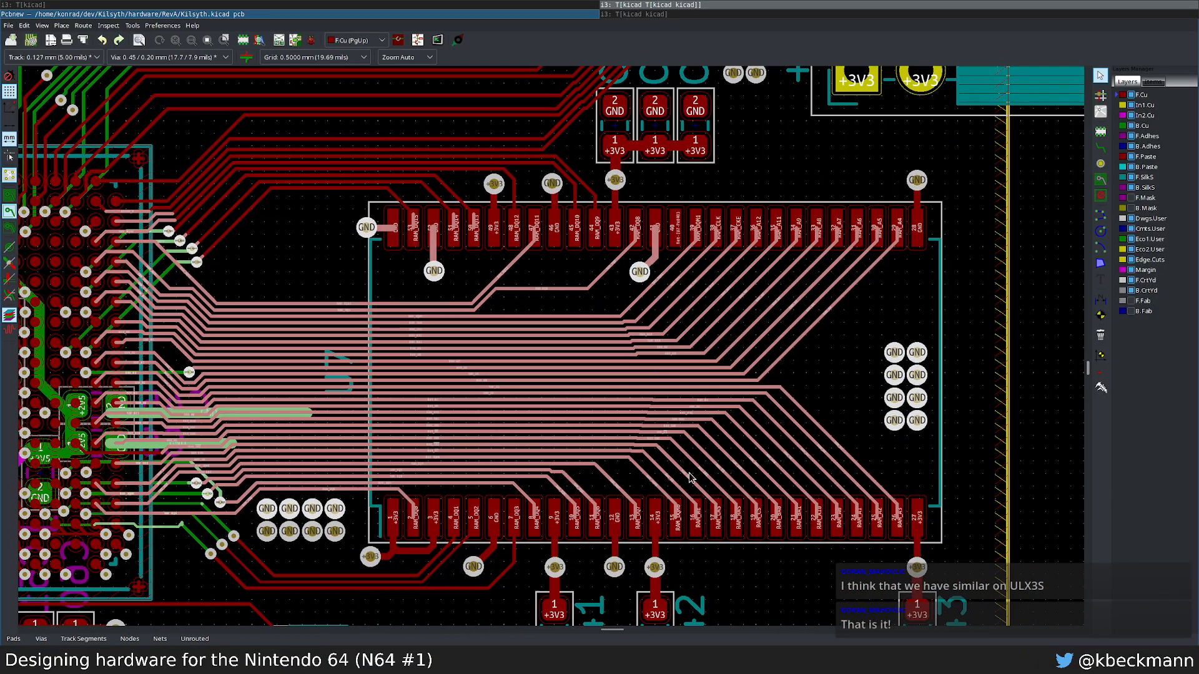
middle_drag(688, 472, 824, 450)
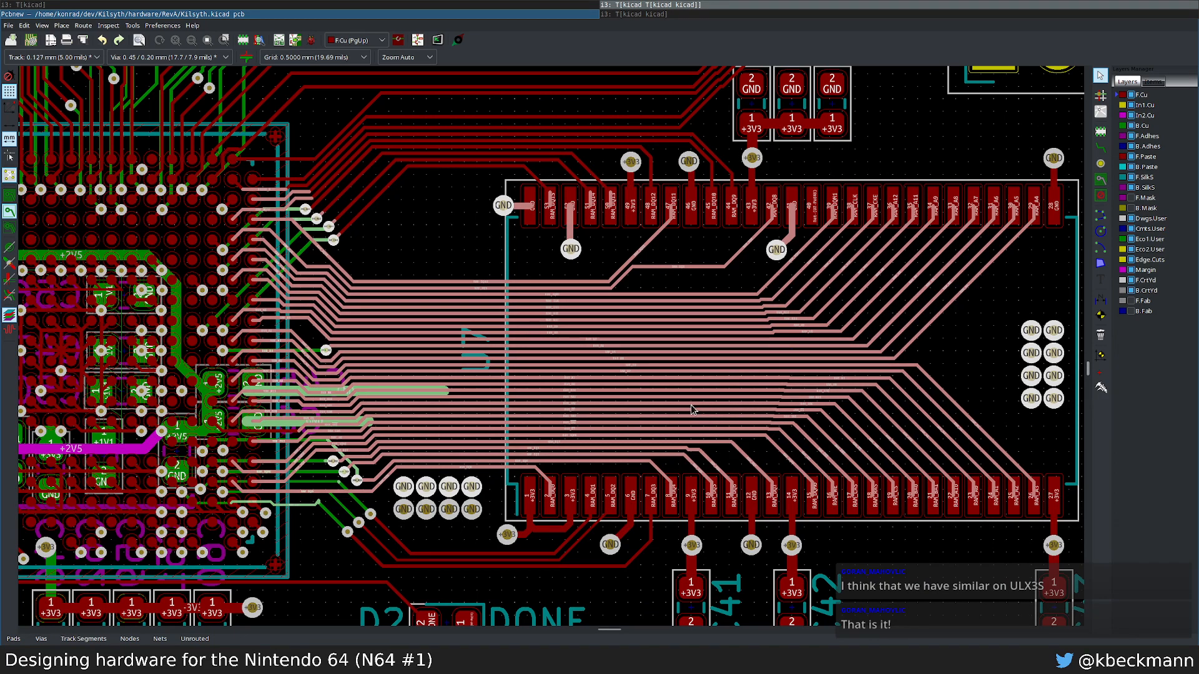
key(Escape)
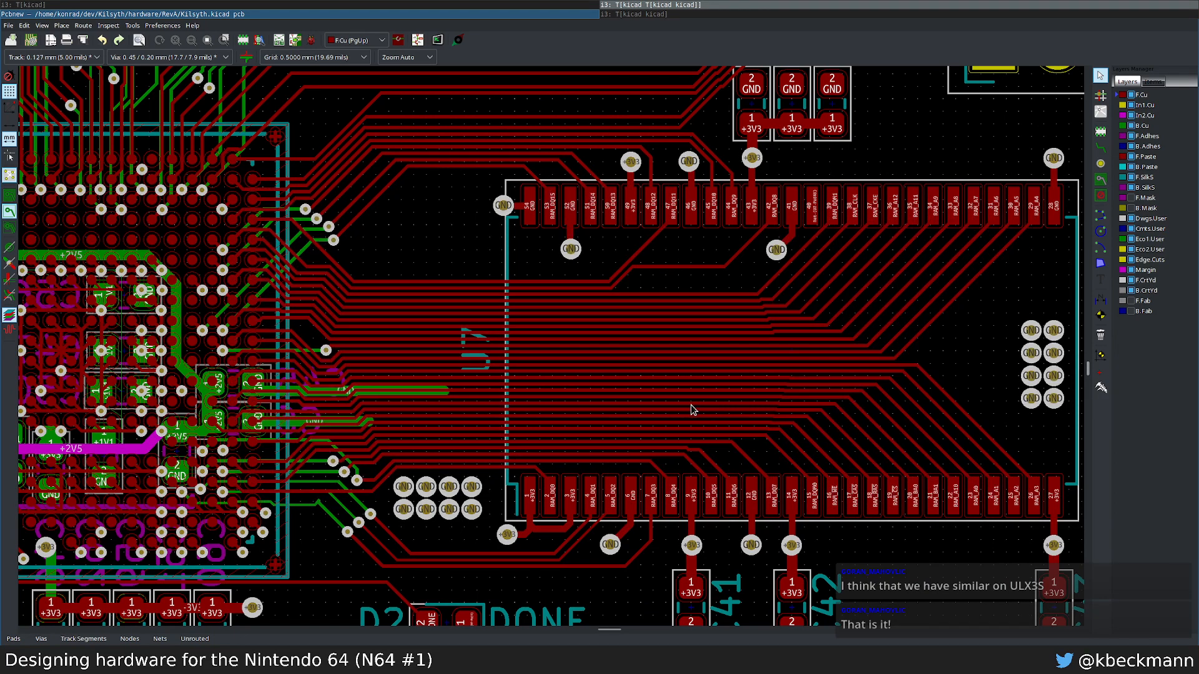
scroll(750, 408, down, 3)
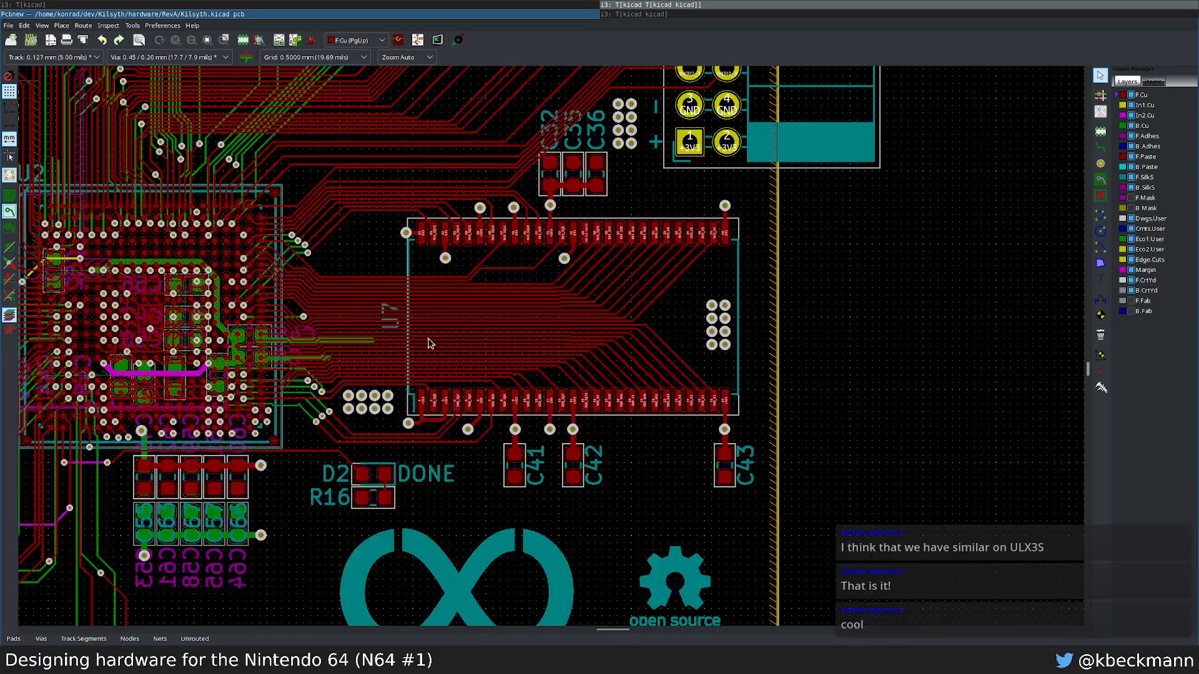
scroll(387, 331, down, 1)
middle_drag(553, 349, 680, 351)
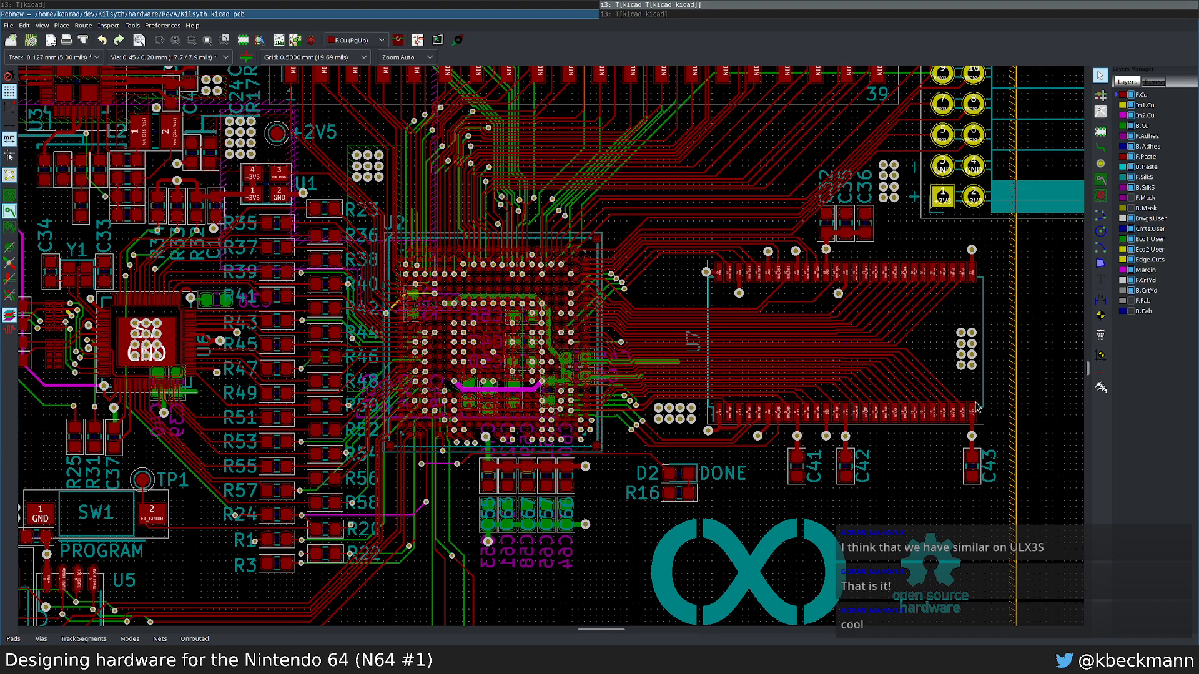
Step: Check the footprint properties of SDRAM U7 in the Kilsyth PCB layout, close them unchanged, and view the whole board
double_click(949, 379)
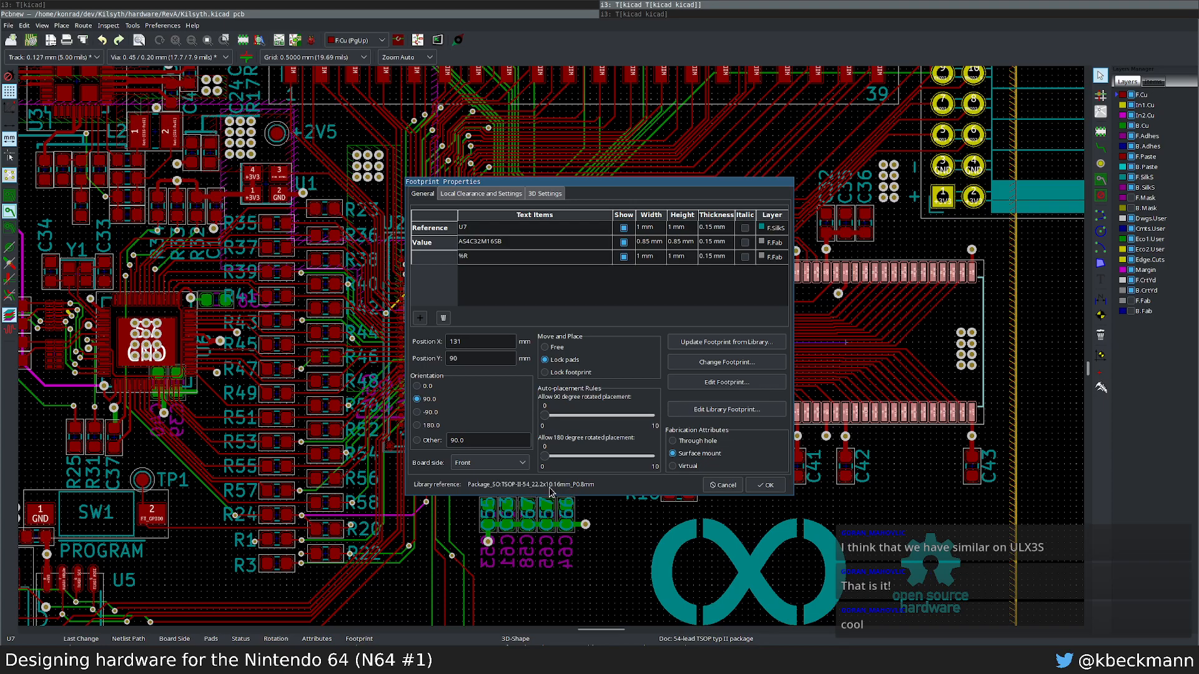
click(708, 483)
scroll(717, 487, down, 1)
middle_drag(647, 598, 660, 554)
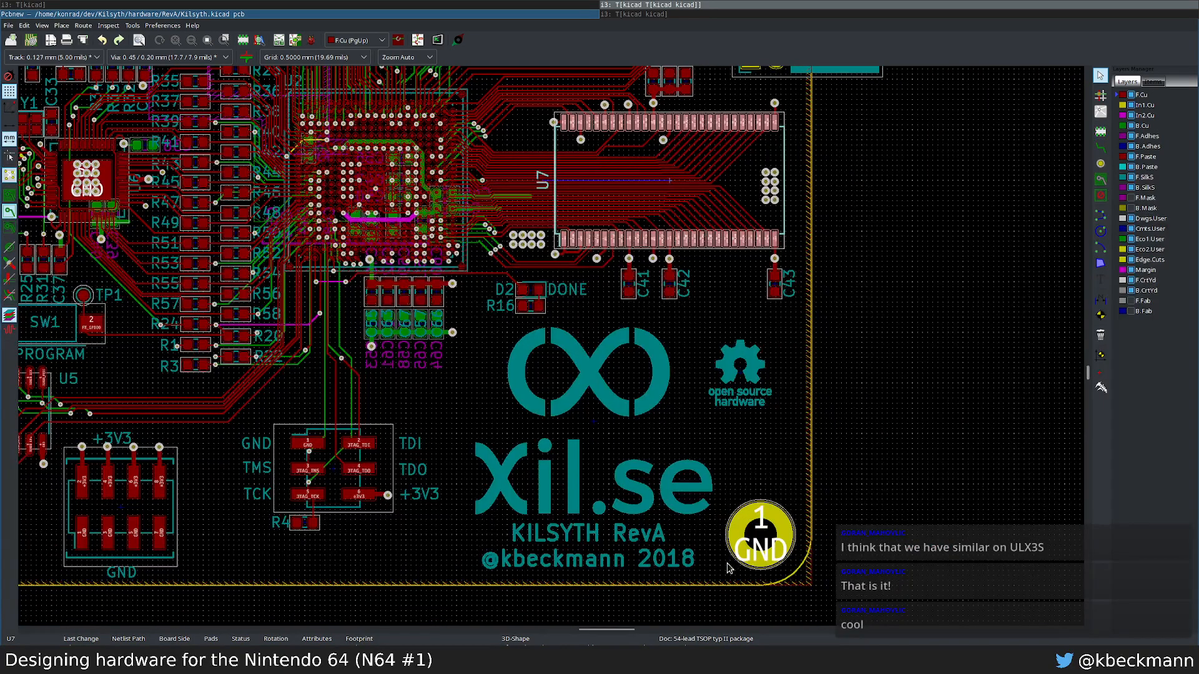
middle_drag(379, 317, 637, 343)
scroll(630, 331, down, 2)
middle_drag(553, 243, 610, 347)
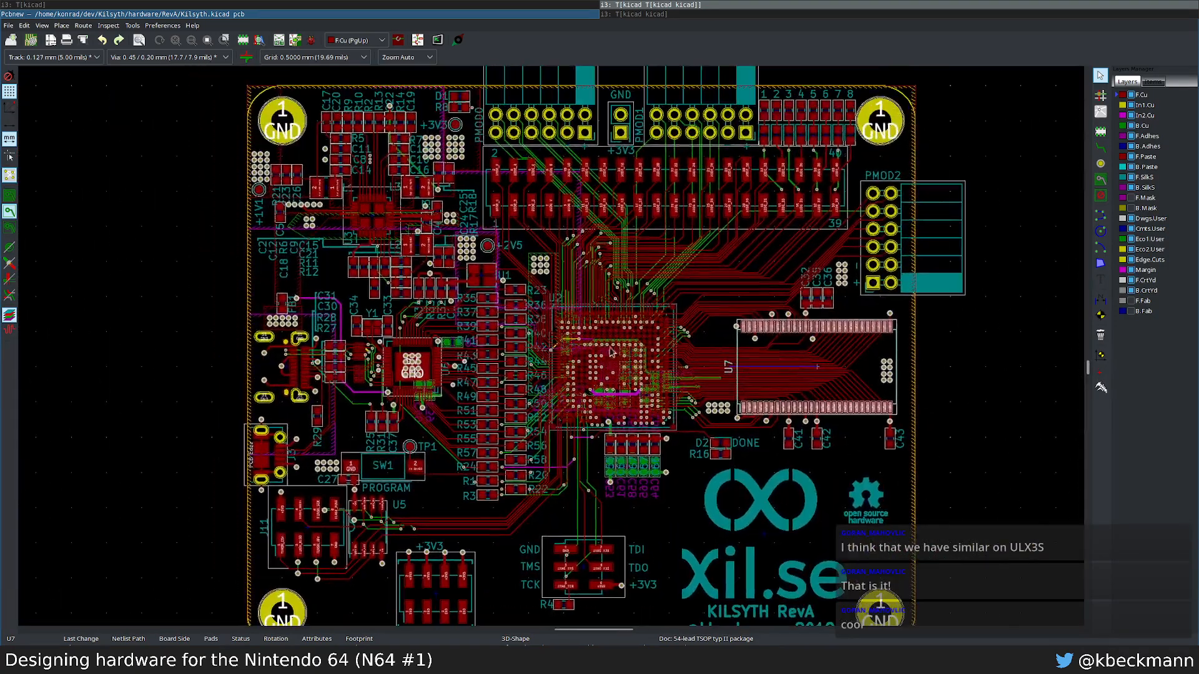
click(1001, 386)
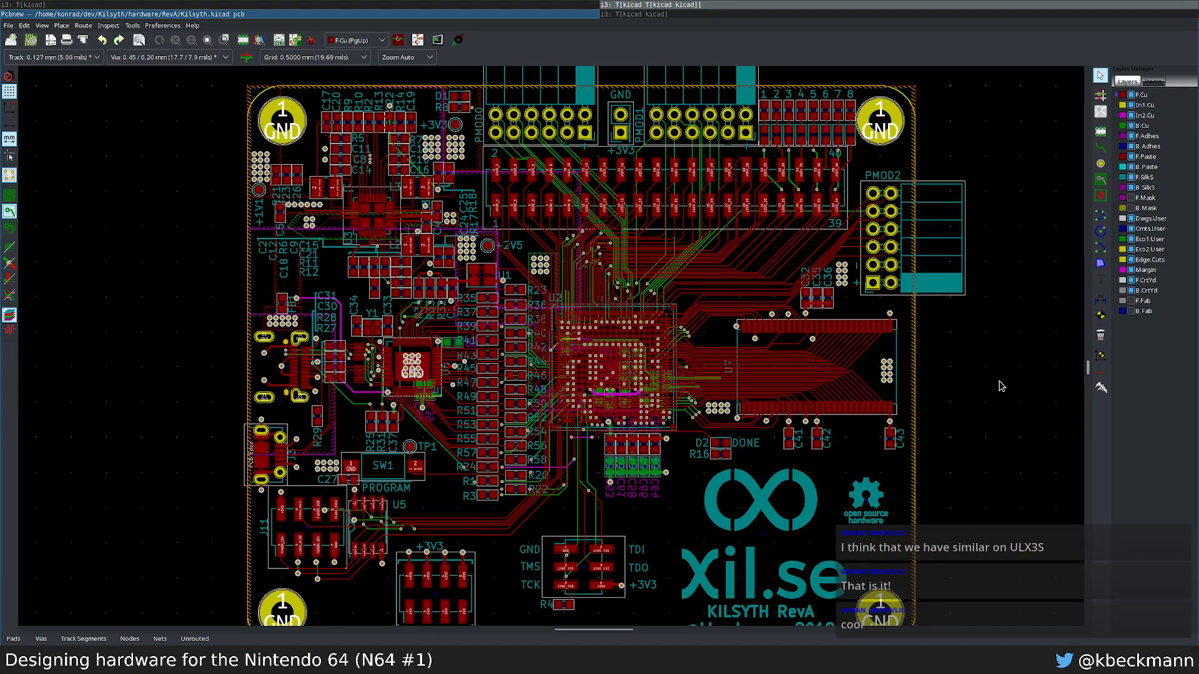
Step: Switch to the Kilsyth 3D view and examine the complete board
click(638, 15)
click(574, 15)
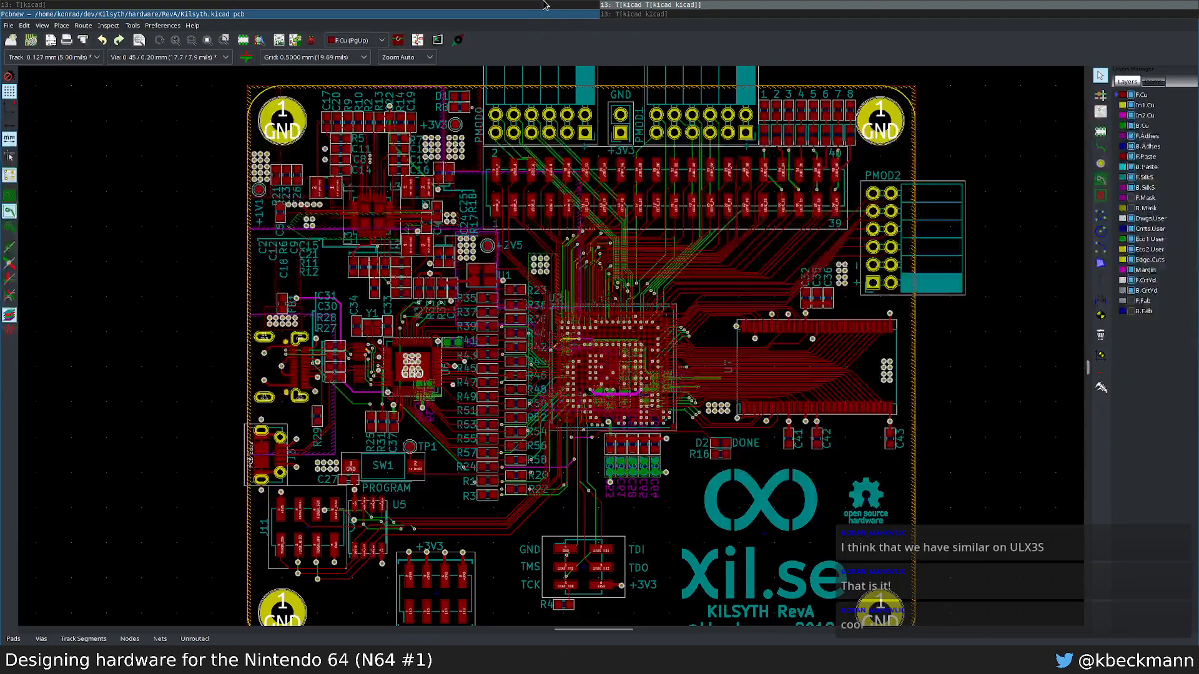
click(543, 5)
scroll(780, 359, down, 3)
scroll(782, 363, up, 1)
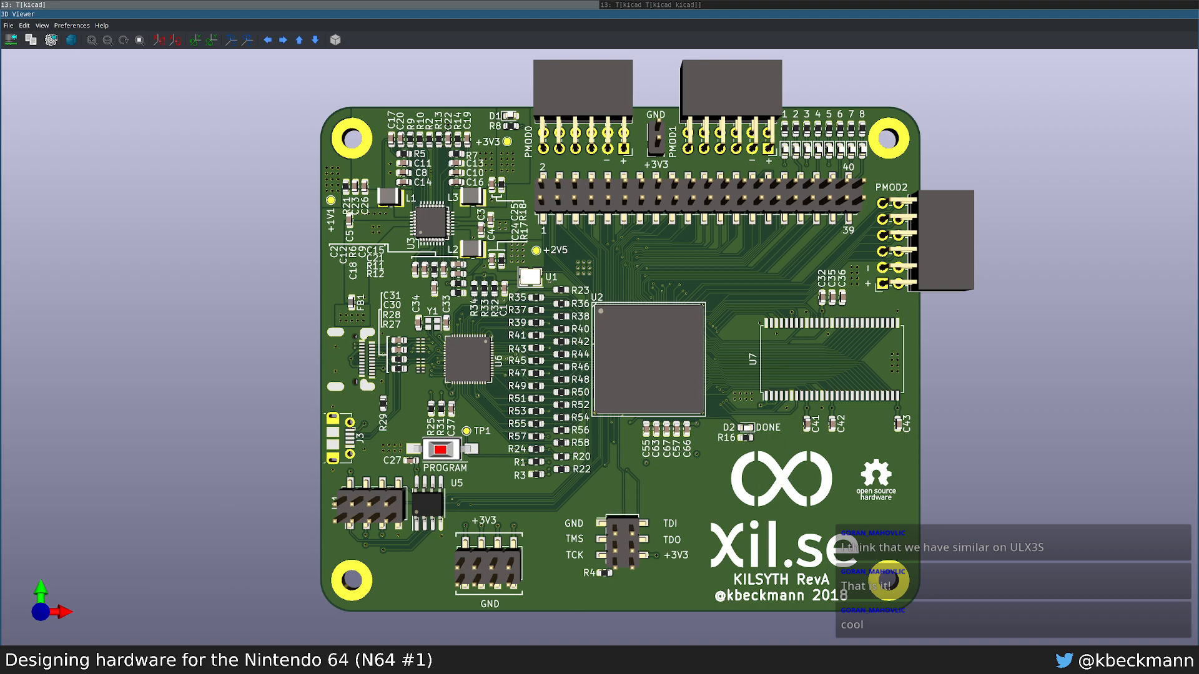
Step: In the ECPKart64 schematic, delete the memory symbol beside the IS42S16400J-xC and move the IS42S16400J-xC into the freed space
key(super+2)
key(super+3)
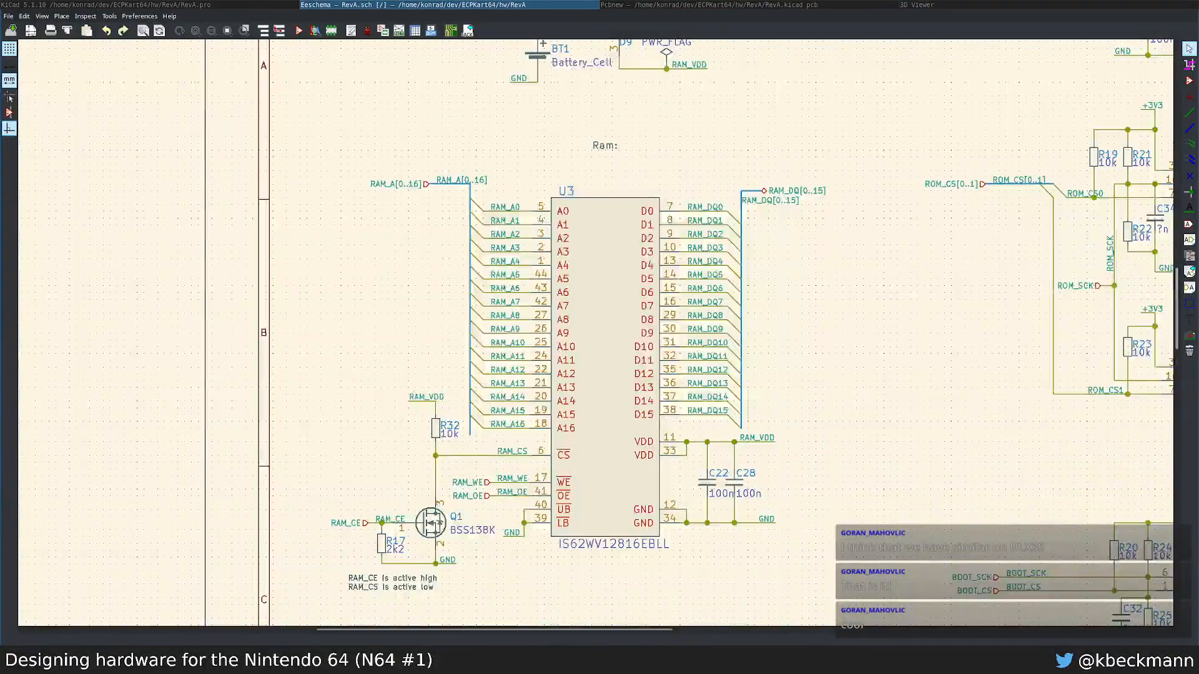
scroll(674, 456, down, 3)
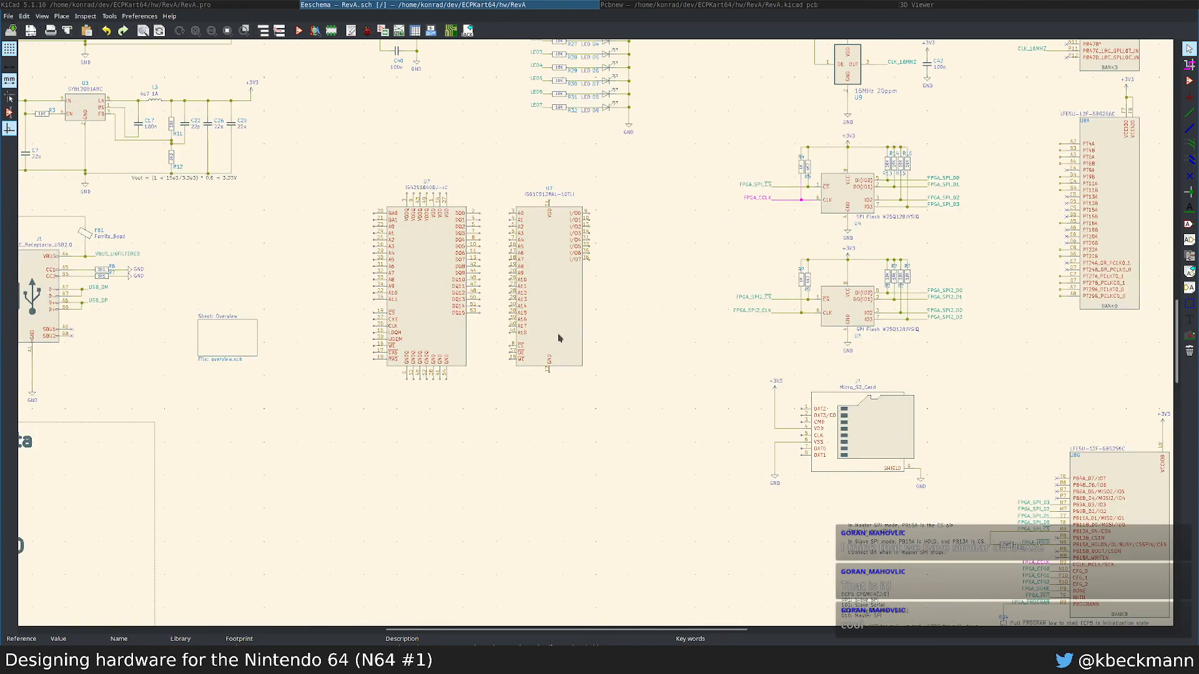
key(Delete)
scroll(471, 261, up, 2)
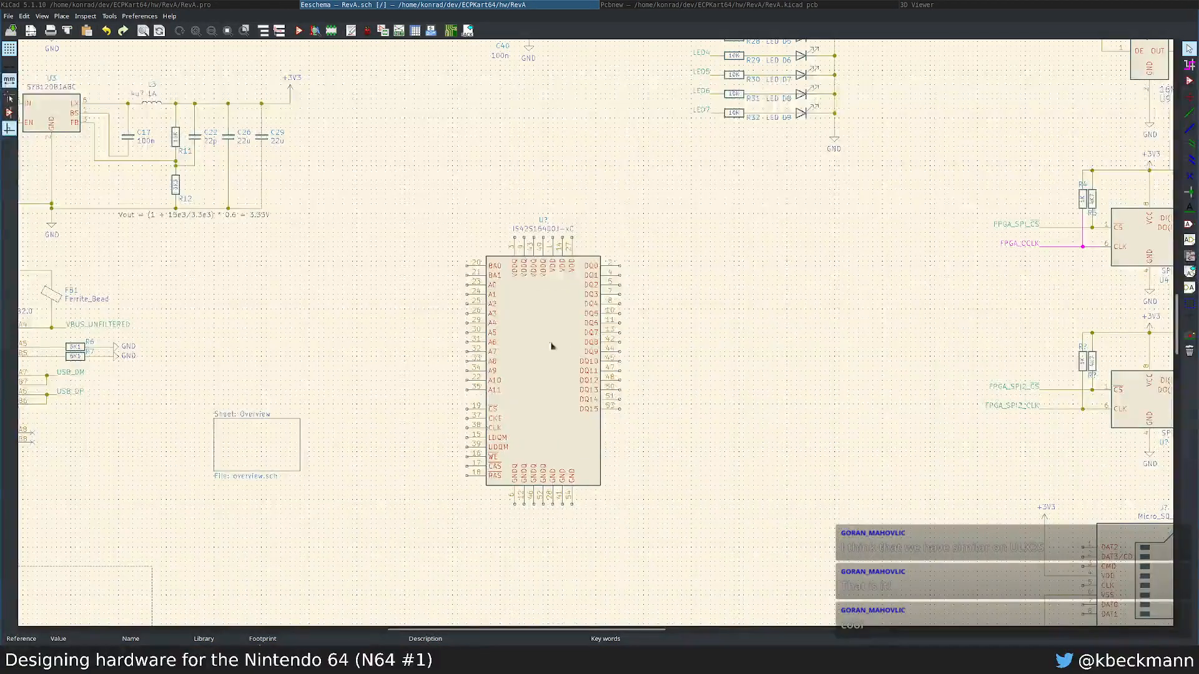
drag(541, 340, 622, 338)
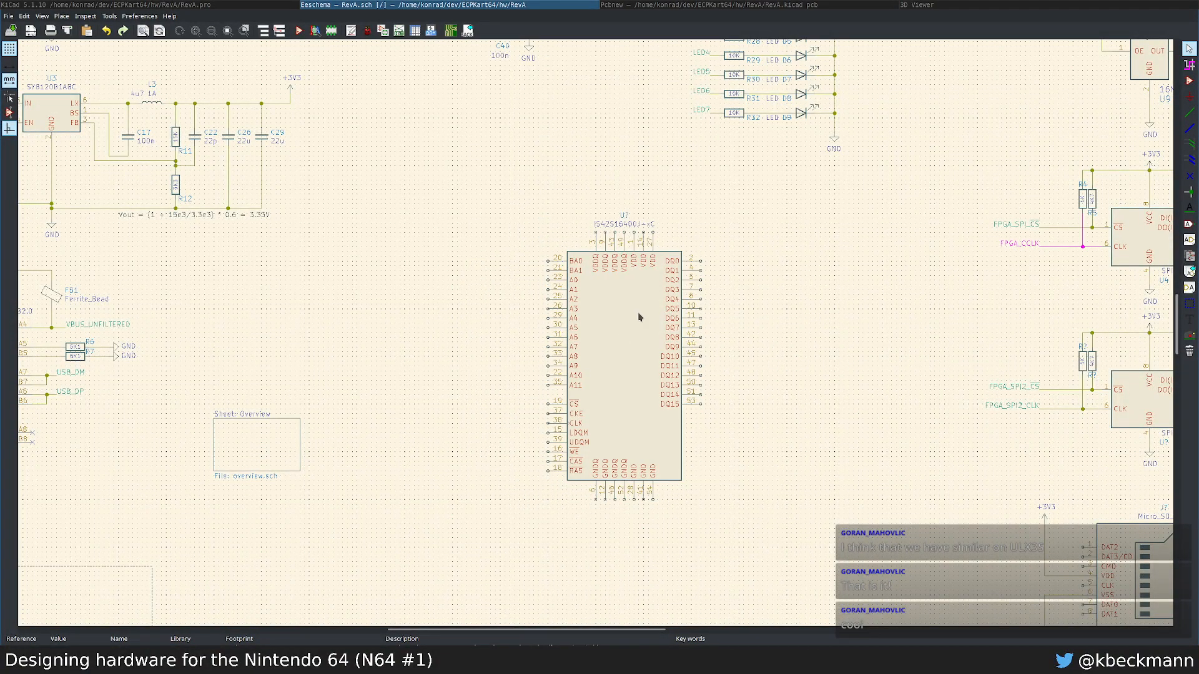
Step: Copy the part number is42s16320f-7tl from the browser's Google search and set it as the SDRAM symbol's value
double_click(614, 227)
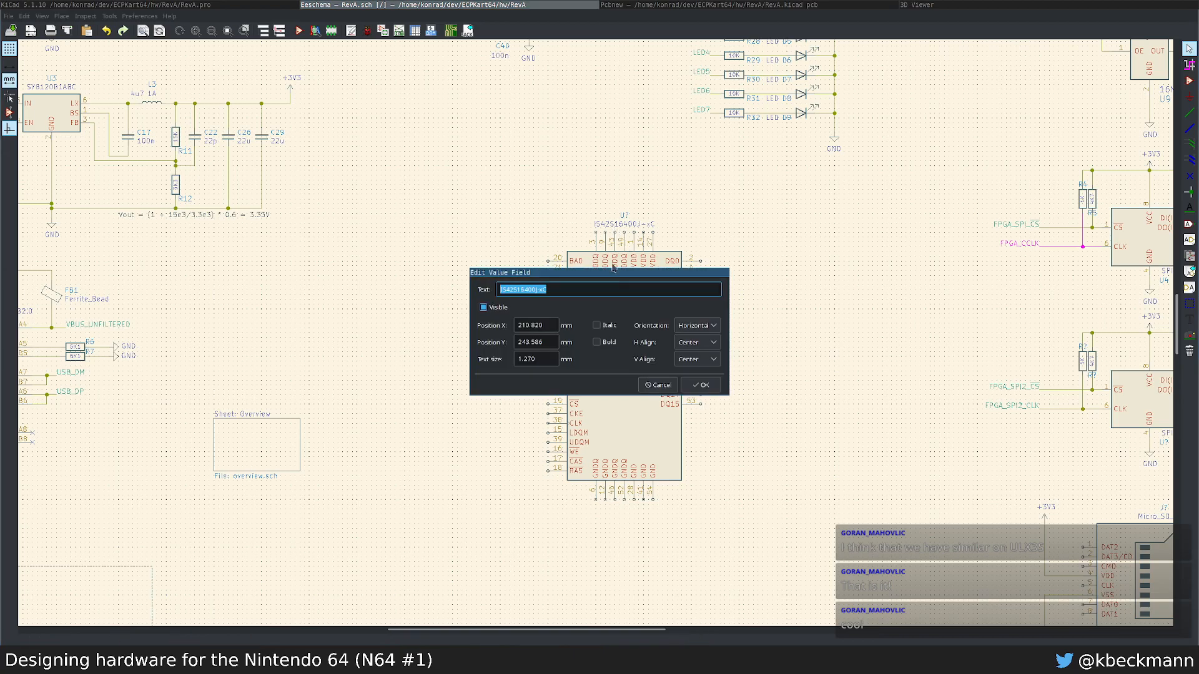
key(alt+Tab)
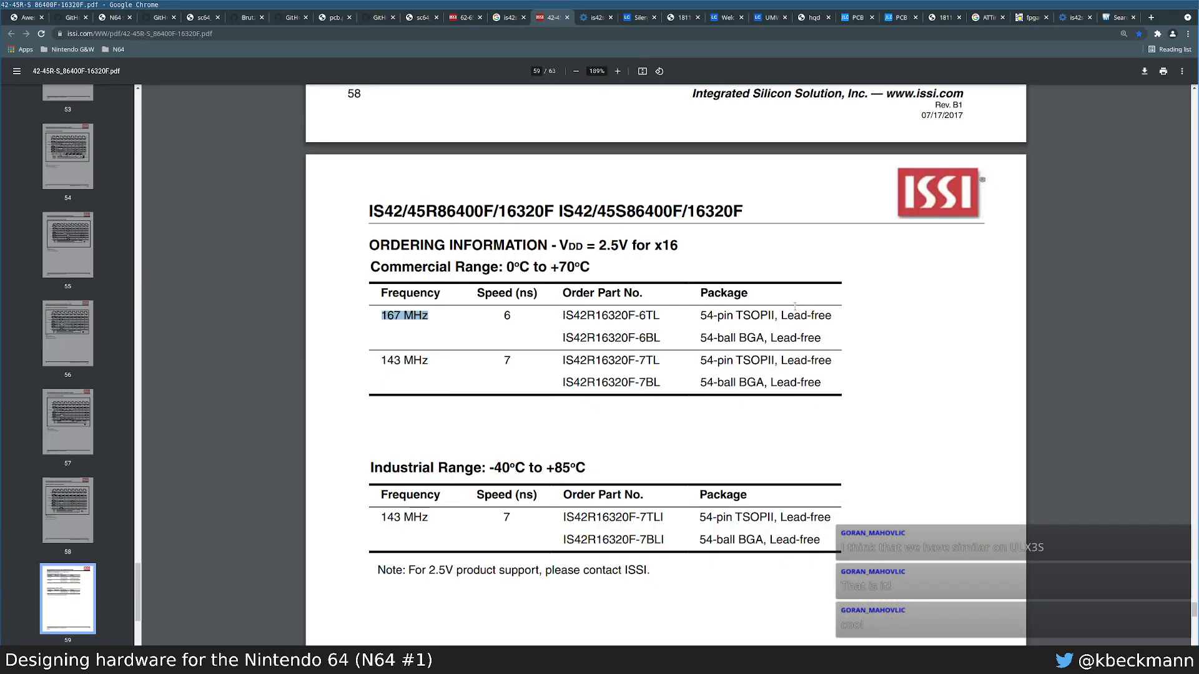
key(ctrl+shift+Tab)
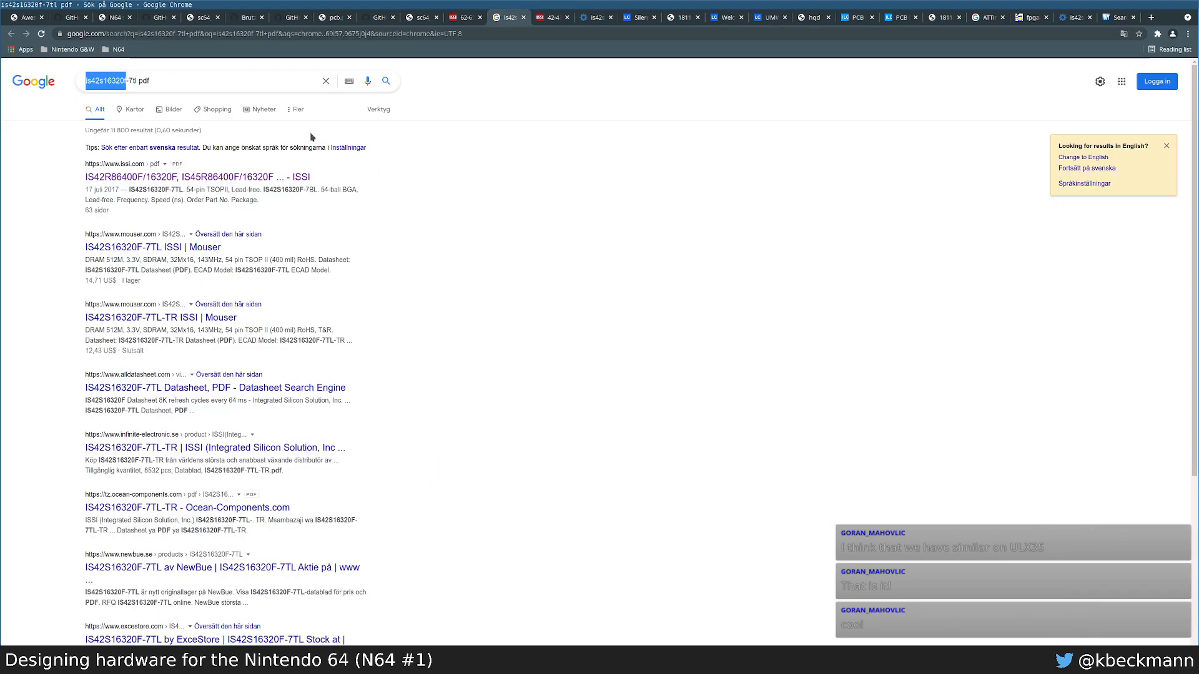
key(shift+Right)
key(shift+Right)
key(shift+Right)
key(shift+Right)
key(ctrl+c)
key(alt+Tab)
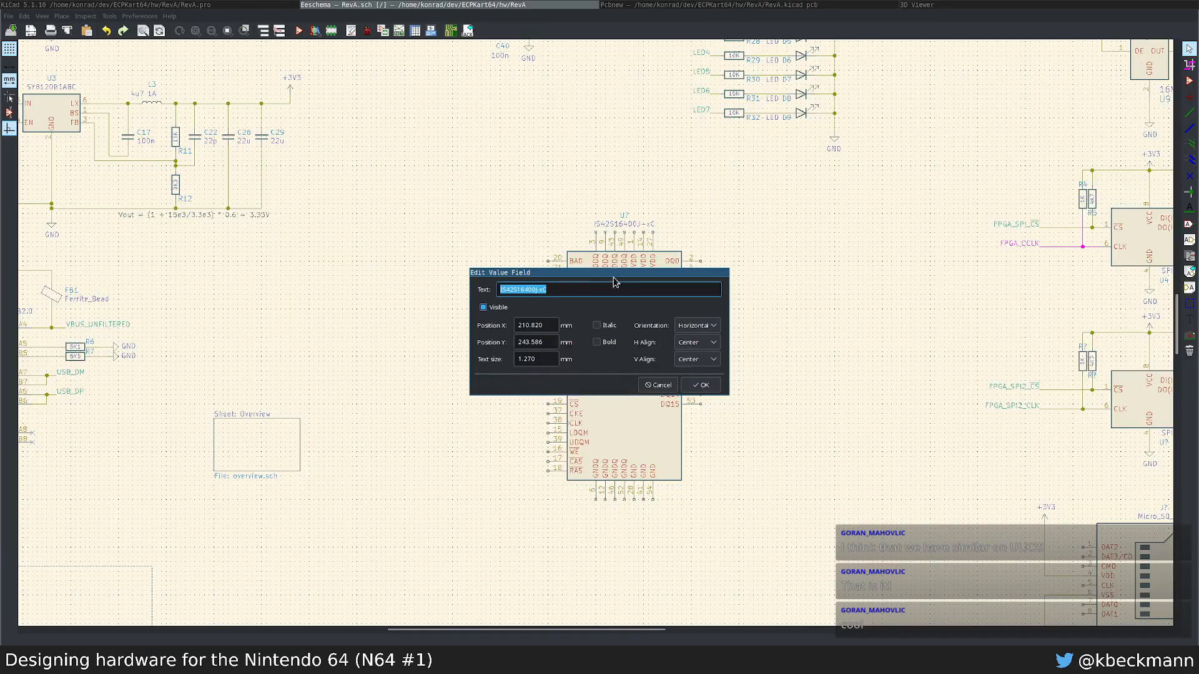
key(ctrl+v)
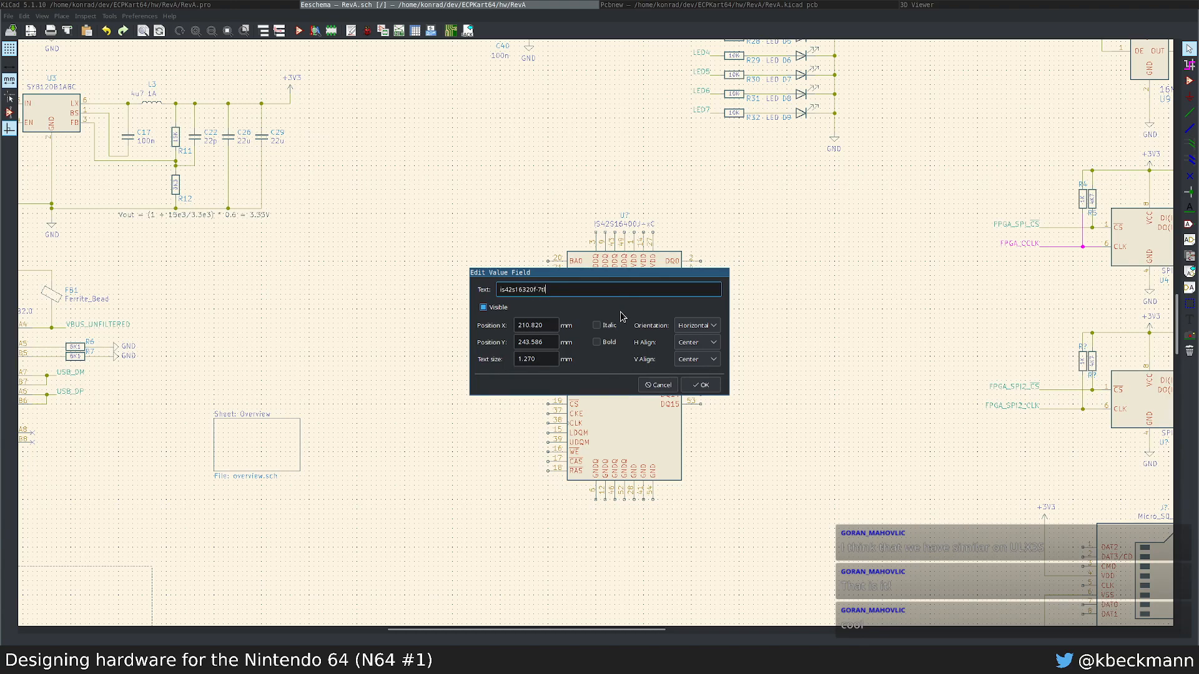
click(701, 384)
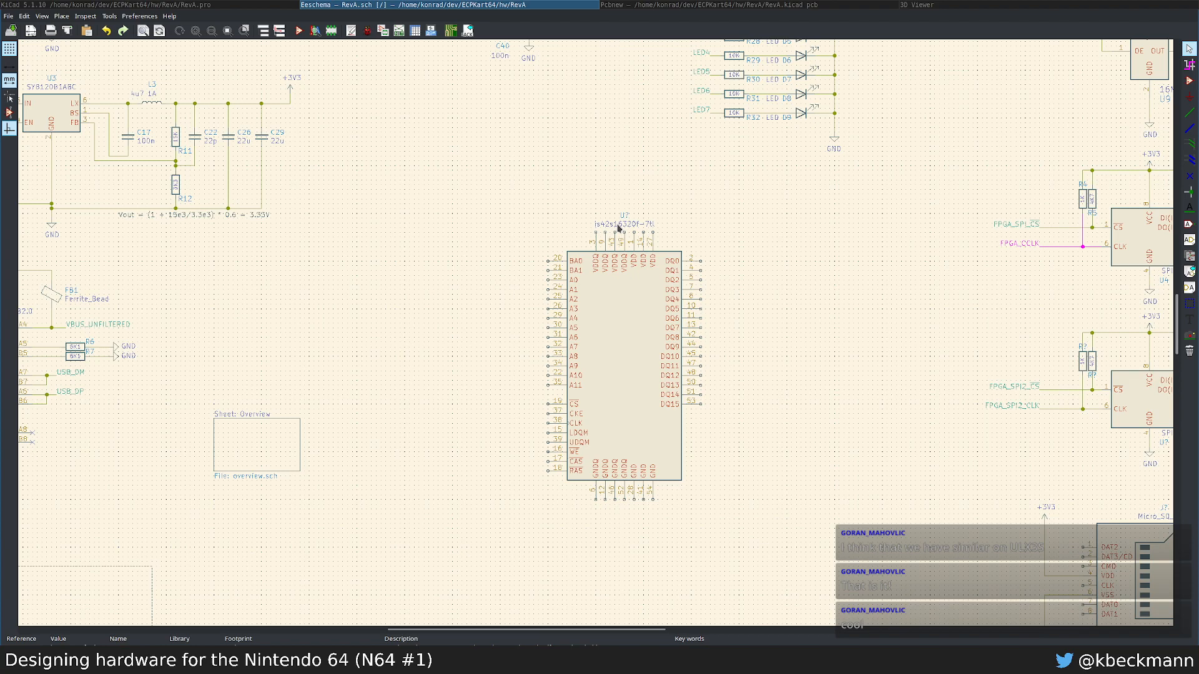
Step: Compare with the ISSI datasheet, change the SDRAM value to uppercase IS42S16320F-7TL, and check the symbol's properties
key(alt+Tab)
key(ctrl+Tab)
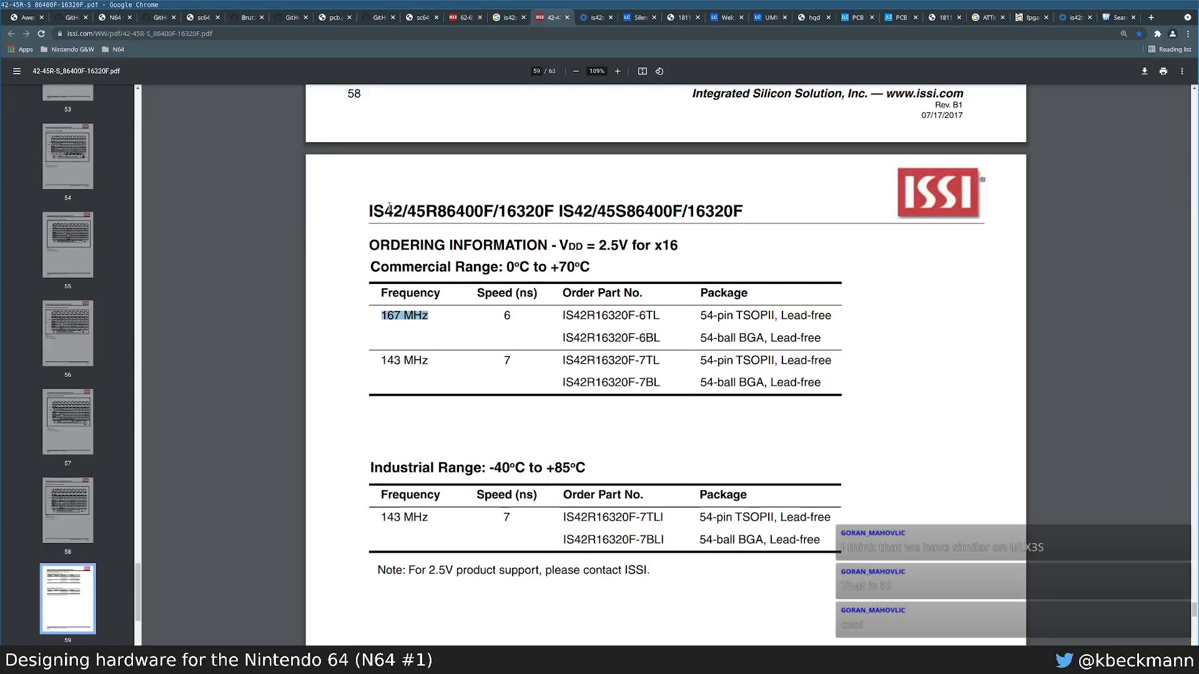
key(alt+Tab)
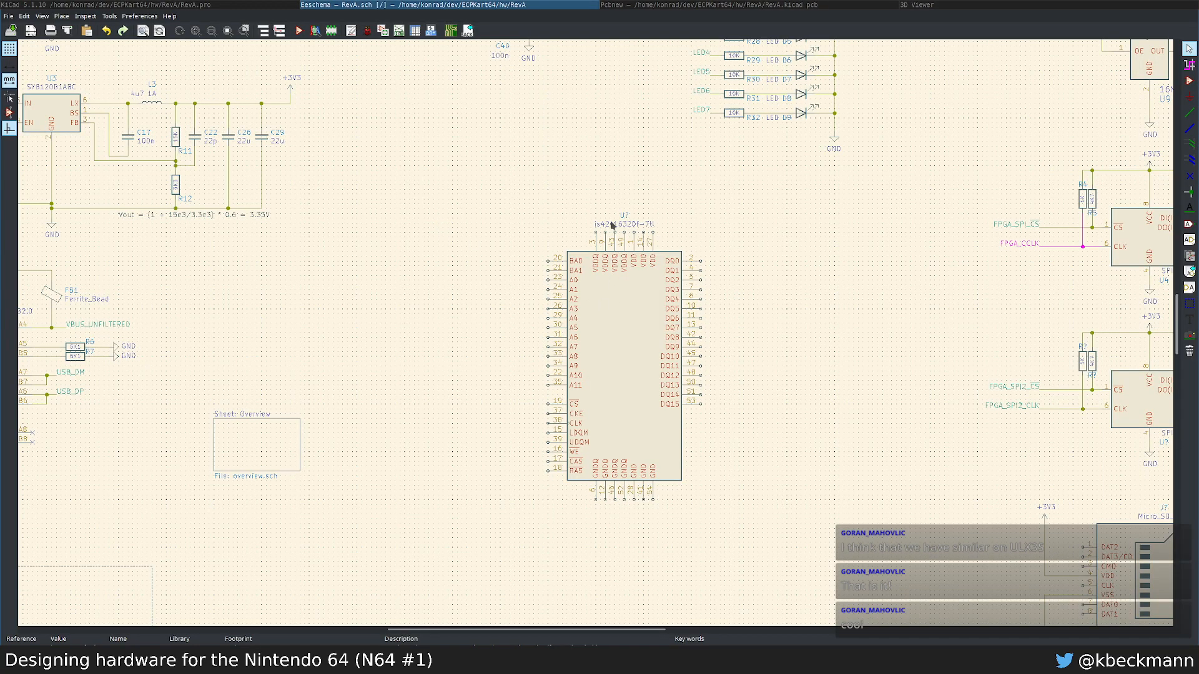
key(v)
key(Home)
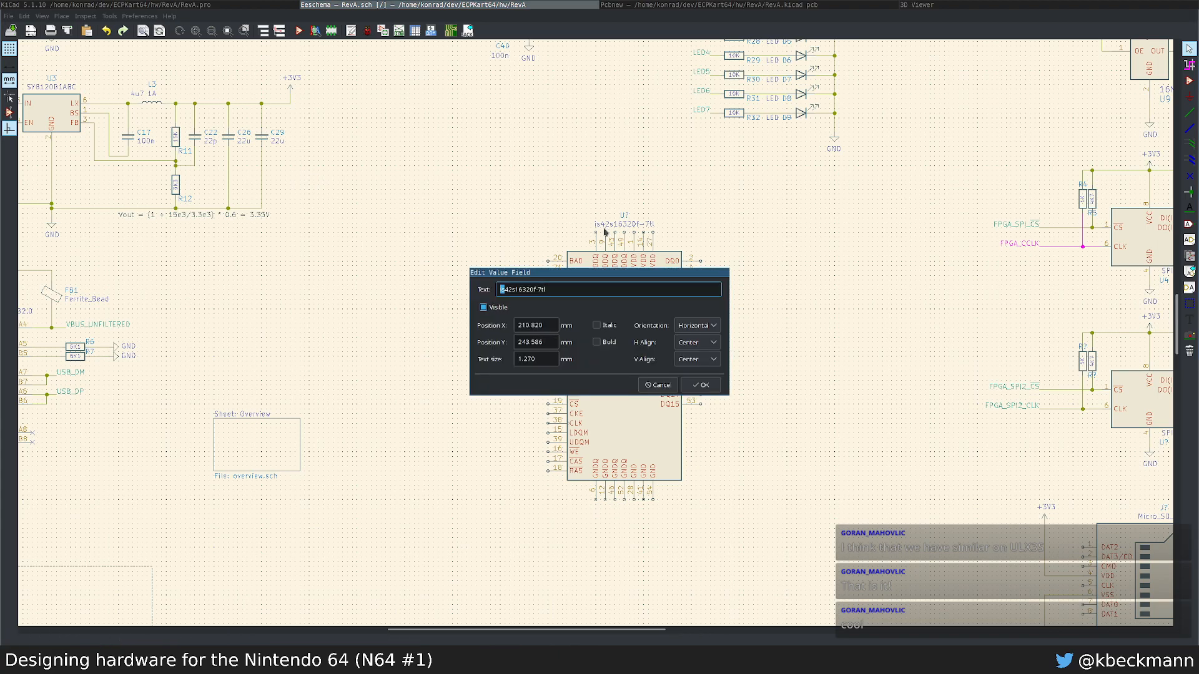
text(IS)
key(Delete)
text(S)
key(Return)
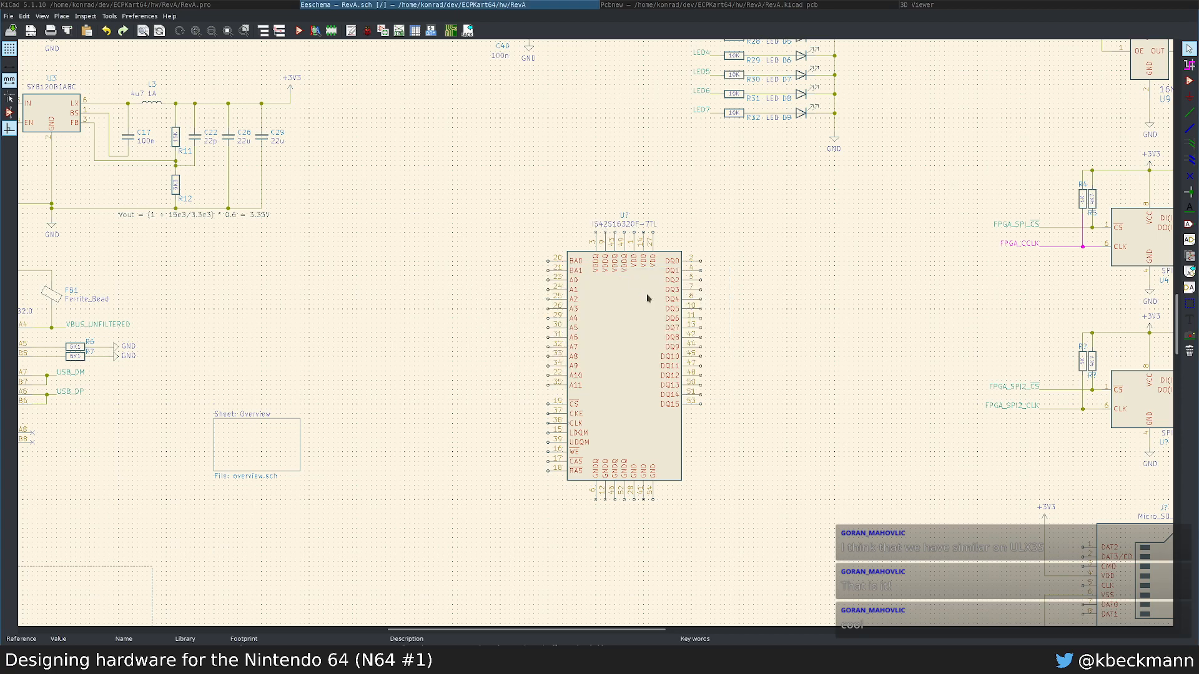
double_click(667, 451)
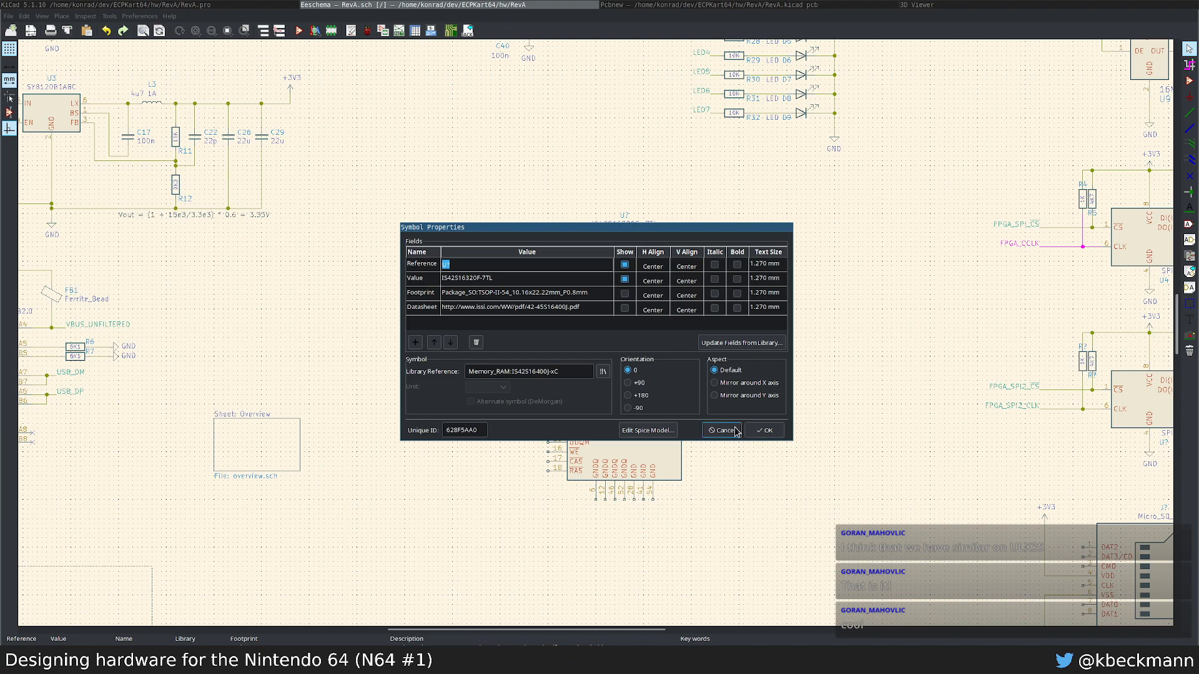
click(764, 430)
Step: Place a GND power symbol below SDRAM pin 6 and wire it to that pin
scroll(769, 485, up, 3)
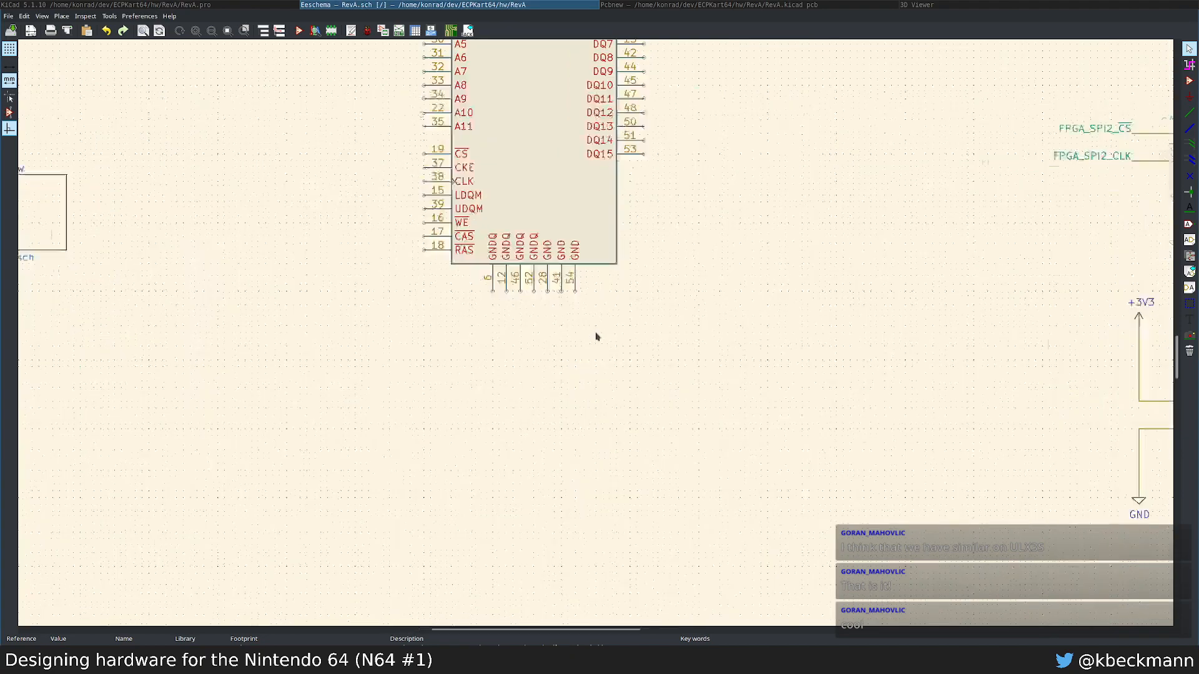
text(pgnd)
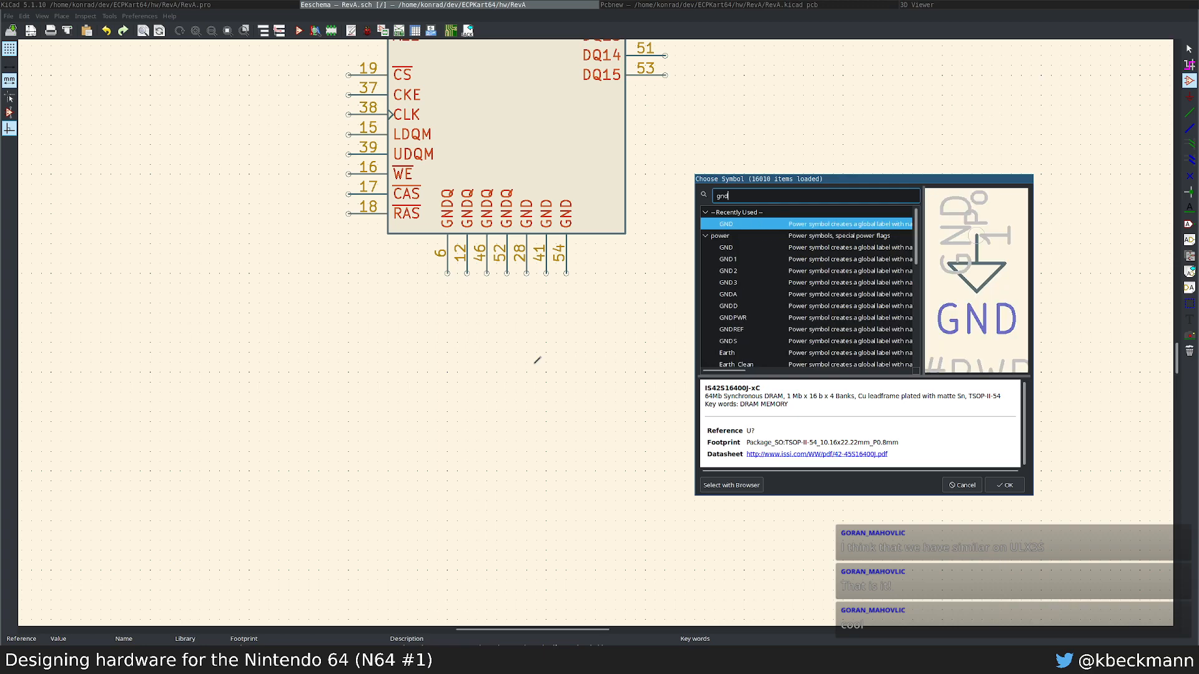
key(Return)
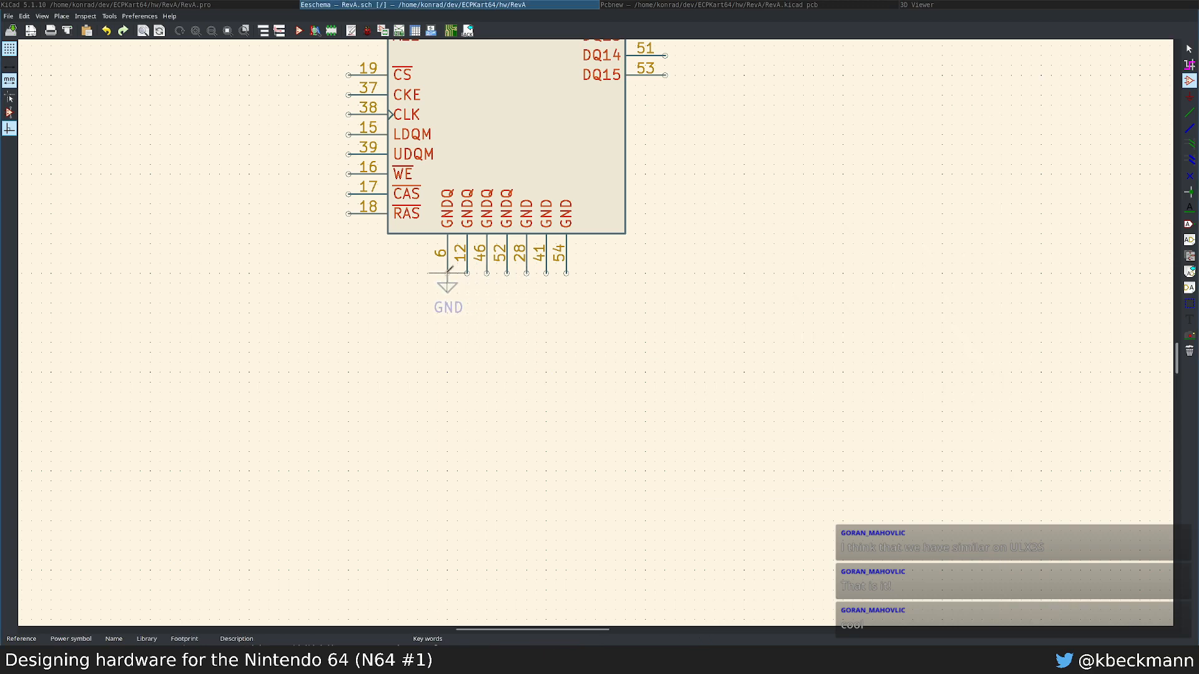
click(447, 309)
key(w)
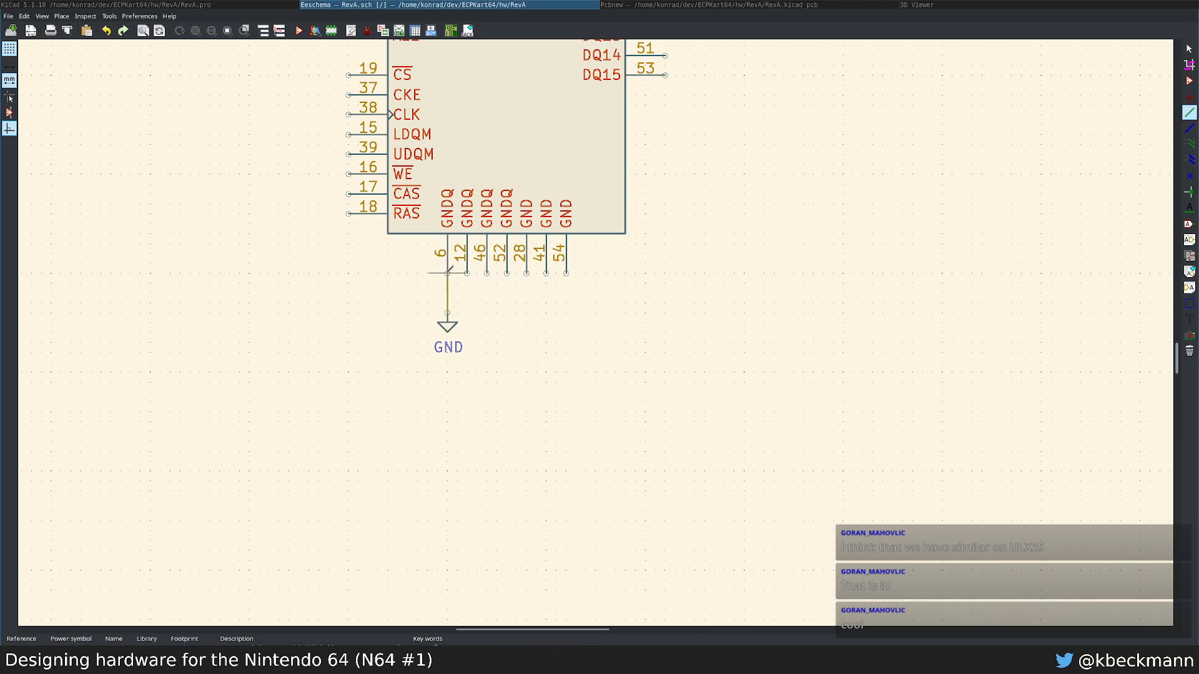
Step: Wire the SDRAM's GNDQ pins 12, 46 and 52 to the ground connection of pin 6
click(466, 273)
click(447, 293)
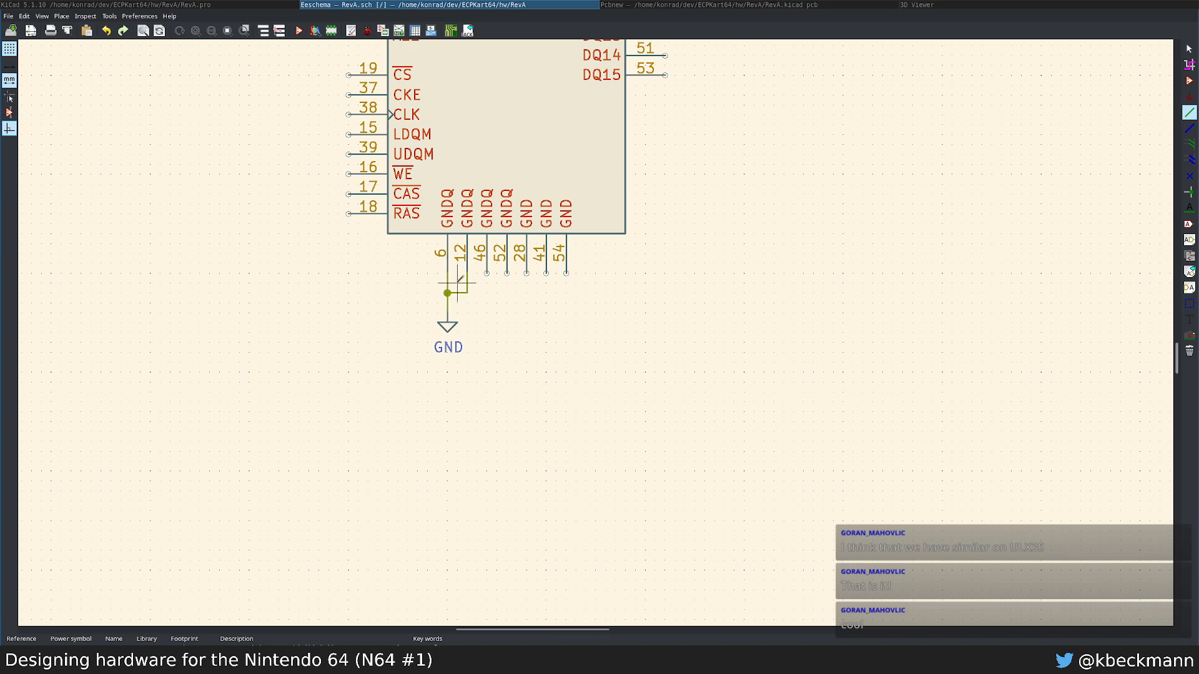
click(486, 273)
click(467, 293)
click(506, 273)
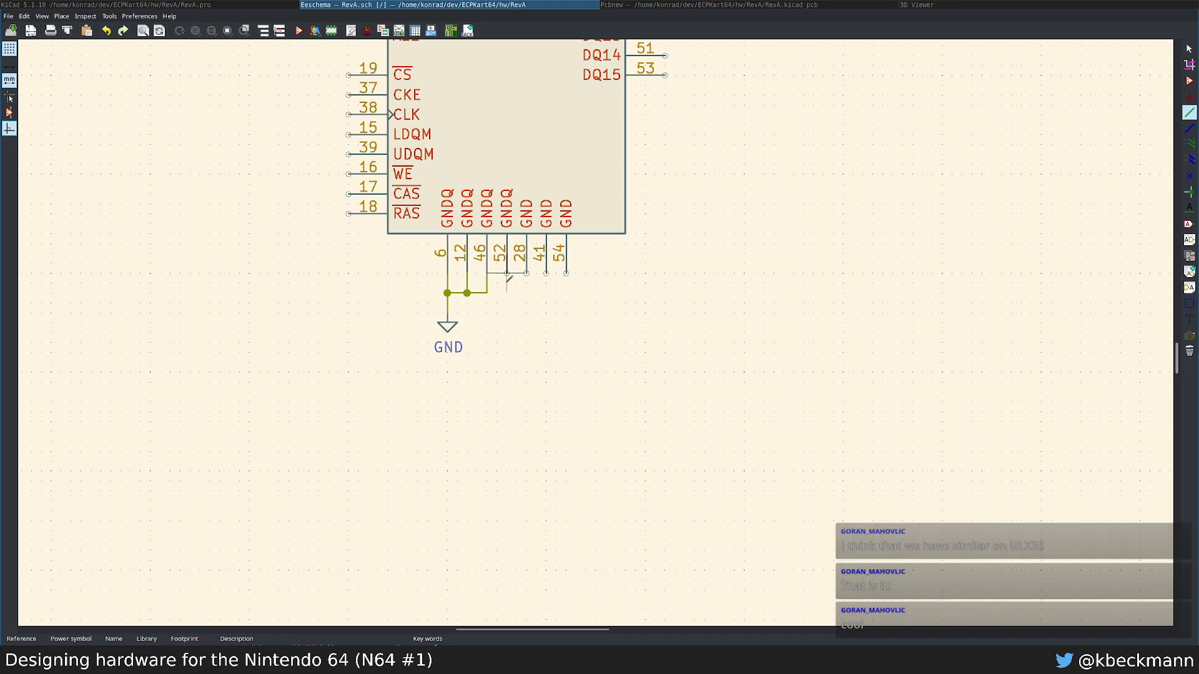
click(487, 293)
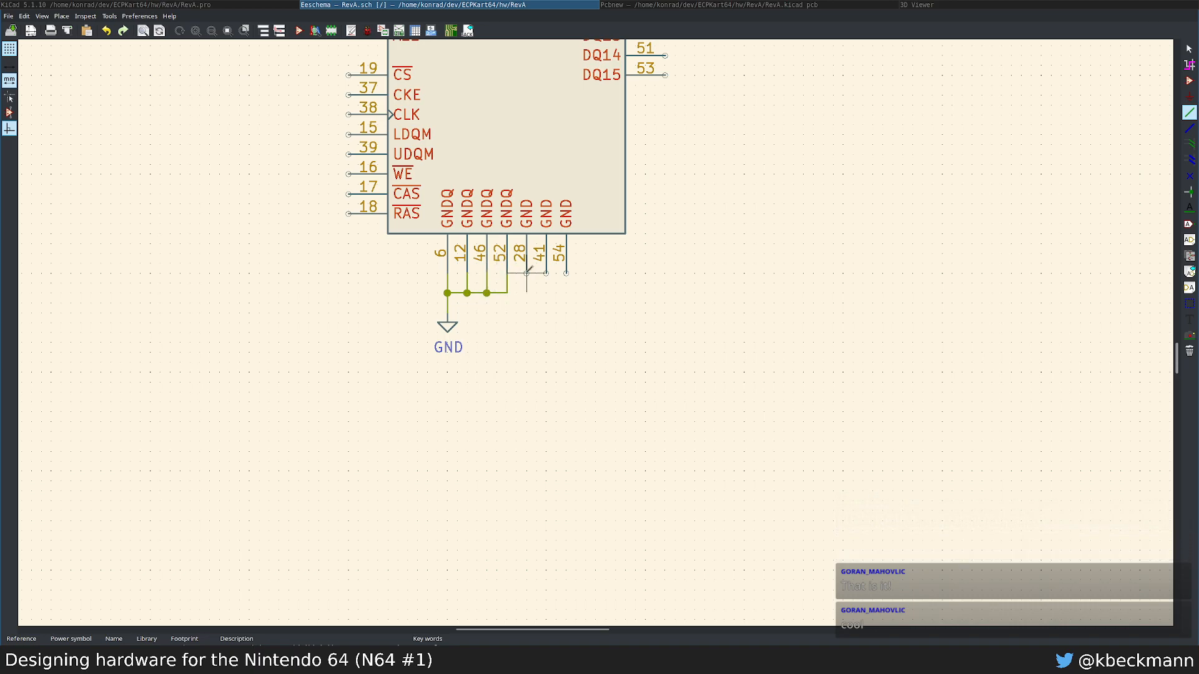
Step: Wire the SDRAM's GND pins 28, 41 and 54 to the shared ground line
click(527, 273)
click(506, 293)
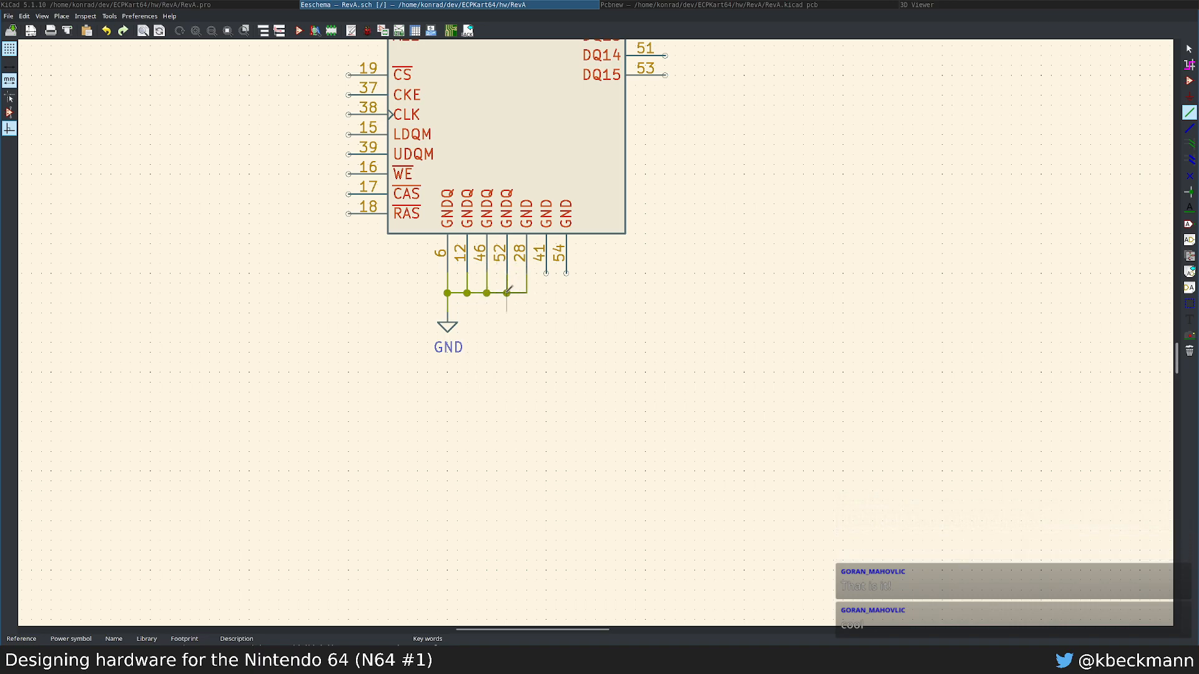
click(546, 273)
click(526, 292)
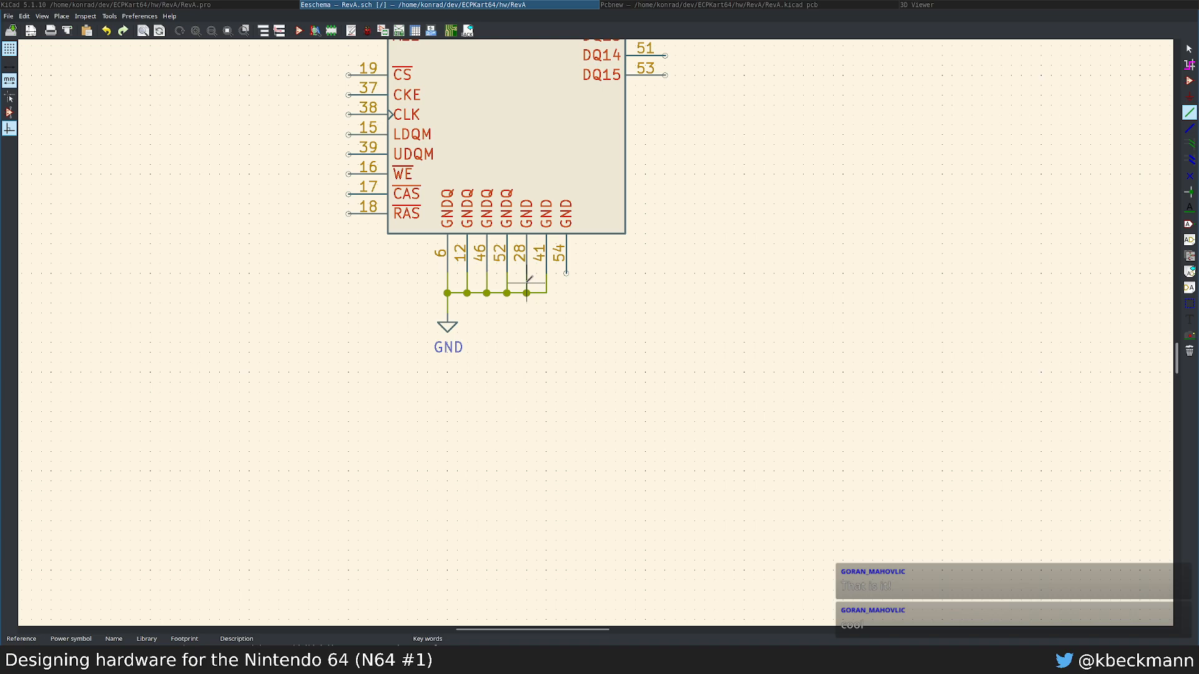
click(566, 272)
click(546, 293)
key(Escape)
scroll(609, 324, down, 2)
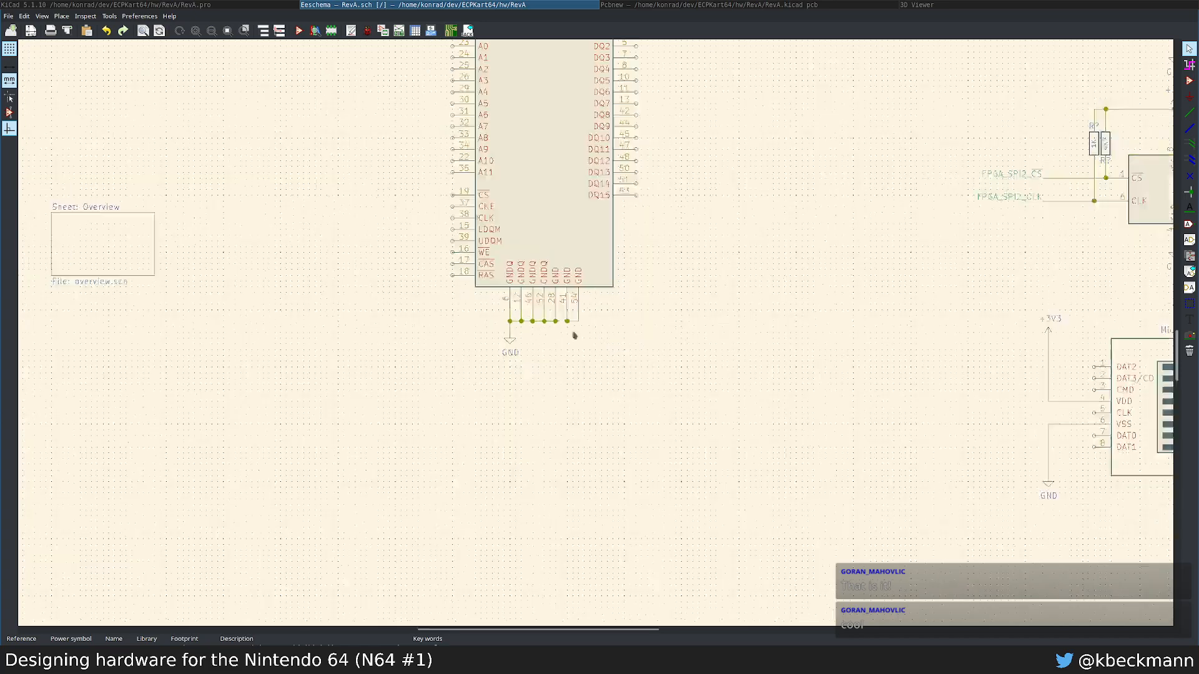
Step: Place a copy of the +3V3 power symbol above VDDQ pin 3 of the IS42S16320F-7TL memory chip
scroll(589, 151, down, 1)
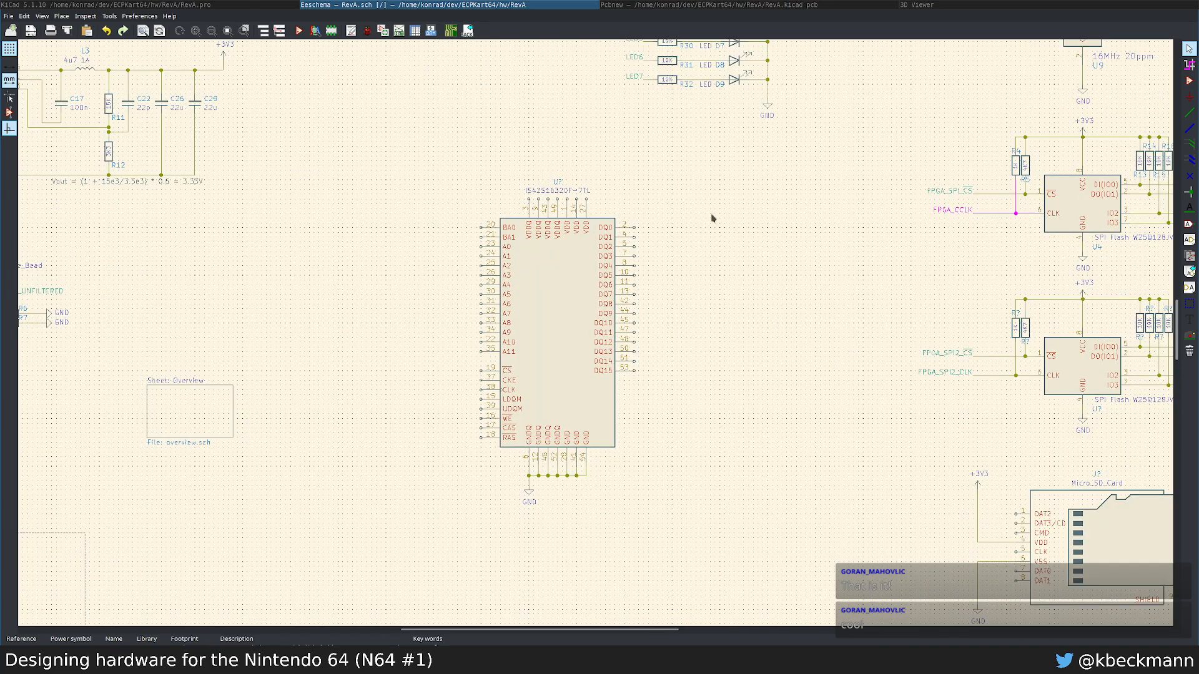
middle_drag(601, 133, 554, 466)
middle_drag(536, 401, 537, 403)
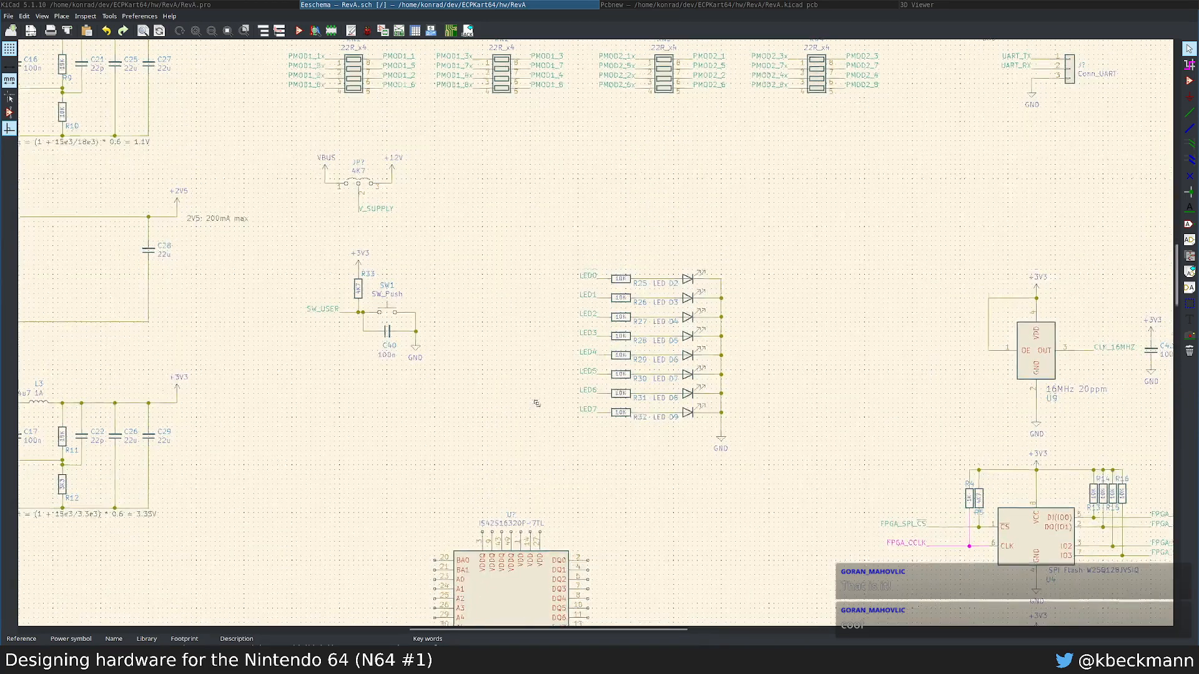
scroll(537, 403, down, 1)
scroll(541, 220, up, 2)
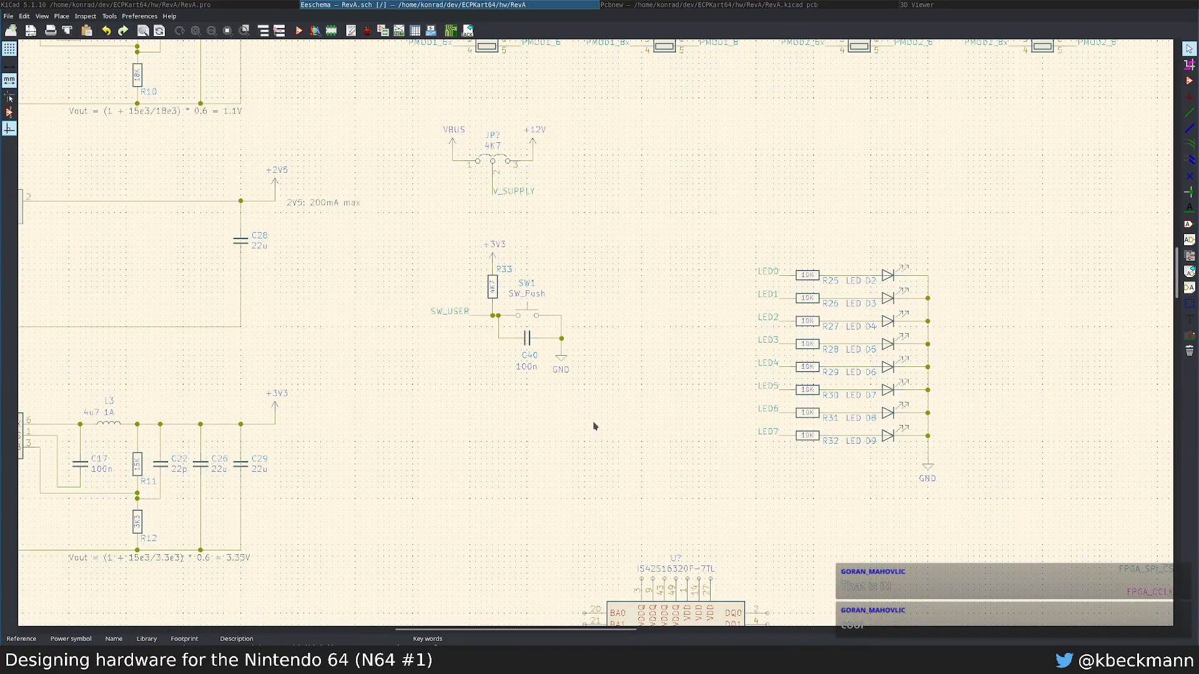
scroll(641, 531, up, 3)
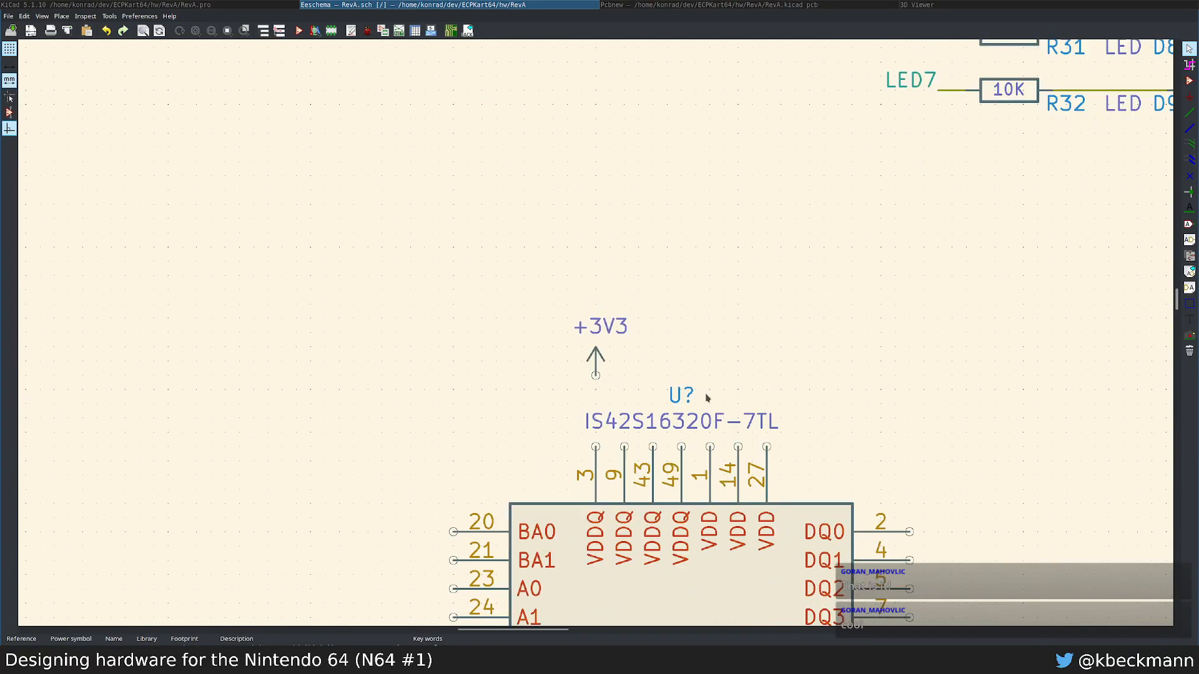
Step: Move the memory chip's reference and value labels off the supply pins to beside its upper right corner
drag(677, 427, 906, 494)
key(m)
click(829, 462)
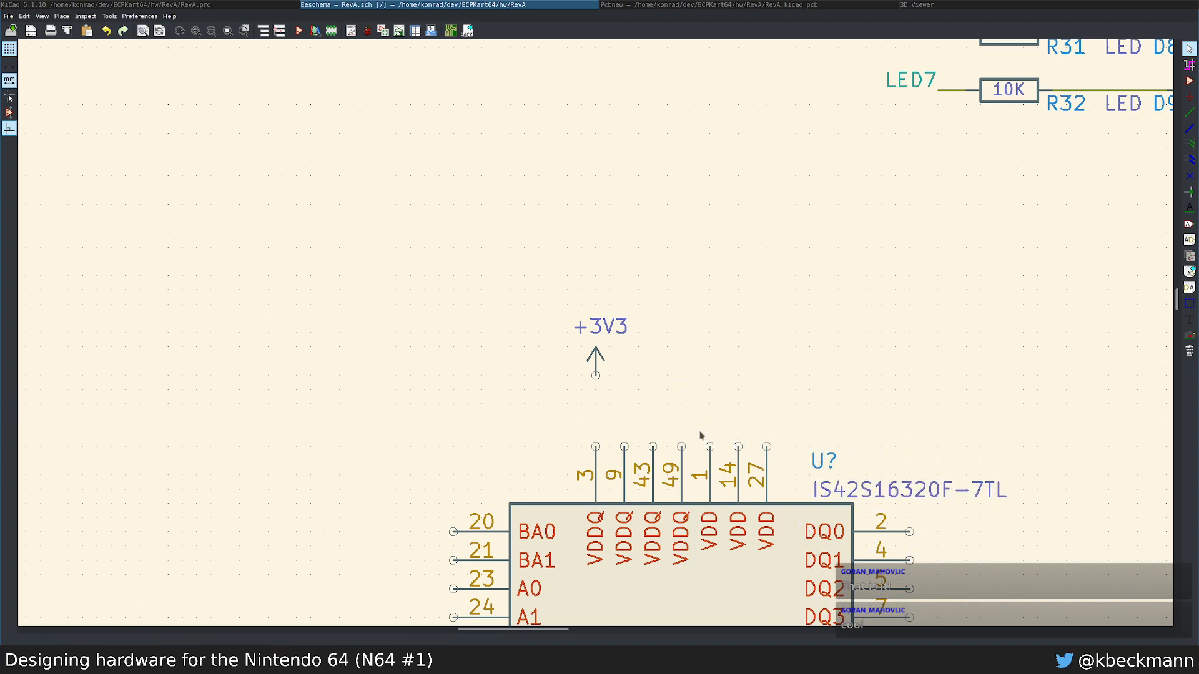
Step: Move the +3V3 symbol closer to the memory chip and wire it to VDDQ pin 3
drag(539, 290, 667, 407)
drag(675, 491, 667, 421)
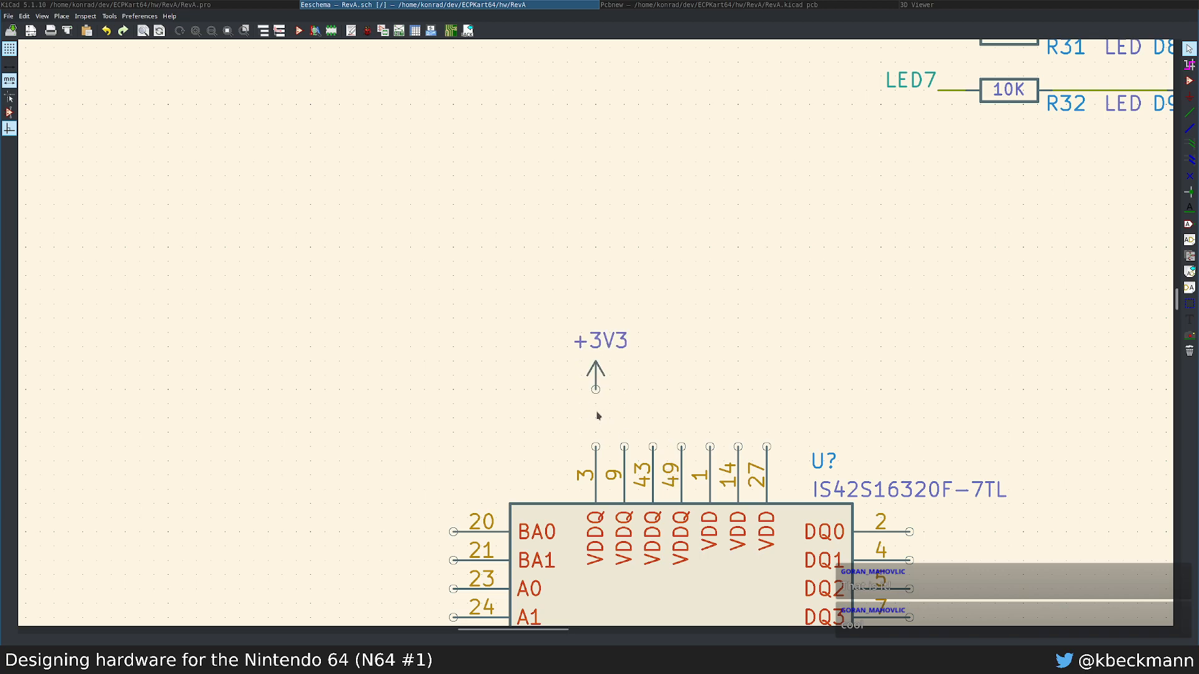
key(w)
click(596, 446)
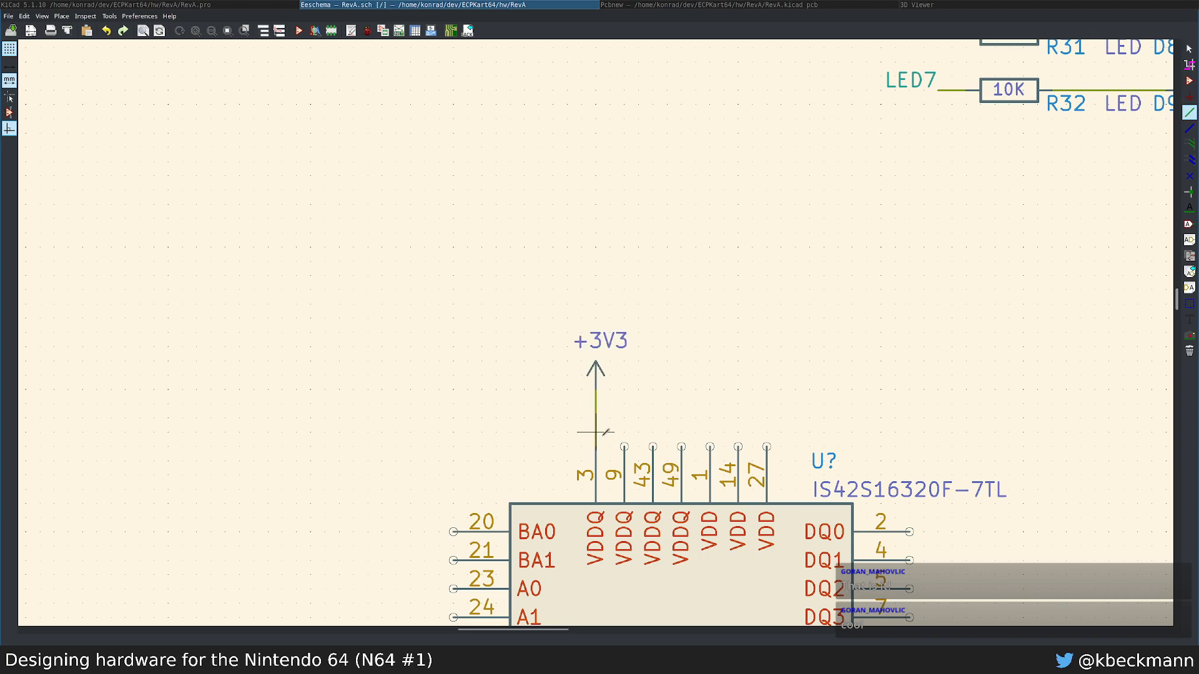
key(Escape)
Step: Look up the hotkey for the repeat command by filtering the hotkey list for "repeat"
click(169, 16)
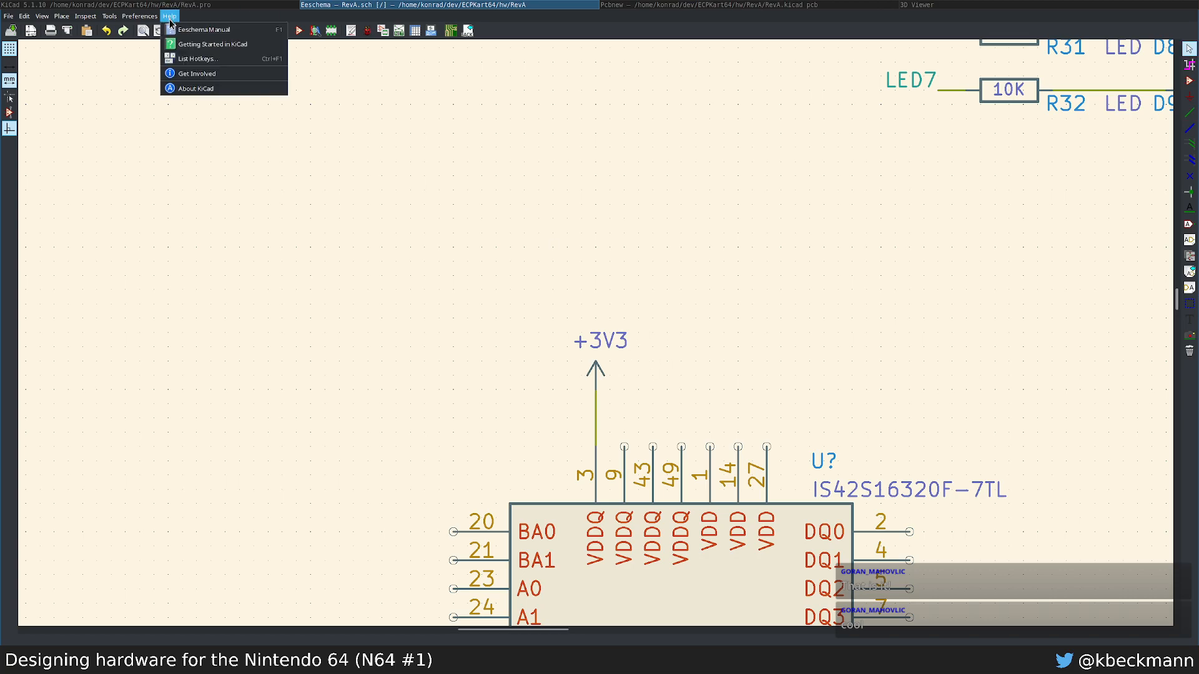
click(204, 59)
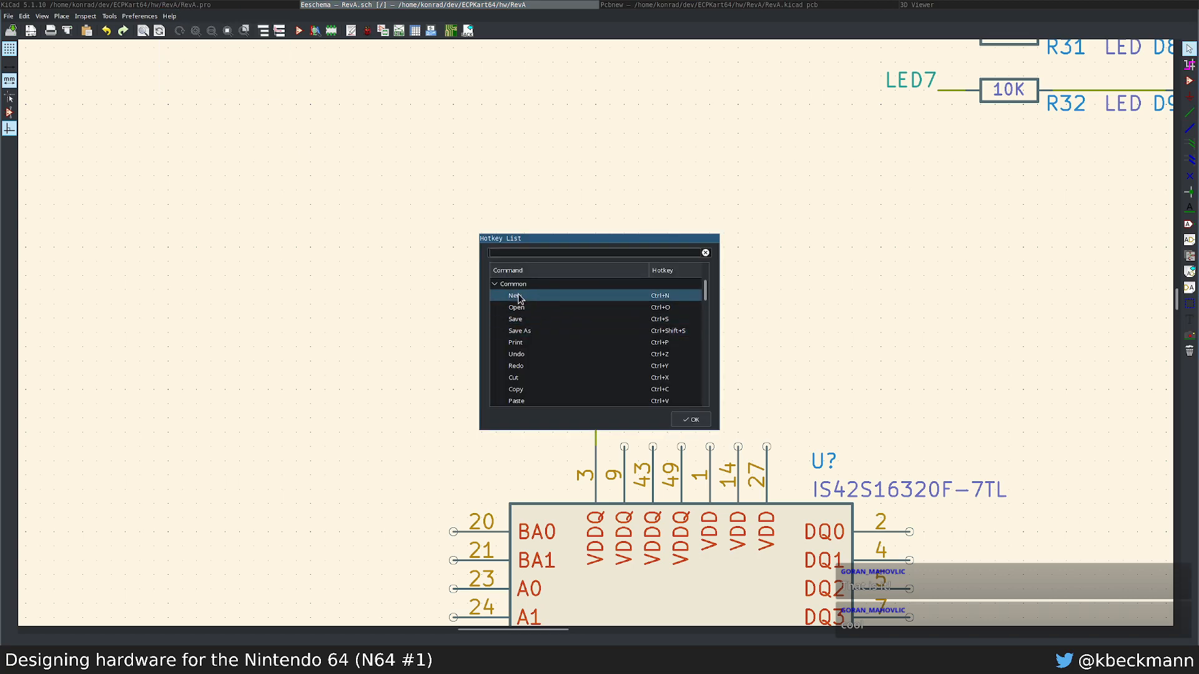
text(repeat)
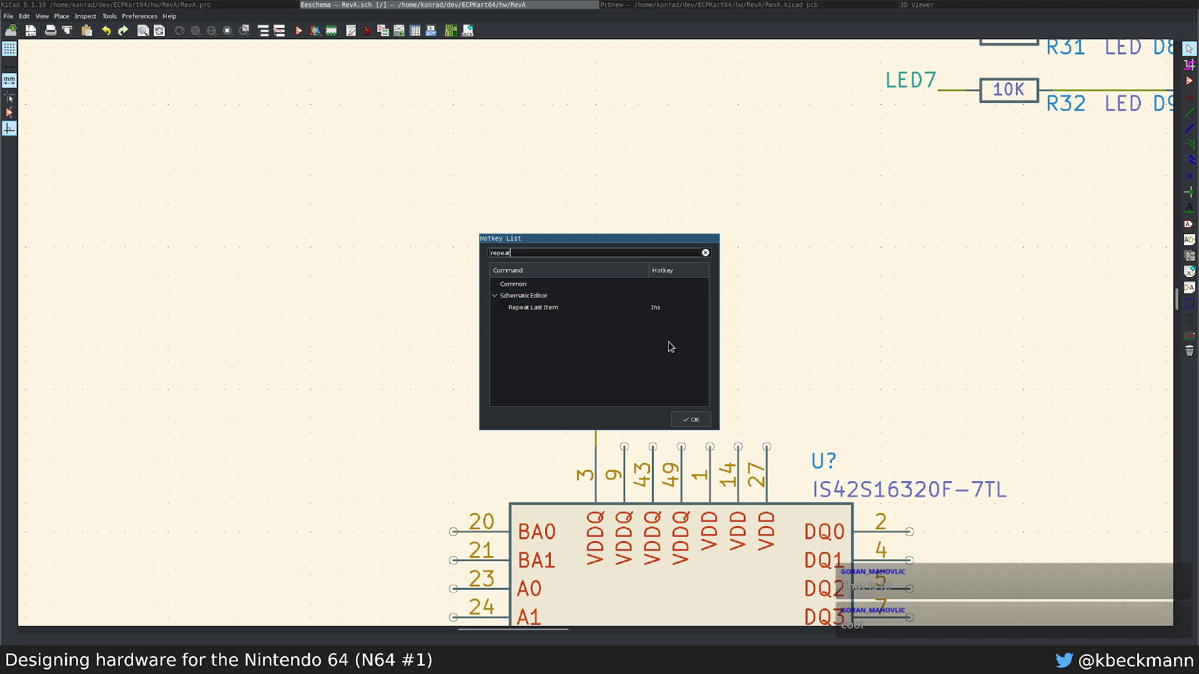
click(688, 417)
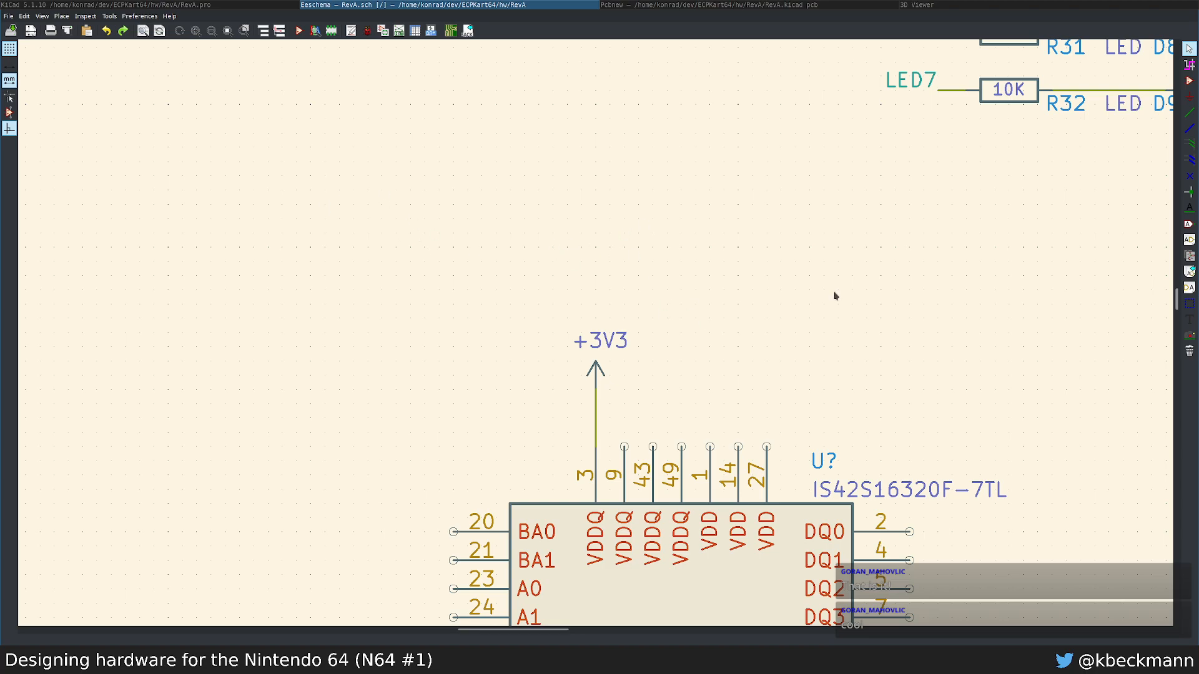
click(603, 372)
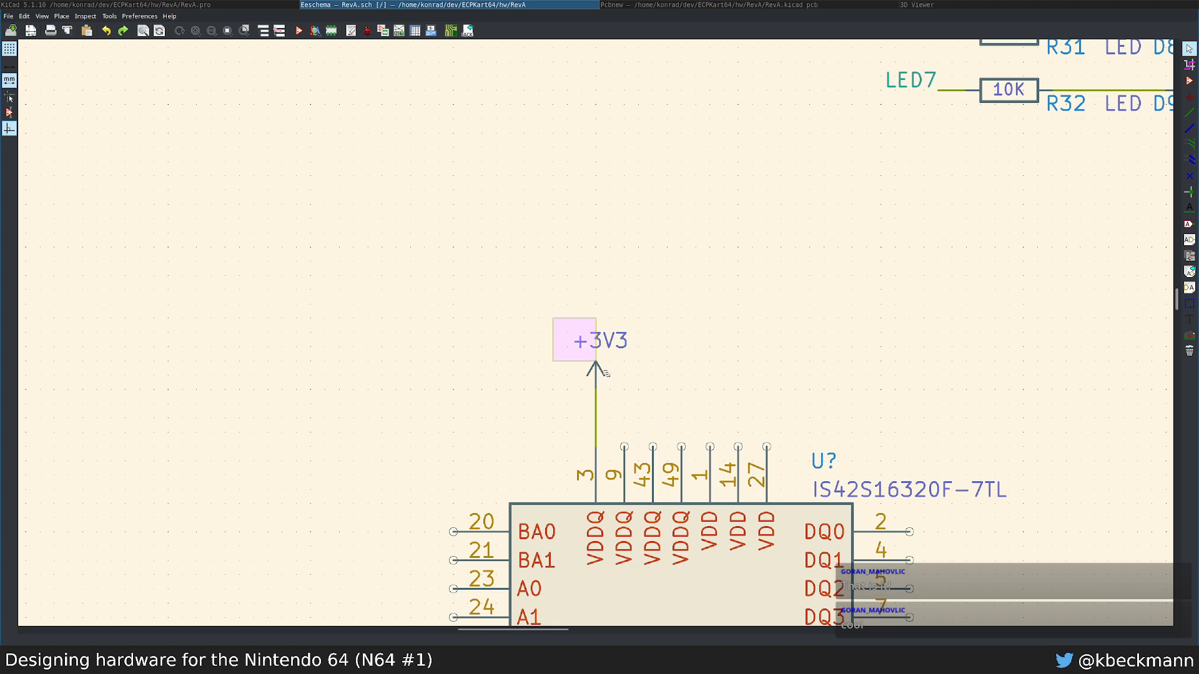
key(c)
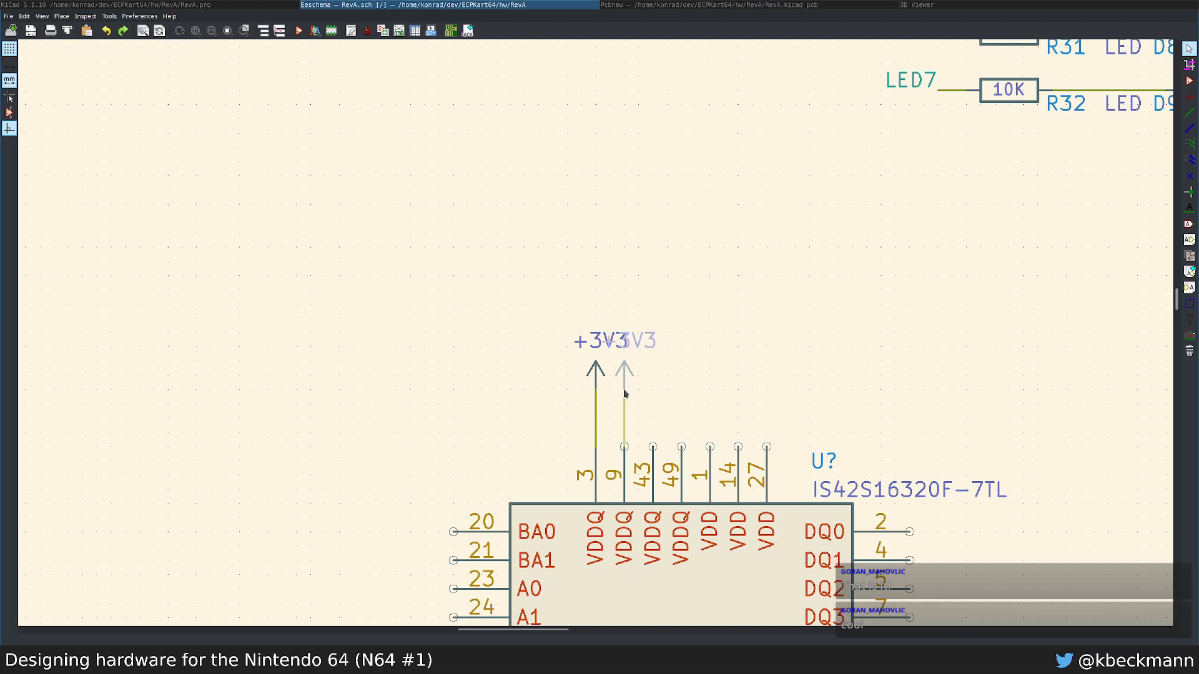
key(Escape)
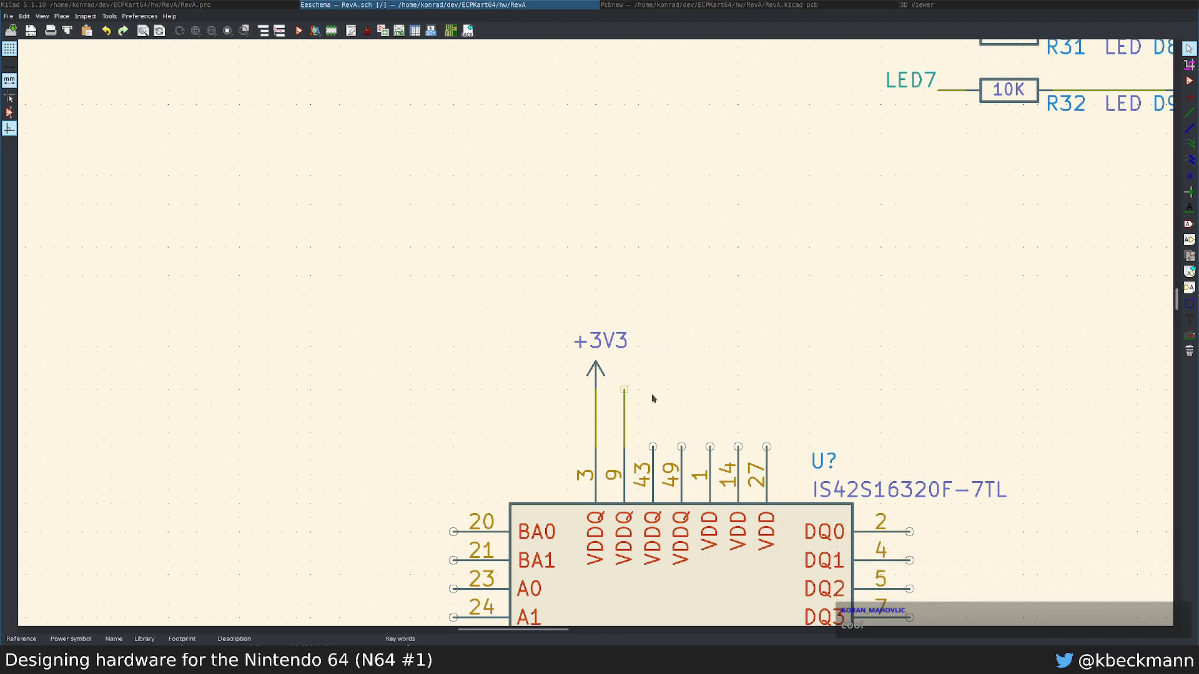
Step: Copy the vertical wire stub onto the memory chip's supply pins 9, 43, 49, 1, 14 and 27
click(624, 421)
key(c)
click(653, 422)
key(c)
click(682, 422)
key(c)
click(710, 422)
key(c)
click(739, 422)
key(c)
click(768, 422)
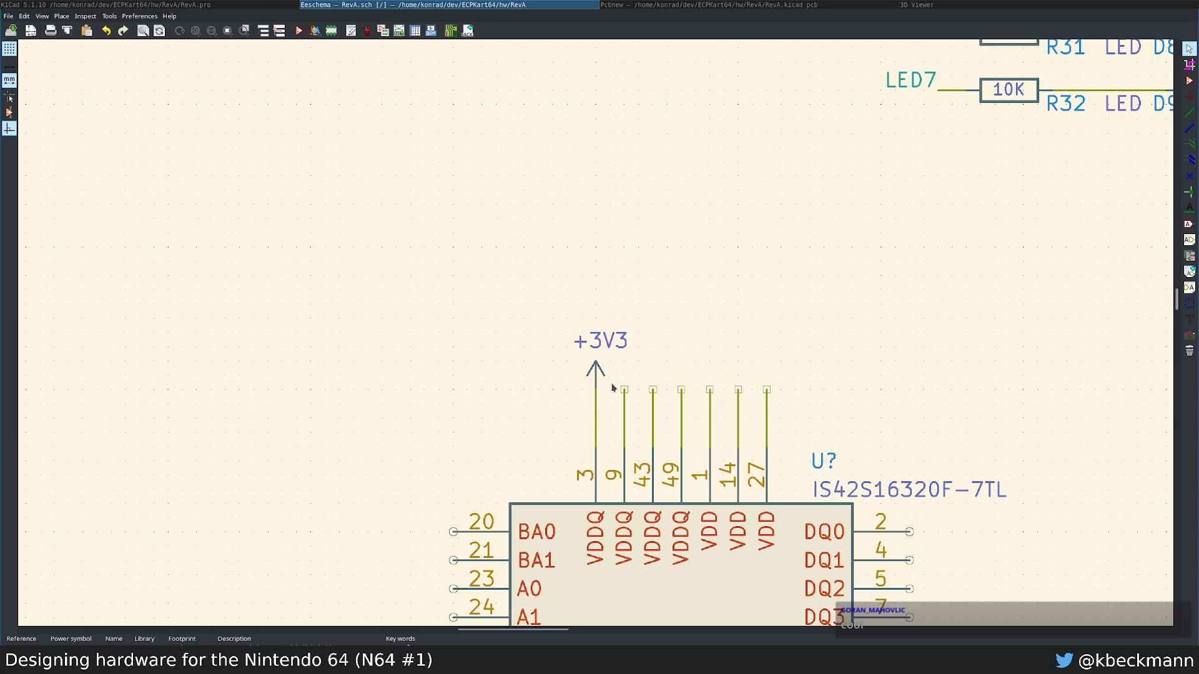
Step: Raise the +3V3 symbol with its wire attached and join all VDDQ and VDD stubs with a horizontal wire
key(g)
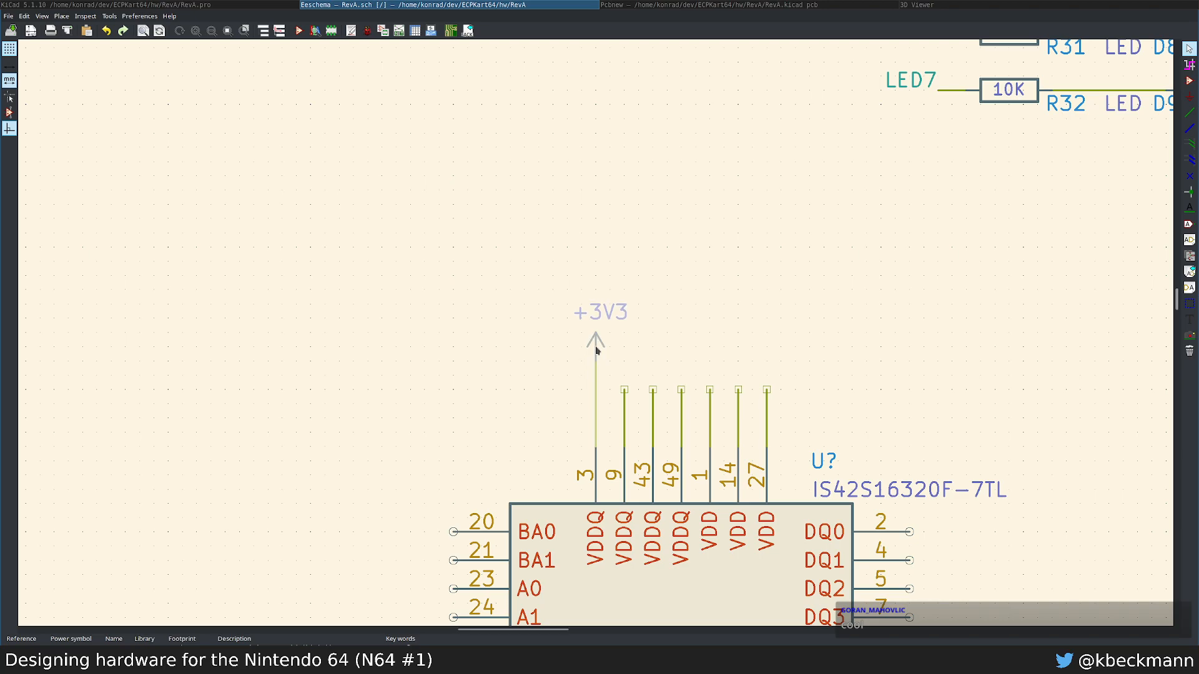
click(596, 344)
key(w)
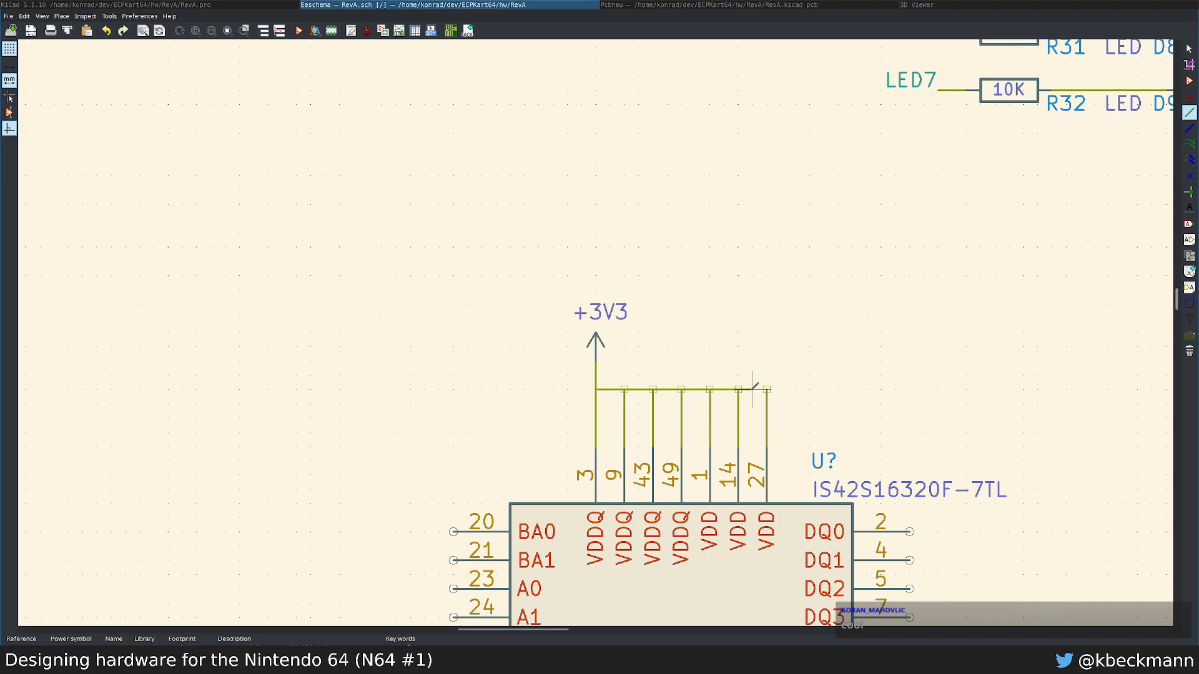
double_click(767, 389)
key(Escape)
Step: Switch to the Kilsyth schematic and examine the AS4C32M16SB memory chip's decoupling capacitors, supply connections and bus labels
scroll(632, 347, down, 5)
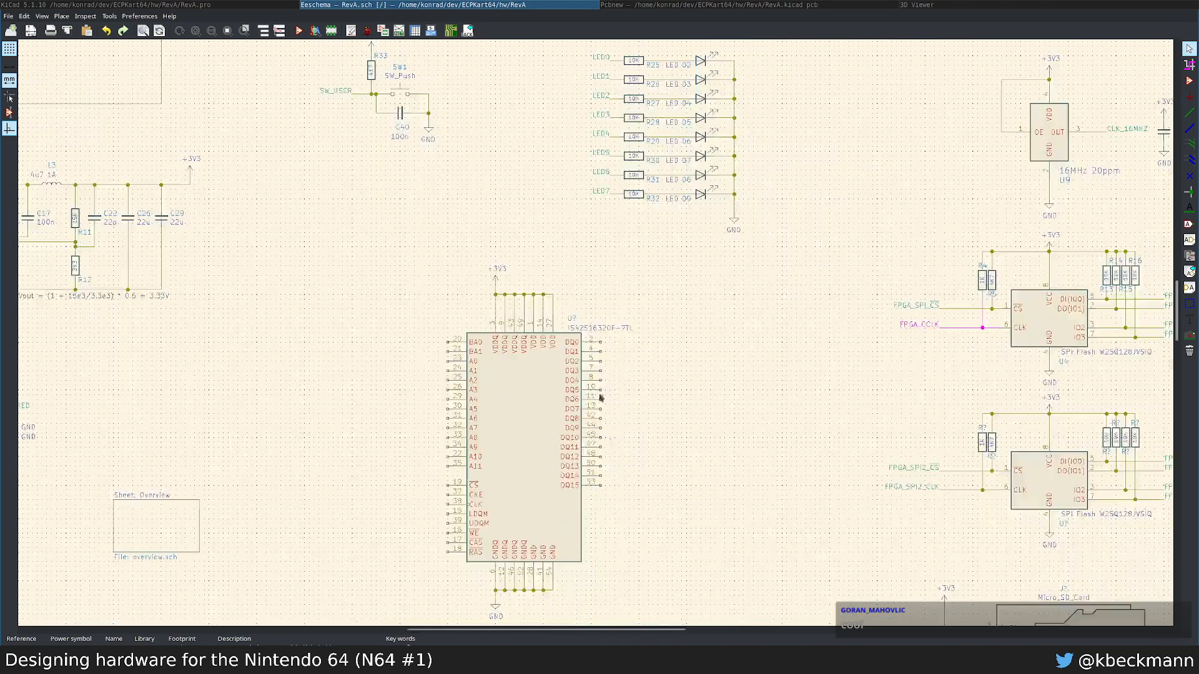
middle_drag(536, 511, 606, 445)
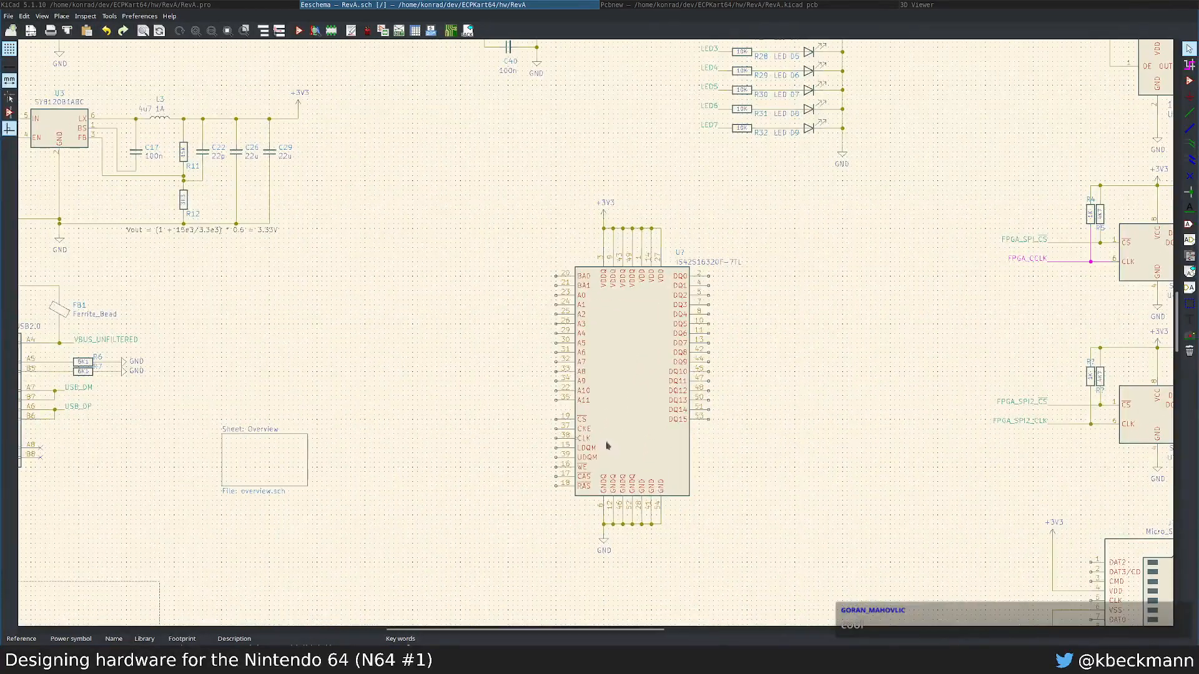
key(super+2)
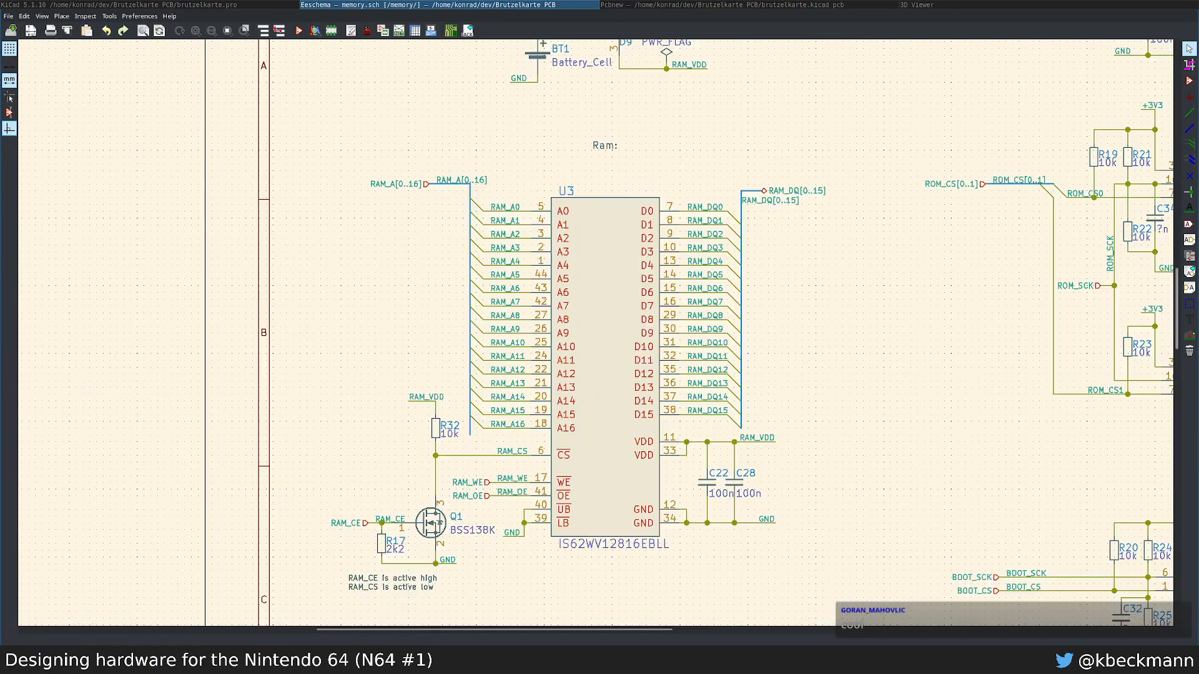
key(super+3)
click(639, 5)
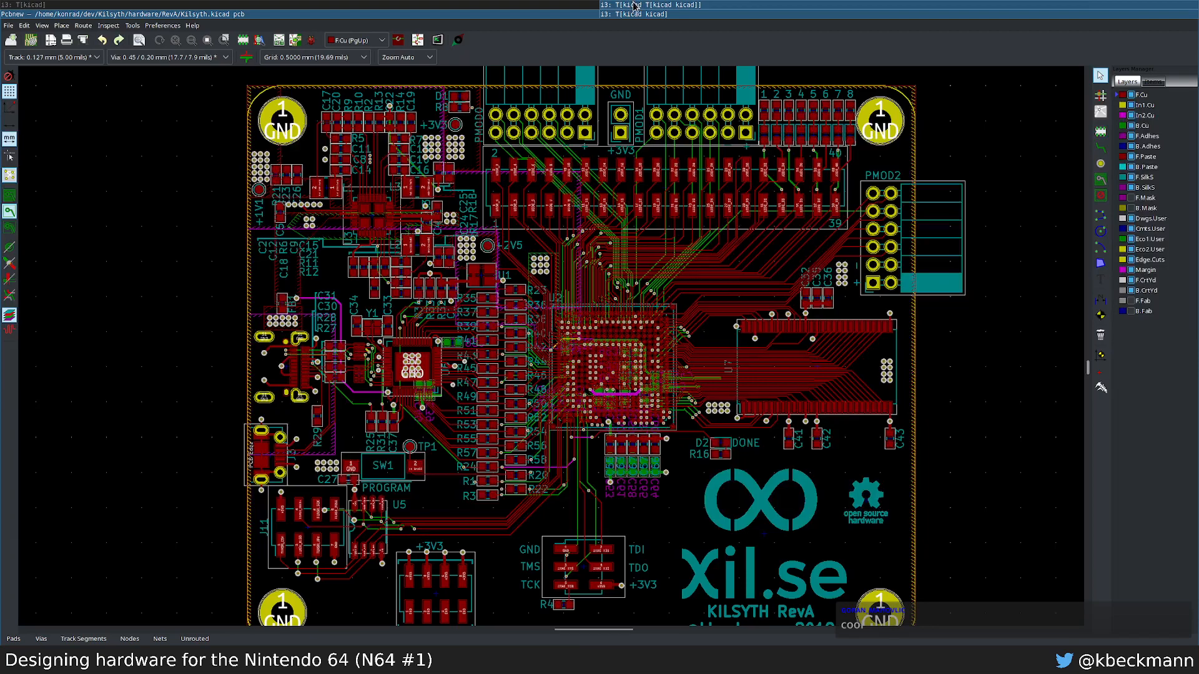
click(440, 5)
click(623, 4)
click(568, 11)
click(615, 13)
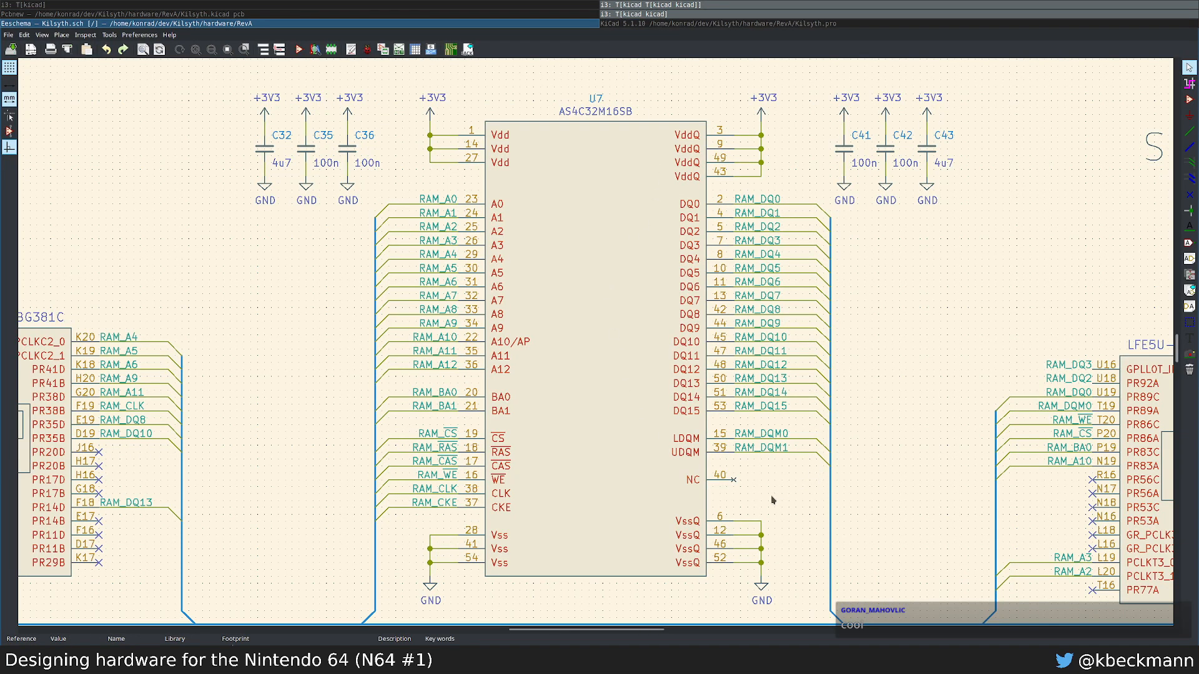
middle_drag(403, 439, 711, 391)
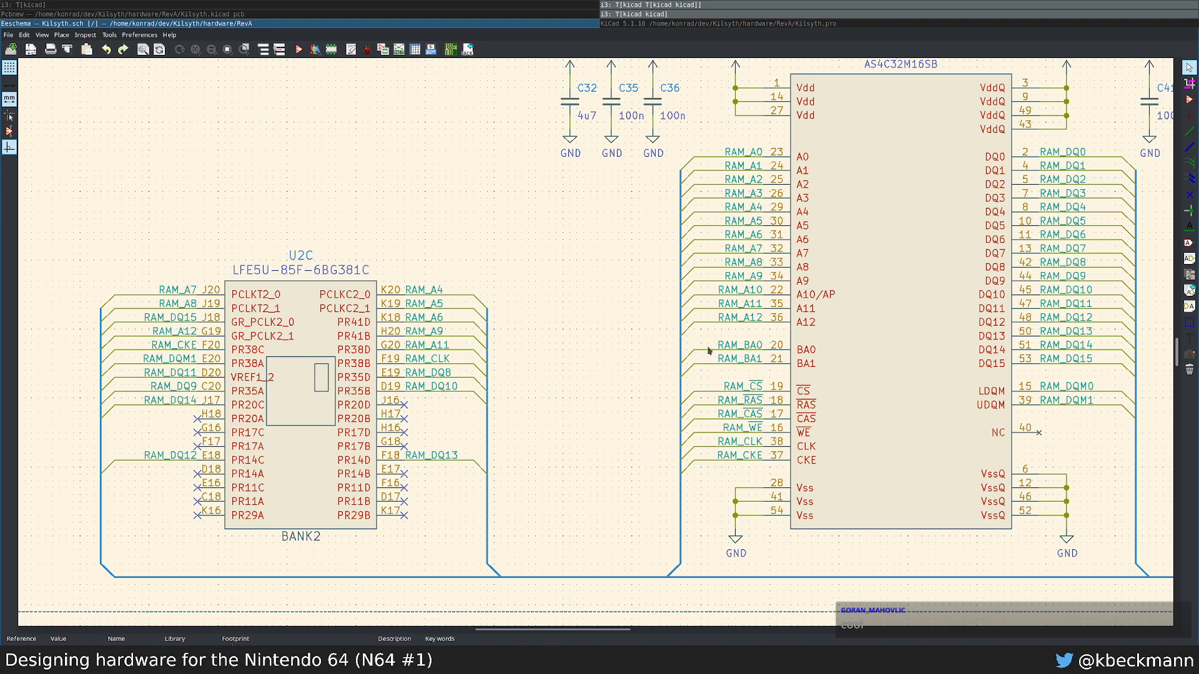
middle_drag(709, 350, 650, 377)
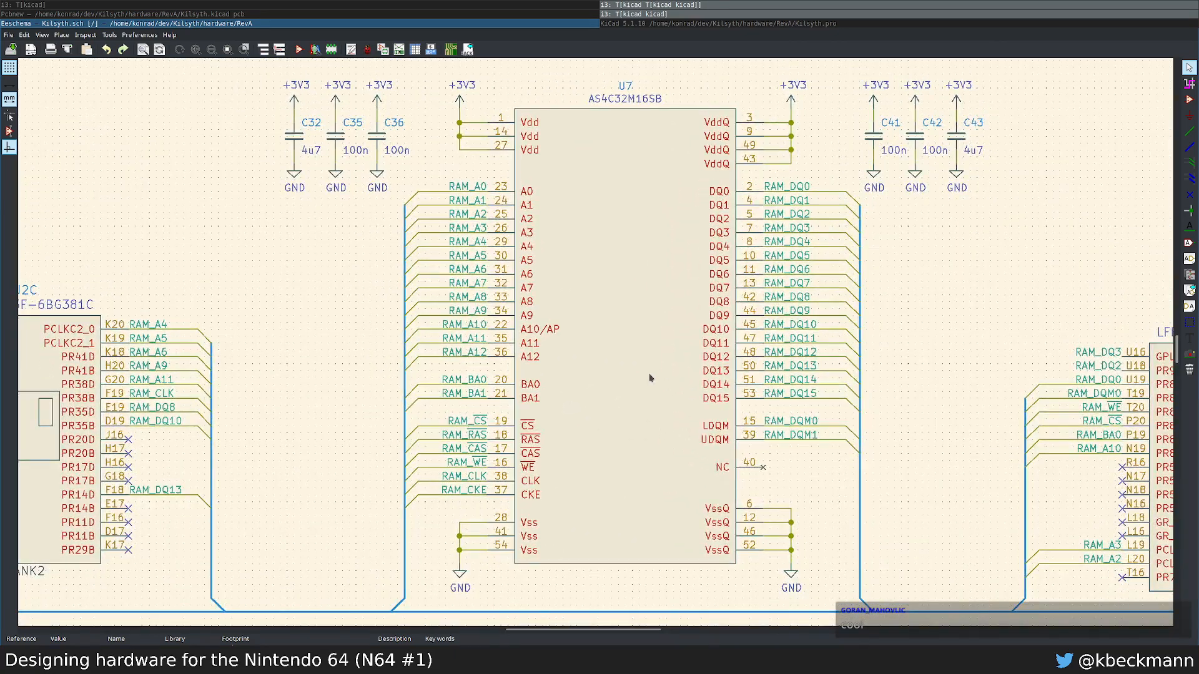
middle_drag(653, 291, 672, 340)
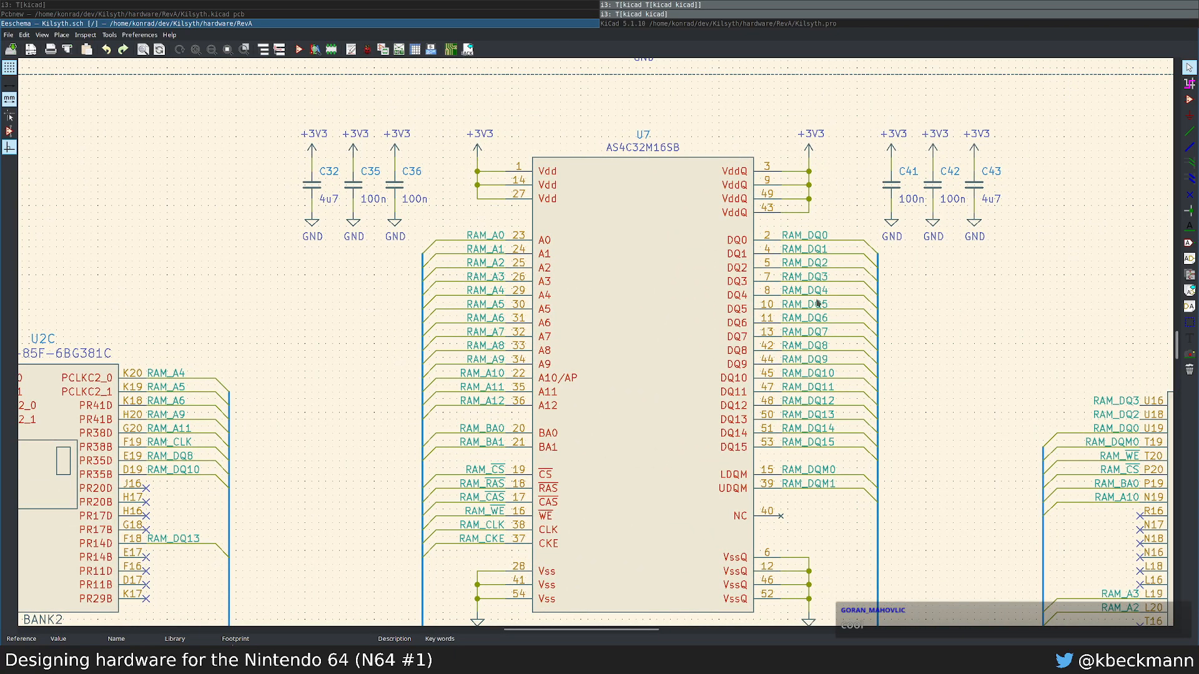
middle_drag(511, 404, 456, 391)
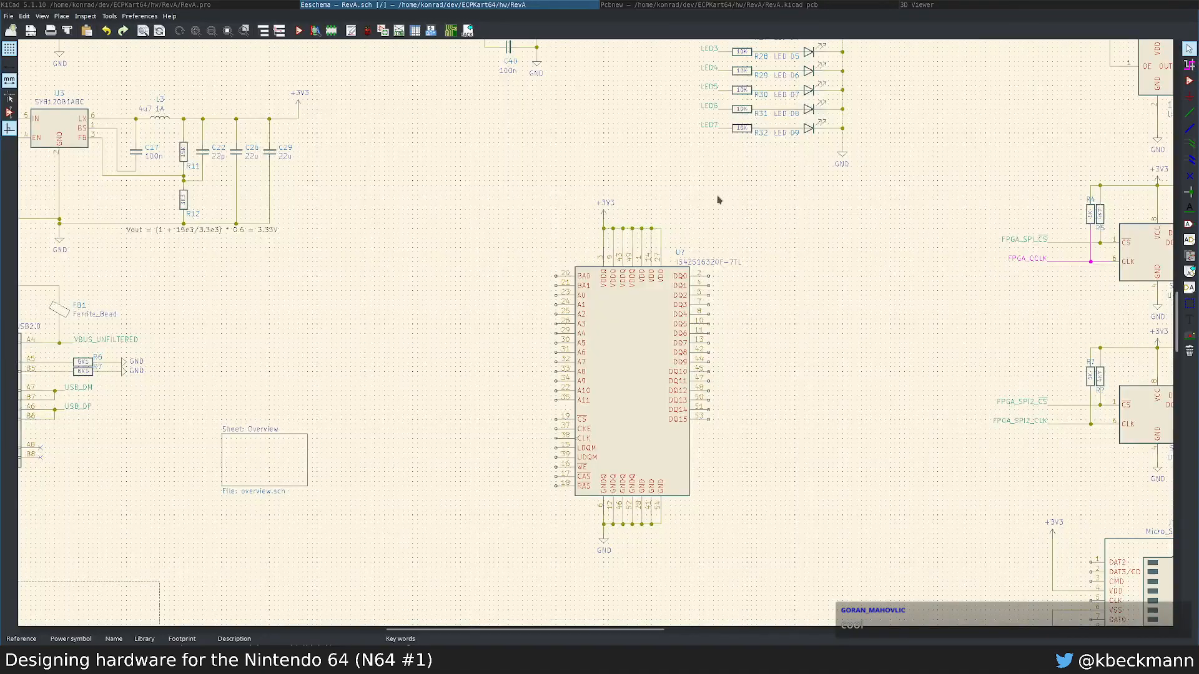
Step: Return to the RevA schematic and search for 100n to locate the FPGA's decoupling capacitors
scroll(717, 196, up, 2)
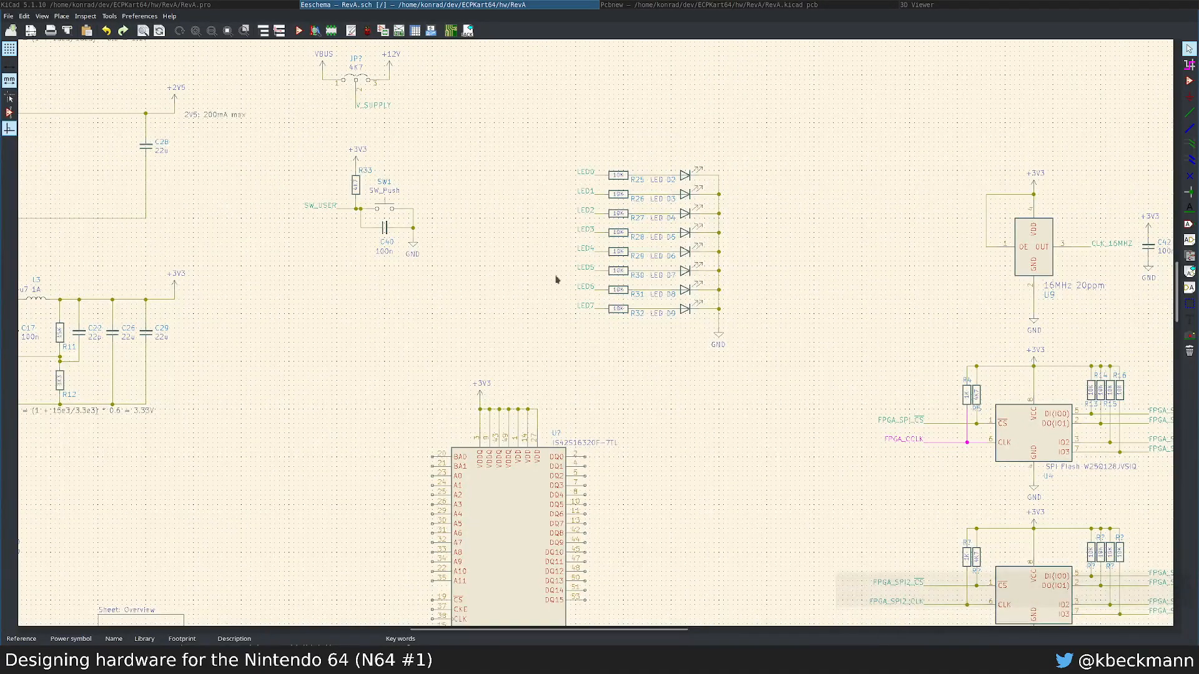
middle_drag(900, 229, 986, 423)
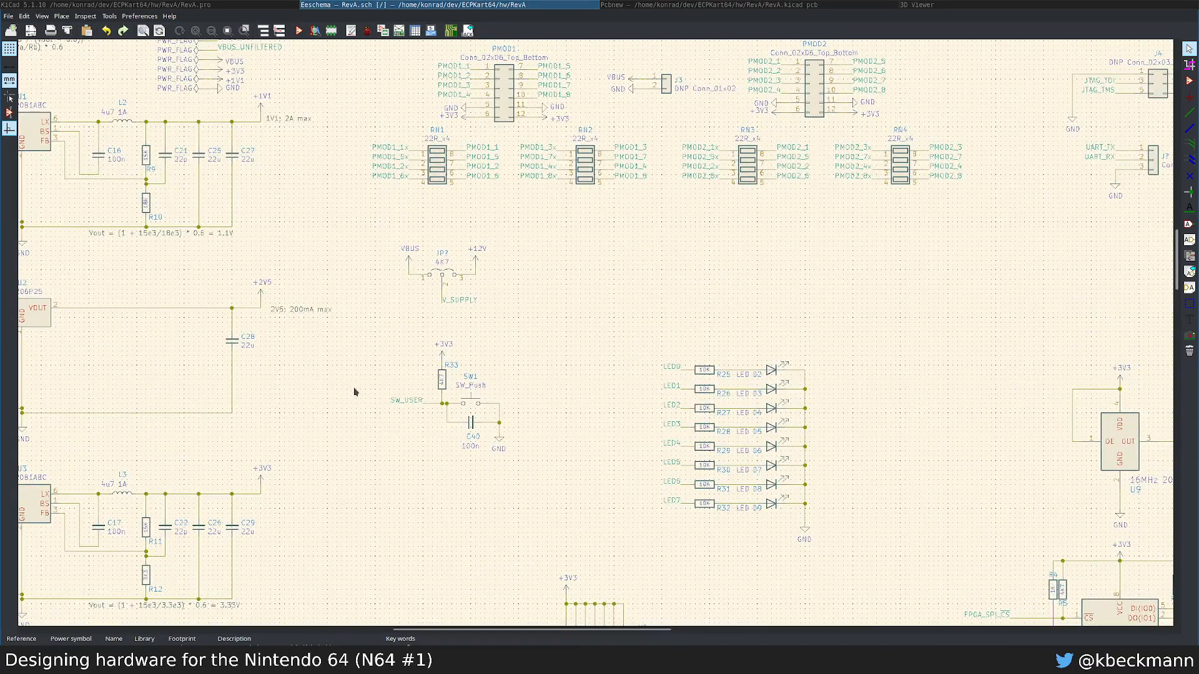
middle_drag(356, 391, 714, 265)
middle_drag(675, 219, 355, 193)
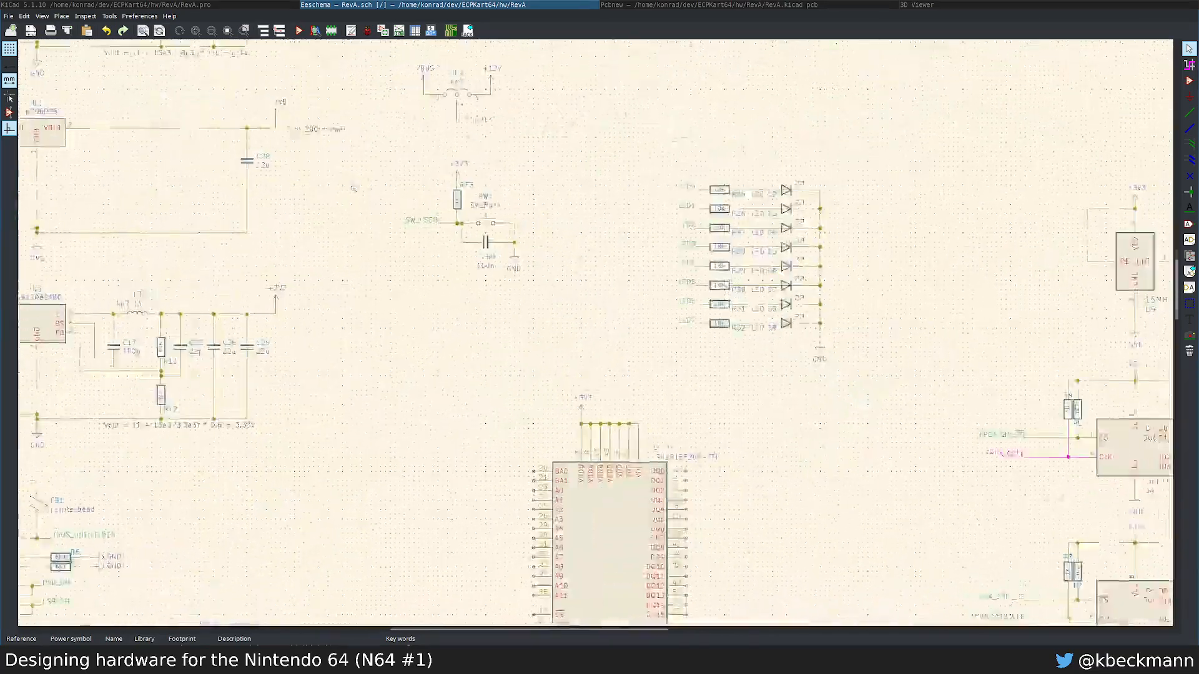
middle_drag(896, 476, 744, 320)
key(ctrl+f)
text(100)
key(Return)
key(Return)
key(Return)
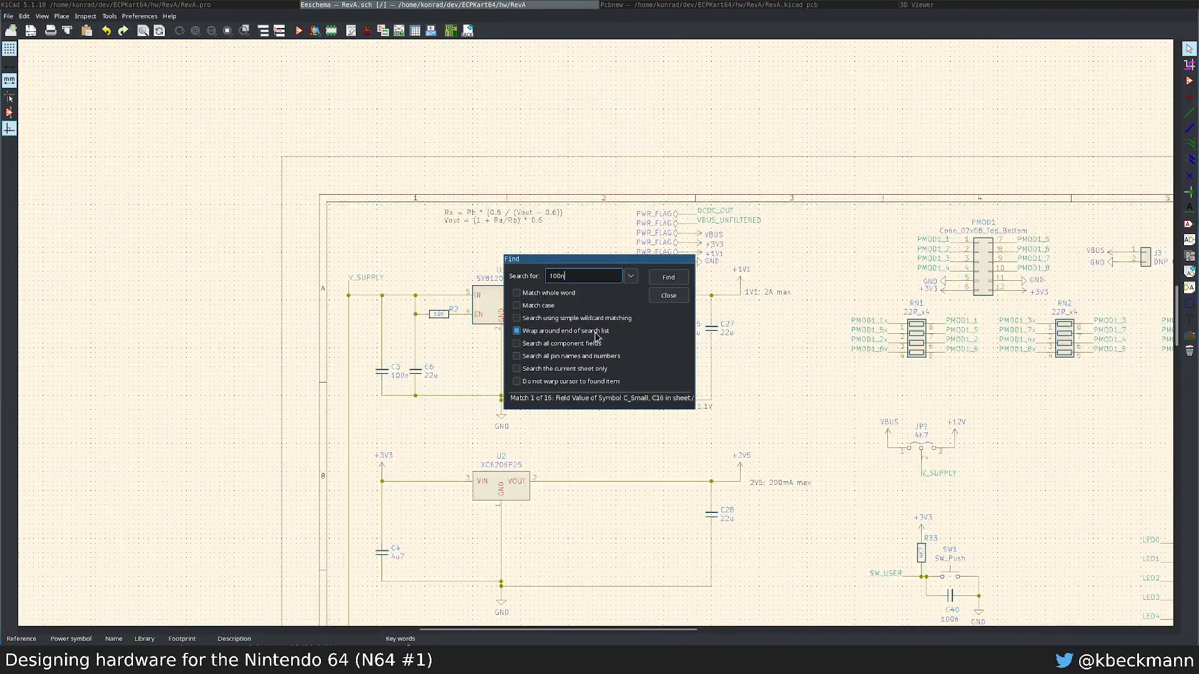
key(Escape)
scroll(596, 337, up, 3)
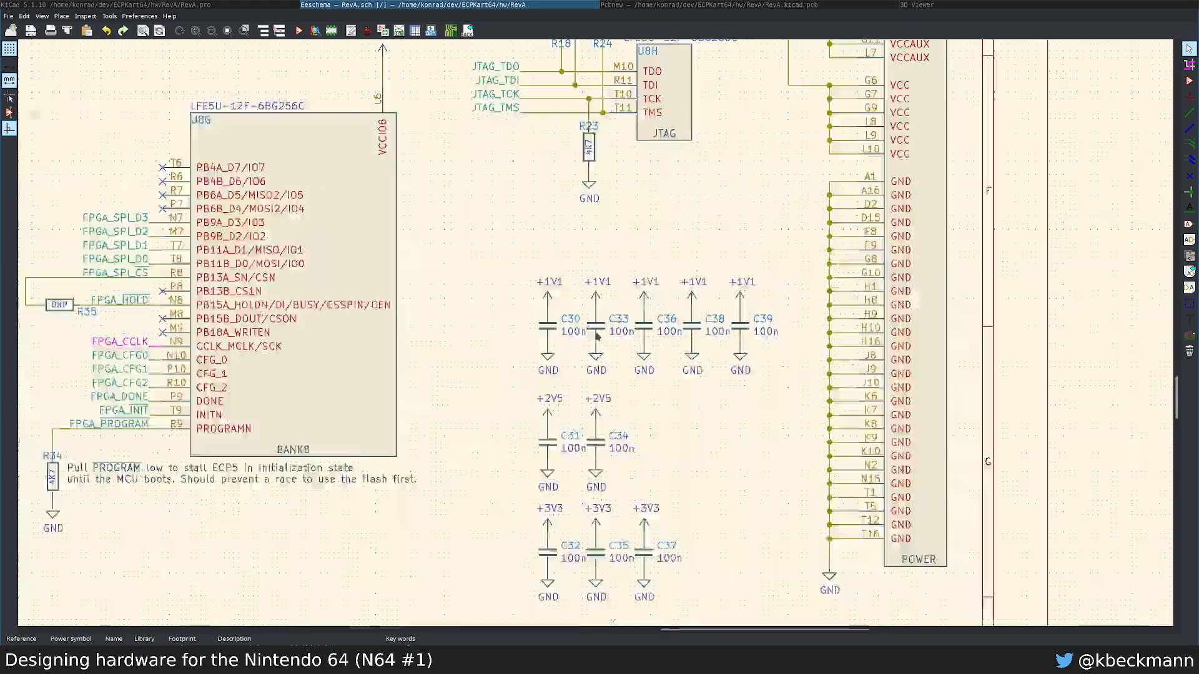
Step: Copy the 100n capacitors C32 and C35 with their +3V3 and GND symbols to the area beside the memory chip
drag(458, 234, 403, 234)
middle_drag(487, 471, 394, 191)
drag(365, 287, 496, 427)
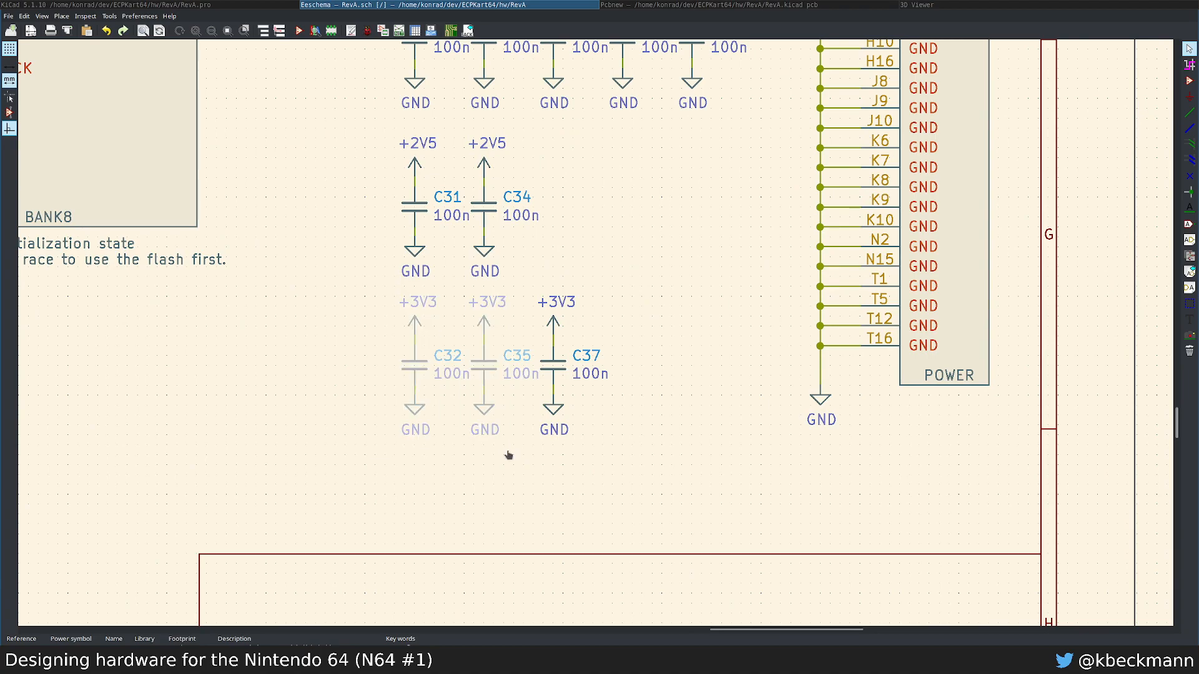
scroll(508, 455, down, 6)
scroll(562, 274, up, 5)
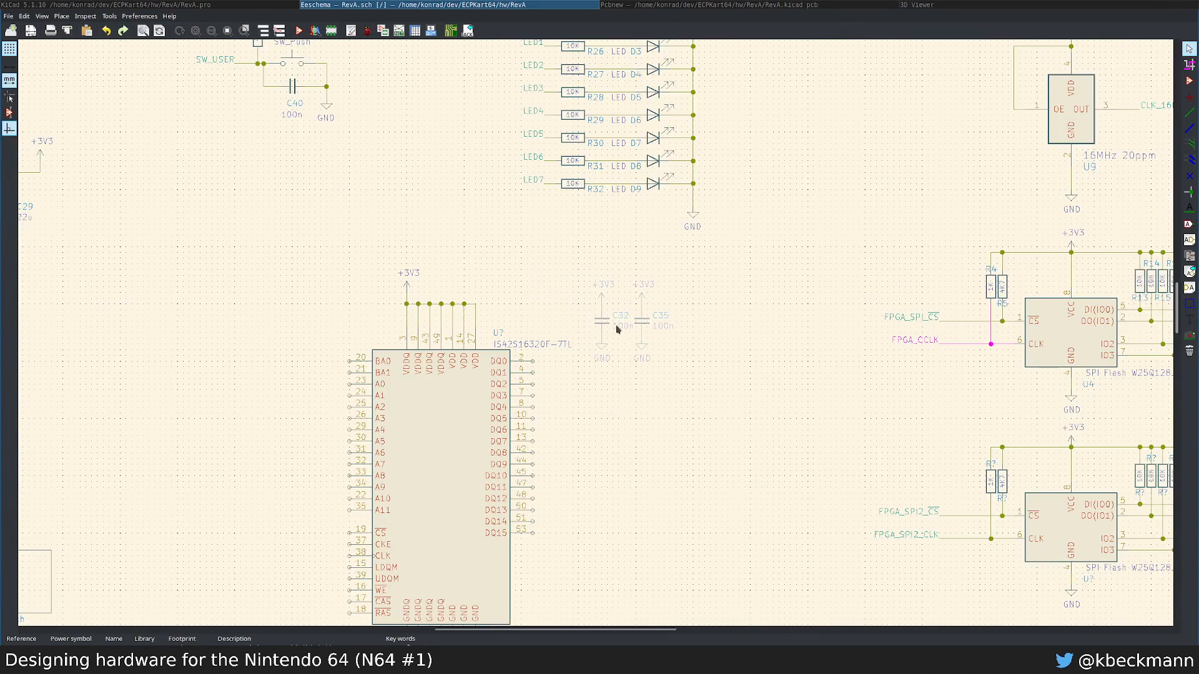
click(605, 334)
Step: Move the two copied 100n capacitors with their power symbols to the left of the memory chip's +3V3 connection
drag(571, 276, 666, 373)
key(m)
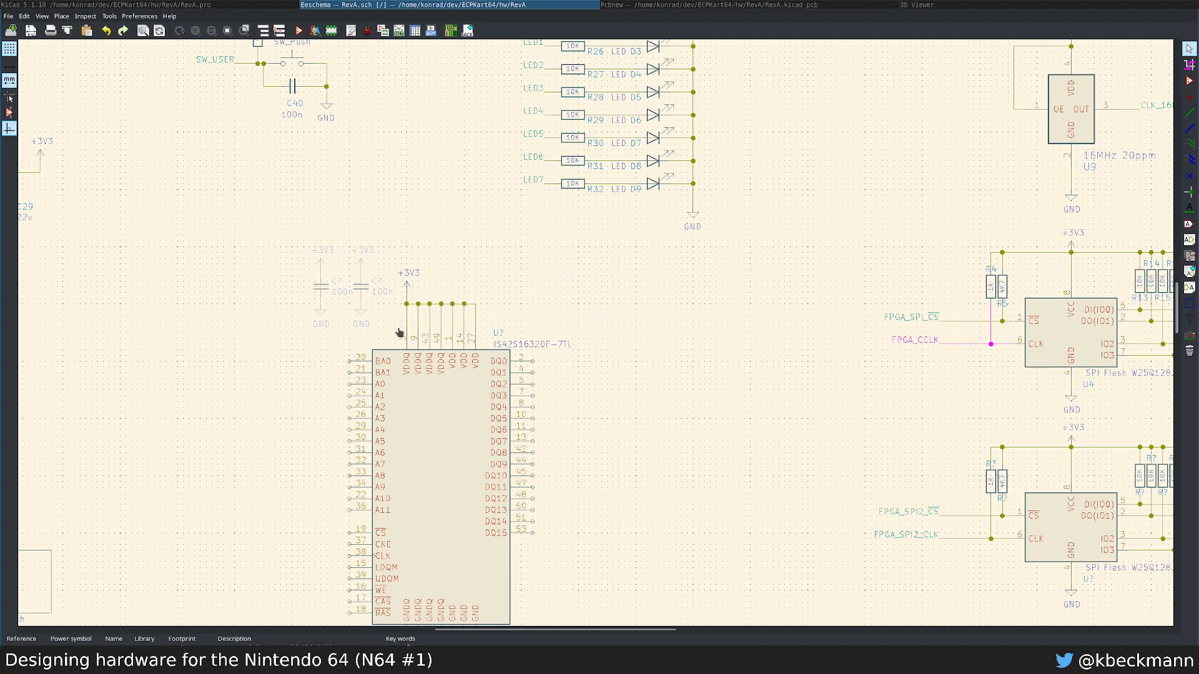
click(398, 340)
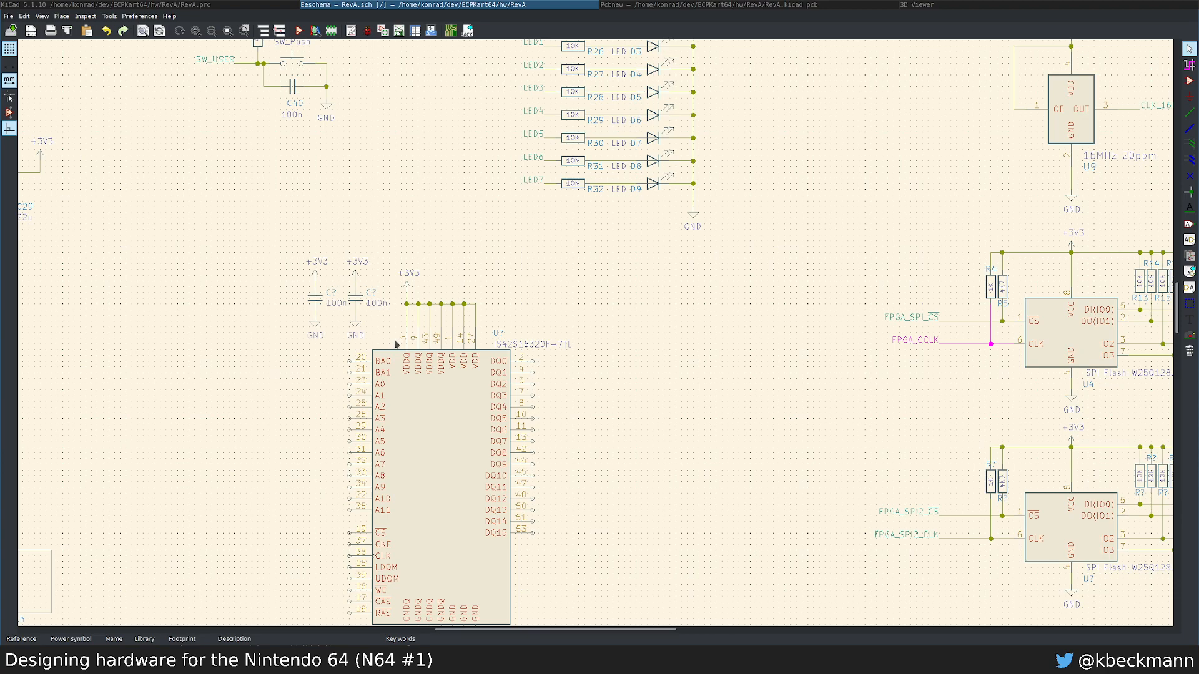
Step: Switch to the ISSI SDRAM datasheet and search it for "capaci" to look for decoupling capacitor recommendations
key(alt+Tab)
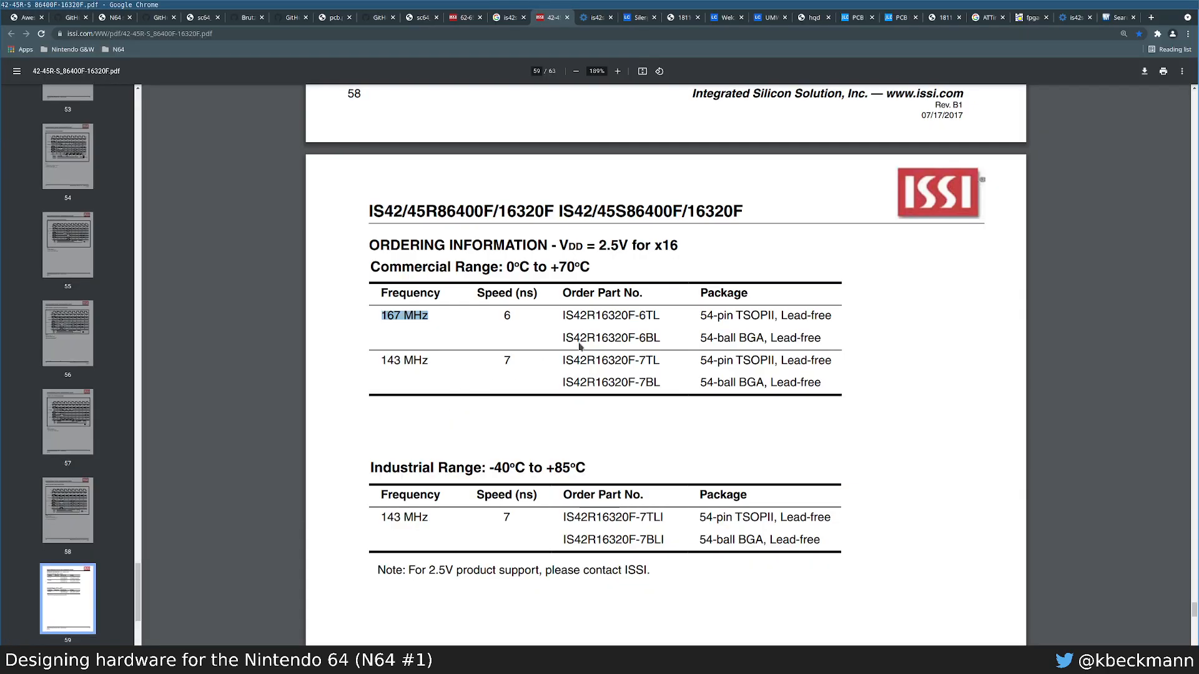
key(ctrl+f)
text(cap)
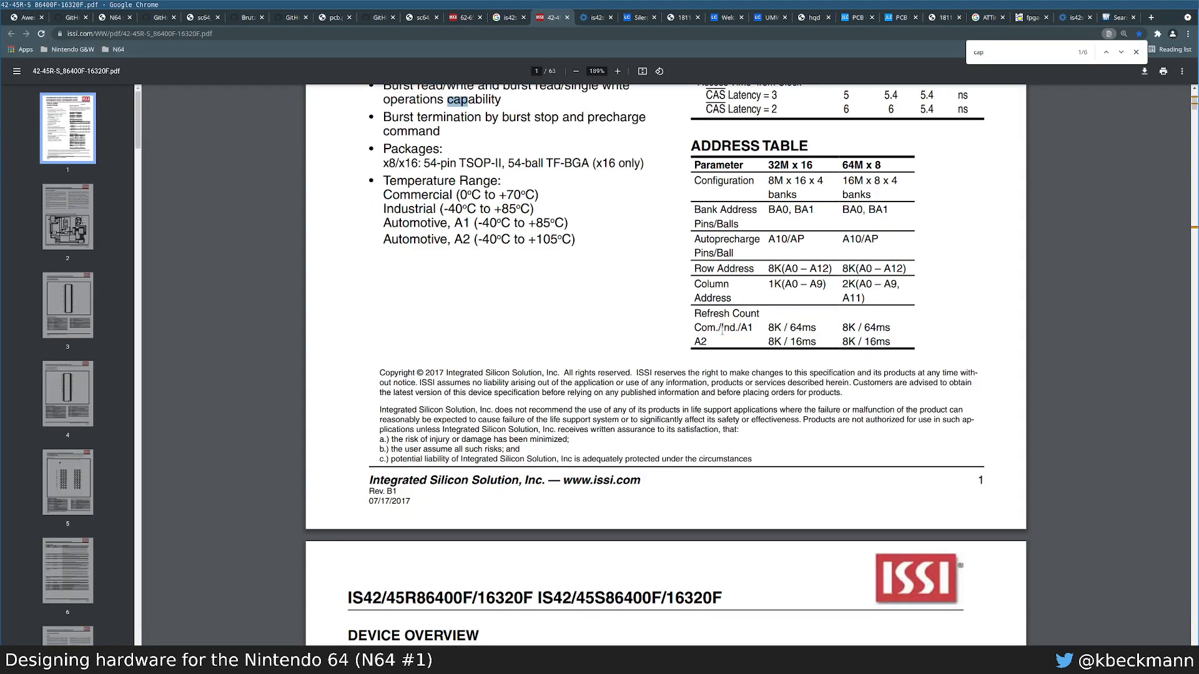
text(aci)
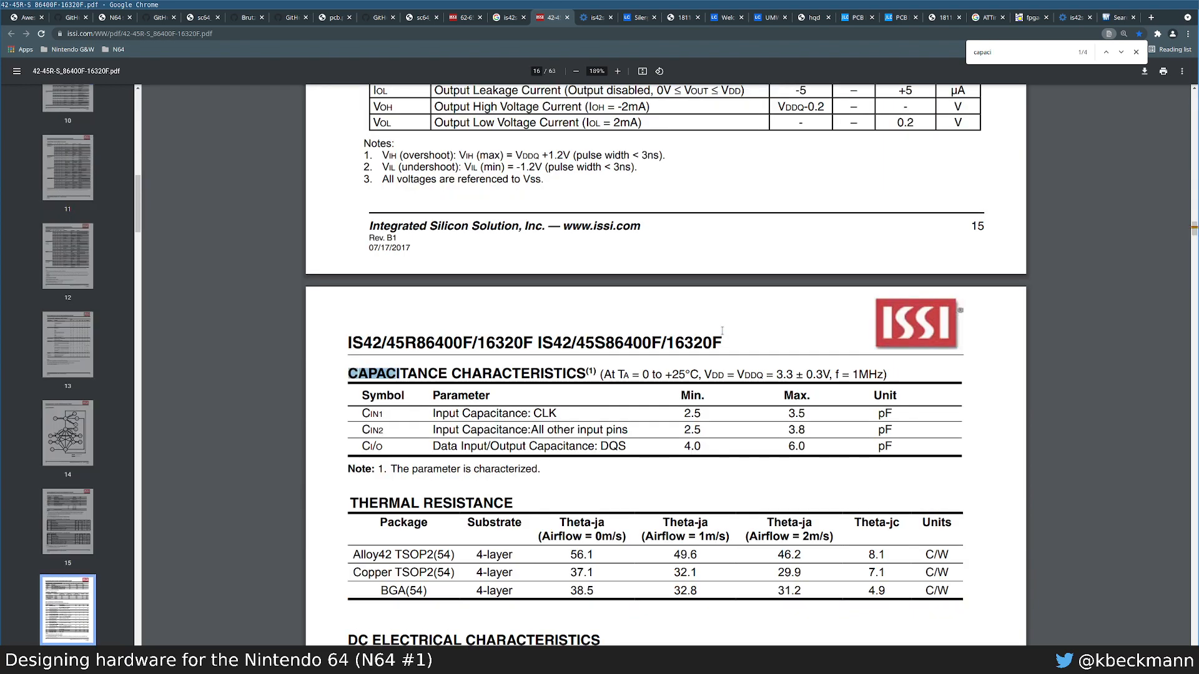
key(Return)
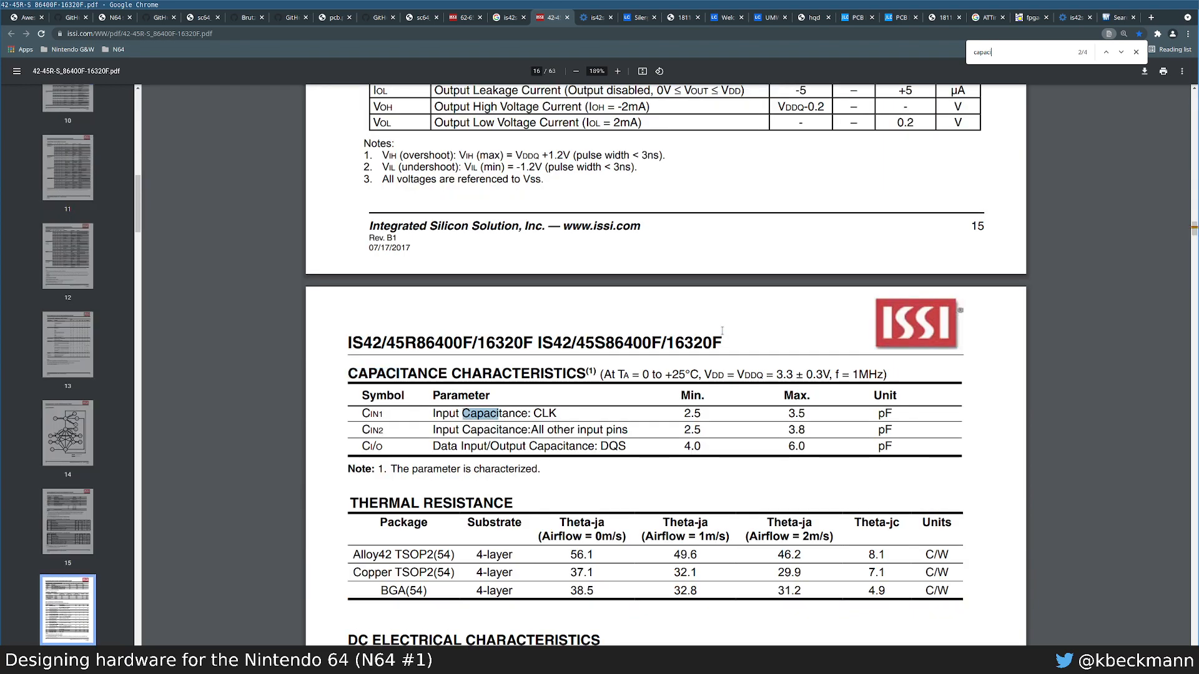
key(Return)
key(shift+Return)
Step: Search the datasheet for "decoupl", "bypass" and "schem", and return to its first page
key(ctrl+a)
text(de)
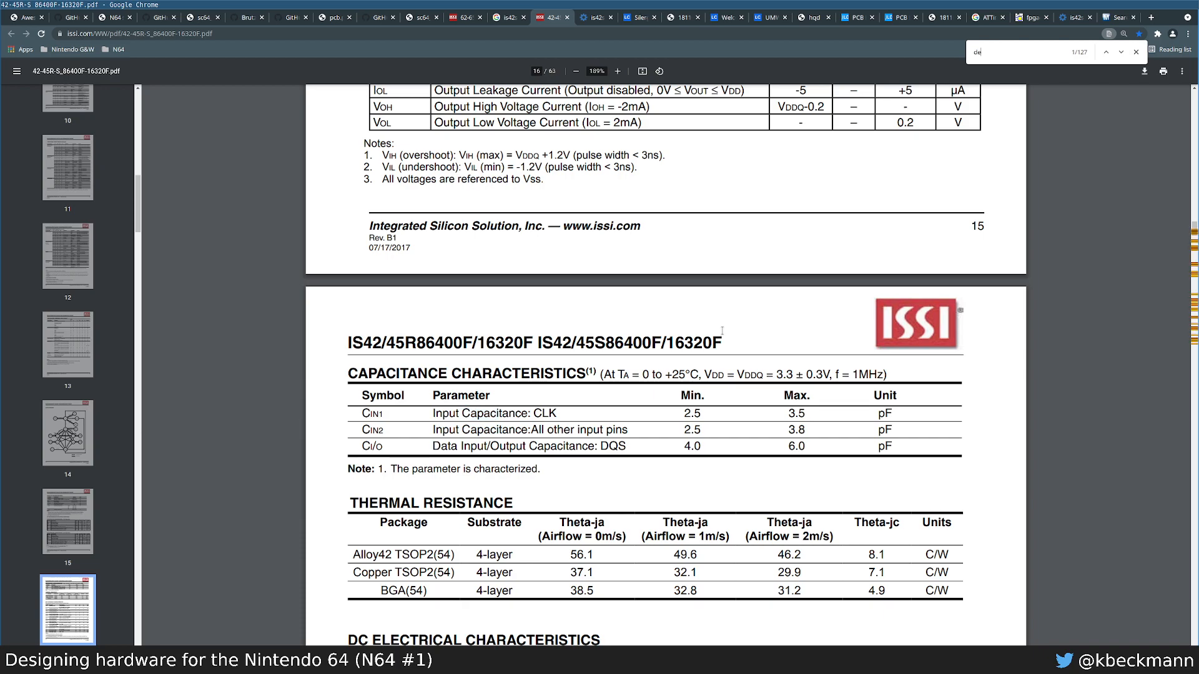
text(coupl)
key(ctrl+a)
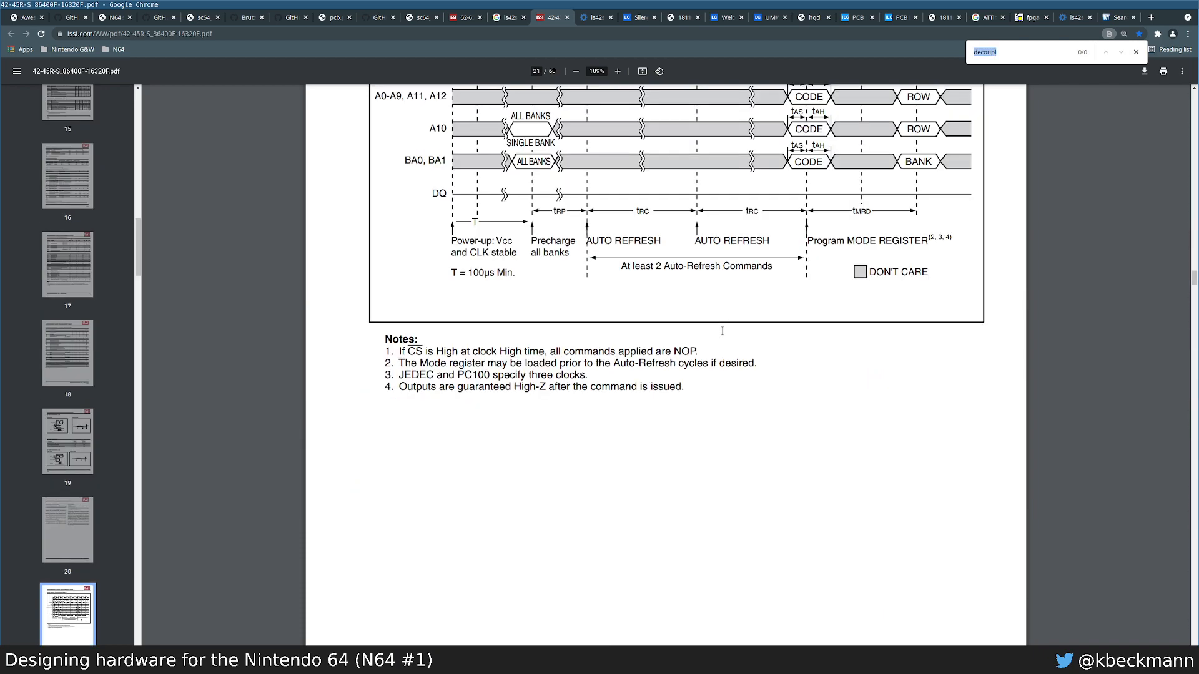
text(bypass)
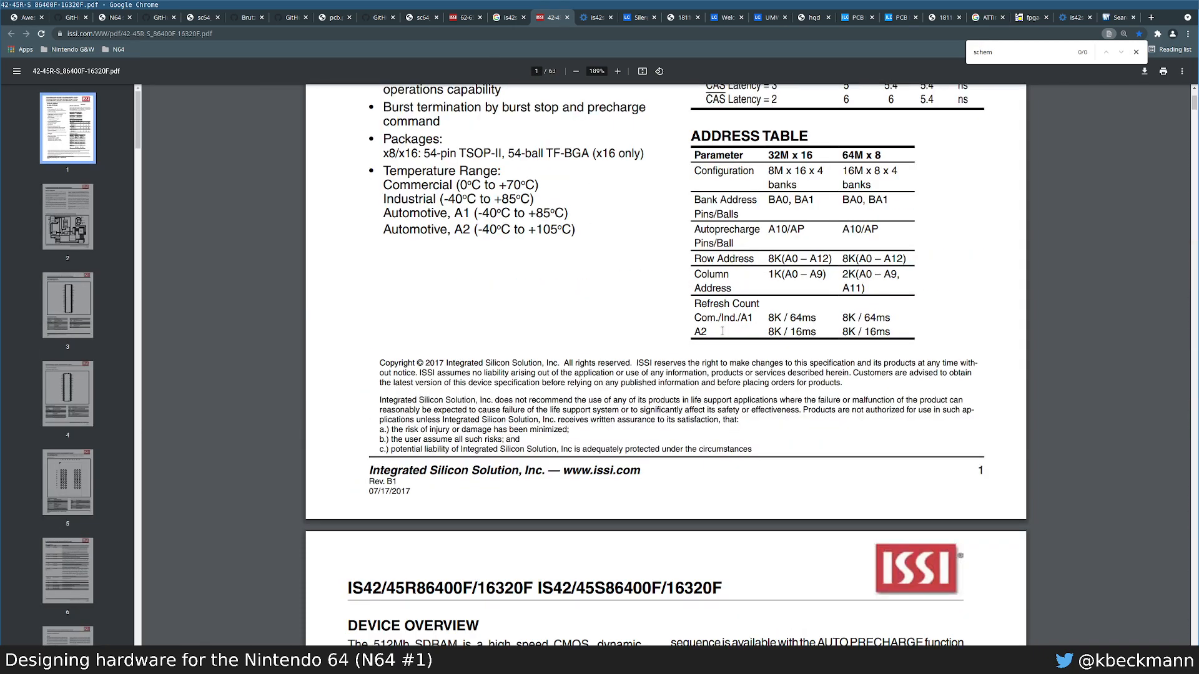
key(Escape)
key(Home)
key(ctrl+s)
key(Escape)
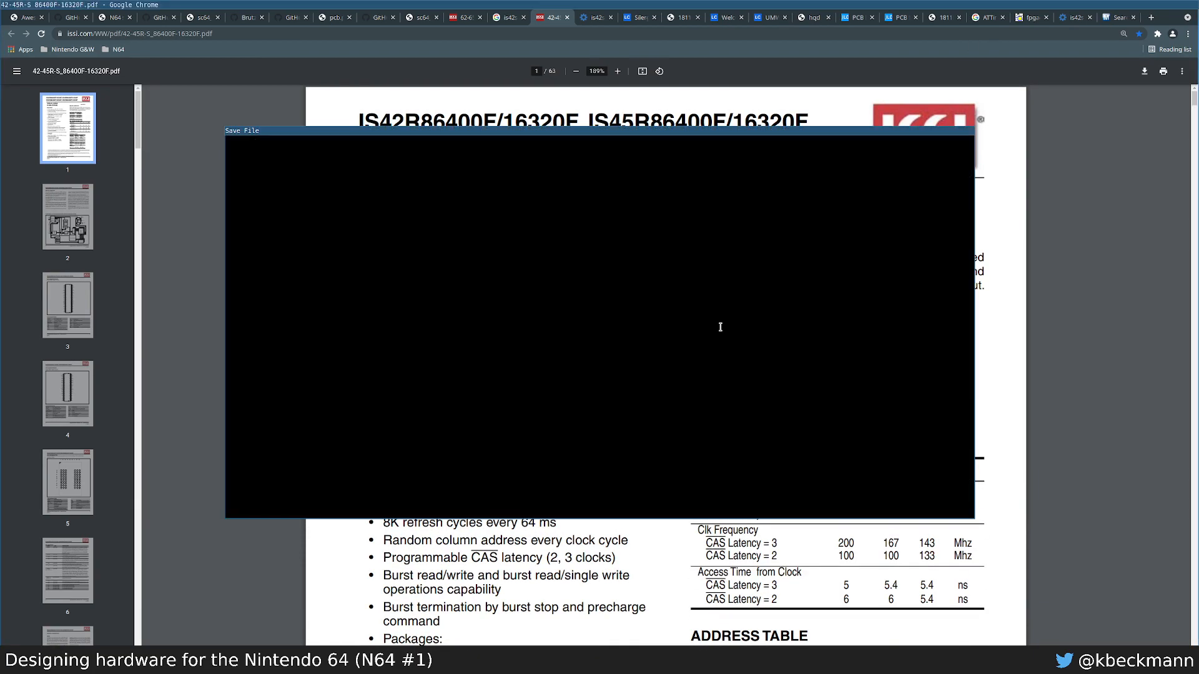
Step: Return to the RevA schematic, review the block list on the Overview sheet, and go back to the root sheet
key(alt+Tab)
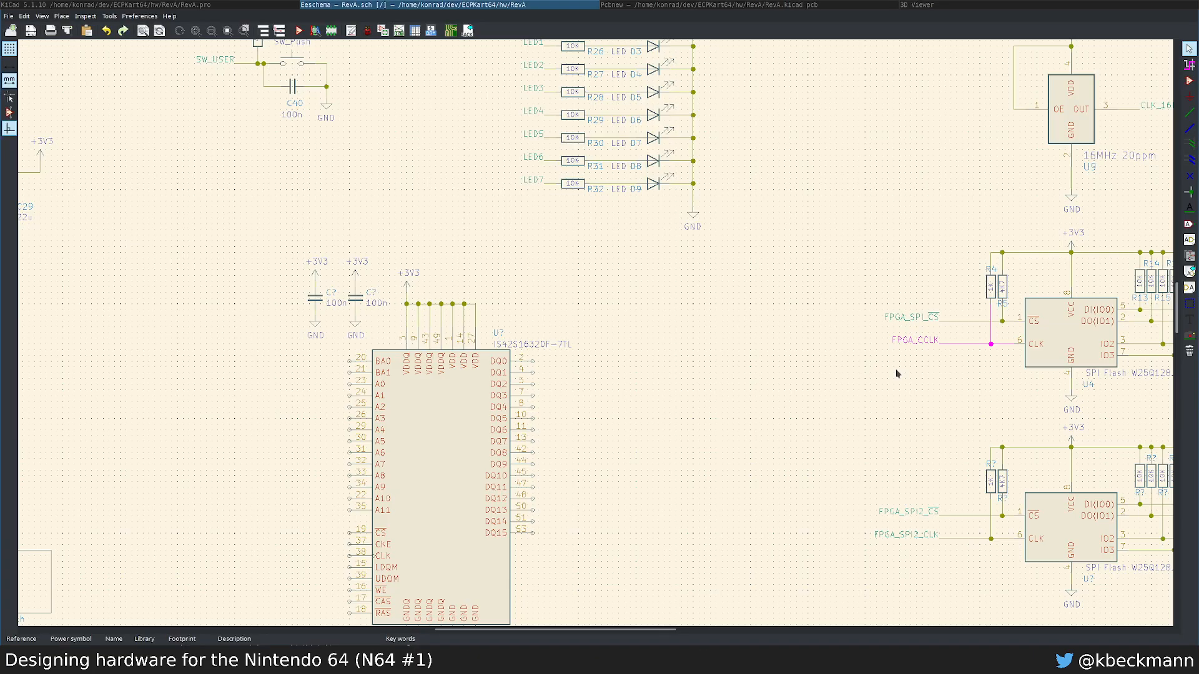
scroll(662, 362, down, 3)
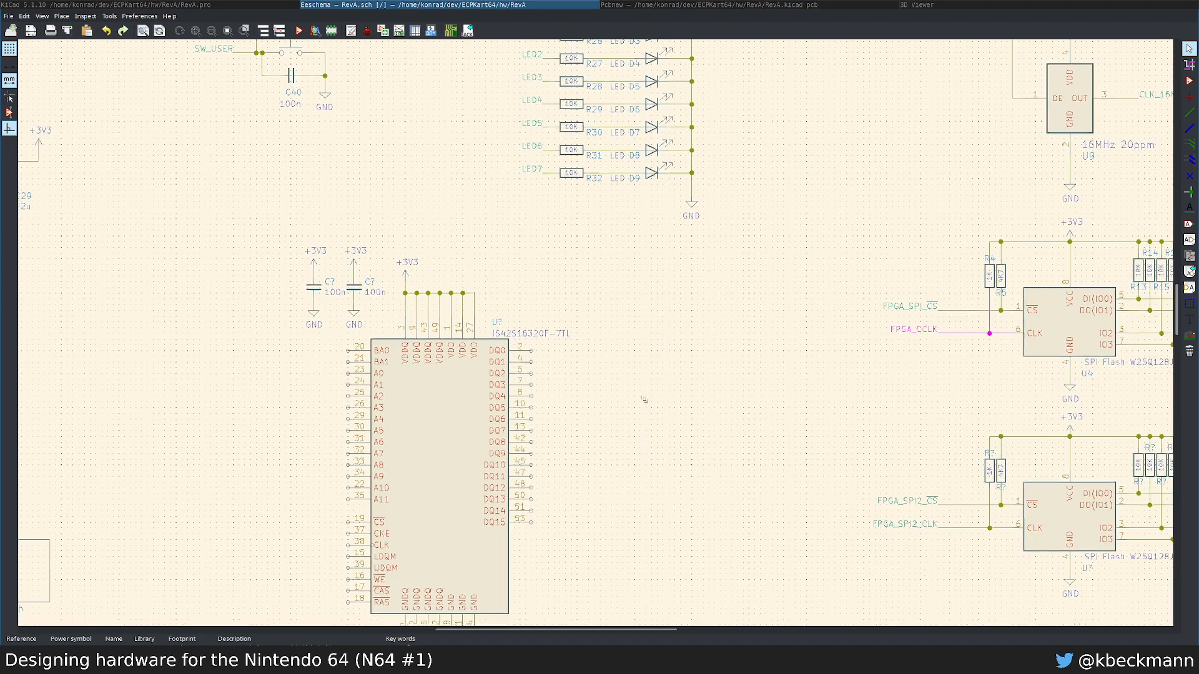
scroll(623, 330, down, 4)
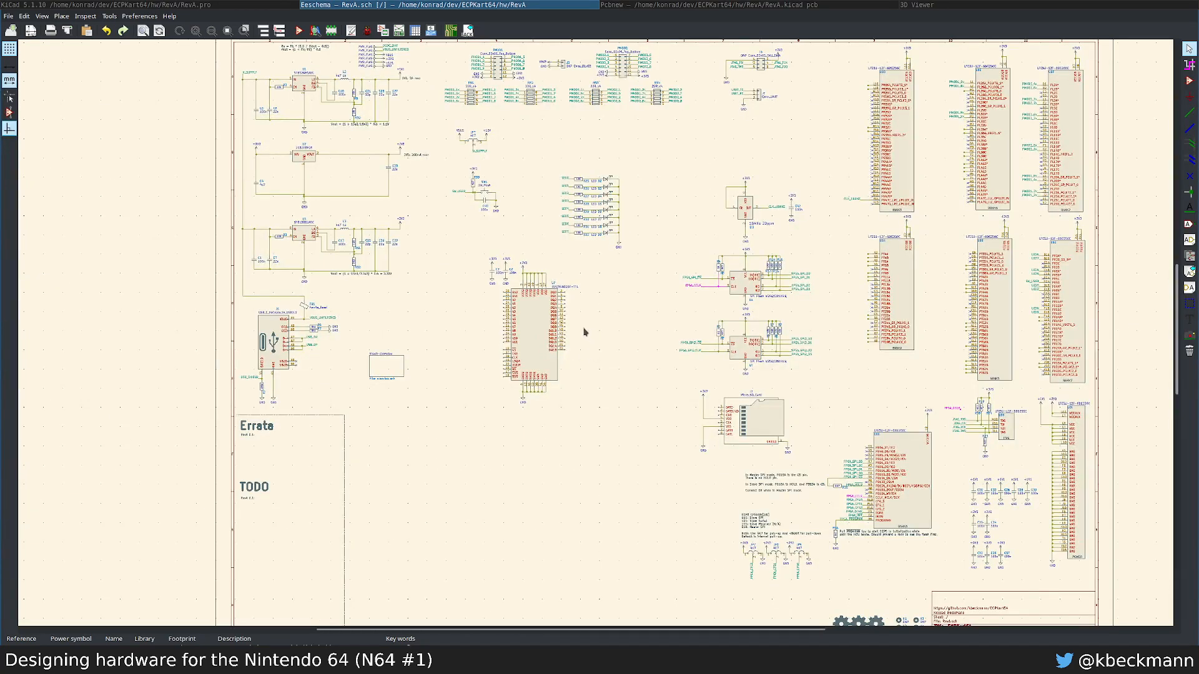
double_click(397, 371)
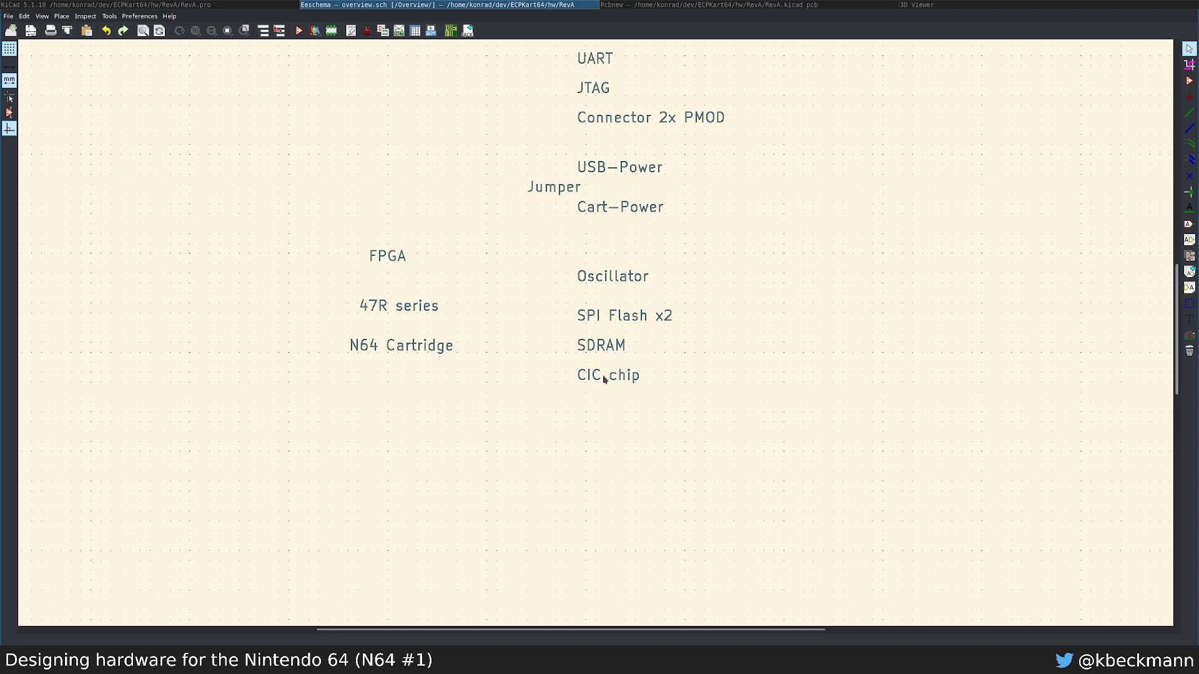
click(287, 5)
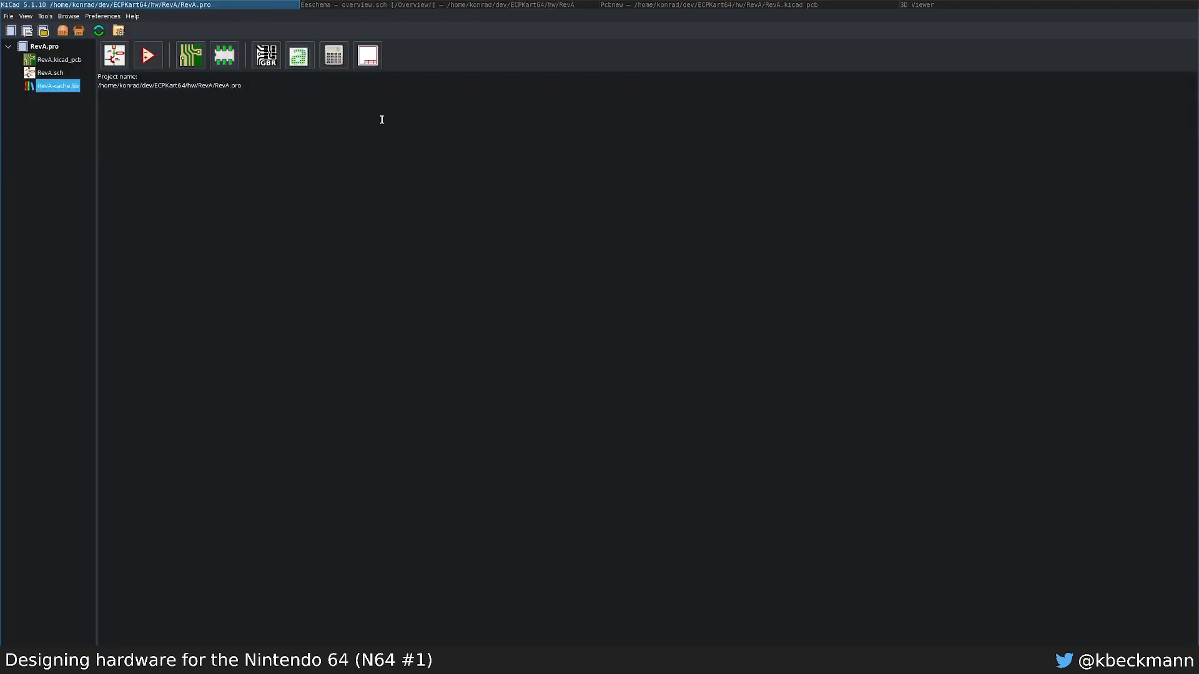
click(410, 5)
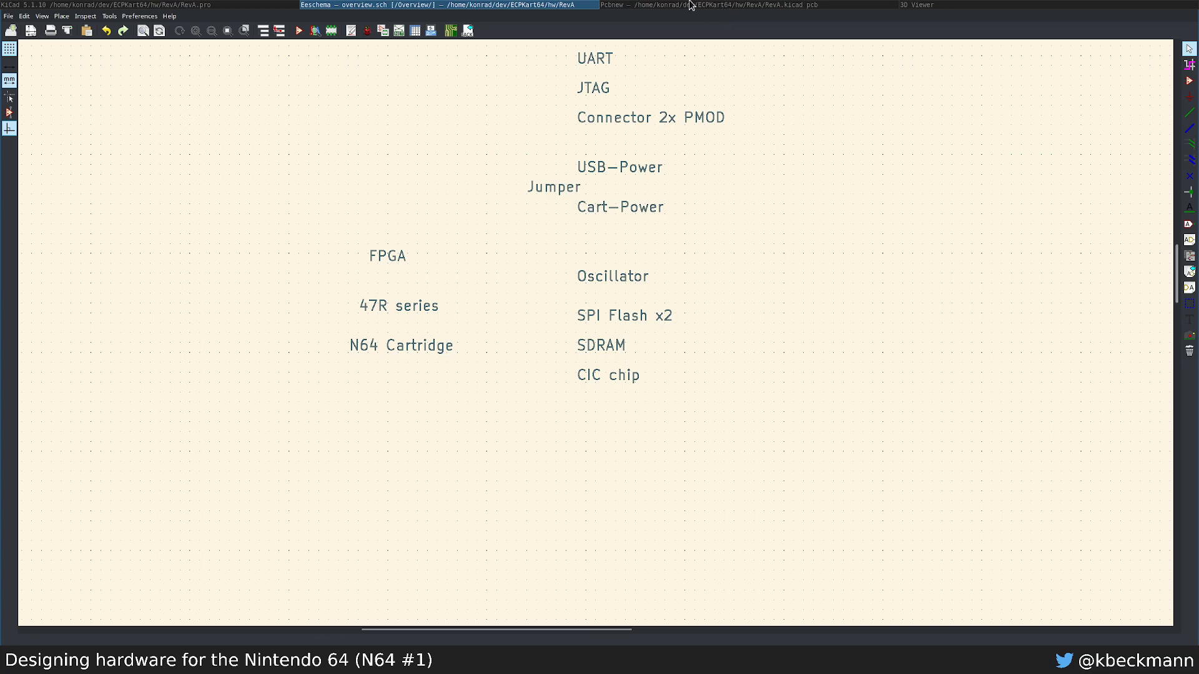
right_click(477, 145)
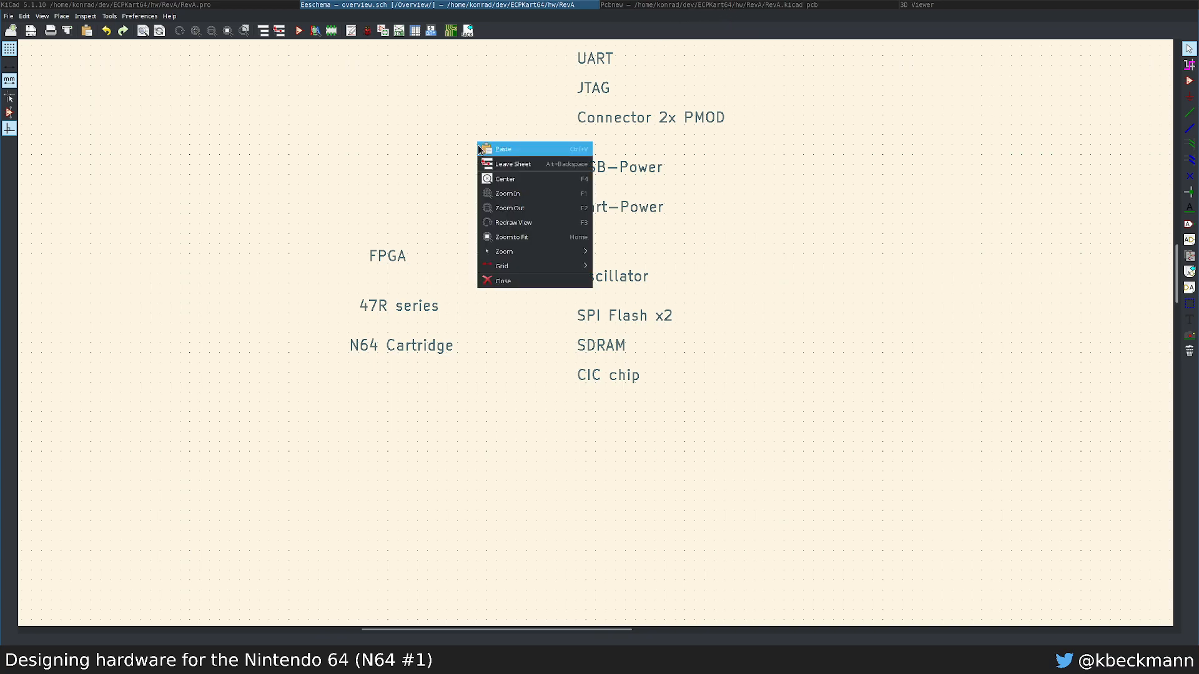
click(496, 168)
scroll(596, 335, down, 5)
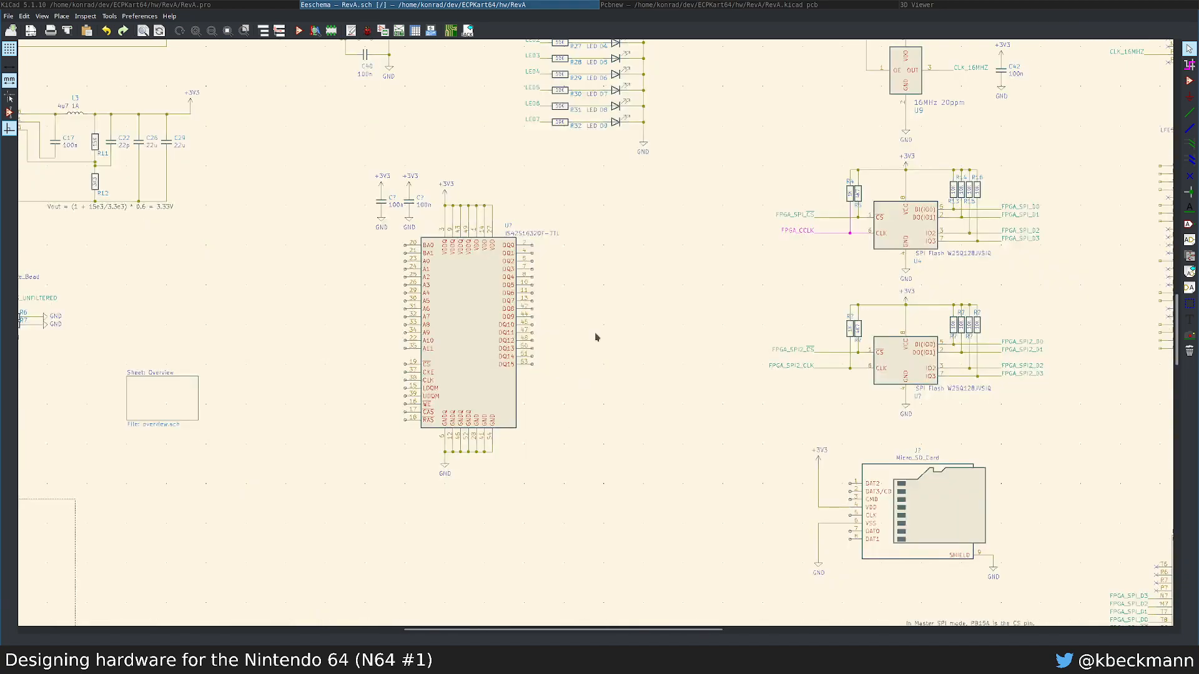
Step: Switch to the Brutzelkarte schematic, search for "cic" and examine the N64_CIC_DCLK signal on the N64 cartridge connector
key(super+2)
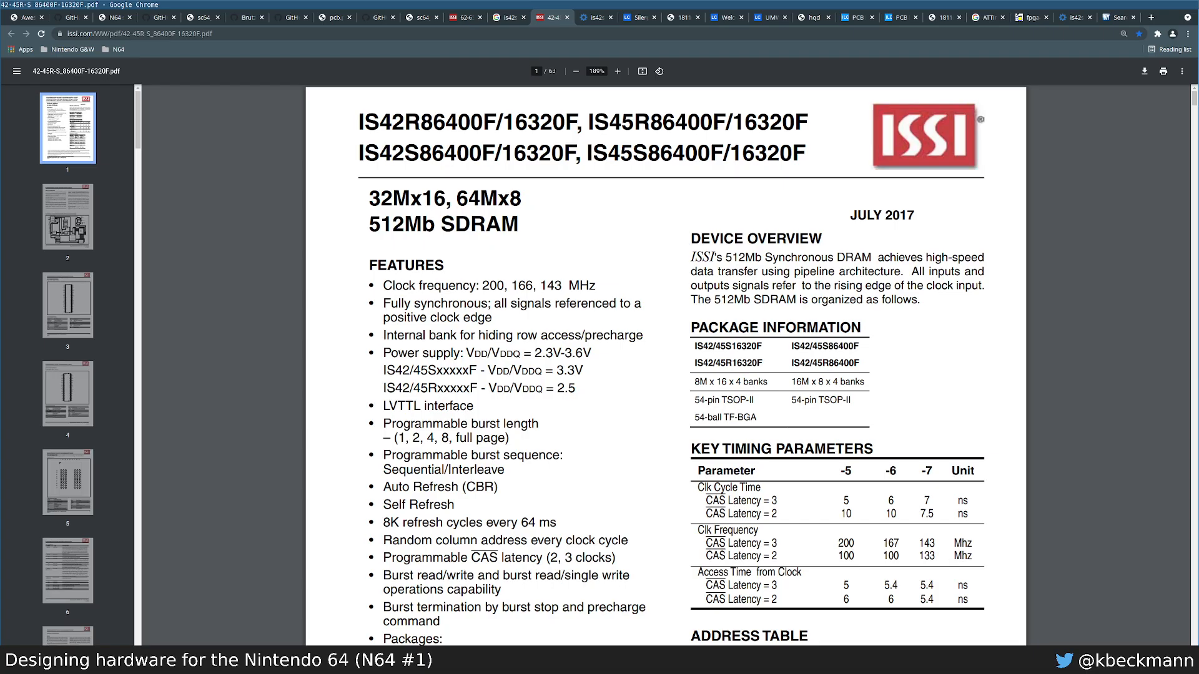
key(super+1)
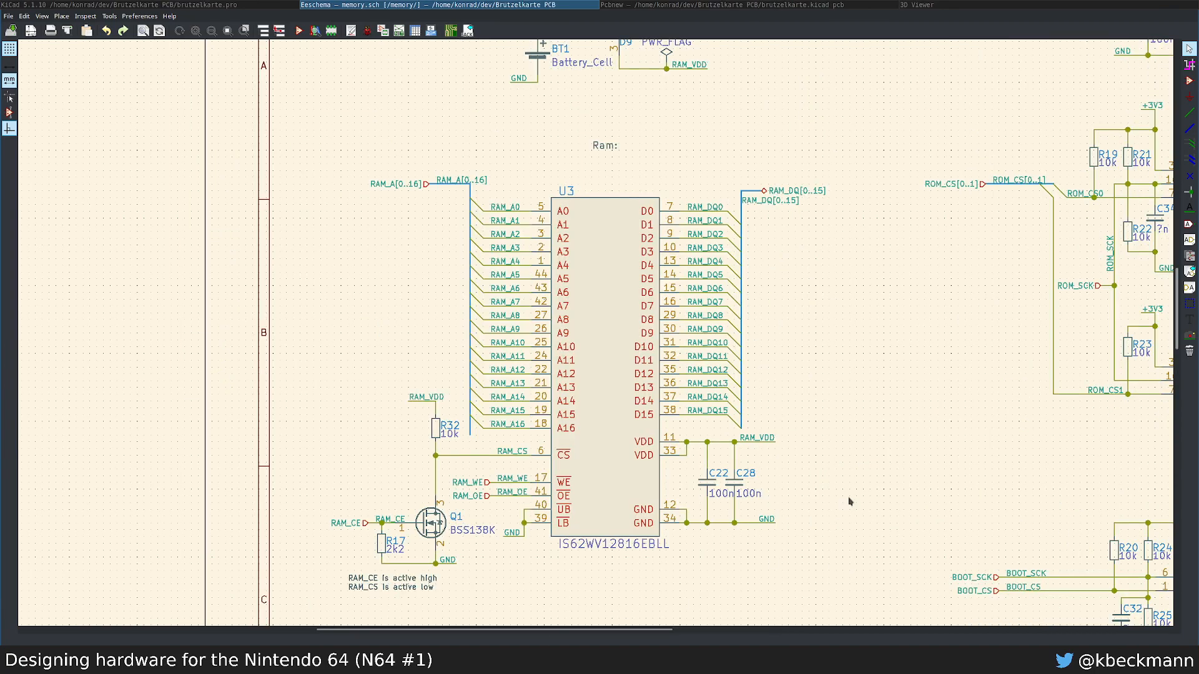
key(ctrl+f)
text(cic)
key(Return)
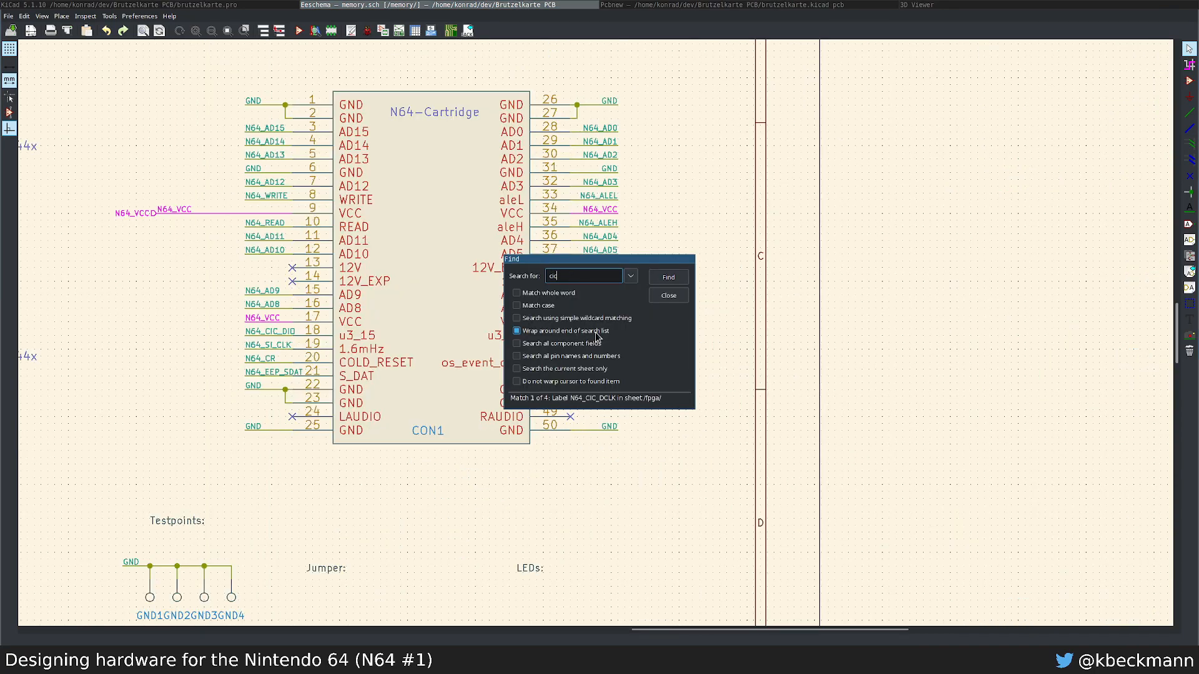
key(Escape)
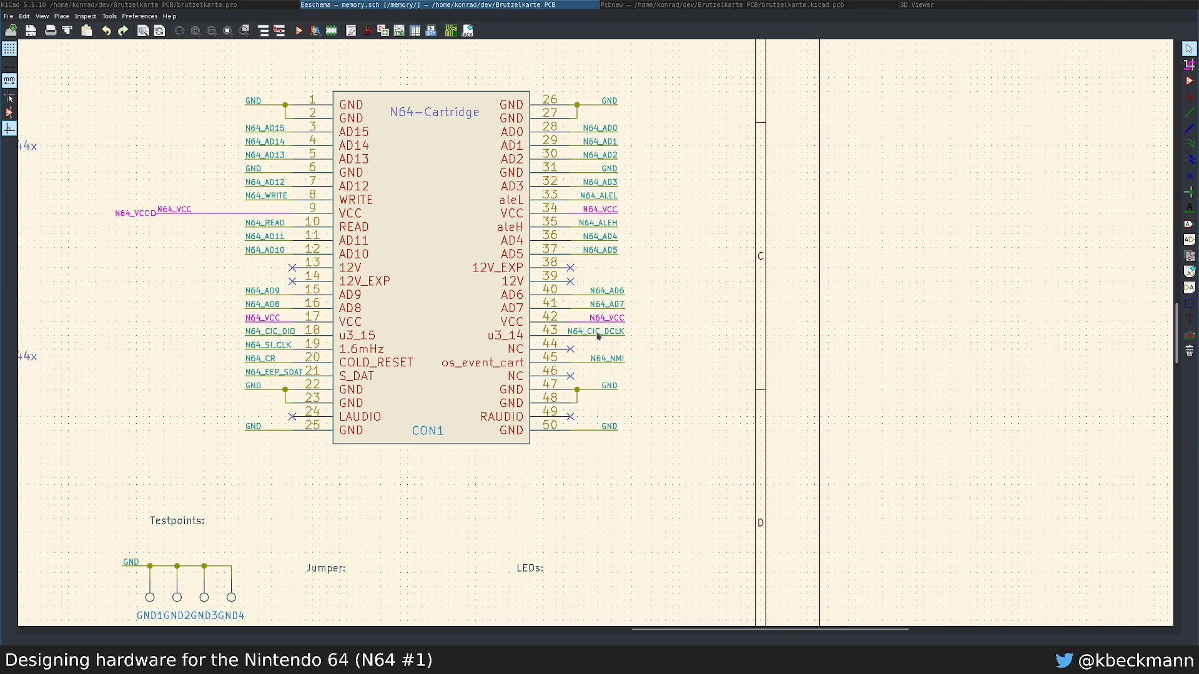
scroll(596, 336, up, 2)
middle_drag(593, 332, 770, 367)
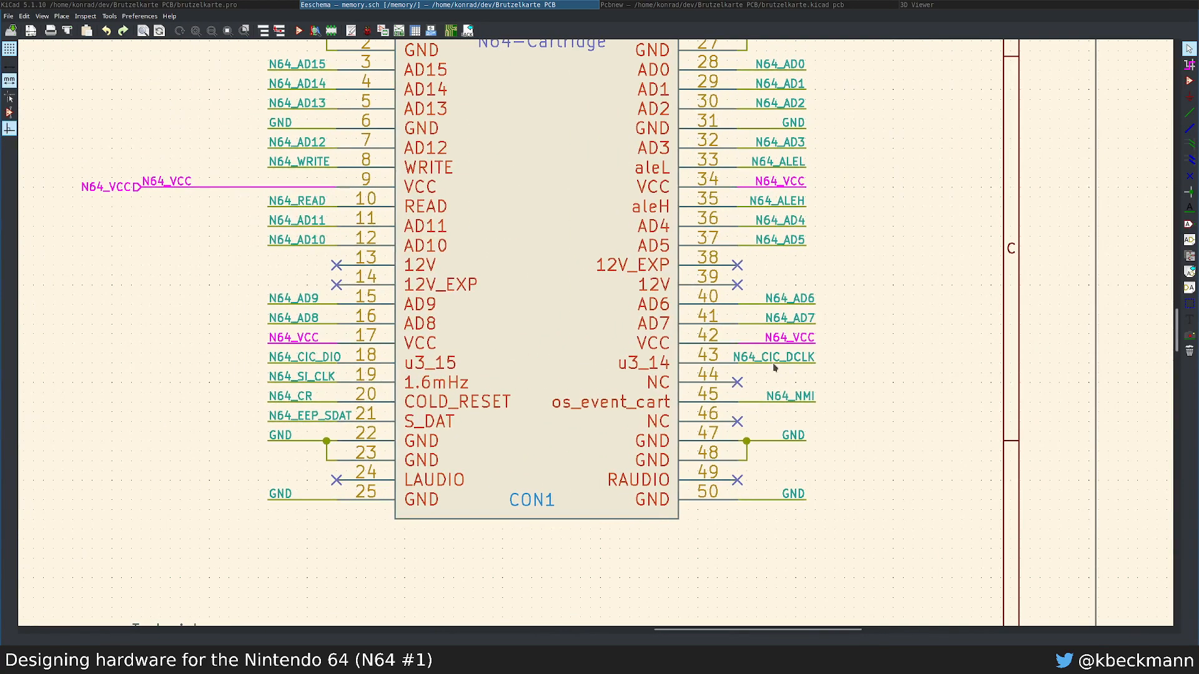
click(762, 364)
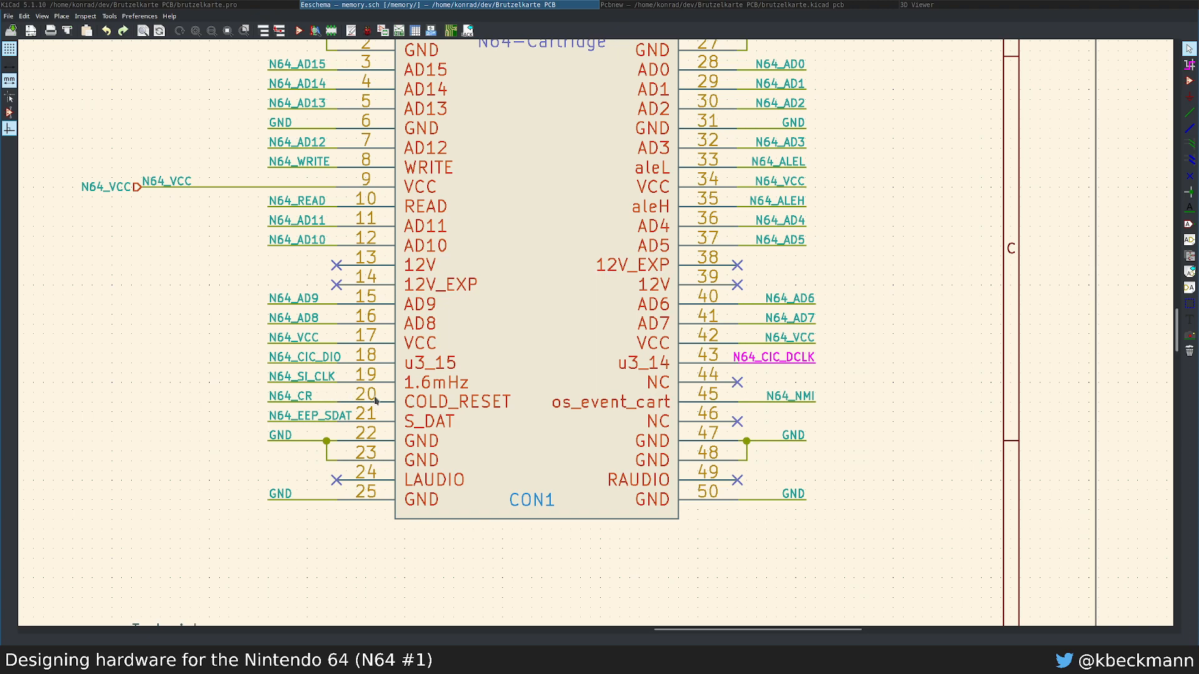
Step: Search for "n64_CIC" and step through the matches to trace the CIC signals between cartridge connector and FPGA
key(ctrl+f)
text(n64)
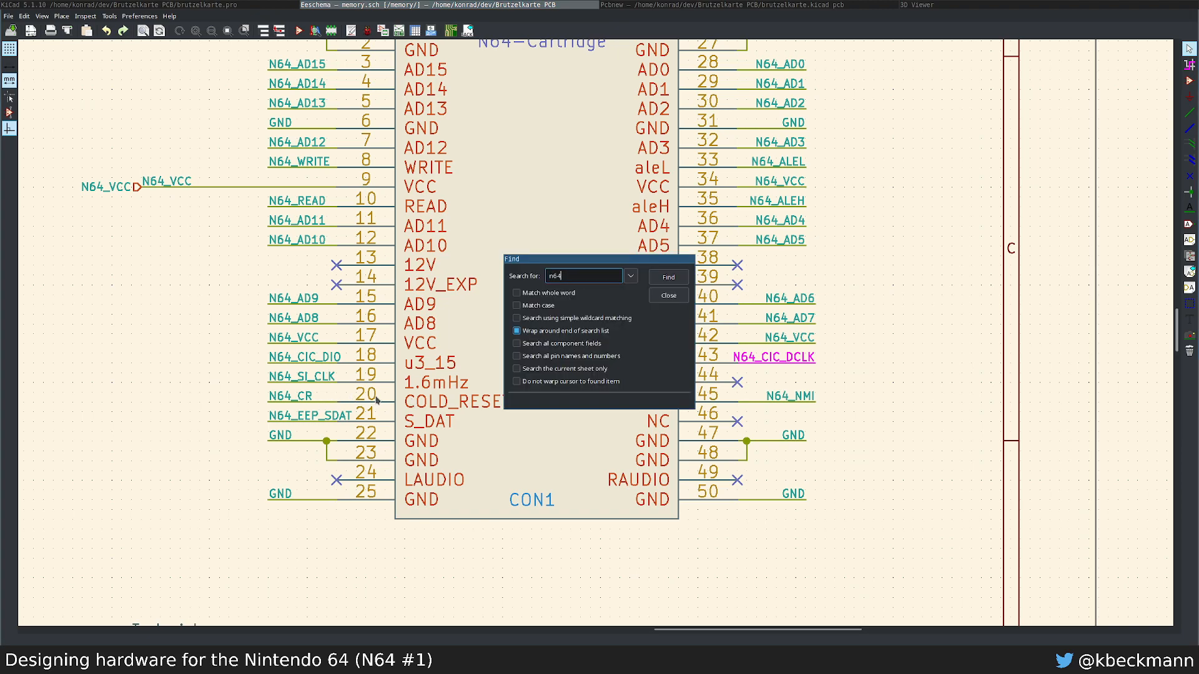
text(_CIC)
key(Return)
key(Return)
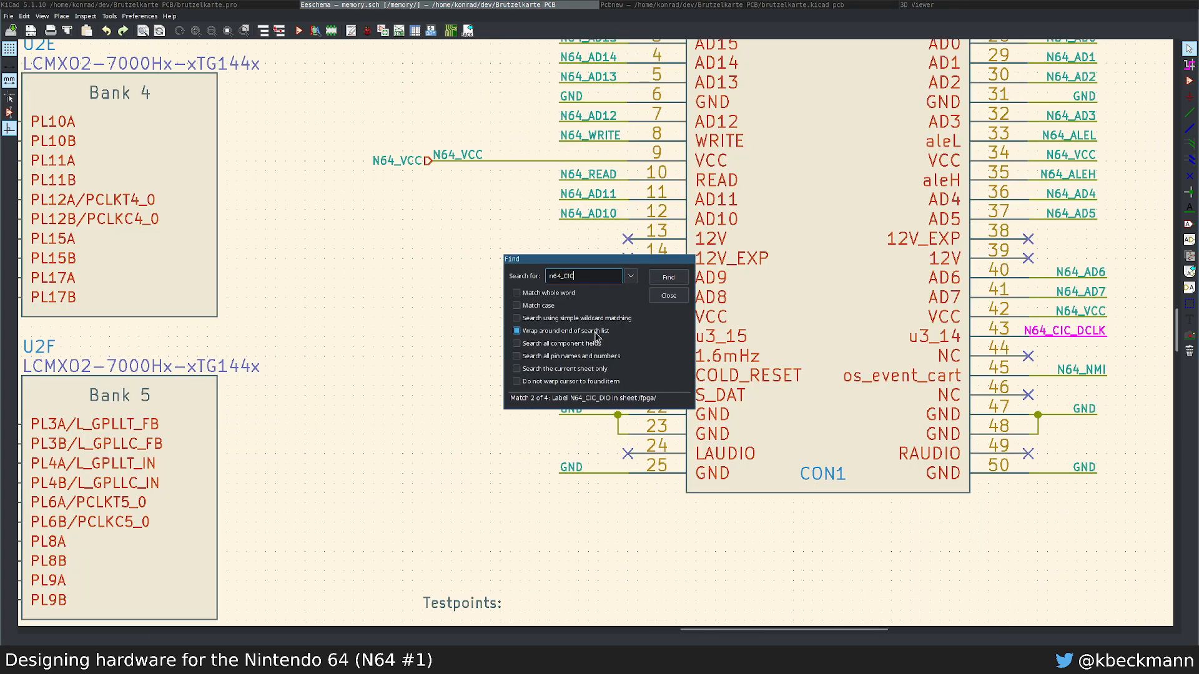
key(Return)
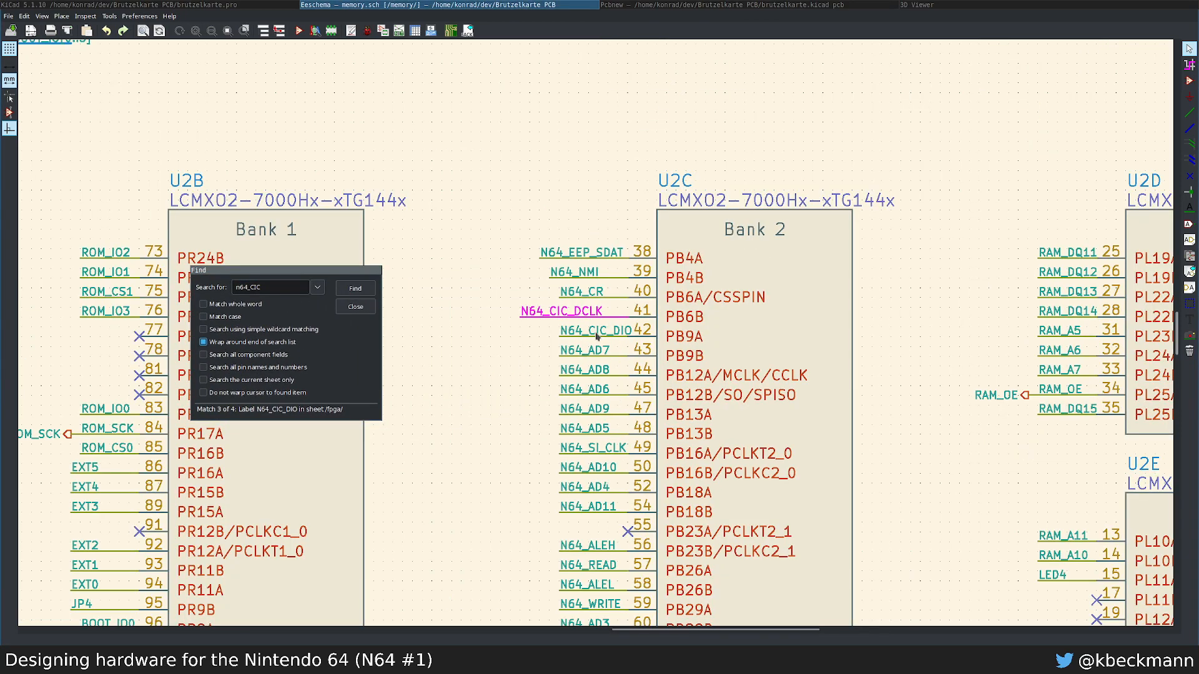
click(354, 292)
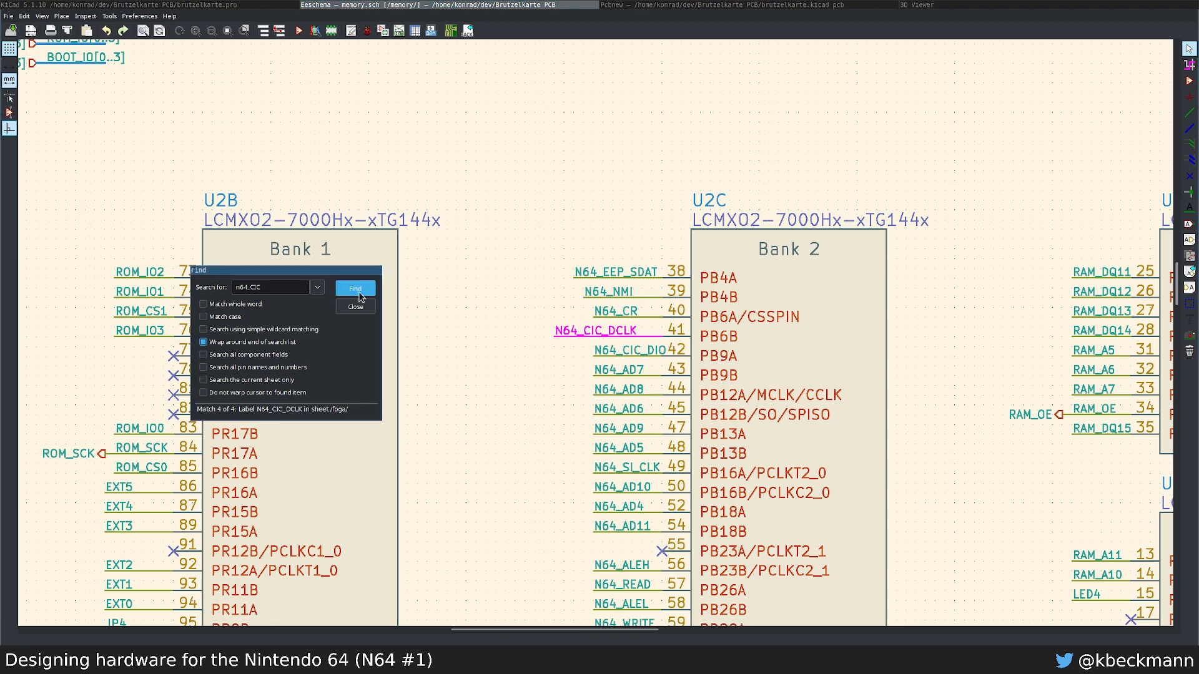
click(360, 292)
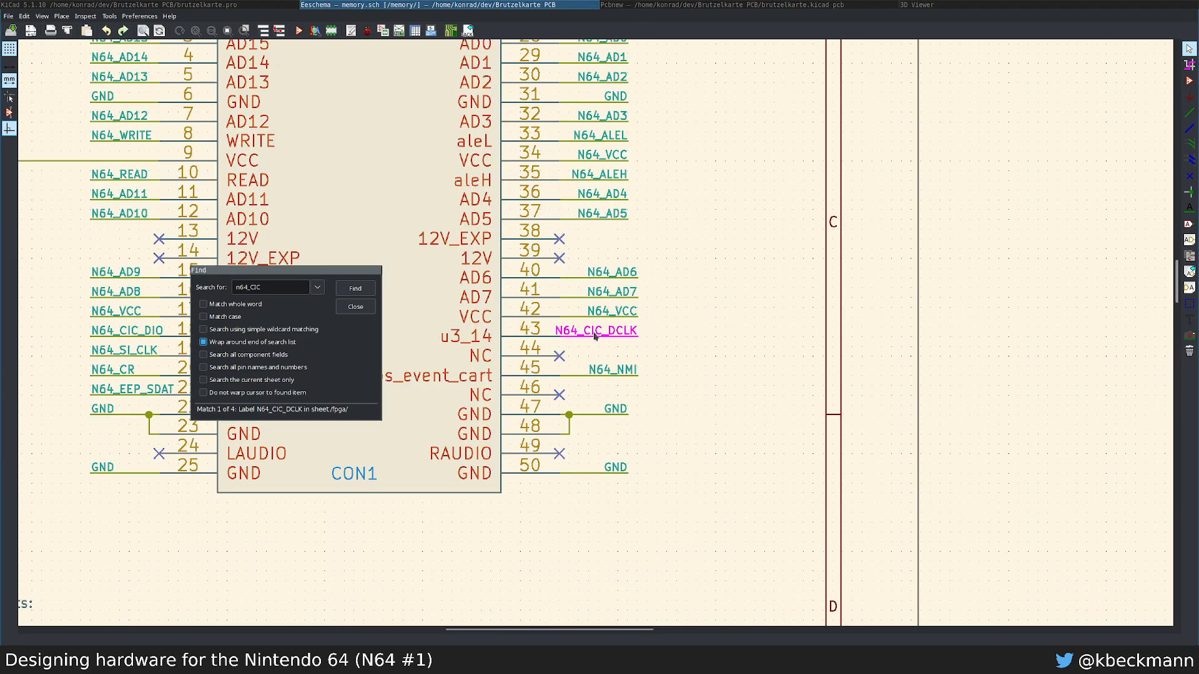
click(355, 291)
click(355, 307)
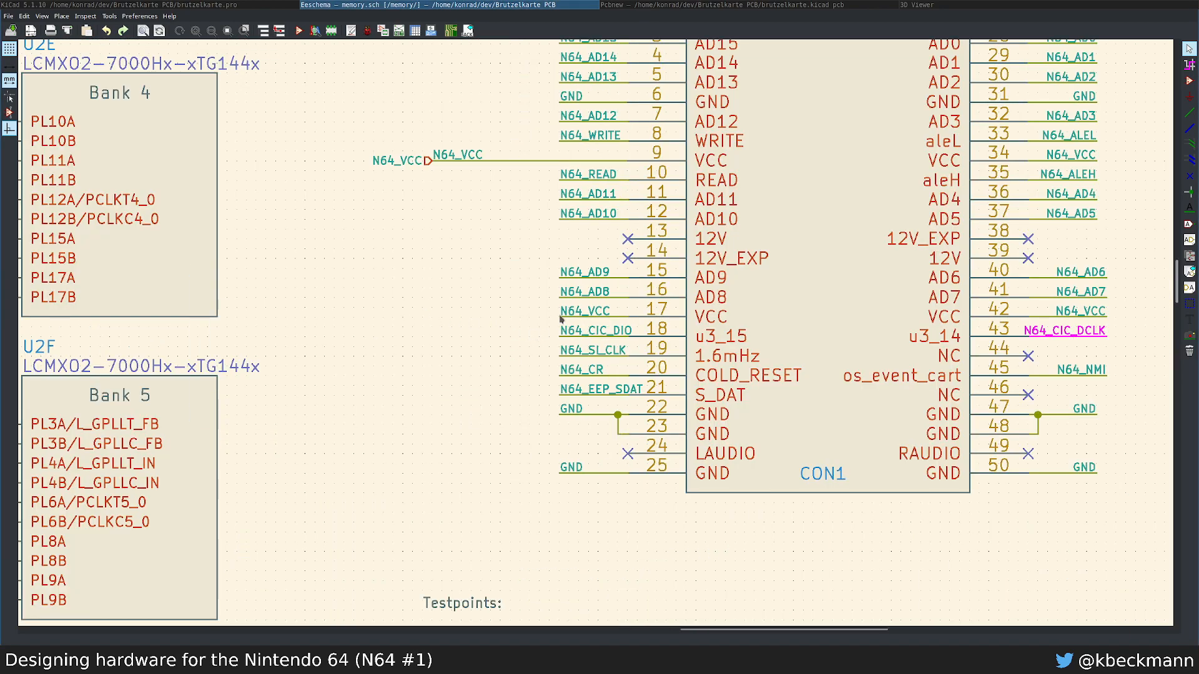
Step: Check the Overview sheet of the RevA schematic again and return to its root sheet
scroll(548, 325, down, 3)
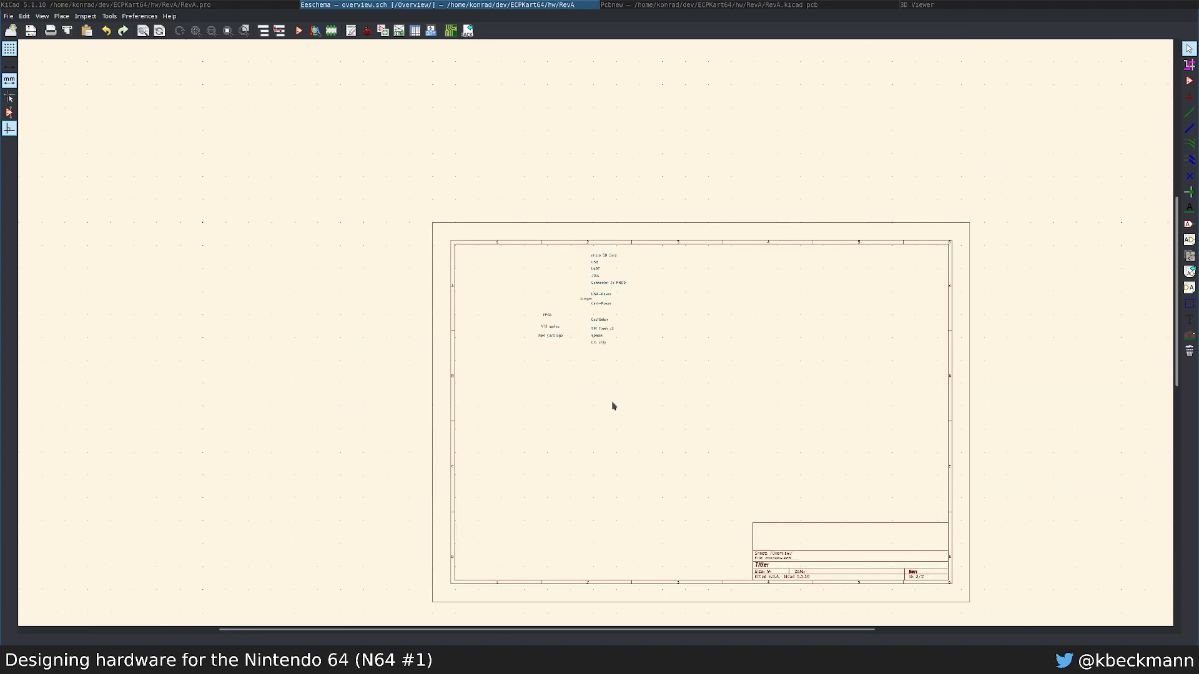
right_click(587, 367)
click(629, 388)
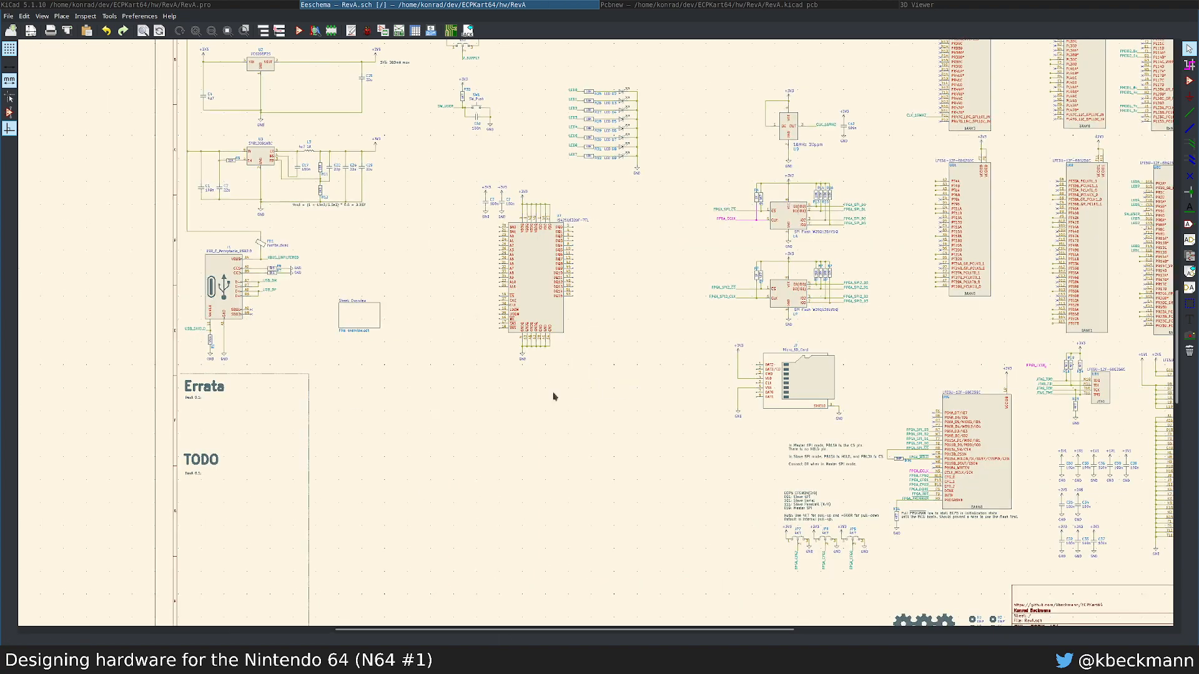
scroll(596, 338, down, 2)
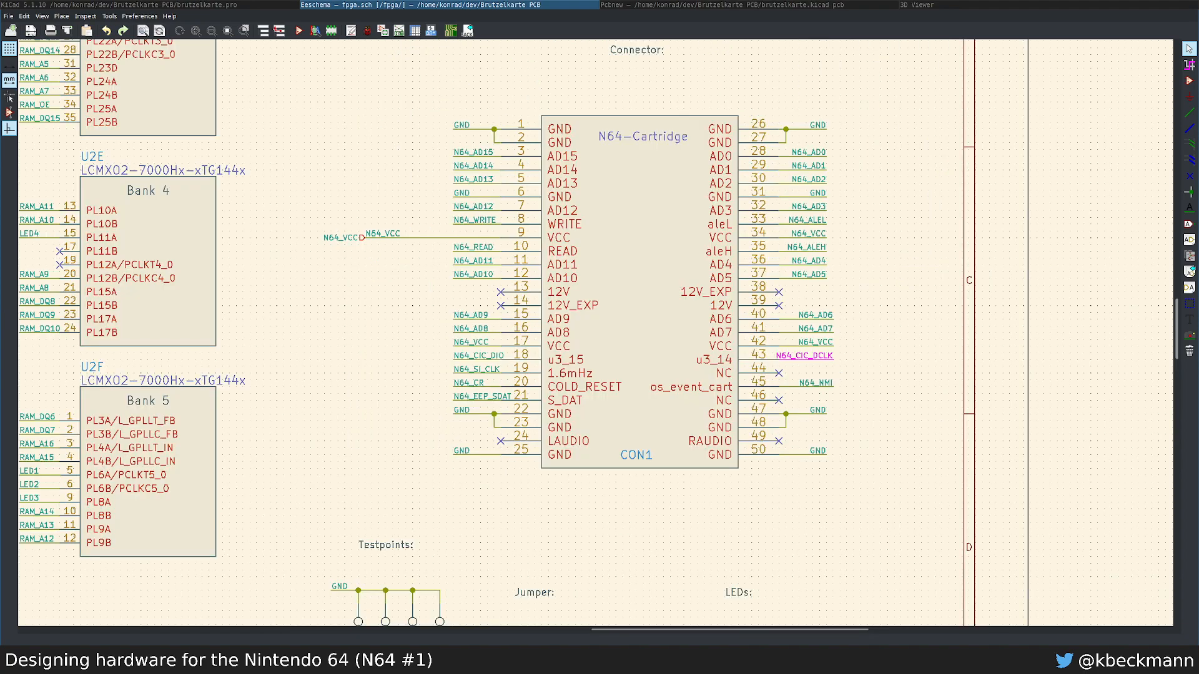
Step: Inspect the footprint and library reference of the N64-Cartridge connector CON1 on the Brutzelkarte fpga sheet, leaving its properties unchanged
double_click(649, 427)
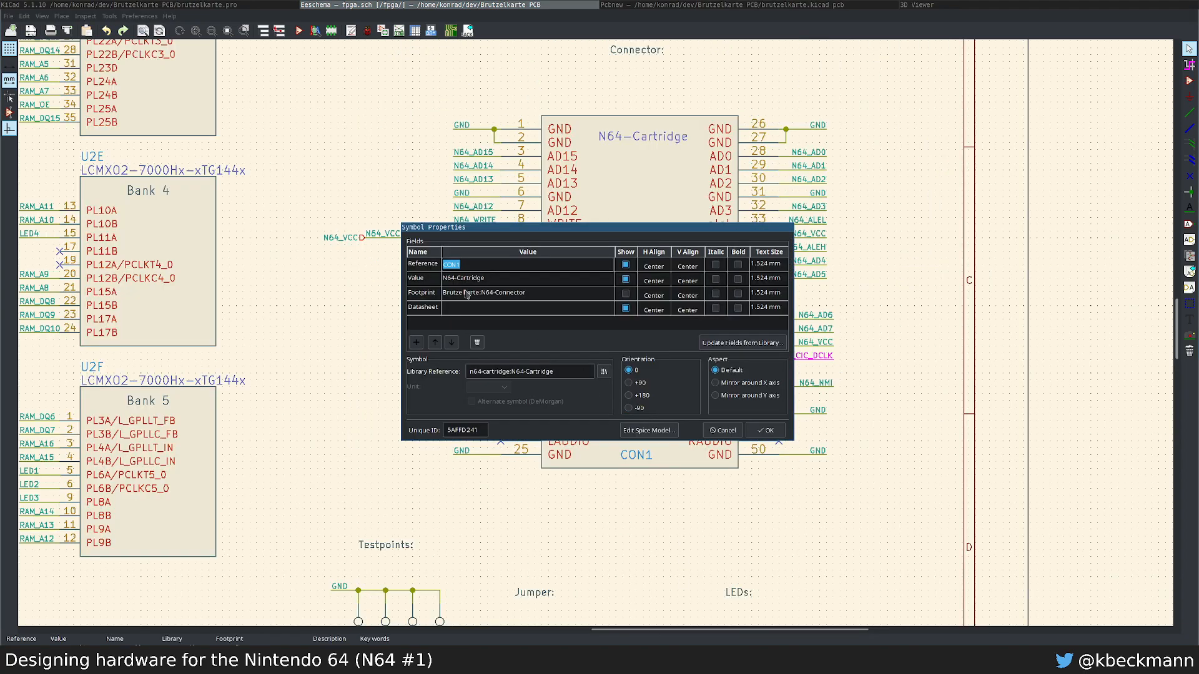
click(487, 293)
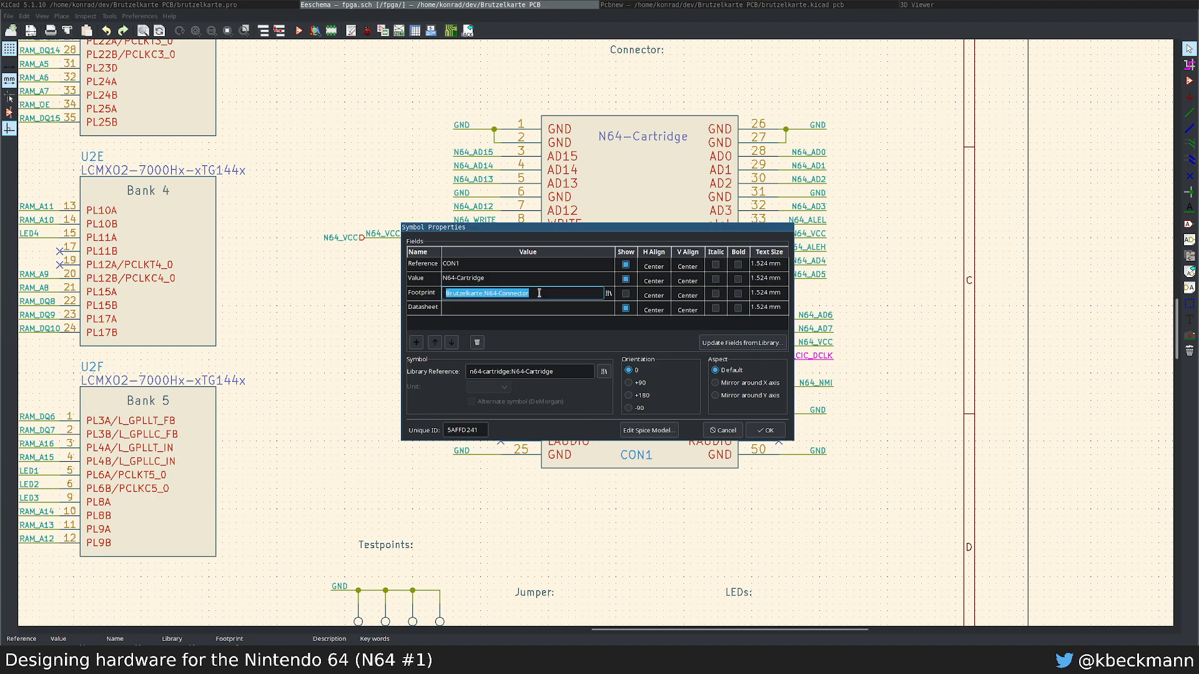
click(712, 431)
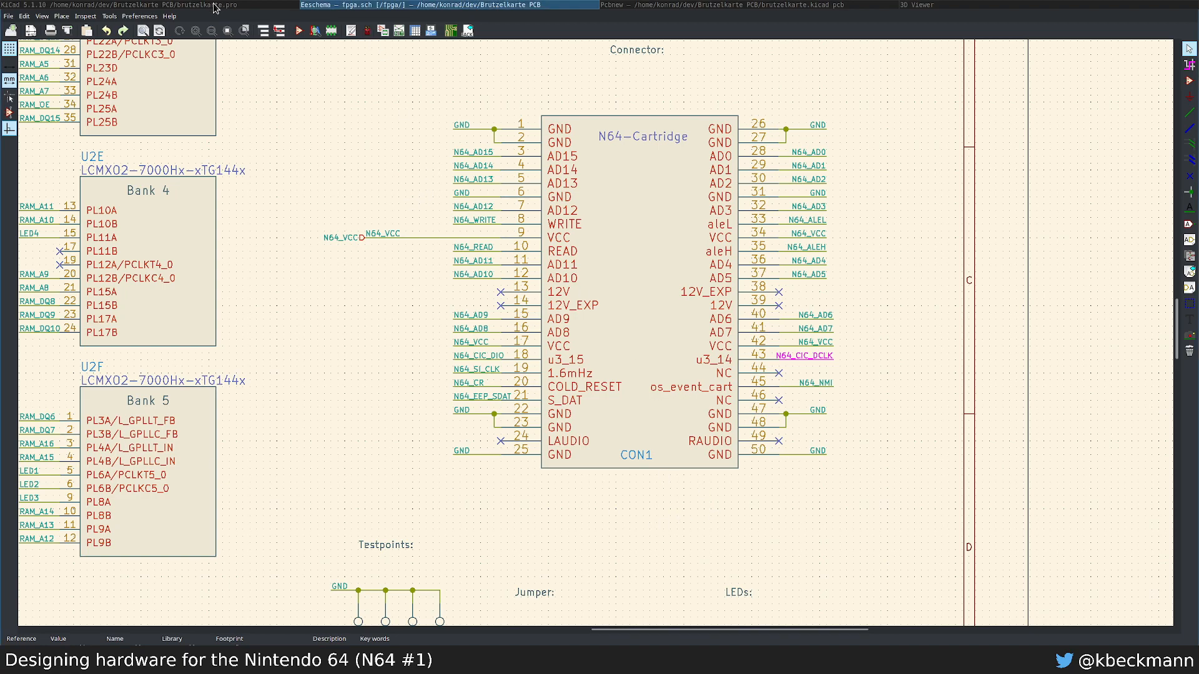
Step: Search the symbol library from the RevA schematic for "n64" and leave the chooser without placing a symbol
key(a)
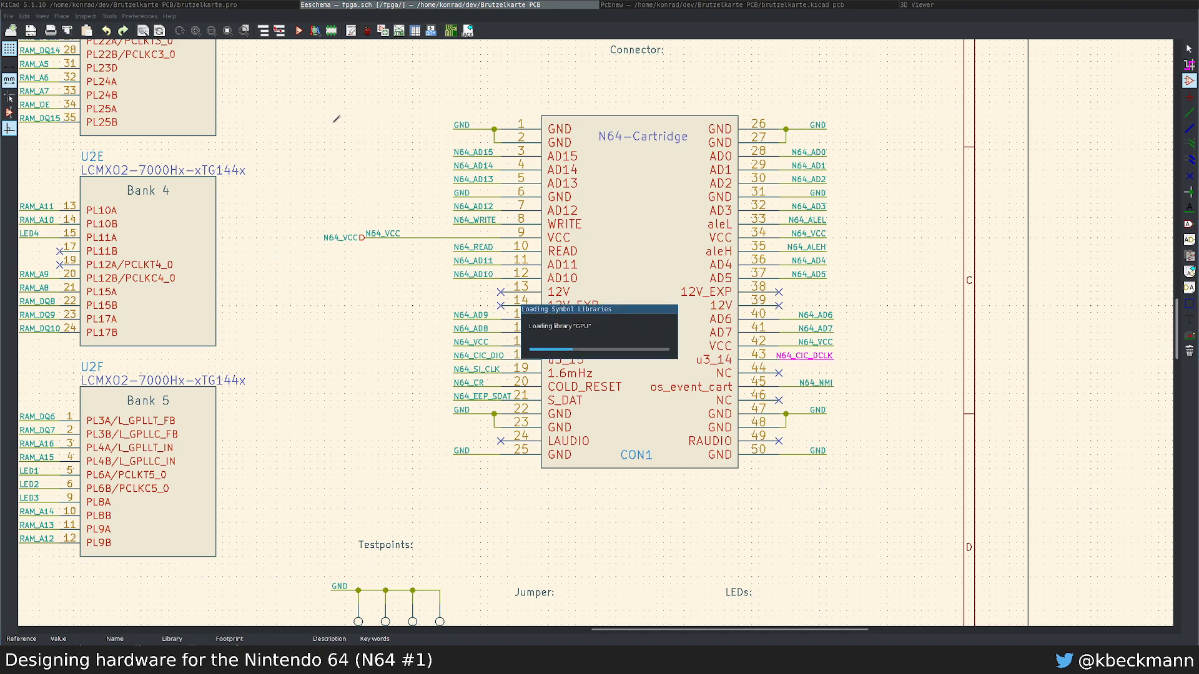
key(Escape)
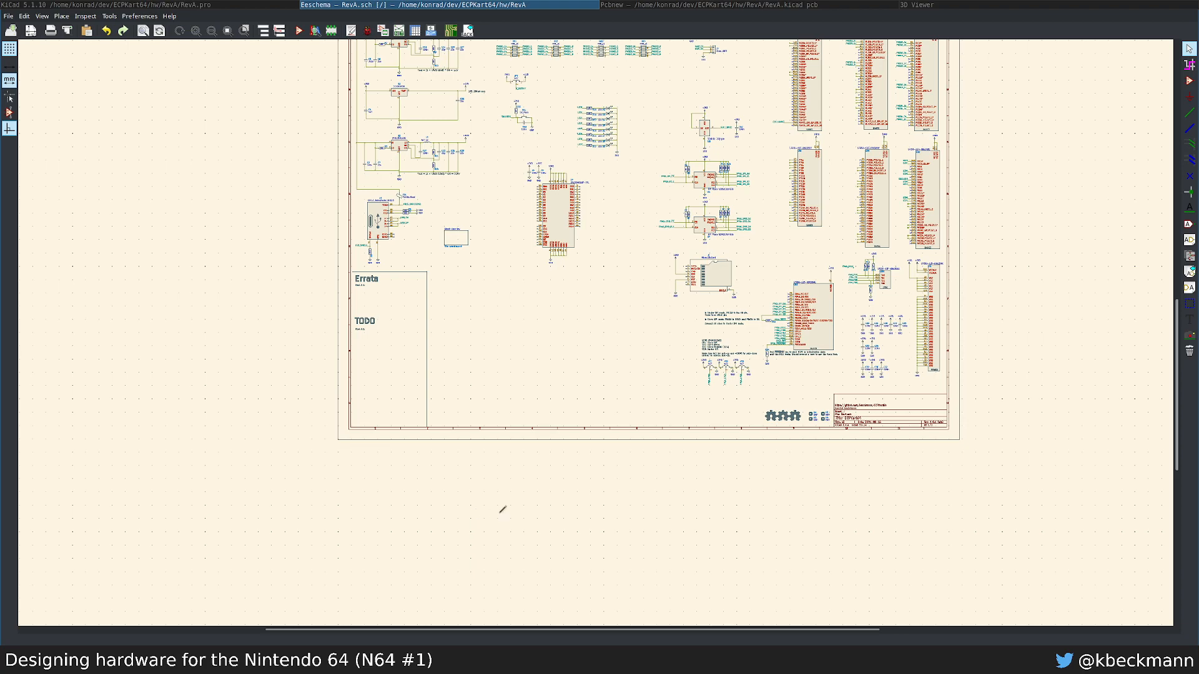
key(a)
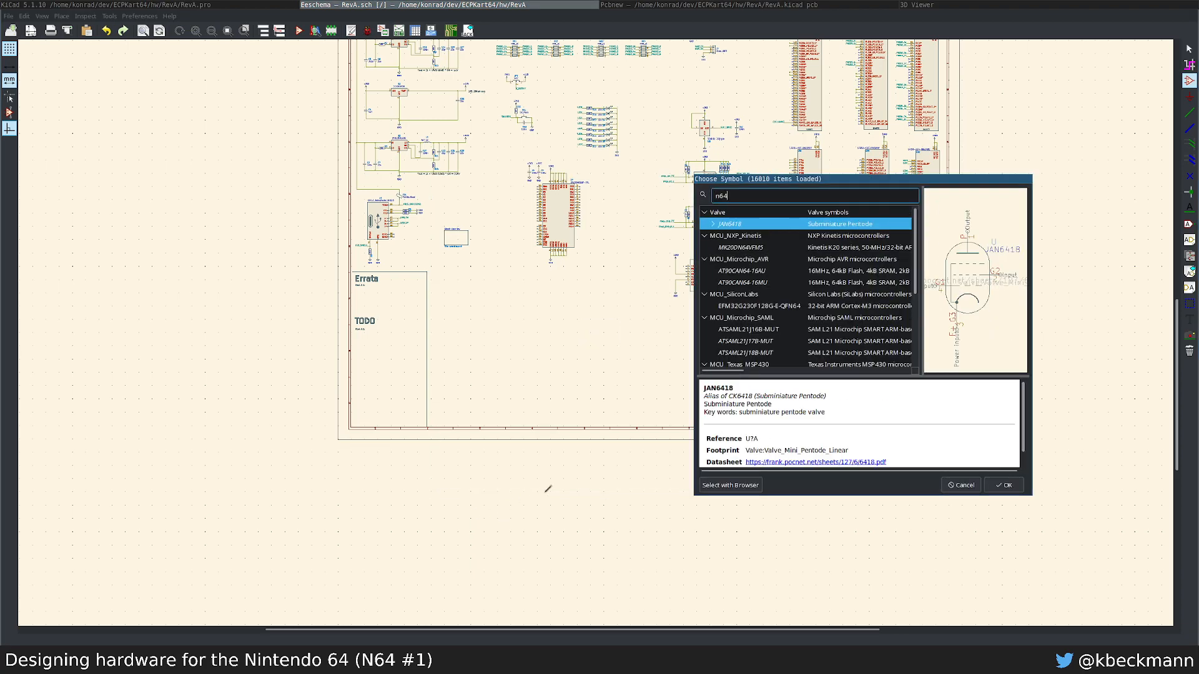
scroll(770, 268, down, 3)
scroll(770, 267, up, 3)
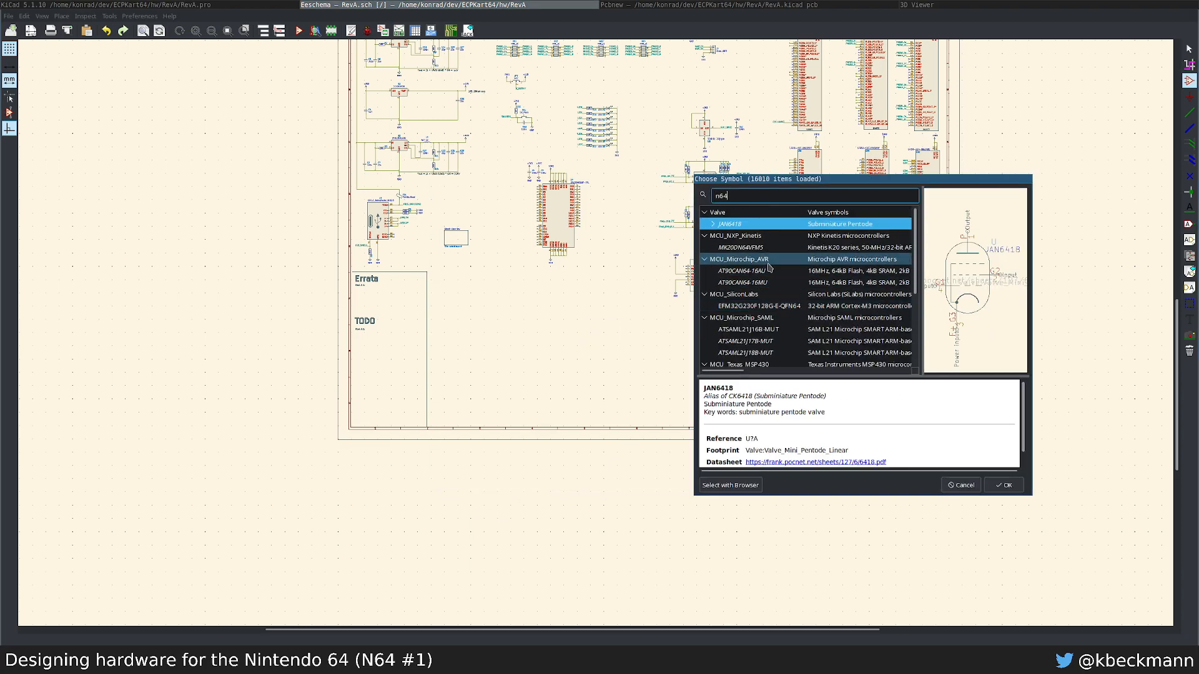
key(Escape)
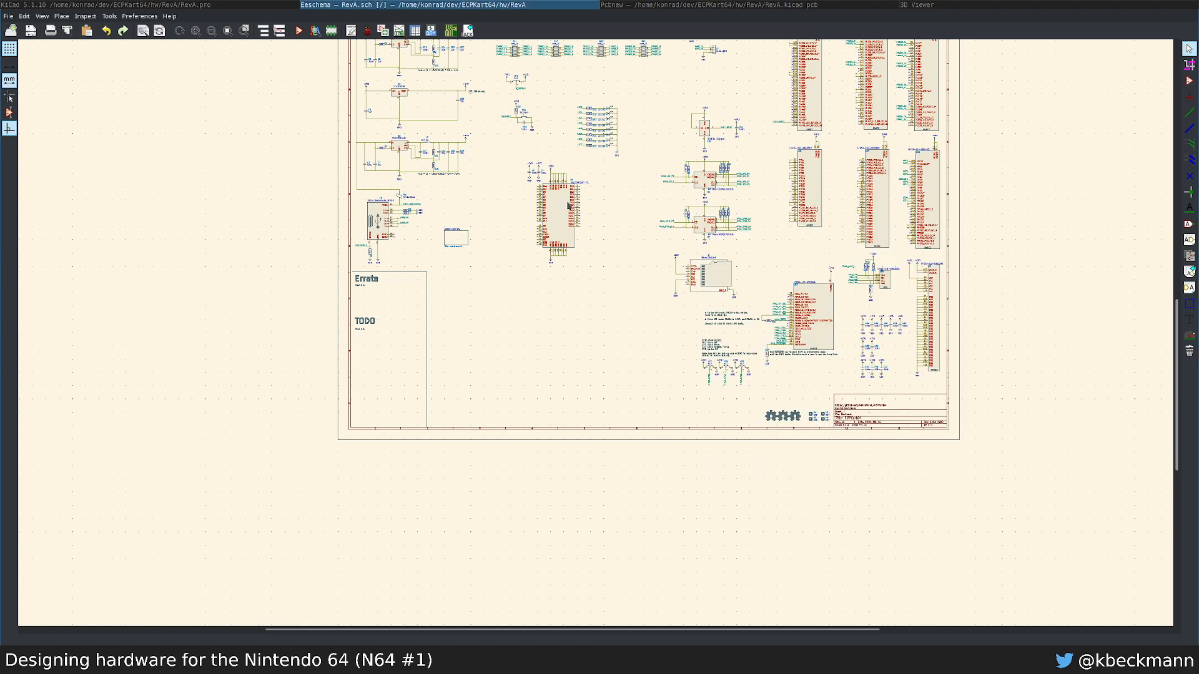
Step: Open the project-specific symbol library table for the RevA schematic
middle_drag(567, 202, 513, 410)
scroll(514, 412, up, 2)
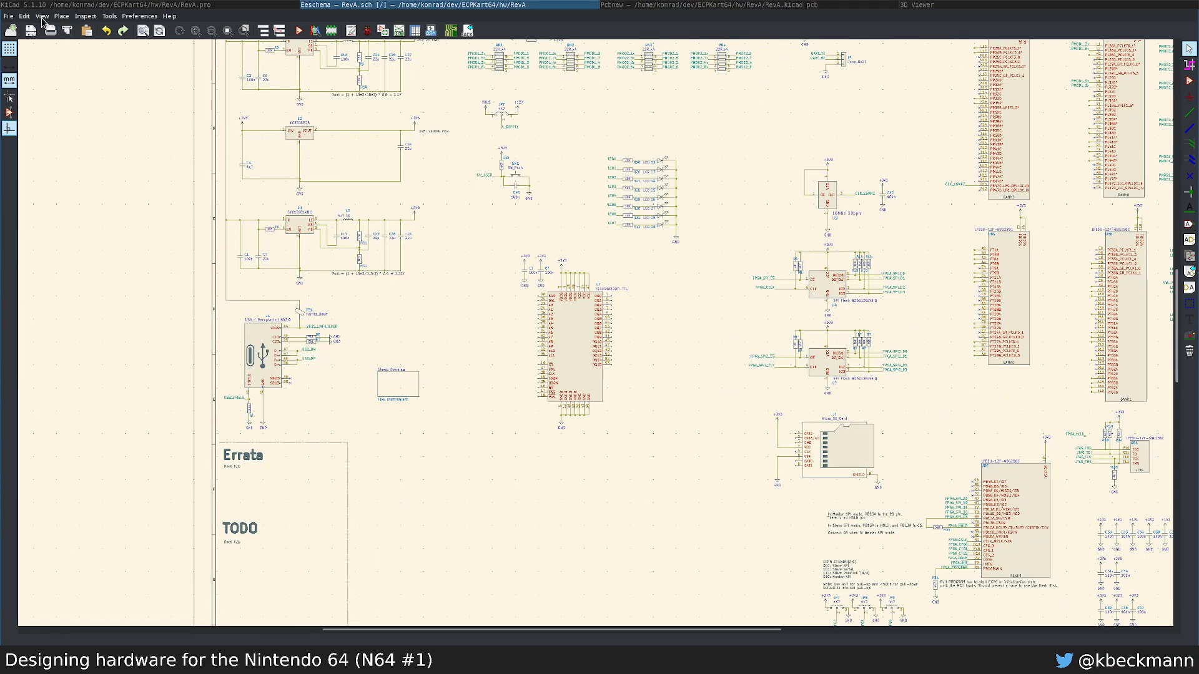
click(135, 5)
click(92, 16)
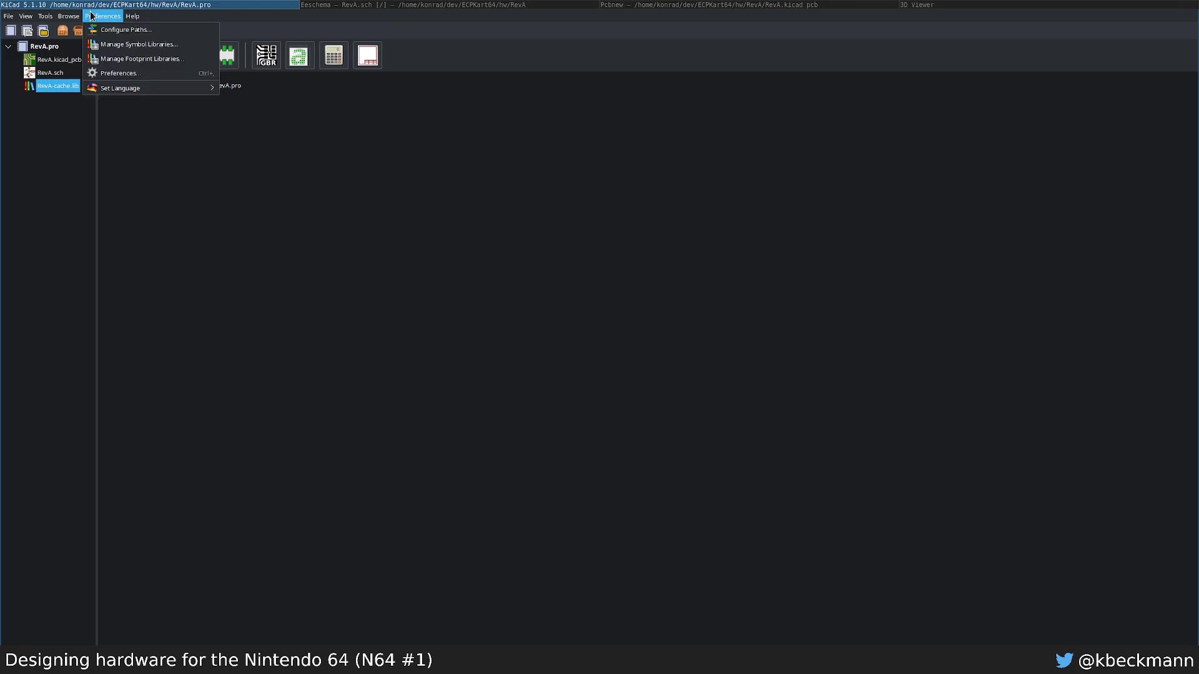
click(103, 18)
click(324, 5)
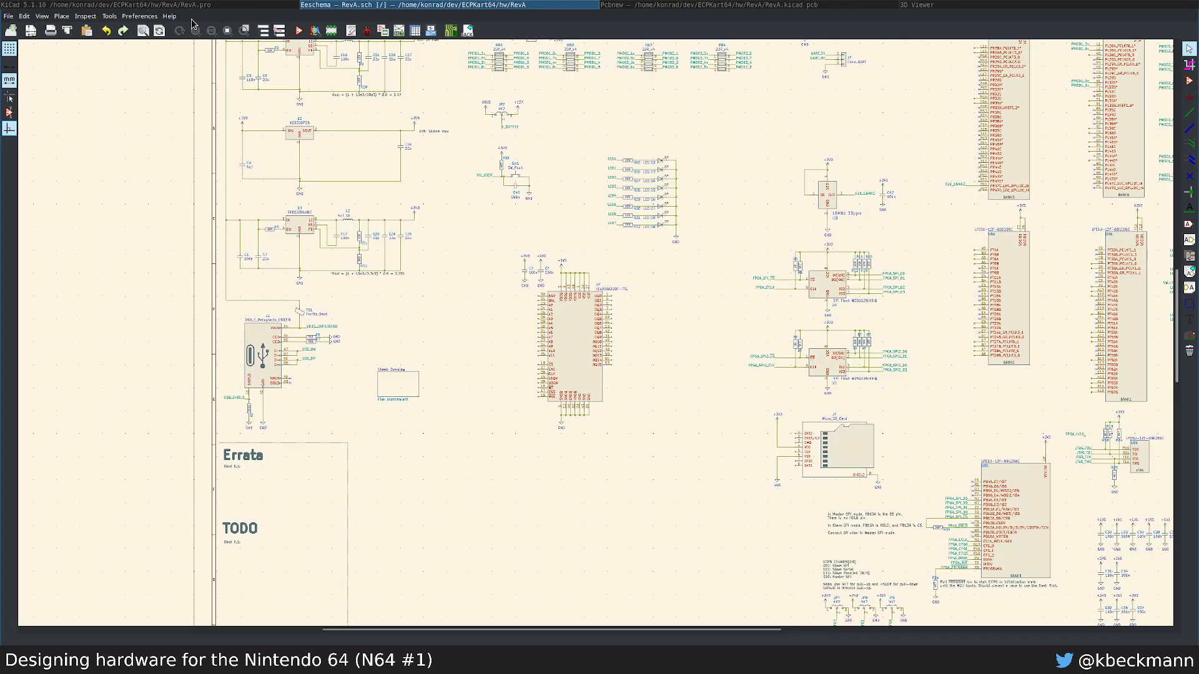
click(140, 16)
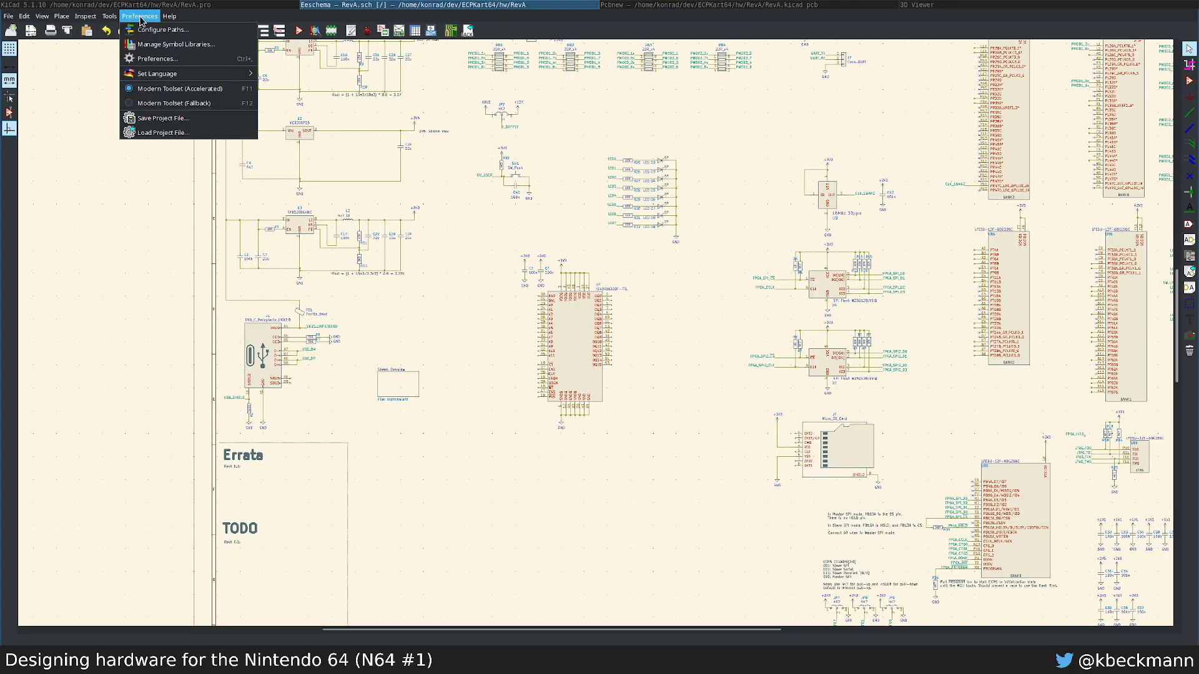
click(158, 48)
scroll(456, 331, down, 5)
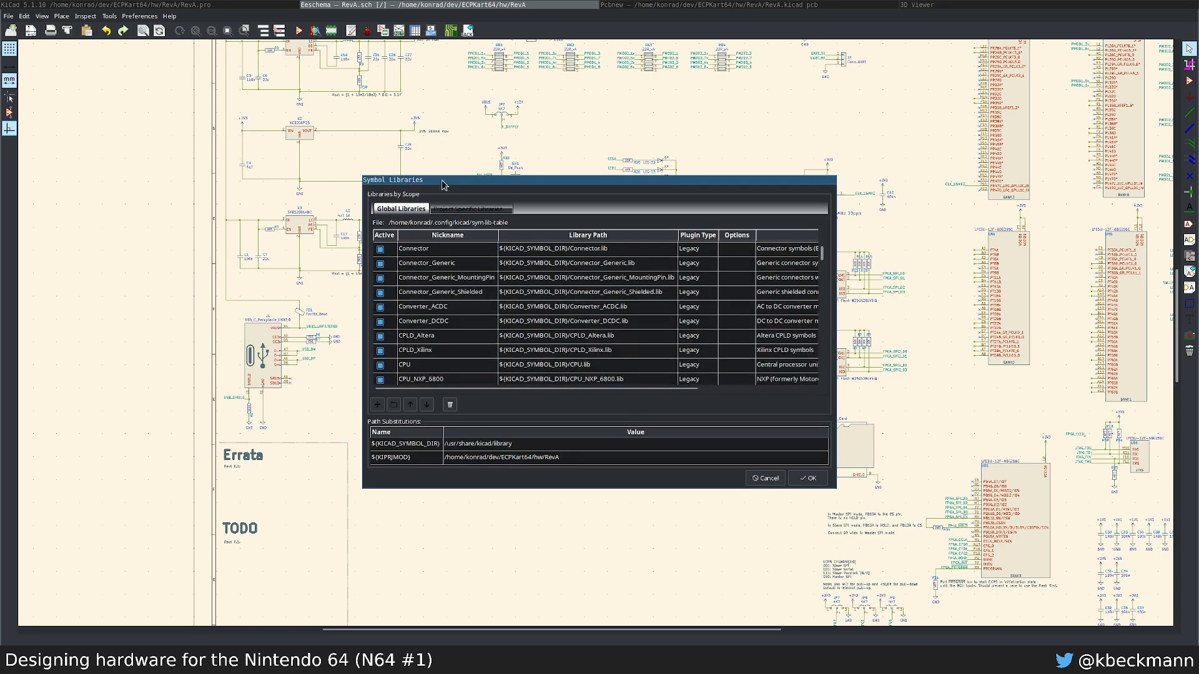
click(447, 210)
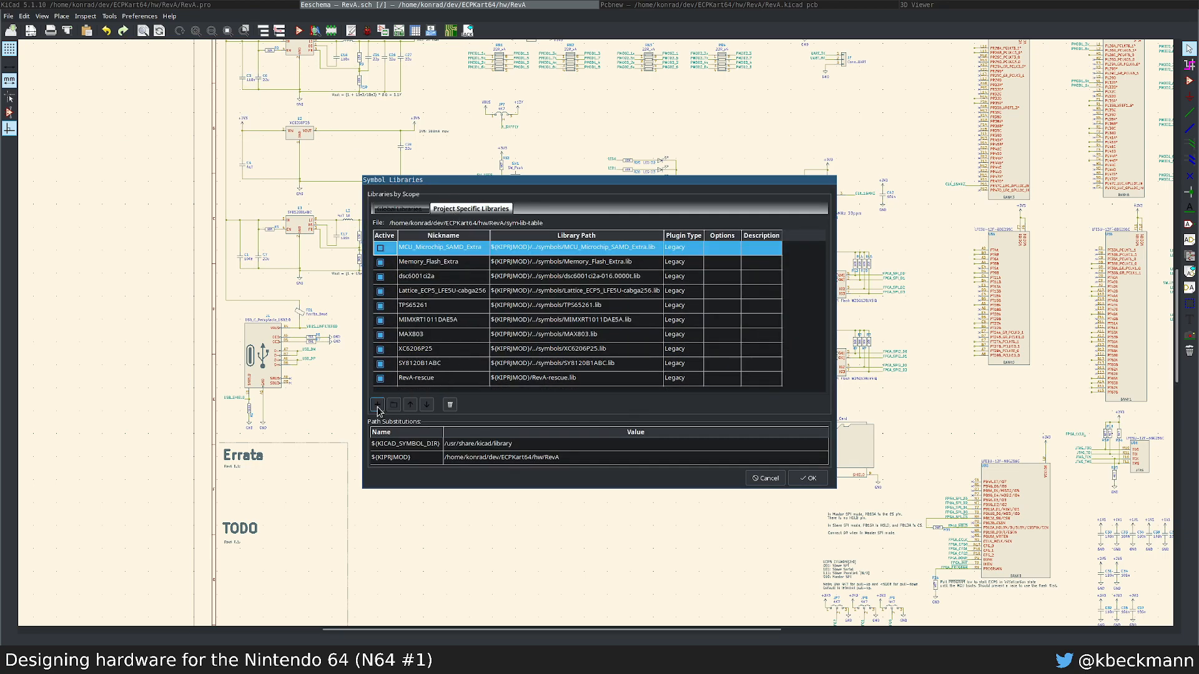
Step: Add a project library entry nicknamed N64 and fill its path with a copy of the SY8120B1ABC library path
double_click(586, 368)
key(ctrl+c)
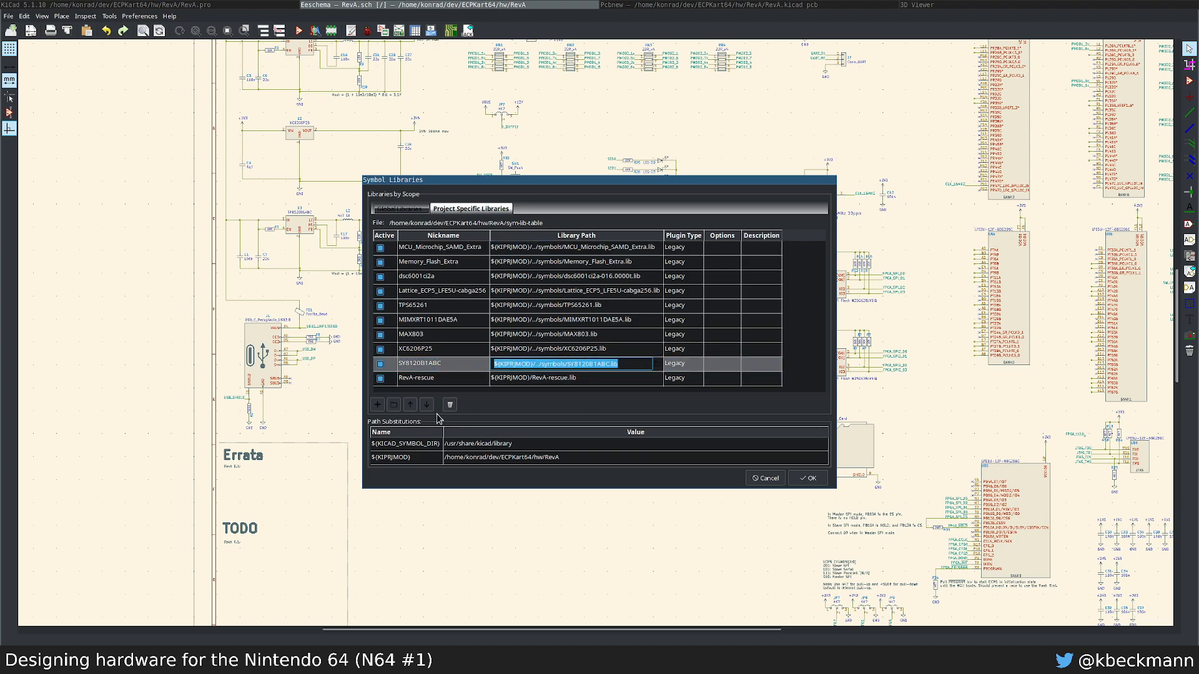
super+right_drag(603, 463, 607, 510)
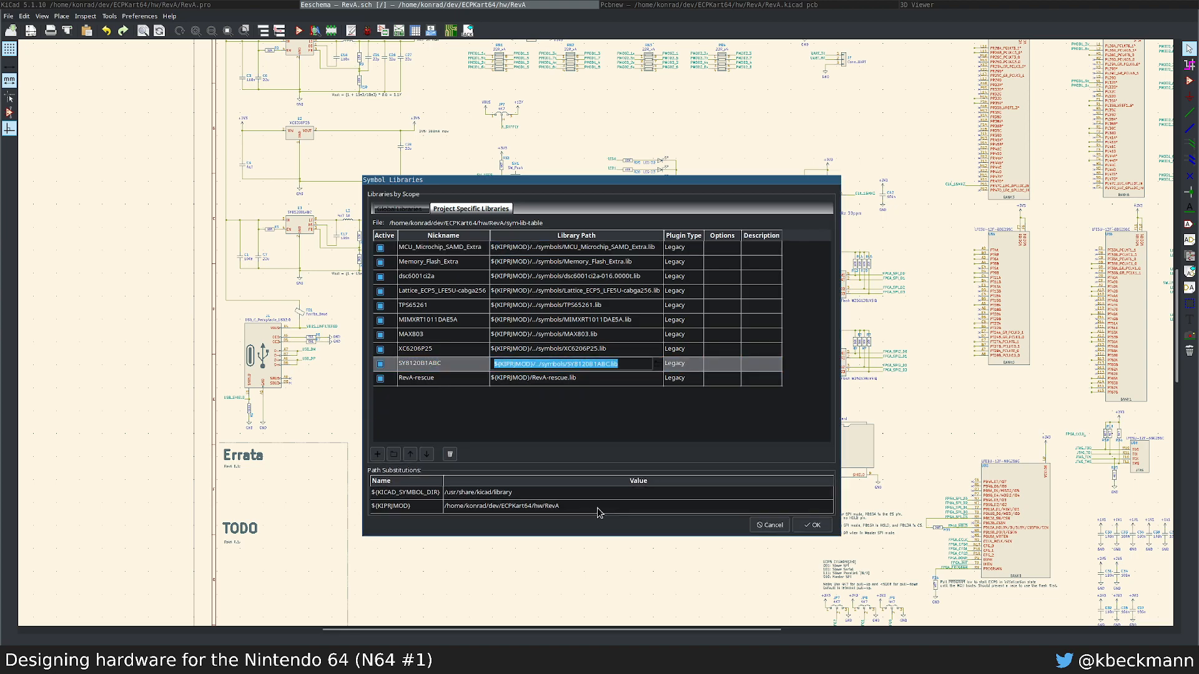
click(381, 453)
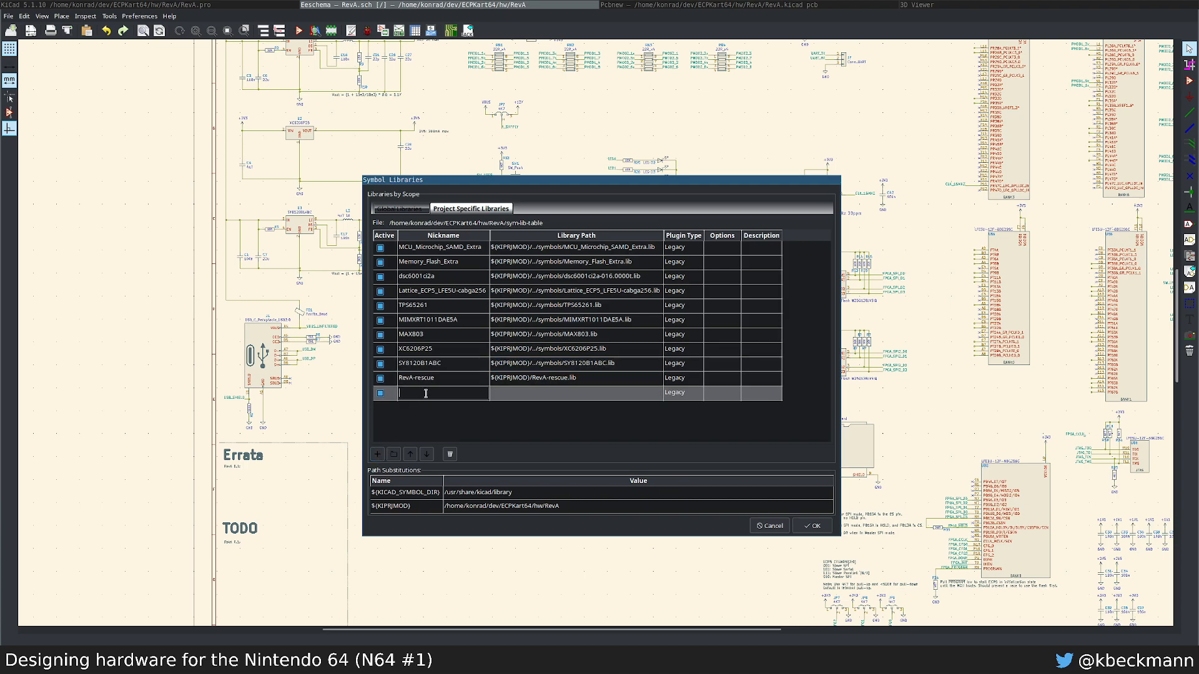
text(N64)
click(511, 397)
click(511, 397)
key(ctrl+v)
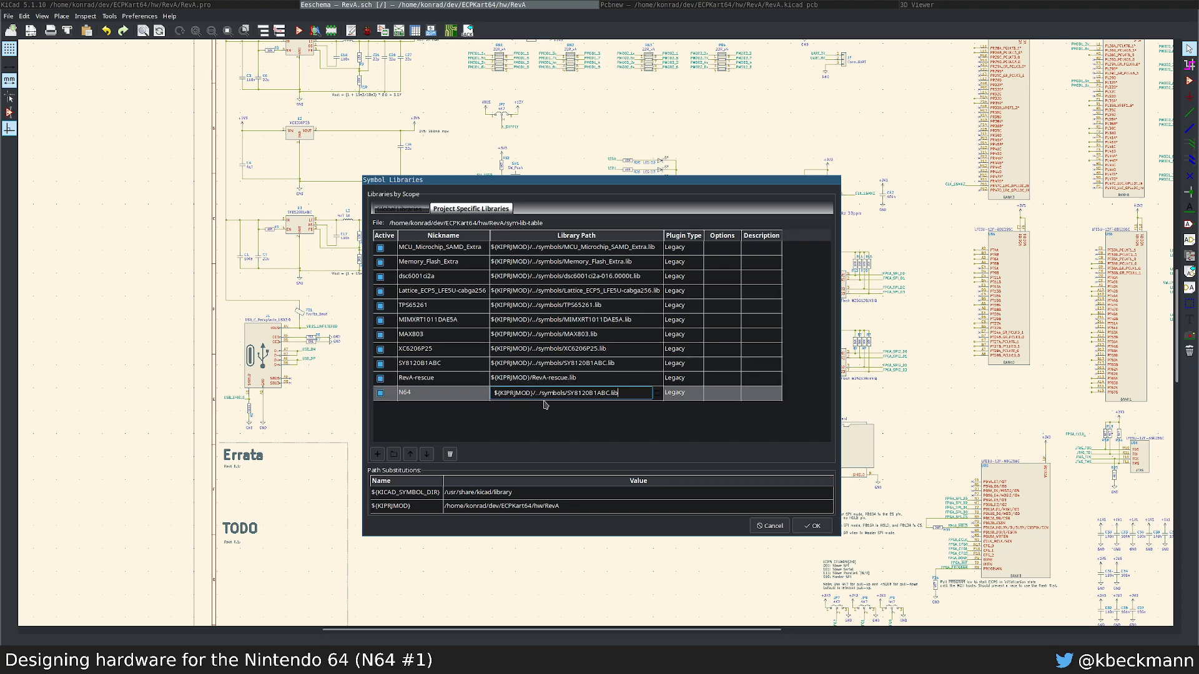
Step: Change the file name in the N64 entry's path to one ending in "-cartridge.lib" and apply the library table
click(571, 396)
key(shift+End)
key(BackSpace)
text(-cartridge.lib)
key(Return)
click(813, 525)
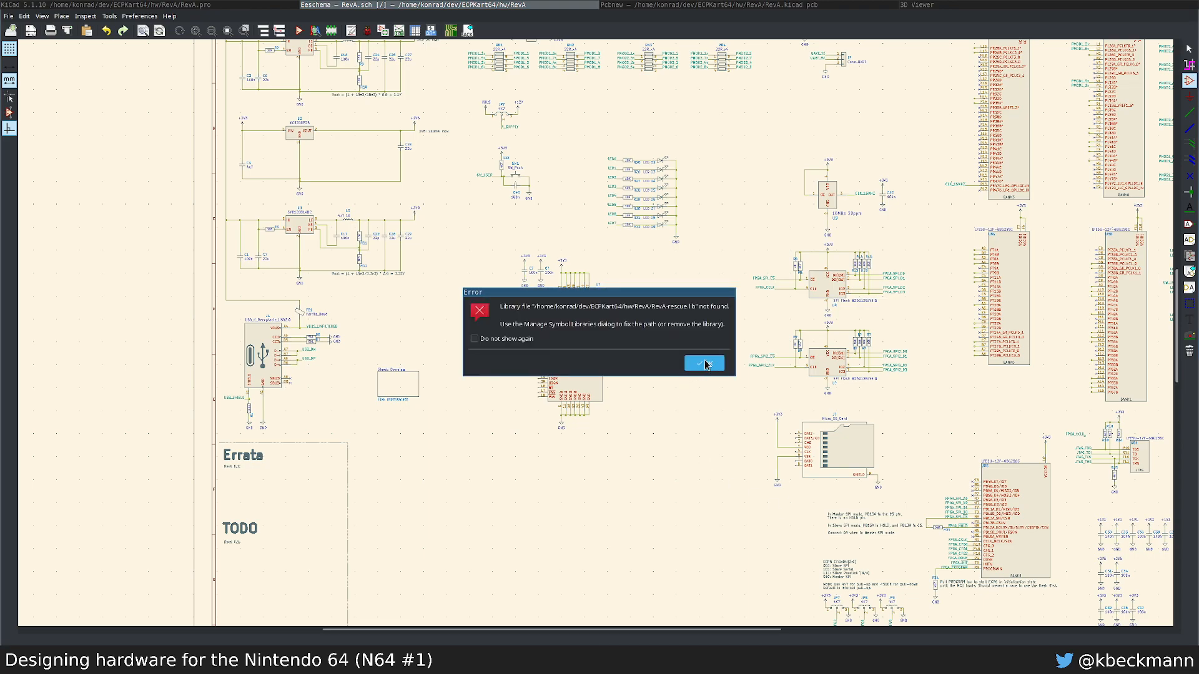
Step: Dismiss the library error, search the symbols for "n64" and place the N64-Cartridge symbol in the free area below the SDRAM chip
click(705, 363)
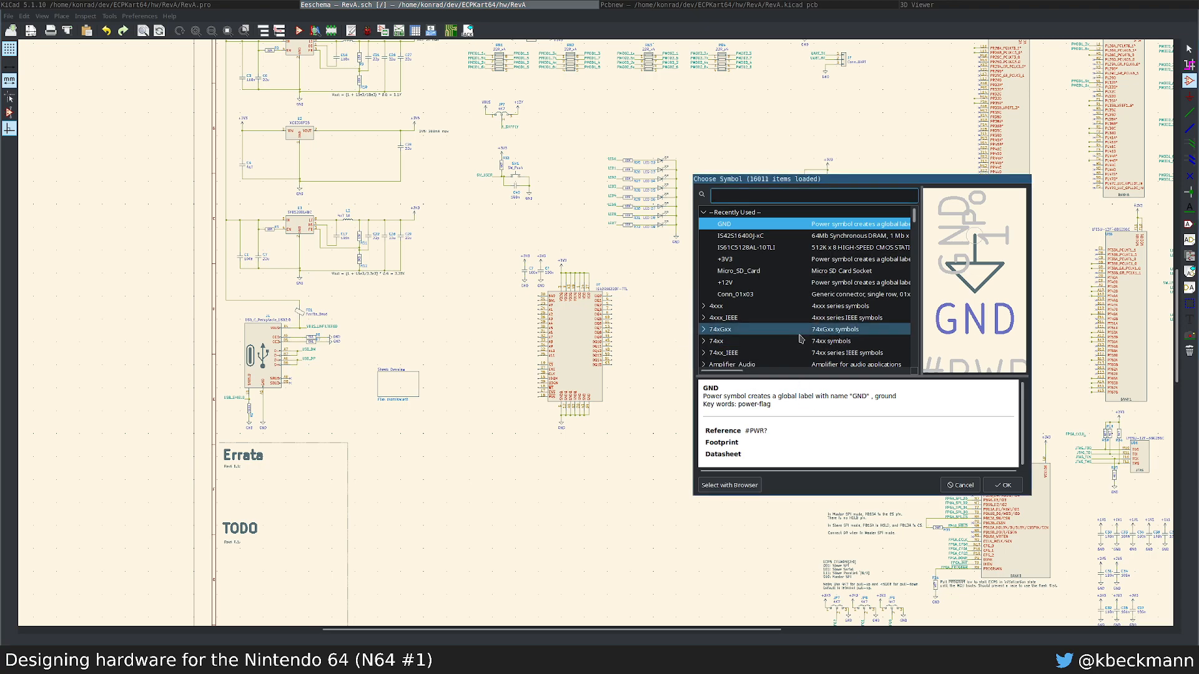
text(n64)
key(Return)
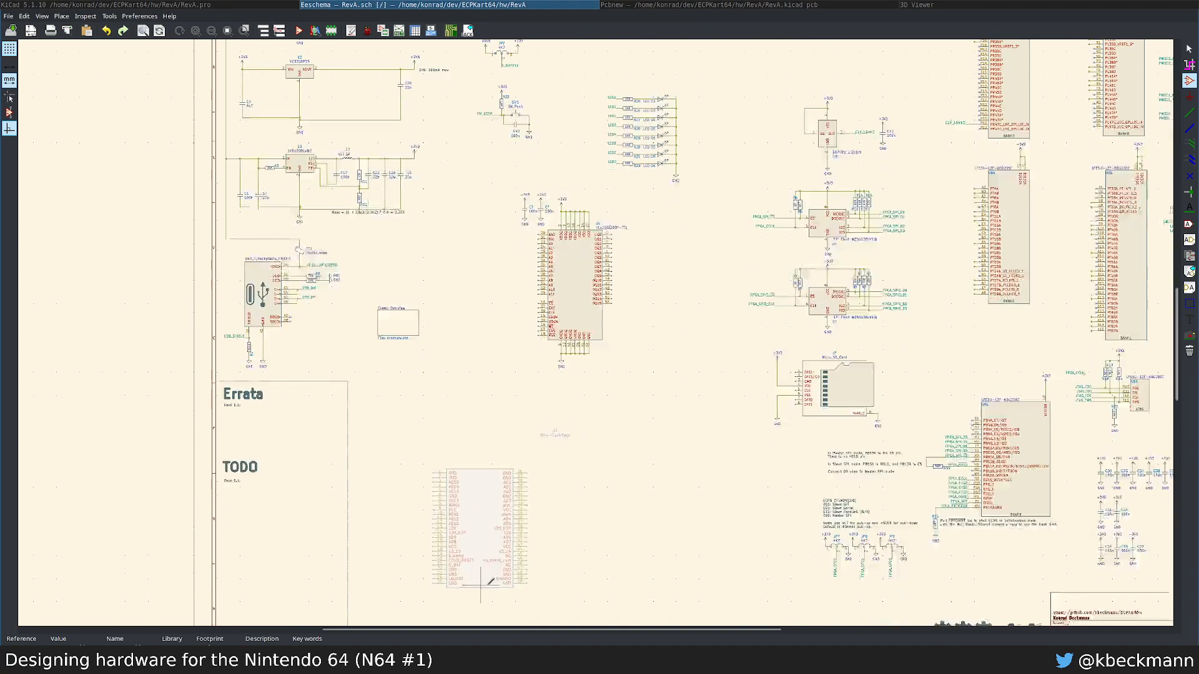
key(Escape)
scroll(627, 395, up, 3)
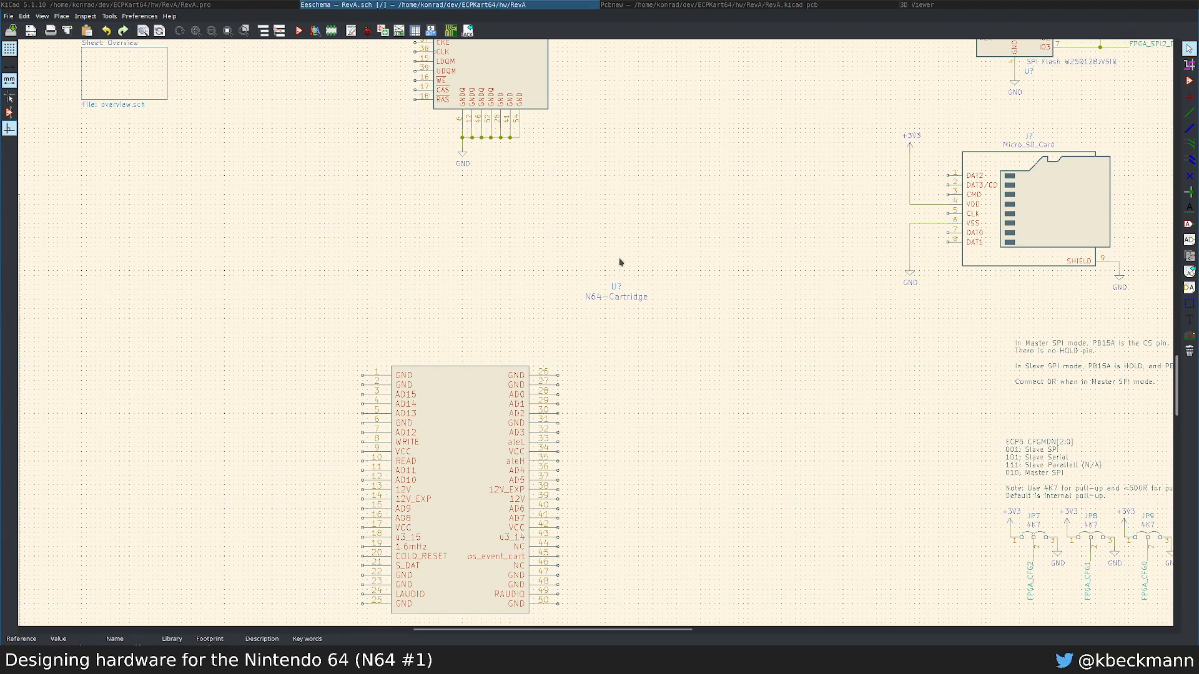
Step: Move the reference and value texts of the N64-Cartridge symbol to just above its body
drag(592, 263, 653, 328)
click(645, 326)
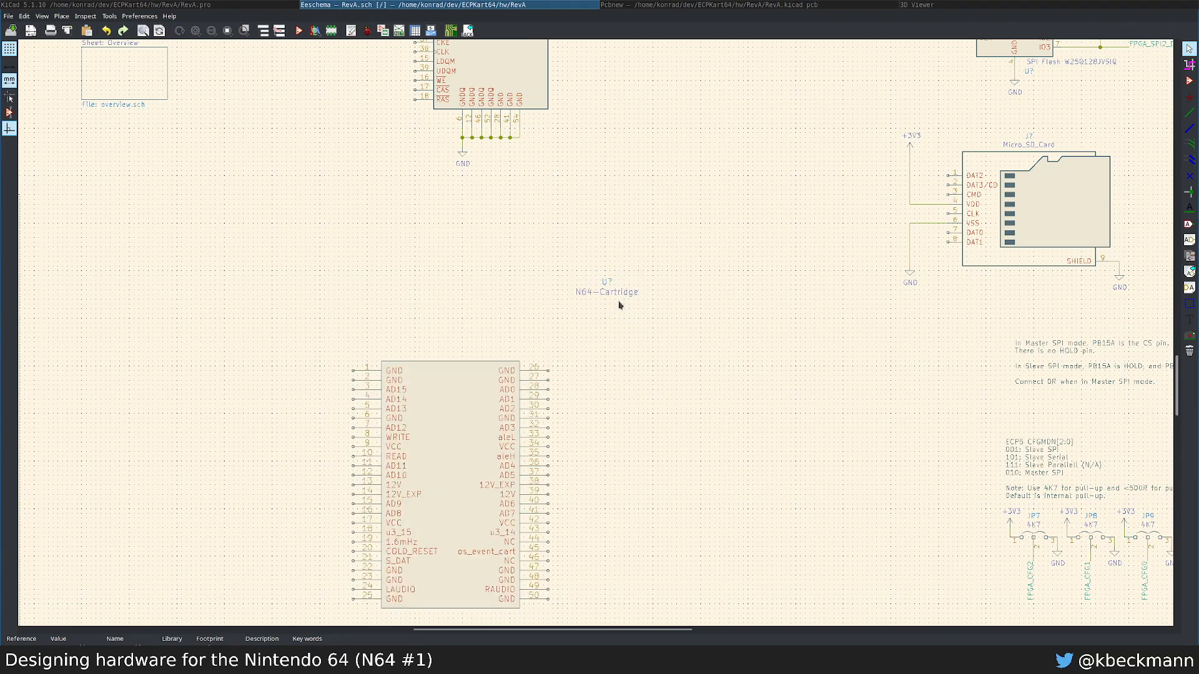
mouse_move(605, 293)
mouse_down()
mouse_move(436, 350)
mouse_move(454, 358)
mouse_move(420, 339)
mouse_move(454, 345)
mouse_up()
middle_drag(578, 419, 574, 342)
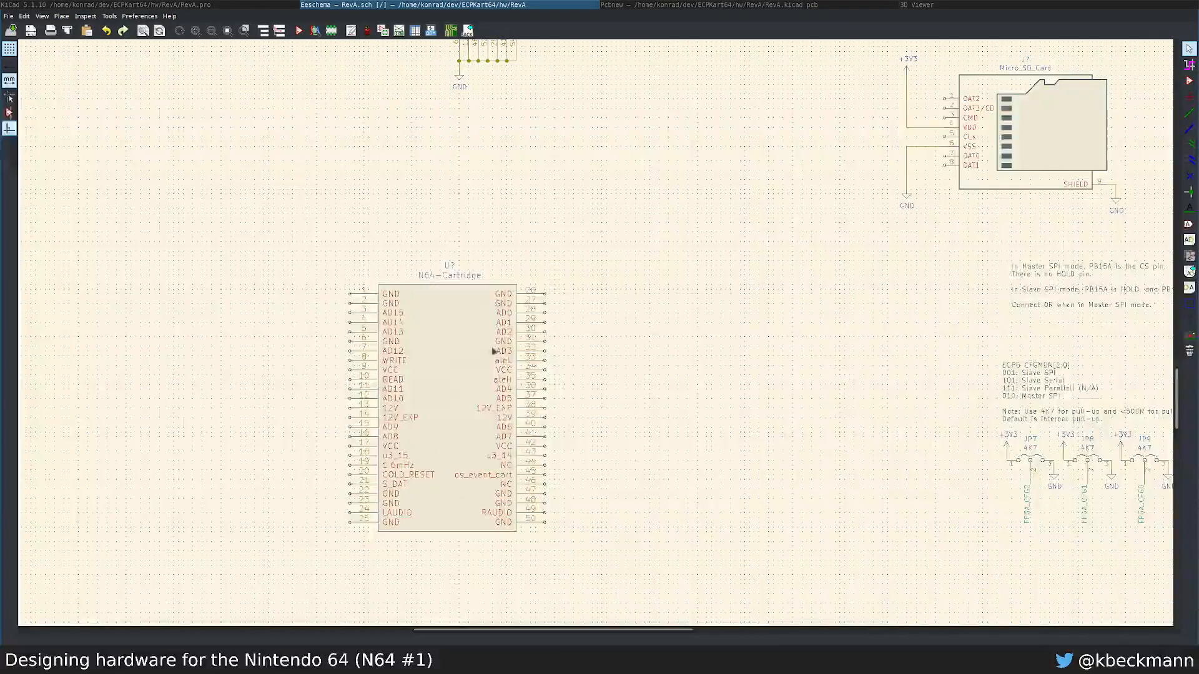
Step: Select the whole N64-Cartridge symbol with its texts and shift it slightly to the left on the sheet
drag(311, 231, 588, 532)
click(597, 534)
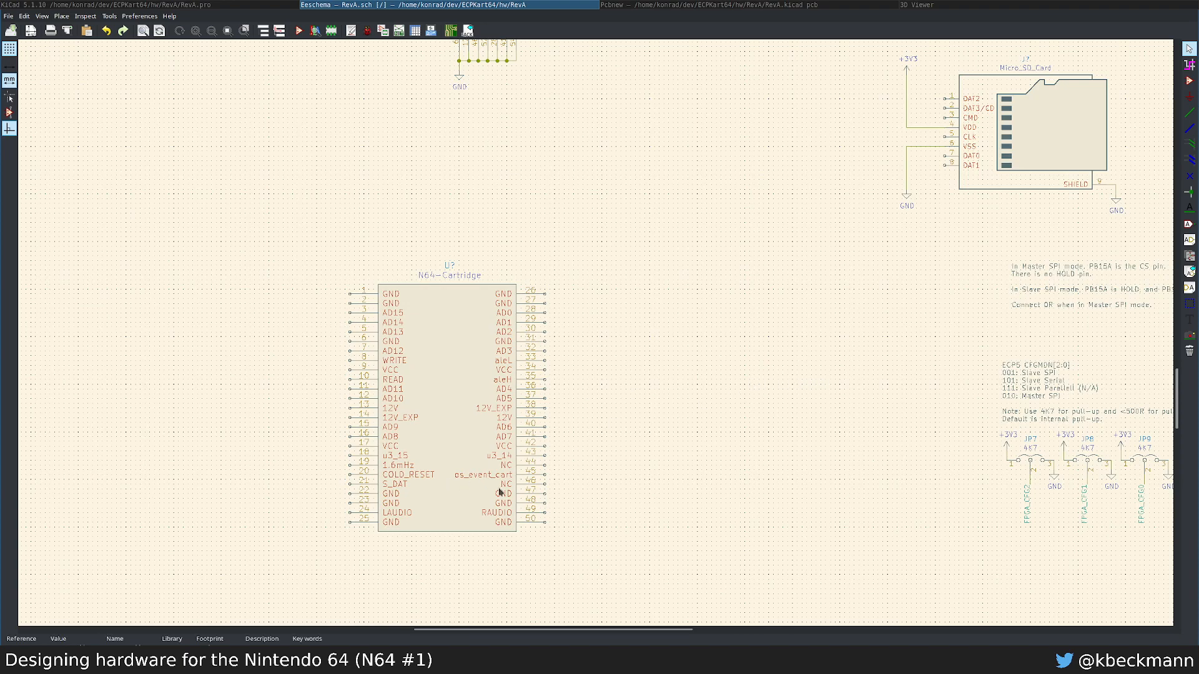
middle_drag(498, 468, 546, 391)
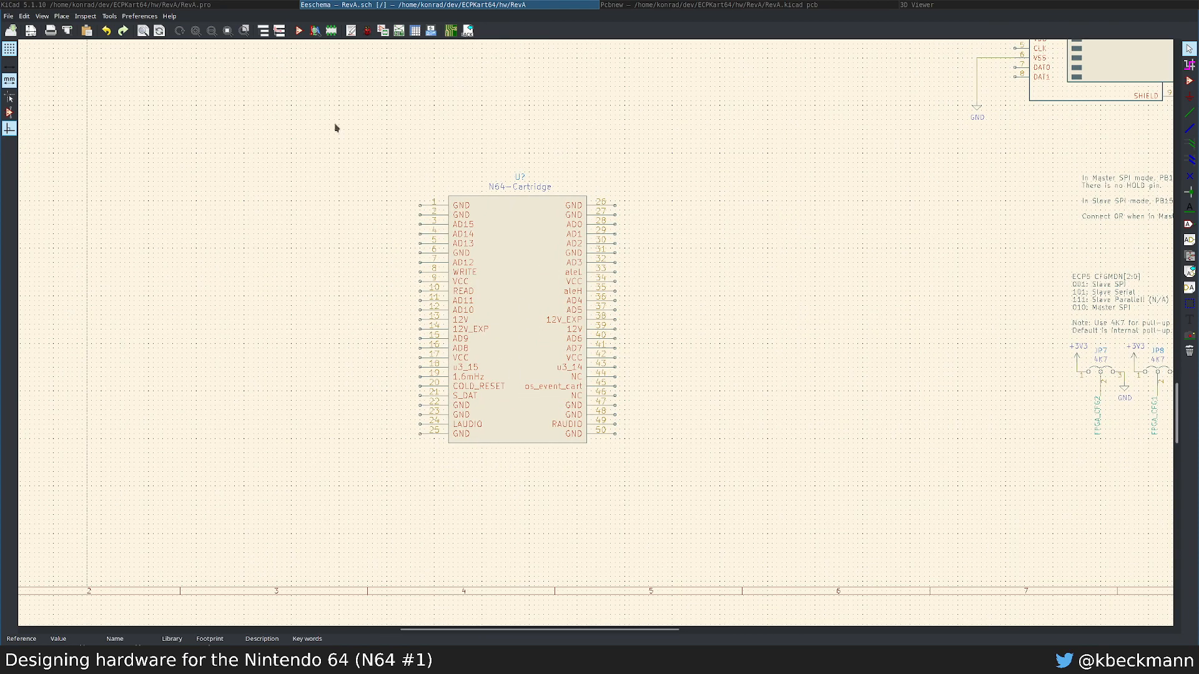
drag(335, 128, 735, 493)
click(682, 500)
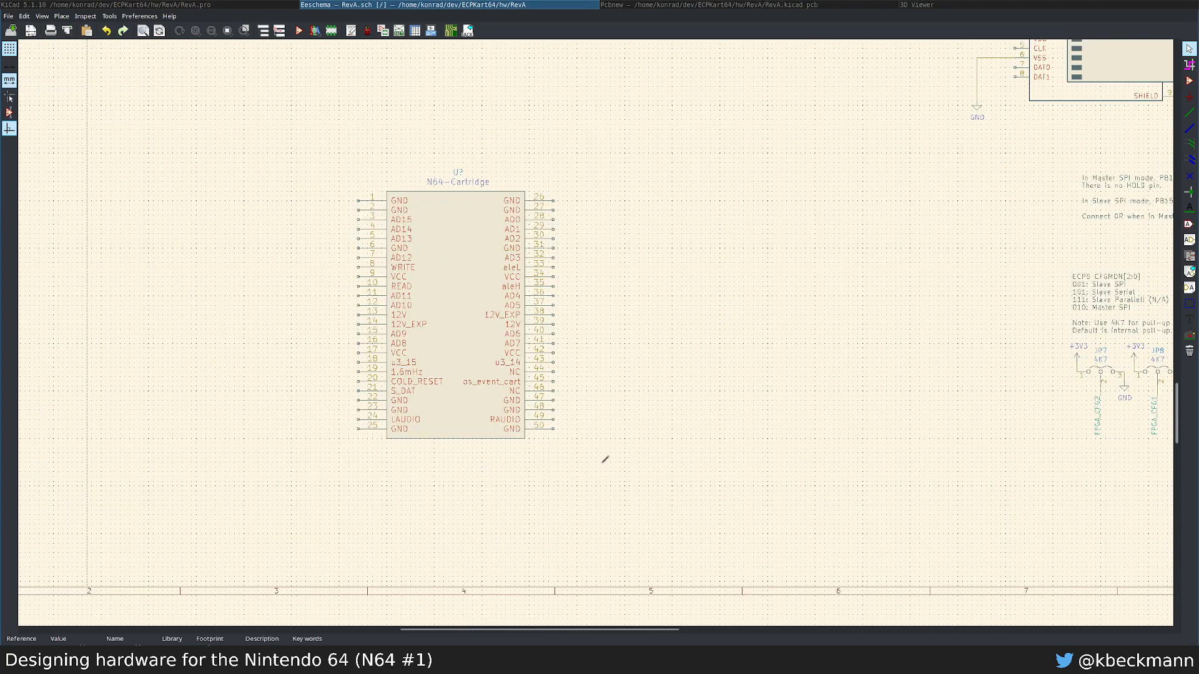
Step: Place a GND power symbol below and to the right of the N64-Cartridge connector
text(a)
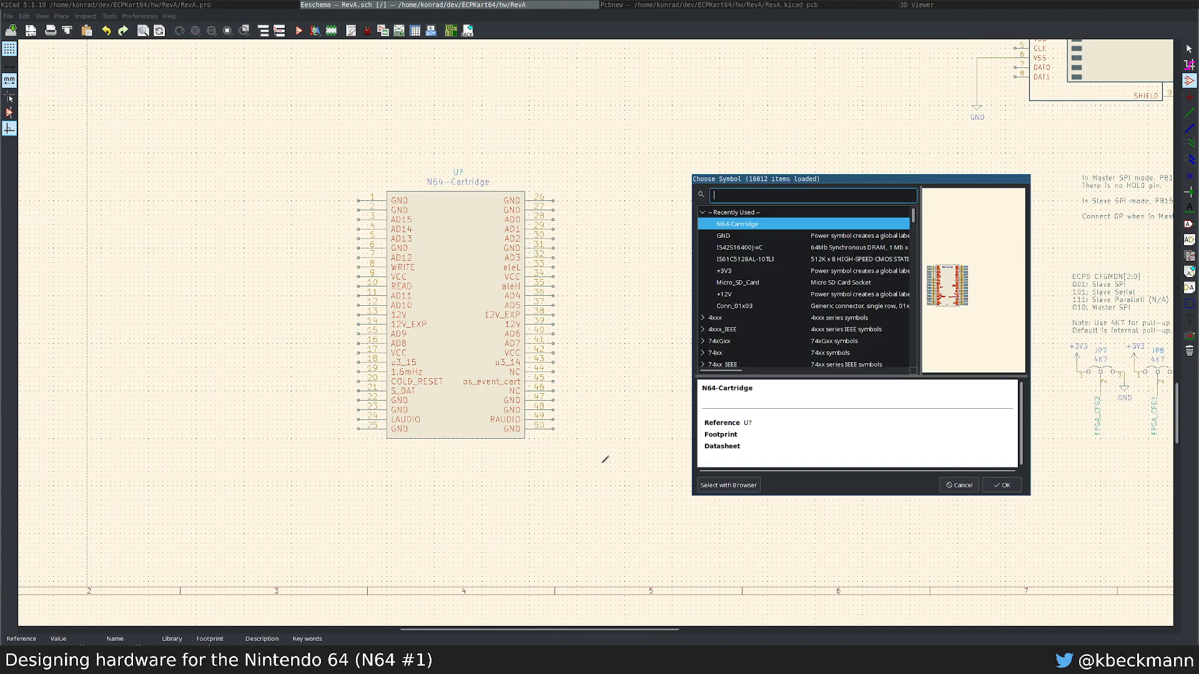
text(gnd)
key(Return)
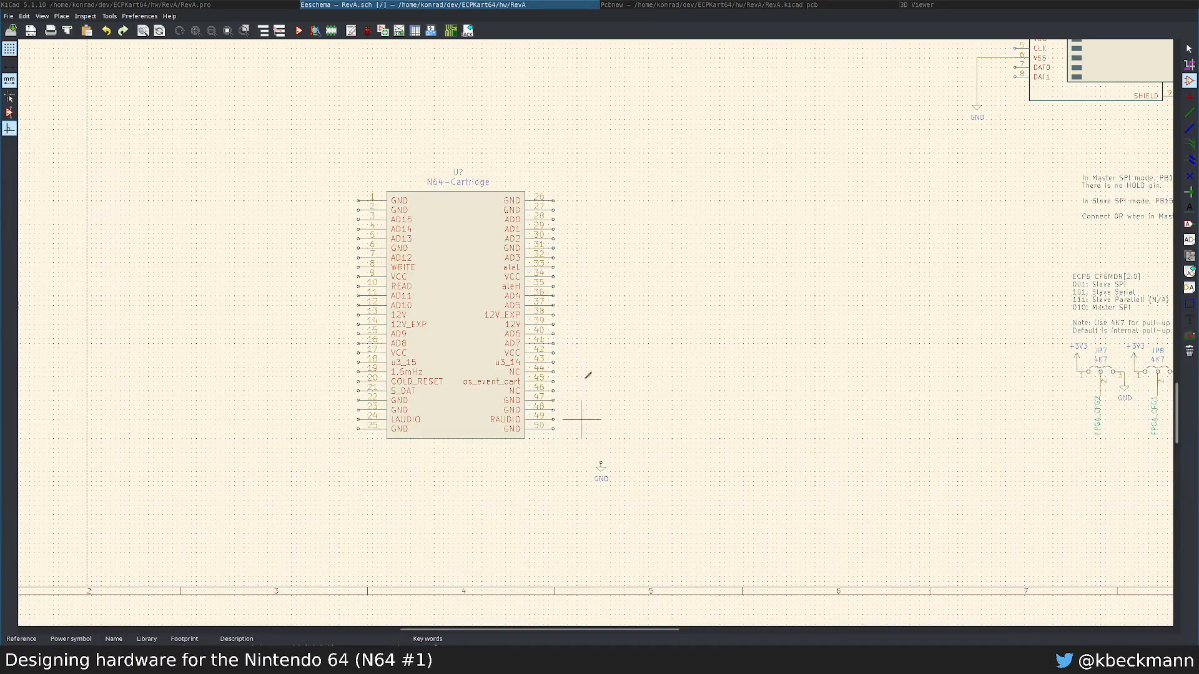
scroll(583, 414, up, 2)
scroll(591, 332, down, 3)
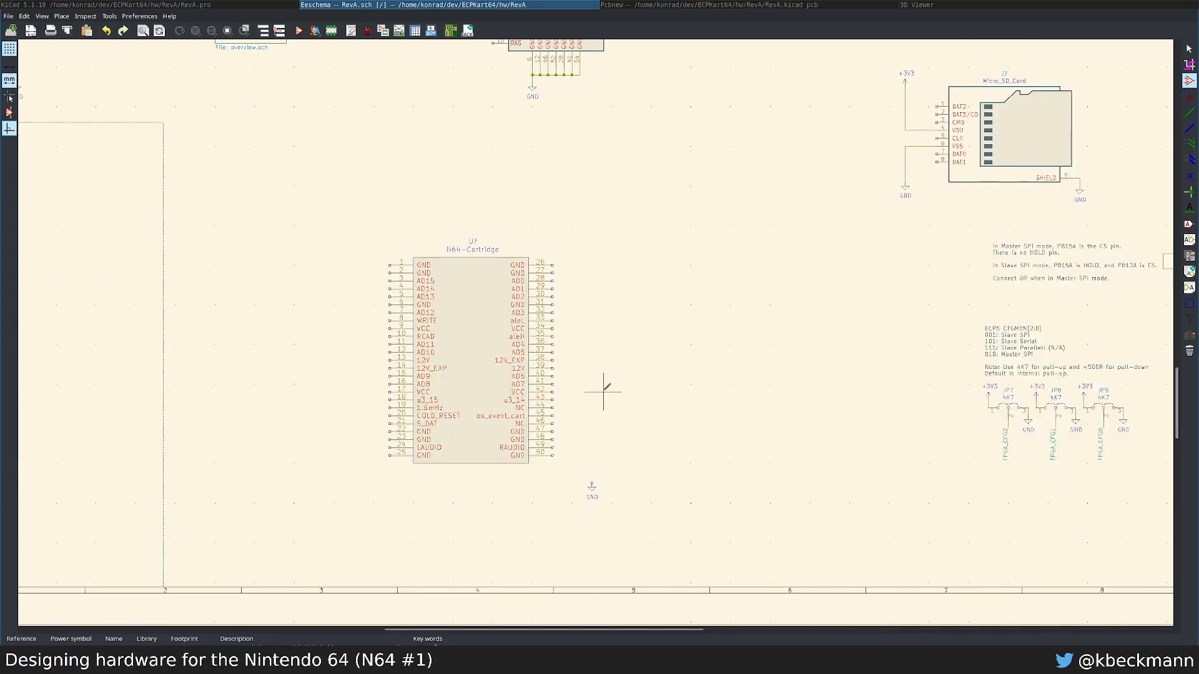
scroll(593, 329, up, 2)
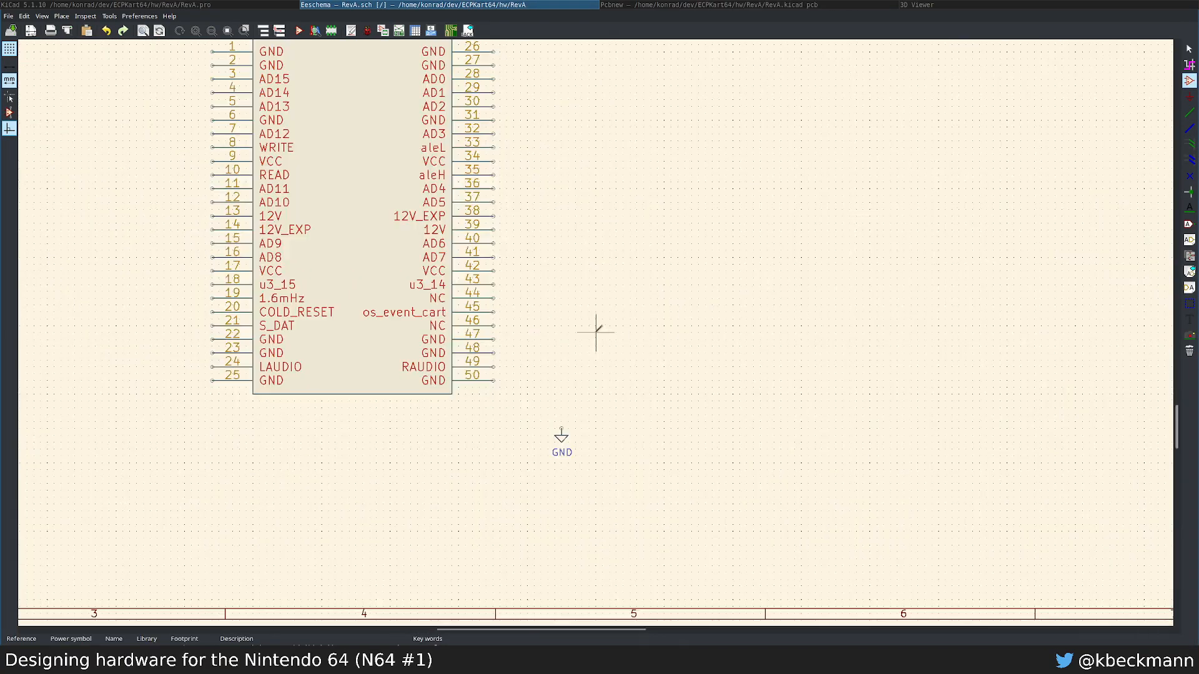
middle_drag(615, 192, 631, 224)
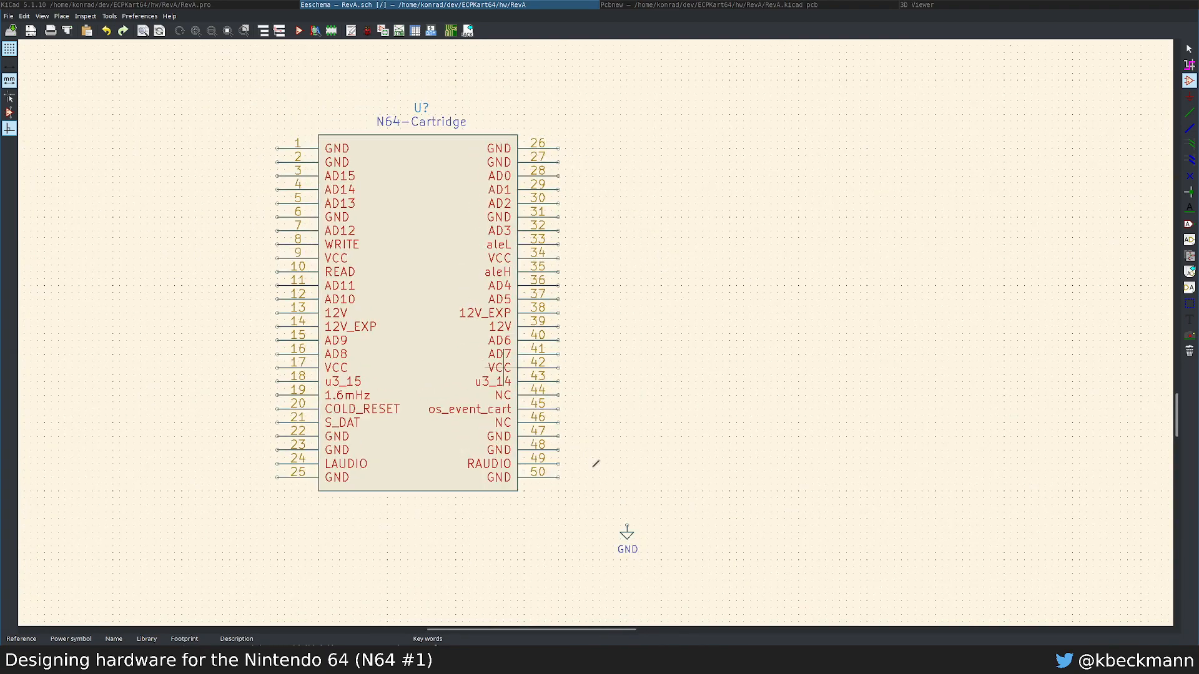
Step: Rotate the GND symbol to face left and move it to the right of the connector's pin 27
drag(614, 513, 648, 553)
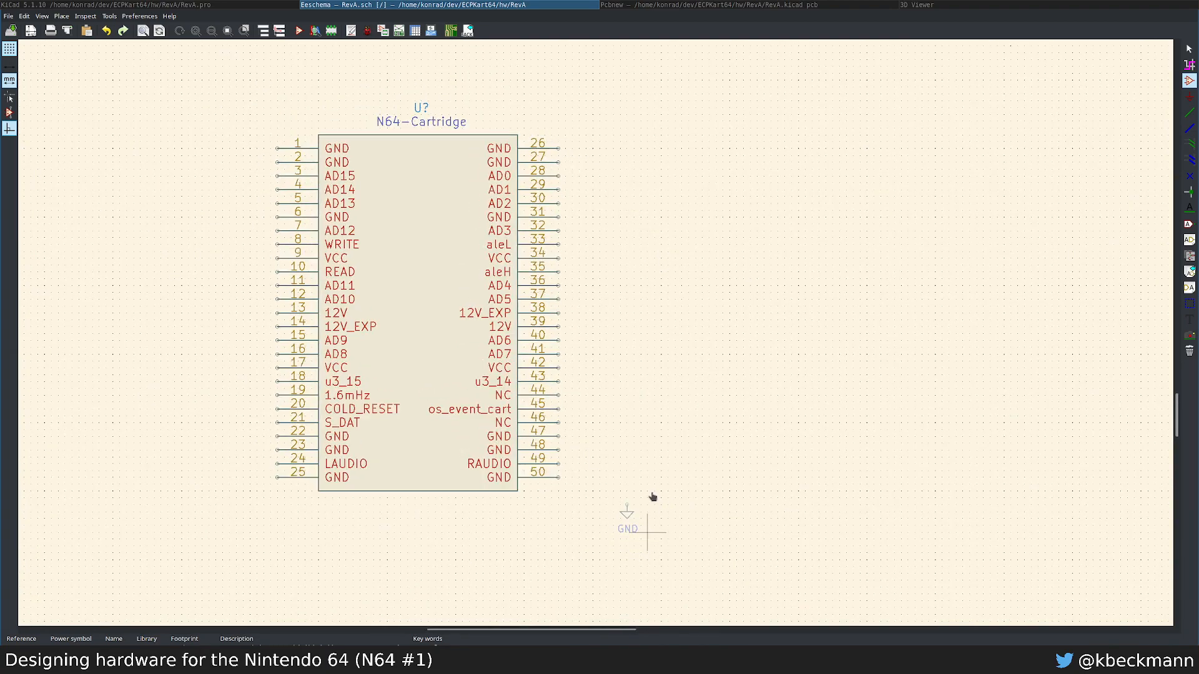
key(r)
key(r)
key(r)
click(651, 188)
Step: Place a second GND symbol, rotated to face right, to the right of the connector near pin 33
click(710, 237)
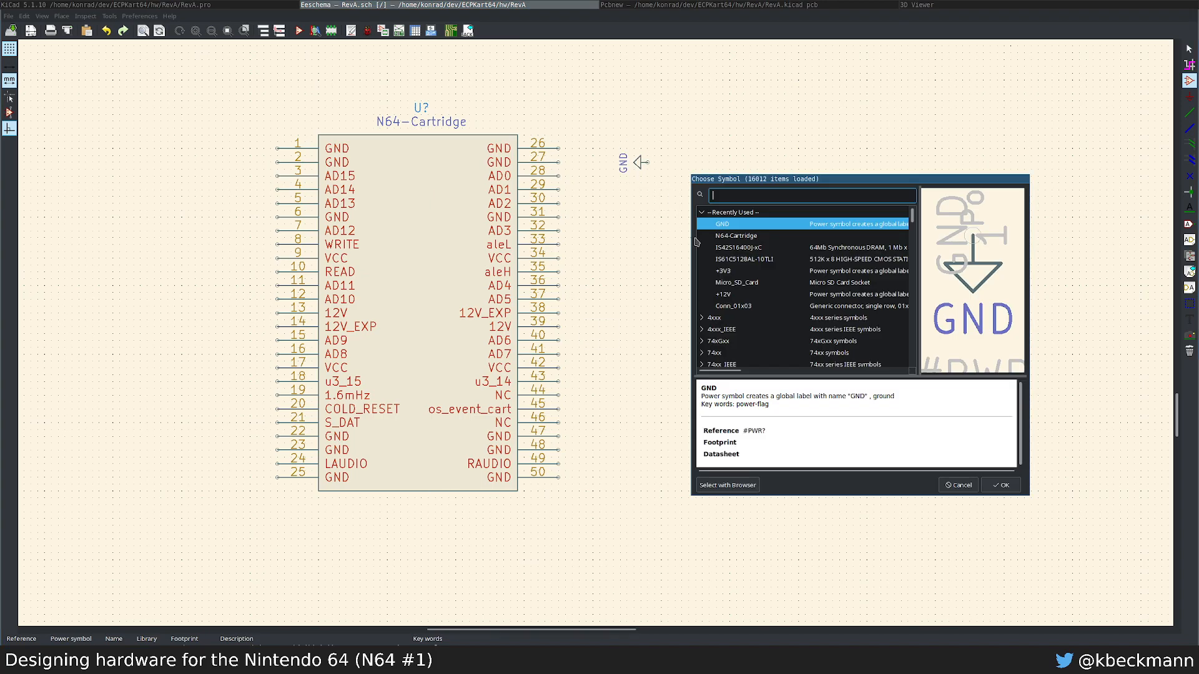
key(Return)
key(r)
key(r)
key(r)
click(709, 238)
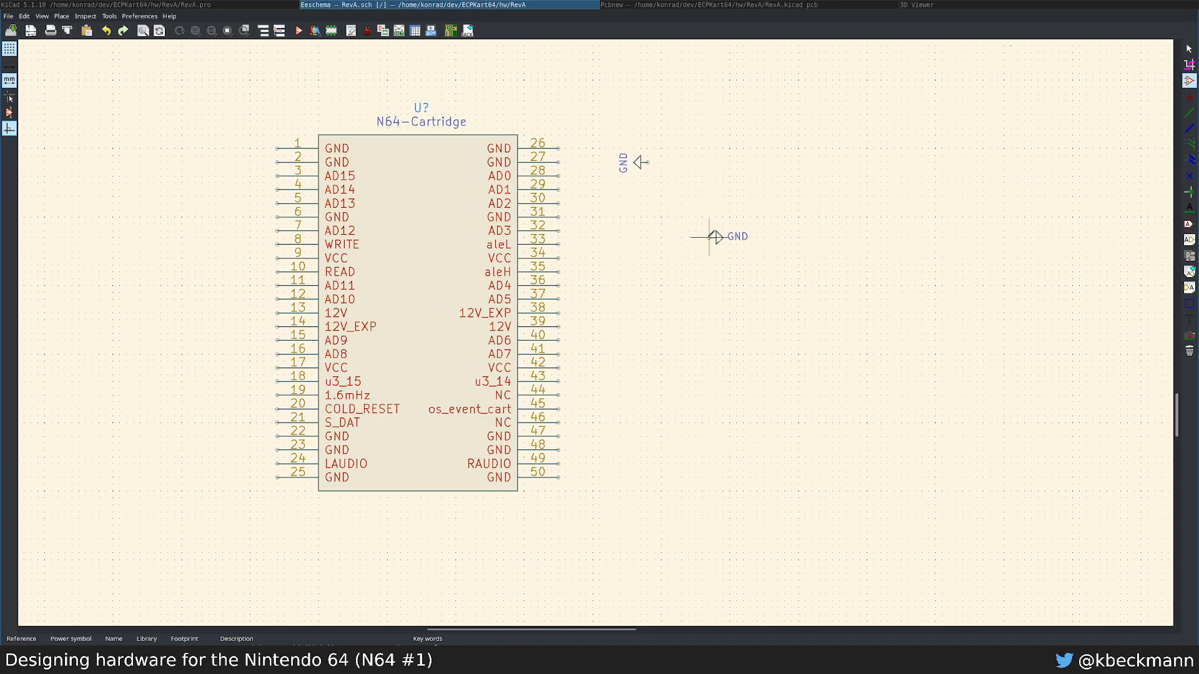
Step: Try to move the left-facing GND symbol beside pins 26 and 27, undoing the unintended moves of the N64-Cartridge connector
drag(606, 142, 661, 183)
key(Escape)
key(Escape)
key(m)
click(636, 135)
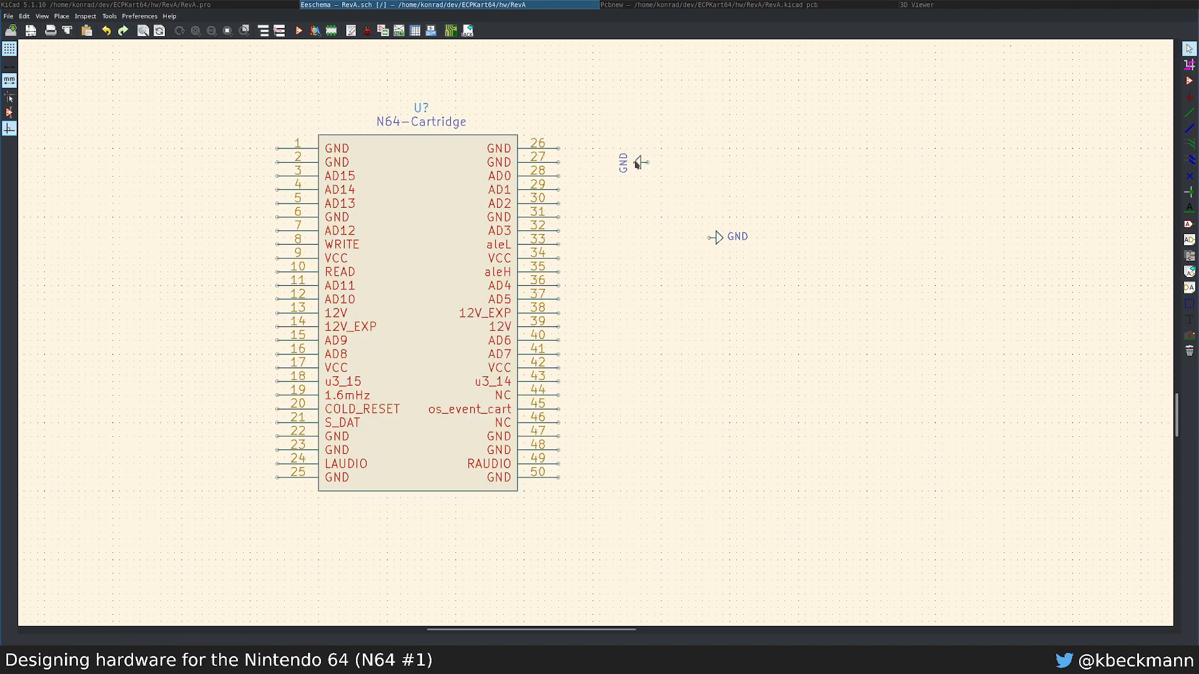
key(m)
click(660, 195)
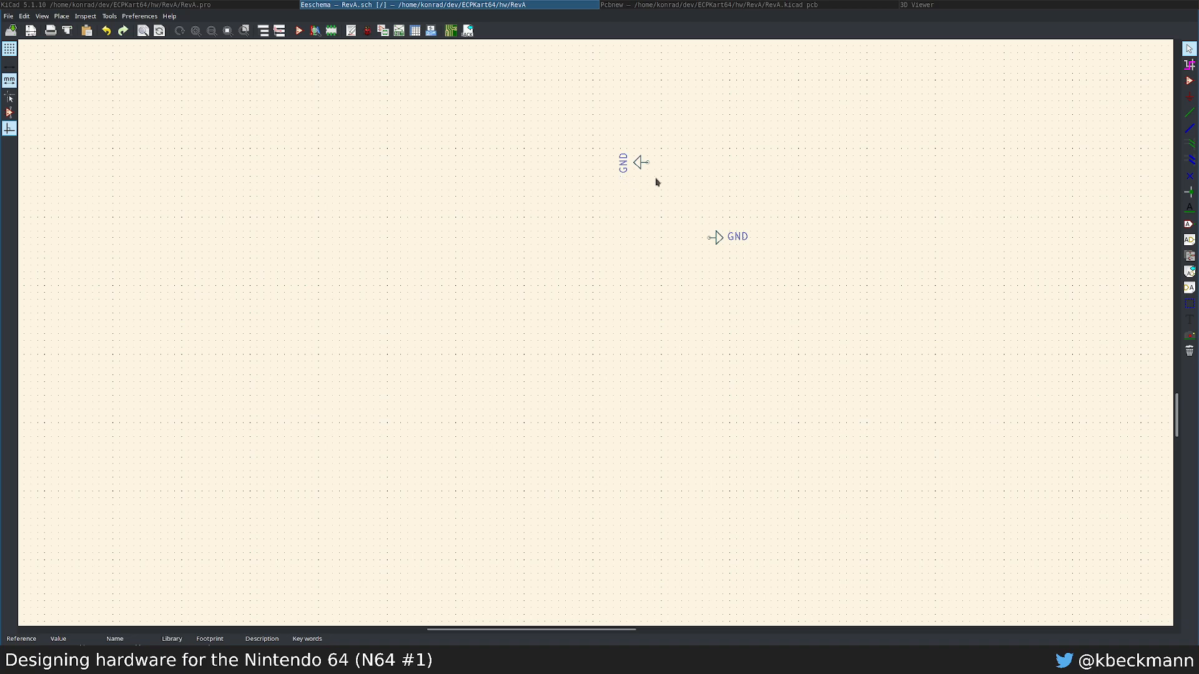
key(ctrl+z)
key(m)
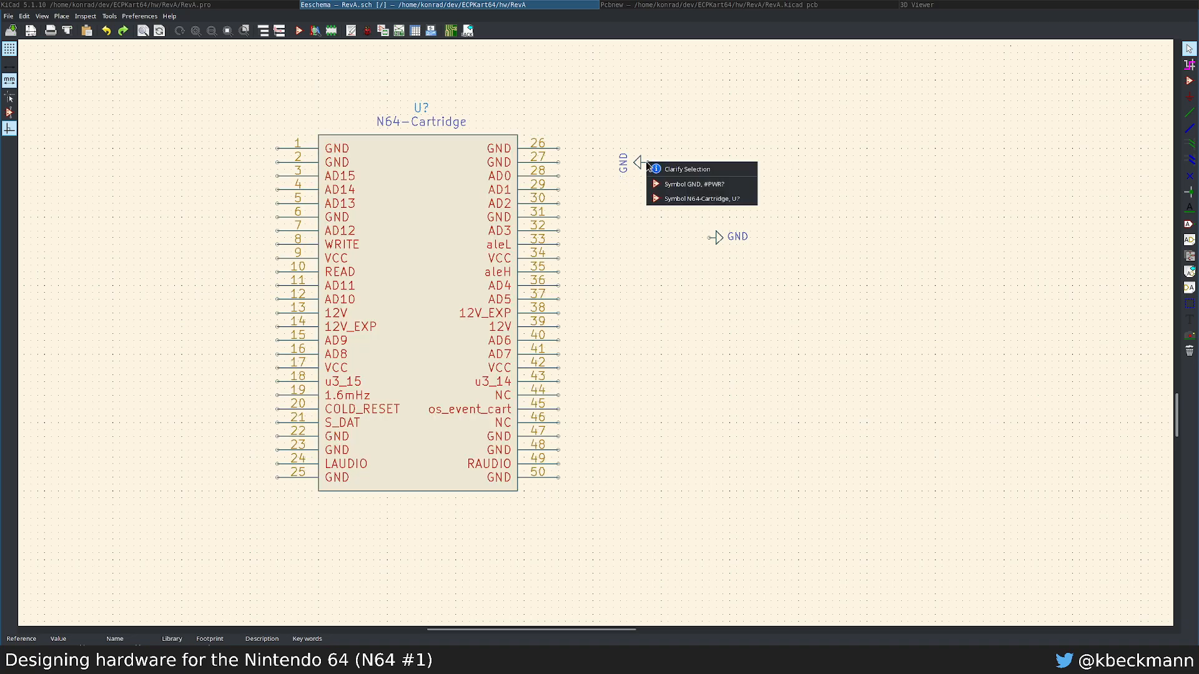
click(661, 195)
key(ctrl+z)
Step: Edit the N64-Cartridge symbol in the library editor, moving the whole symbol so that its body is centred on the origin
right_click(416, 188)
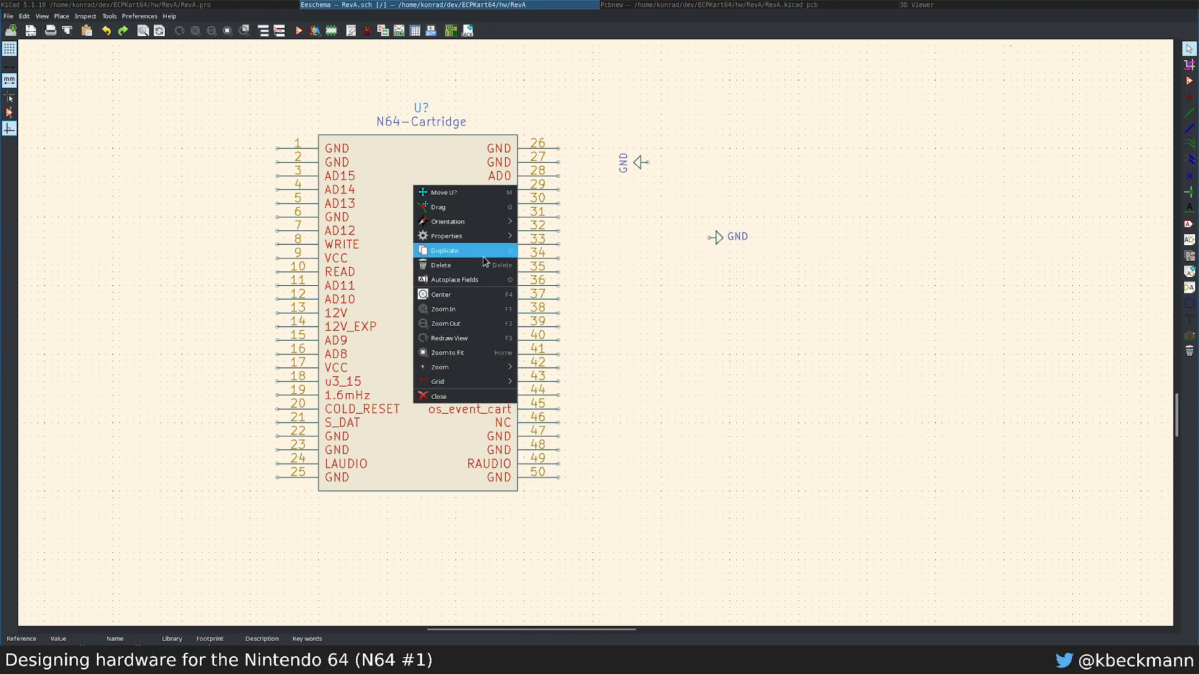
mouse_move(488, 241)
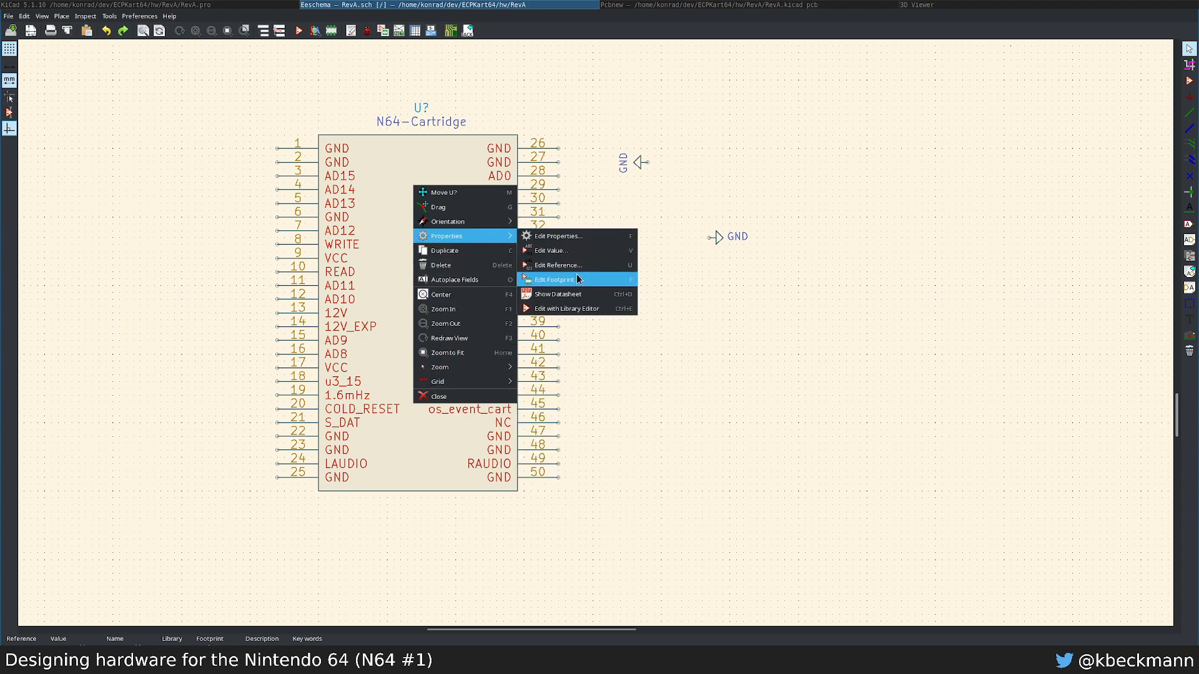
click(561, 308)
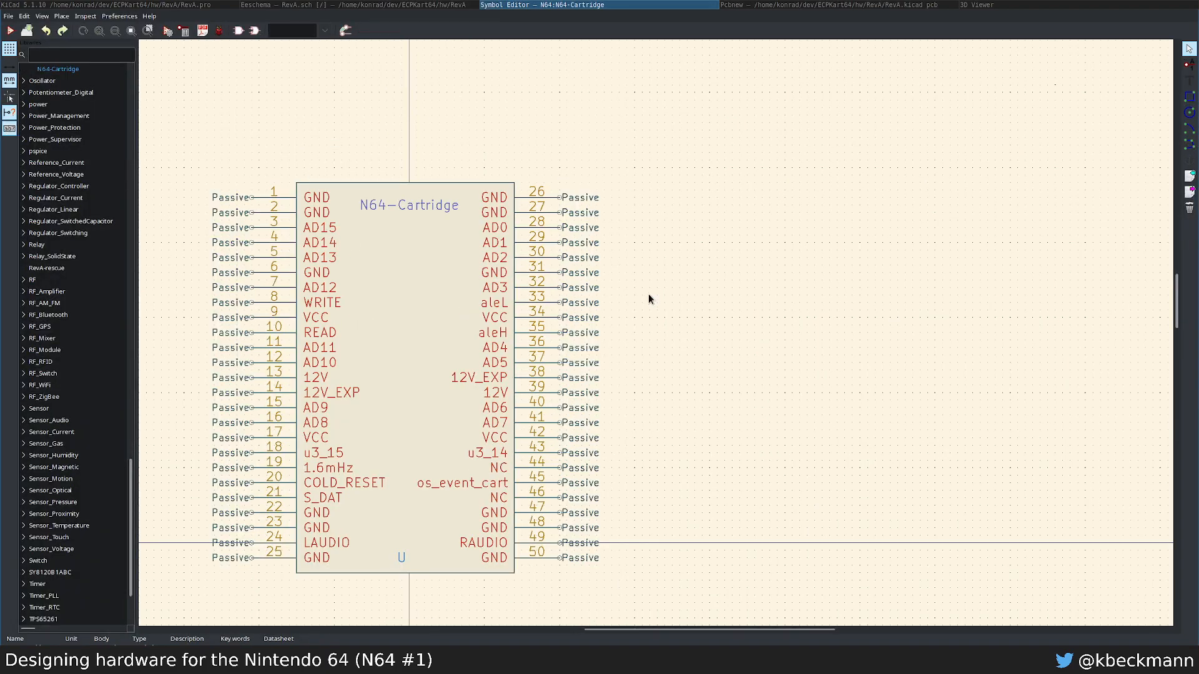
middle_drag(668, 340, 795, 263)
middle_drag(663, 317, 647, 277)
scroll(647, 277, down, 5)
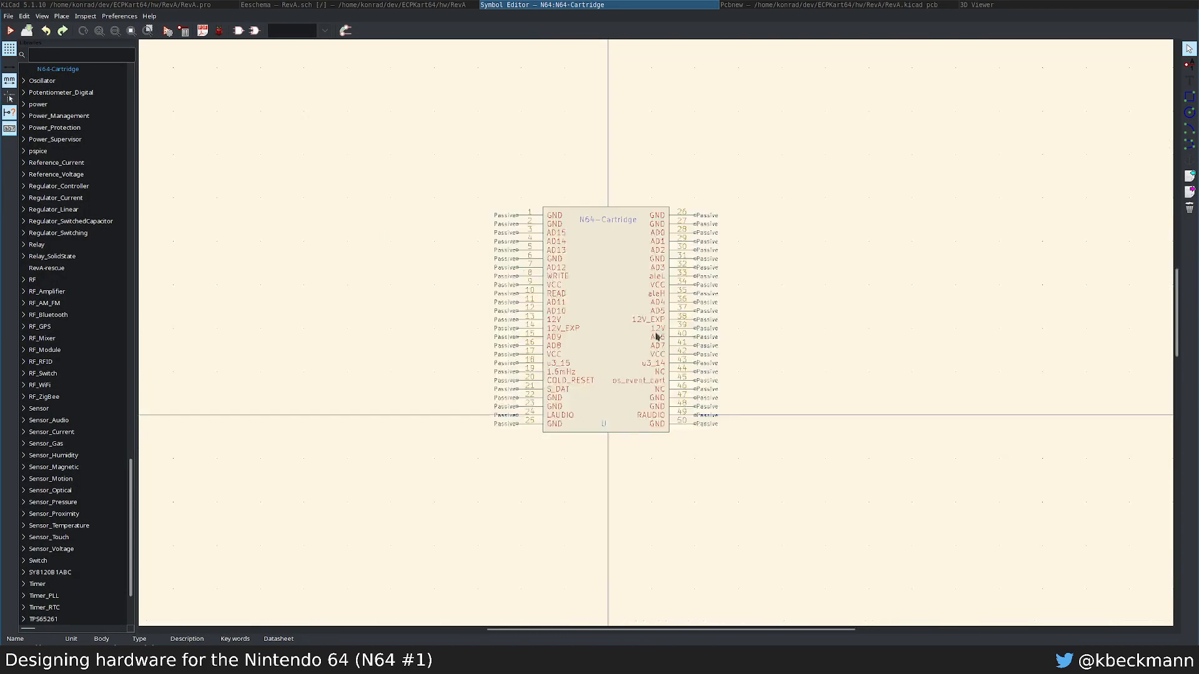
scroll(643, 327, up, 3)
drag(379, 144, 772, 487)
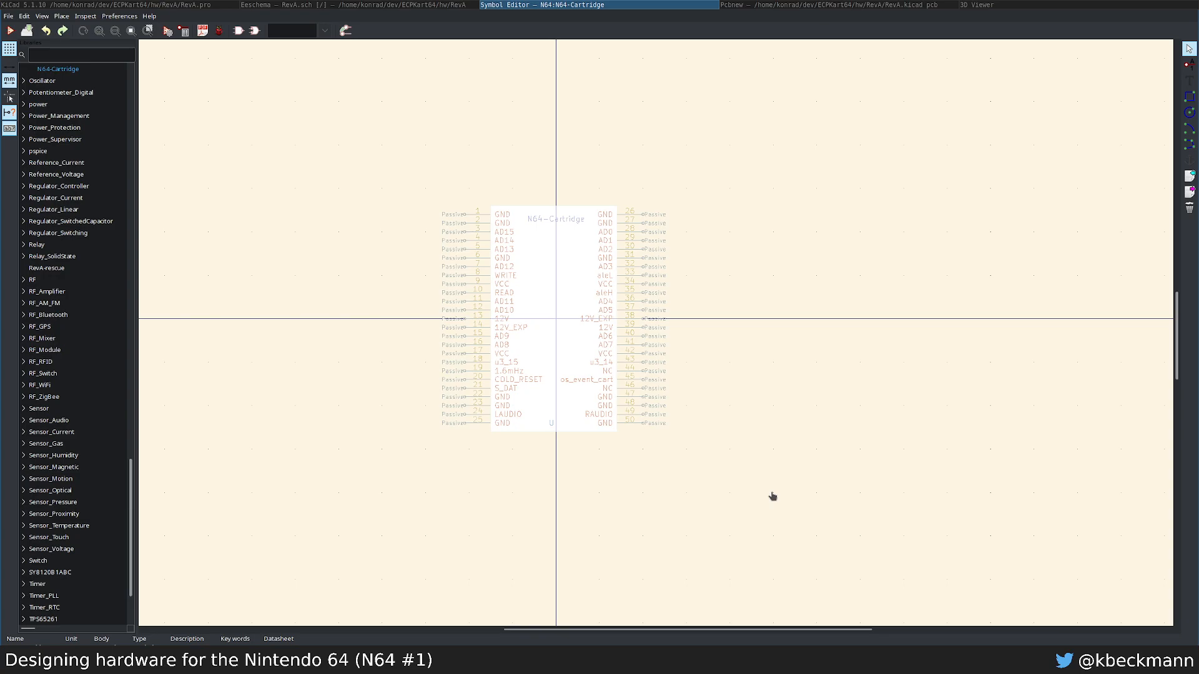
click(772, 496)
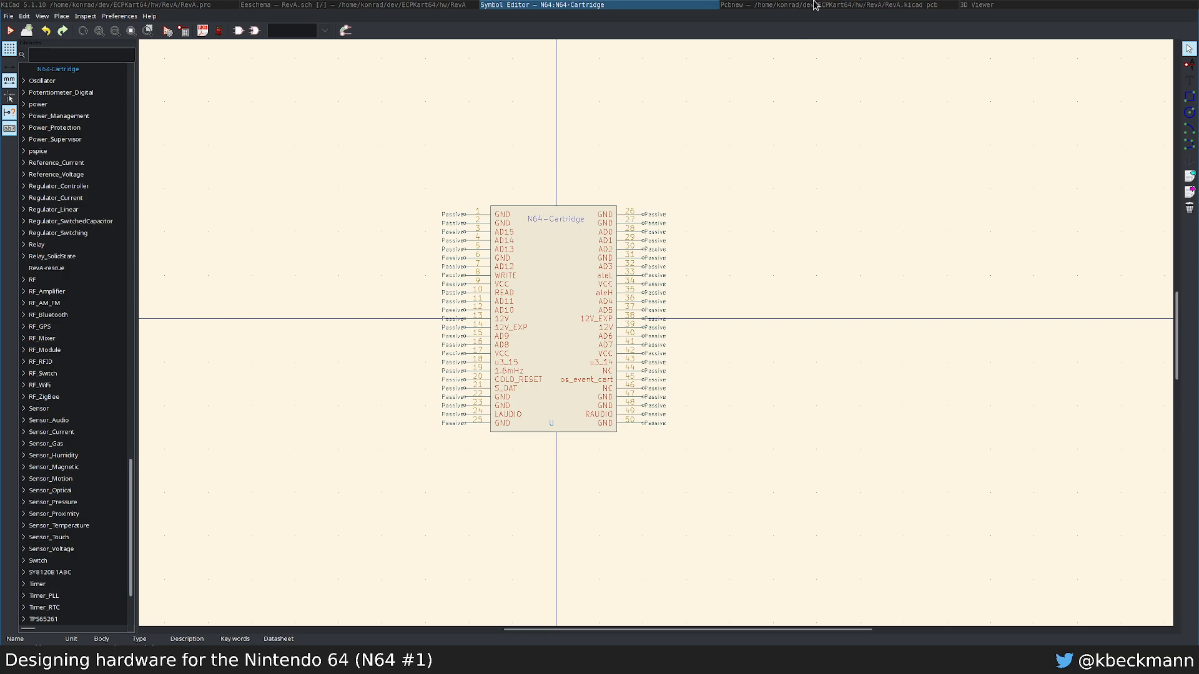
click(409, 5)
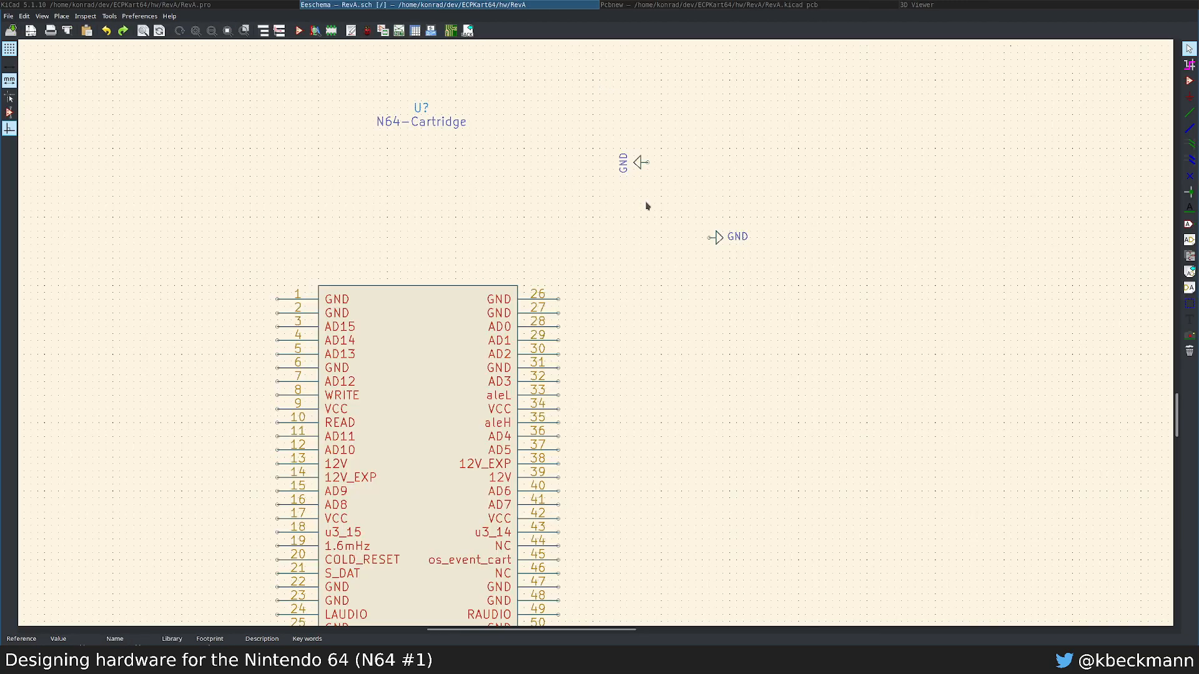
Step: Move the right-facing GND symbol farther away from the connector on the schematic
scroll(628, 302, down, 2)
scroll(562, 287, up, 2)
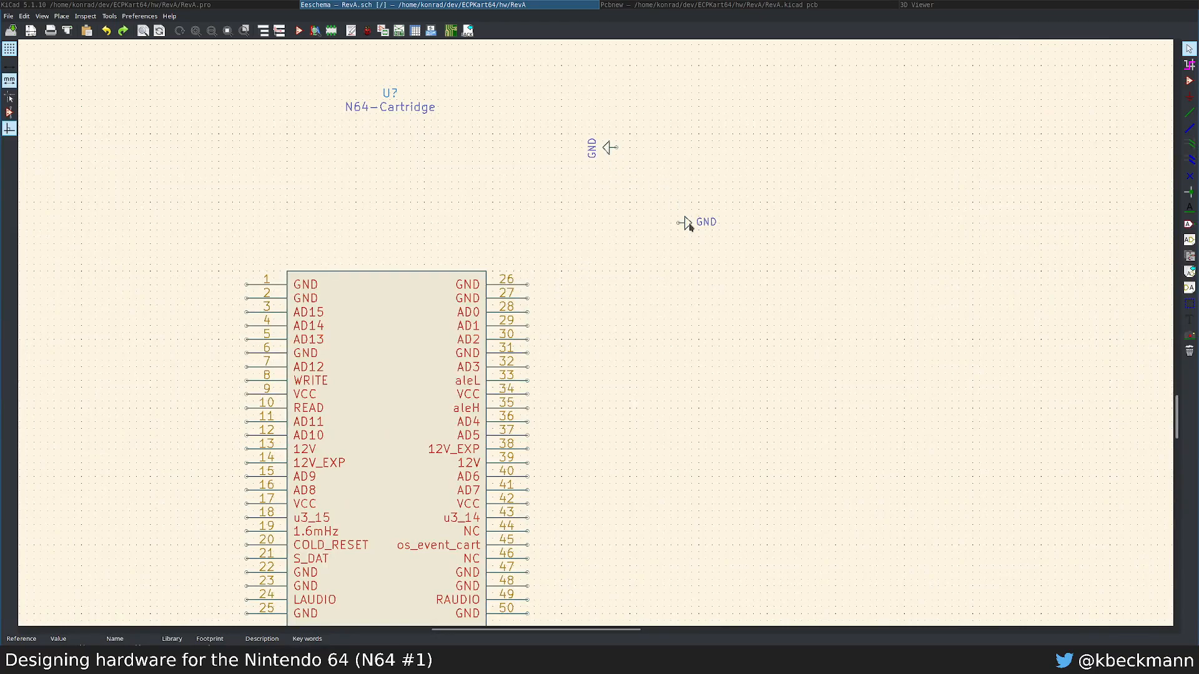
key(m)
click(701, 246)
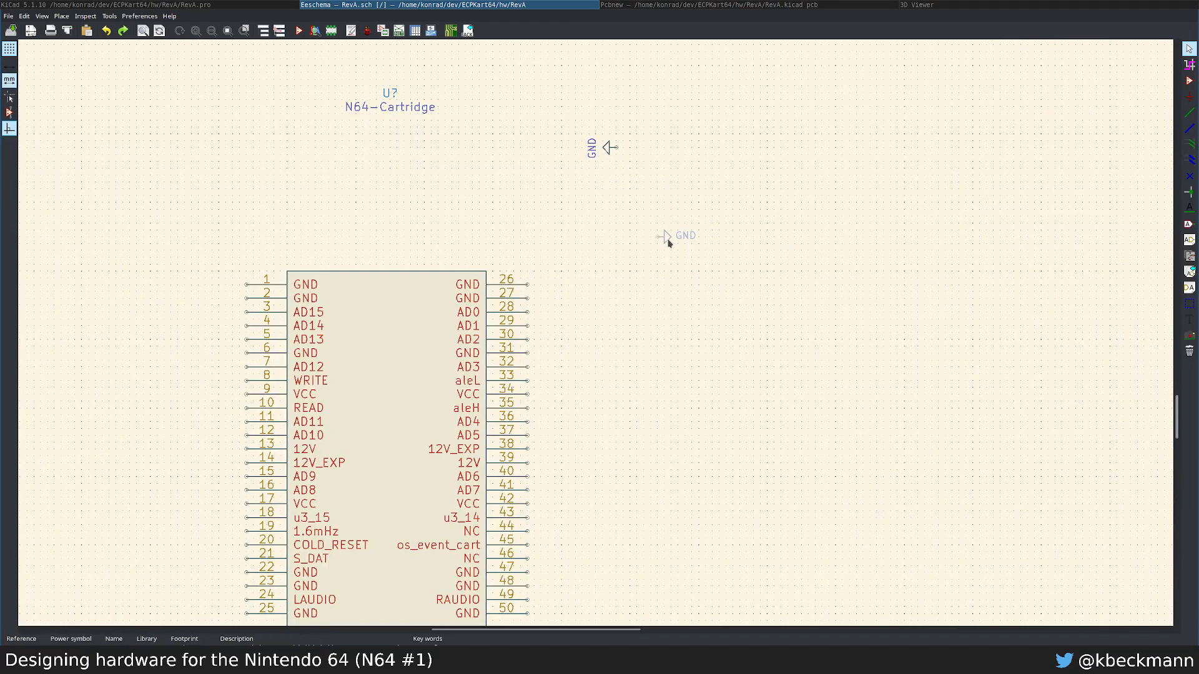
Step: Move the N64-Cartridge connector slightly up and to the left on the sheet
scroll(467, 326, down, 2)
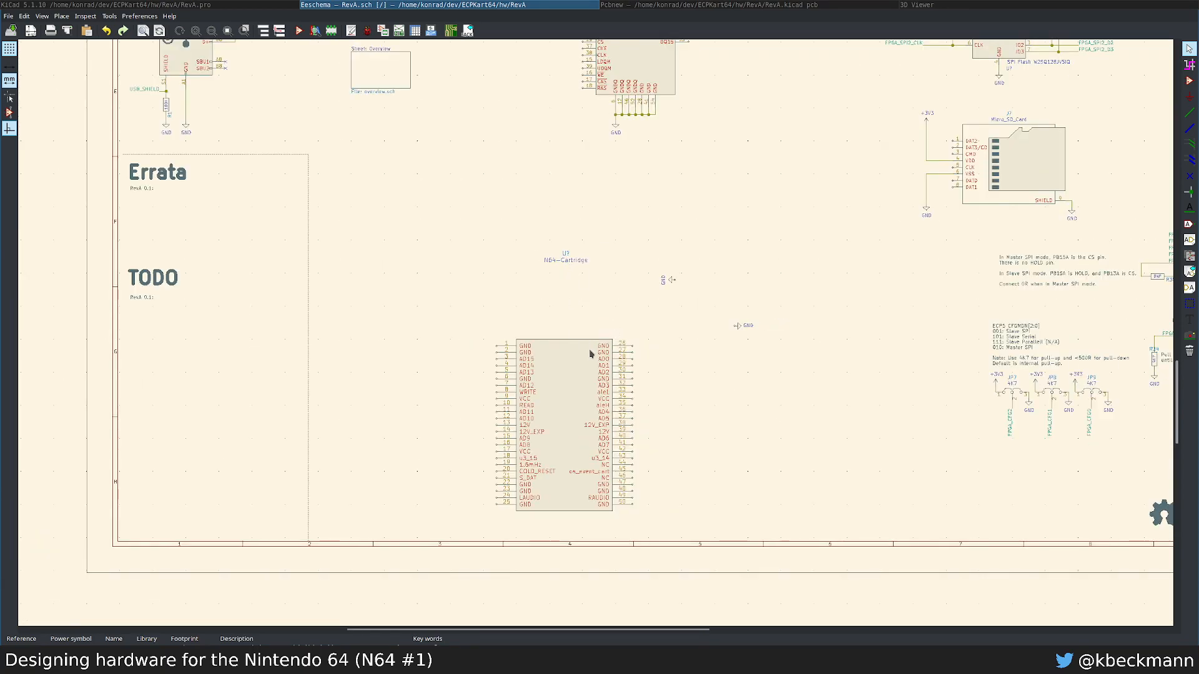
key(m)
click(516, 321)
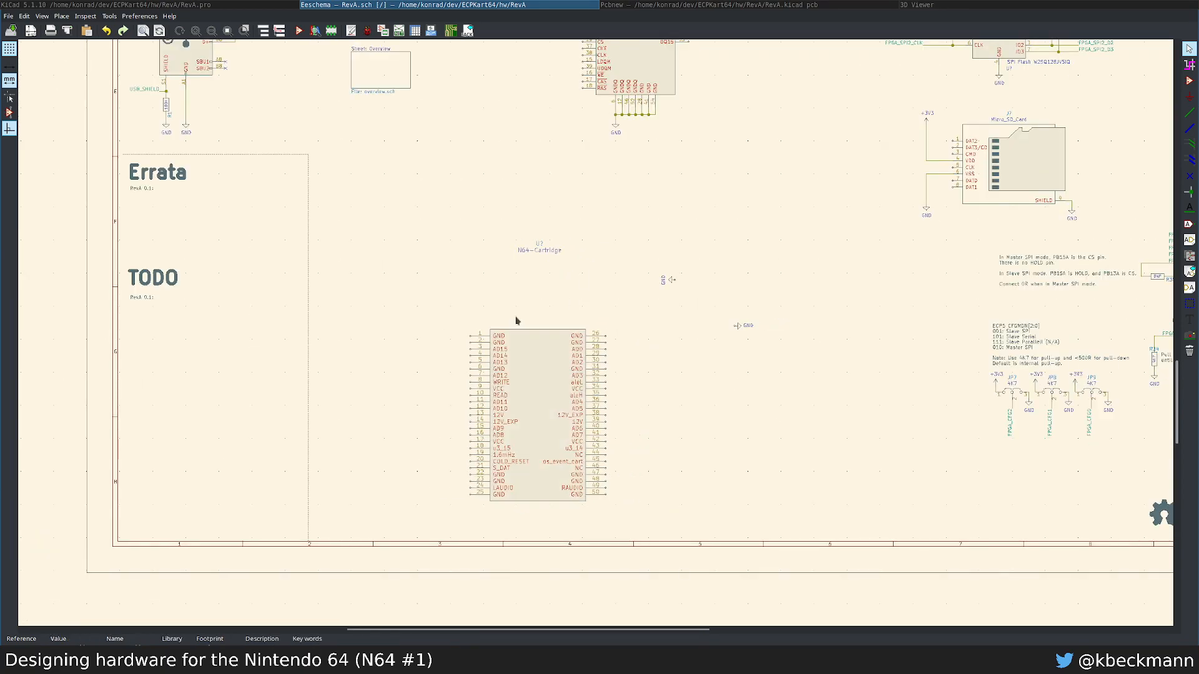
Step: Place the connector's U? reference and N64-Cartridge value side by side directly above its body
key(m)
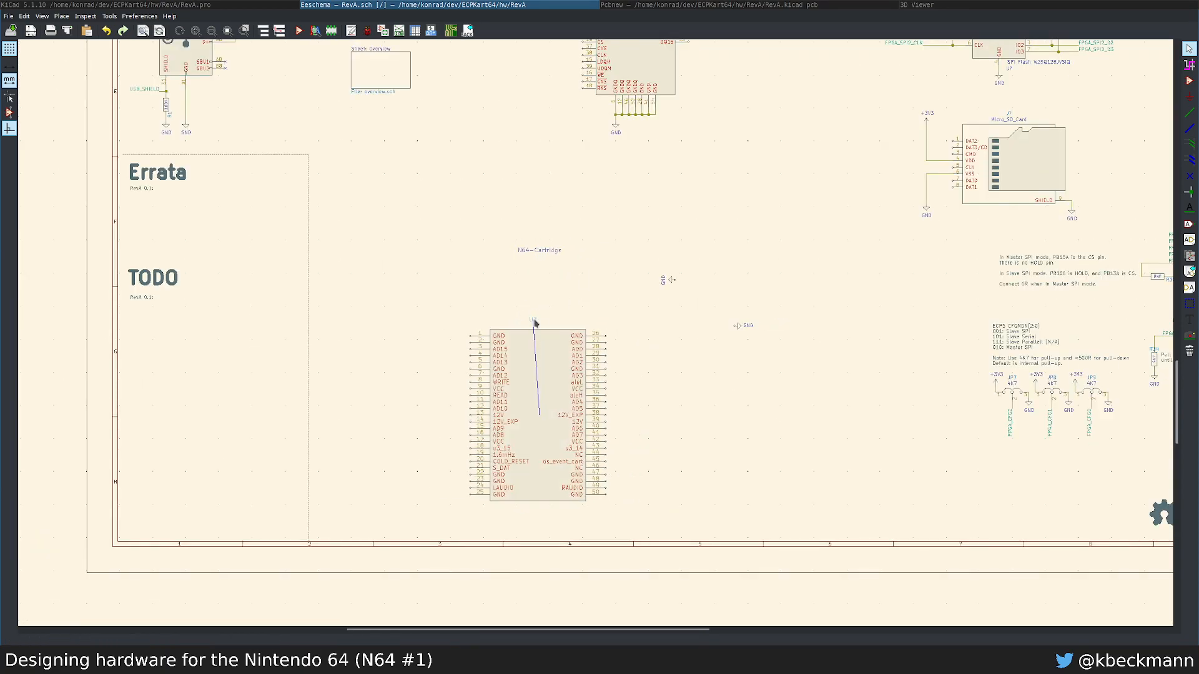
click(579, 328)
scroll(575, 316, up, 2)
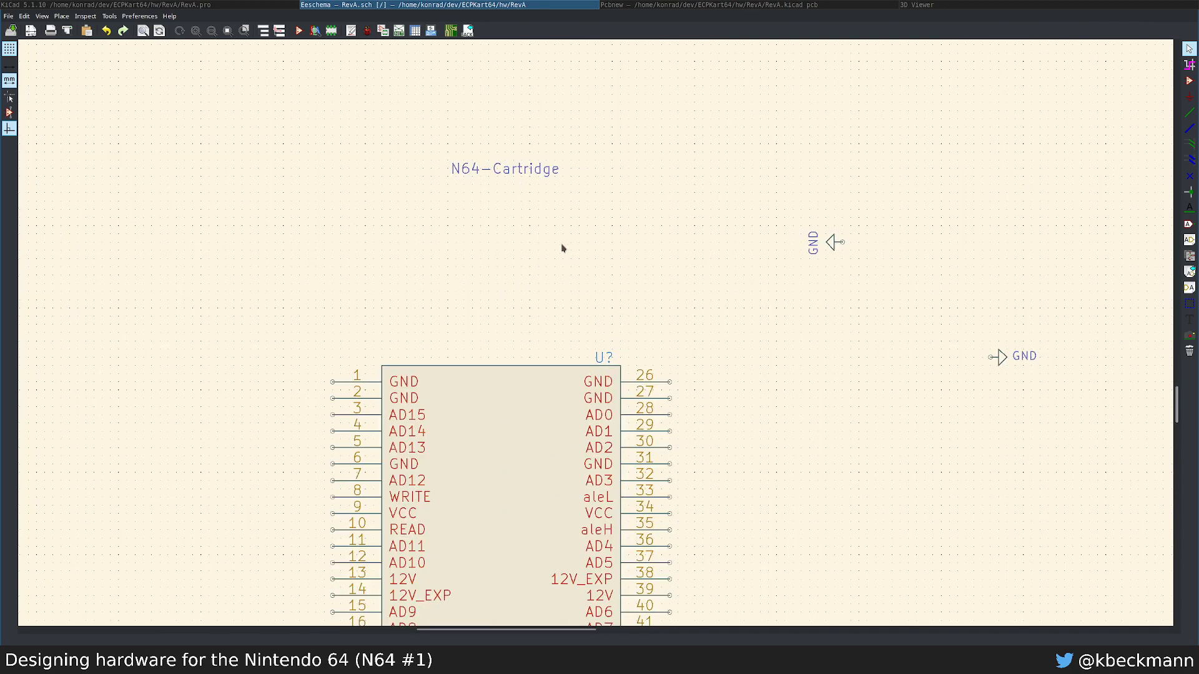
key(m)
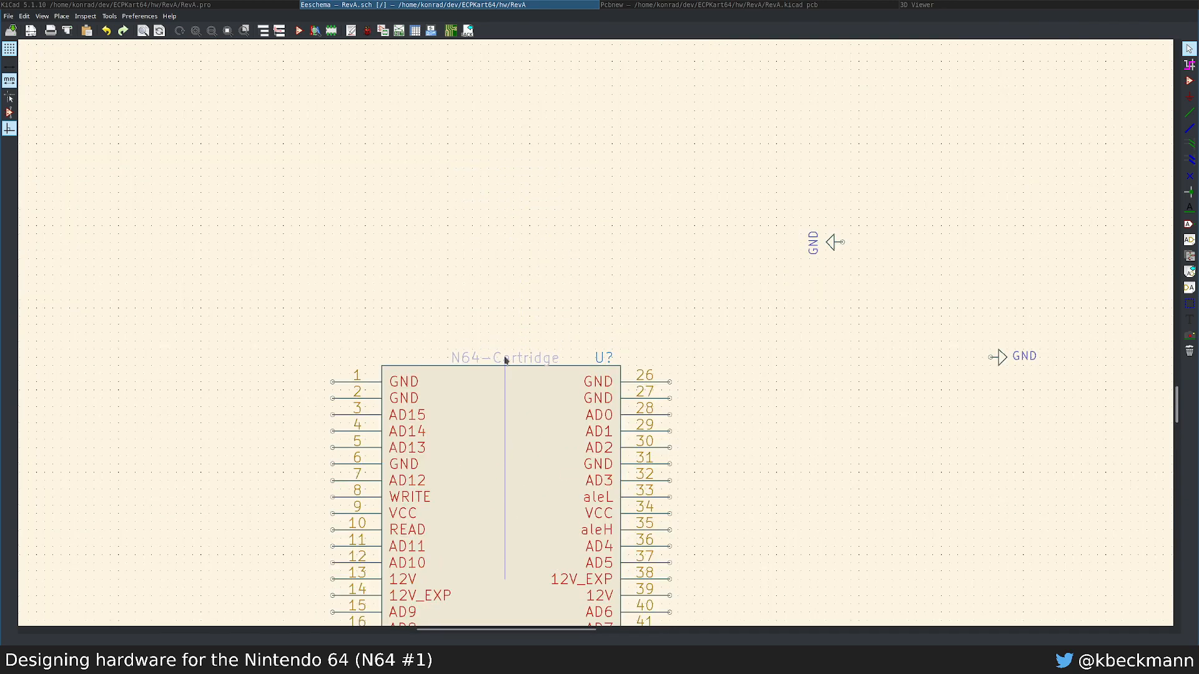
click(513, 362)
scroll(518, 307, down, 4)
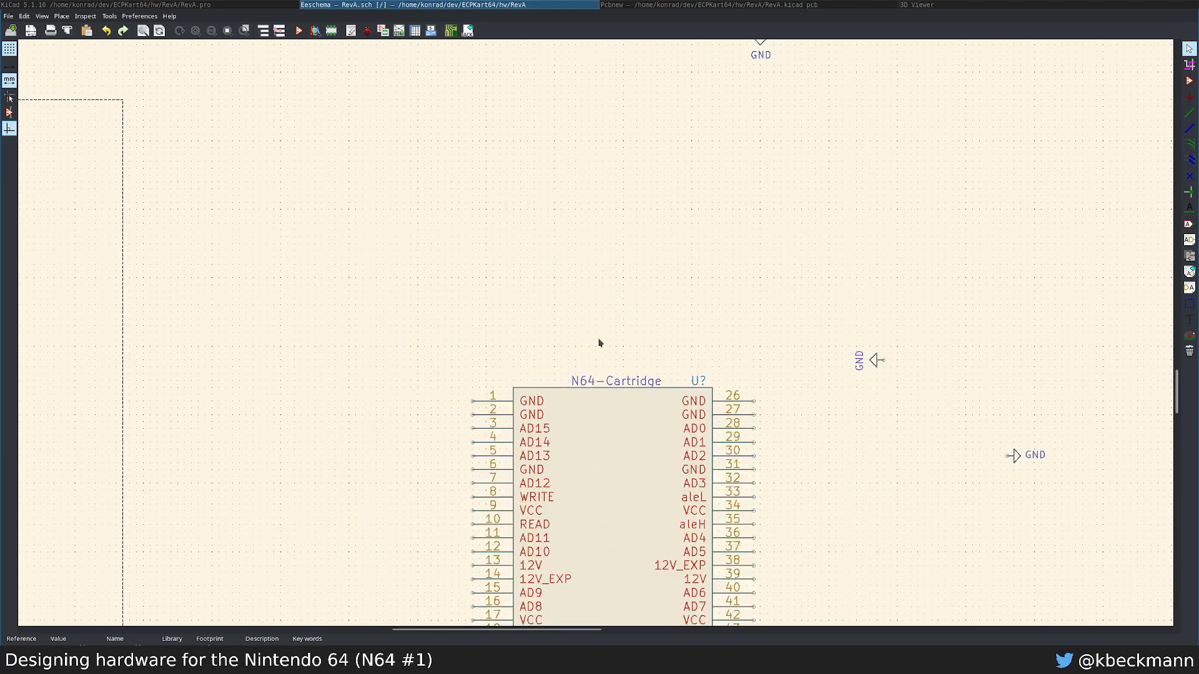
middle_drag(759, 341, 610, 268)
click(674, 4)
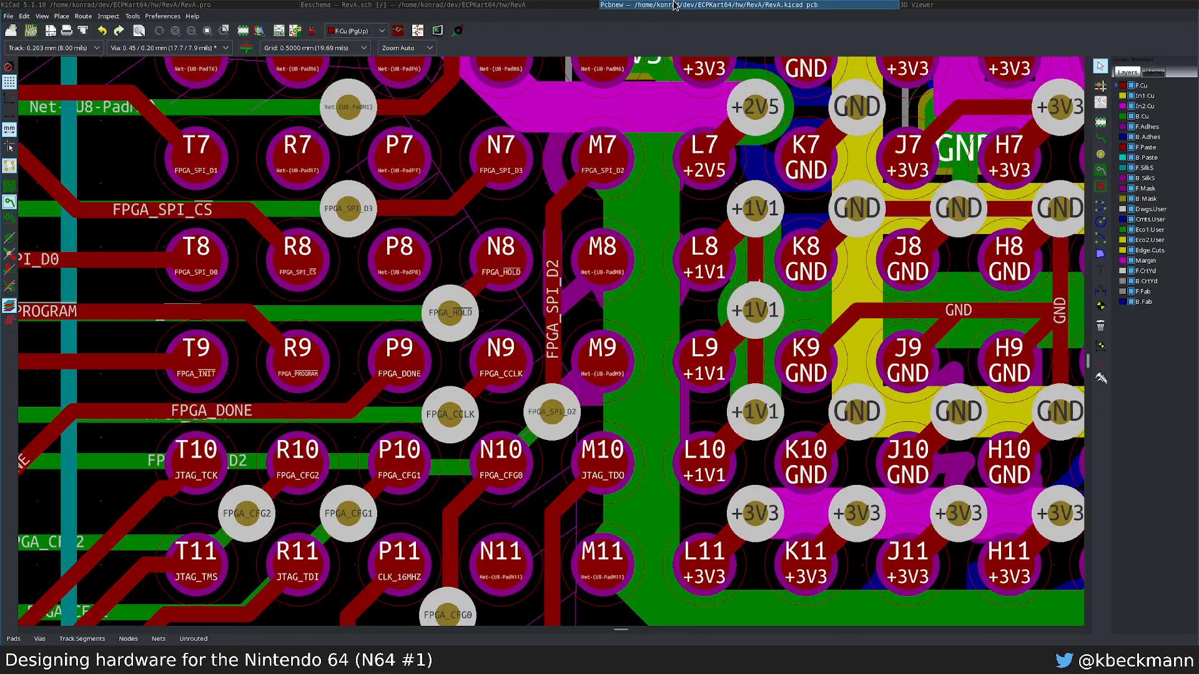
click(529, 4)
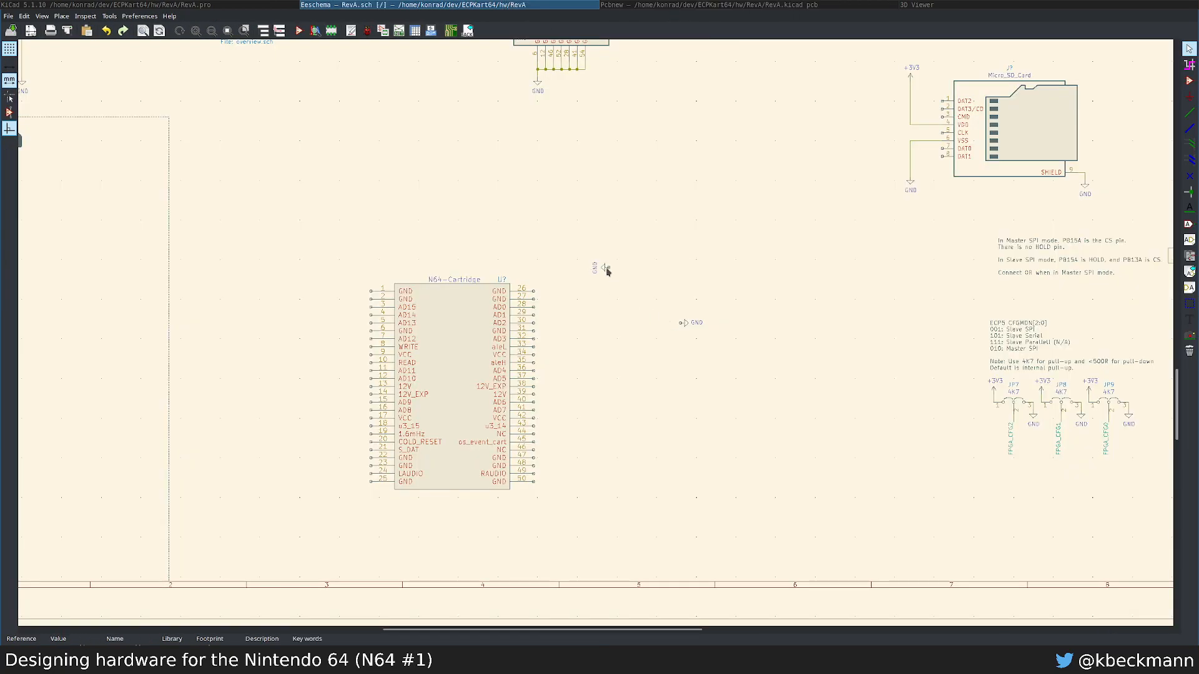
drag(588, 255, 616, 290)
key(Escape)
key(m)
key(Escape)
Step: Delete the N64-Cartridge connector and place a fresh copy from the library in the same area
key(Delete)
text(a)
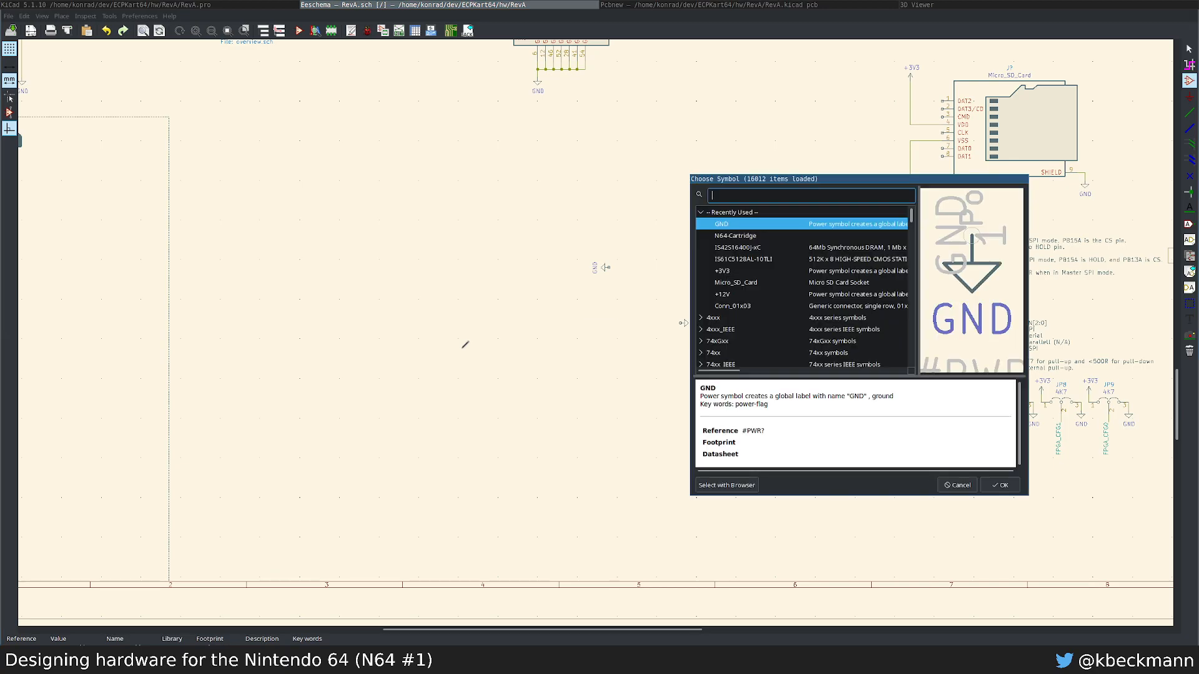
text(n64)
key(Return)
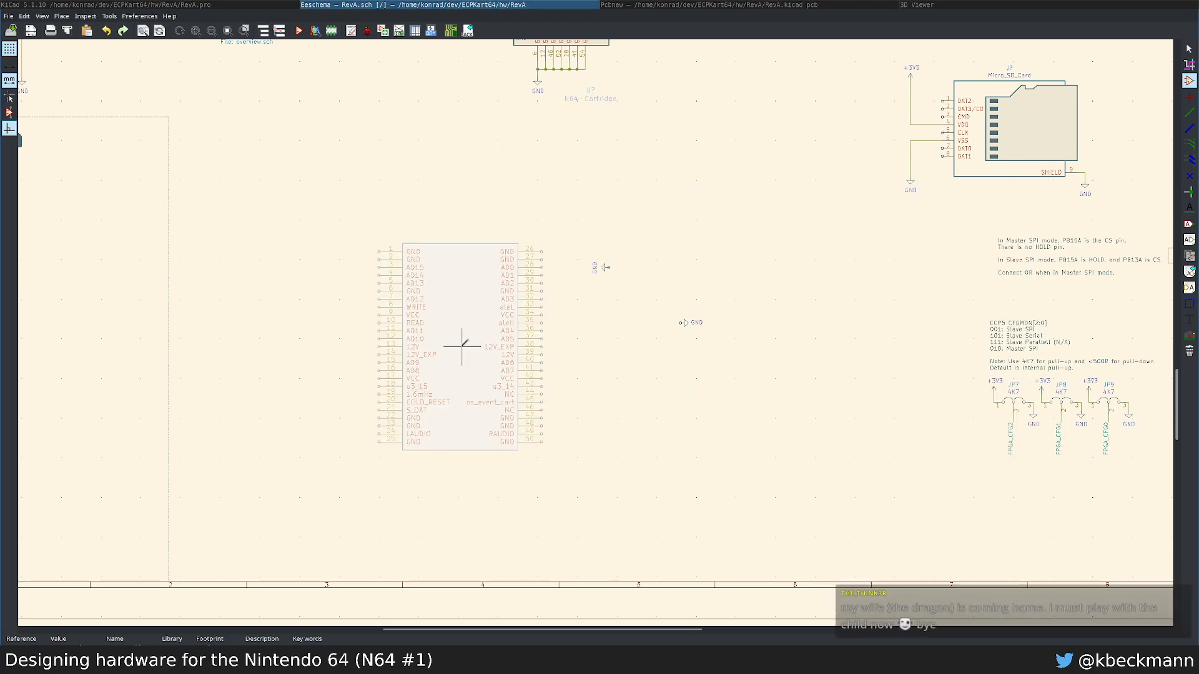
click(462, 385)
key(Escape)
key(ctrl+z)
key(ctrl+z)
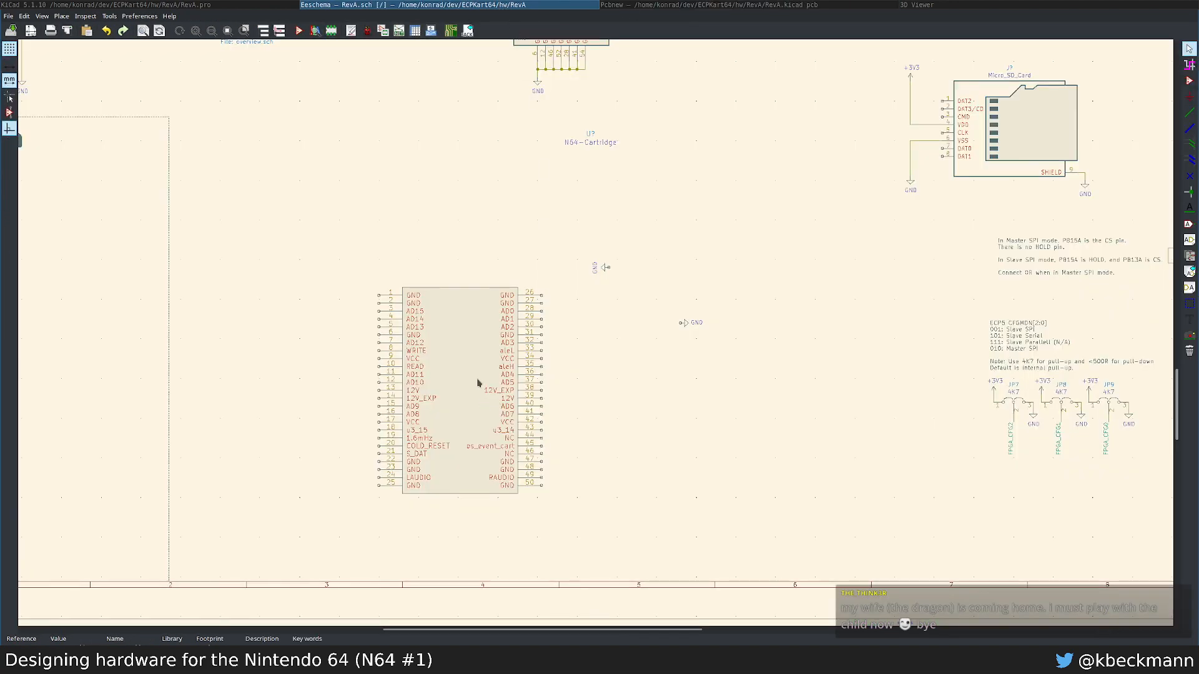
Step: Inspect the N64-Cartridge symbol's alignment to the origin in the library editor, then return to the schematic
right_click(479, 381)
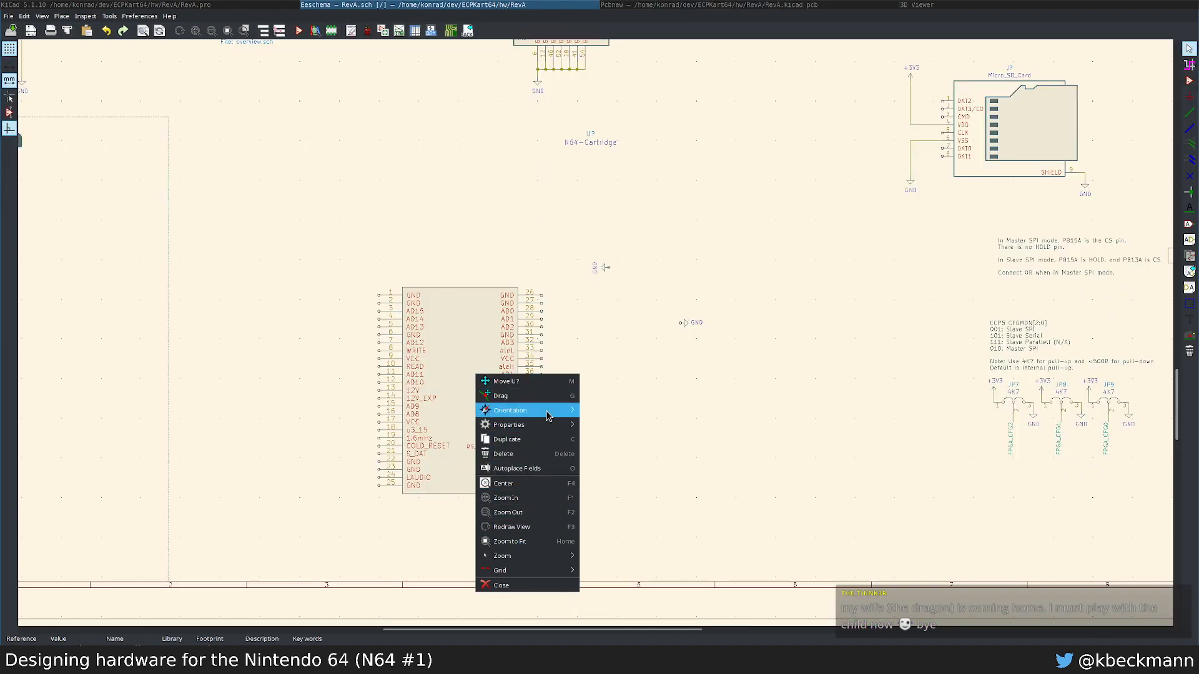
mouse_move(568, 424)
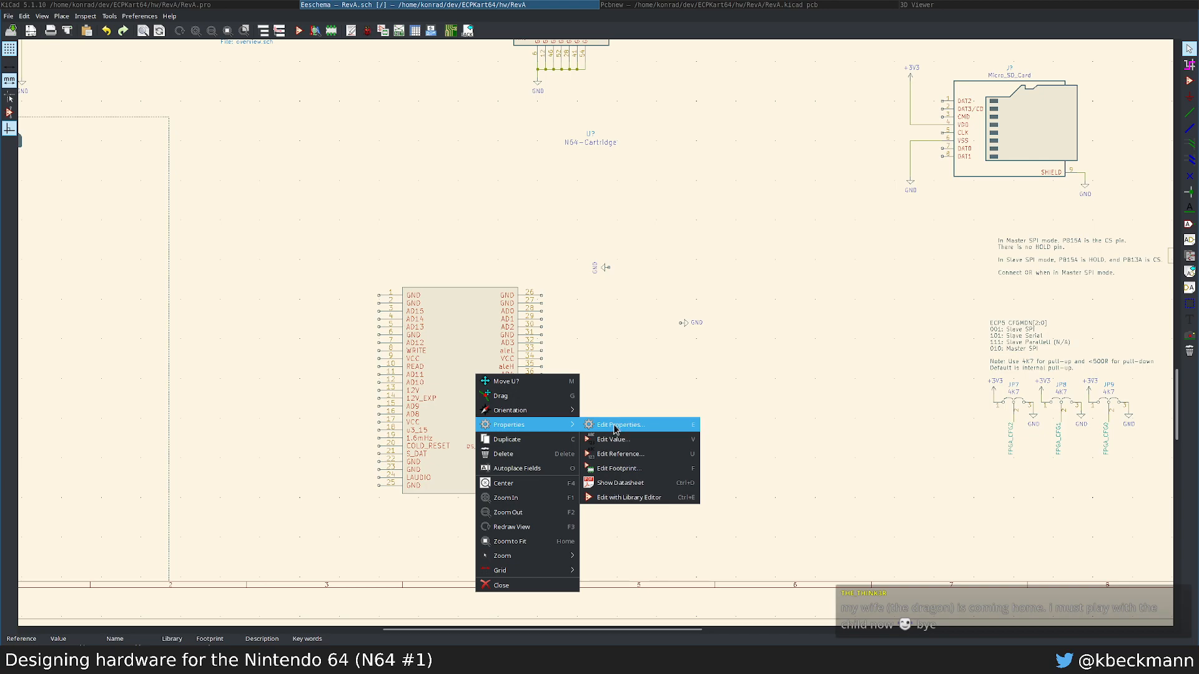
click(647, 497)
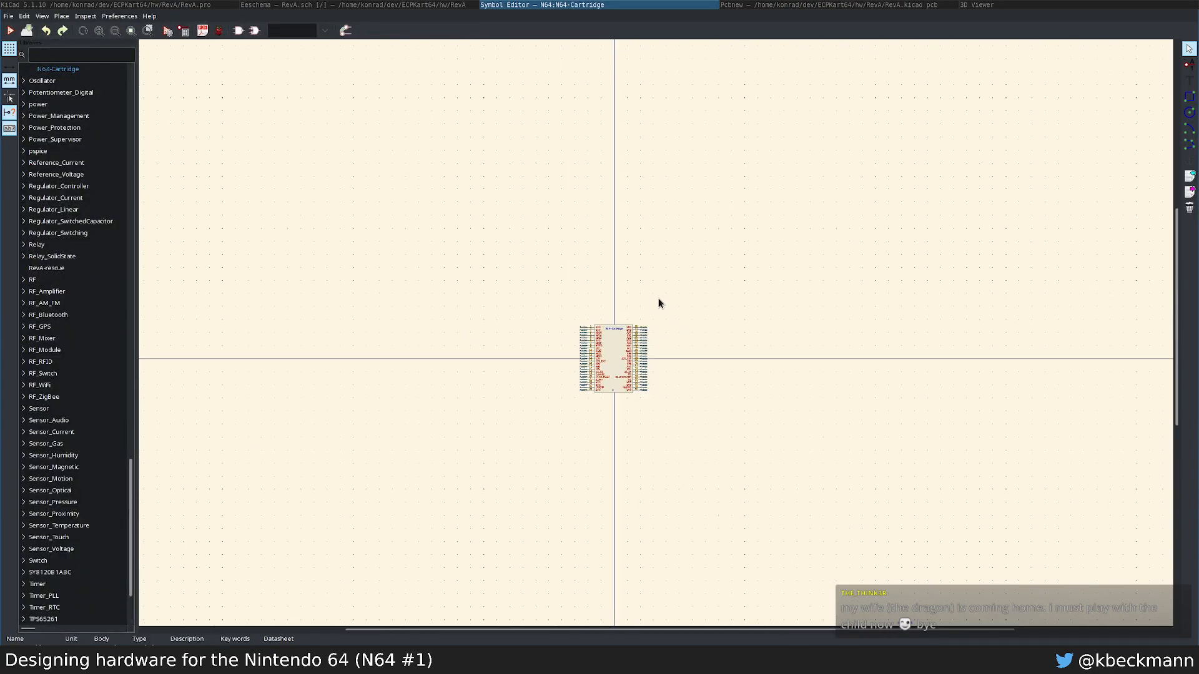
scroll(650, 368, up, 3)
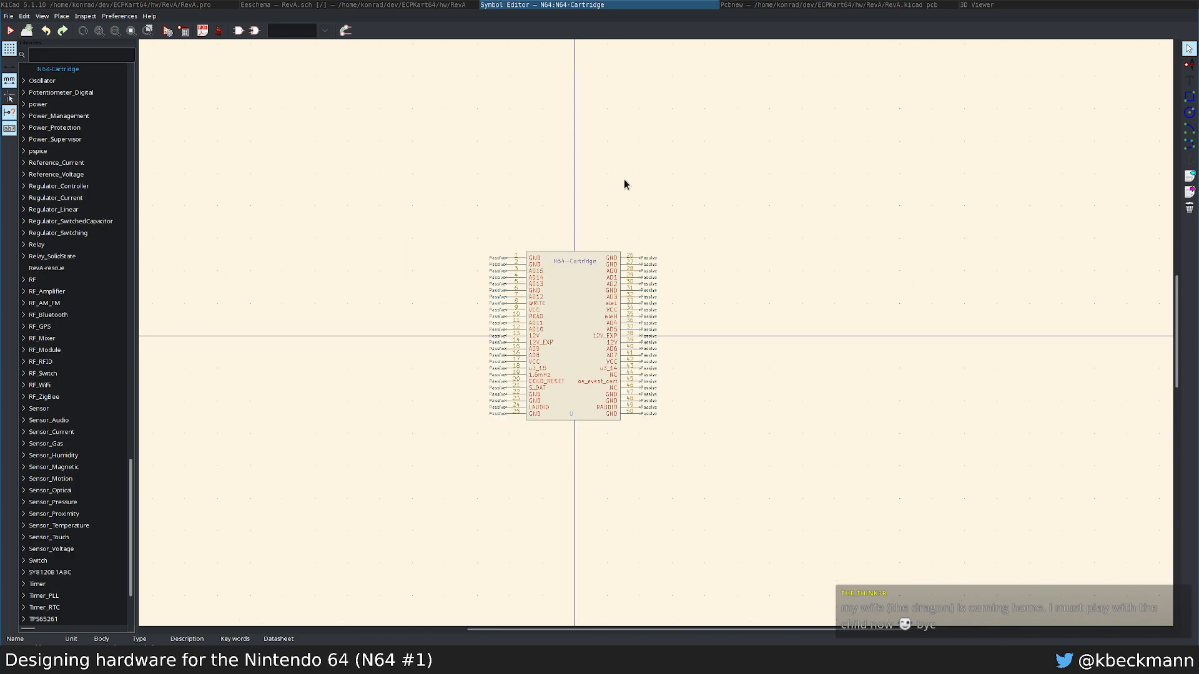
scroll(648, 259, up, 2)
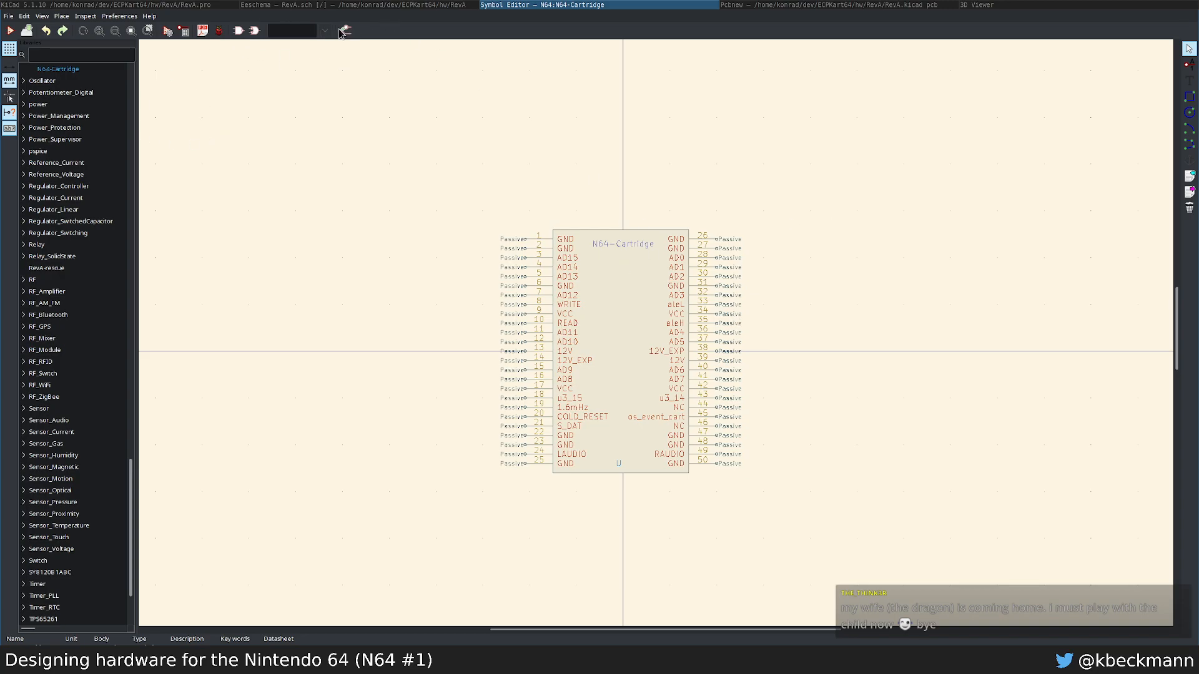
key(super+shift+q)
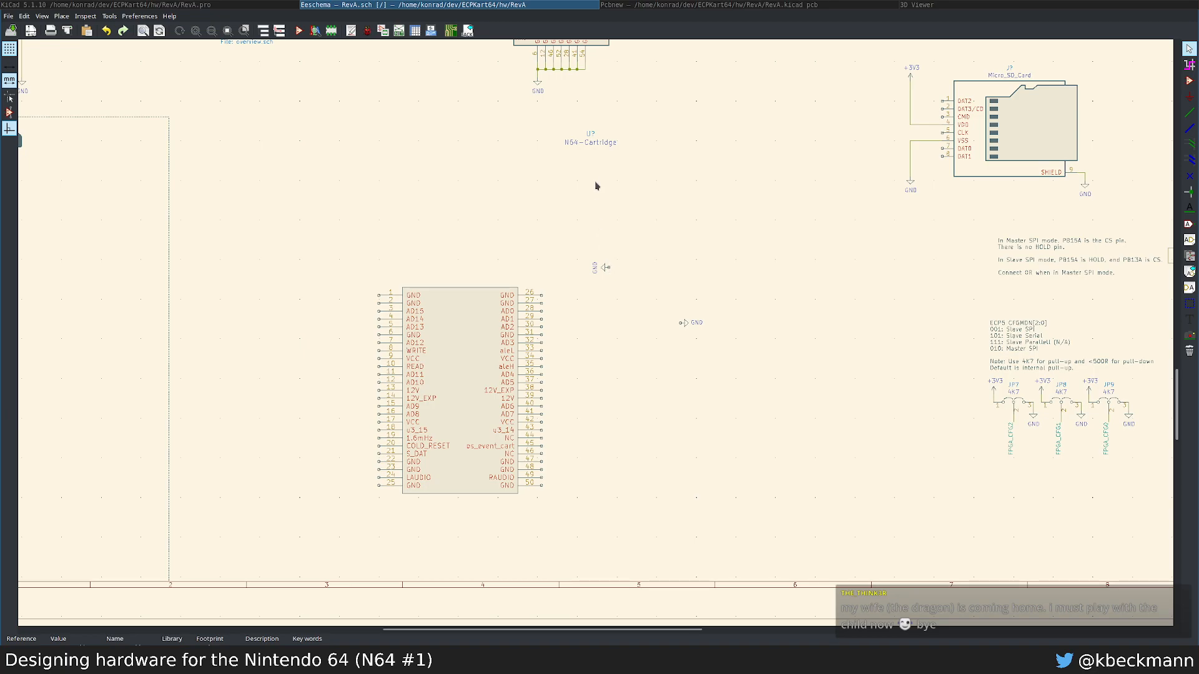
Step: Move the U? reference and N64-Cartridge value texts to a centred position just above the connector body
drag(591, 145, 460, 280)
scroll(460, 280, up, 2)
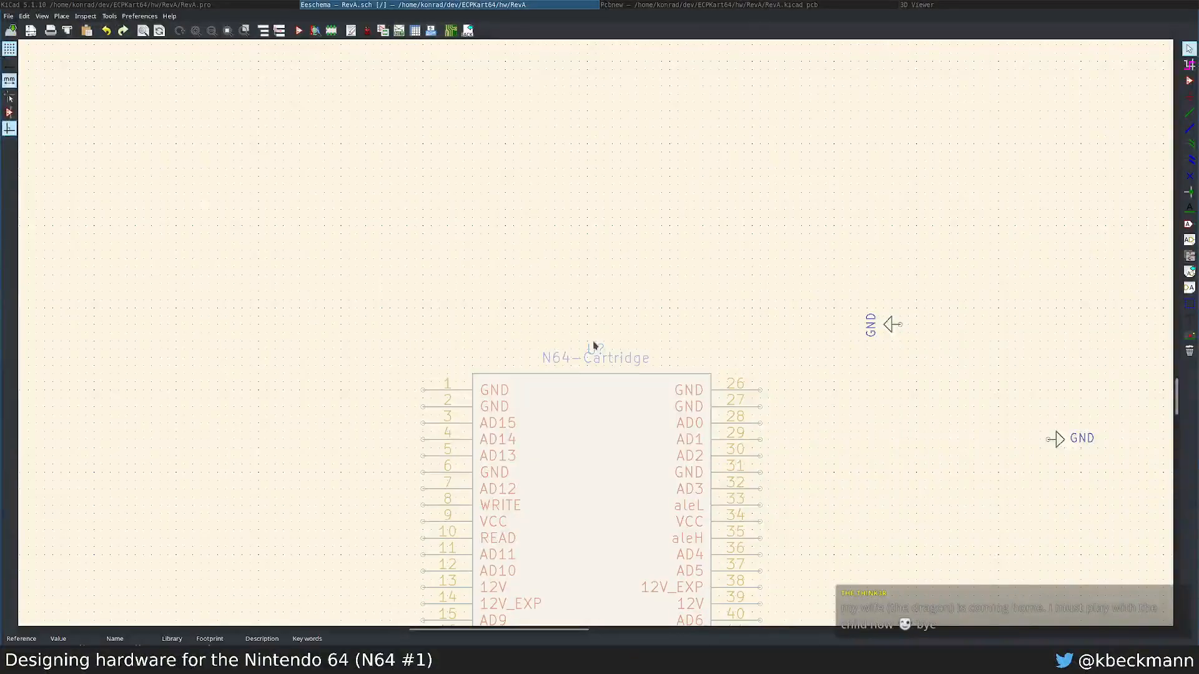
drag(595, 354, 595, 346)
middle_drag(743, 364, 541, 171)
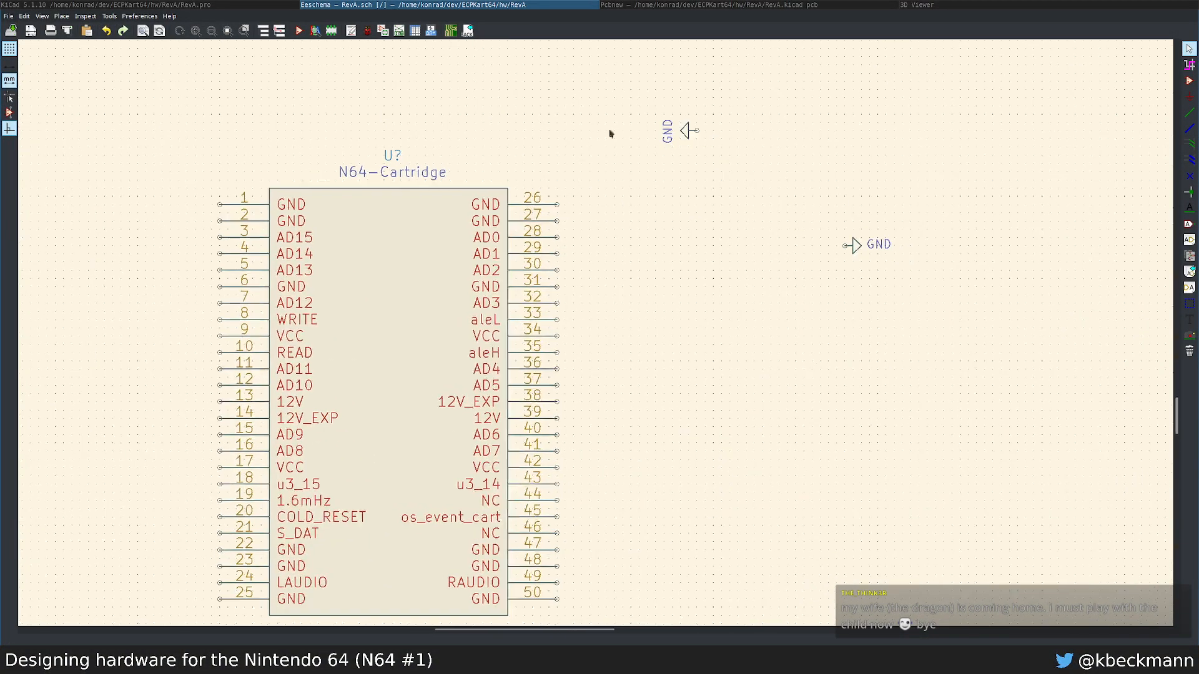
Step: Delete the left-facing GND symbol beside the connector
click(689, 133)
click(711, 154)
key(Delete)
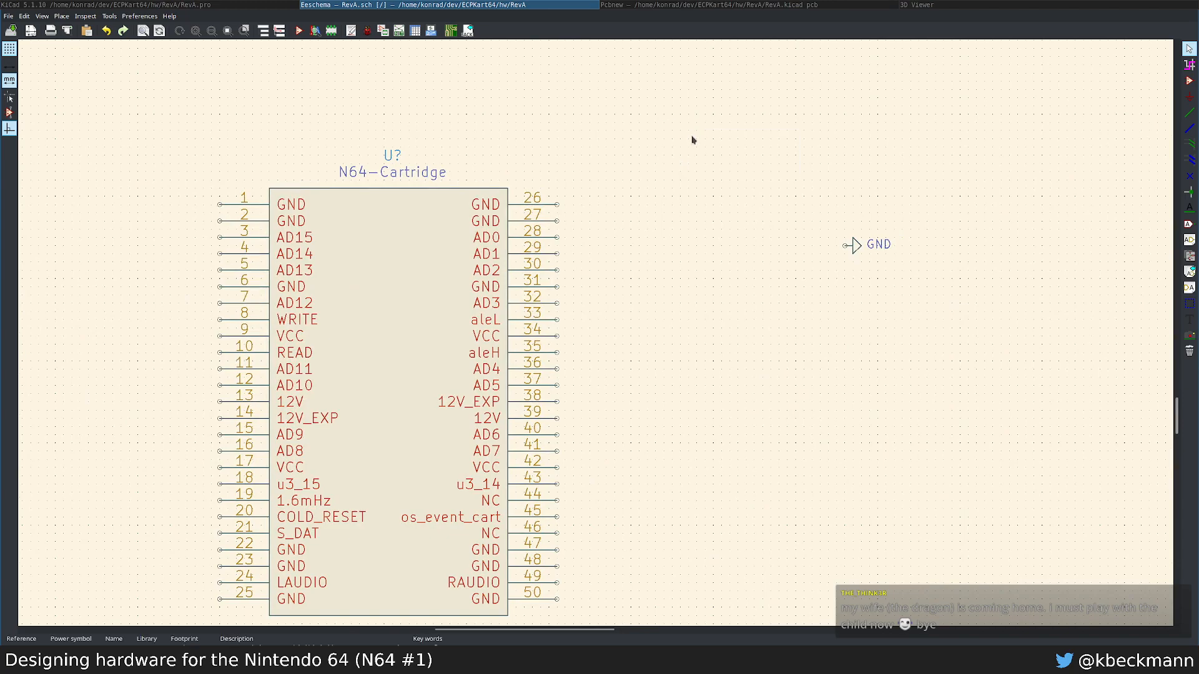
Step: Move the GND symbol in line with connector pin 26 and wire it to the pin
click(853, 238)
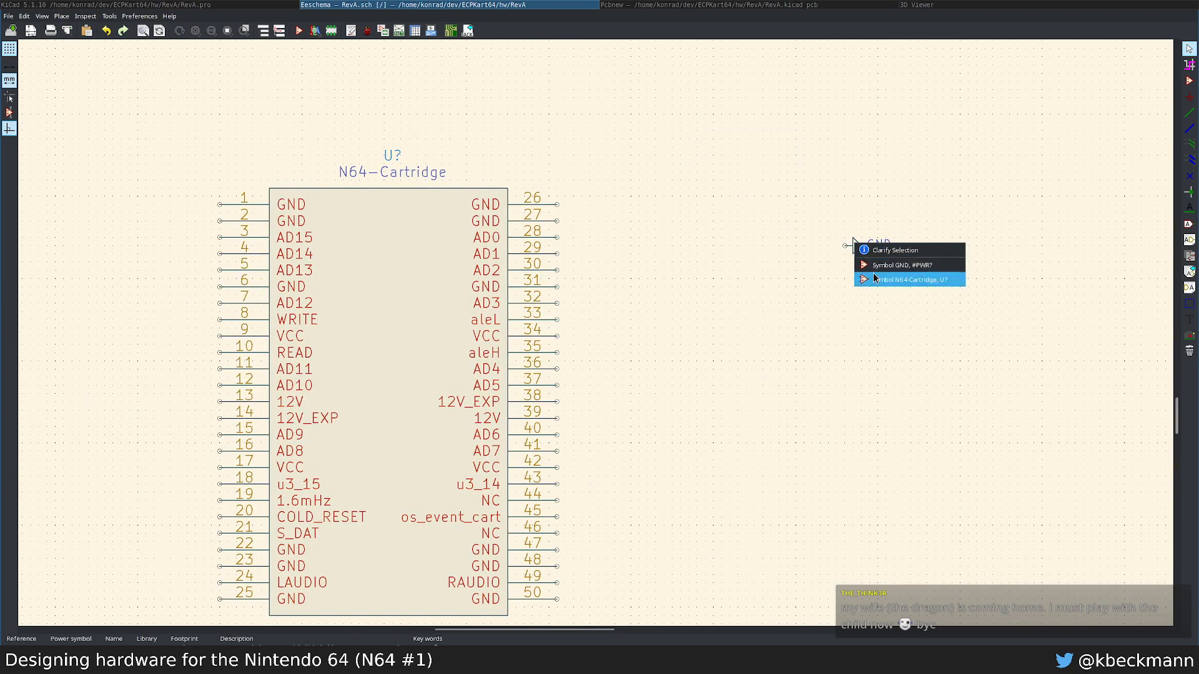
key(Escape)
key(m)
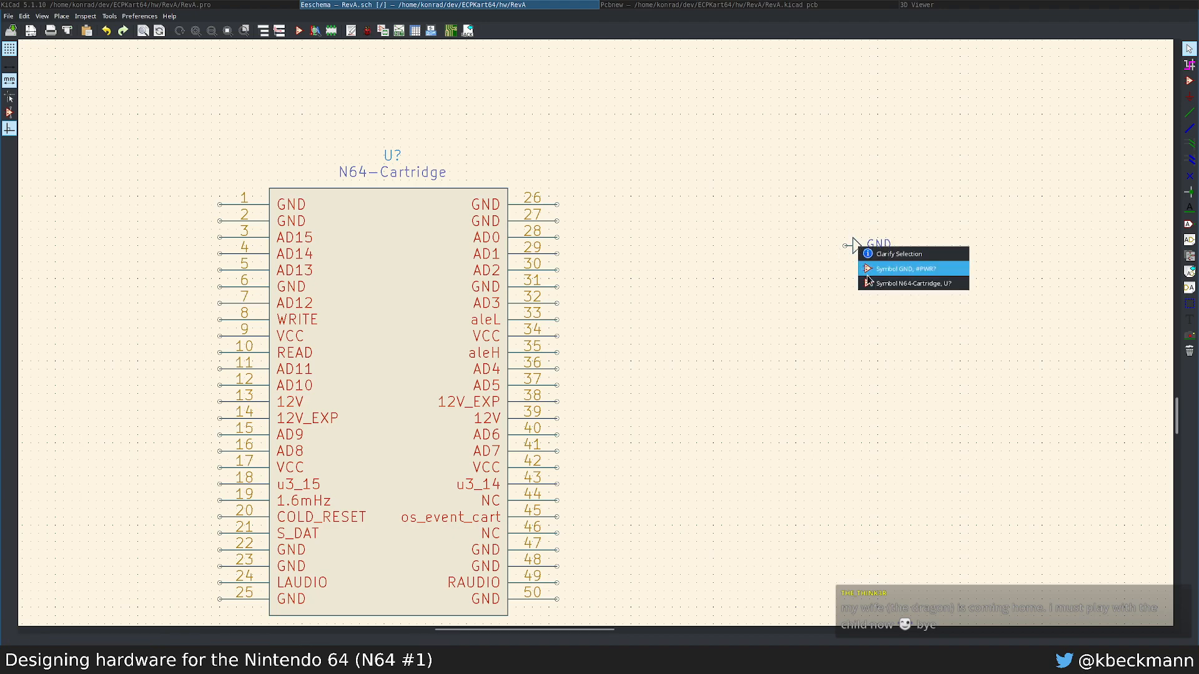
click(876, 268)
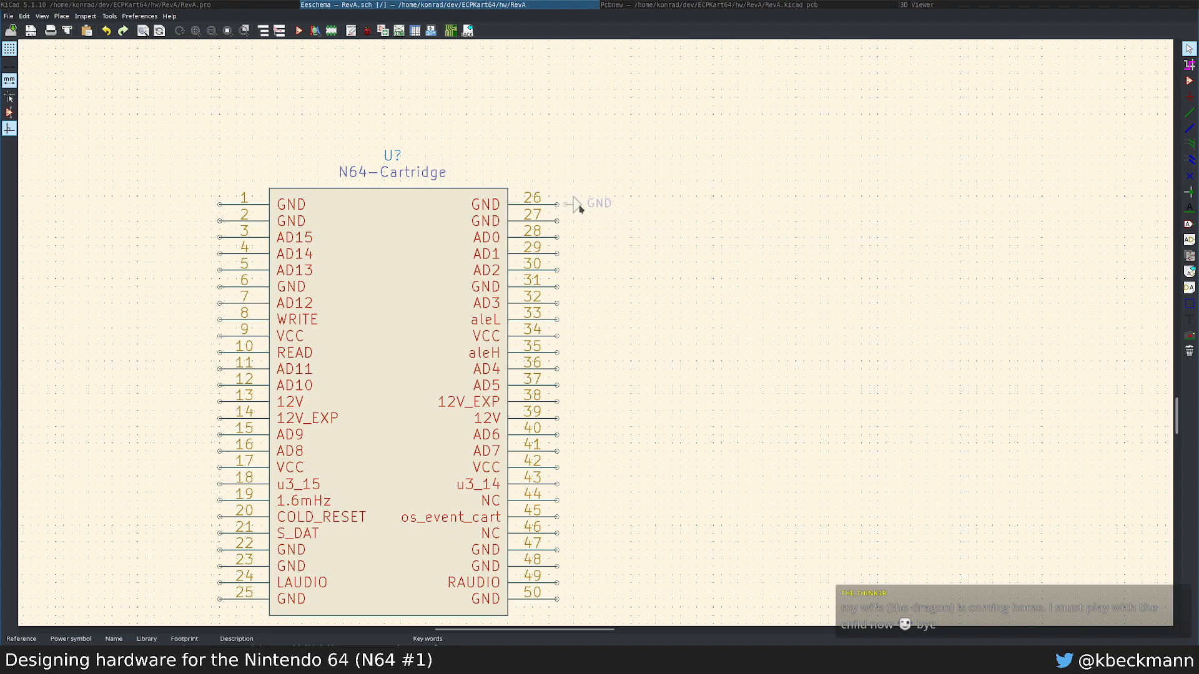
click(639, 206)
key(w)
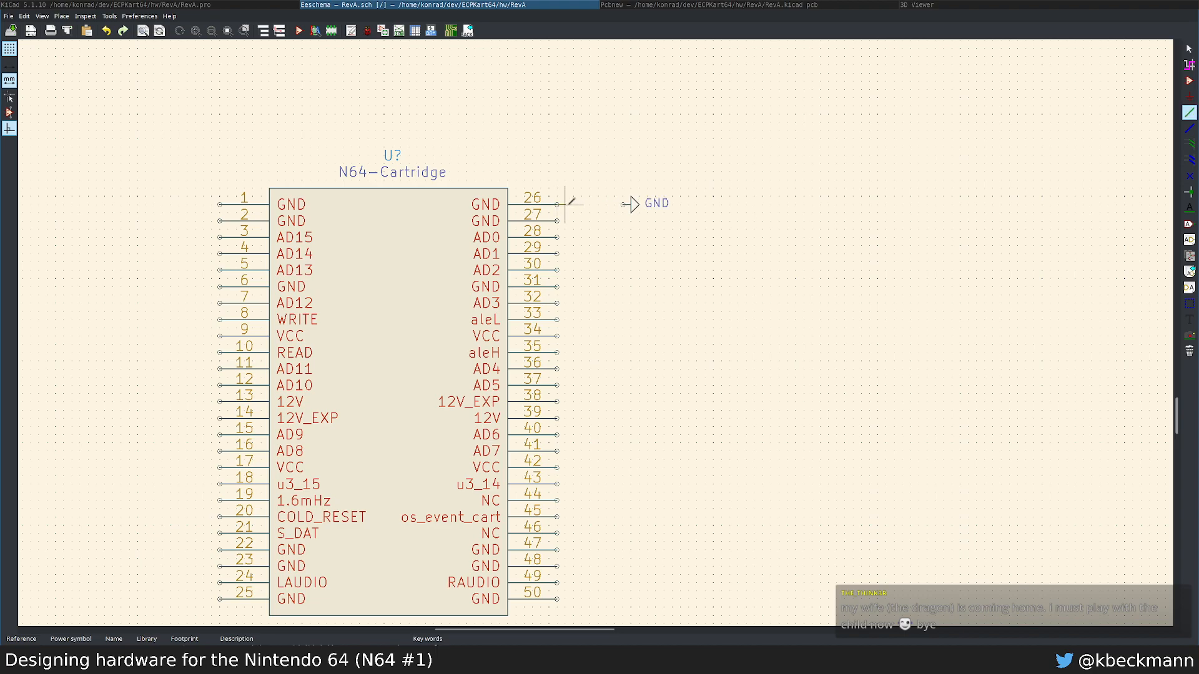
click(625, 204)
Step: Repeat the pin 26 wire stub on every pin below it, from 27 down to 50
scroll(595, 326, down, 2)
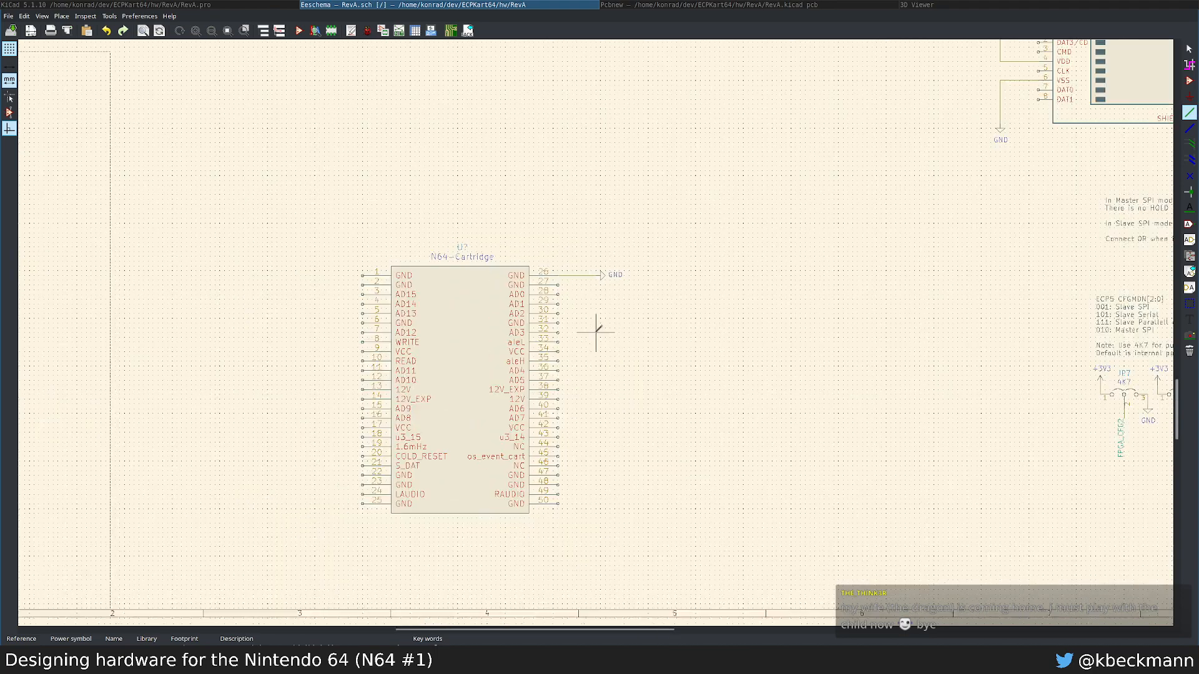
key(Insert)
key(Insert)
key(Insert)
key(Insert)
key(Insert)
key(Insert)
key(Insert)
key(Insert)
key(Insert)
key(Insert)
key(Insert)
key(Insert)
key(Insert)
key(Insert)
key(Insert)
key(Insert)
key(Insert)
key(Insert)
key(Insert)
key(Insert)
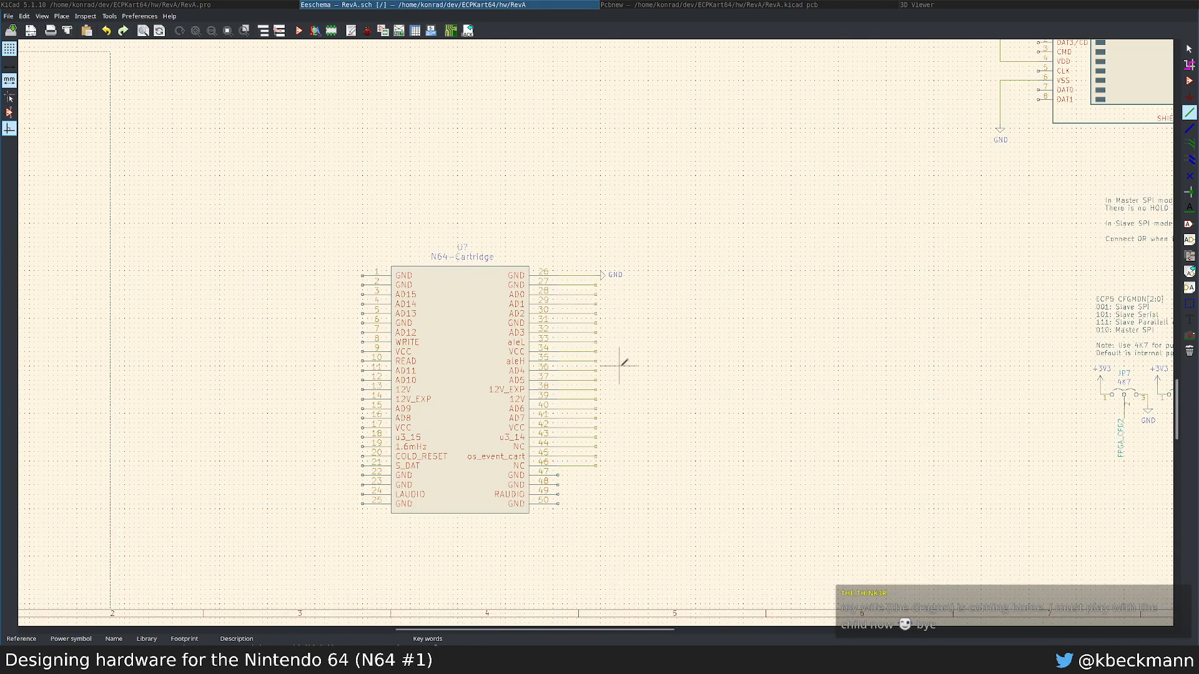
key(Escape)
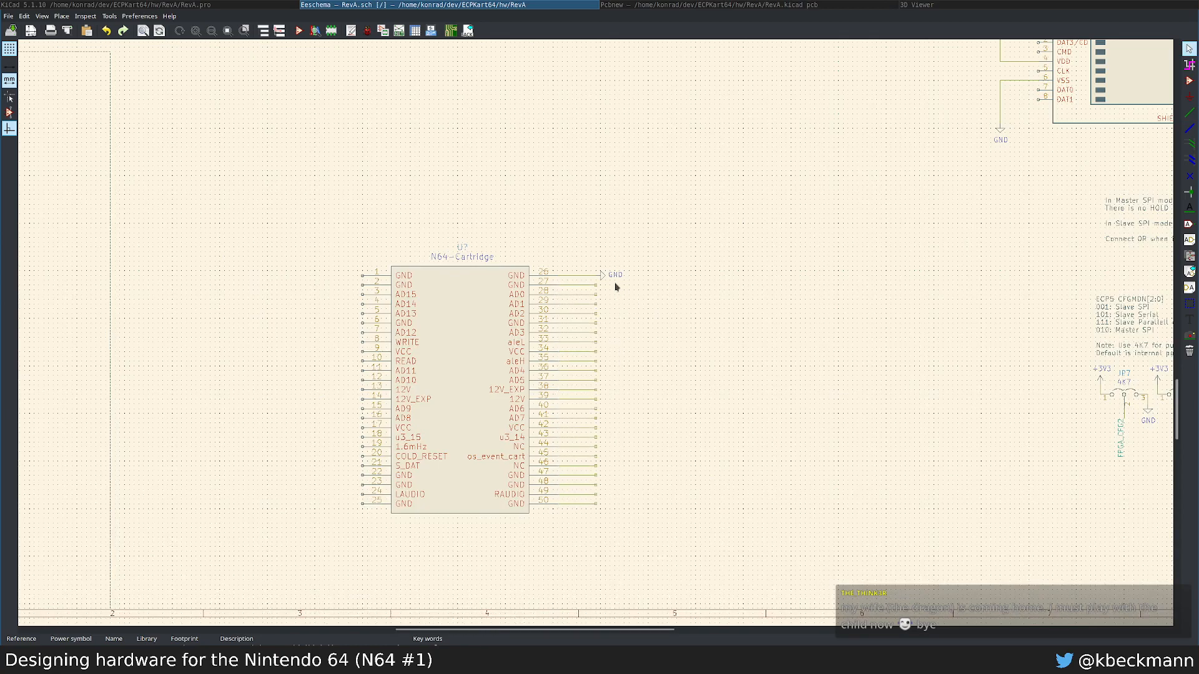
Step: Place a left-facing copy of the GND symbol beside connector pin 1 and wire it to the pin
click(605, 279)
click(603, 279)
scroll(361, 276, up, 5)
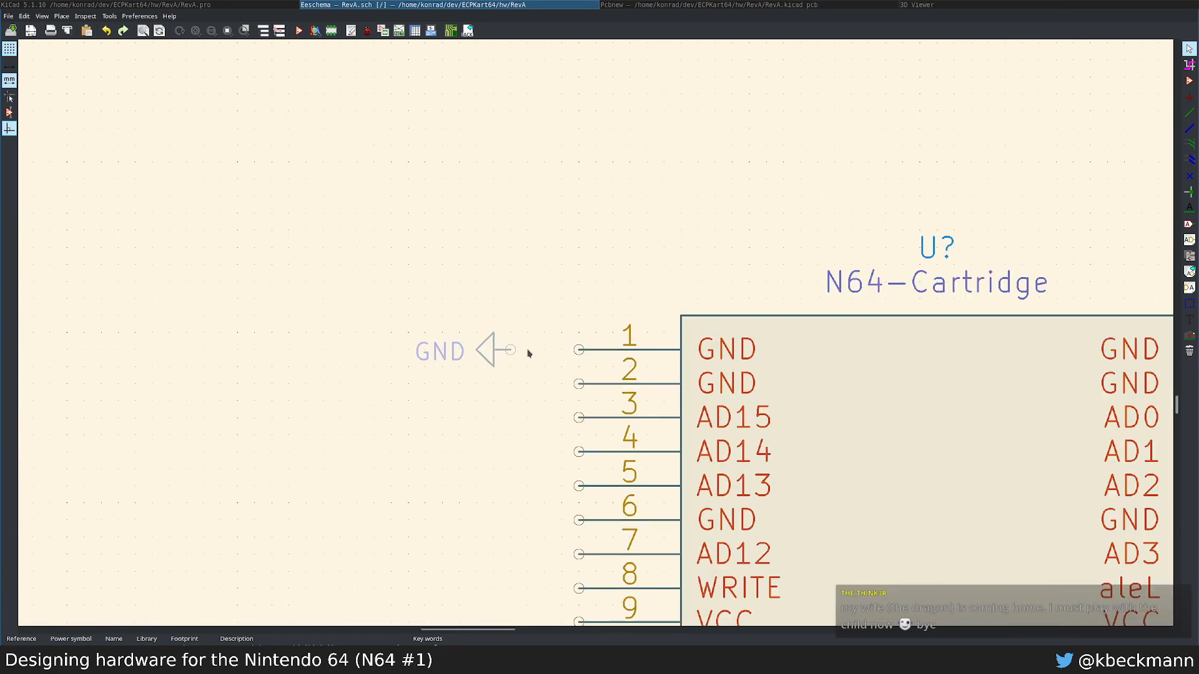
click(460, 351)
scroll(461, 352, down, 3)
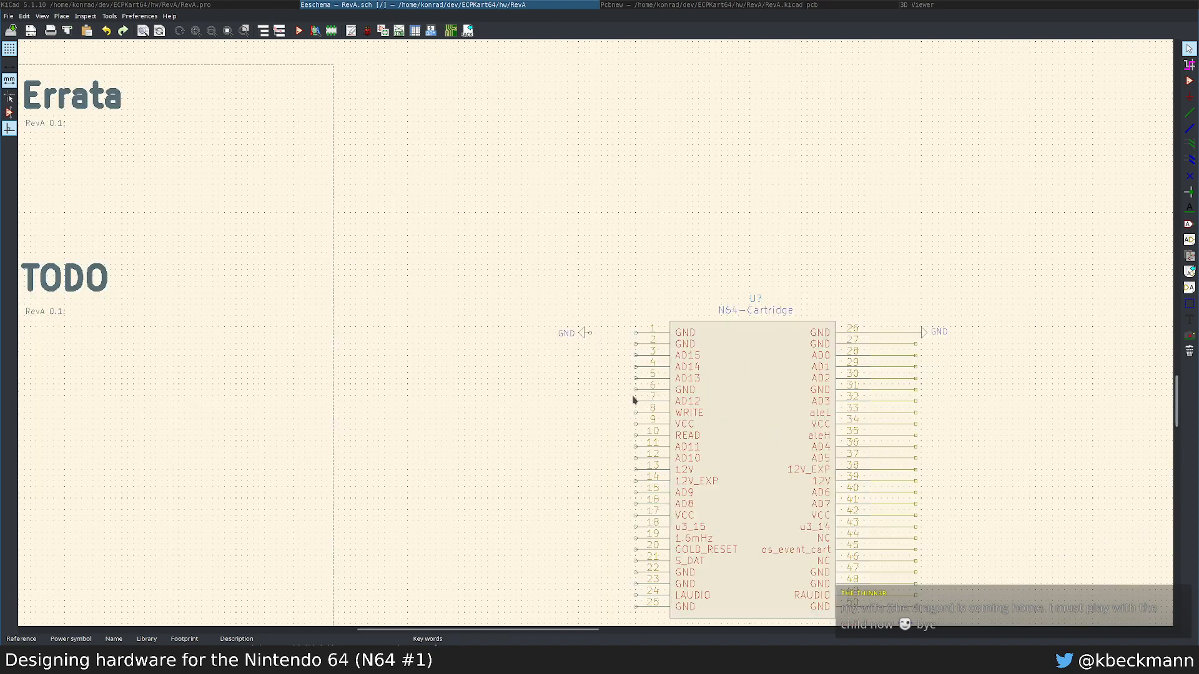
middle_drag(634, 401, 550, 211)
key(w)
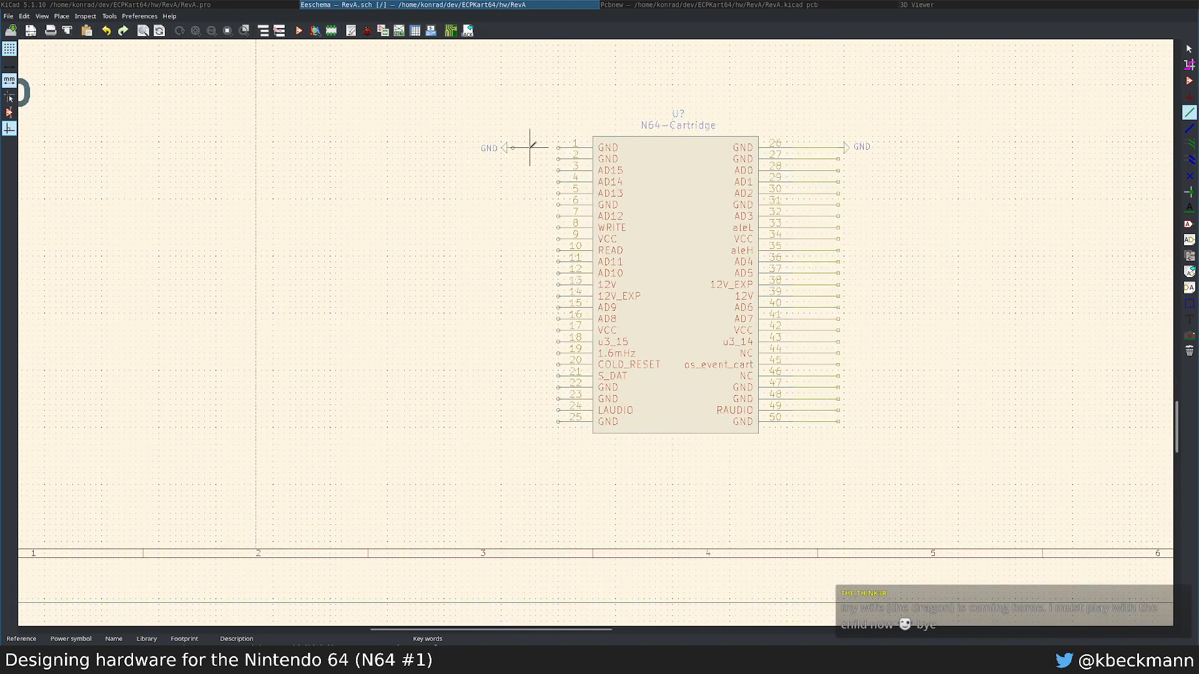
click(557, 148)
Step: Repeat the pin 1 wire stub on every pin below it, from 2 down to 25
key(Insert)
key(Insert)
key(Insert)
key(Insert)
key(Insert)
key(Insert)
key(Insert)
key(Insert)
key(Insert)
key(Insert)
key(Insert)
key(Insert)
key(Insert)
key(Insert)
key(Insert)
key(Insert)
key(Insert)
key(Insert)
key(Insert)
key(Insert)
key(Escape)
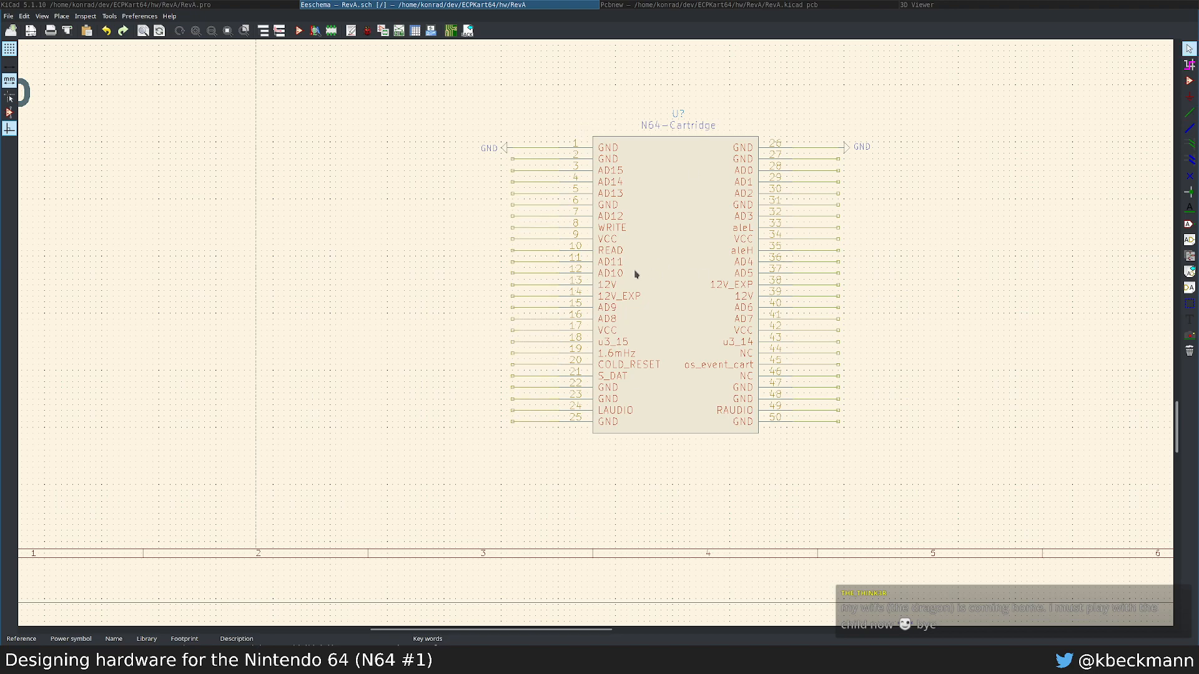
Step: Place a copy of the right-facing GND symbol on the end of the pin 27 wire stub
middle_drag(660, 282, 585, 350)
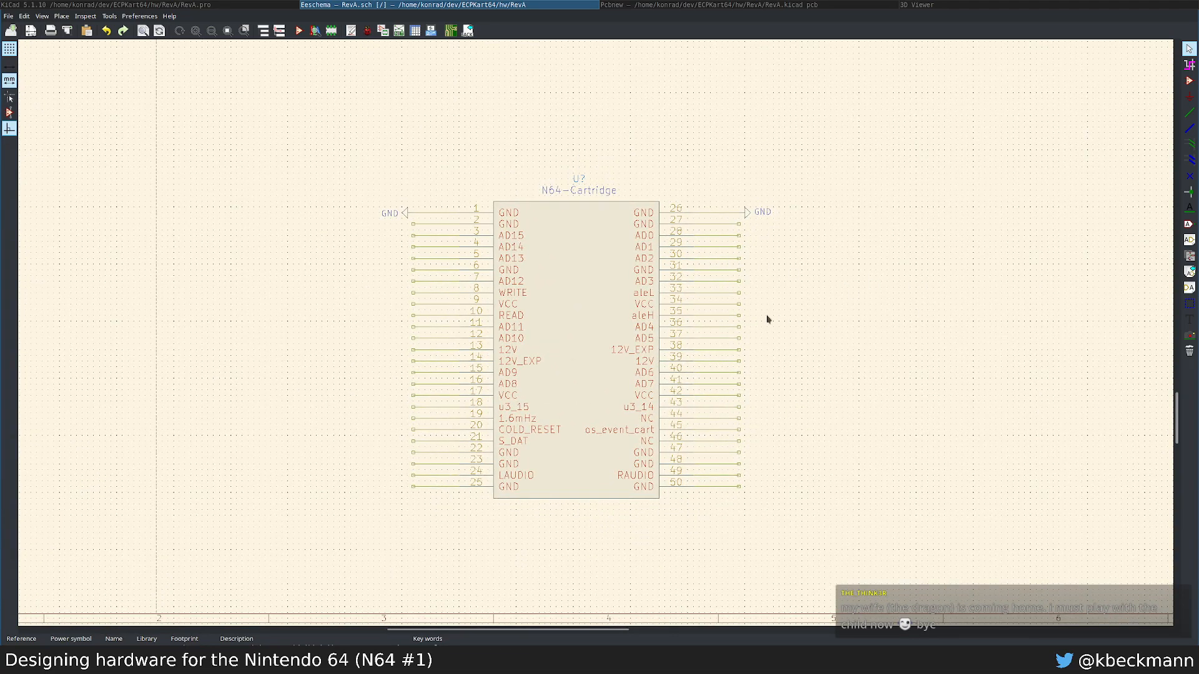
scroll(597, 335, up, 2)
click(485, 241)
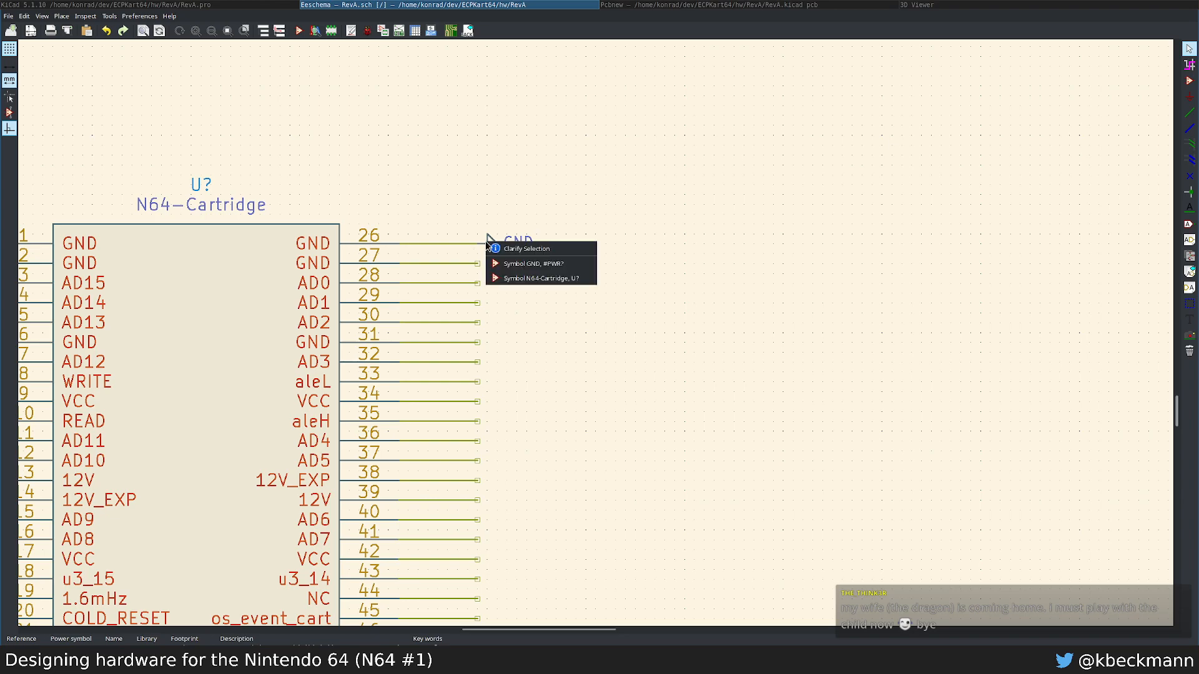
click(488, 247)
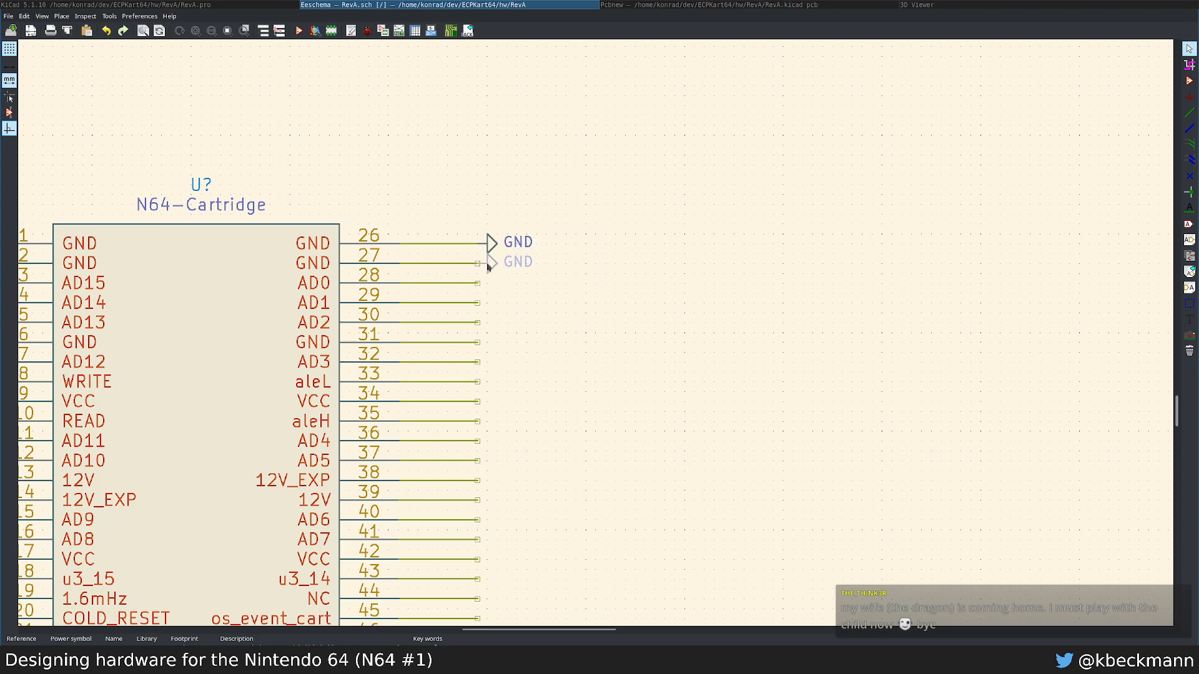
click(487, 264)
key(c)
click(490, 283)
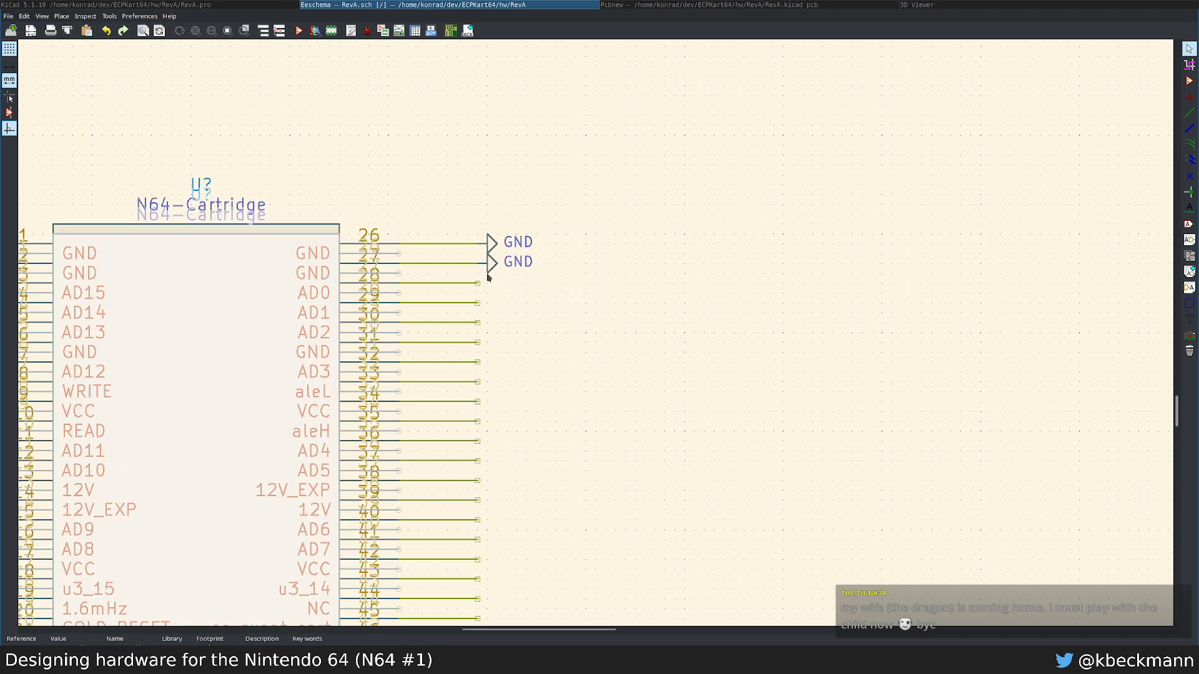
key(Escape)
drag(536, 304, 506, 279)
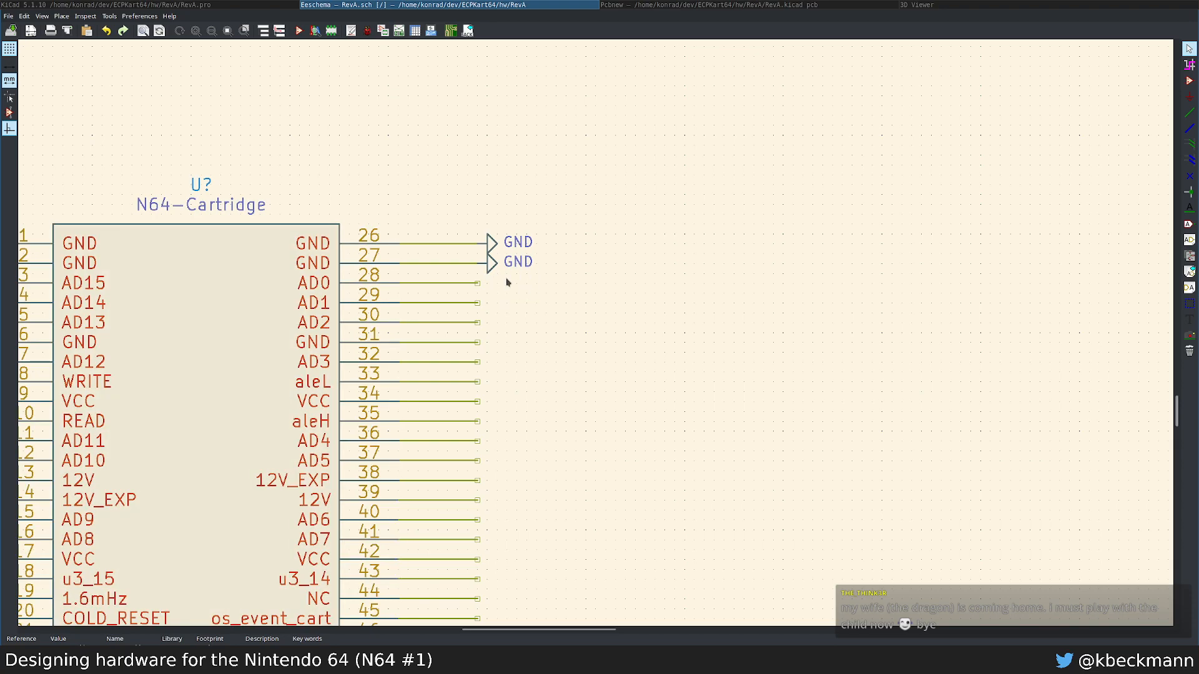
scroll(503, 275, down, 2)
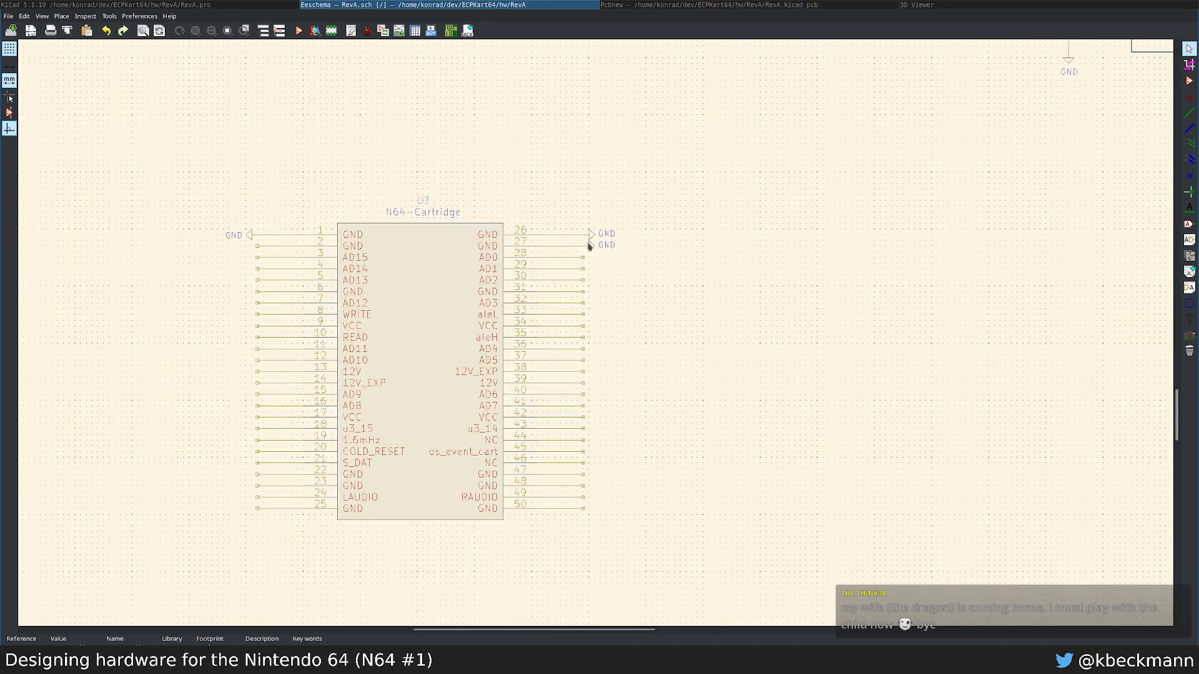
scroll(589, 238, up, 2)
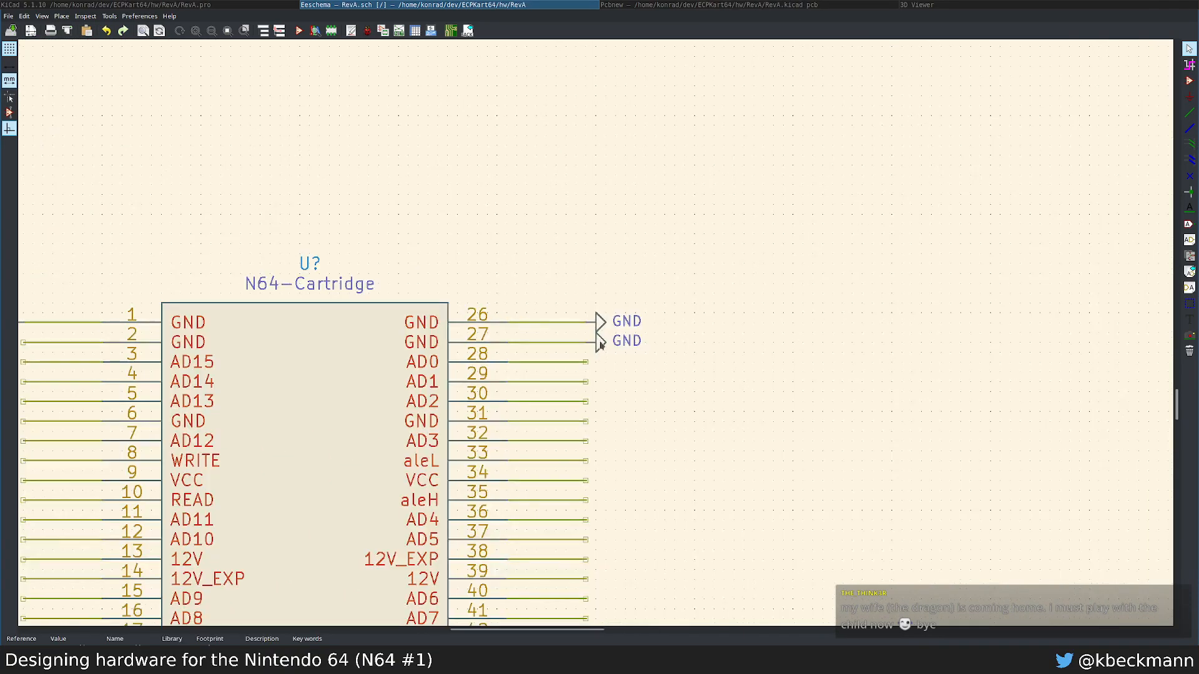
Step: Delete the GND symbol on pin 27 and that pin's wire stub
right_click(599, 344)
click(608, 376)
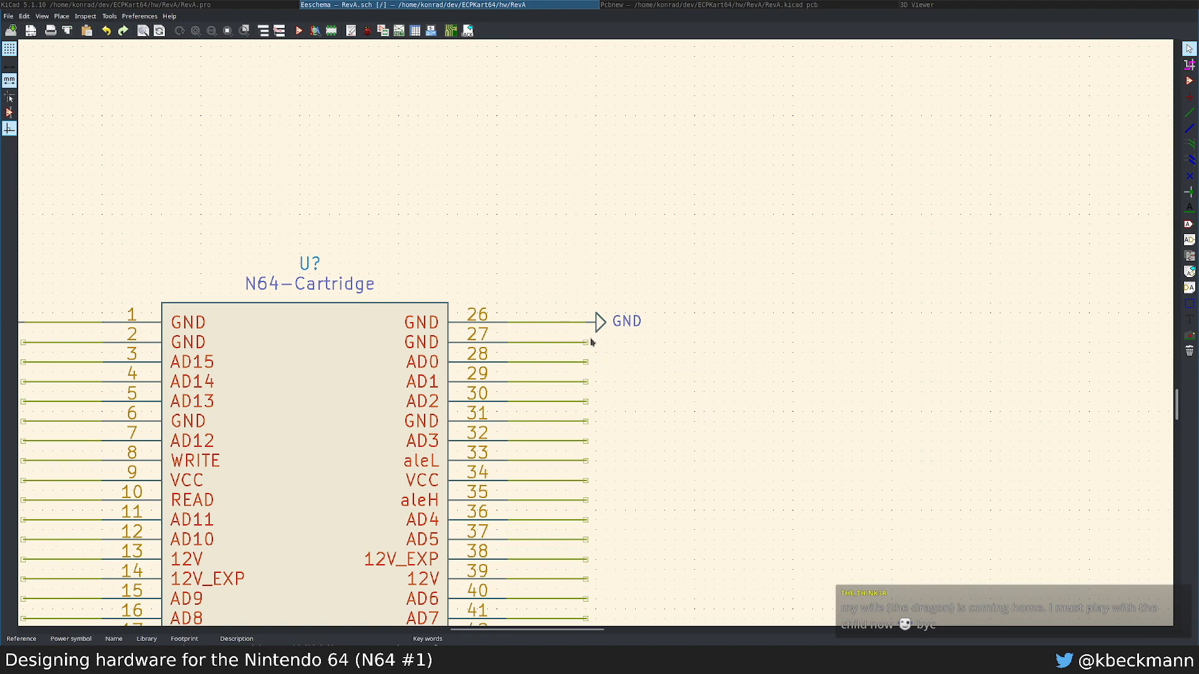
right_click(592, 342)
click(601, 373)
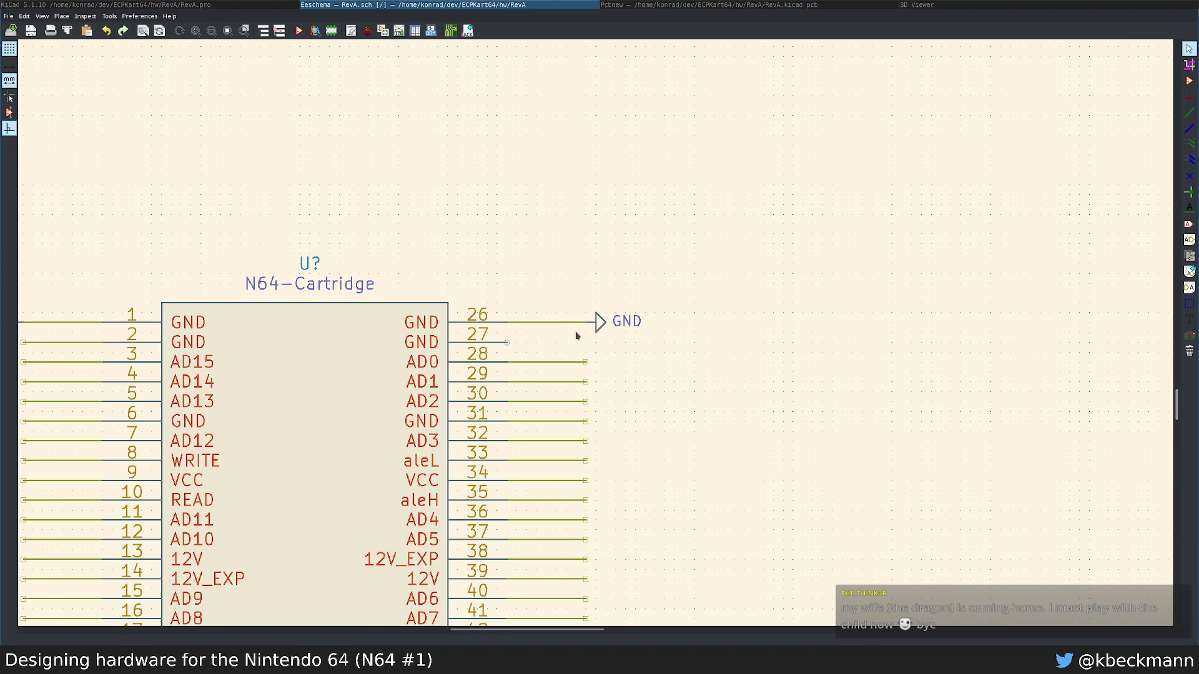
Step: Close the schematic editor and reopen RevA.sch from the KiCad project window
scroll(286, 137, down, 2)
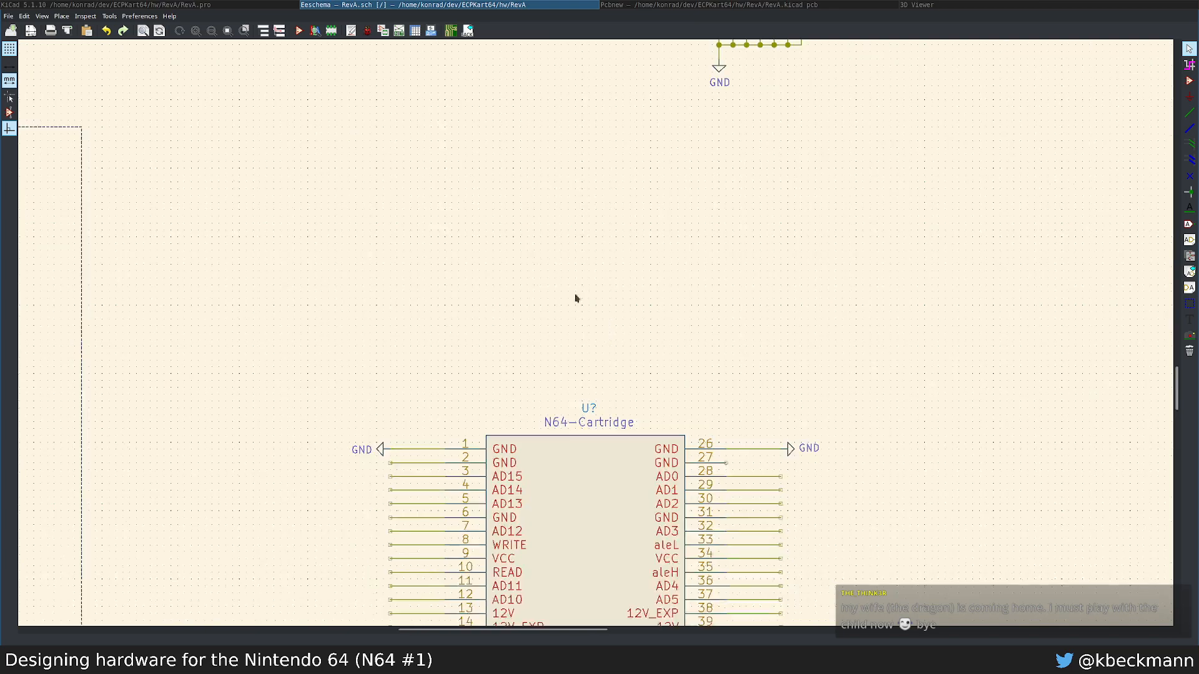
key(super+shift+q)
key(super+Left)
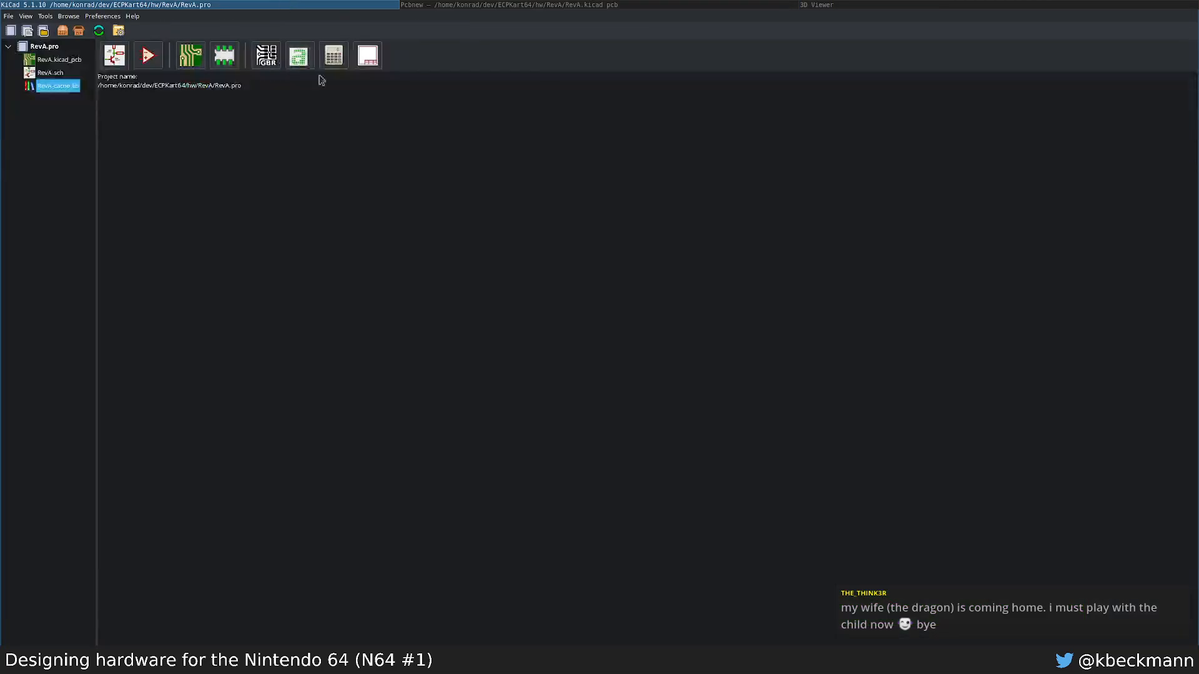
double_click(50, 73)
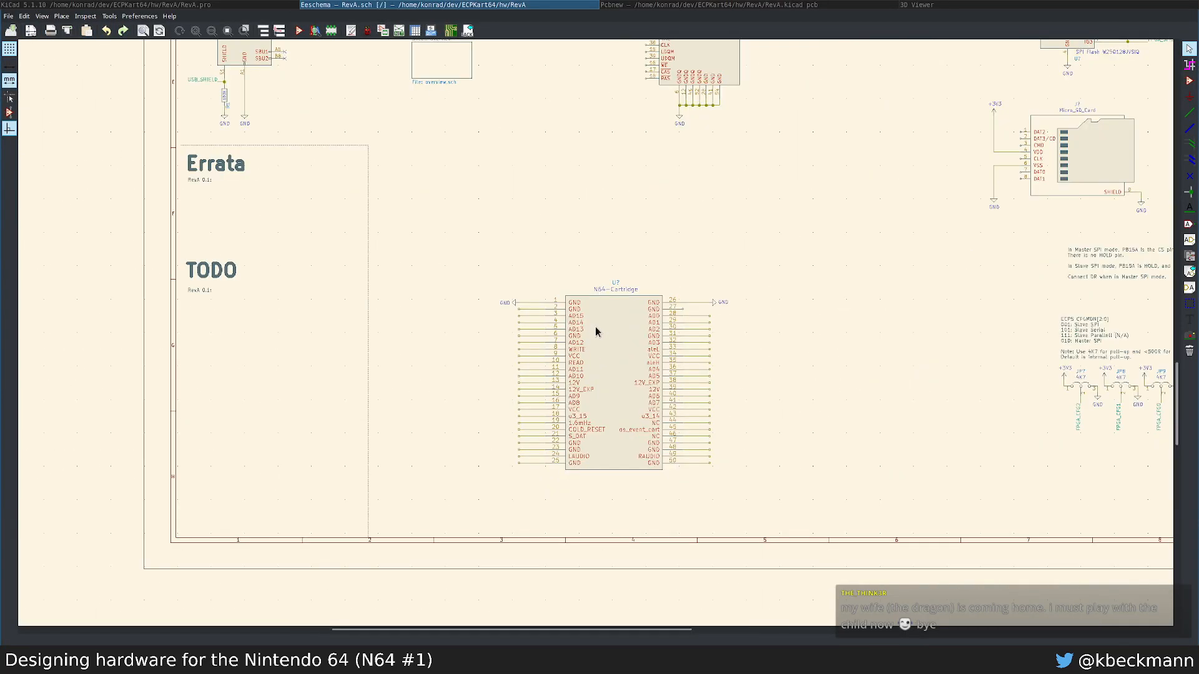
key(m)
click(603, 254)
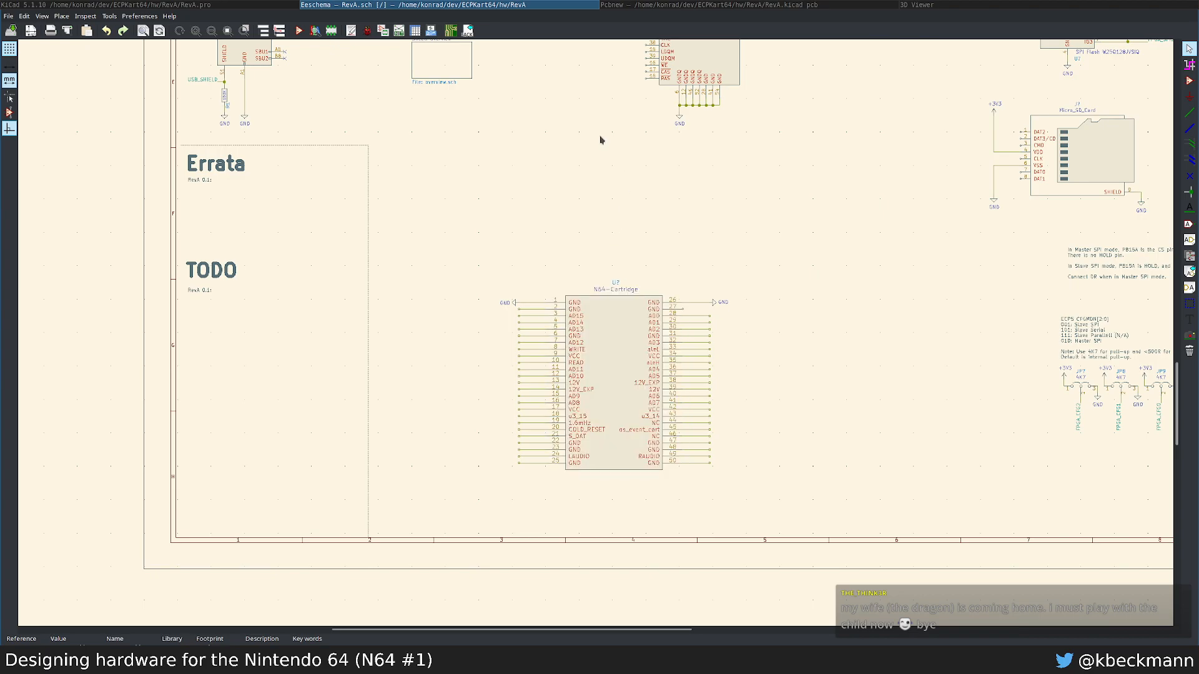
key(m)
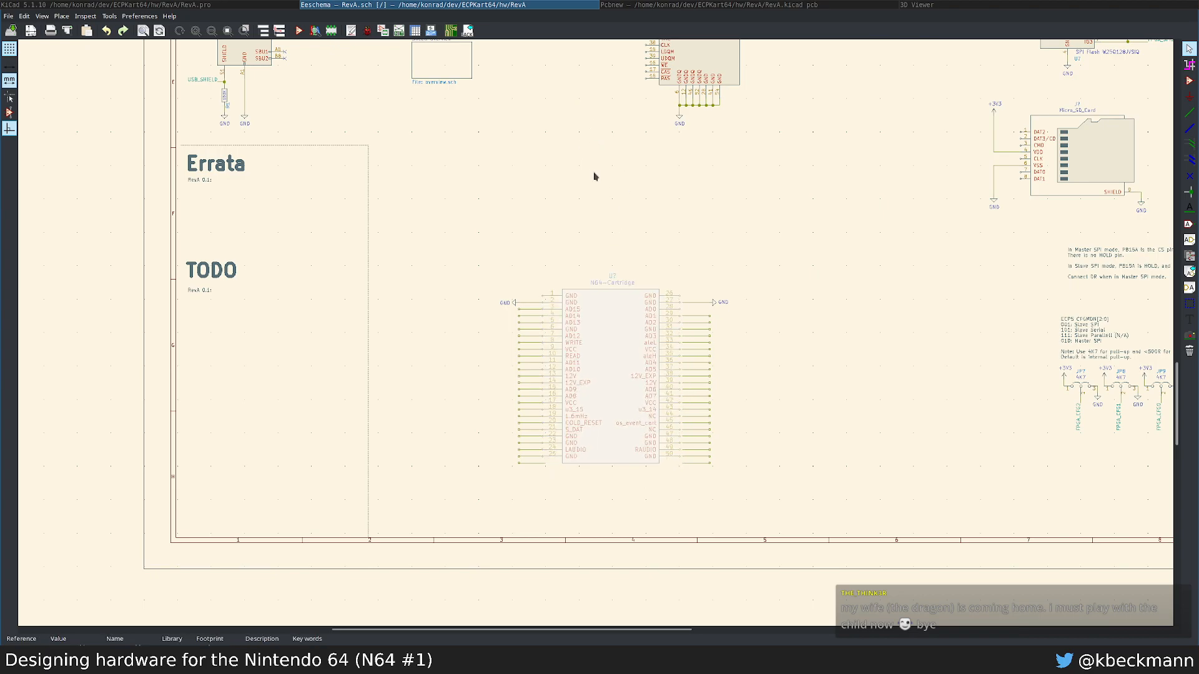
key(Escape)
drag(469, 139, 874, 520)
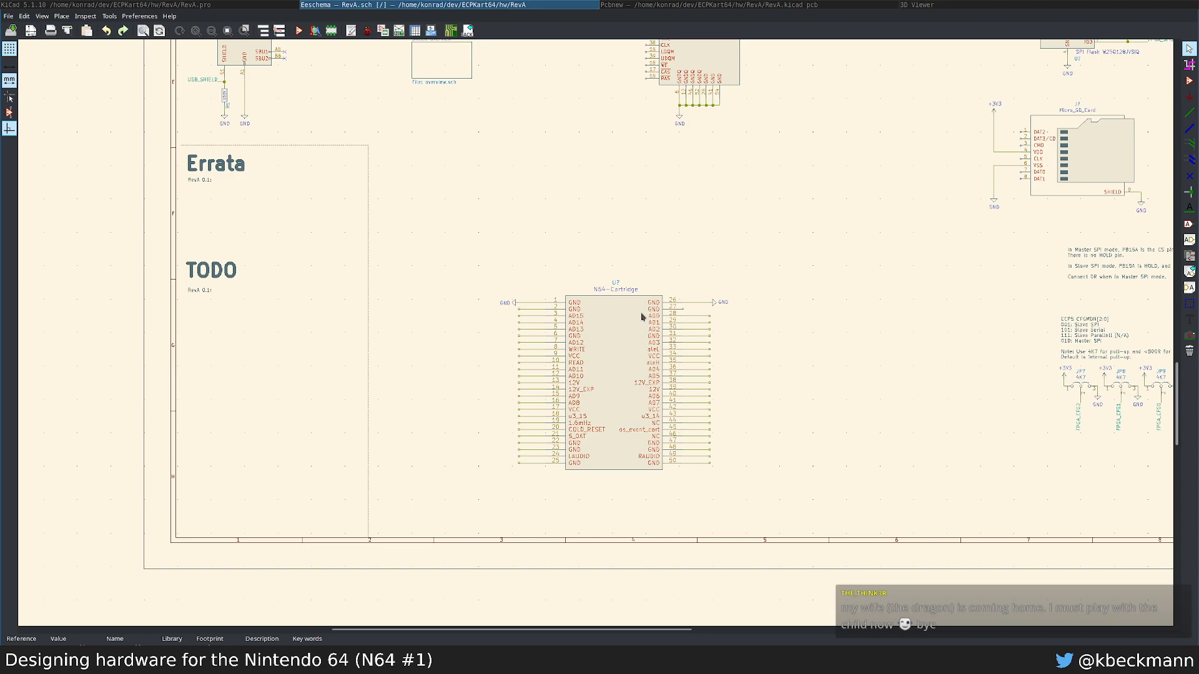
scroll(673, 341, up, 2)
middle_drag(595, 373, 587, 318)
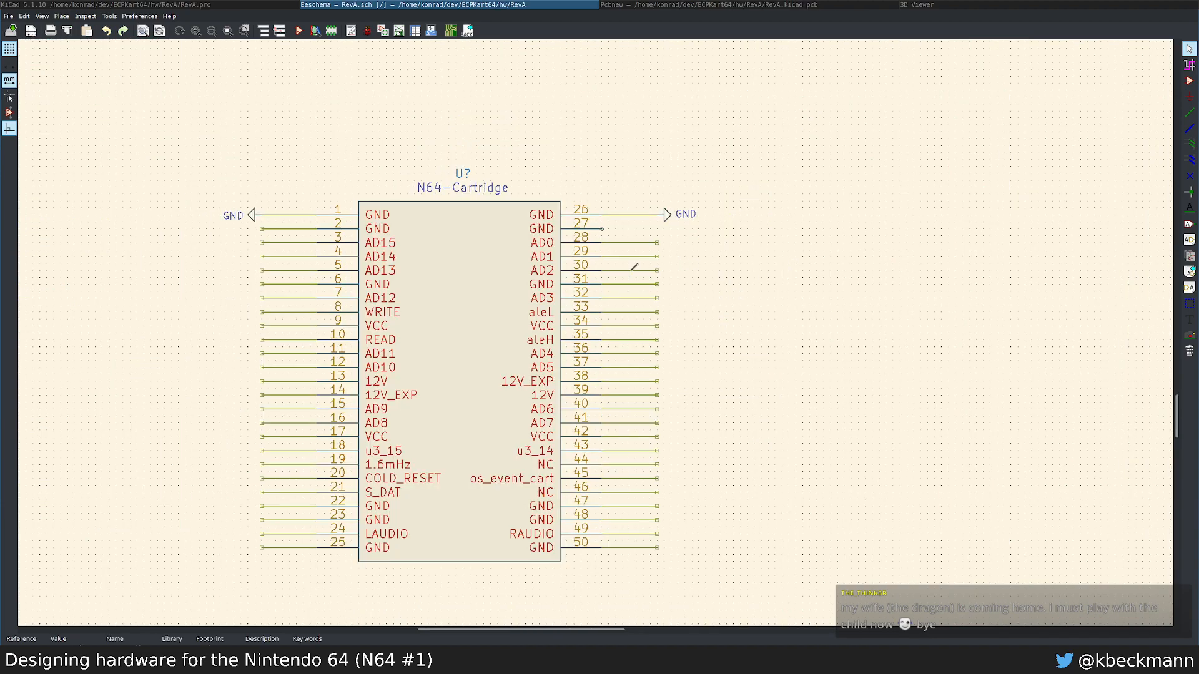
key(a)
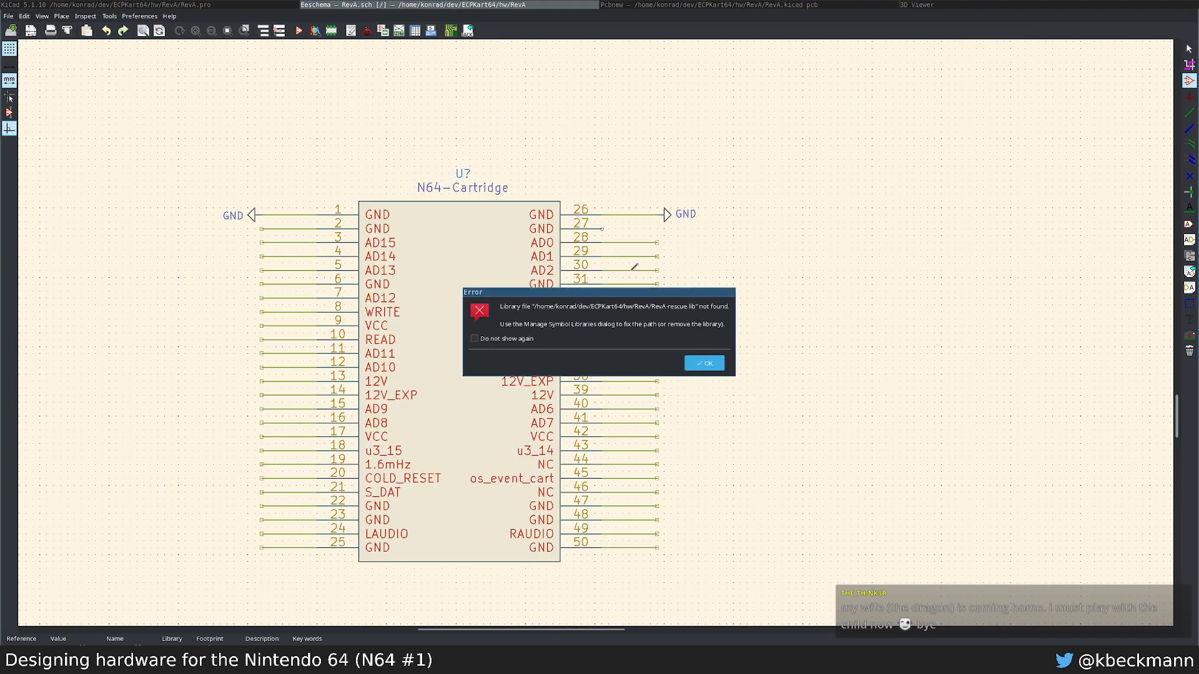
key(Return)
key(Escape)
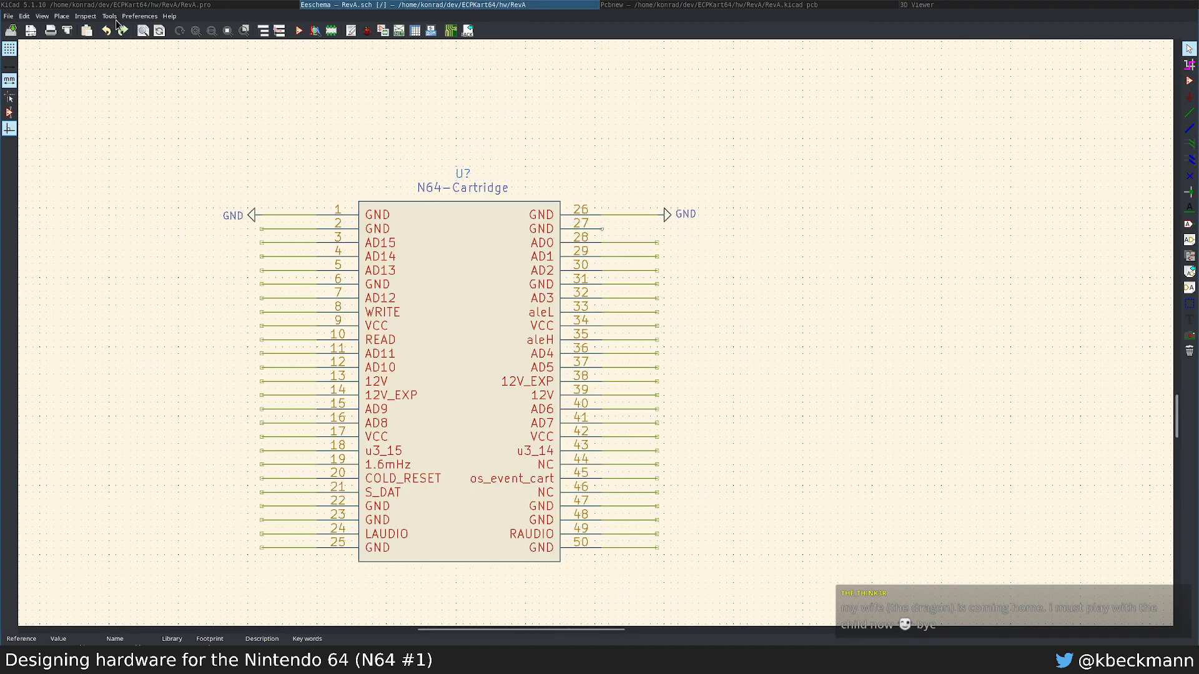
Step: Remove the RevA-rescue entry from the project-specific symbol libraries and accept the change
click(139, 16)
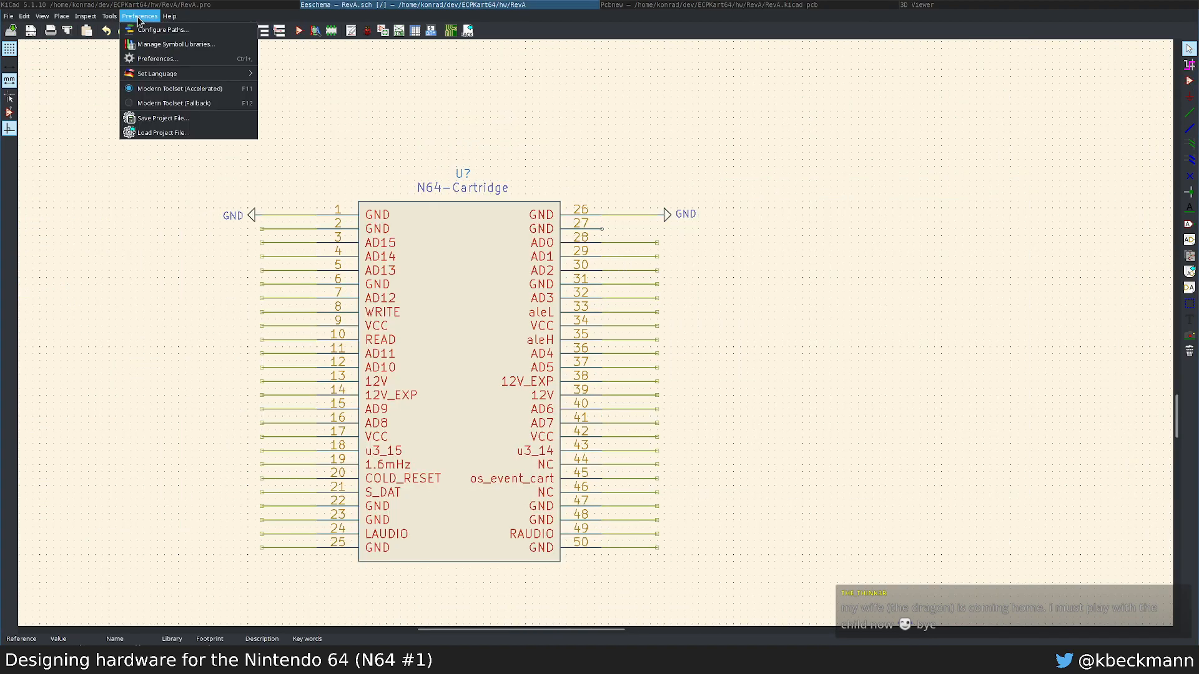
click(156, 45)
click(490, 216)
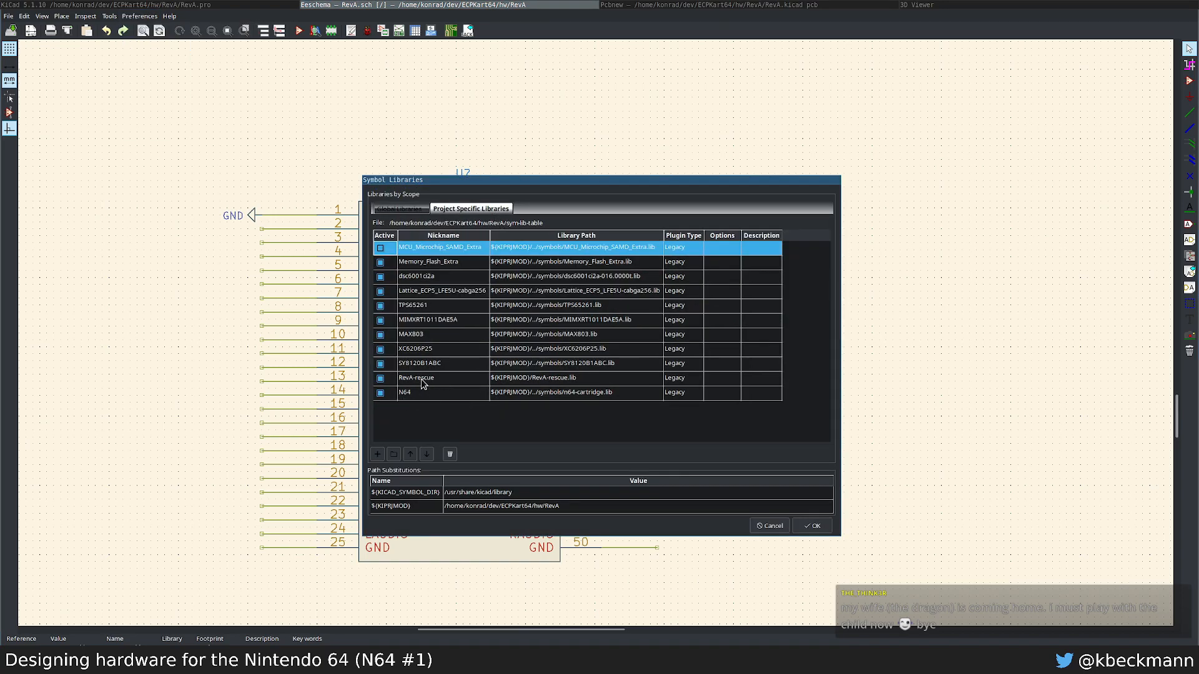
double_click(418, 379)
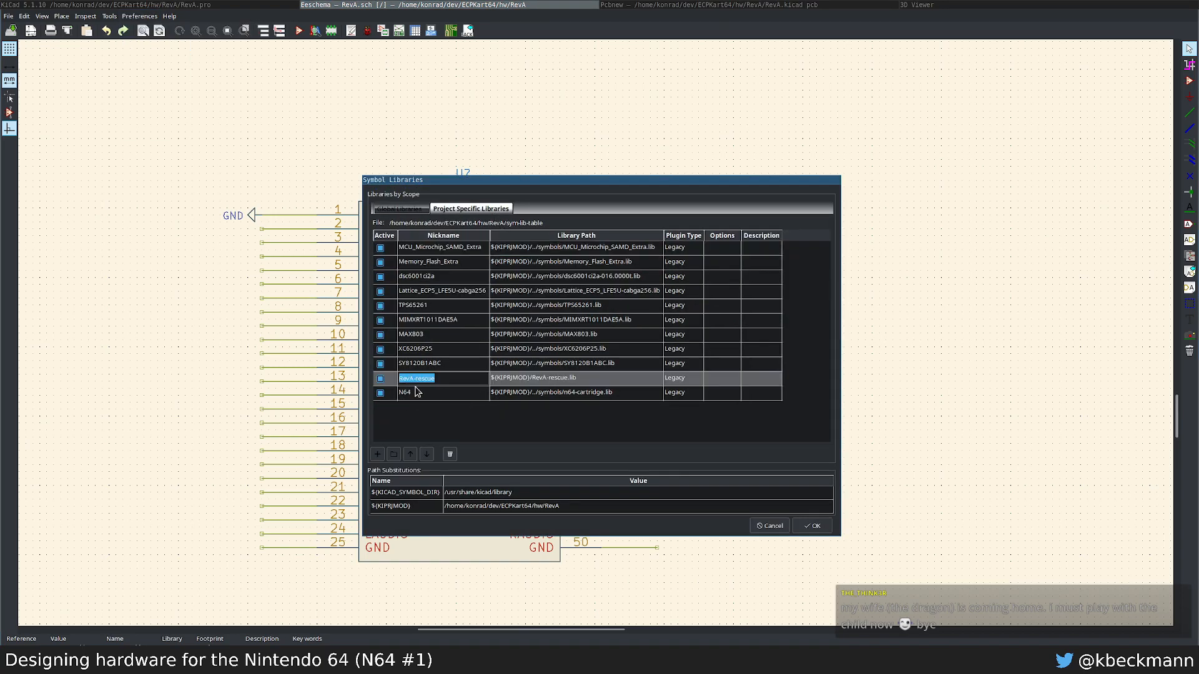
click(450, 454)
click(812, 526)
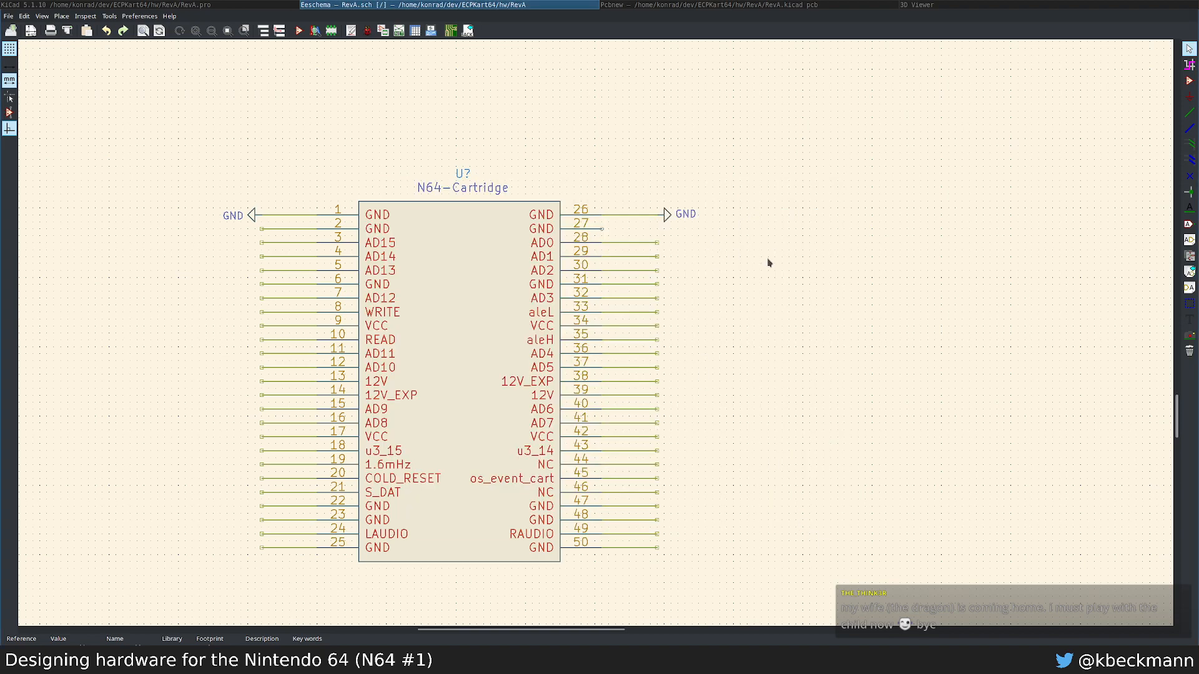
Step: Place a net label N64_AD0 in the empty area to the right of the N64 cartridge connector, level with pin 28
key(l)
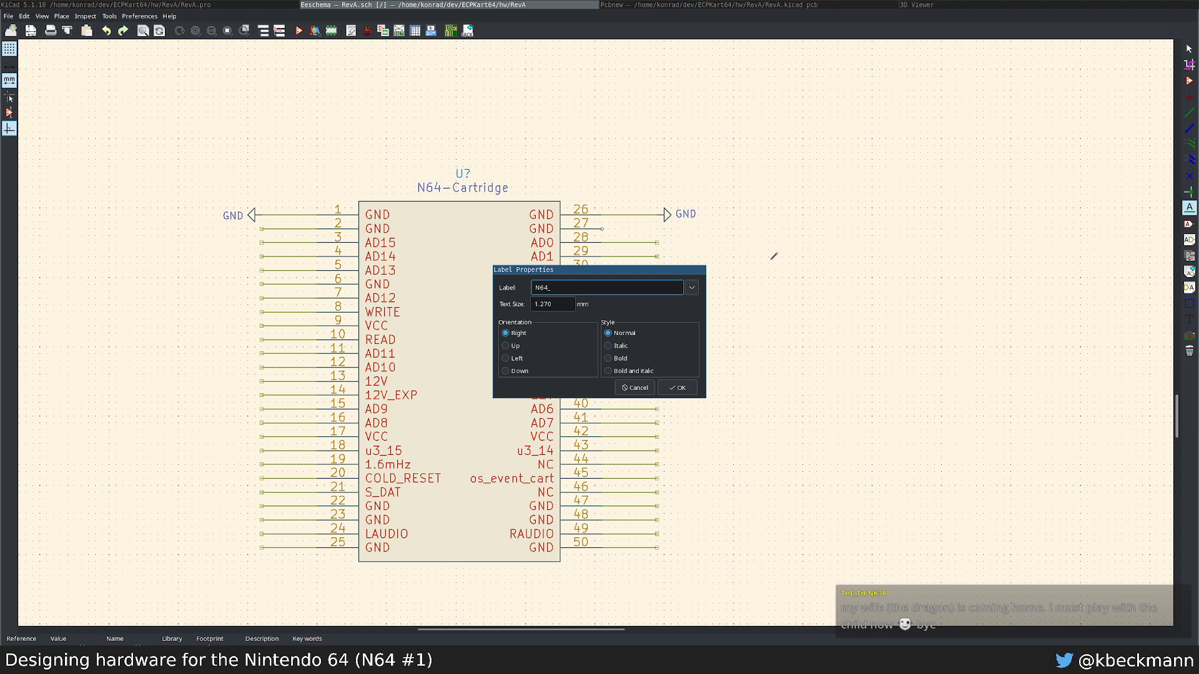
key(Return)
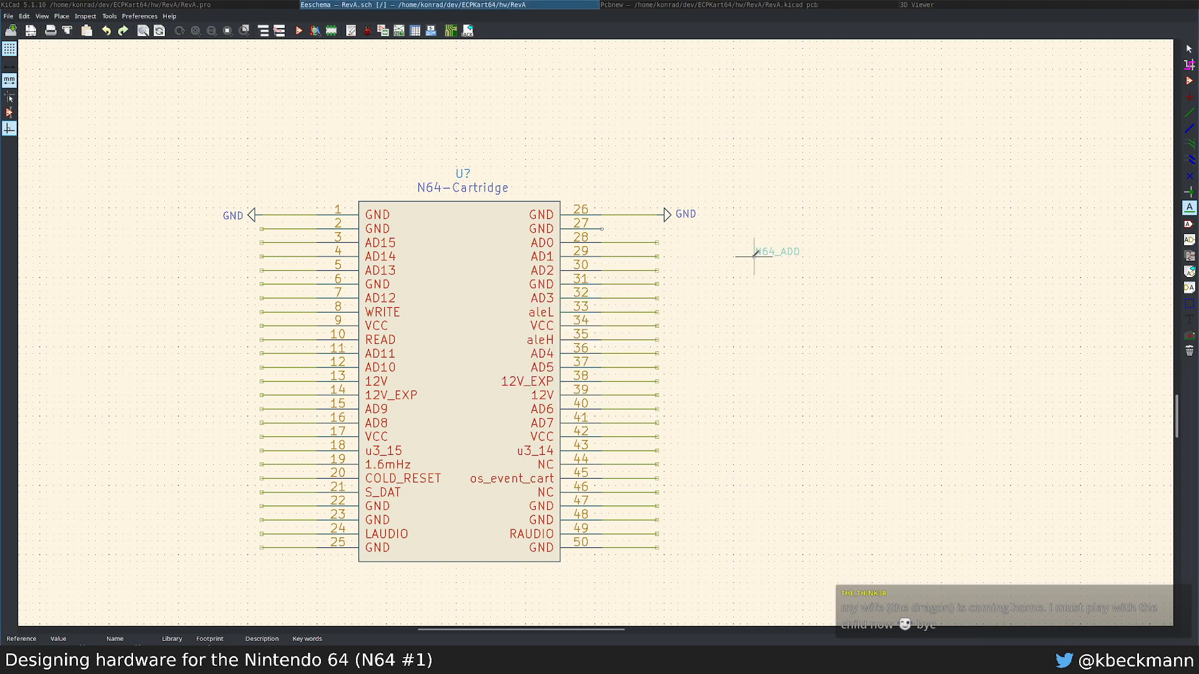
click(783, 237)
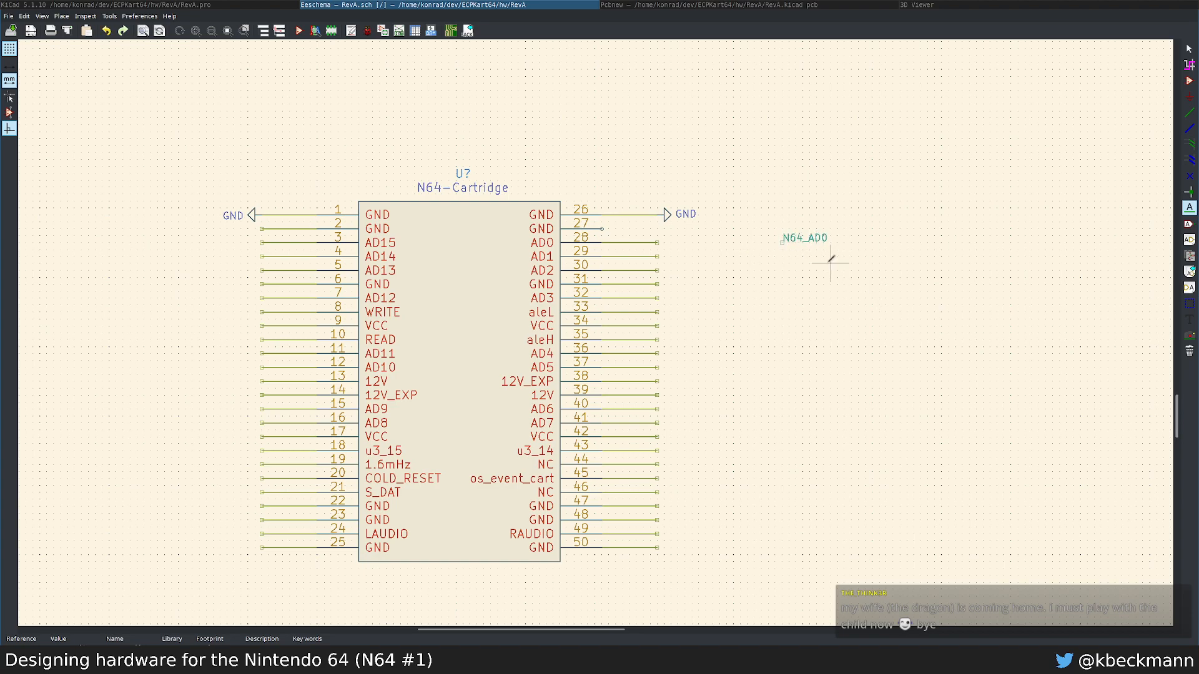
key(Escape)
Step: Repeat the label downward in a column with incrementing numbers, from N64_AD1 to N64_AD16
key(Insert)
key(Insert)
key(Insert)
key(Insert)
key(Insert)
key(Insert)
key(Insert)
key(Insert)
key(Insert)
key(Insert)
key(Insert)
key(Insert)
key(Insert)
key(Insert)
key(Insert)
key(Insert)
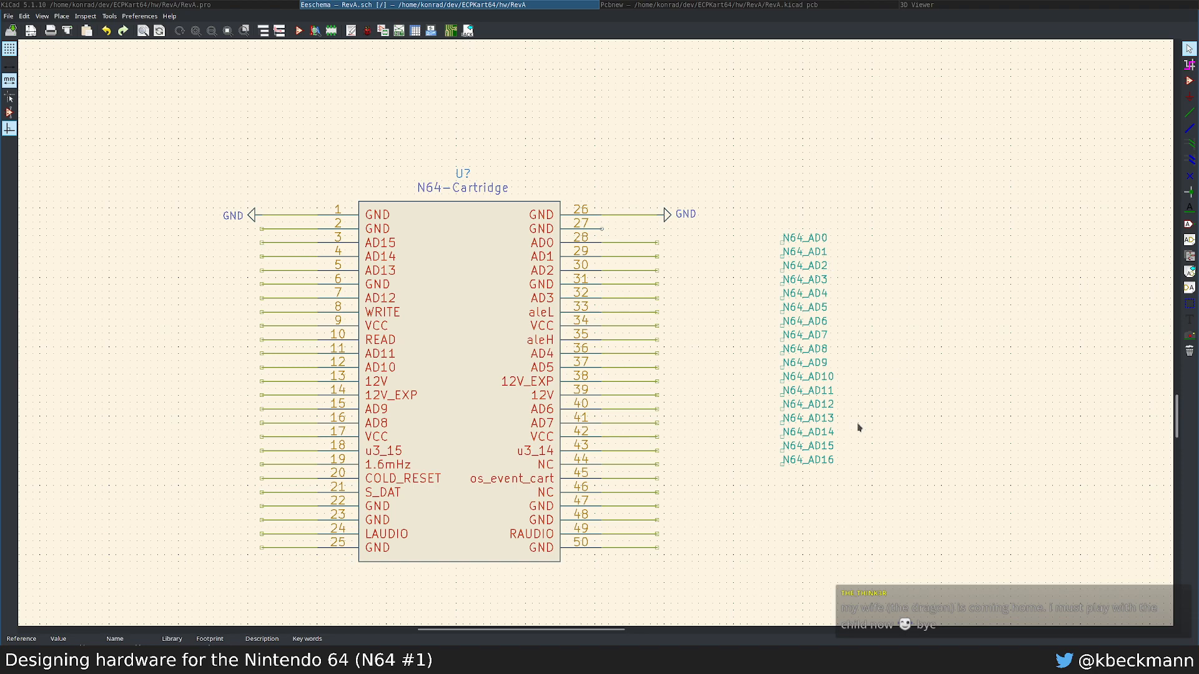
Step: Delete the surplus N64_AD16 label at the end of the column
click(784, 469)
click(812, 501)
key(Delete)
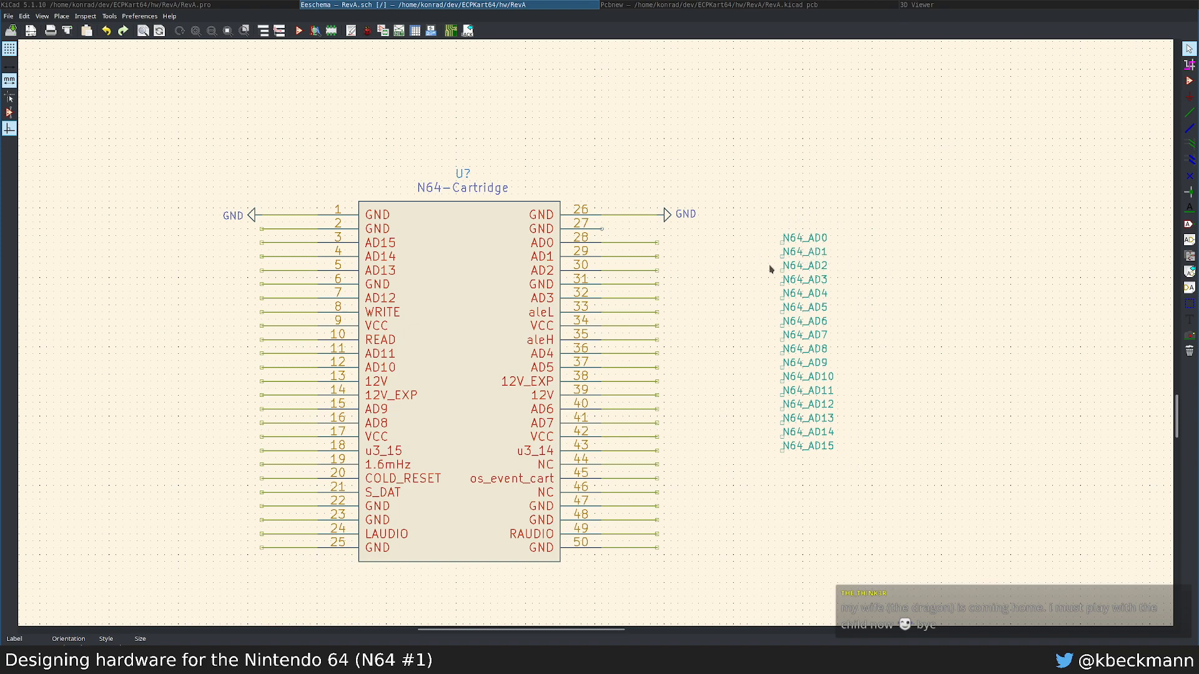
Step: Try to move the N64_AD0, N64_AD1 and N64_AD2 labels together as a block
drag(773, 234, 817, 278)
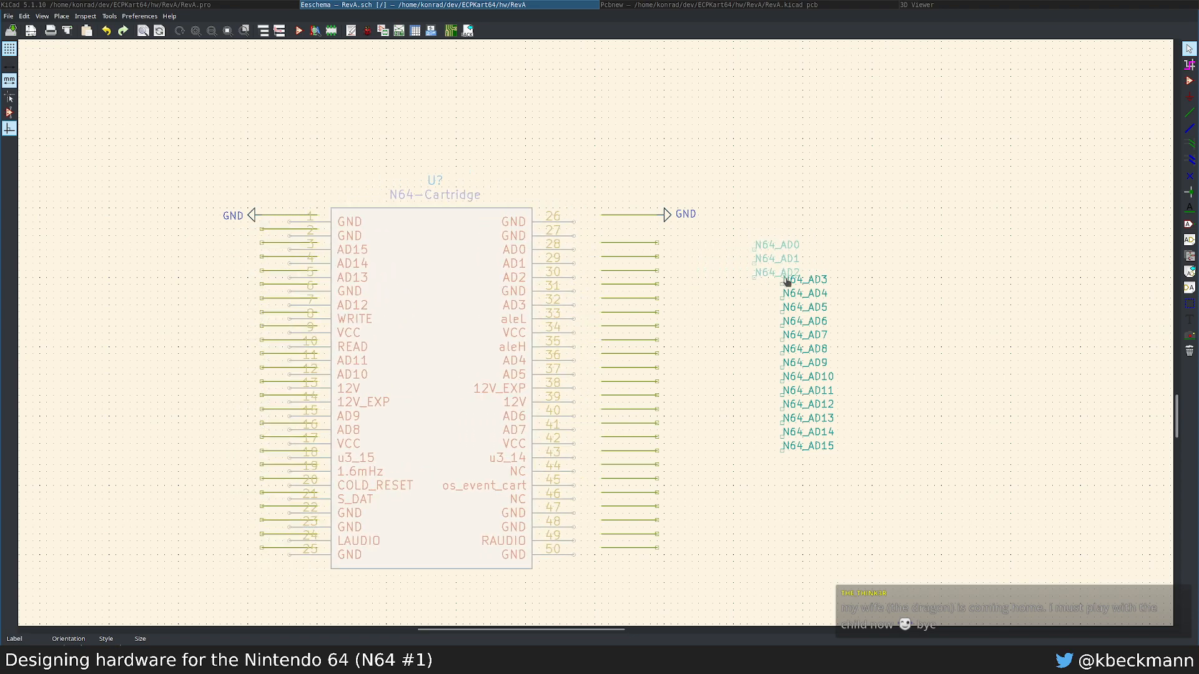
click(814, 277)
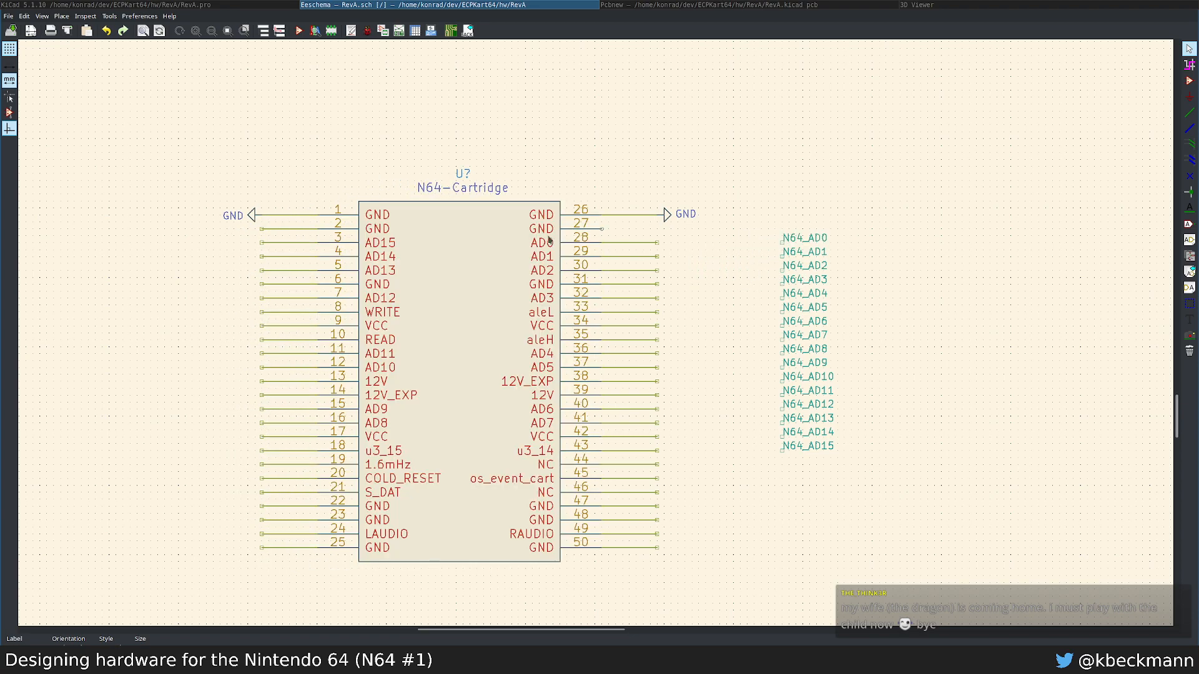
Step: Open the N64-Cartridge symbol in the library symbol editor
right_click(497, 223)
click(595, 123)
right_click(472, 228)
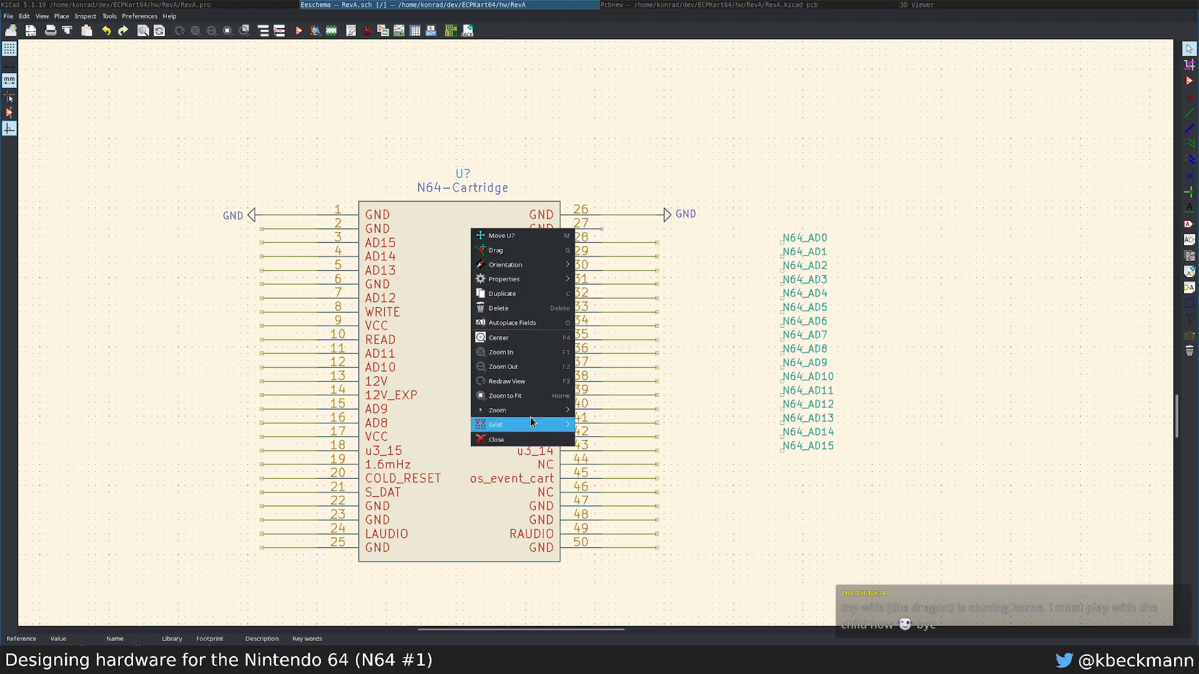
mouse_move(536, 280)
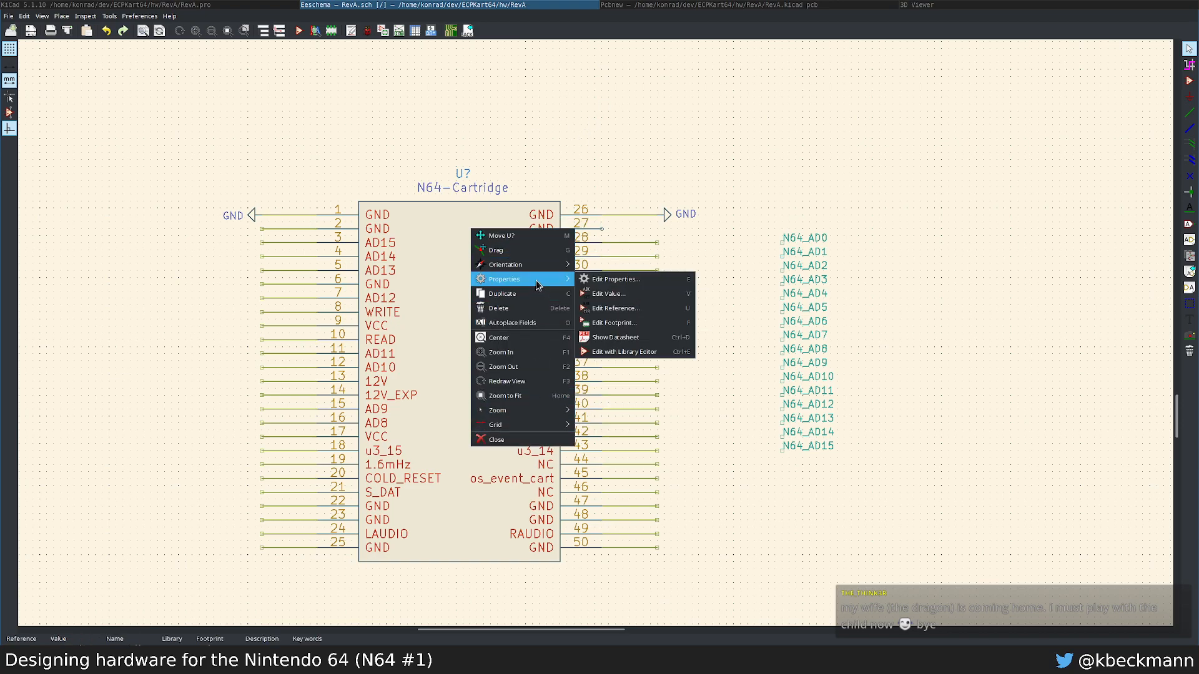
click(633, 353)
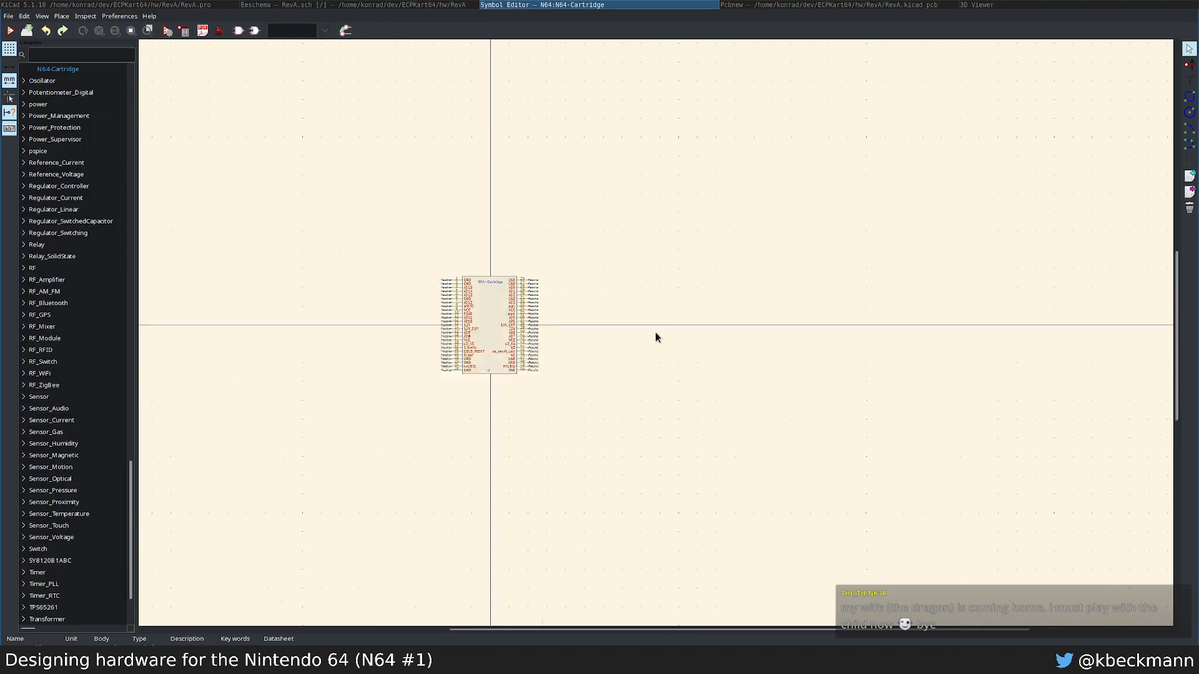
Step: Examine the symbol's extent and the empty area around its body using area selections
scroll(655, 338, down, 2)
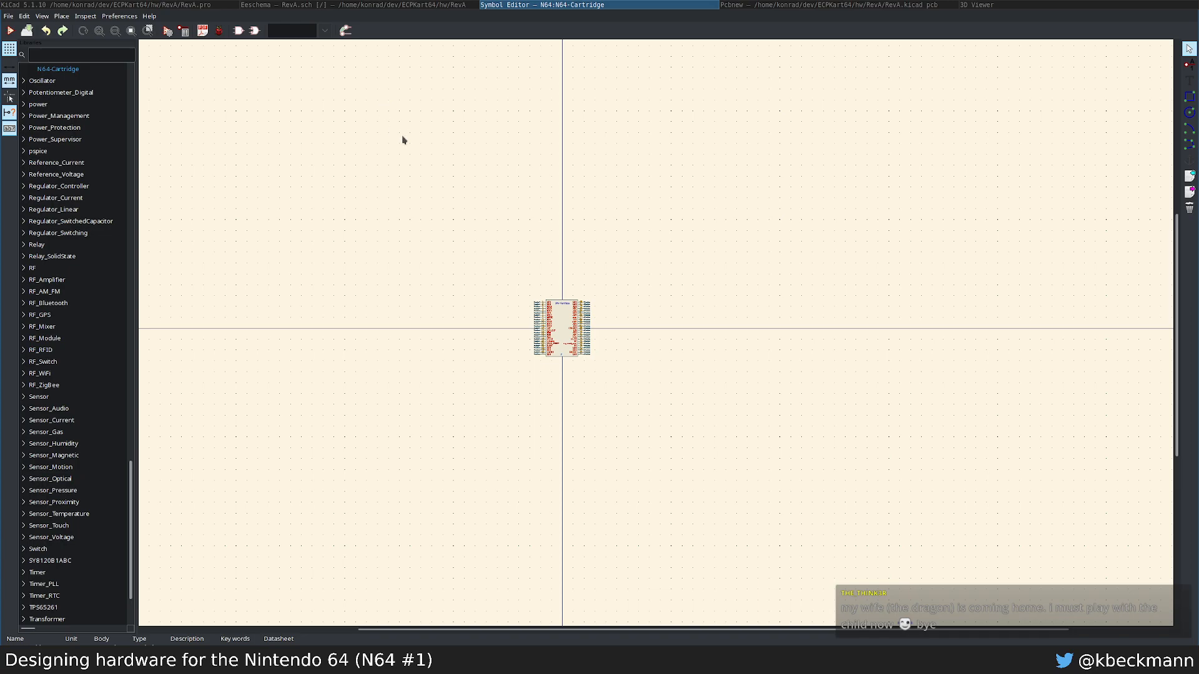
drag(403, 140, 851, 473)
drag(376, 107, 864, 275)
drag(956, 131, 593, 503)
scroll(578, 496, up, 6)
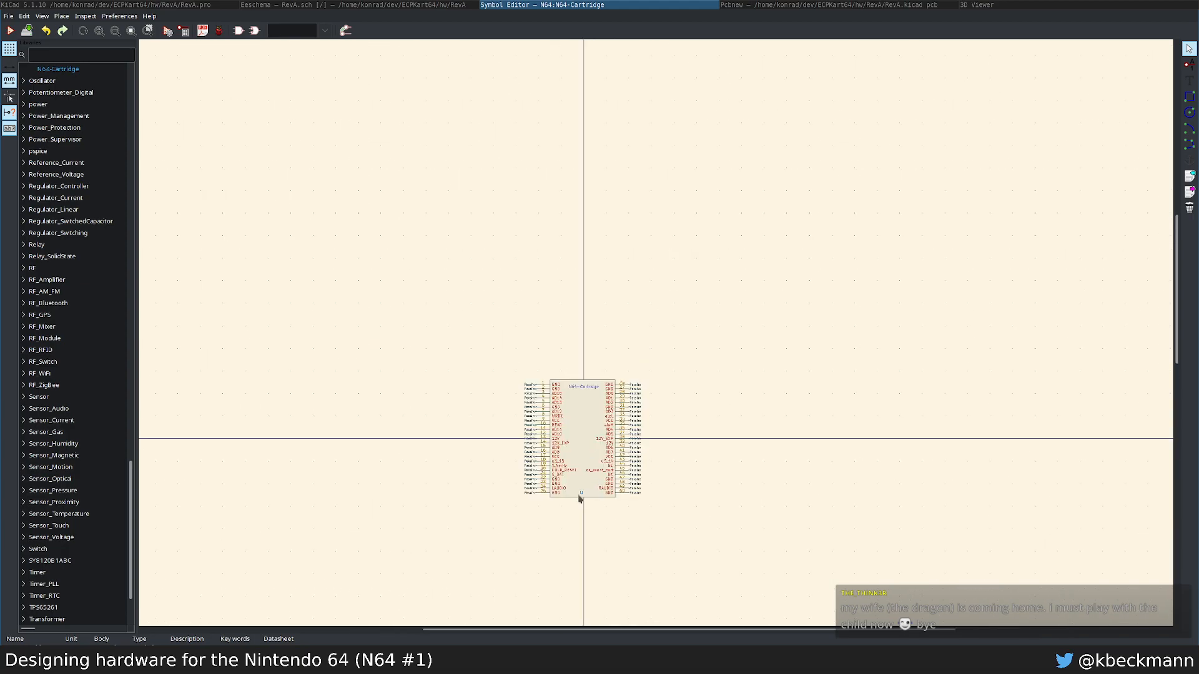
middle_drag(713, 328, 676, 339)
middle_drag(808, 221, 602, 326)
middle_drag(470, 386, 690, 307)
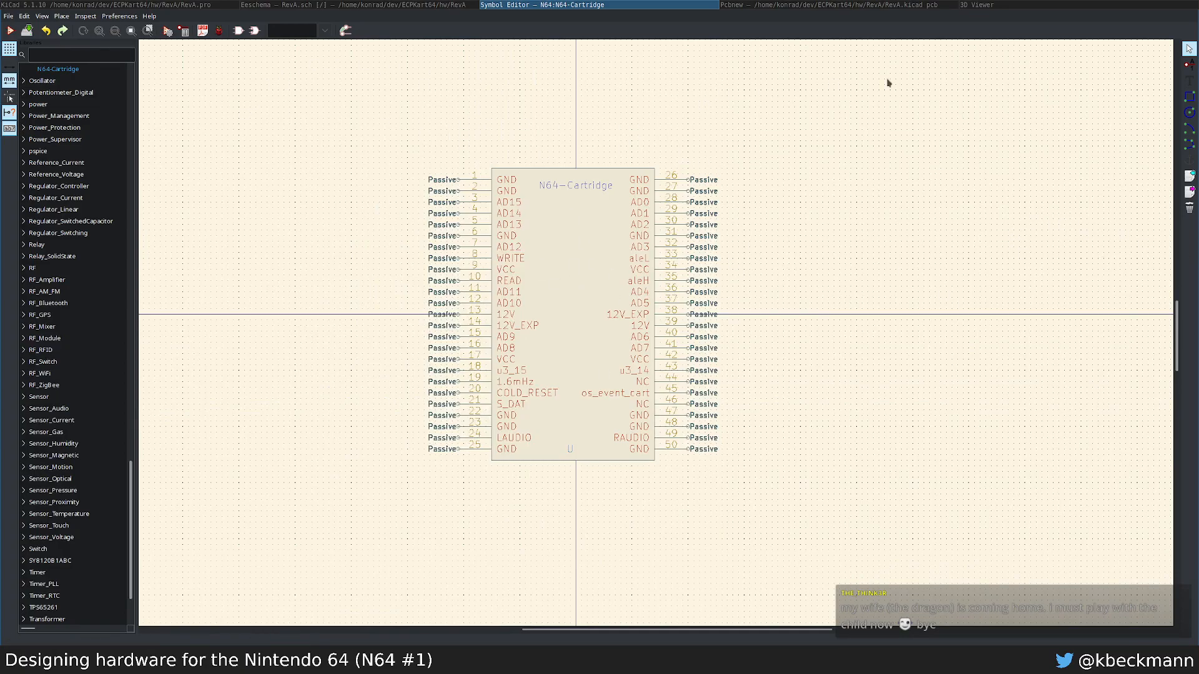
Step: Look through the Symbol Editor and Pcbnew preferences, including the display options, and leave without applying changes
click(119, 16)
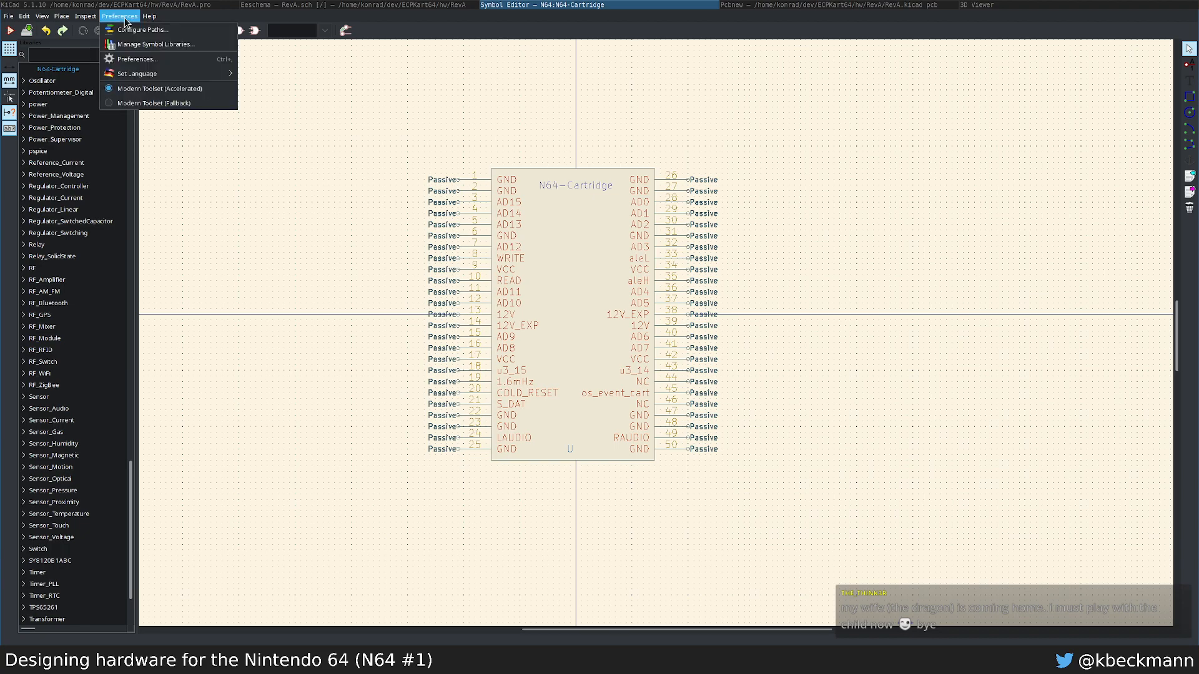
click(139, 59)
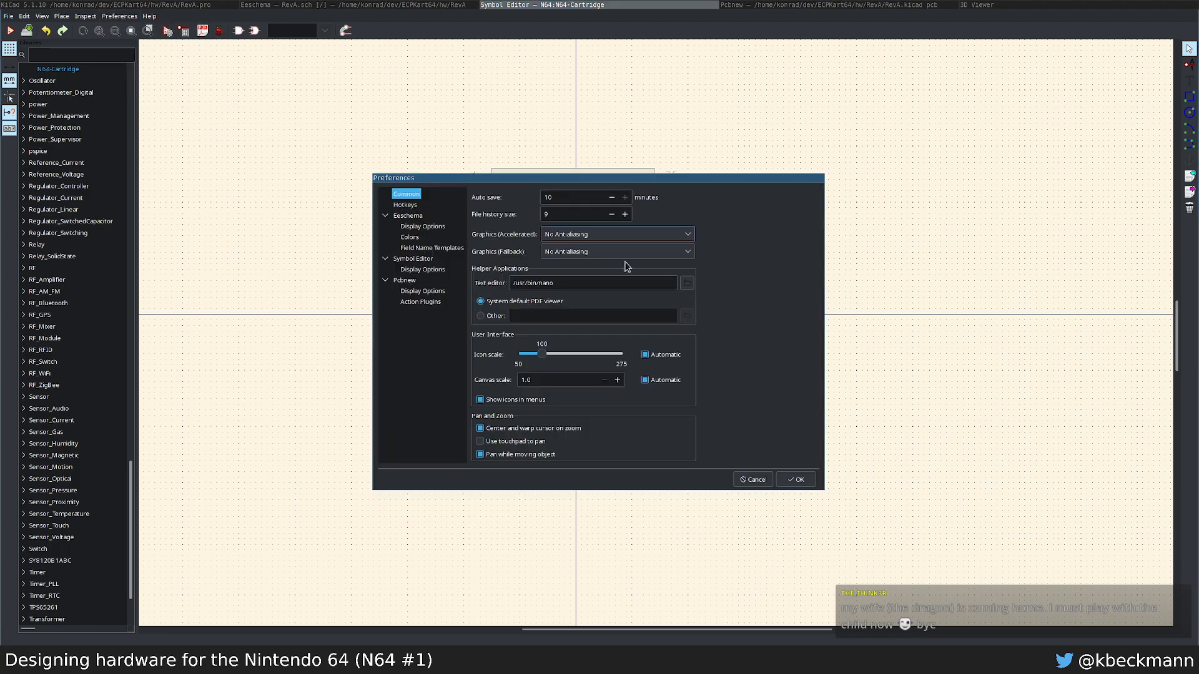
click(415, 269)
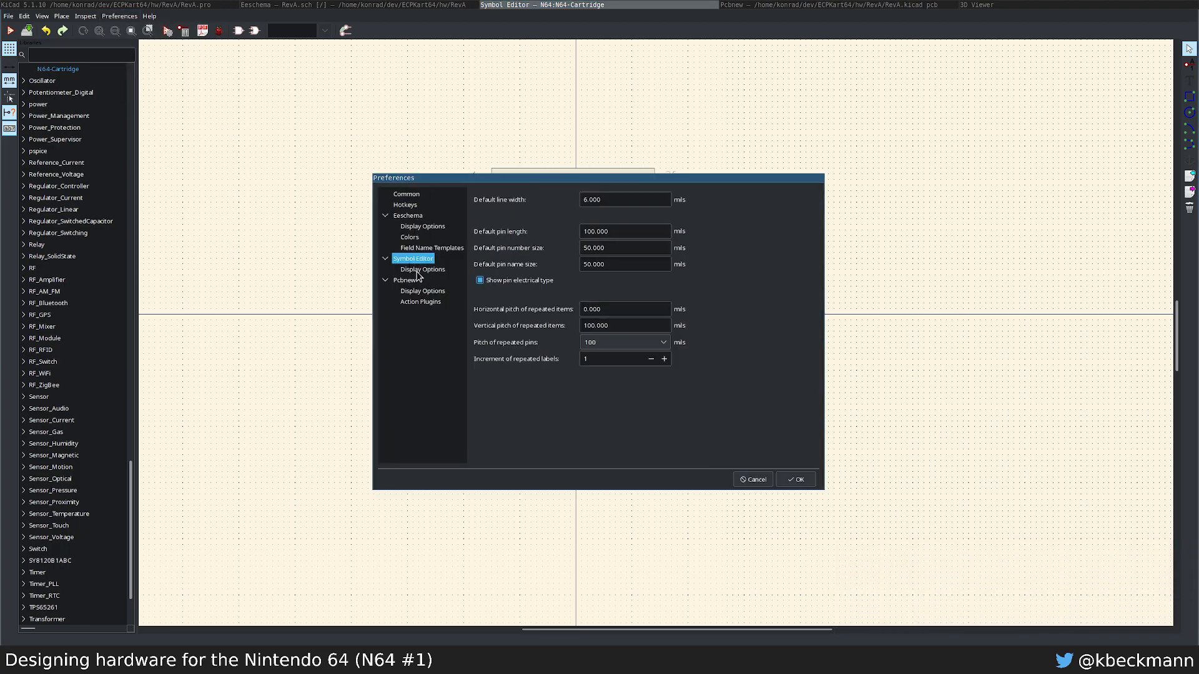
click(412, 280)
click(419, 291)
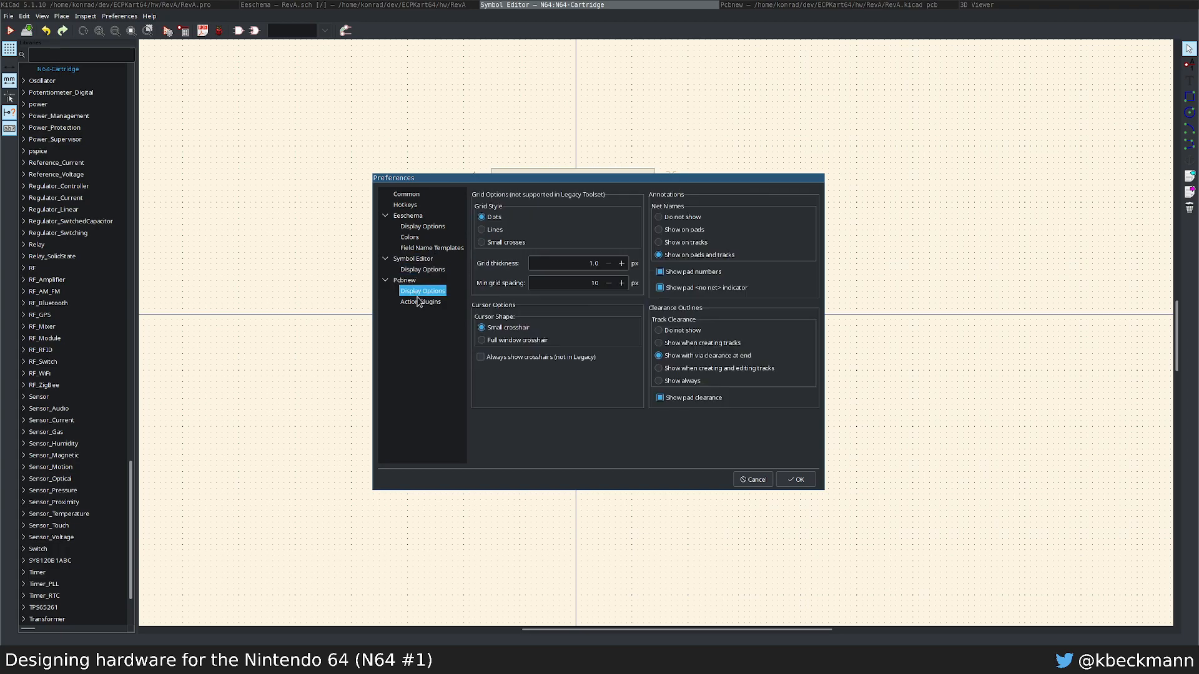
click(420, 302)
key(Escape)
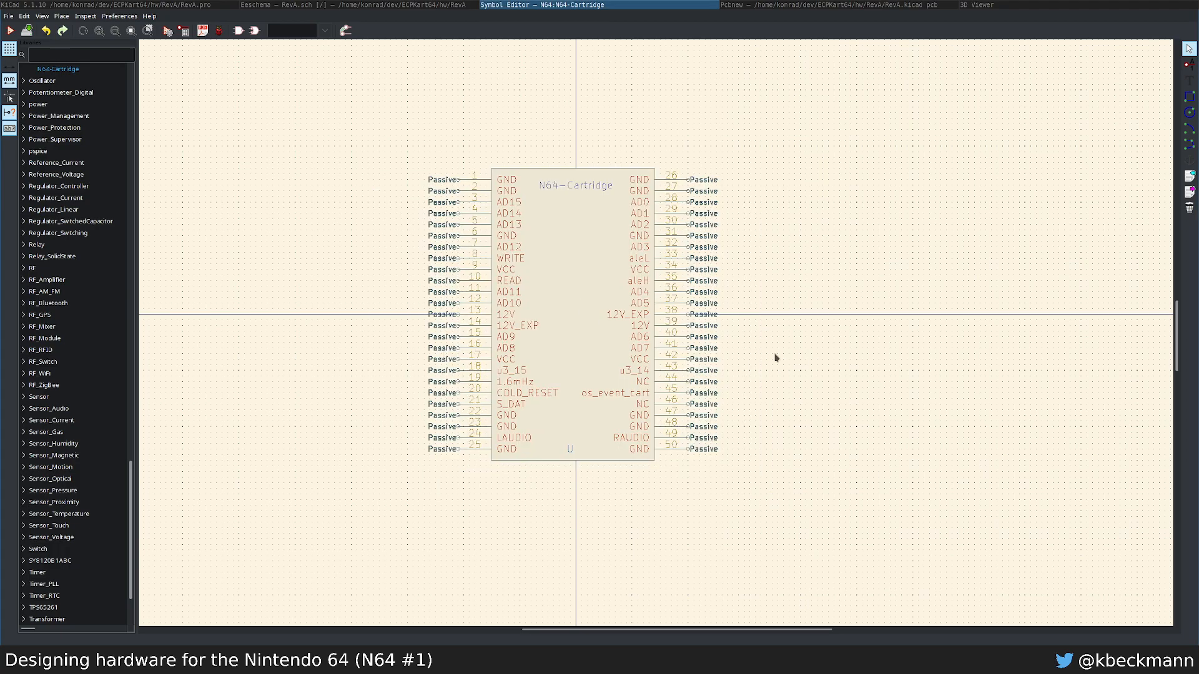
Step: Close the symbol editor and discard the changes to the N64 library
key(super+shift+q)
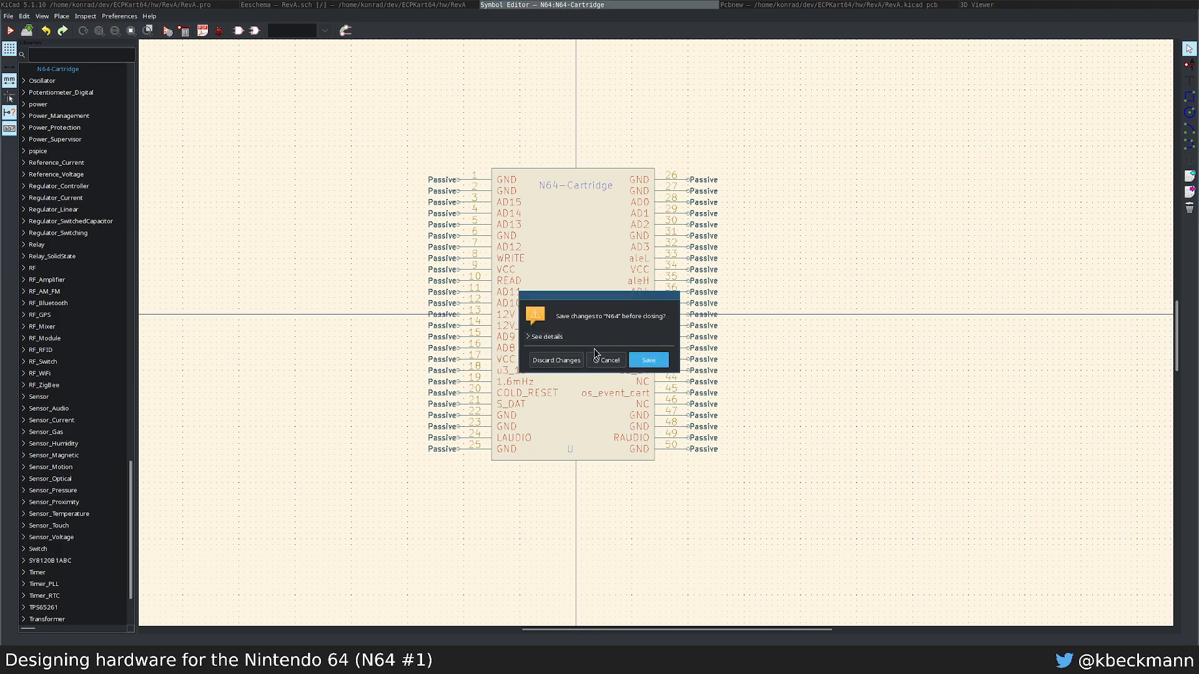
click(573, 360)
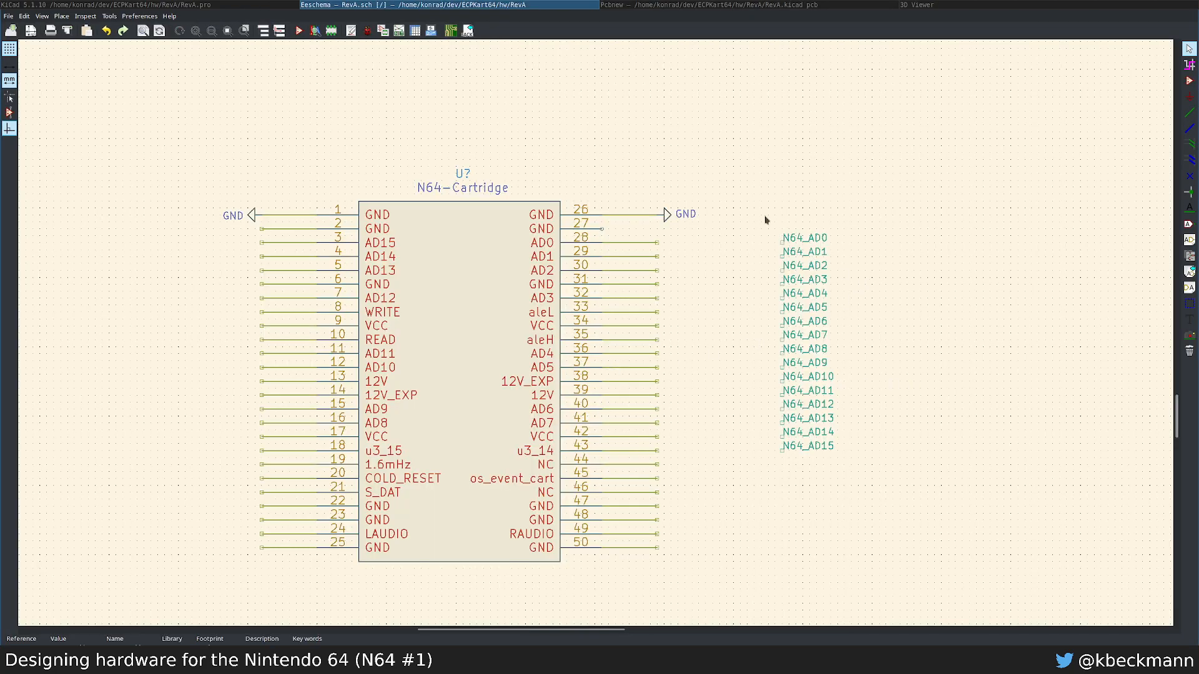
Step: Try once more to block-move the top three AD labels, then cancel the move
drag(872, 217, 802, 279)
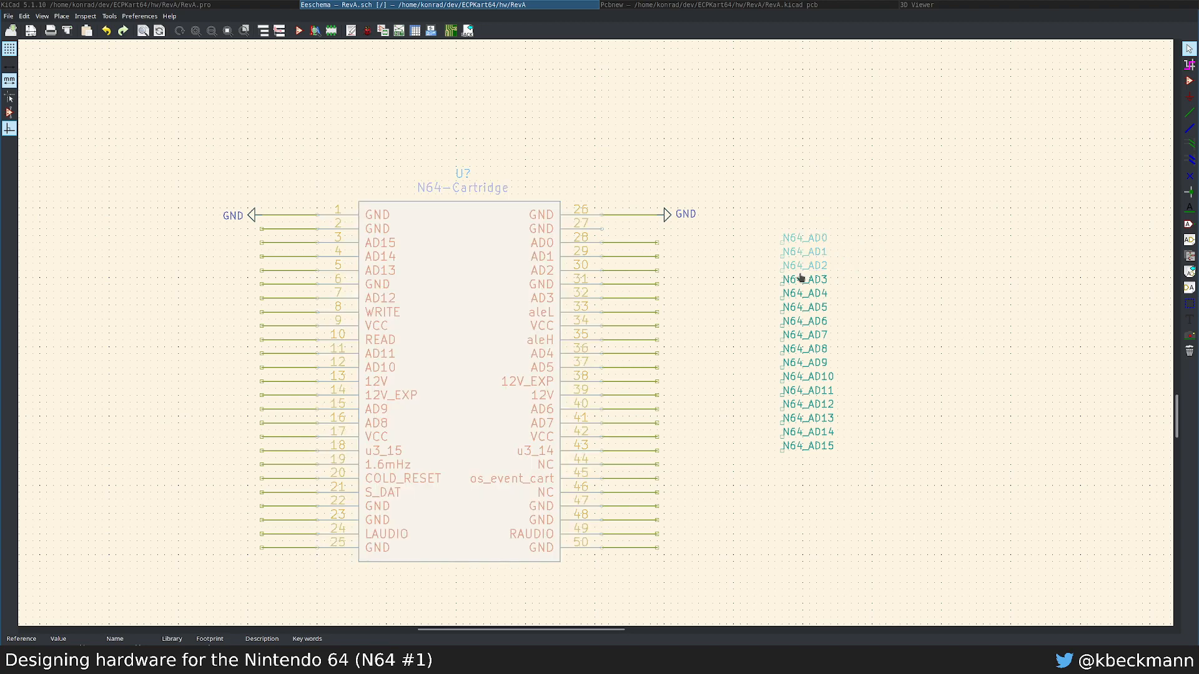
key(Escape)
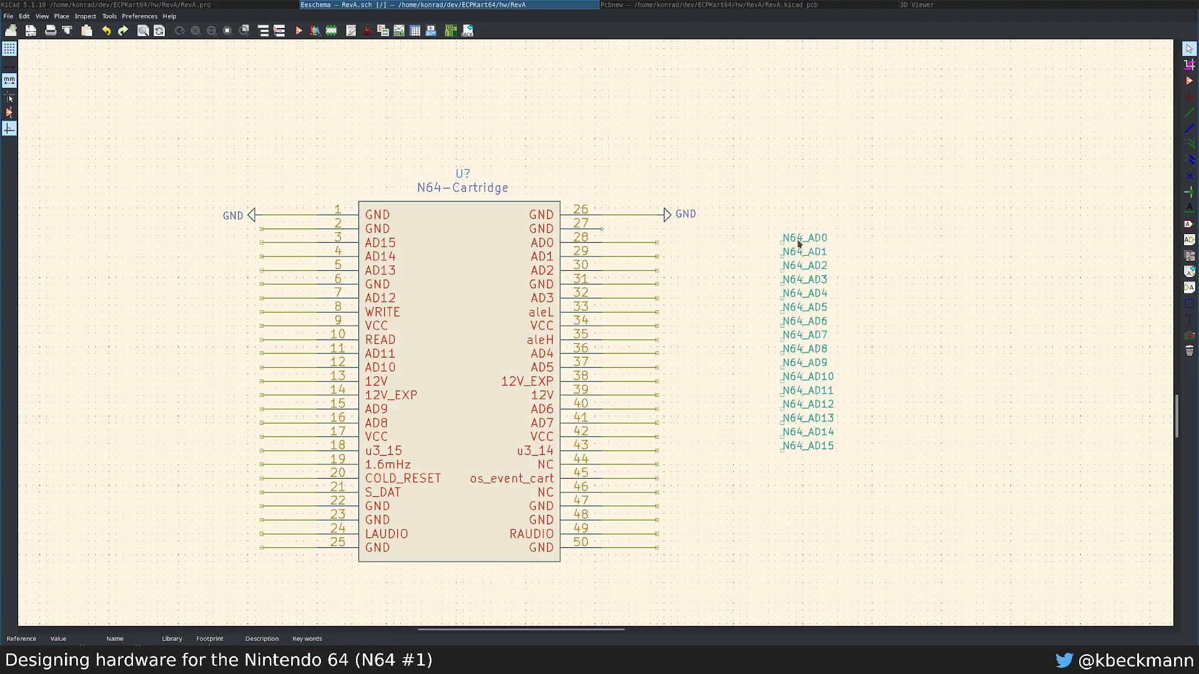
Step: Move the N64_AD0, N64_AD1 and N64_AD2 labels onto the wire stub ends of pins 28, 29 and 30
right_click(800, 243)
click(824, 270)
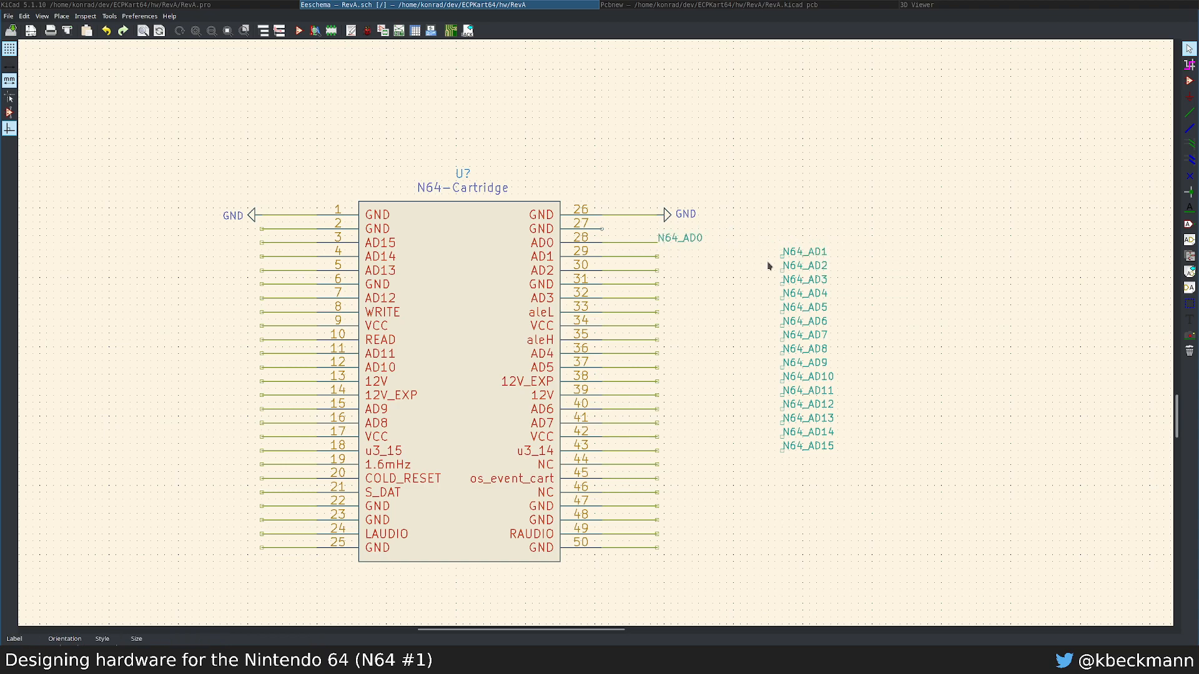
right_click(783, 258)
click(812, 283)
click(658, 256)
right_click(795, 270)
click(821, 297)
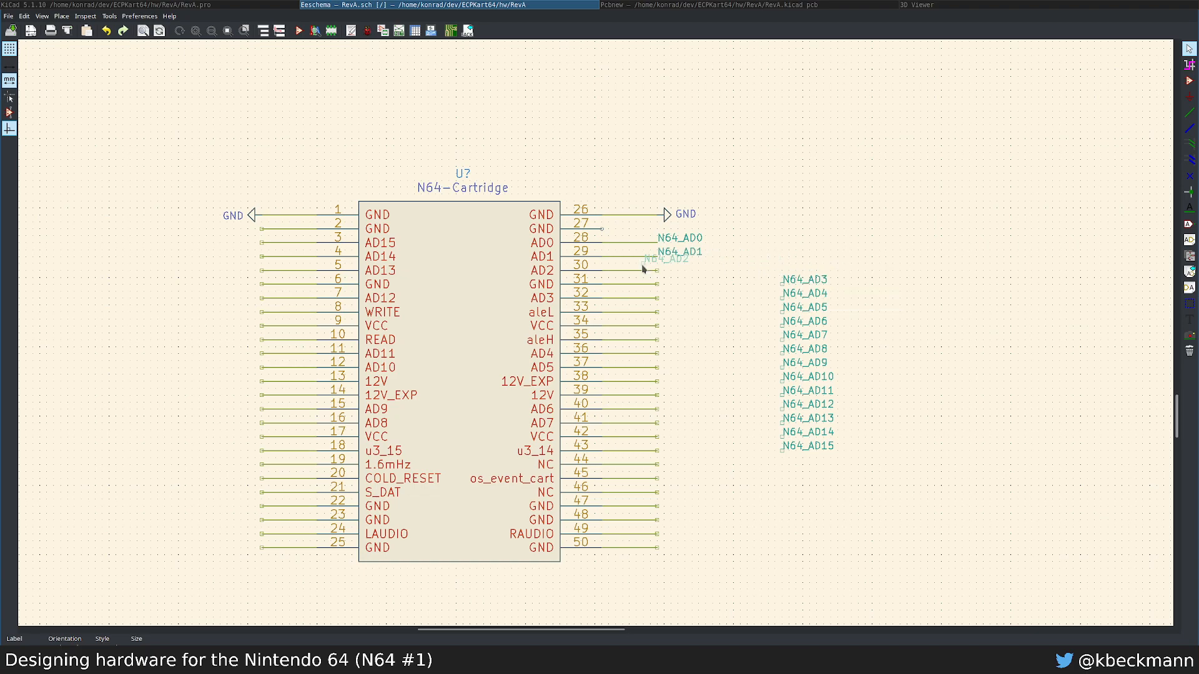
click(657, 269)
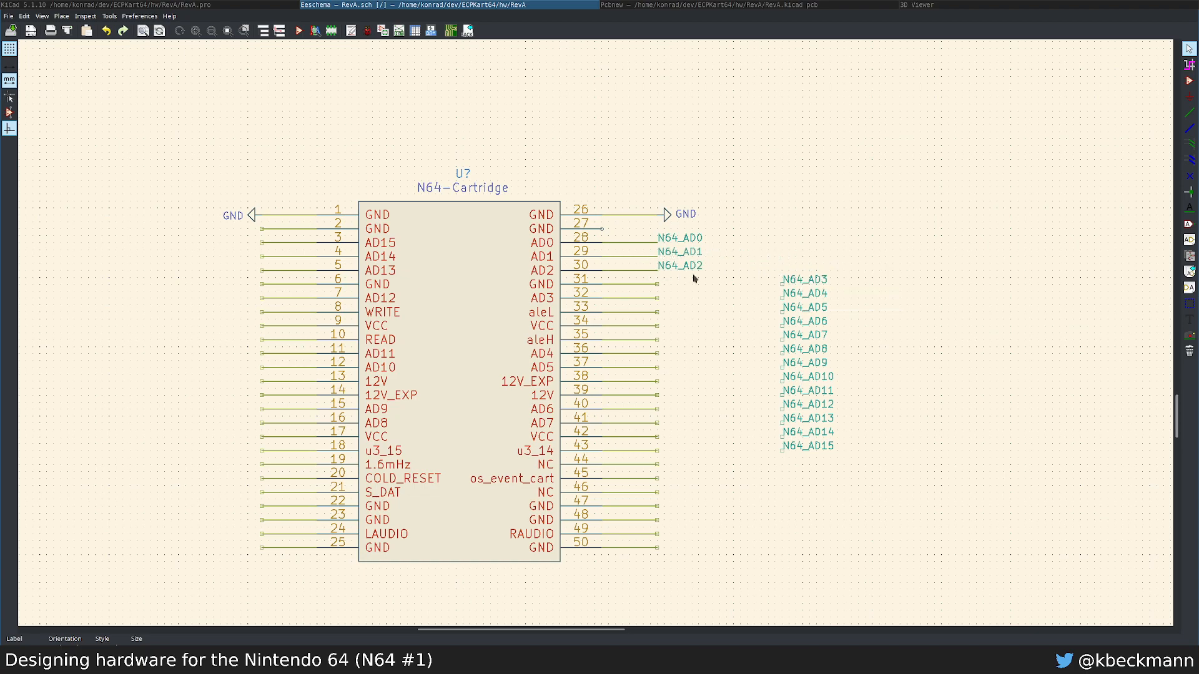
Step: Move the N64_AD3 label onto the stub end of pin 32 and N64_AD4 onto that of pin 36
right_click(788, 285)
click(813, 305)
click(658, 297)
right_click(801, 298)
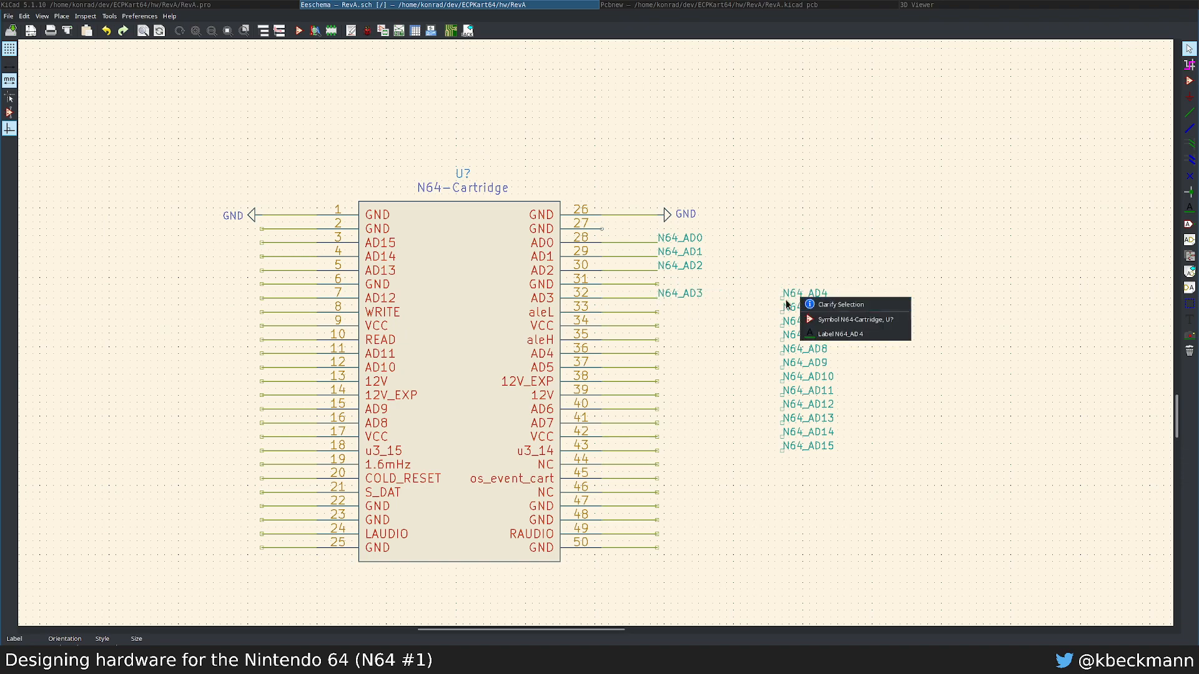
click(805, 335)
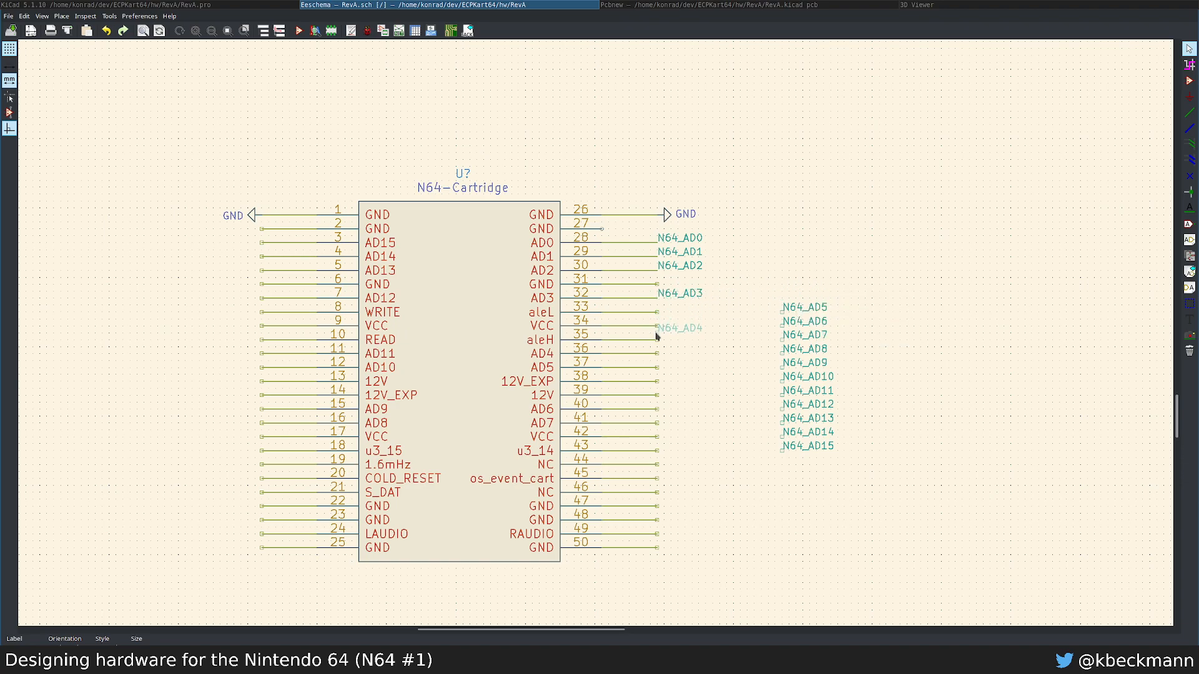
click(658, 348)
Step: Move the N64_AD5 label onto the wire stub end of pin 37
right_click(789, 308)
click(805, 345)
click(660, 367)
key(m)
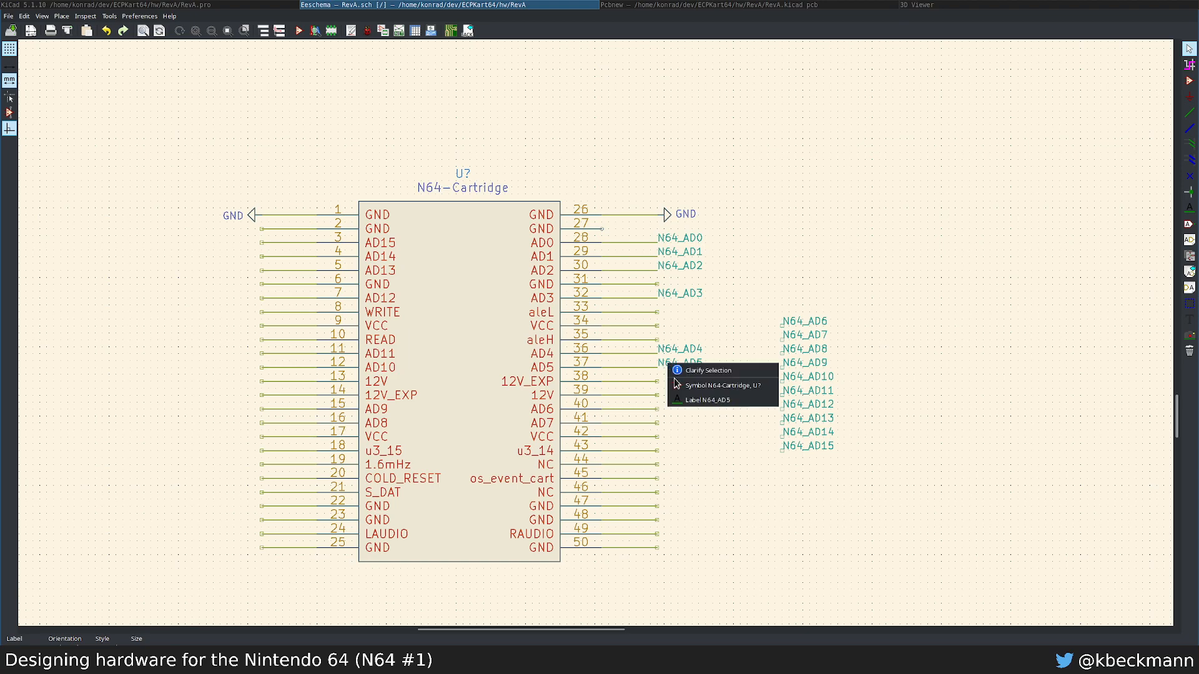
click(681, 400)
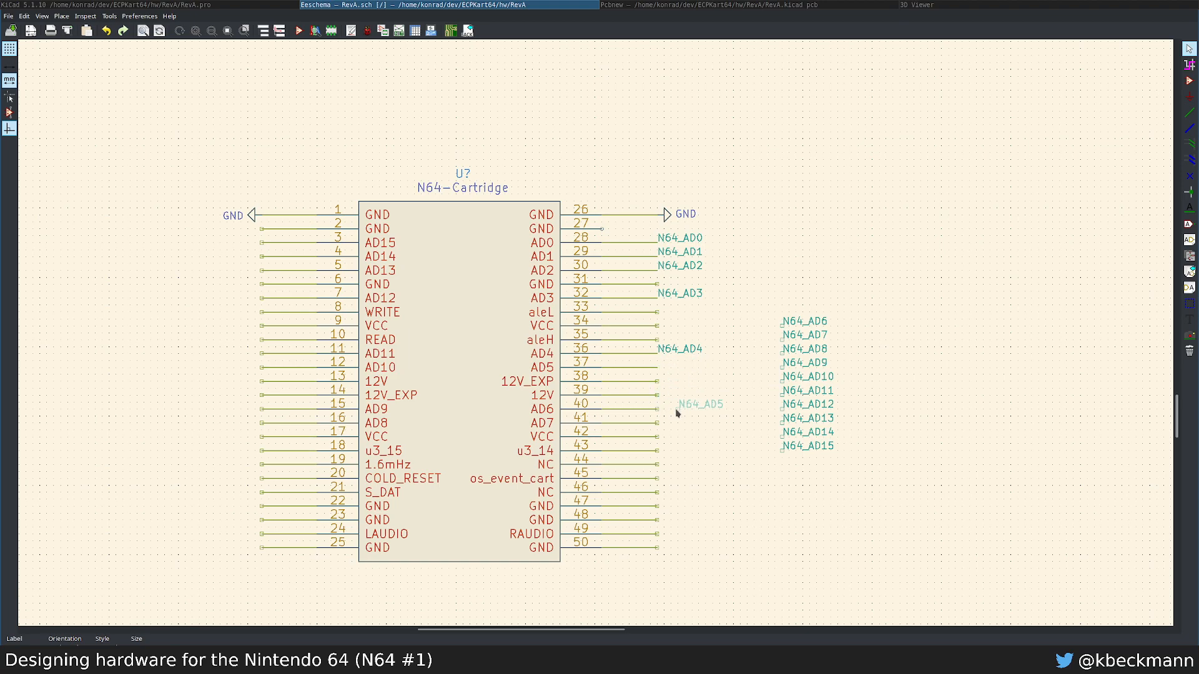
click(660, 371)
Step: Move the N64_AD6 and N64_AD7 labels onto the wire stub ends of pins 40 and 41
key(m)
click(824, 340)
click(670, 410)
key(m)
click(812, 338)
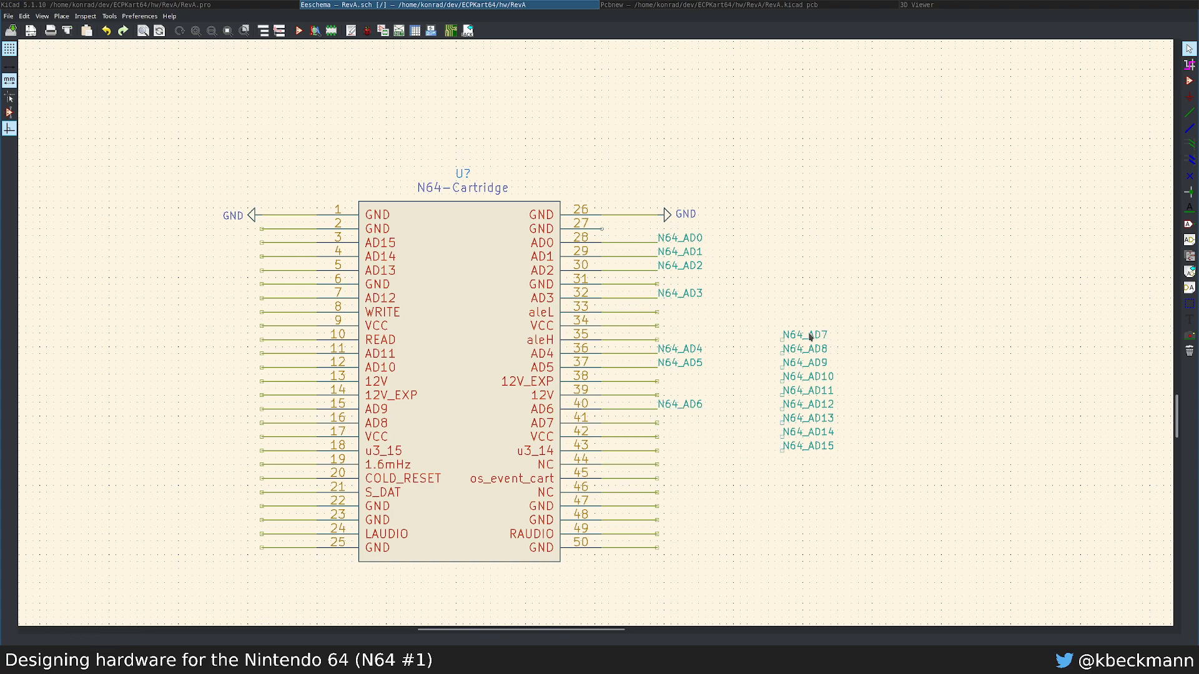
key(m)
click(825, 369)
click(669, 419)
Step: Move the N64_AD8 and N64_AD9 labels, turned to face left, onto the stub ends of pins 16 and 15
key(m)
click(812, 360)
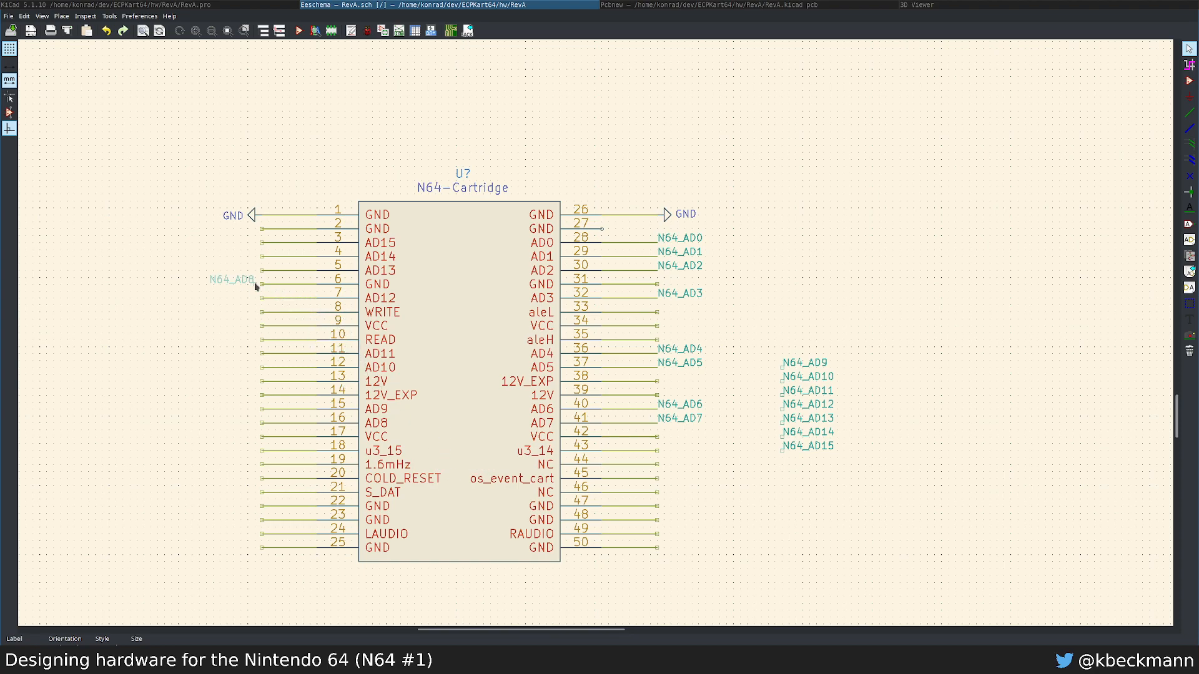
click(264, 429)
key(m)
click(805, 398)
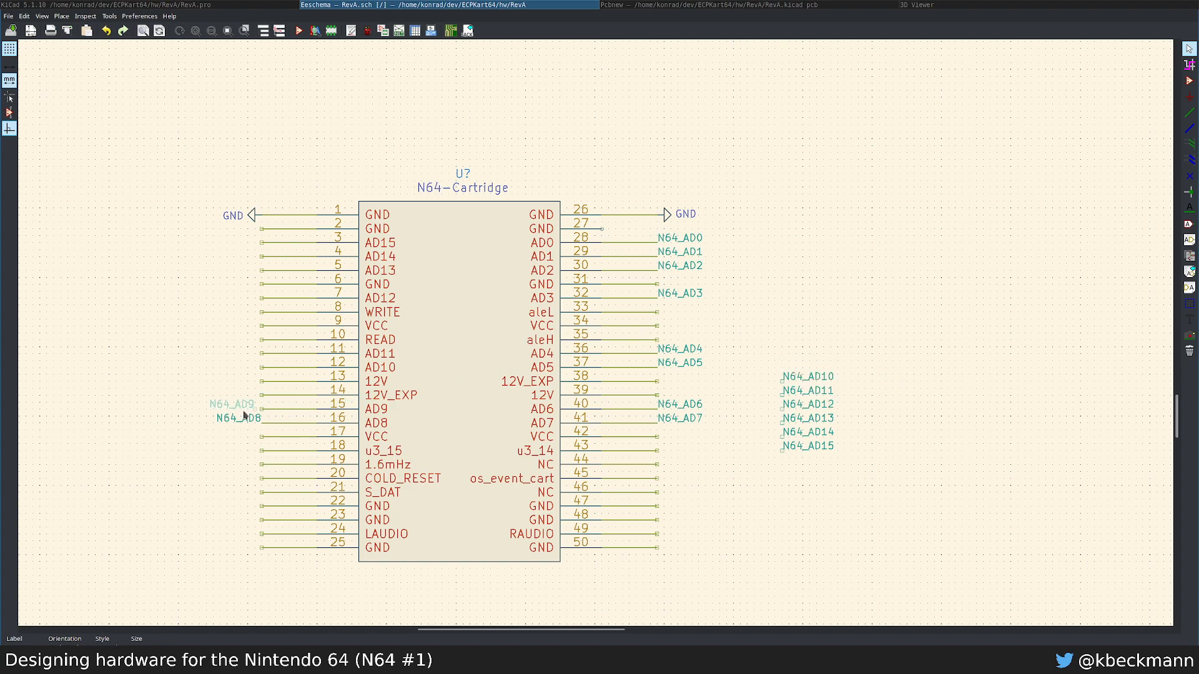
click(281, 413)
Step: Move the N64_AD10 label onto the wire stub end of pin 12 and N64_AD11 onto that of pin 11
key(m)
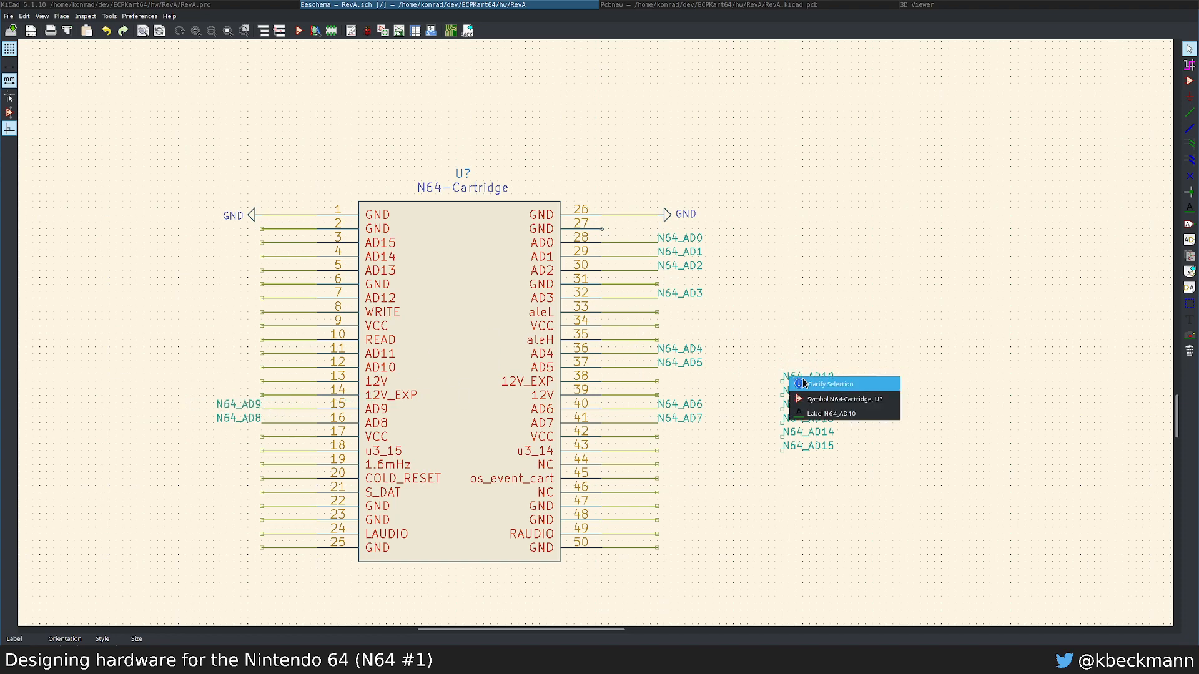
click(802, 396)
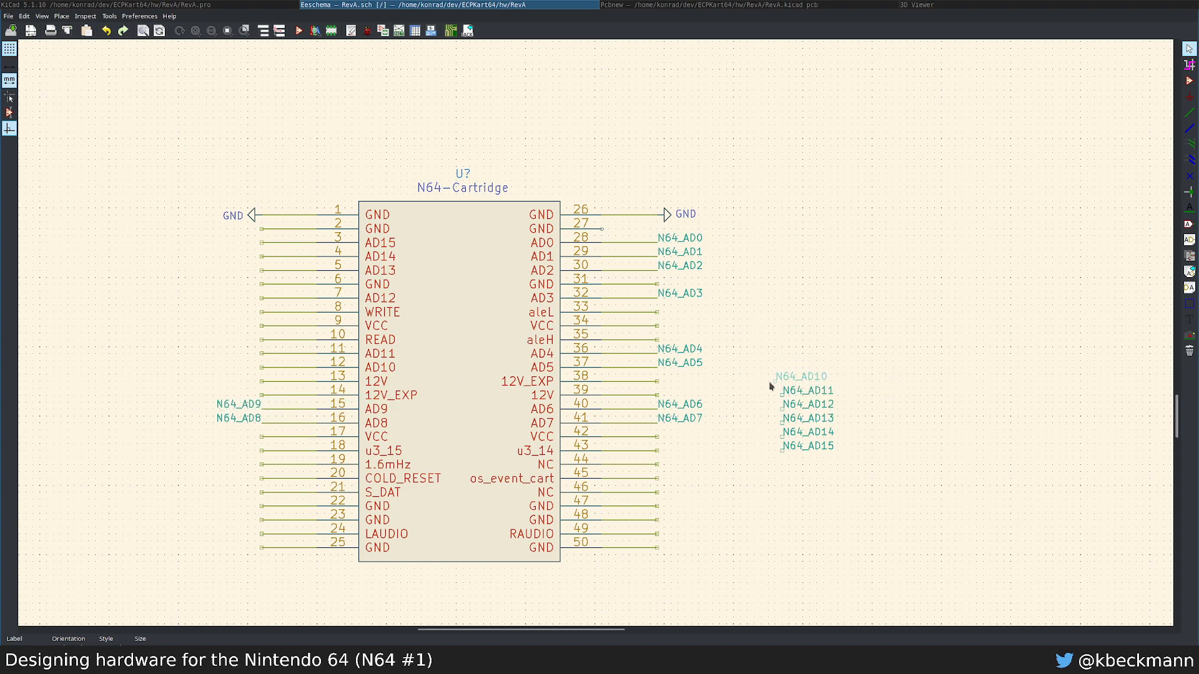
click(265, 371)
key(m)
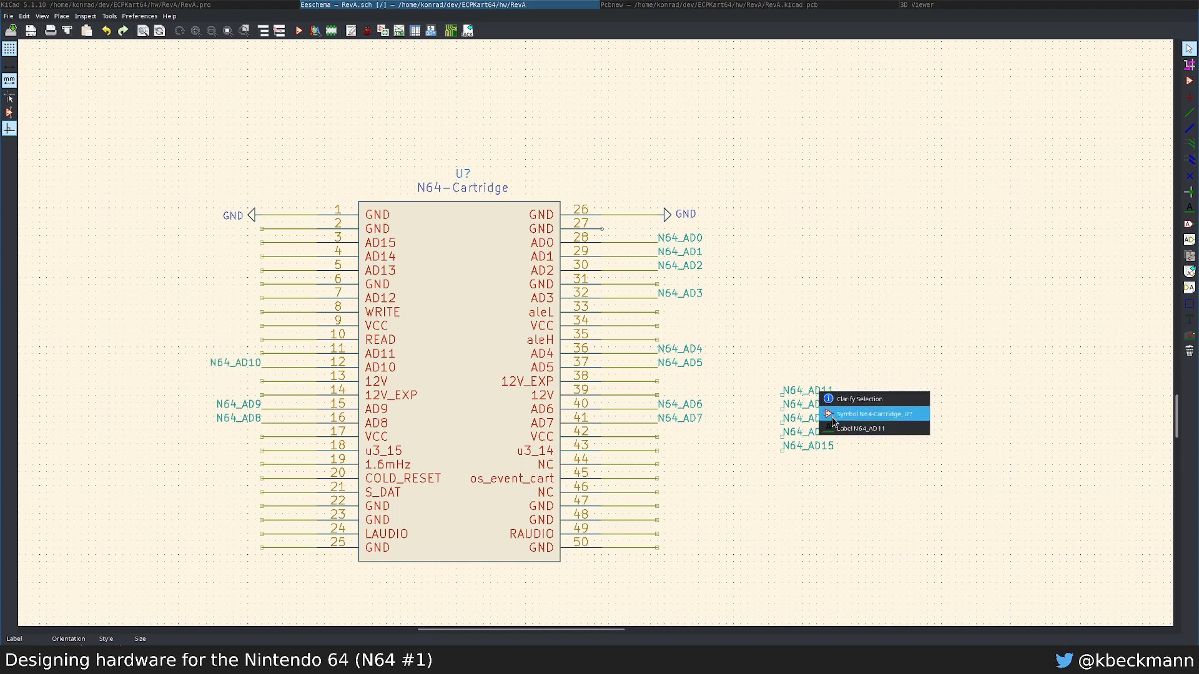
click(830, 407)
click(263, 356)
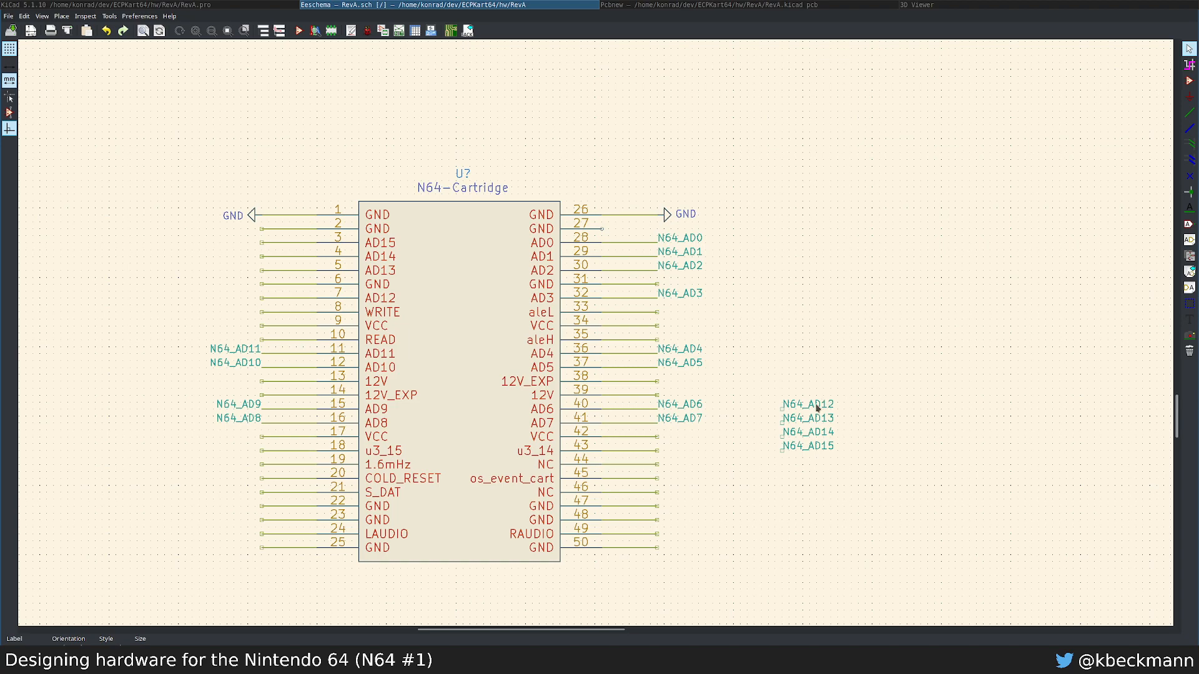
Step: Move the N64_AD12 label onto the wire stub end of pin 7 and N64_AD13 onto that of pin 5
key(m)
click(833, 417)
click(261, 300)
key(m)
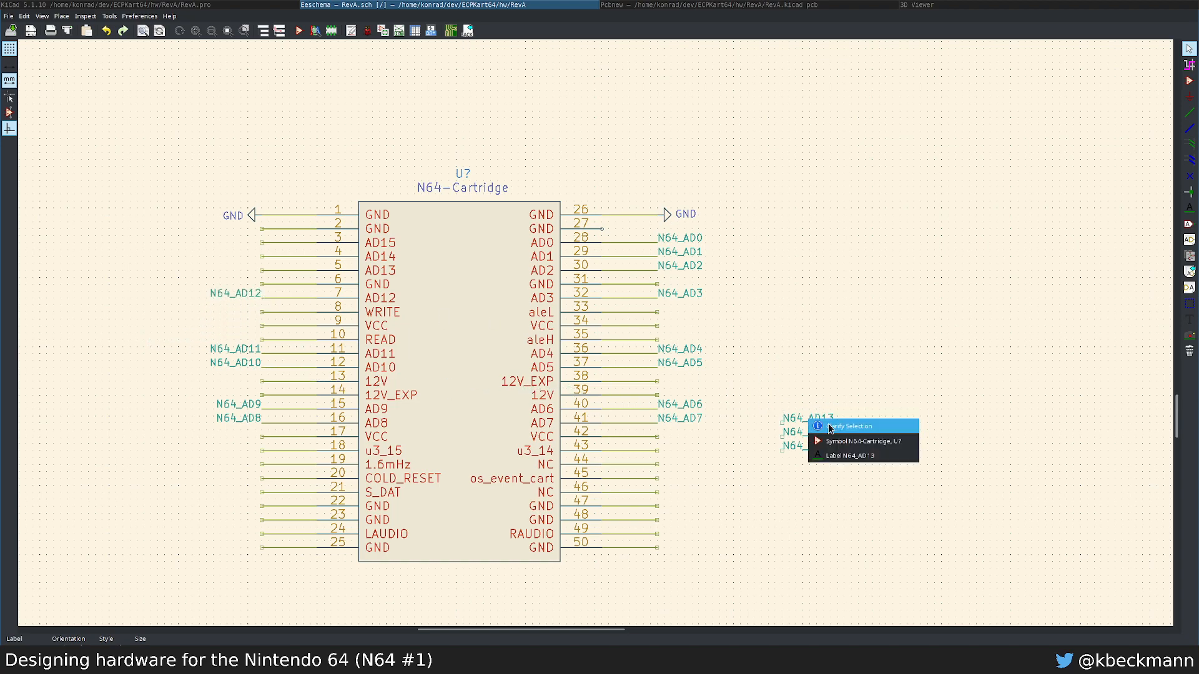
click(825, 426)
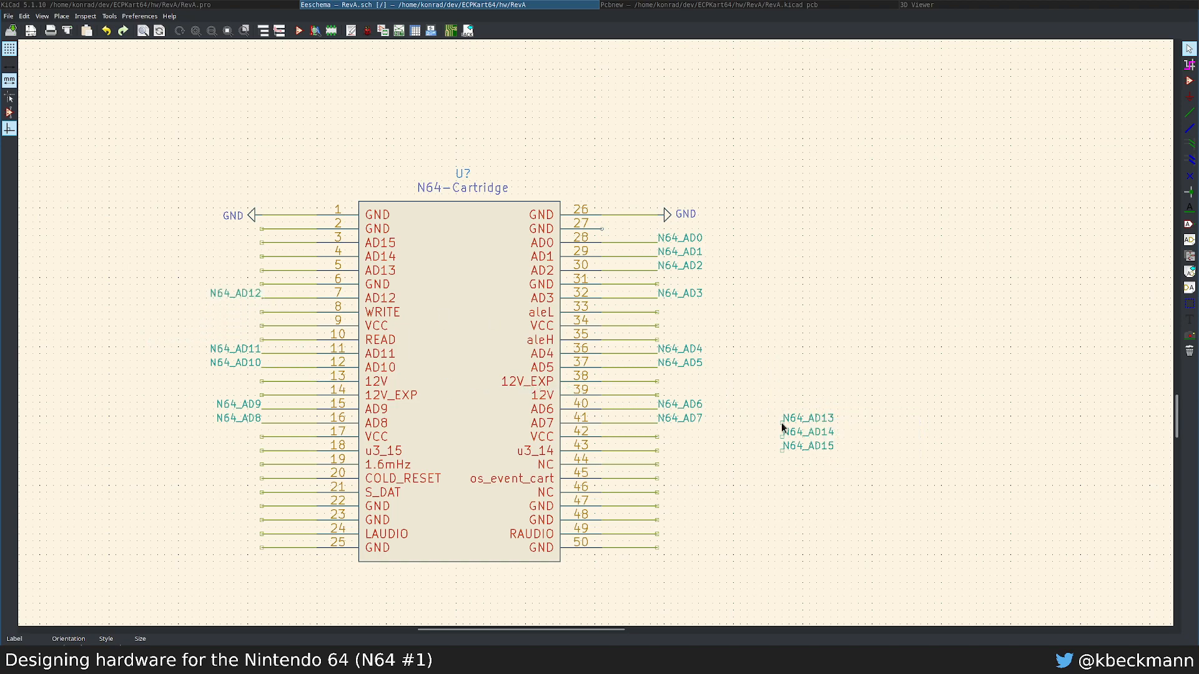
click(265, 273)
Step: Move the N64_AD14 label onto the wire stub end of pin 4 and N64_AD15 onto that of pin 3
key(m)
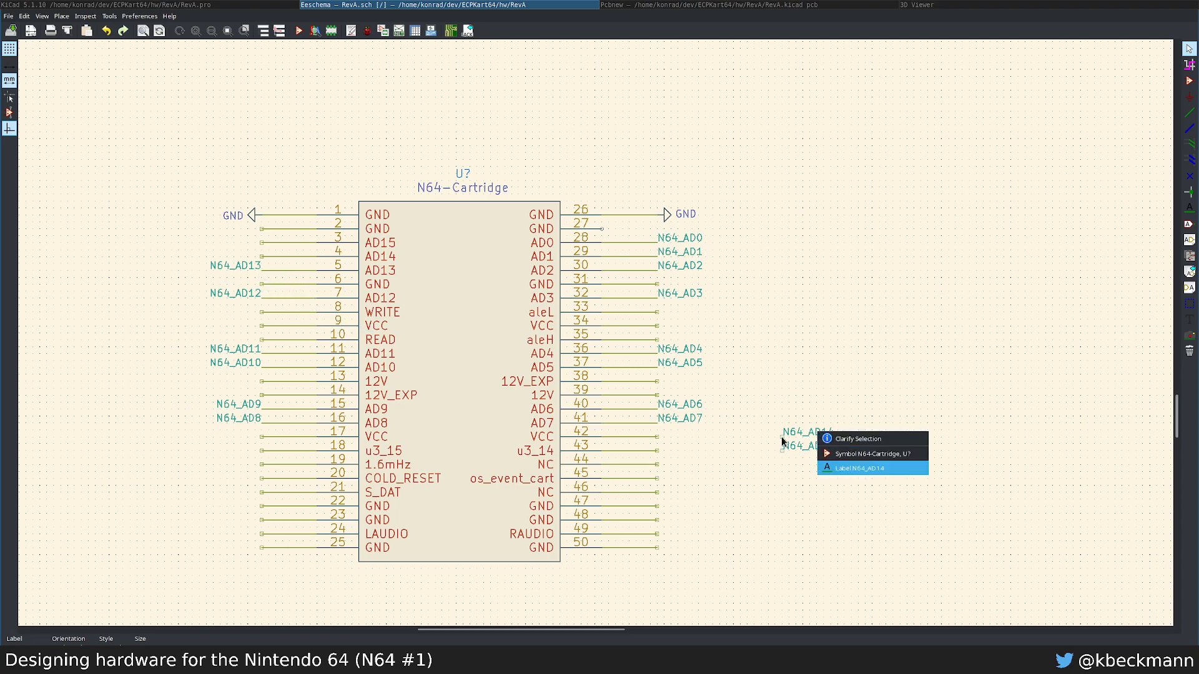
click(824, 467)
click(264, 259)
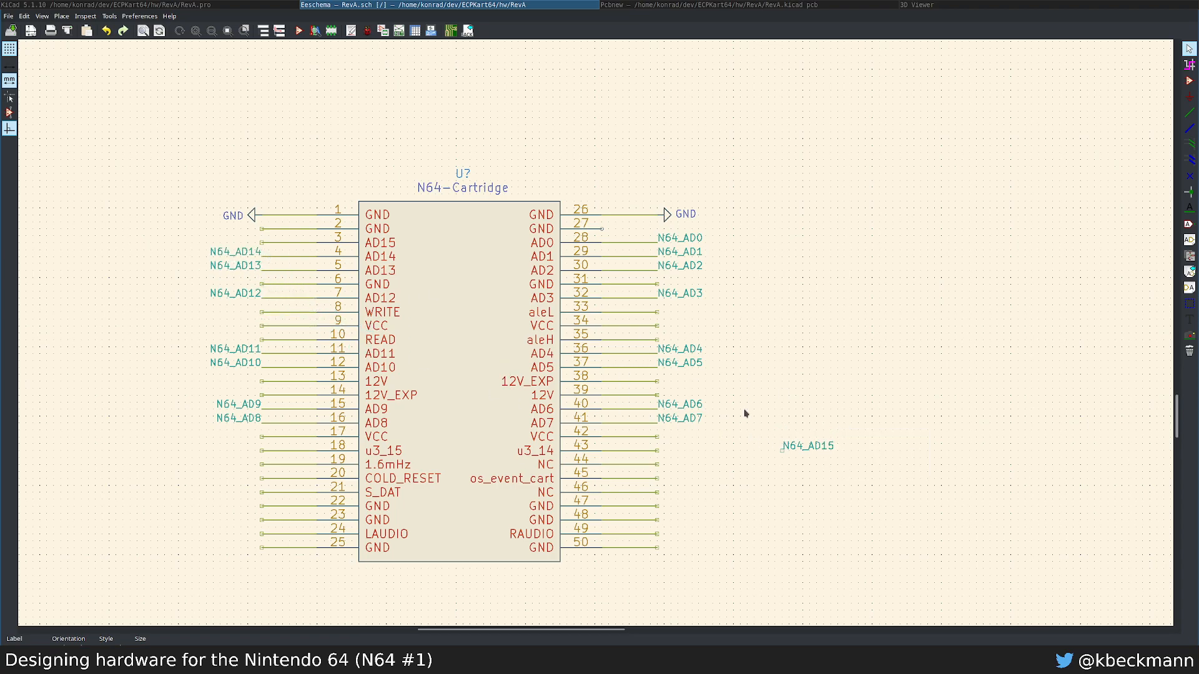
key(m)
click(831, 470)
click(262, 246)
Step: Delete pin 2's wire stub, then wire pin 2 up to the pin 1 ground wire and pin 27 to the pin 26 one
key(Delete)
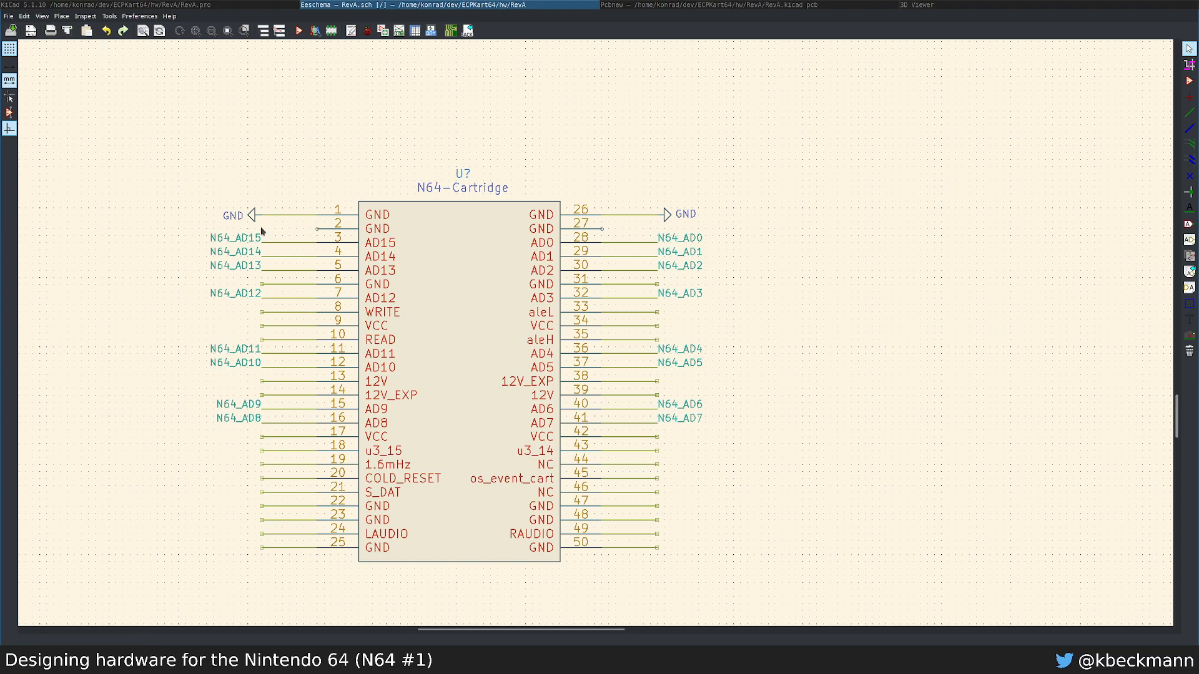
key(w)
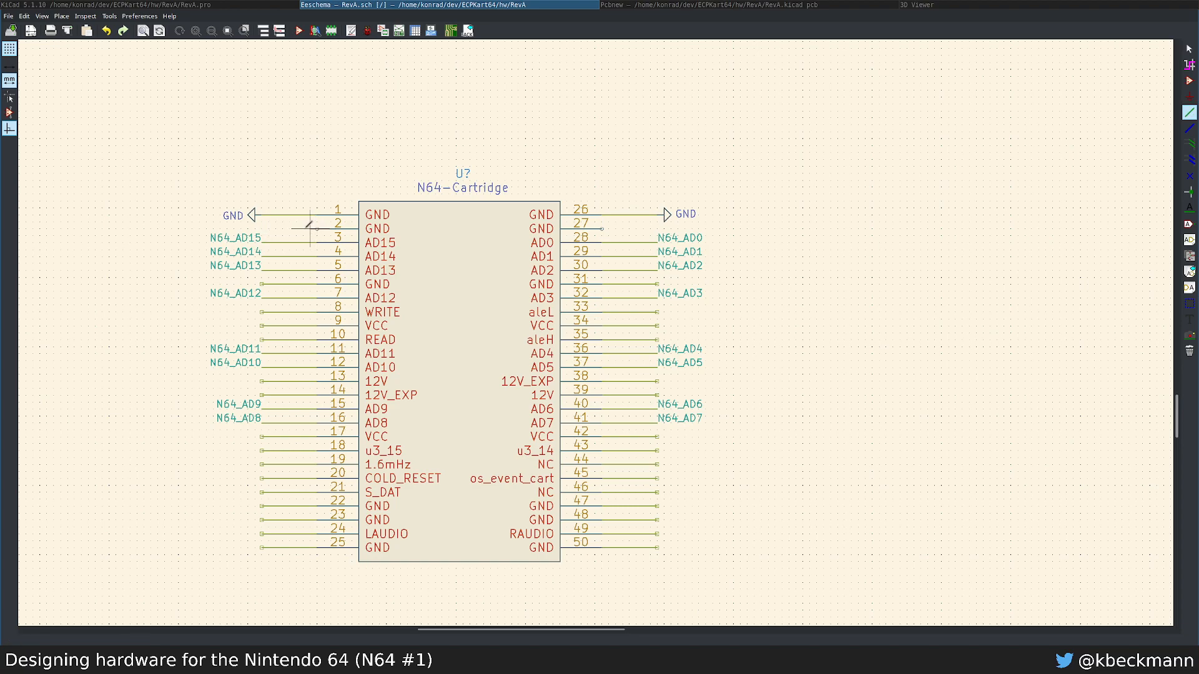
click(304, 214)
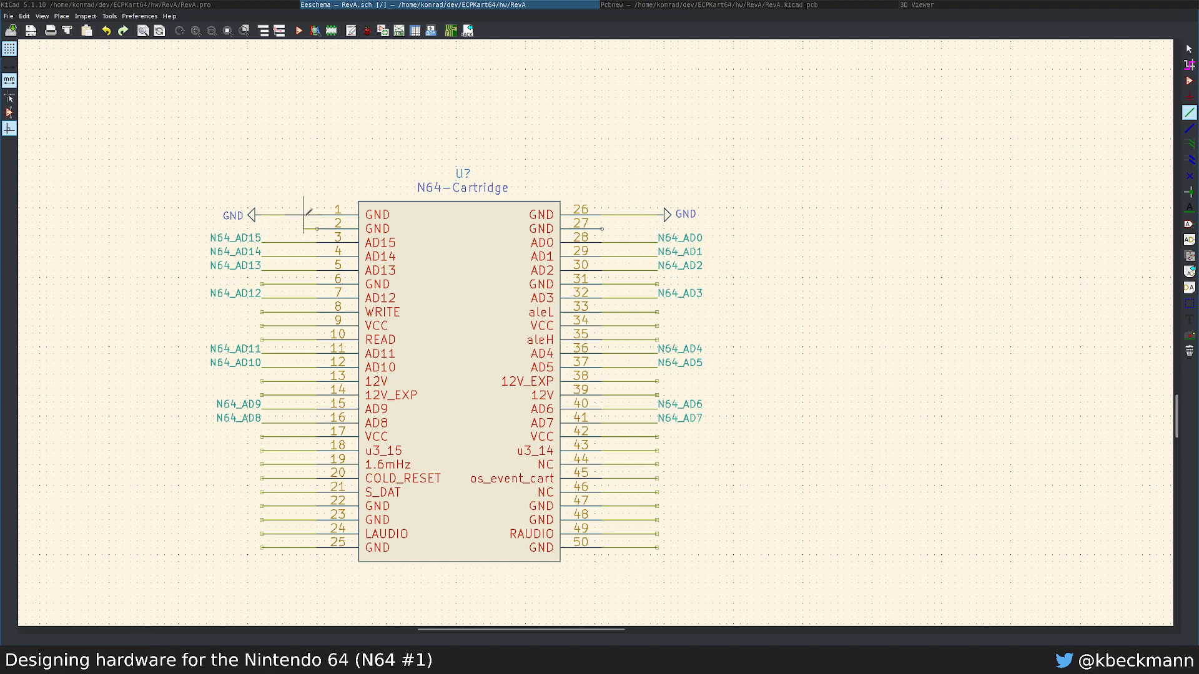
click(602, 229)
key(Escape)
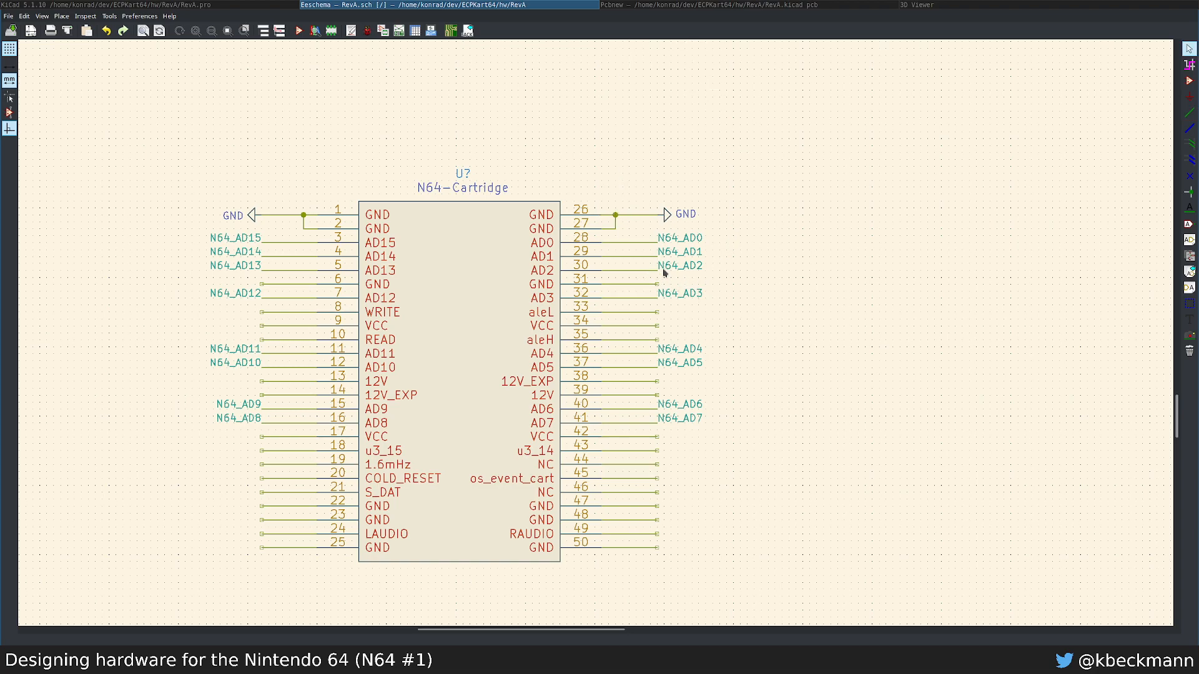
Step: Copy the right-facing GND symbol of pin 26 onto the wire stub ends of pins 31 and 47
click(665, 218)
click(699, 237)
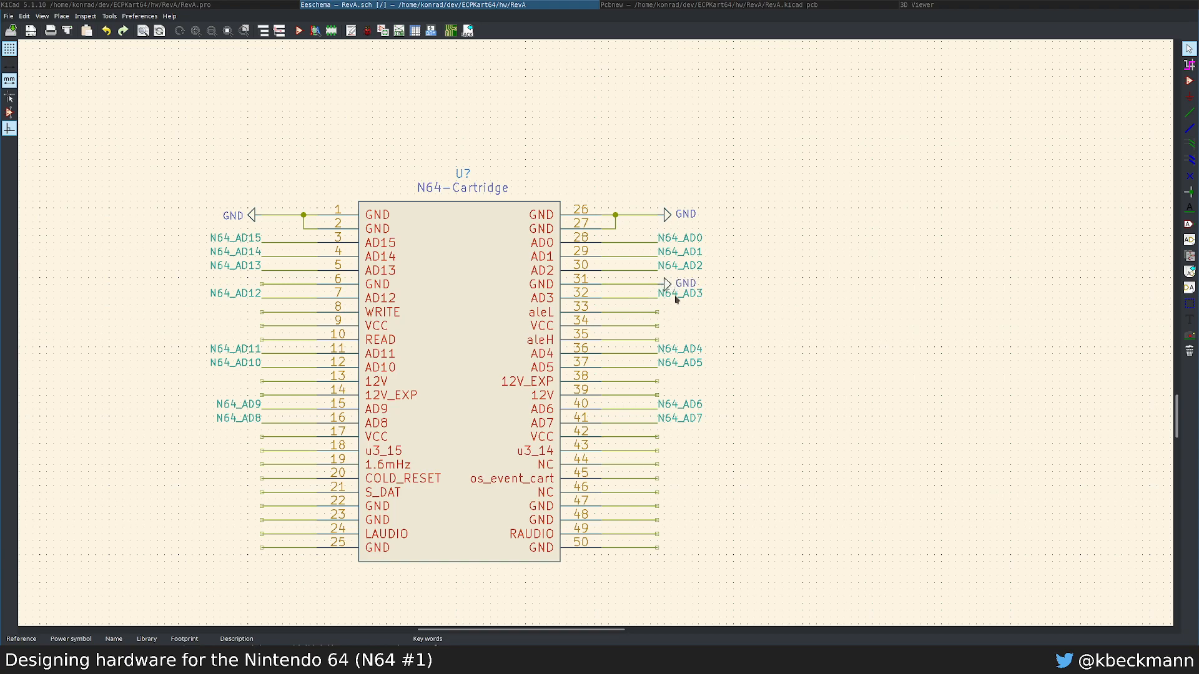
right_click(667, 287)
click(690, 321)
click(667, 506)
Step: Copy the GND symbol of pin 47 onto the wire stub end of pin 48
click(667, 503)
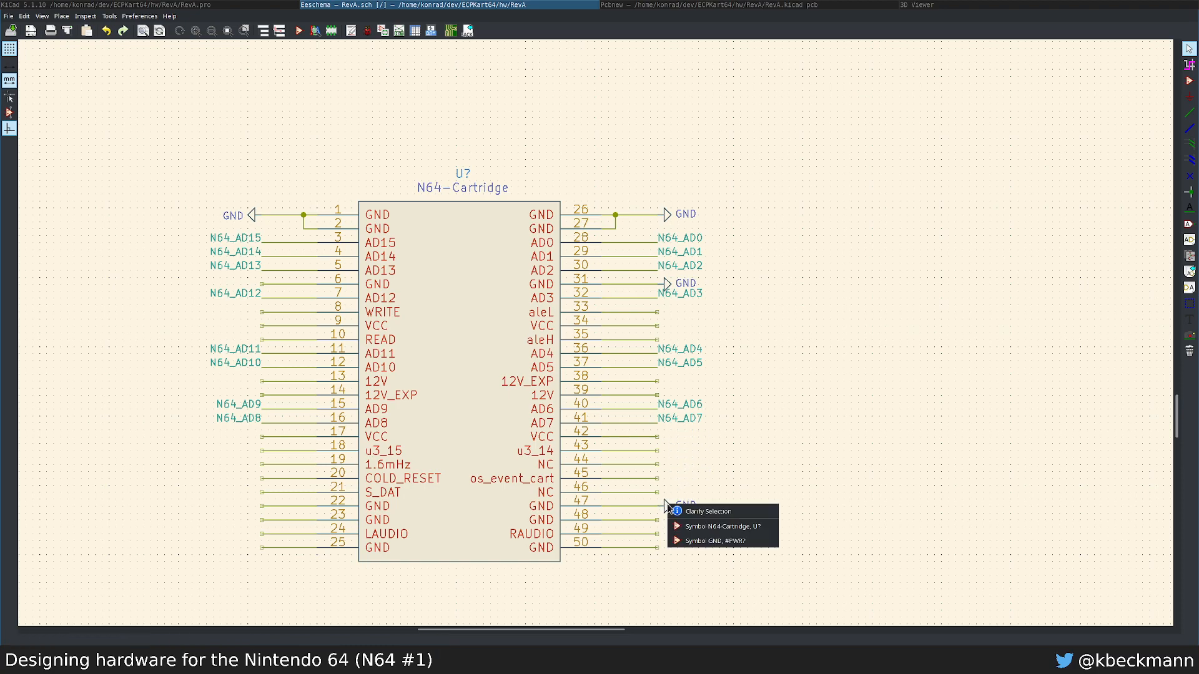
click(693, 540)
key(c)
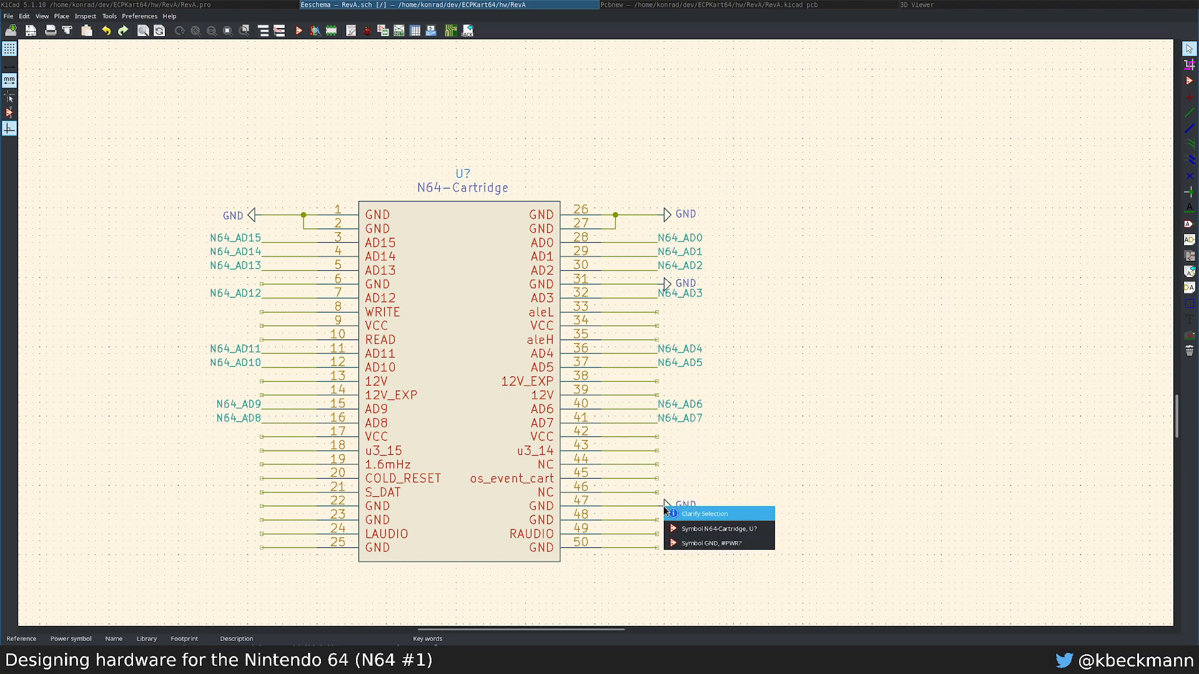
click(694, 542)
click(663, 521)
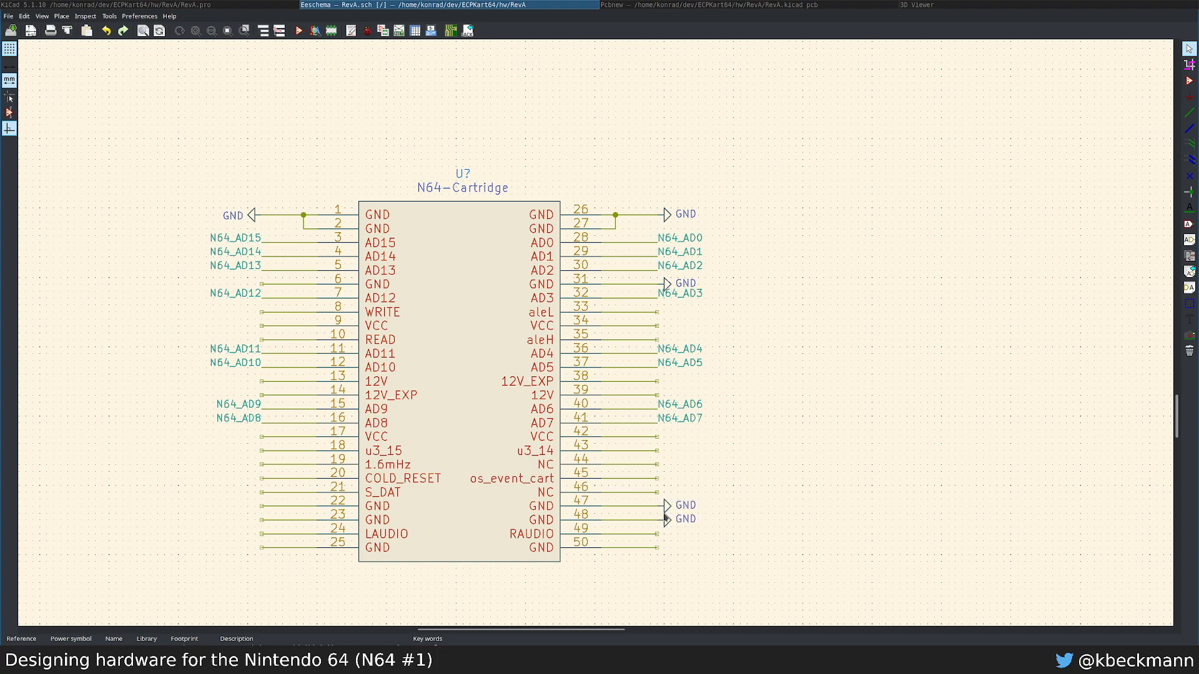
Step: Copy a GND symbol onto the wire stub end of pin 49 (RAUDIO)
key(ctrl+v)
key(Escape)
key(c)
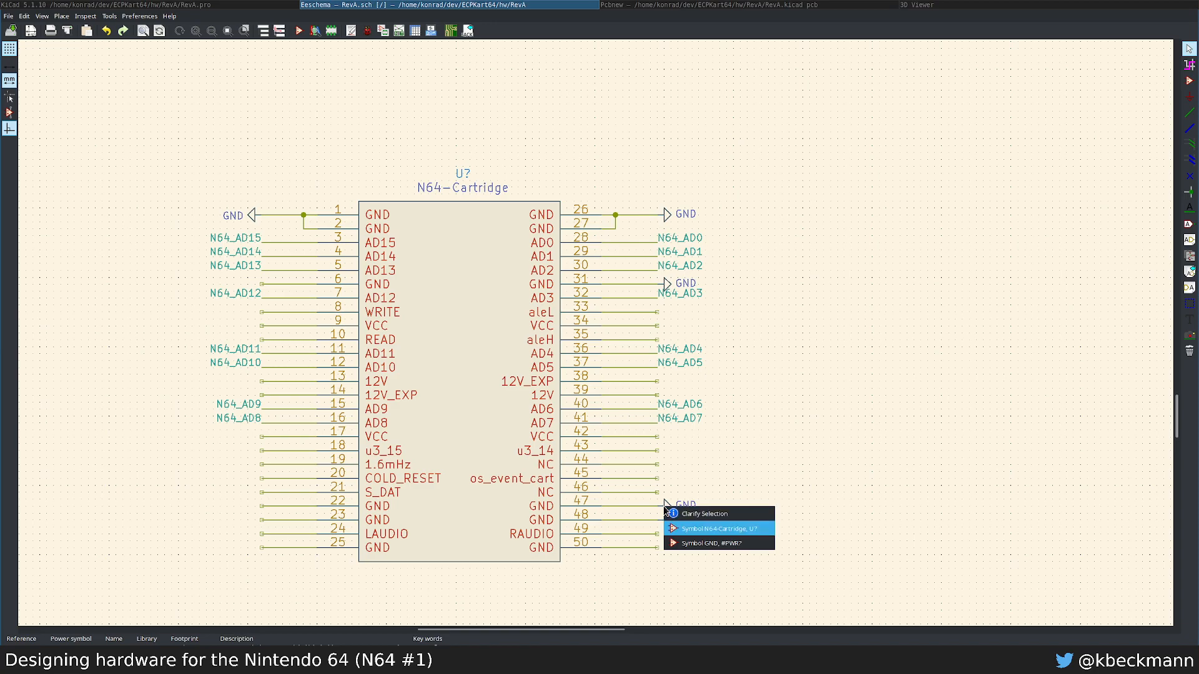
click(697, 528)
key(Escape)
click(671, 511)
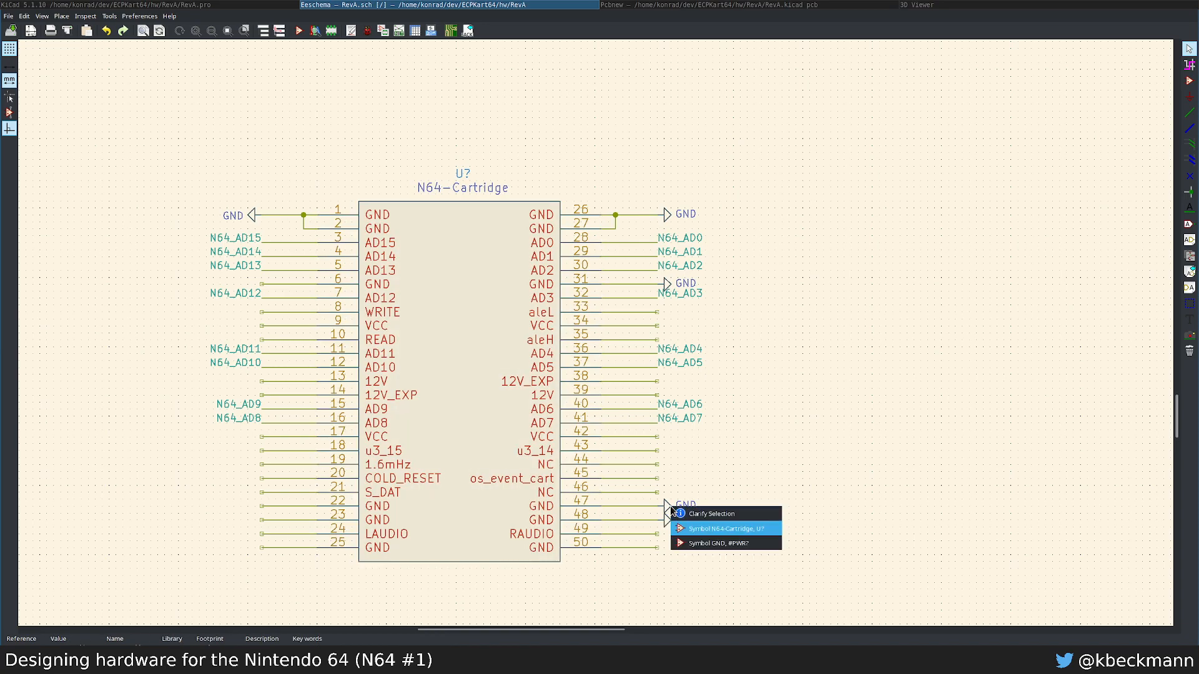
click(696, 527)
Step: Copy the GND symbol of pin 49 onto the wire stub end of pin 50 and delete the one on pin 49
key(c)
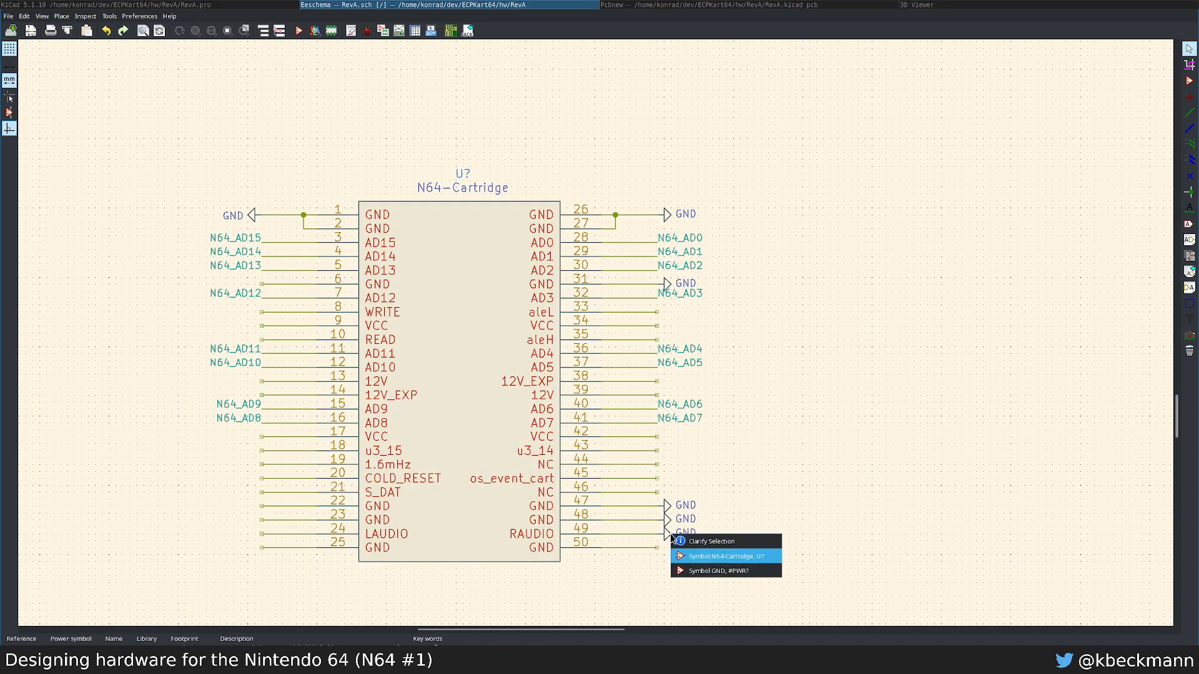
click(709, 556)
key(Escape)
key(c)
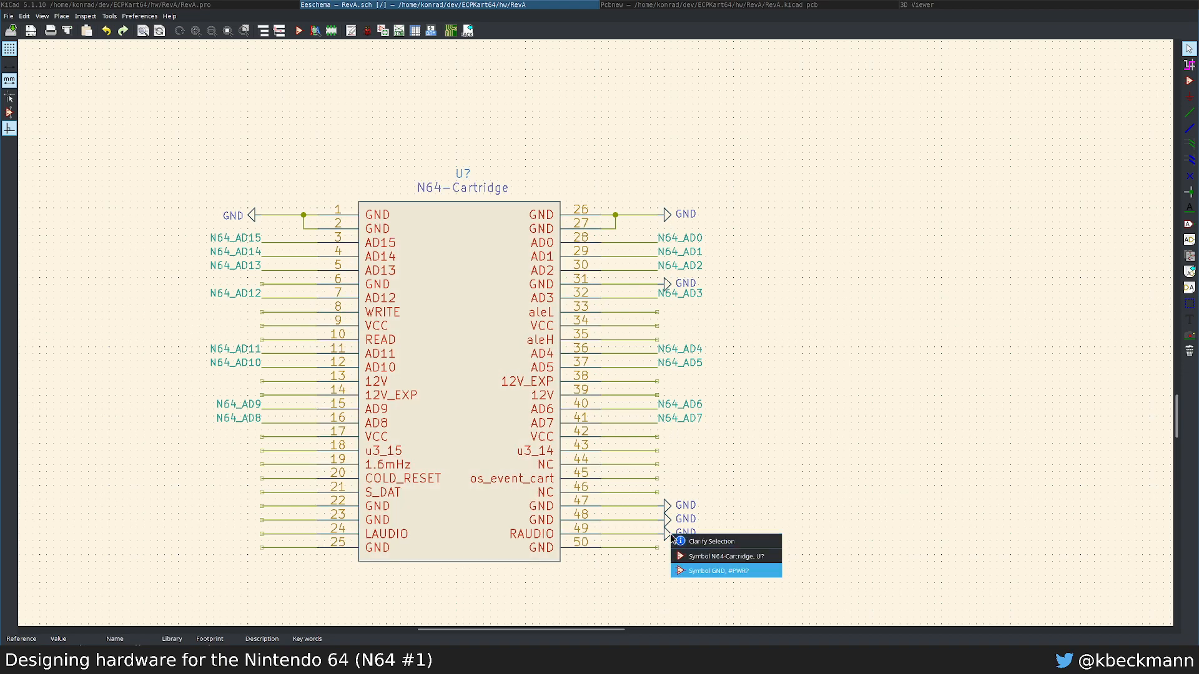
click(708, 570)
click(671, 548)
key(Delete)
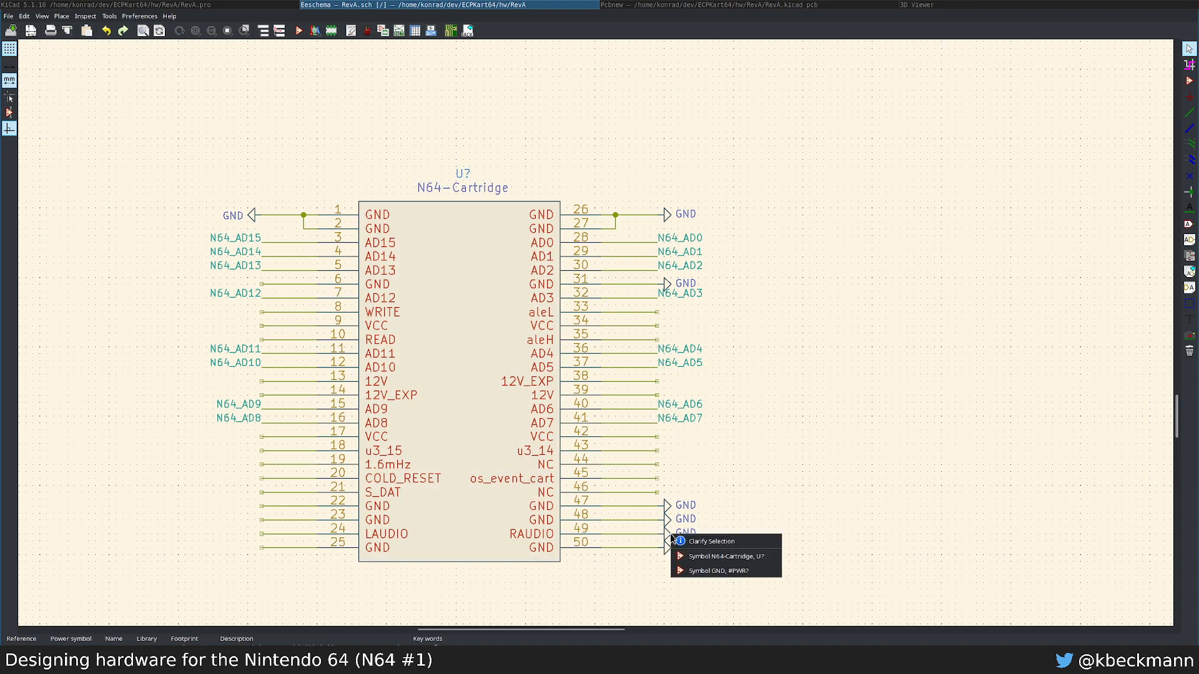
click(708, 570)
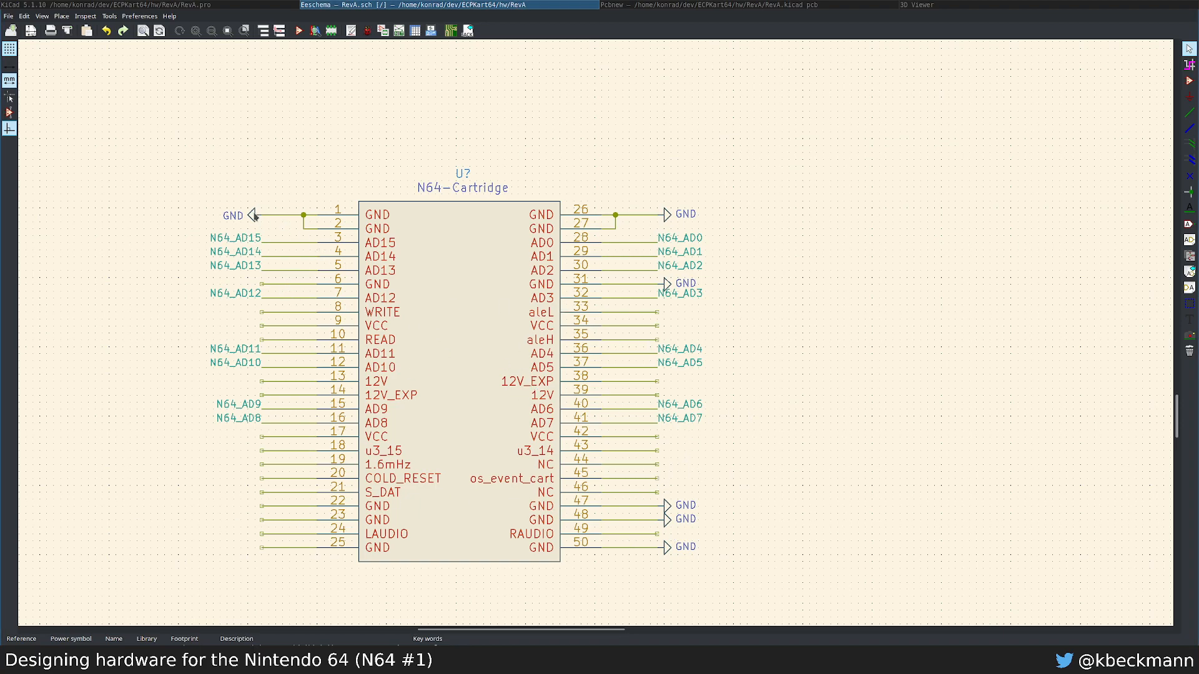
Step: Copy the left-facing GND symbol of pin 1 onto the wire stubs of pins 6, 22, 23 and 25
key(ctrl+d)
click(258, 286)
key(ctrl+d)
click(246, 508)
key(ctrl+d)
click(256, 523)
key(ctrl+d)
click(256, 551)
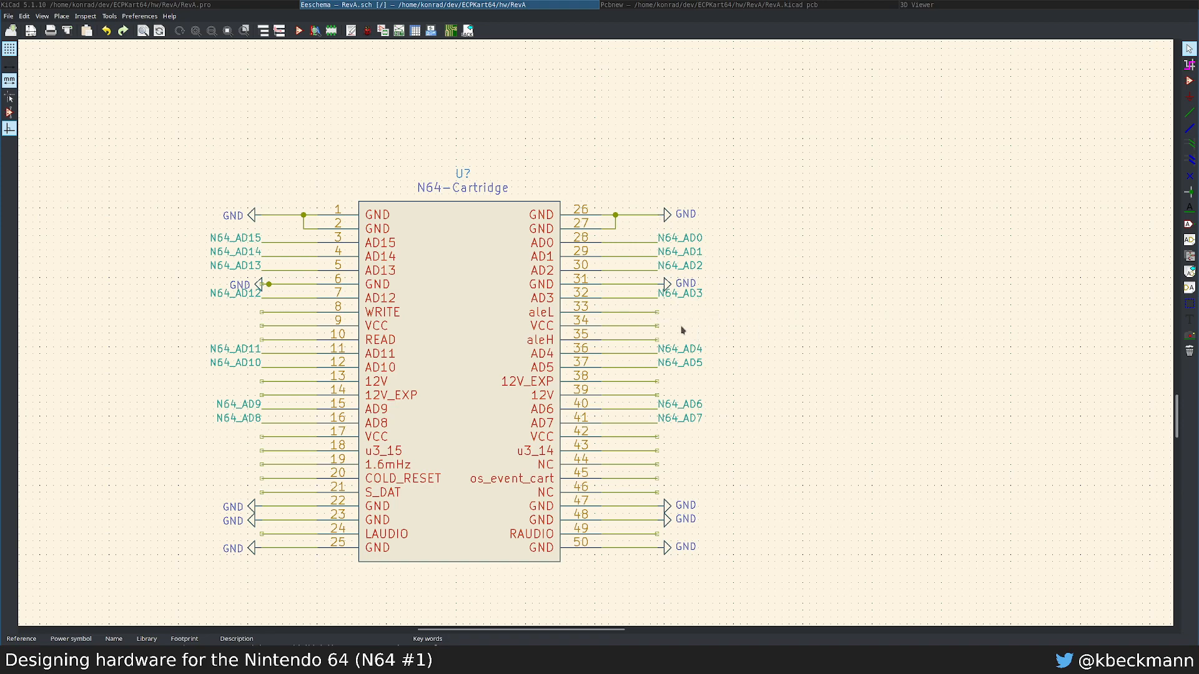
Step: Place a net label N64_VCC on the wire stub end of pin 34
click(700, 322)
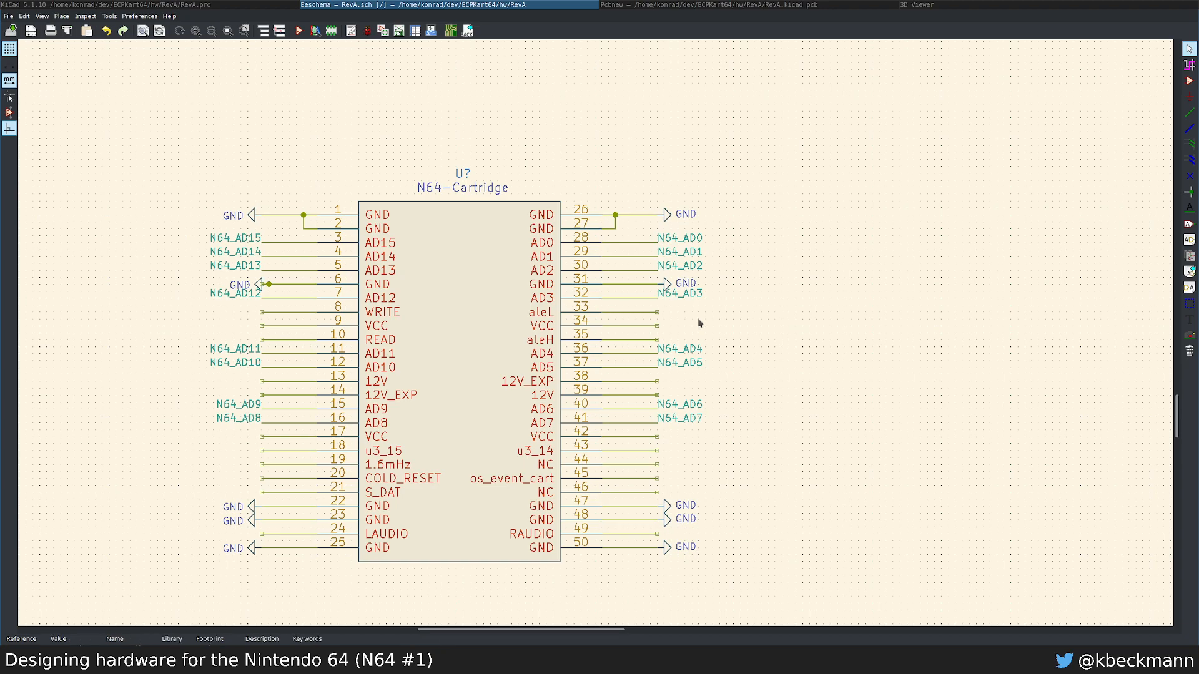
key(l)
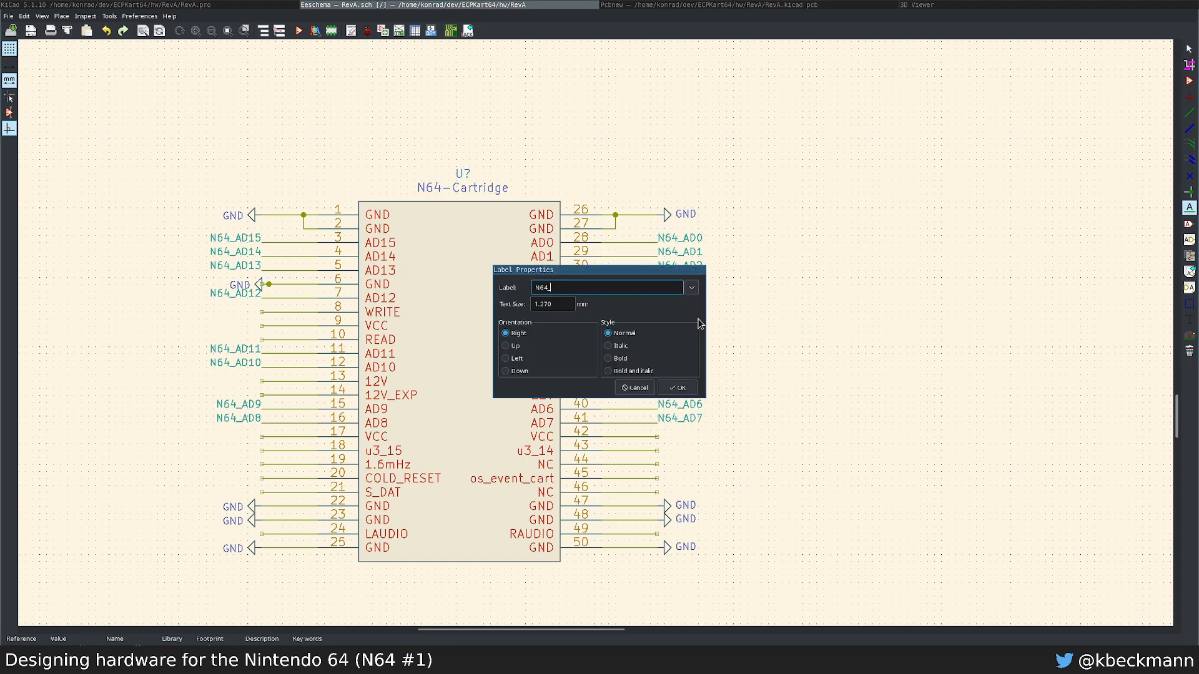
text(N64_VCC)
key(Return)
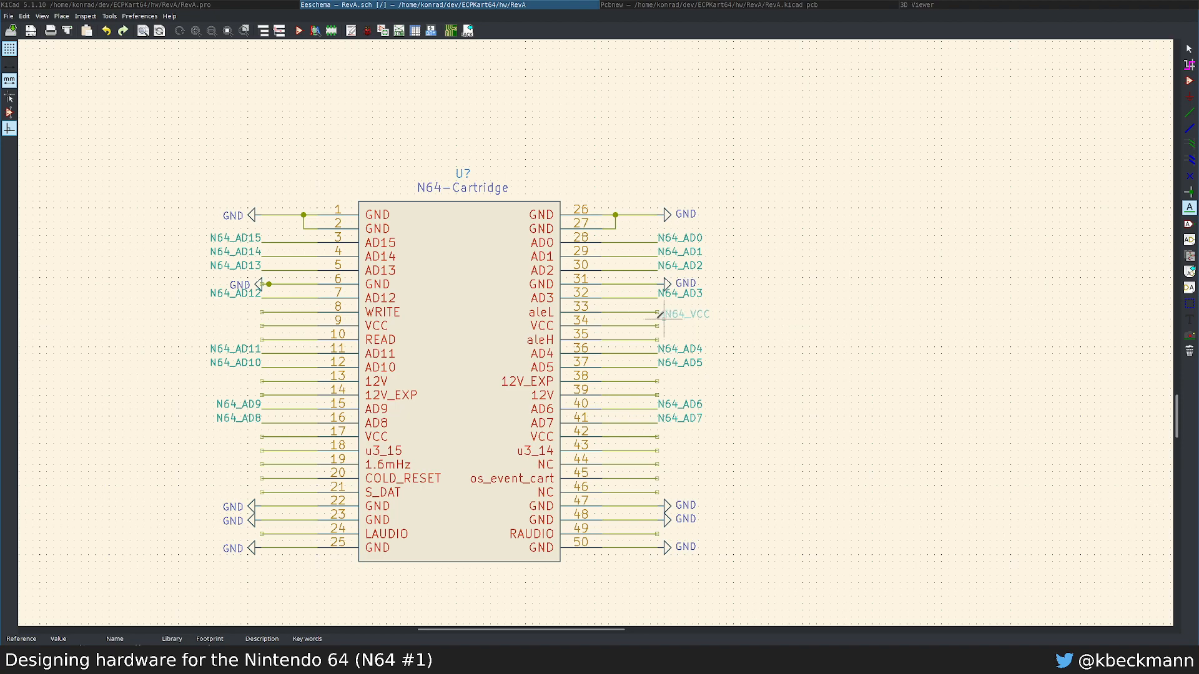
click(658, 322)
Step: Copy the N64_VCC label onto the wire stub end of pin 33 and rename the copy N64_ALEL
right_click(666, 331)
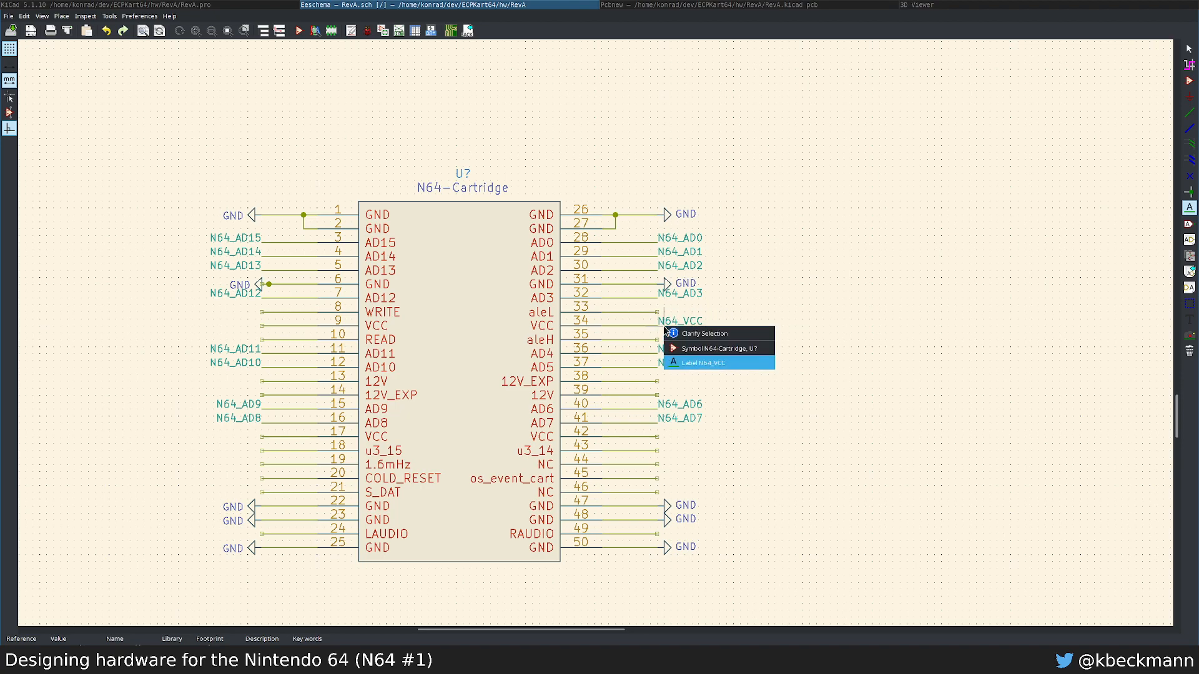
key(Return)
click(658, 312)
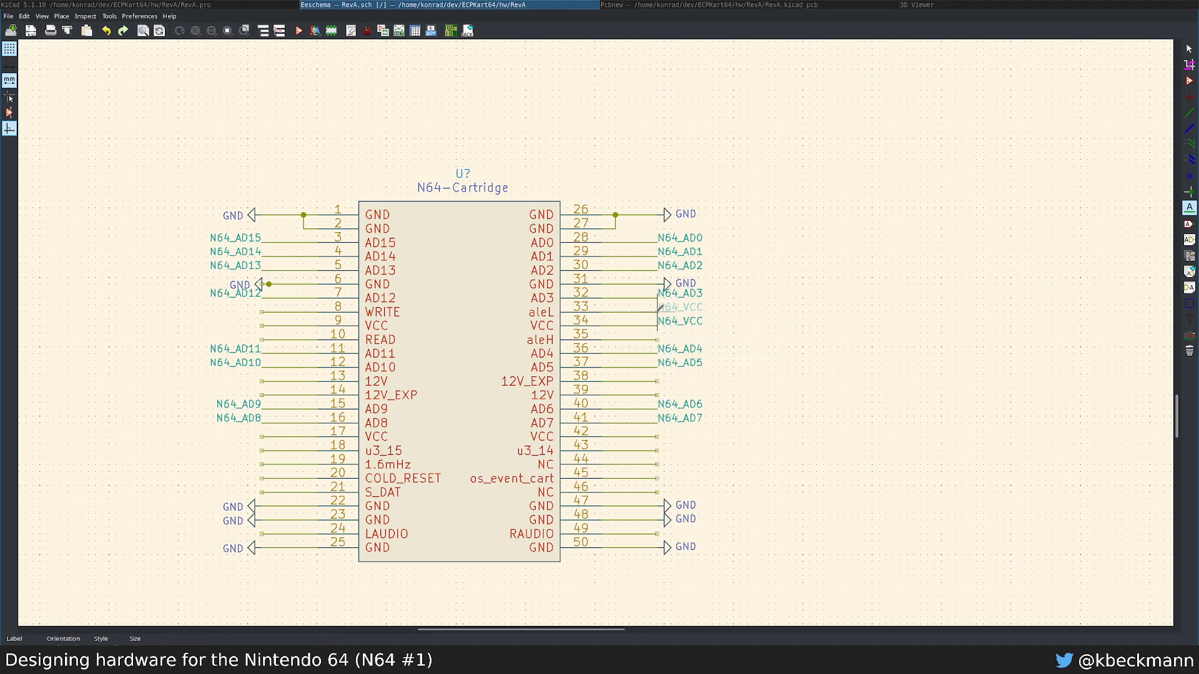
click(659, 314)
key(Return)
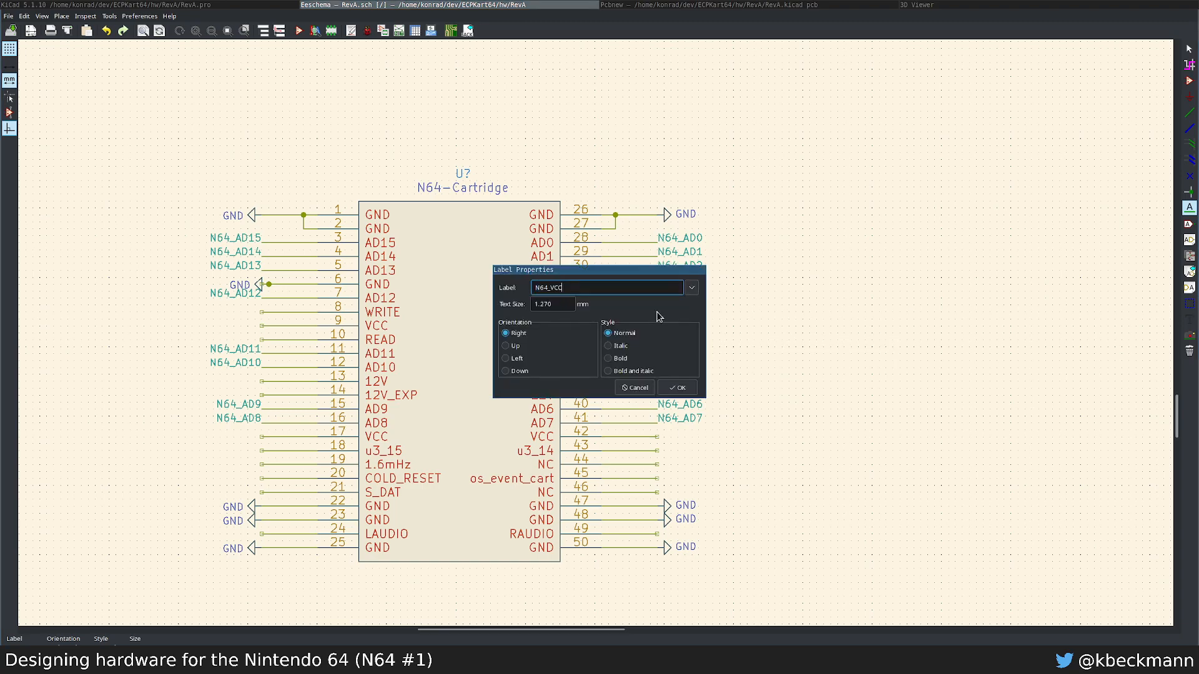
super+drag(664, 306, 909, 393)
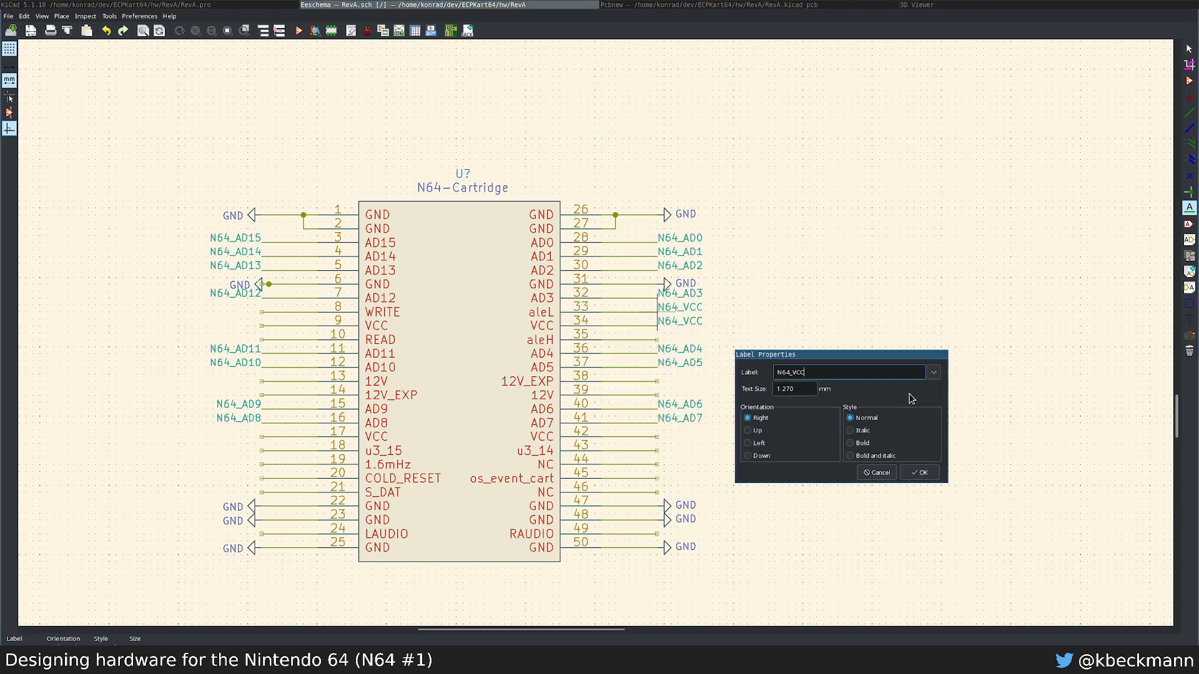
key(shift+Left)
key(shift+Left)
key(shift+Left)
text(ALE)
key(Return)
Step: Copy the N64_ALEL label onto the wire stub end of pin 35 and rename the copy N64_ALEH
key(c)
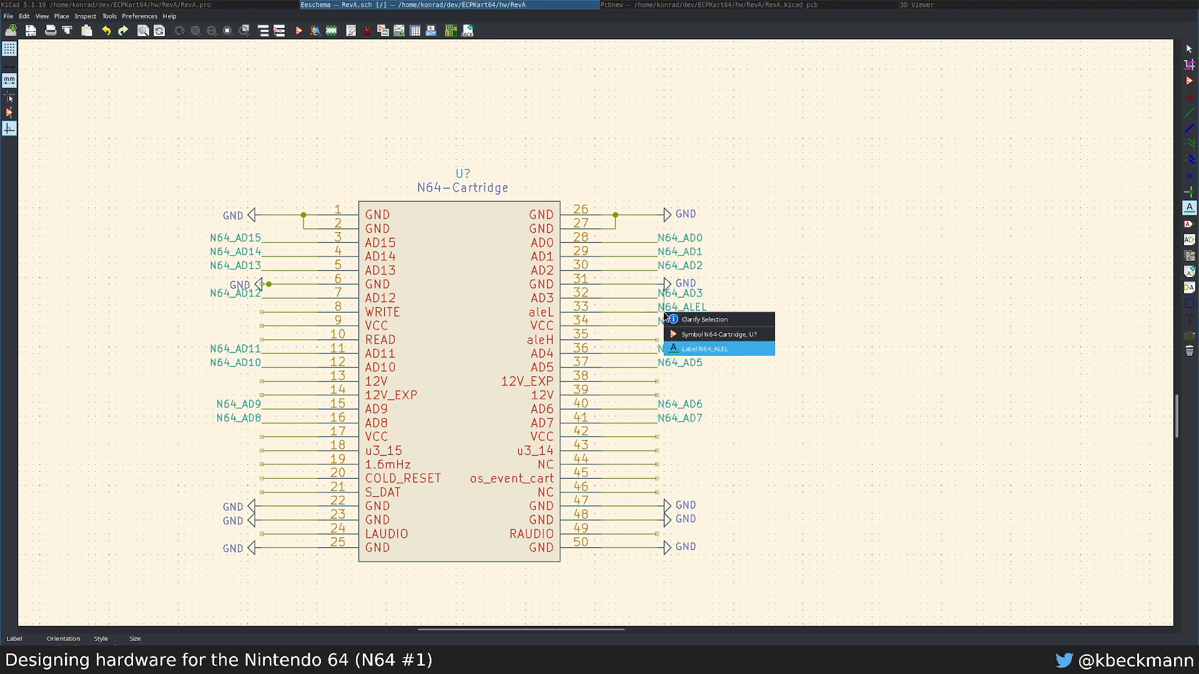
click(680, 348)
click(657, 338)
key(e)
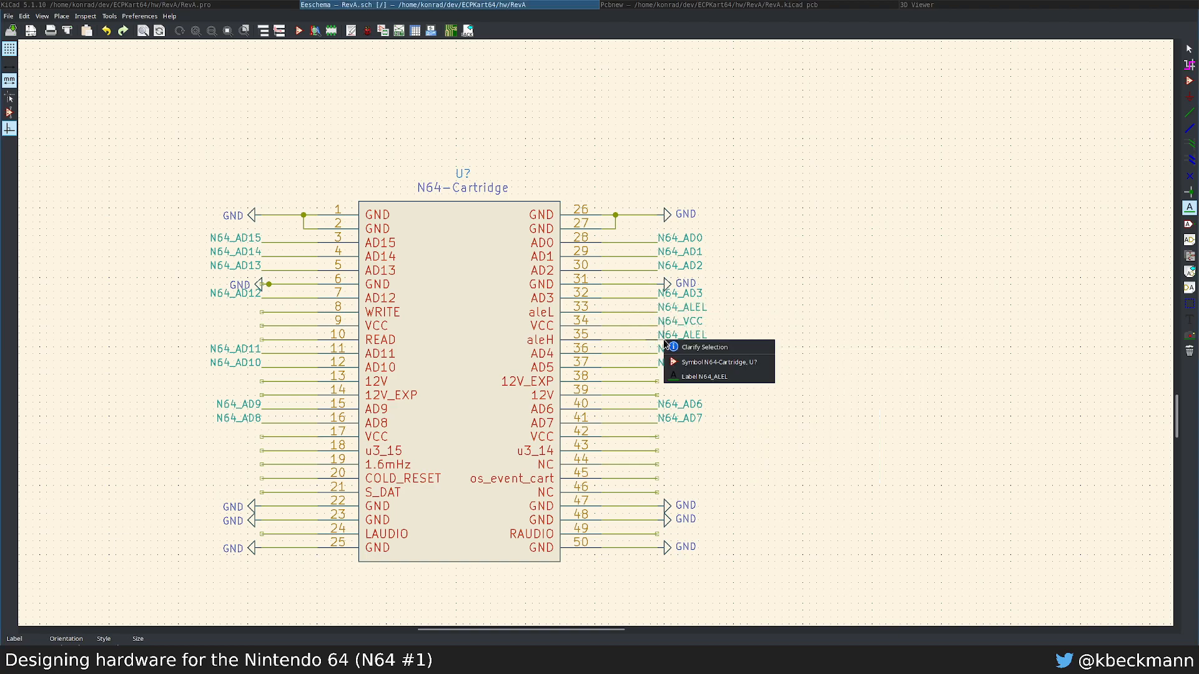
click(682, 376)
key(Return)
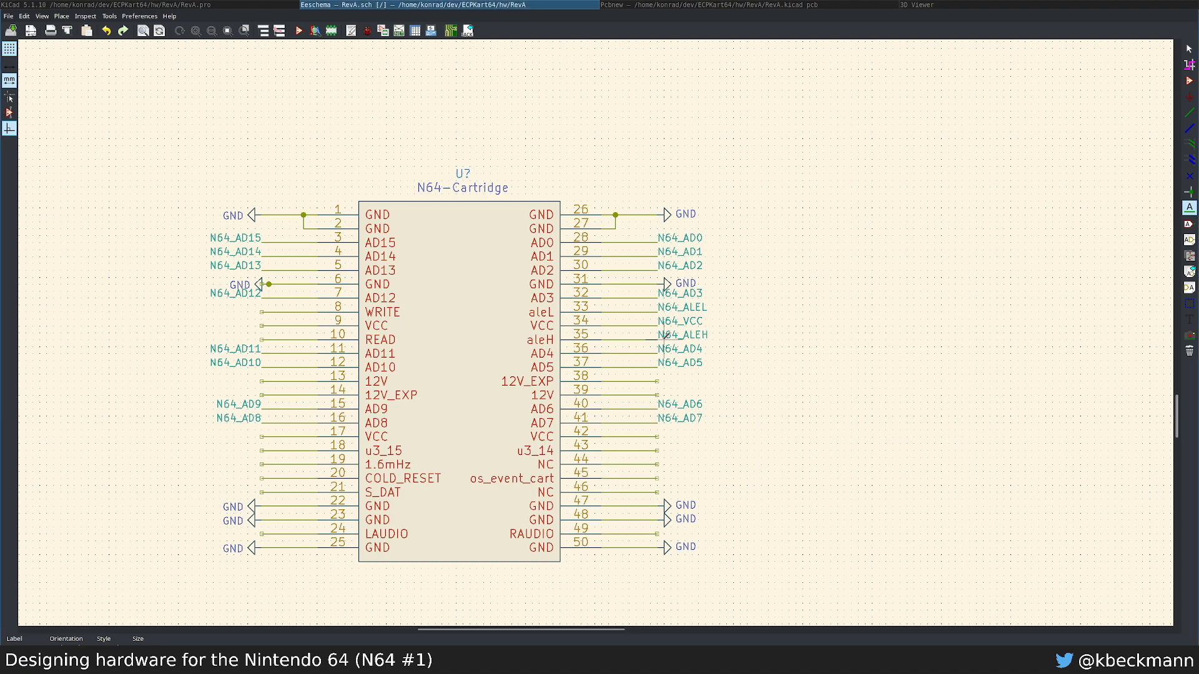
Step: Place no-connect flags on the wire stub ends of pins 38 (12V_EXP) and 39 (12V)
key(x)
key(x)
key(q)
click(657, 381)
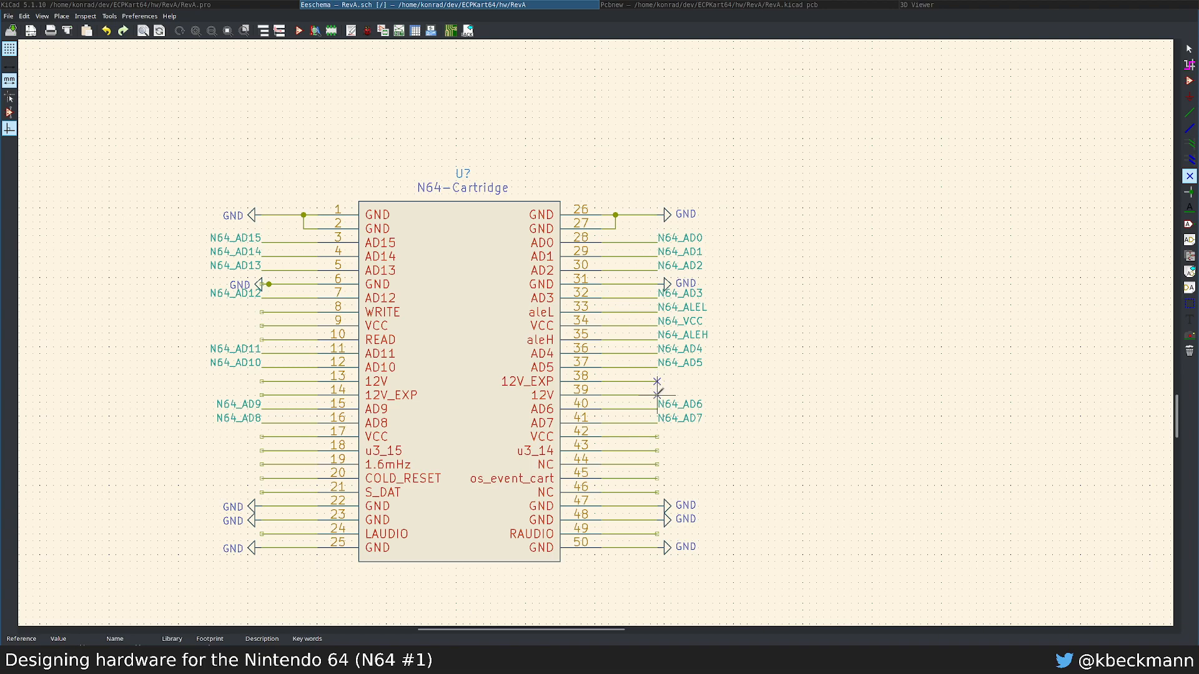
click(657, 394)
key(Escape)
Step: Copy the N64_VCC label from pin 34 onto the wire stub end of pin 42
click(666, 329)
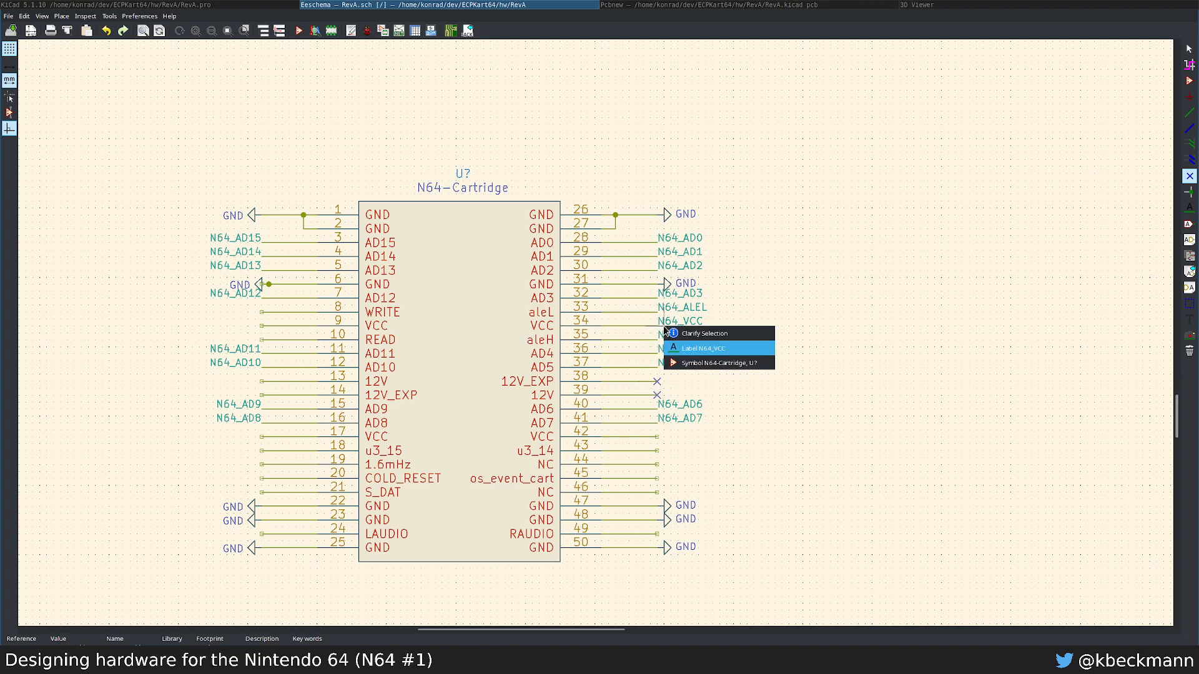
key(Return)
key(c)
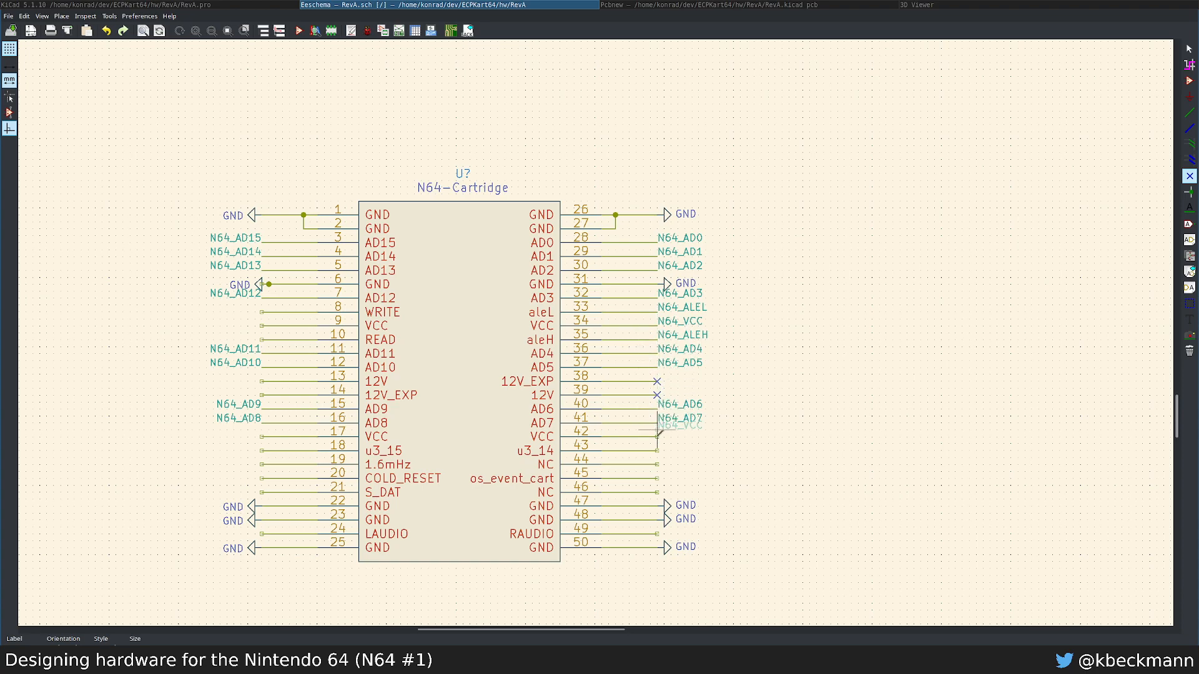
click(658, 436)
Step: Copy the pin 42 N64_VCC label onto the wire stub end of pin 43 and rename the copy N64_CIC_DCLK
key(c)
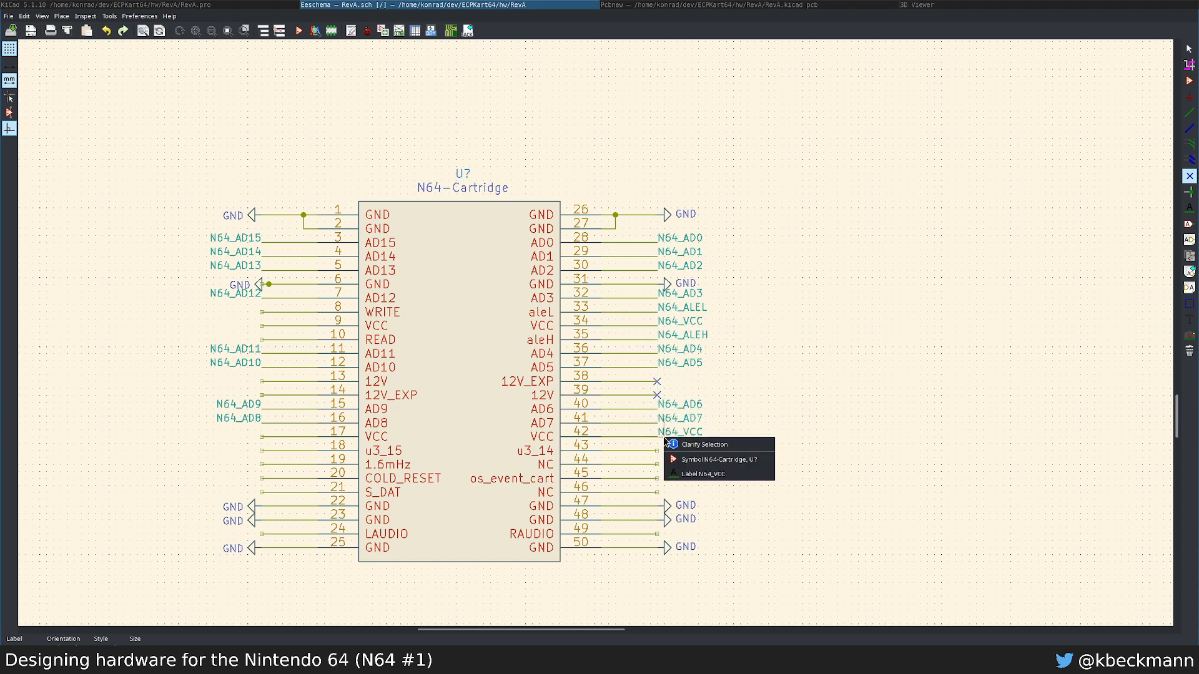
click(682, 473)
click(659, 432)
key(c)
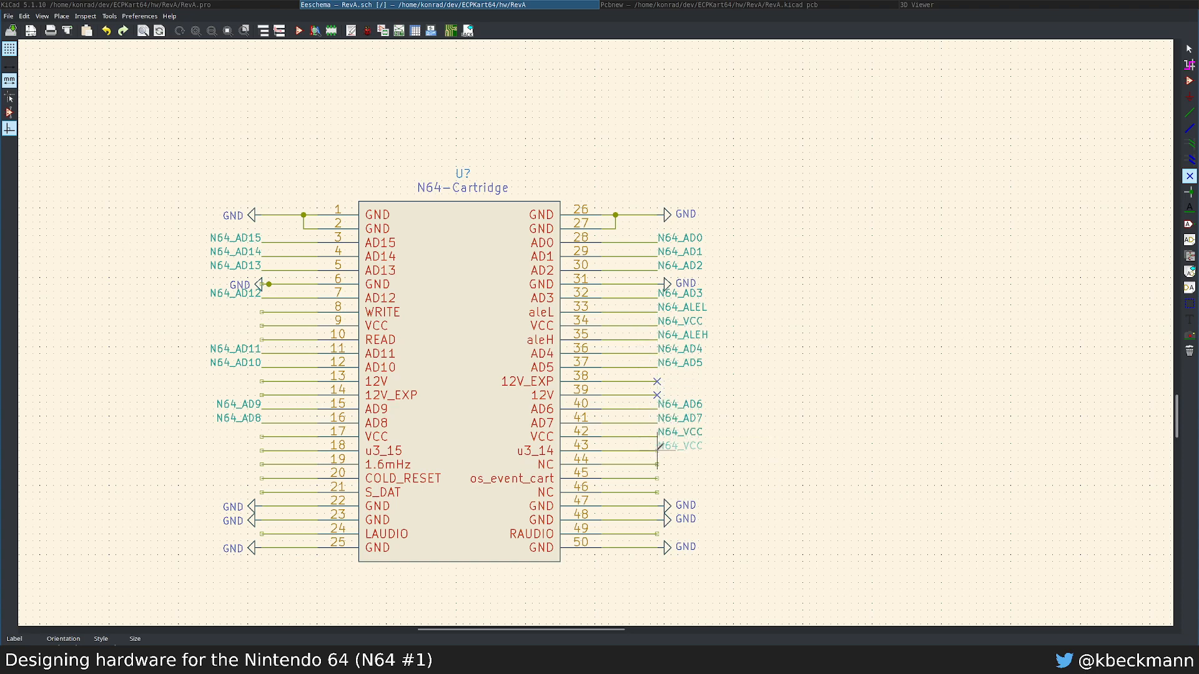
key(Escape)
right_click(663, 432)
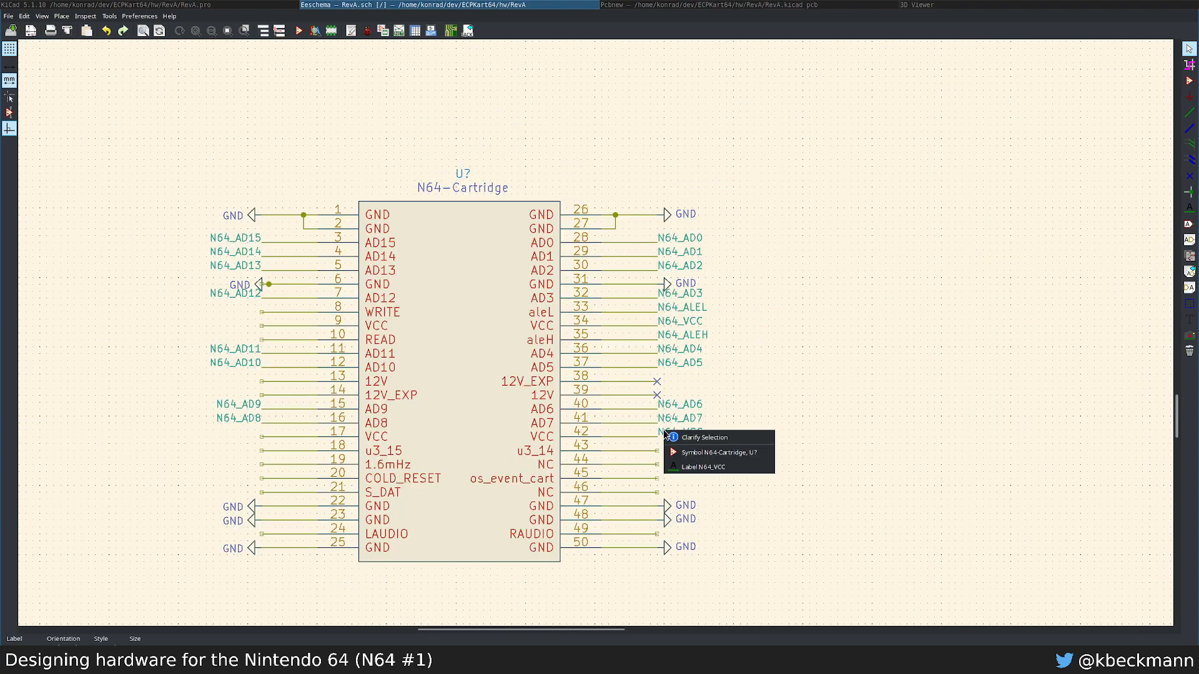
click(662, 447)
click(657, 452)
key(e)
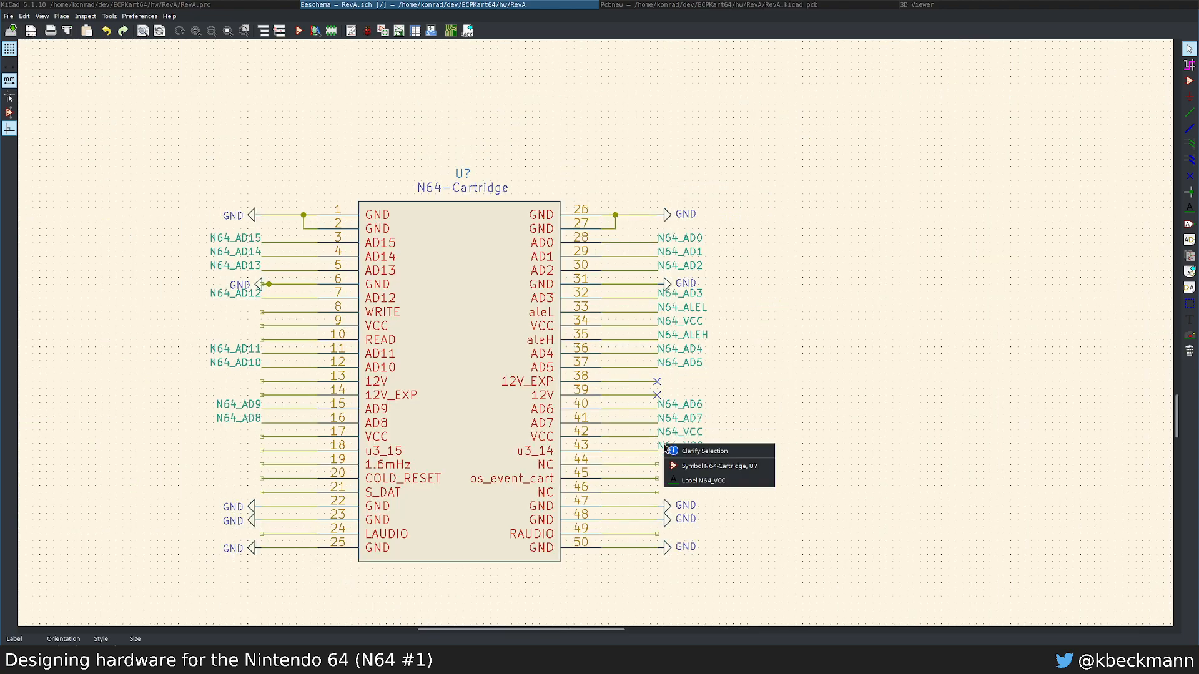
click(706, 481)
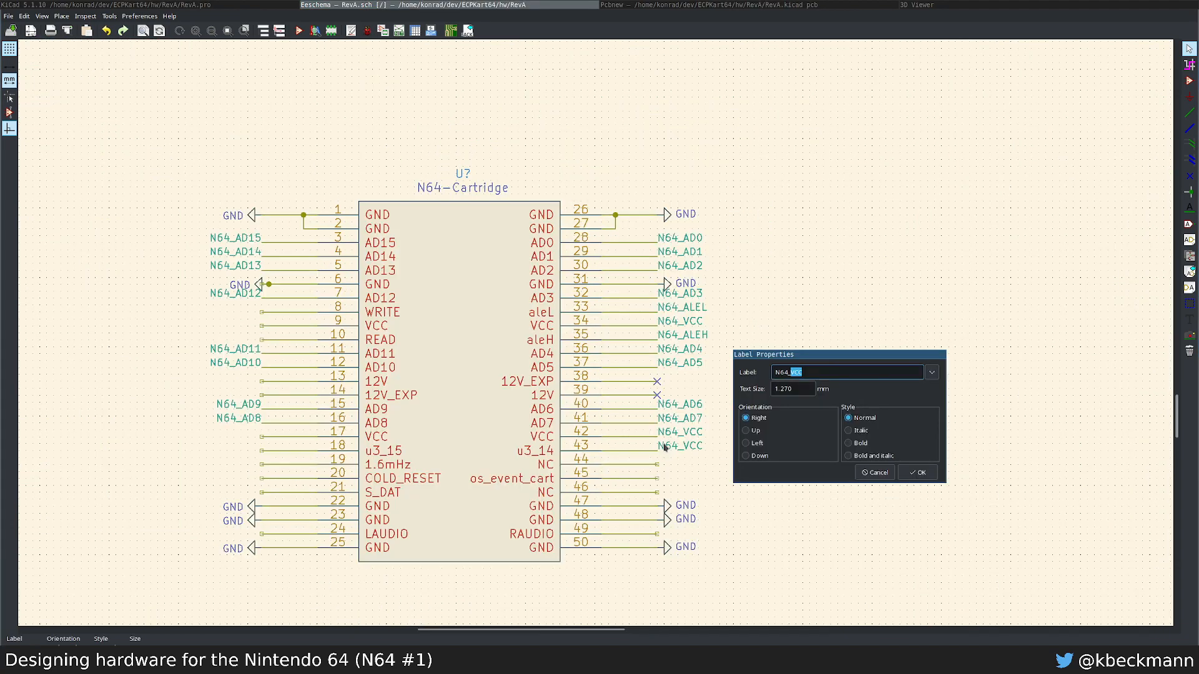
text(C_DCLK)
key(Return)
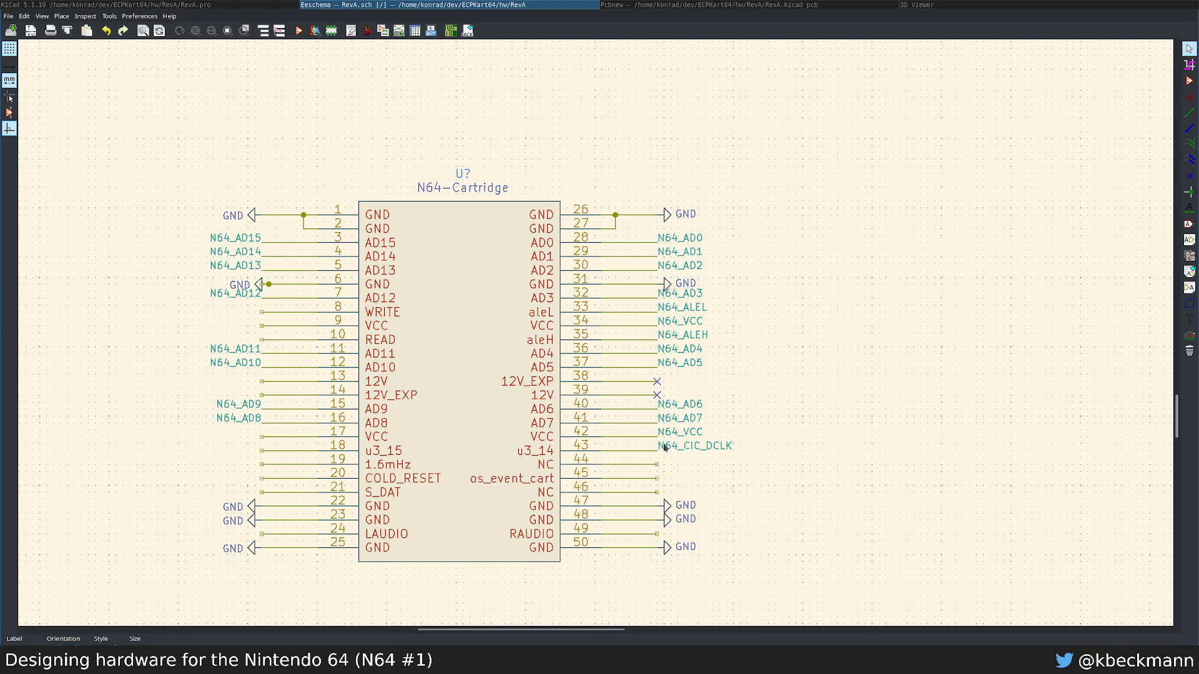
Step: Switch to Chrome and search the n64.dev page for "n64bre" and "cart", checking the N64brew community link
key(alt+Tab)
click(25, 19)
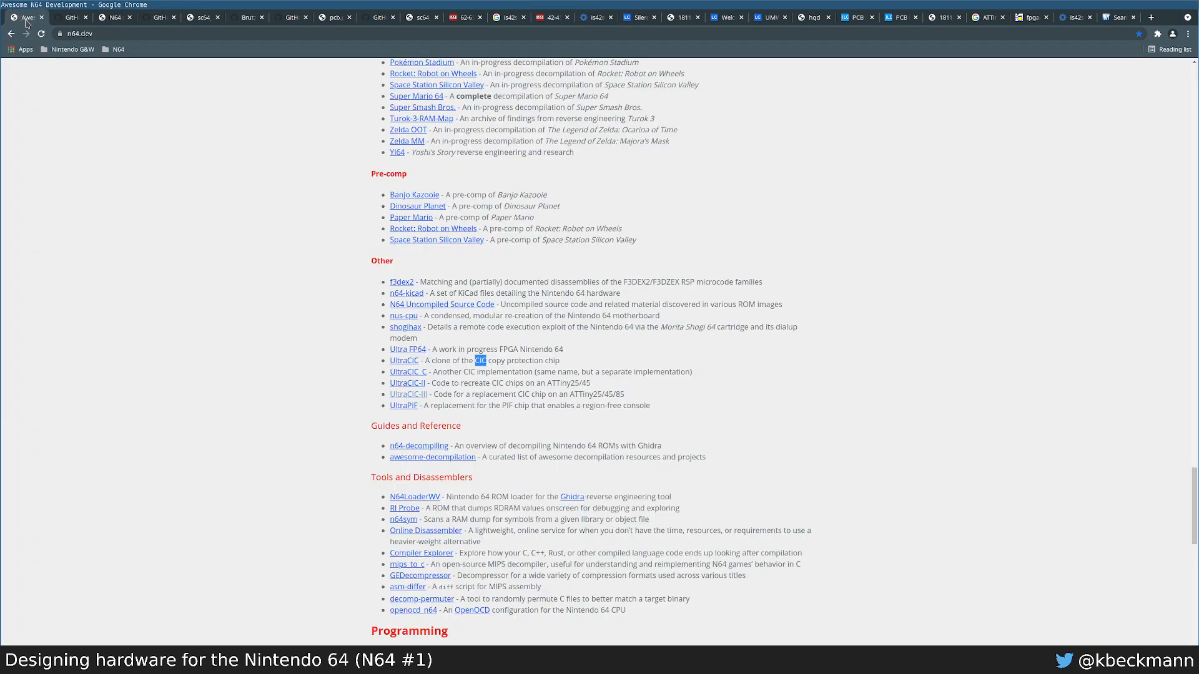
key(ctrl+f)
text(bre)
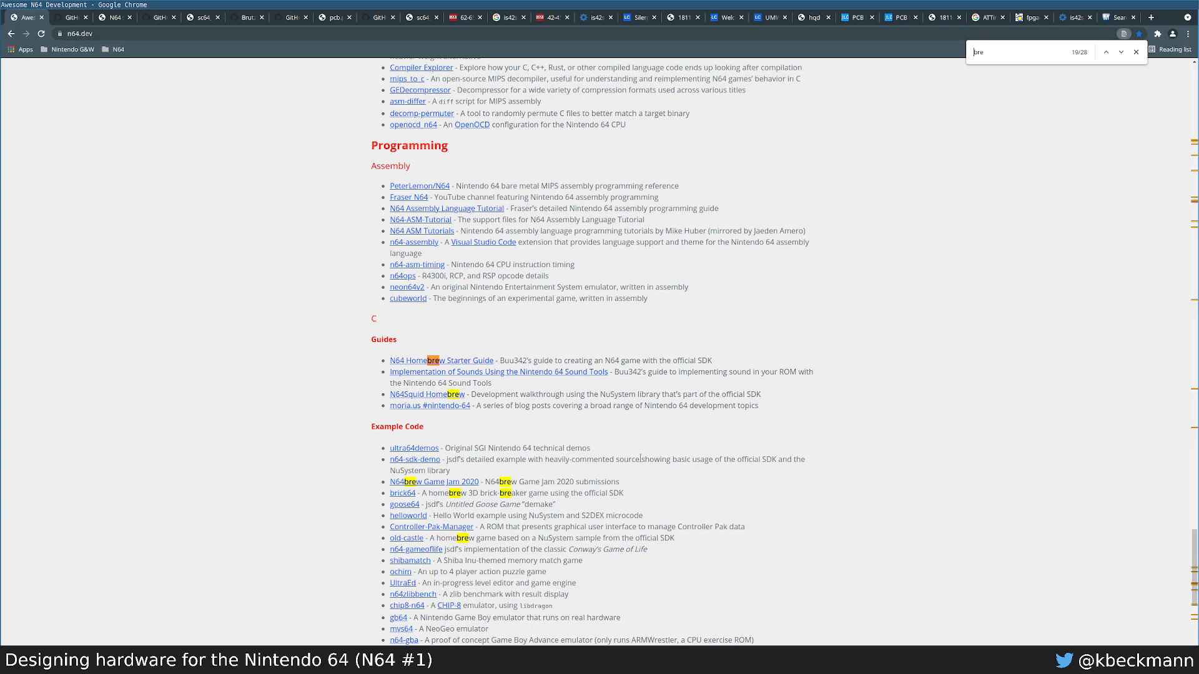
text(n64)
key(Escape)
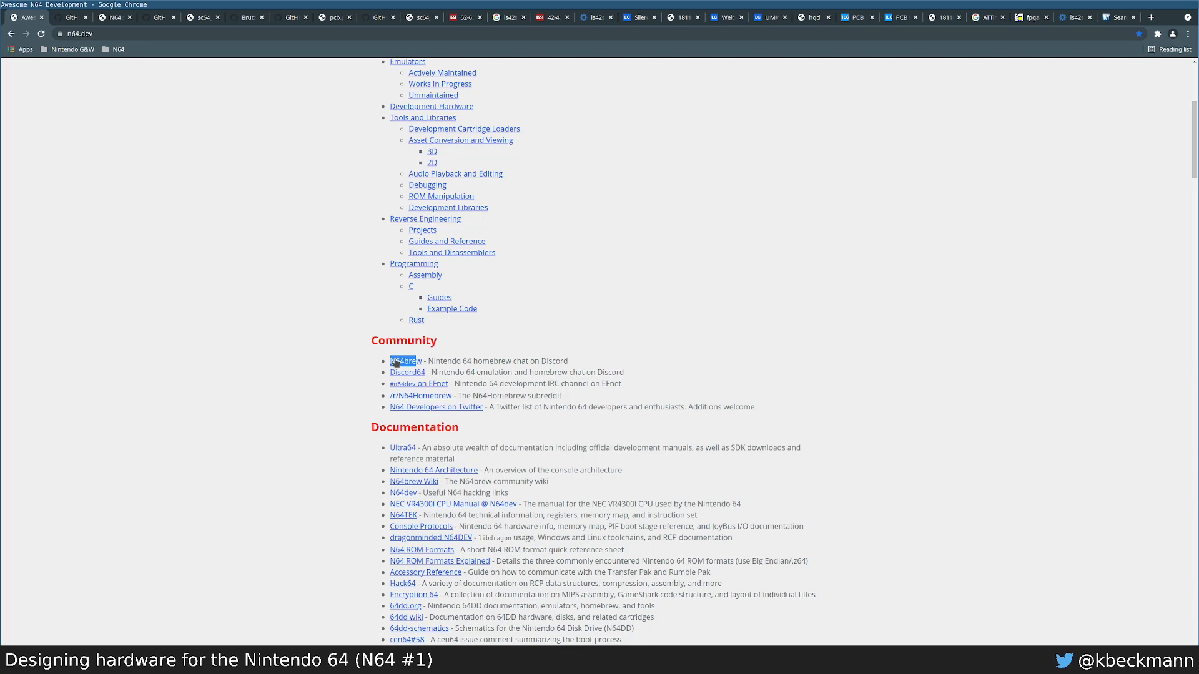
key(ctrl+f)
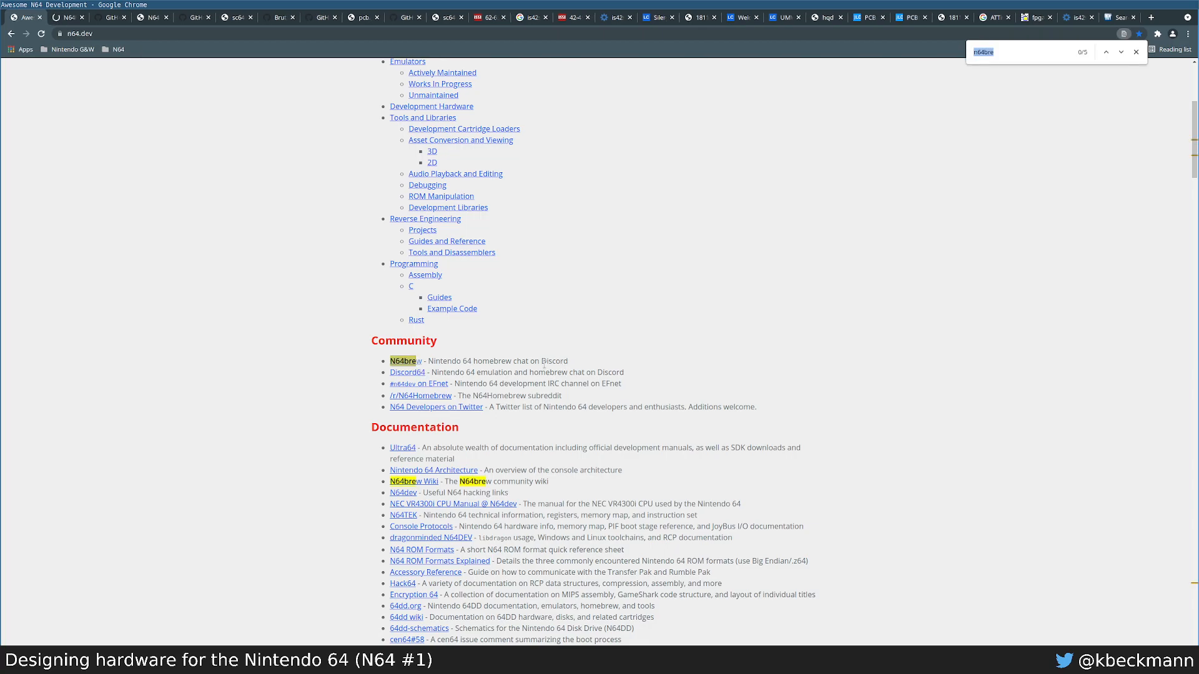
text(cart)
scroll(439, 546, down, 2)
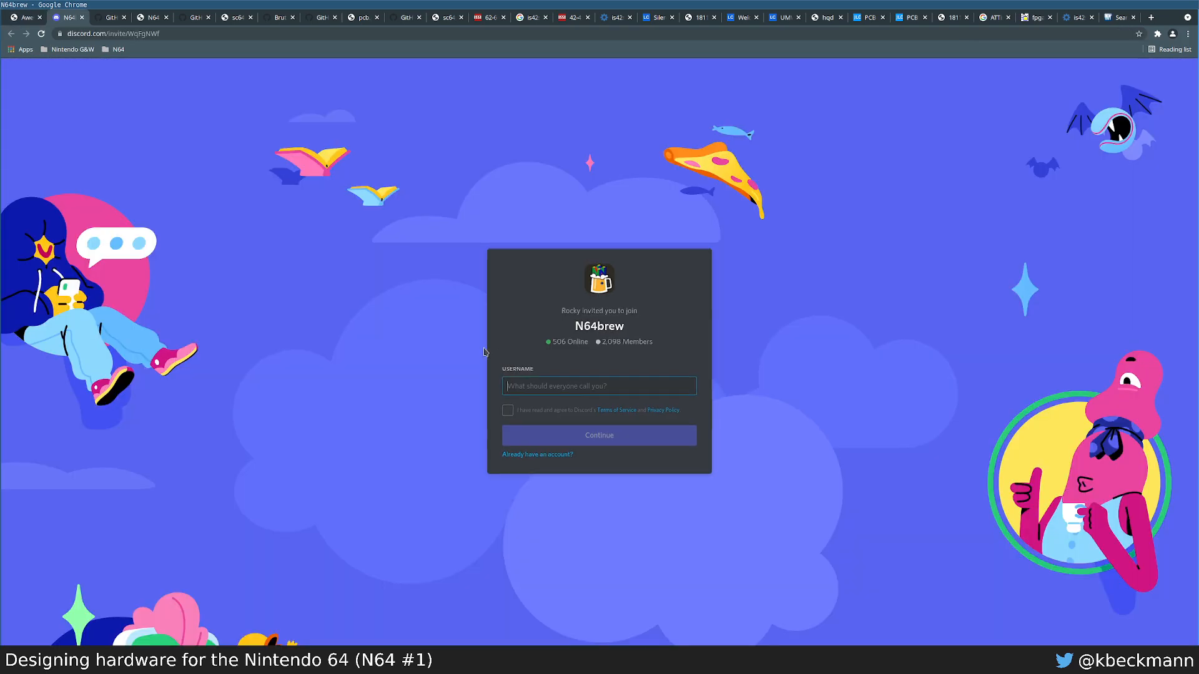
key(ctrl+Tab)
key(ctrl+shift+Tab)
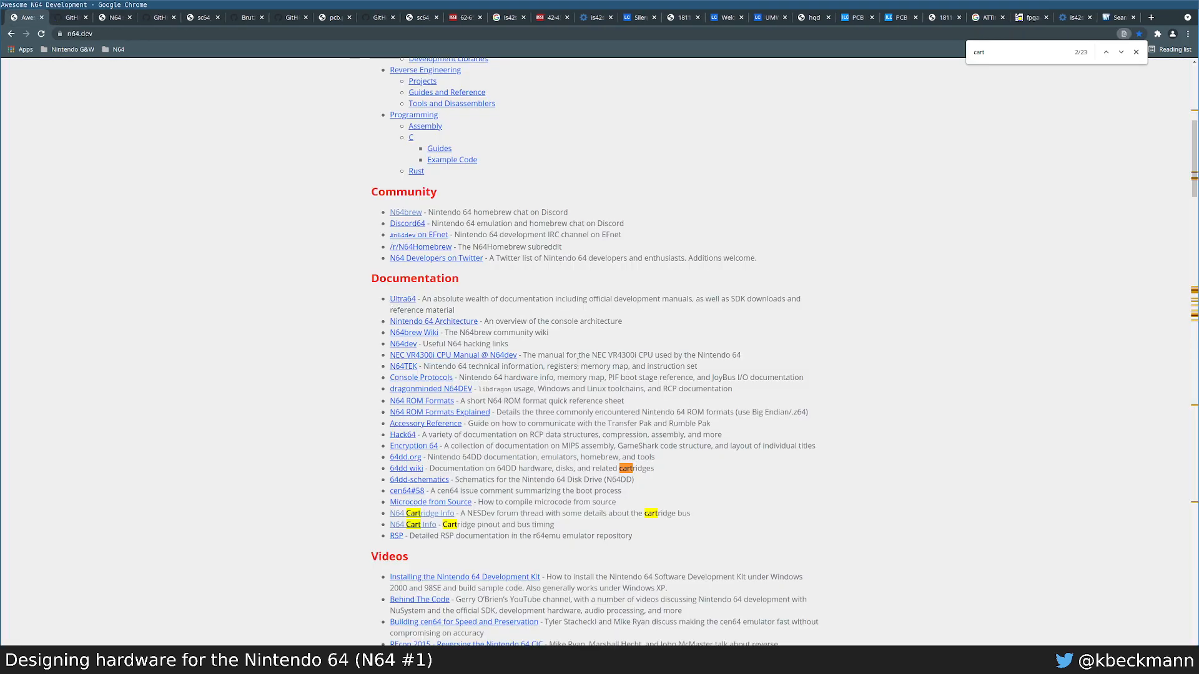
Step: Find "N64brew" on the n64.dev page and open the N64brew Wiki from the Documentation section
text(N)
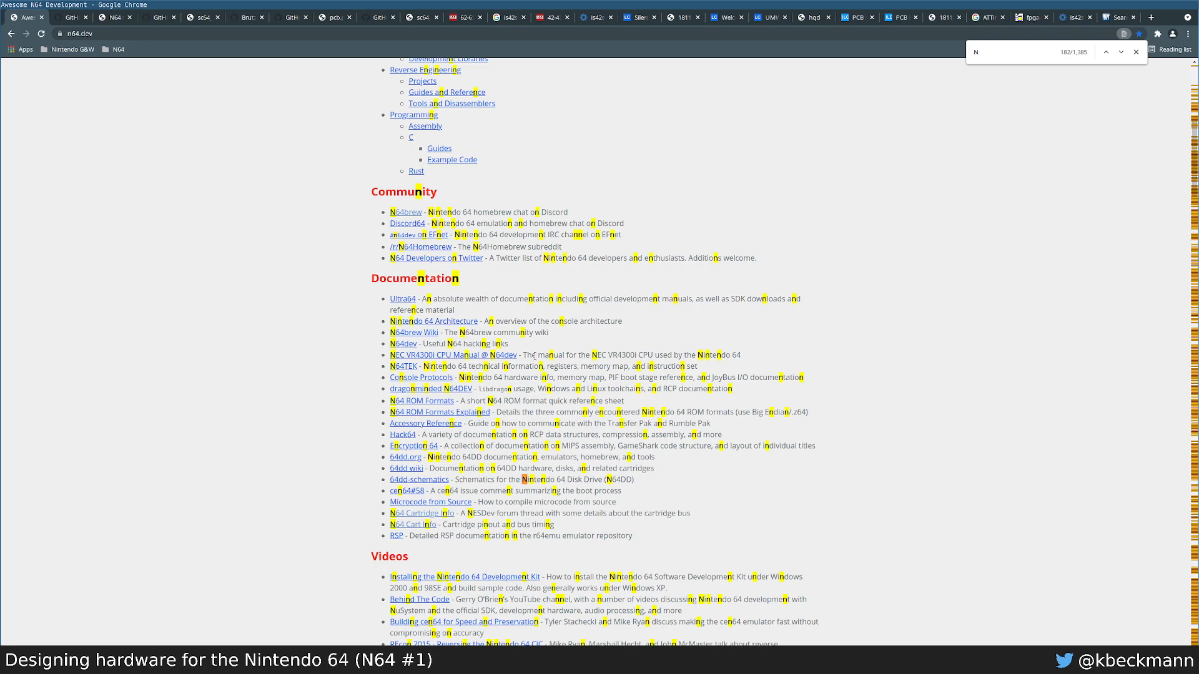
text(64brew)
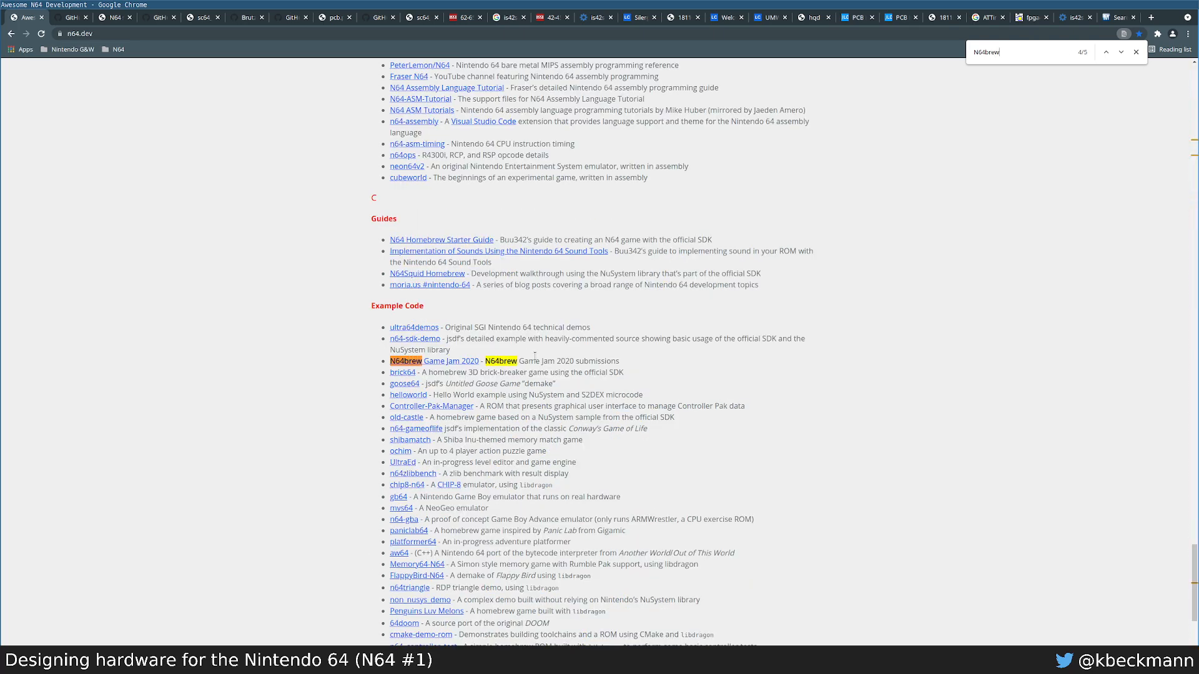
key(Return)
key(Return)
key(Return)
key(Return)
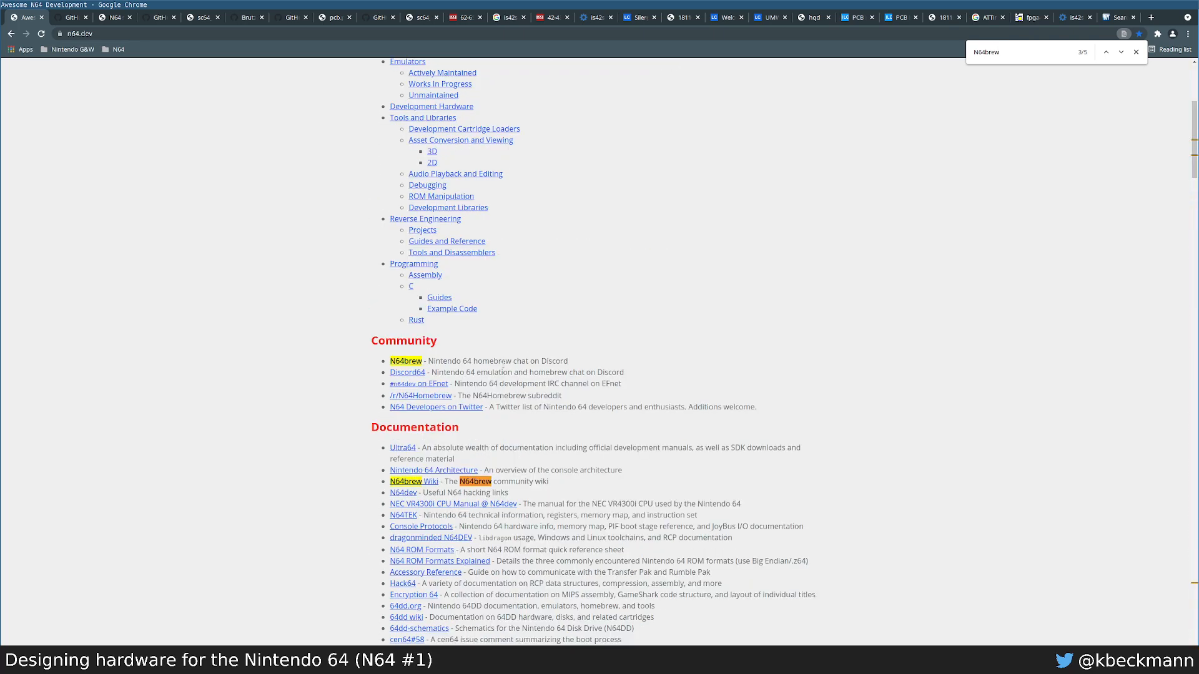
click(428, 482)
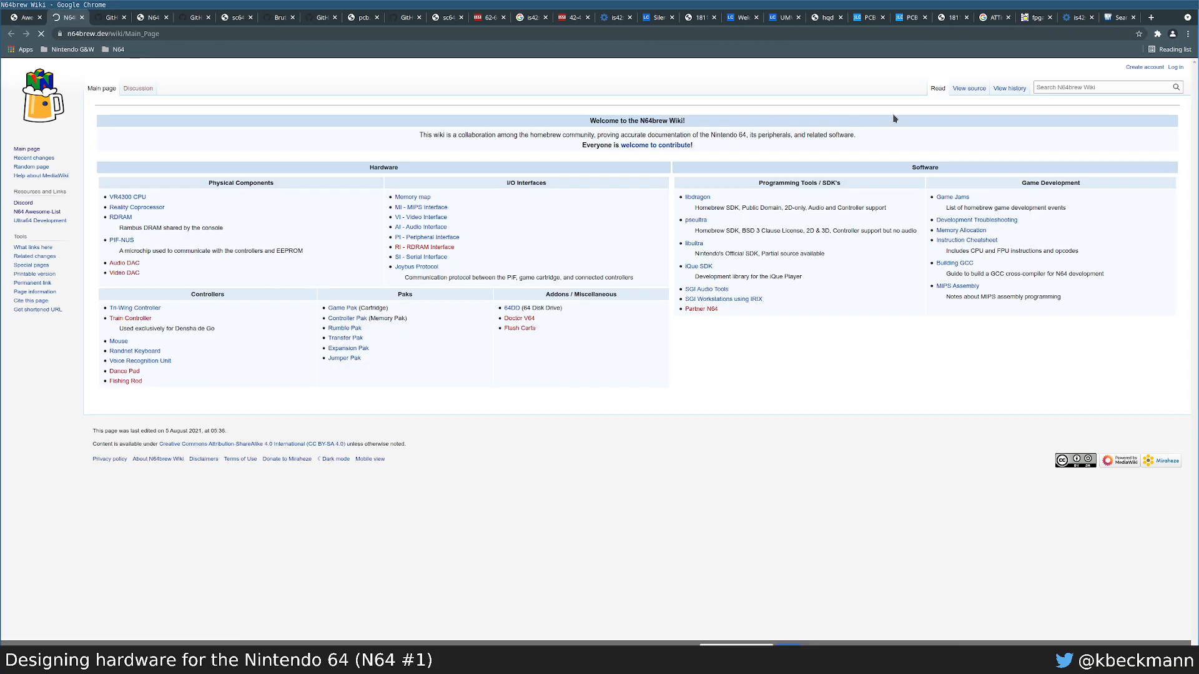
Step: Search the N64brew Wiki for "cart" and open the Cartridge Connector page
click(1100, 87)
text(cart)
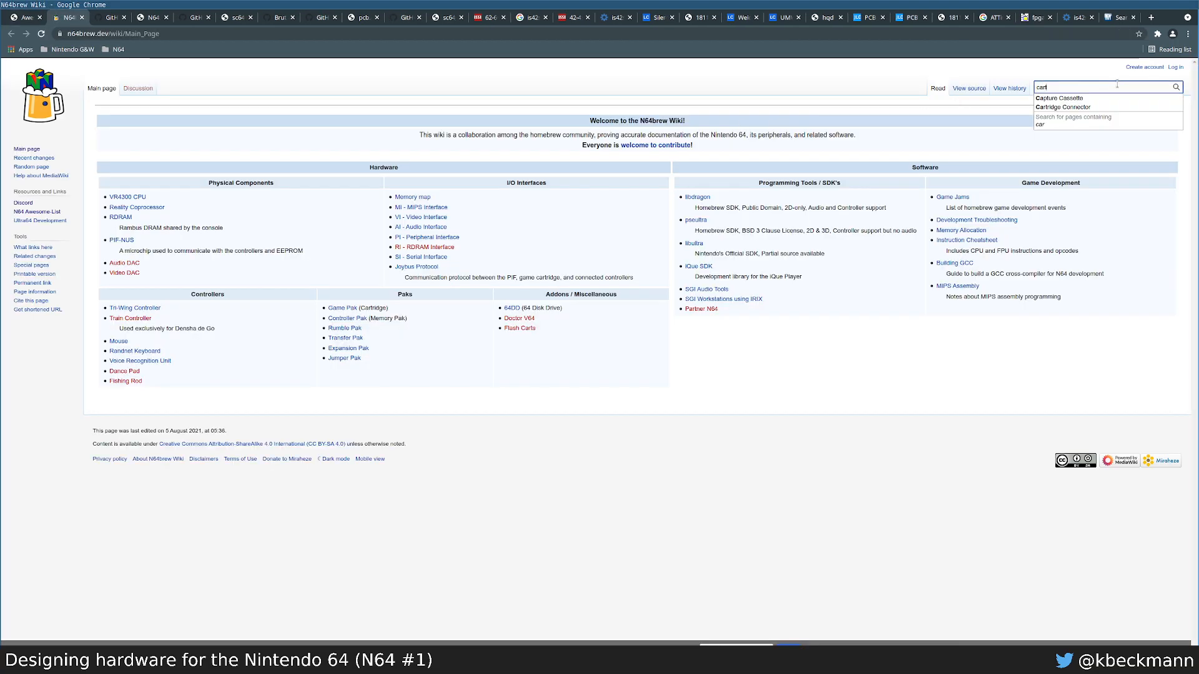
click(1063, 98)
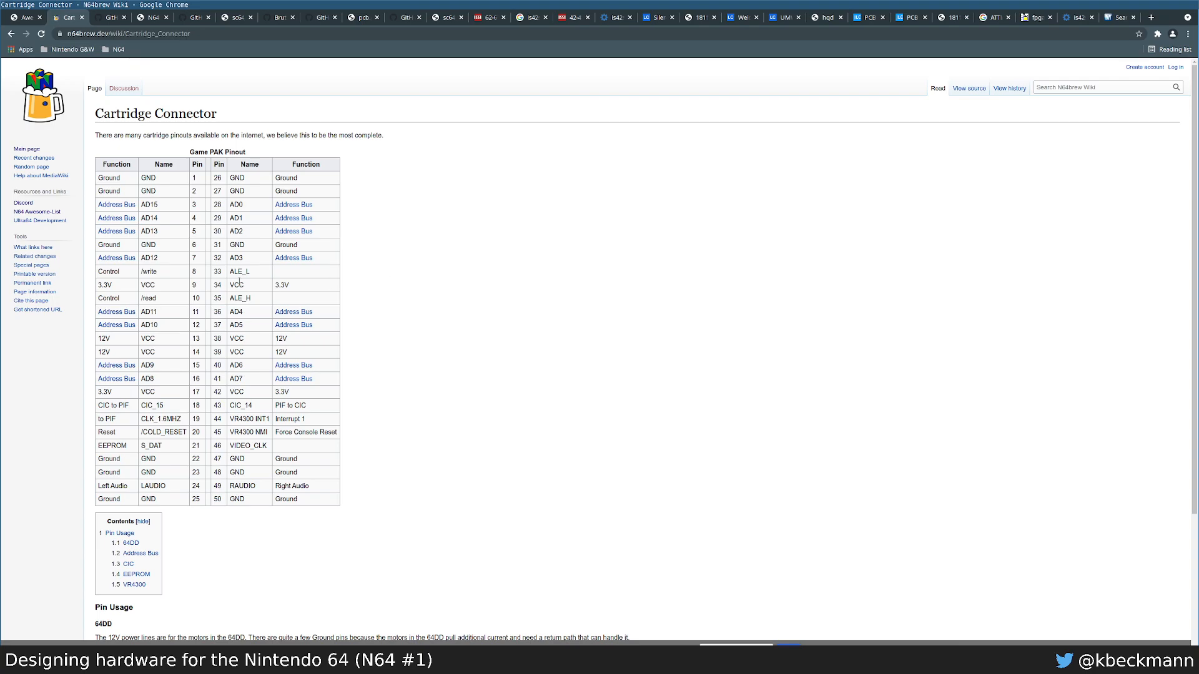
Step: Enlarge the Cartridge Connector page and examine the Game PAK Pinout entries around pin 43
key(ctrl+plus)
key(ctrl+plus)
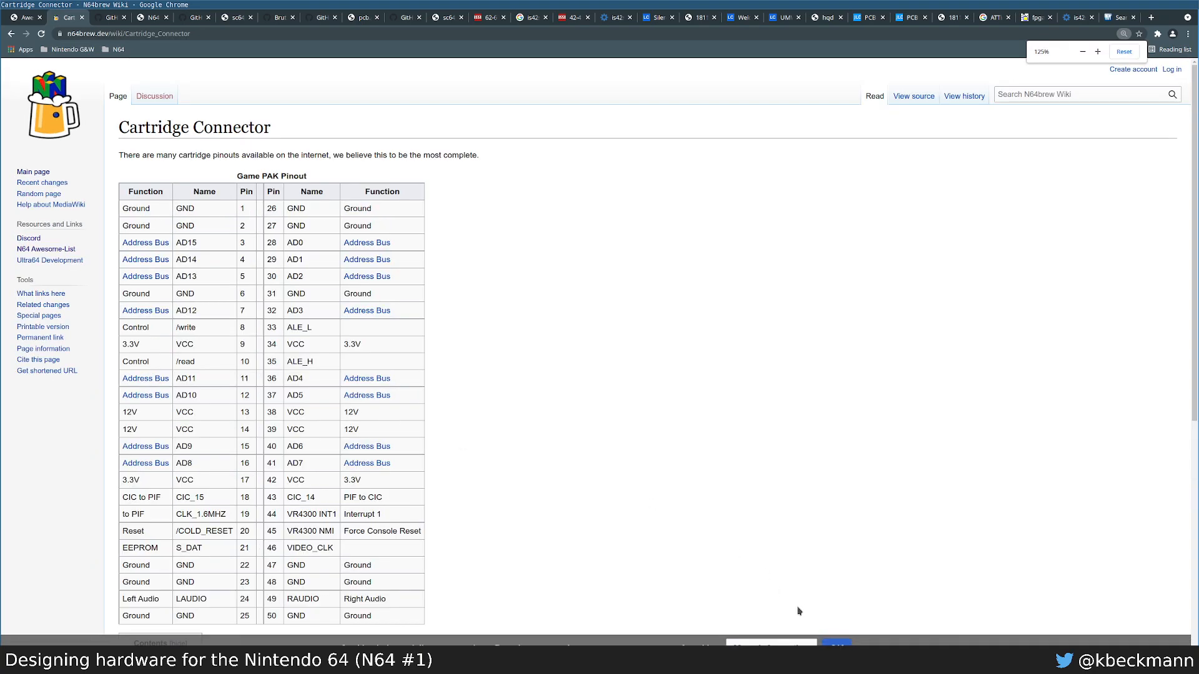
click(835, 646)
scroll(377, 425, down, 2)
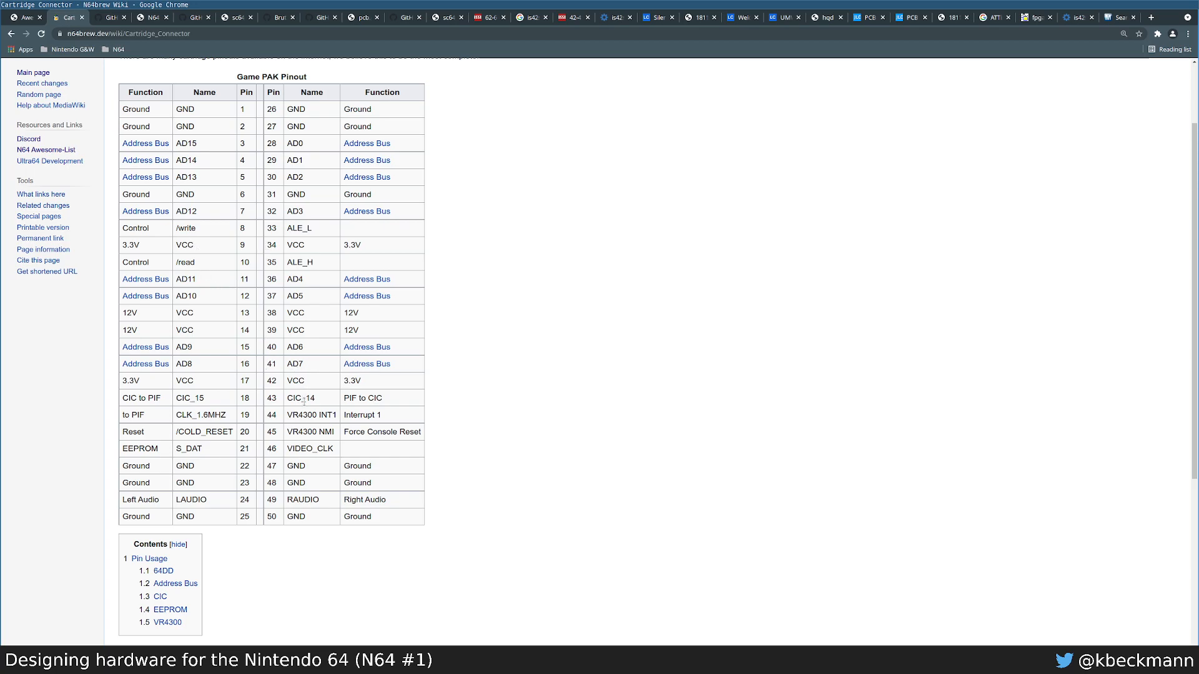
drag(287, 398, 332, 415)
click(332, 405)
double_click(310, 400)
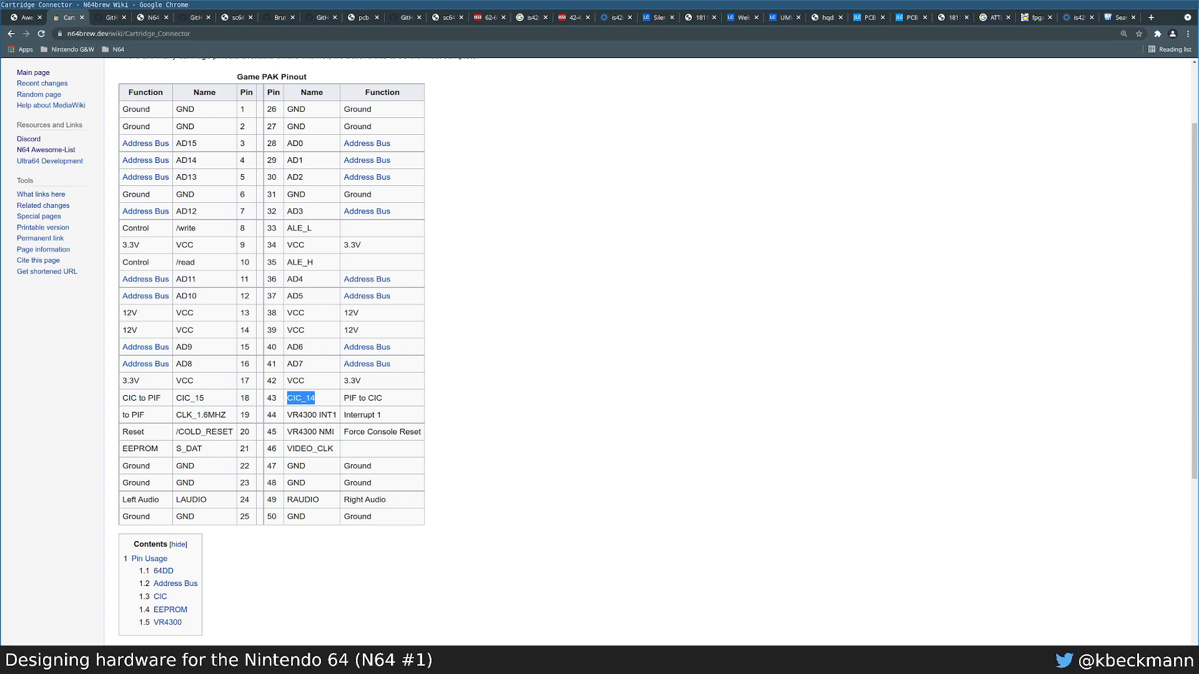
Step: Switch back to the RevA schematic and place a no-connect flag on pin 44's wire stub end, checking the wiki pinout
key(super+2)
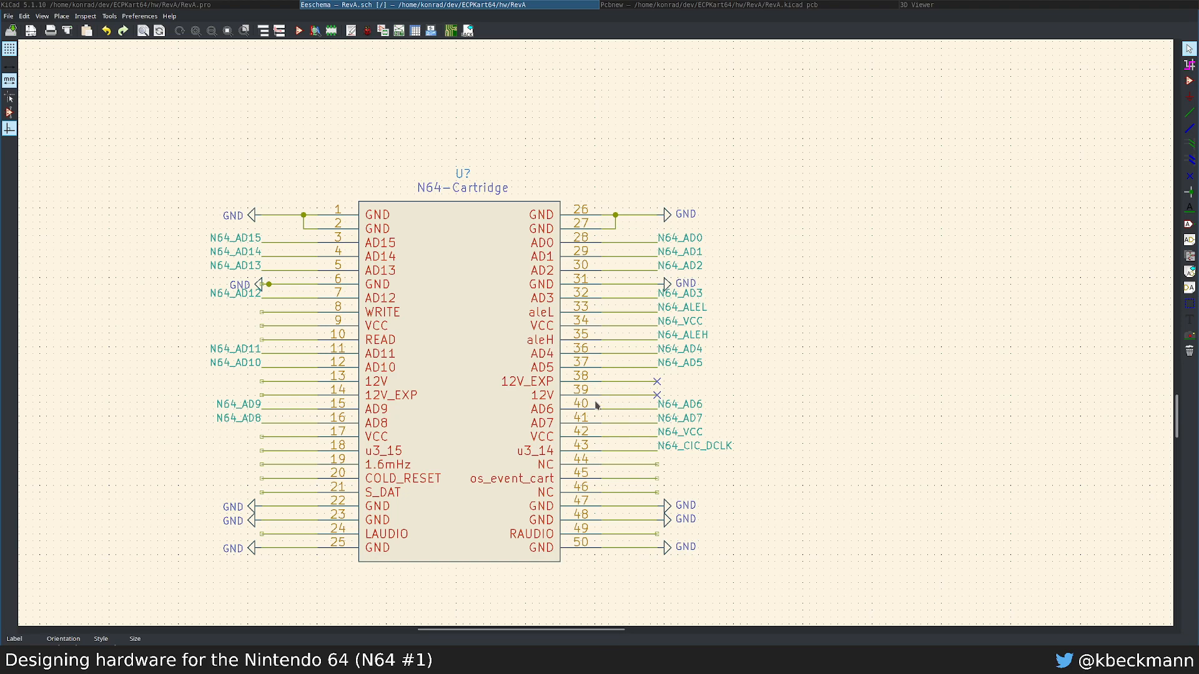
key(q)
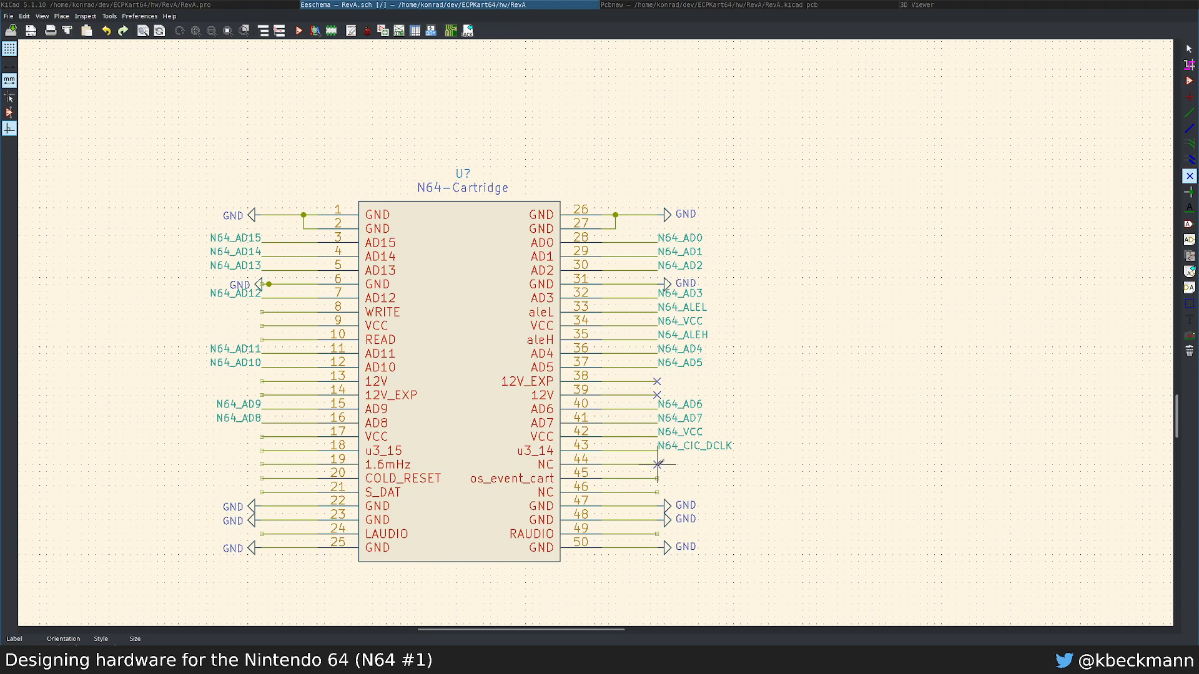
key(super+1)
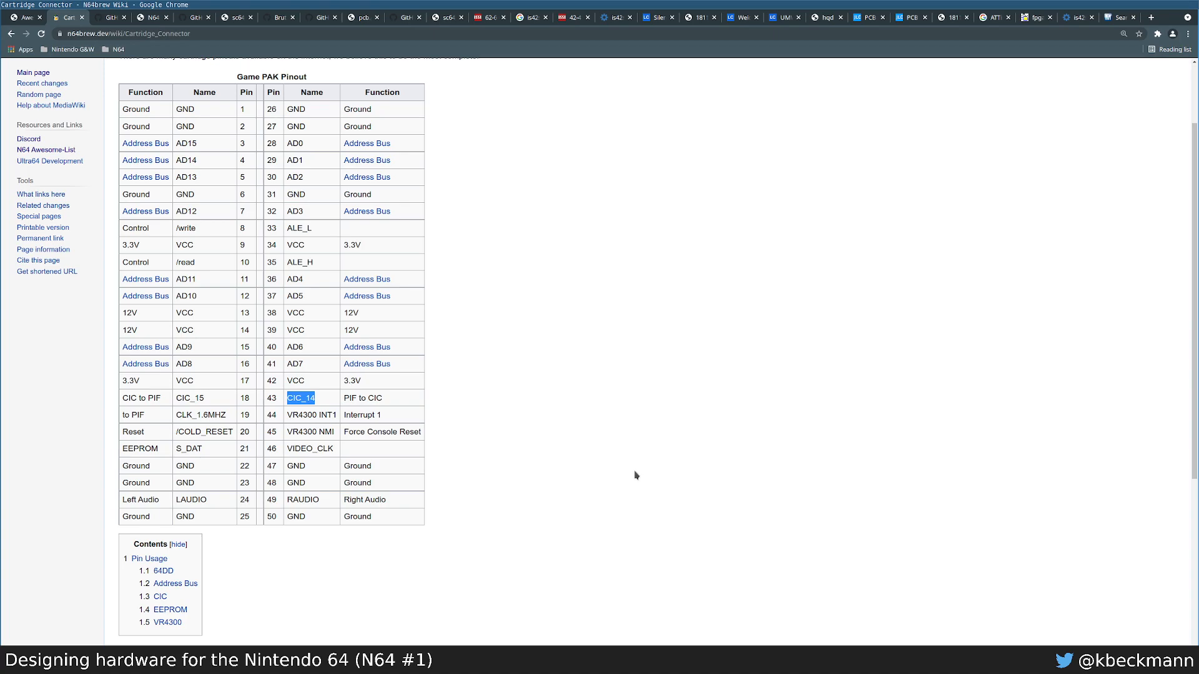
key(alt+Tab)
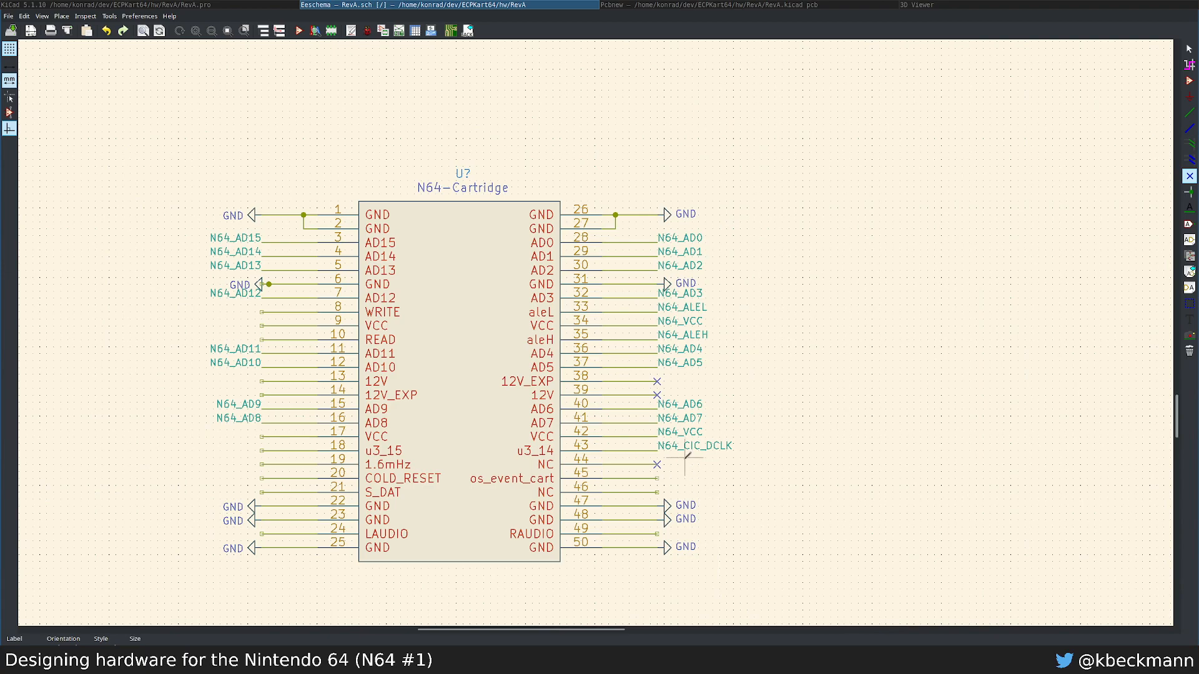
Step: Copy the N64_CIC_DCLK label onto the wire stub end of pin 45 and rename the copy N64_NMI
click(674, 453)
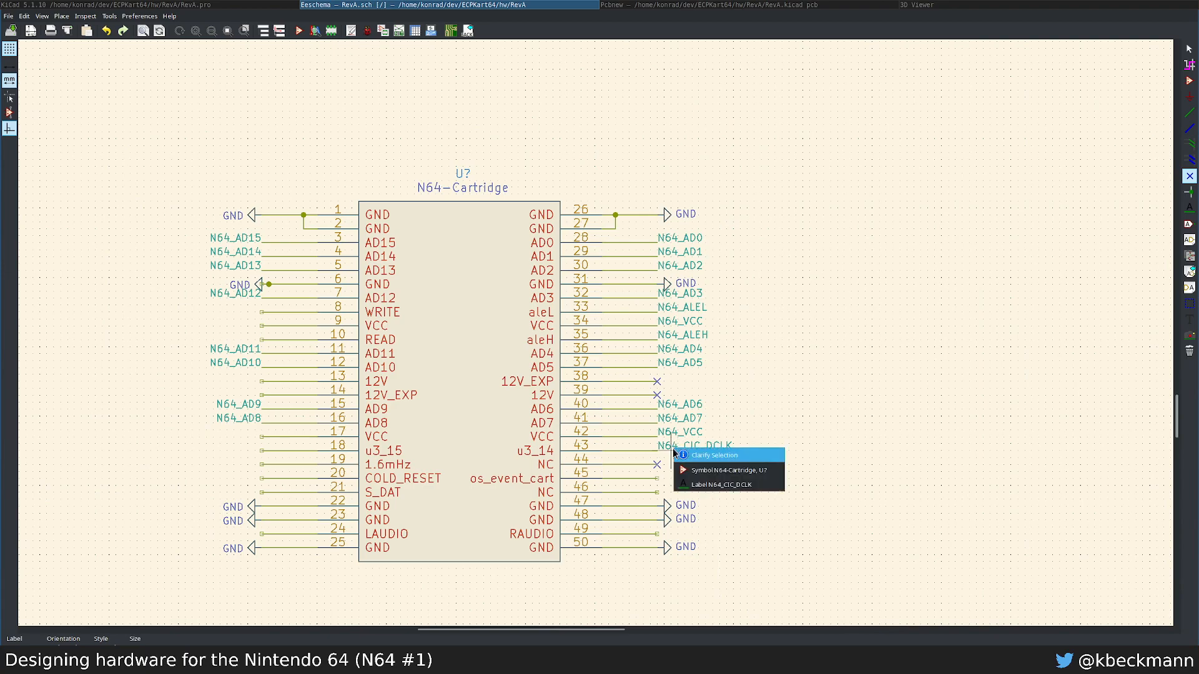
click(697, 484)
click(657, 477)
key(e)
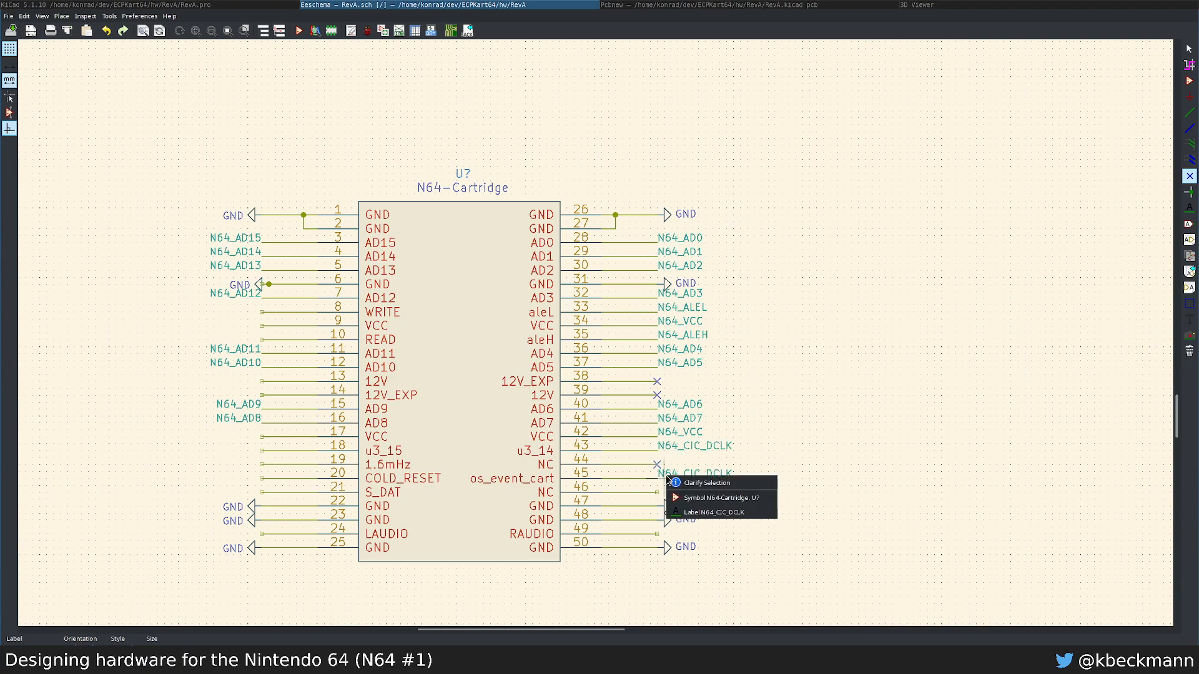
key(Up)
key(Up)
key(Down)
key(Return)
key(Right)
key(shift+Left)
key(shift+Left)
key(shift+Left)
key(shift+Left)
key(shift+Left)
key(shift+Left)
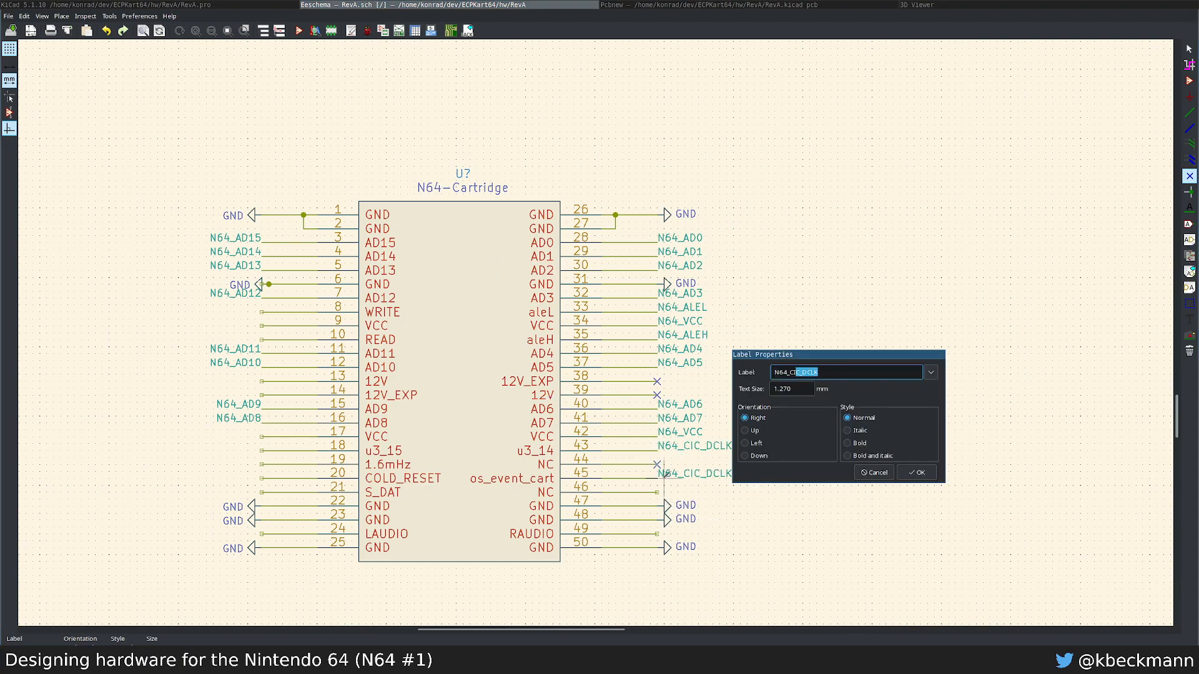
text(NMI)
key(Return)
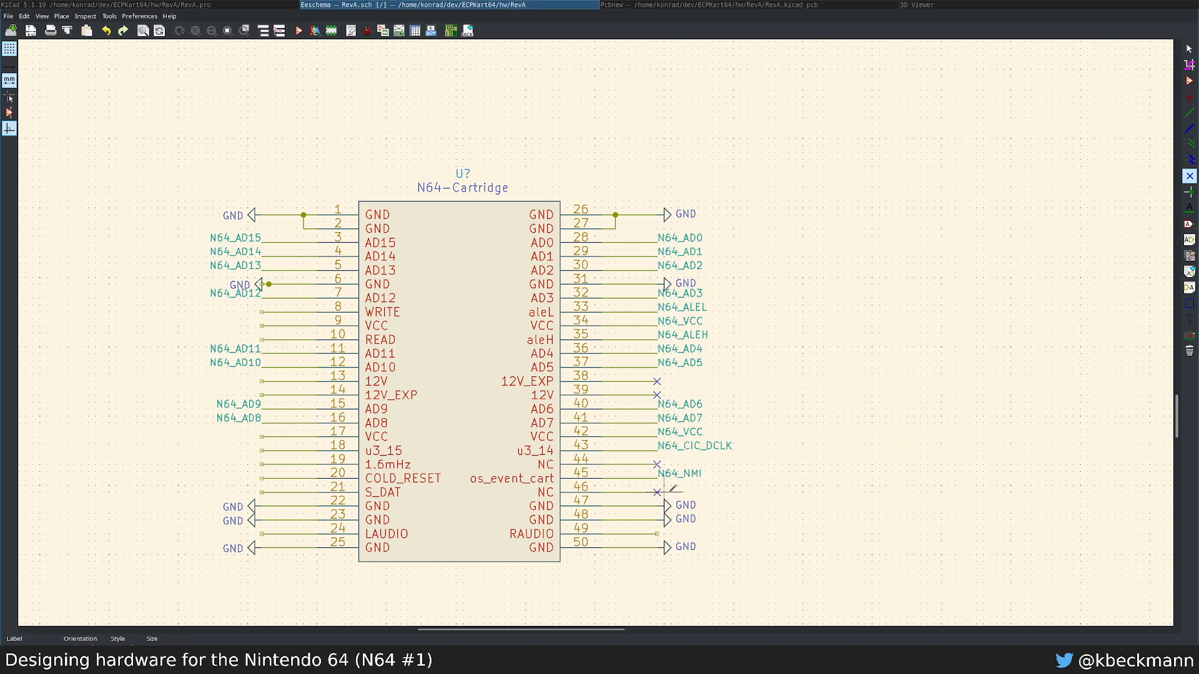
Step: Place no-connect flags on the wire stub ends of pins 46 (NC), 49 (RAUDIO) and 24 (LAUDIO)
click(657, 492)
click(657, 534)
click(261, 534)
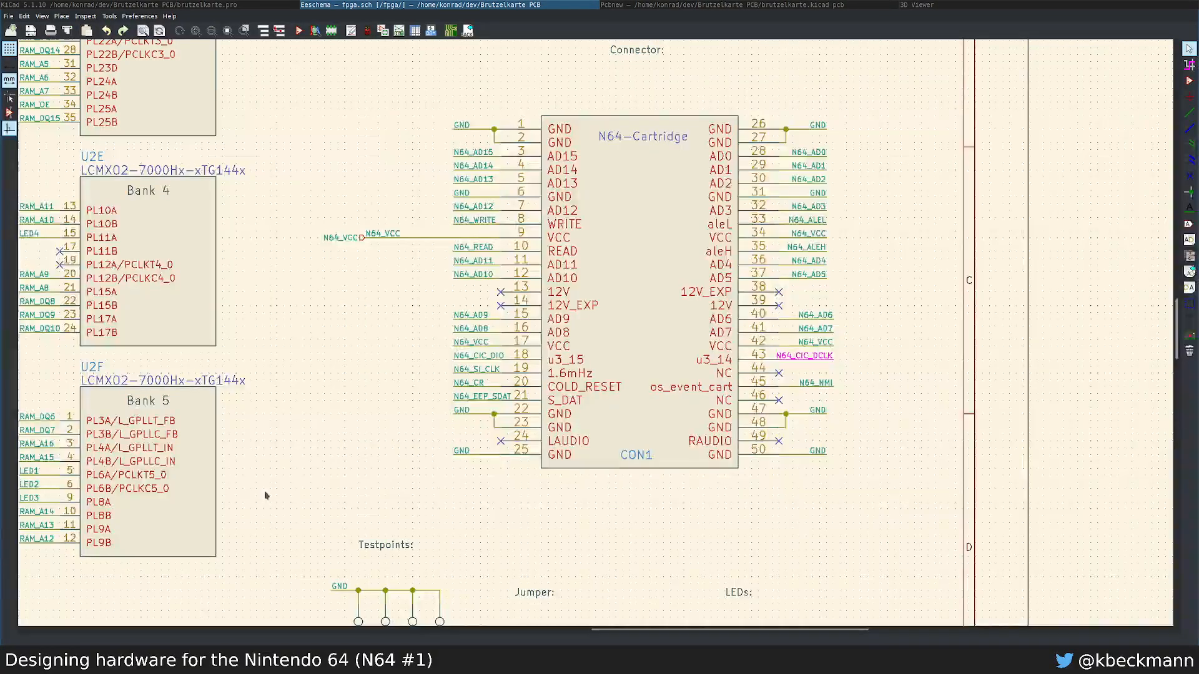
Step: Copy the pin 21 label name from the Brutzelkarte schematic and place a left-facing N64_EEP_SDAT label on pin 21's stub end in RevA
double_click(482, 397)
key(ctrl+c)
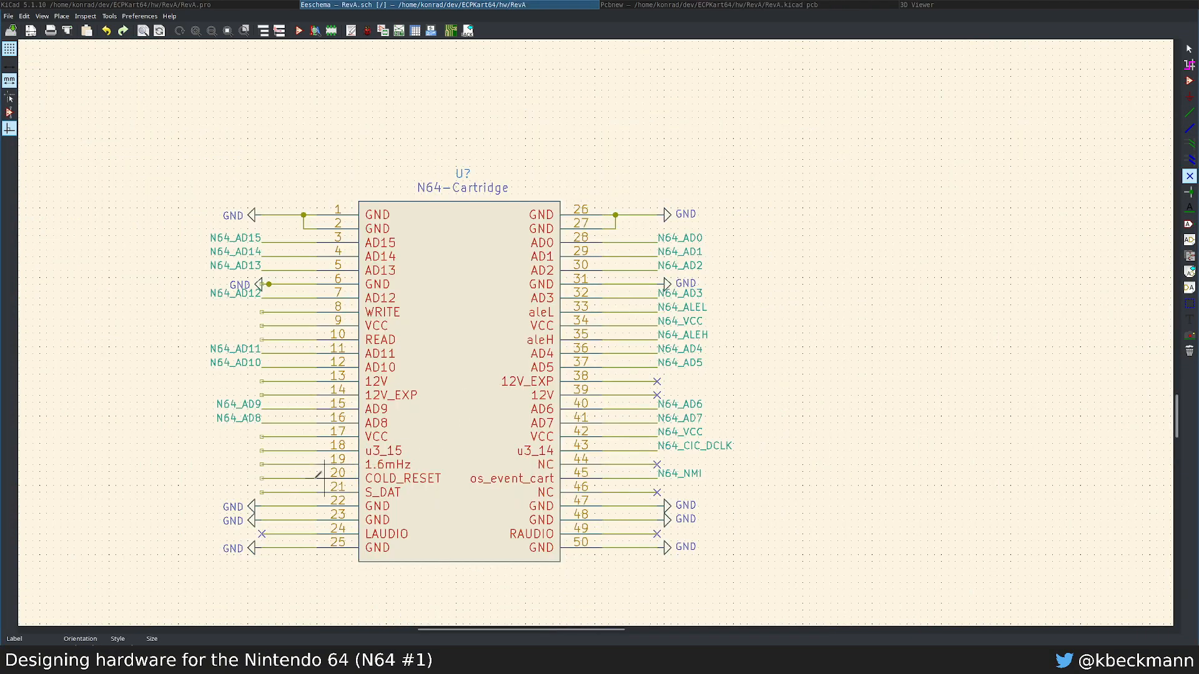
key(l)
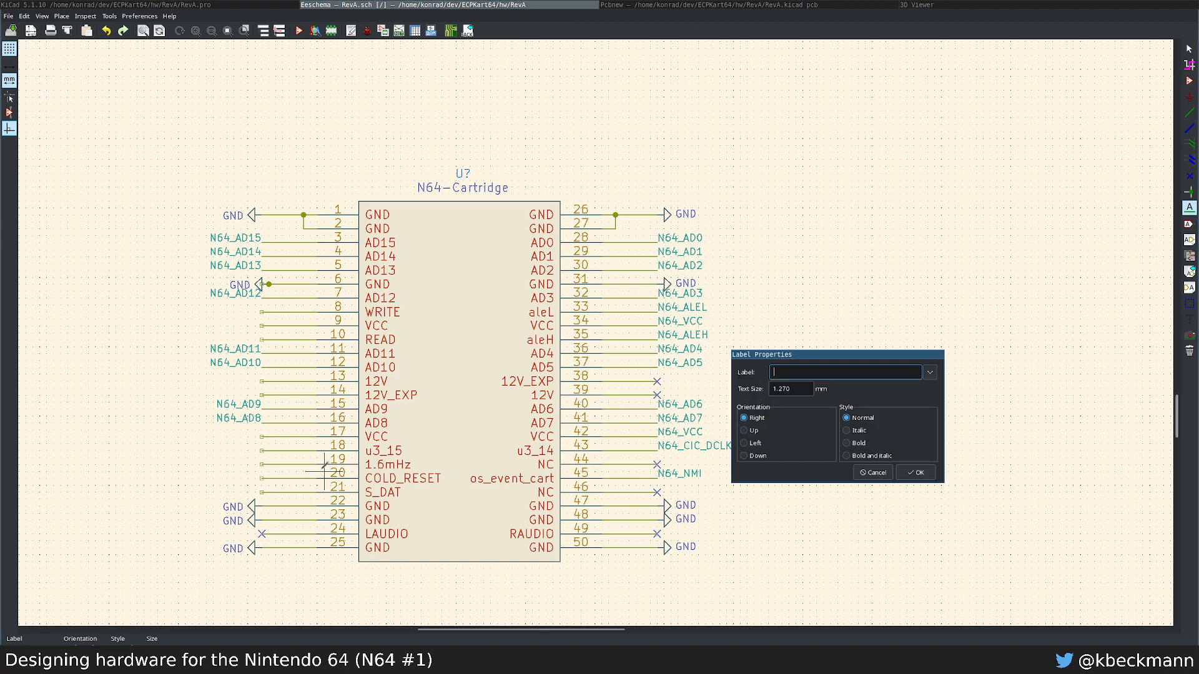
key(ctrl+v)
key(Return)
key(r)
key(r)
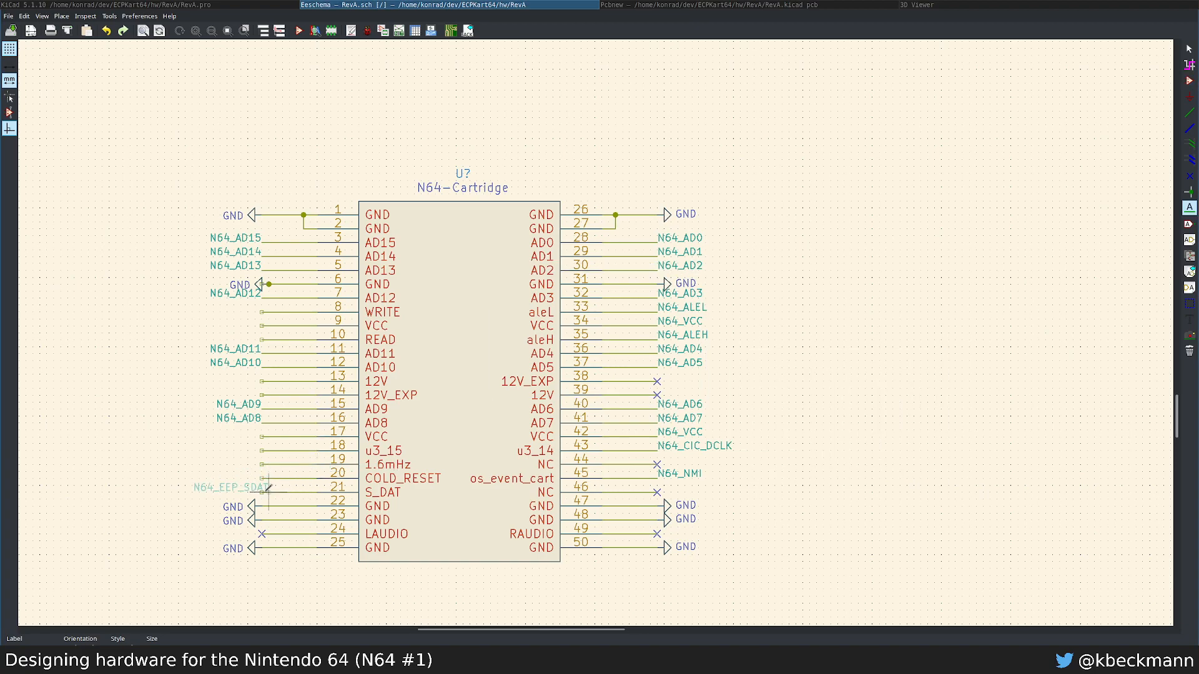
click(261, 492)
Step: Copy the N64_EEP_SDAT label onto the wire stub end of pin 20 and rename the copy N64_CR
key(c)
click(264, 474)
key(e)
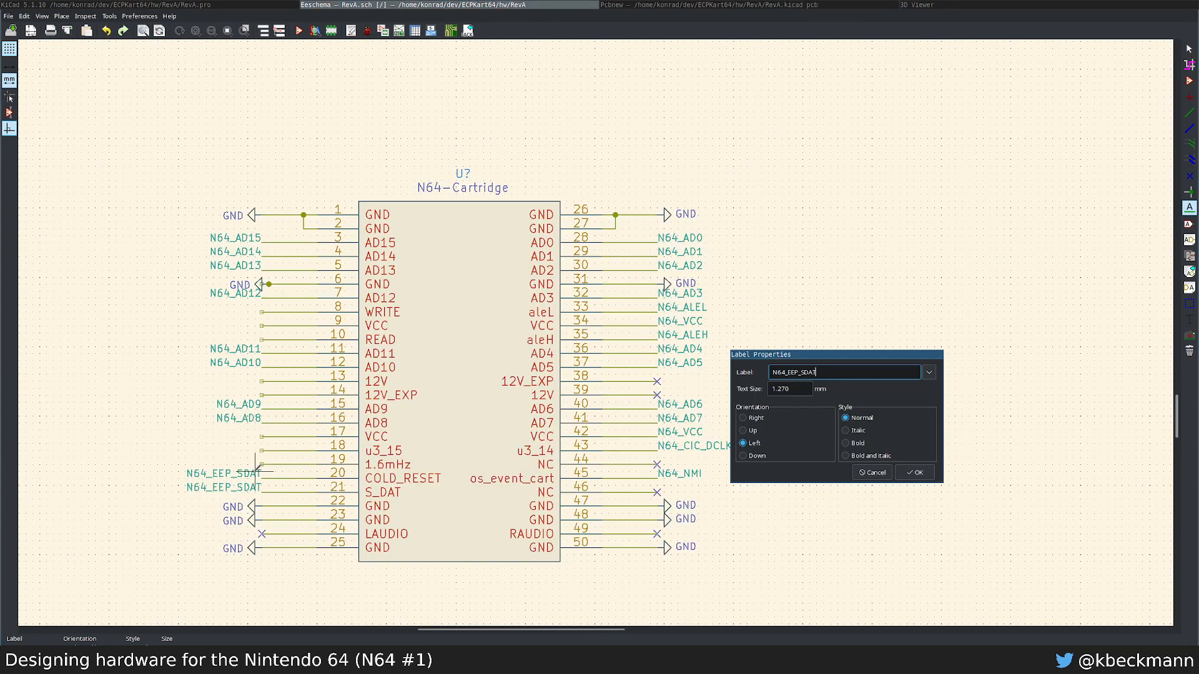
key(BackSpace)
key(BackSpace)
key(BackSpace)
key(BackSpace)
key(BackSpace)
key(BackSpace)
key(BackSpace)
key(BackSpace)
text(CR)
key(Return)
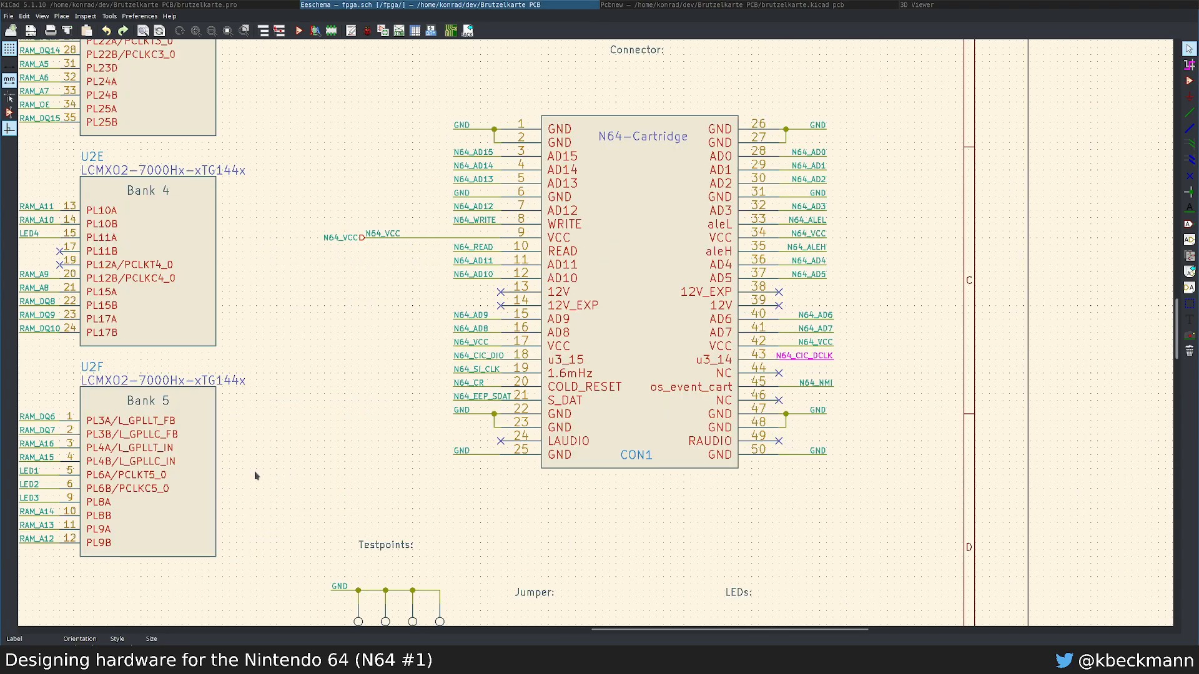
Step: Copy the N64_EEP_SDAT label onto the wire stub end of pin 19 and rename the copy N64_SI_CLK
key(super+1)
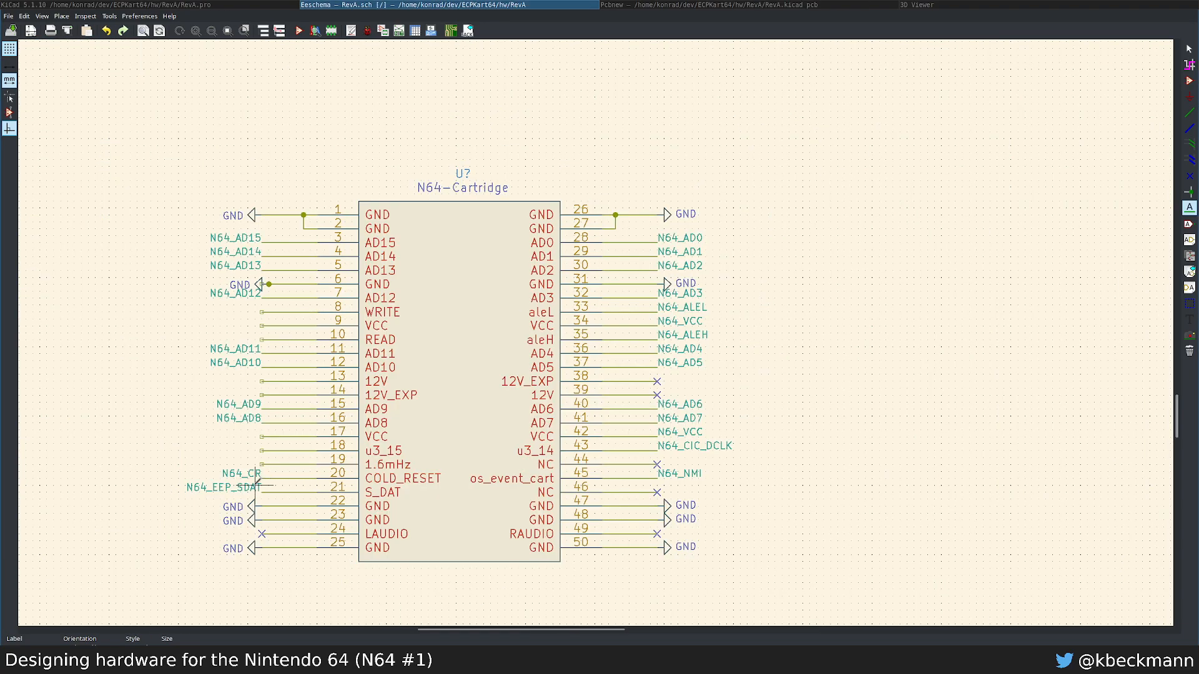
click(261, 486)
click(264, 460)
key(Escape)
key(Escape)
key(c)
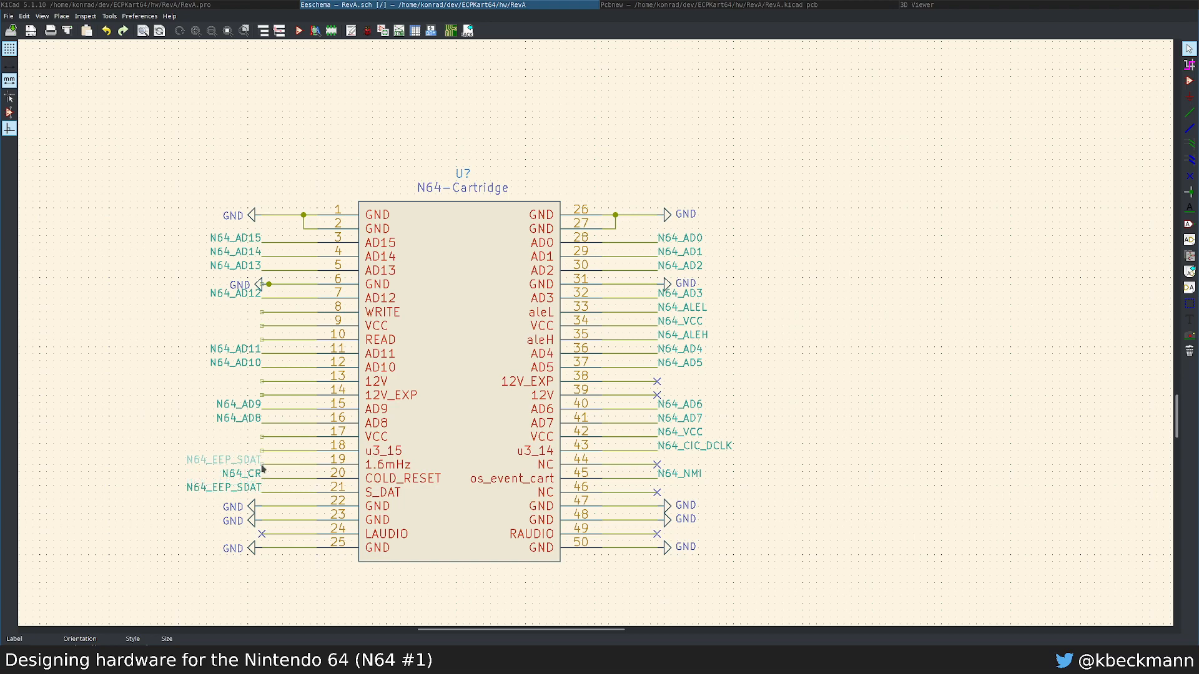
click(262, 465)
key(e)
key(Right)
key(shift+Left)
key(shift+Left)
key(shift+Left)
key(shift+Left)
key(shift+Left)
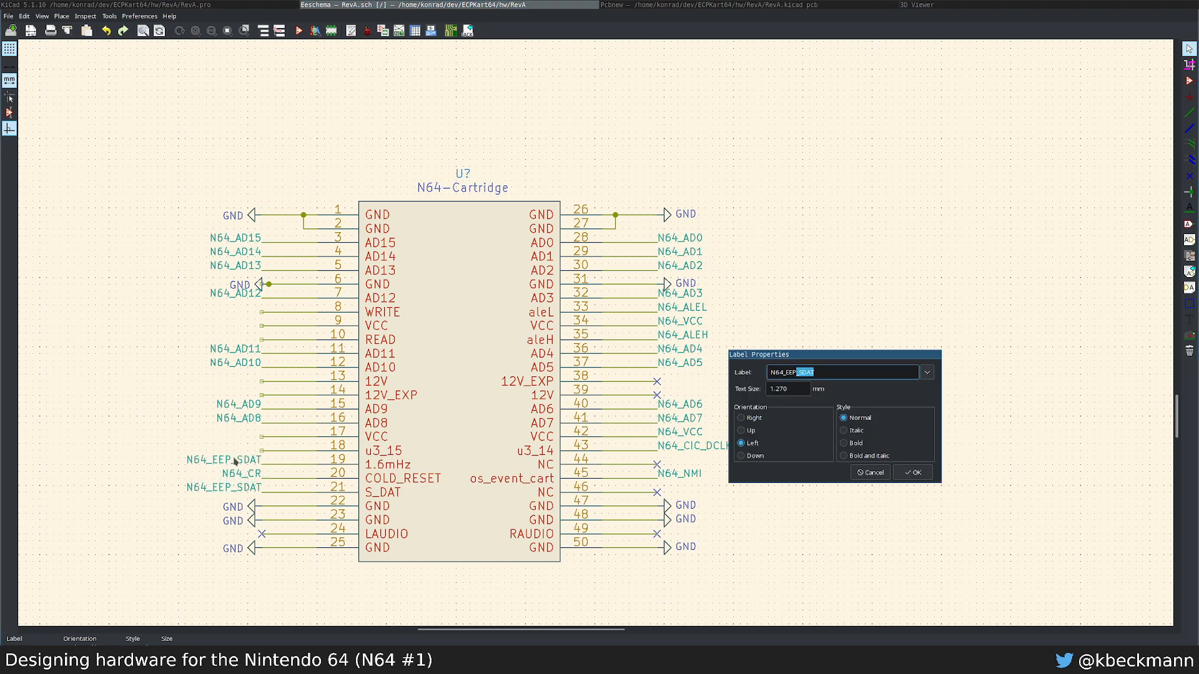
text(SI_CLK)
key(Return)
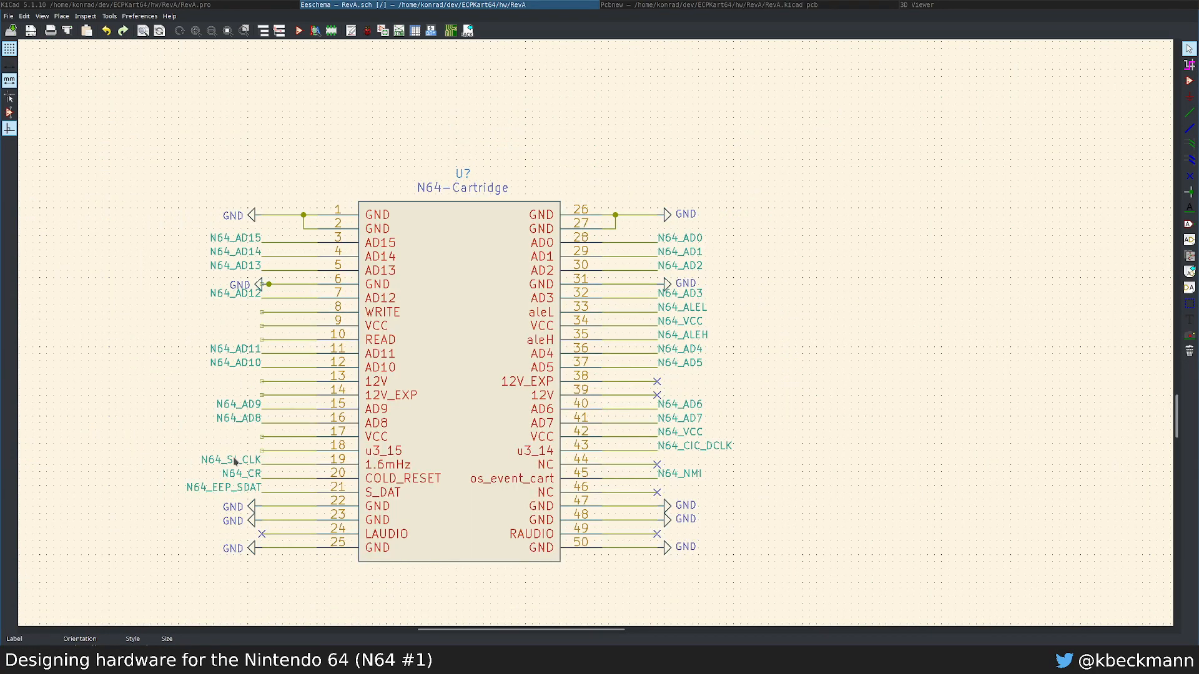
Step: Copy the N64_CIC_DCLK label, flip it to face left on pin 18's wire stub end, and rename the copy N64_CIC_DIO
key(c)
click(699, 482)
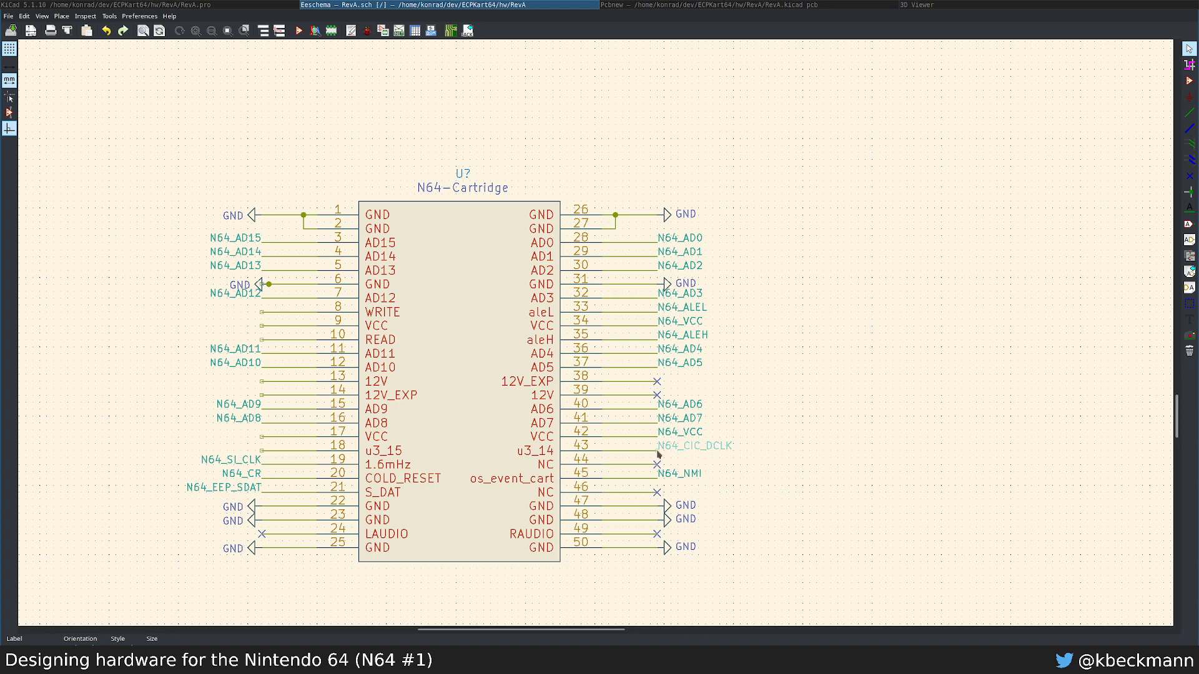
key(r)
key(r)
click(261, 451)
key(e)
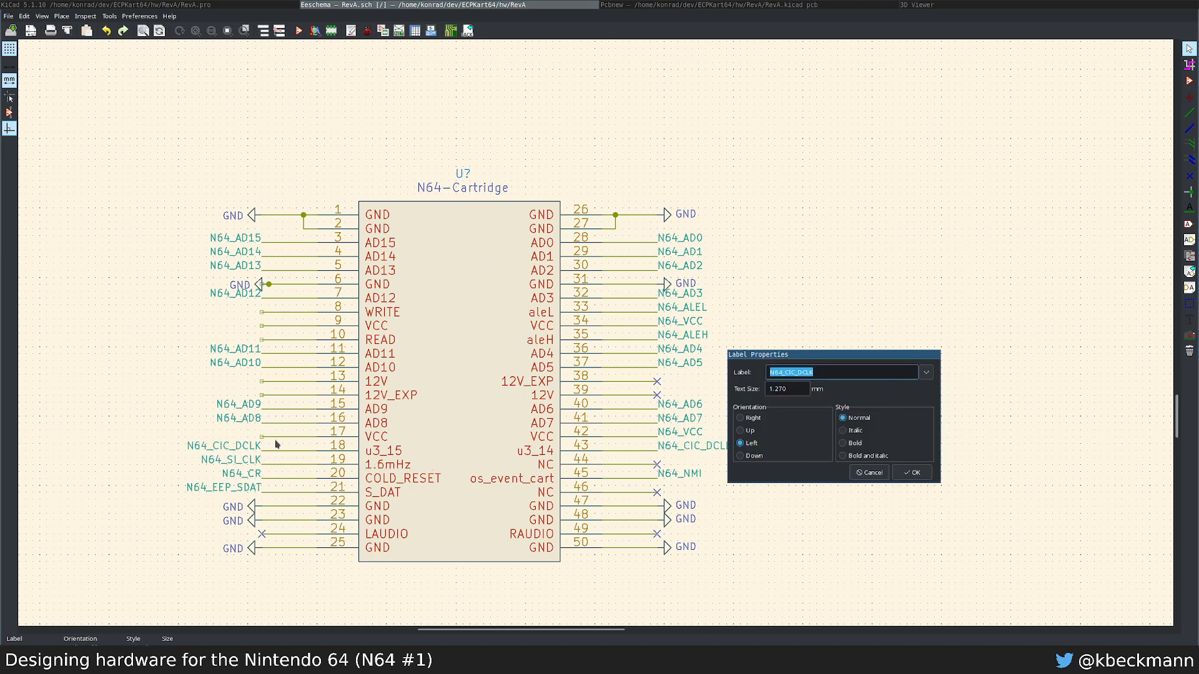
key(End)
key(shift+Left)
text(IO)
key(Return)
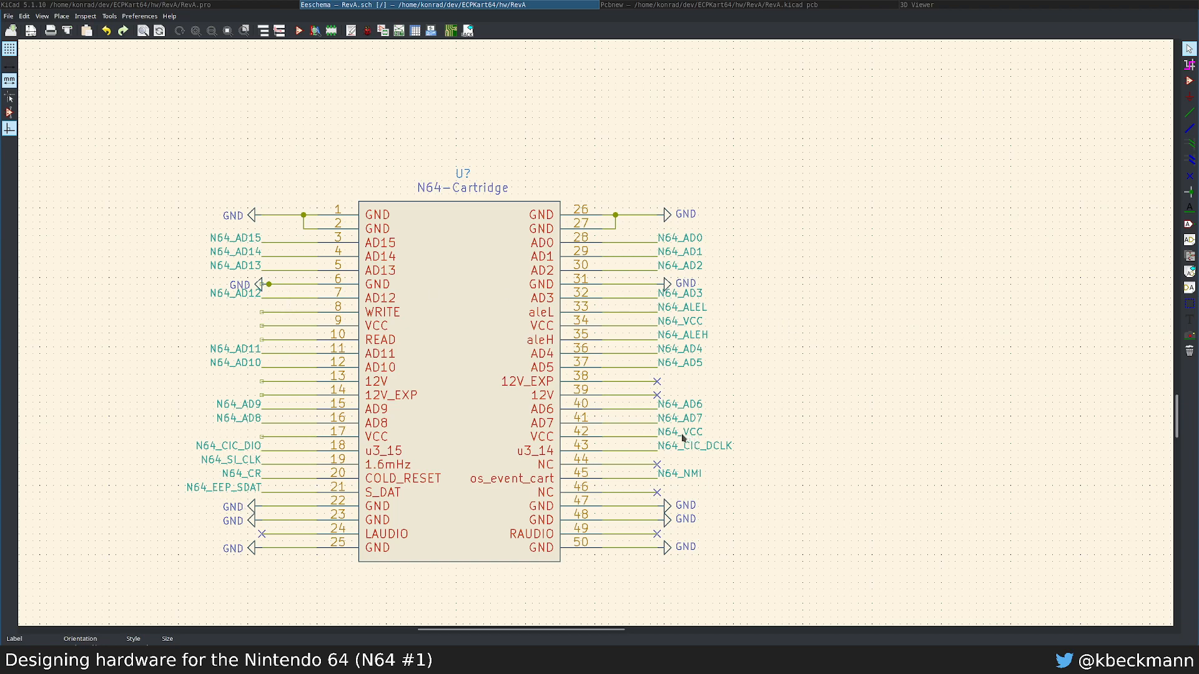
Step: Copy the N64_VCC label from pin 42 onto the wire stub end of pin 17
key(c)
click(712, 442)
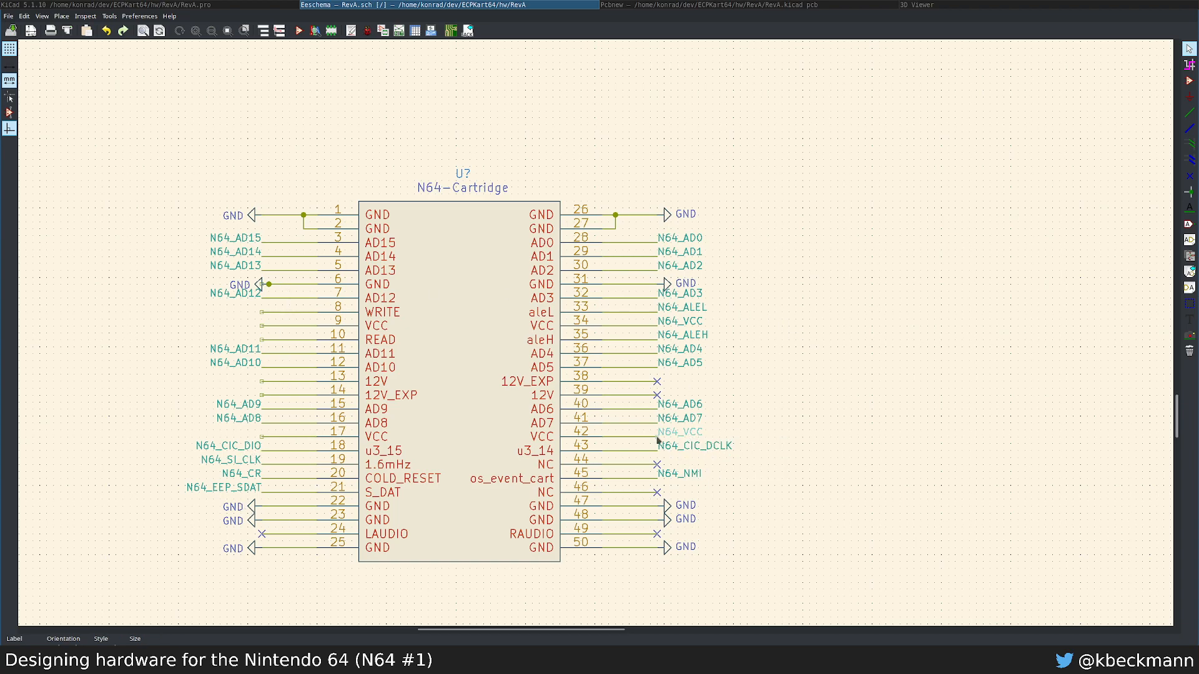
click(262, 437)
Step: Place no-connect flags on the wire stub ends of pins 14 (12V_EXP) and 13 (12V)
key(q)
click(261, 395)
click(262, 381)
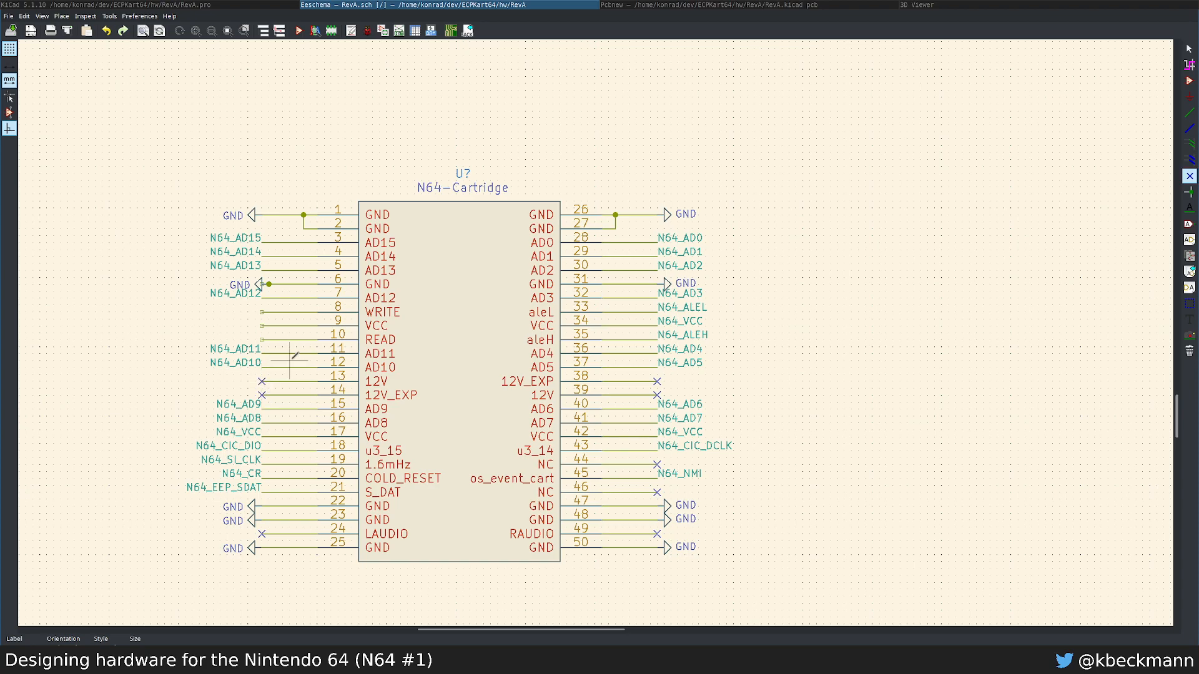
key(Escape)
Step: Copy the N64_AD11 label onto the wire stub end of pin 10 and rename the copy N64_READ
click(247, 351)
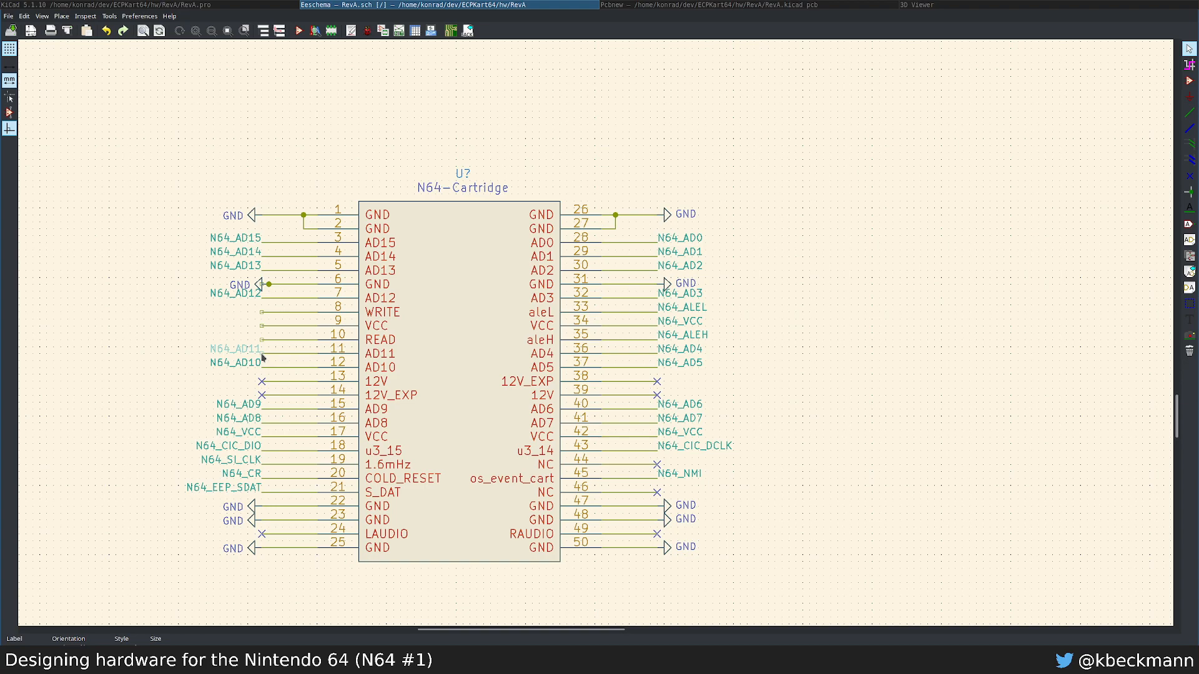
click(261, 339)
key(e)
key(End)
key(shift+Left)
key(shift+Left)
key(shift+Left)
key(shift+Left)
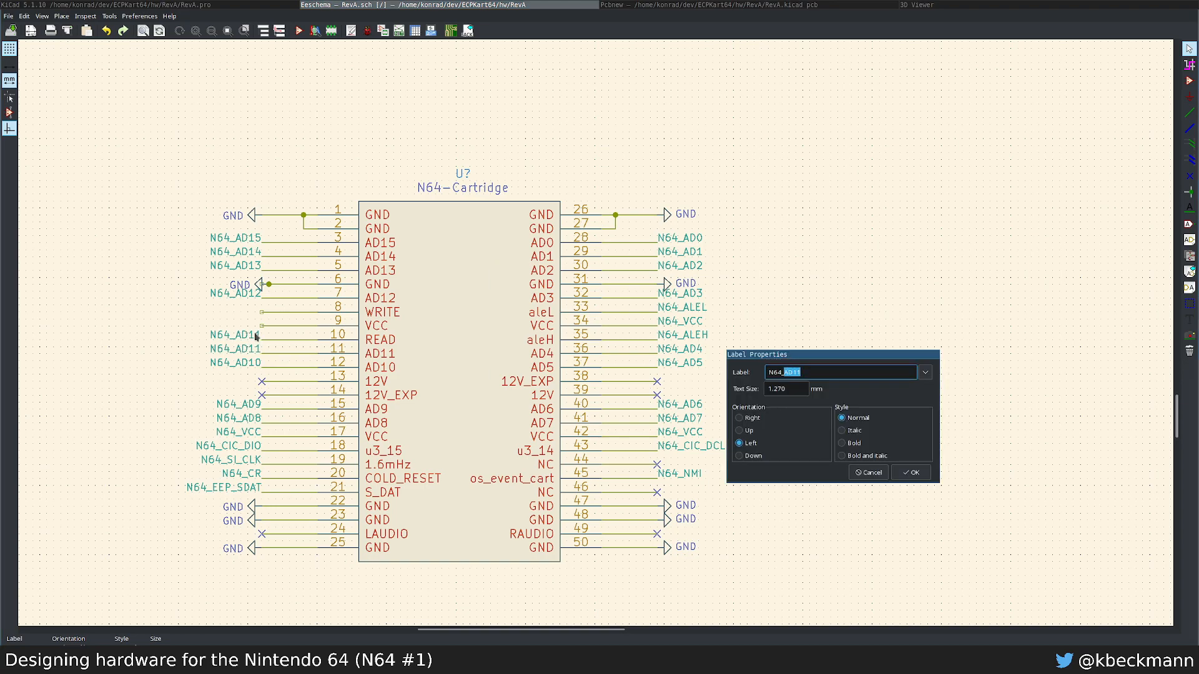
text(READ)
key(Return)
Step: Duplicate the N64_READ label onto the wire stub end of pin 8 and rename the copy N64_WRITE
click(256, 337)
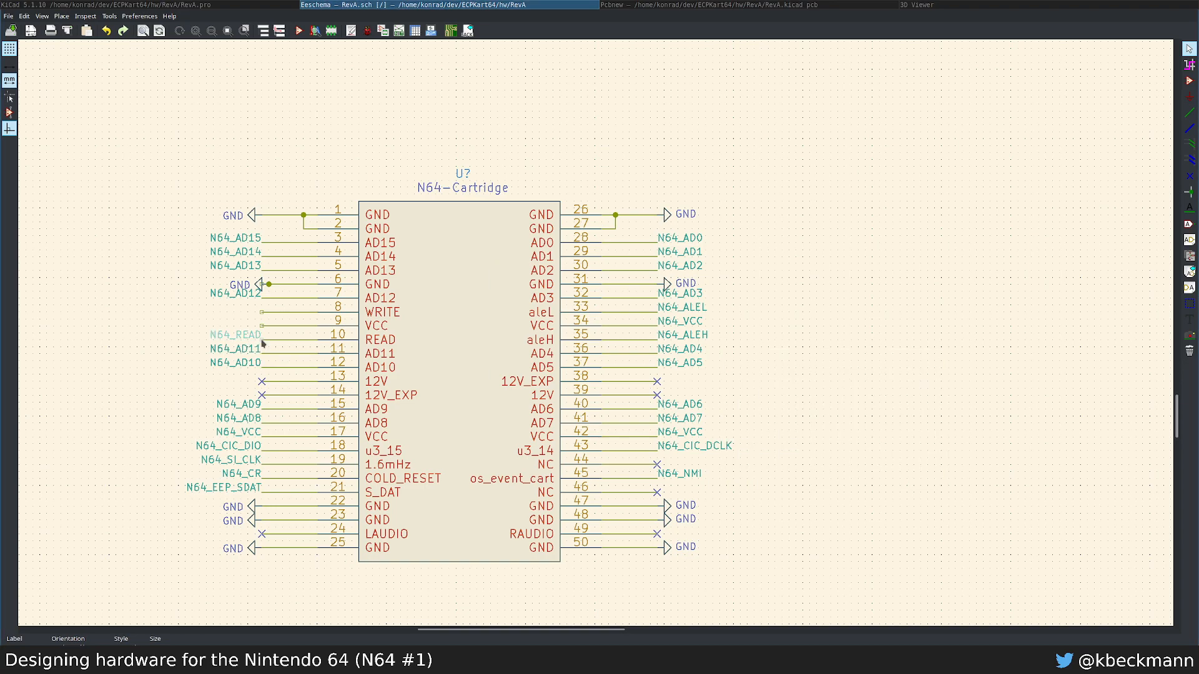
key(ctrl+d)
click(256, 307)
key(e)
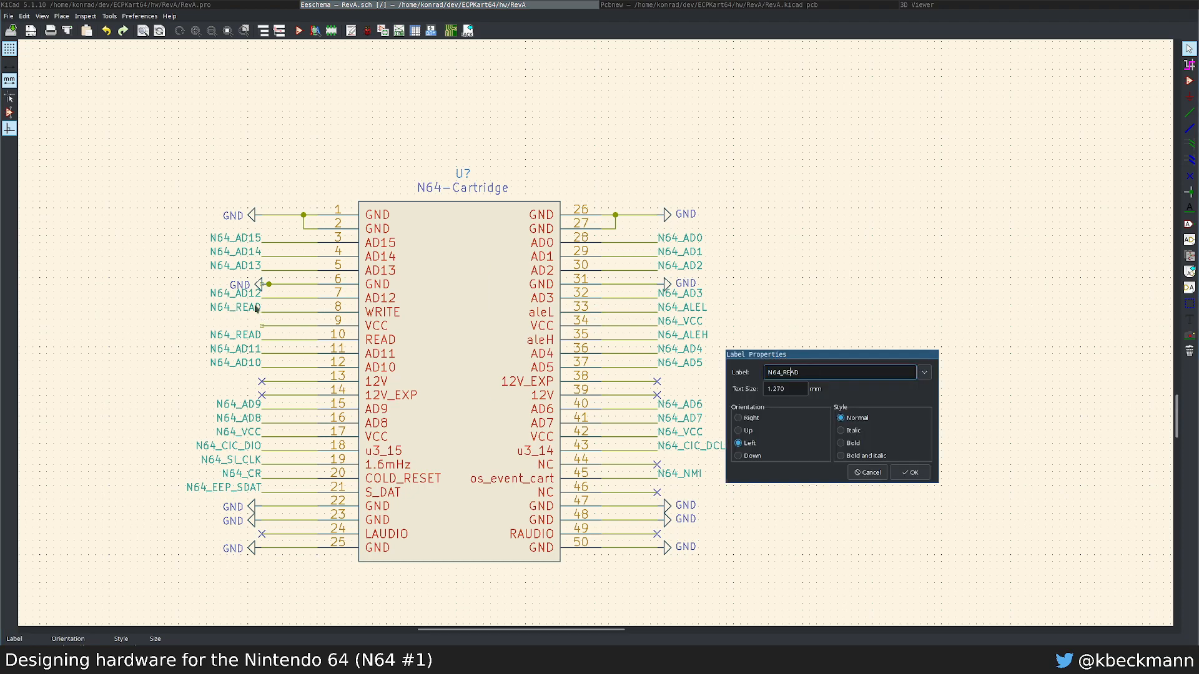
key(Right)
key(shift+End)
text(WRITE)
key(Return)
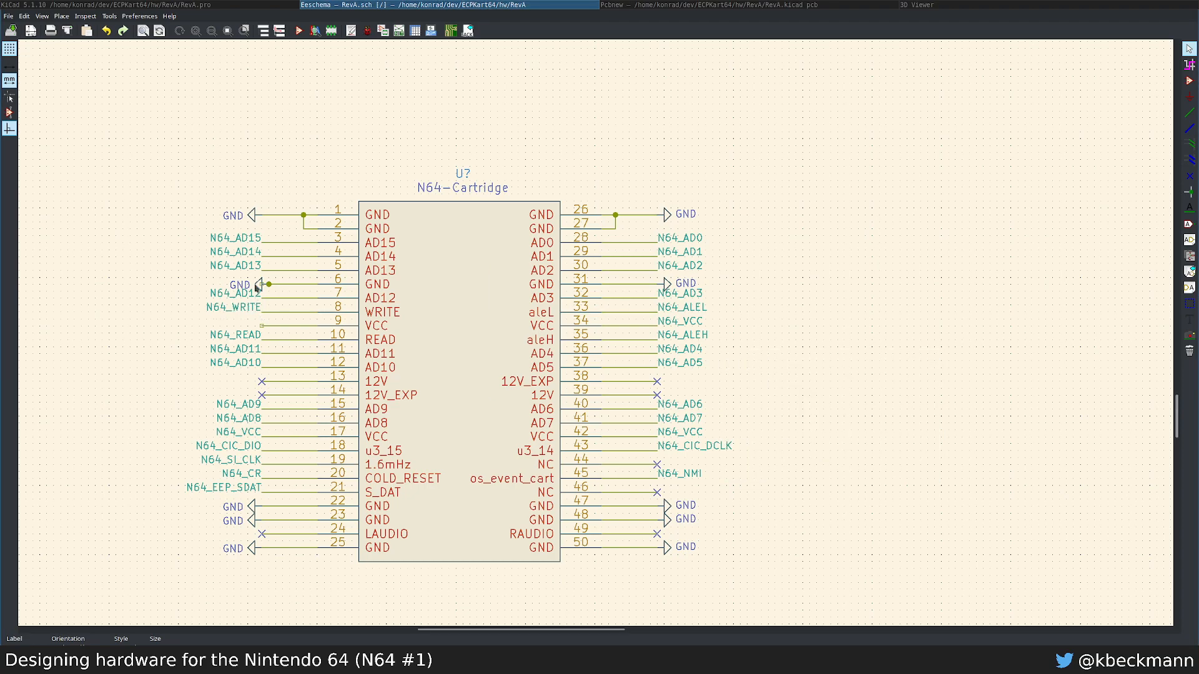
Step: Move pin 6's GND symbol outward in line with the other GND symbols and delete the stray junction on its wire
click(258, 288)
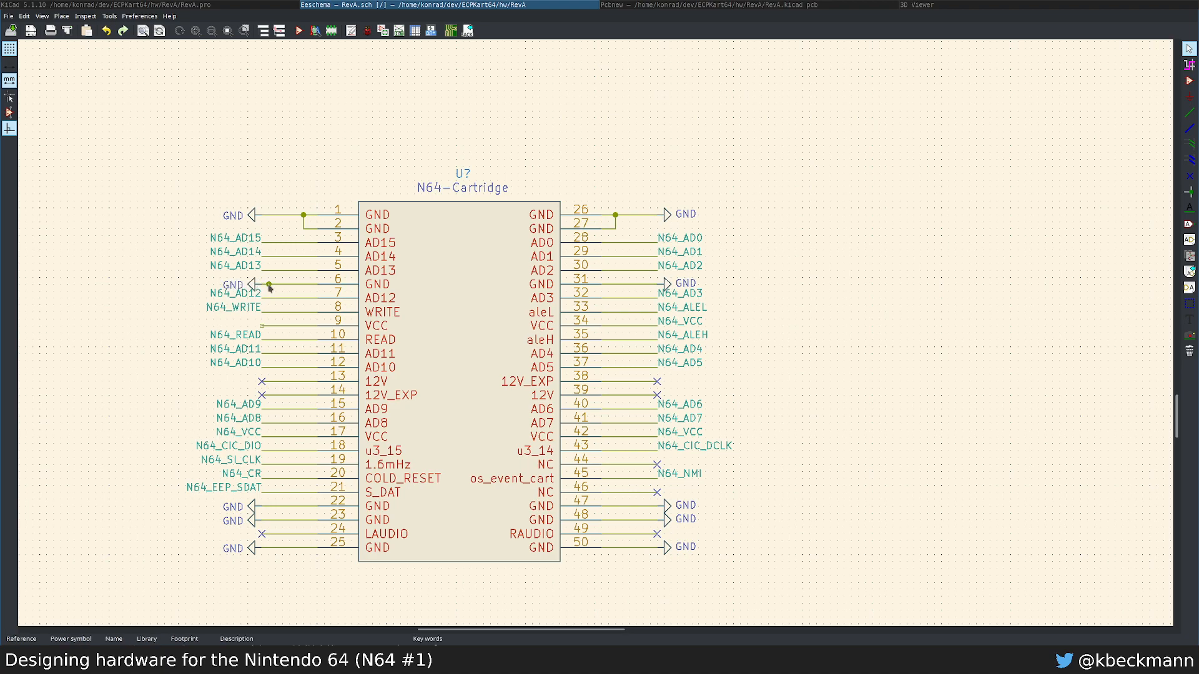
key(Delete)
click(281, 322)
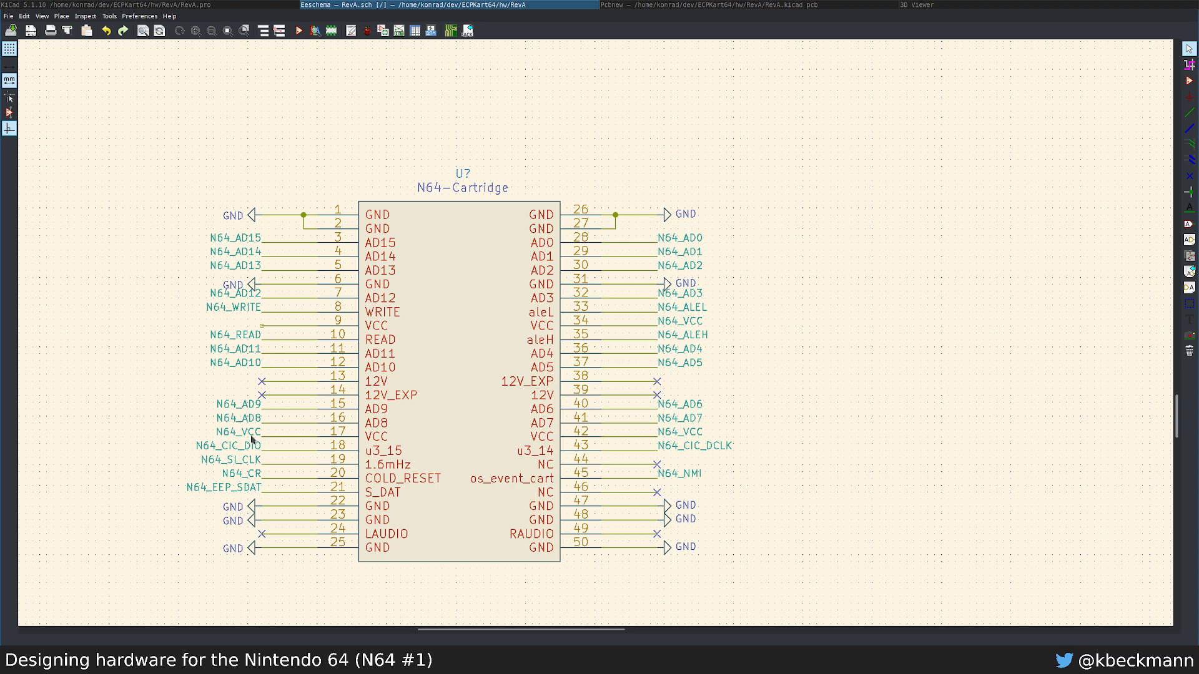
Step: Copy the N64_VCC label from pin 17 onto the wire stub end of pin 9
key(c)
click(261, 325)
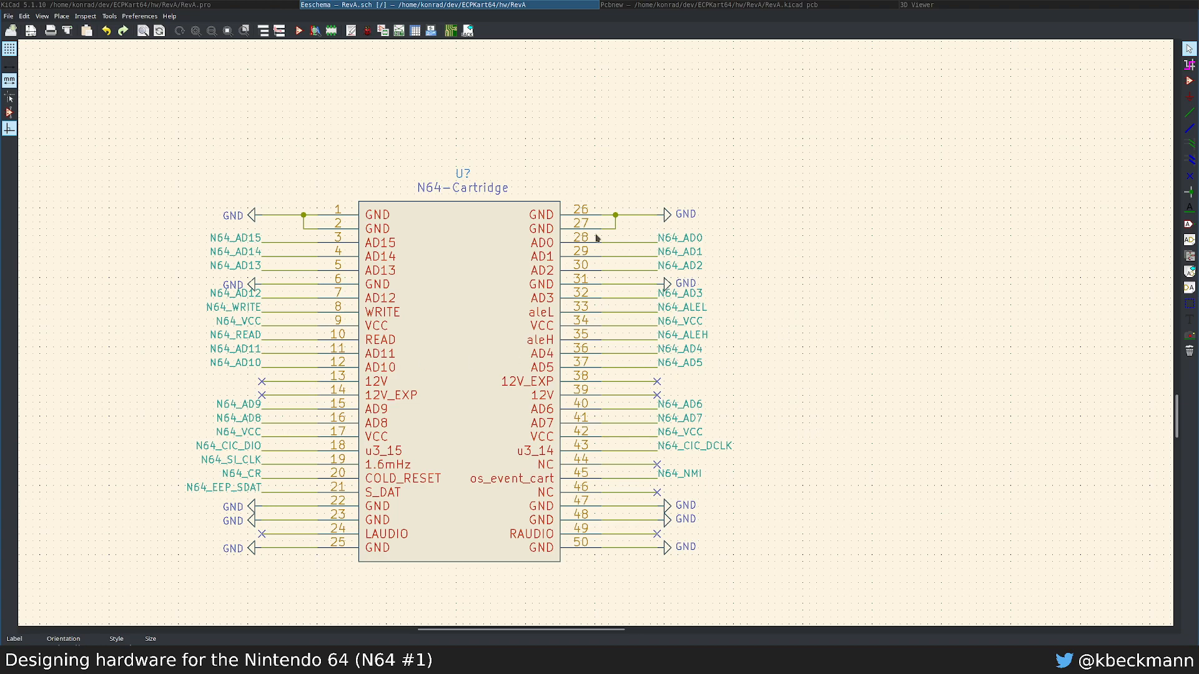
Step: Assign the N64-Connector footprint from the ecp5board library to the N64-Cartridge symbol
scroll(495, 196, down, 4)
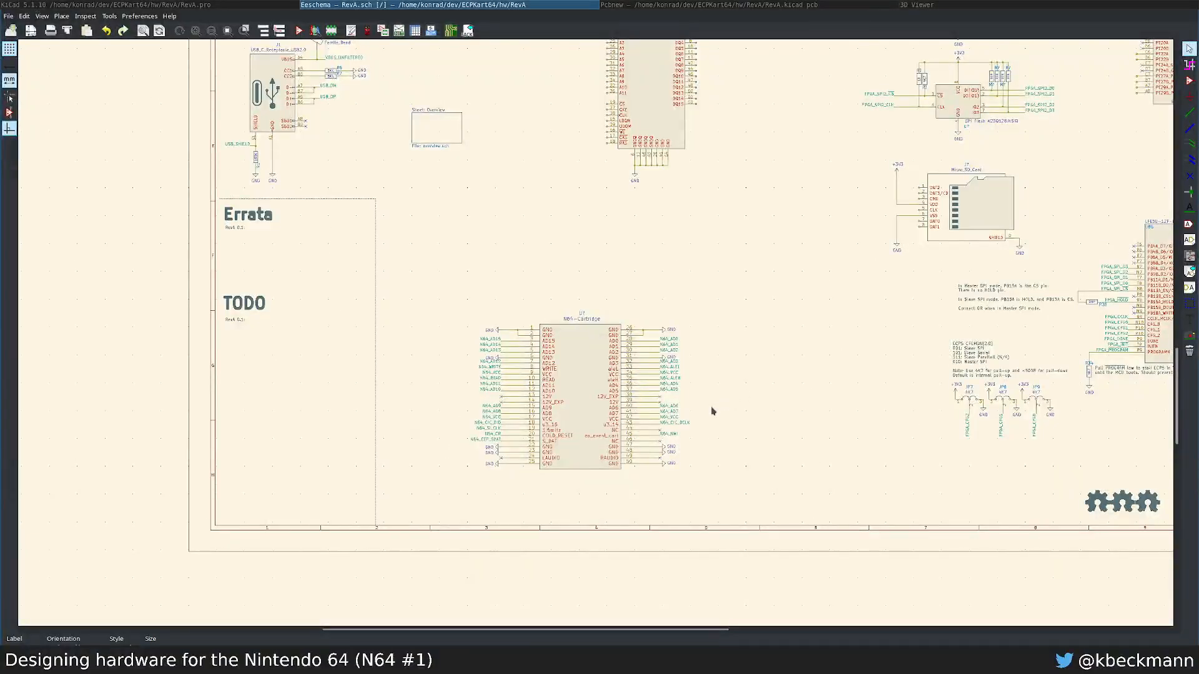
double_click(586, 343)
click(484, 293)
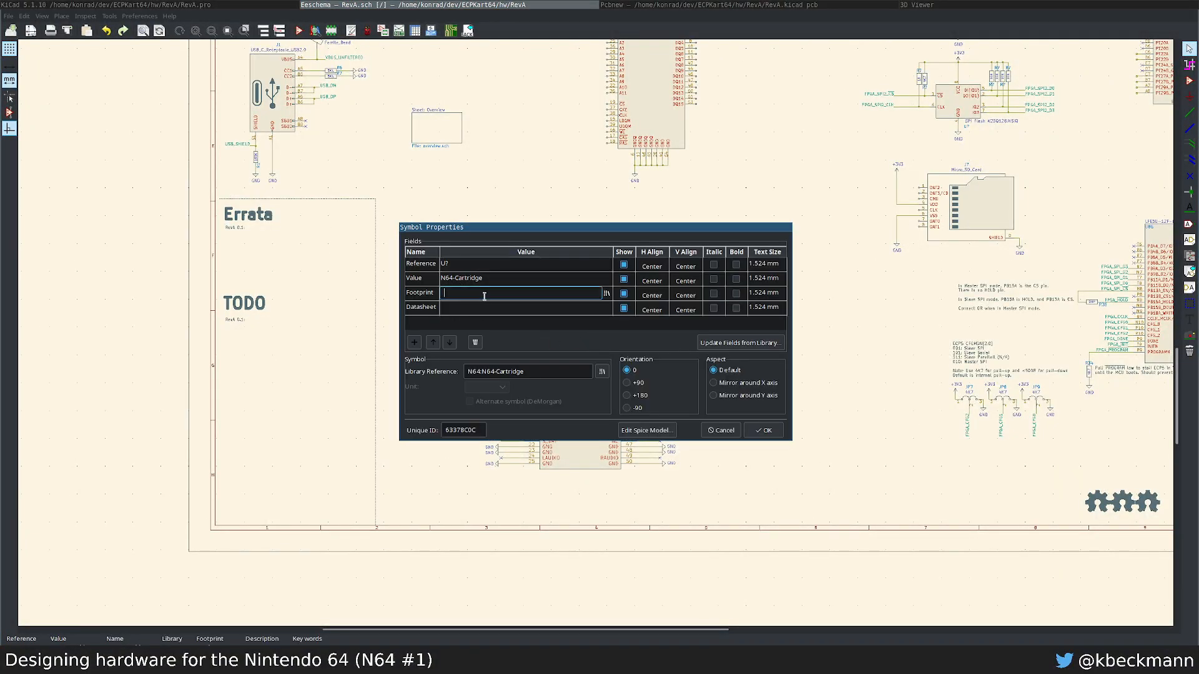
click(606, 294)
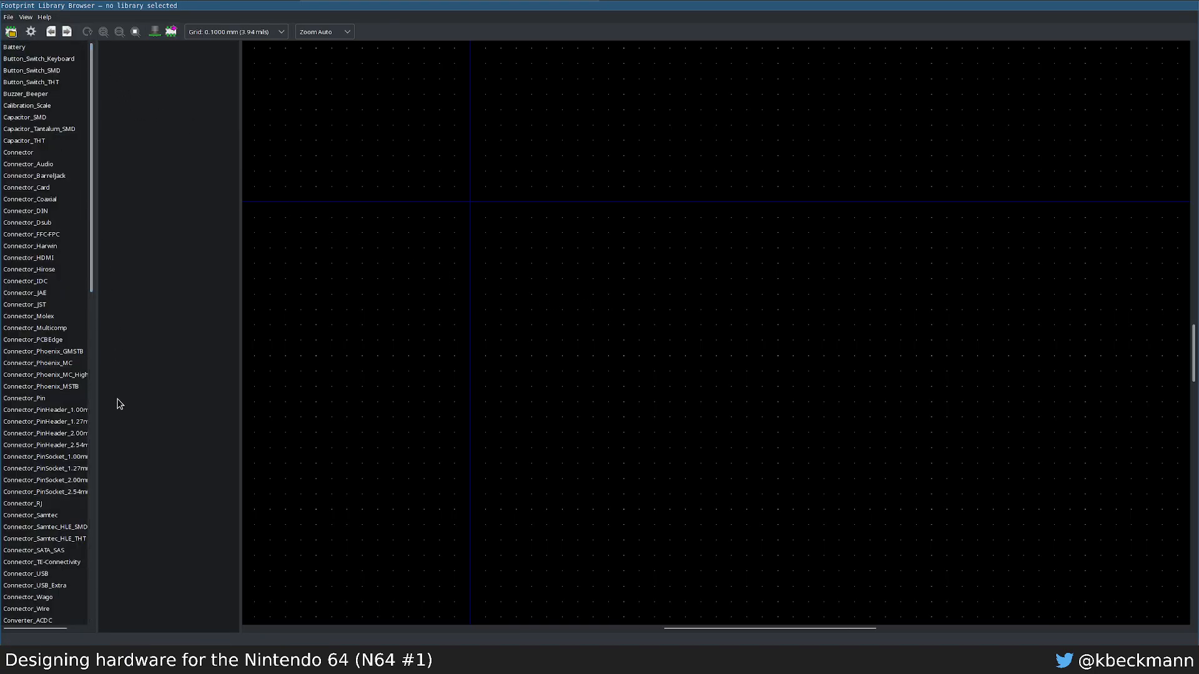
drag(92, 291, 94, 627)
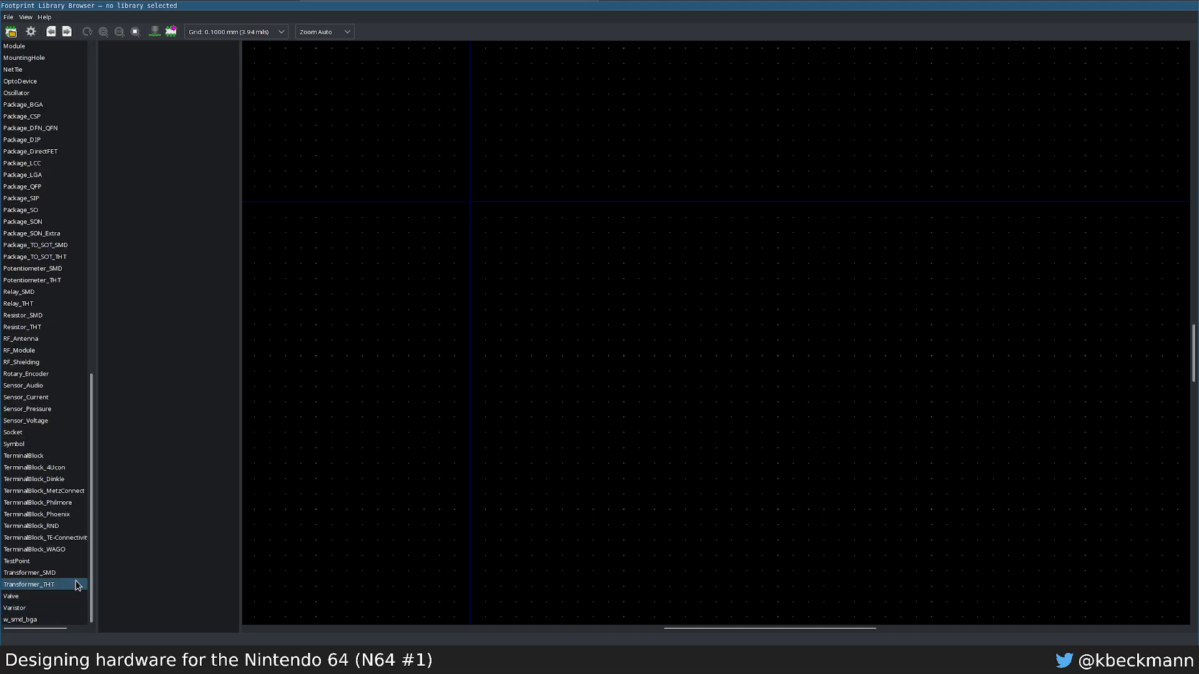
drag(93, 406, 96, 234)
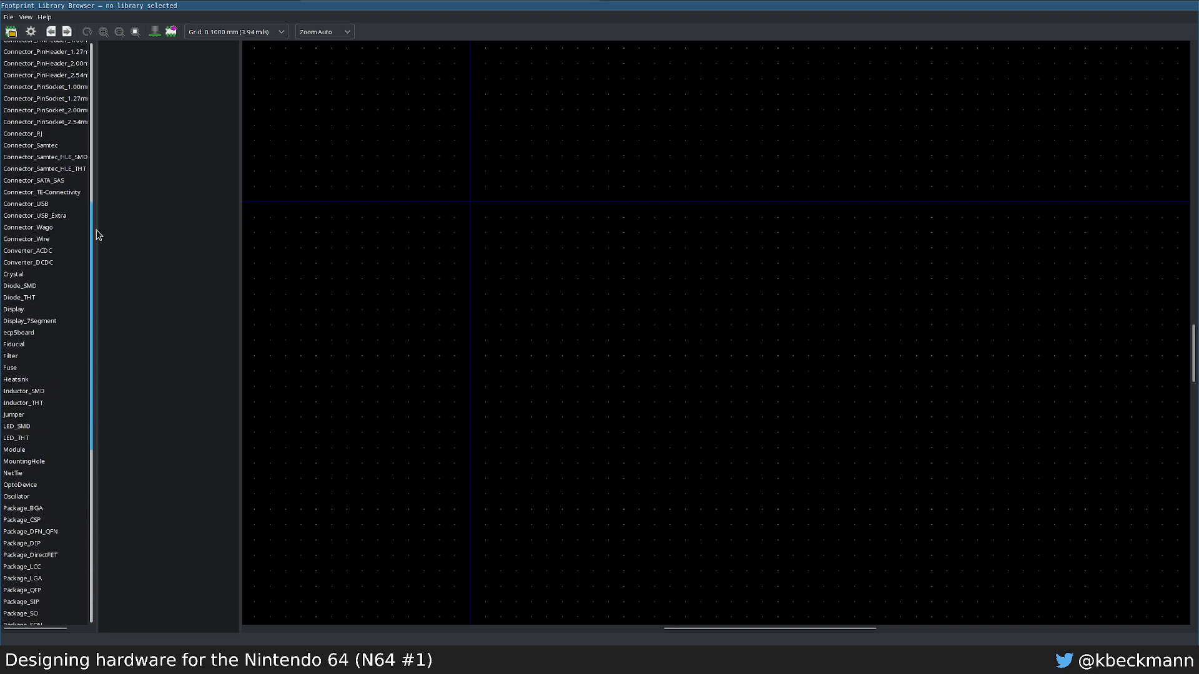
click(35, 332)
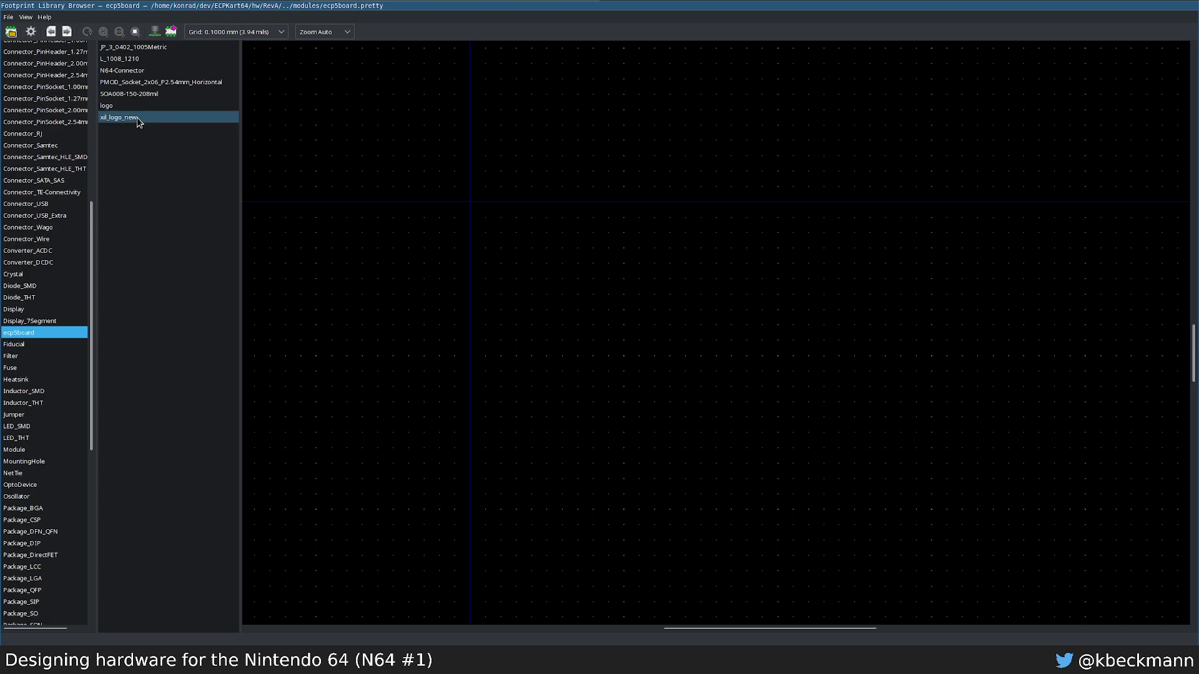
click(130, 71)
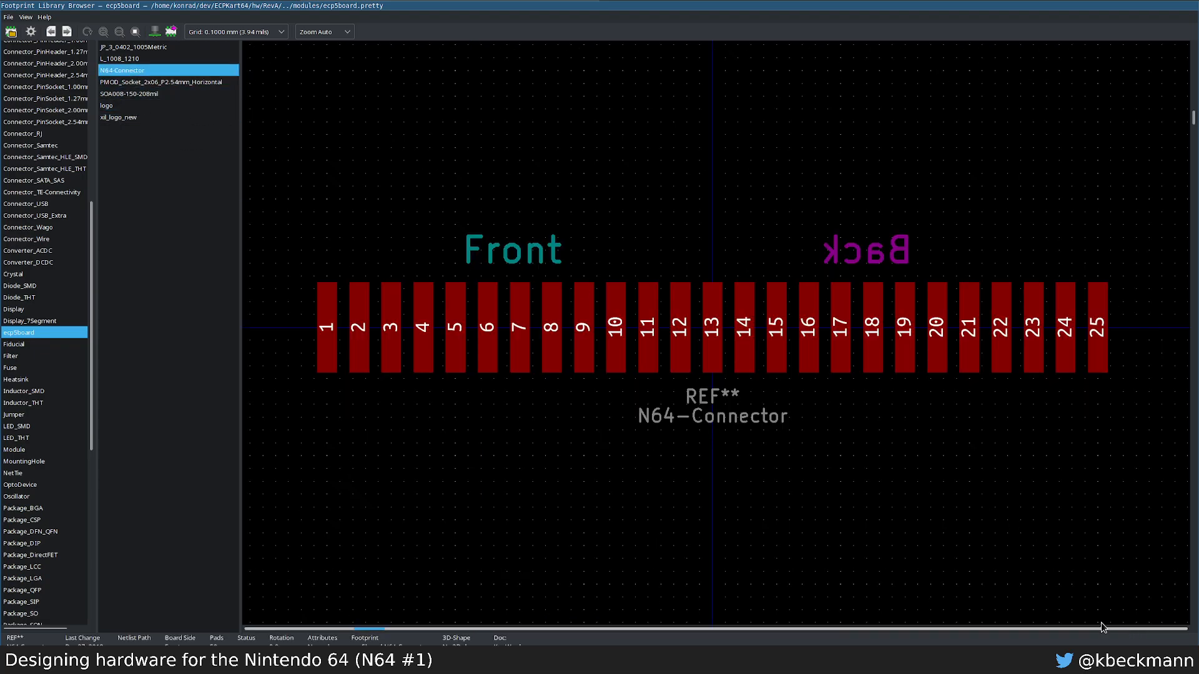
double_click(122, 72)
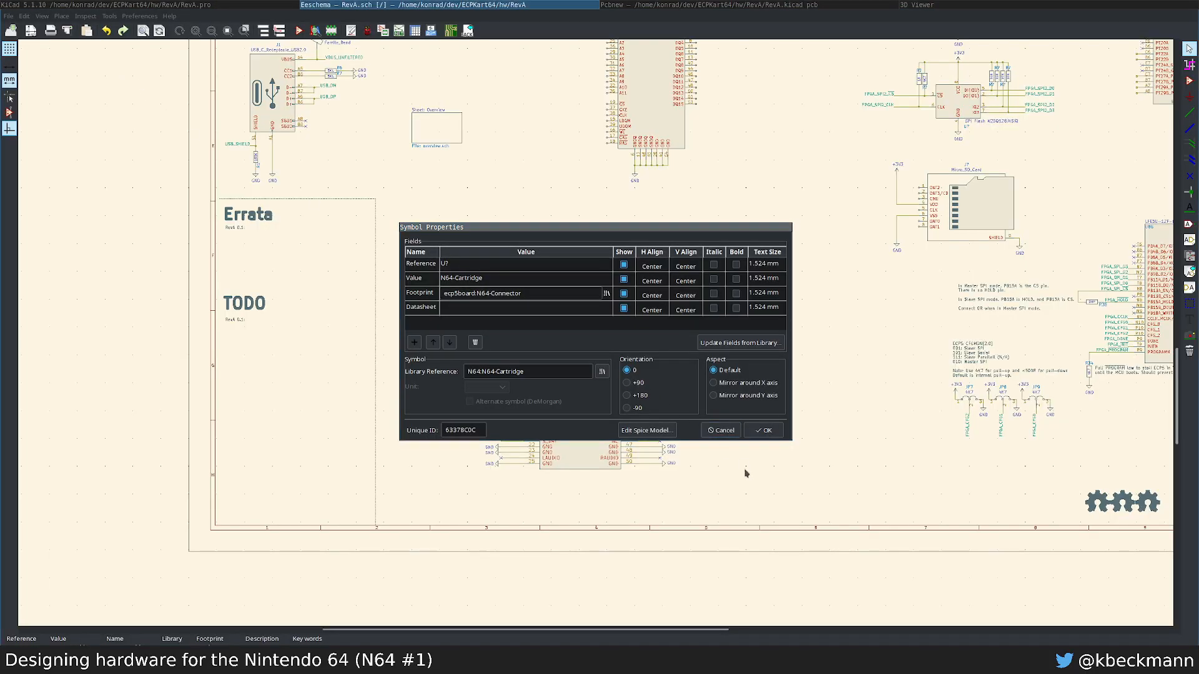
click(765, 431)
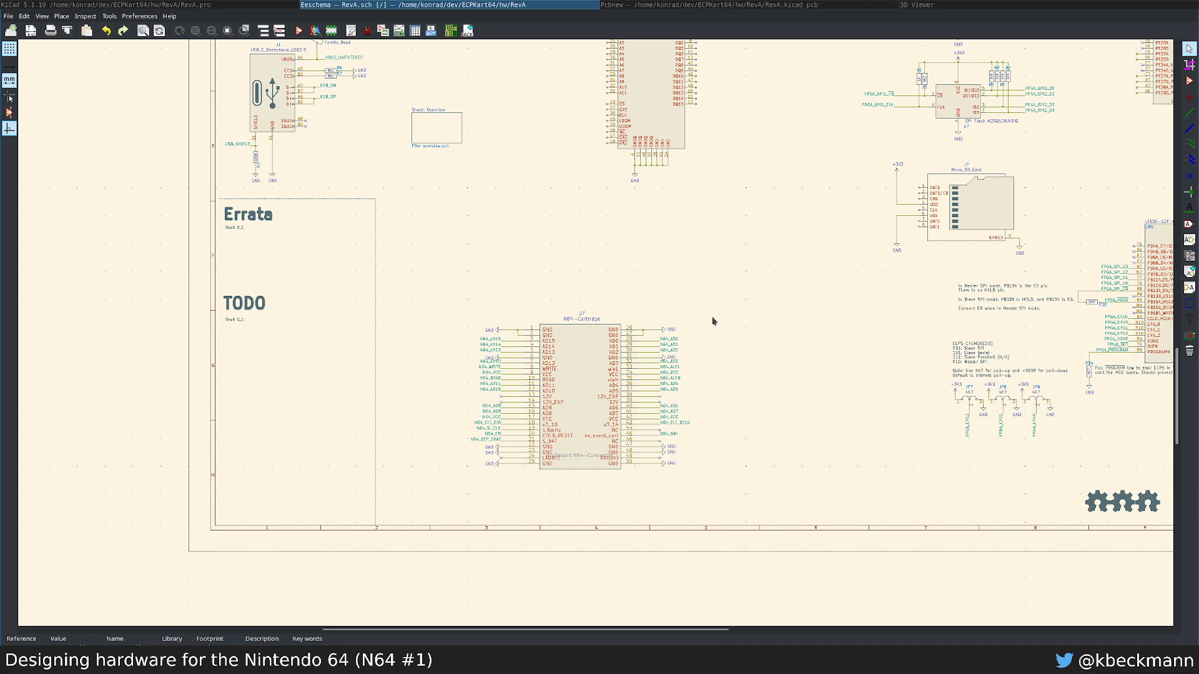
Step: Open the Overview sheet and examine its list of planned blocks around the FPGA, 47R series and N64 Cartridge entries
double_click(429, 125)
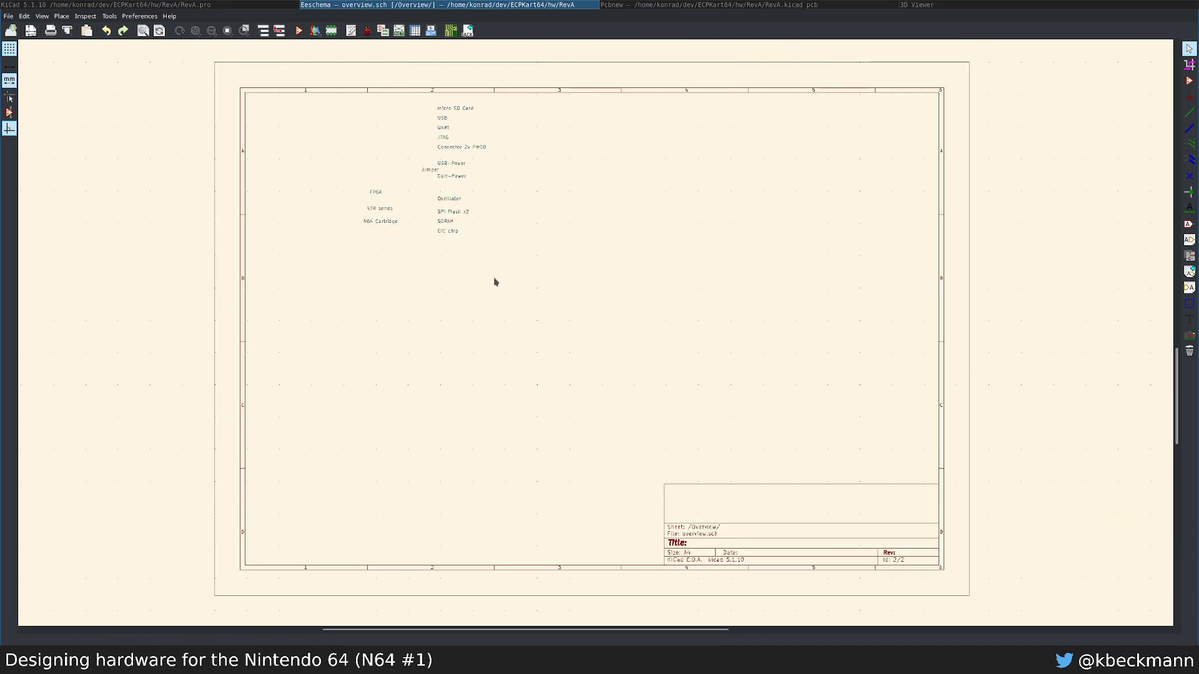
scroll(596, 337, up, 2)
scroll(596, 337, up, 1)
drag(451, 277, 574, 313)
click(566, 313)
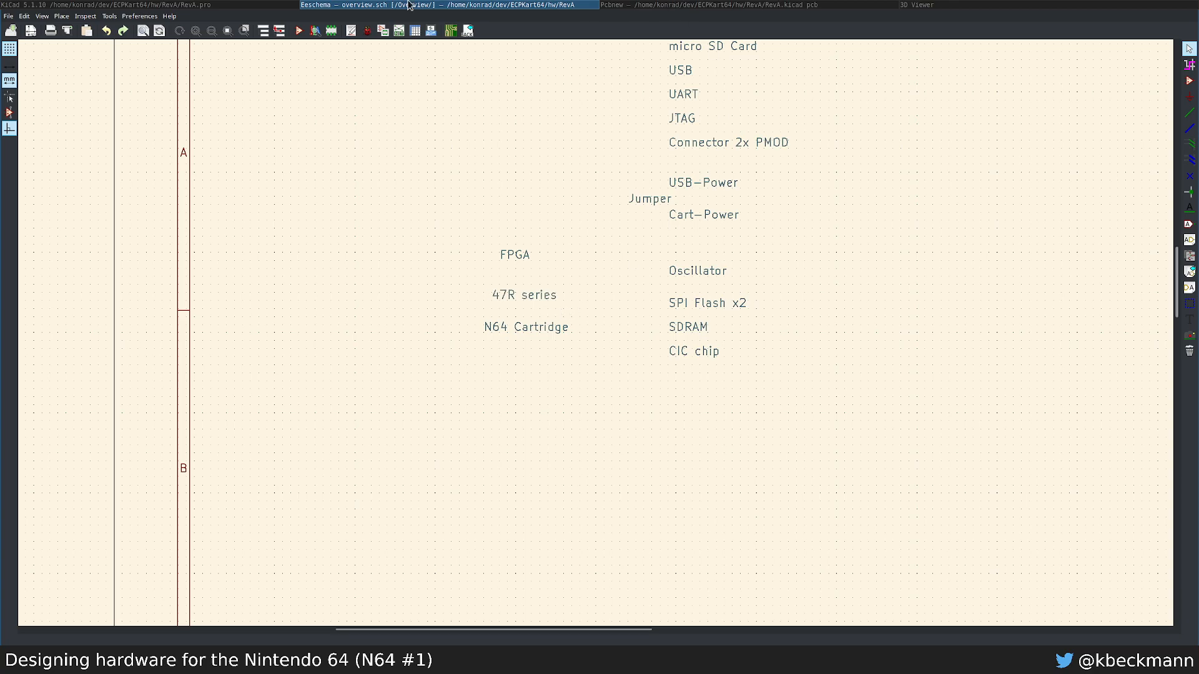
Step: Look at the RevA board layout in Pcbnew and return to the N64-Cartridge symbol on the RevA root sheet
click(289, 4)
click(437, 4)
click(714, 5)
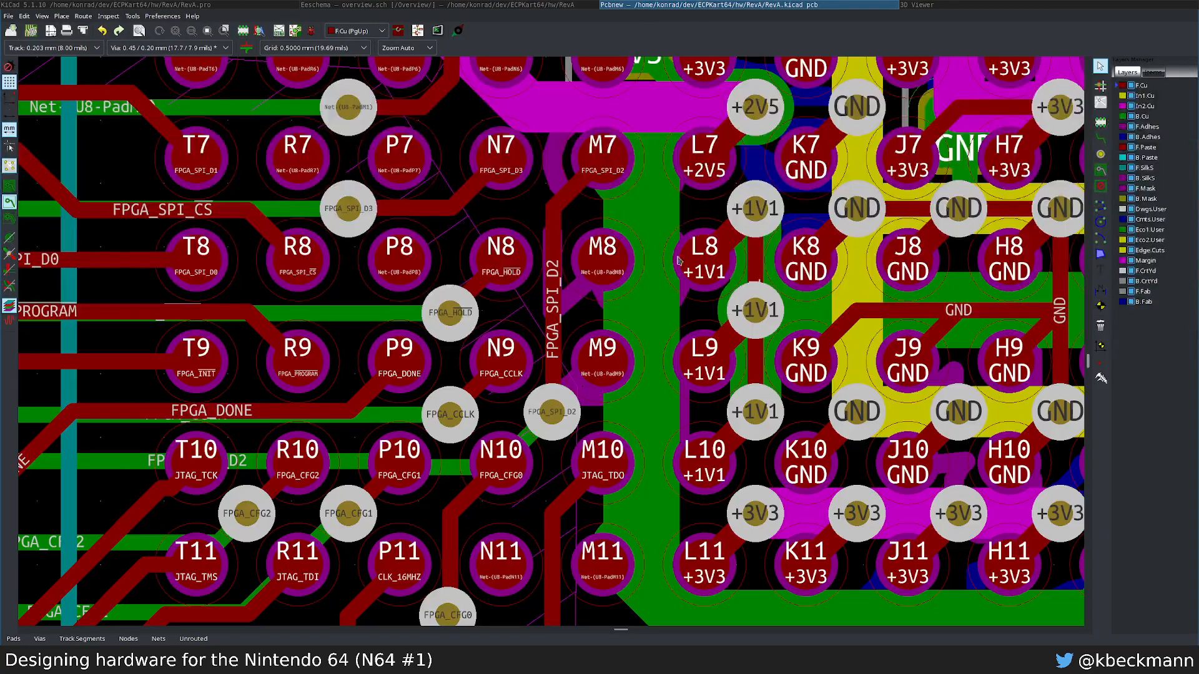
click(495, 5)
right_click(539, 153)
click(540, 155)
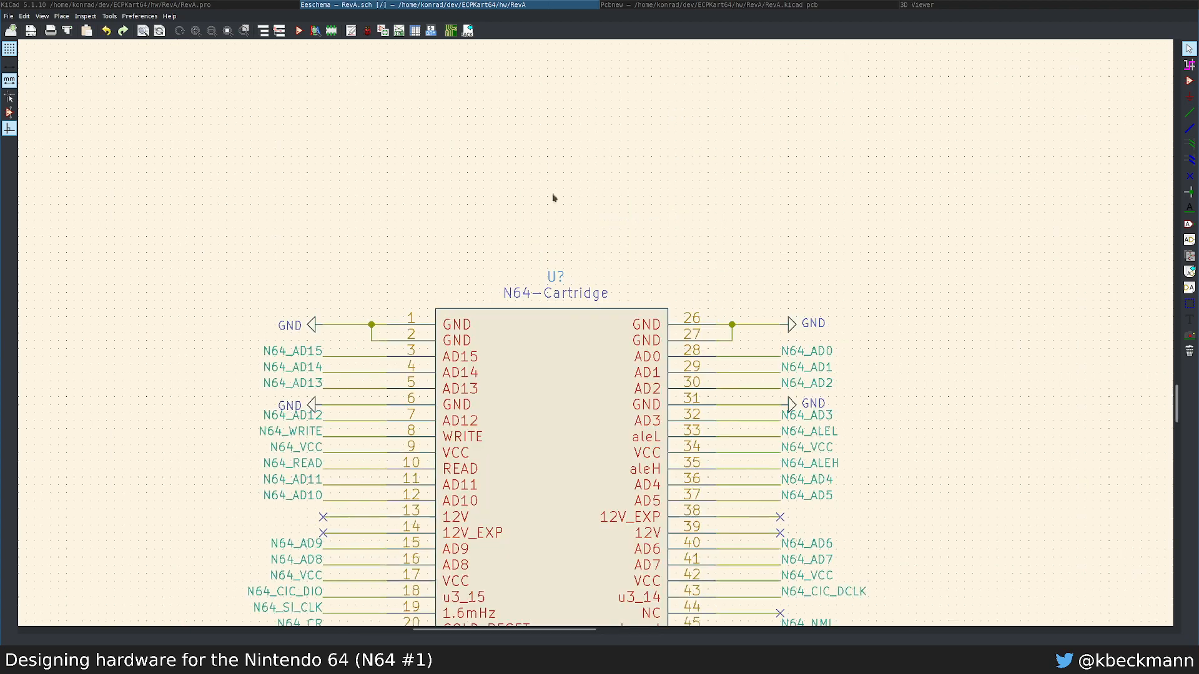
Step: Copy the 22R_x4 resistor network RN2 from below PMOD1 into the empty area beside the N64-Cartridge symbol's pins 26–50
scroll(596, 335, down, 6)
scroll(596, 336, up, 3)
scroll(596, 336, up, 5)
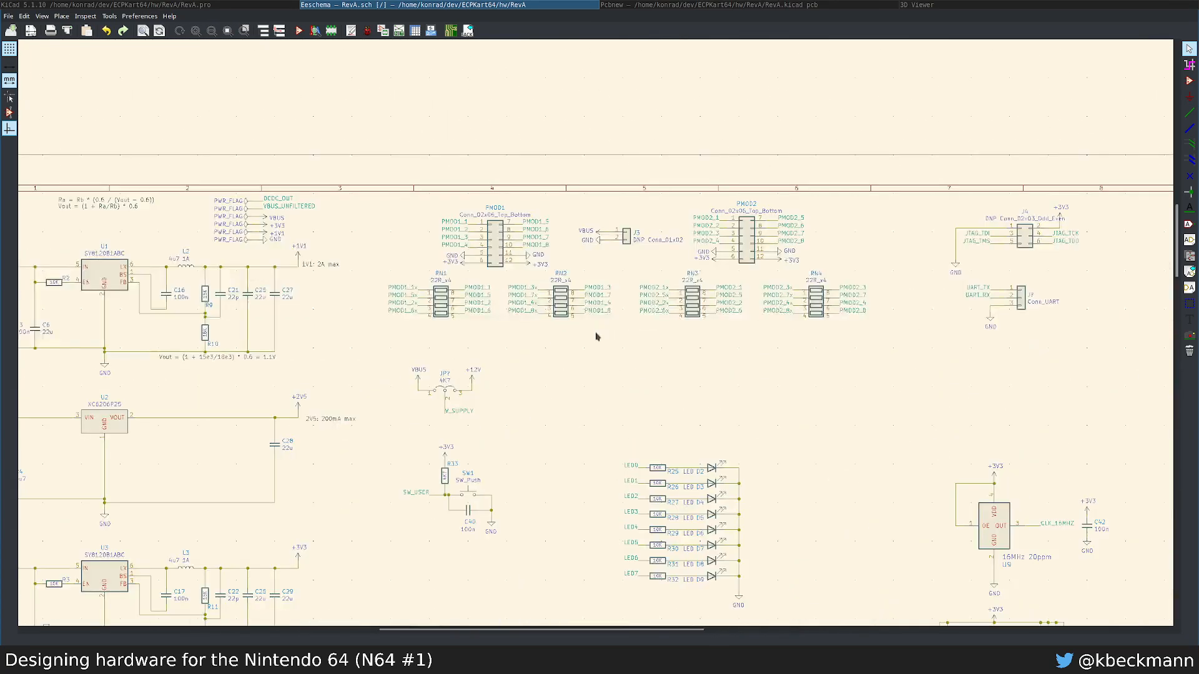
scroll(577, 274, up, 2)
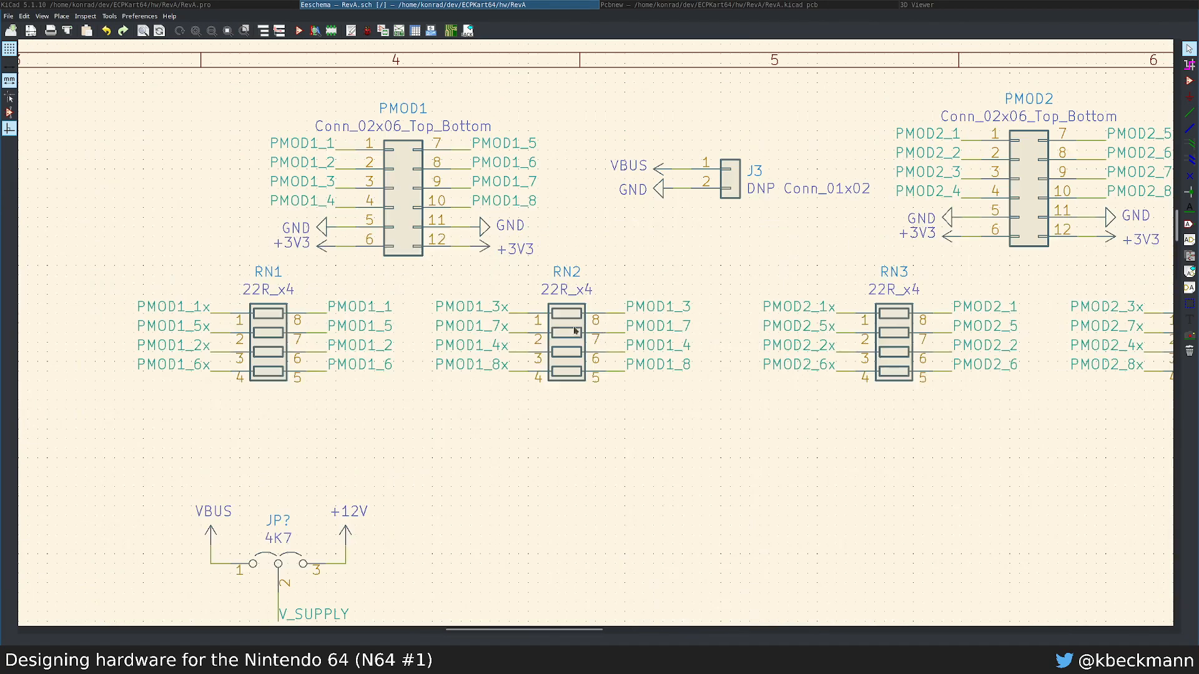
click(570, 354)
key(m)
scroll(569, 354, down, 8)
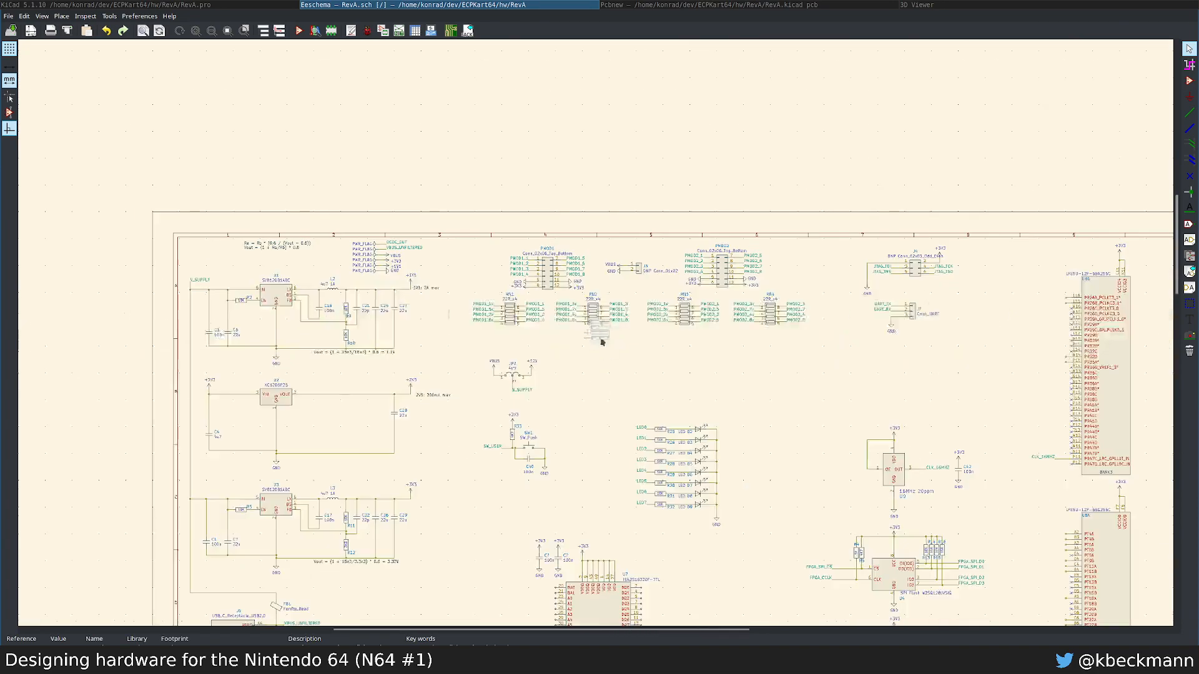
scroll(594, 327, up, 4)
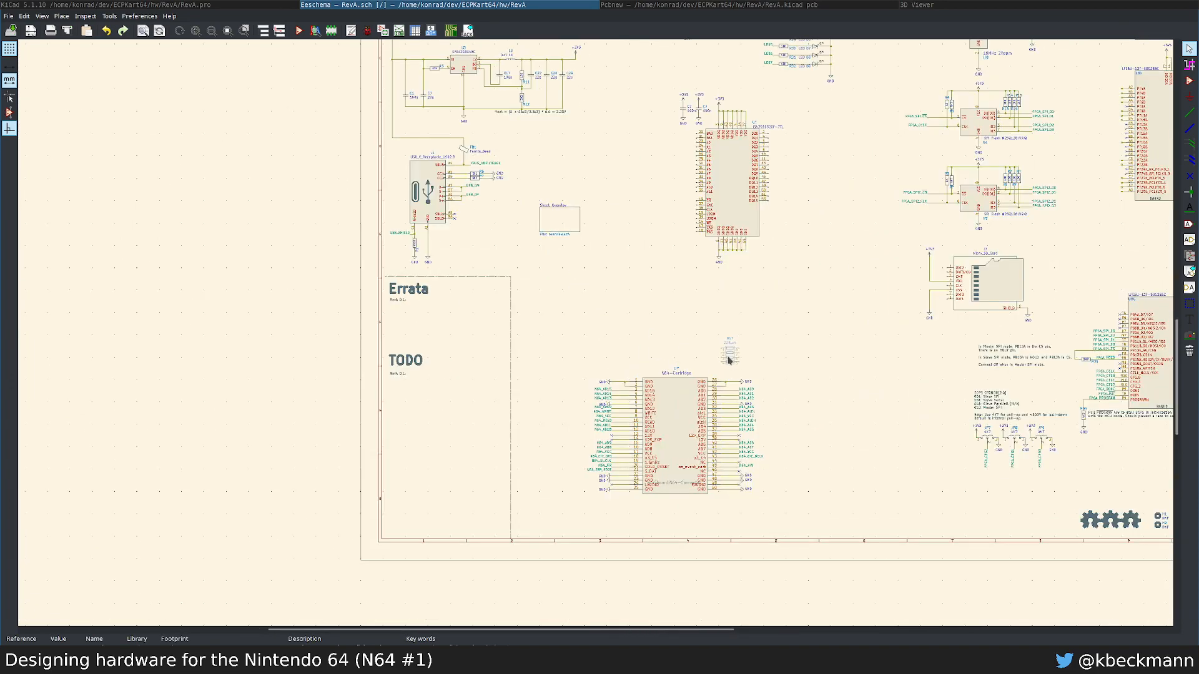
scroll(728, 342, up, 1)
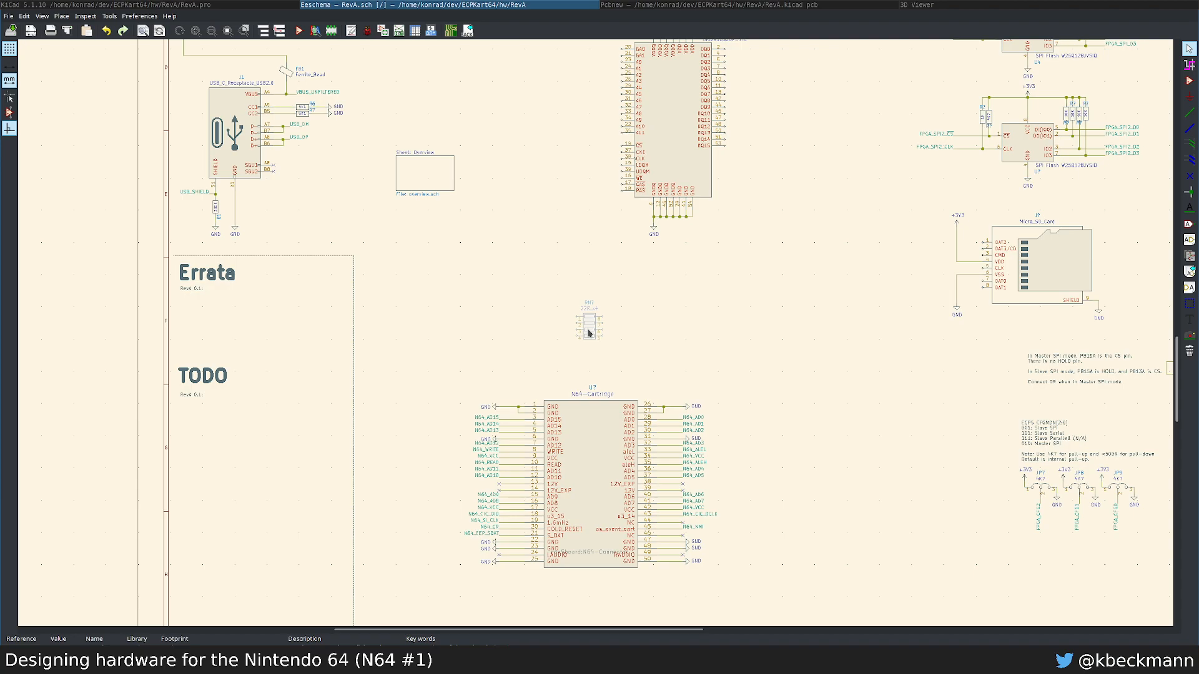
middle_drag(613, 334, 329, 304)
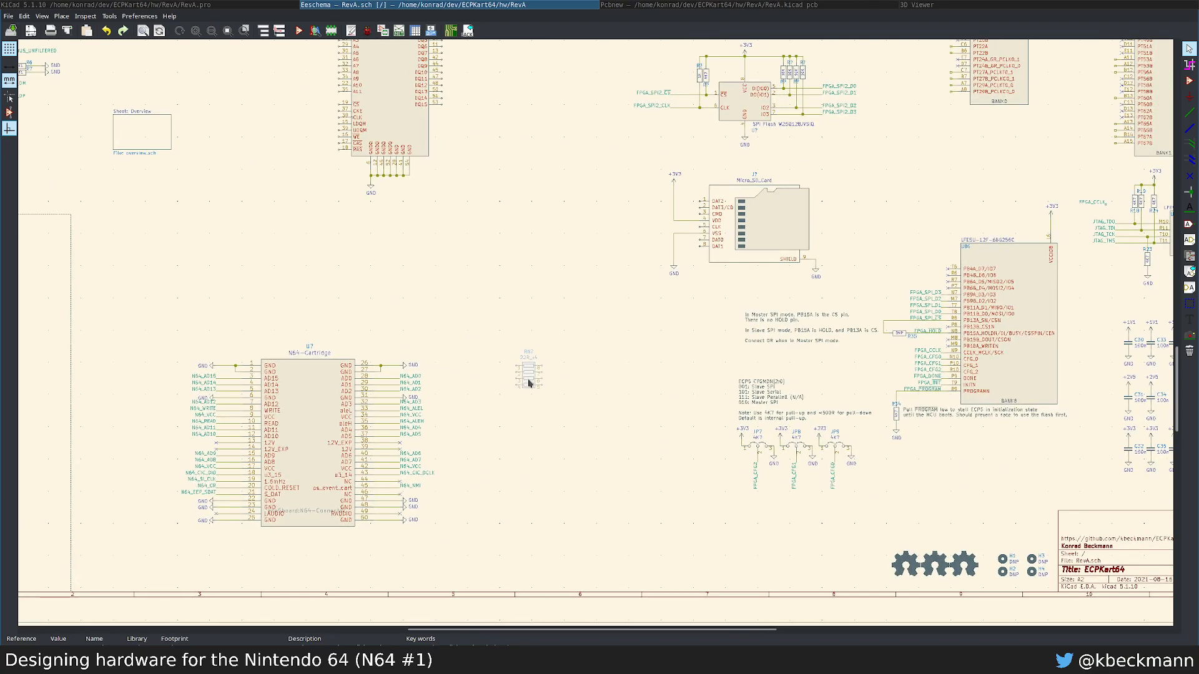
click(536, 379)
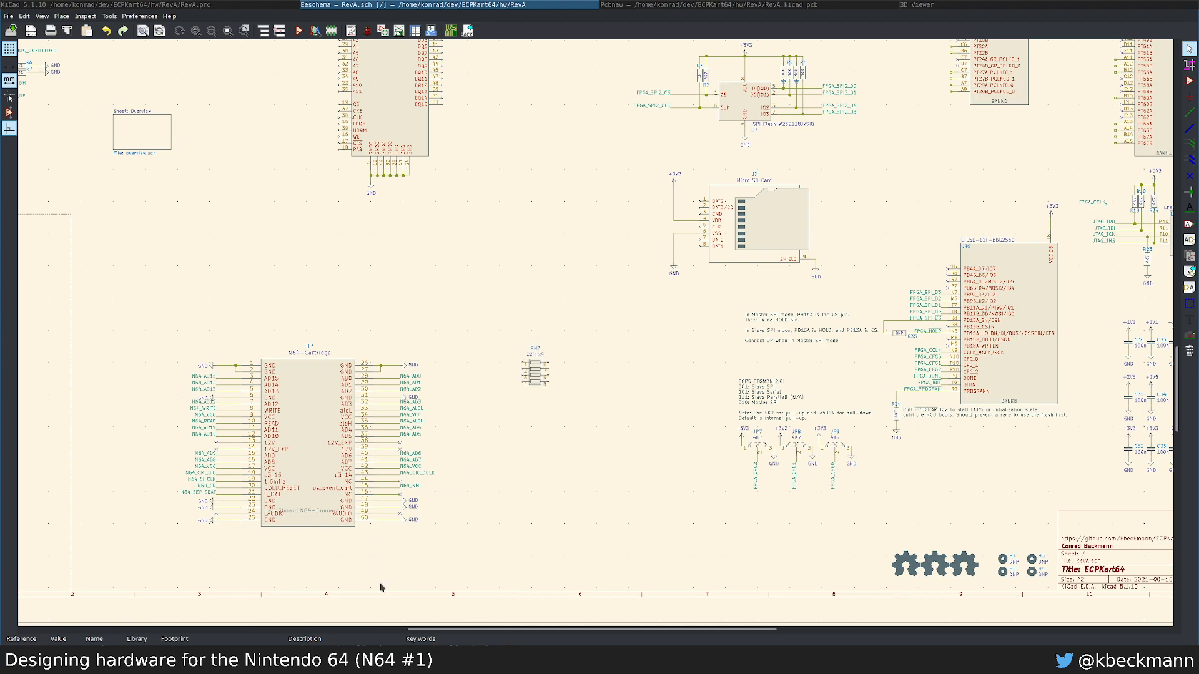
Step: Switch to Chrome and examine the Game PAK pinout and the SummerCart64 board photos for the resistor networks near the edge connector
key(alt+Tab)
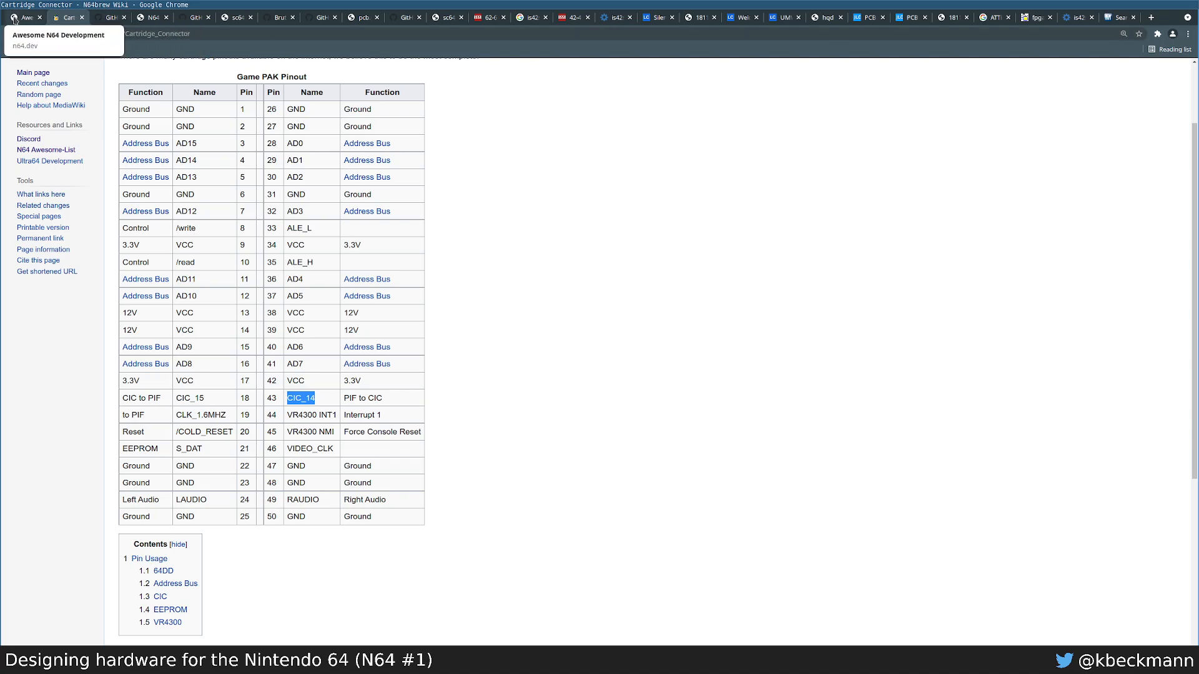
key(alt+Tab)
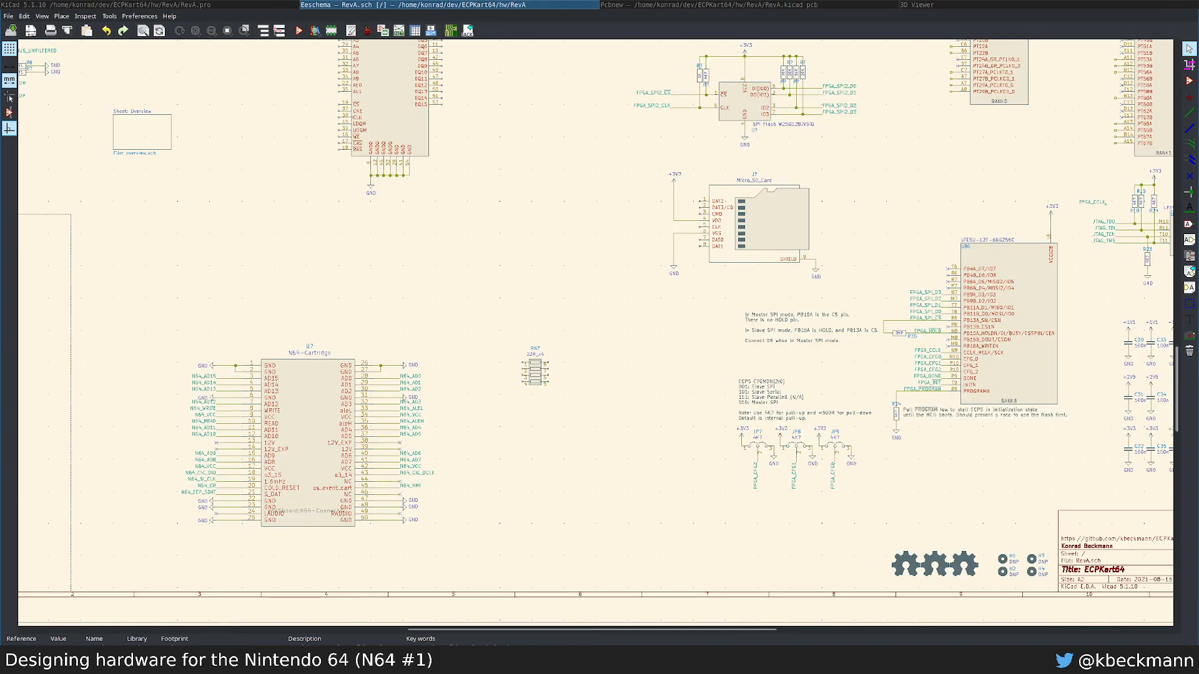
scroll(518, 405, up, 2)
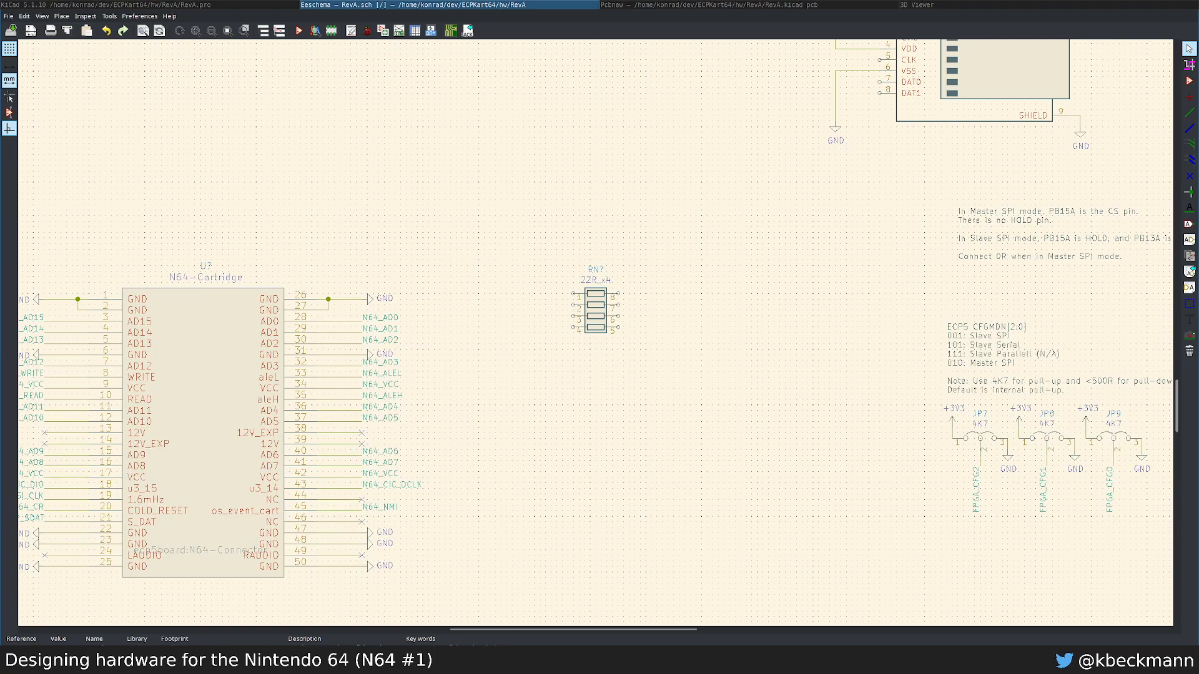
key(super+2)
click(26, 18)
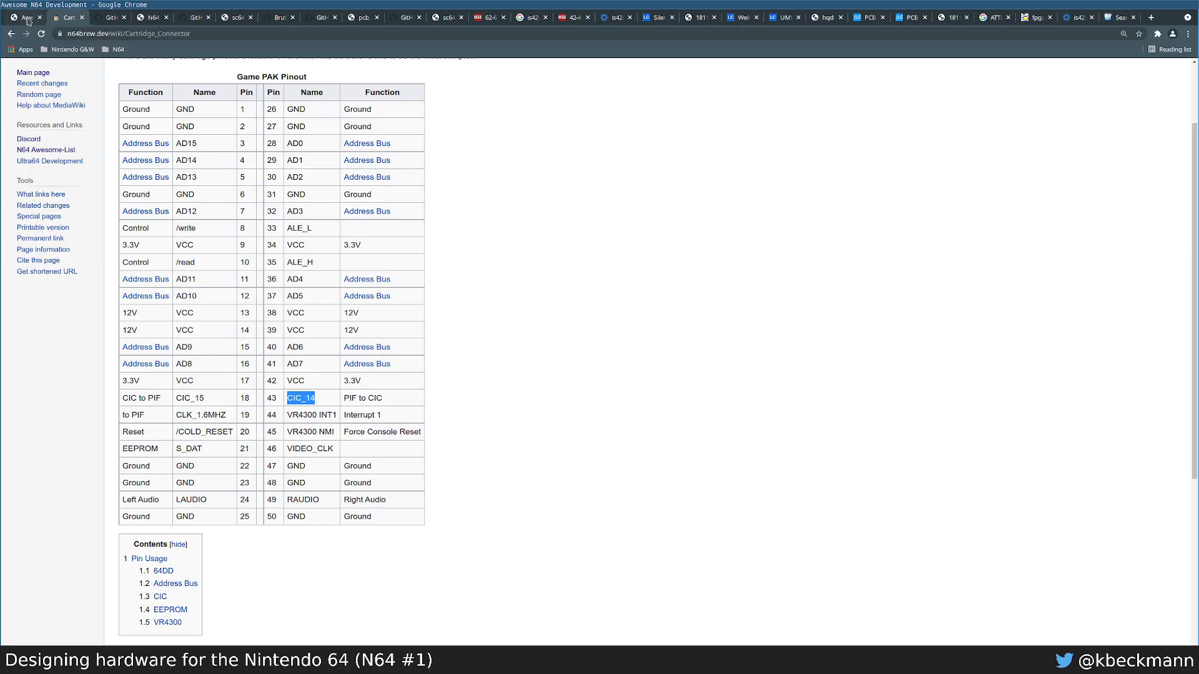
click(151, 18)
click(195, 19)
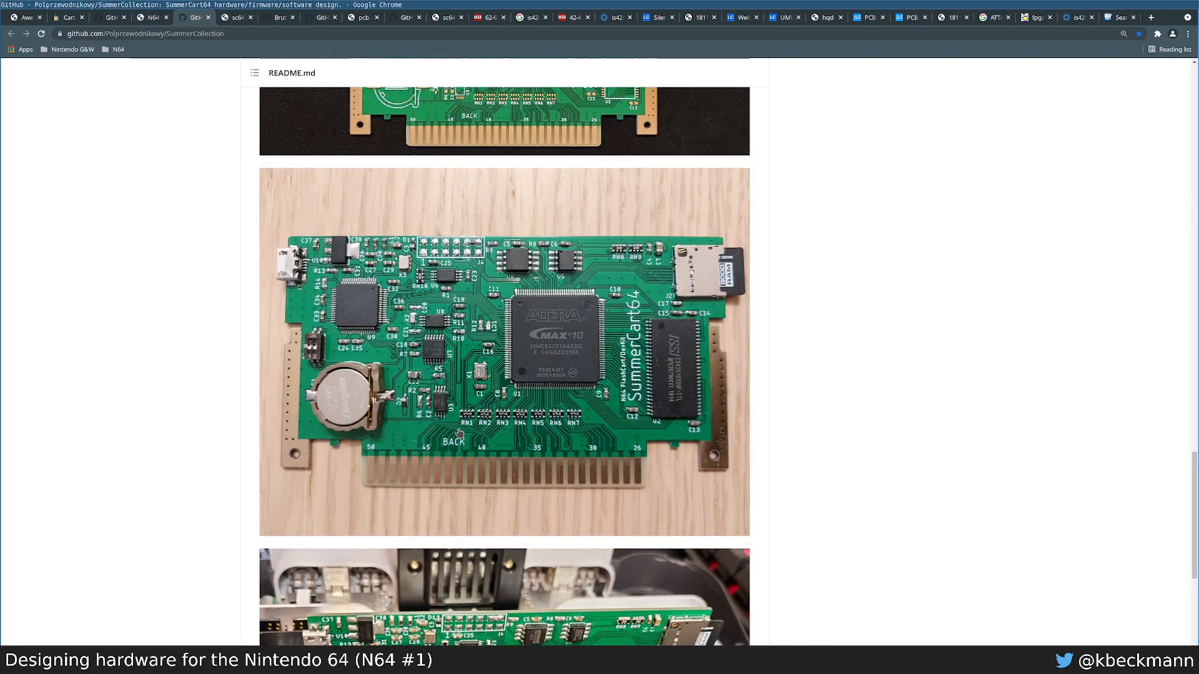
scroll(577, 437, down, 3)
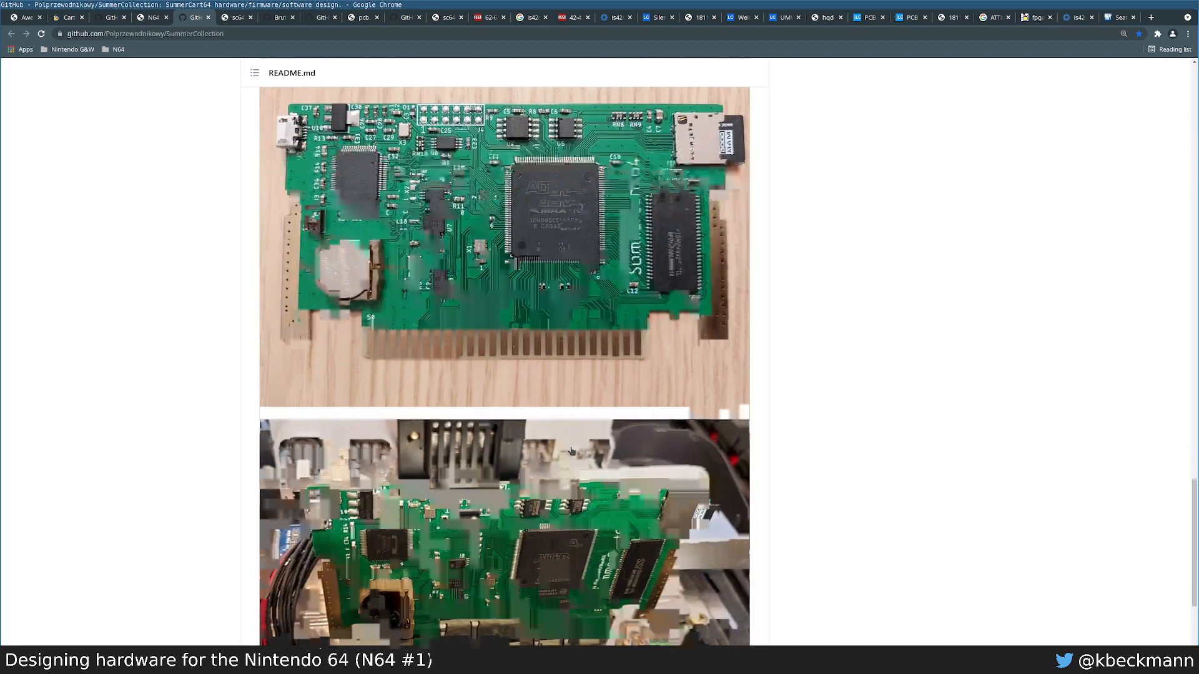
scroll(568, 449, up, 8)
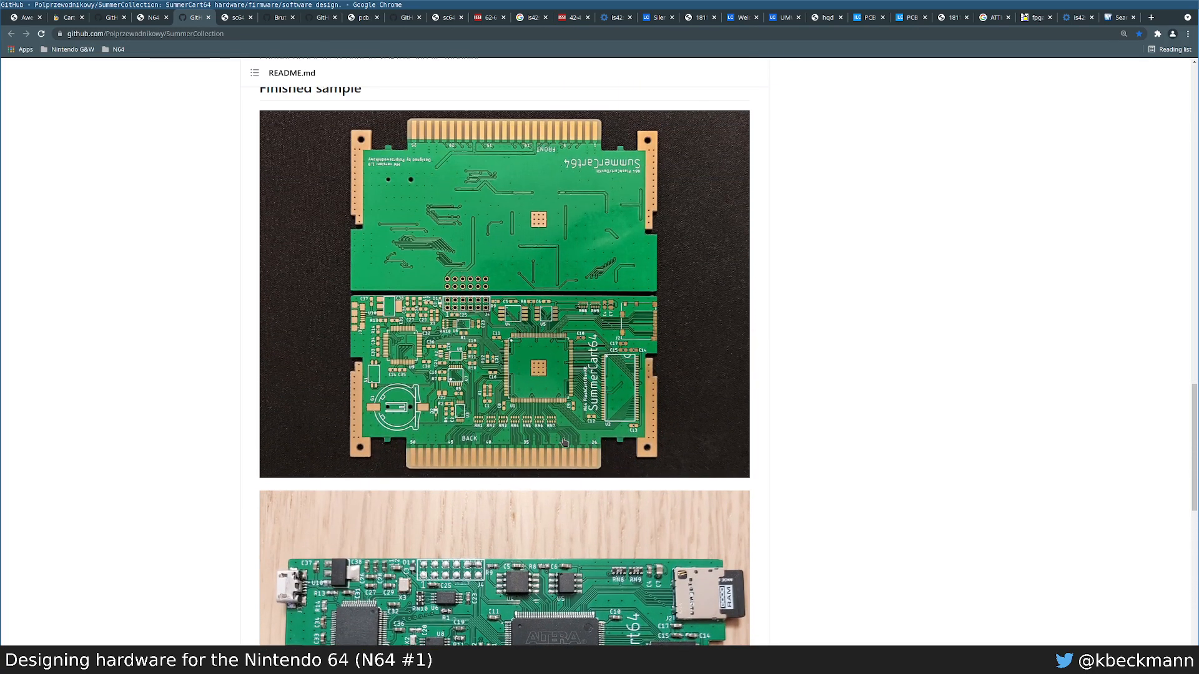
Step: Calculate 8*4 in the browser and look again at the resistor networks in the SummerCart64 board photos
key(ctrl+l)
text(8*4)
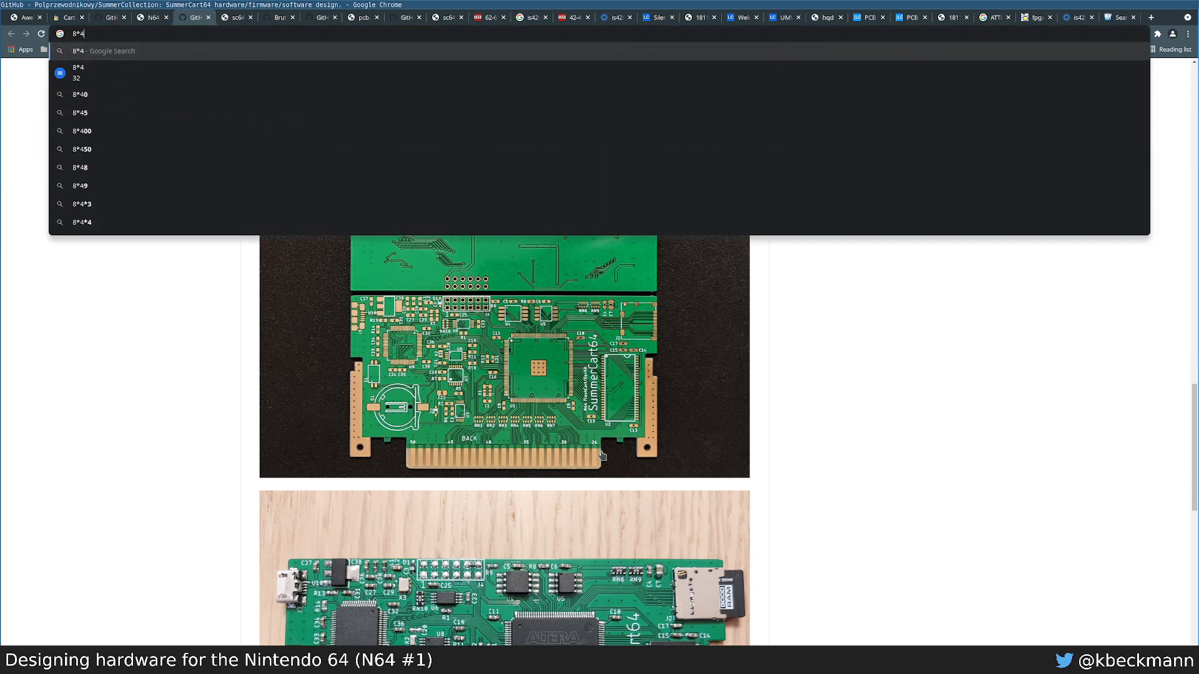
key(BackSpace)
key(BackSpace)
key(BackSpace)
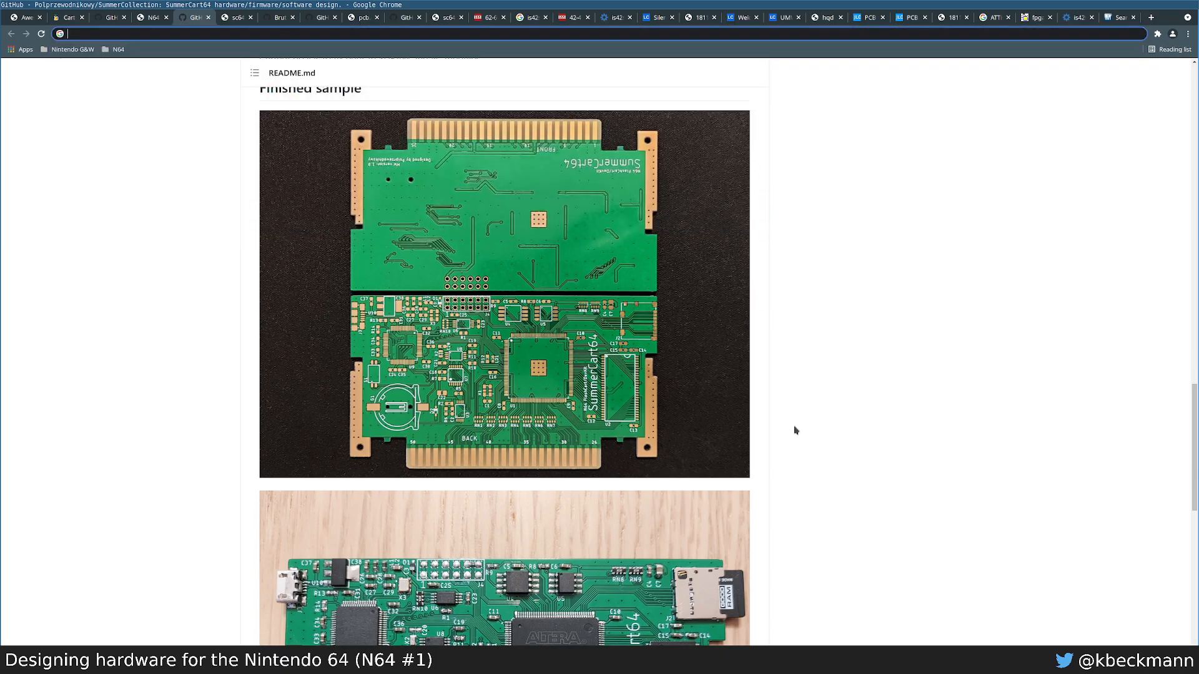
scroll(645, 459, down, 1)
scroll(646, 459, down, 1)
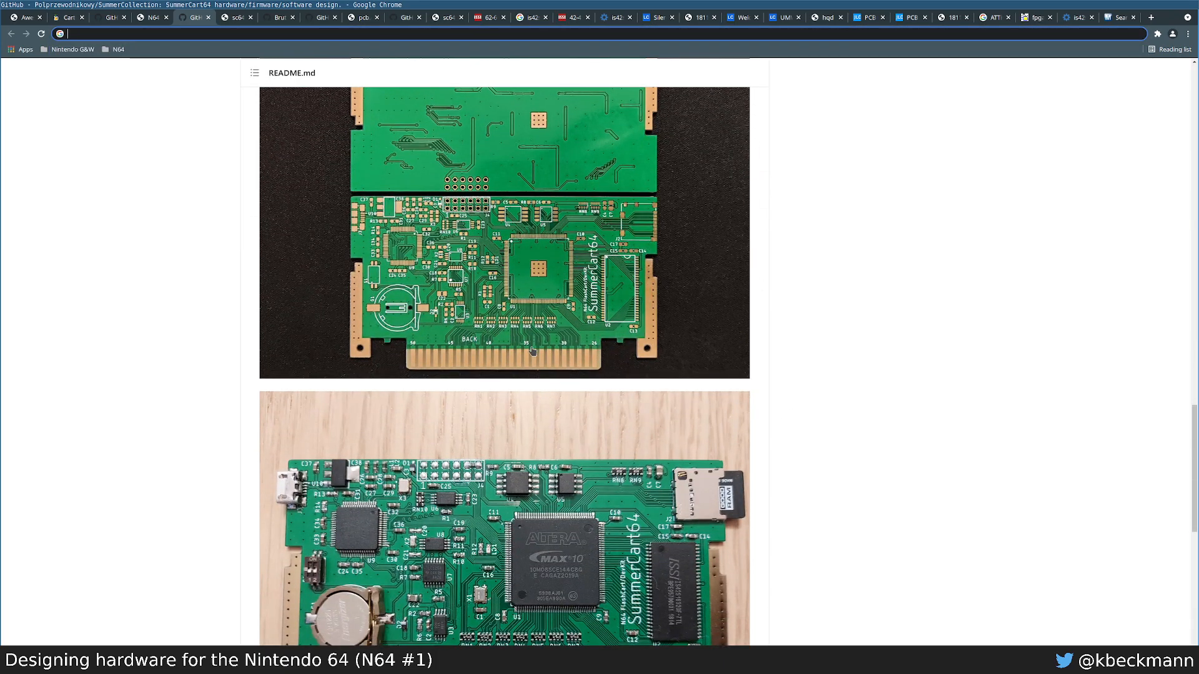
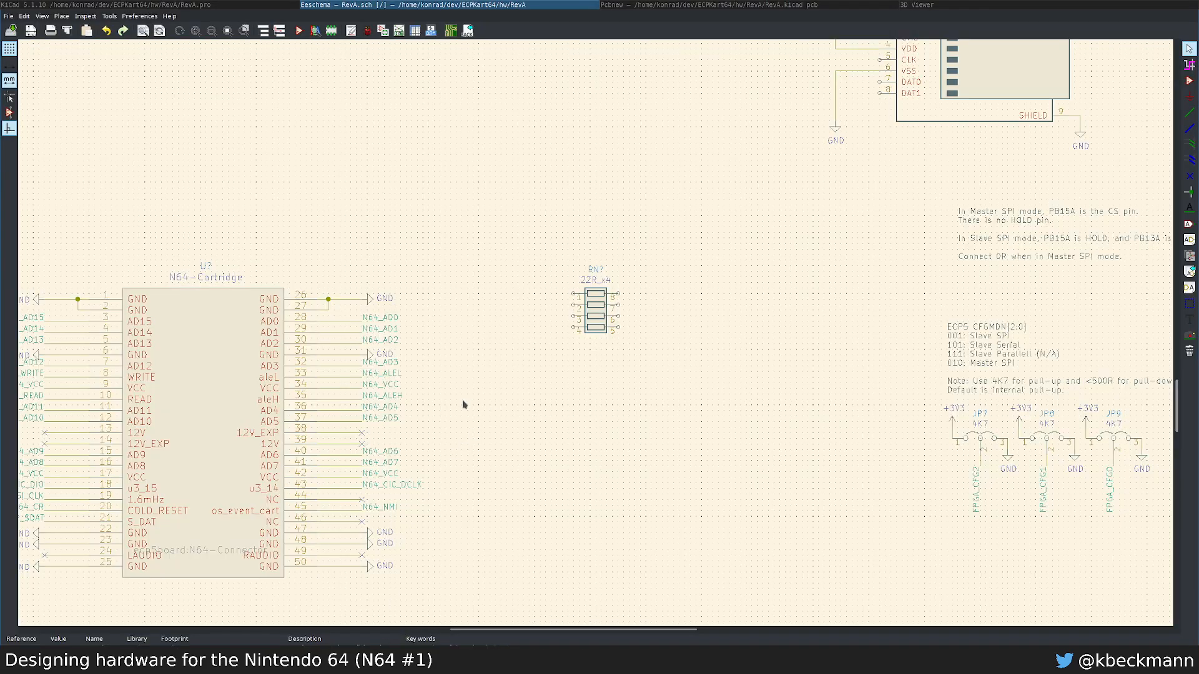
click(591, 305)
drag(516, 260, 640, 347)
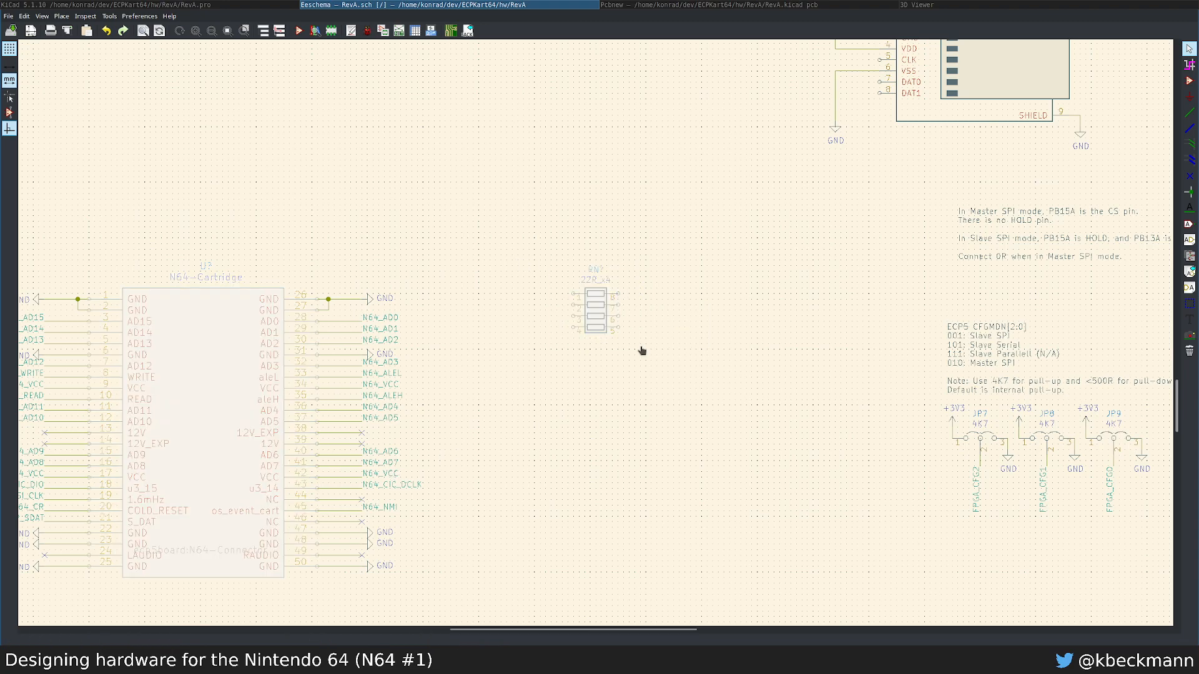
key(Escape)
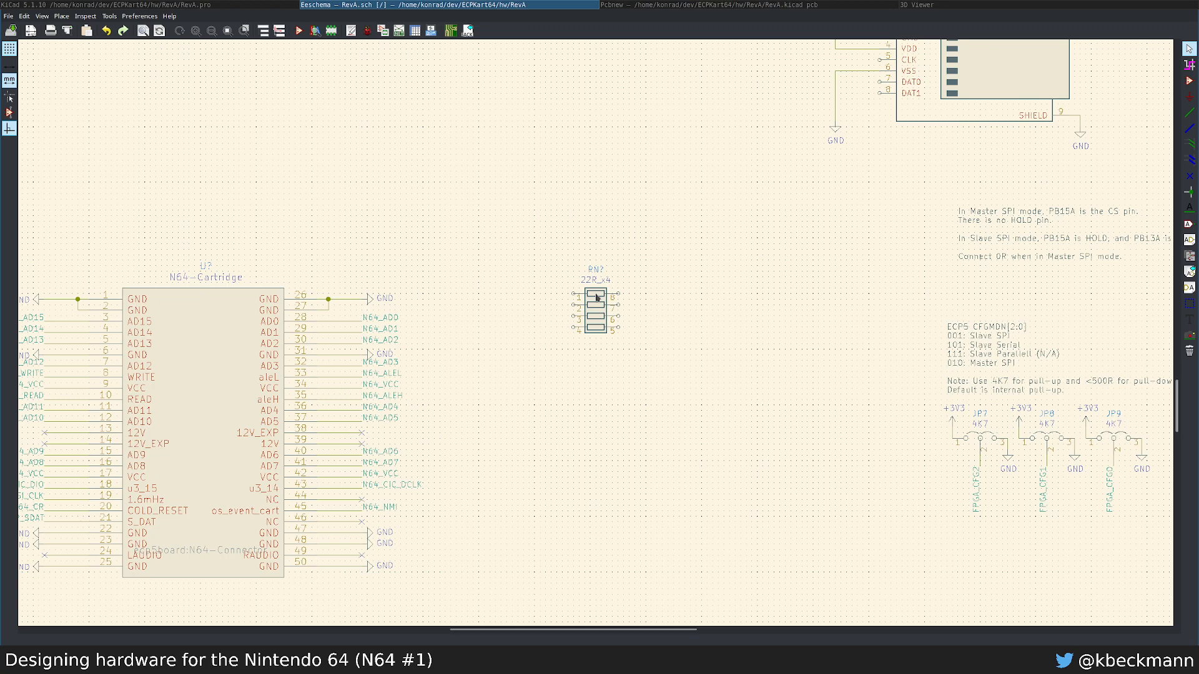
Step: Copy the N64_AD0 label from pin 28 to a spot beside pin 1 of the new 22R_x4 network, oriented left
click(381, 321)
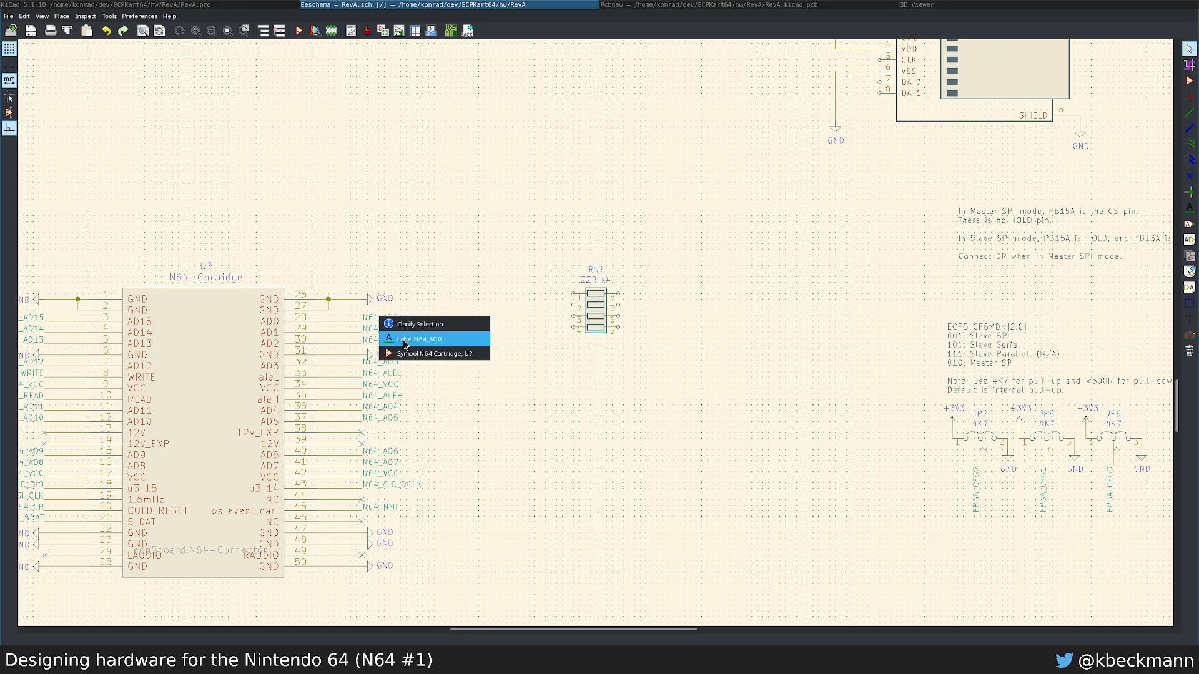
click(405, 340)
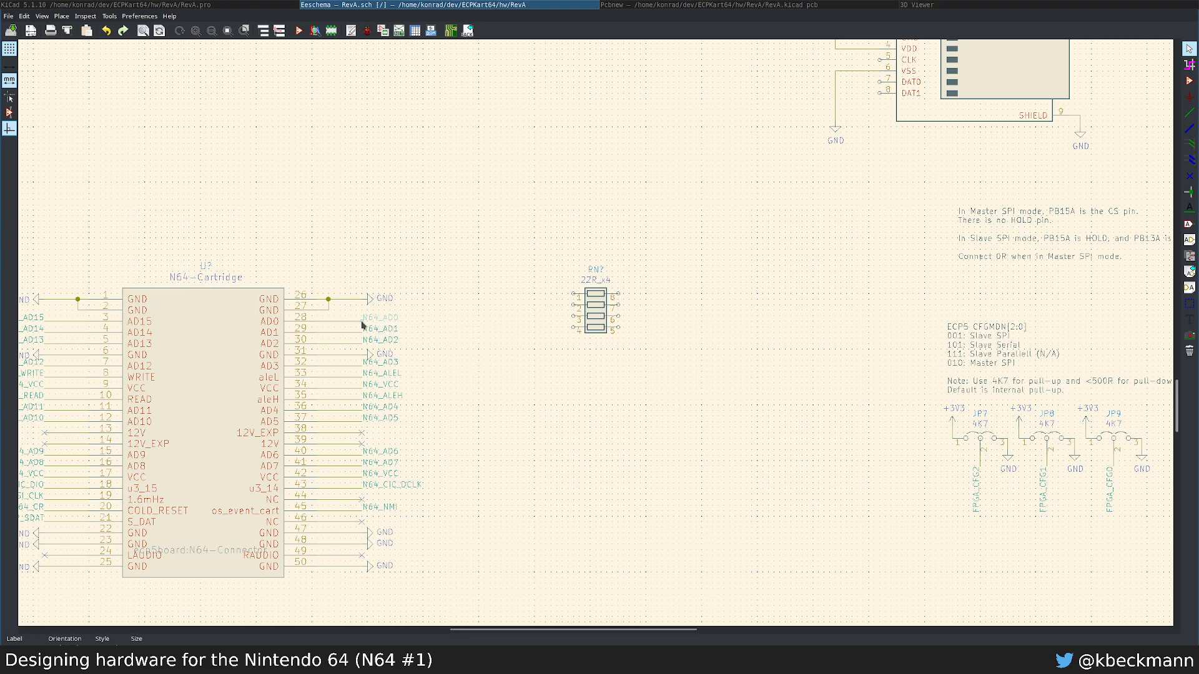
click(545, 303)
click(535, 296)
key(Down)
key(Down)
key(Down)
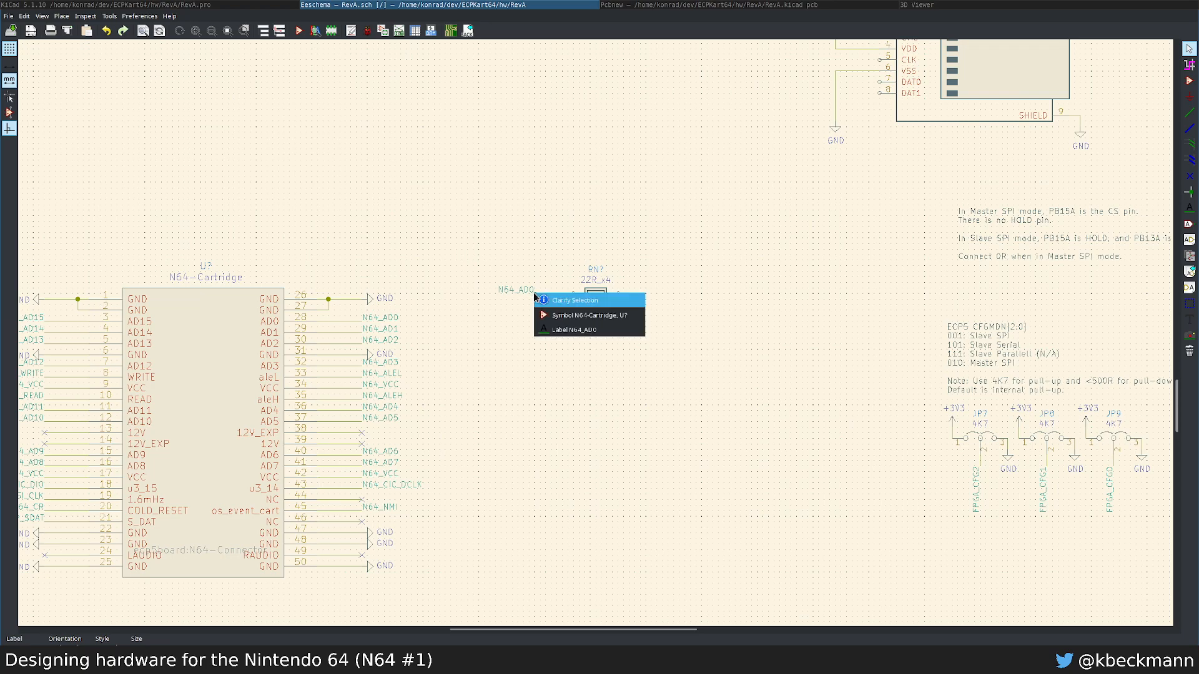
key(Return)
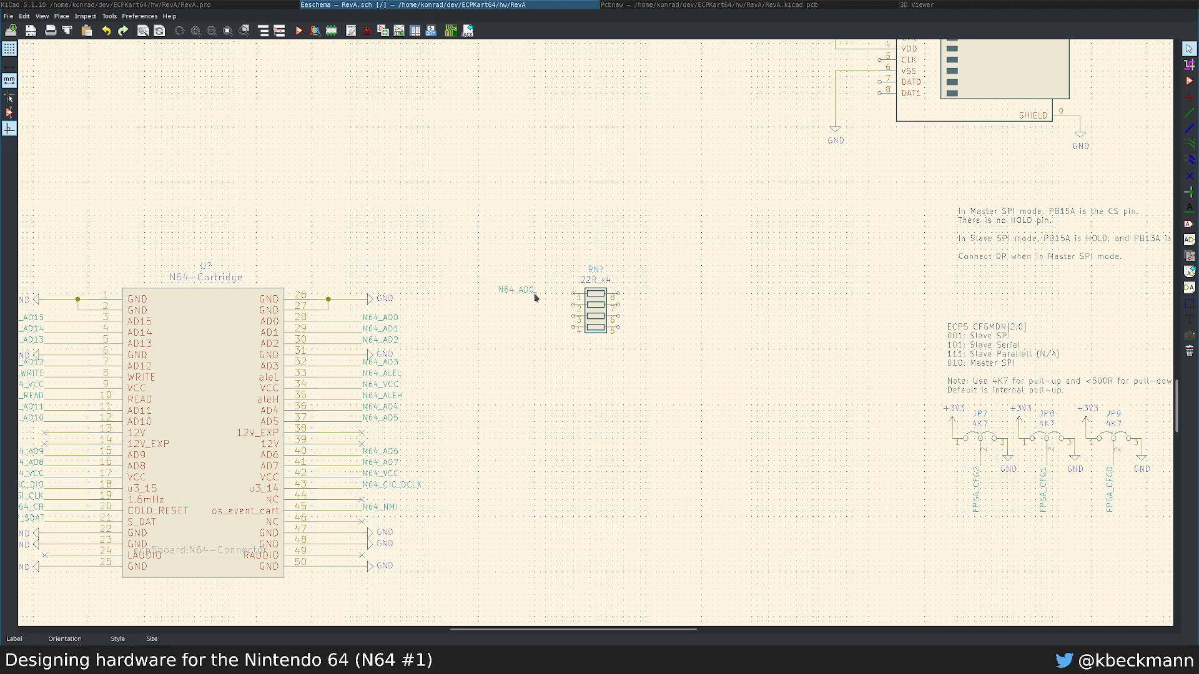
Step: Copy the name N64_AD0 from the copied label's properties and start a new net label just below it
key(l)
key(Escape)
key(e)
key(Up)
key(Up)
key(Down)
key(Return)
key(ctrl+c)
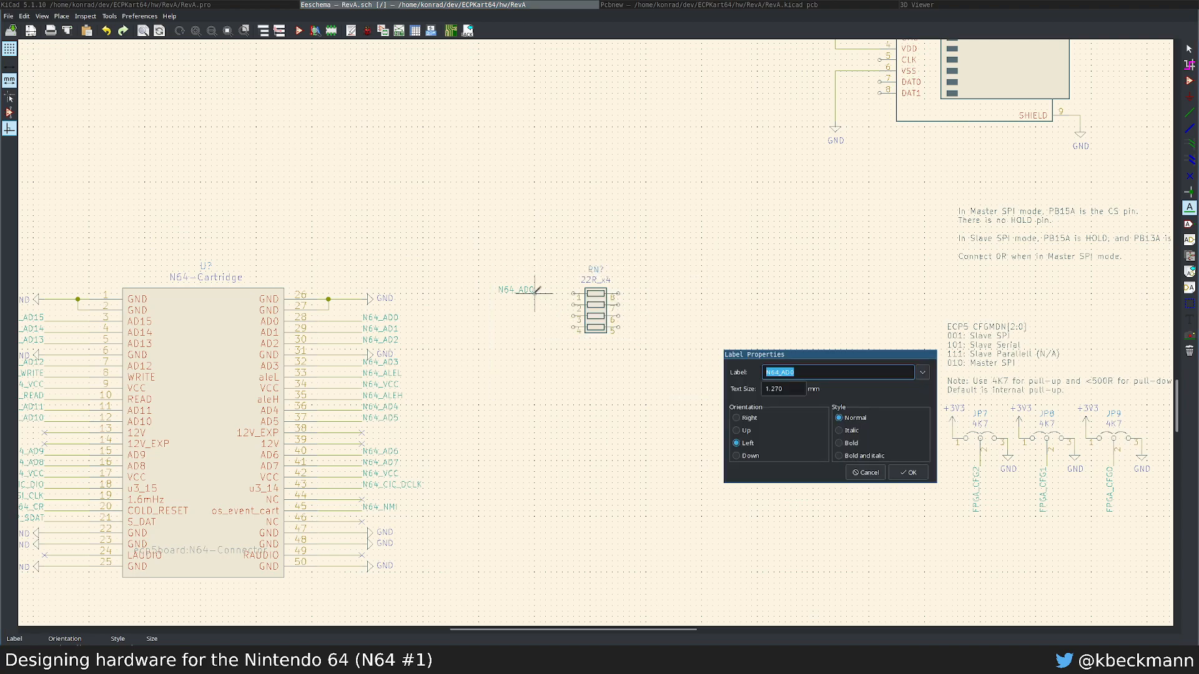
key(Escape)
key(l)
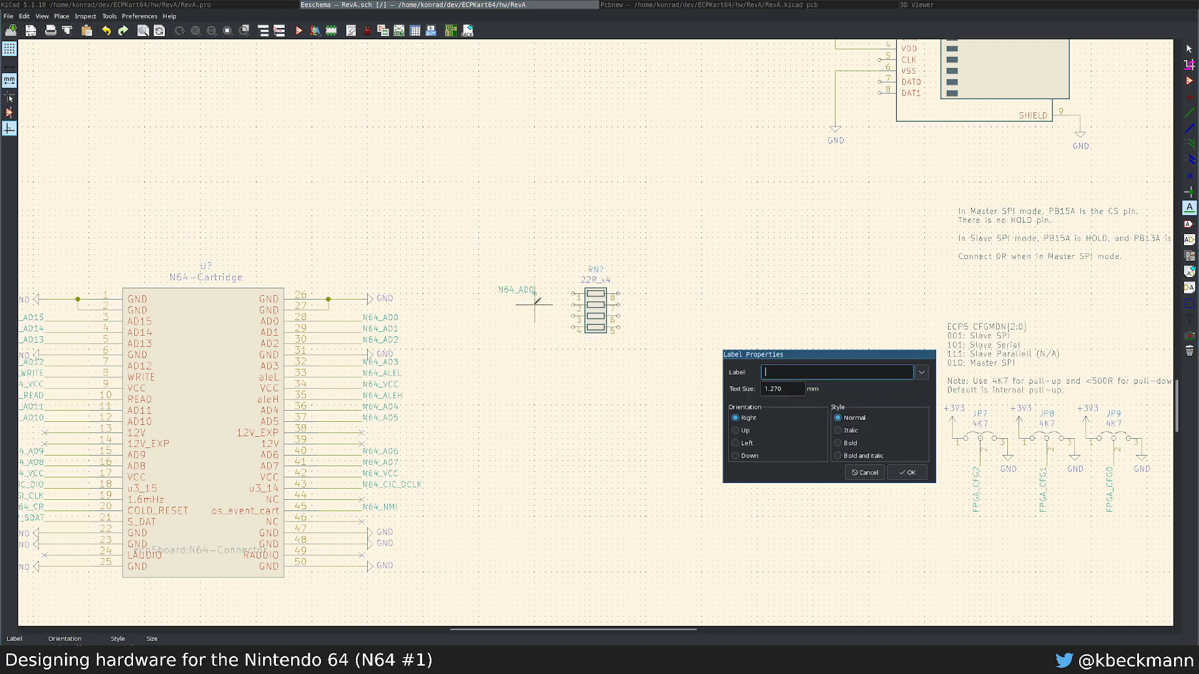
Step: Add the net label N64_AD1 directly below N64_AD0 and repeat it downward with incrementing numbers up to N64_AD15
key(ctrl+v)
text(1)
key(Return)
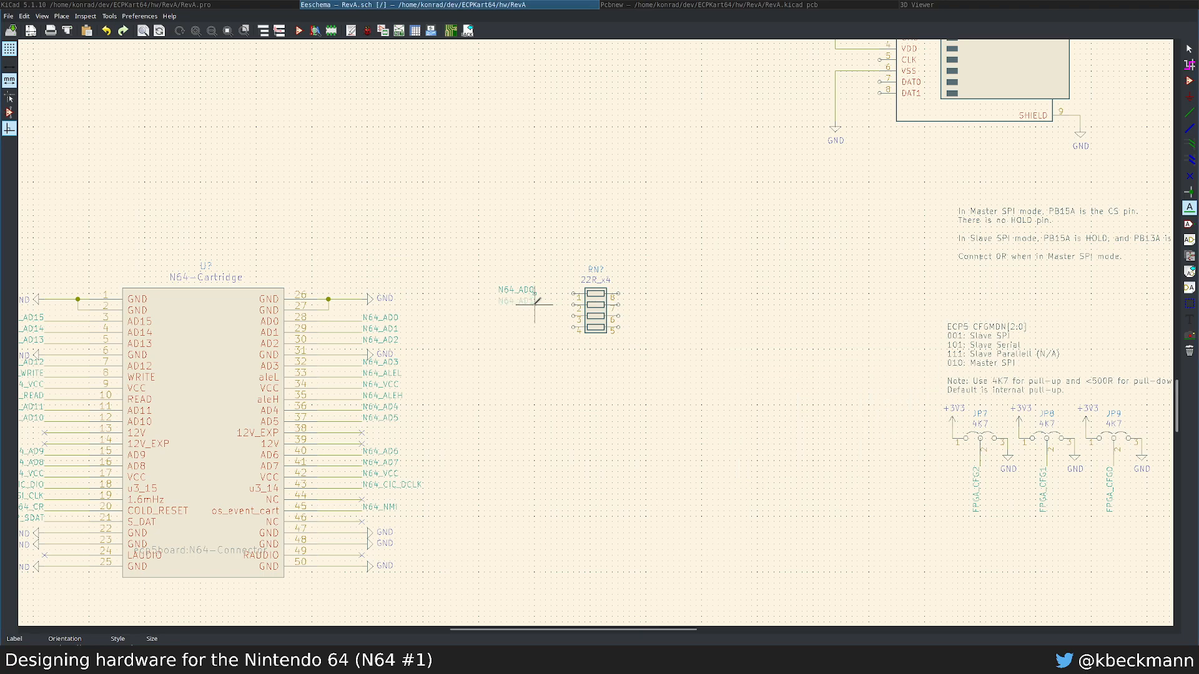
key(Insert)
key(Insert)
key(Insert)
key(Insert)
key(Insert)
key(Insert)
key(Insert)
key(Insert)
key(Insert)
key(Insert)
key(Insert)
key(Insert)
key(Insert)
key(Insert)
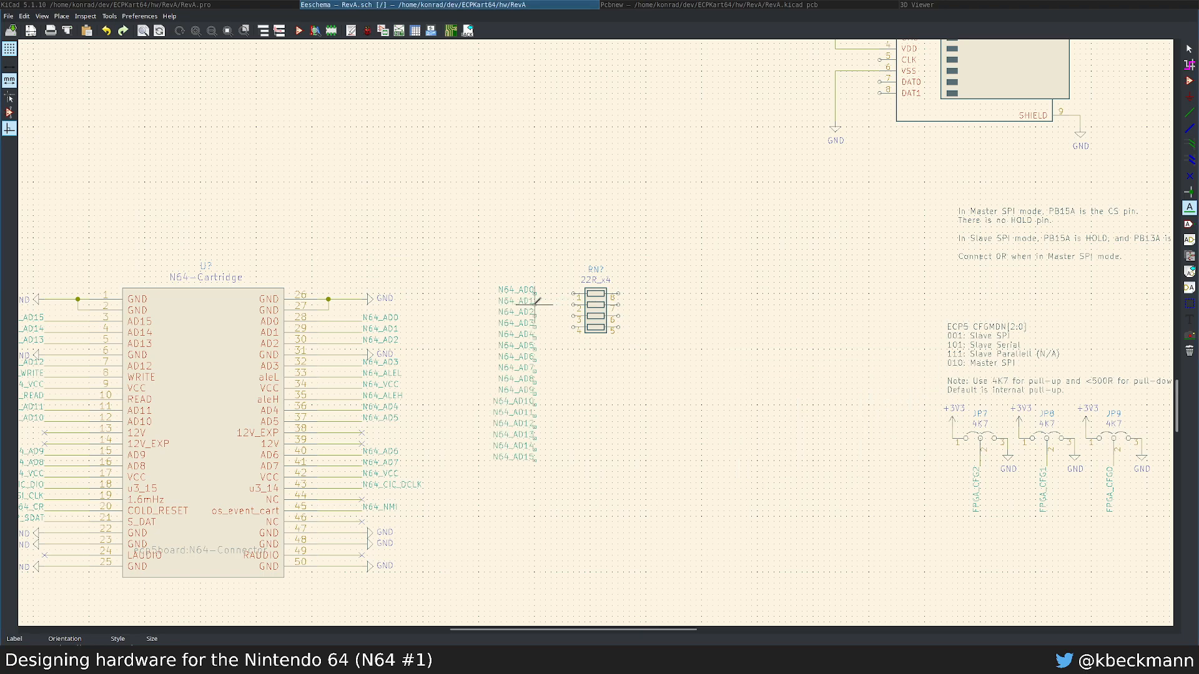
drag(573, 466, 497, 340)
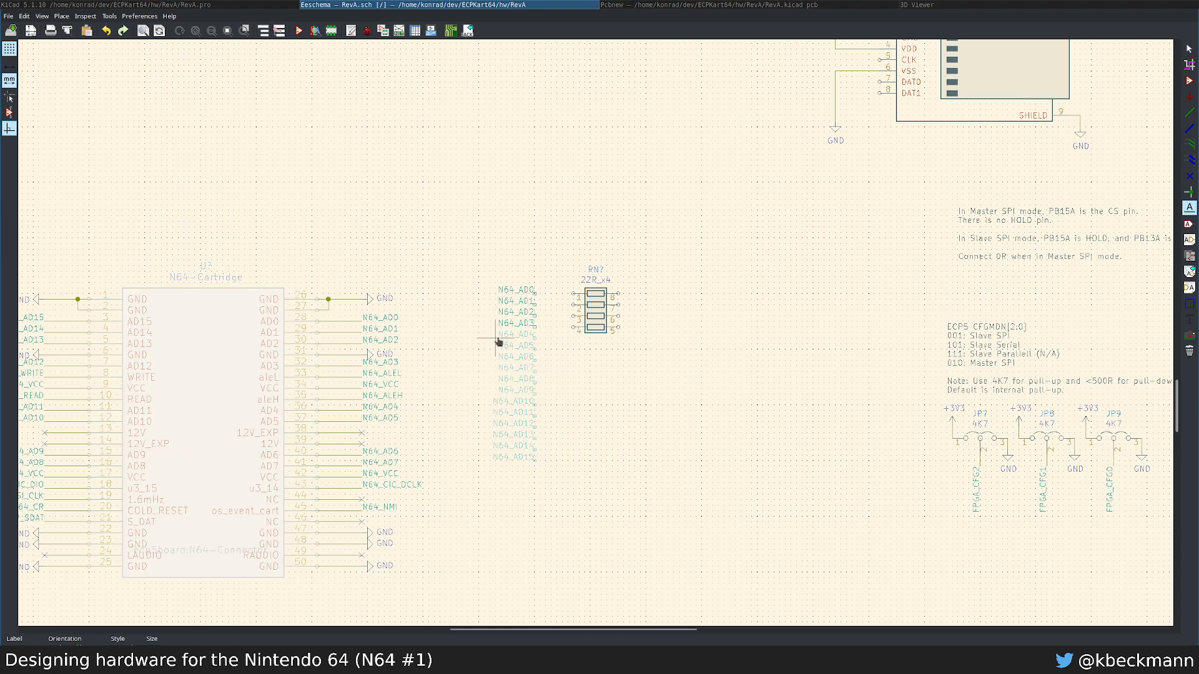
key(Escape)
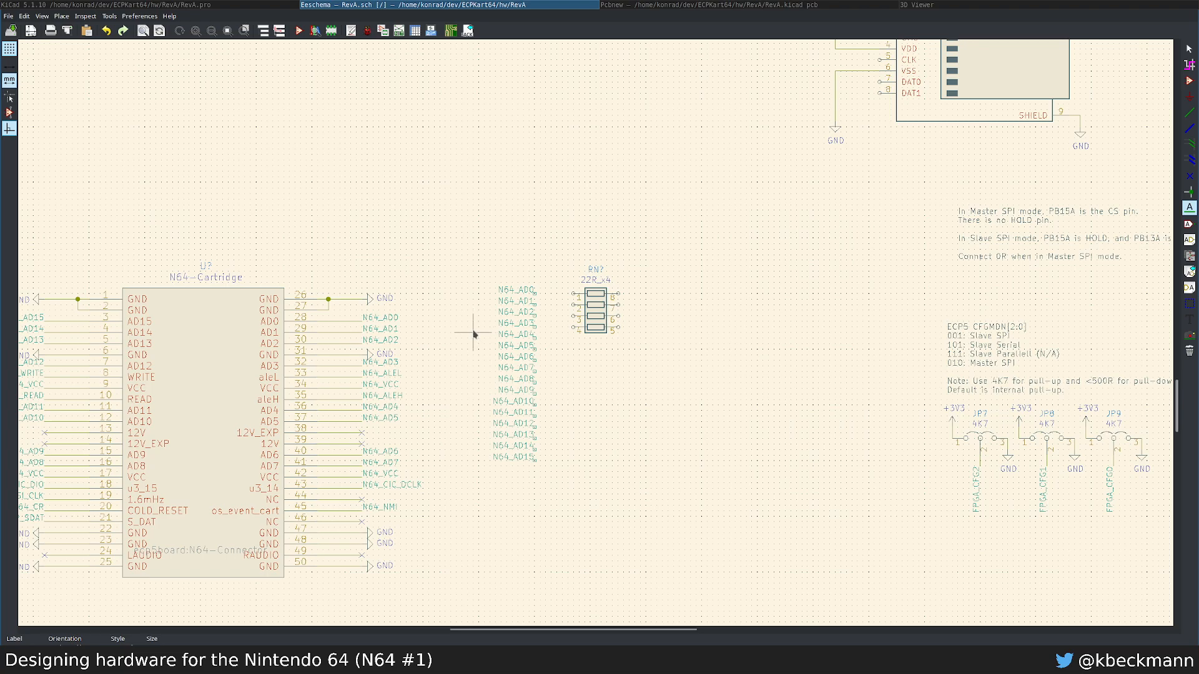
Step: Inspect the symbol properties of the N64-Cartridge connector and close them without changes
right_click(217, 305)
mouse_move(261, 516)
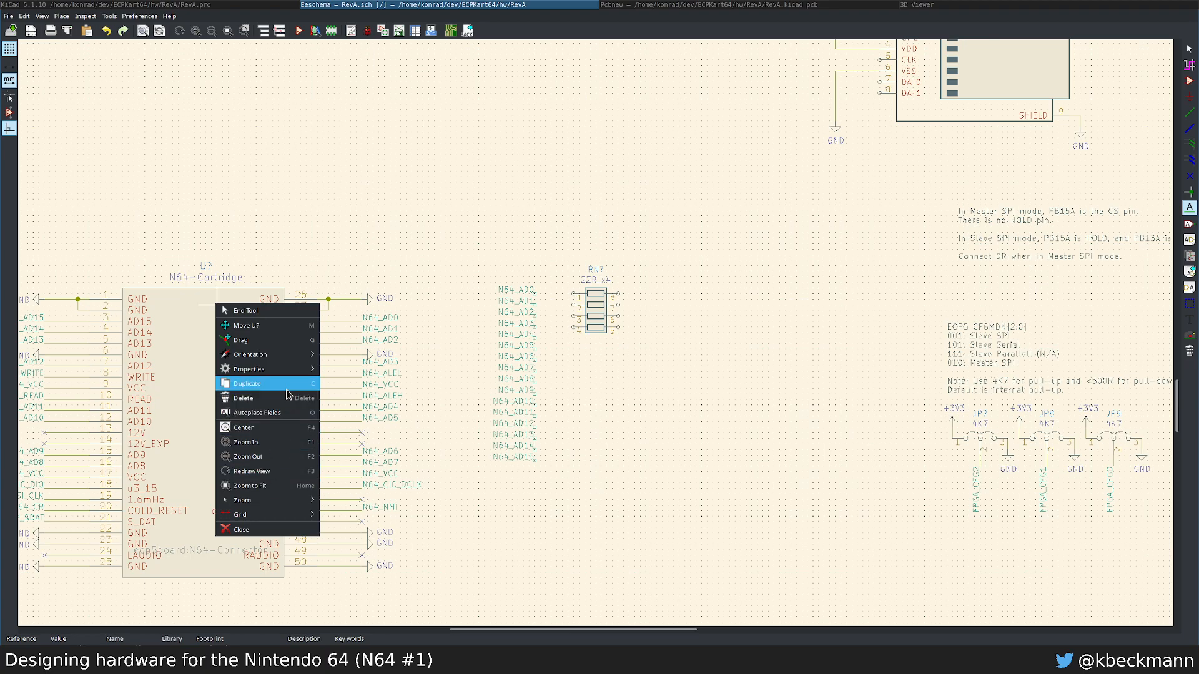
mouse_move(293, 369)
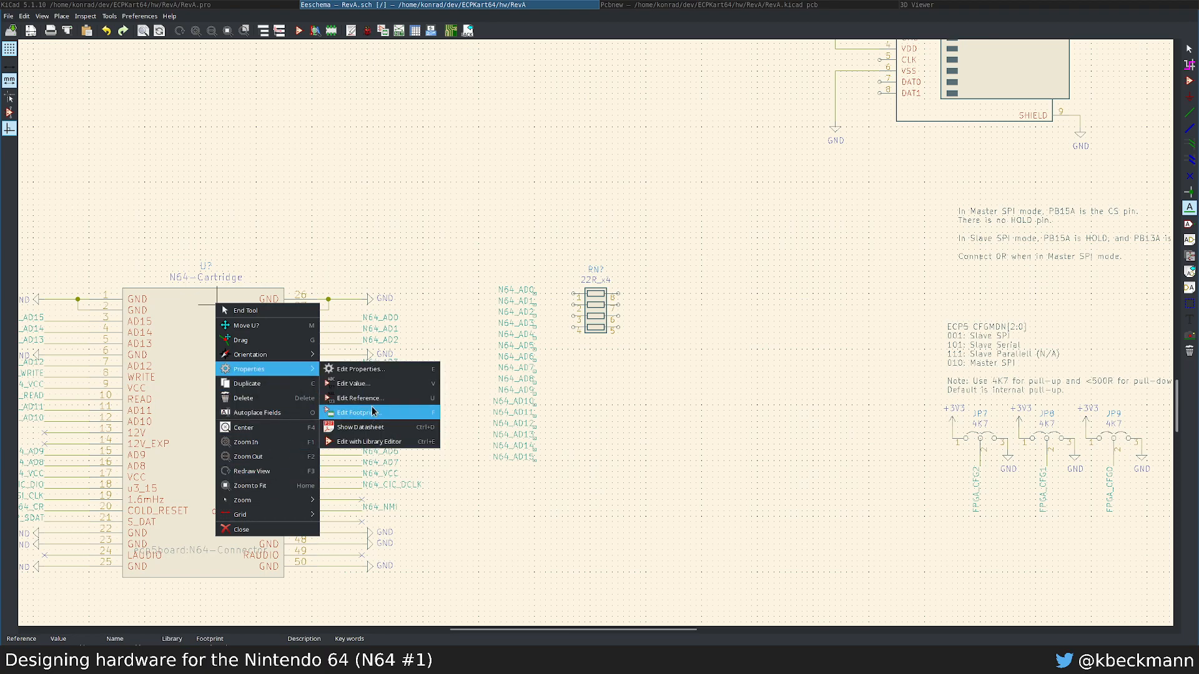
click(360, 369)
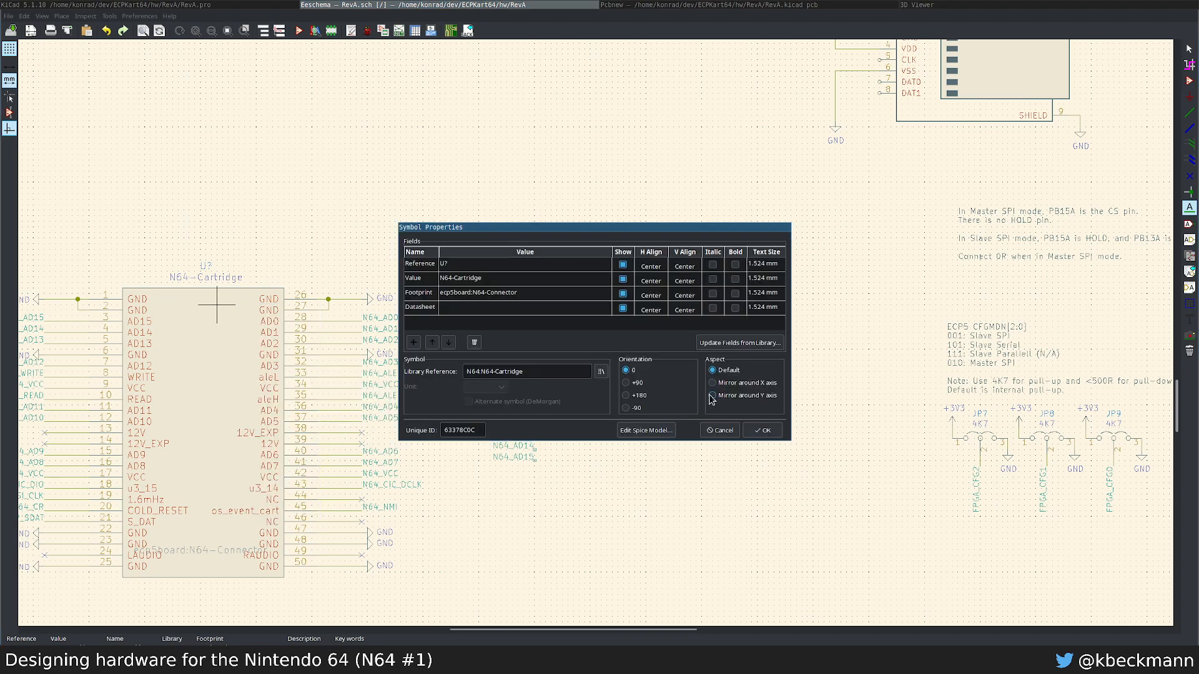
click(721, 431)
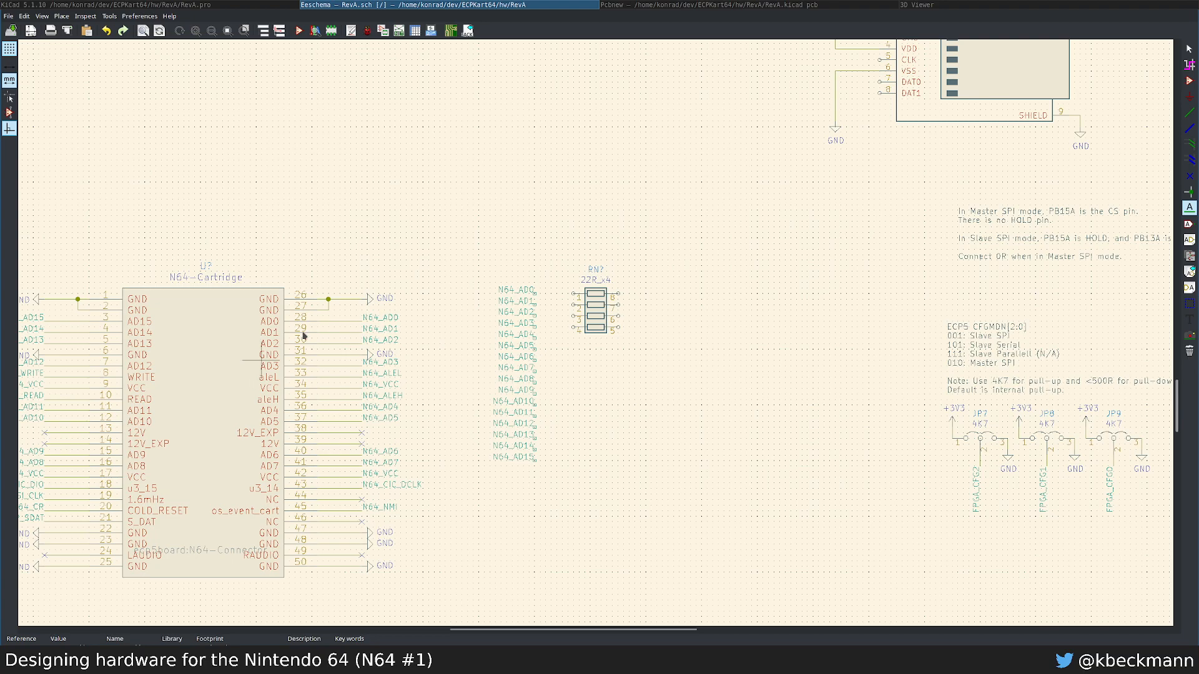
scroll(596, 316, down, 3)
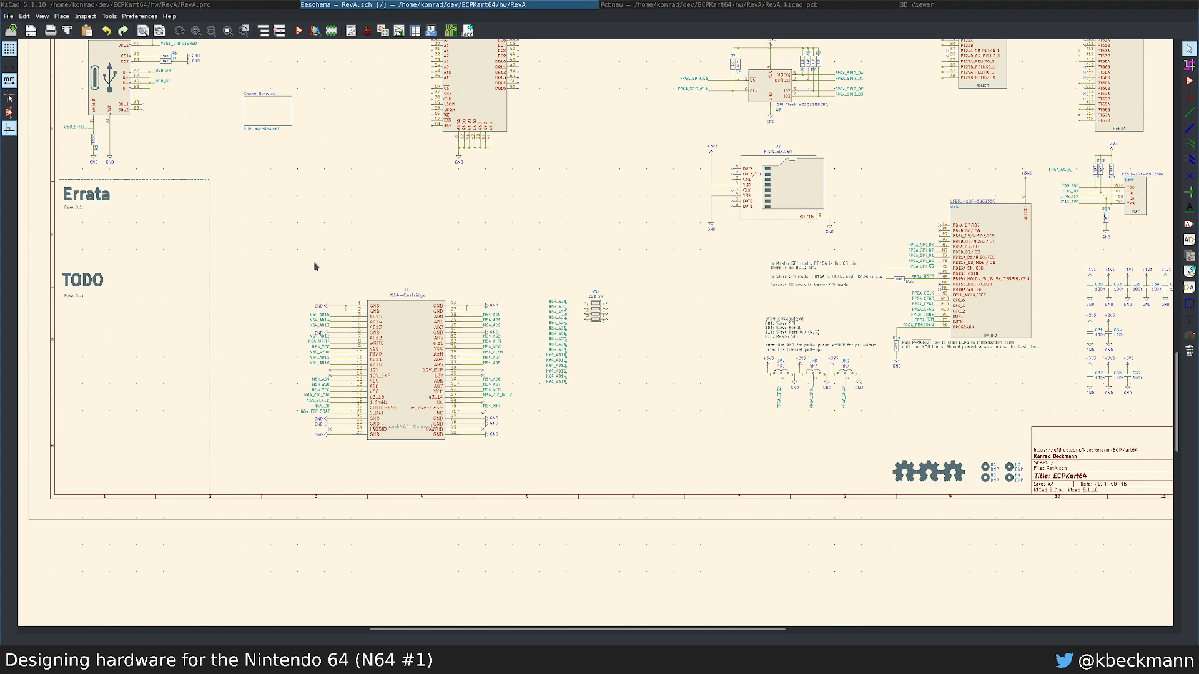
key(ctrl+z)
key(ctrl+y)
key(m)
key(Escape)
key(m)
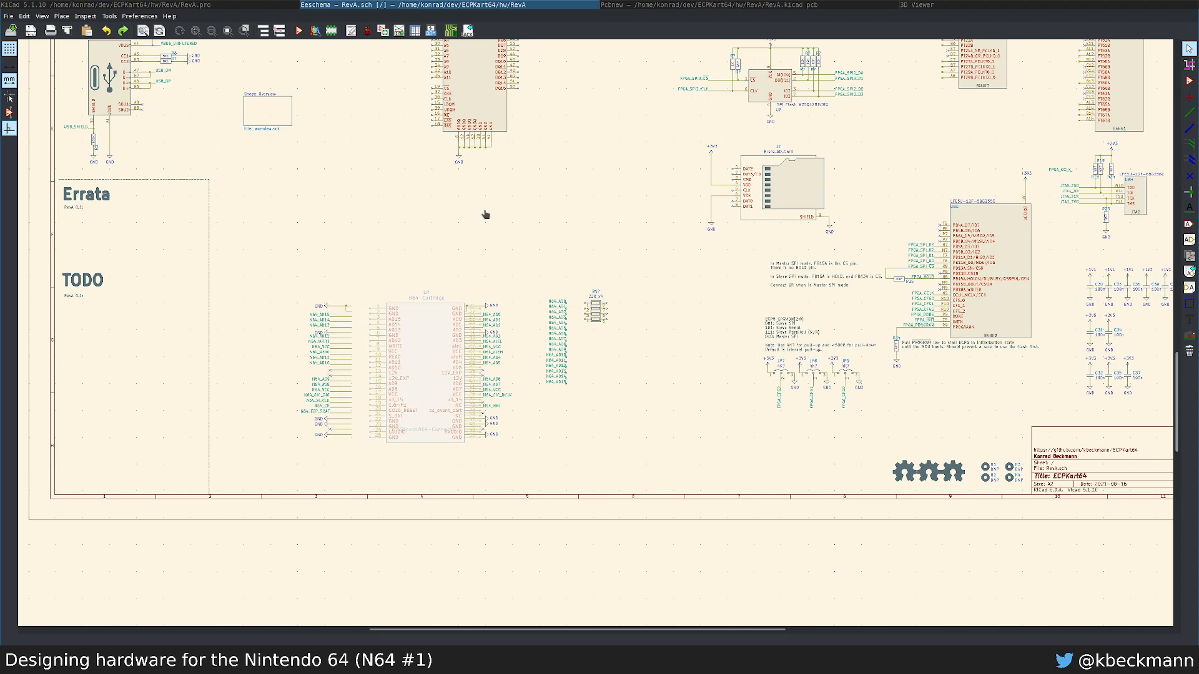
key(Escape)
key(m)
key(Escape)
key(m)
key(Escape)
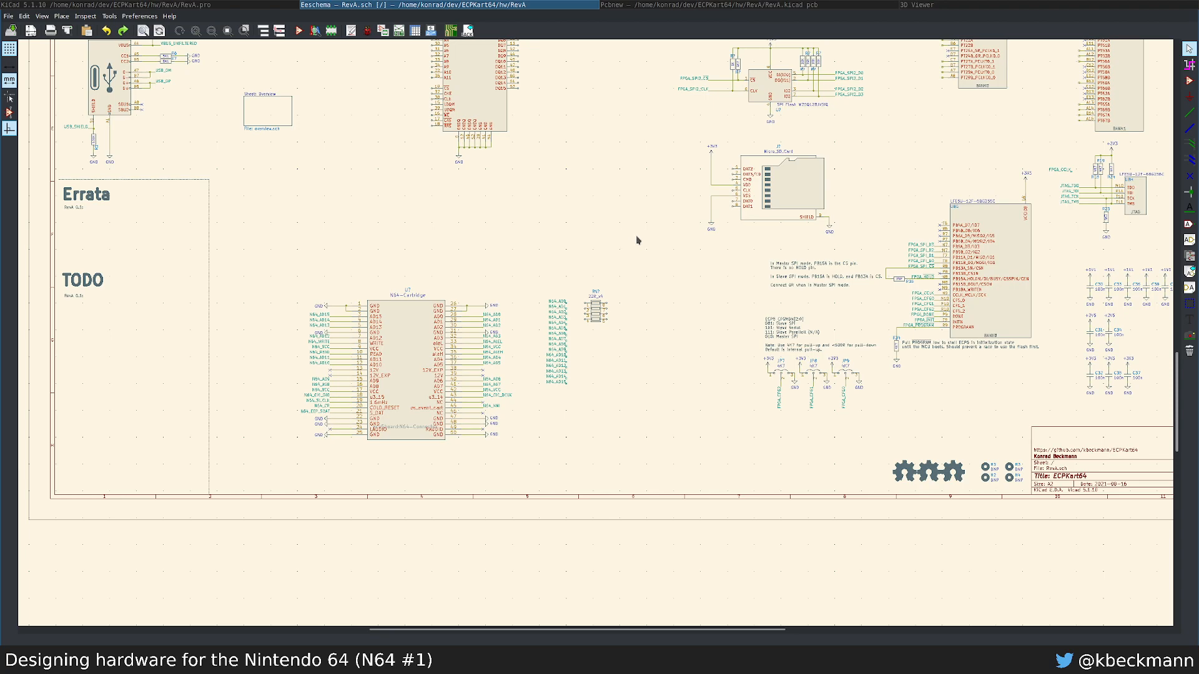
key(m)
key(Escape)
key(m)
key(Escape)
key(m)
key(Escape)
Step: Open the N64-Cartridge symbol from the schematic in the library editor to view its pin layout
right_click(415, 357)
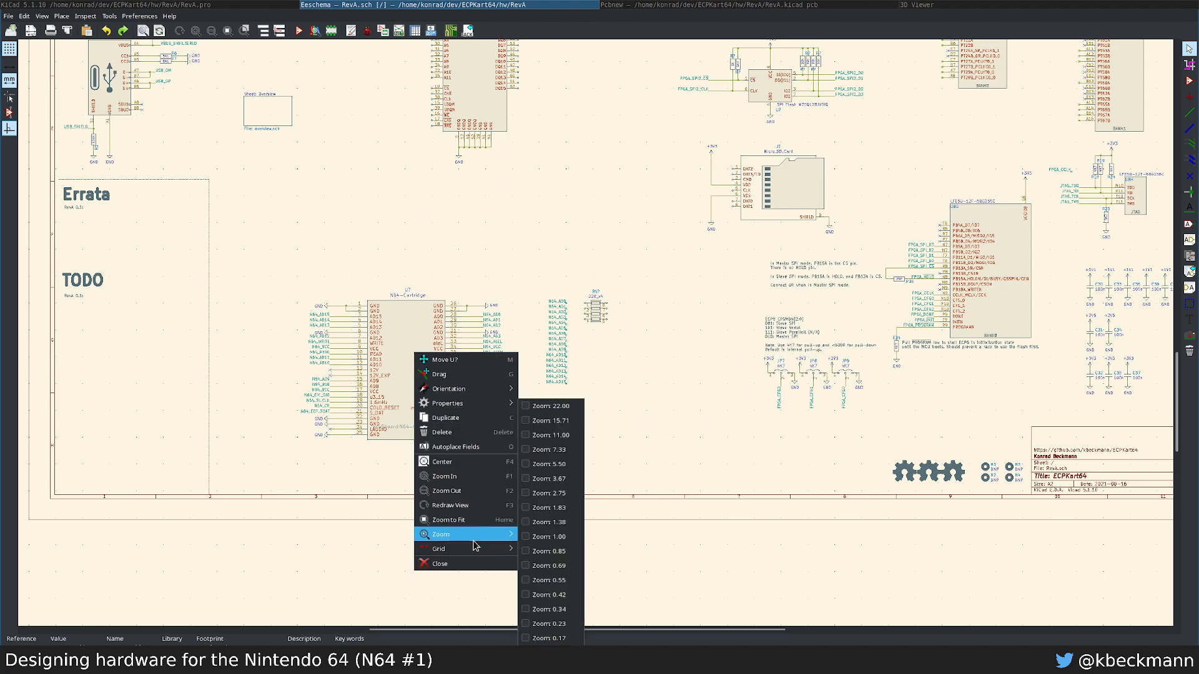
mouse_move(498, 403)
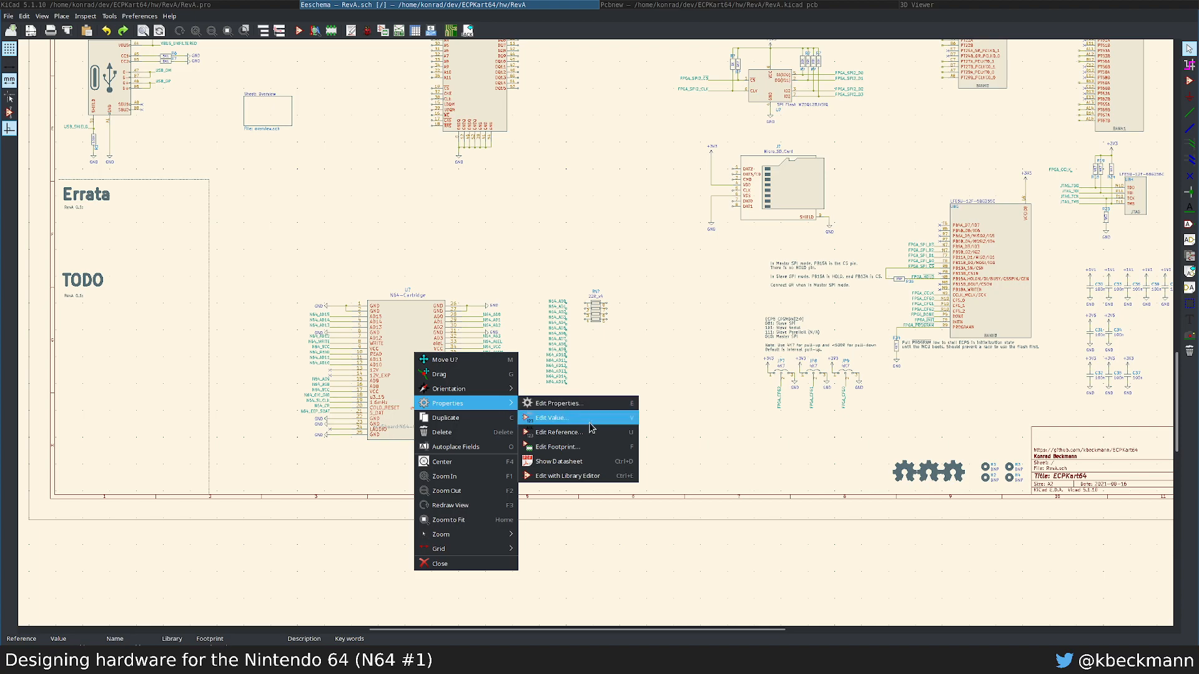
click(580, 446)
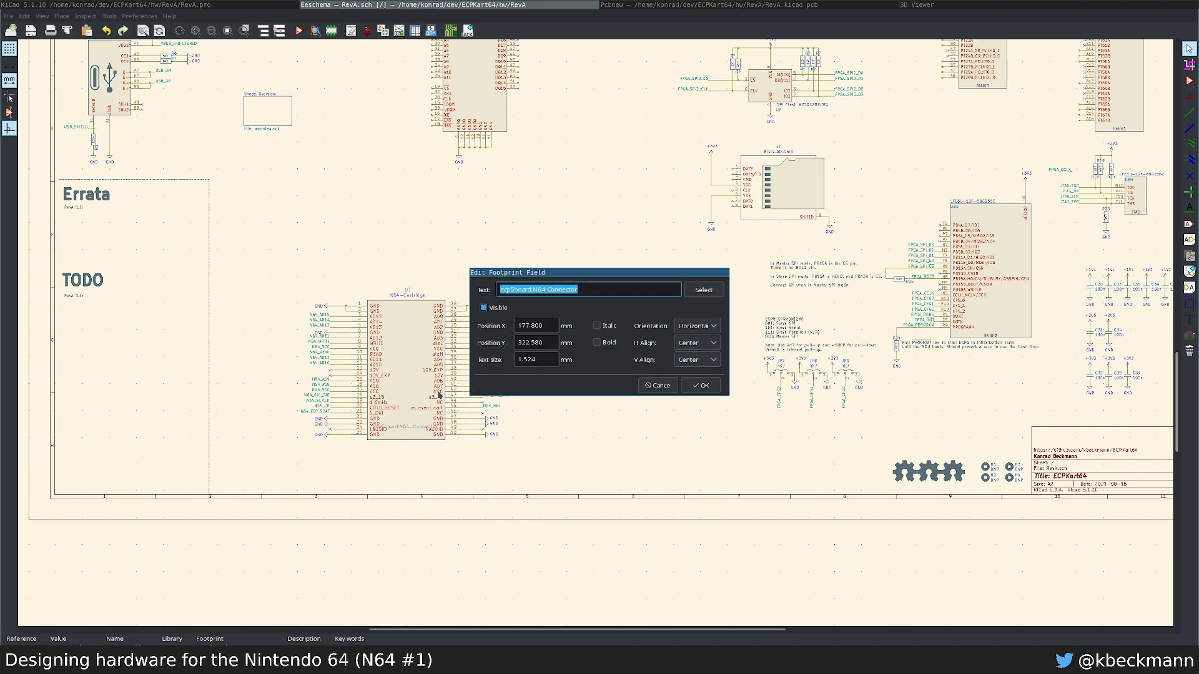
key(Escape)
right_click(399, 324)
mouse_move(453, 378)
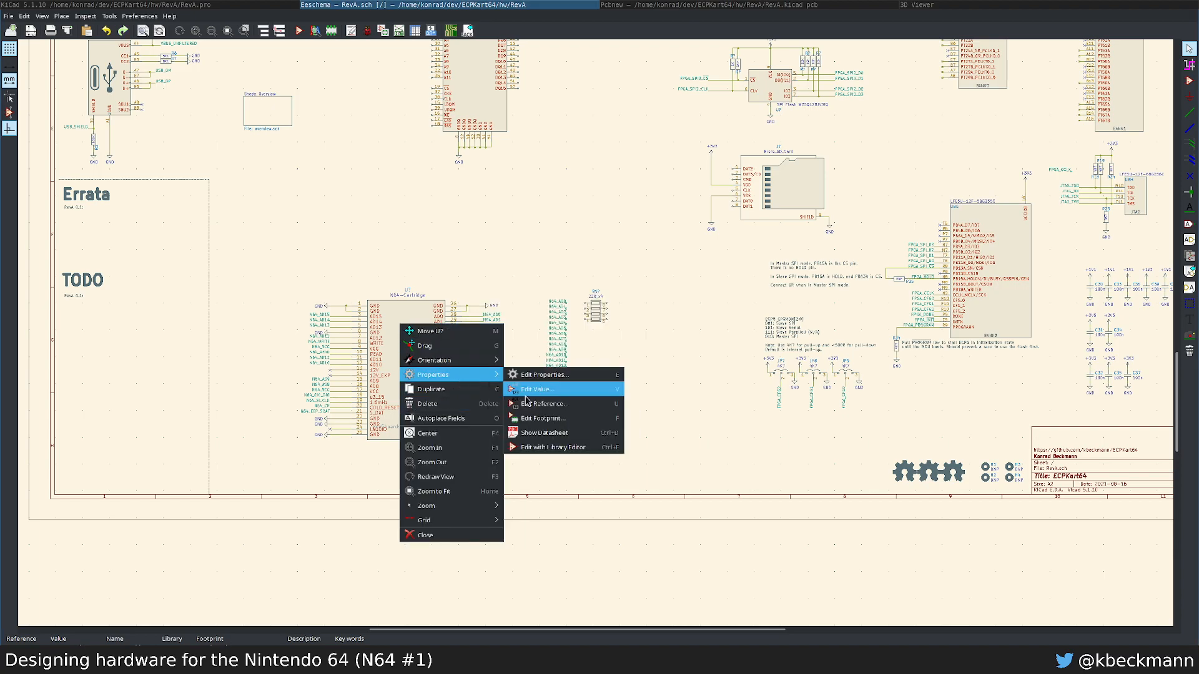
click(550, 448)
scroll(825, 375, down, 1)
scroll(749, 344, up, 2)
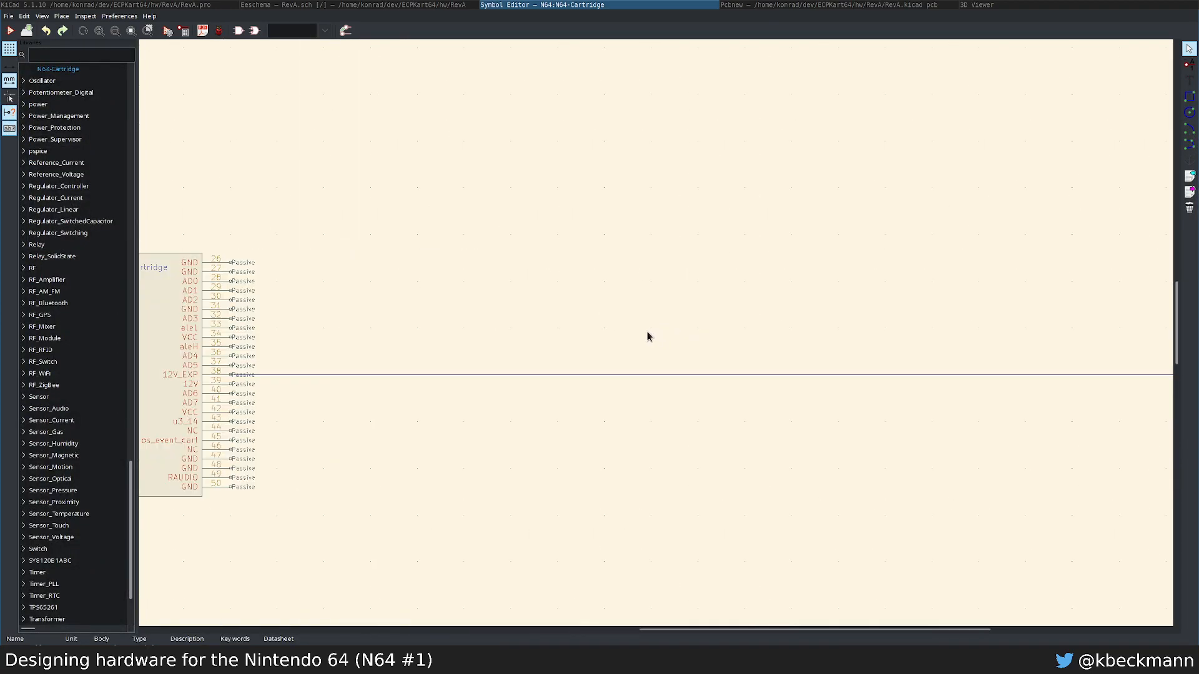
drag(351, 136, 1014, 493)
scroll(618, 315, down, 3)
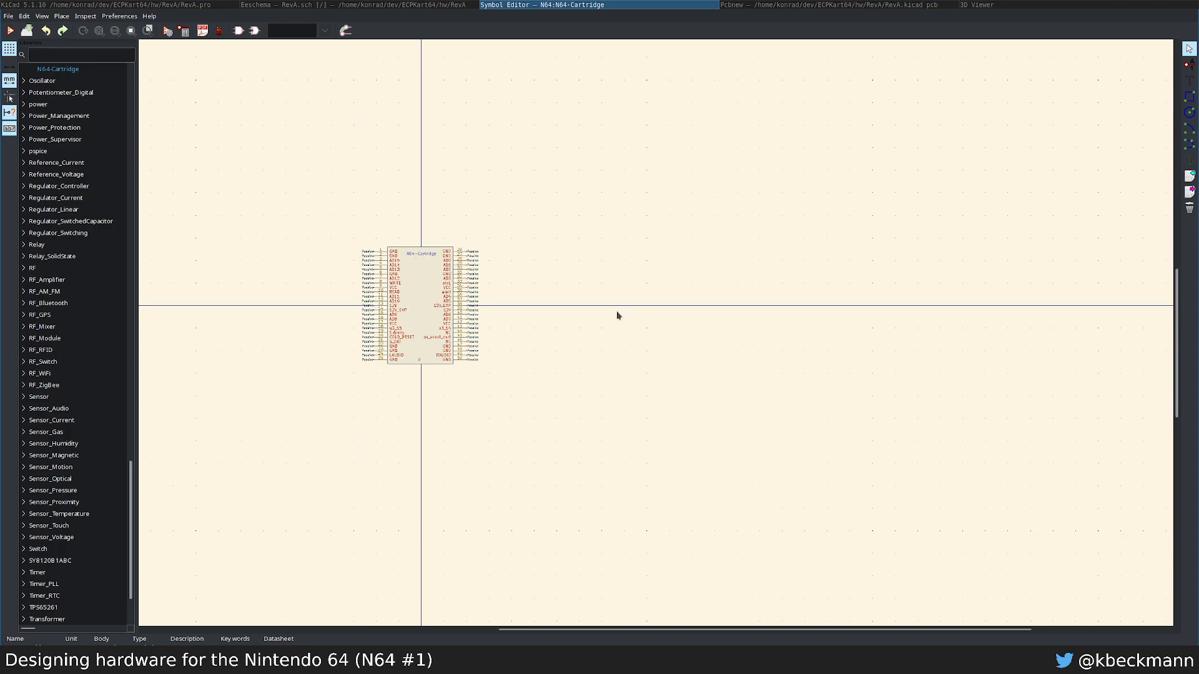
scroll(574, 324, down, 2)
middle_drag(741, 256, 427, 507)
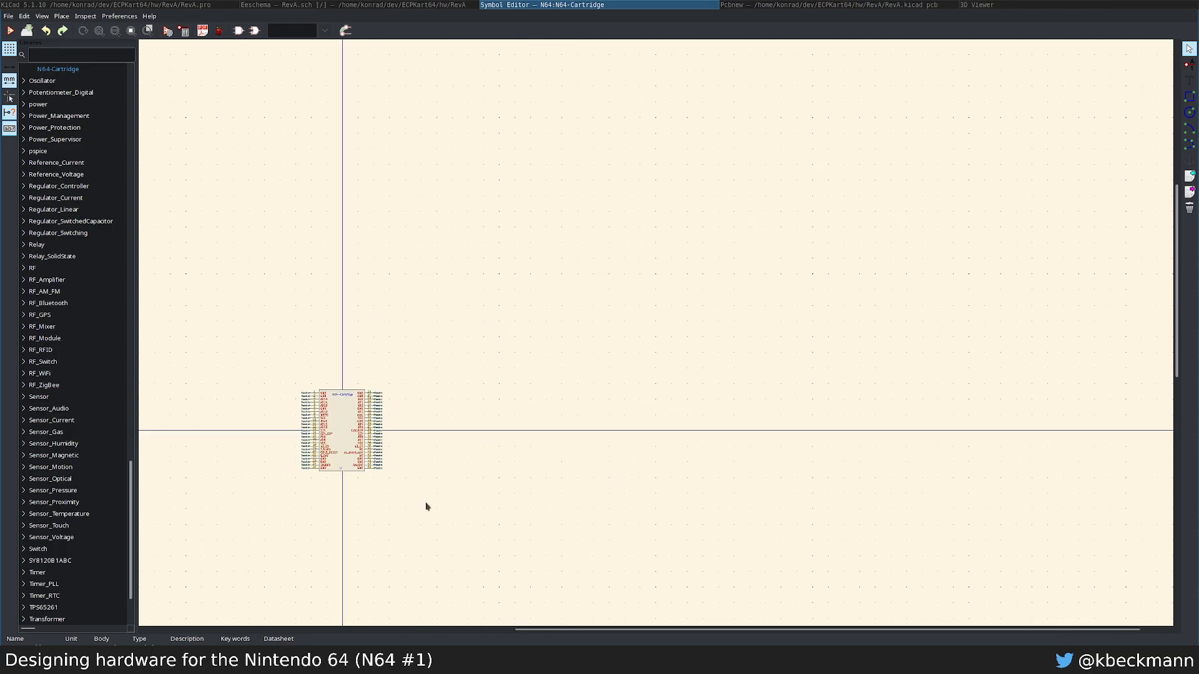
drag(397, 559, 905, 152)
drag(231, 396, 364, 368)
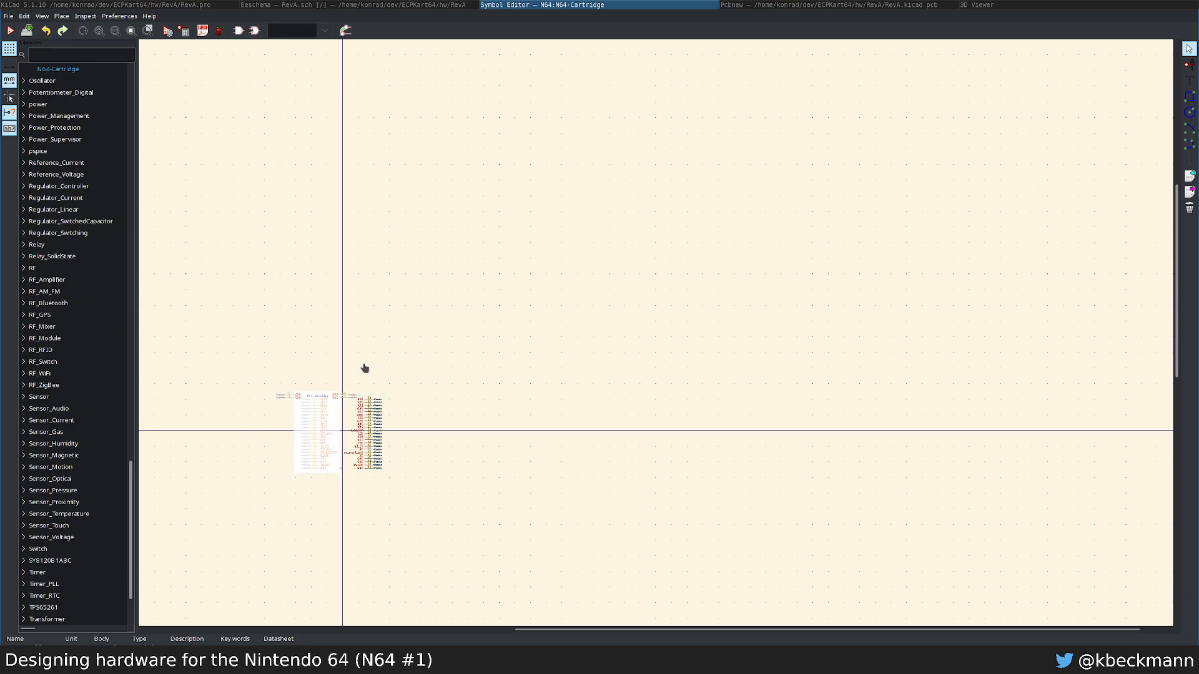
key(Escape)
drag(268, 382, 936, 96)
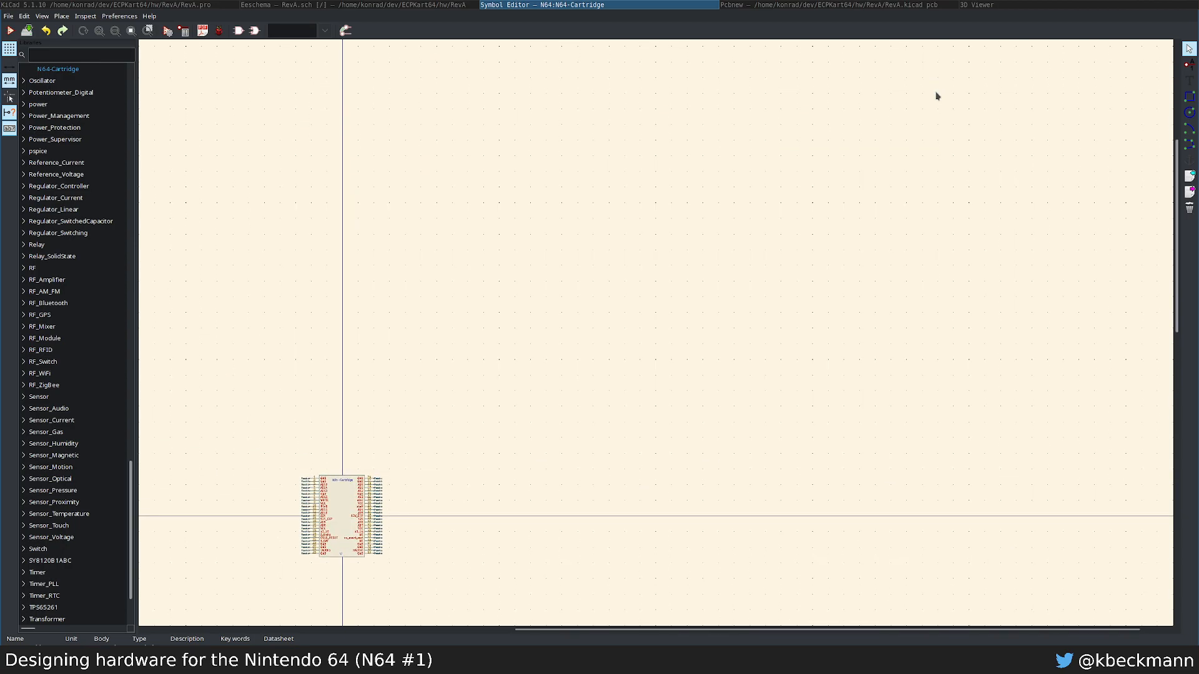
Step: Return to the RevA schematic and close the symbol editor
click(26, 32)
click(440, 5)
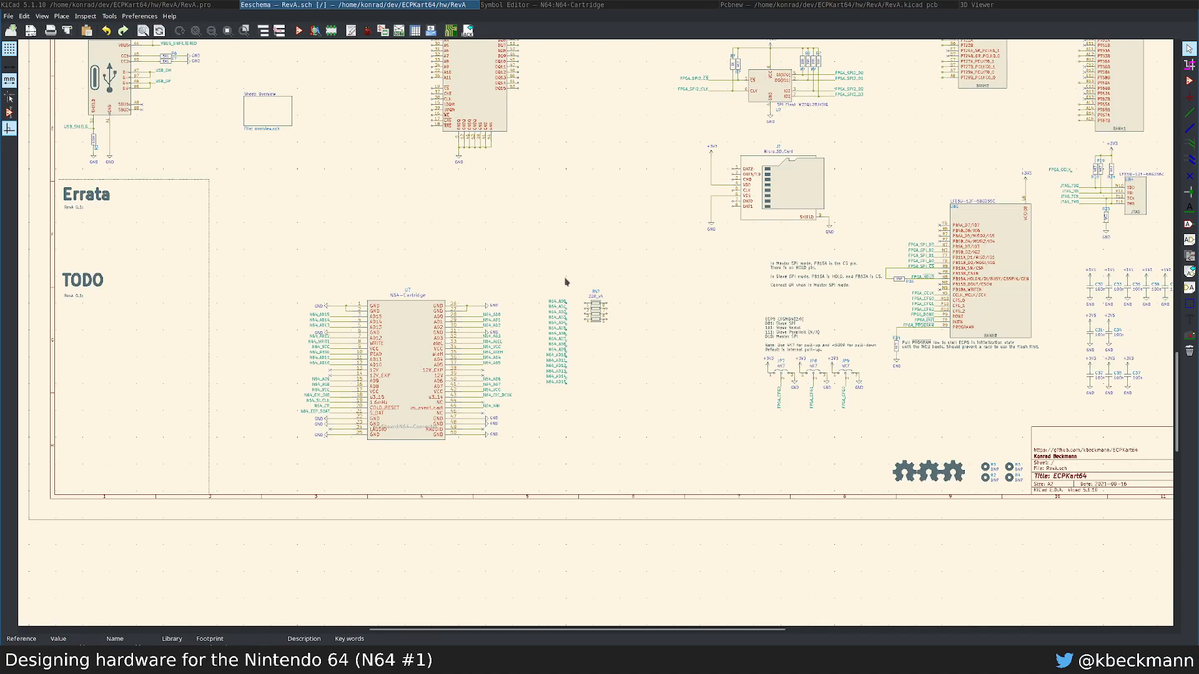
drag(339, 227, 447, 265)
drag(524, 247, 562, 268)
drag(674, 295, 682, 343)
click(588, 5)
key(super+shift+q)
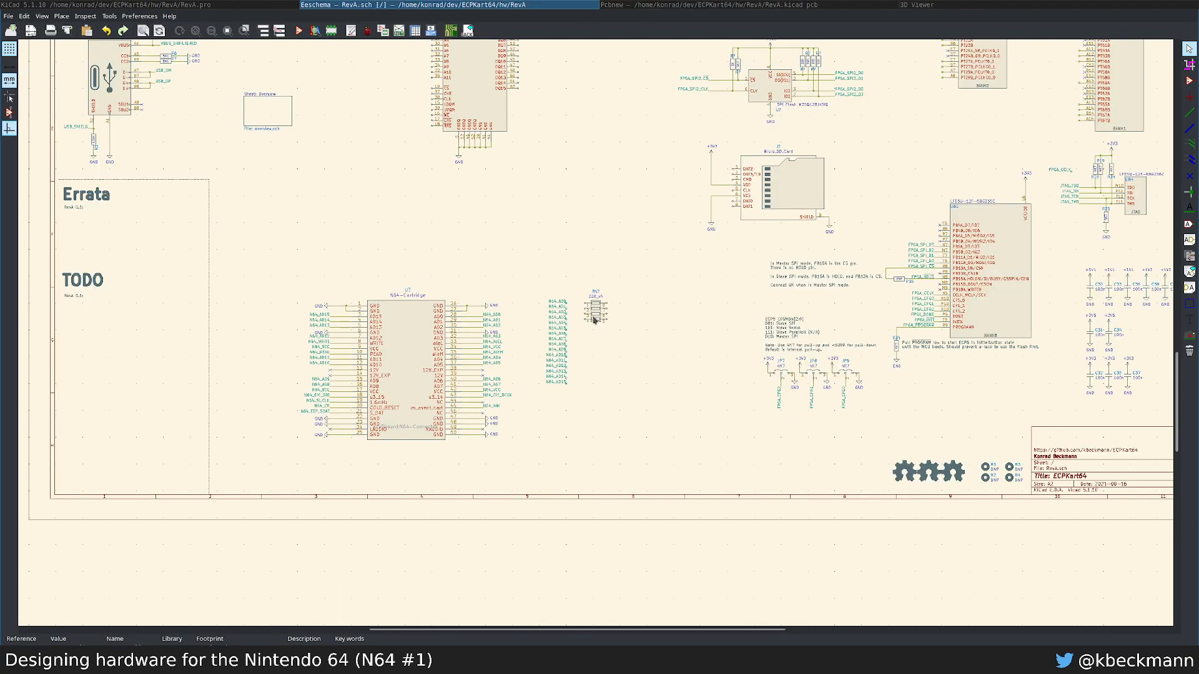
Step: Shift labels N64_AD4 to N64_AD15 down to leave a gap, and move the 22R_x4 resistor network beside labels N64_AD0 to N64_AD3
scroll(593, 342, up, 3)
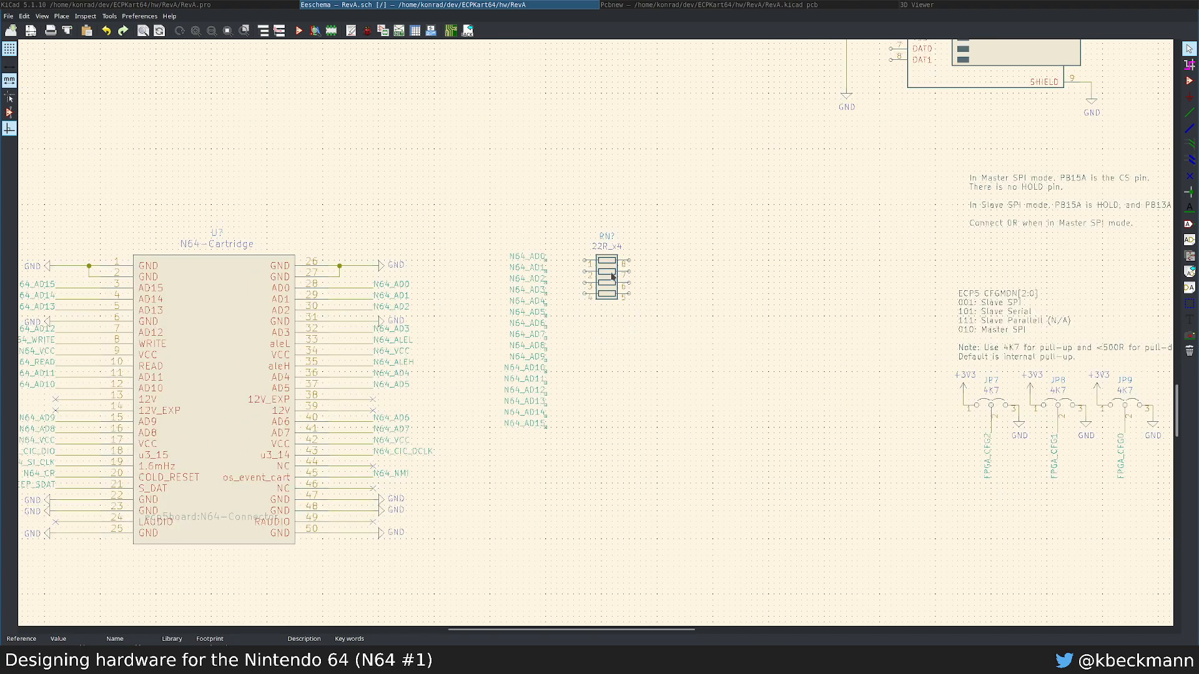
drag(623, 465, 472, 309)
click(474, 322)
drag(568, 188, 639, 316)
click(602, 320)
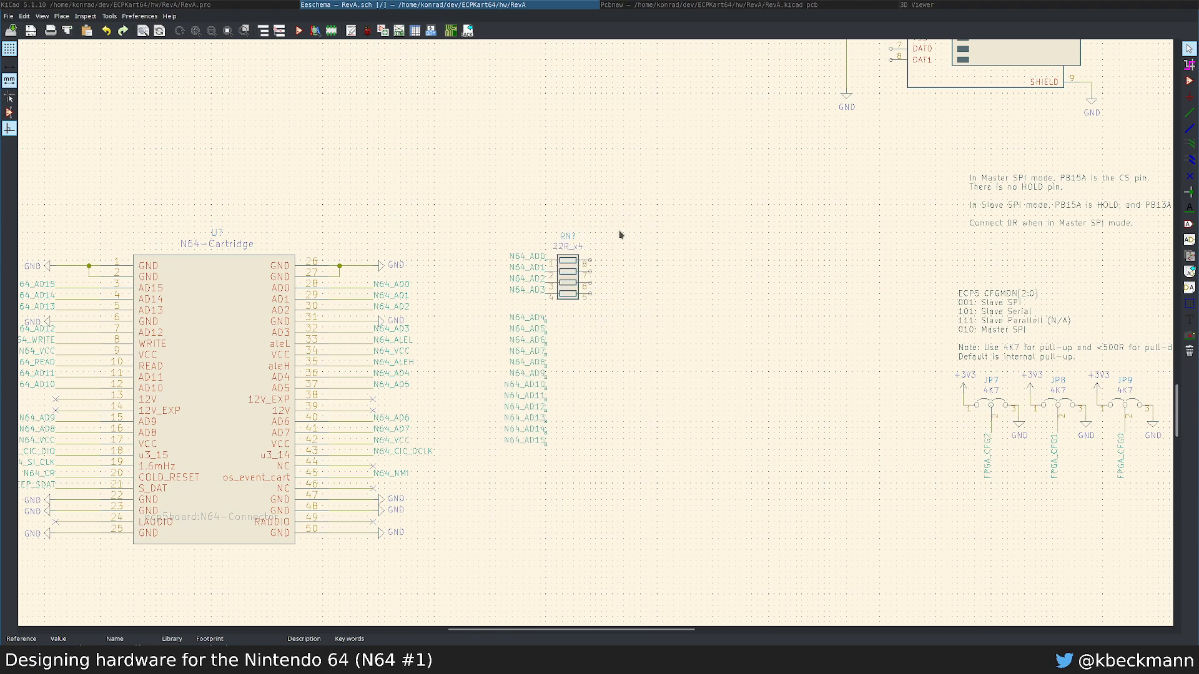
drag(620, 235, 570, 315)
click(580, 324)
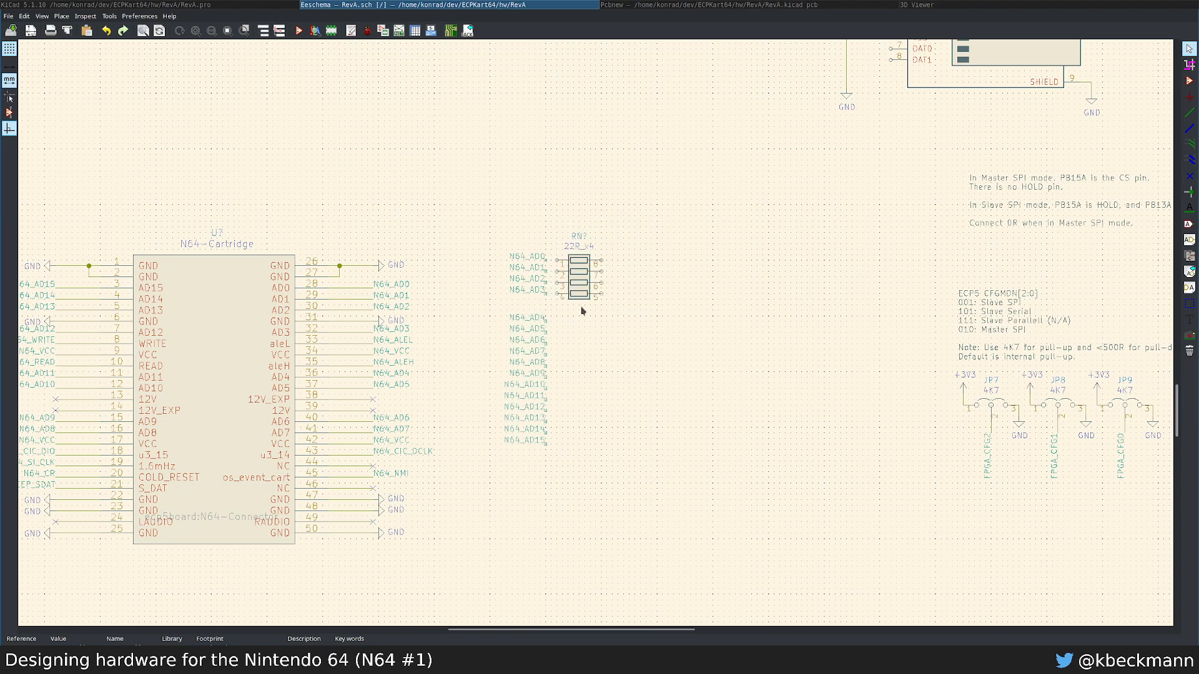
Step: Duplicate the 22R_x4 resistor network three times, stacking the copies evenly below it into a column of four
key(c)
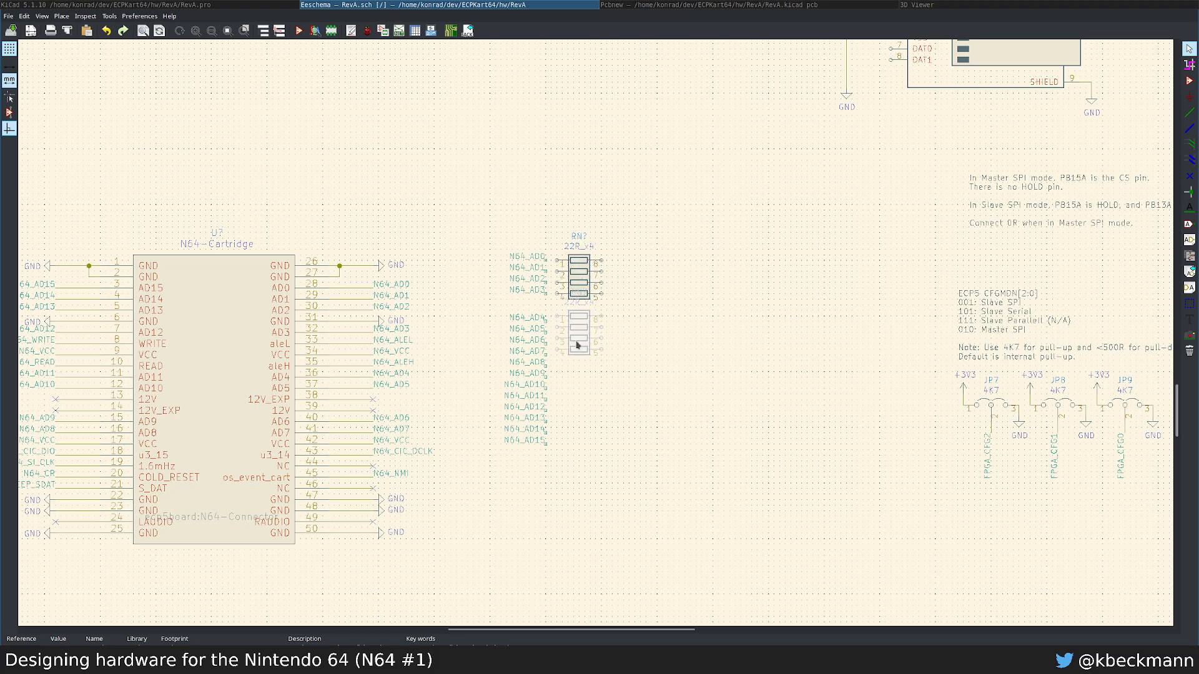
click(578, 345)
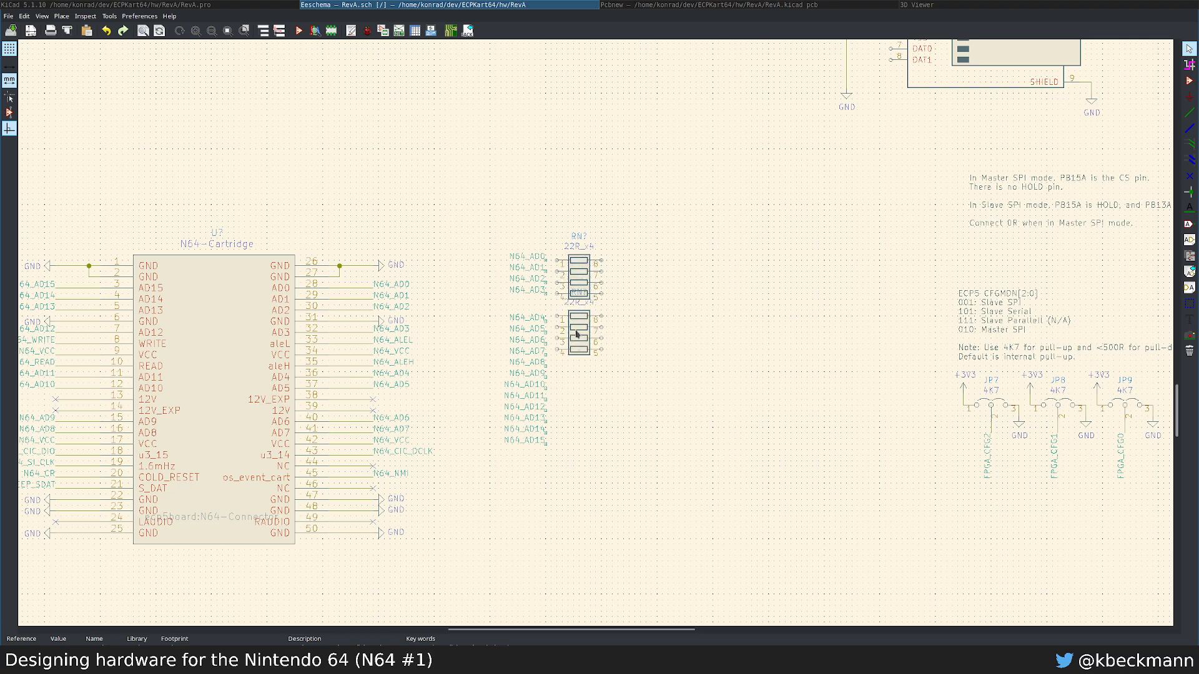
key(c)
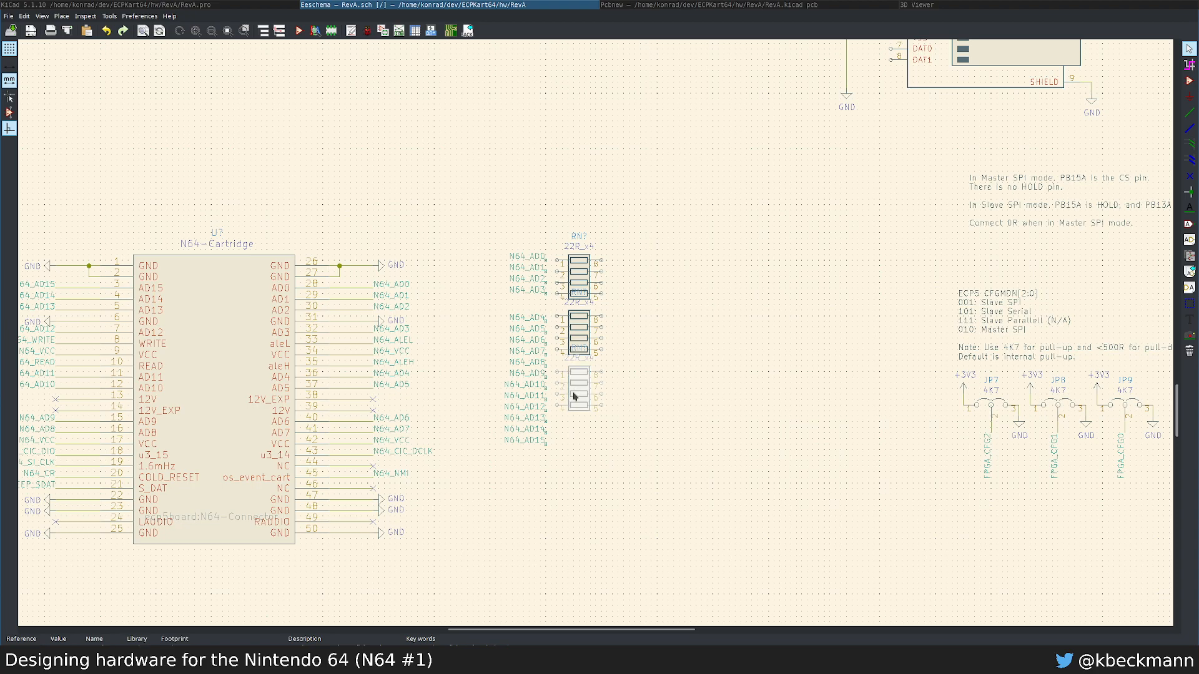
click(576, 396)
key(c)
click(579, 451)
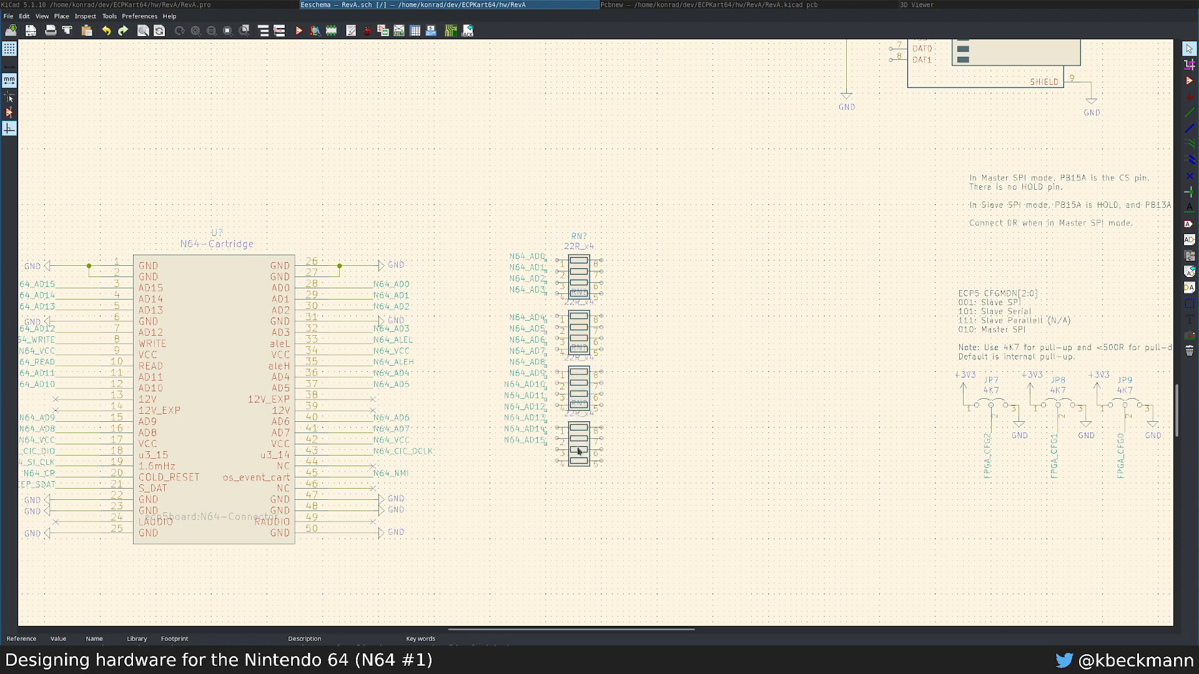
Step: Duplicate the whole column of four 22R_x4 resistor networks and place the copies directly below the originals
middle_drag(603, 469, 545, 343)
drag(581, 88, 514, 383)
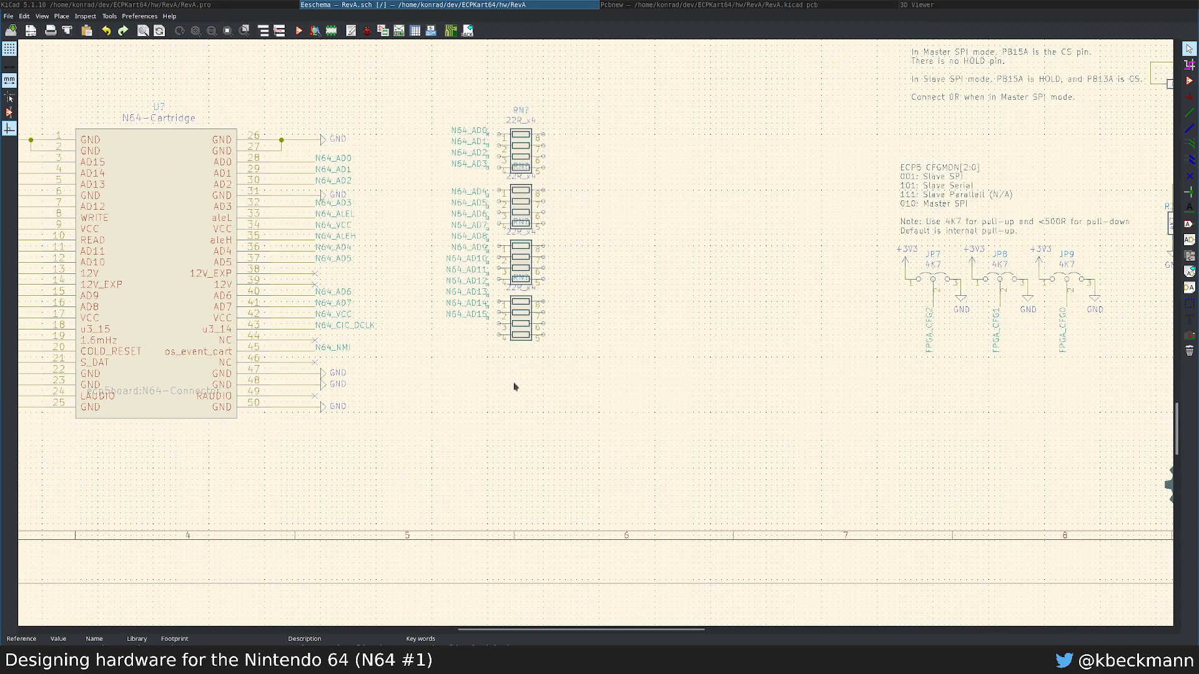
key(c)
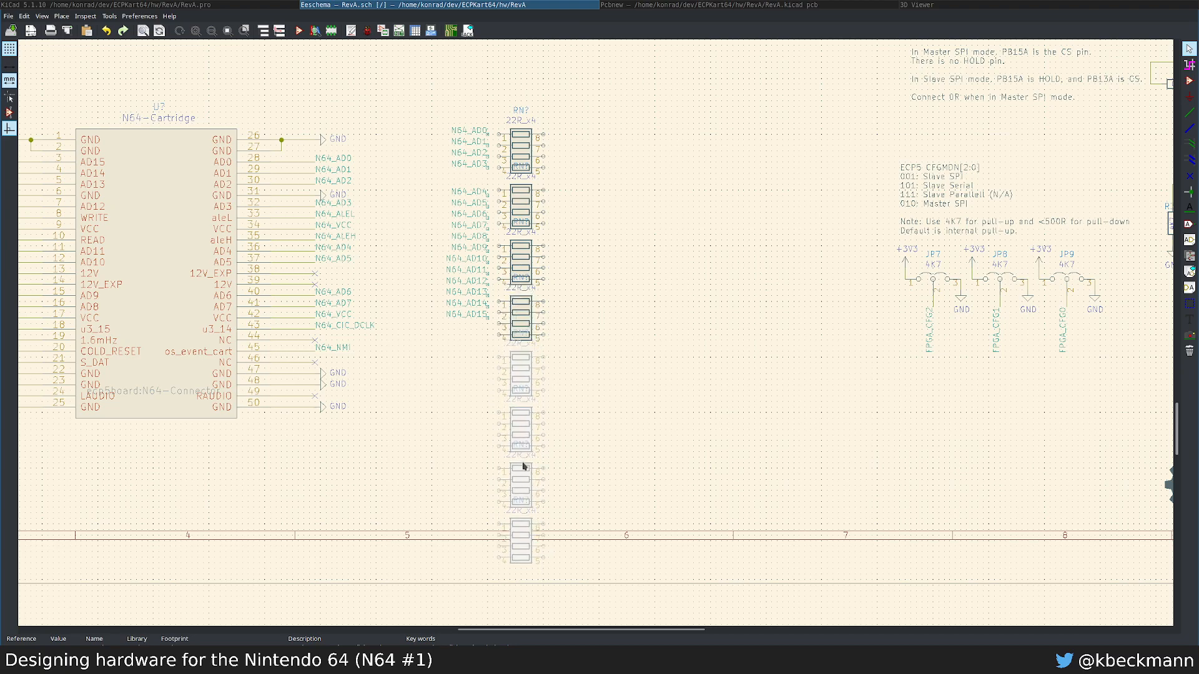
click(525, 467)
scroll(569, 378, down, 2)
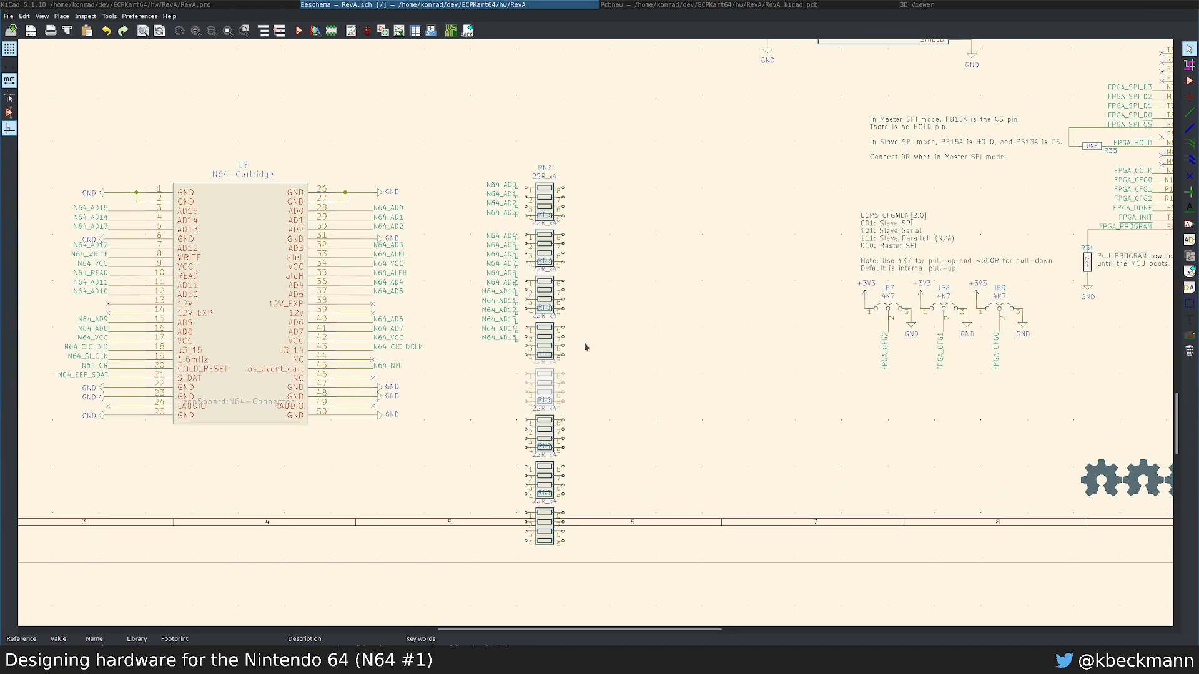
click(633, 311)
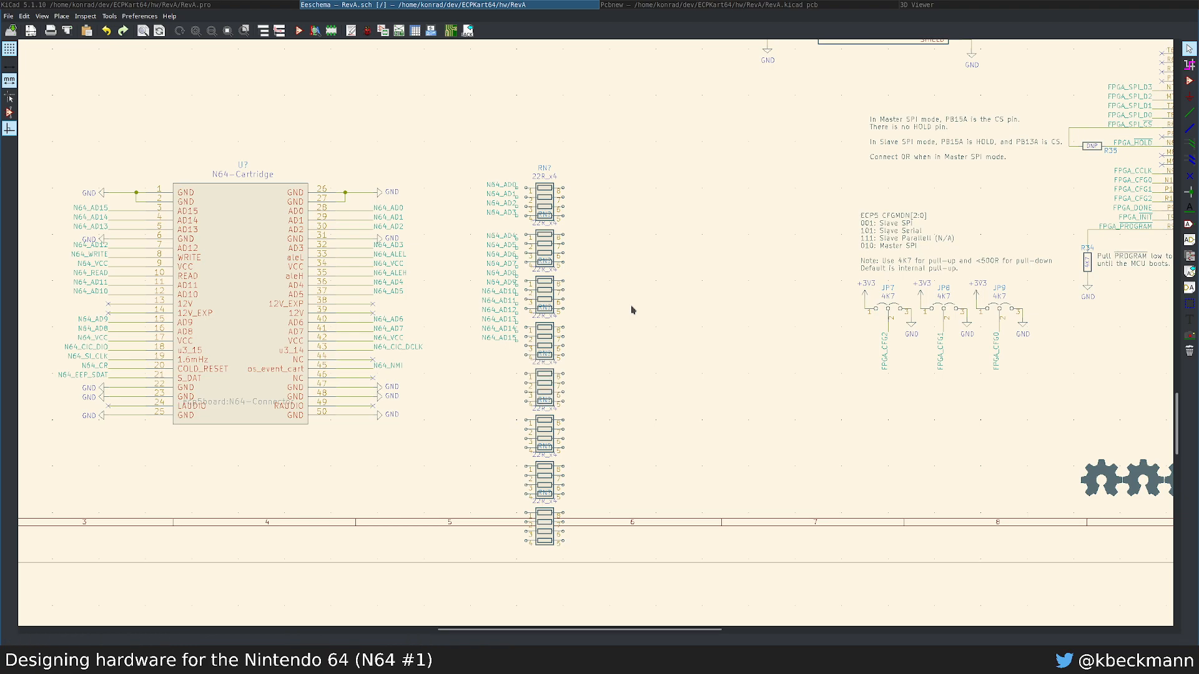
Step: Move all eight resistor networks together with the N64_AD labels upward so the column fits inside the sheet border
drag(461, 161, 624, 568)
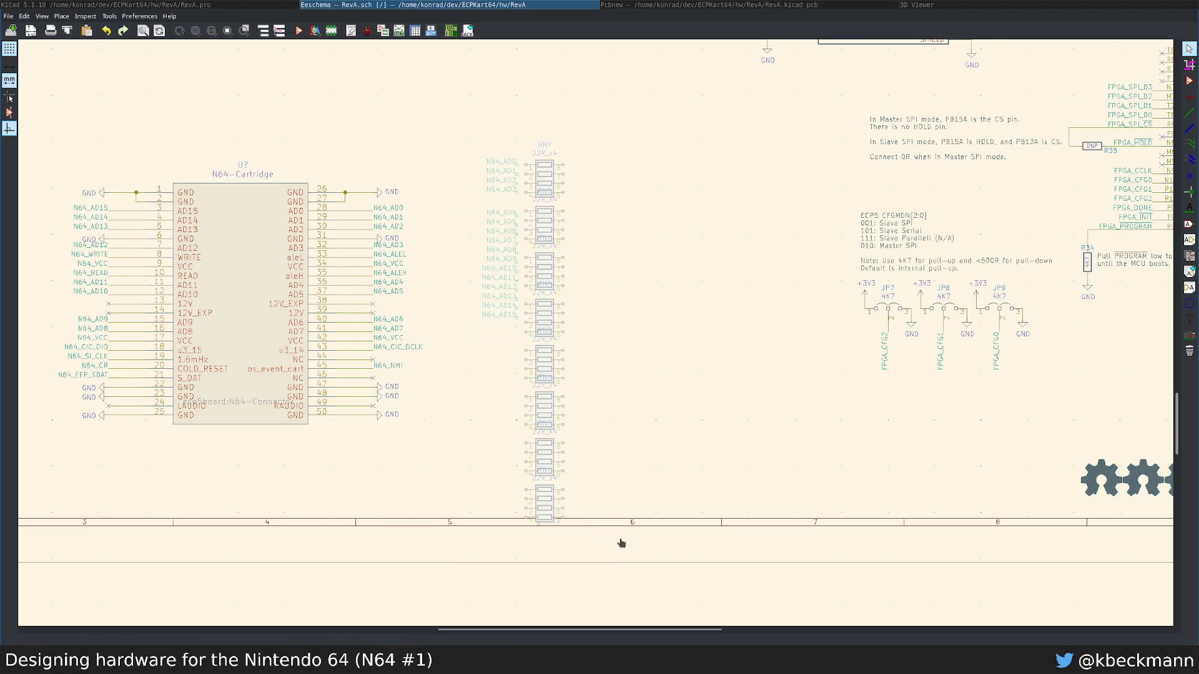
key(m)
click(604, 507)
scroll(455, 189, up, 1)
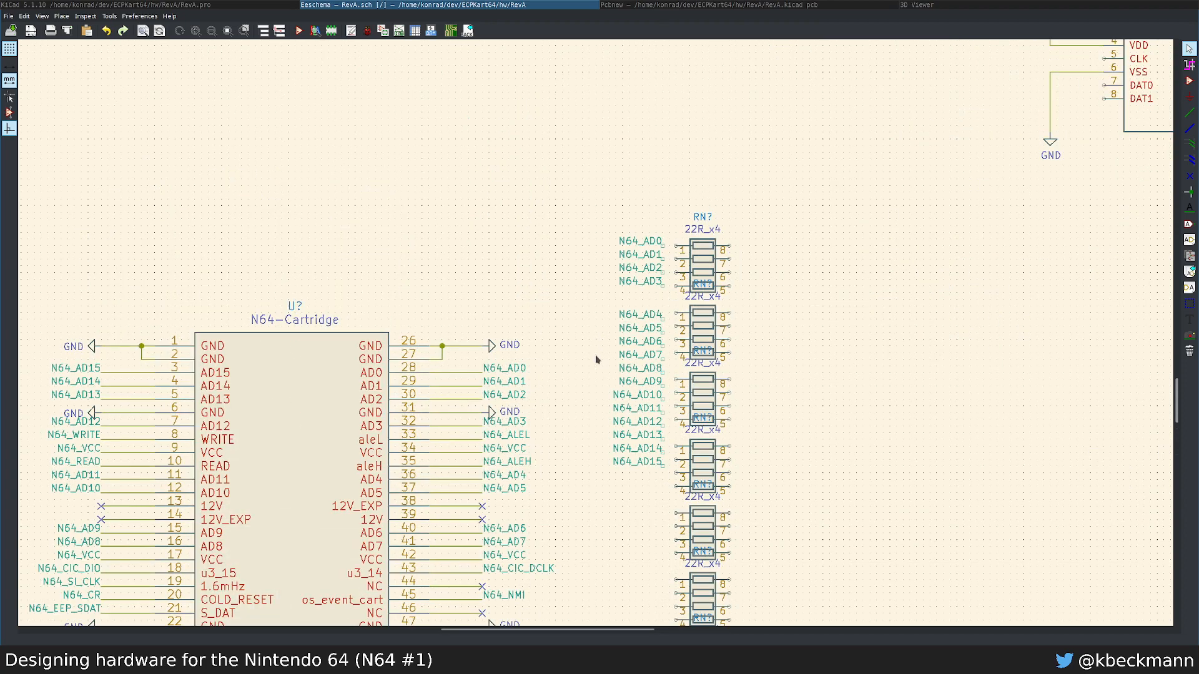
Step: Shift labels N64_AD8 to N64_AD11 and N64_AD12 to N64_AD15 down as separate groups beside the third and fourth resistor networks
middle_drag(771, 499, 675, 394)
mouse_move(538, 442)
mouse_down()
mouse_move(545, 263)
mouse_move(565, 269)
mouse_up()
key(m)
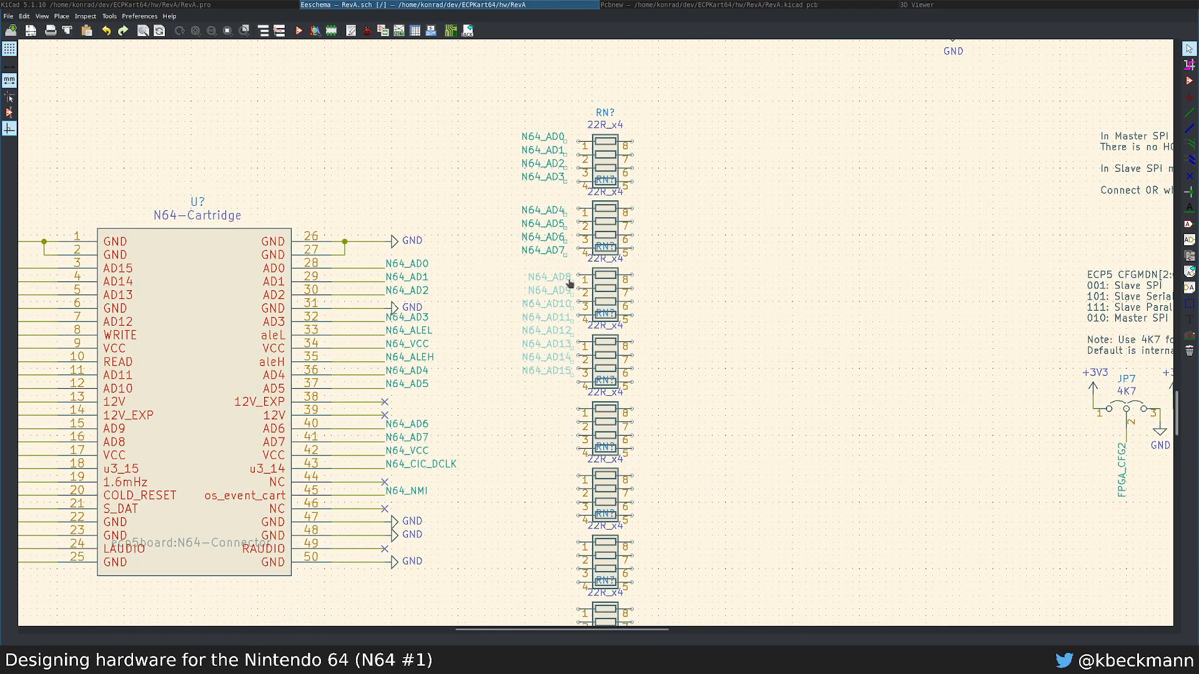
click(565, 277)
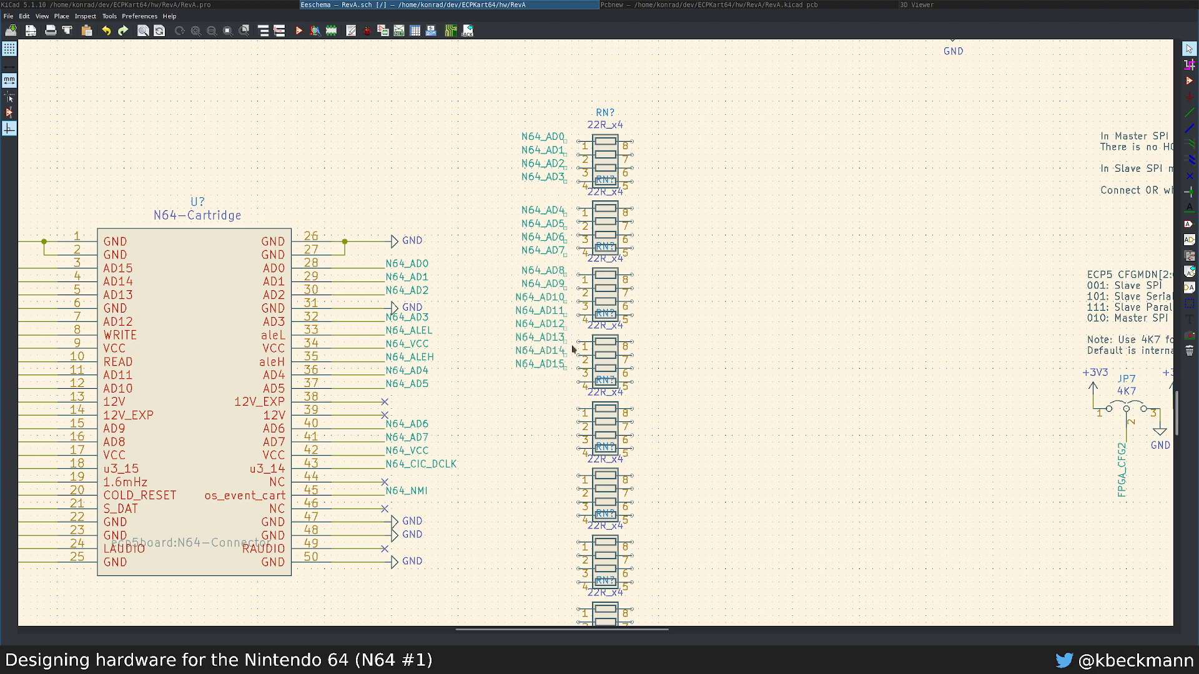
drag(551, 414, 571, 329)
key(m)
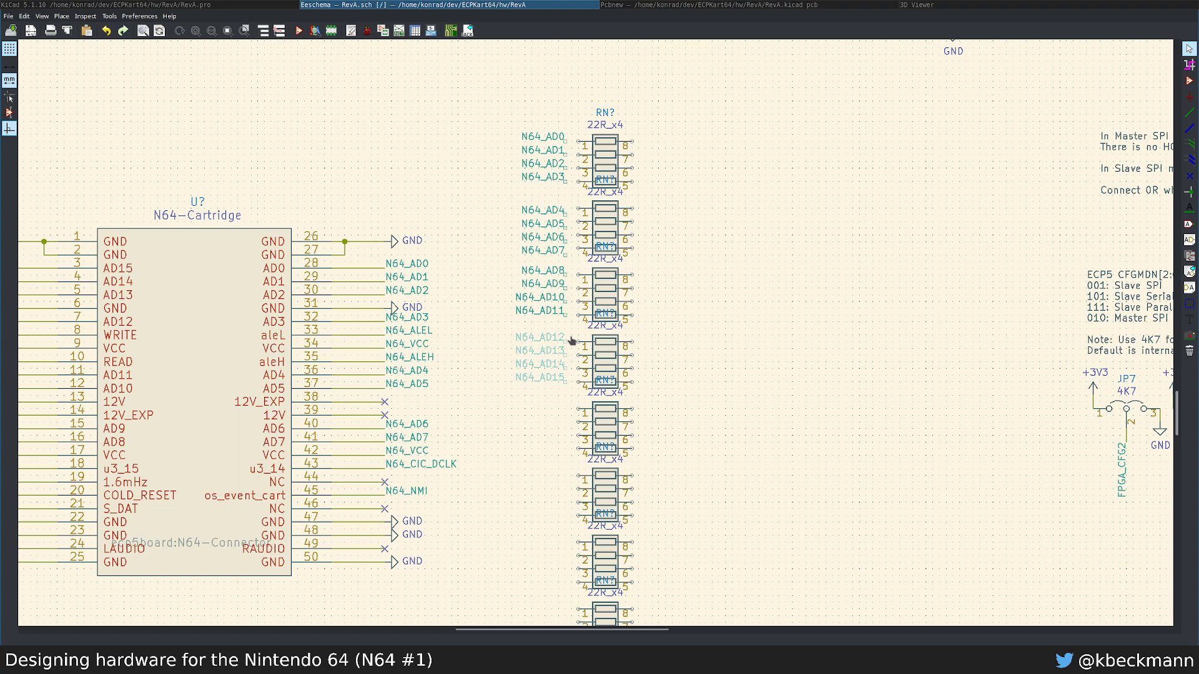
click(583, 343)
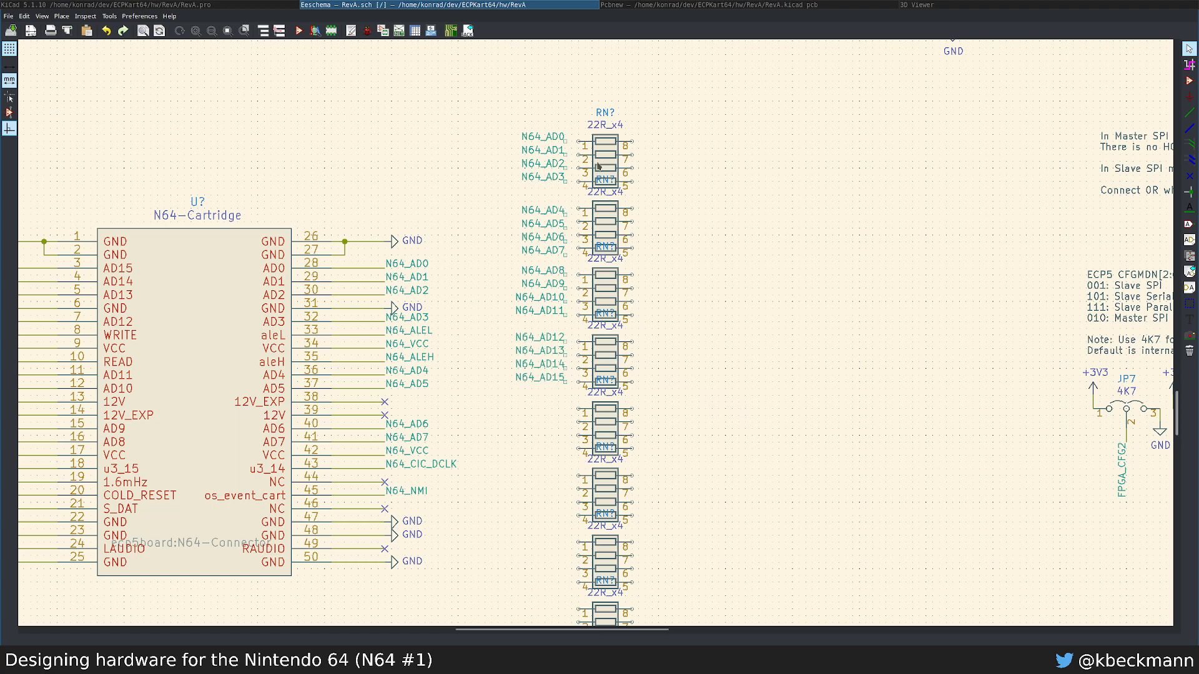
Step: Place the value and reference fields of the top 22R_x4 network side by side on one line above its symbol
key(m)
click(611, 130)
key(m)
click(646, 132)
Step: Delete the seven resistor network copies below the top one
scroll(680, 331, down, 2)
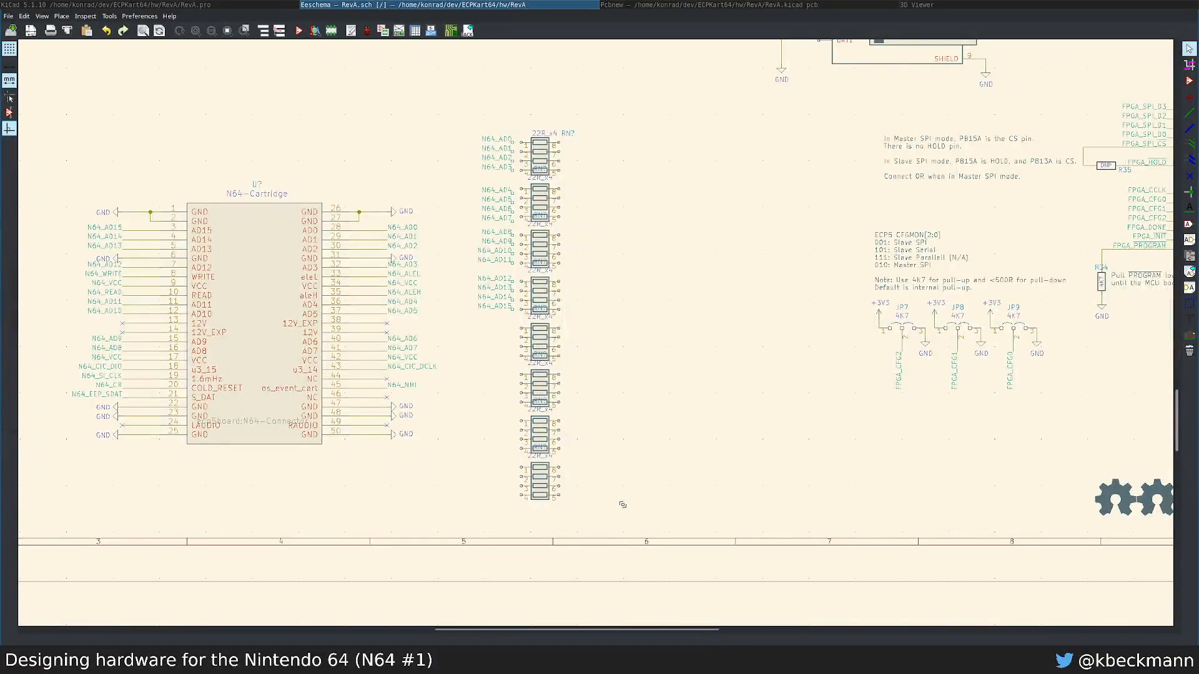
drag(624, 527, 538, 203)
key(Delete)
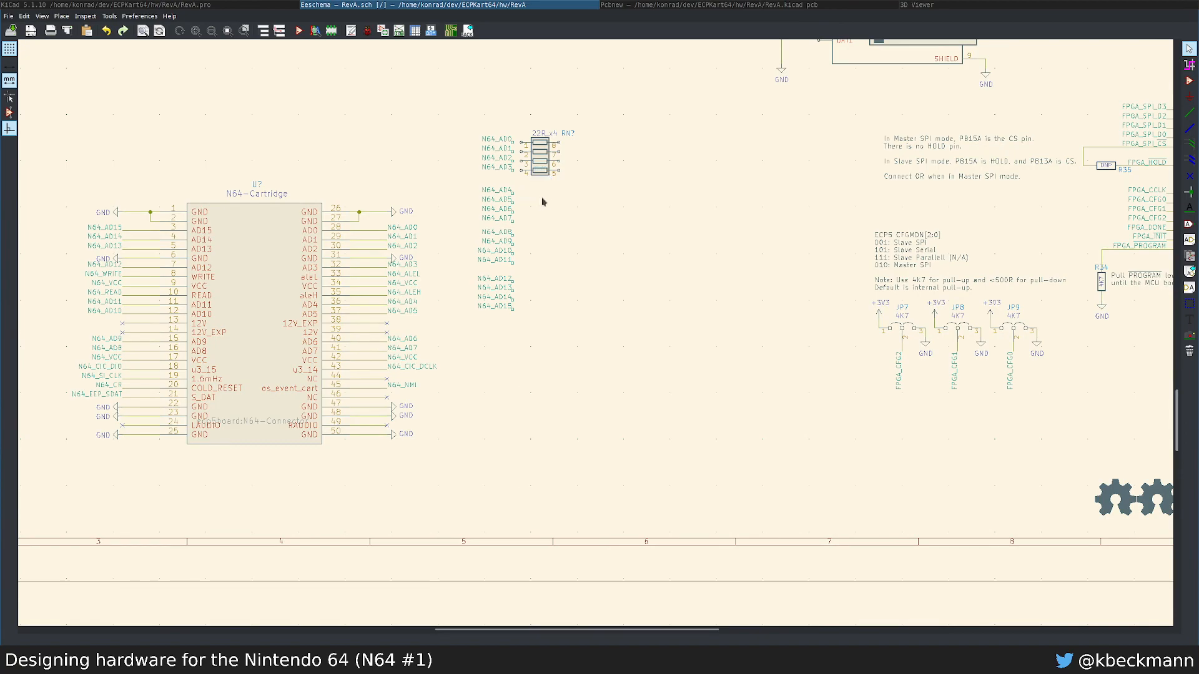
Step: Hide the 22R_x4 value field of the remaining network and centre its reference above the symbol
scroll(535, 207, up, 2)
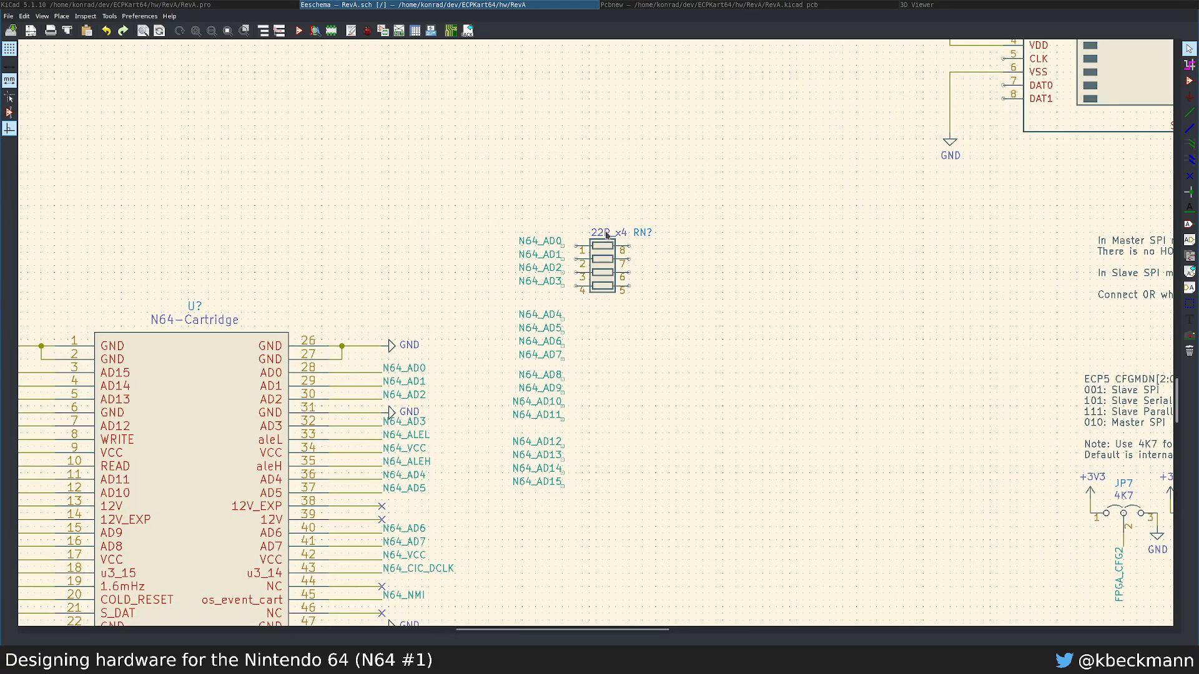
key(v)
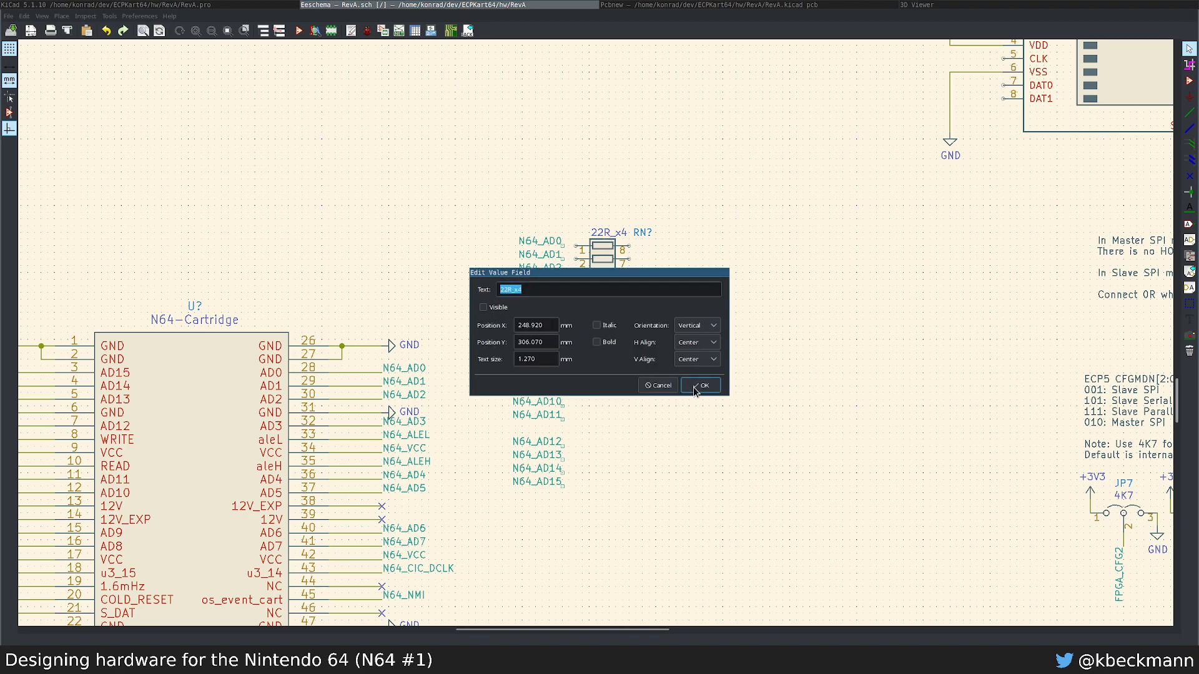
click(699, 385)
key(m)
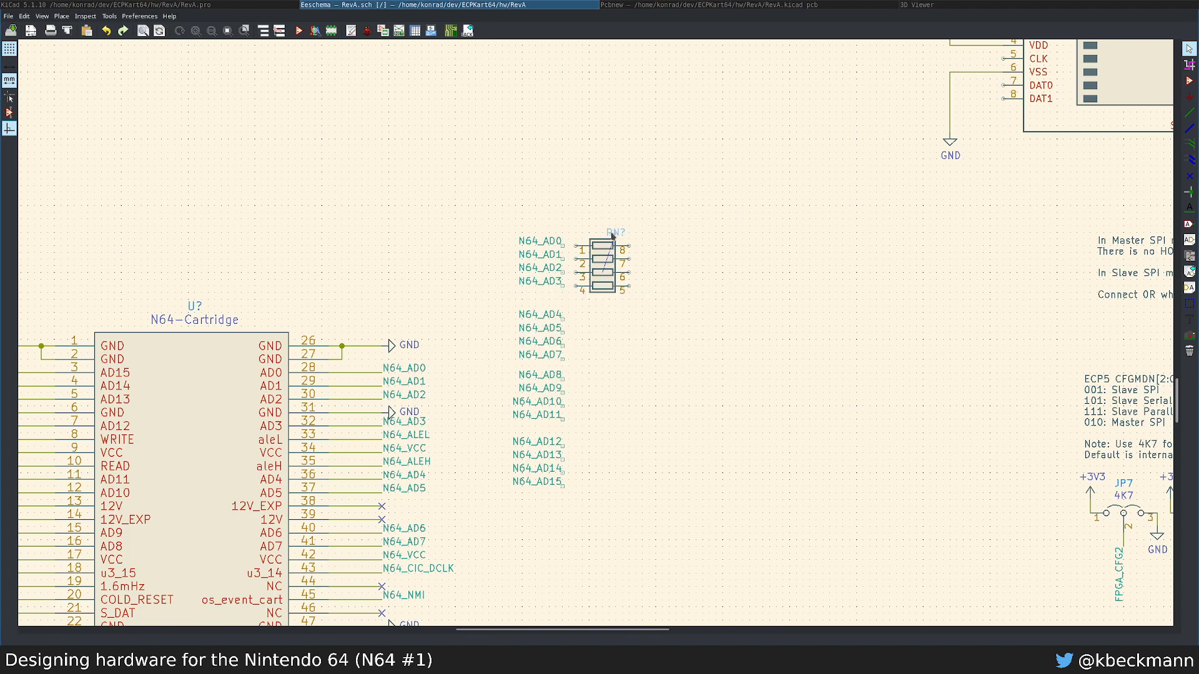
click(603, 235)
Step: Duplicate the cleaned-up resistor network three times down the column beside the labels, and nudge the top network up to even the spacing
key(c)
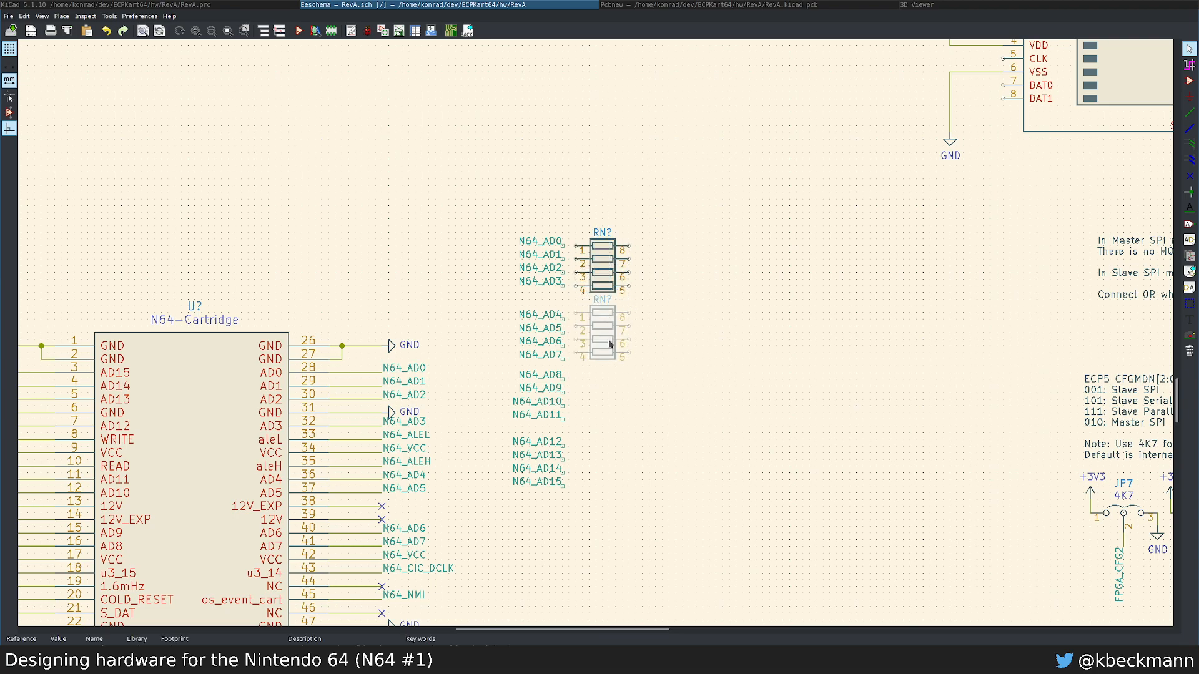
click(610, 343)
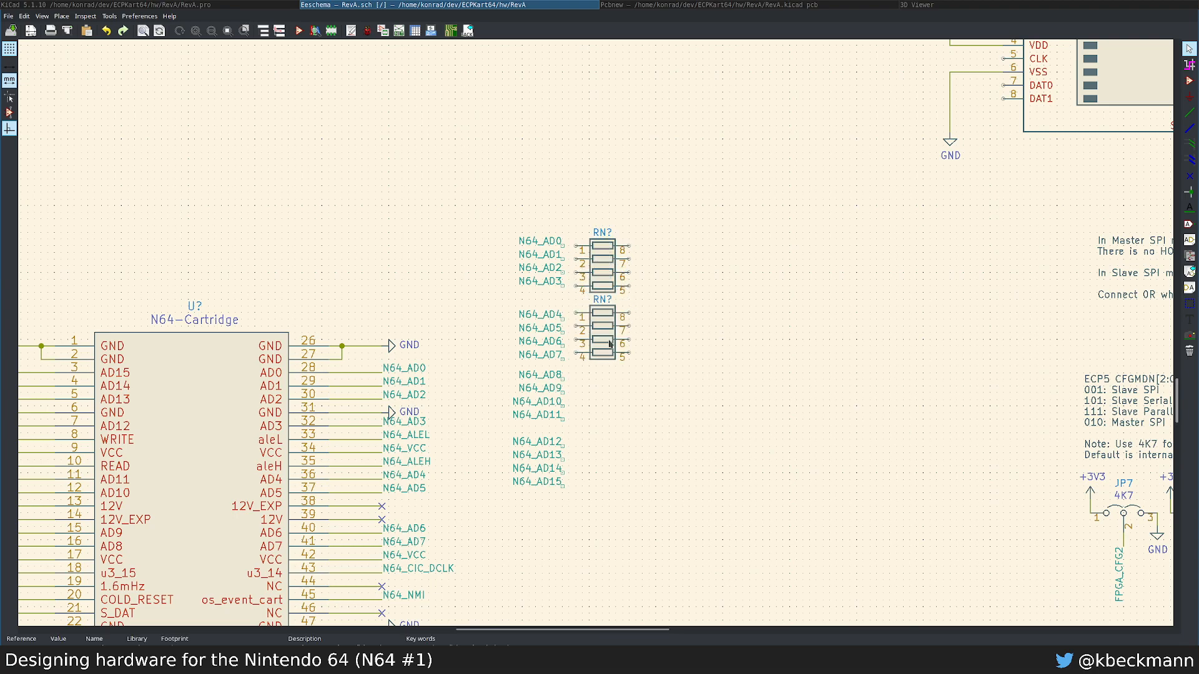
key(c)
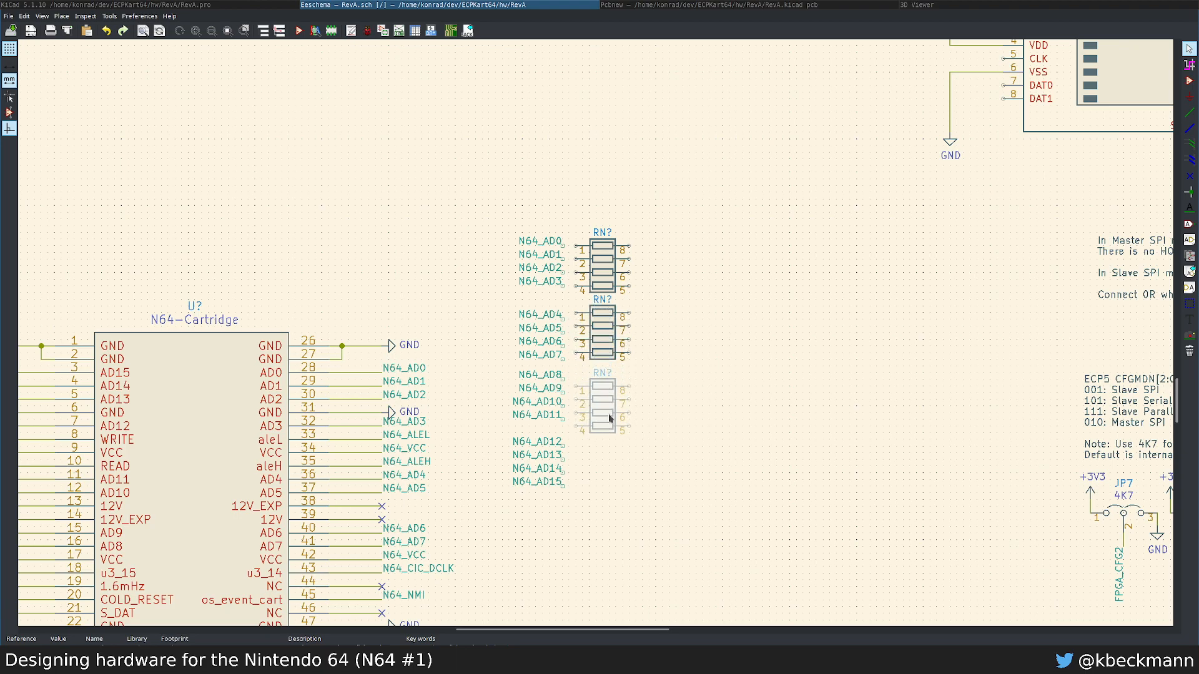
click(611, 418)
key(c)
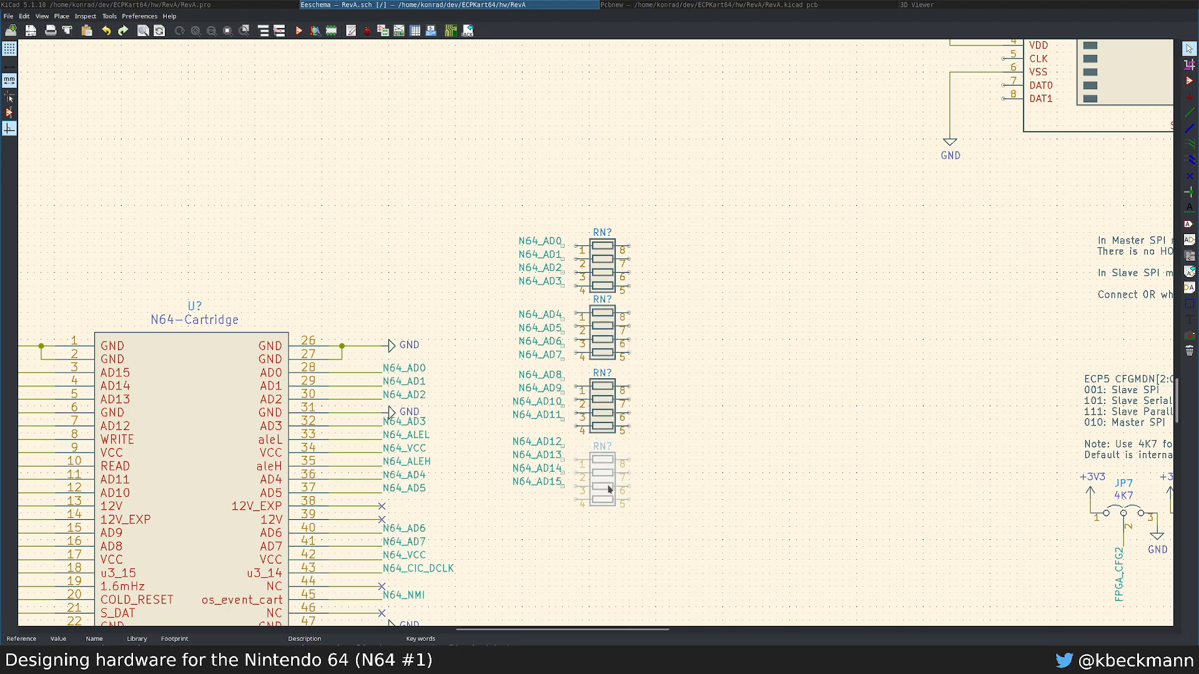
click(610, 490)
key(c)
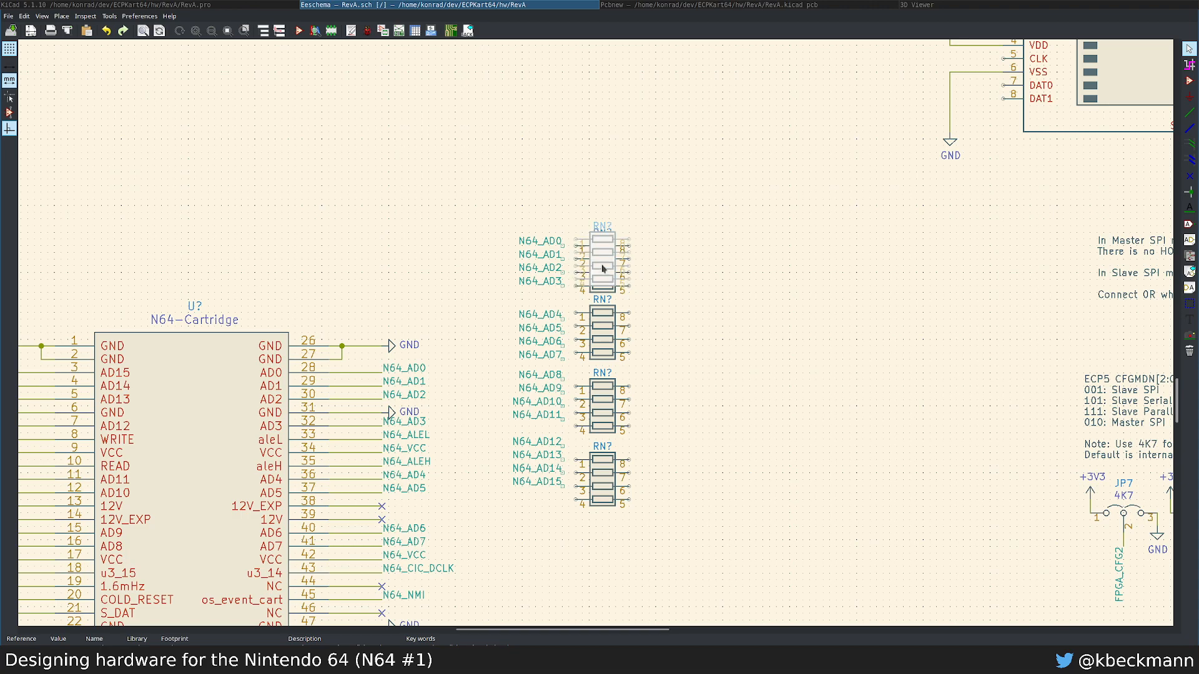
key(Escape)
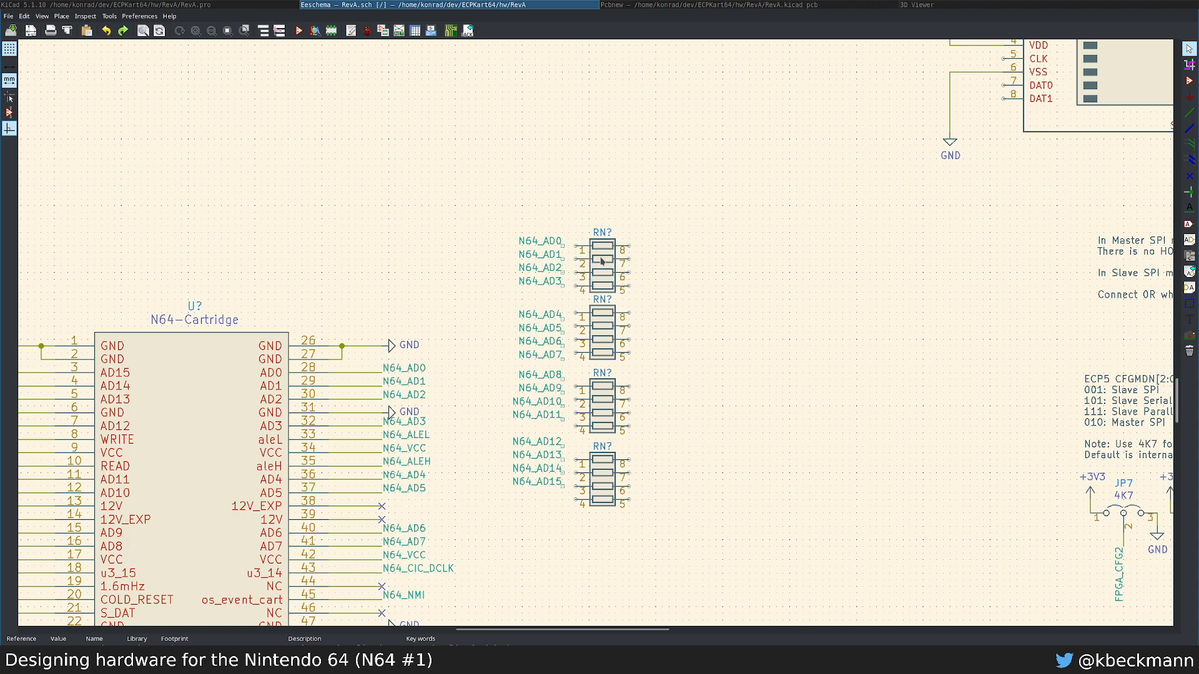
drag(602, 261, 602, 254)
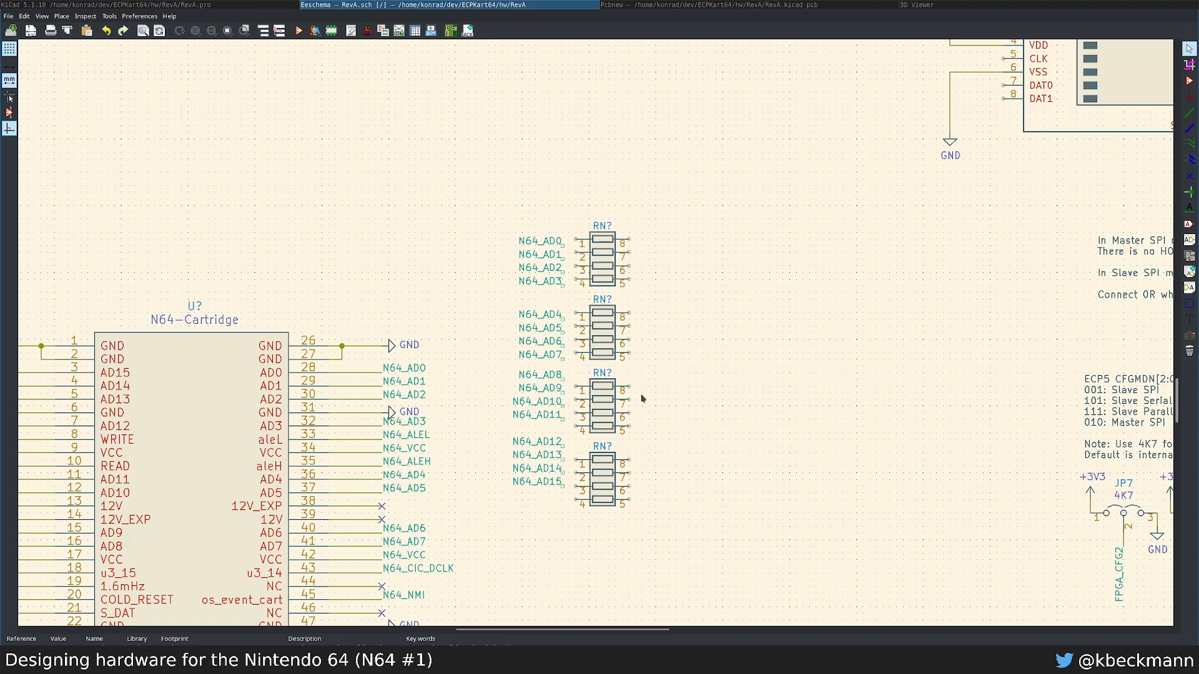
Step: Duplicate the column of four resistor networks and place the copies directly below the originals
drag(676, 191, 593, 528)
key(c)
scroll(607, 514, down, 5)
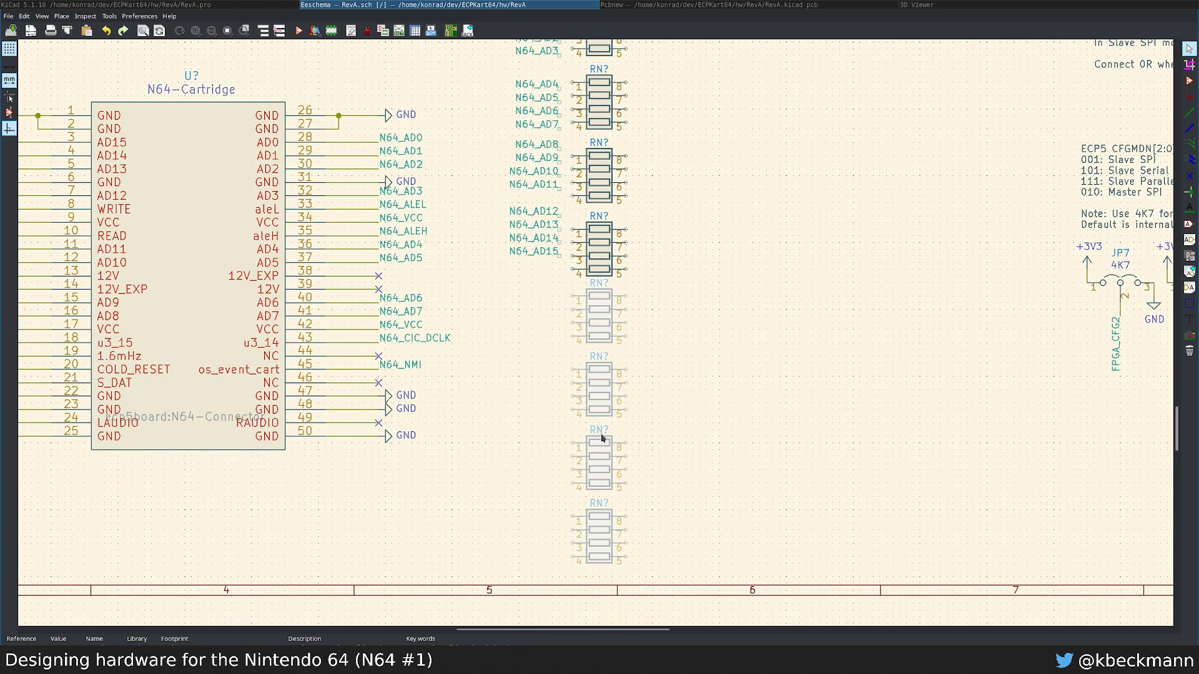
click(603, 442)
Step: Move all eight resistor networks and the N64_AD labels slightly up, away from the lower sheet border
scroll(593, 293, down, 2)
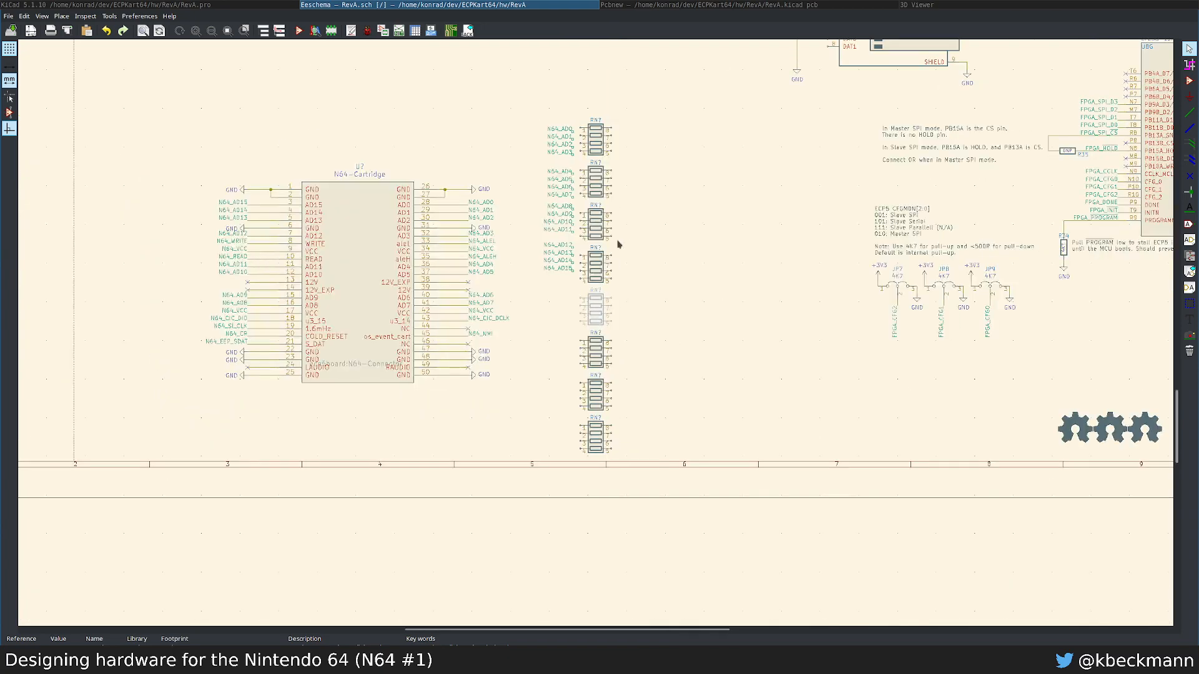
drag(532, 109, 643, 463)
key(m)
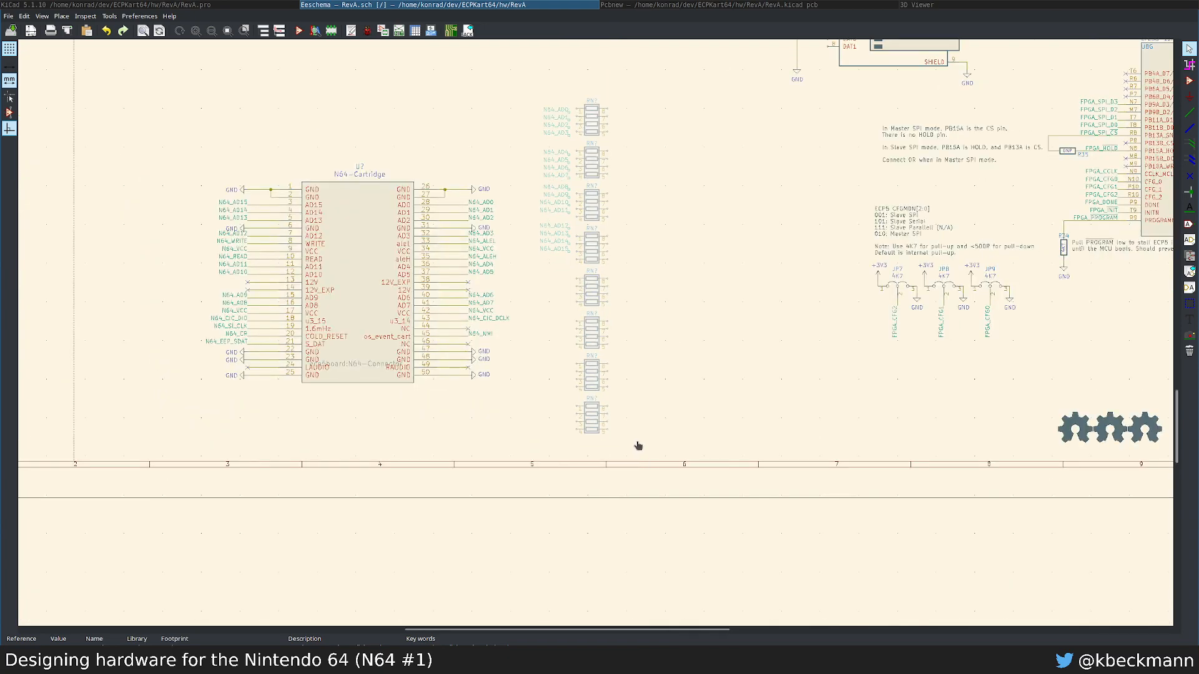
click(637, 444)
Step: Align each group of four N64_AD labels with the pins of its resistor network, from N64_AD0 down to N64_AD15
scroll(568, 199, up, 3)
drag(508, 187, 578, 286)
key(m)
mouse_move(545, 289)
mouse_down()
mouse_move(594, 361)
mouse_move(598, 476)
mouse_move(555, 304)
mouse_up()
key(m)
click(598, 495)
key(m)
click(541, 302)
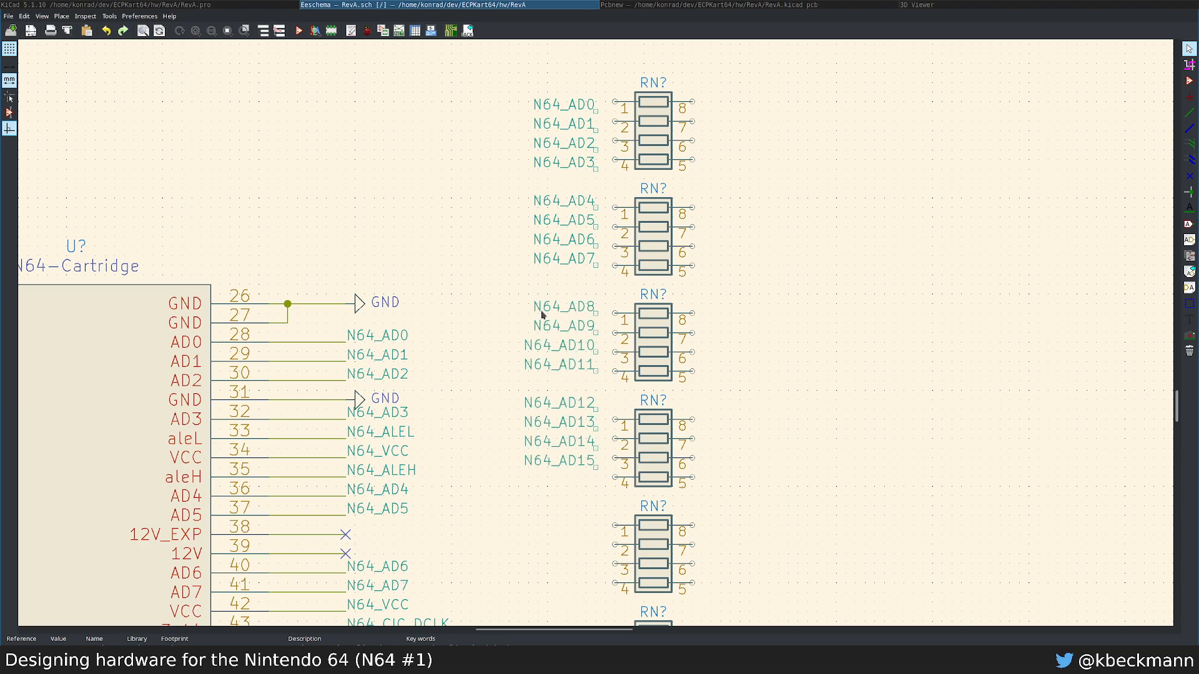
drag(529, 391, 588, 509)
click(587, 519)
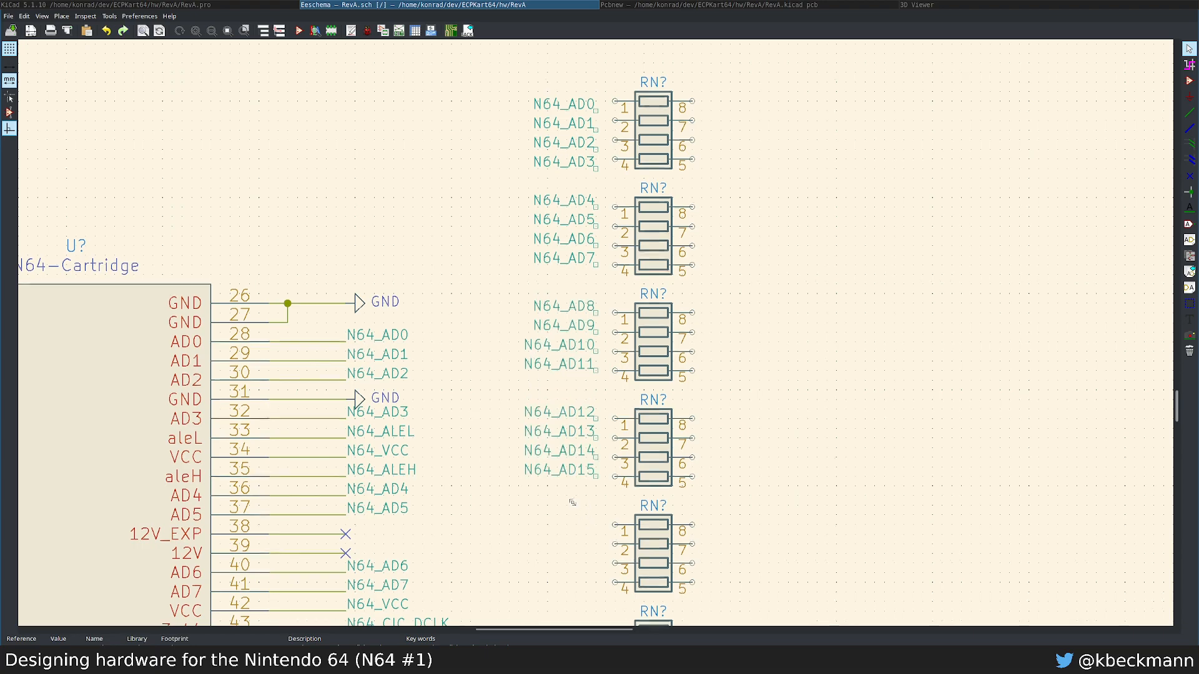
Step: Switch to the Brutzelkarte project and examine the traces between the N64 edge connector and the FPGA in its PCB layout
scroll(572, 502, down, 5)
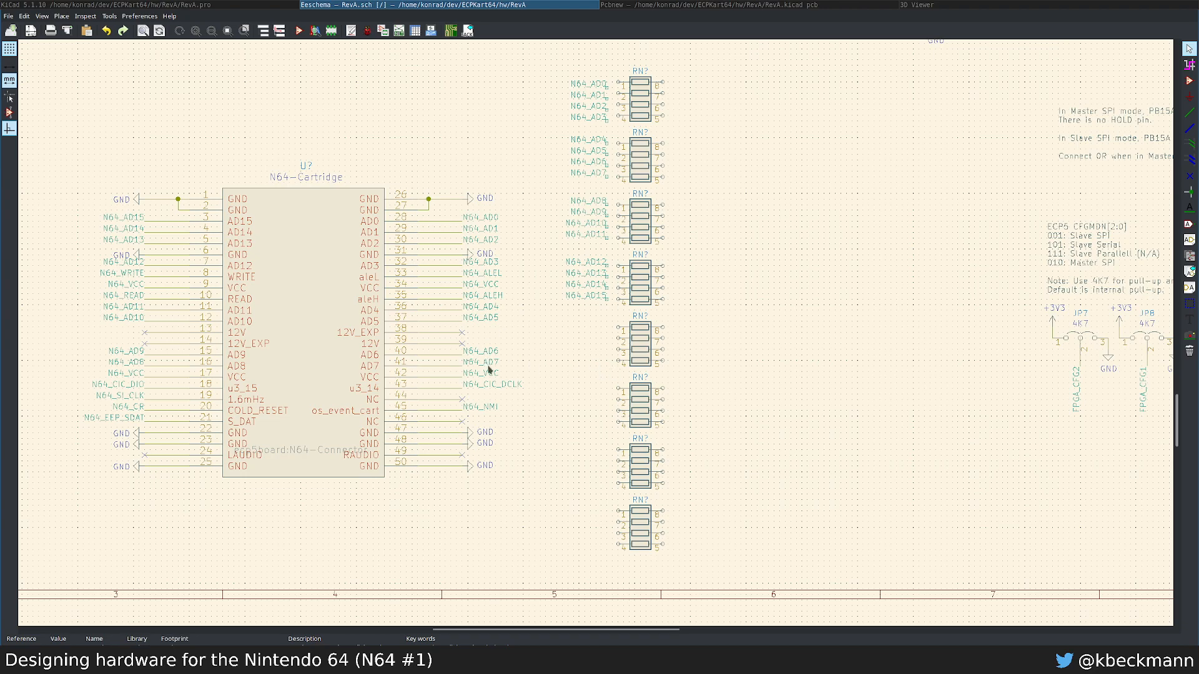
key(super+1)
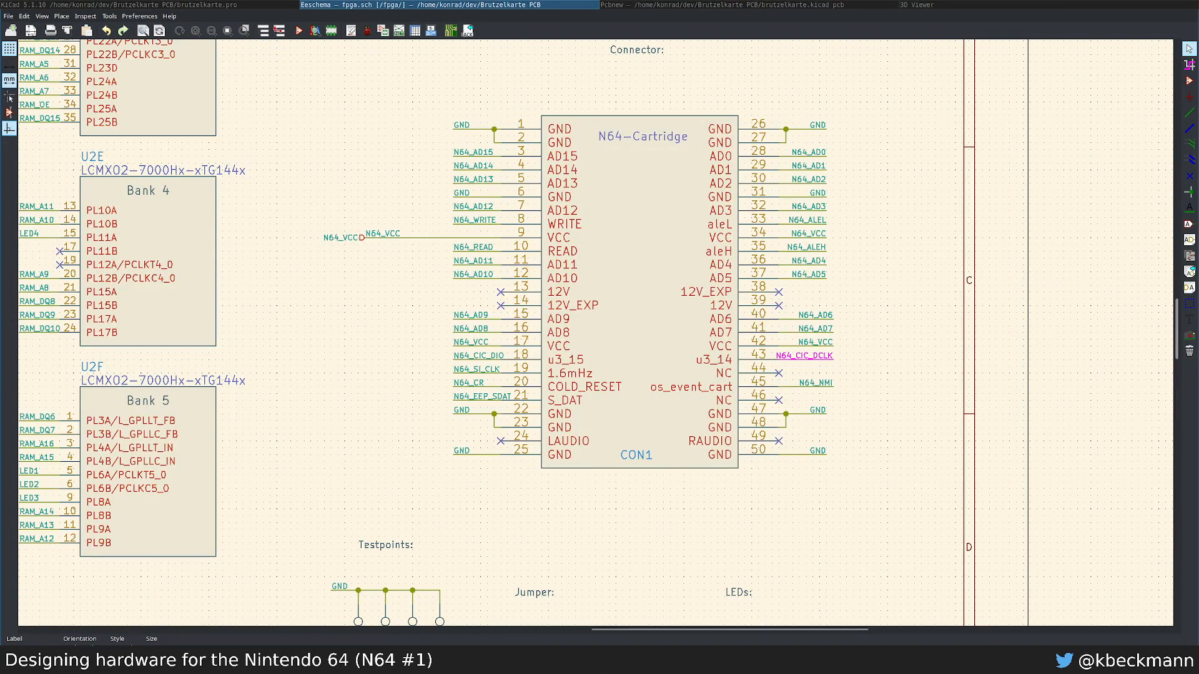
scroll(427, 570, down, 2)
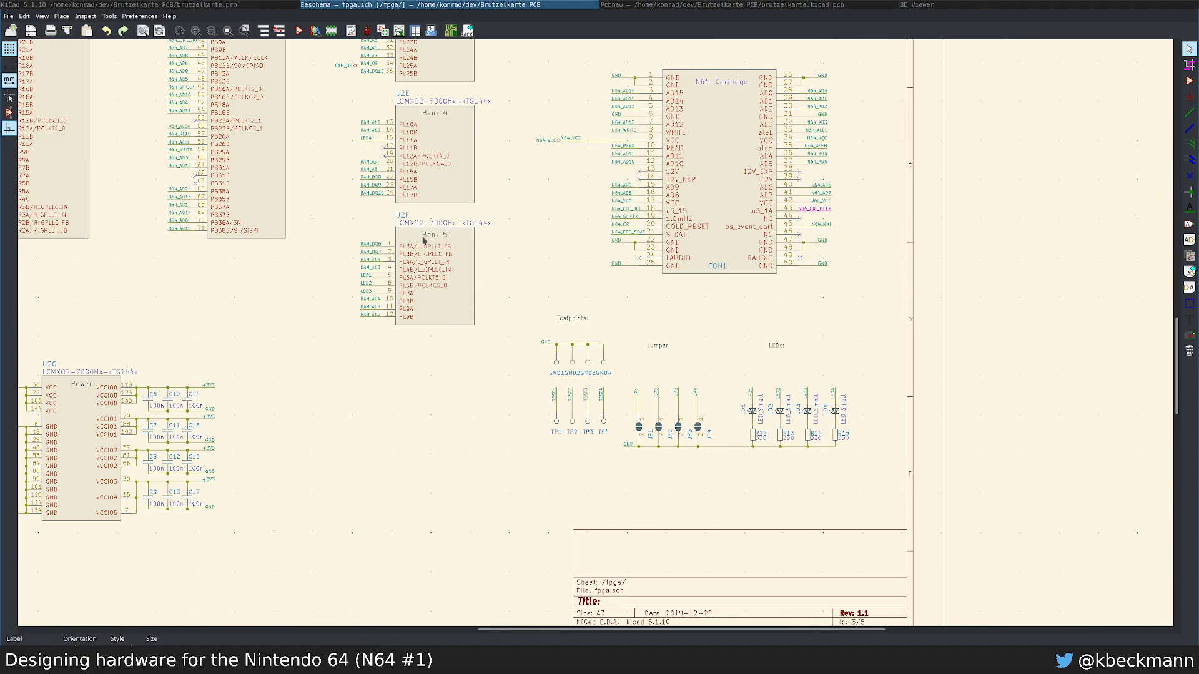
click(669, 5)
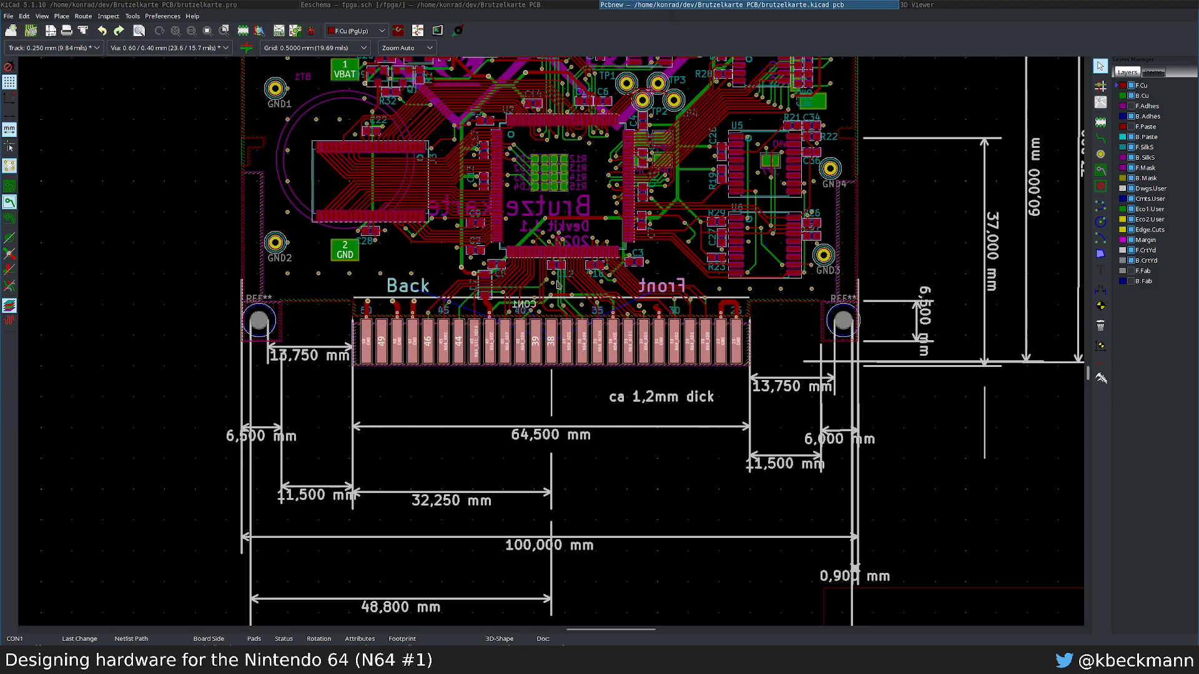
scroll(558, 285, up, 3)
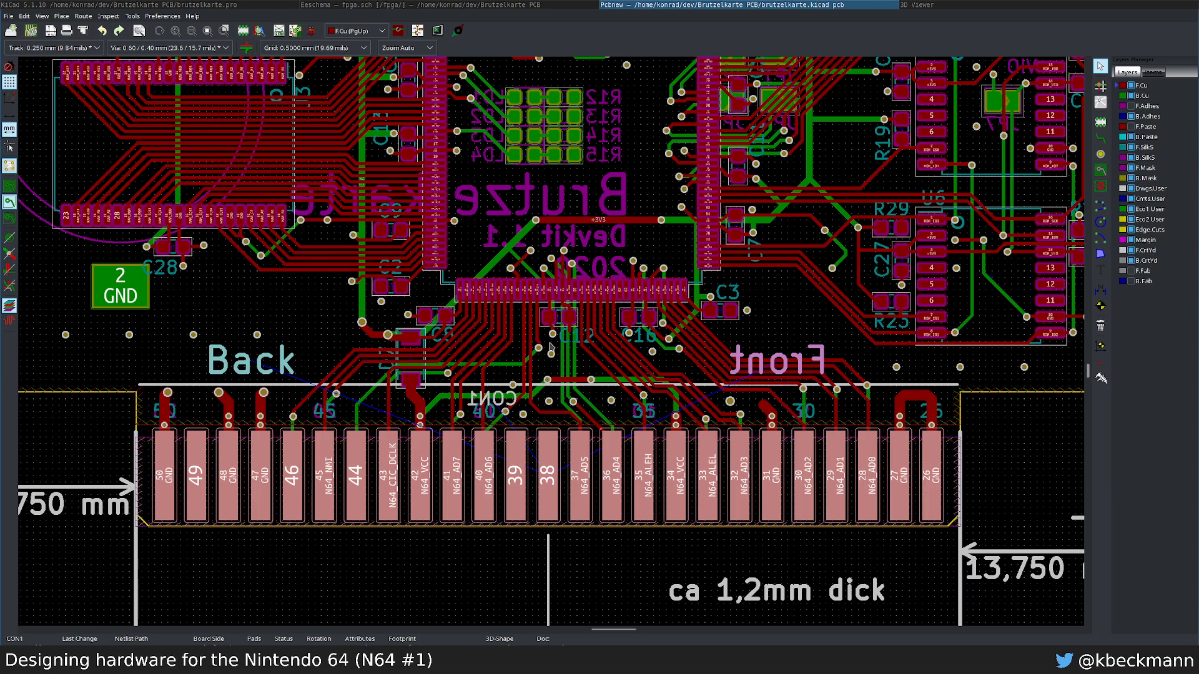
scroll(456, 389, up, 2)
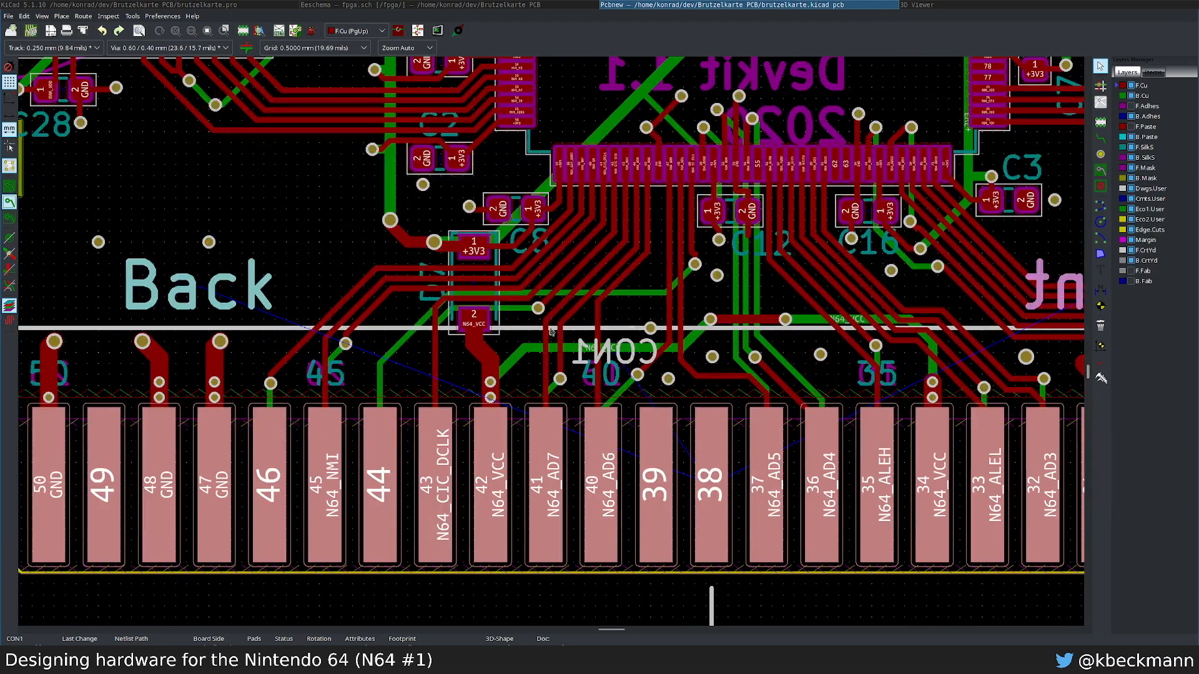
middle_drag(579, 269, 372, 347)
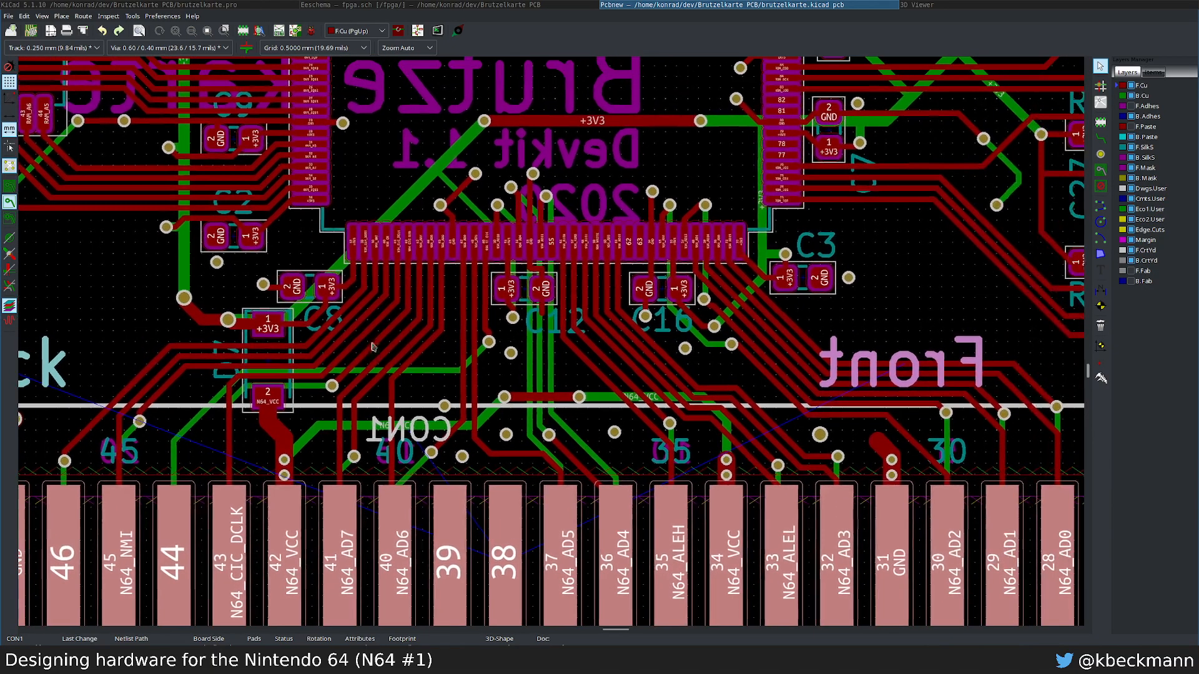
scroll(562, 312, down, 3)
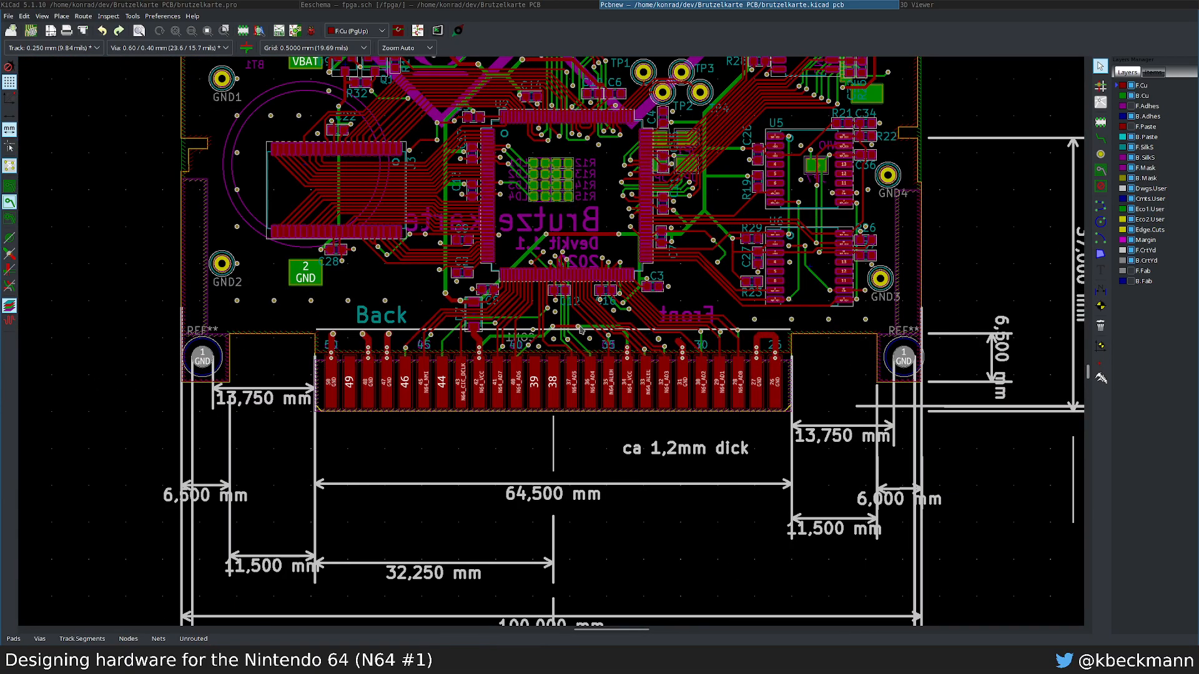
scroll(580, 329, up, 2)
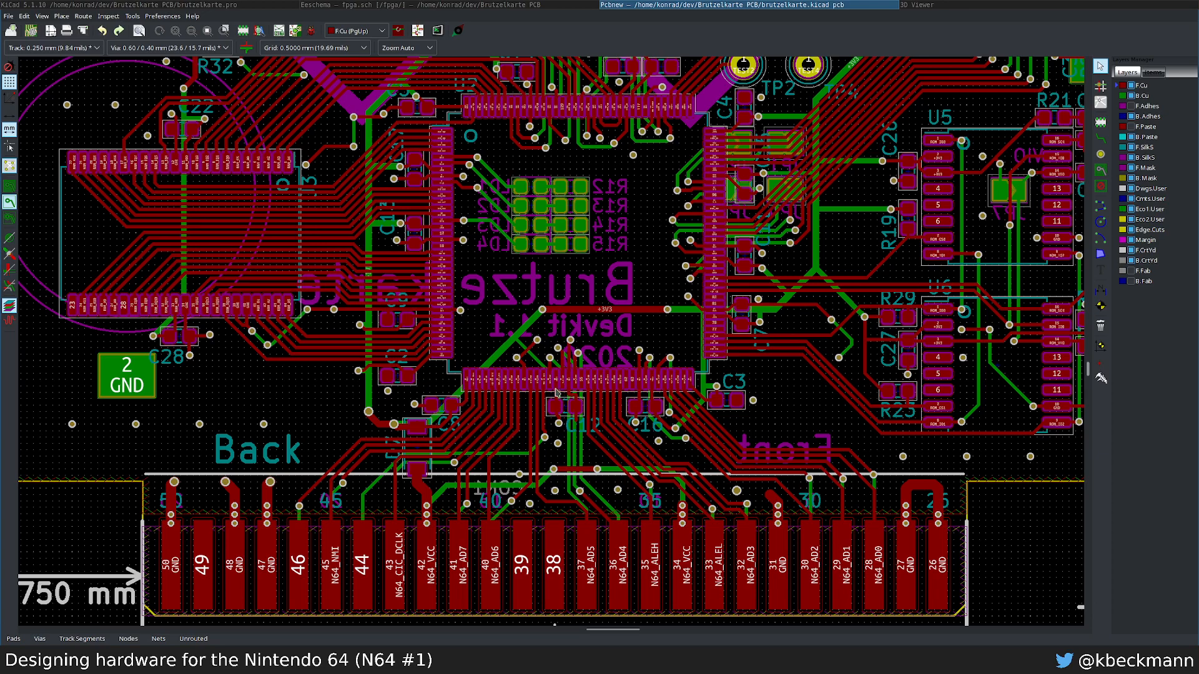
scroll(556, 392, down, 2)
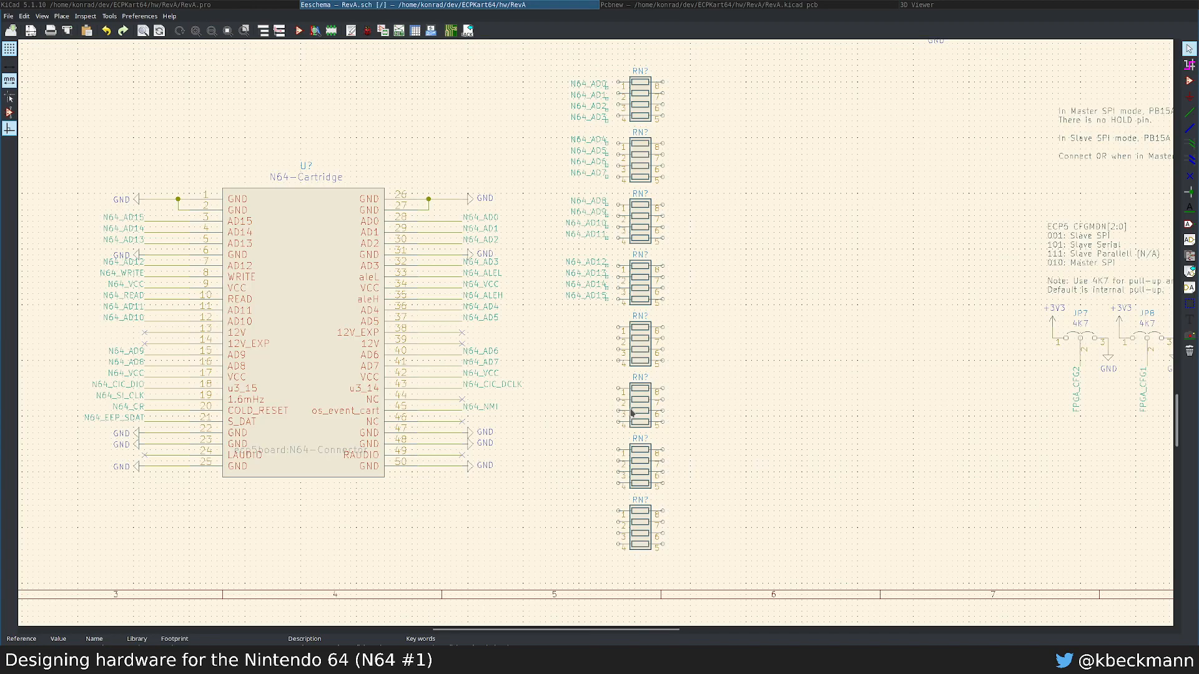
Step: Return to the RevA schematic and delete all eight resistor networks along with the loose labels N64_AD0 to N64_AD15
scroll(631, 409, down, 2)
middle_drag(620, 245, 591, 340)
drag(513, 178, 642, 561)
key(Delete)
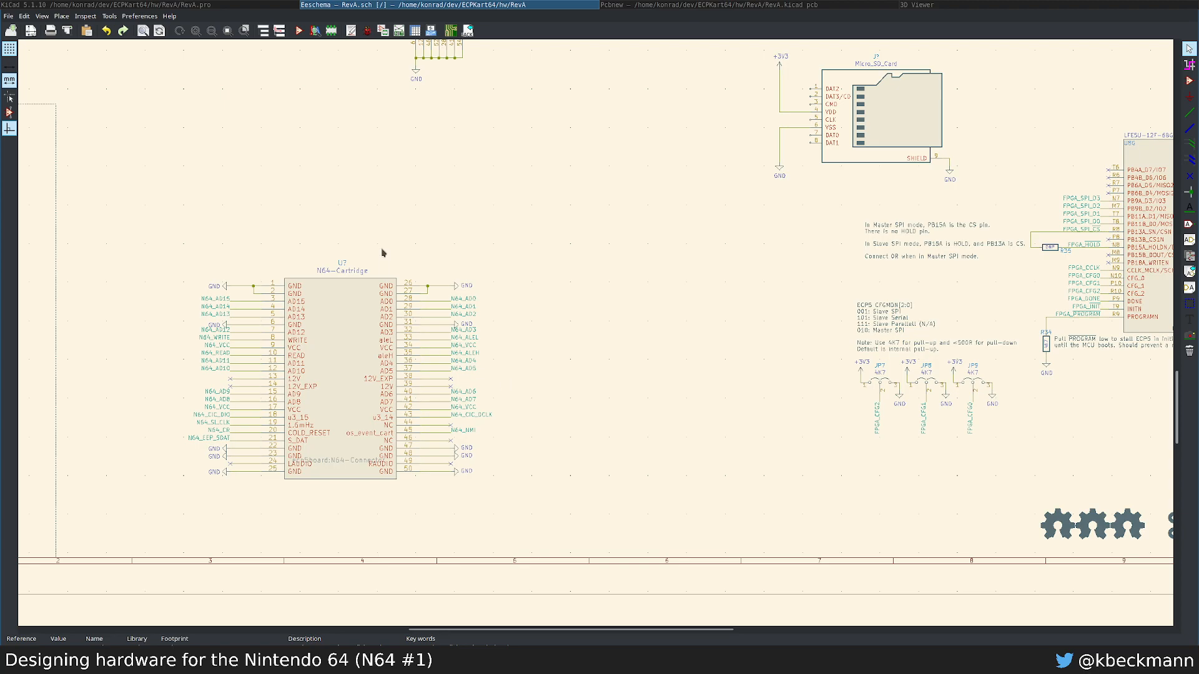
Step: Open the Overview sheet and delete the series resistor note between the FPGA and N64 Cartridge texts
middle_drag(338, 230, 609, 353)
scroll(608, 353, down, 1)
double_click(440, 172)
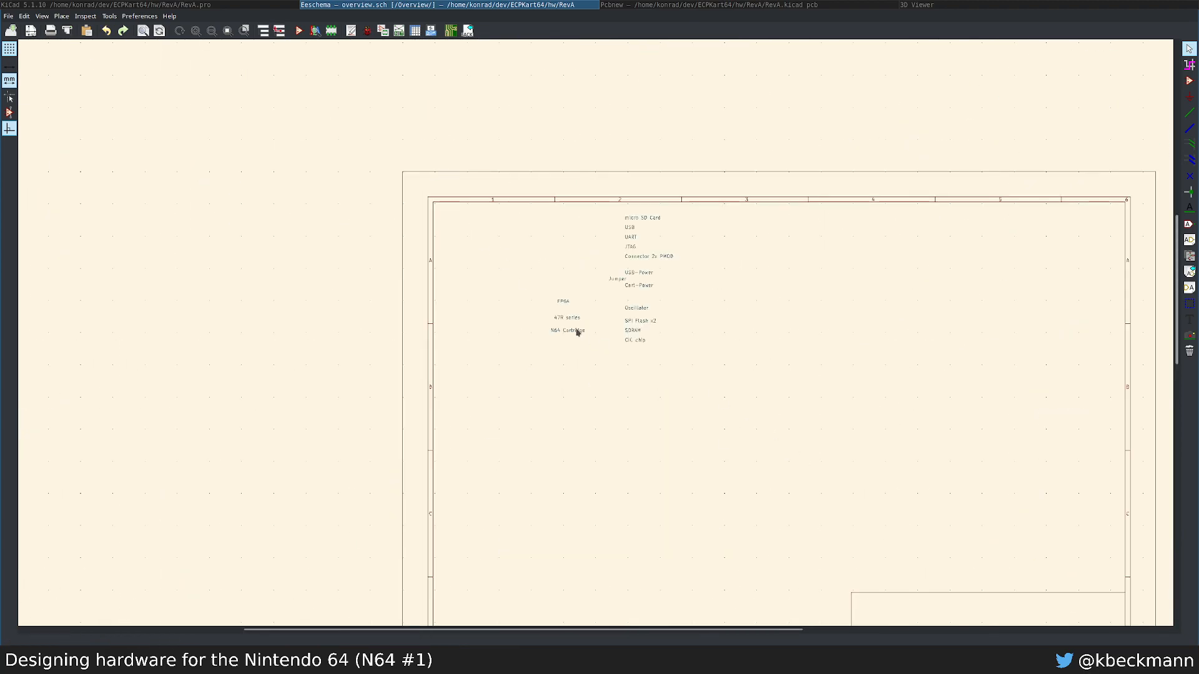
scroll(579, 332, up, 2)
key(Delete)
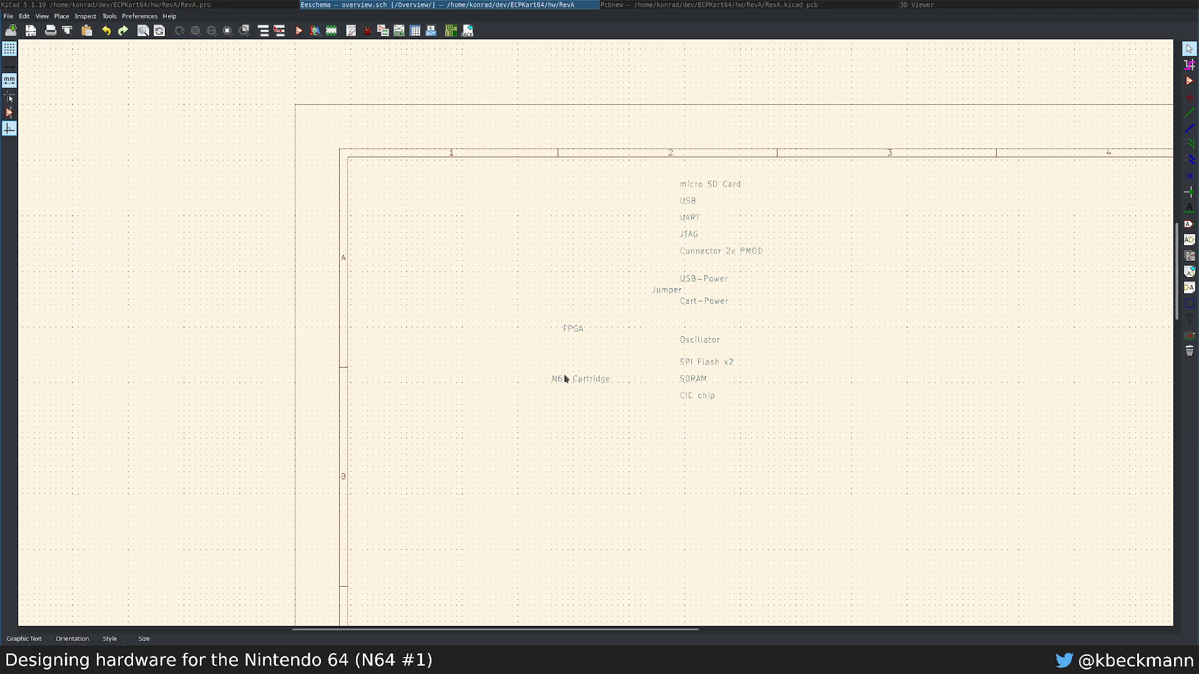
Step: Leave the Overview sheet and examine the FPGA banks and the N64-Cartridge connector pins in the root schematic
right_click(535, 282)
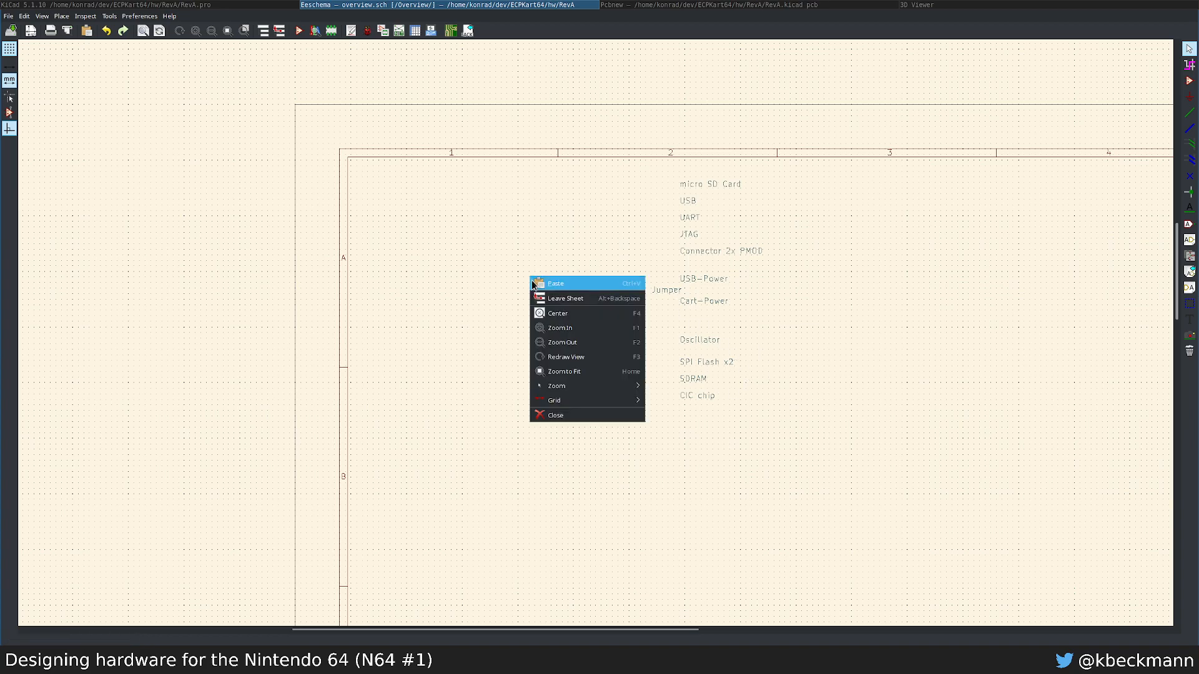
click(532, 298)
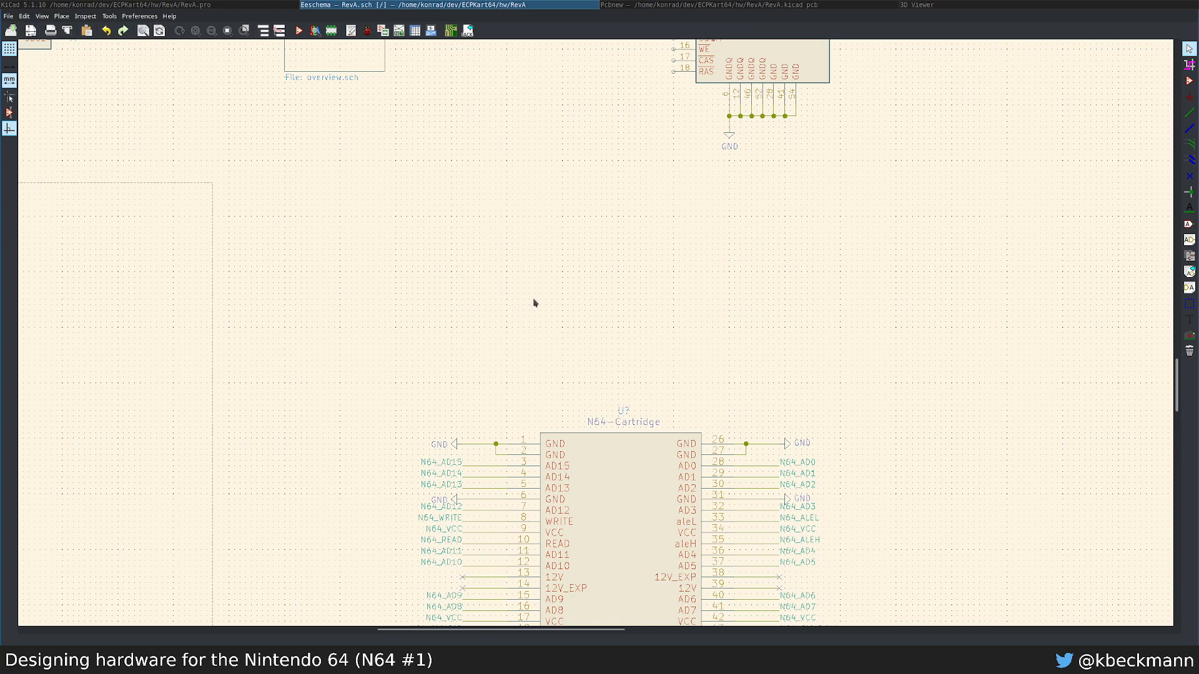
scroll(535, 303, down, 5)
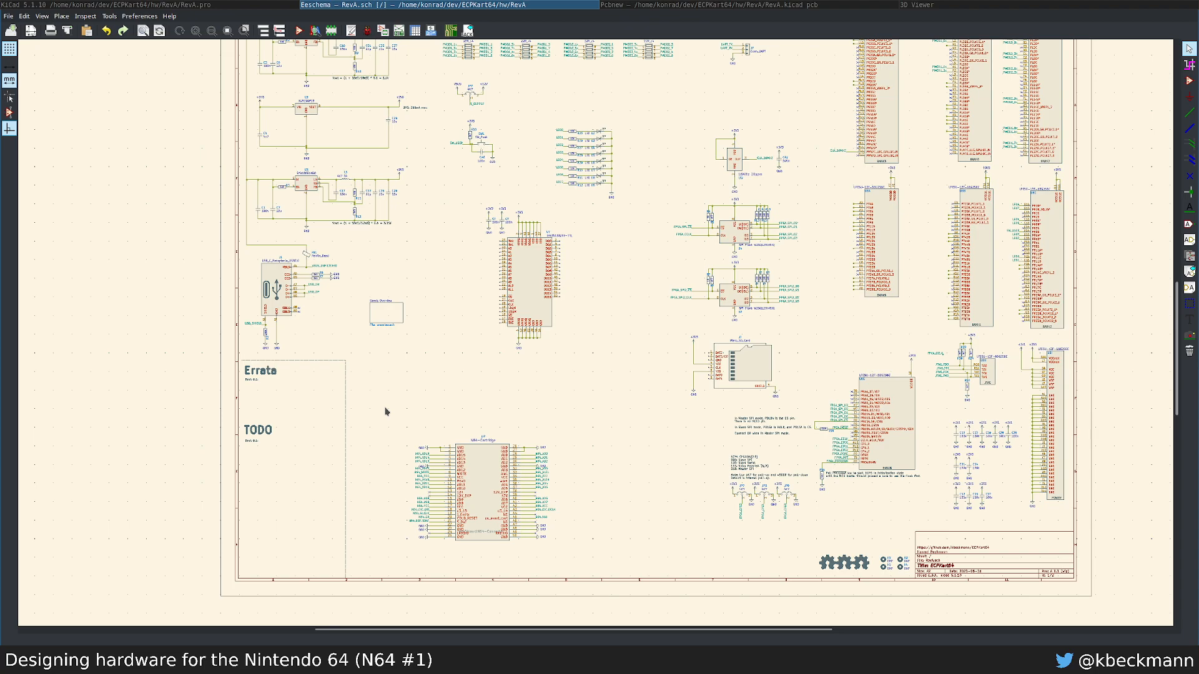
scroll(815, 335, up, 3)
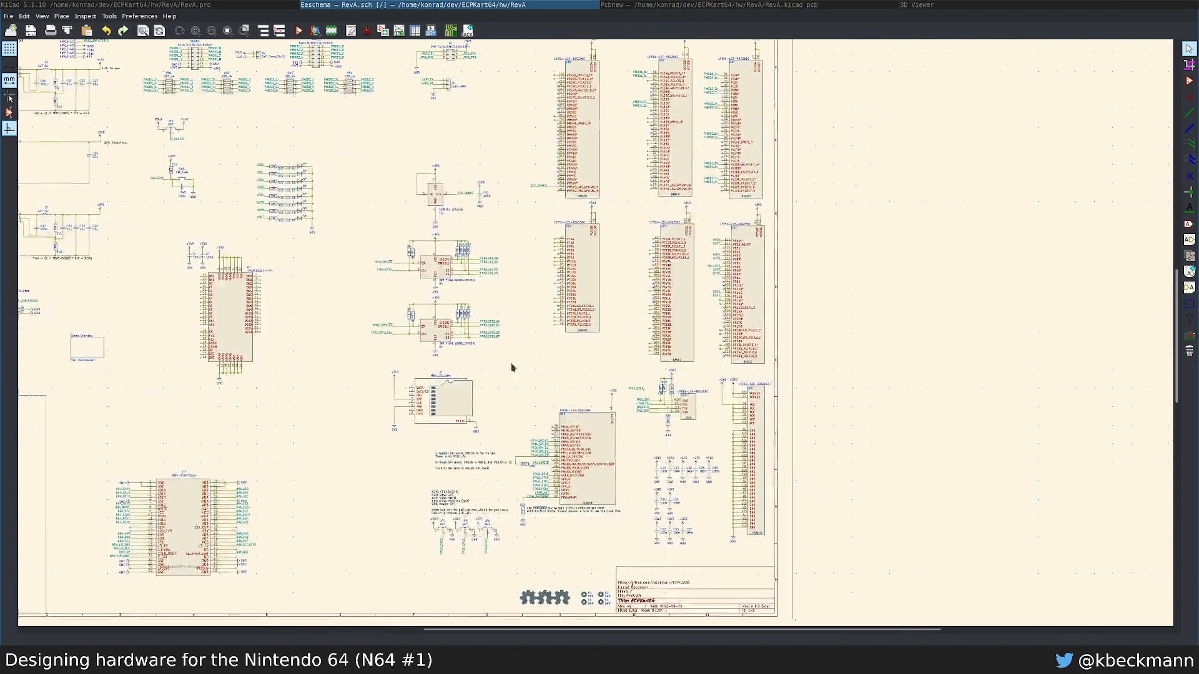
middle_drag(632, 243, 509, 407)
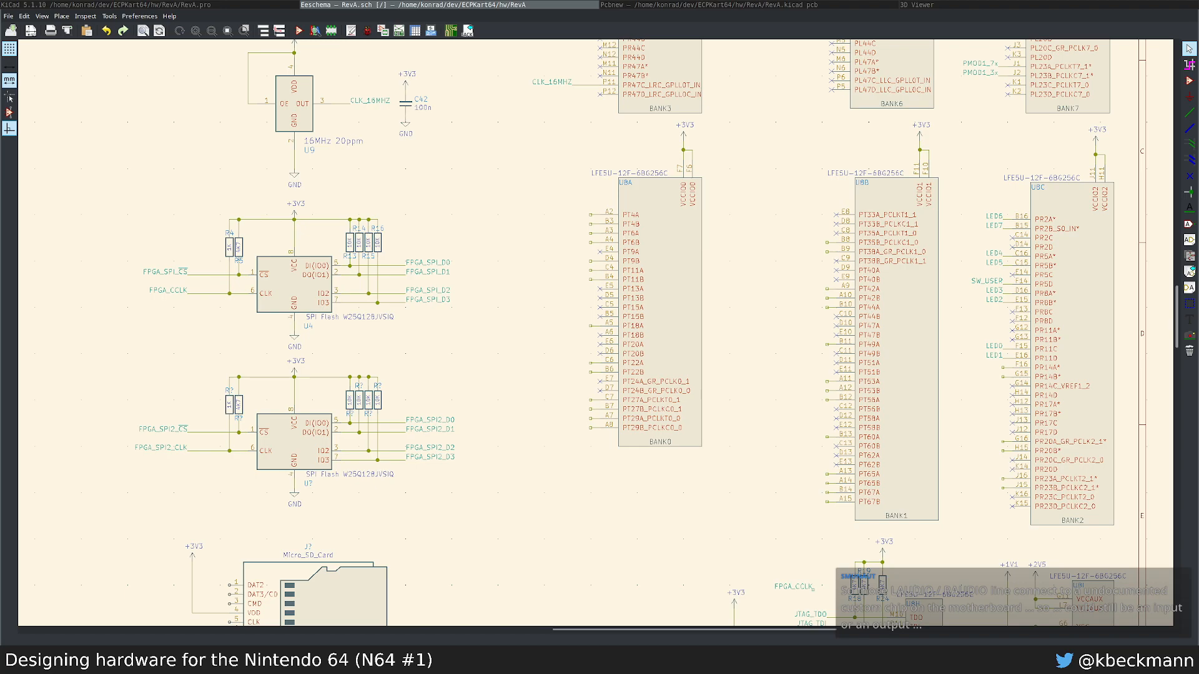
scroll(592, 336, down, 5)
scroll(596, 337, up, 6)
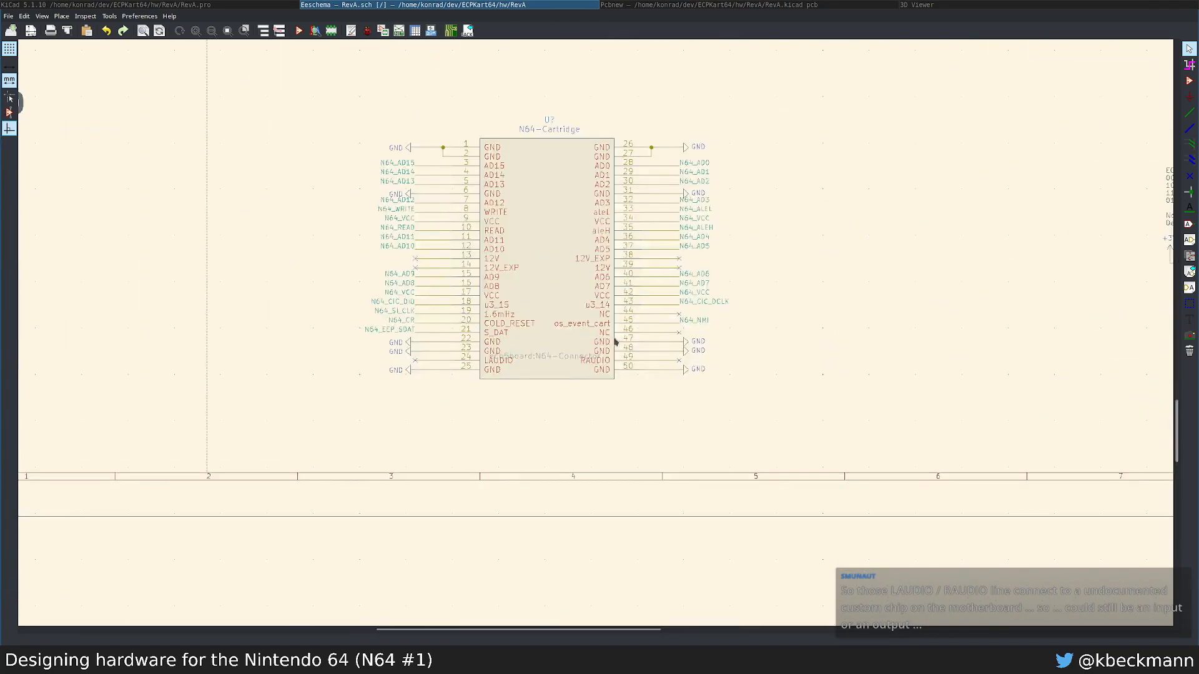
scroll(596, 337, up, 2)
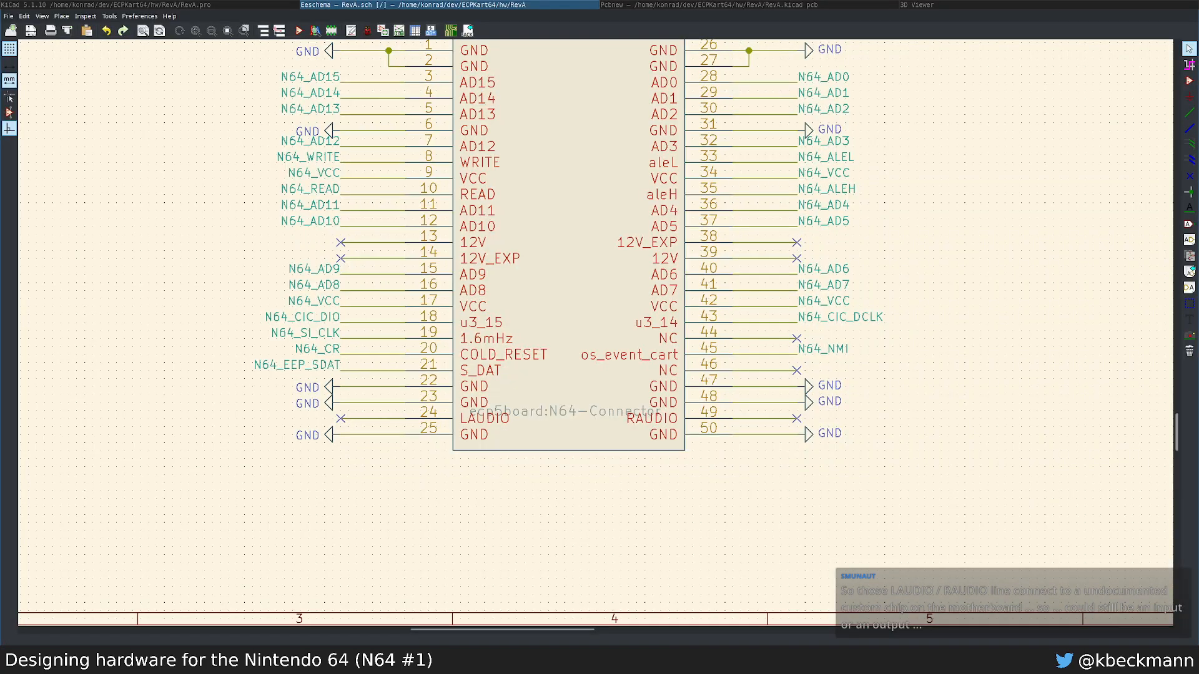
scroll(592, 397, down, 3)
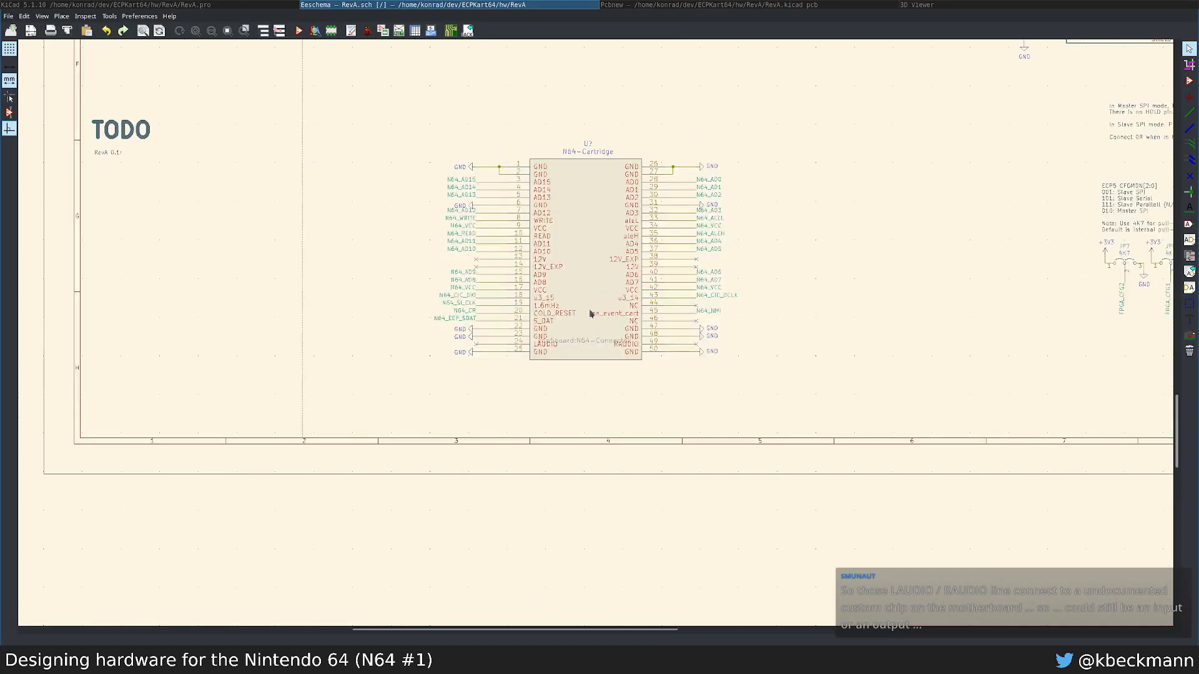
scroll(649, 334, up, 1)
scroll(607, 339, up, 1)
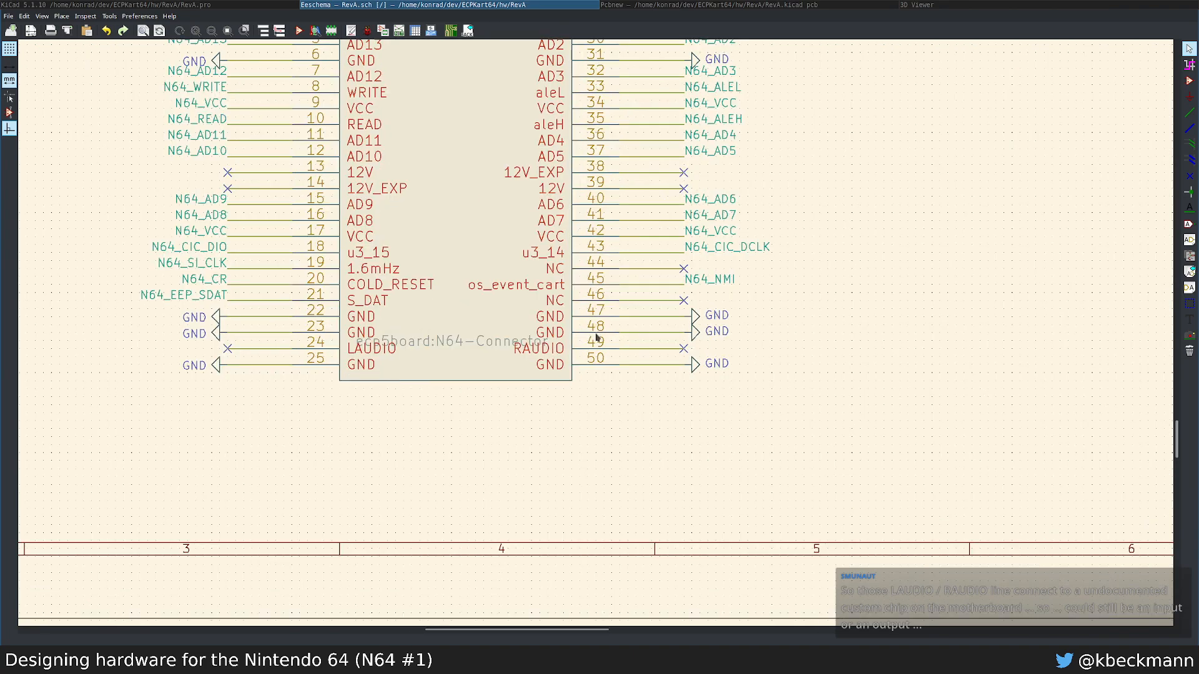
Step: Copy the N64_NMI label onto the RAUDIO wire at pin 49 and delete that pin's no-connect flag
key(c)
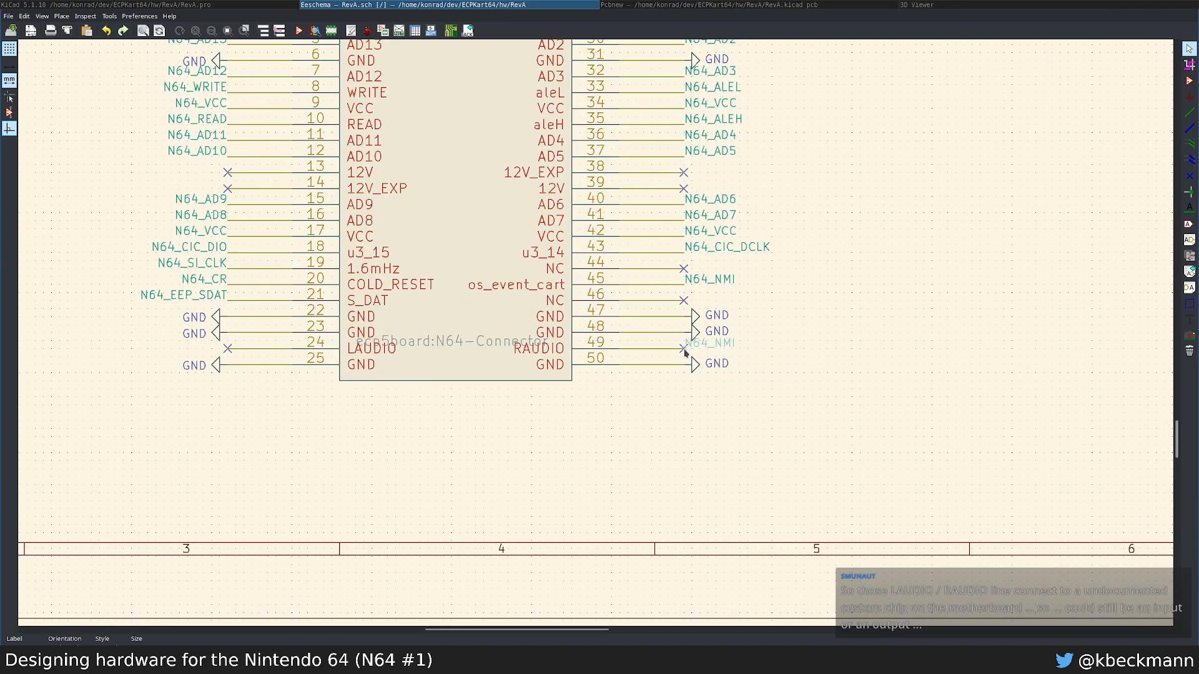
key(Delete)
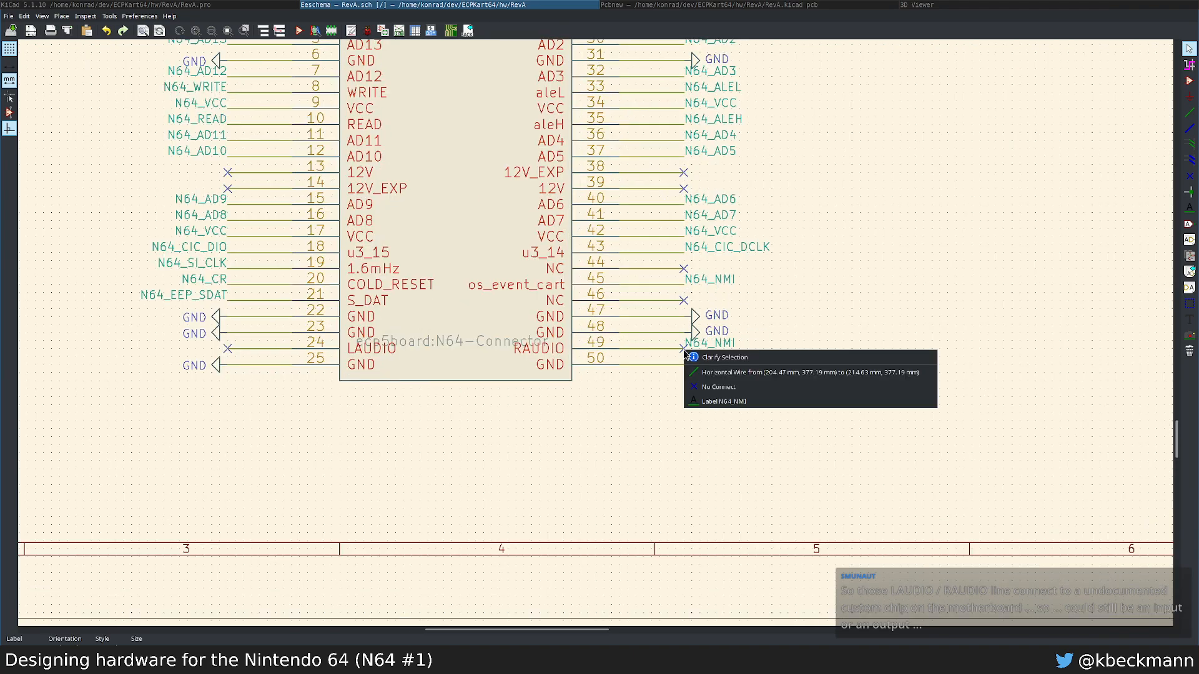
click(698, 383)
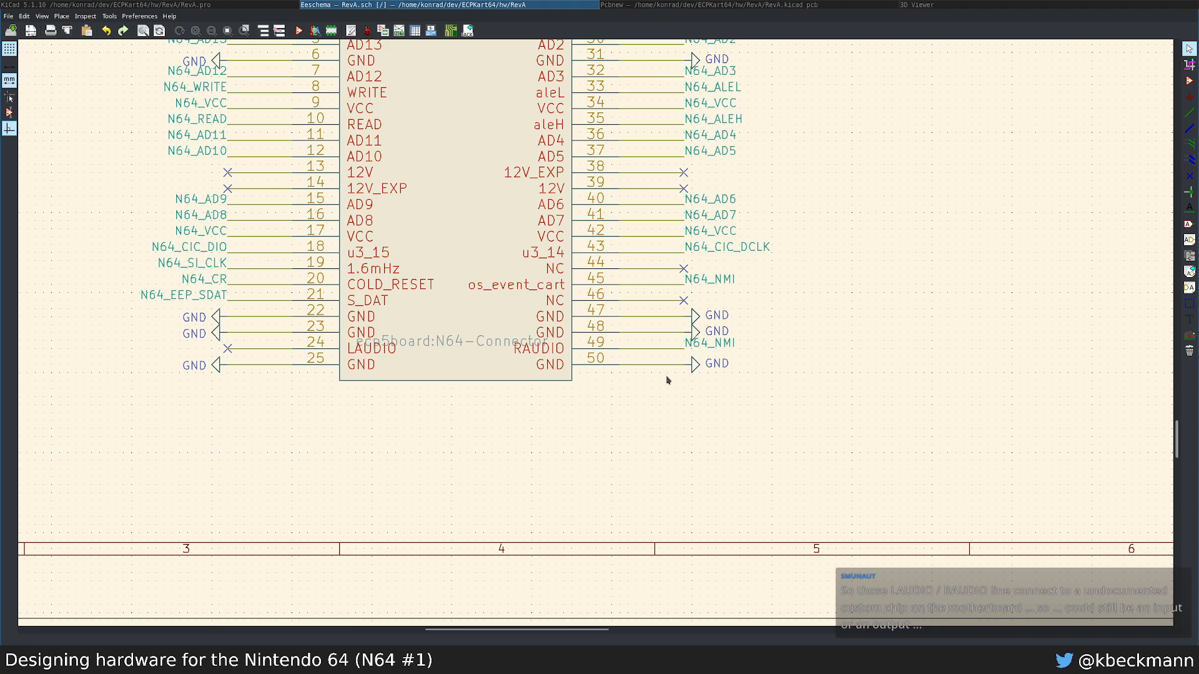
middle_drag(703, 241, 785, 380)
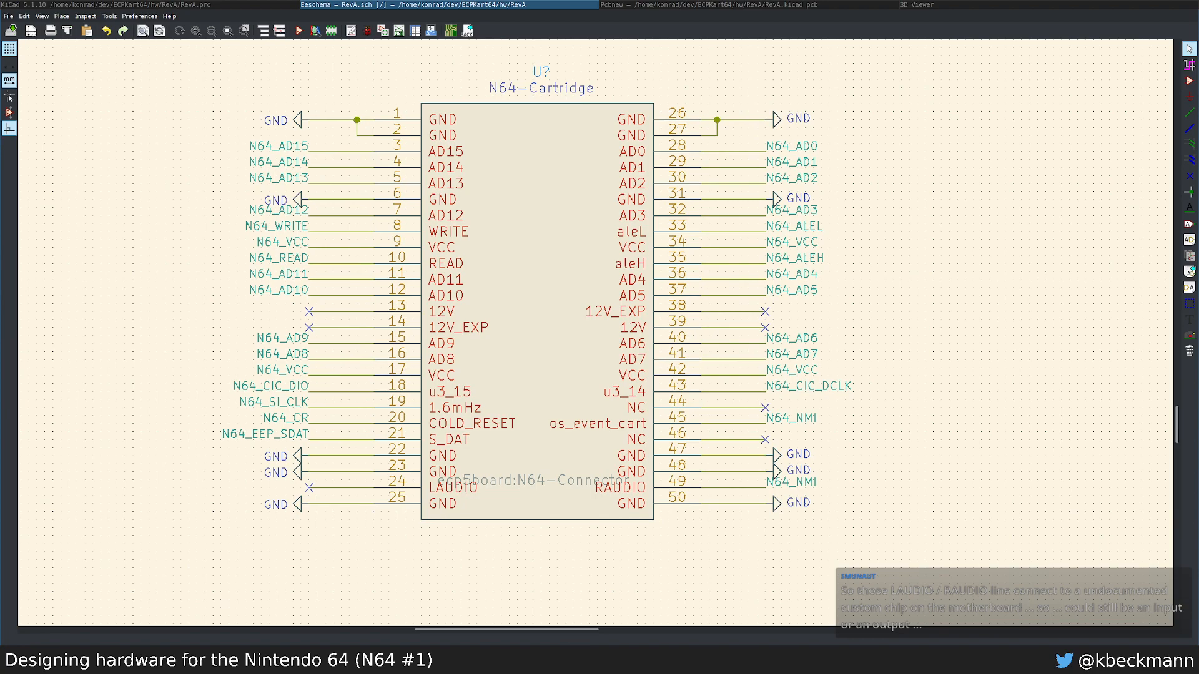
Step: Consult the SummerCart64 board photos and the edge connector in the Brutzelkarte PCB layout, then return to the RevA schematic
key(super+2)
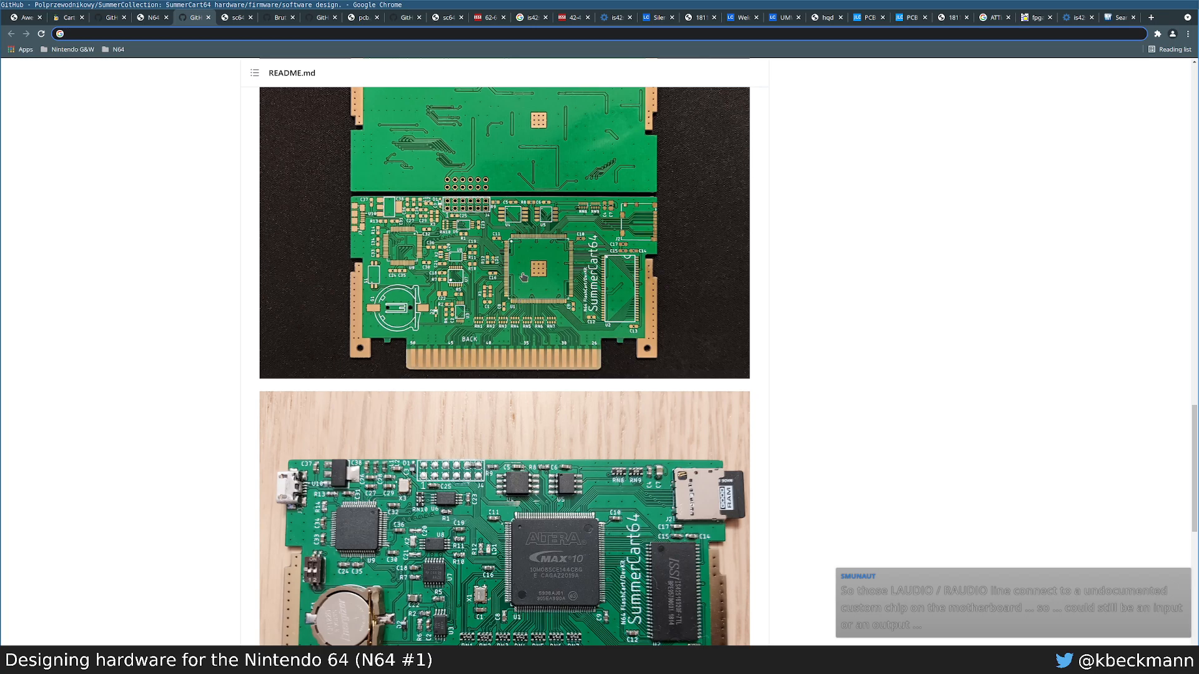
key(super+1)
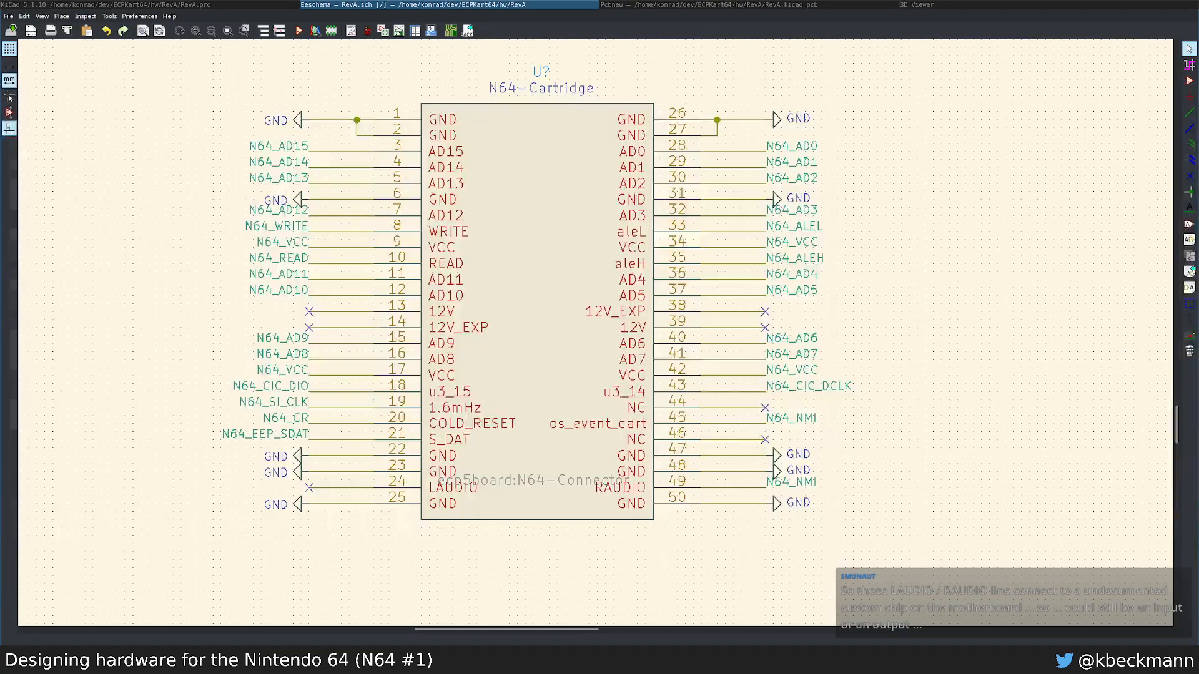
key(super+2)
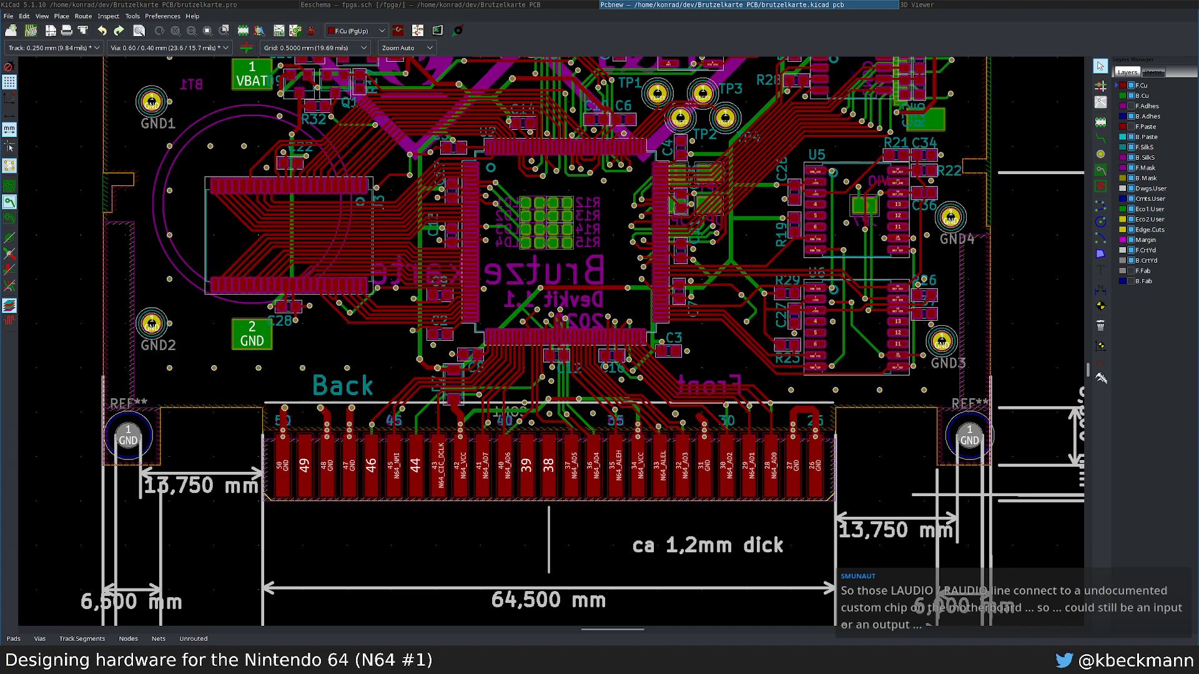
key(super+2)
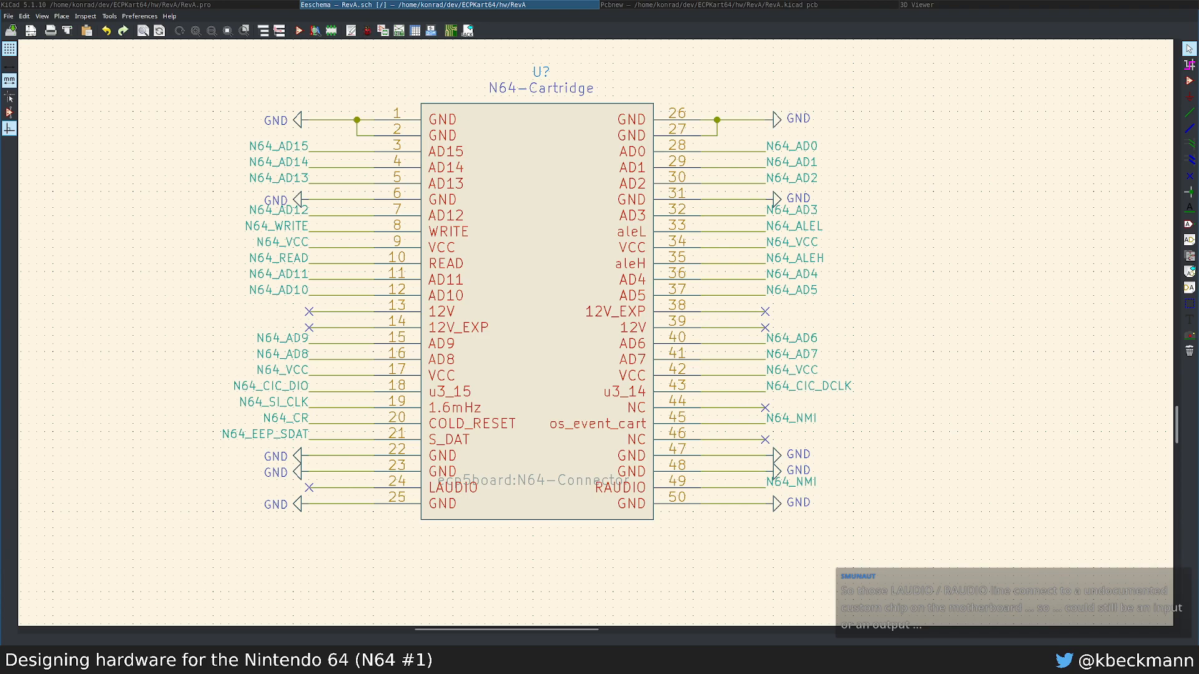
key(super+1)
key(ctrl+t)
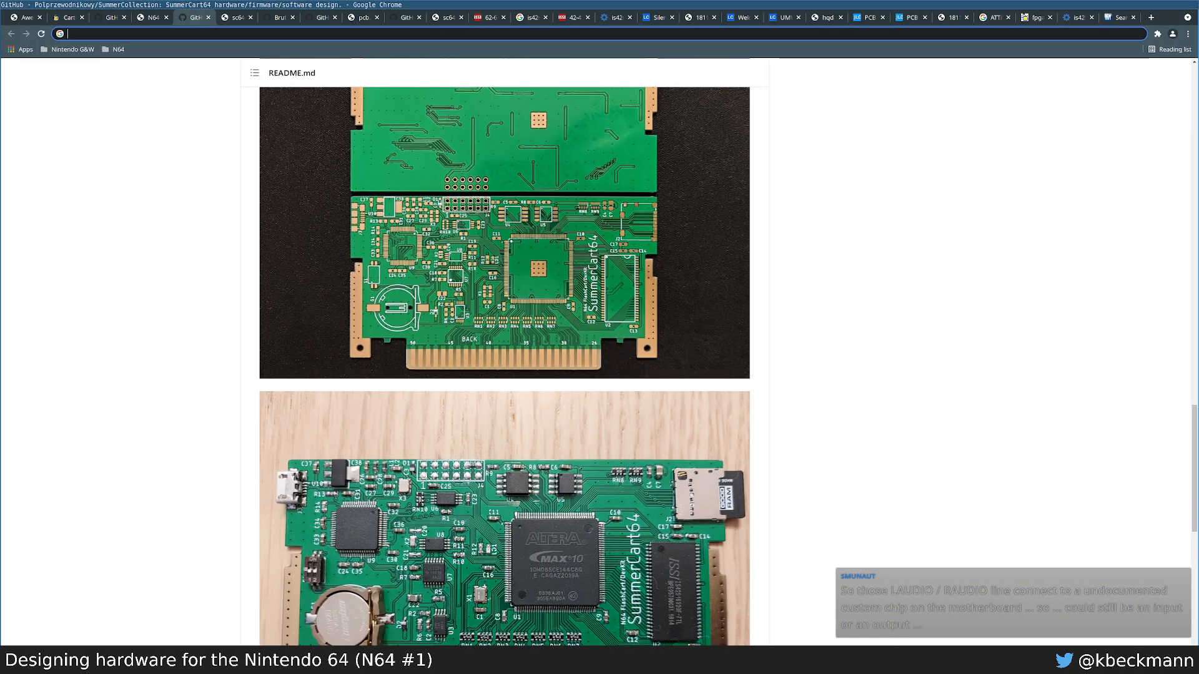
key(super+2)
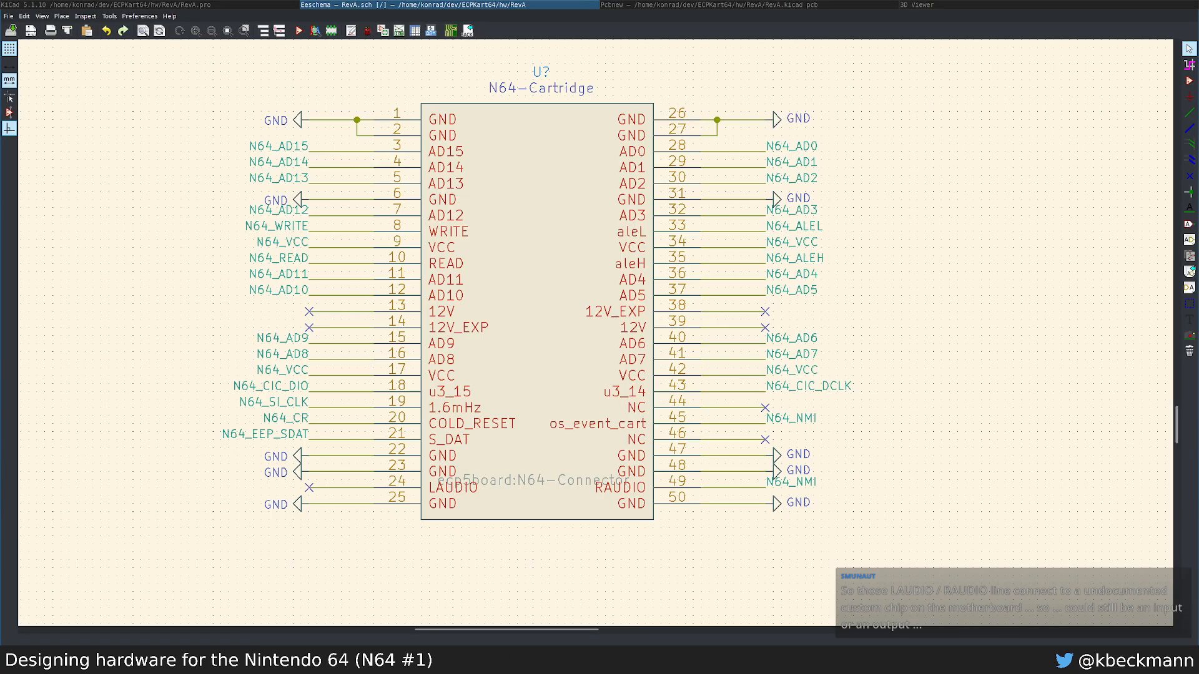
Step: Rename the copied label at the cartridge's RAUDIO pin as N64_RAUDIO
middle_drag(919, 469, 768, 493)
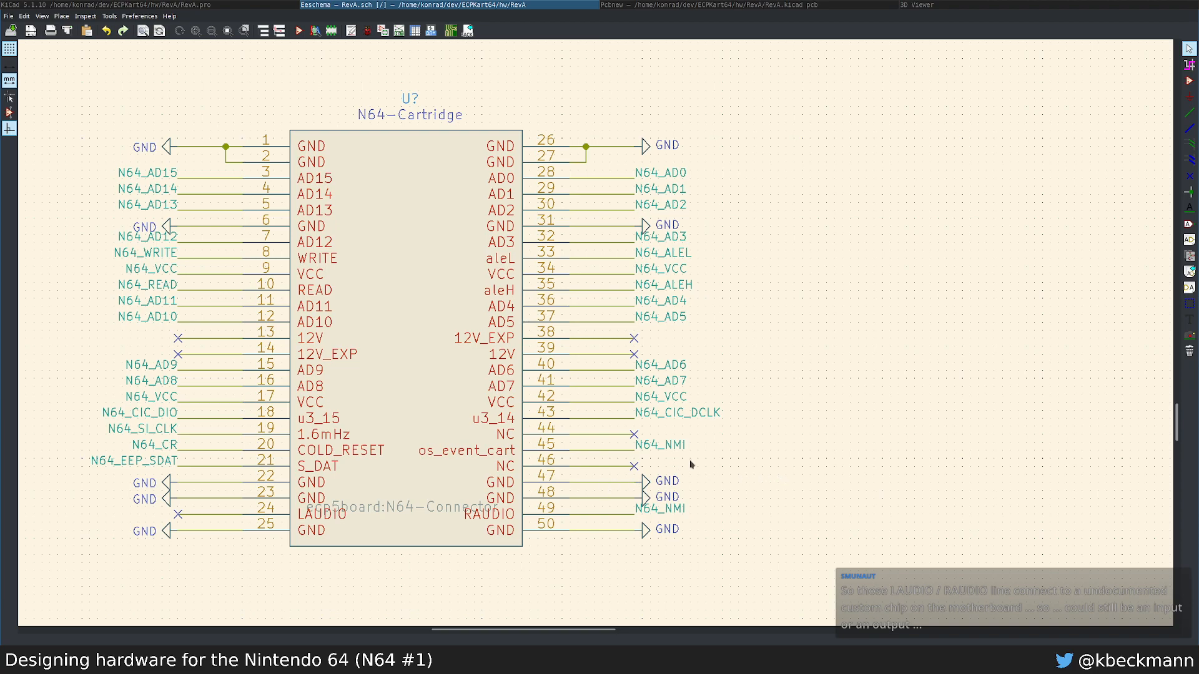
double_click(656, 517)
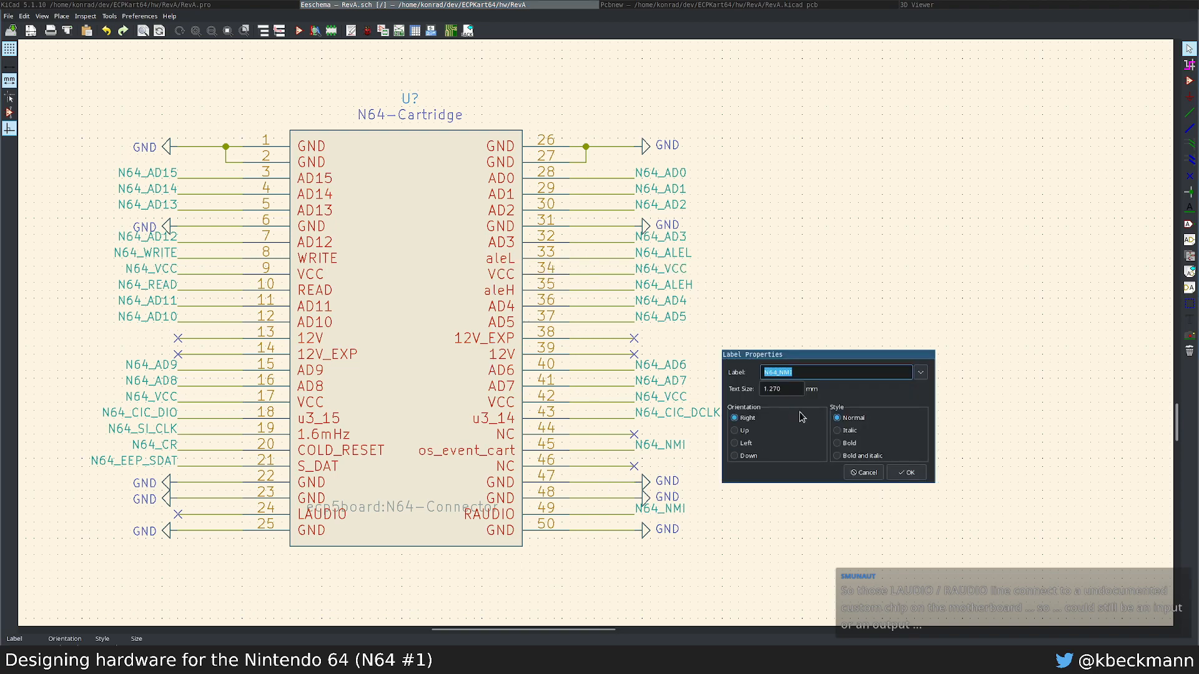
key(End)
key(ctrl+shift+Left)
text(RAUDIO)
key(Return)
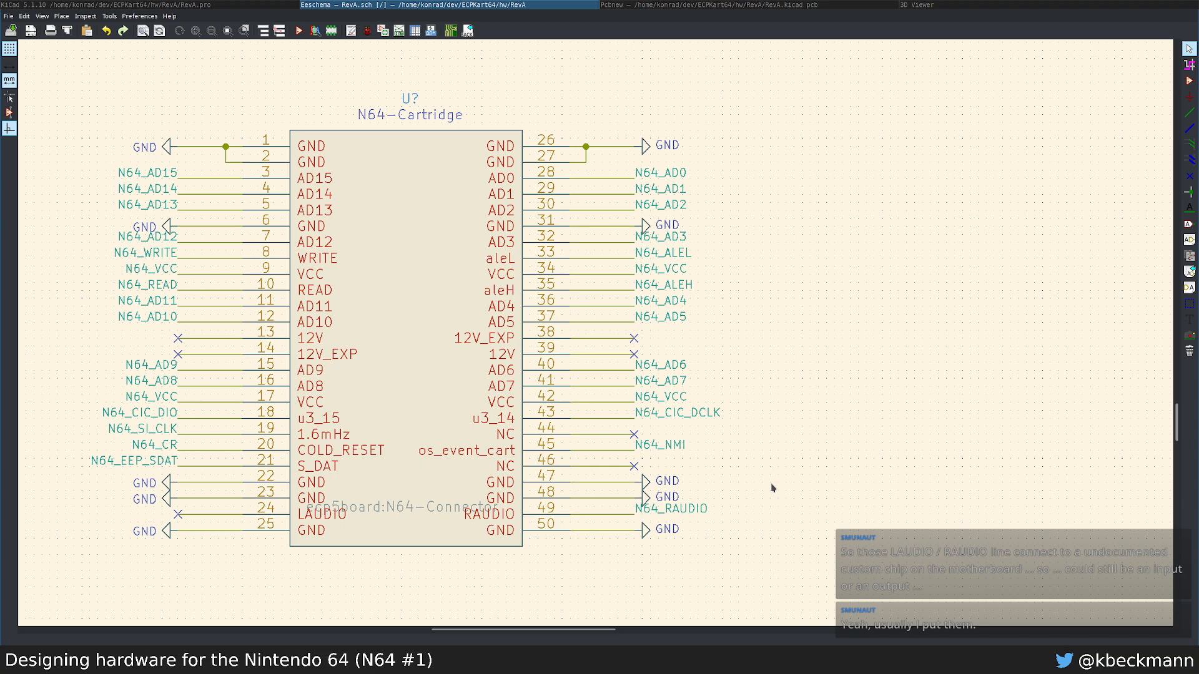
Step: Undo the recent schematic edits back through the deletion, restoring the resistor networks and their N64_AD labels
scroll(772, 488, down, 2)
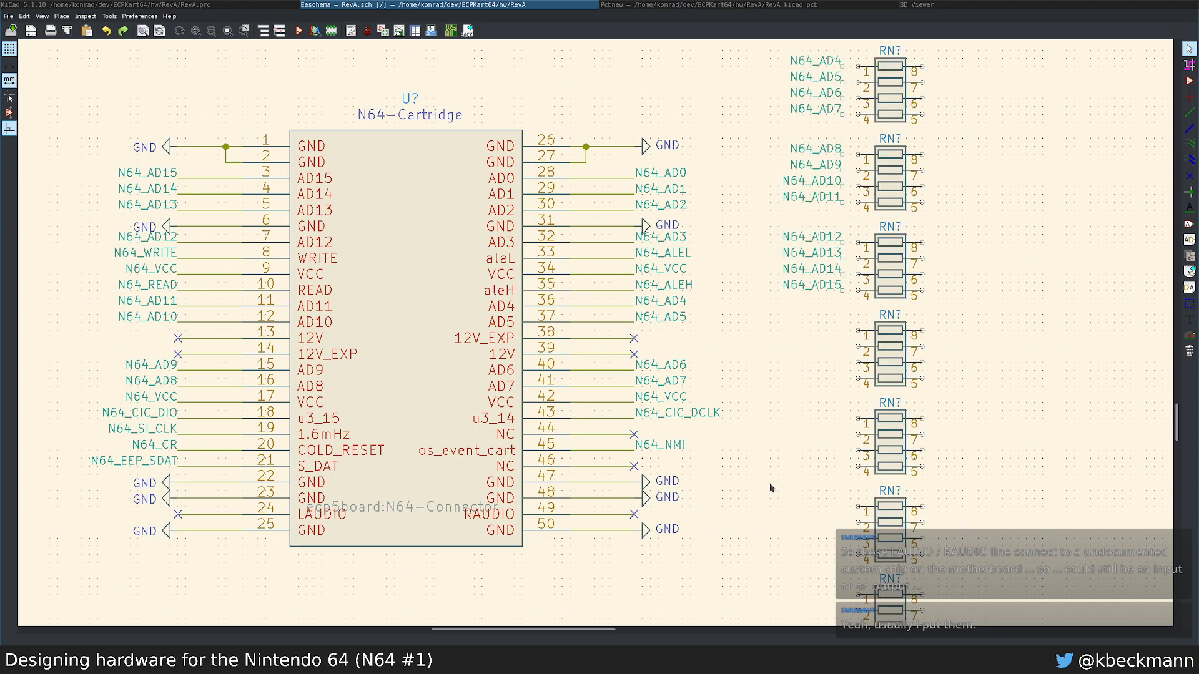
middle_drag(689, 305, 597, 428)
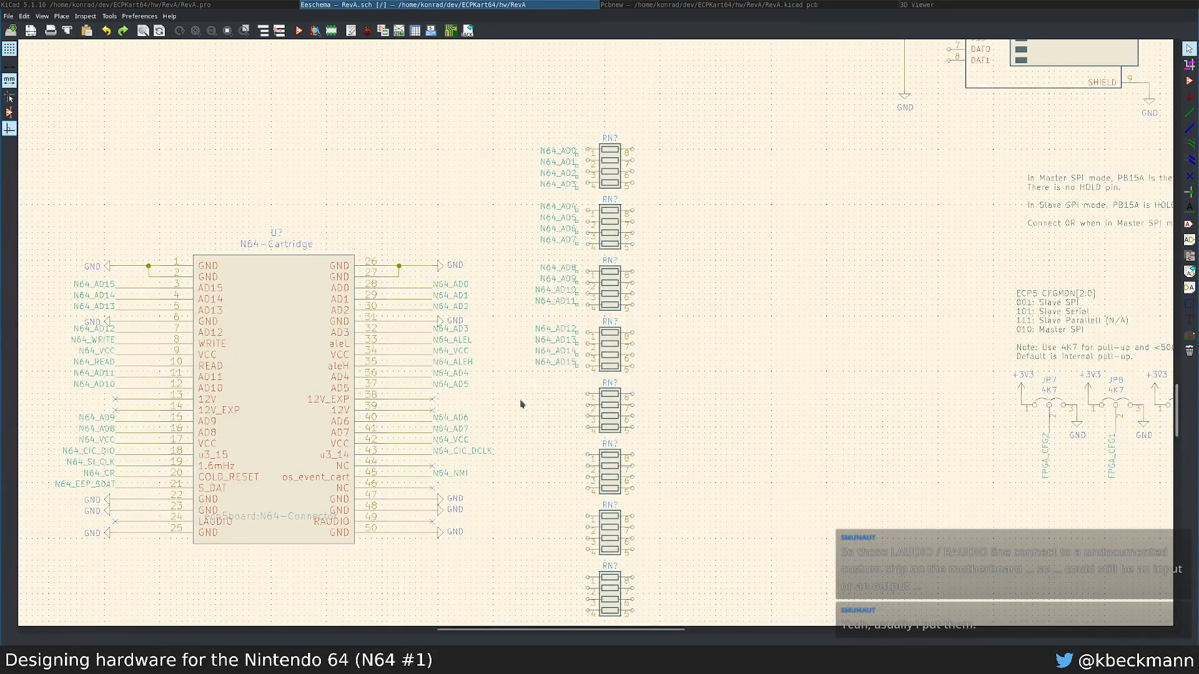
Step: Duplicate the N64_NMI label onto the RAUDIO wire at pin 49 and remove the no-connect flag there
key(ctrl+d)
scroll(442, 522, up, 3)
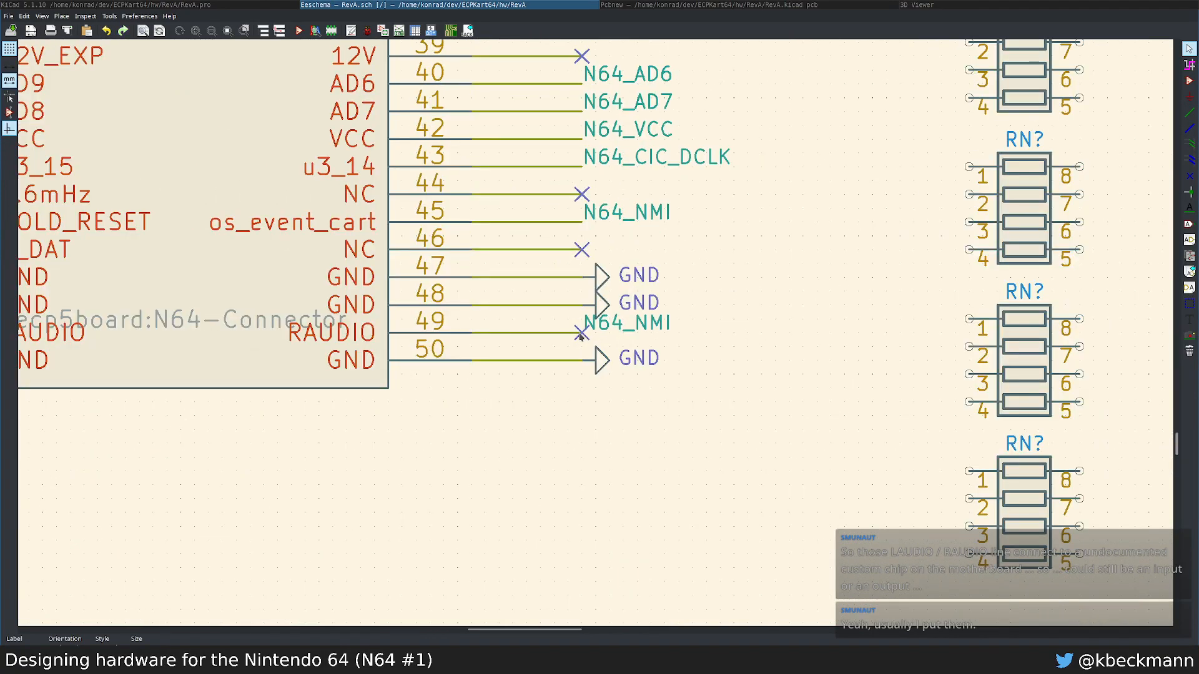
right_click(580, 336)
click(600, 370)
Step: Change the duplicated label on pin 49 to N64_RAUDIO
key(e)
click(615, 362)
key(e)
click(615, 363)
key(Right)
key(shift+Left)
key(shift+Left)
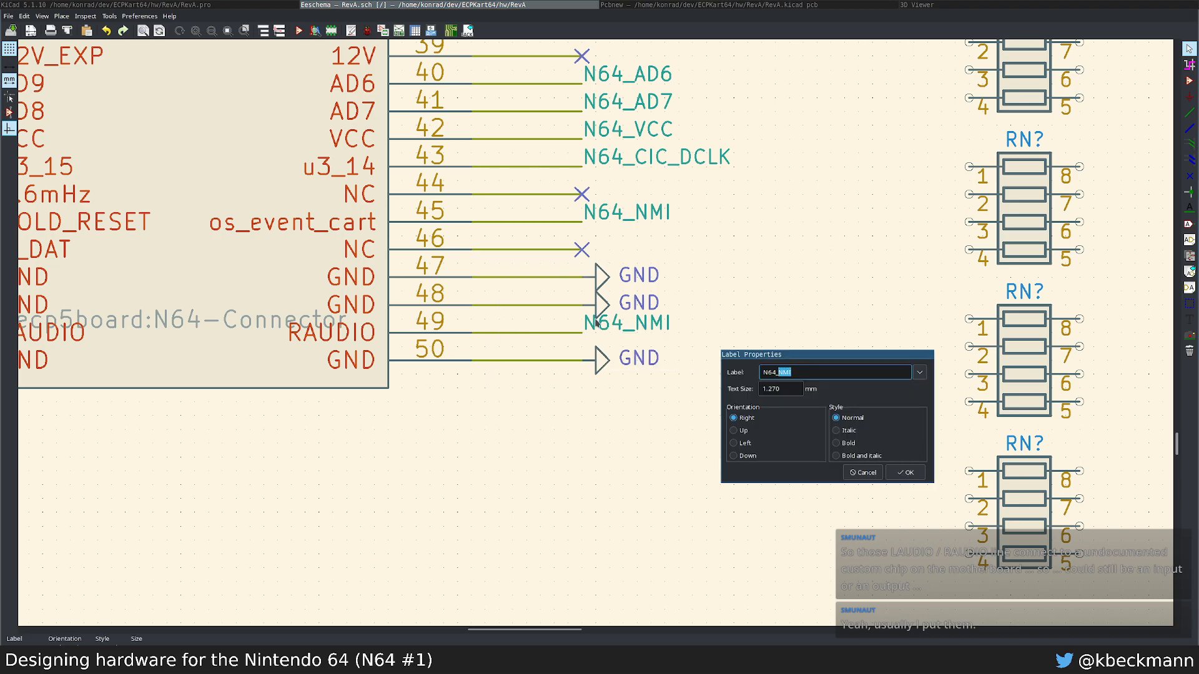
text(RAUDIO)
key(Return)
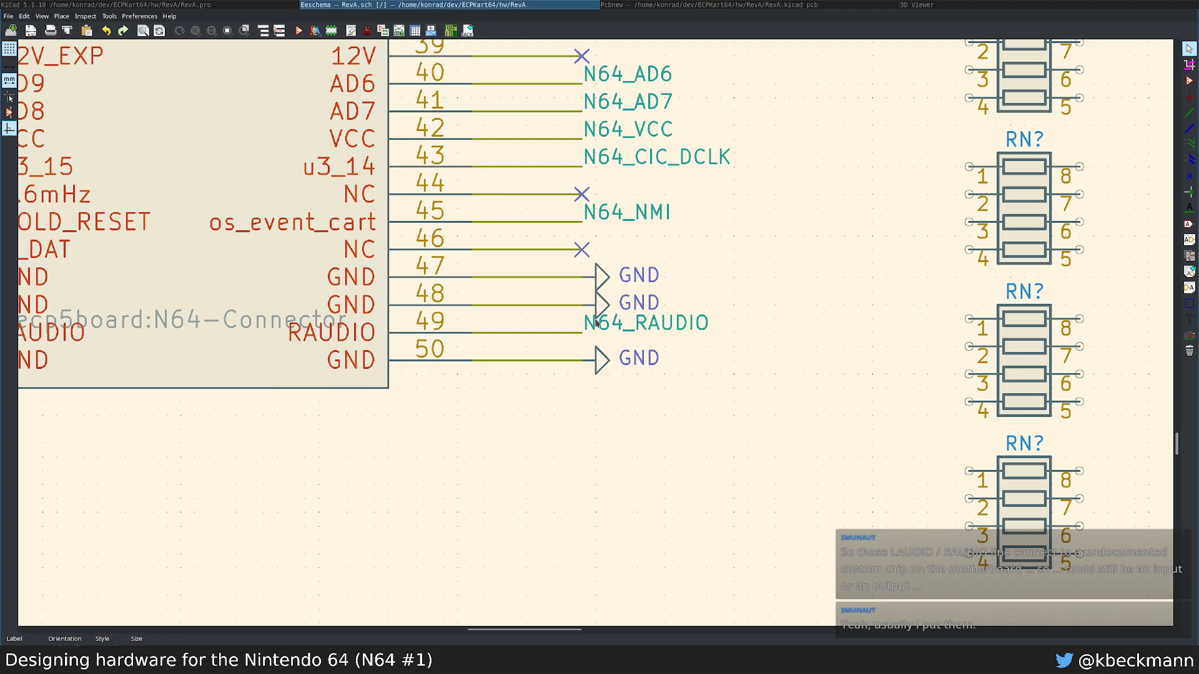
Step: Duplicate the N64_RAUDIO label onto the LAUDIO wire at pin 24, oriented to the left, and delete the no-connect flag there
key(e)
click(615, 355)
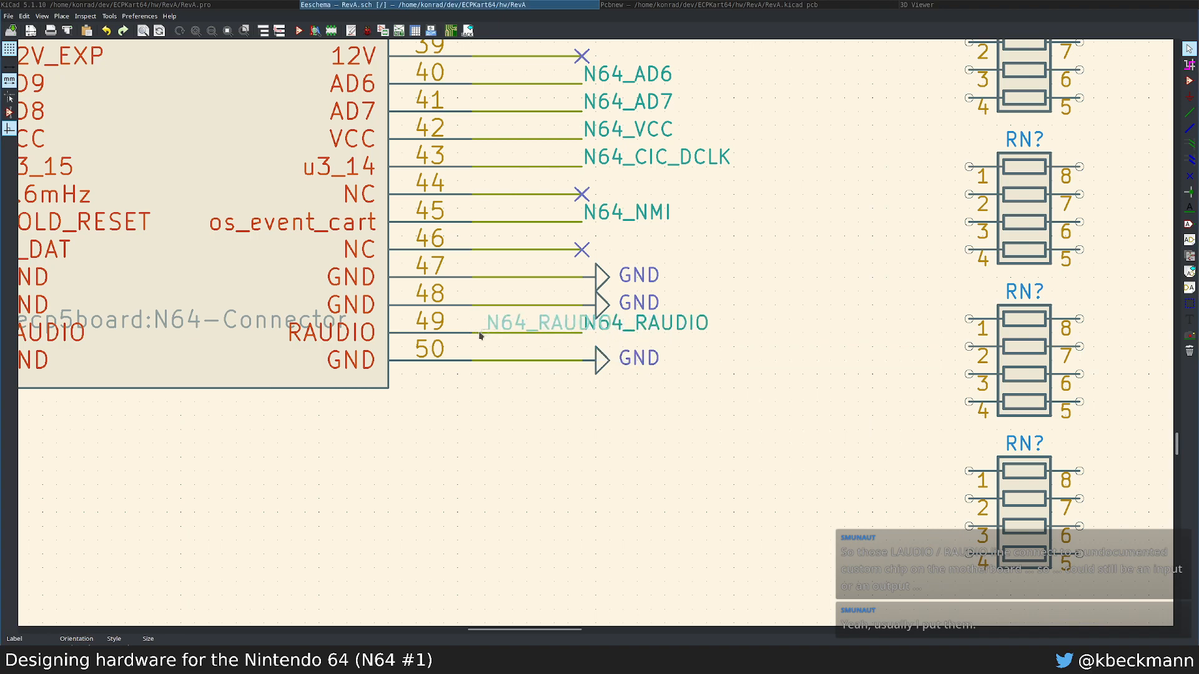
scroll(389, 333, down, 3)
key(r)
key(r)
scroll(392, 317, up, 1)
scroll(595, 337, up, 1)
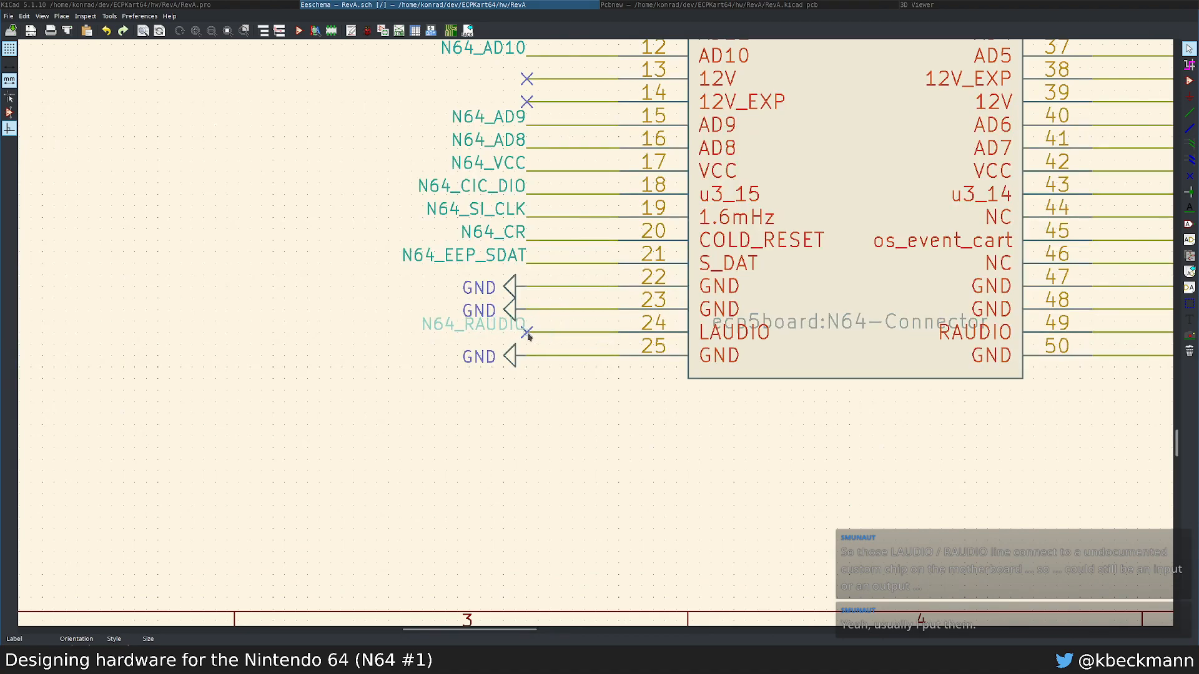
click(527, 332)
click(528, 334)
click(546, 369)
Step: Rename the label on pin 24 as N64_LAUDIO
key(e)
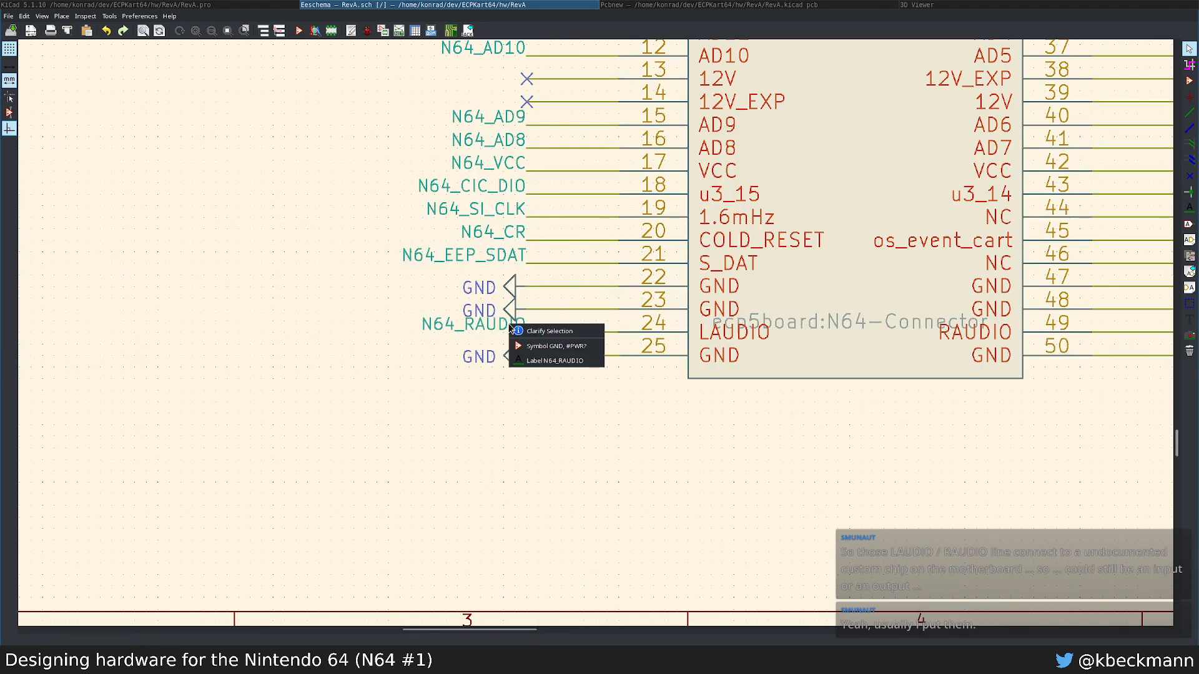
click(523, 359)
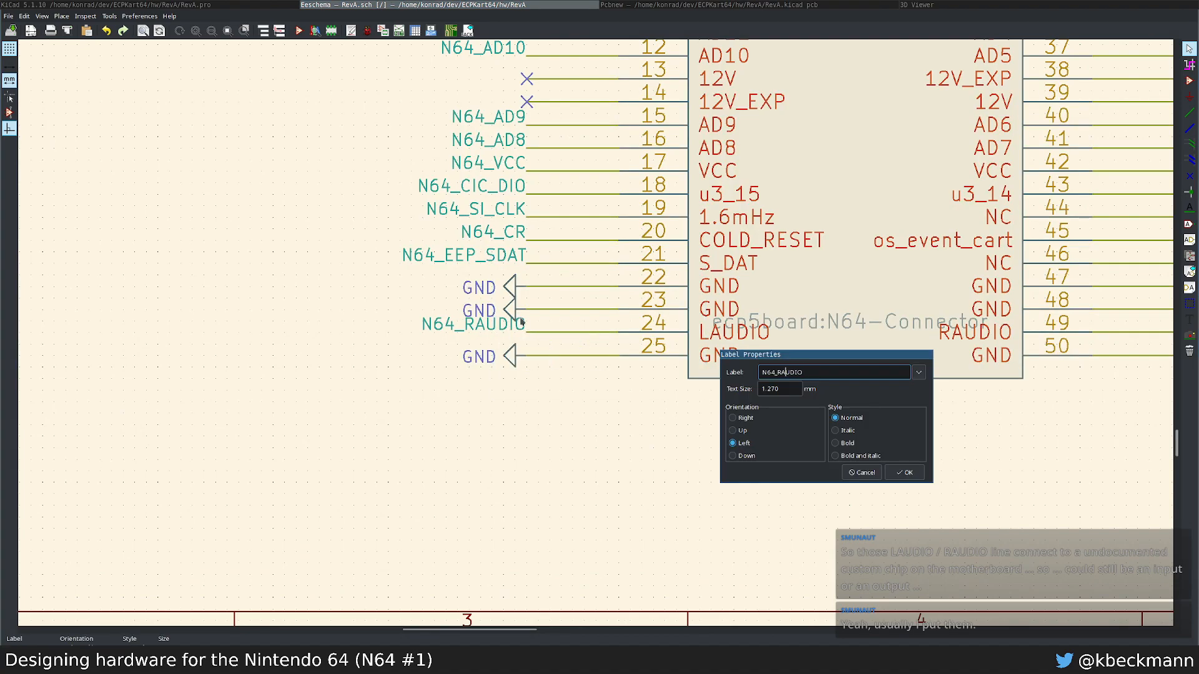
text(L)
key(Return)
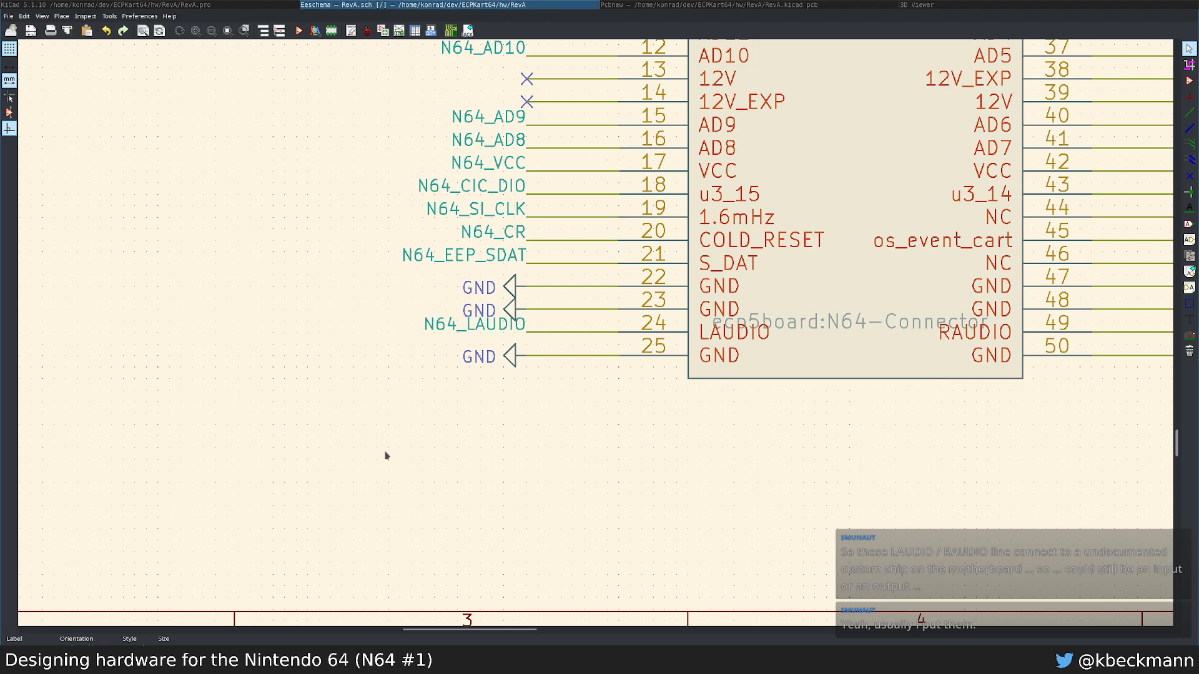
Step: Review the labelled cartridge connector beside the resistor networks and switch to the SummerCart64 board photos in the browser
scroll(562, 533, down, 5)
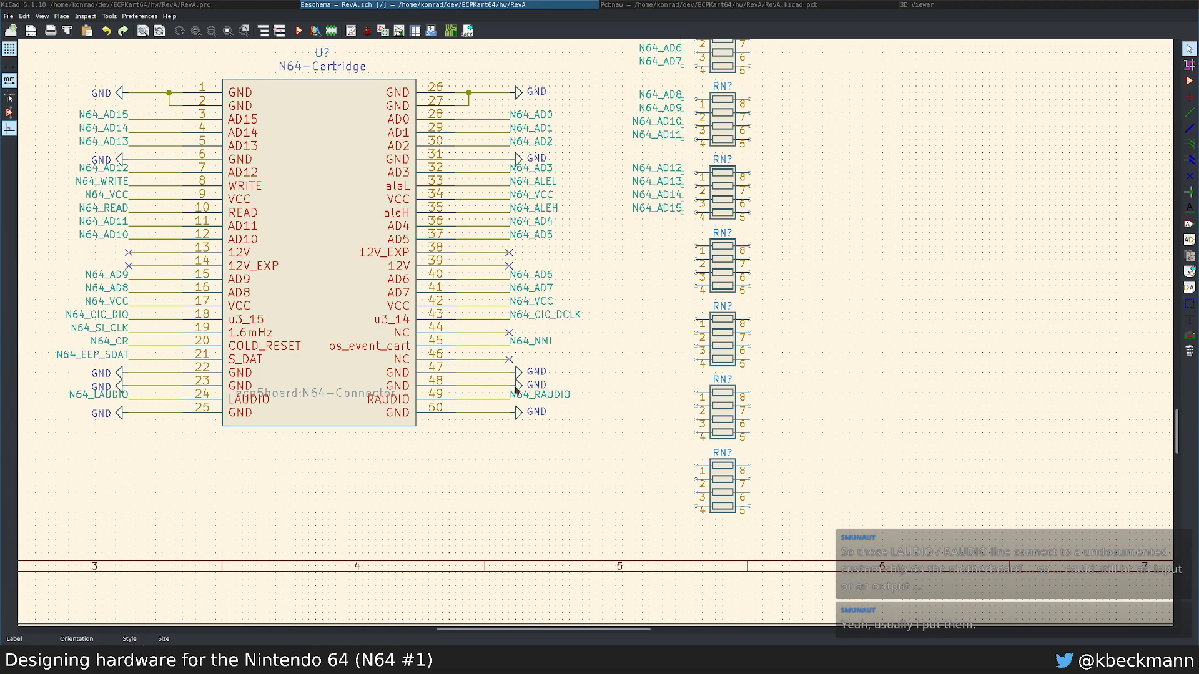
scroll(516, 391, down, 3)
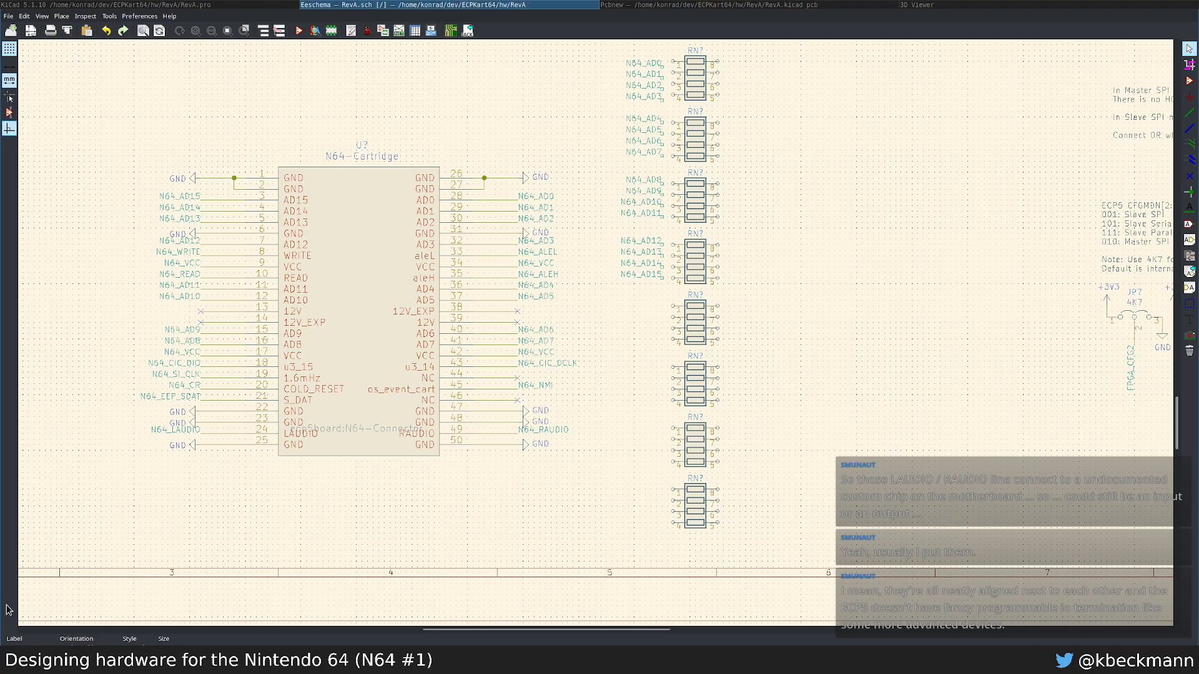
key(super+2)
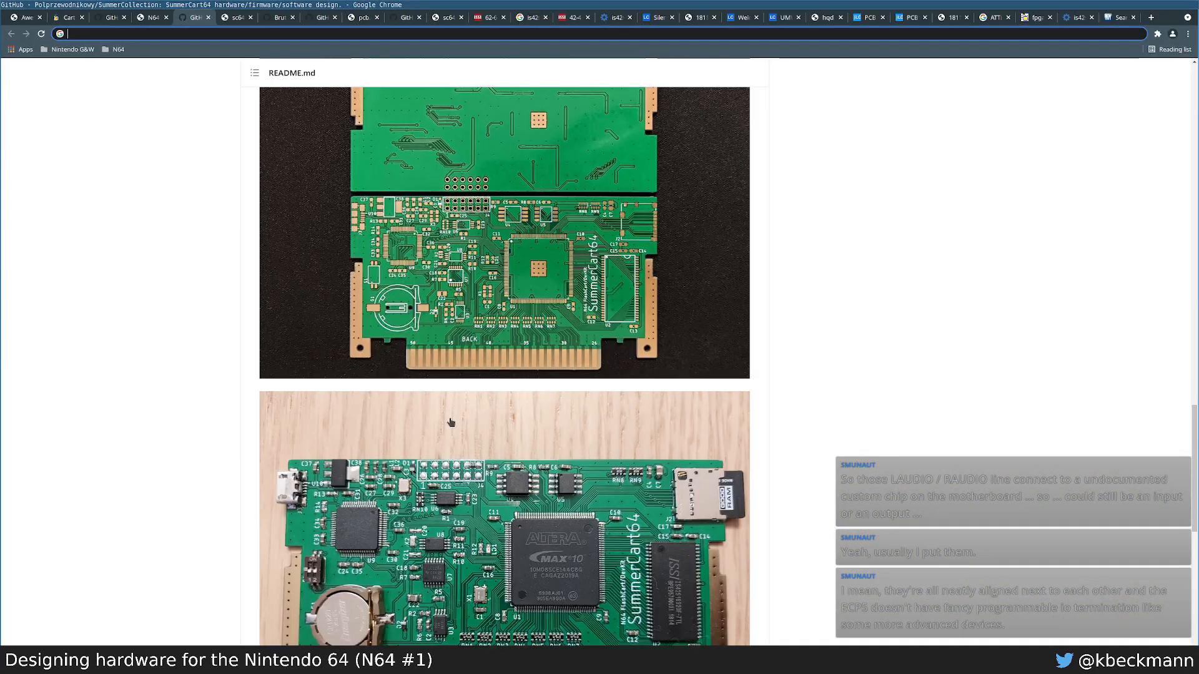
Step: Examine the resistor networks near the edge connector in the full-size sc64_clean_pcb.jpg photo and return to the RevA schematic in Eeschema
click(527, 305)
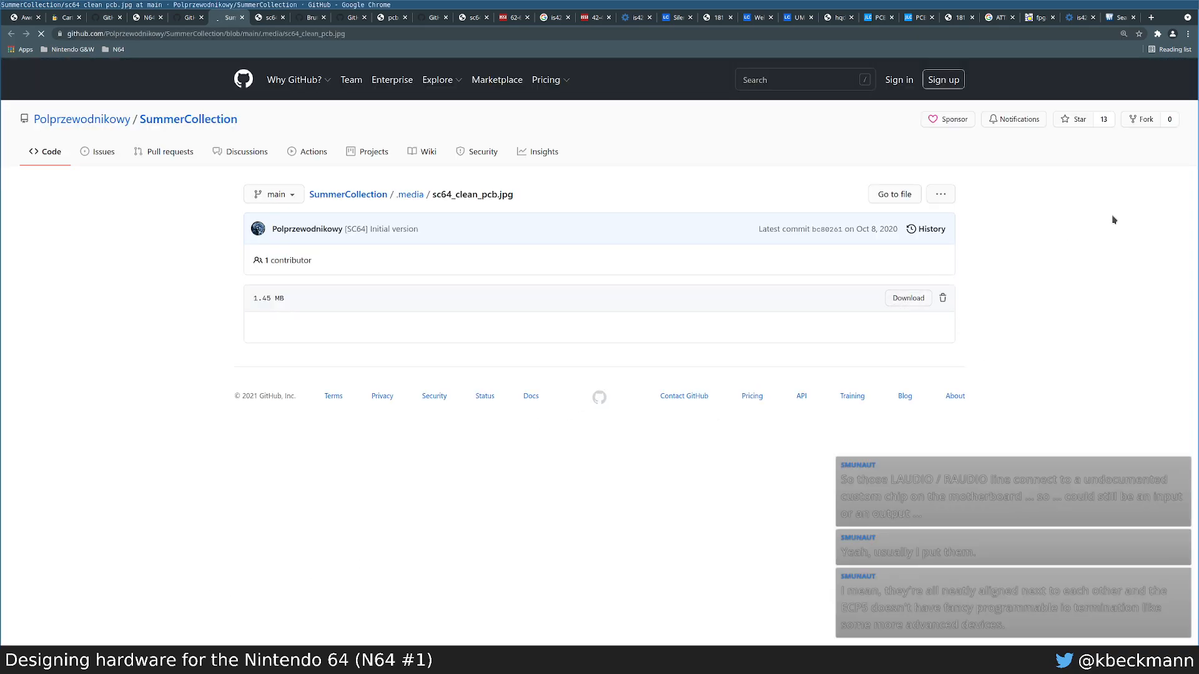
click(910, 298)
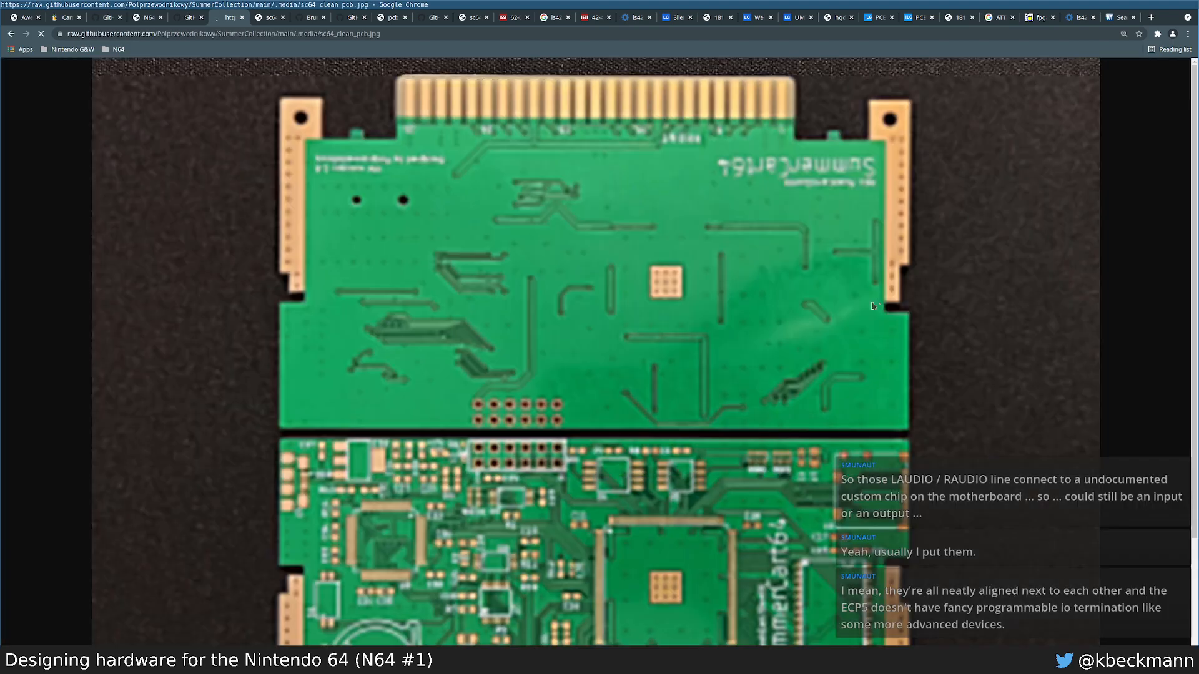
scroll(598, 531, down, 3)
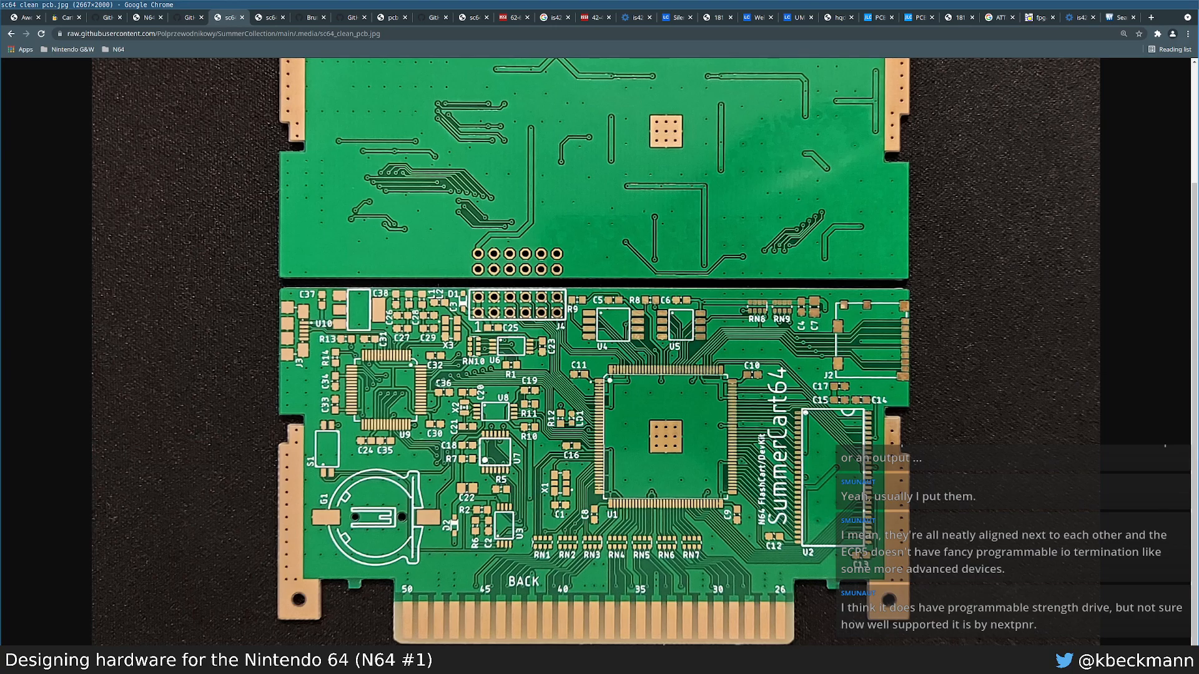
key(alt+Tab)
middle_drag(598, 298, 570, 341)
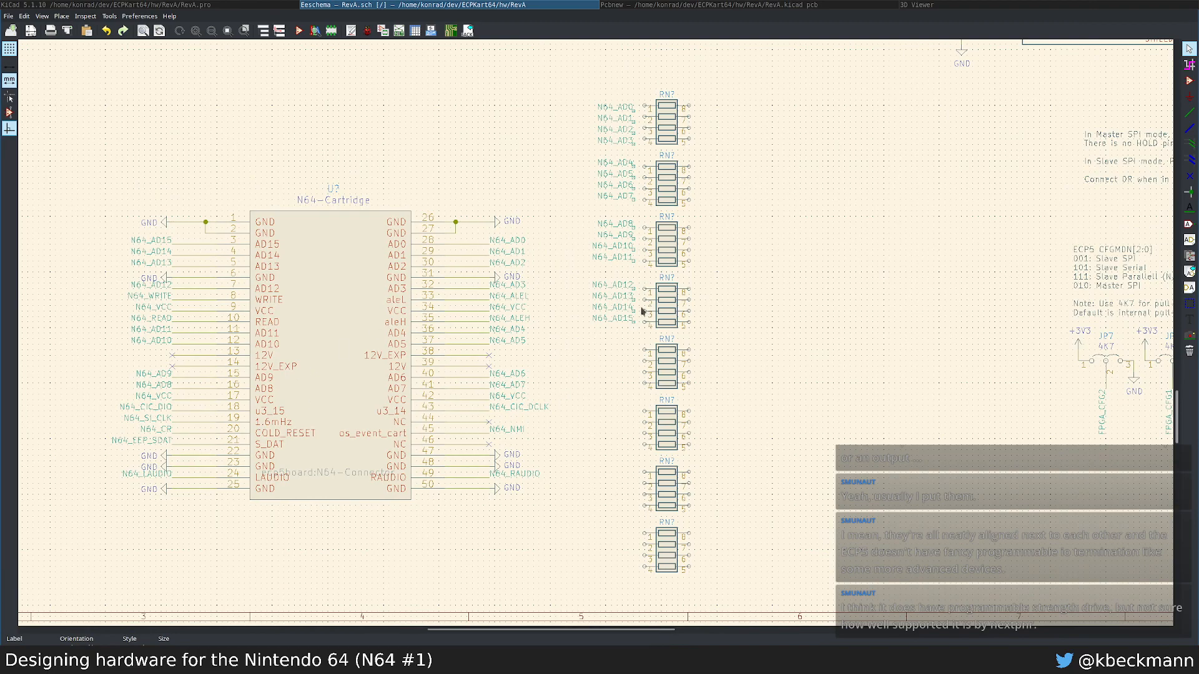
scroll(641, 311, down, 5)
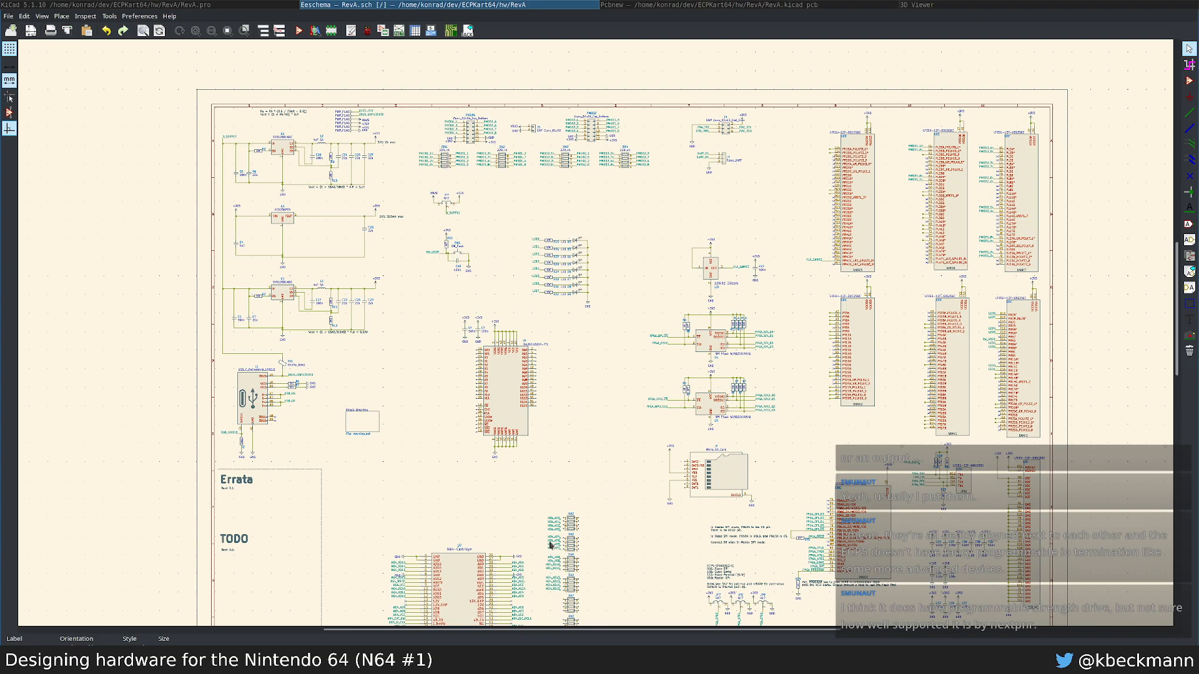
scroll(551, 545, up, 5)
middle_drag(576, 193, 582, 315)
scroll(594, 285, up, 2)
key(c)
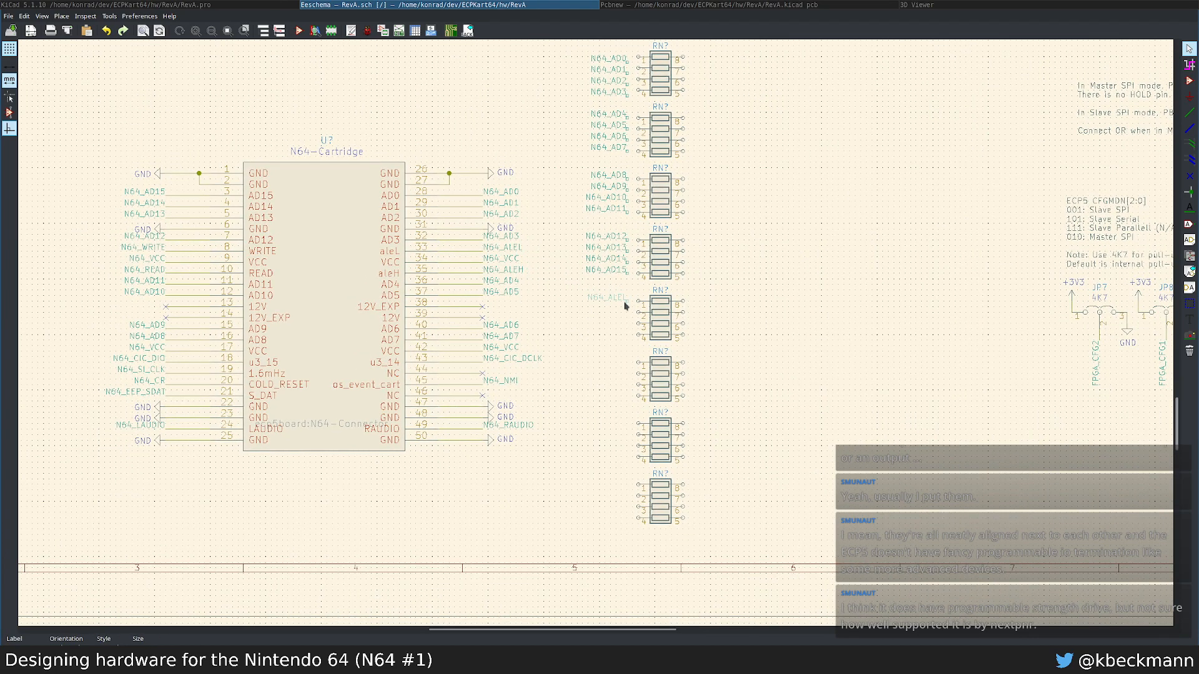
key(Escape)
Step: Delete the N64_AD0 to N64_AD15 labels beside the upper four resistor networks
middle_drag(621, 298, 617, 361)
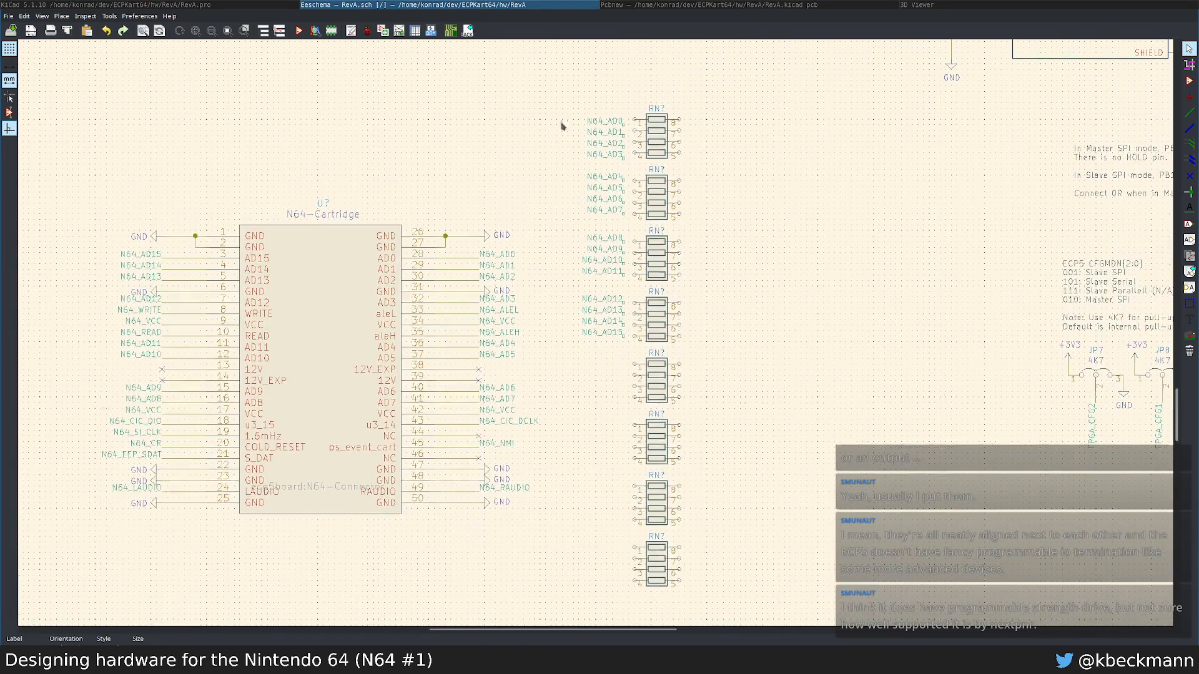
drag(562, 120, 623, 350)
key(Delete)
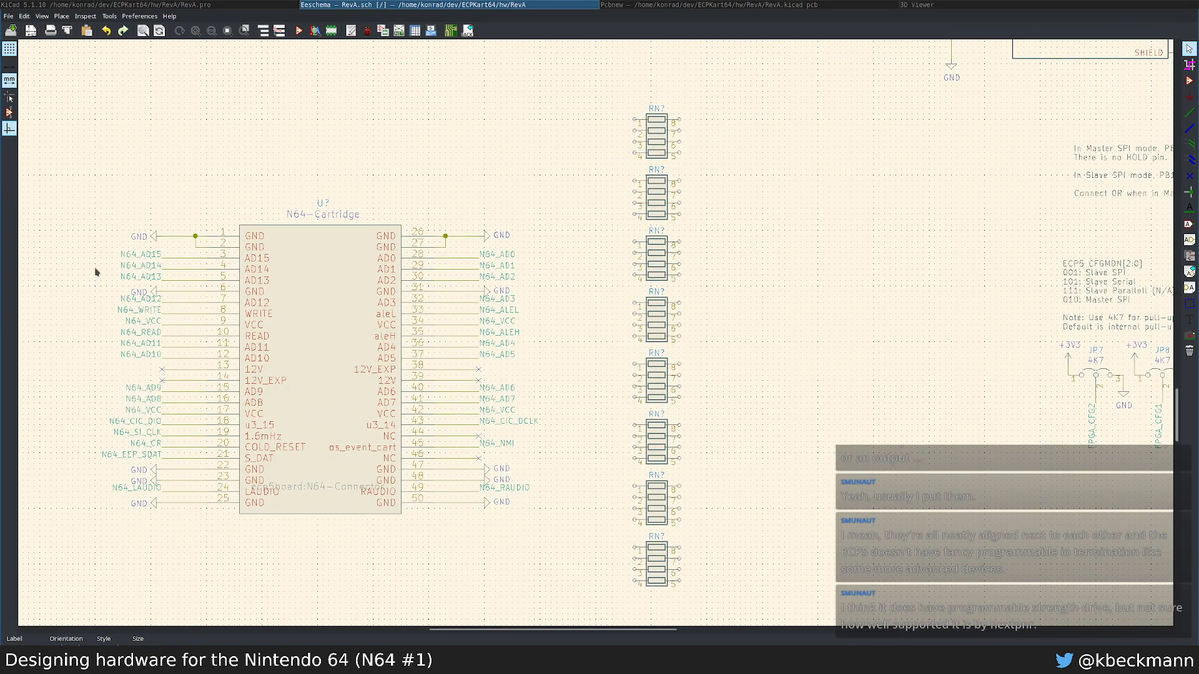
Step: Duplicate the labels of cartridge connector pins 1 to 25 into the free area beyond the resistor networks and remove the copied GND symbols
drag(98, 215, 153, 519)
key(ctrl+v)
click(827, 318)
double_click(851, 186)
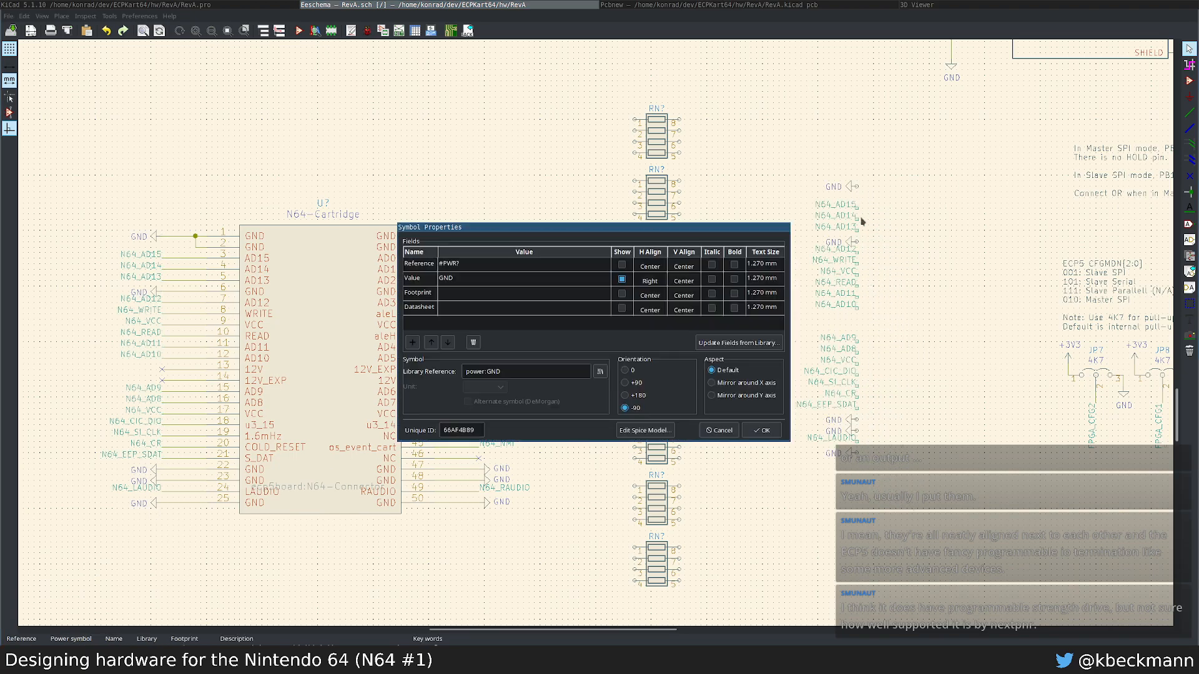
key(Escape)
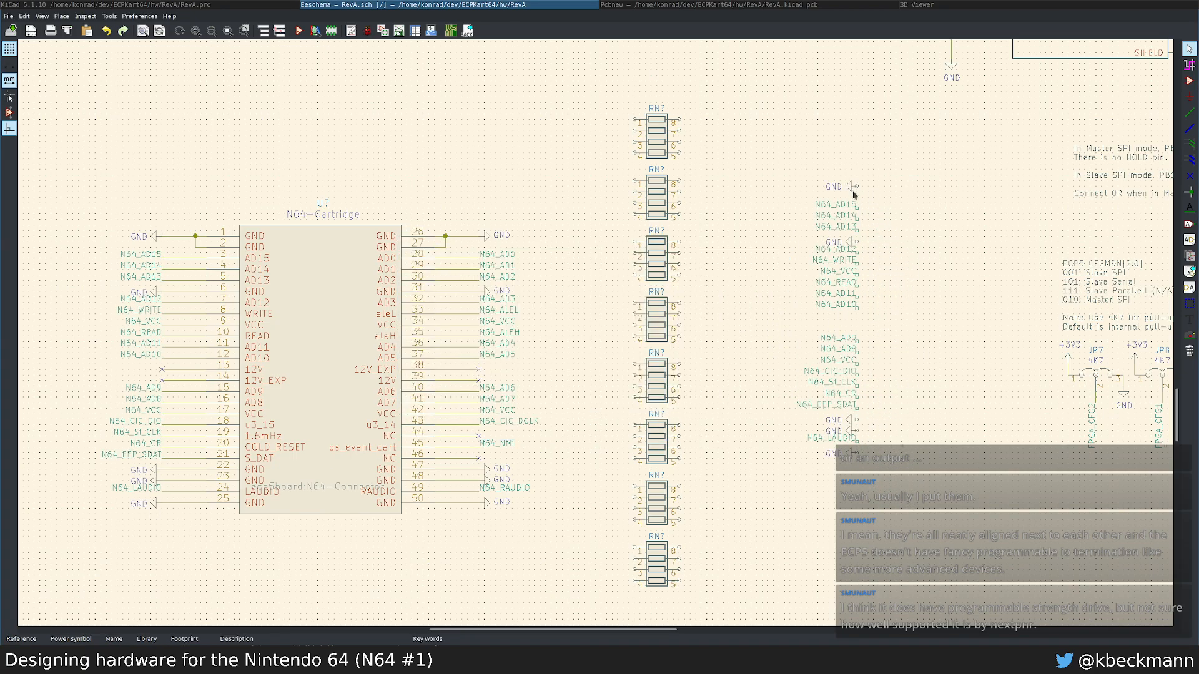
key(Delete)
key(Delete)
key(Delete)
key(Delete)
key(Delete)
Step: Move the copied N64_AD15, N64_AD14, N64_AD13 and N64_AD12 labels beside the input pins of the first resistor network
drag(803, 190, 846, 235)
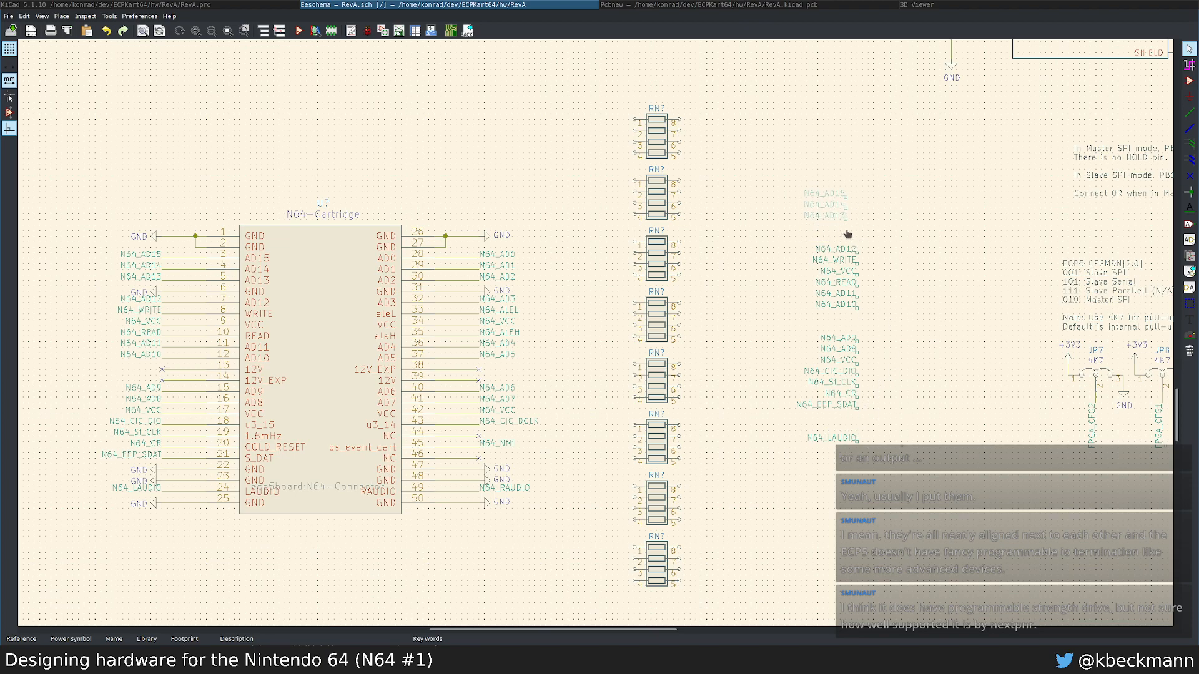
click(631, 158)
drag(788, 232, 880, 300)
click(610, 153)
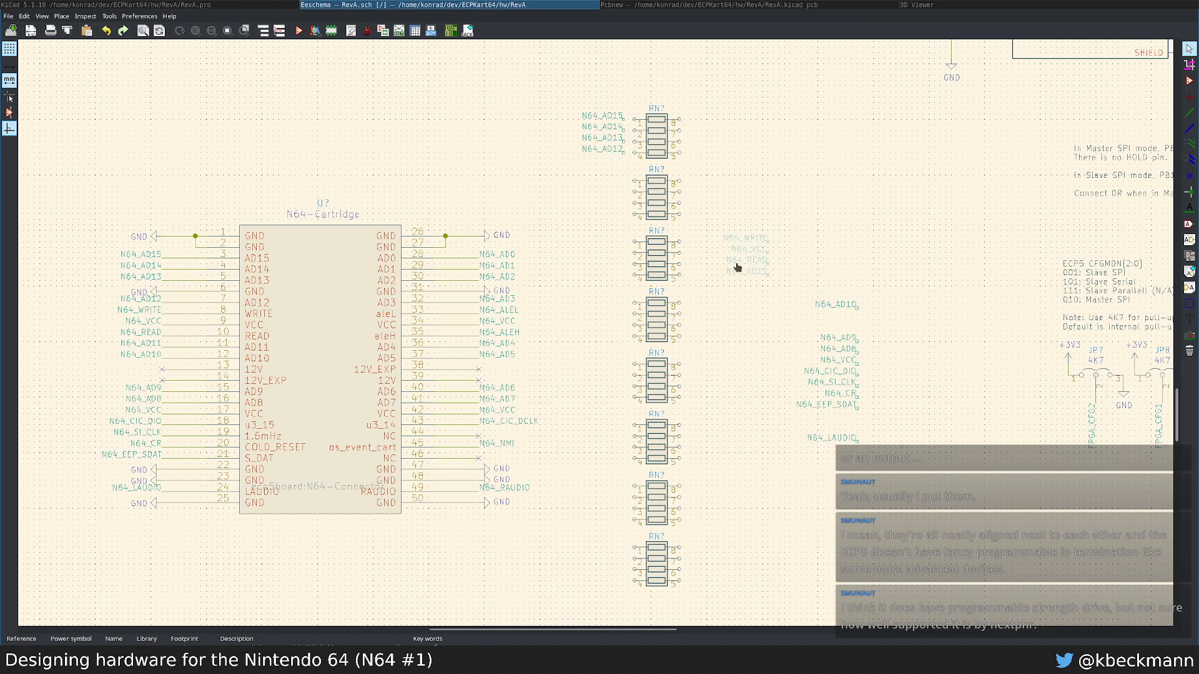
Step: Place the copied N64_WRITE, N64_VCC, N64_READ and N64_AD11 labels at the second resistor network and N64_AD10 at the third
click(643, 218)
drag(752, 264, 854, 327)
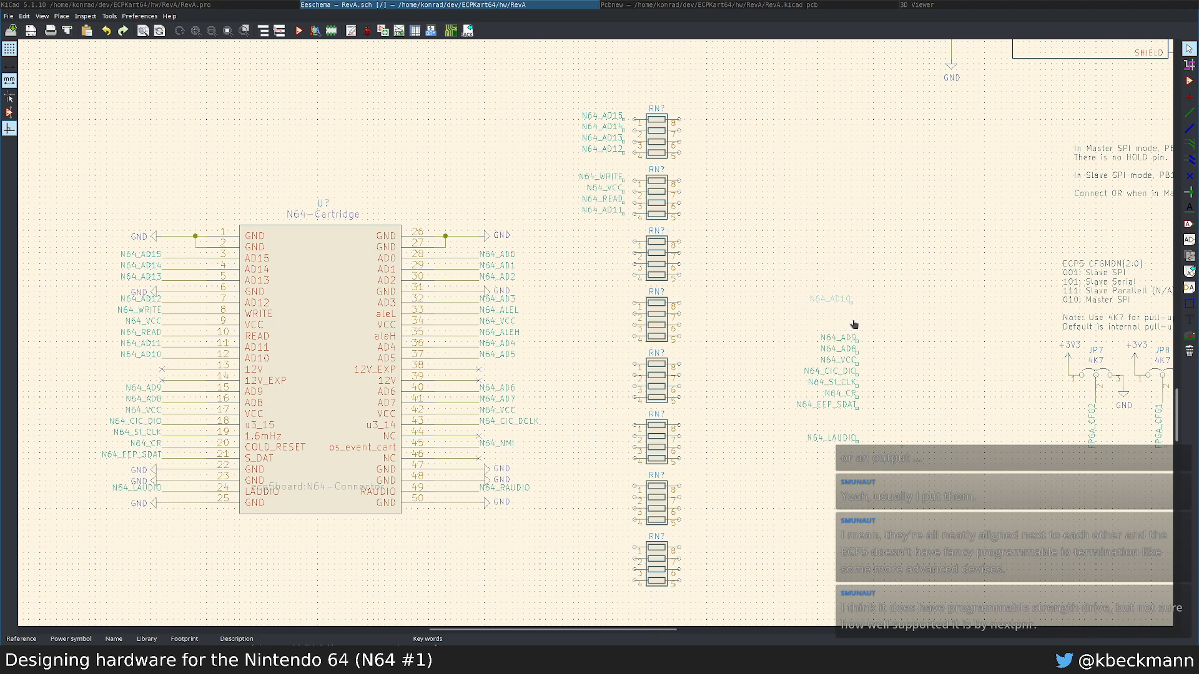
click(638, 261)
Step: Remove the copied N64_VCC labels and close up N64_READ, N64_AD11 and N64_AD10 under N64_WRITE at the second resistor network
drag(734, 268, 871, 369)
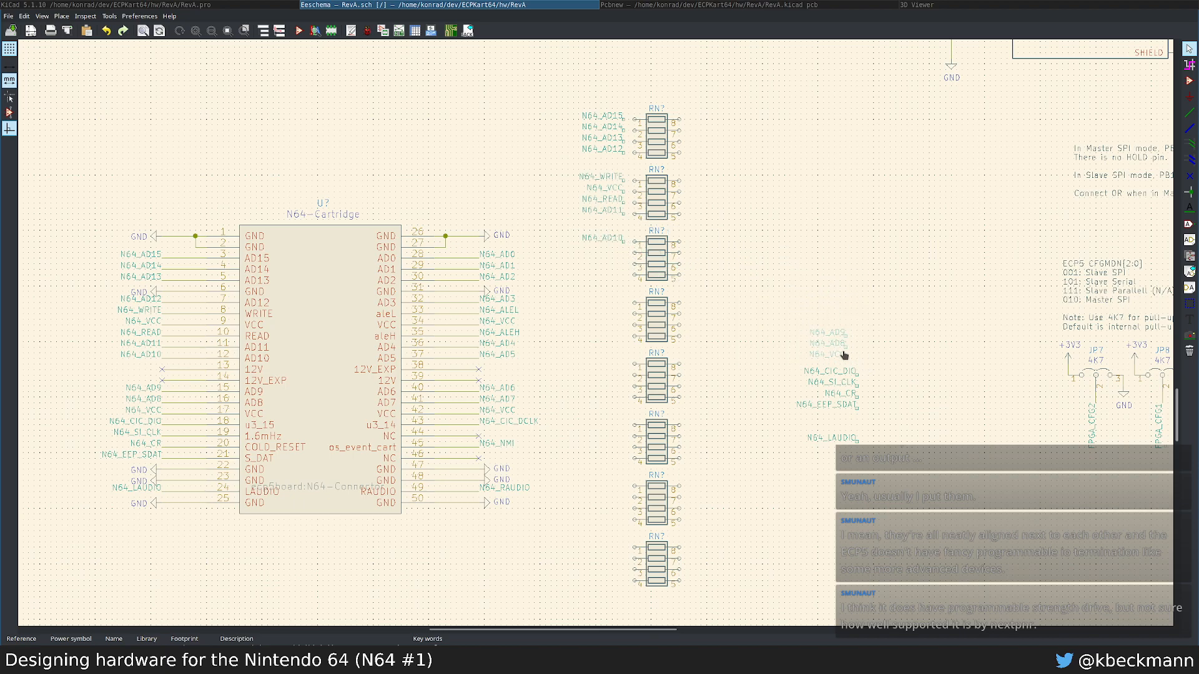
key(Escape)
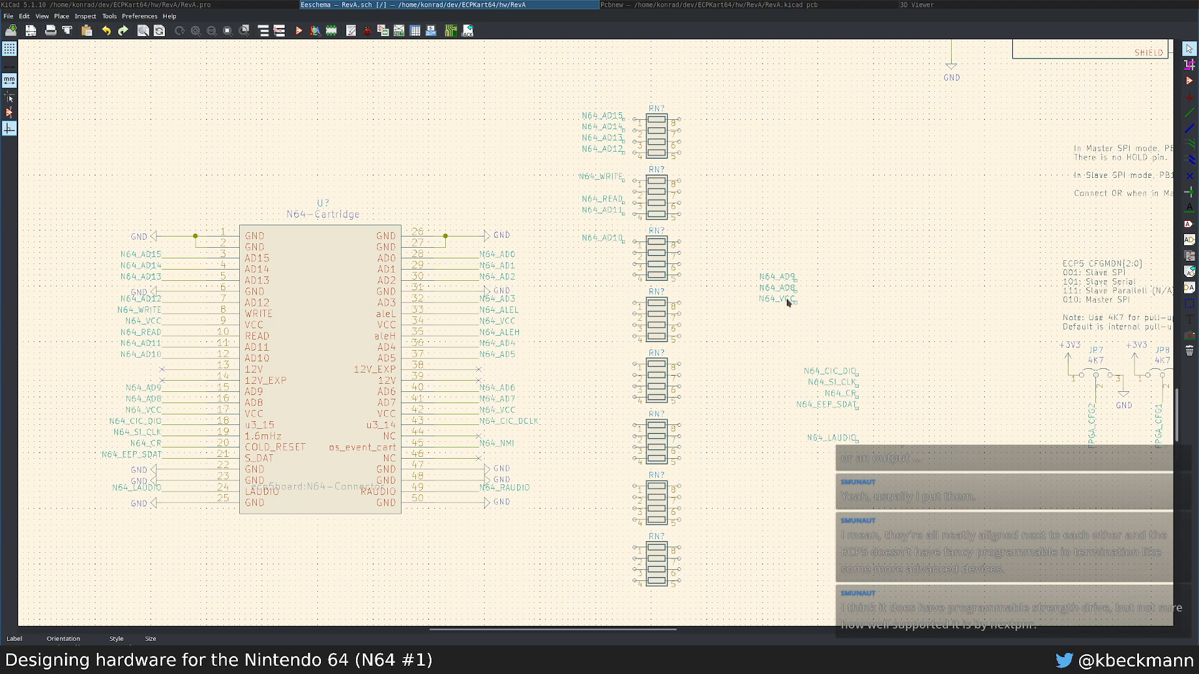
key(Delete)
drag(574, 192, 601, 220)
click(610, 249)
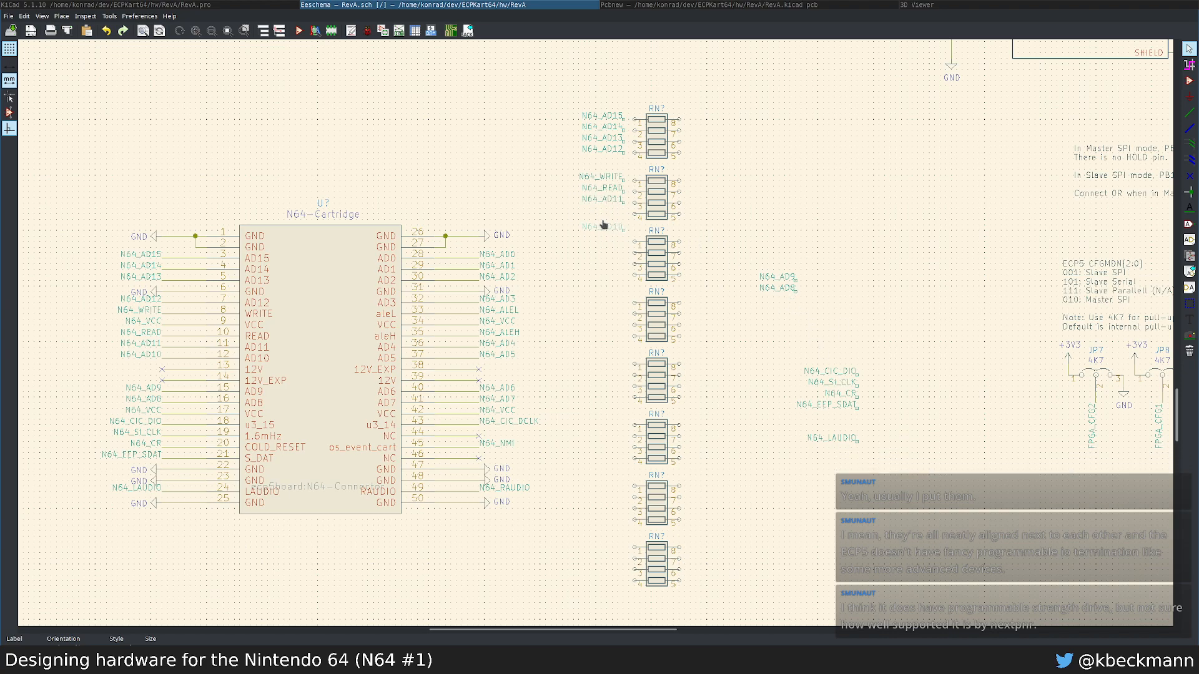
click(604, 207)
Step: Place N64_AD9, N64_AD8, N64_CIC_DIO and N64_SI_CLK at the third resistor network and N64_CR, N64_EEP_SDAT and N64_LAUDIO at the fourth
drag(718, 256, 863, 388)
click(606, 273)
click(630, 277)
drag(746, 342, 870, 456)
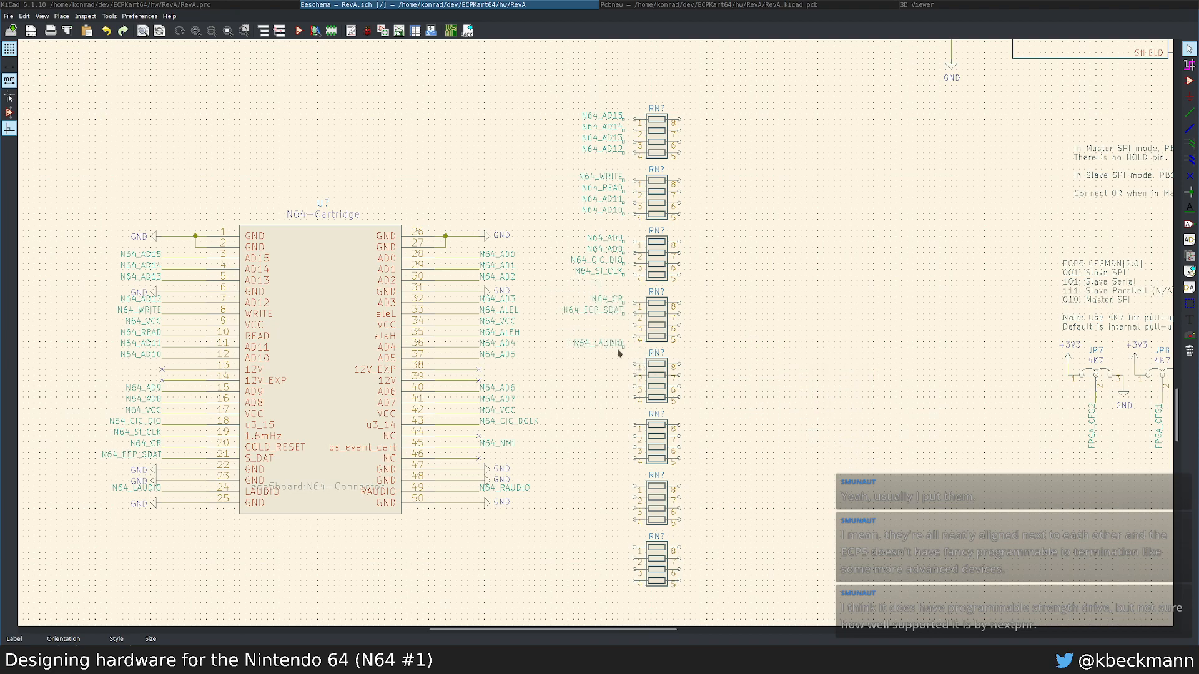
drag(596, 326, 620, 354)
click(616, 331)
Step: Move all eight resistor networks with their labels farther away from the cartridge connector
scroll(647, 359, down, 2)
drag(514, 116, 671, 478)
click(734, 492)
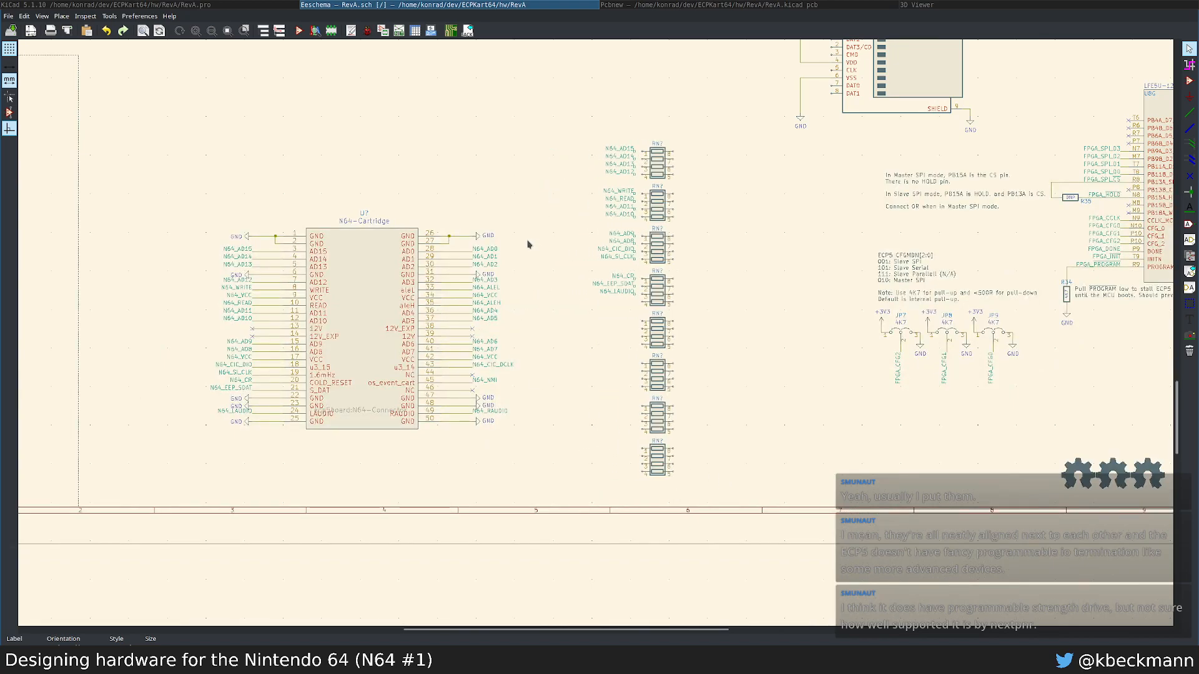
Step: Duplicate the net labels of cartridge connector pins 28 to 49 into the free area beyond the resistor networks
drag(528, 244, 481, 442)
key(ctrl+d)
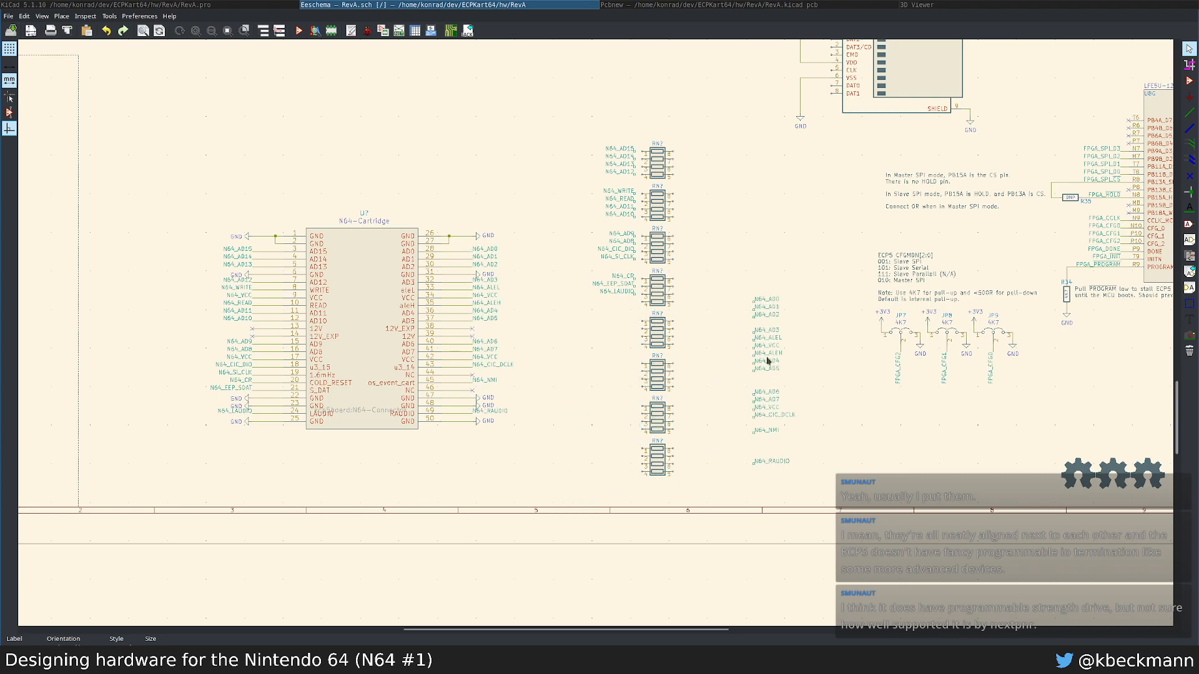
click(767, 361)
Step: Mirror the copied label block horizontally and place it beside the input pins of the lower four resistor networks
drag(738, 251, 816, 501)
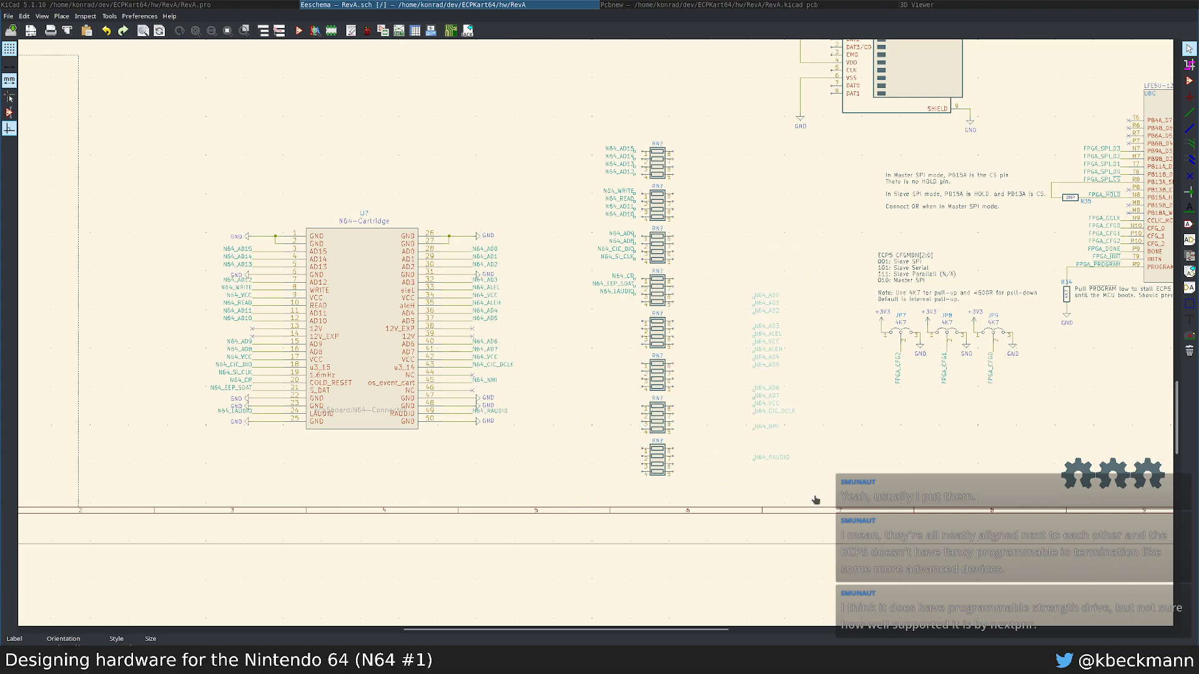
key(y)
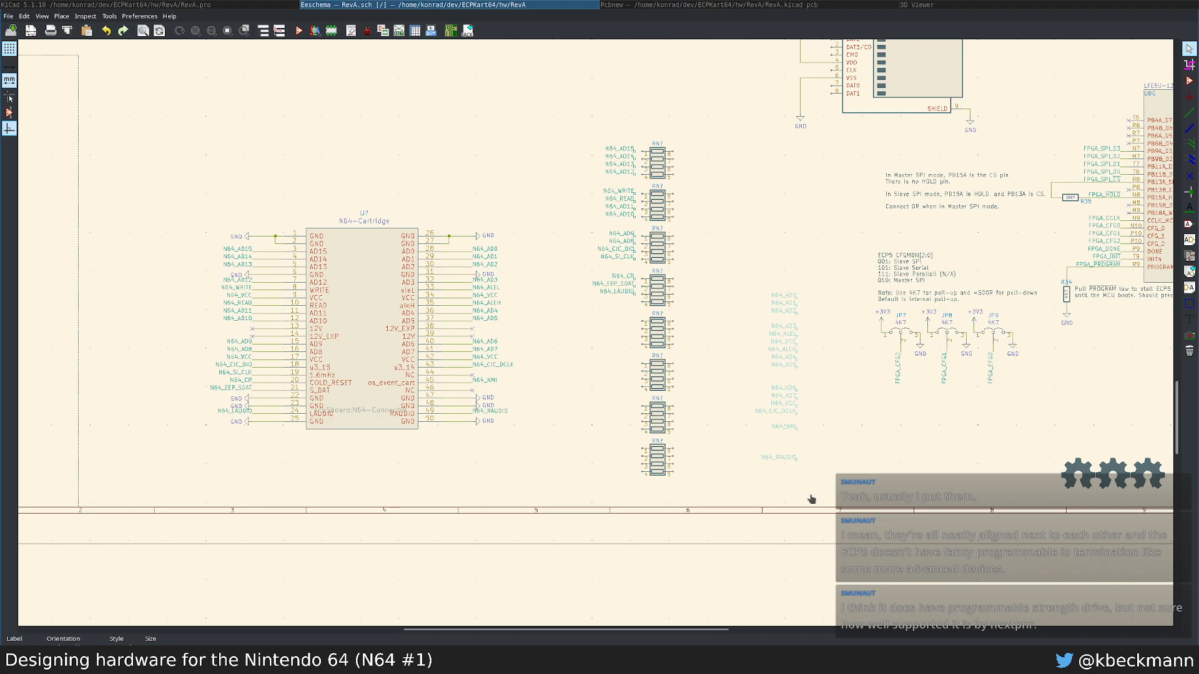
key(m)
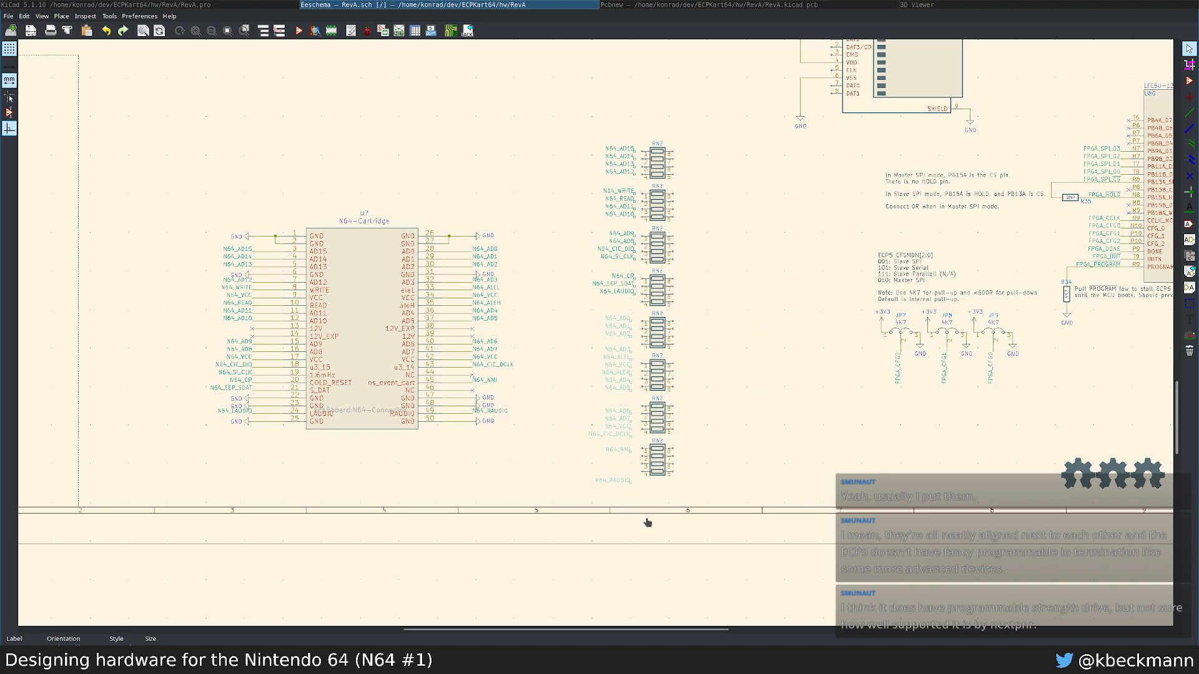
click(649, 523)
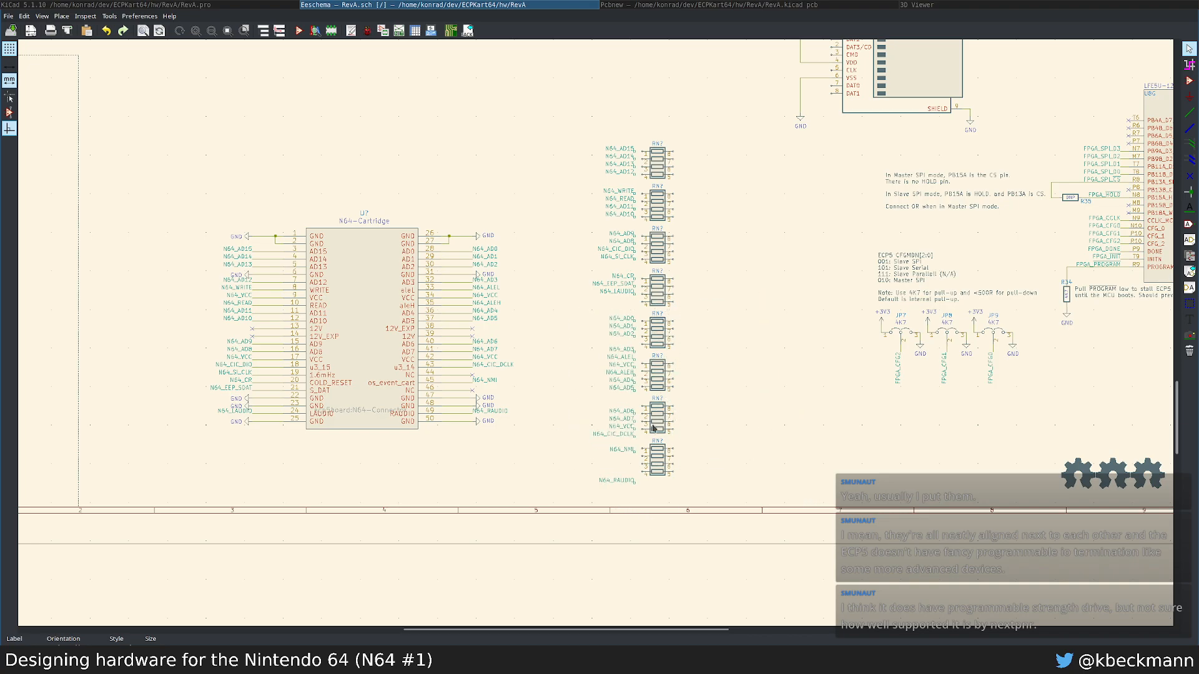
Step: Delete the copied N64_VCC labels and align N64_AD0 to N64_AD3 with the fifth network and N64_ALEL, N64_ALEH, N64_AD4, N64_AD5 with the sixth
scroll(647, 414, up, 2)
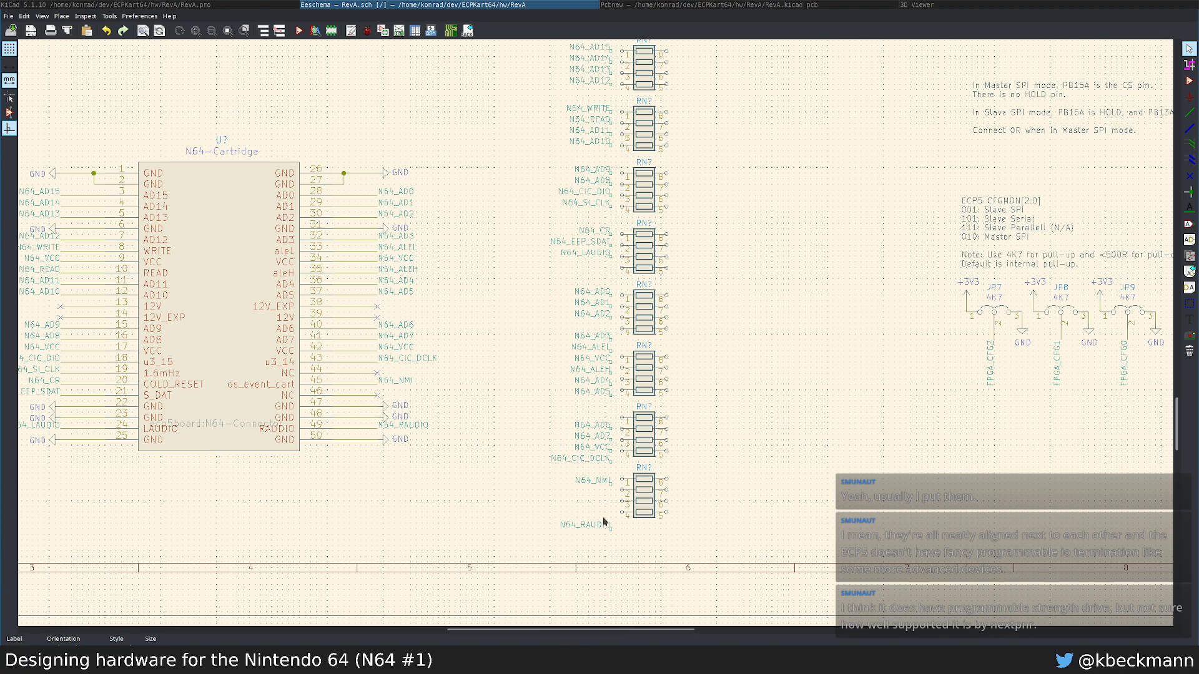
key(Delete)
key(Delete)
drag(567, 330, 615, 560)
click(610, 334)
click(612, 555)
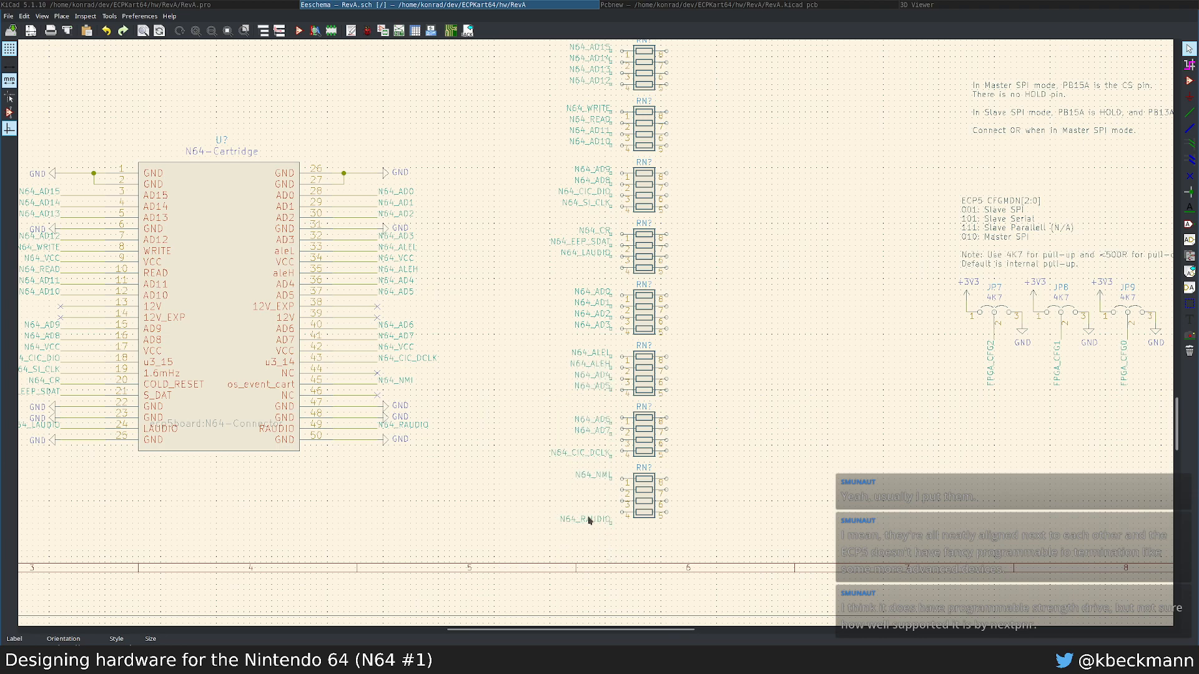
Step: Move N64_CIC_DCLK and N64_NMI onto the last two inputs of the seventh resistor network and N64_RAUDIO onto the eighth network's first input
drag(567, 467, 599, 531)
click(598, 488)
click(607, 454)
click(608, 491)
Step: Wire the N64_AD15 to N64_AD12 labels to the first resistor network and repeat the wire down along the remaining networks
scroll(609, 492, down, 2)
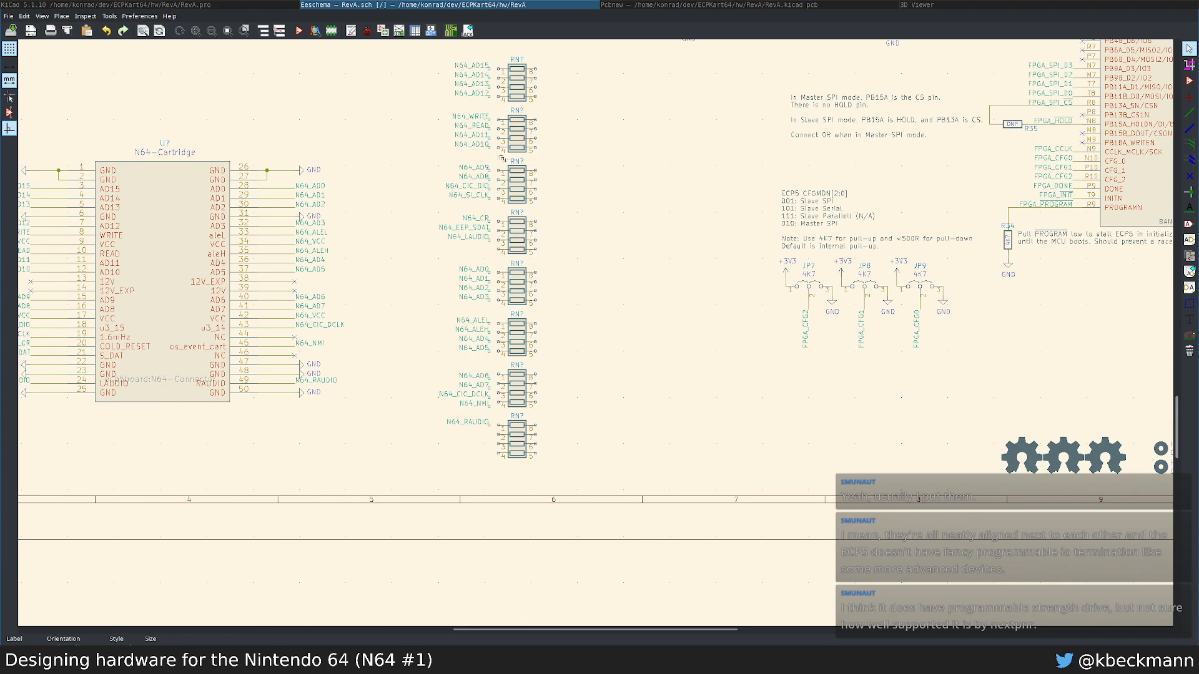
middle_drag(502, 159, 494, 223)
key(w)
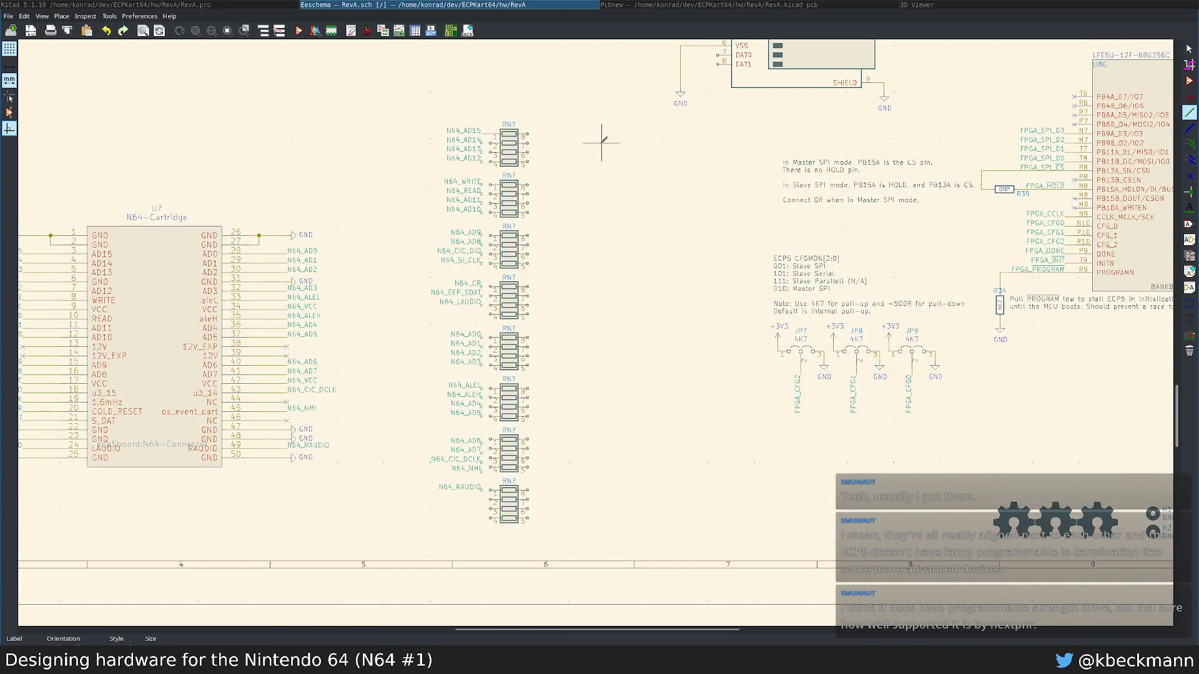
key(Home)
scroll(565, 521, up, 4)
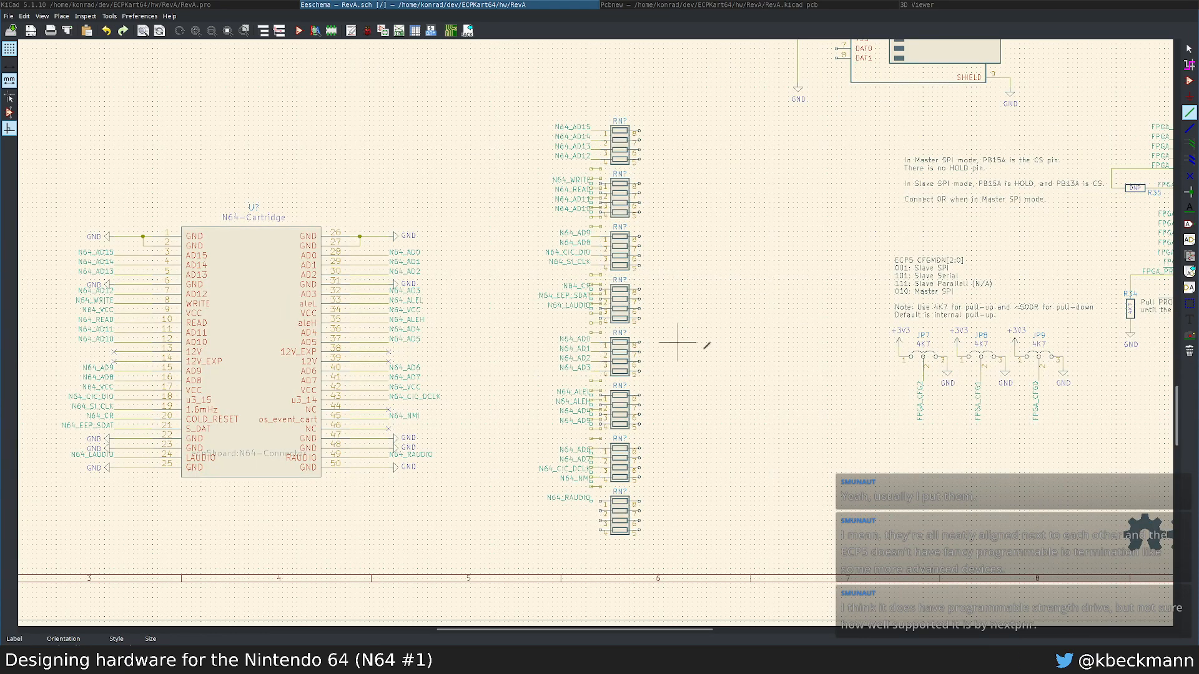
key(Escape)
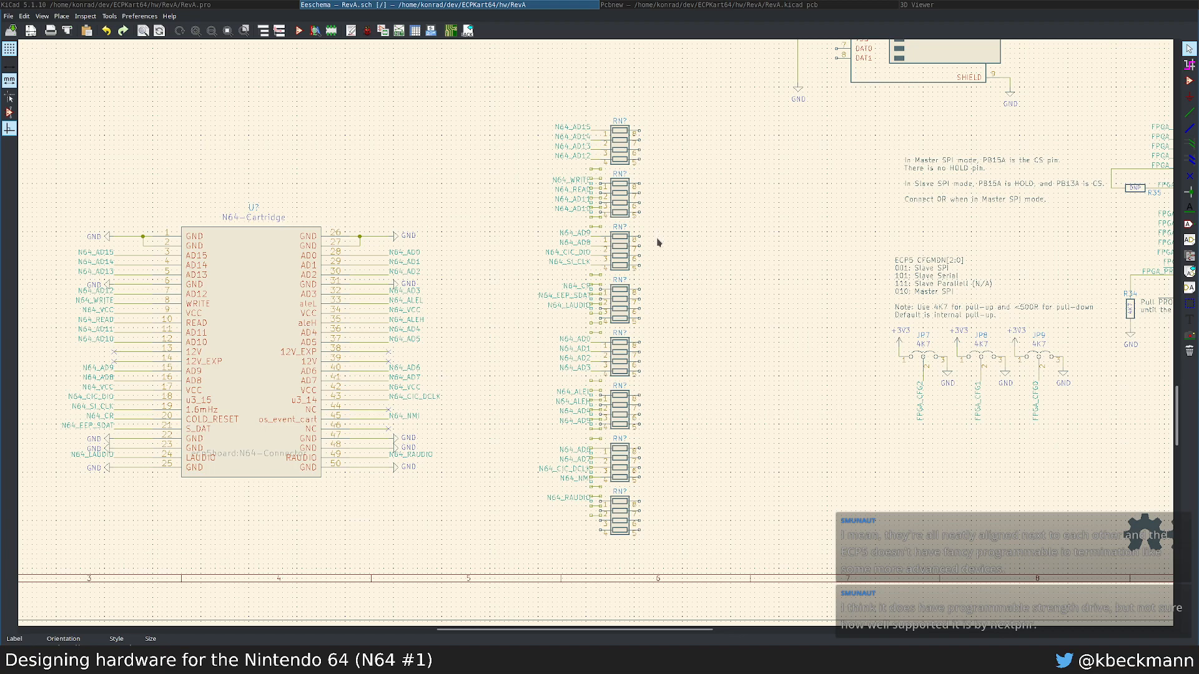
Step: Undo the repeated wires below the first resistor network, keeping only its four label wires
key(ctrl+z)
key(ctrl+z)
key(ctrl+z)
key(ctrl+z)
key(ctrl+z)
key(ctrl+z)
key(ctrl+z)
key(ctrl+z)
key(ctrl+z)
key(ctrl+z)
key(ctrl+z)
key(ctrl+z)
key(ctrl+z)
key(ctrl+z)
key(ctrl+z)
key(ctrl+z)
key(ctrl+z)
key(ctrl+z)
key(ctrl+z)
key(ctrl+z)
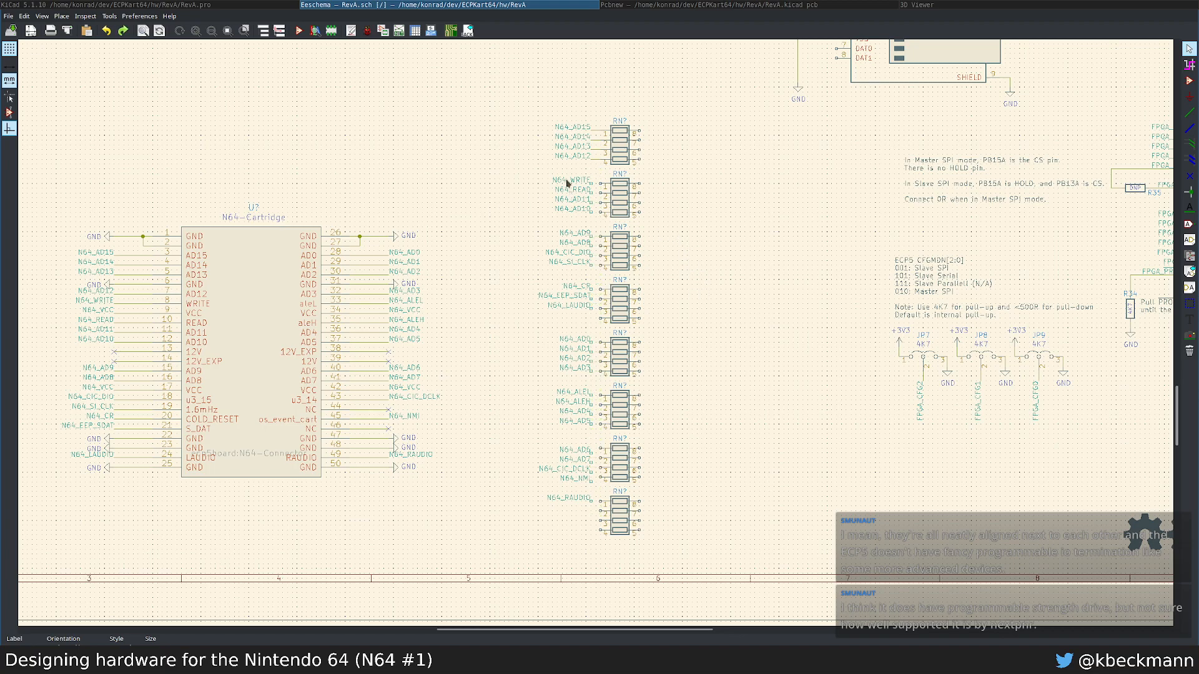
Step: Shift the resistor networks and labels down to widen the gaps above the second, third and fourth networks equally
drag(528, 169, 717, 545)
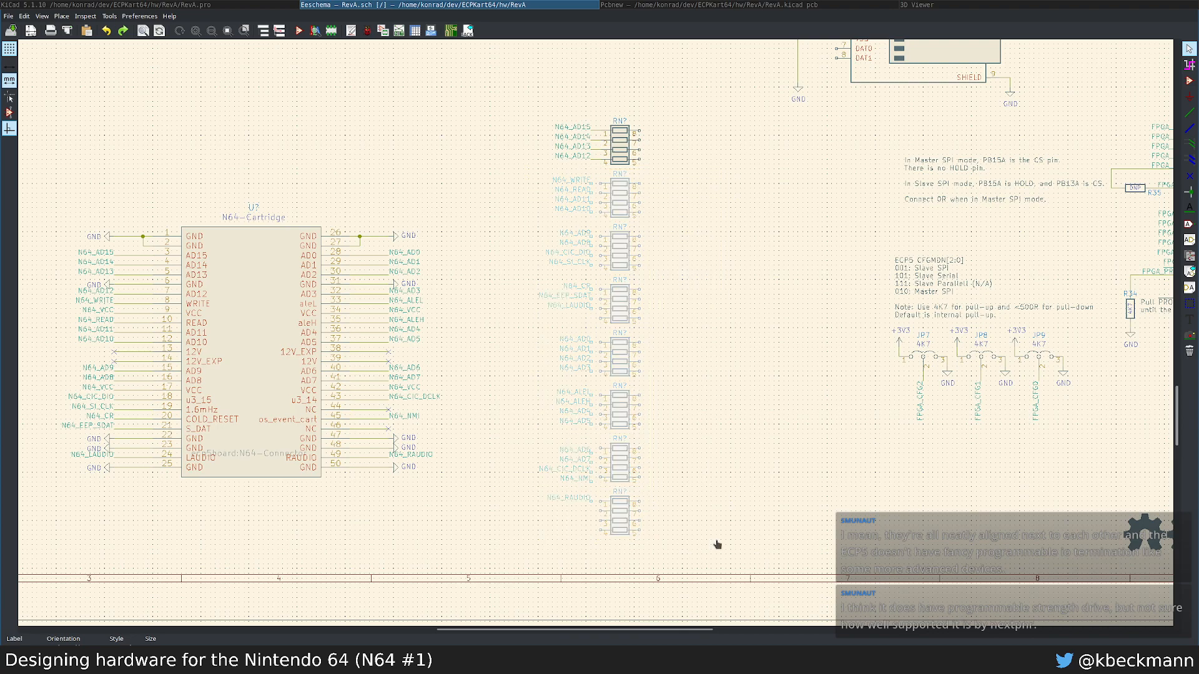
click(714, 549)
drag(523, 241, 697, 552)
click(697, 557)
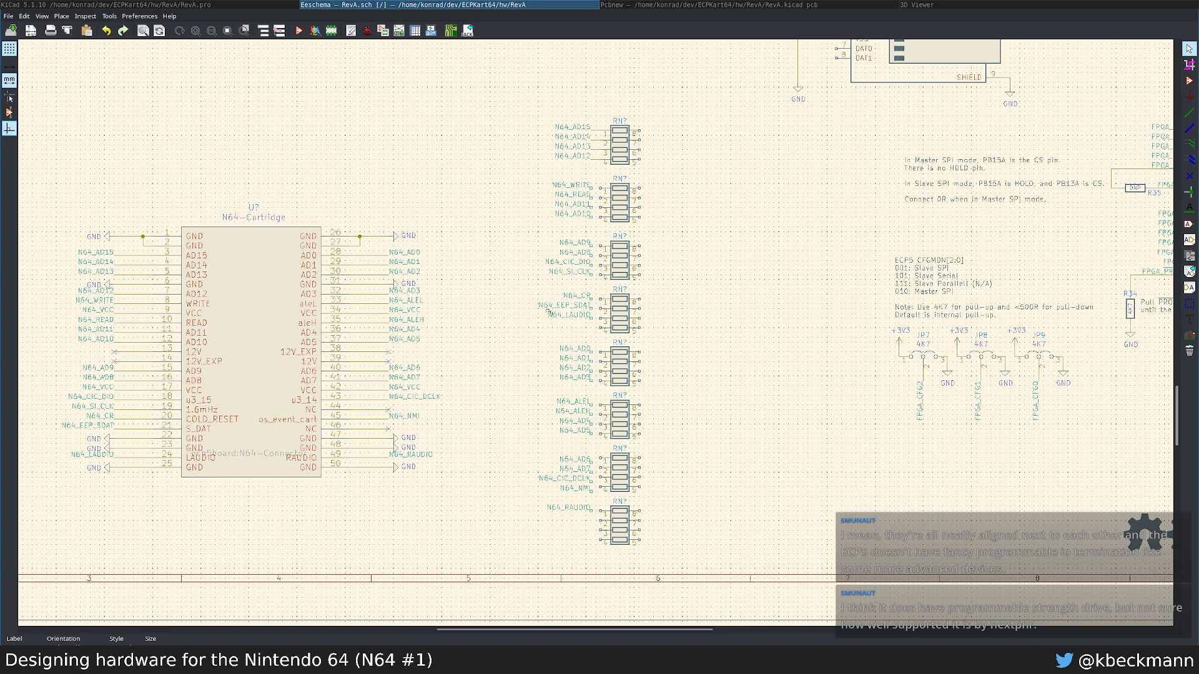
drag(529, 288, 715, 566)
click(715, 578)
Step: Shift the lower resistor networks and labels down so the fifth to eighth networks follow the same spacing as the upper four
drag(543, 343, 694, 557)
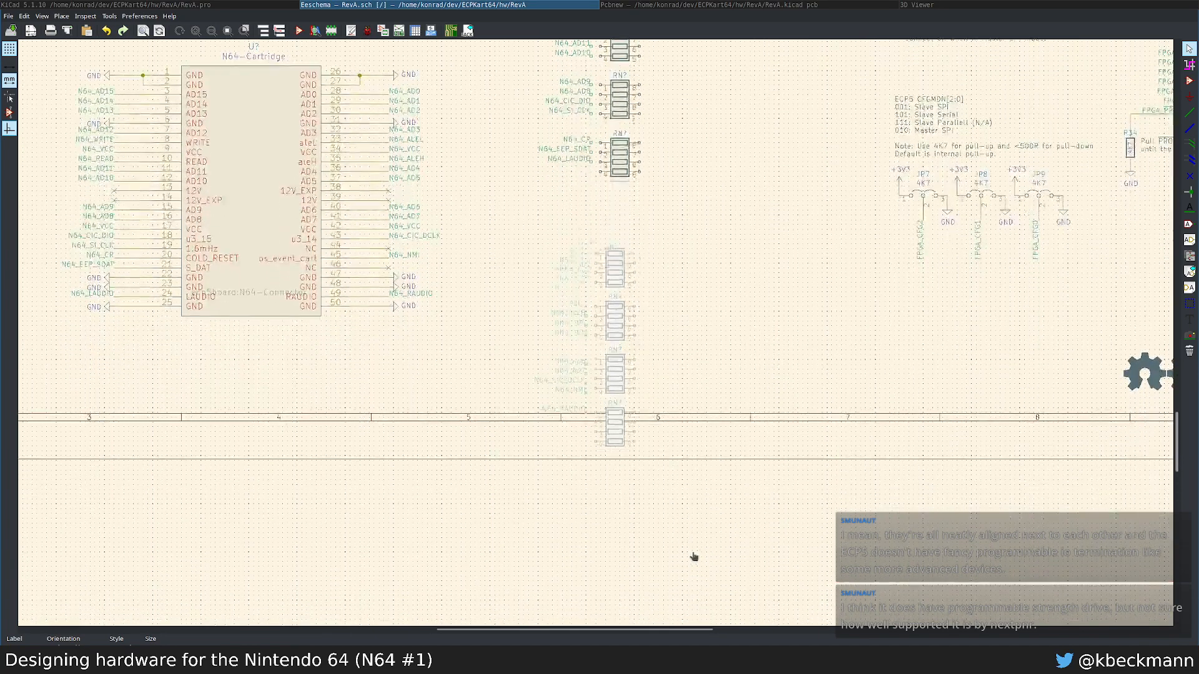
click(699, 511)
drag(727, 506, 515, 250)
click(514, 253)
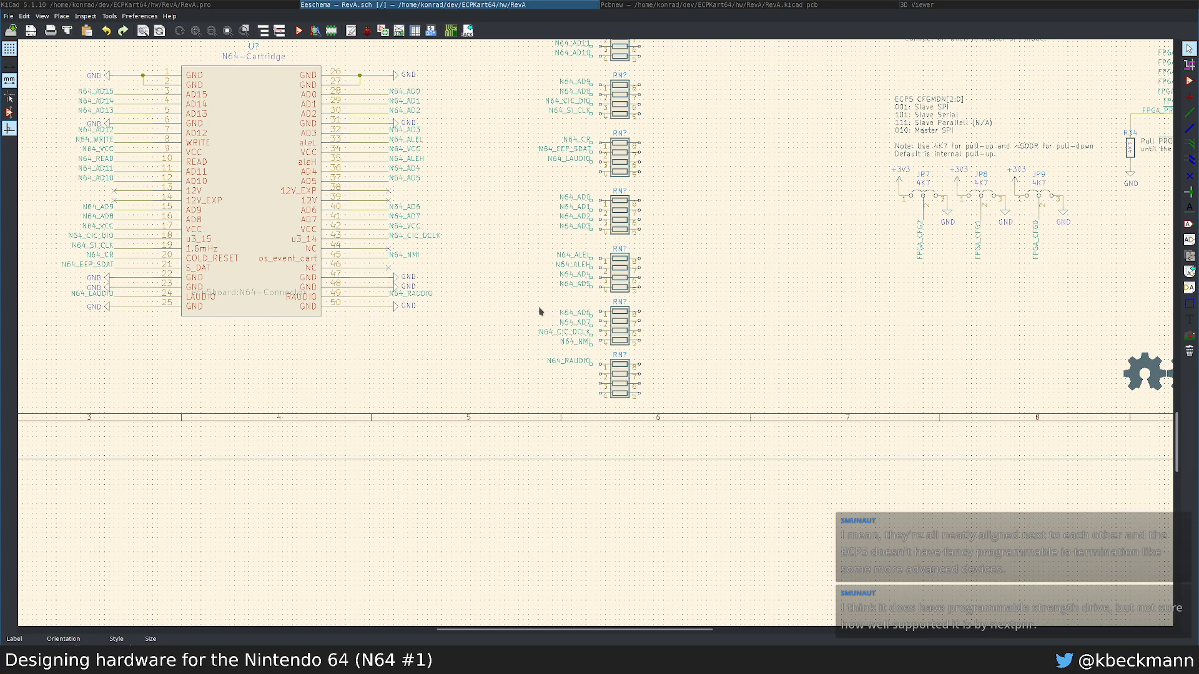
drag(532, 305, 526, 362)
click(697, 449)
click(531, 374)
scroll(668, 193, up, 5)
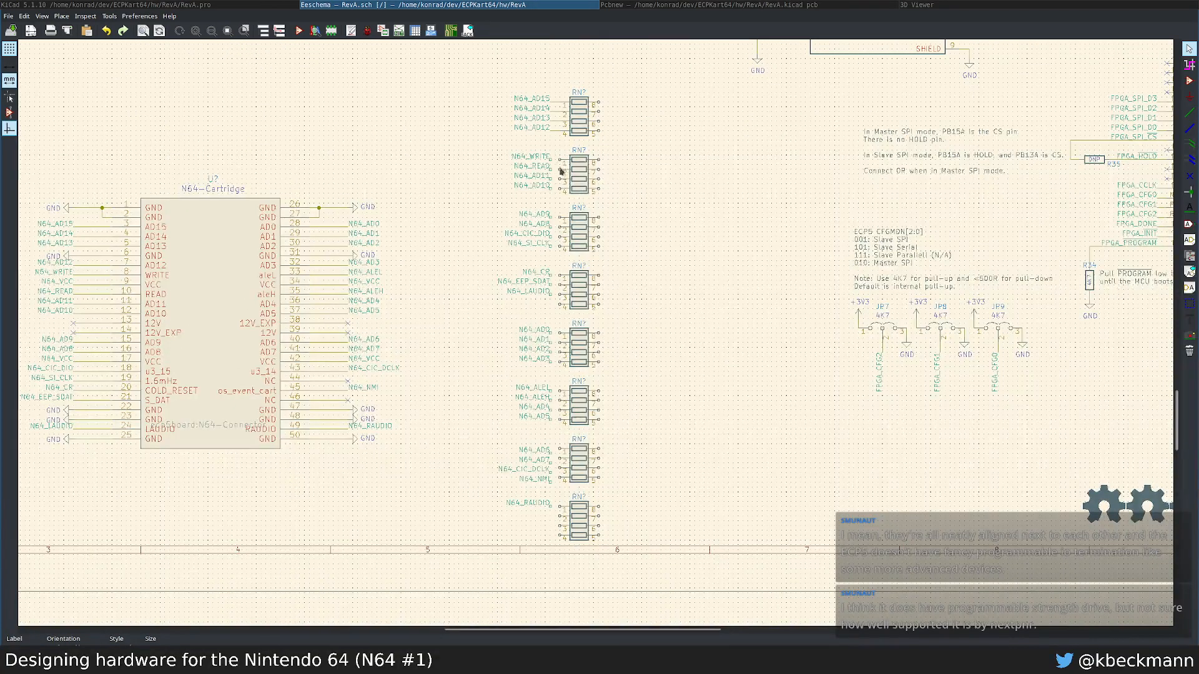
Step: Repeat the label wires down along the second to eighth resistor networks and undo the last superfluous change
key(w)
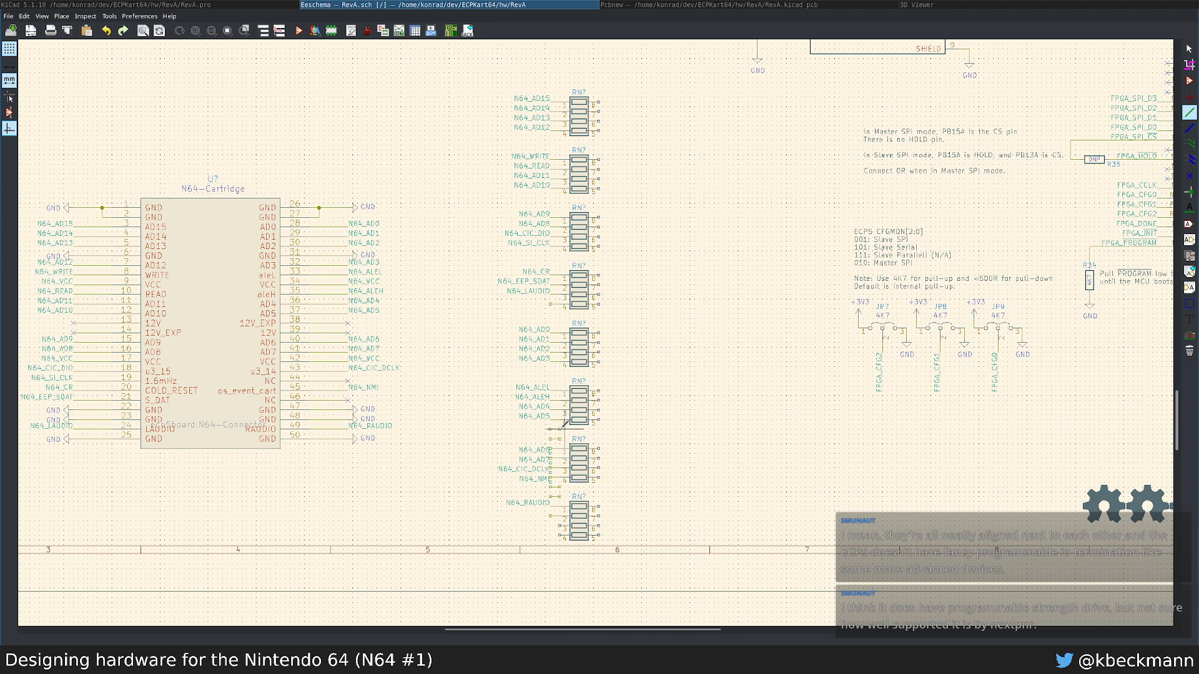
key(Delete)
key(ctrl+z)
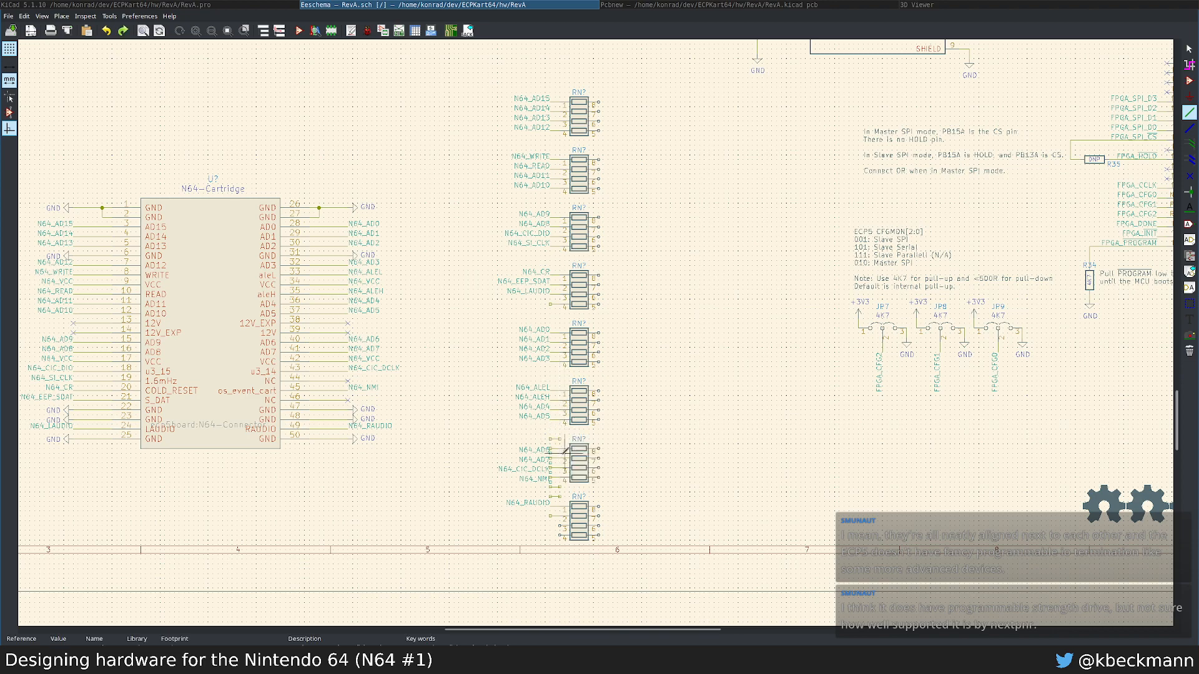
scroll(562, 451, up, 1)
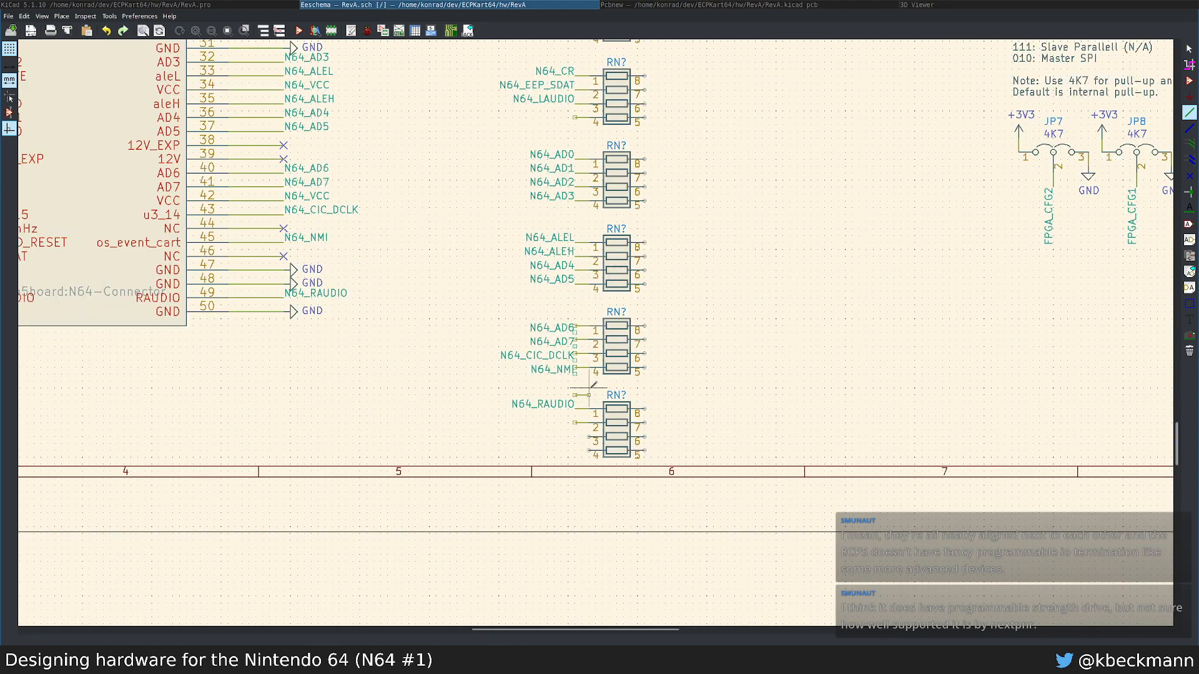
Step: Move the N64_AD6, N64_AD7, N64_CIC_DCLK, N64_NMI and N64_RAUDIO labels up onto the wire grid of their networks
key(Escape)
drag(495, 314, 567, 454)
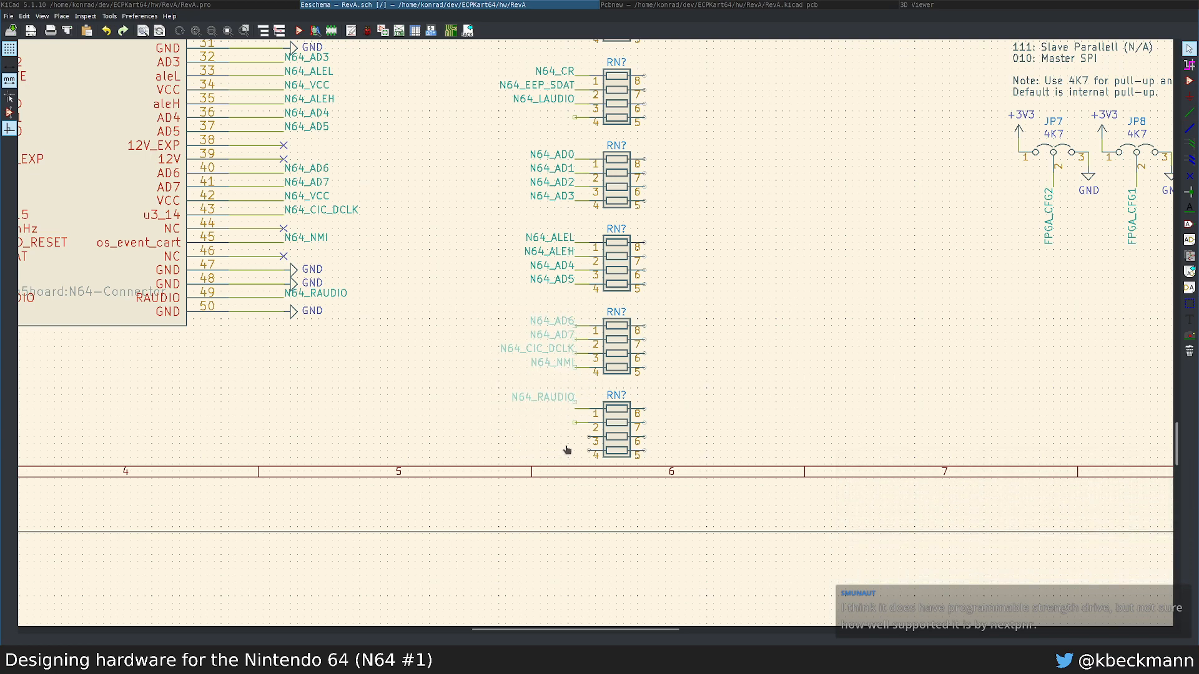
click(567, 448)
Step: Move the eighth resistor network up so its first pin lines up with the N64_RAUDIO label
drag(662, 395, 595, 499)
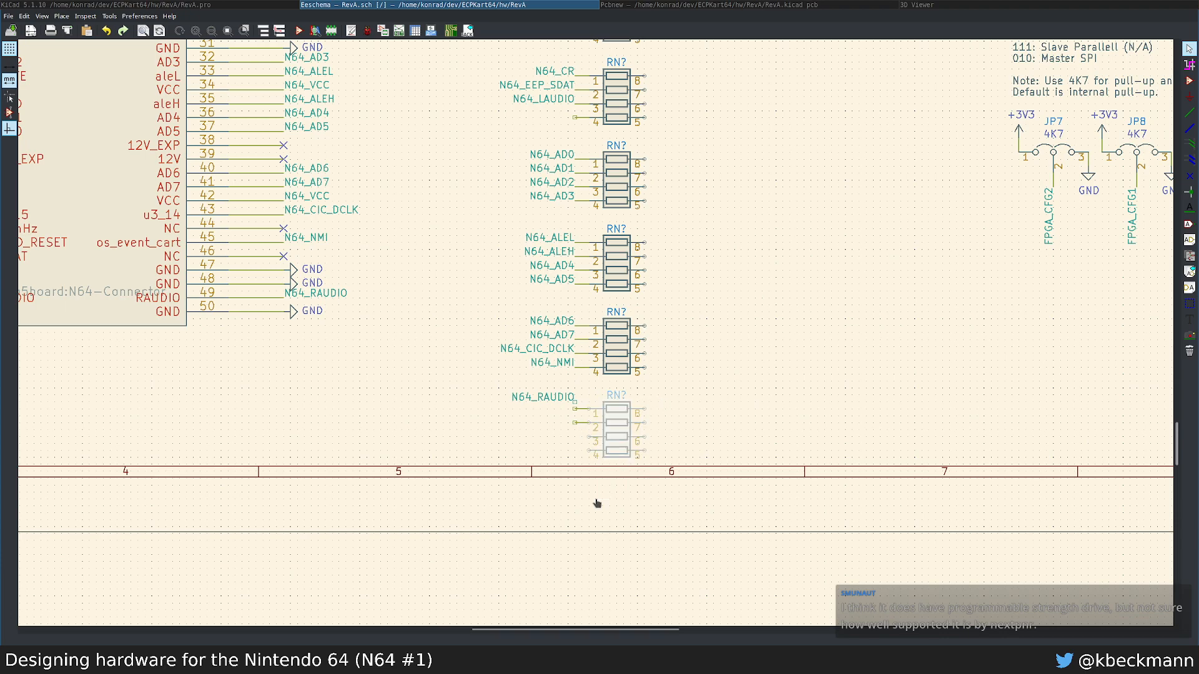
click(601, 499)
drag(664, 447, 578, 395)
click(580, 390)
scroll(691, 326, down, 2)
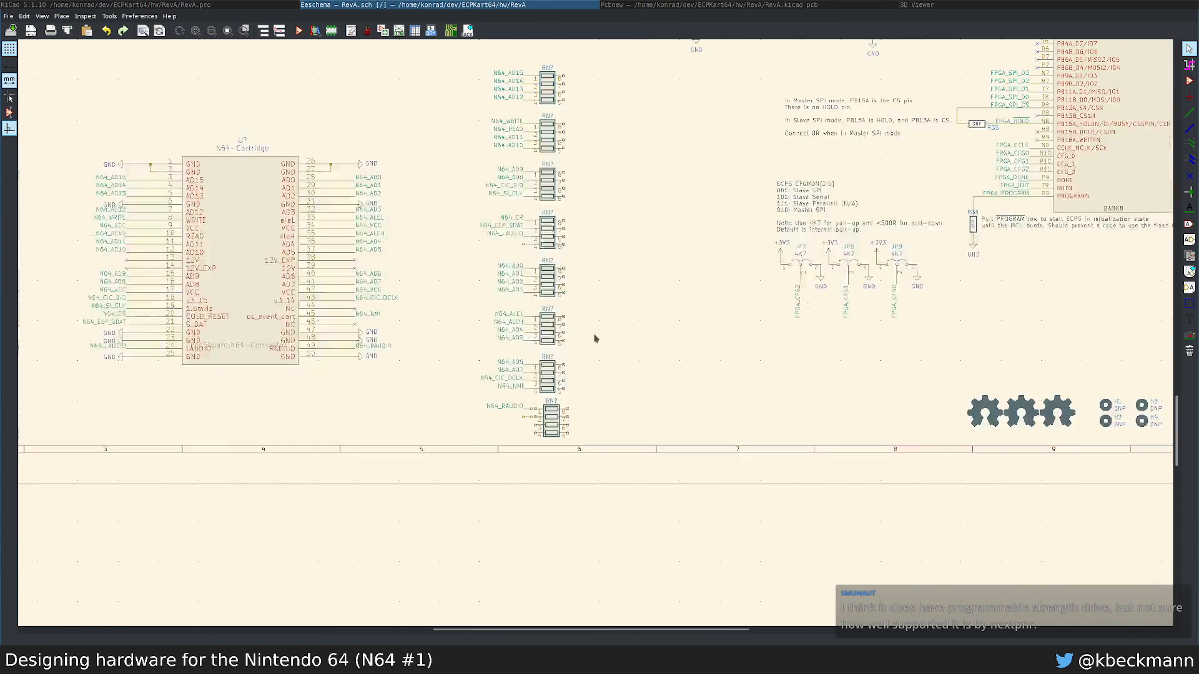
Step: Move all eight resistor networks with their labels as one block closer to the N64 cartridge connector
scroll(594, 337, down, 3)
drag(534, 229, 607, 463)
click(589, 461)
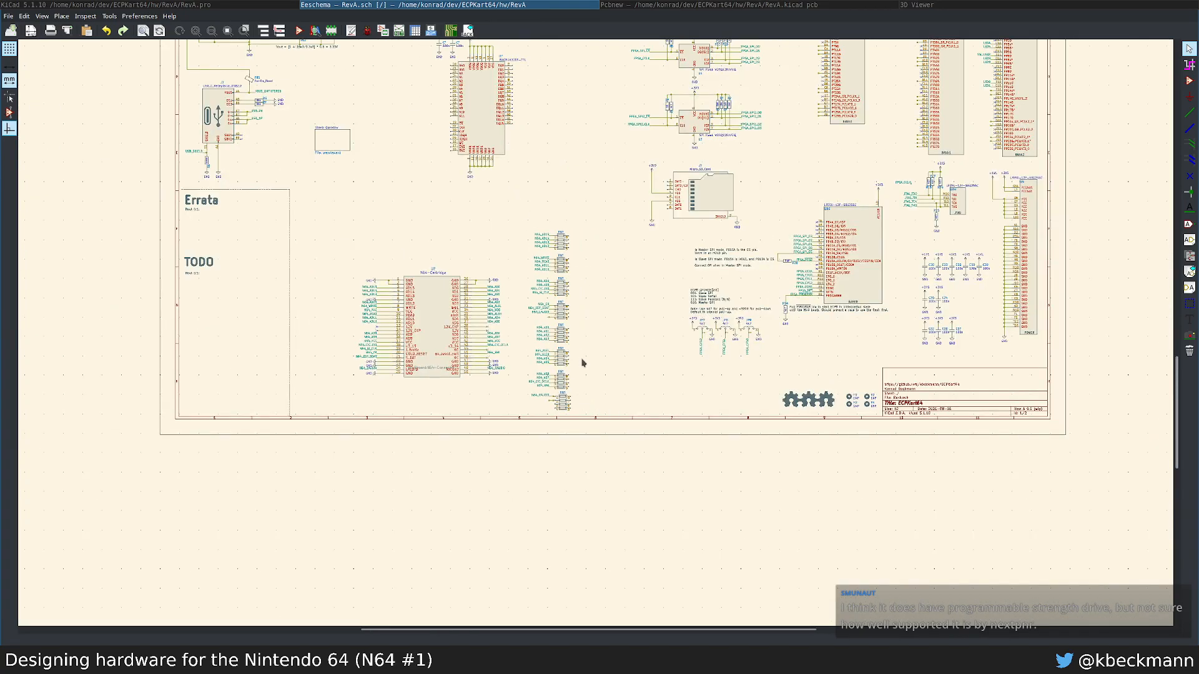
Step: Look over the unconnected SDRAM symbol and the overall layout of the root schematic
middle_drag(474, 221, 503, 363)
scroll(538, 267, up, 1)
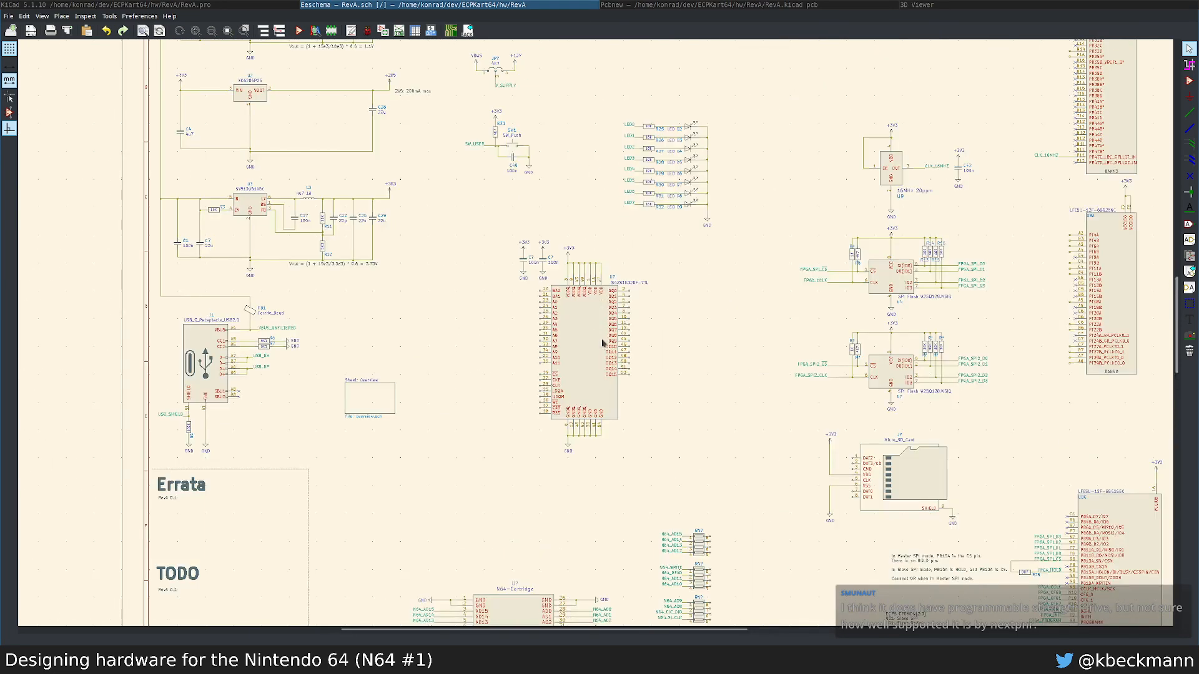
scroll(603, 343, up, 2)
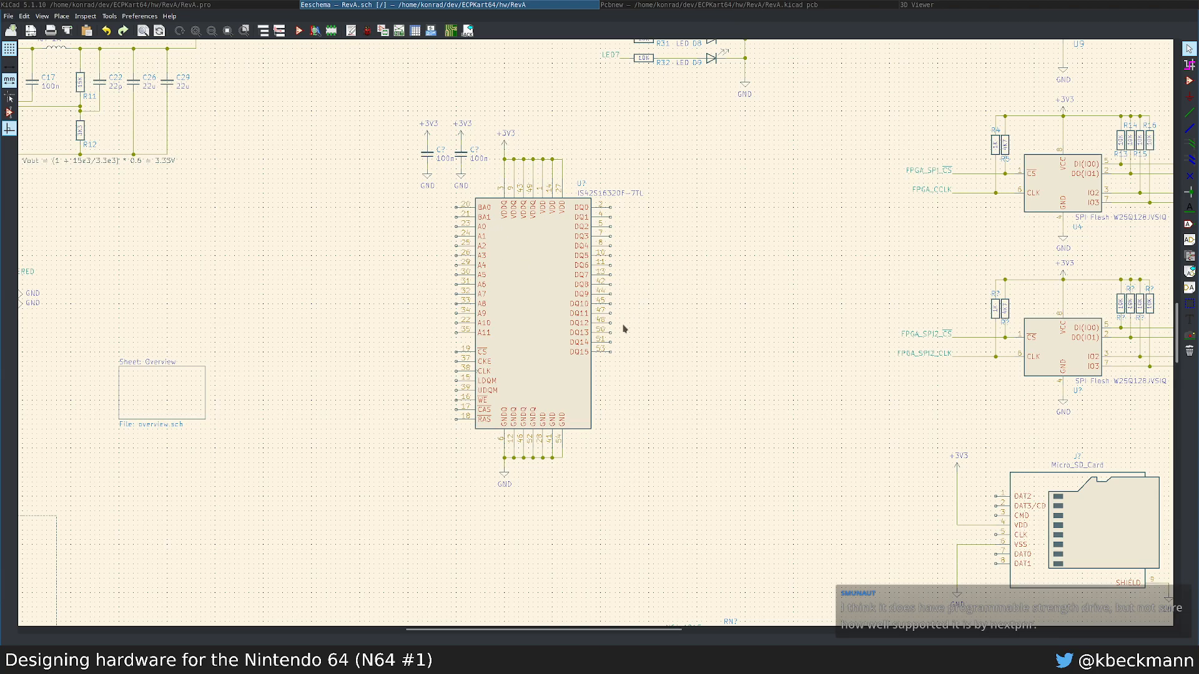
middle_drag(659, 293, 667, 391)
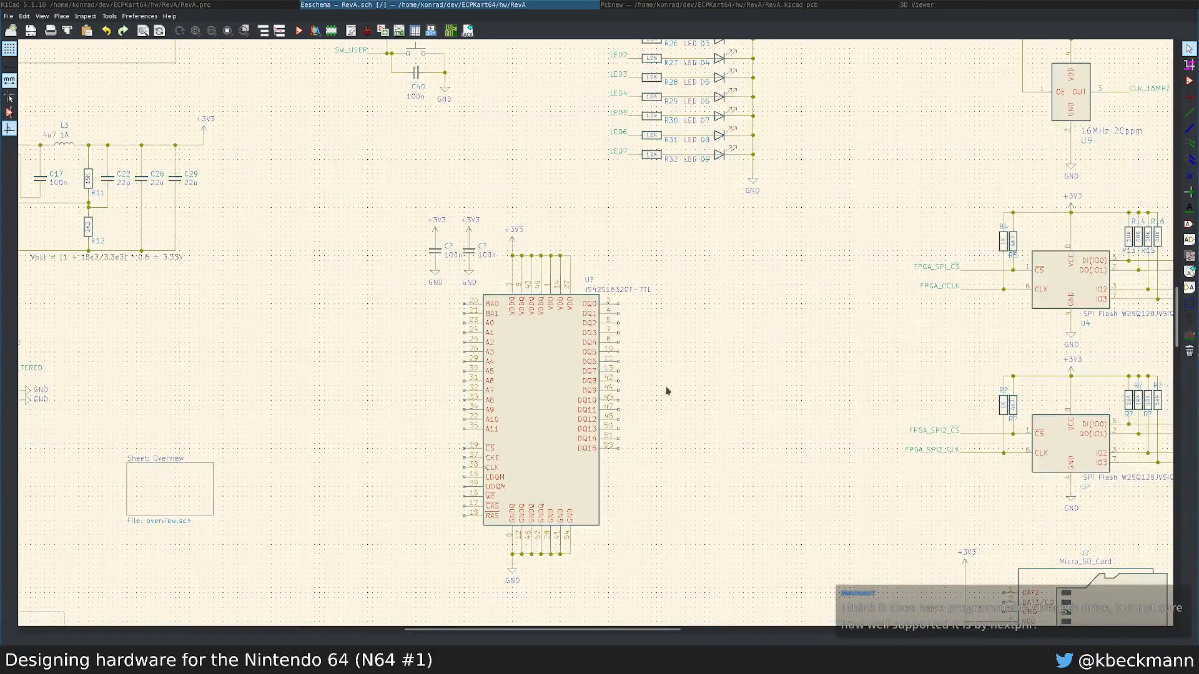
scroll(597, 338, down, 5)
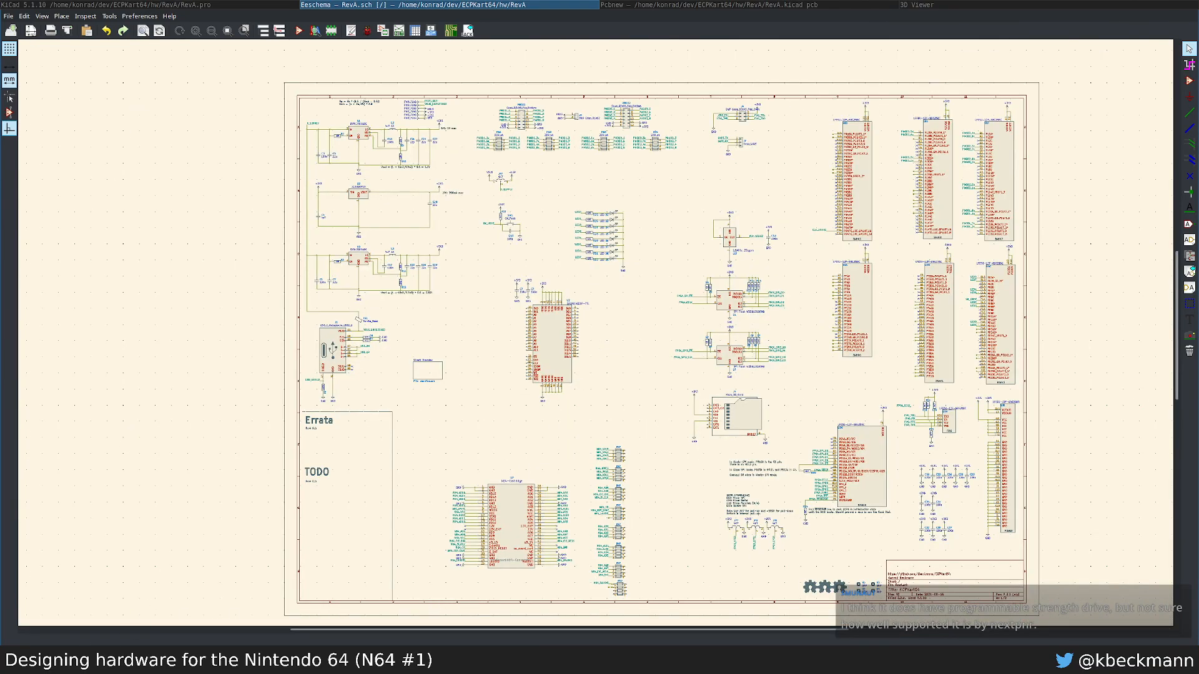
middle_drag(561, 372, 458, 324)
Step: Switch to the Pcbnew board layout to compare it with the schematic, and return to Eeschema
key(alt+Tab)
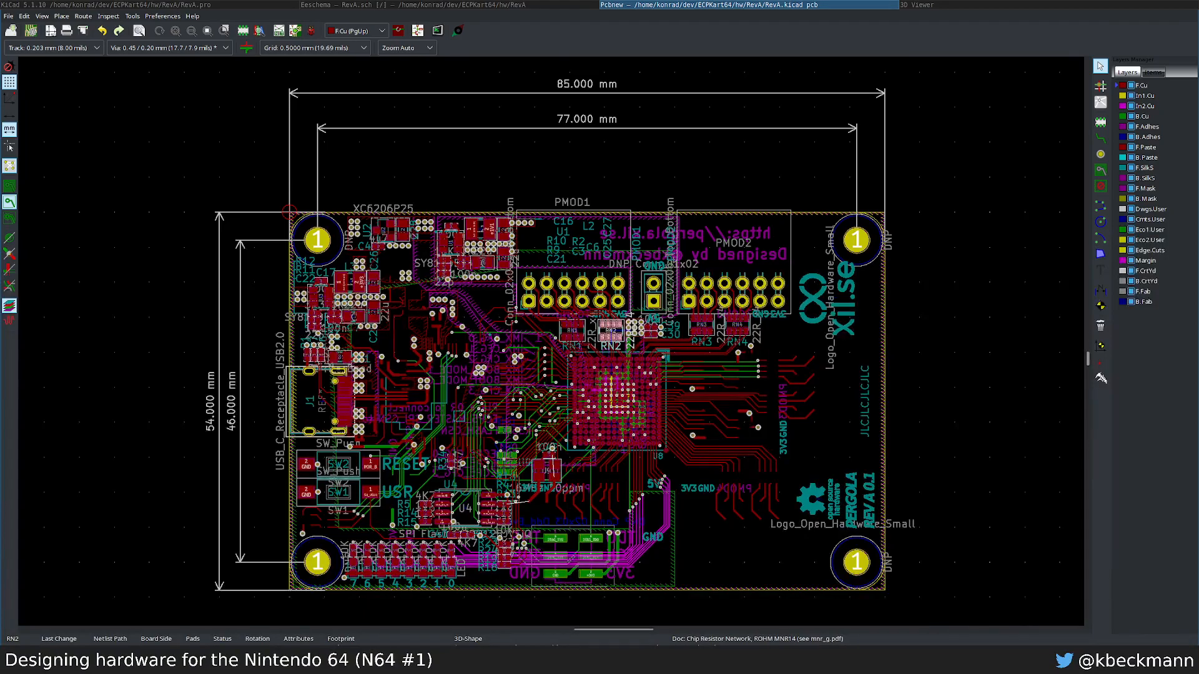
scroll(666, 562, up, 2)
key(Home)
click(502, 5)
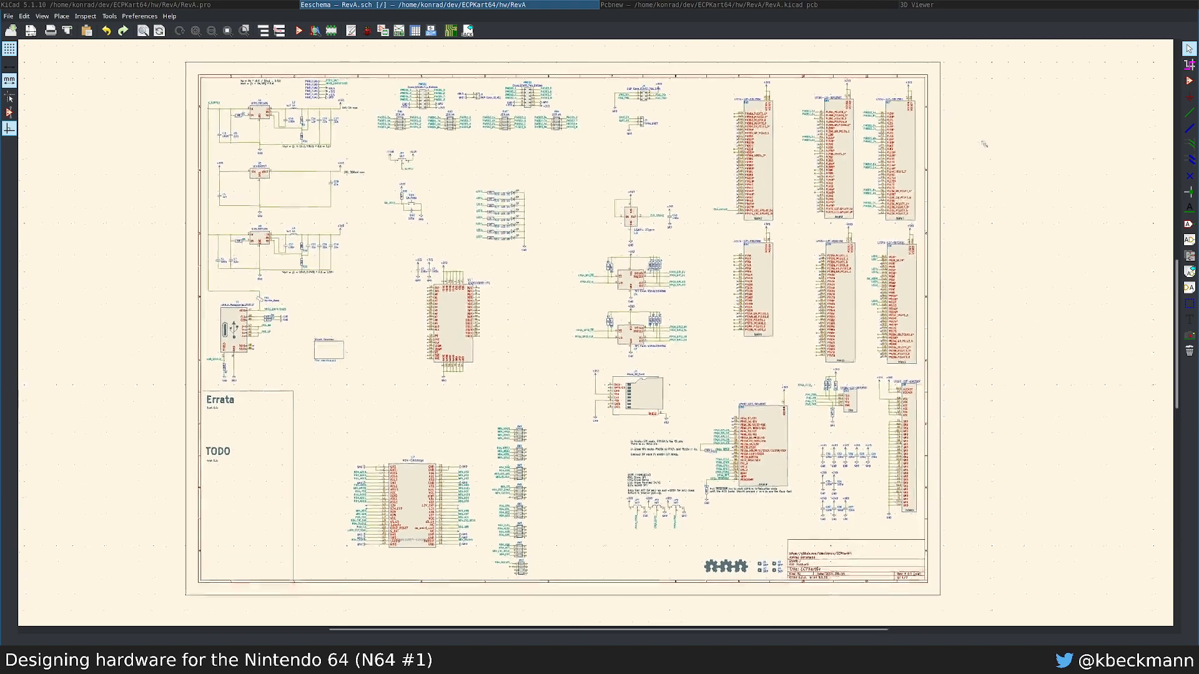
click(728, 5)
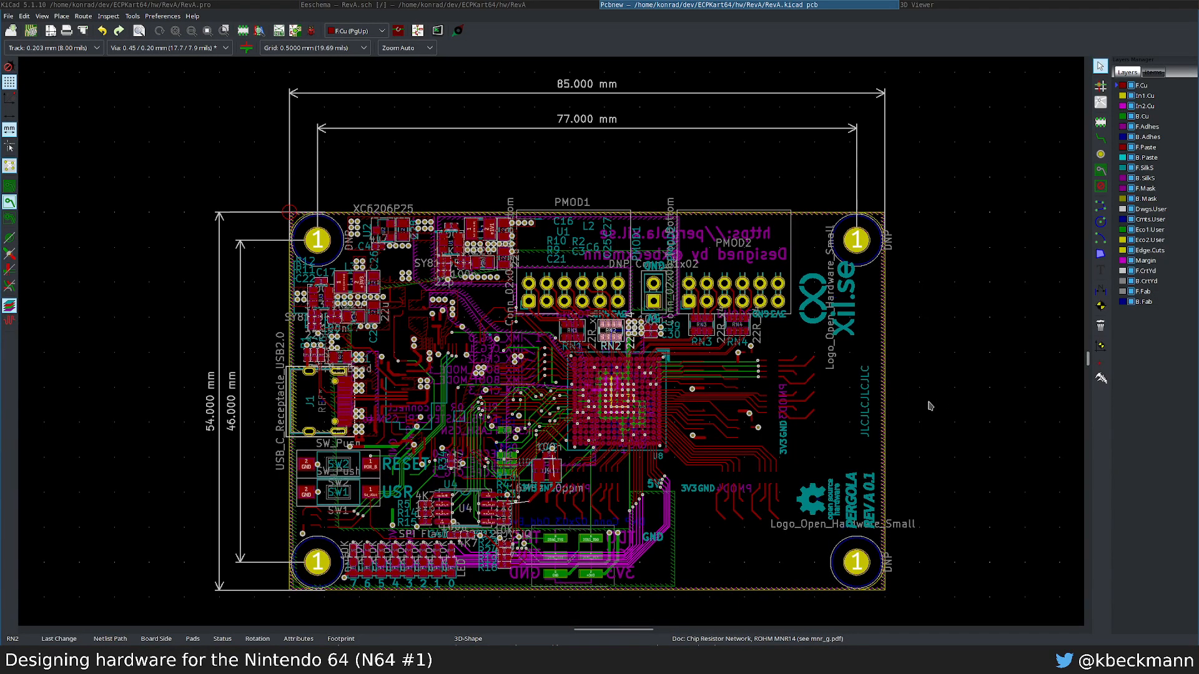
click(509, 5)
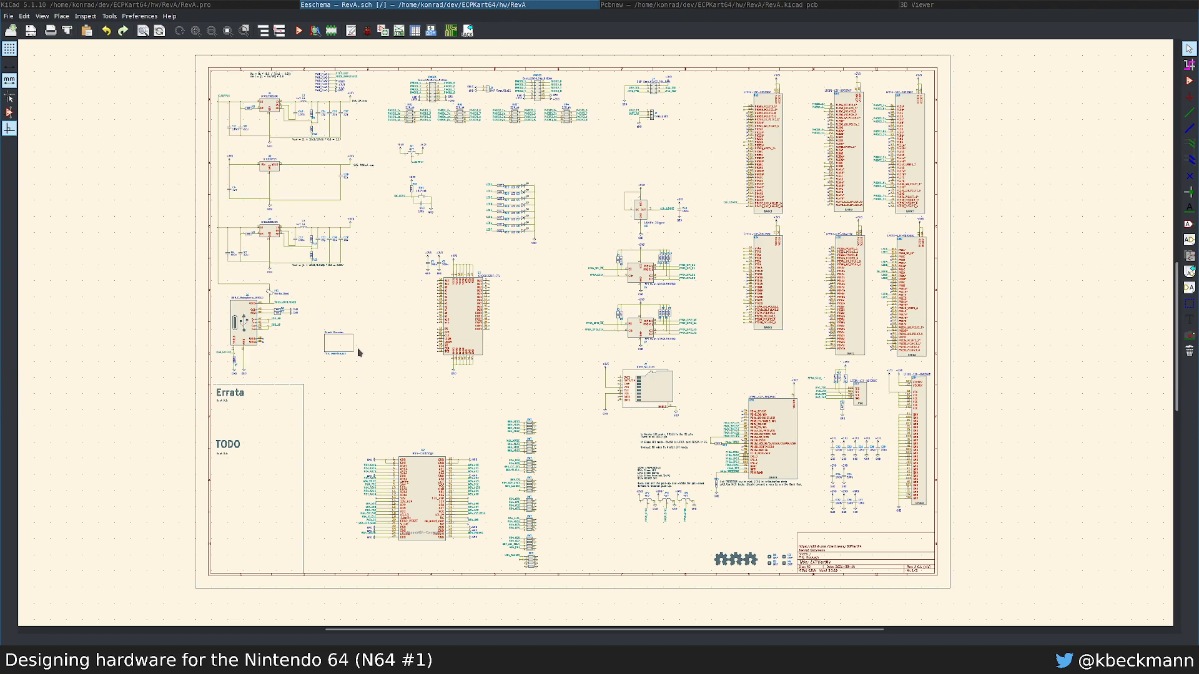
Step: Open the Overview sheet to view its block notes and leave it for the root schematic
double_click(336, 343)
scroll(602, 331, up, 4)
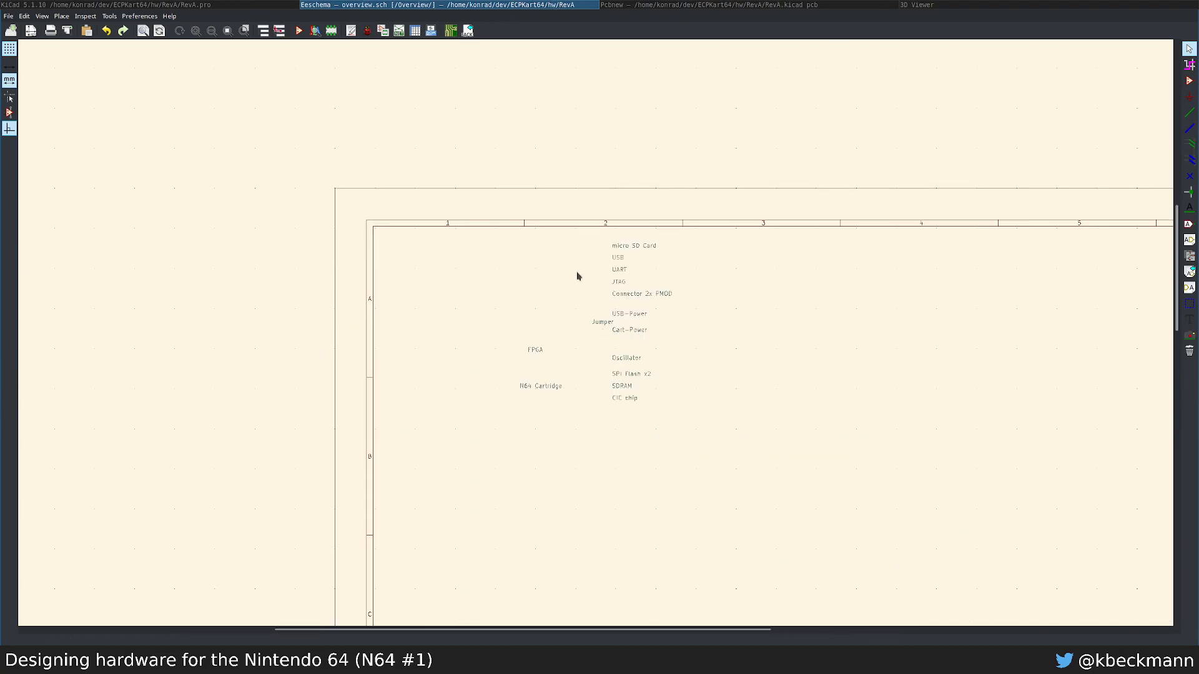
right_click(772, 423)
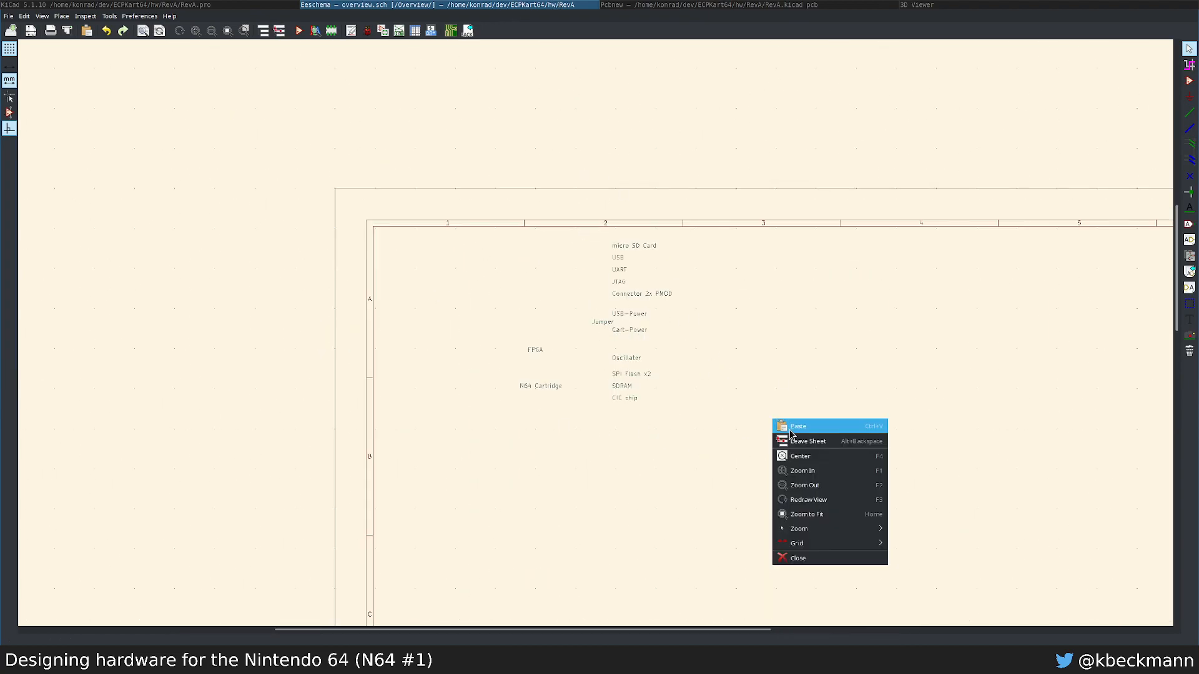
click(794, 448)
Step: Examine the root schematic from the cartridge resistor networks to the PMOD, oscillator, power and SDRAM blocks
scroll(536, 372, down, 3)
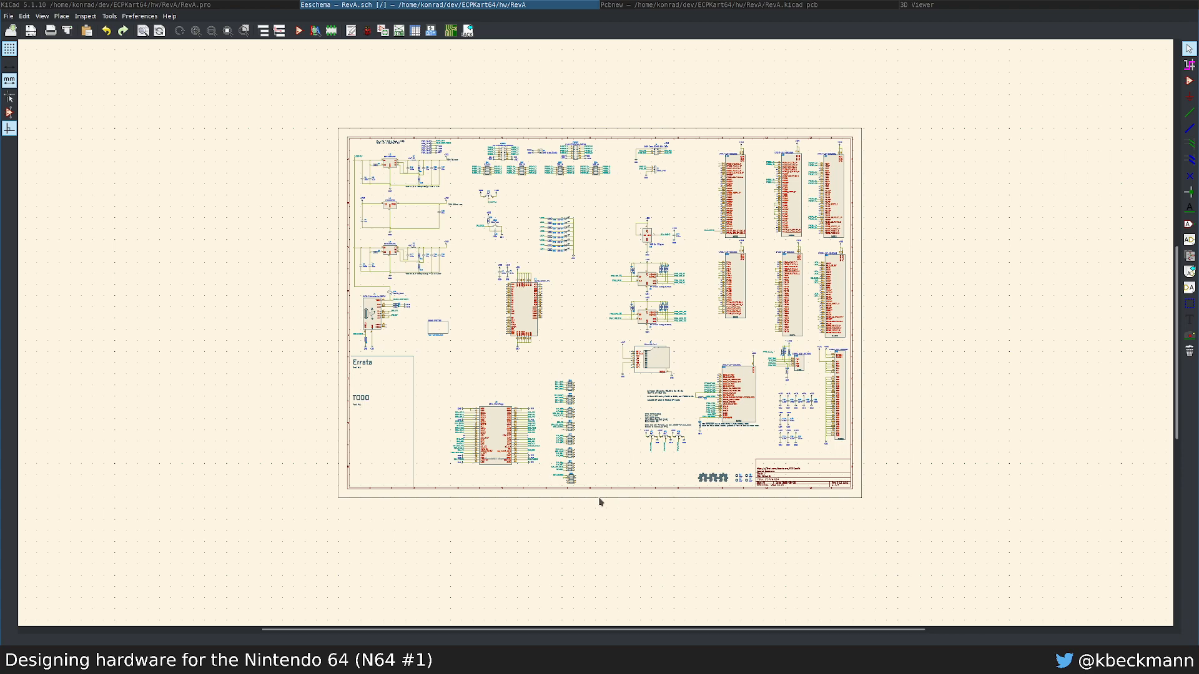
scroll(600, 498, up, 3)
scroll(596, 336, up, 2)
drag(571, 339, 499, 261)
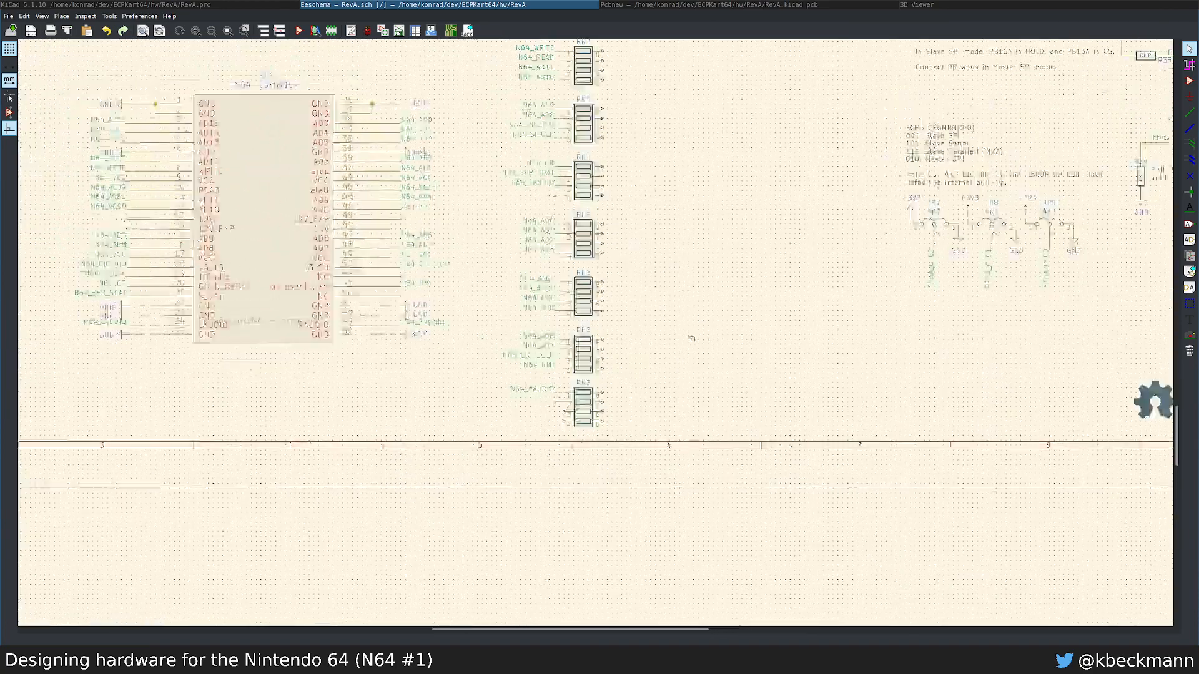
scroll(596, 336, down, 5)
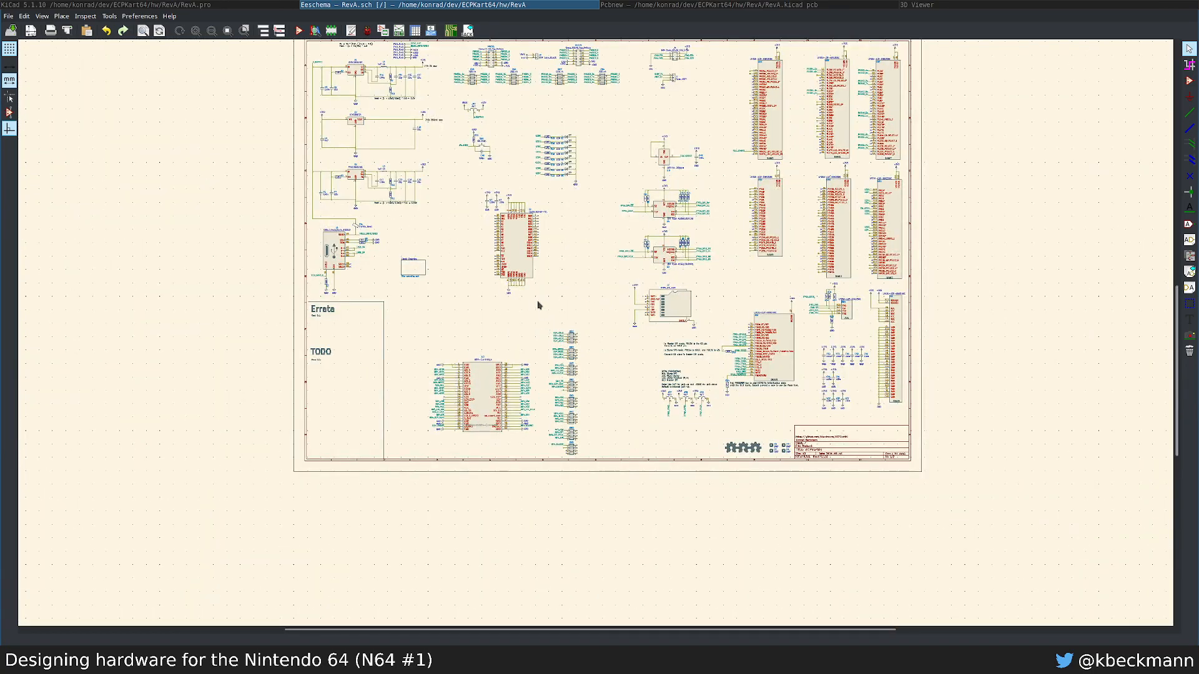
middle_drag(538, 305, 510, 401)
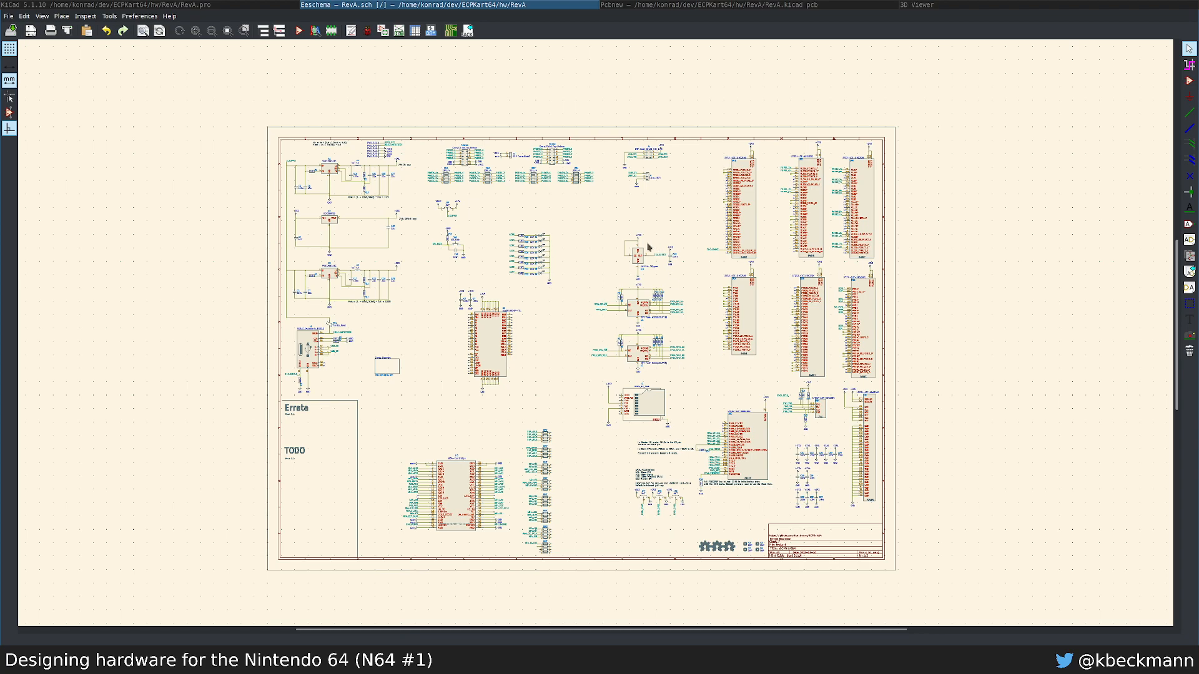
scroll(653, 248, up, 4)
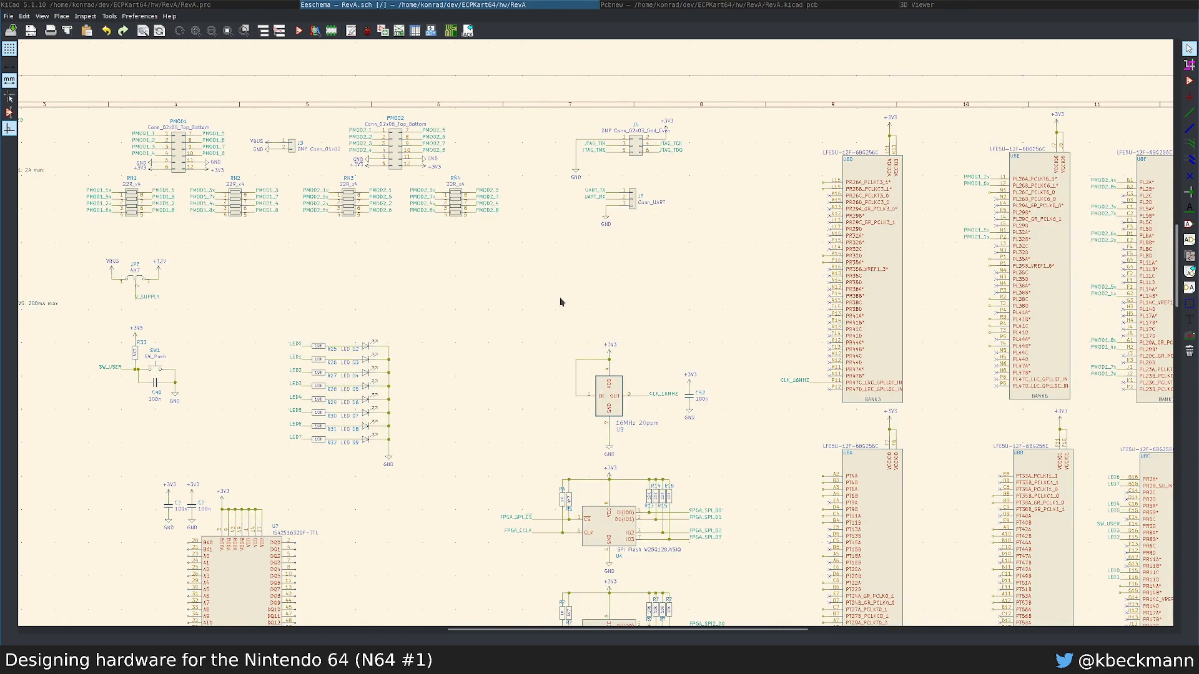
middle_drag(493, 334, 926, 187)
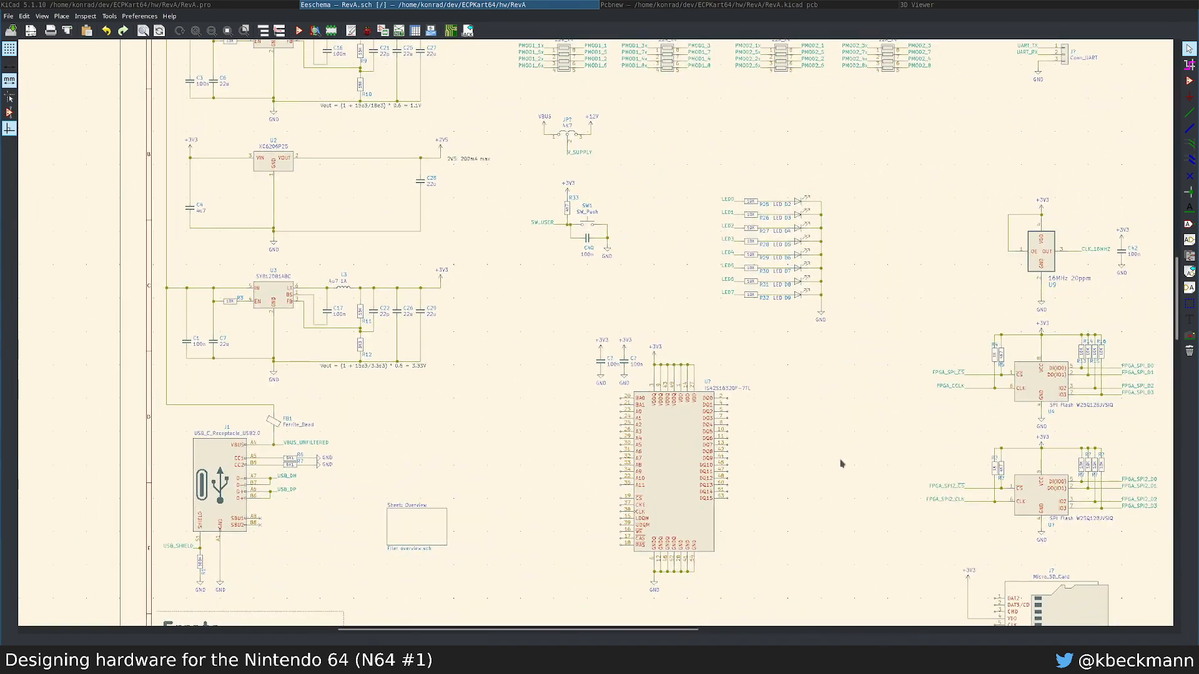
middle_drag(840, 460, 896, 311)
Step: Check the Overview sheet's list of planned blocks, including SPI Flash x2, micro SD Card and the power jumper, and return to the root schematic
double_click(483, 335)
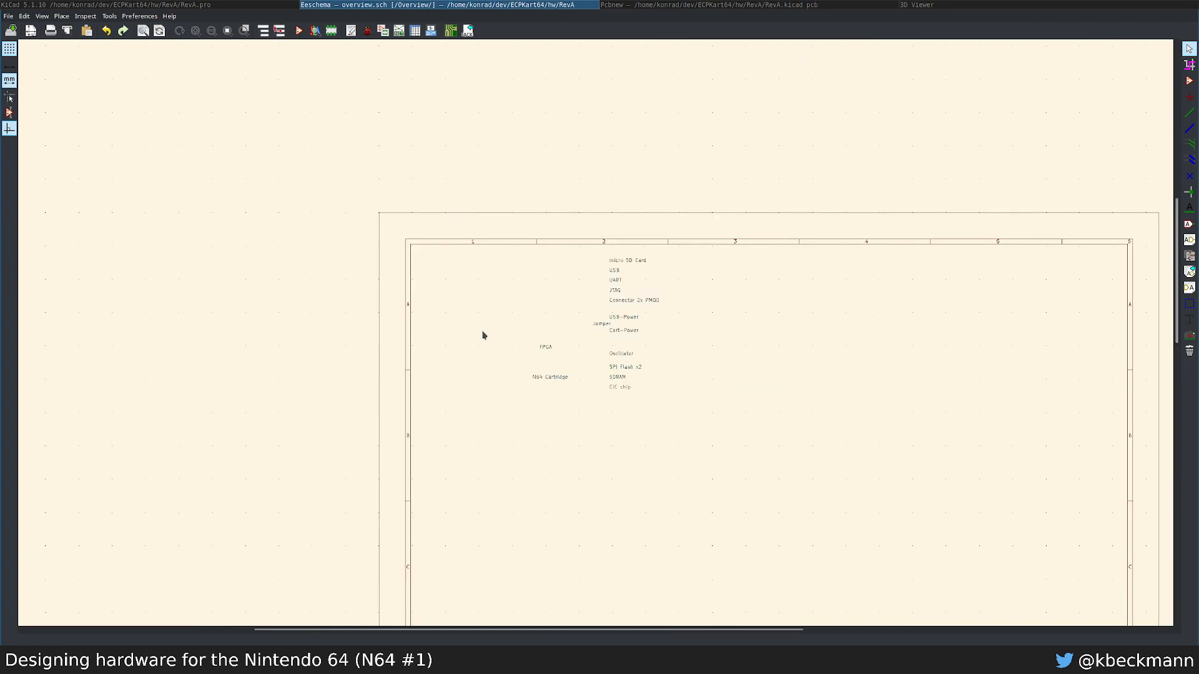
middle_drag(716, 392, 573, 350)
scroll(449, 340, up, 2)
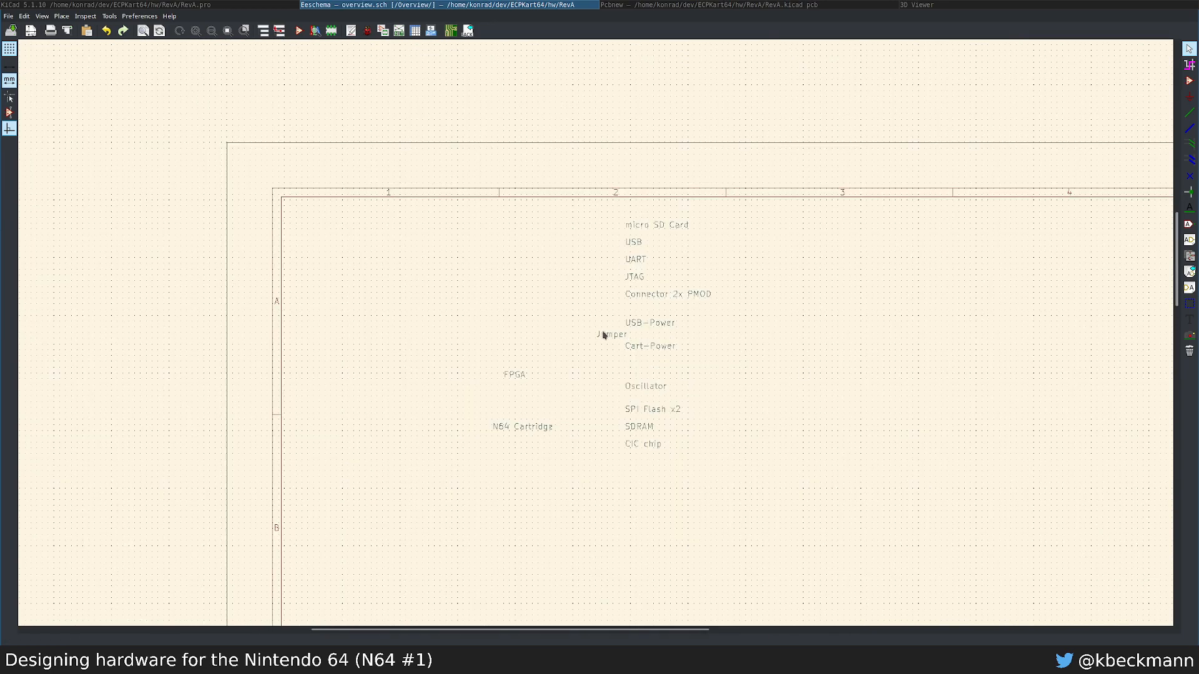
scroll(658, 389, up, 2)
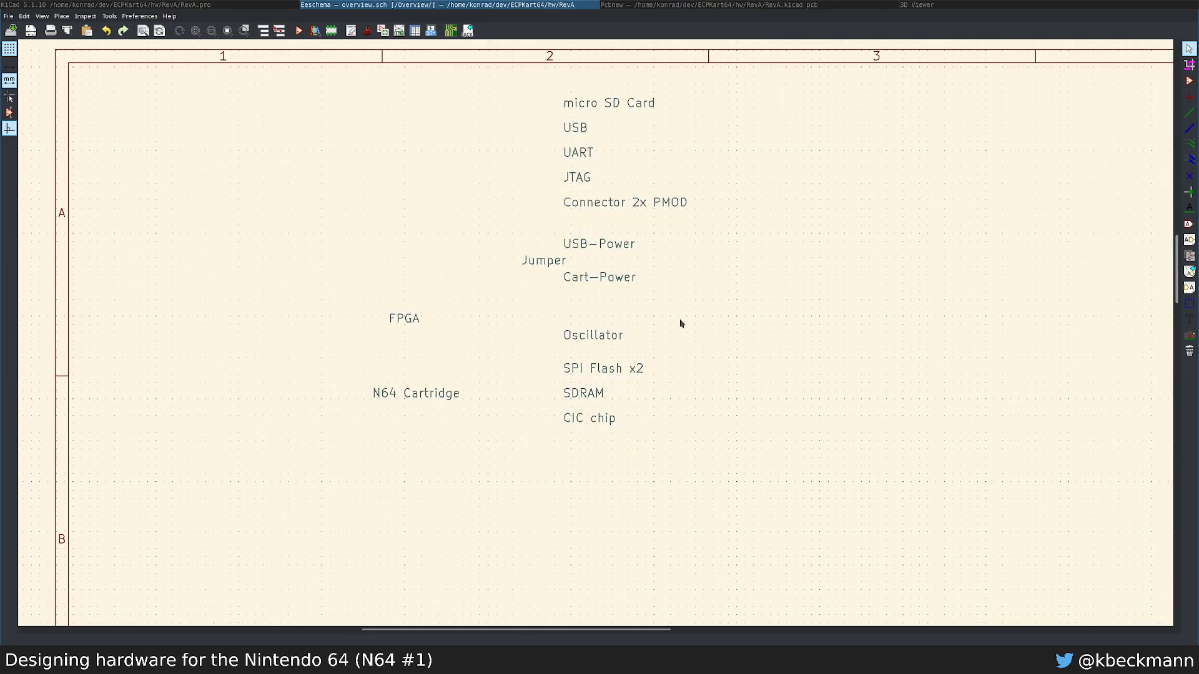
drag(547, 357, 656, 380)
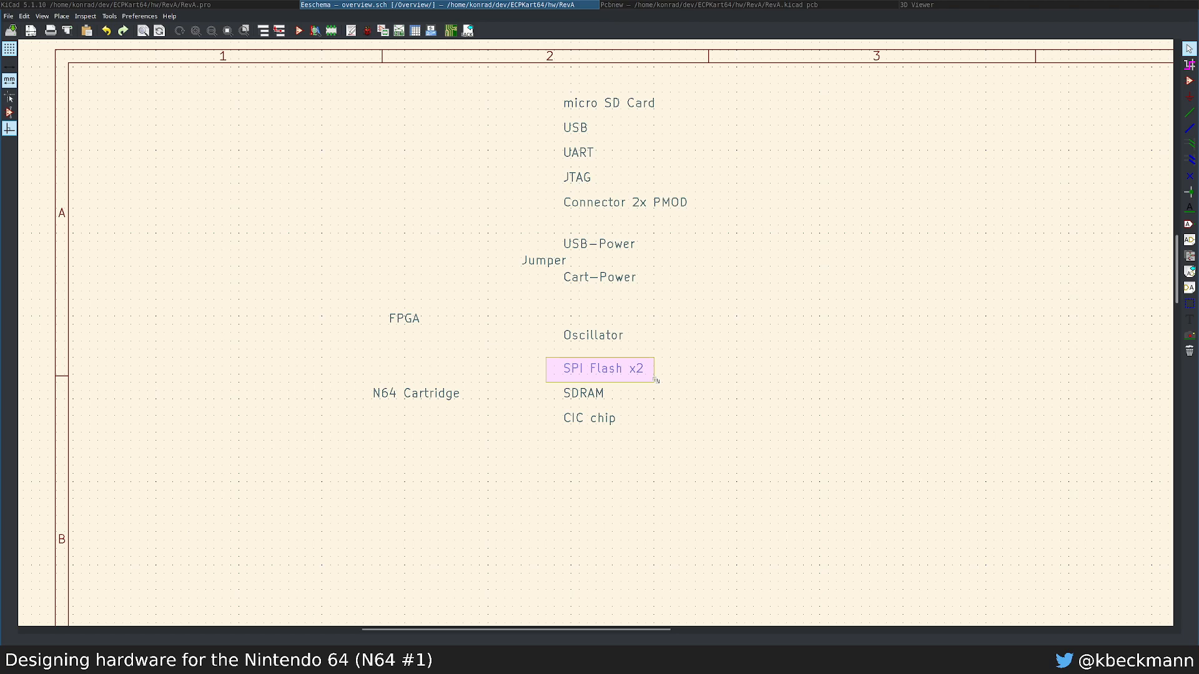
drag(656, 380, 524, 346)
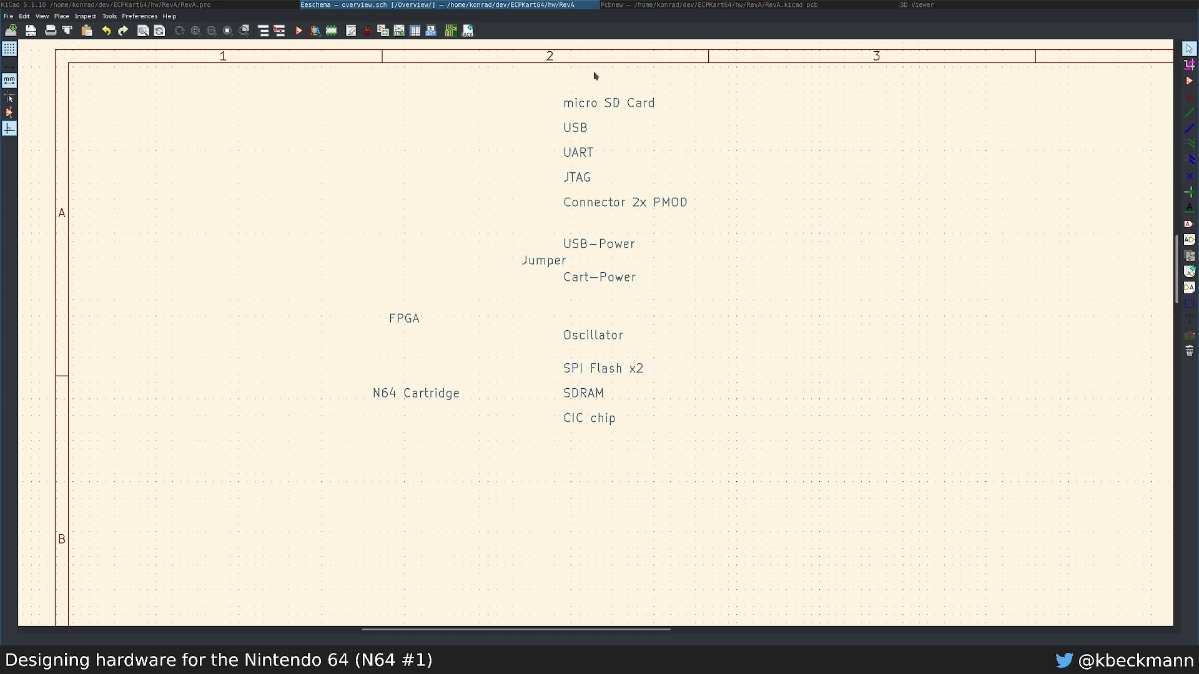
drag(538, 76, 703, 108)
scroll(628, 122, up, 2)
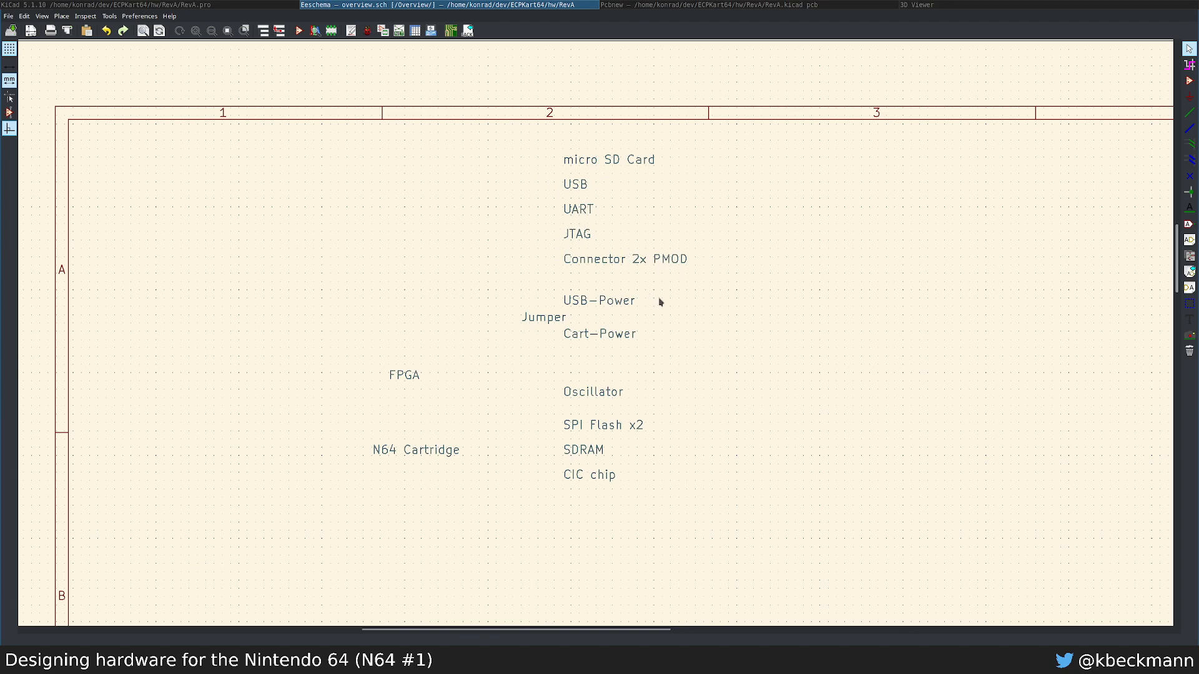
drag(743, 282, 470, 360)
right_click(739, 498)
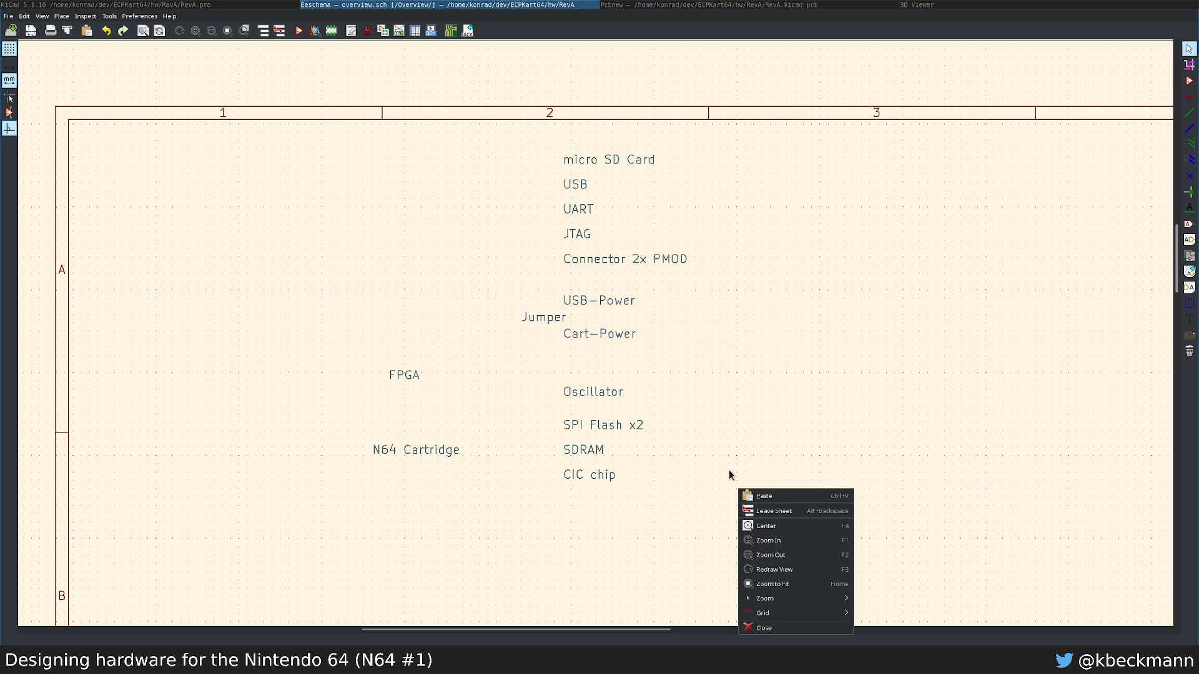
click(763, 511)
Step: Examine the voltage regulators and the USB-C receptacle's VBUS path through the ferrite bead
scroll(624, 266, down, 5)
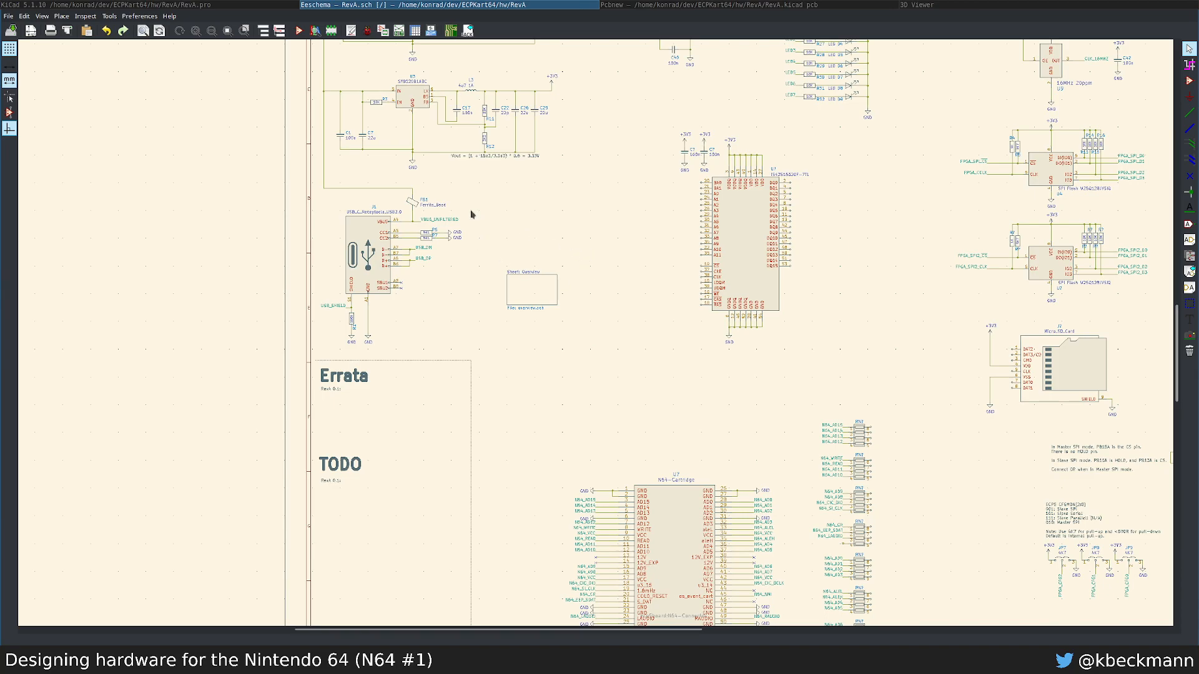
middle_drag(471, 211, 538, 422)
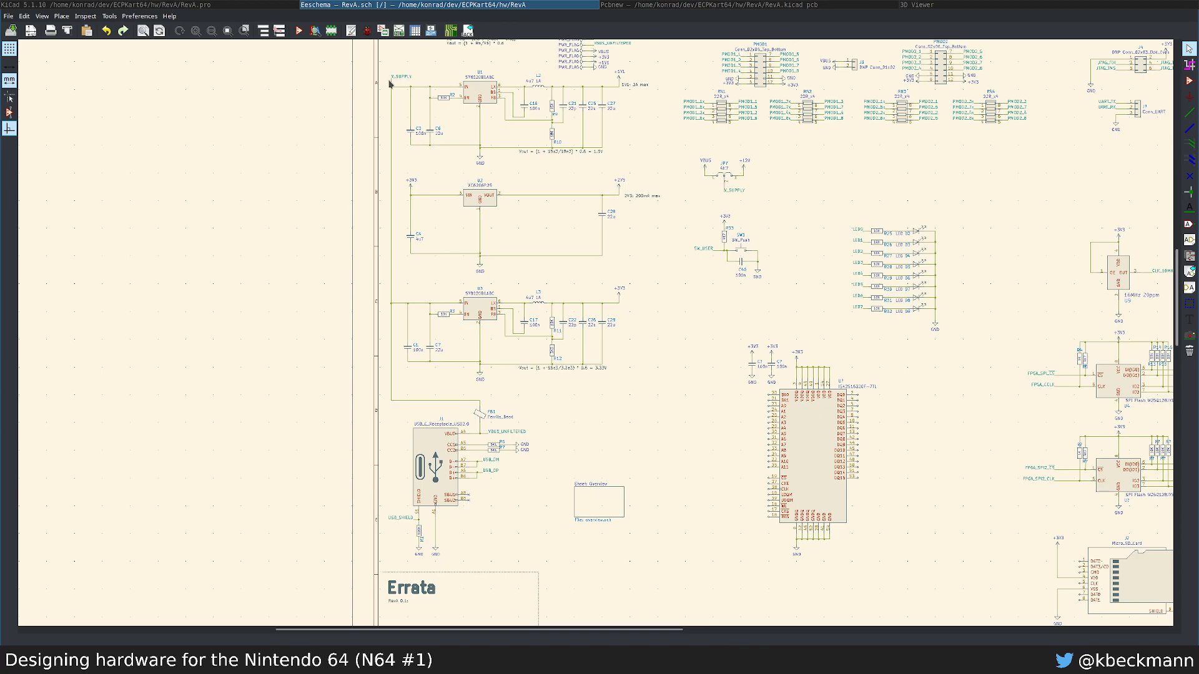
scroll(402, 456, up, 2)
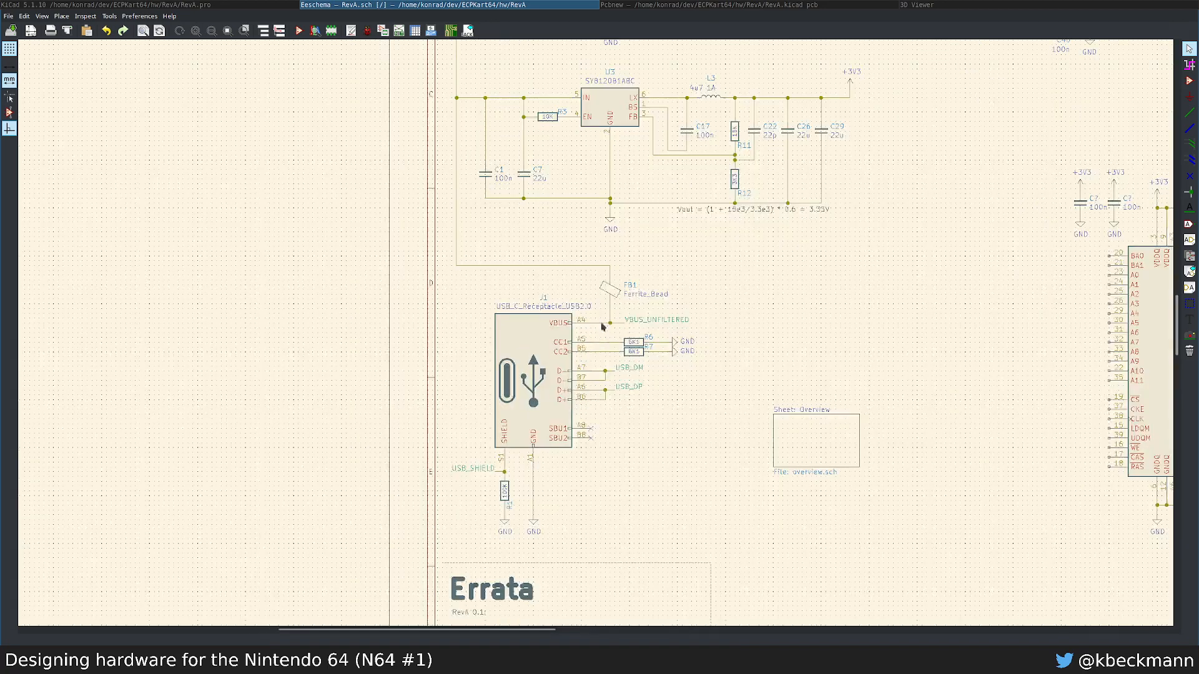
scroll(663, 340, down, 3)
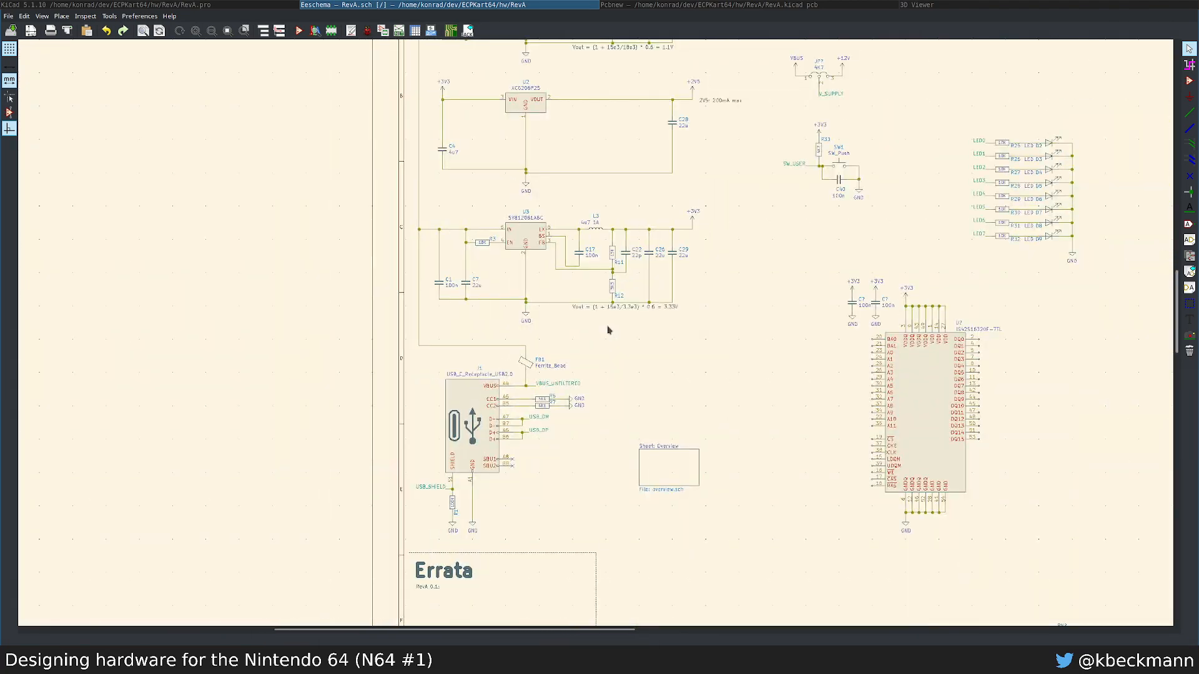
middle_drag(547, 348, 543, 367)
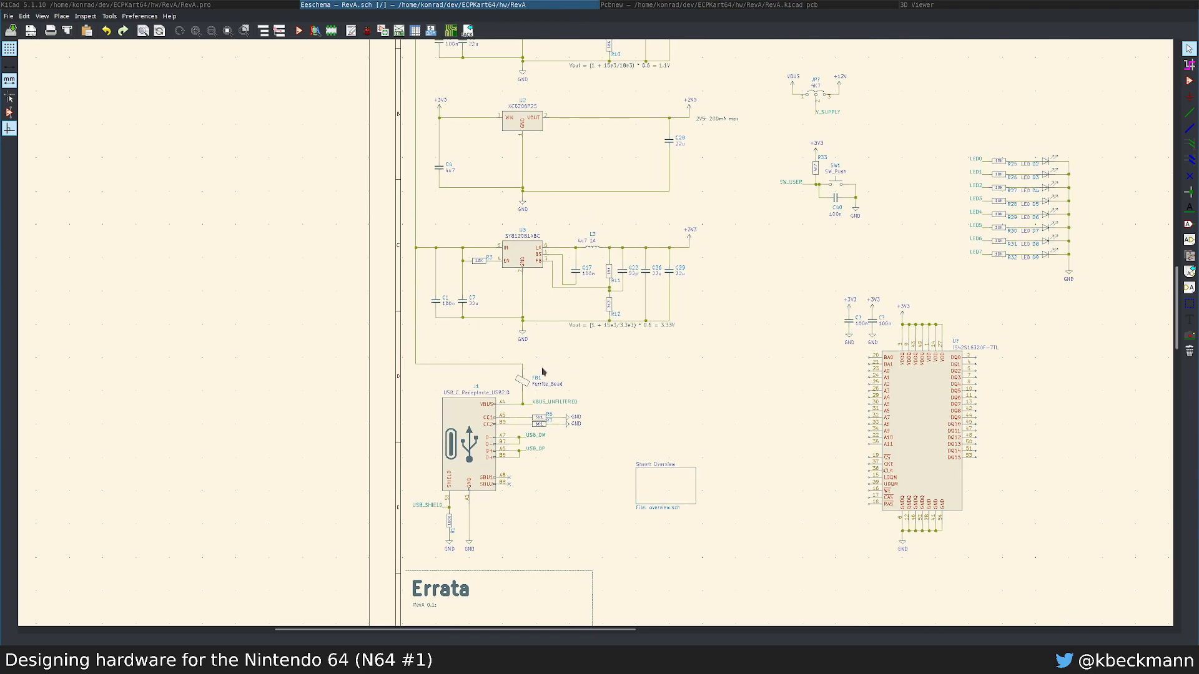
Step: Highlight the V_SUPPLY net and trace it from the power jumper through the regulator inputs to the ferrite bead
scroll(540, 374, down, 1)
middle_drag(644, 348, 576, 477)
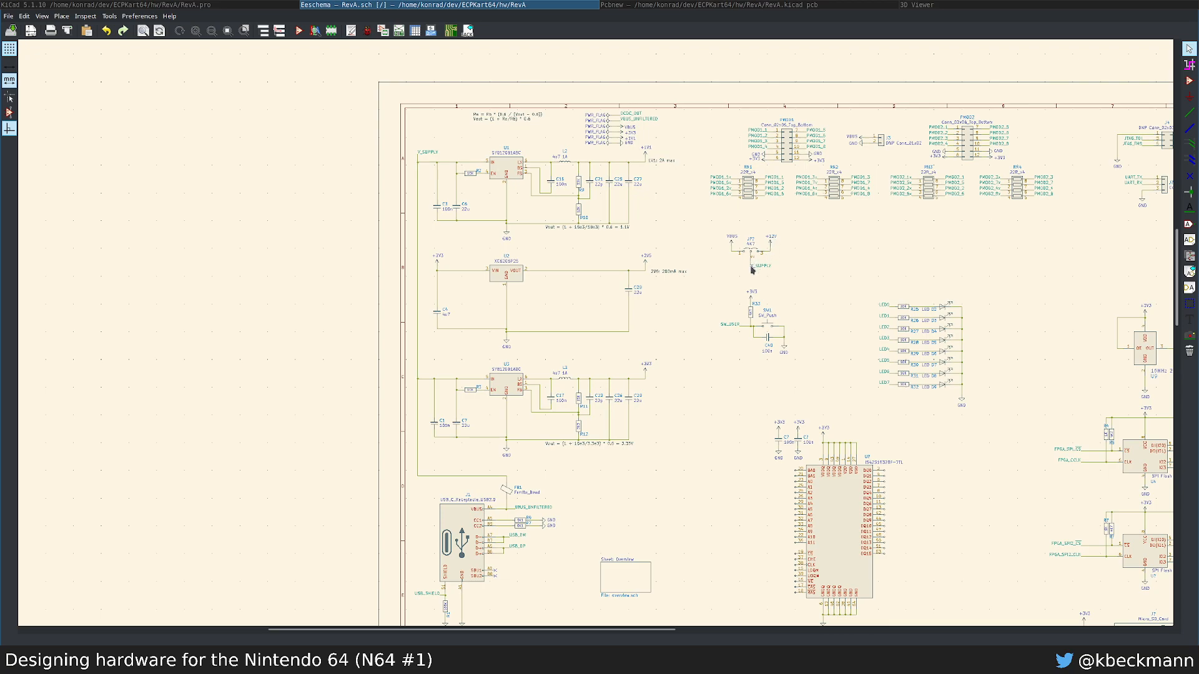
key(grave)
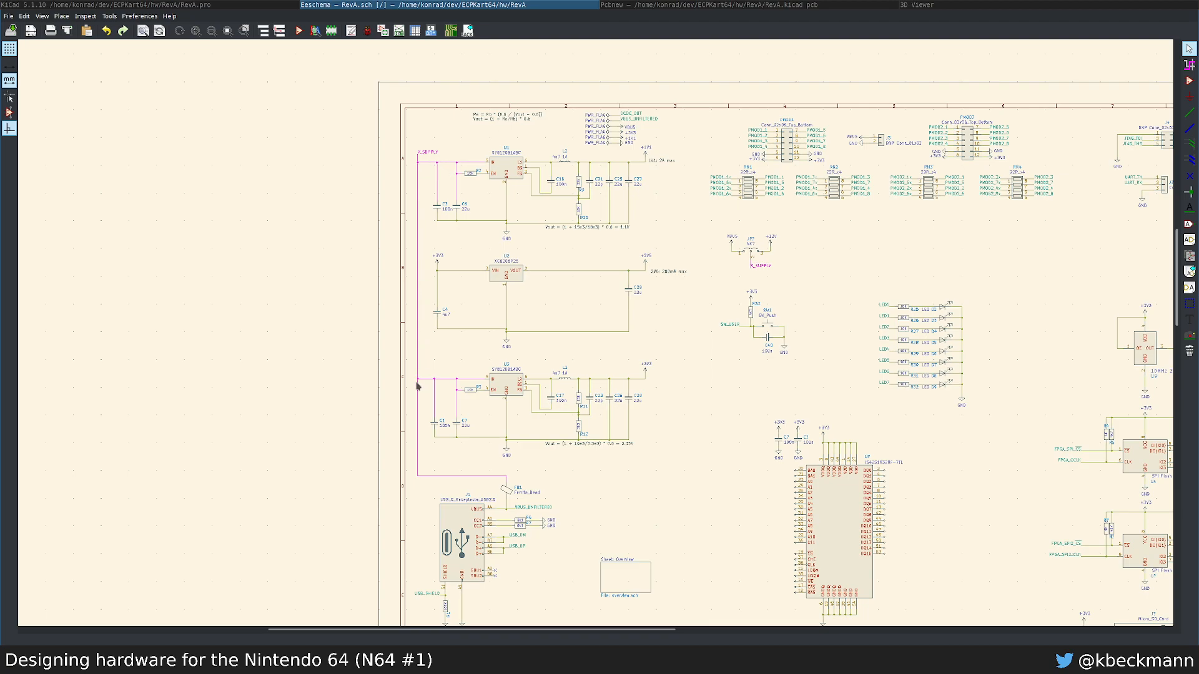
scroll(514, 511, up, 1)
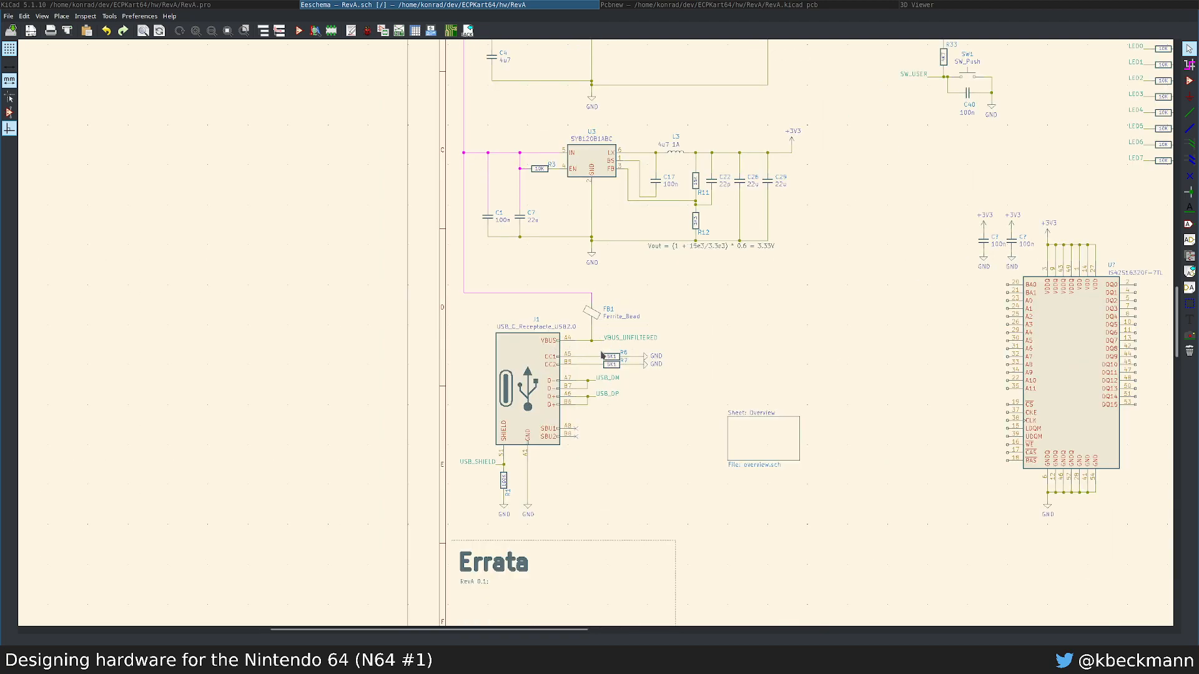
scroll(800, 278, down, 2)
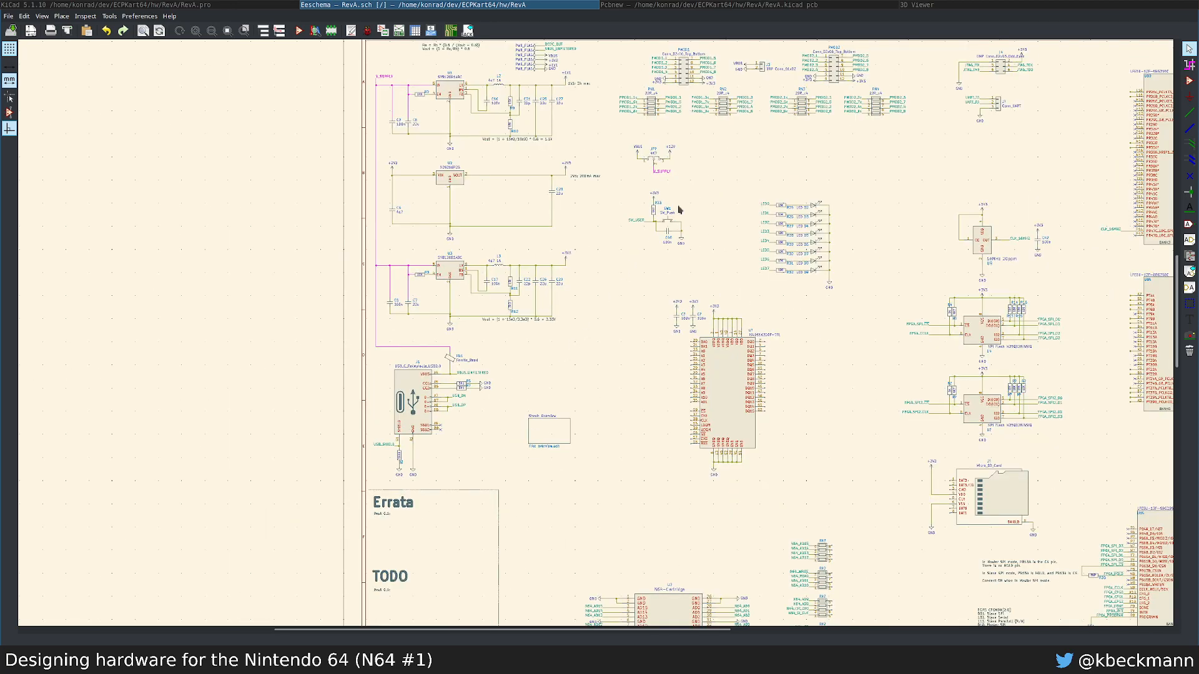
Step: Move the power jumper block with its VBUS, +12V and V_SUPPLY connections beside the USB-C receptacle, just above the Overview sheet symbol
scroll(692, 170, up, 2)
drag(543, 267, 674, 354)
key(m)
scroll(592, 337, down, 3)
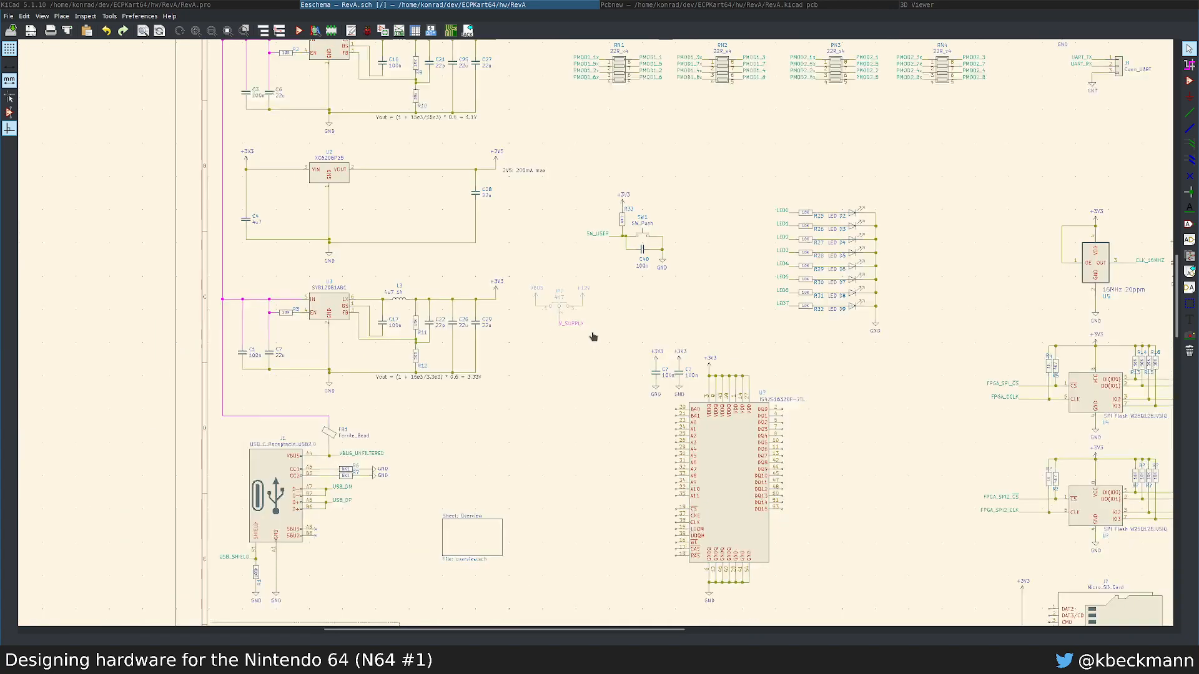
scroll(584, 325, up, 3)
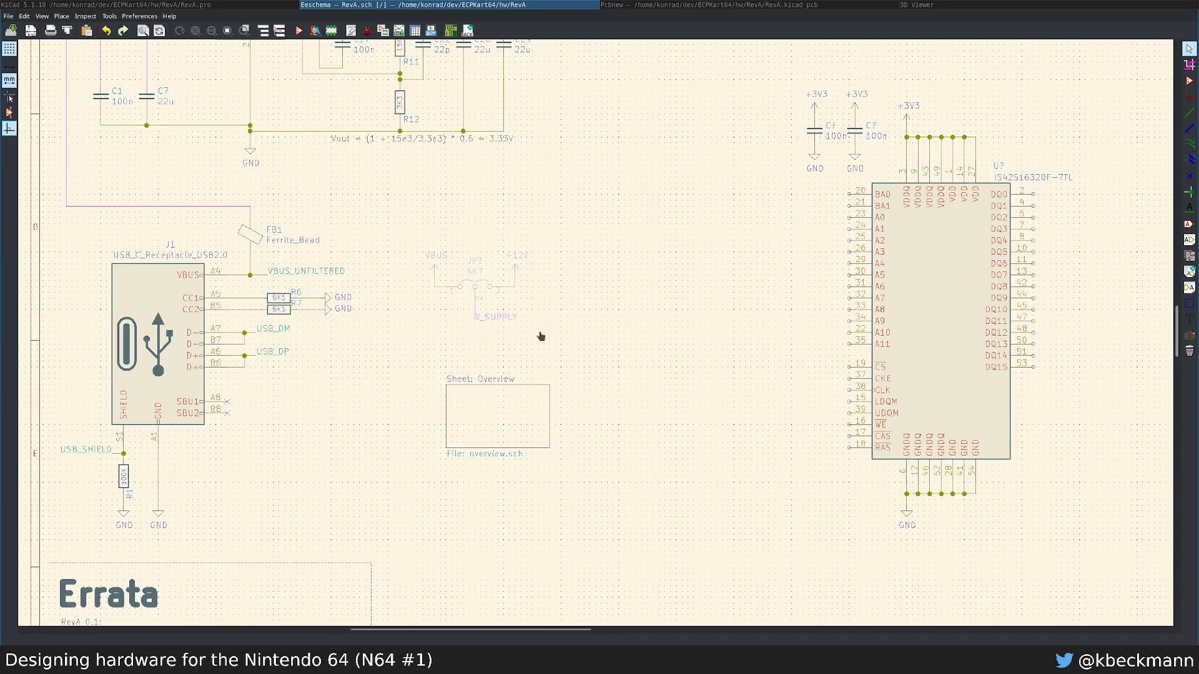
click(551, 269)
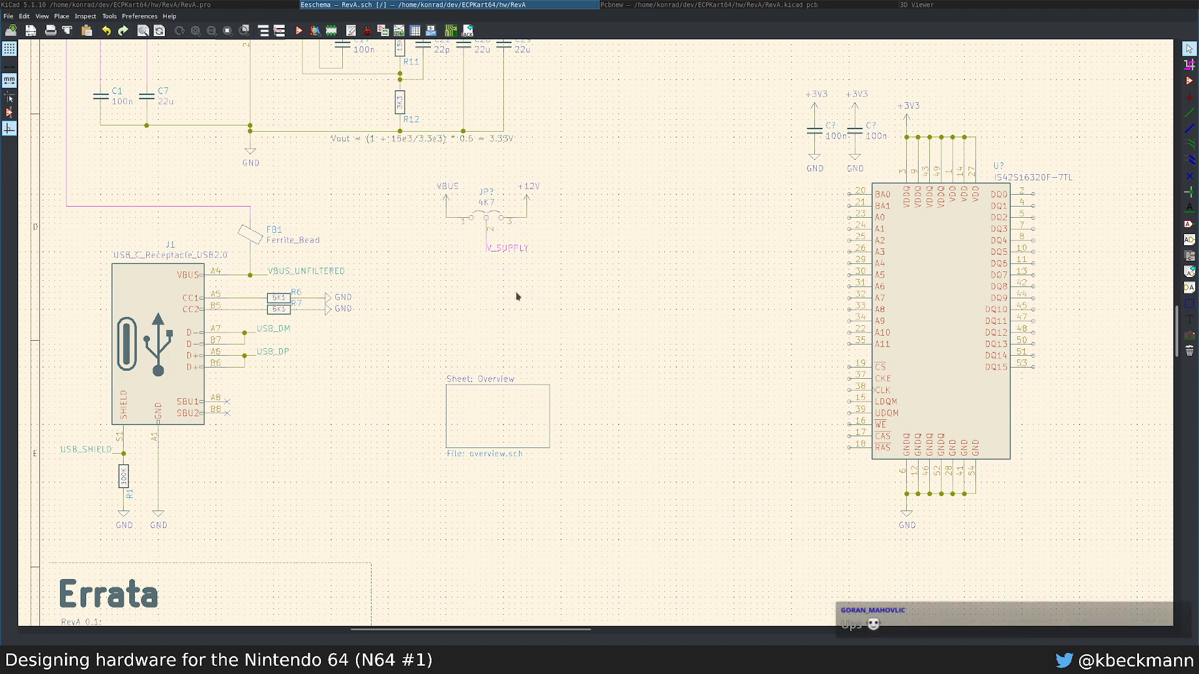
scroll(505, 243, up, 1)
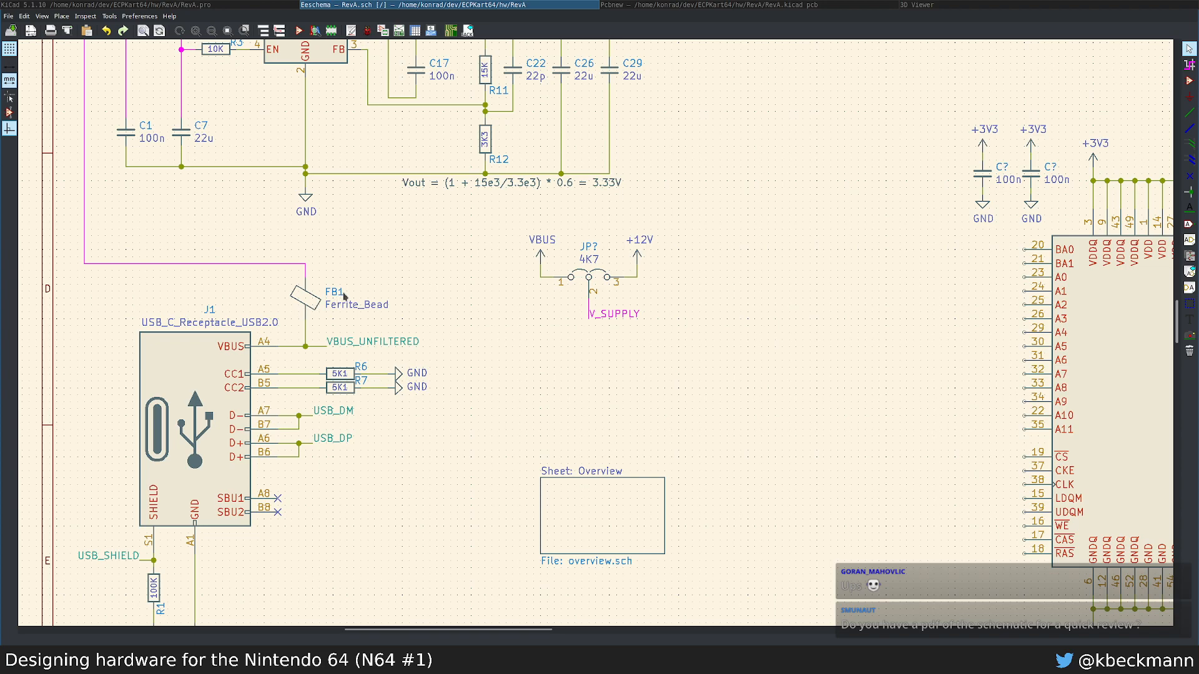
Step: Plot all schematic pages to PDF in colour at schematic size, with the border and title block included
click(8, 17)
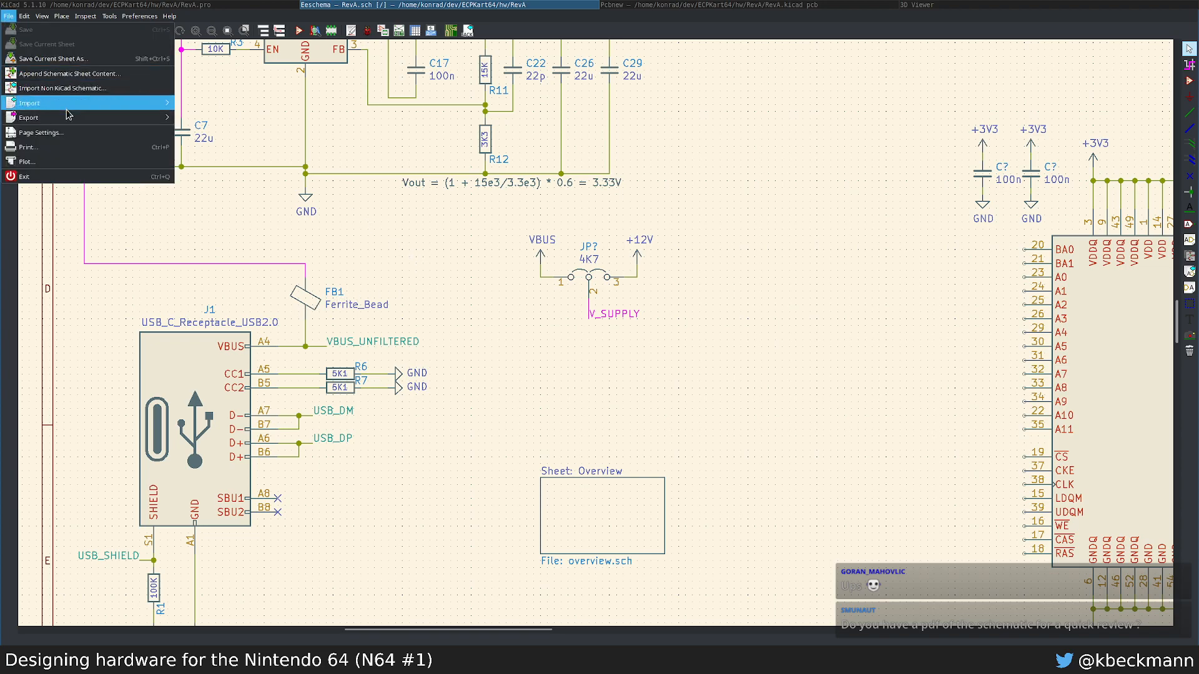
click(54, 161)
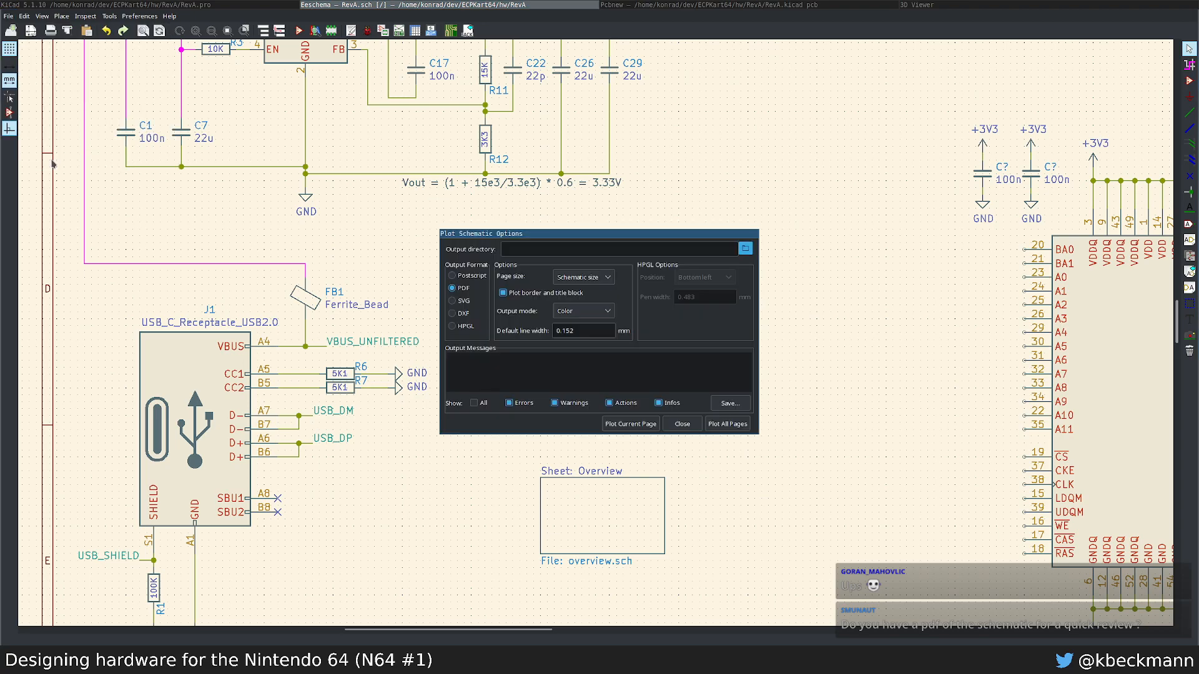
click(719, 427)
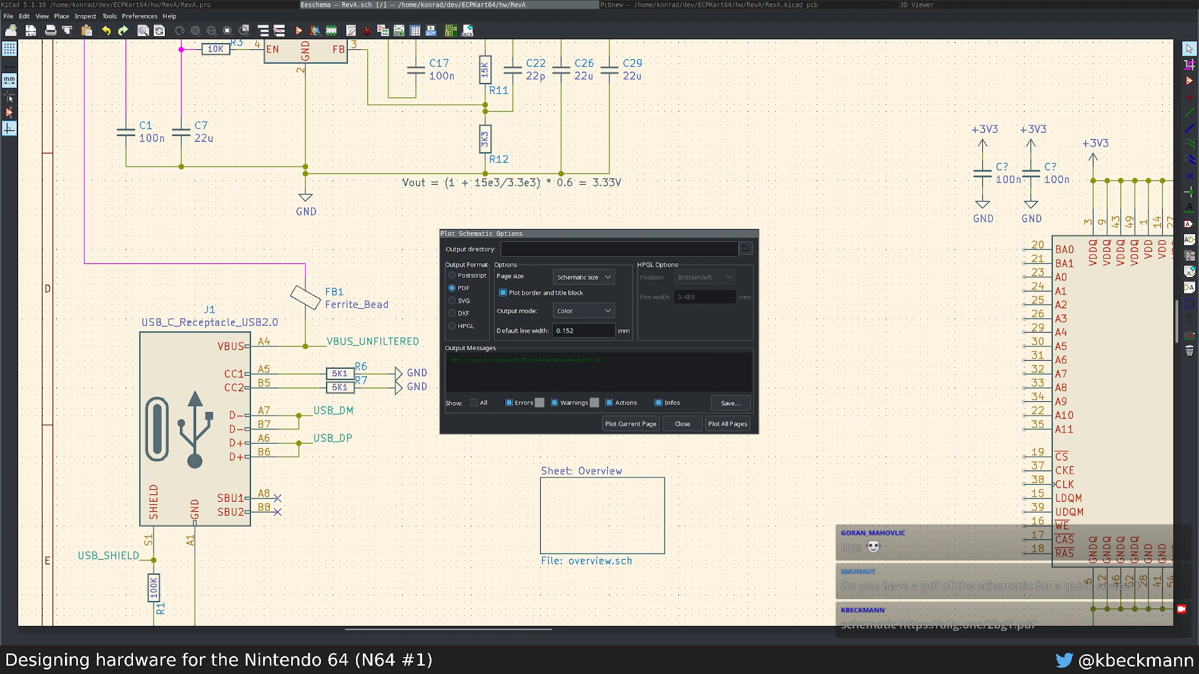
click(679, 424)
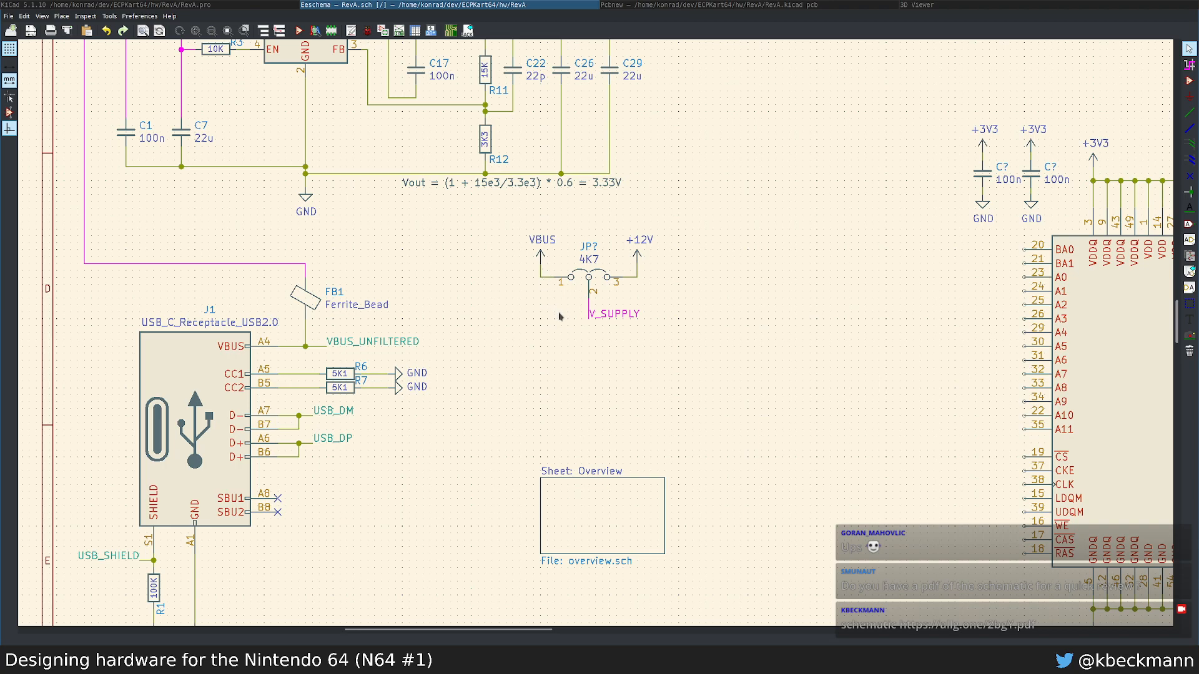
Step: Examine the ECP5 CFGMDN mode notes, the JP7 to JP9 jumpers and the Master/Slave SPI notes beside R35 and BANK8
scroll(531, 347, down, 1)
scroll(596, 337, down, 1)
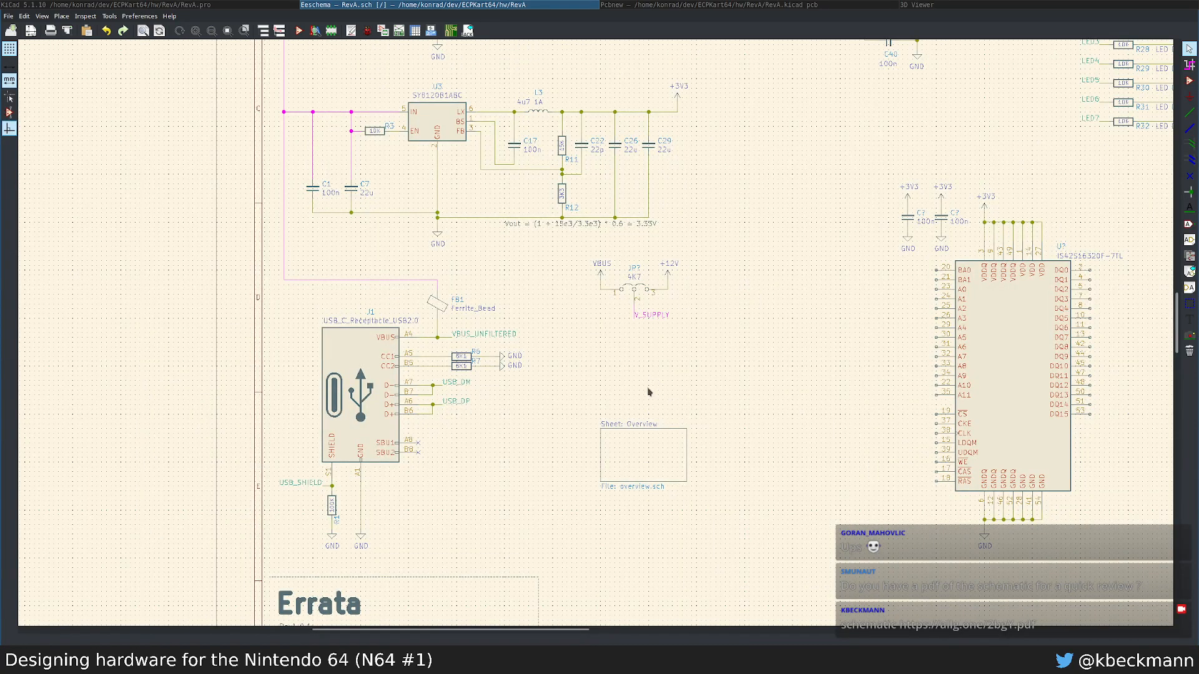
middle_drag(701, 383, 458, 184)
scroll(597, 335, down, 2)
middle_drag(659, 404, 460, 316)
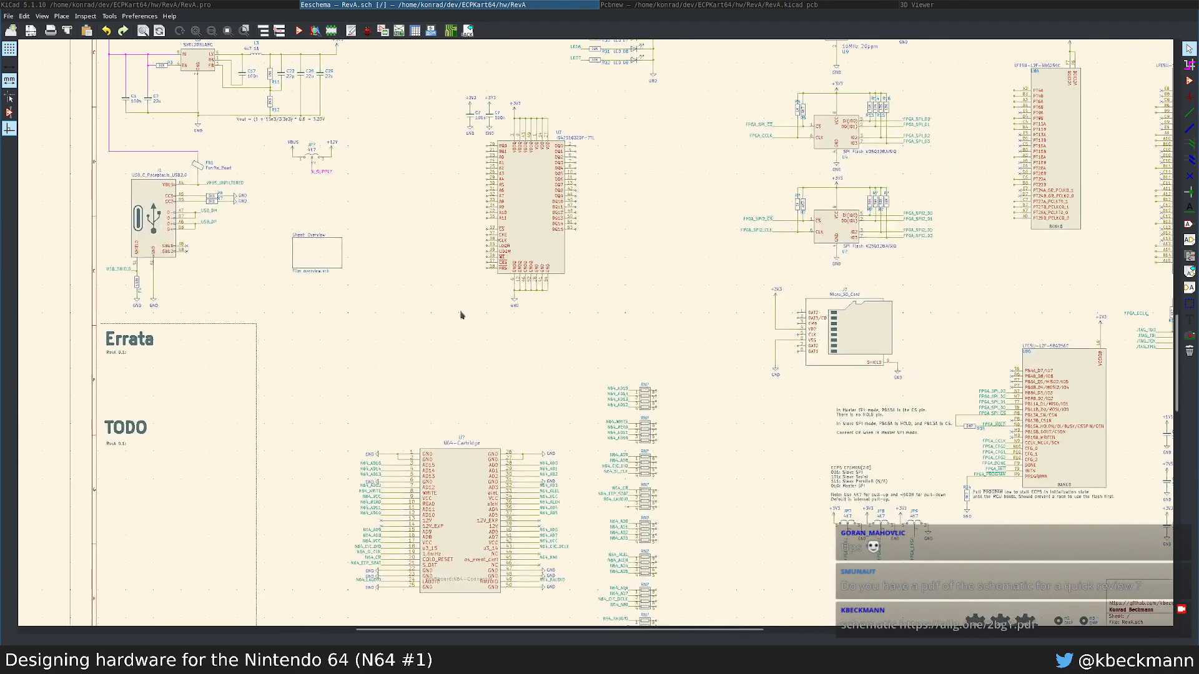
middle_drag(852, 455, 617, 438)
scroll(617, 437, up, 2)
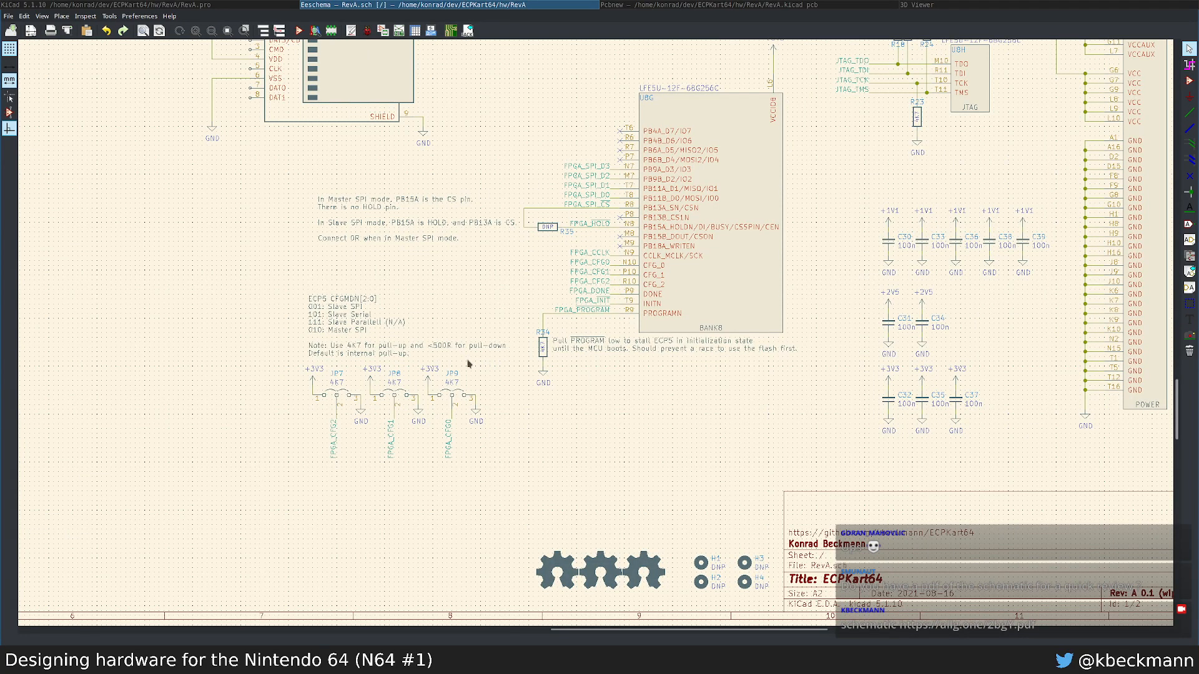
scroll(420, 414, up, 2)
middle_drag(592, 304, 462, 381)
scroll(389, 243, up, 2)
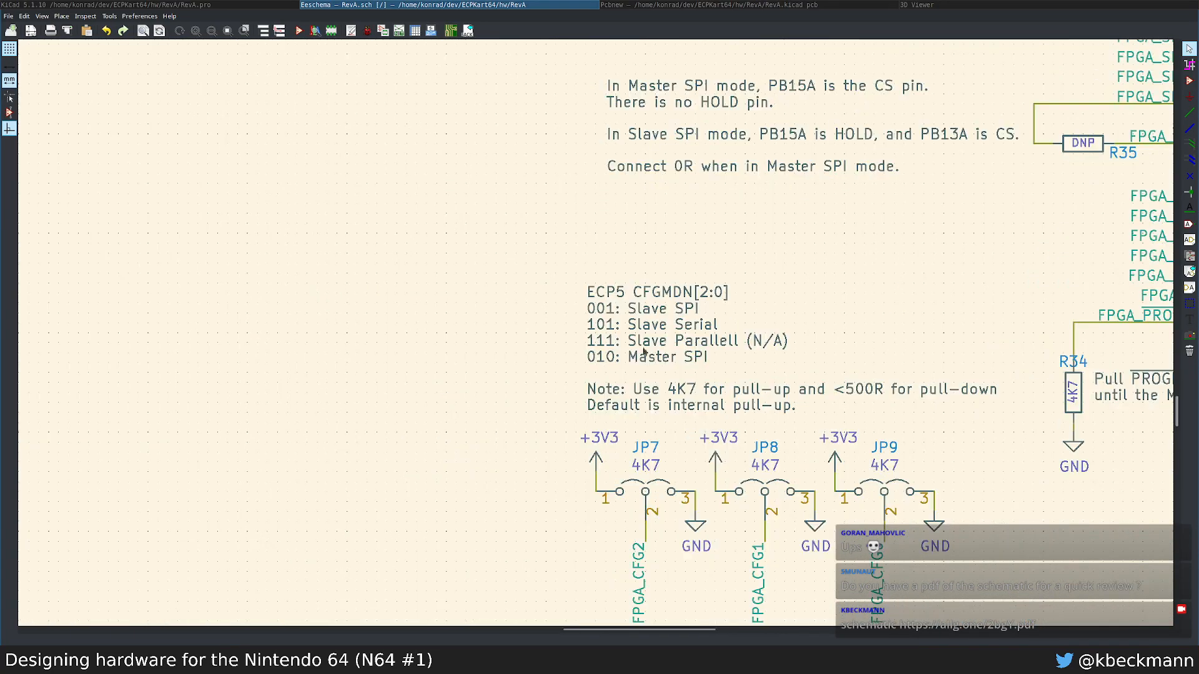
middle_drag(637, 363, 503, 293)
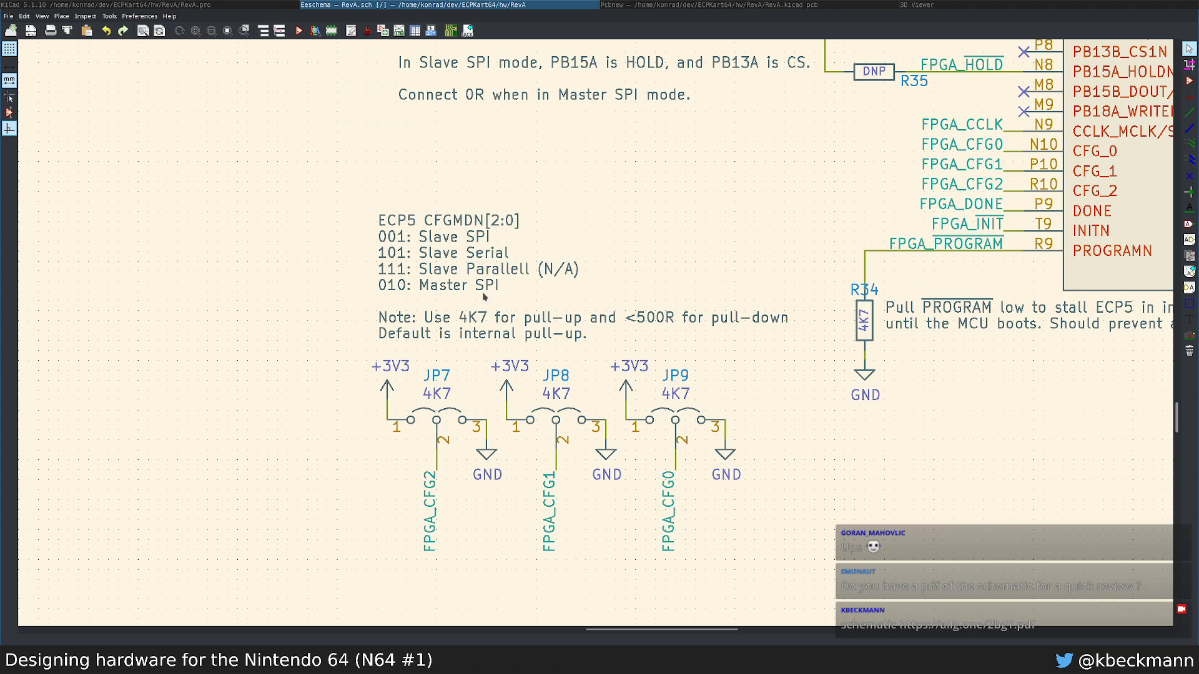
middle_drag(672, 211, 316, 426)
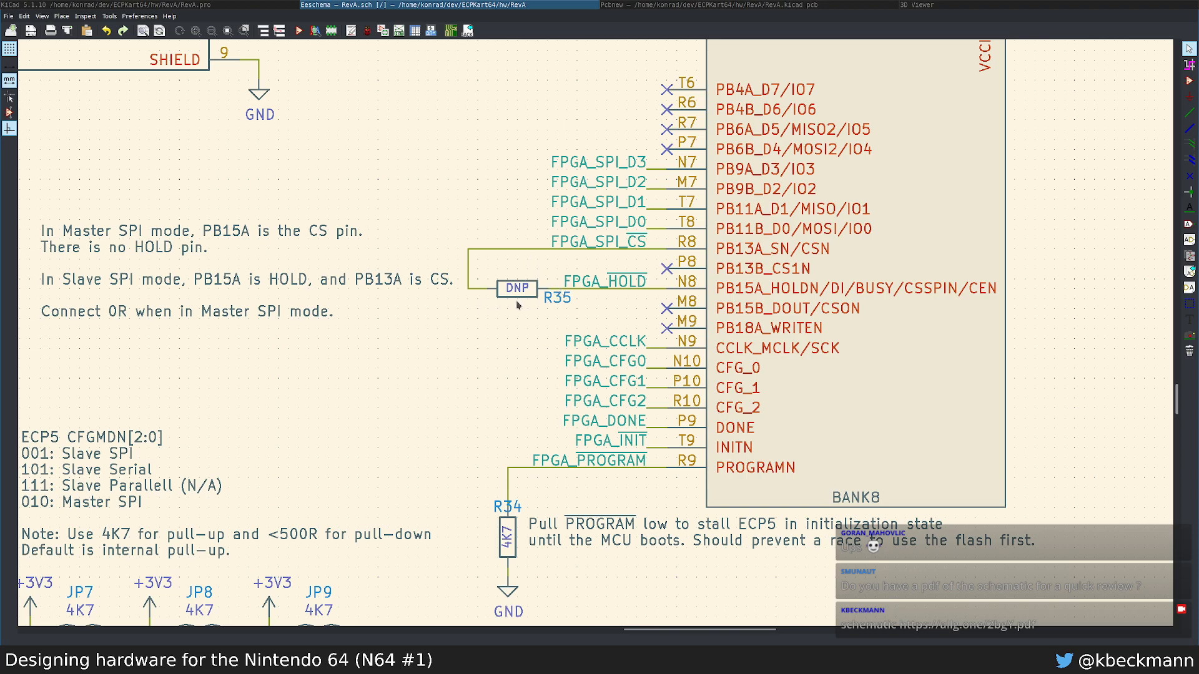
middle_drag(436, 285, 624, 304)
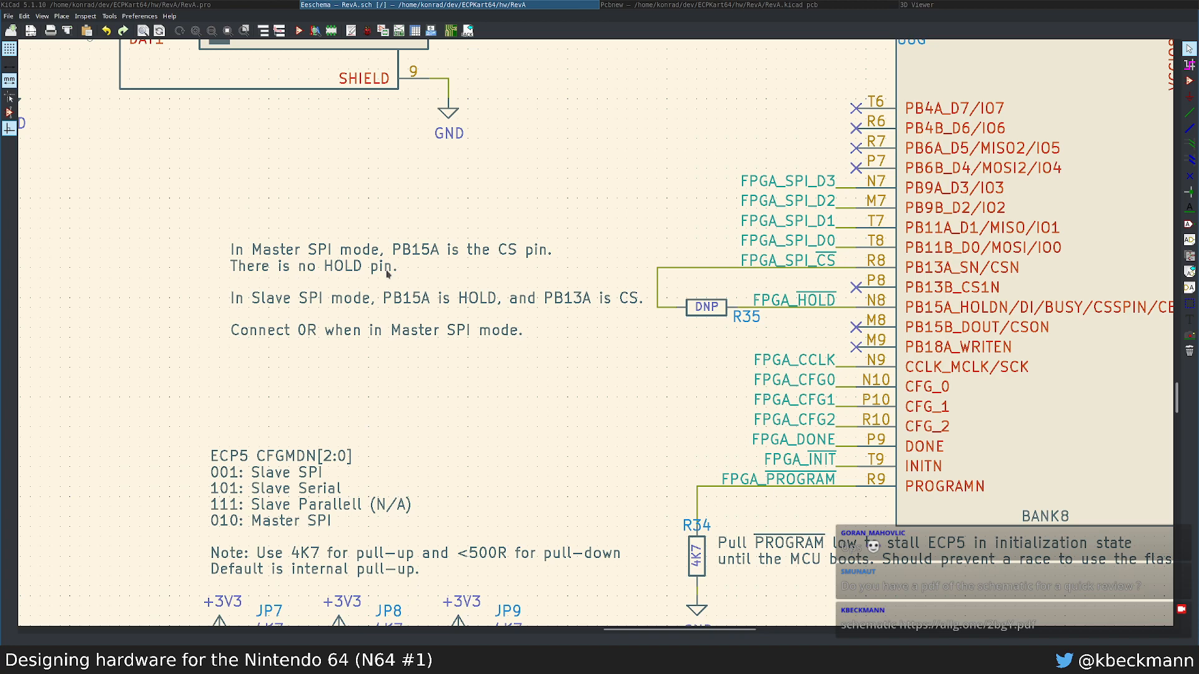
Step: Highlight the FPGA_HOLD net at BANK8 and check the SPI flash circuits and the rest of the sheet for it
click(798, 310)
scroll(560, 299, down, 3)
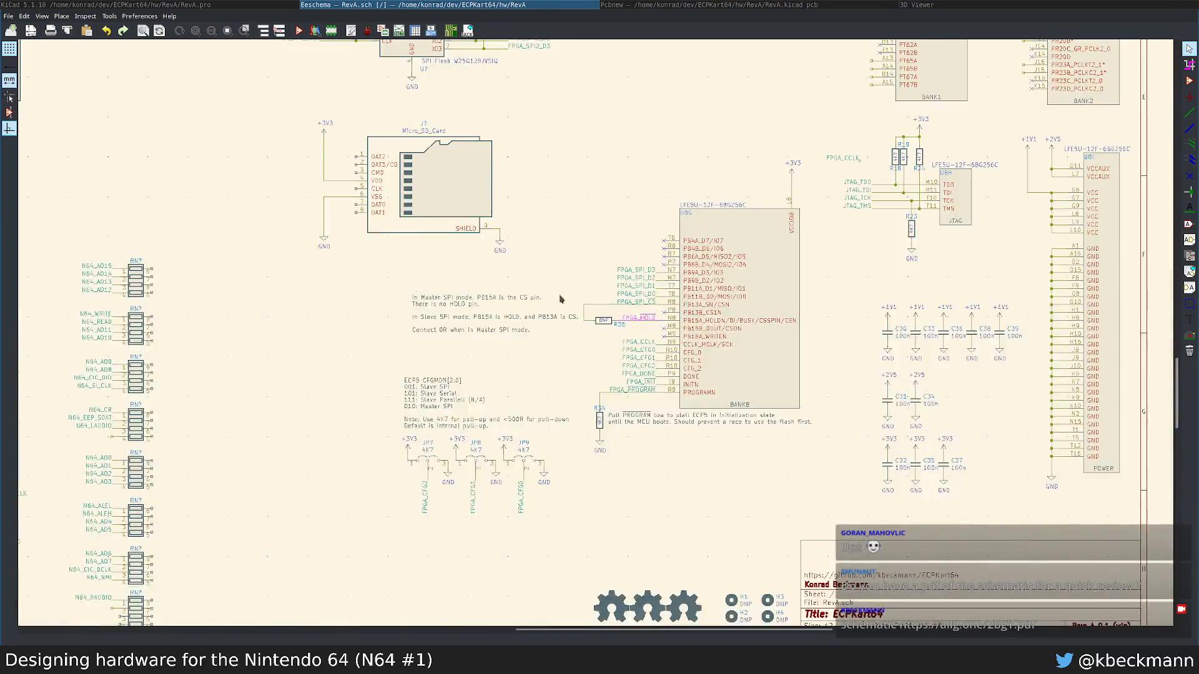
middle_drag(582, 248, 555, 383)
middle_drag(495, 179, 540, 369)
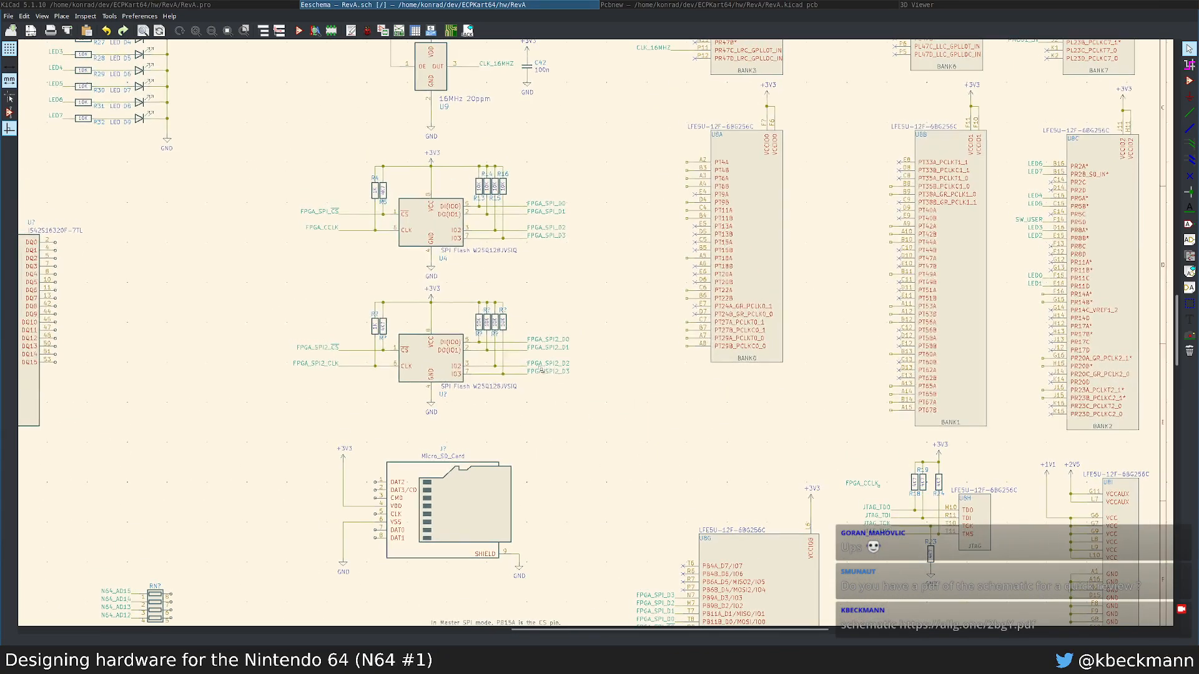
scroll(541, 369, down, 4)
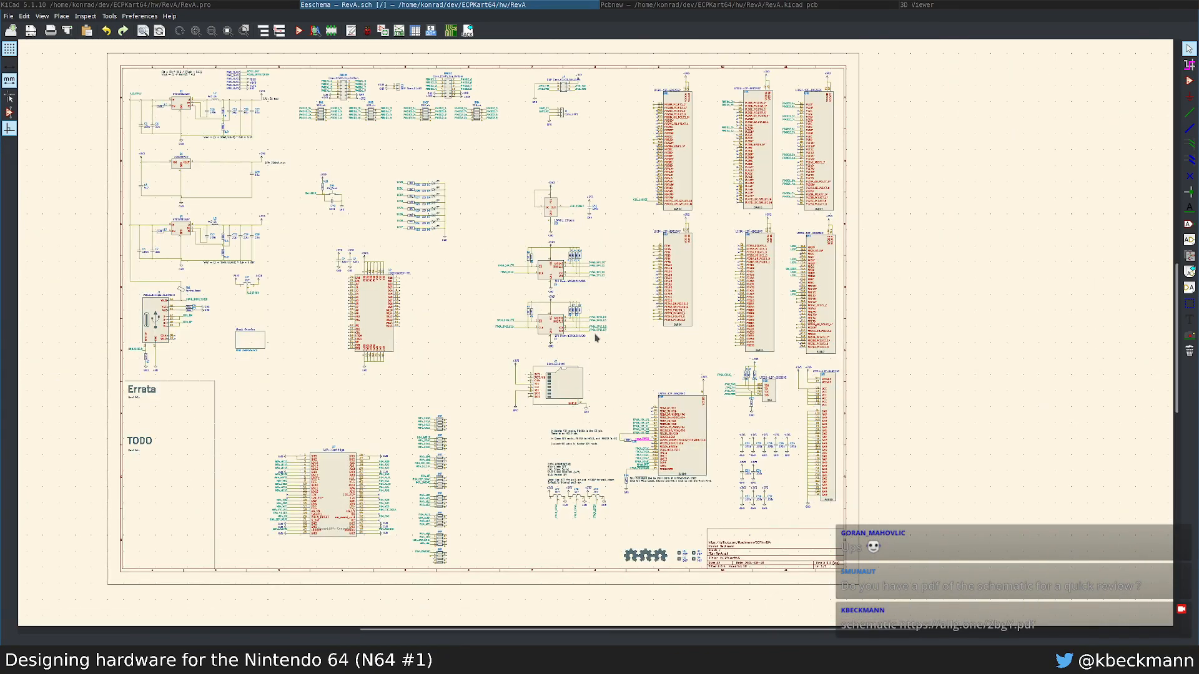
scroll(615, 414, up, 4)
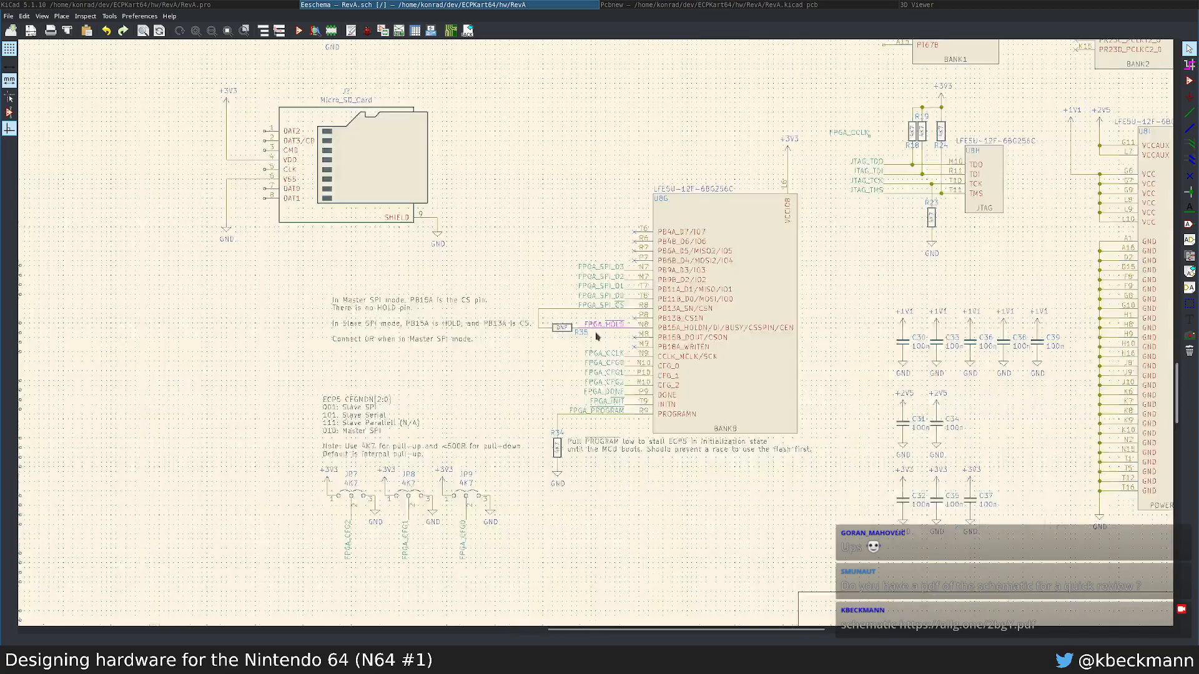
Step: Highlight the FPGA_SPI_CS net at BANK8 and trace it to the SPI flash and R35
scroll(596, 336, up, 2)
click(590, 301)
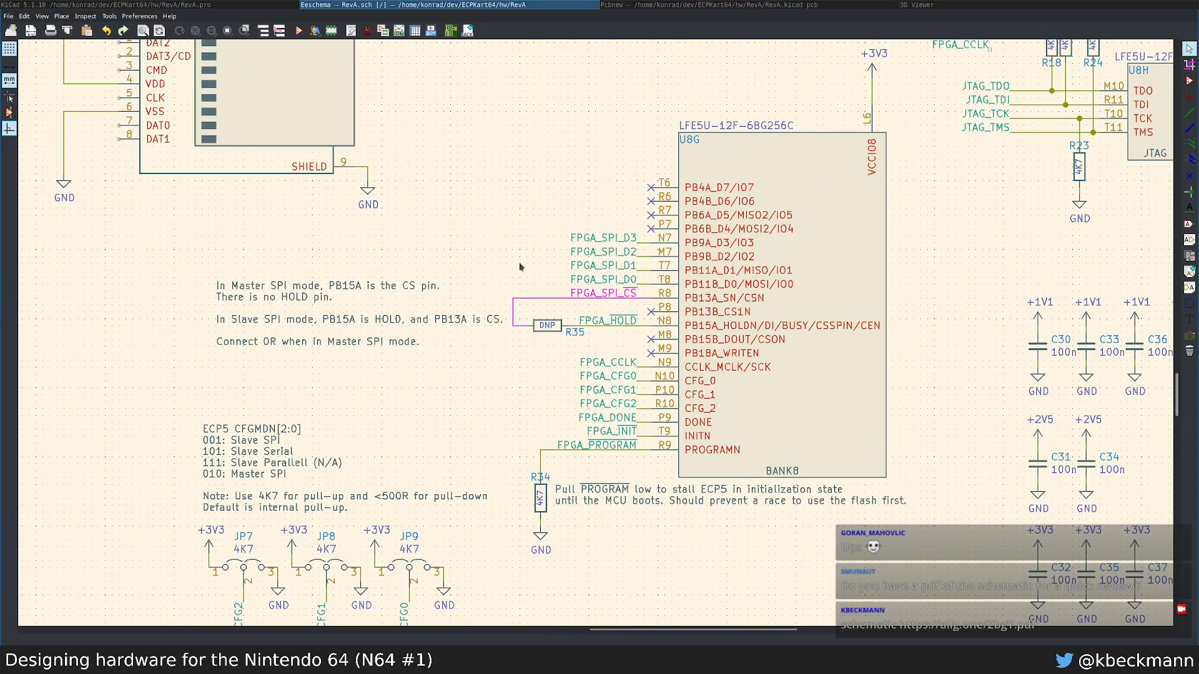
scroll(498, 260, down, 5)
middle_drag(590, 232, 596, 307)
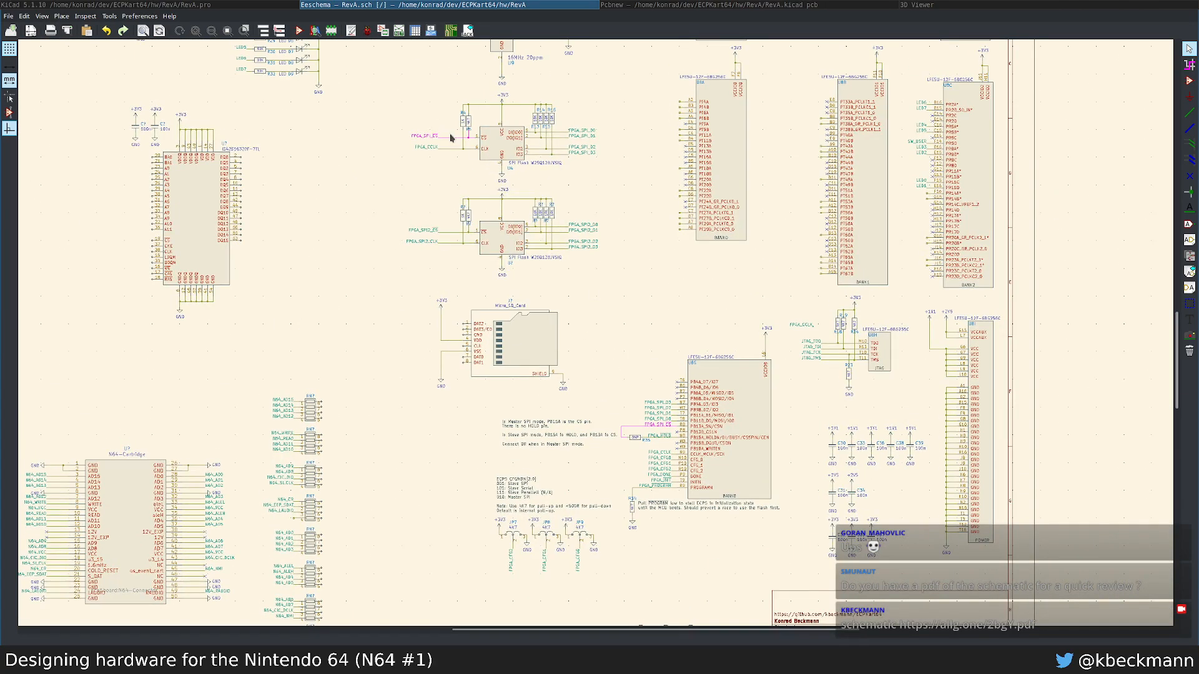
scroll(607, 407, up, 1)
scroll(596, 336, up, 1)
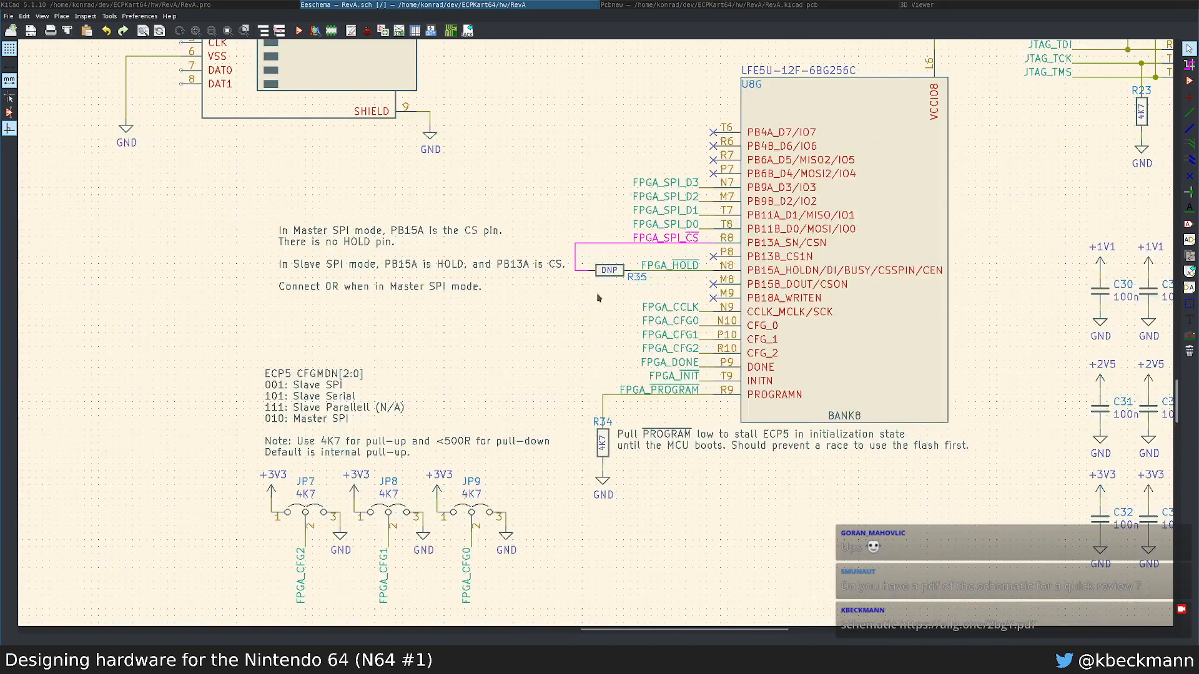
scroll(600, 337, up, 1)
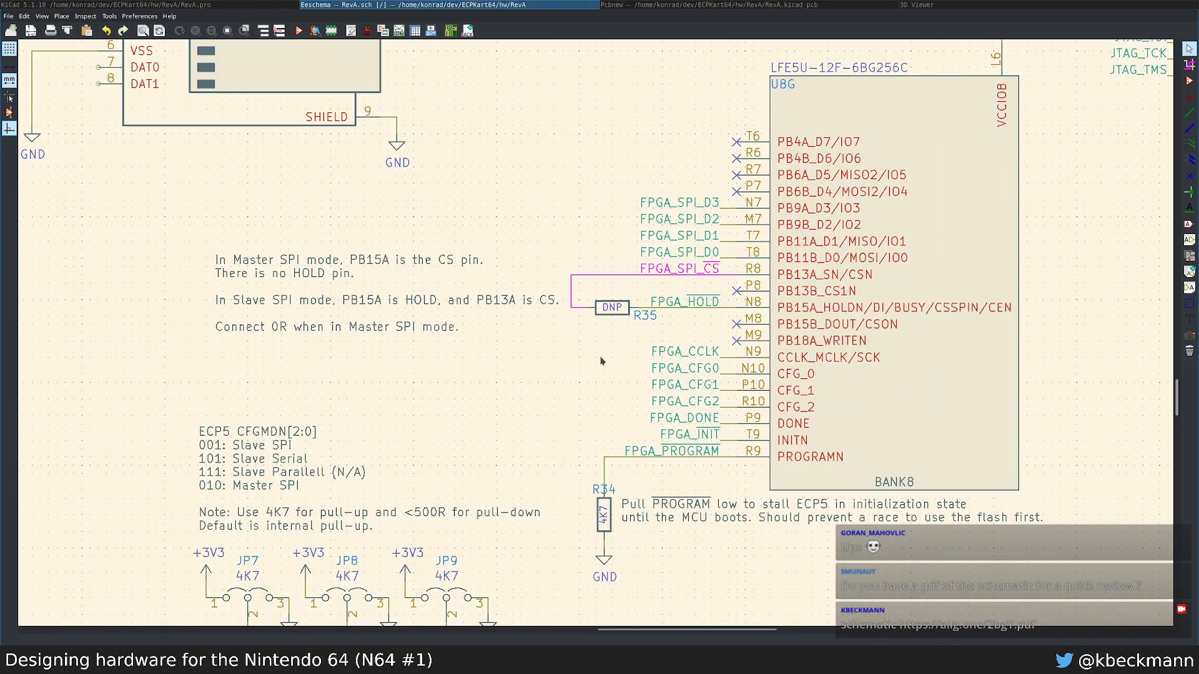
Step: Delete resistor R35 with the FPGA_HOLD label and wire, and place a no-connect flag on BANK8 pin N8
middle_drag(600, 339, 625, 283)
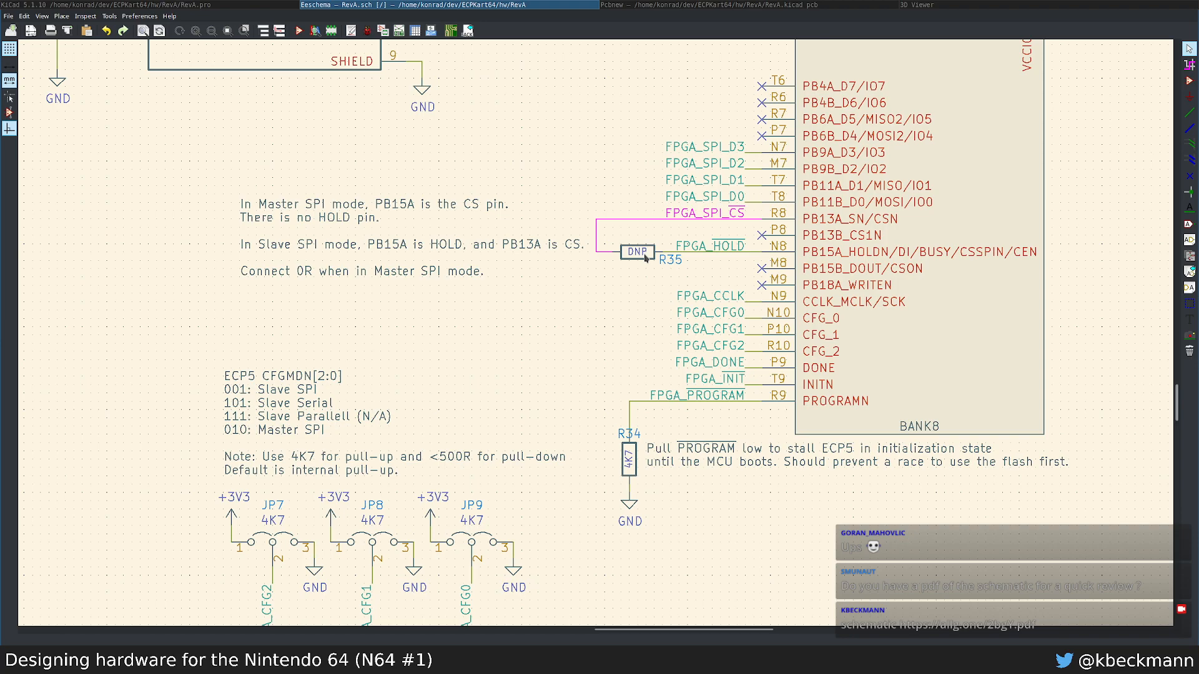
key(Delete)
key(Delete)
key(Delete)
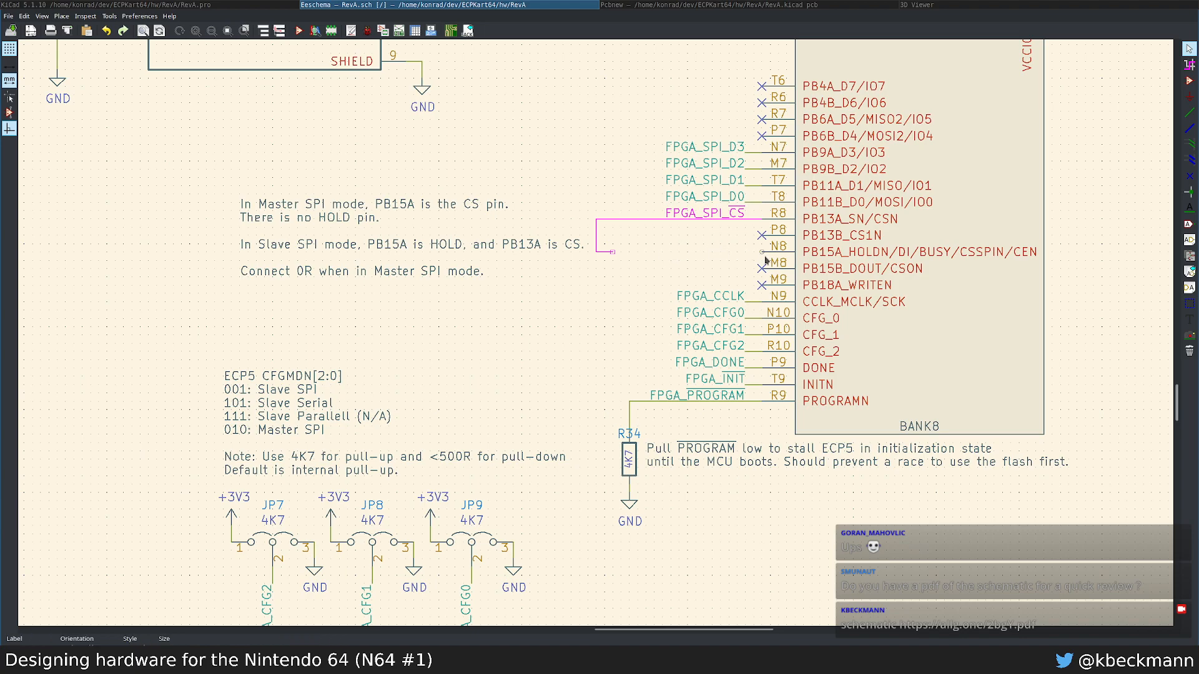
key(q)
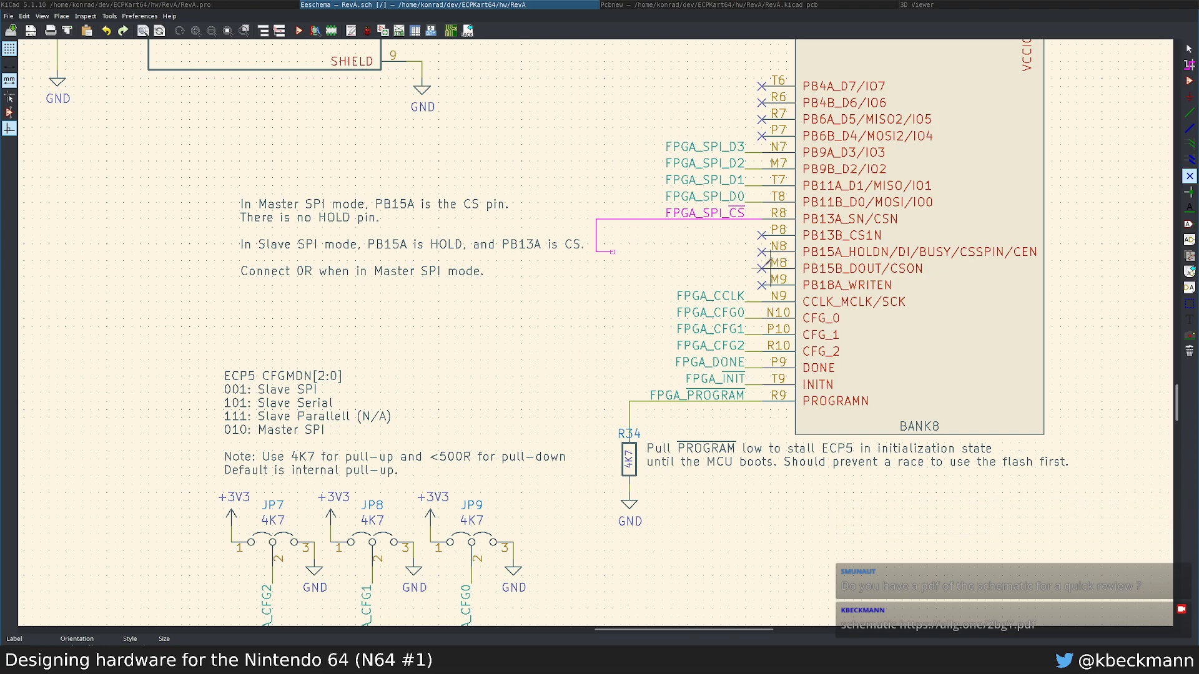
key(Escape)
Step: Delete the leftover wire segments that led from FPGA_SPI_CS to the removed resistor, and clear the net highlight
key(Delete)
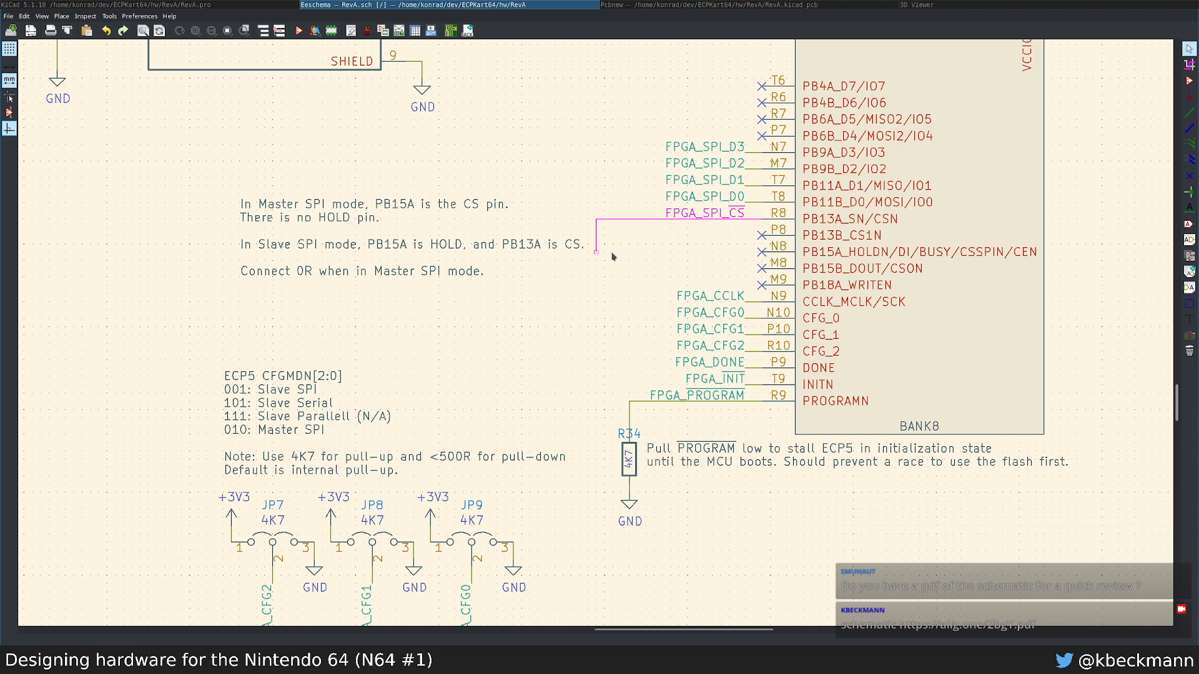
key(Delete)
key(Delete)
click(688, 248)
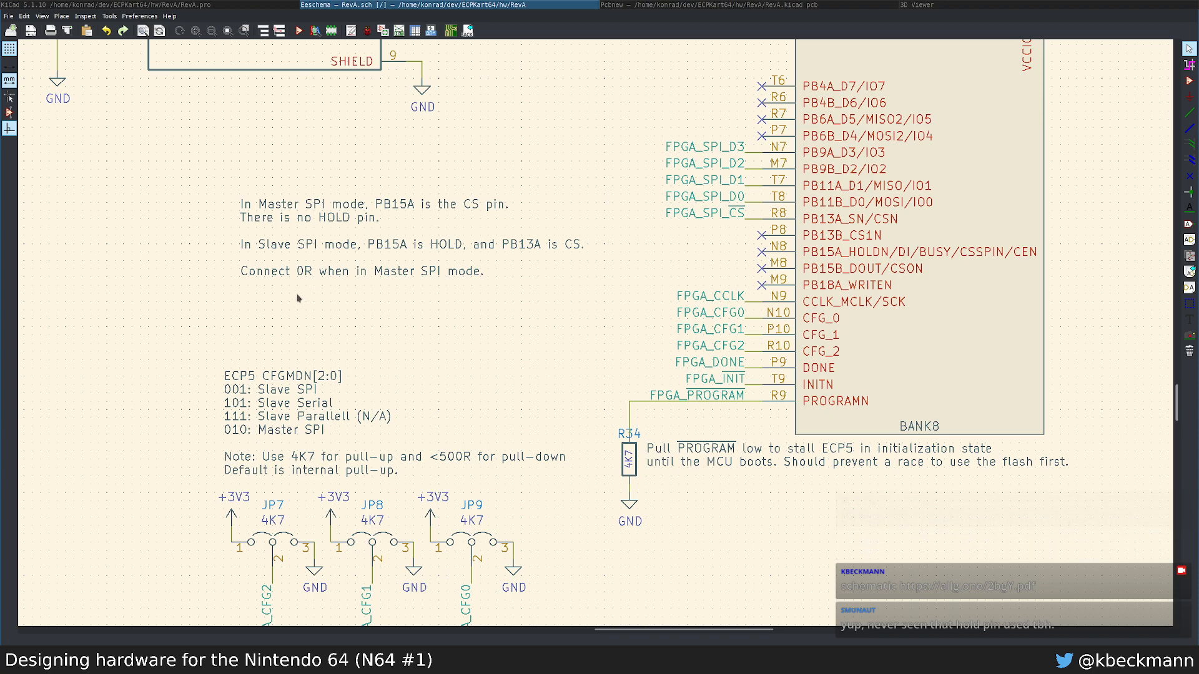
scroll(373, 309, down, 3)
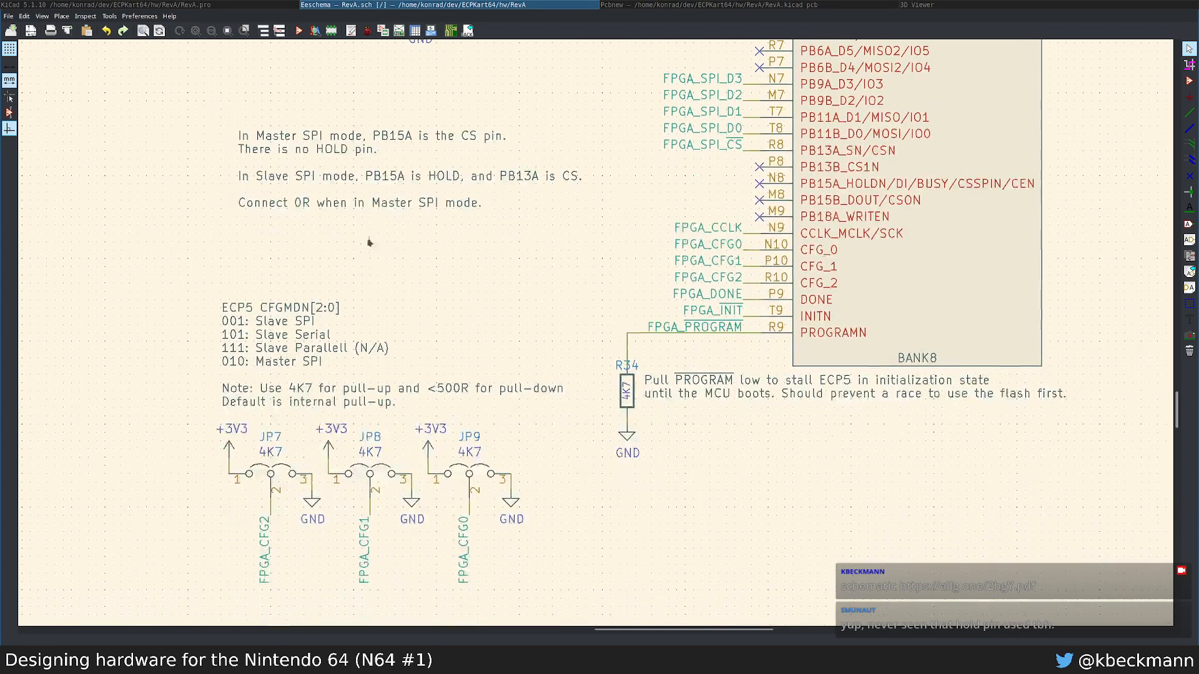
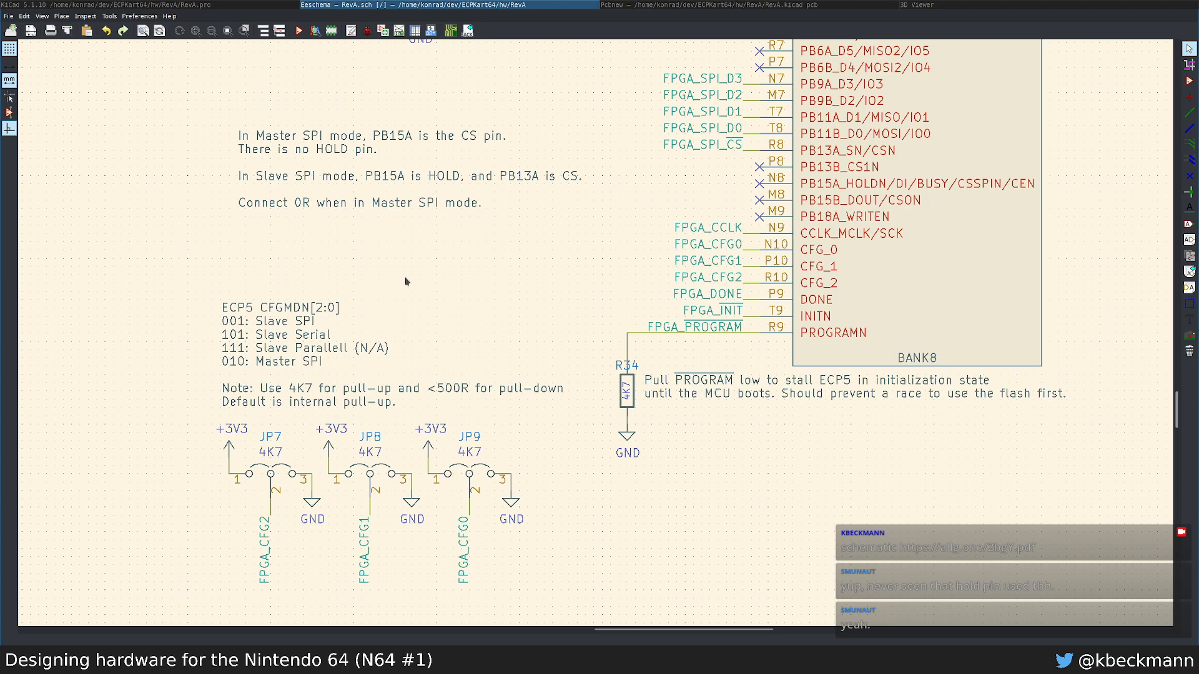
scroll(437, 279, down, 3)
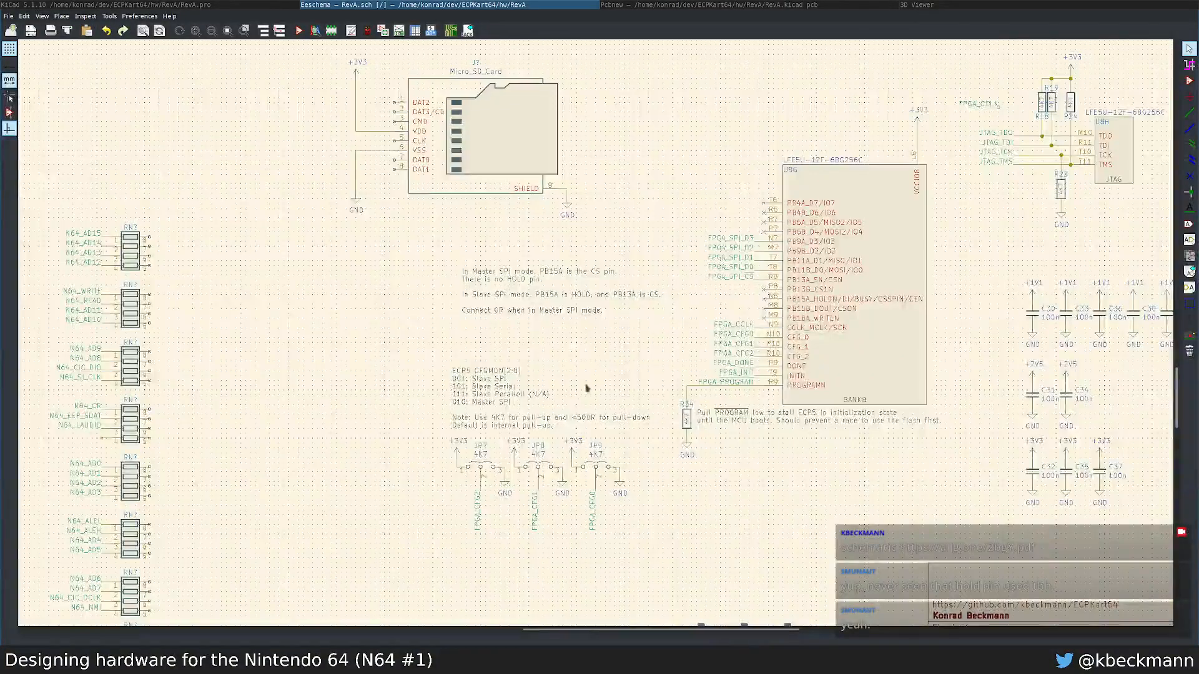
Step: Review the ECP5 configuration notes, the CFG jumpers, BANK8 and the Micro SD card circuit on the sheet
scroll(570, 332, up, 4)
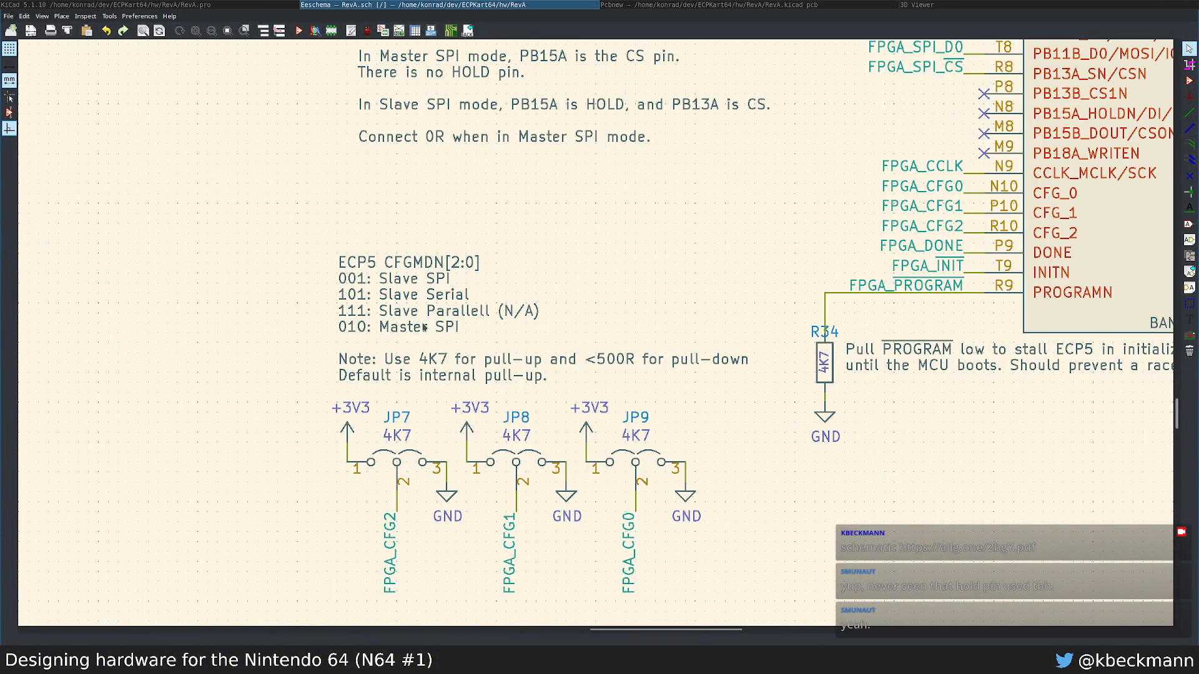
middle_drag(511, 294, 478, 293)
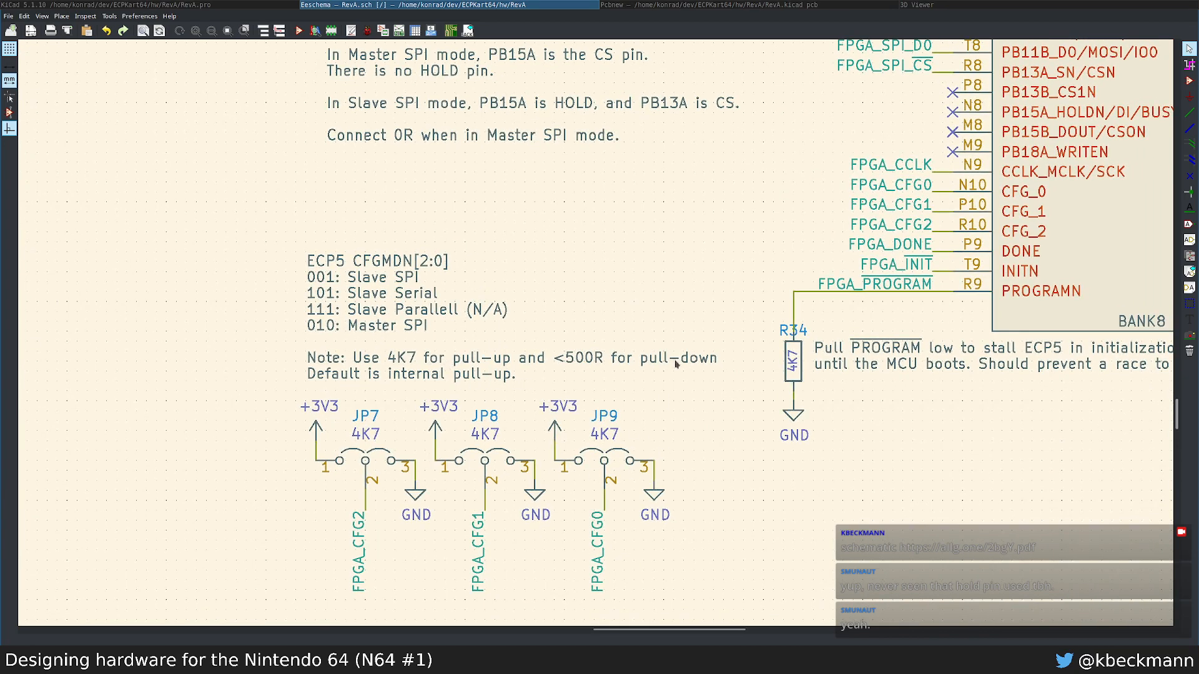
scroll(676, 364, down, 4)
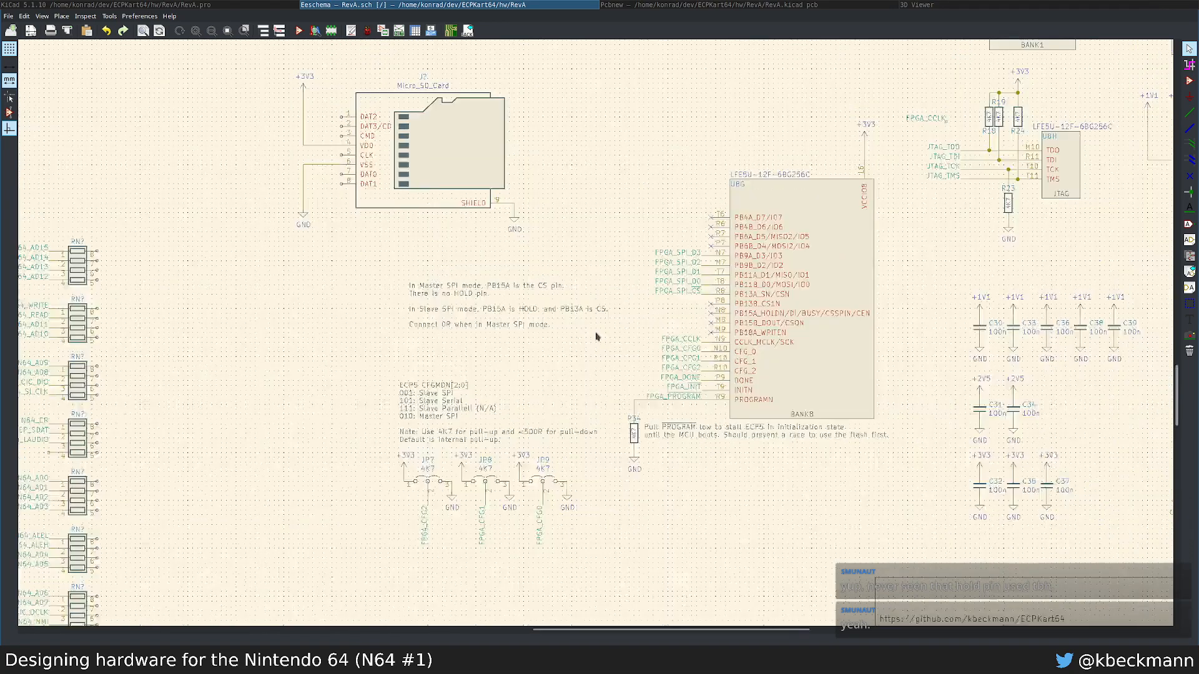
scroll(596, 337, down, 4)
scroll(587, 318, up, 5)
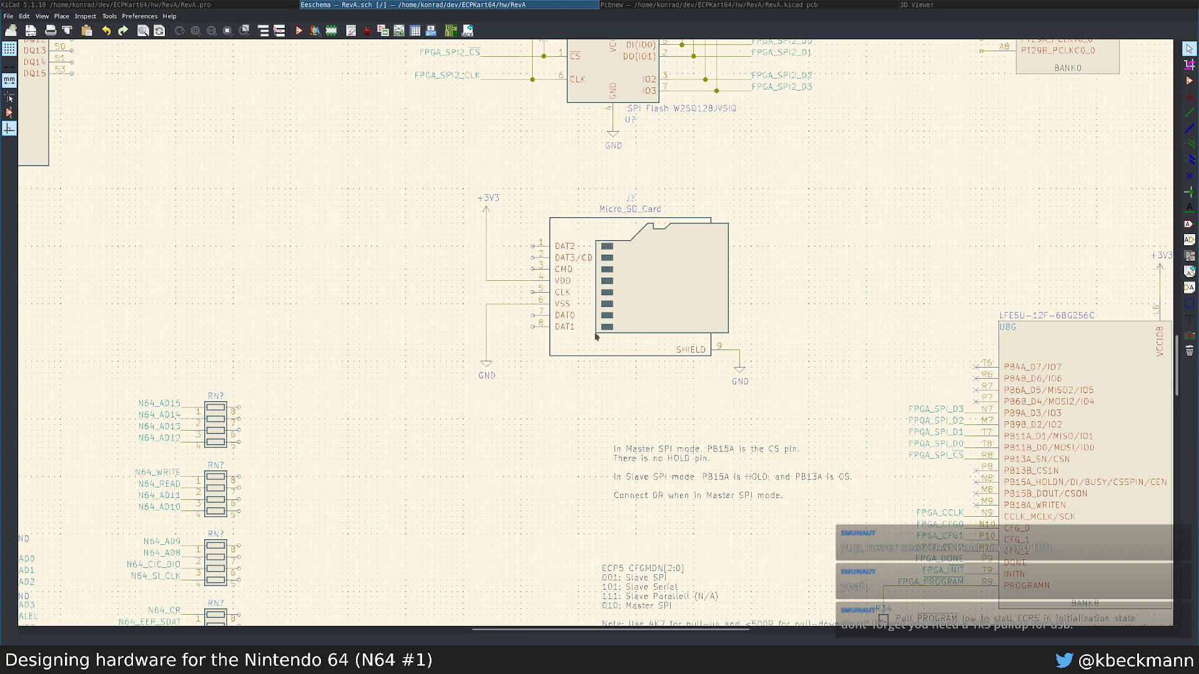
scroll(517, 296, down, 5)
scroll(516, 296, up, 3)
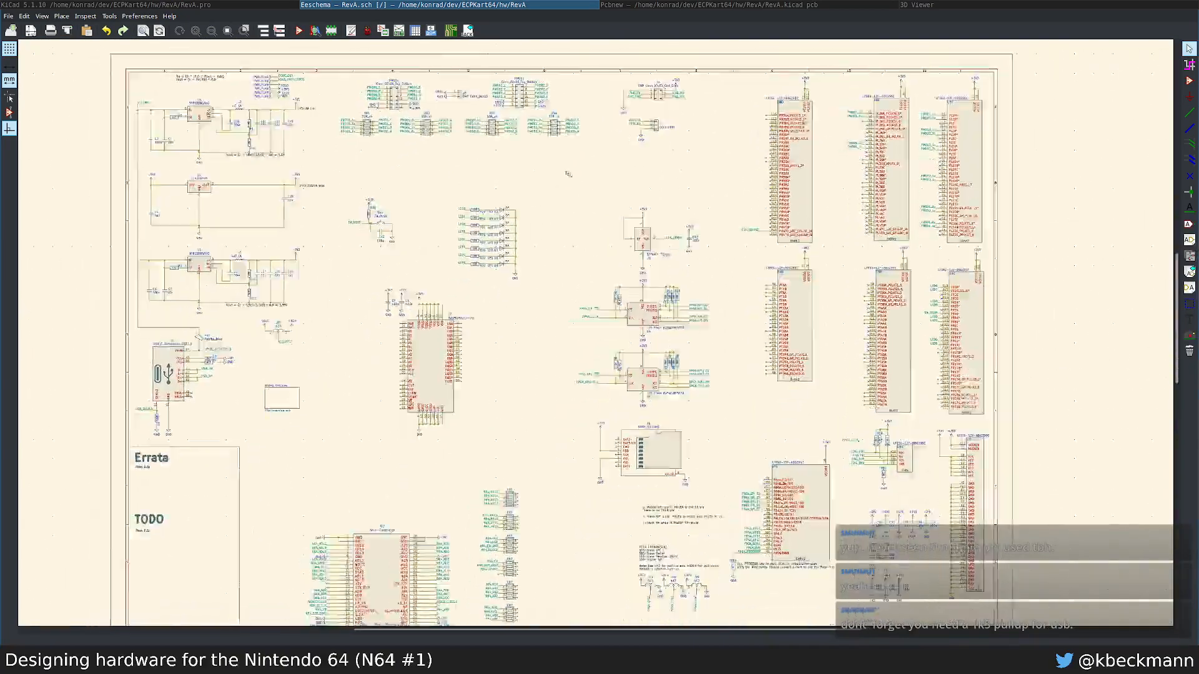
Step: Highlight the USB_DM net at USB connector J1 and check the rest of the sheet for it
scroll(717, 351, up, 3)
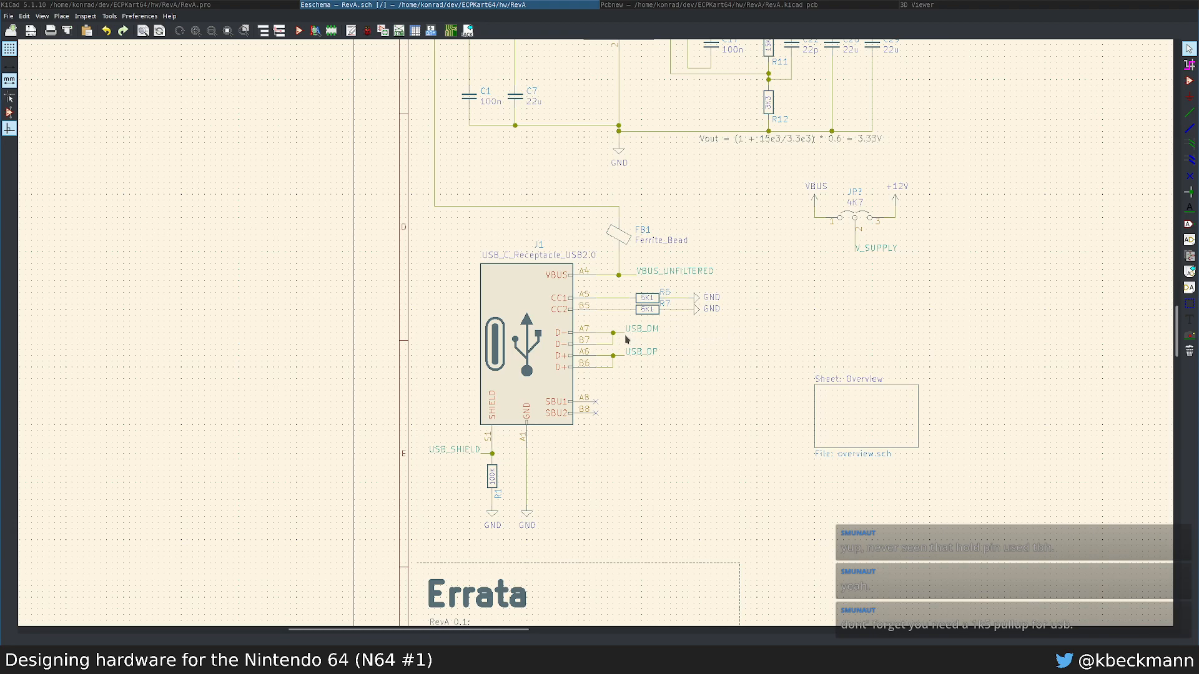
key(ctrl+x)
scroll(954, 338, down, 3)
scroll(586, 352, down, 5)
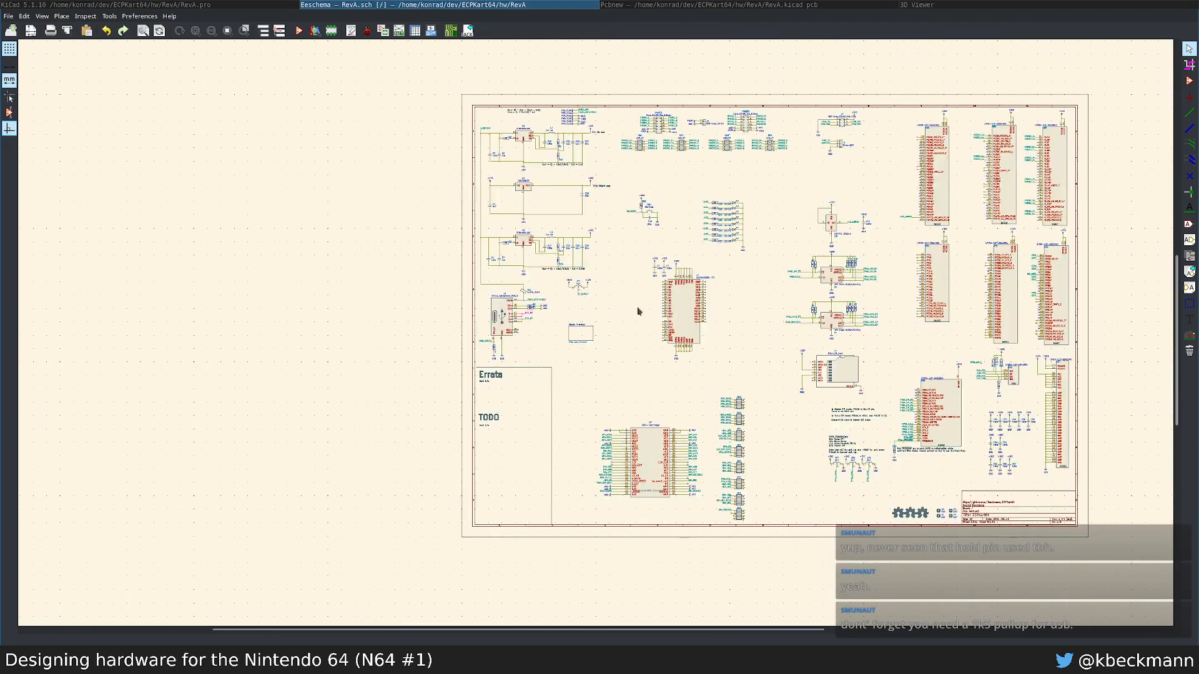
scroll(289, 314, up, 6)
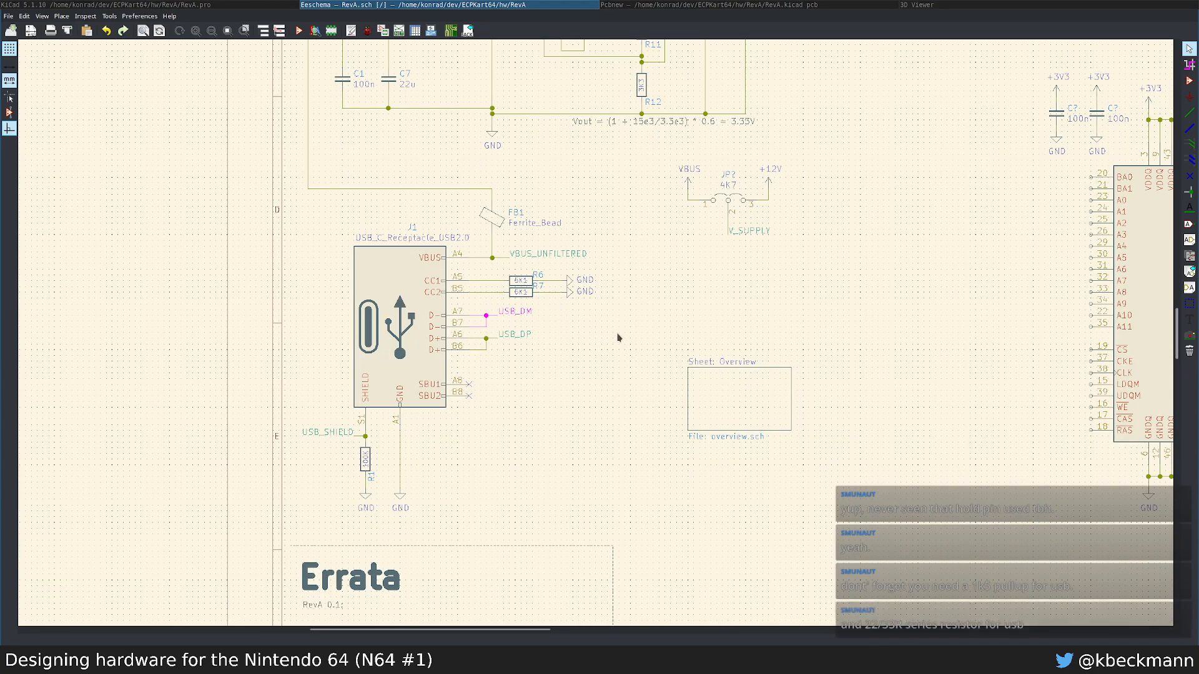
Step: Add the text note "TODO: Add pull ups" beside the USB data lines, leaving free space between it and the USB labels
text(t)
text(TODO:)
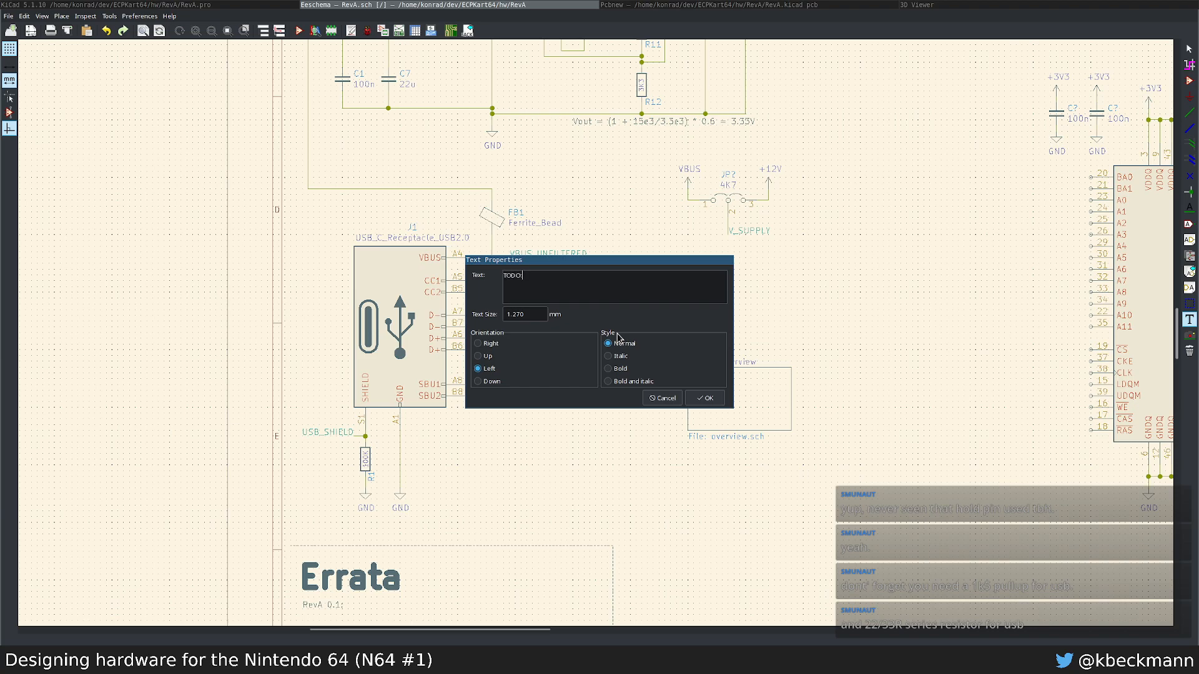
text( Add pull ups)
click(706, 397)
click(556, 325)
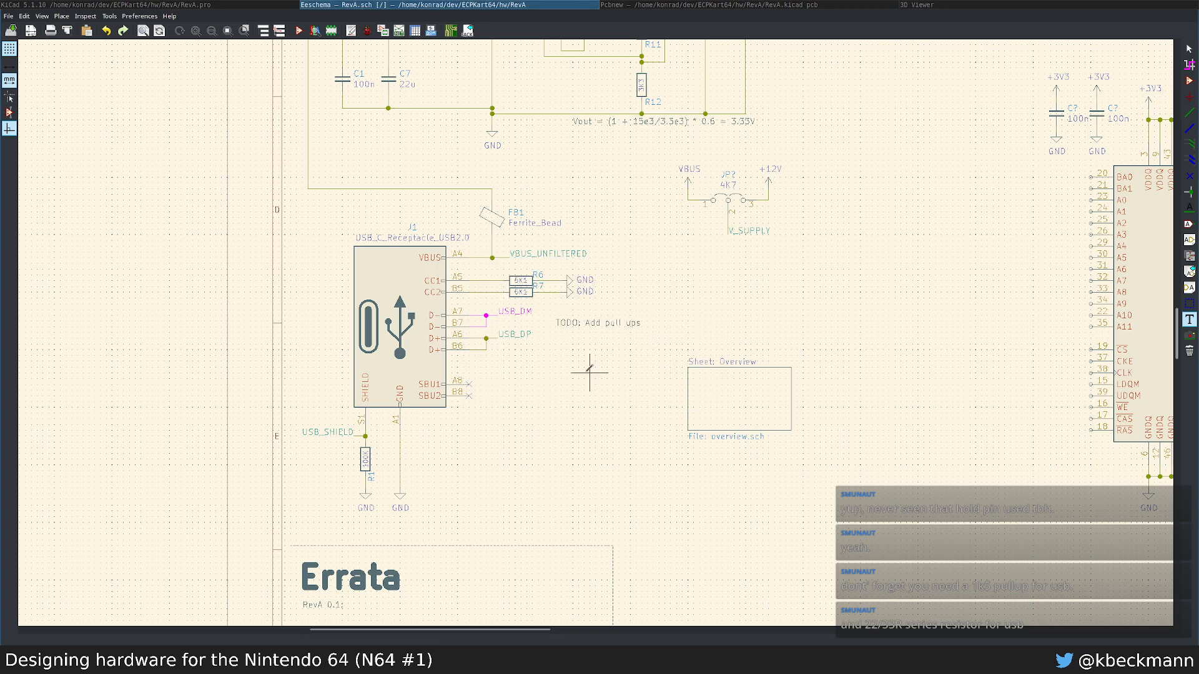
key(Escape)
drag(585, 329, 695, 318)
Step: Place a copy of a 5K1 resistor on the USB_DP line, shift the USB_DP label beyond it, and set its value to 22R
key(c)
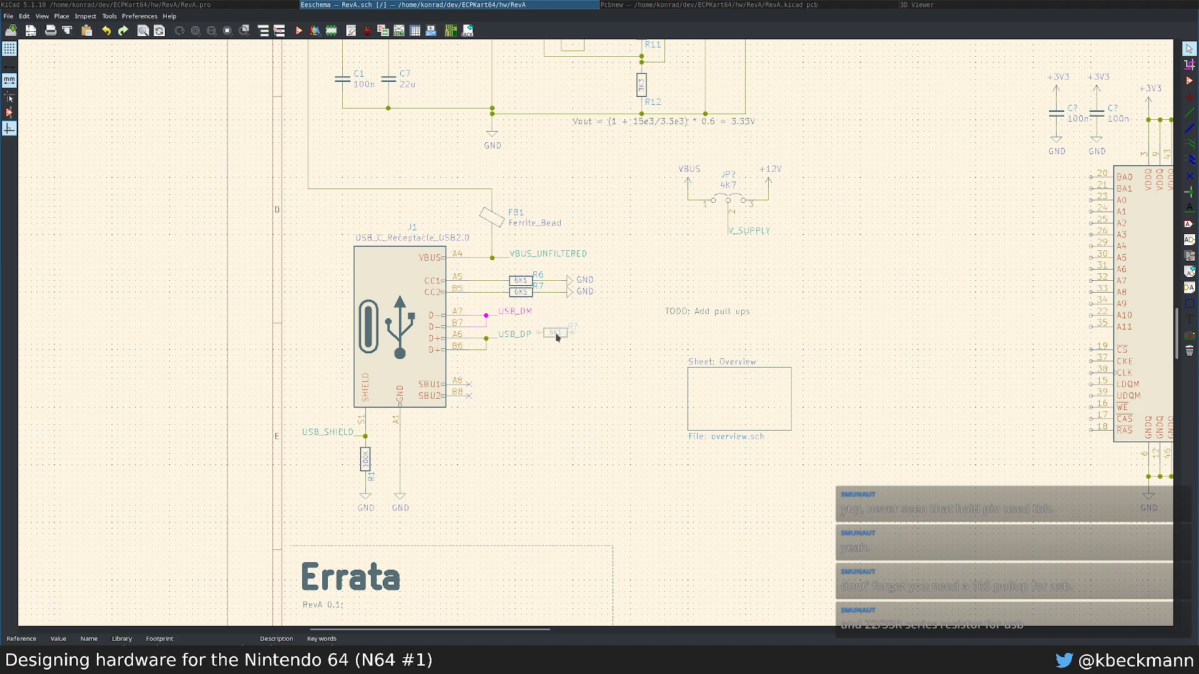
click(555, 336)
key(m)
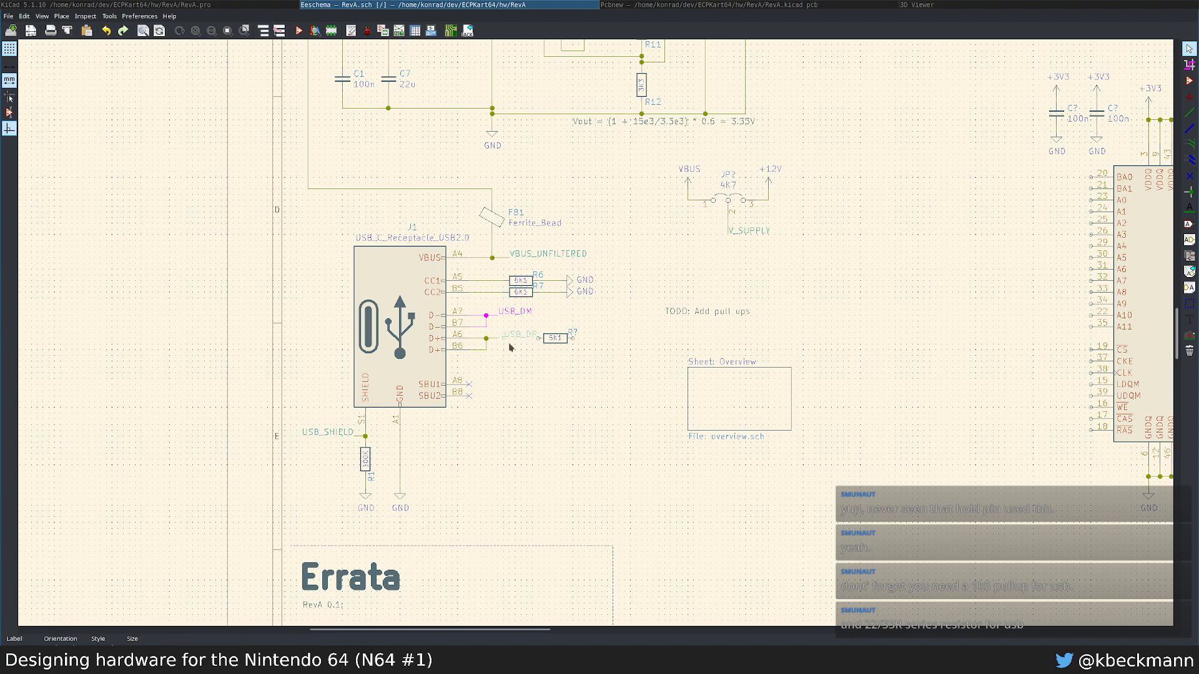
click(612, 339)
text(v)
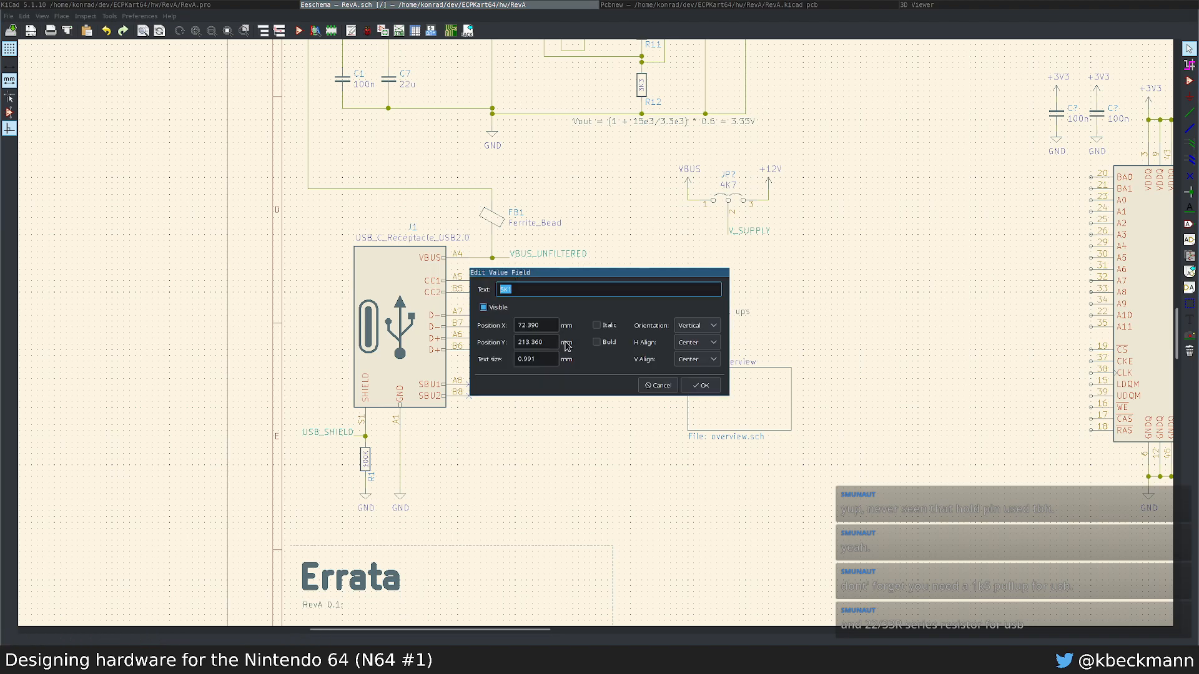
text(22R)
key(Return)
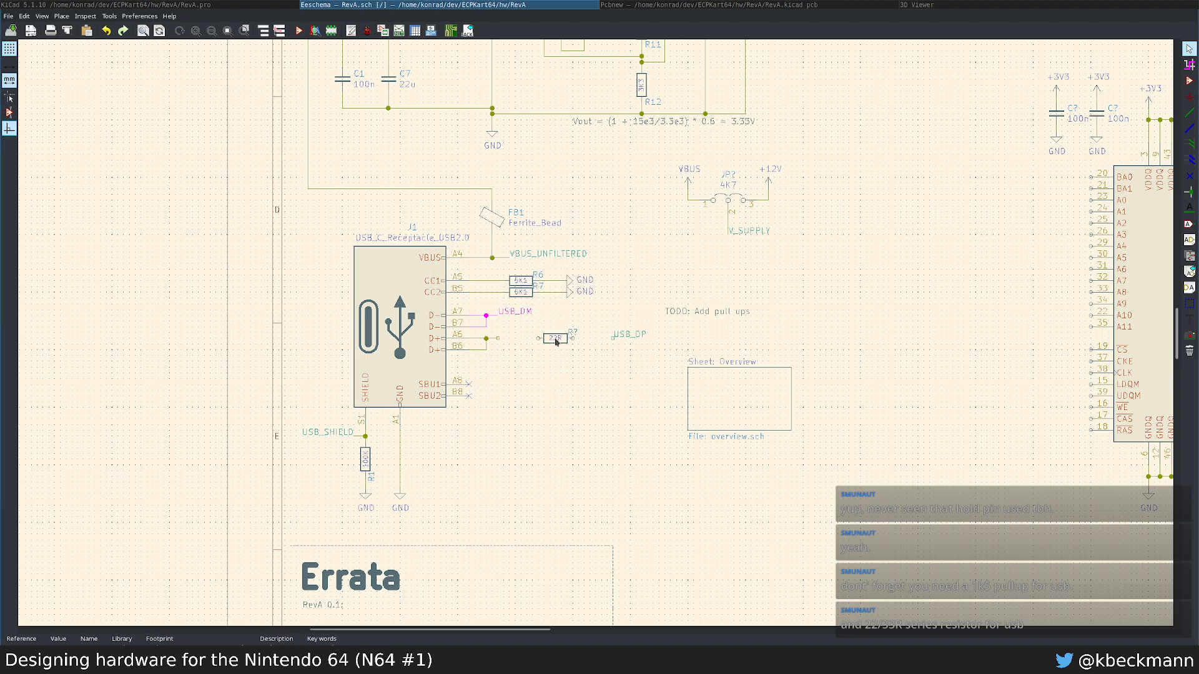
Step: Wire the 22R resistor in series between J1's D+ pins and the USB_DP label
scroll(525, 354, up, 3)
middle_drag(656, 312, 580, 358)
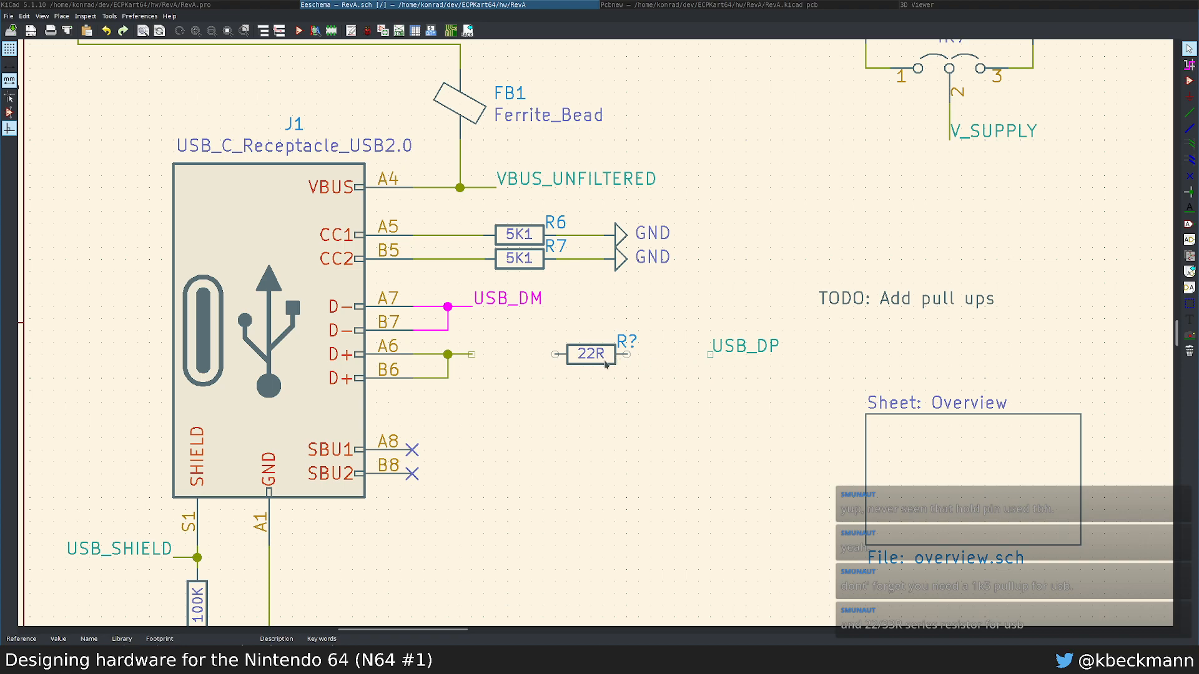
key(w)
click(555, 354)
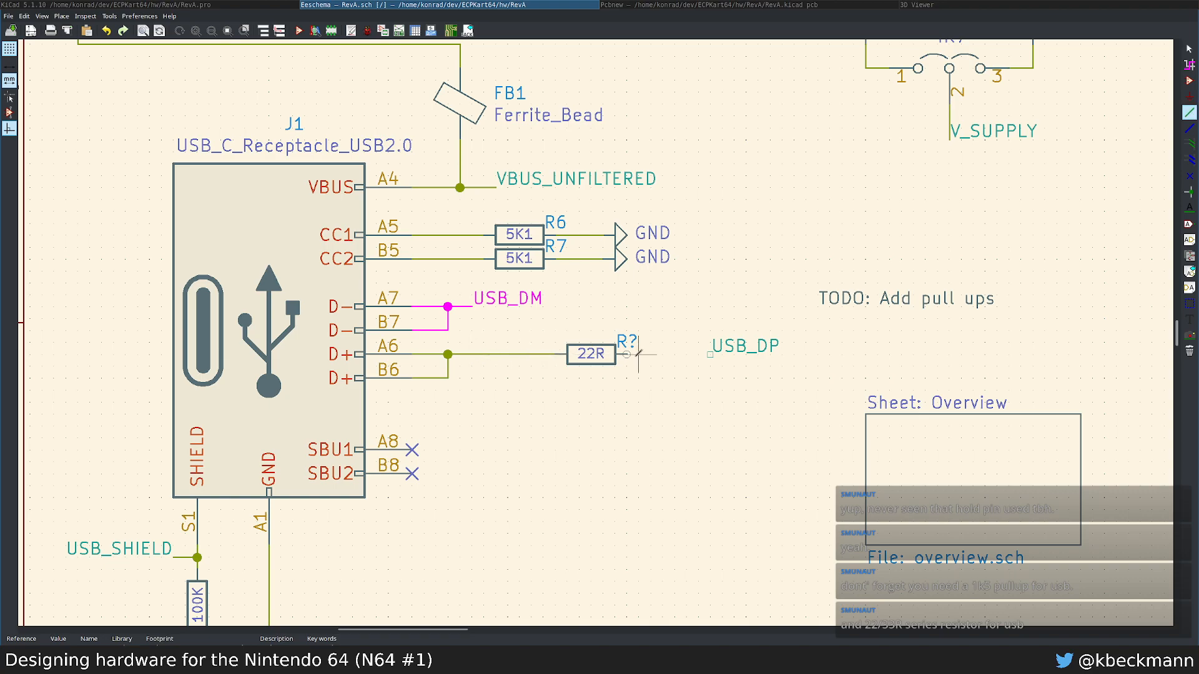
click(638, 354)
click(710, 354)
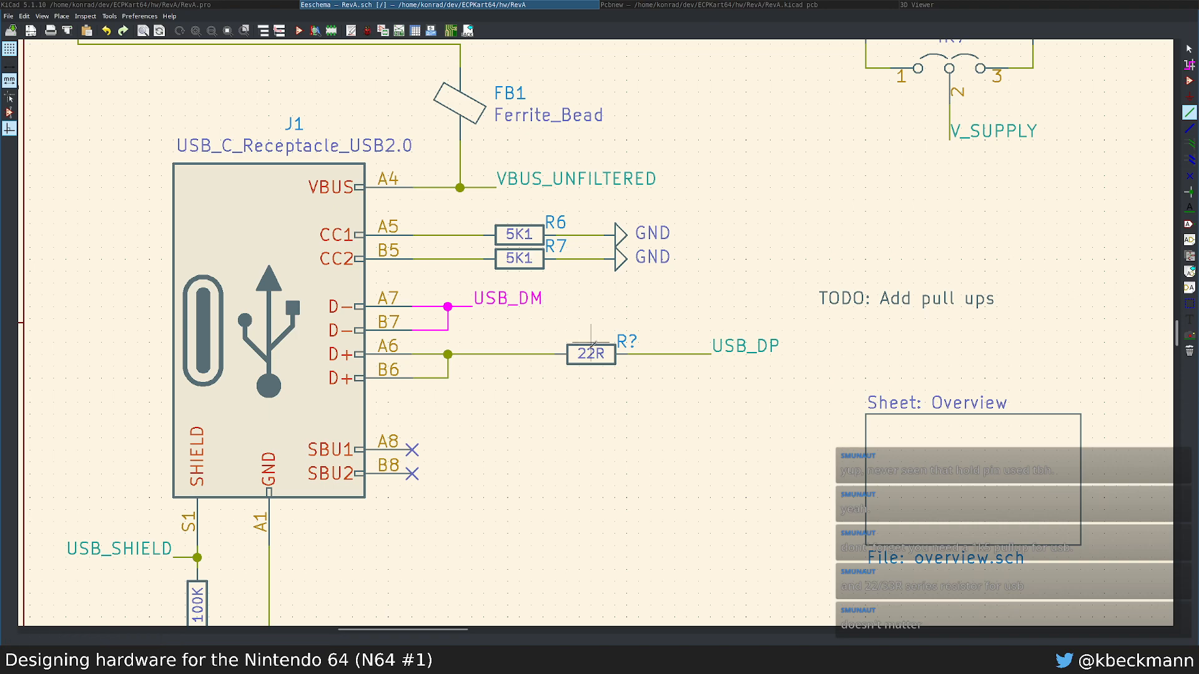
Step: Place a copy of the 22R resistor on the USB_DM line and wire it to J1's D- pins
key(c)
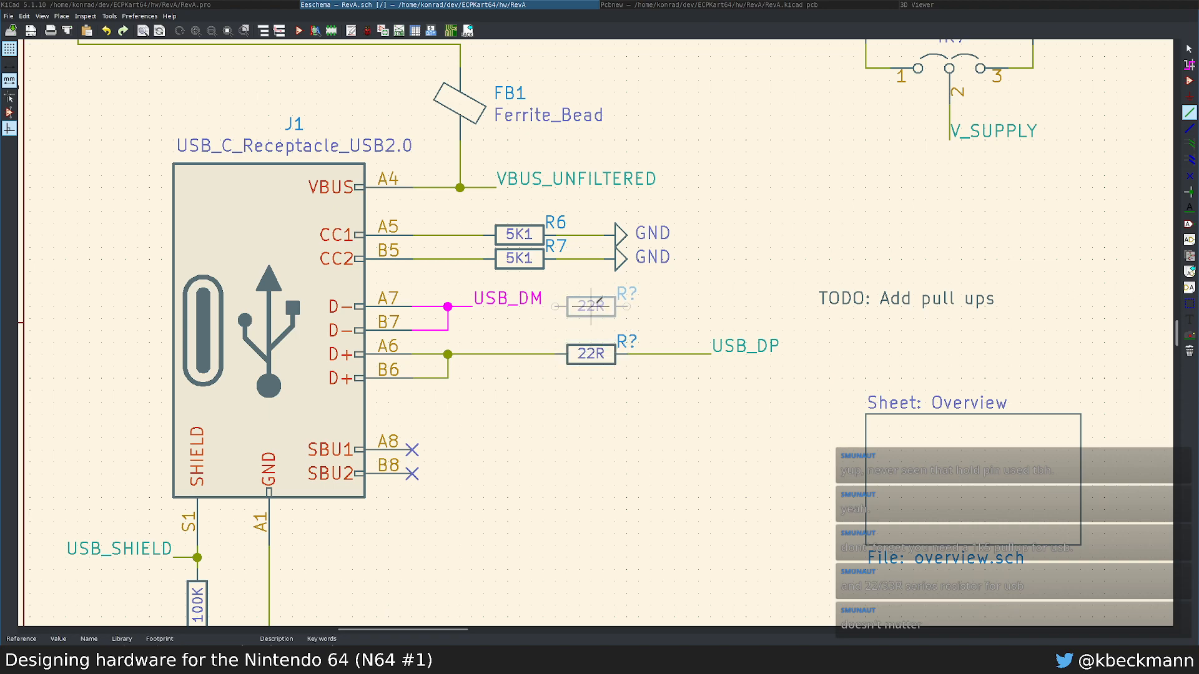
click(591, 306)
click(473, 306)
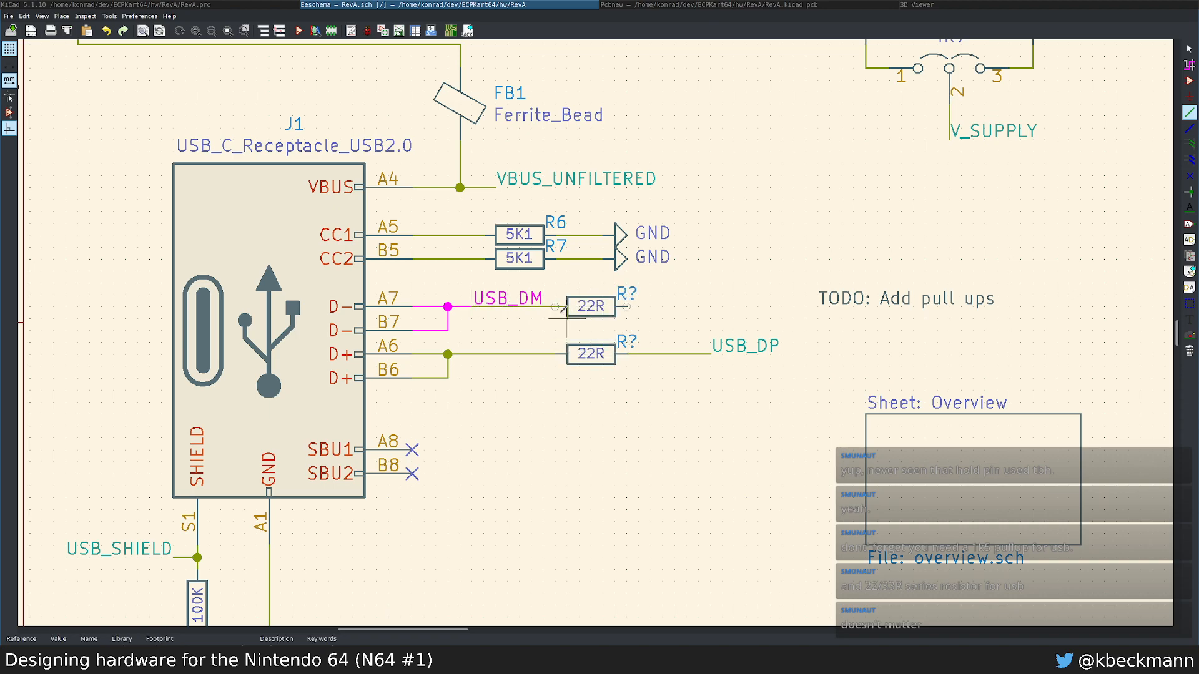
click(555, 306)
key(Escape)
Step: Move the USB_DM label beyond its 22R resistor, wire the two together, and clear the net highlight
key(m)
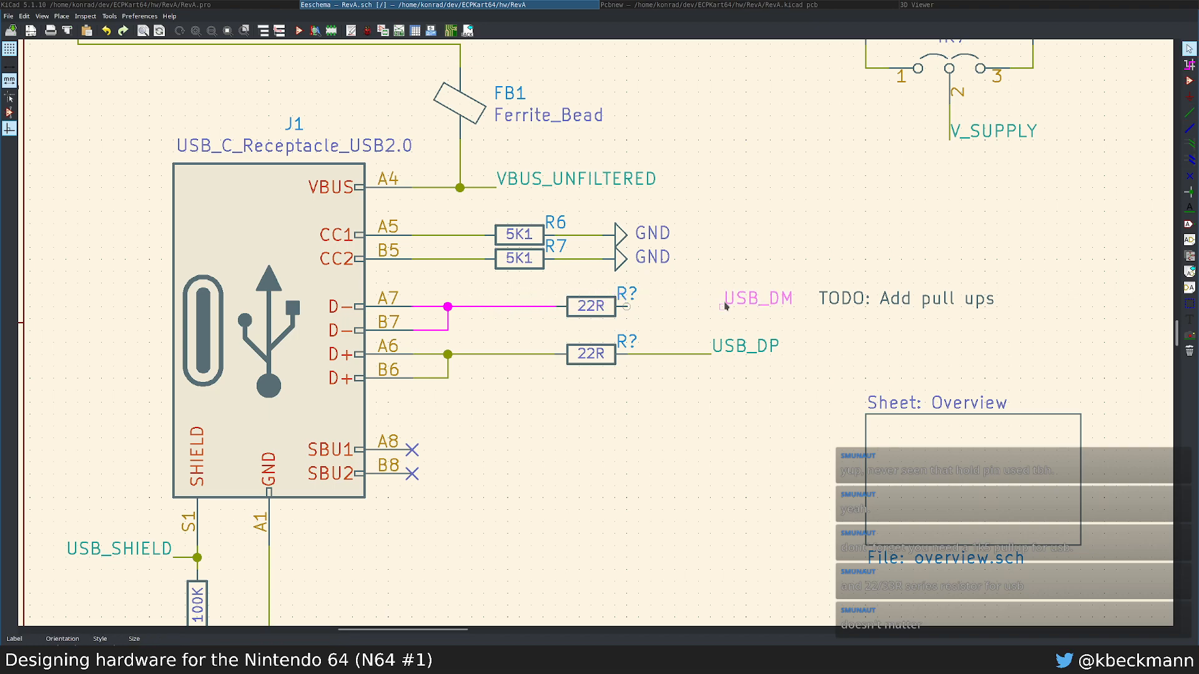
click(711, 309)
key(w)
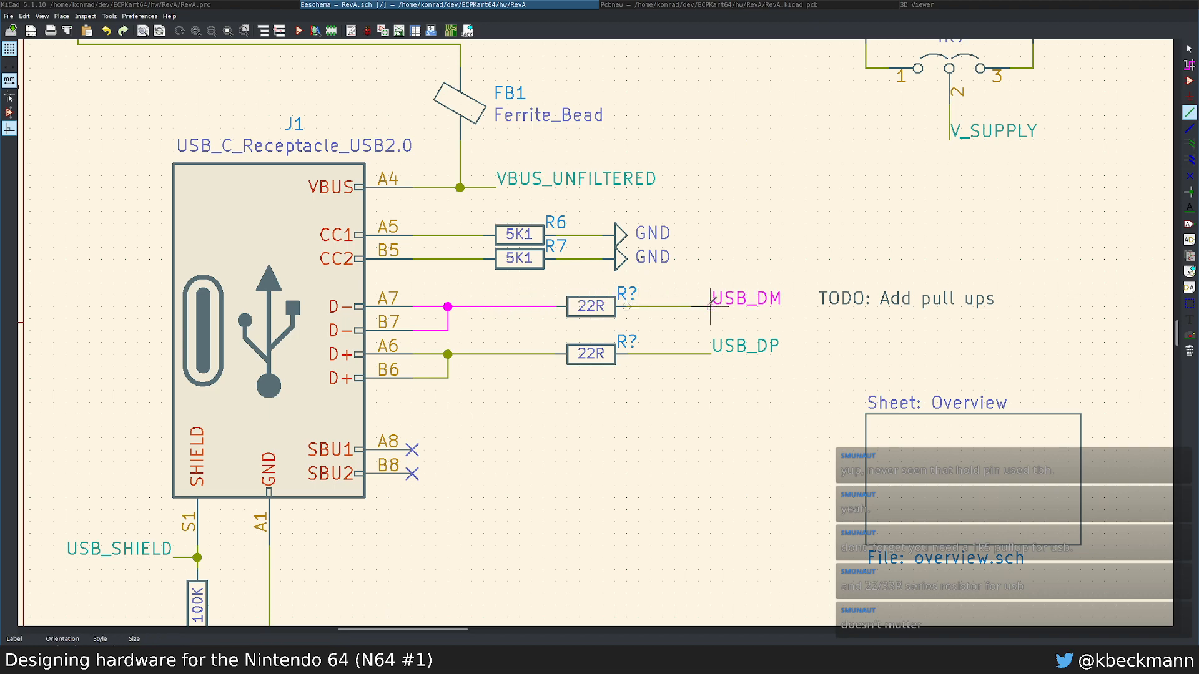
click(710, 306)
key(Escape)
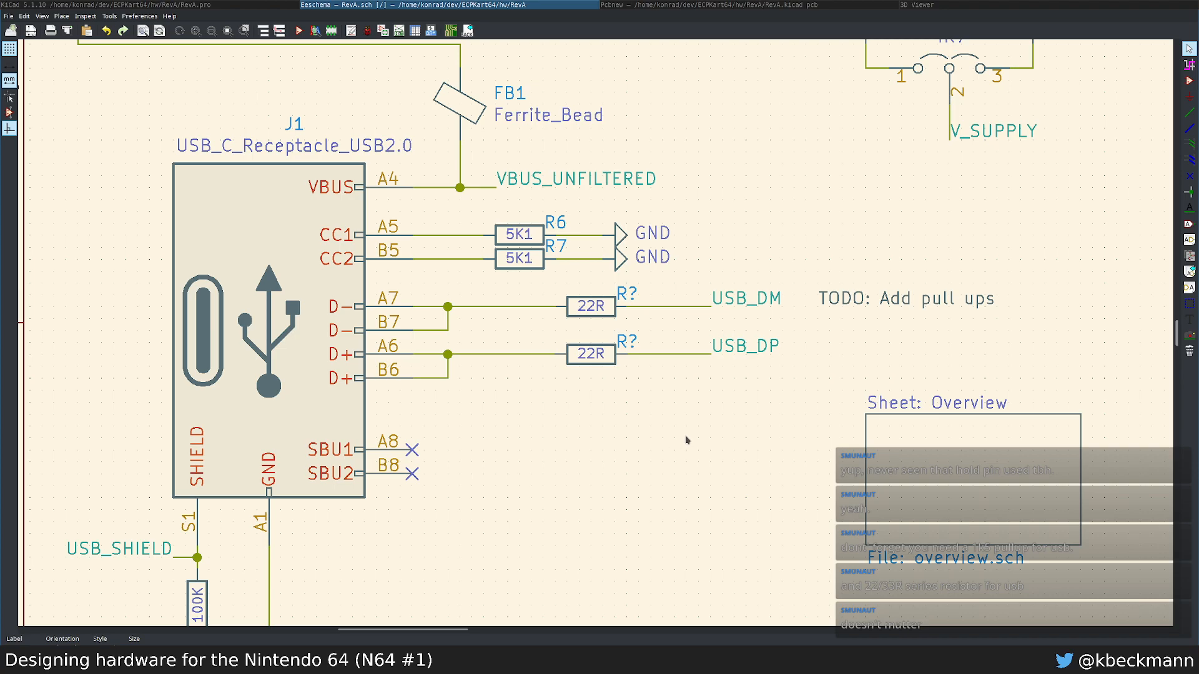
Step: Reposition the V_SUPPLY jumper group with its VBUS and +12V symbols in the free area away from the USB connector
scroll(684, 432, down, 3)
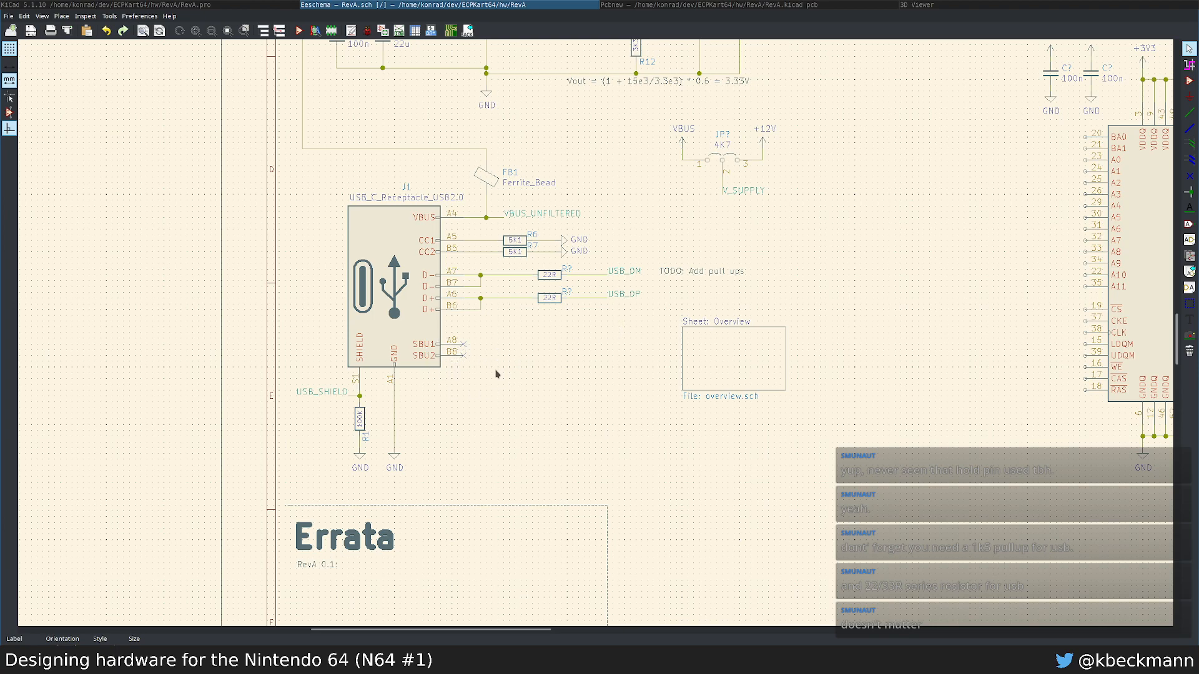
middle_drag(695, 261, 614, 395)
scroll(569, 347, up, 2)
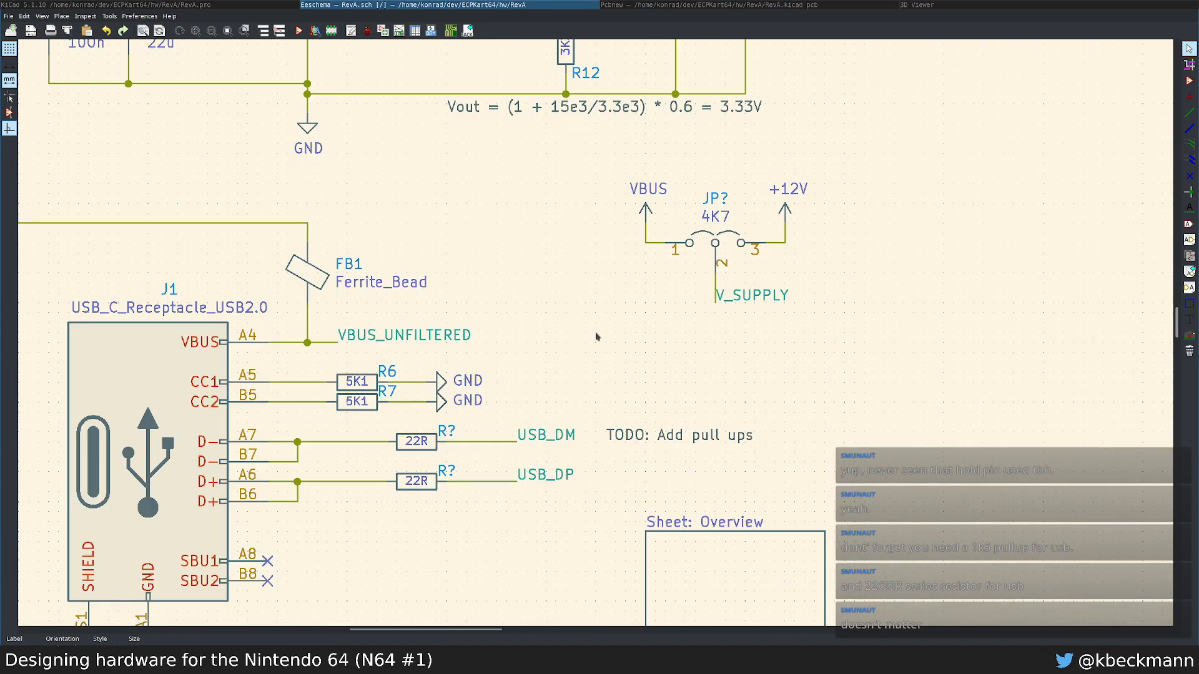
drag(595, 165, 817, 335)
click(753, 335)
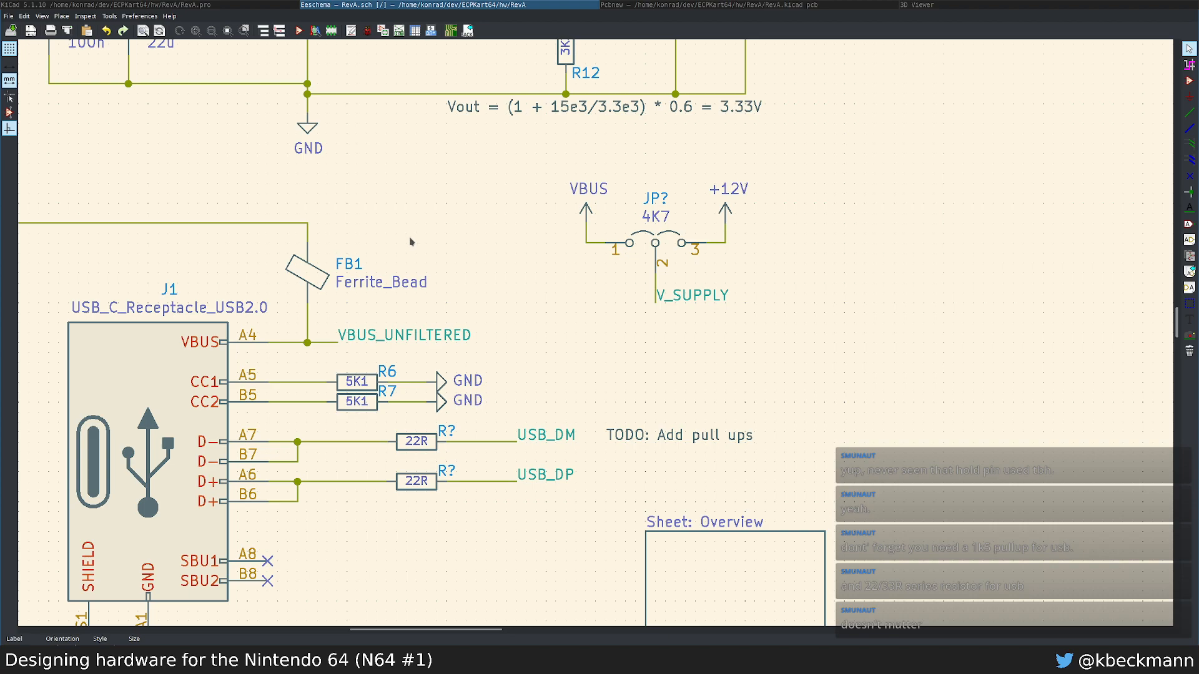
drag(555, 184, 784, 318)
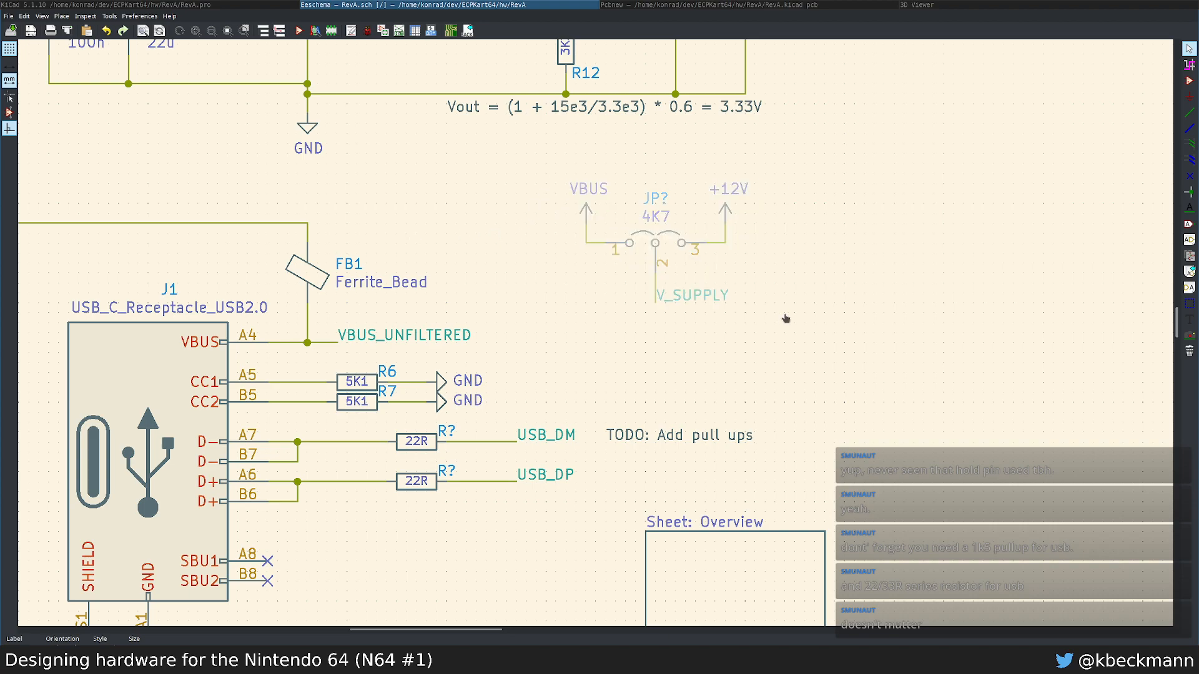
click(862, 310)
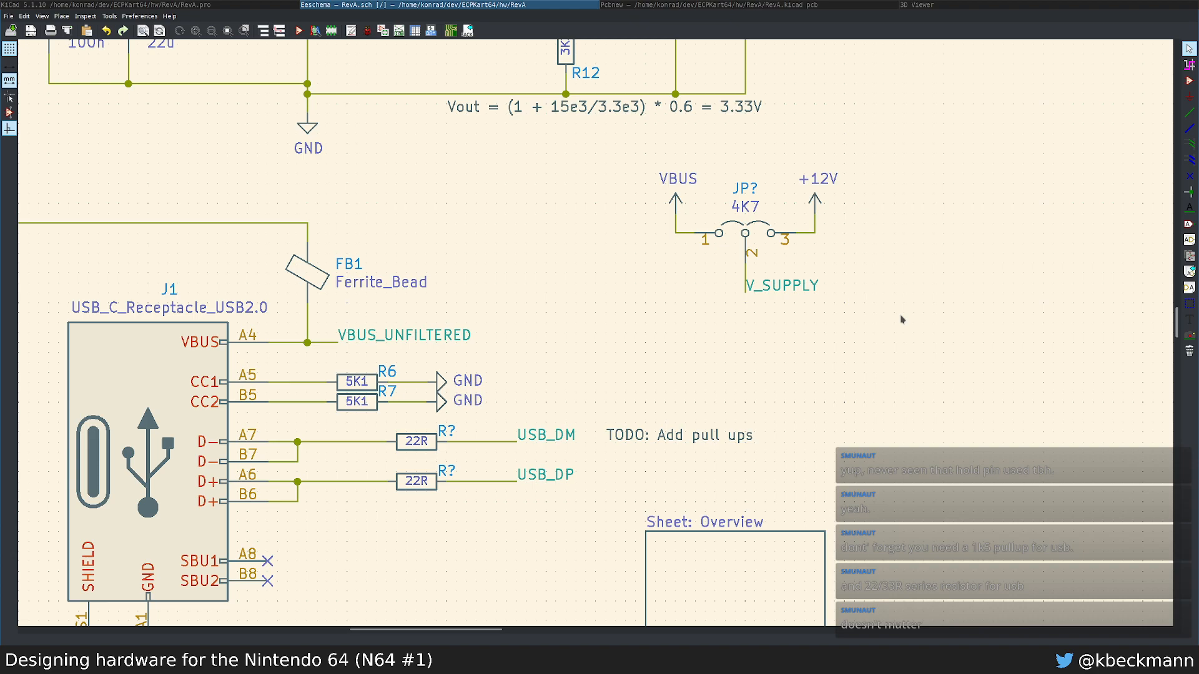
Step: Find the two-pin normally closed Jumper symbol in the library and place it above the horizontal wire feeding ferrite bead FB1
text(a)
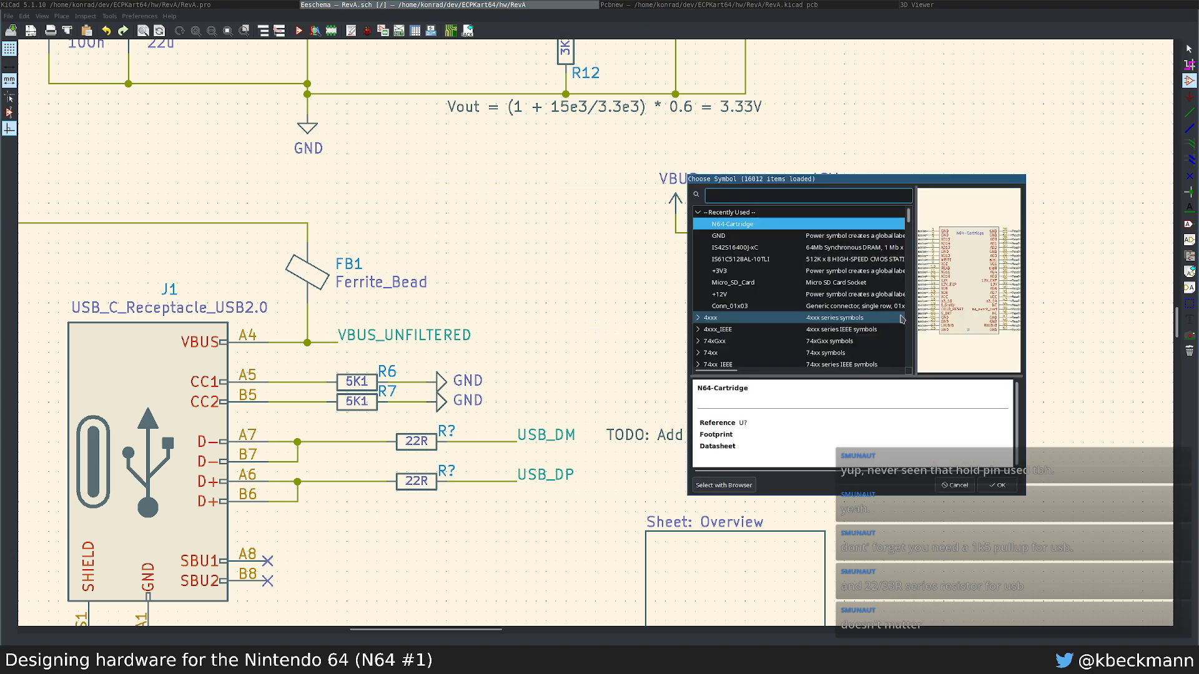
text(jumper)
key(Down)
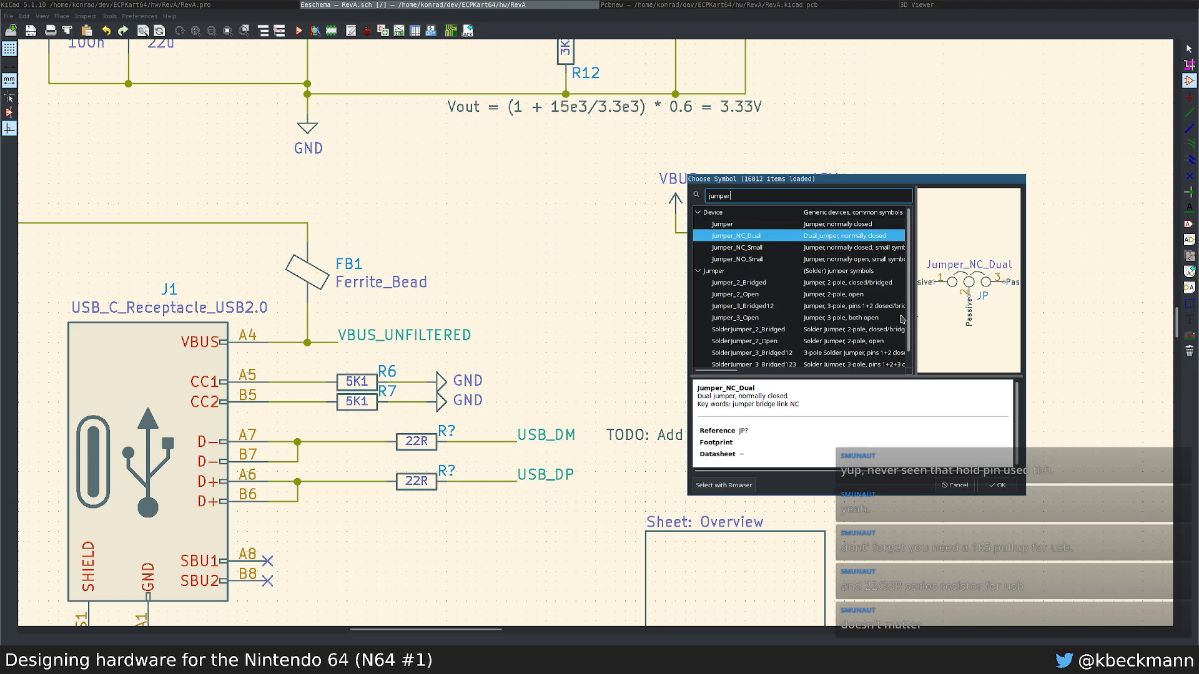
key(Up)
key(Down)
key(Down)
key(Down)
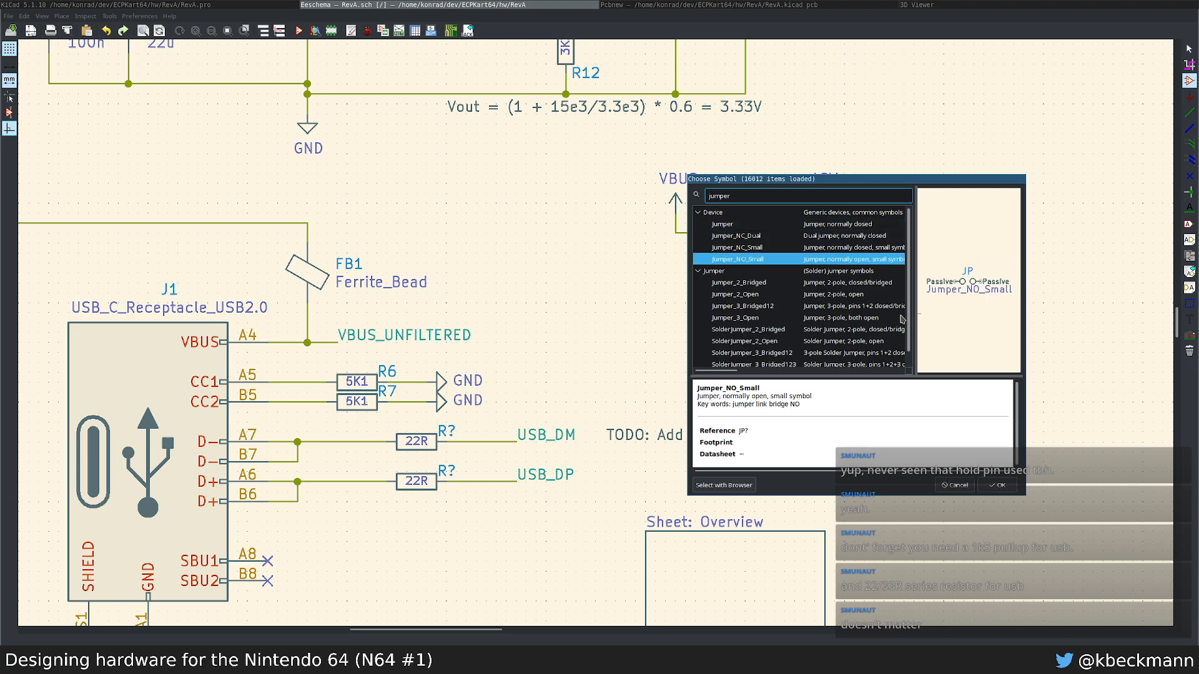
key(Up)
key(Up)
key(Up)
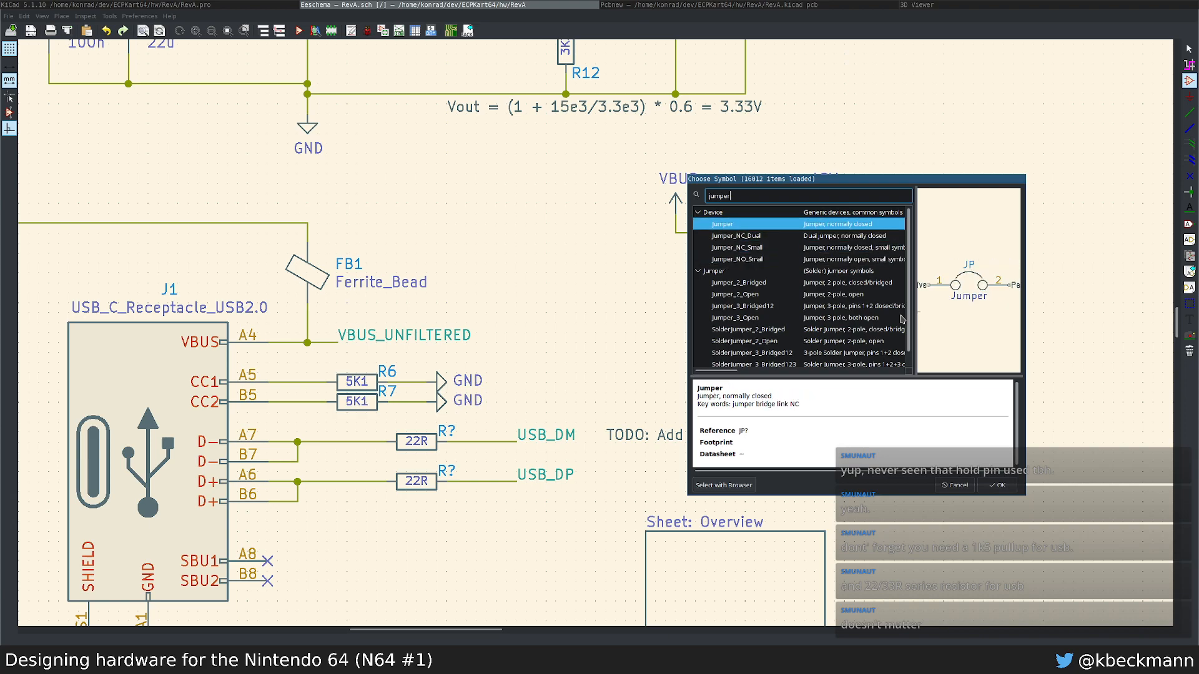
key(Return)
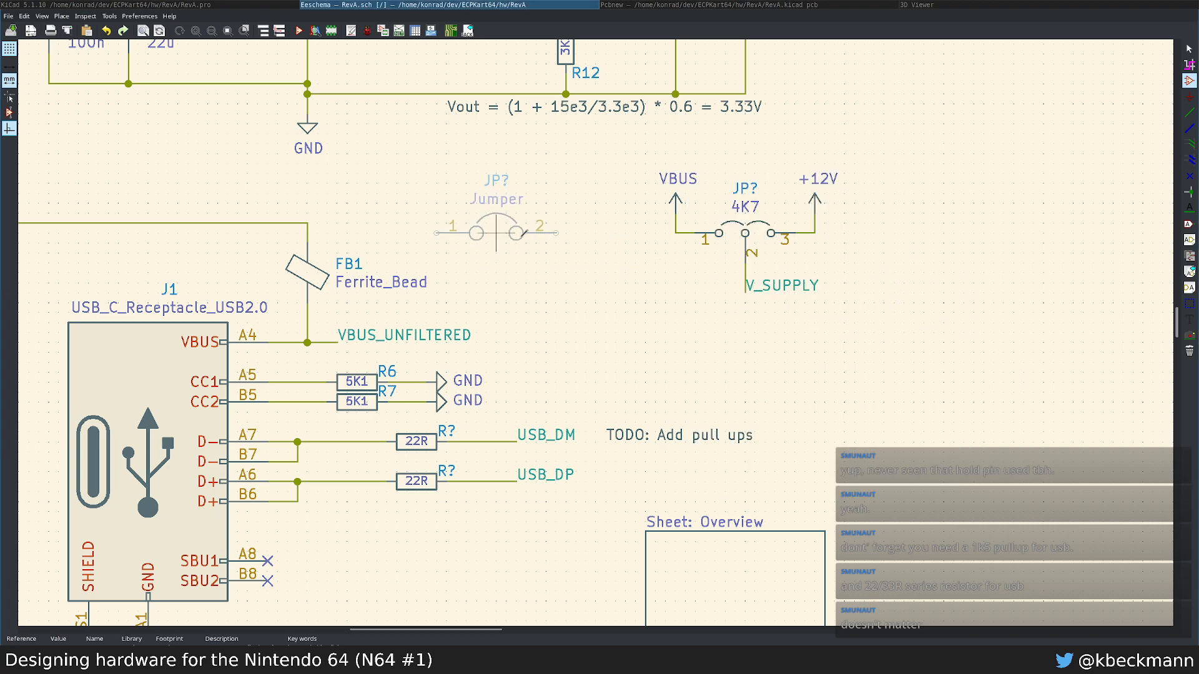
middle_drag(267, 207, 429, 224)
click(380, 220)
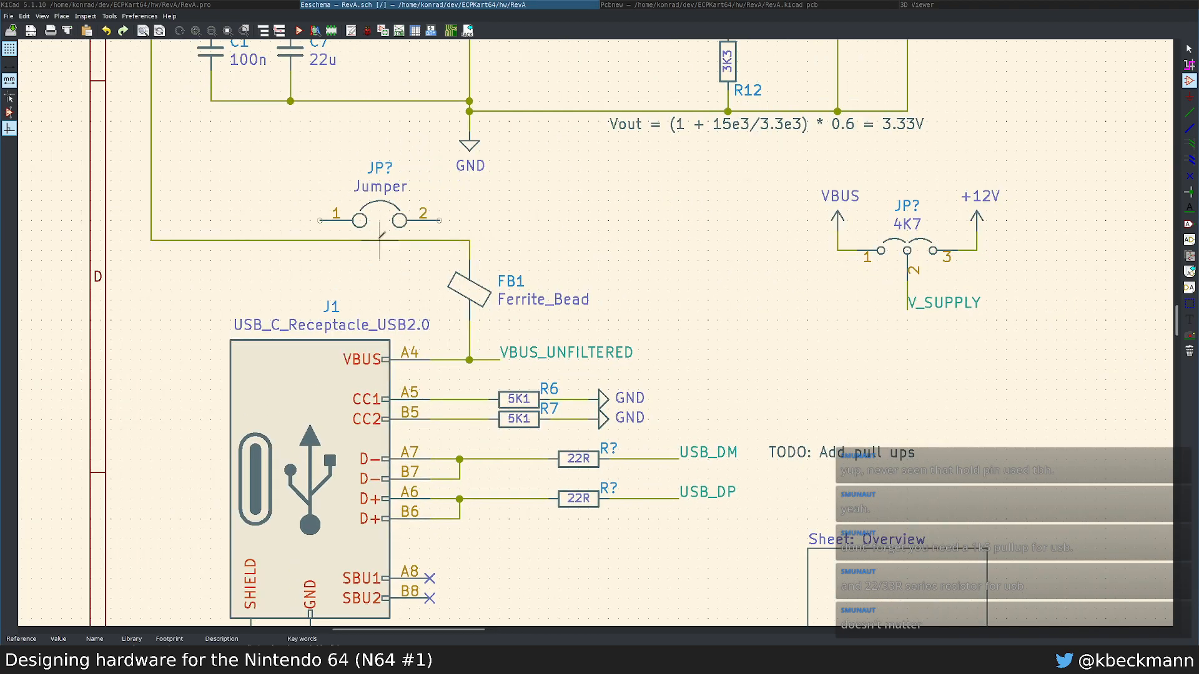
Step: Replace the horizontal wire segment feeding FB1 with the two-pin Jumper, wiring it between the supply line and the ferrite bead
key(Delete)
key(m)
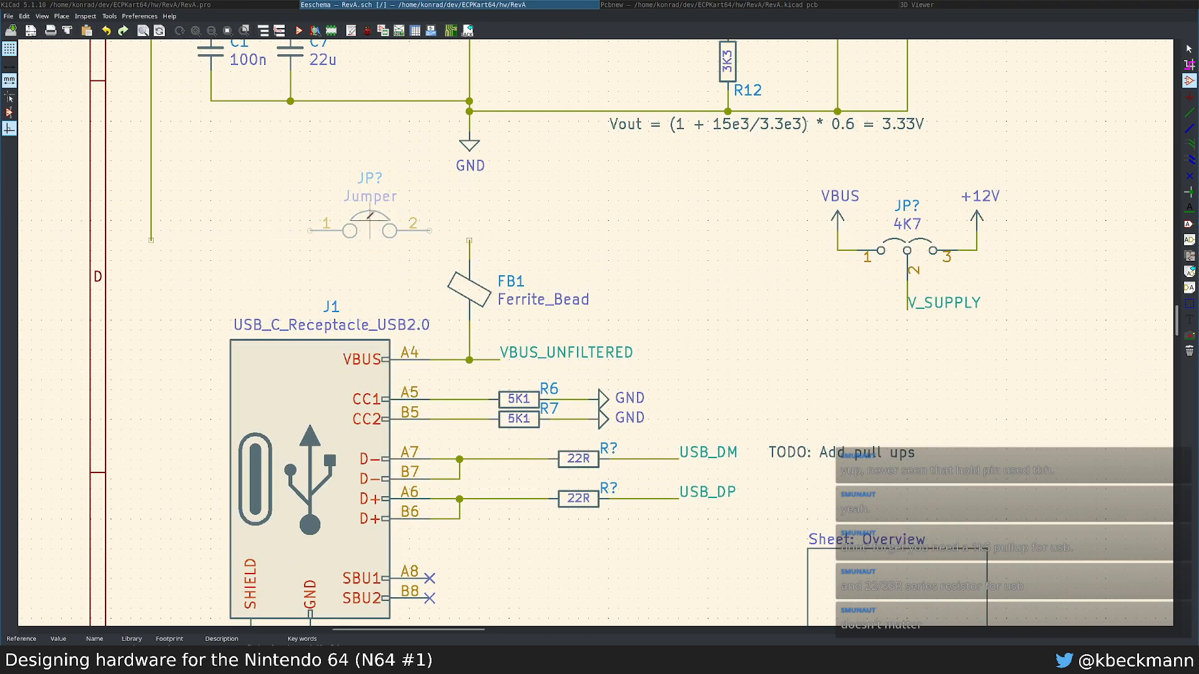
key(w)
click(469, 240)
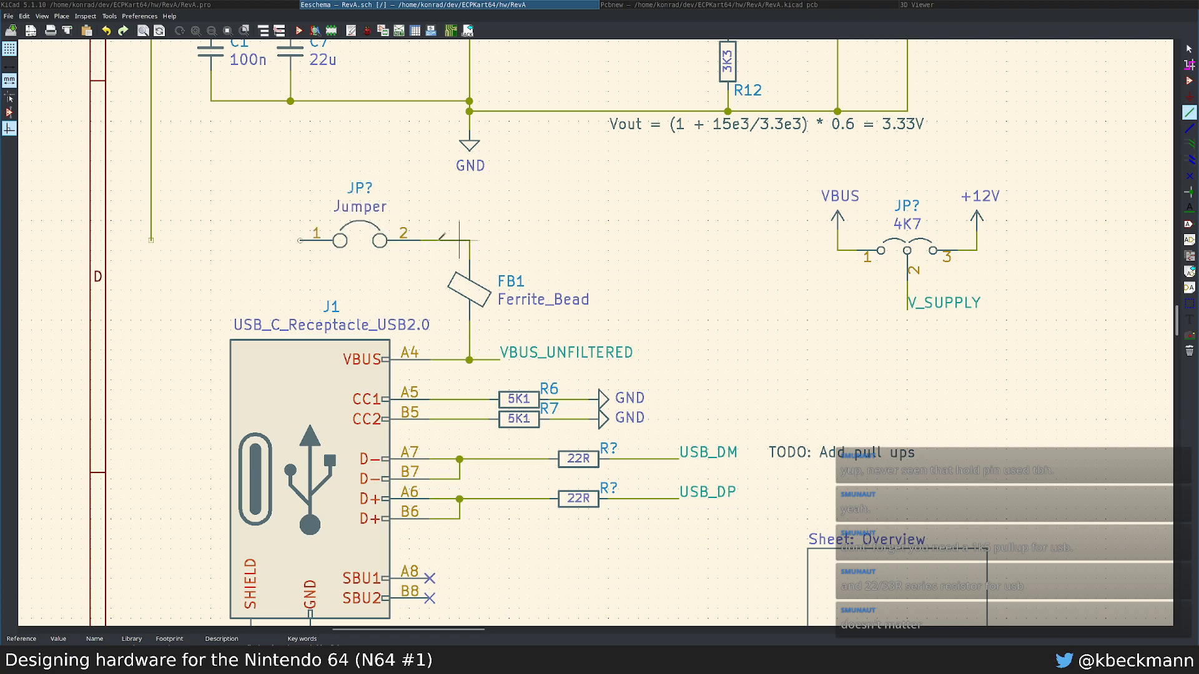
click(300, 240)
click(151, 240)
key(Escape)
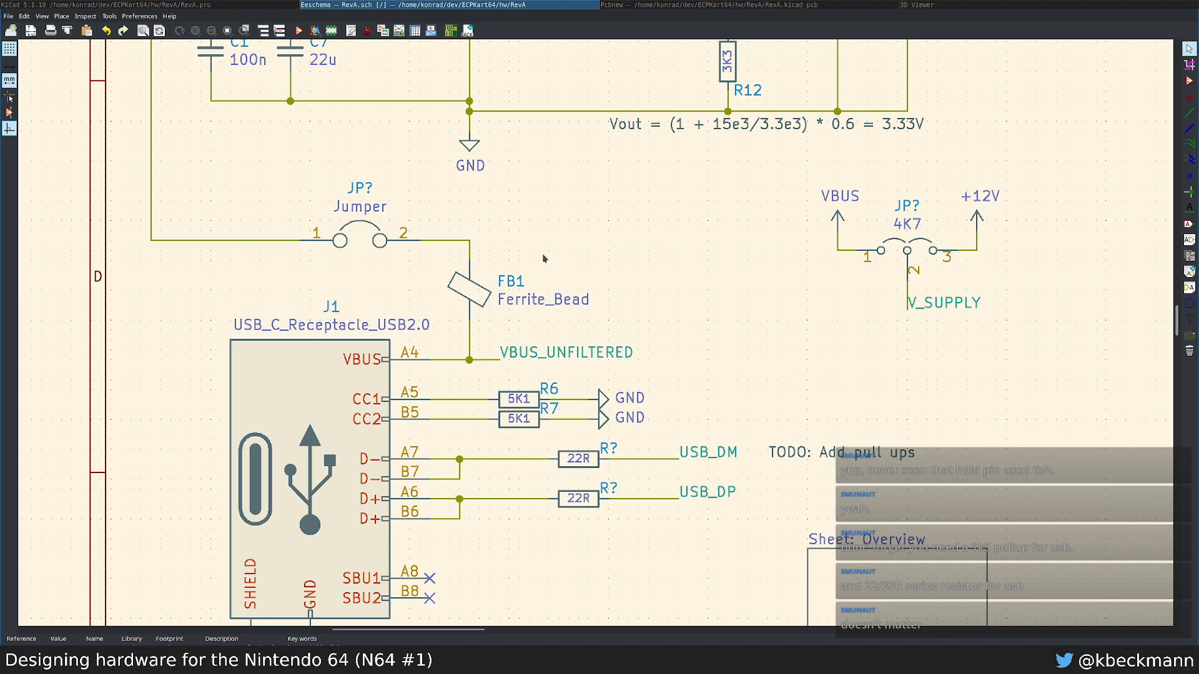
Step: Move the V_SUPPLY jumper group with its VBUS and +12V symbols closer to ferrite bead FB1
drag(791, 176, 1040, 320)
click(835, 311)
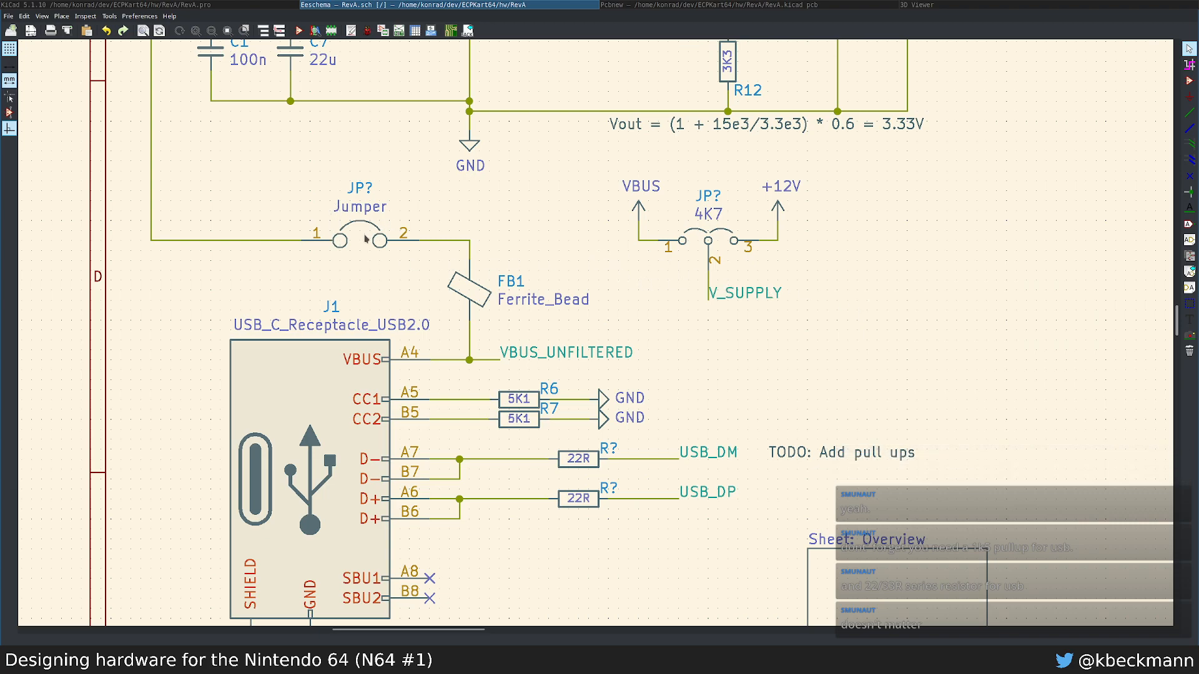
Step: Trace the VBUS_UNFILTERED net from the USB connector to the power flags, and clear the net highlight
scroll(366, 236, down, 2)
middle_drag(600, 336, 458, 349)
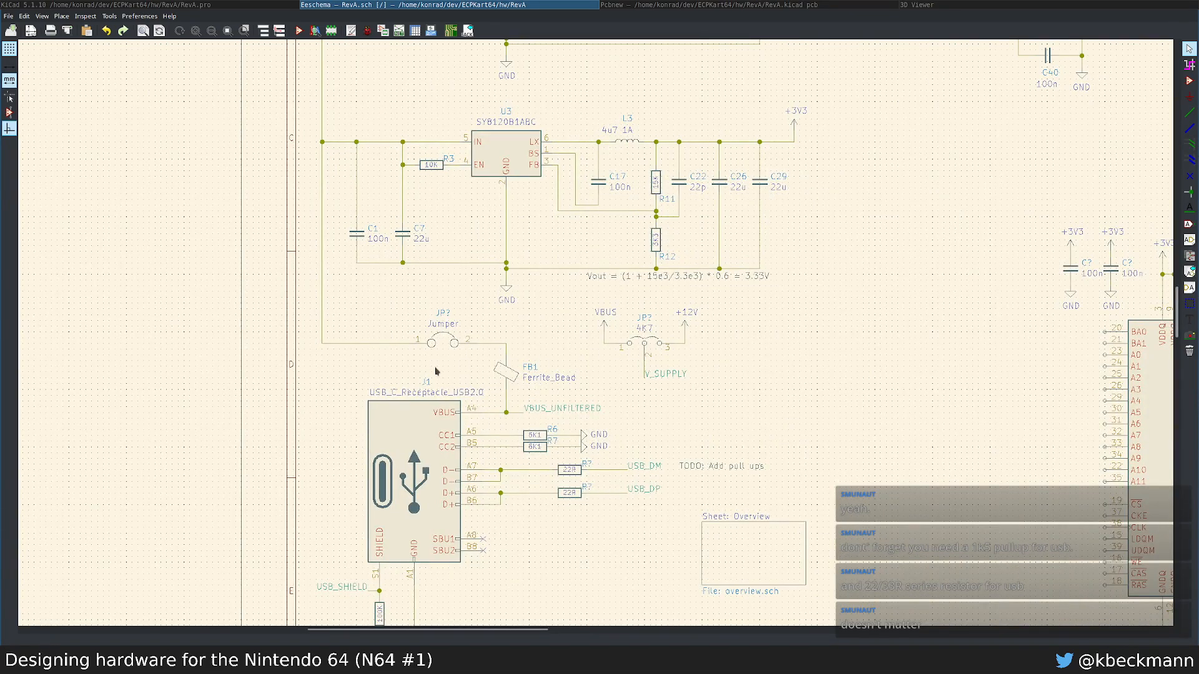
middle_drag(733, 391, 621, 375)
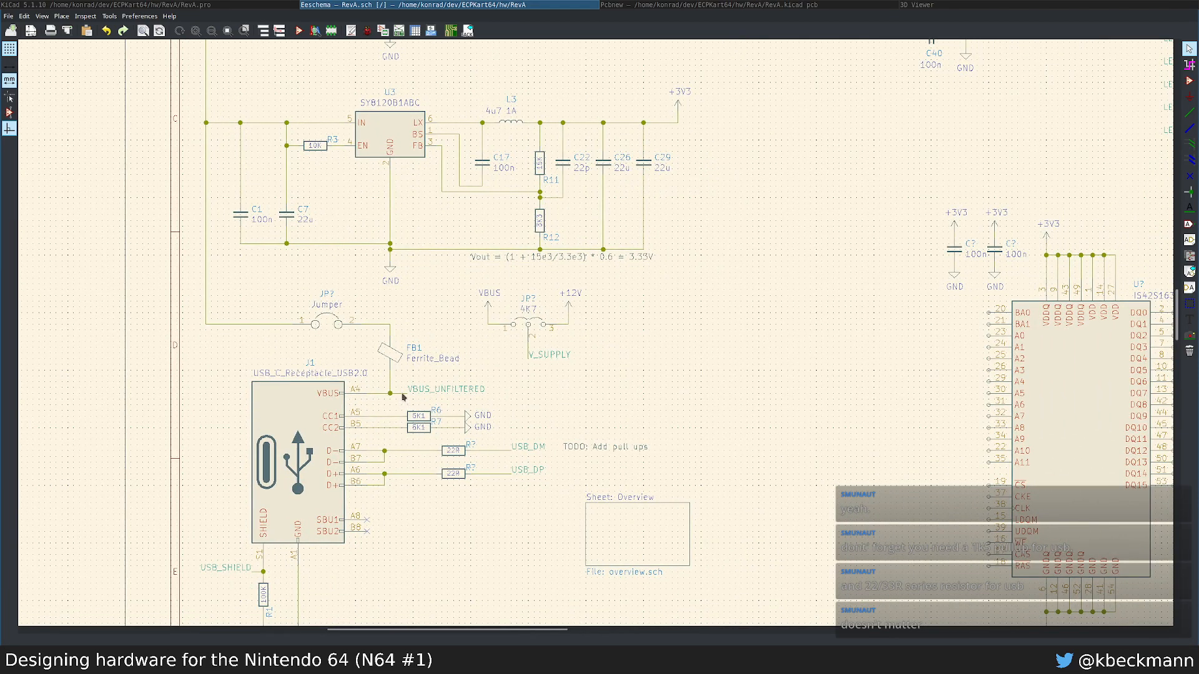
scroll(598, 337, down, 6)
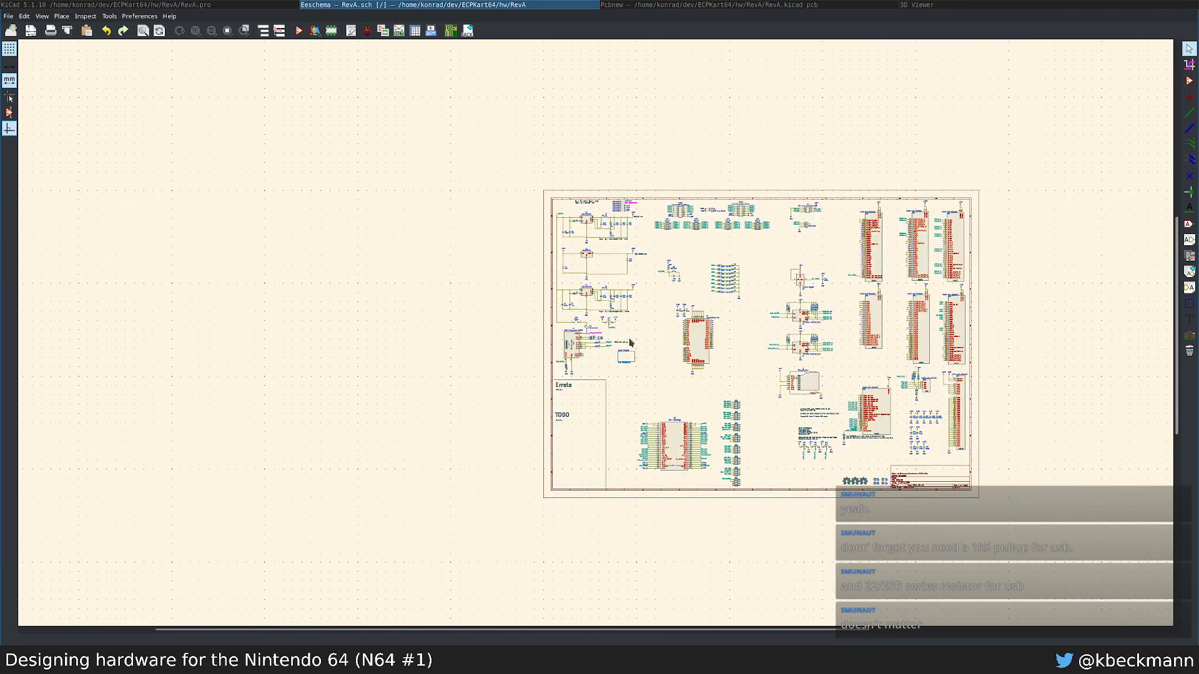
scroll(596, 337, up, 5)
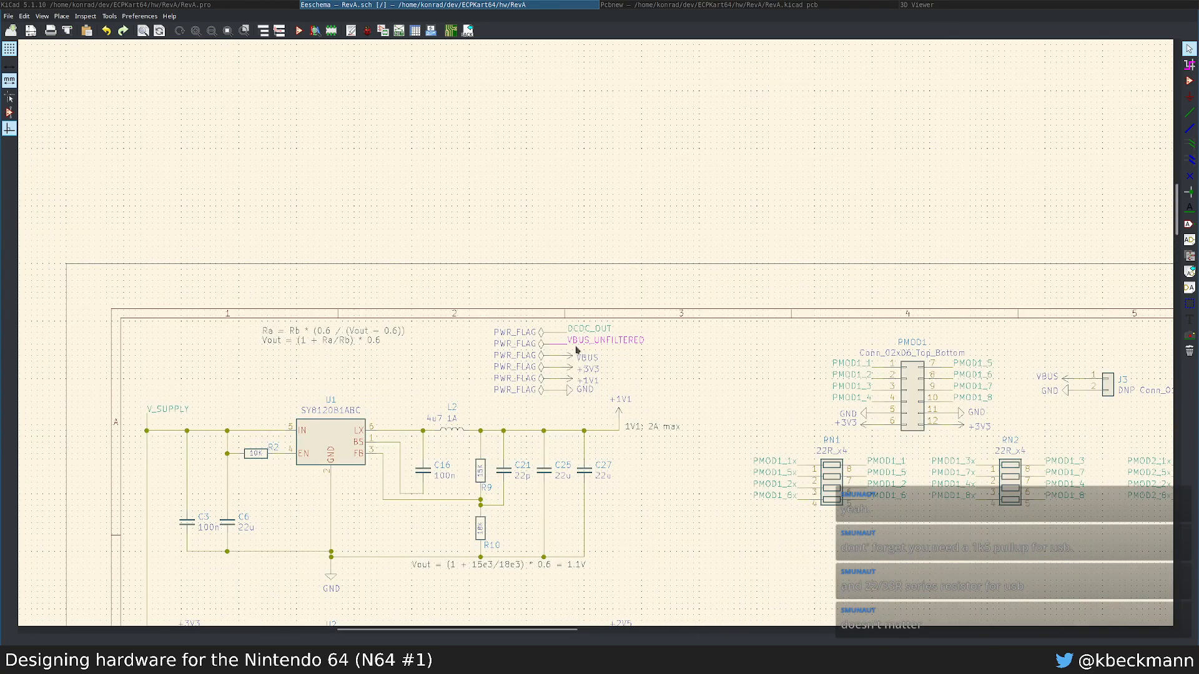
scroll(576, 348, down, 5)
scroll(562, 233, up, 2)
scroll(604, 335, up, 4)
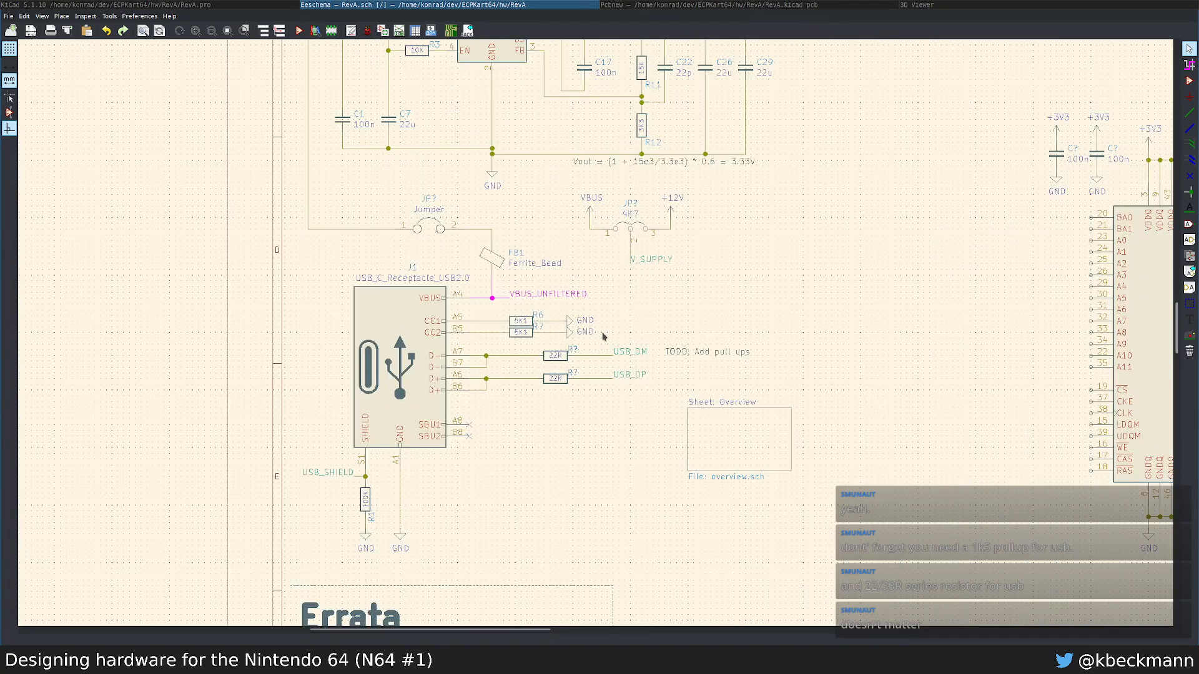
key(Escape)
Step: Review the rest of the sheet, from the PMOD, JTAG and UART connectors to the FPGA configuration section, and return to the USB circuit
scroll(597, 337, down, 4)
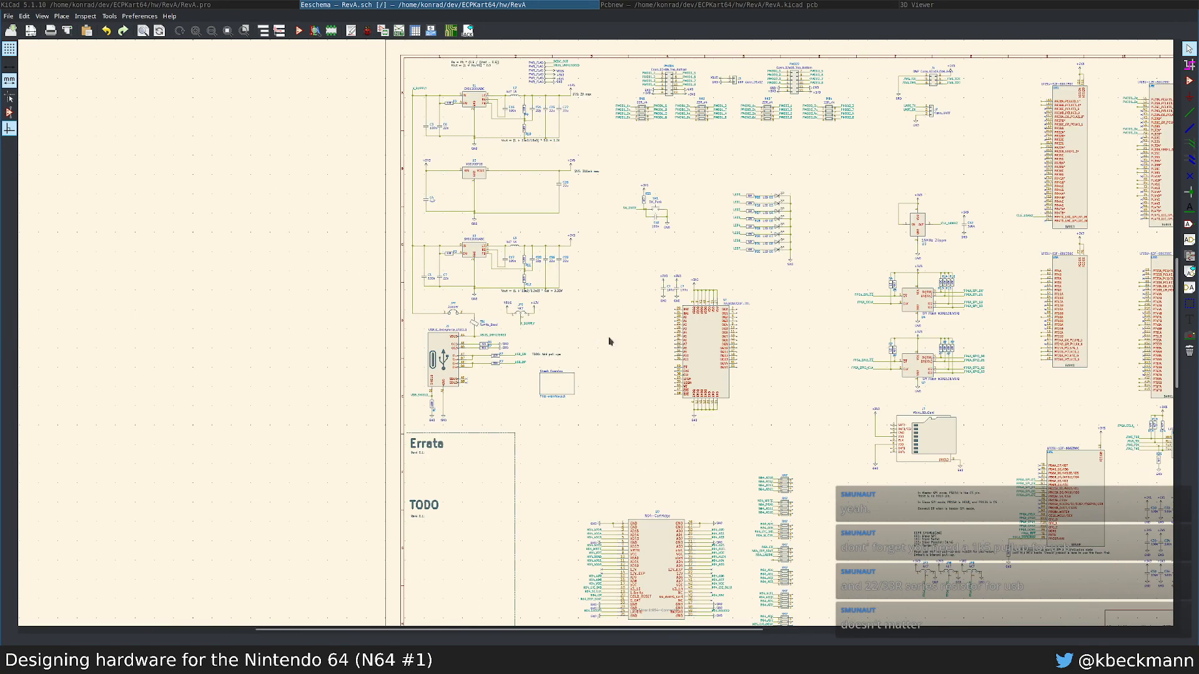
middle_drag(814, 225, 749, 287)
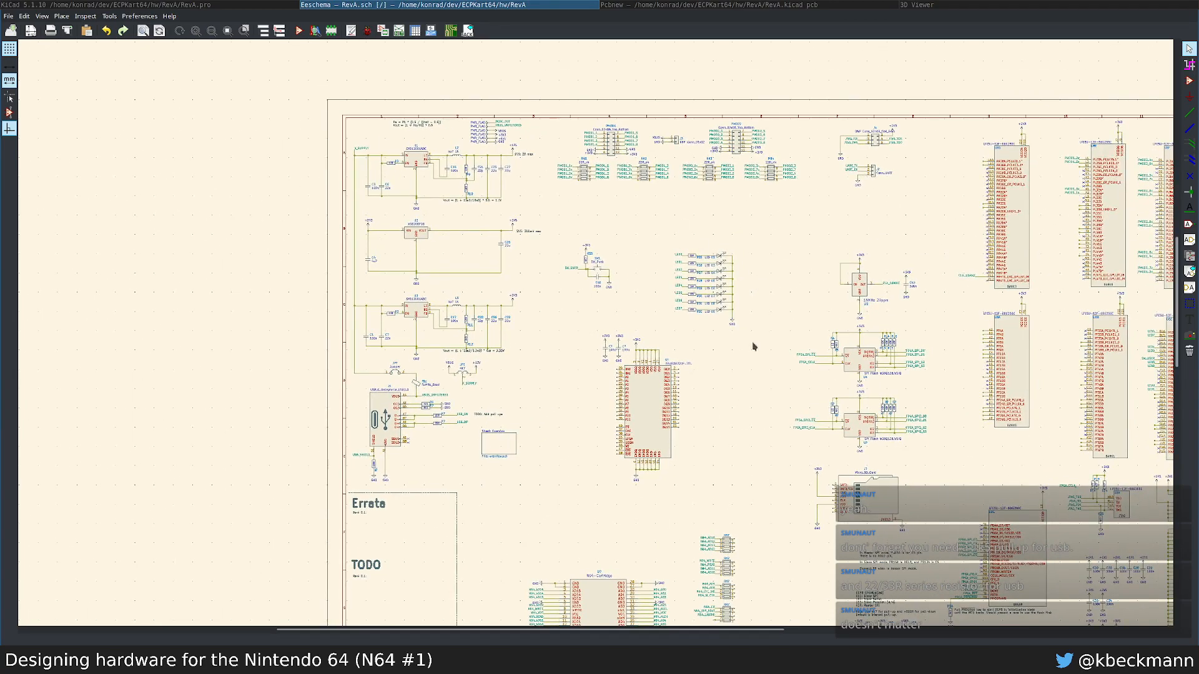
middle_drag(833, 267, 723, 370)
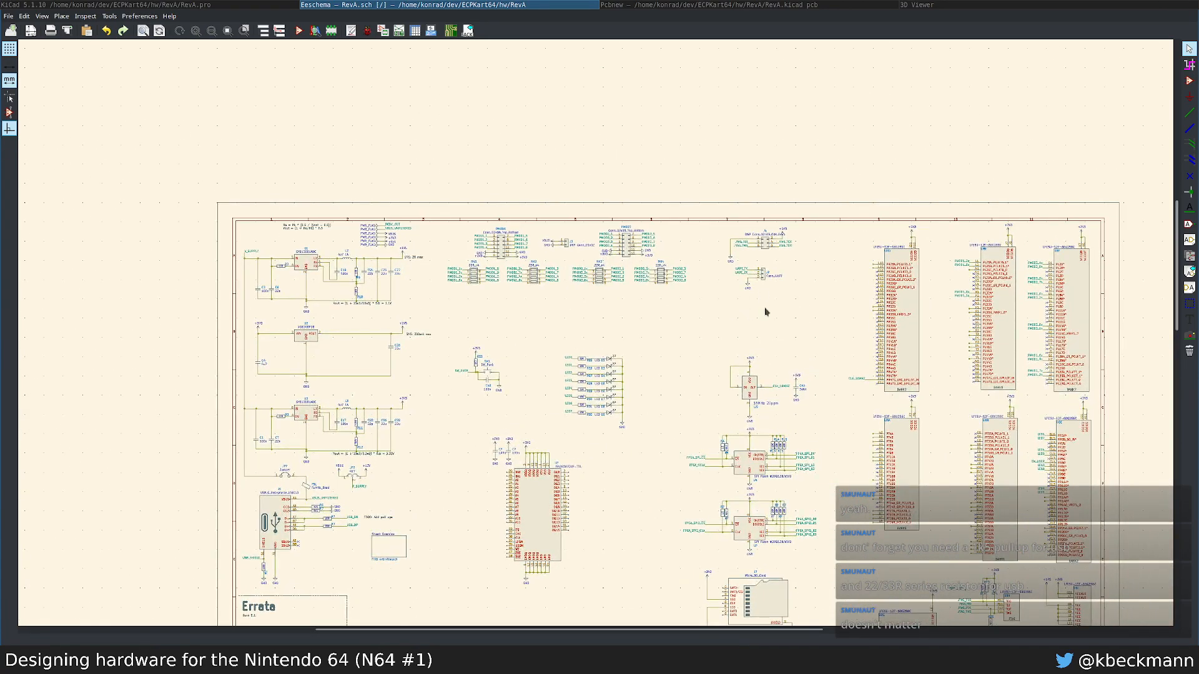
scroll(758, 260, up, 3)
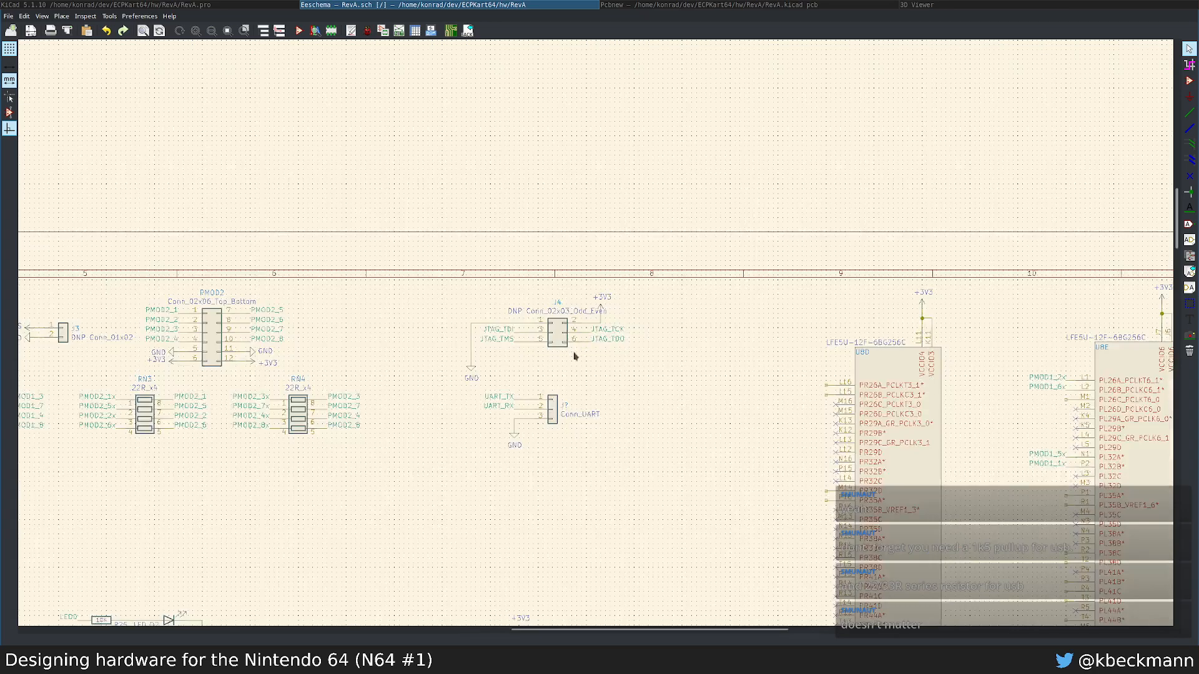
middle_drag(746, 378, 447, 311)
scroll(854, 392, down, 3)
middle_drag(562, 386, 533, 135)
middle_drag(589, 556, 749, 290)
scroll(737, 437, up, 3)
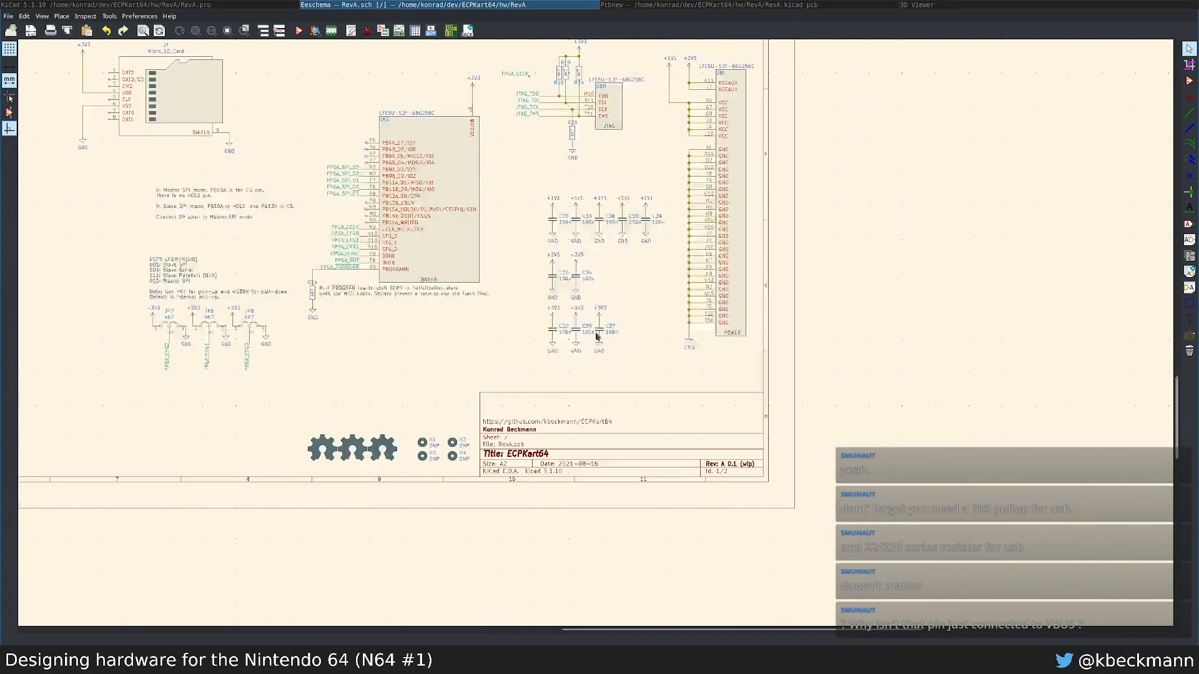
scroll(564, 300, down, 2)
scroll(595, 338, down, 1)
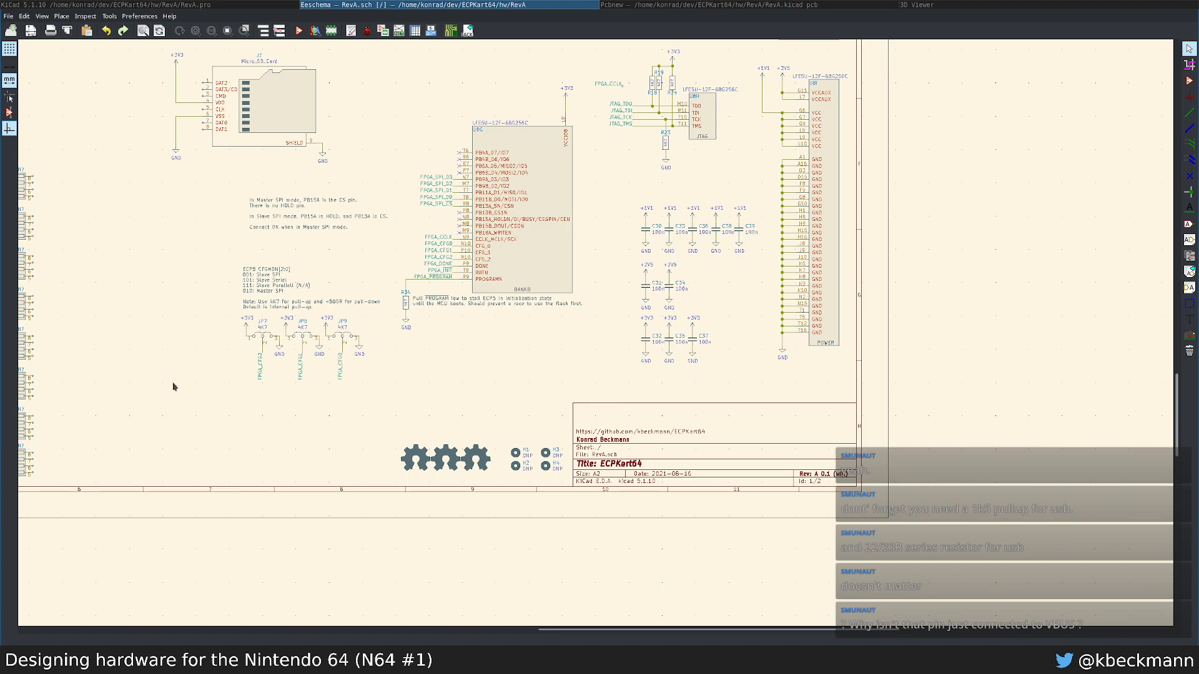
middle_drag(107, 257, 997, 438)
middle_drag(369, 171, 646, 279)
scroll(616, 332, up, 3)
scroll(671, 218, up, 1)
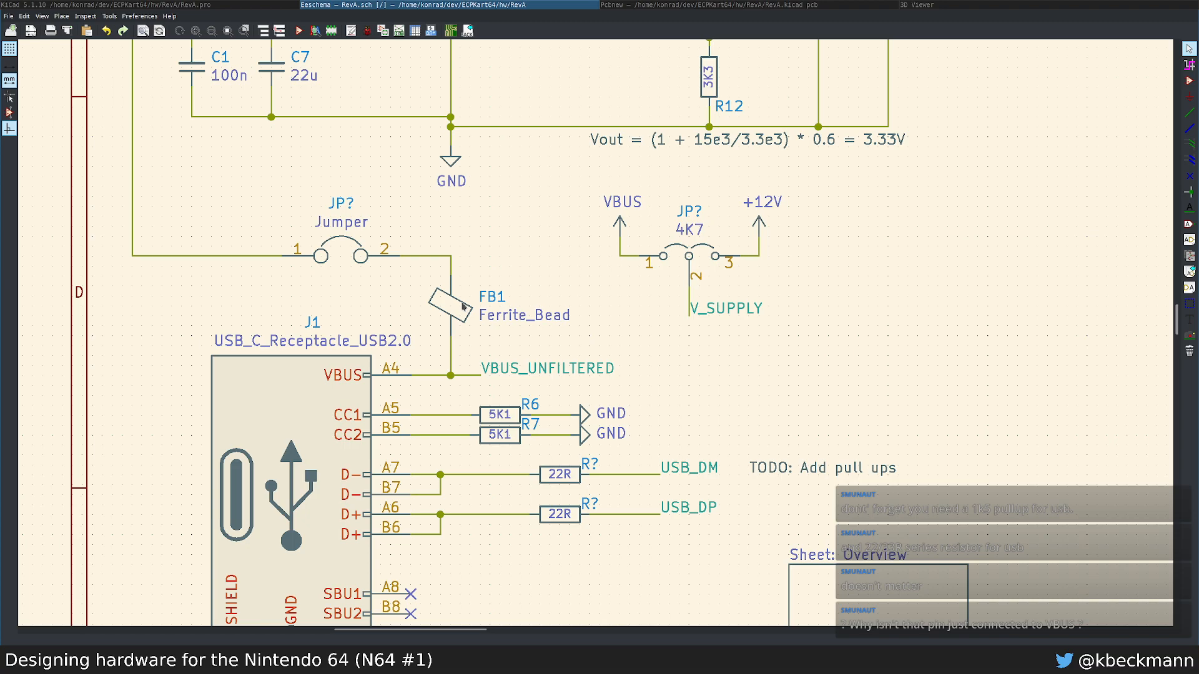
Step: Highlight the V_SUPPLY net and examine how it connects through the two-pin jumper and FB1 to the USB connector
drag(604, 186, 659, 178)
key(grave)
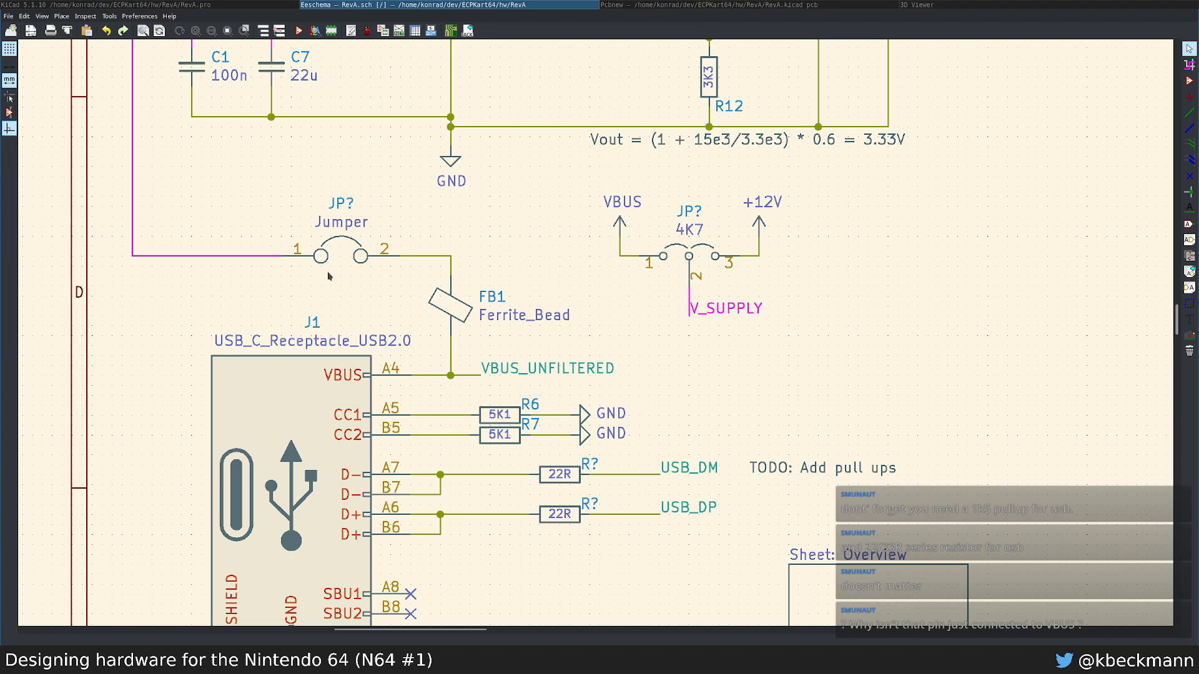
scroll(253, 237, down, 2)
middle_drag(625, 407, 586, 284)
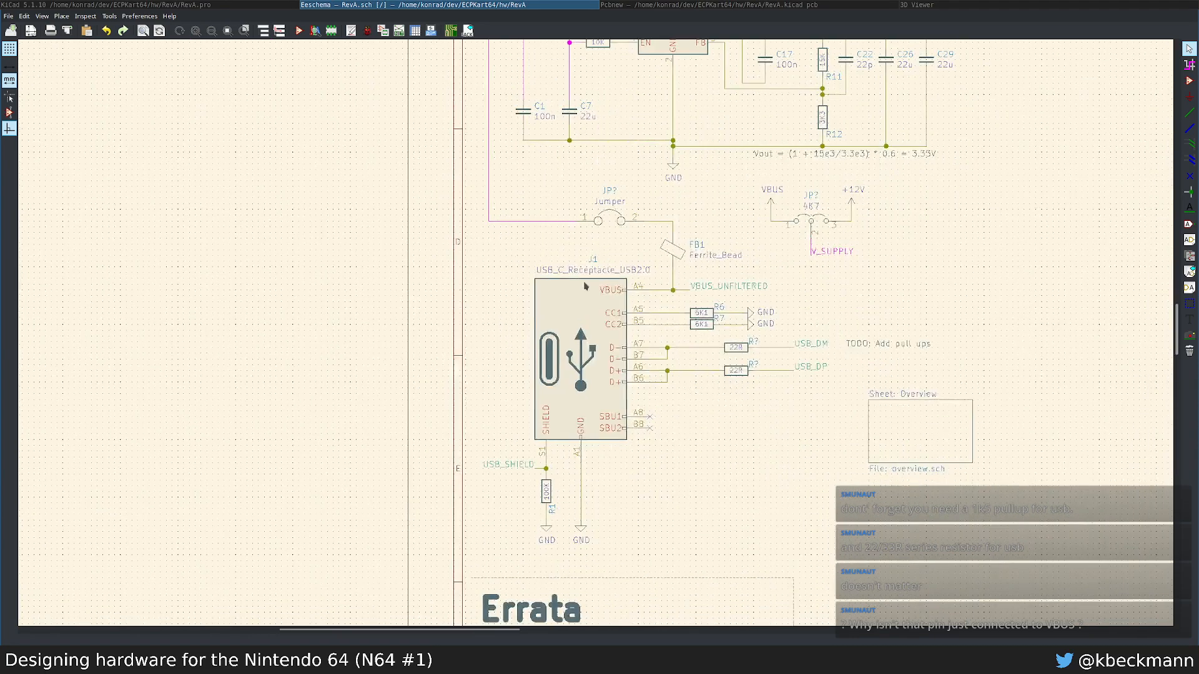
scroll(586, 284, up, 2)
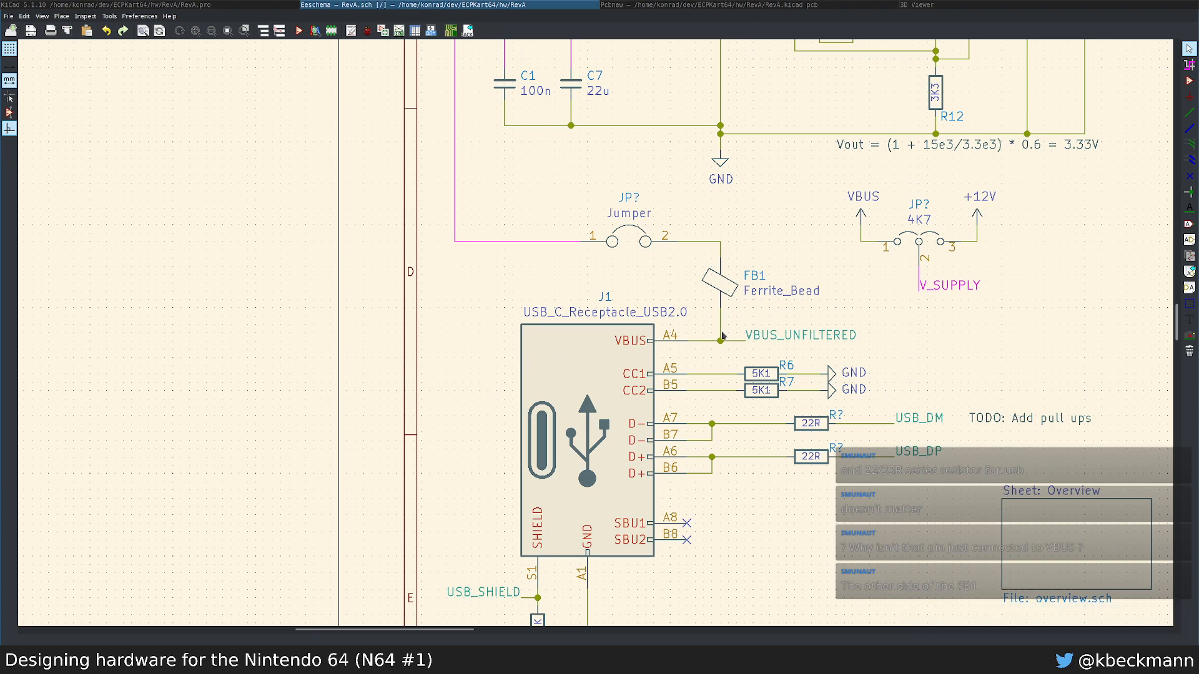
middle_drag(720, 340, 506, 323)
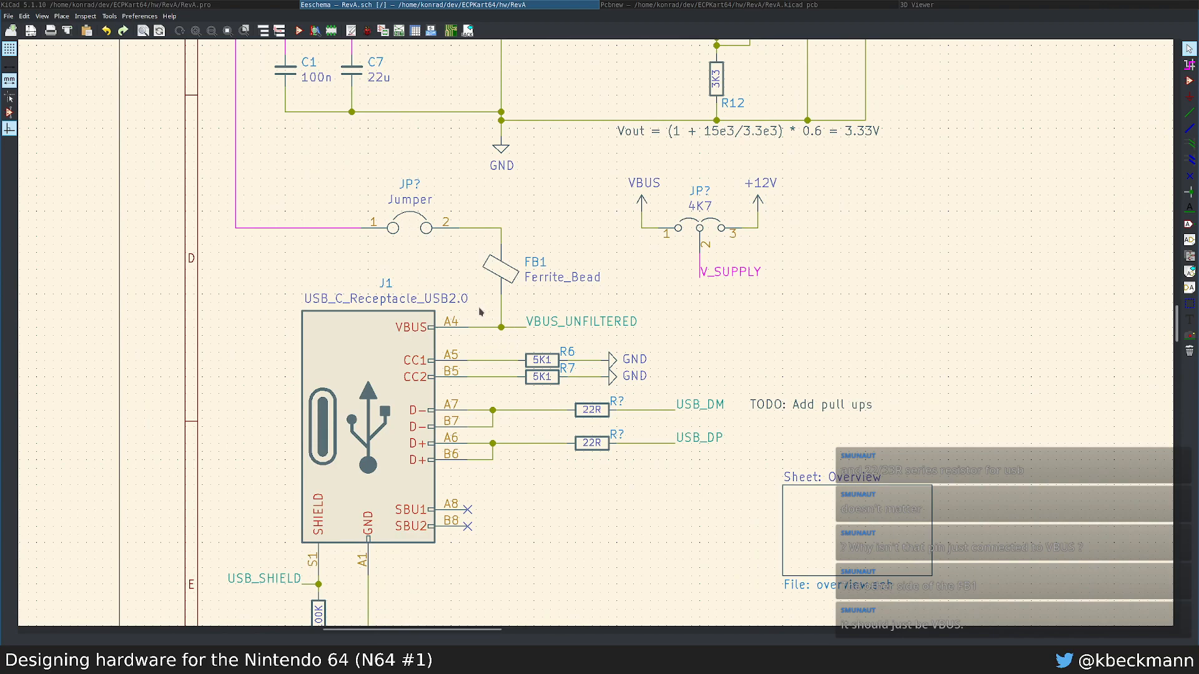
middle_drag(492, 307, 358, 313)
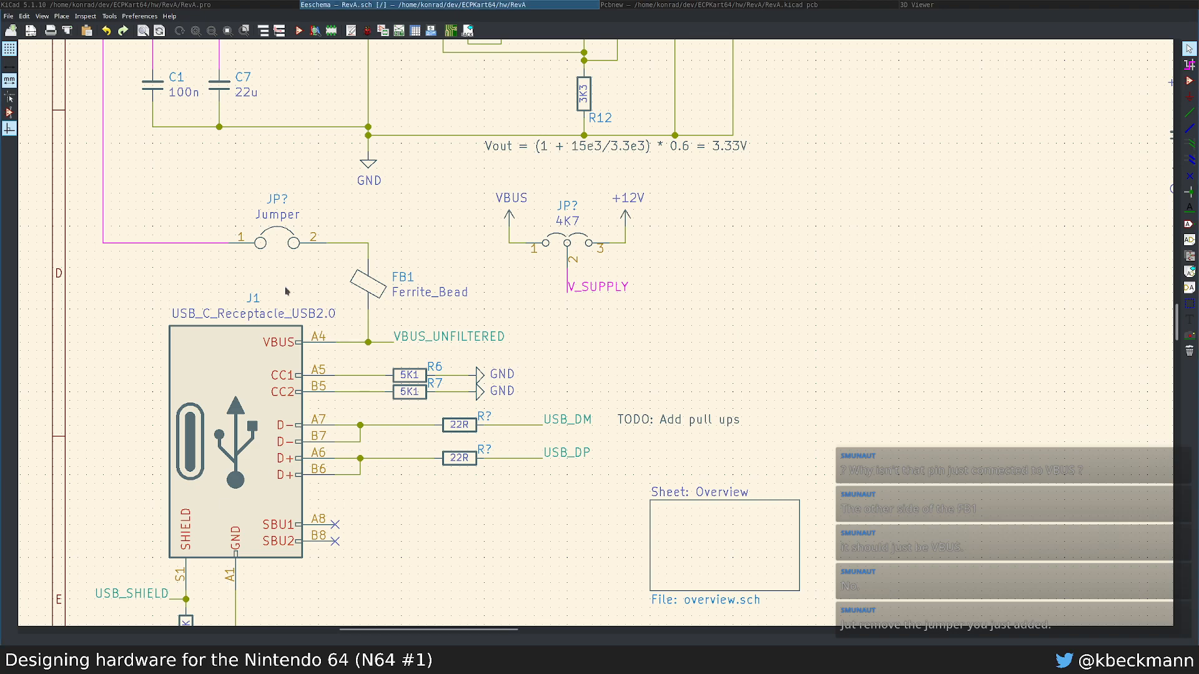
Step: Replace the two-pin jumper with a plain wire to FB1 and delete the wire joining FB1 to the VBUS_UNFILTERED net
key(Delete)
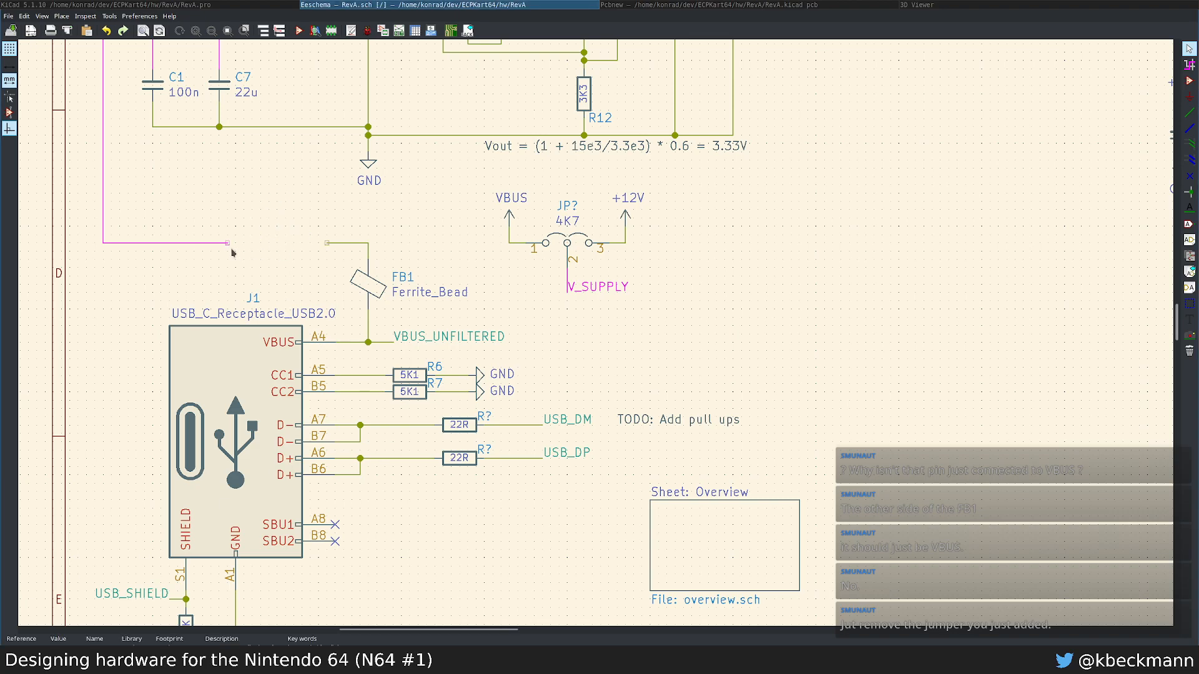
key(w)
click(368, 243)
key(Escape)
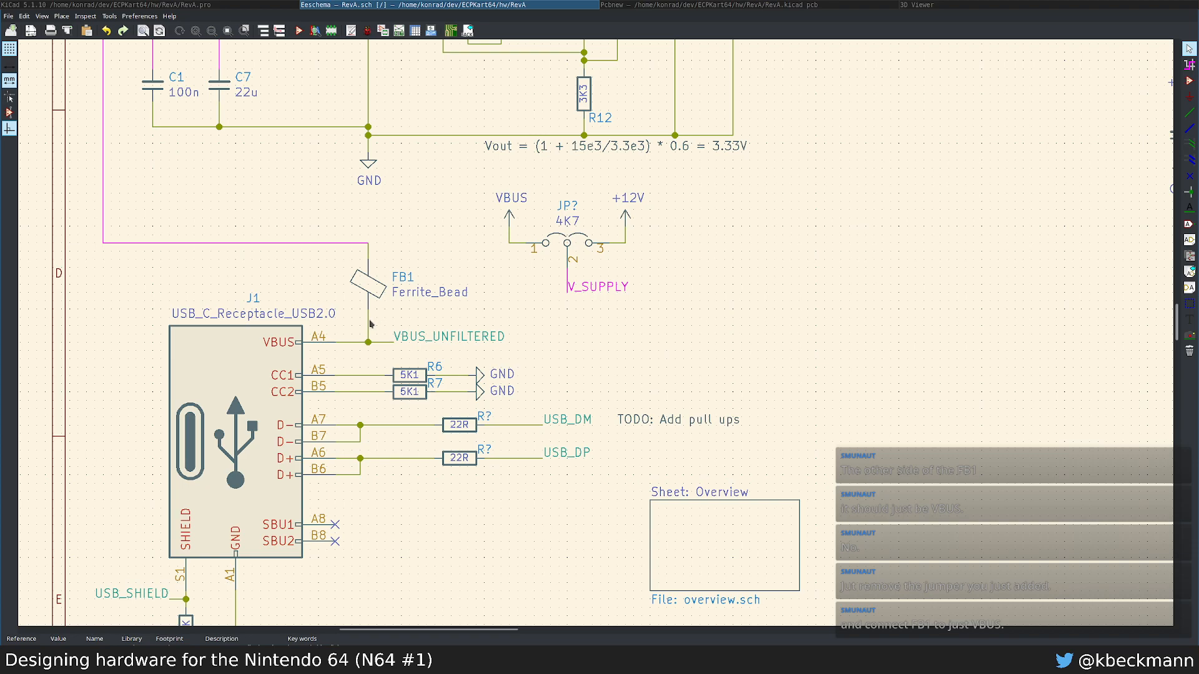
key(Delete)
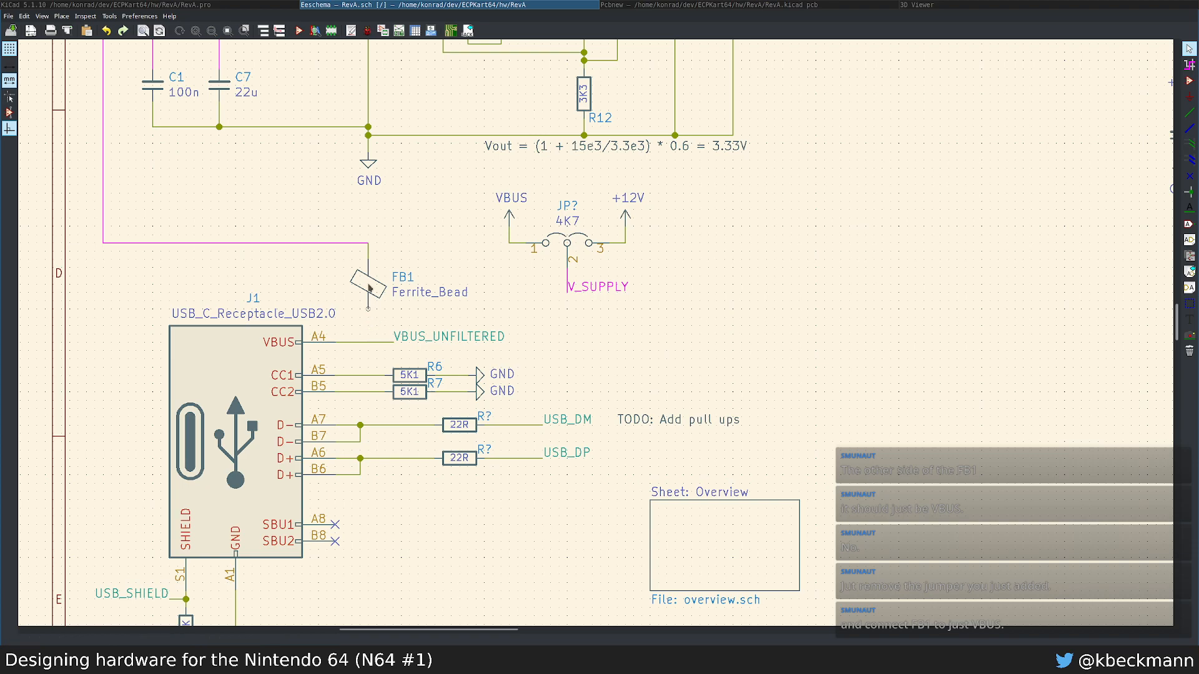
key(m)
key(r)
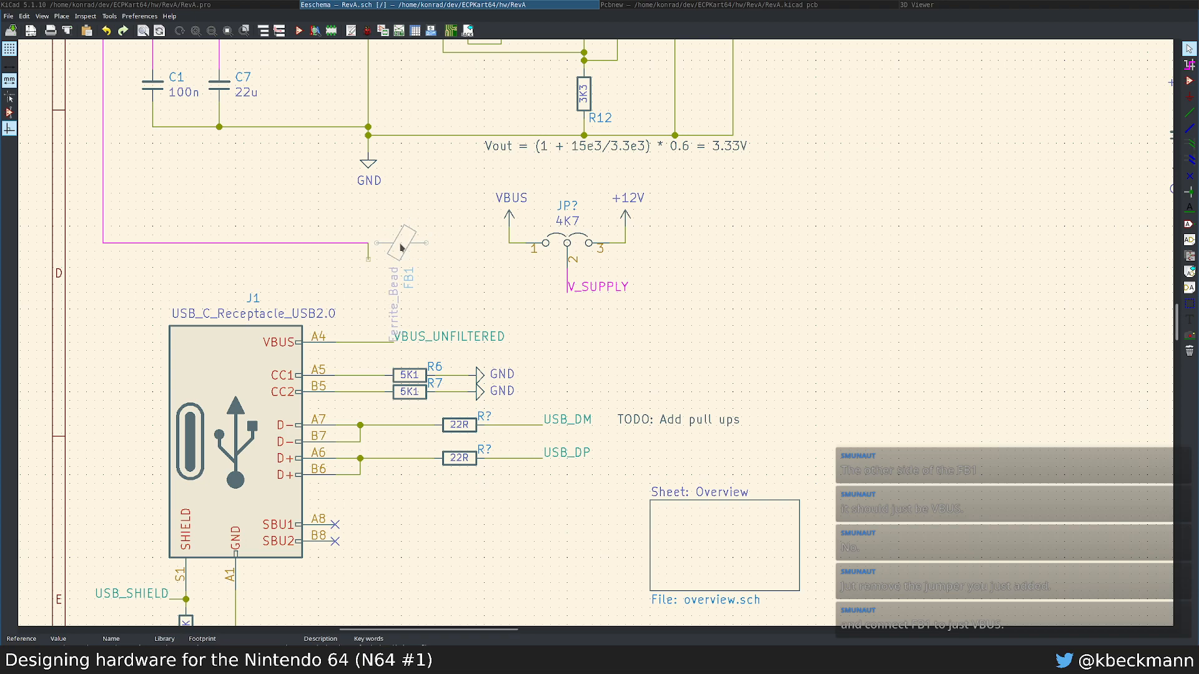
key(Escape)
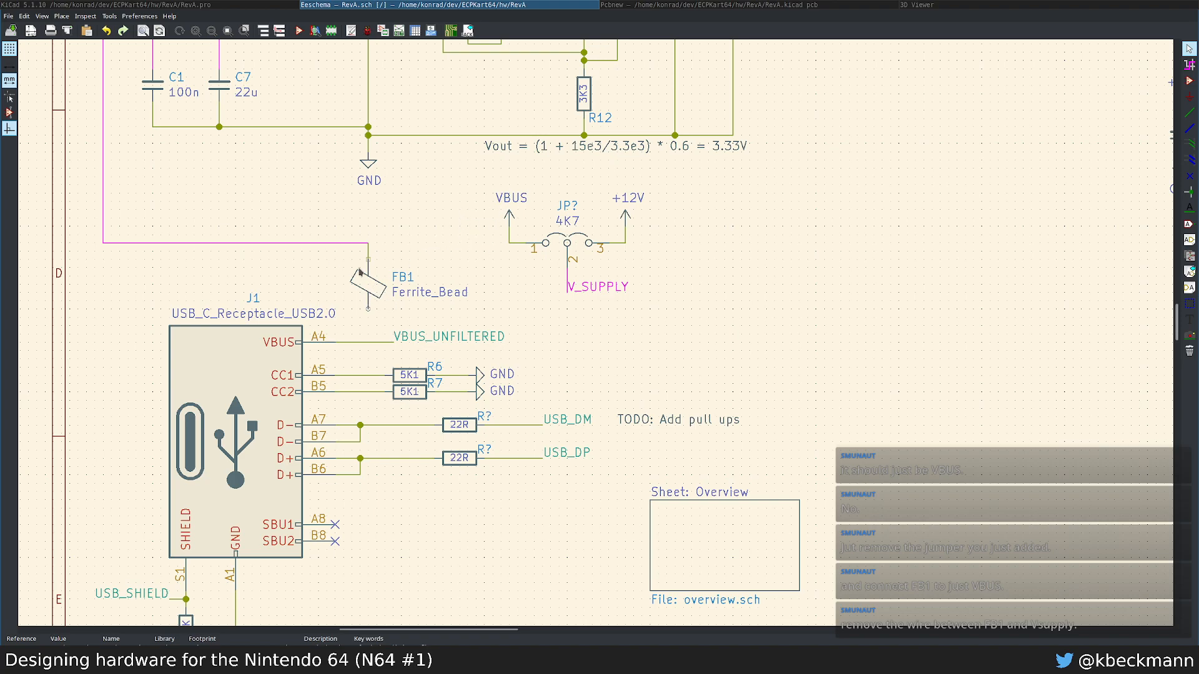
click(473, 291)
key(Escape)
Step: Rotate FB1 to horizontal, place it in line with the V_SUPPLY wire, and connect its nearer pin to that wire
key(m)
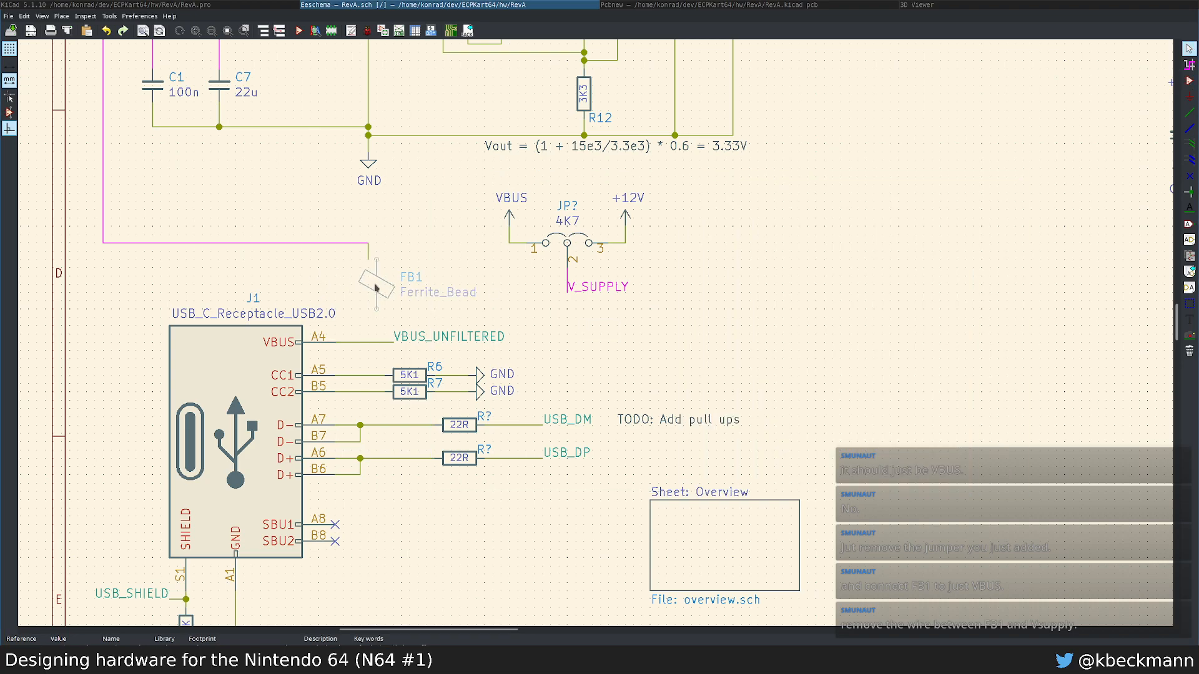
key(r)
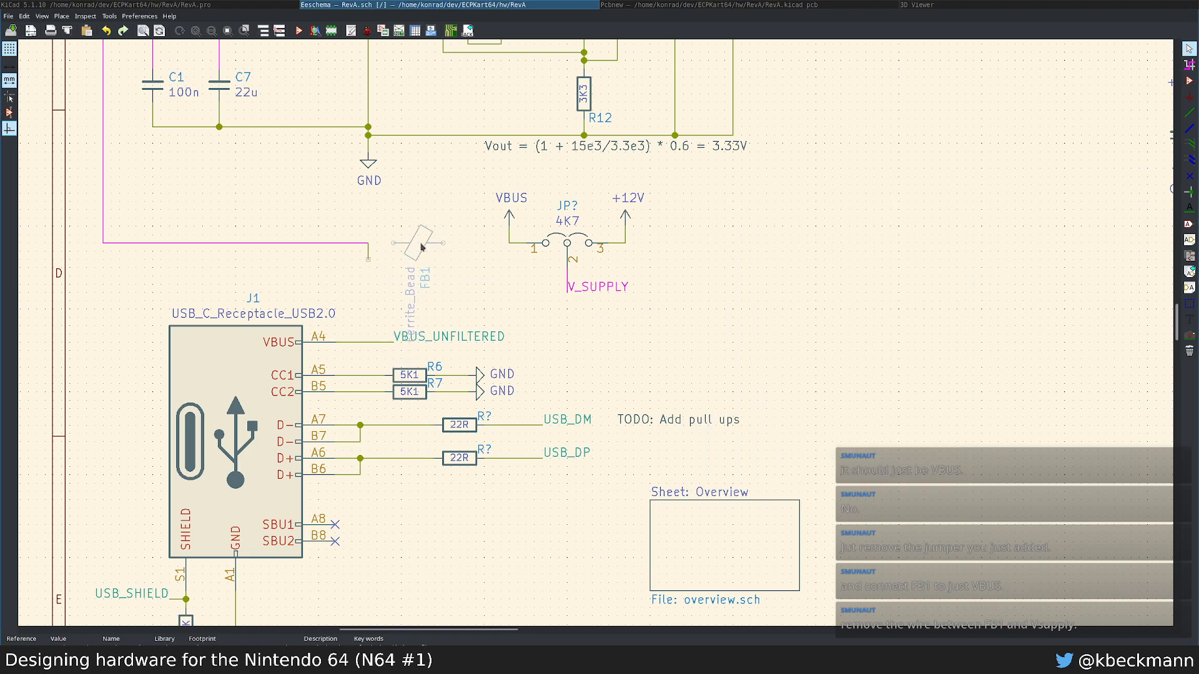
click(430, 247)
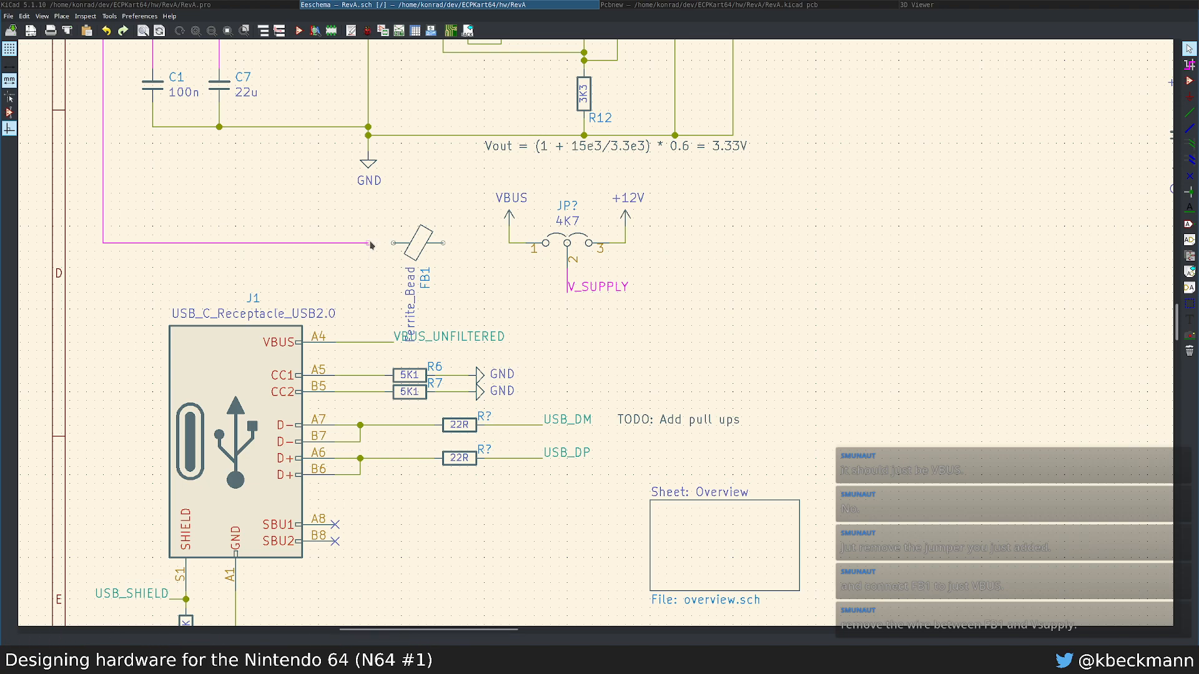
key(w)
click(393, 243)
key(Escape)
Step: Try to wire FB1's free pin to the VBUS side of the V_SUPPLY jumper
key(w)
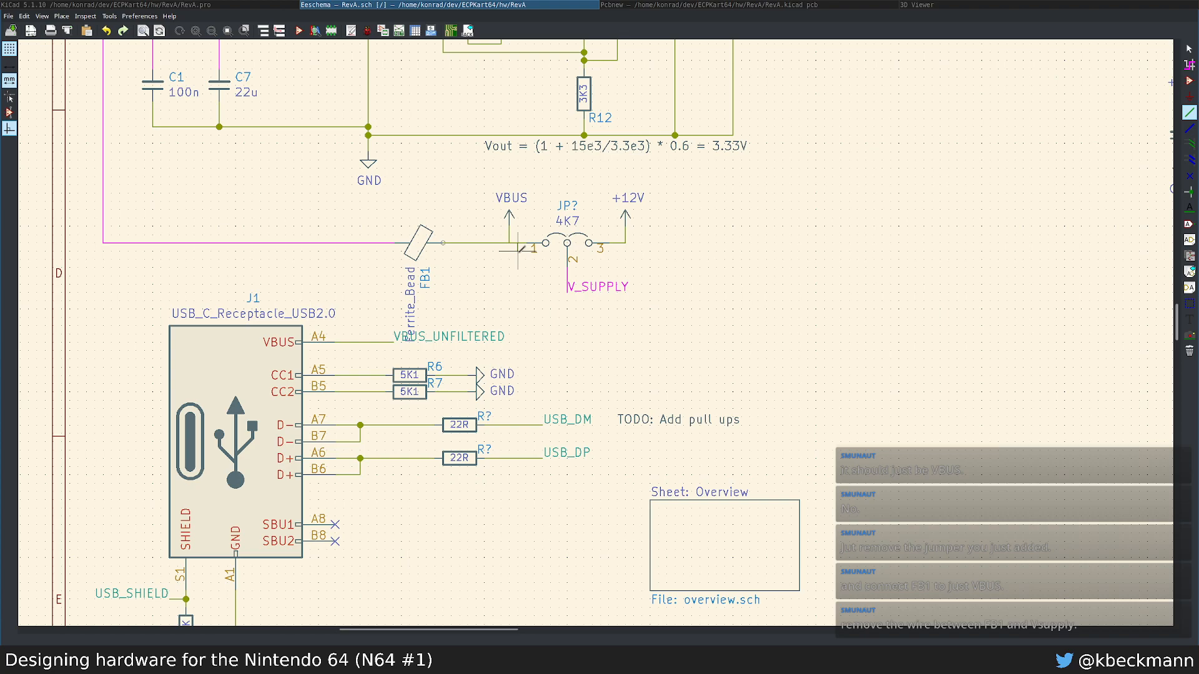
click(532, 243)
key(Escape)
key(Escape)
Step: Detach the VBUS symbol from pin 1 of the V_SUPPLY jumper and connect it beside FB1 to the bead's free pin
key(Delete)
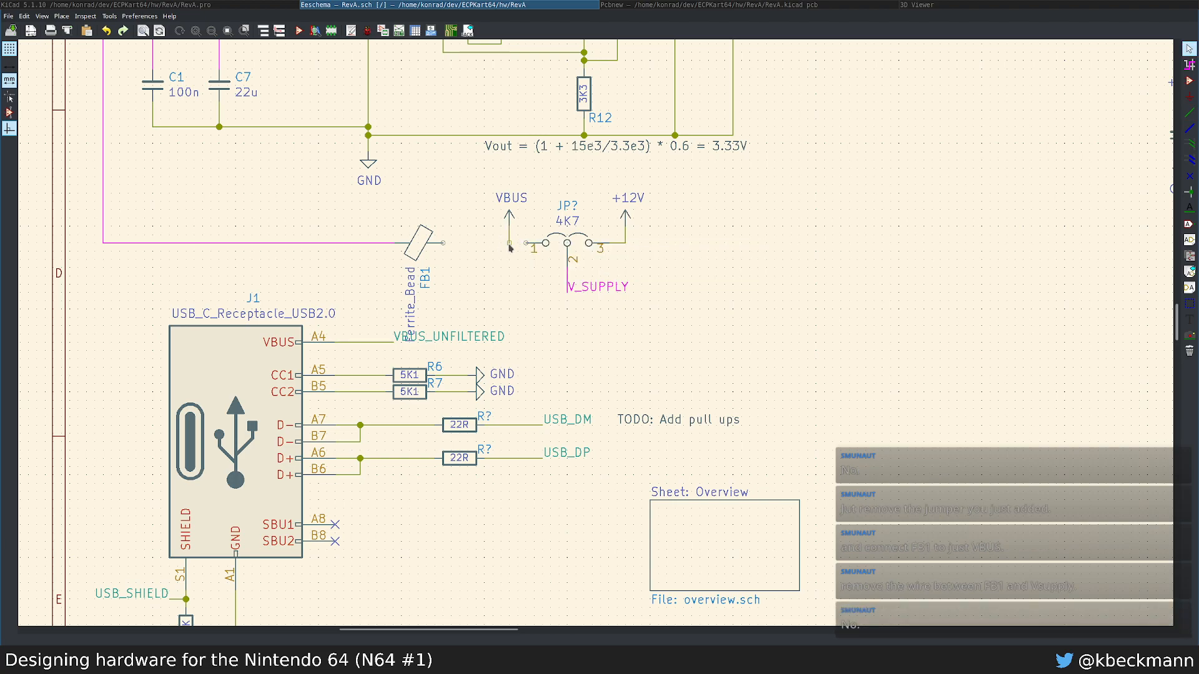
drag(476, 195, 455, 249)
key(w)
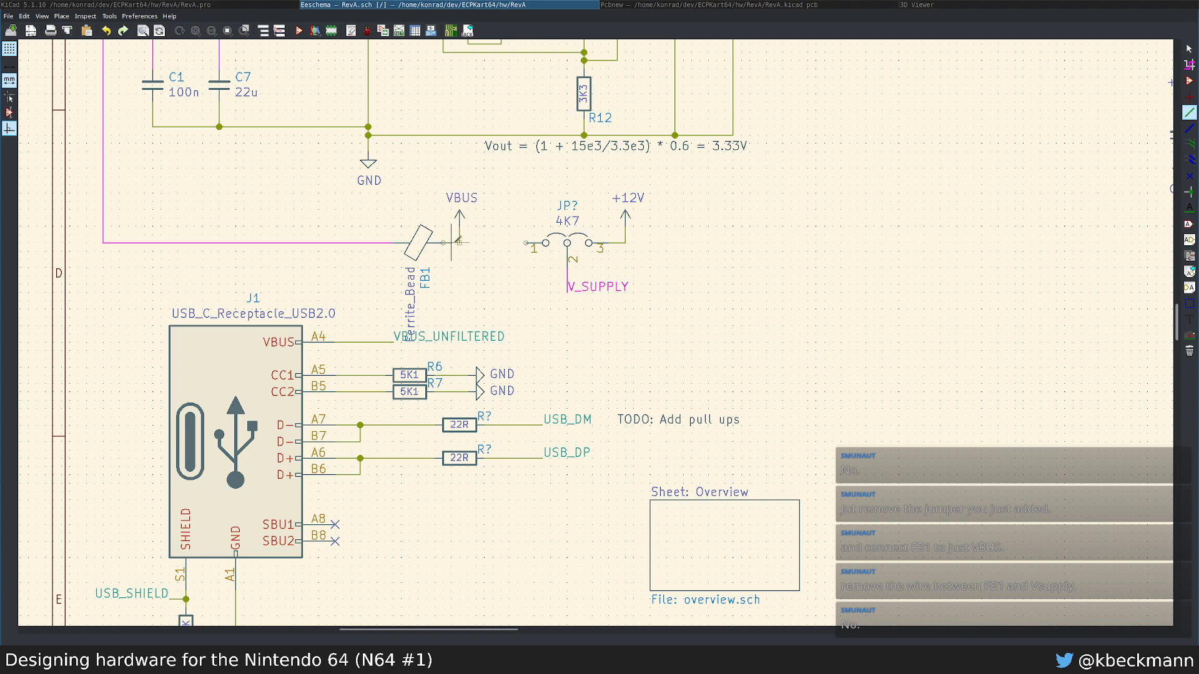
click(460, 243)
key(Escape)
Step: Rotate FB1's Ferrite_Bead value and its reference text to horizontal and place both just below the bead
key(m)
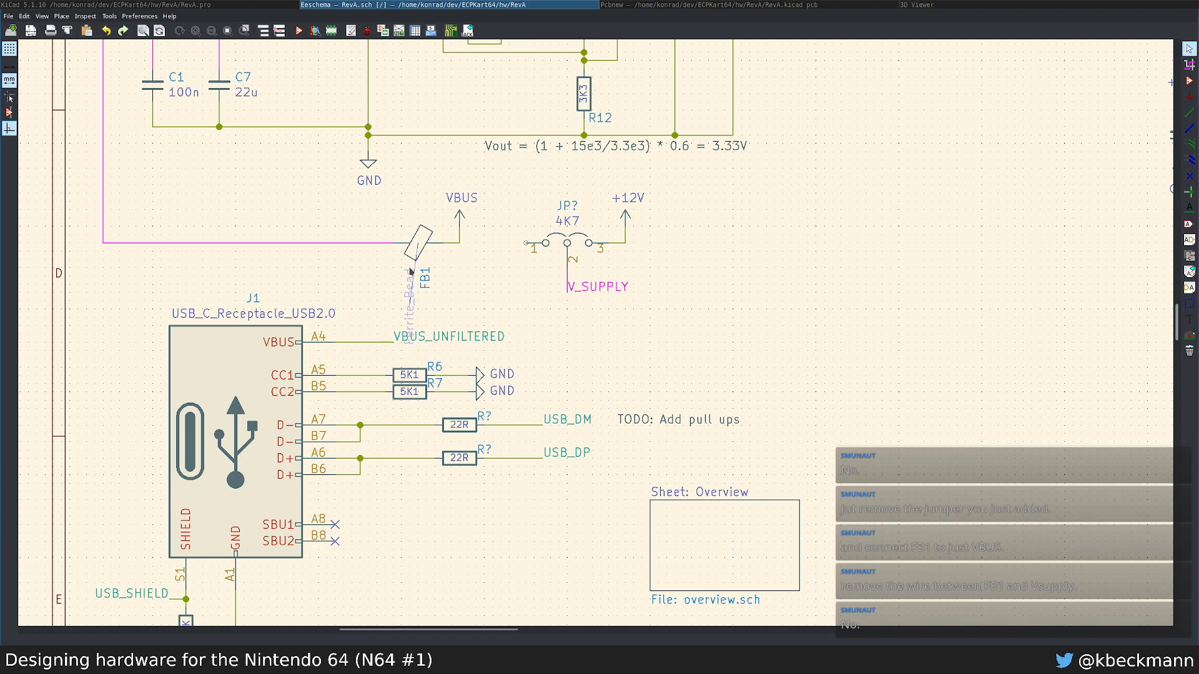
key(r)
click(323, 264)
key(m)
key(r)
click(430, 263)
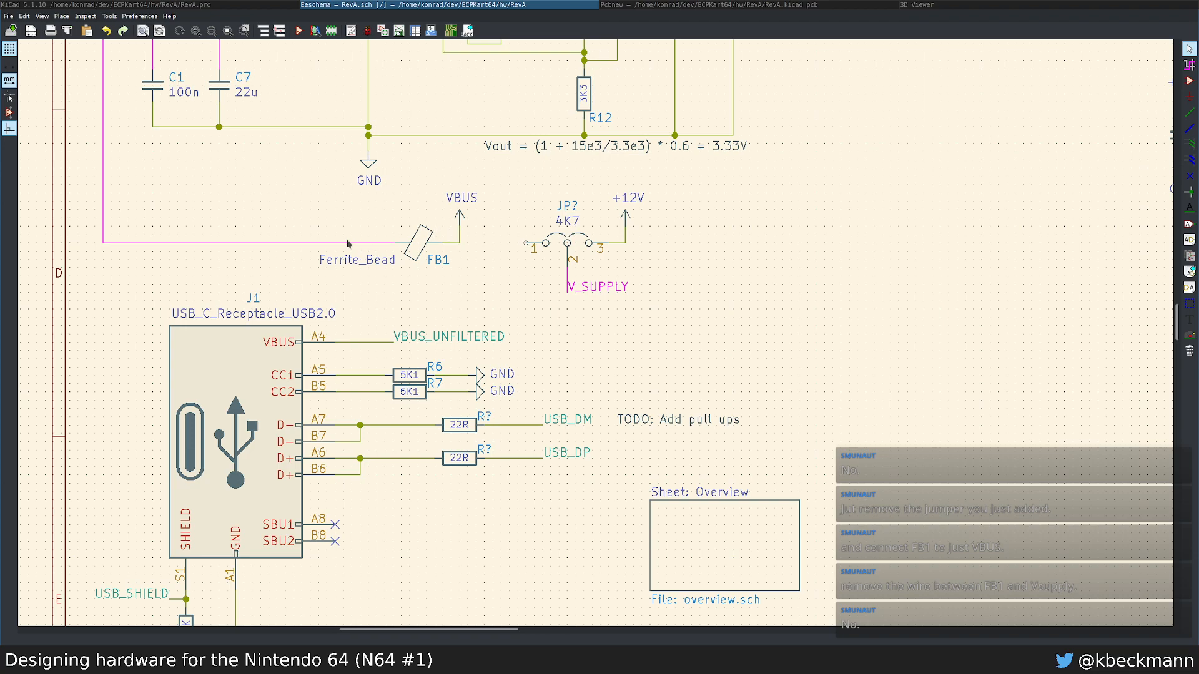
scroll(395, 244, down, 5)
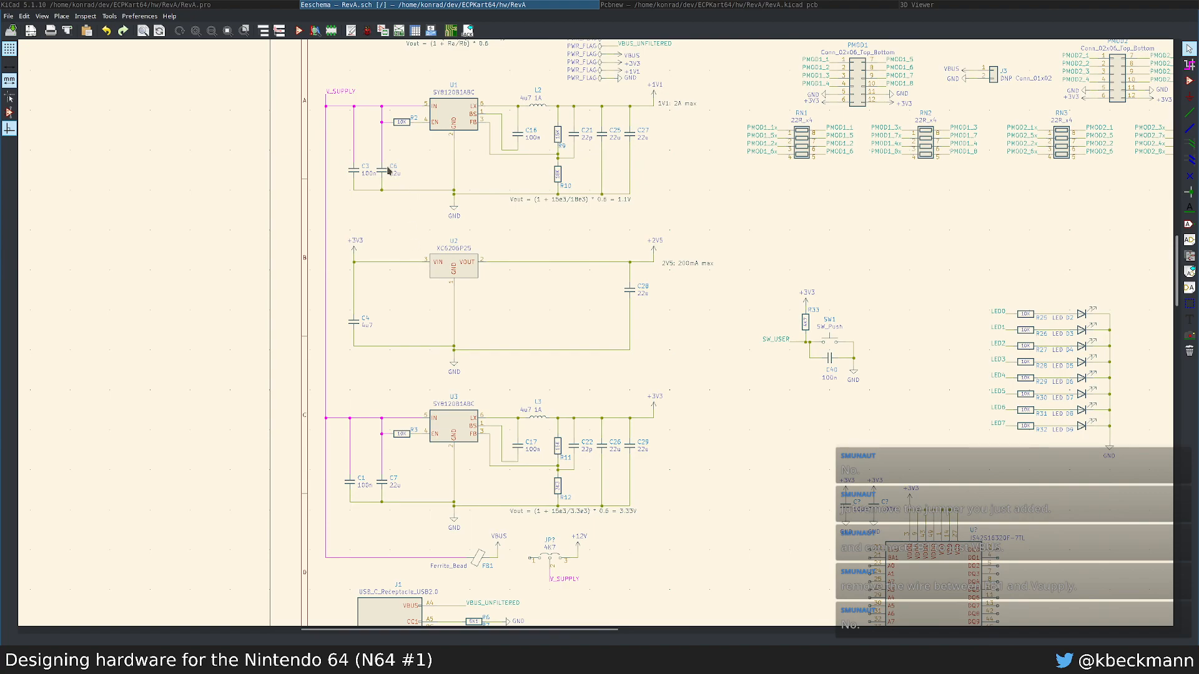
Step: Move FB1 off the V_SUPPLY wire into the free area beside the jumper and delete its leftover VBUS wire
mouse_move(387, 168)
middle_down()
mouse_move(394, 138)
mouse_move(396, 150)
middle_up()
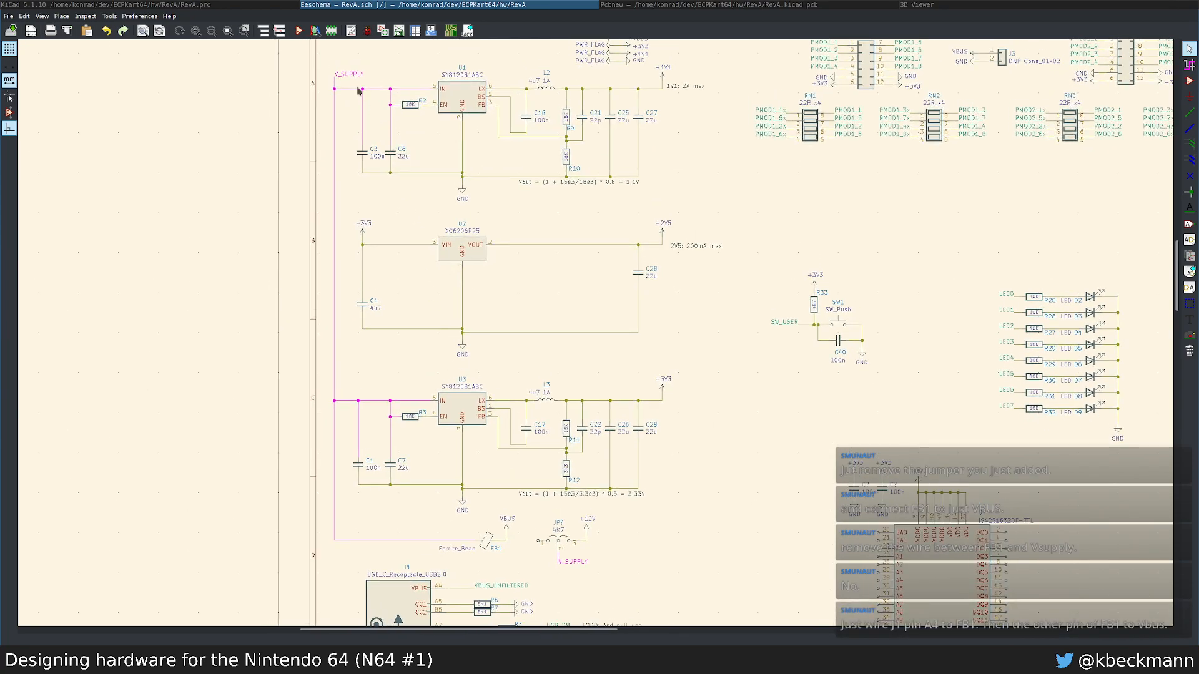
middle_drag(454, 439, 436, 245)
scroll(440, 416, up, 3)
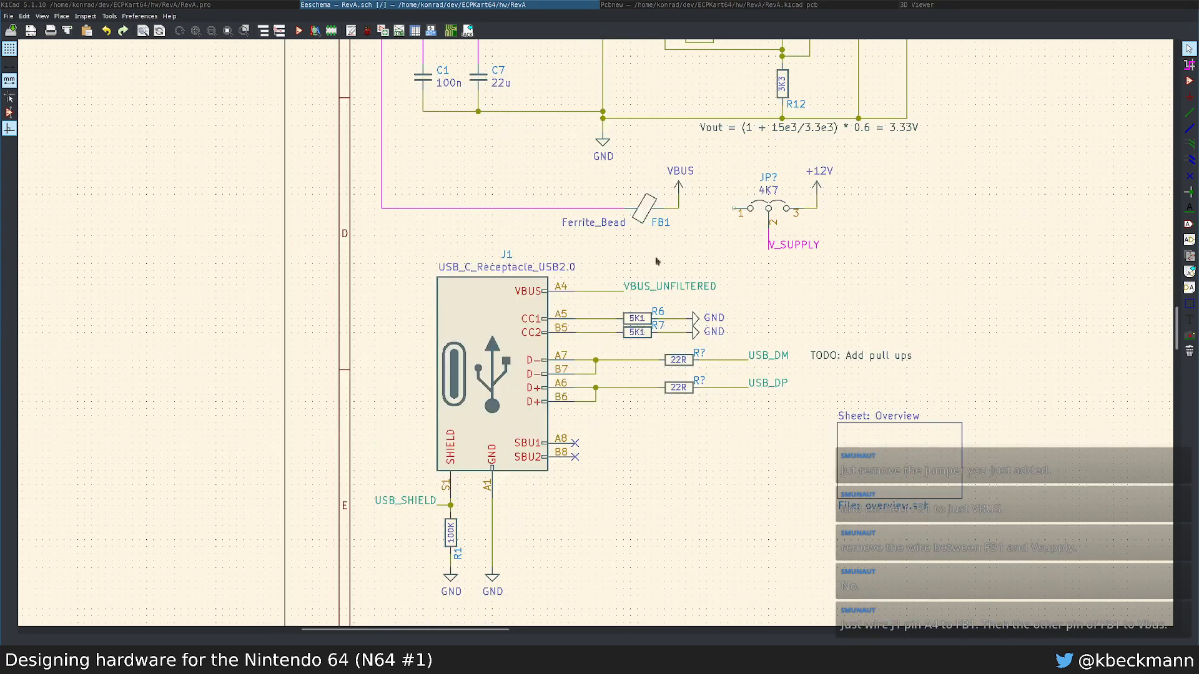
scroll(657, 261, up, 1)
drag(539, 252, 576, 299)
click(937, 391)
key(Delete)
Step: Move the VBUS symbol back beside pin 1 of the V_SUPPLY jumper and wire it to that pin
mouse_move(572, 242)
mouse_down()
mouse_move(605, 307)
mouse_move(654, 306)
mouse_up()
drag(596, 225, 648, 289)
click(641, 297)
key(w)
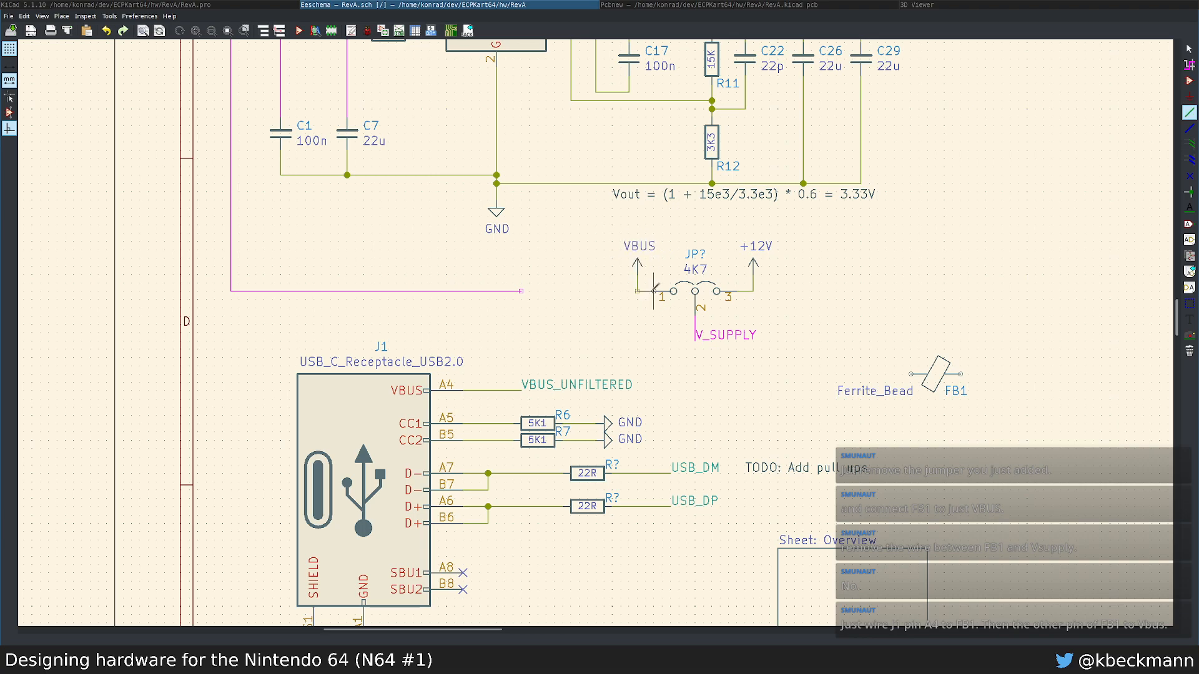
click(654, 291)
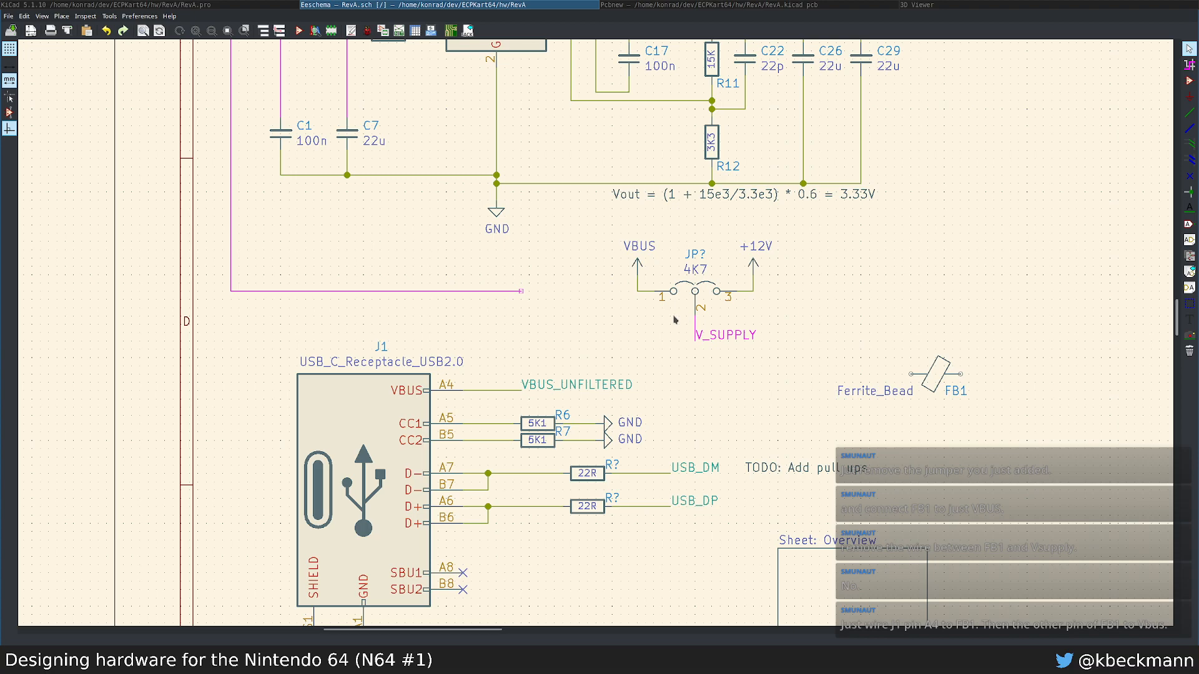
scroll(687, 323, down, 4)
scroll(572, 420, up, 2)
scroll(572, 420, down, 2)
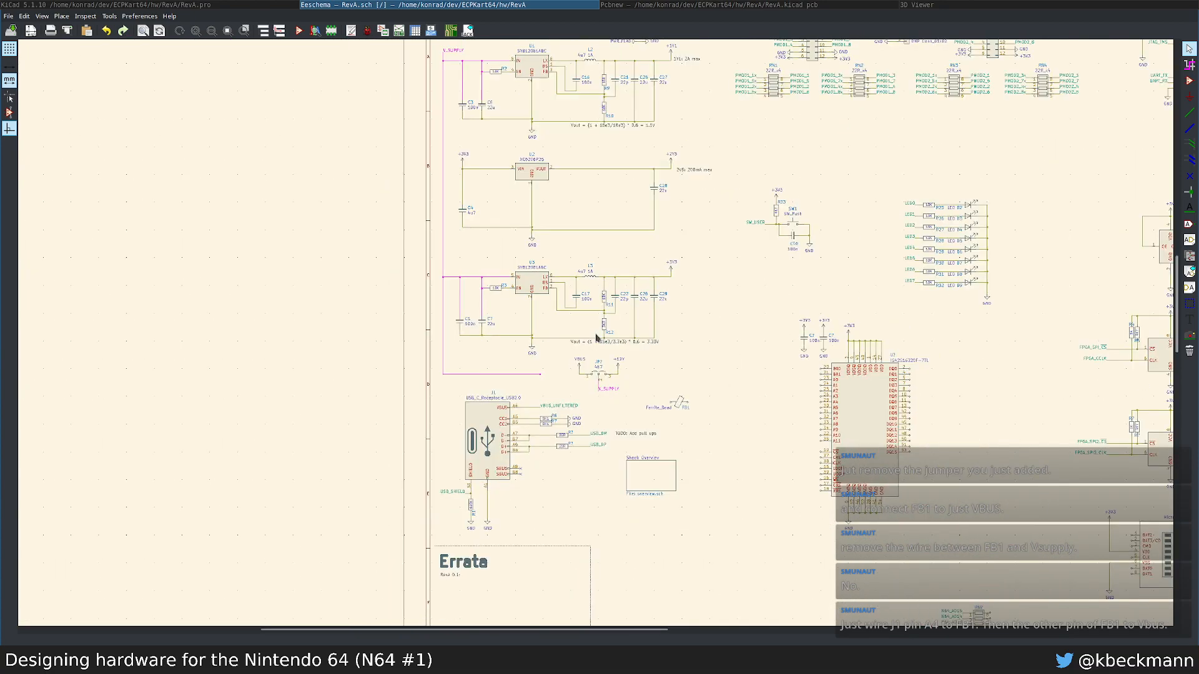
scroll(595, 331, up, 3)
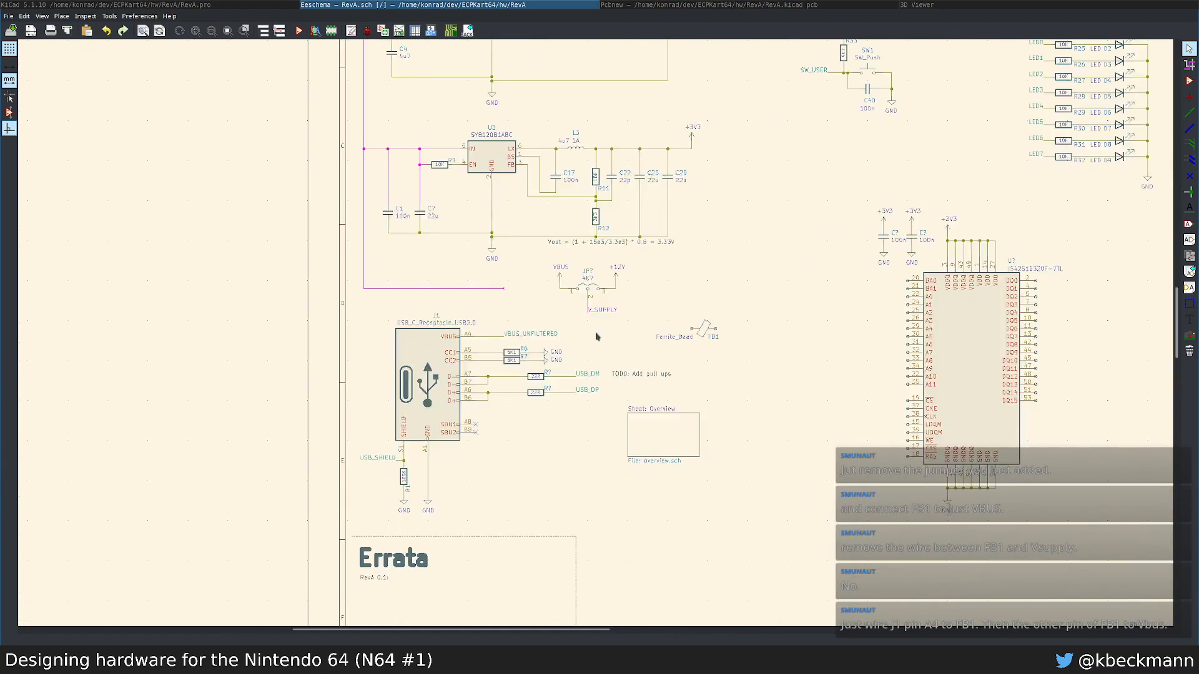
key(ctrl+f)
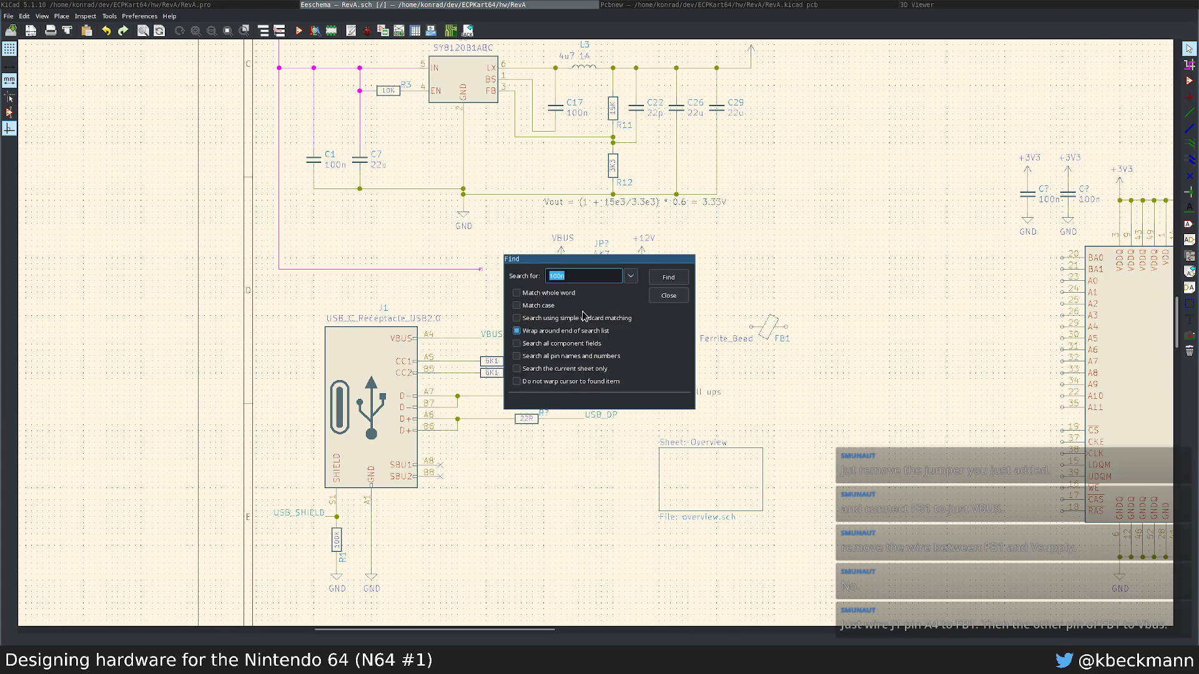
key(Escape)
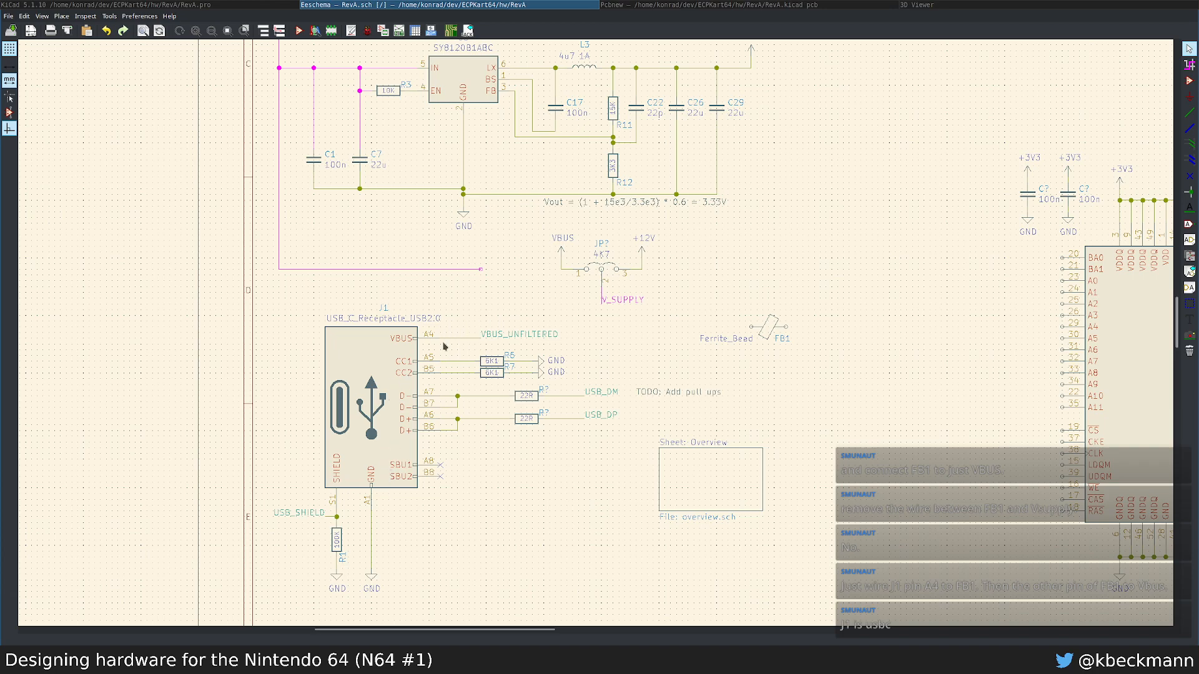
Step: Delete the VBUS_UNFILTERED label at J1 and place FB1 on the end of J1's VBUS pin A4 wire
scroll(491, 341, up, 2)
key(Delete)
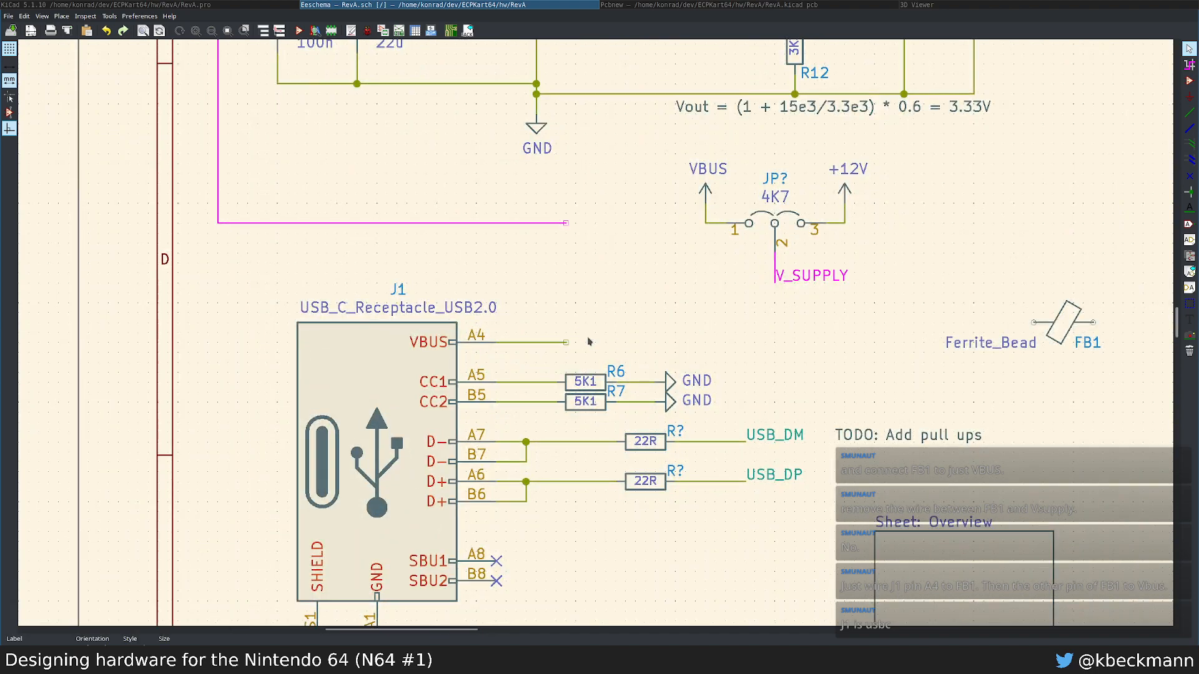
key(m)
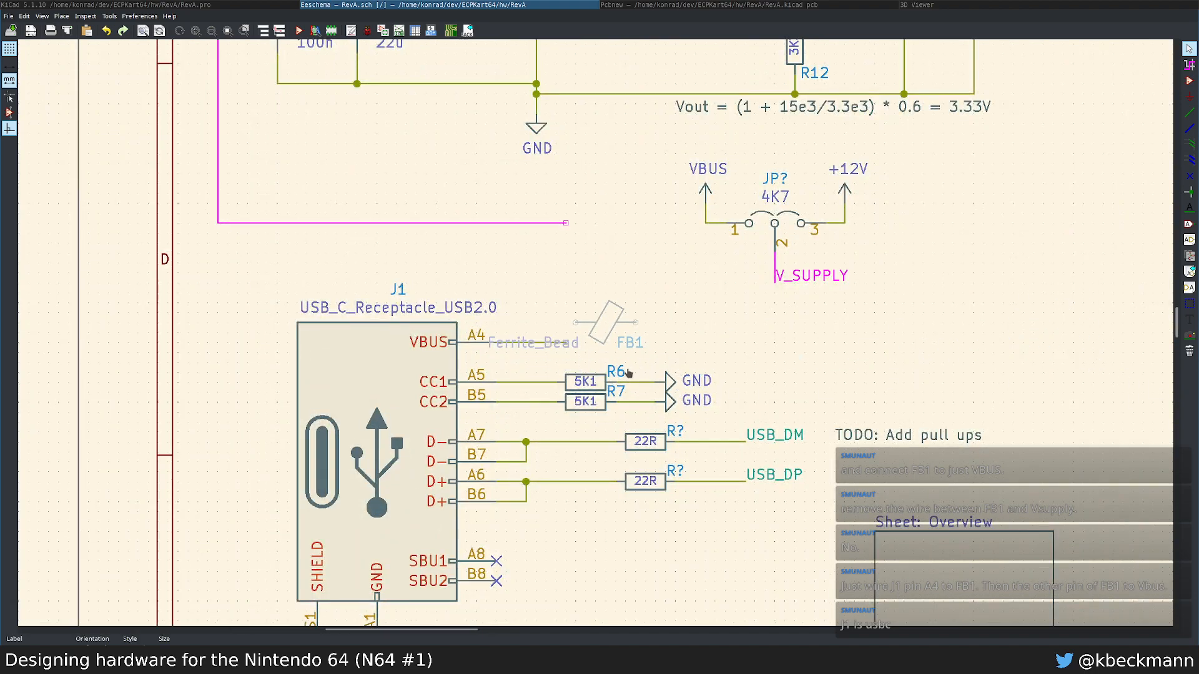
click(620, 382)
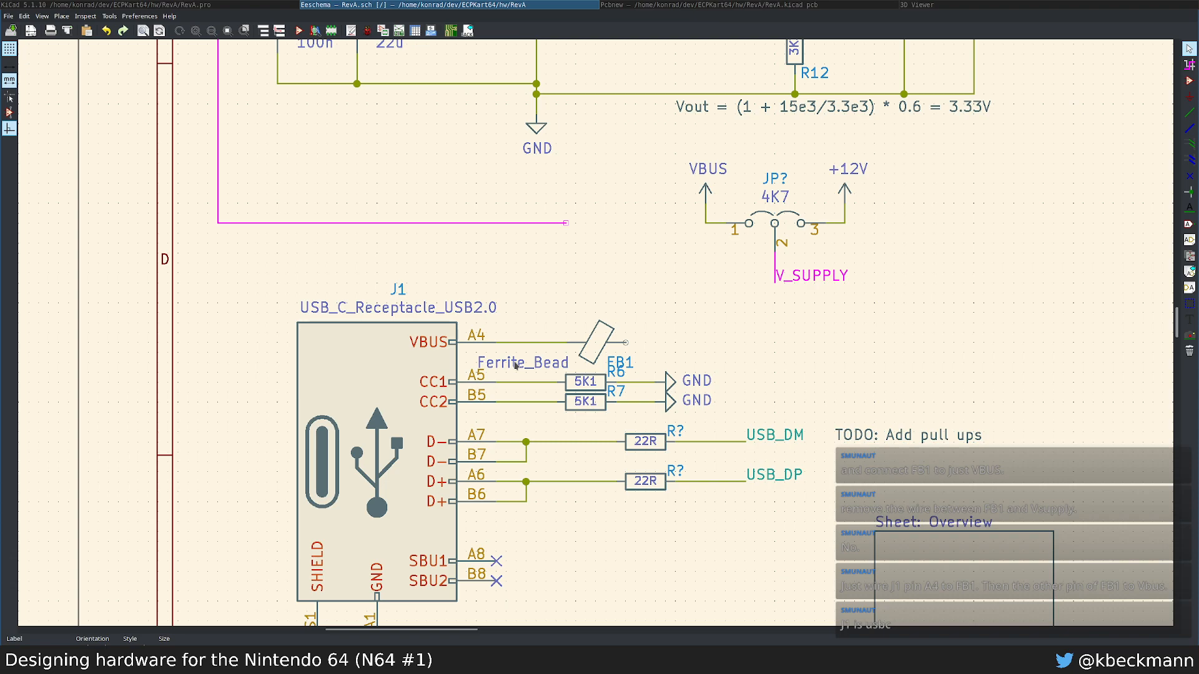
Step: Move FB1's Ferrite_Bead value and its reference text above the VBUS wire, clear of R6
key(m)
click(492, 328)
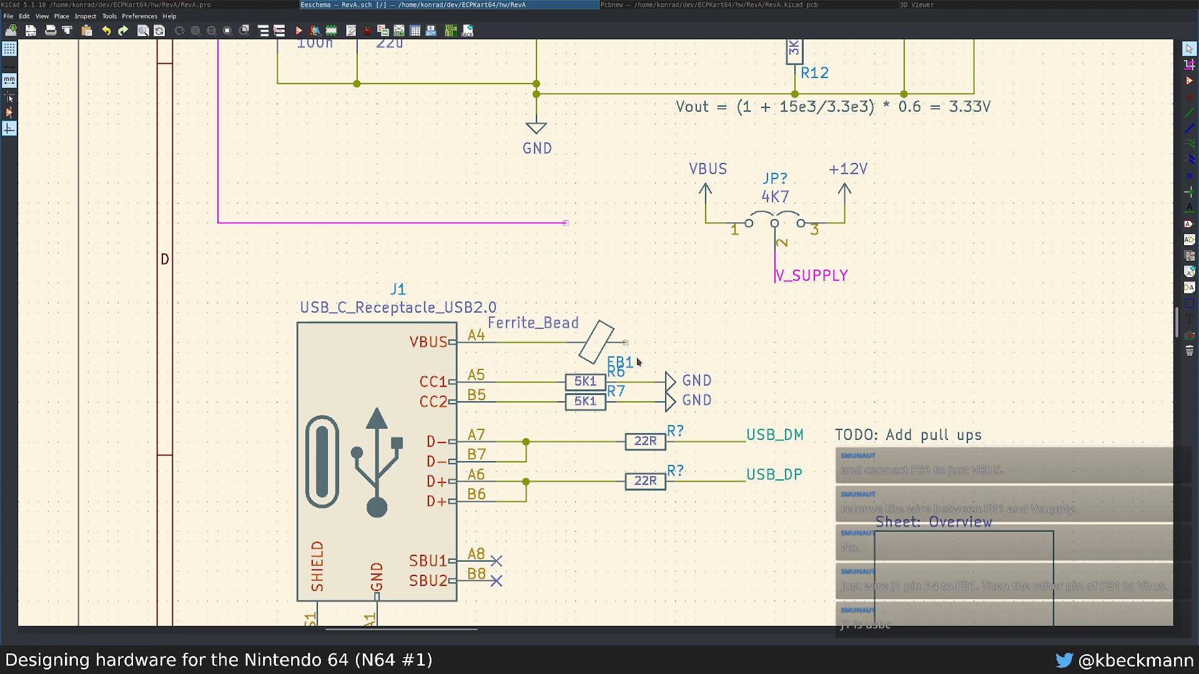
key(m)
click(563, 317)
Step: Wire FB1's free pin to the VBUS symbol at pin 1 of the jumper
key(w)
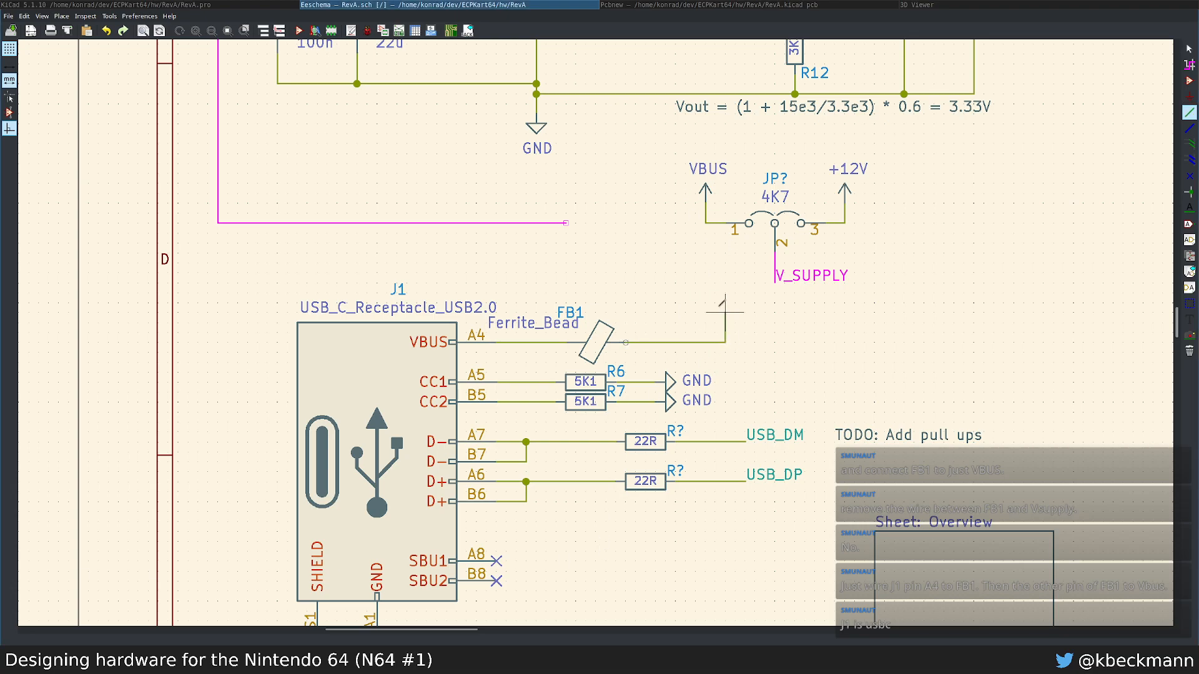
click(706, 223)
key(Escape)
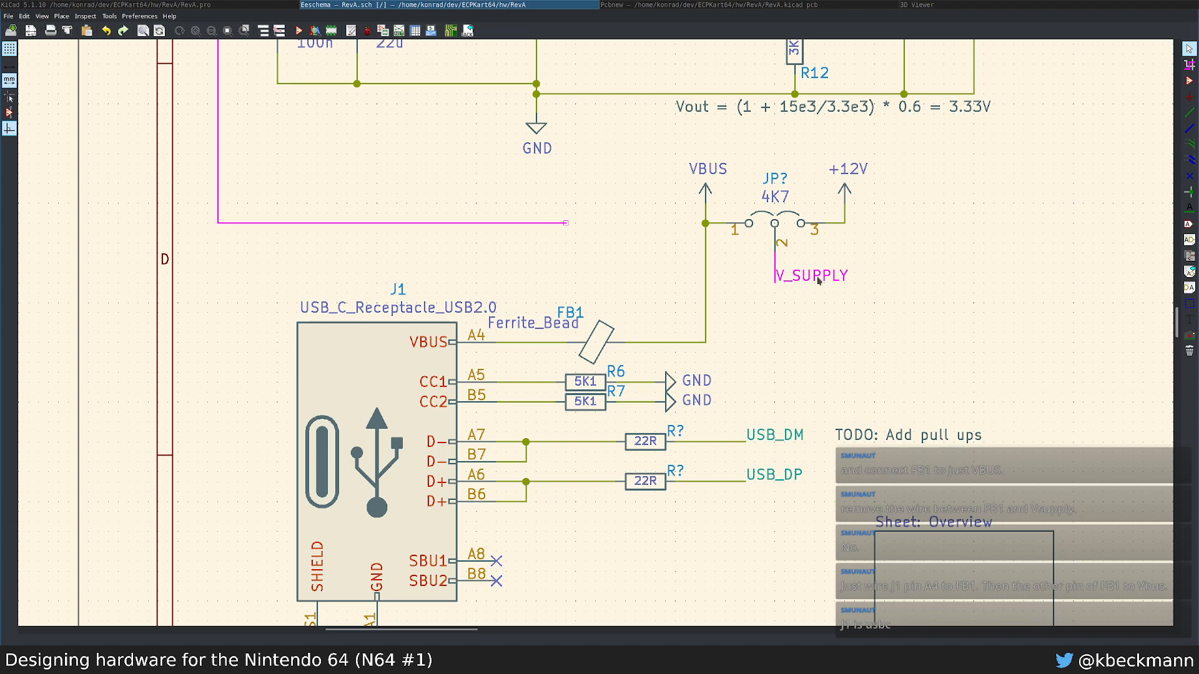
Step: Place a copy of the jumper's V_SUPPLY label on the loose end of the regulators' supply wire
key(m)
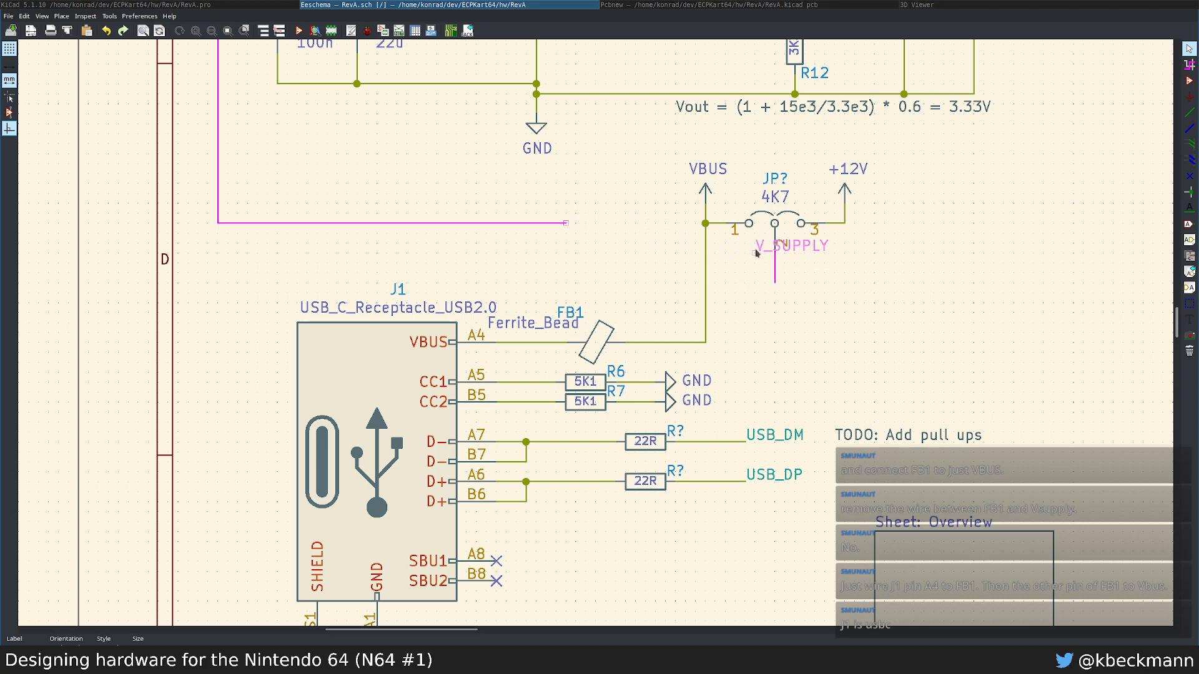
click(775, 283)
key(c)
click(566, 223)
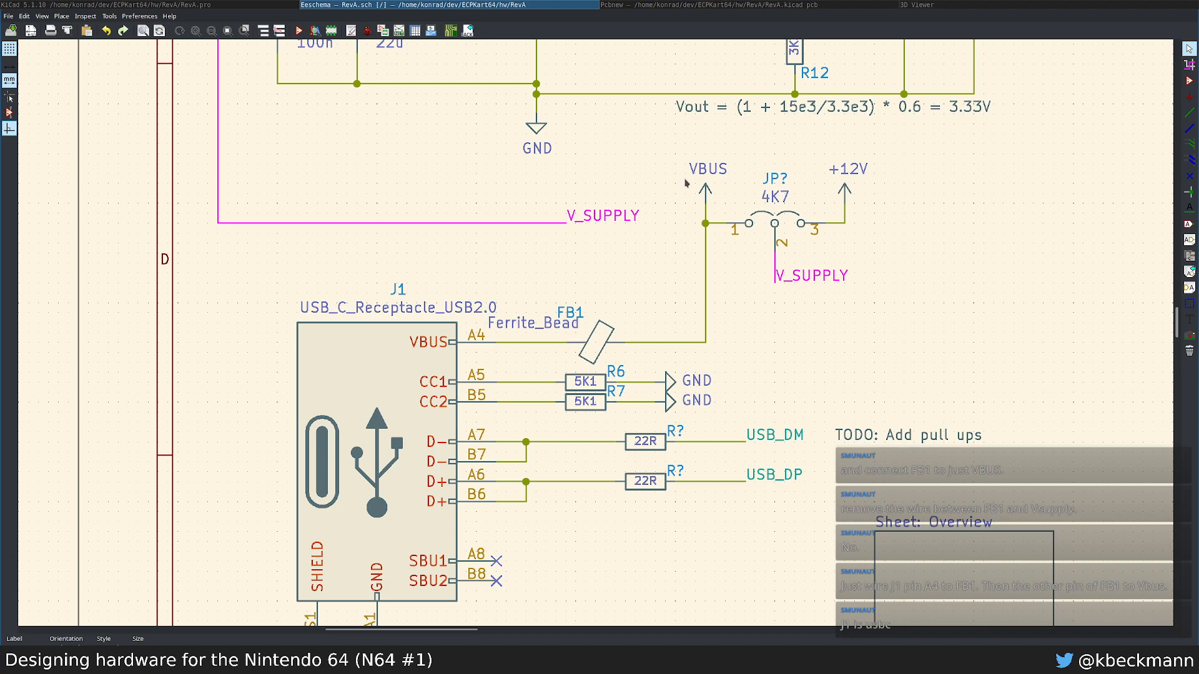
drag(665, 154, 621, 186)
key(Escape)
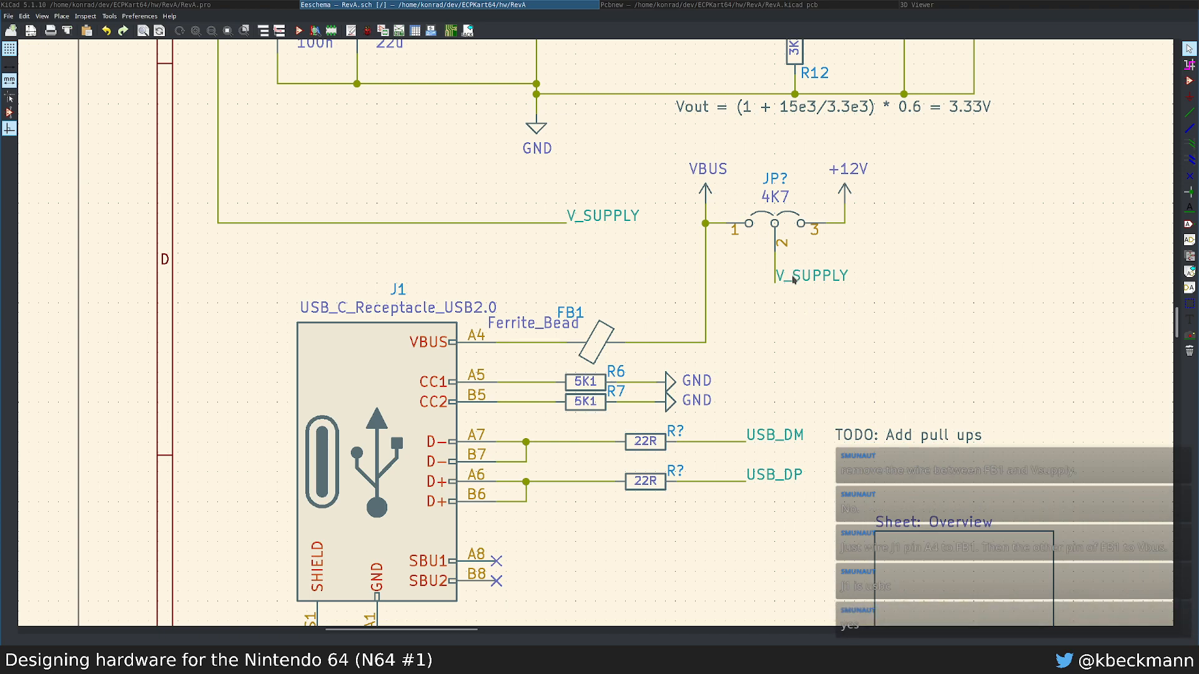
Step: Delete the jumper's V_SUPPLY label and the vertical FB1 wire, and rotate the jumper with its power symbols so pin 2 faces the V_SUPPLY wire
key(Delete)
key(Delete)
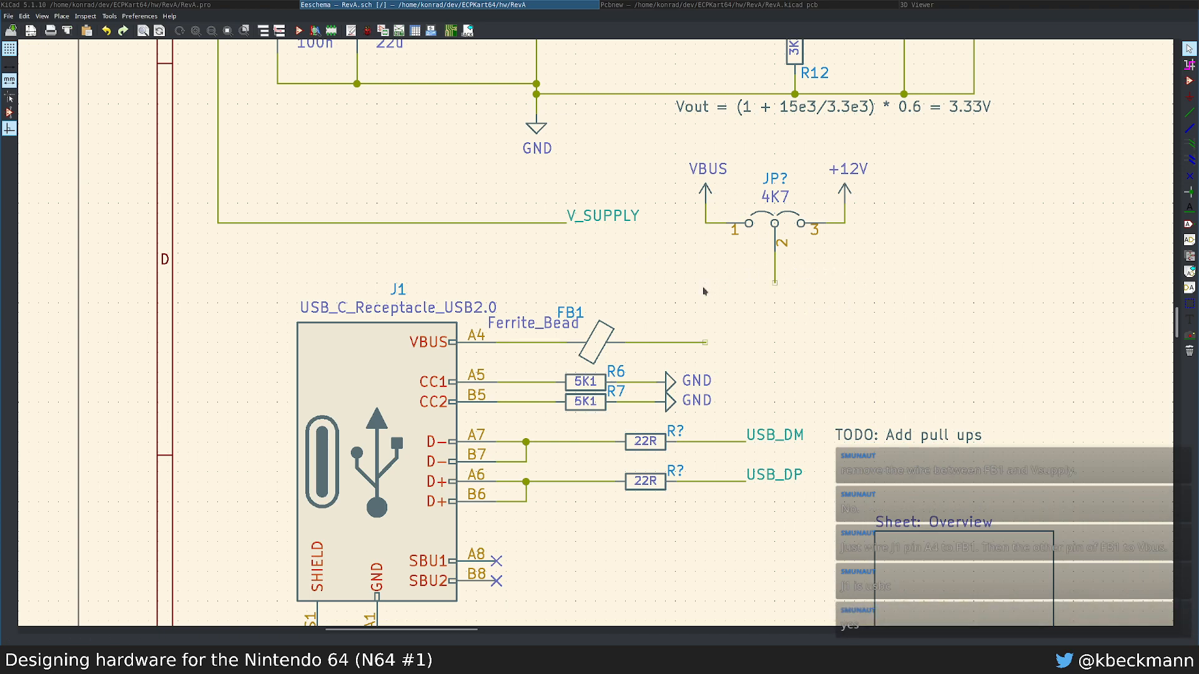
drag(685, 155, 905, 303)
key(r)
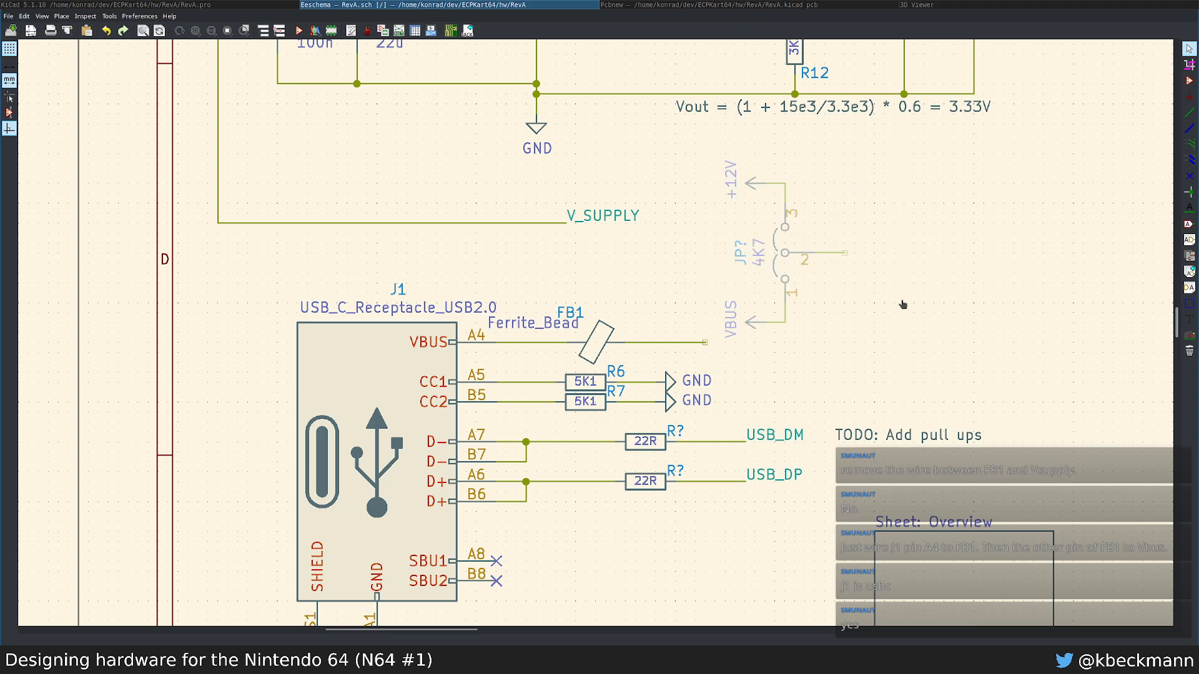
key(r)
key(r)
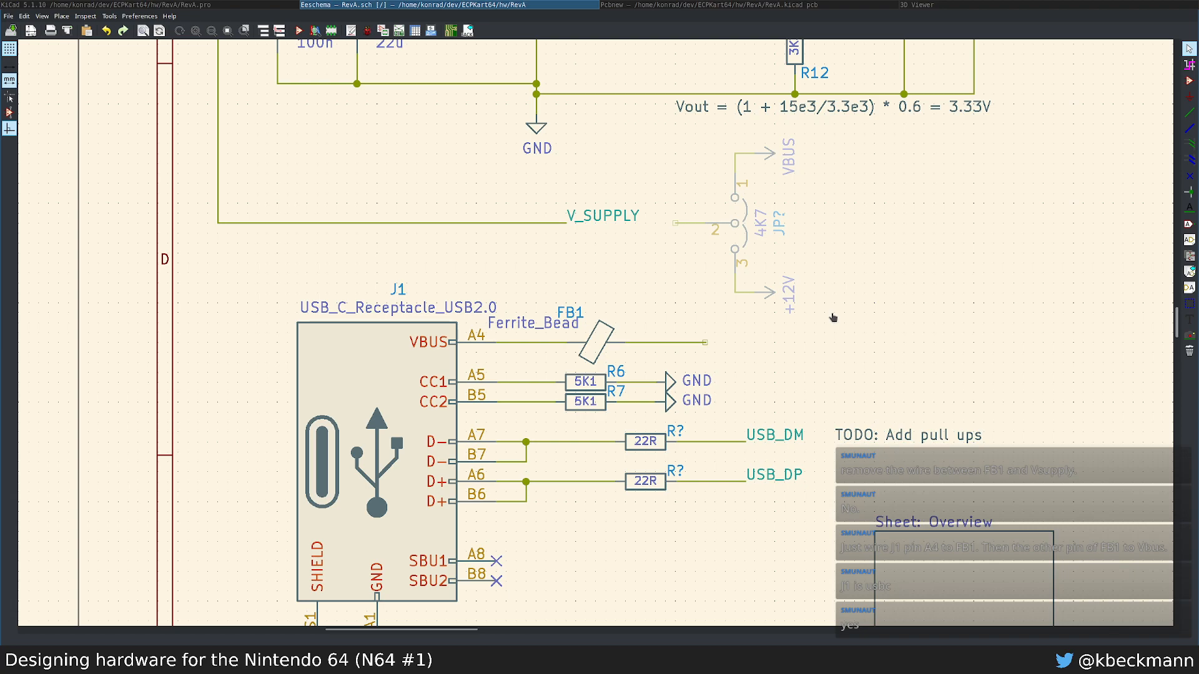
click(834, 316)
Step: Move the +12V and VBUS symbols off the jumper's wires into the free area beside it
drag(855, 323, 765, 281)
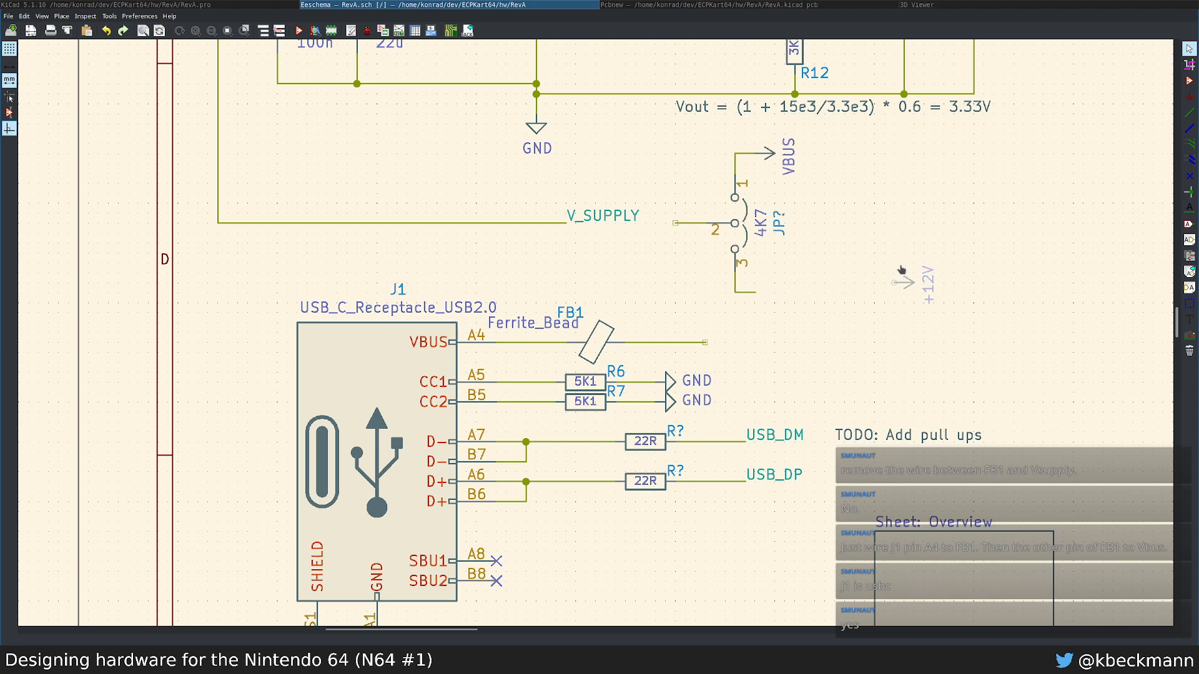
click(899, 275)
drag(826, 182, 764, 142)
click(817, 342)
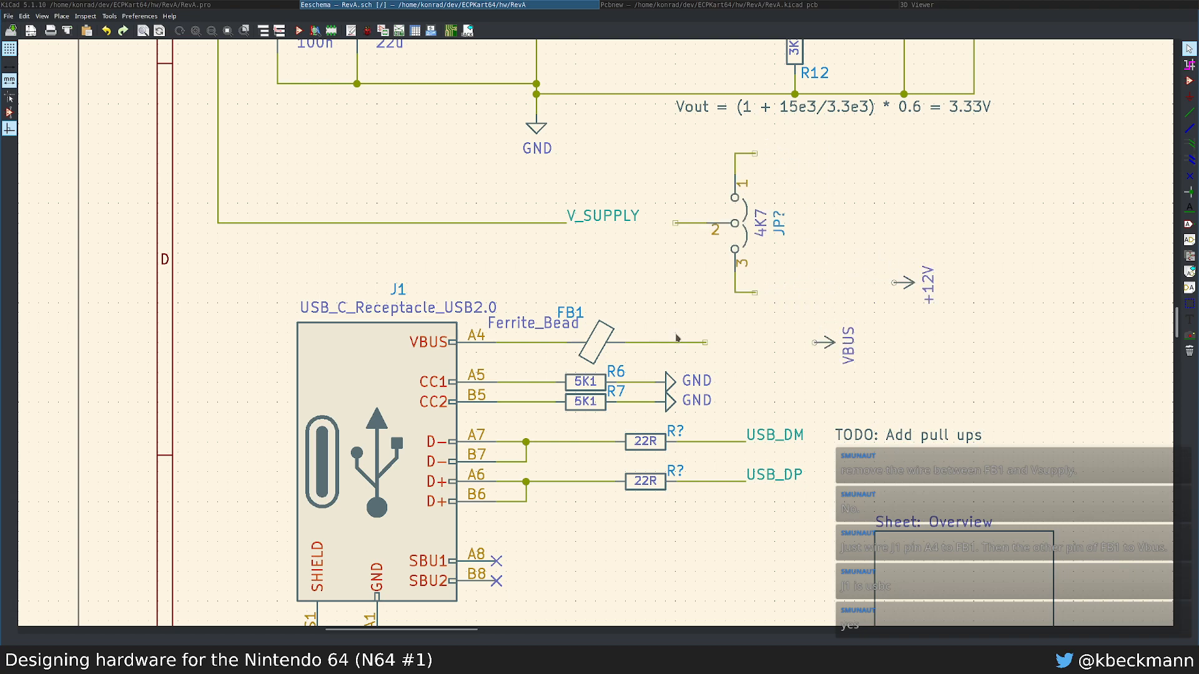
Step: Wire FB1's free pin to jumper pin 3 and delete the leftover horizontal wire stubs at pins 1 and 3
key(w)
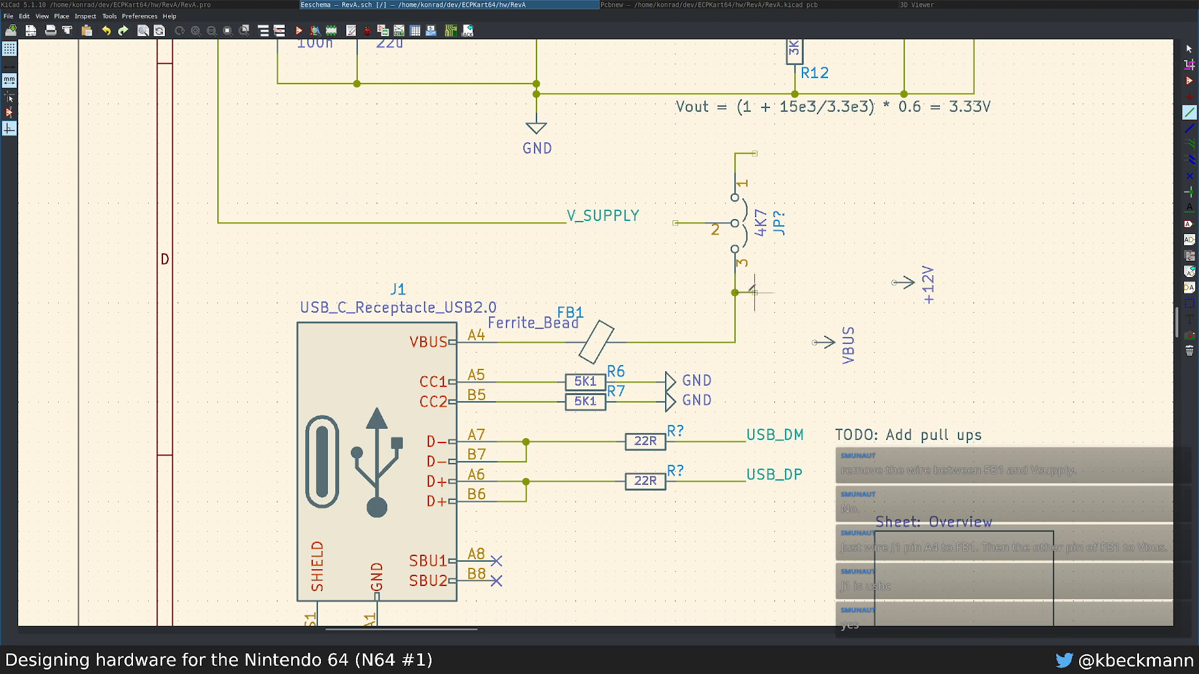
click(755, 293)
key(Delete)
key(Delete)
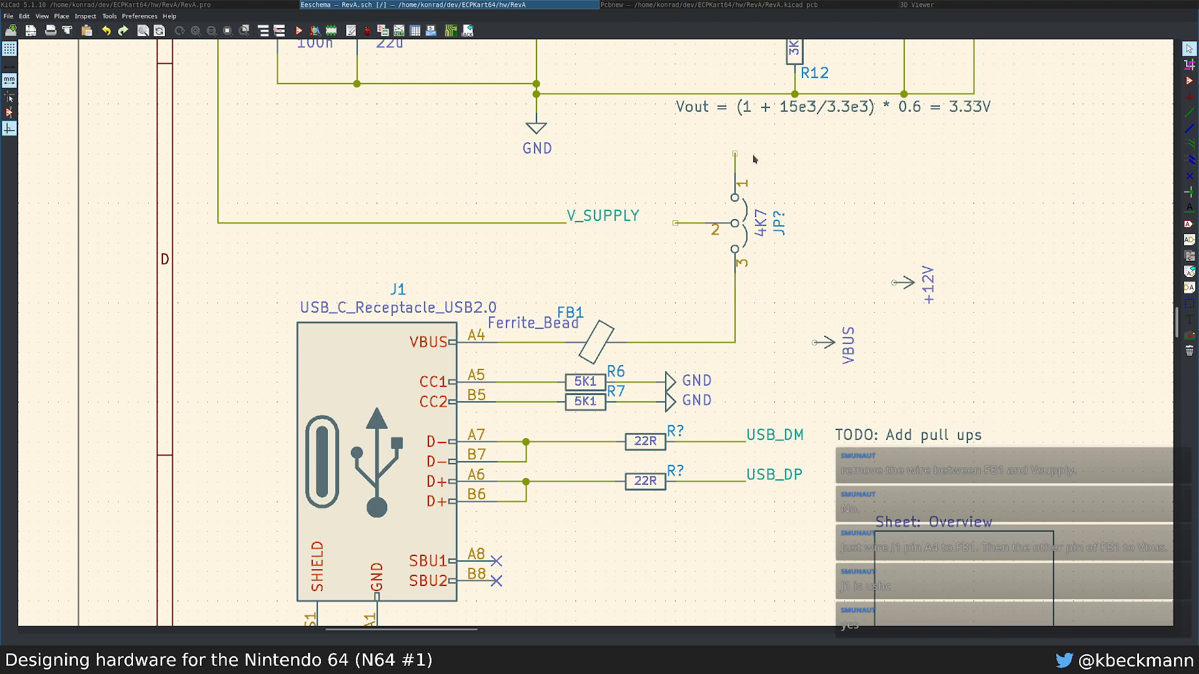
Step: Place a +12V power symbol above jumper pin 1 and wire pin 2 to the V_SUPPLY wire
text(p)
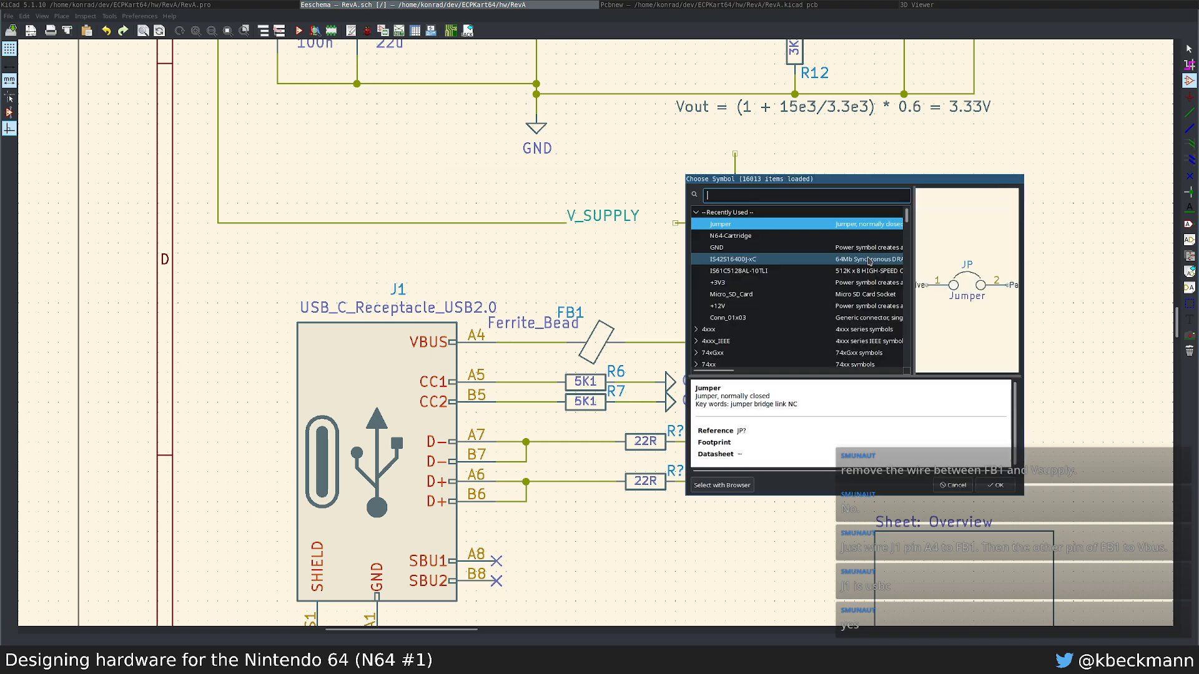
text(12v)
key(Return)
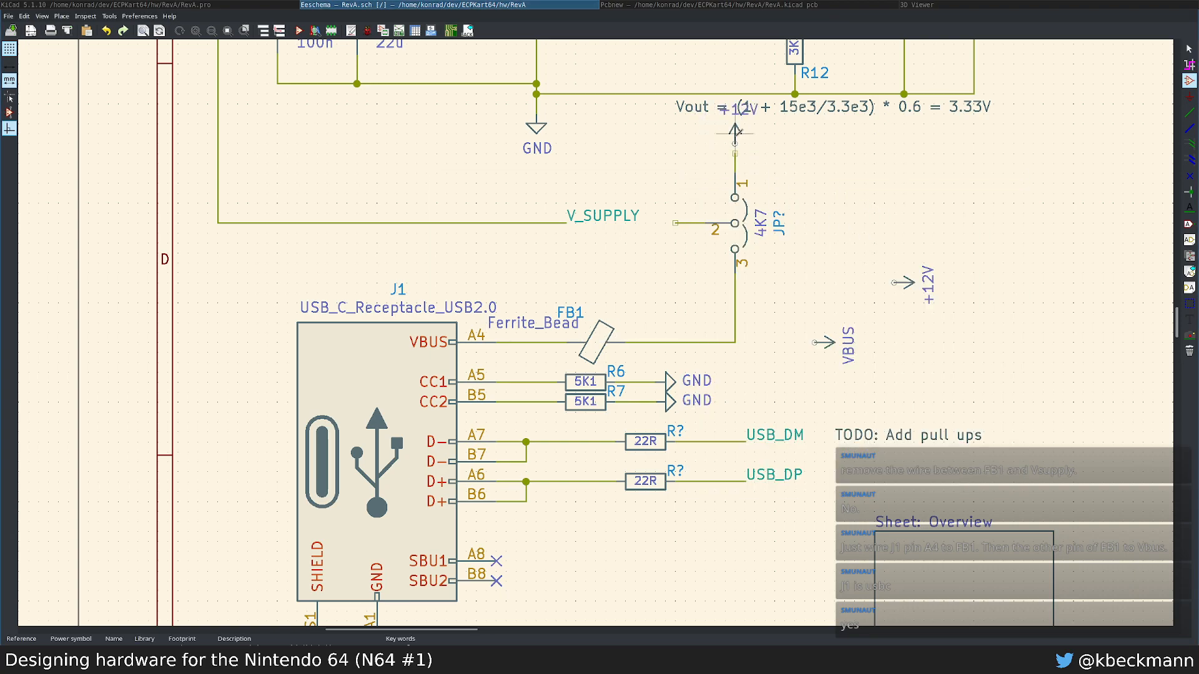
click(735, 142)
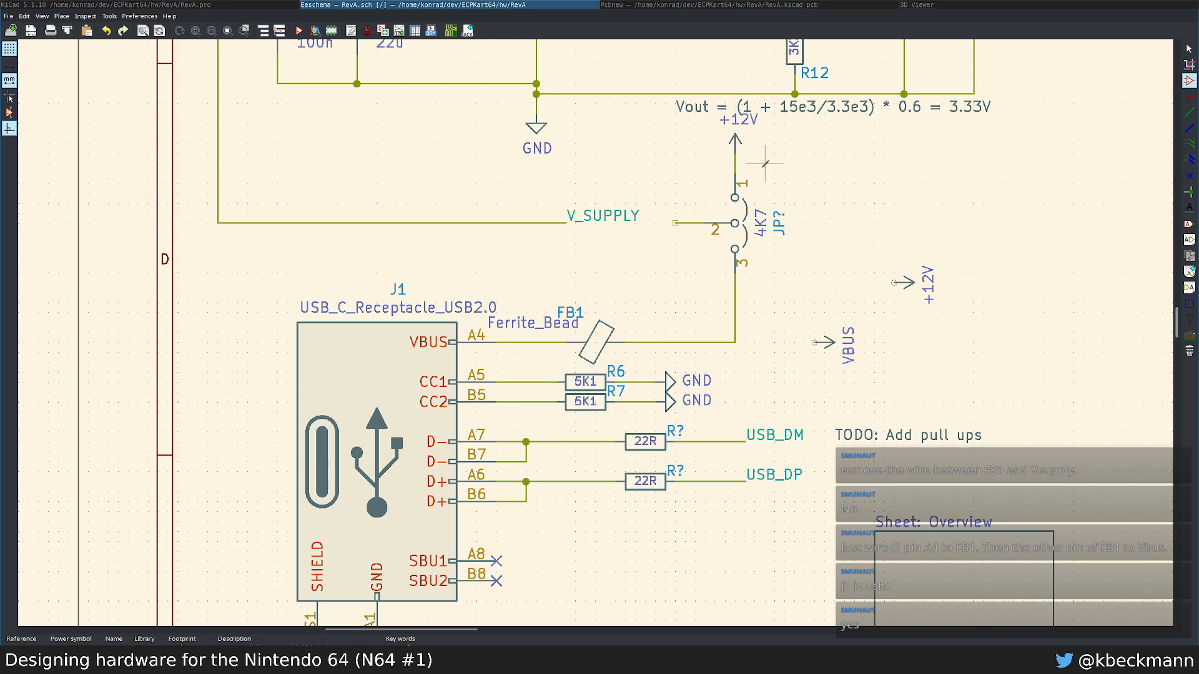
key(w)
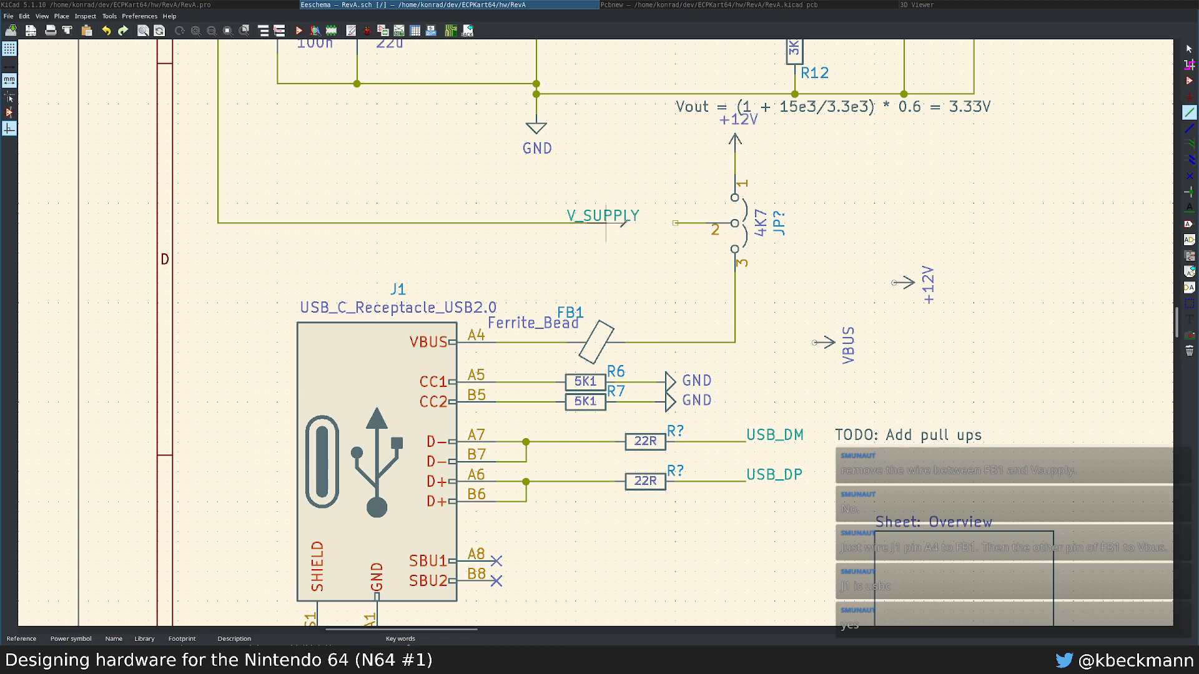
key(Escape)
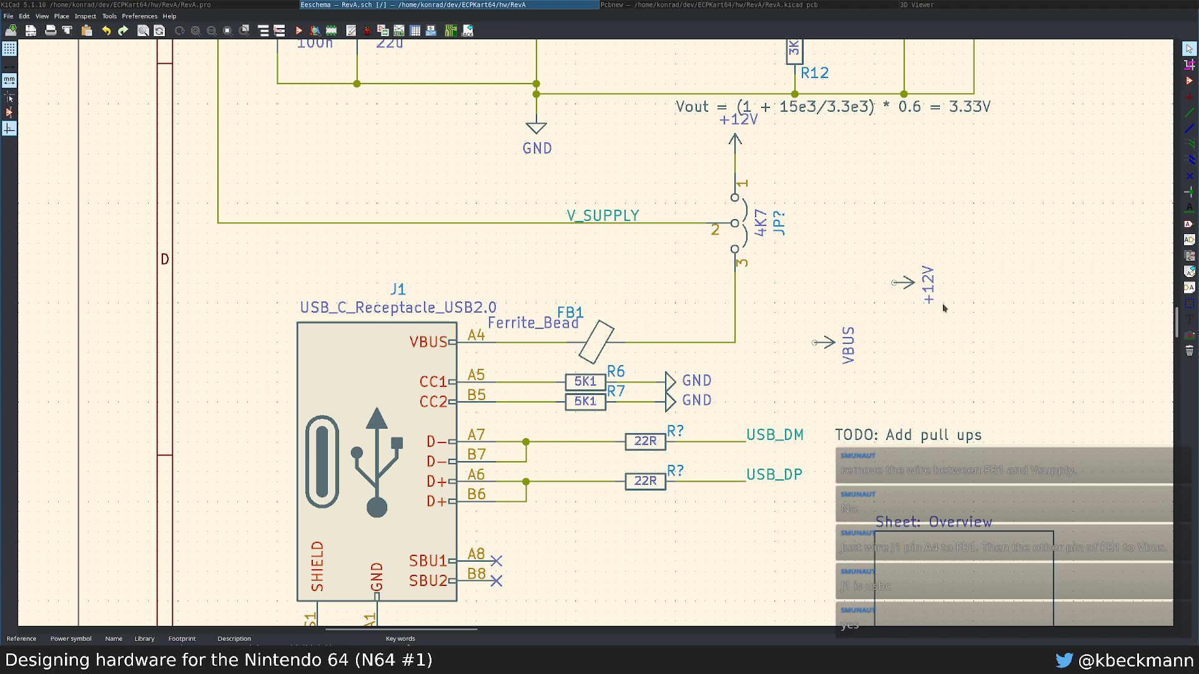
Step: Rotate the loose VBUS symbol upright and connect it to the wire between FB1 and jumper pin 3
drag(805, 331, 836, 363)
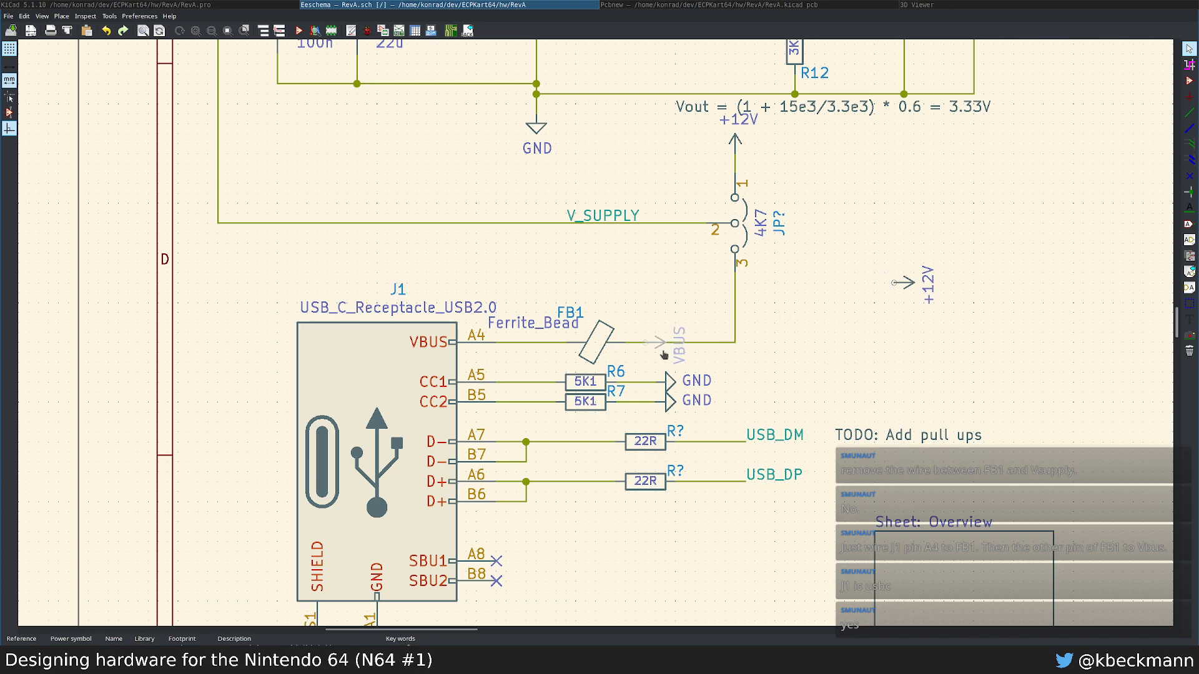
key(r)
key(r)
key(r)
key(r)
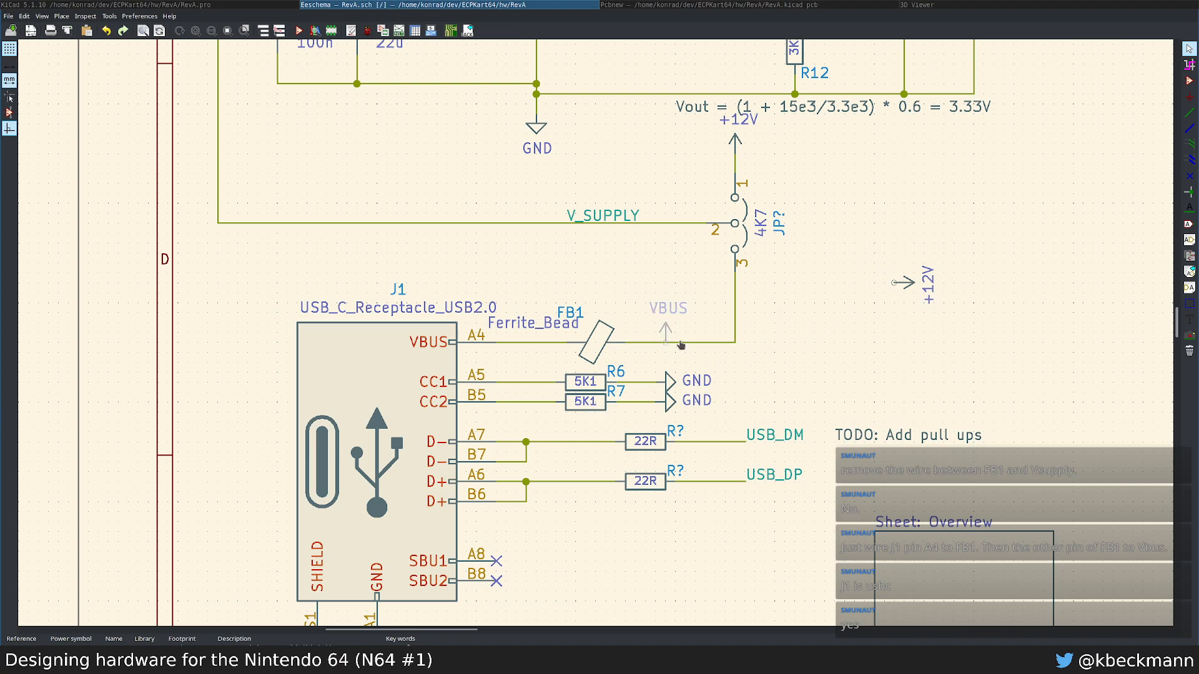
key(r)
click(677, 342)
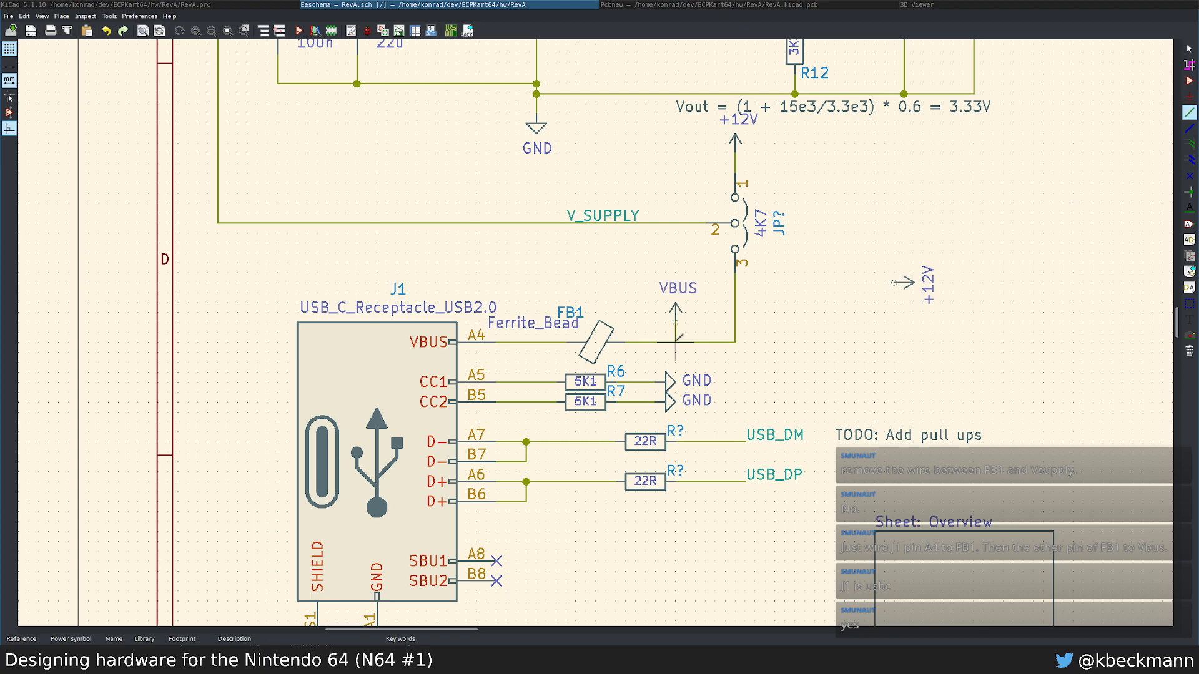
Step: Delete the spare loose +12V symbol and move the jumper's +12V symbol closer to pin 1
drag(874, 253, 904, 291)
key(Delete)
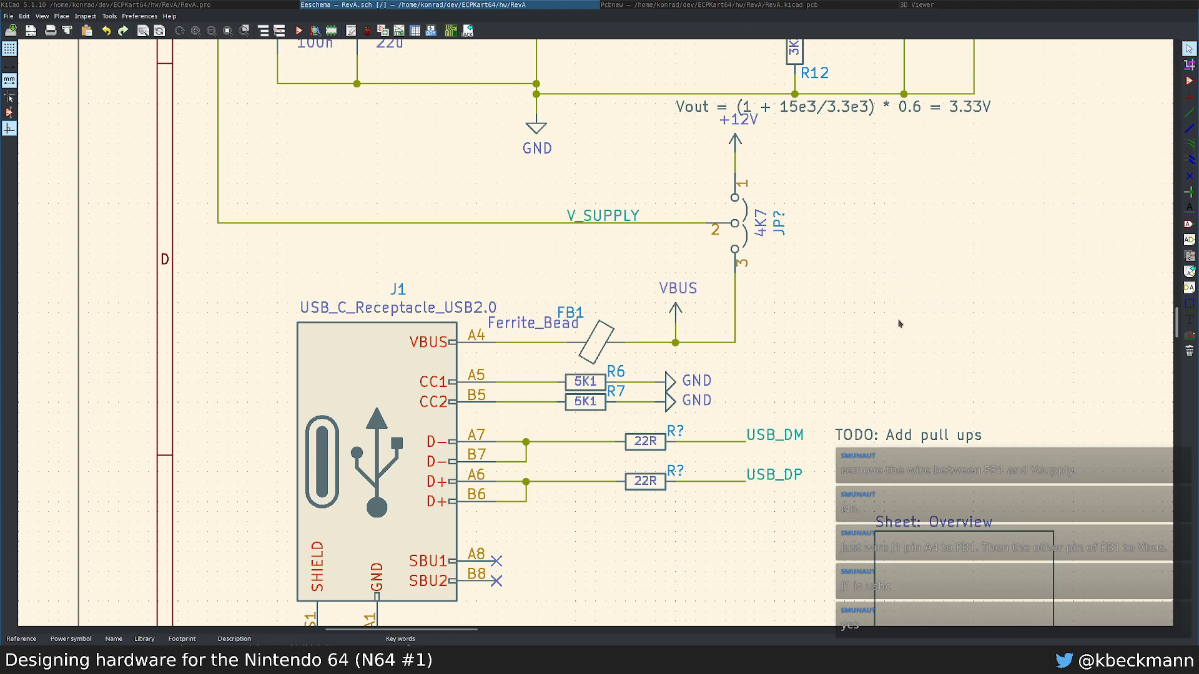
key(m)
click(736, 150)
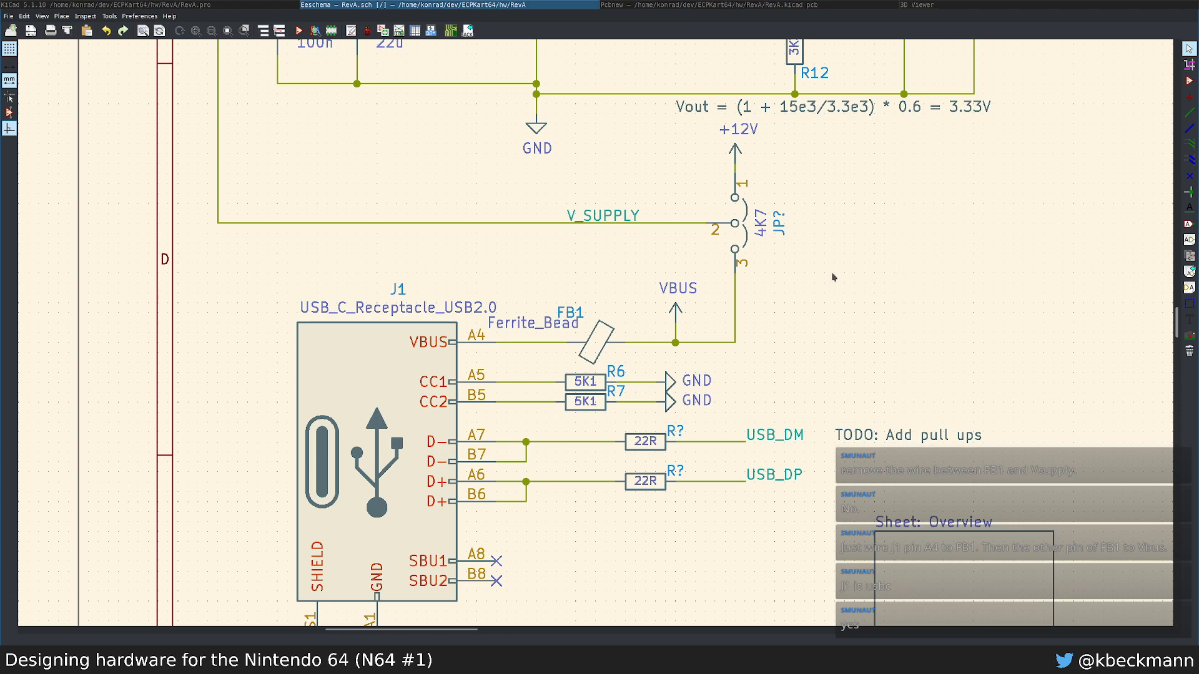
middle_drag(841, 277, 837, 316)
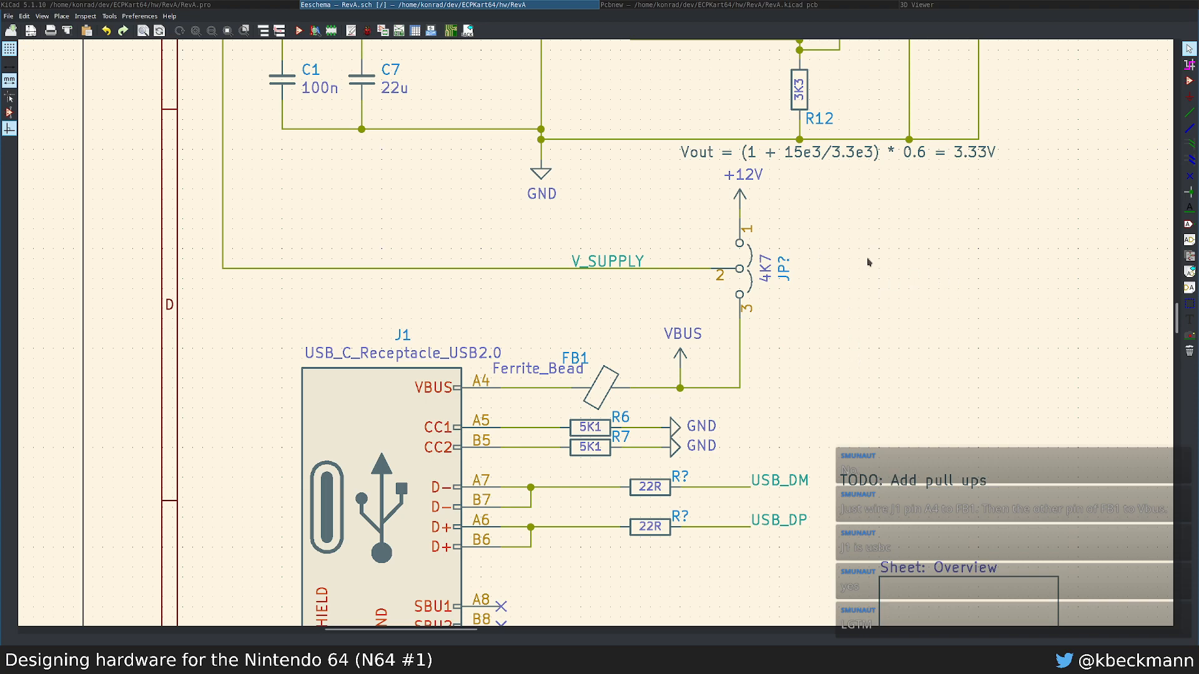
Step: Examine the USB connector, ferrite bead and V_SUPPLY jumper wiring in the context of the whole sheet
scroll(893, 283, down, 2)
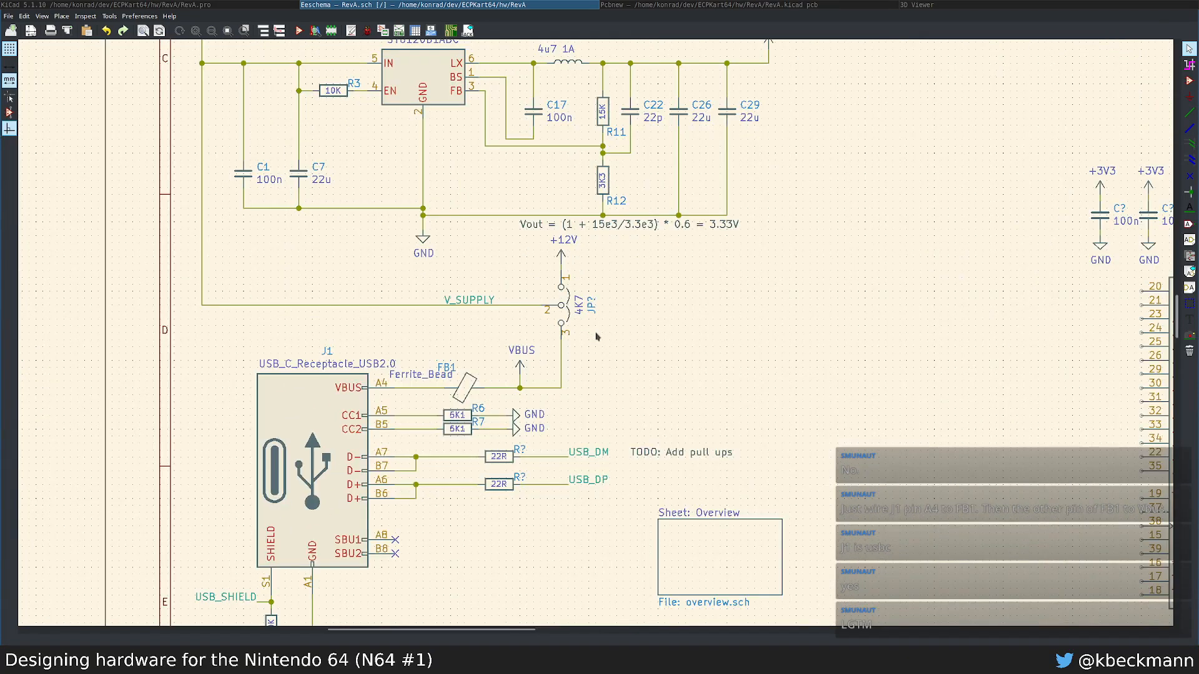
middle_drag(809, 382, 796, 249)
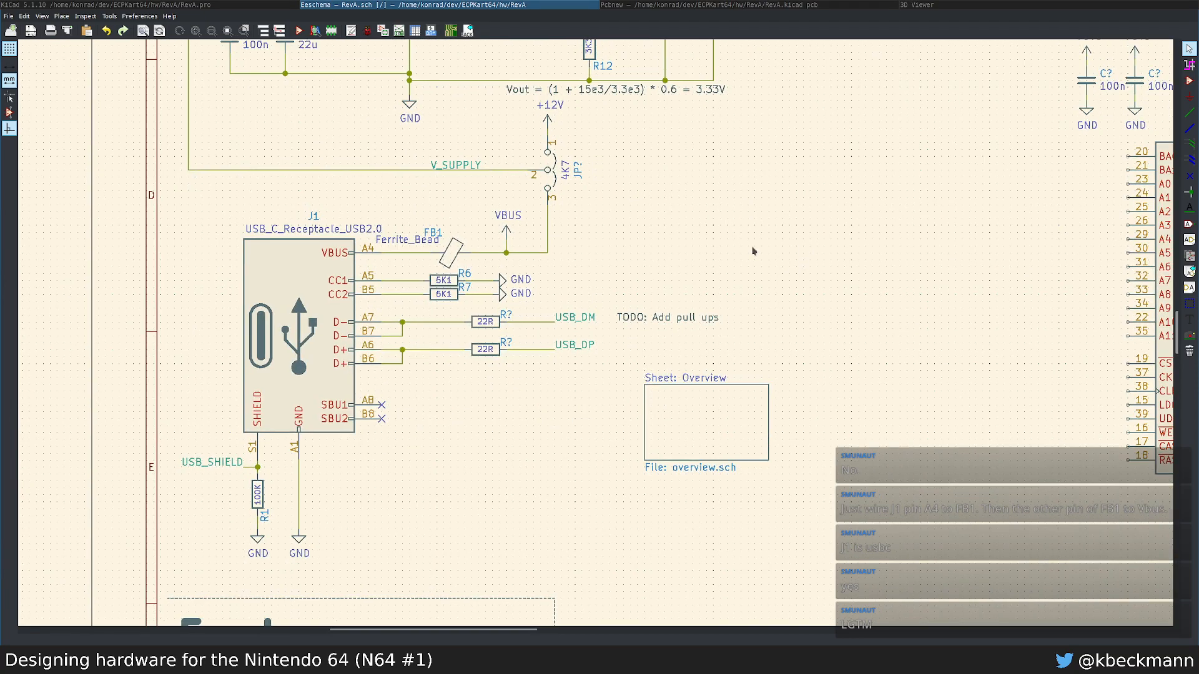
scroll(817, 273, down, 1)
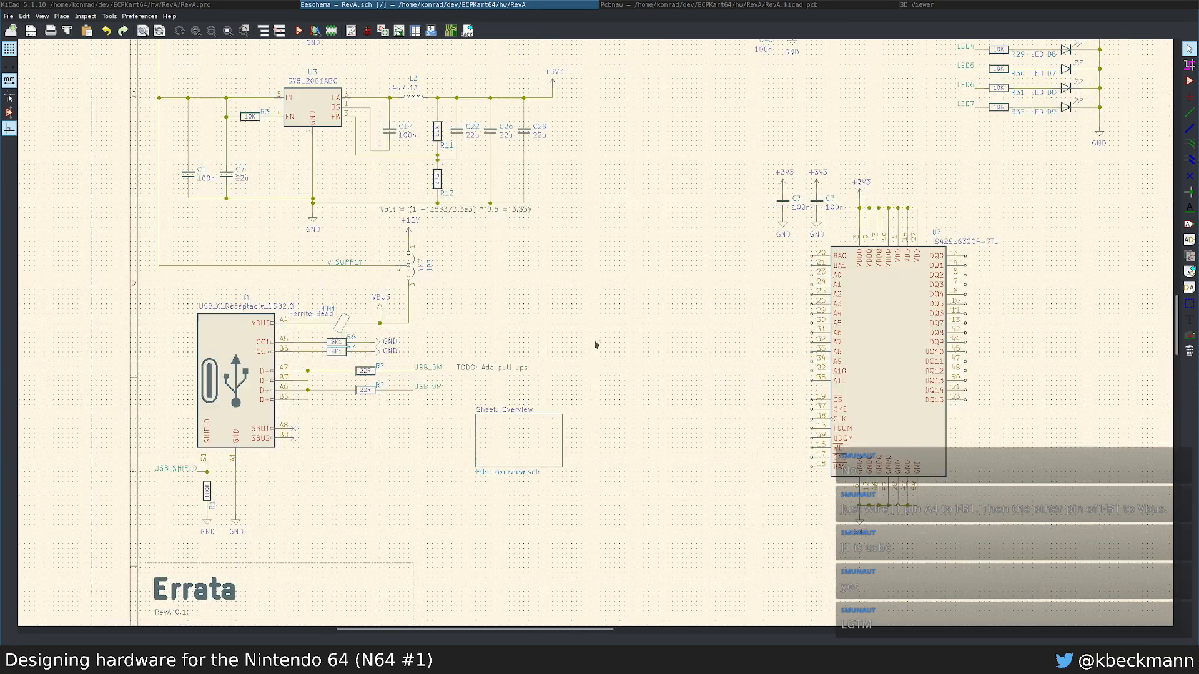
scroll(603, 282, down, 1)
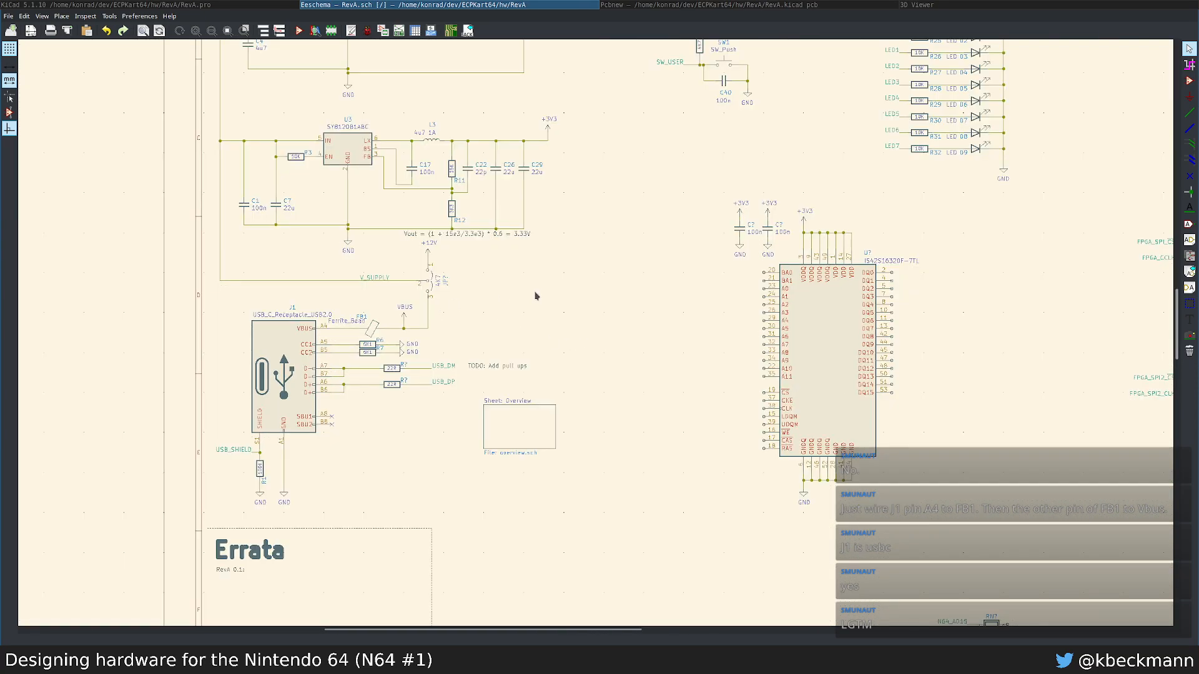
scroll(536, 296, down, 4)
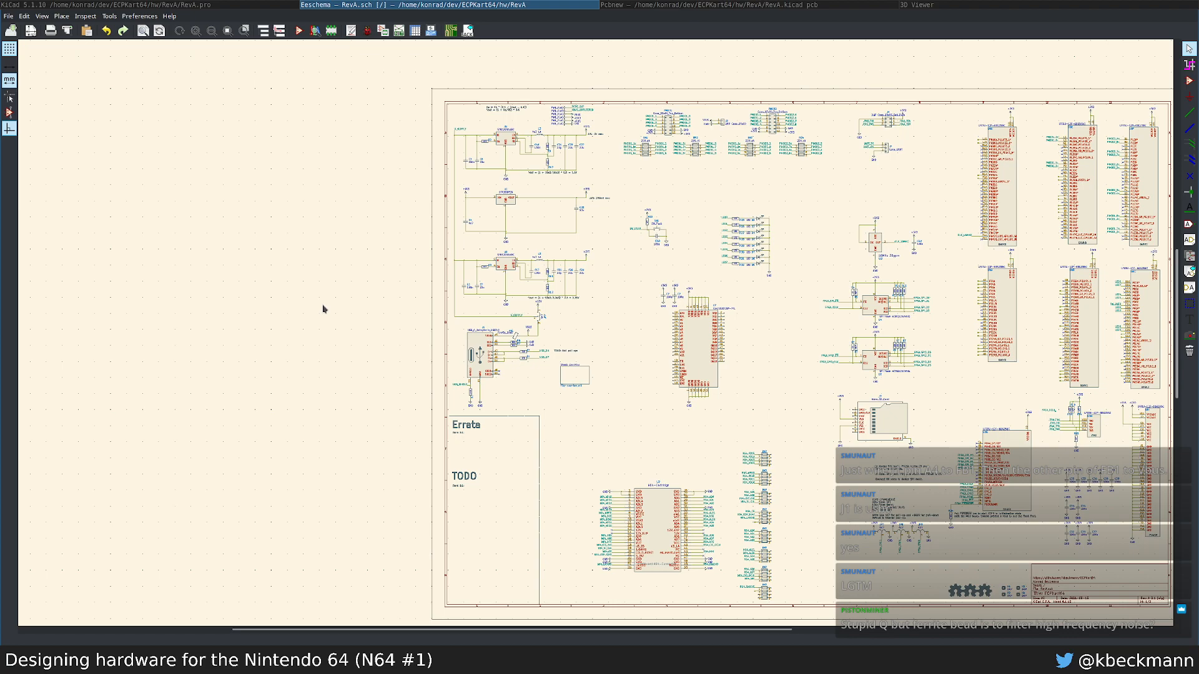
scroll(509, 369, up, 6)
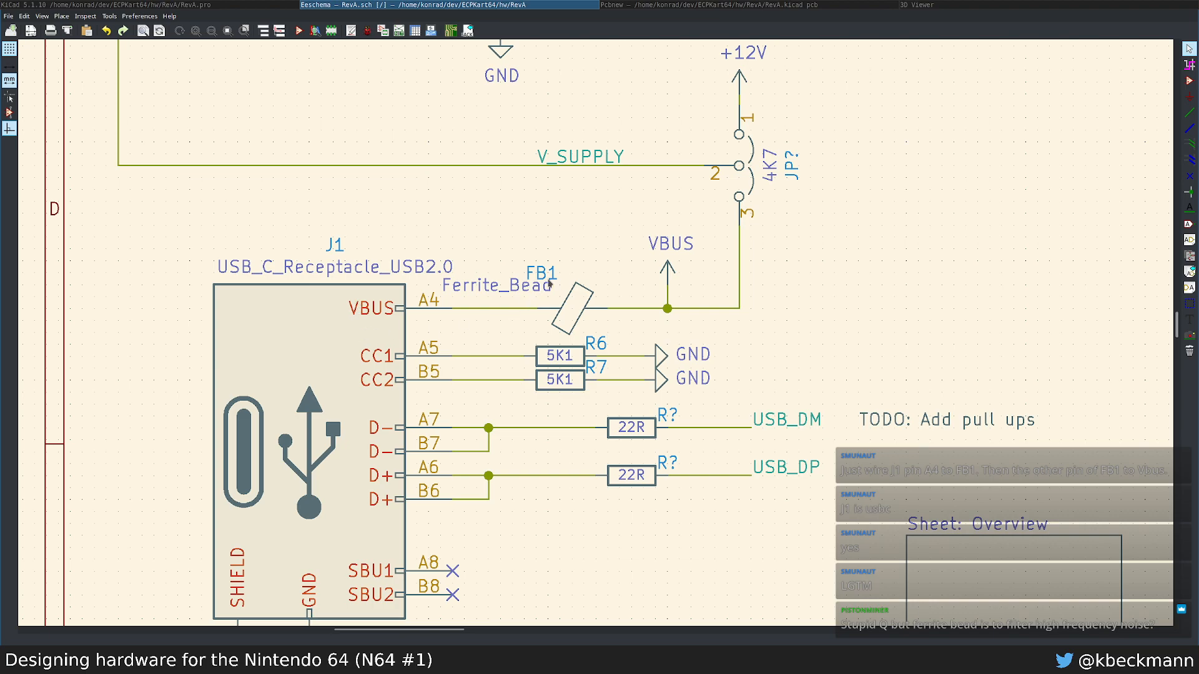
scroll(593, 338, down, 3)
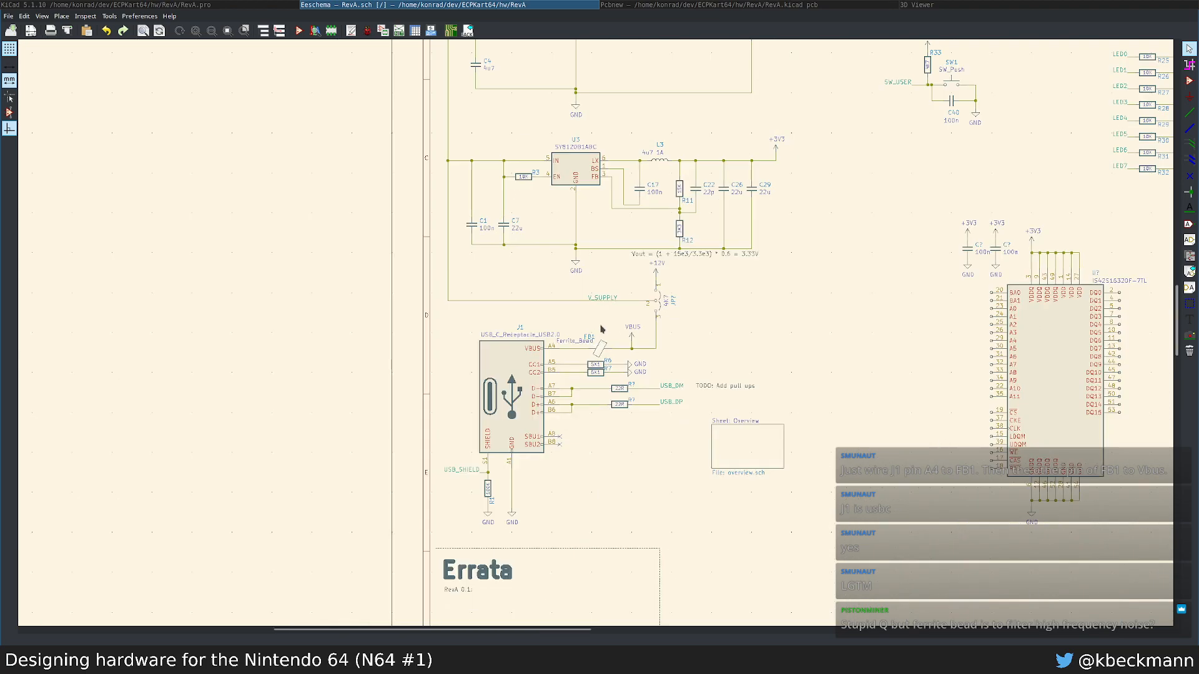
Step: Highlight the V_SUPPLY net and examine where it runs from the jumper through the regulator circuits
key(grave)
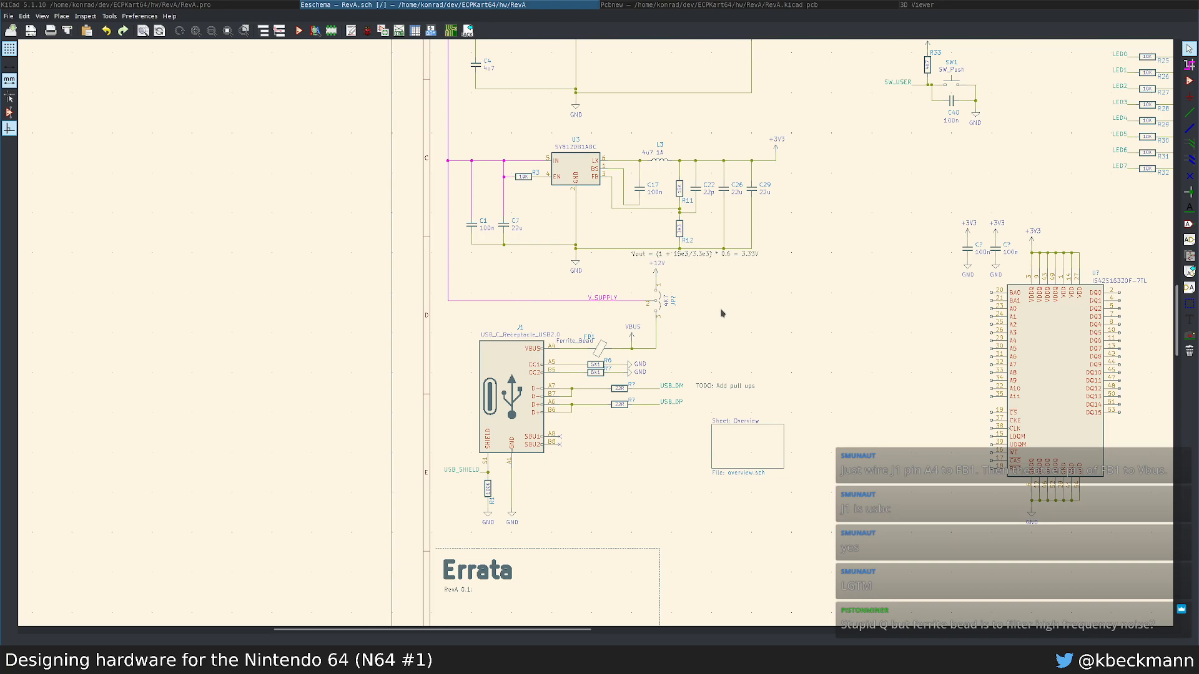
scroll(859, 279, down, 2)
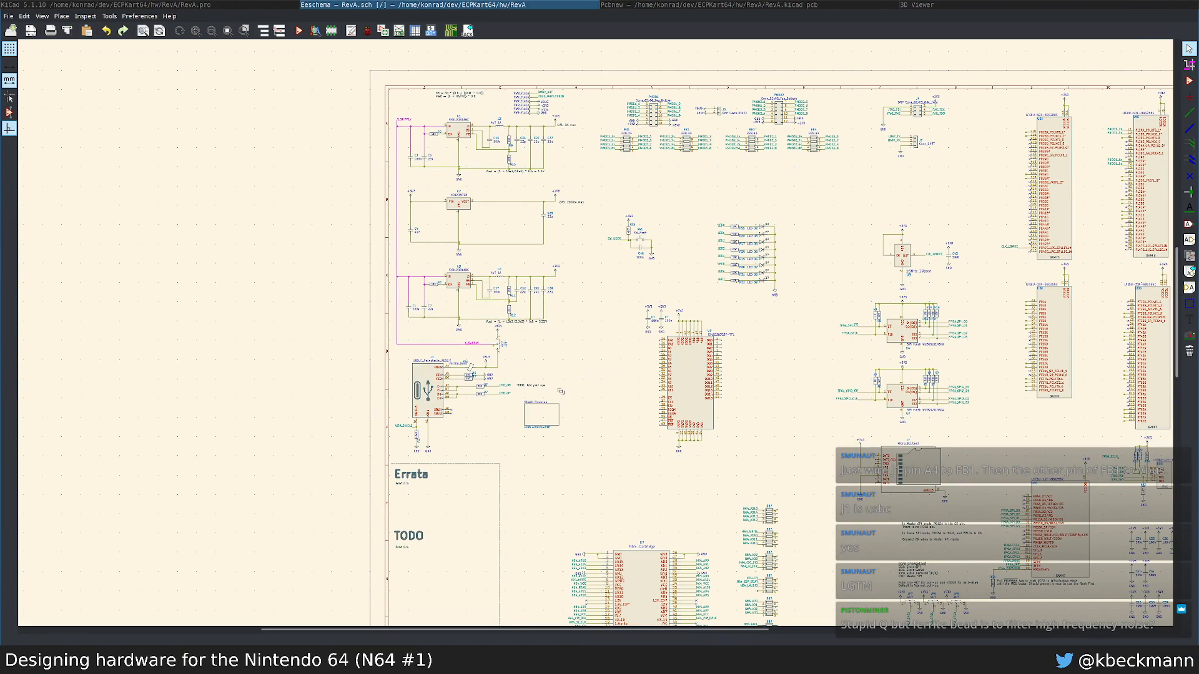
middle_drag(560, 389, 515, 346)
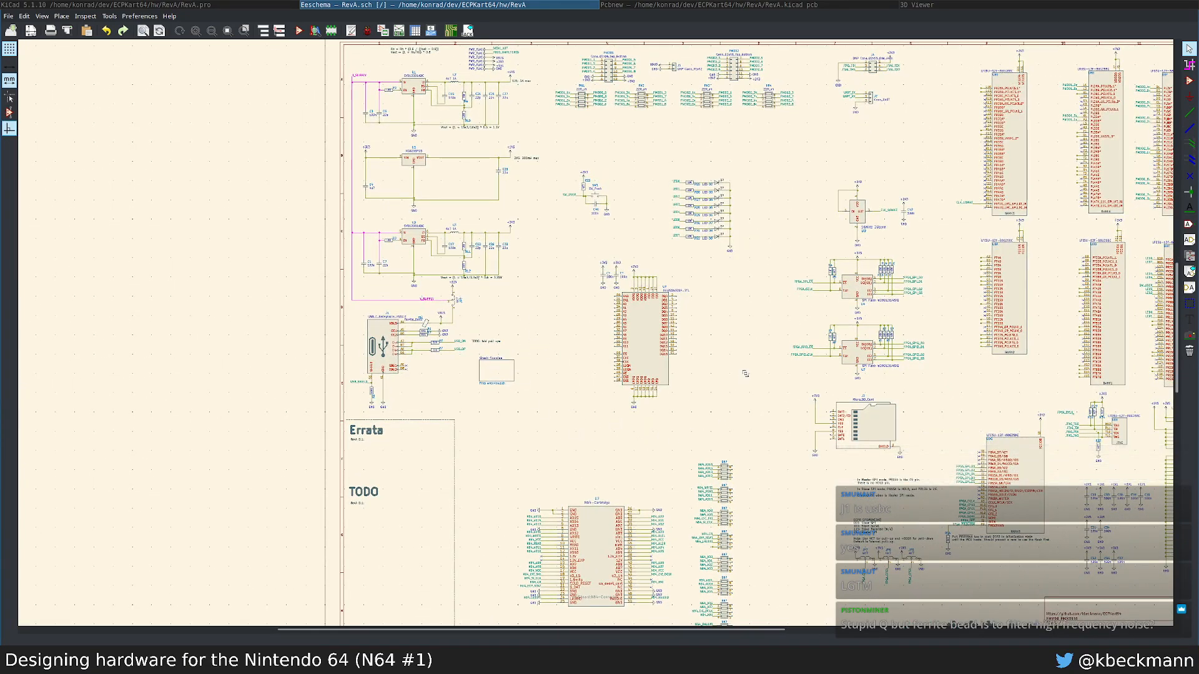
middle_drag(743, 374, 718, 321)
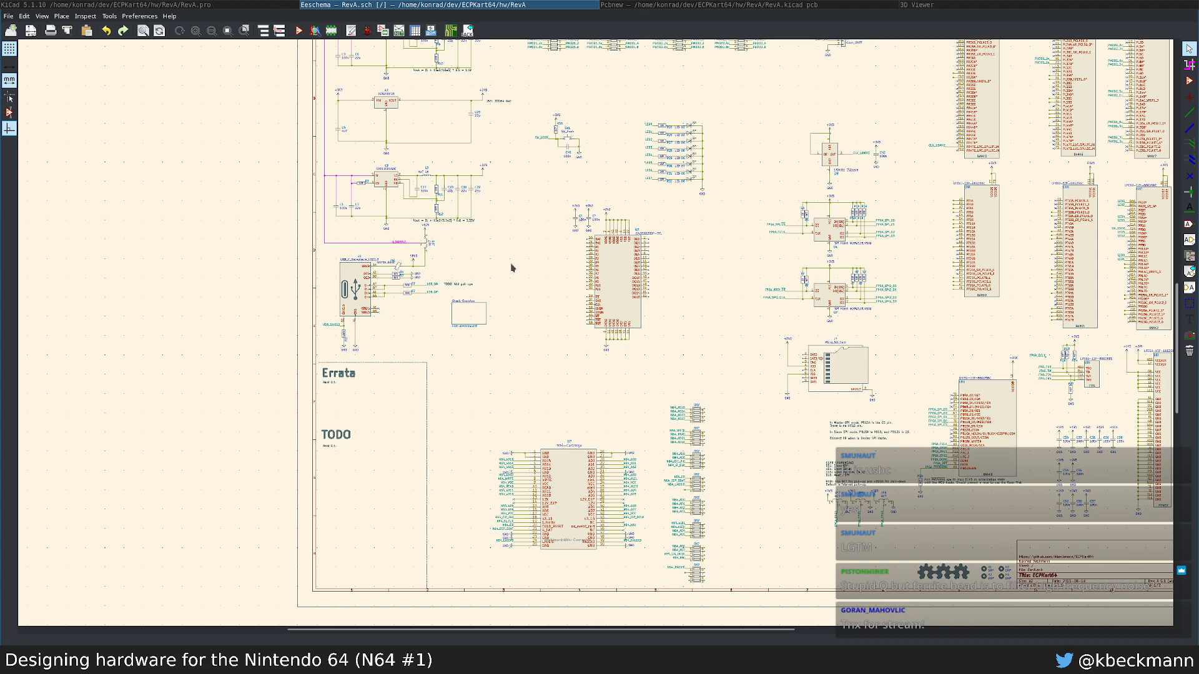
scroll(530, 217, down, 3)
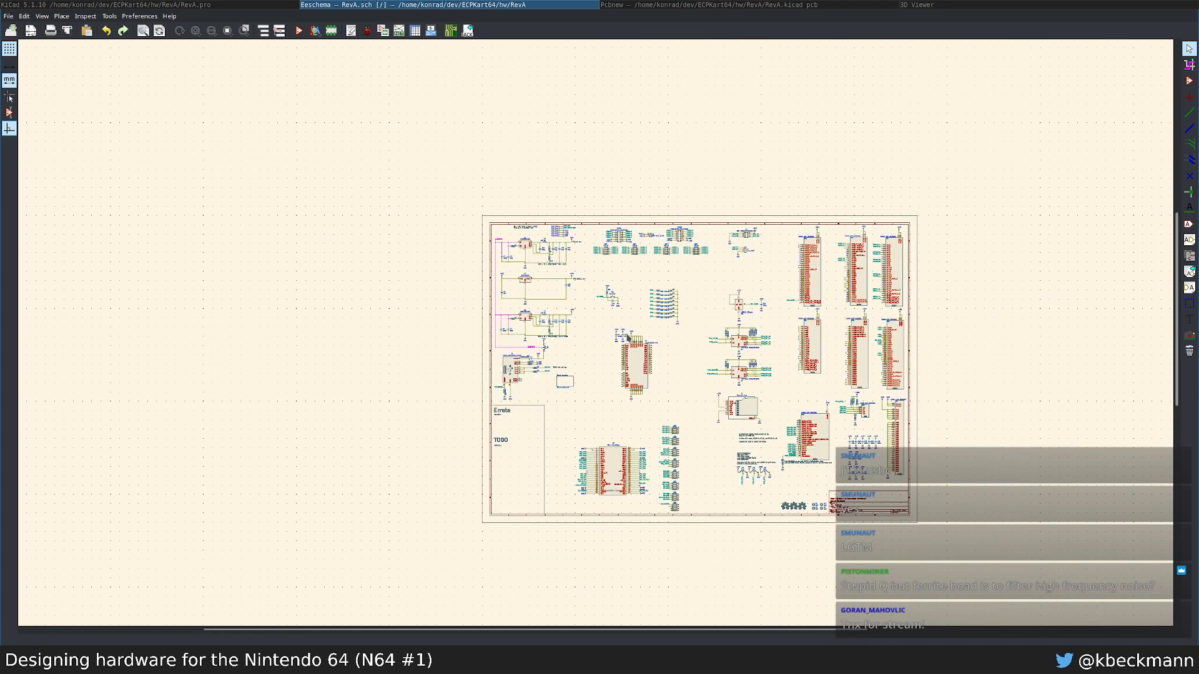
scroll(627, 338, up, 2)
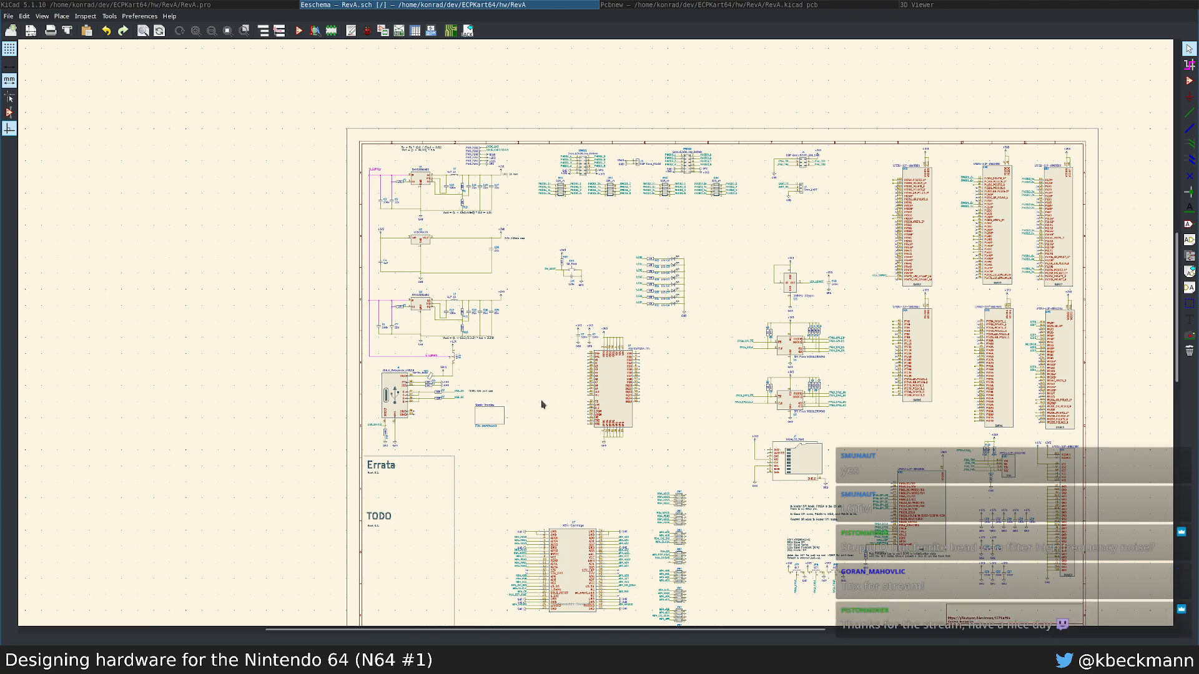